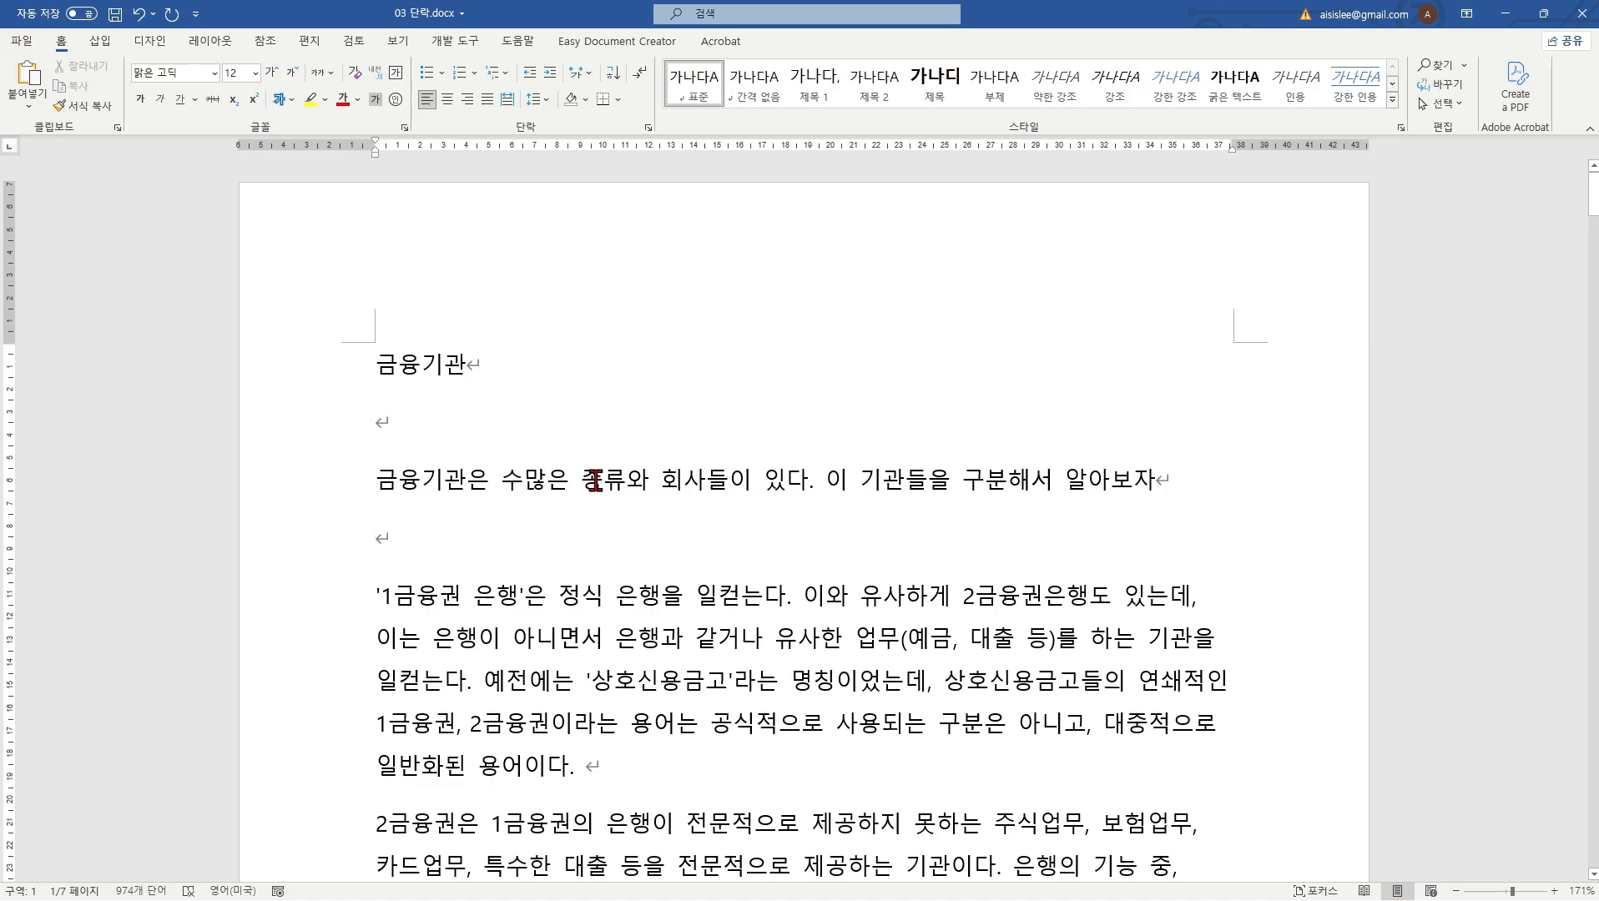
Step: Add an empty paragraph directly after the sentence beginning "금융기관은 수많은 종류와 회사들이 있다"
{"action": "left_click_drag", "start_coordinate": [378, 482], "coordinate": [1125, 481]}
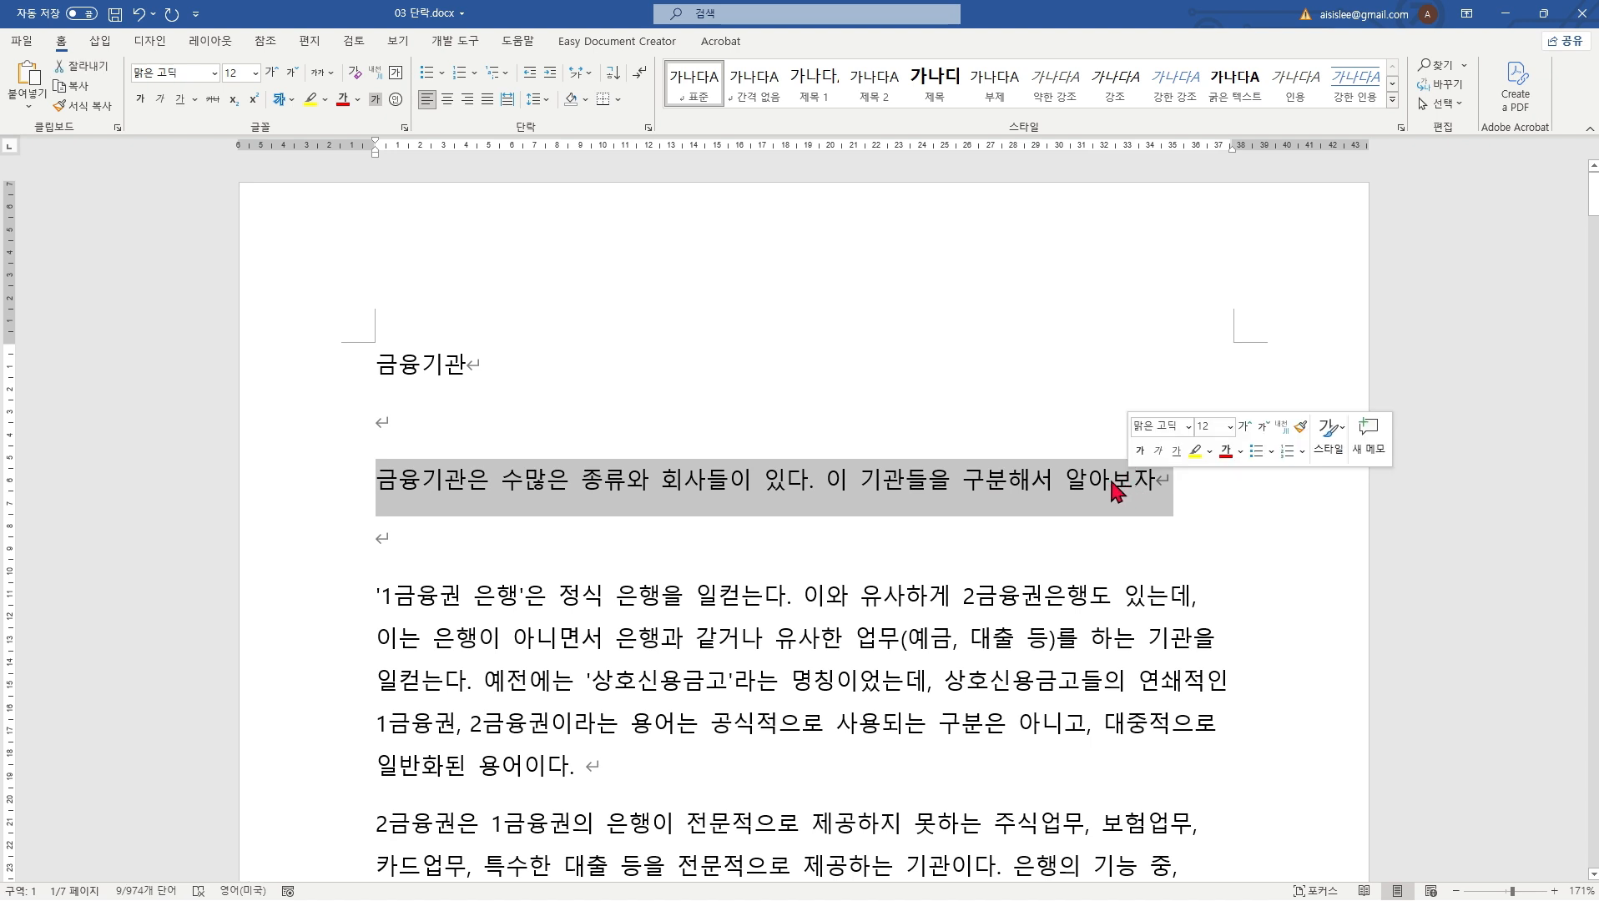
{"action": "left_click", "coordinate": [1048, 484]}
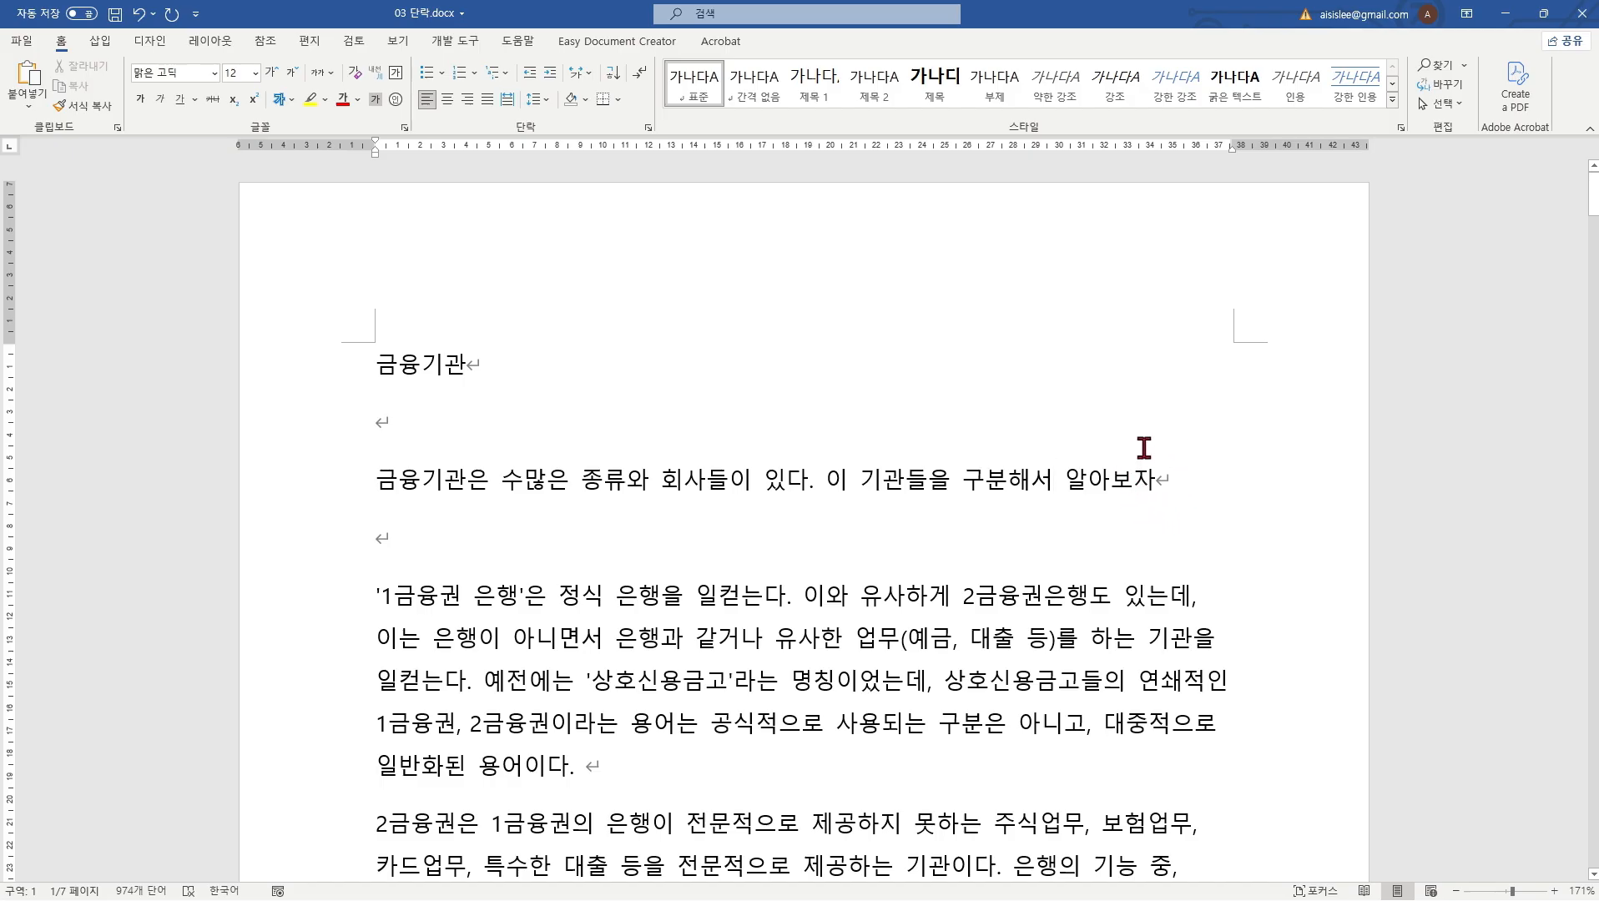
{"action": "left_click", "coordinate": [1181, 469]}
{"action": "key", "text": "Return"}
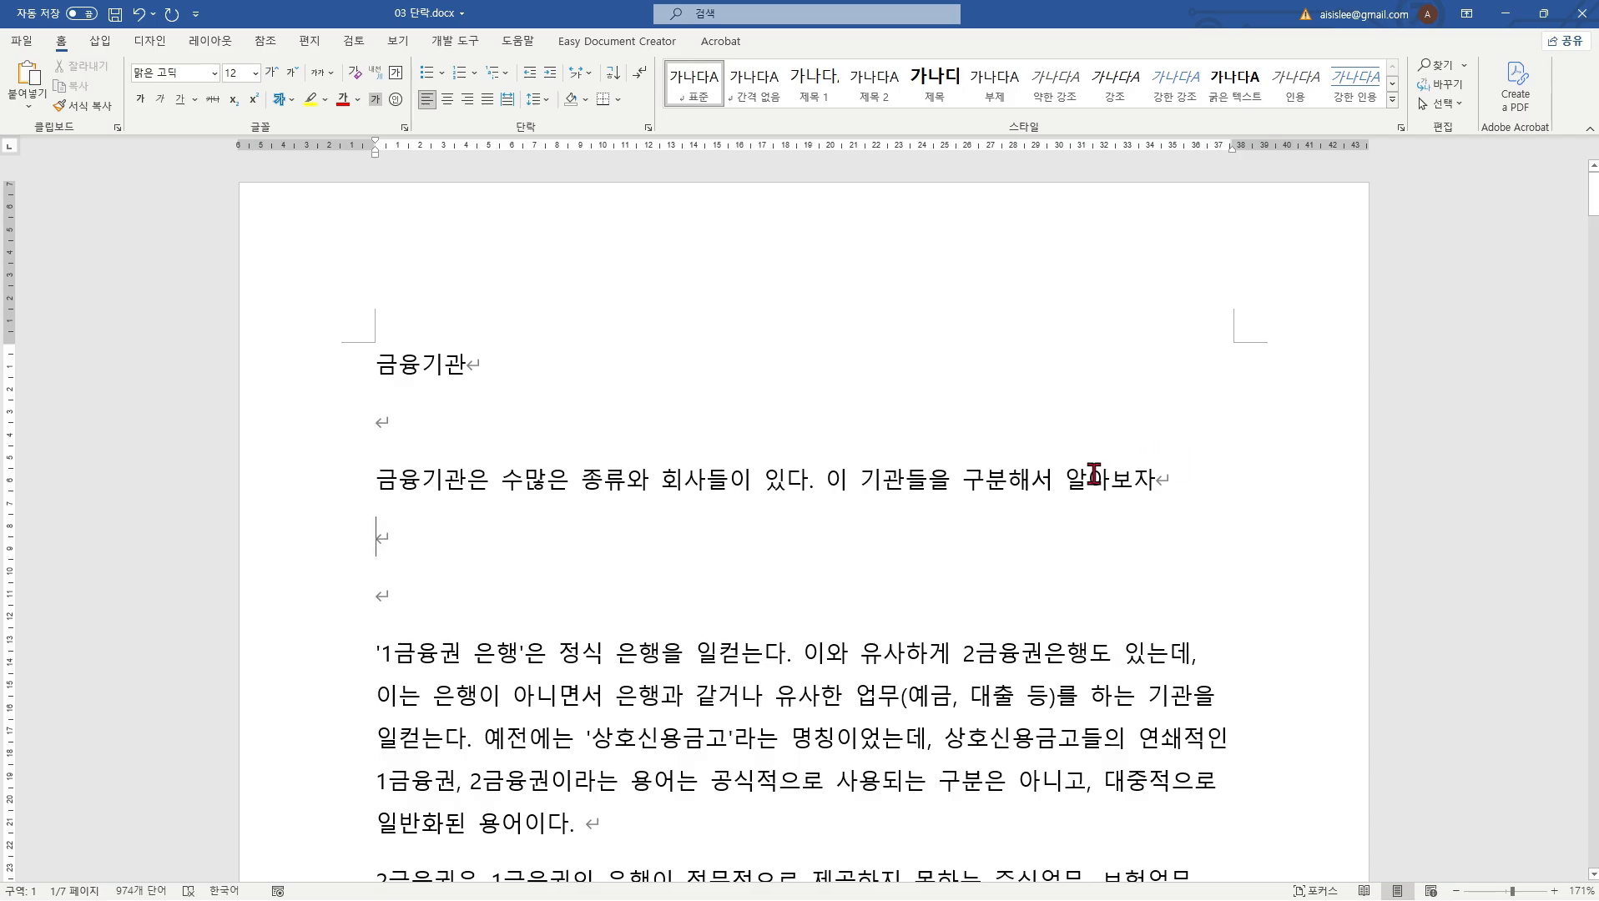
Step: Highlight in turn the introductory sentence, the first "'1금융권 은행'은" paragraph and the title "금융기관" to examine where each paragraph ends
{"action": "left_click_drag", "start_coordinate": [1158, 478], "coordinate": [411, 481]}
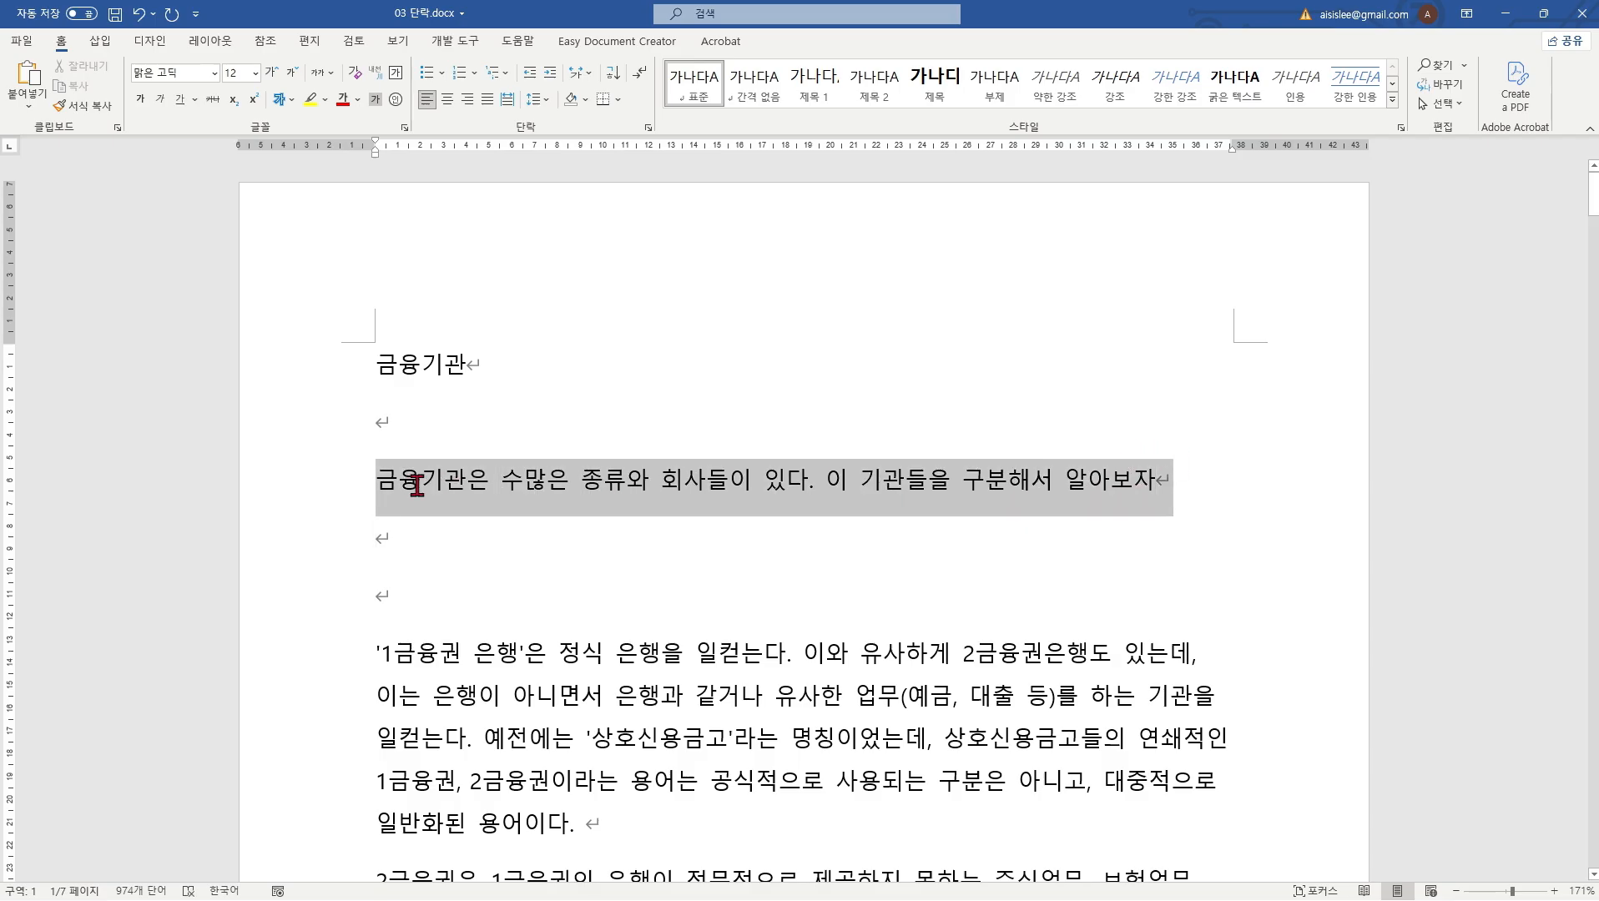
{"action": "left_click", "coordinate": [469, 489]}
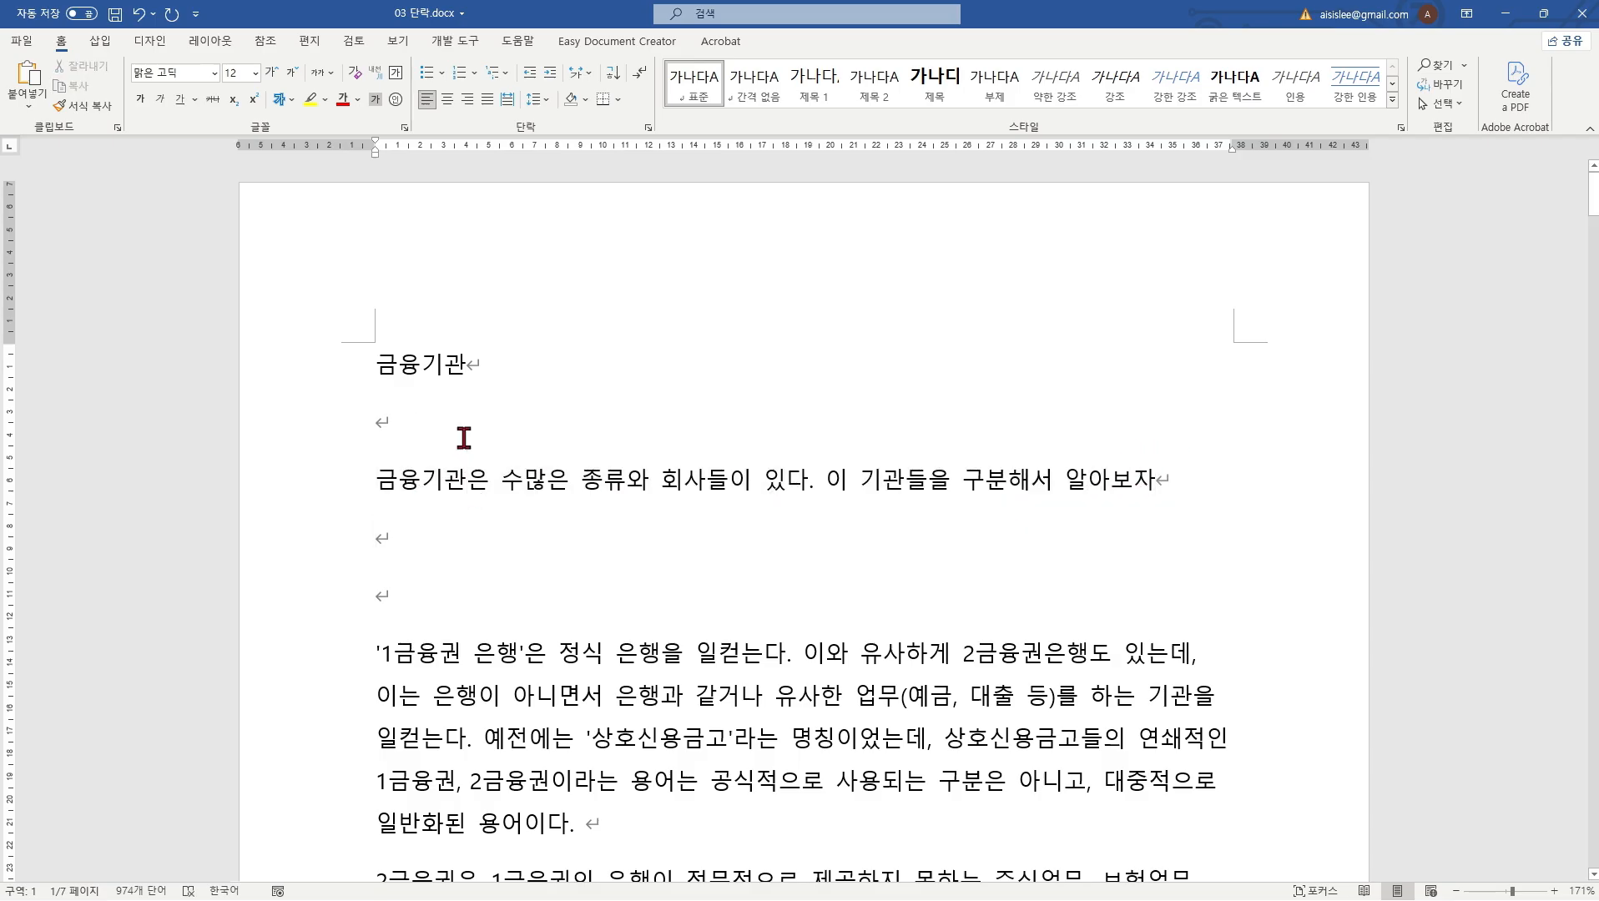
{"action": "scroll", "coordinate": [506, 545], "scroll_direction": "down", "scroll_amount": 3}
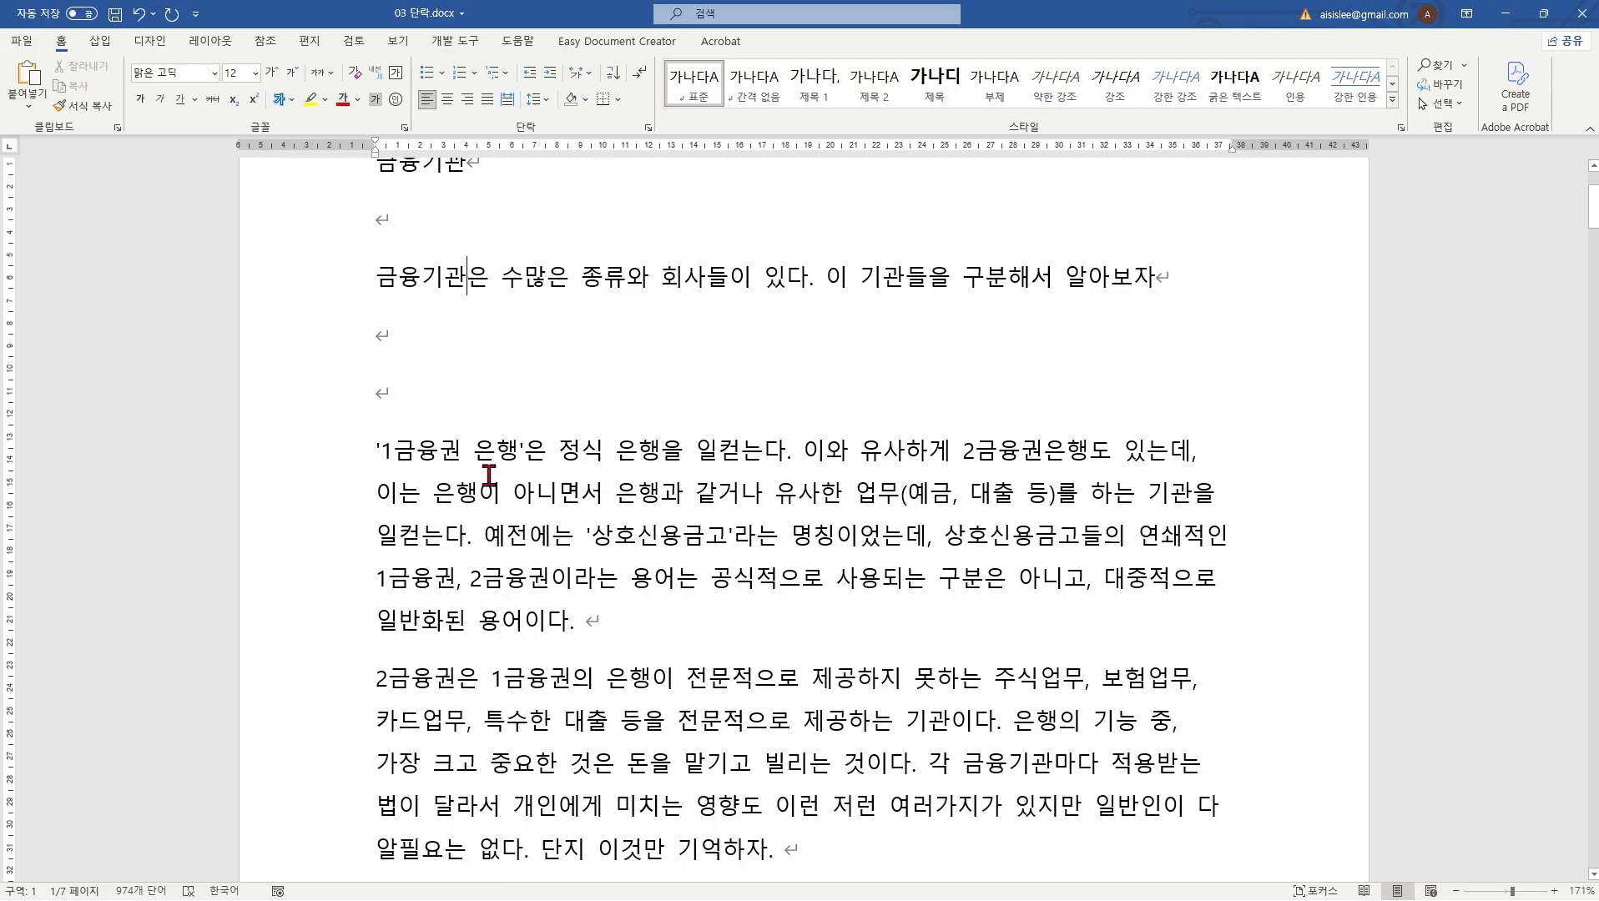
{"action": "left_click_drag", "start_coordinate": [377, 455], "coordinate": [577, 619]}
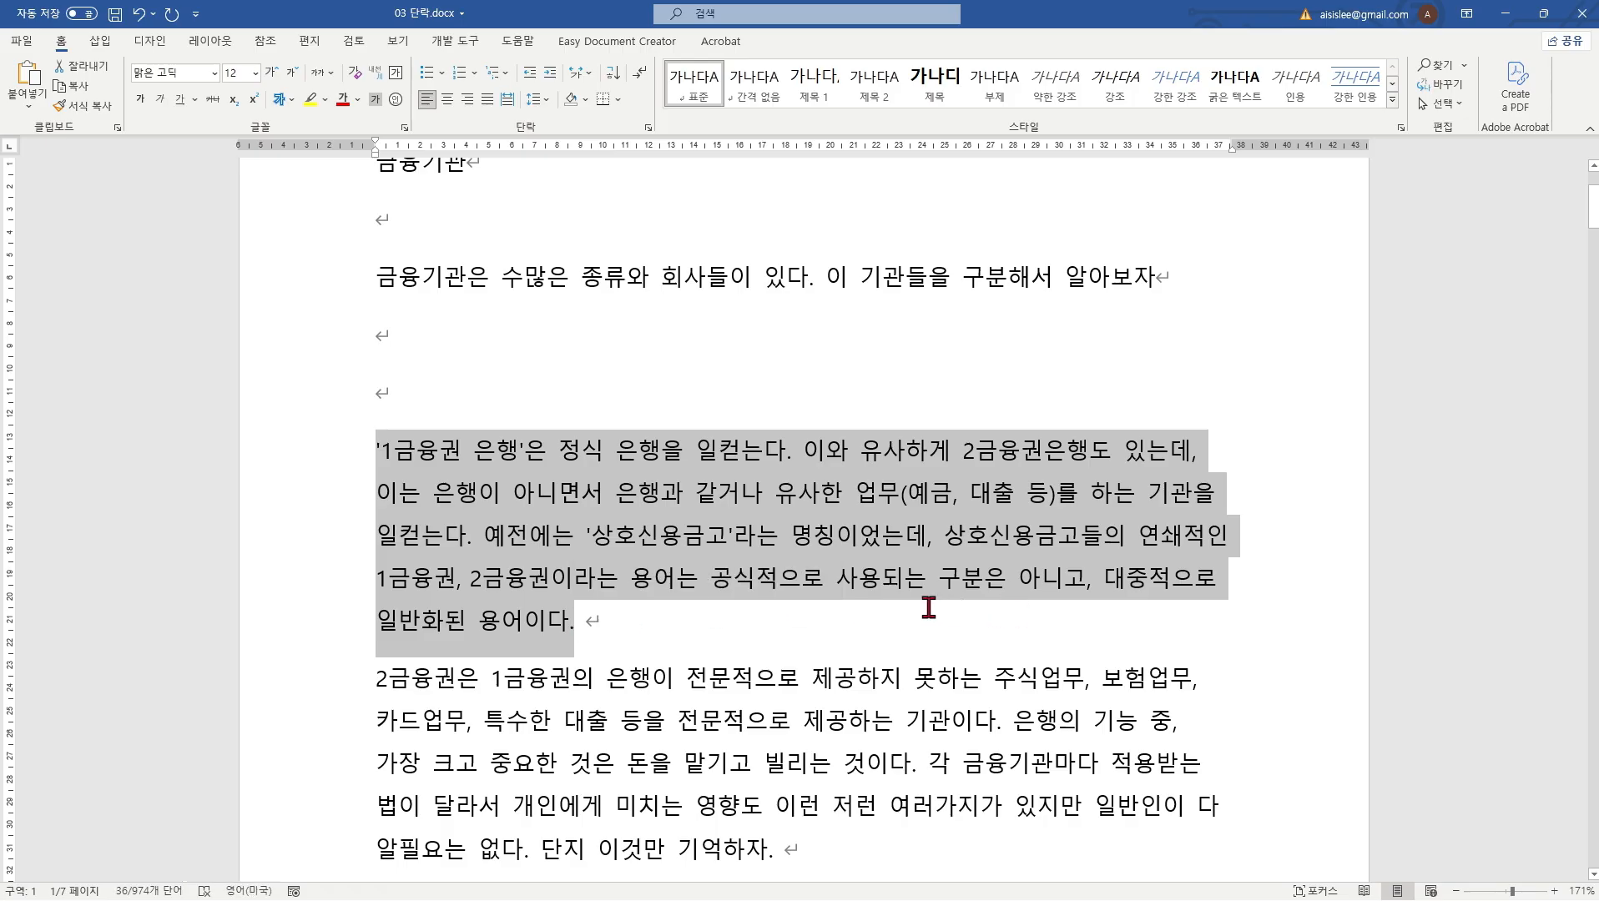
{"action": "scroll", "coordinate": [926, 608], "scroll_direction": "up", "scroll_amount": 2}
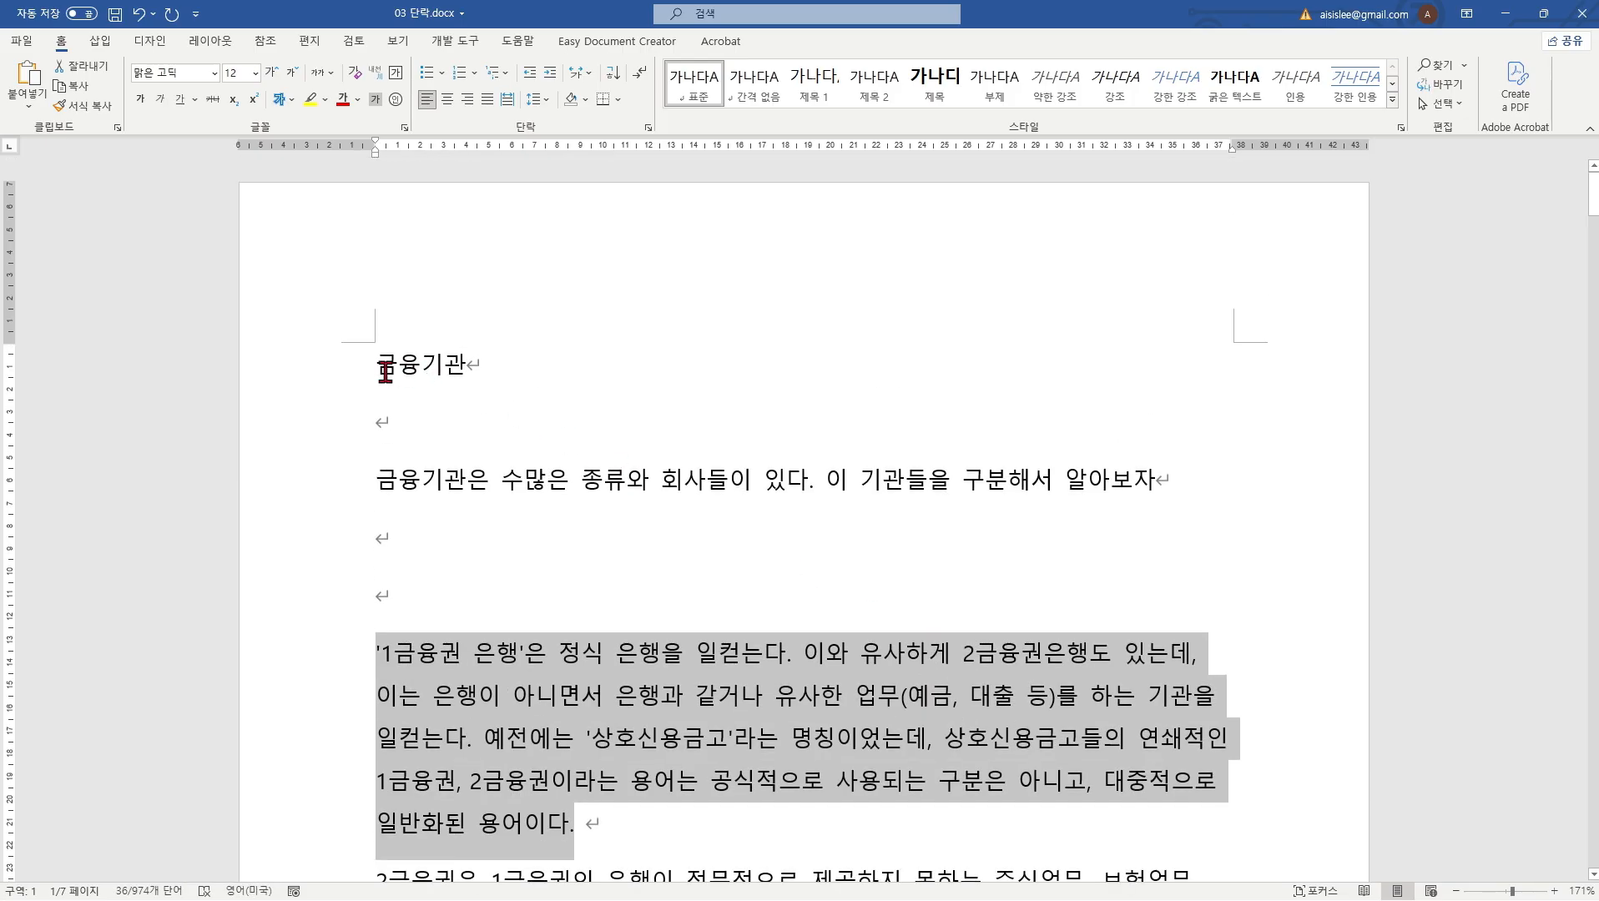
{"action": "left_click_drag", "start_coordinate": [380, 365], "coordinate": [482, 367]}
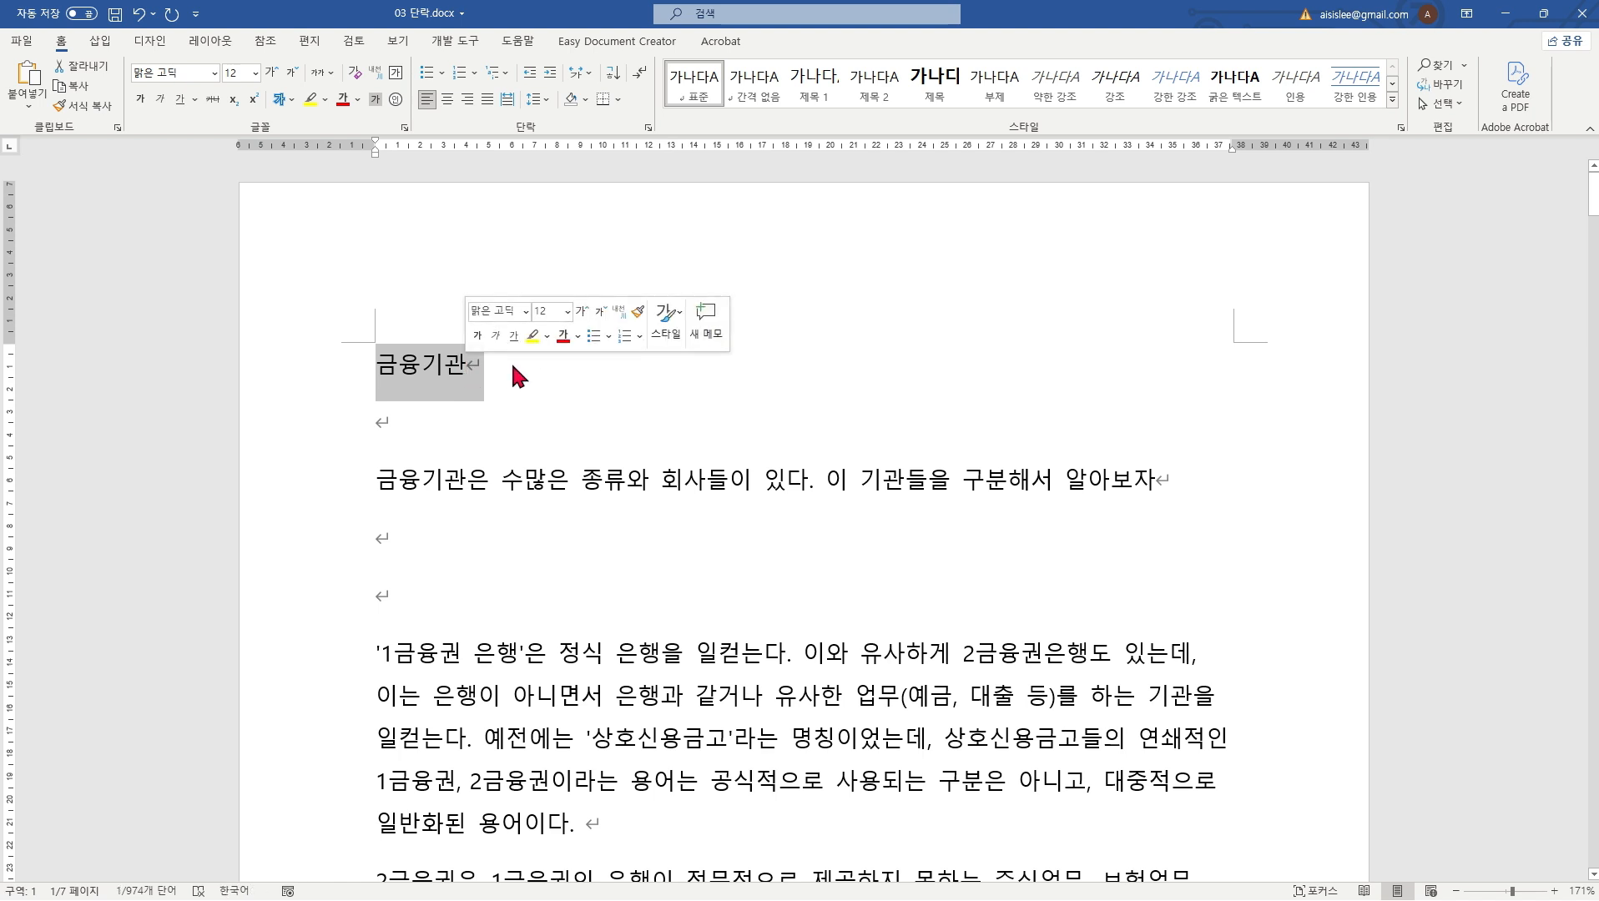
{"action": "left_click", "coordinate": [473, 363]}
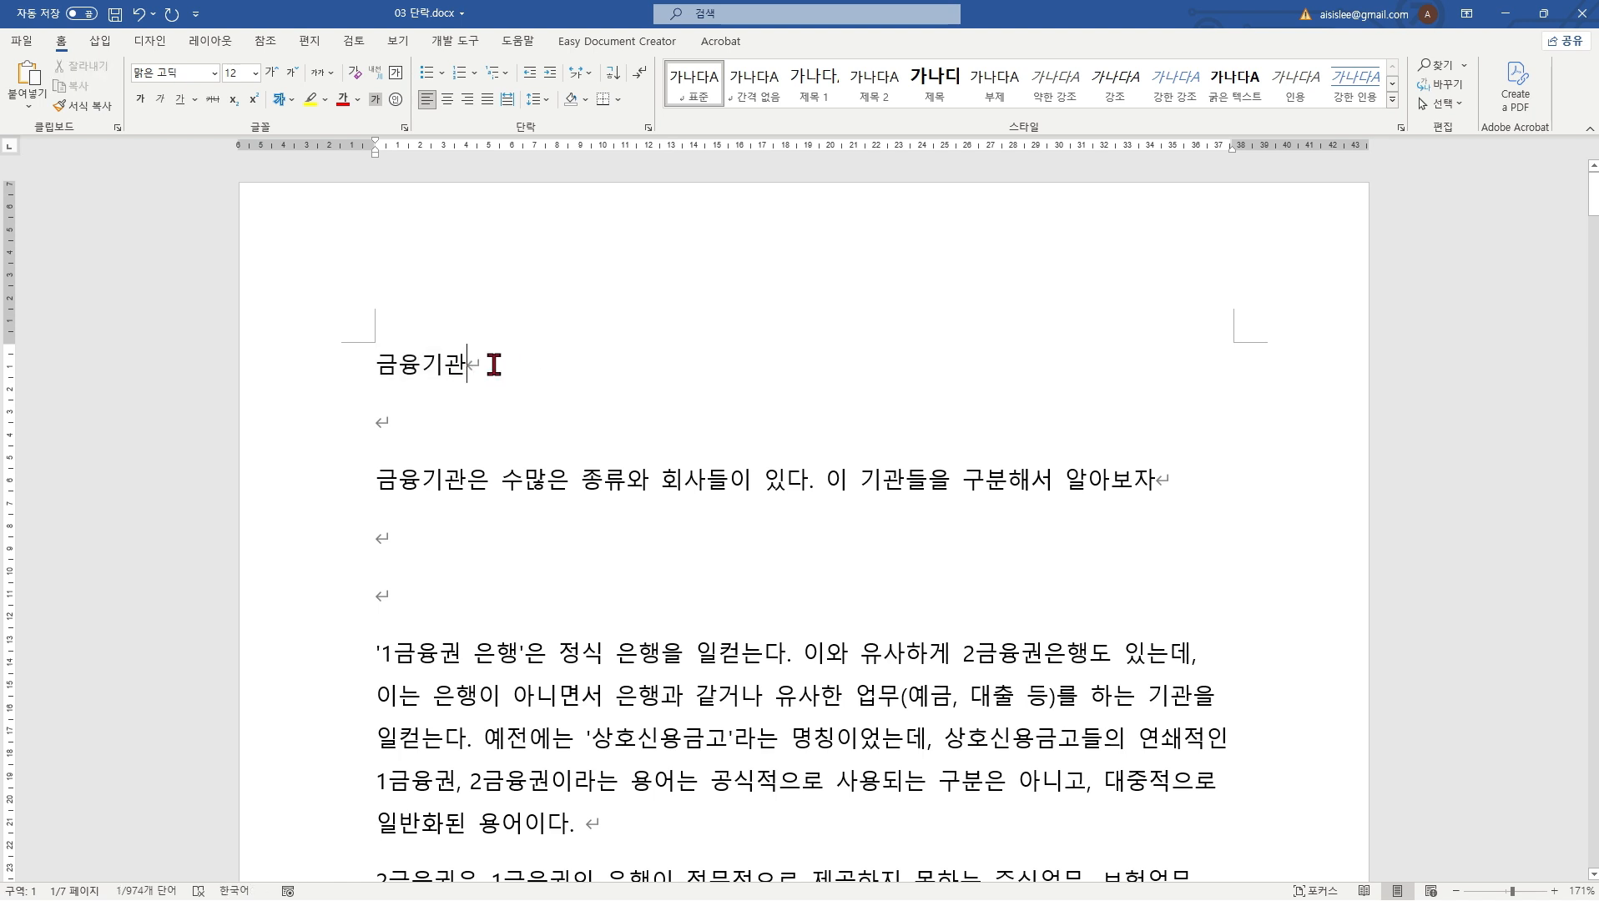
Step: Delete the extra empty paragraph below the introductory sentence
{"action": "left_click", "coordinate": [437, 548]}
{"action": "key", "text": "Delete"}
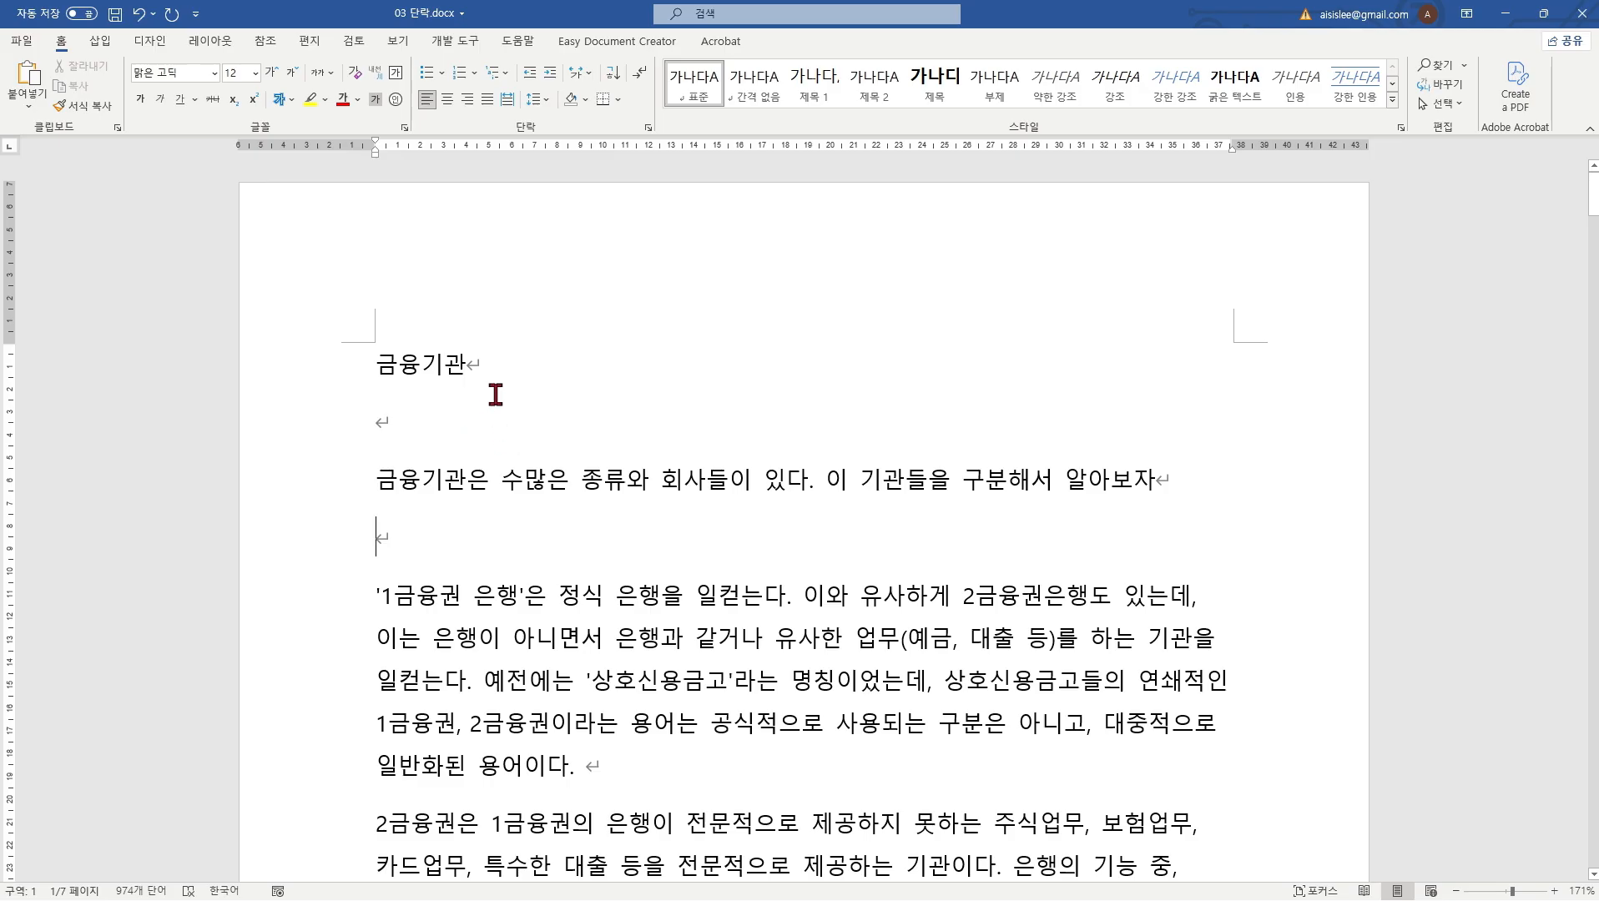
Step: Try centre and right alignment on the title "금융기관", finishing with left alignment
{"action": "left_click", "coordinate": [410, 364]}
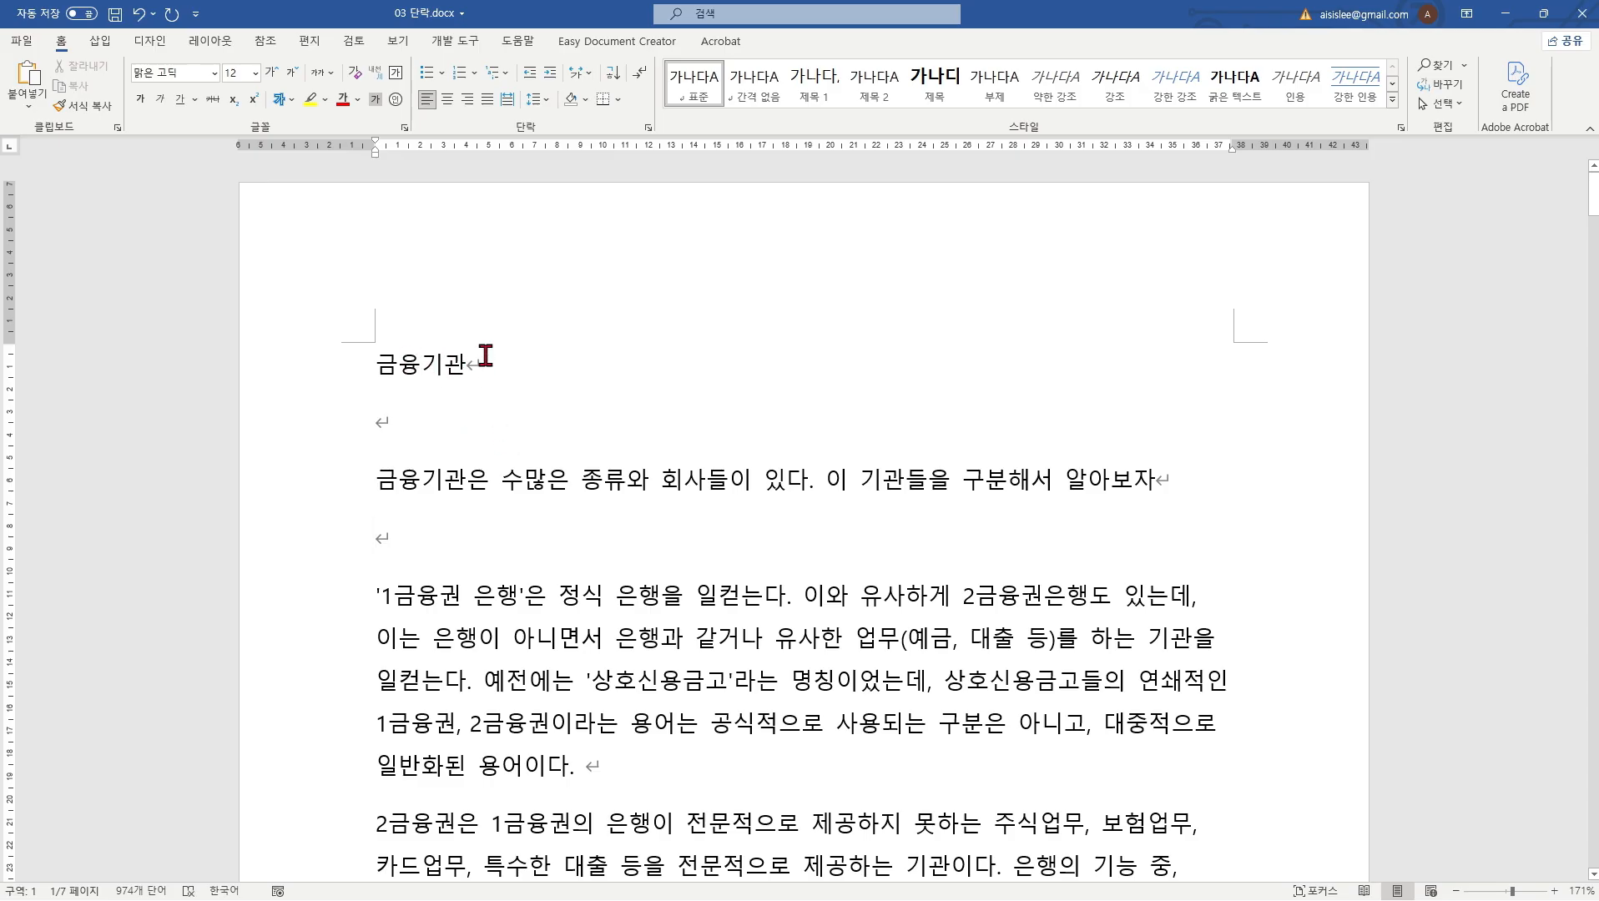
{"action": "left_click", "coordinate": [448, 99]}
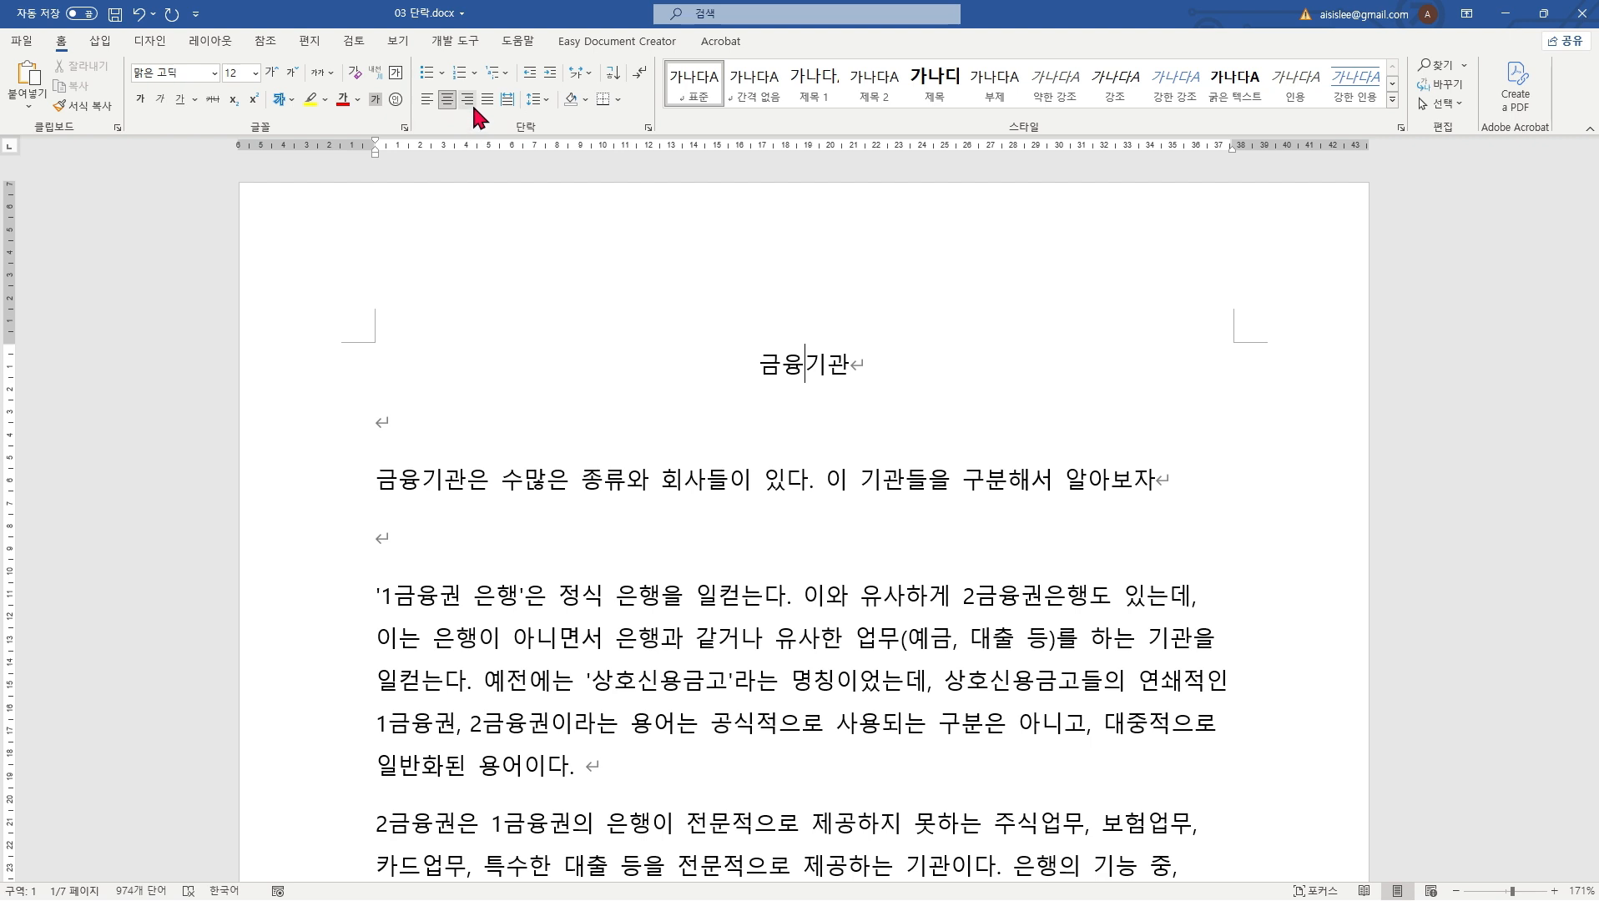
{"action": "left_click", "coordinate": [469, 100]}
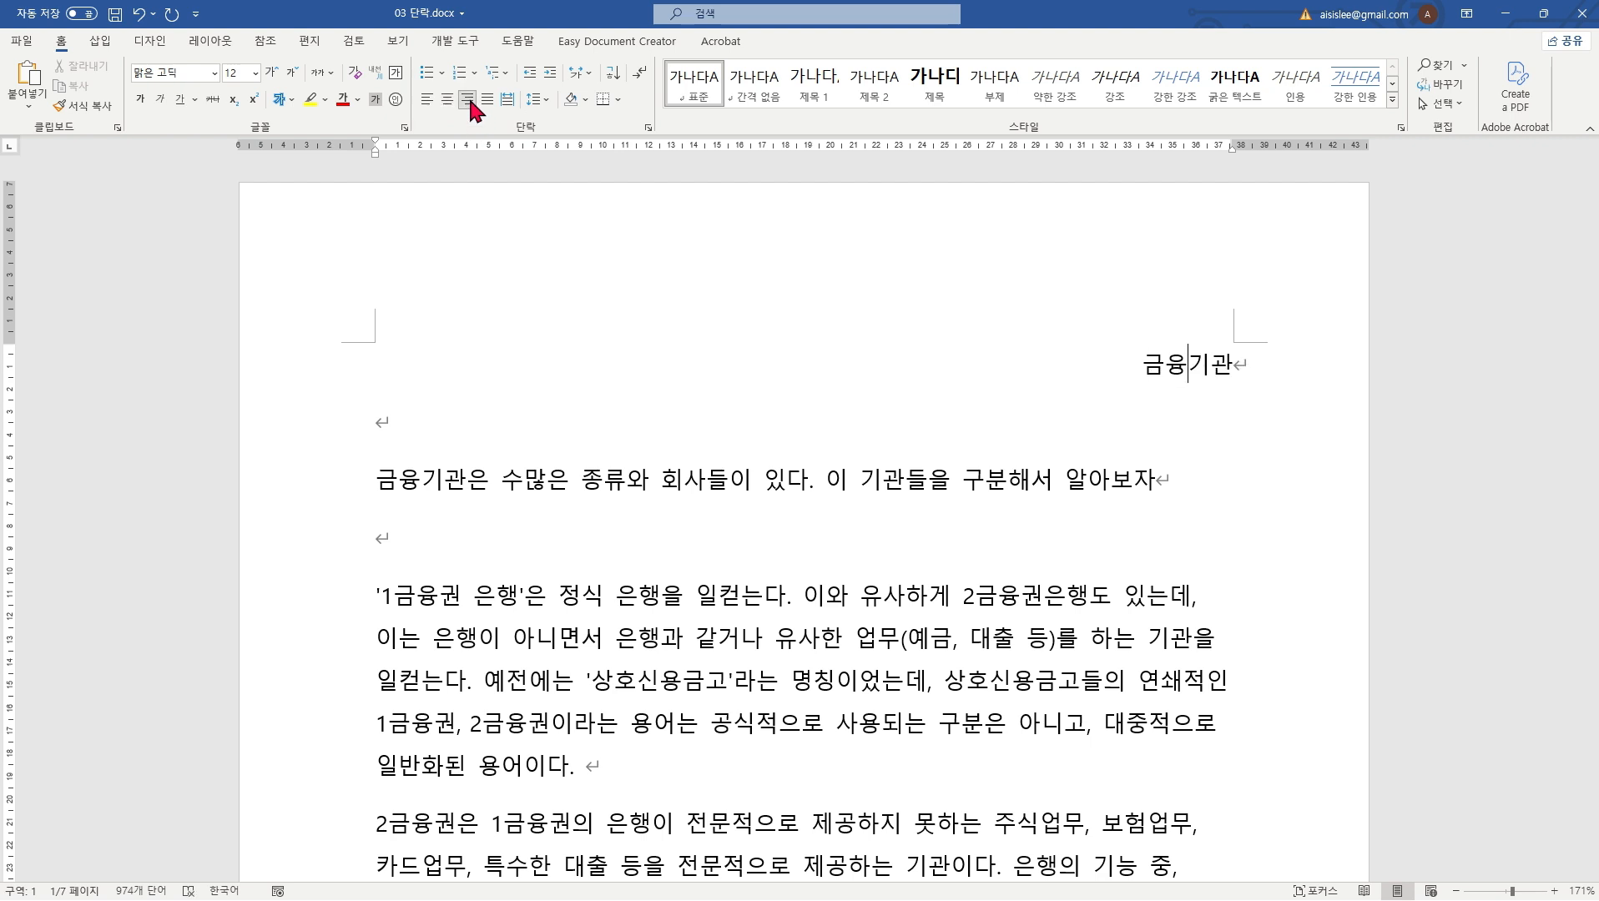
{"action": "left_click", "coordinate": [427, 100]}
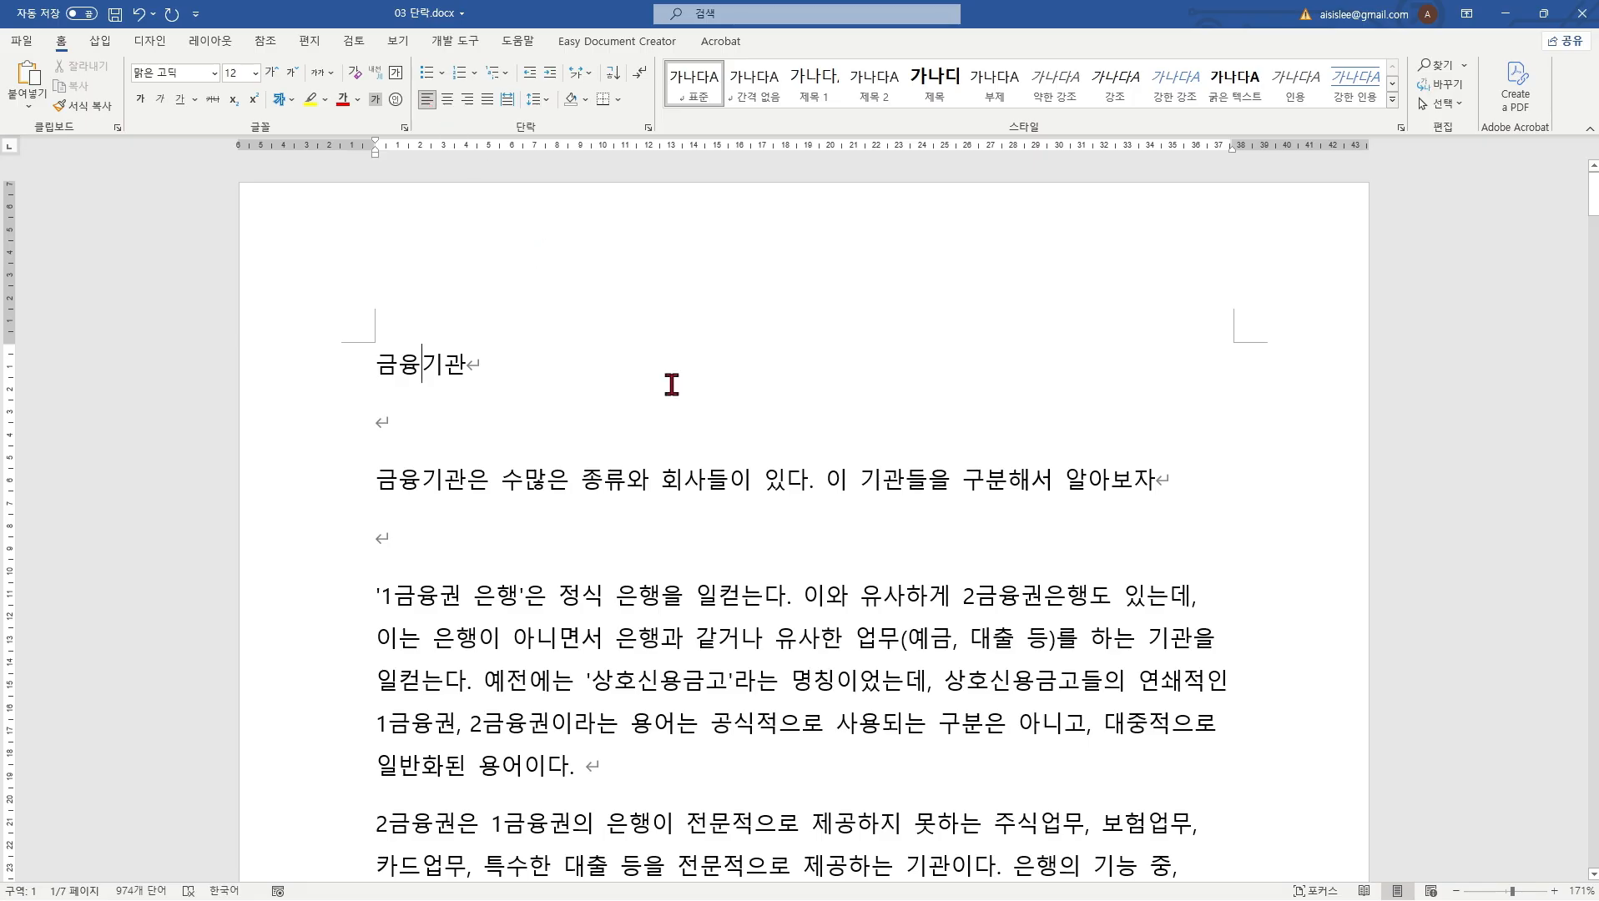
Step: Justify the first paragraph starting with "'1금융권 은행'은" and compare its edges with the paragraphs below it
{"action": "scroll", "coordinate": [671, 382], "scroll_direction": "down", "scroll_amount": 3}
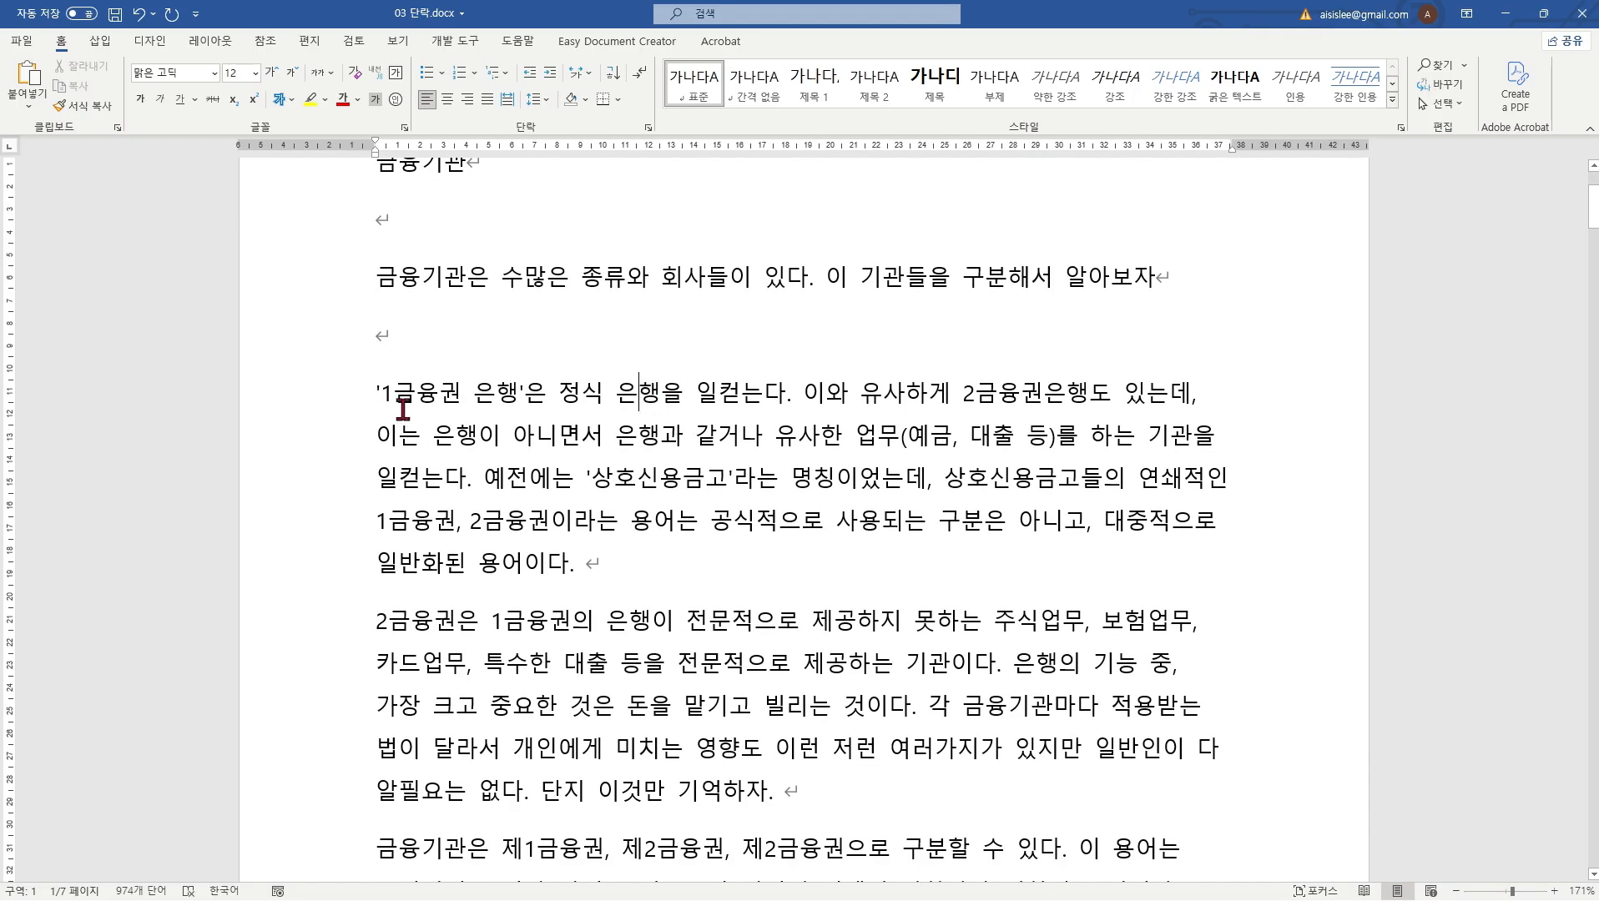
{"action": "triple_click", "coordinate": [503, 429]}
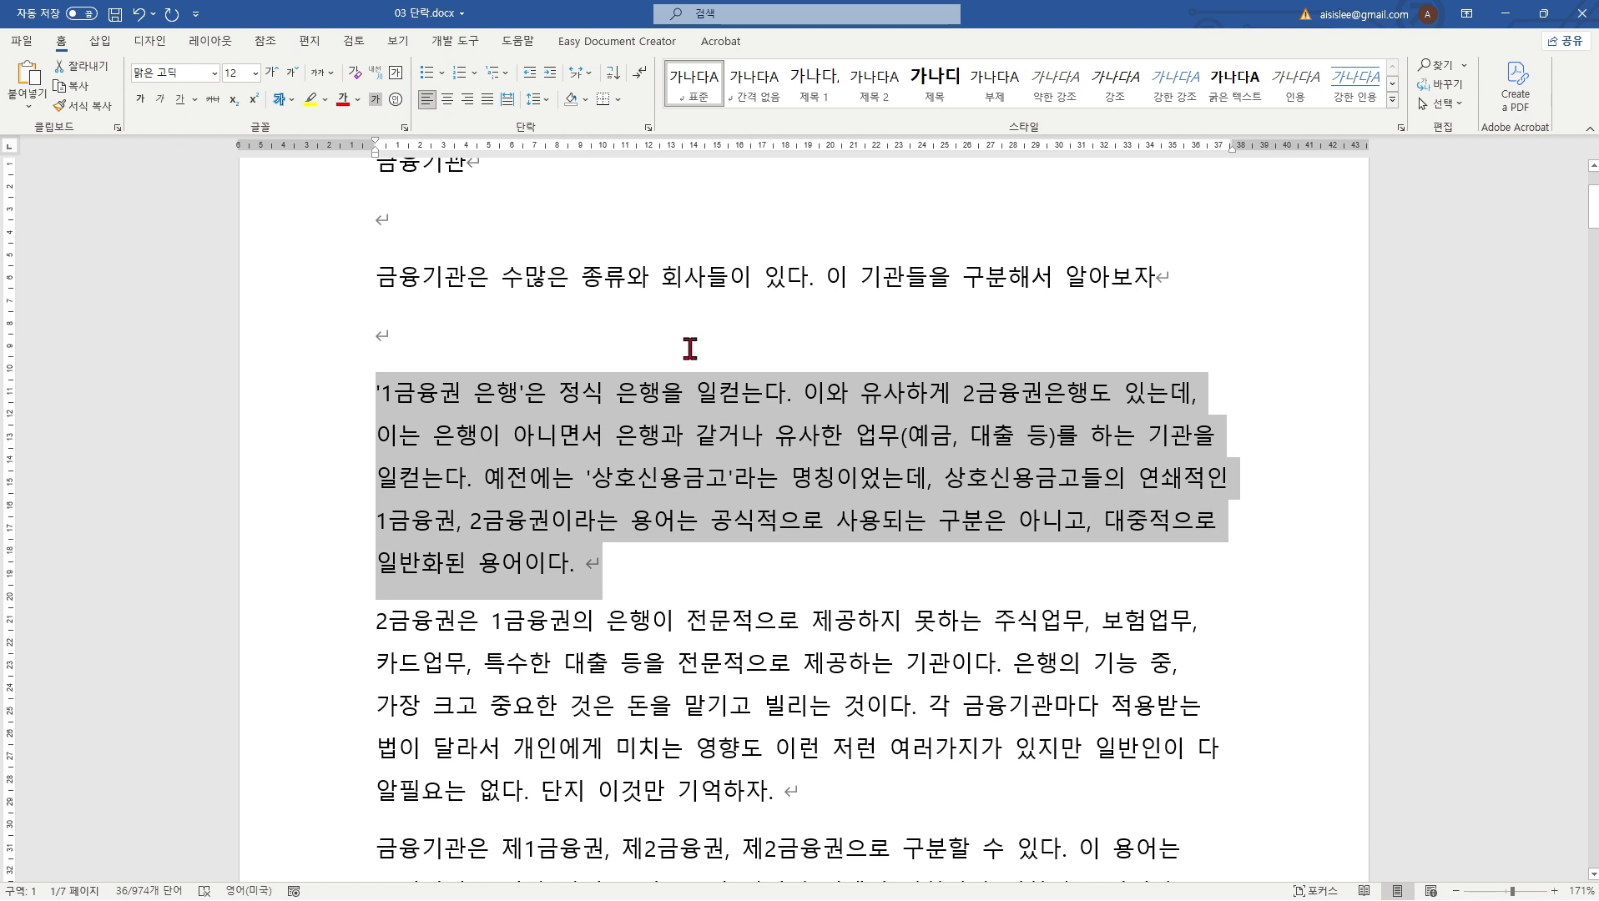
{"action": "left_click", "coordinate": [487, 101]}
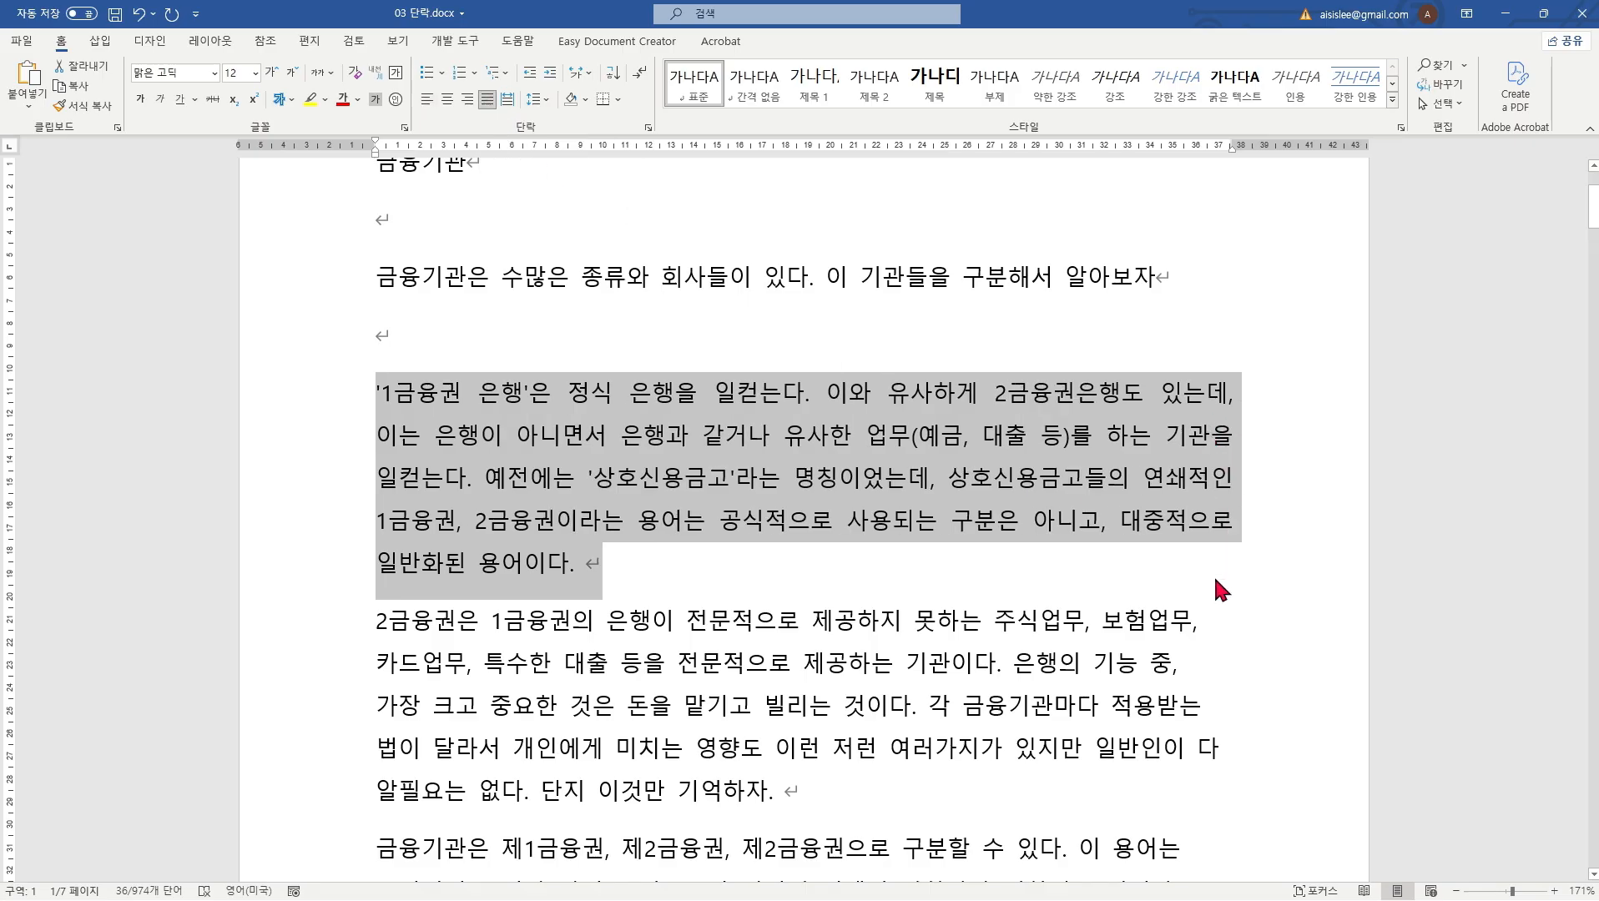
{"action": "scroll", "coordinate": [1221, 618], "scroll_direction": "down", "scroll_amount": 3}
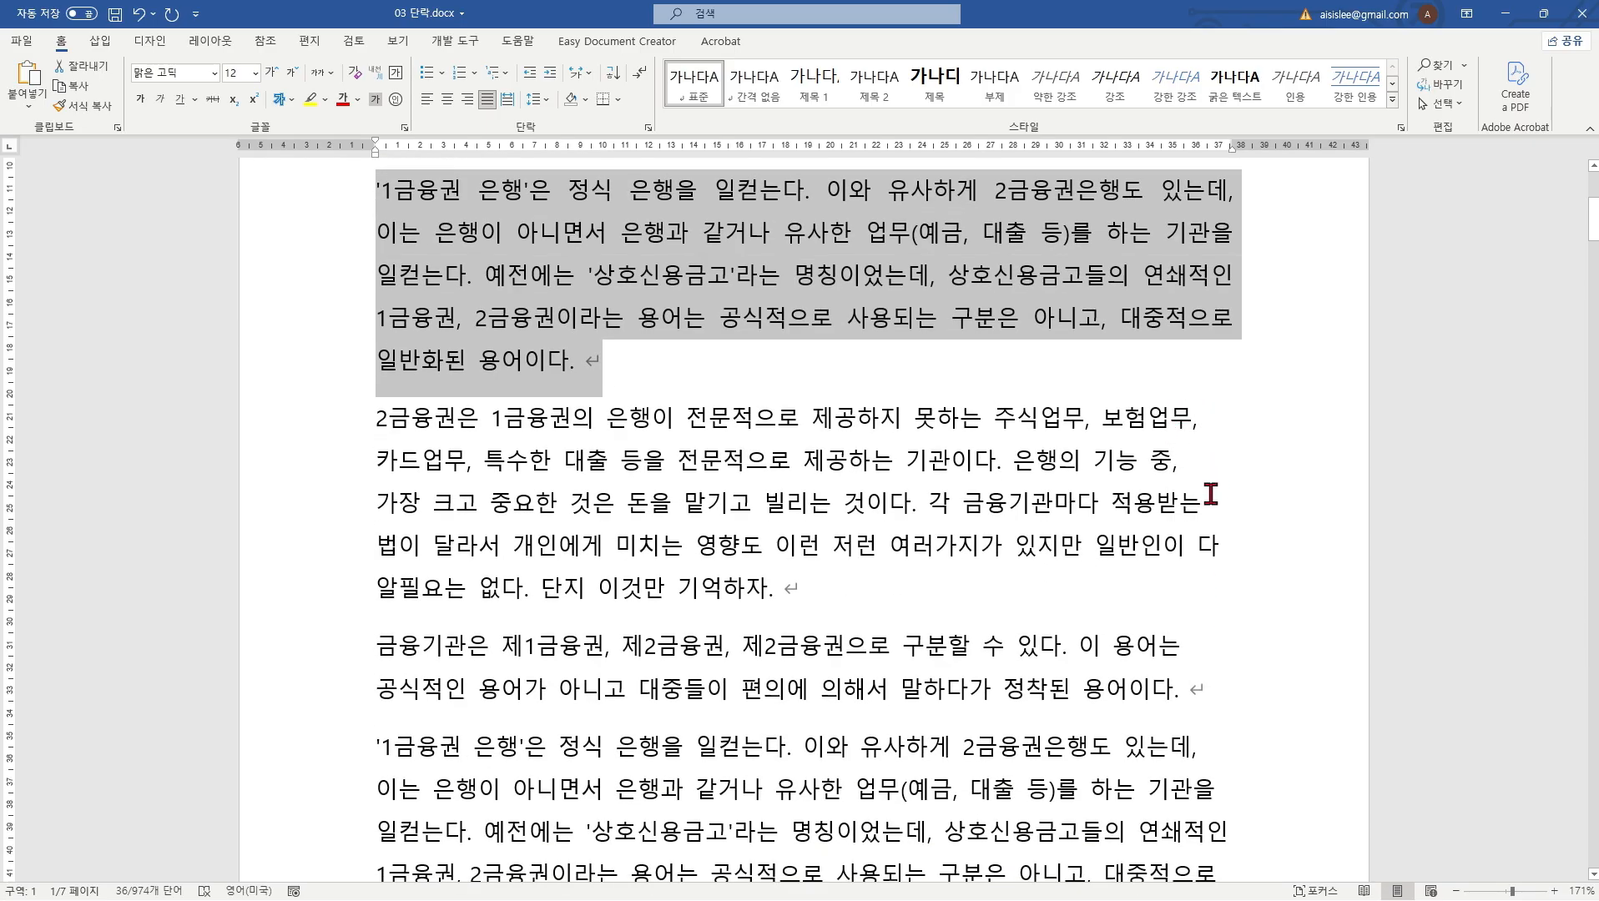
{"action": "left_click", "coordinate": [1205, 395]}
{"action": "scroll", "coordinate": [1080, 421], "scroll_direction": "up", "scroll_amount": 3}
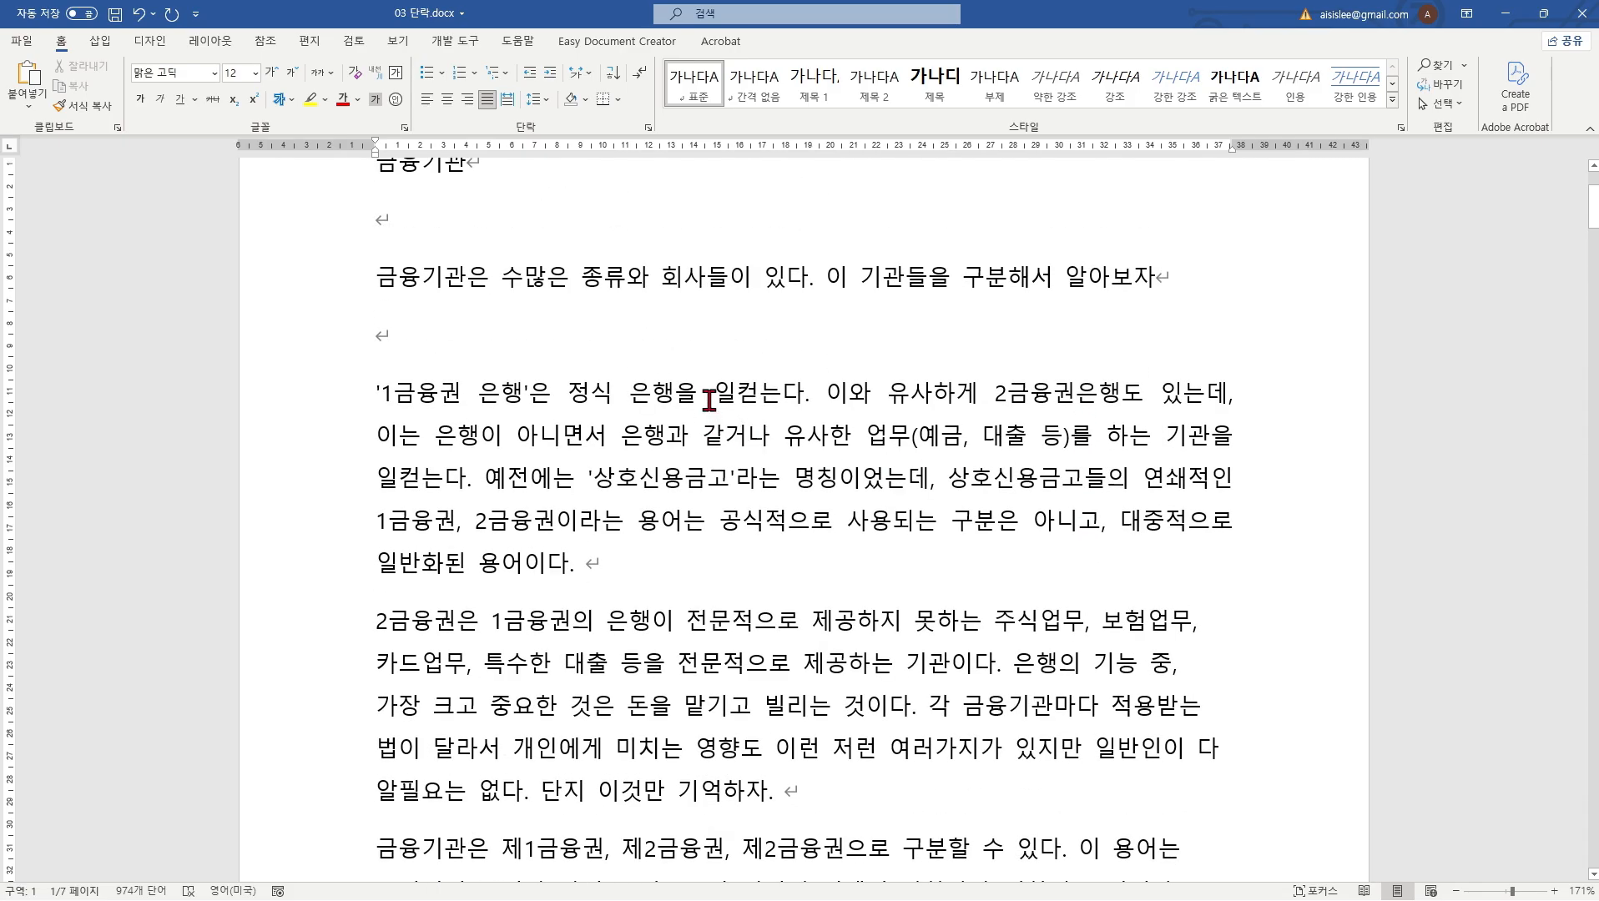
Step: Enable the line-break option "한글 단어 잘림 허용" for the justified "'1금융권 은행'은" paragraph
{"action": "left_click", "coordinate": [790, 394]}
{"action": "left_click", "coordinate": [648, 127]}
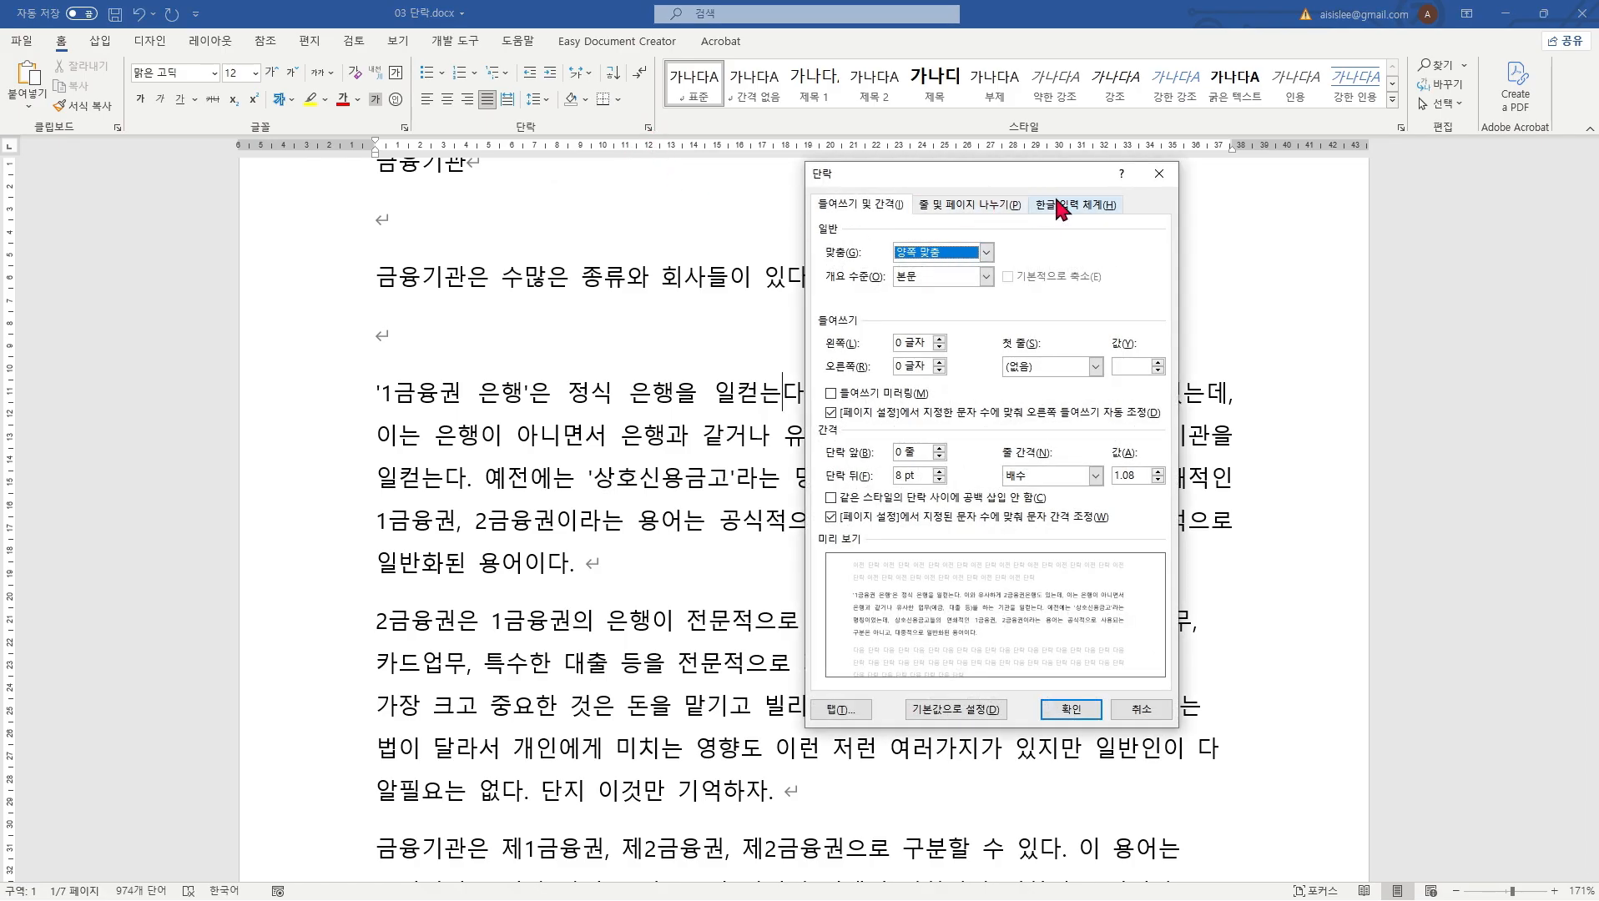
{"action": "left_click", "coordinate": [1058, 205]}
{"action": "left_click", "coordinate": [831, 268]}
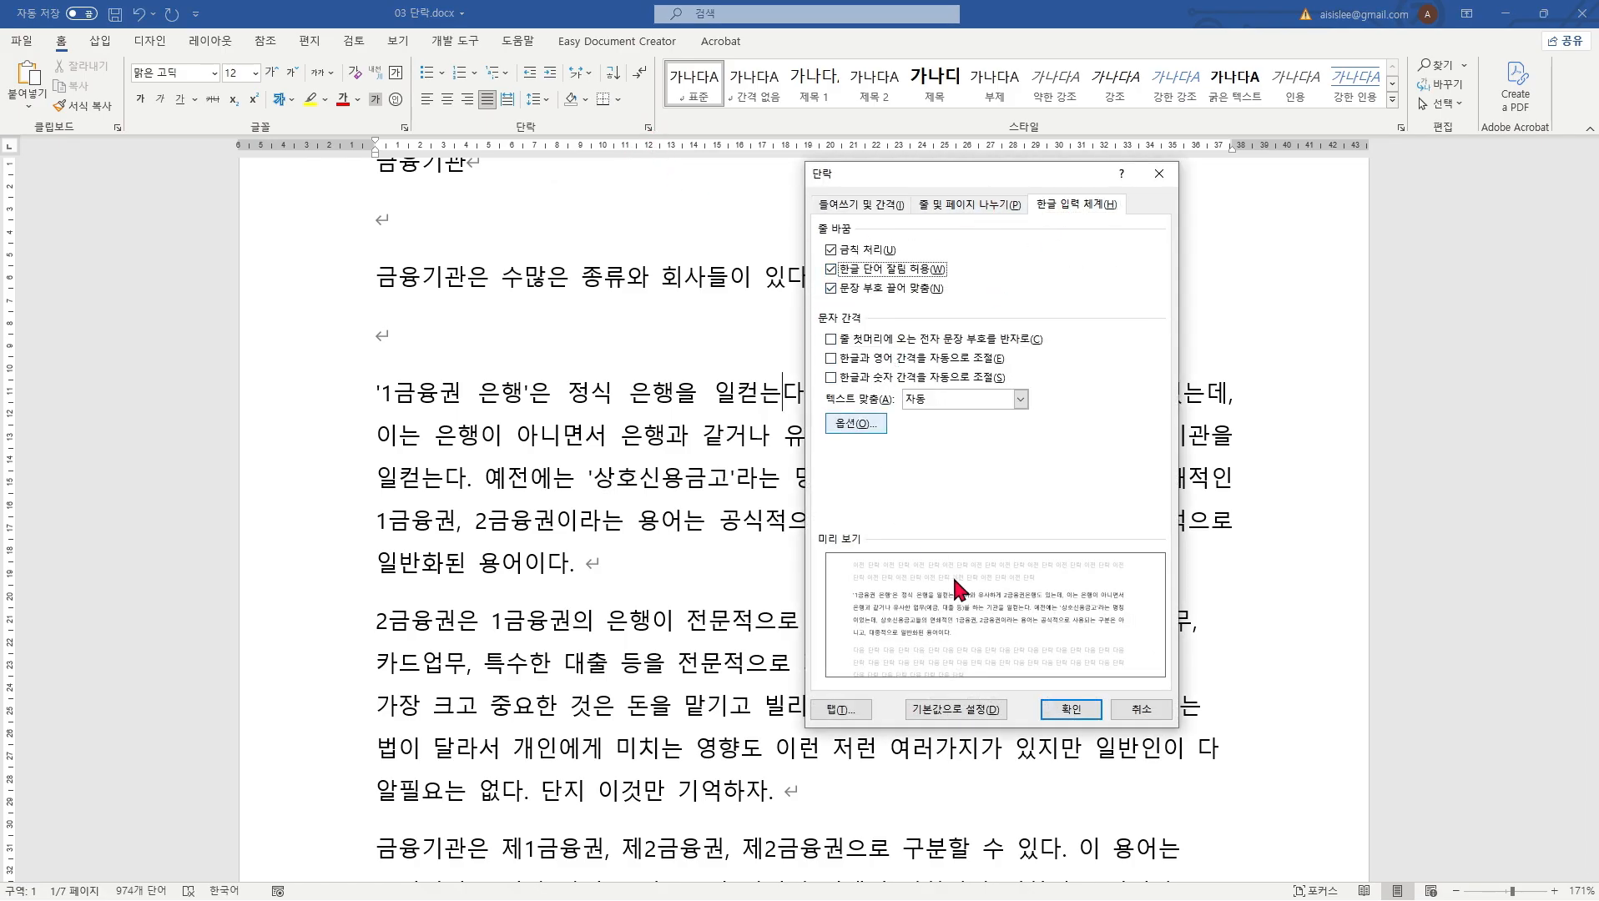
{"action": "left_click", "coordinate": [1070, 708]}
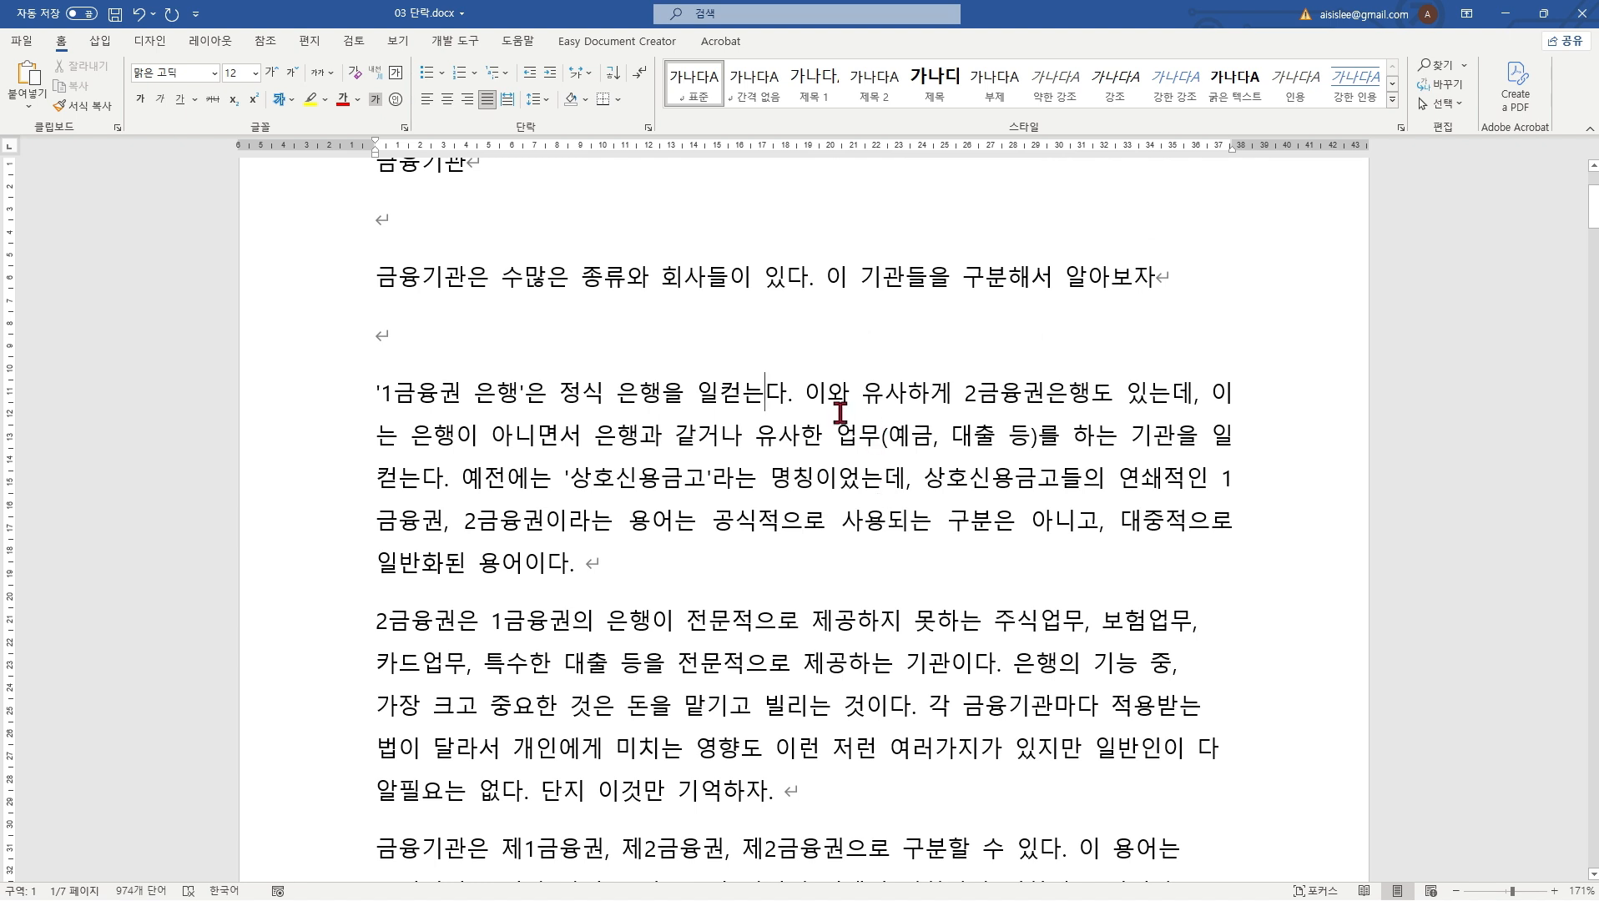
Step: Examine the line endings of the justified paragraph, highlighting the words "일컫는다" and "이는" to see how they break across lines
{"action": "left_click_drag", "start_coordinate": [863, 397], "coordinate": [870, 524]}
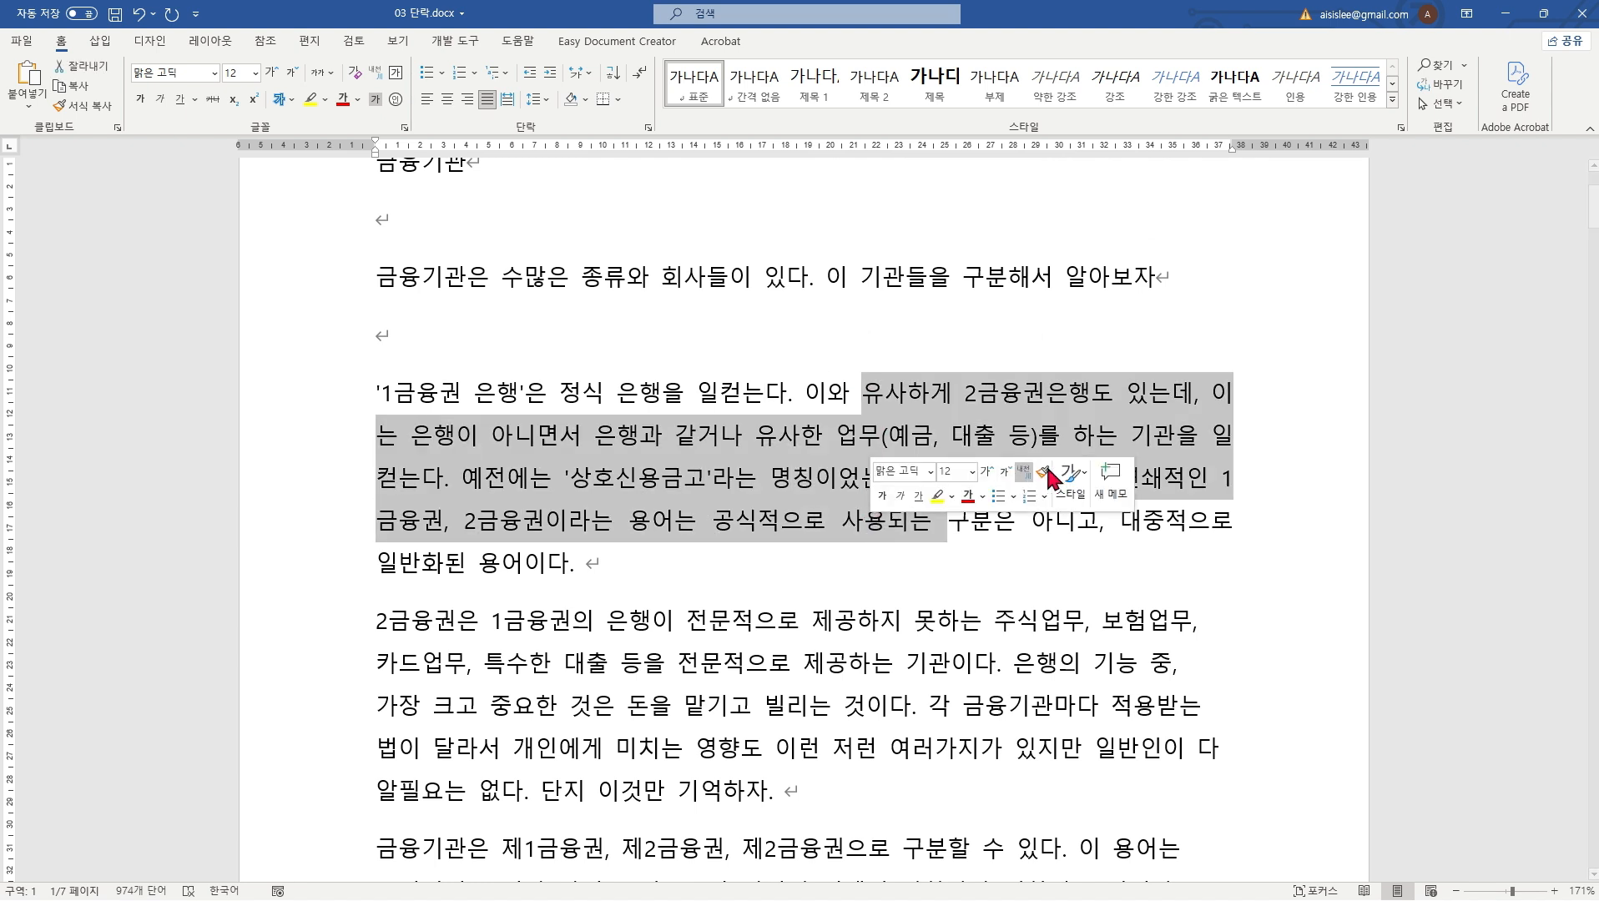
{"action": "left_click", "coordinate": [1061, 414]}
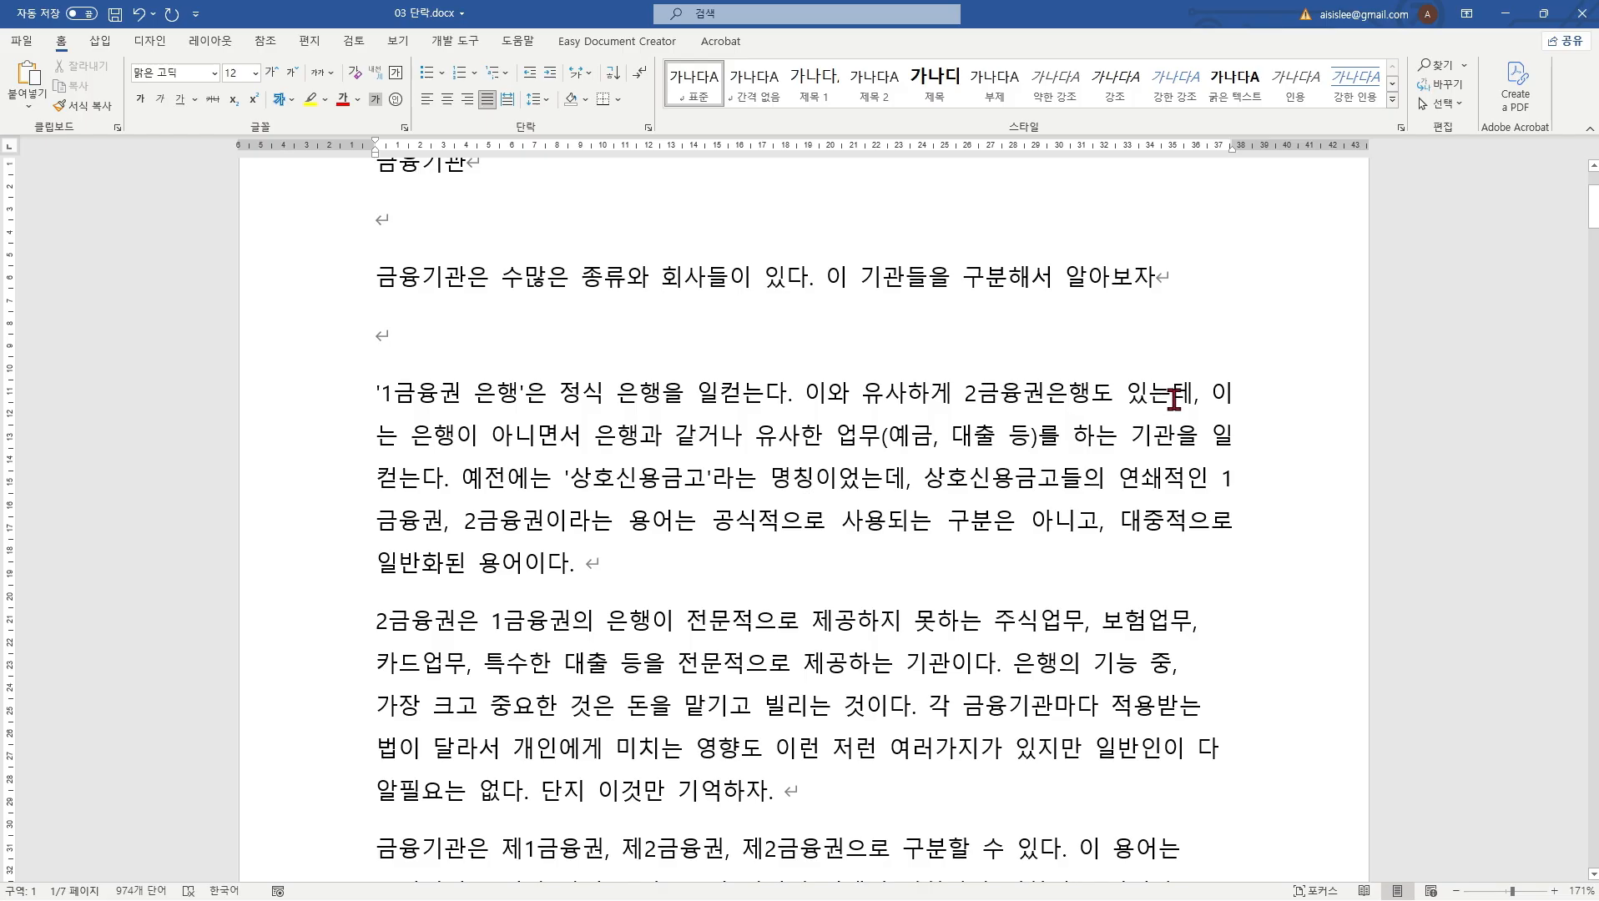
{"action": "left_click", "coordinate": [1212, 399]}
{"action": "left_click_drag", "start_coordinate": [1210, 439], "coordinate": [1242, 440]}
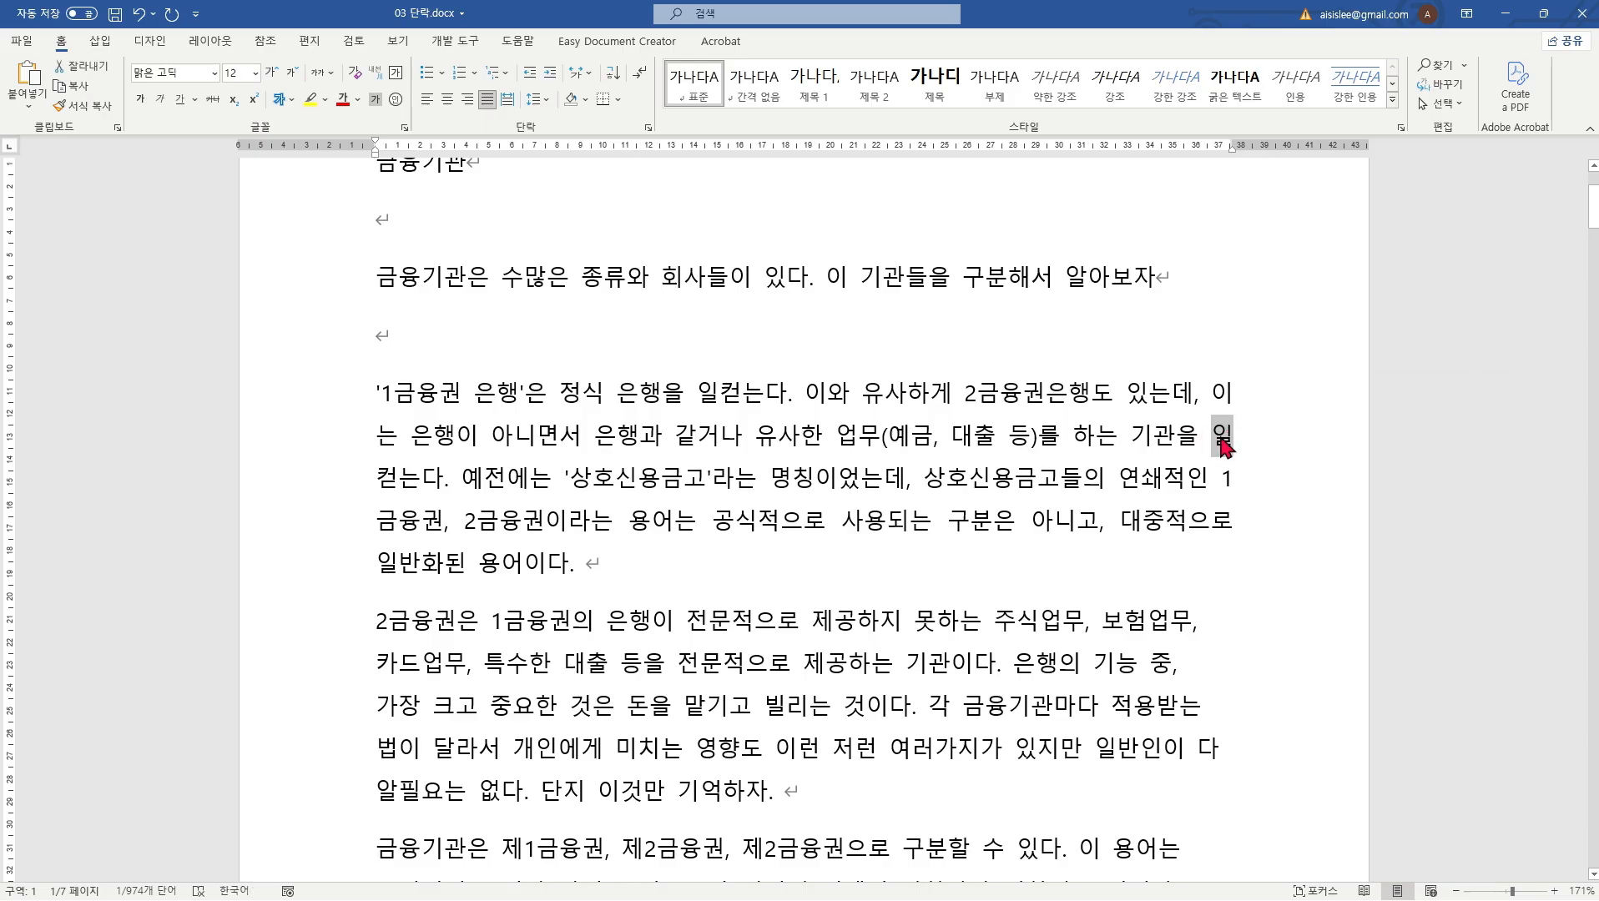
{"action": "double_click", "coordinate": [1222, 437]}
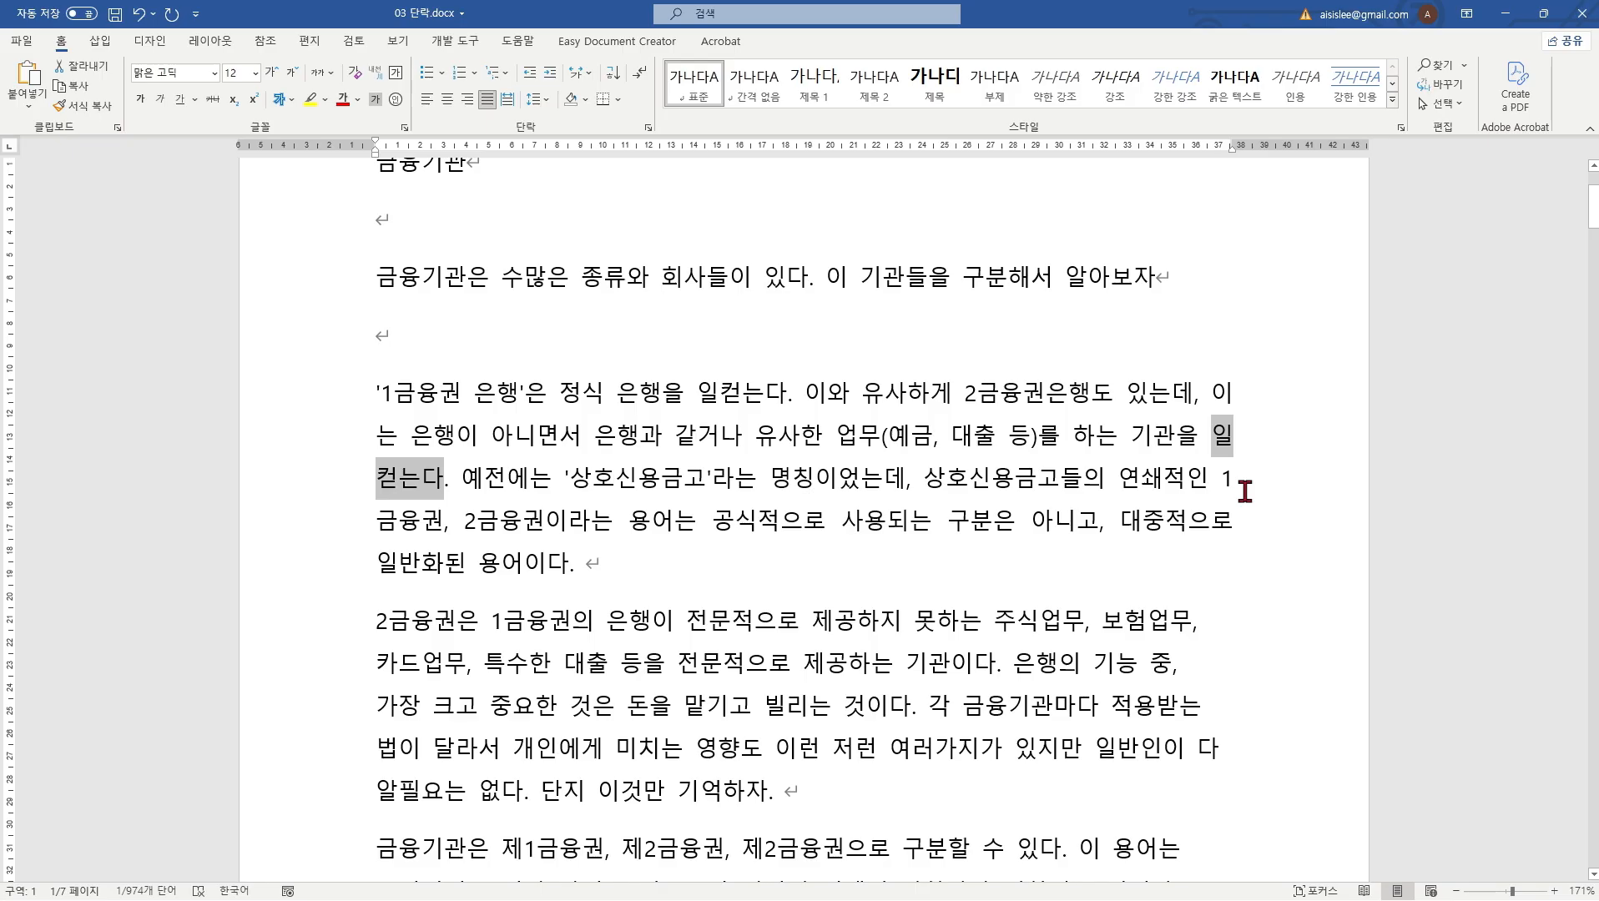
{"action": "left_click", "coordinate": [1225, 393]}
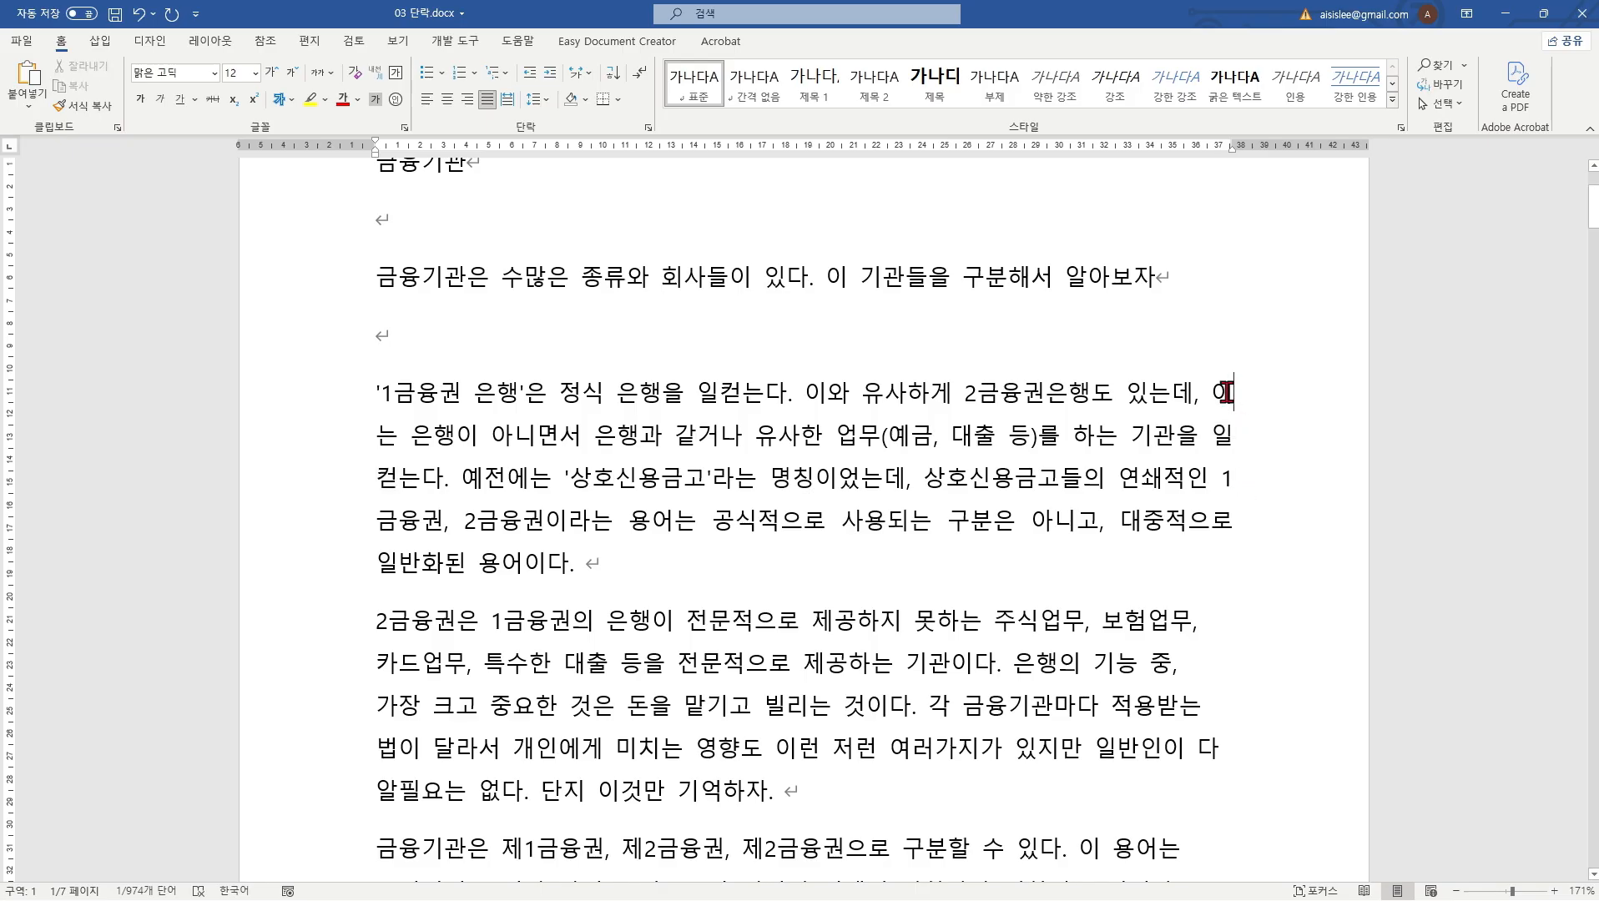
{"action": "double_click", "coordinate": [1225, 392]}
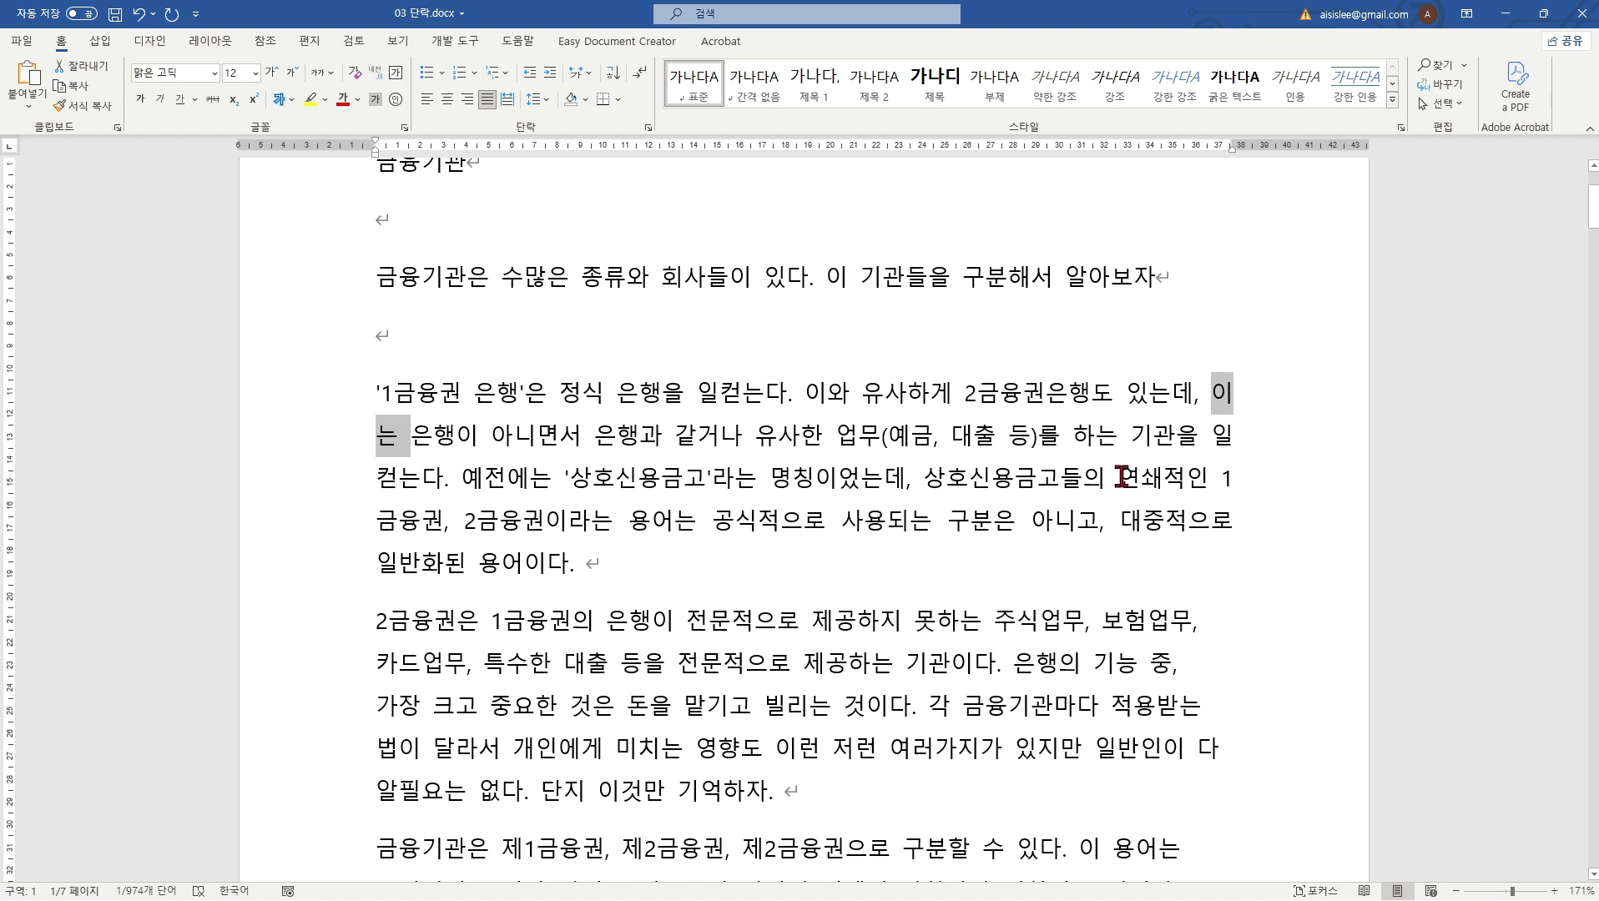
{"action": "left_click", "coordinate": [887, 430]}
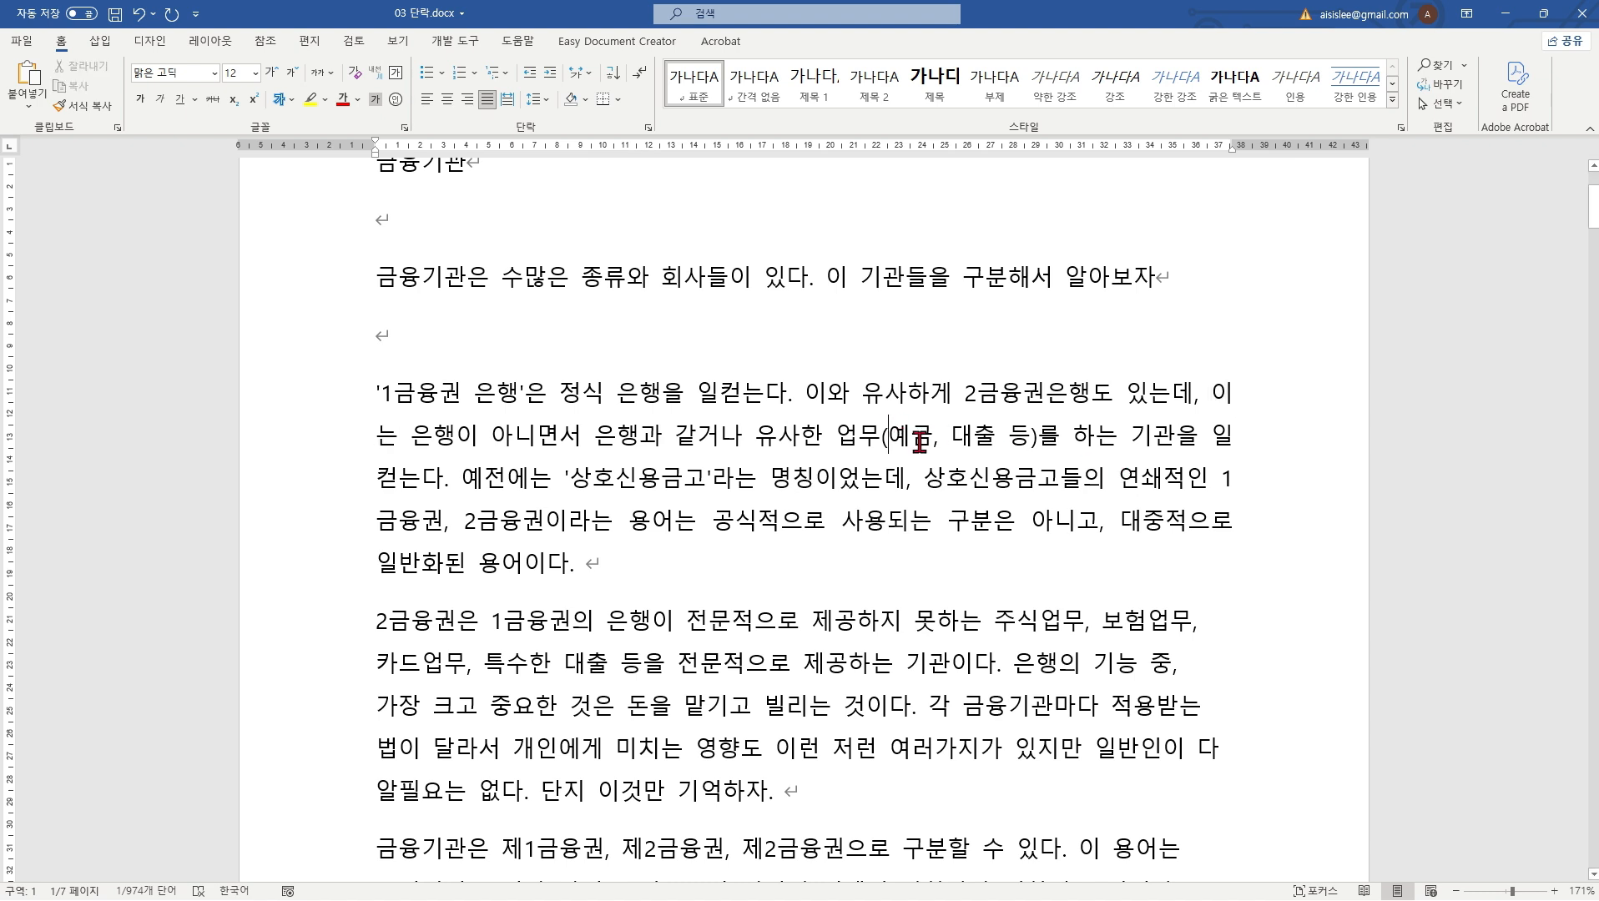
Step: Turn off the line-break option "한글 단어 잘림 허용" for the justified "'1금융권 은행'은" paragraph
{"action": "right_click", "coordinate": [767, 427]}
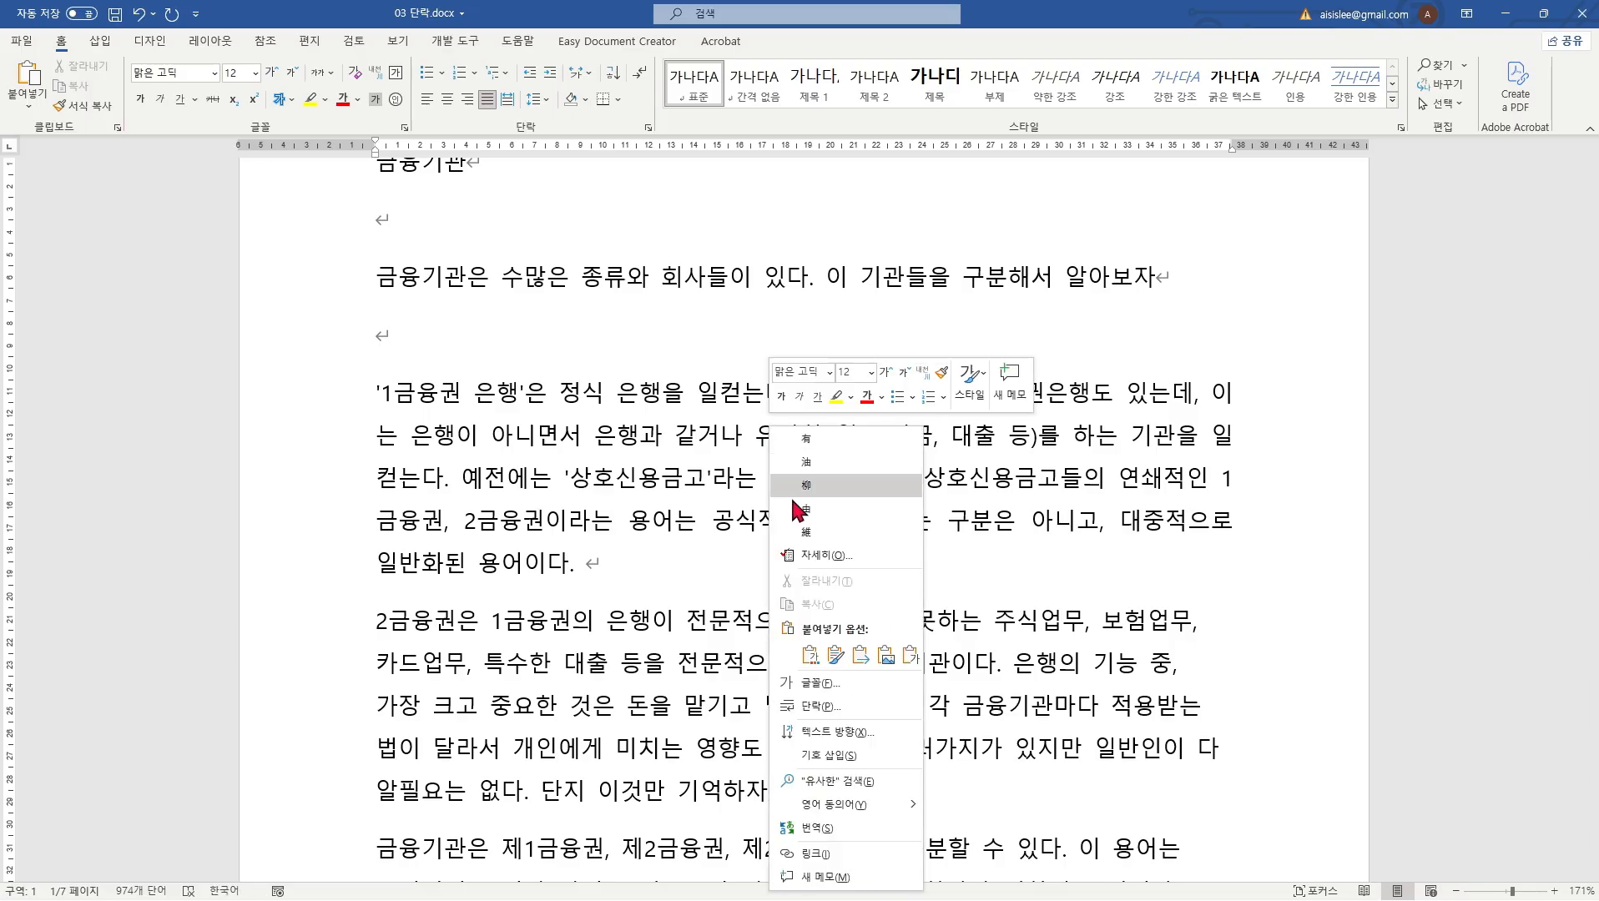
{"action": "left_click", "coordinate": [808, 708]}
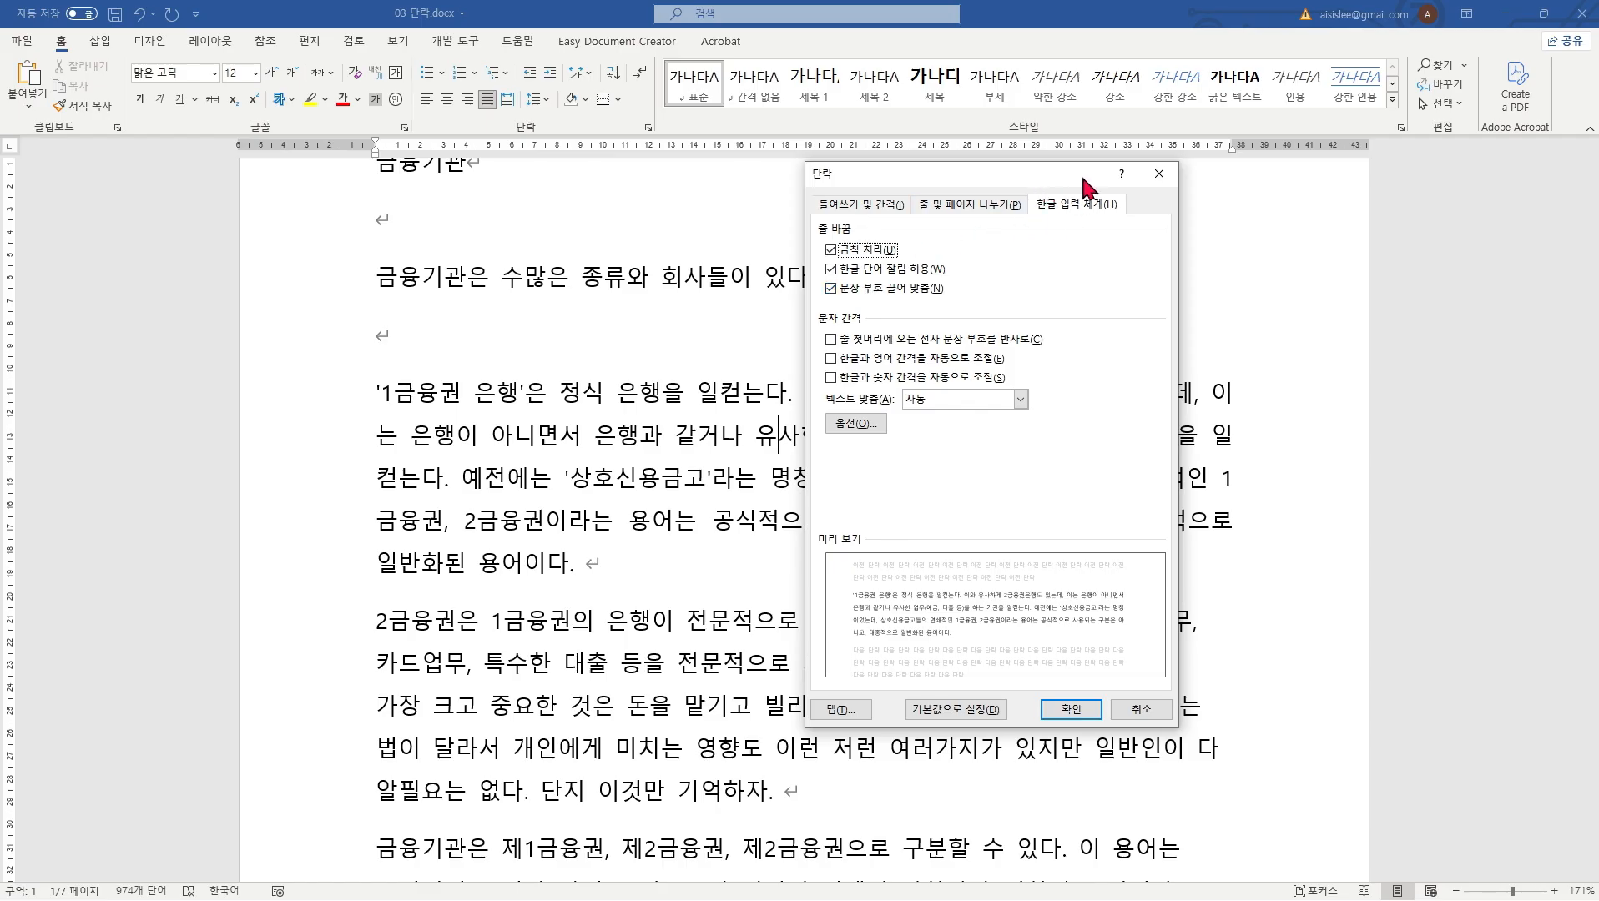
{"action": "left_click", "coordinate": [831, 270]}
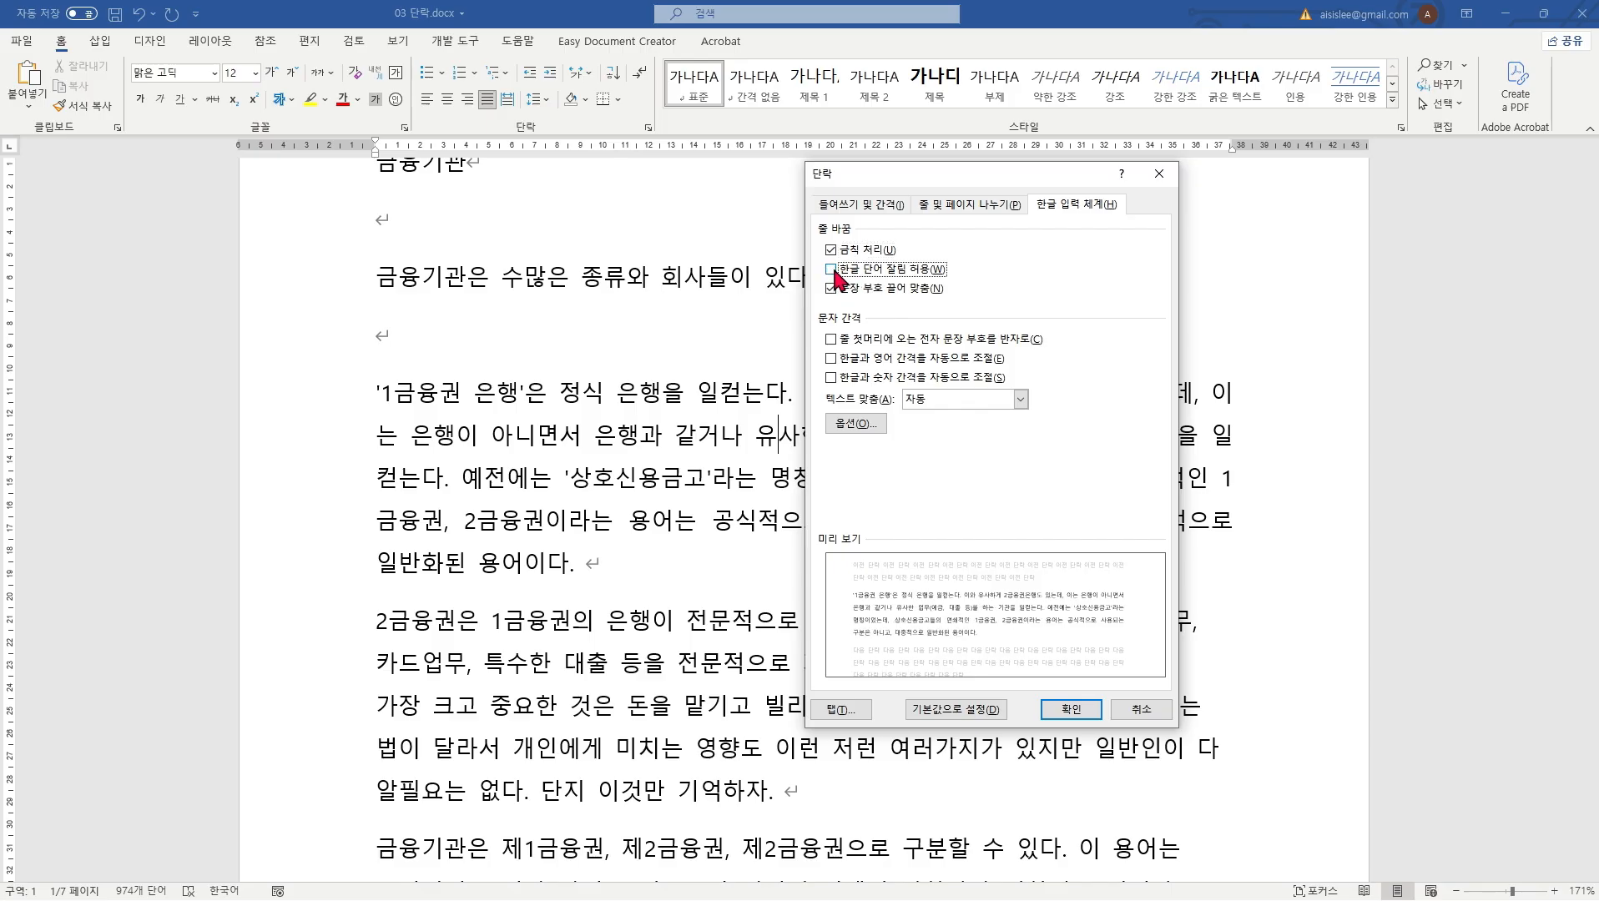
{"action": "left_click", "coordinate": [1068, 710]}
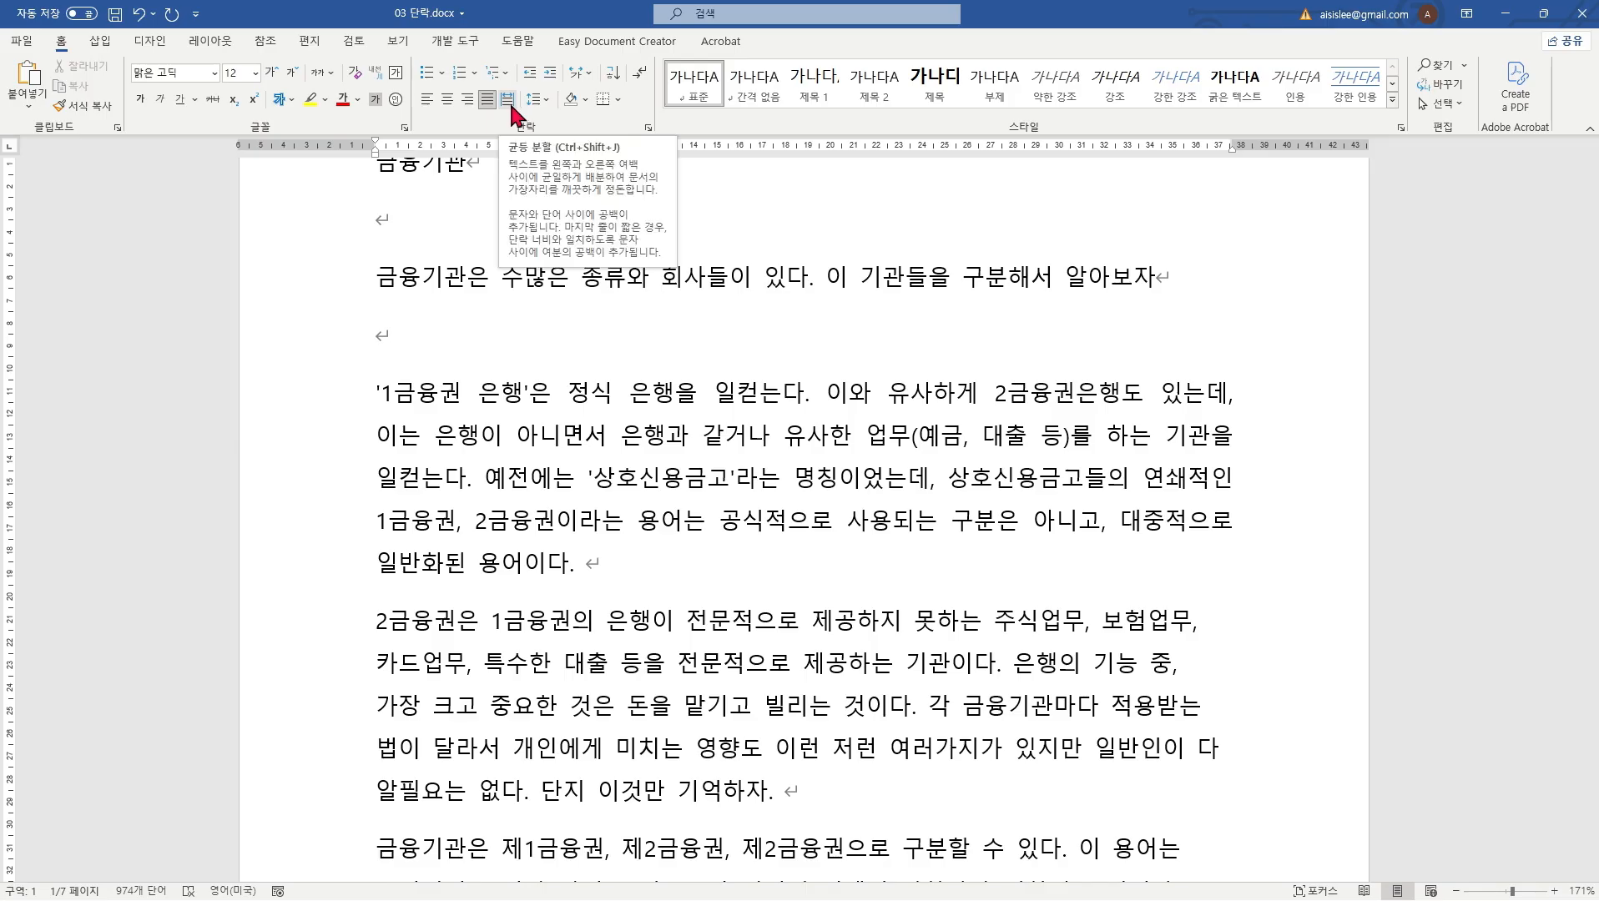
{"action": "left_click", "coordinate": [1188, 478]}
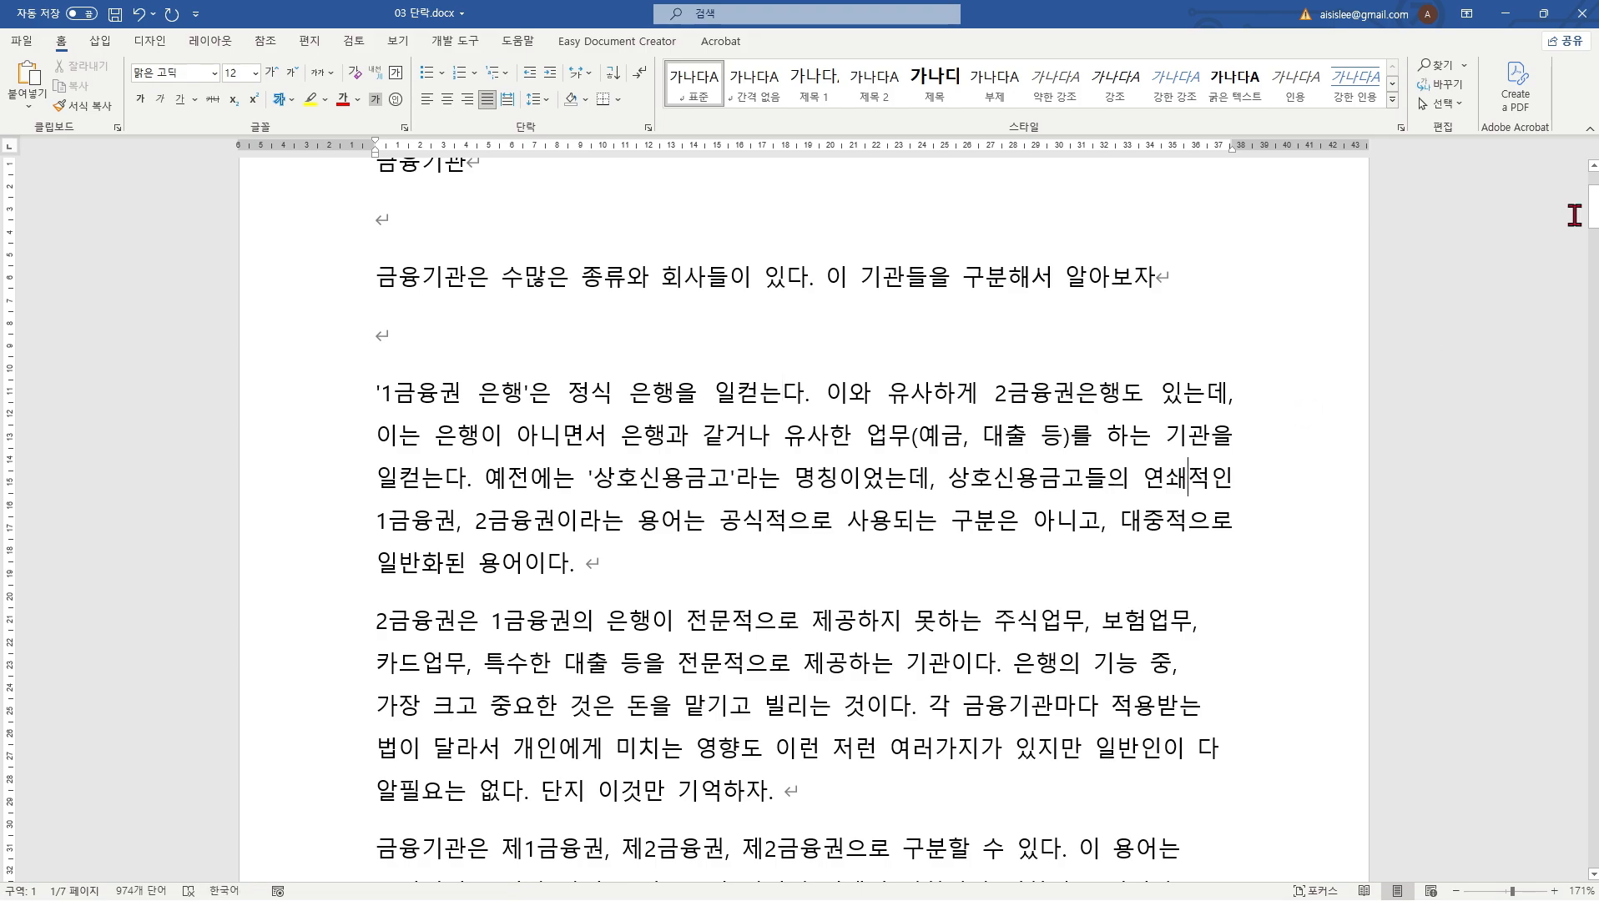
Step: Delete the extra blank lines around the upper personal-details list, leaving one above it and one between the two lists
{"action": "left_click_drag", "start_coordinate": [1592, 208], "coordinate": [1570, 739]}
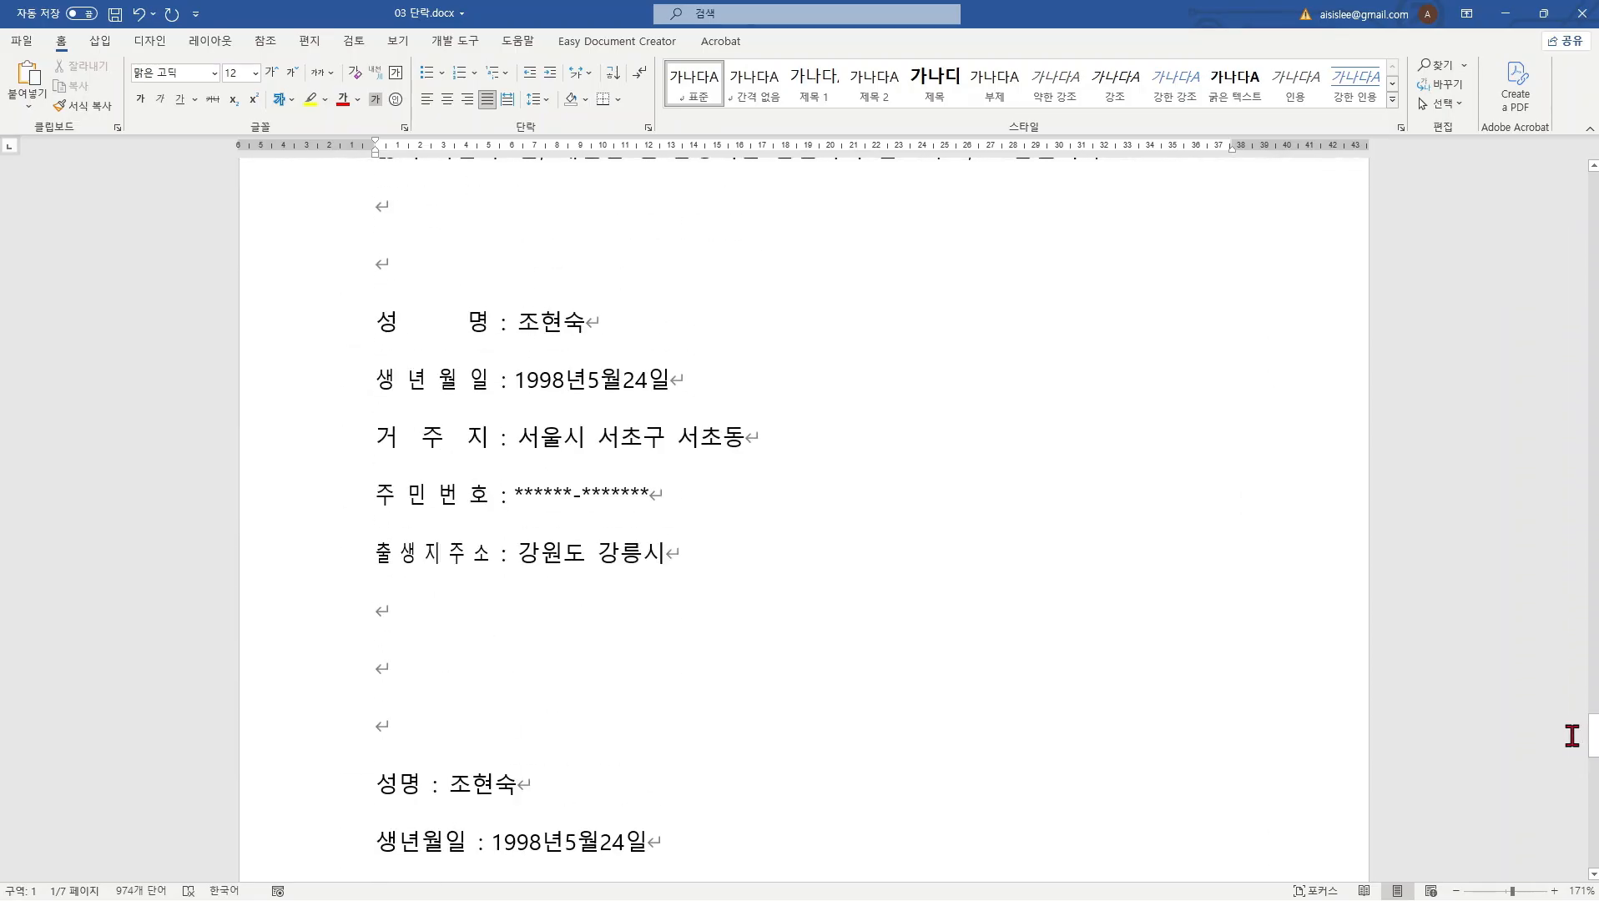
{"action": "left_click", "coordinate": [468, 219]}
{"action": "key", "text": "Delete"}
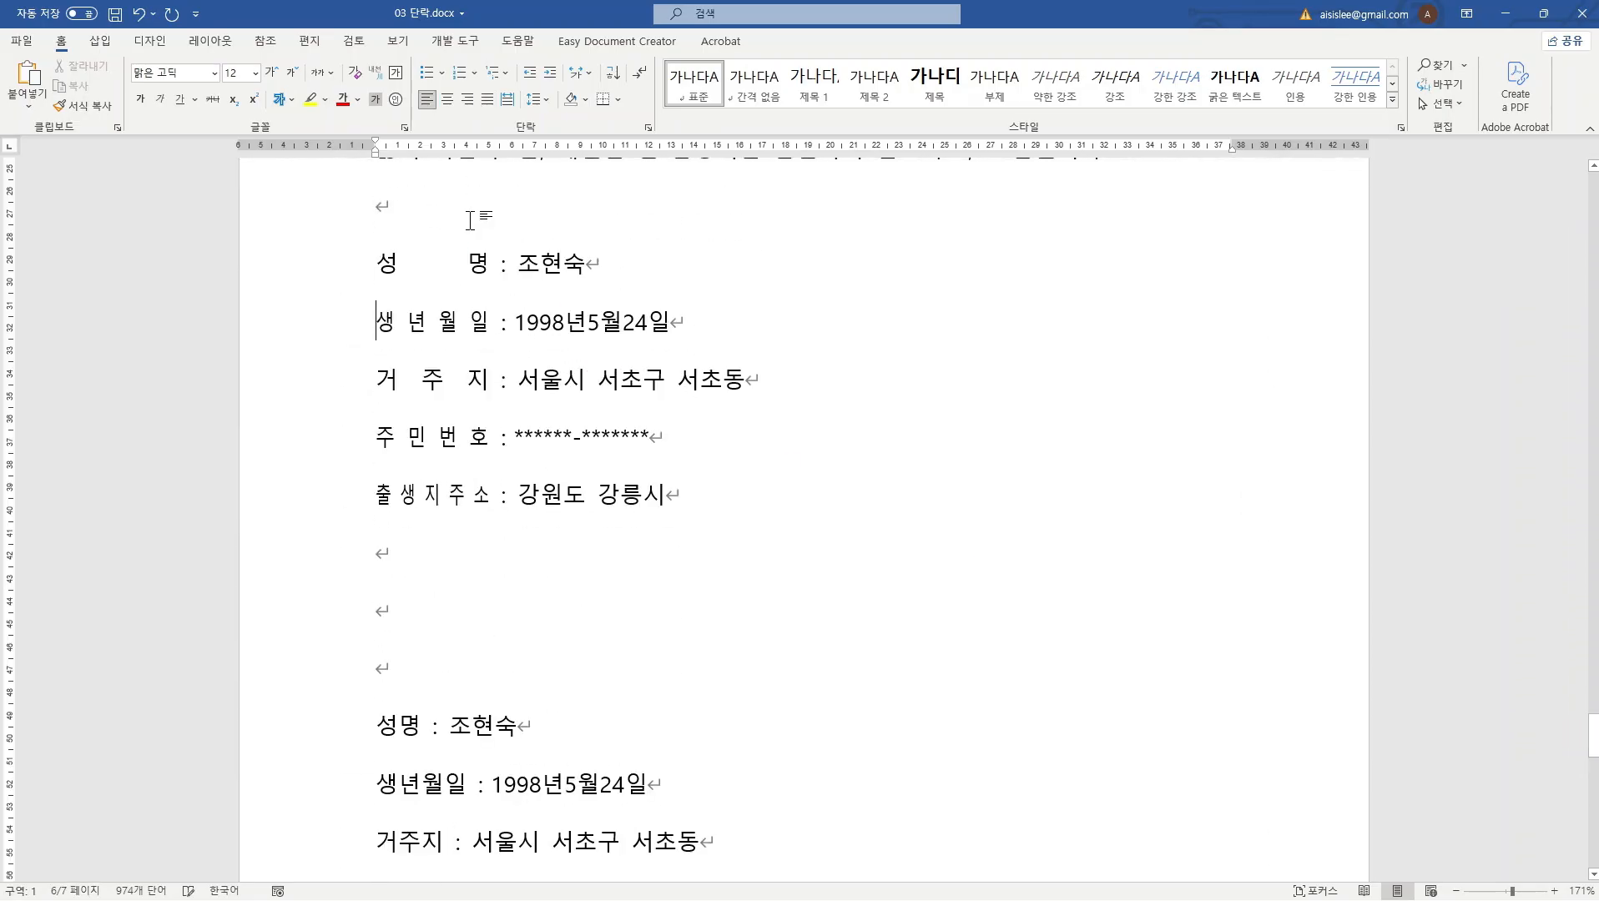
{"action": "key", "text": "Delete"}
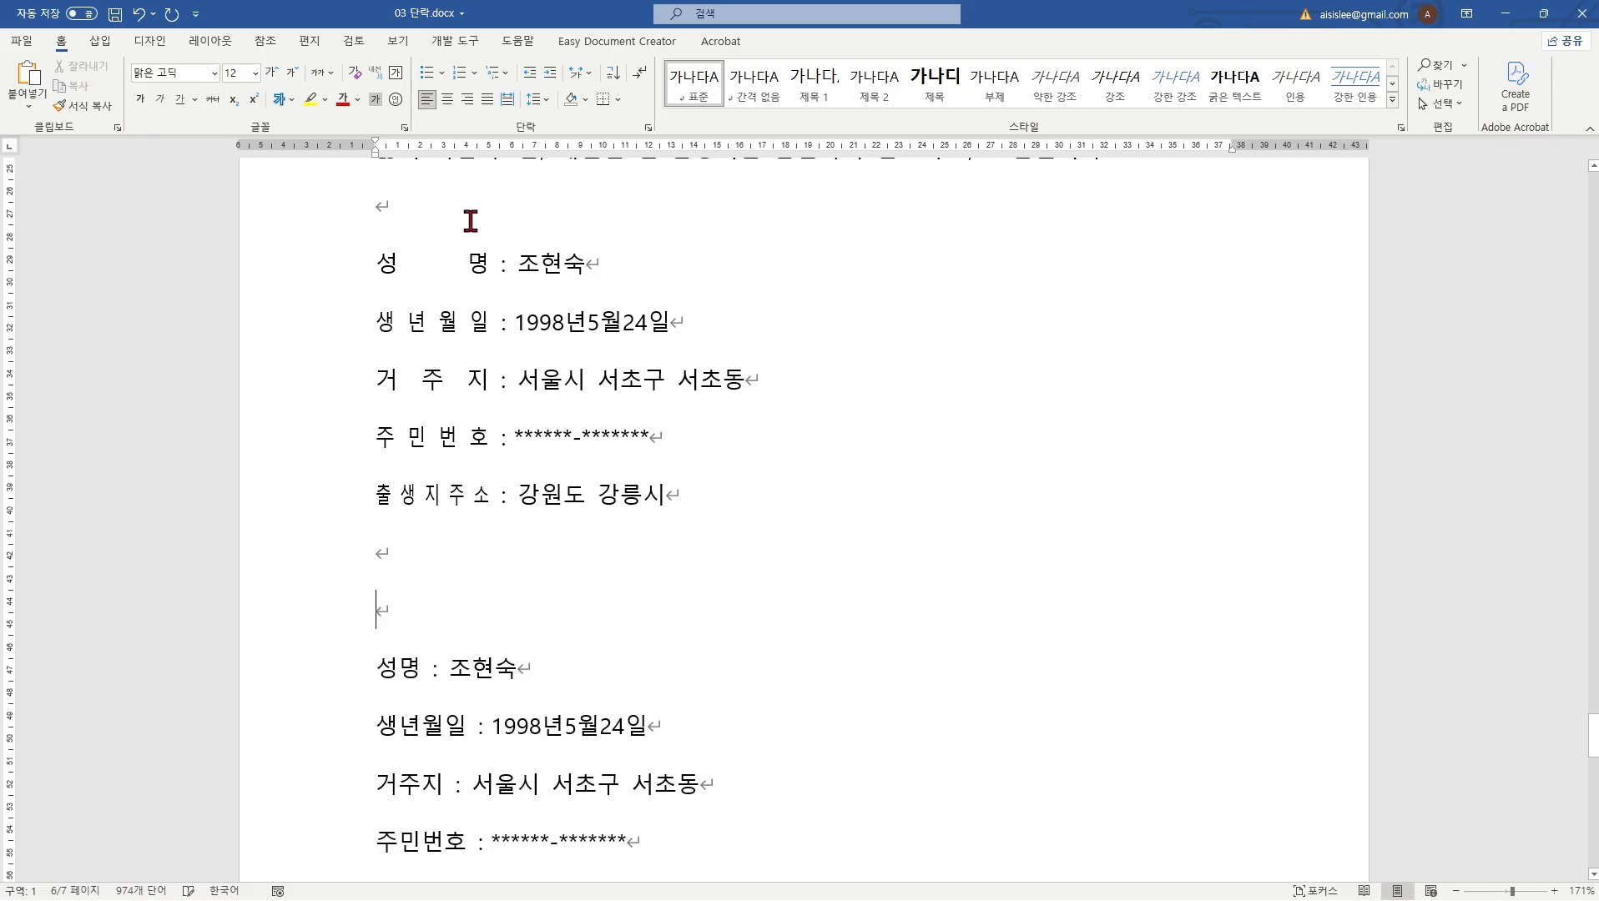
{"action": "key", "text": "Delete"}
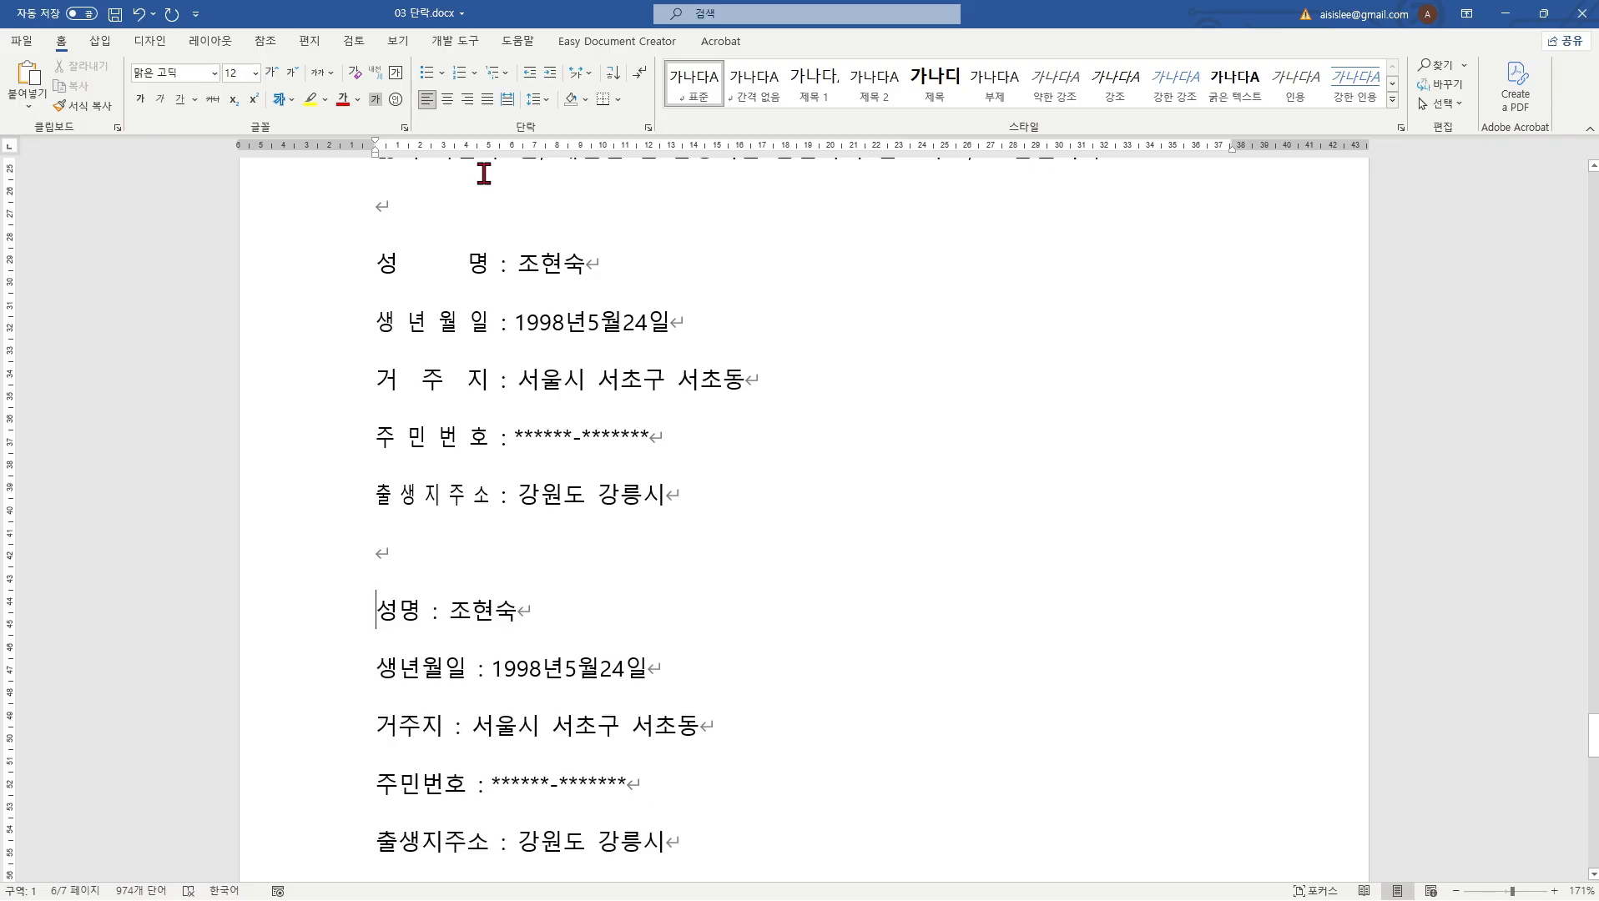
Step: Examine the evenly spaced labels of the upper personal-details list and the description of the 균등 분할 alignment option
{"action": "left_click_drag", "start_coordinate": [377, 263], "coordinate": [740, 490]}
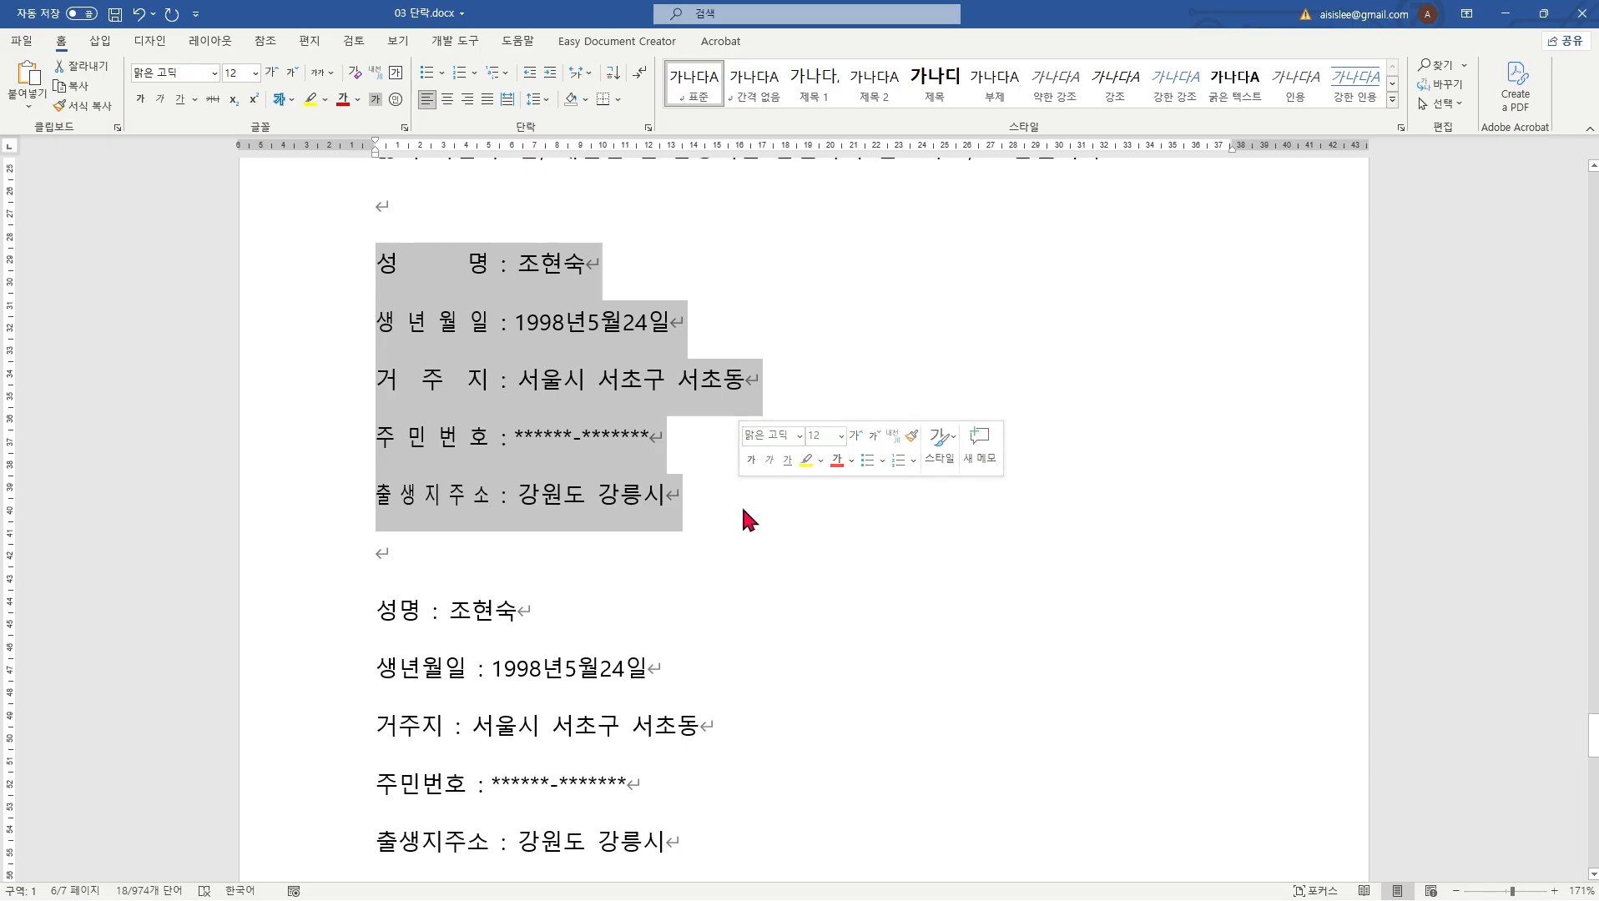
{"action": "left_click", "coordinate": [699, 490]}
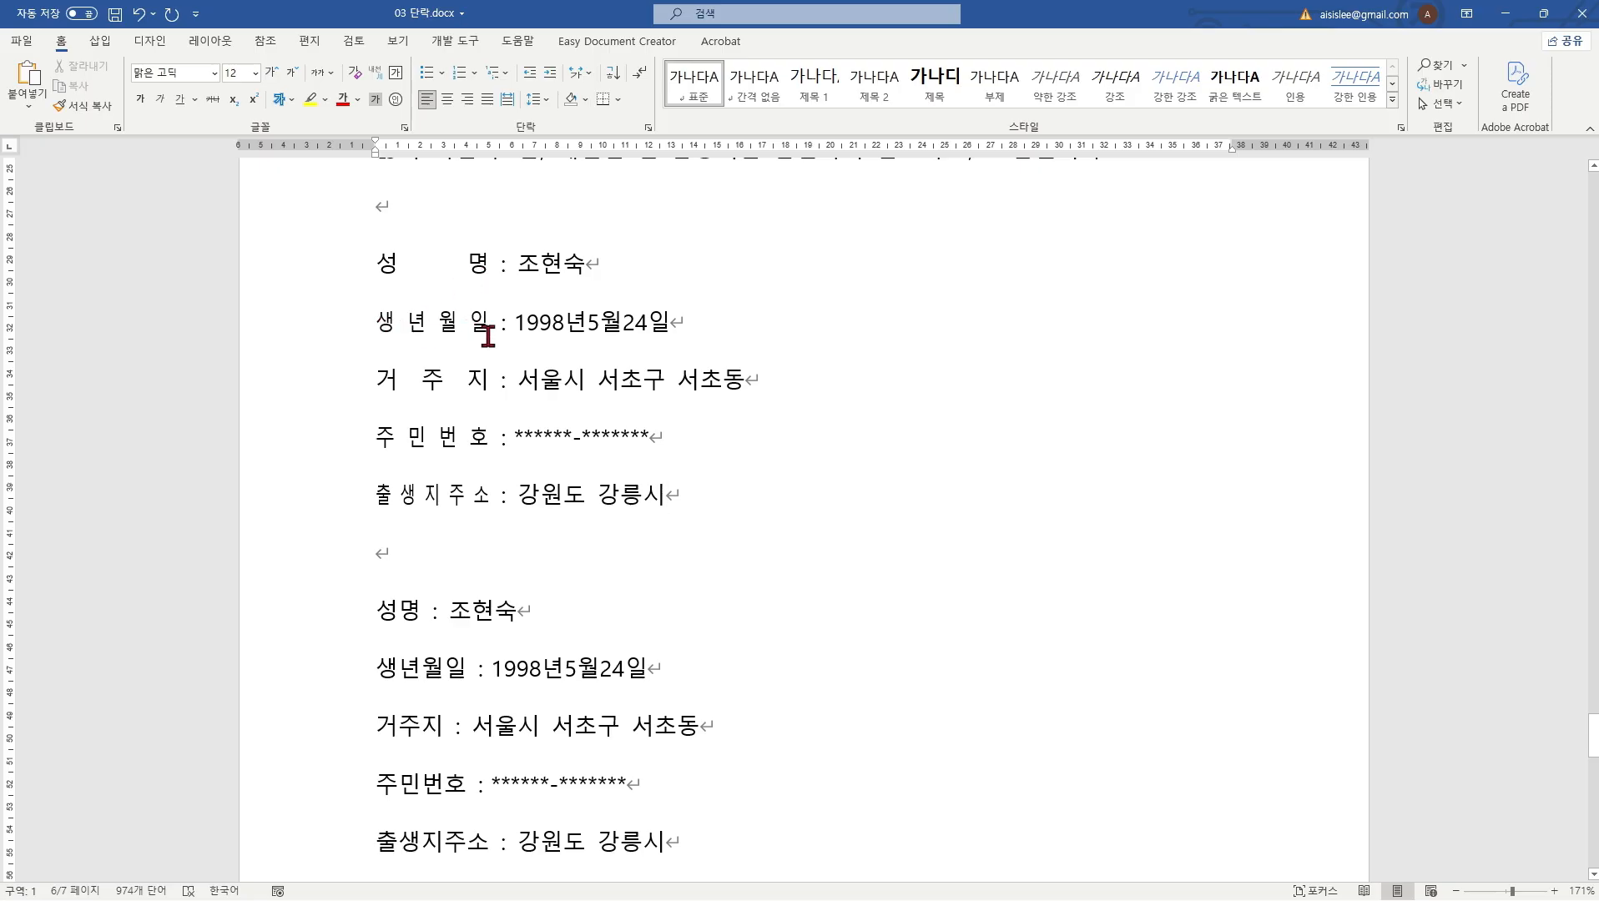
{"action": "left_click", "coordinate": [380, 258]}
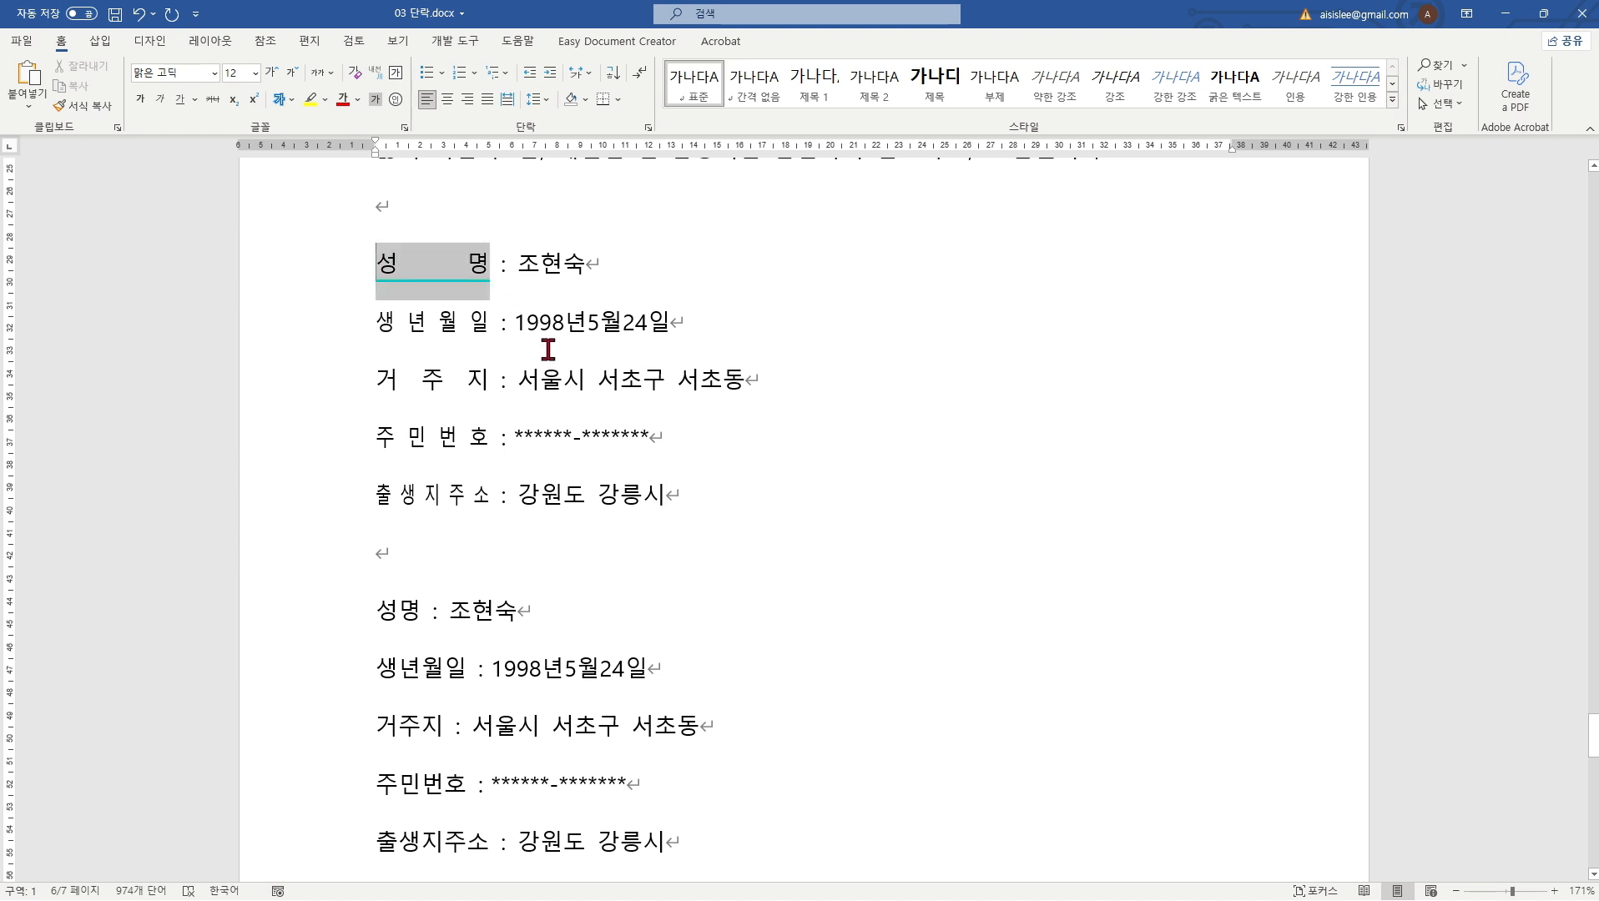
{"action": "left_click", "coordinate": [671, 494], "text": "shift"}
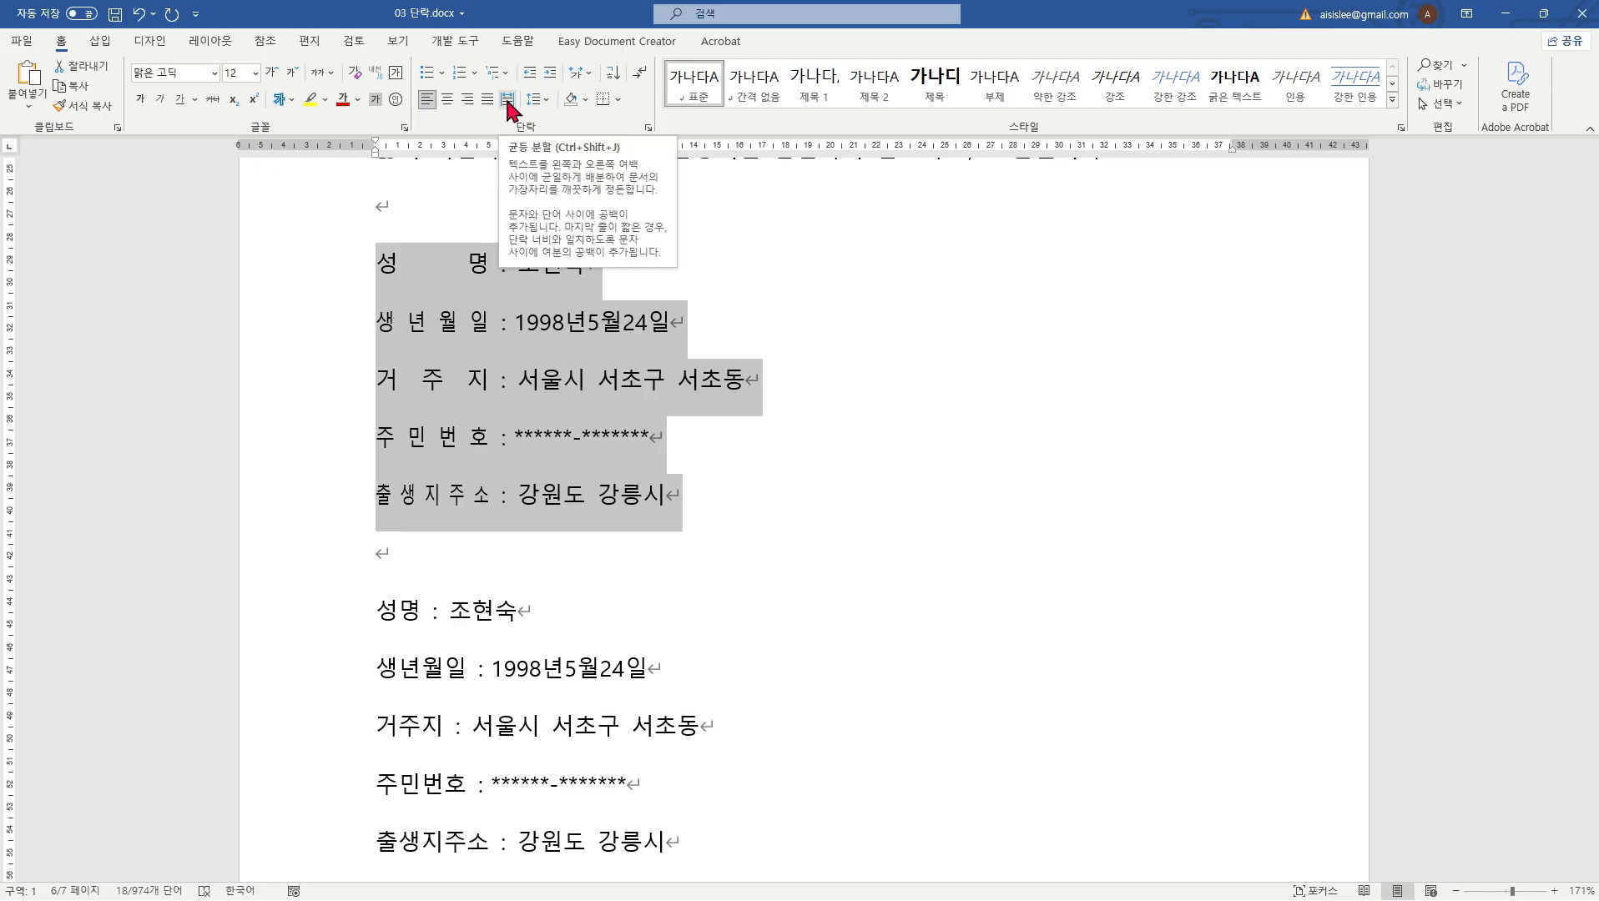
{"action": "left_click", "coordinate": [549, 375]}
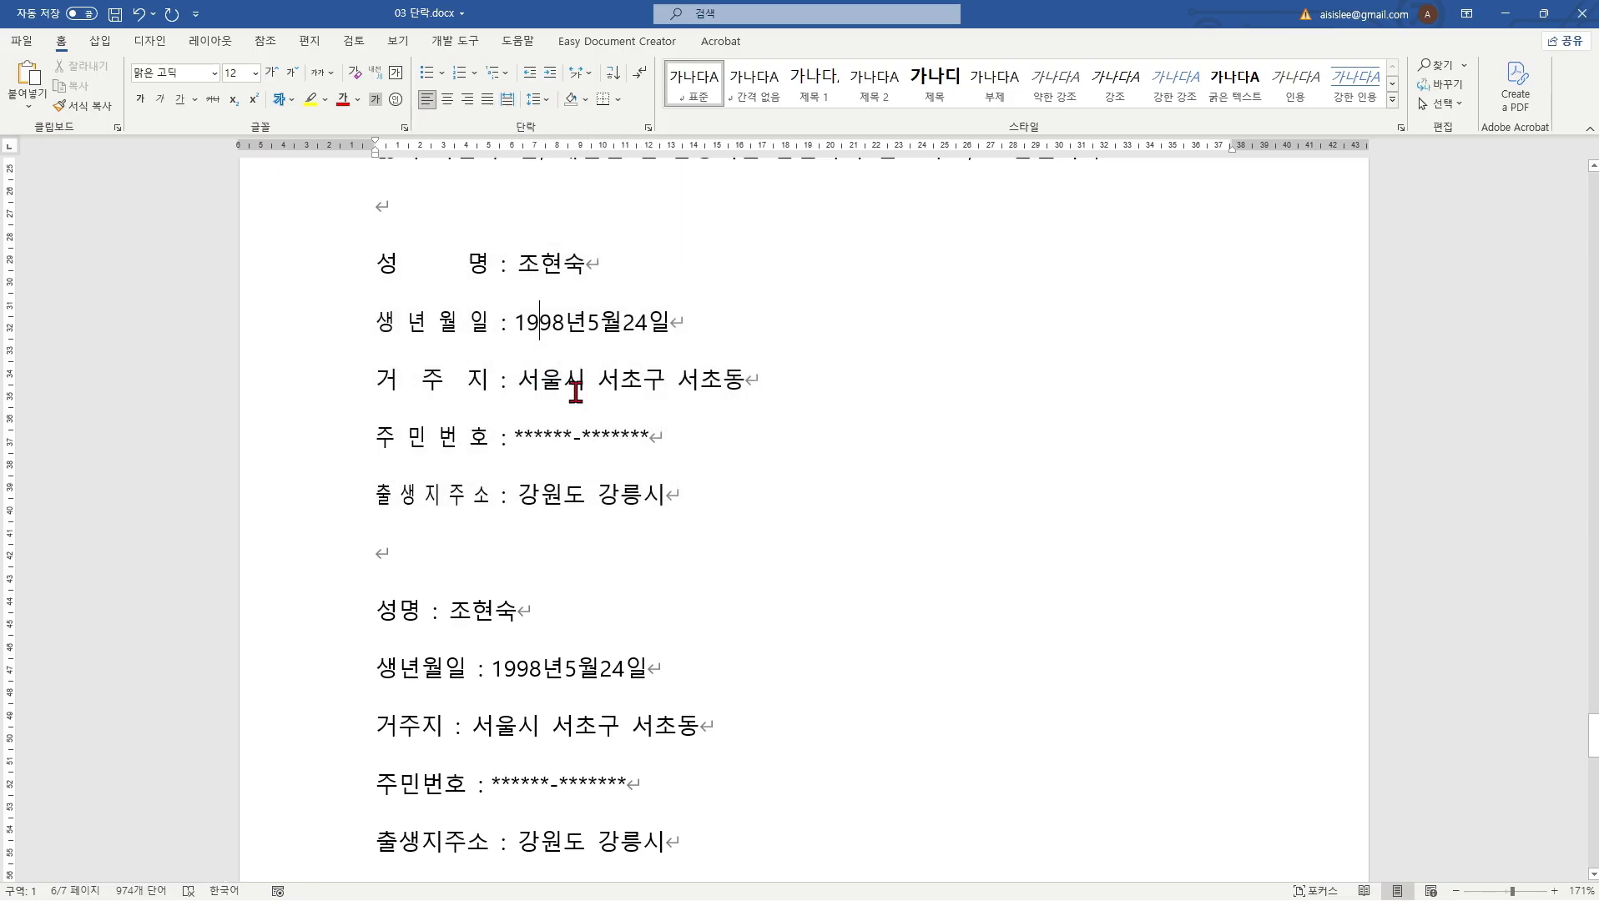
Step: Distribute the lower list's labels 성명, 생년월일, 거주지, 주민번호 and 출생지주소 evenly to a text width of 6 characters
{"action": "scroll", "coordinate": [636, 503], "scroll_direction": "down", "scroll_amount": 3}
{"action": "left_click_drag", "start_coordinate": [376, 406], "coordinate": [672, 634]}
{"action": "left_click", "coordinate": [540, 367]}
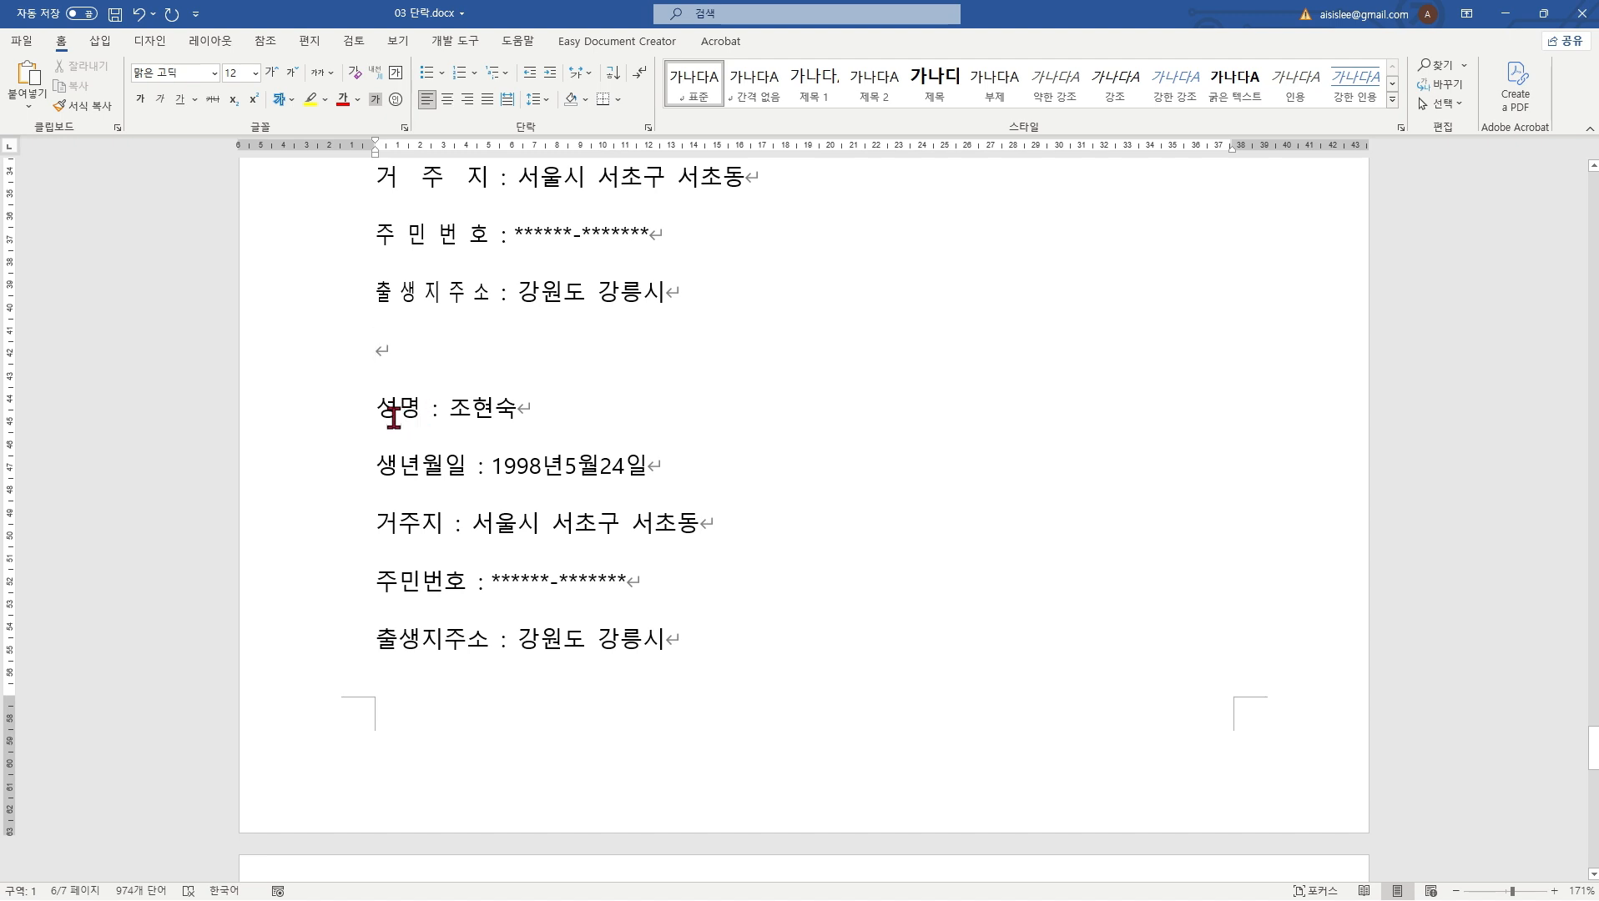
{"action": "left_click_drag", "start_coordinate": [377, 409], "coordinate": [417, 450]}
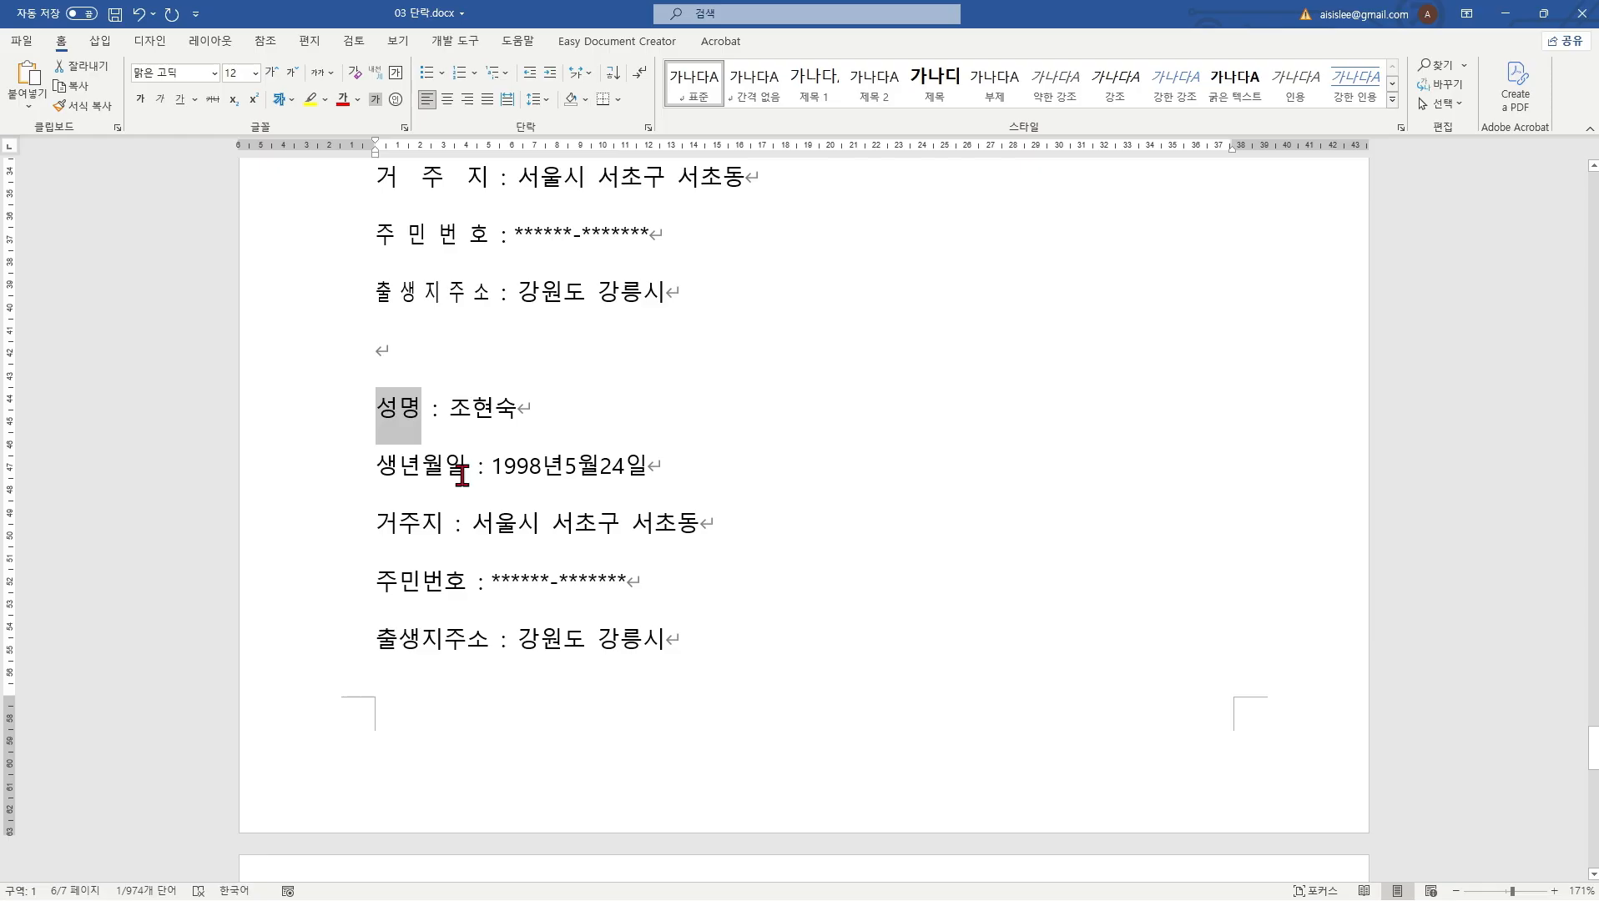
{"action": "left_click_drag", "start_coordinate": [375, 463], "coordinate": [468, 465]}
{"action": "left_click_drag", "start_coordinate": [376, 522], "coordinate": [446, 526]}
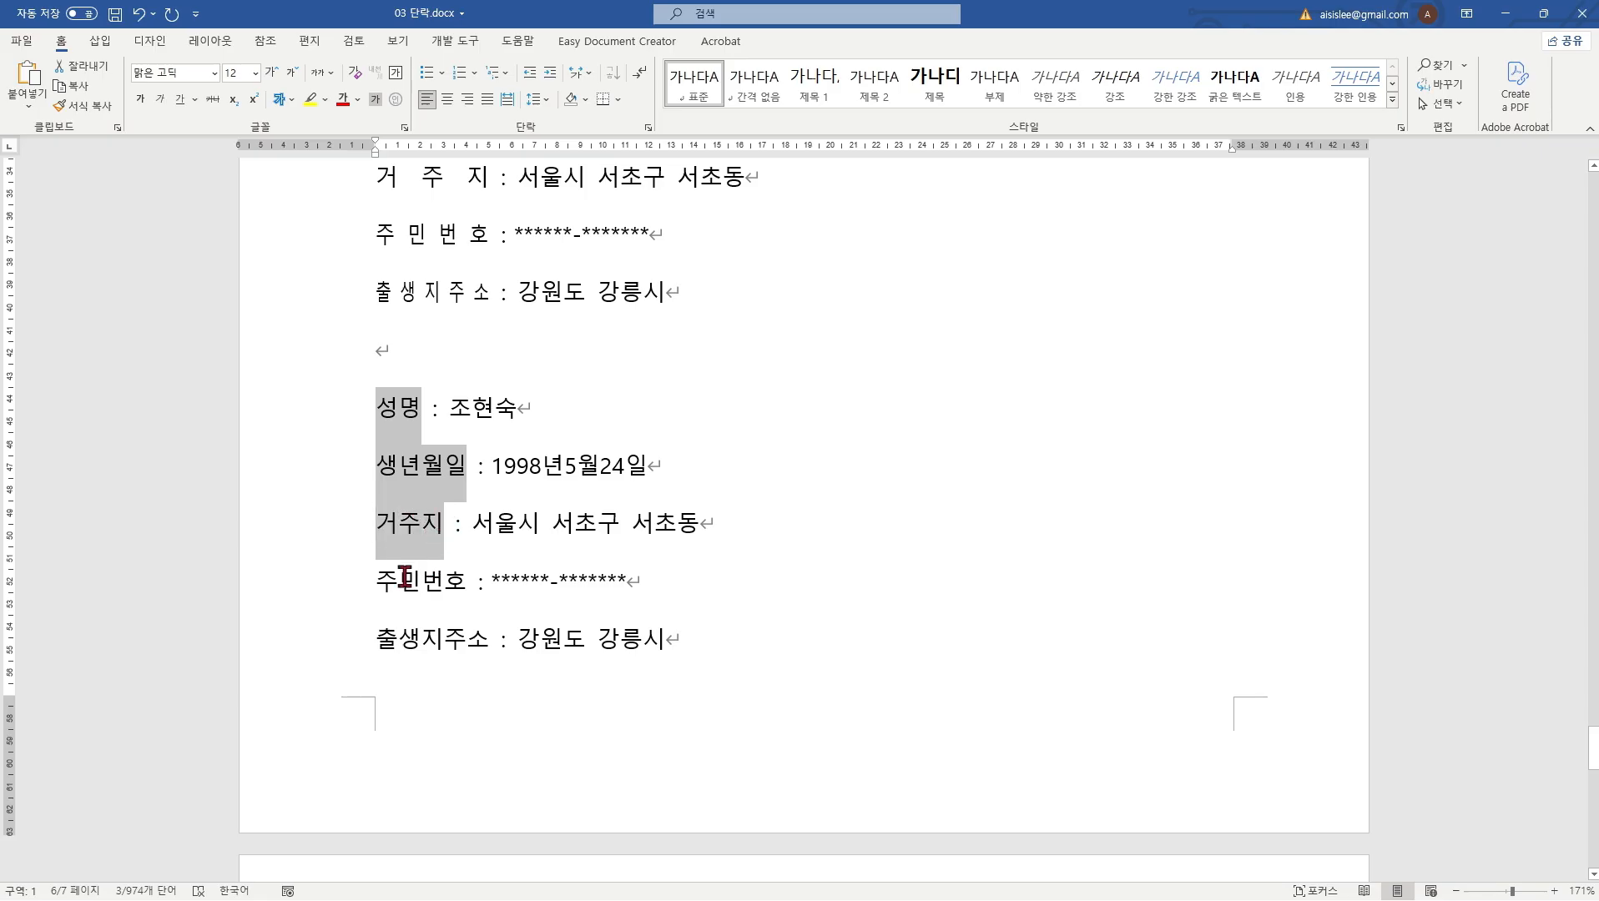
{"action": "left_click_drag", "start_coordinate": [376, 580], "coordinate": [465, 587]}
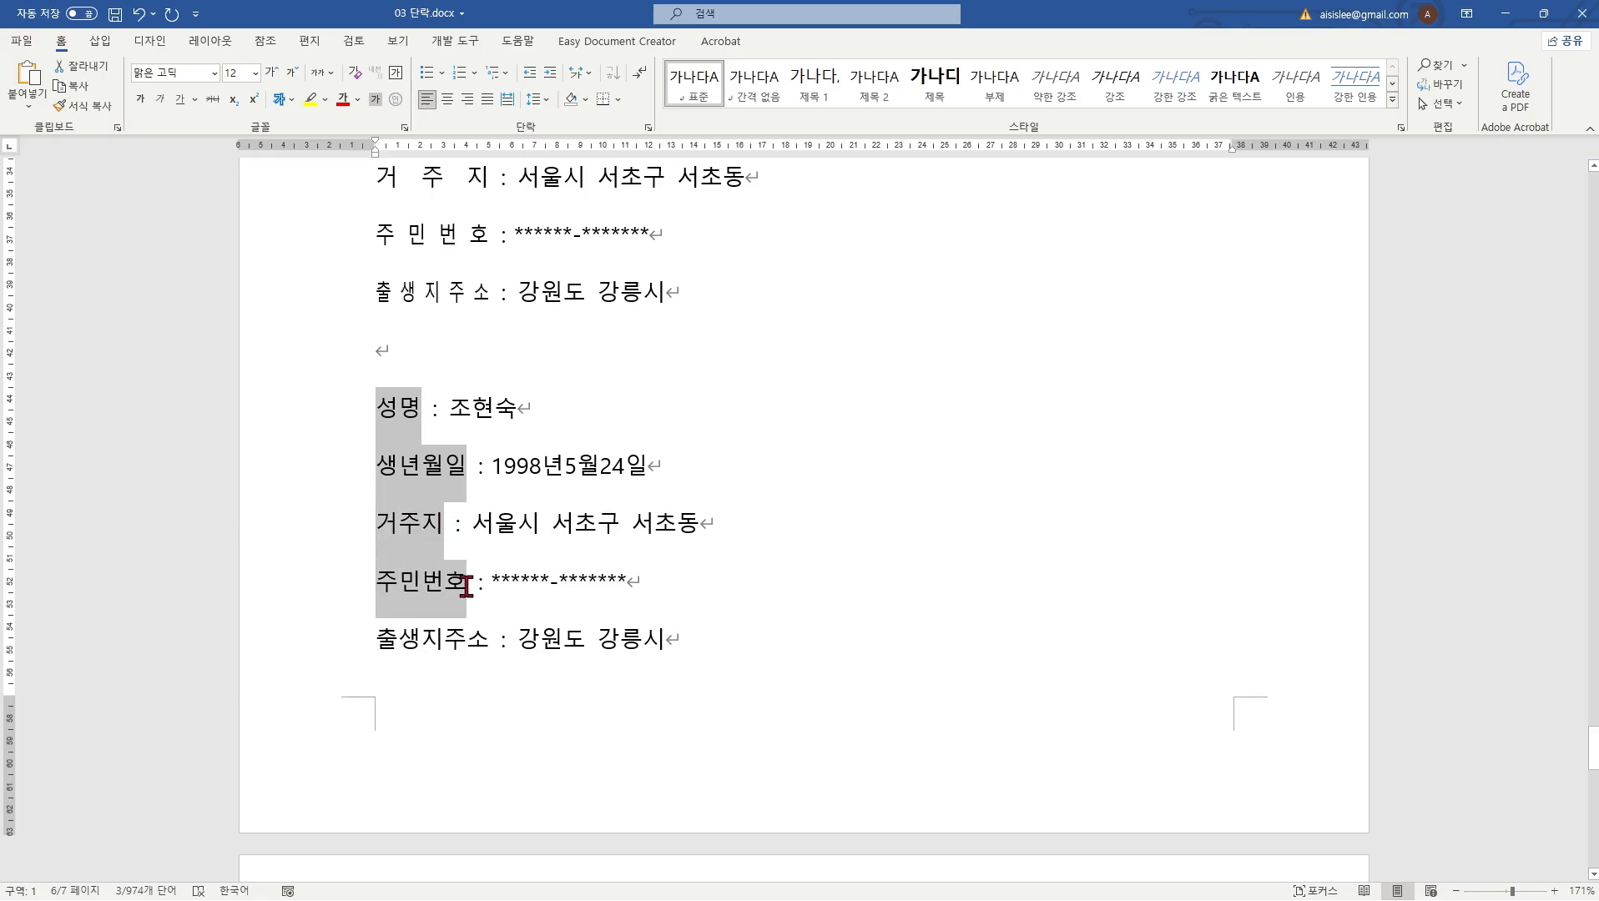
{"action": "left_click_drag", "start_coordinate": [376, 639], "coordinate": [493, 641]}
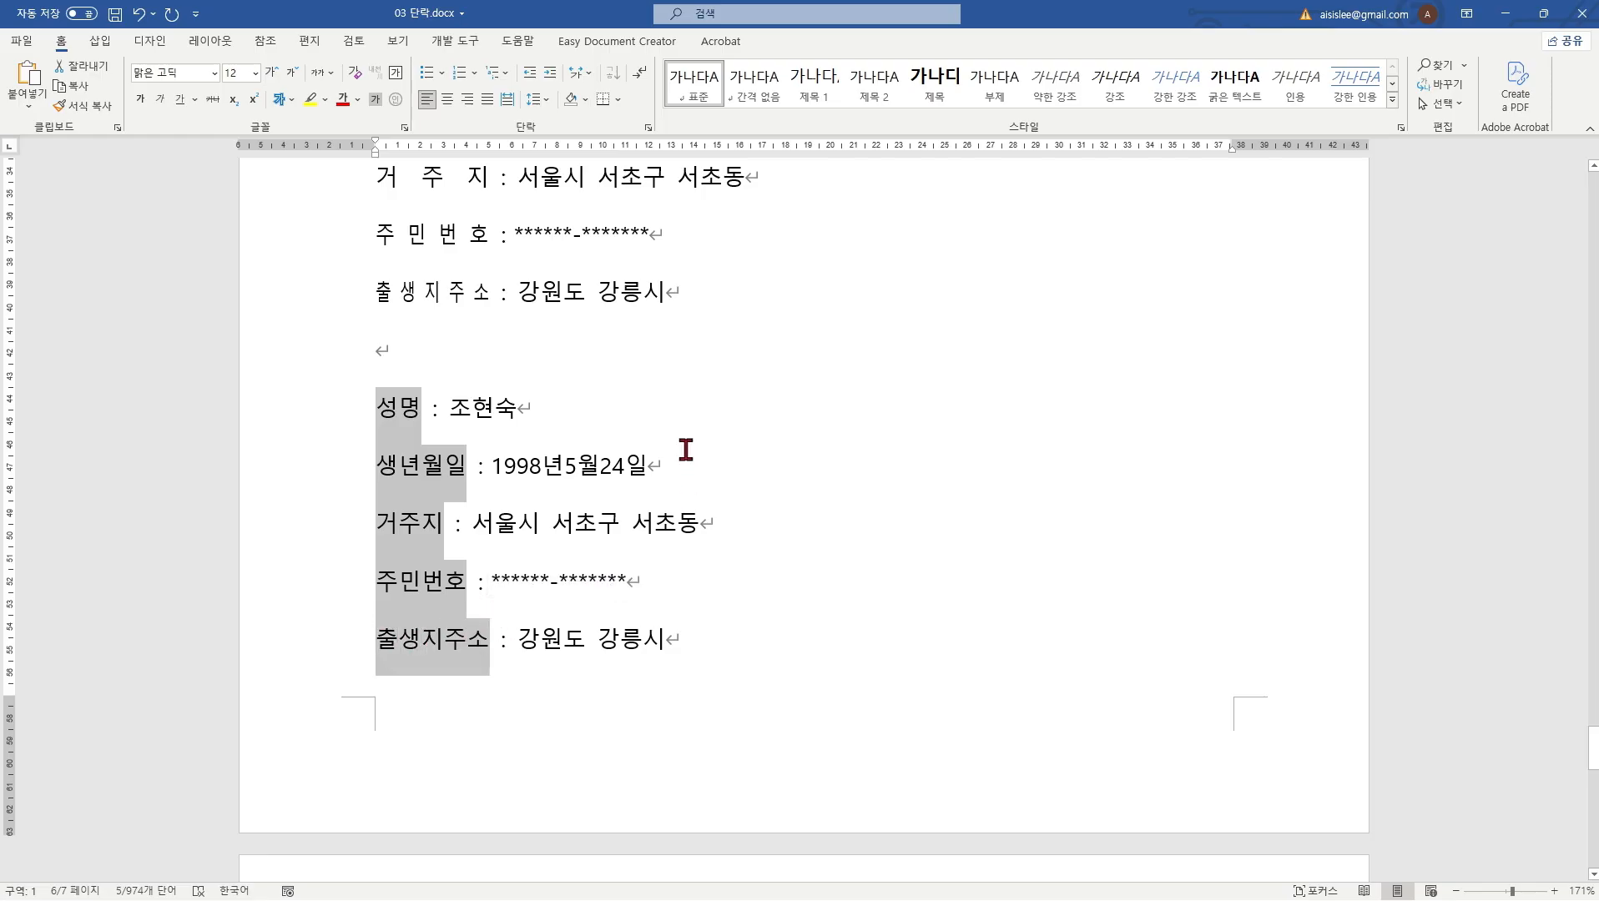
{"action": "left_click", "coordinate": [508, 99]}
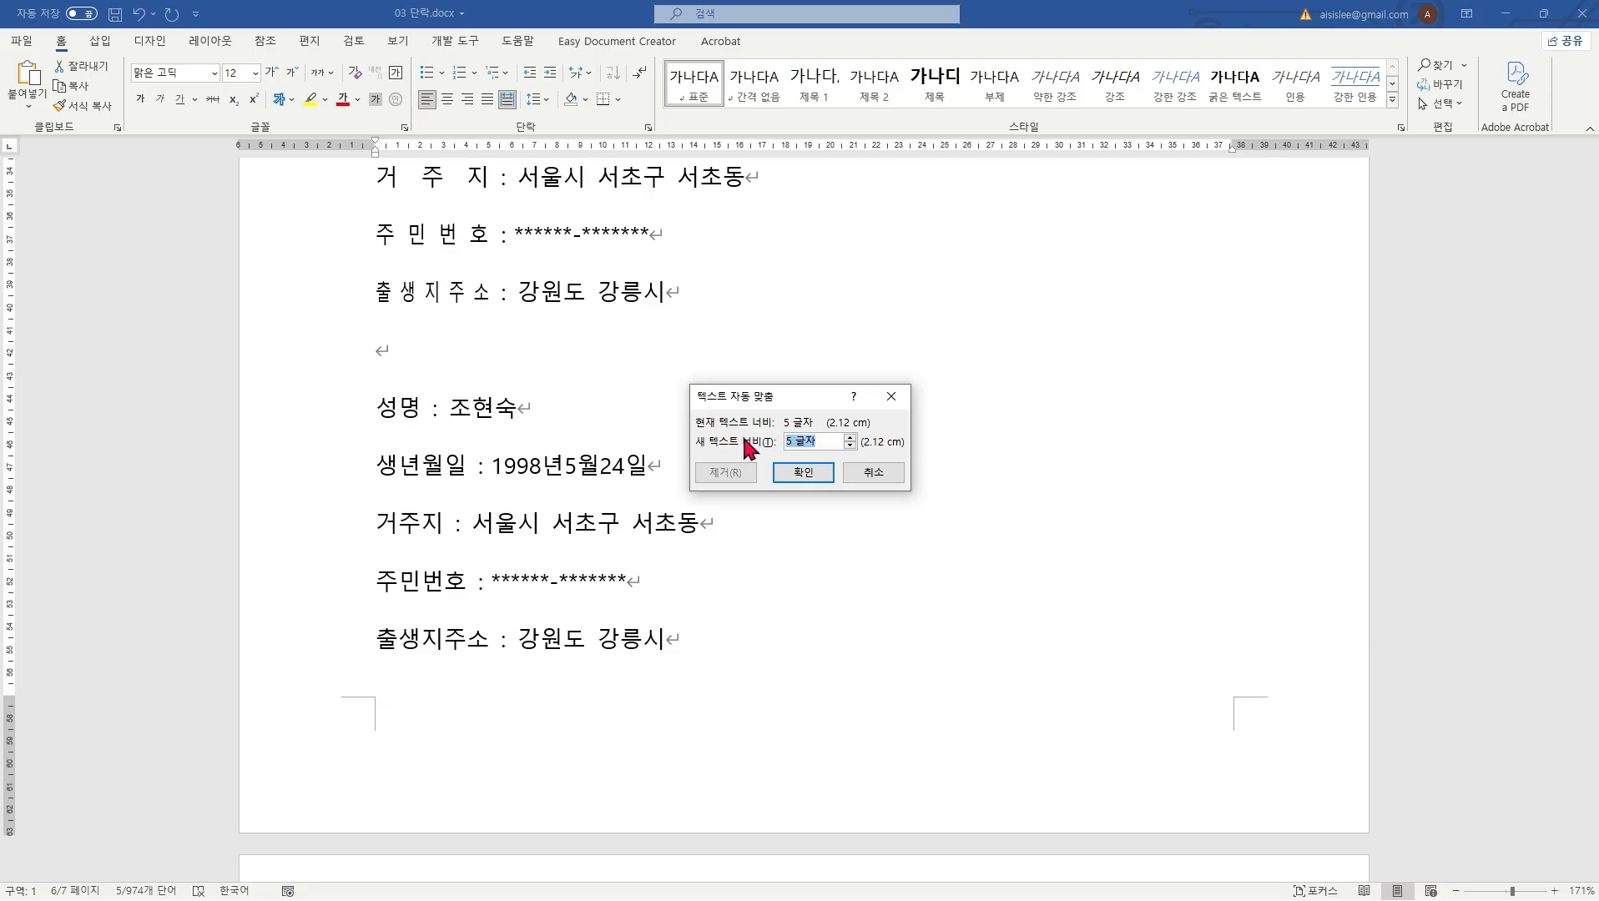
{"action": "type", "text": "6"}
{"action": "left_click", "coordinate": [807, 473]}
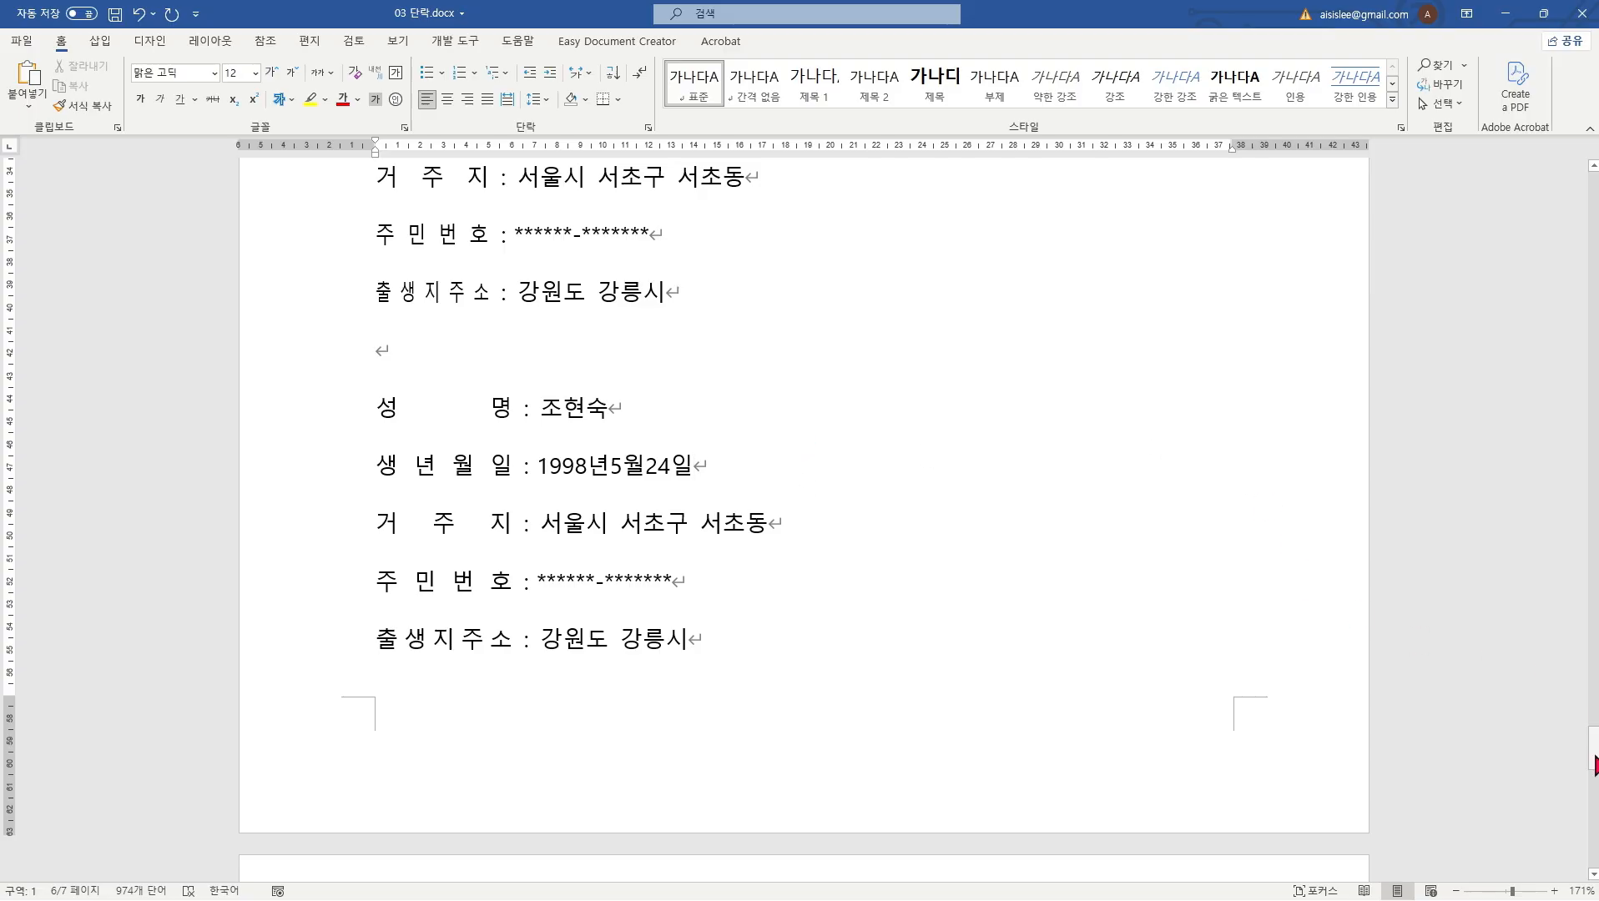
Step: Select the single words "금융기관은", "회사들이" and "알아보자" one at a time in the introductory sentence on page 1
{"action": "left_click_drag", "start_coordinate": [1594, 763], "coordinate": [1577, 190]}
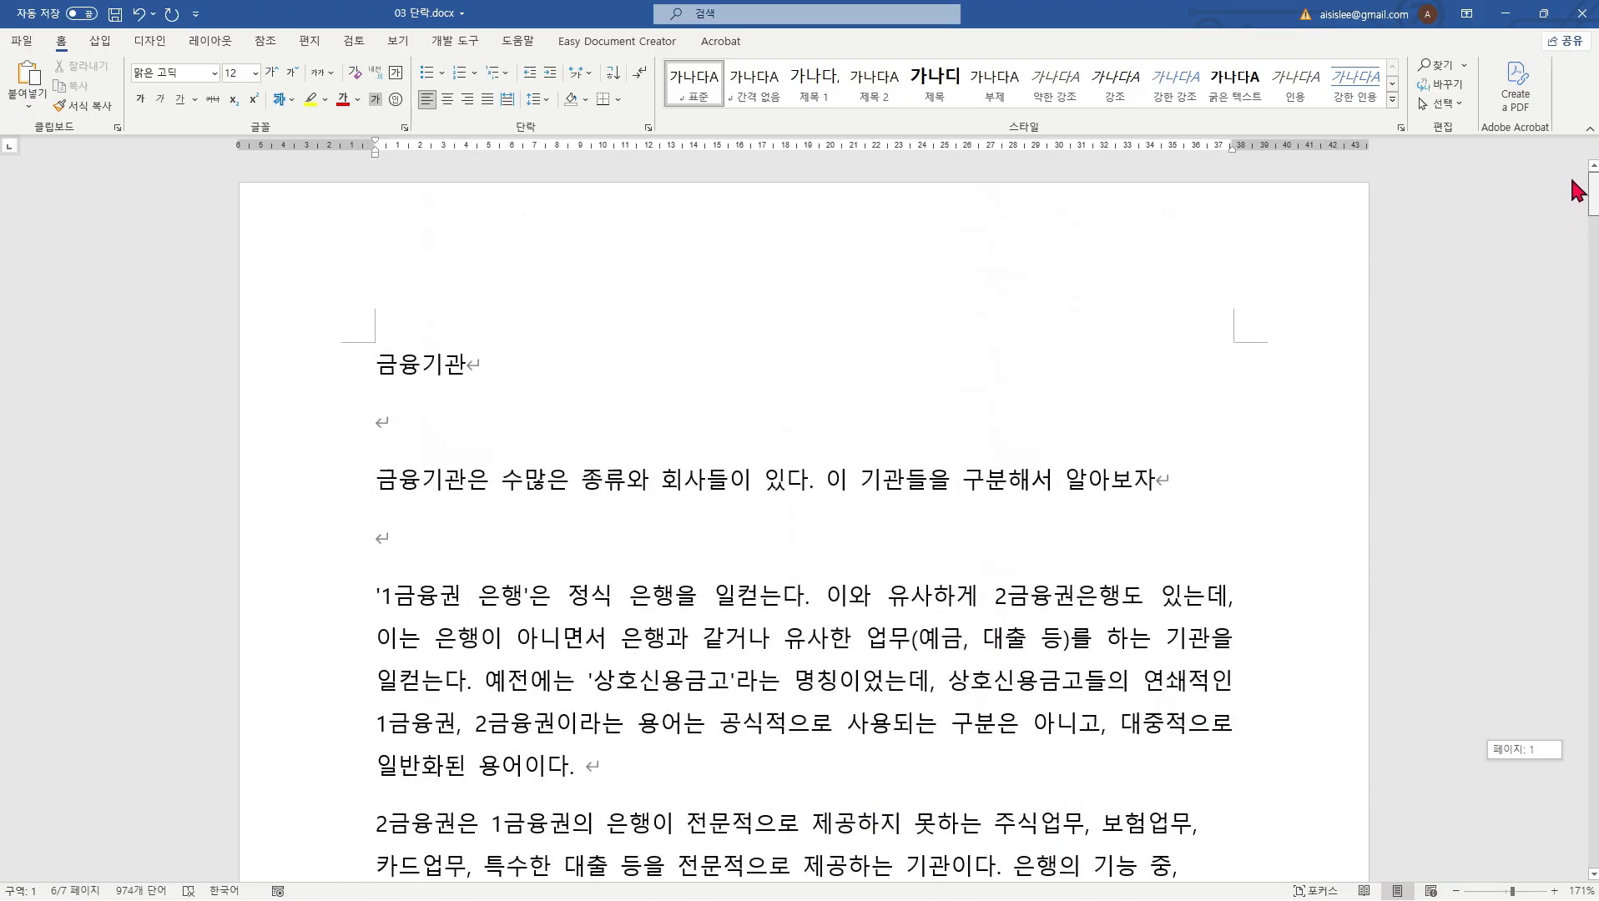
{"action": "scroll", "coordinate": [910, 367], "scroll_direction": "down", "scroll_amount": 5}
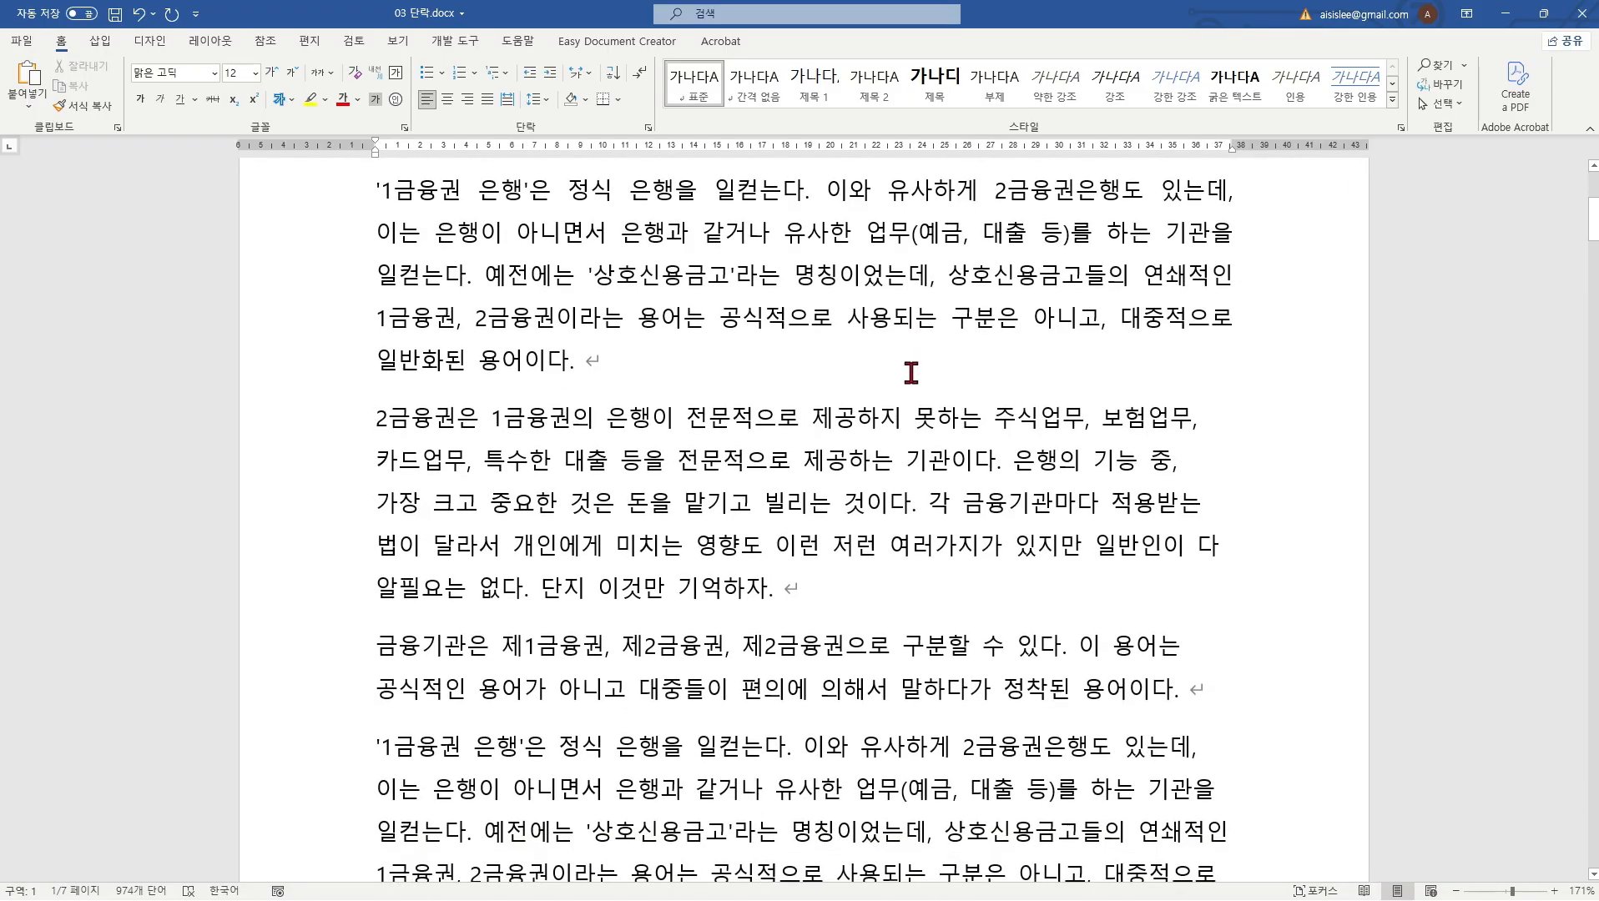
{"action": "scroll", "coordinate": [868, 406], "scroll_direction": "down", "scroll_amount": 2}
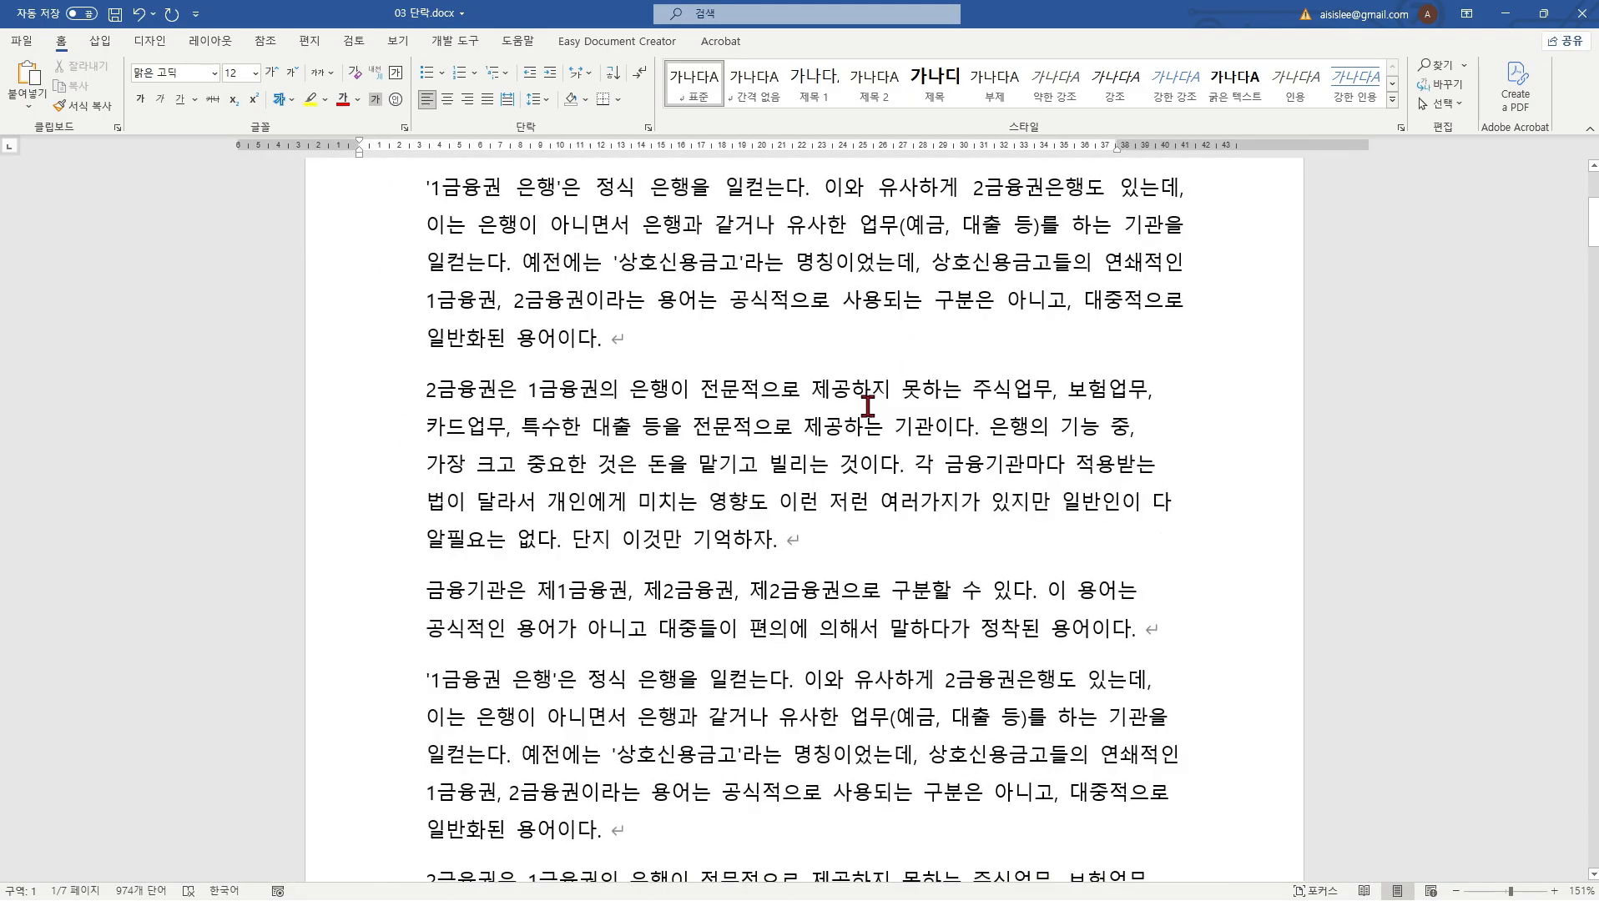
{"action": "scroll", "coordinate": [868, 406], "scroll_direction": "up", "scroll_amount": 2}
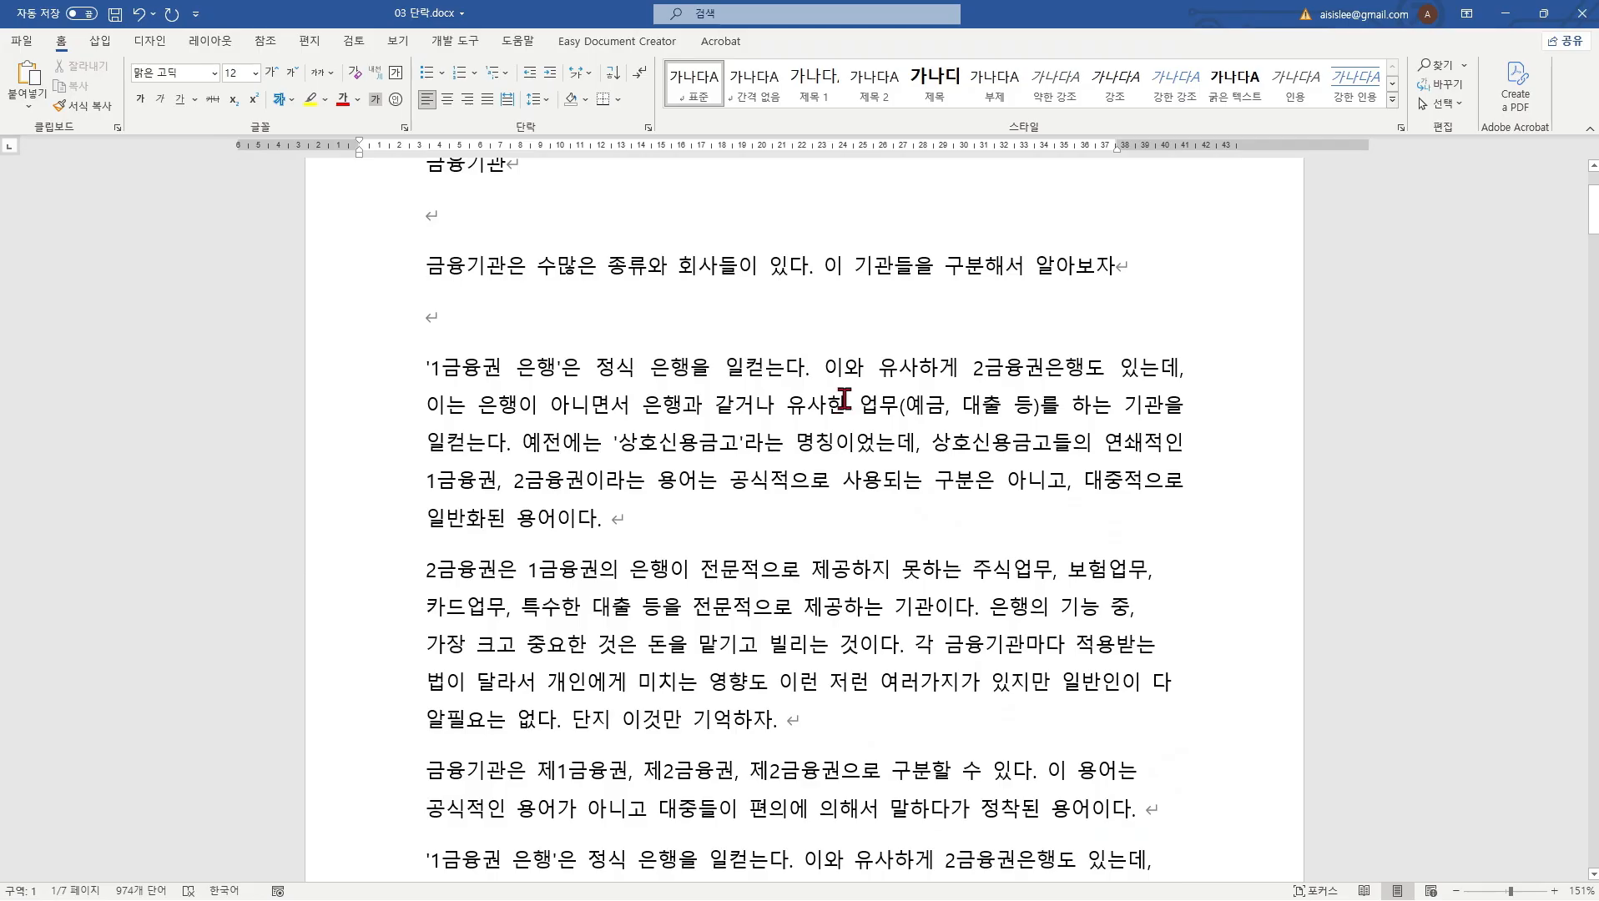
{"action": "scroll", "coordinate": [818, 384], "scroll_direction": "up", "scroll_amount": 2}
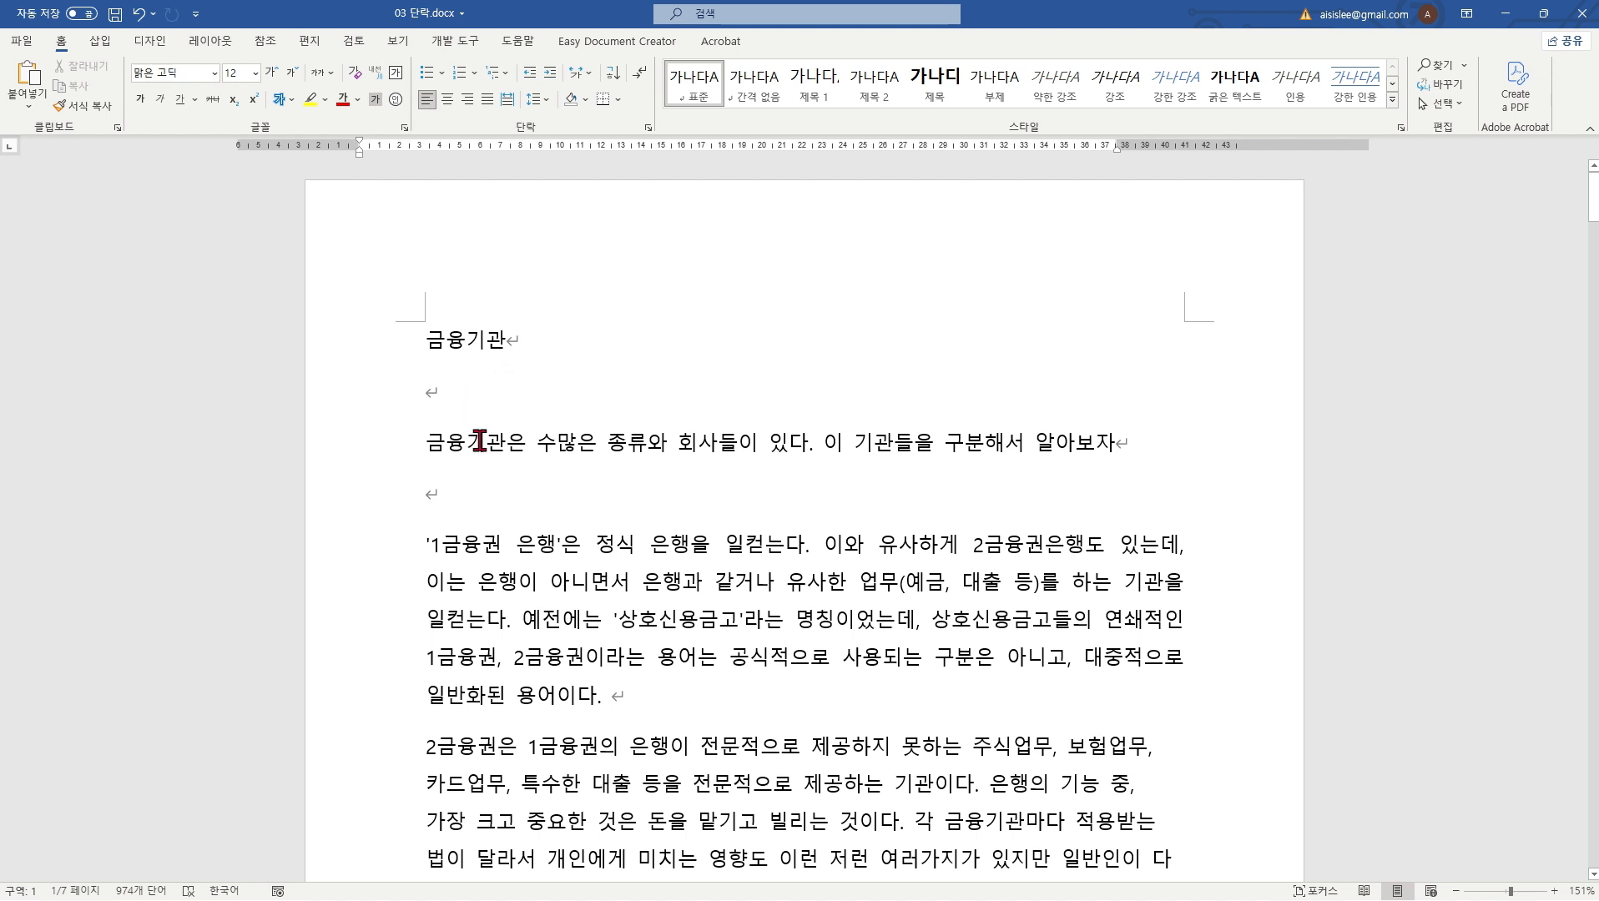
{"action": "double_click", "coordinate": [480, 443]}
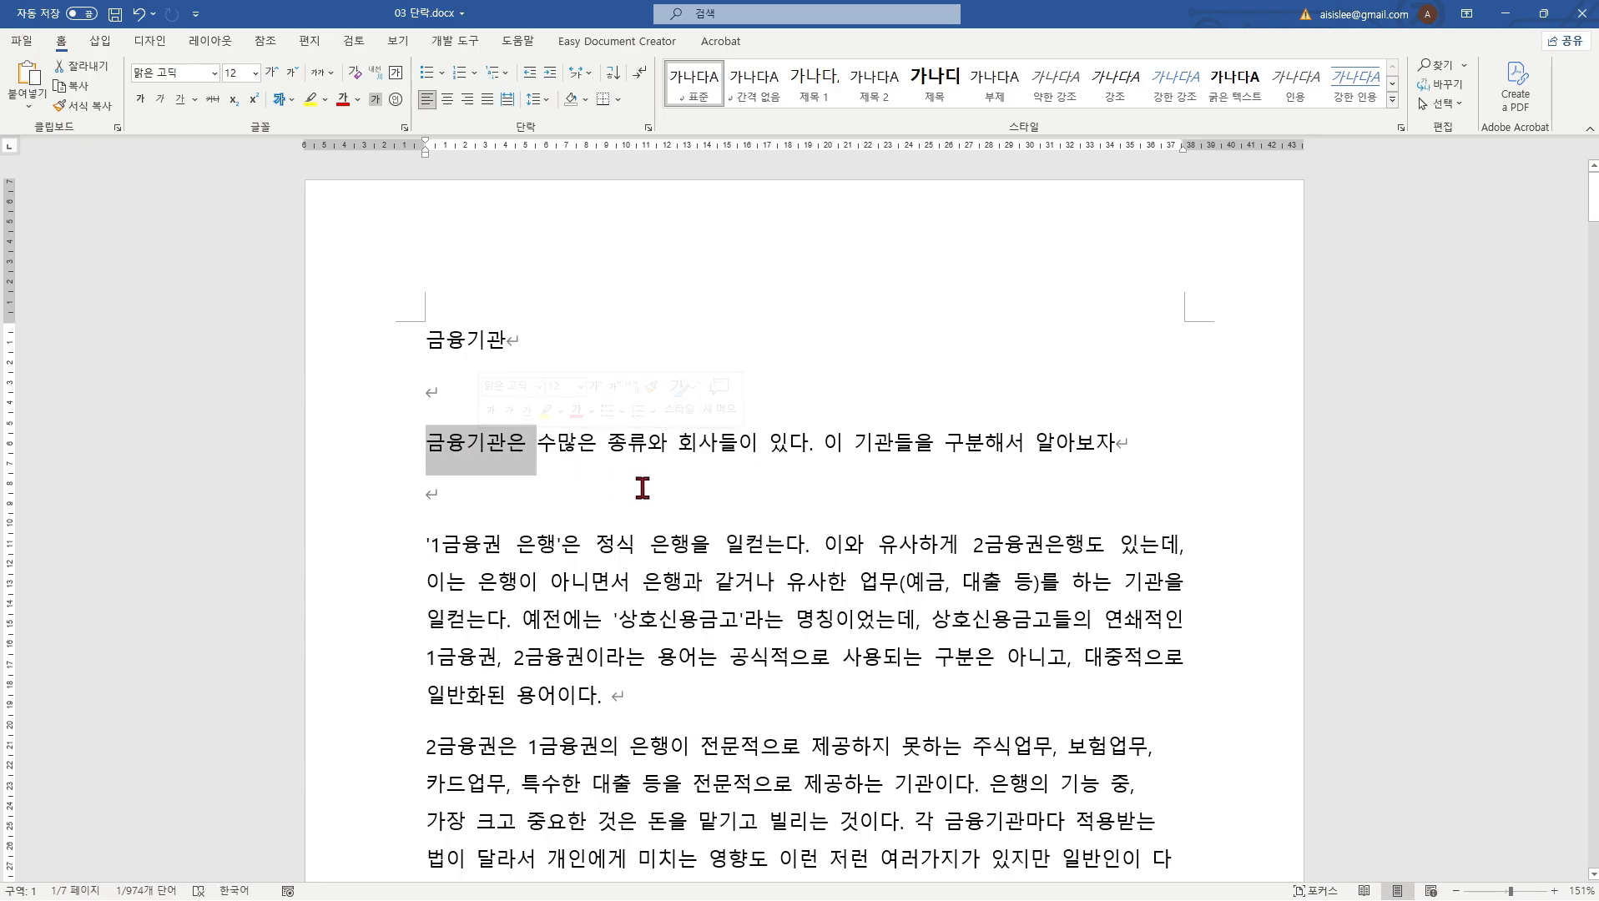
{"action": "double_click", "coordinate": [720, 457]}
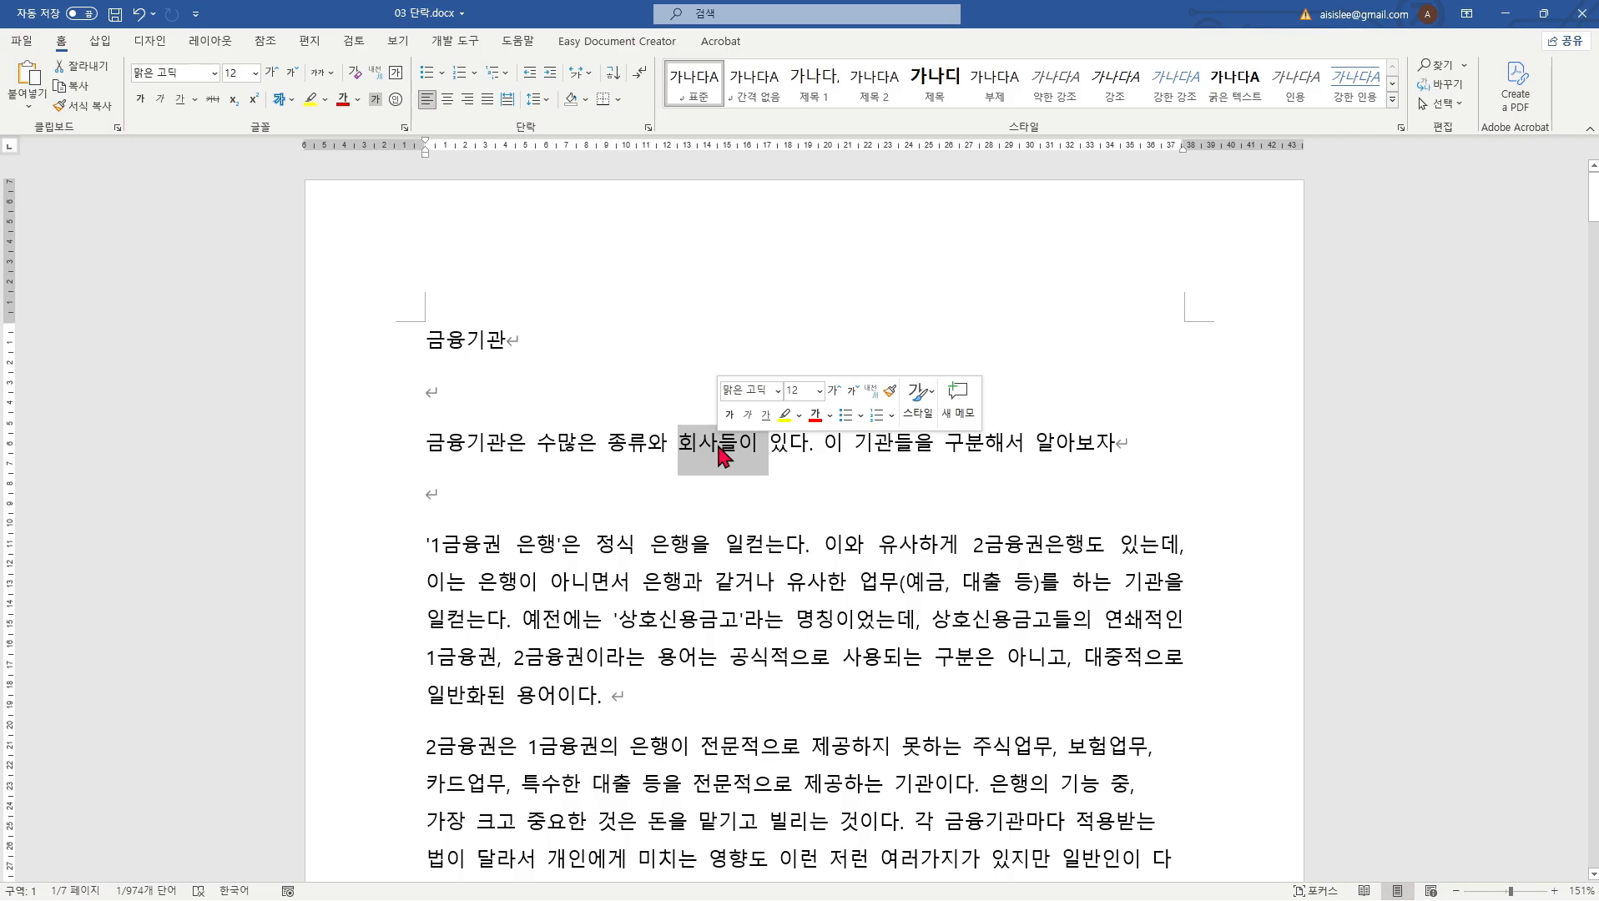
{"action": "left_click", "coordinate": [1077, 443]}
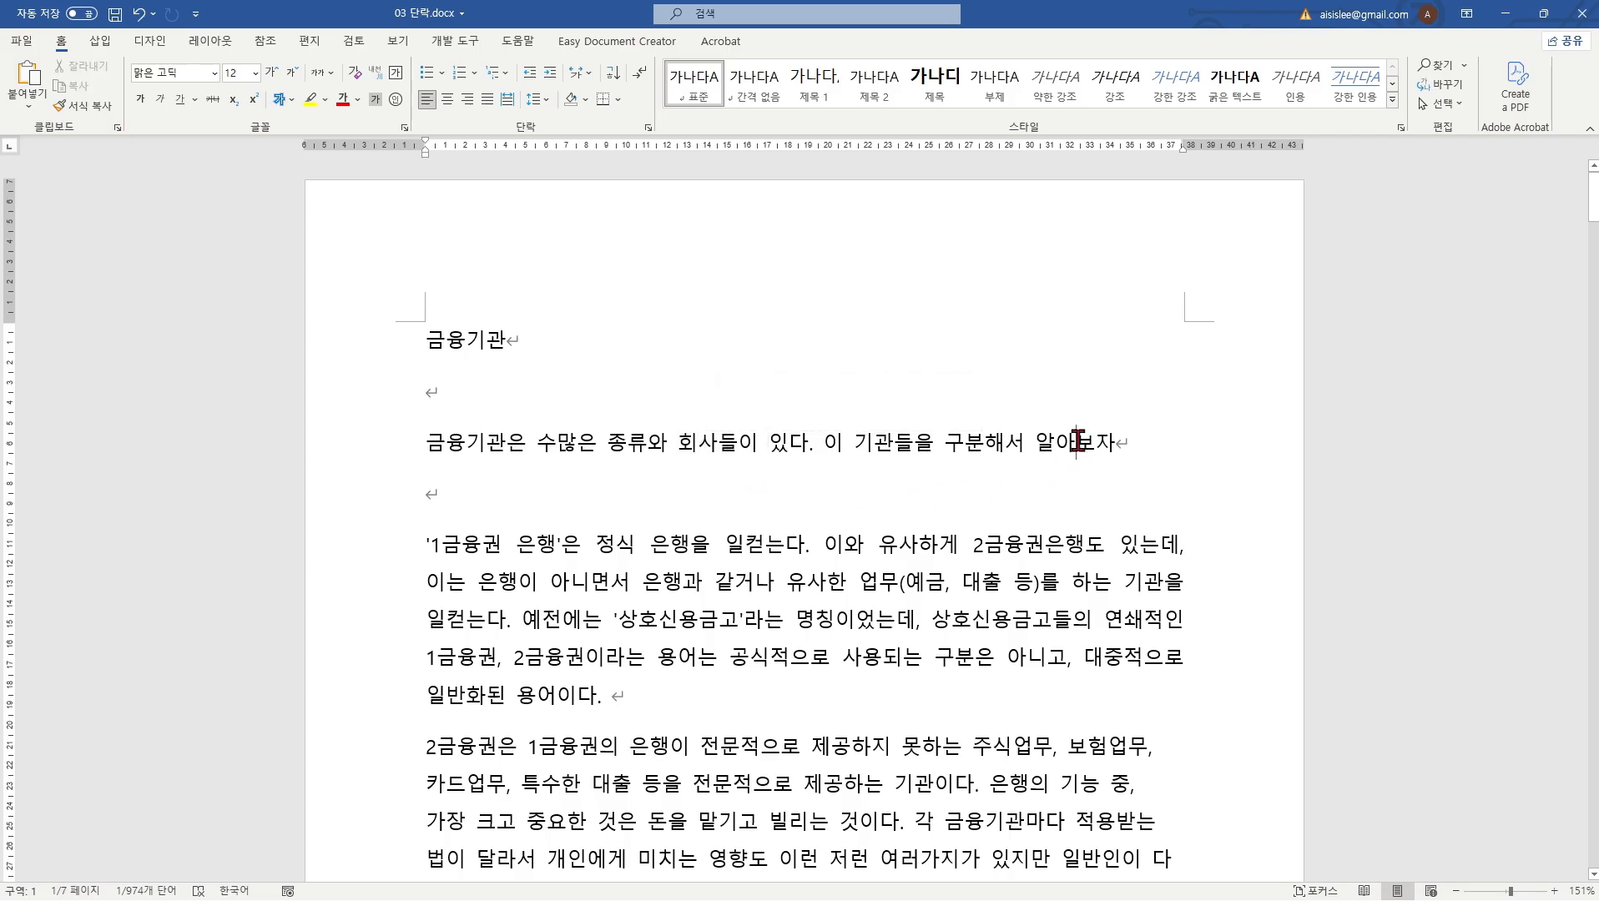
{"action": "double_click", "coordinate": [1077, 442]}
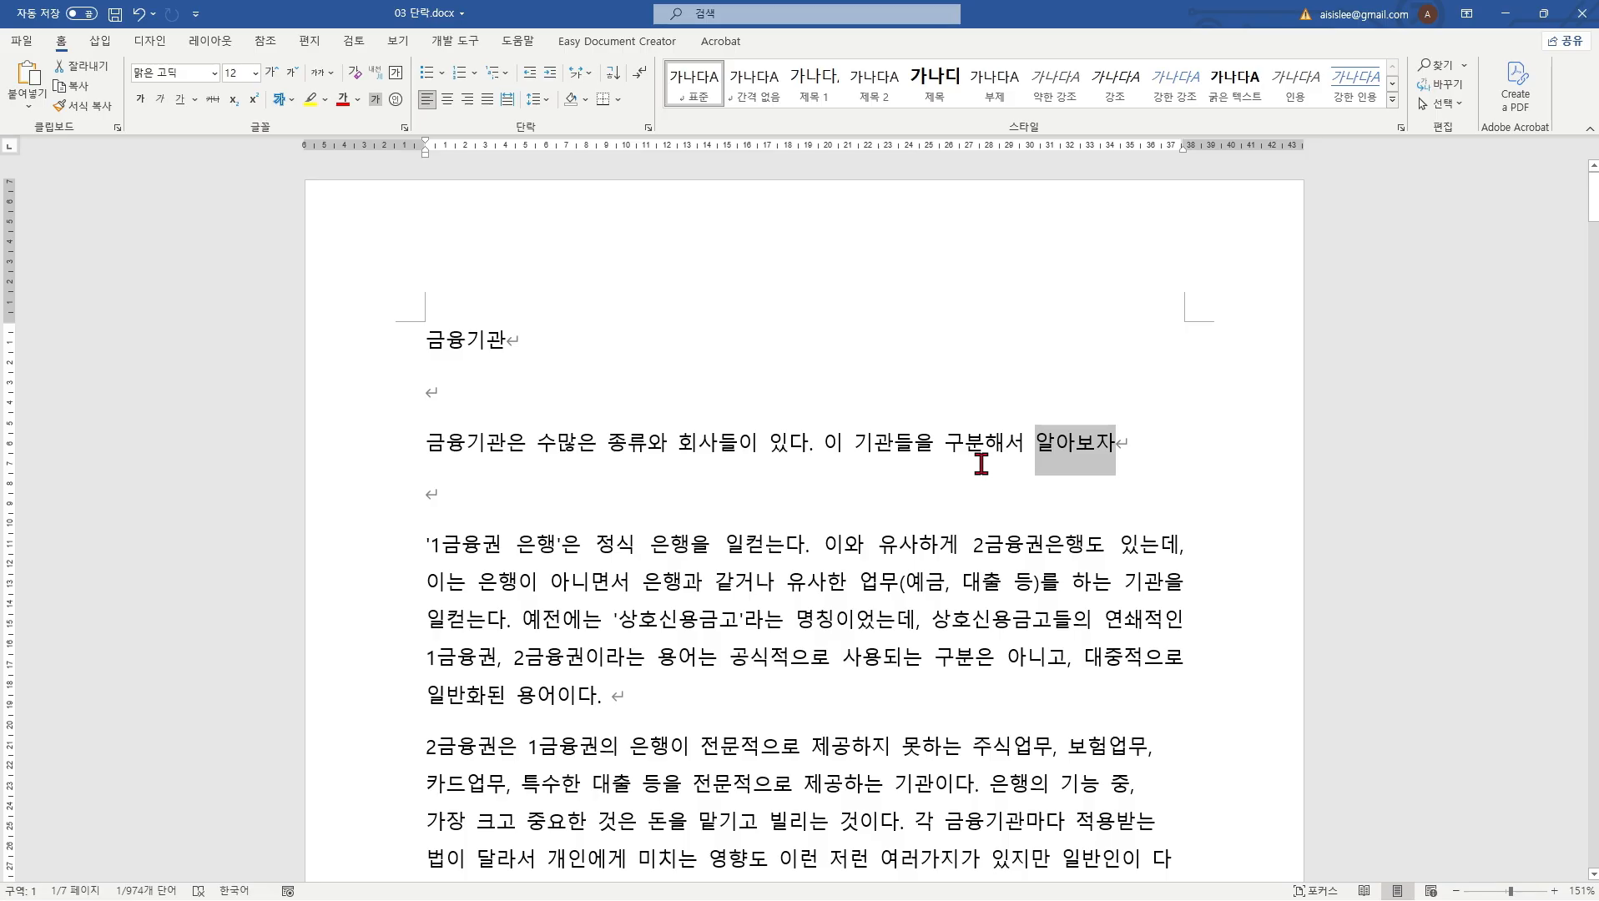
{"action": "left_click", "coordinate": [981, 464]}
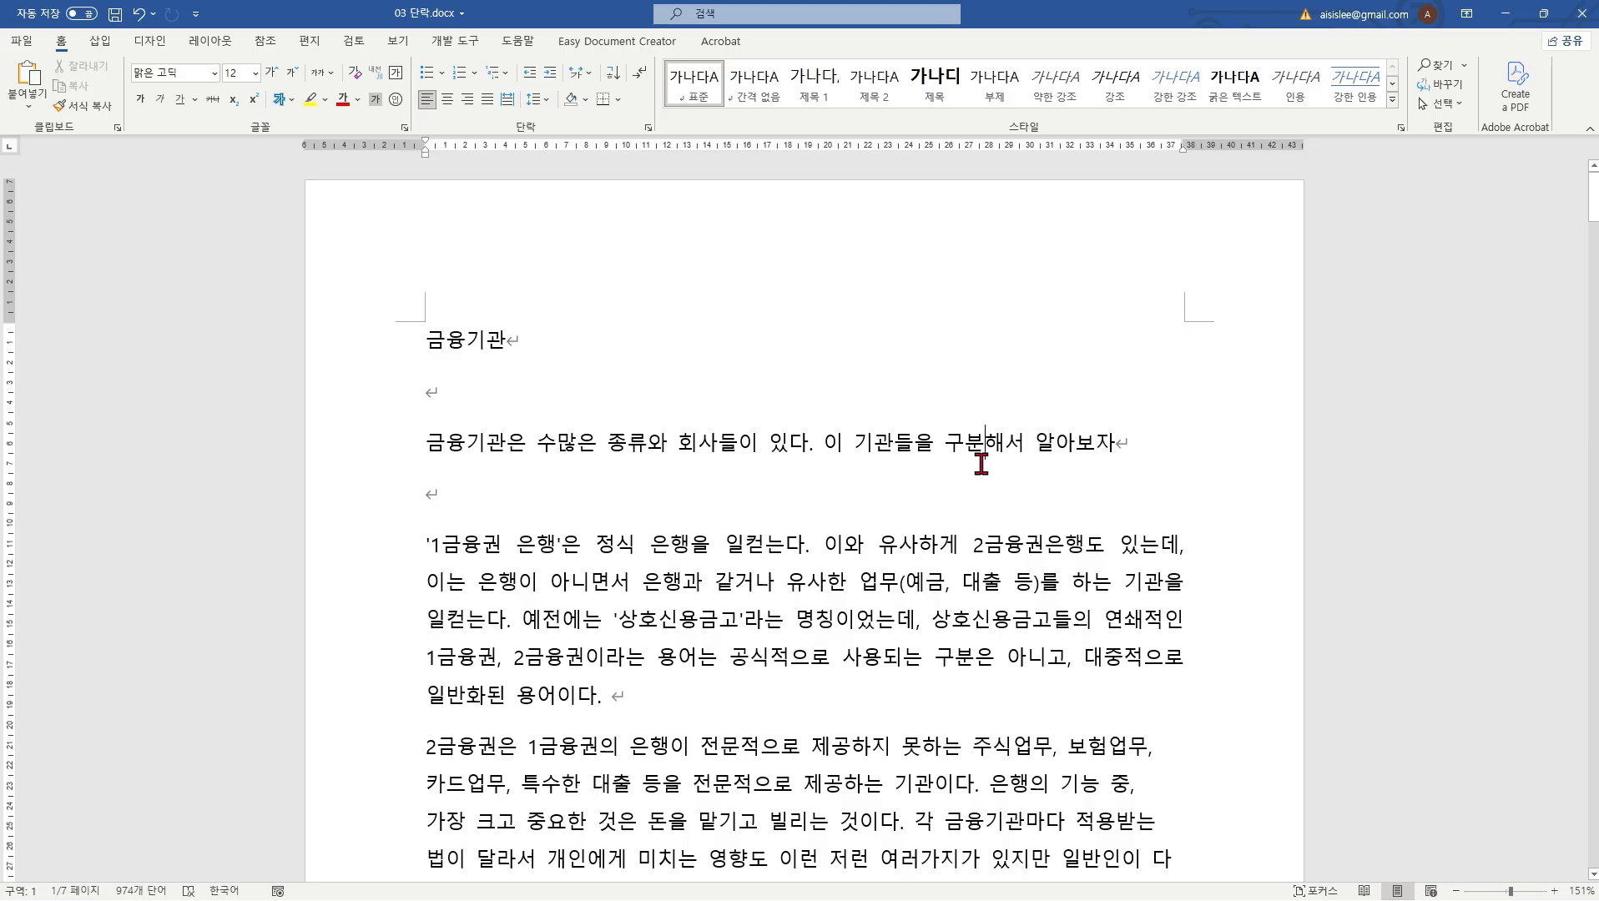
Step: Select the entire introductory "금융기관은 수많은" paragraph, and separately the entire first "'1금융권 은행'은" paragraph, and clear the selection
{"action": "triple_click", "coordinate": [738, 443]}
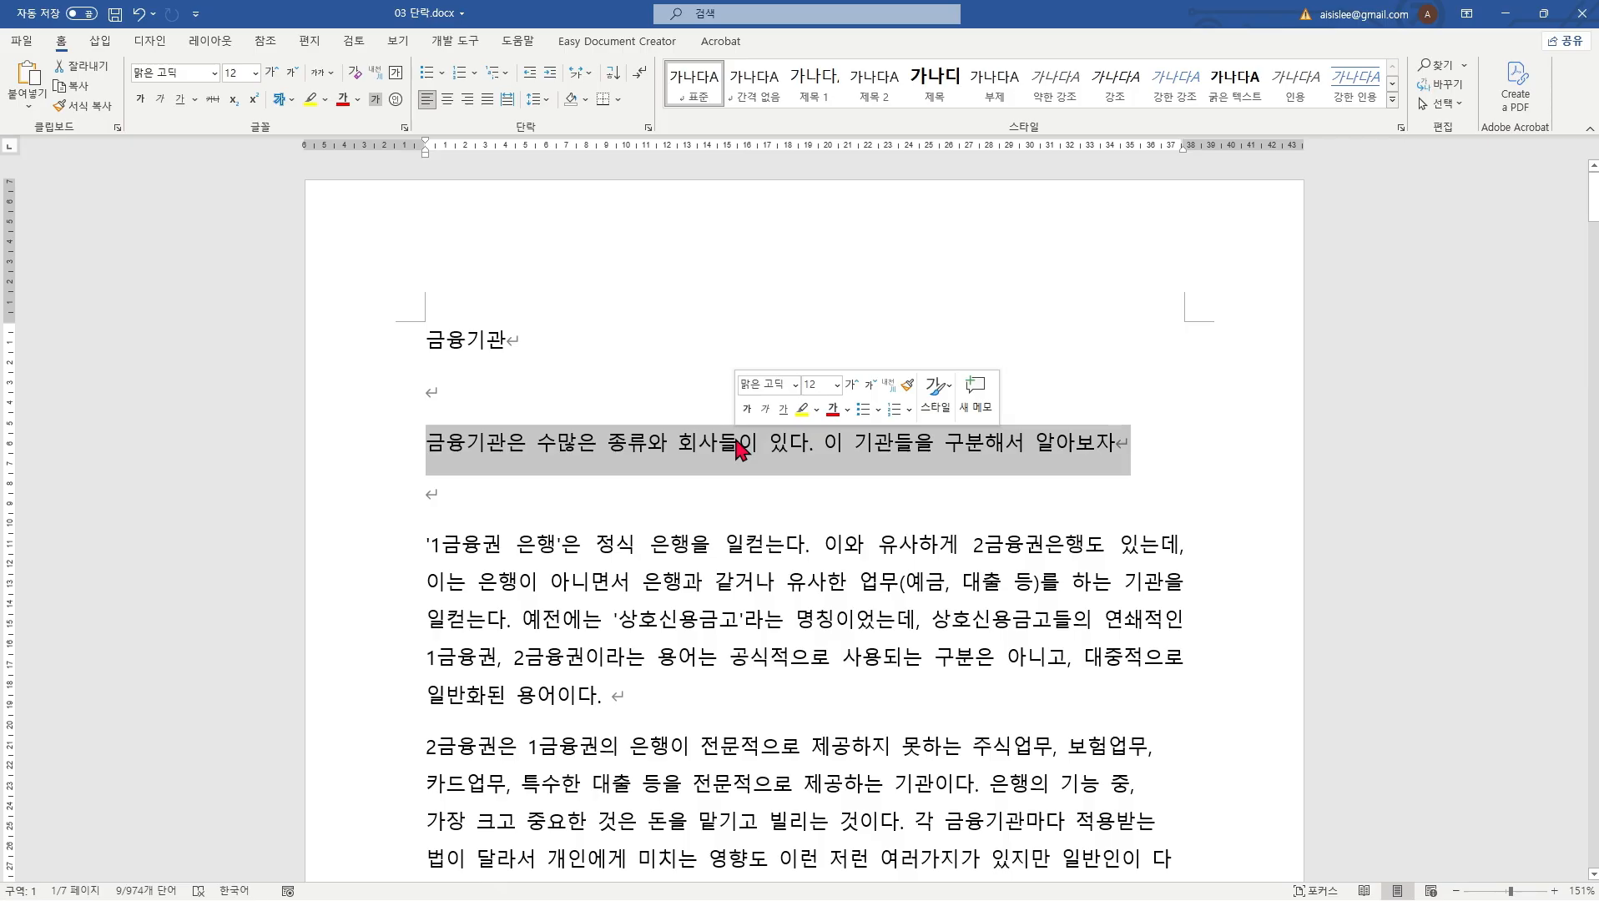
{"action": "triple_click", "coordinate": [789, 588]}
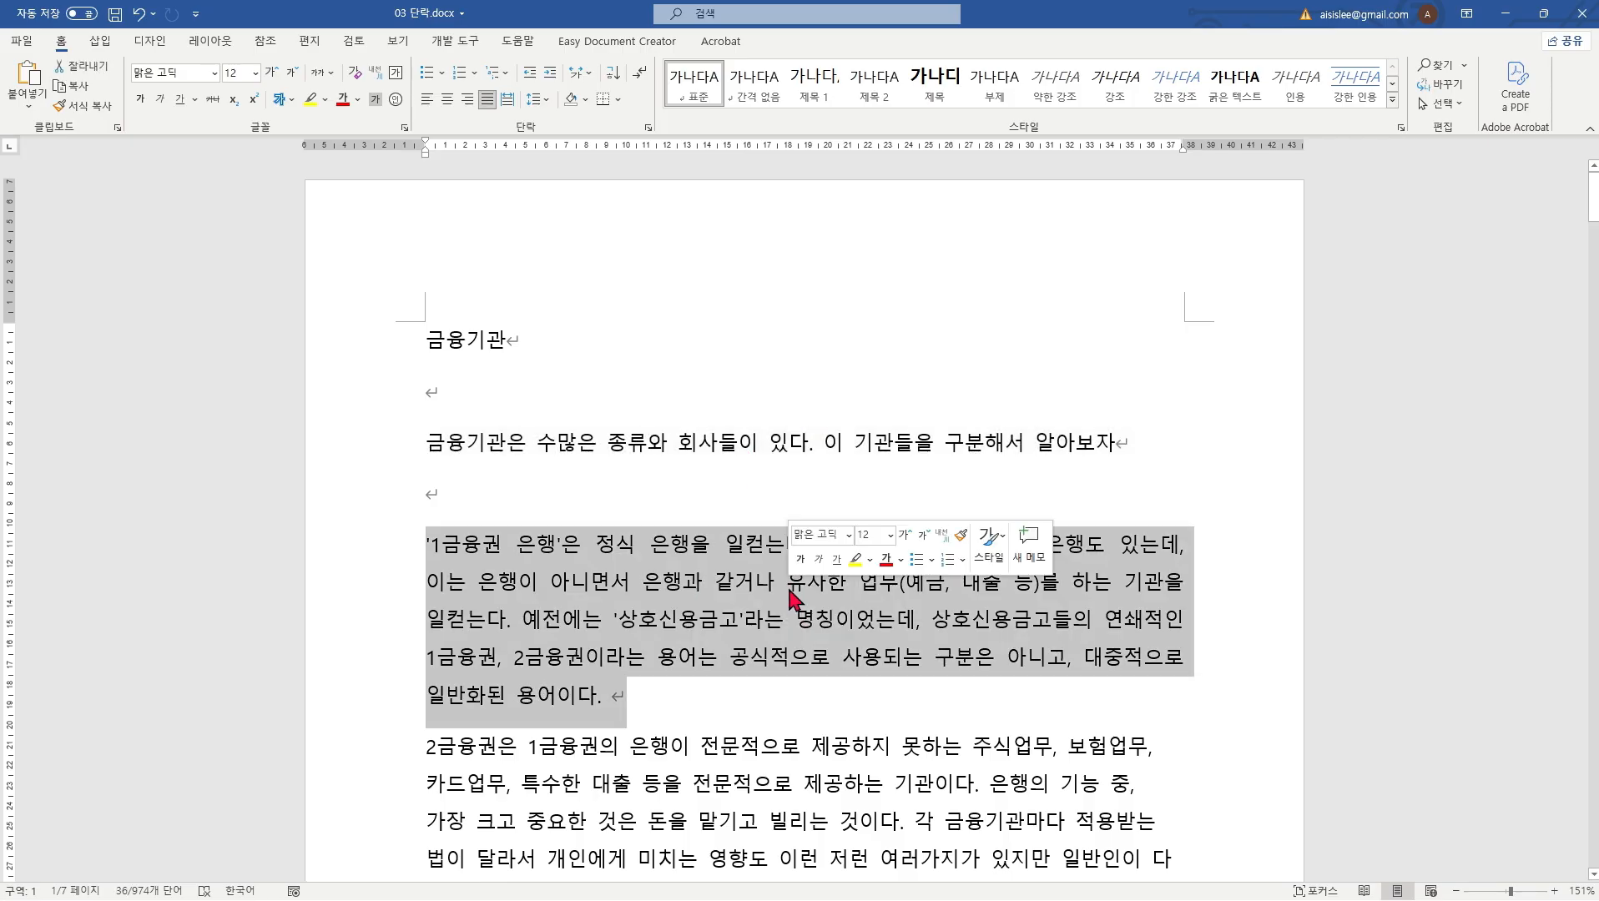
{"action": "left_click", "coordinate": [622, 496]}
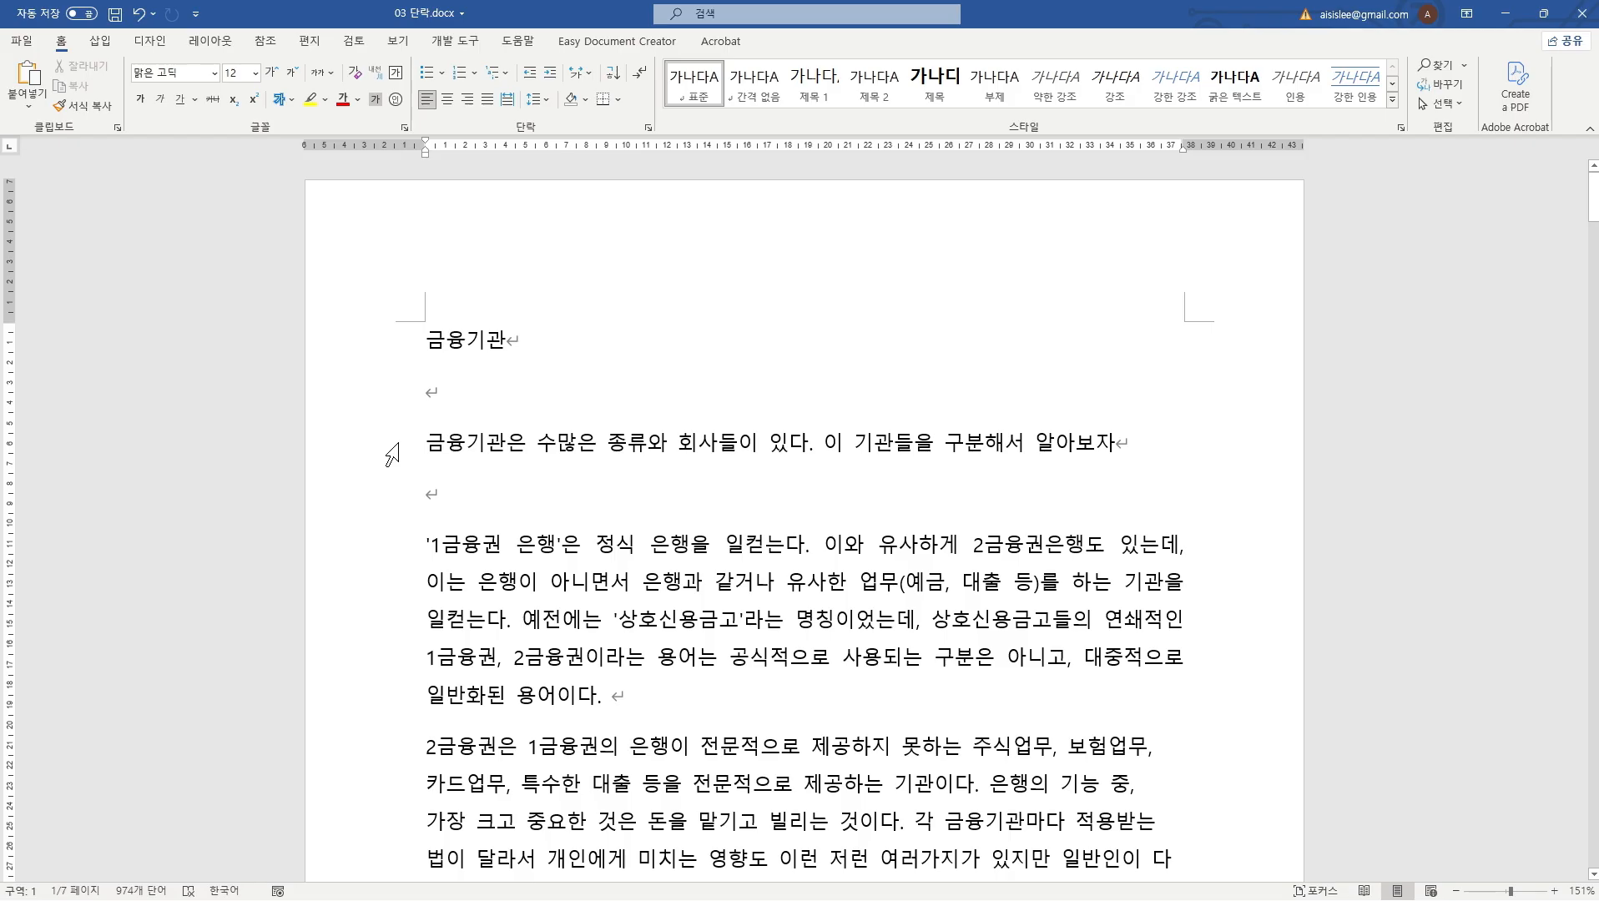
Step: Select single lines one at a time: the introductory line and the first, third, last and second lines of the "'1금융권 은행'은" paragraph
{"action": "left_click", "coordinate": [396, 450]}
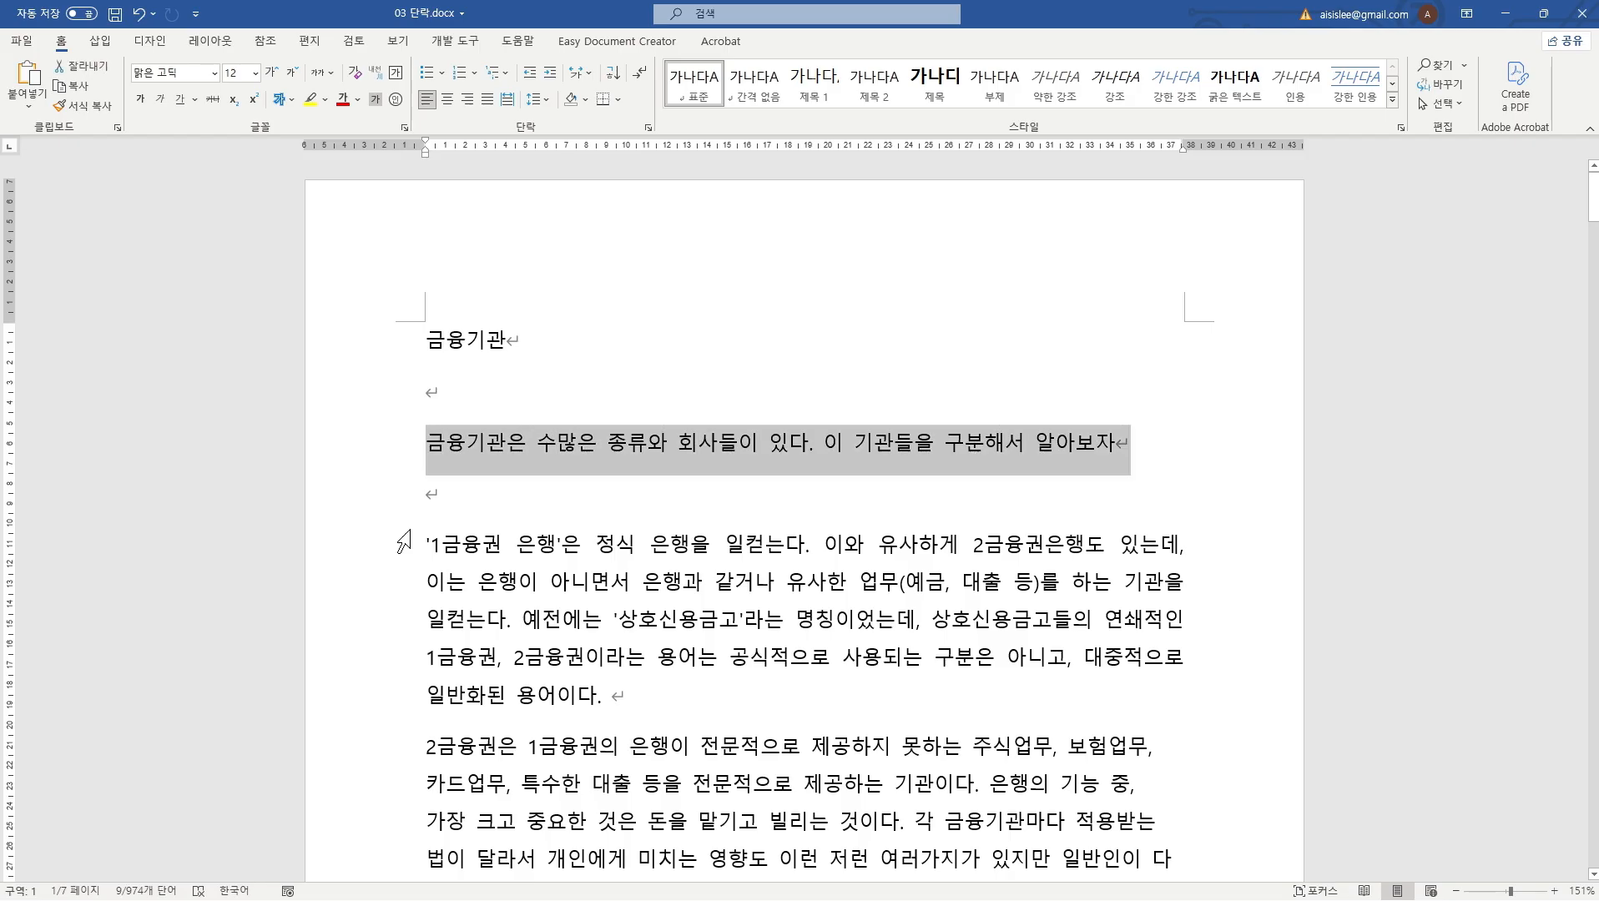
{"action": "left_click", "coordinate": [402, 549]}
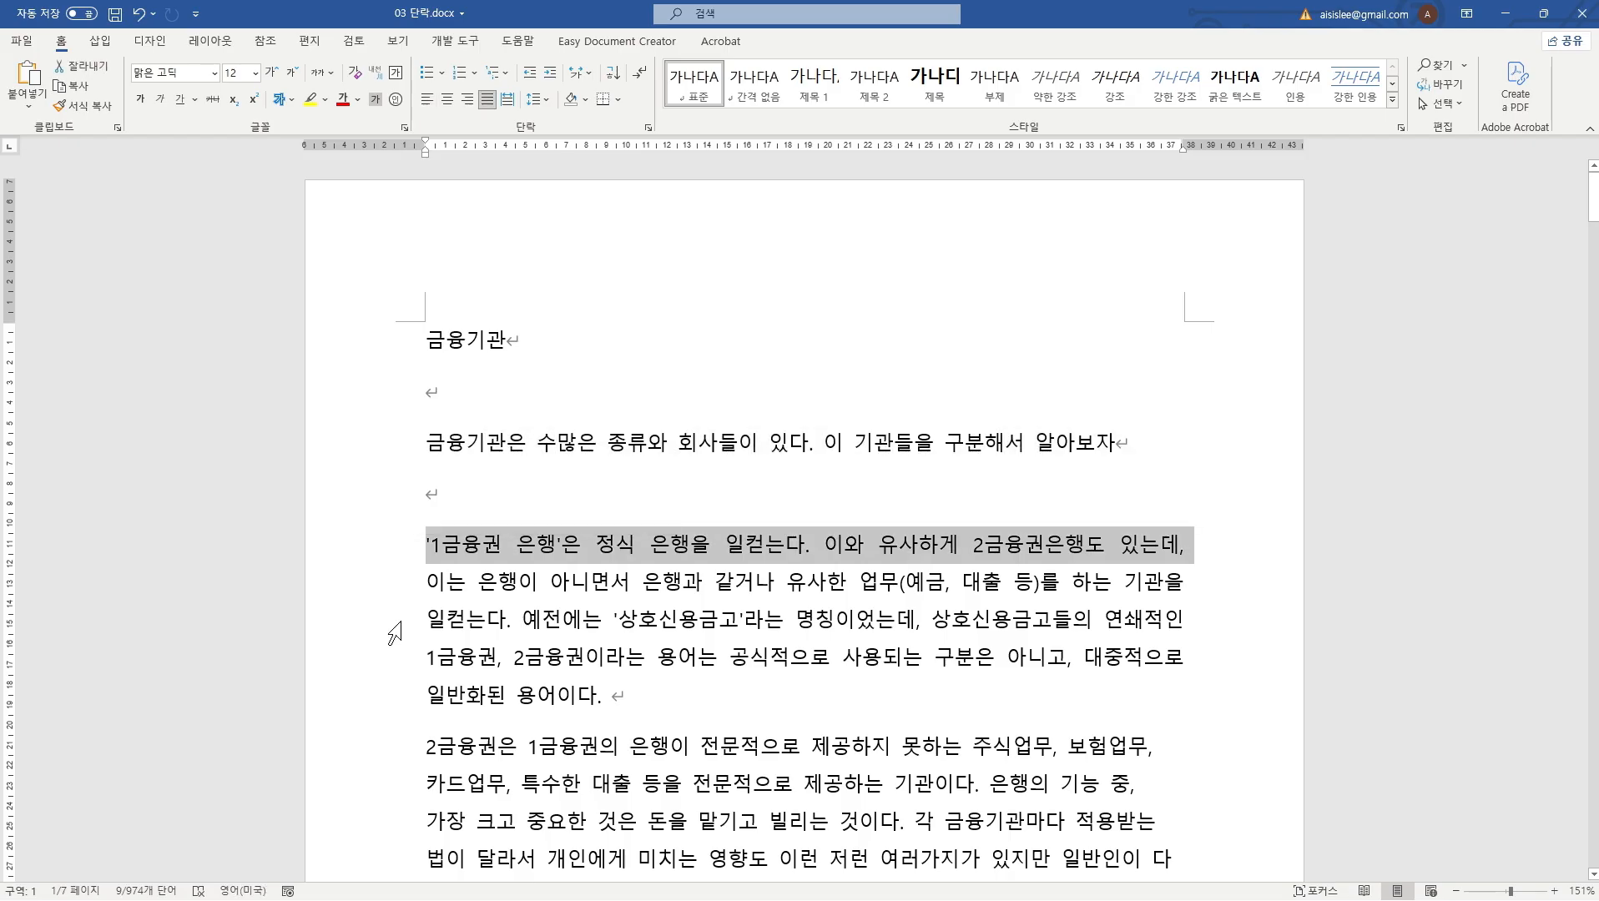
{"action": "left_click", "coordinate": [394, 632]}
{"action": "left_click", "coordinate": [391, 707]}
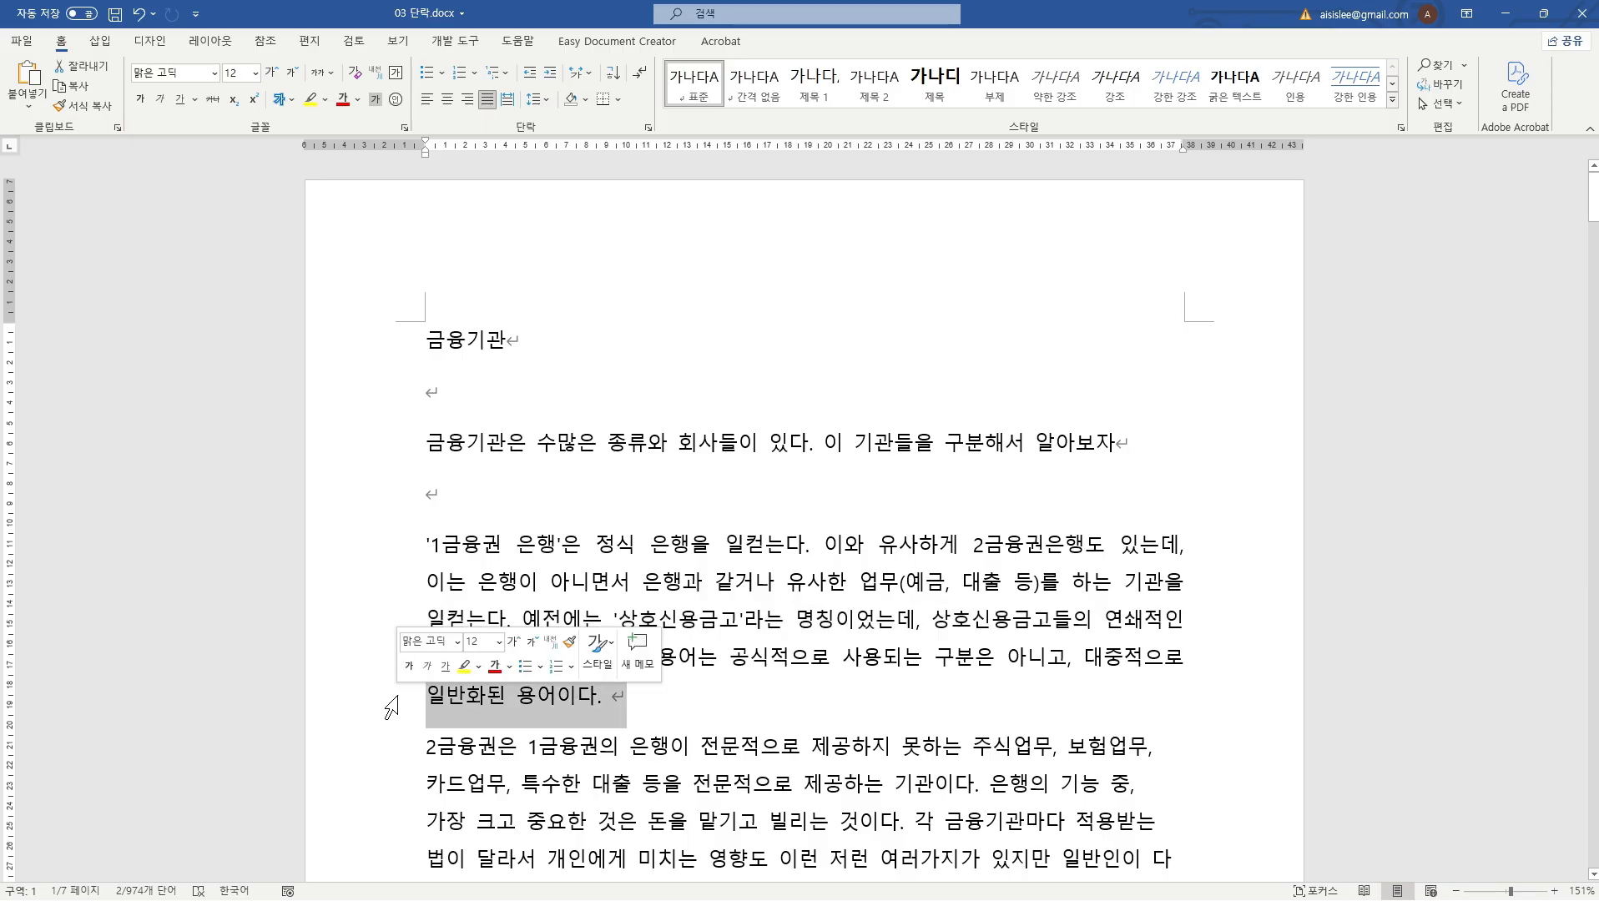
{"action": "left_click", "coordinate": [391, 594]}
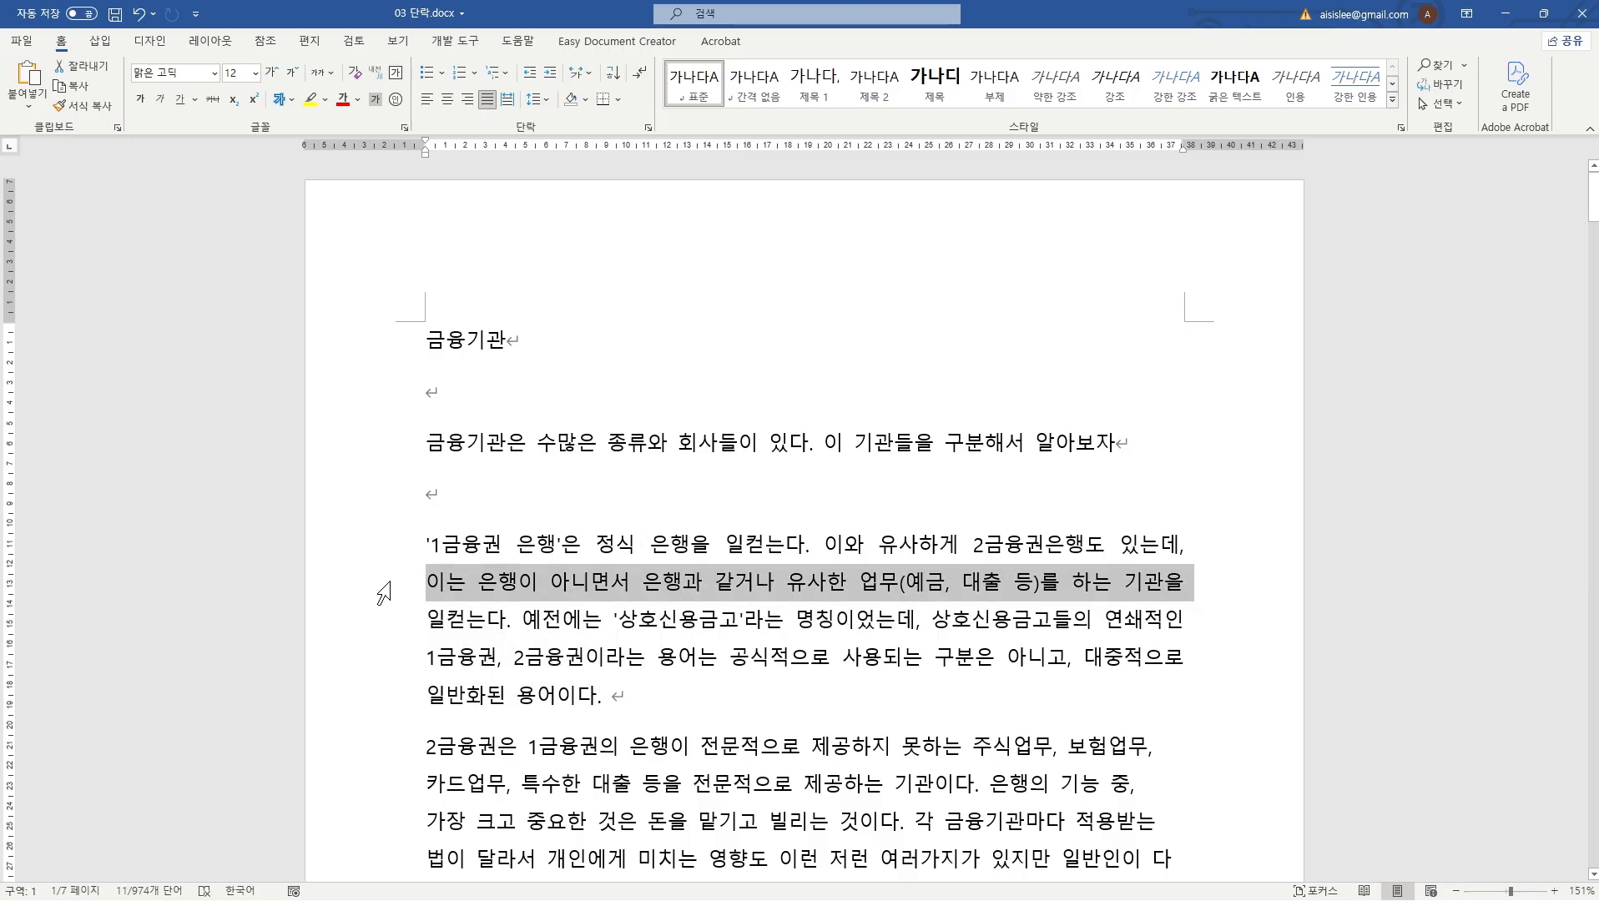
Step: Select the whole first "'1금융권 은행'은" paragraph from its margin, and select it again from within its text
{"action": "double_click", "coordinate": [383, 594]}
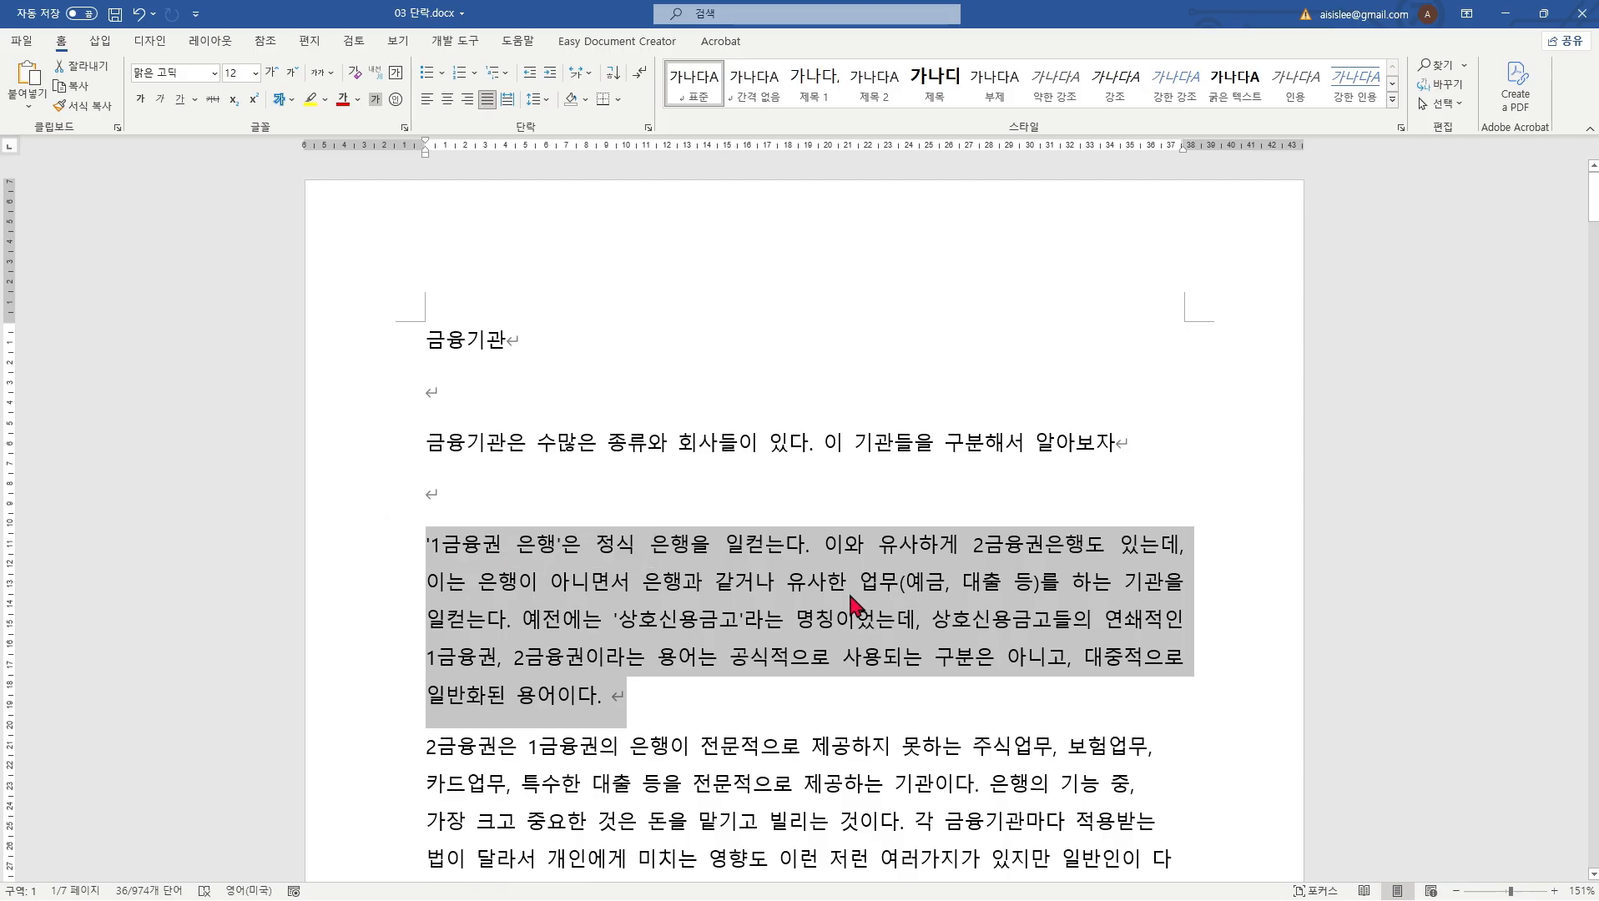
{"action": "left_click", "coordinate": [788, 575]}
{"action": "triple_click", "coordinate": [792, 580]}
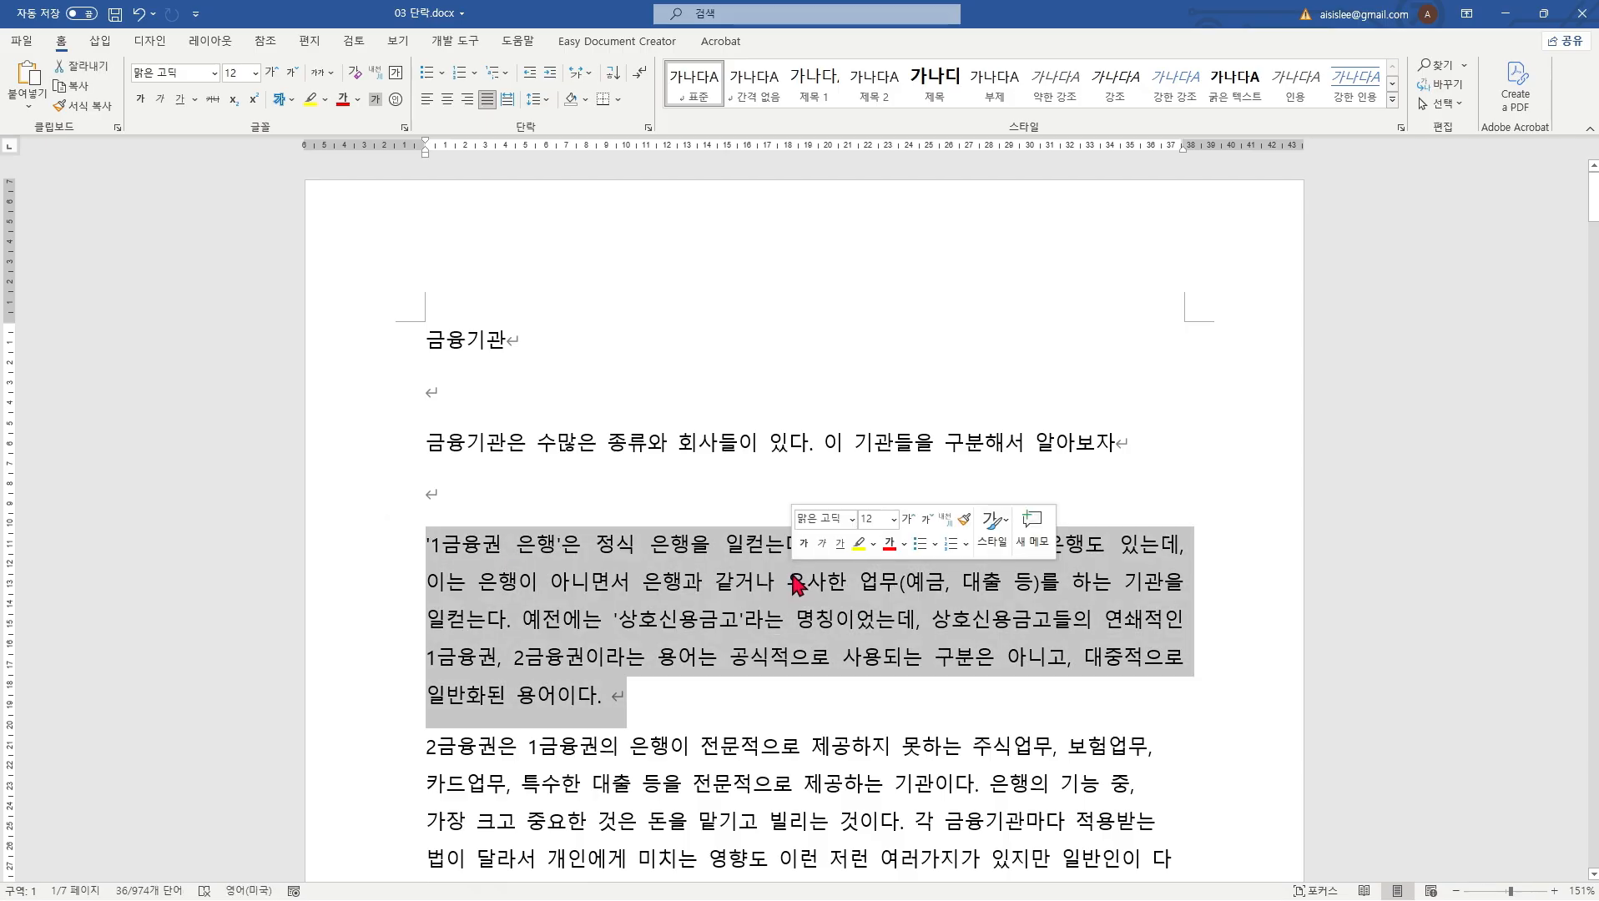
Step: Select the entire document, view the selection across all of its pages, and clear it back on page 1
{"action": "left_click", "coordinate": [630, 490]}
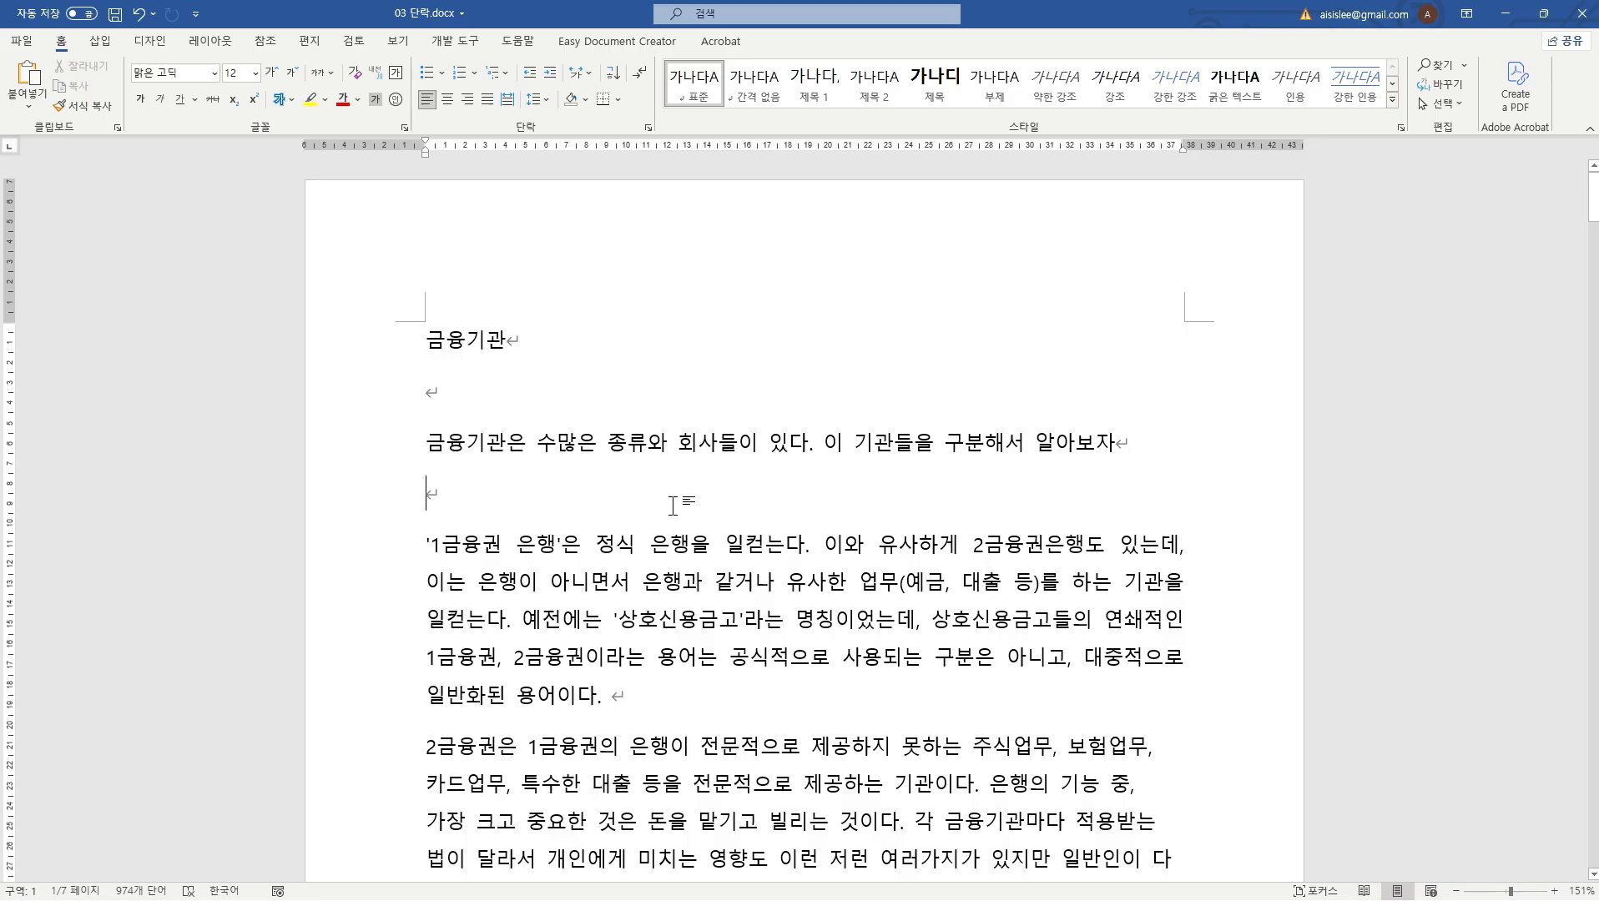
{"action": "scroll", "coordinate": [700, 505], "scroll_direction": "down", "scroll_amount": 1}
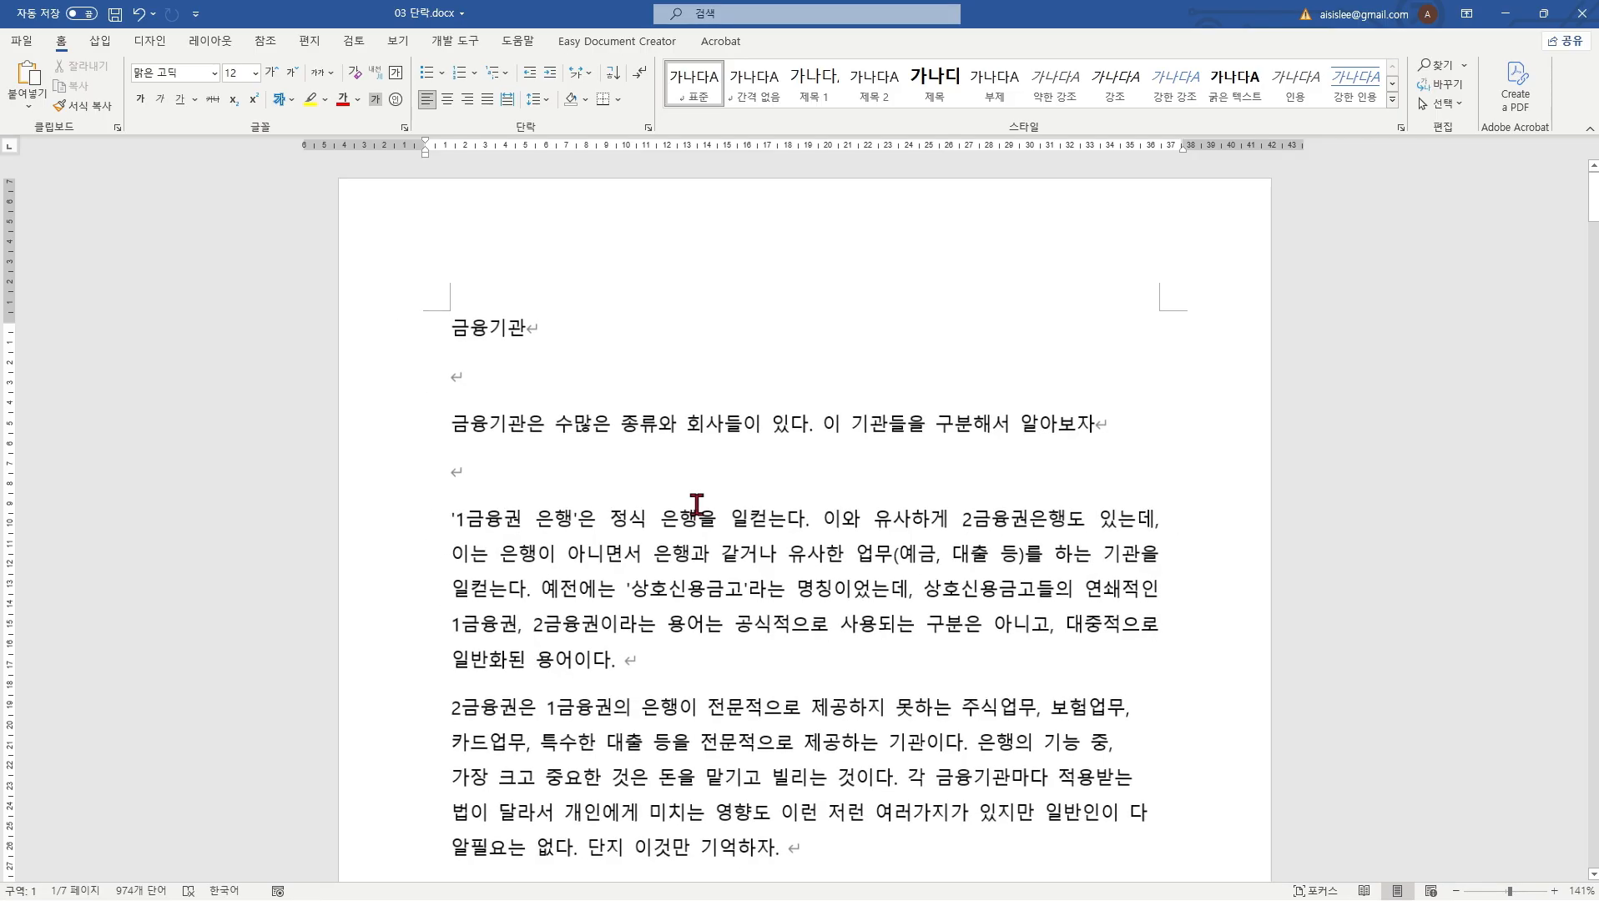
{"action": "scroll", "coordinate": [697, 505], "scroll_direction": "down", "scroll_amount": 4}
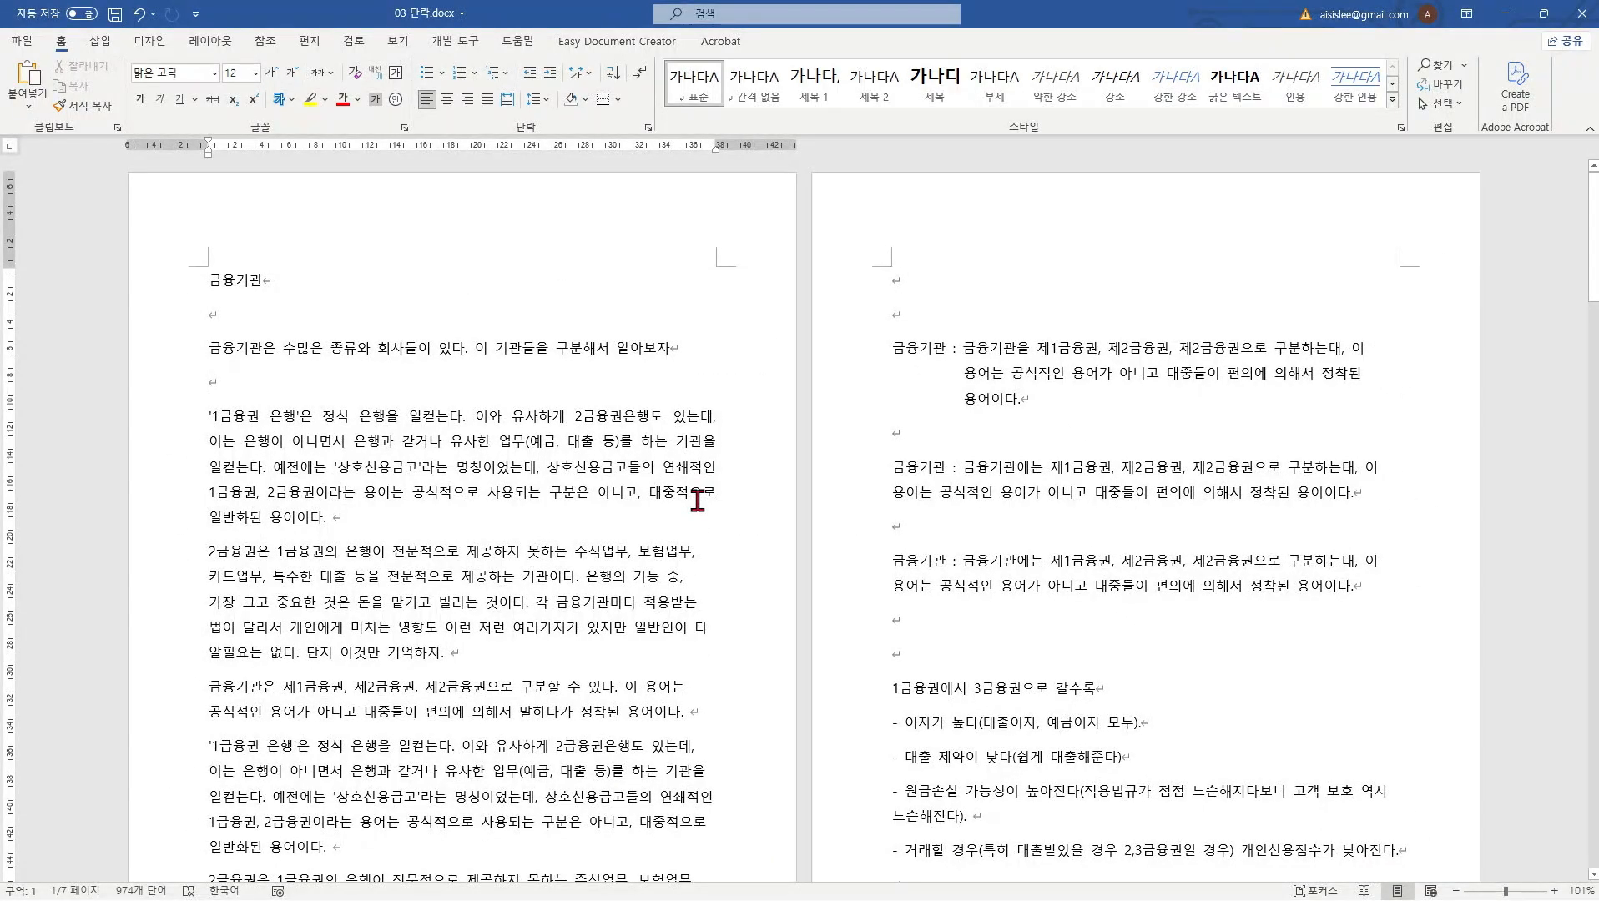
{"action": "scroll", "coordinate": [697, 500], "scroll_direction": "down", "scroll_amount": 3}
{"action": "scroll", "coordinate": [697, 501], "scroll_direction": "up", "scroll_amount": 3}
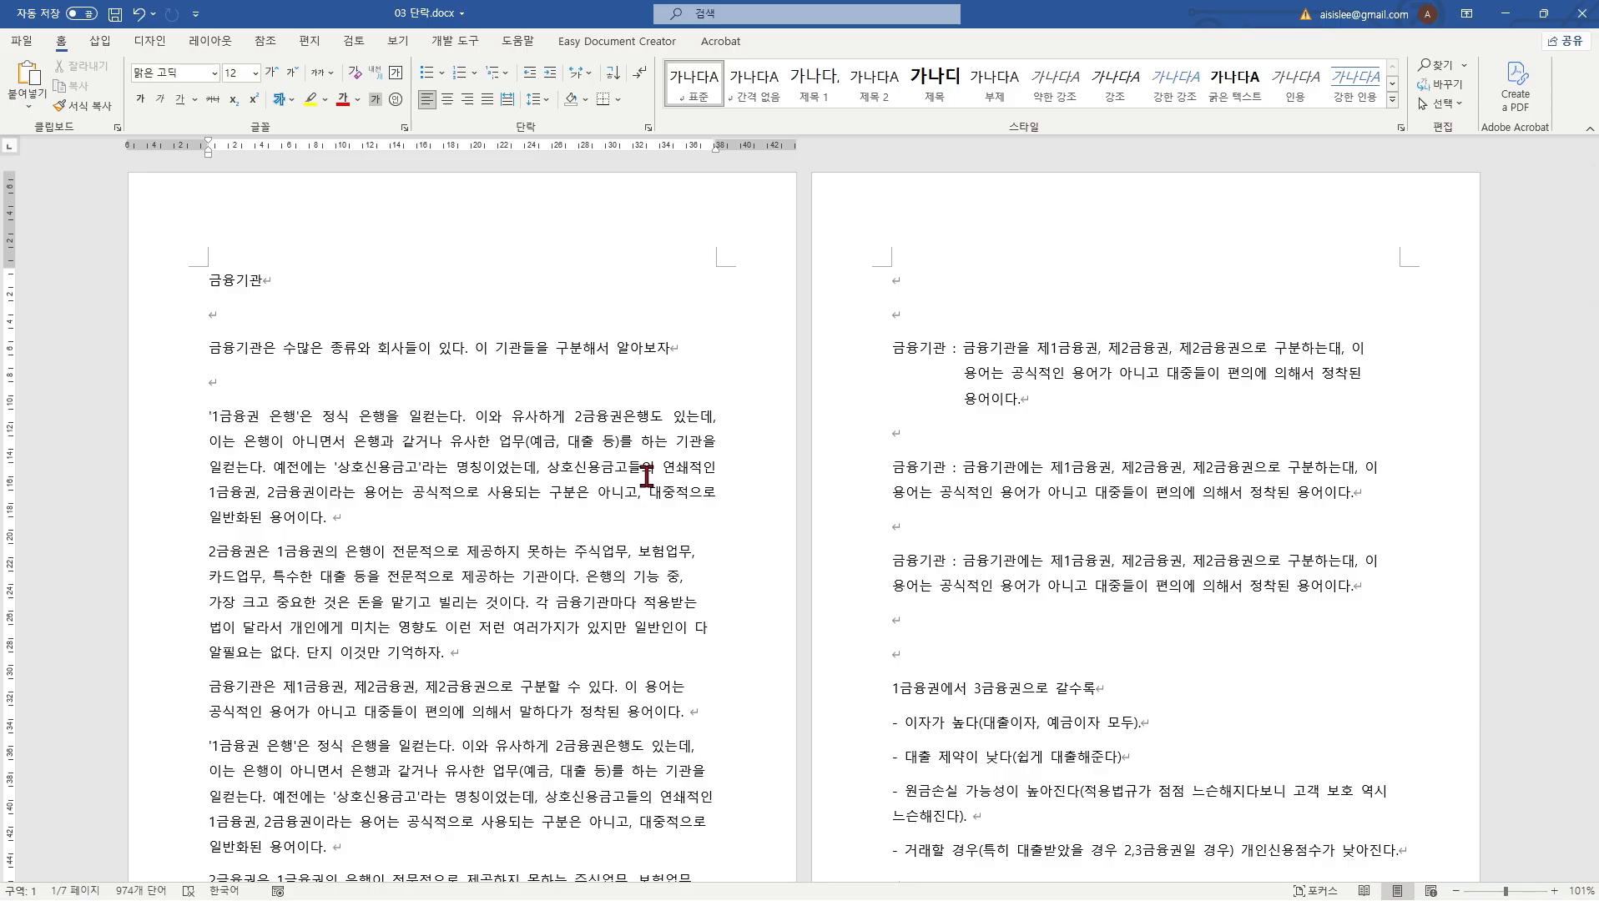
{"action": "key", "text": "ctrl+a"}
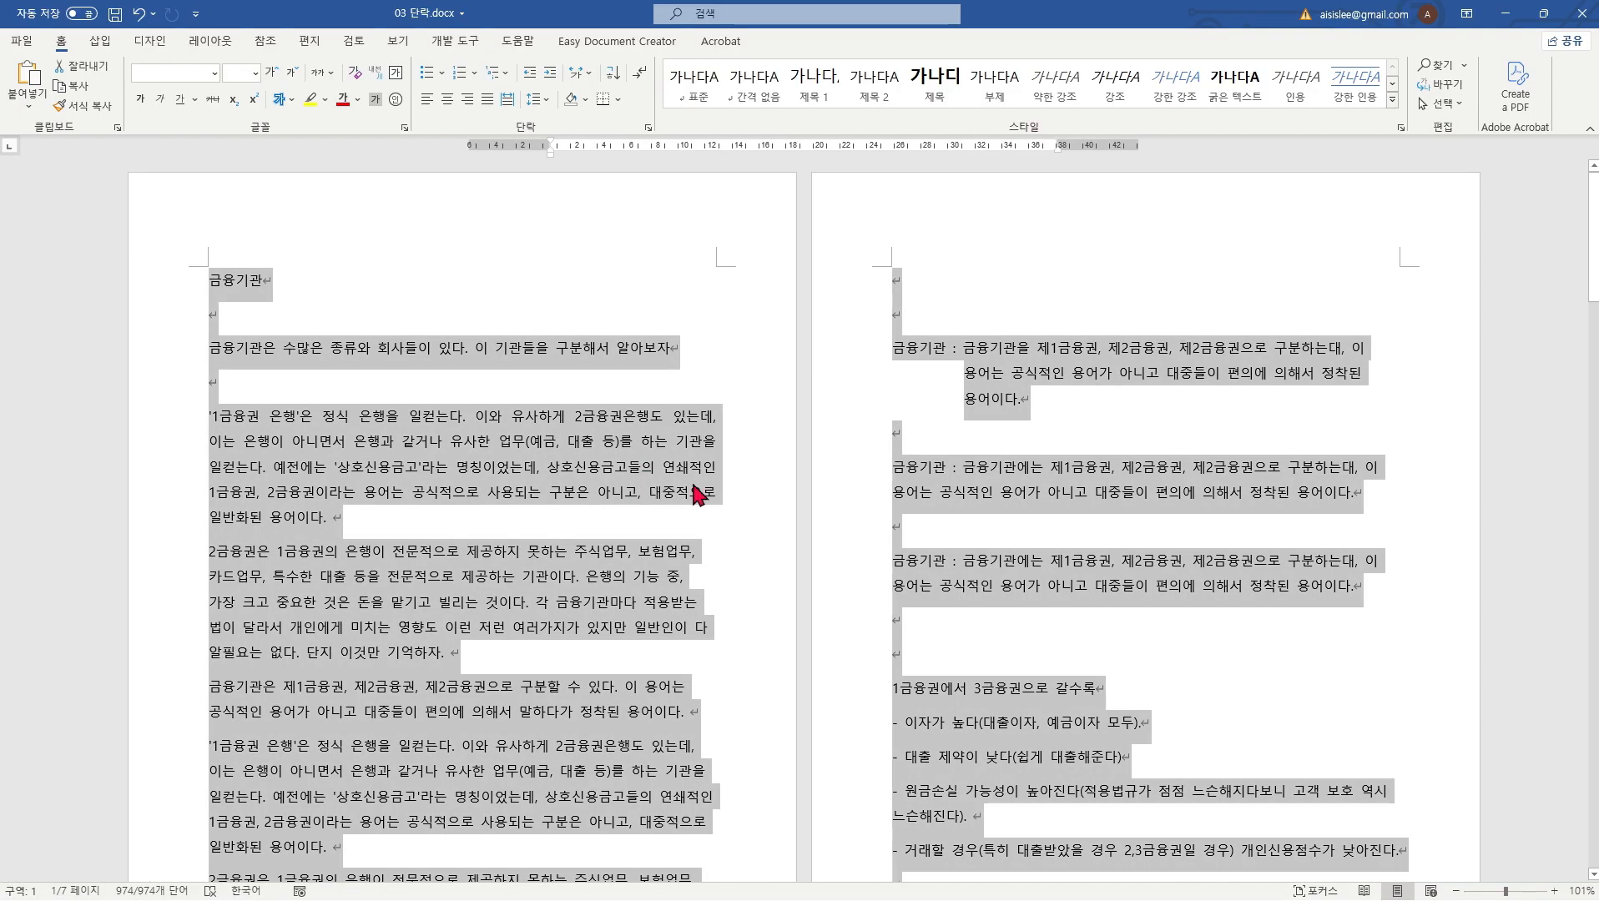
{"action": "scroll", "coordinate": [647, 478], "scroll_direction": "down", "scroll_amount": 6}
{"action": "scroll", "coordinate": [693, 471], "scroll_direction": "down", "scroll_amount": 2}
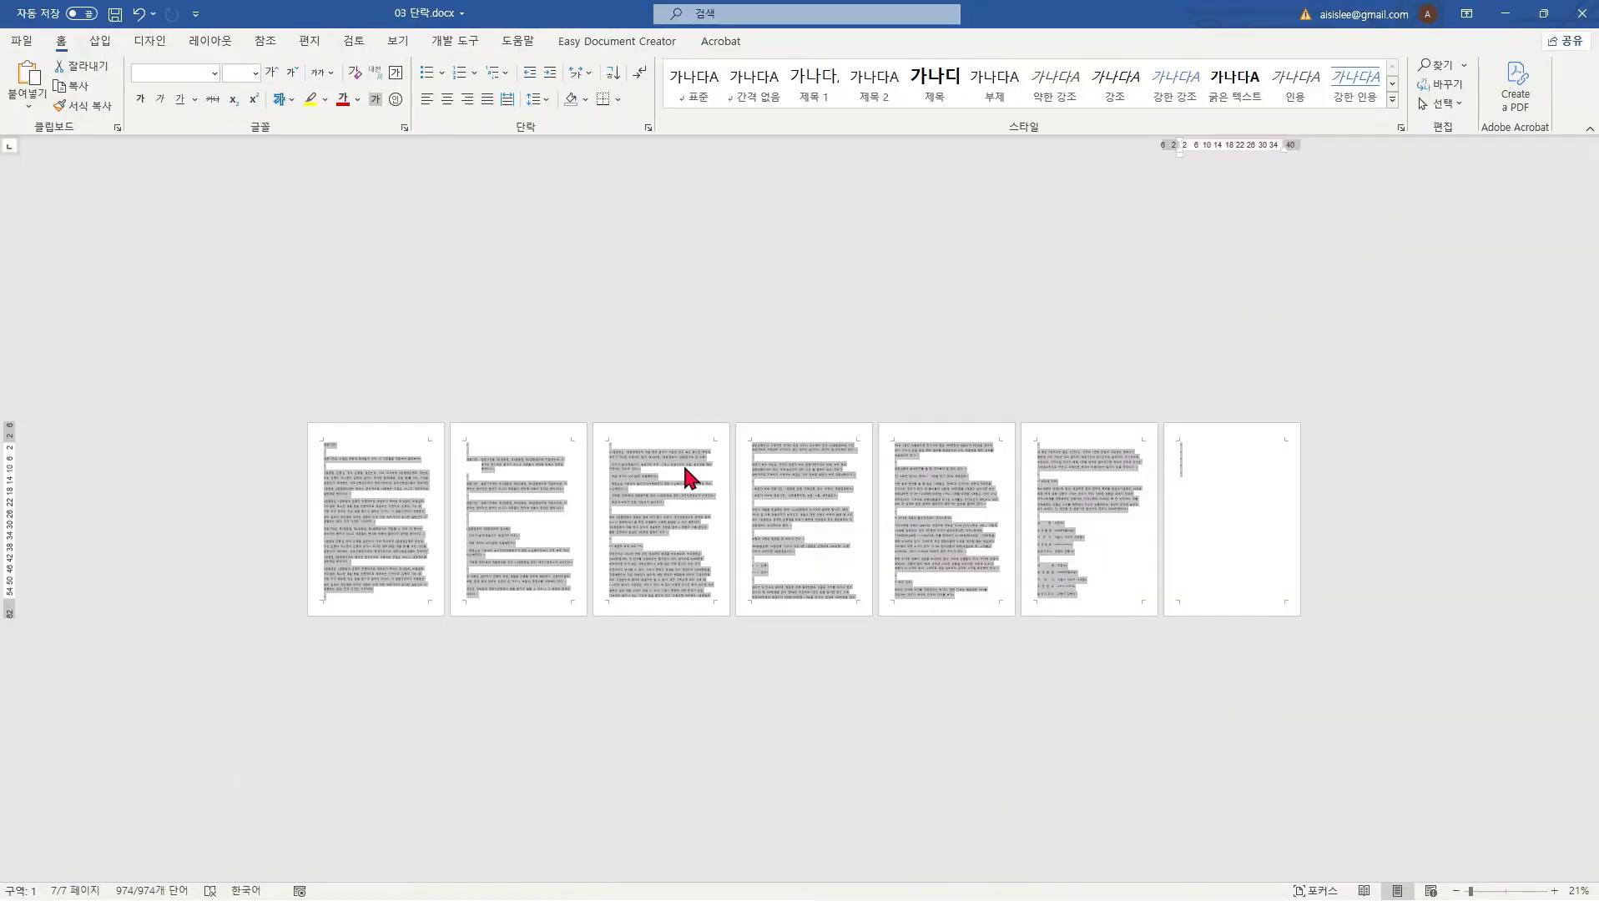
{"action": "scroll", "coordinate": [684, 468], "scroll_direction": "up", "scroll_amount": 6}
{"action": "scroll", "coordinate": [686, 477], "scroll_direction": "up", "scroll_amount": 7}
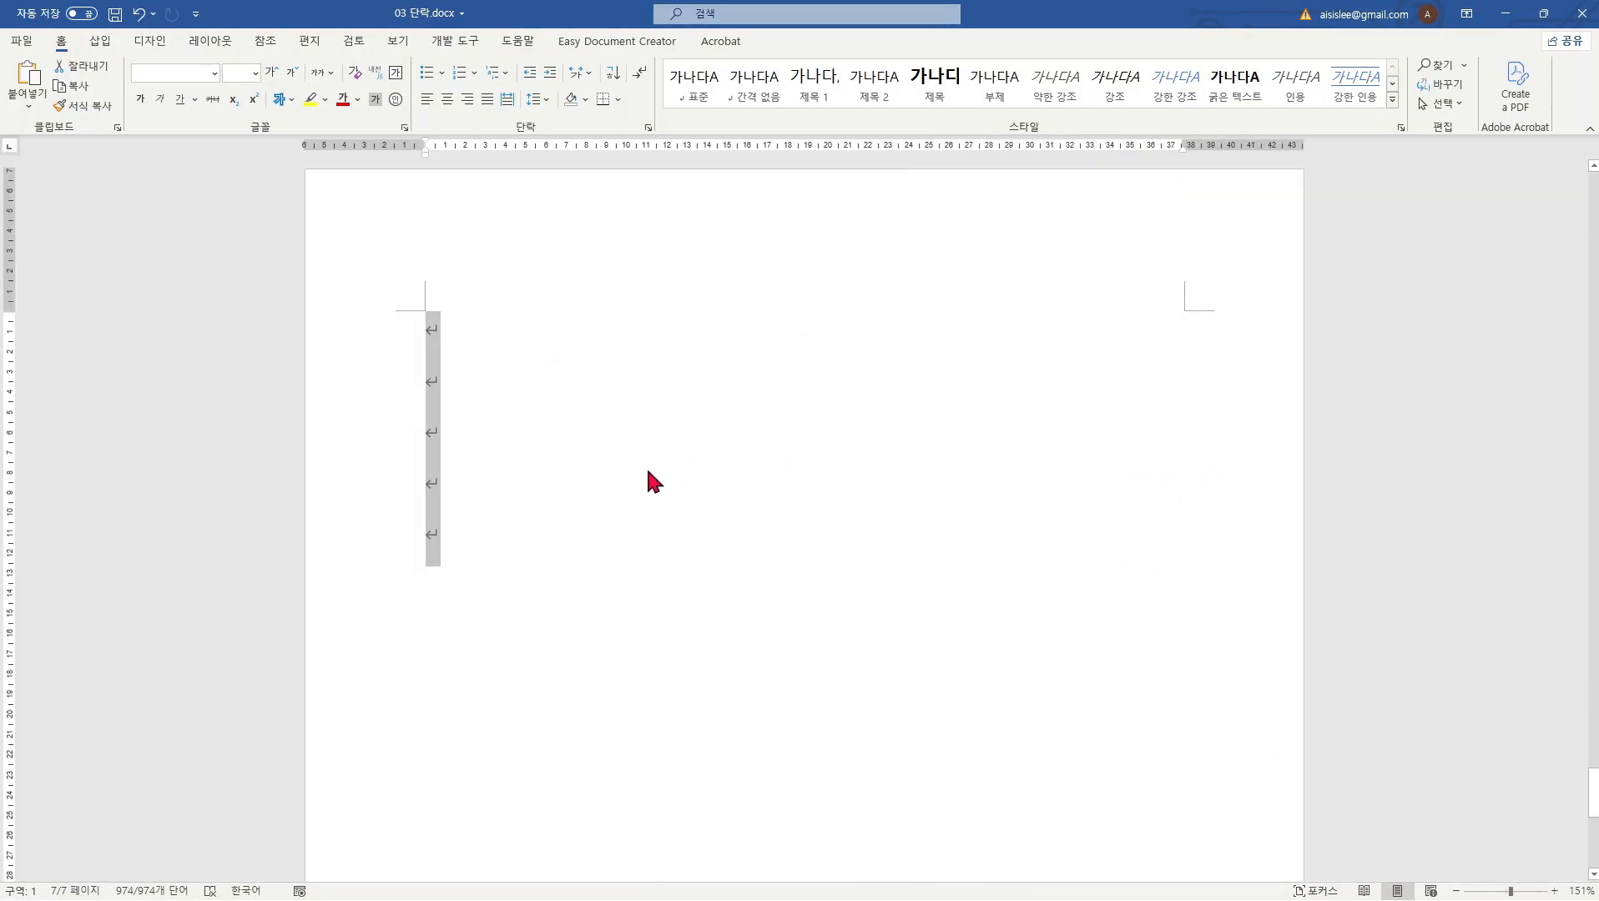
{"action": "left_click_drag", "start_coordinate": [1594, 818], "coordinate": [1590, 213]}
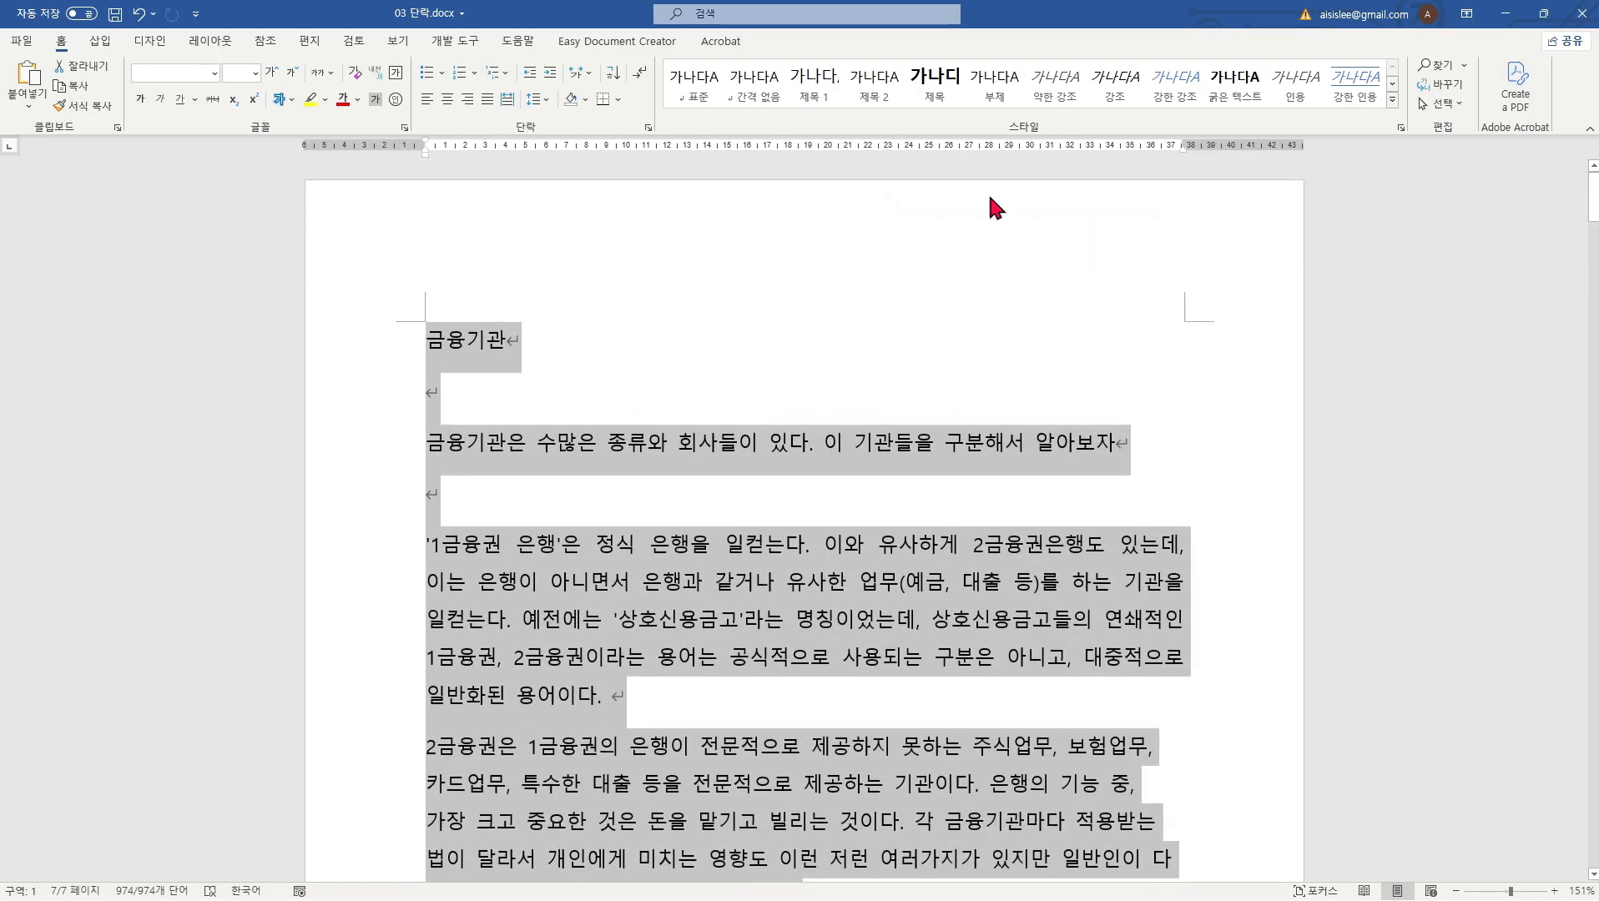
{"action": "left_click", "coordinate": [726, 267]}
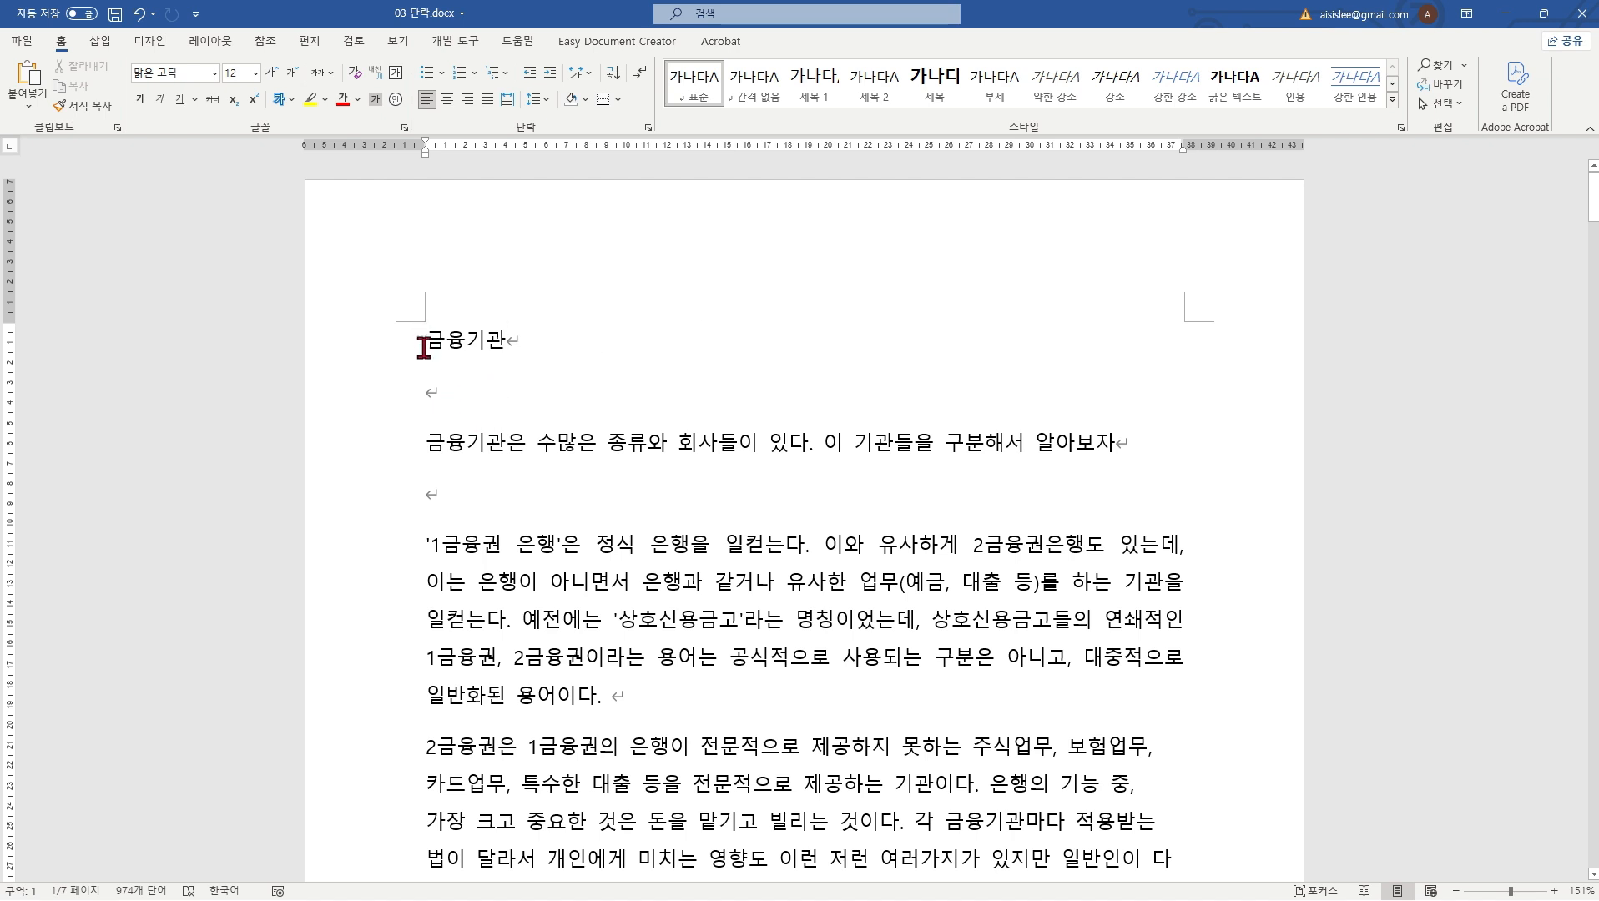
Step: Try indenting the introductory "금융기관은 수많은" line by two characters, and remove that indent
{"action": "left_click", "coordinate": [432, 449]}
{"action": "key", "text": "space"}
{"action": "key", "text": "space"}
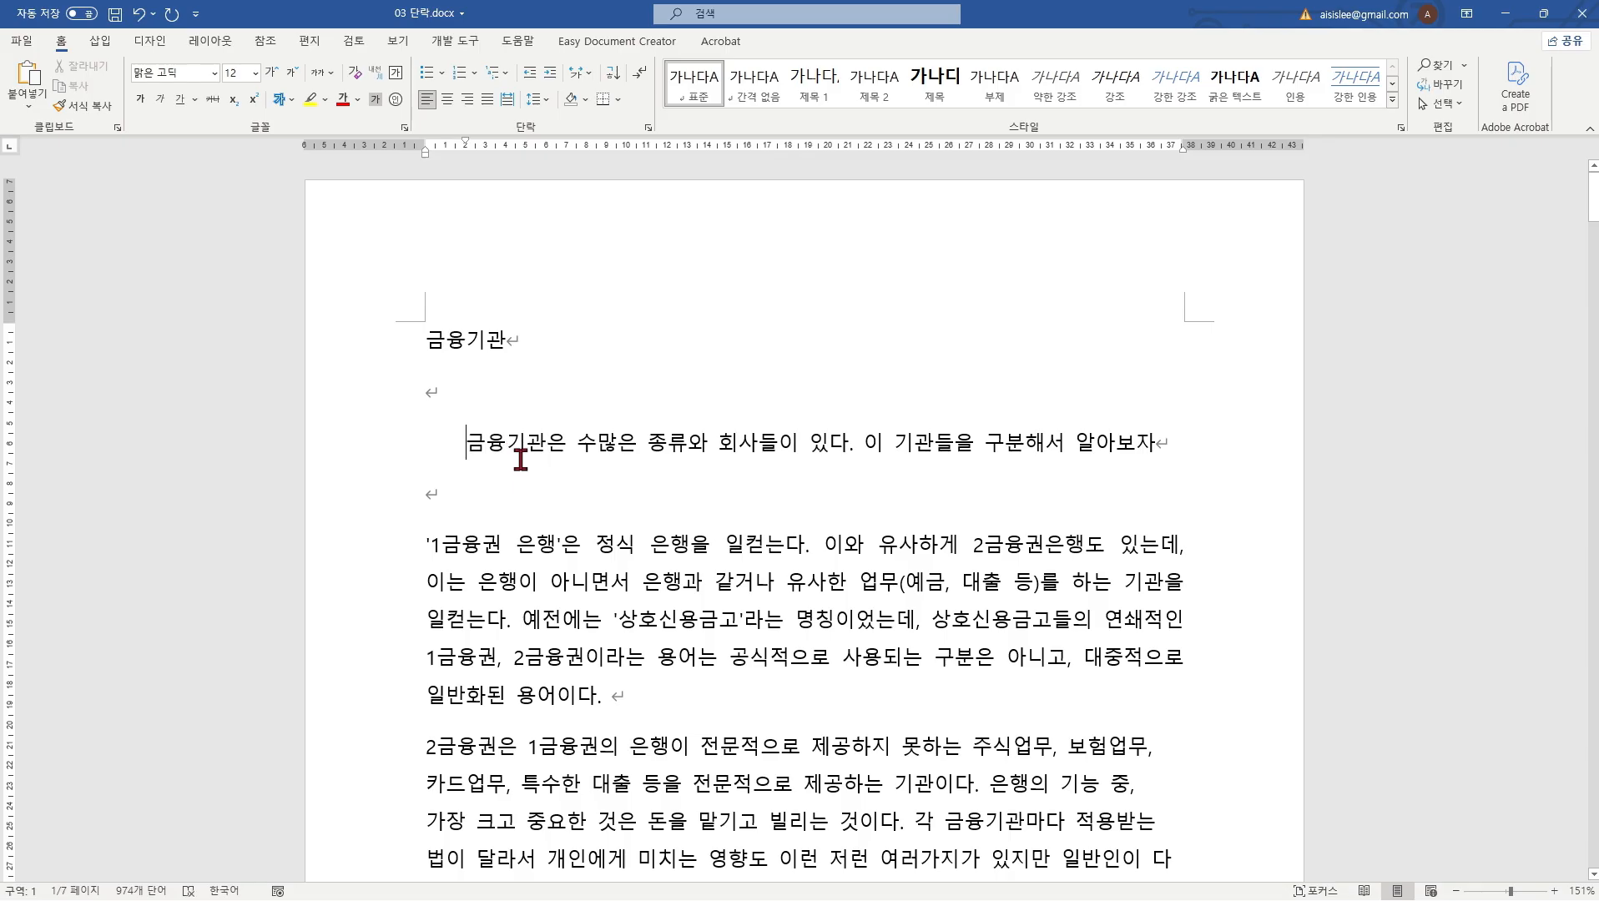
{"action": "key", "text": "BackSpace"}
{"action": "key", "text": "BackSpace"}
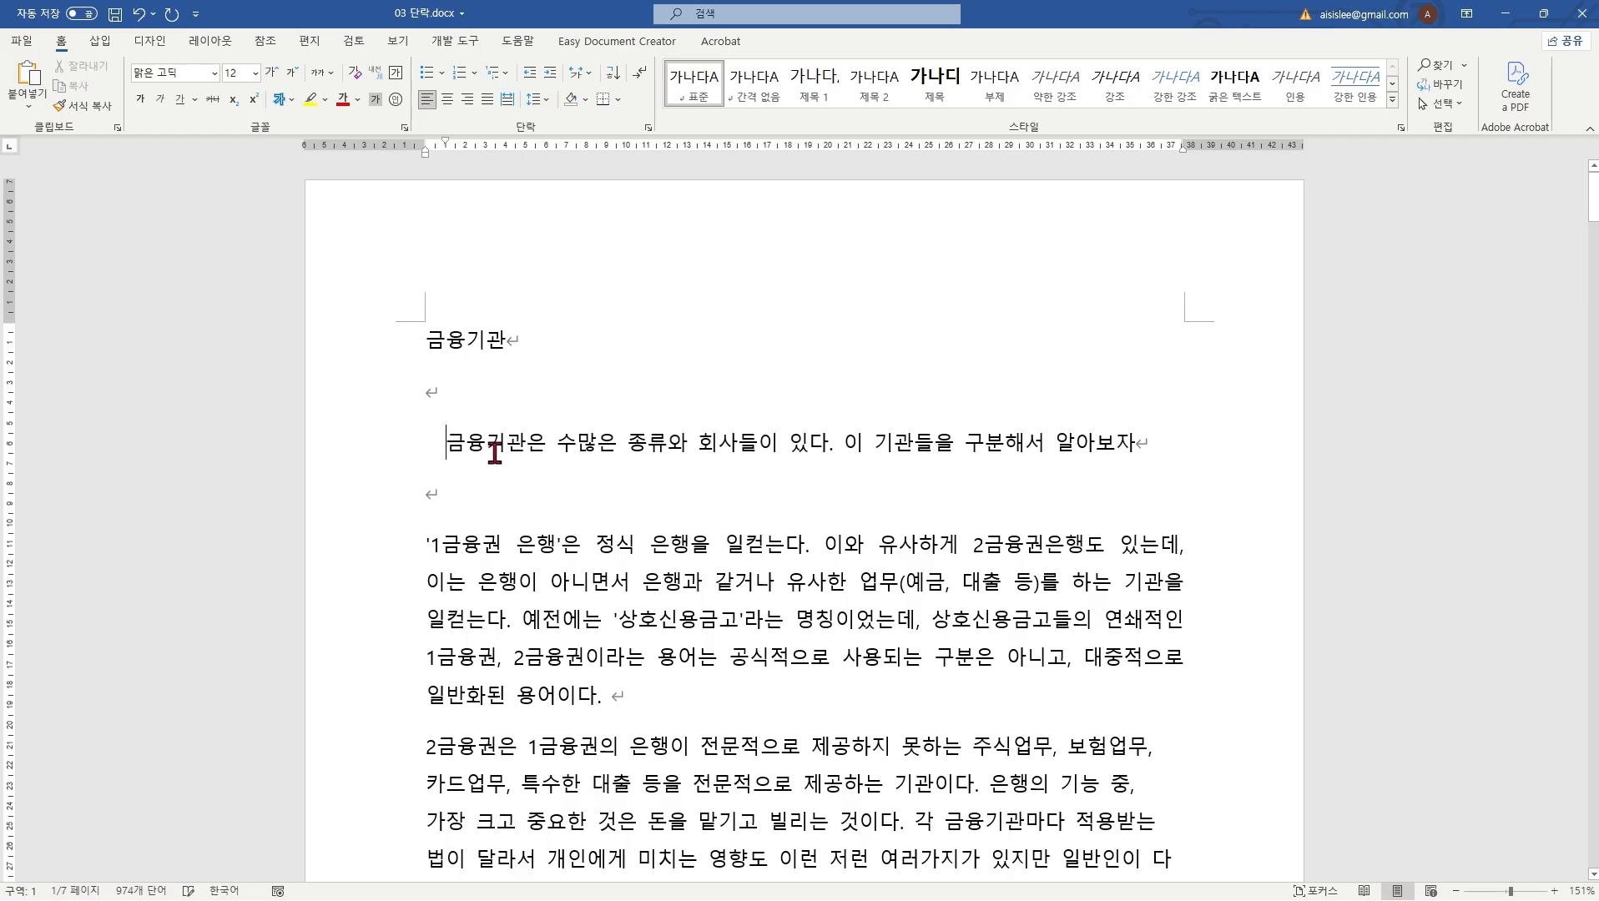
Step: Delete the opening quotation mark of the first "'1금융권 은행'은" paragraph and indent its first line by two characters
{"action": "left_click", "coordinate": [437, 541]}
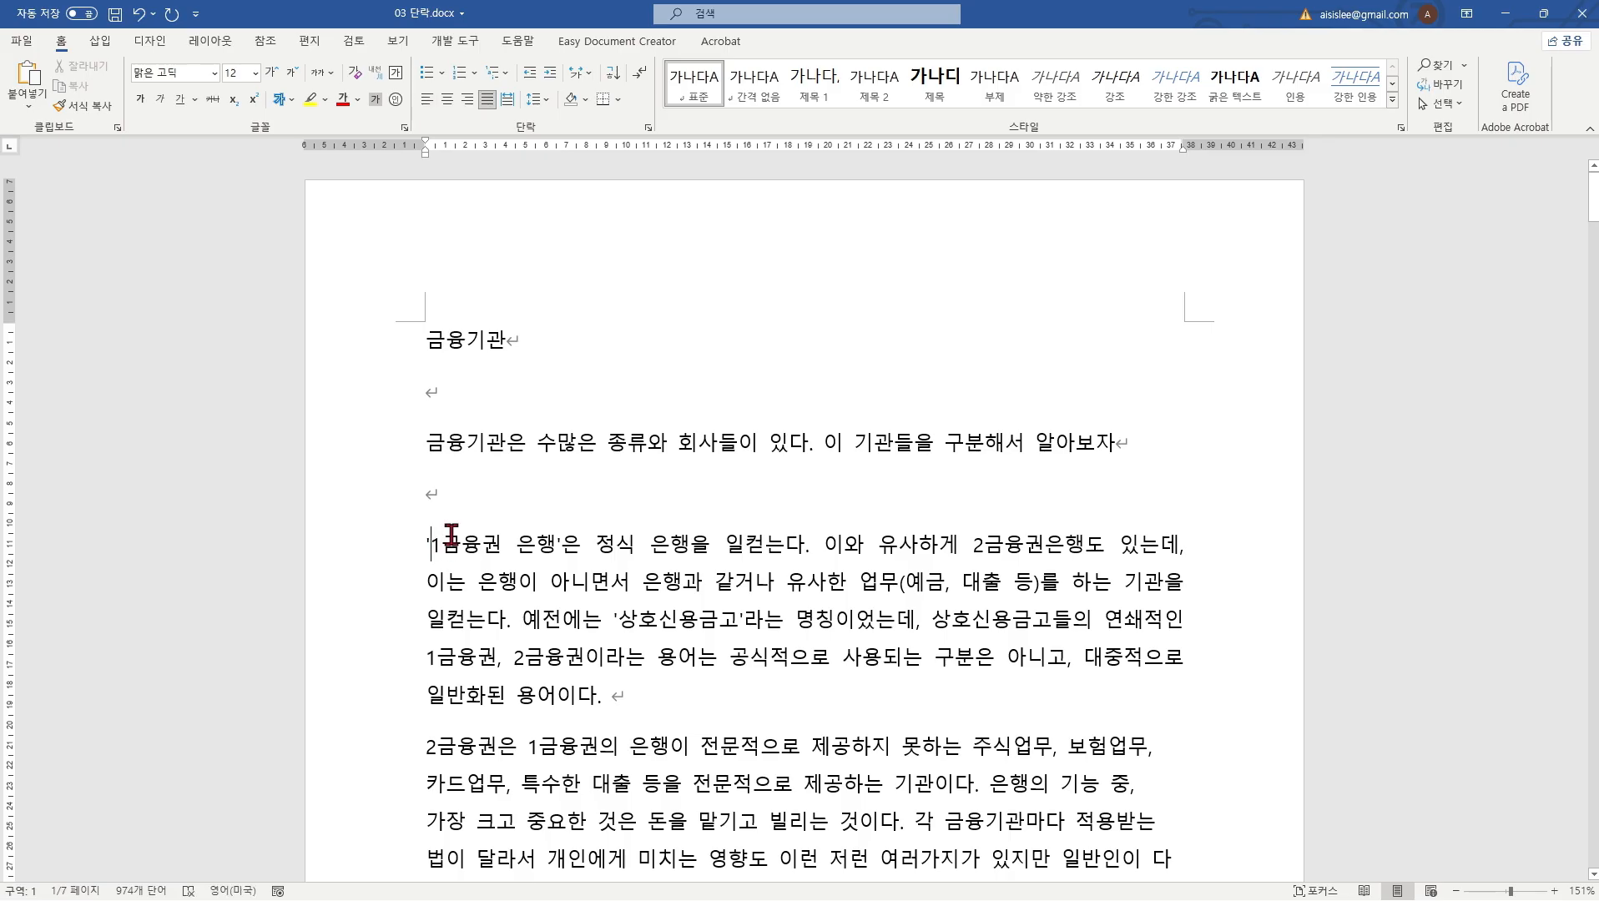
{"action": "key", "text": "BackSpace"}
{"action": "key", "text": "Tab"}
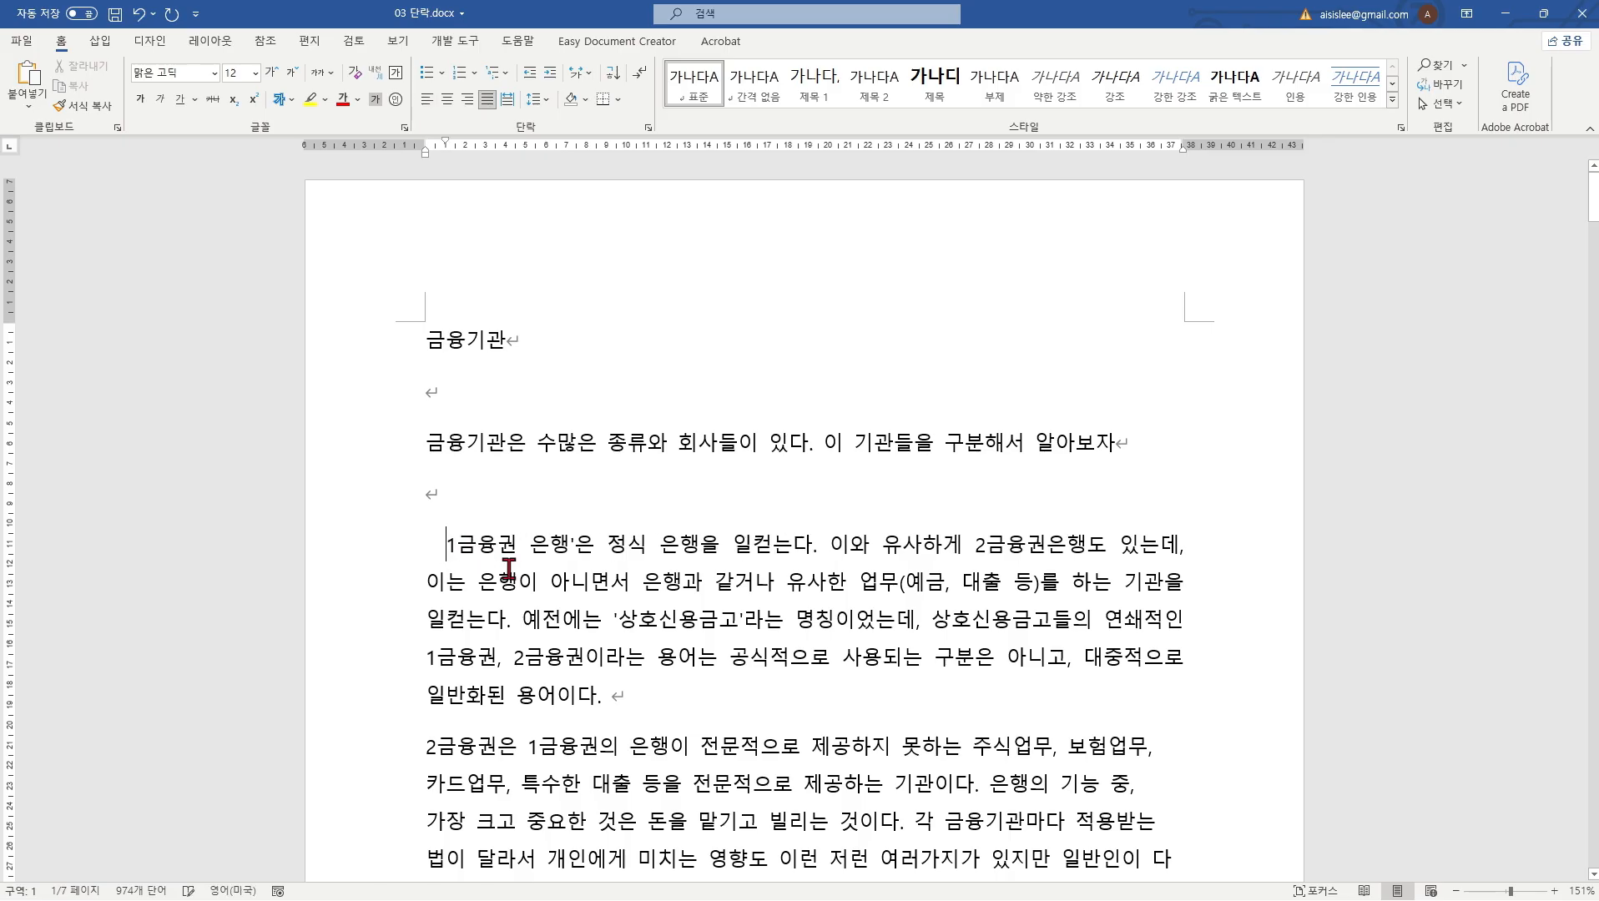
{"action": "key", "text": "Tab"}
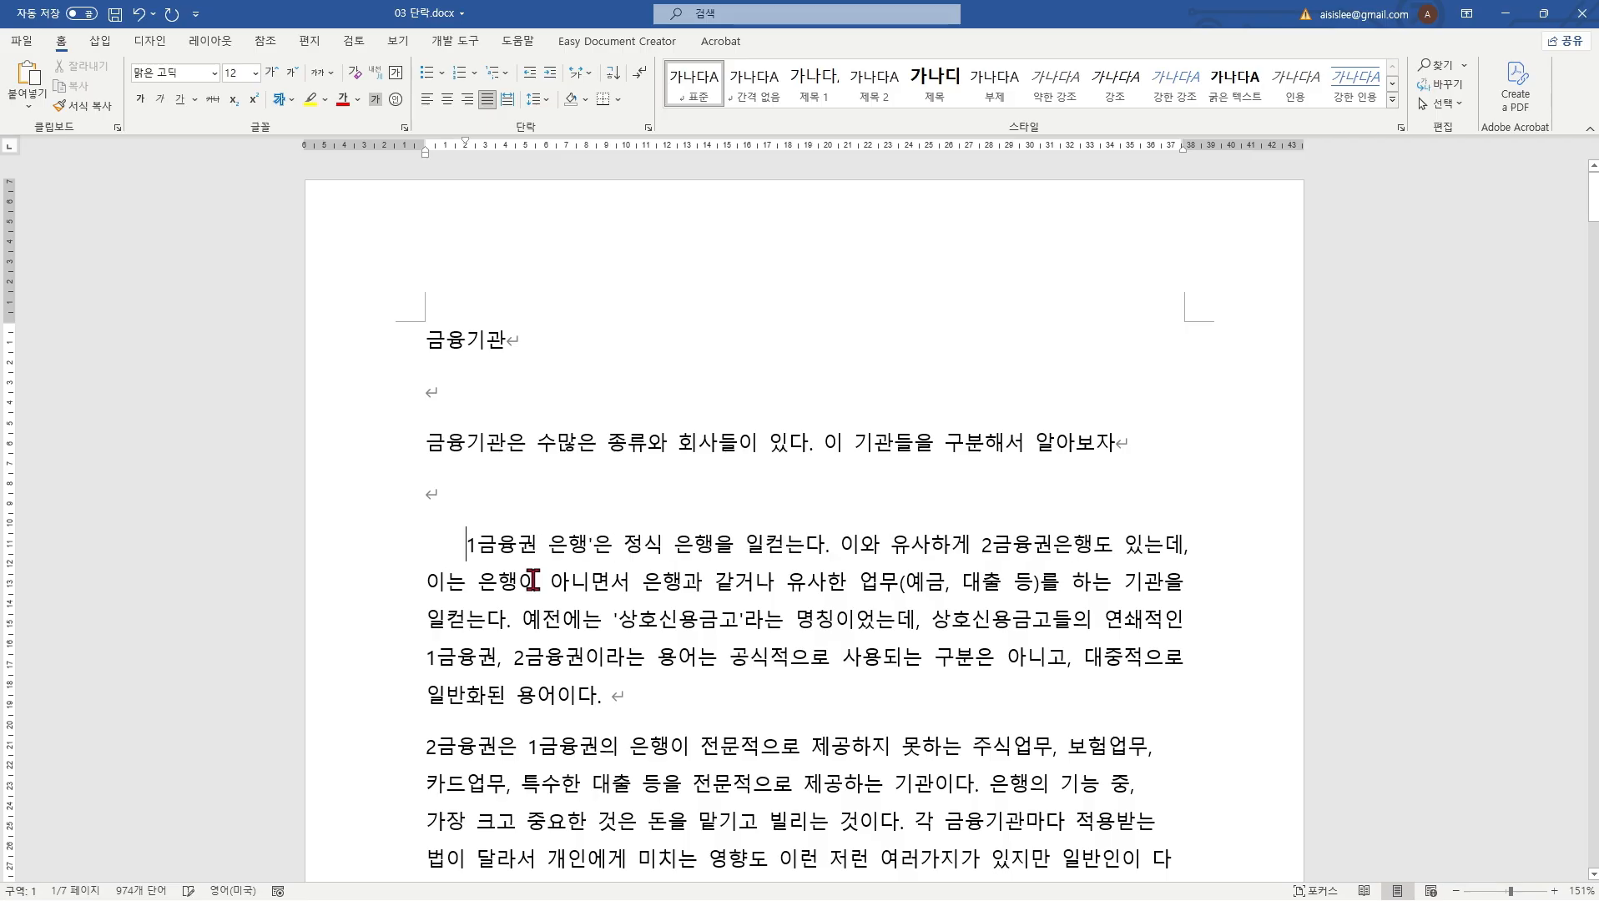
Step: Indent the first line of the first "2금융권은" paragraph by two characters
{"action": "scroll", "coordinate": [549, 624], "scroll_direction": "down", "scroll_amount": 3}
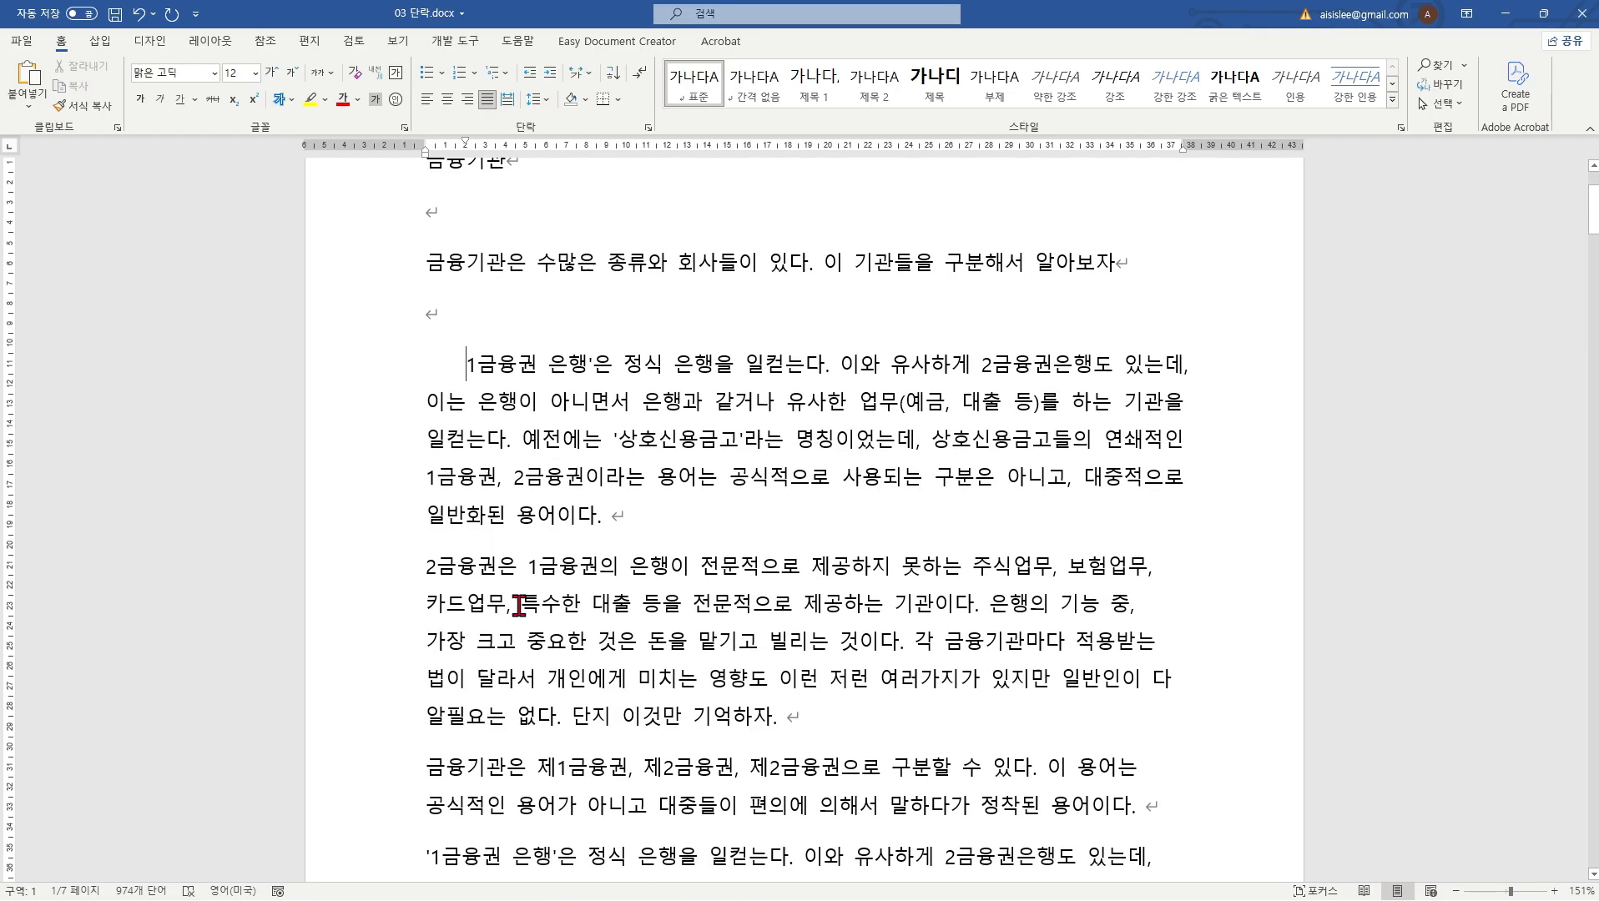
{"action": "left_click", "coordinate": [429, 566]}
{"action": "key", "text": "Tab"}
{"action": "key", "text": "Tab"}
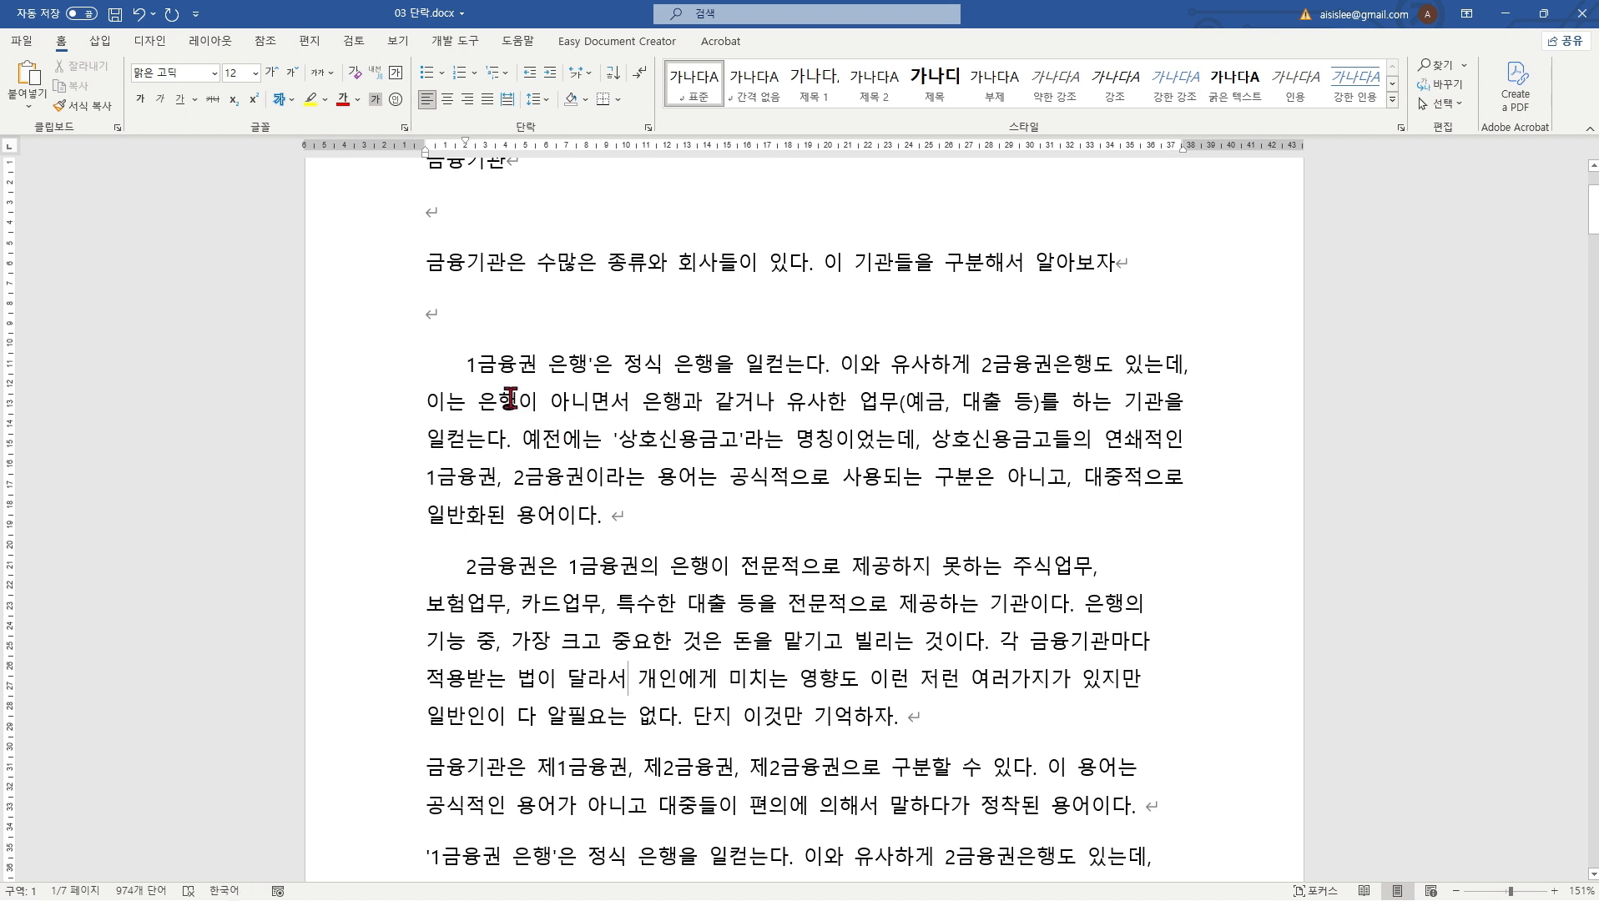
Step: Remove the first-line indents from the first "1금융권 은행'은" paragraph and the "2금융권은" paragraph below it
{"action": "left_click", "coordinate": [469, 364]}
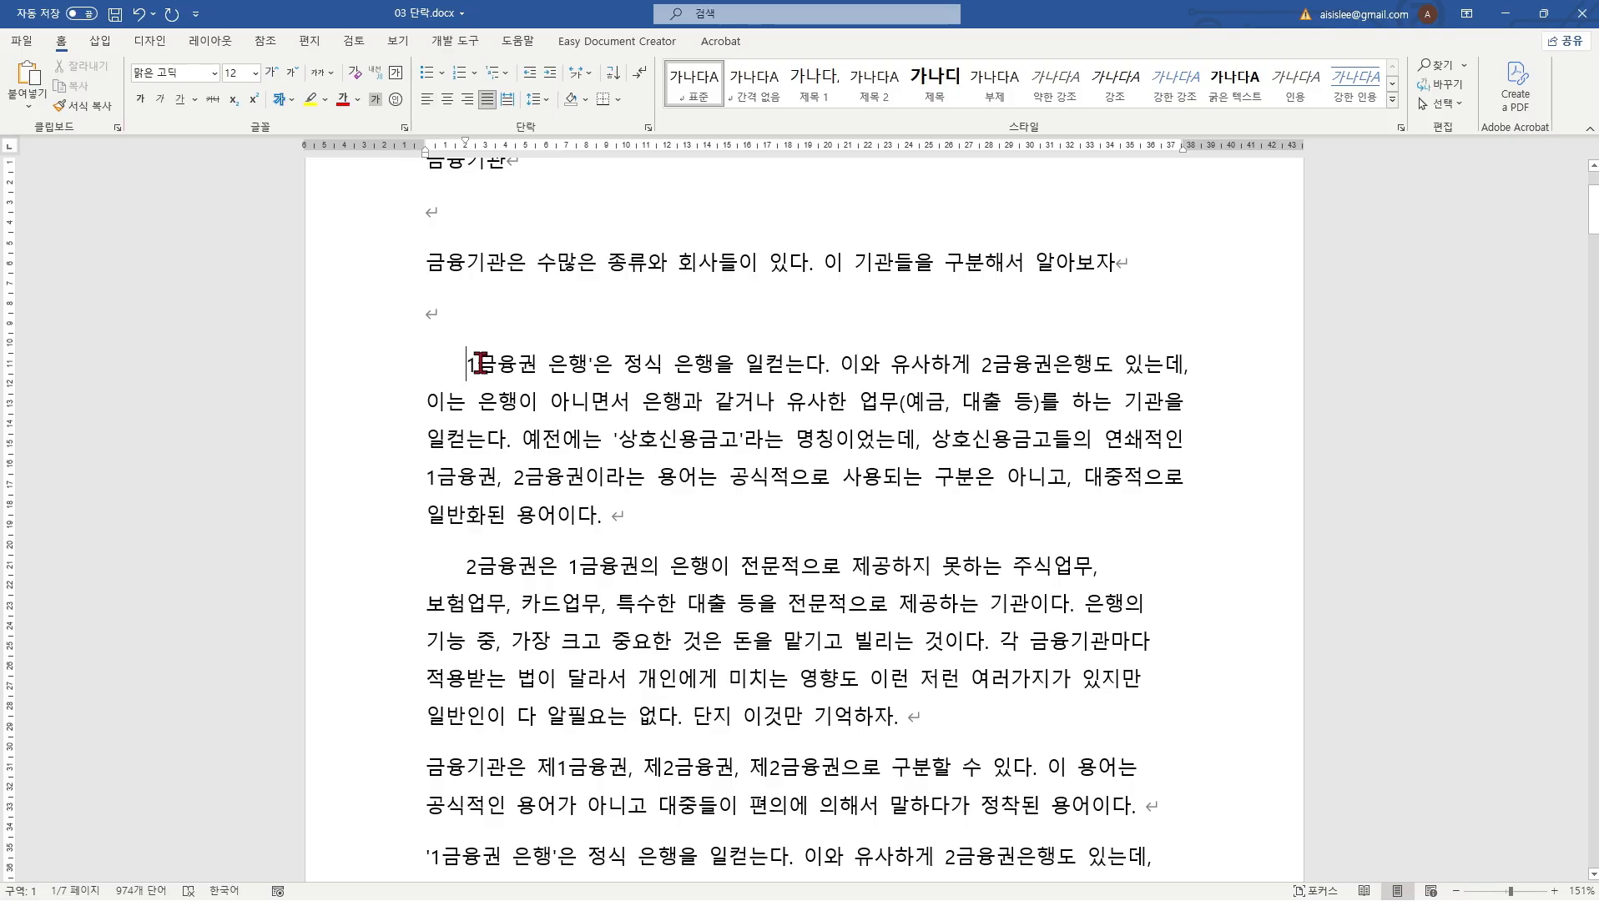
{"action": "key", "text": "BackSpace"}
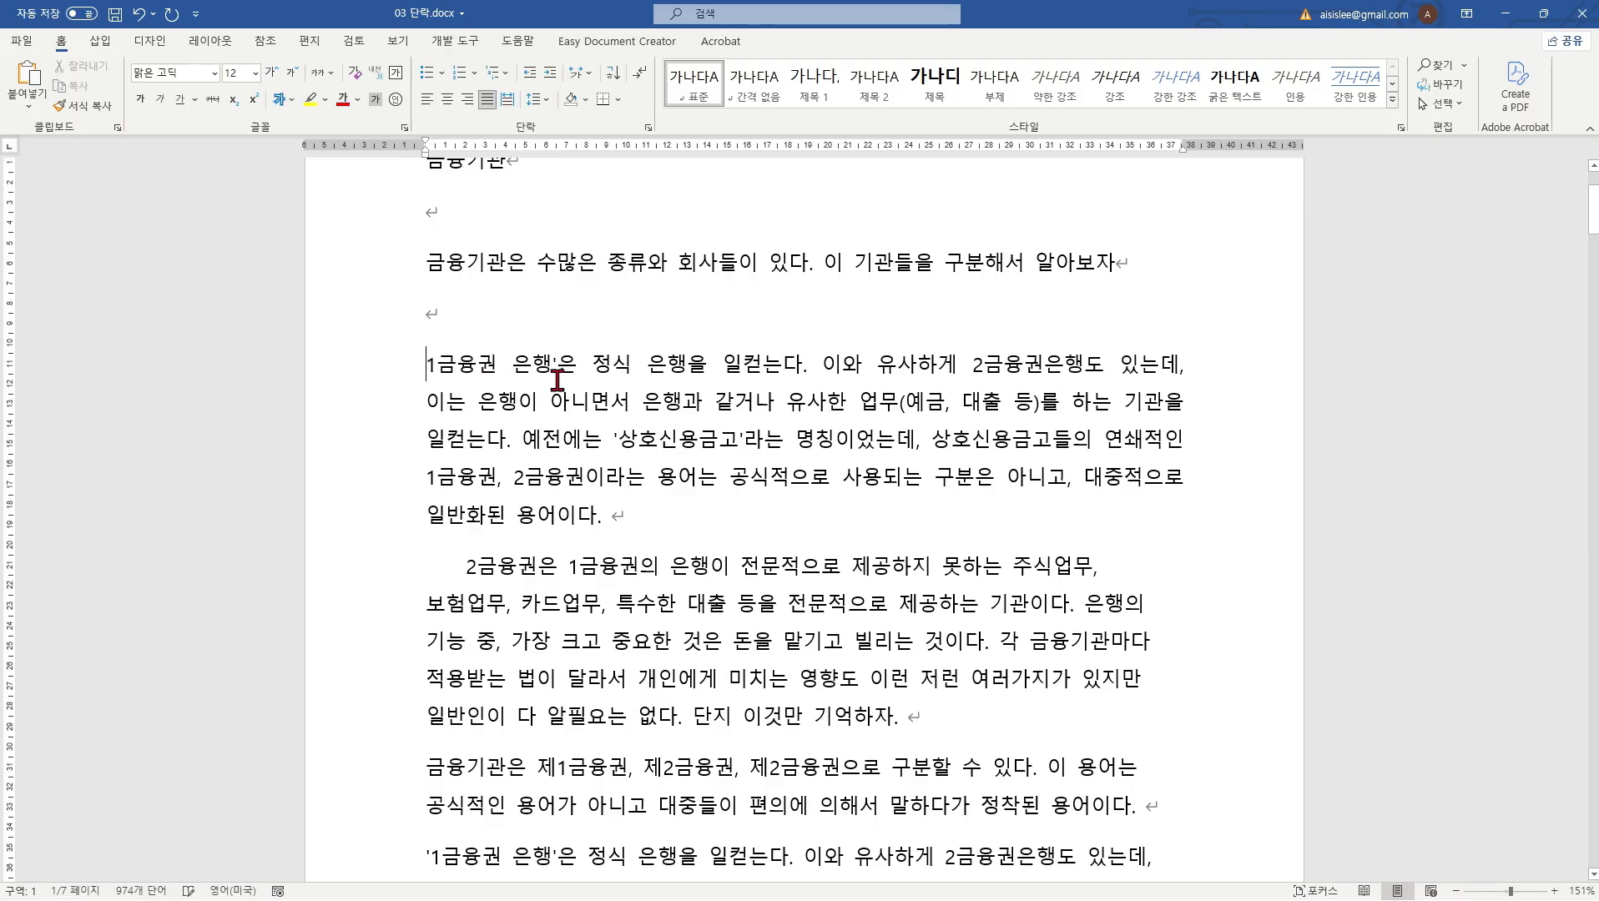
{"action": "left_click", "coordinate": [466, 549]}
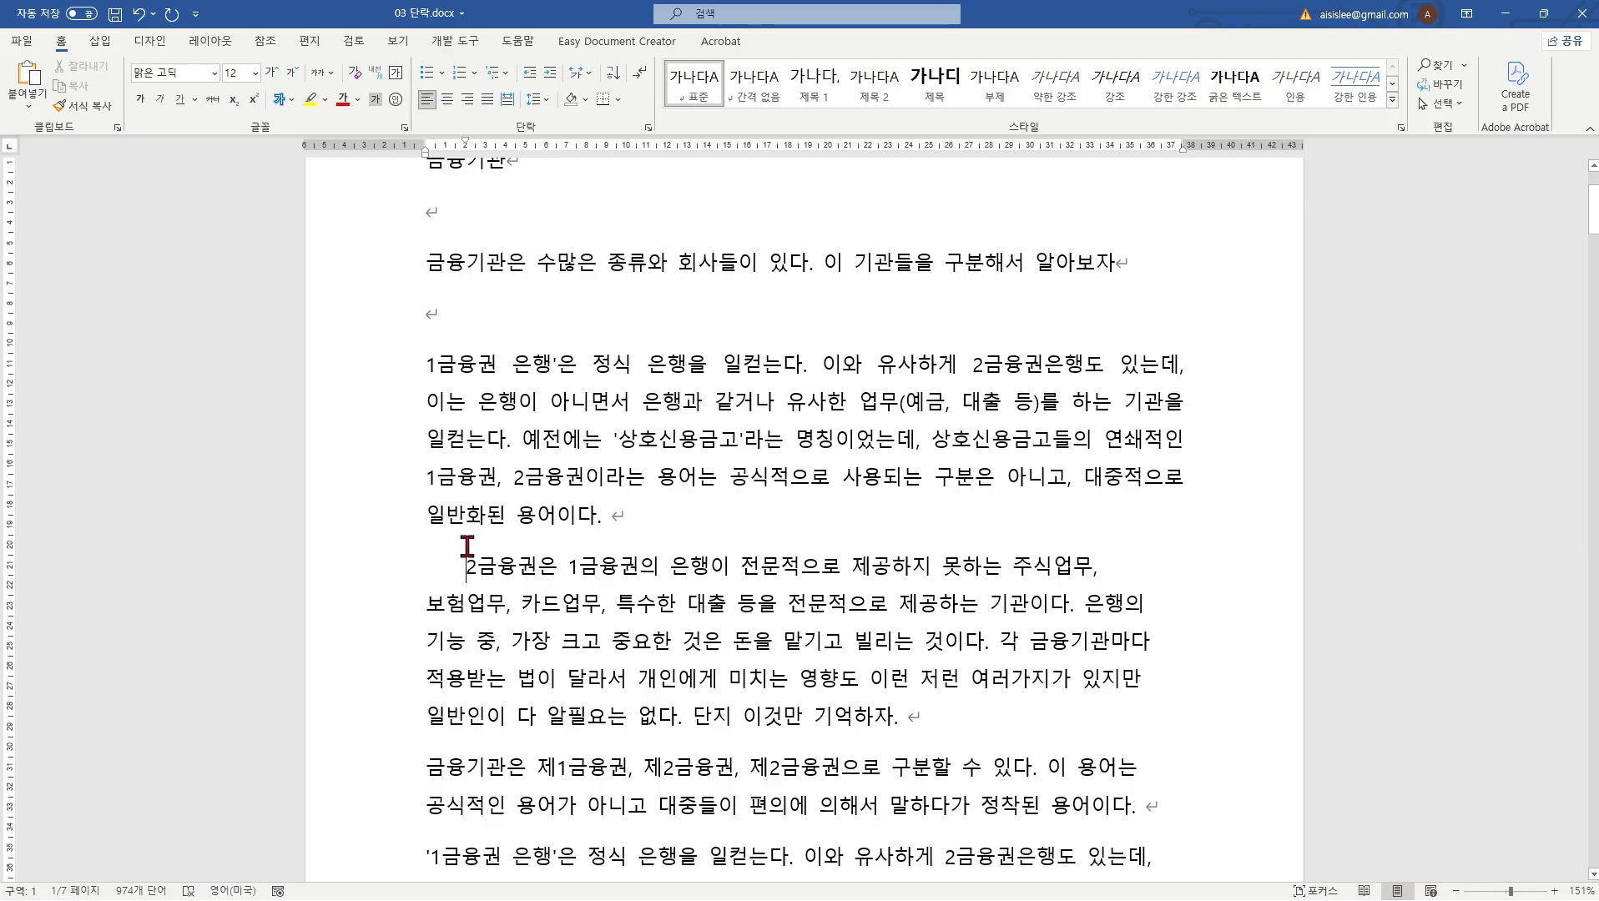
{"action": "key", "text": "BackSpace"}
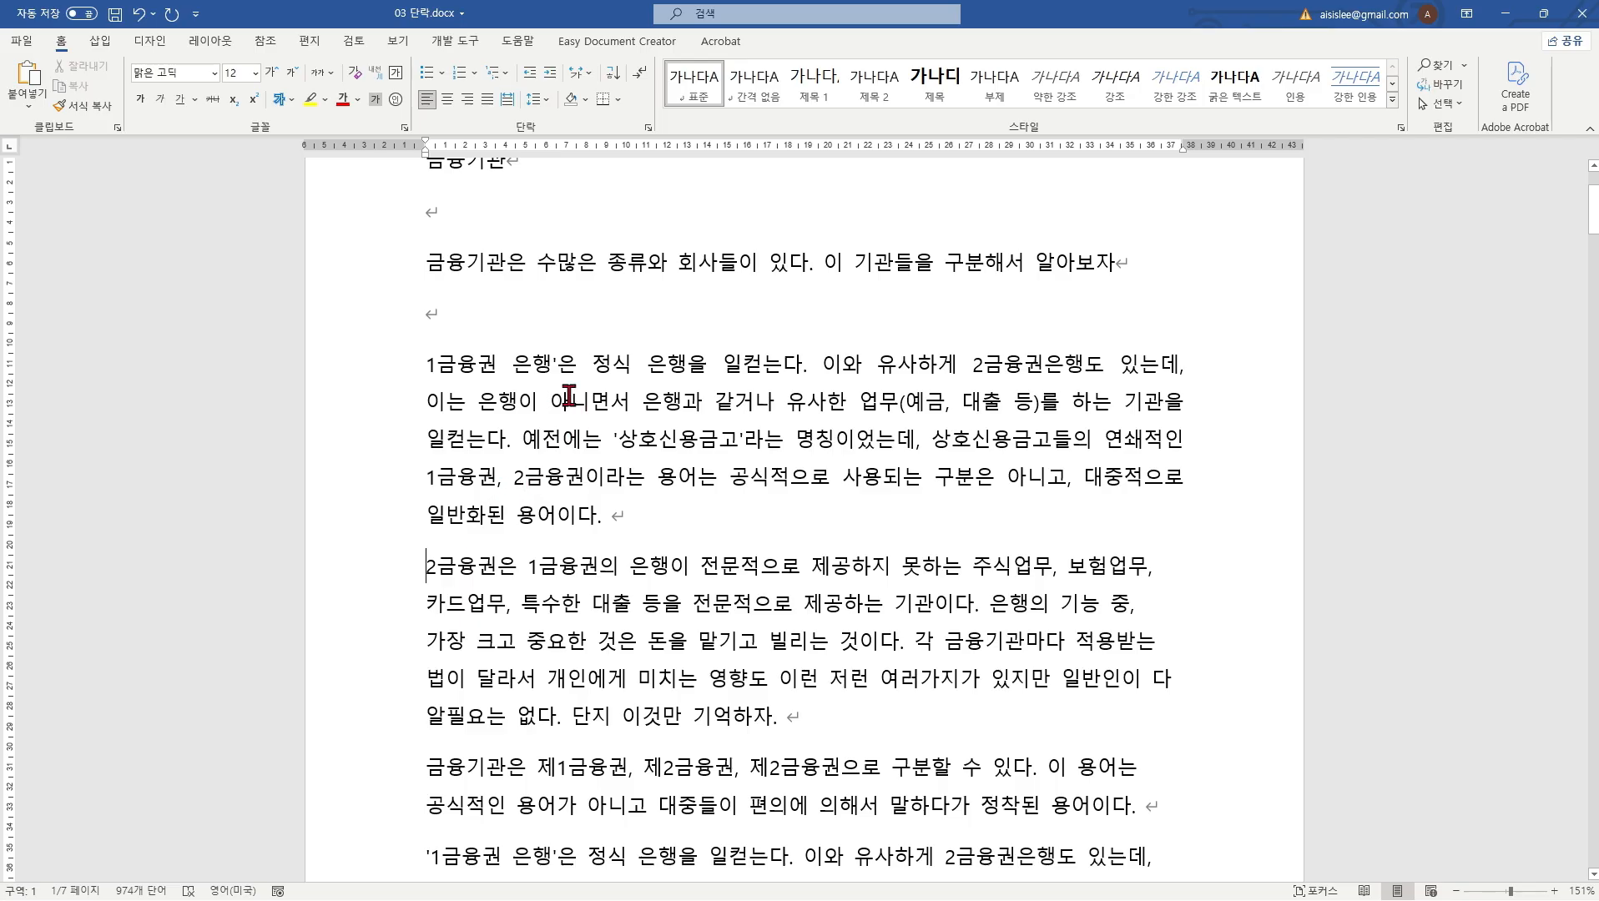
Step: Apply a first-line (첫 줄) indent of 2 characters to the first "1금융권 은행'은" paragraph through its paragraph settings
{"action": "left_click", "coordinate": [637, 371]}
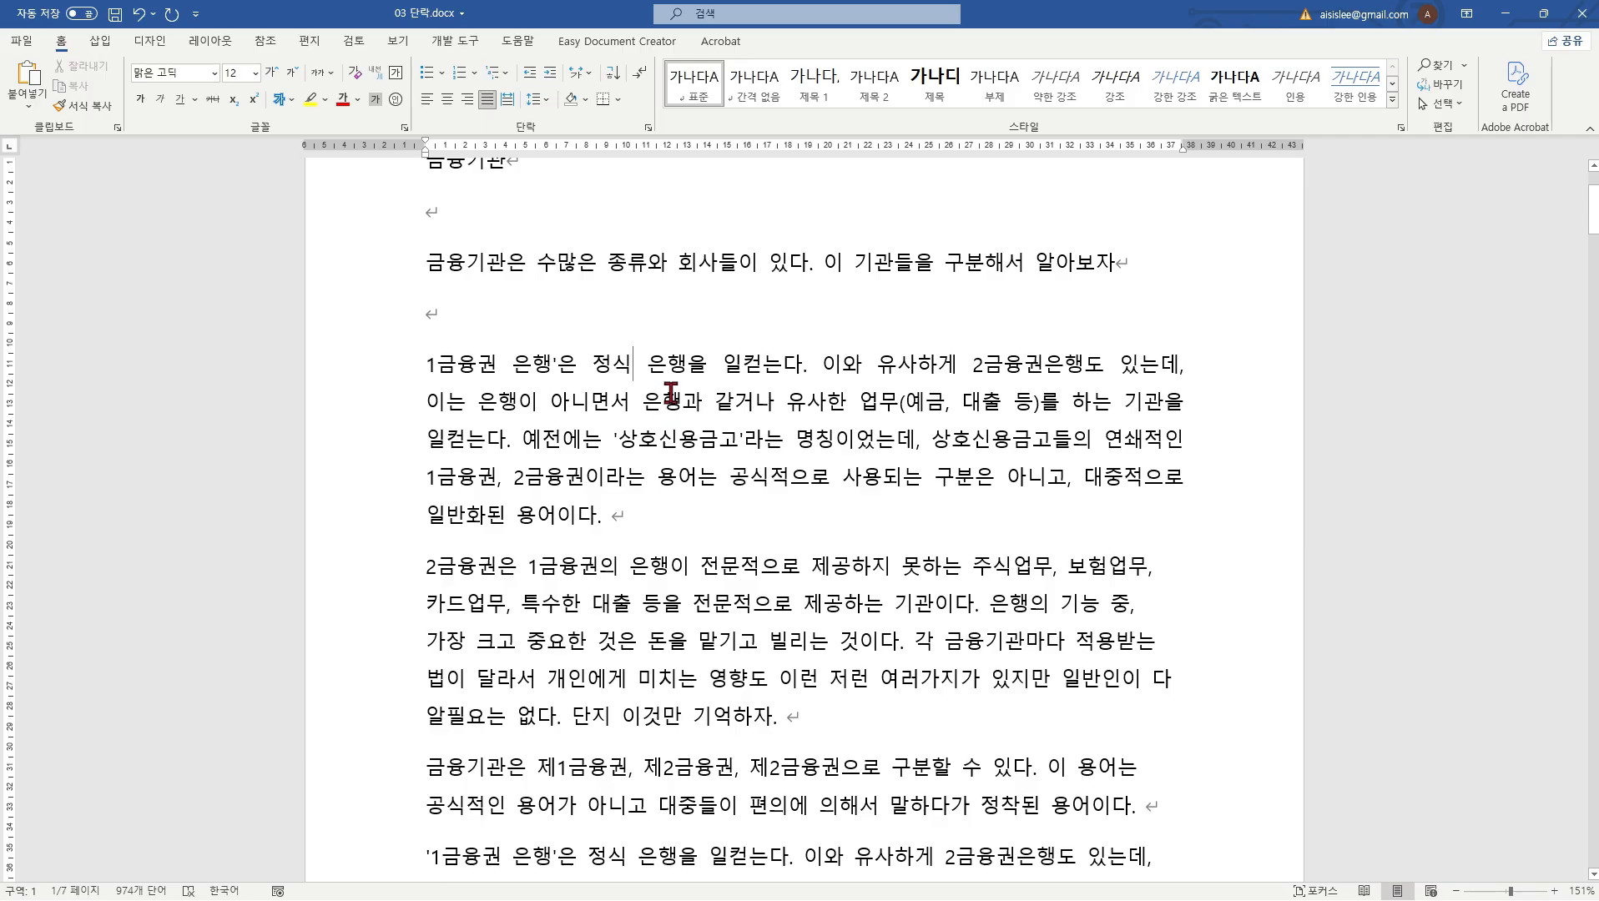
{"action": "left_click", "coordinate": [644, 413]}
{"action": "right_click", "coordinate": [640, 402]}
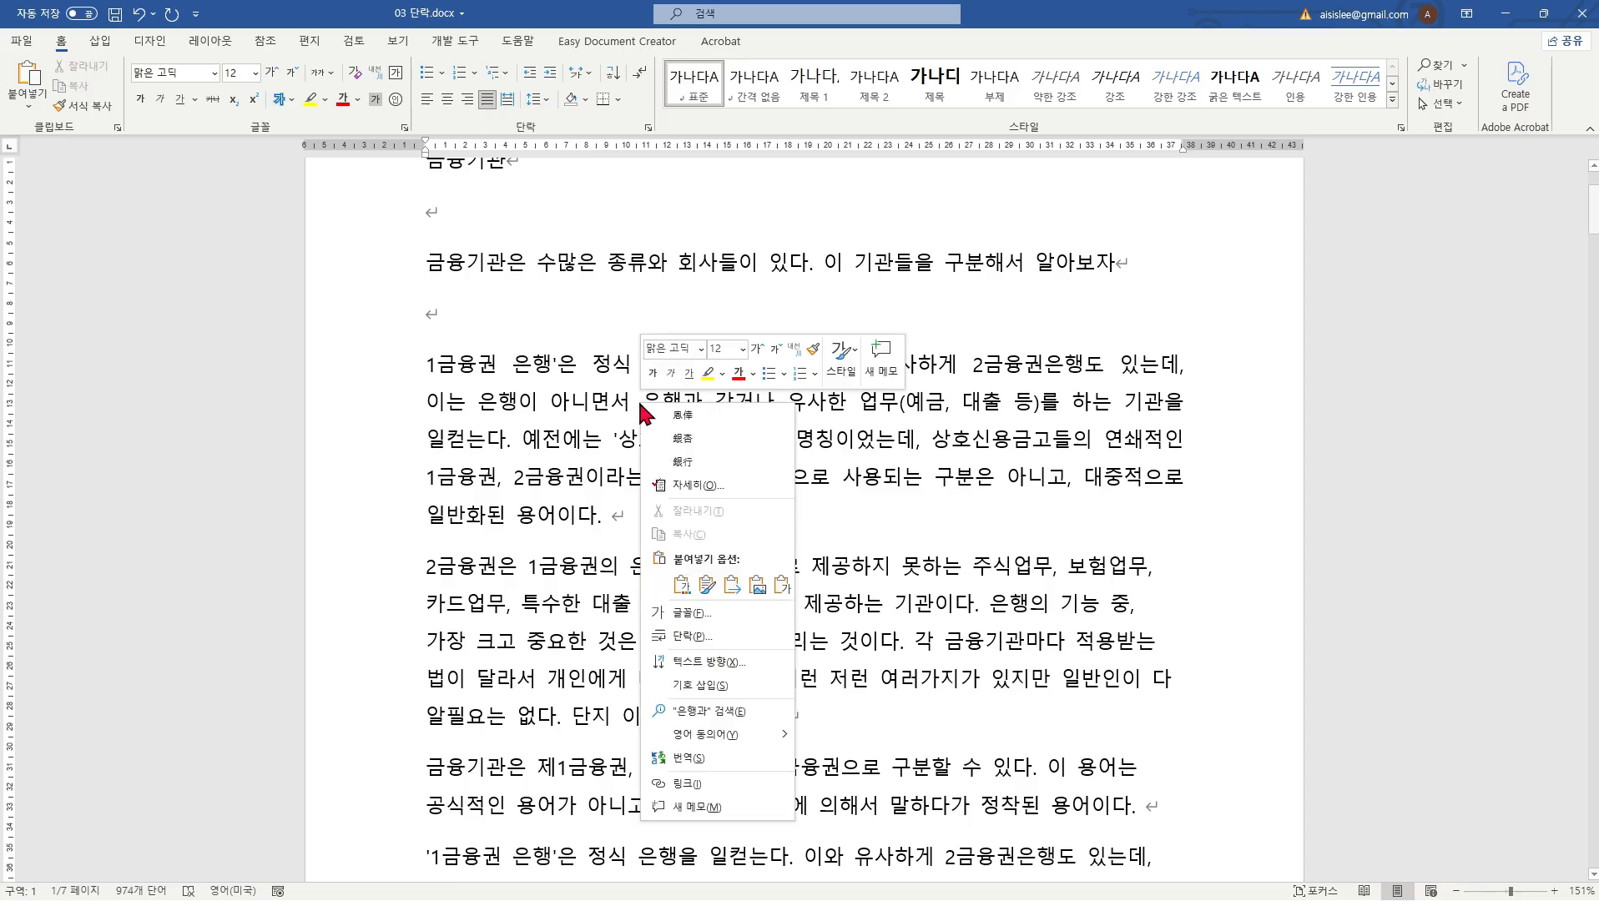
{"action": "left_click", "coordinate": [703, 642]}
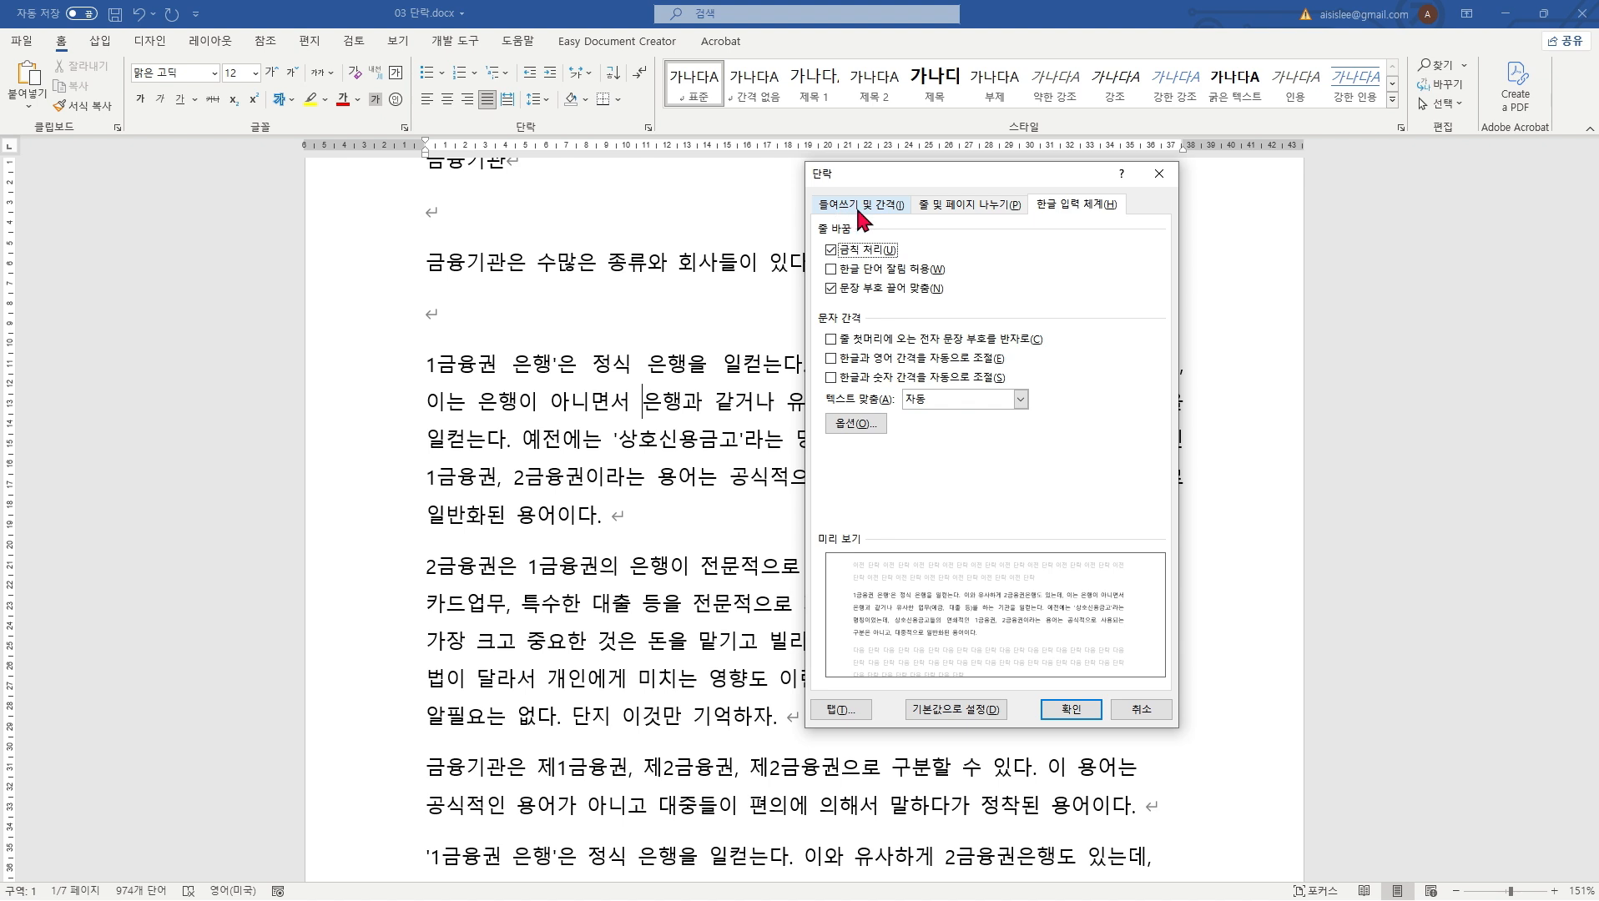
{"action": "left_click", "coordinate": [879, 218]}
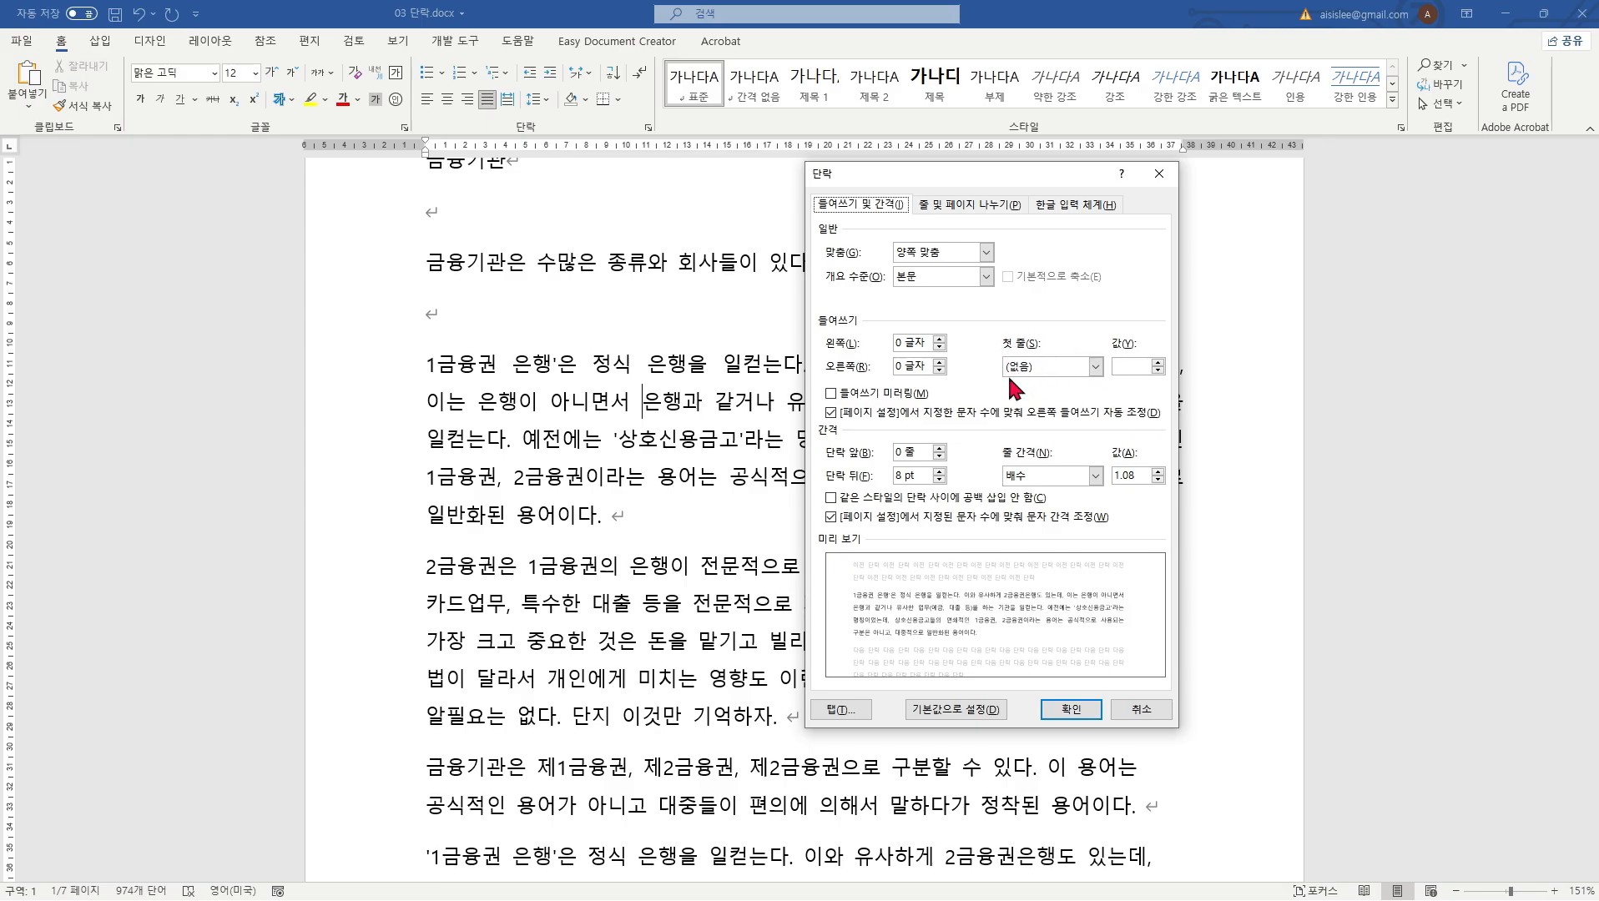
{"action": "left_click", "coordinate": [1095, 367]}
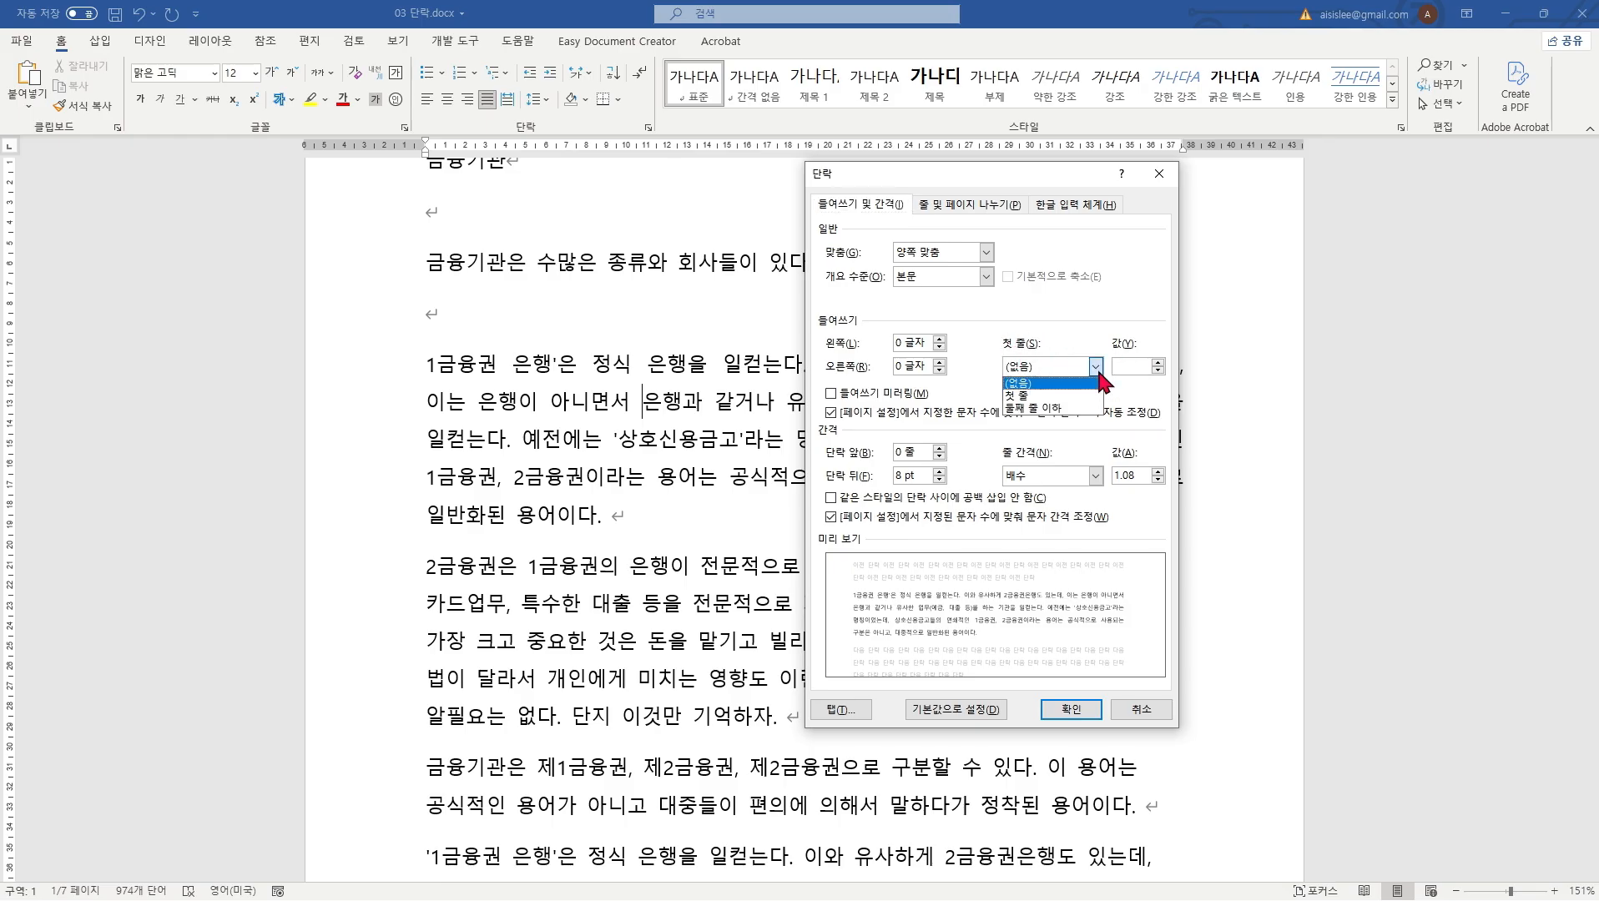
{"action": "left_click", "coordinate": [1043, 392]}
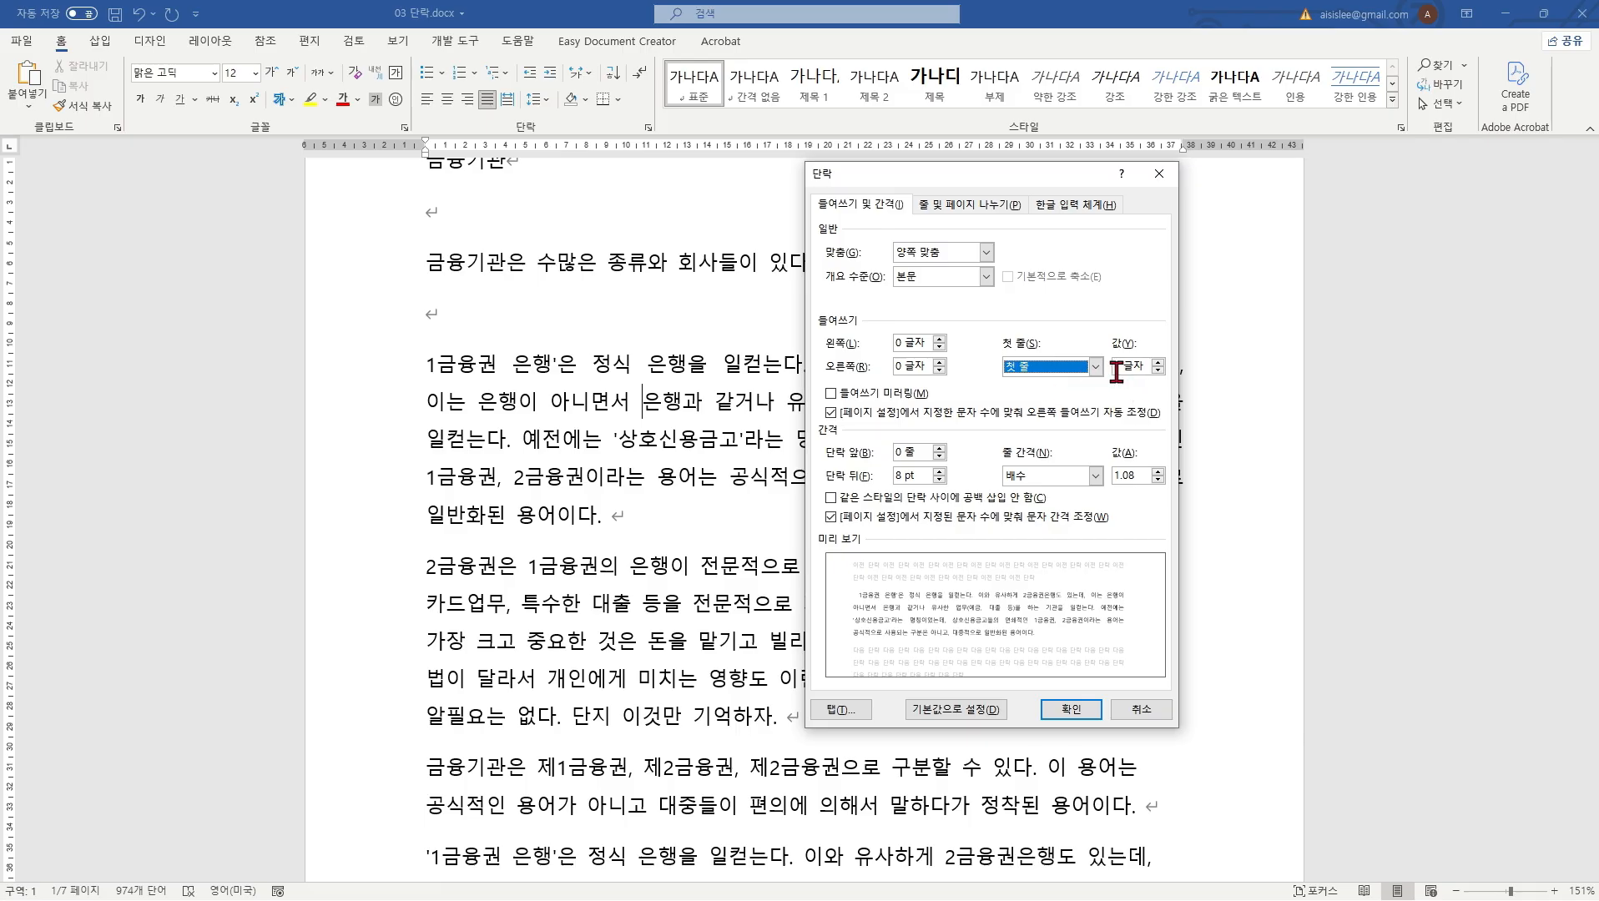
{"action": "left_click", "coordinate": [1158, 363]}
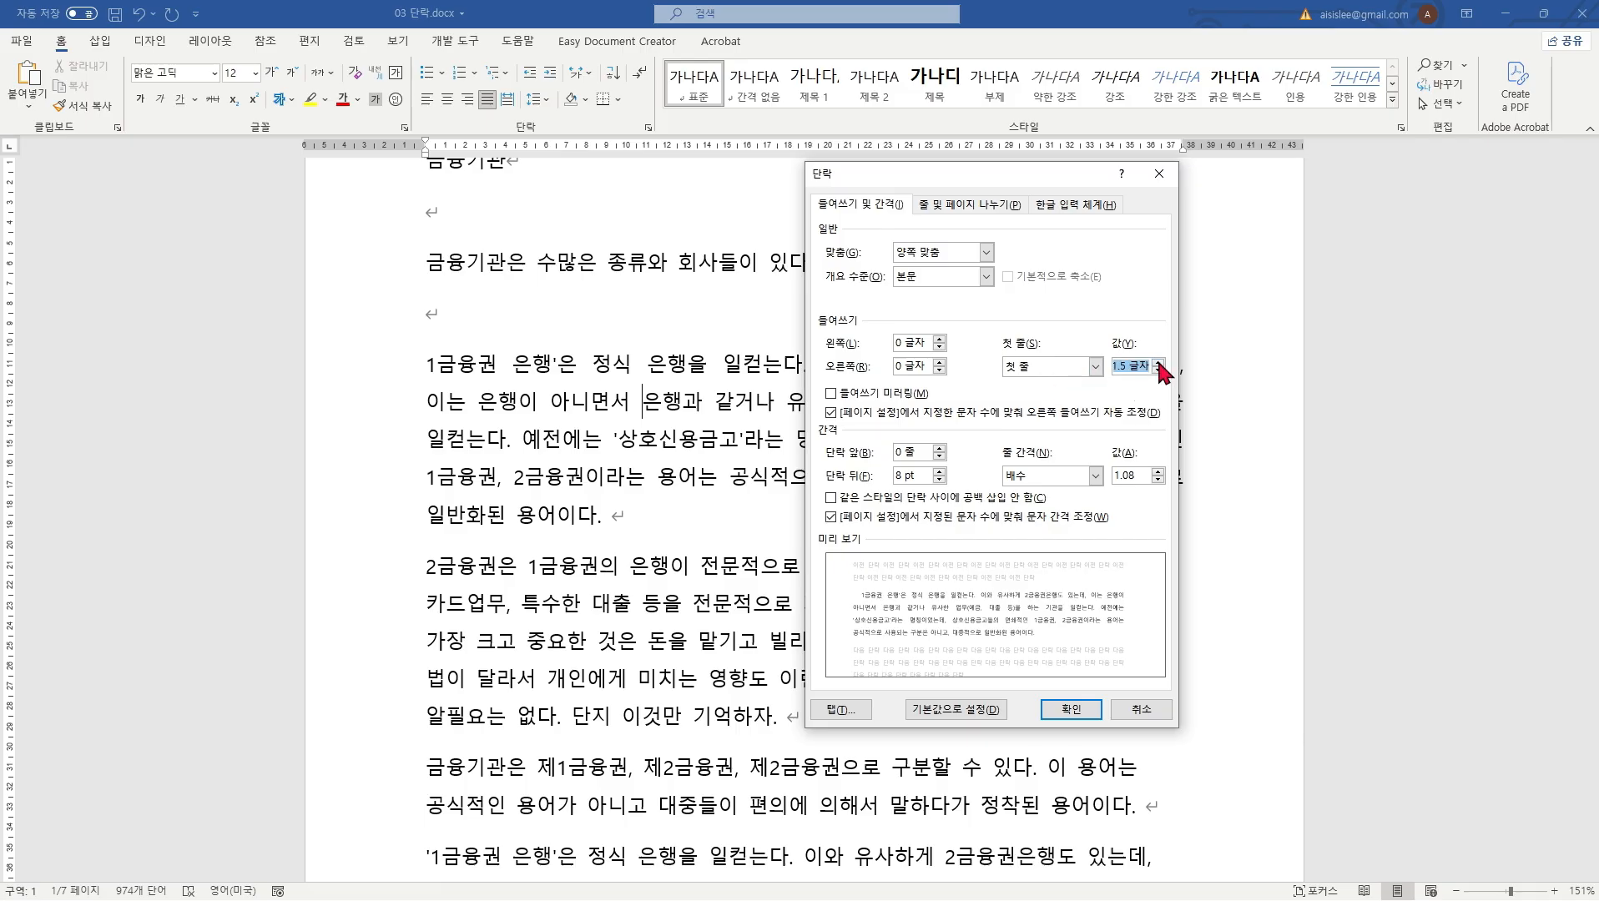
{"action": "left_click", "coordinate": [1058, 709]}
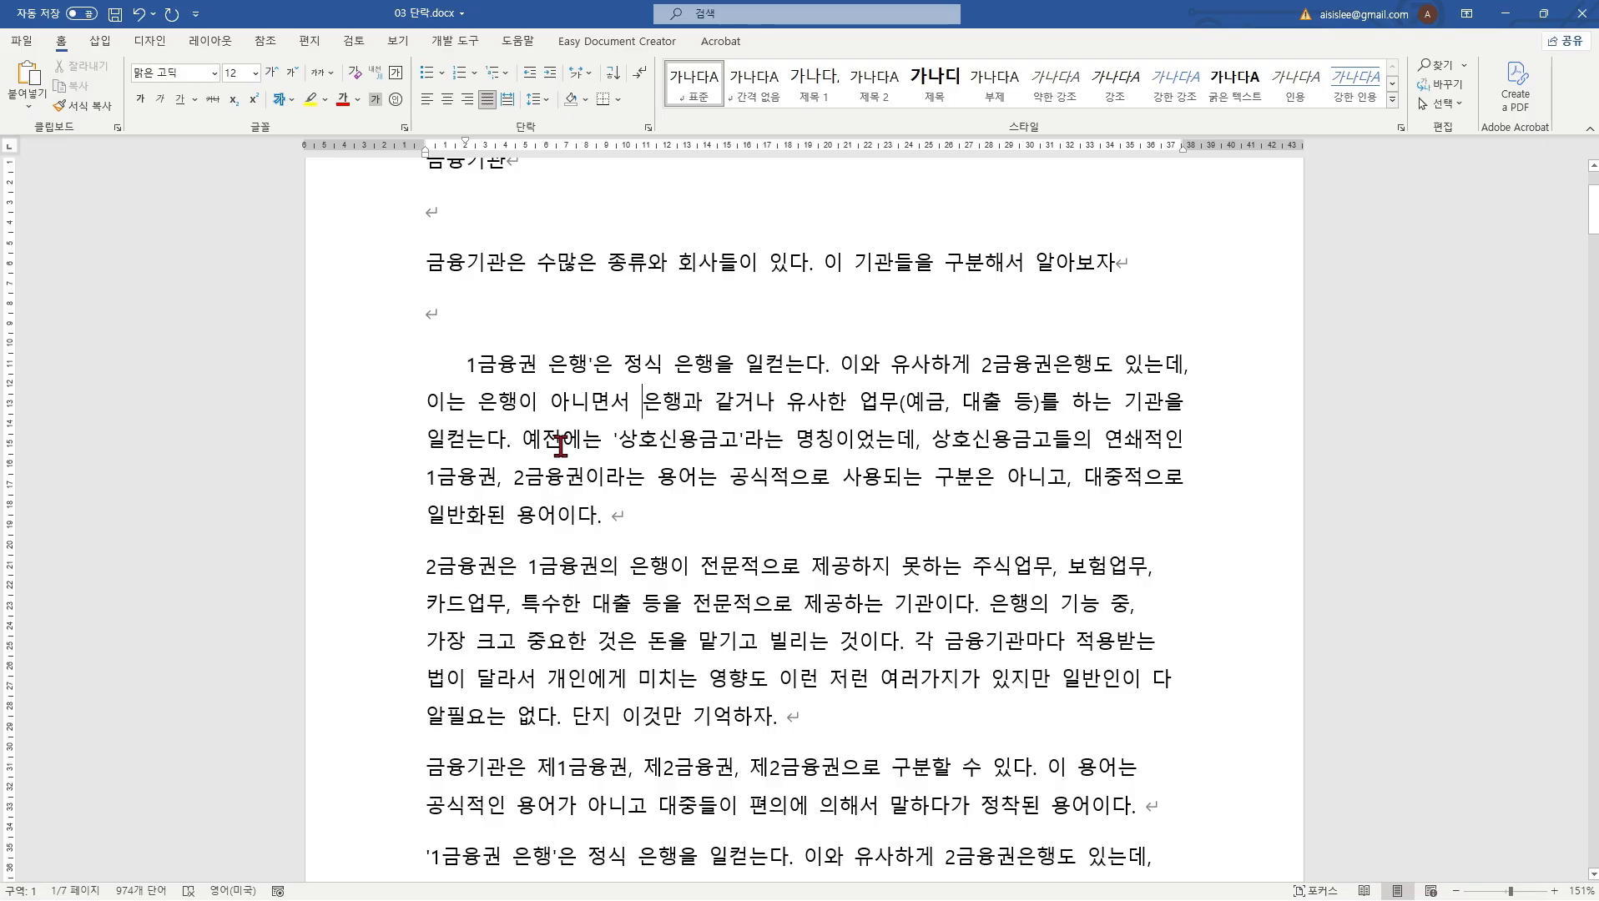
Step: Set the left (왼쪽) indent of the first "1금융권 은행'은" paragraph to 5 characters
{"action": "left_click", "coordinate": [619, 567]}
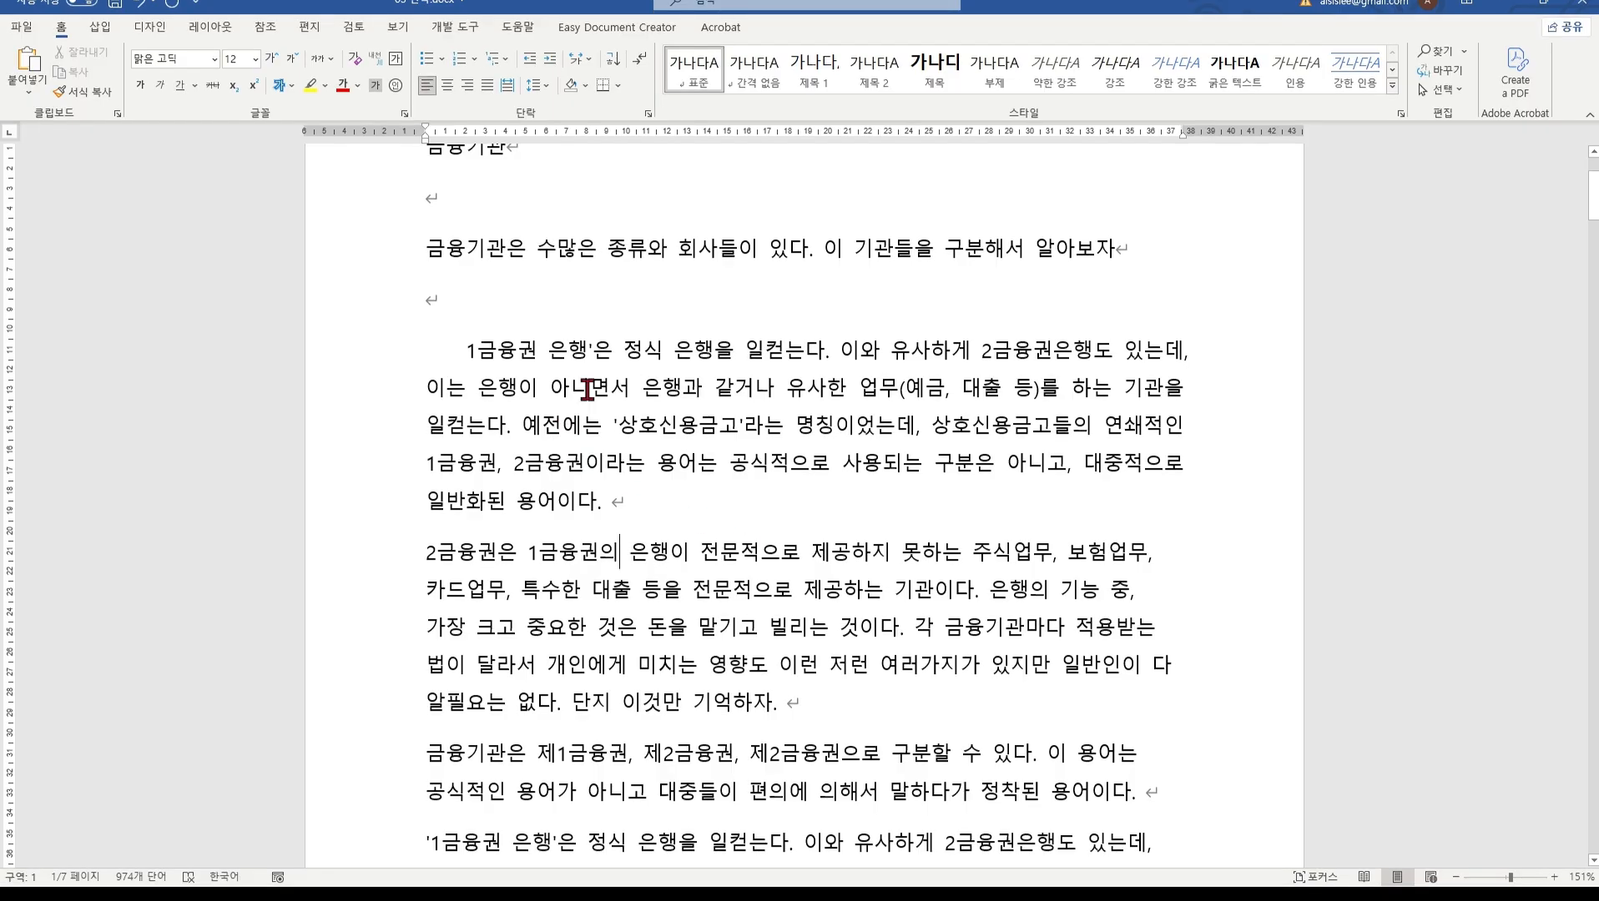
{"action": "right_click", "coordinate": [588, 389]}
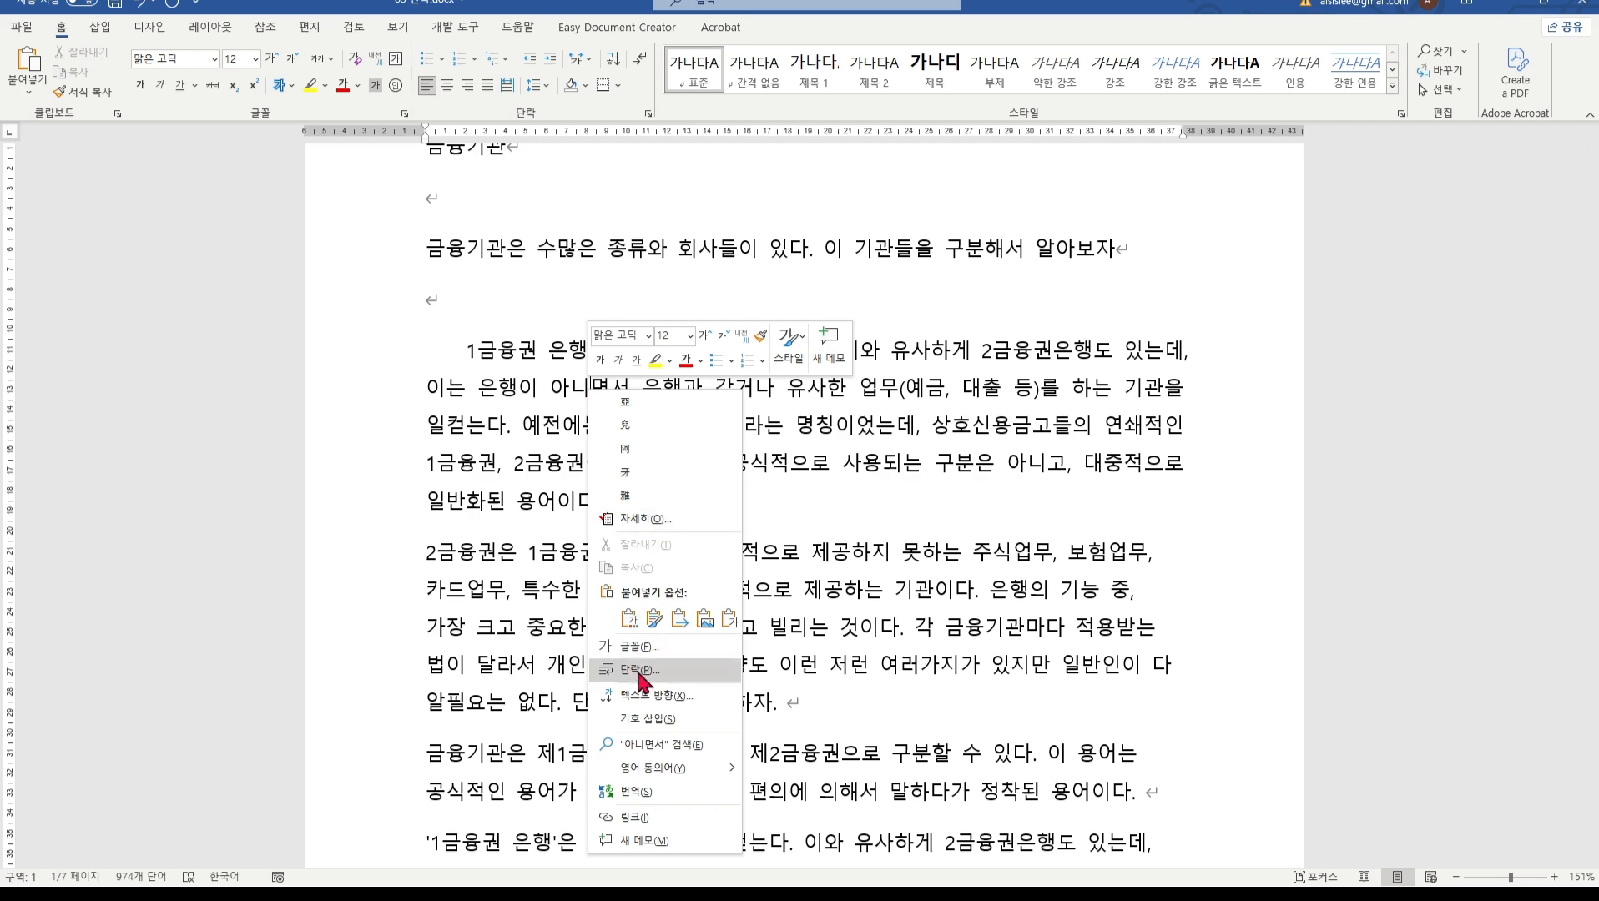
{"action": "left_click", "coordinate": [640, 672]}
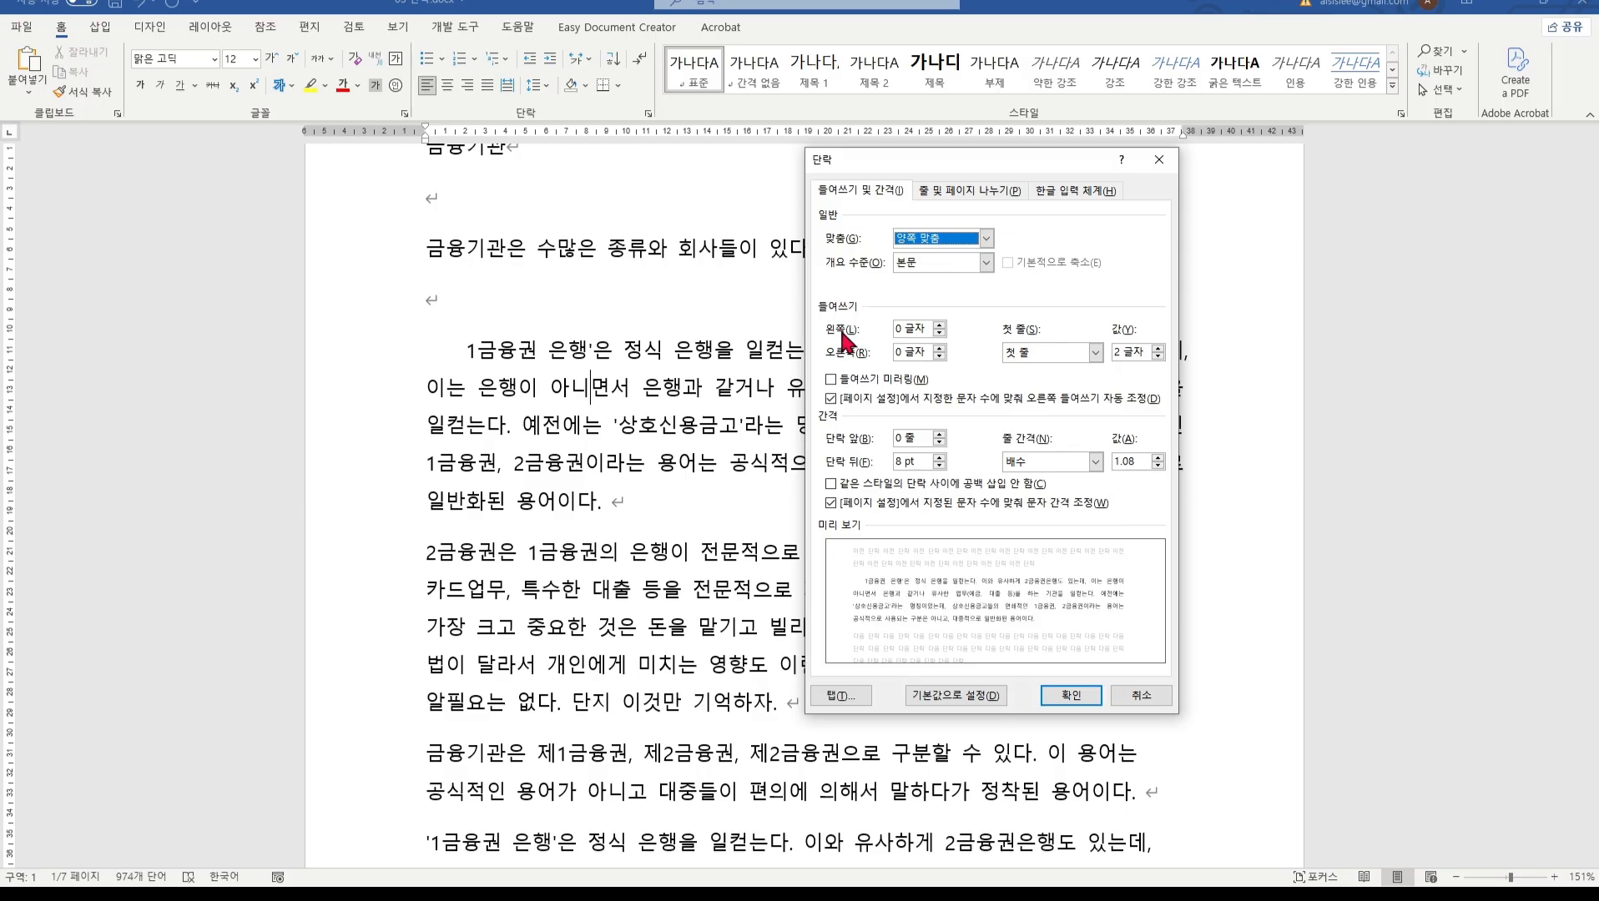
{"action": "left_click", "coordinate": [938, 325]}
{"action": "left_click", "coordinate": [938, 326]}
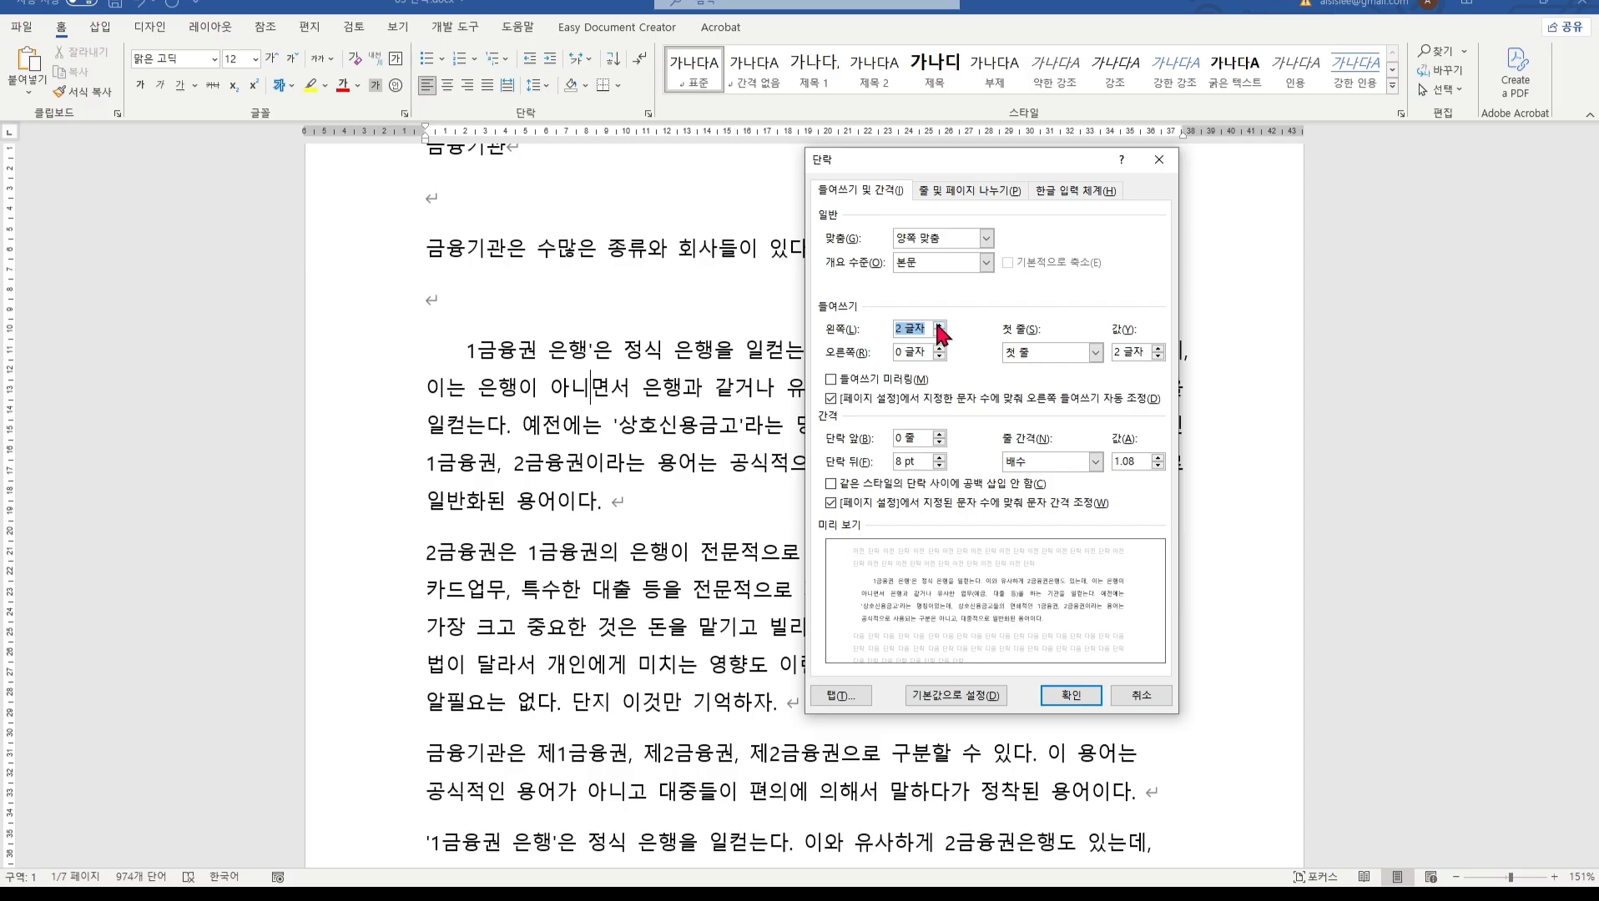
{"action": "left_click", "coordinate": [939, 325]}
{"action": "left_click", "coordinate": [938, 326]}
{"action": "left_click", "coordinate": [939, 325]}
{"action": "left_click", "coordinate": [938, 326]}
{"action": "left_click", "coordinate": [938, 325]}
{"action": "left_click", "coordinate": [939, 325]}
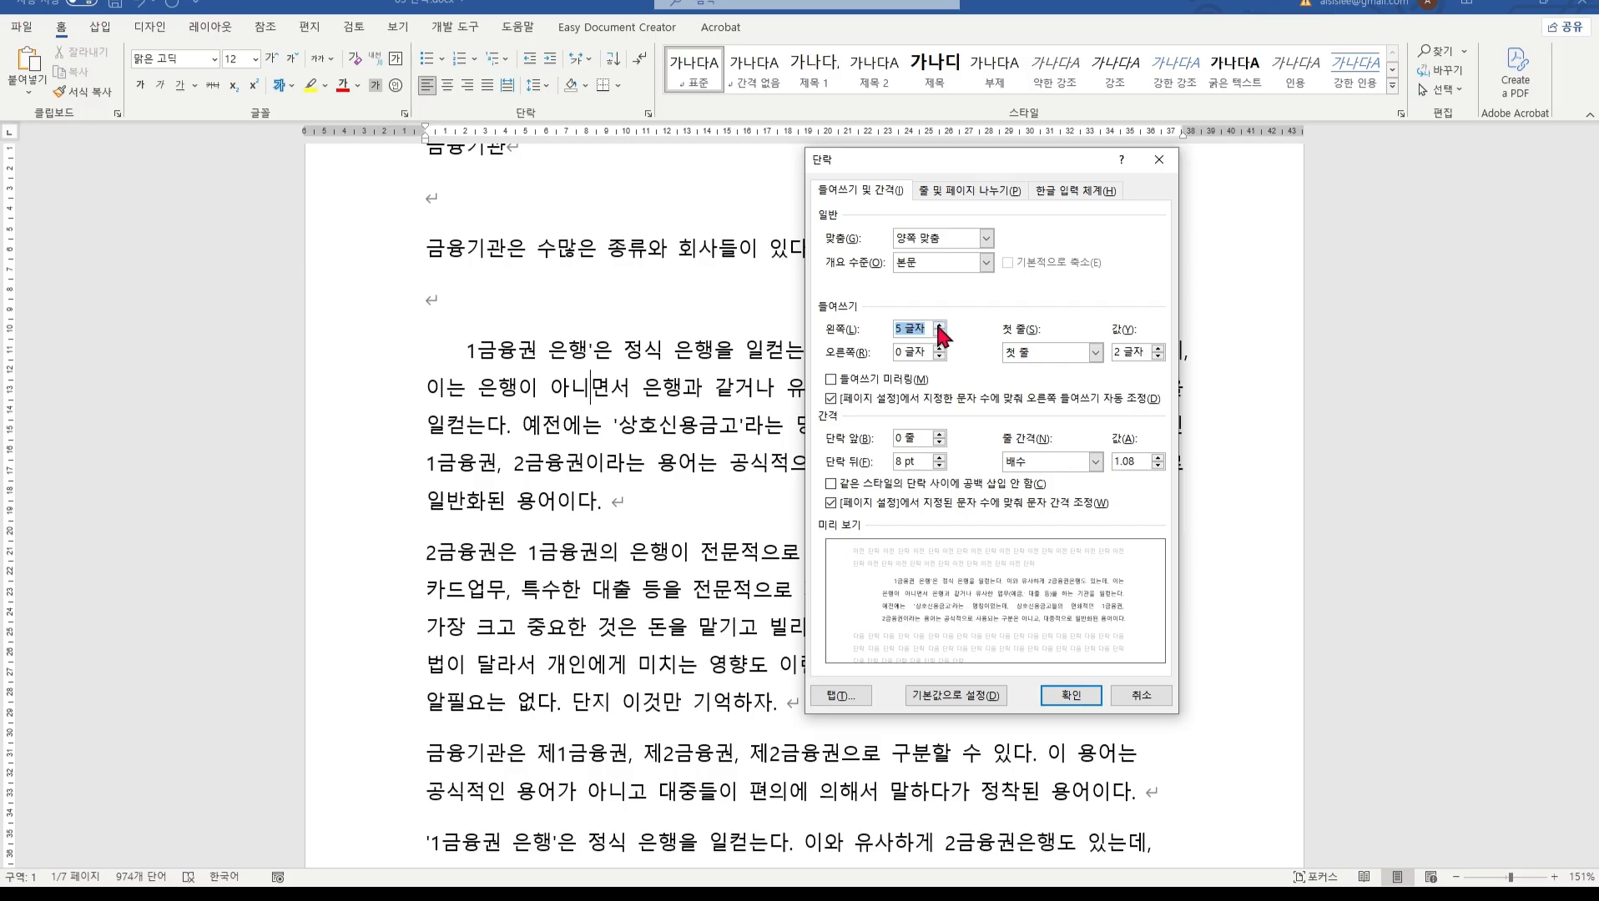
{"action": "left_click", "coordinate": [1064, 697]}
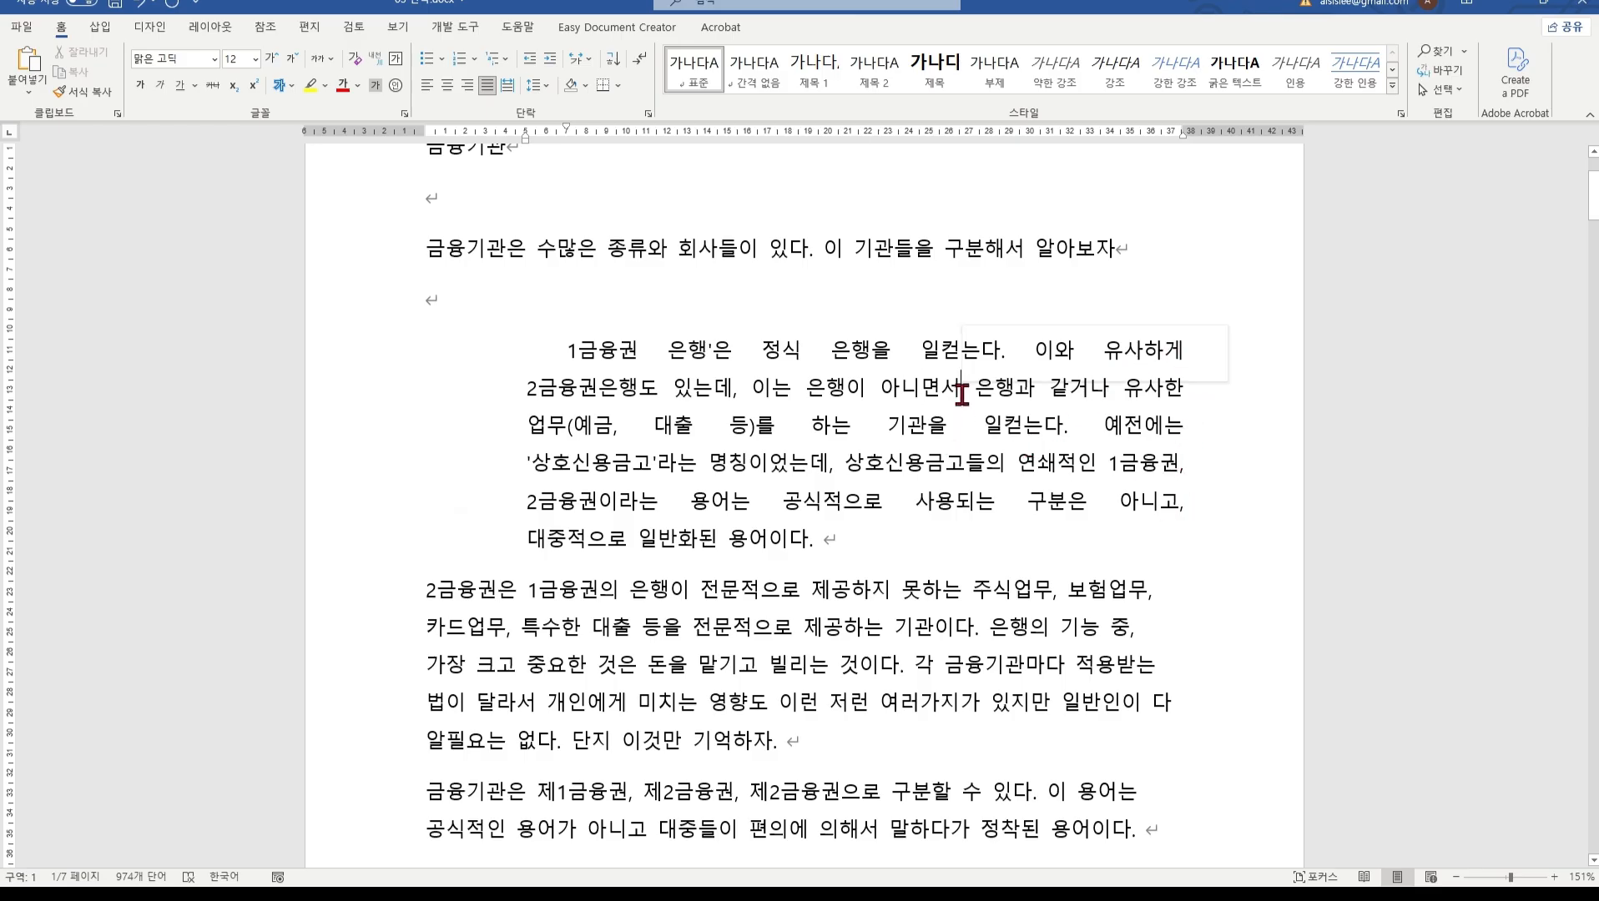
Step: Set the right (오른쪽) indent of the first "1금융권 은행'은" paragraph to 5 characters in its paragraph settings
{"action": "right_click", "coordinate": [962, 393]}
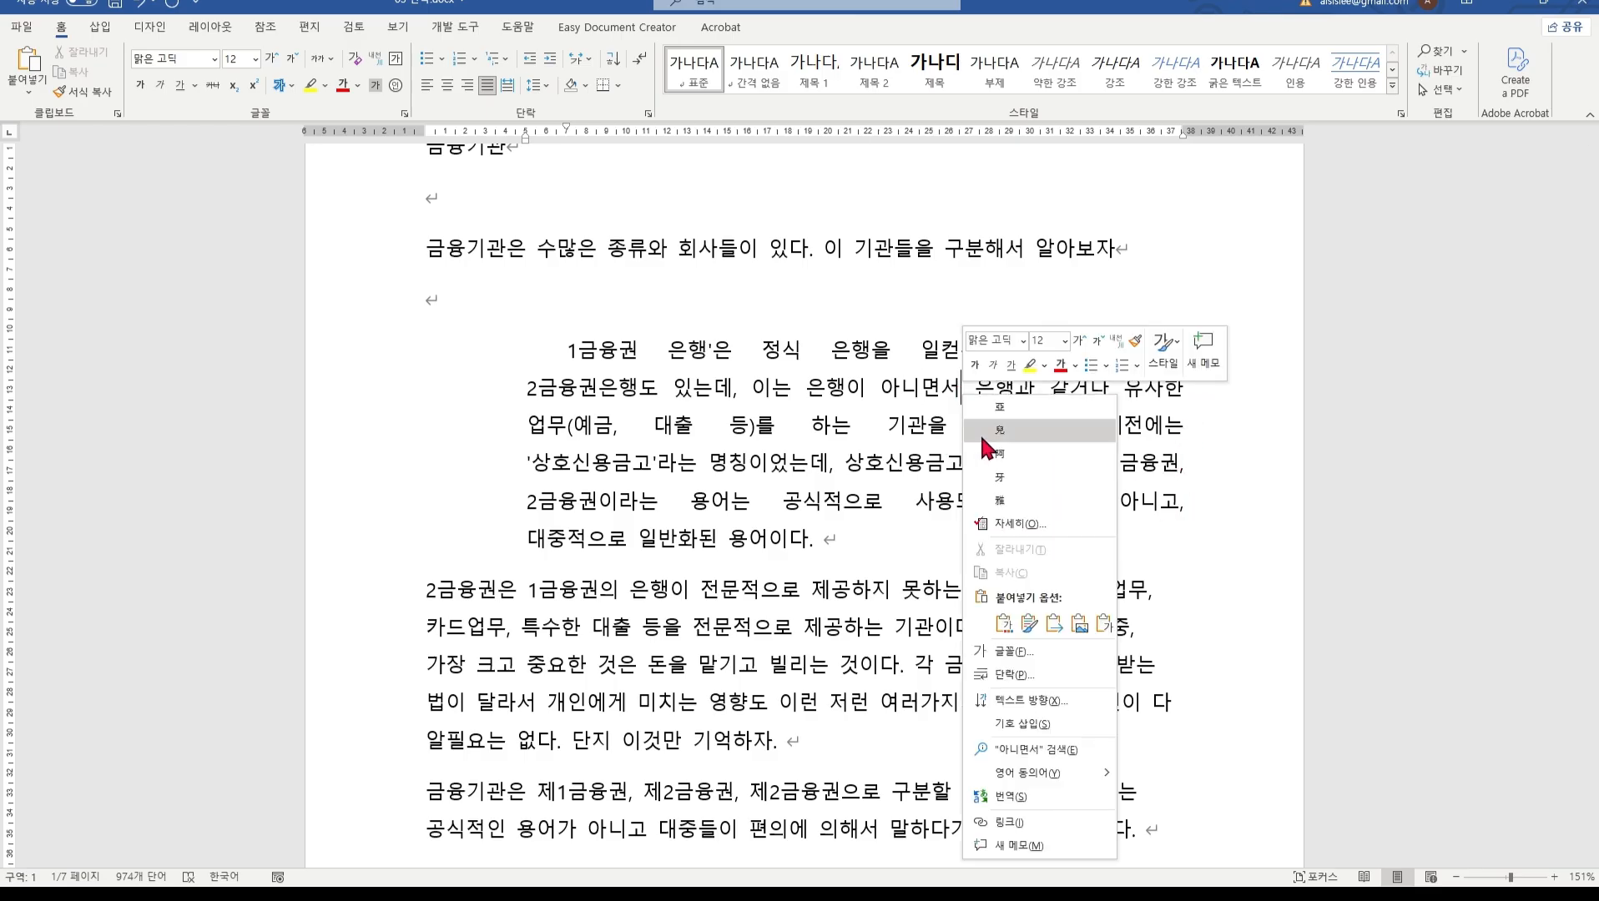
{"action": "left_click", "coordinate": [1053, 678]}
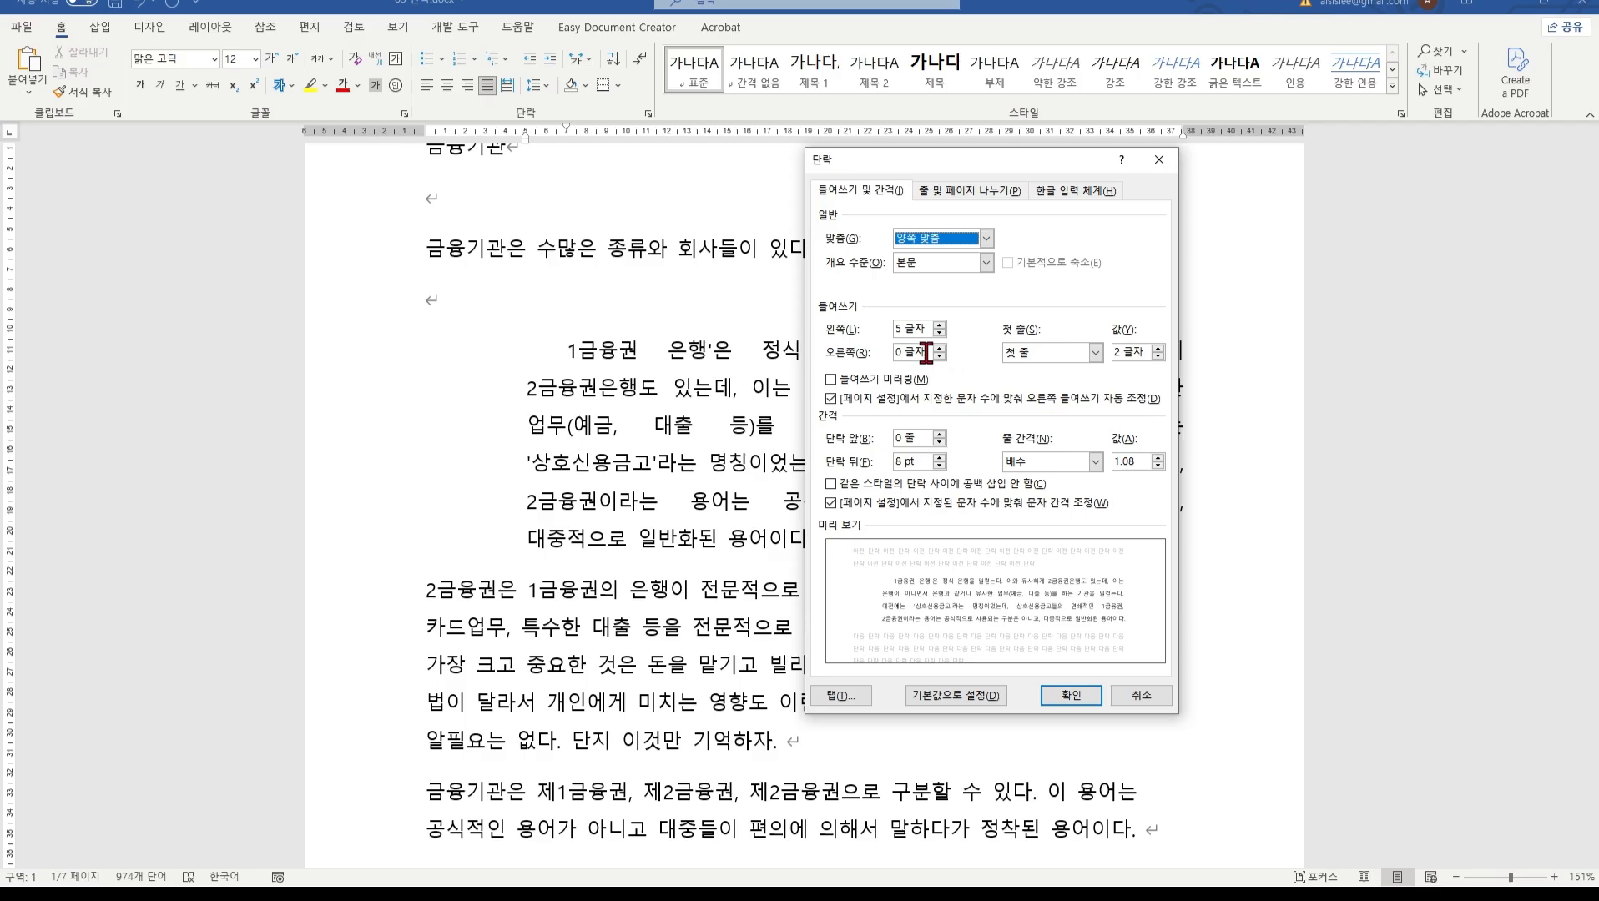
{"action": "left_click", "coordinate": [859, 354]}
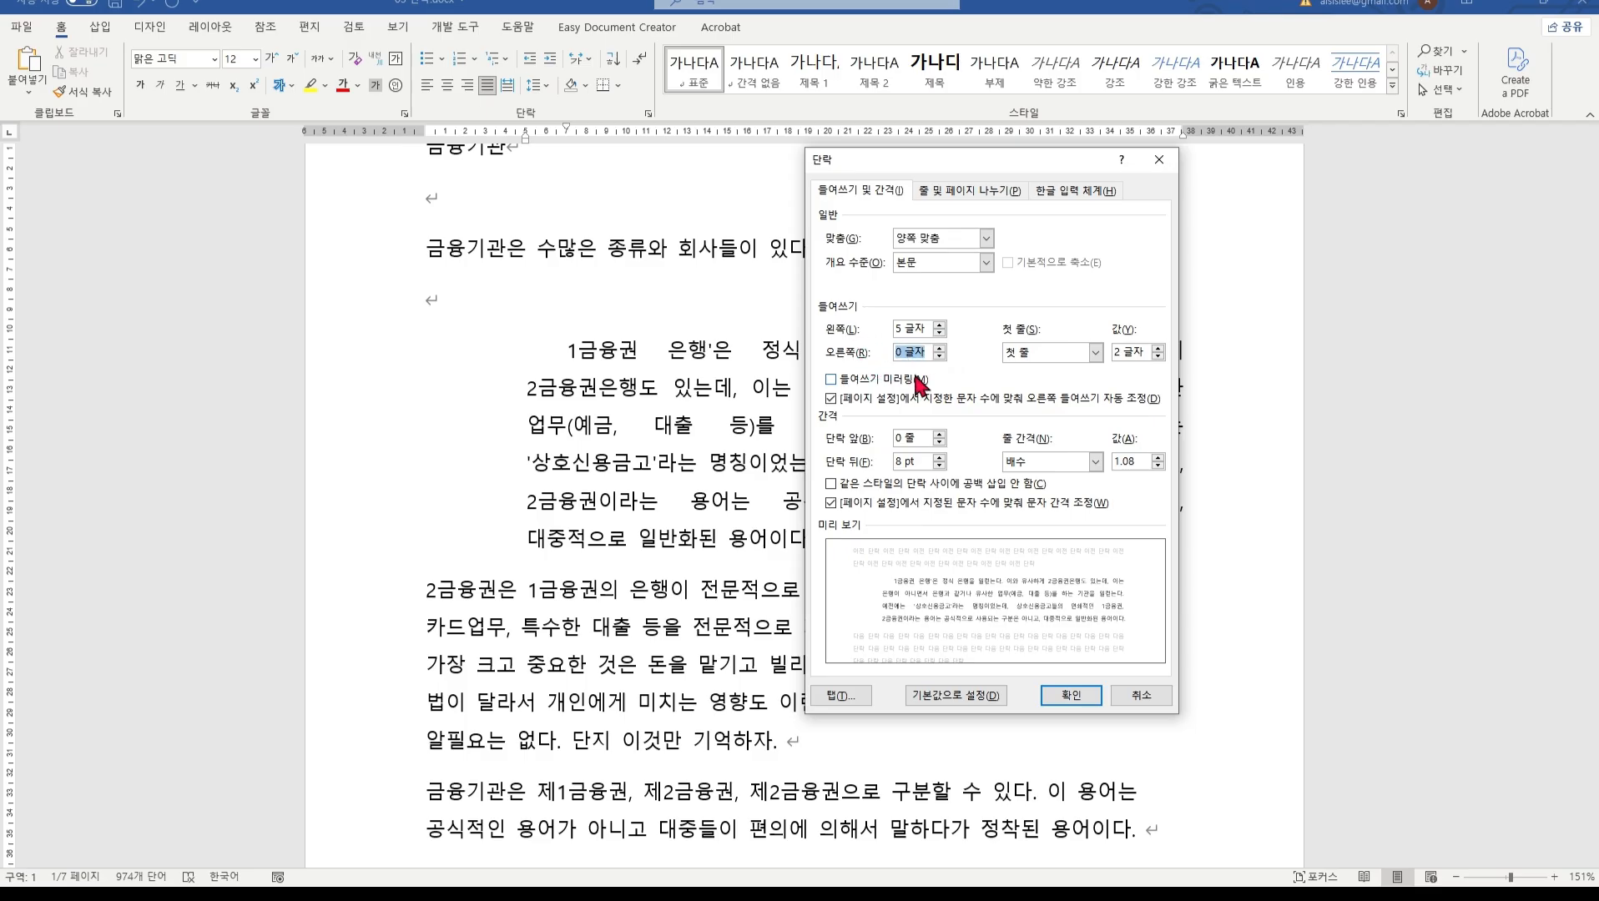
{"action": "type", "text": "5"}
{"action": "left_click", "coordinate": [1064, 697]}
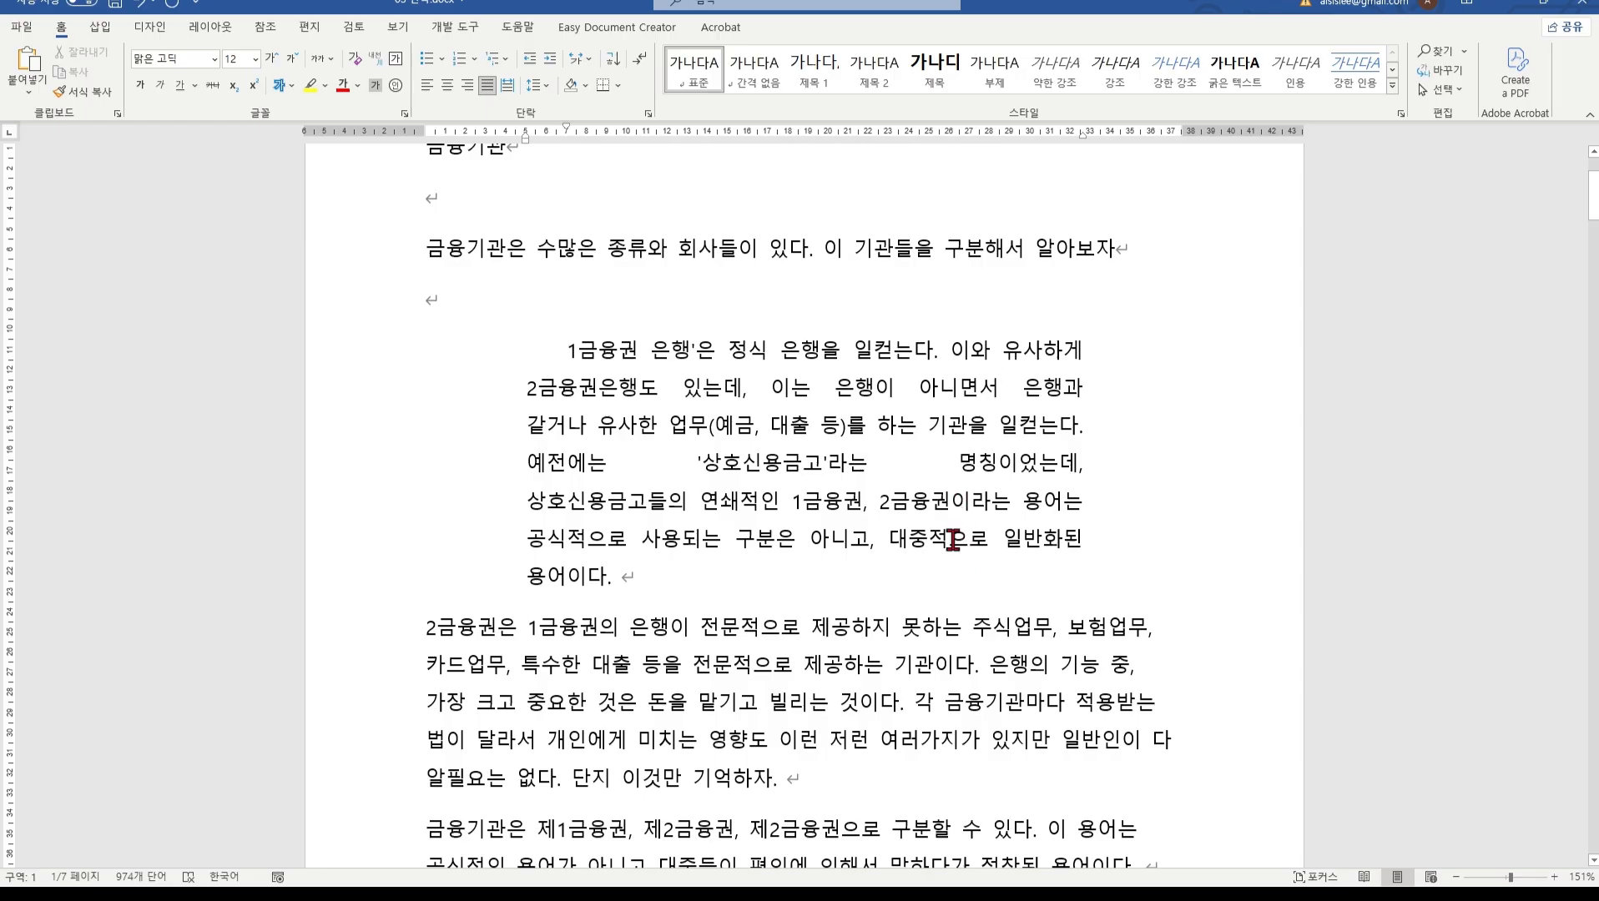
Step: Using the ruler, indent the first line of the first "2금융권은" paragraph by about 2 characters
{"action": "scroll", "coordinate": [953, 538], "scroll_direction": "down", "scroll_amount": 2}
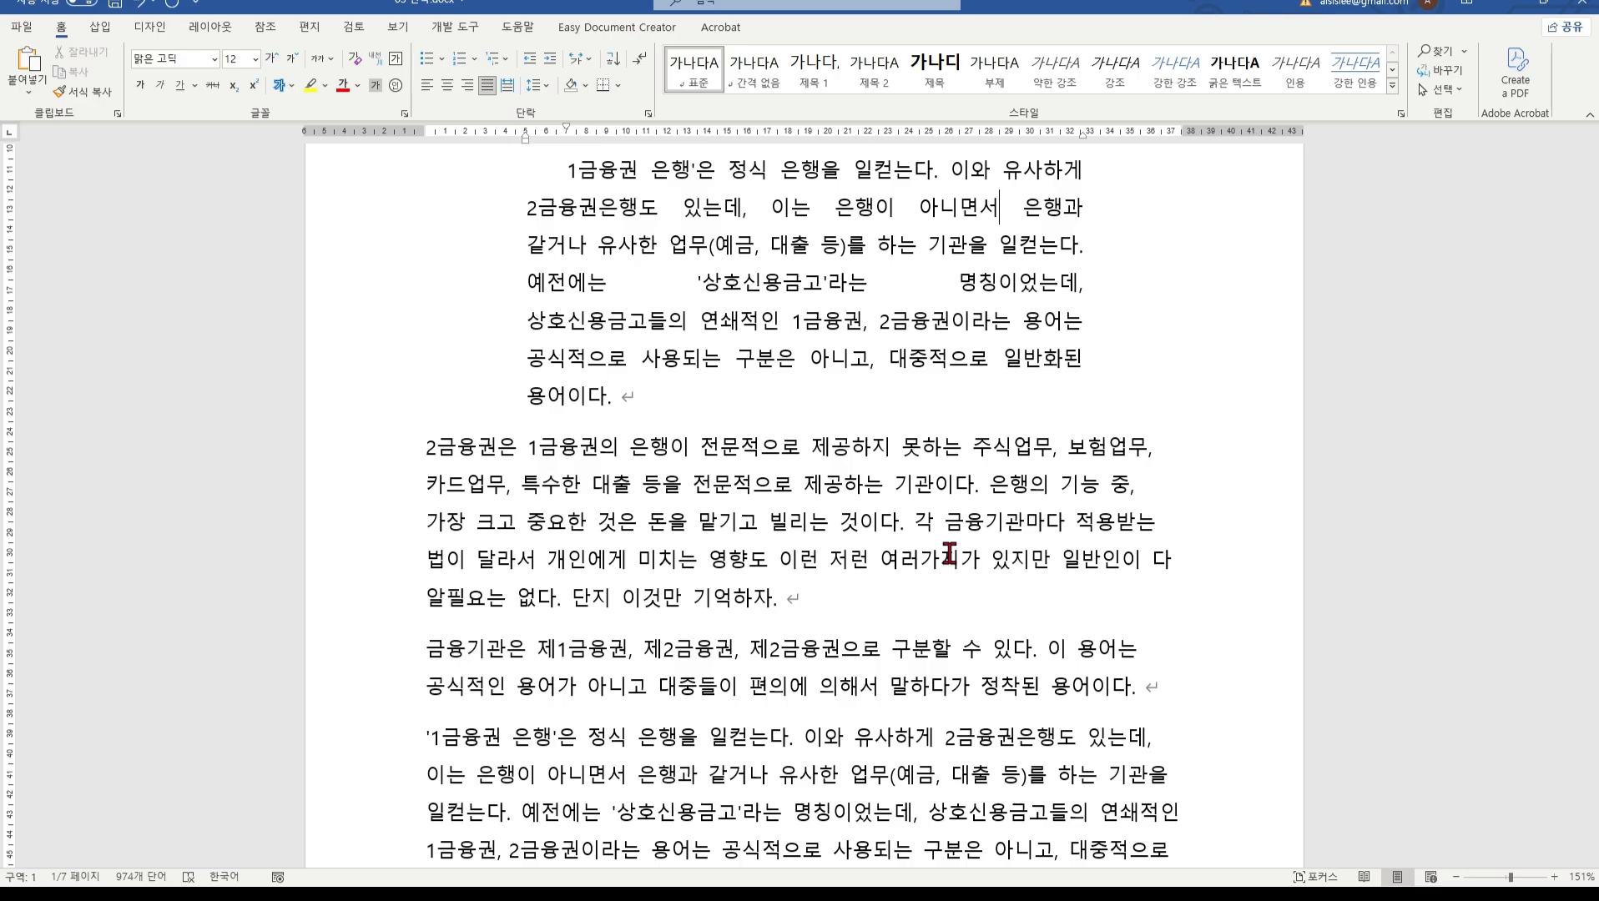
{"action": "left_click", "coordinate": [733, 485]}
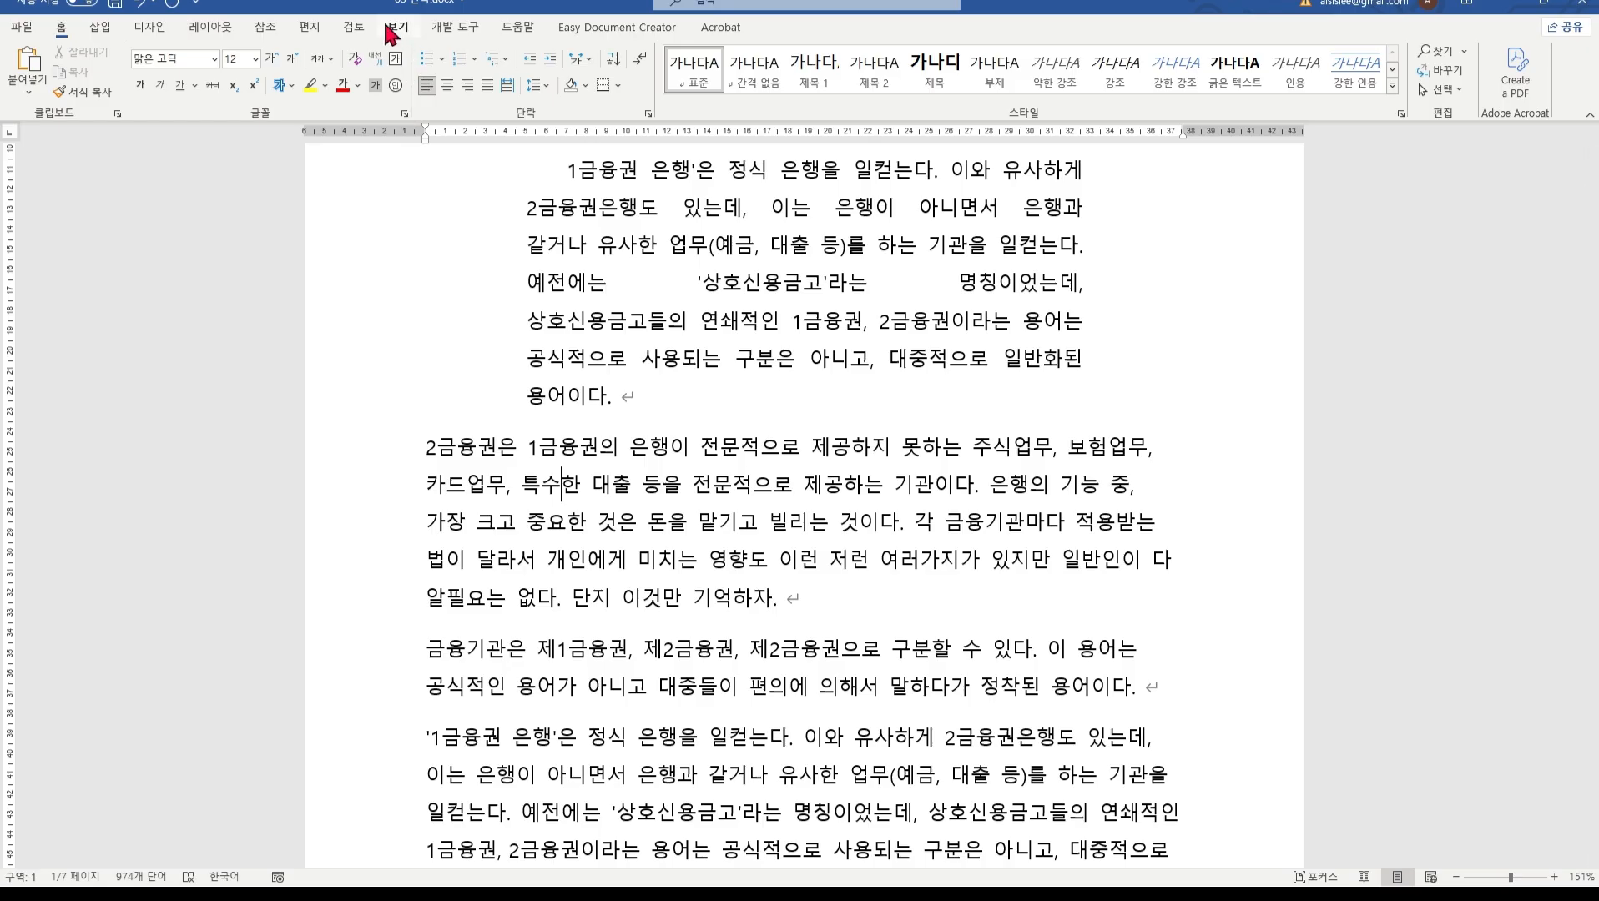
{"action": "left_click", "coordinate": [398, 30]}
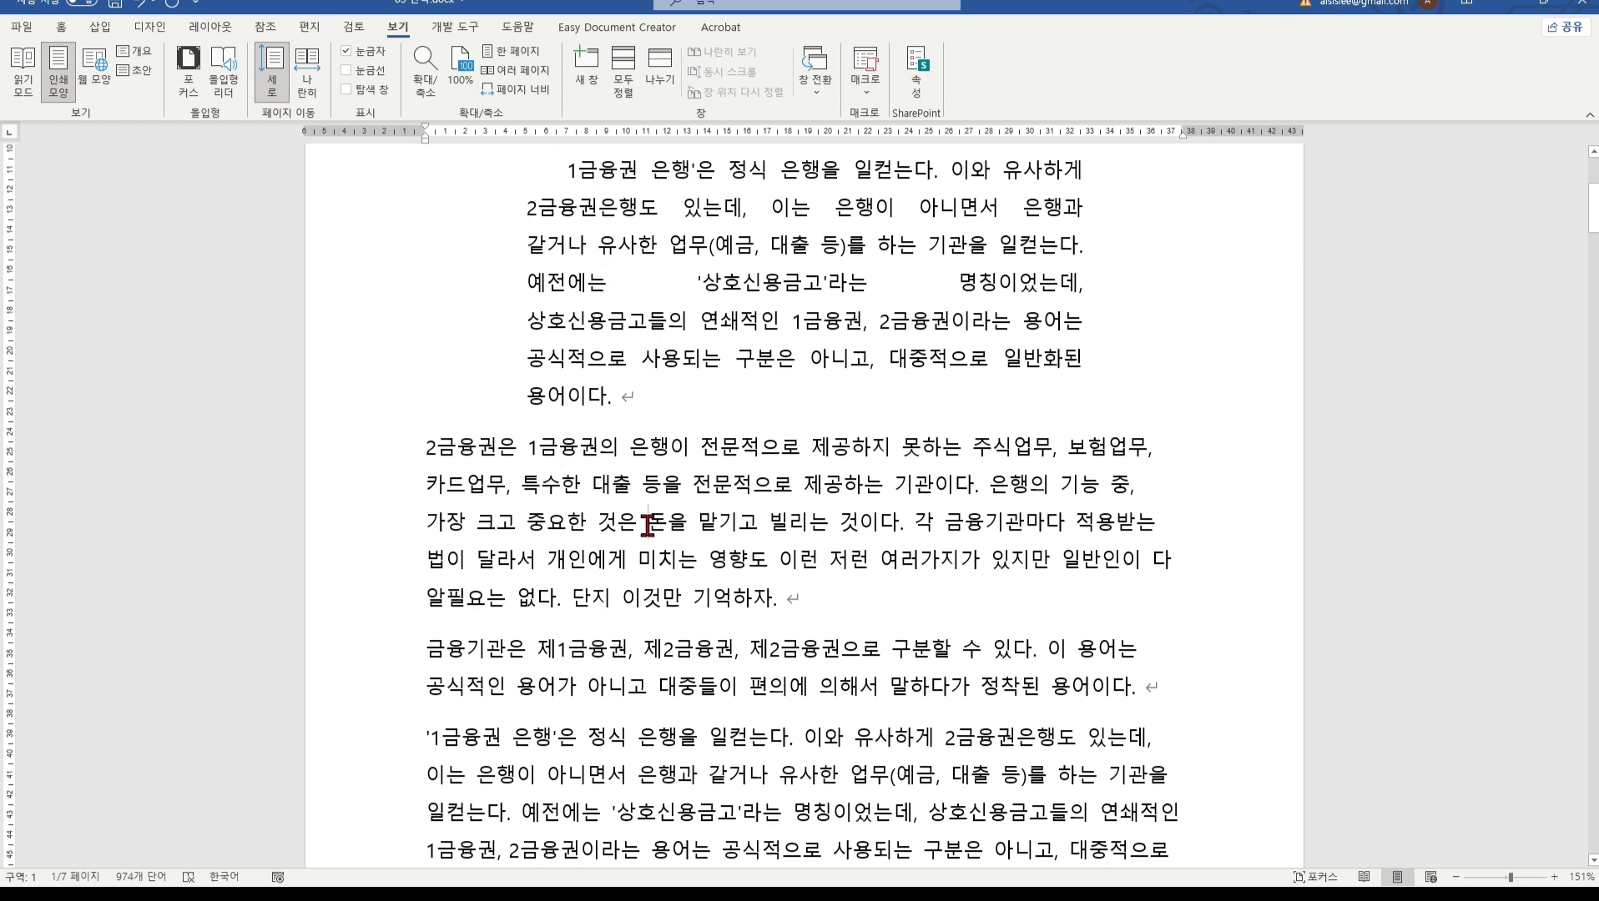
{"action": "left_click", "coordinate": [678, 522]}
{"action": "left_click", "coordinate": [651, 488]}
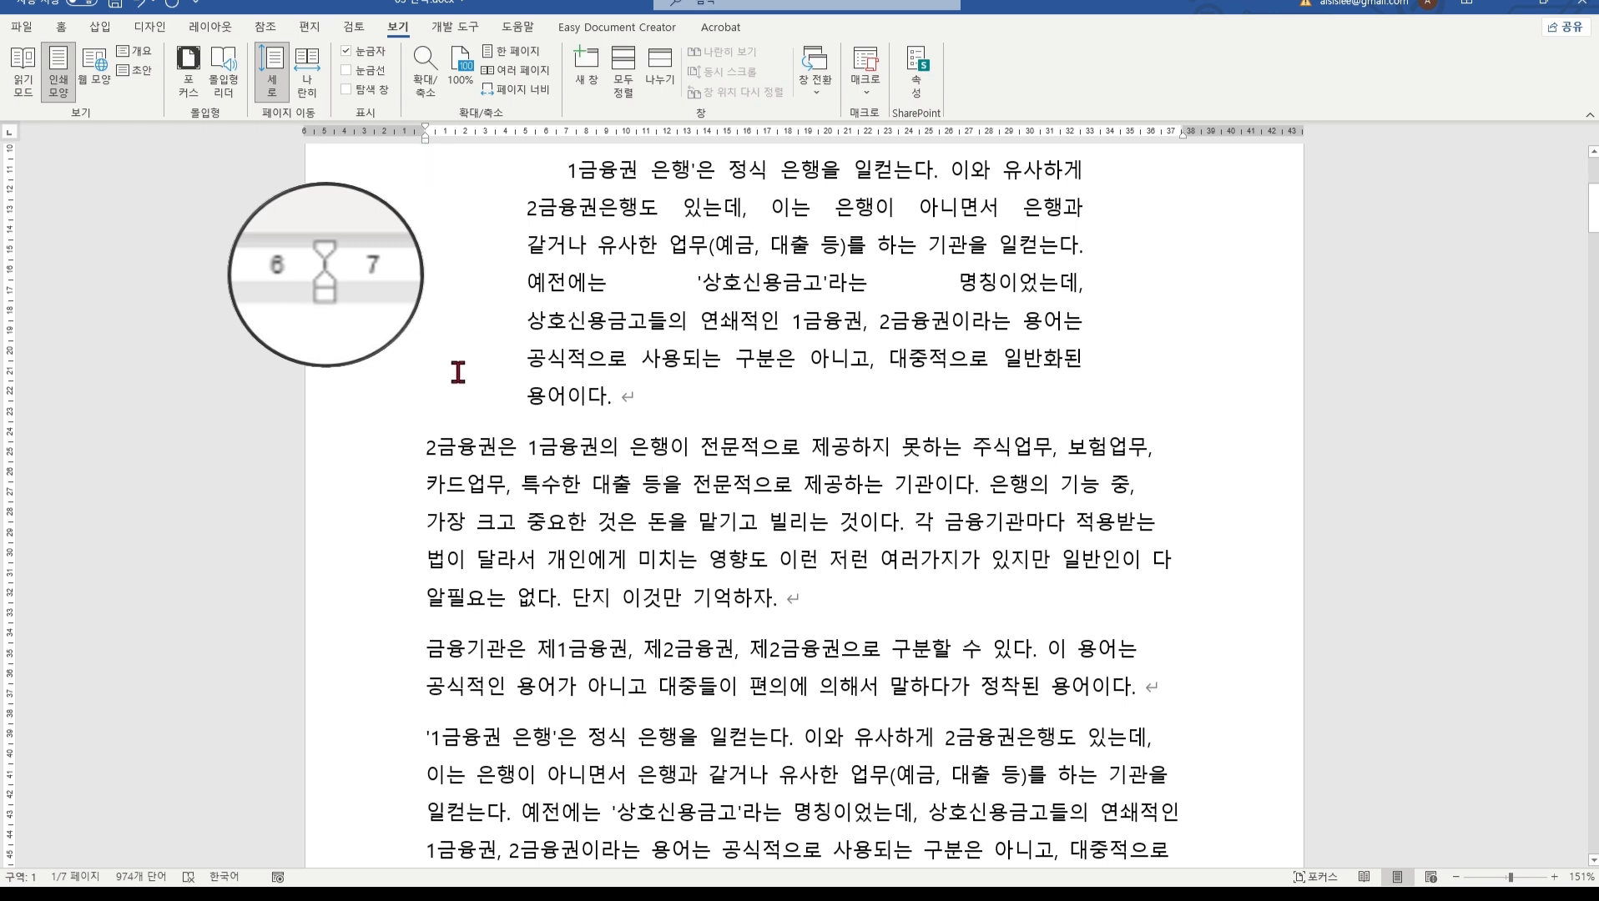
{"action": "key", "text": "Hangul"}
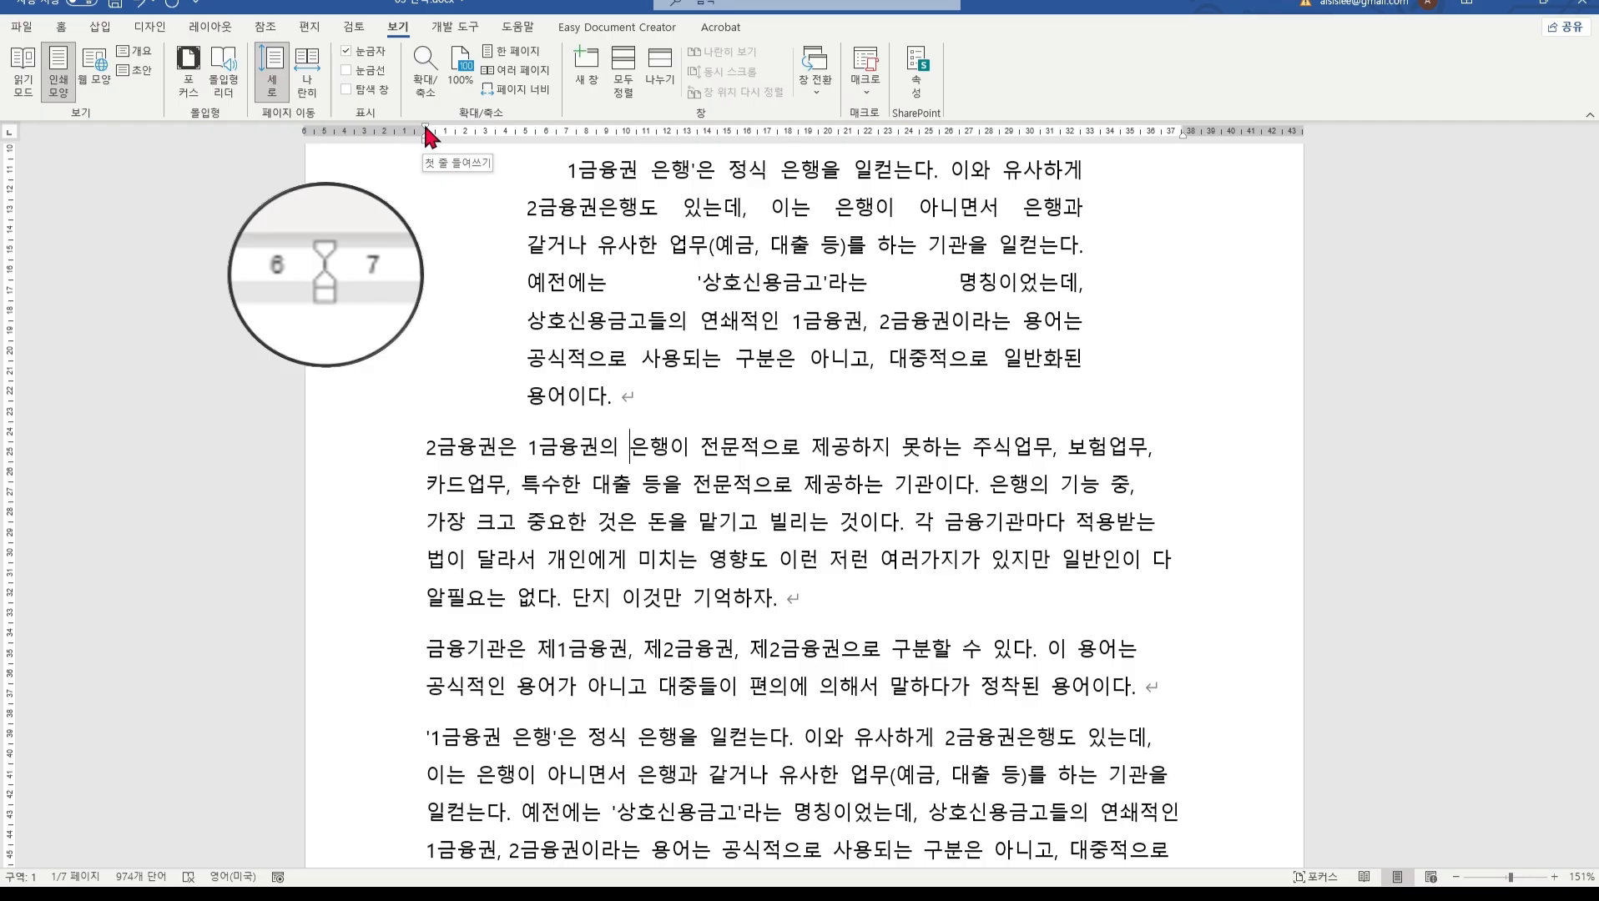
{"action": "mouse_move", "coordinate": [426, 135]}
{"action": "left_mouse_down"}
{"action": "mouse_move", "coordinate": [535, 146]}
{"action": "mouse_move", "coordinate": [473, 148]}
{"action": "left_mouse_up"}
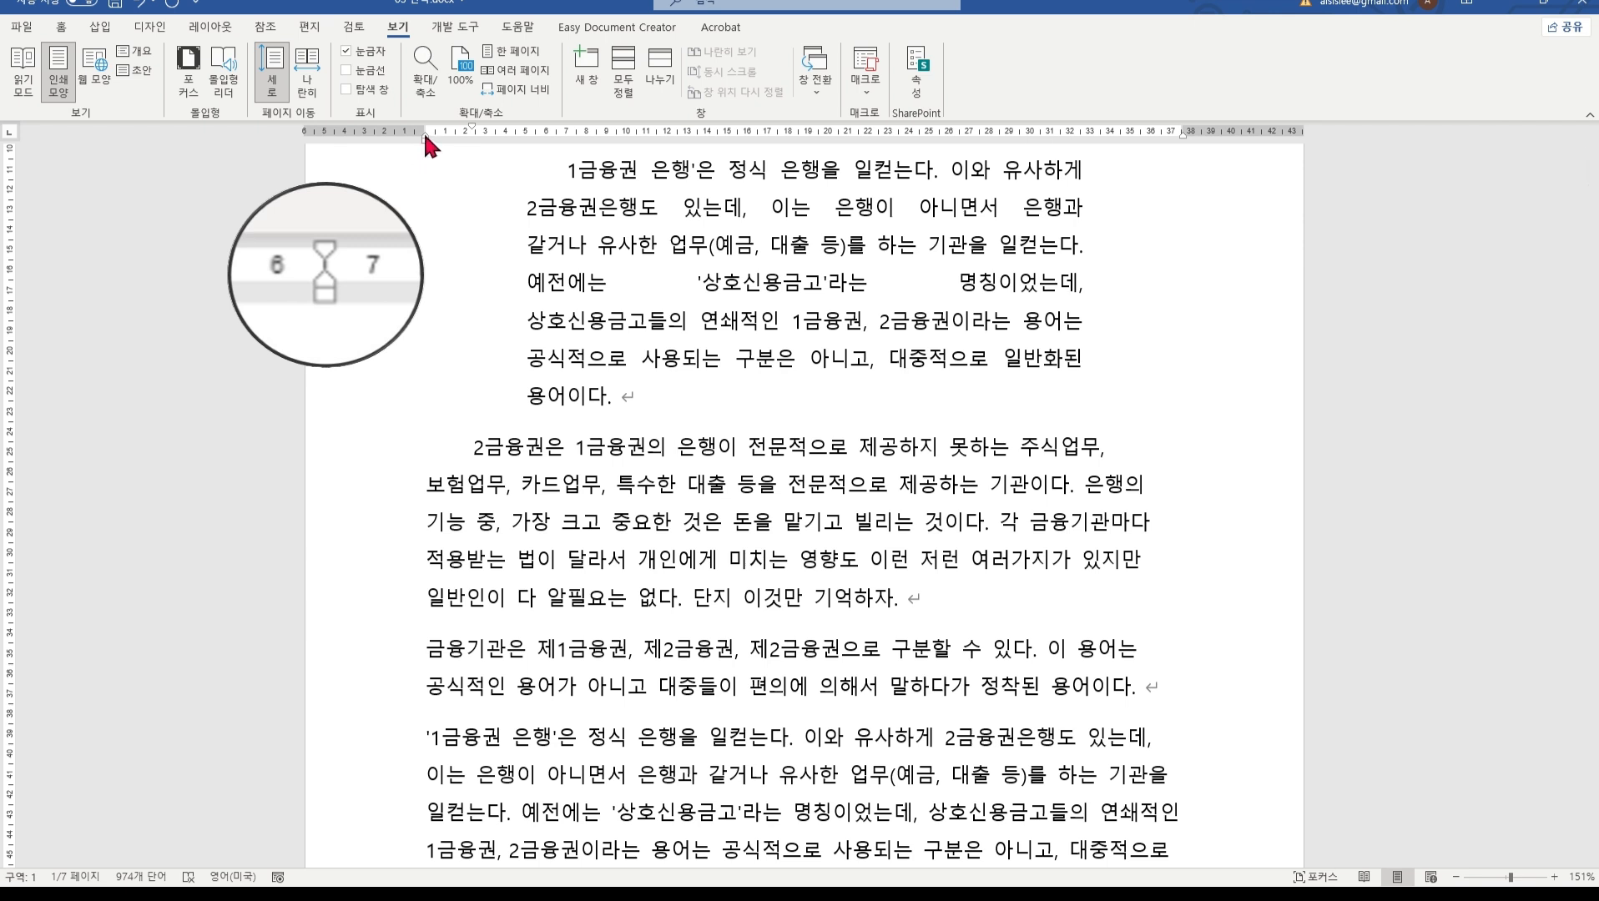
Step: On the ruler, indent the "2금융권은" paragraph's remaining lines to about 5 characters and bring its right indent in to about 26
{"action": "mouse_move", "coordinate": [423, 130]}
{"action": "left_mouse_down"}
{"action": "mouse_move", "coordinate": [550, 151]}
{"action": "mouse_move", "coordinate": [498, 139]}
{"action": "mouse_move", "coordinate": [520, 141]}
{"action": "left_mouse_up"}
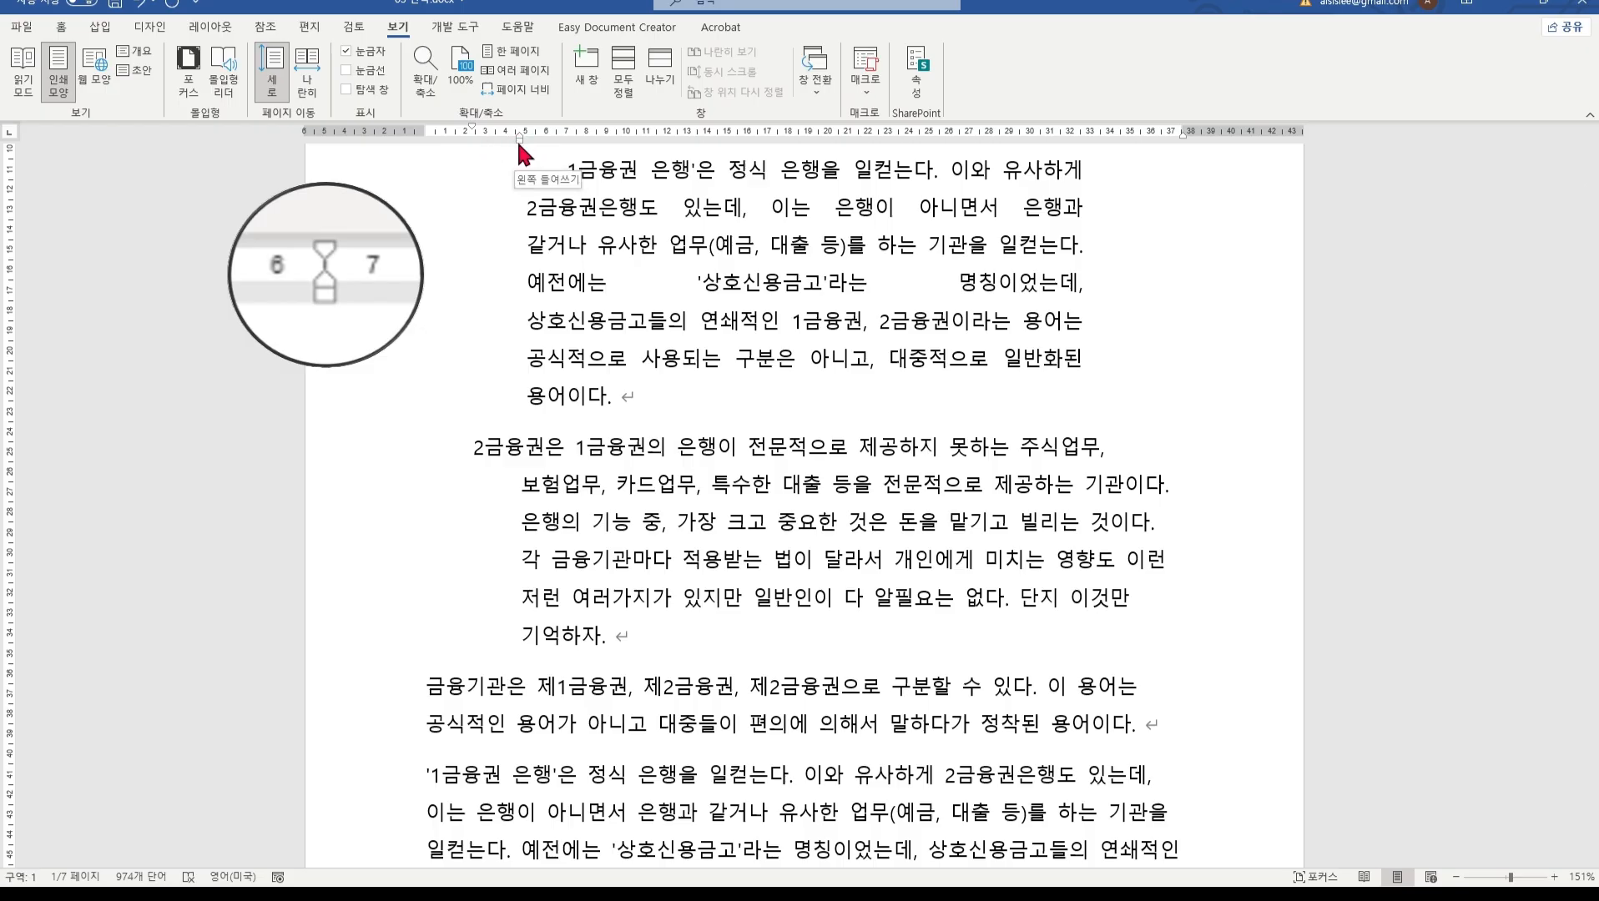
{"action": "mouse_move", "coordinate": [519, 138]}
{"action": "left_mouse_down"}
{"action": "mouse_move", "coordinate": [596, 151]}
{"action": "mouse_move", "coordinate": [499, 139]}
{"action": "mouse_move", "coordinate": [529, 142]}
{"action": "mouse_move", "coordinate": [516, 137]}
{"action": "left_mouse_up"}
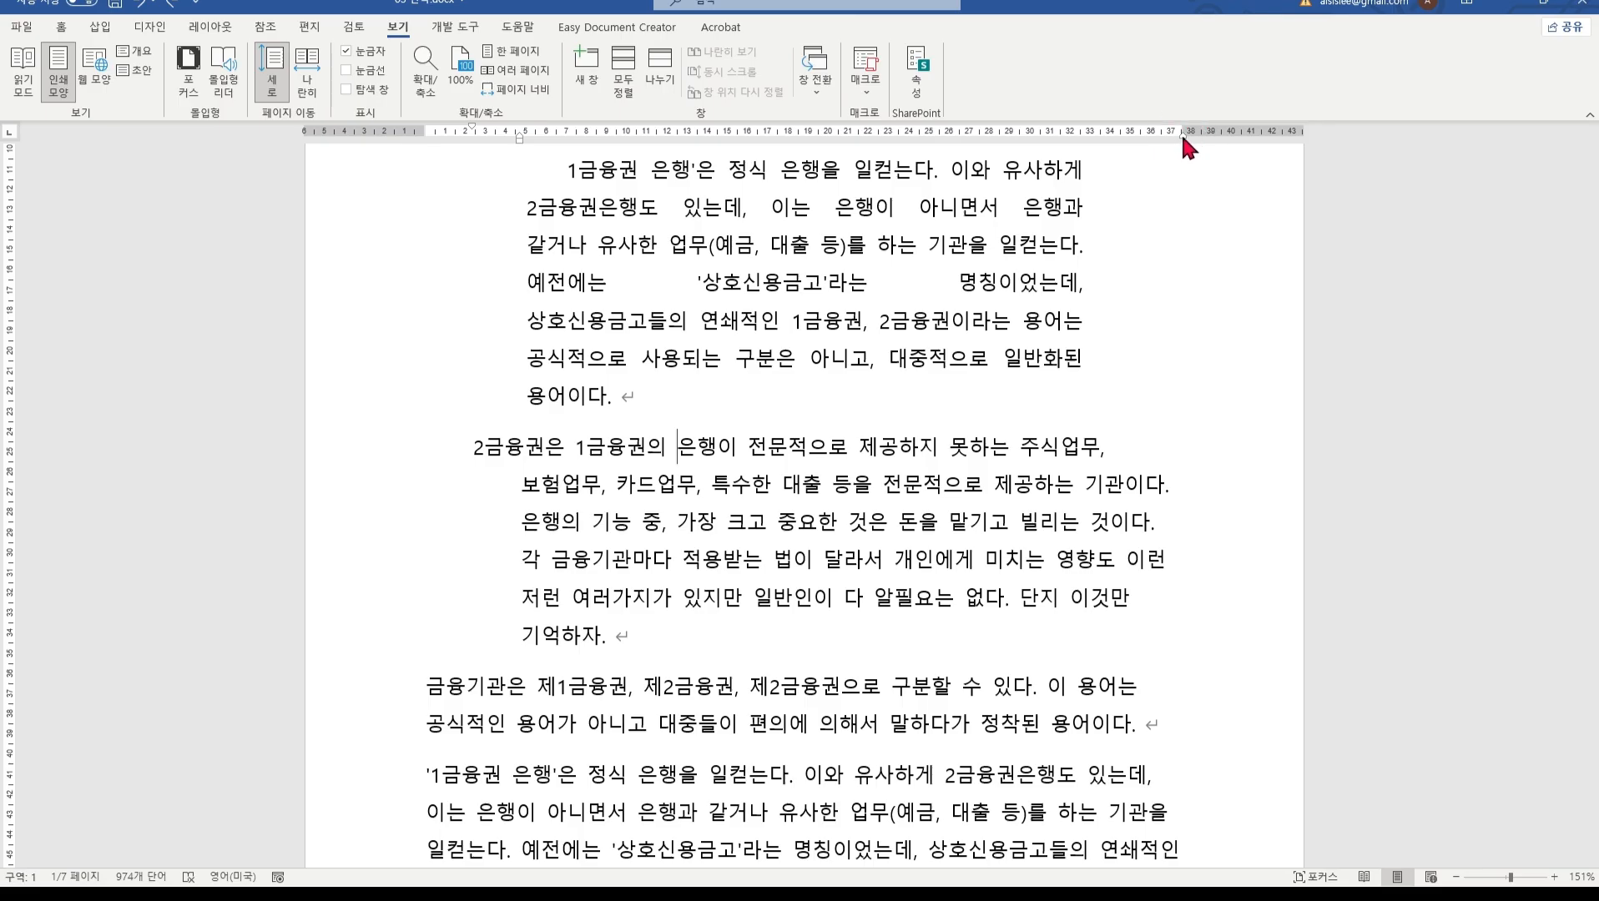
{"action": "left_click_drag", "start_coordinate": [1180, 133], "coordinate": [959, 148]}
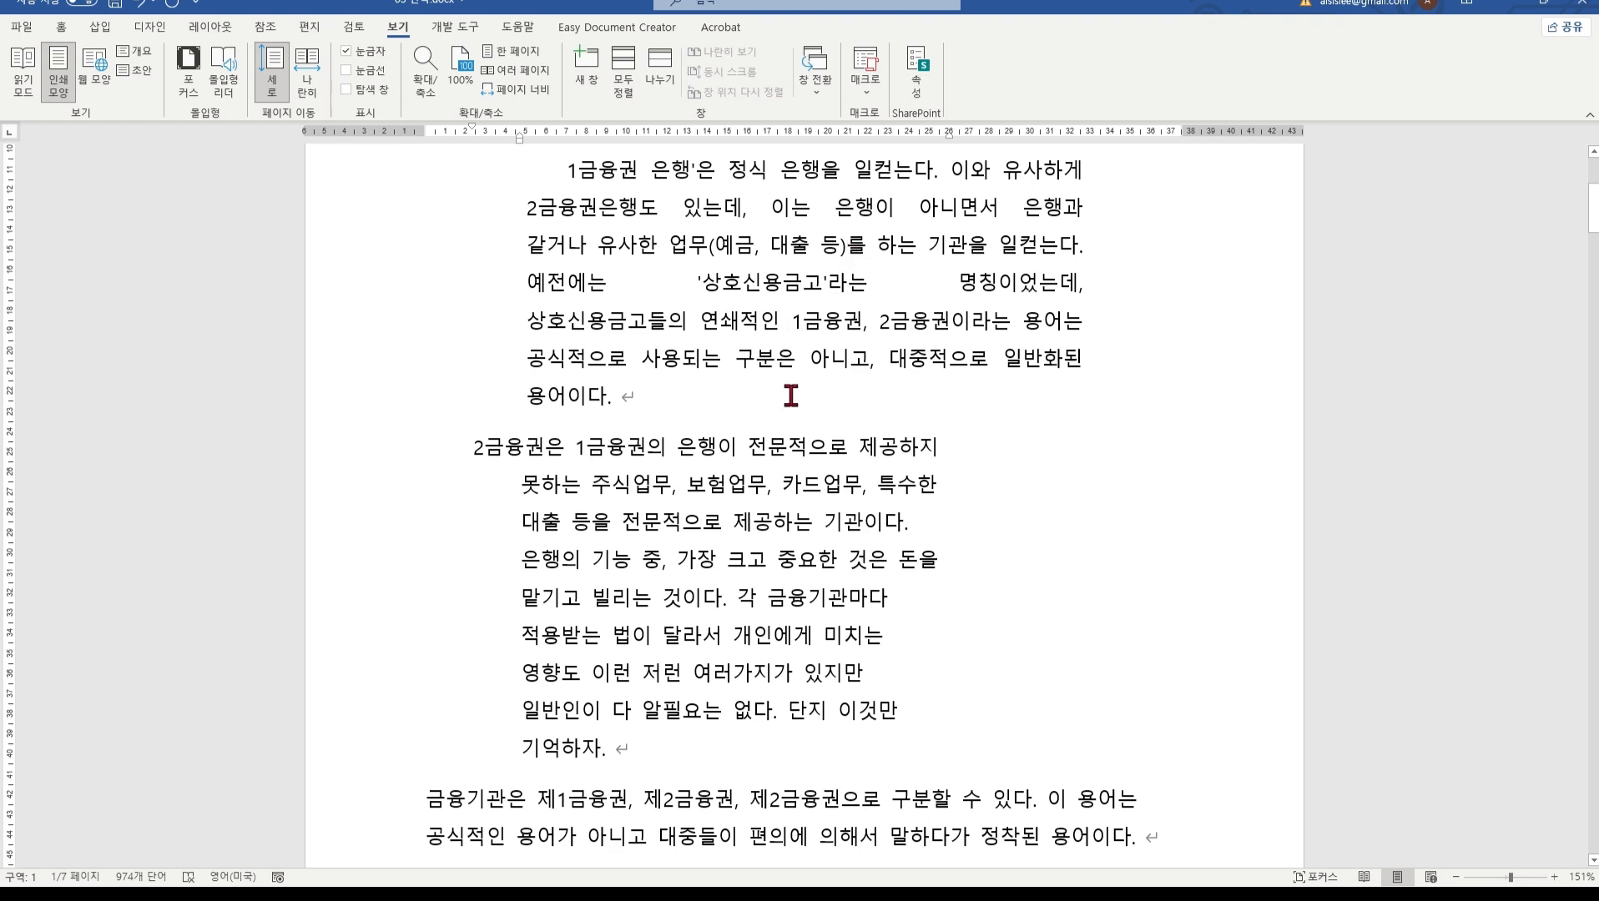
Step: Give the second "금융기관 :" paragraph on page 2 a hanging indent that aligns its wrapped lines with the text after the colon
{"action": "scroll", "coordinate": [790, 395], "scroll_direction": "down", "scroll_amount": 10}
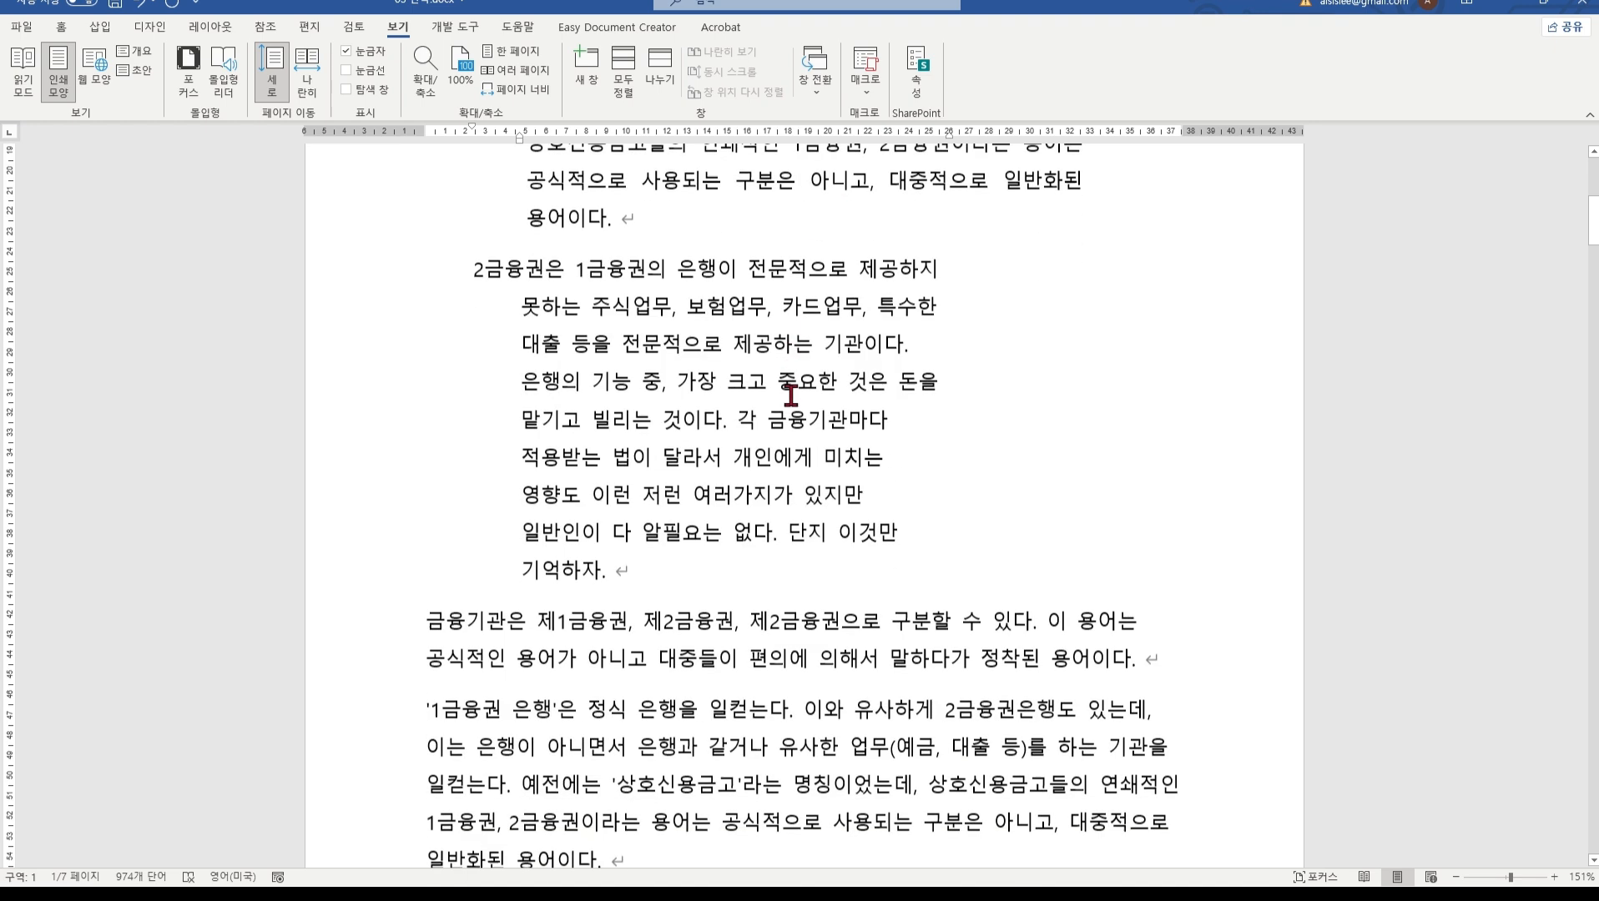
{"action": "scroll", "coordinate": [789, 395], "scroll_direction": "down", "scroll_amount": 10}
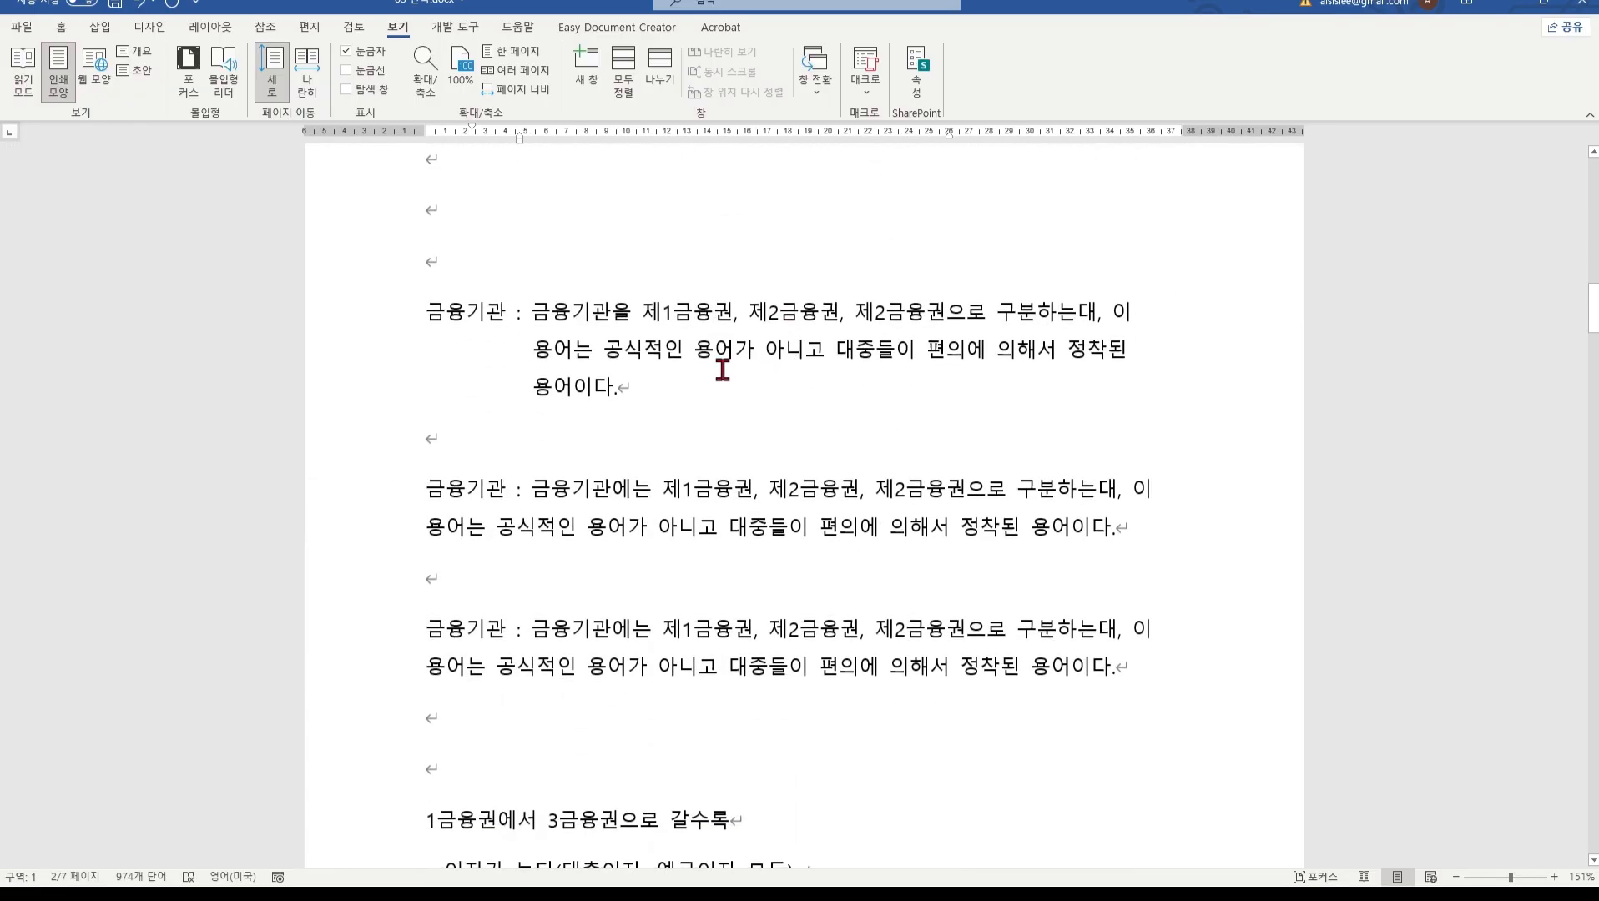
{"action": "triple_click", "coordinate": [642, 315]}
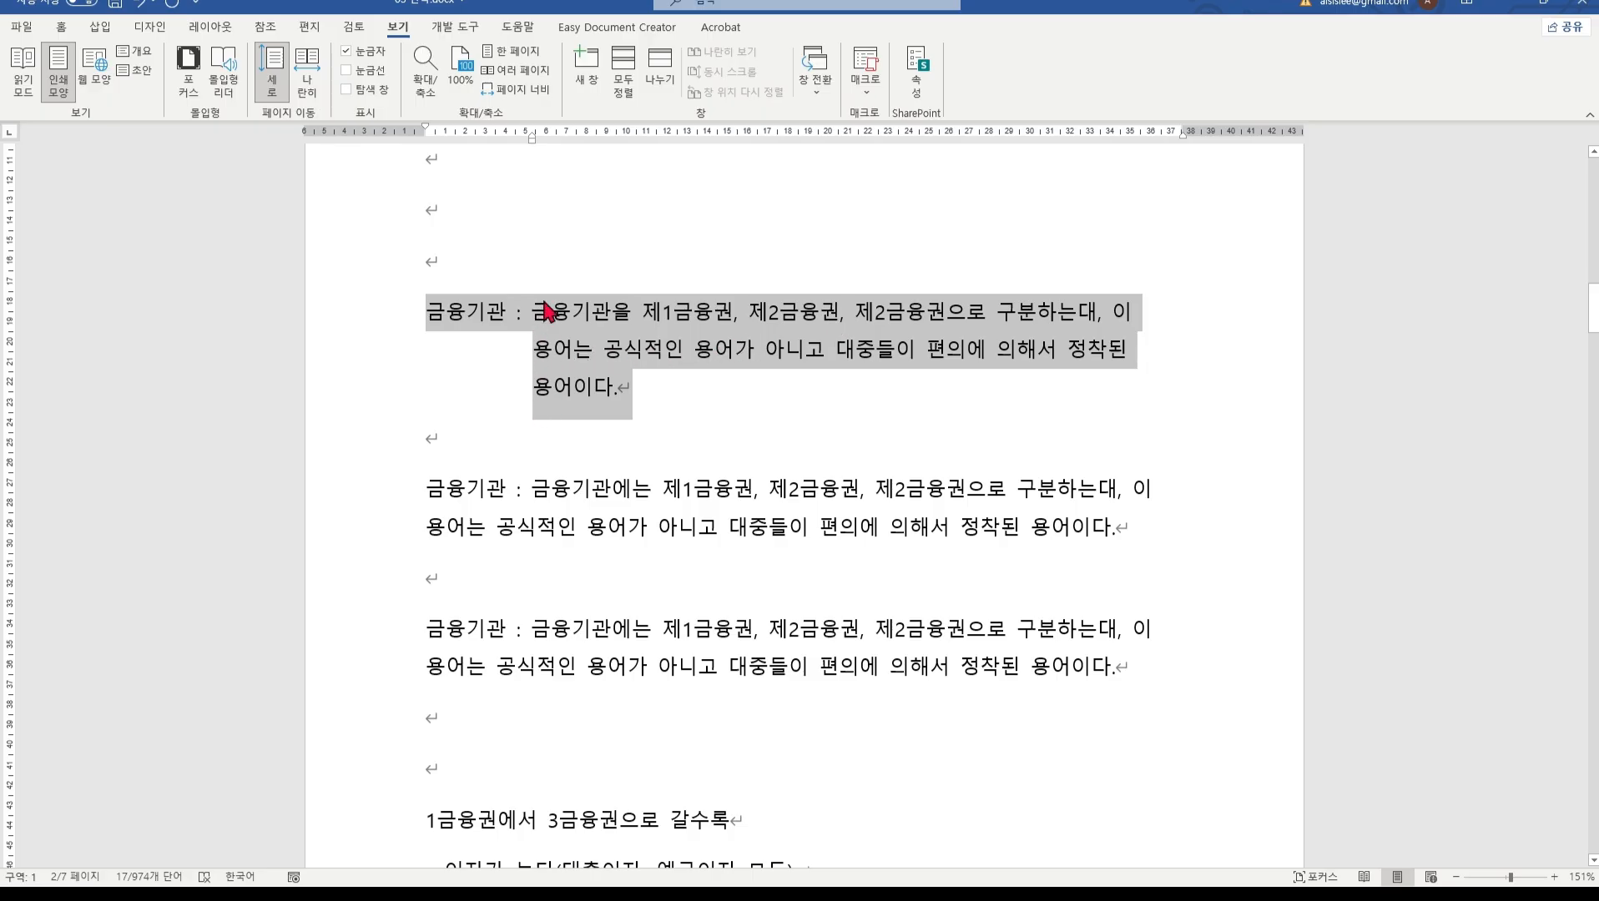
{"action": "left_click", "coordinate": [738, 418]}
{"action": "left_click", "coordinate": [571, 314]}
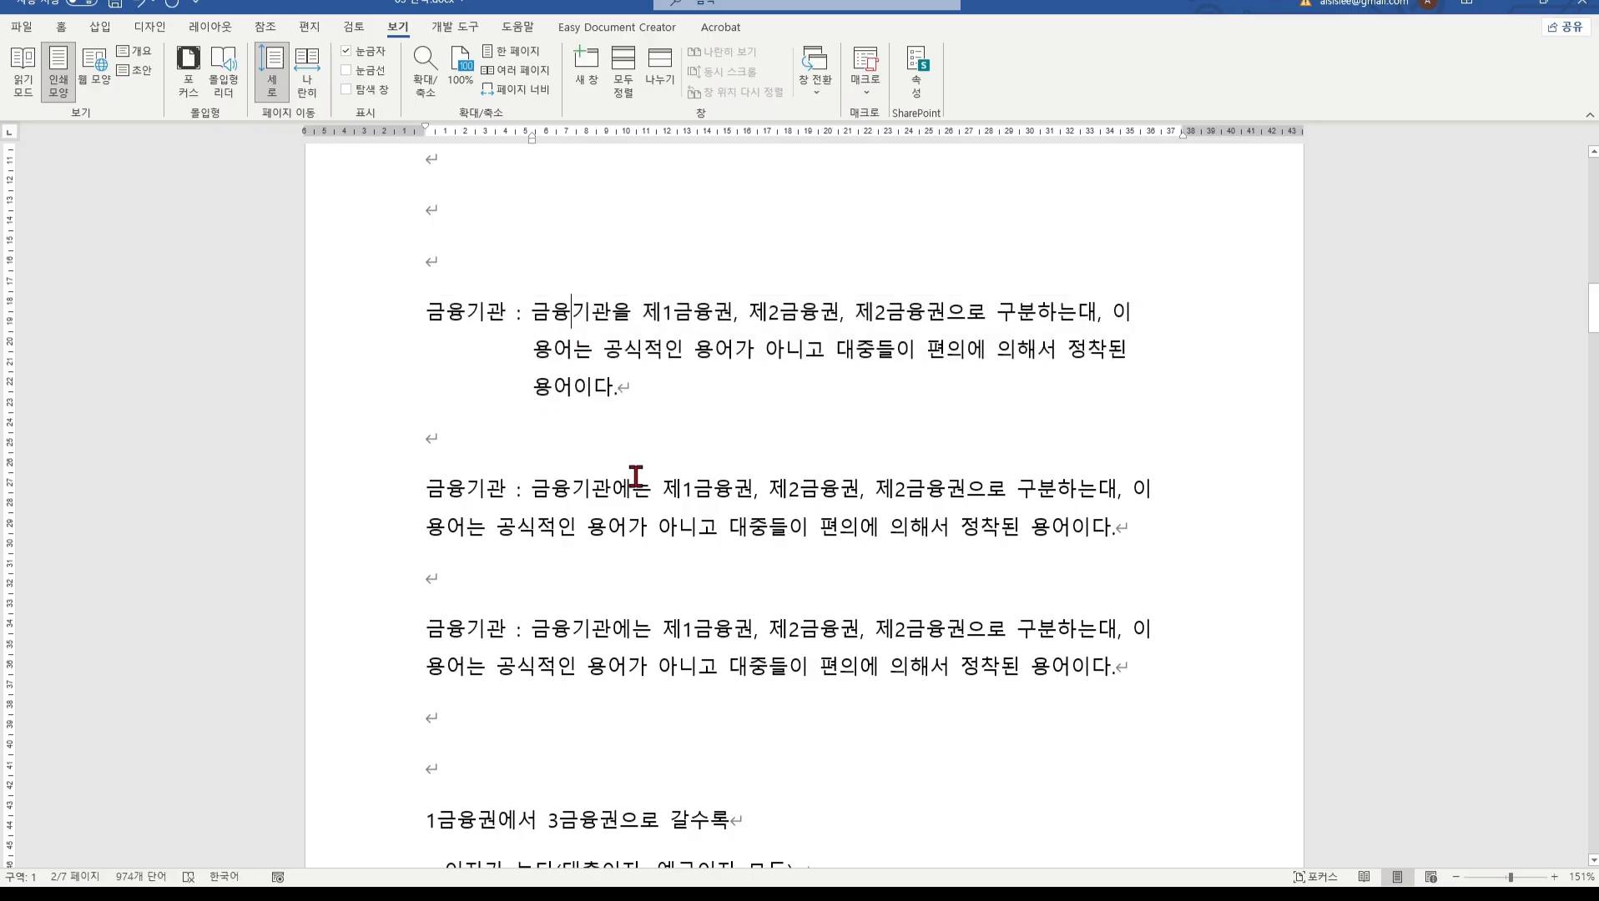
{"action": "left_click", "coordinate": [556, 489]}
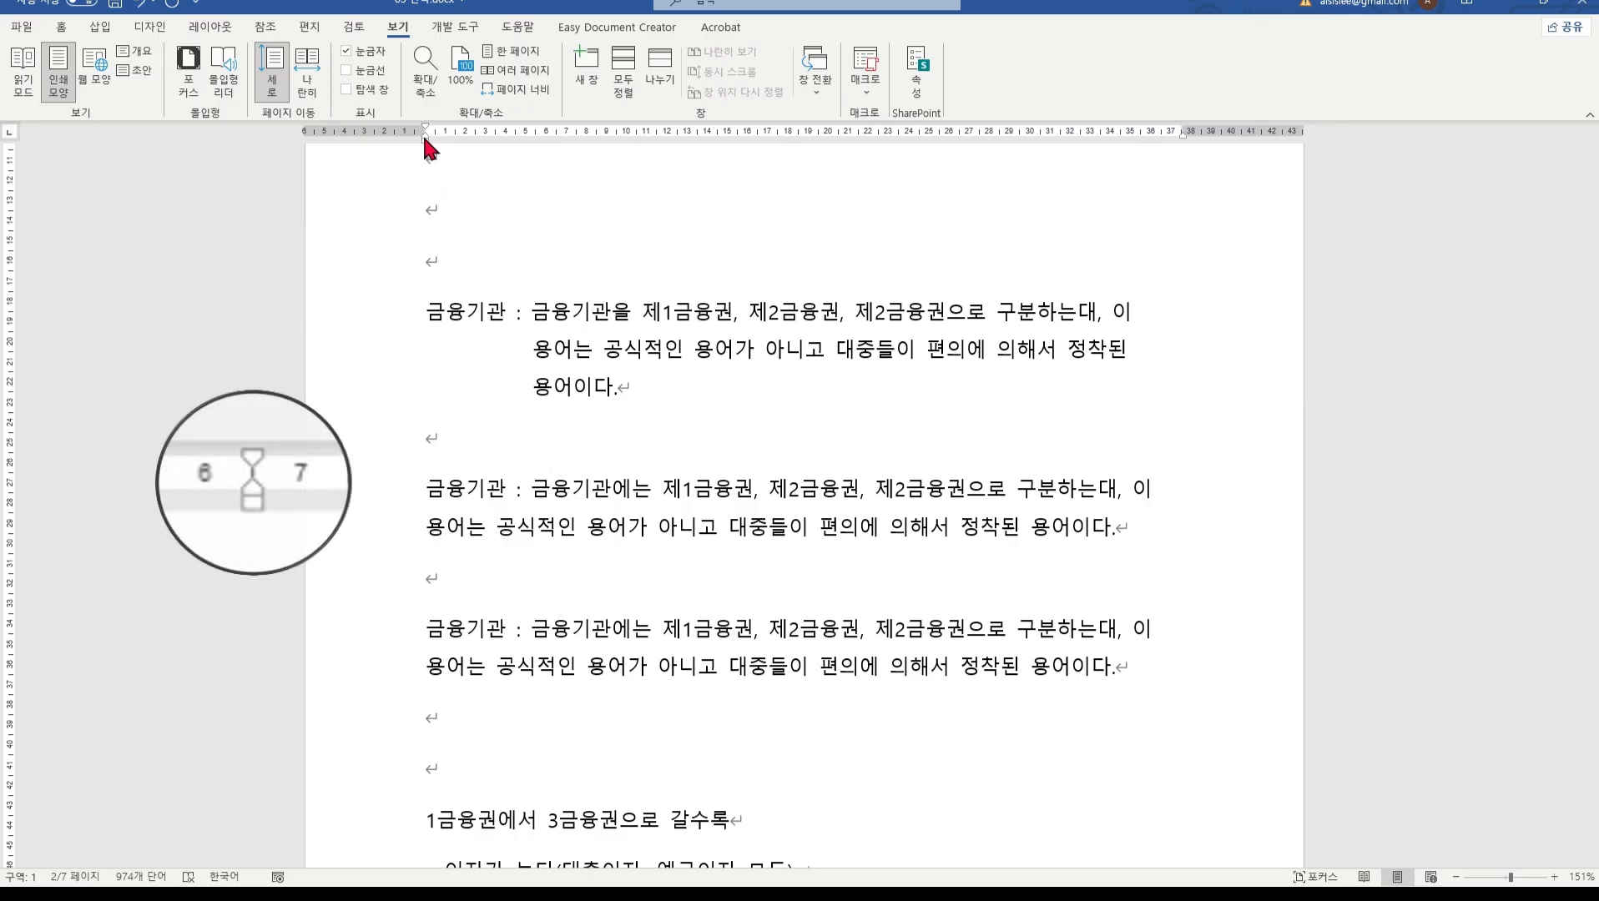
{"action": "left_click_drag", "start_coordinate": [425, 136], "coordinate": [529, 146]}
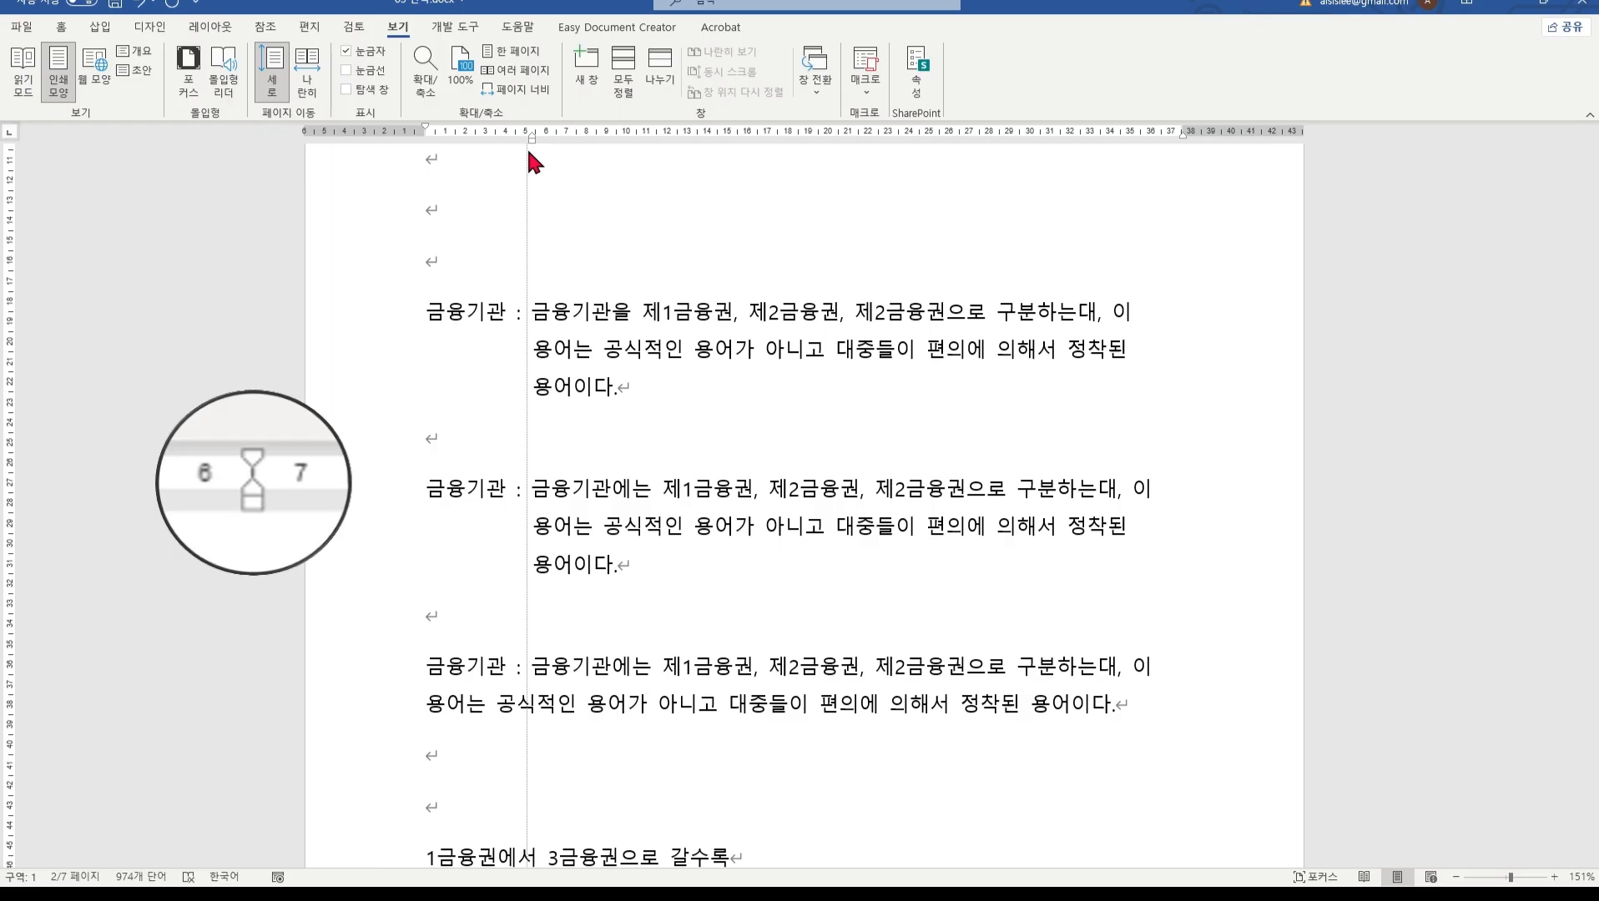
{"action": "left_click_drag", "start_coordinate": [527, 146], "coordinate": [535, 145]}
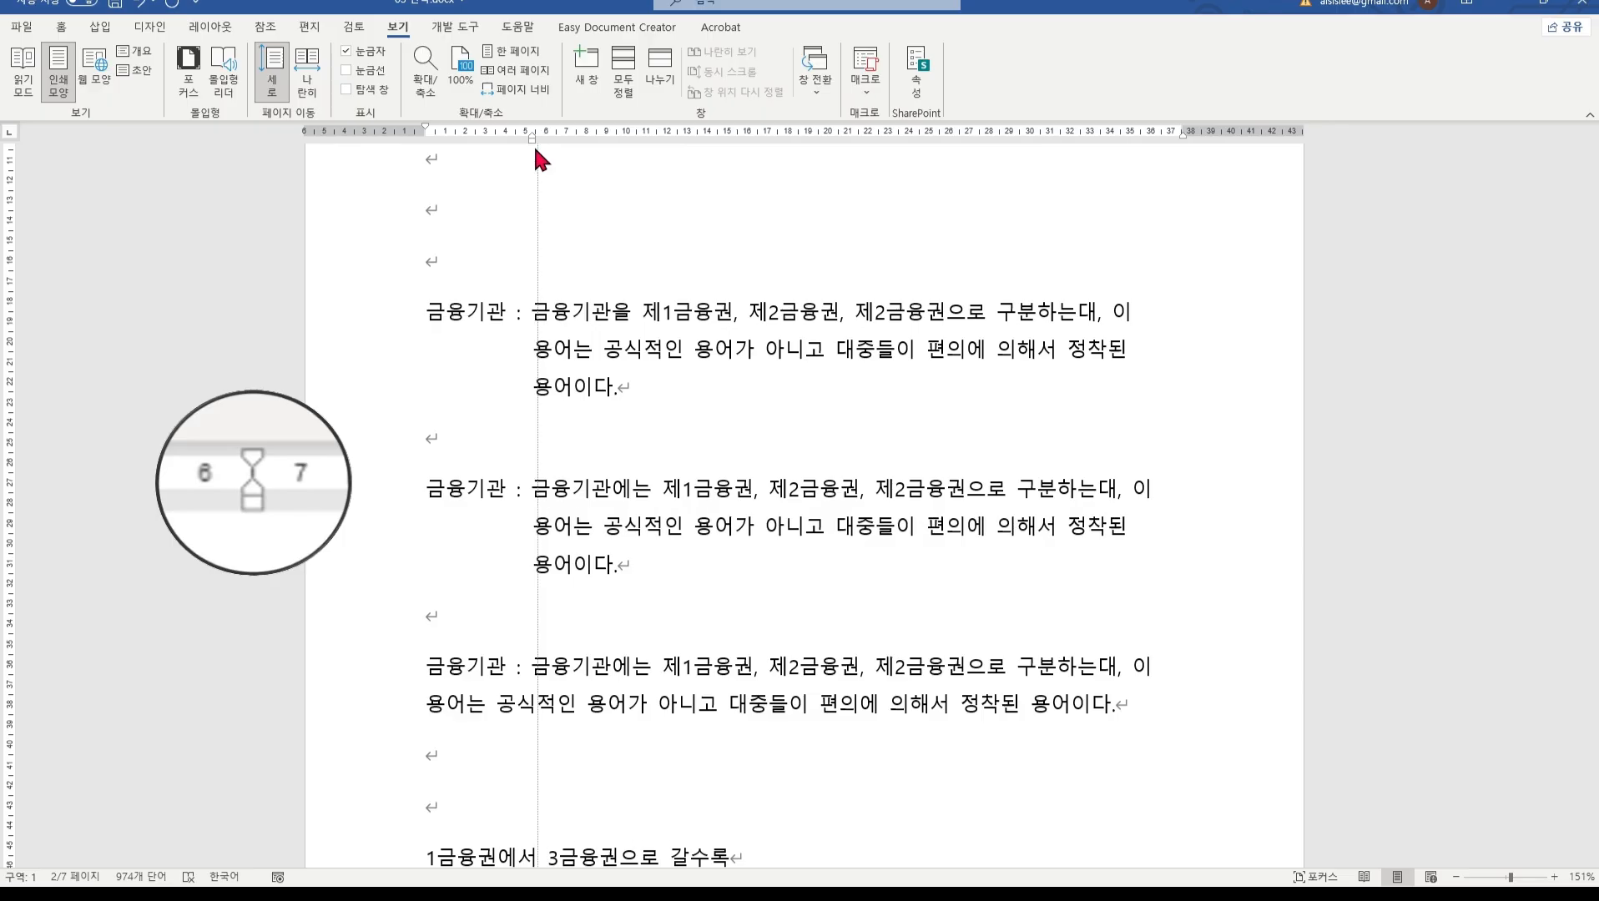
{"action": "mouse_move", "coordinate": [529, 144]}
{"action": "left_mouse_down"}
{"action": "mouse_move", "coordinate": [513, 133]}
{"action": "mouse_move", "coordinate": [550, 134]}
{"action": "mouse_move", "coordinate": [527, 135]}
{"action": "left_mouse_up"}
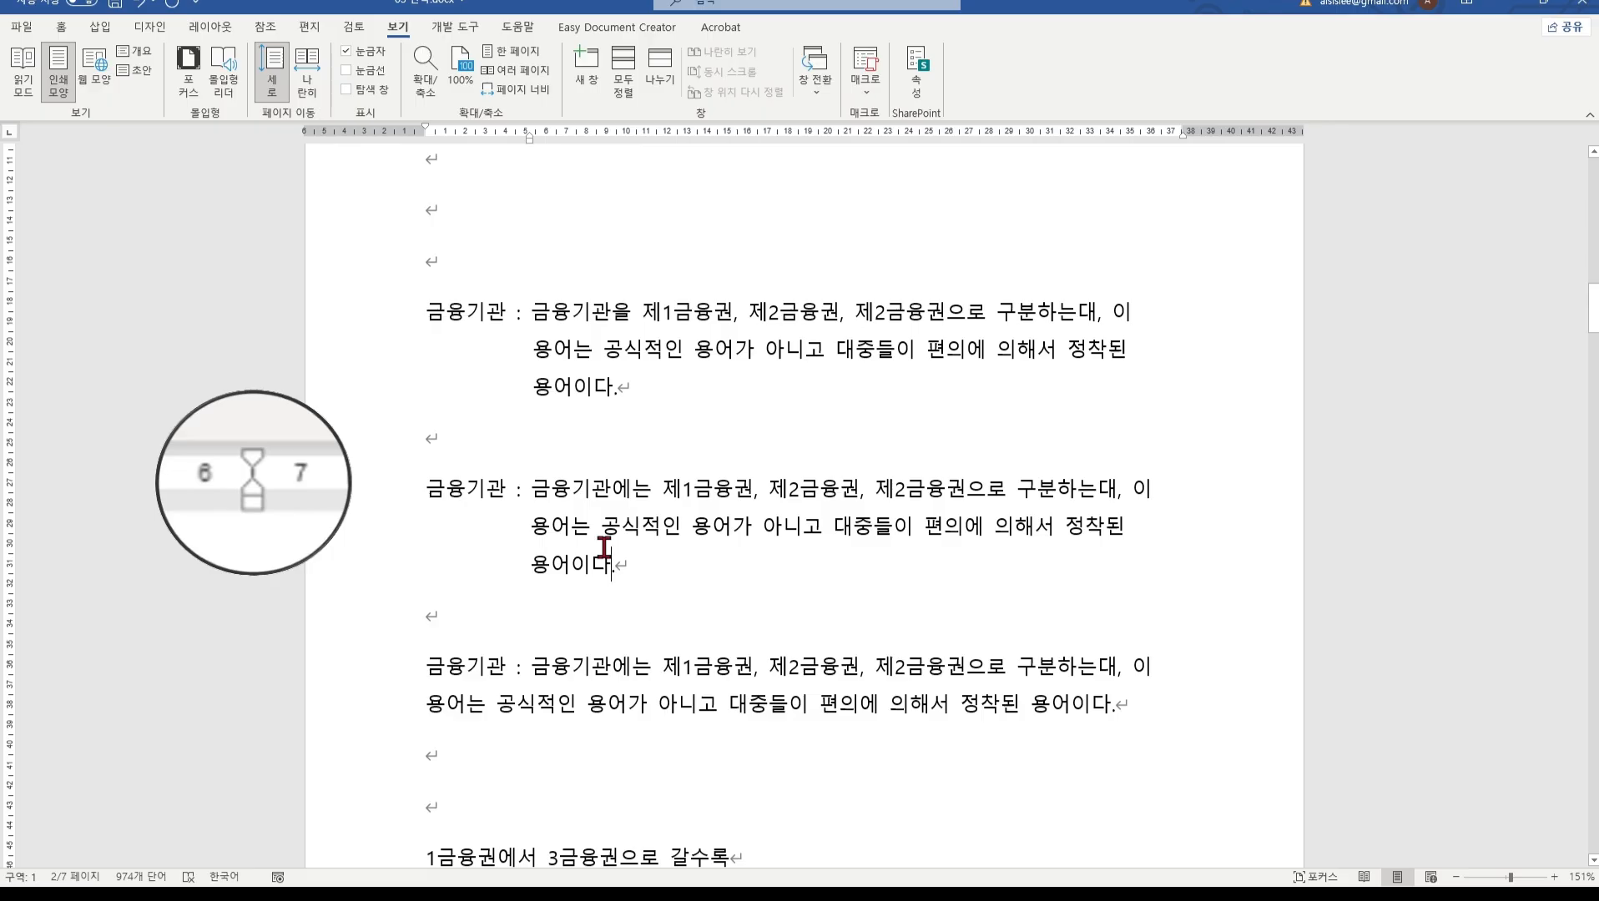
Step: Delete the third "금융기관 :" paragraph together with the blank line above it
{"action": "scroll", "coordinate": [603, 546], "scroll_direction": "down", "scroll_amount": 5}
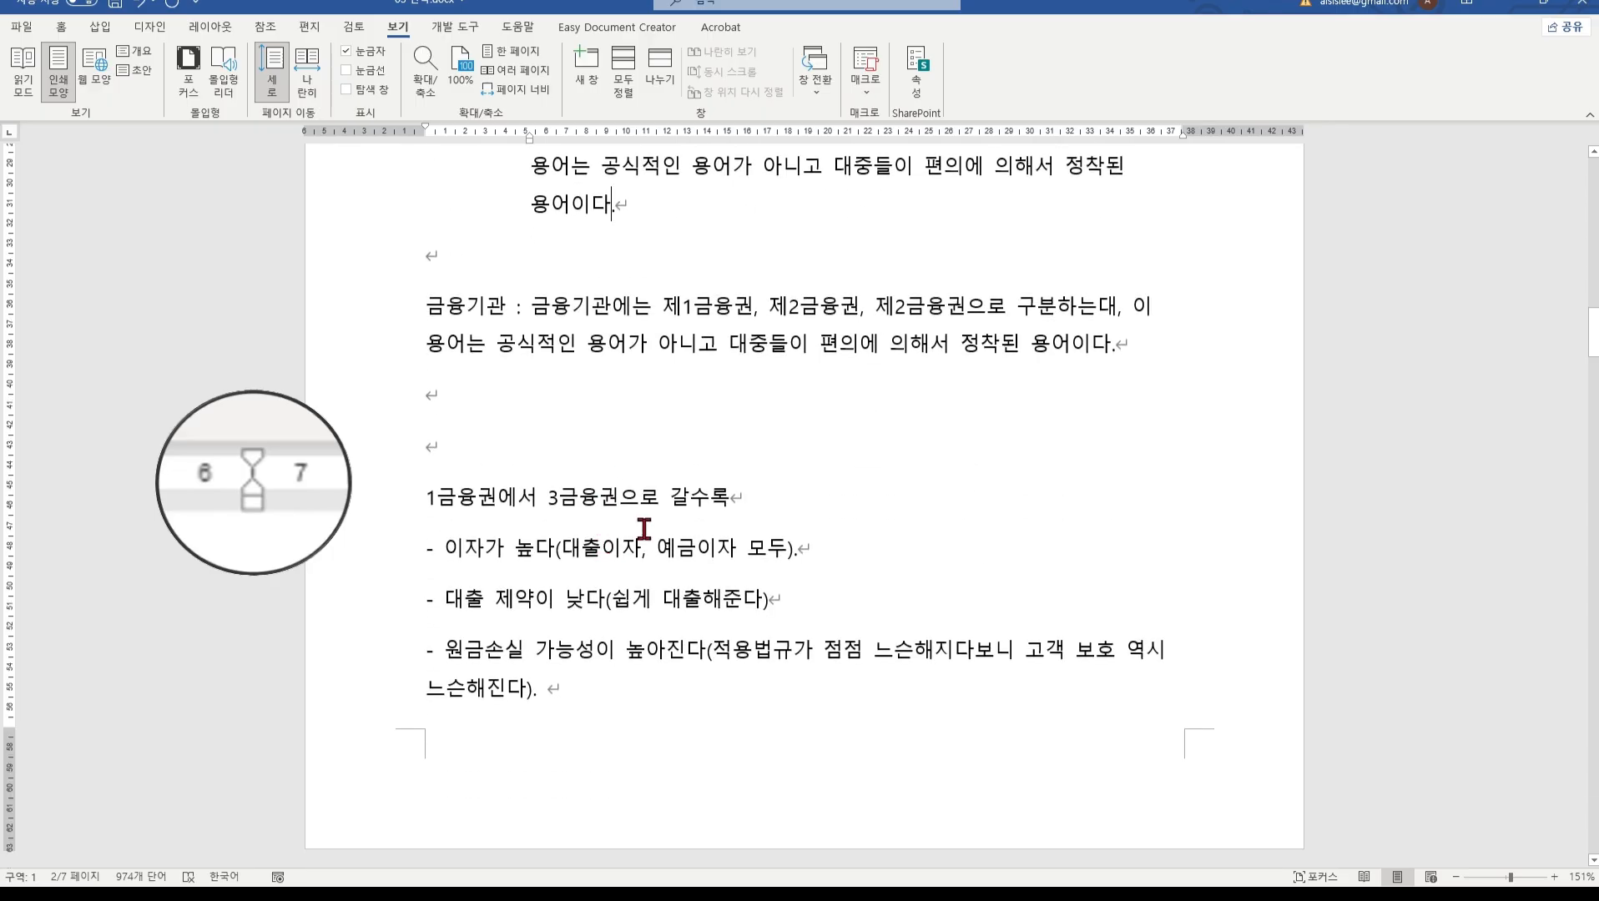
{"action": "left_click_drag", "start_coordinate": [431, 253], "coordinate": [1152, 360]}
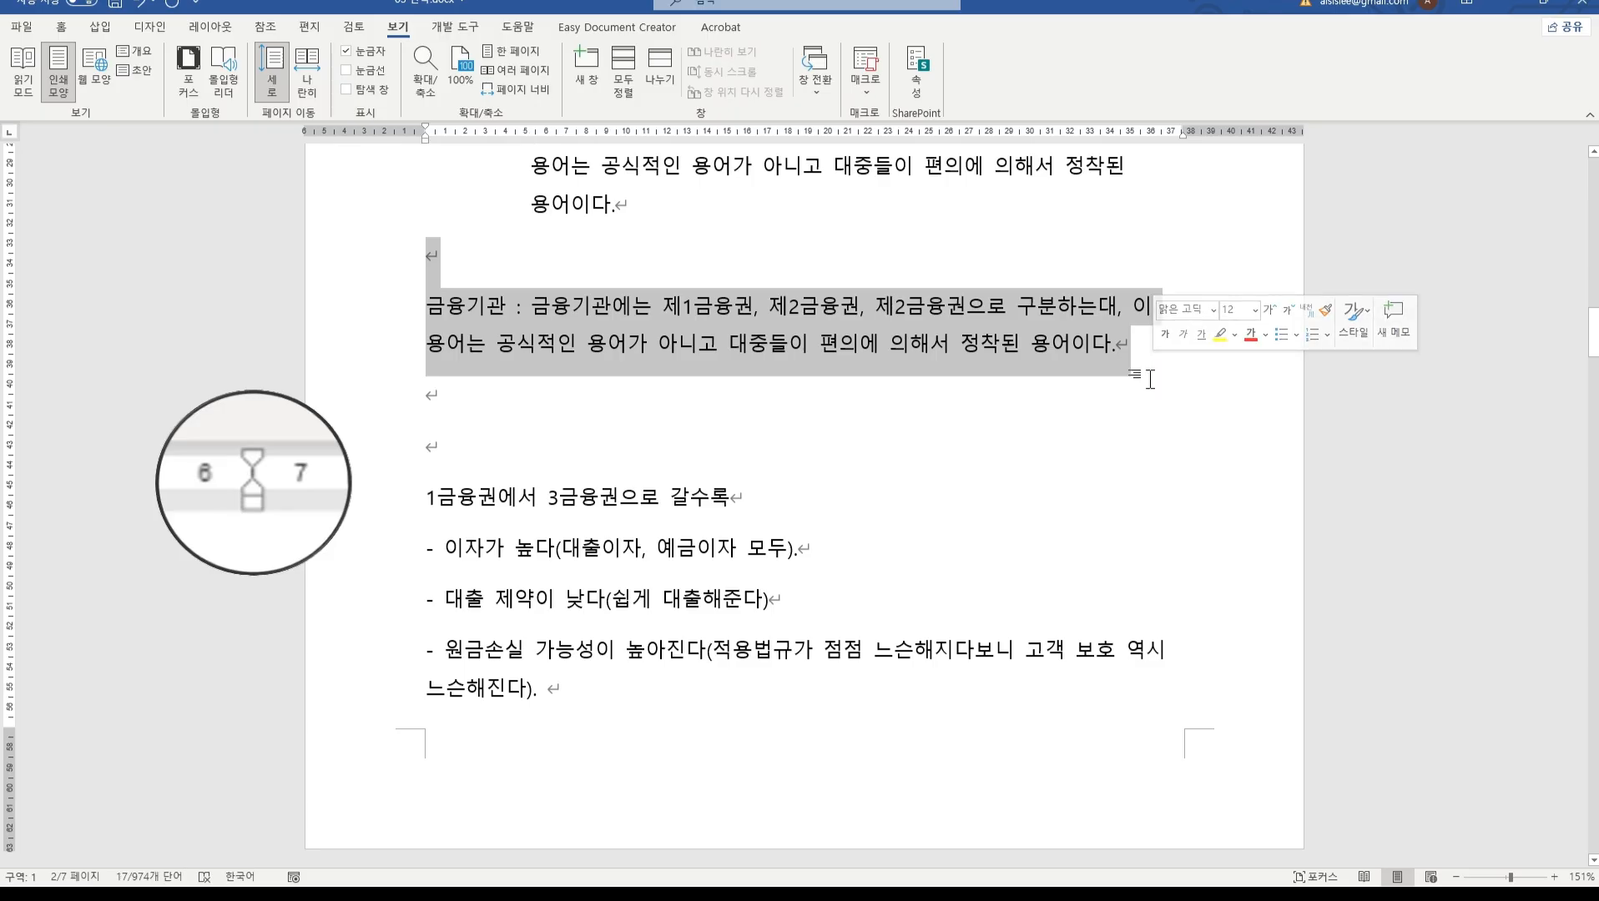
{"action": "key", "text": "Delete"}
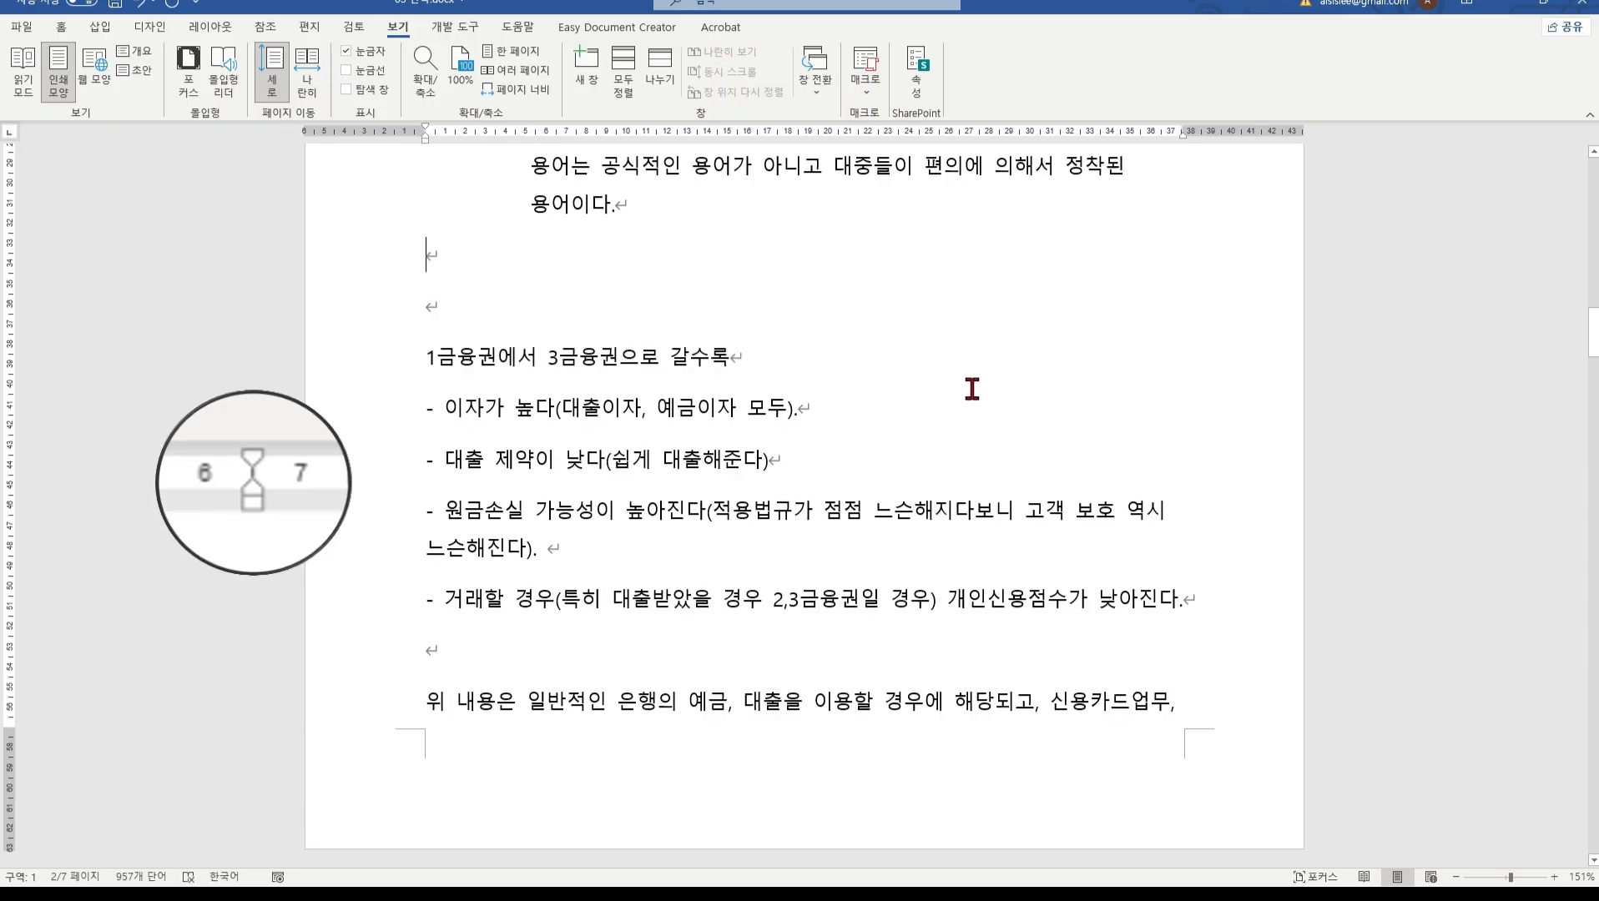
Step: Indent all four dashed items under "1금융권에서 3금융권으로 갈수록" by about 2 characters using the ruler
{"action": "left_click_drag", "start_coordinate": [433, 321], "coordinate": [1185, 599]}
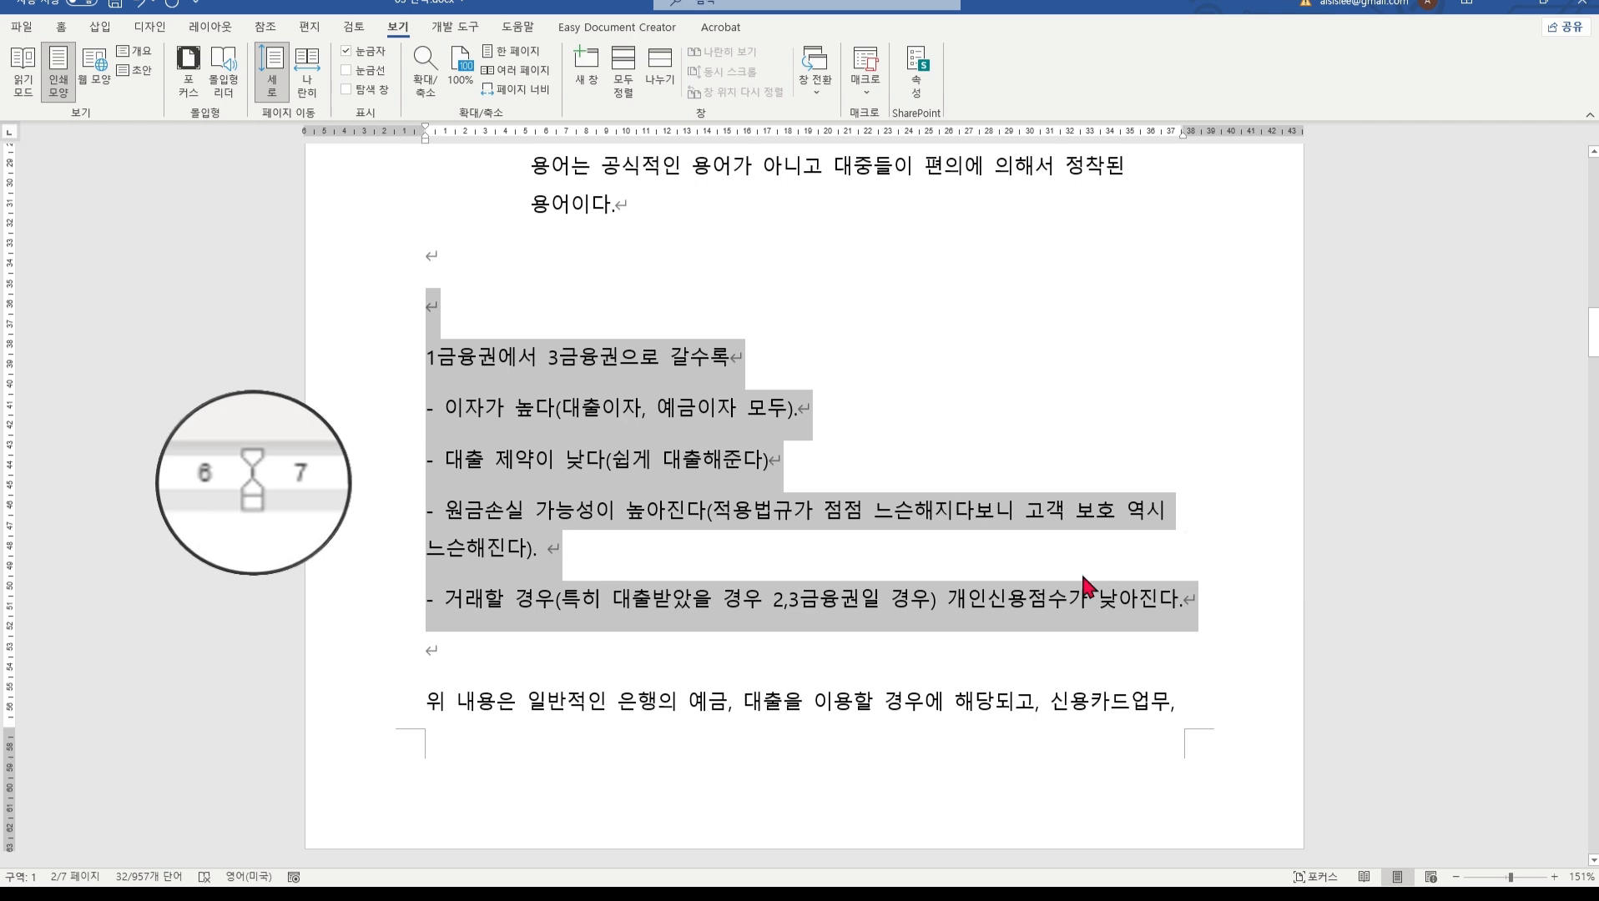
{"action": "left_click", "coordinate": [837, 411]}
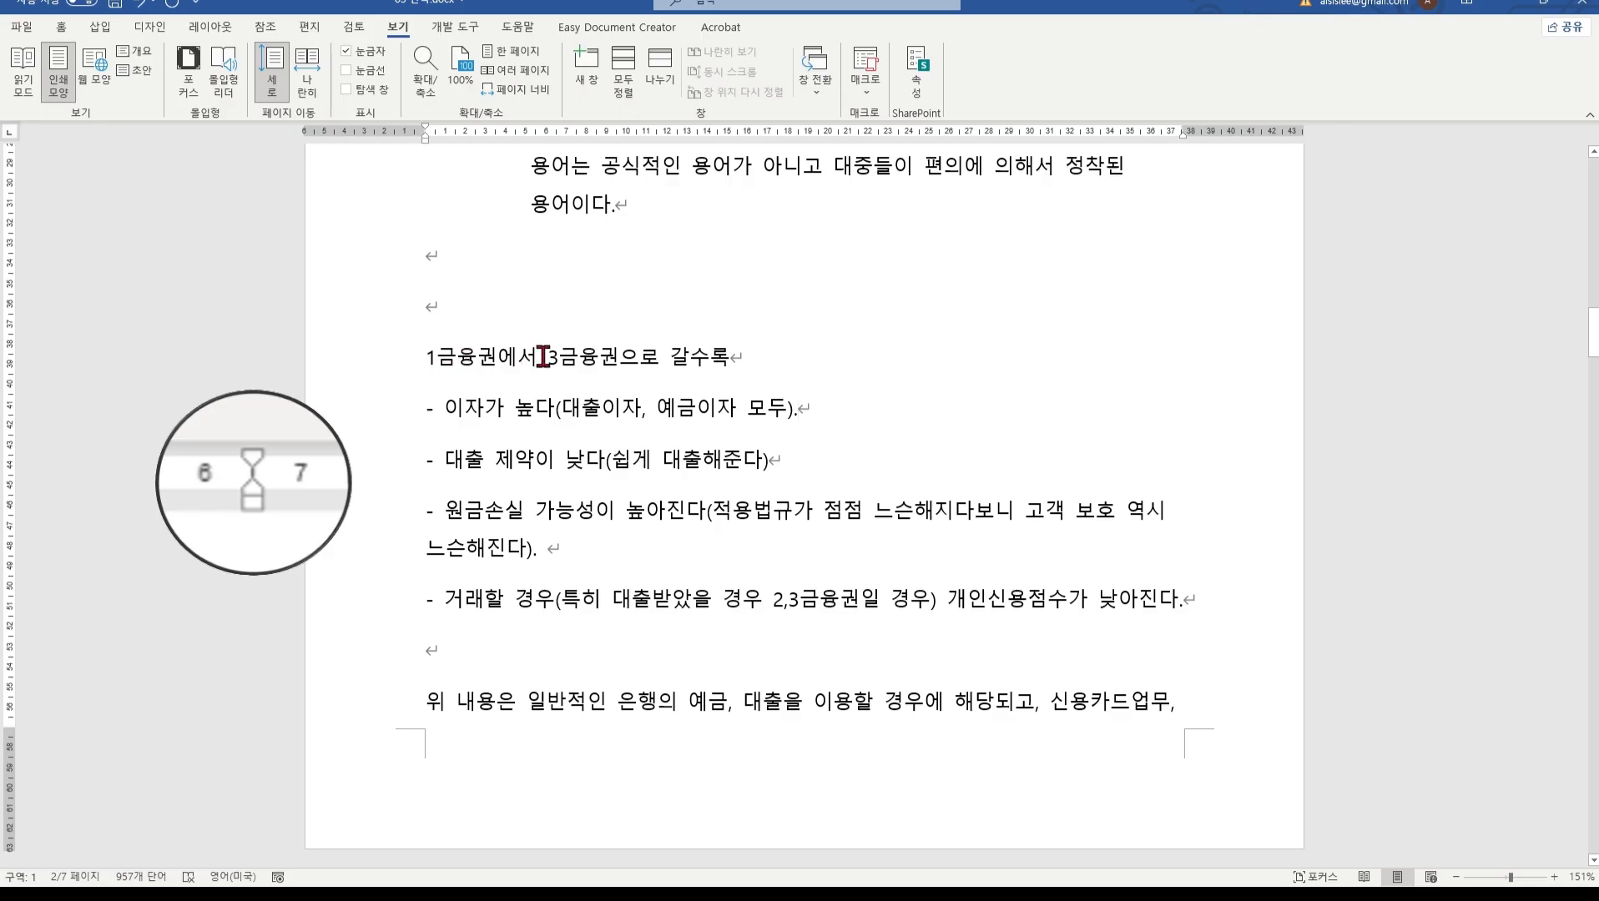
{"action": "left_click_drag", "start_coordinate": [499, 409], "coordinate": [514, 588]}
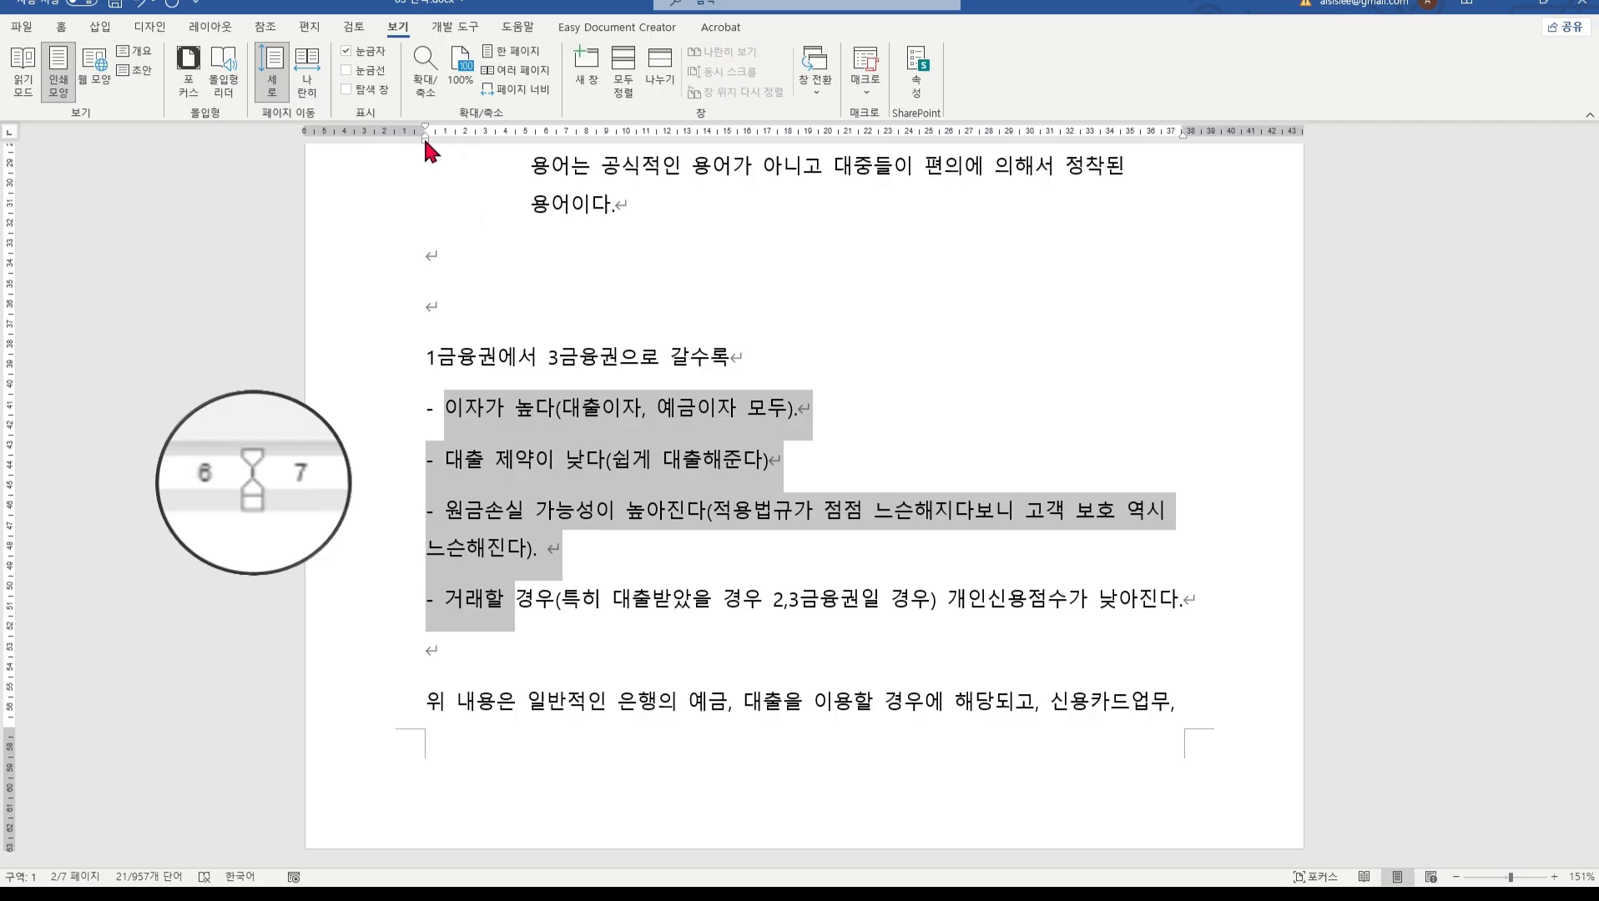
{"action": "left_click_drag", "start_coordinate": [424, 140], "coordinate": [462, 141]}
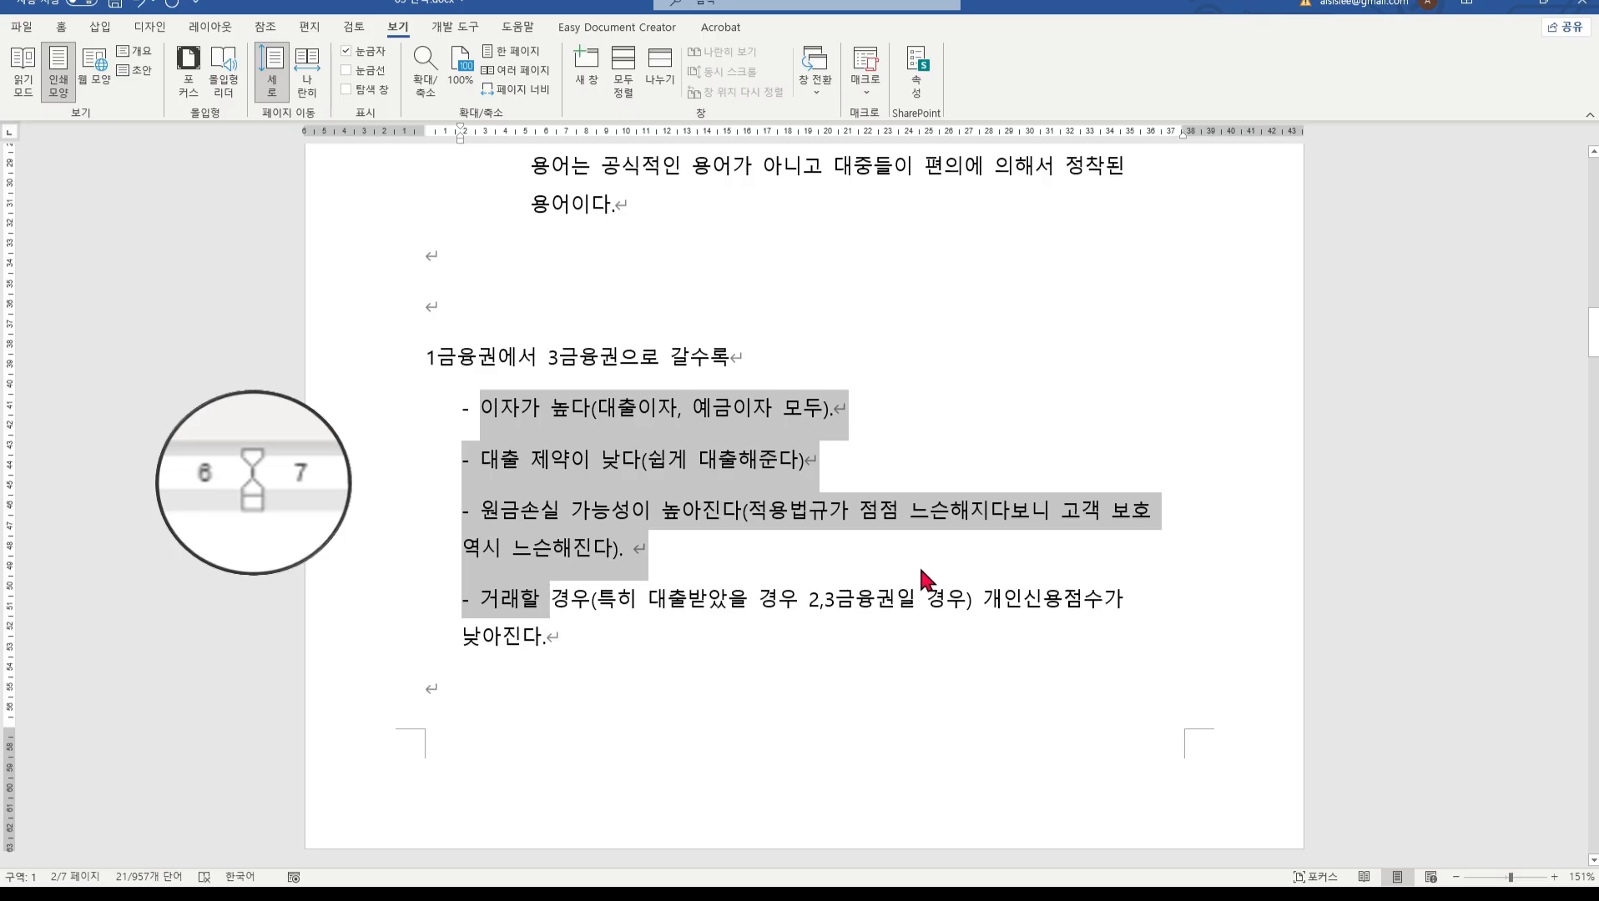
{"action": "left_click", "coordinate": [726, 558]}
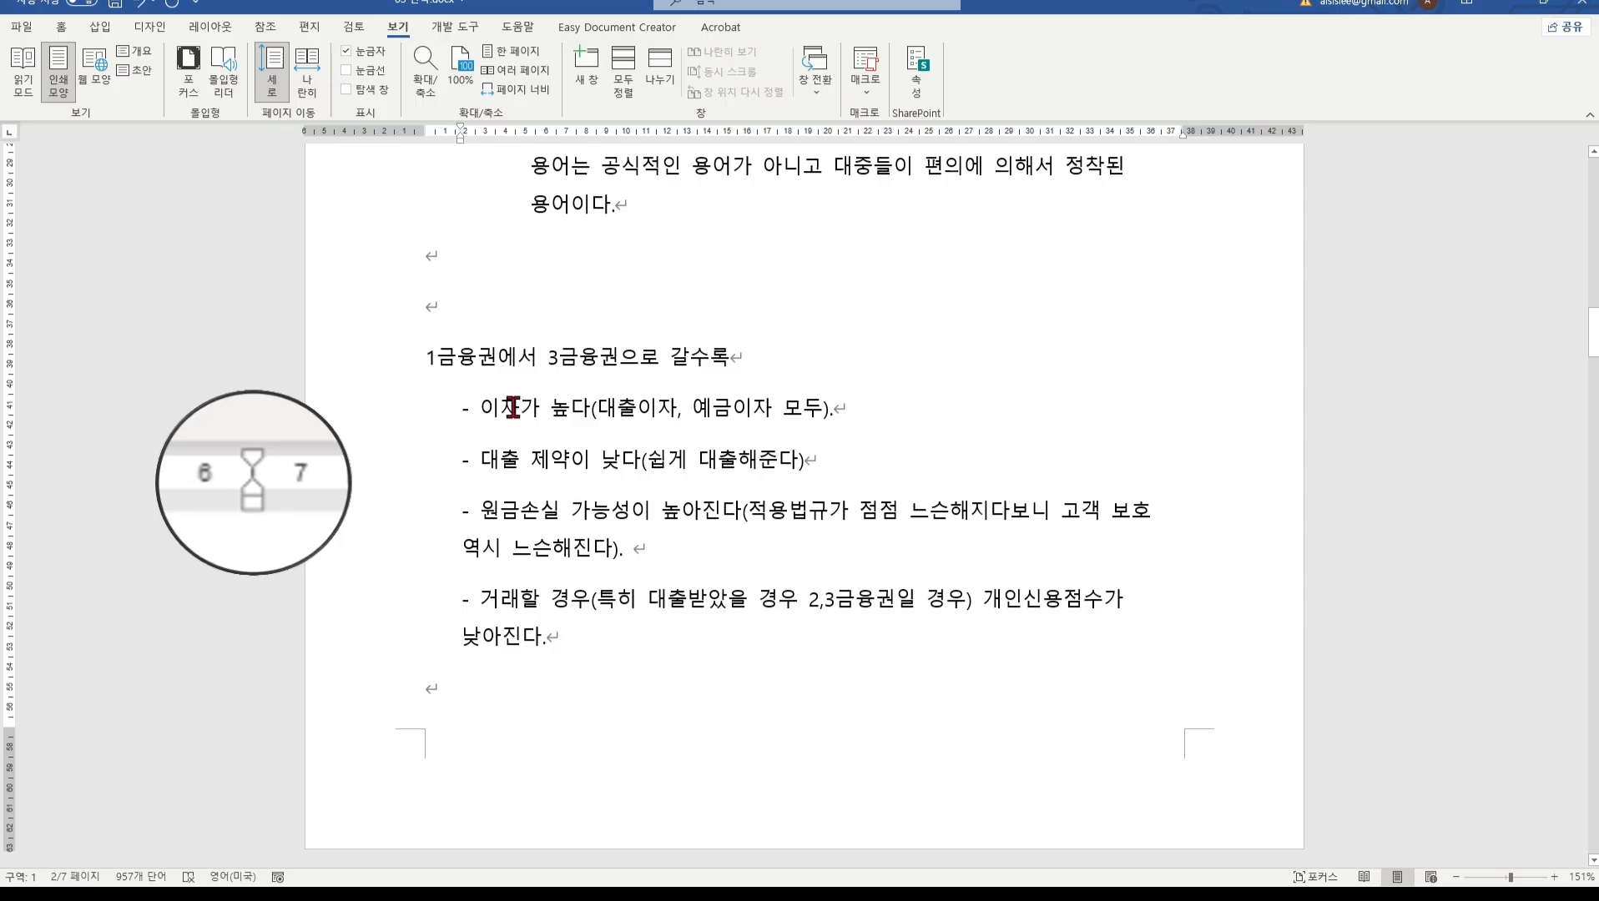
Step: Apply a hanging indent to the four dashed items so wrapped lines align with the text after the dash
{"action": "left_click_drag", "start_coordinate": [512, 407], "coordinate": [519, 637]}
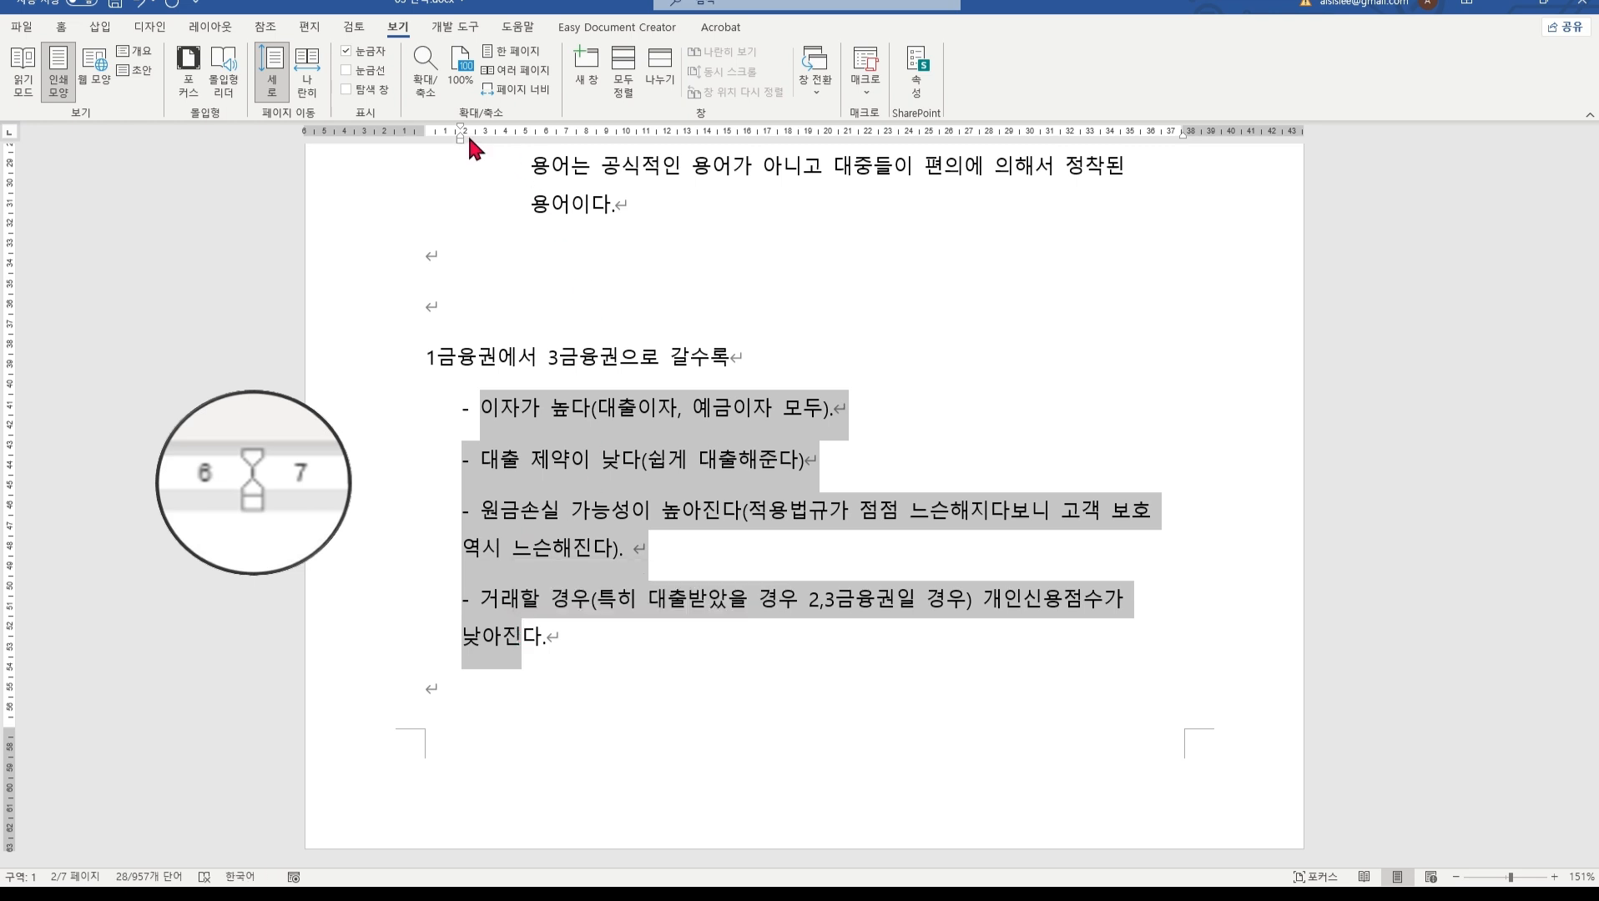
{"action": "left_click_drag", "start_coordinate": [458, 131], "coordinate": [476, 136]}
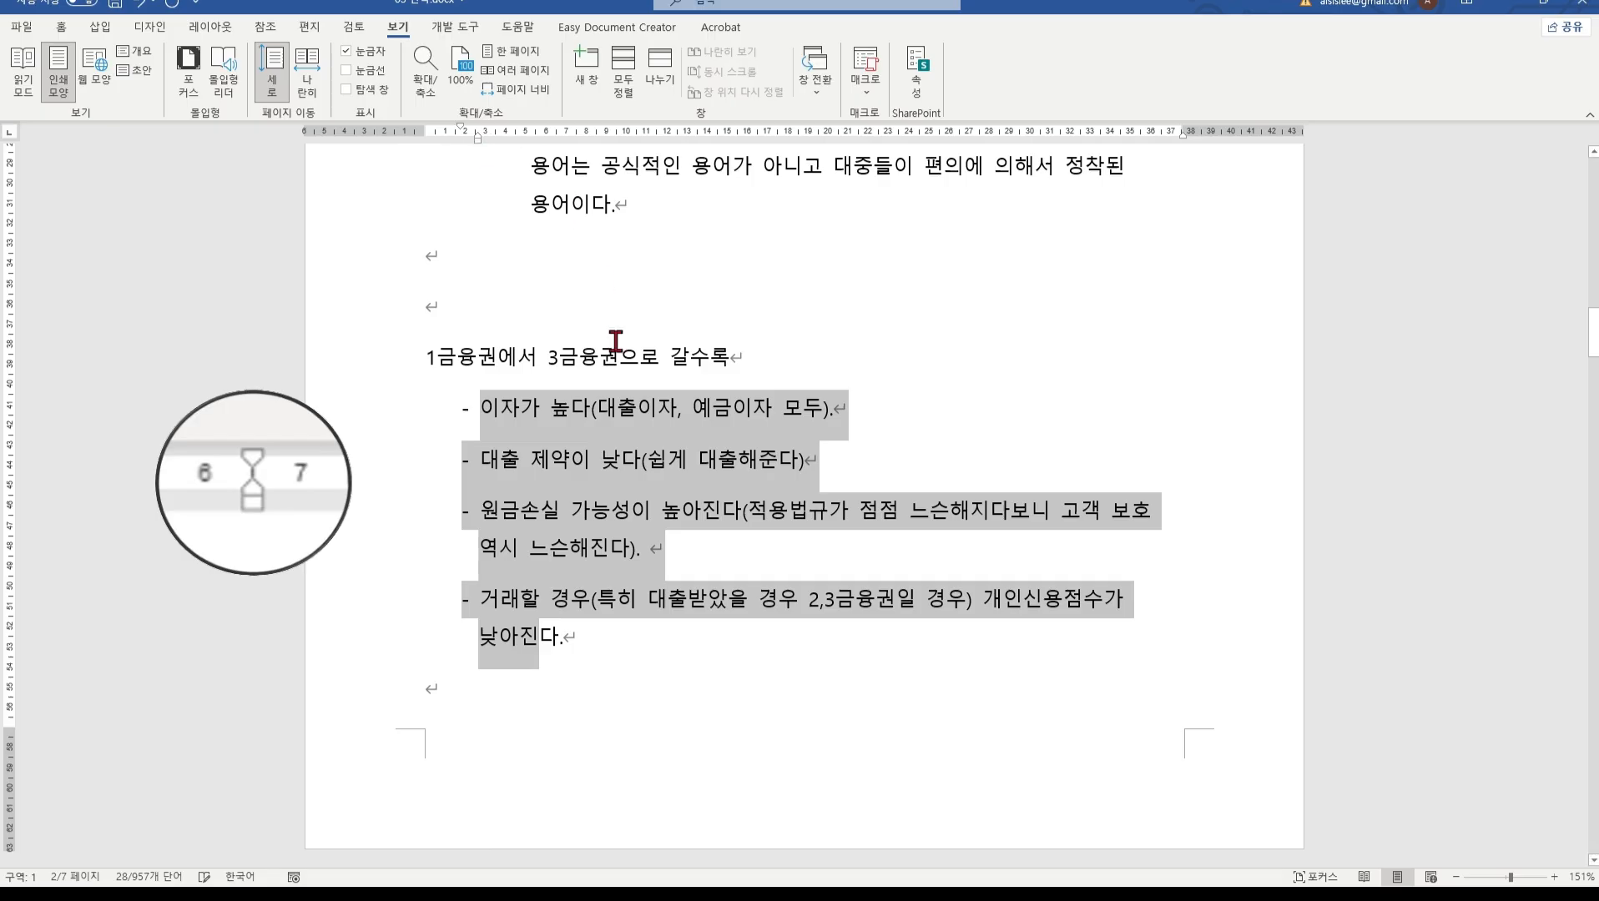
{"action": "left_click", "coordinate": [838, 442]}
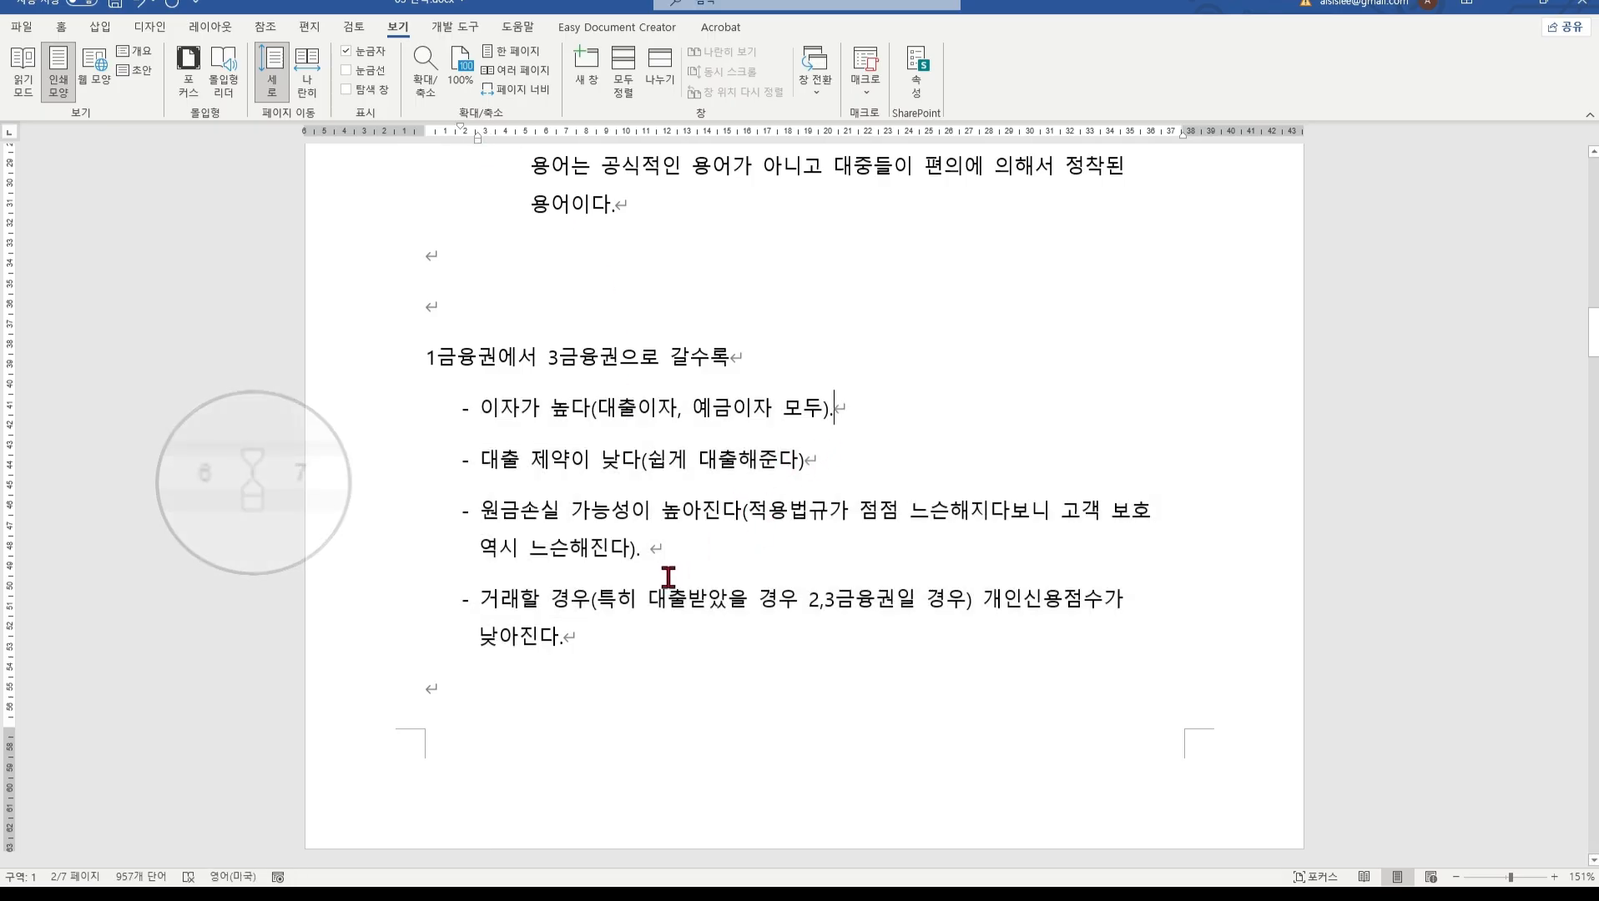
{"action": "scroll", "coordinate": [669, 575], "scroll_direction": "down", "scroll_amount": 3}
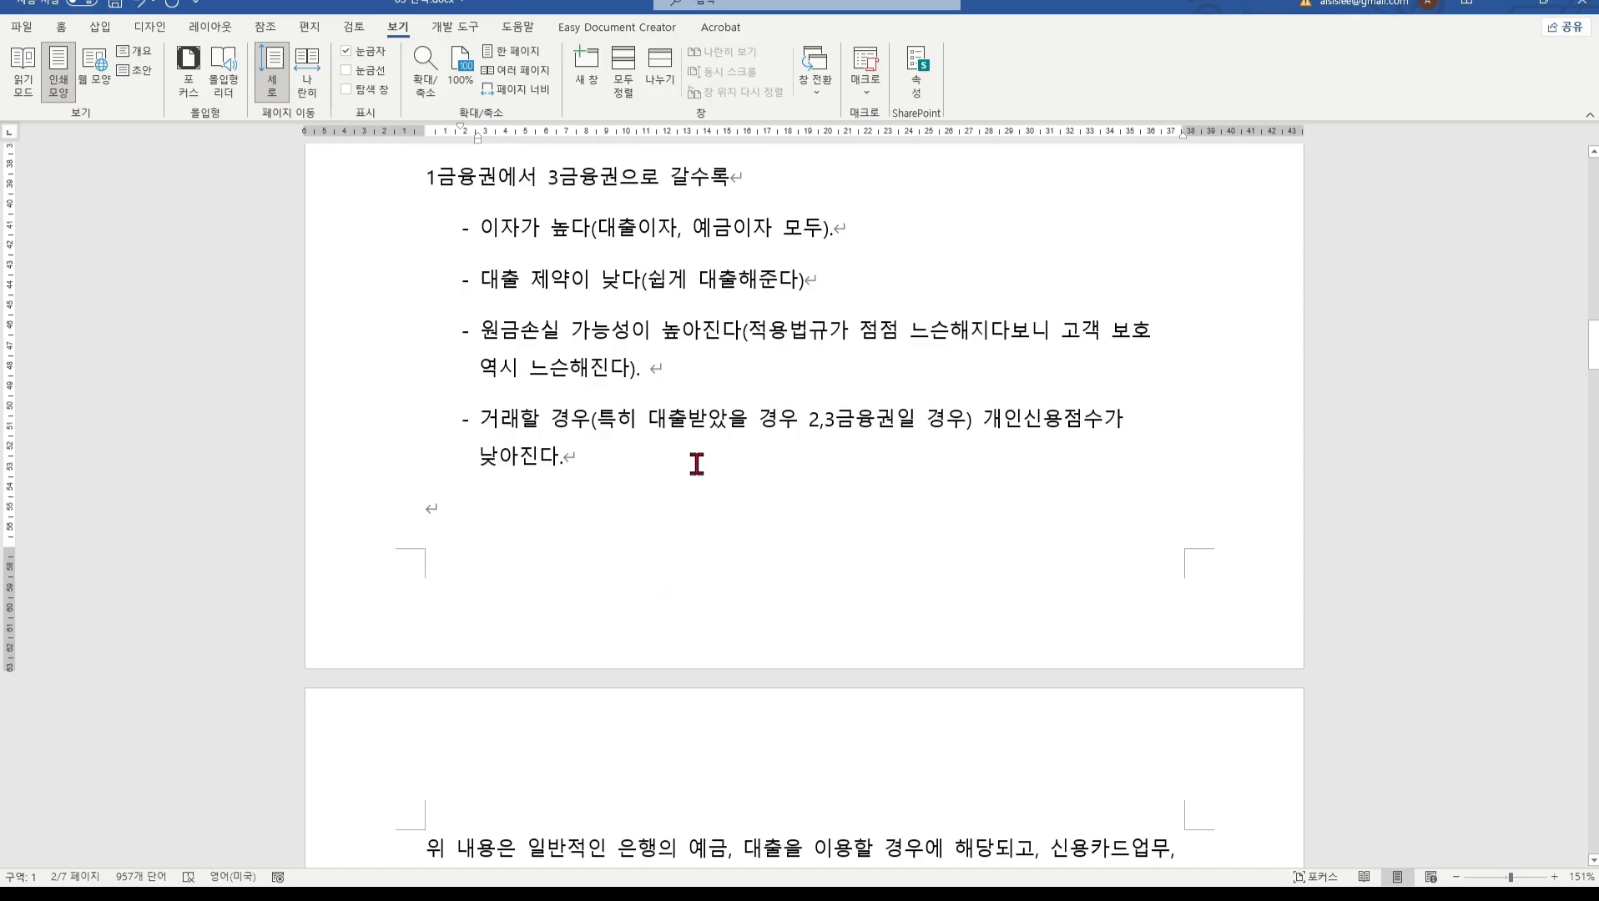
{"action": "scroll", "coordinate": [697, 464], "scroll_direction": "up", "scroll_amount": 12}
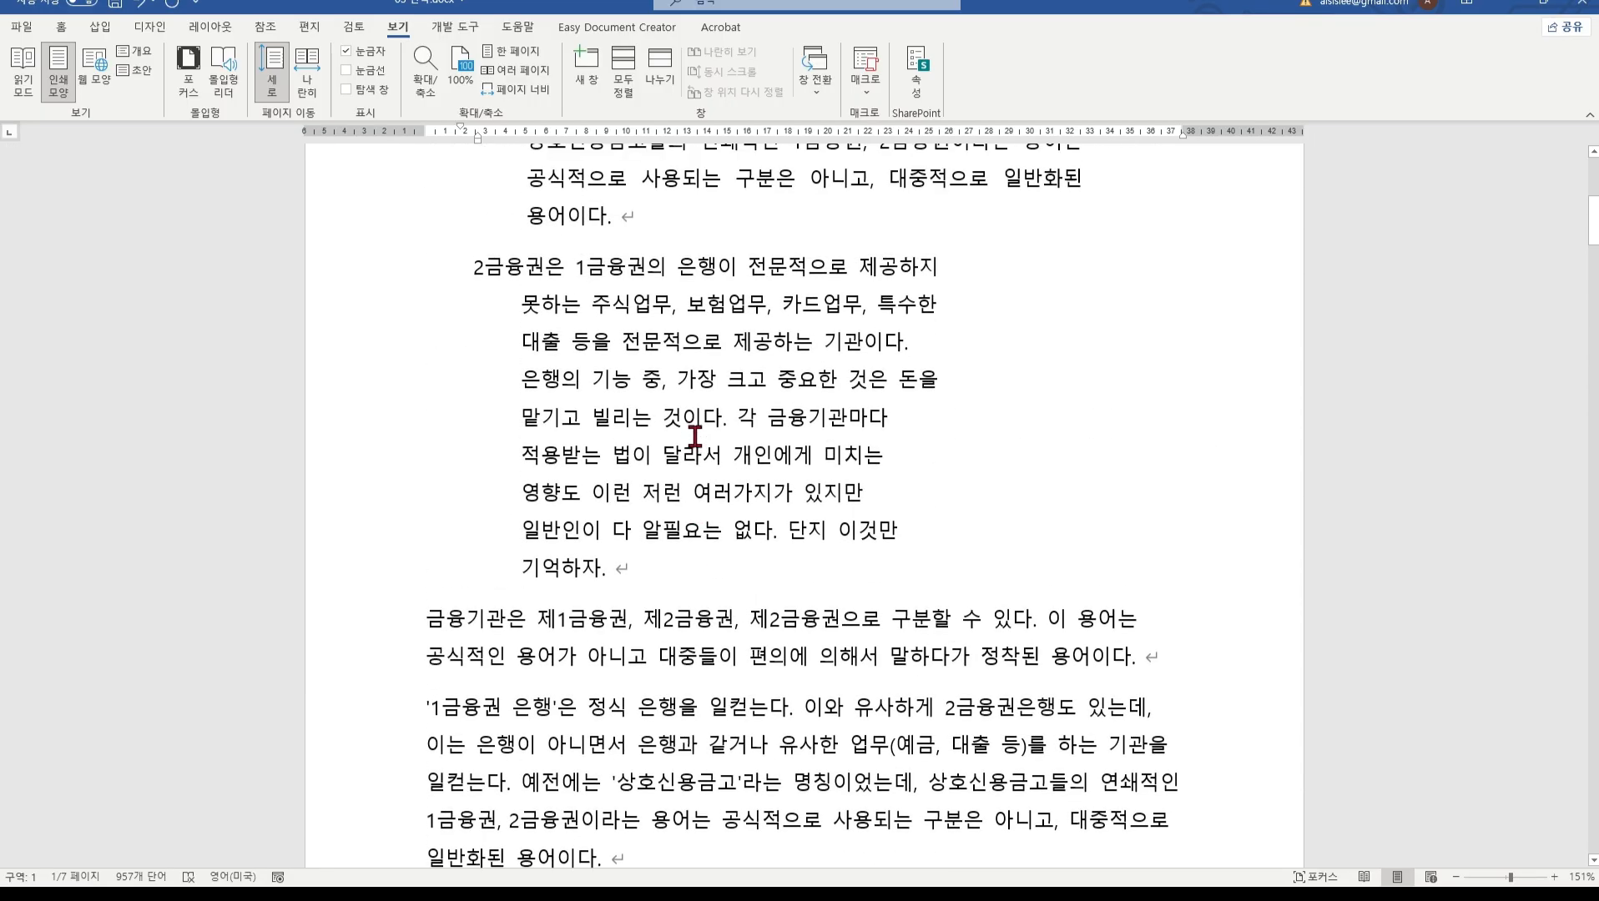
{"action": "scroll", "coordinate": [695, 434], "scroll_direction": "up", "scroll_amount": 5}
{"action": "scroll", "coordinate": [695, 434], "scroll_direction": "down", "scroll_amount": 6}
{"action": "scroll", "coordinate": [695, 434], "scroll_direction": "up", "scroll_amount": 3}
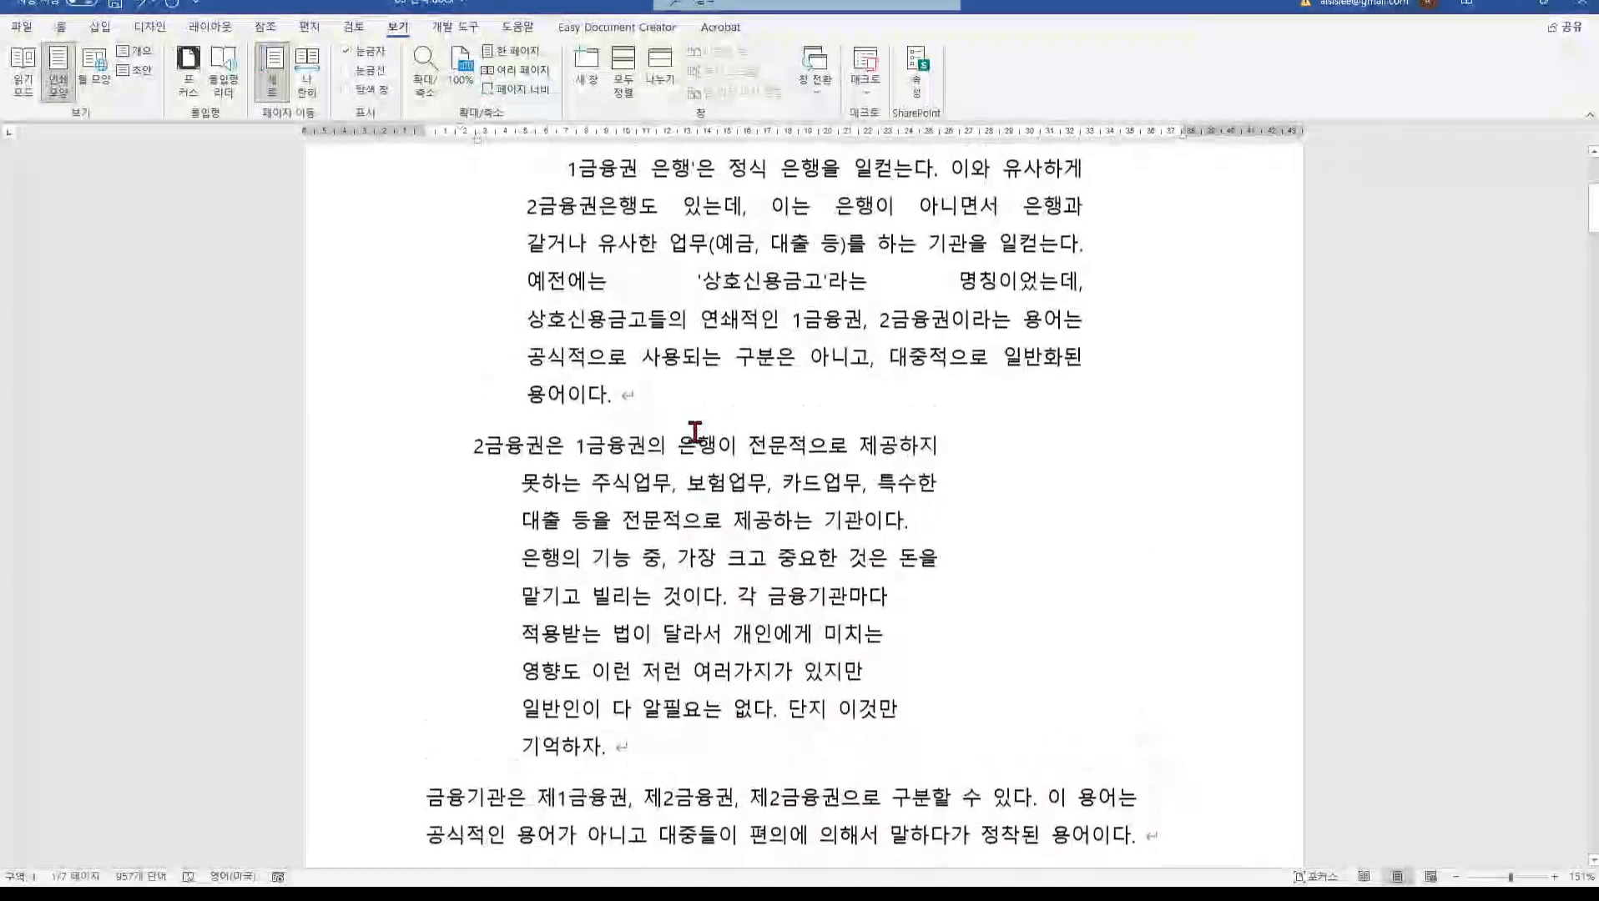
Step: Delete the two indented paragraphs starting "1금융권 은행" and "2금융권은" together with the blank line above them
{"action": "scroll", "coordinate": [509, 358], "scroll_direction": "up", "scroll_amount": 3}
{"action": "left_click", "coordinate": [444, 302]}
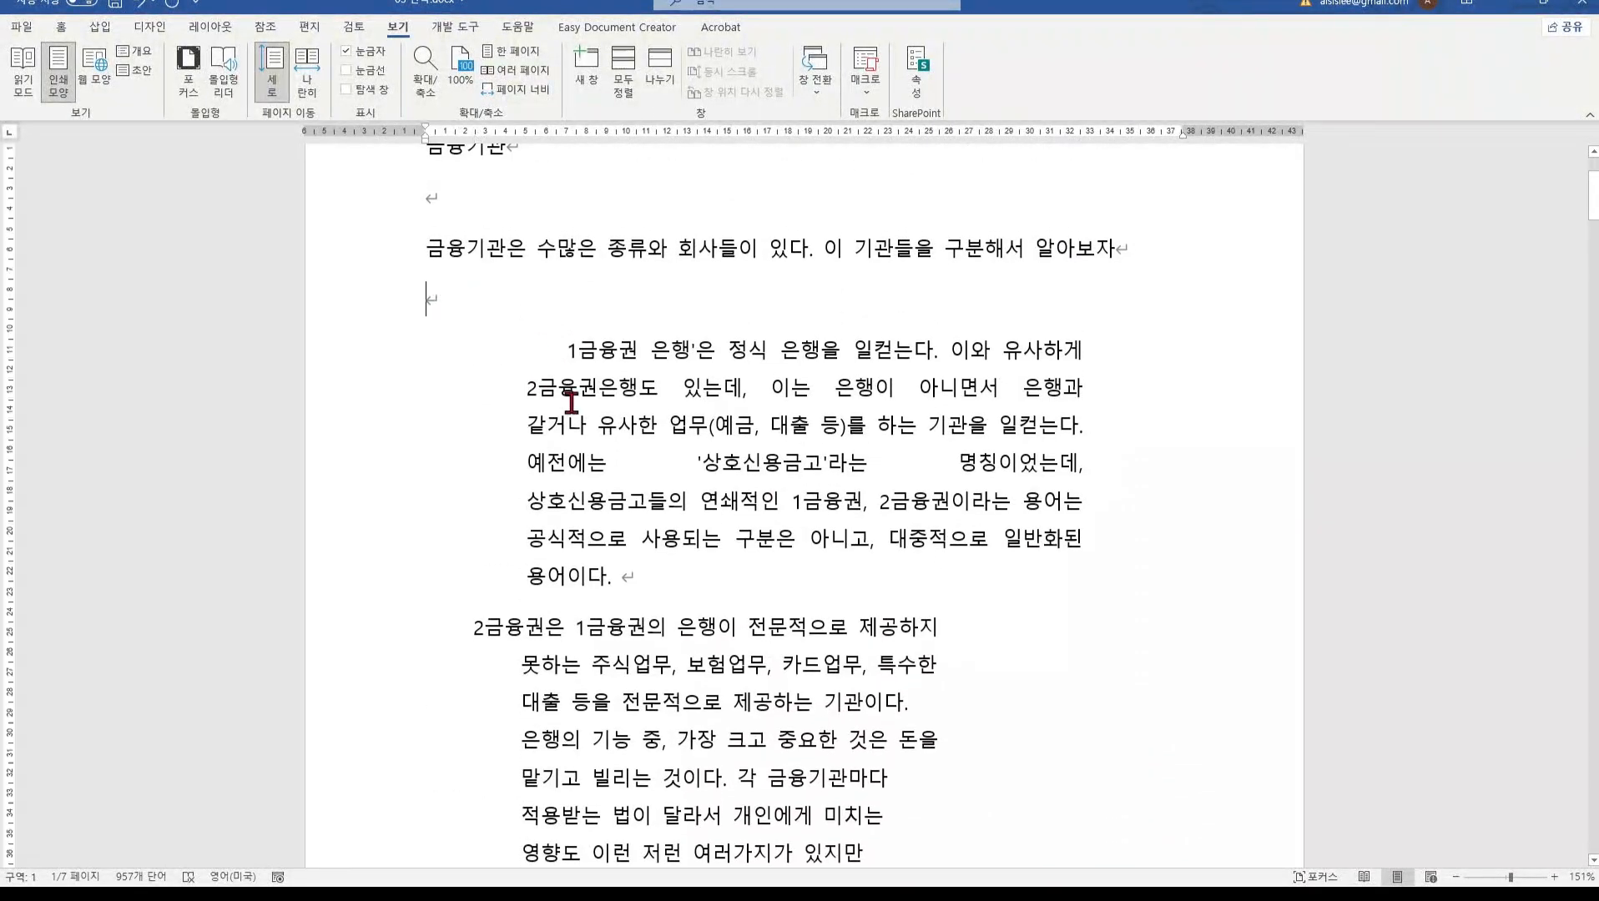
{"action": "scroll", "coordinate": [571, 402], "scroll_direction": "down", "scroll_amount": 6}
{"action": "left_click", "coordinate": [659, 572], "text": "shift"}
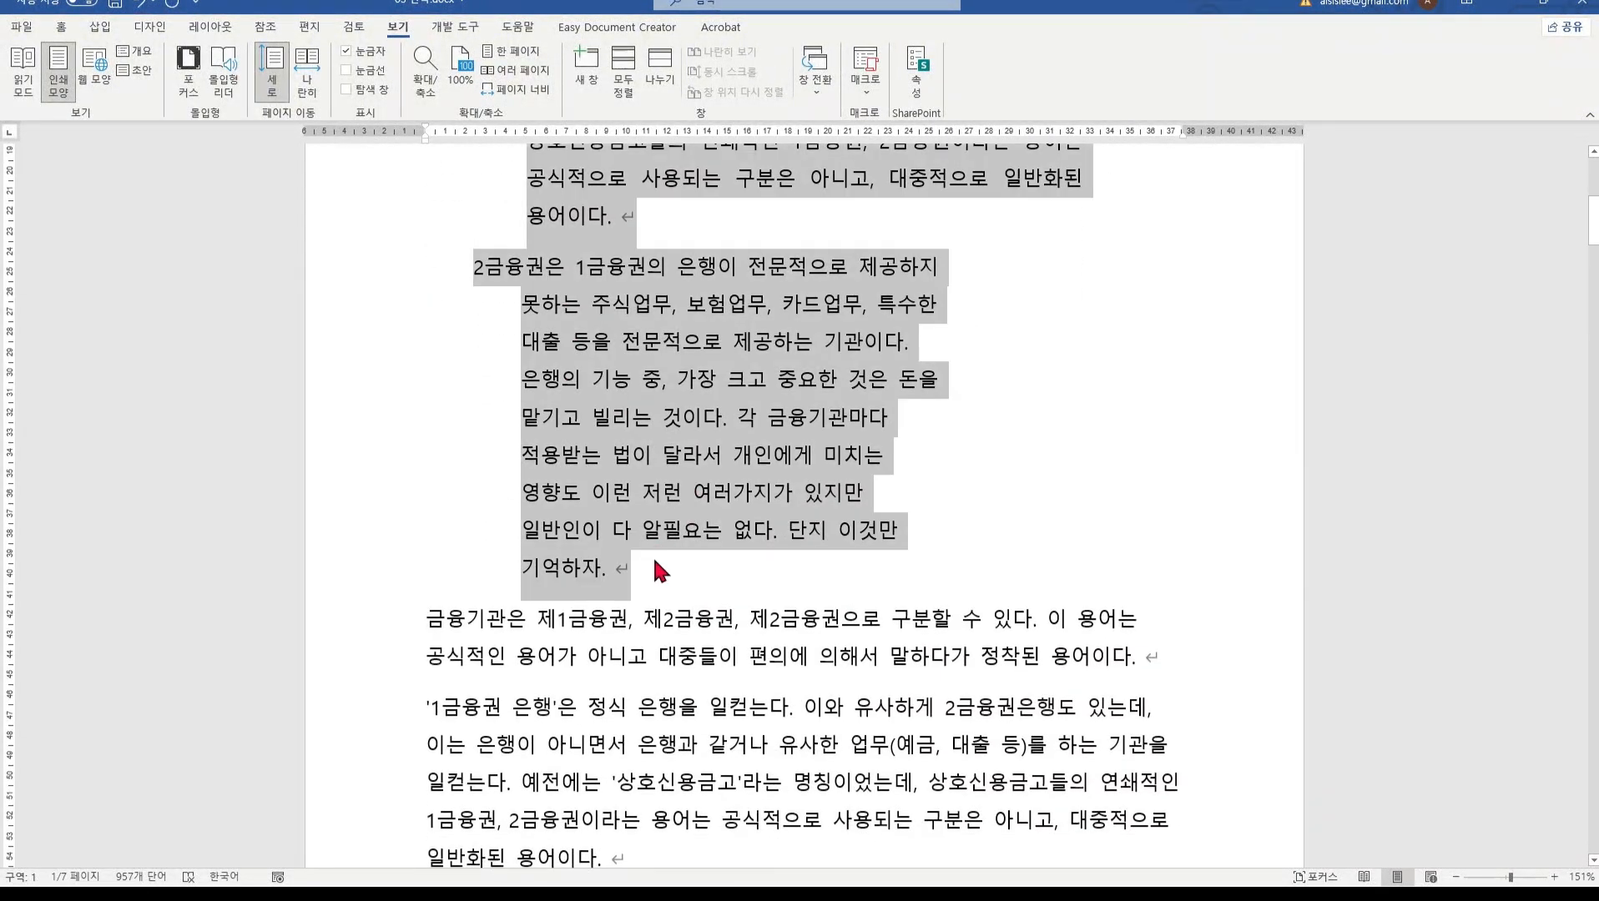
{"action": "key", "text": "Delete"}
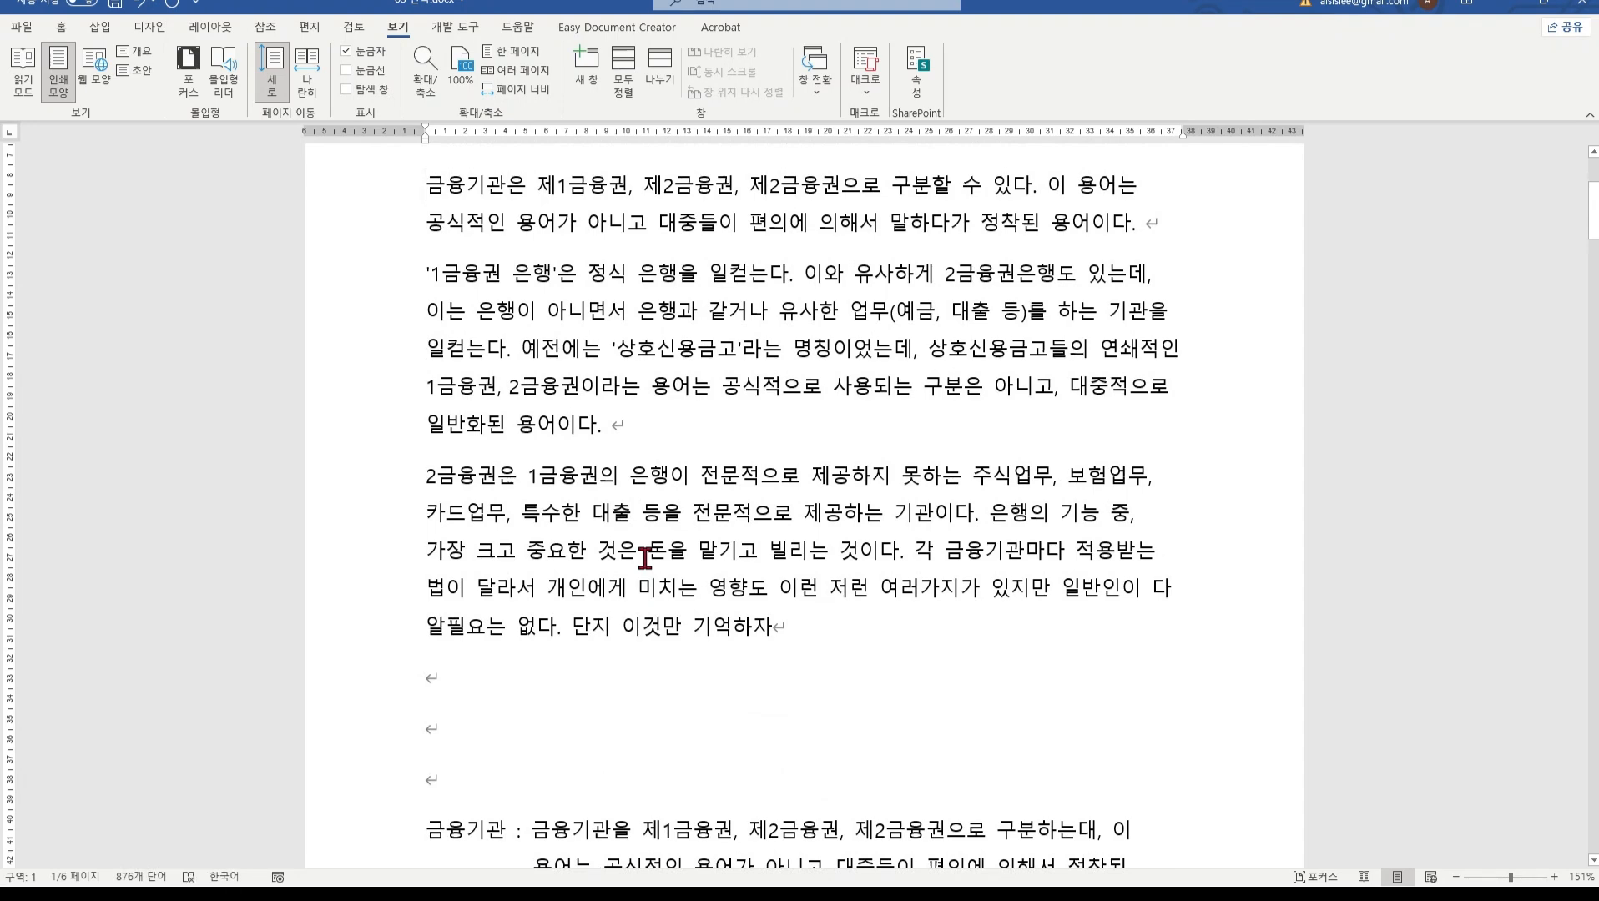
Step: Preview the preset line spacing options on the paragraph beginning "'1금융권 은행'은" without applying one
{"action": "scroll", "coordinate": [645, 490], "scroll_direction": "up", "scroll_amount": 3}
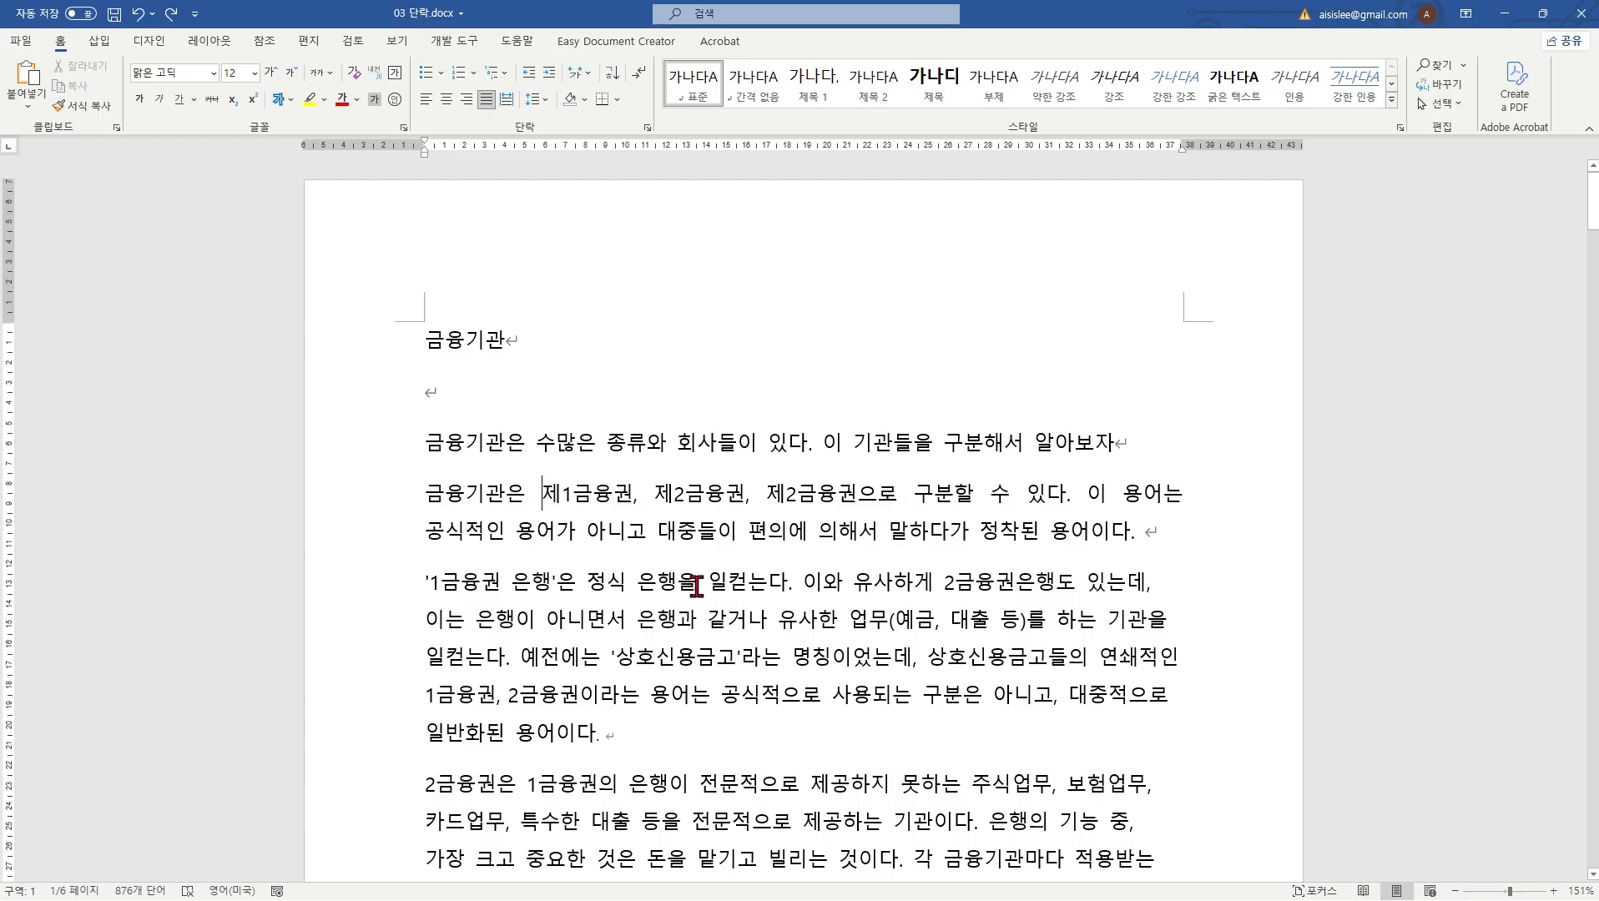
{"action": "left_click", "coordinate": [696, 587]}
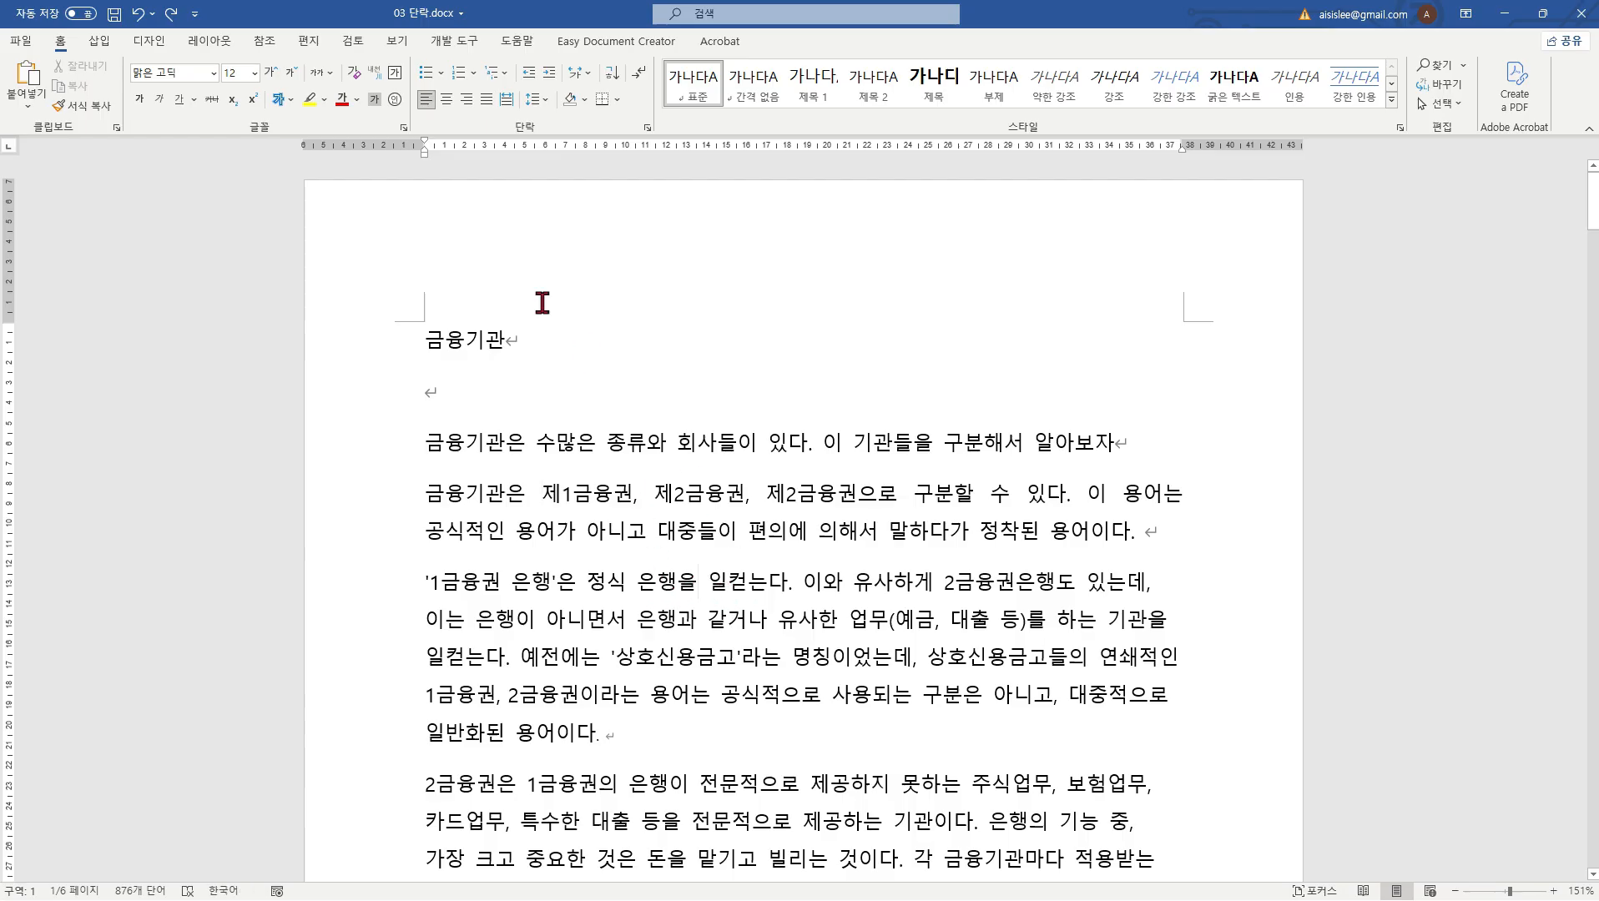
{"action": "left_click", "coordinate": [547, 99]}
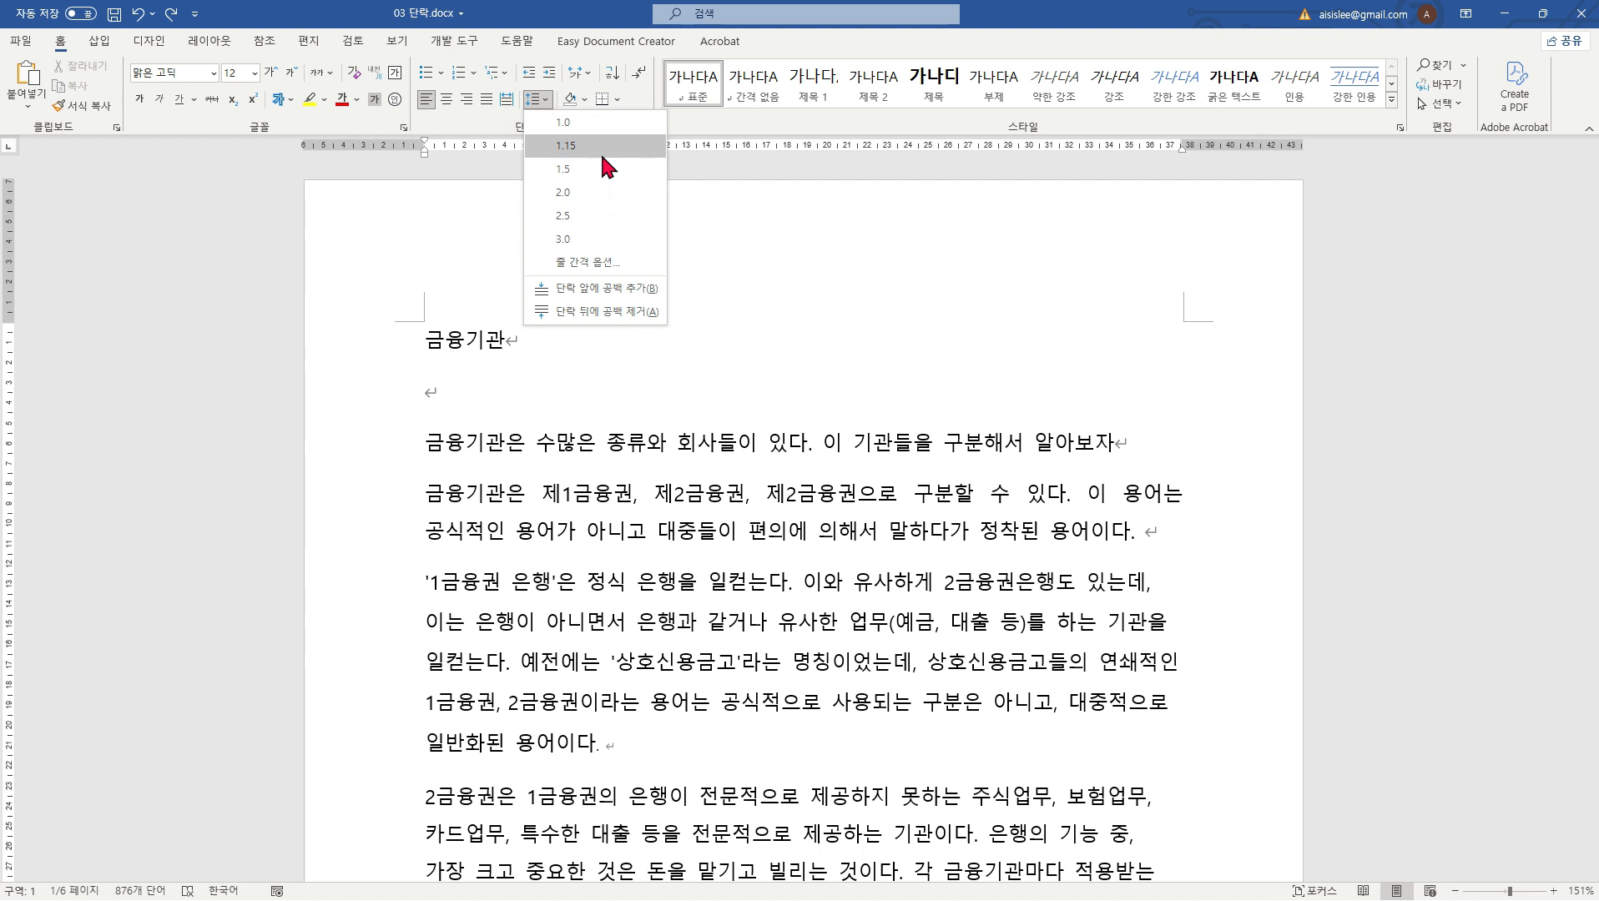
{"action": "left_click", "coordinate": [678, 594]}
Step: Set the line spacing of the "'1금융권 은행'은" paragraph to a fixed (고정) 20 pt
{"action": "left_click", "coordinate": [726, 583]}
{"action": "right_click", "coordinate": [726, 583]}
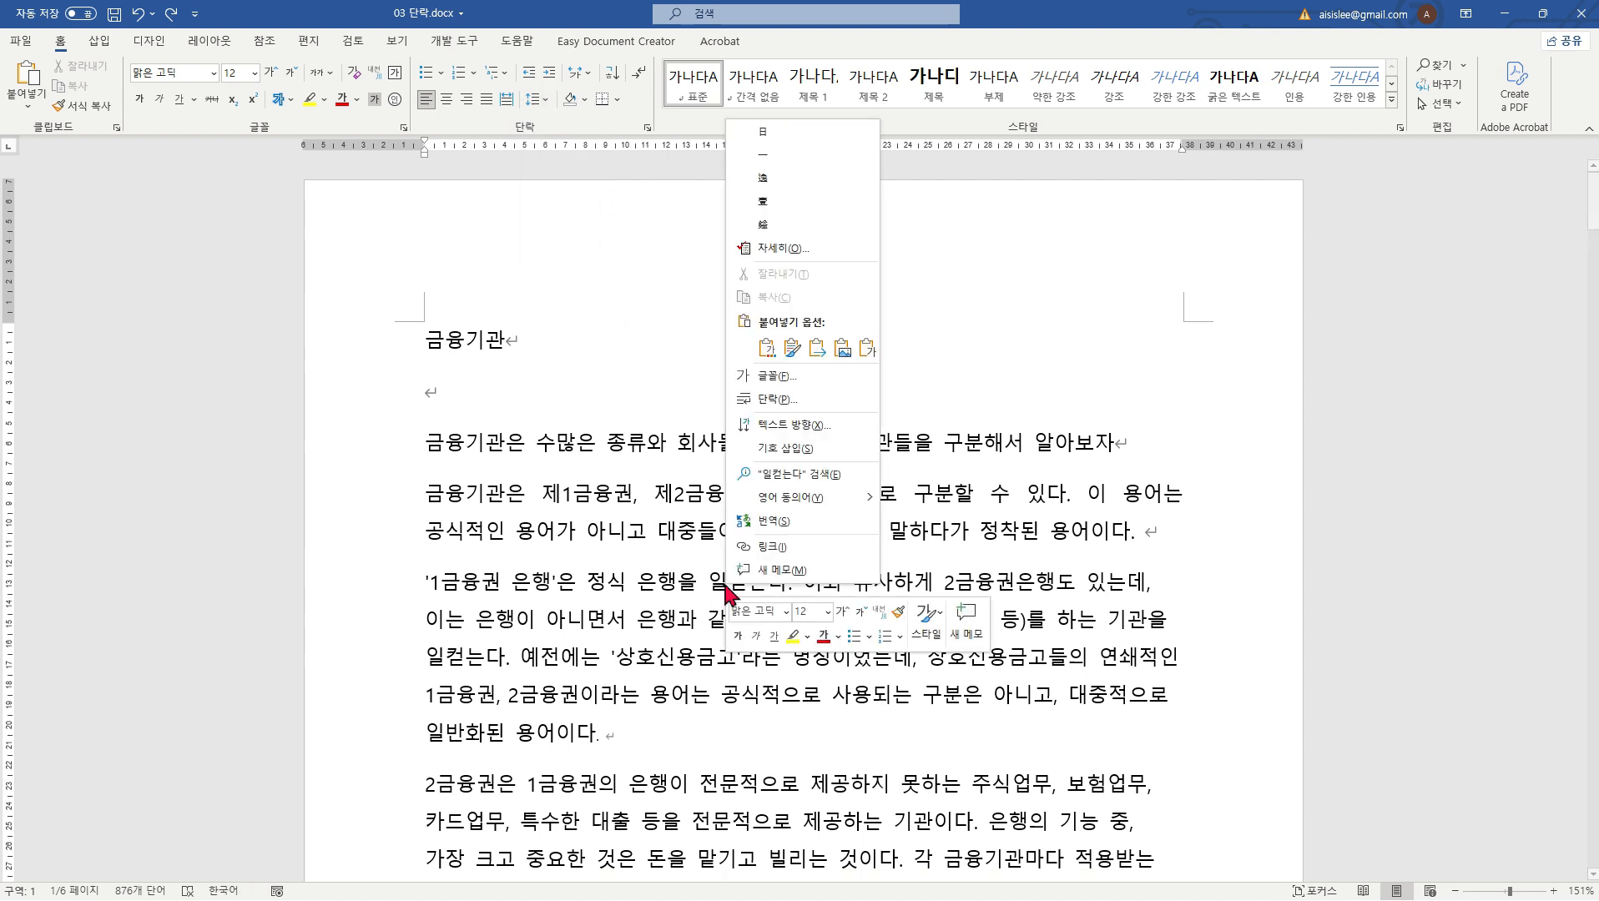
{"action": "left_click", "coordinate": [771, 403]}
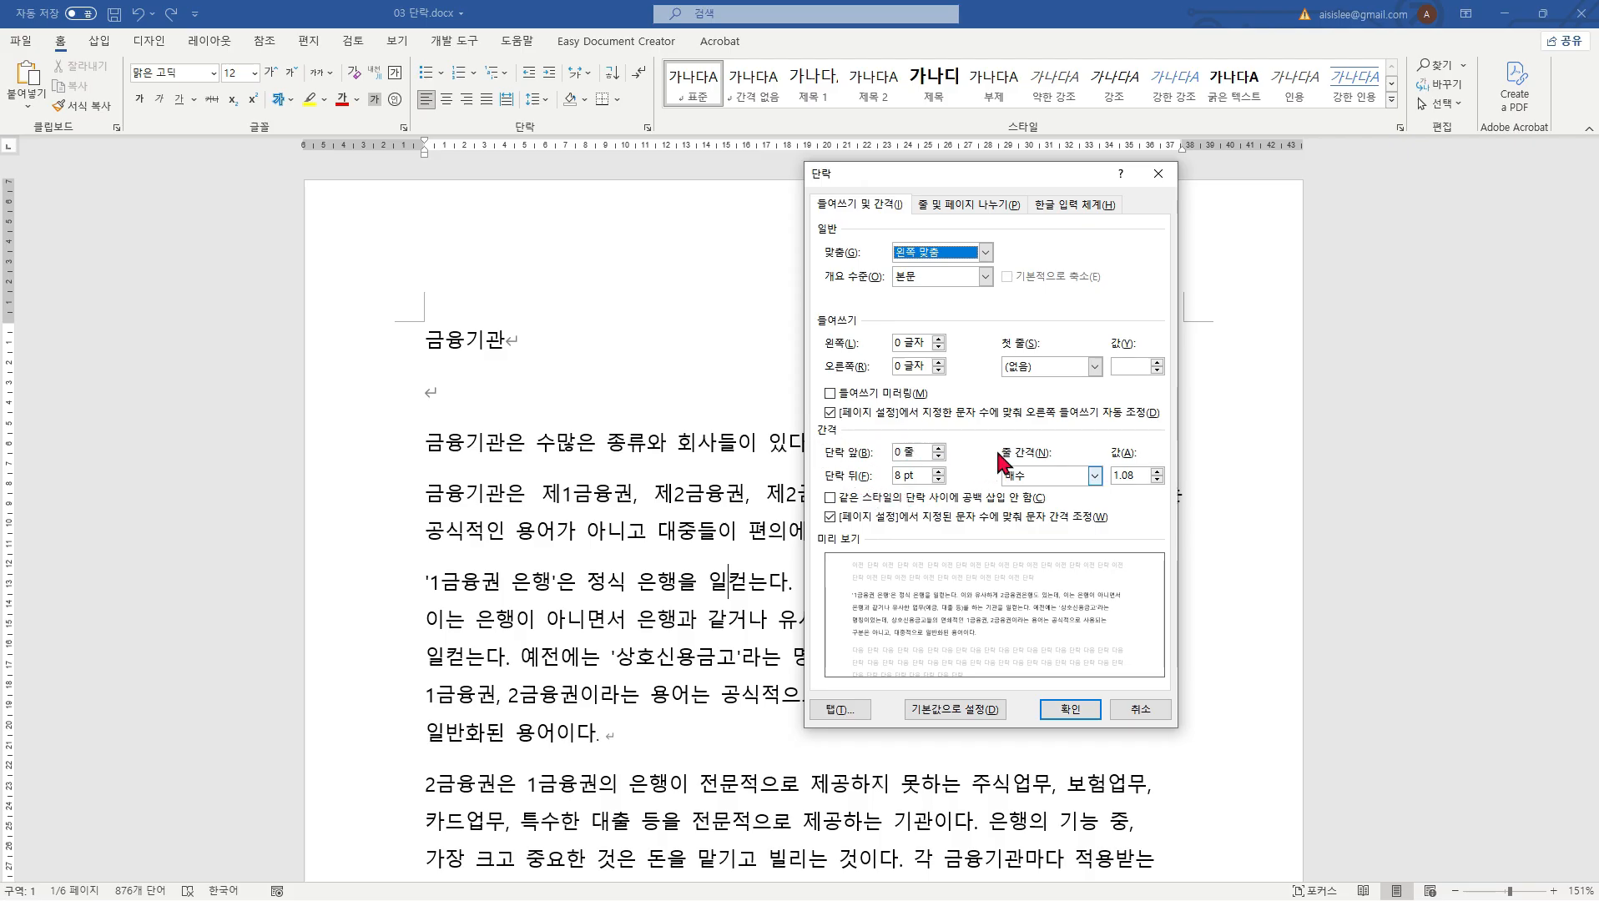
{"action": "left_click", "coordinate": [1094, 476]}
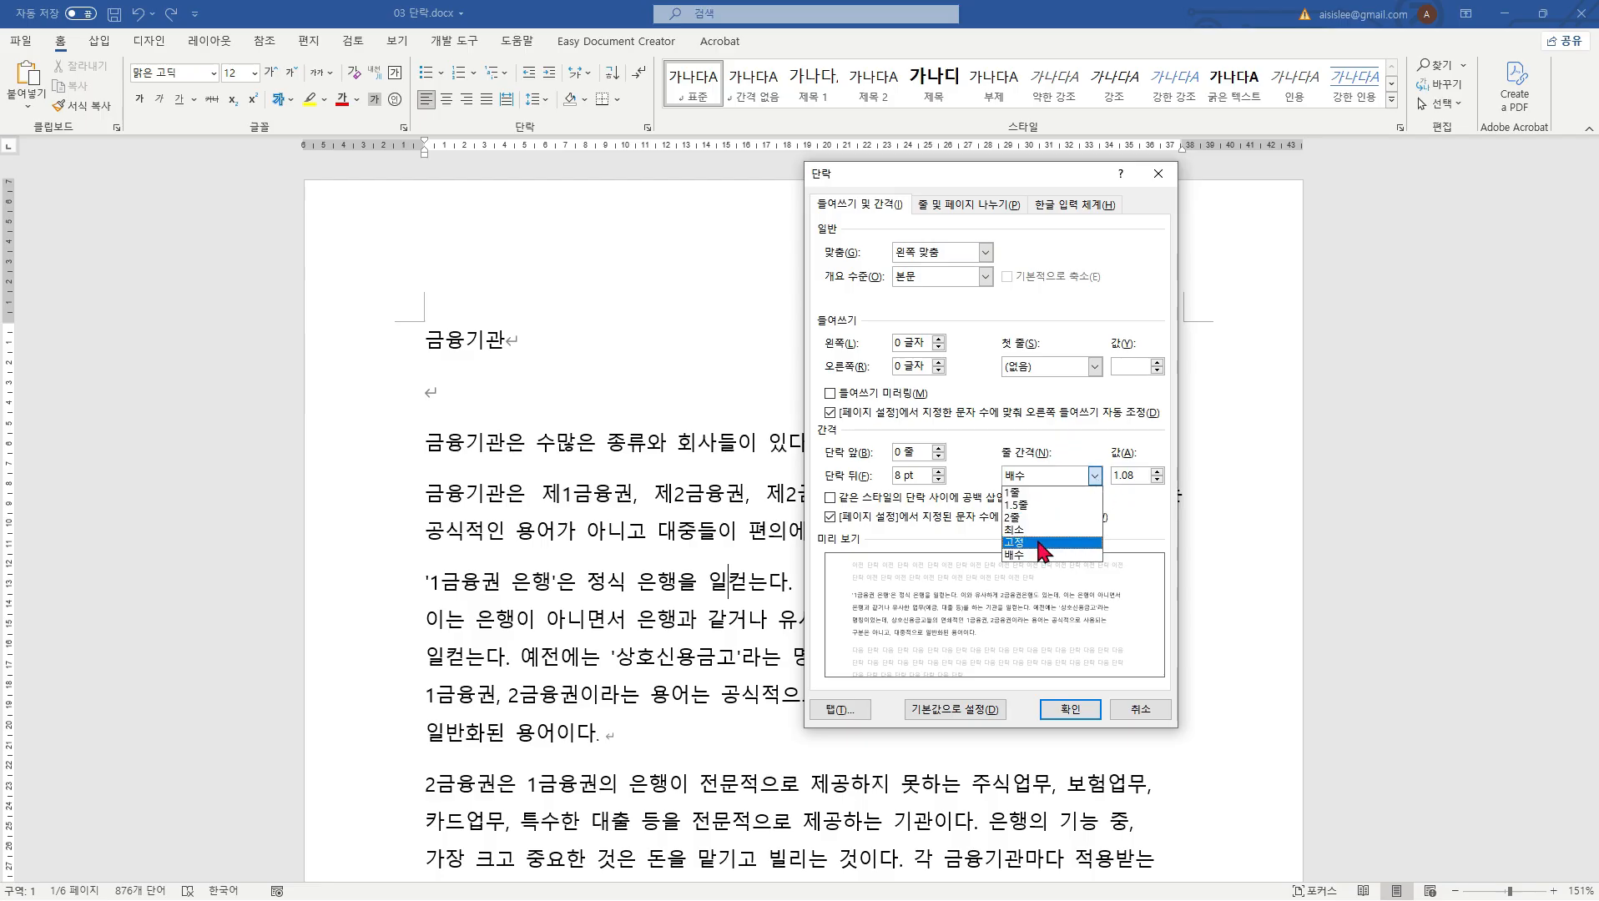
{"action": "left_click", "coordinate": [1040, 544]}
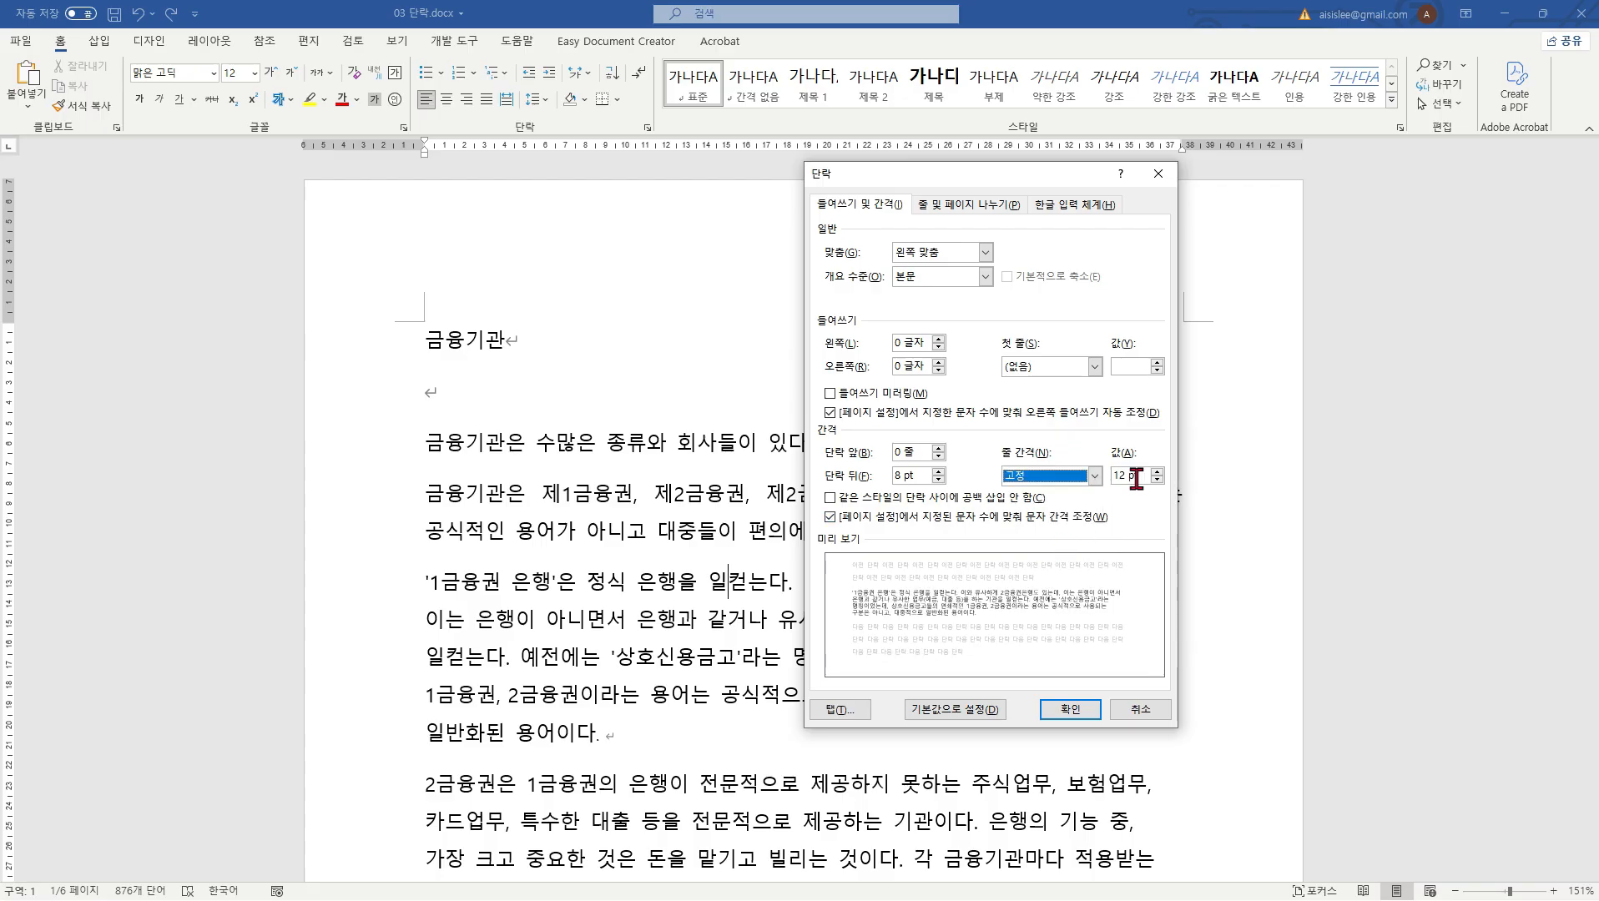
{"action": "key", "text": "Tab"}
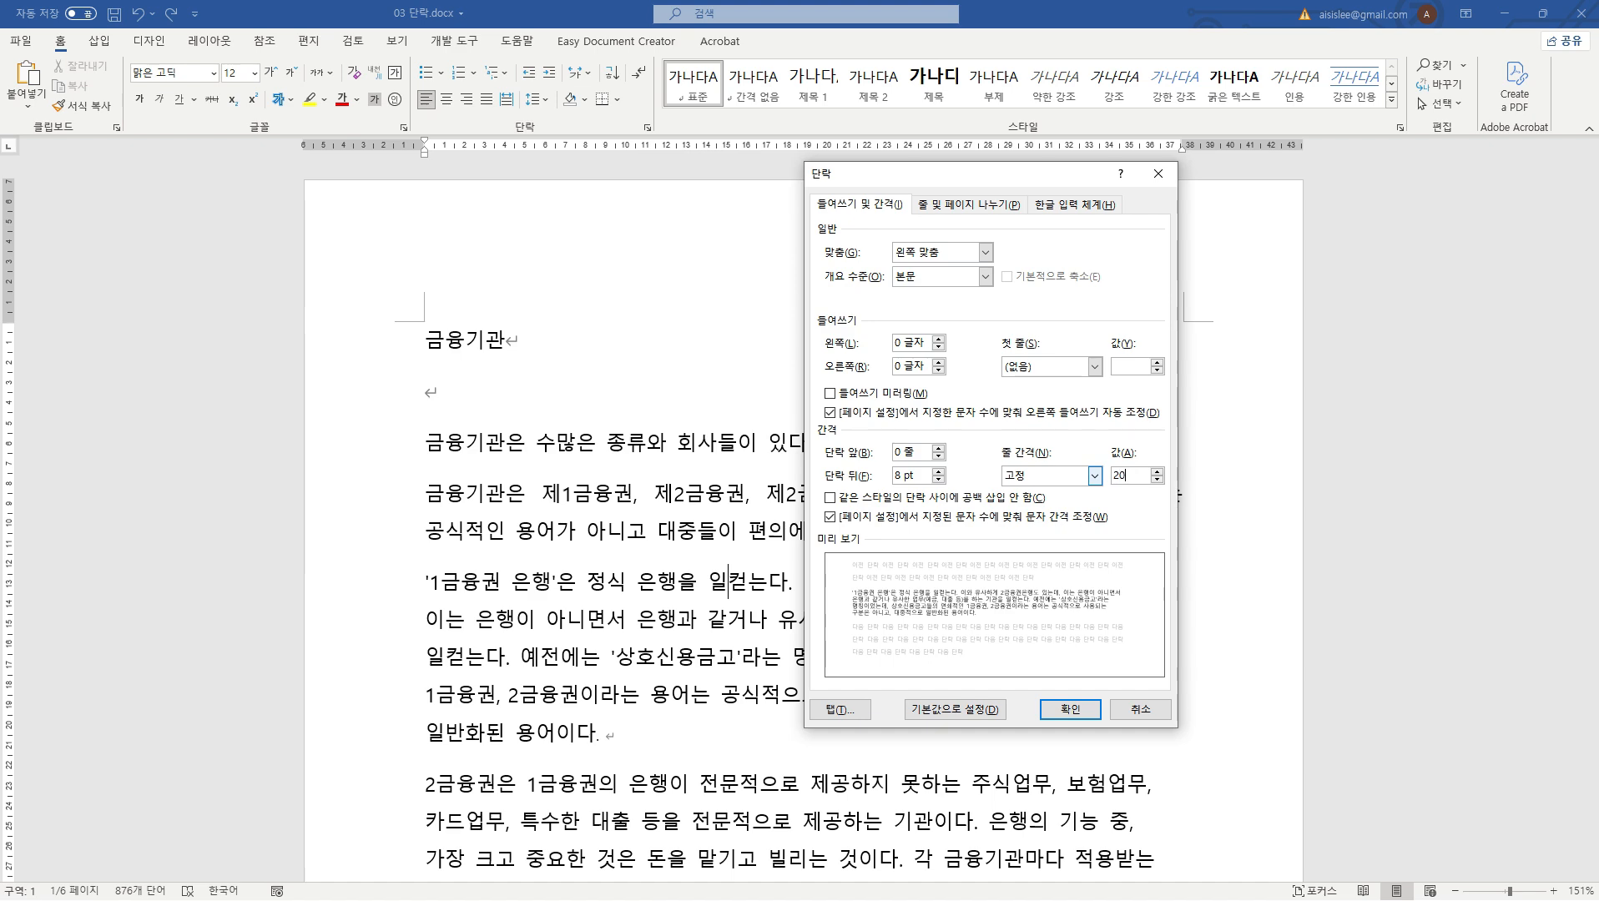
{"action": "key", "text": "Return"}
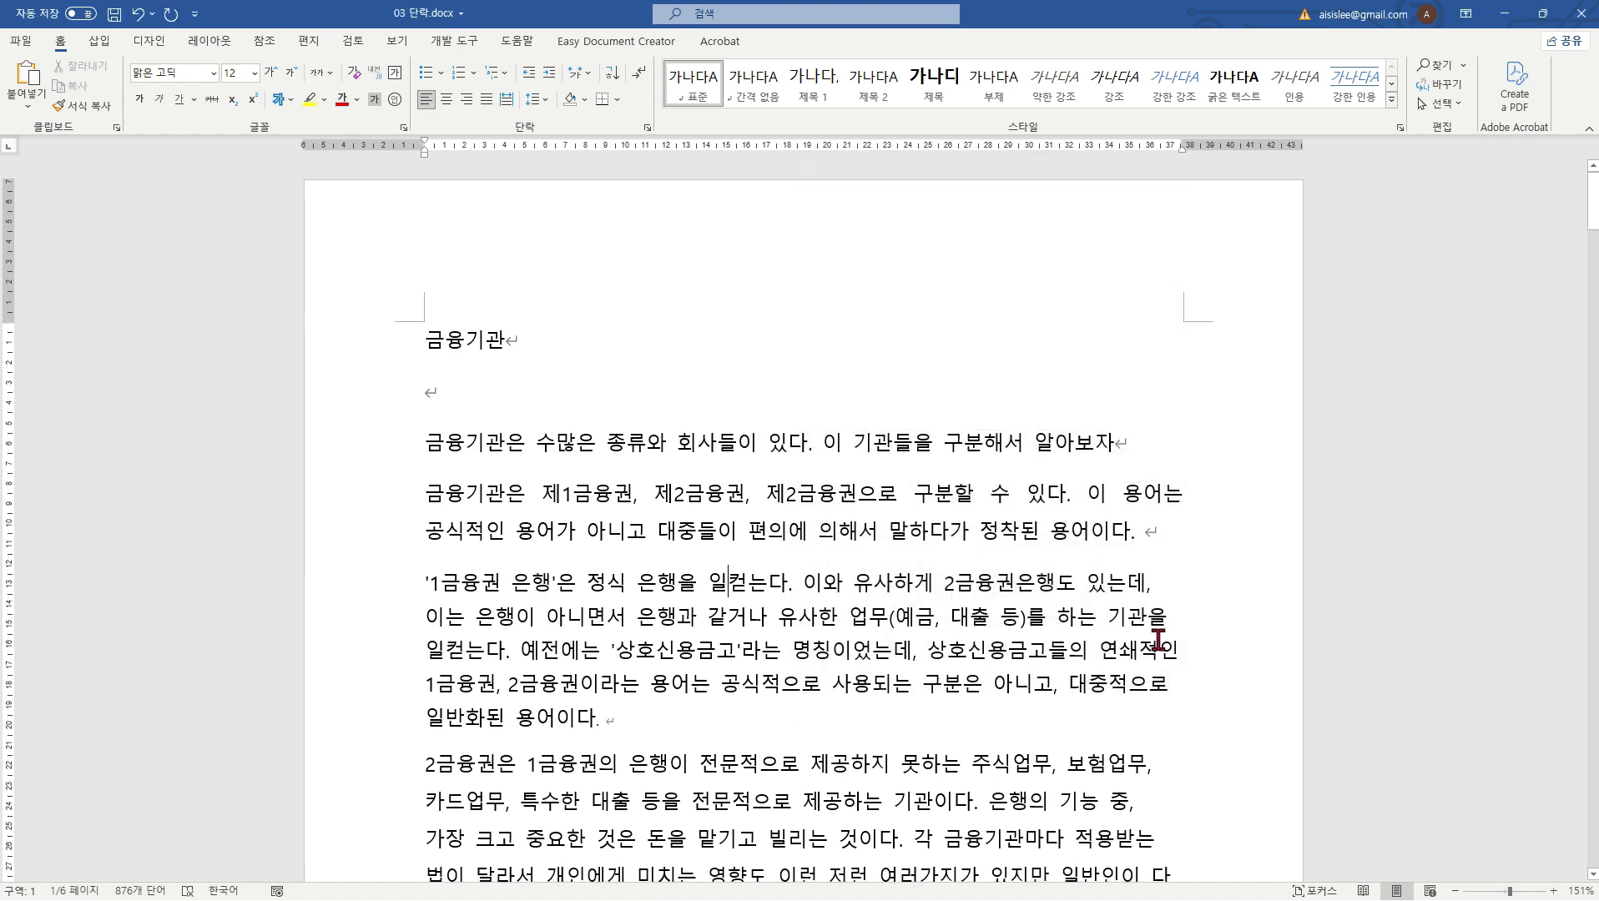
Step: Set the font size of the whole "'1금융권 은행'은" paragraph to 20
{"action": "scroll", "coordinate": [1155, 621], "scroll_direction": "down", "scroll_amount": 3}
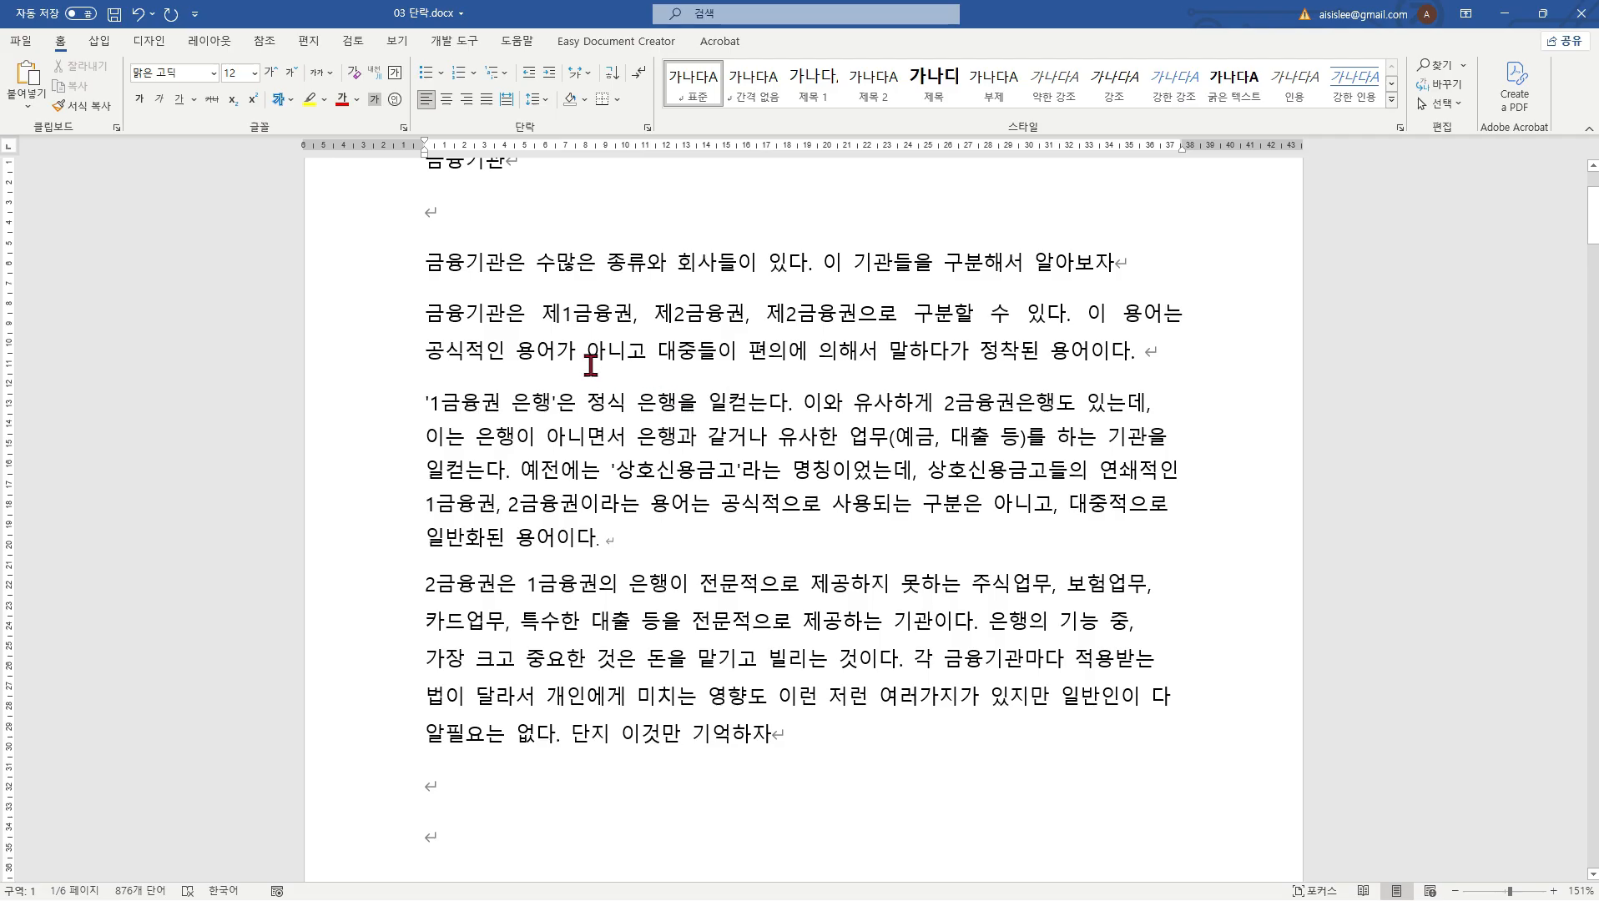
{"action": "left_click", "coordinate": [254, 73]}
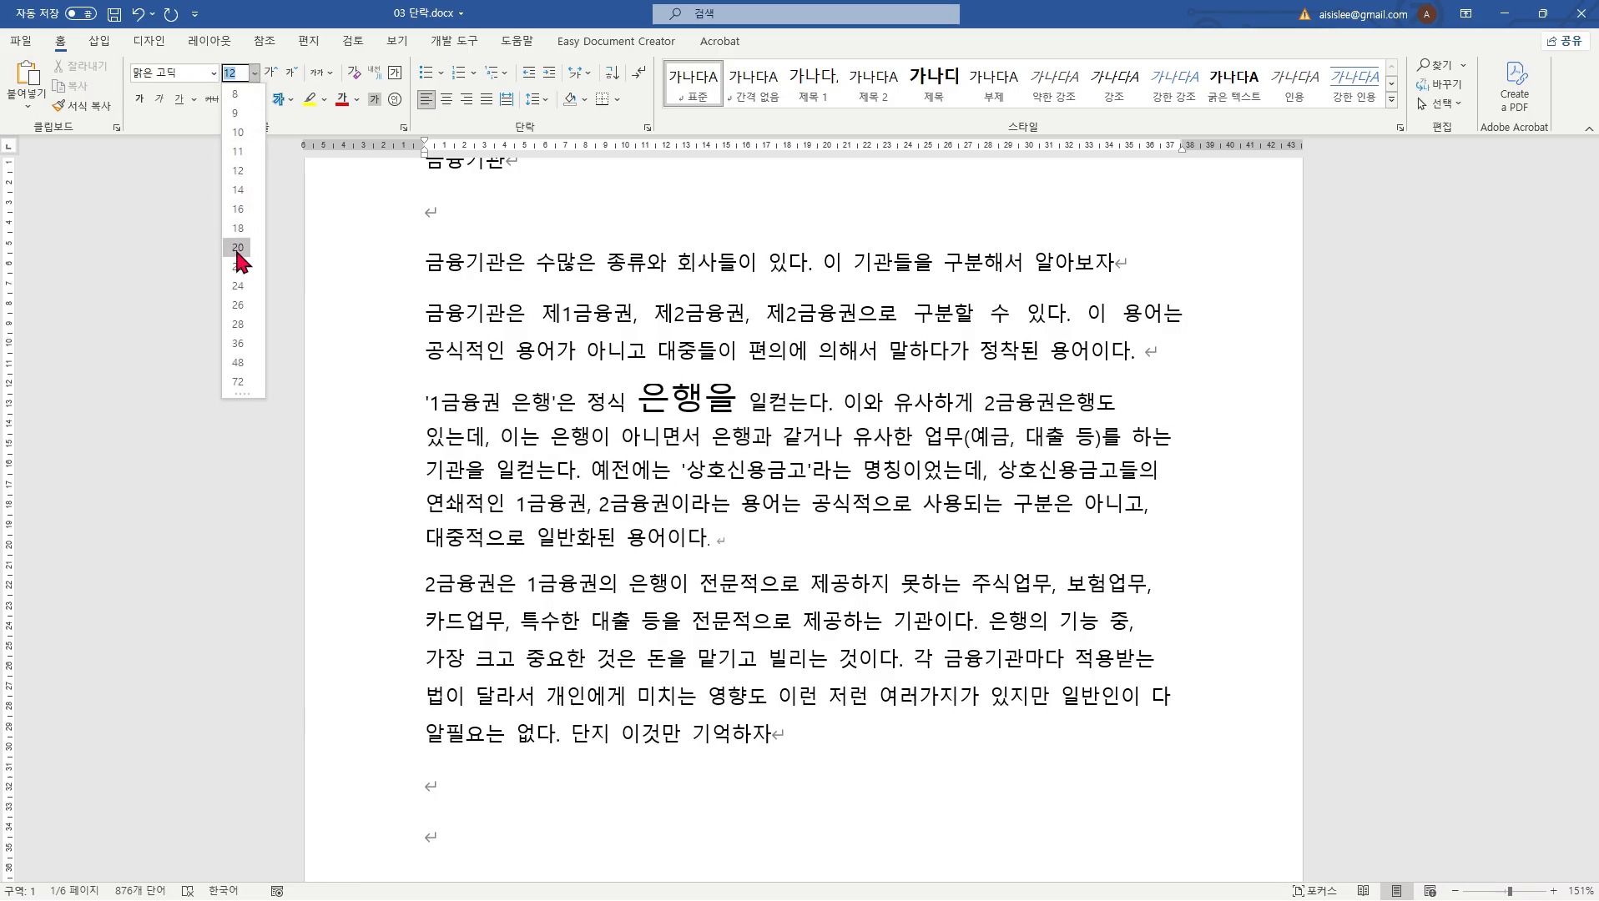
{"action": "left_click", "coordinate": [534, 407]}
{"action": "triple_click", "coordinate": [534, 409]}
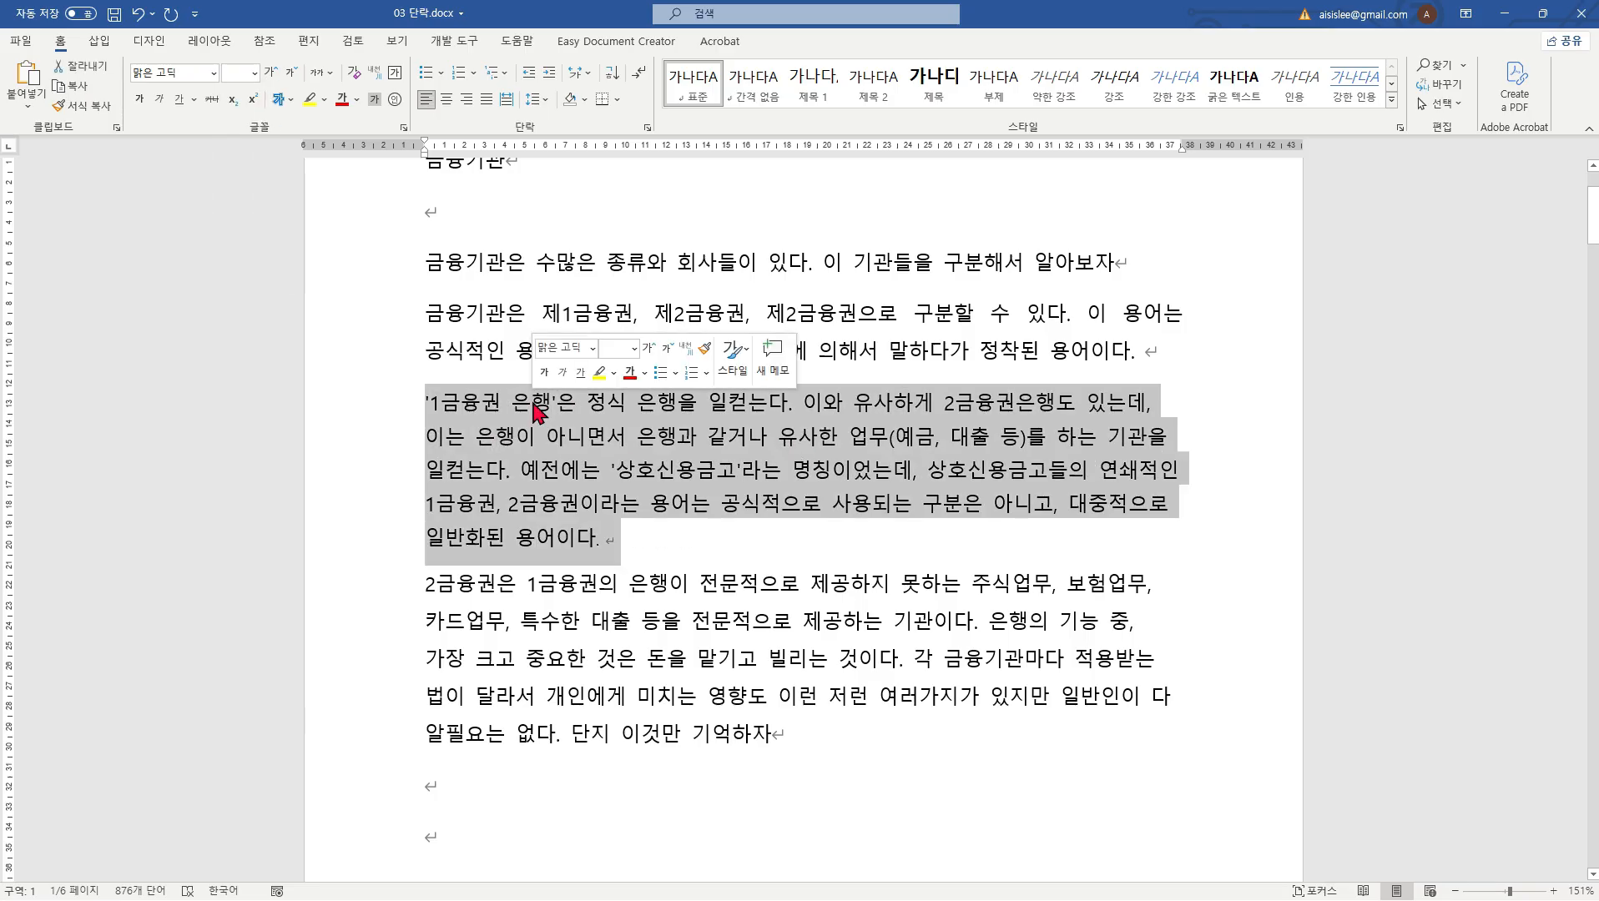
{"action": "left_click", "coordinate": [255, 73]}
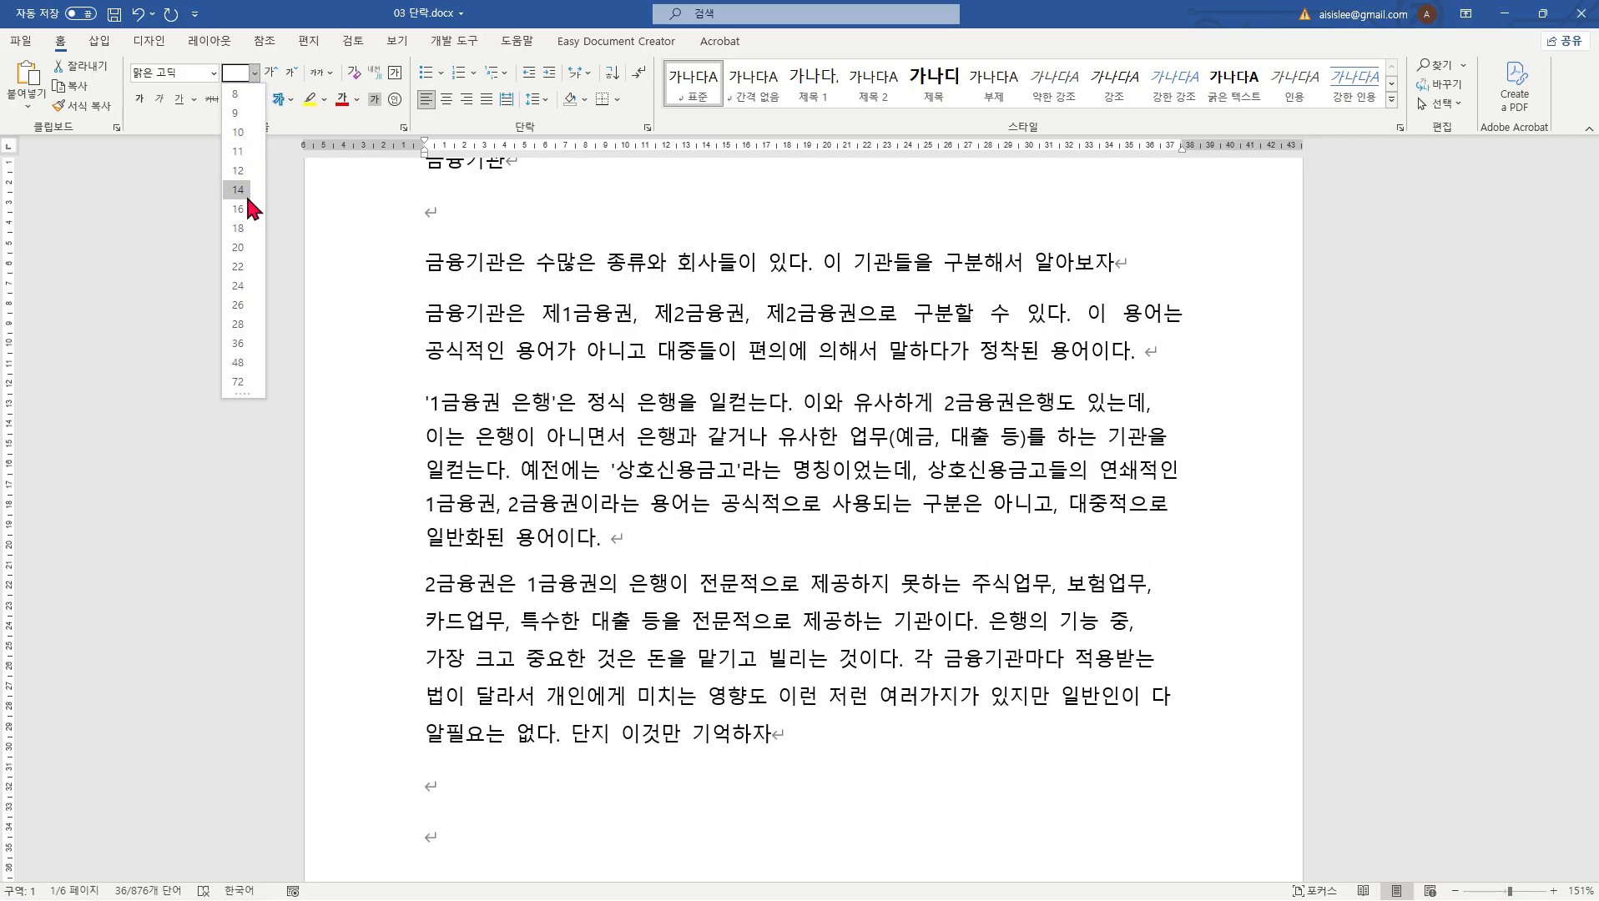
{"action": "left_click", "coordinate": [241, 248]}
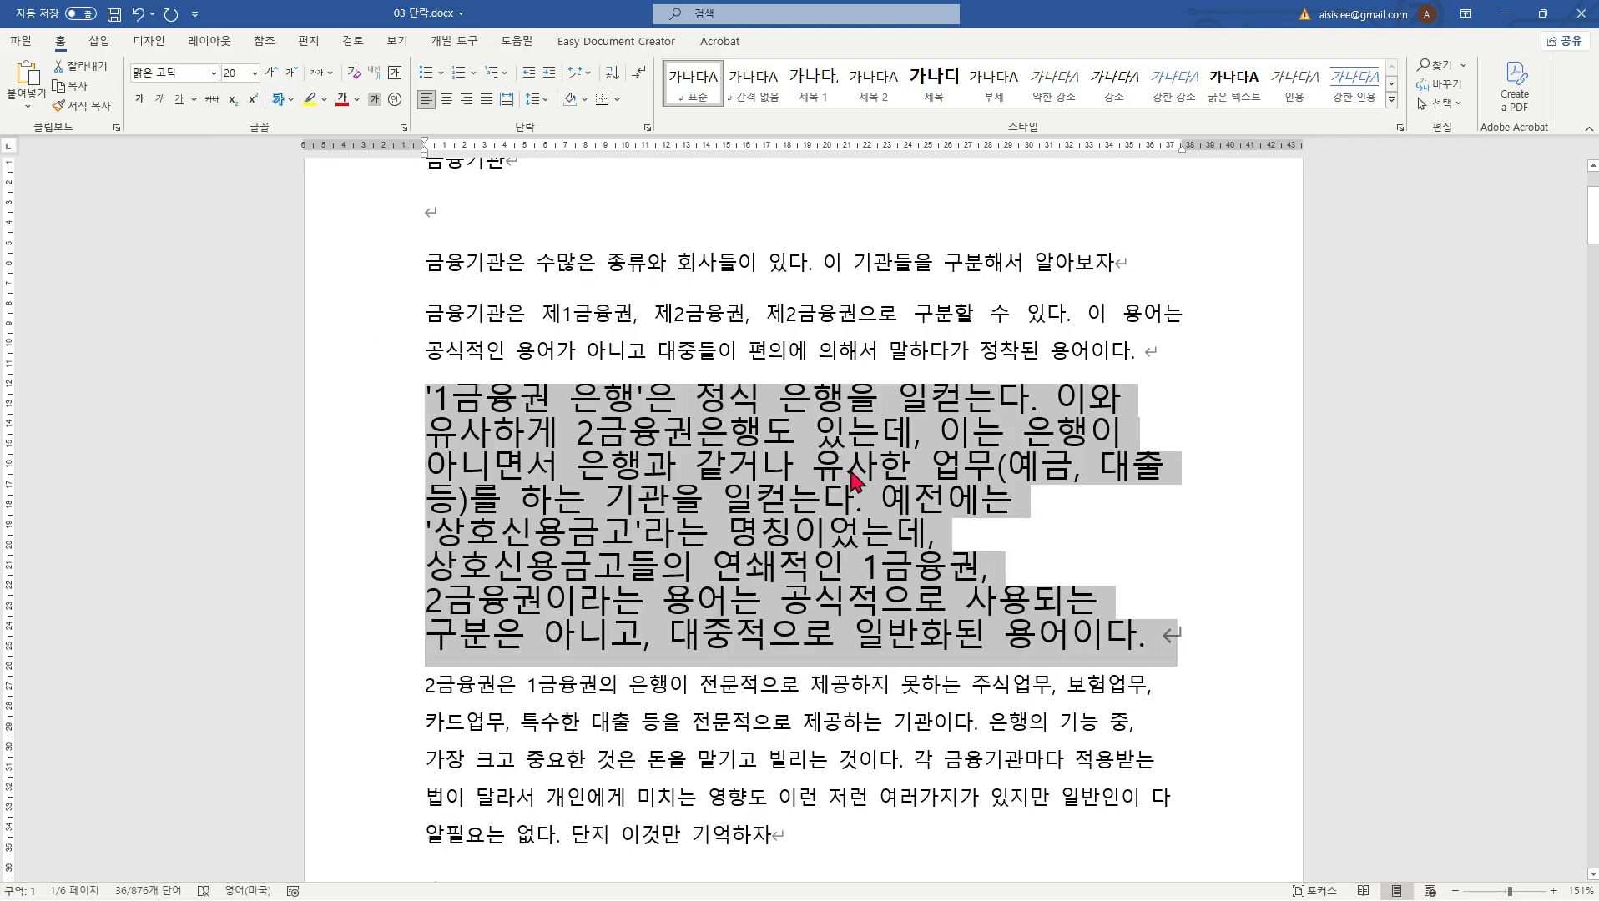
Step: Change the line spacing of the "'1금융권 은행'은" paragraph to multiple (배수) with a value of 1.2
{"action": "left_click", "coordinate": [1158, 444]}
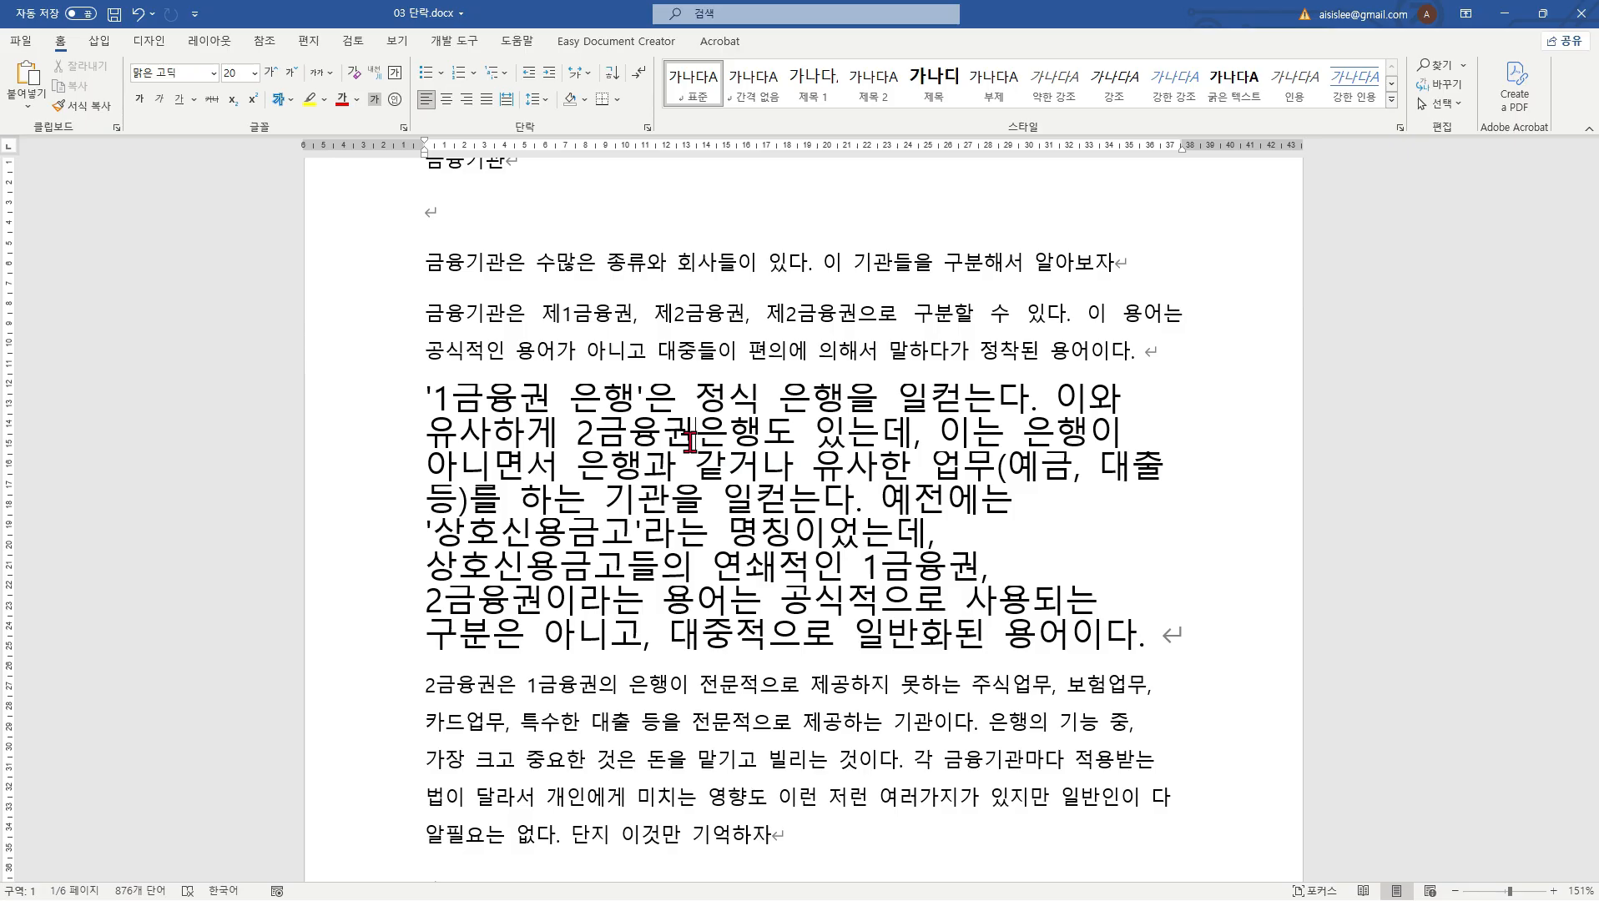
{"action": "right_click", "coordinate": [690, 442]}
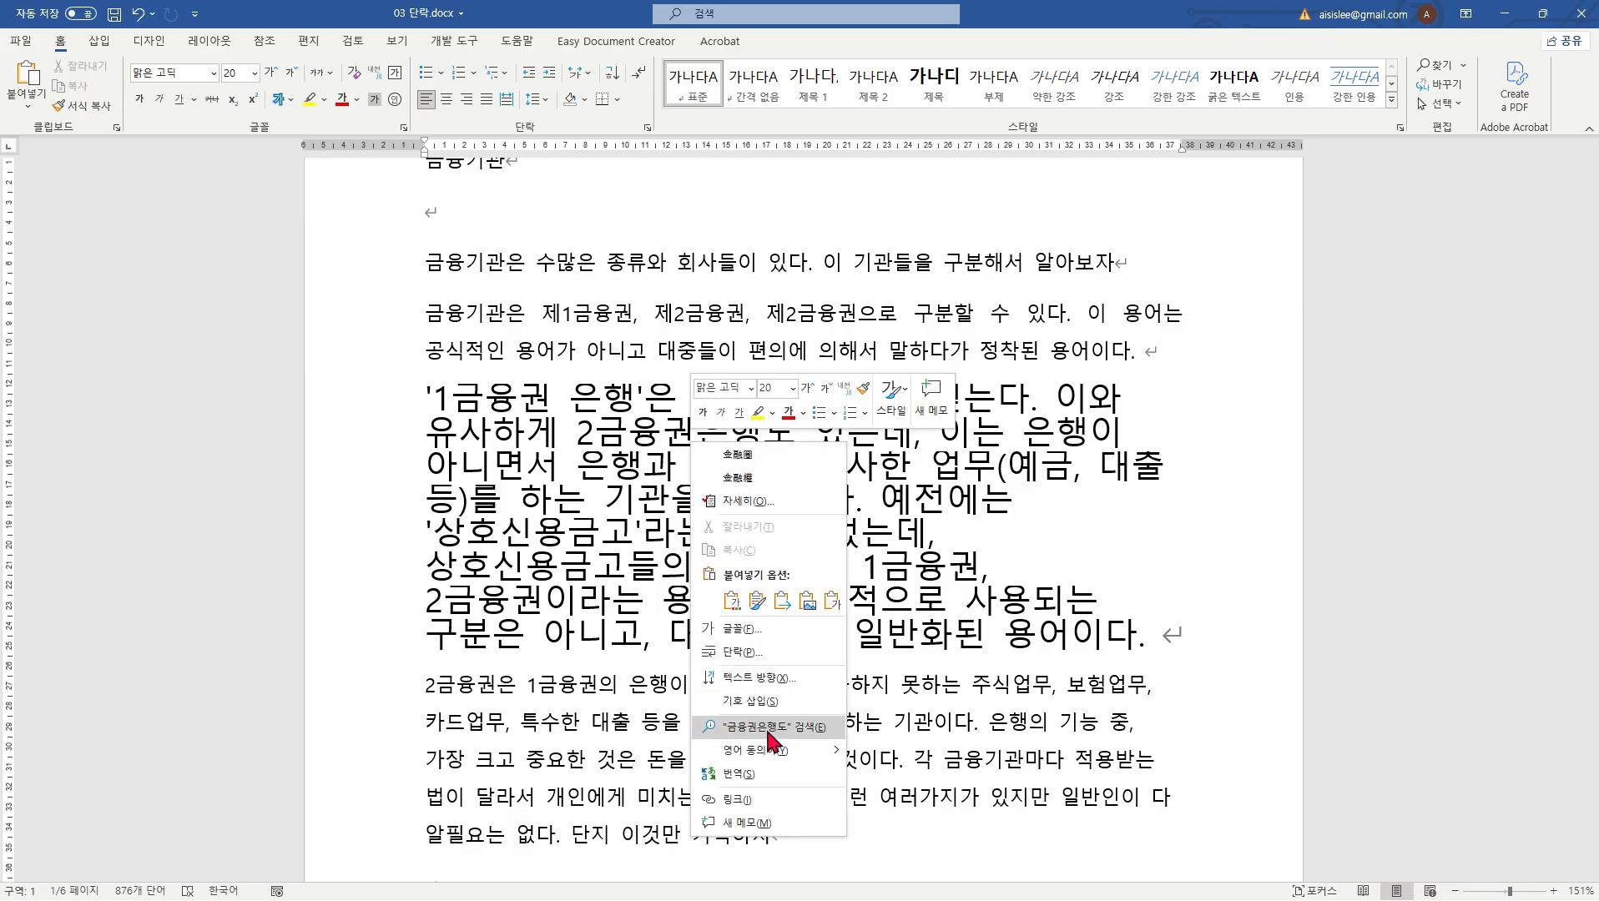
{"action": "left_click", "coordinate": [765, 650]}
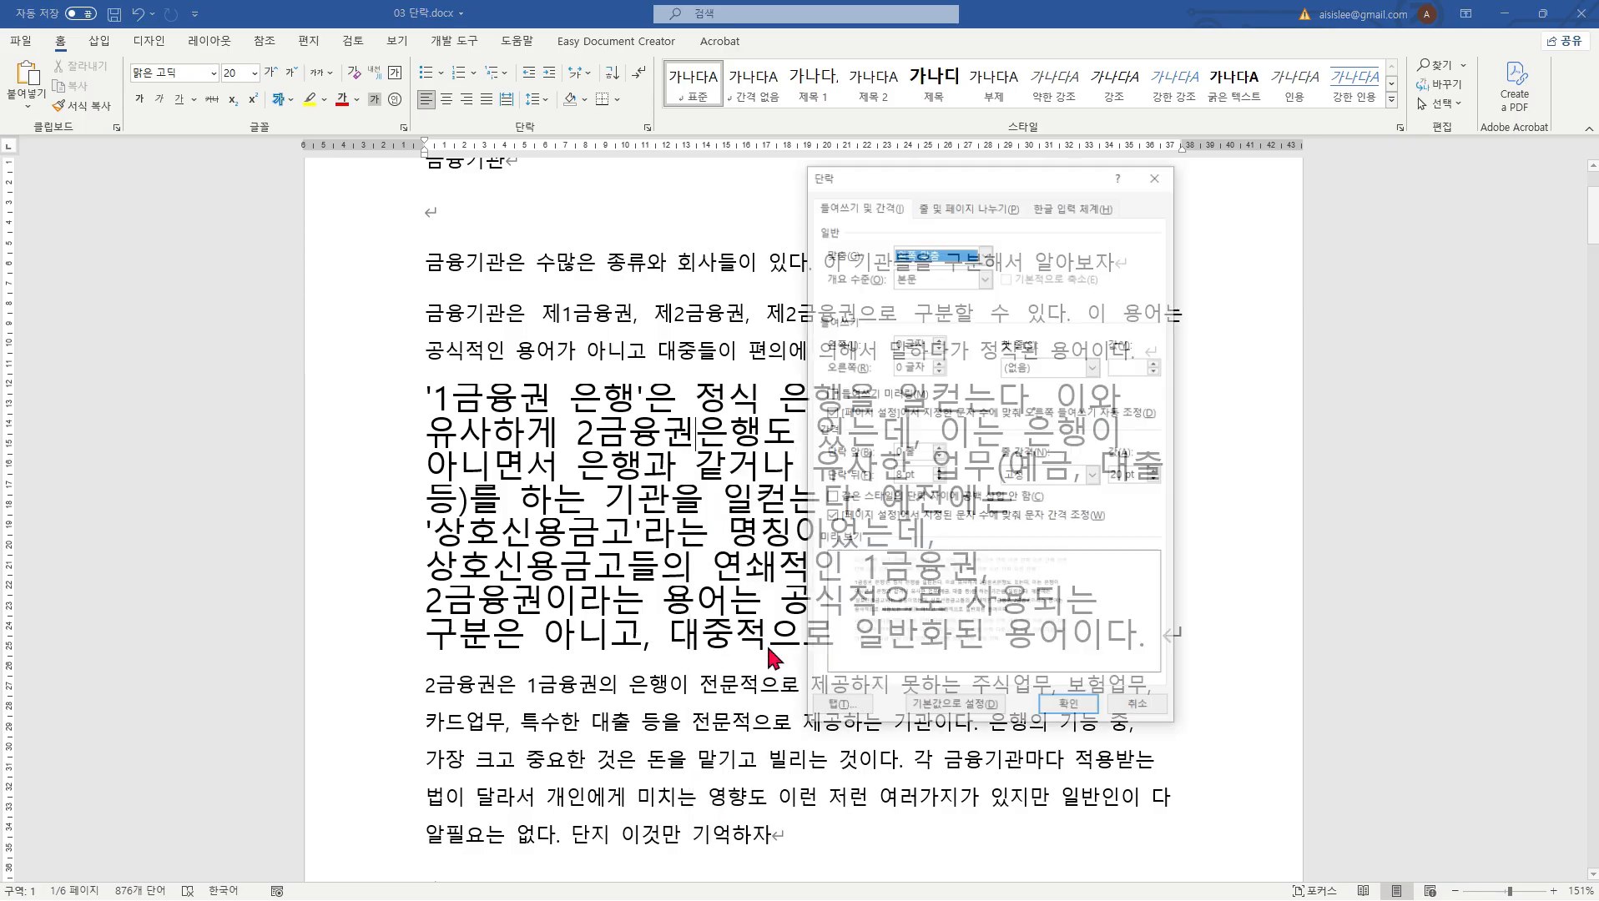
{"action": "left_click", "coordinate": [1094, 476]}
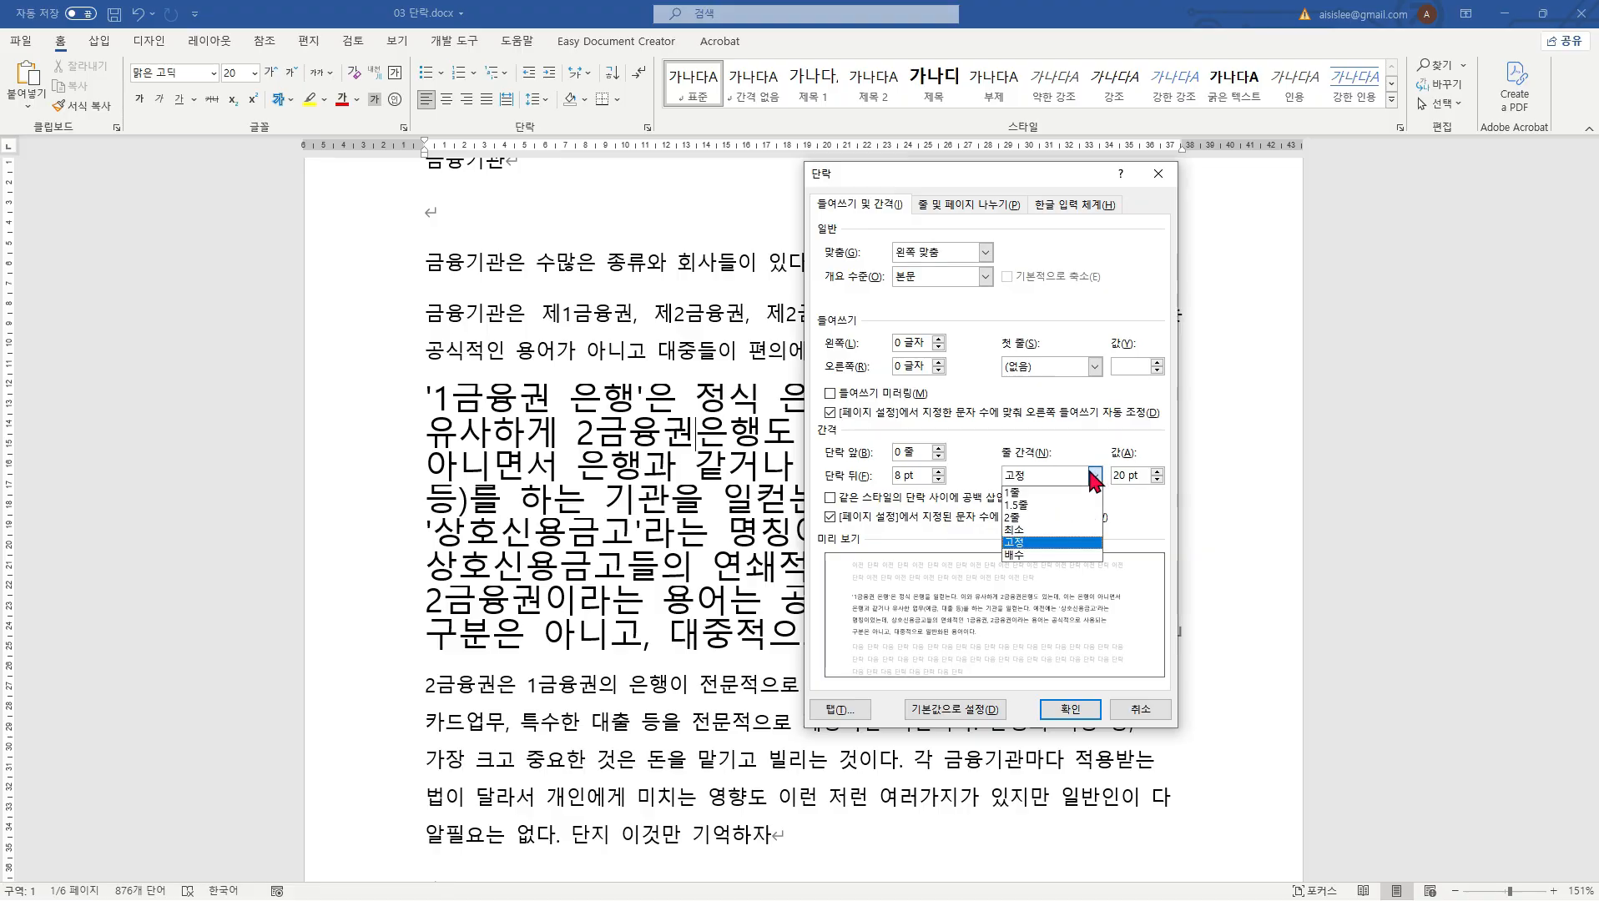
{"action": "left_click", "coordinate": [1025, 555]}
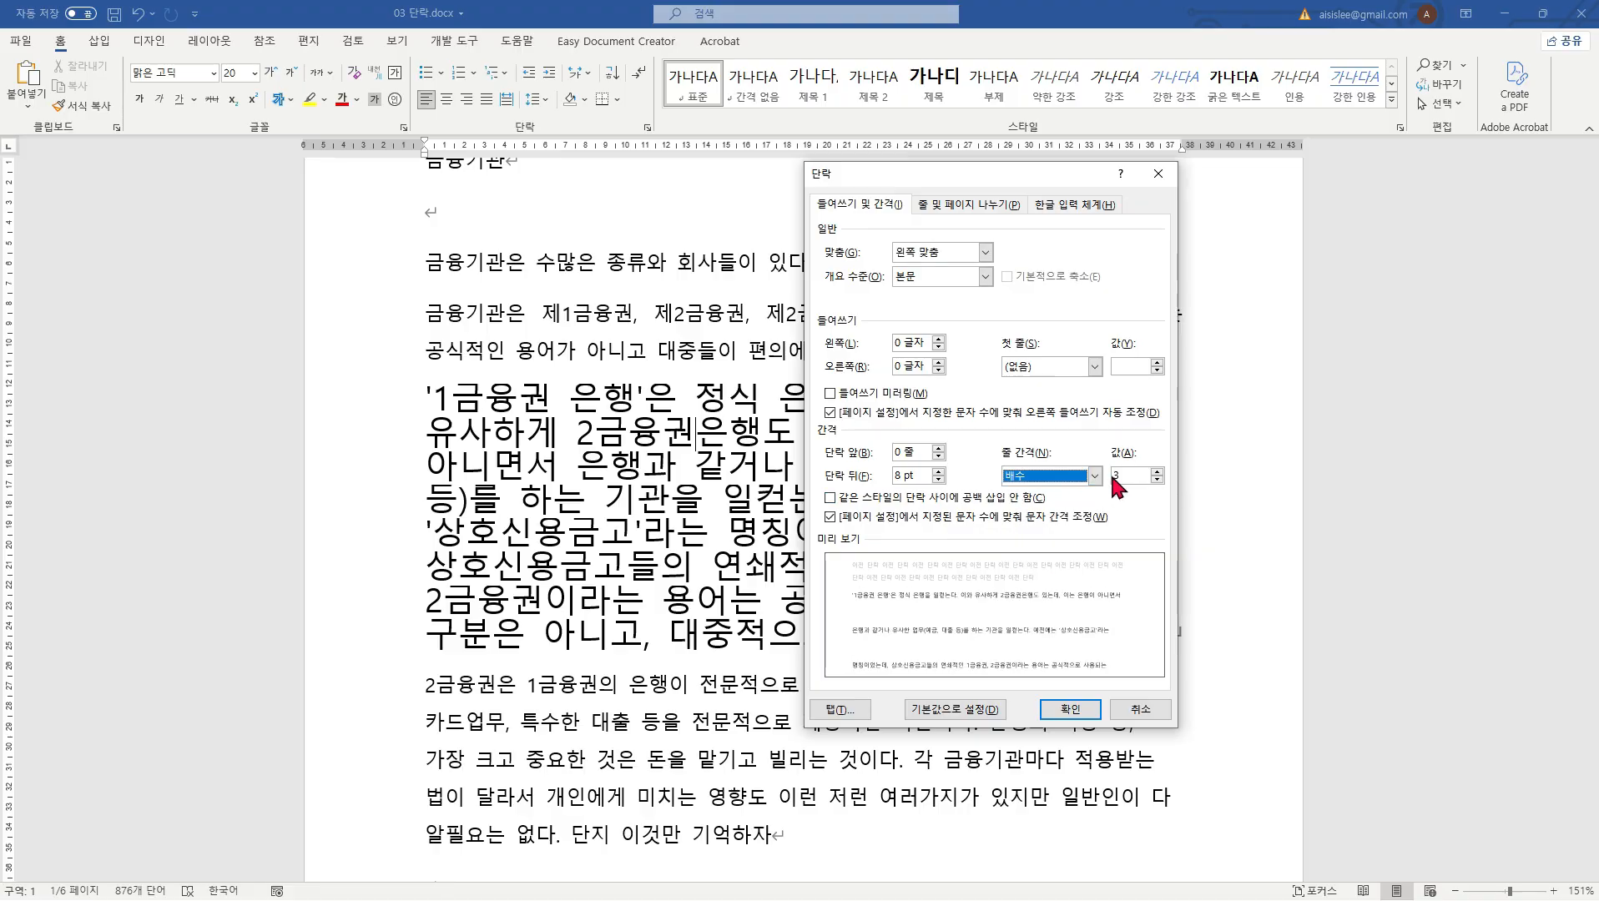
{"action": "key", "text": "Tab"}
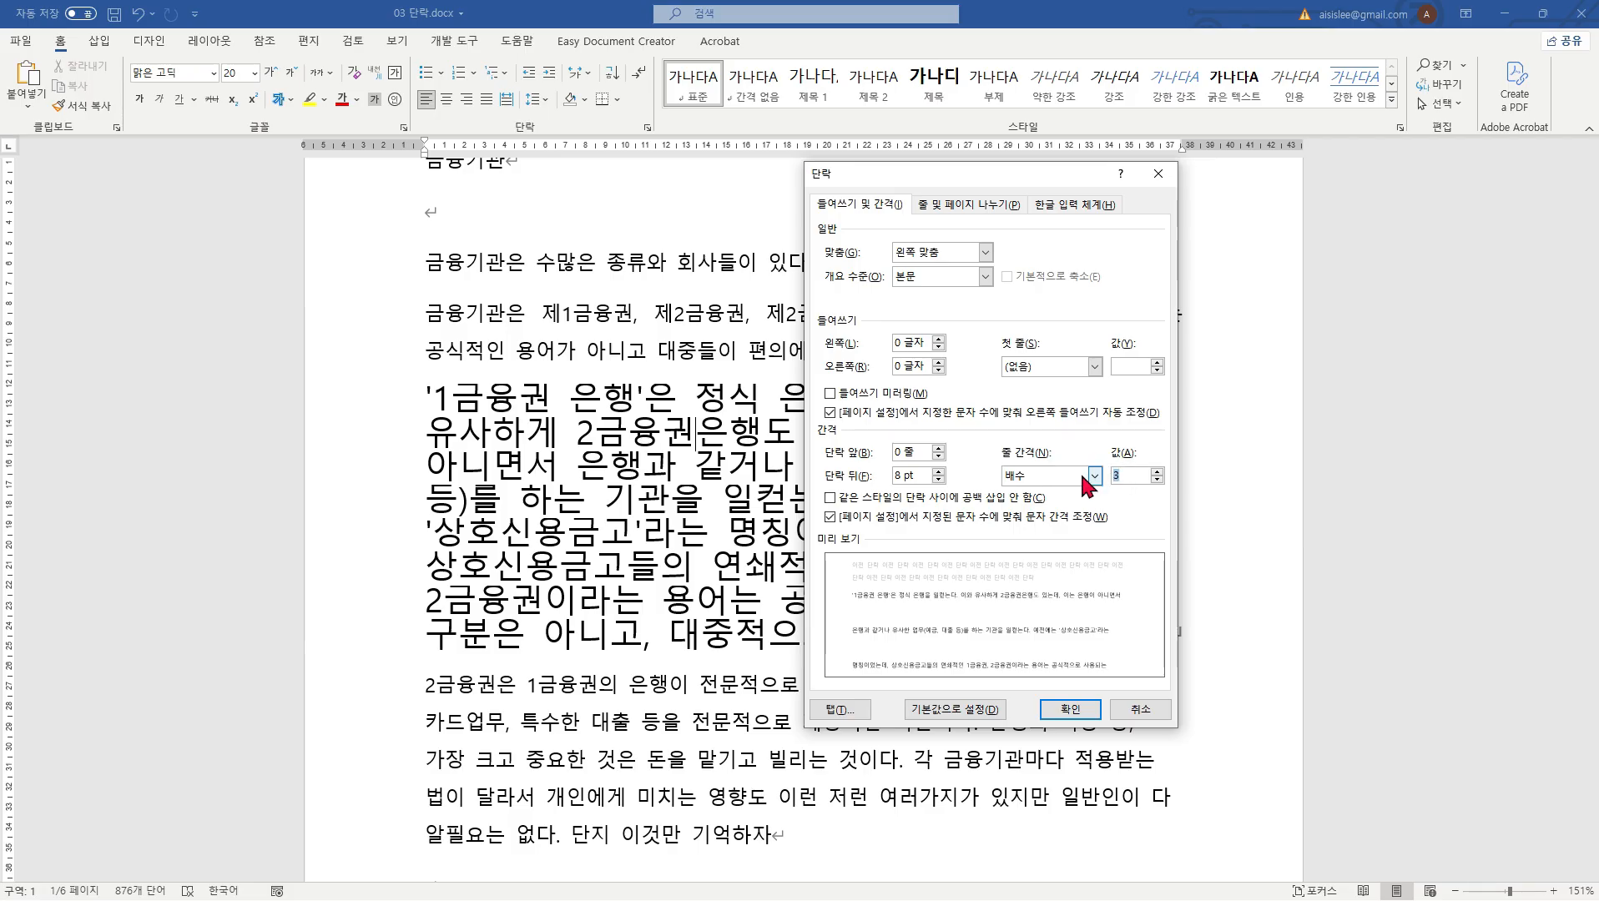
{"action": "type", "text": "1.2"}
{"action": "left_click", "coordinate": [1069, 708]}
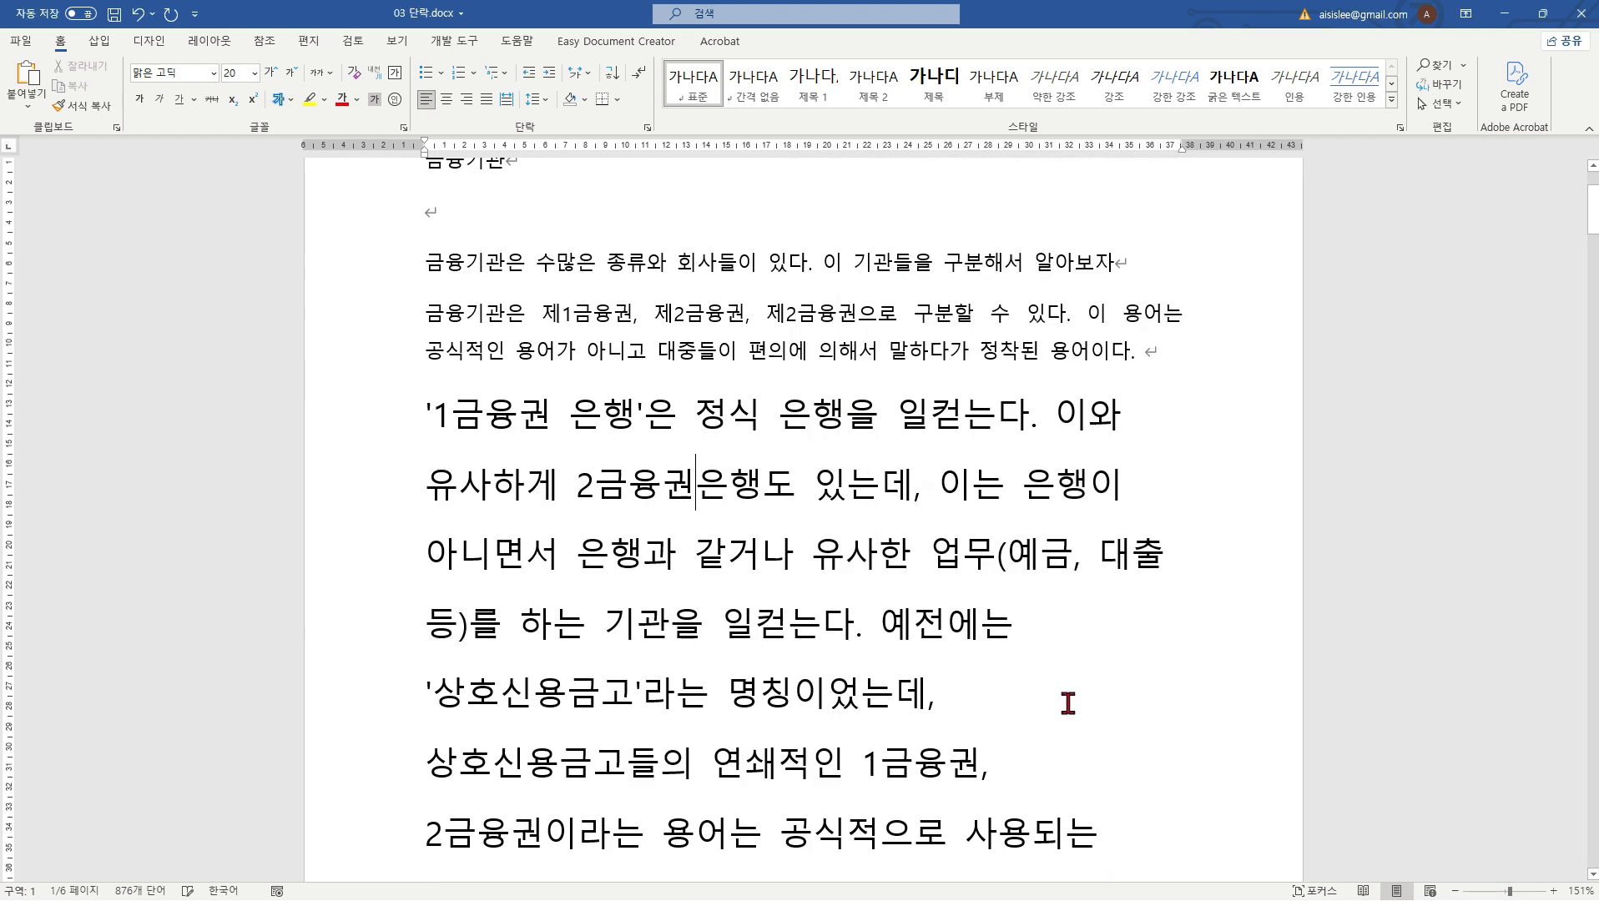
Step: Set the font size of the entire "'1금융권 은행'은" paragraph to 12
{"action": "left_click", "coordinate": [846, 554]}
{"action": "triple_click", "coordinate": [459, 413]}
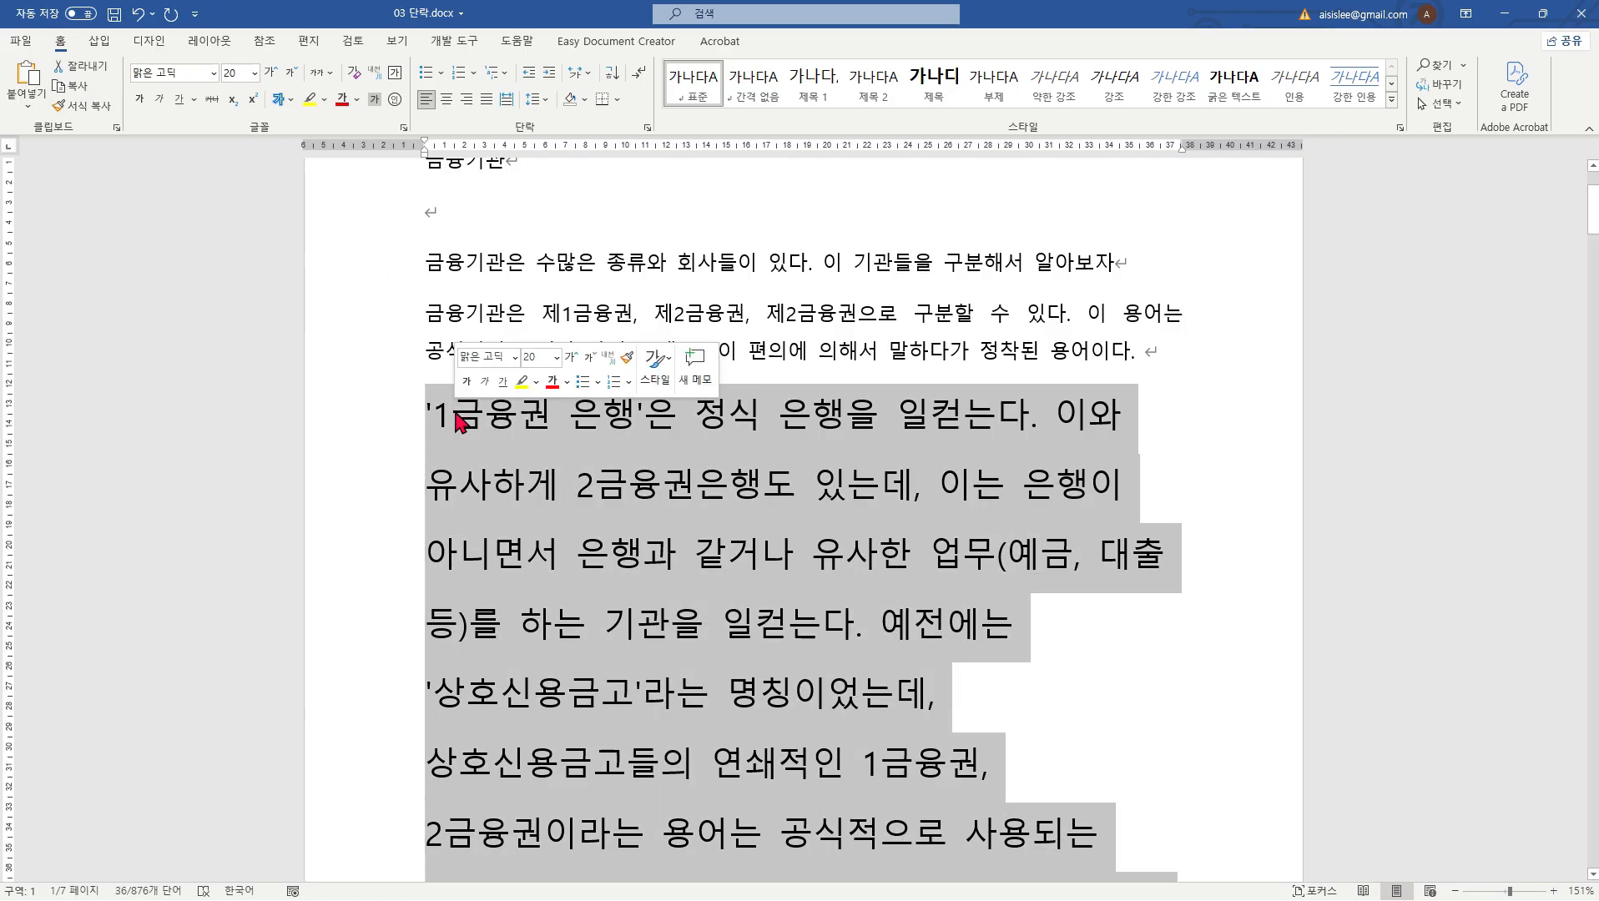
{"action": "left_click", "coordinate": [256, 74]}
{"action": "left_click", "coordinate": [243, 184]}
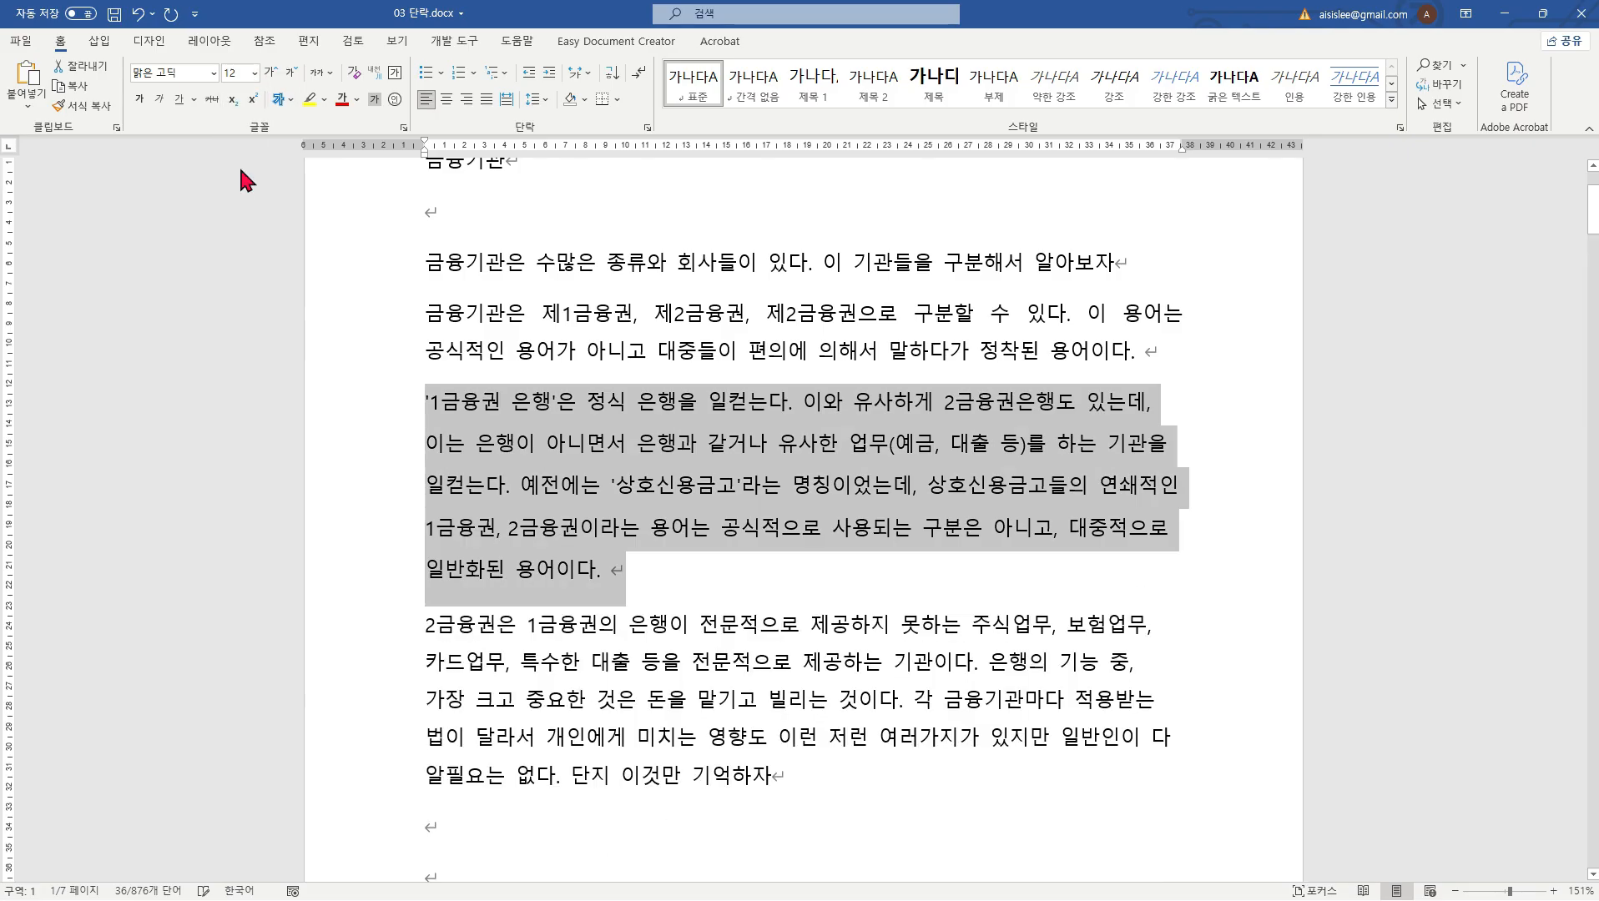
{"action": "left_click", "coordinate": [834, 484]}
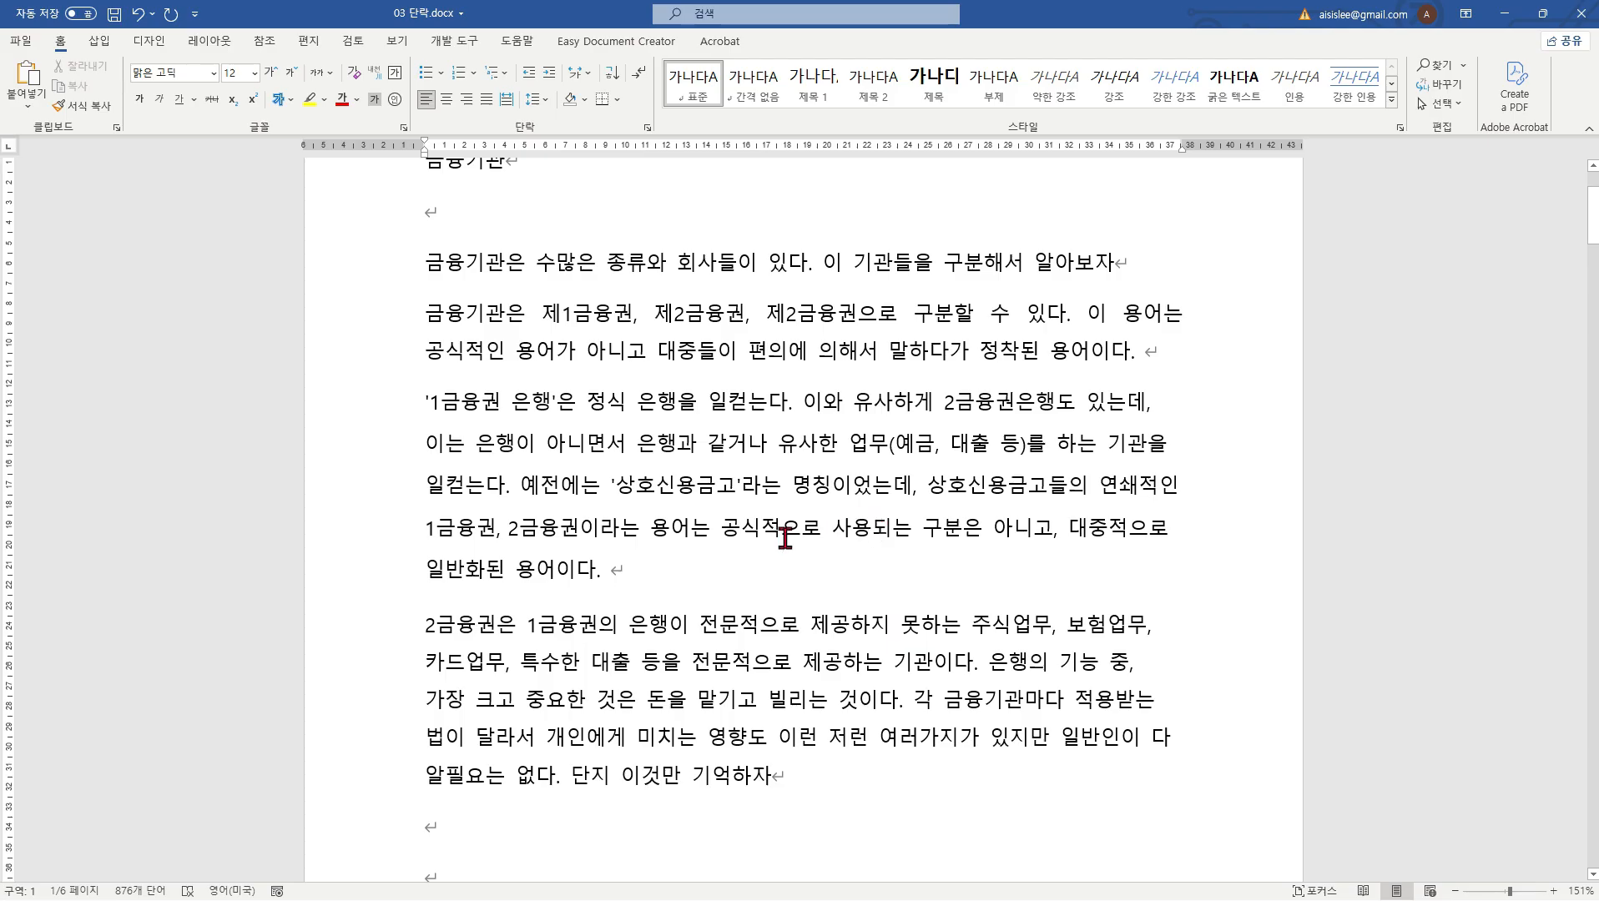
{"action": "double_click", "coordinate": [513, 324]}
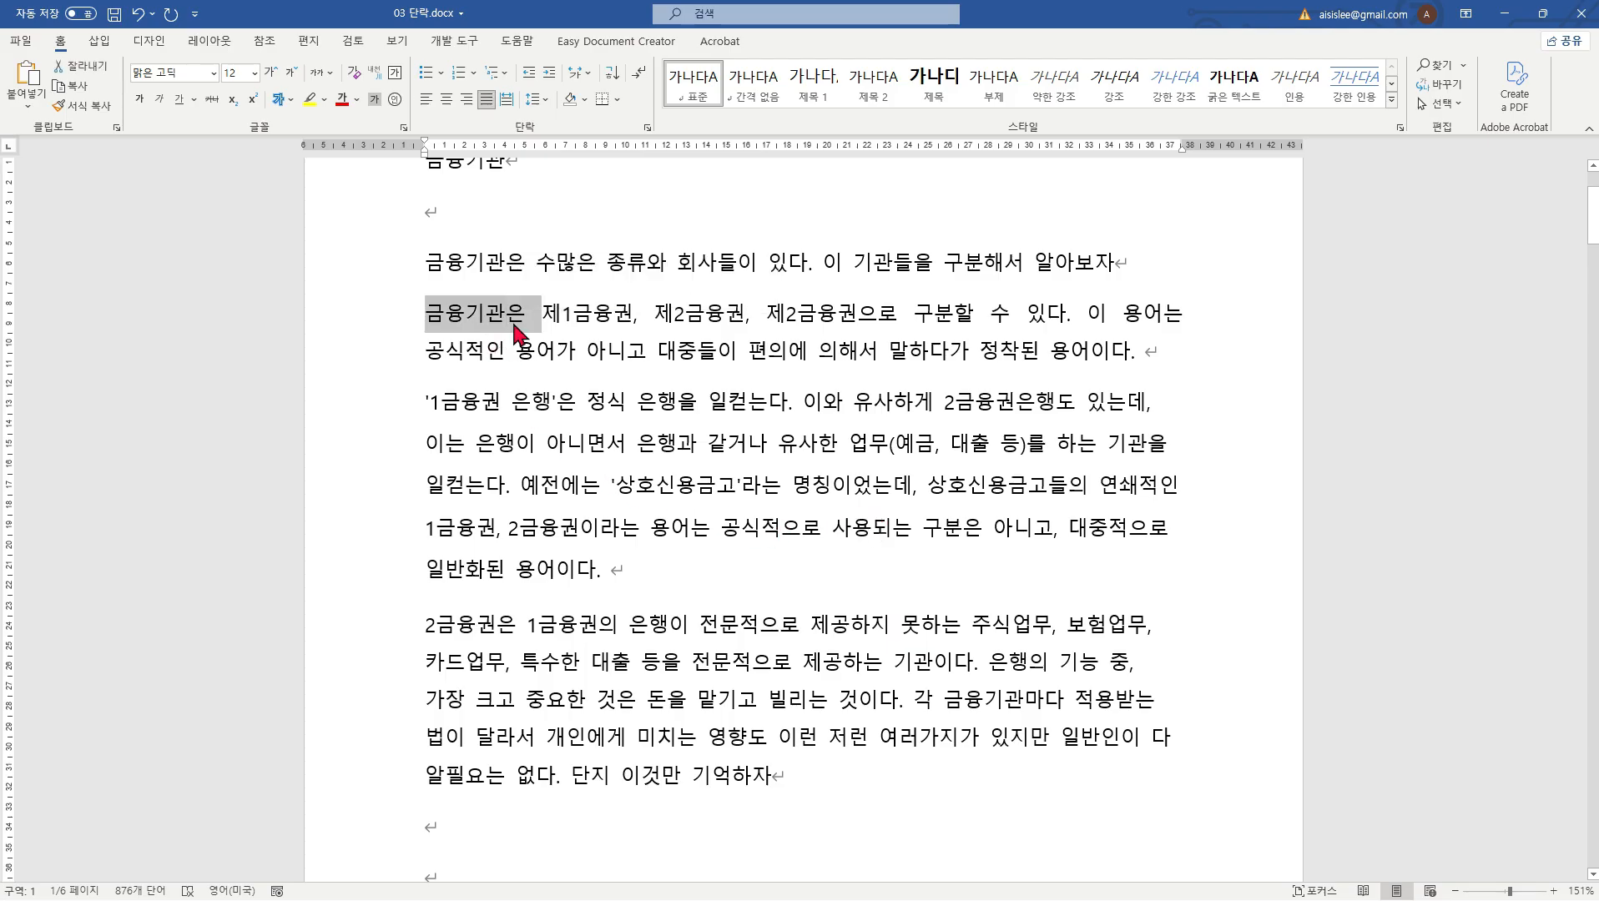
{"action": "left_click", "coordinate": [517, 334]}
{"action": "triple_click", "coordinate": [534, 427]}
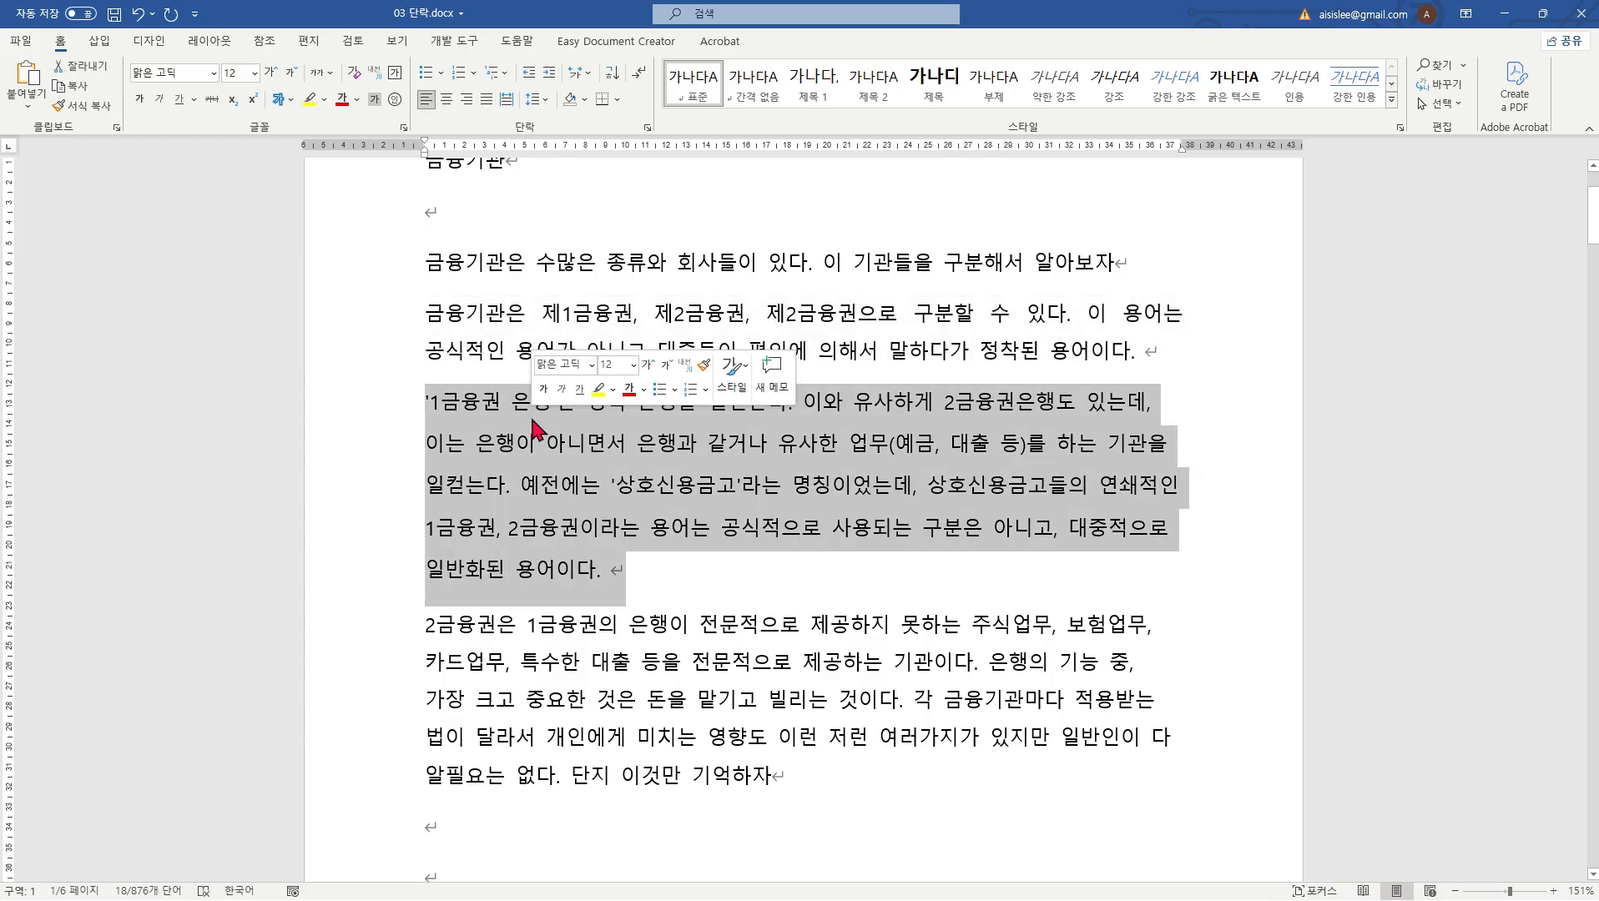
{"action": "left_click", "coordinate": [636, 484]}
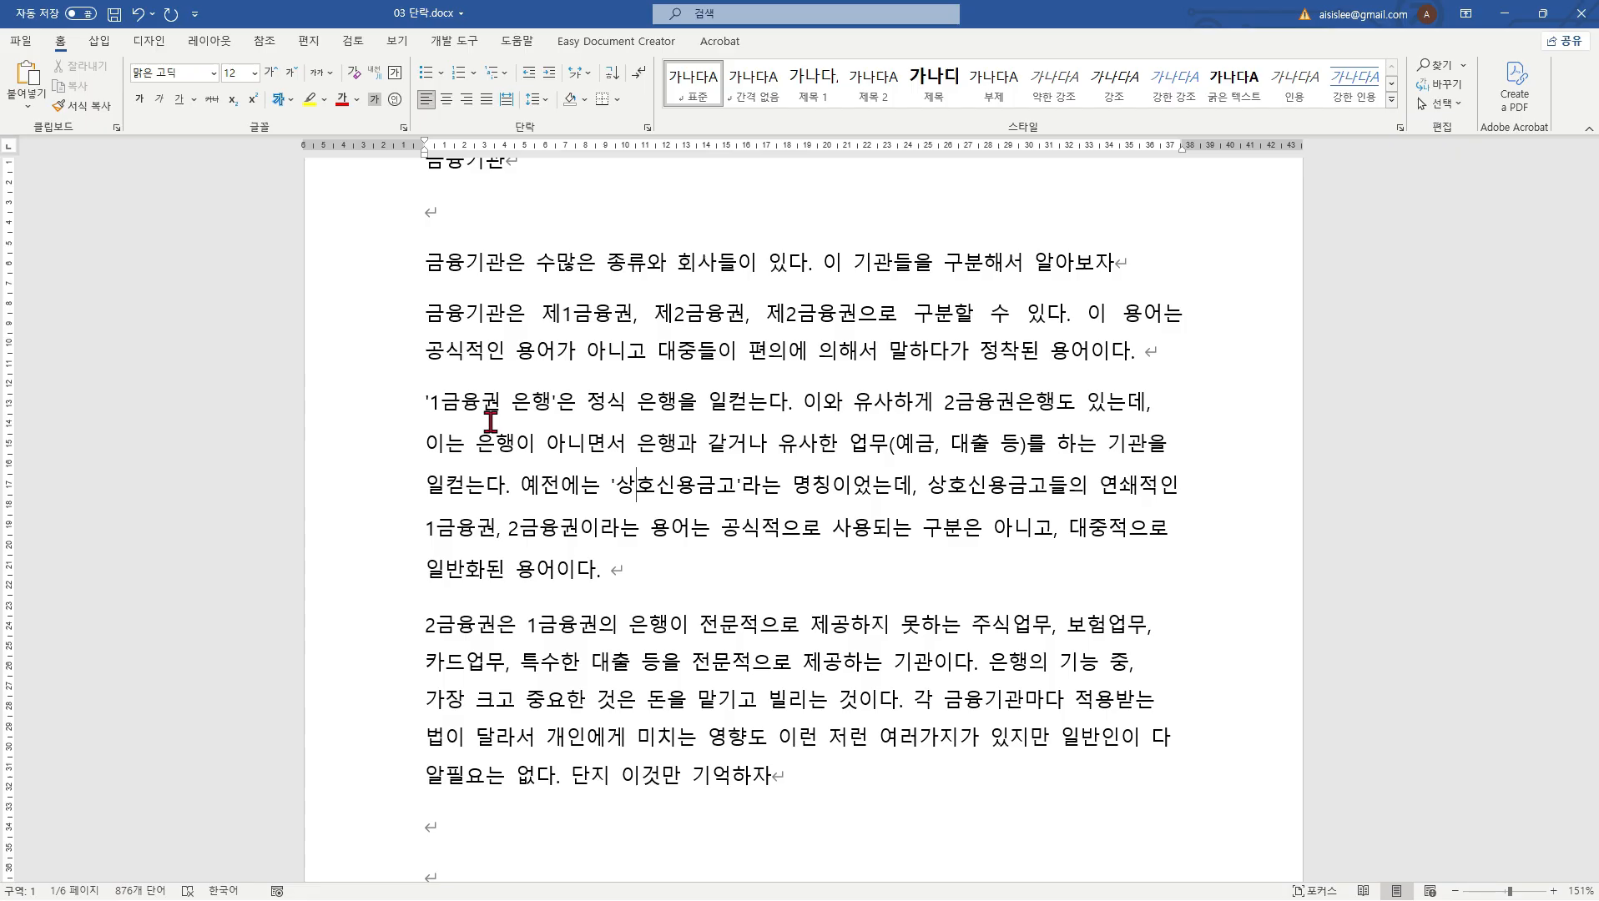
Step: Set the spacing after the "'1금융권 은행'은" paragraph (단락 뒤) to 18 pt
{"action": "left_click", "coordinate": [639, 445]}
{"action": "right_click", "coordinate": [638, 444]}
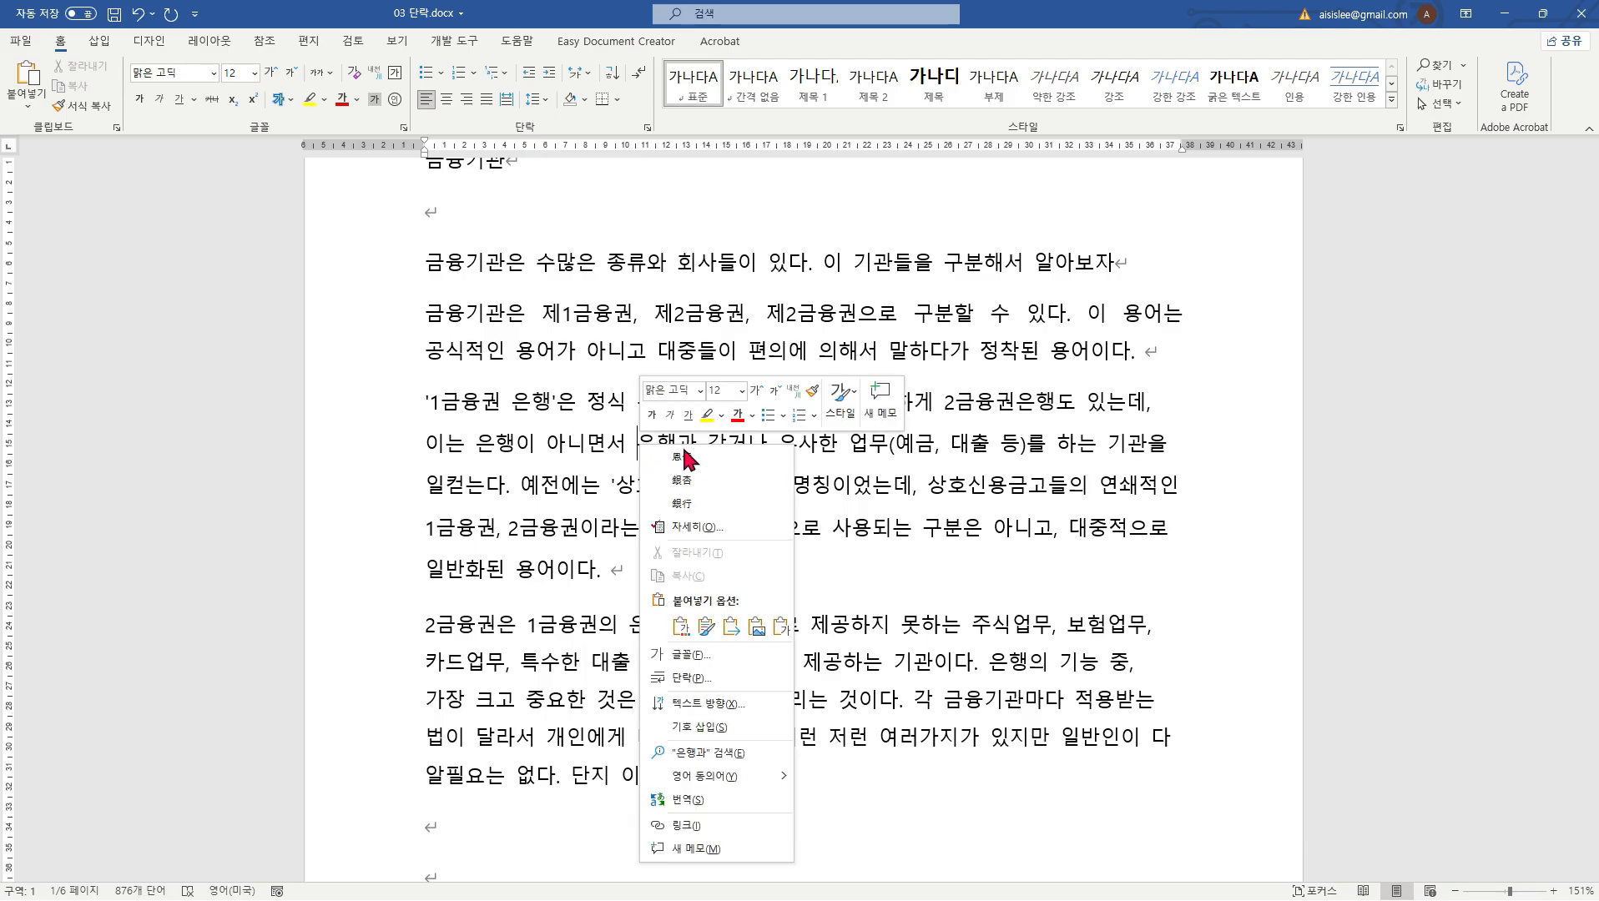
{"action": "left_click", "coordinate": [708, 682]}
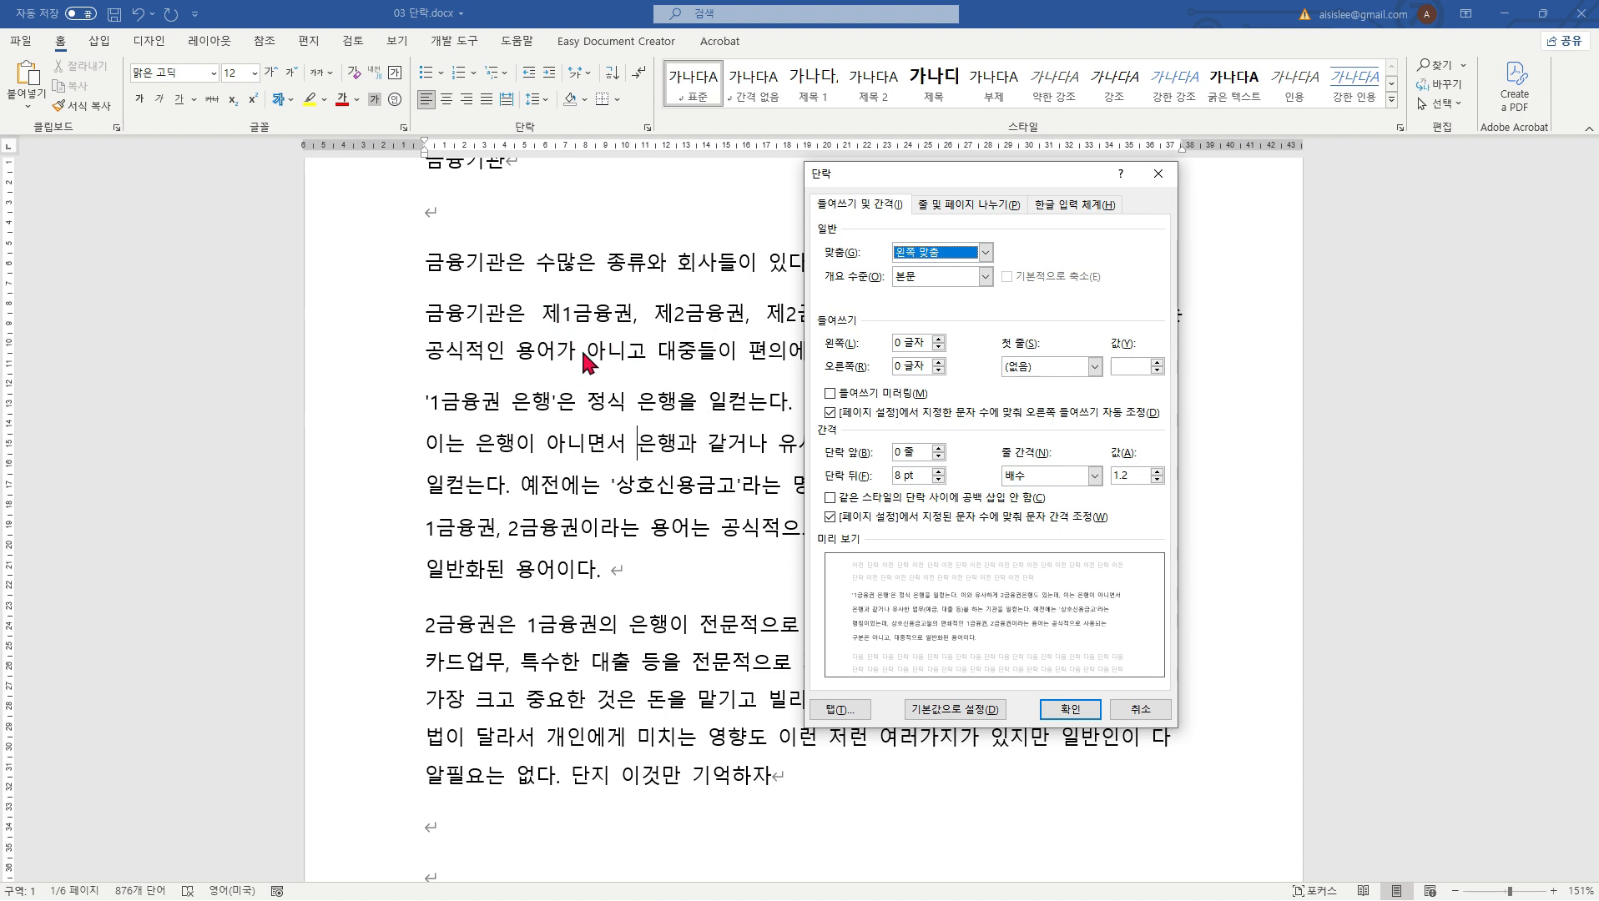
{"action": "left_click", "coordinate": [938, 472]}
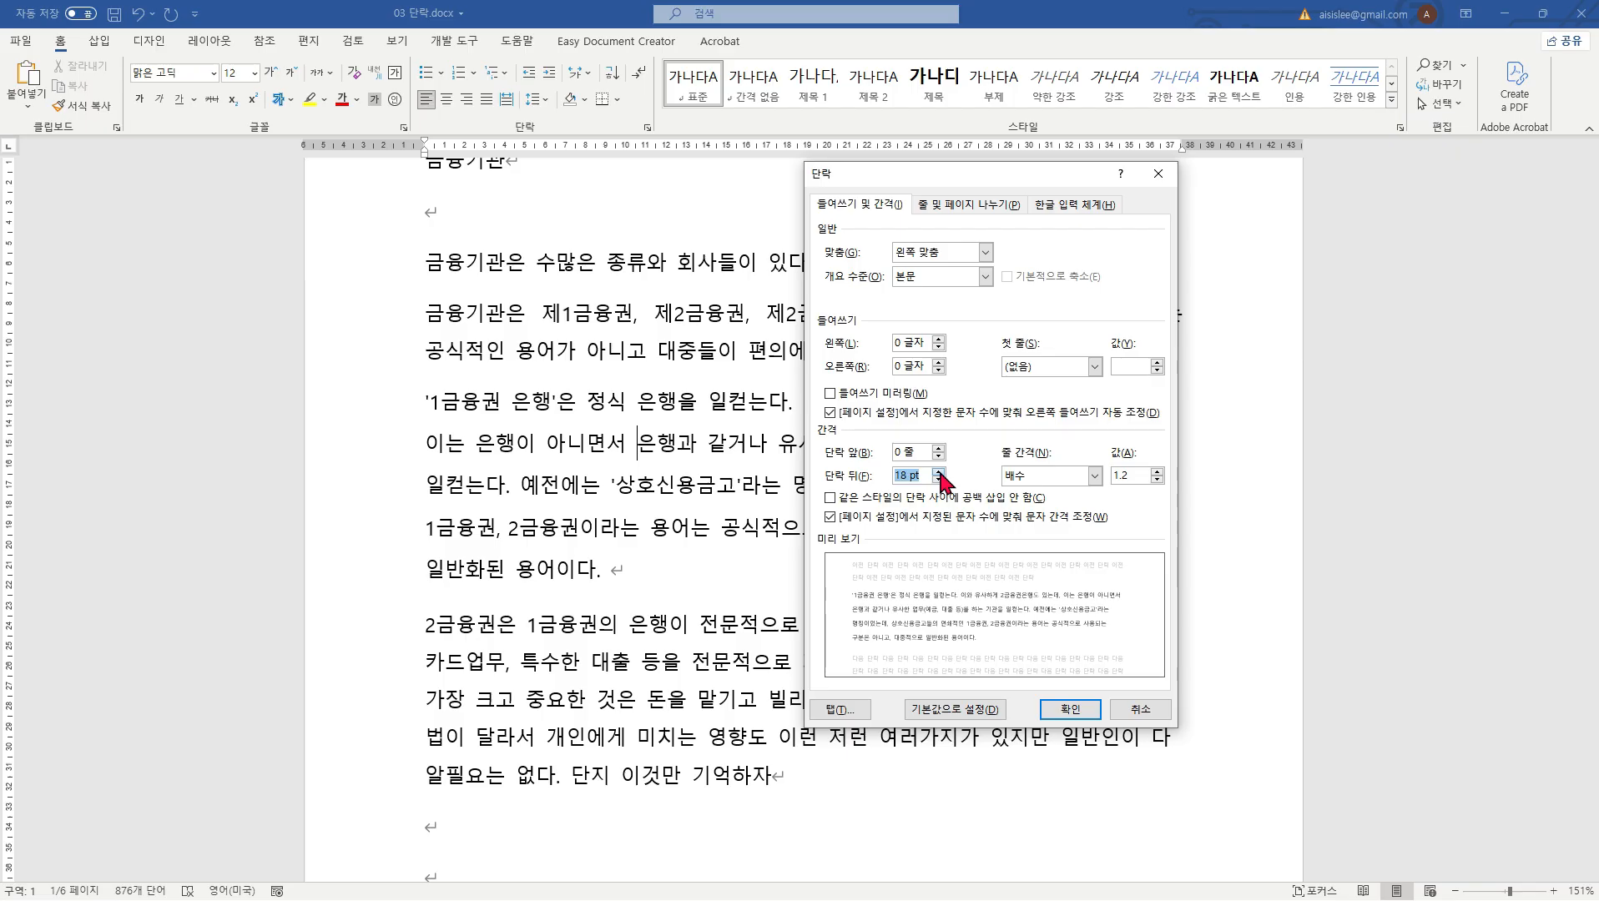
{"action": "left_click", "coordinate": [1072, 709]}
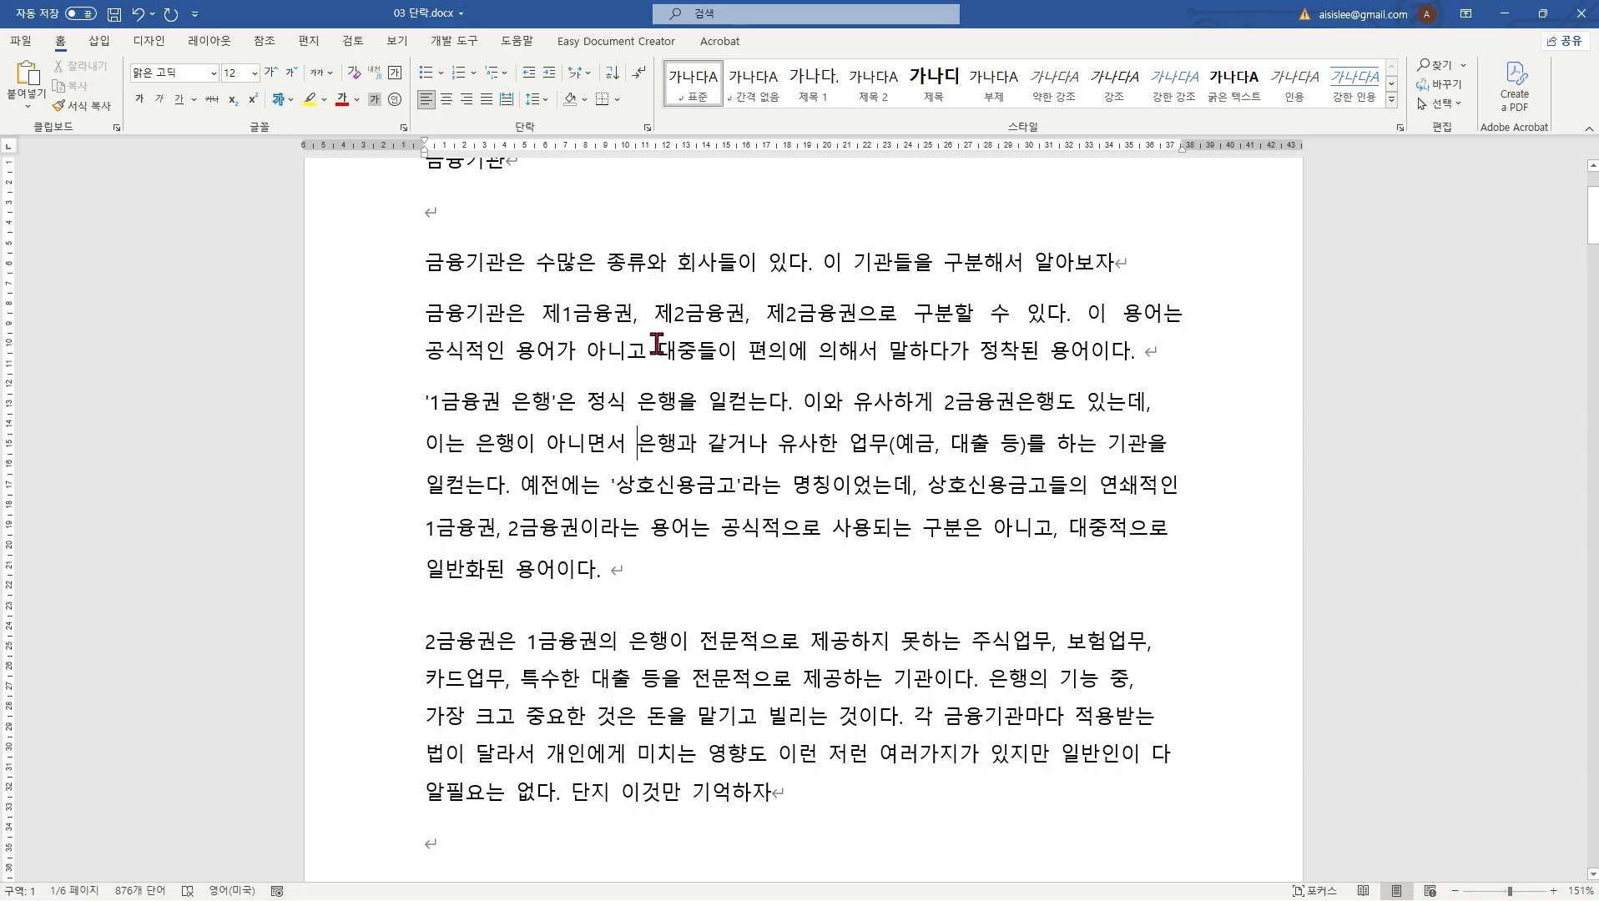
{"action": "double_click", "coordinate": [671, 444]}
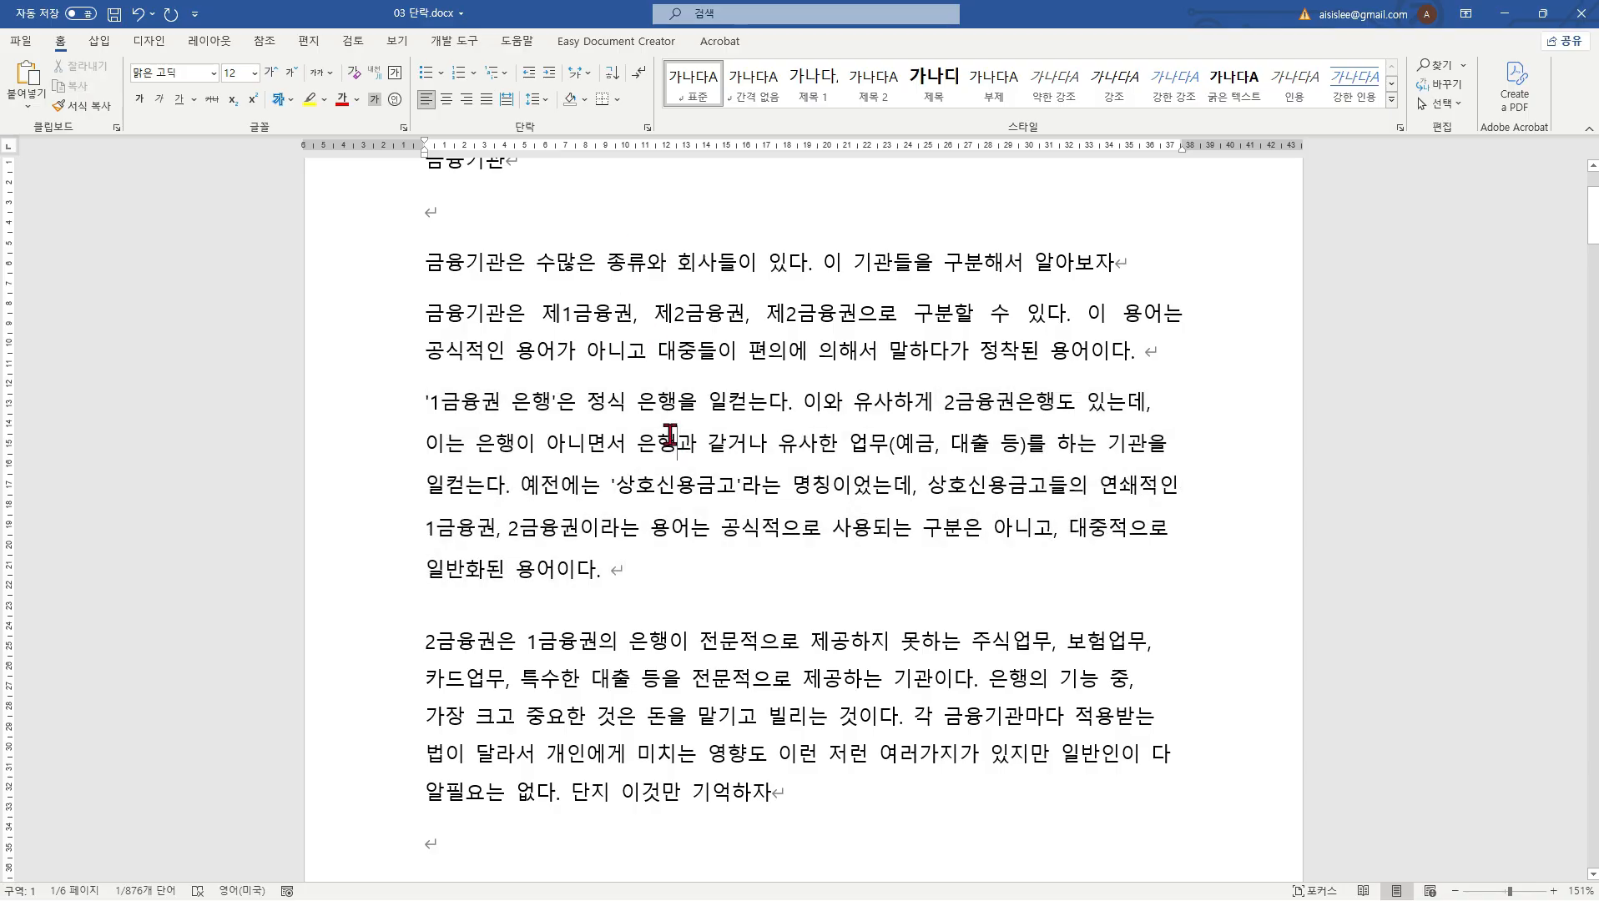
Step: Justify the whole "'1금융권 은행'은" paragraph and set its line spacing to 1.0
{"action": "triple_click", "coordinate": [671, 444]}
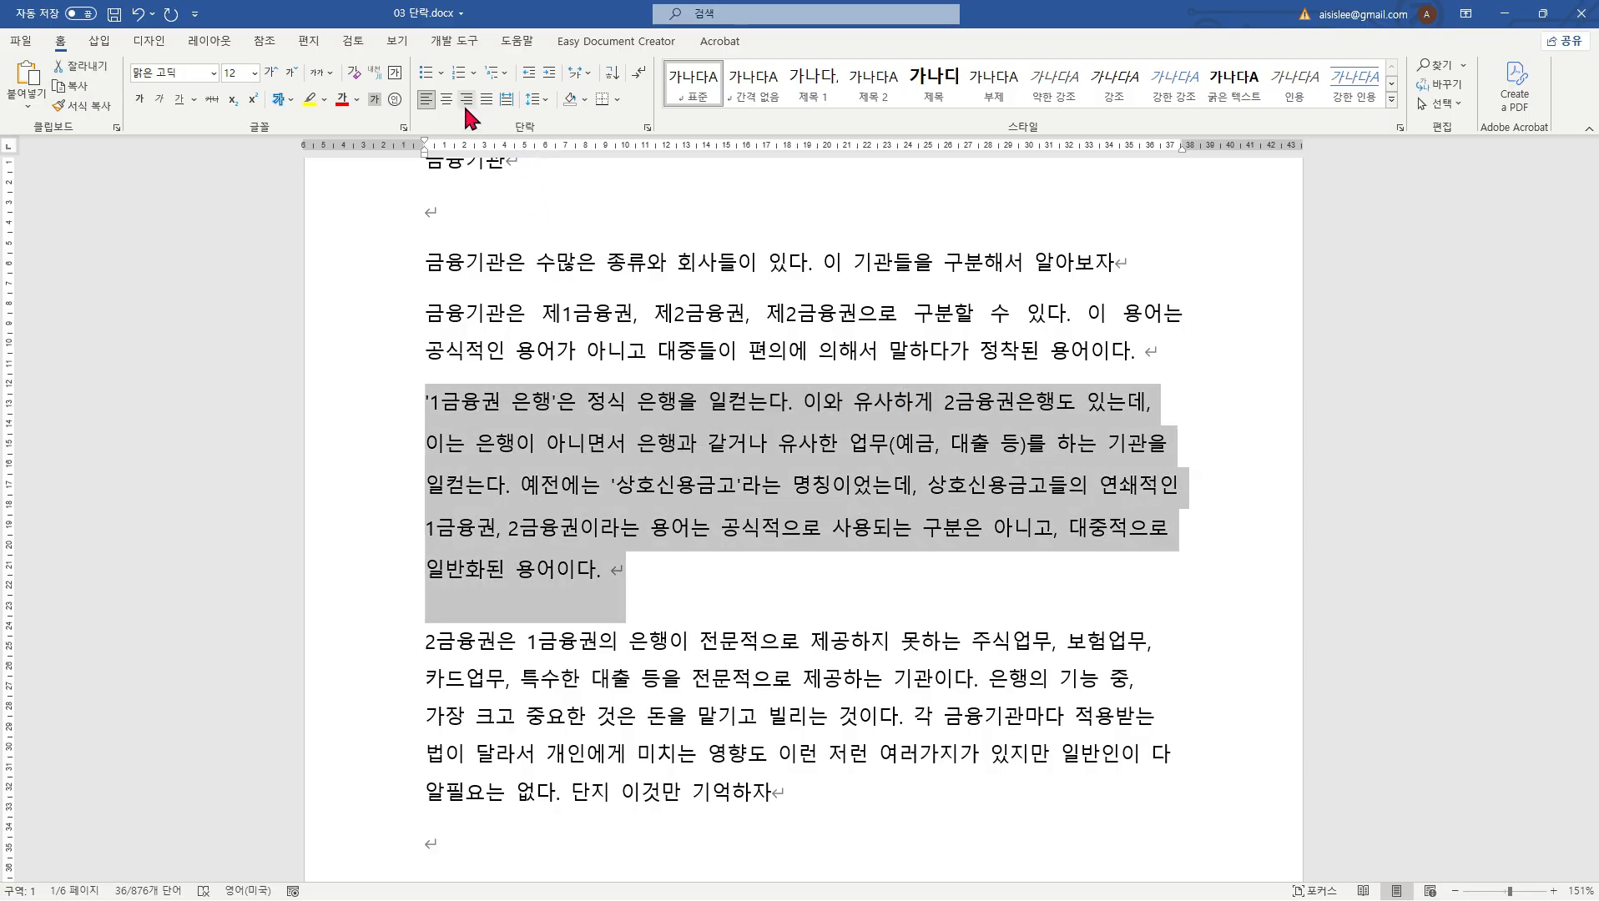
{"action": "left_click", "coordinate": [485, 100]}
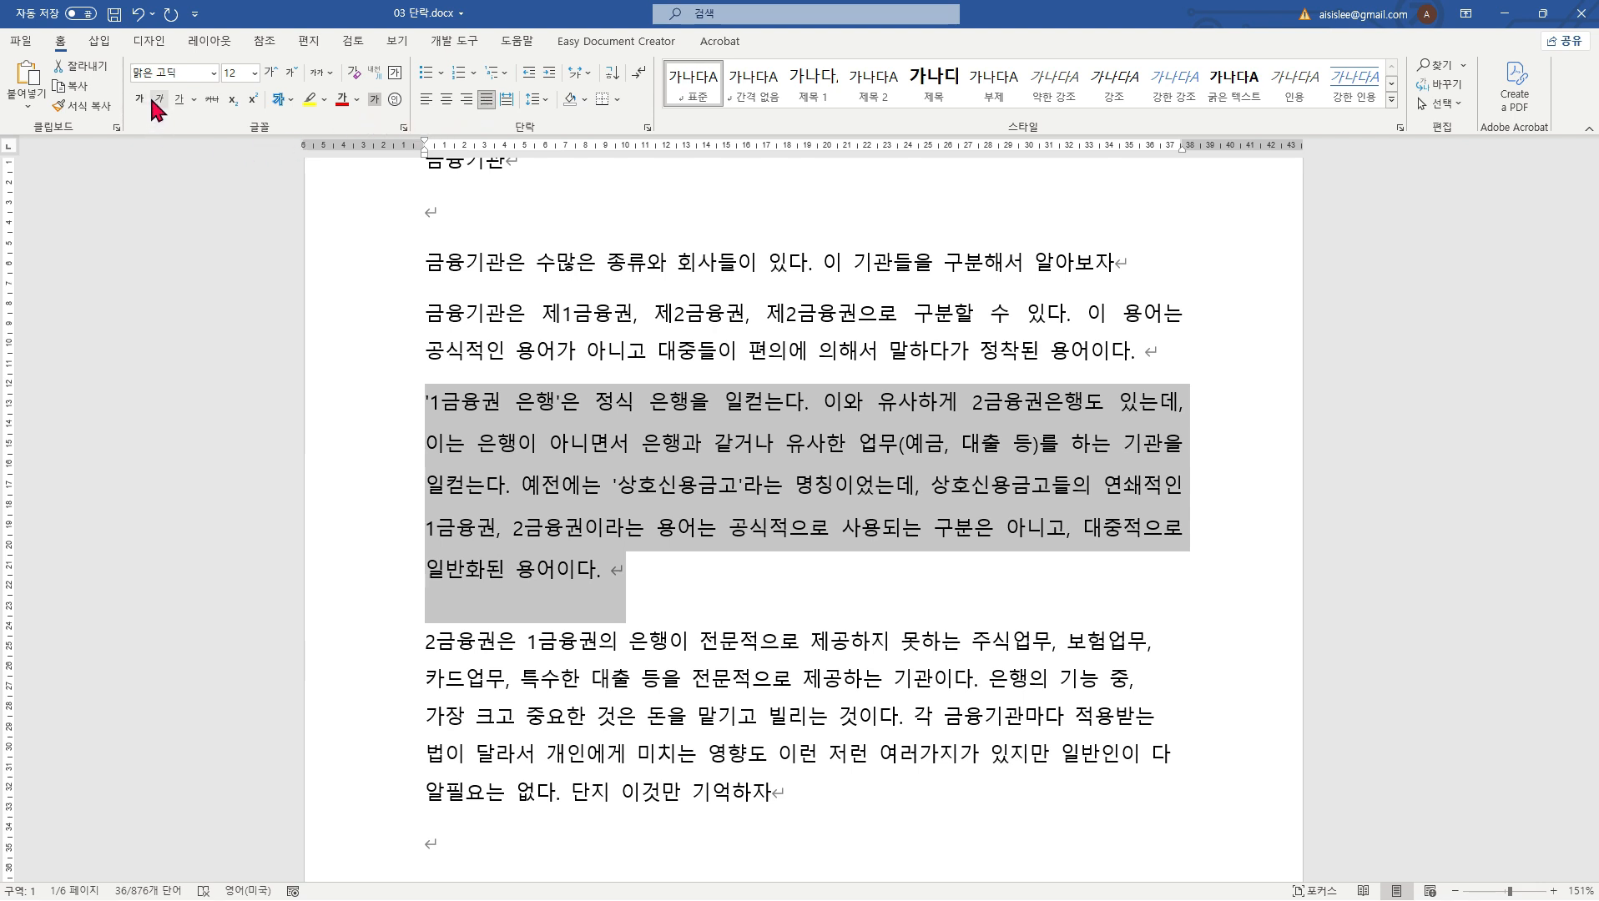
{"action": "right_click", "coordinate": [628, 393]}
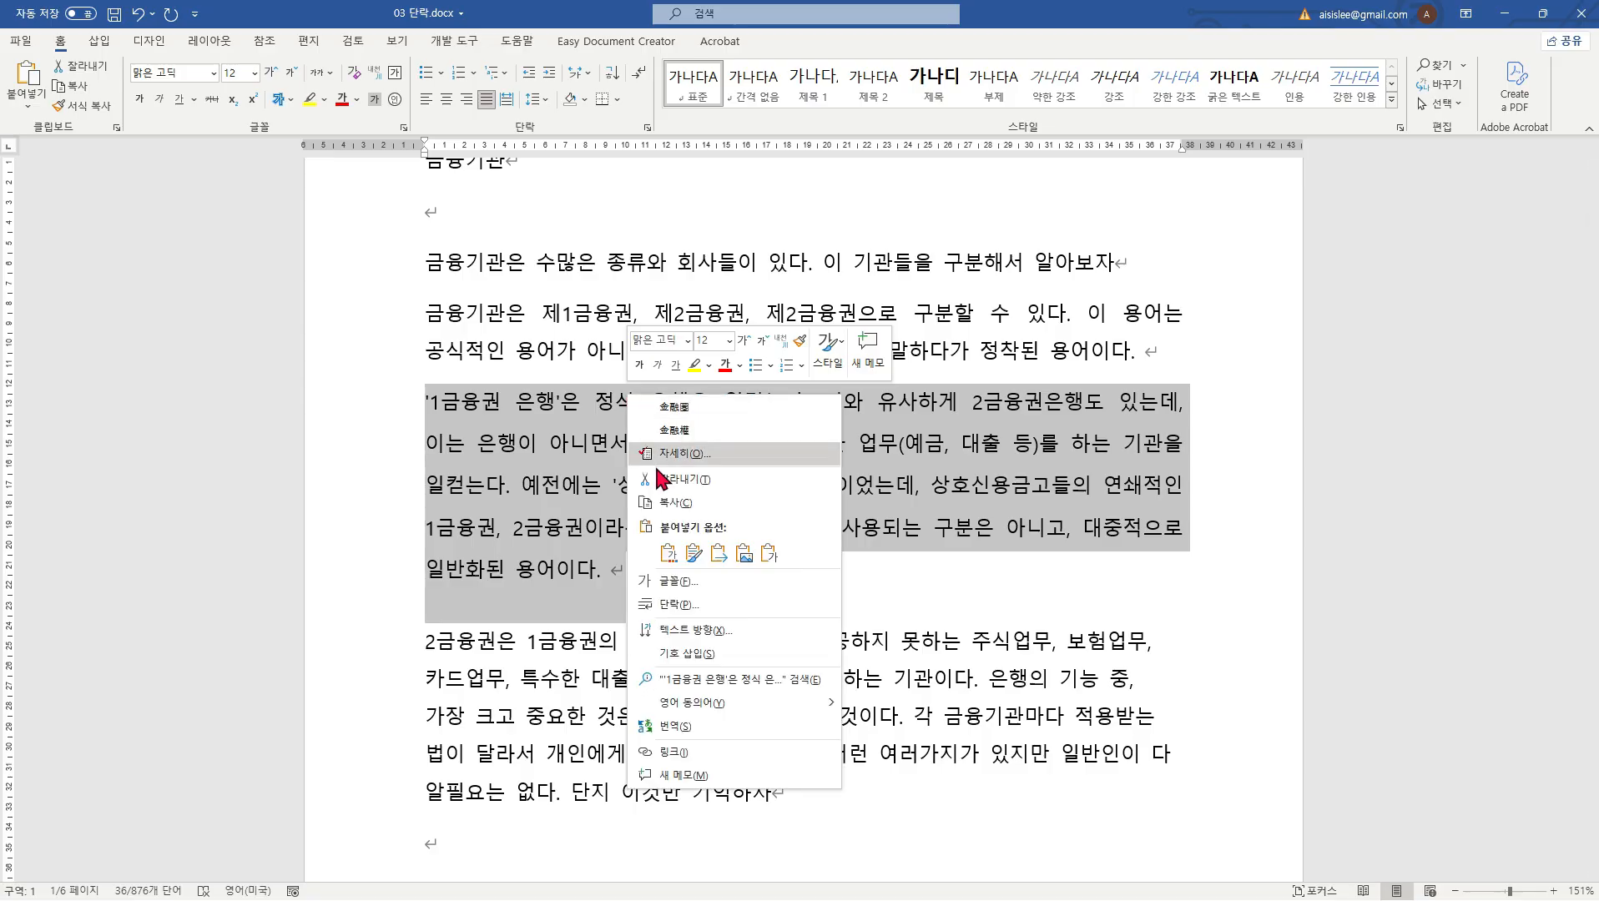
{"action": "left_click", "coordinate": [545, 100]}
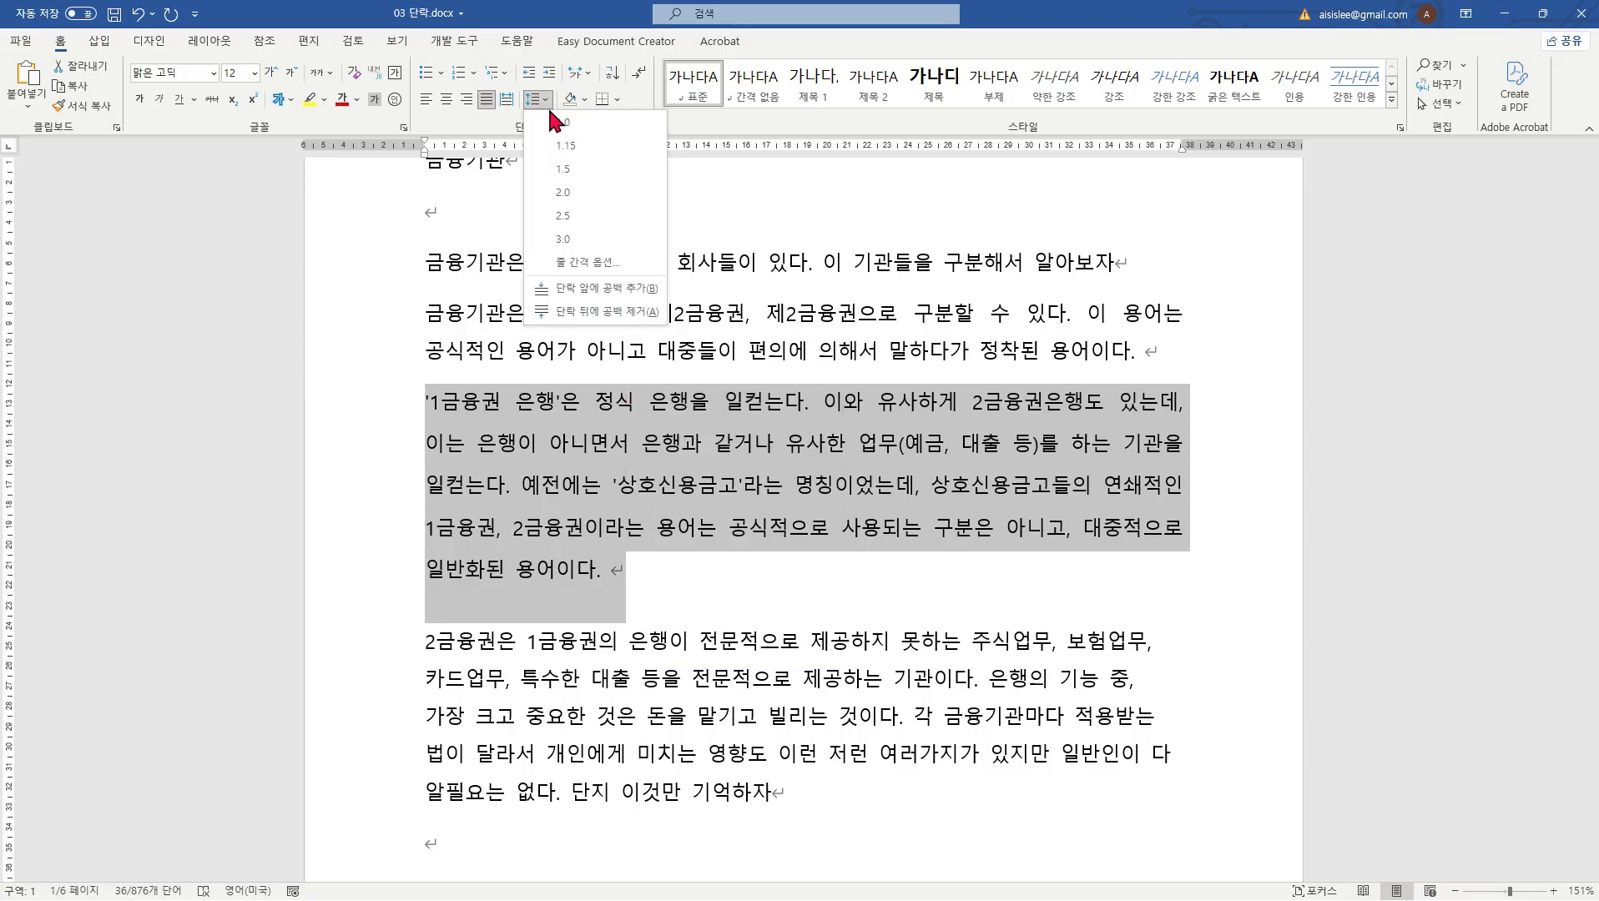
{"action": "left_click", "coordinate": [563, 129]}
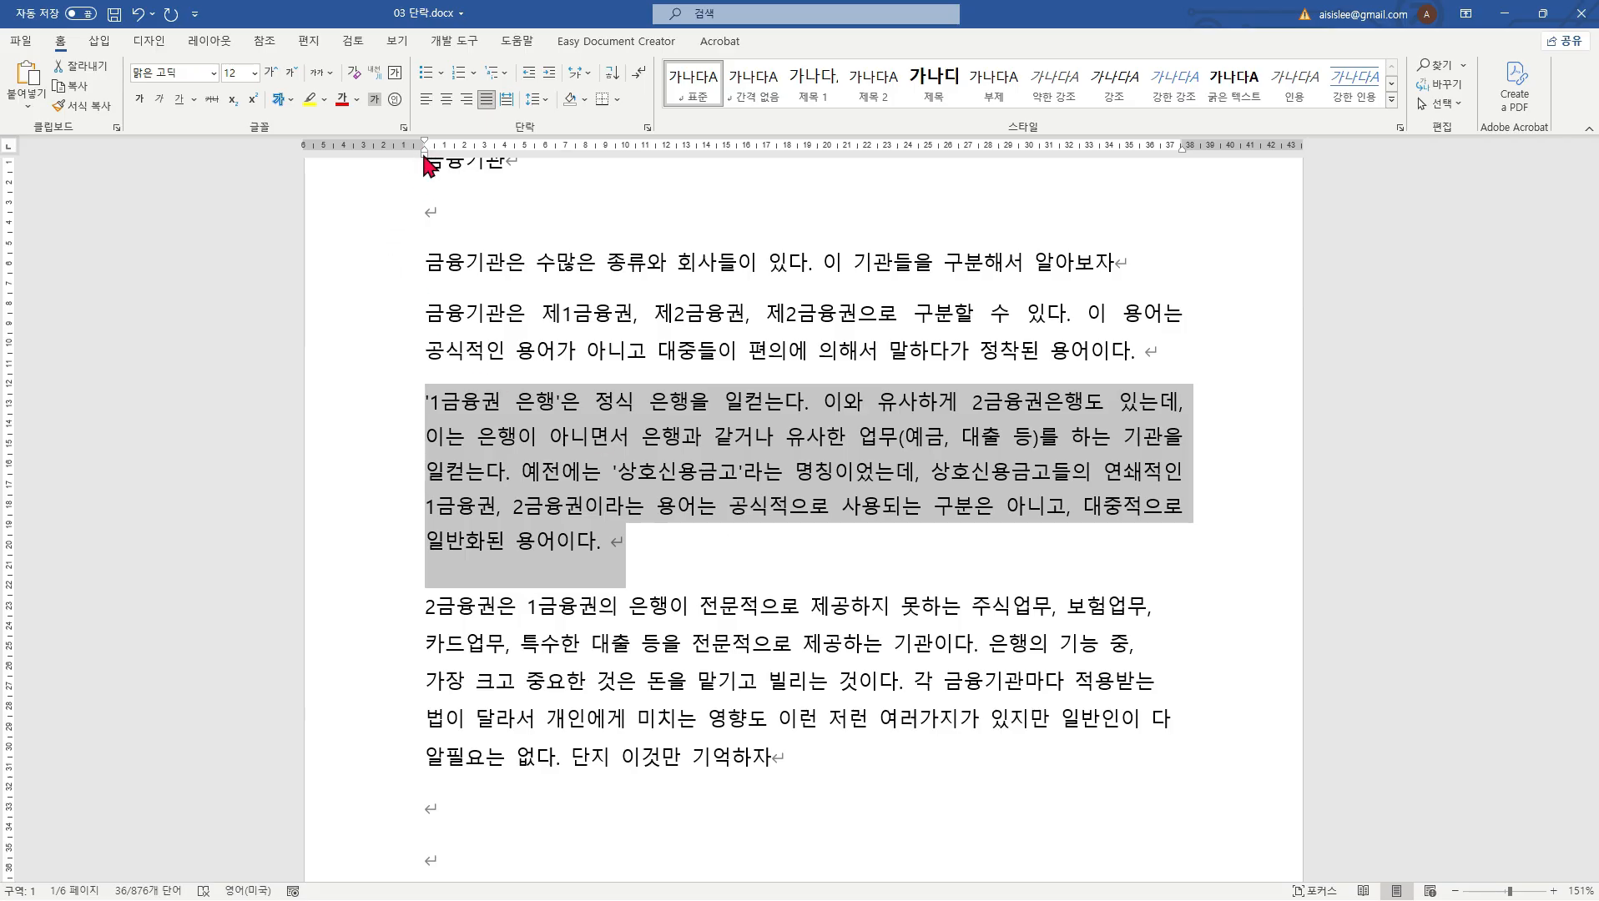
Step: Indent the "'1금융권 은행'은" paragraph on both sides, with its left edge at about 2 and its right edge at about 35 on the ruler
{"action": "left_click_drag", "start_coordinate": [426, 155], "coordinate": [472, 159]}
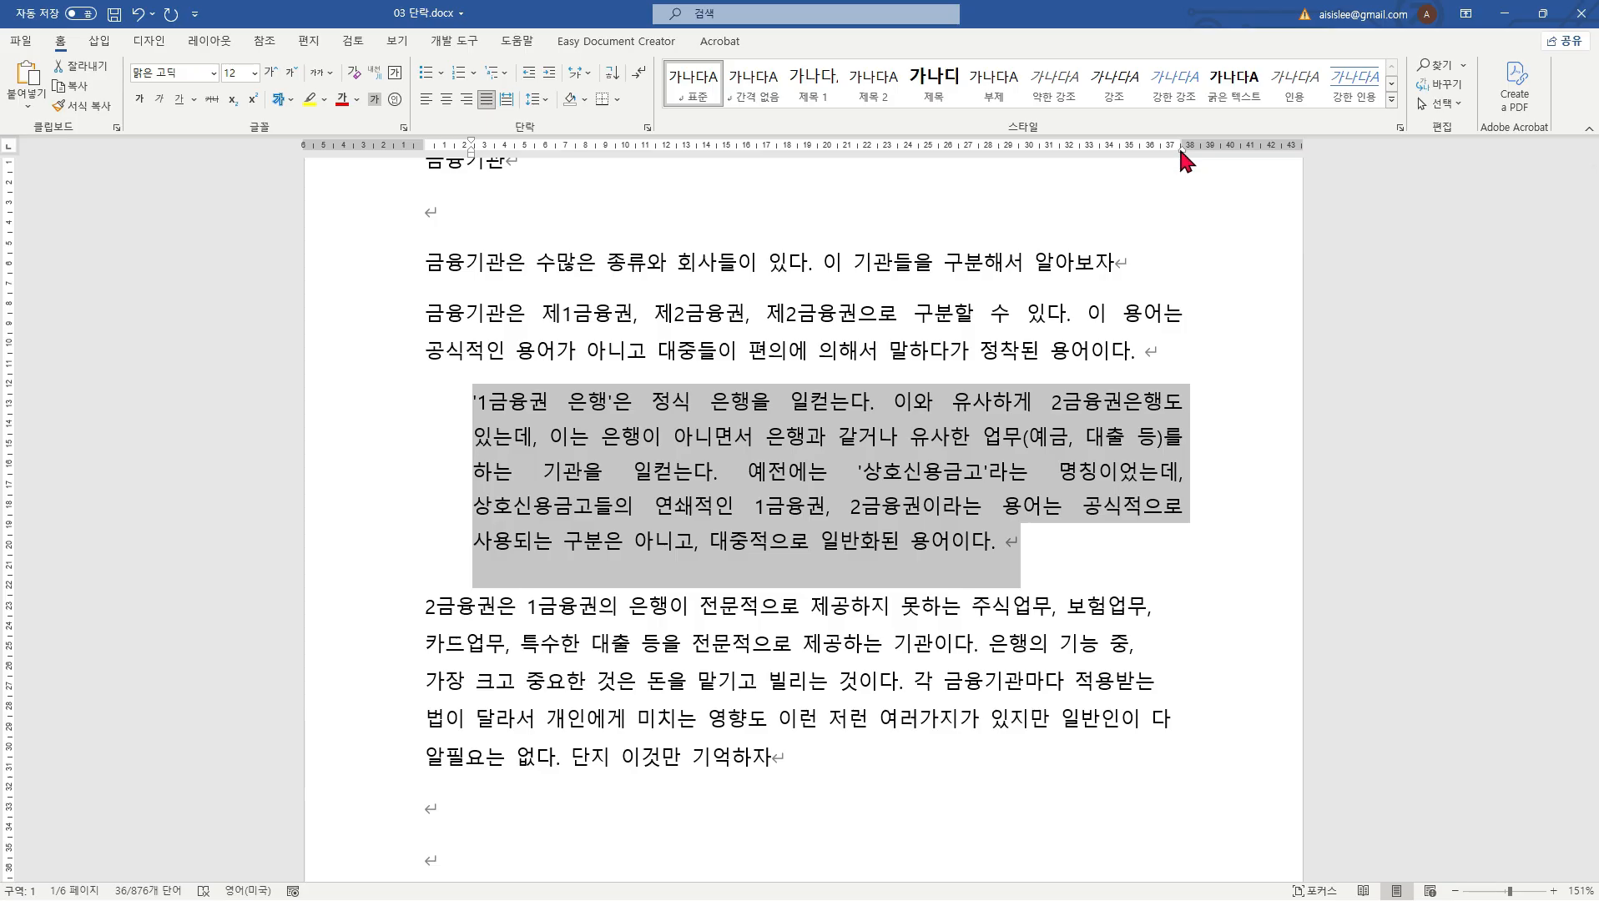
{"action": "left_click_drag", "start_coordinate": [1181, 145], "coordinate": [1125, 142]}
{"action": "left_click", "coordinate": [987, 417]}
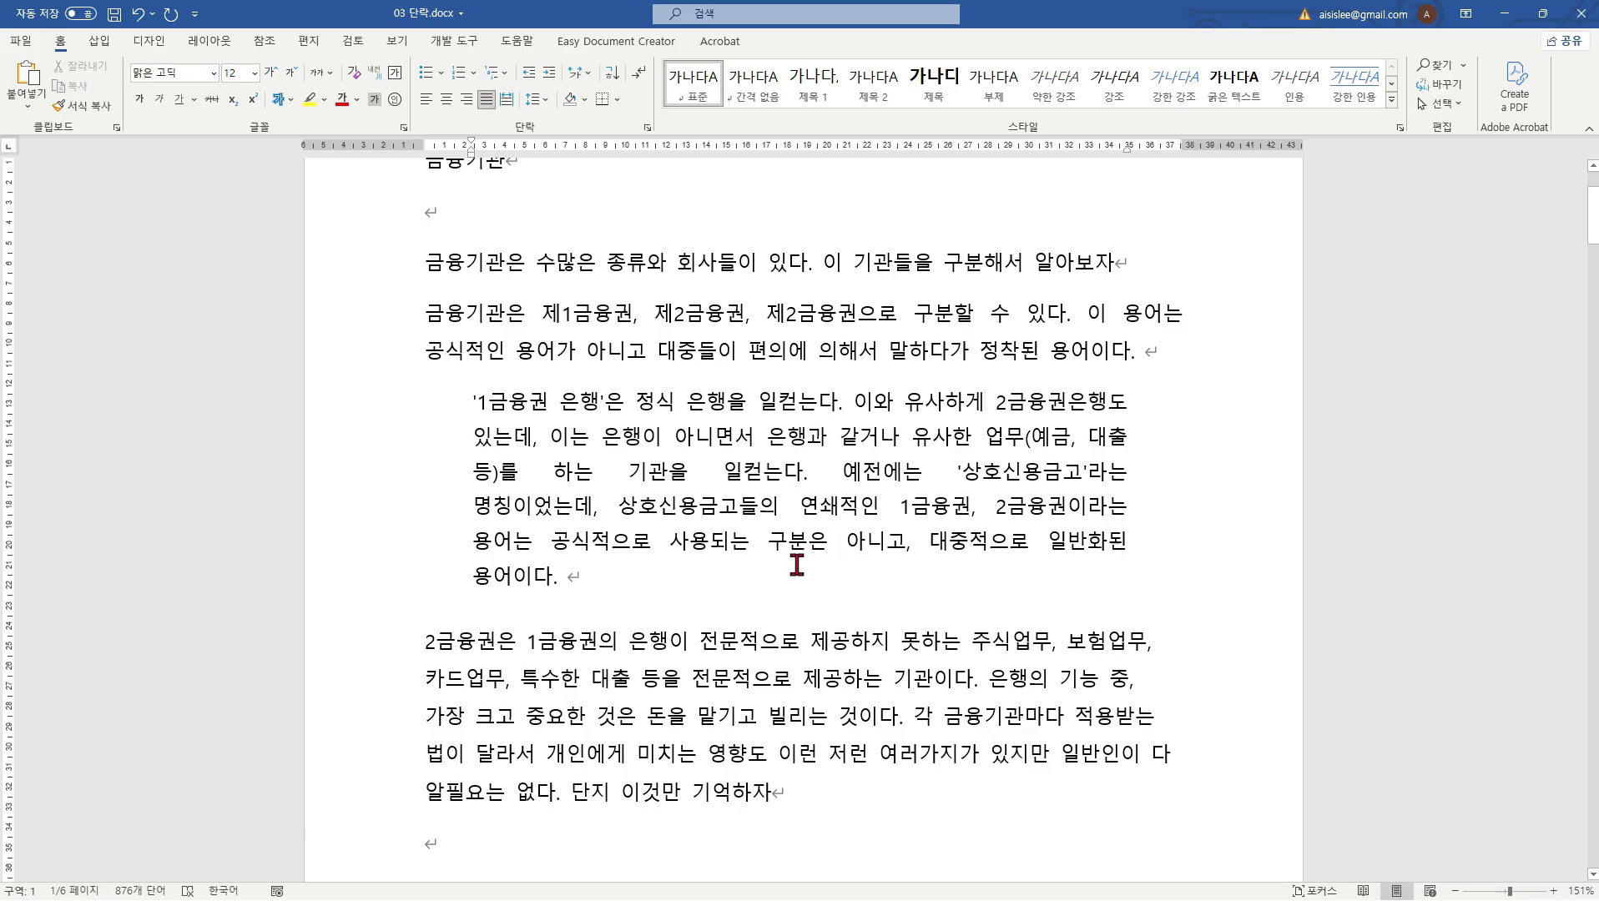
{"action": "left_click", "coordinate": [643, 436]}
Step: Copy the formatting of the "'1금융권 은행'은" paragraph onto the "2금융권은" paragraph with a reusable Format Painter
{"action": "triple_click", "coordinate": [760, 713]}
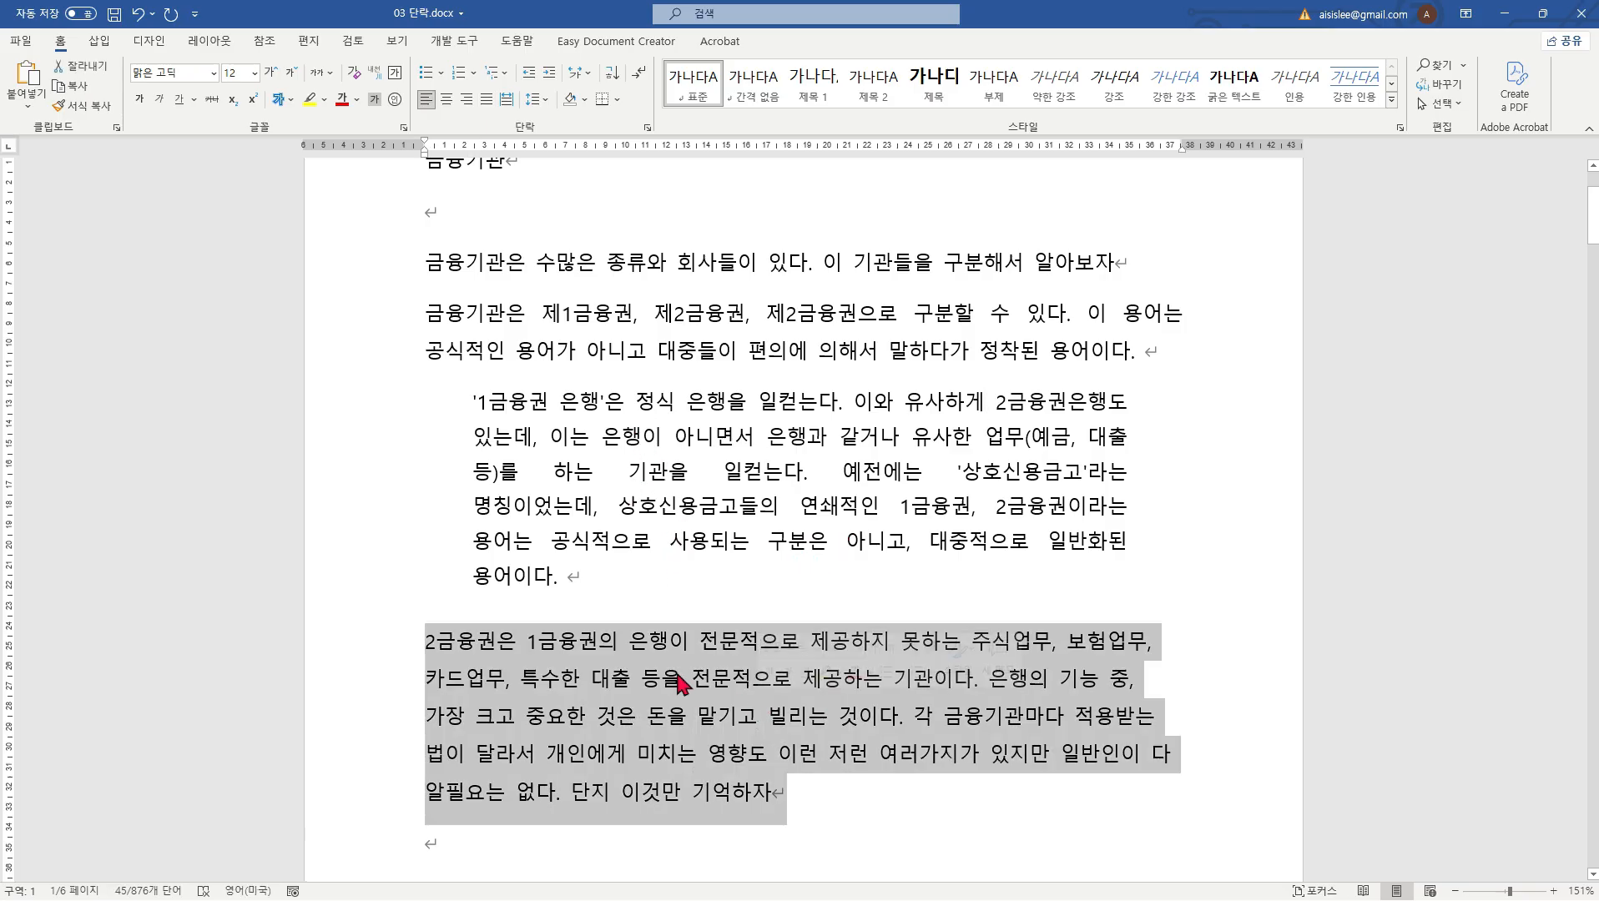
{"action": "left_click", "coordinate": [663, 680]}
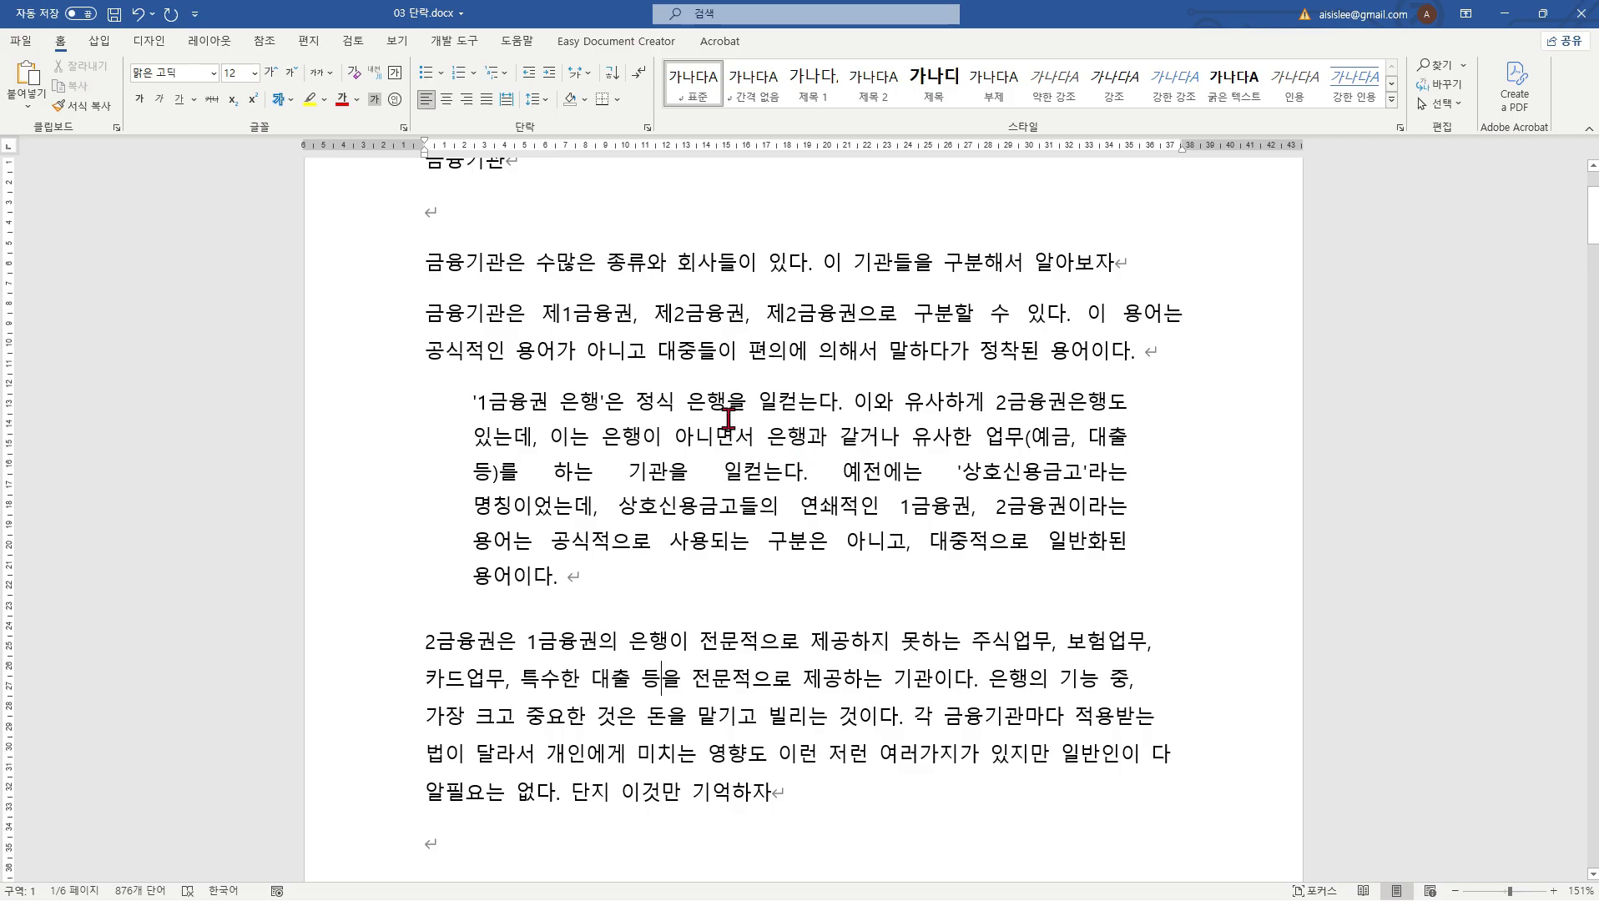
{"action": "left_click", "coordinate": [728, 413]}
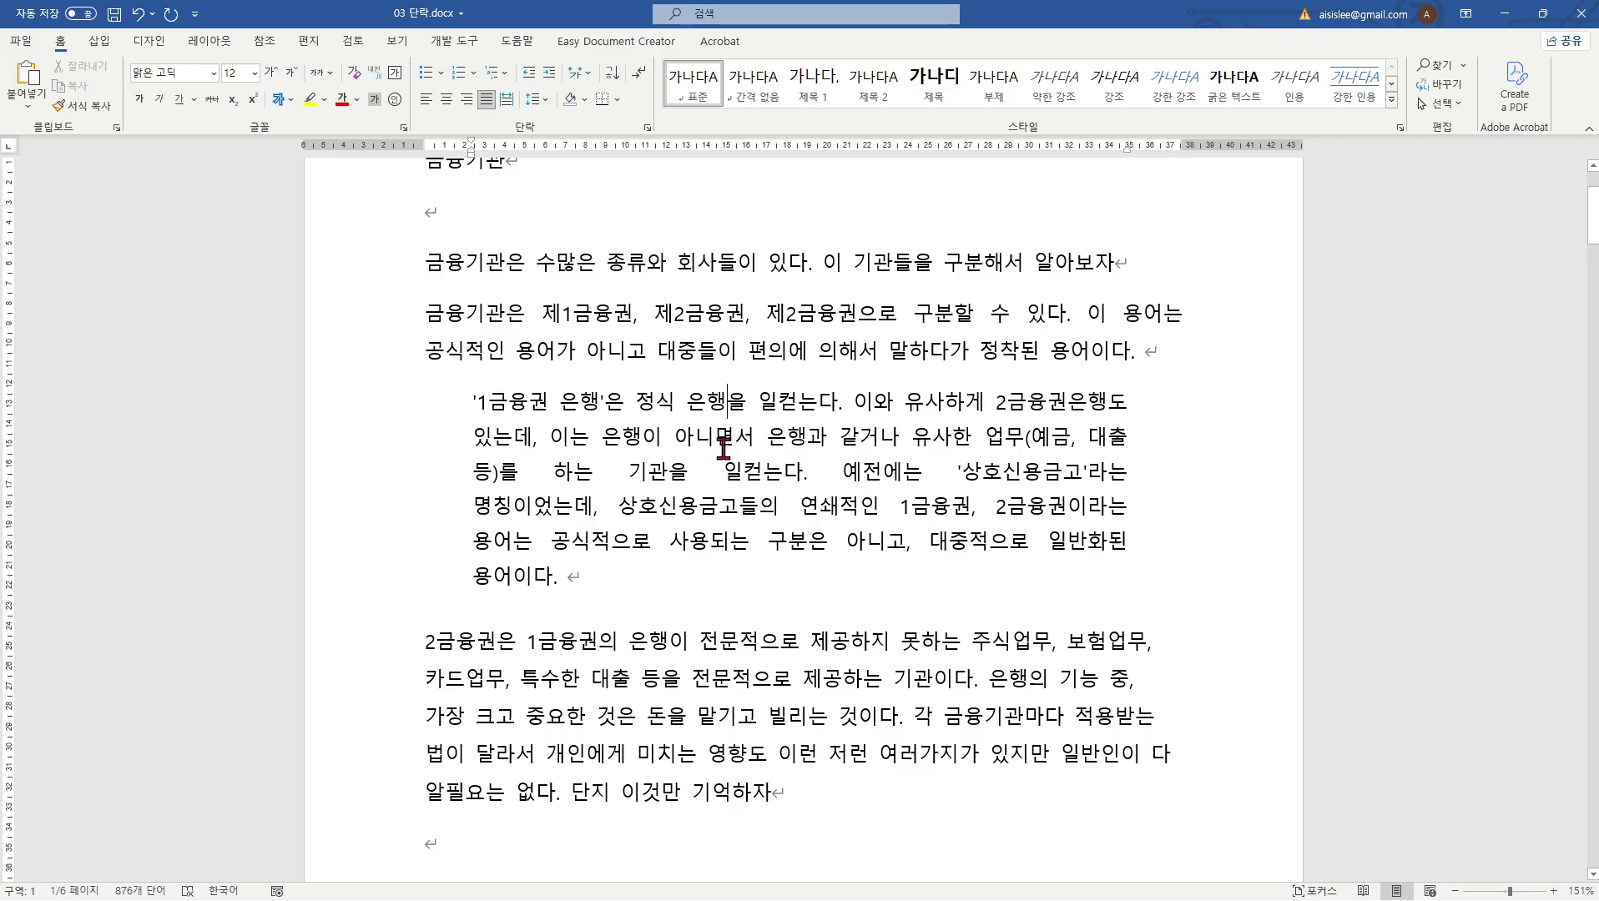
{"action": "left_click", "coordinate": [88, 105]}
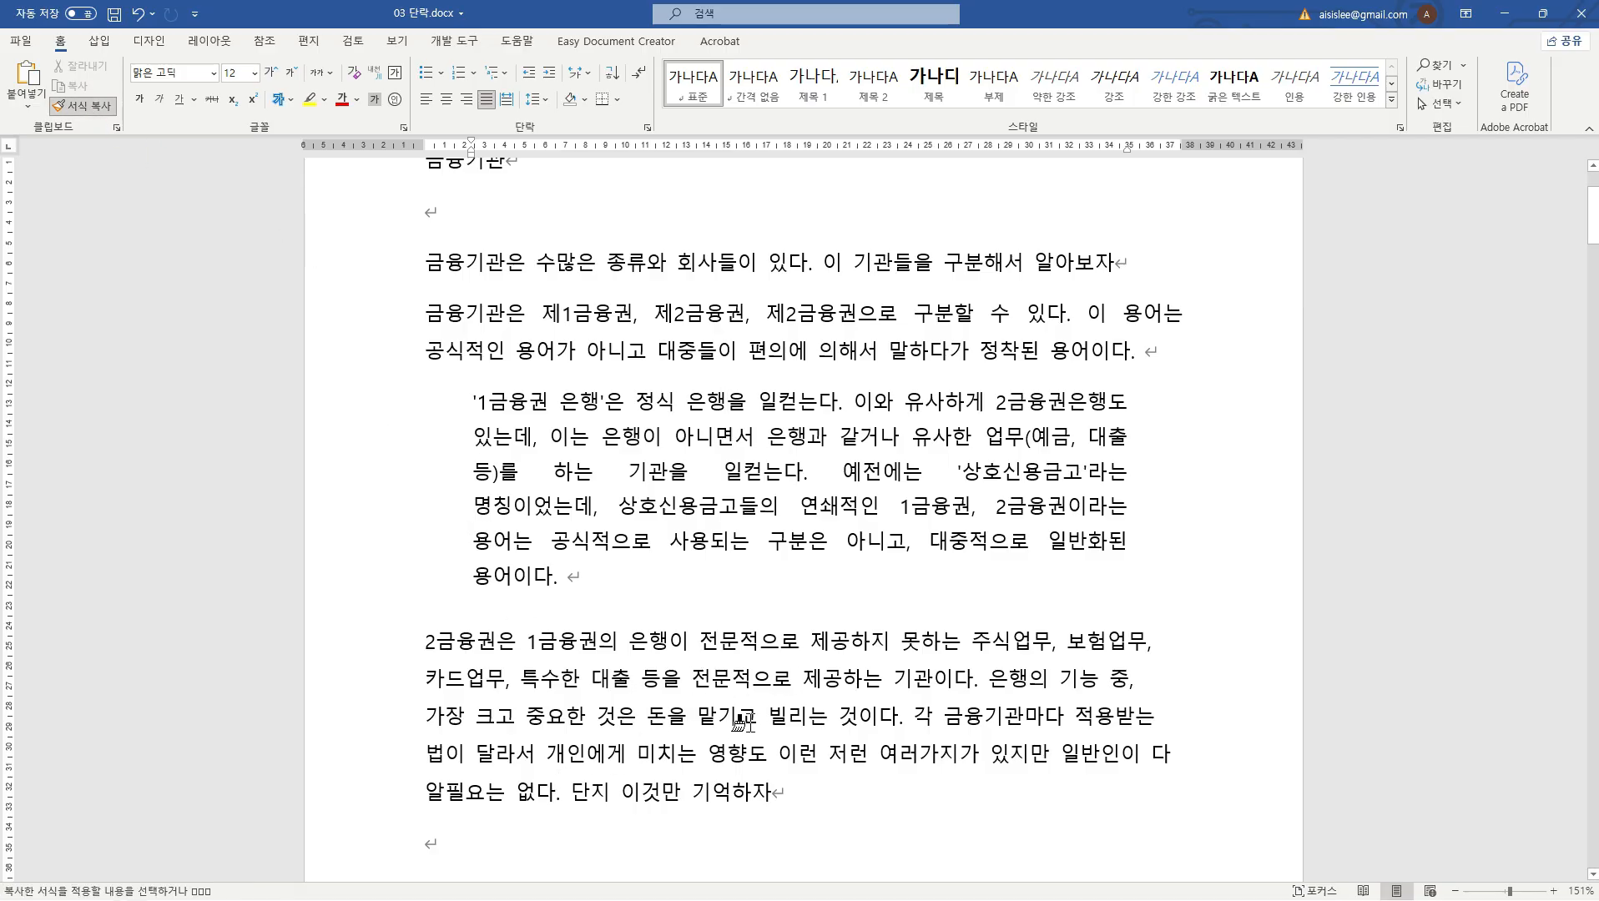
{"action": "left_click", "coordinate": [733, 675]}
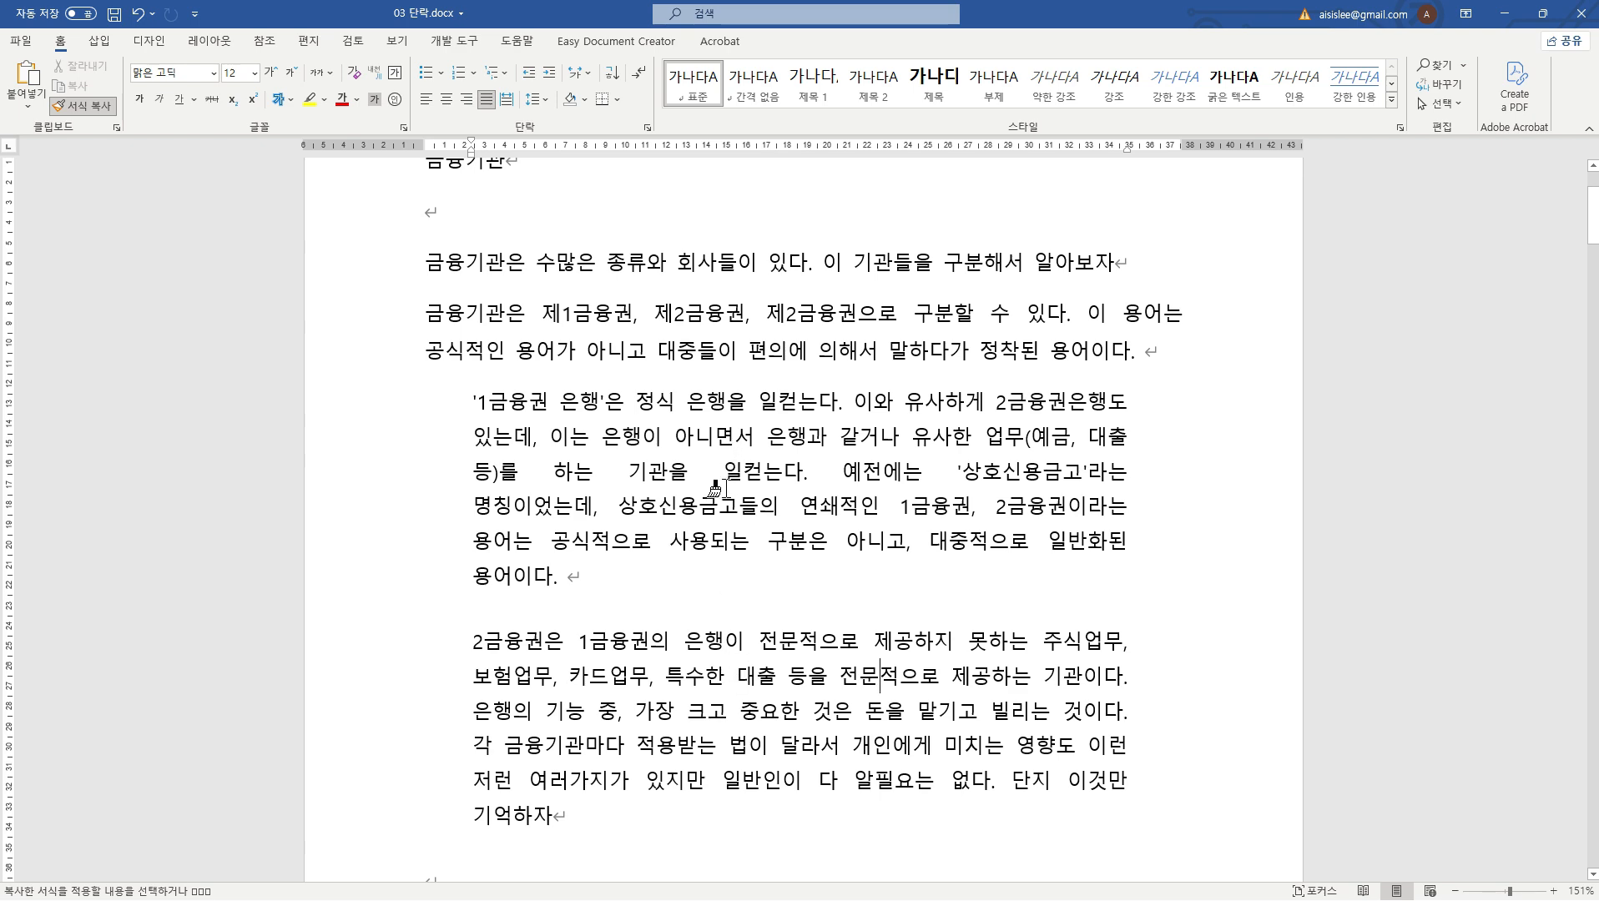
Step: Apply the same copied formatting to the two "금융기관은" paragraphs under the title and end Format Painter
{"action": "scroll", "coordinate": [715, 489], "scroll_direction": "down", "scroll_amount": 3}
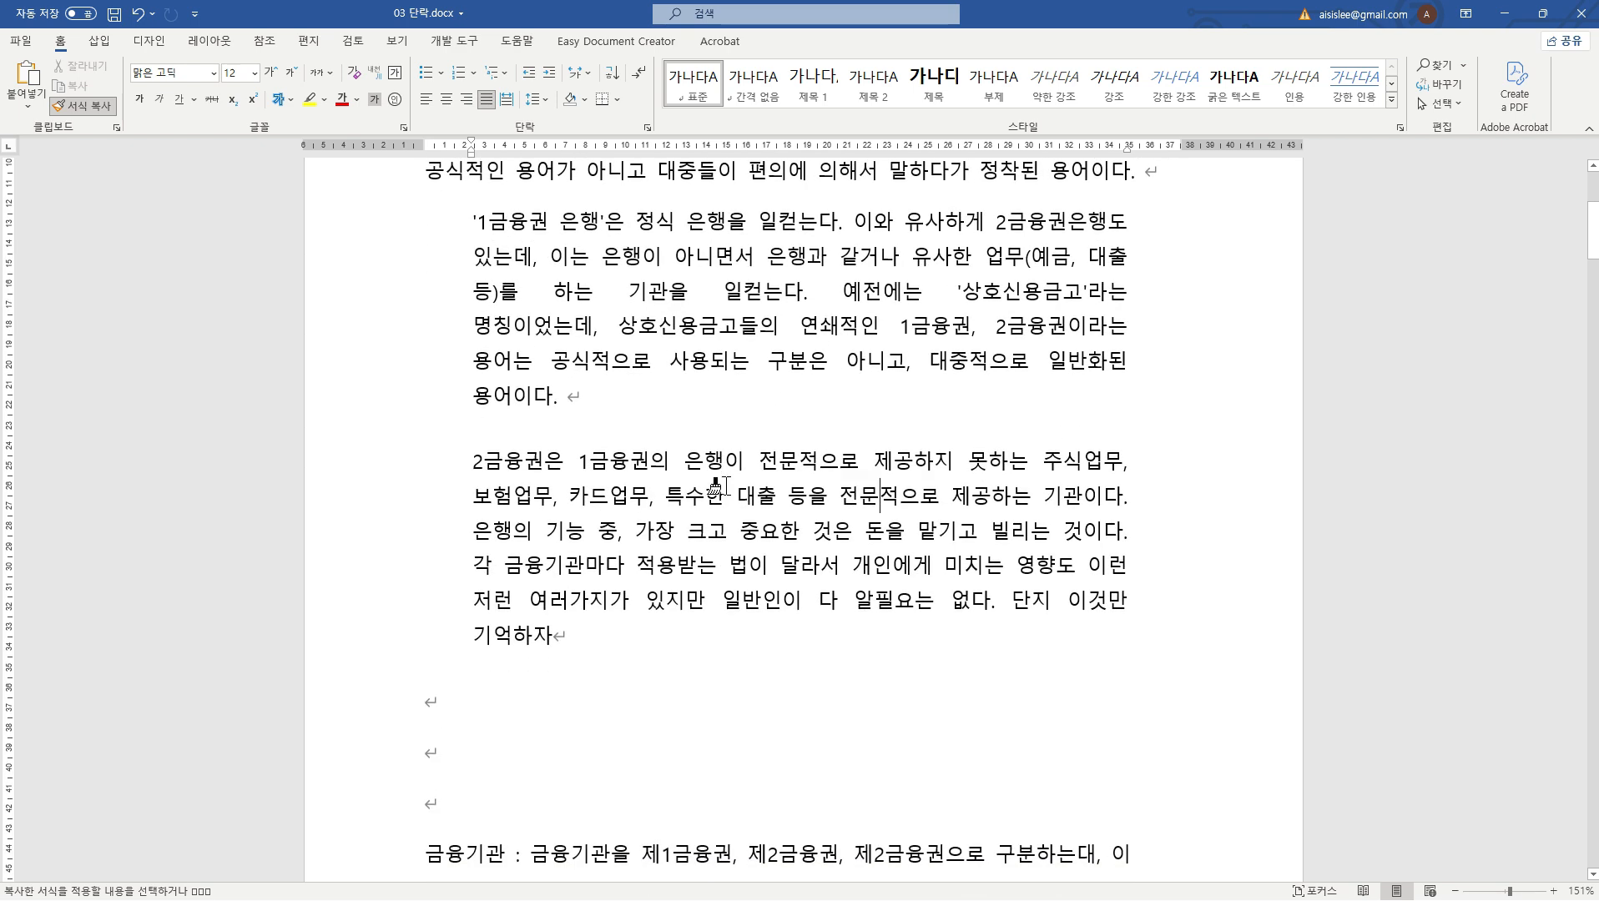
{"action": "scroll", "coordinate": [718, 480], "scroll_direction": "down", "scroll_amount": 6}
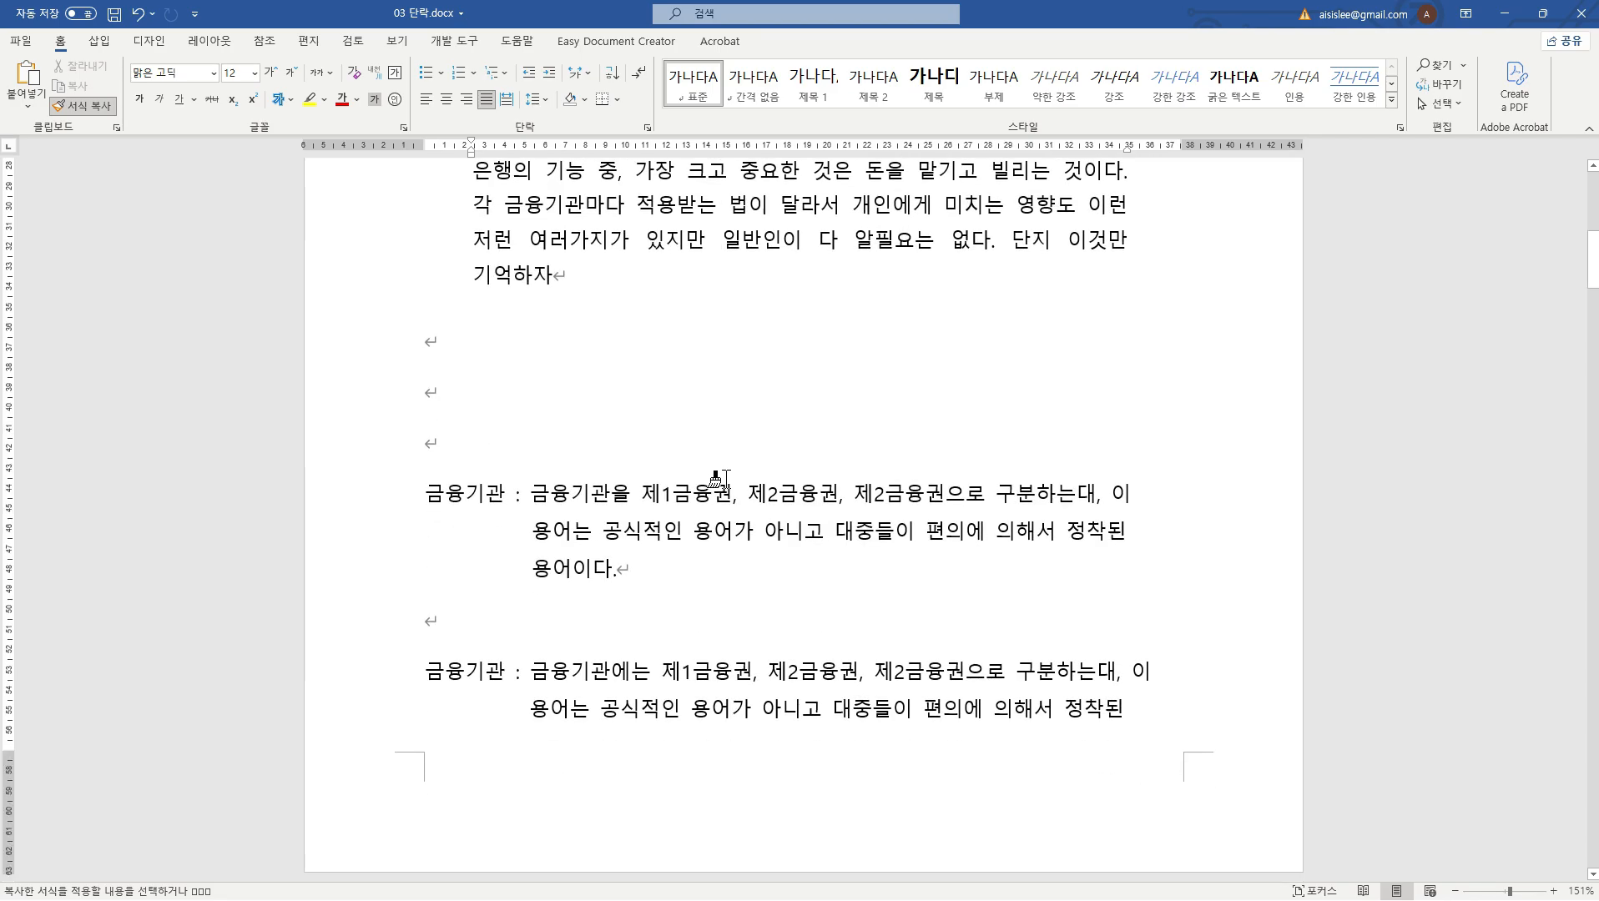
{"action": "scroll", "coordinate": [717, 467], "scroll_direction": "up", "scroll_amount": 5}
{"action": "scroll", "coordinate": [717, 465], "scroll_direction": "up", "scroll_amount": 7}
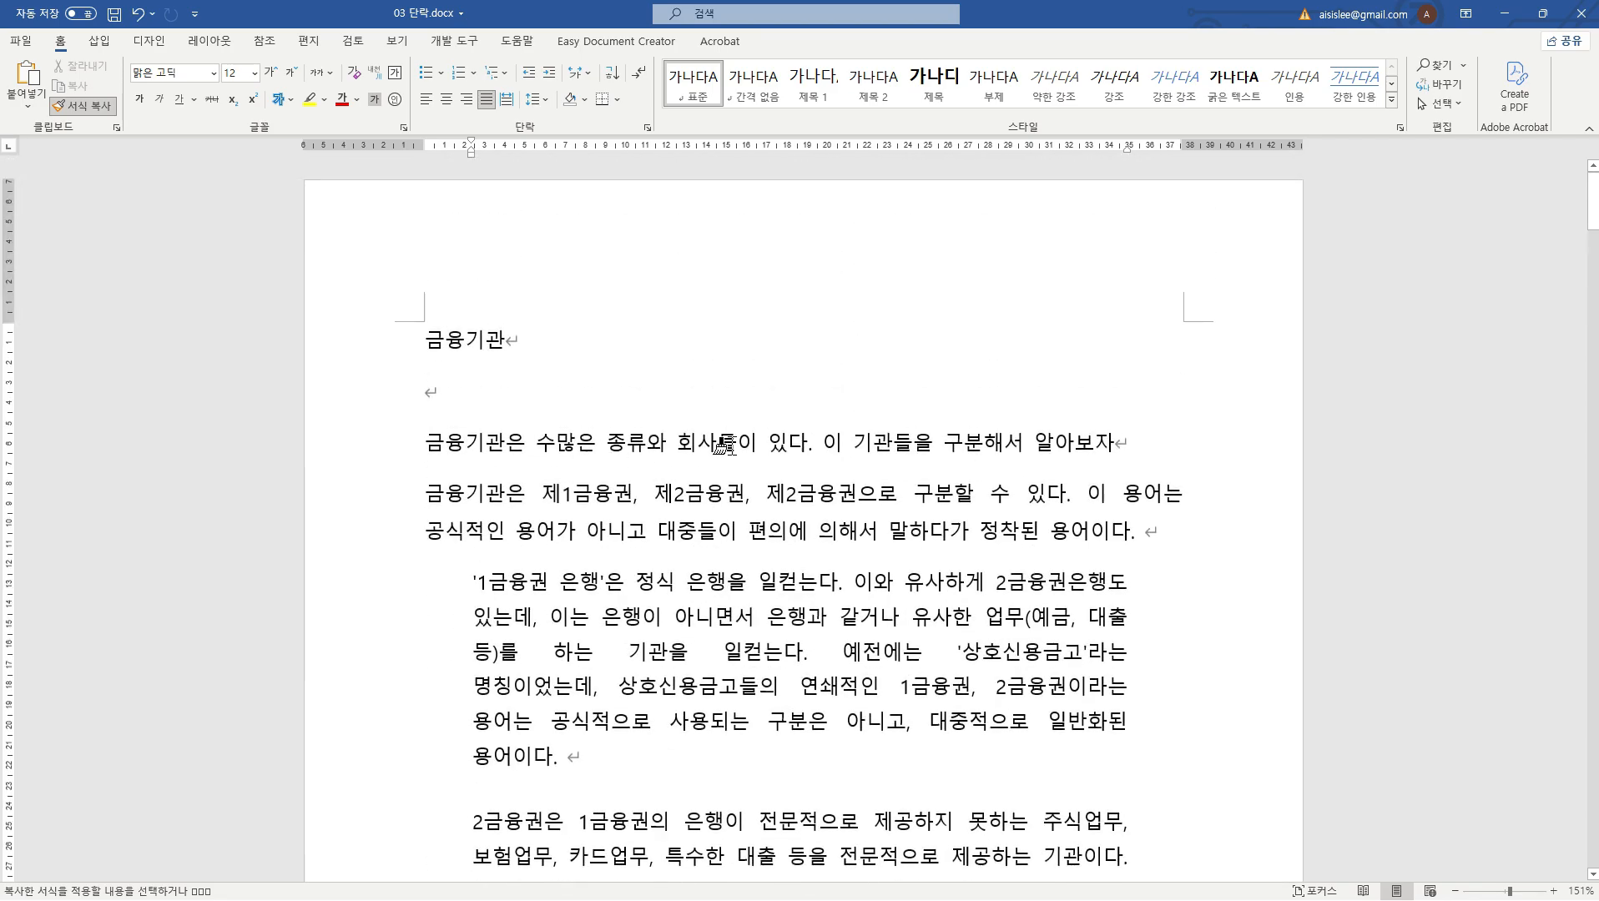
{"action": "left_click", "coordinate": [724, 444]}
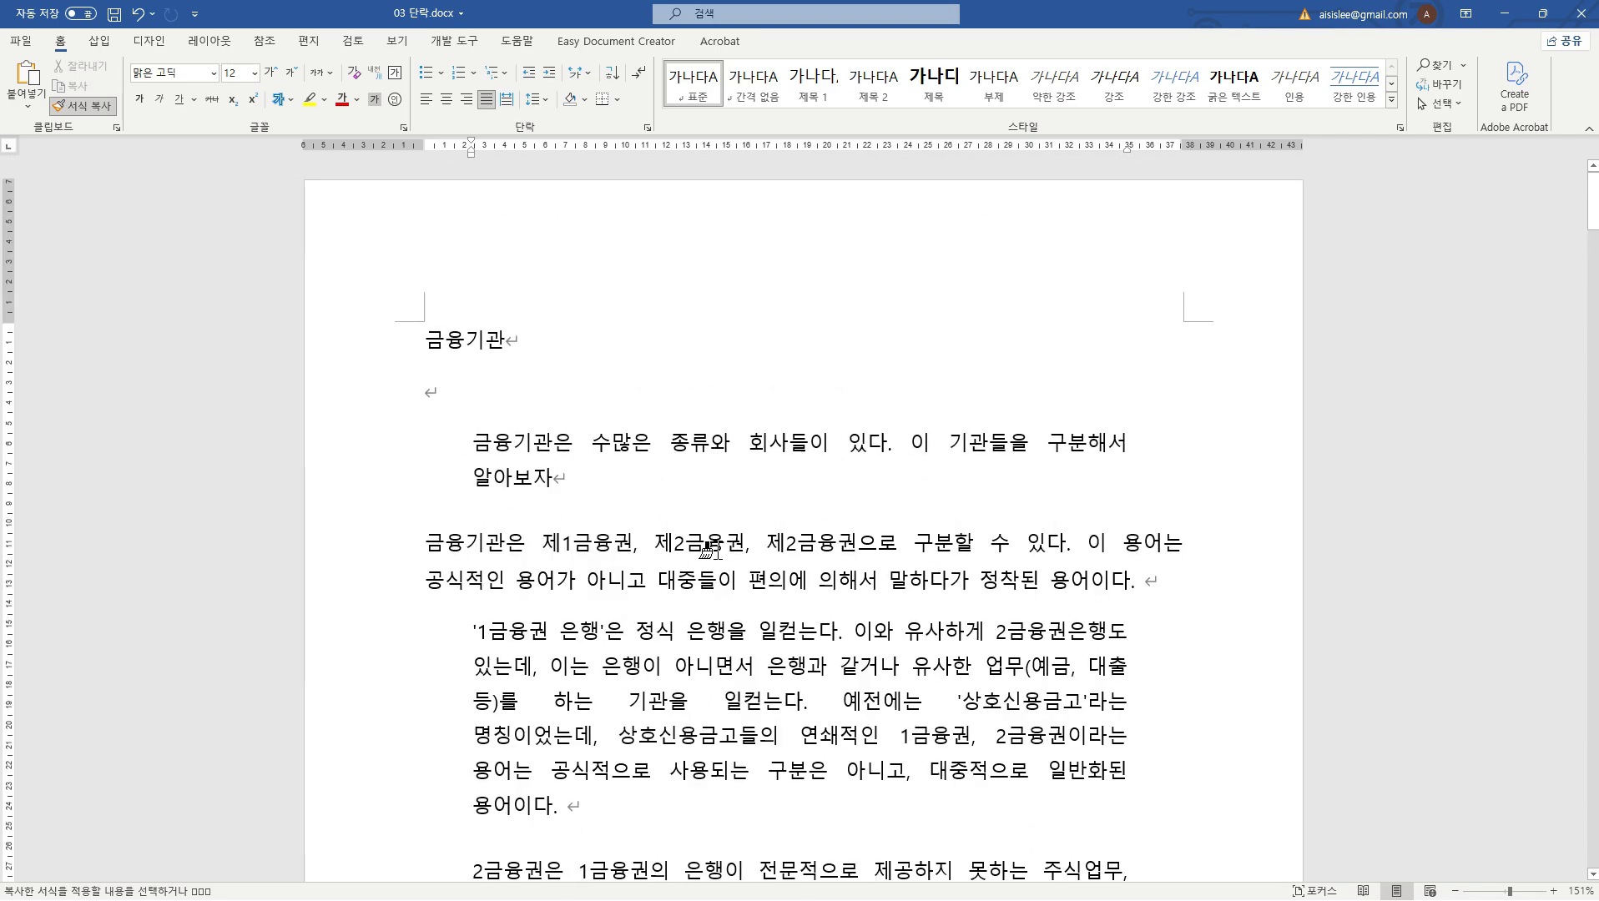
{"action": "left_click", "coordinate": [714, 546]}
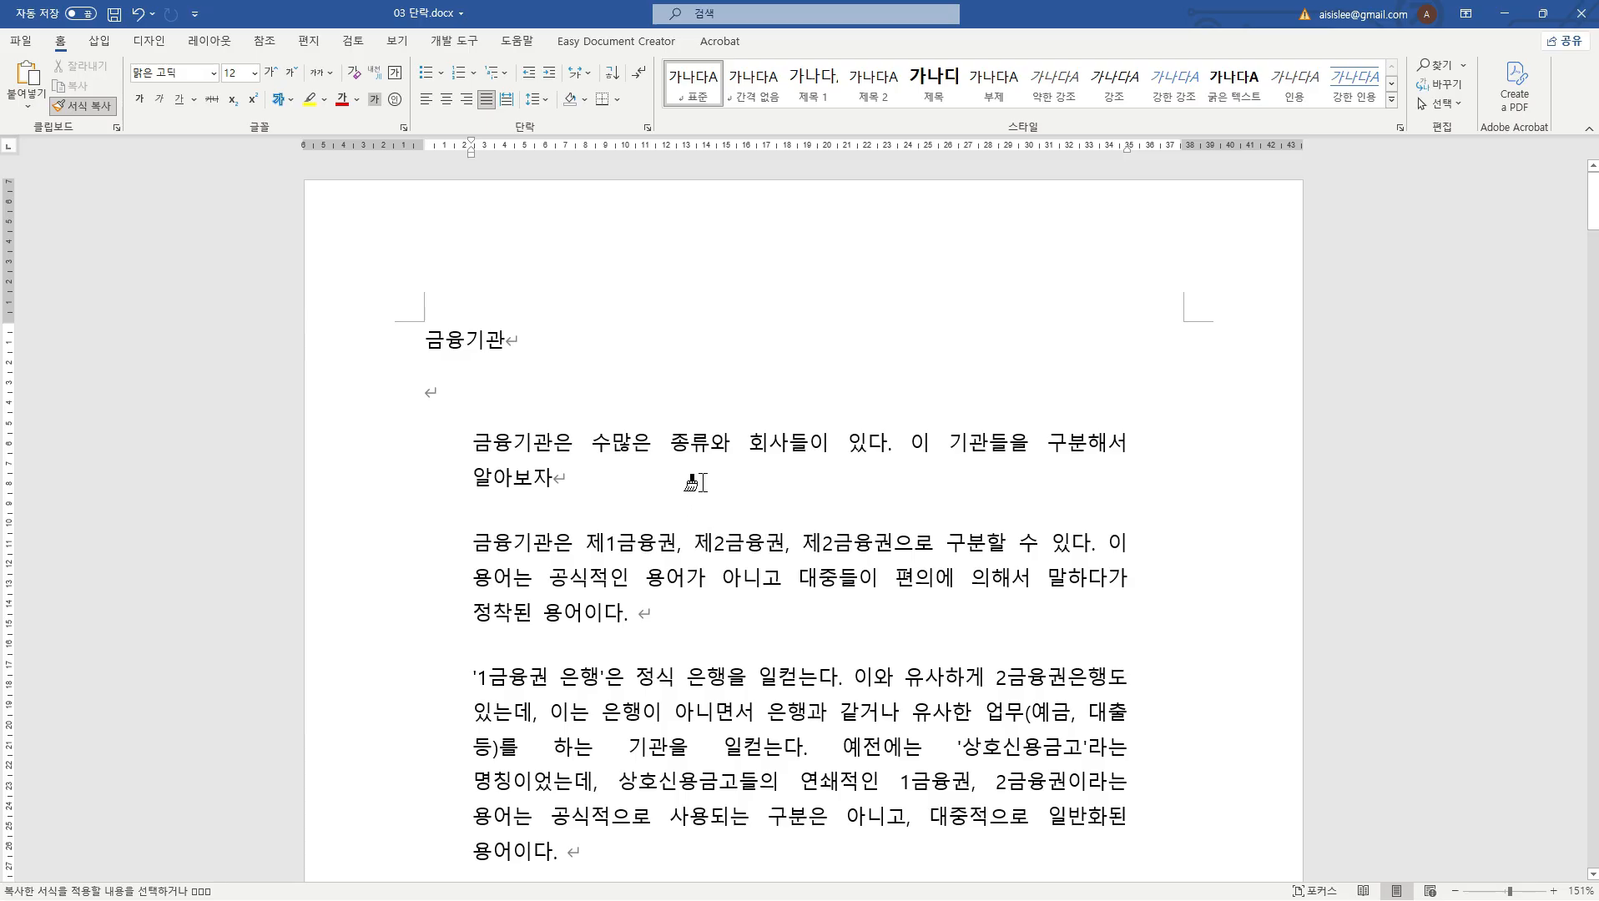
{"action": "key", "text": "Escape"}
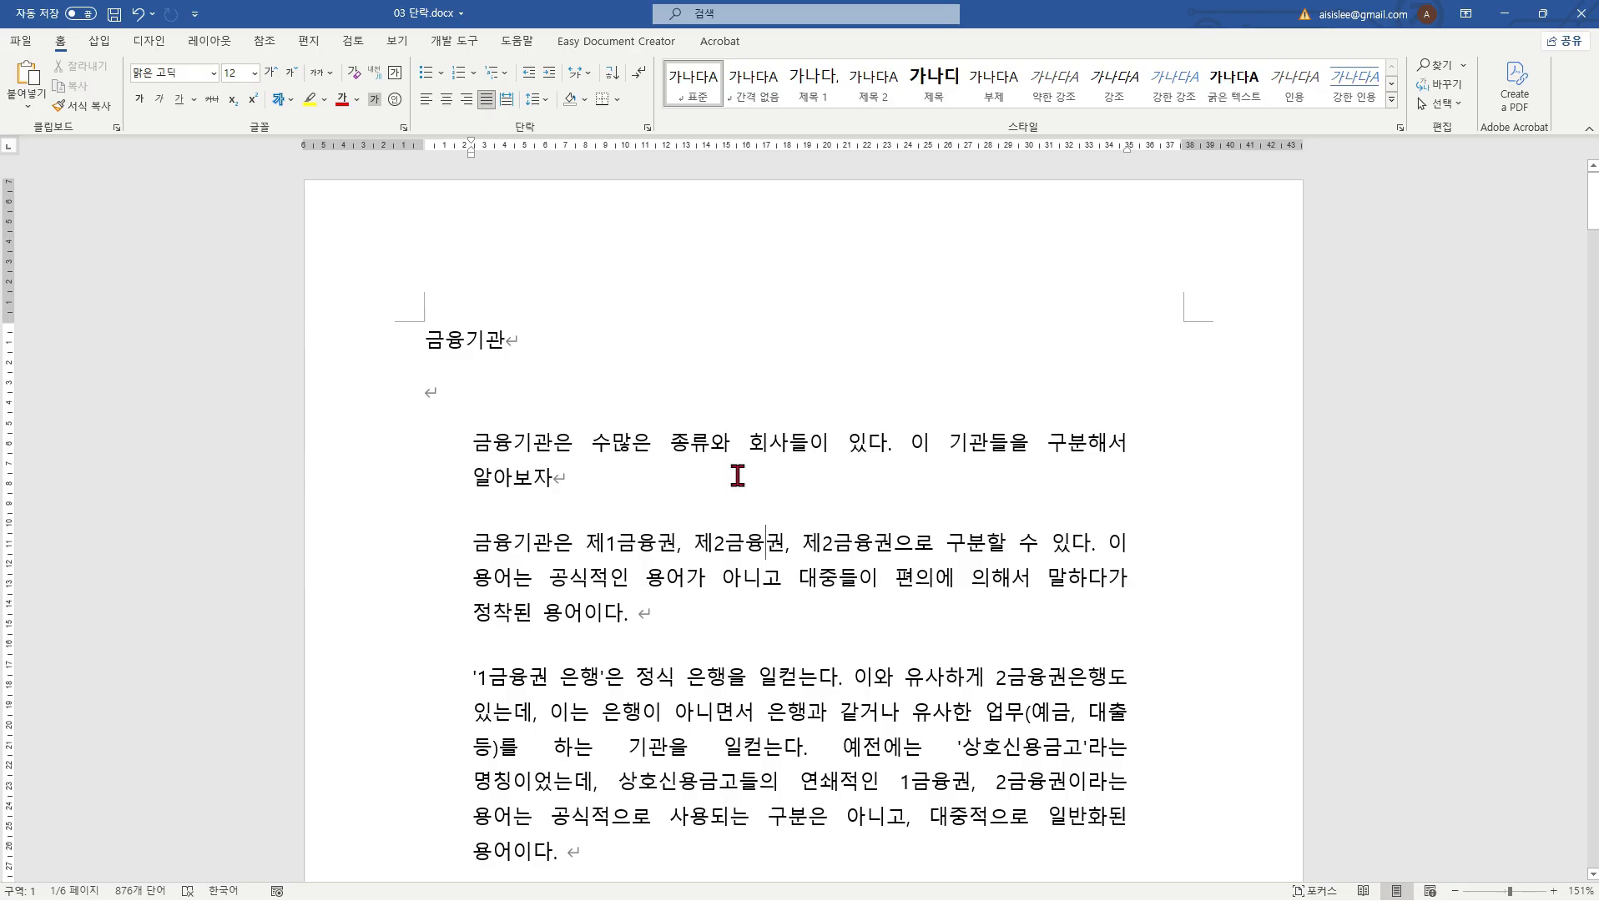
{"action": "left_click", "coordinate": [738, 476]}
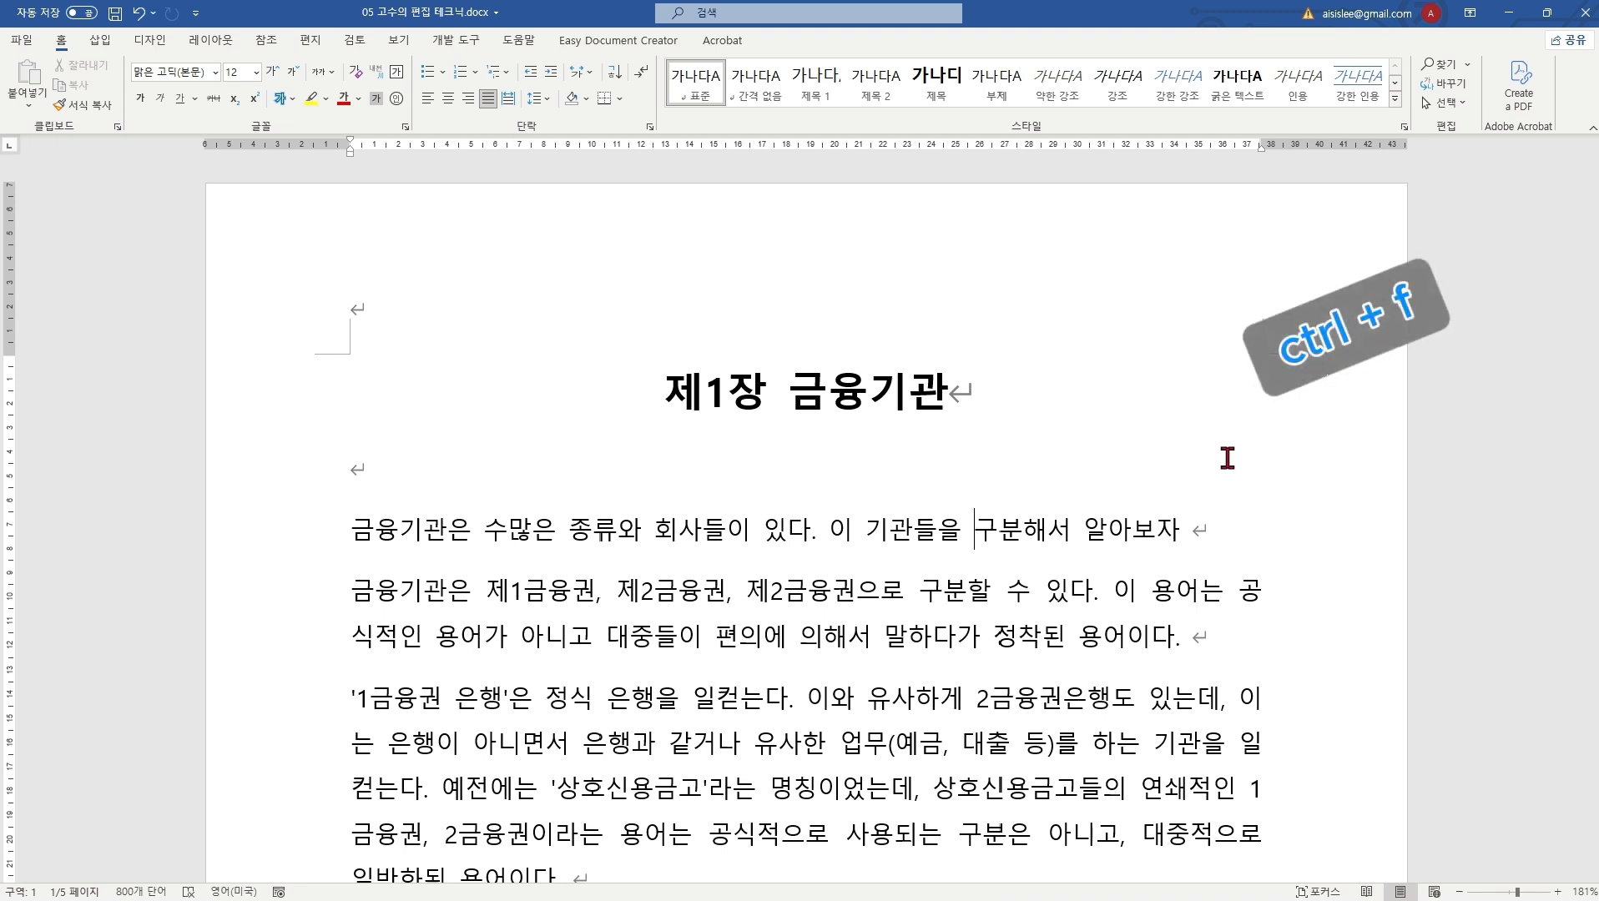
Step: In the document 05 고수의 편집 테크닉.docx, search for "은행" and go to the sixth and ninth matches
{"action": "key", "text": "ctrl+f"}
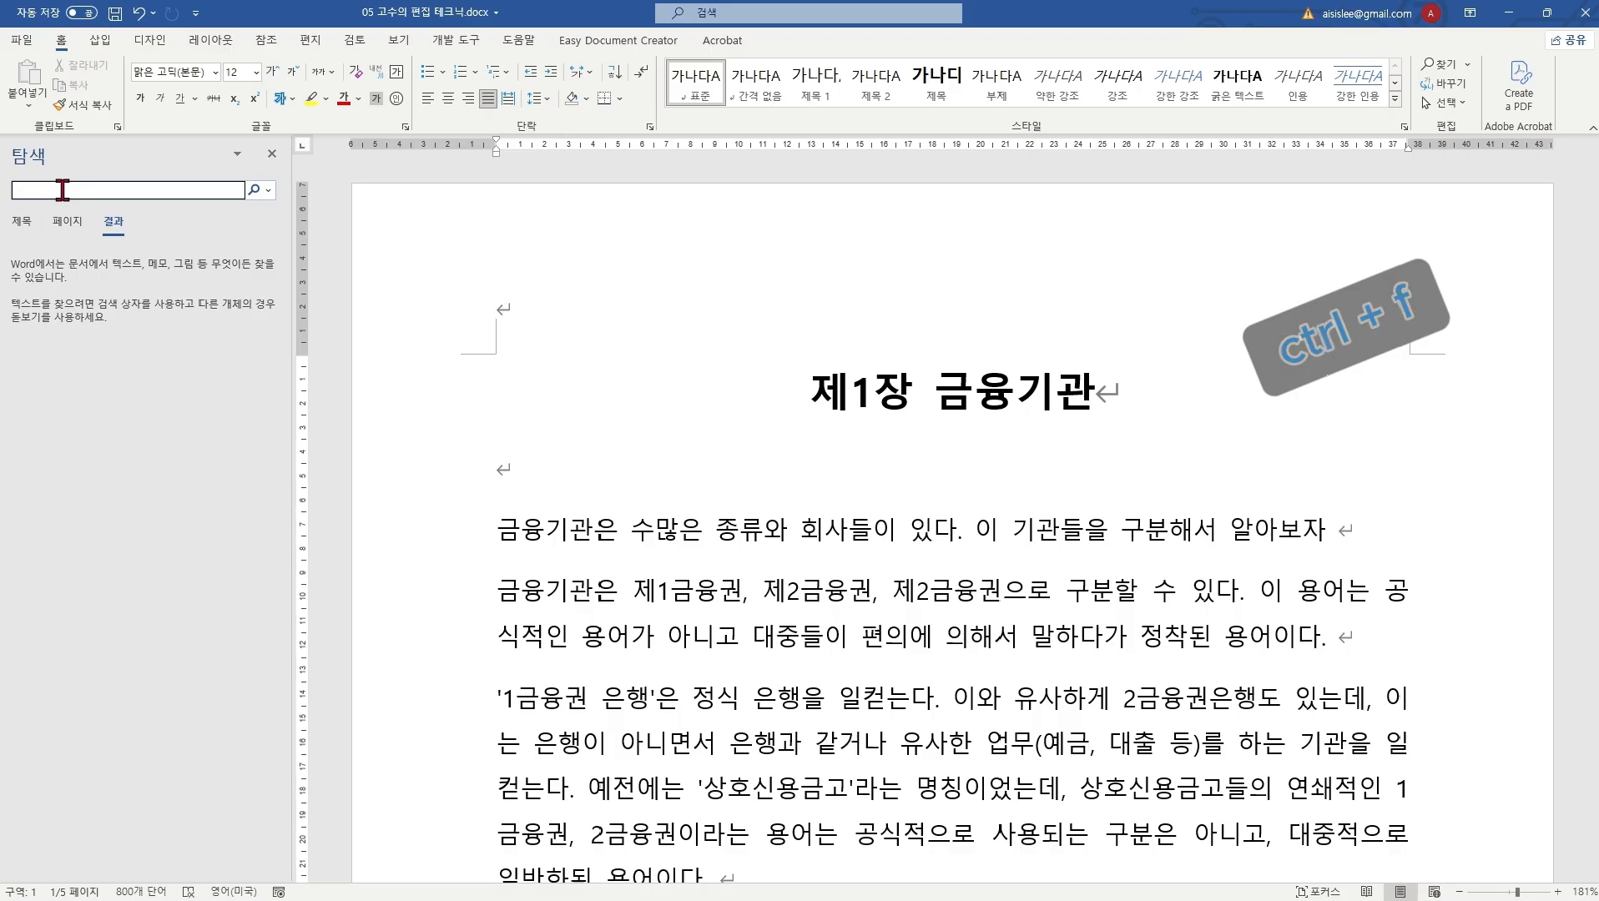
{"action": "type", "text": "은행"}
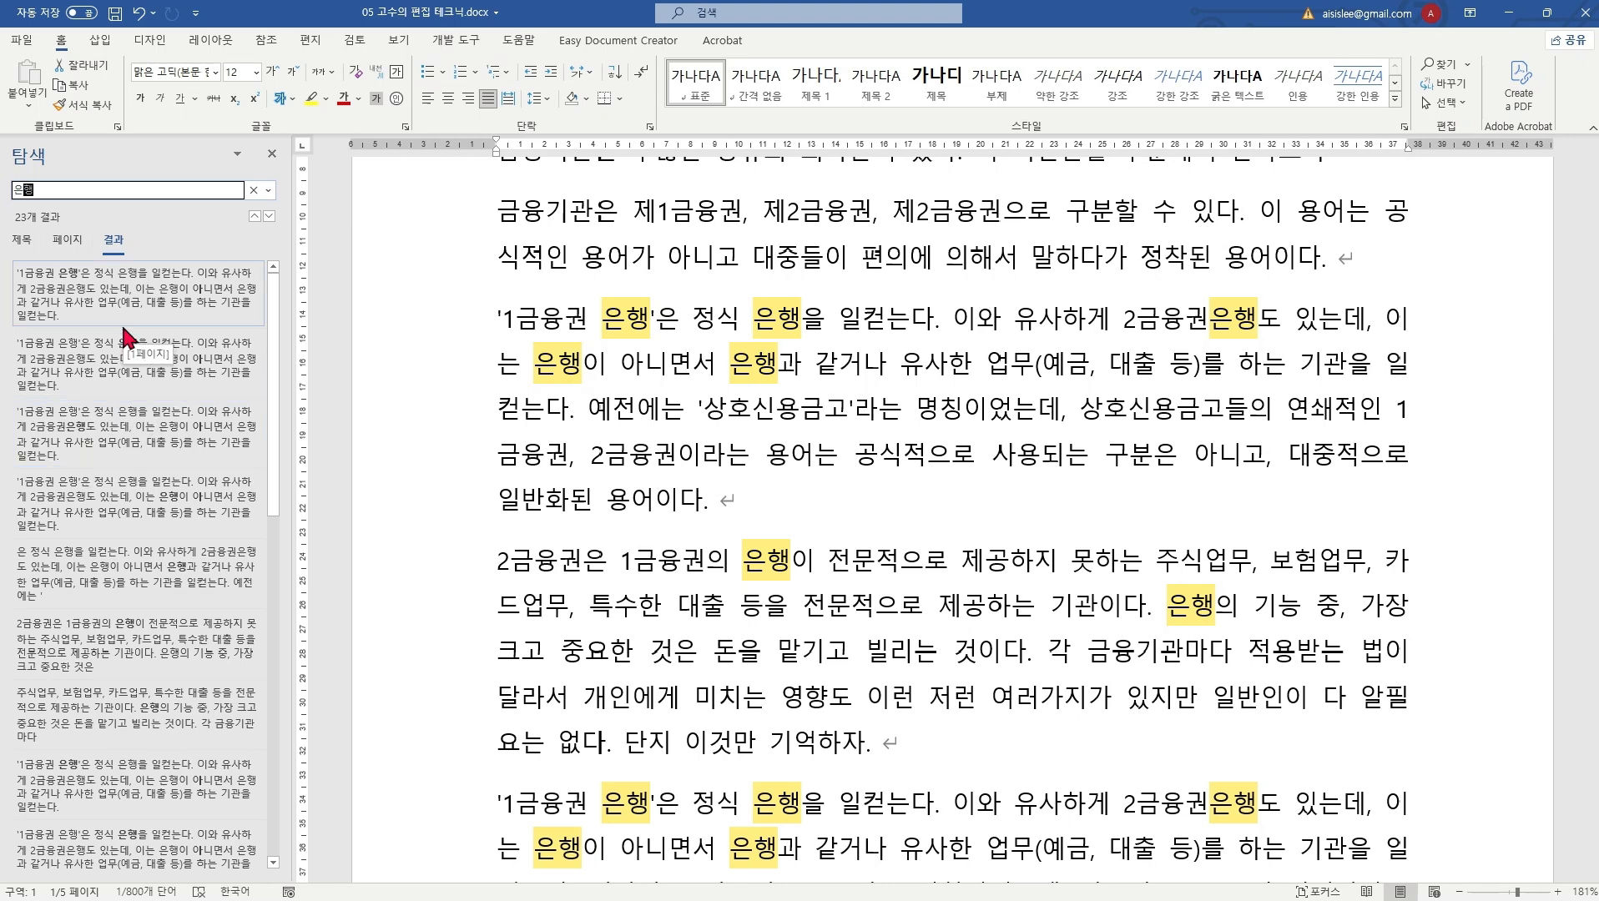
{"action": "left_click", "coordinate": [127, 636]}
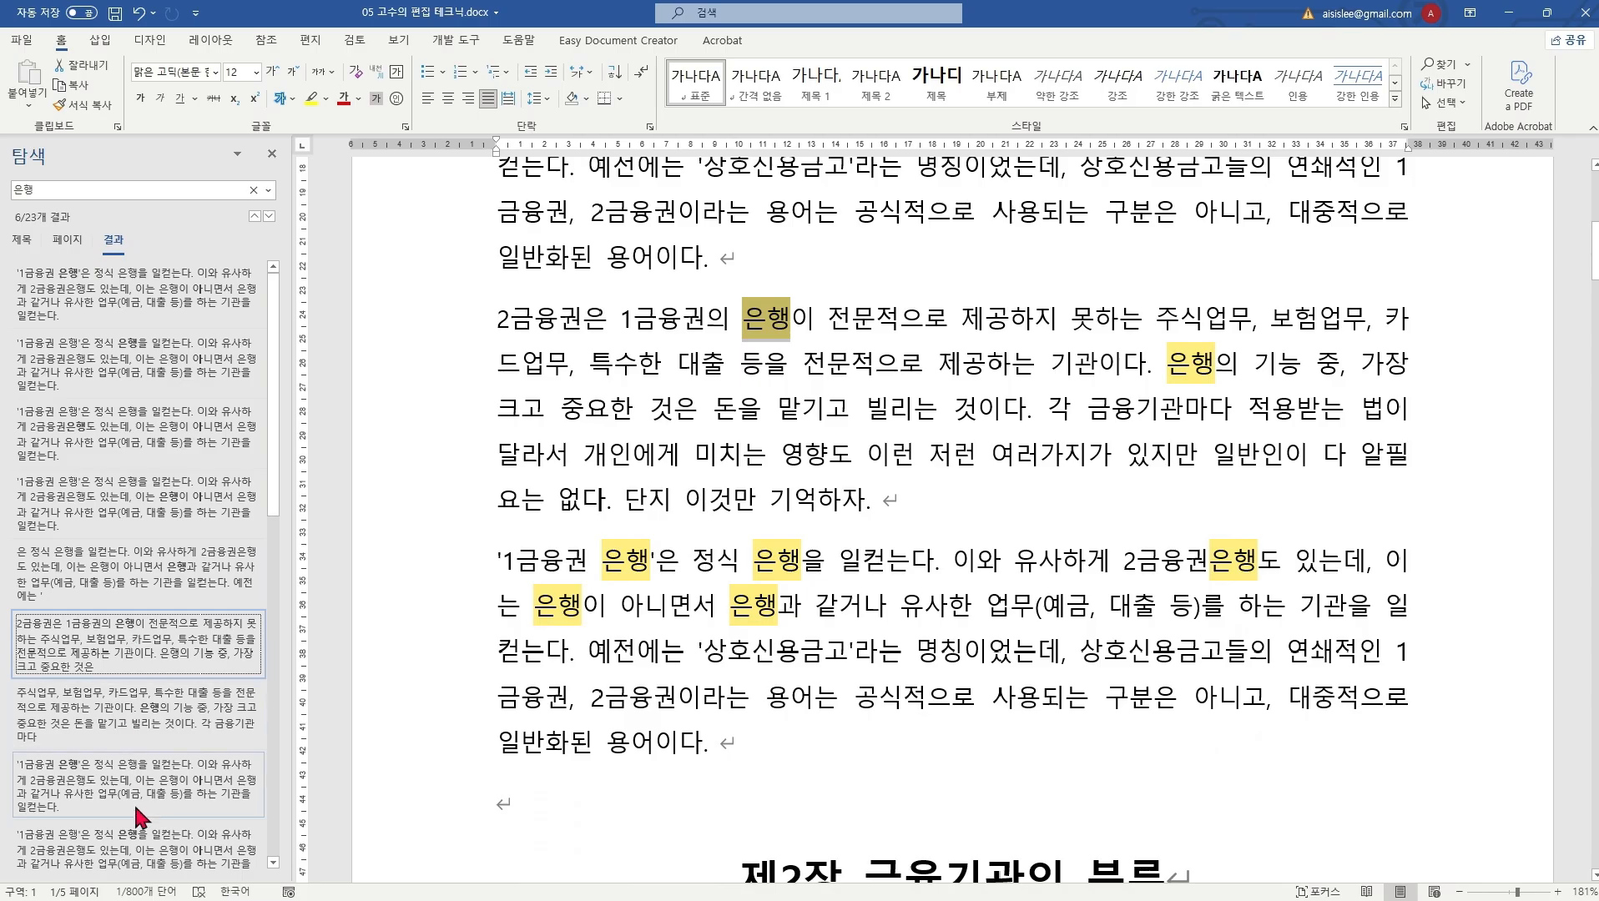
{"action": "left_click", "coordinate": [136, 850]}
Step: Go to the "수협은행" match near the end of the results, return to the first match and close the search results
{"action": "scroll", "coordinate": [161, 786], "scroll_direction": "down", "scroll_amount": 5}
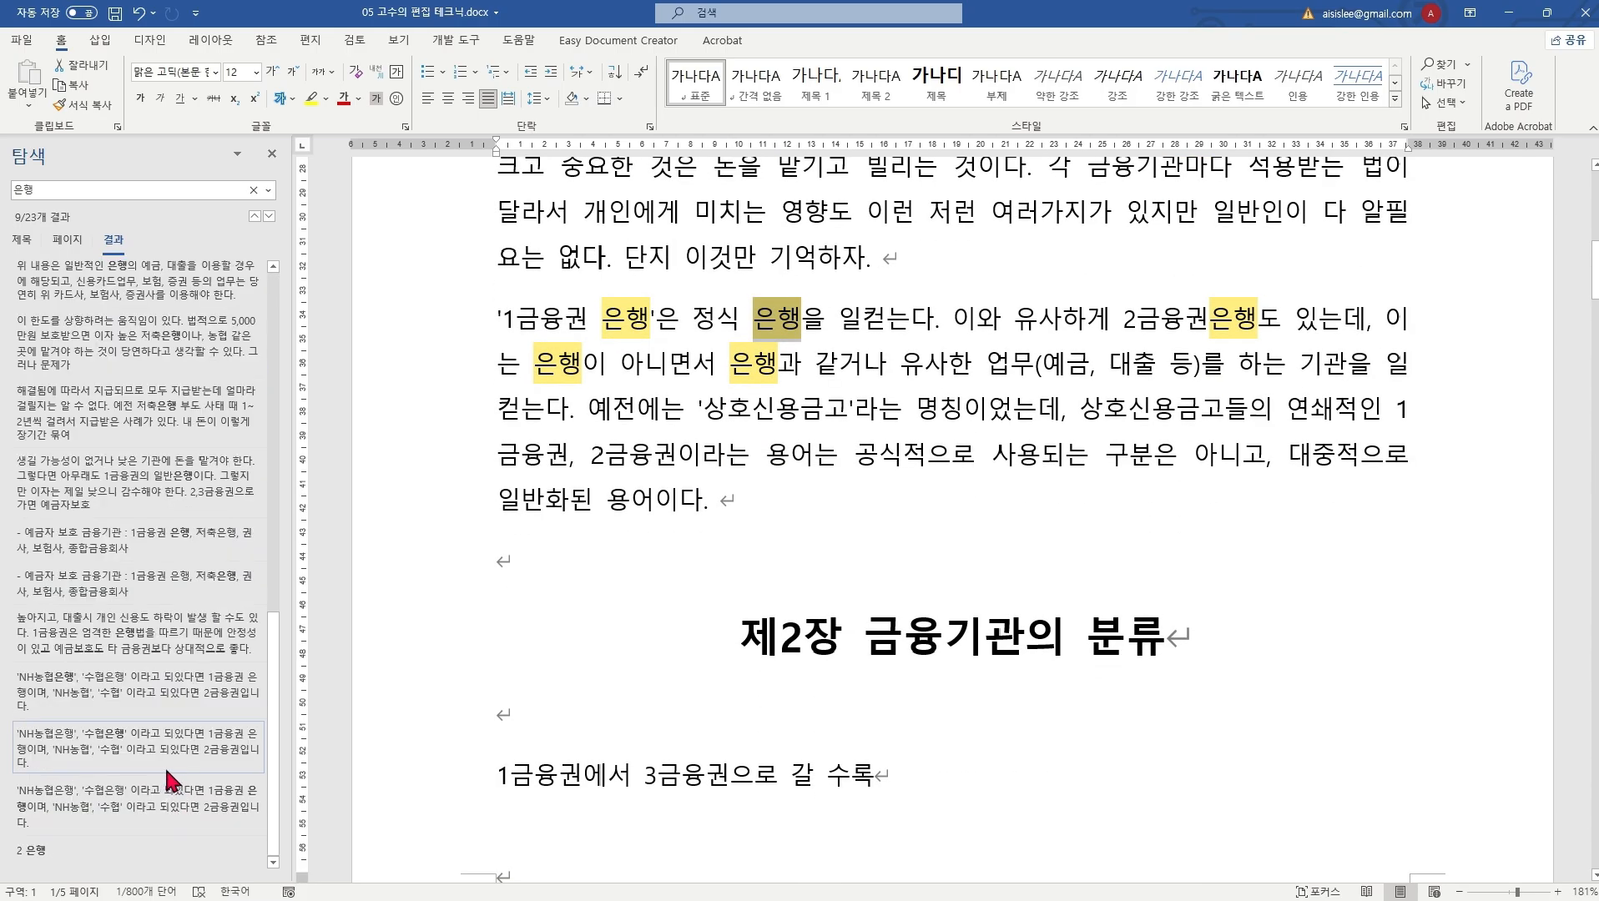
{"action": "left_click", "coordinate": [163, 751]}
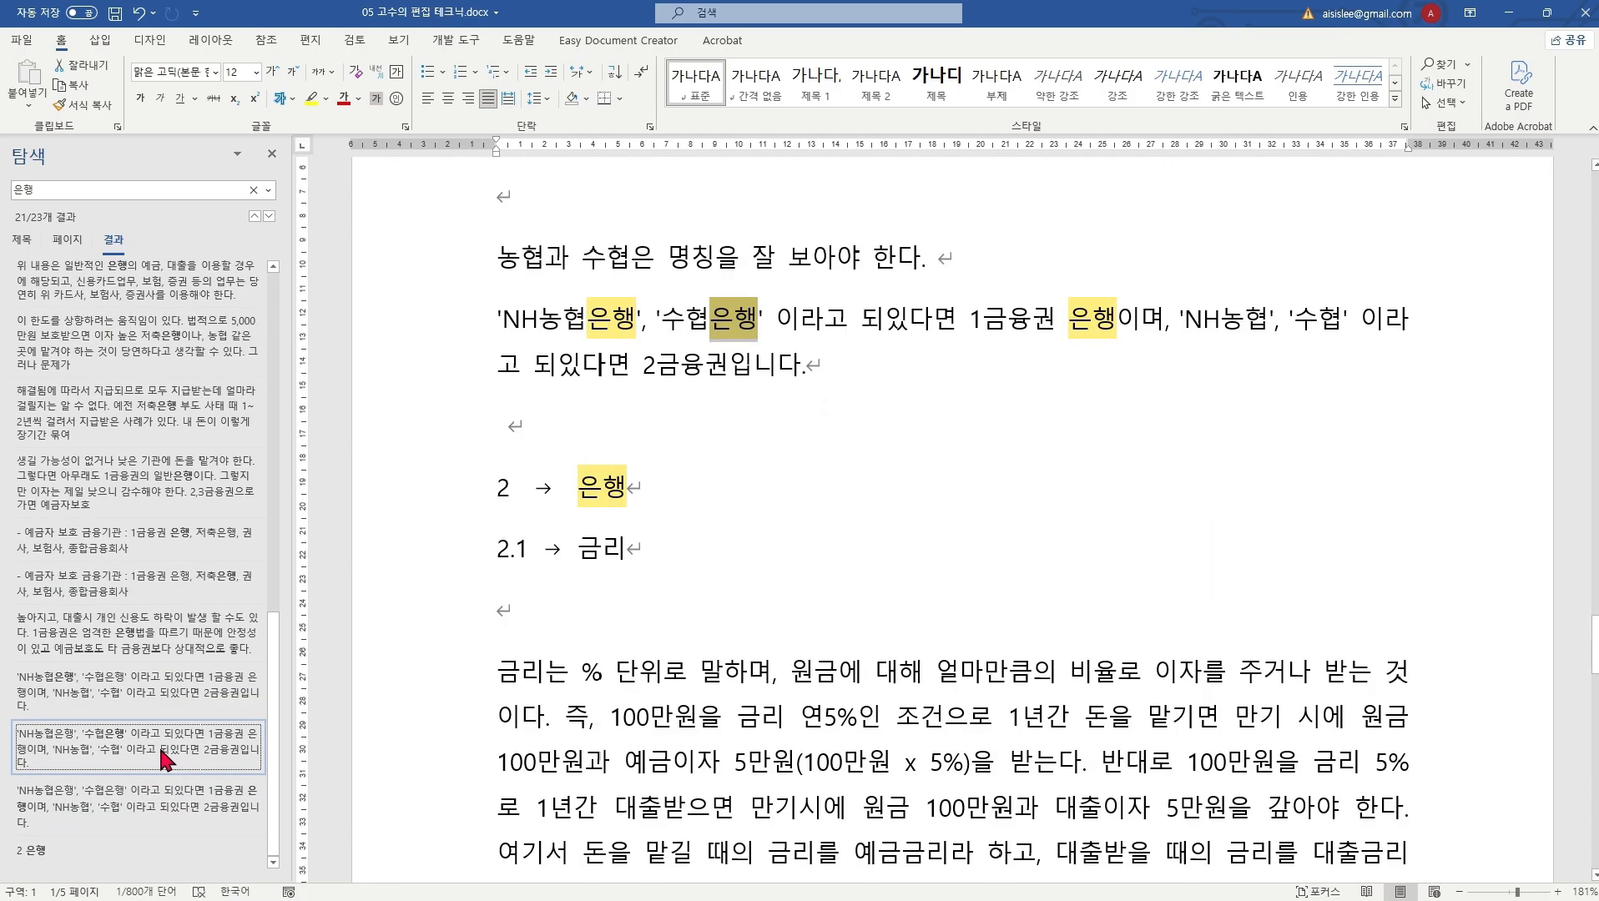
{"action": "left_click_drag", "start_coordinate": [270, 635], "coordinate": [265, 283]}
{"action": "left_click", "coordinate": [168, 290]}
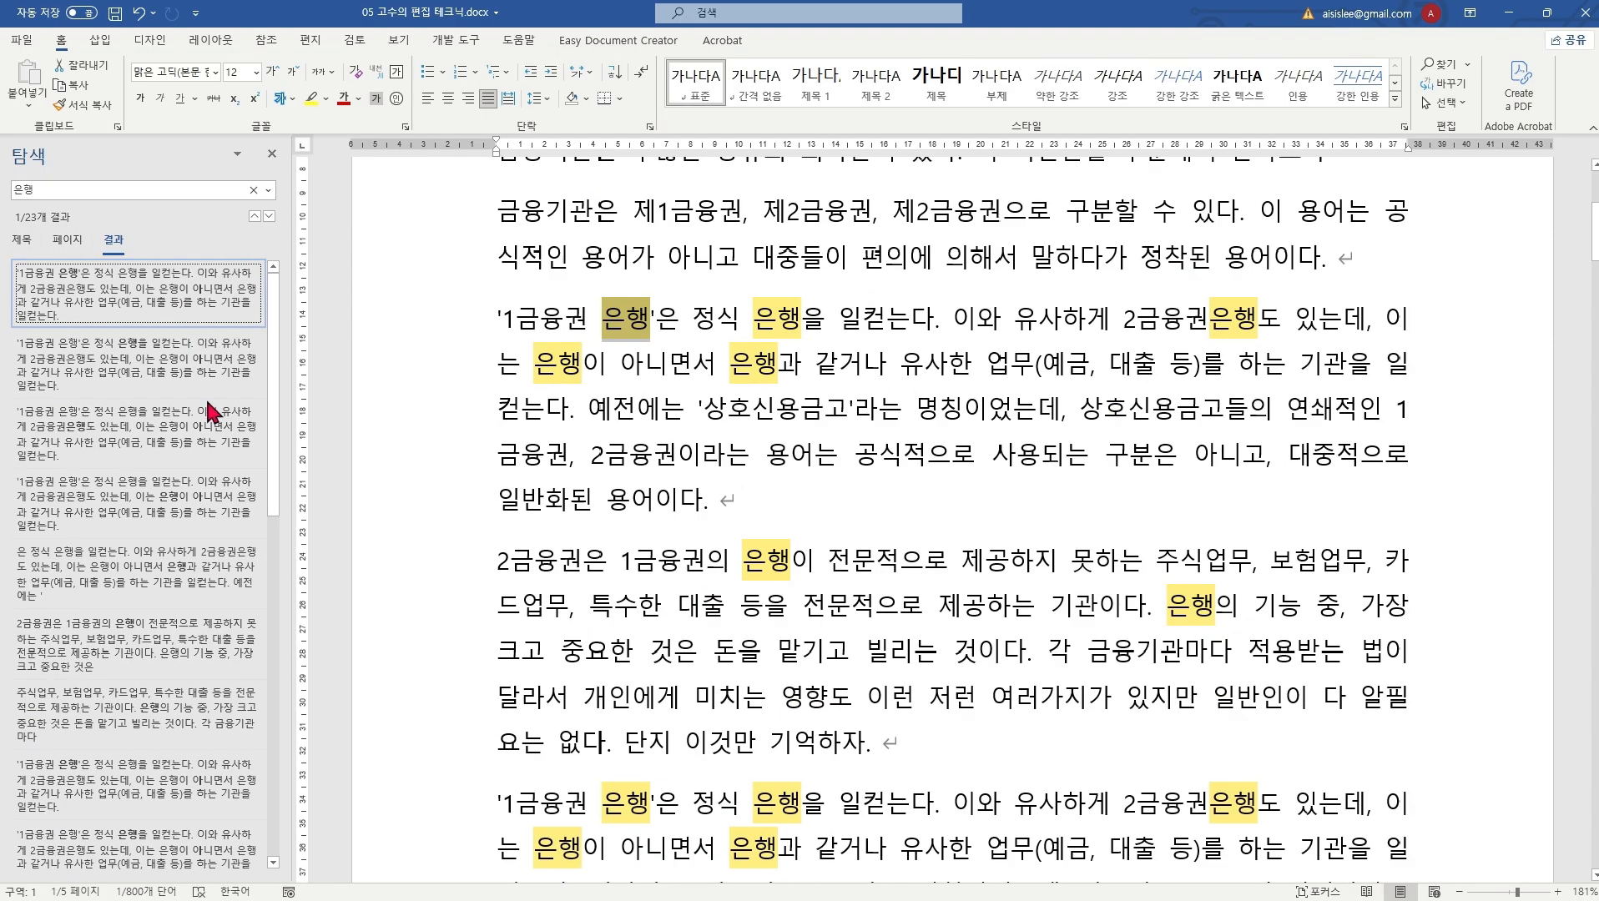
{"action": "scroll", "coordinate": [571, 410], "scroll_direction": "up", "scroll_amount": 3}
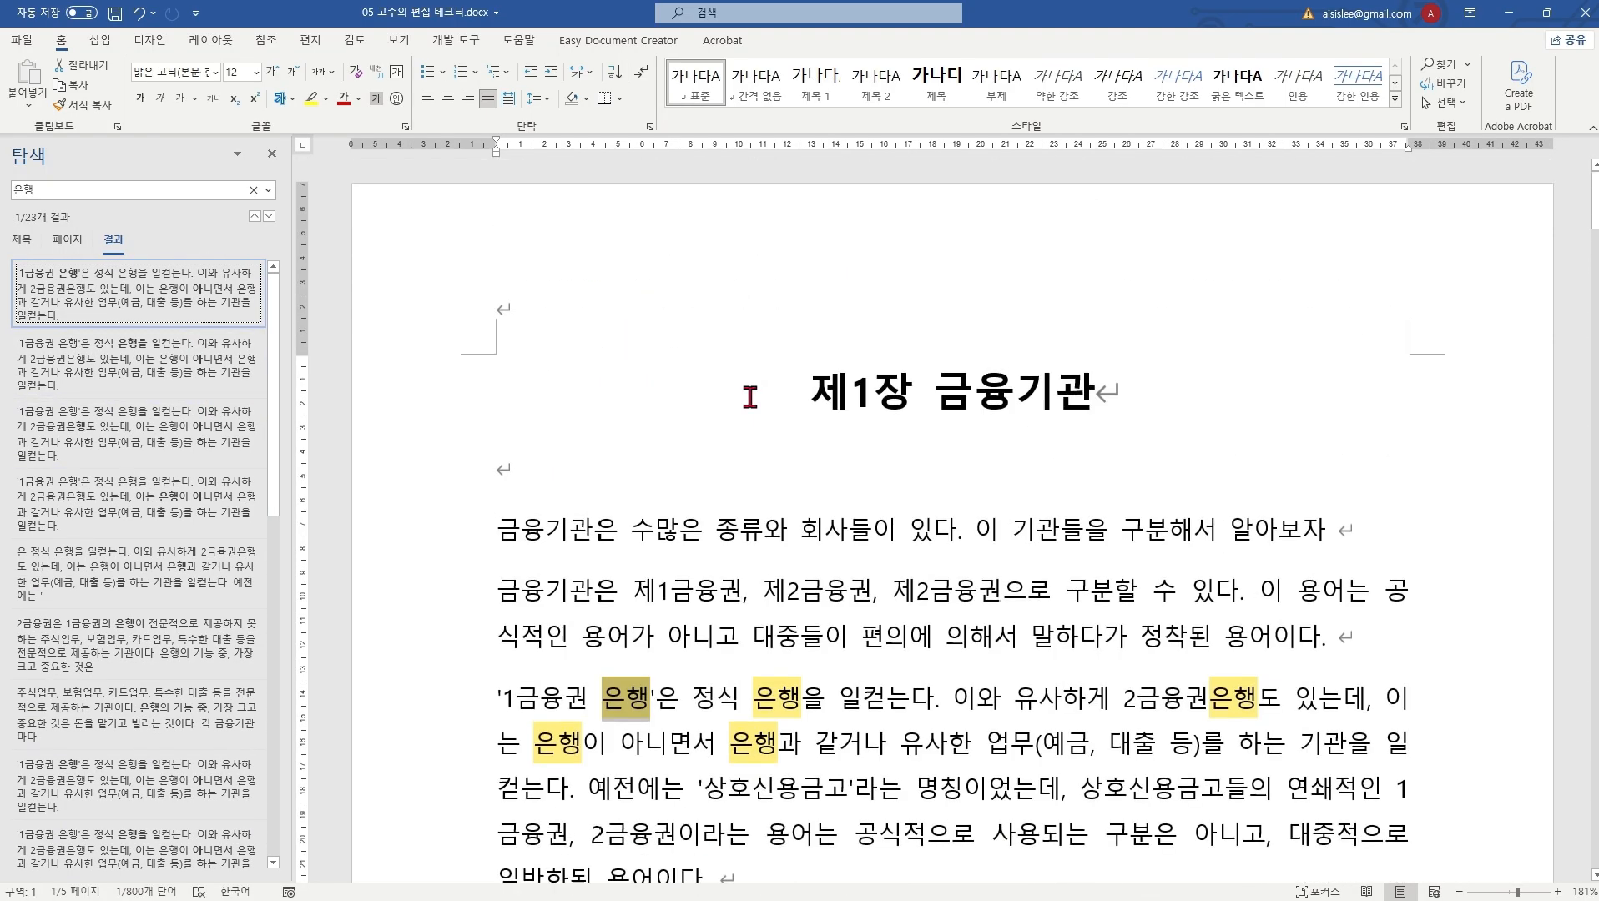
{"action": "left_click", "coordinate": [271, 155]}
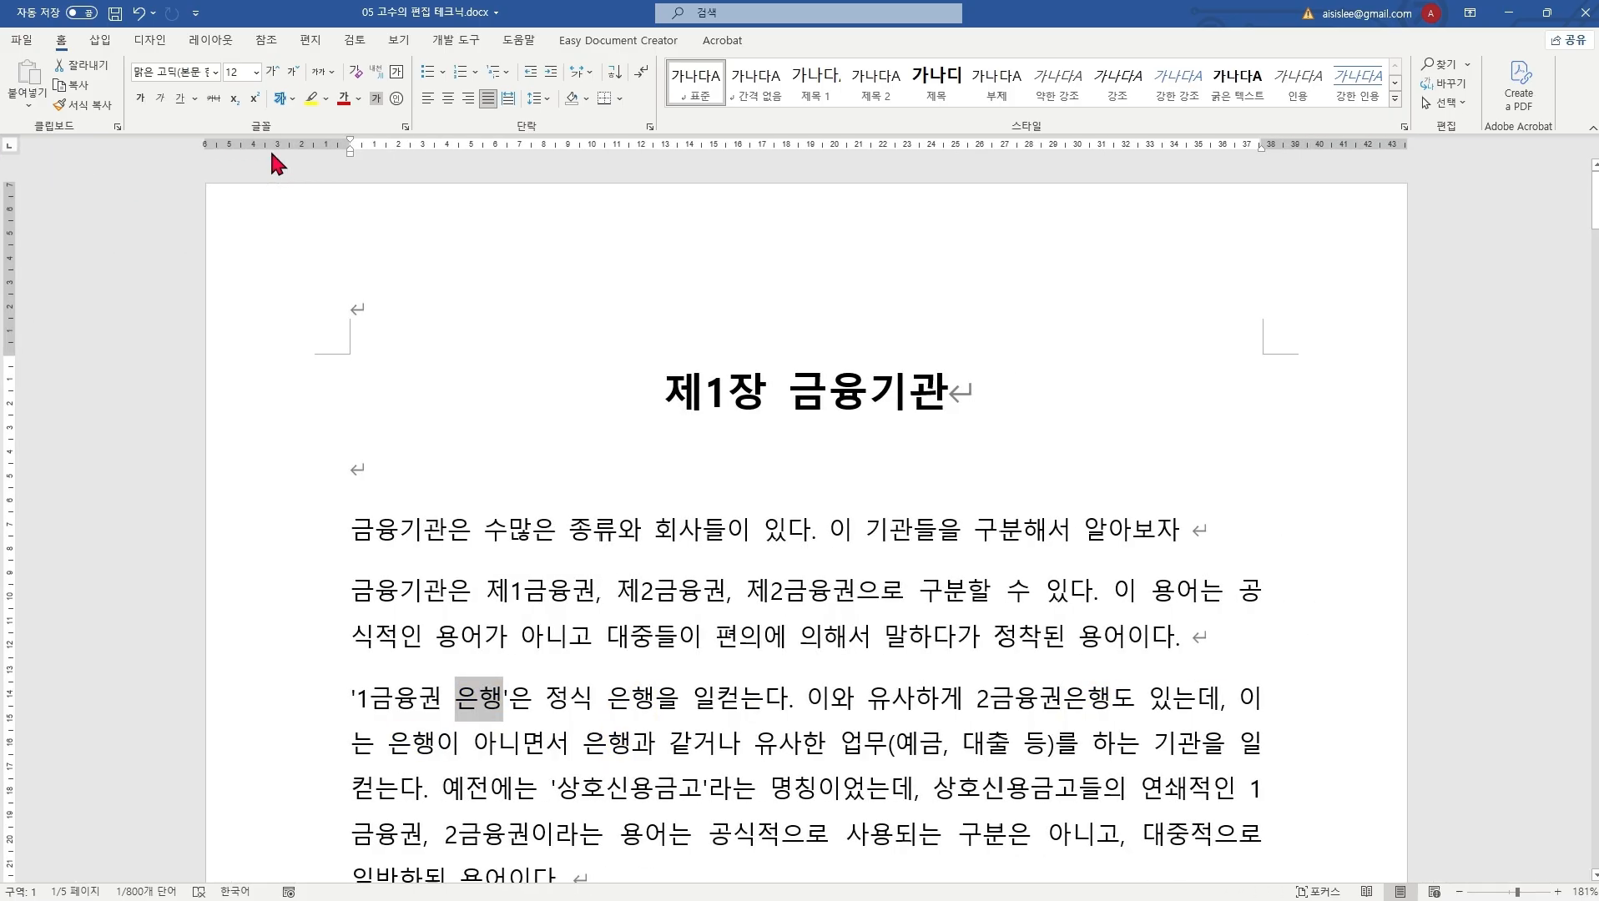
Step: Set up a find and replace with "은행" as the text to find and "bank" as the replacement
{"action": "left_click", "coordinate": [753, 510]}
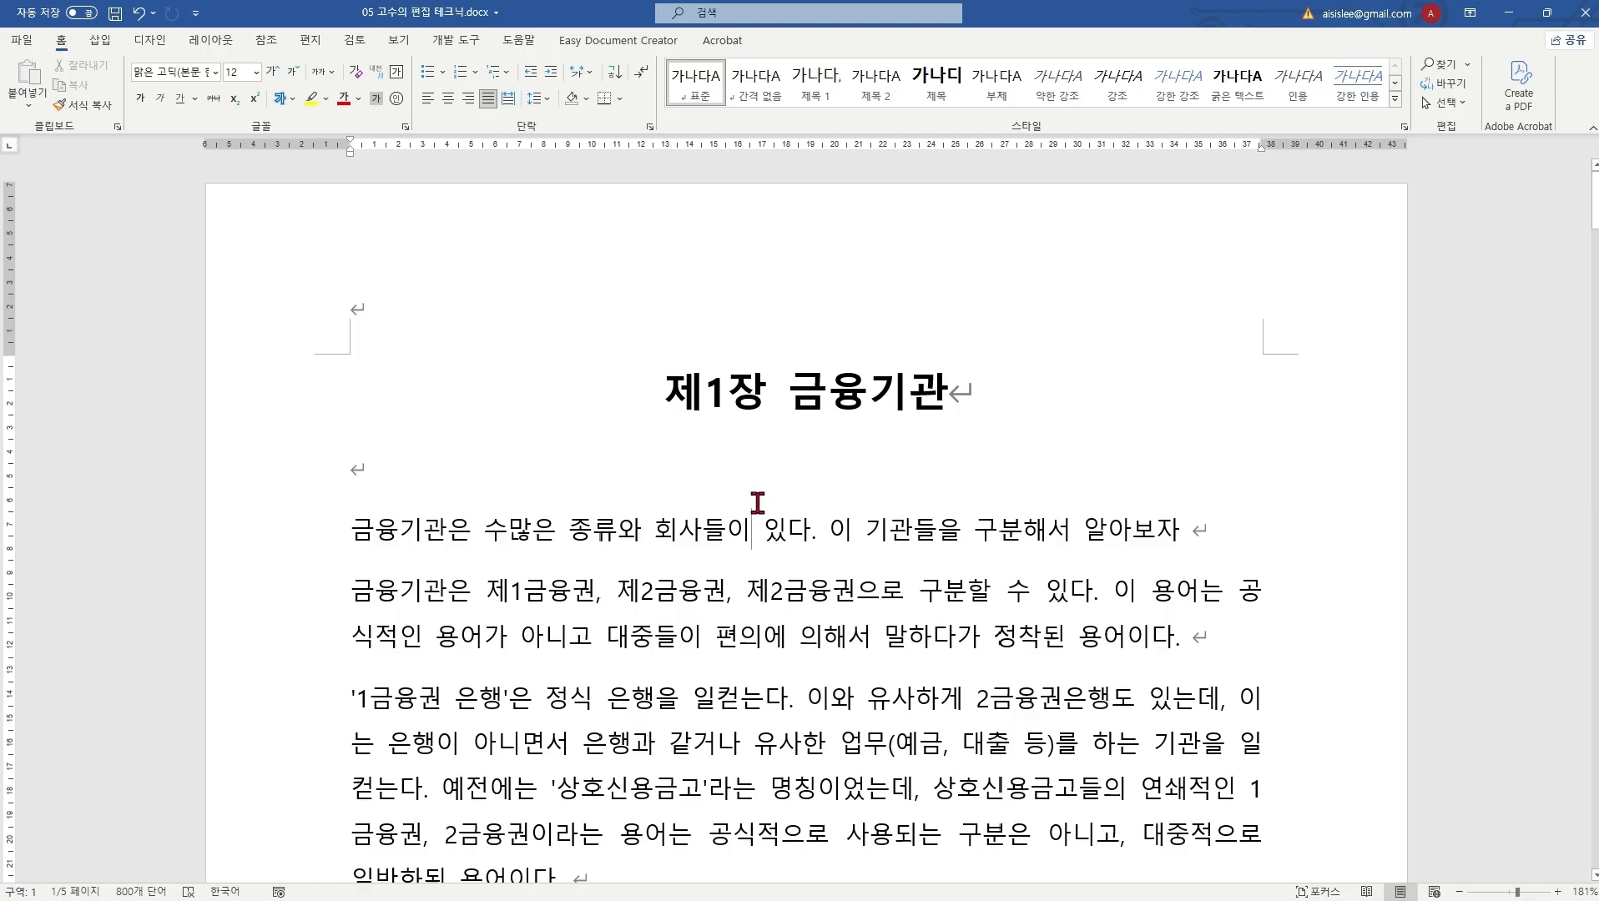
{"action": "key", "text": "ctrl+h"}
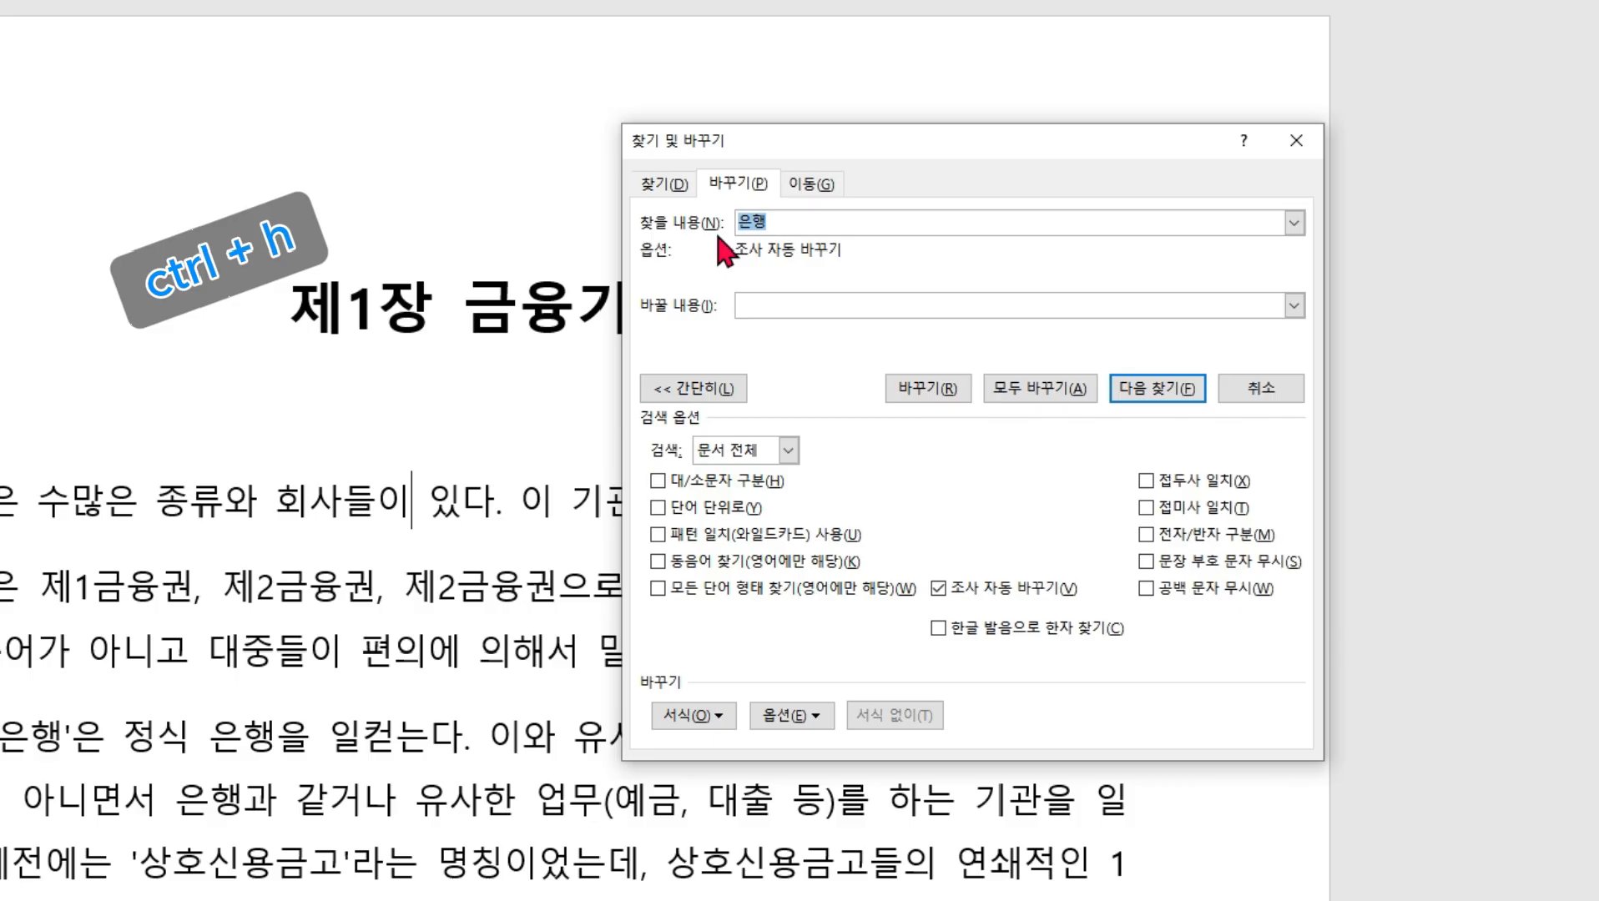
{"action": "left_click", "coordinate": [788, 222]}
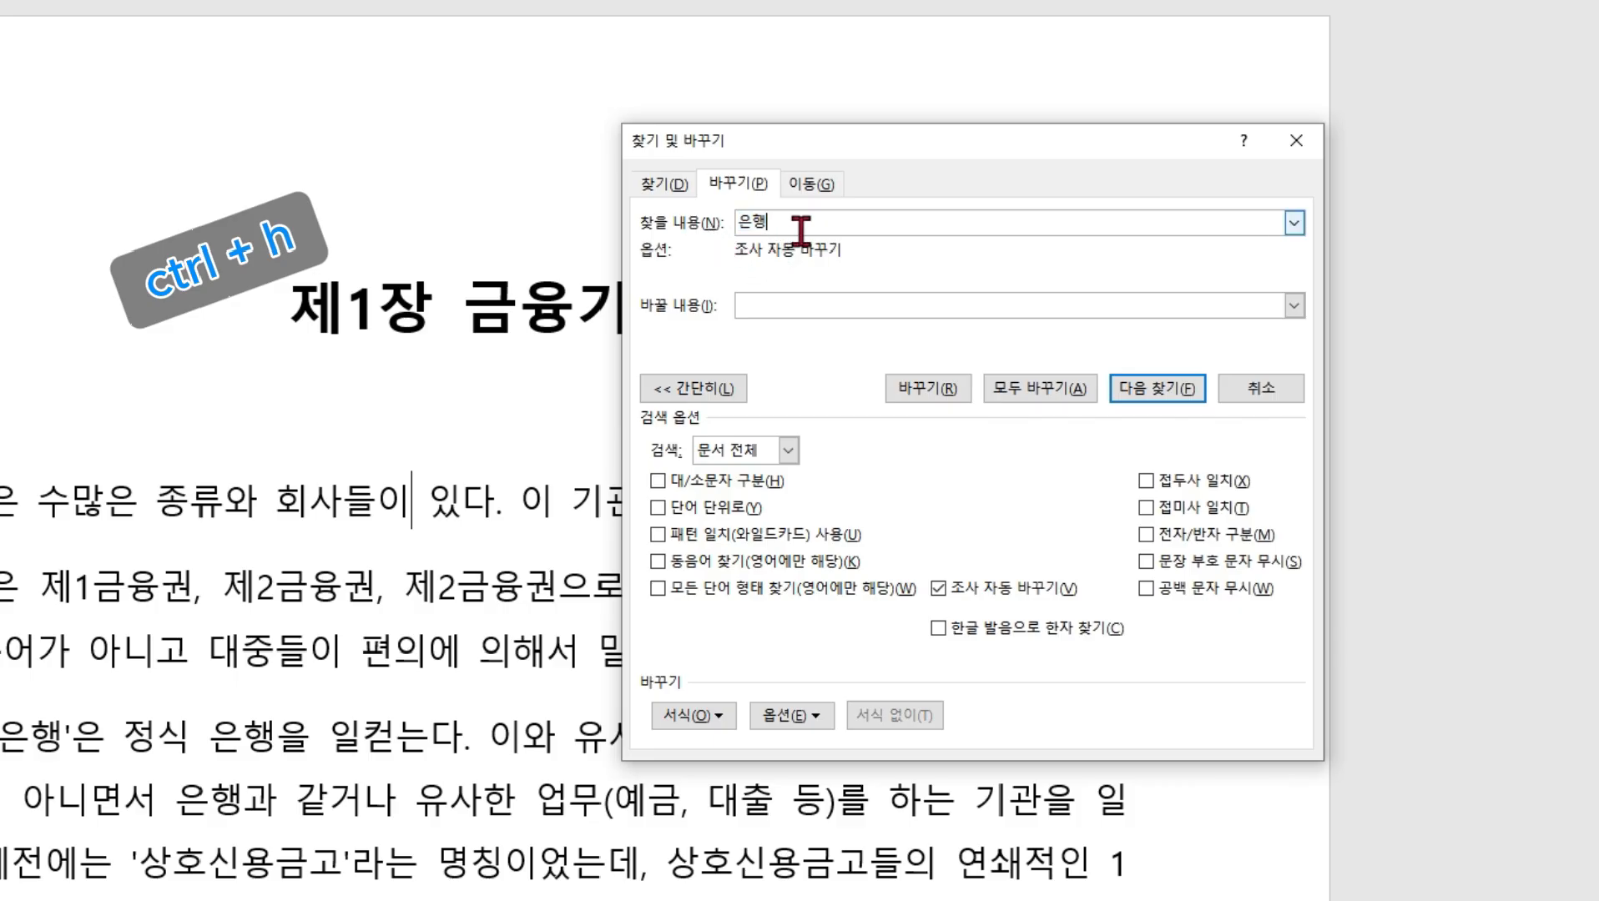
{"action": "left_click", "coordinate": [834, 305]}
{"action": "type", "text": "bank"}
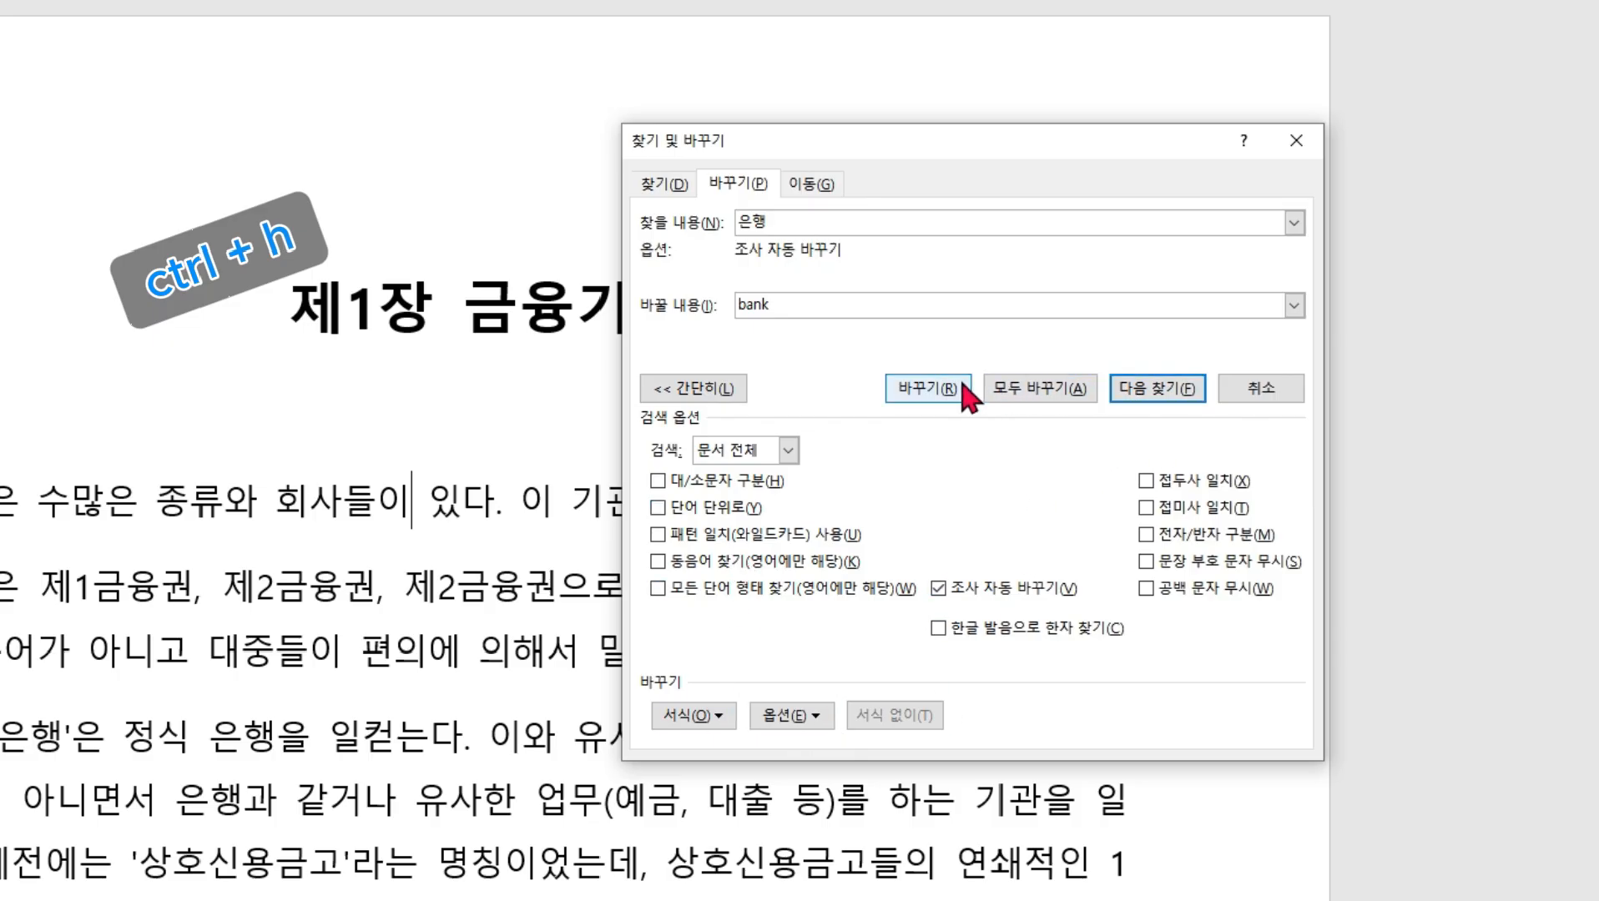
Step: Replace all occurrences throughout the document, close the dialog and select the replaced word "bank" in the "'1금융권" paragraph to check it
{"action": "left_click", "coordinate": [1049, 397]}
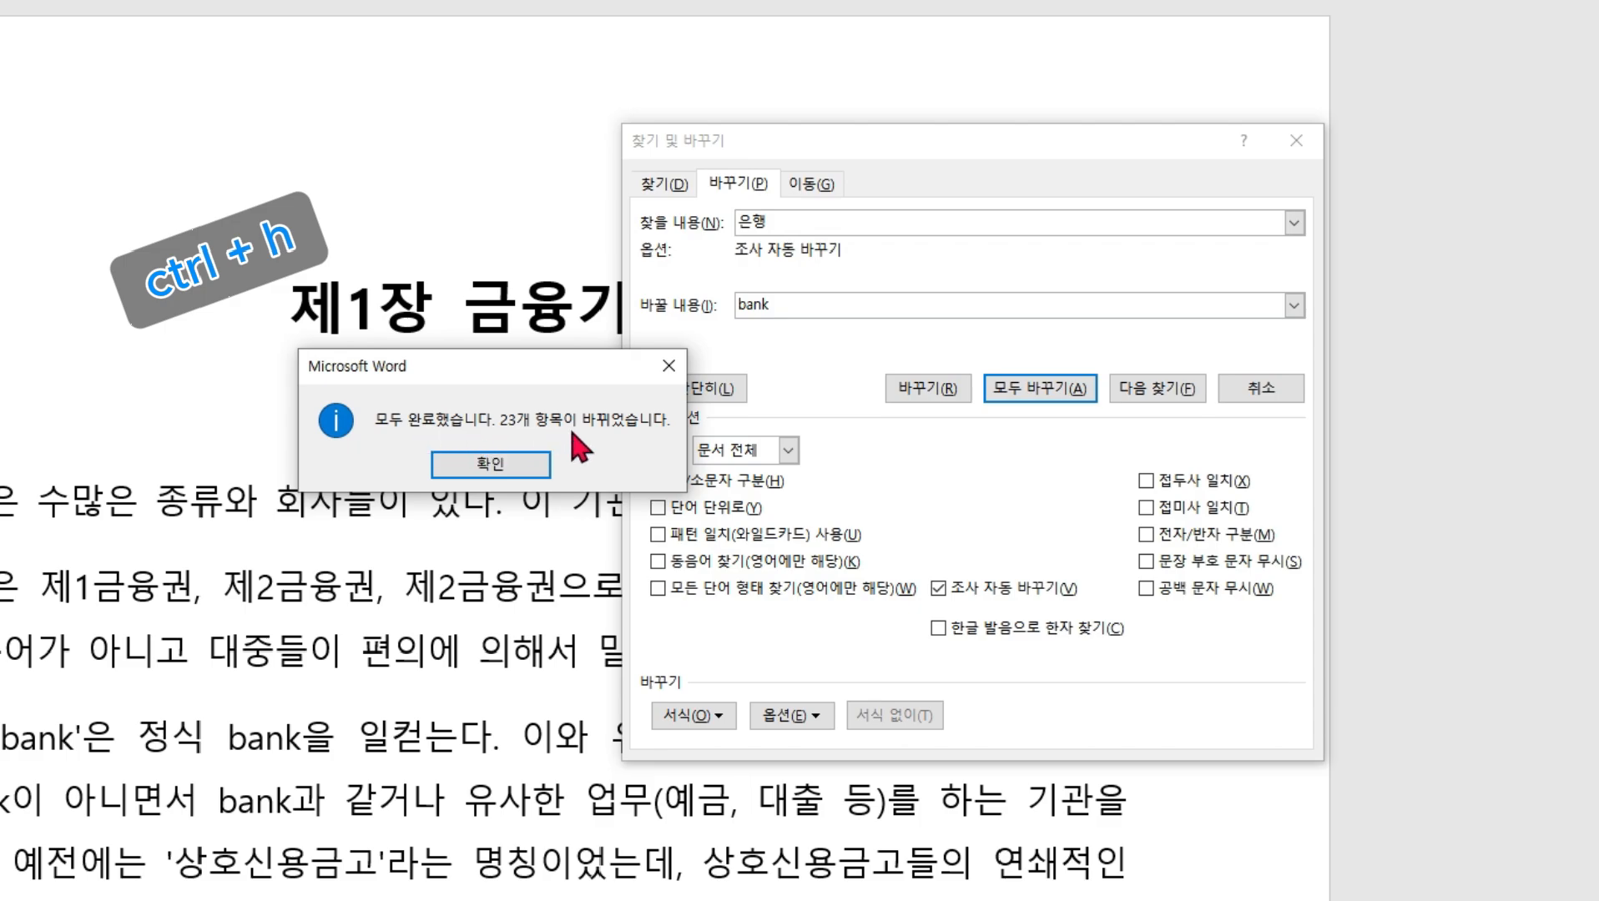
{"action": "left_click", "coordinate": [485, 464]}
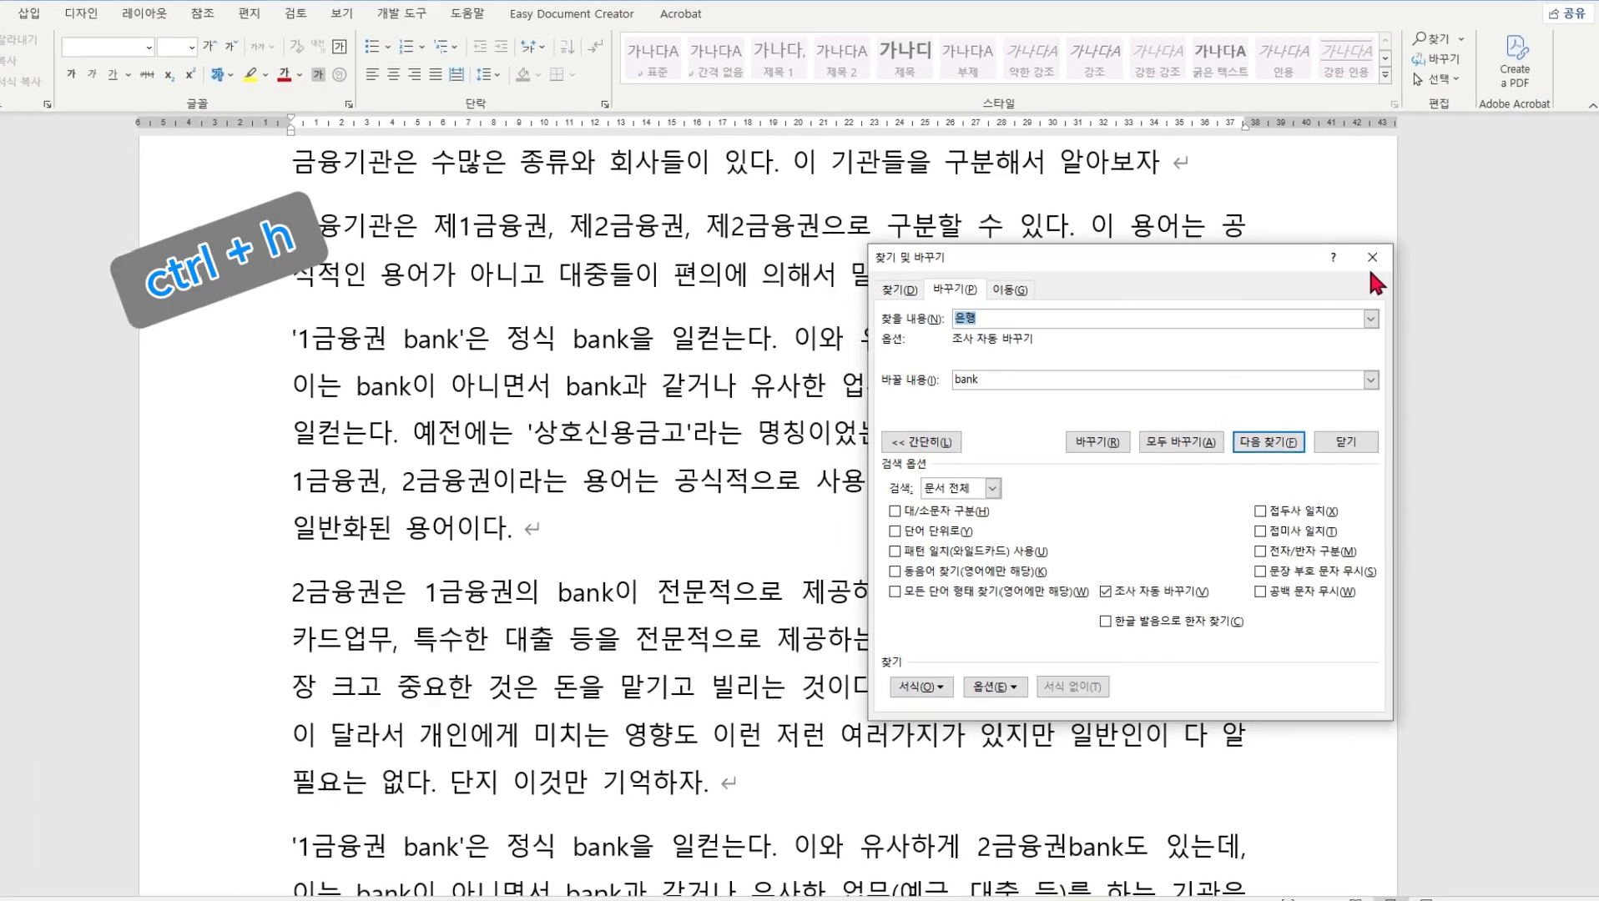
{"action": "left_click", "coordinate": [1372, 259]}
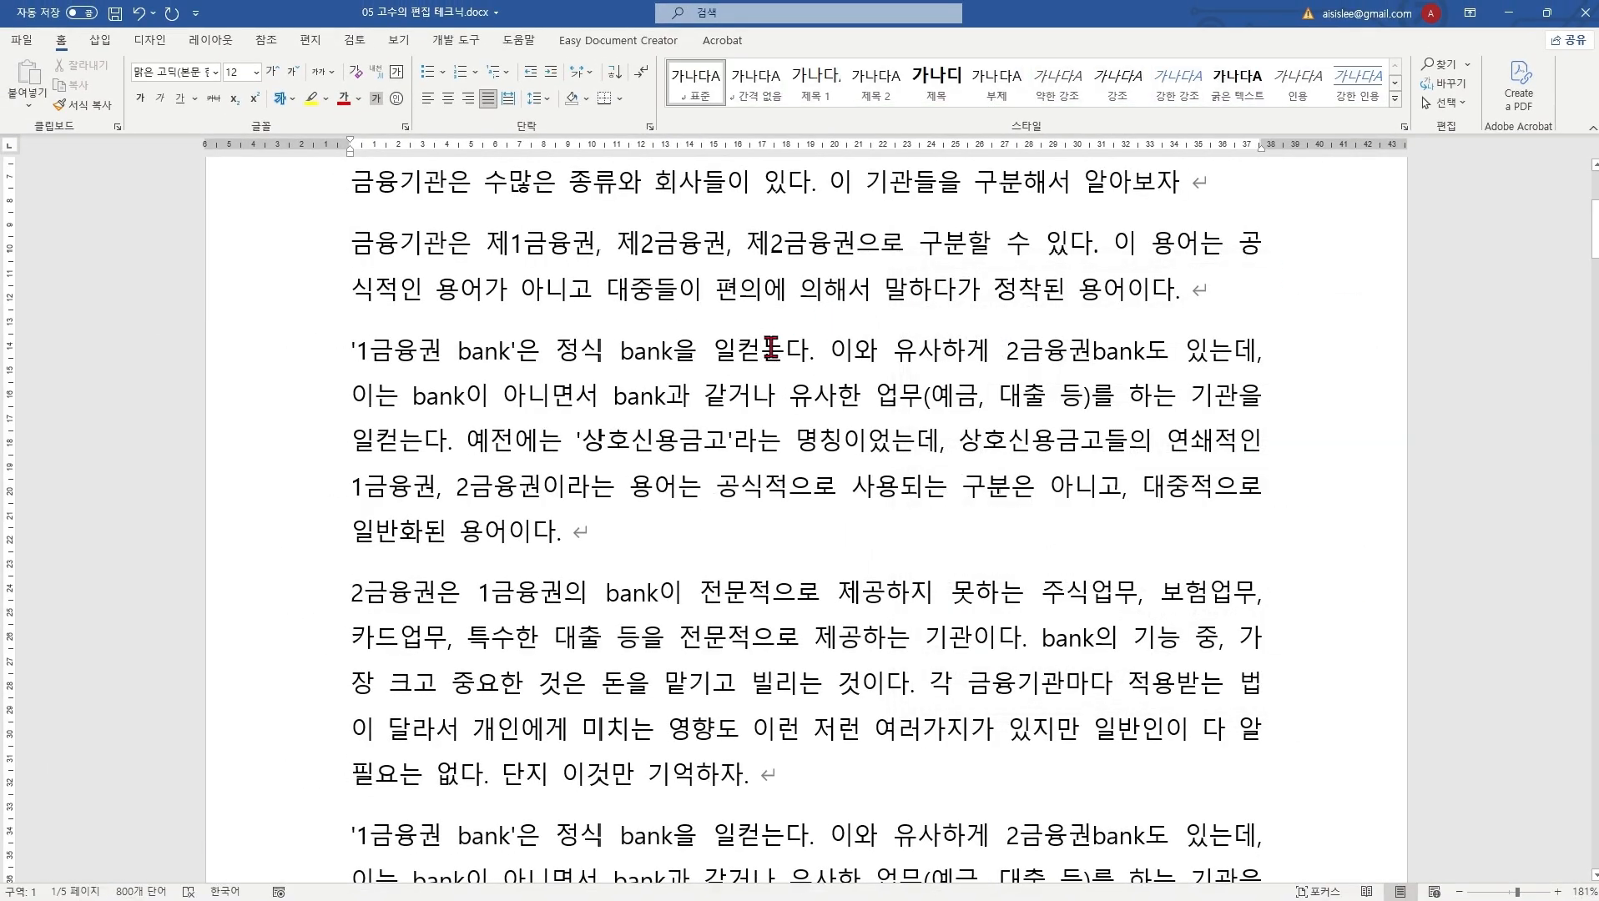
{"action": "double_click", "coordinate": [636, 349]}
{"action": "triple_click", "coordinate": [484, 350]}
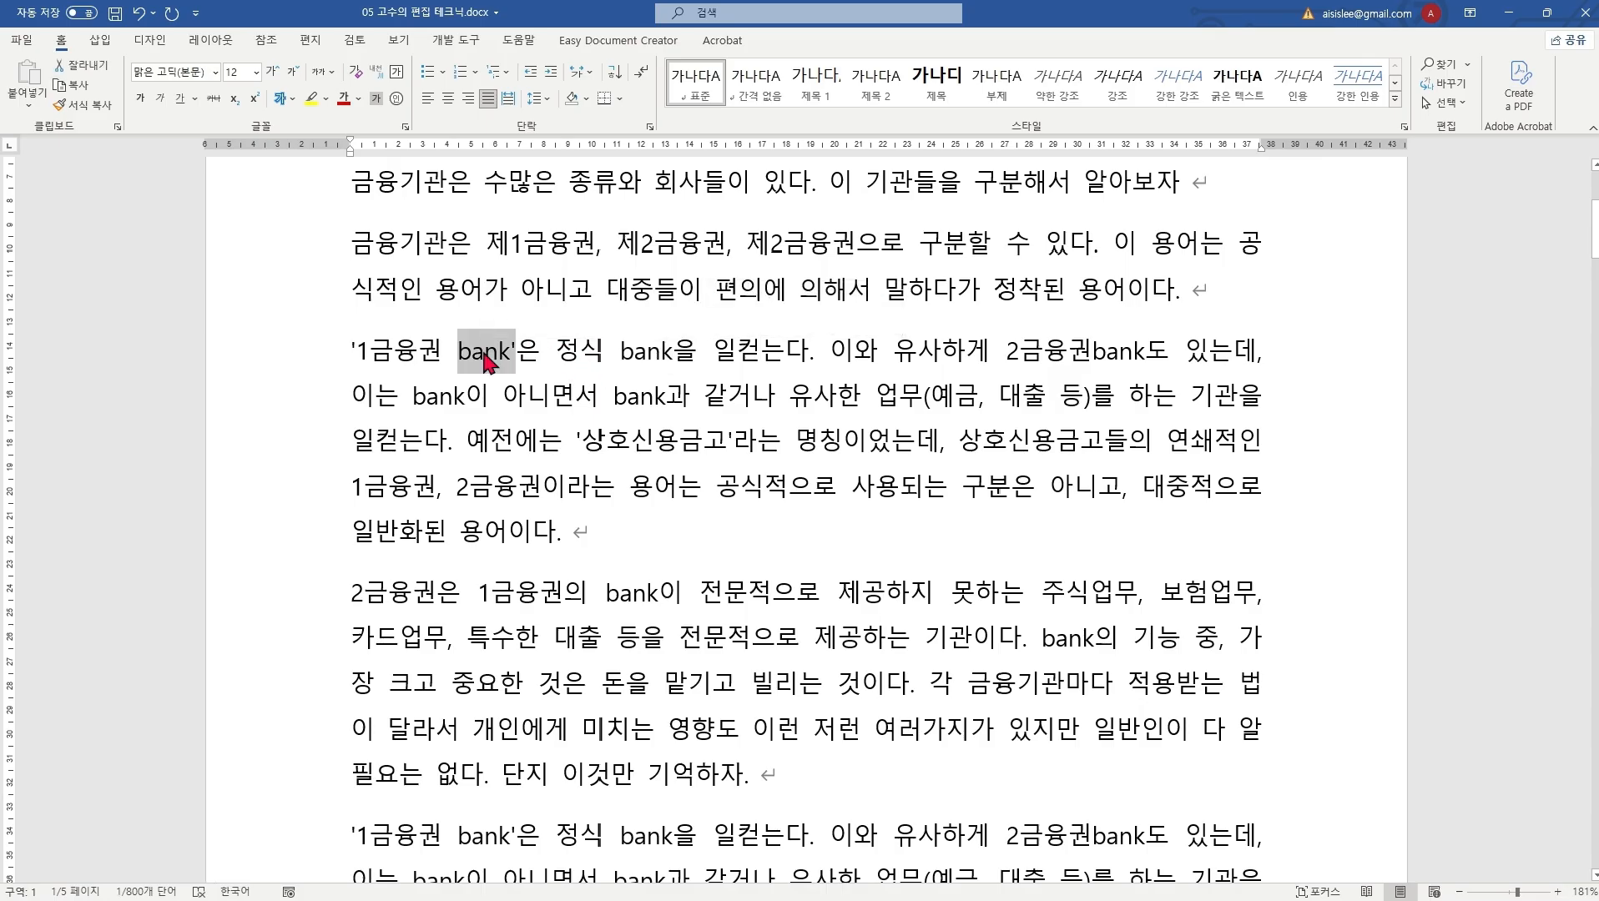
Step: Format the first "bank" in the "'1금융권" paragraph with red font color and the 바탕체 font
{"action": "left_click", "coordinate": [842, 414]}
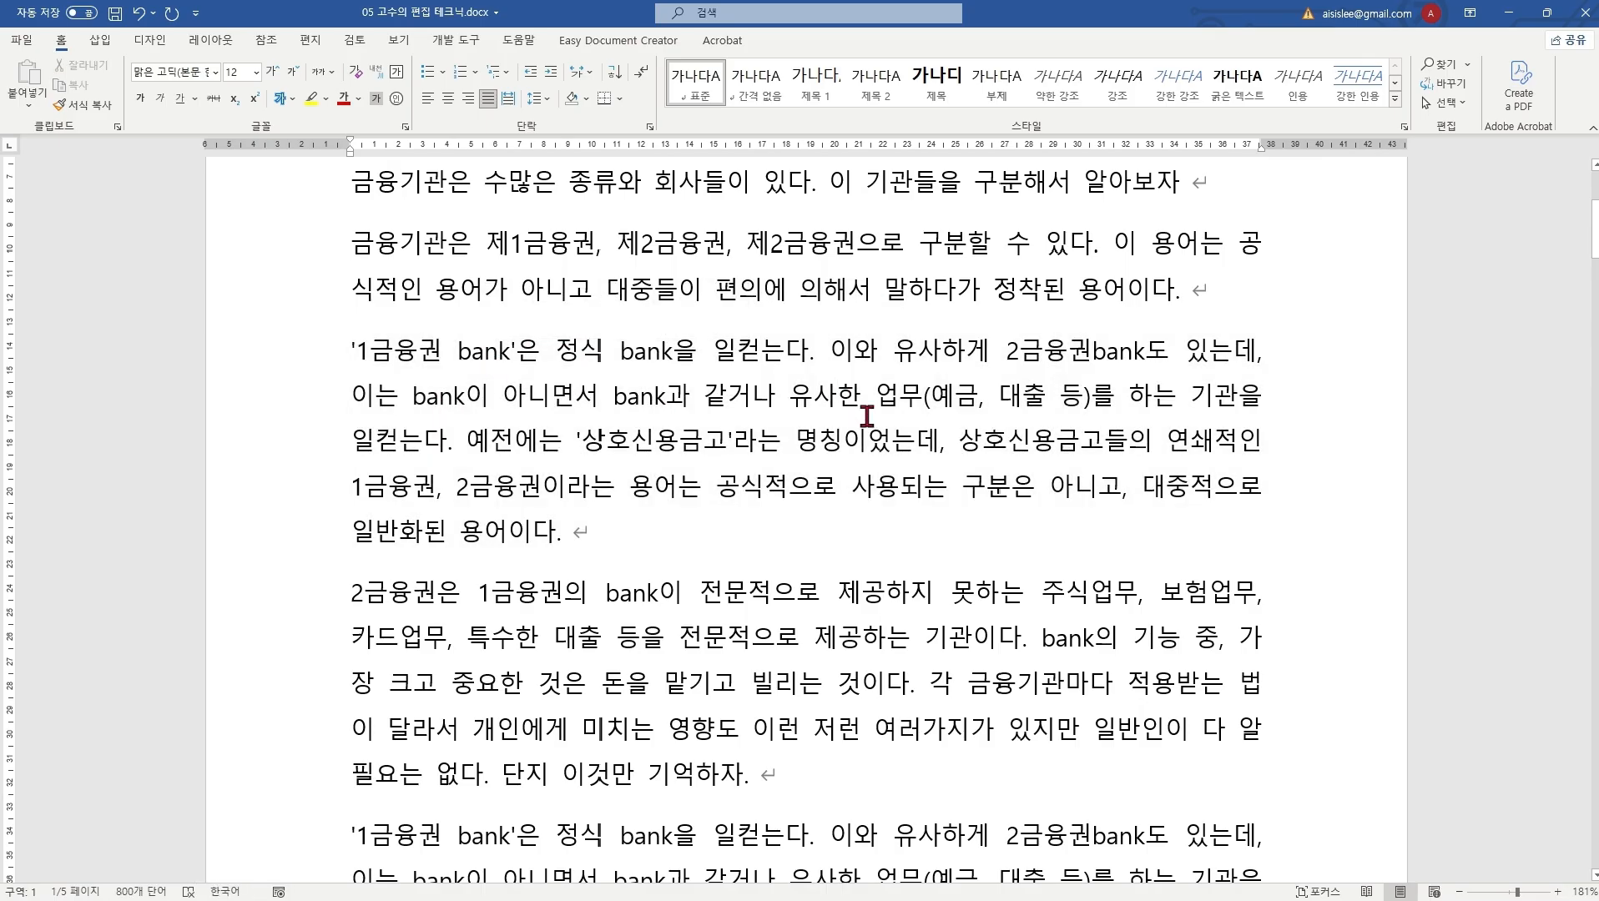
{"action": "scroll", "coordinate": [856, 400], "scroll_direction": "down", "scroll_amount": 1}
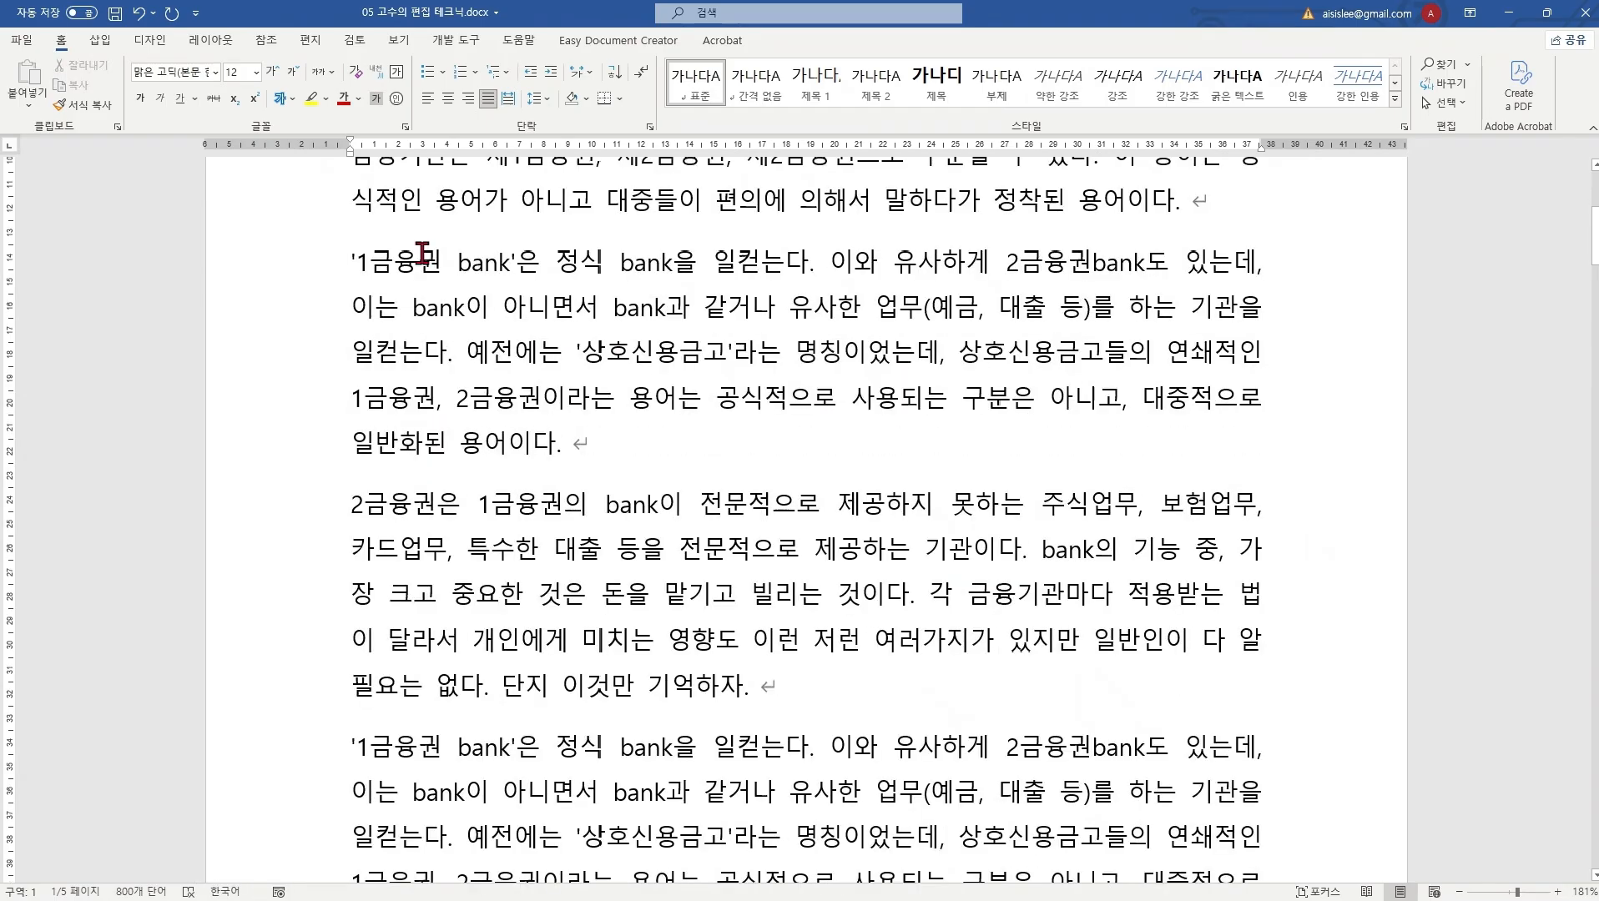
{"action": "double_click", "coordinate": [480, 266]}
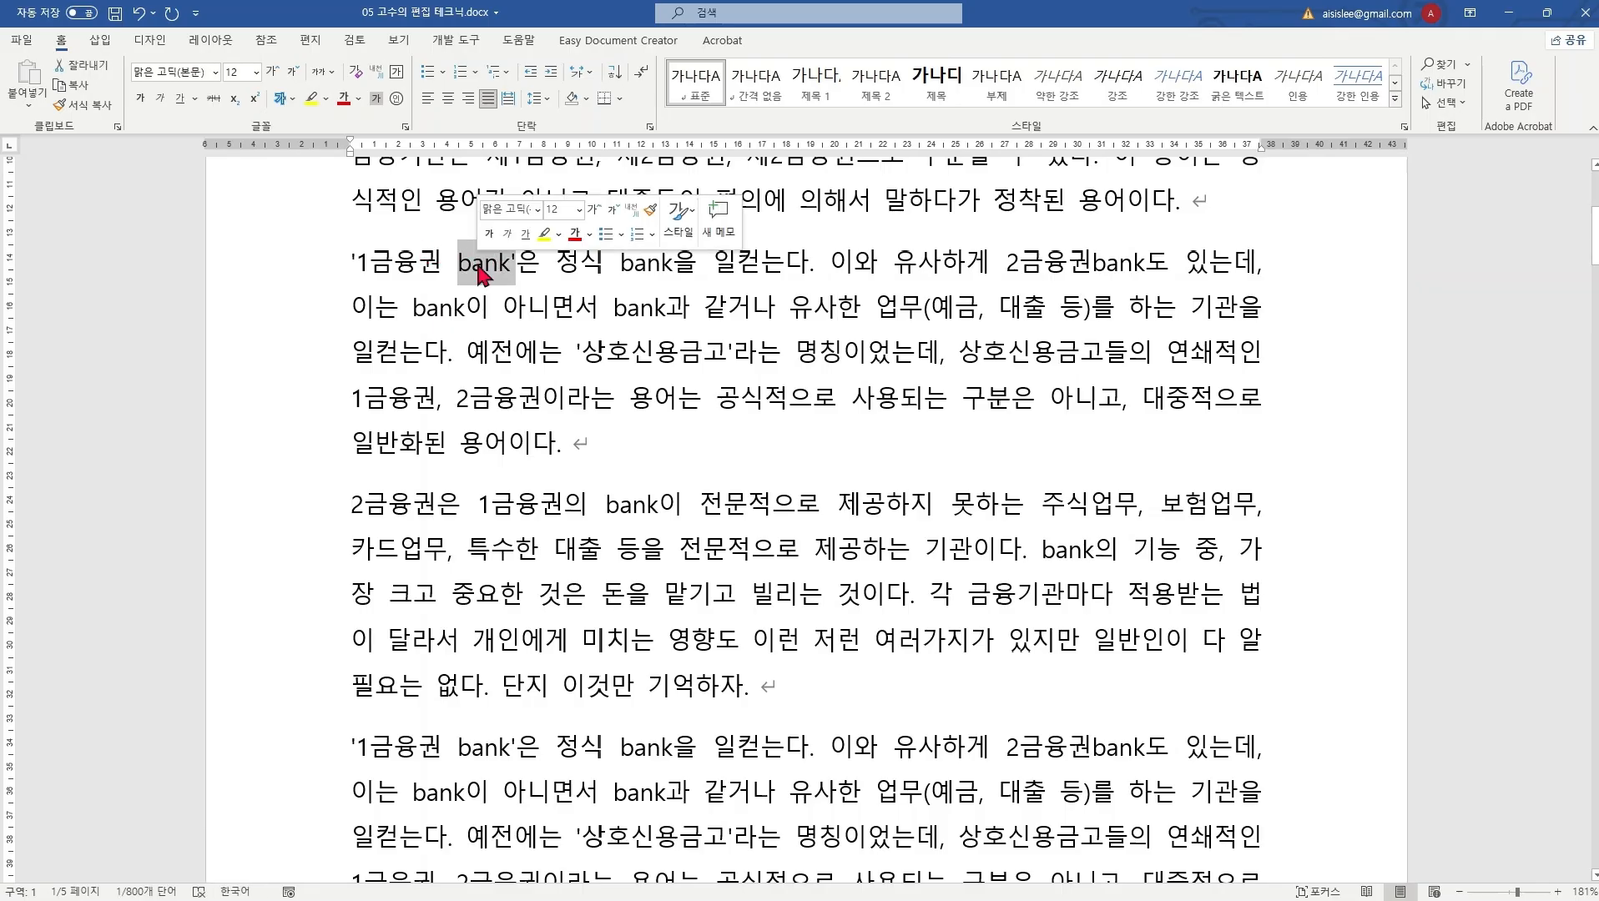
{"action": "left_click", "coordinate": [576, 240]}
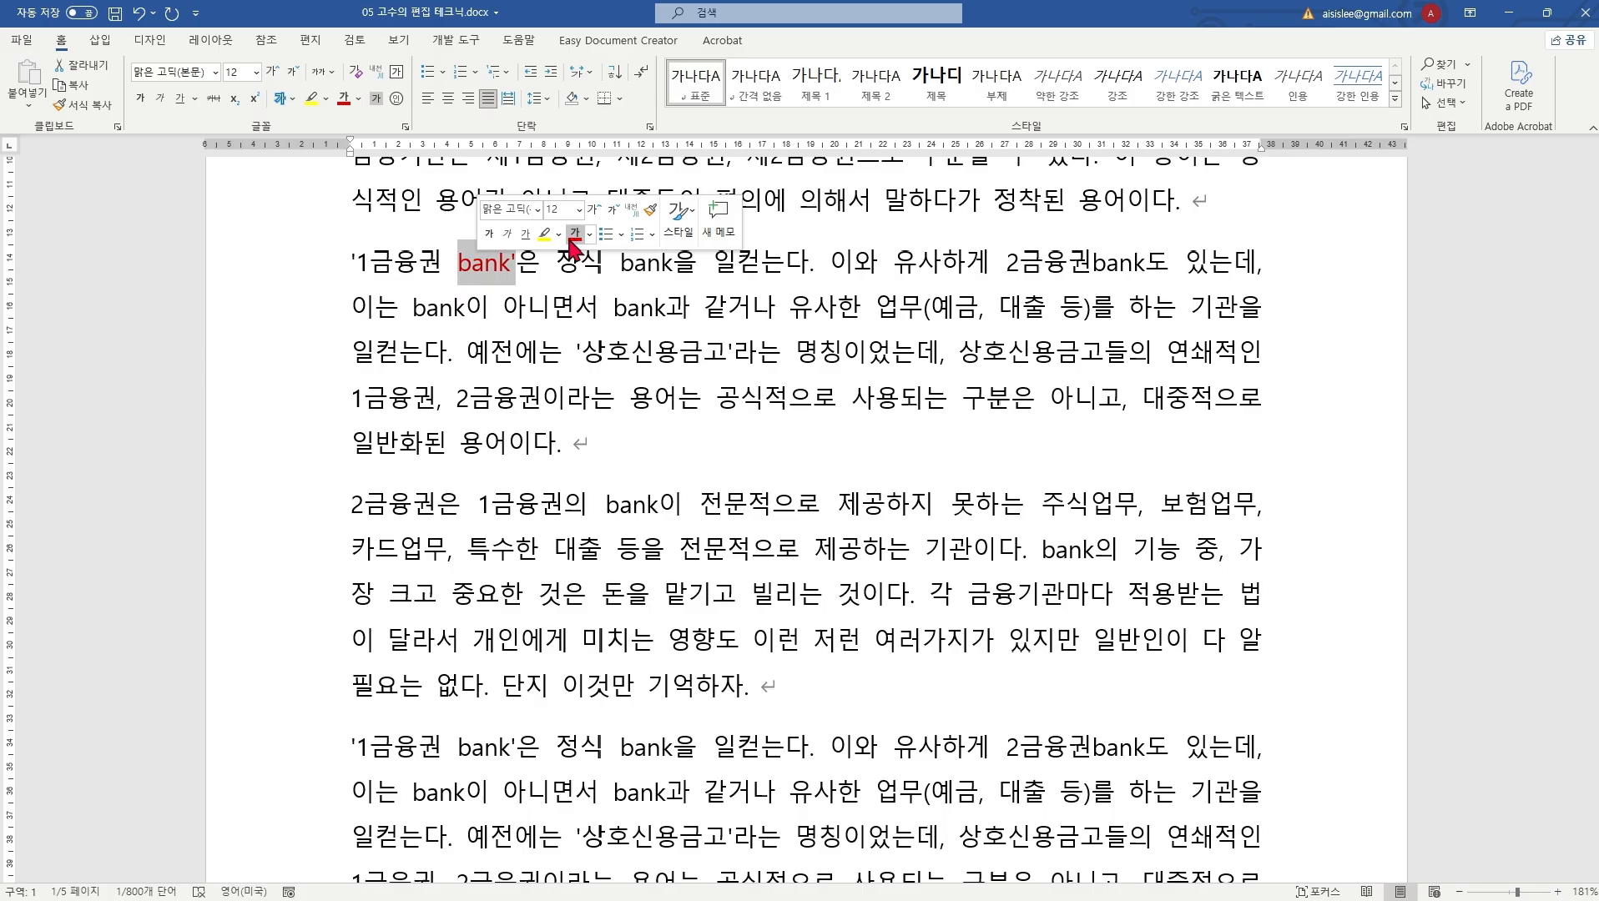
{"action": "left_click", "coordinate": [216, 72]}
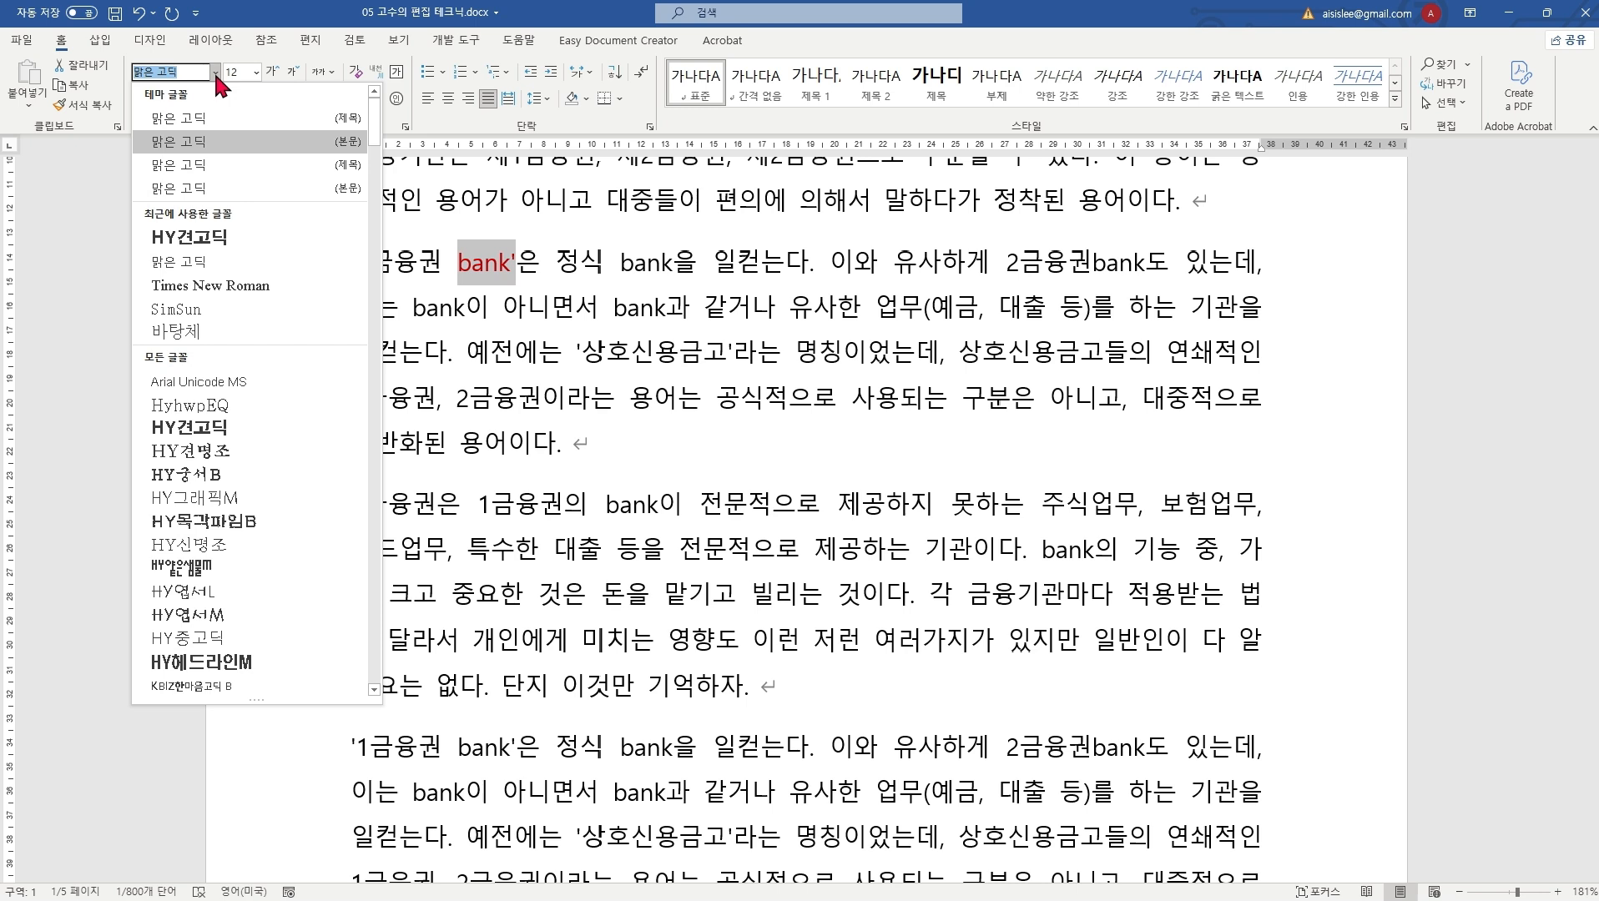
{"action": "left_click", "coordinate": [212, 334]}
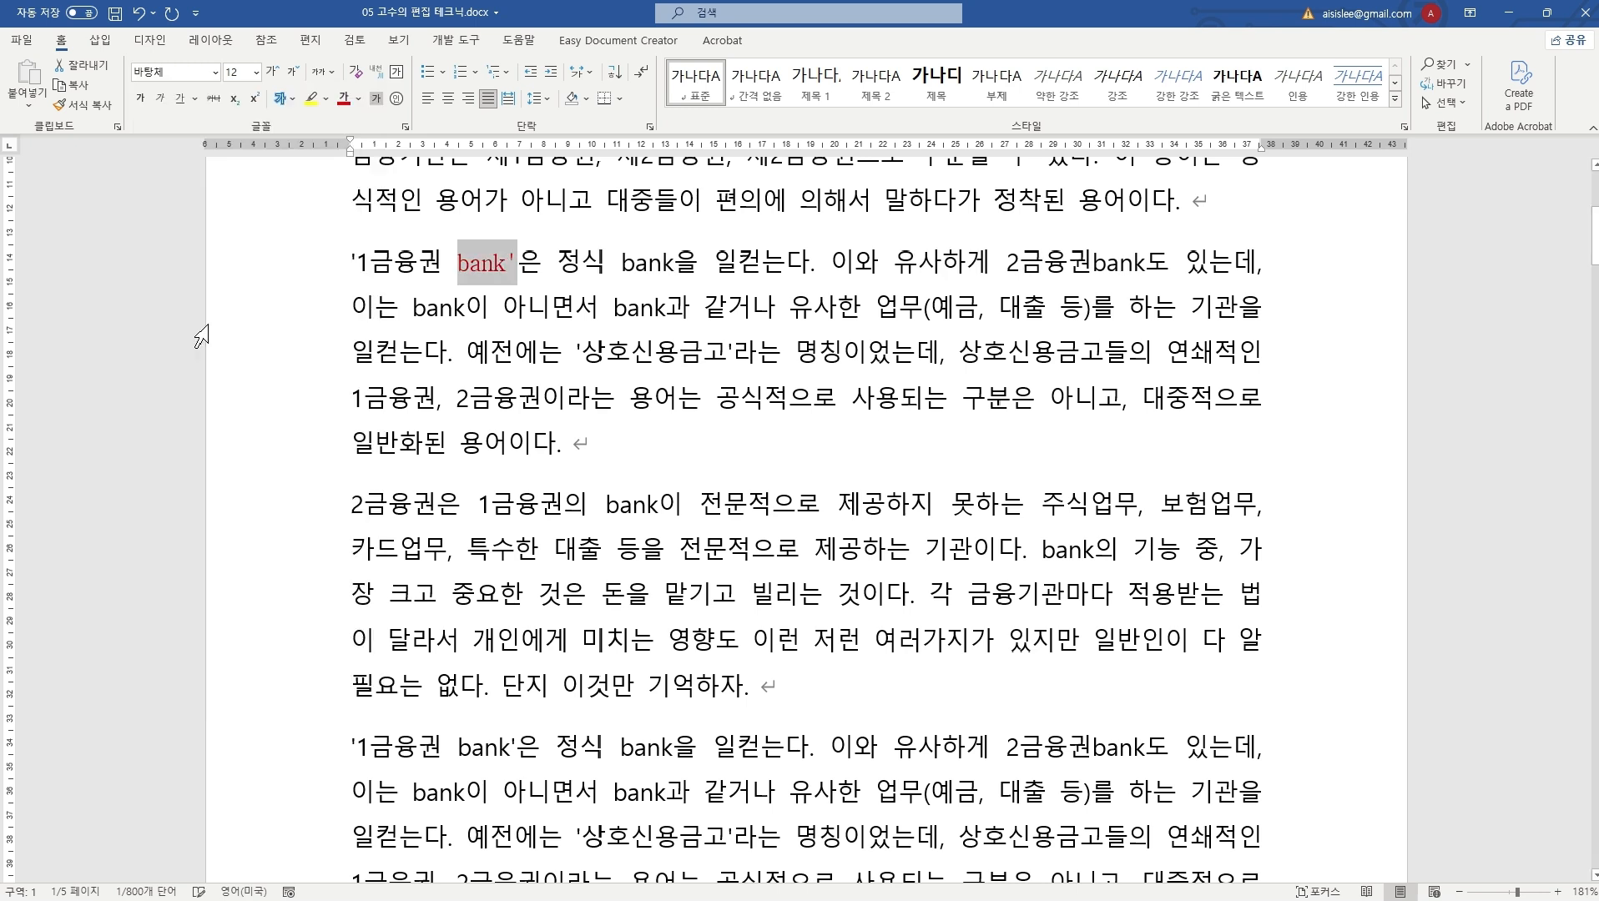
{"action": "left_click", "coordinate": [583, 279]}
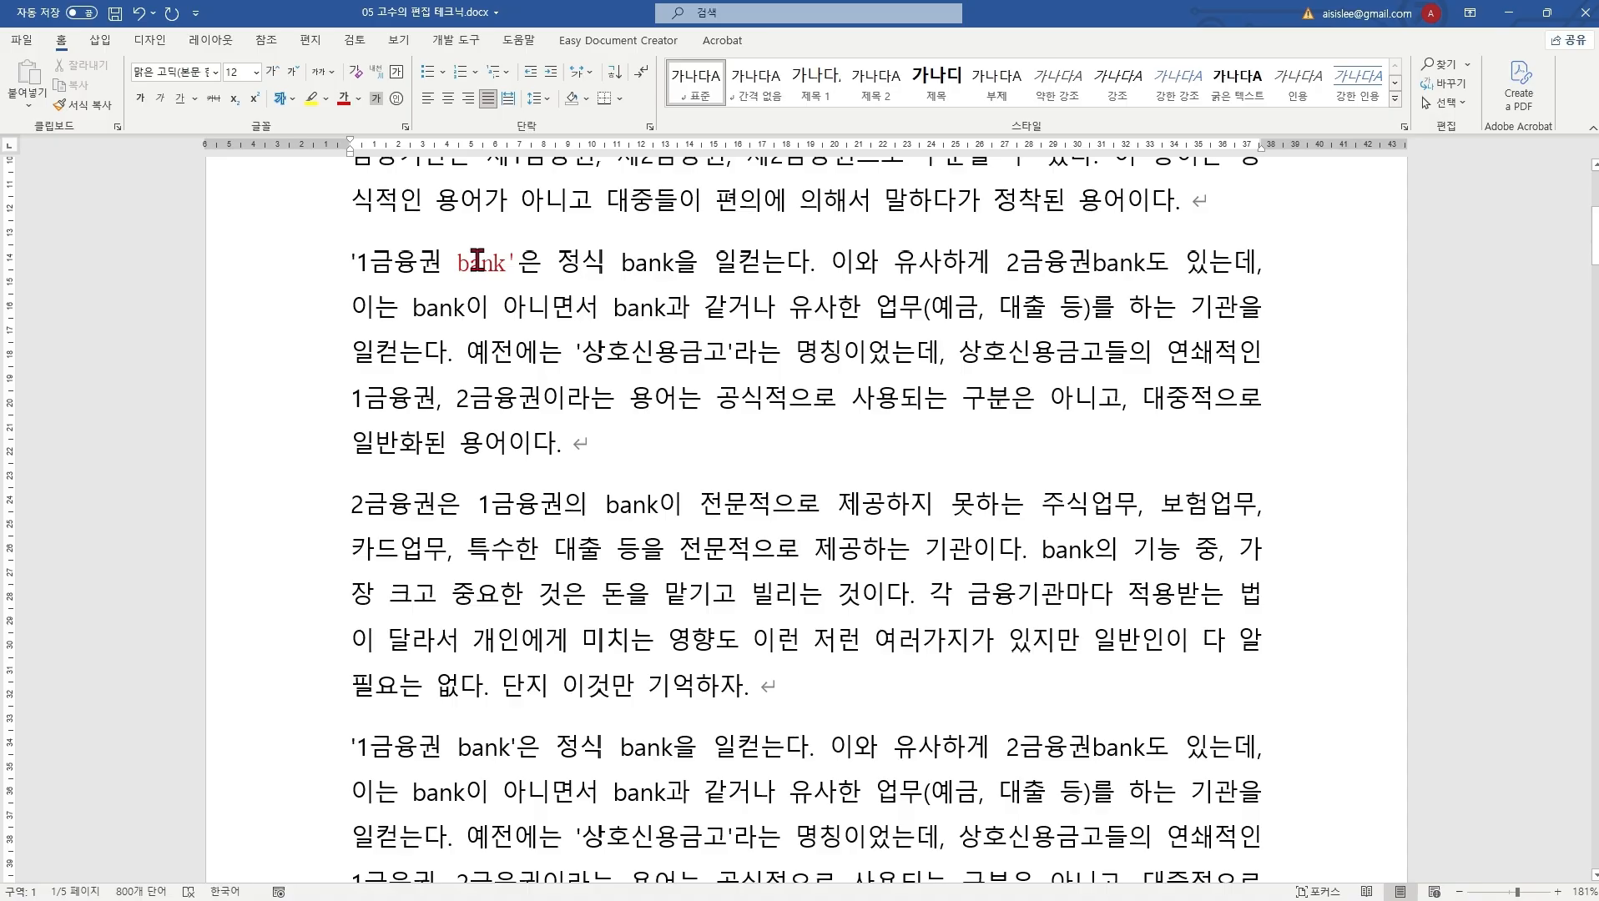
Step: Copy the red "bank" formatting with Format Painter onto "bank" before "과 같거나" and "bank'" in the next "'1금융권" paragraph
{"action": "left_click_drag", "start_coordinate": [457, 259], "coordinate": [512, 256]}
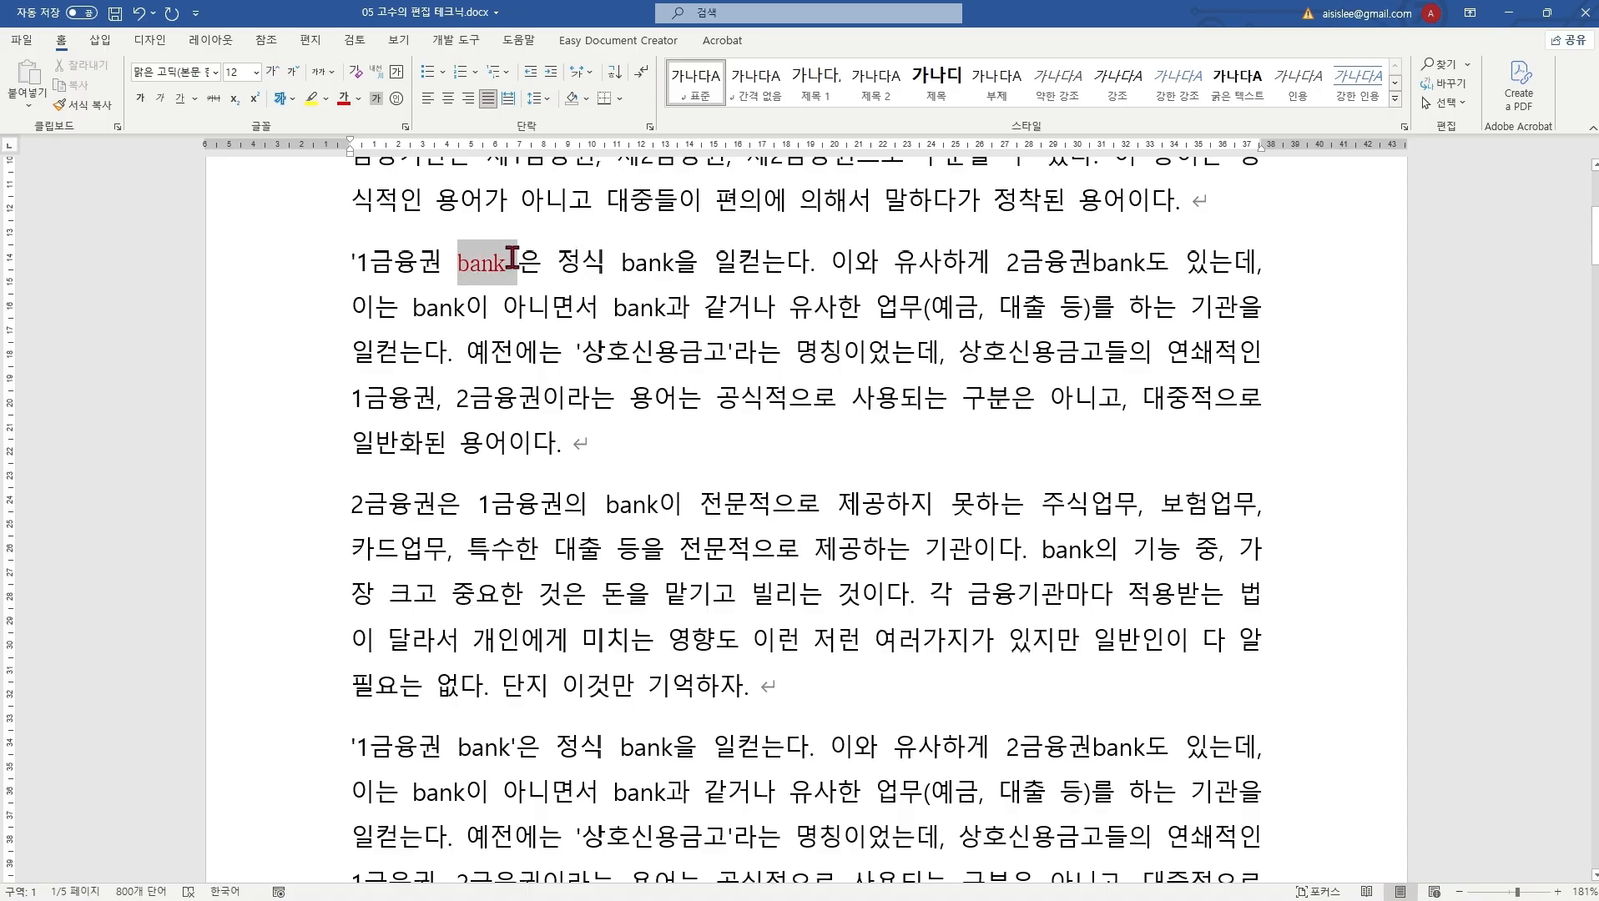
{"action": "left_click", "coordinate": [102, 106]}
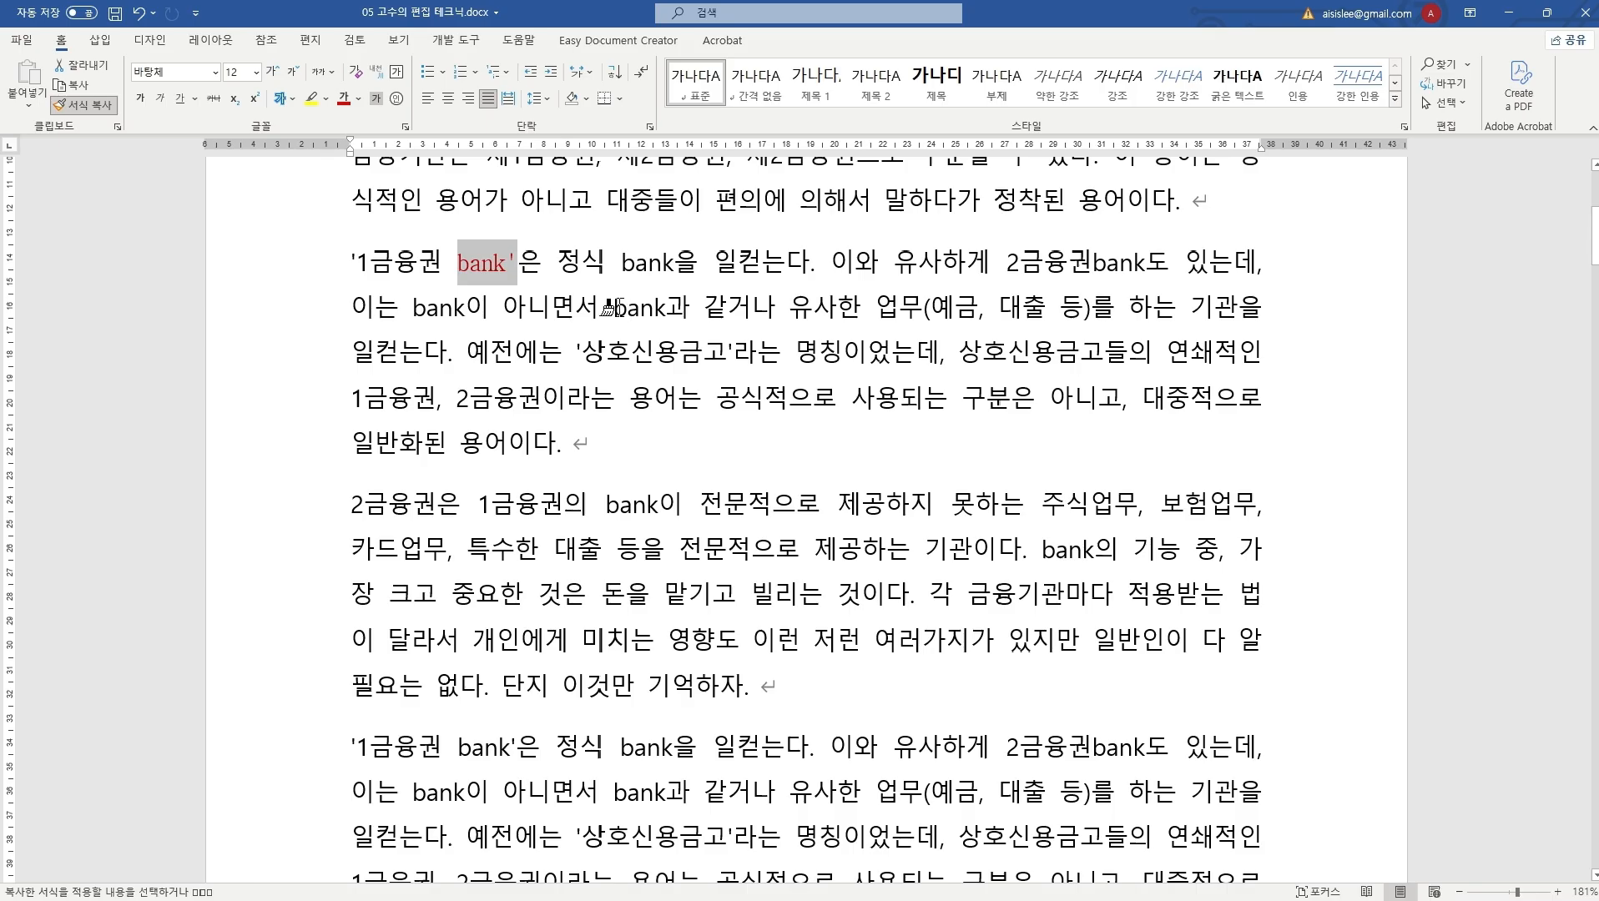
{"action": "left_click_drag", "start_coordinate": [614, 308], "coordinate": [663, 308]}
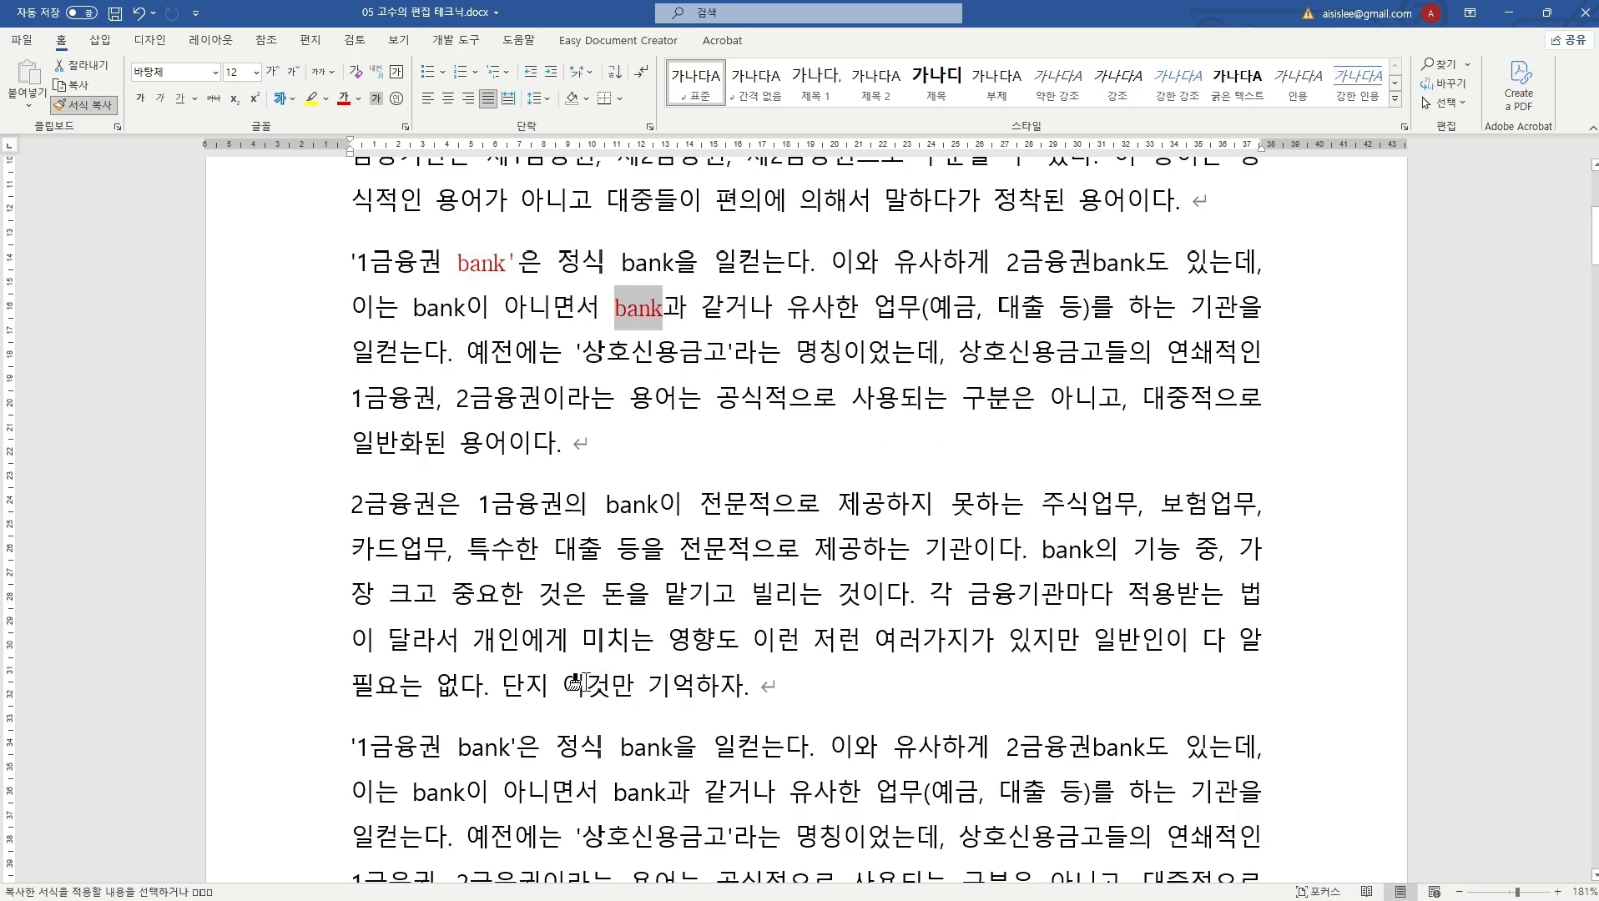
{"action": "left_click_drag", "start_coordinate": [457, 745], "coordinate": [519, 745]}
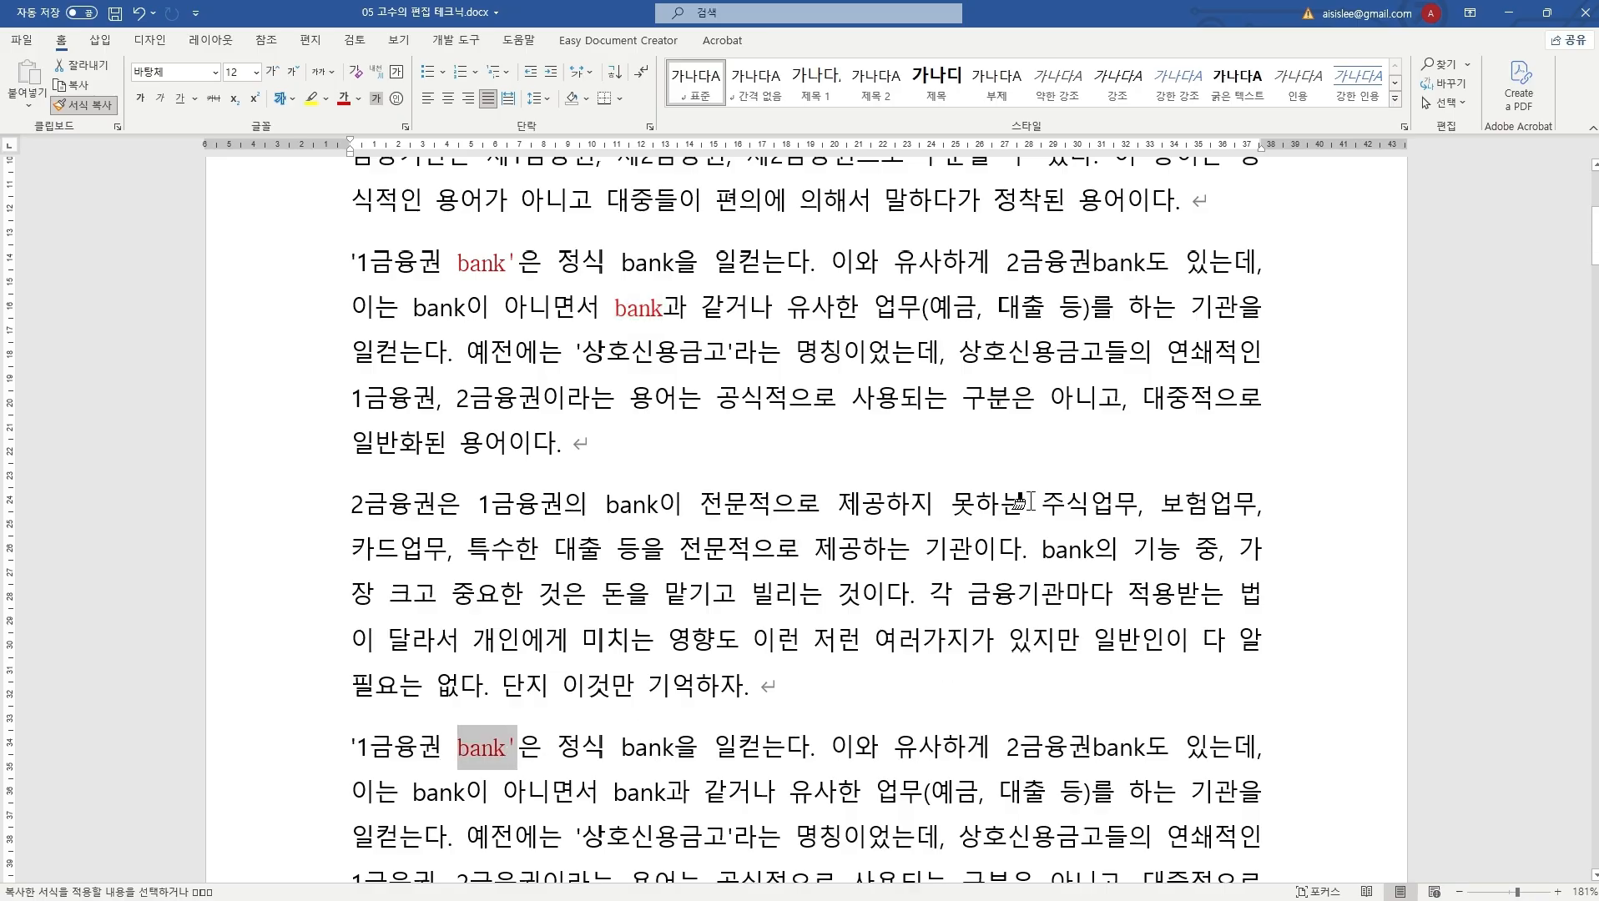
{"action": "left_click", "coordinate": [824, 448]}
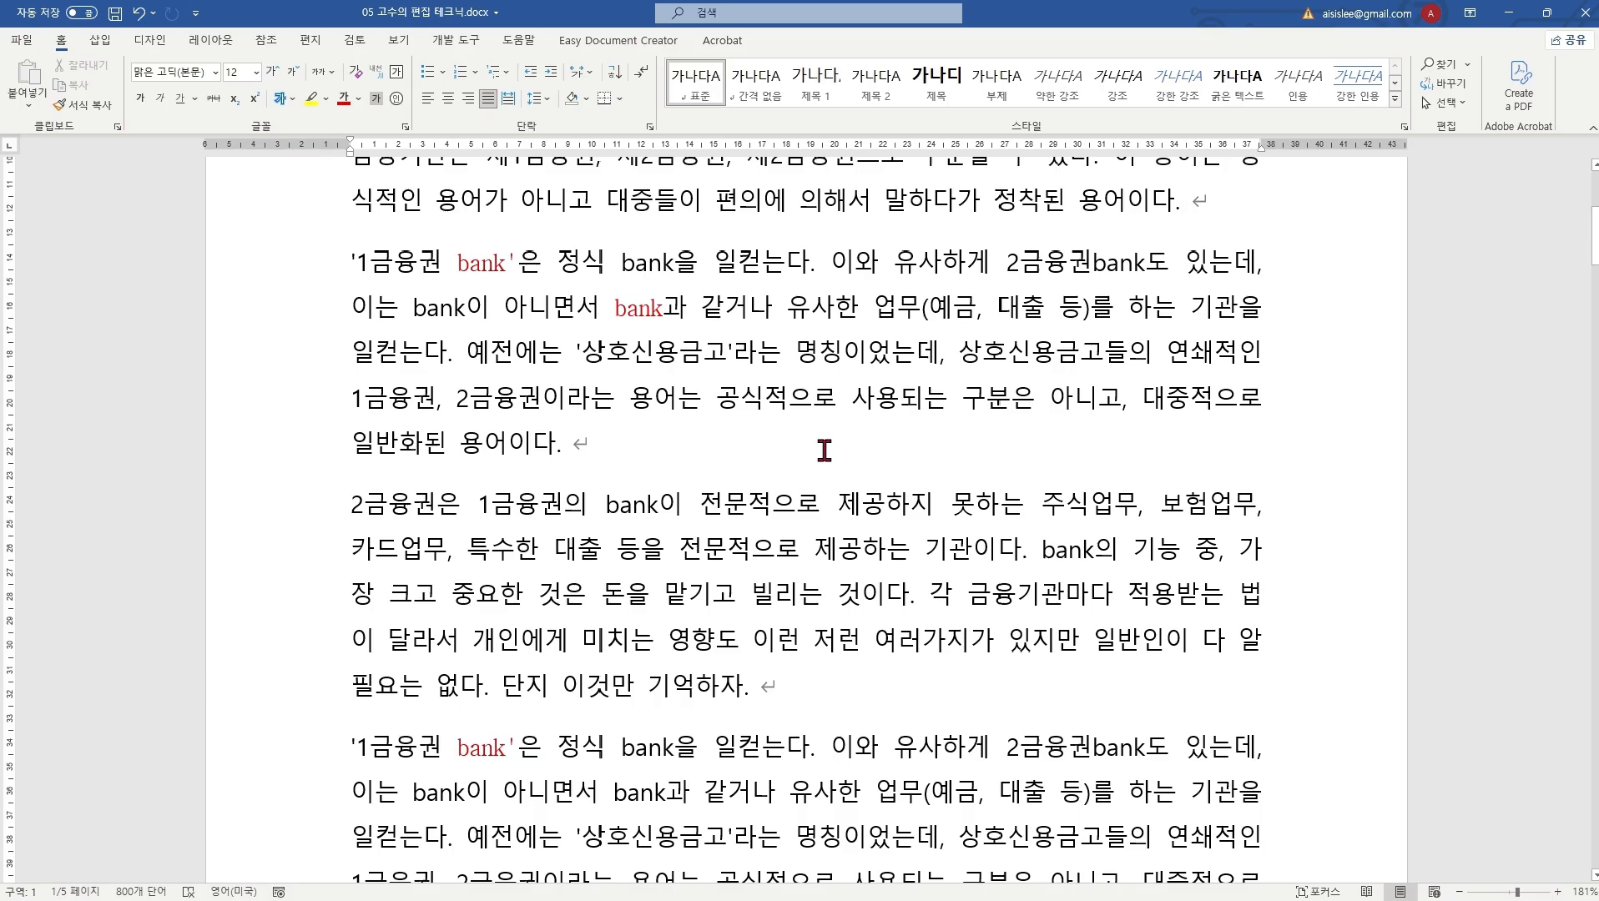
Step: Open find and replace and set "bank" as the text to find
{"action": "key", "text": "ctrl+h"}
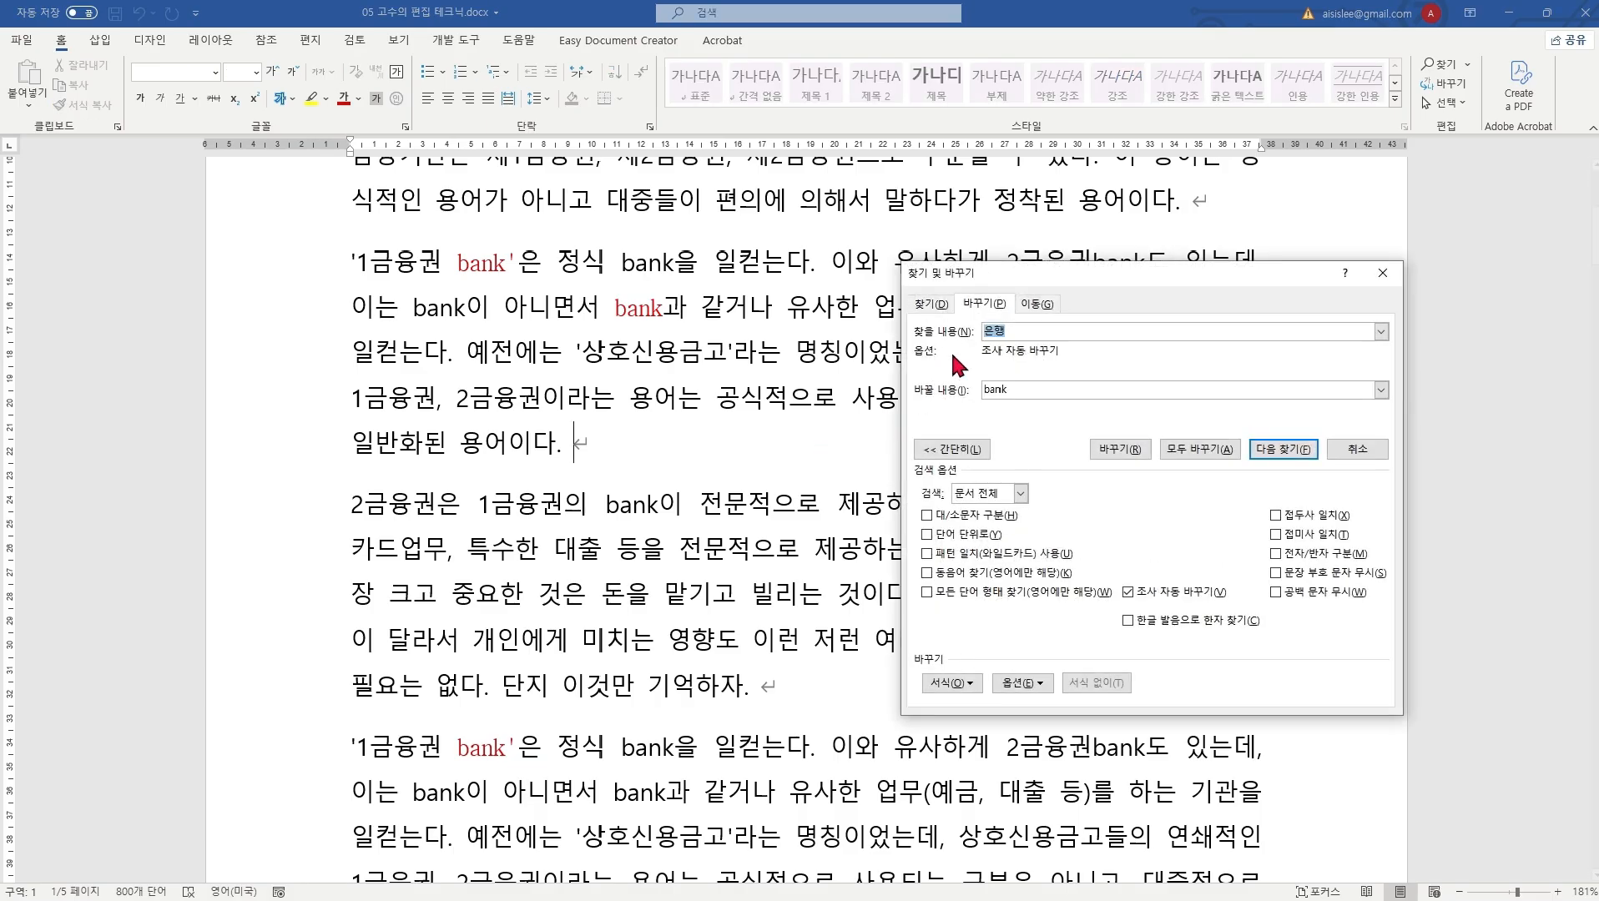
{"action": "left_click", "coordinate": [1005, 333]}
{"action": "double_click", "coordinate": [1016, 331]}
{"action": "type", "text": "bank"}
Step: Limit the search text to the Korean font 바탕체 with the font color red
{"action": "left_click", "coordinate": [971, 692]}
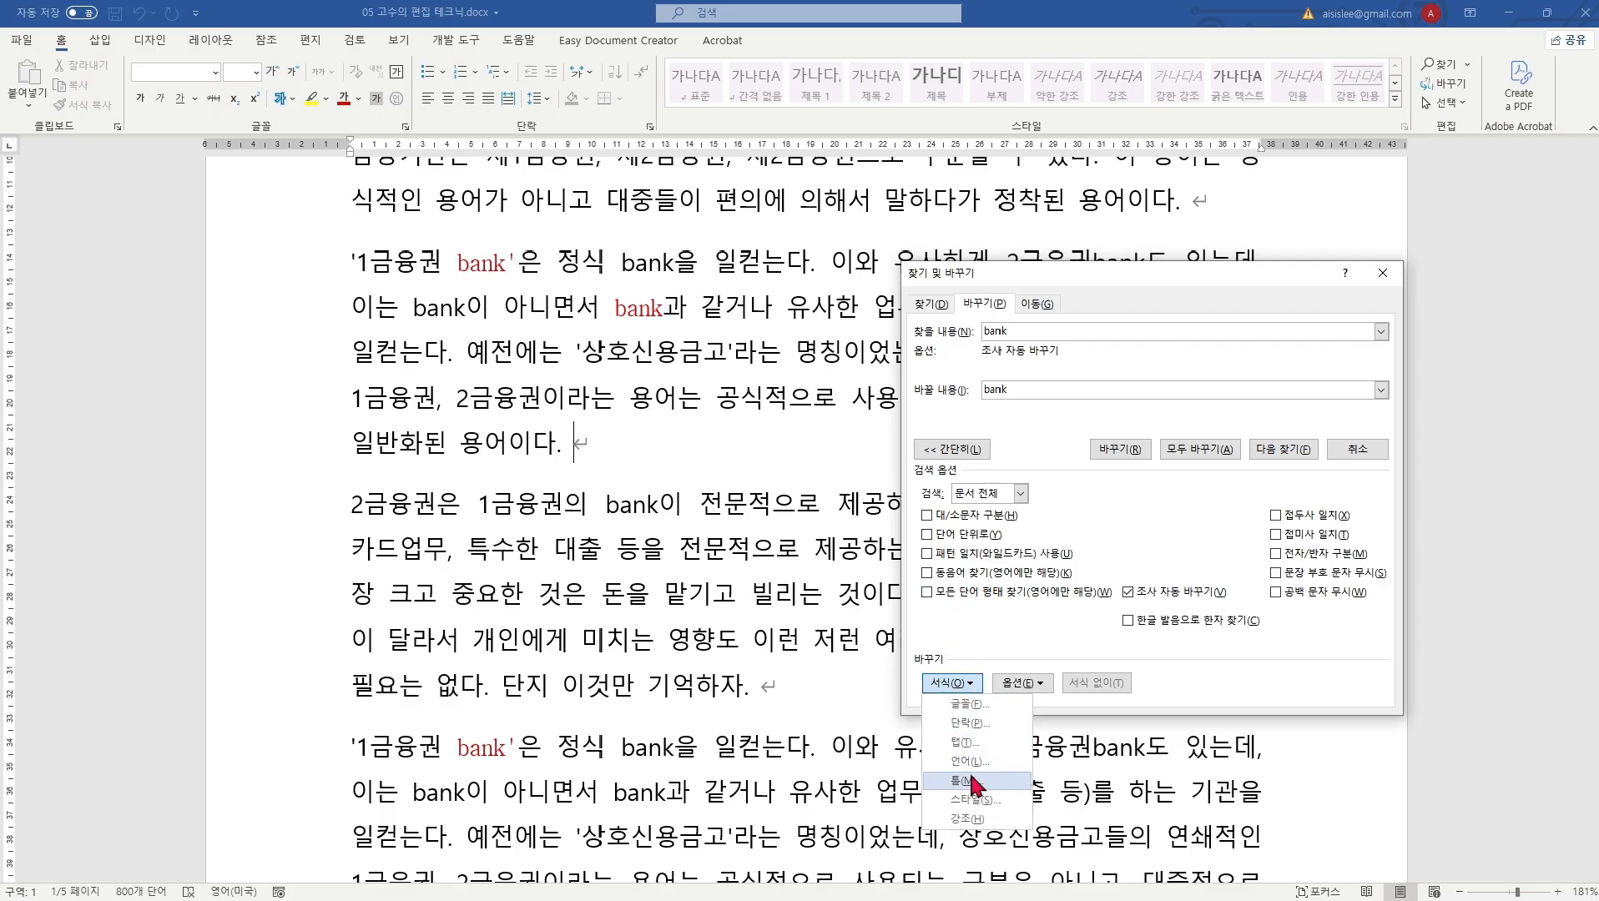
{"action": "left_click", "coordinate": [988, 708]}
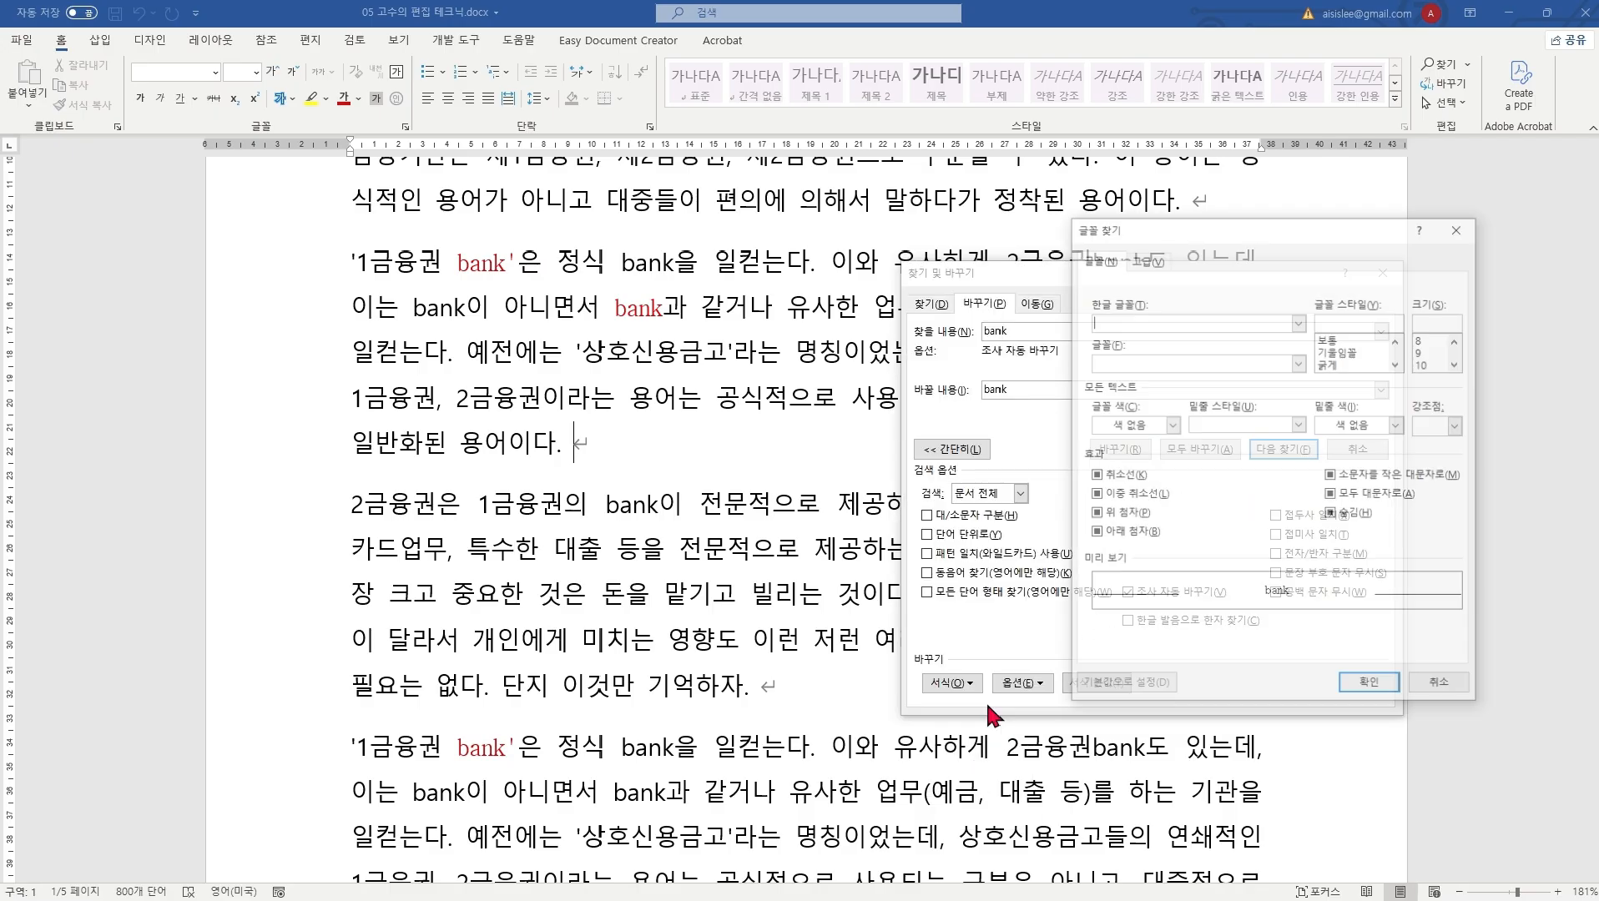
{"action": "left_click", "coordinate": [1296, 320]}
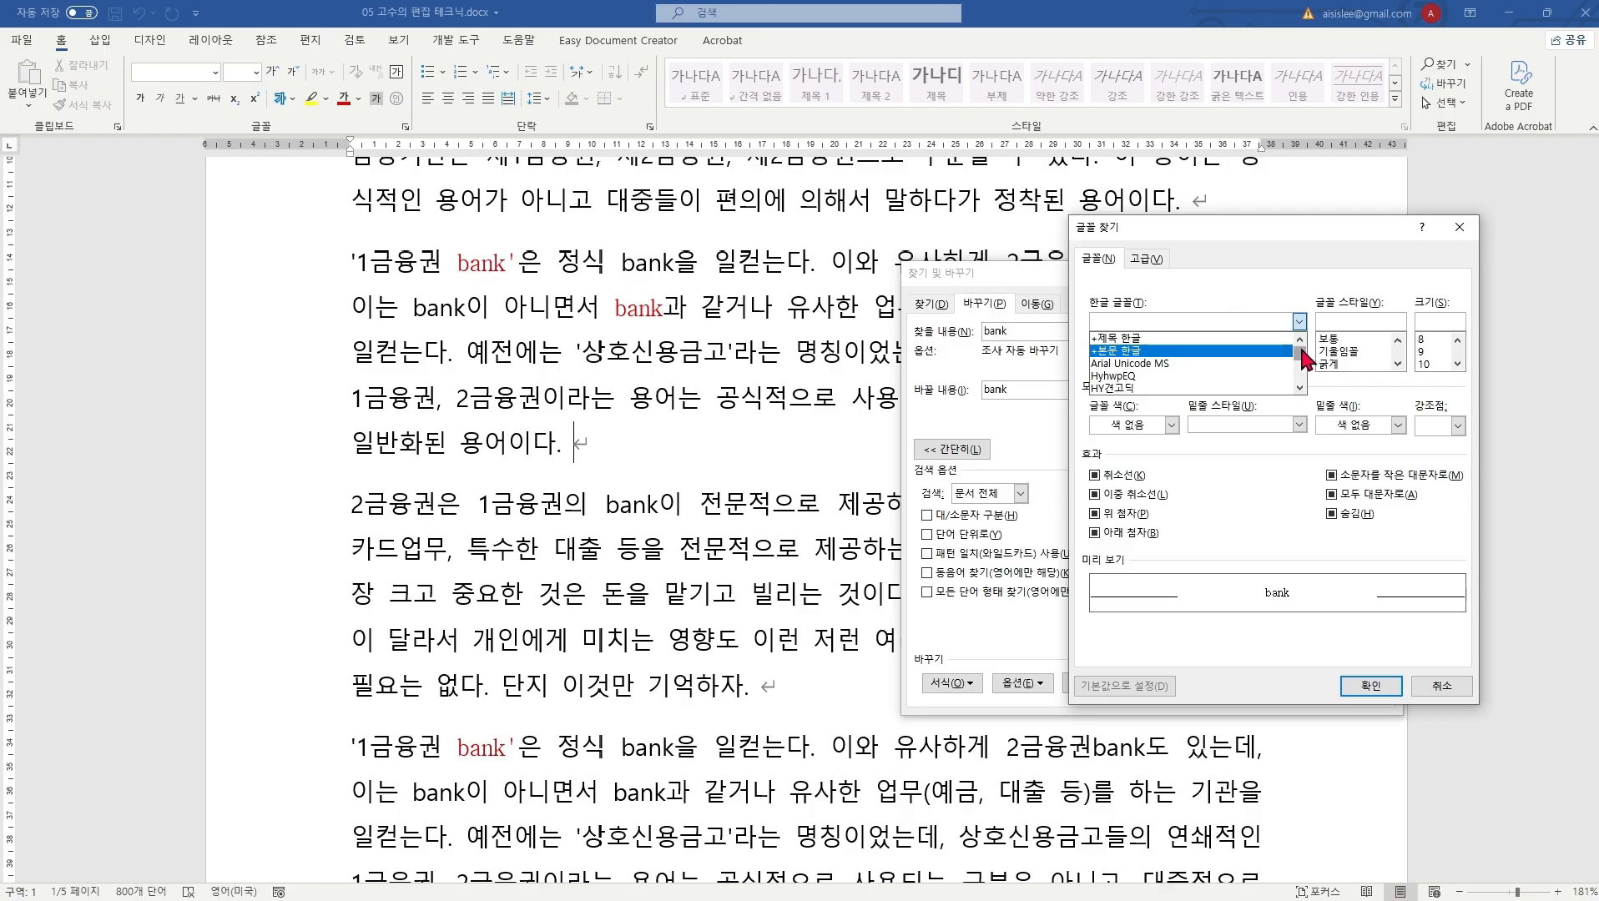
{"action": "left_click_drag", "start_coordinate": [1299, 345], "coordinate": [1301, 366]}
{"action": "scroll", "coordinate": [1301, 355], "scroll_direction": "up", "scroll_amount": 3}
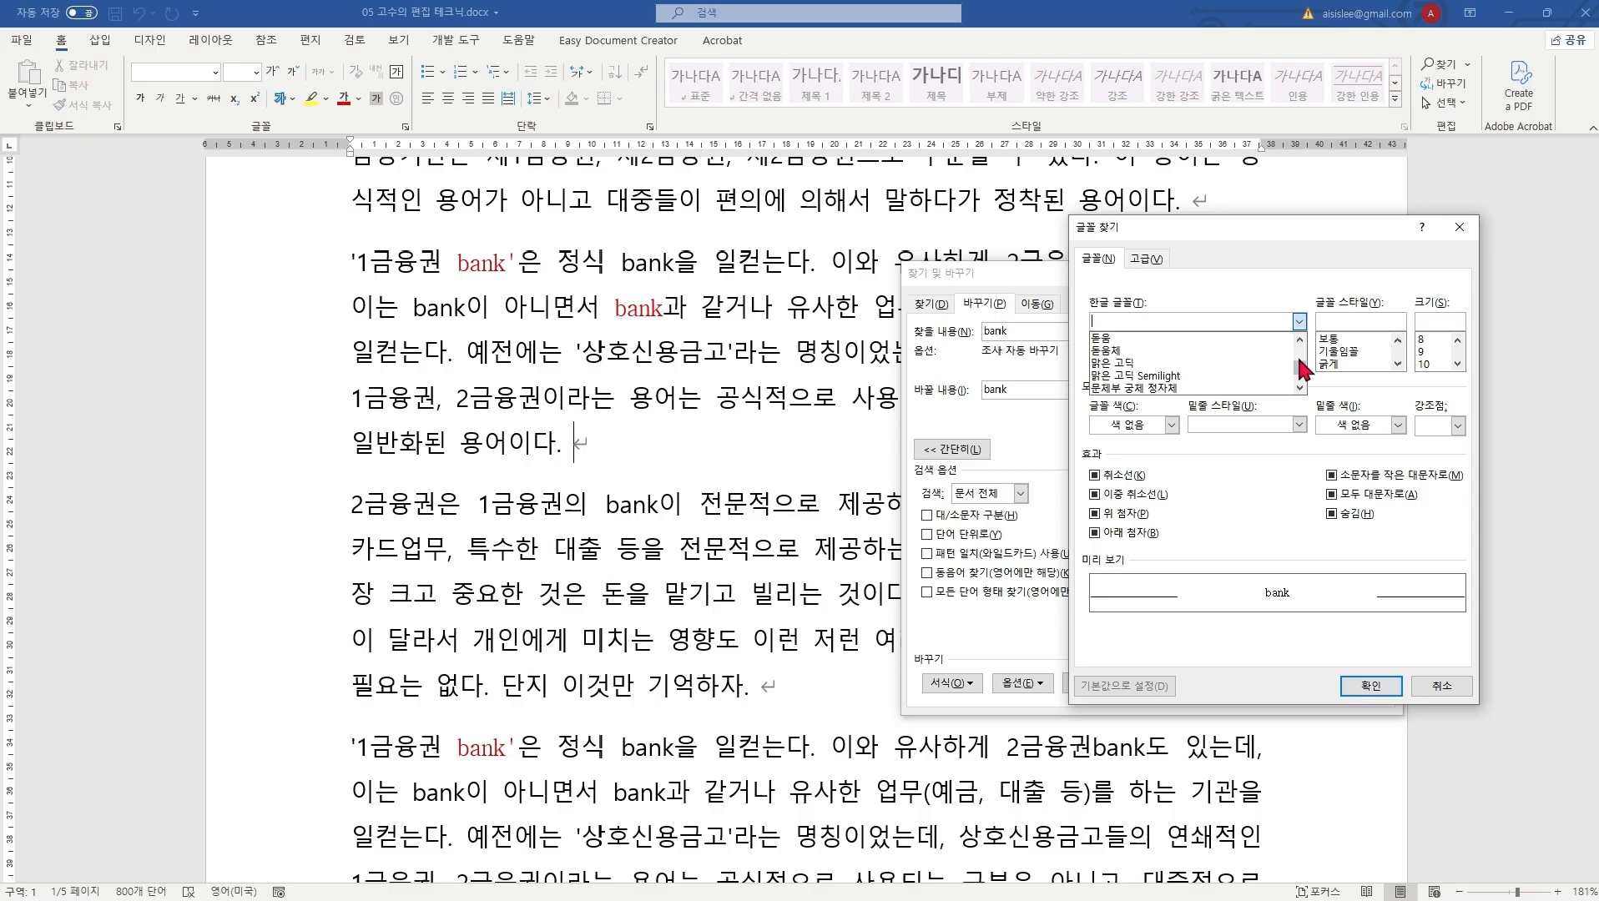
{"action": "scroll", "coordinate": [1302, 386], "scroll_direction": "down", "scroll_amount": 2}
{"action": "left_click", "coordinate": [1299, 386]}
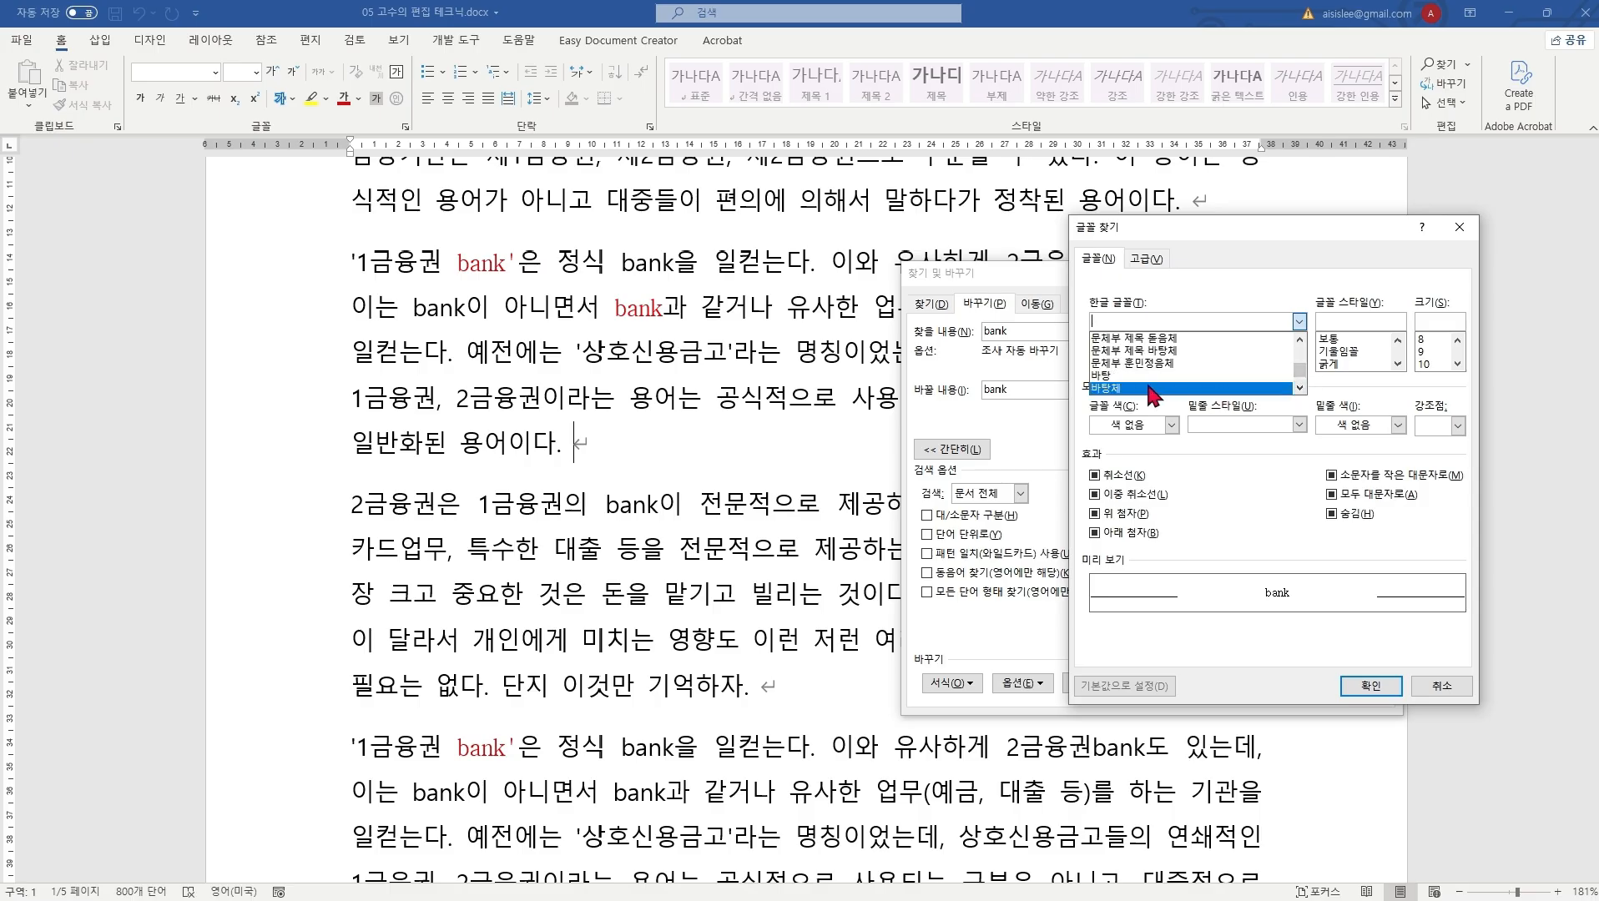
{"action": "left_click", "coordinate": [1149, 388]}
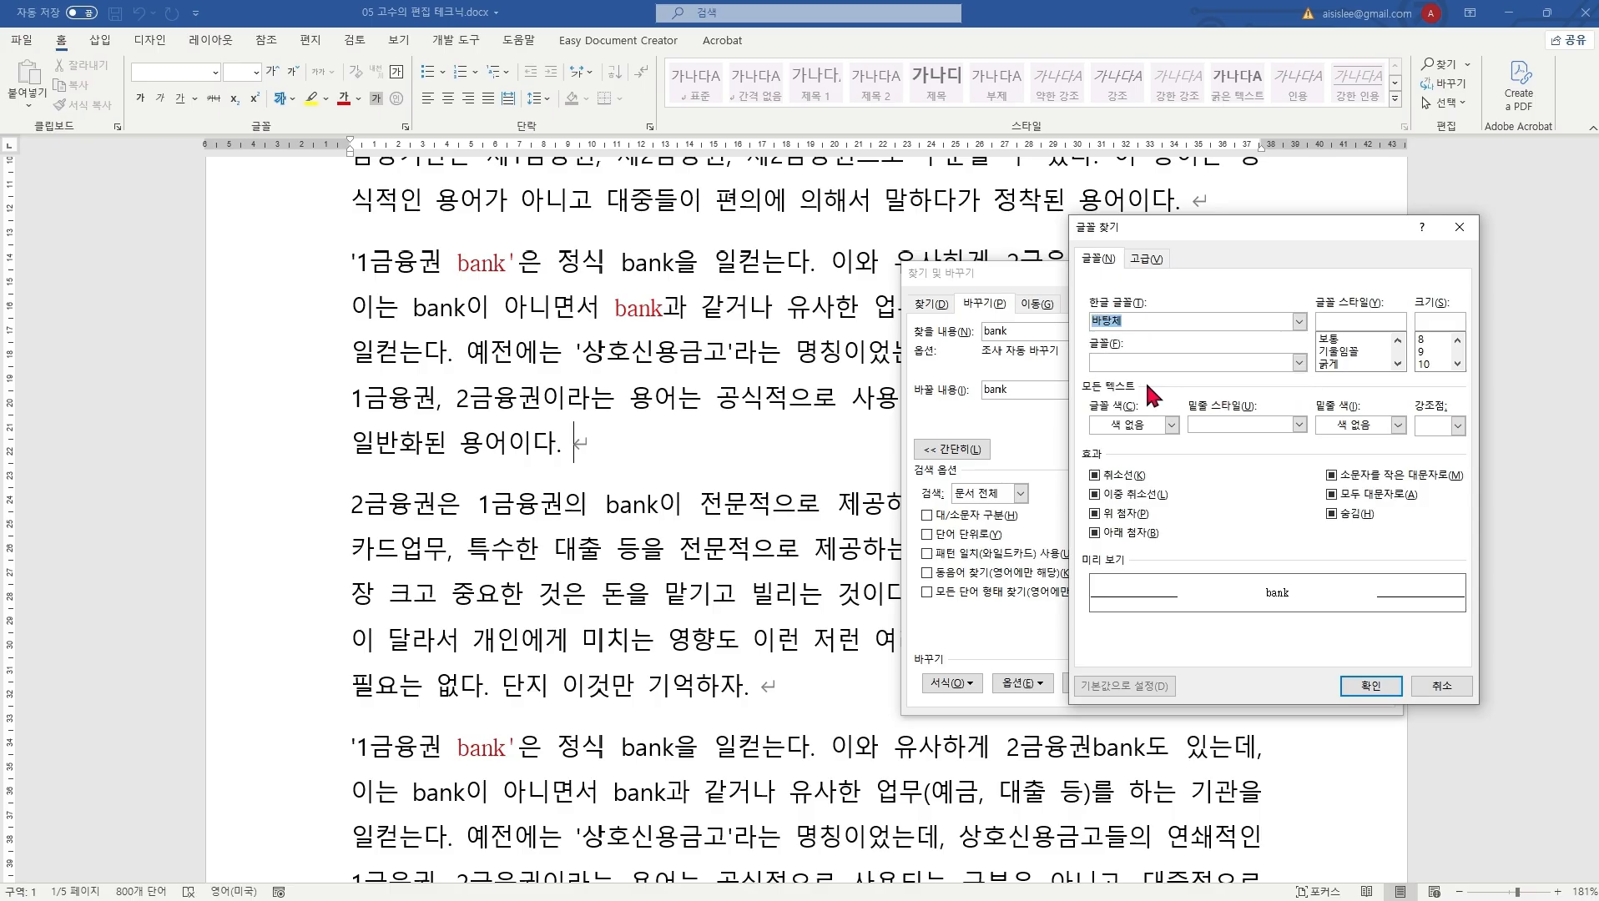
{"action": "left_click", "coordinate": [1171, 425]}
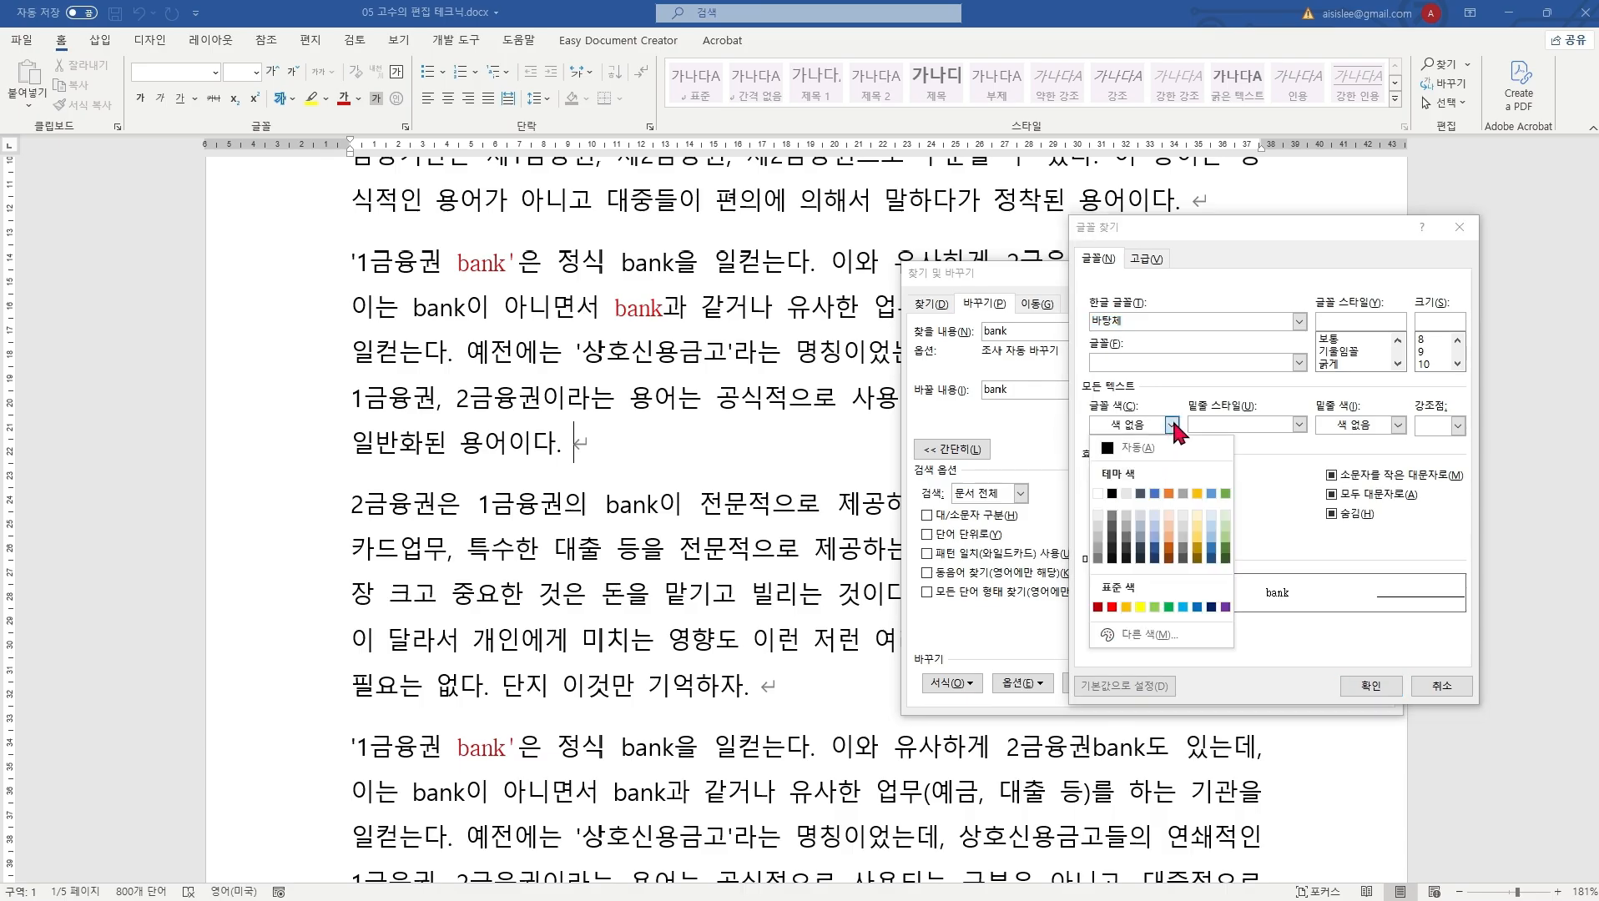
{"action": "left_click", "coordinate": [1112, 607]}
{"action": "left_click", "coordinate": [1369, 685]}
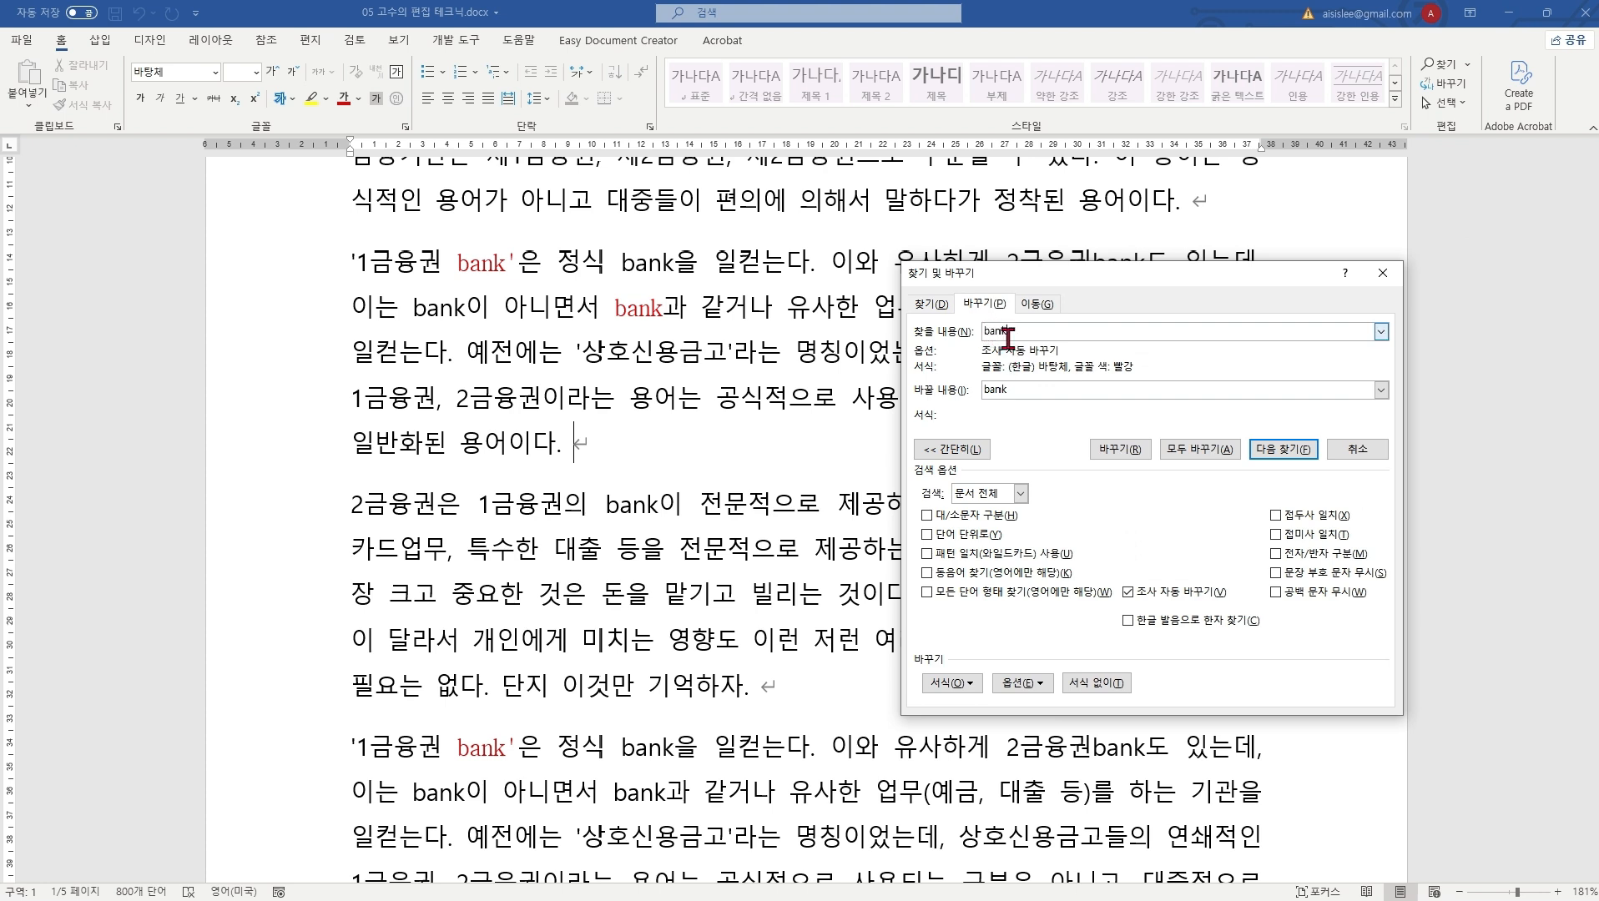
Step: Set the replacement text to "은행" and replace all matching occurrences in the document
{"action": "left_click", "coordinate": [1065, 394]}
{"action": "key", "text": "BackSpace"}
{"action": "key", "text": "BackSpace"}
{"action": "type", "text": "은해"}
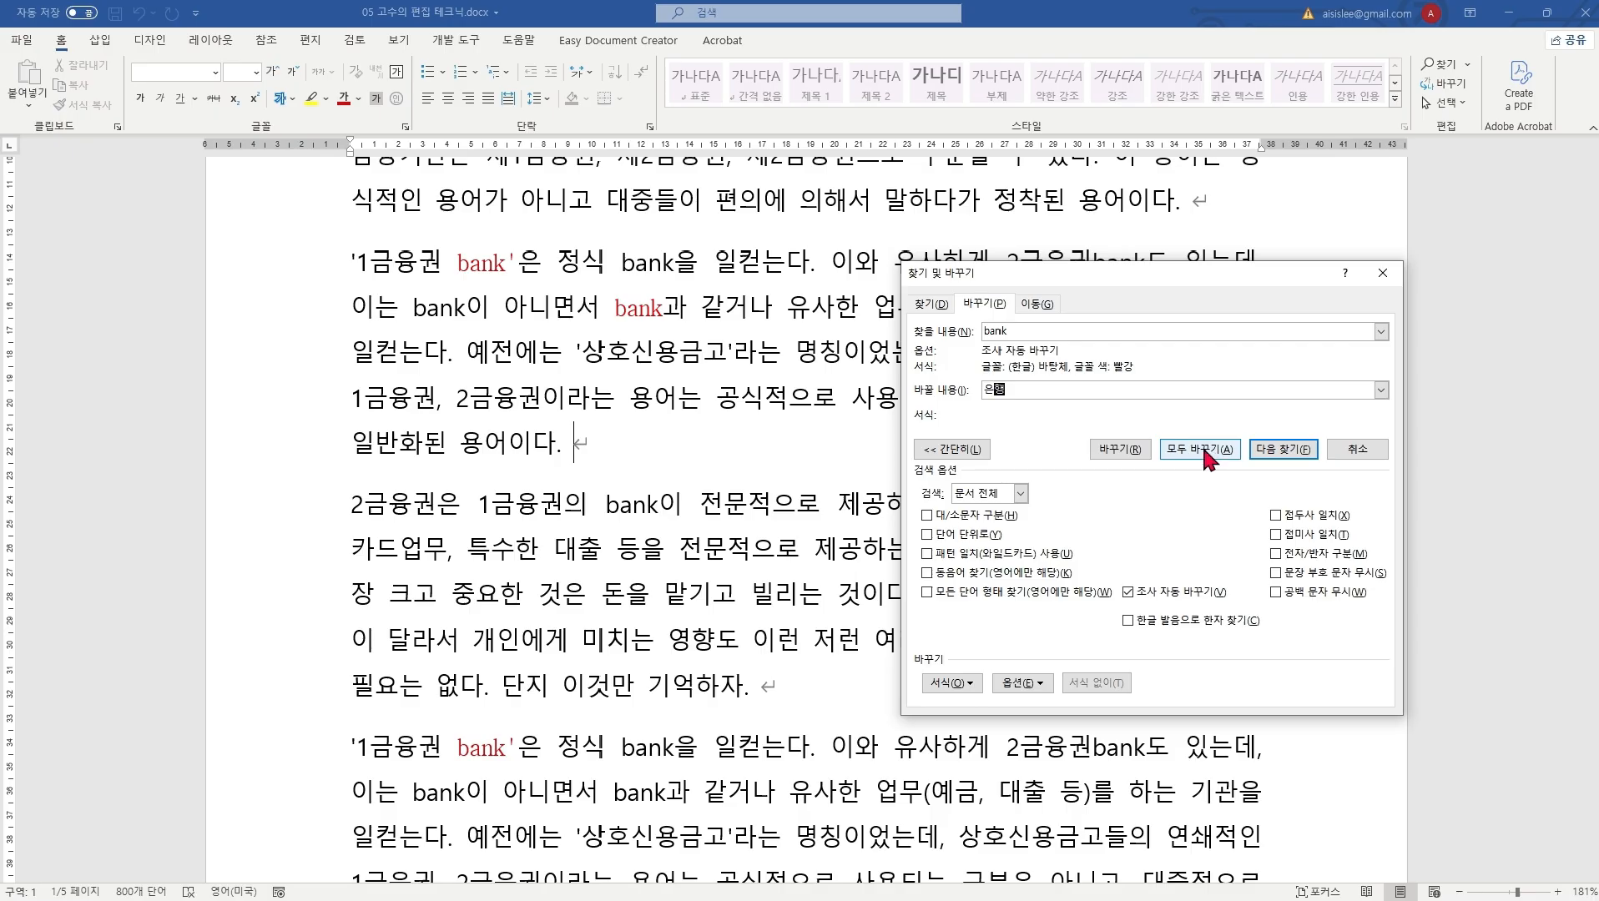
{"action": "left_click", "coordinate": [1208, 465]}
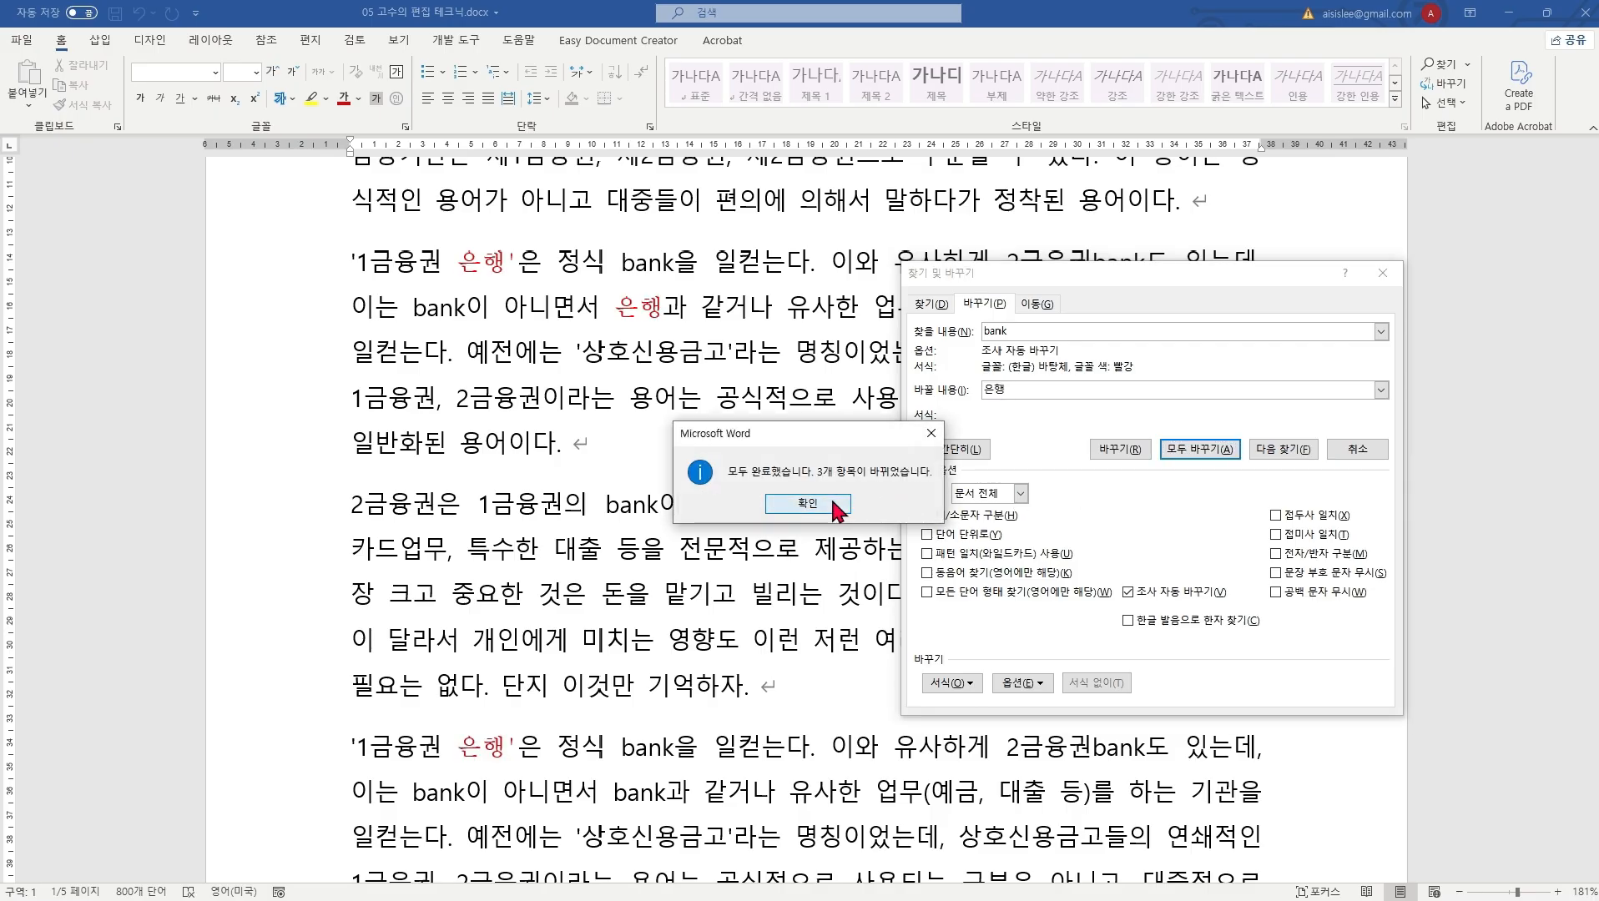
{"action": "left_click", "coordinate": [833, 502]}
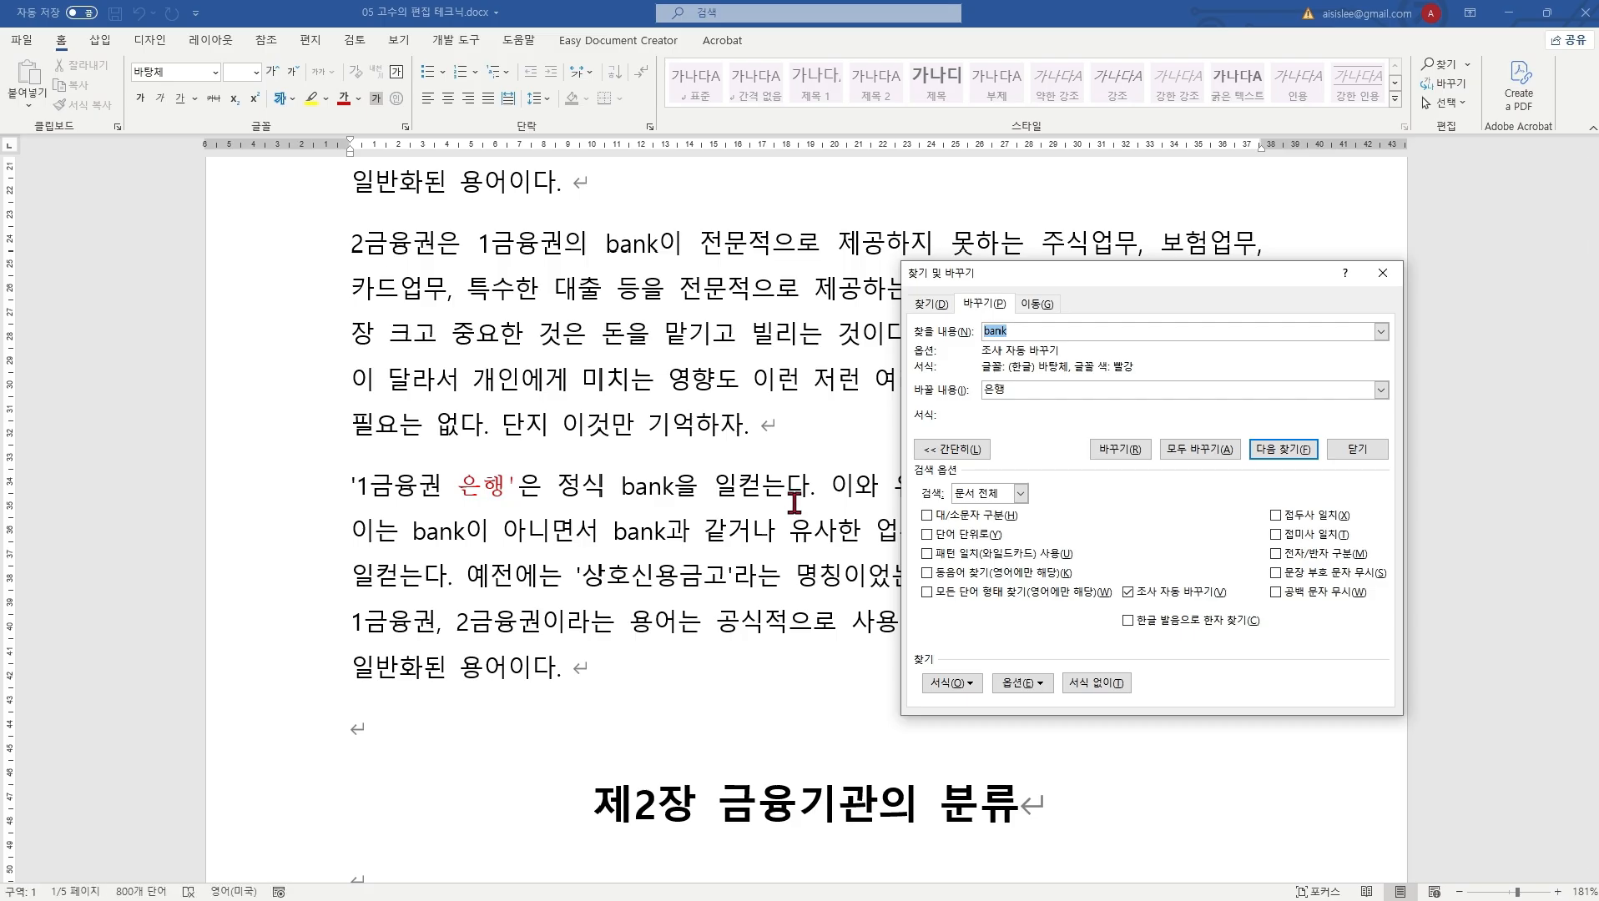
Step: Compare the red "은행" words with the unformatted "bank" words in the first paragraphs to check the format-limited replacement
{"action": "scroll", "coordinate": [794, 503], "scroll_direction": "up", "scroll_amount": 3}
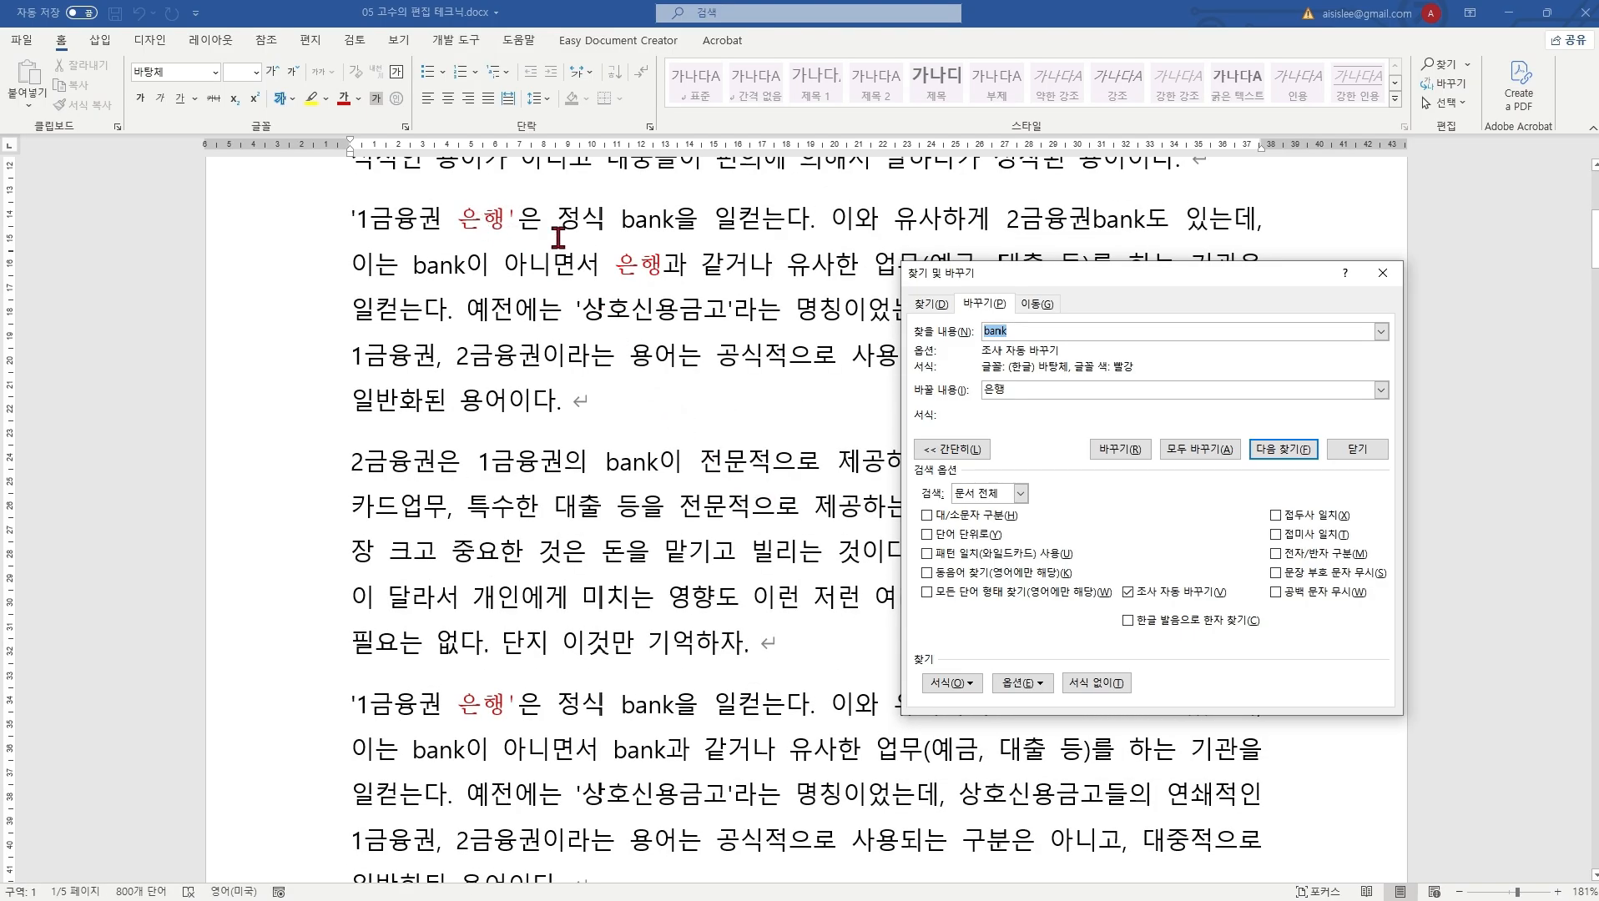
{"action": "left_click", "coordinate": [660, 219]}
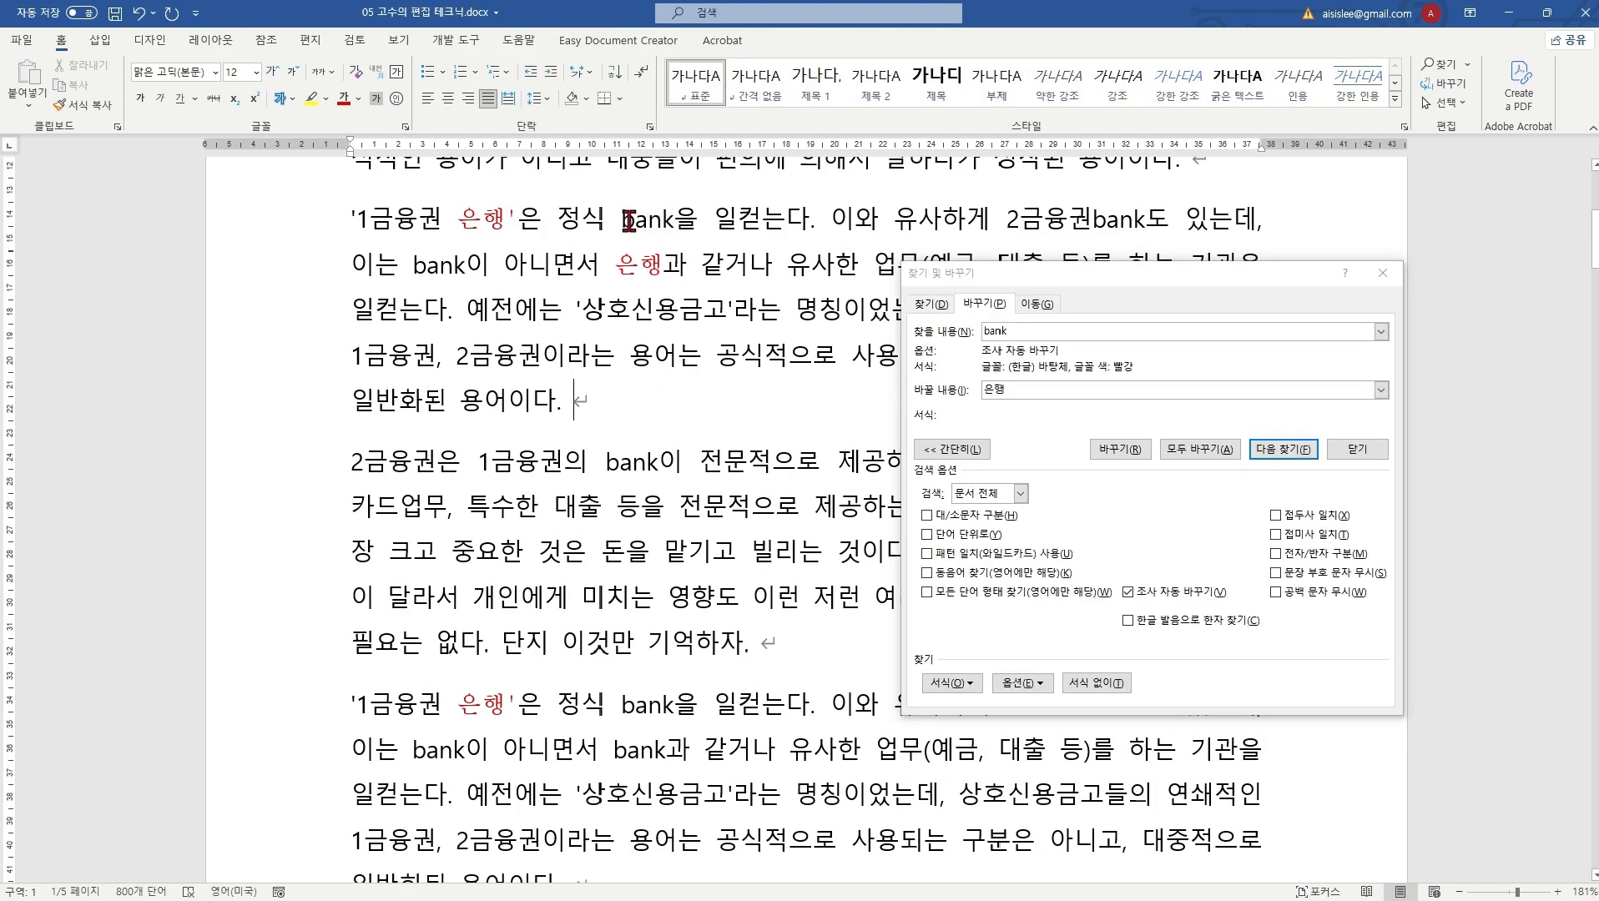
{"action": "double_click", "coordinate": [655, 220]}
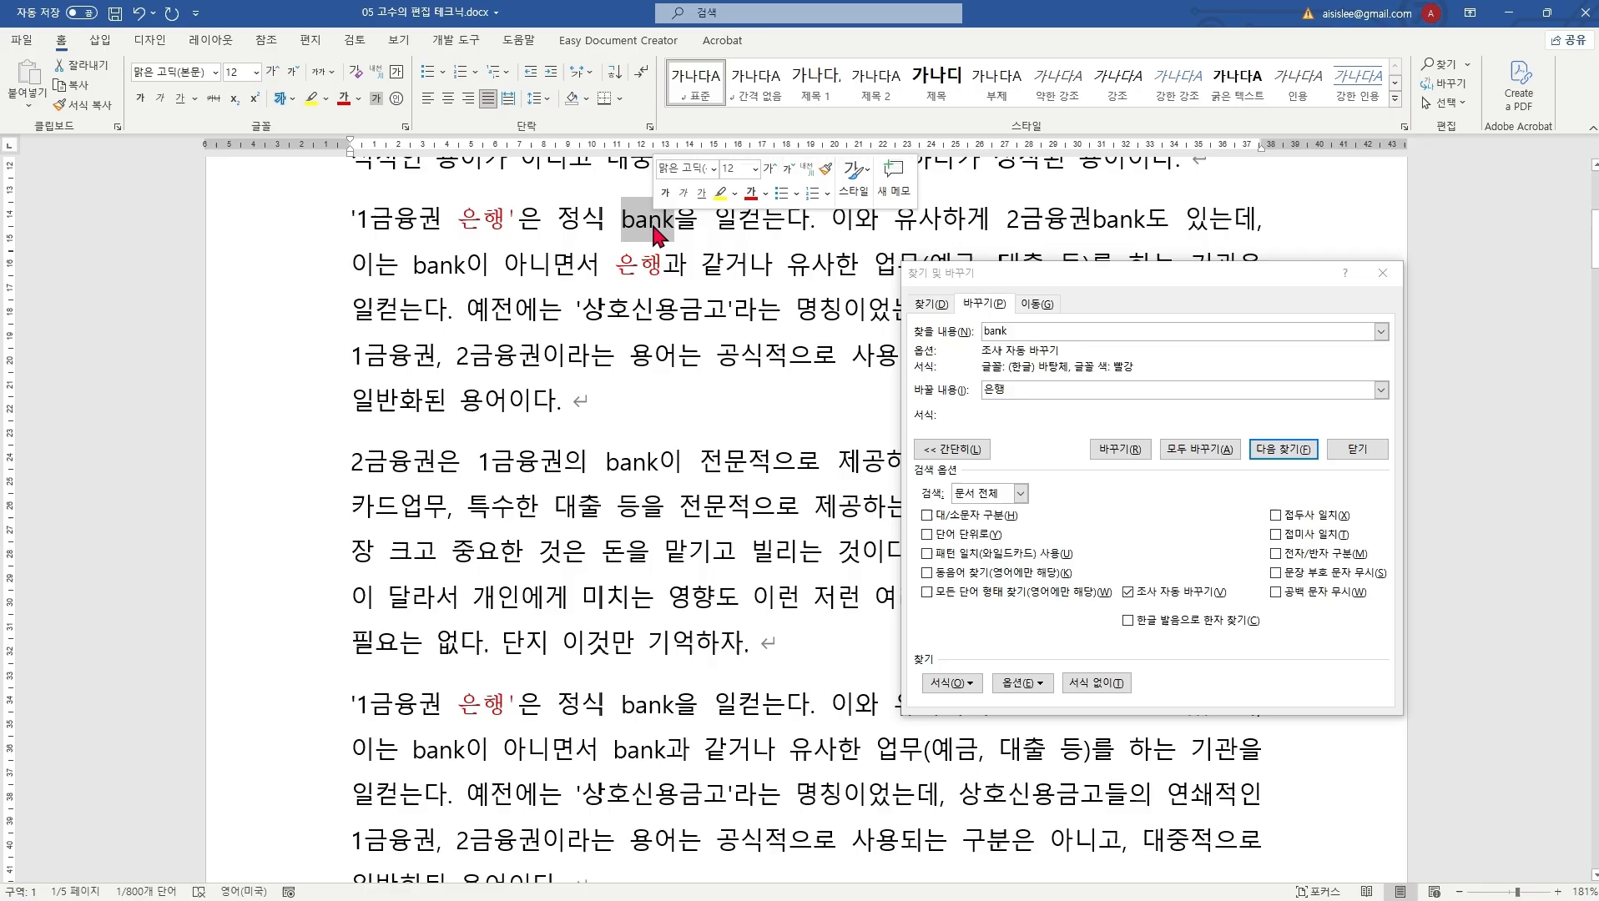
{"action": "triple_click", "coordinate": [635, 465]}
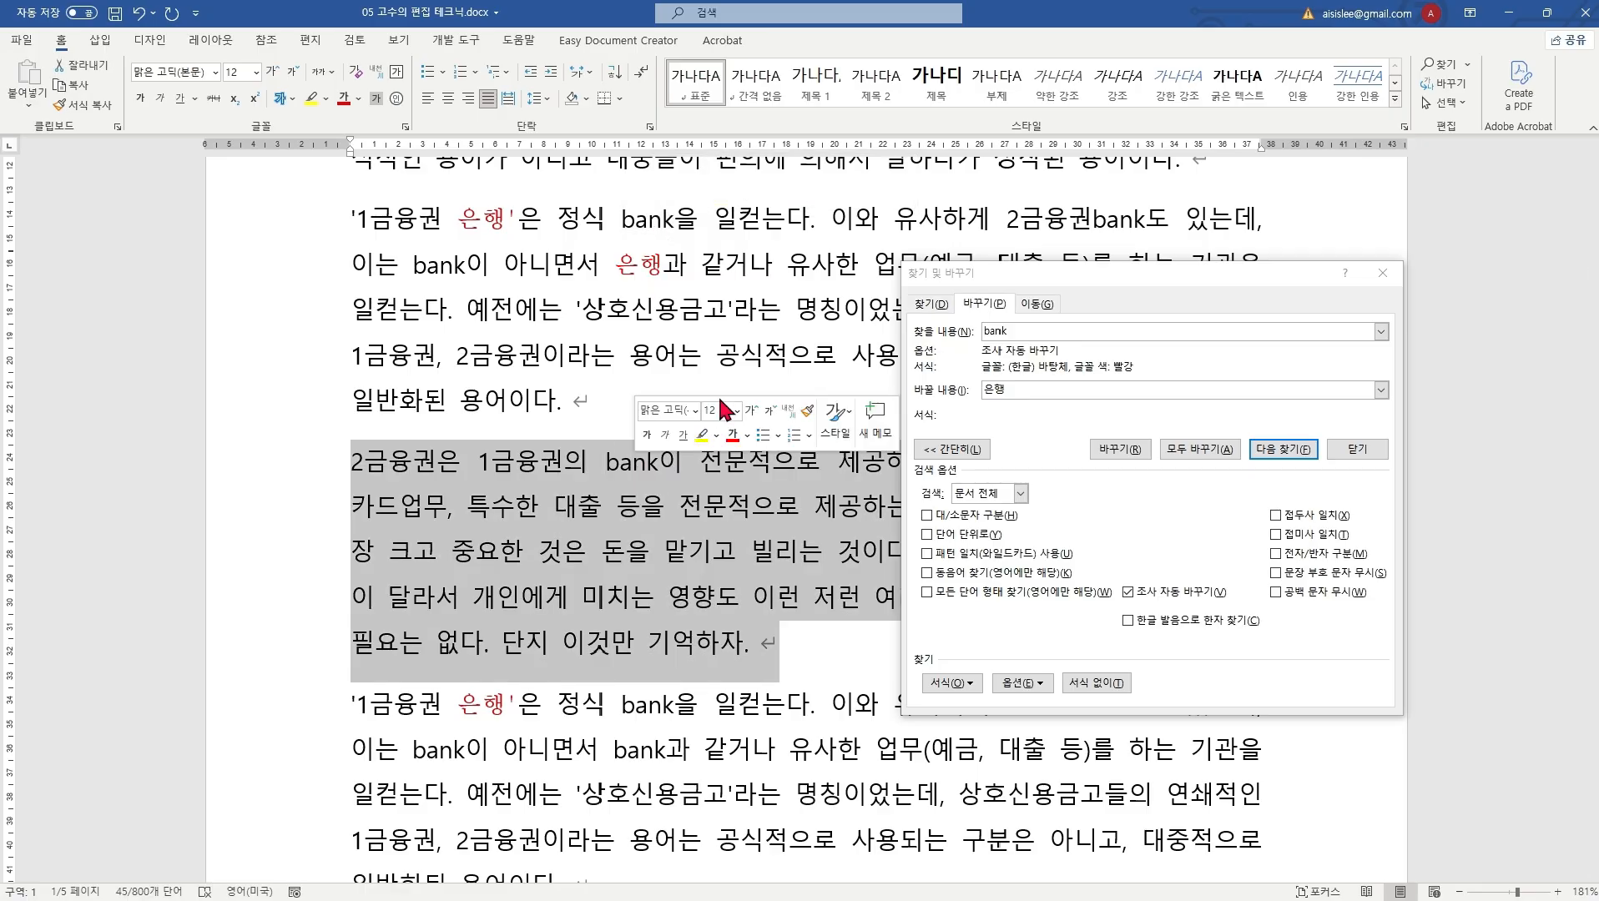
{"action": "left_click", "coordinate": [633, 463]}
{"action": "double_click", "coordinate": [633, 463]}
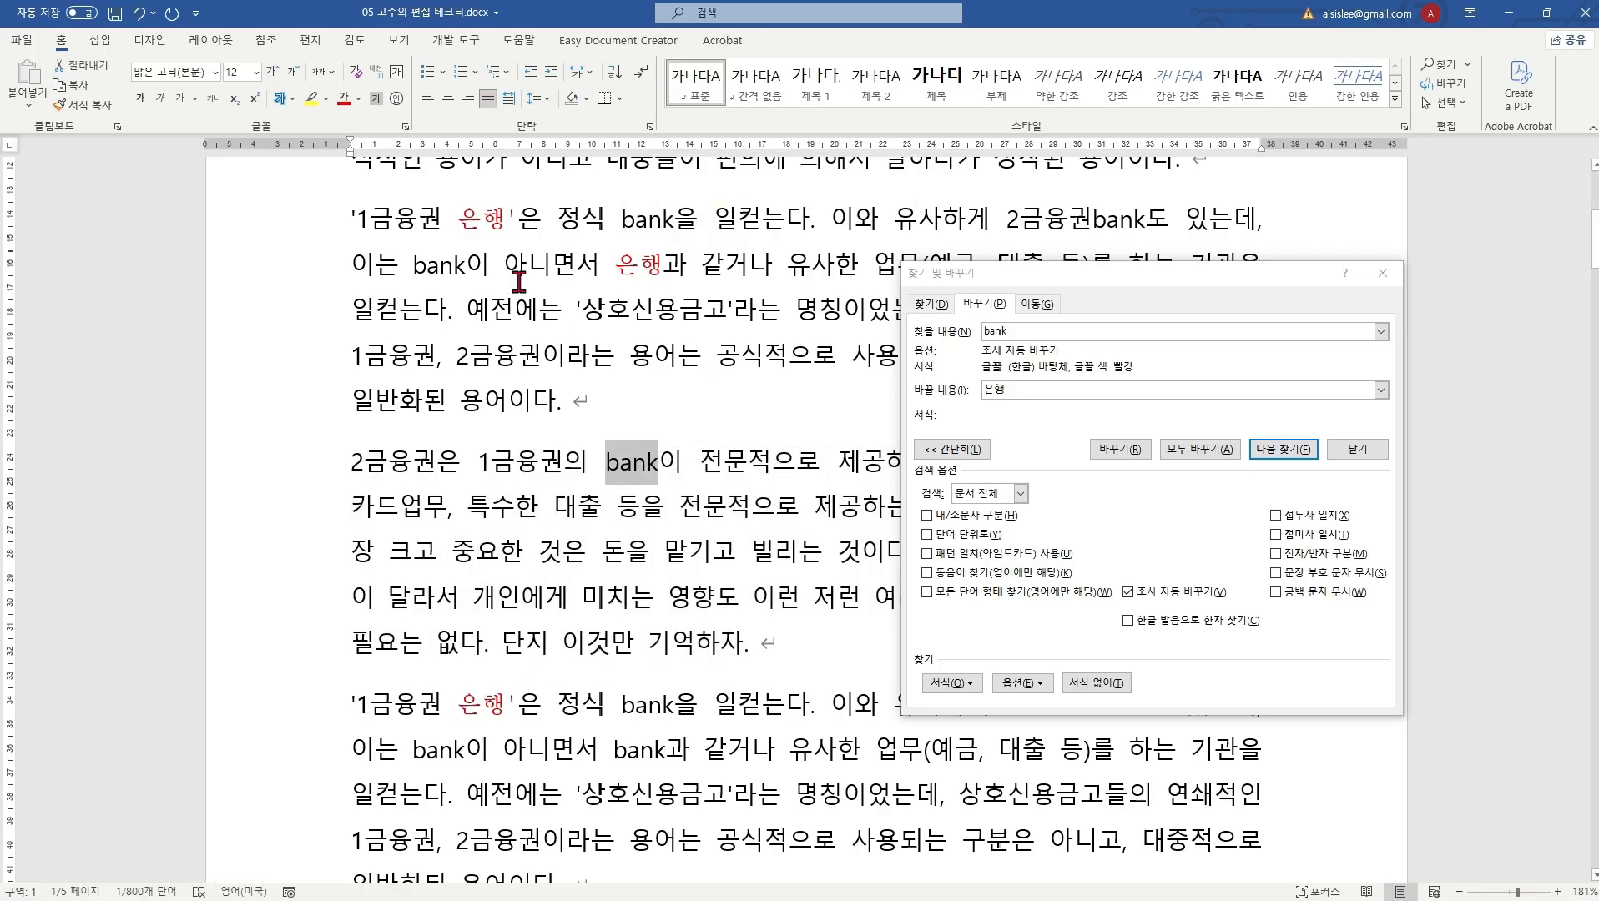
{"action": "left_click", "coordinate": [493, 232]}
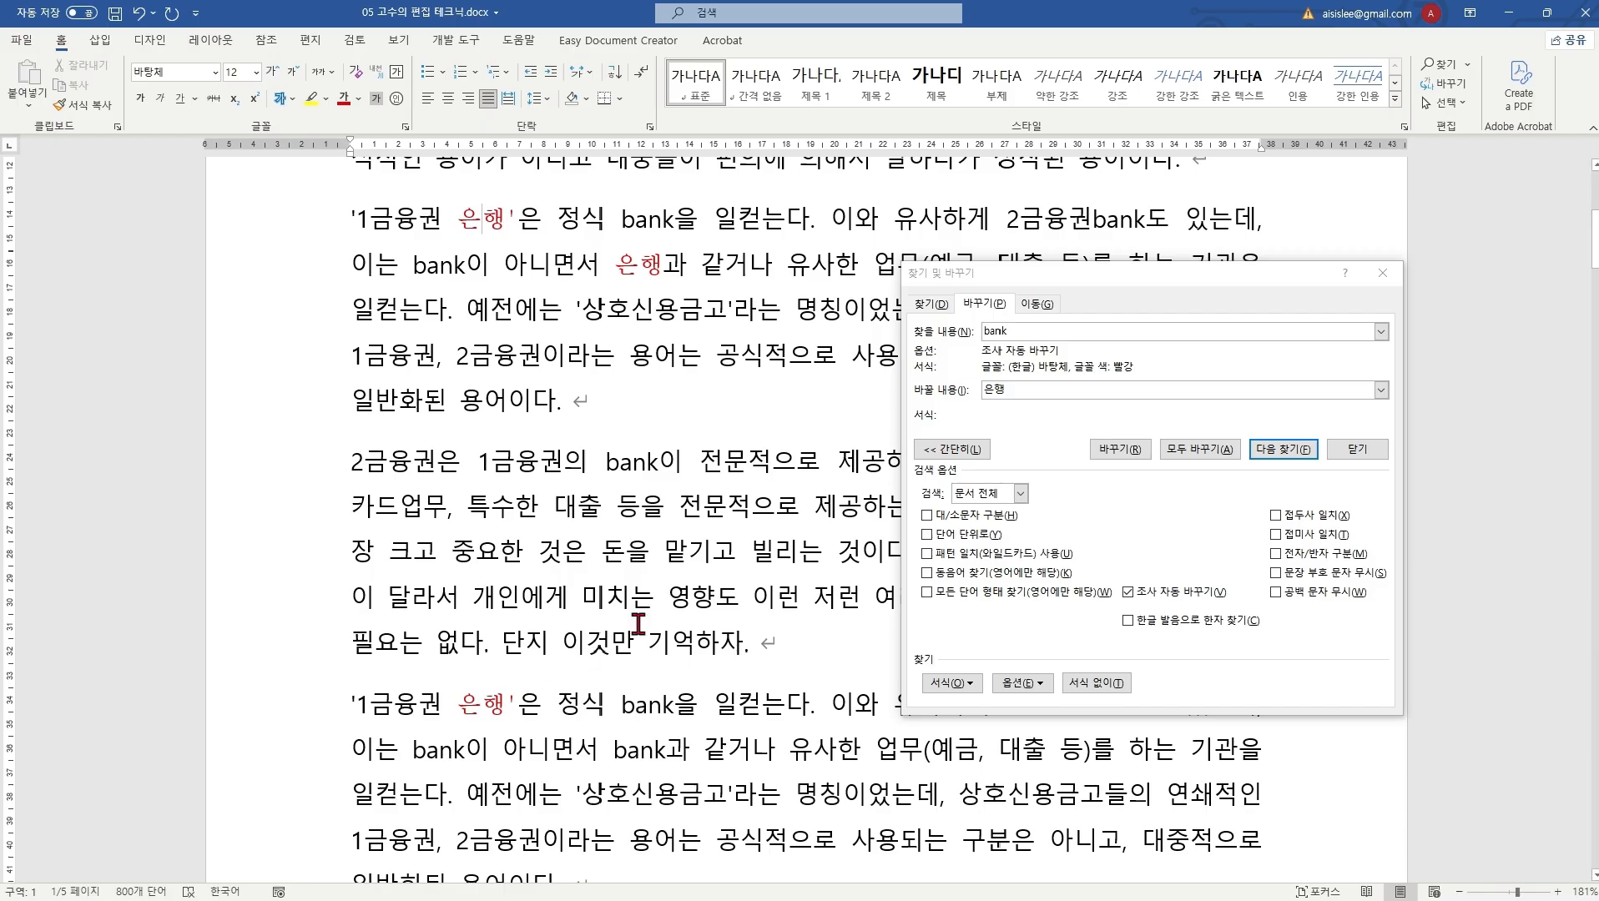
{"action": "left_click", "coordinate": [653, 597]}
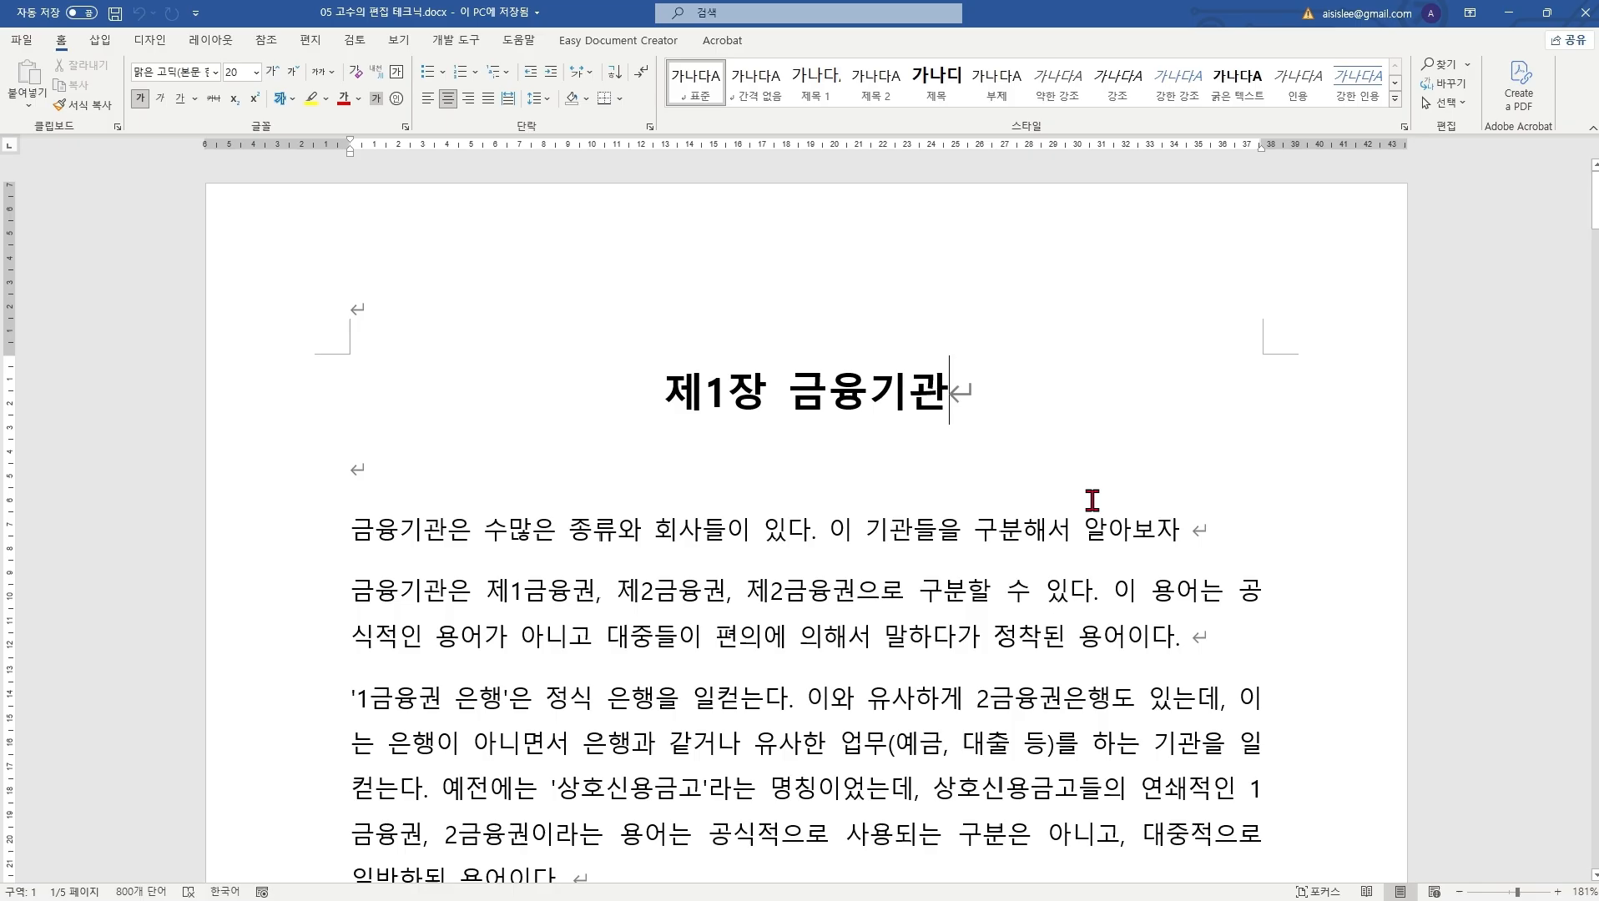
Step: Insert two blank lines below the chapter title and enter the word "메소드" on the first new line
{"action": "scroll", "coordinate": [1092, 500], "scroll_direction": "down", "scroll_amount": 3}
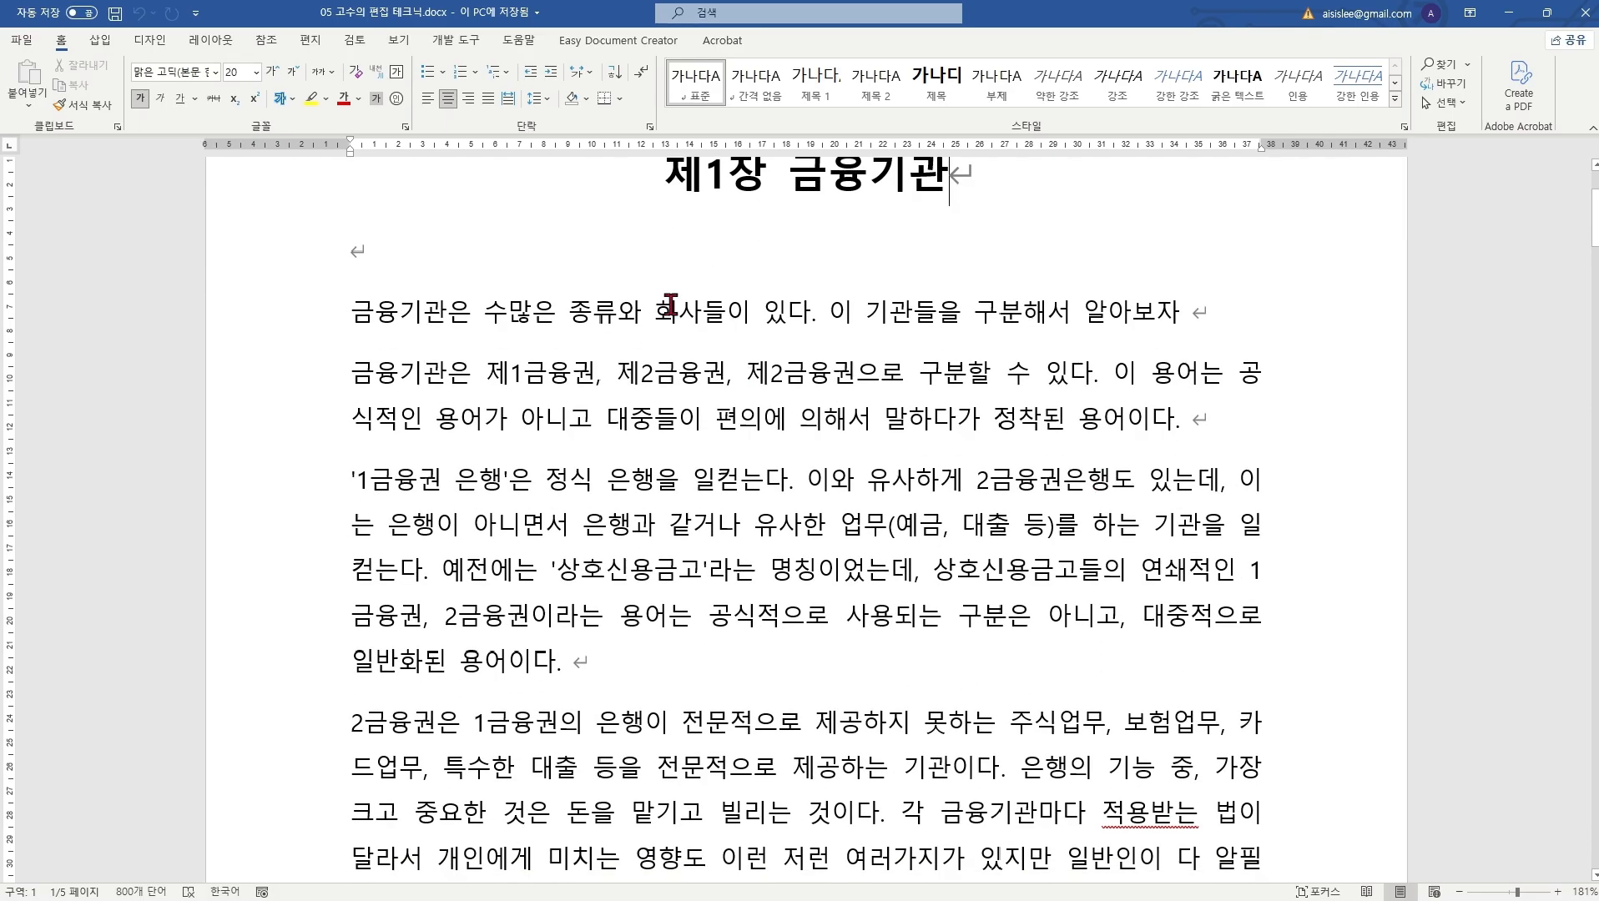
{"action": "left_click", "coordinate": [654, 272]}
{"action": "key", "text": "Return"}
{"action": "key", "text": "Return"}
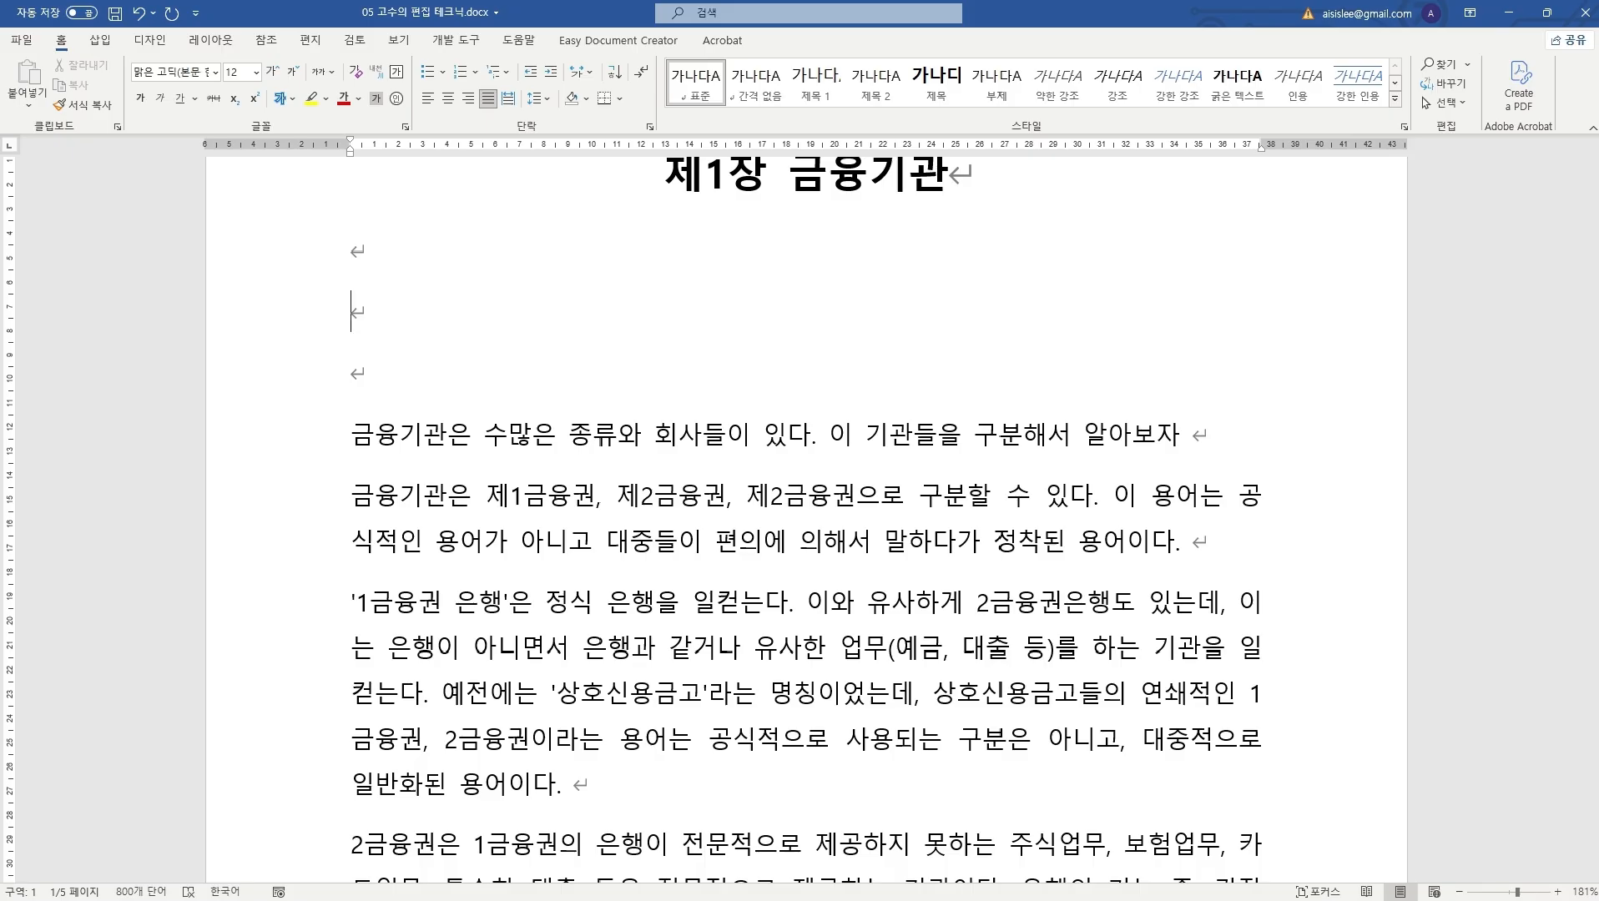
{"action": "type", "text": "메손"}
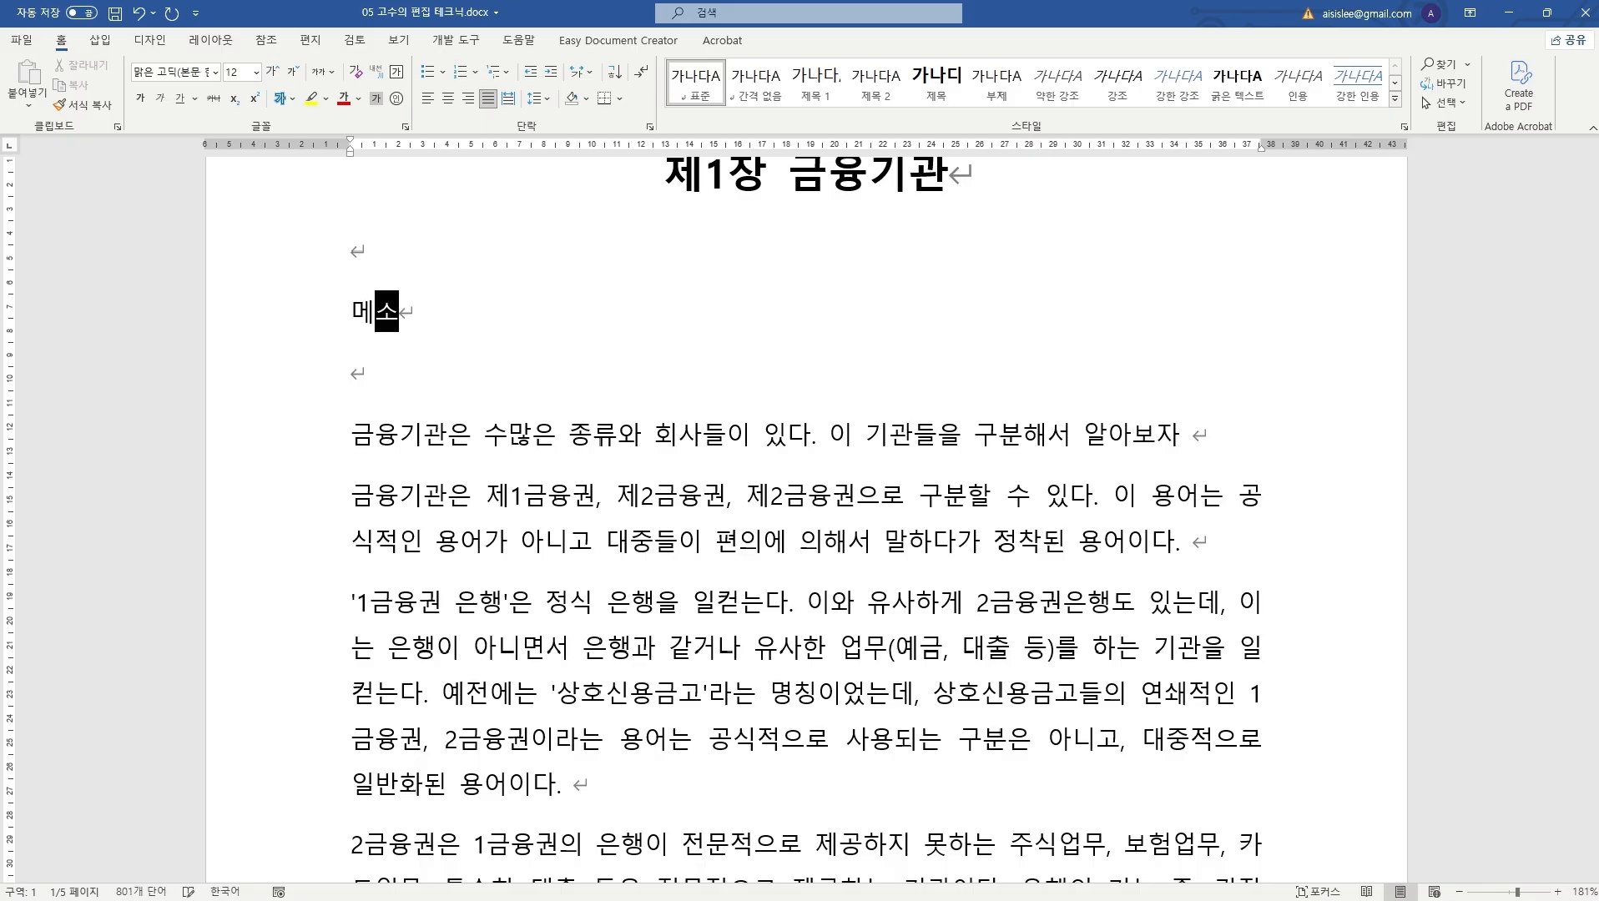
{"action": "type", "text": "드"}
{"action": "key", "text": "Hangul"}
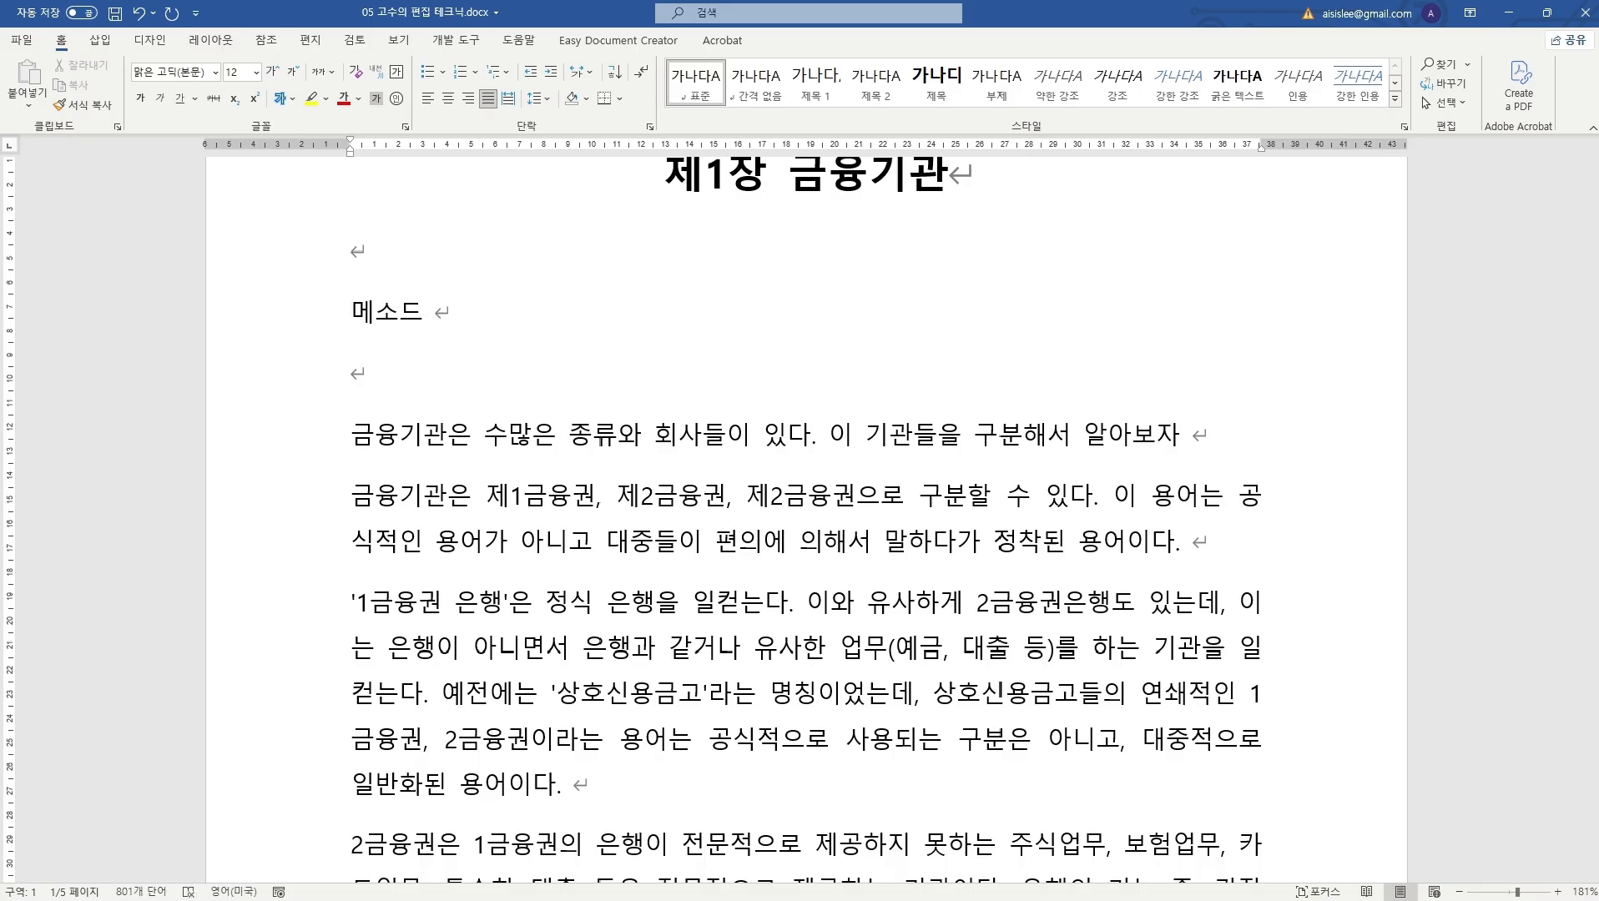
Step: Add the spelling variants "메쏘드", "메서드" and "메써드" after "메소드" on the same line
{"action": "scroll", "coordinate": [583, 324], "scroll_direction": "up", "scroll_amount": 5, "text": "ctrl"}
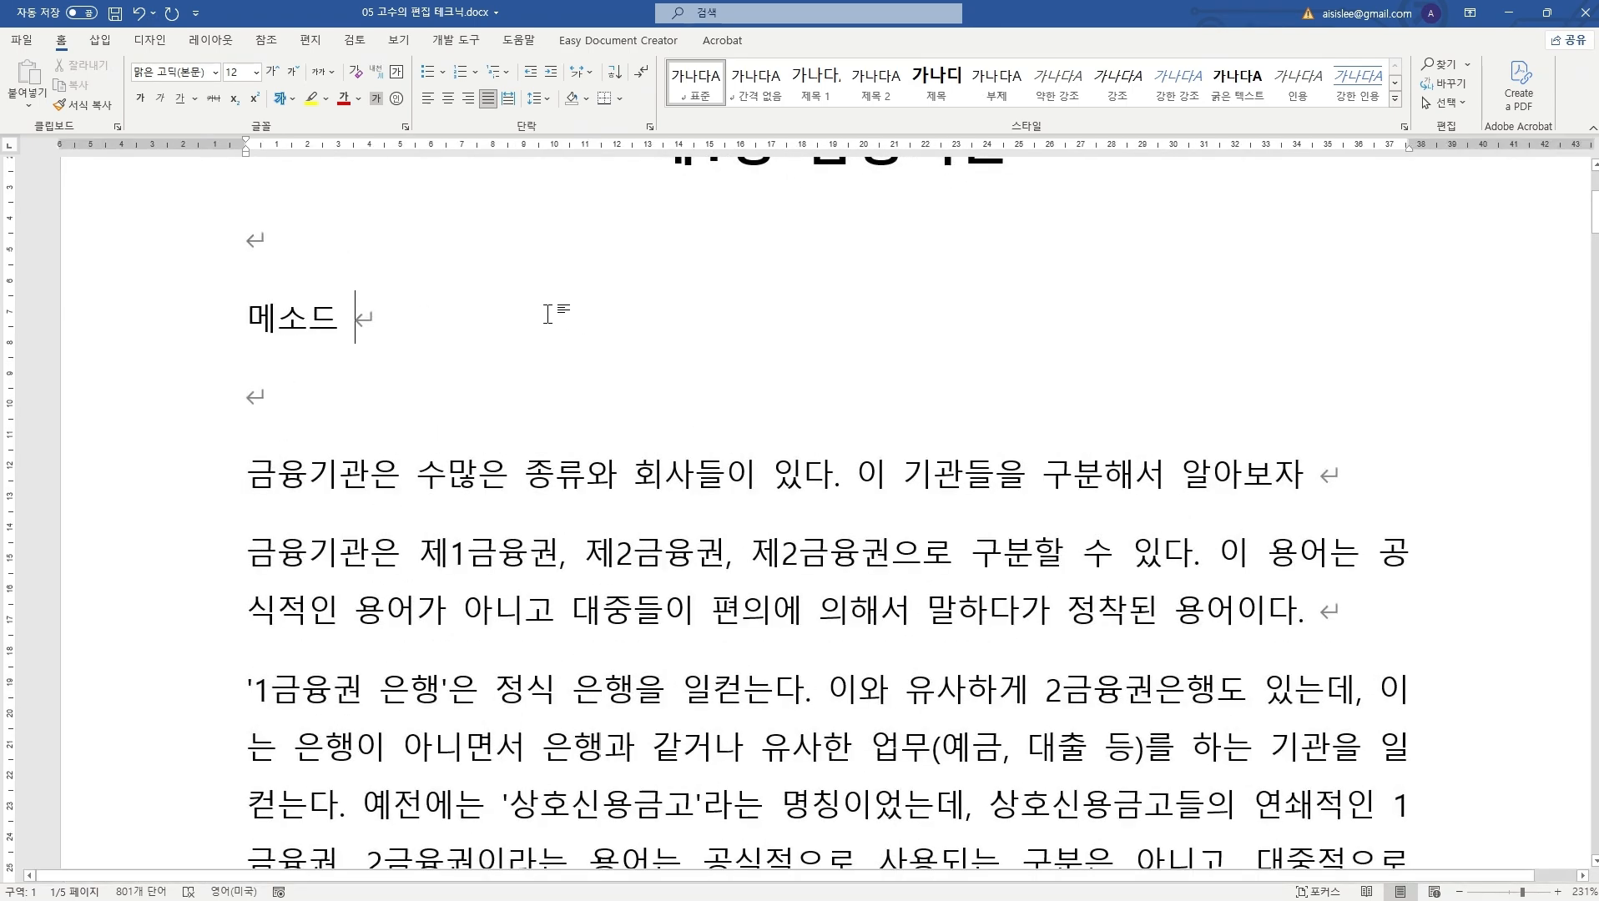
{"action": "type", "text": "메쐬ㄷ"}
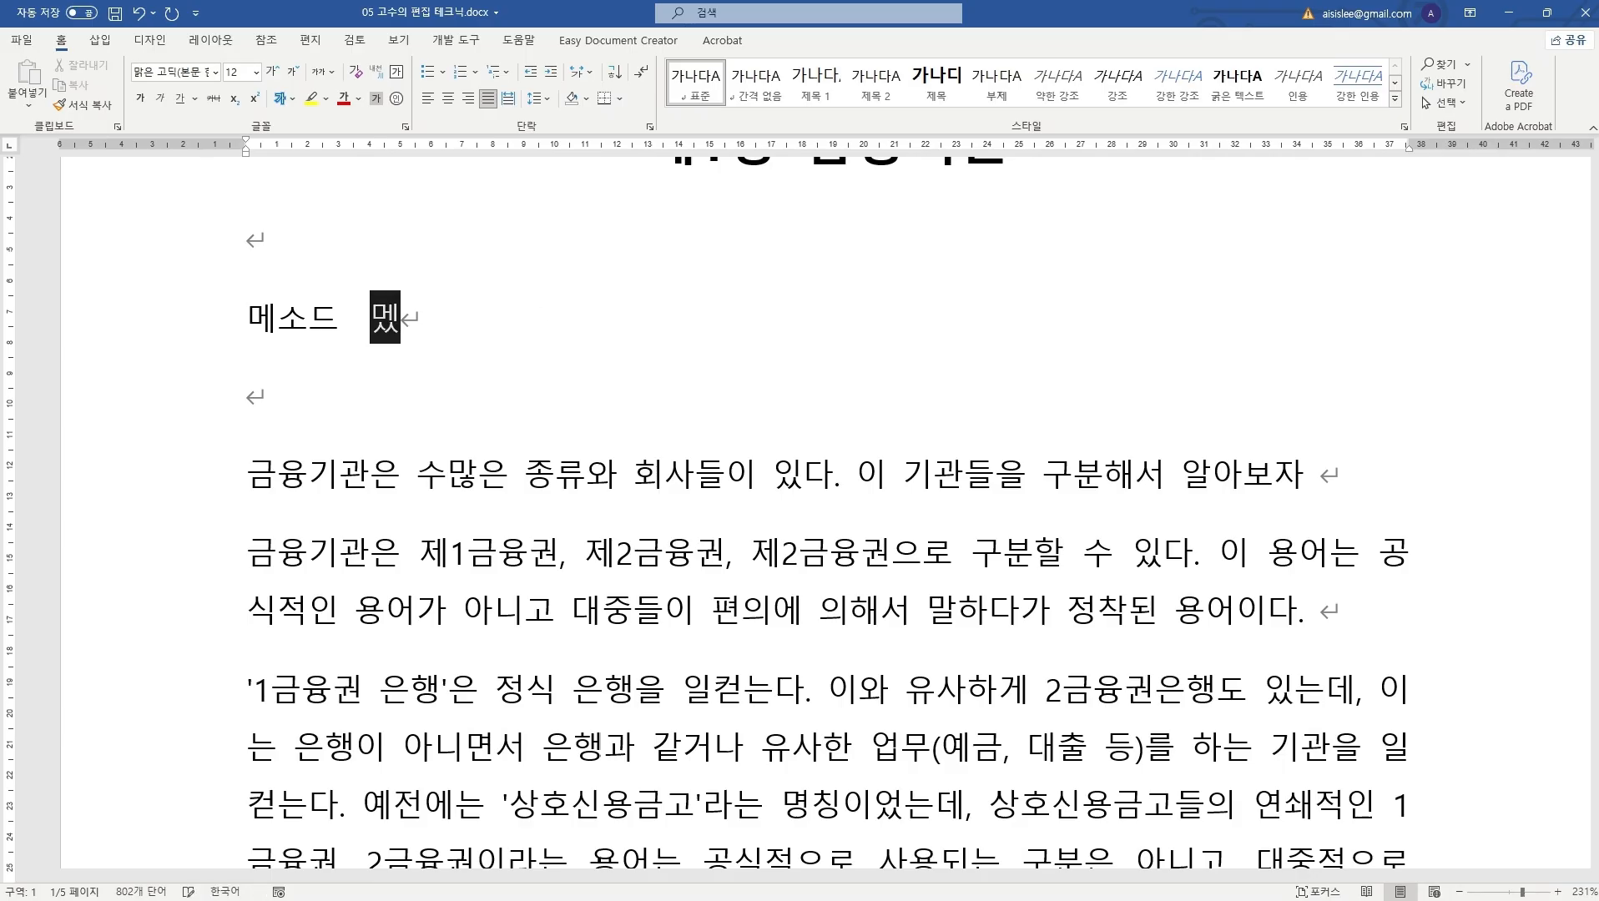
{"action": "key", "text": "BackSpace"}
{"action": "key", "text": "BackSpace"}
{"action": "type", "text": "쏘드"}
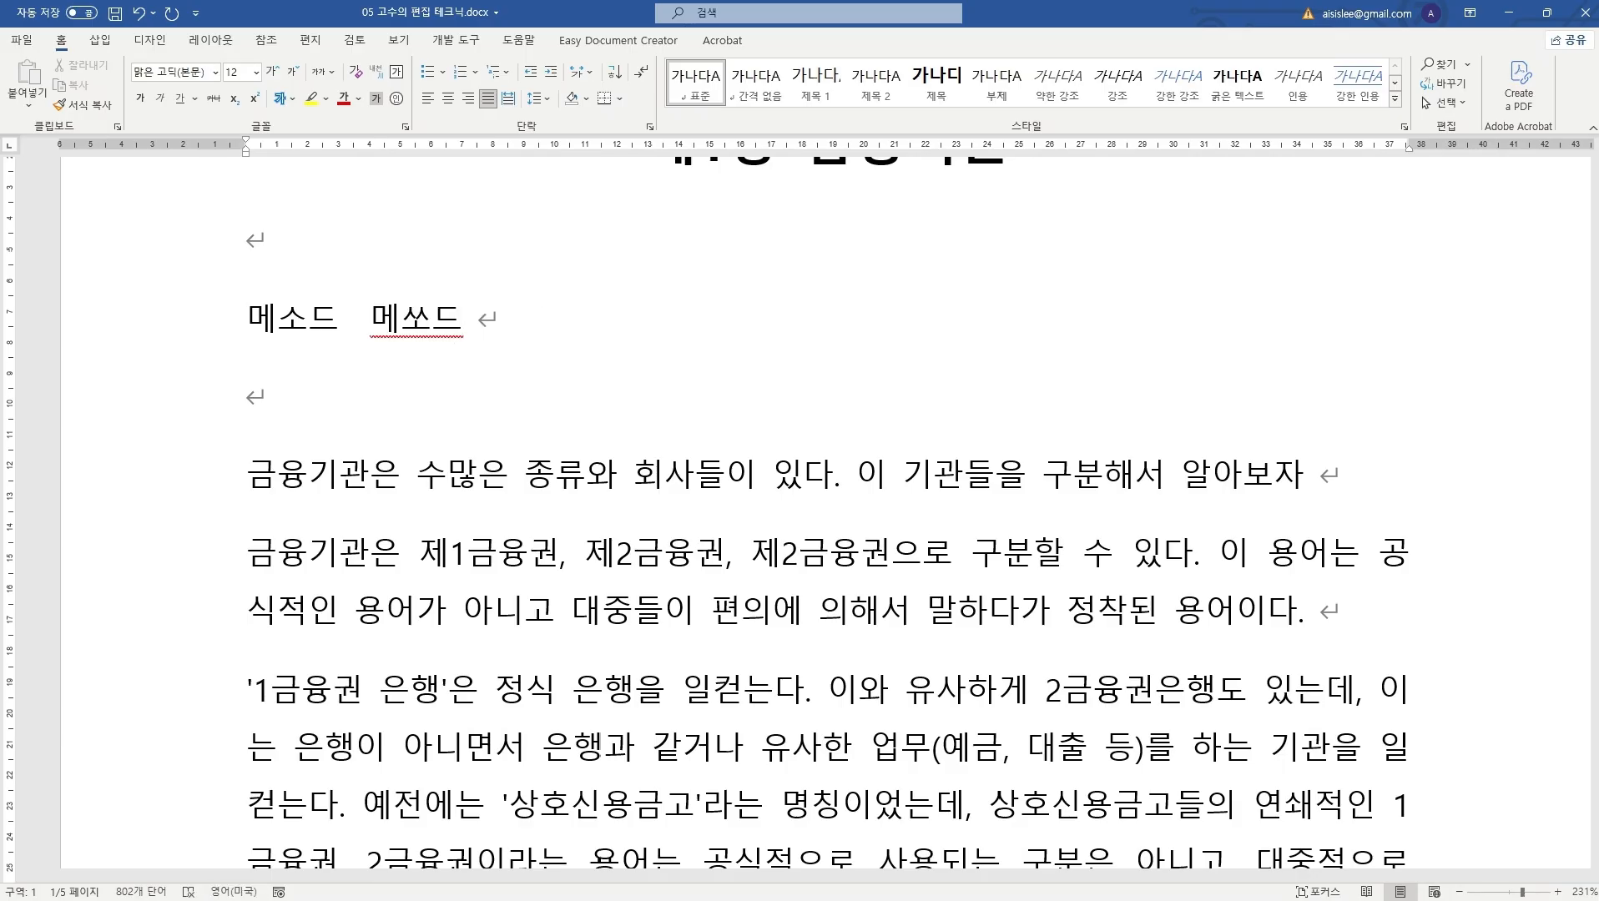
{"action": "type", "text": " 메서드 "}
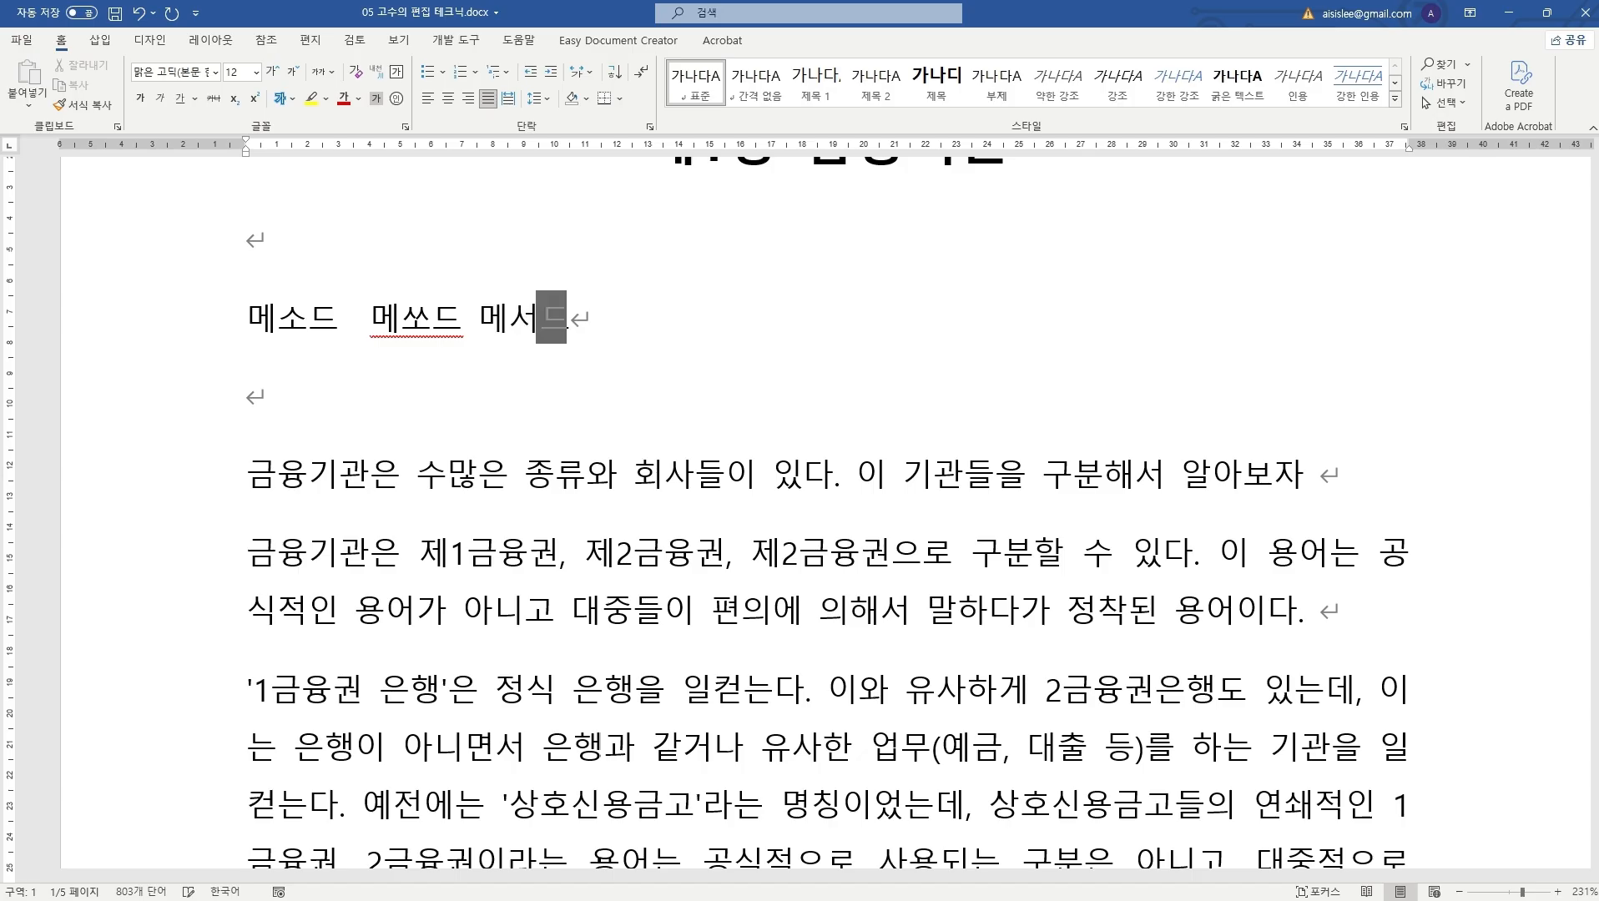
{"action": "type", "text": "멨"}
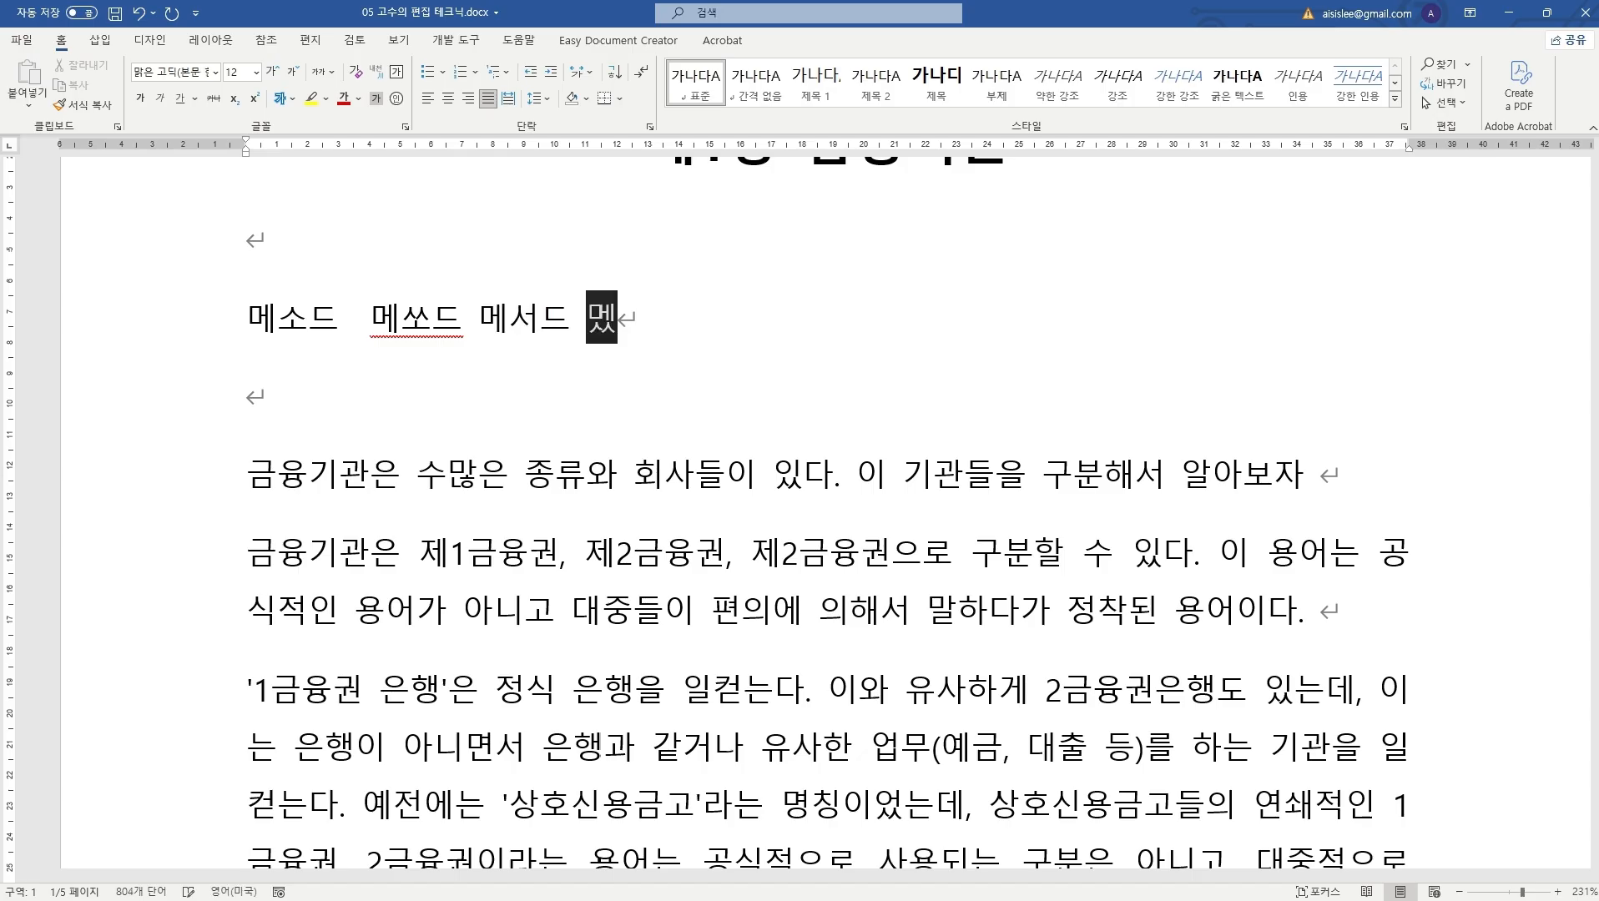
{"action": "type", "text": "ㅏ"}
{"action": "key", "text": "BackSpace"}
{"action": "type", "text": "ㅓ드"}
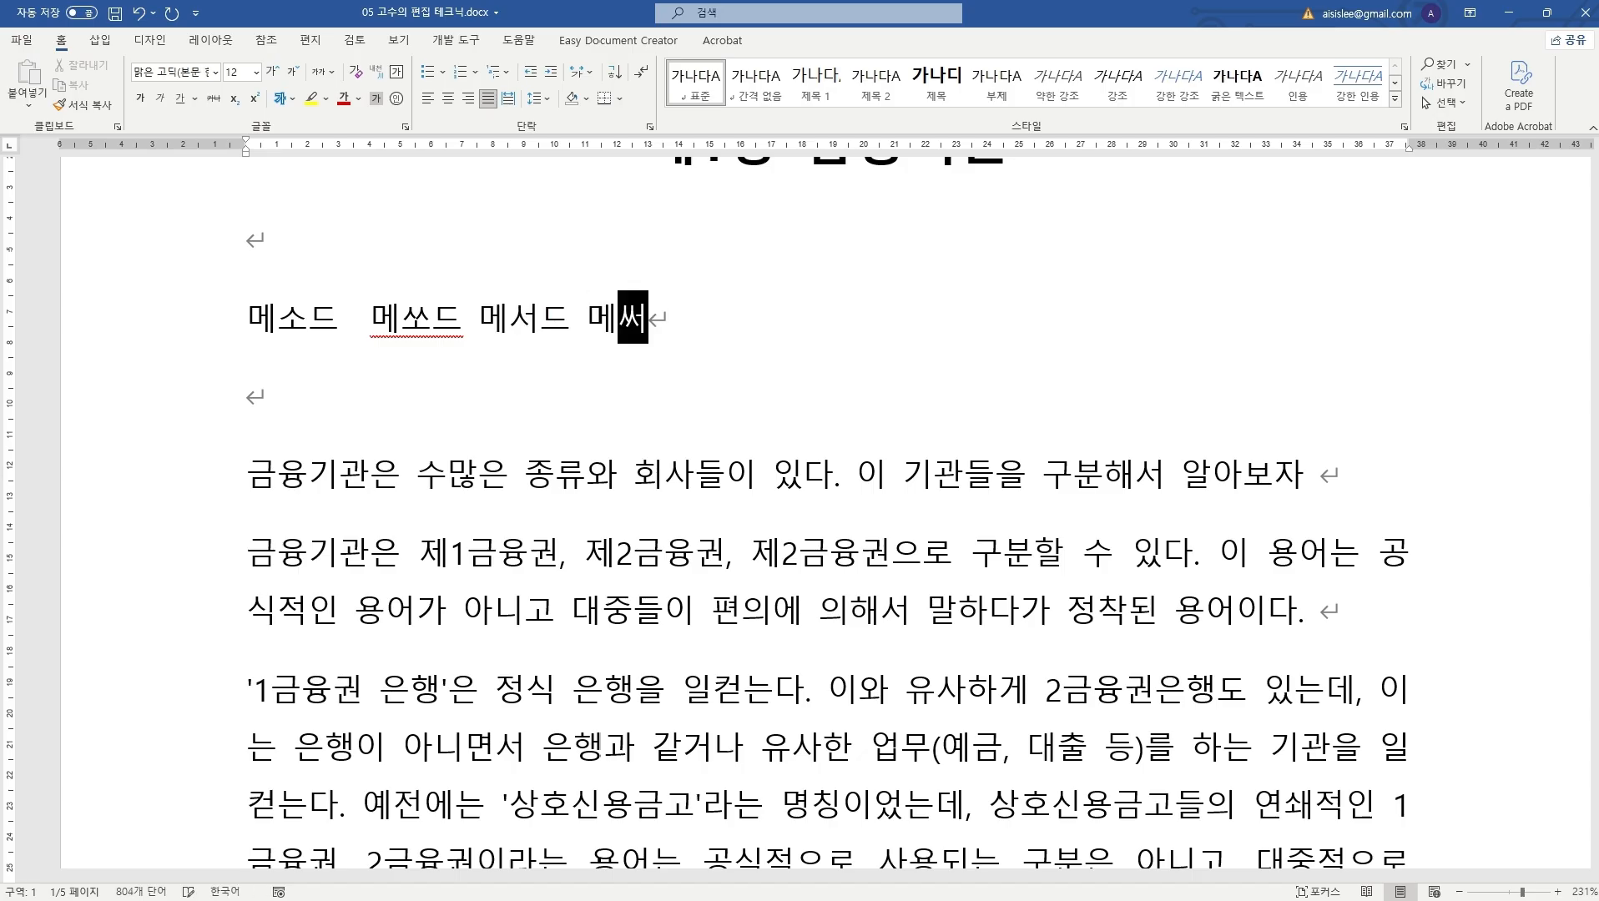
{"action": "key", "text": "Hangul"}
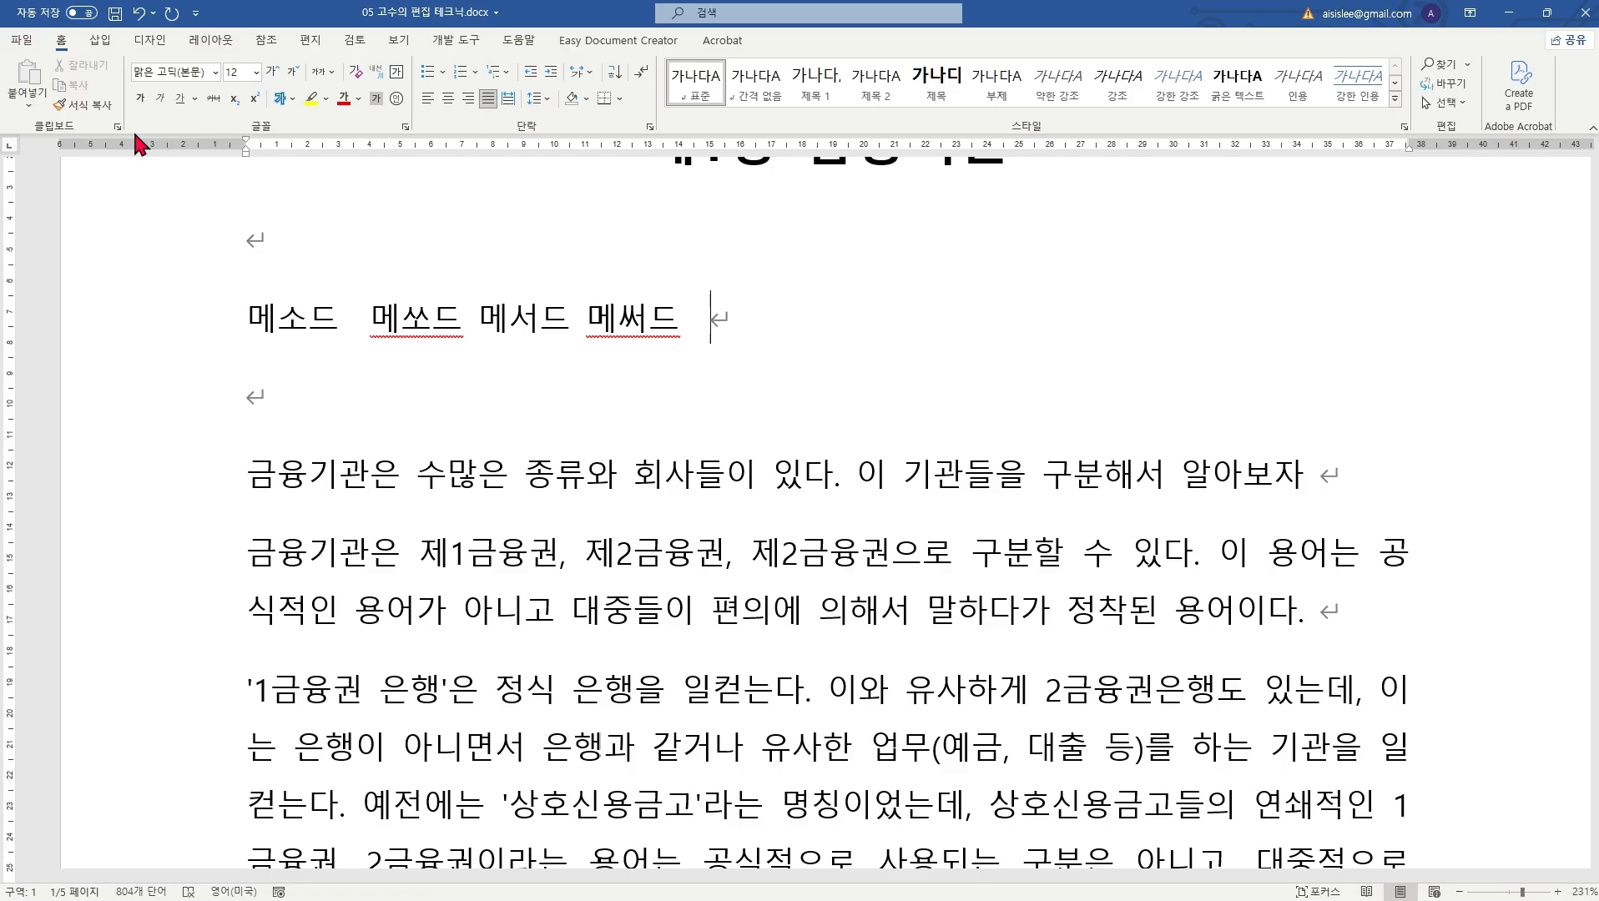
Step: From the empty line below the variants, open the AutoCorrect settings in the proofing options and add an entry replacing "메써드" with "메소드"
{"action": "left_click", "coordinate": [321, 362]}
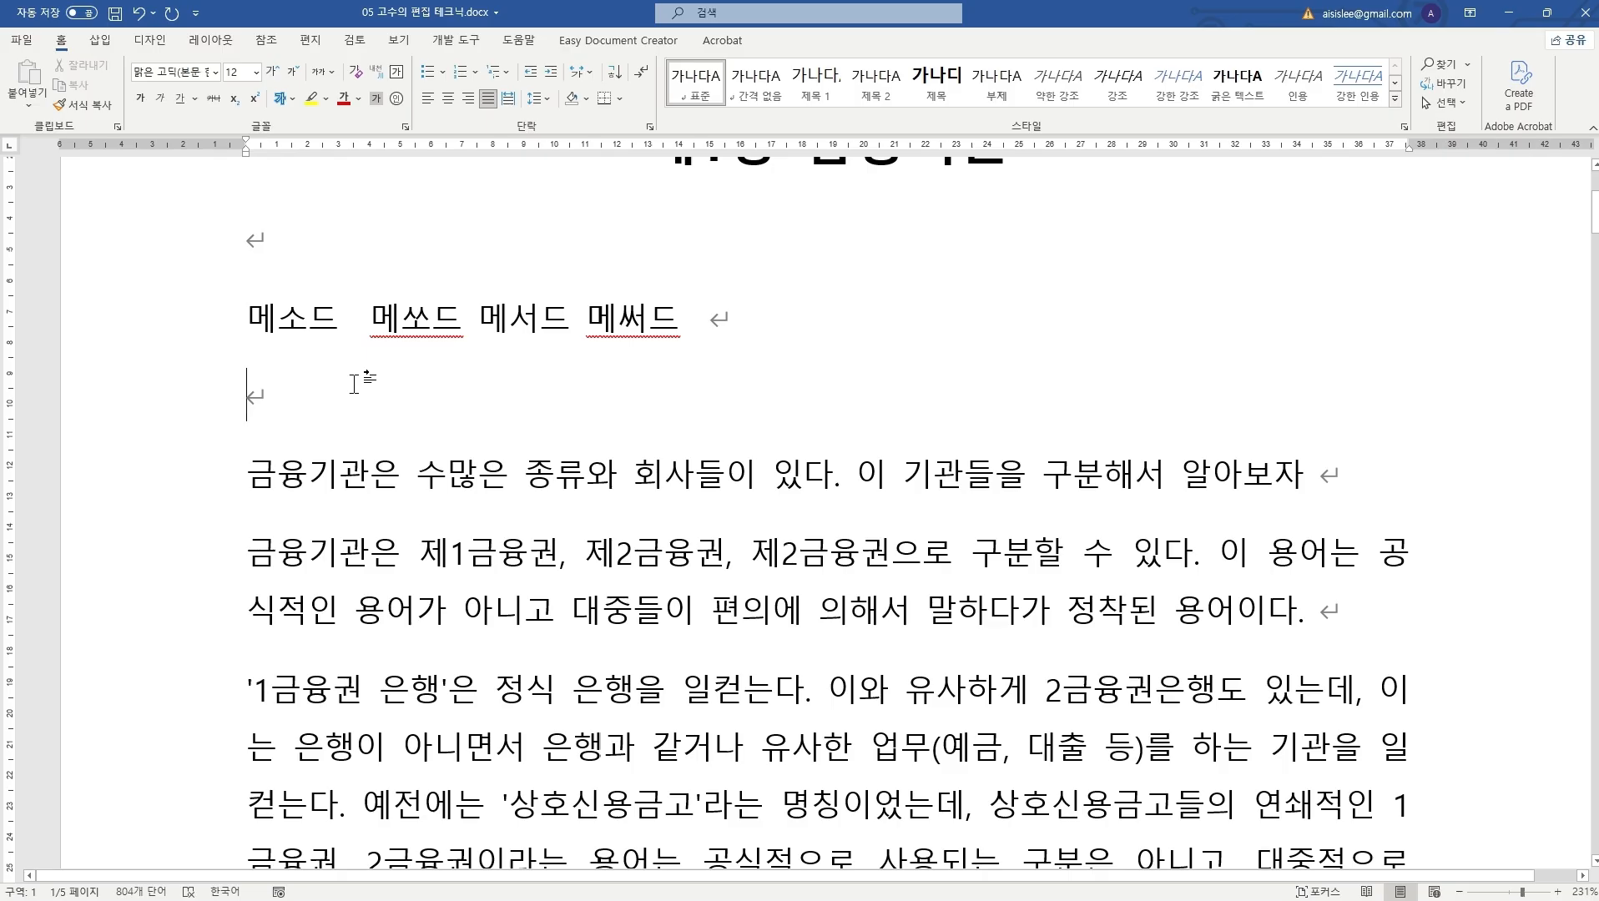
{"action": "left_click", "coordinate": [25, 41]}
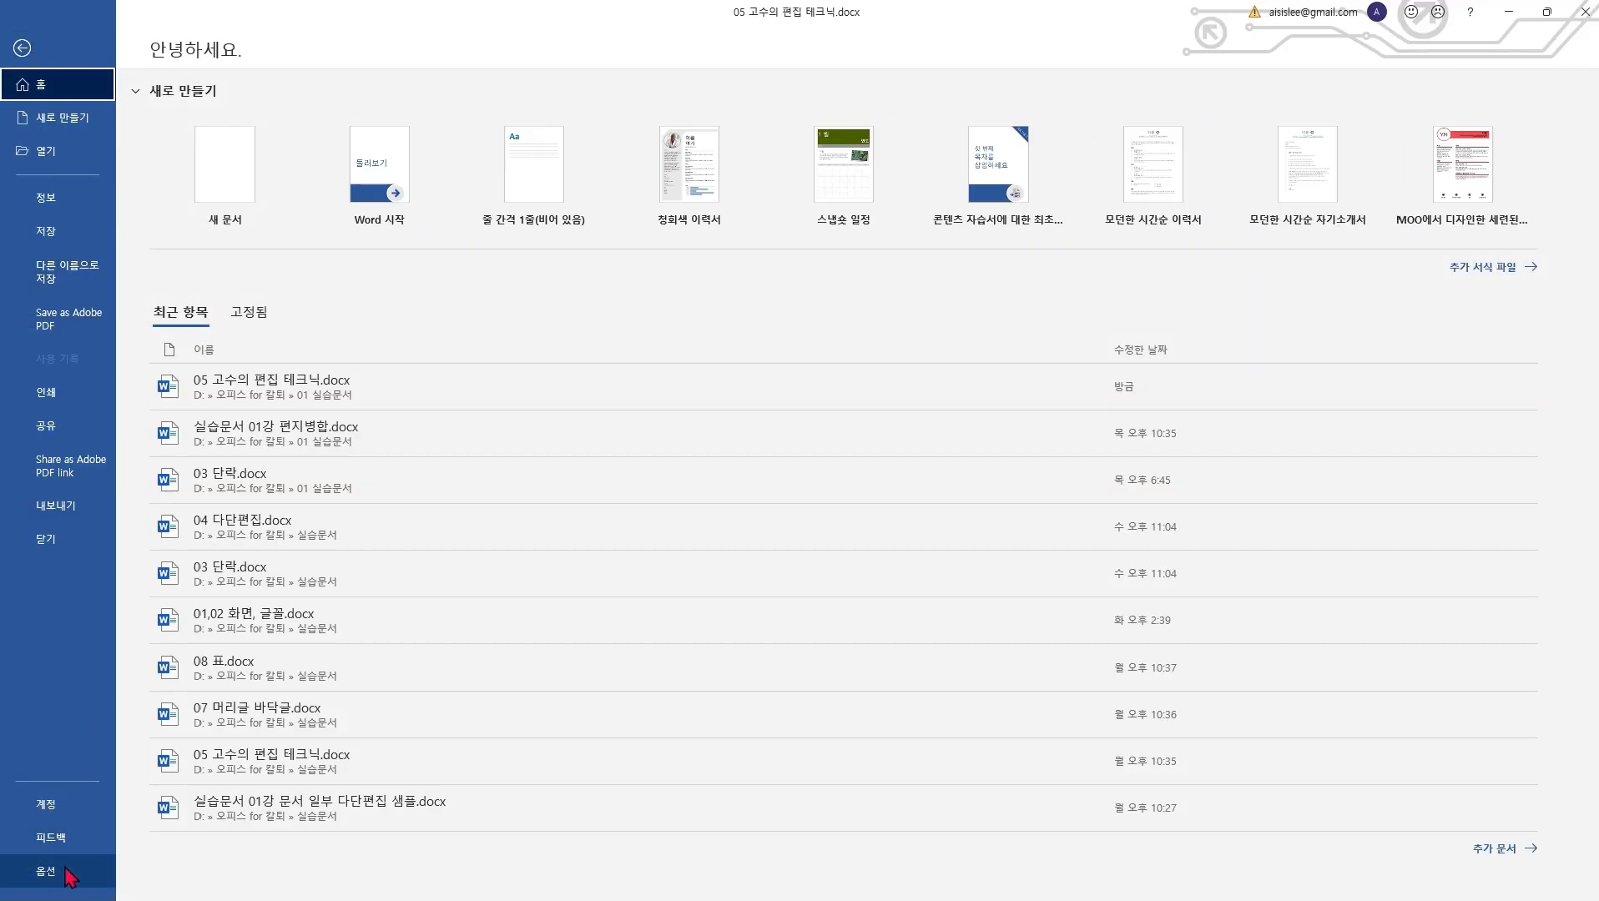
{"action": "left_click", "coordinate": [62, 870]}
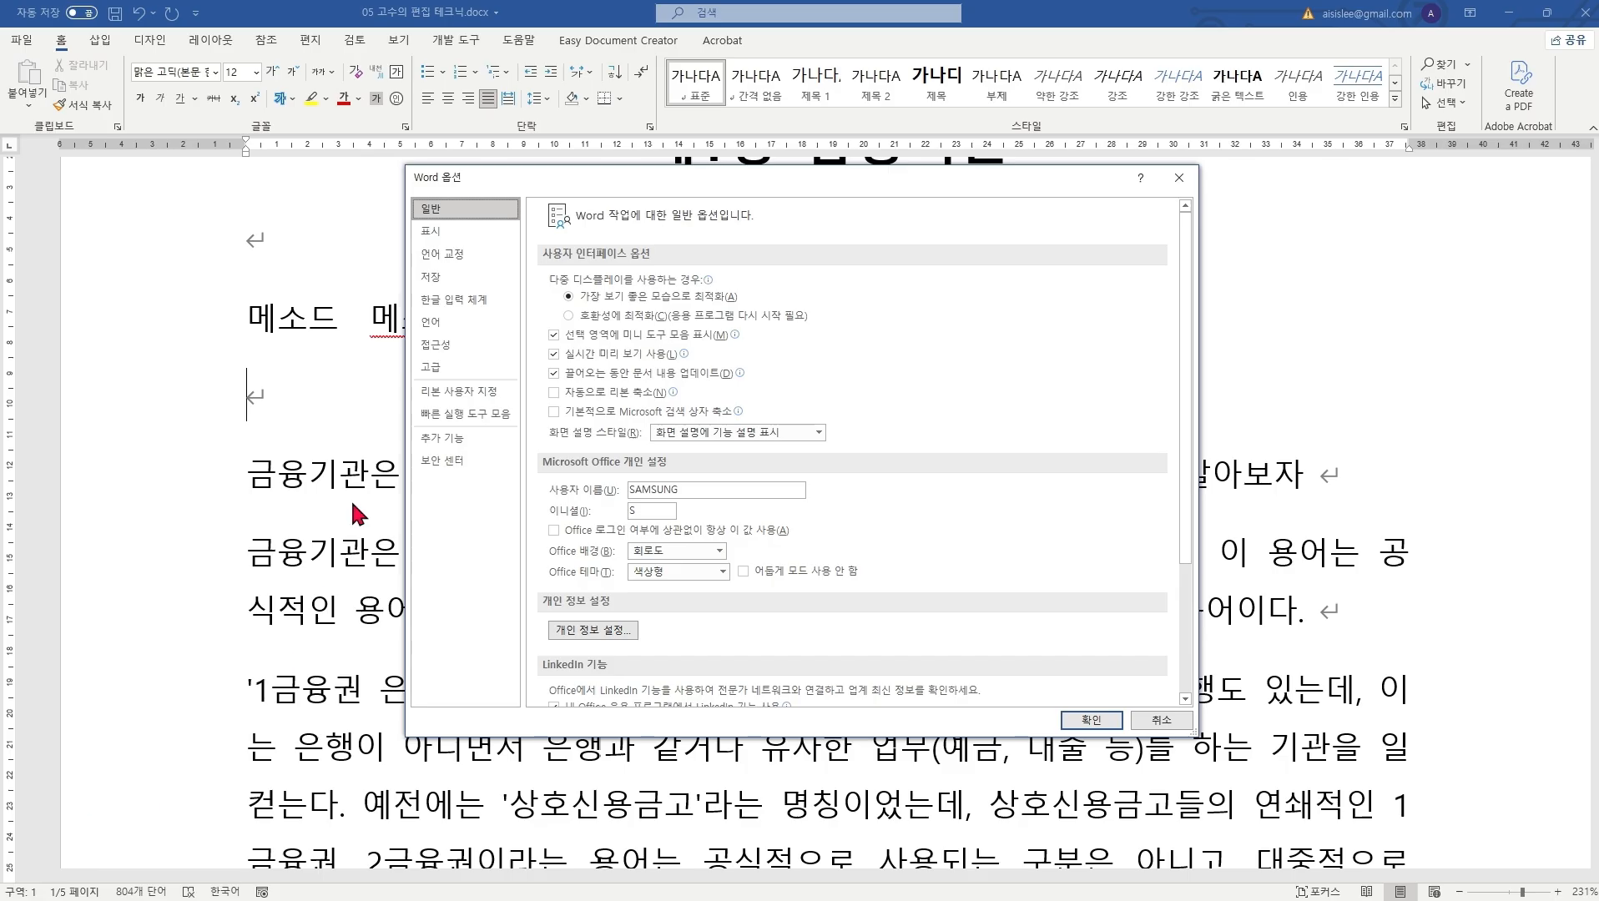
{"action": "left_click", "coordinate": [468, 250]}
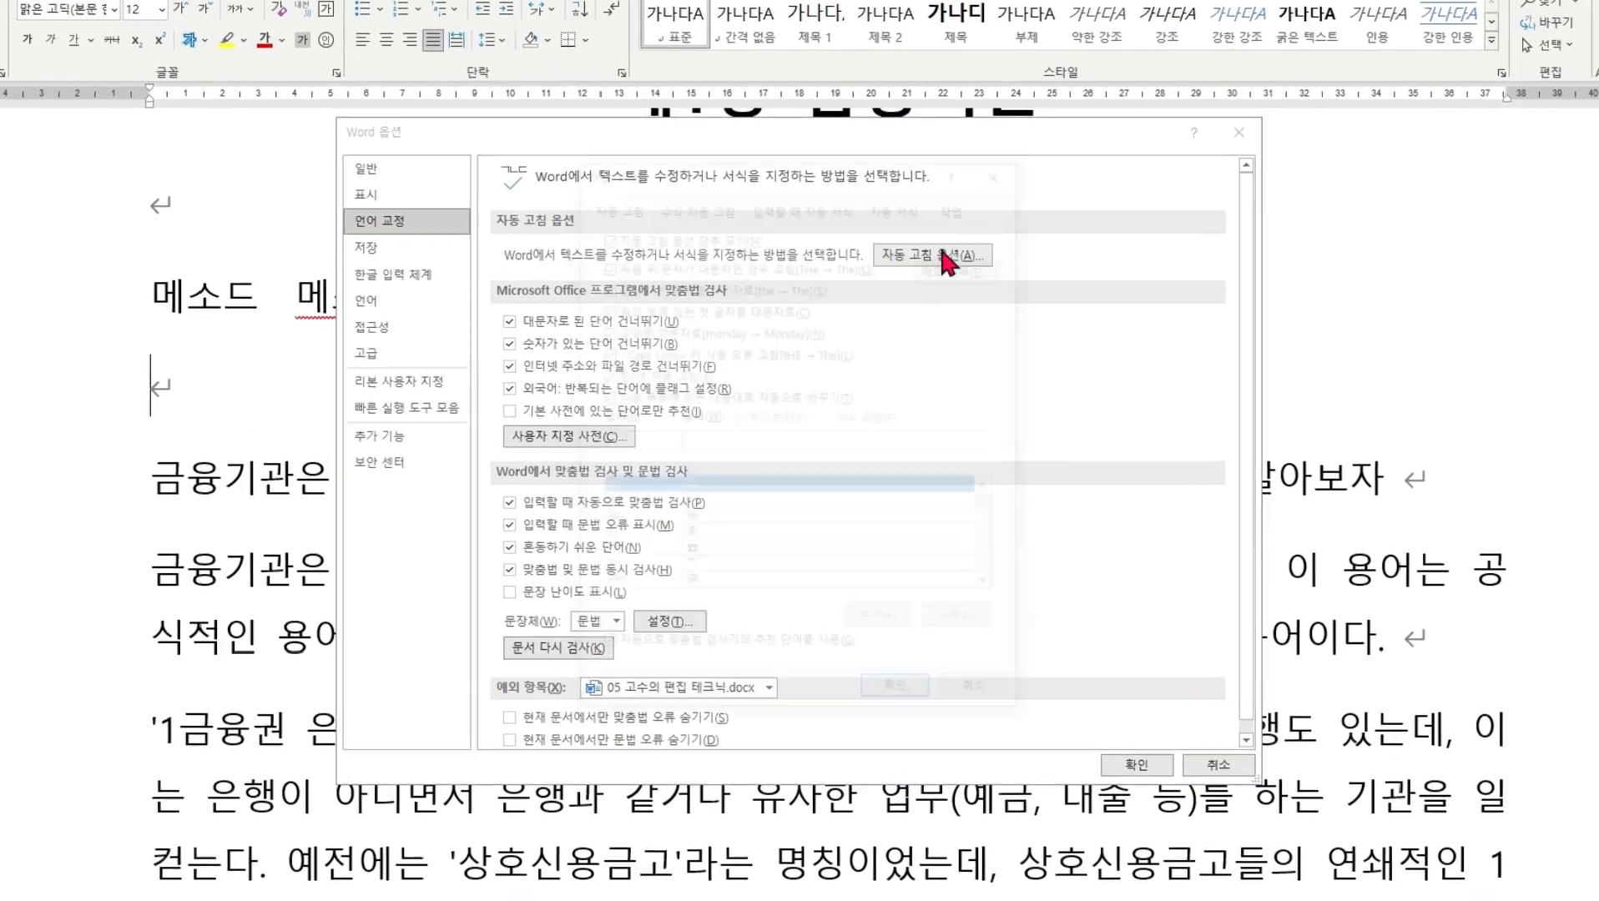
{"action": "left_click", "coordinate": [929, 283]}
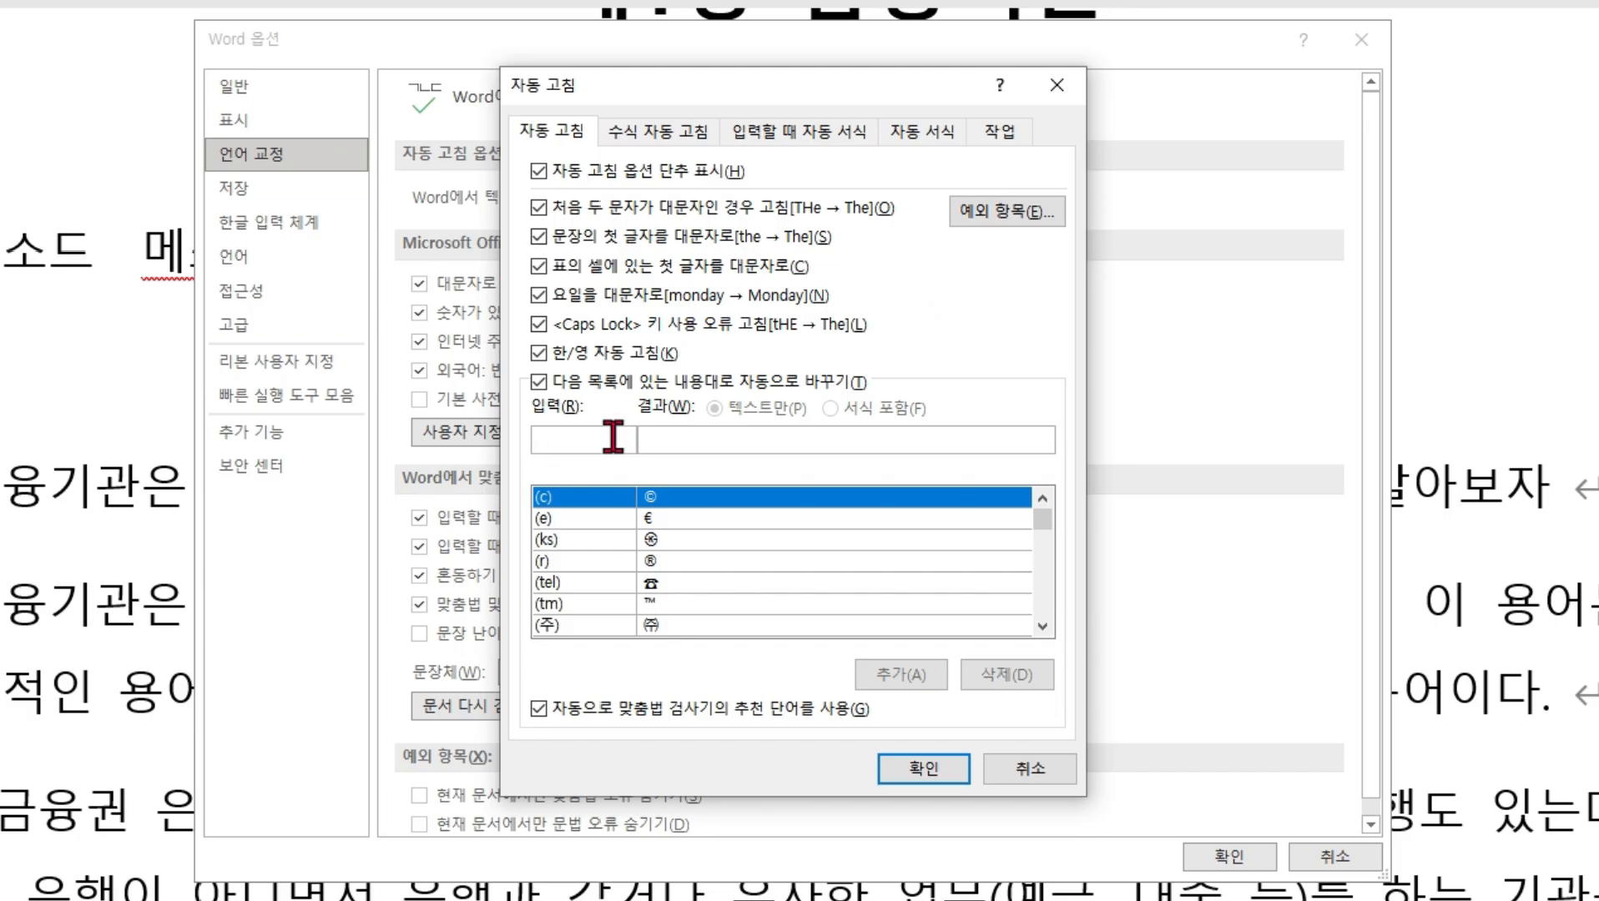
{"action": "type", "text": "몇"}
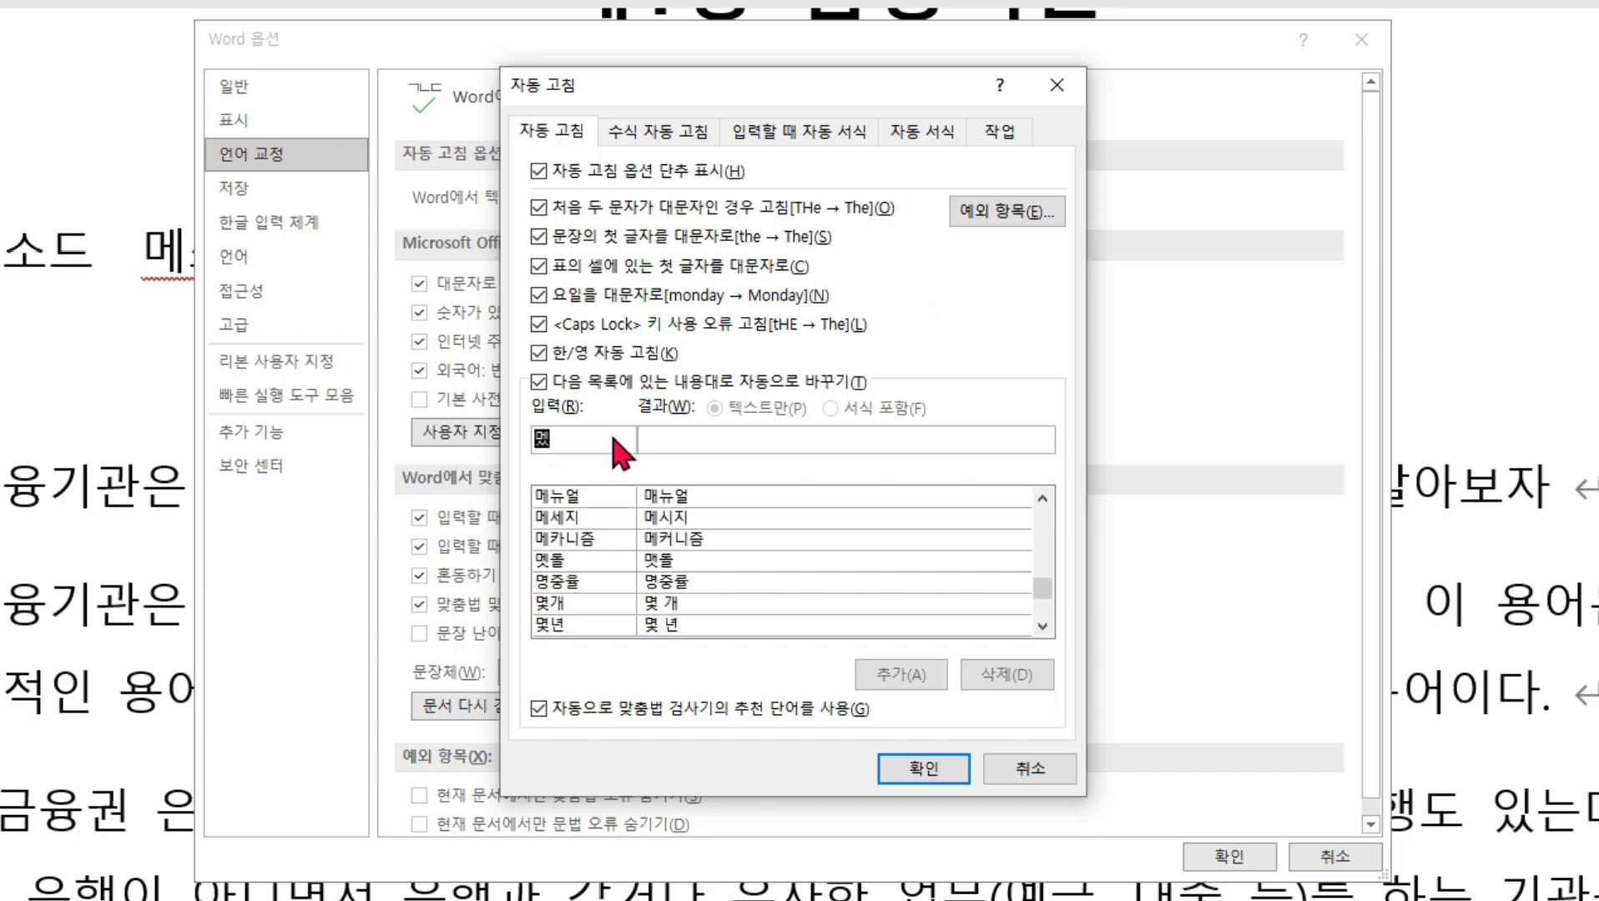
{"action": "type", "text": "써드"}
{"action": "left_click", "coordinate": [689, 441]}
{"action": "type", "text": "메소드"}
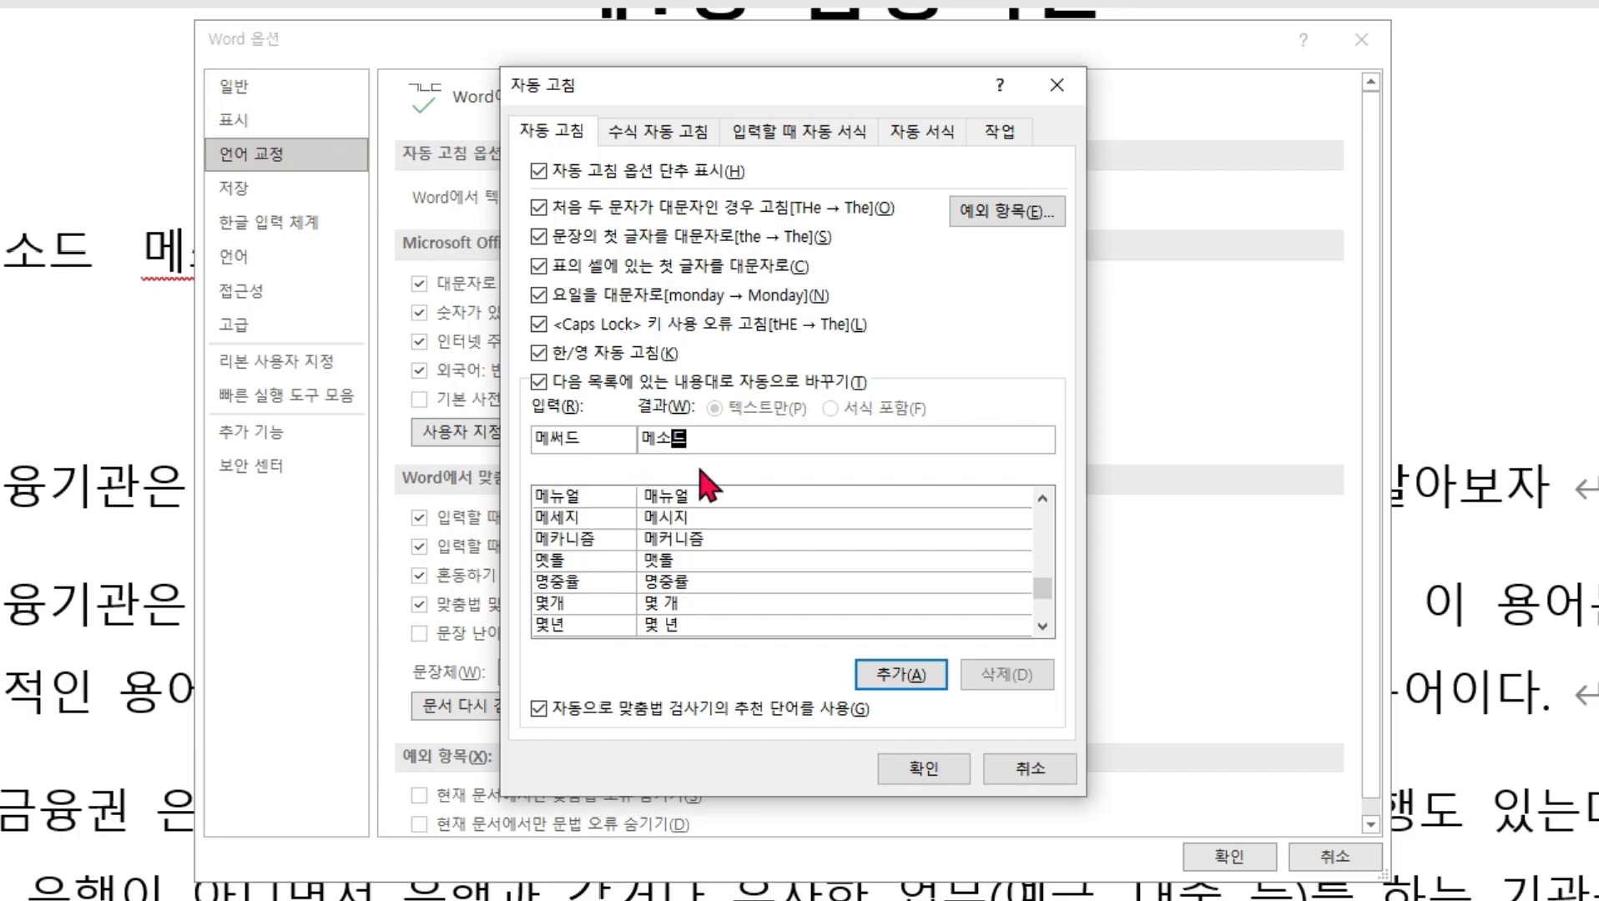
{"action": "left_click", "coordinate": [907, 677]}
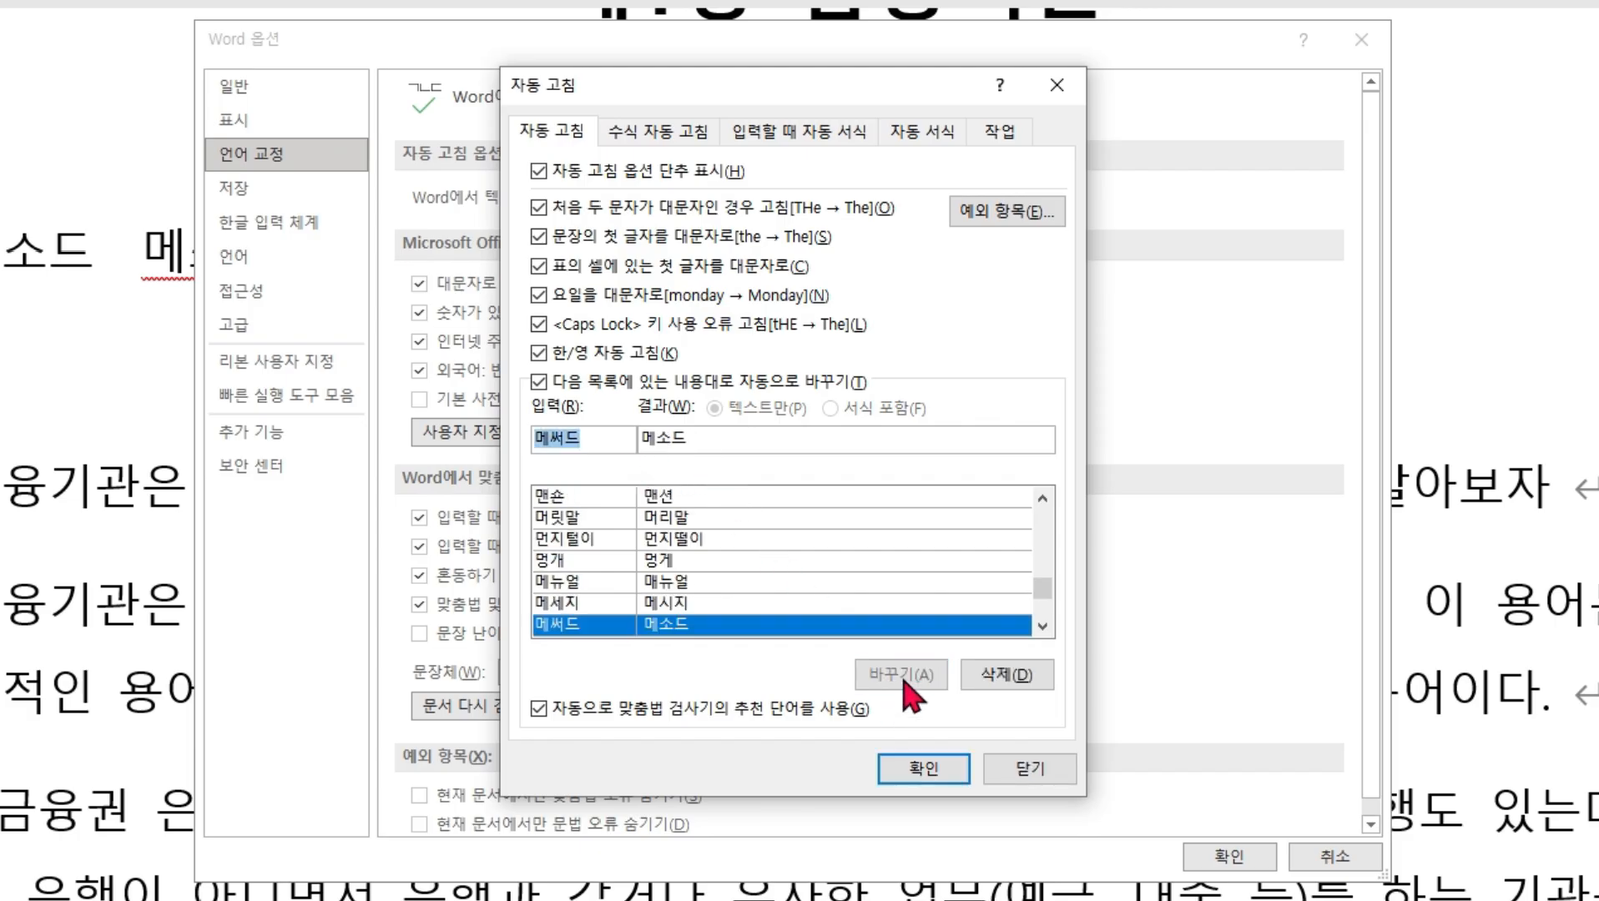
Step: Add a second AutoCorrect entry that replaces "메쏘드" with "메소드"
{"action": "left_click", "coordinate": [567, 439]}
{"action": "key", "text": "BackSpace"}
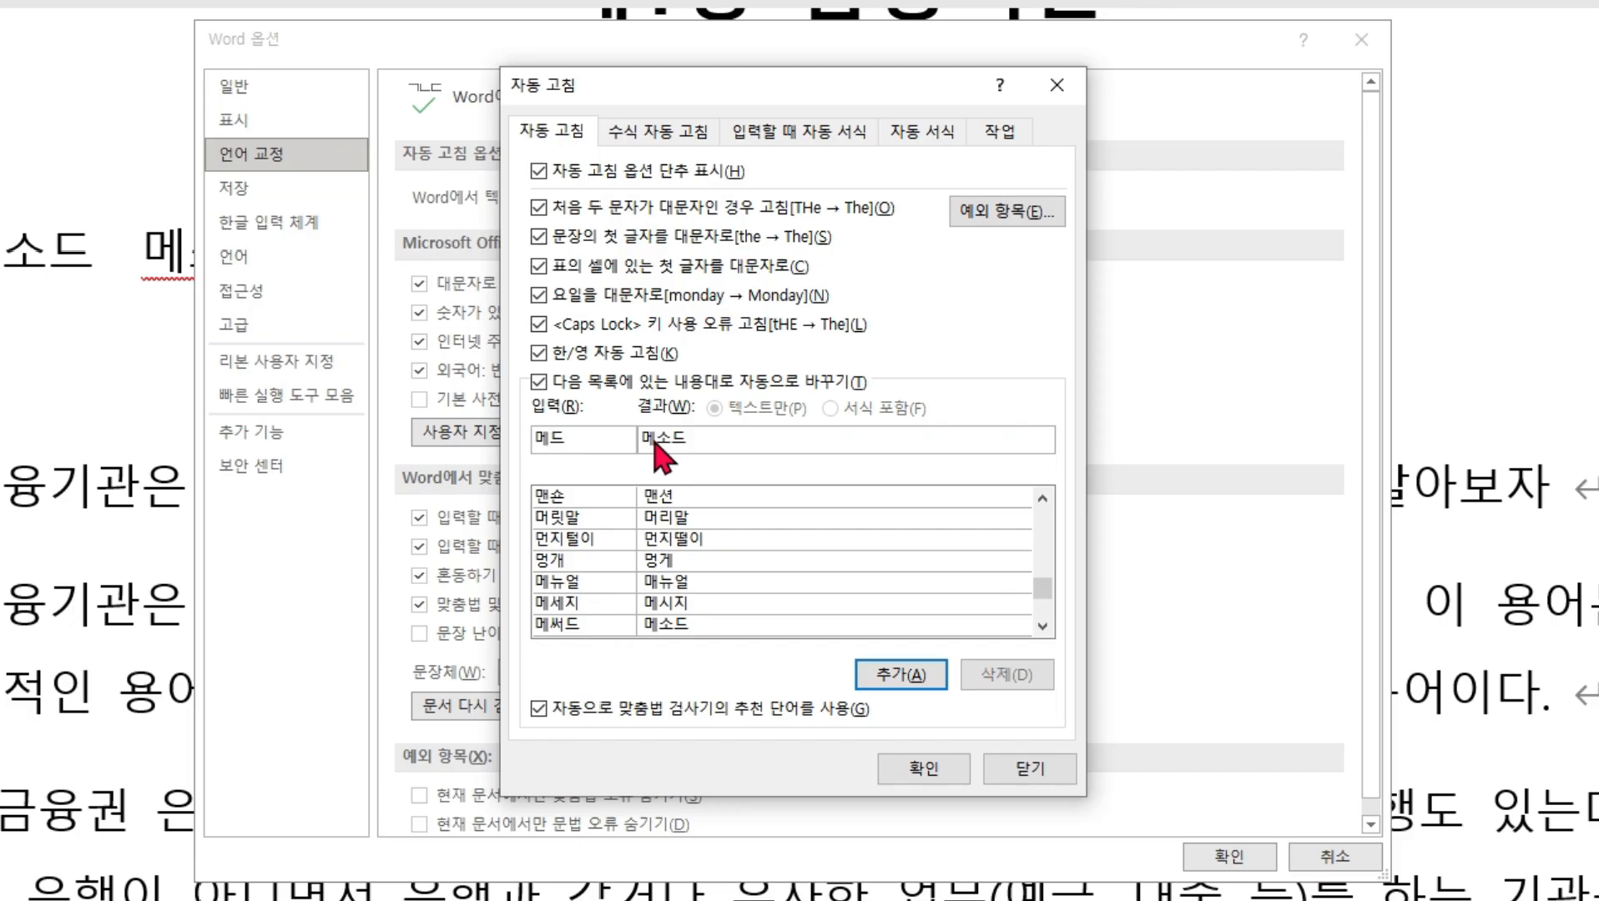
{"action": "type", "text": "쏘"}
{"action": "left_click", "coordinate": [898, 680]}
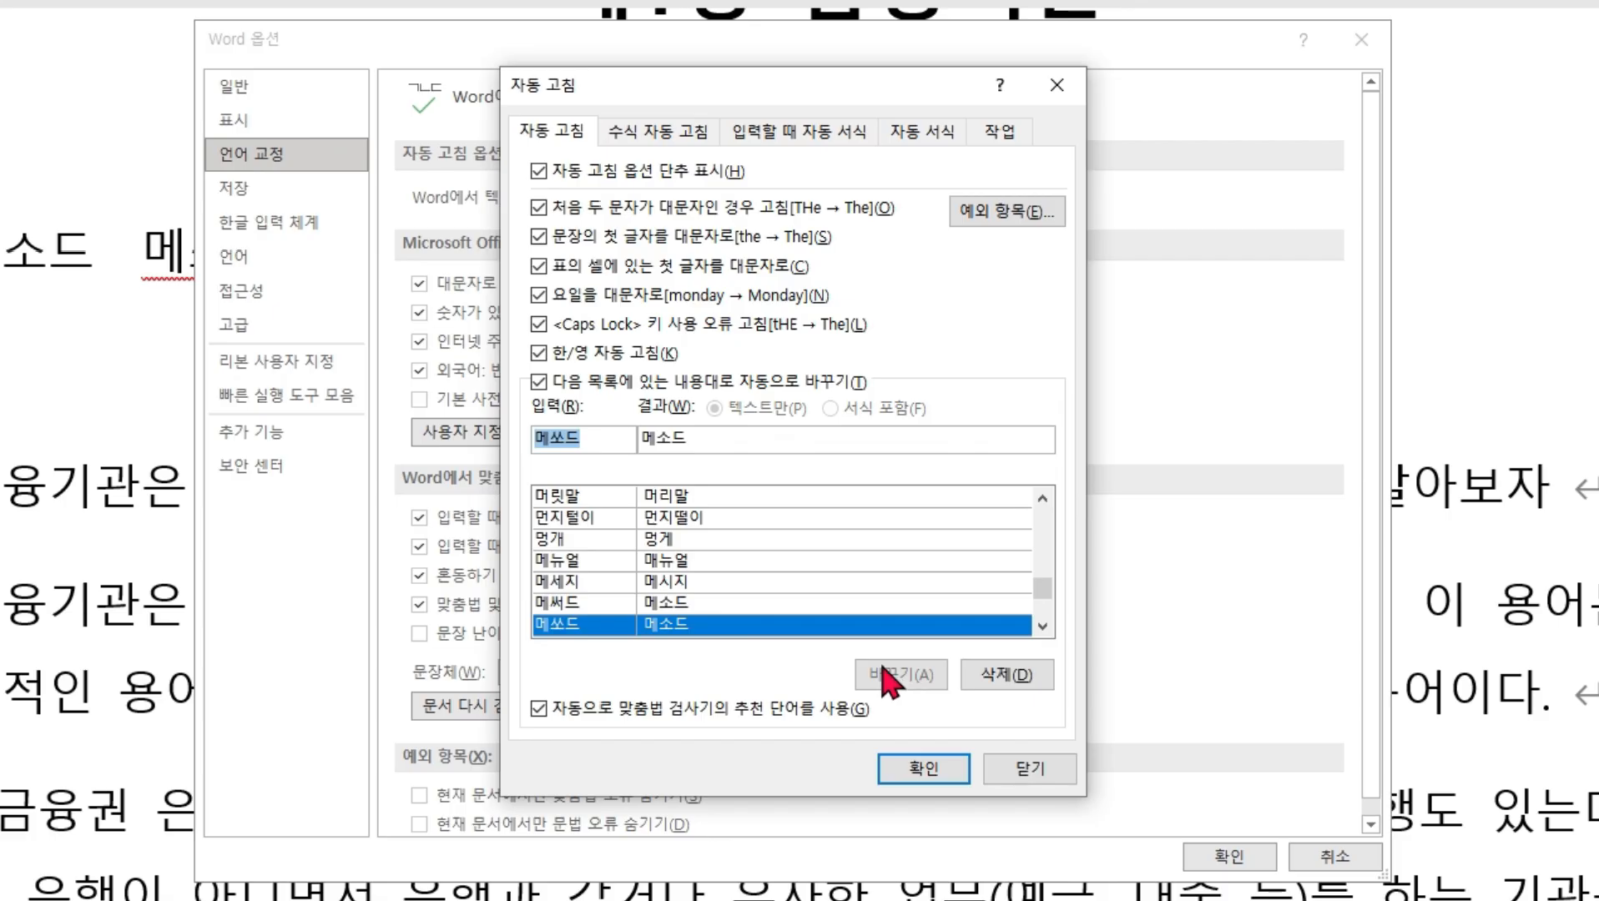
Step: Add a third AutoCorrect entry that replaces "메서드" with "메소드", and apply the settings to return to the document
{"action": "left_click", "coordinate": [556, 442]}
{"action": "key", "text": "BackSpace"}
{"action": "type", "text": "ㅅ"}
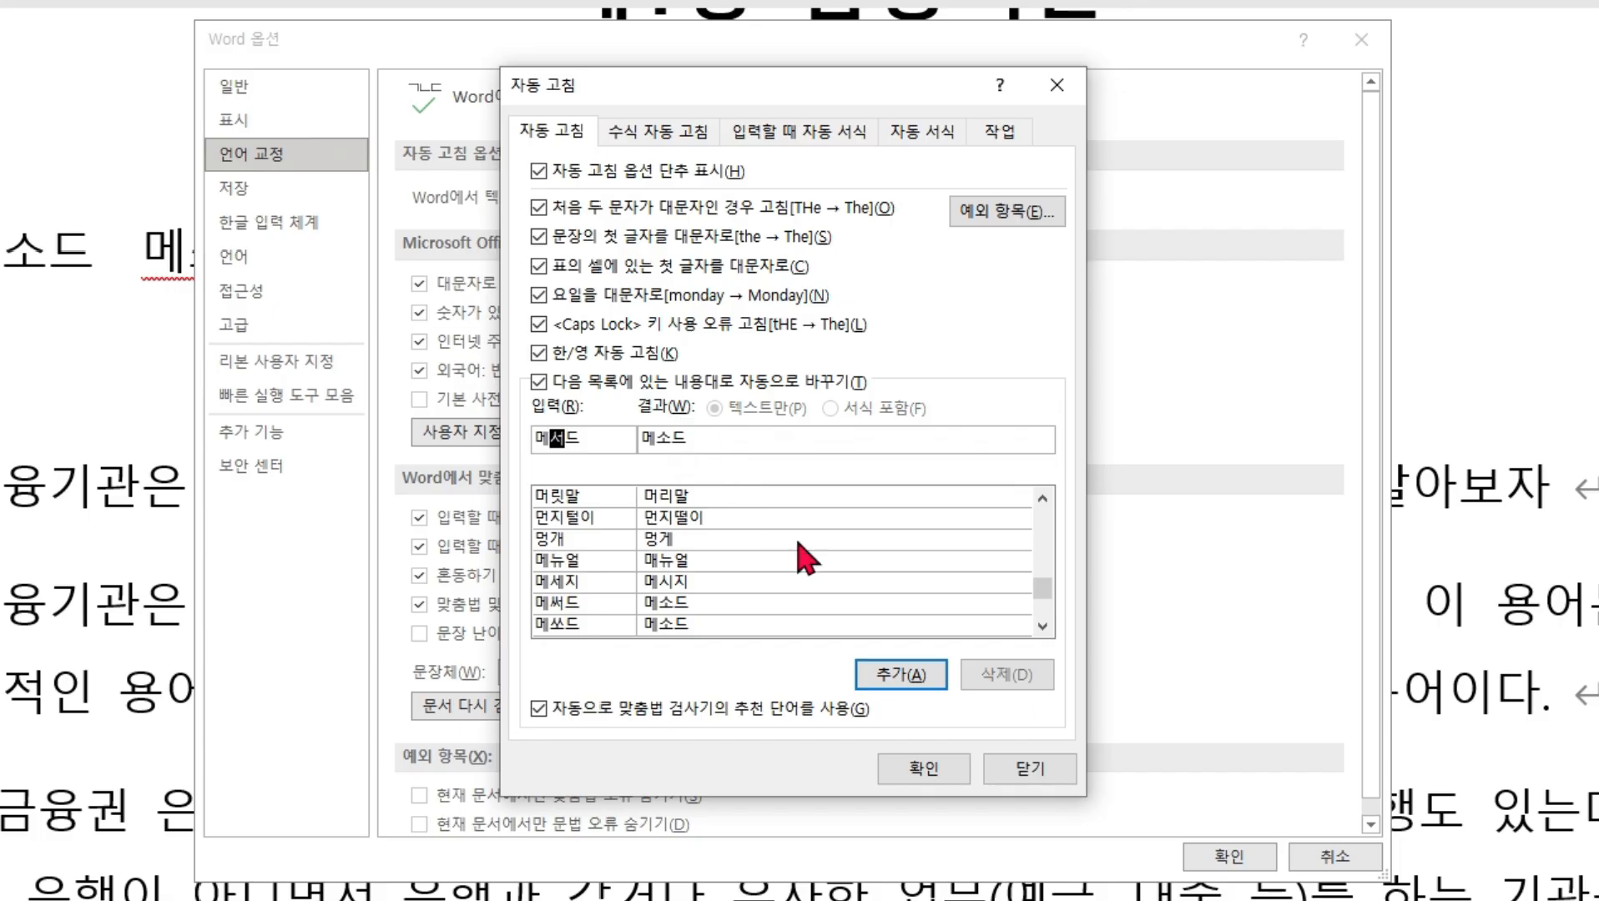
{"action": "left_click", "coordinate": [900, 674]}
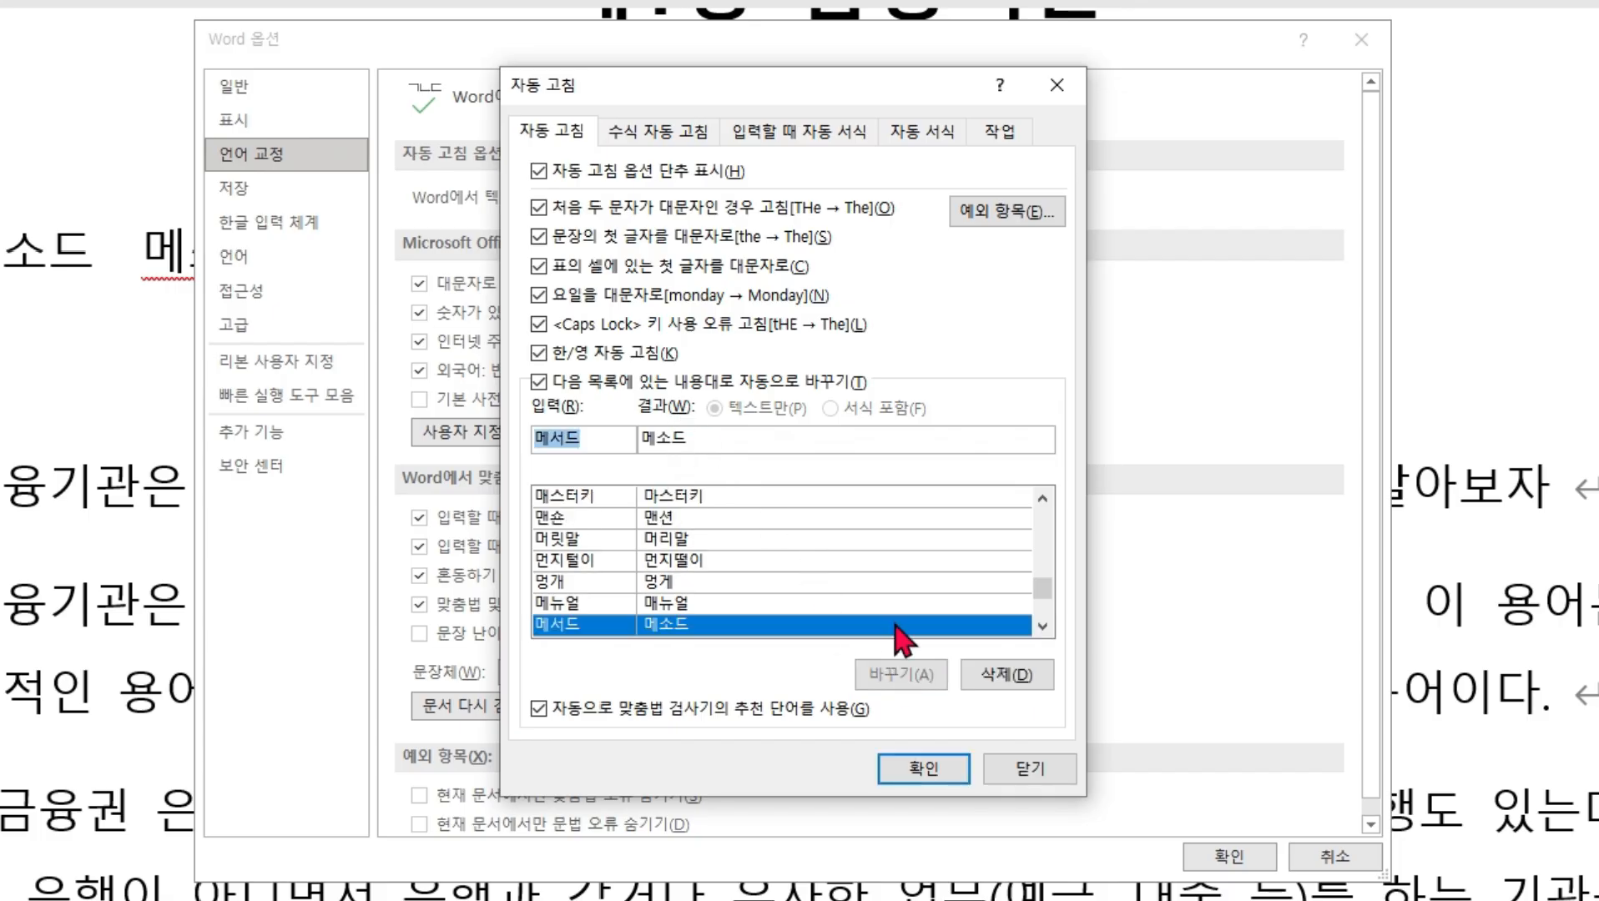
{"action": "left_click", "coordinate": [927, 742]}
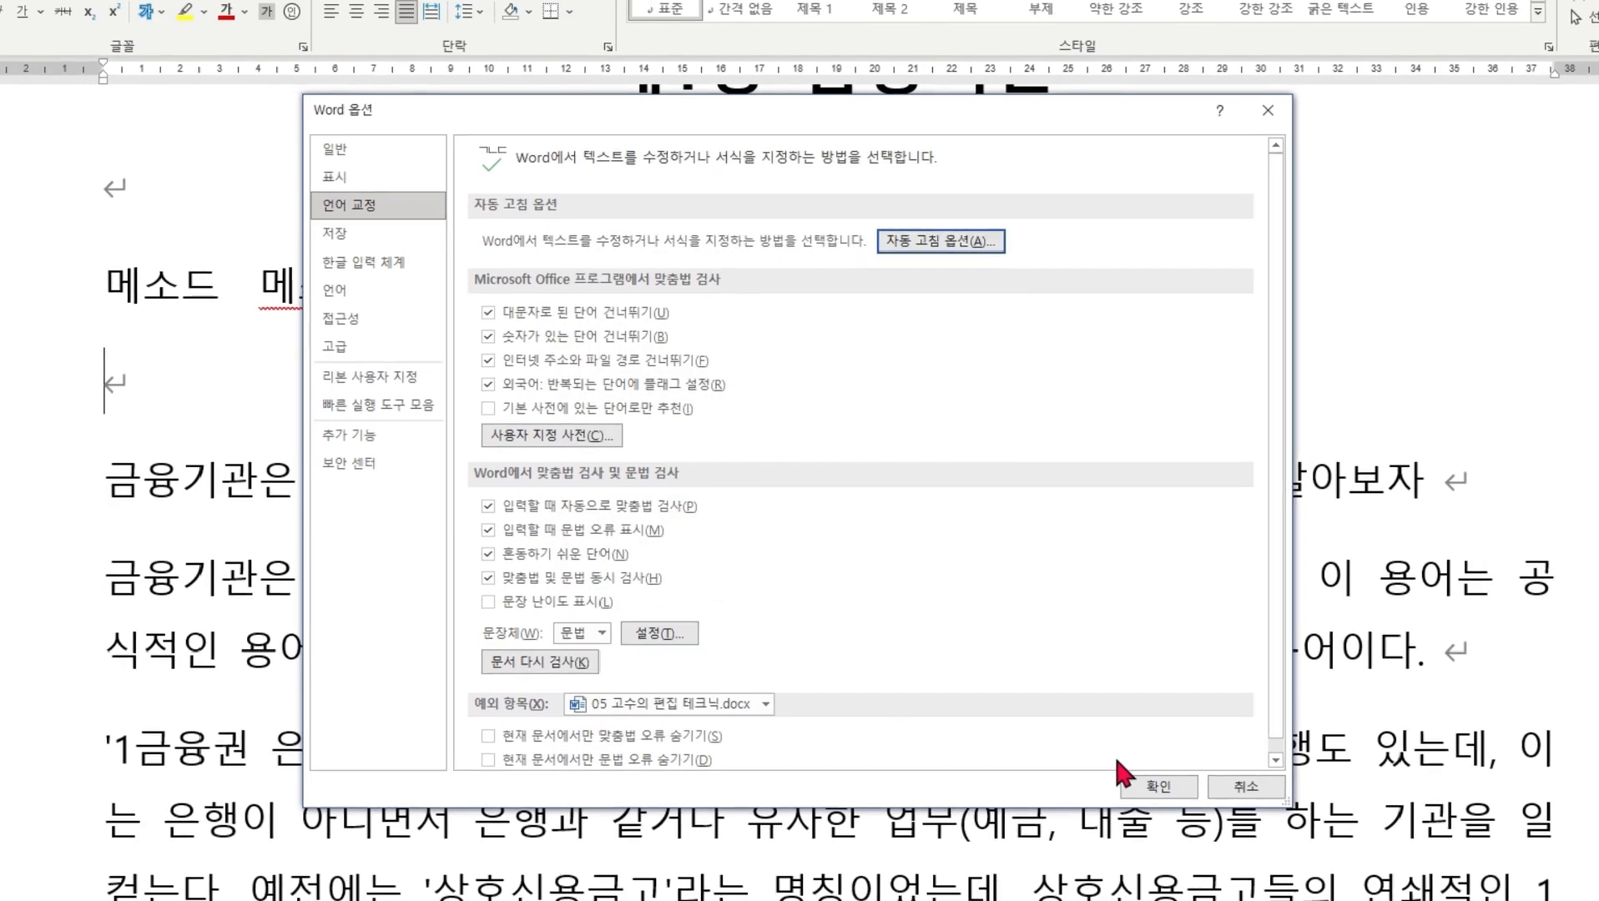
{"action": "left_click", "coordinate": [1139, 785]}
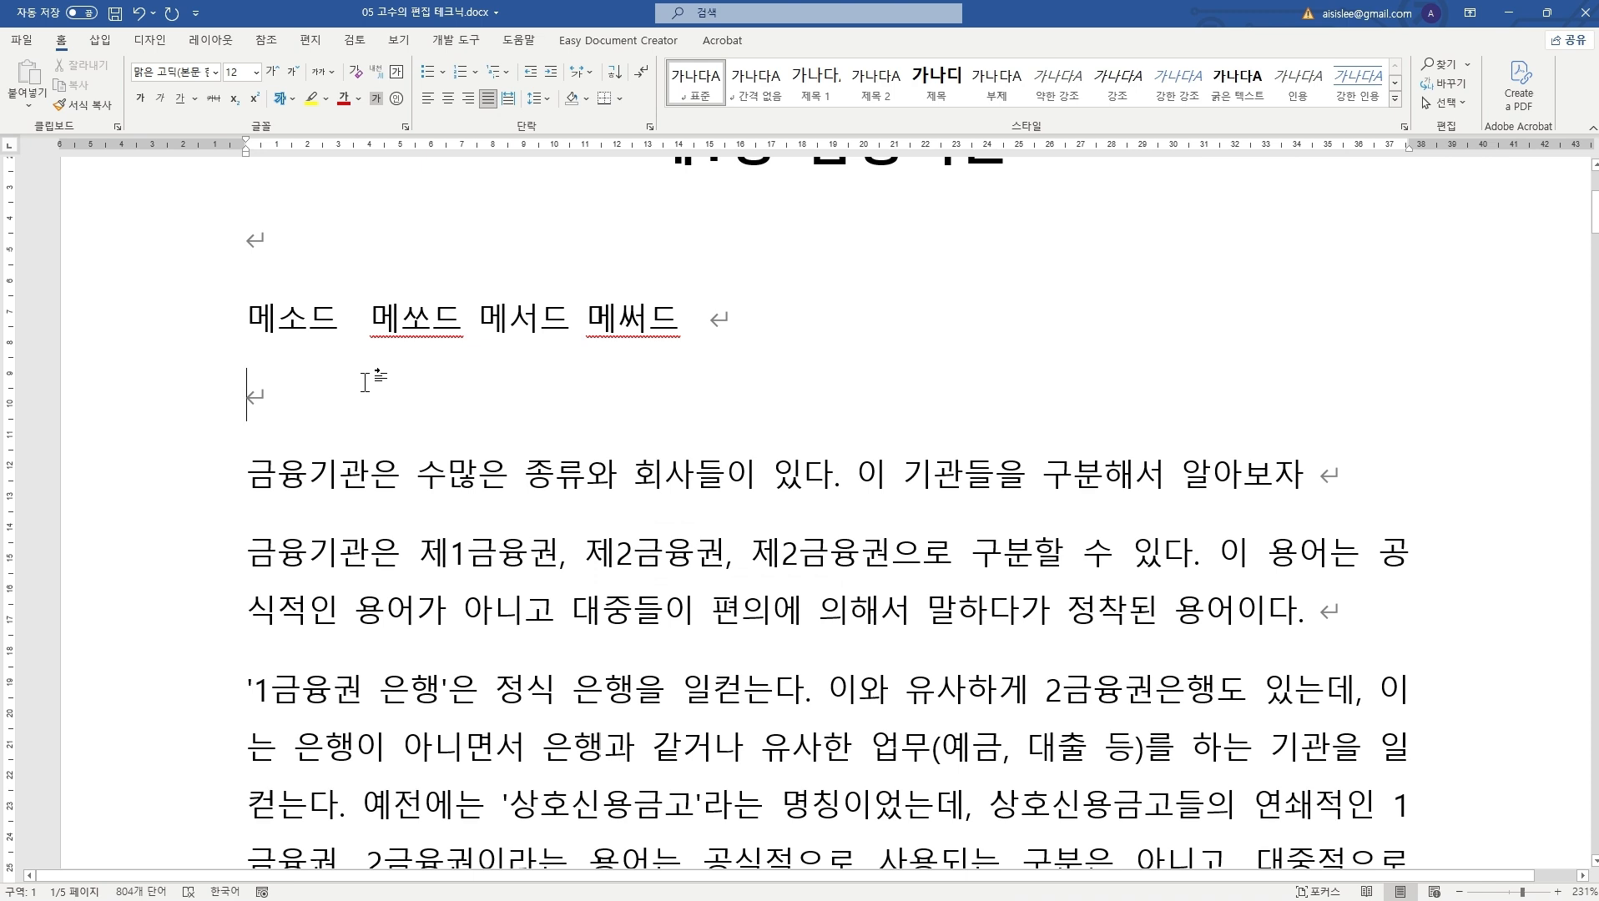
Step: Test the AutoCorrect entries by typing "메쏘드", "메서드" and "메써드" on the empty line below the variants
{"action": "type", "text": "멨"}
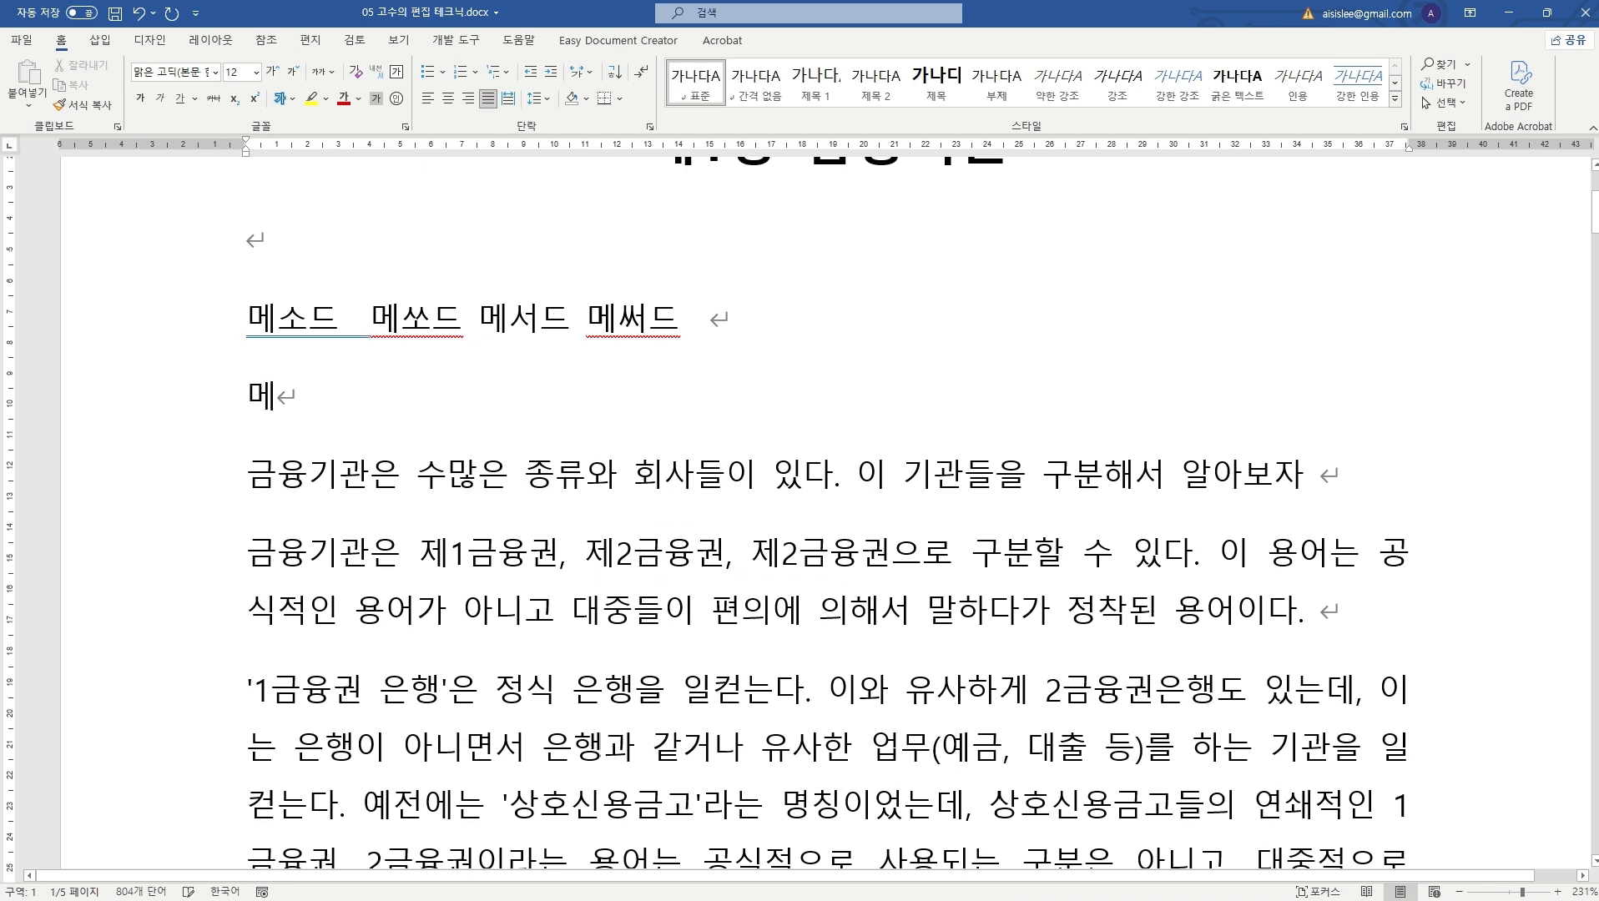
{"action": "type", "text": "쏘드"}
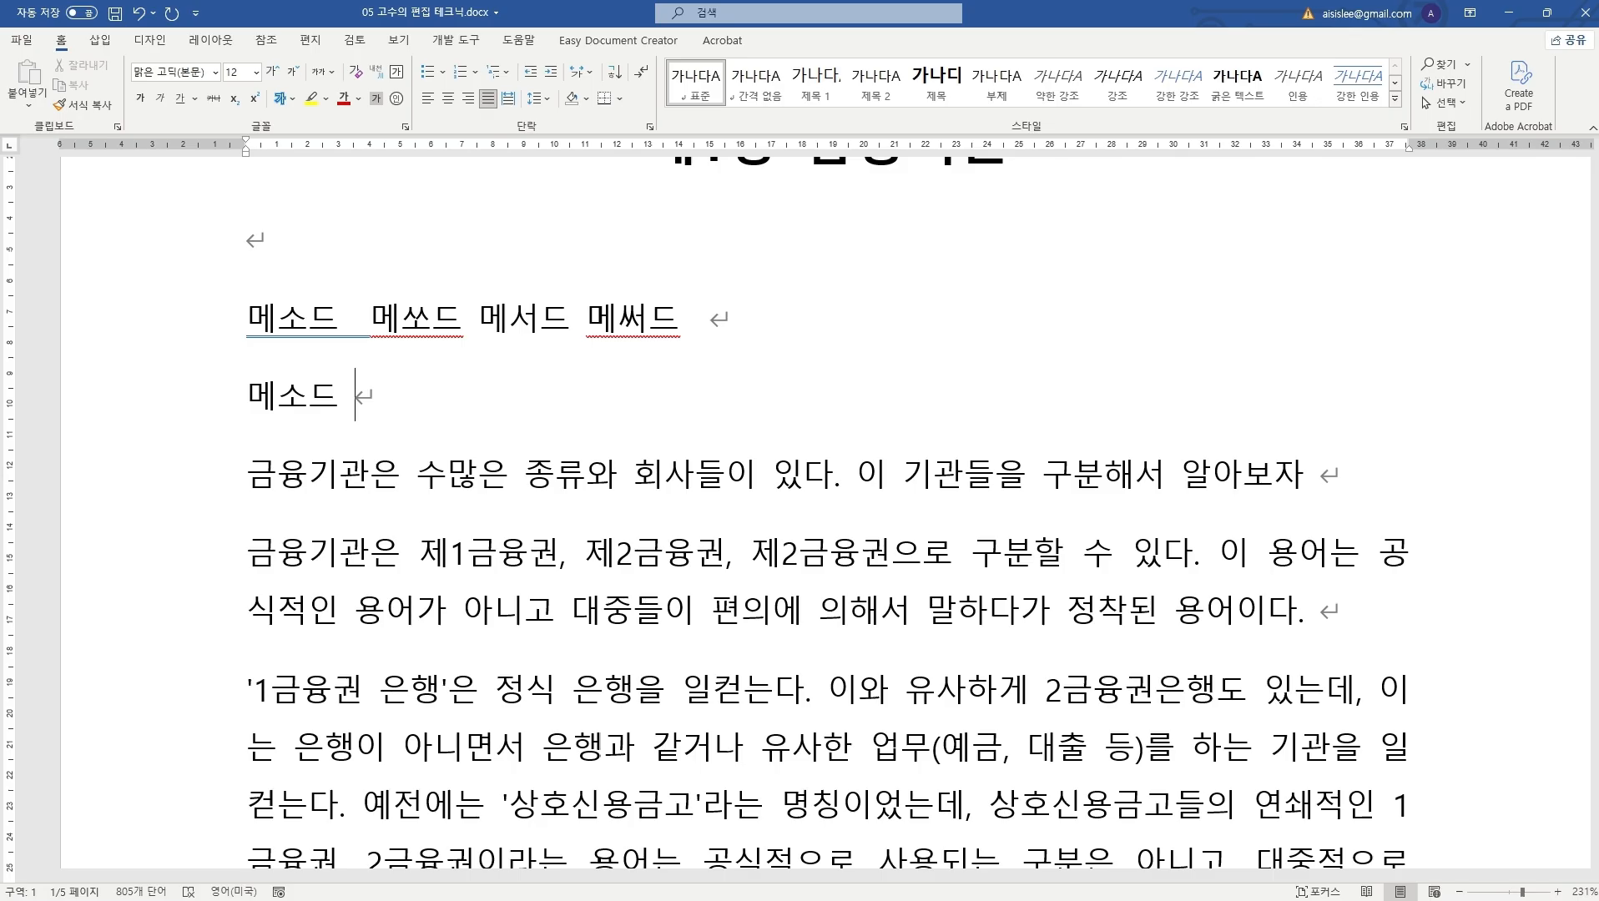
{"action": "type", "text": " 메서드"}
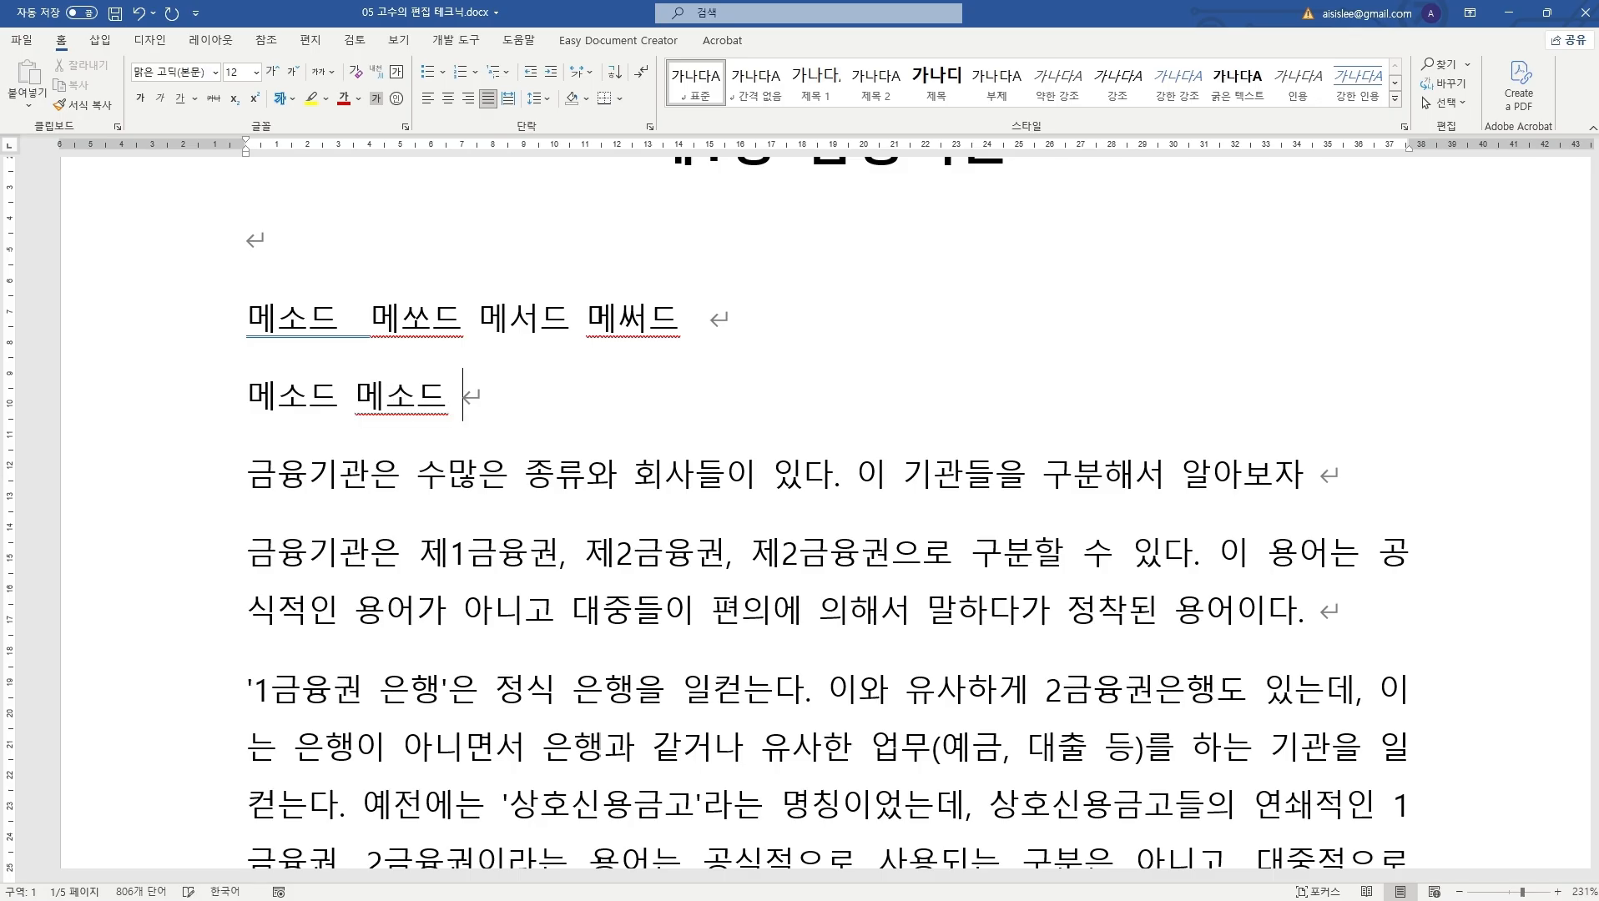
{"action": "type", "text": " 메"}
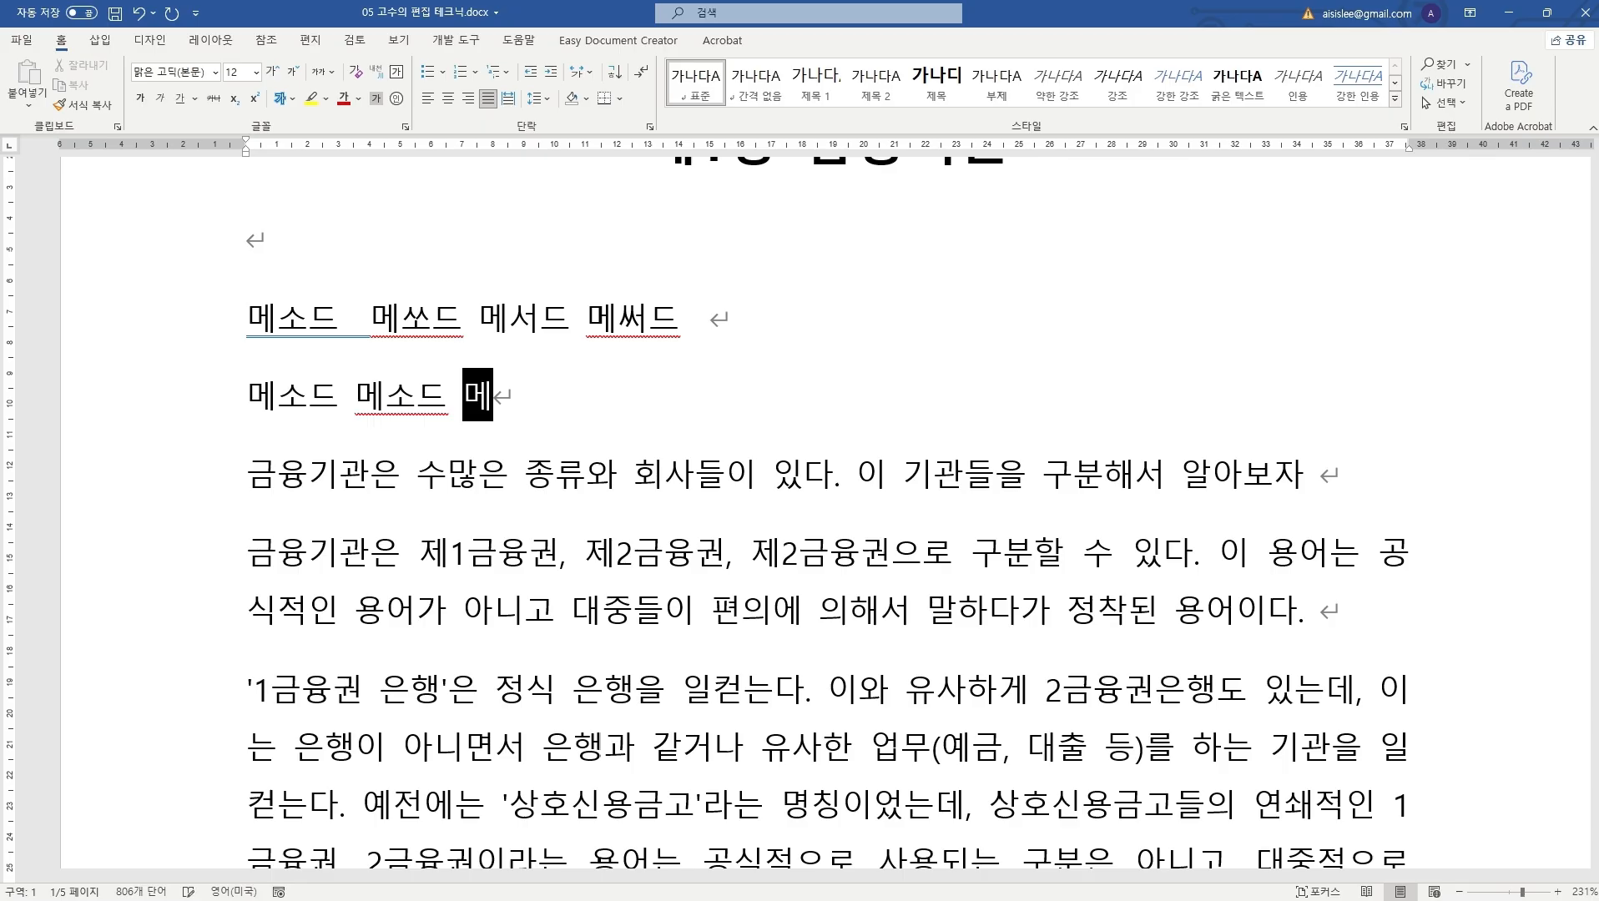
{"action": "type", "text": "써드"}
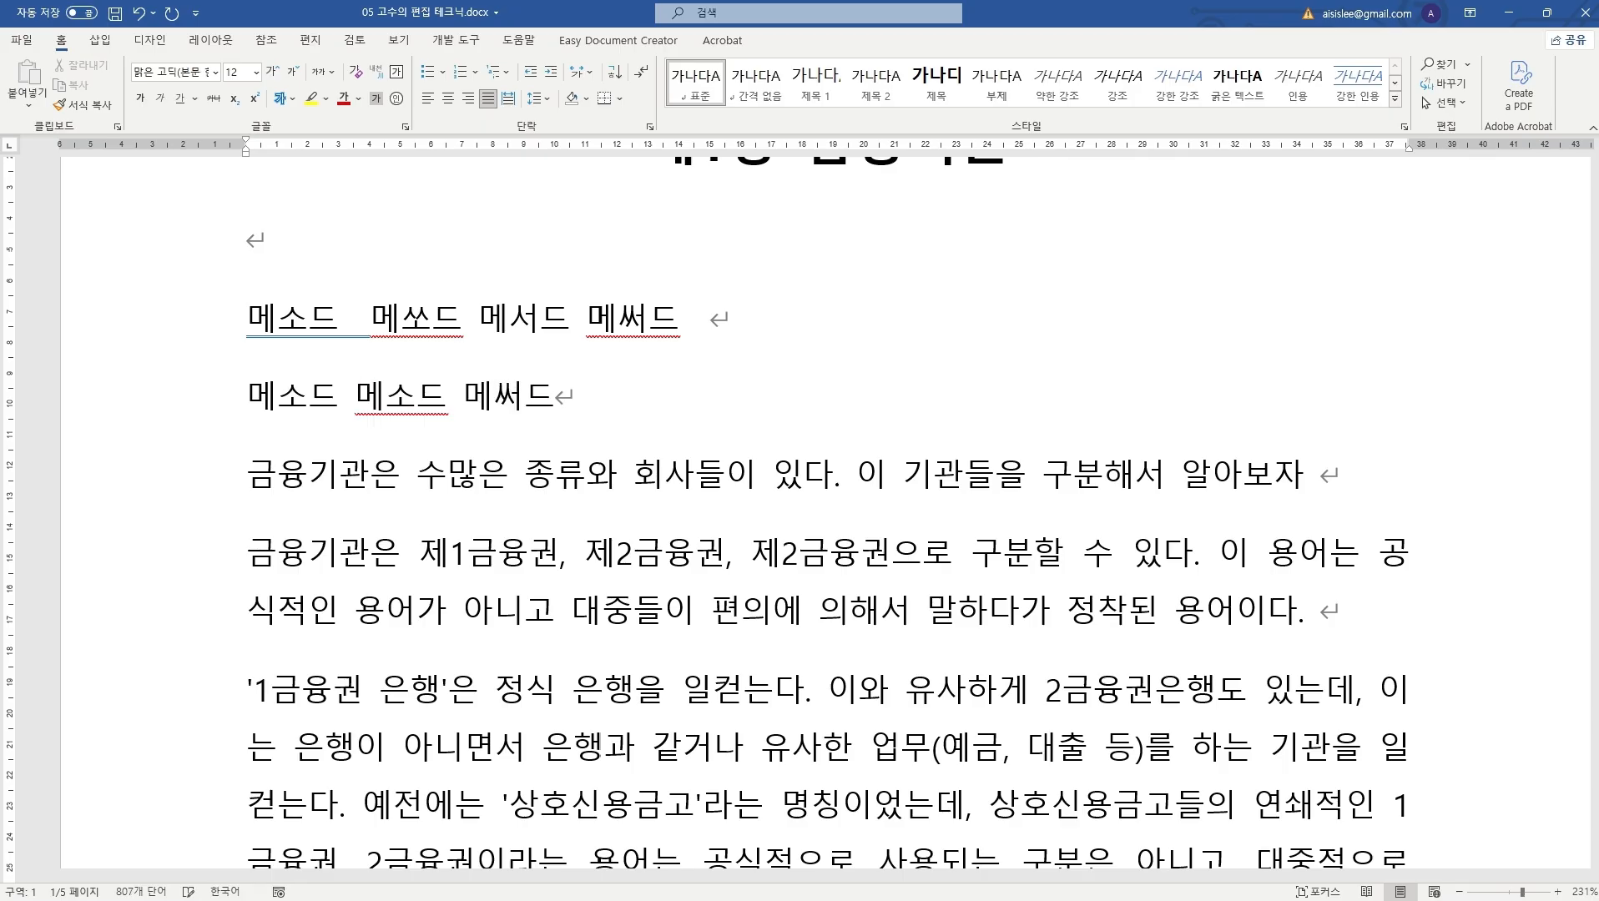
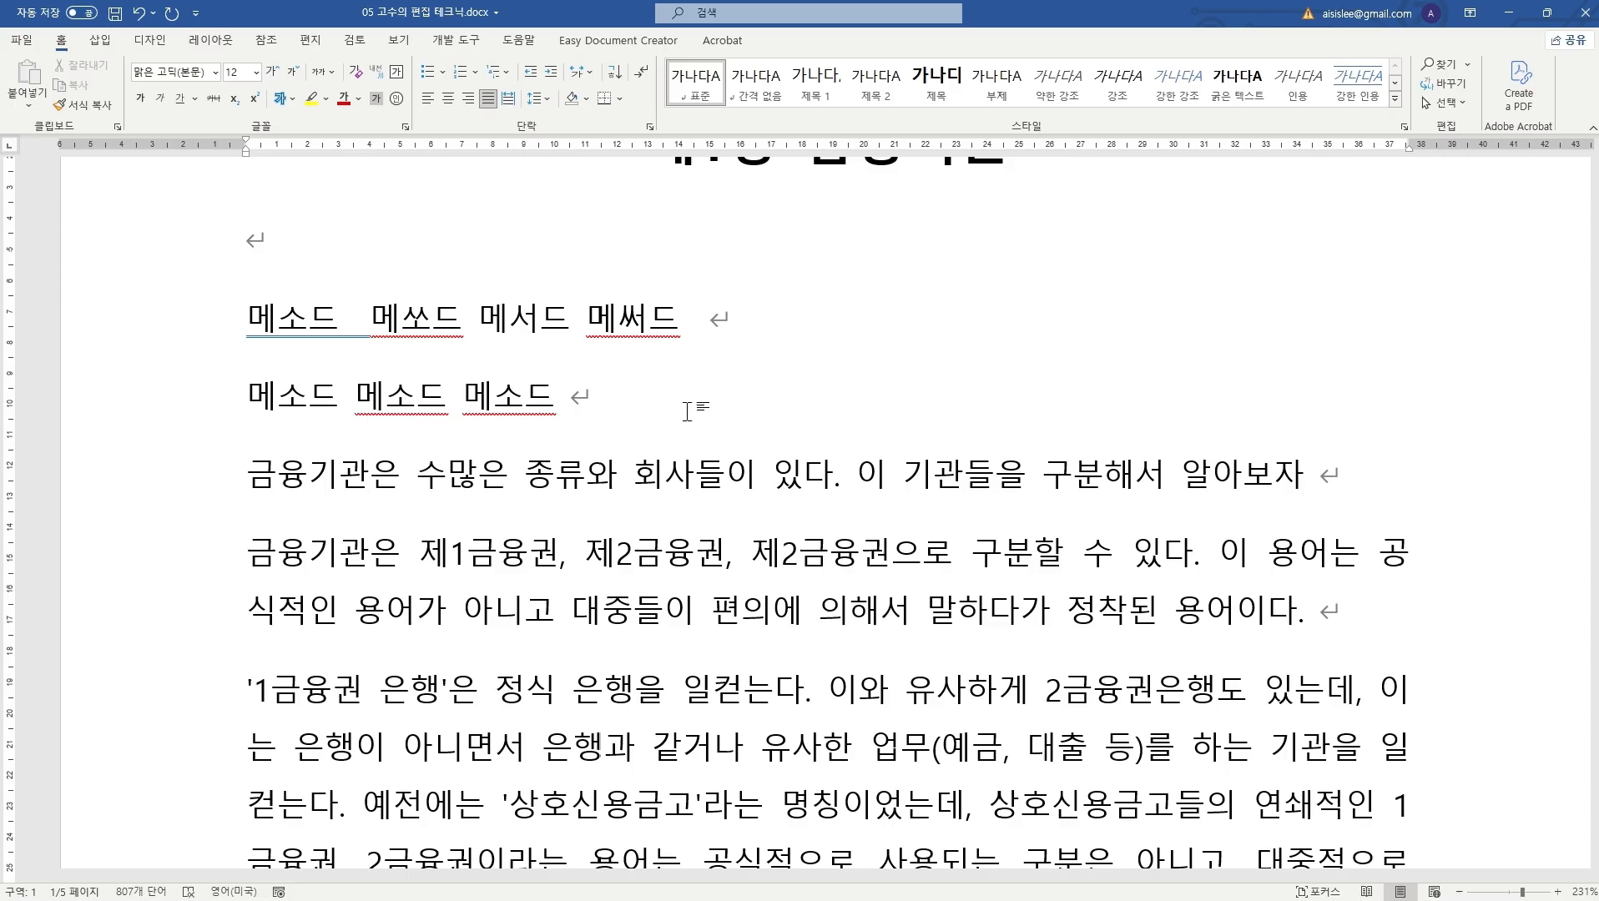
Step: Zoom the document out and display several pages side by side
{"action": "scroll", "coordinate": [686, 412], "scroll_direction": "down", "scroll_amount": 11}
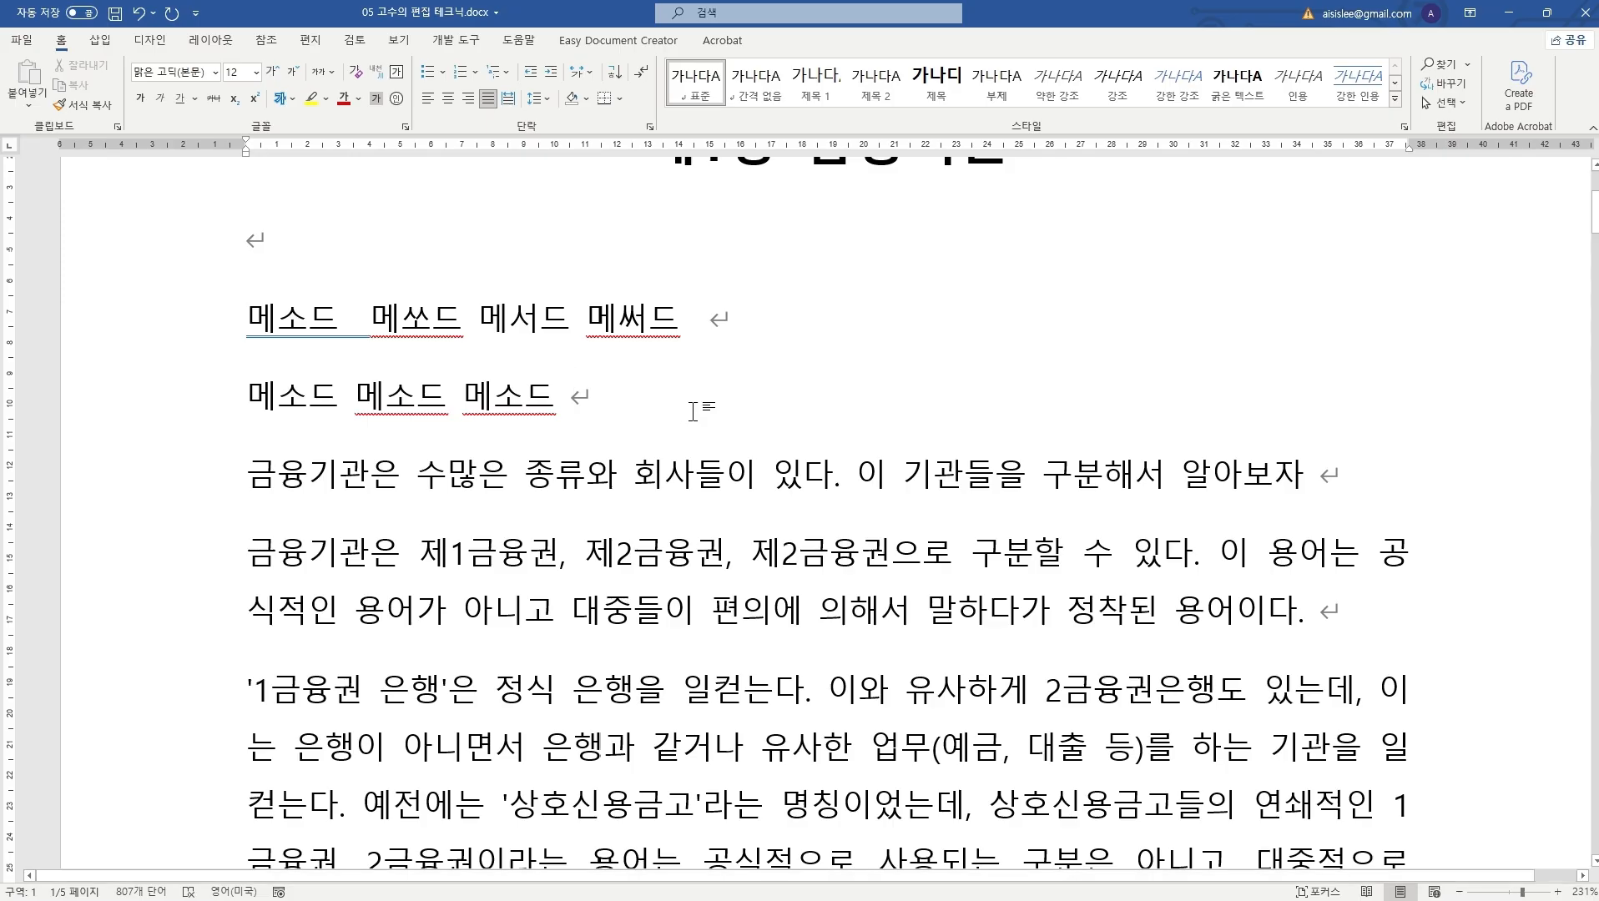
{"action": "scroll", "coordinate": [695, 411], "scroll_direction": "down", "scroll_amount": 2}
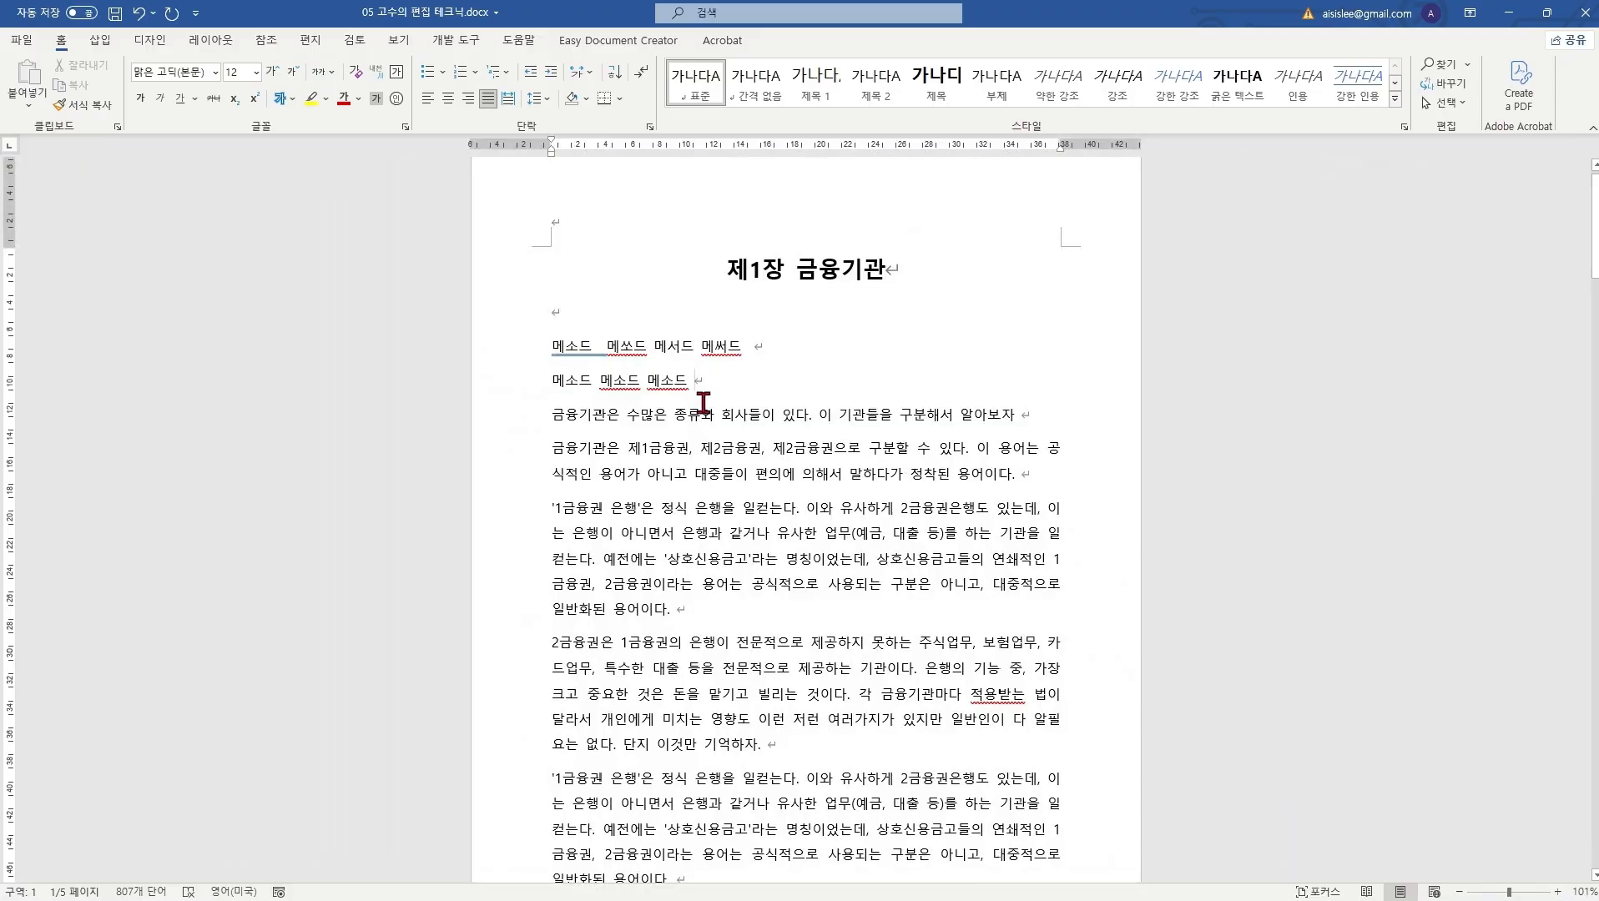
{"action": "scroll", "coordinate": [703, 403], "scroll_direction": "down", "scroll_amount": 1}
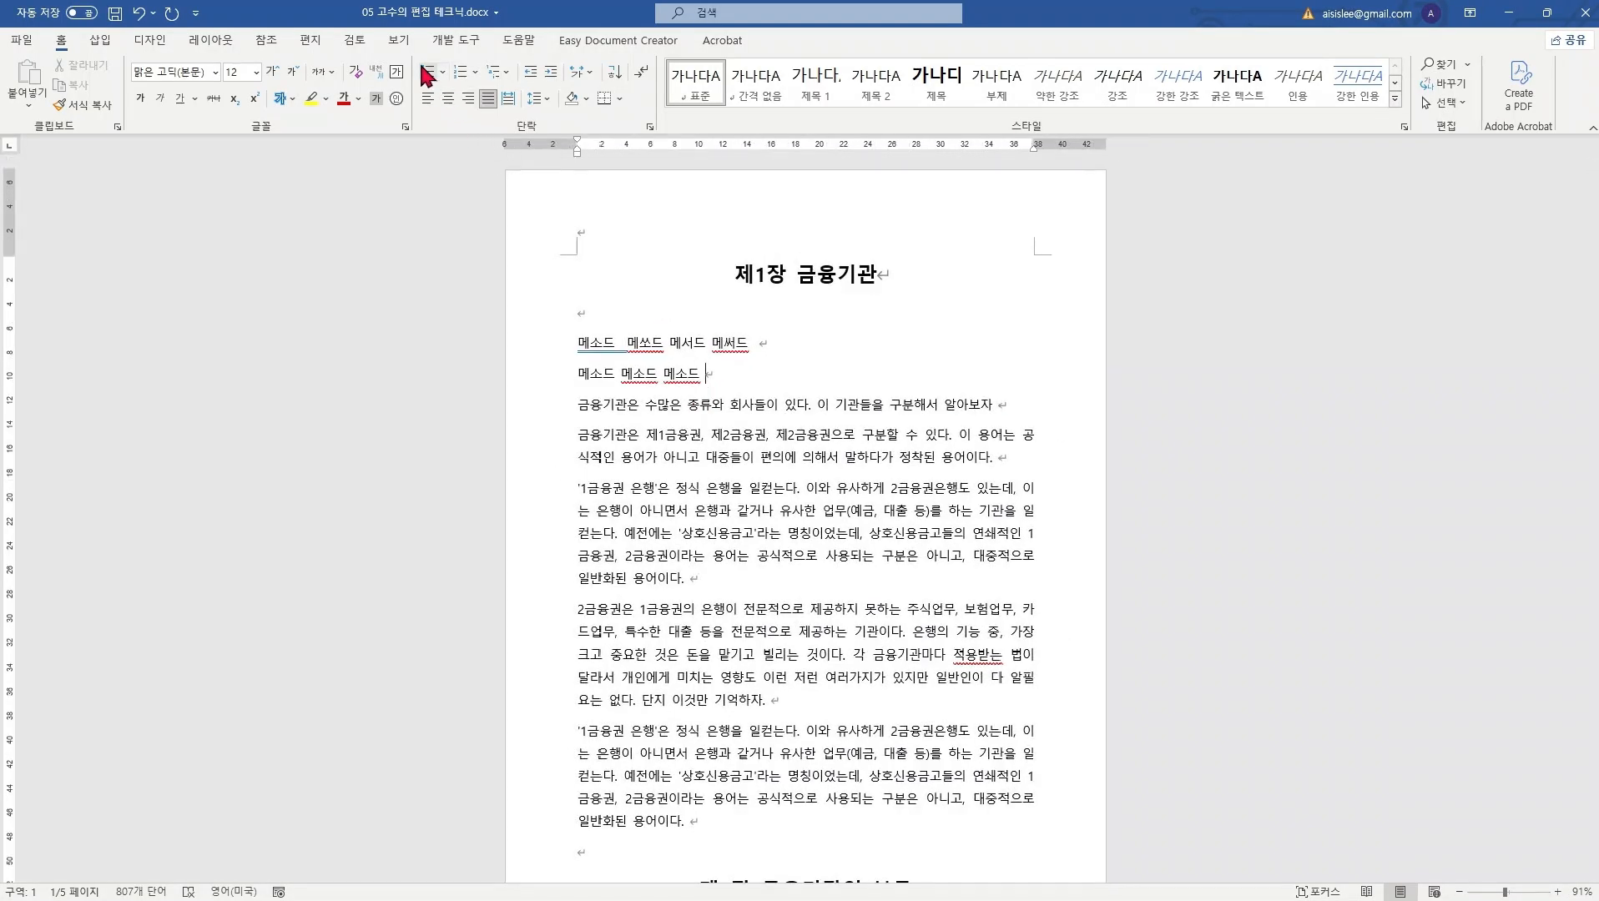
{"action": "left_click", "coordinate": [398, 42]}
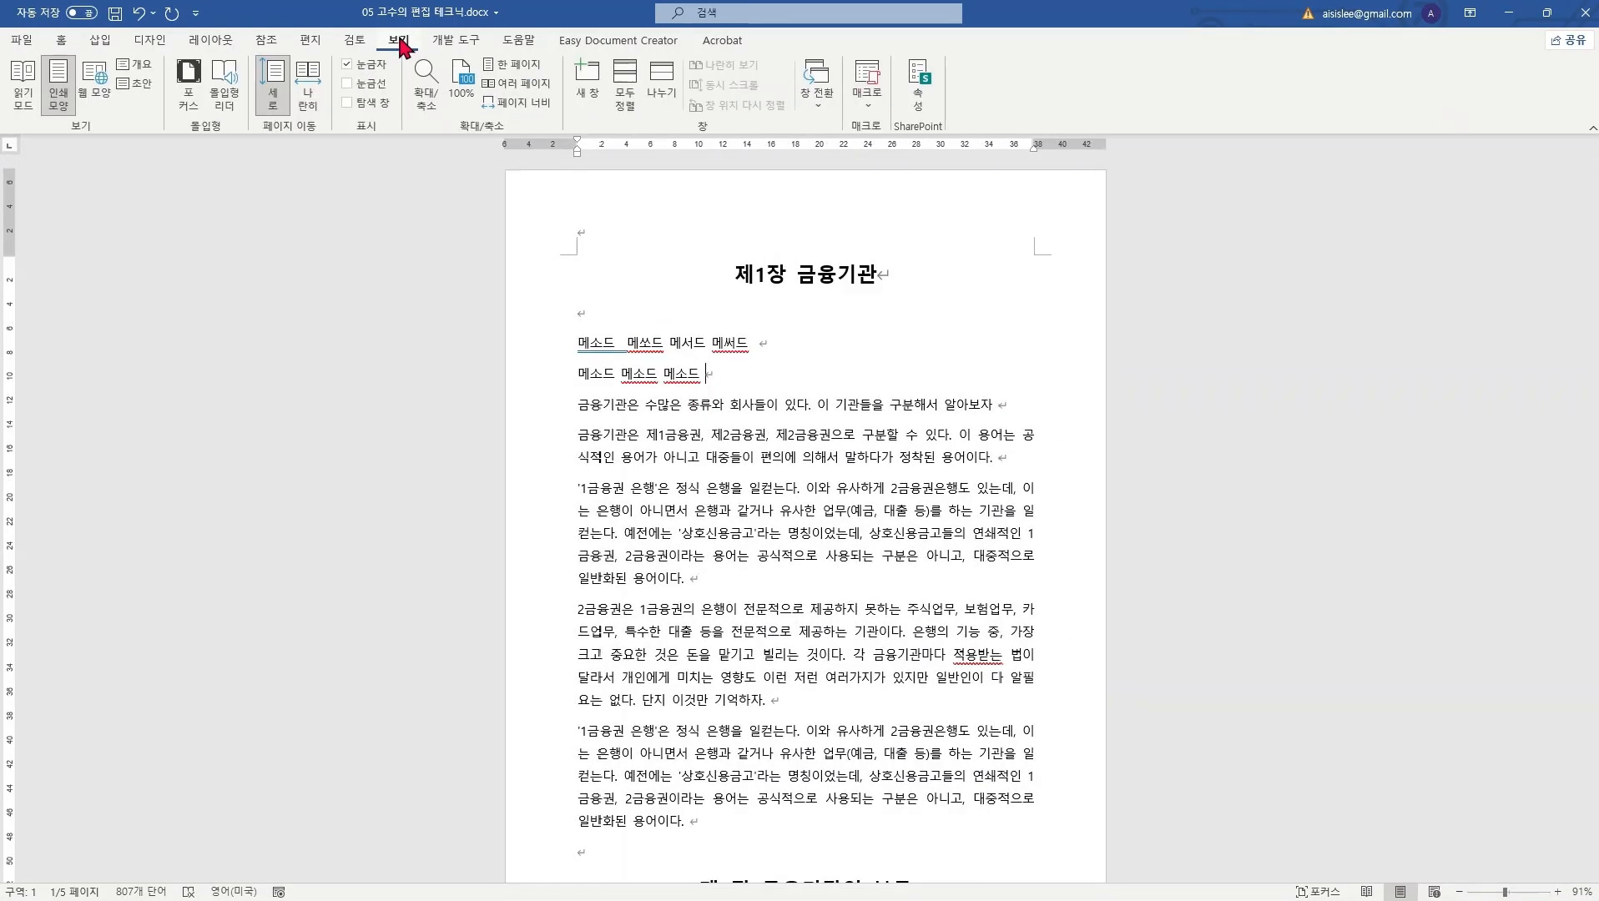
{"action": "left_click", "coordinate": [515, 87]}
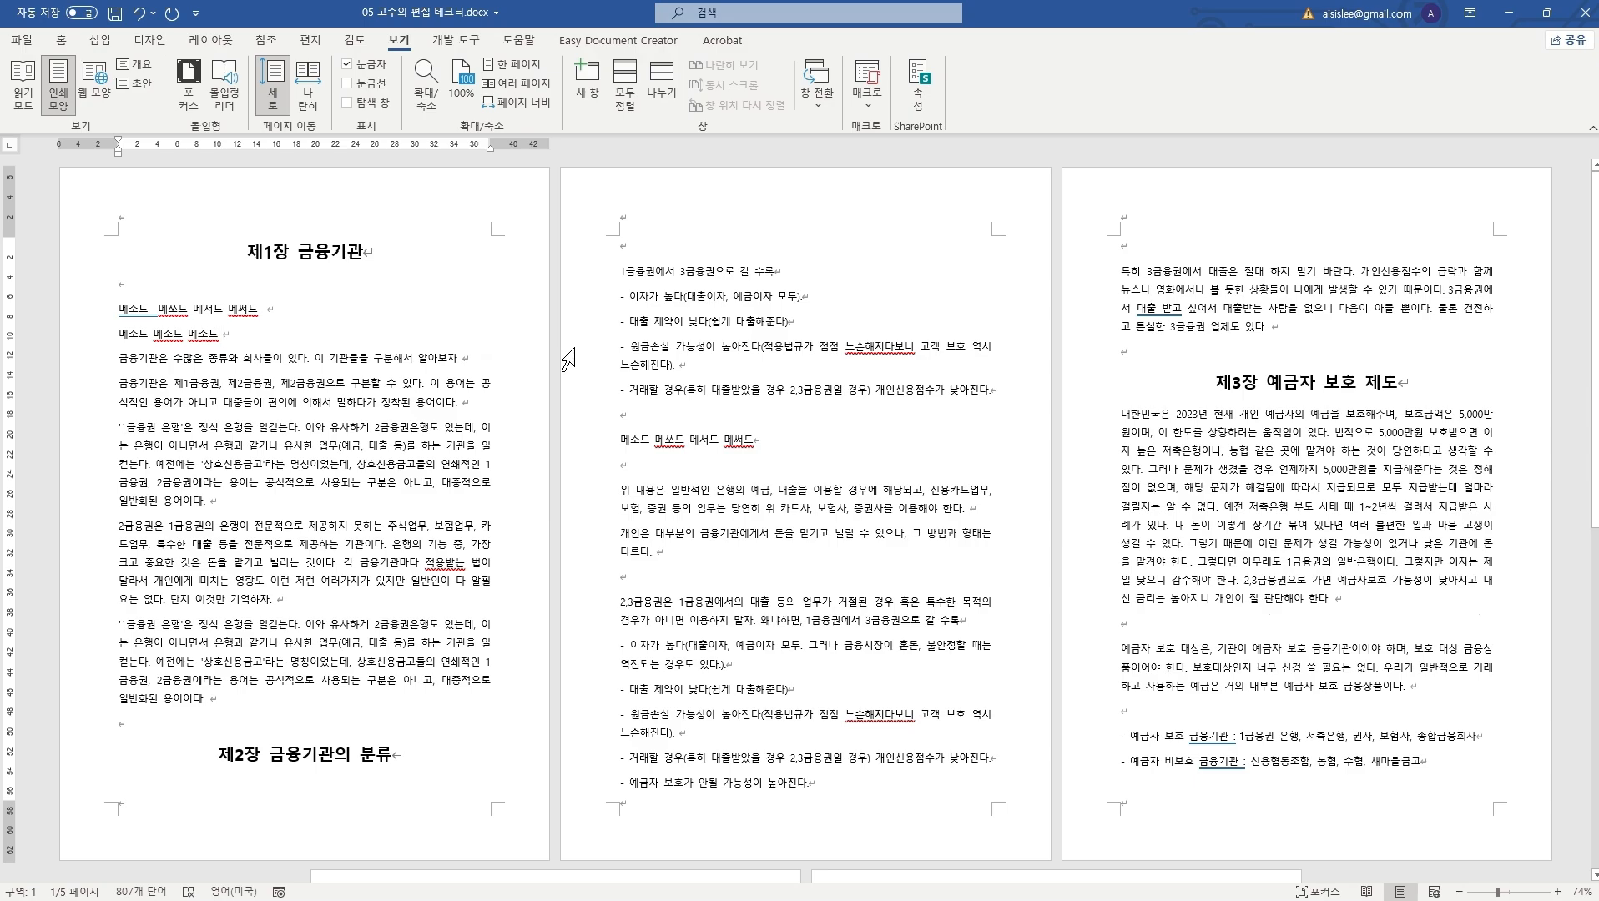
Step: Examine how the pages are arranged in multiple-page view at larger and smaller zoom levels
{"action": "scroll", "coordinate": [568, 359], "scroll_direction": "up", "scroll_amount": 5}
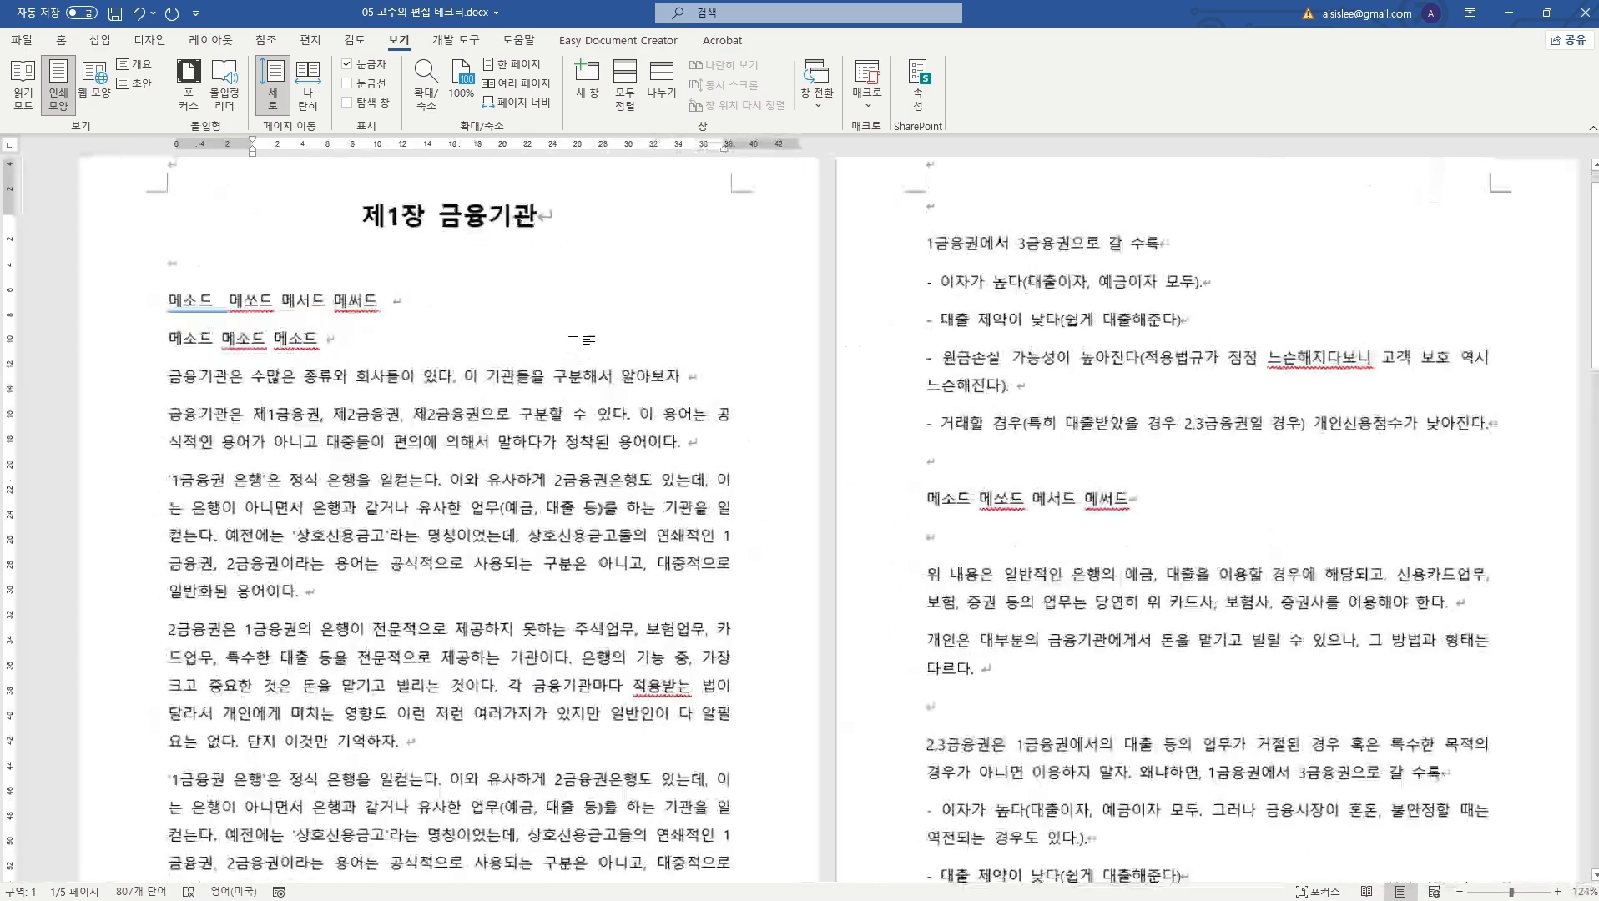
{"action": "scroll", "coordinate": [573, 345], "scroll_direction": "down", "scroll_amount": 2}
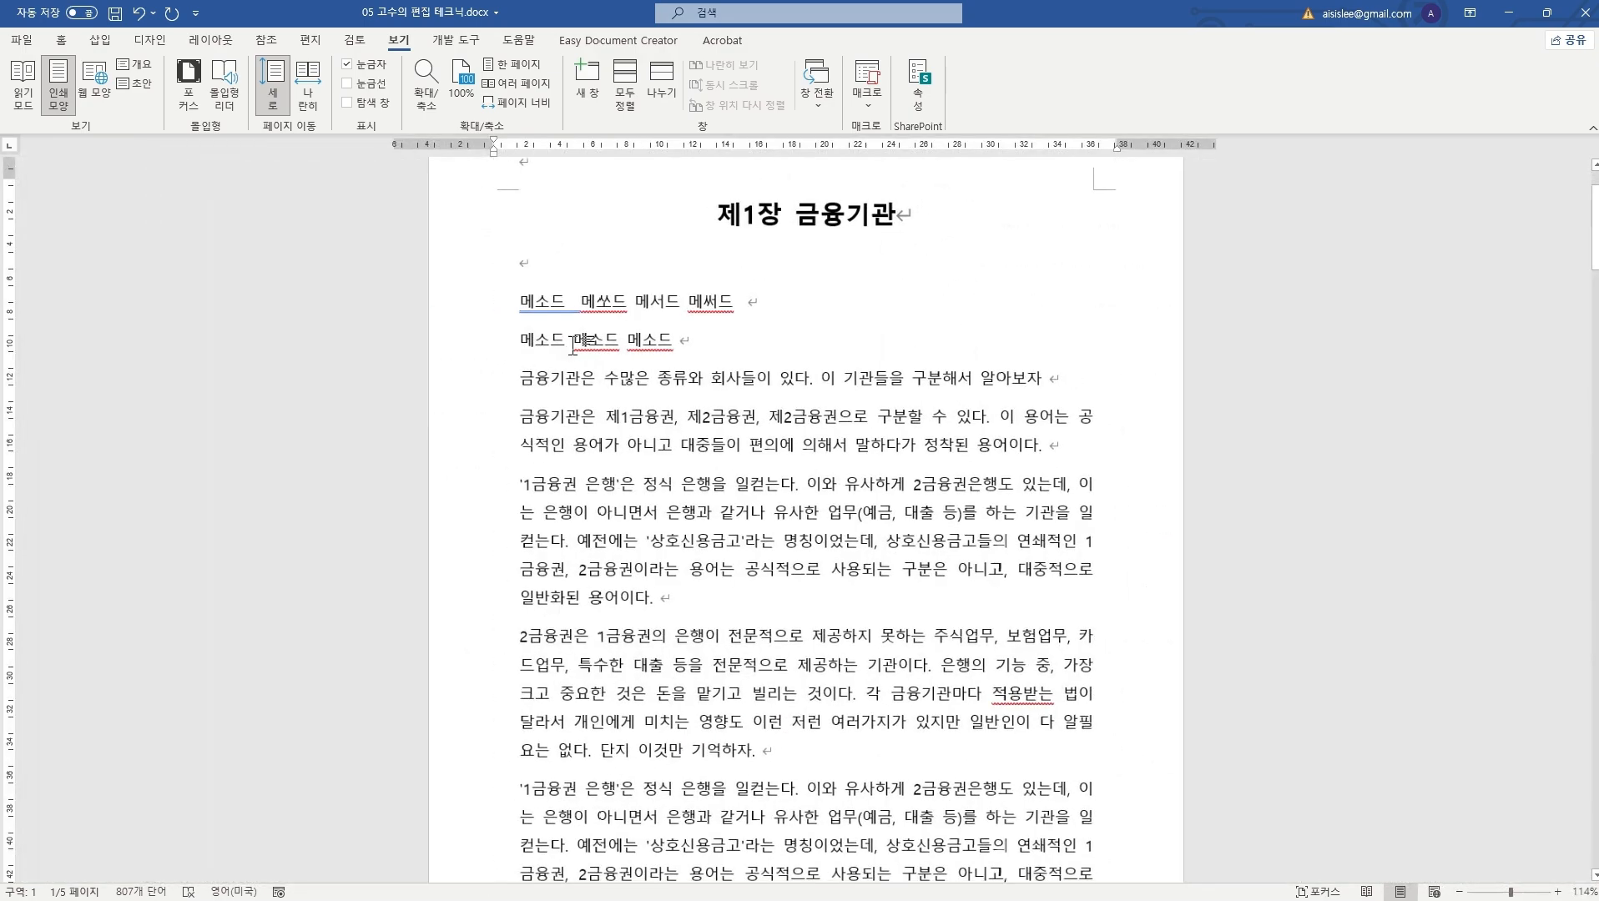
{"action": "scroll", "coordinate": [573, 346], "scroll_direction": "down", "scroll_amount": 10}
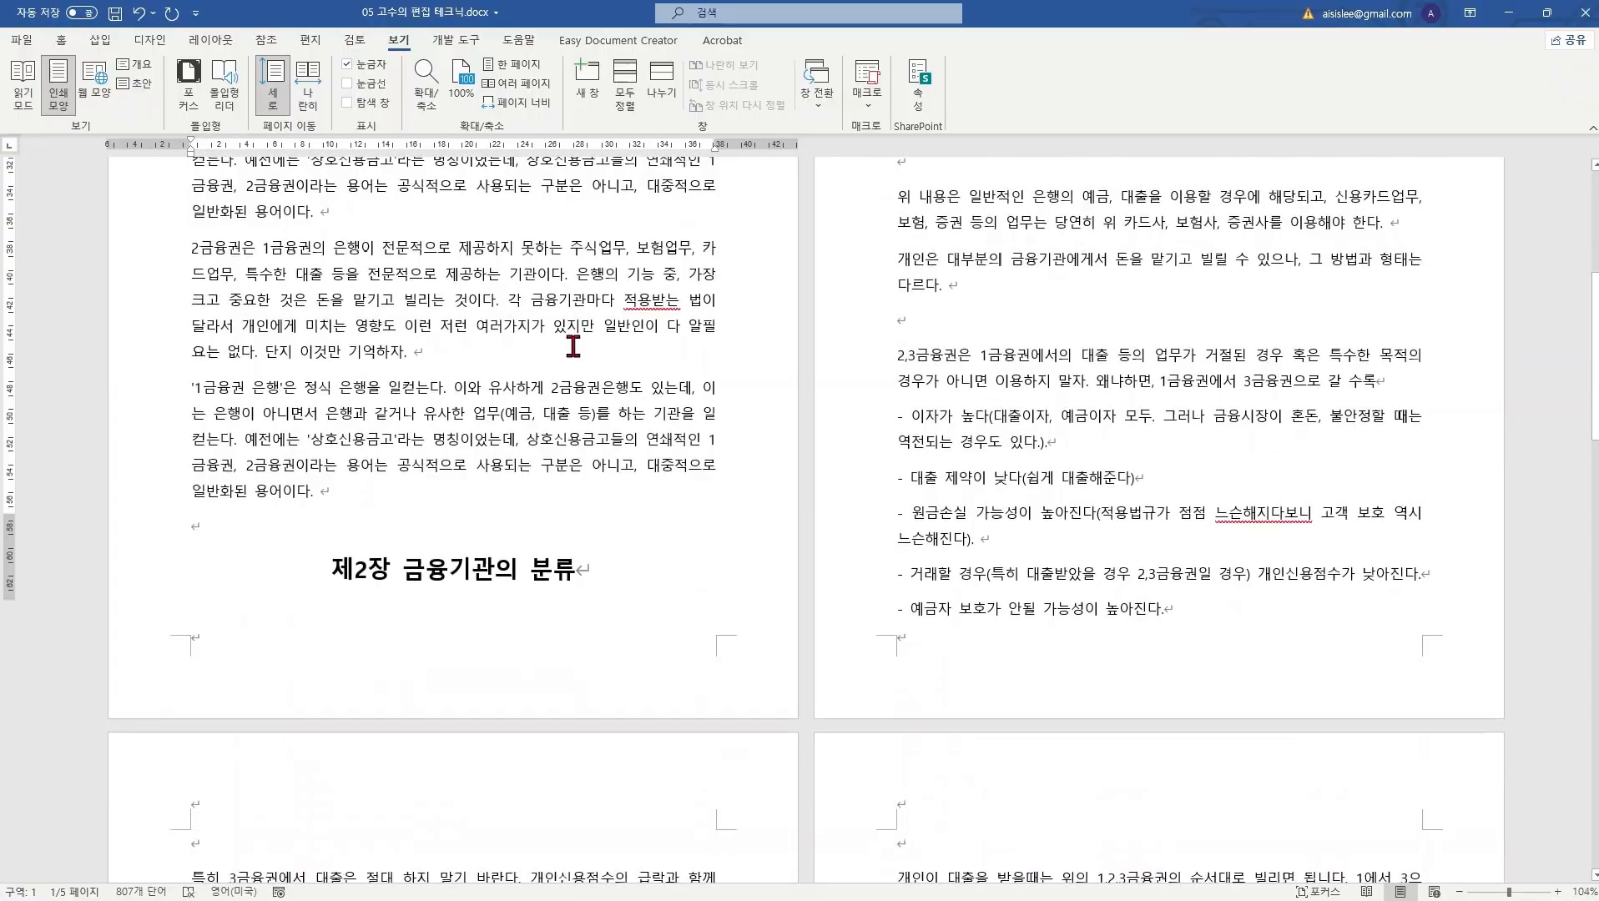
{"action": "scroll", "coordinate": [573, 347], "scroll_direction": "down", "scroll_amount": 3}
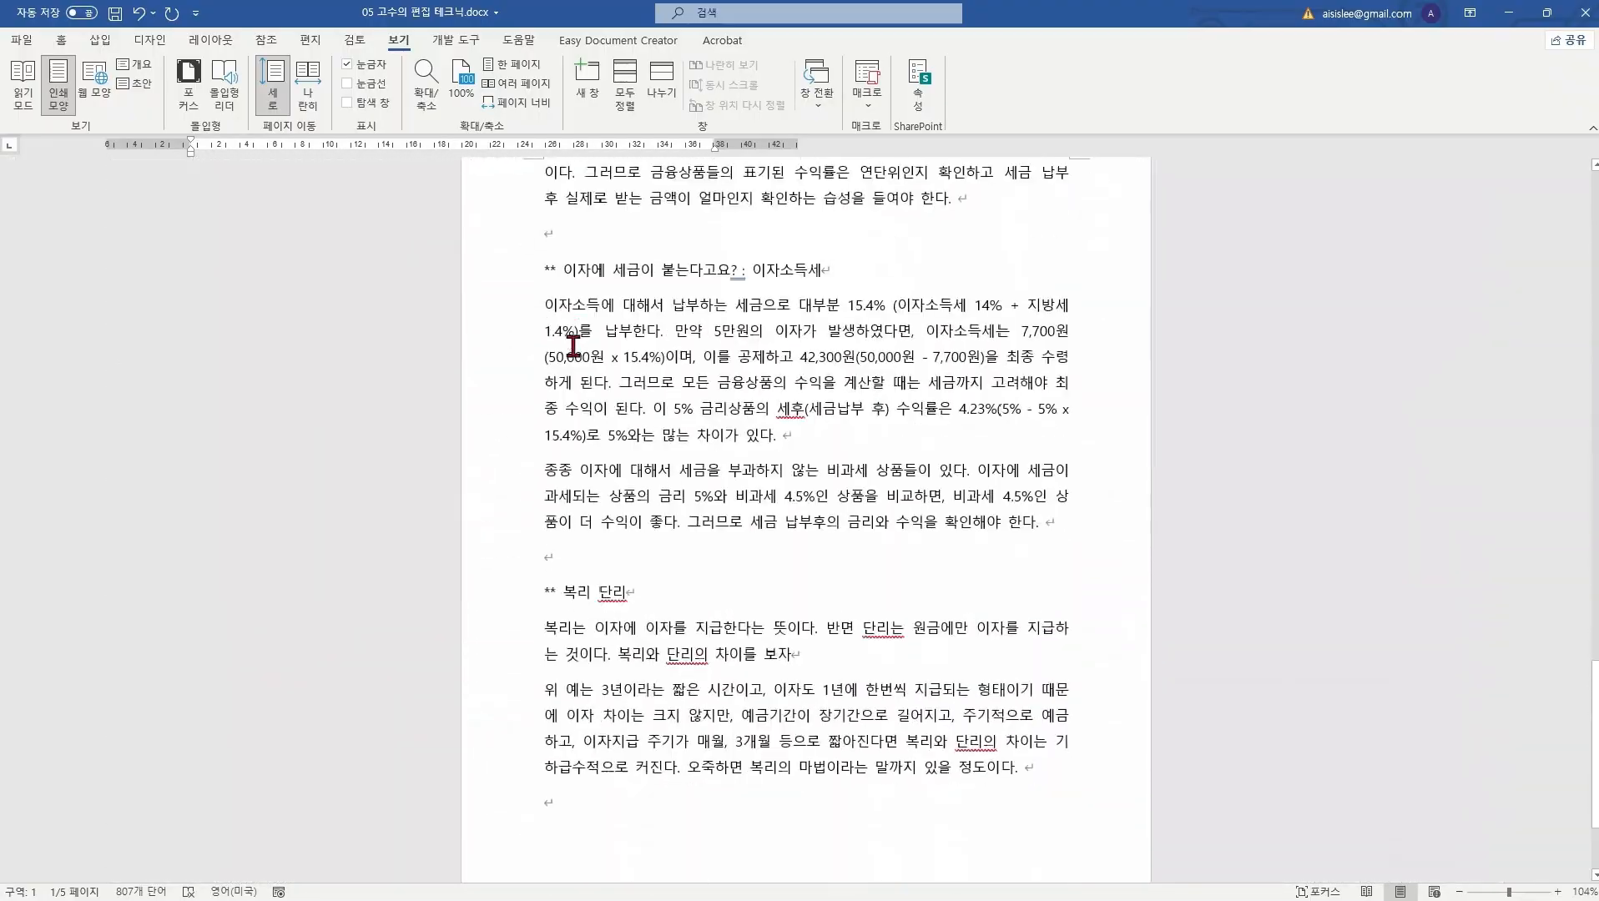
{"action": "scroll", "coordinate": [576, 338], "scroll_direction": "up", "scroll_amount": 20}
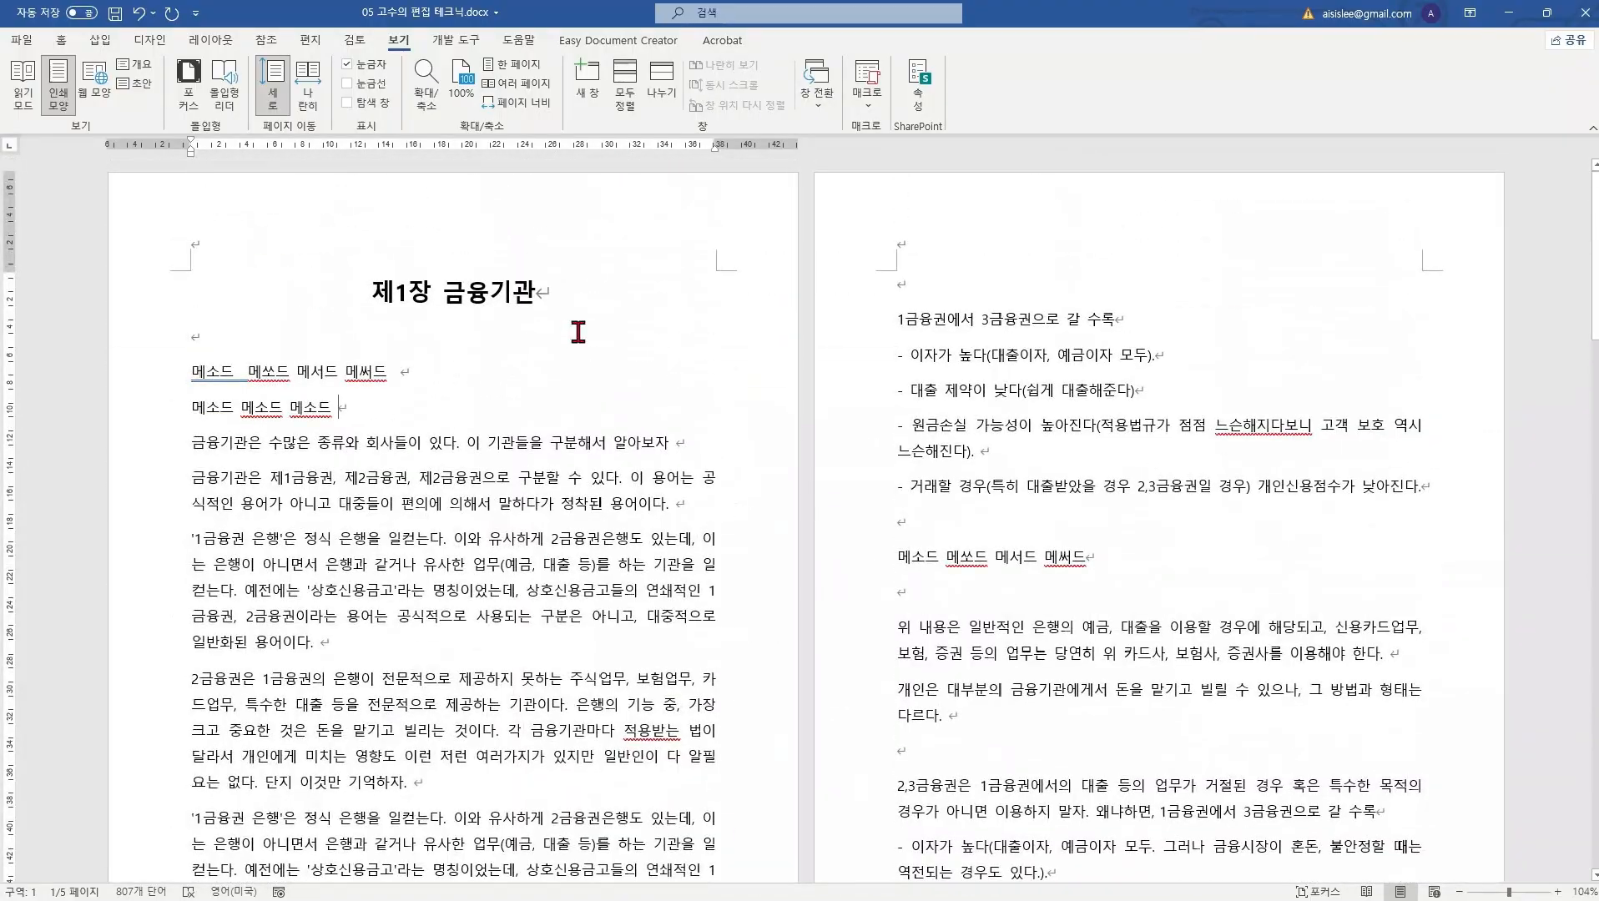
{"action": "scroll", "coordinate": [577, 332], "scroll_direction": "up", "scroll_amount": 2}
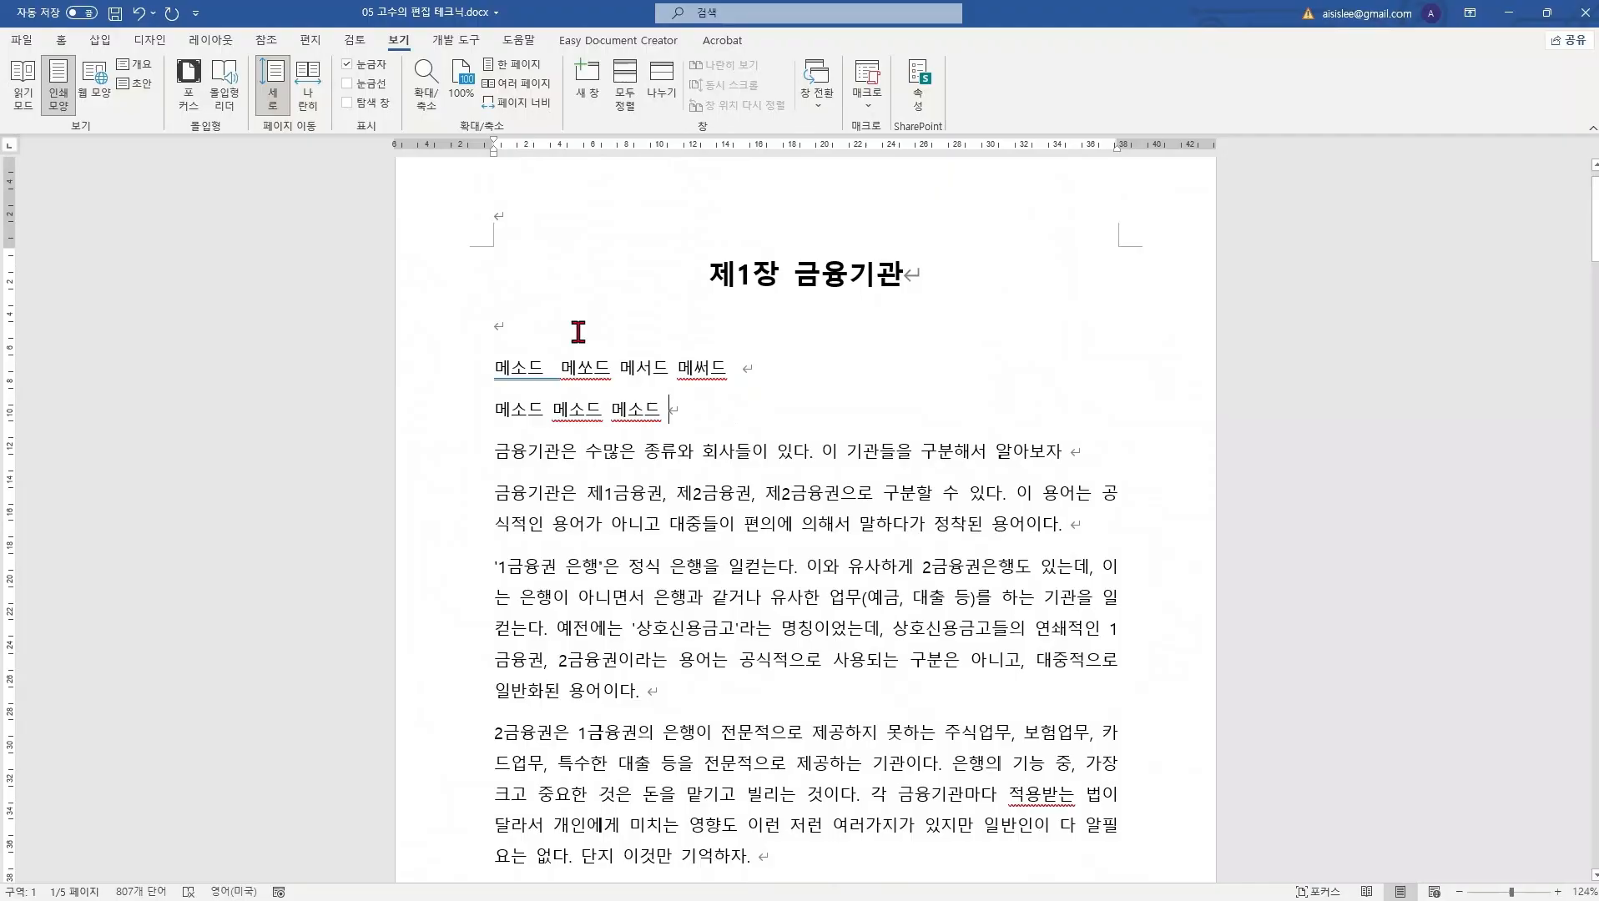
{"action": "scroll", "coordinate": [576, 332], "scroll_direction": "up", "scroll_amount": 8}
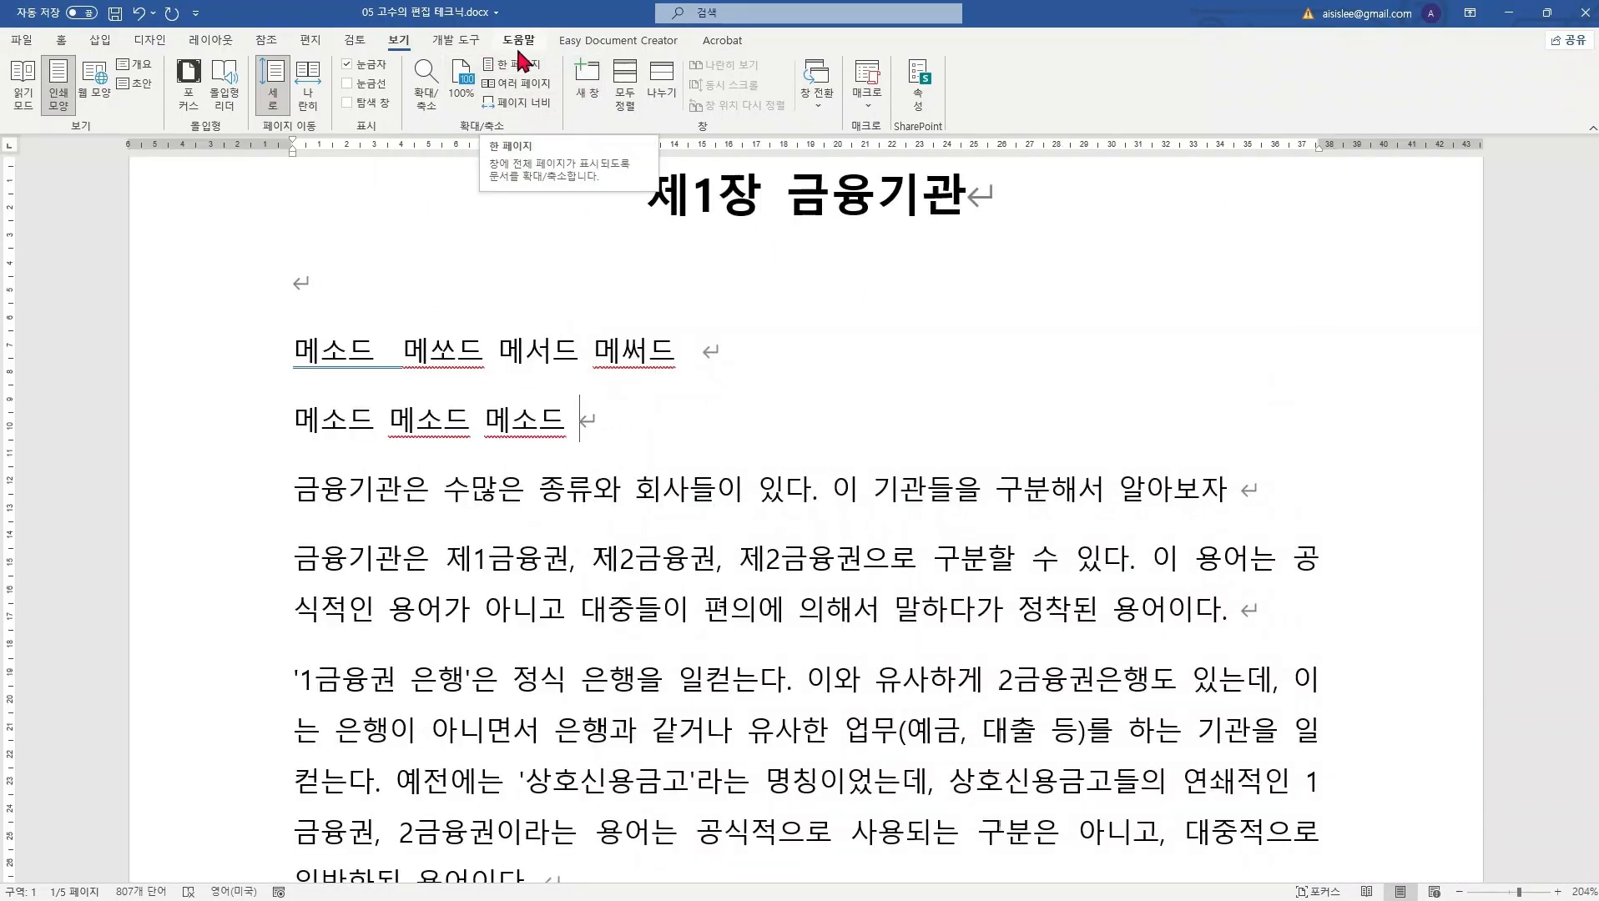
Step: Switch to one-page view and look through the single-column pages from chapter 1 to the document's end
{"action": "left_click", "coordinate": [494, 66]}
{"action": "scroll", "coordinate": [749, 409], "scroll_direction": "down", "scroll_amount": 10}
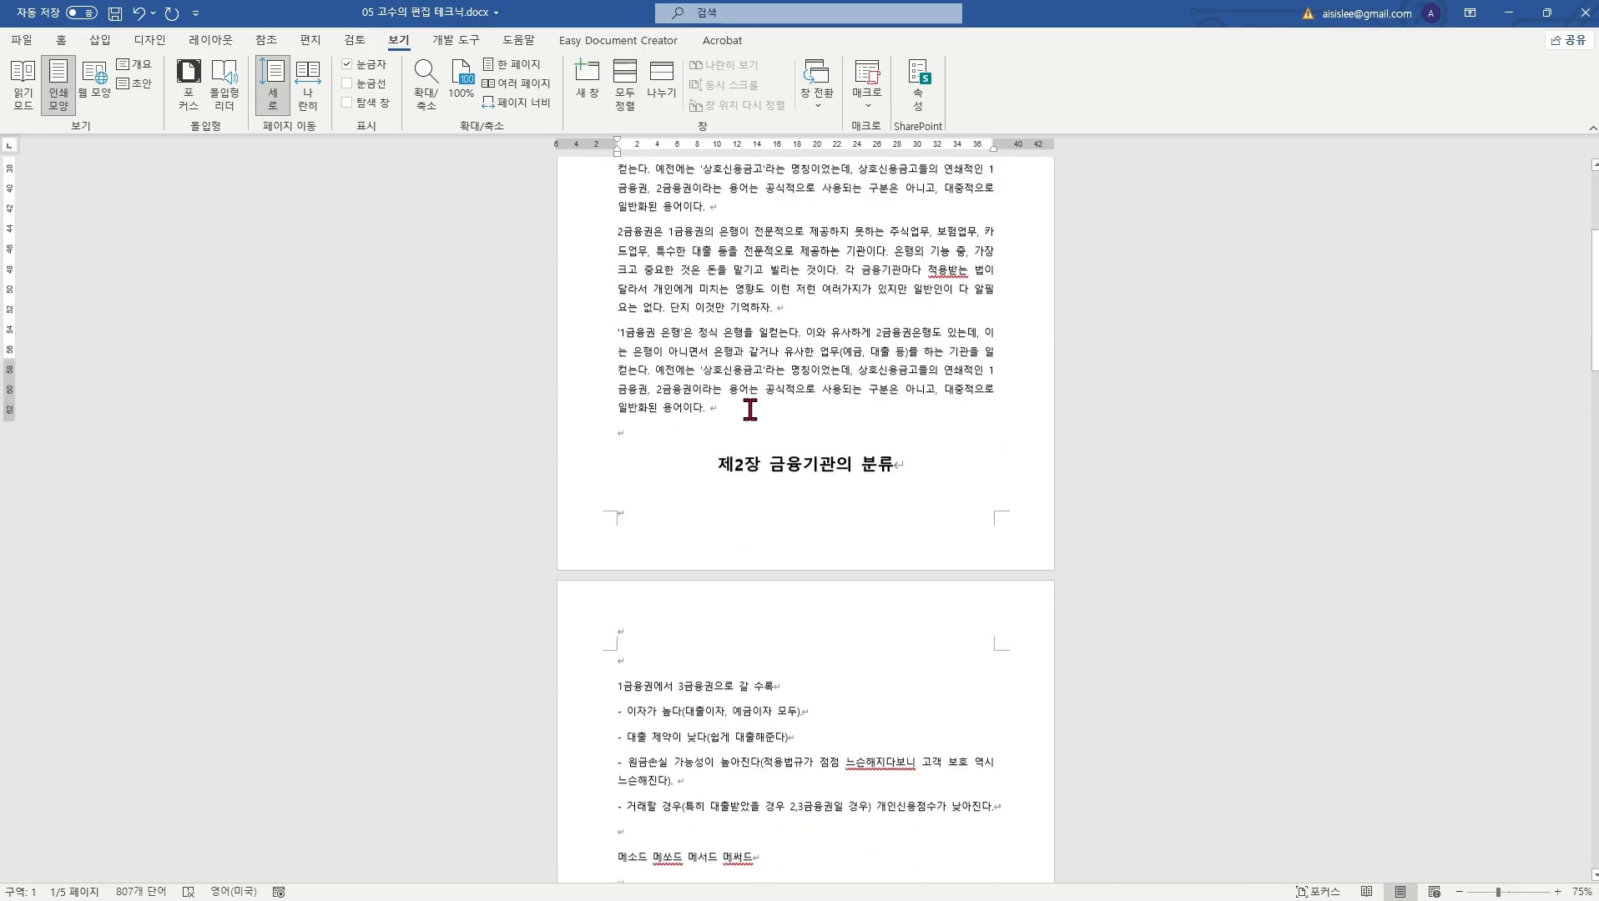
{"action": "scroll", "coordinate": [749, 409], "scroll_direction": "down", "scroll_amount": 7}
{"action": "scroll", "coordinate": [750, 409], "scroll_direction": "up", "scroll_amount": 6}
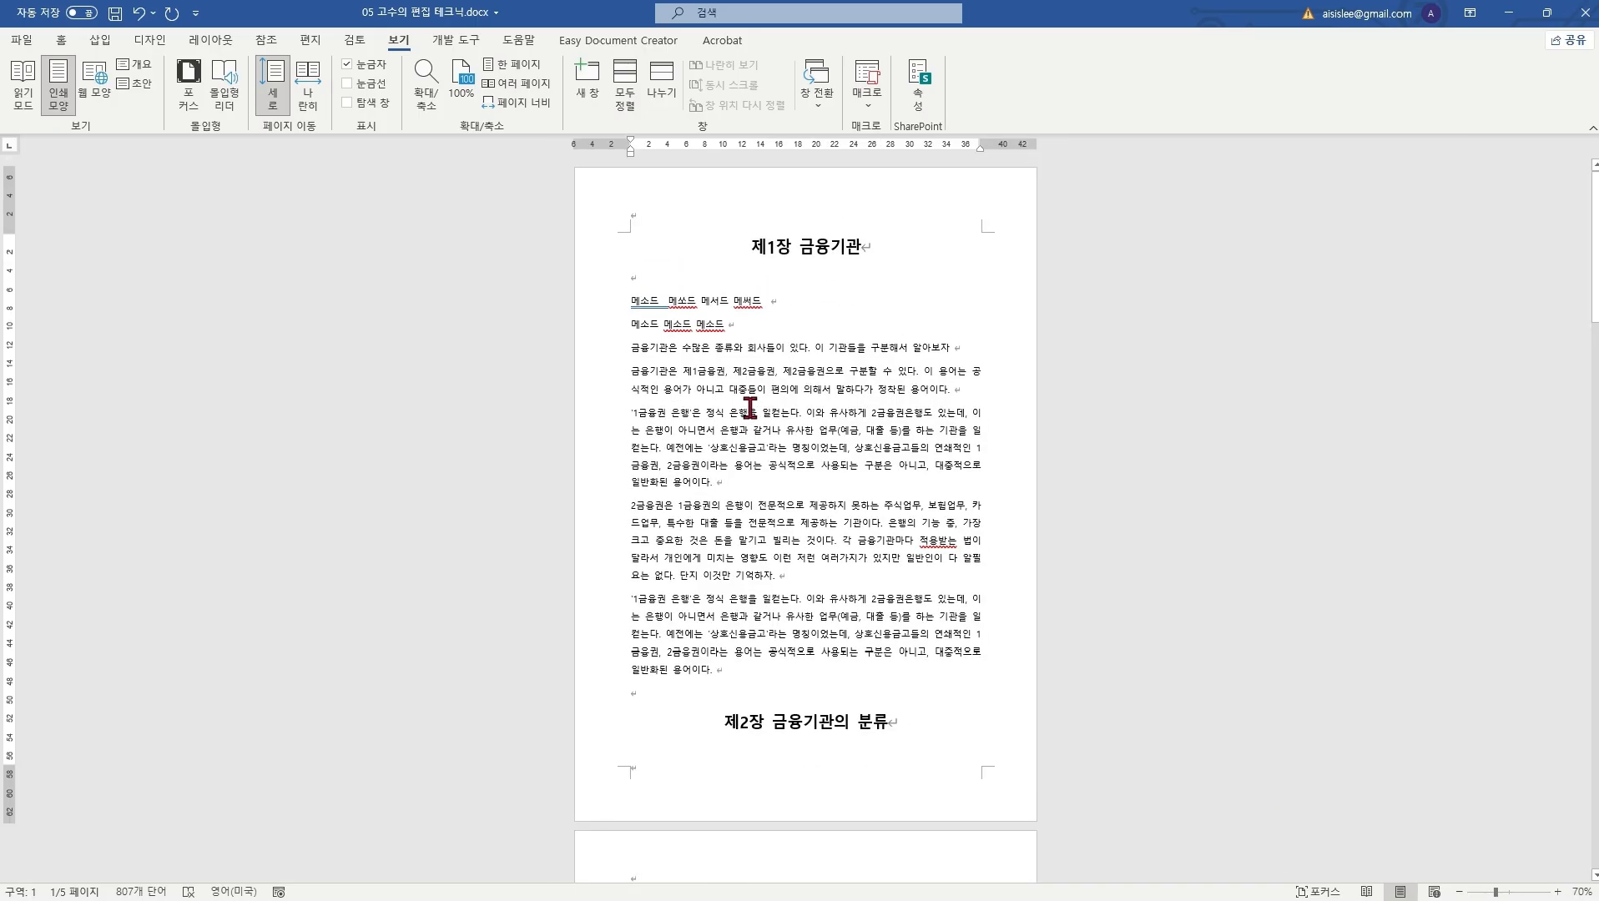
{"action": "scroll", "coordinate": [749, 407], "scroll_direction": "up", "scroll_amount": 3}
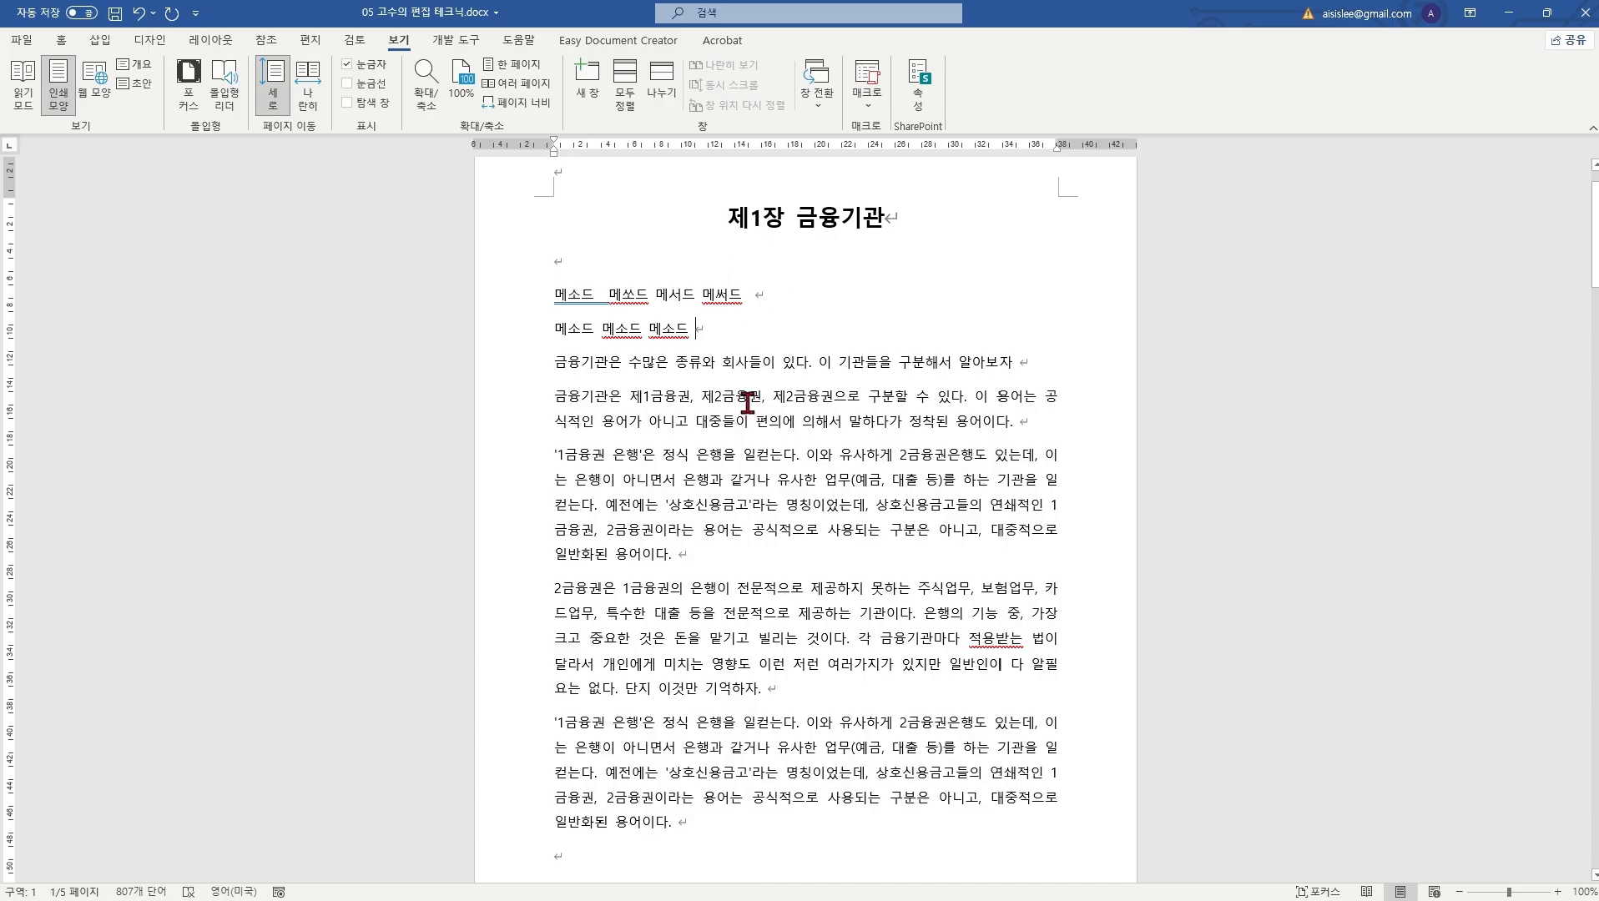
{"action": "scroll", "coordinate": [747, 400], "scroll_direction": "down", "scroll_amount": 6}
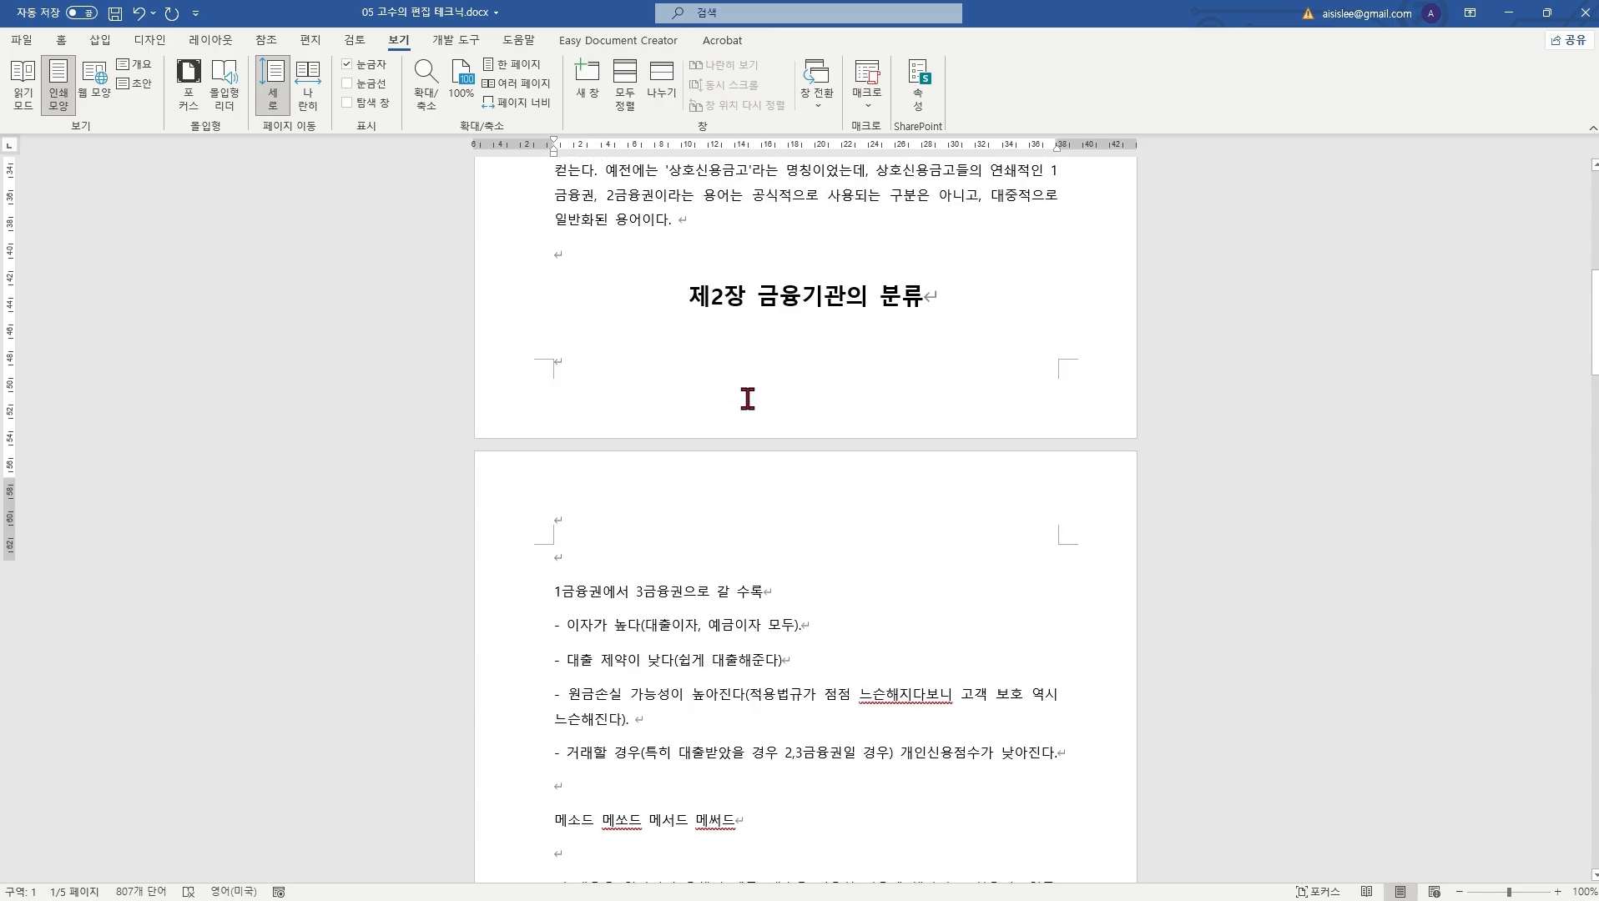
{"action": "scroll", "coordinate": [746, 398], "scroll_direction": "up", "scroll_amount": 4}
{"action": "scroll", "coordinate": [752, 407], "scroll_direction": "down", "scroll_amount": 4}
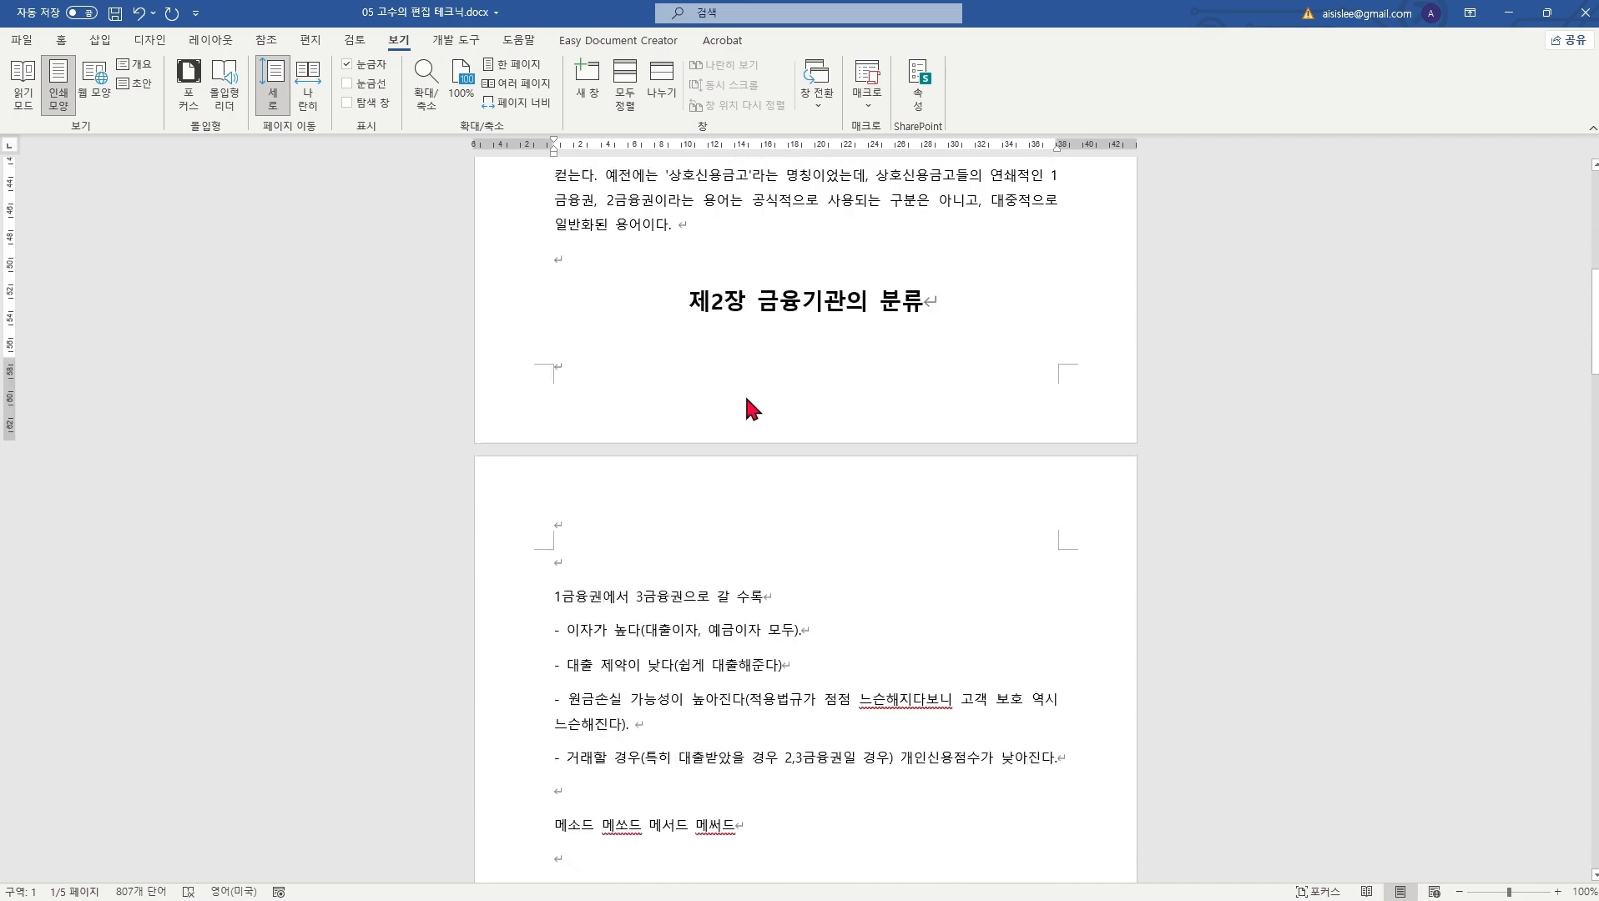
{"action": "scroll", "coordinate": [752, 407], "scroll_direction": "up", "scroll_amount": 5}
{"action": "scroll", "coordinate": [751, 406], "scroll_direction": "down", "scroll_amount": 14}
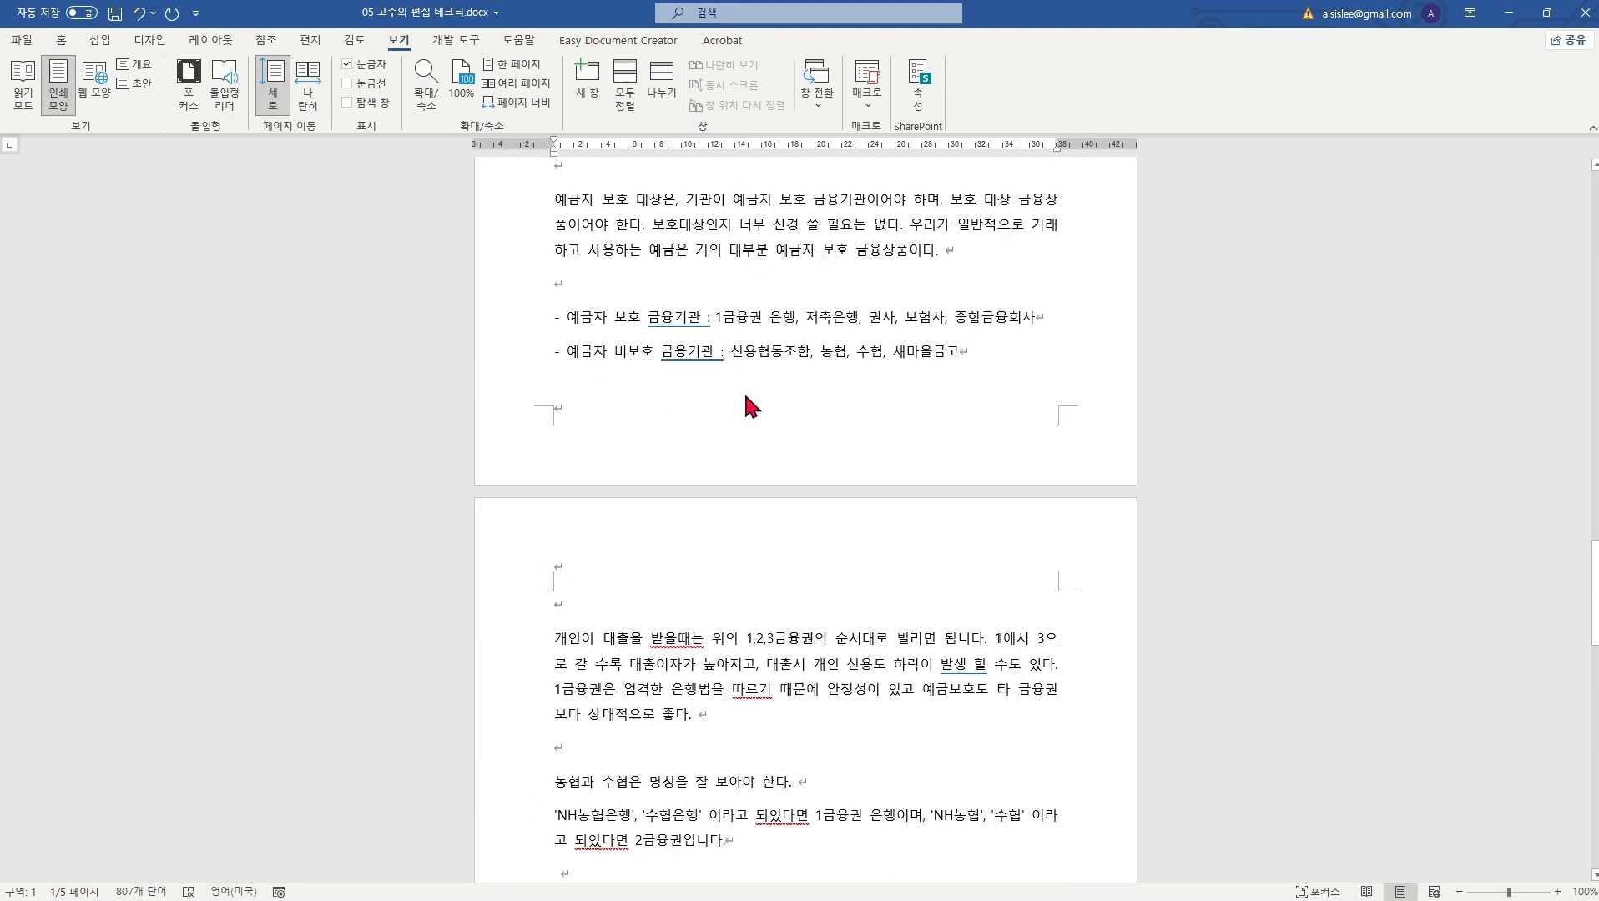
{"action": "scroll", "coordinate": [751, 406], "scroll_direction": "down", "scroll_amount": 20}
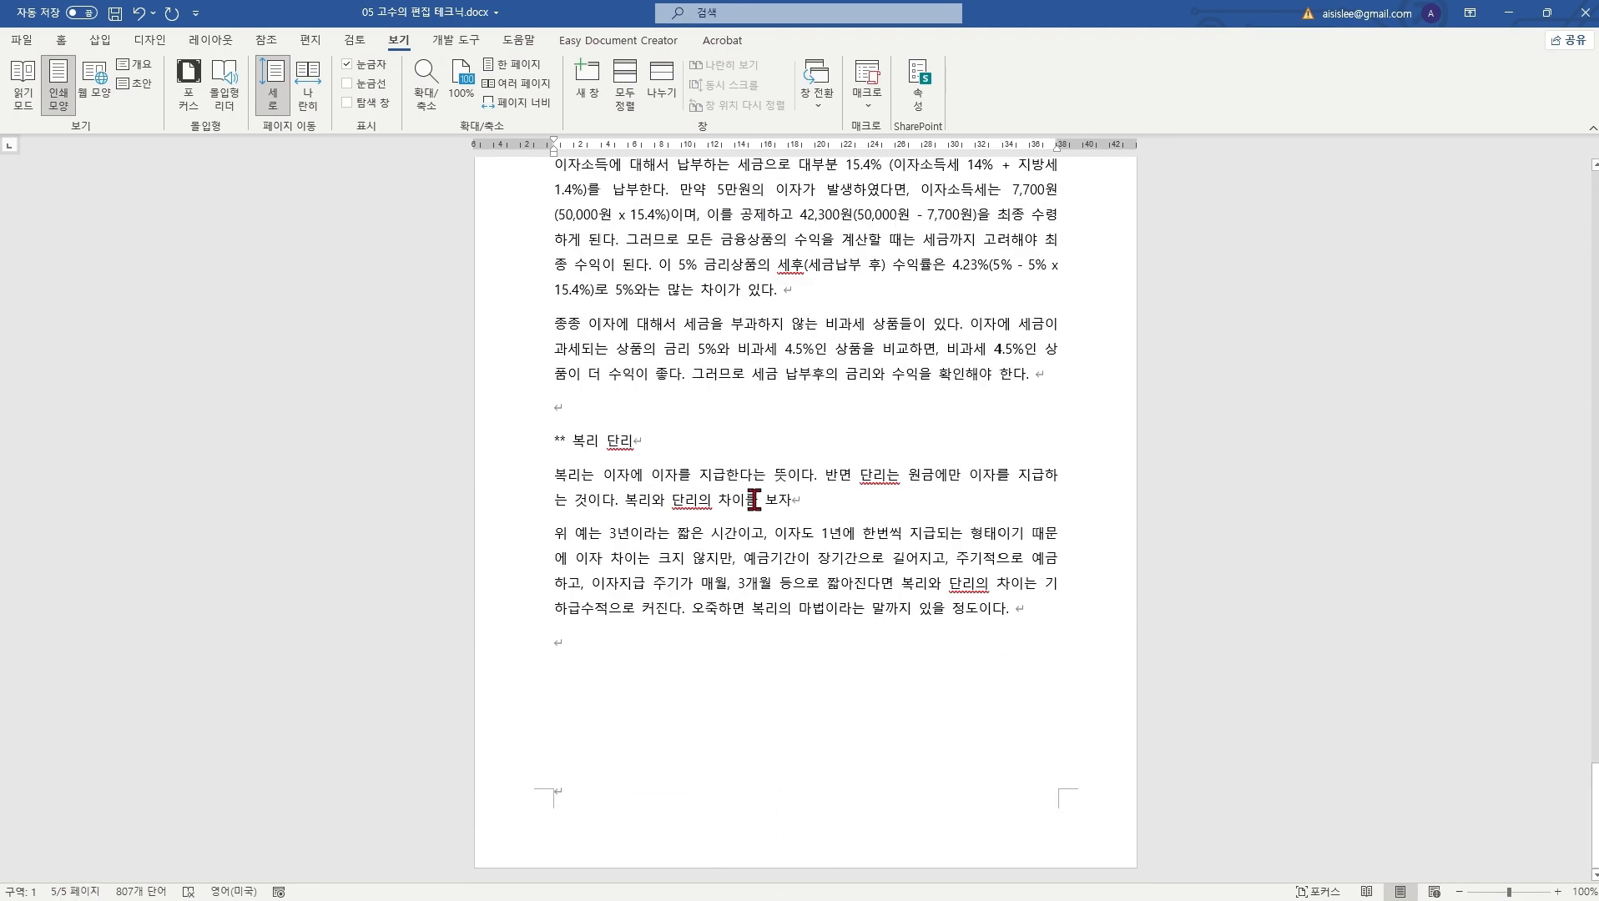
Step: Add a new line with the placeholder text "ㅇ리아러이ㅏ러이라" below the empty paragraph at the document's end
{"action": "left_click", "coordinate": [1595, 813]}
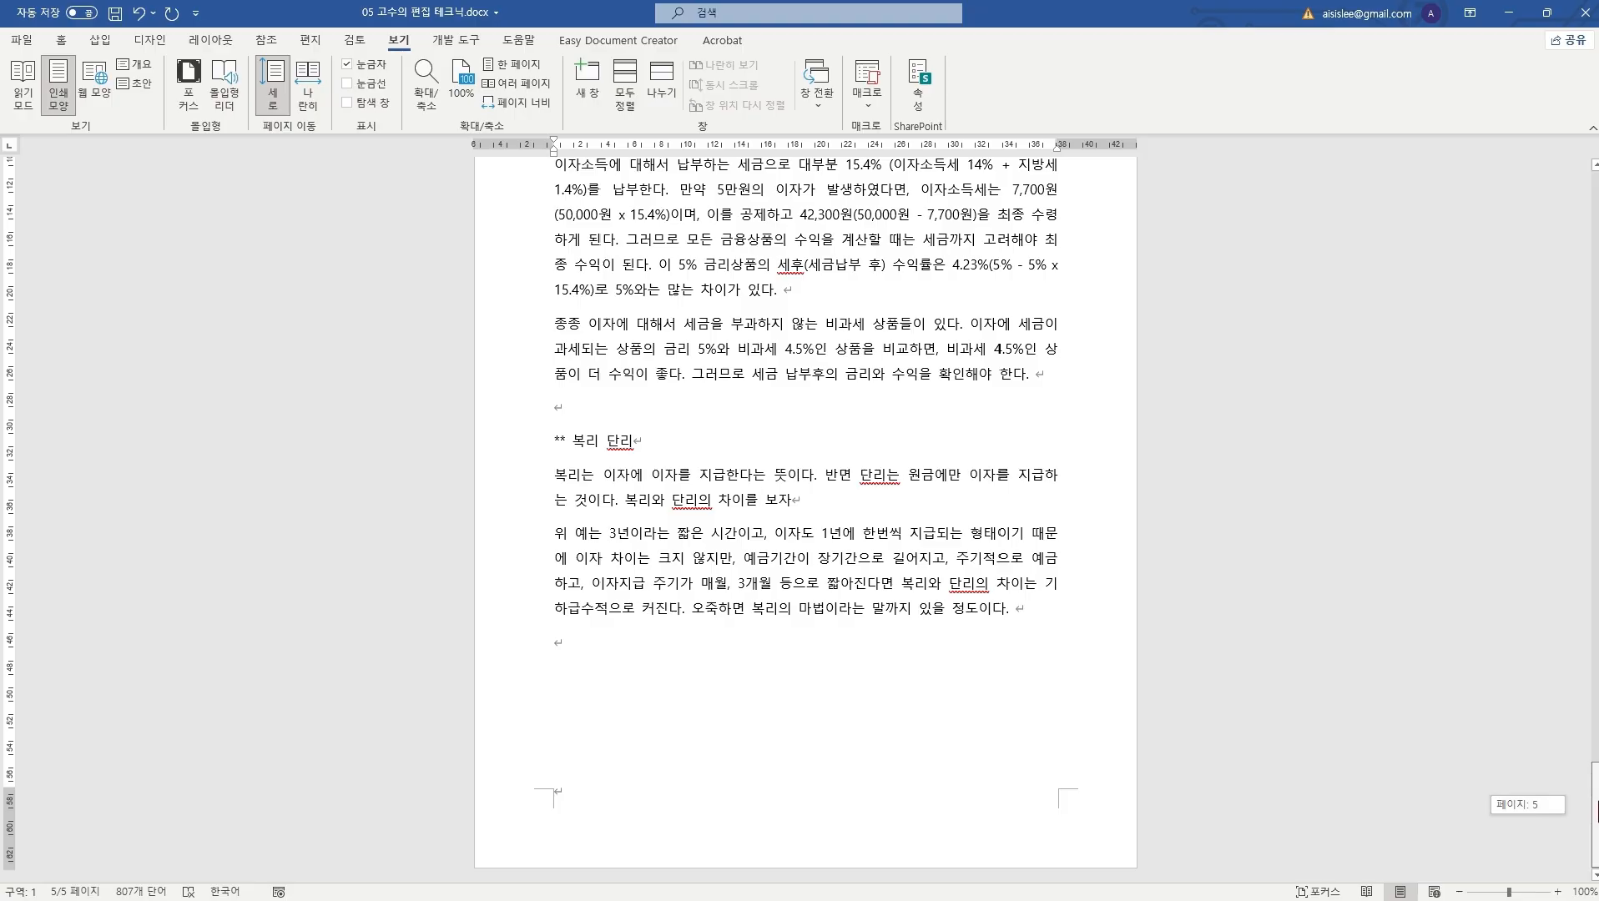
{"action": "mouse_move", "coordinate": [1594, 814]}
{"action": "left_mouse_down"}
{"action": "mouse_move", "coordinate": [1581, 242]}
{"action": "mouse_move", "coordinate": [1587, 817]}
{"action": "left_mouse_up"}
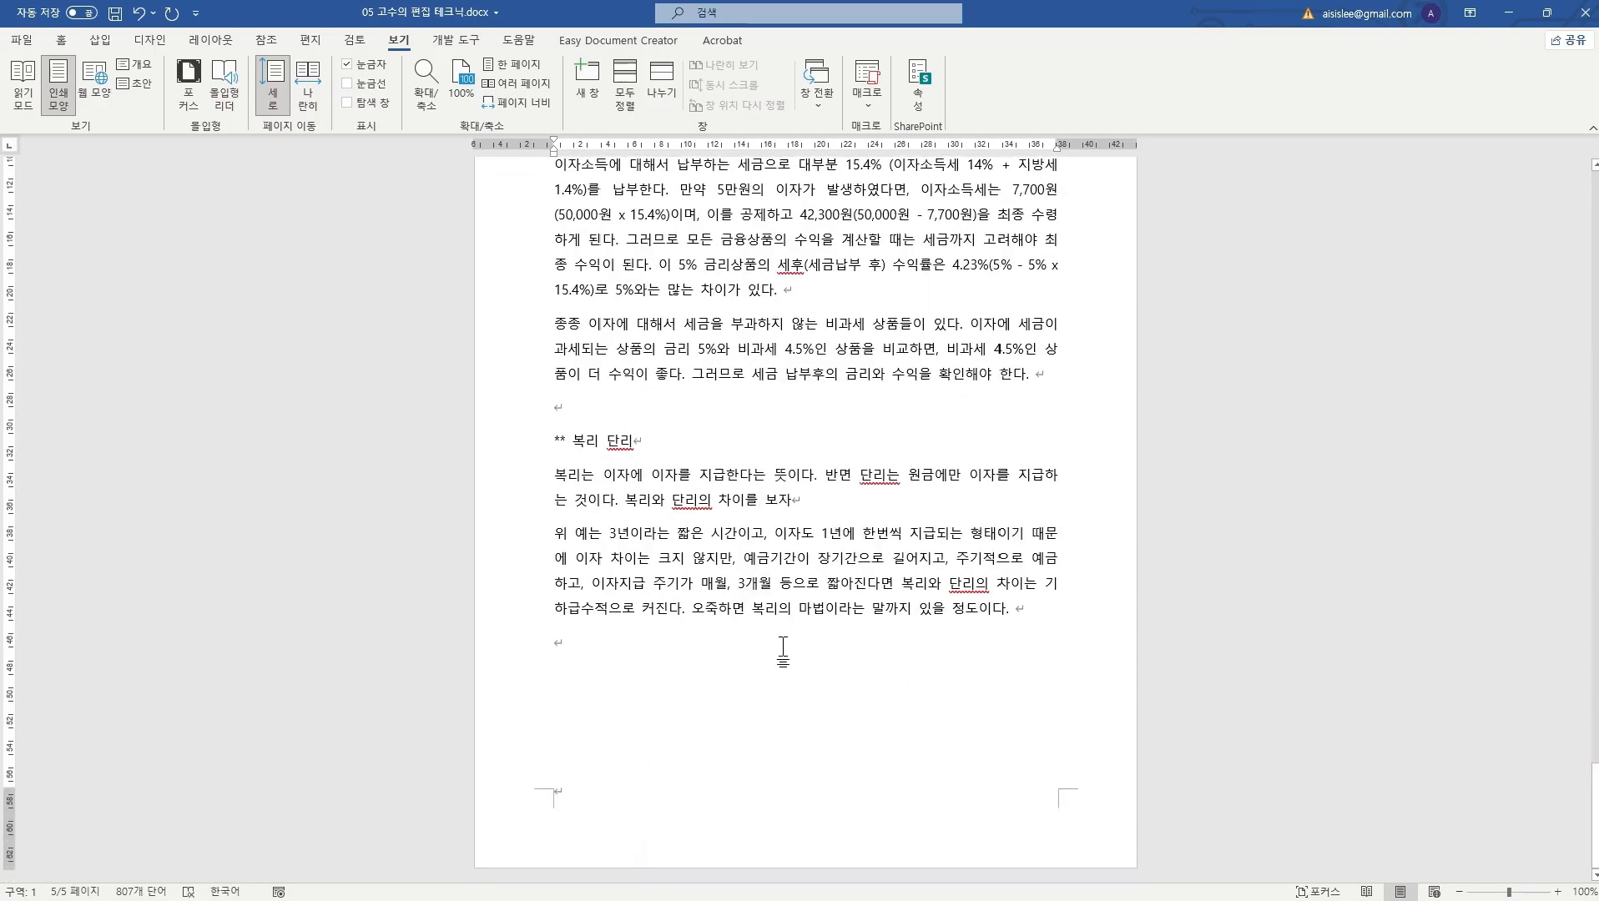
{"action": "left_click", "coordinate": [783, 647]}
{"action": "key", "text": "Return"}
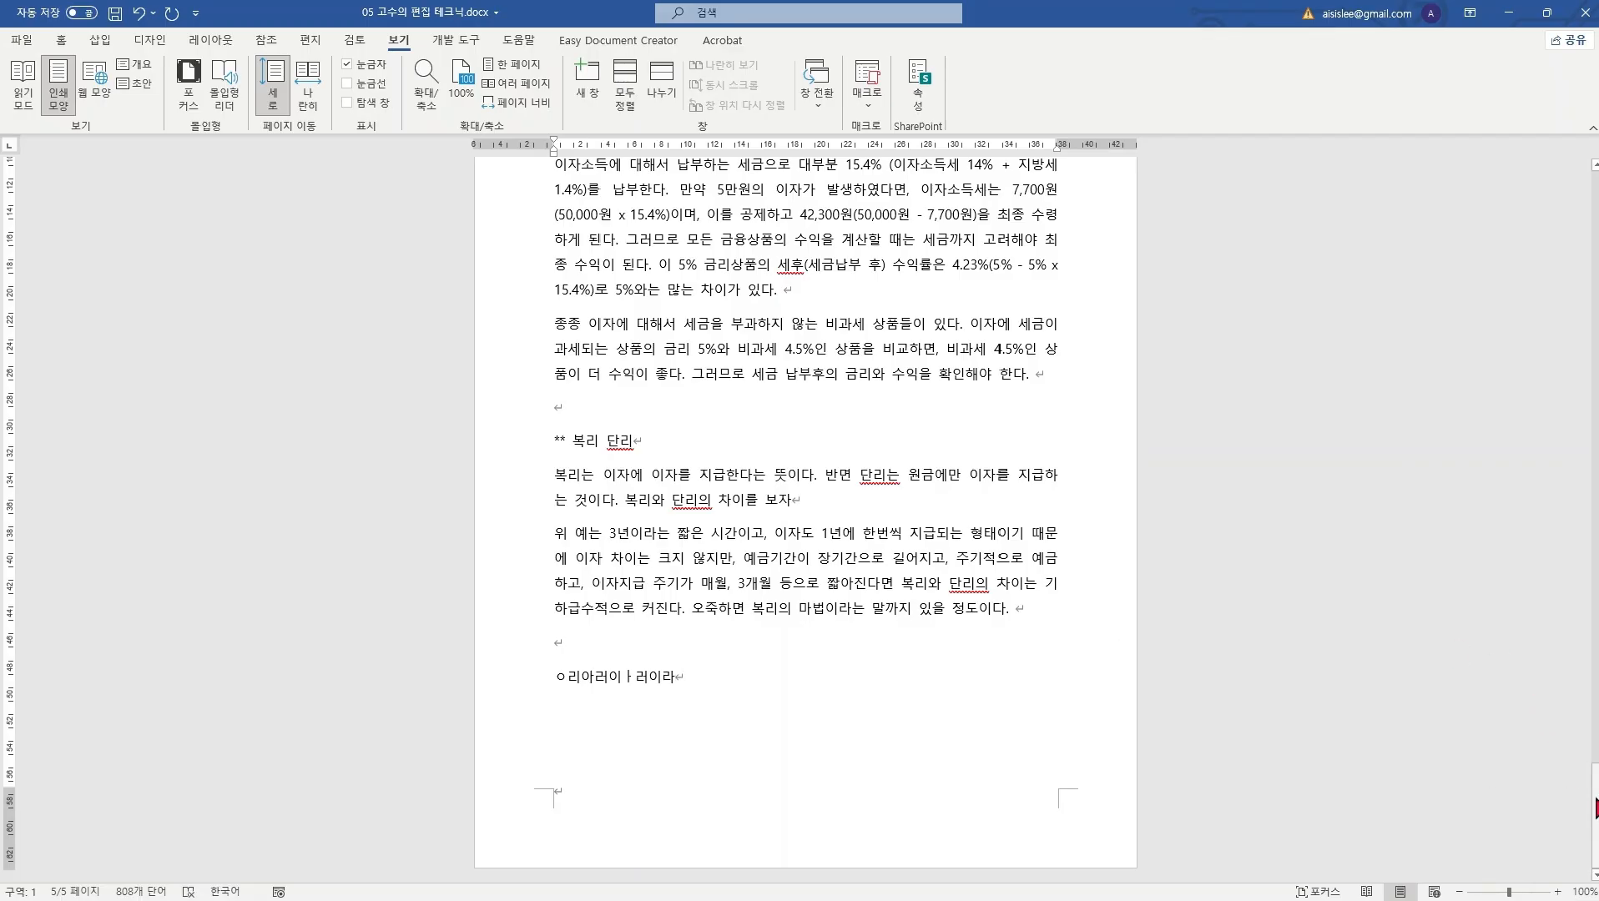
Step: Split the document window into two panes and adjust the divider, showing the "제1장 금융기관" heading above and the document's end below
{"action": "mouse_move", "coordinate": [1595, 808]}
{"action": "left_mouse_down"}
{"action": "mouse_move", "coordinate": [1589, 204]}
{"action": "mouse_move", "coordinate": [1596, 813]}
{"action": "left_mouse_up"}
{"action": "left_click", "coordinate": [665, 99]}
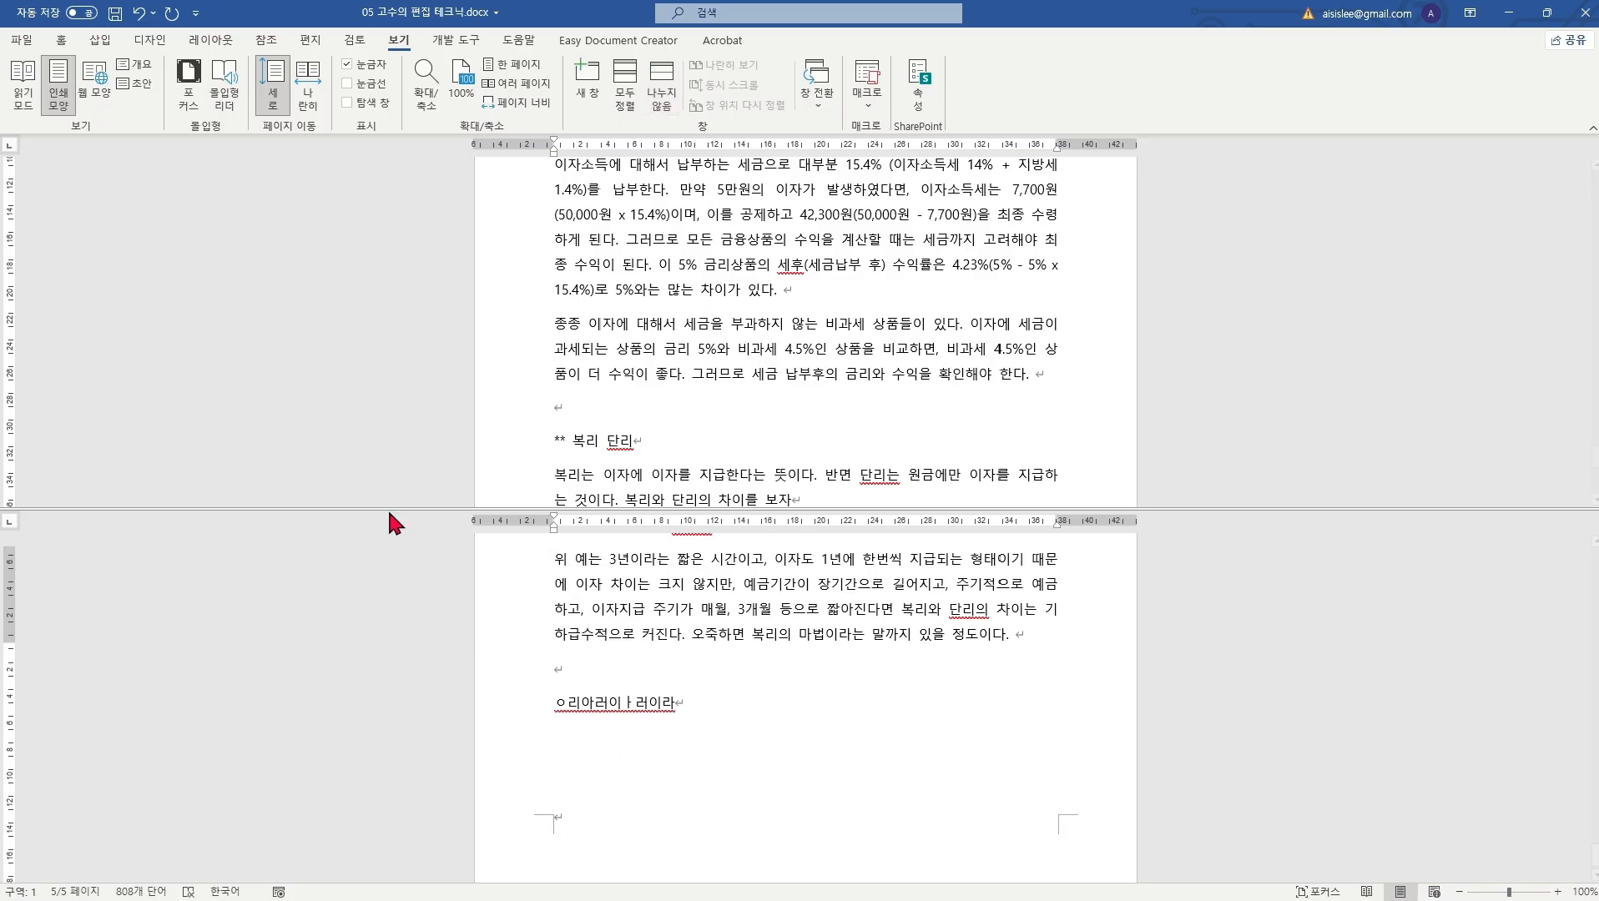
{"action": "left_click_drag", "start_coordinate": [388, 508], "coordinate": [422, 405]}
{"action": "scroll", "coordinate": [776, 277], "scroll_direction": "up", "scroll_amount": 15}
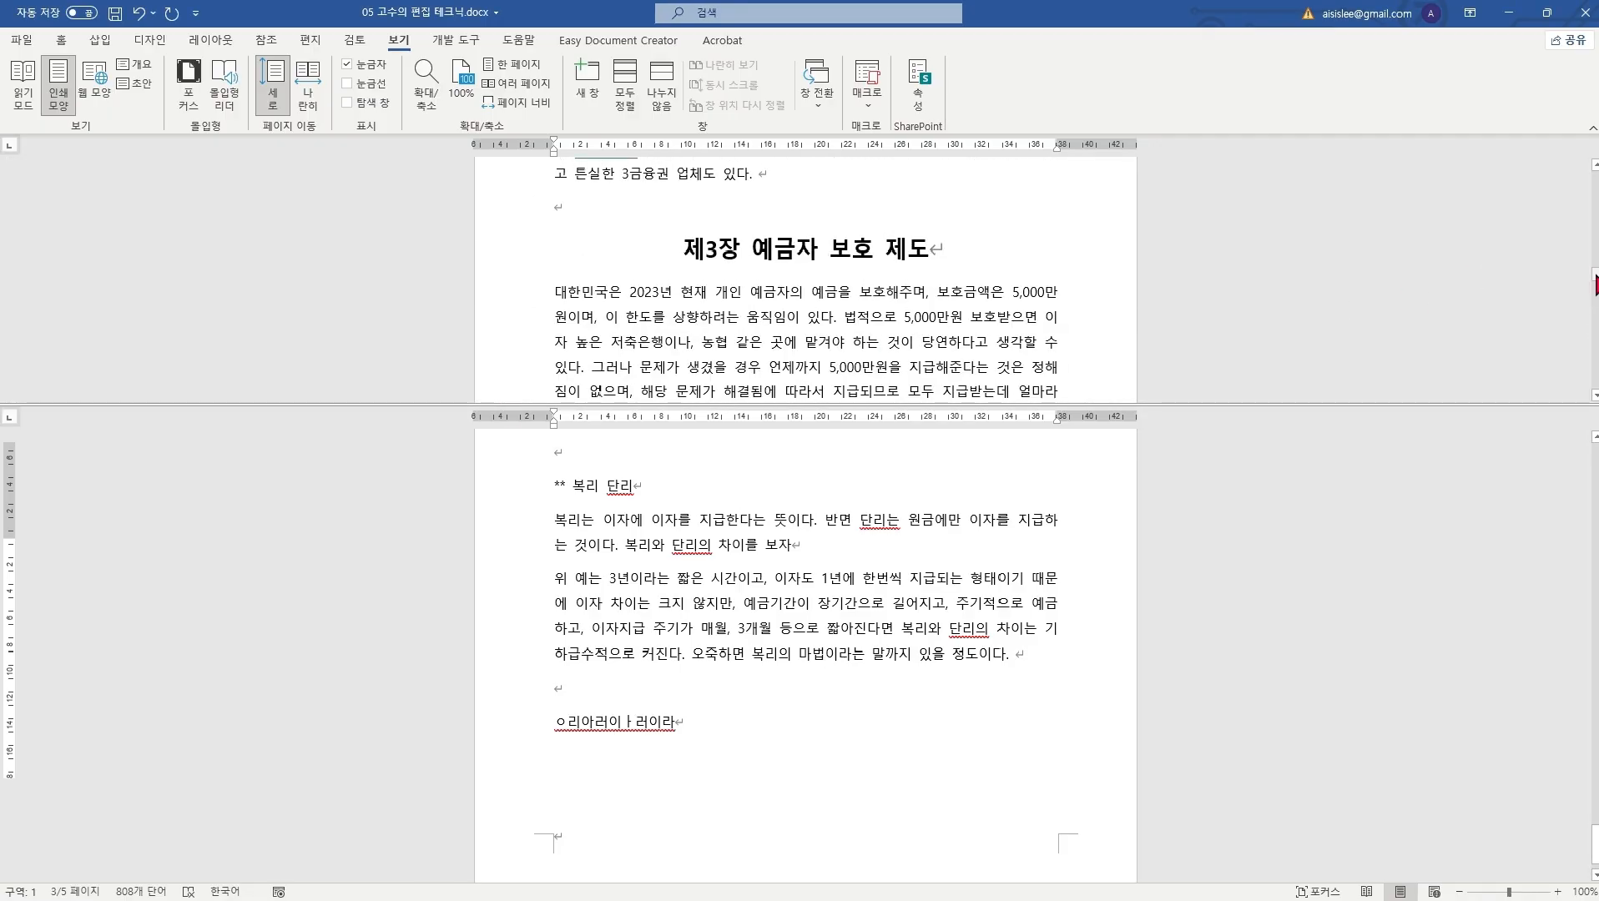
{"action": "scroll", "coordinate": [1596, 285], "scroll_direction": "up", "scroll_amount": 10}
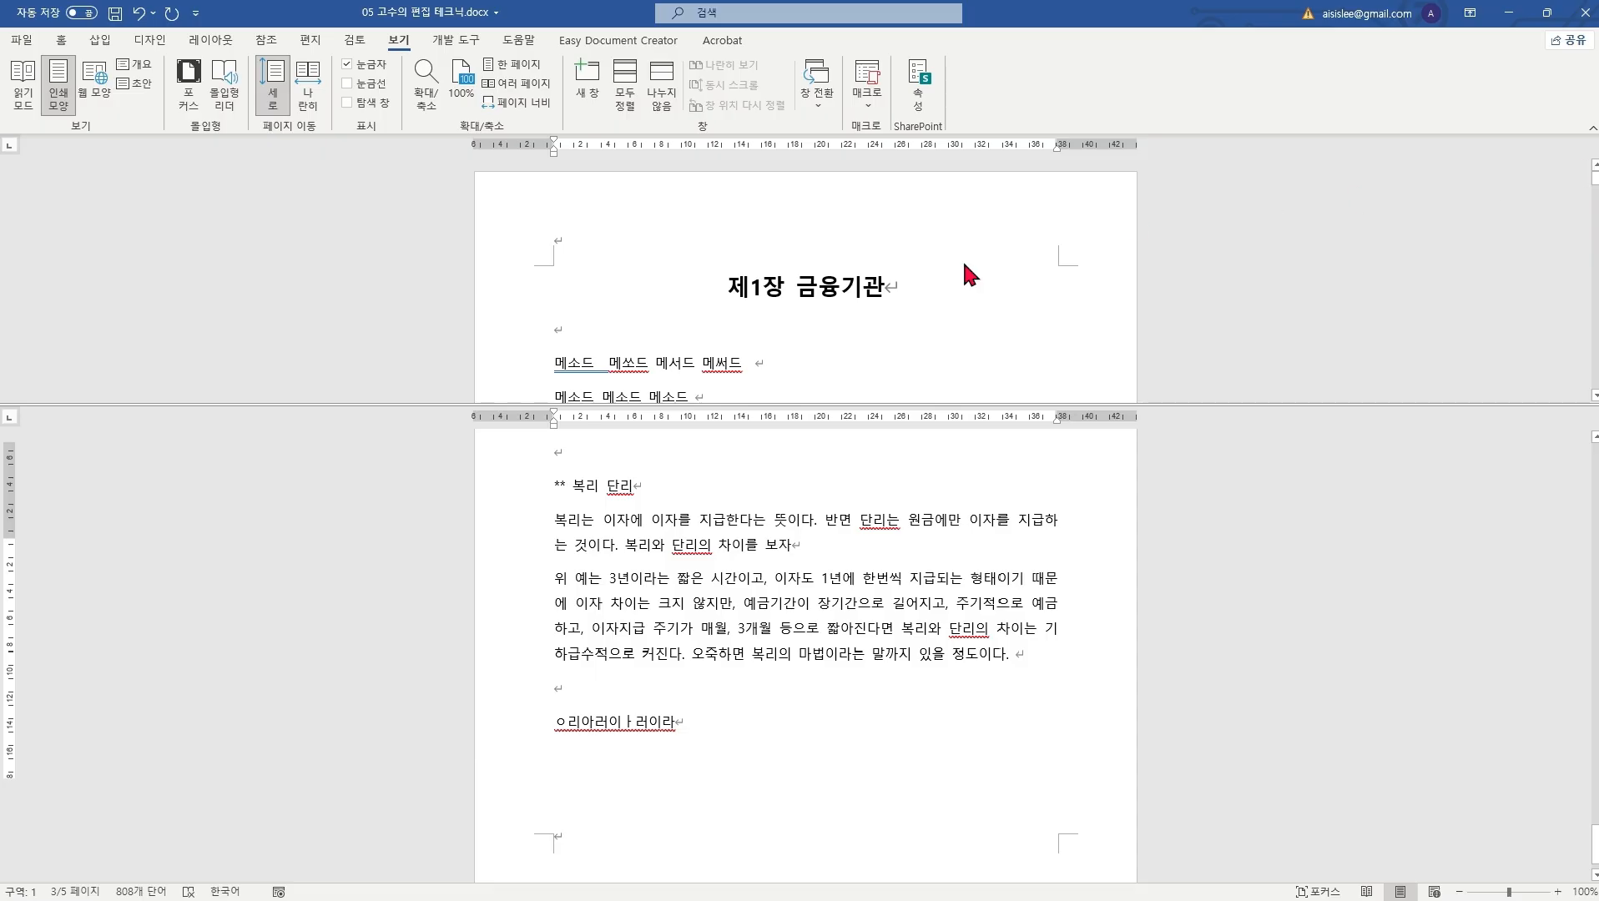
{"action": "left_click_drag", "start_coordinate": [1183, 405], "coordinate": [1181, 456]}
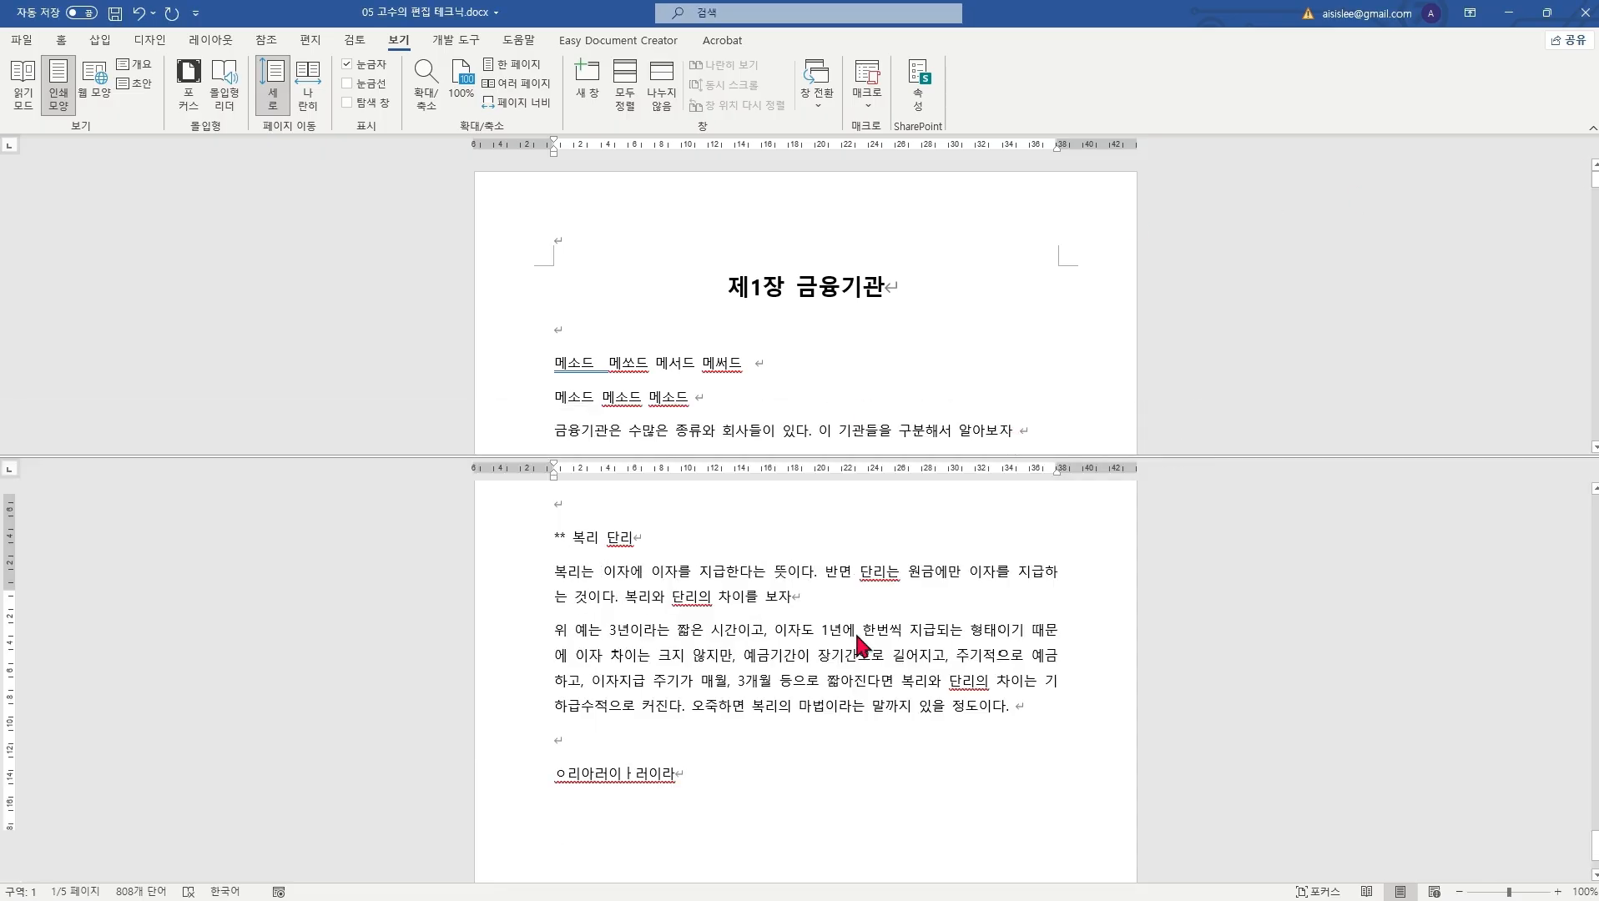
Step: Append the placeholder text "이러이라ㅓ이라이라ㅓㅇ리ㅏ어링러ㅏ" to the document's last line in the lower pane
{"action": "left_click", "coordinate": [707, 743]}
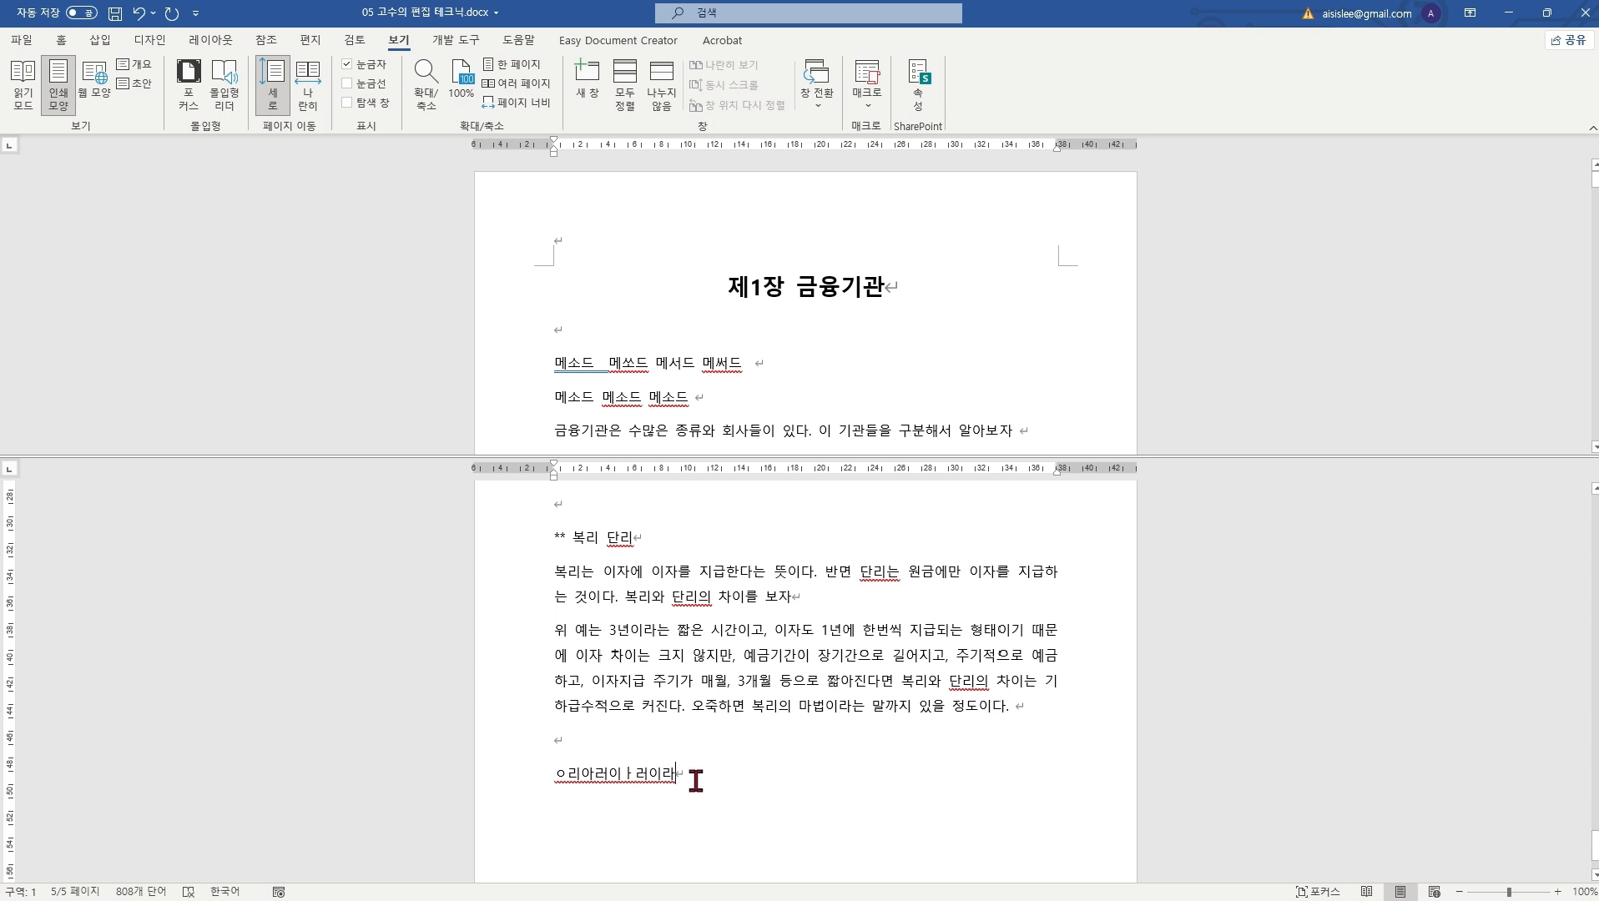
{"action": "type", "text": "이렁"}
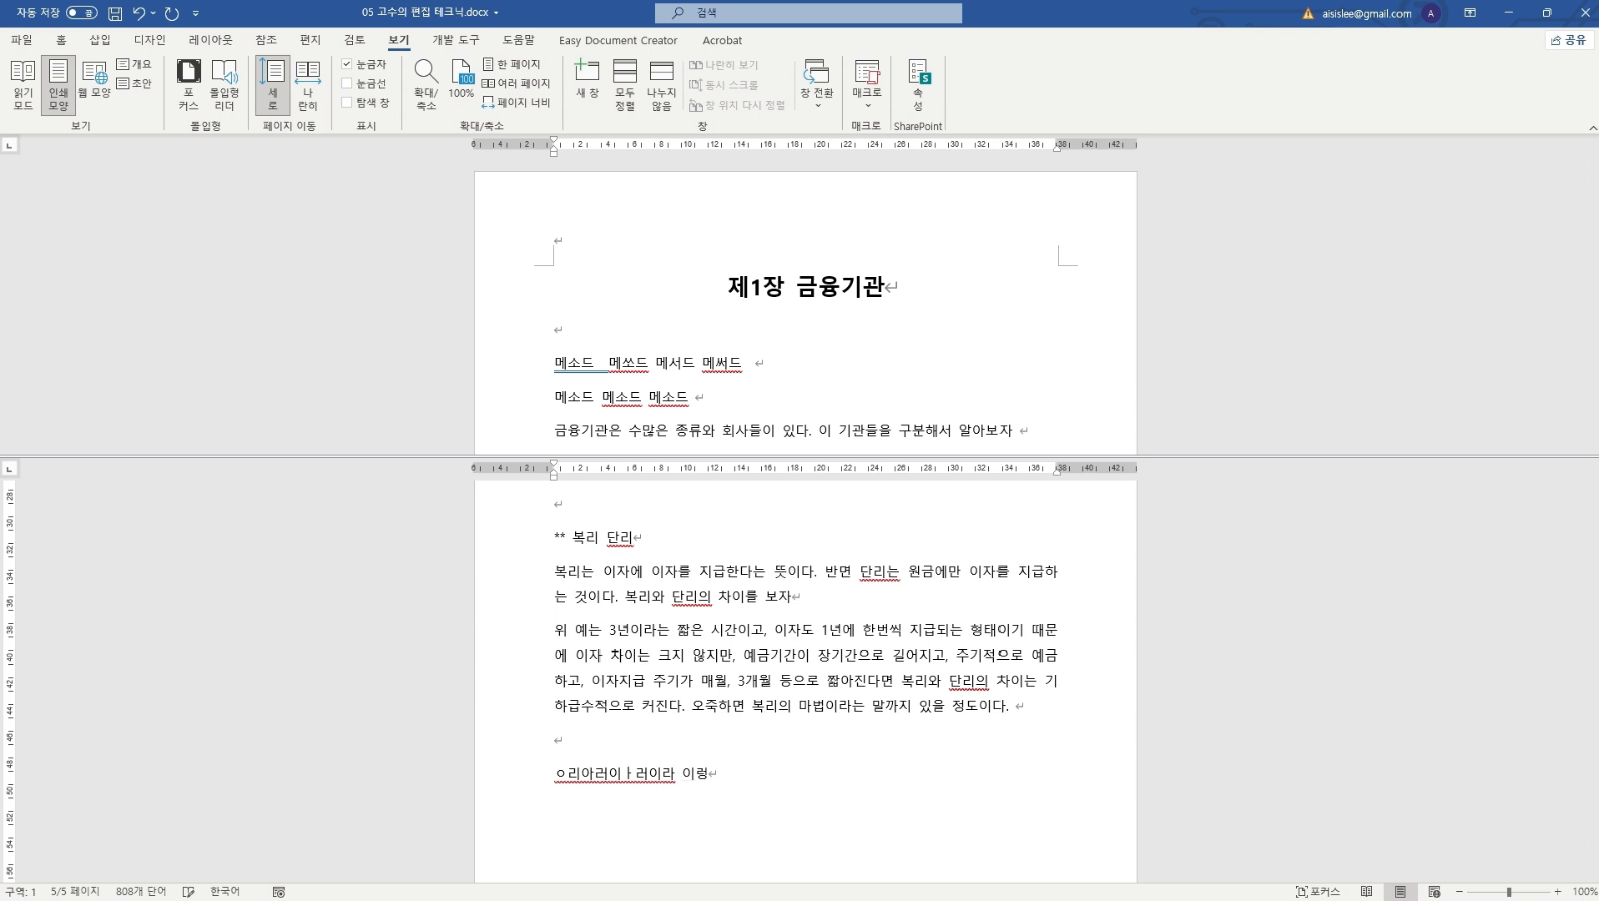
{"action": "key", "text": "BackSpace"}
{"action": "type", "text": "러이라ㅓ이라이라ㅓㅇ리ㅏ어링러ㅏ"}
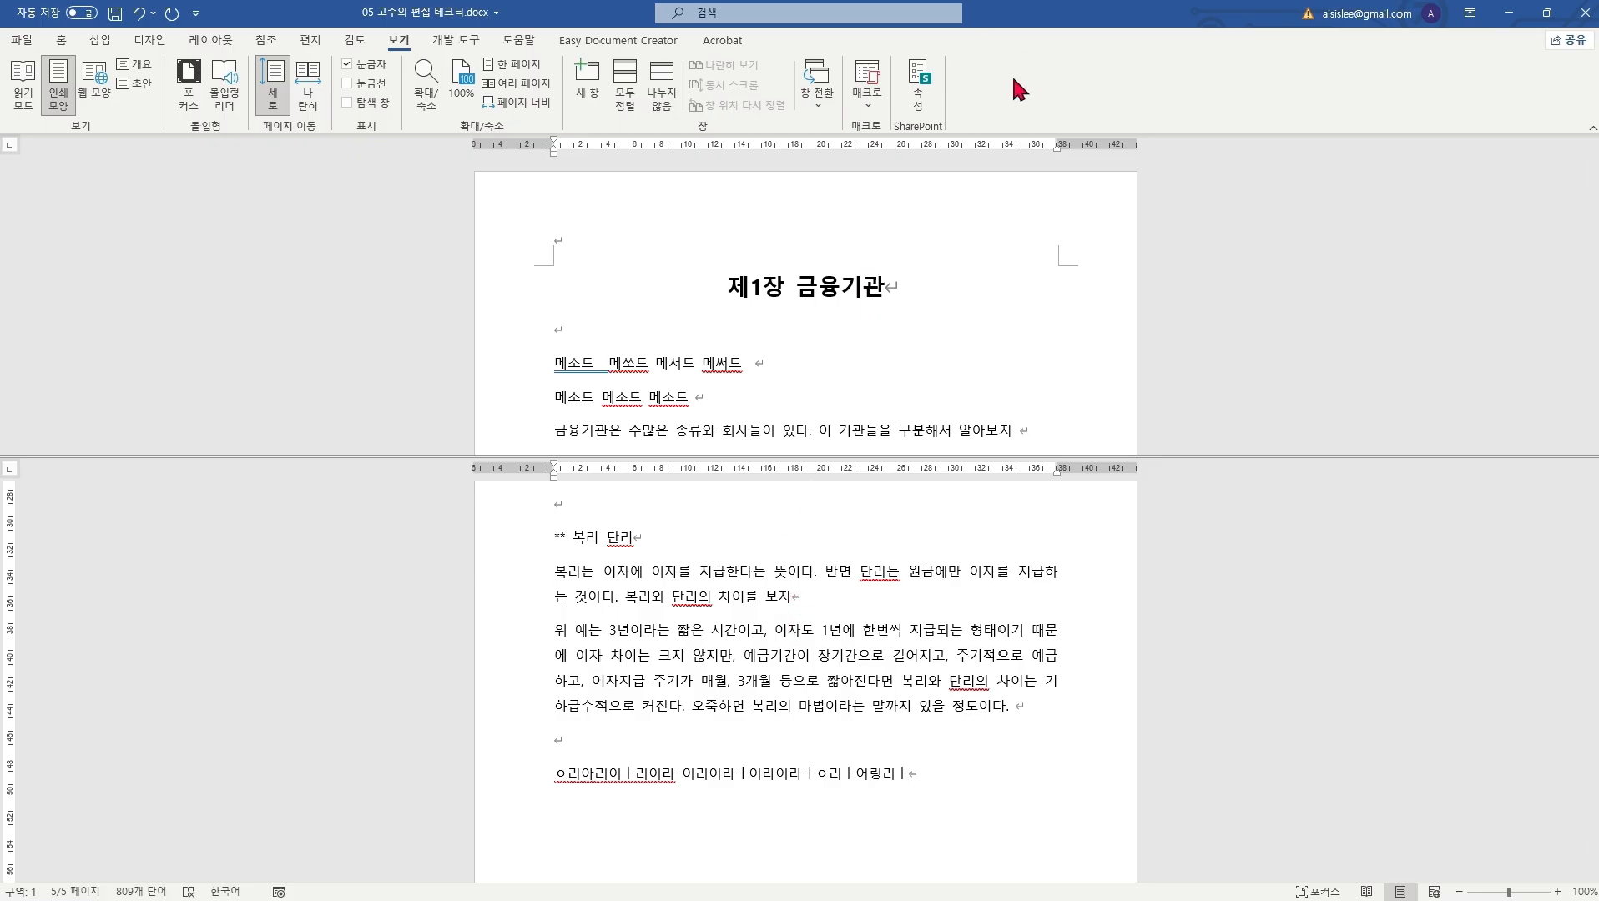
Step: Remove the window split and place the cursor at the end of the "메소드 메소드 메소드" line
{"action": "double_click", "coordinate": [1197, 457]}
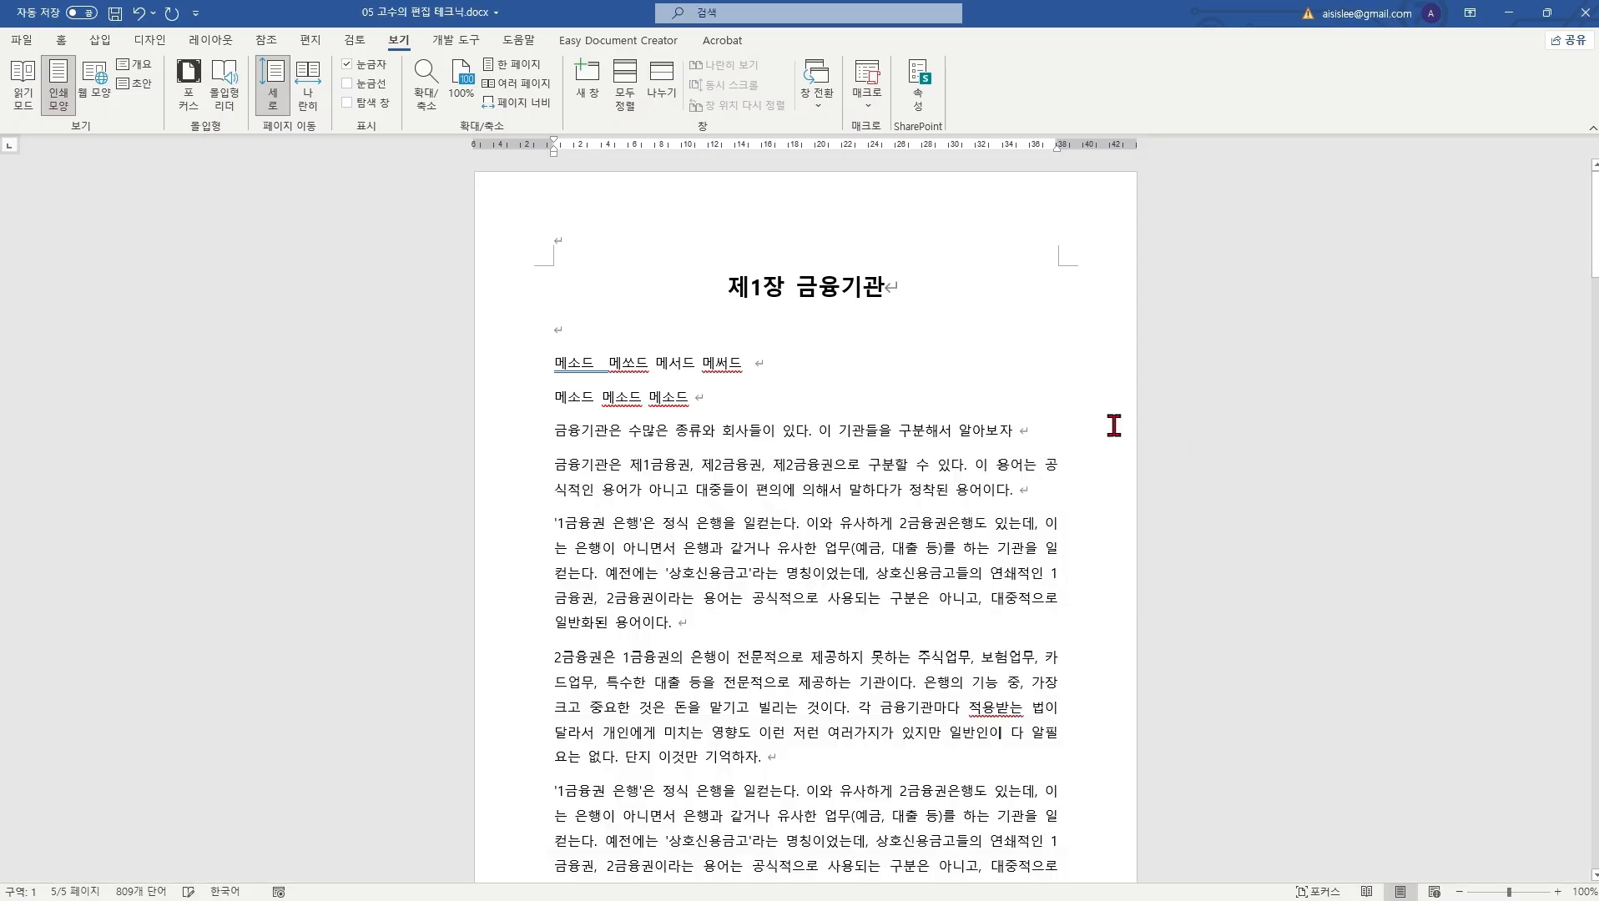
{"action": "left_click", "coordinate": [915, 397]}
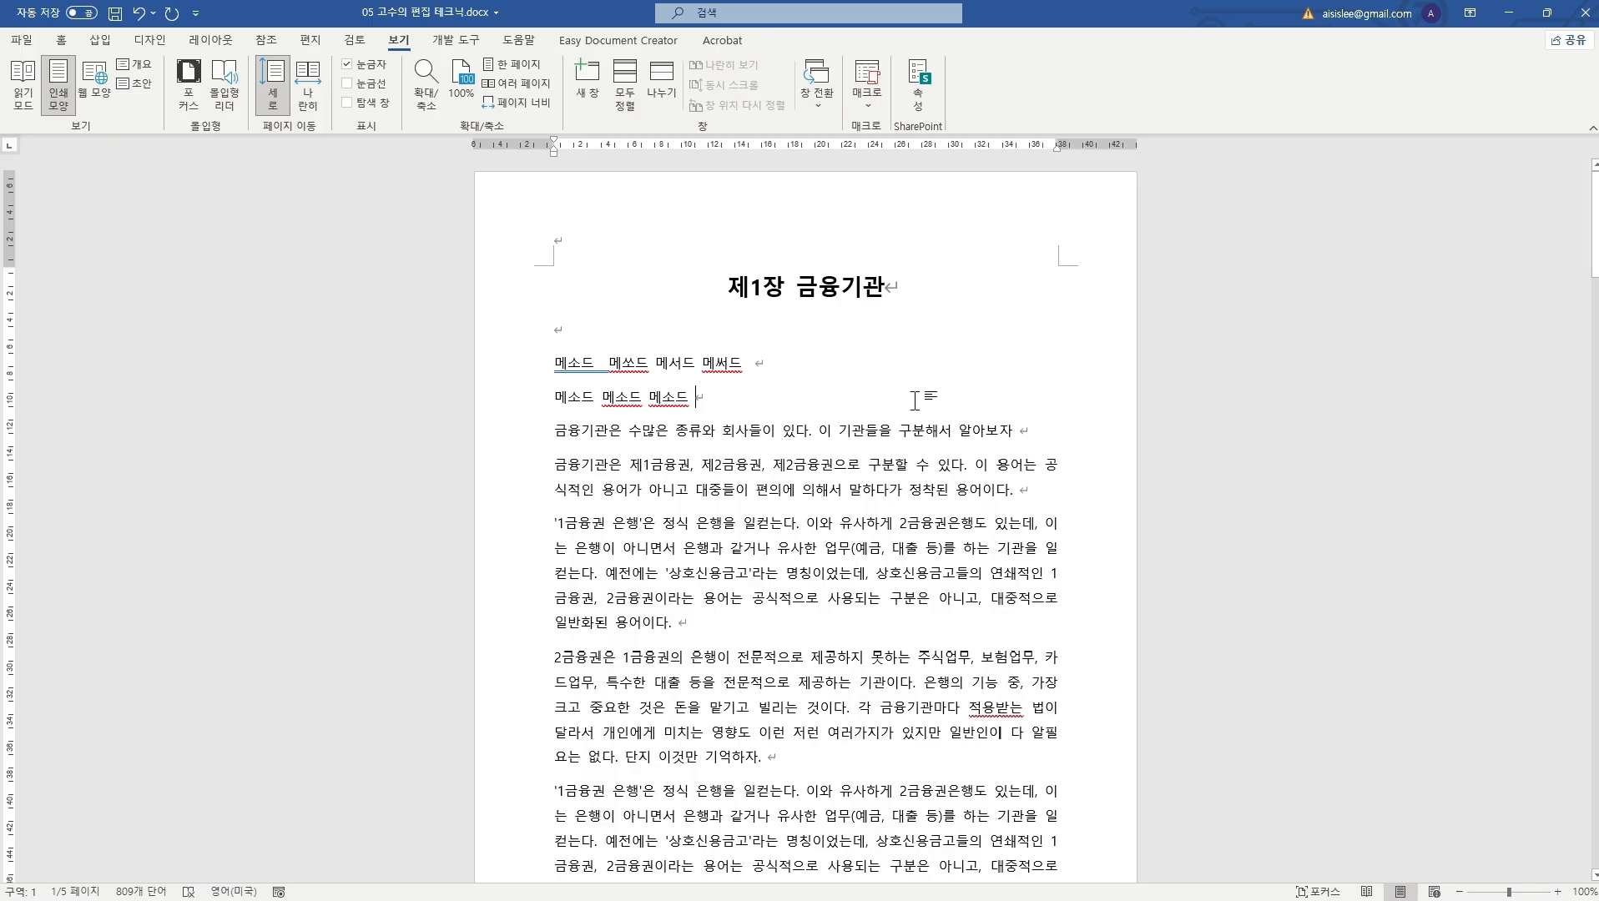
Step: Open the document in a second window, reduce and reposition that window, and bring the original window to the front
{"action": "left_click", "coordinate": [589, 82]}
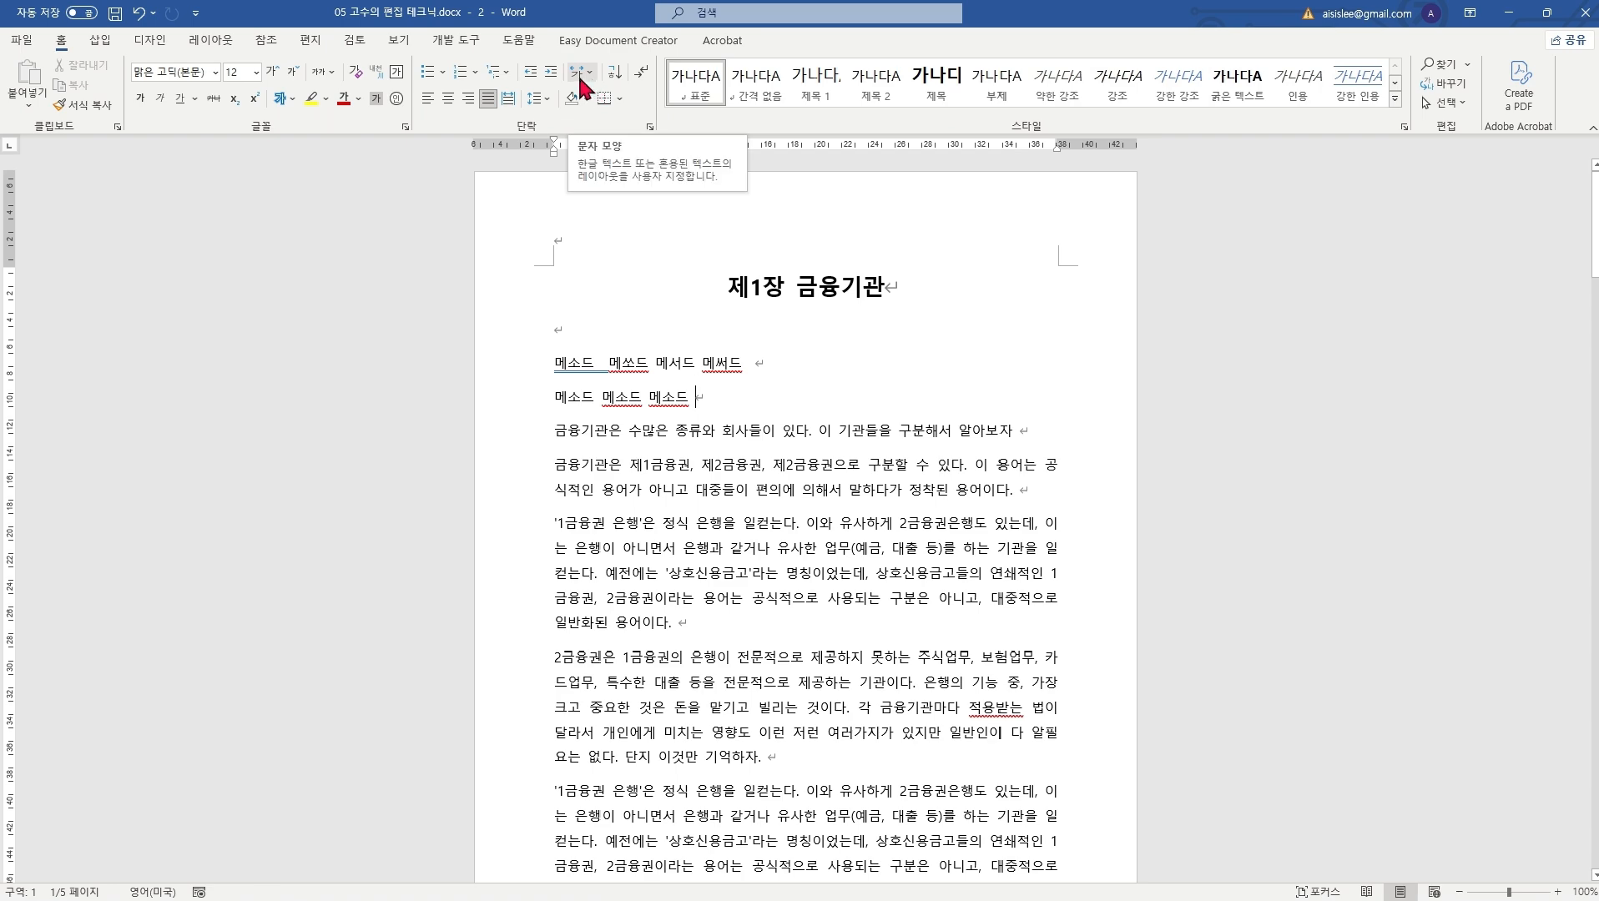
{"action": "double_click", "coordinate": [582, 14]}
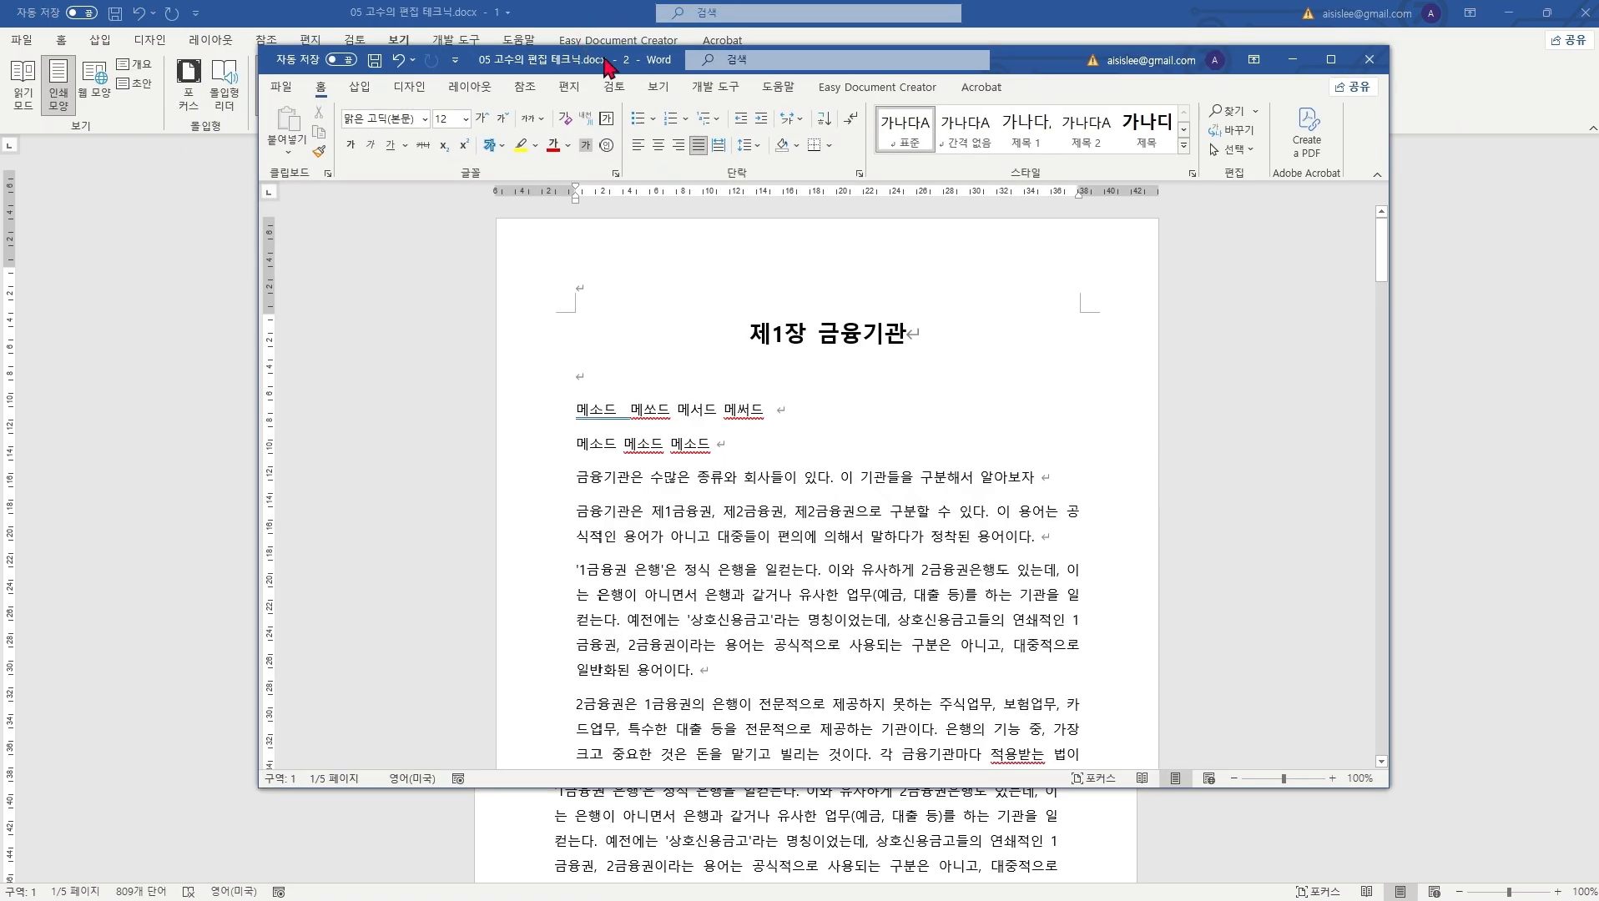
{"action": "left_click_drag", "start_coordinate": [576, 67], "coordinate": [355, 48]}
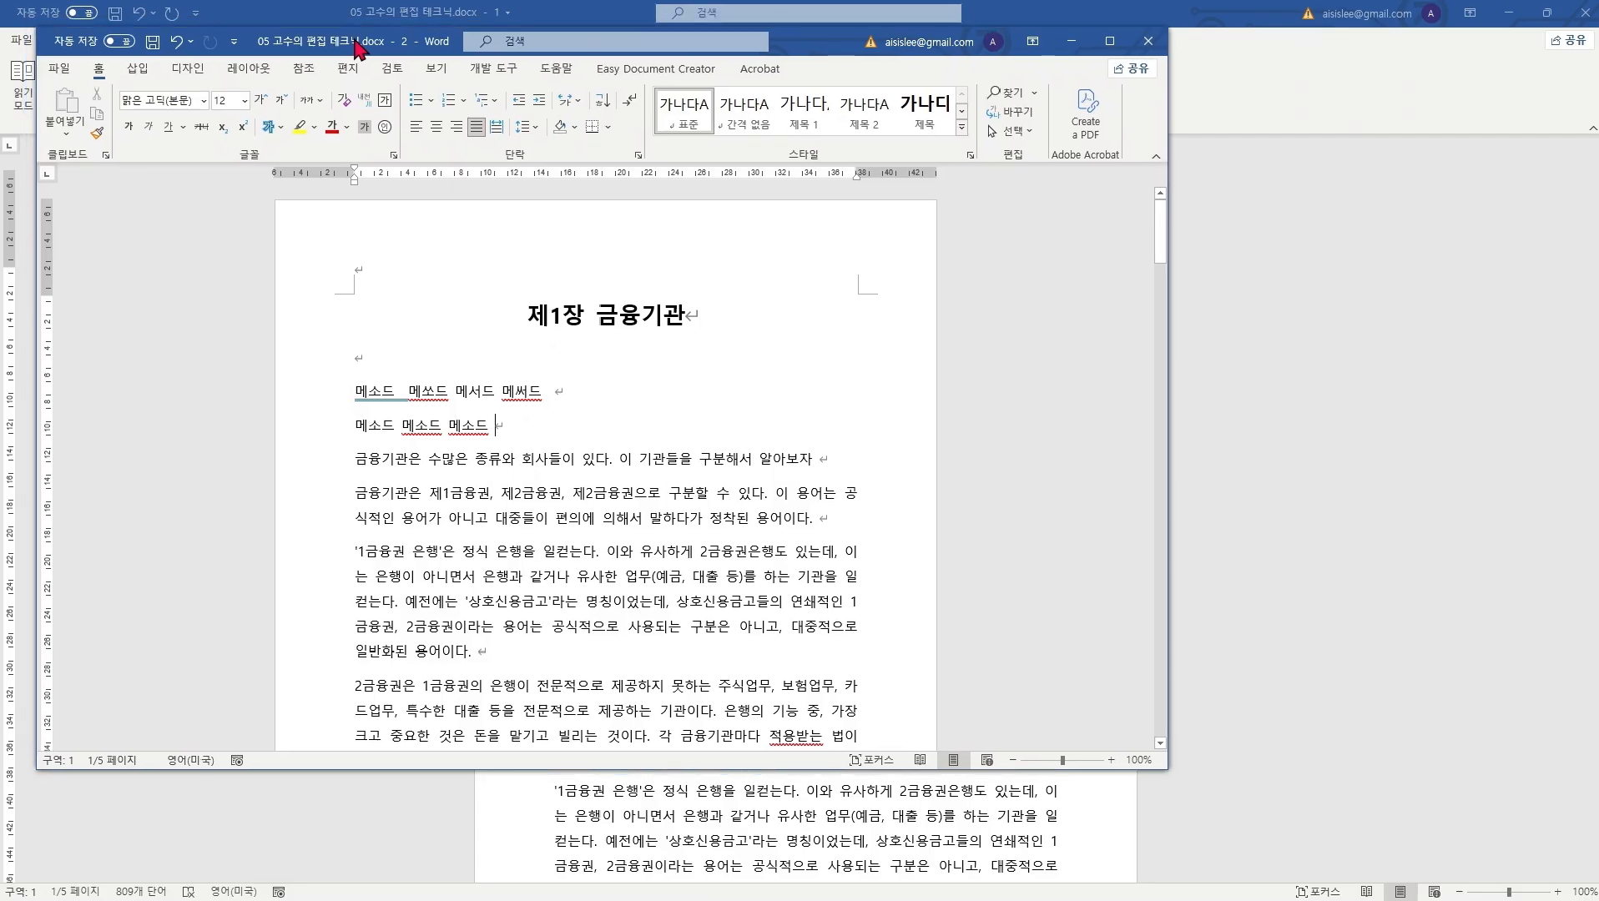
{"action": "left_click", "coordinate": [1051, 279]}
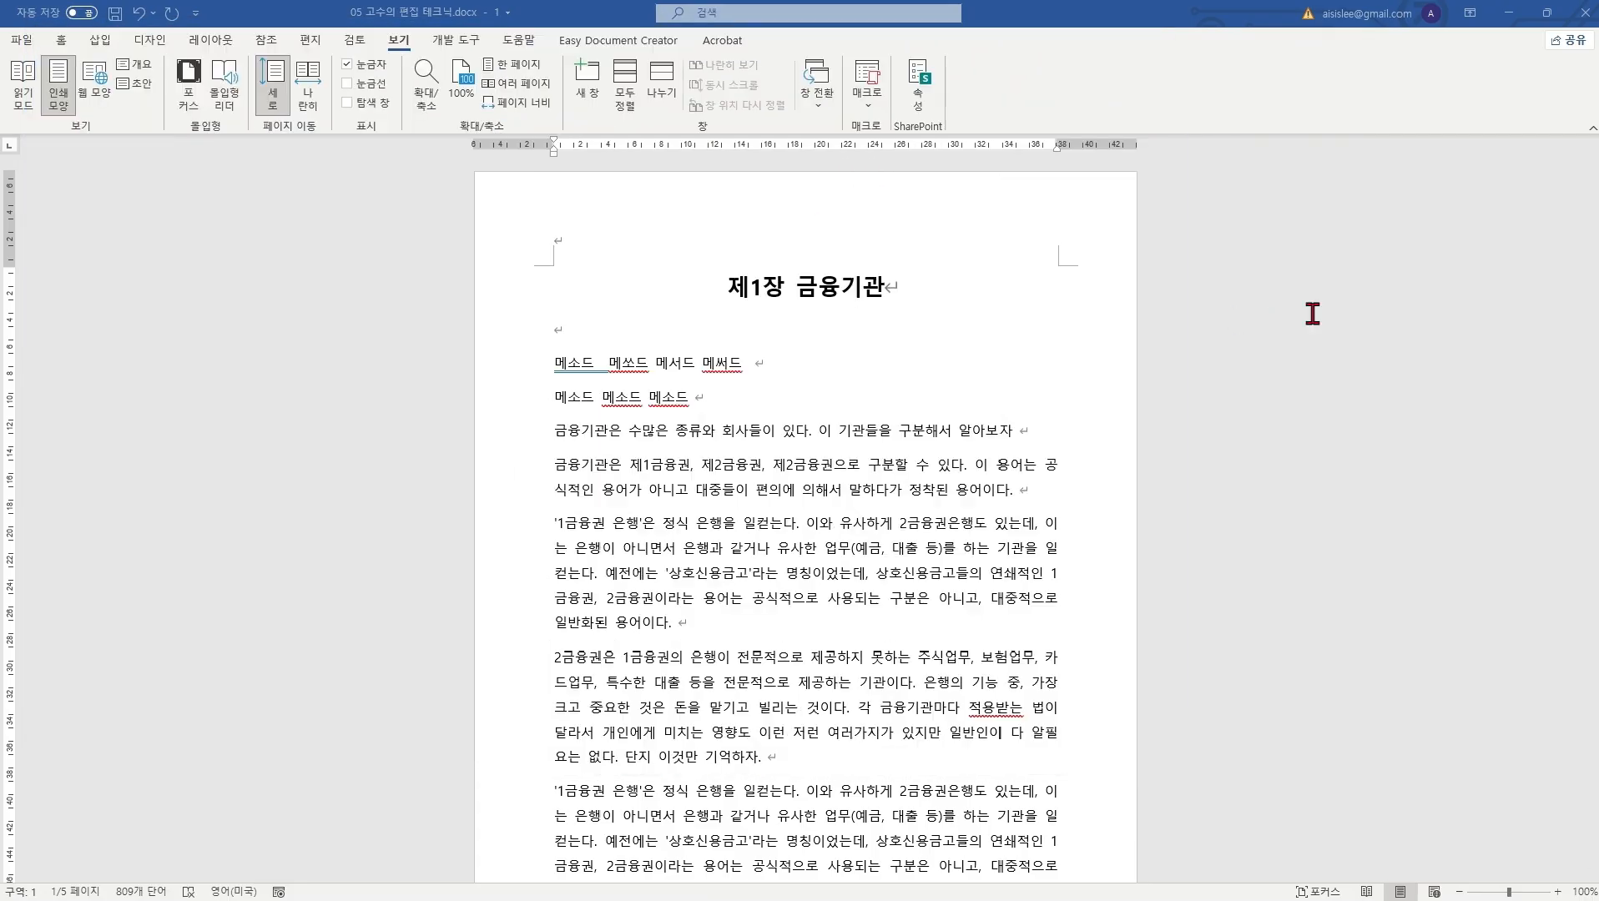
Step: Restore the original window from full screen, then narrow and position both document windows next to each other
{"action": "double_click", "coordinate": [1143, 15]}
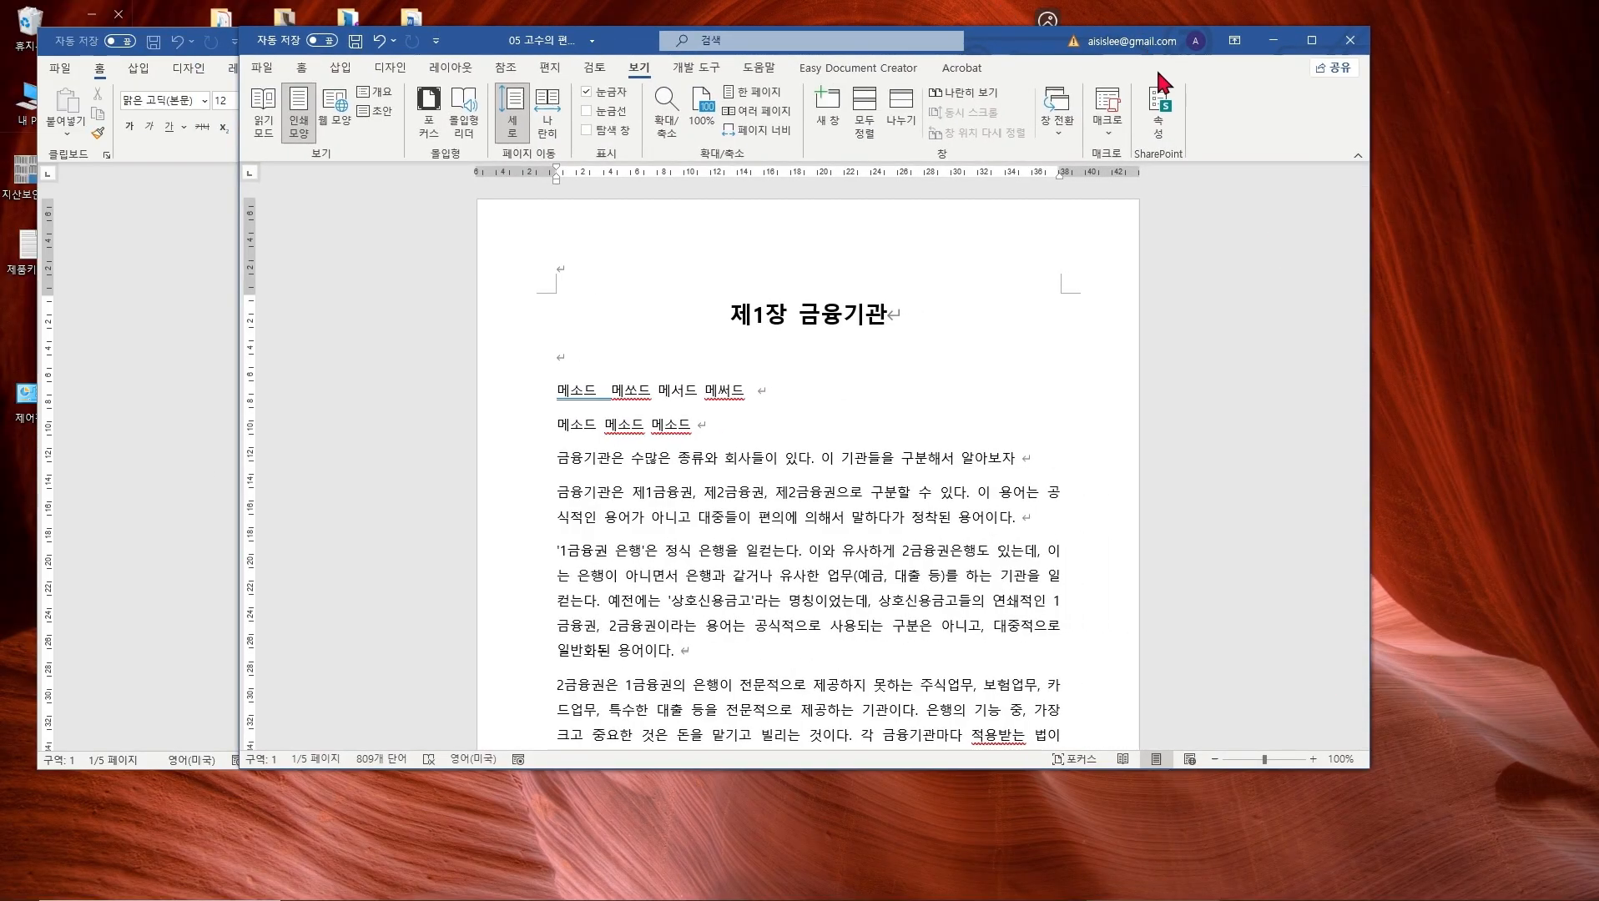
{"action": "left_click_drag", "start_coordinate": [1008, 46], "coordinate": [1185, 165]}
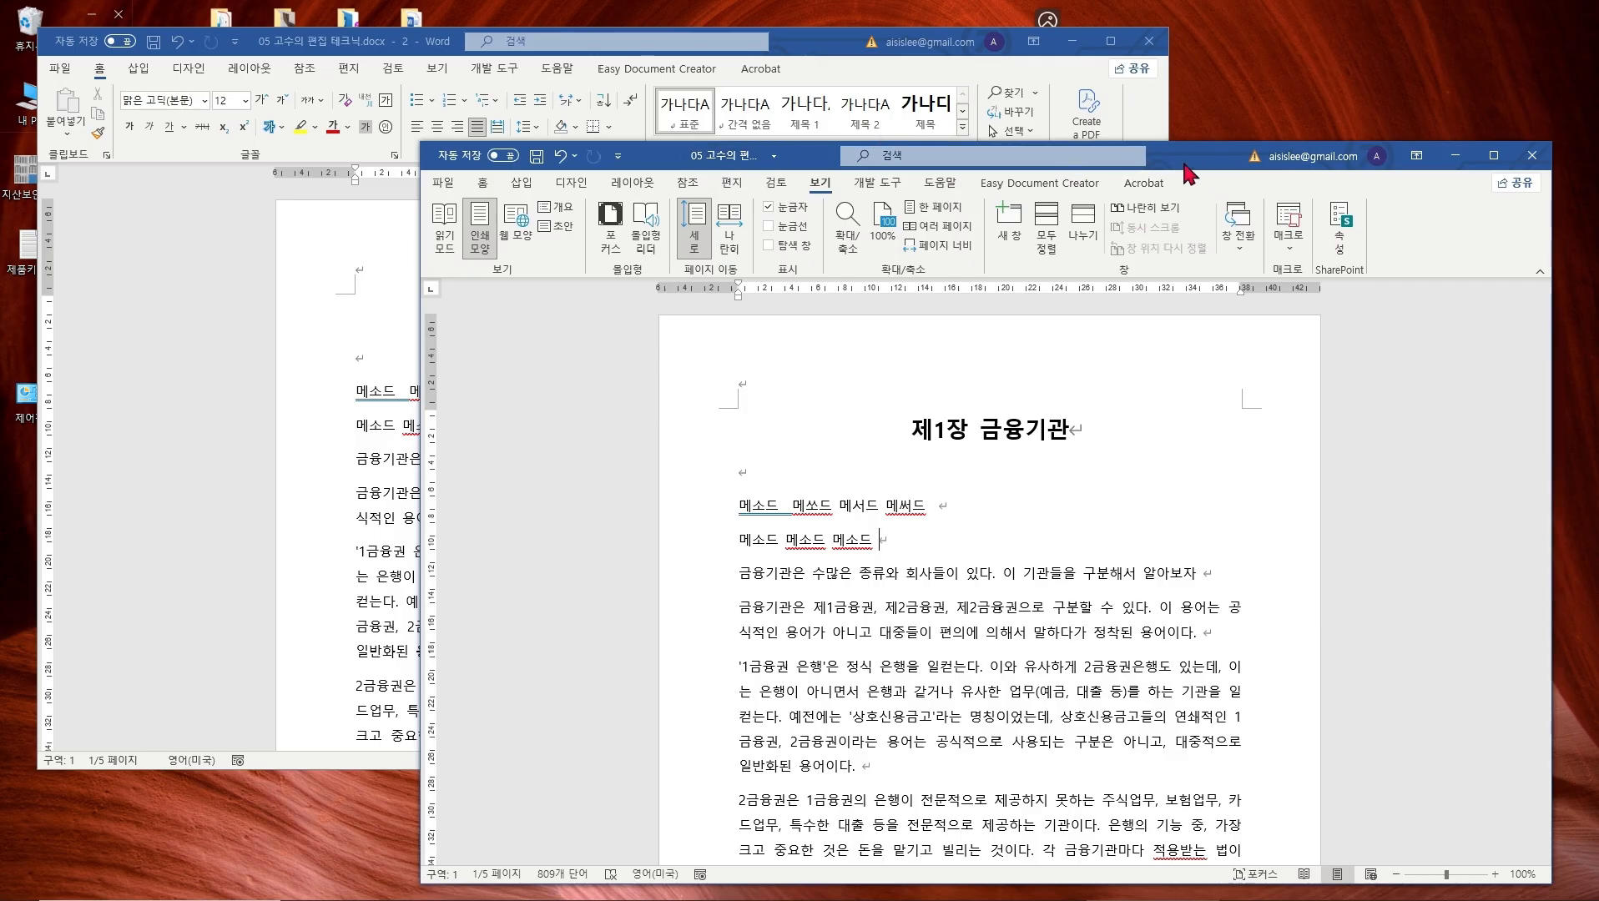
{"action": "left_click_drag", "start_coordinate": [422, 219], "coordinate": [222, 204]}
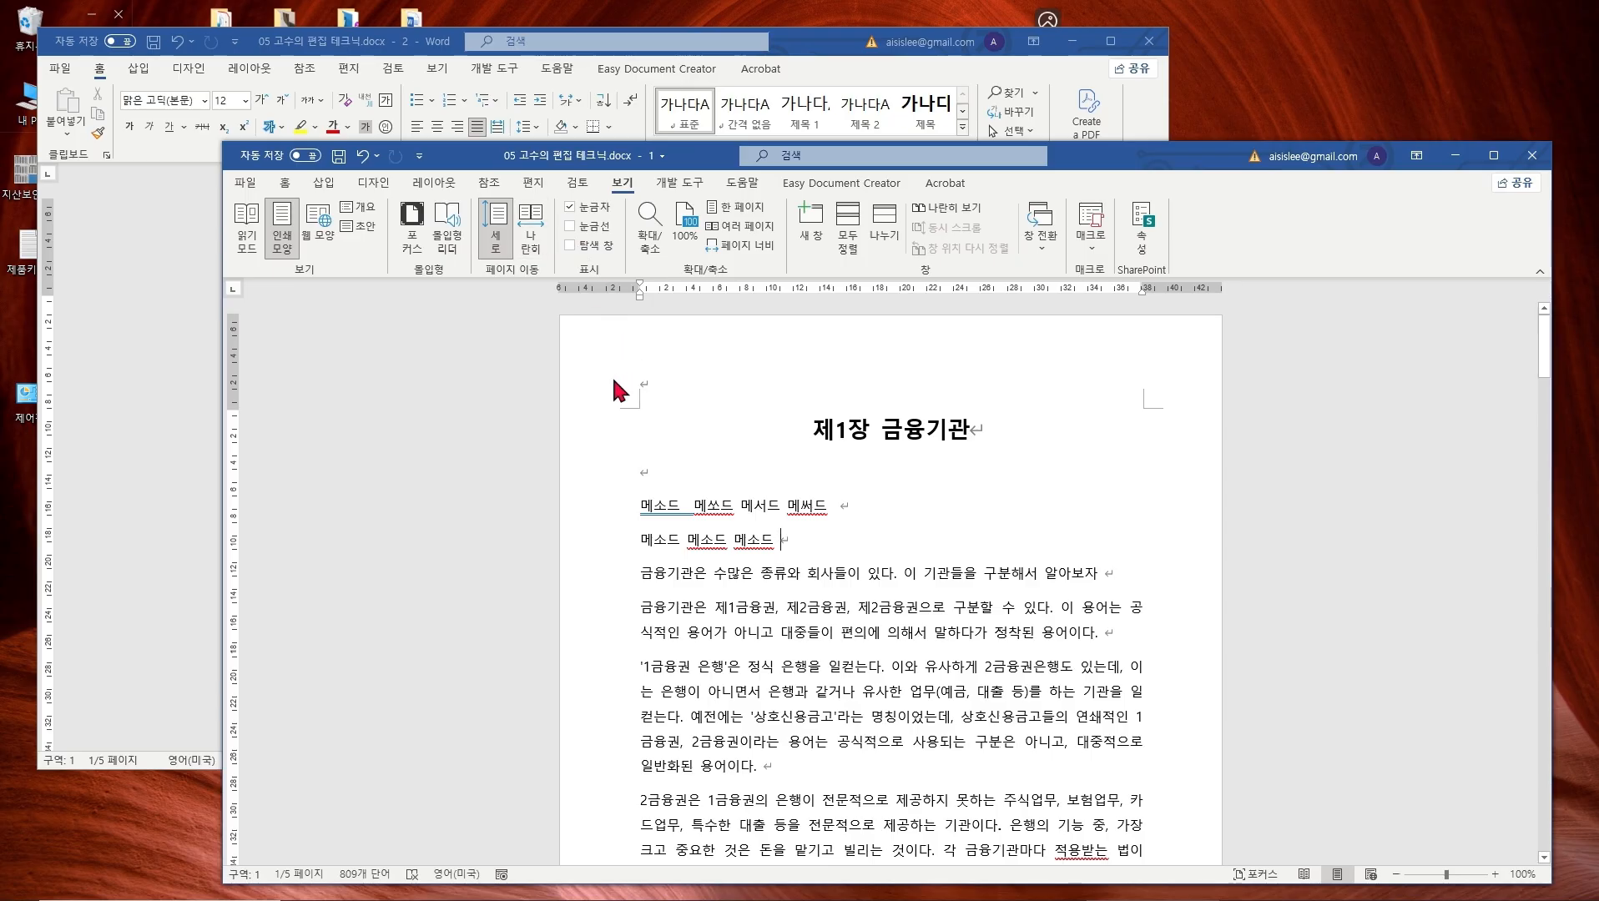
{"action": "left_click", "coordinate": [183, 378]}
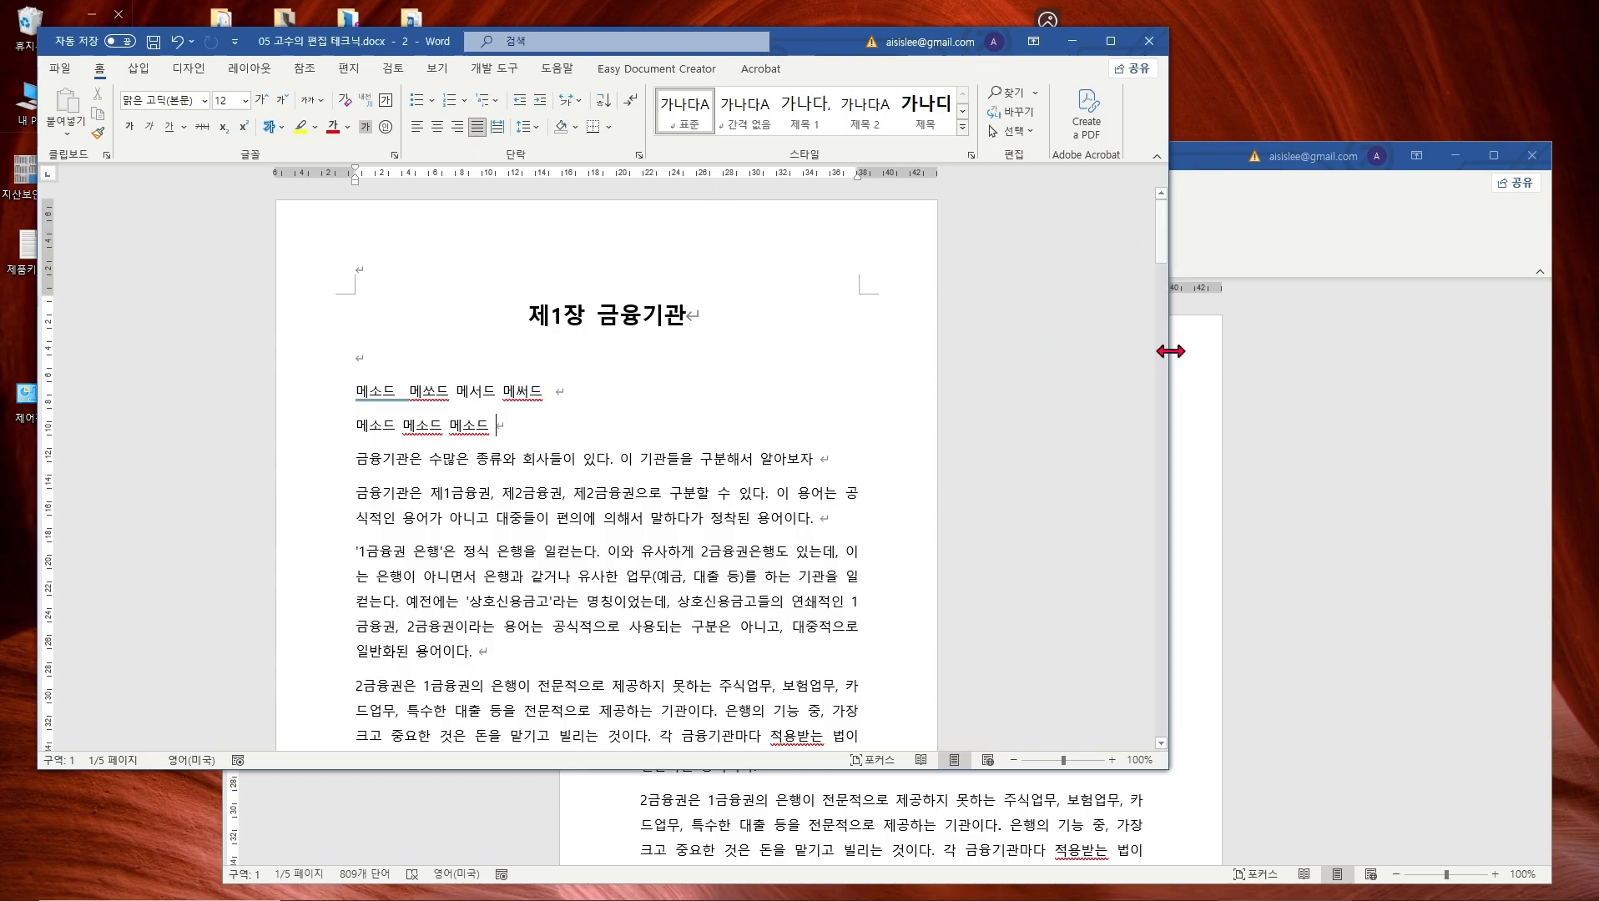
{"action": "left_click_drag", "start_coordinate": [1169, 359], "coordinate": [740, 392]}
{"action": "left_click", "coordinate": [864, 350]}
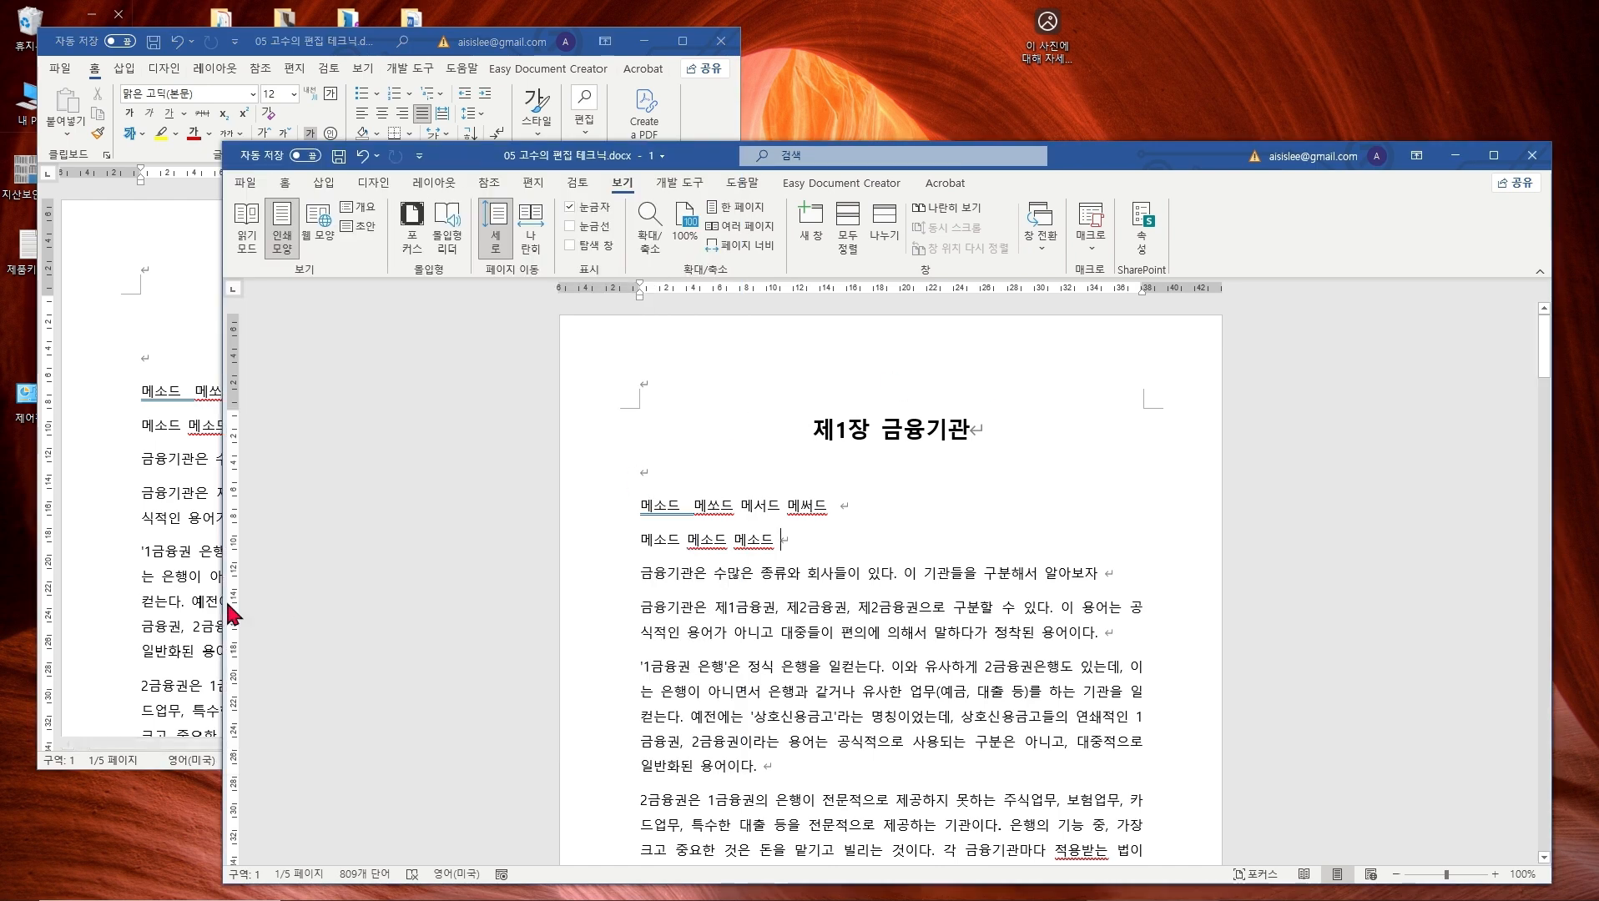
{"action": "left_click_drag", "start_coordinate": [223, 574], "coordinate": [719, 574]}
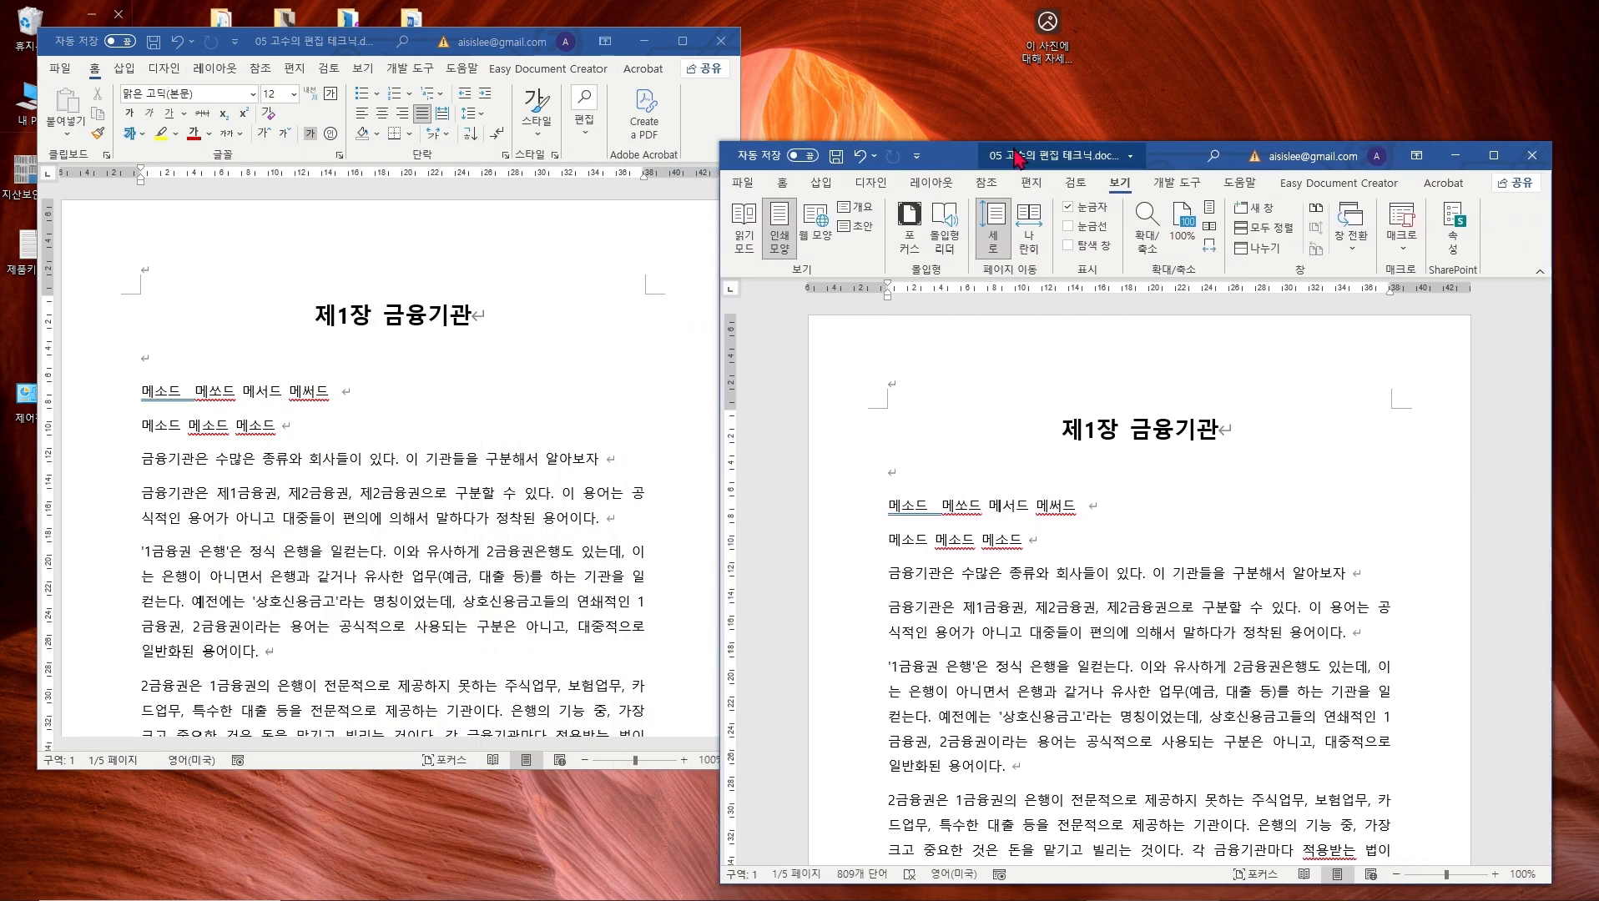
{"action": "left_click_drag", "start_coordinate": [1185, 161], "coordinate": [1172, 55]}
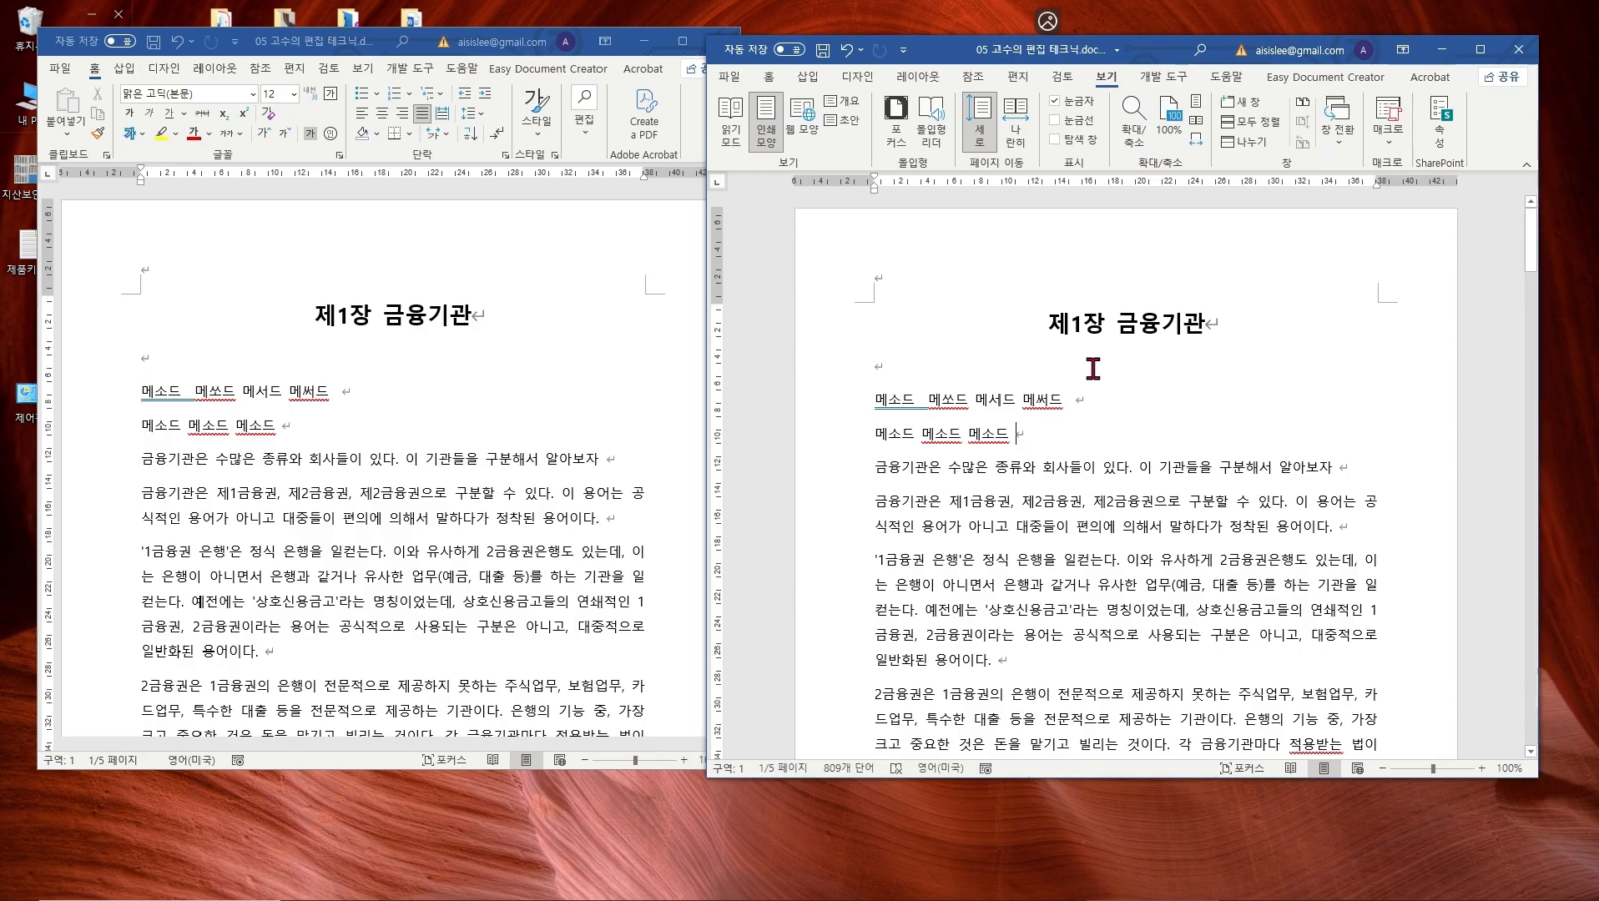
Step: In the original window, add the placeholder text "ㅇㄹㅇㄹㅇㄹㄹㅇㄹ" on the empty tabbed line above the "제2장 금융기관의 분류" heading
{"action": "scroll", "coordinate": [1093, 371], "scroll_direction": "down", "scroll_amount": 6}
{"action": "scroll", "coordinate": [1112, 409], "scroll_direction": "up", "scroll_amount": 8}
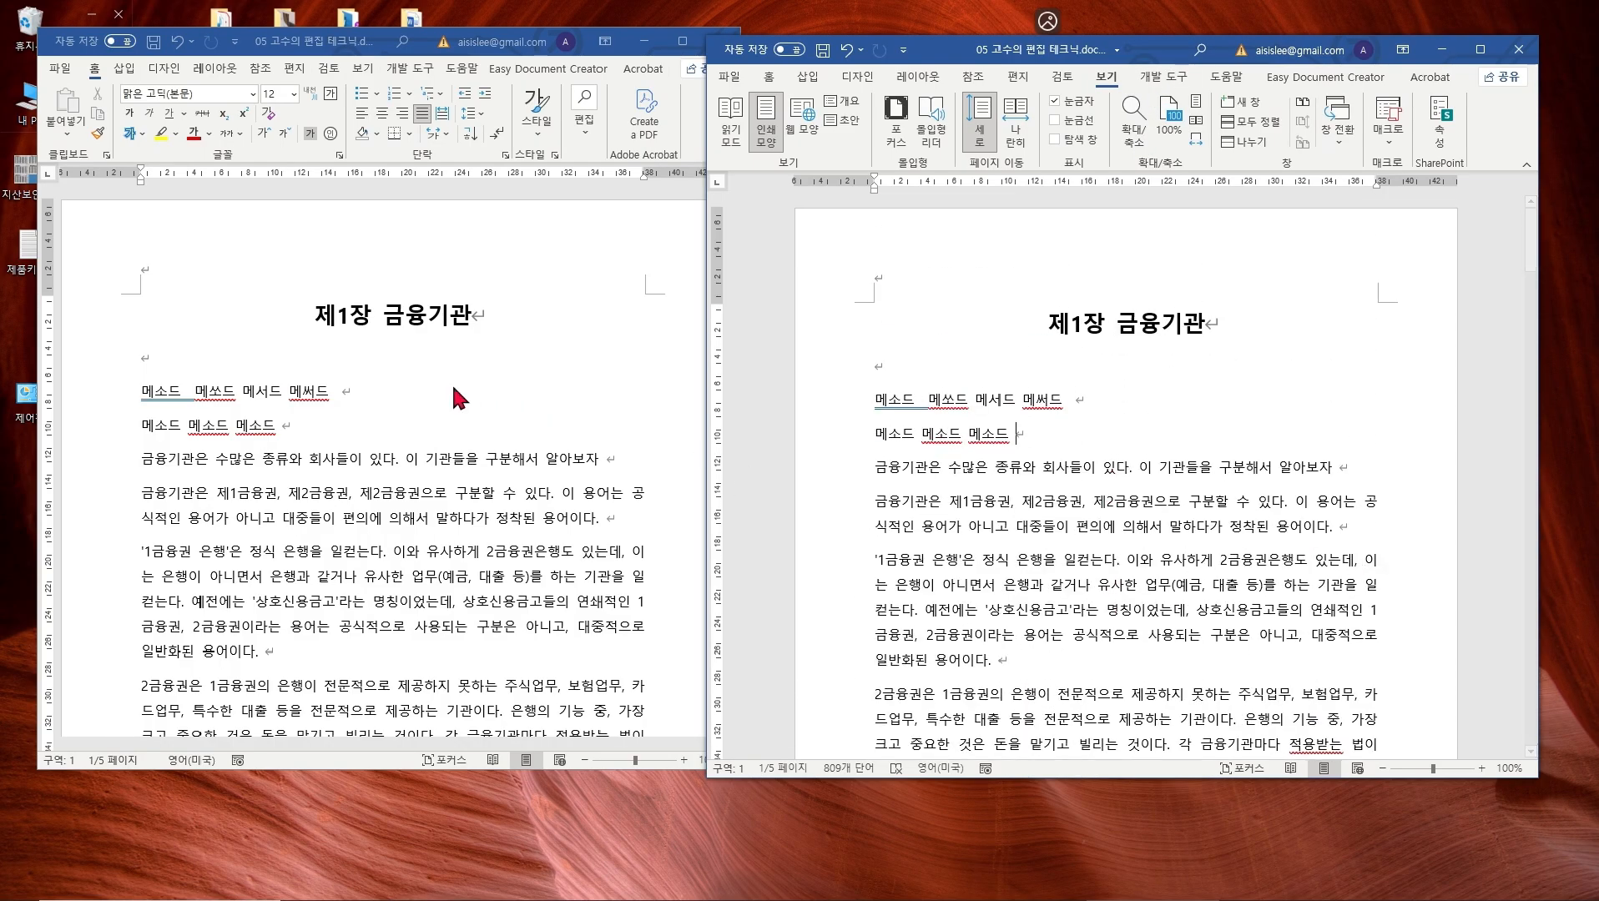
{"action": "left_click", "coordinate": [382, 337]}
{"action": "scroll", "coordinate": [977, 463], "scroll_direction": "down", "scroll_amount": 6}
{"action": "scroll", "coordinate": [977, 463], "scroll_direction": "up", "scroll_amount": 5}
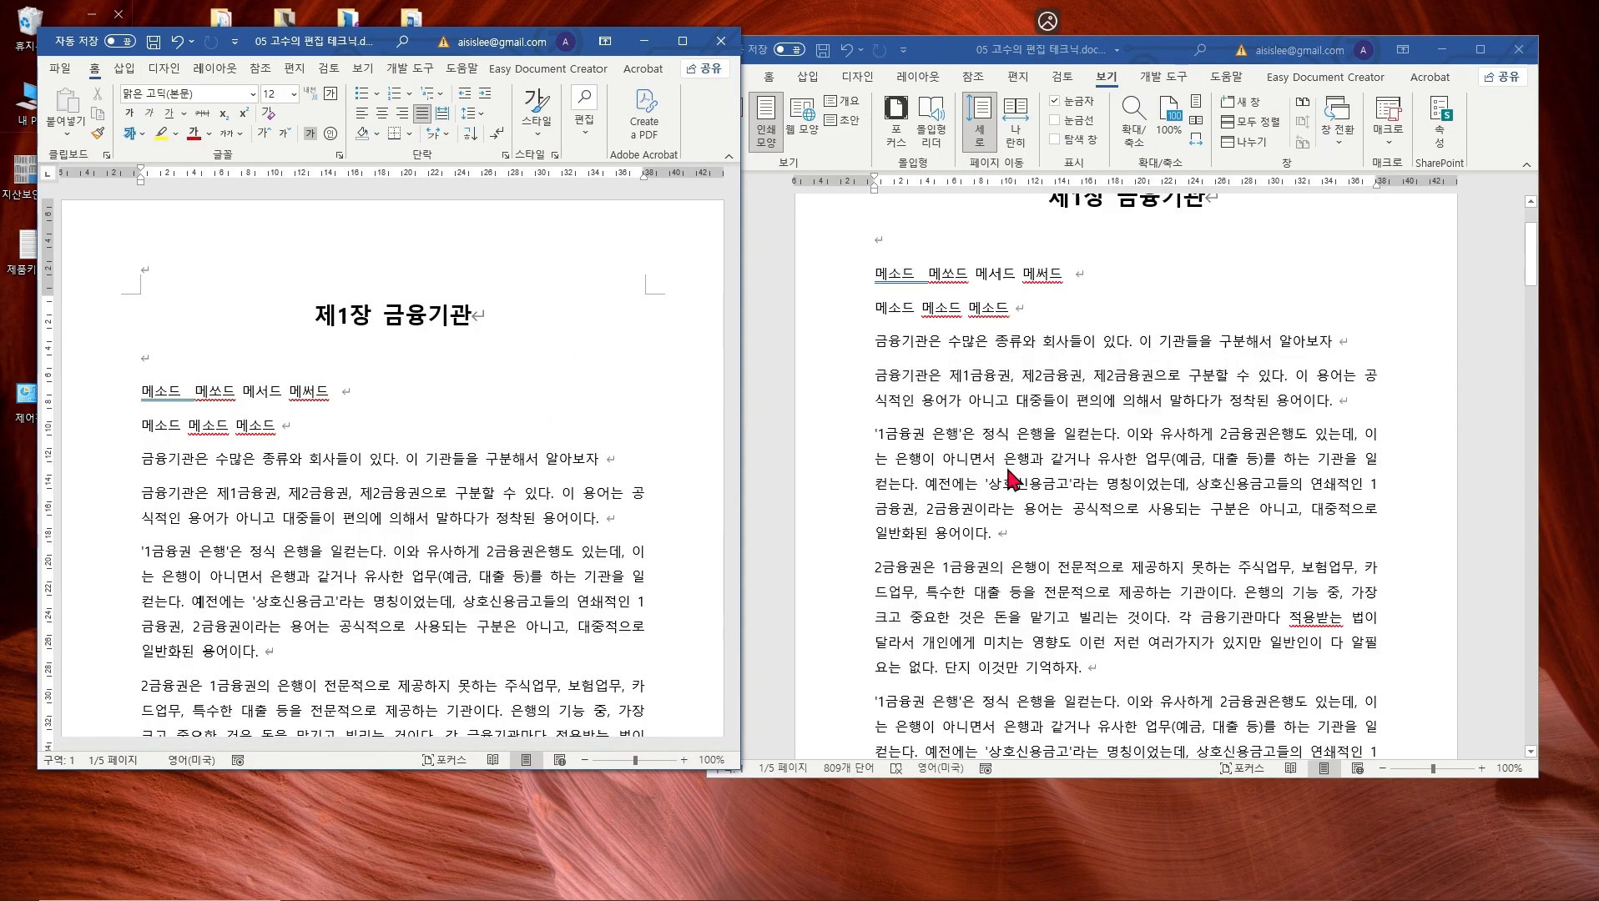
{"action": "scroll", "coordinate": [977, 463], "scroll_direction": "down", "scroll_amount": 6}
{"action": "double_click", "coordinate": [933, 600]}
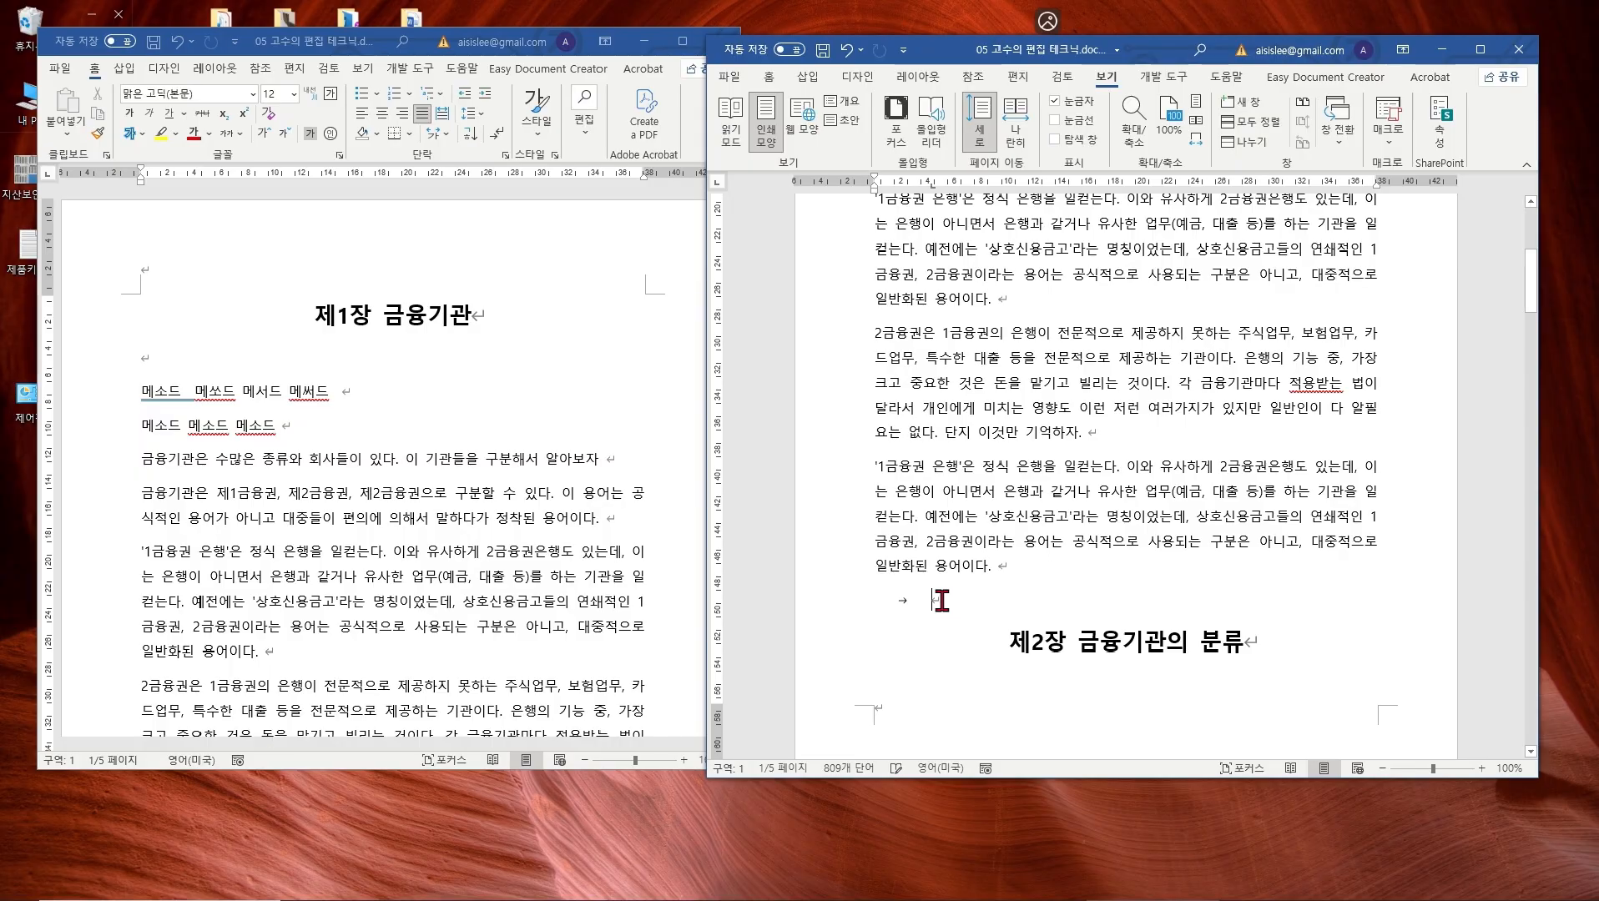
{"action": "type", "text": "ㅇㄹㅇㄹㅇㄹㄹㅇㄹ"}
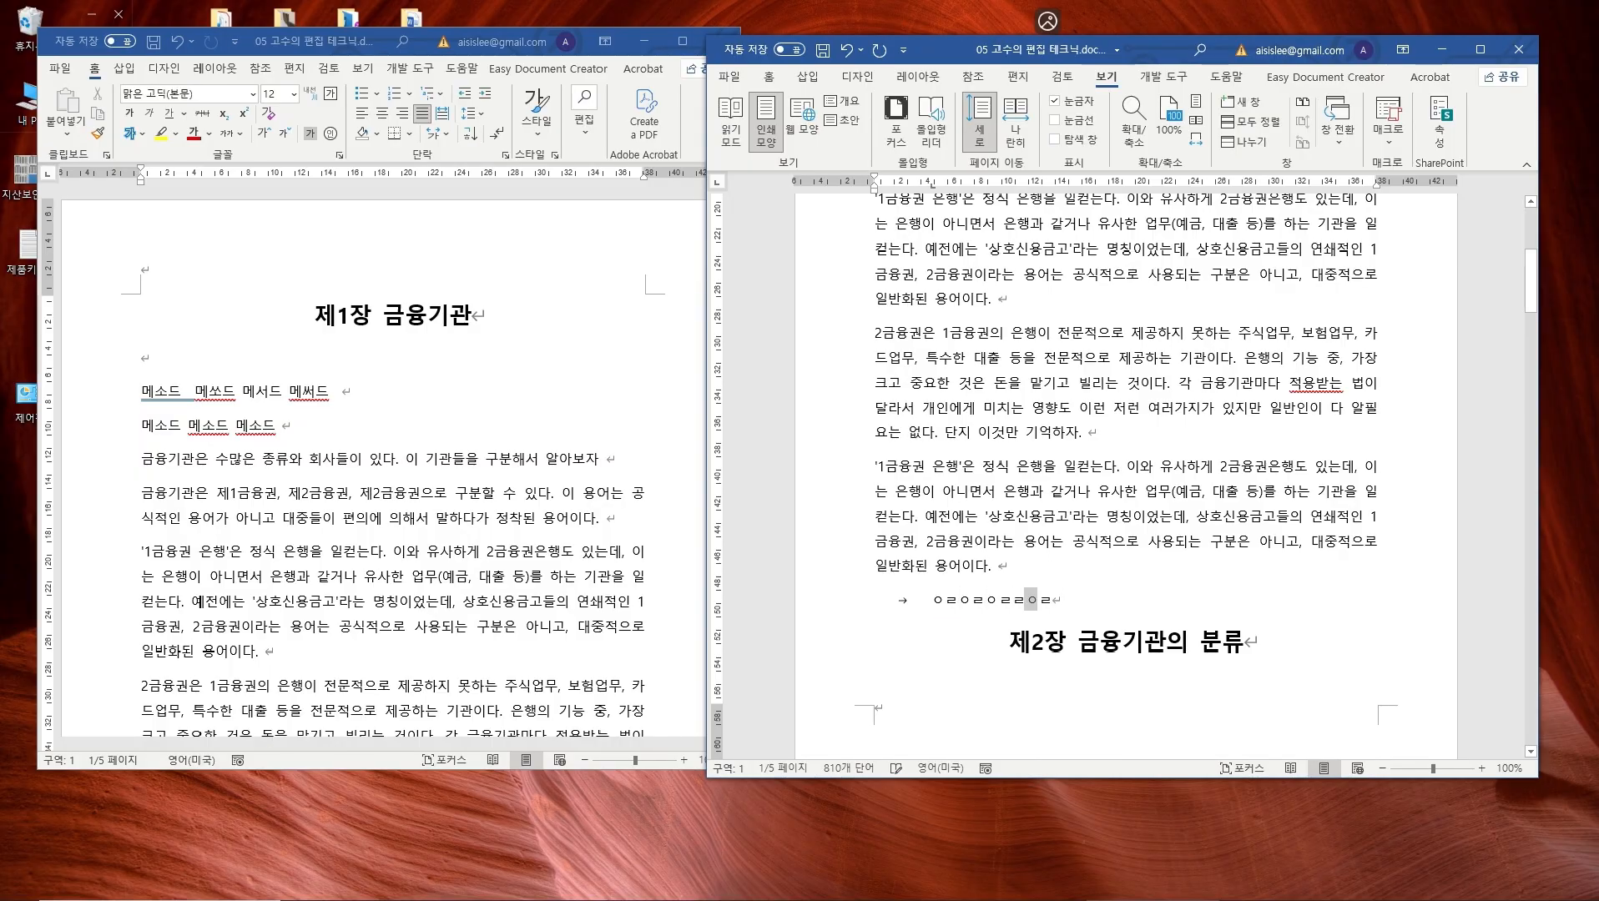
Step: Highlight the line "금융기관은 수많은 종류와 회사들이 있다. 이 기관들을 구분해서 알아보자" in yellow in the original window
{"action": "scroll", "coordinate": [1011, 559], "scroll_direction": "up", "scroll_amount": 3}
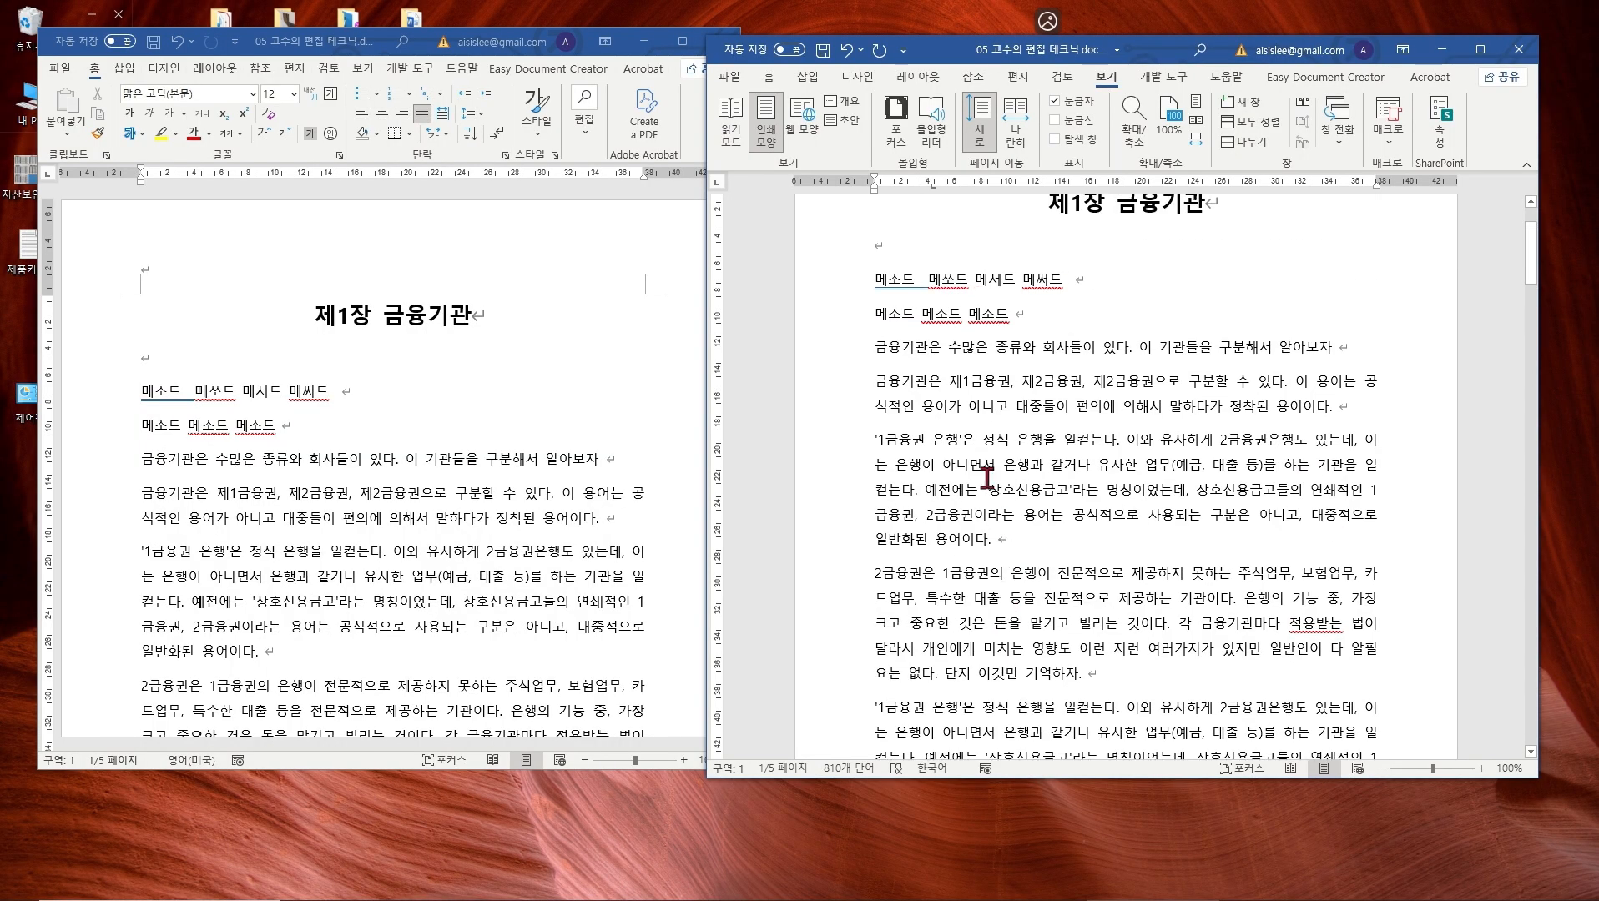
{"action": "scroll", "coordinate": [1002, 468], "scroll_direction": "up", "scroll_amount": 2}
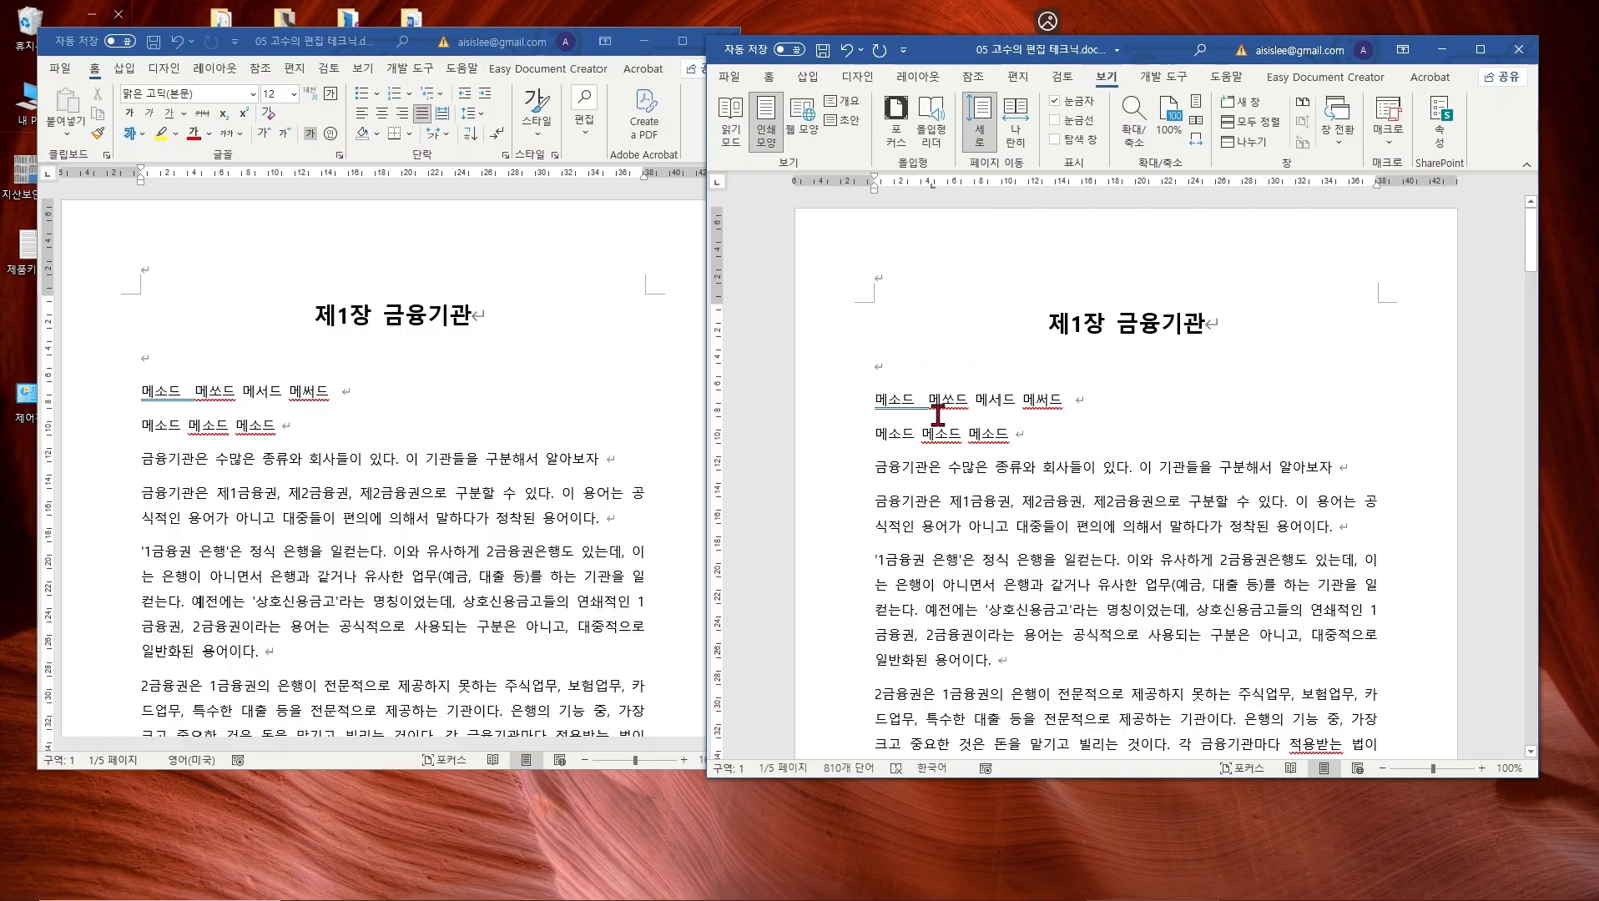
{"action": "scroll", "coordinate": [872, 400], "scroll_direction": "down", "scroll_amount": 3}
{"action": "left_click_drag", "start_coordinate": [874, 413], "coordinate": [988, 428]}
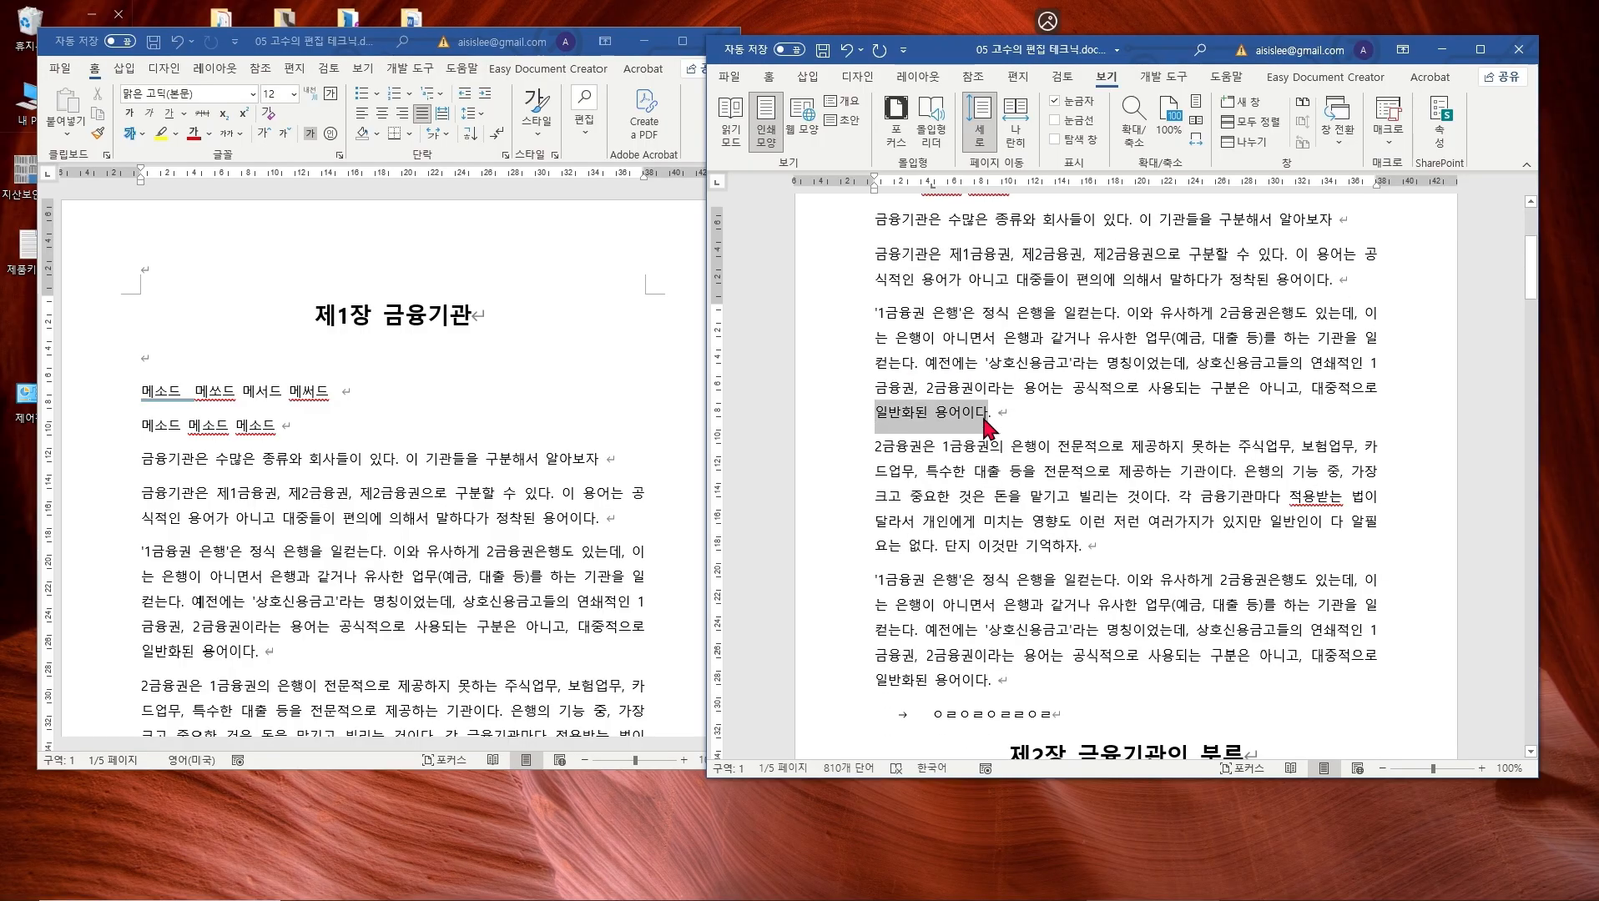
{"action": "left_click", "coordinate": [998, 260]}
{"action": "triple_click", "coordinate": [1023, 221]}
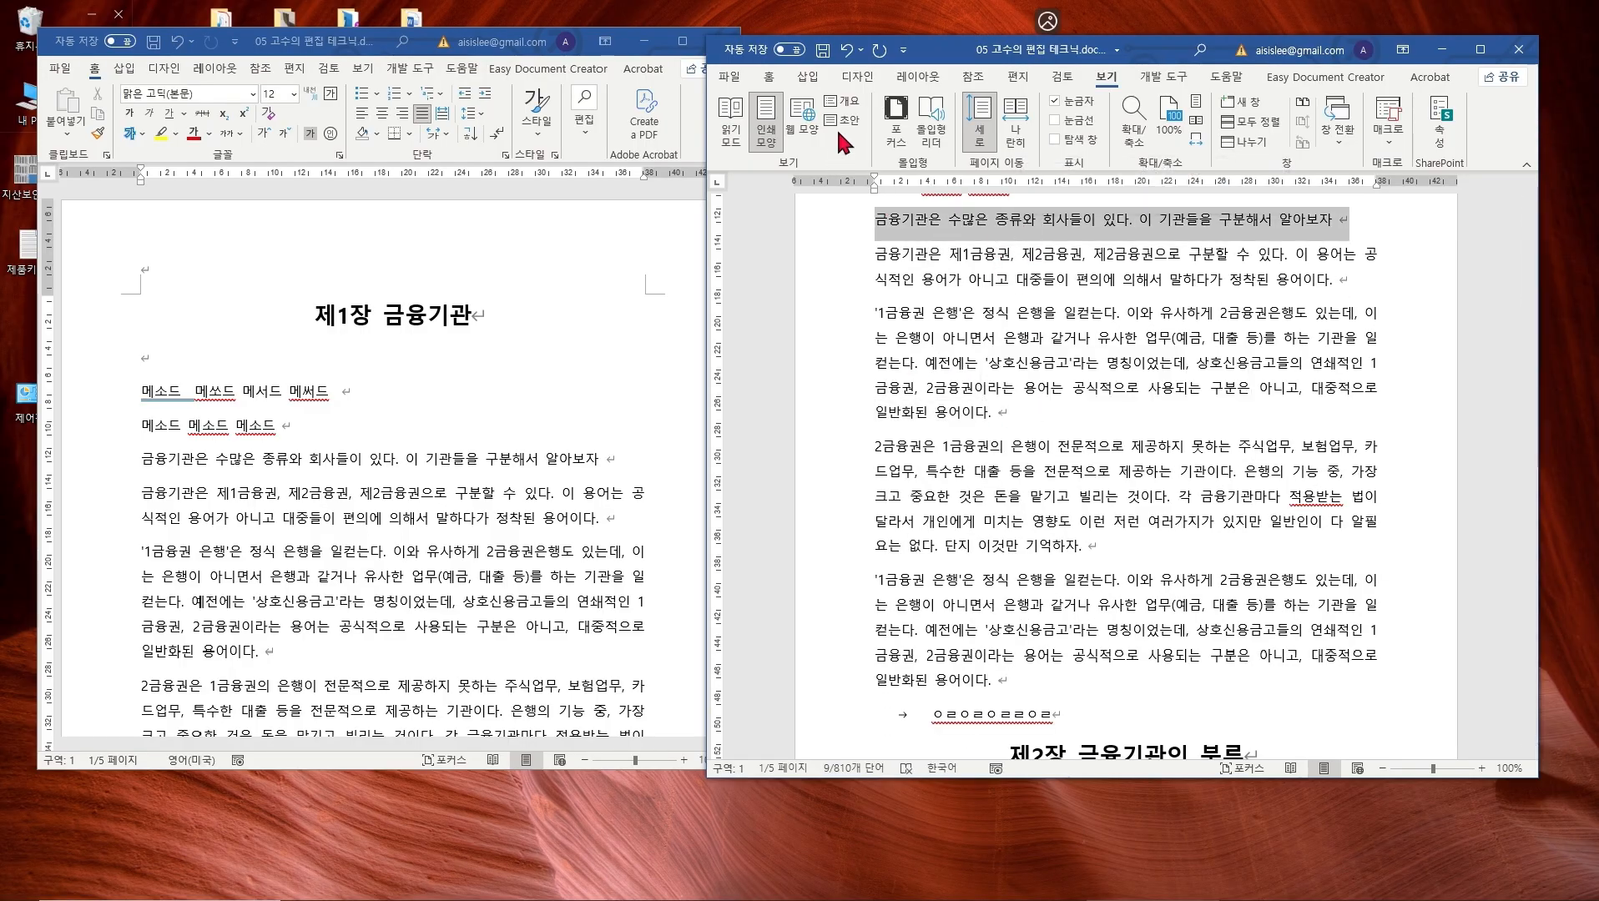
{"action": "left_click", "coordinate": [768, 76]}
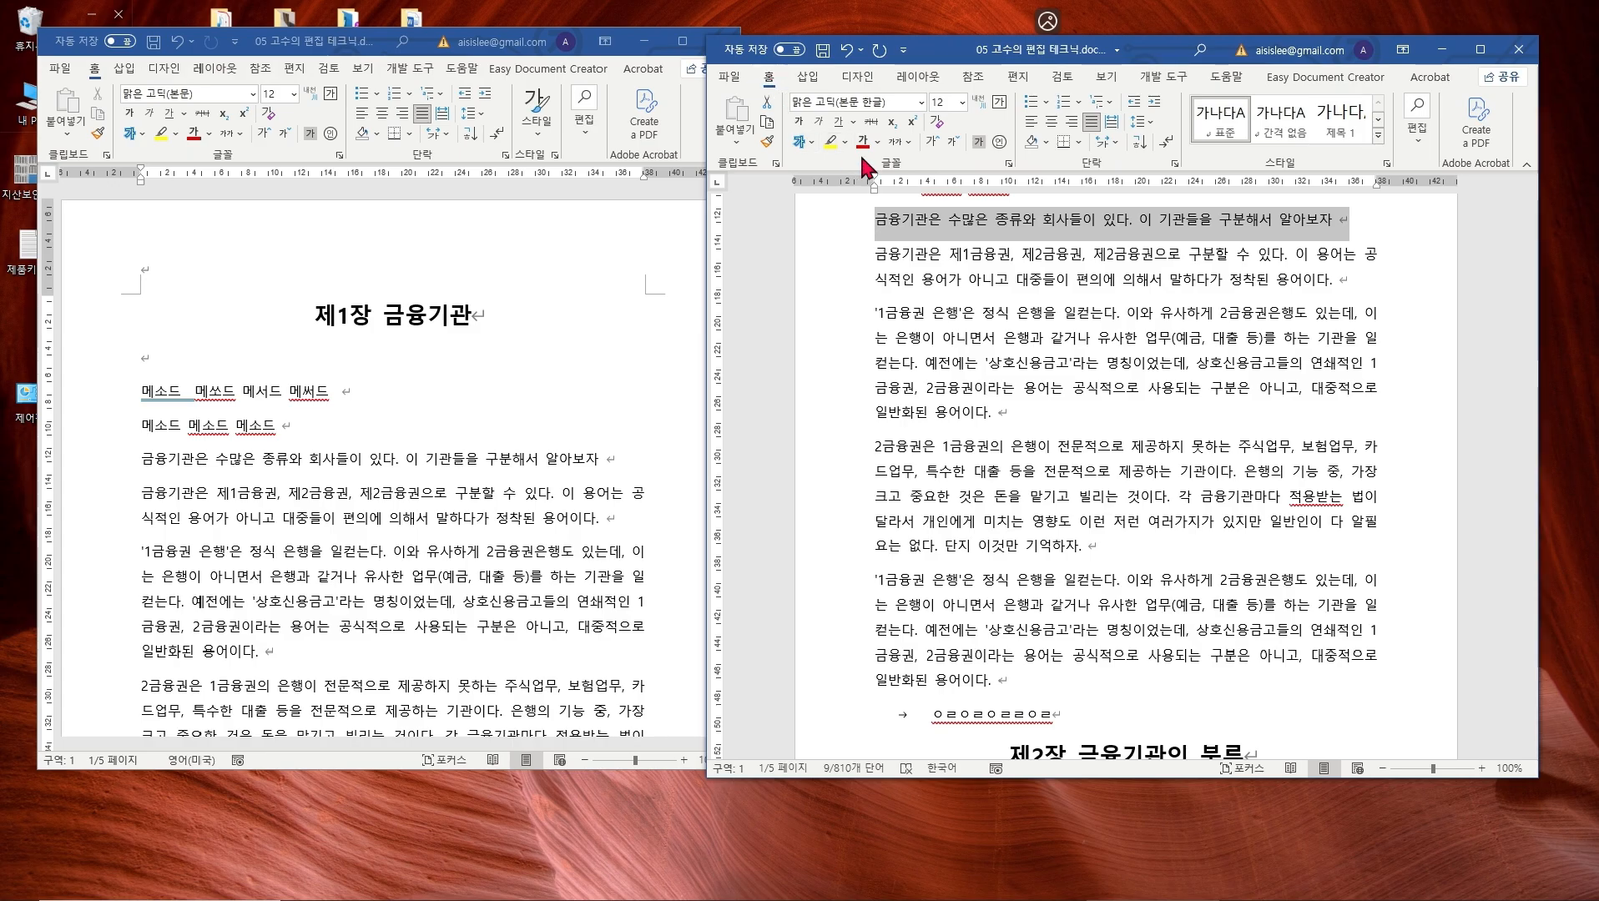
{"action": "left_click", "coordinate": [830, 142]}
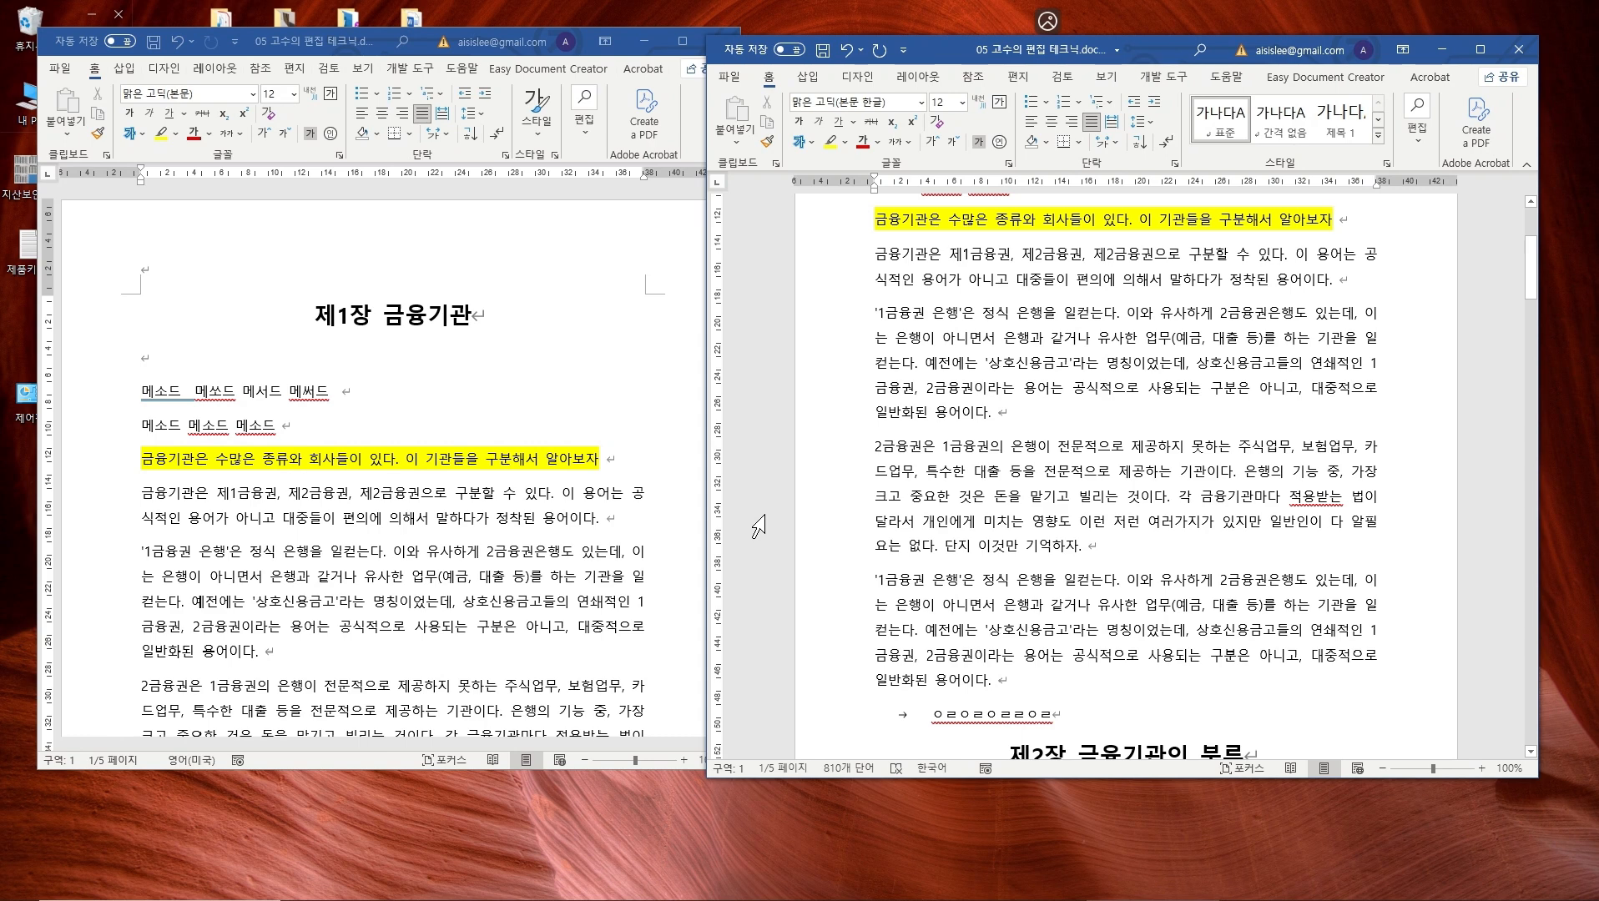
Step: Maximize the original document window and show the two windows in side-by-side view
{"action": "left_click", "coordinate": [1036, 473]}
{"action": "left_click_drag", "start_coordinate": [955, 55], "coordinate": [885, 92]}
{"action": "double_click", "coordinate": [885, 92]}
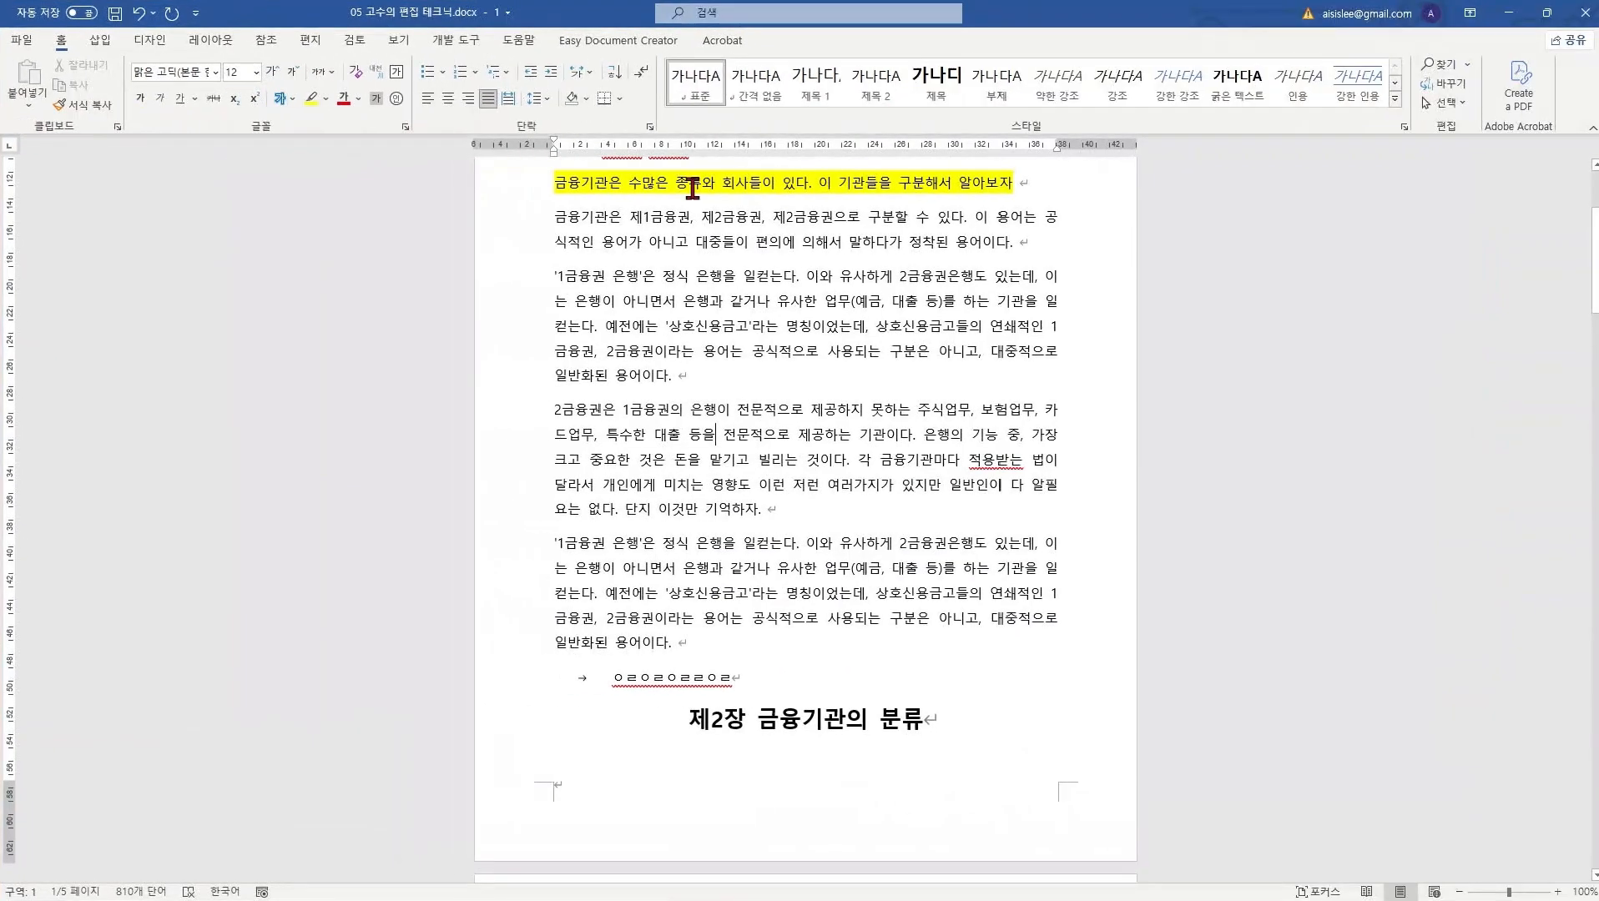
{"action": "left_click", "coordinate": [389, 42]}
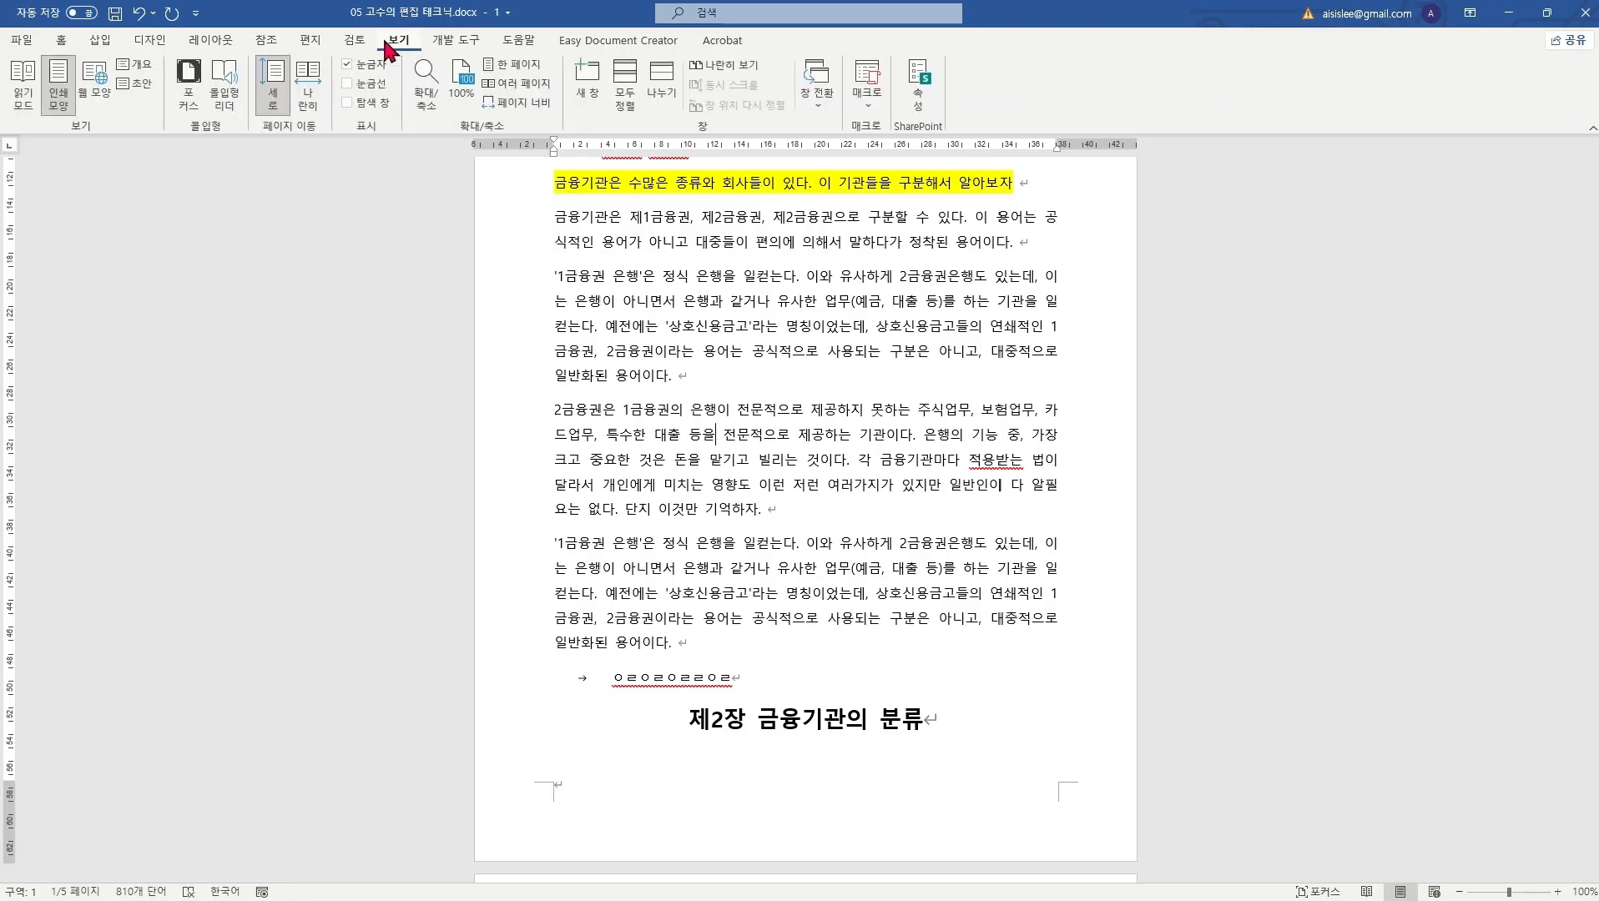
{"action": "left_click", "coordinate": [737, 72]}
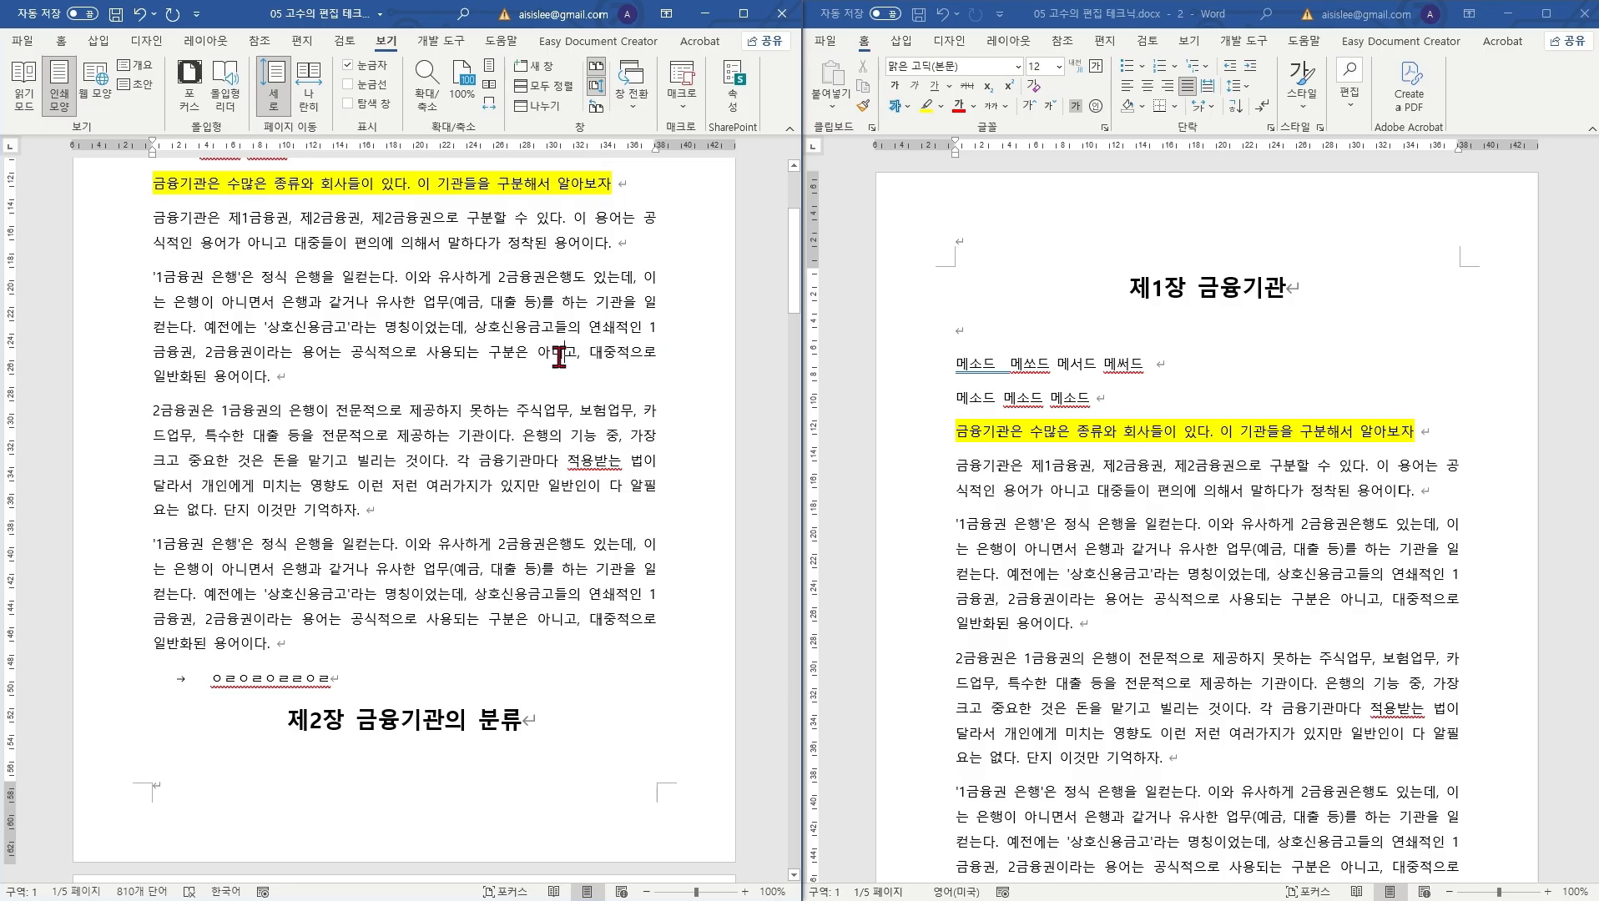
Step: Scroll through the document's pages and back to the start to examine how the side-by-side windows move together
{"action": "scroll", "coordinate": [559, 354], "scroll_direction": "up", "scroll_amount": 3}
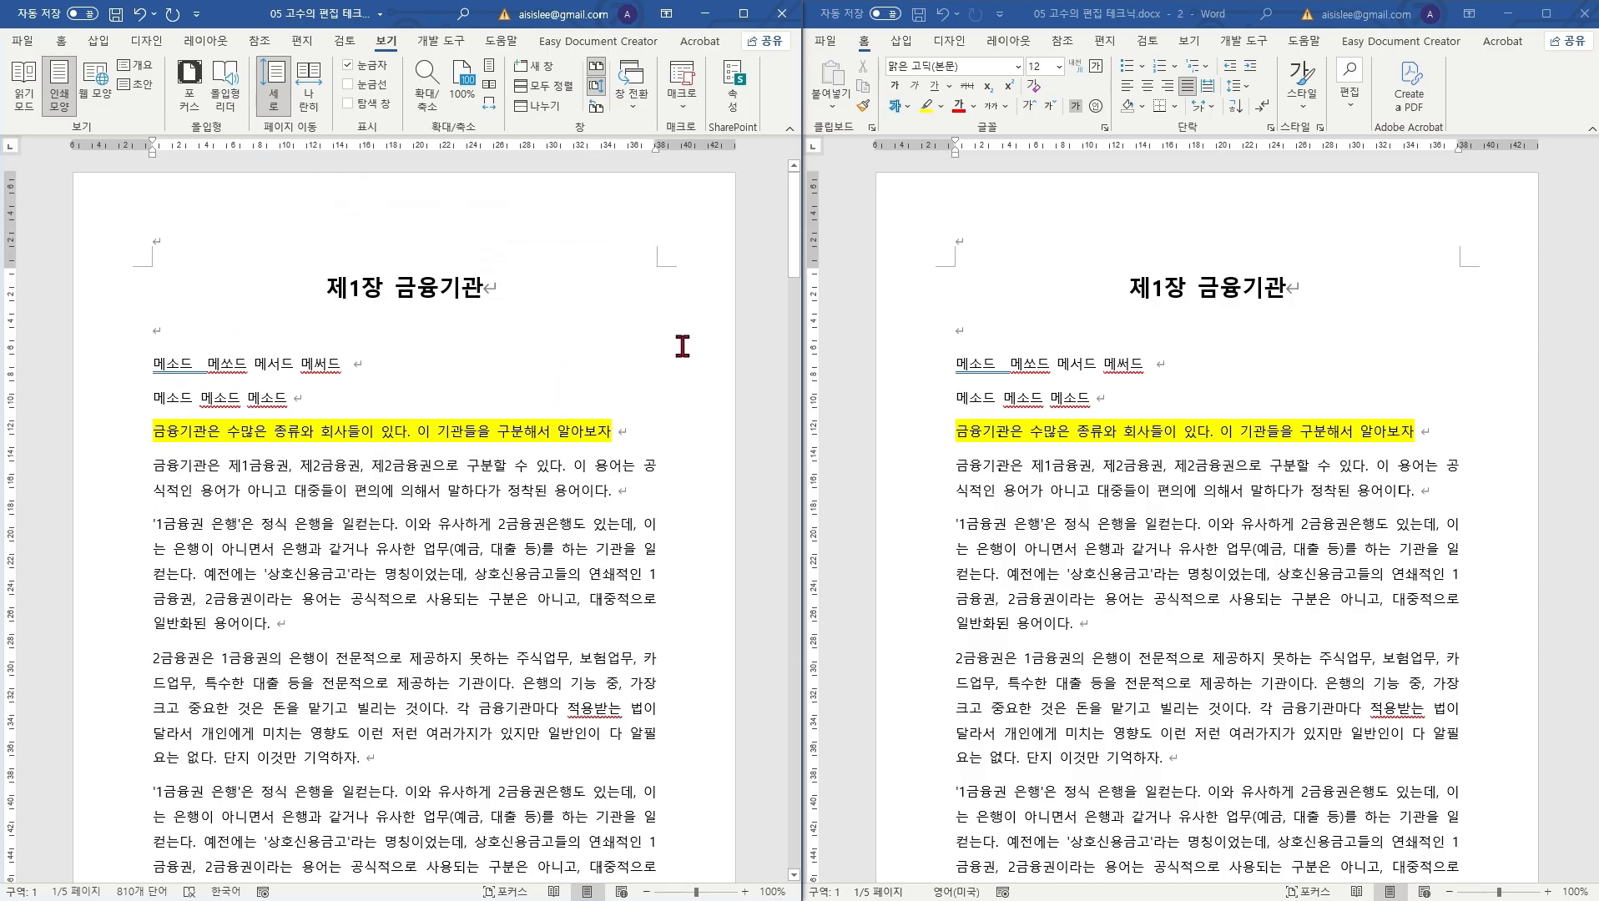
{"action": "scroll", "coordinate": [682, 348], "scroll_direction": "down", "scroll_amount": 10}
{"action": "scroll", "coordinate": [461, 361], "scroll_direction": "down", "scroll_amount": 12}
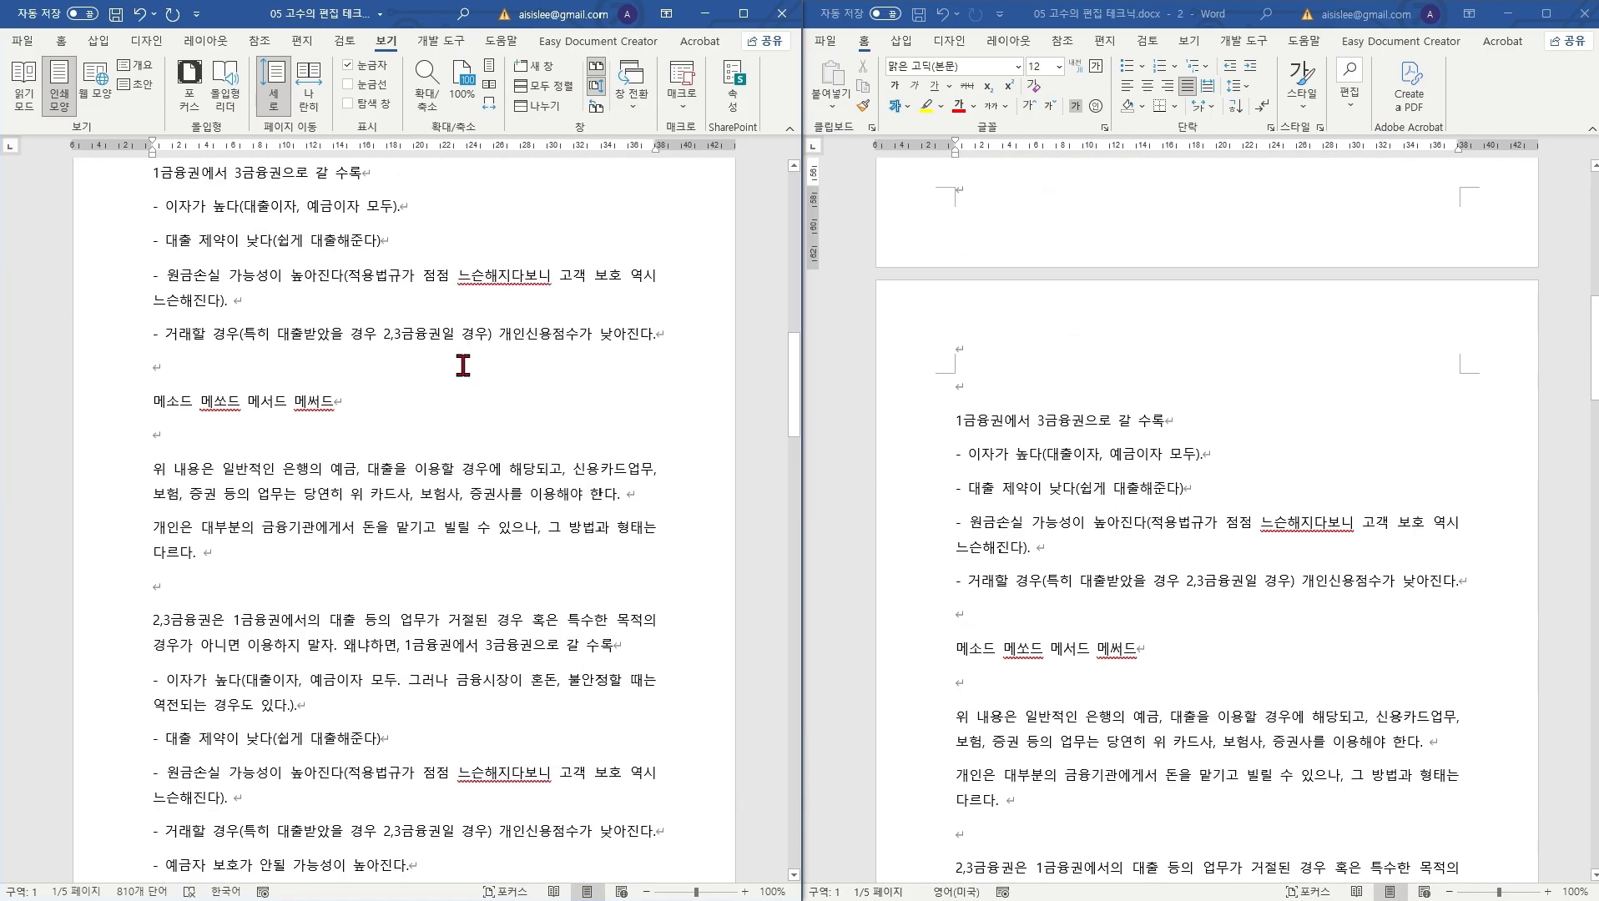
{"action": "scroll", "coordinate": [464, 363], "scroll_direction": "down", "scroll_amount": 8}
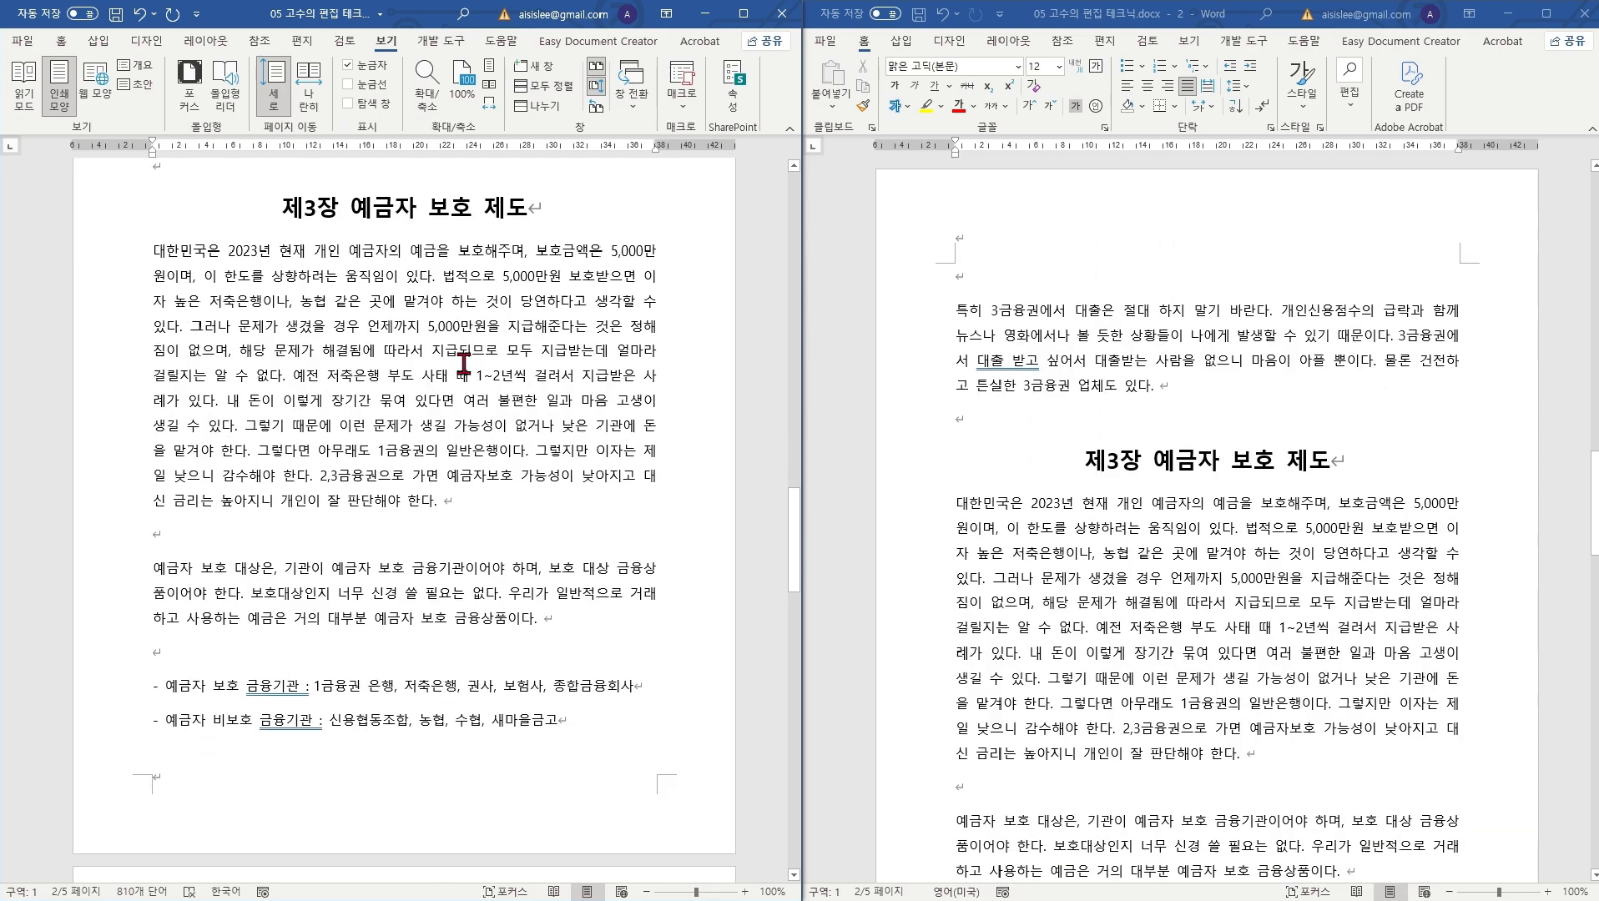
{"action": "scroll", "coordinate": [463, 364], "scroll_direction": "down", "scroll_amount": 2}
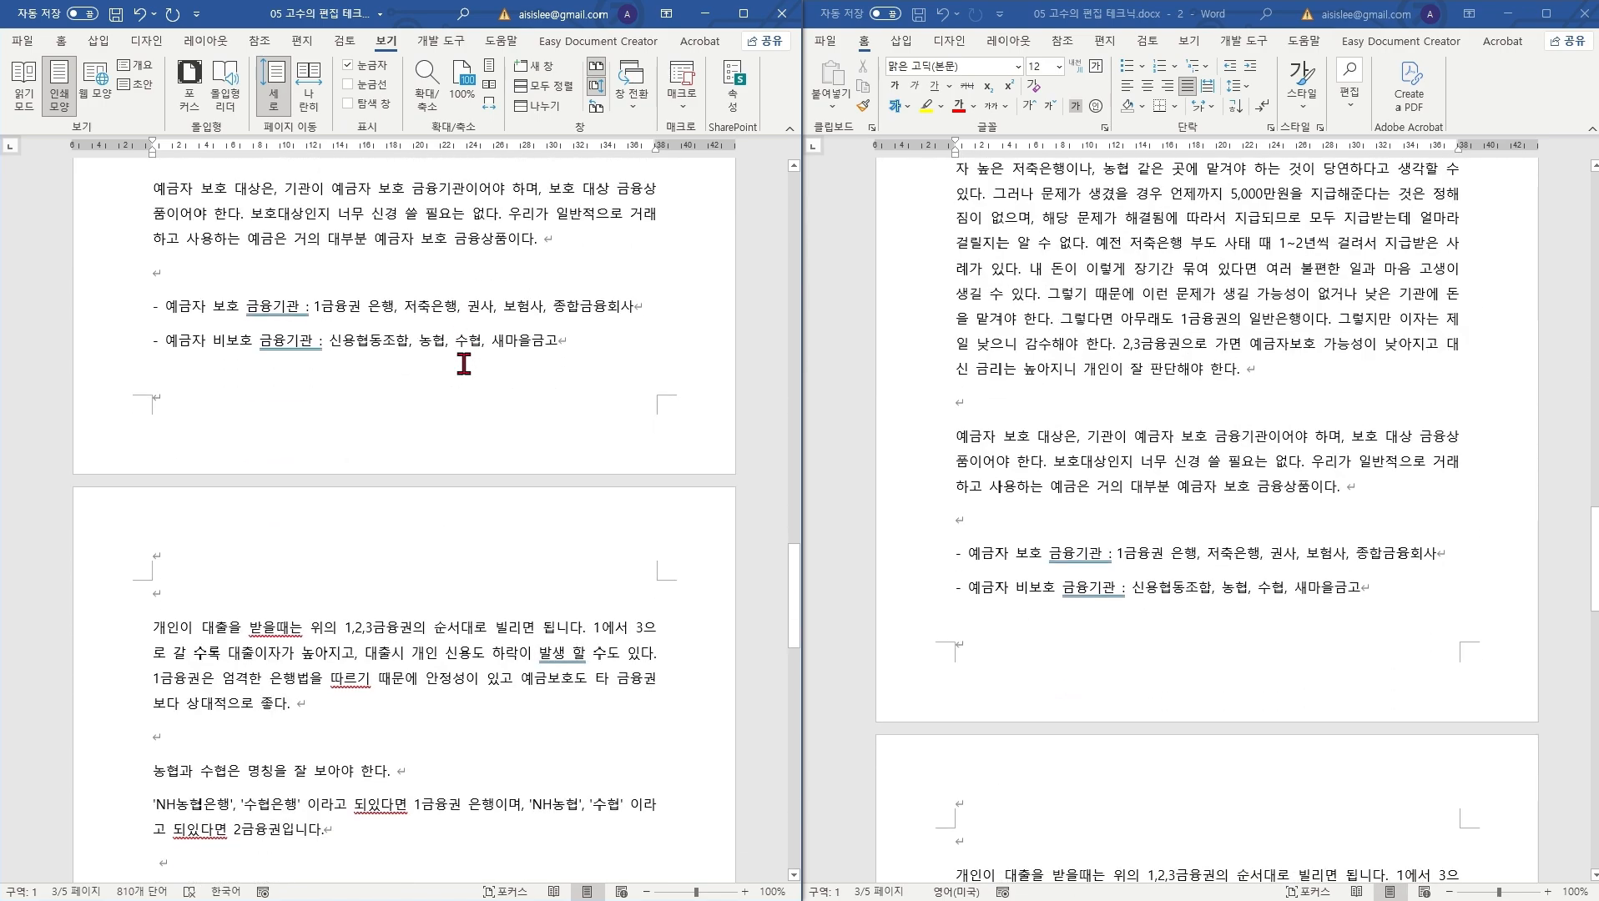
{"action": "scroll", "coordinate": [463, 365], "scroll_direction": "up", "scroll_amount": 10}
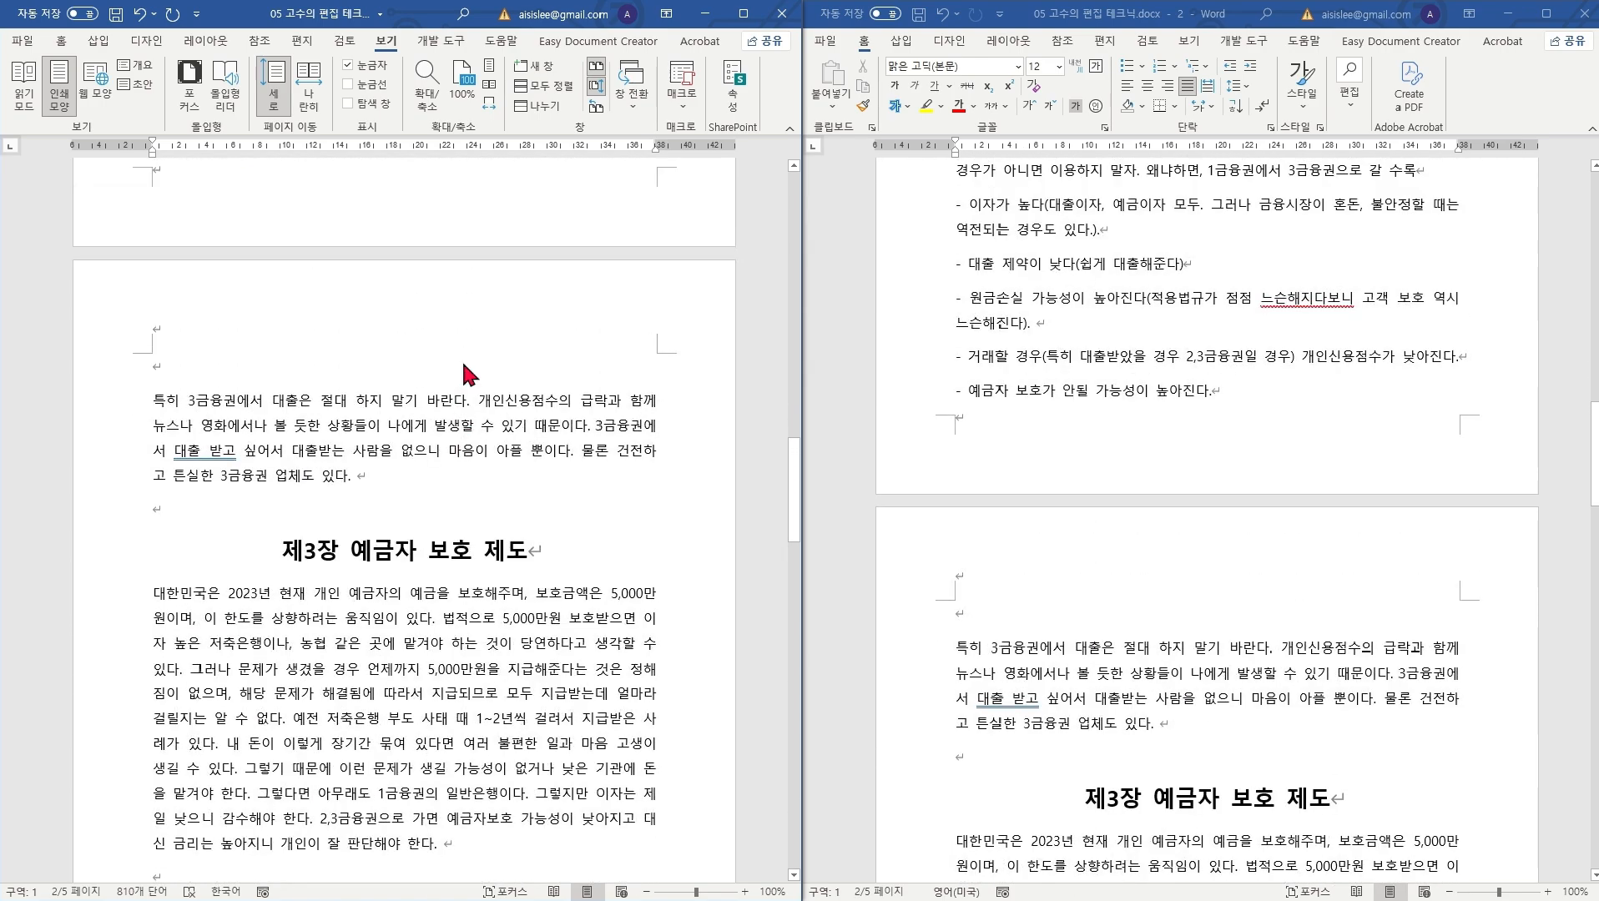
{"action": "scroll", "coordinate": [464, 364], "scroll_direction": "up", "scroll_amount": 4}
{"action": "scroll", "coordinate": [463, 364], "scroll_direction": "up", "scroll_amount": 20}
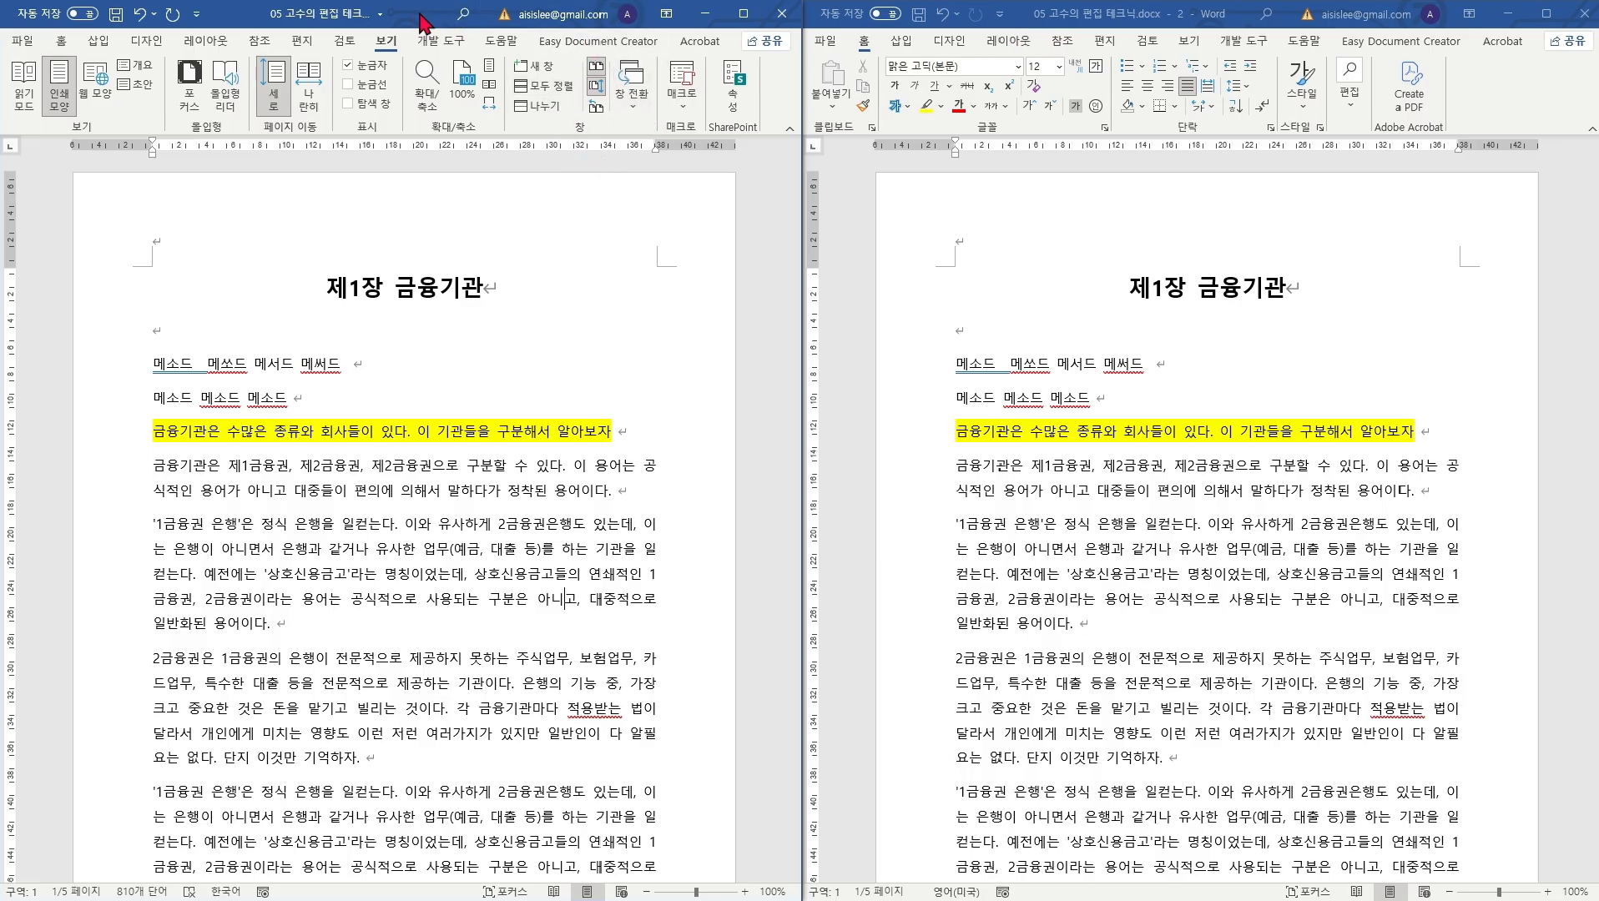
Step: Turn off synchronous scrolling and scroll through each of the side-by-side windows separately, returning both to the first page
{"action": "left_click", "coordinate": [600, 86]}
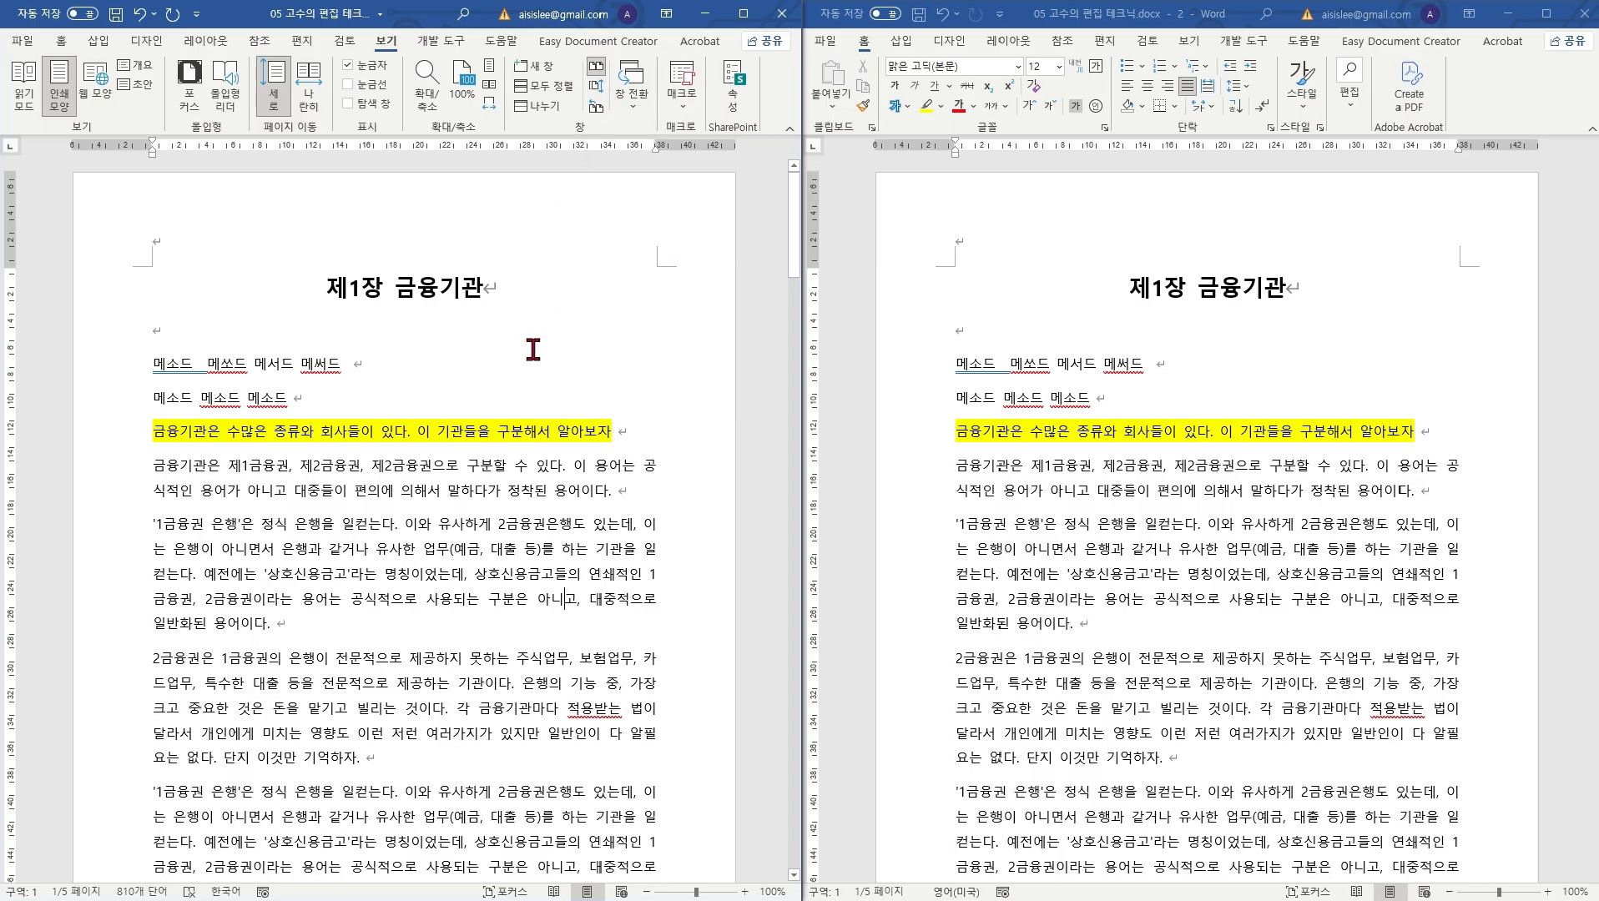
{"action": "scroll", "coordinate": [530, 346], "scroll_direction": "down", "scroll_amount": 10}
{"action": "scroll", "coordinate": [532, 350], "scroll_direction": "up", "scroll_amount": 10}
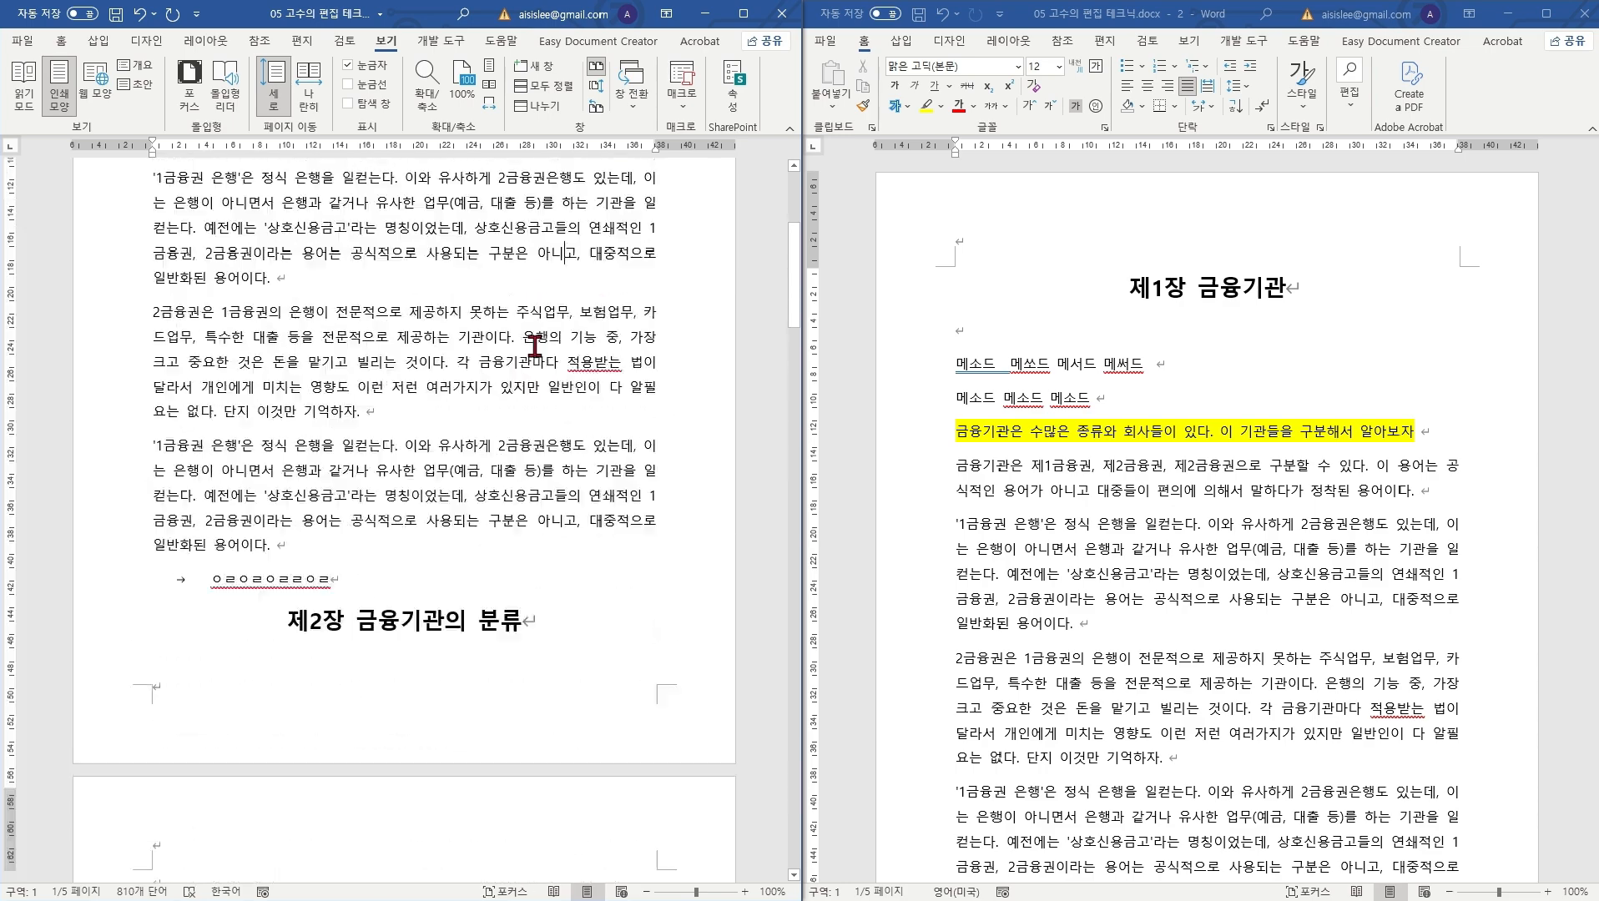
{"action": "left_click", "coordinate": [1176, 405]}
{"action": "scroll", "coordinate": [1176, 404], "scroll_direction": "down", "scroll_amount": 20}
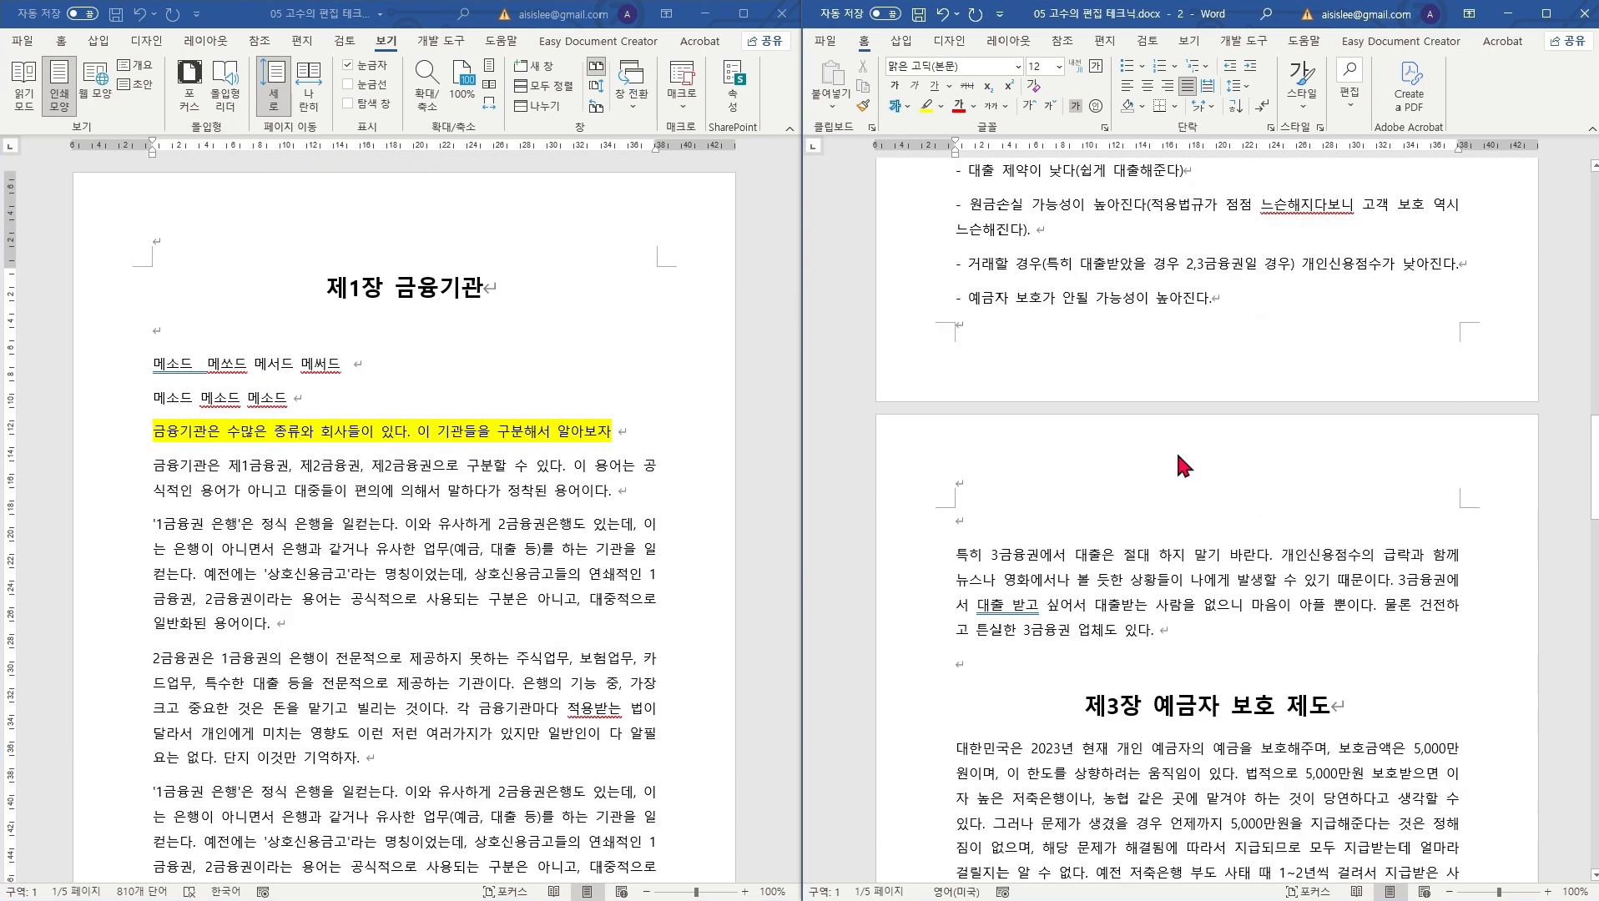
{"action": "scroll", "coordinate": [1178, 454], "scroll_direction": "down", "scroll_amount": 6}
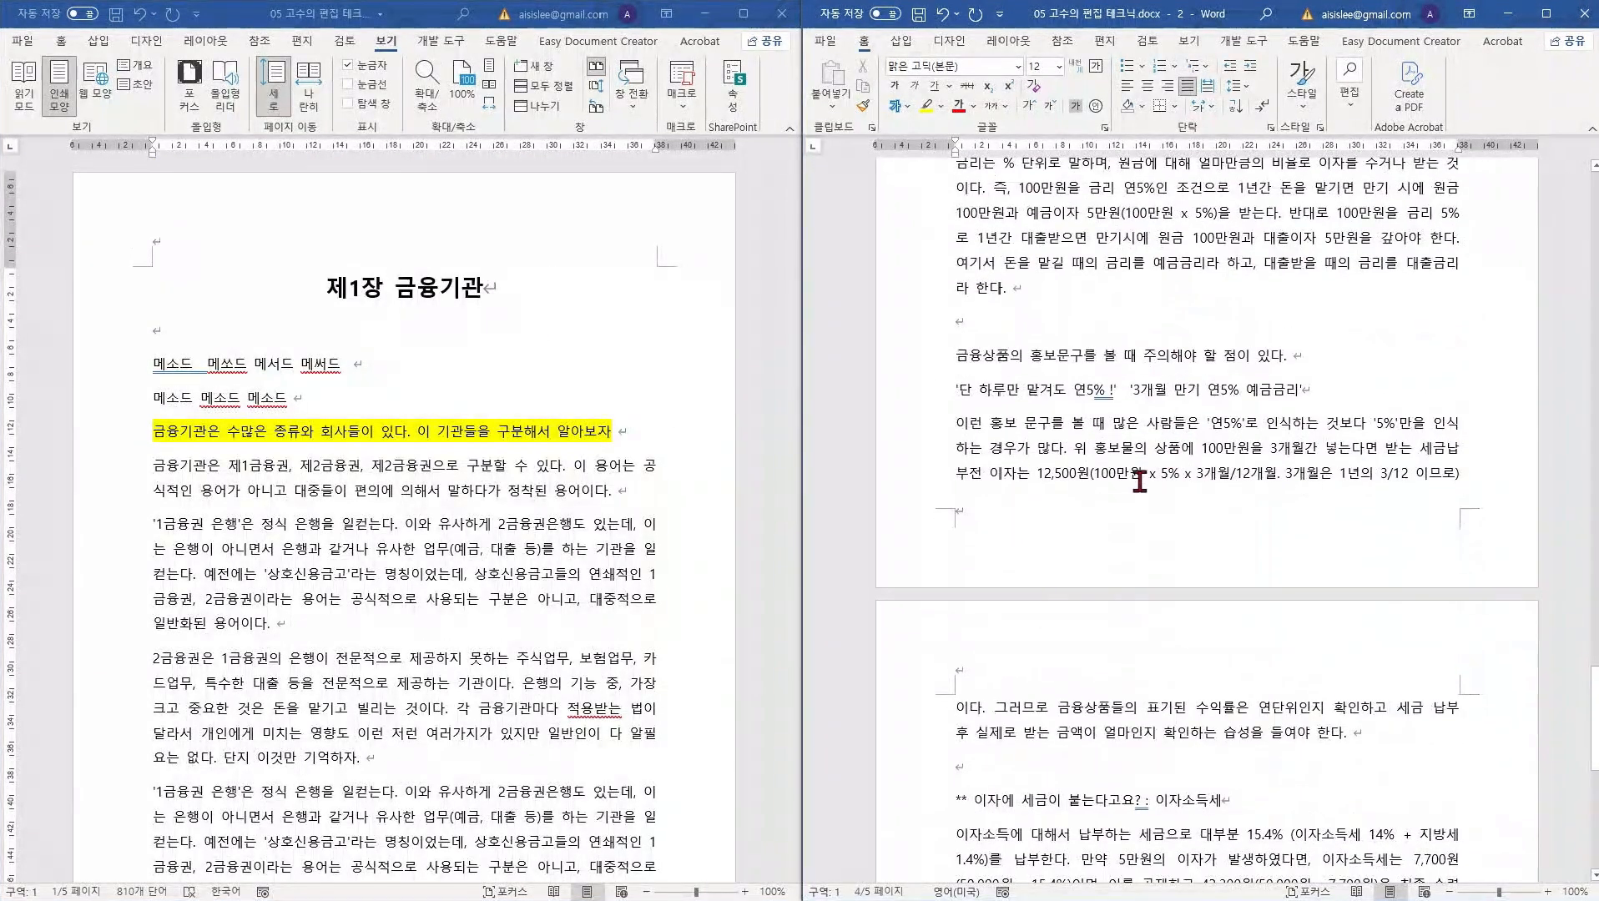
{"action": "scroll", "coordinate": [555, 411], "scroll_direction": "down", "scroll_amount": 5}
{"action": "scroll", "coordinate": [555, 411], "scroll_direction": "up", "scroll_amount": 5}
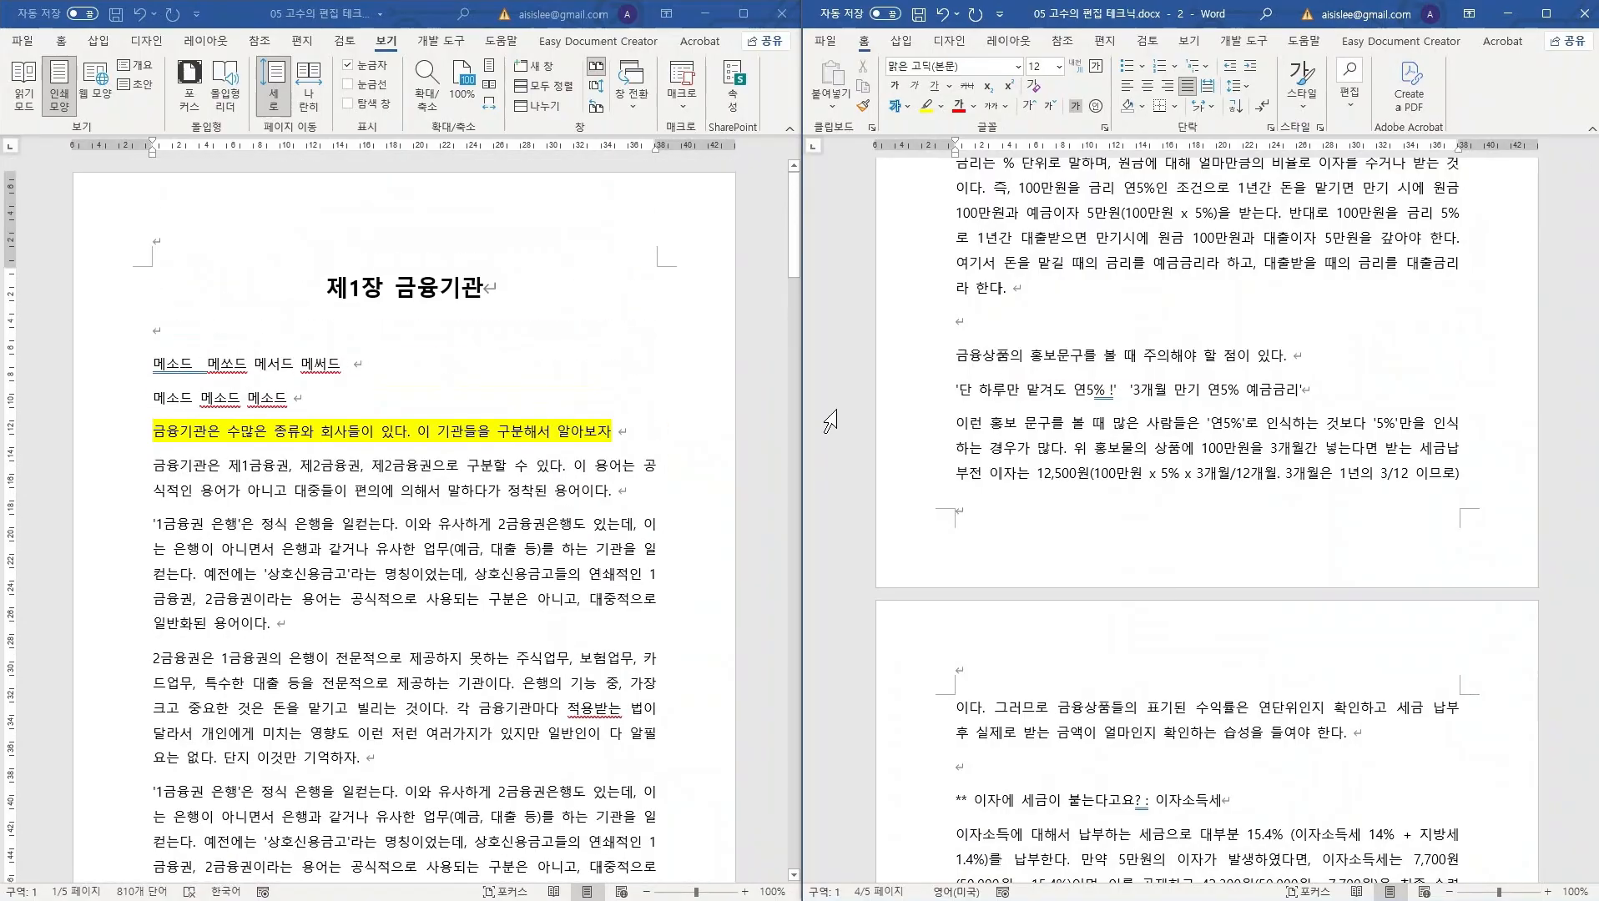
{"action": "scroll", "coordinate": [1277, 418], "scroll_direction": "down", "scroll_amount": 8}
{"action": "scroll", "coordinate": [1277, 417], "scroll_direction": "down", "scroll_amount": 20}
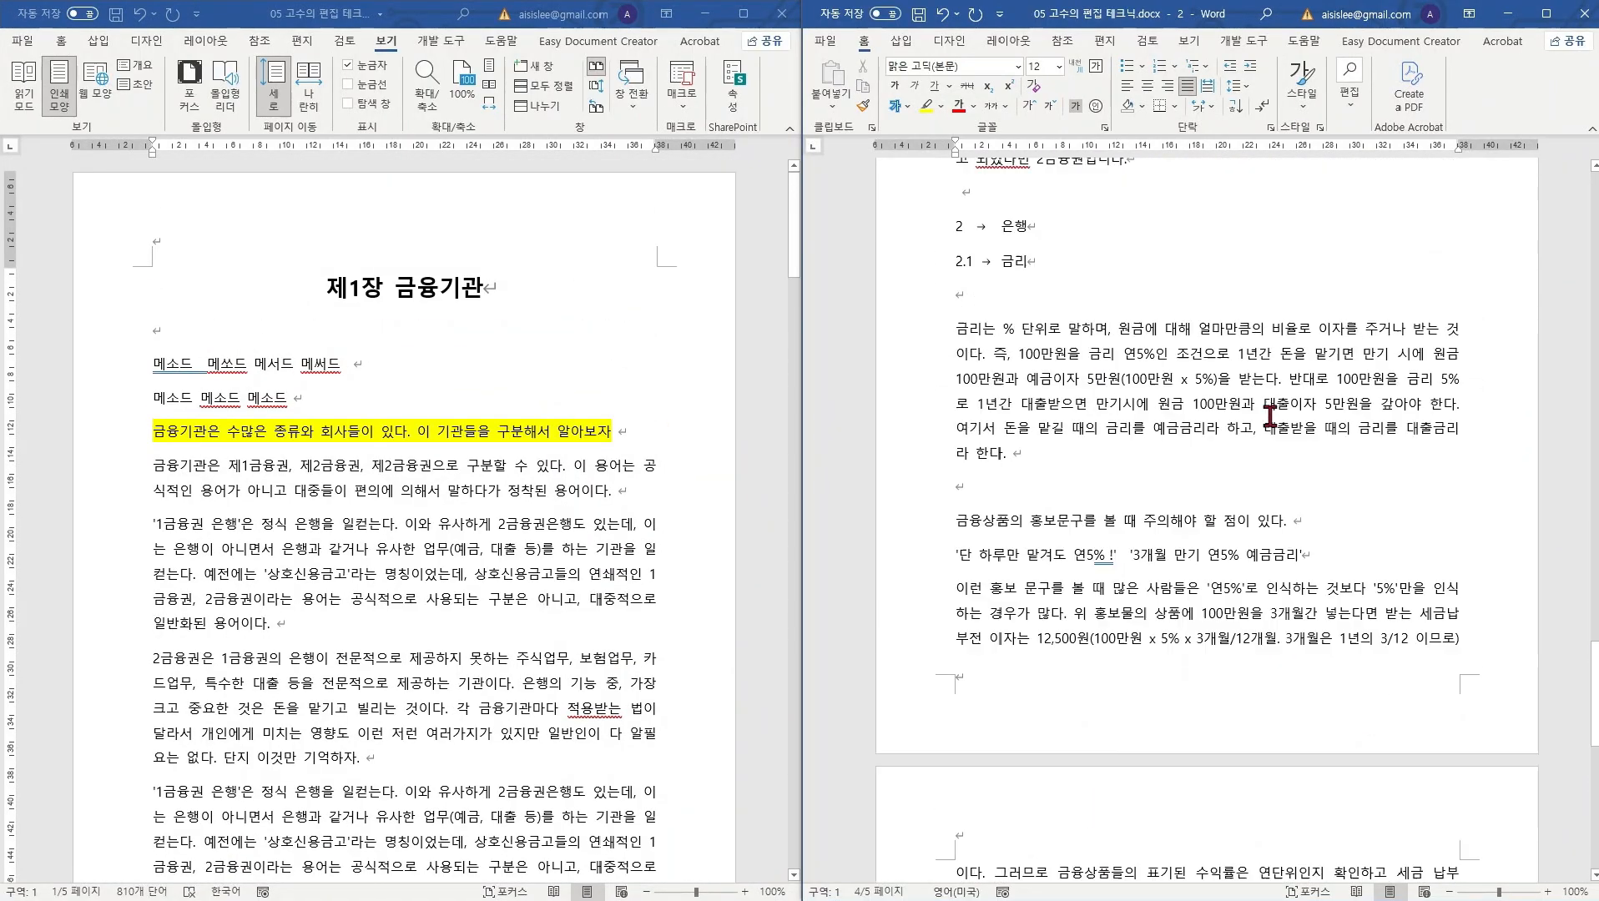
{"action": "scroll", "coordinate": [1269, 415], "scroll_direction": "up", "scroll_amount": 20}
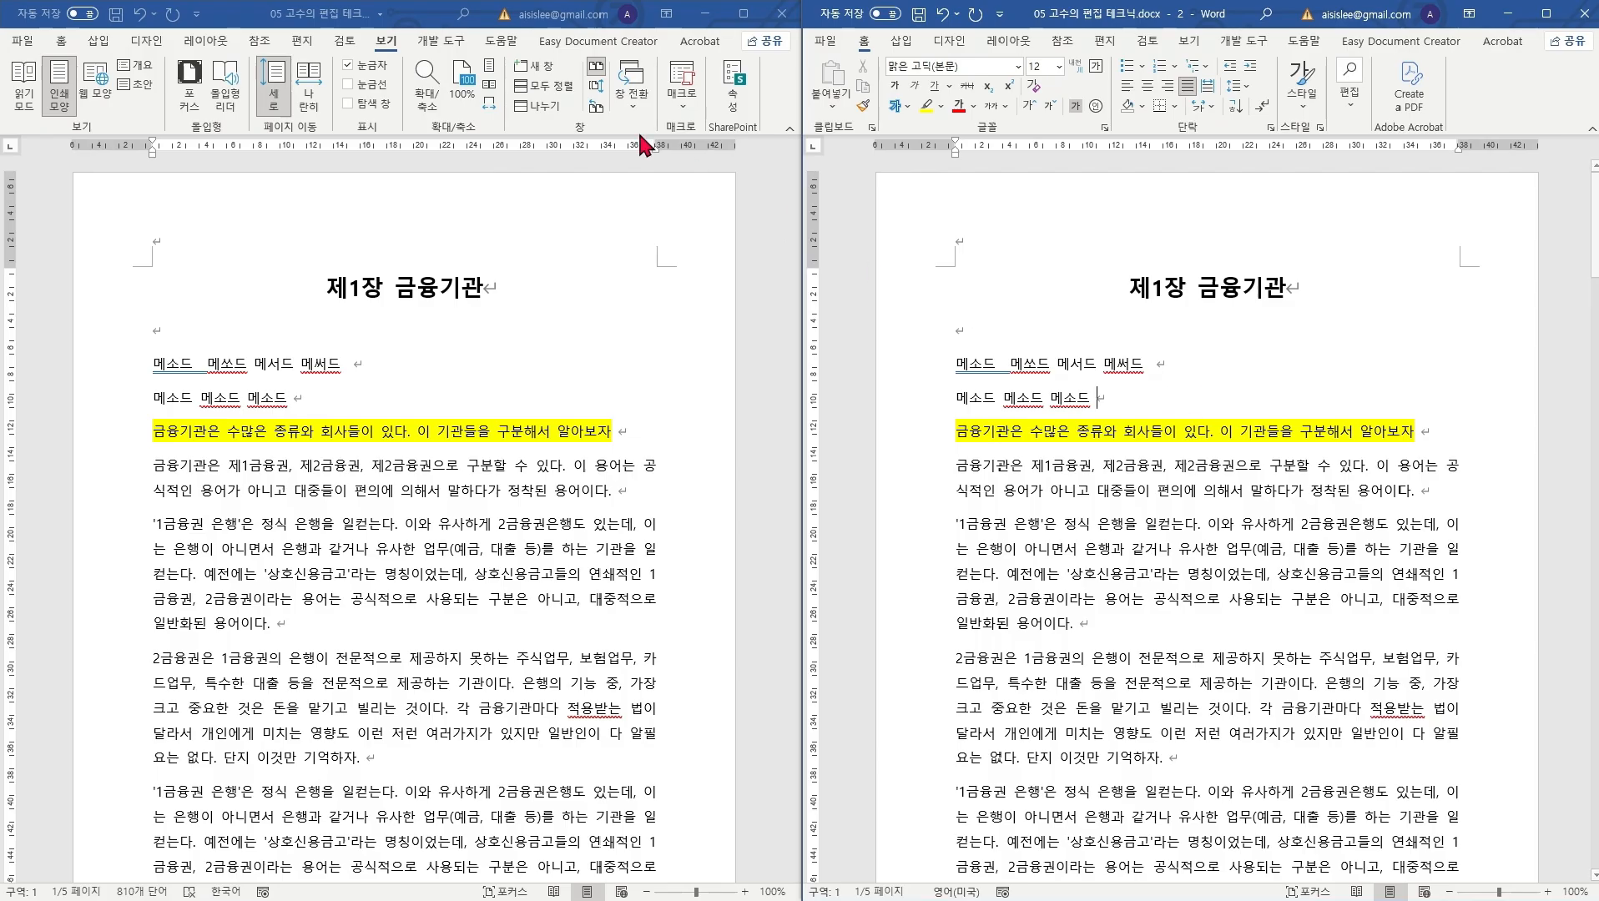
Step: Turn synchronous scrolling back on and test it by scrolling the document down and back to the first page
{"action": "left_click", "coordinate": [596, 87]}
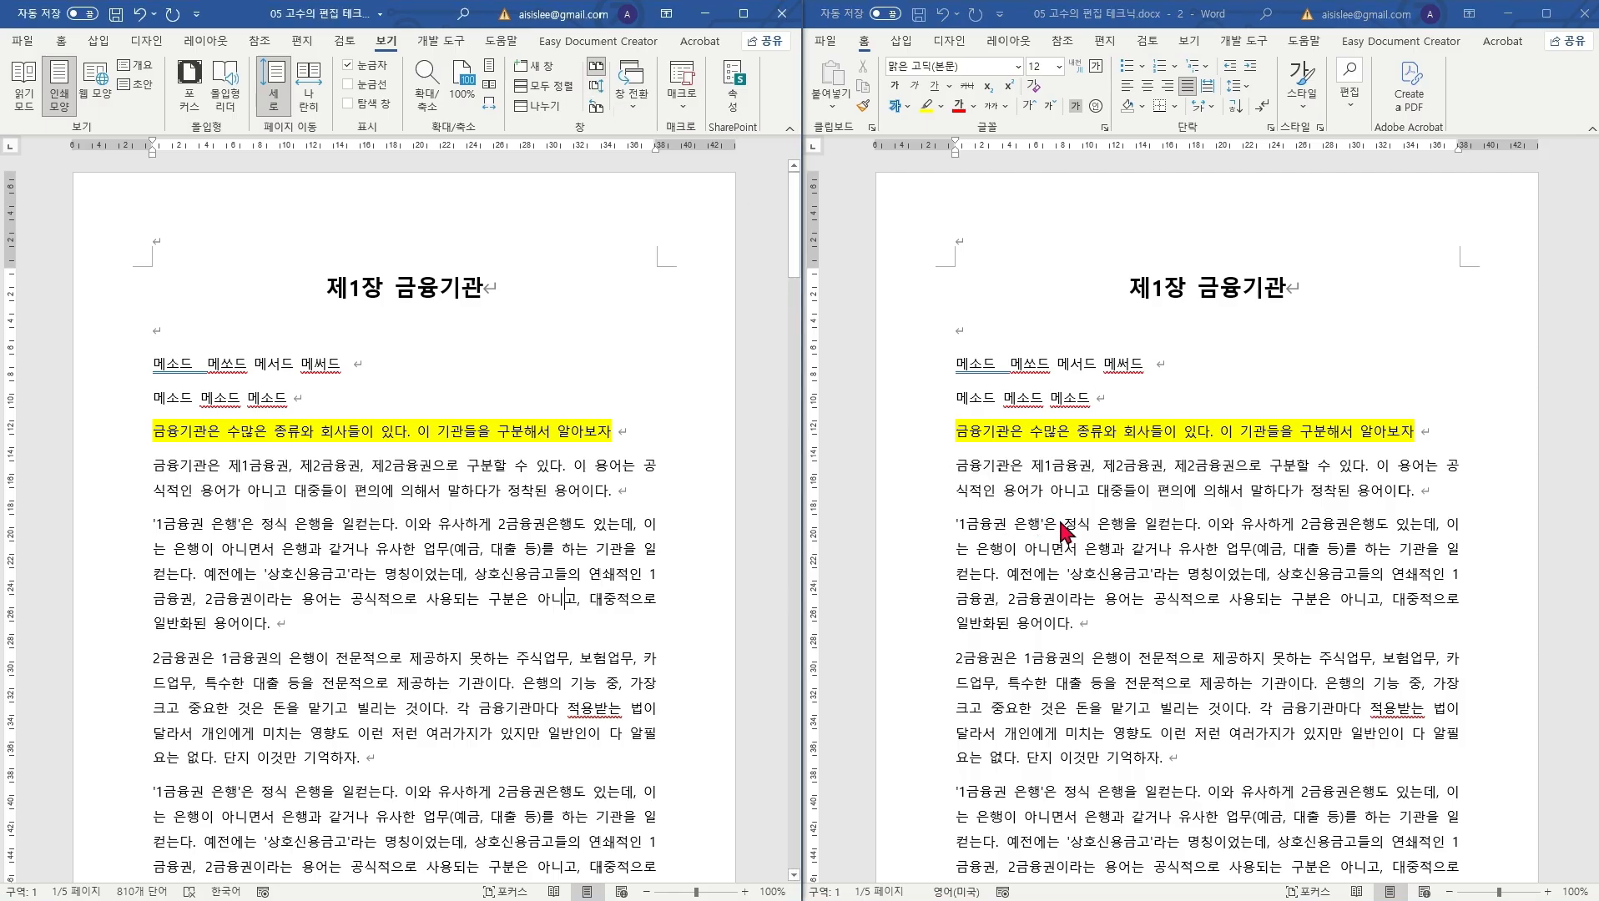
{"action": "scroll", "coordinate": [1064, 531], "scroll_direction": "down", "scroll_amount": 5}
{"action": "scroll", "coordinate": [803, 342], "scroll_direction": "up", "scroll_amount": 5}
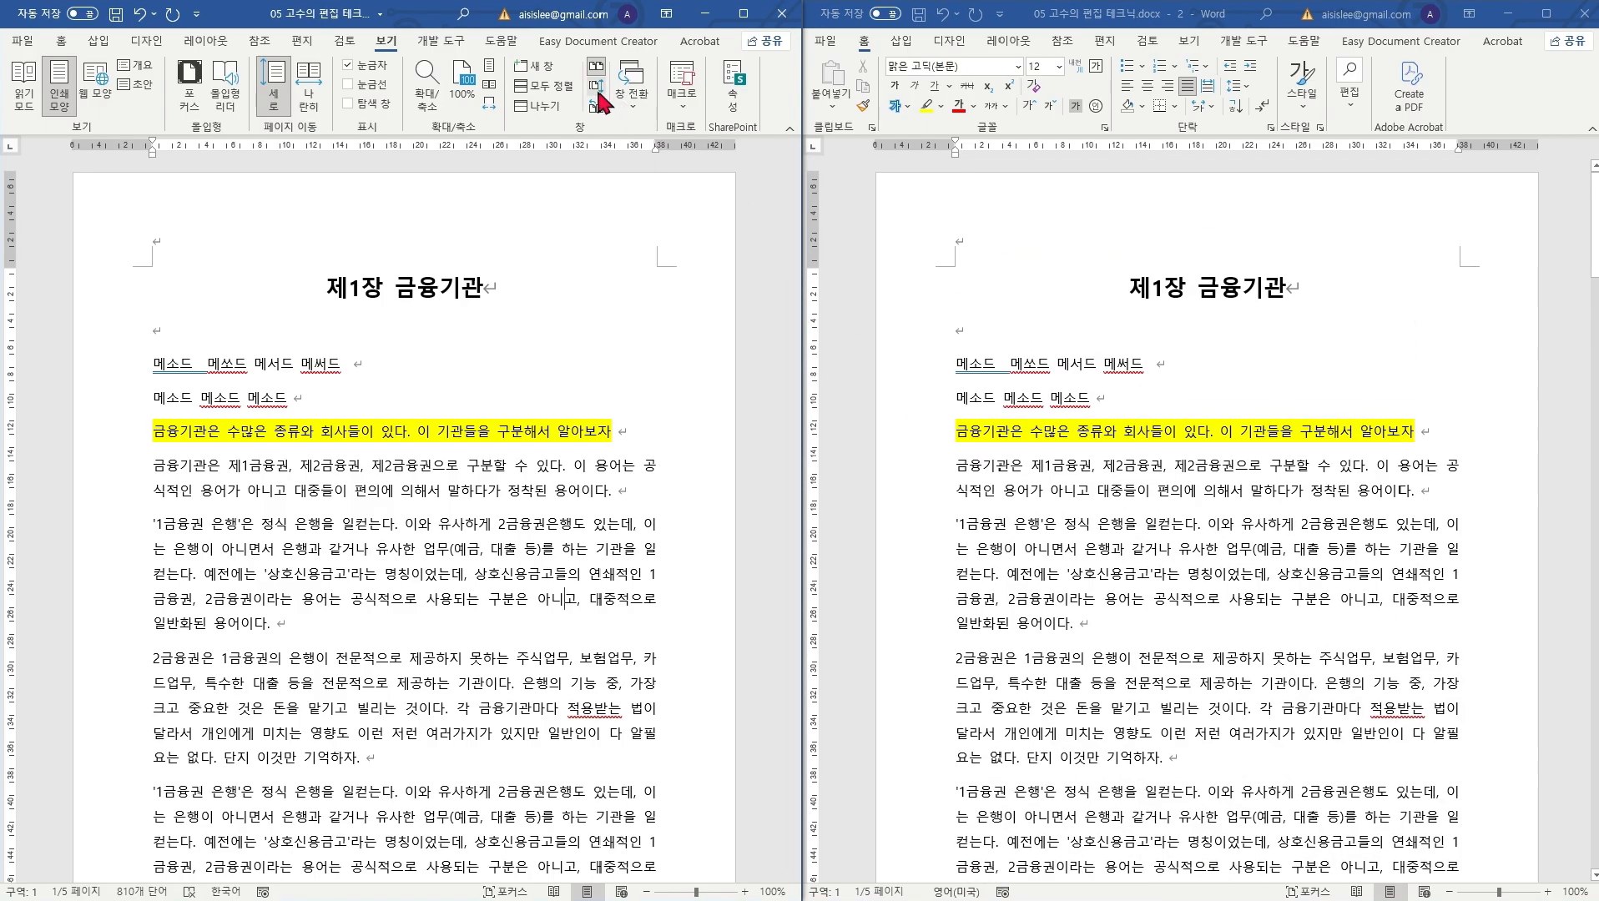
Step: Scroll through the document to its last page to examine how the side-by-side windows move in sync
{"action": "left_click", "coordinate": [602, 265]}
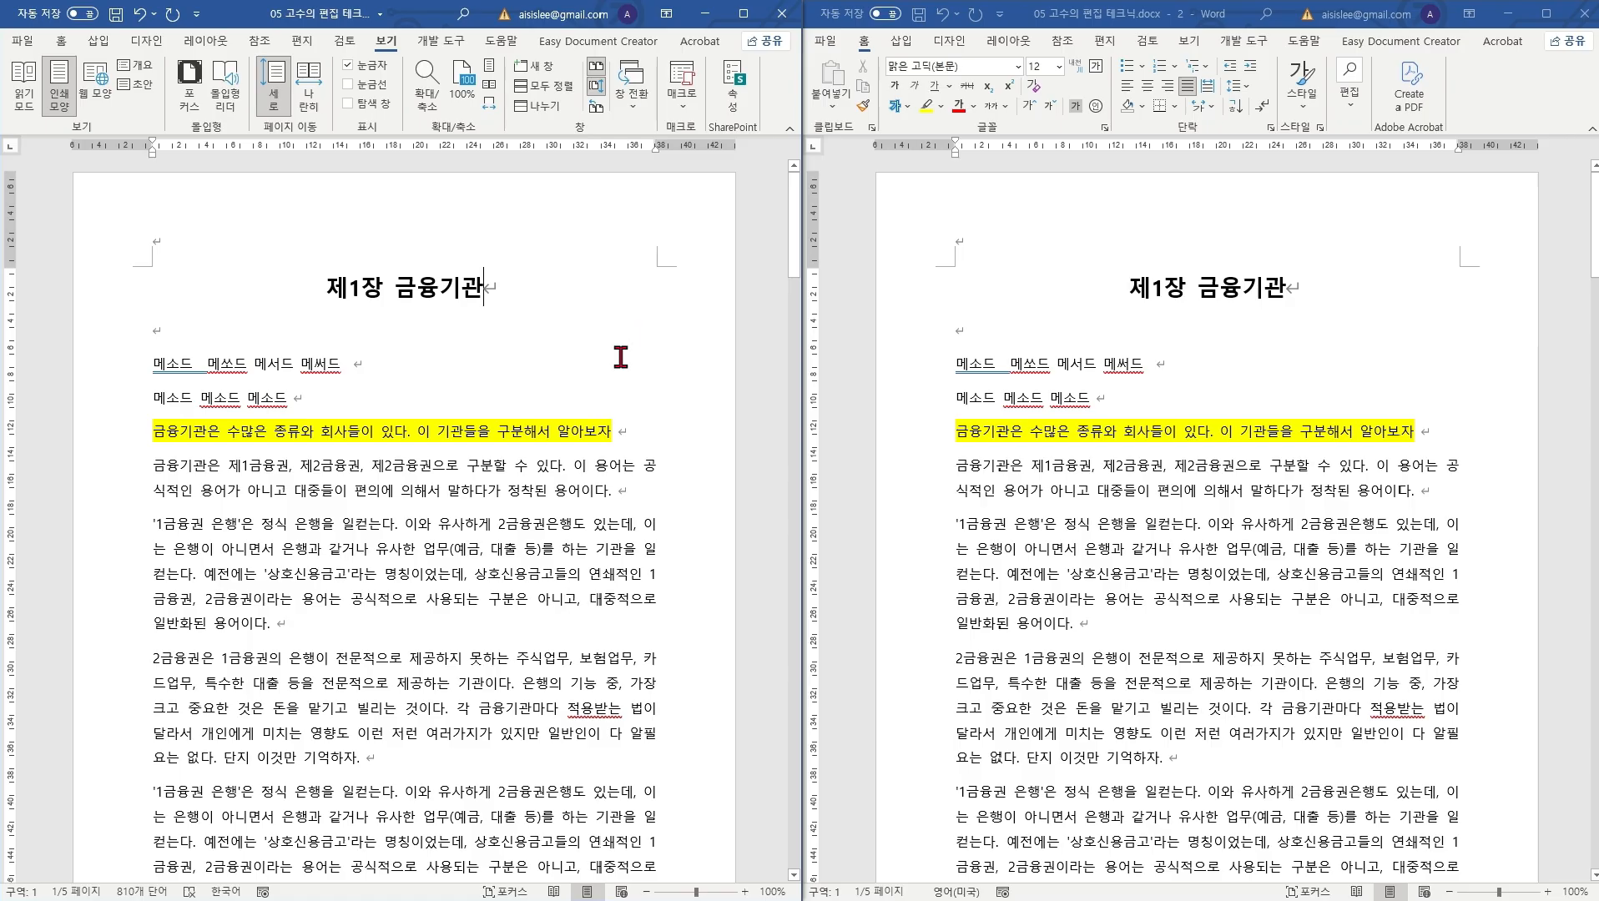
{"action": "scroll", "coordinate": [620, 356], "scroll_direction": "down", "scroll_amount": 10}
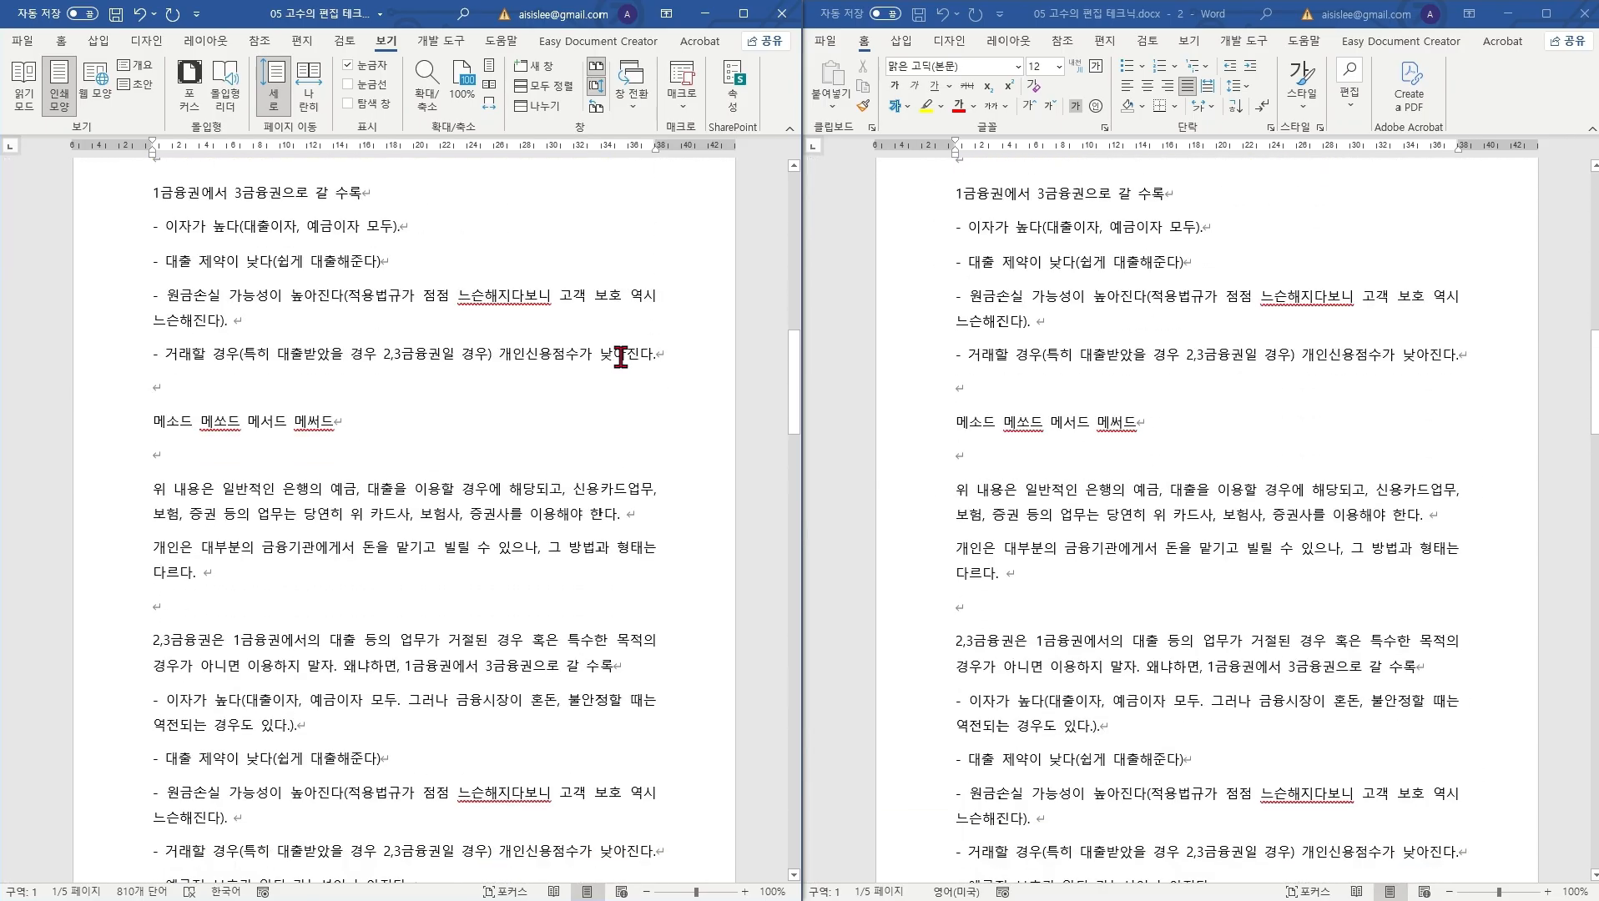
{"action": "scroll", "coordinate": [620, 356], "scroll_direction": "down", "scroll_amount": 1}
{"action": "scroll", "coordinate": [620, 356], "scroll_direction": "down", "scroll_amount": 15}
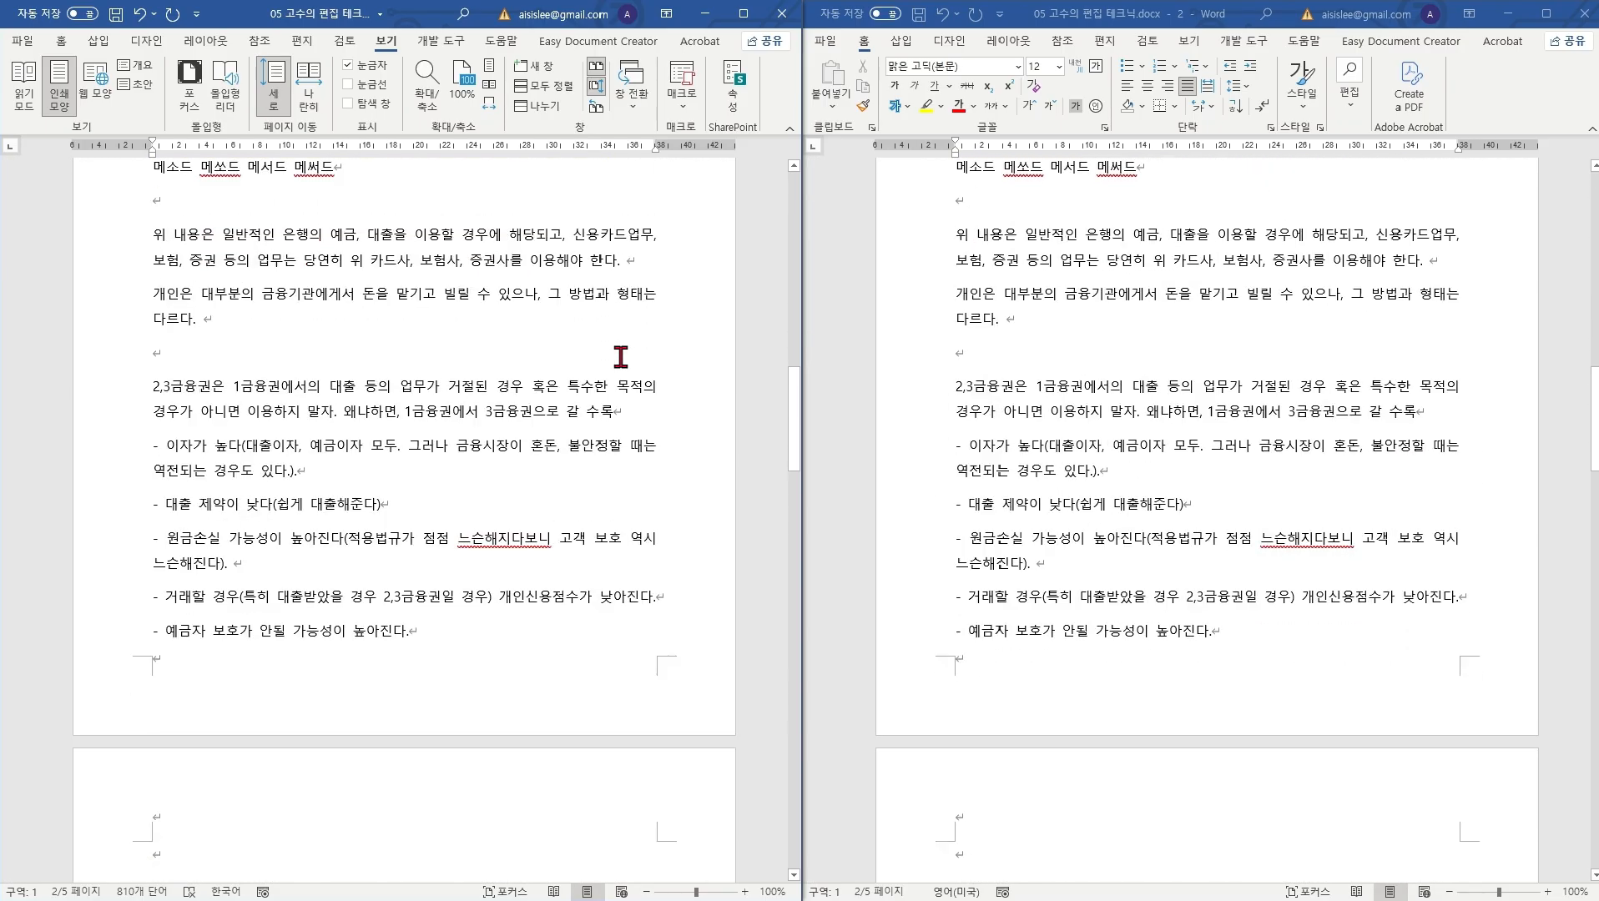
{"action": "scroll", "coordinate": [620, 356], "scroll_direction": "down", "scroll_amount": 10}
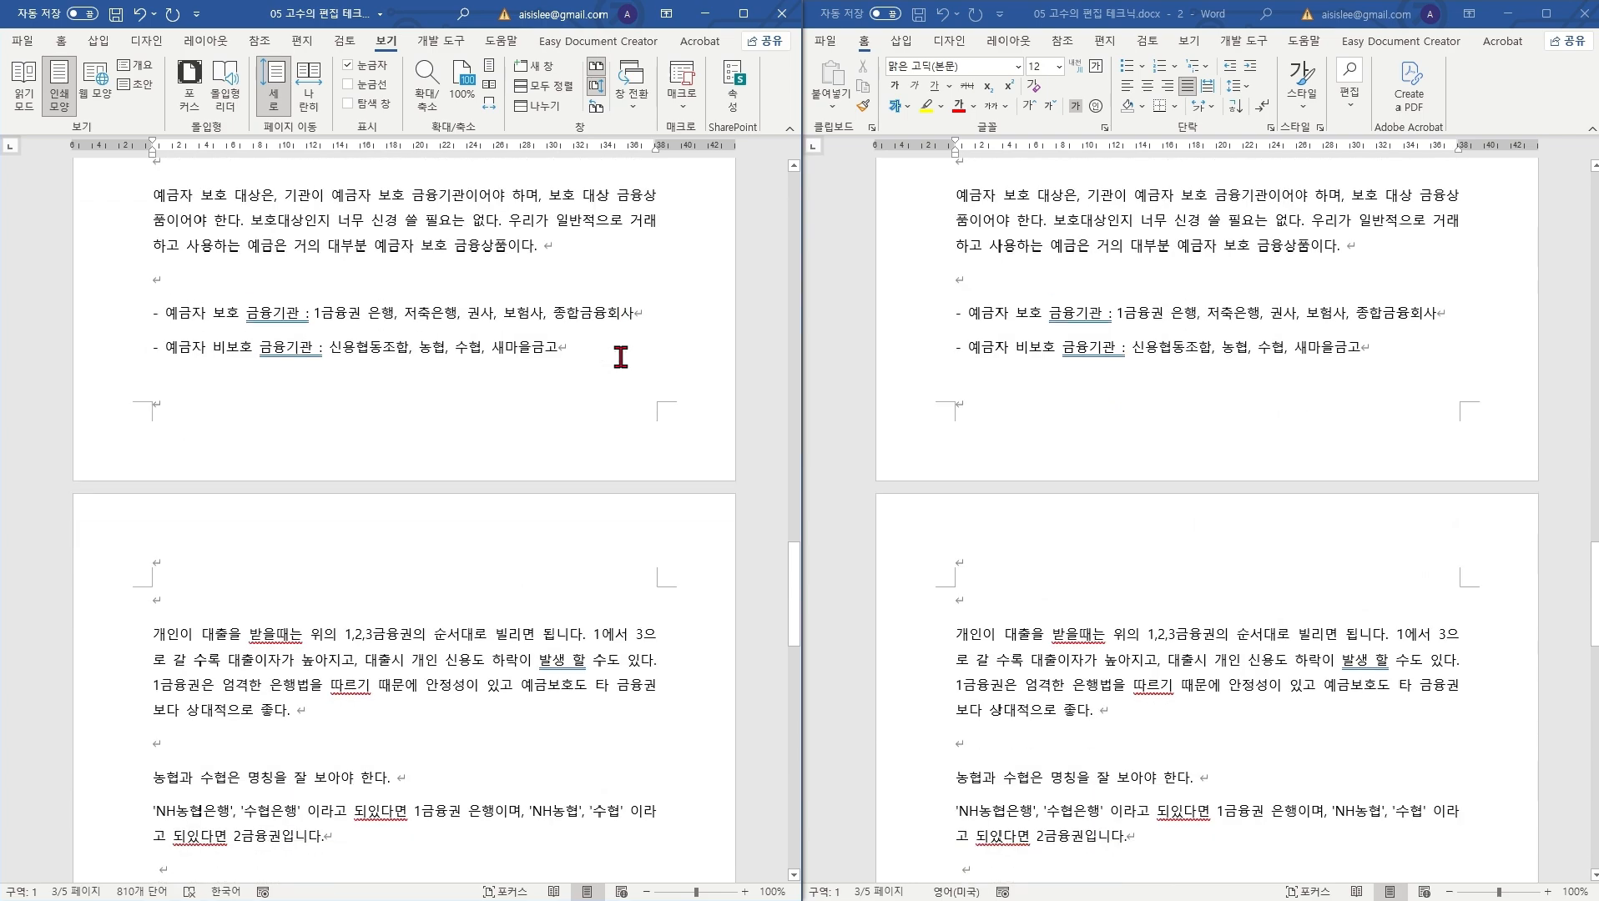
{"action": "scroll", "coordinate": [620, 357], "scroll_direction": "down", "scroll_amount": 20}
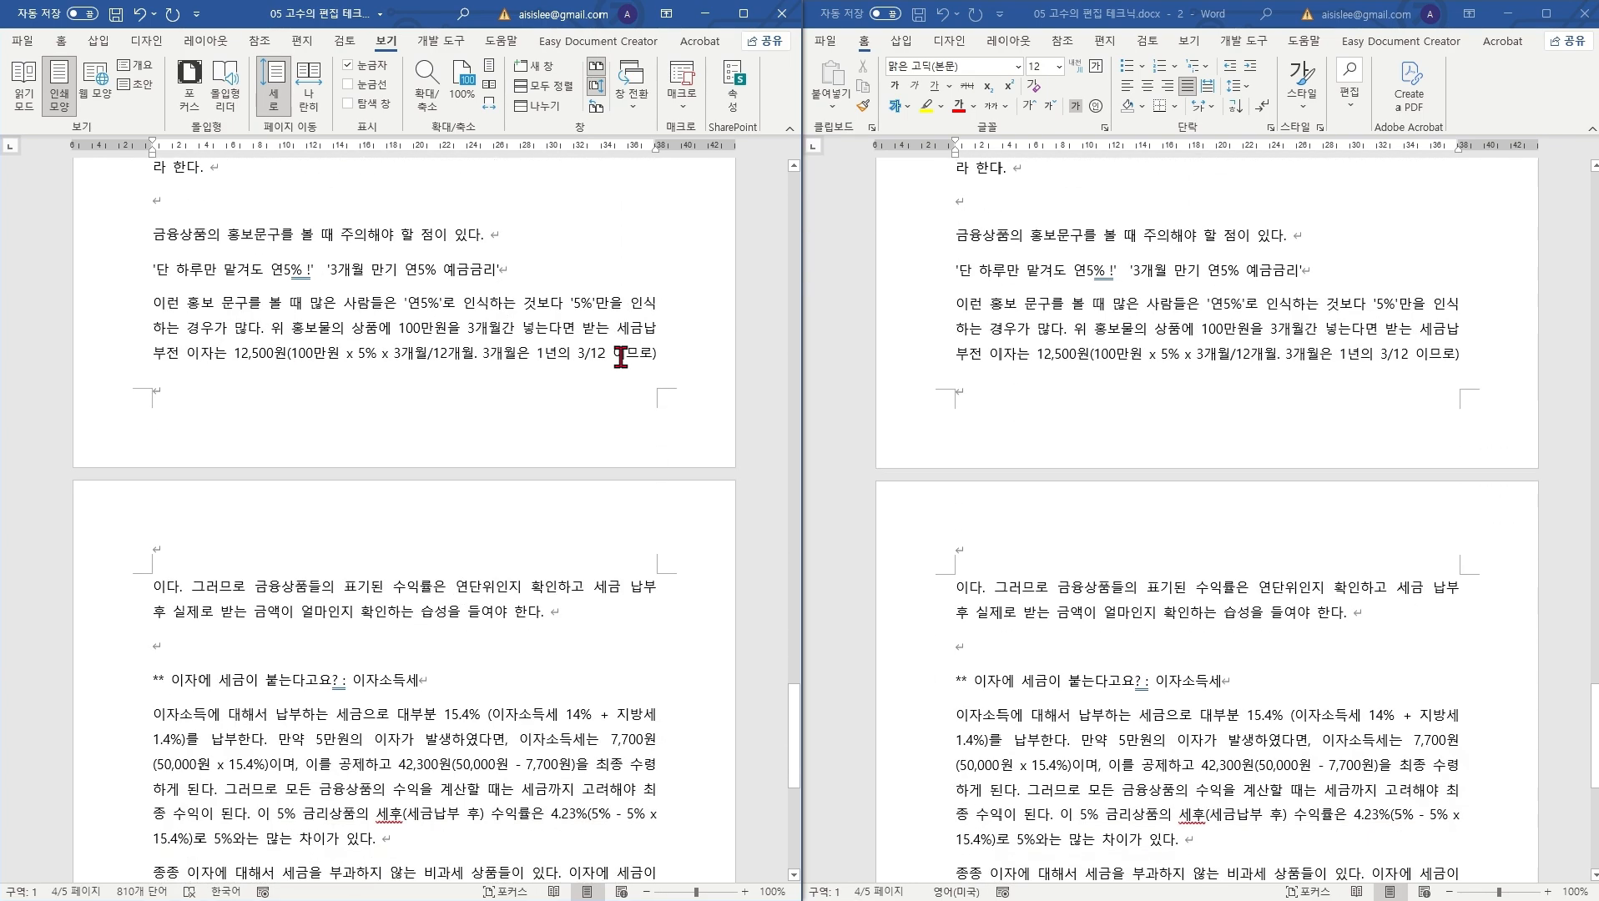
{"action": "scroll", "coordinate": [620, 356], "scroll_direction": "down", "scroll_amount": 3}
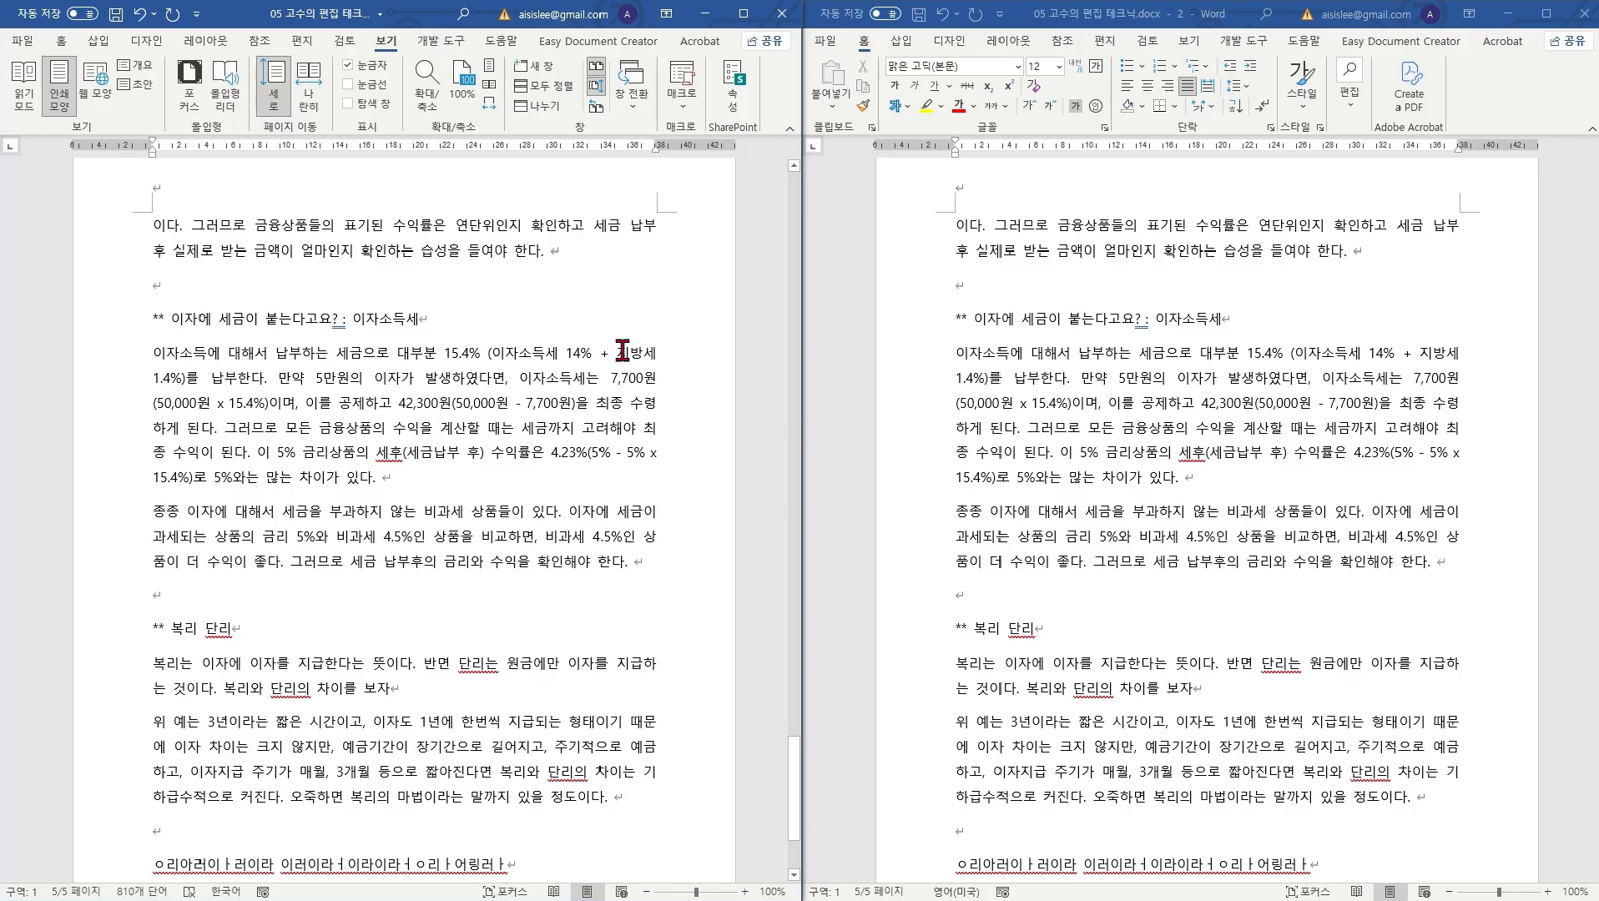
Step: Close the original document window, maximize the remaining one and return to the start of the document
{"action": "left_click", "coordinate": [780, 13]}
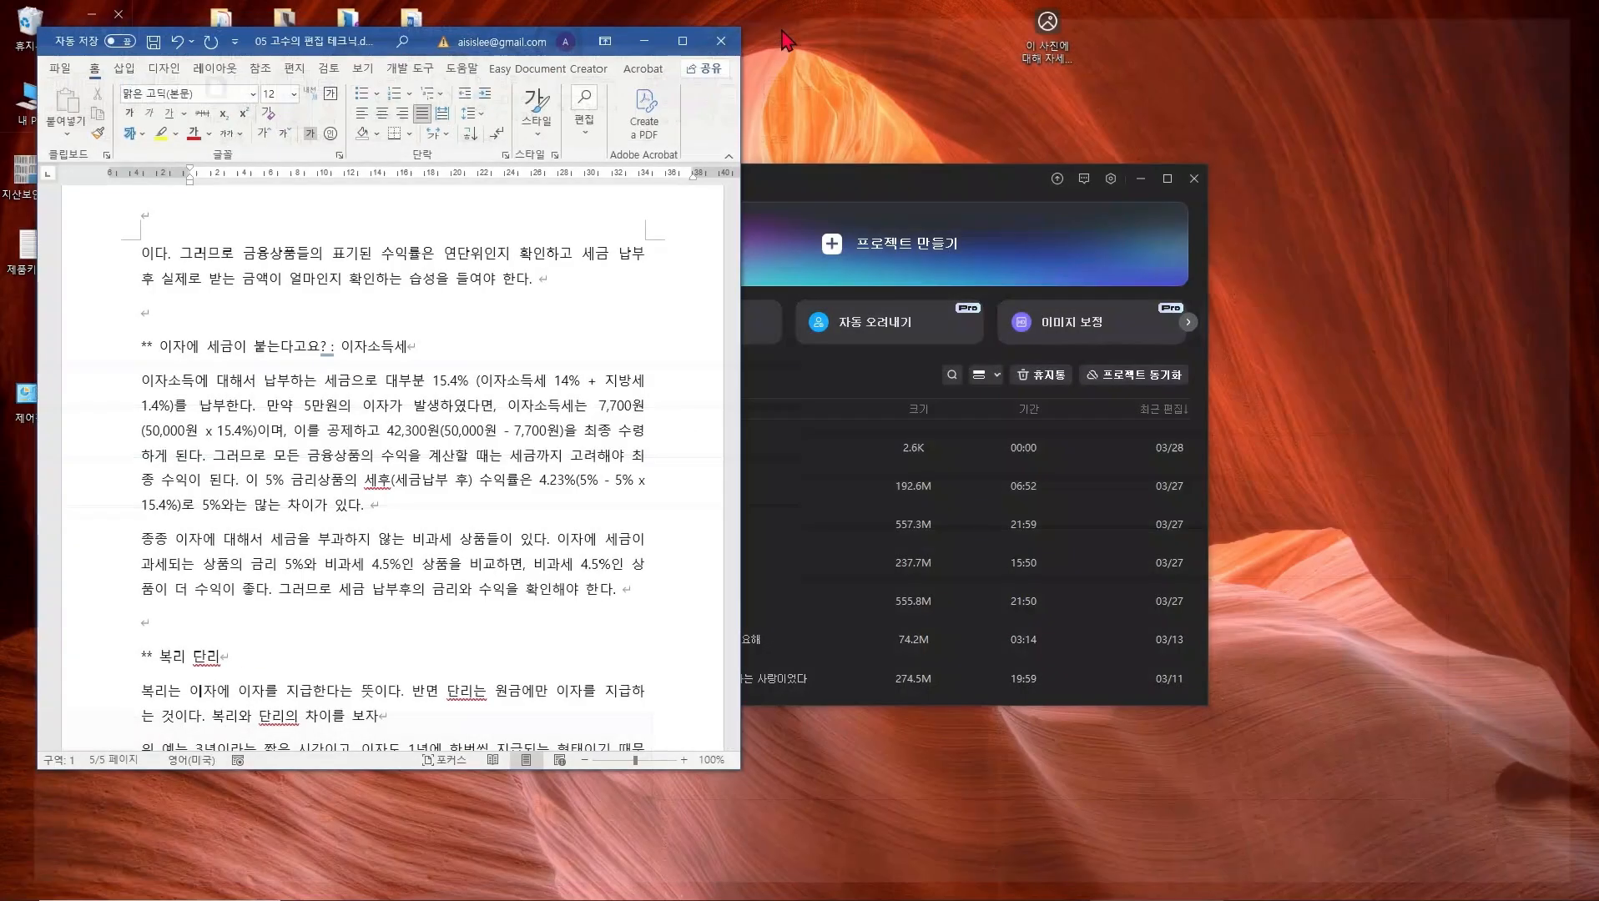
{"action": "left_click", "coordinate": [682, 40]}
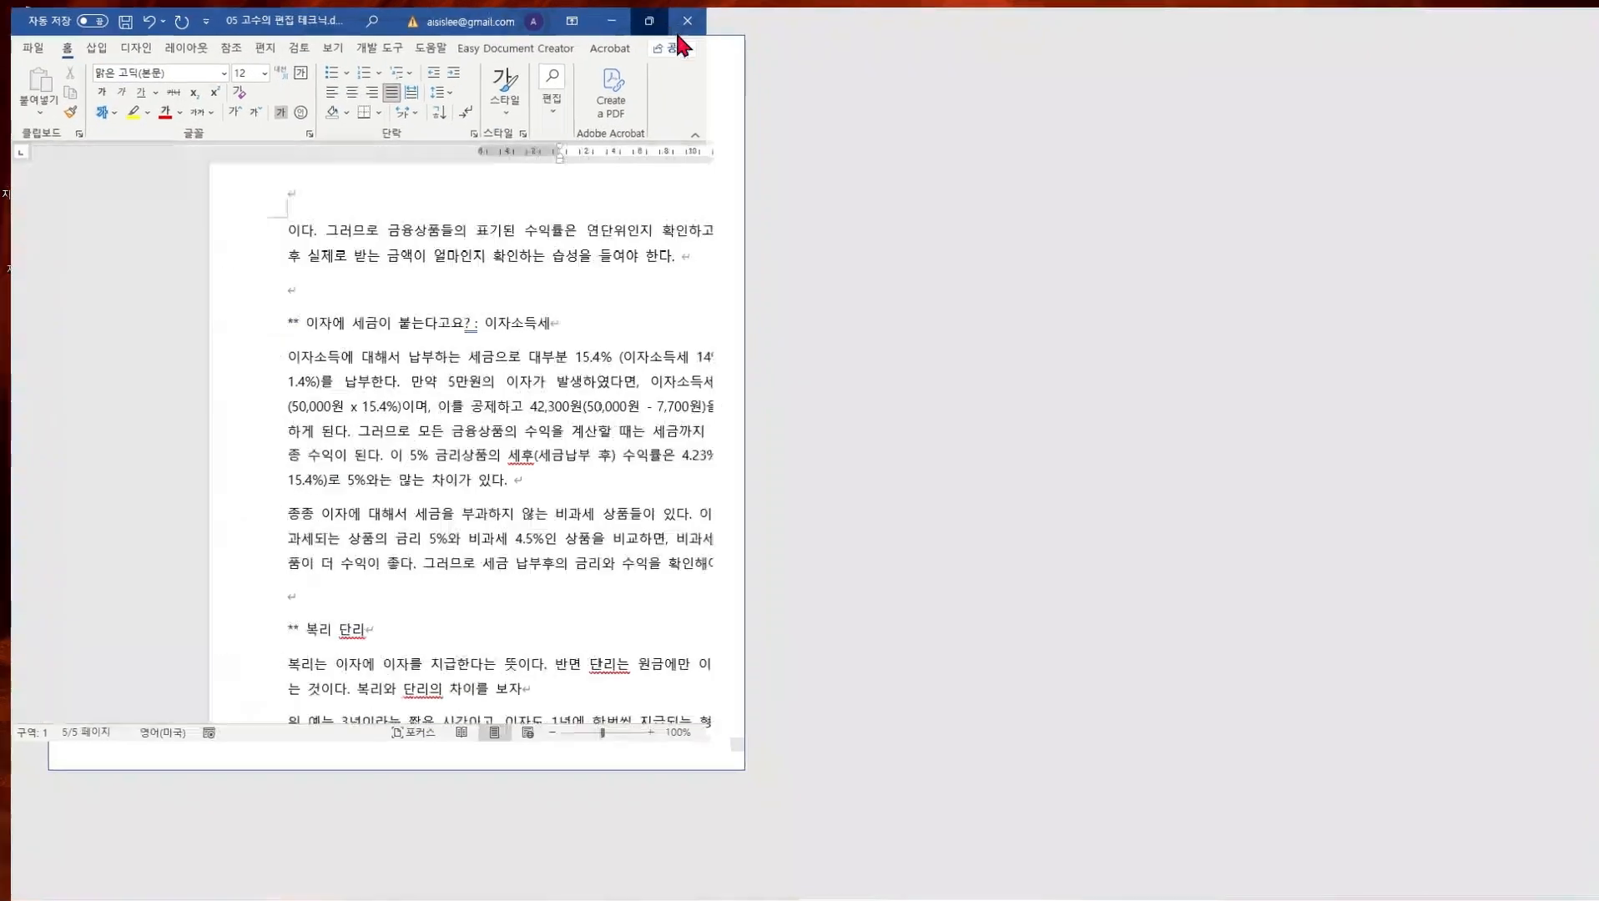
{"action": "scroll", "coordinate": [1003, 446], "scroll_direction": "up", "scroll_amount": 7}
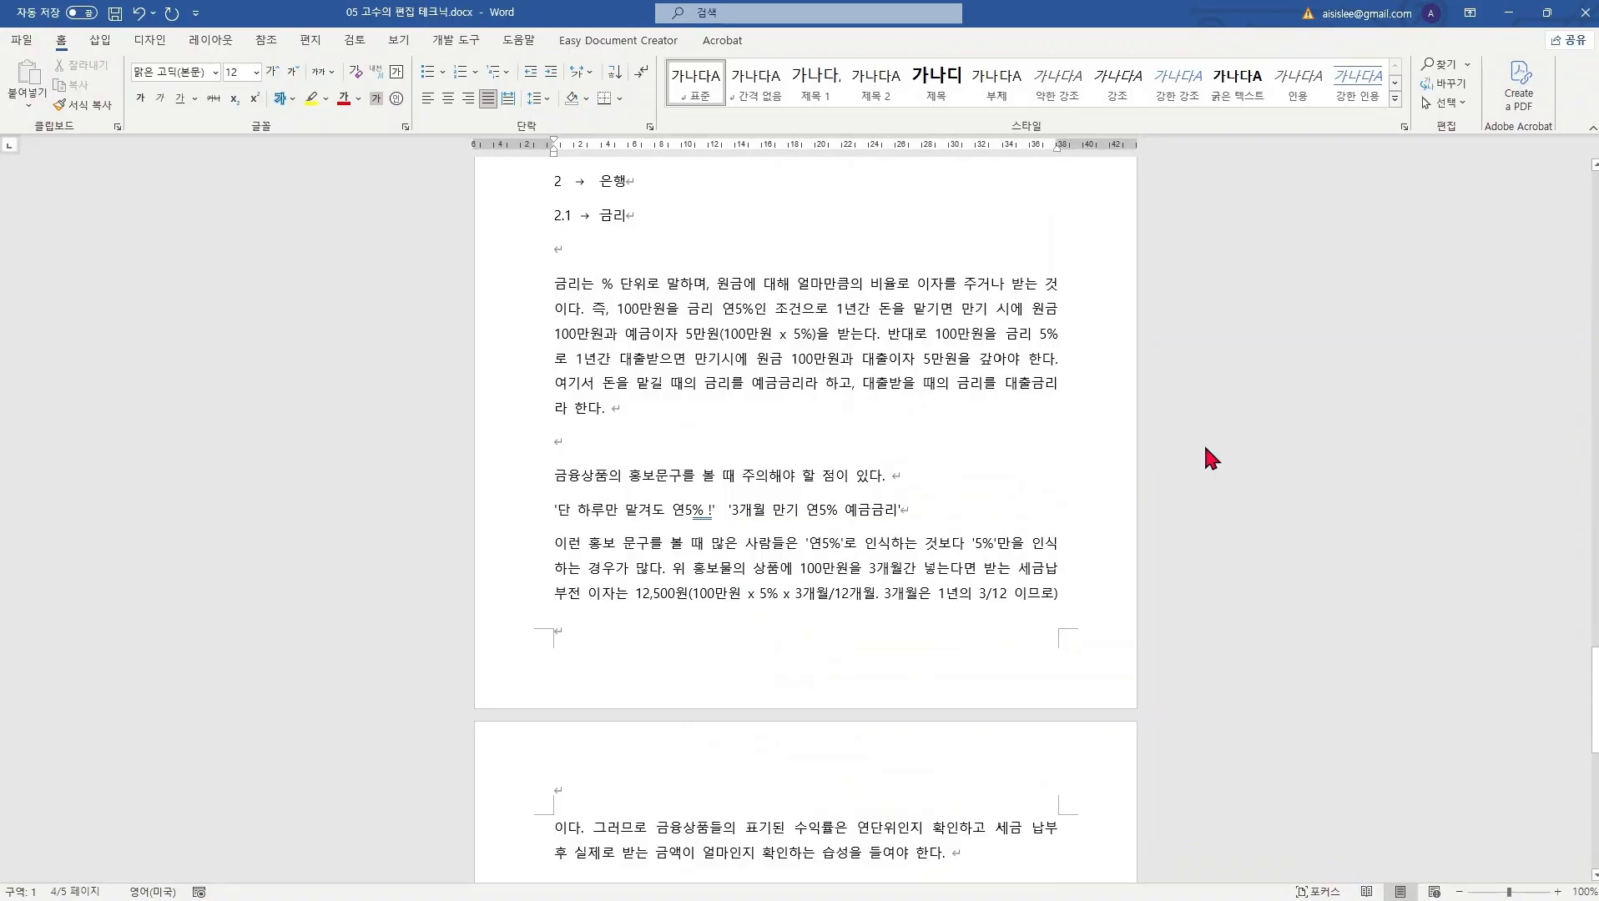
{"action": "key", "text": "ctrl+Home"}
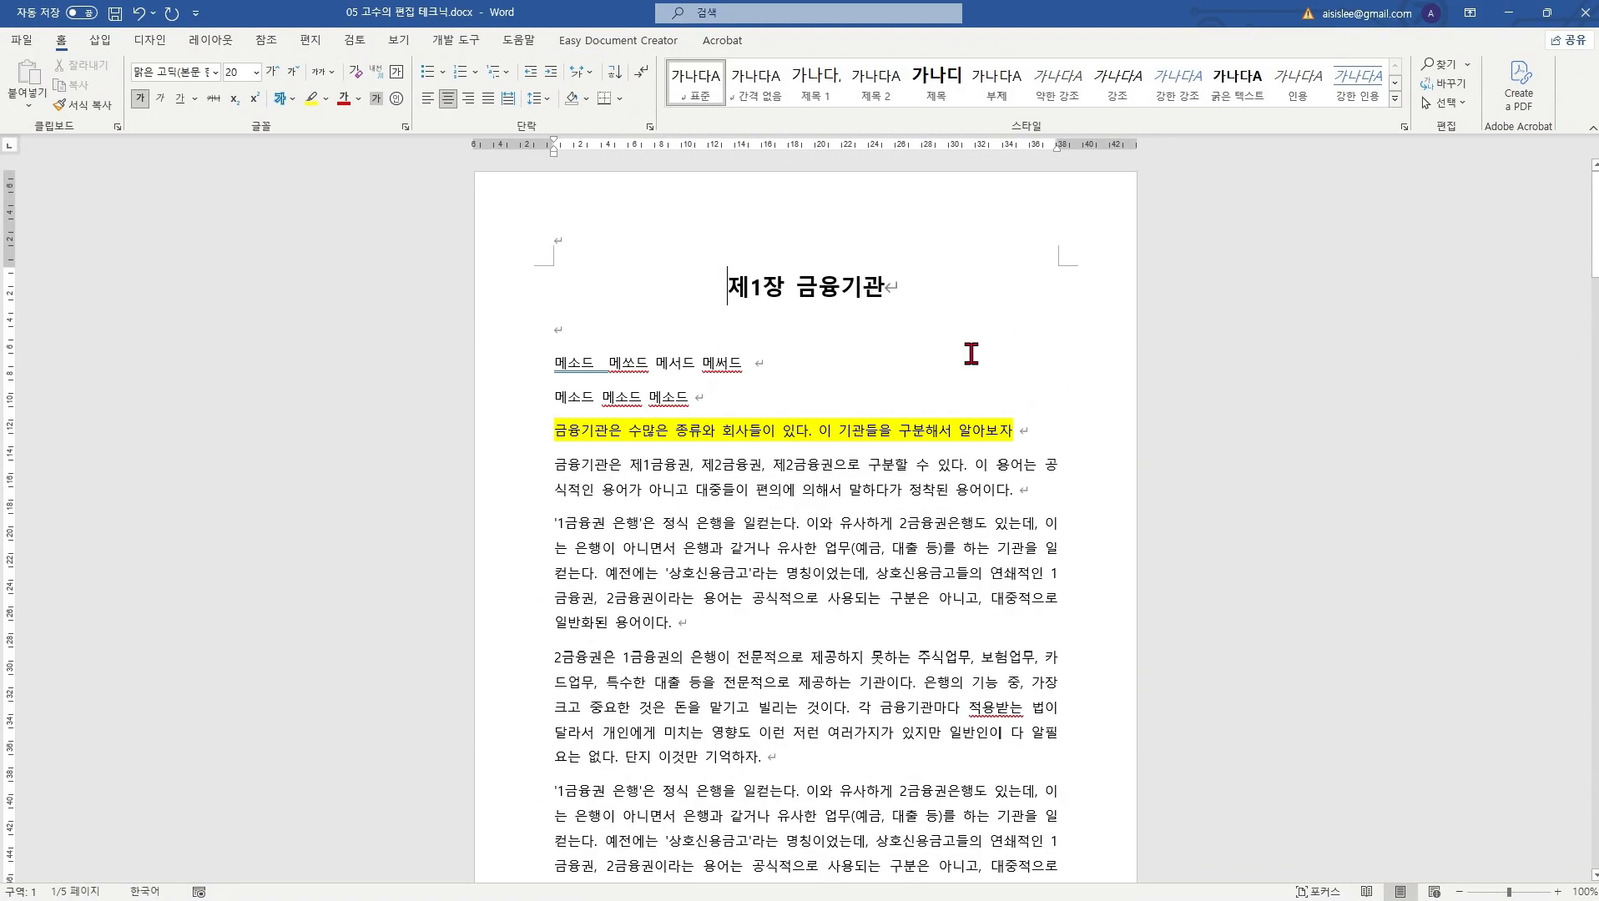
Step: Delete the empty paragraph below the '제1장 금융기관' heading and set the page zoom to 90%
{"action": "left_click", "coordinate": [973, 399]}
{"action": "scroll", "coordinate": [963, 397], "scroll_direction": "down", "scroll_amount": 2, "text": "ctrl"}
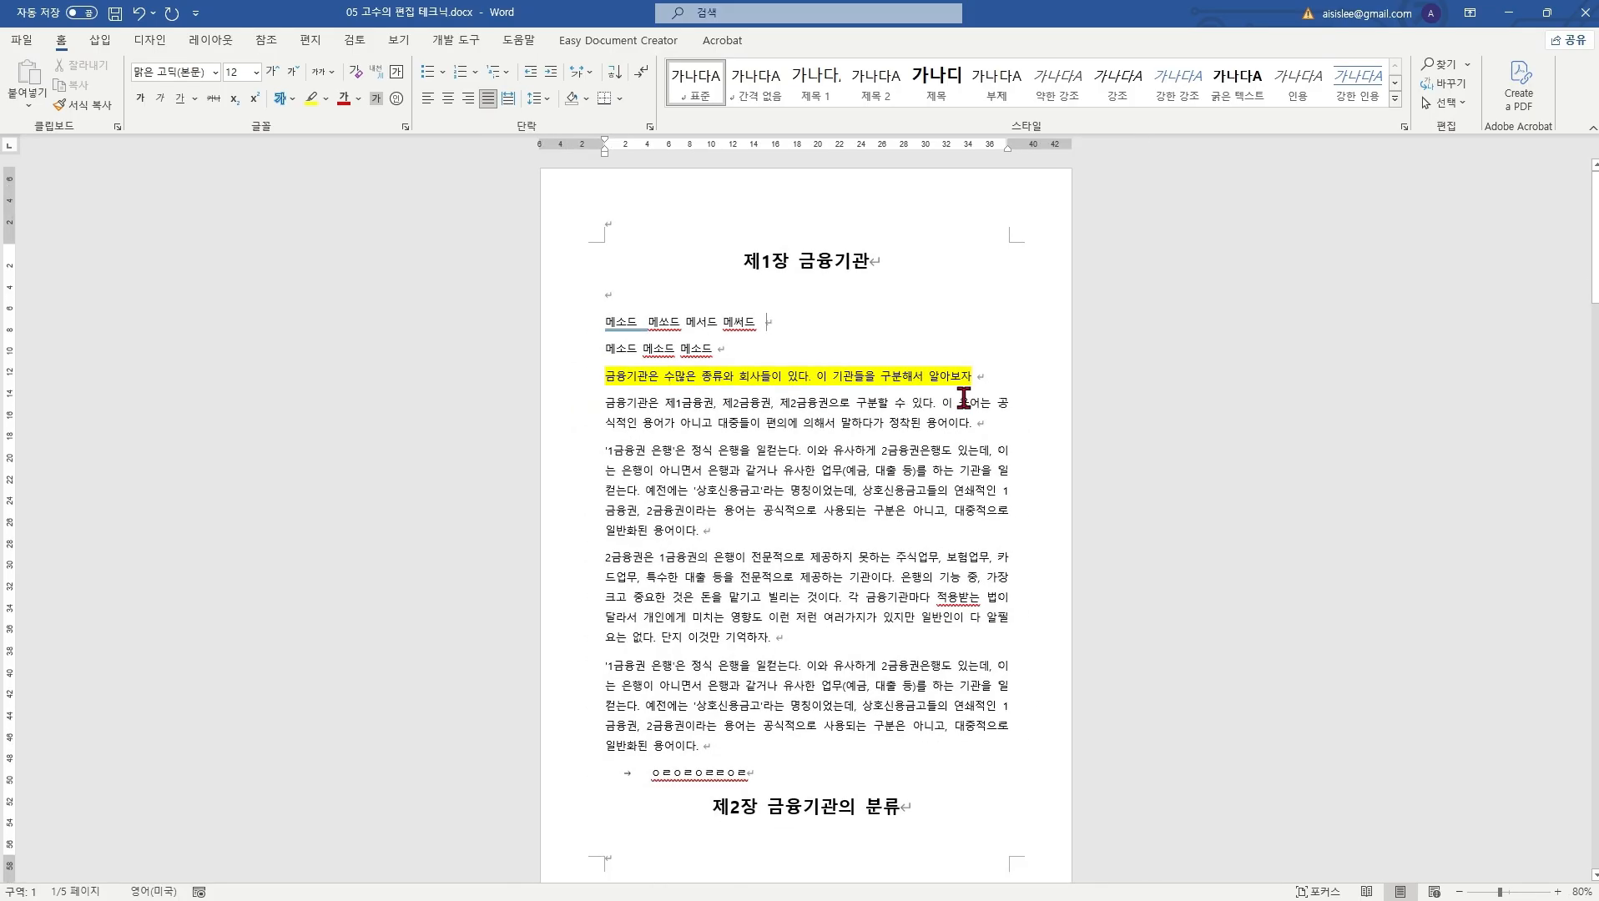
{"action": "scroll", "coordinate": [964, 398], "scroll_direction": "down", "scroll_amount": 2, "text": "ctrl"}
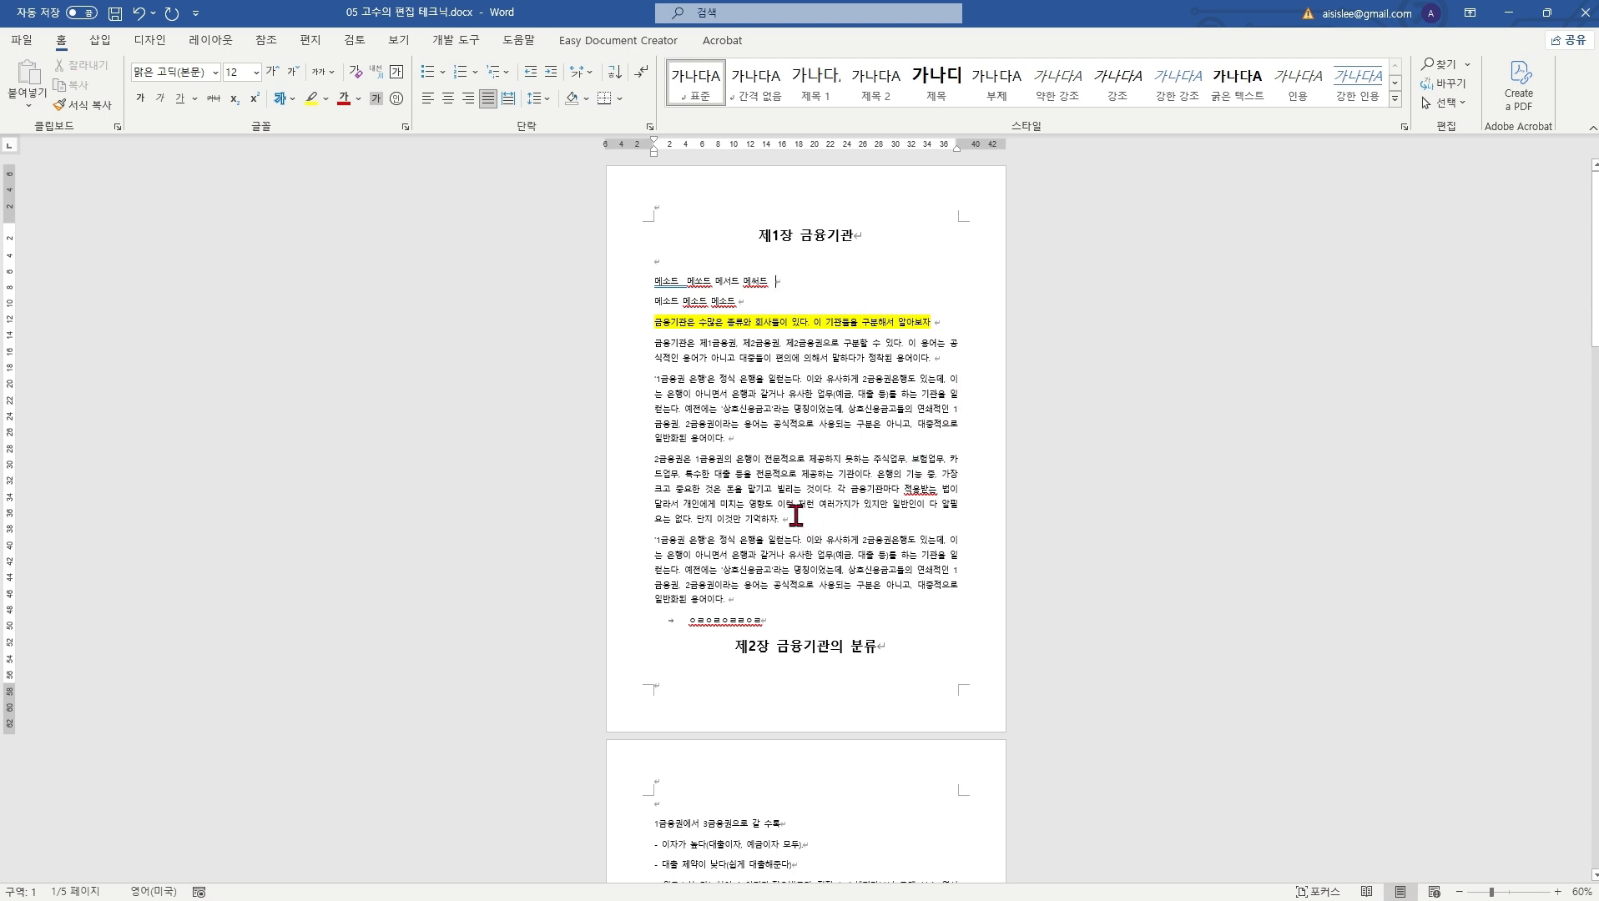
{"action": "left_click", "coordinate": [759, 265]}
{"action": "key", "text": "Delete"}
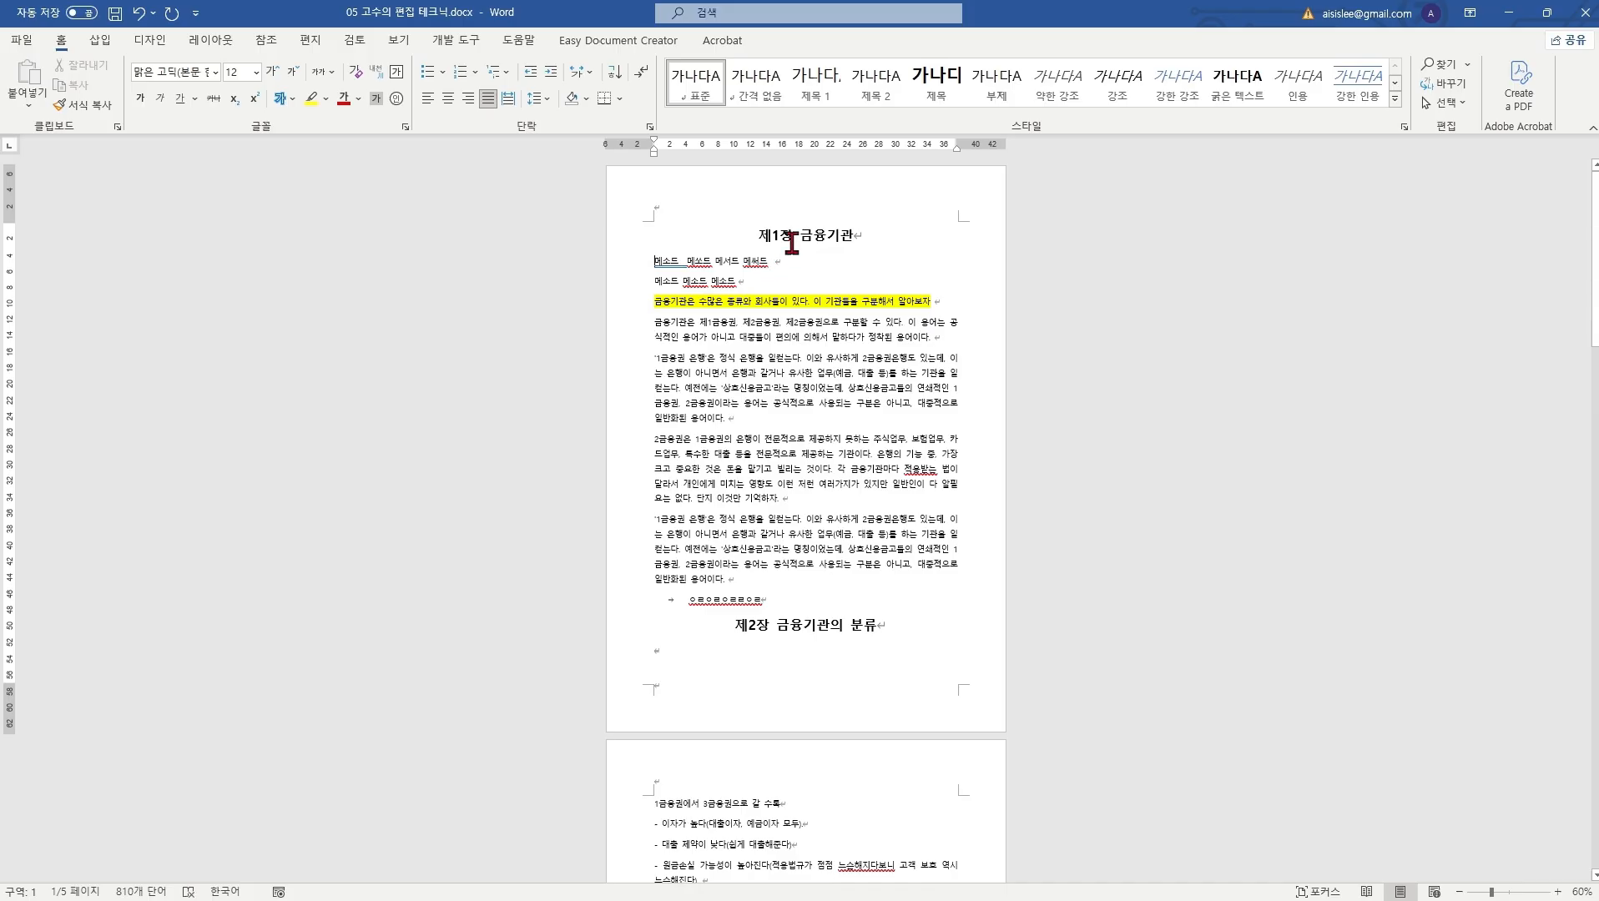
{"action": "scroll", "coordinate": [910, 294], "scroll_direction": "up", "scroll_amount": 7, "text": "ctrl"}
{"action": "scroll", "coordinate": [911, 300], "scroll_direction": "down", "scroll_amount": 4, "text": "ctrl"}
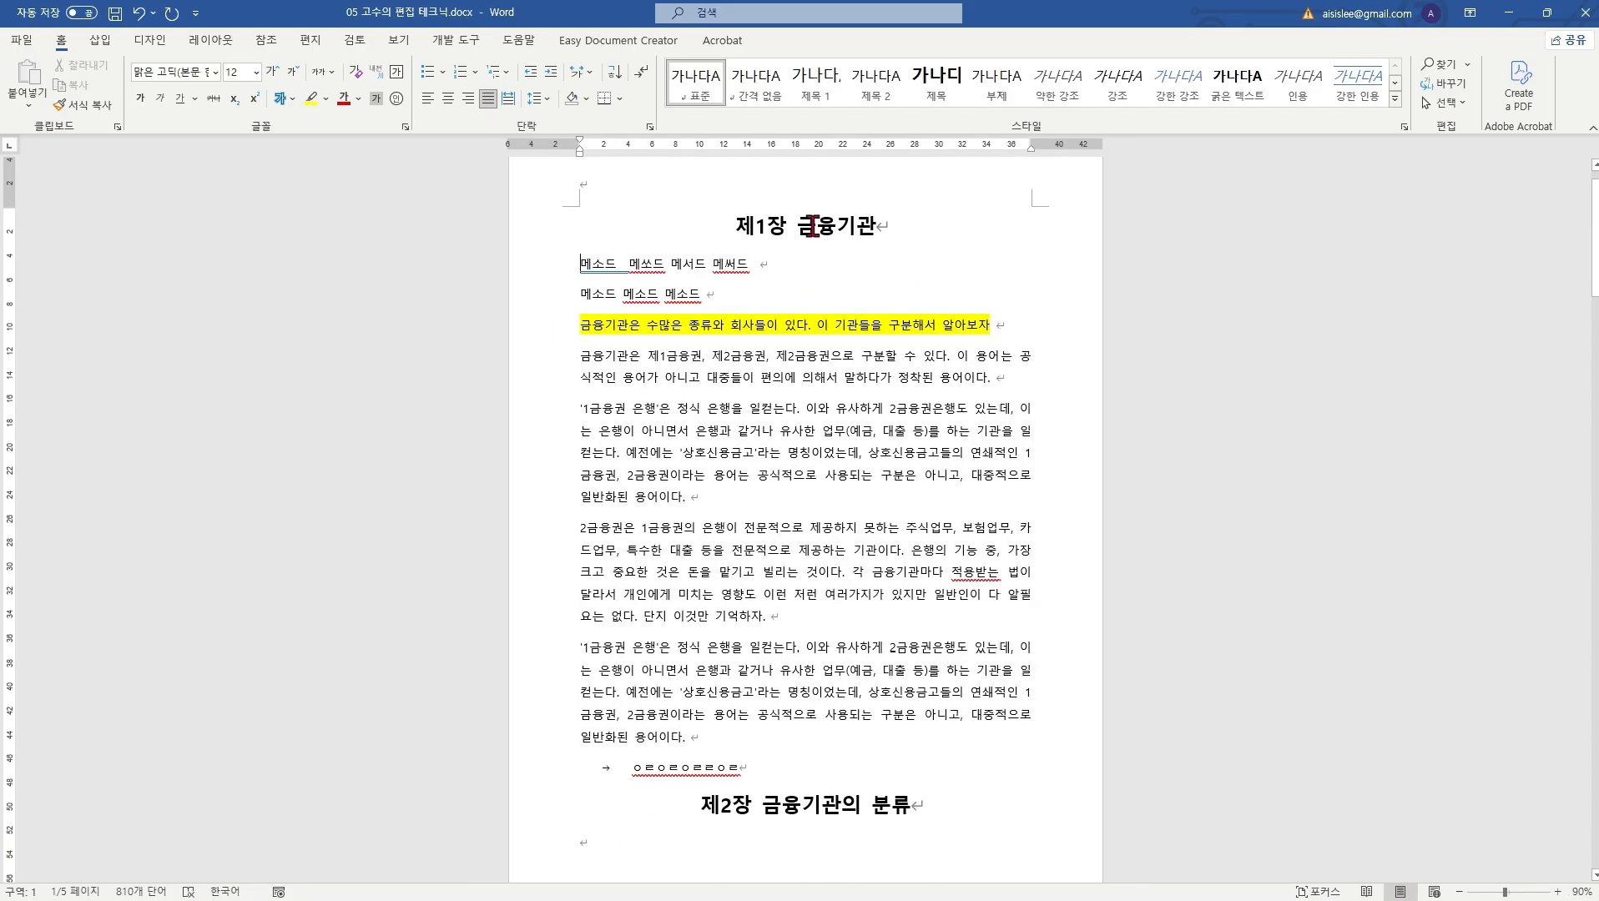
Step: Delete the stray line of loose Korean letters directly above the '제2장 금융기관의 분류' heading
{"action": "left_click", "coordinate": [811, 224]}
{"action": "triple_click", "coordinate": [811, 223]}
{"action": "scroll", "coordinate": [805, 392], "scroll_direction": "down", "scroll_amount": 3}
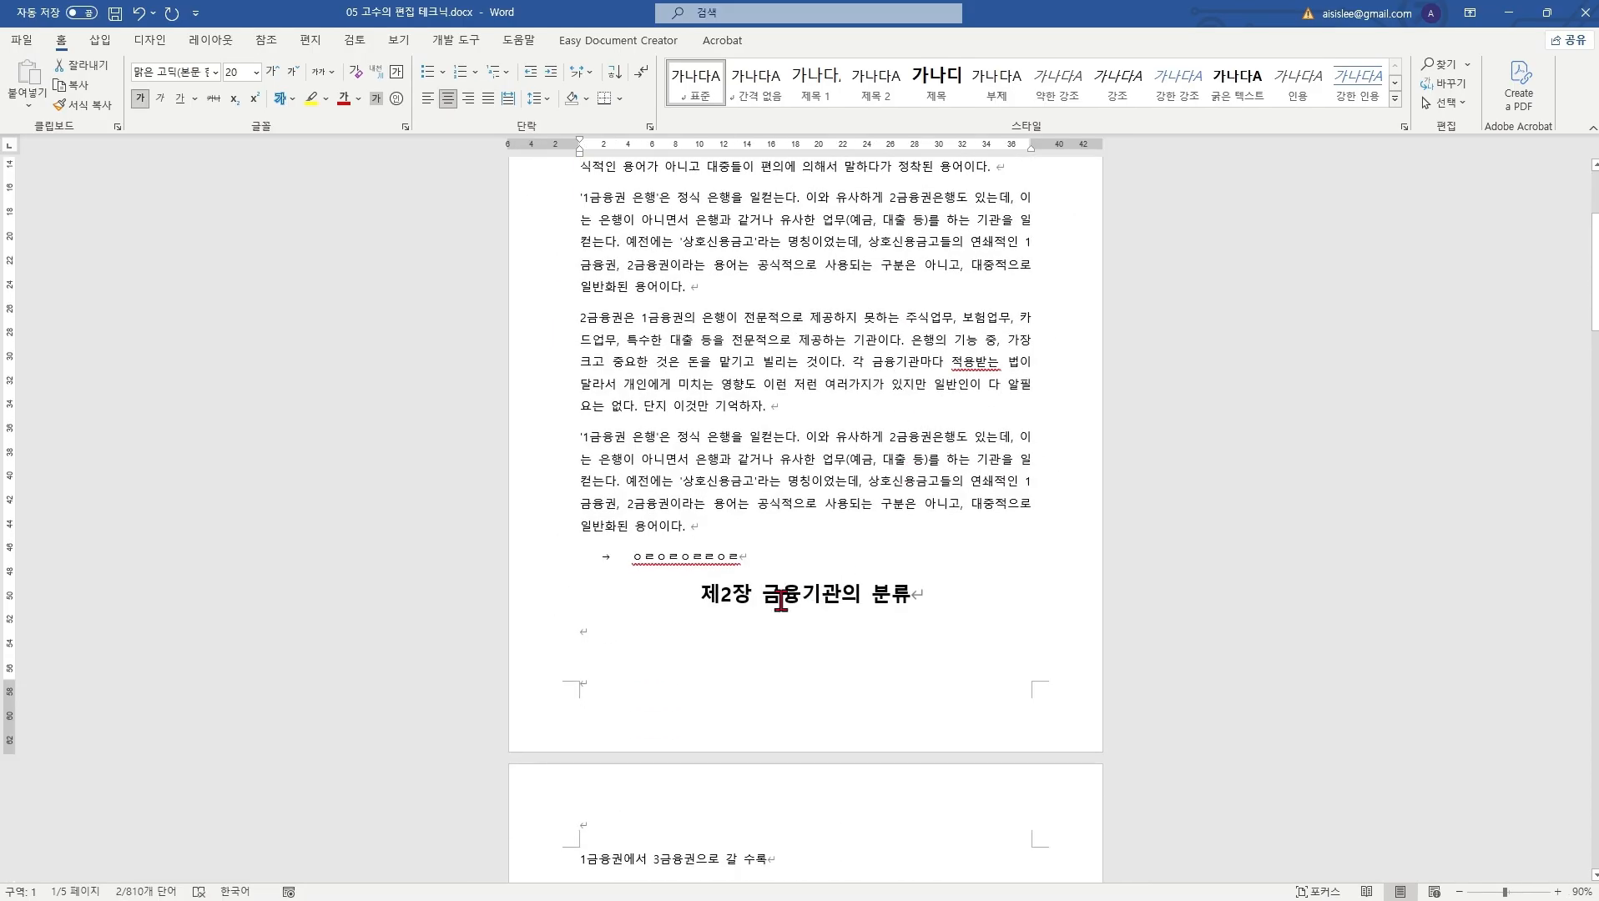
{"action": "triple_click", "coordinate": [773, 595]}
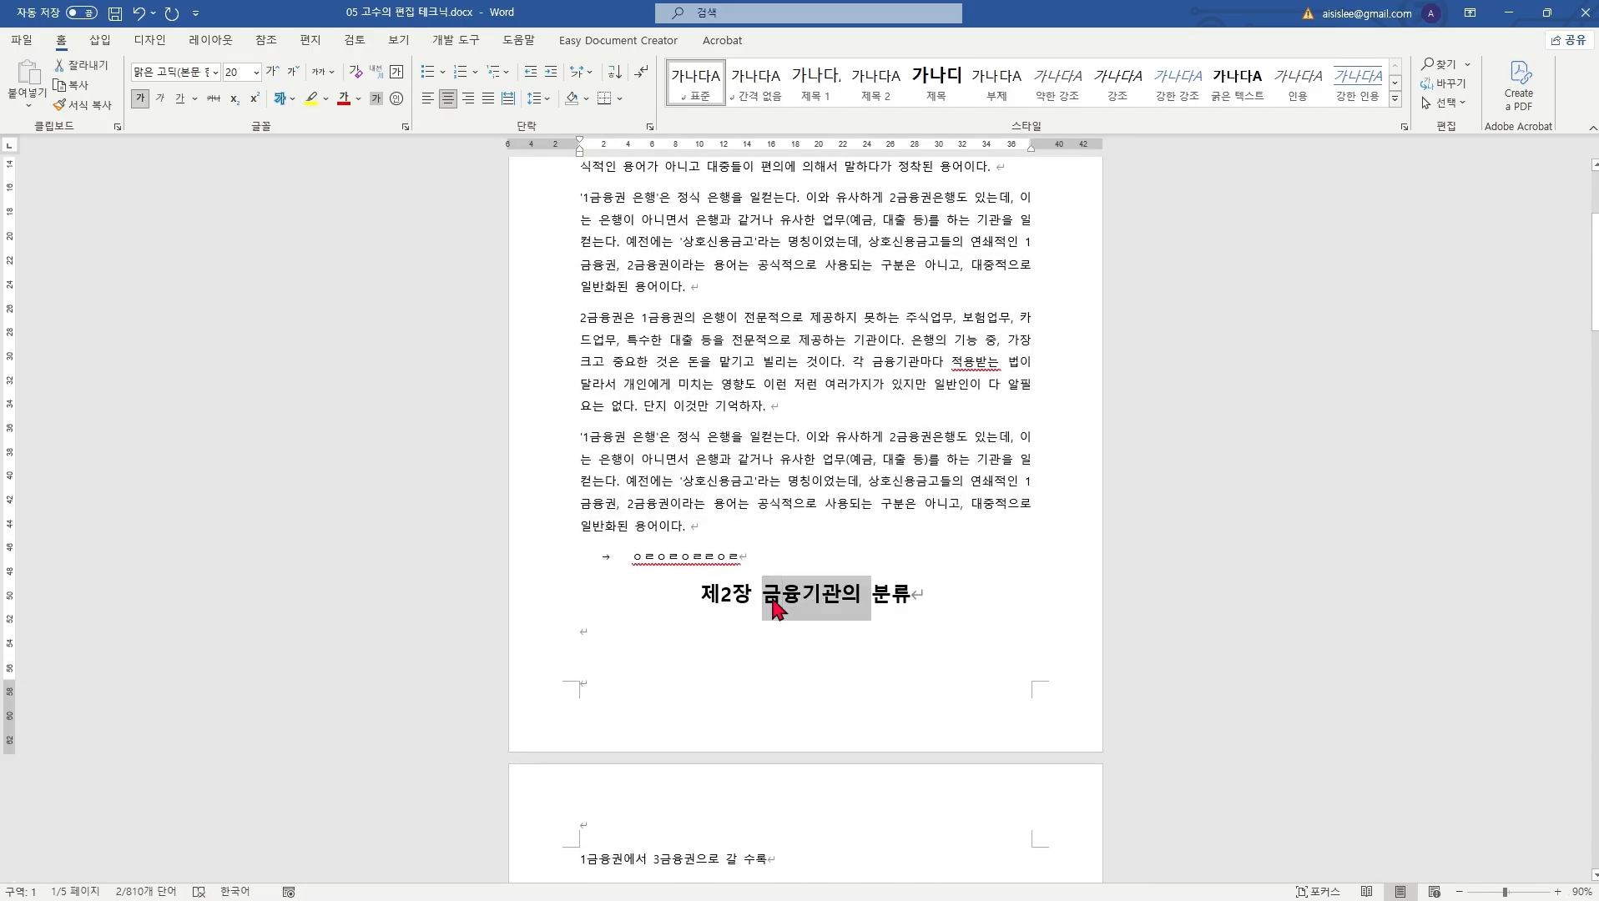
{"action": "left_click", "coordinate": [862, 407]}
{"action": "scroll", "coordinate": [862, 408], "scroll_direction": "up", "scroll_amount": 2}
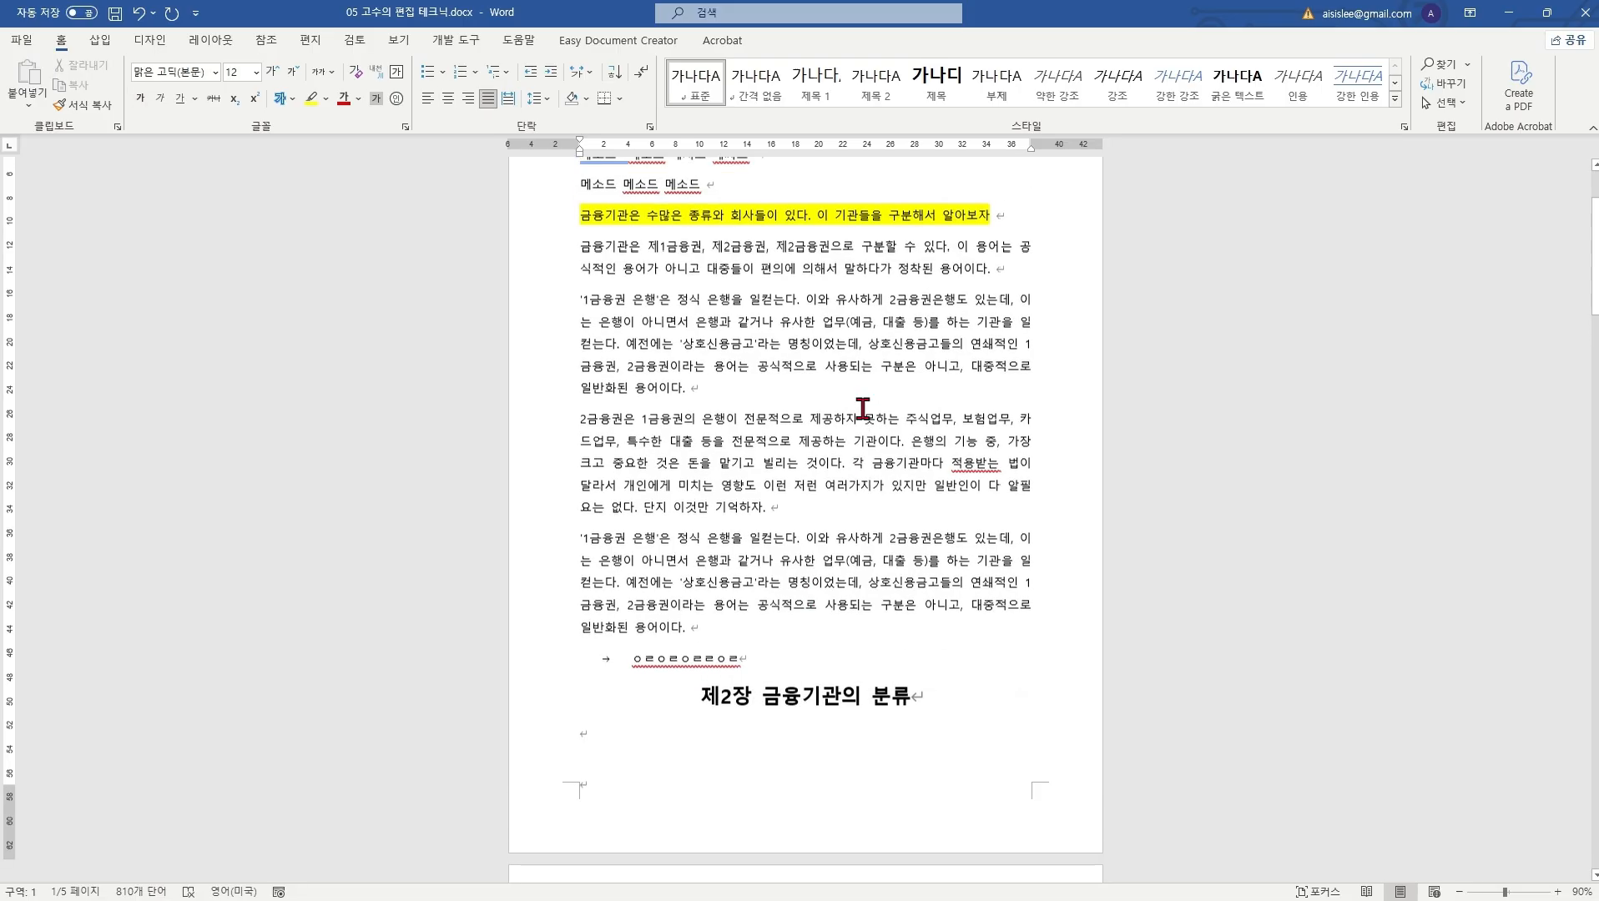
{"action": "triple_click", "coordinate": [700, 658]}
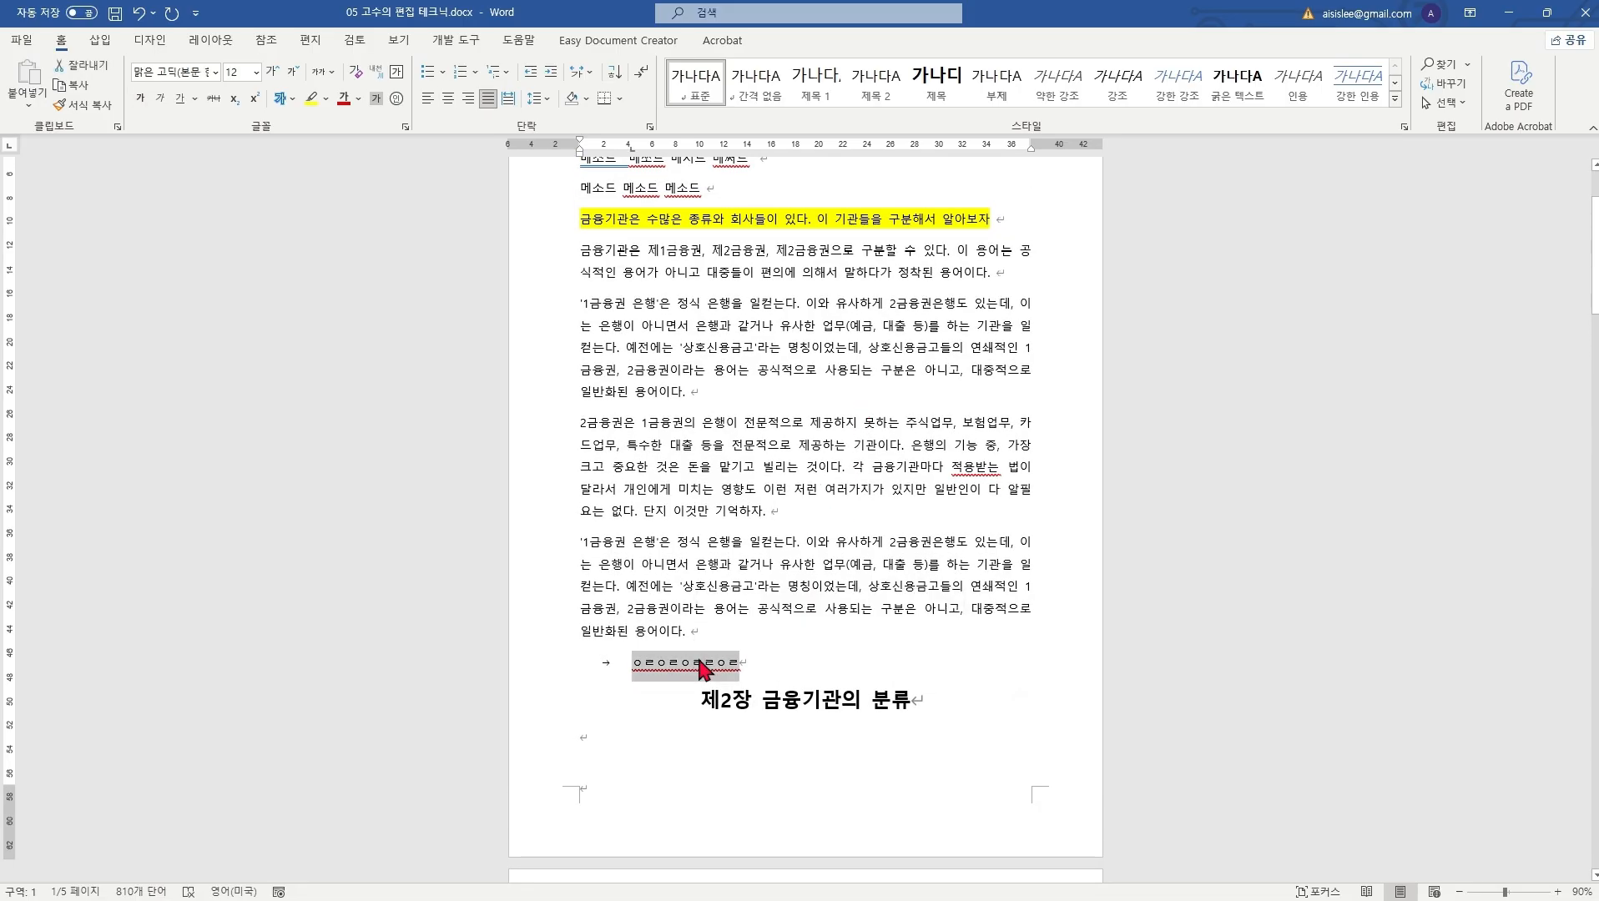
{"action": "key", "text": "Delete"}
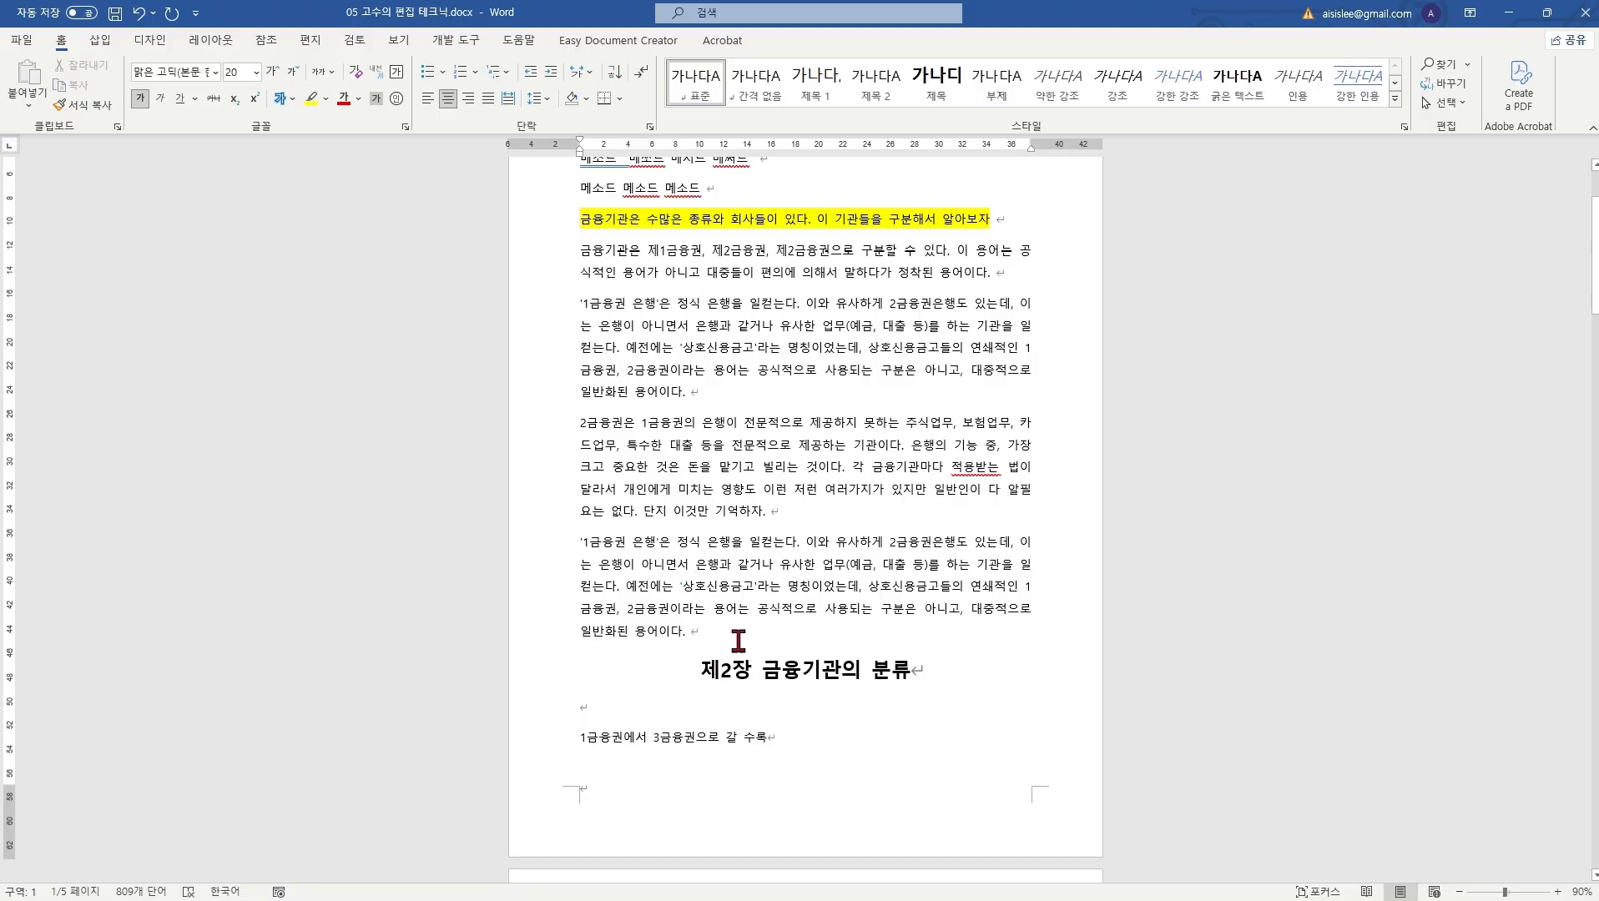
Step: Insert four empty paragraphs before the '제2장 금융기관의 분류' heading to push it onto the next page
{"action": "scroll", "coordinate": [743, 640], "scroll_direction": "down", "scroll_amount": 3}
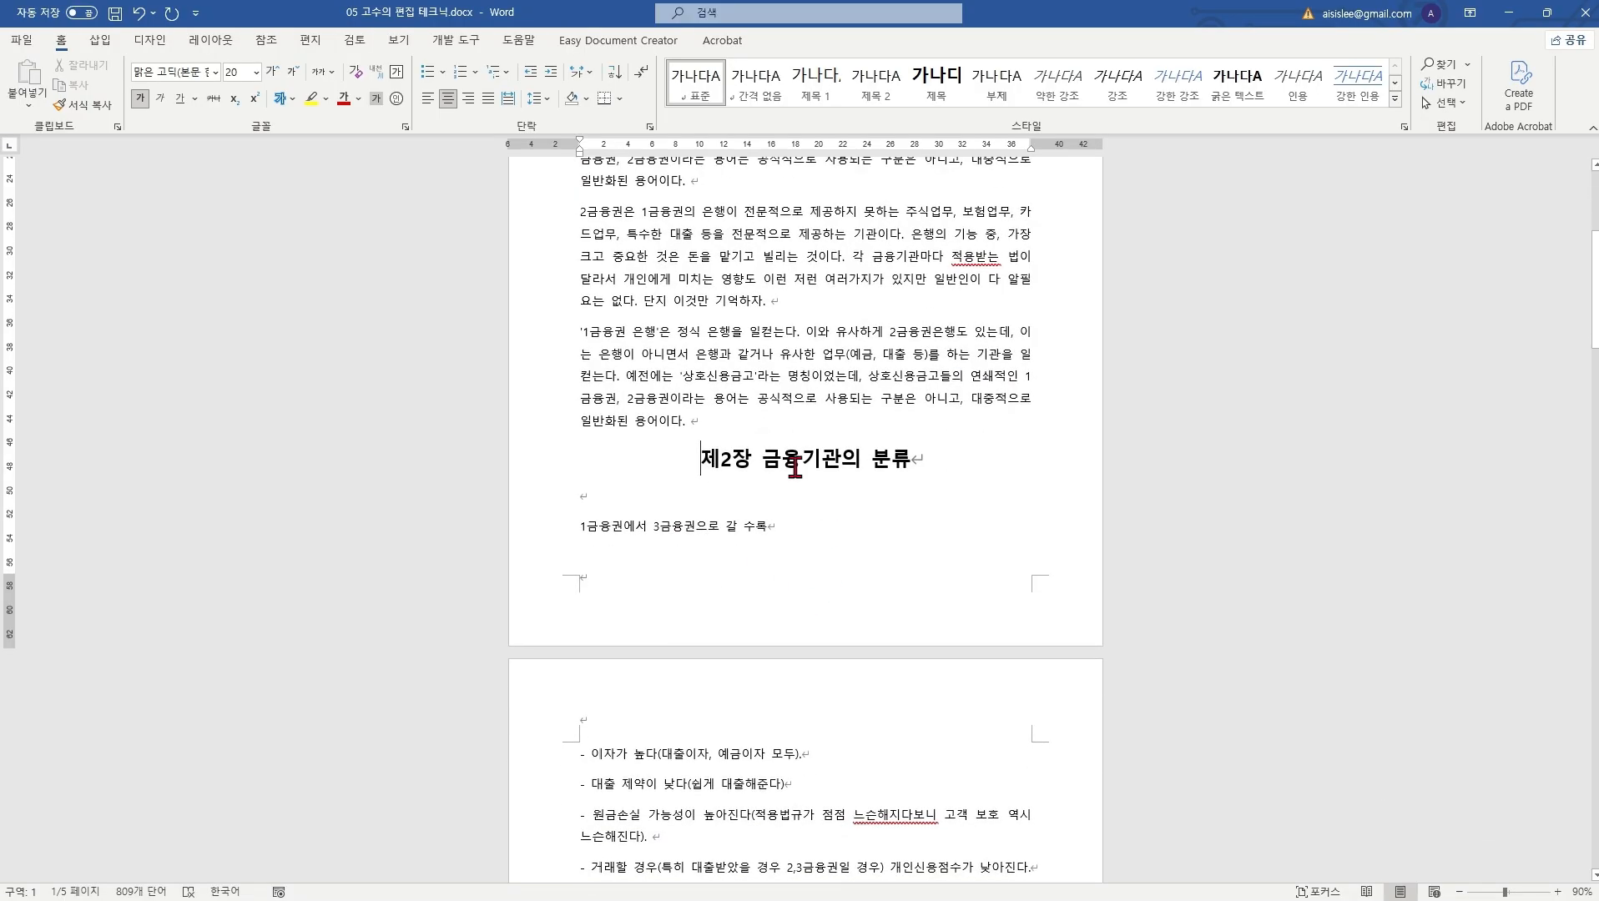
{"action": "left_click", "coordinate": [770, 420]}
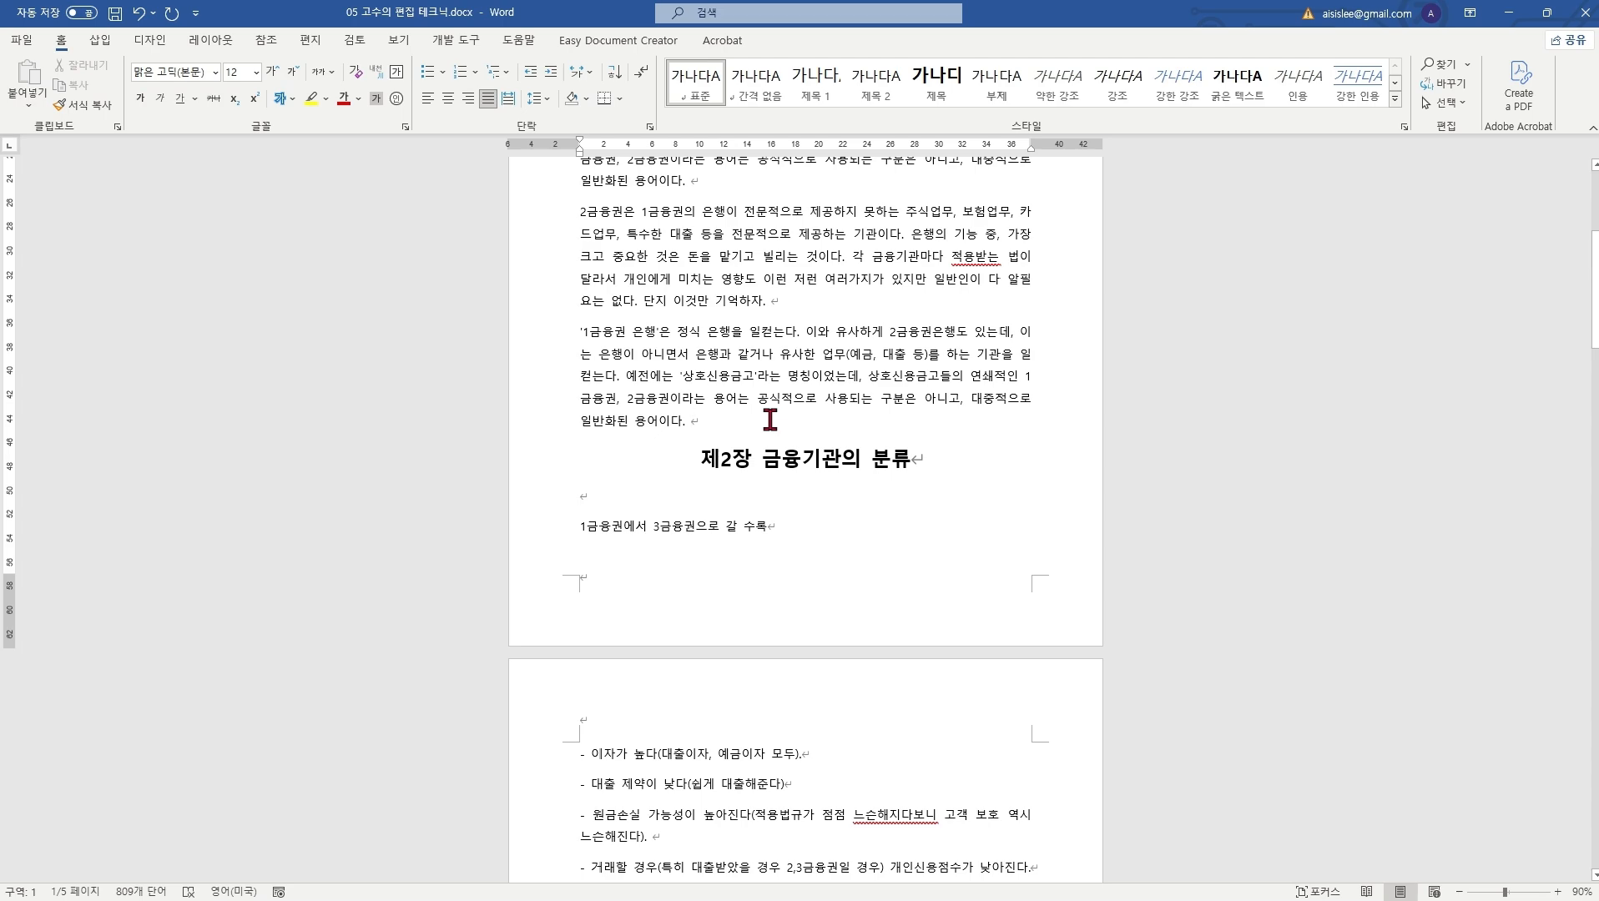
{"action": "key", "text": "Return"}
{"action": "key", "text": "Return"}
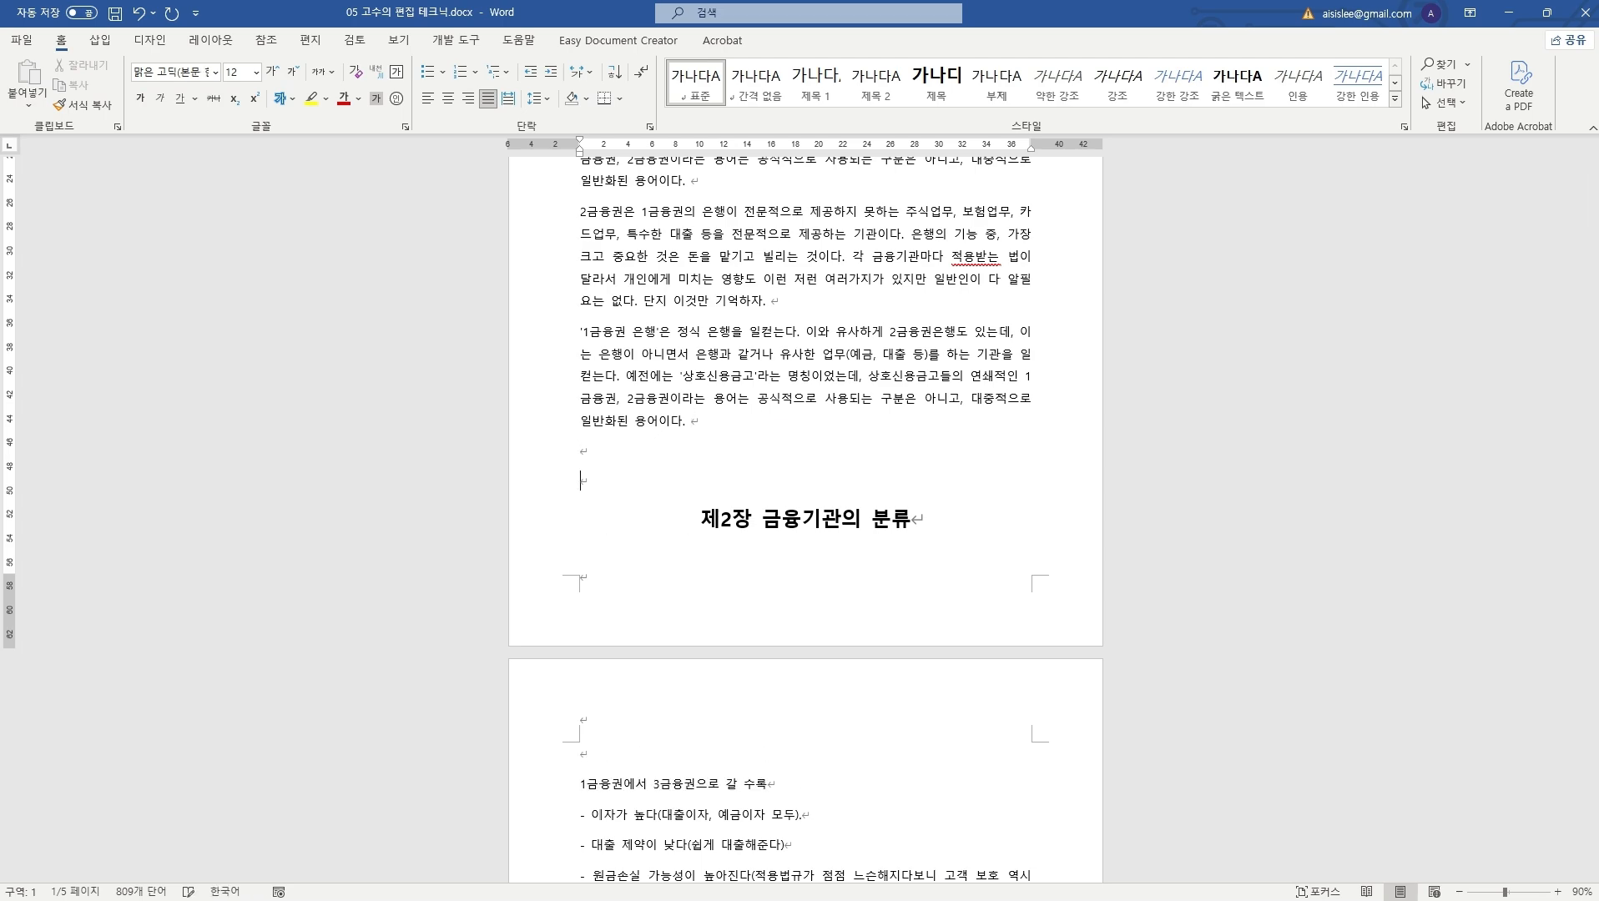
{"action": "key", "text": "Return"}
{"action": "key", "text": "Return"}
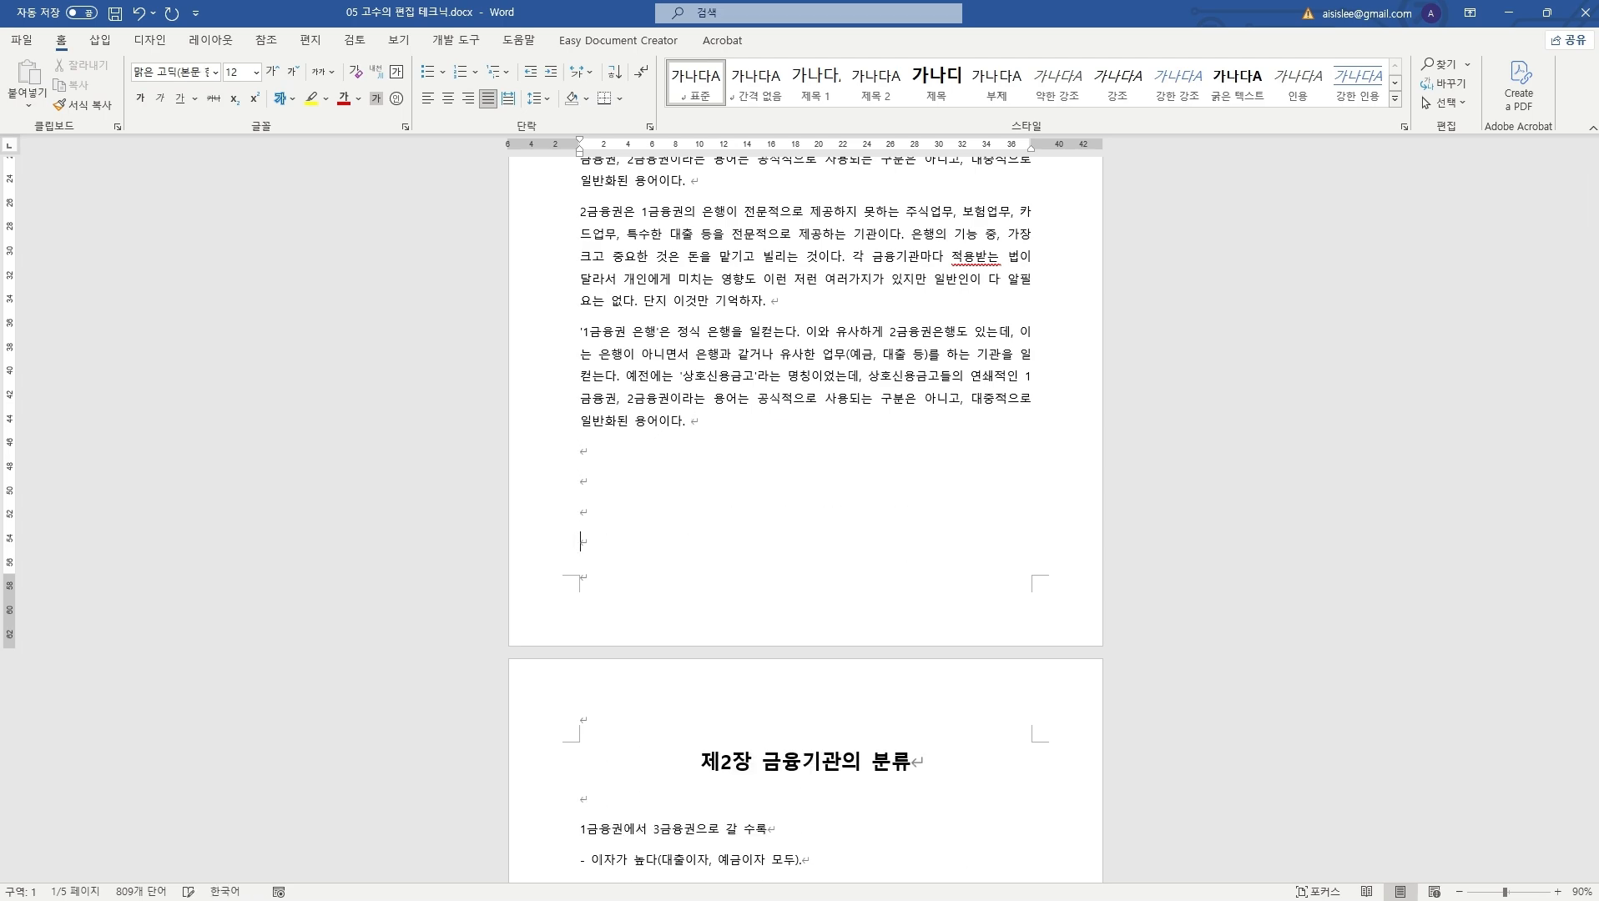
{"action": "scroll", "coordinate": [788, 580], "scroll_direction": "down", "scroll_amount": 3}
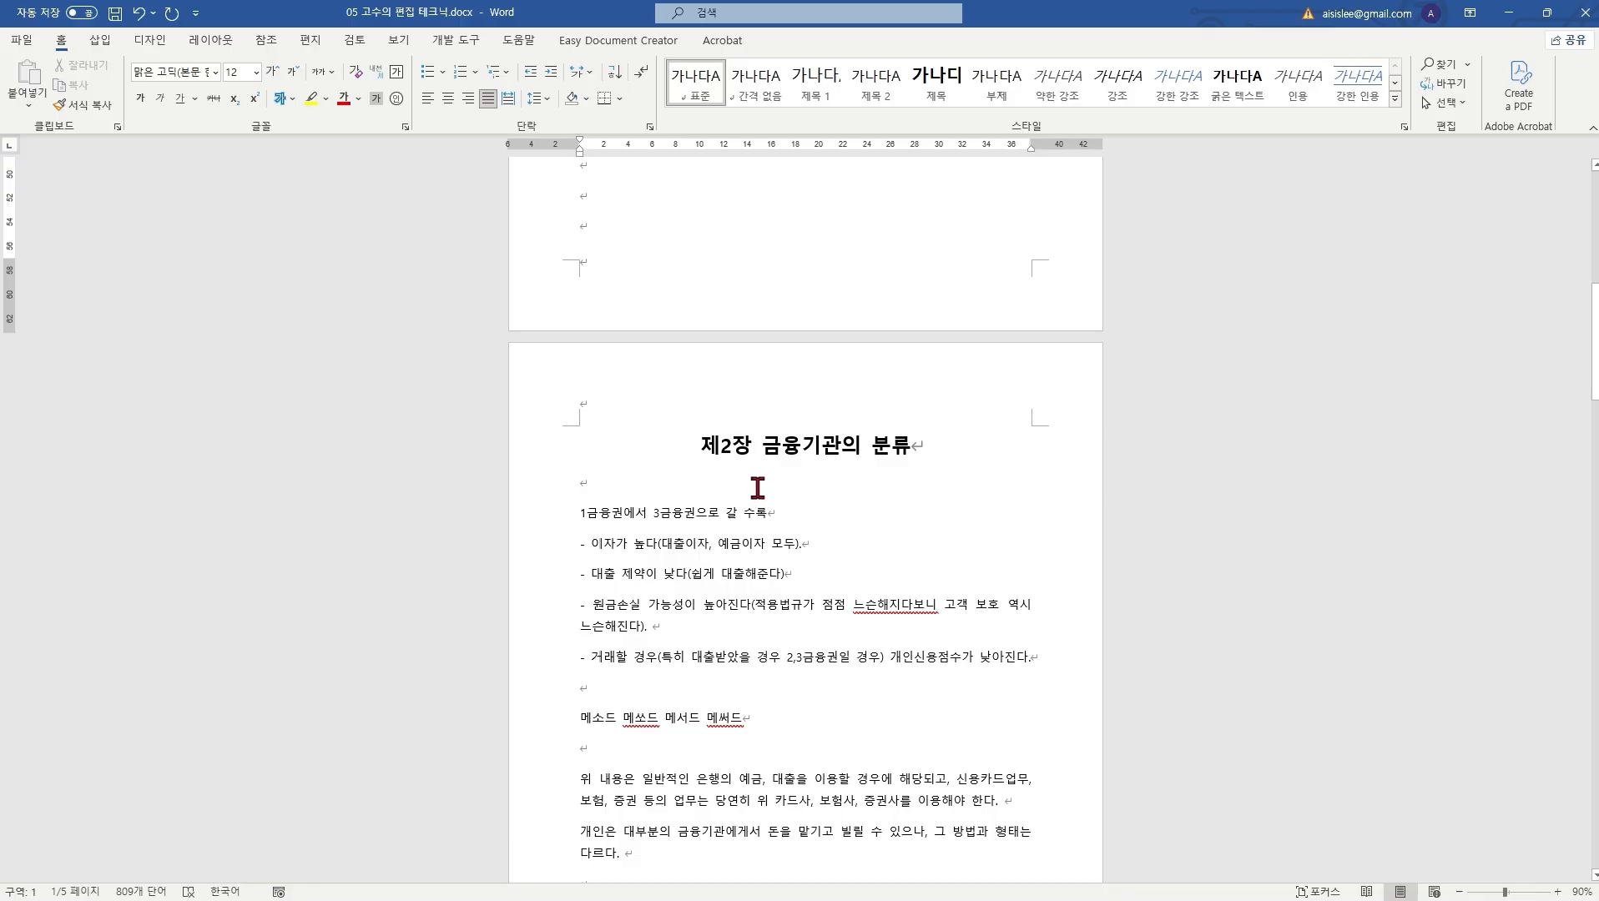
{"action": "scroll", "coordinate": [775, 517], "scroll_direction": "up", "scroll_amount": 4}
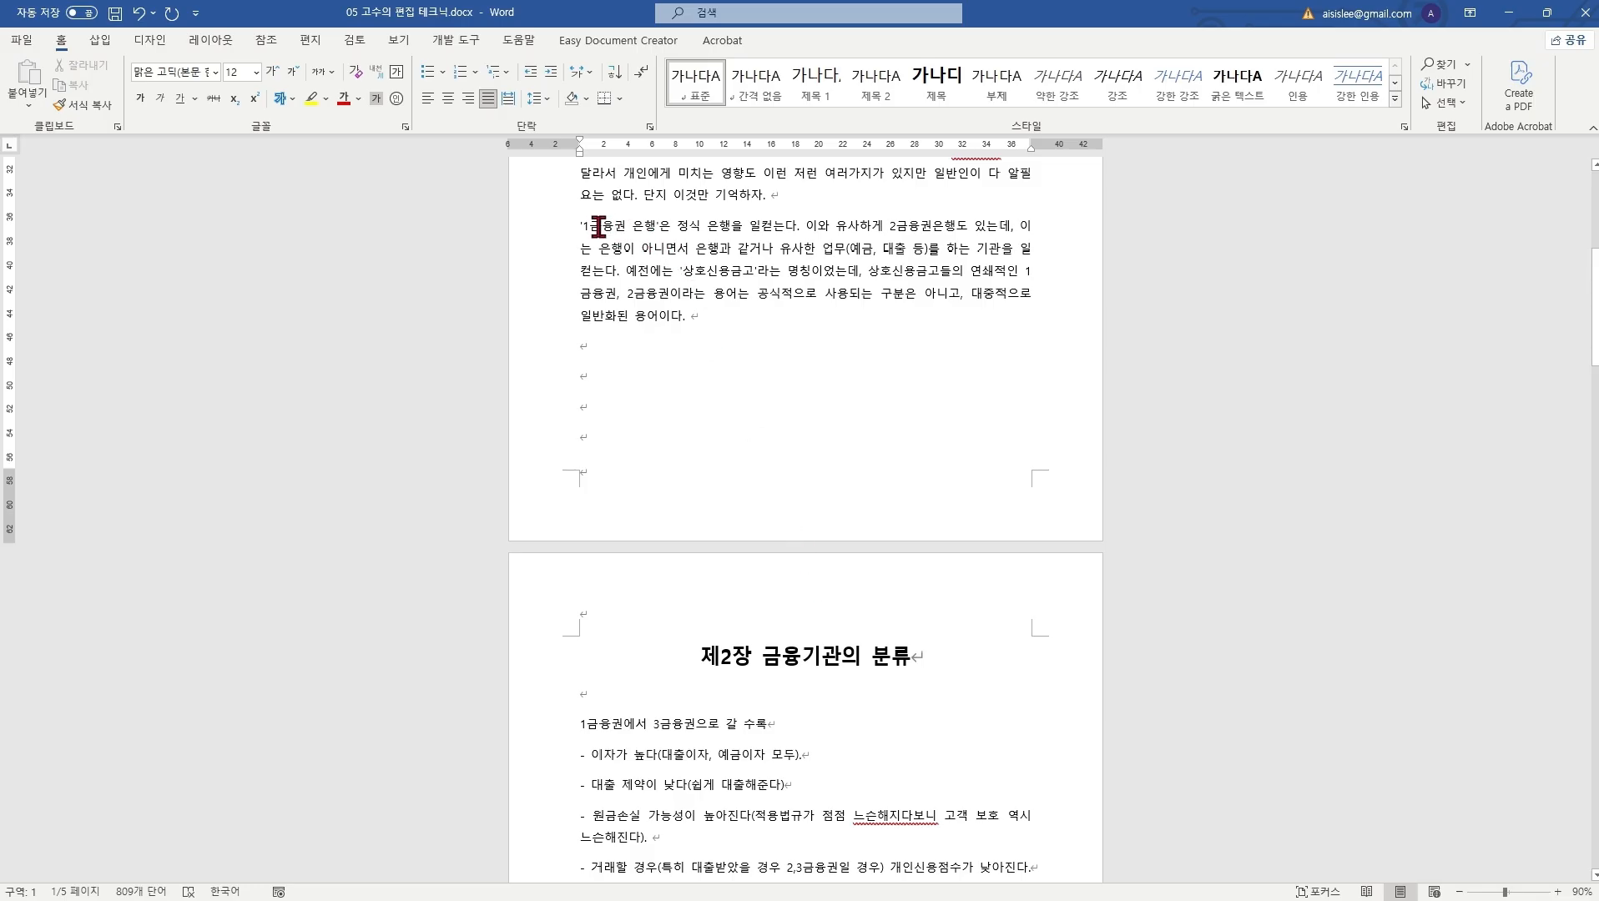
Step: Delete the text after '1금융권 은행' through '예전에는' in the last body paragraph before the 제2장 heading
{"action": "left_click_drag", "start_coordinate": [659, 225], "coordinate": [670, 278]}
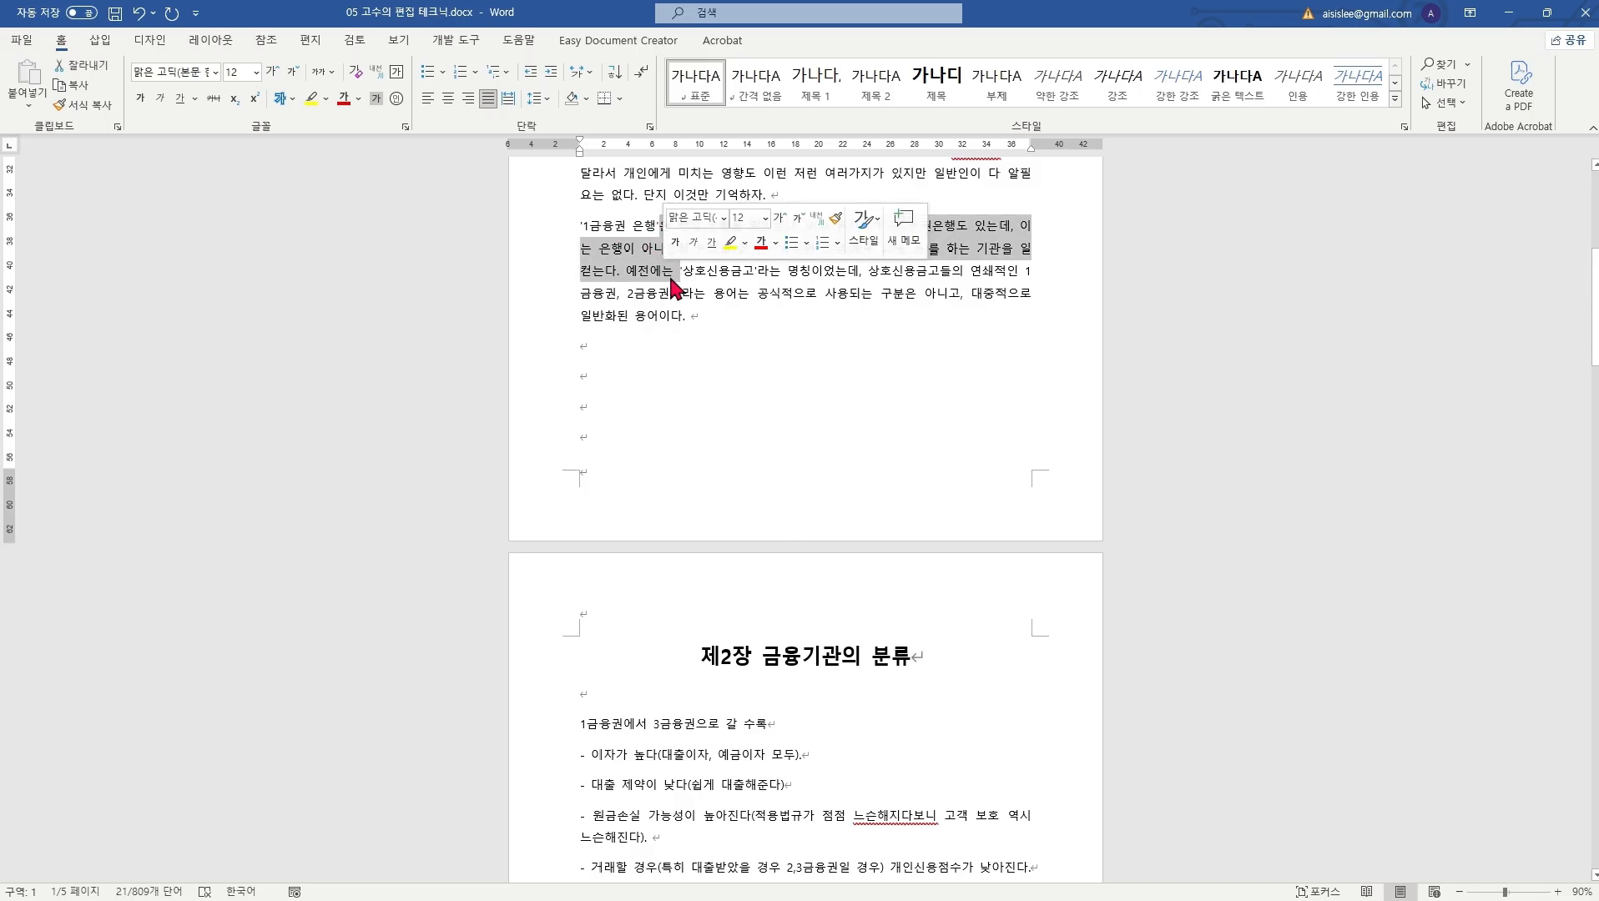
{"action": "key", "text": "Delete"}
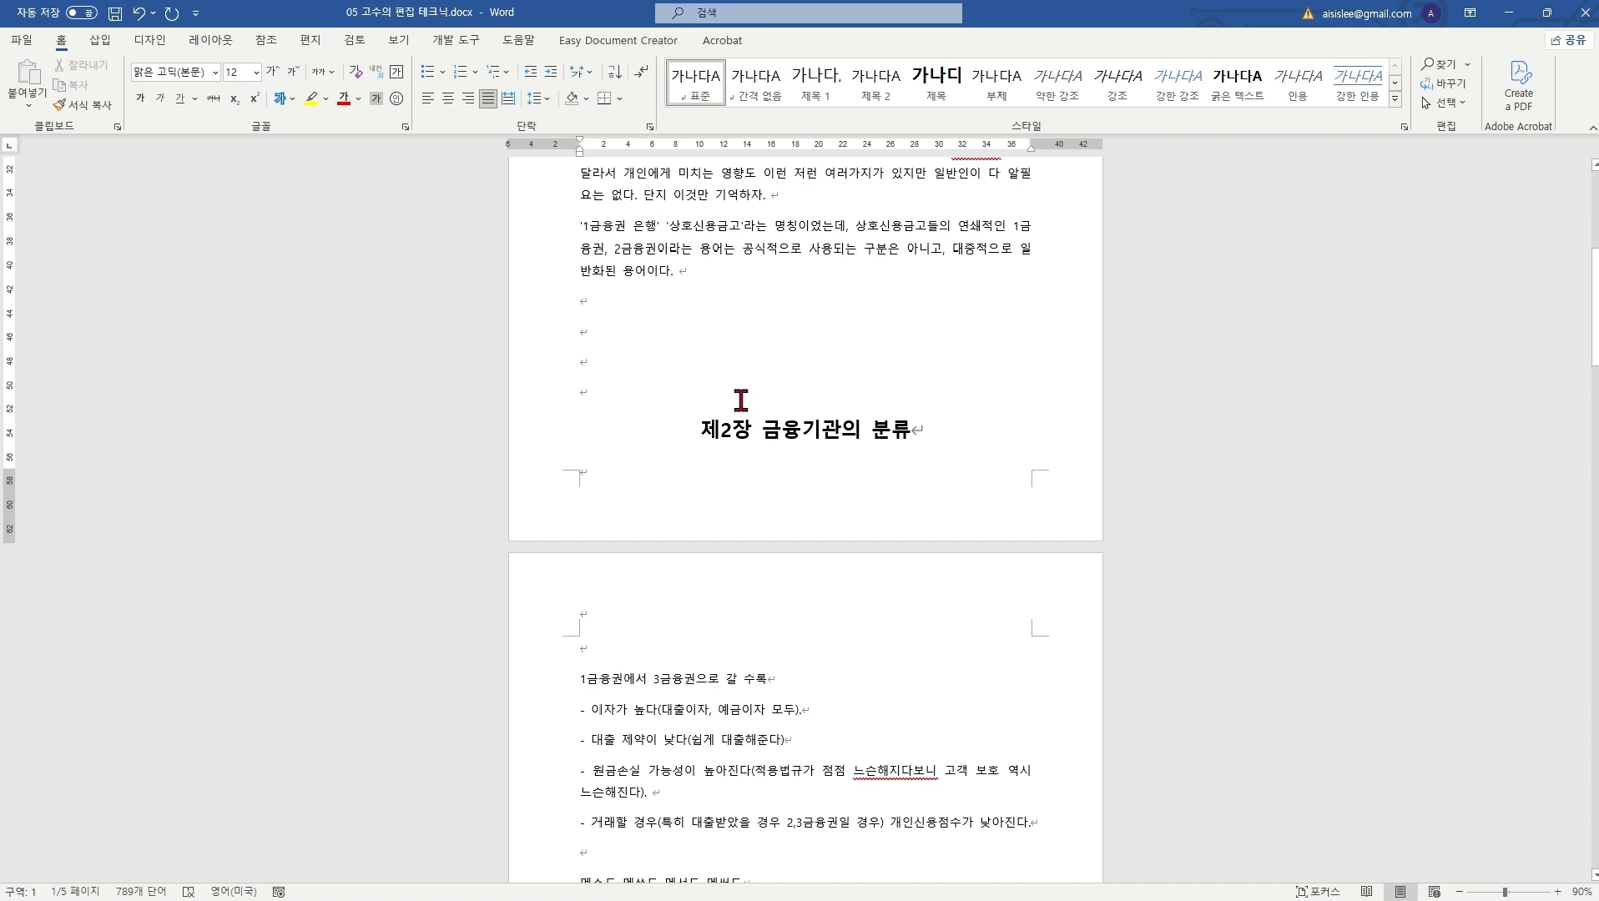
{"action": "scroll", "coordinate": [728, 332], "scroll_direction": "down", "scroll_amount": 3}
Step: Copy the paragraph starting '2금융권은 1금융권의 은행이' and paste it twice at the first empty line before the 제2장 heading
{"action": "scroll", "coordinate": [693, 326], "scroll_direction": "up", "scroll_amount": 4}
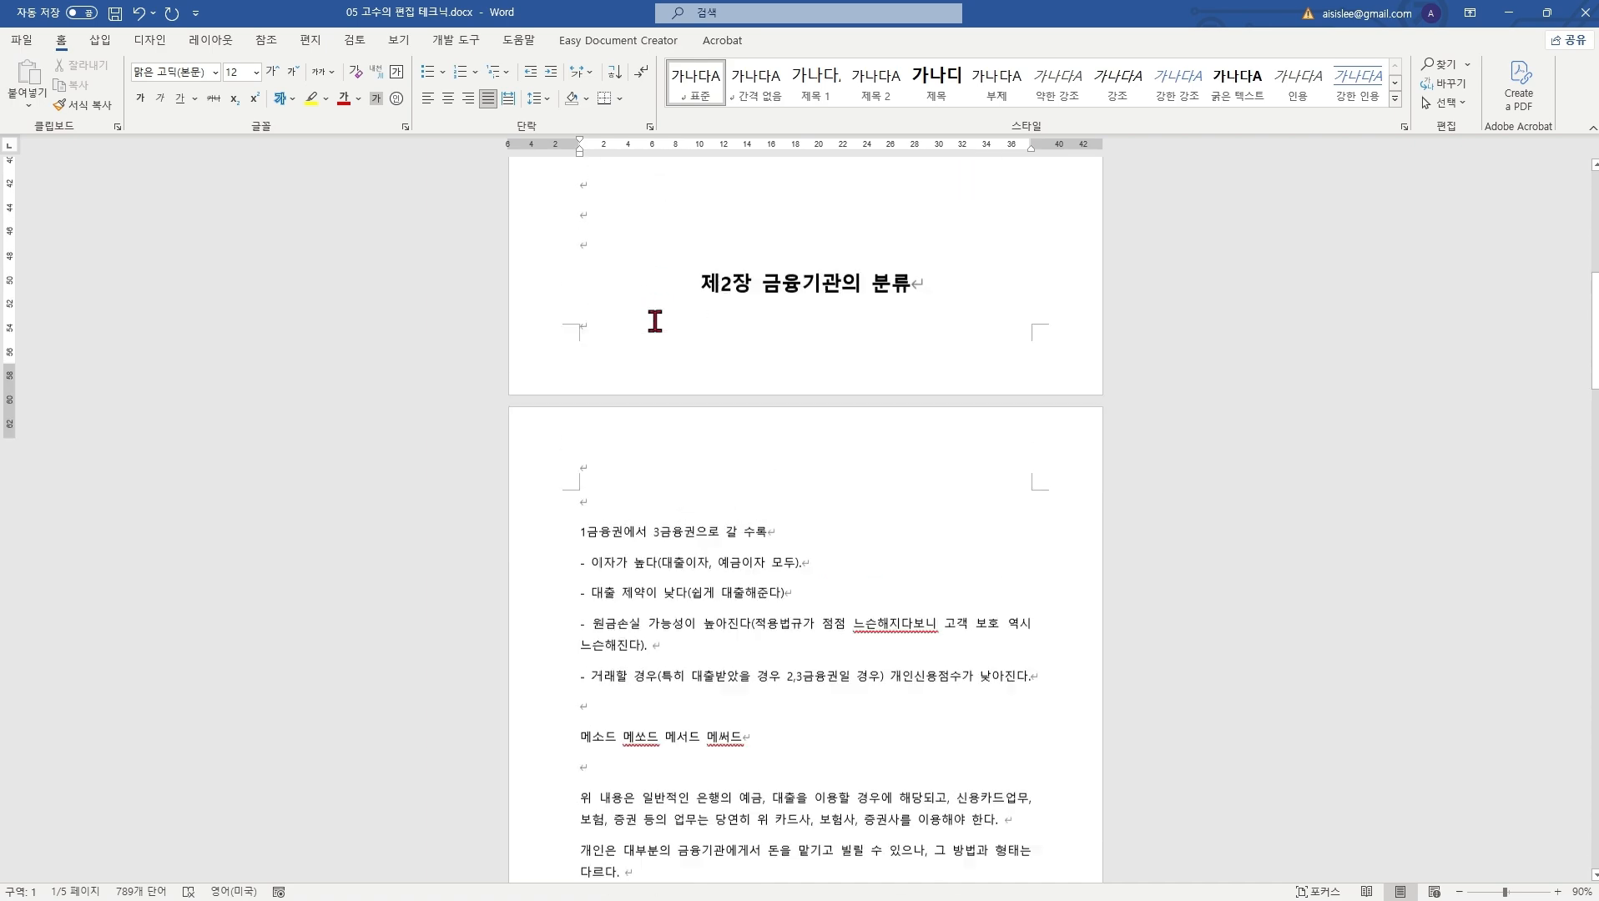
{"action": "triple_click", "coordinate": [668, 248]}
{"action": "key", "text": "ctrl+c"}
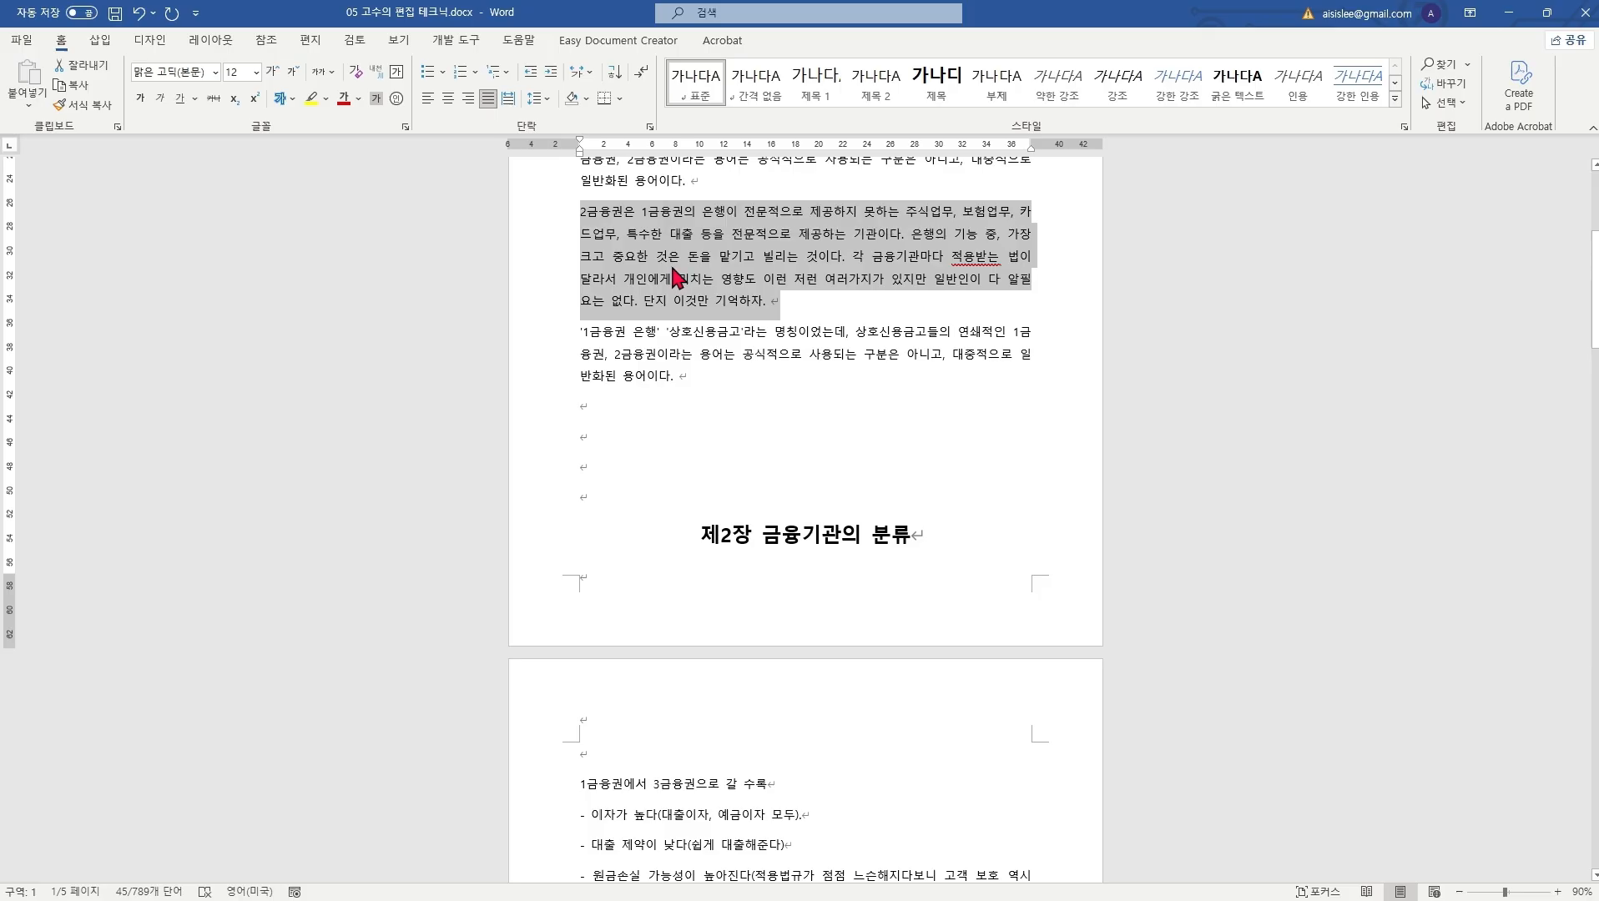
{"action": "left_click", "coordinate": [683, 417]}
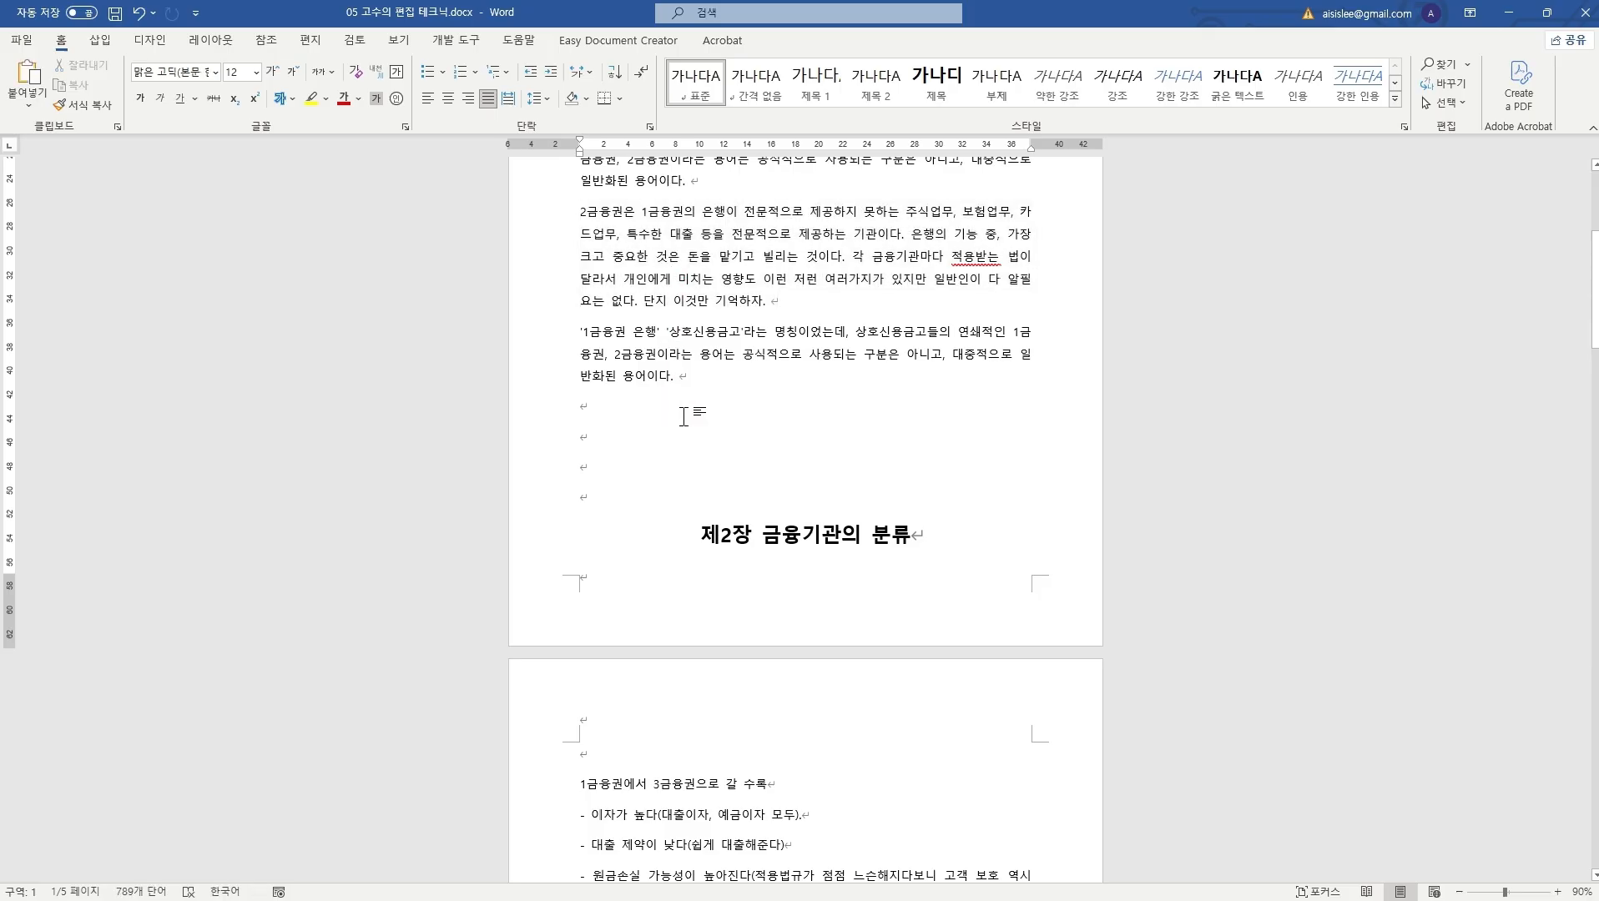
{"action": "key", "text": "ctrl+v"}
{"action": "scroll", "coordinate": [701, 375], "scroll_direction": "down", "scroll_amount": 3}
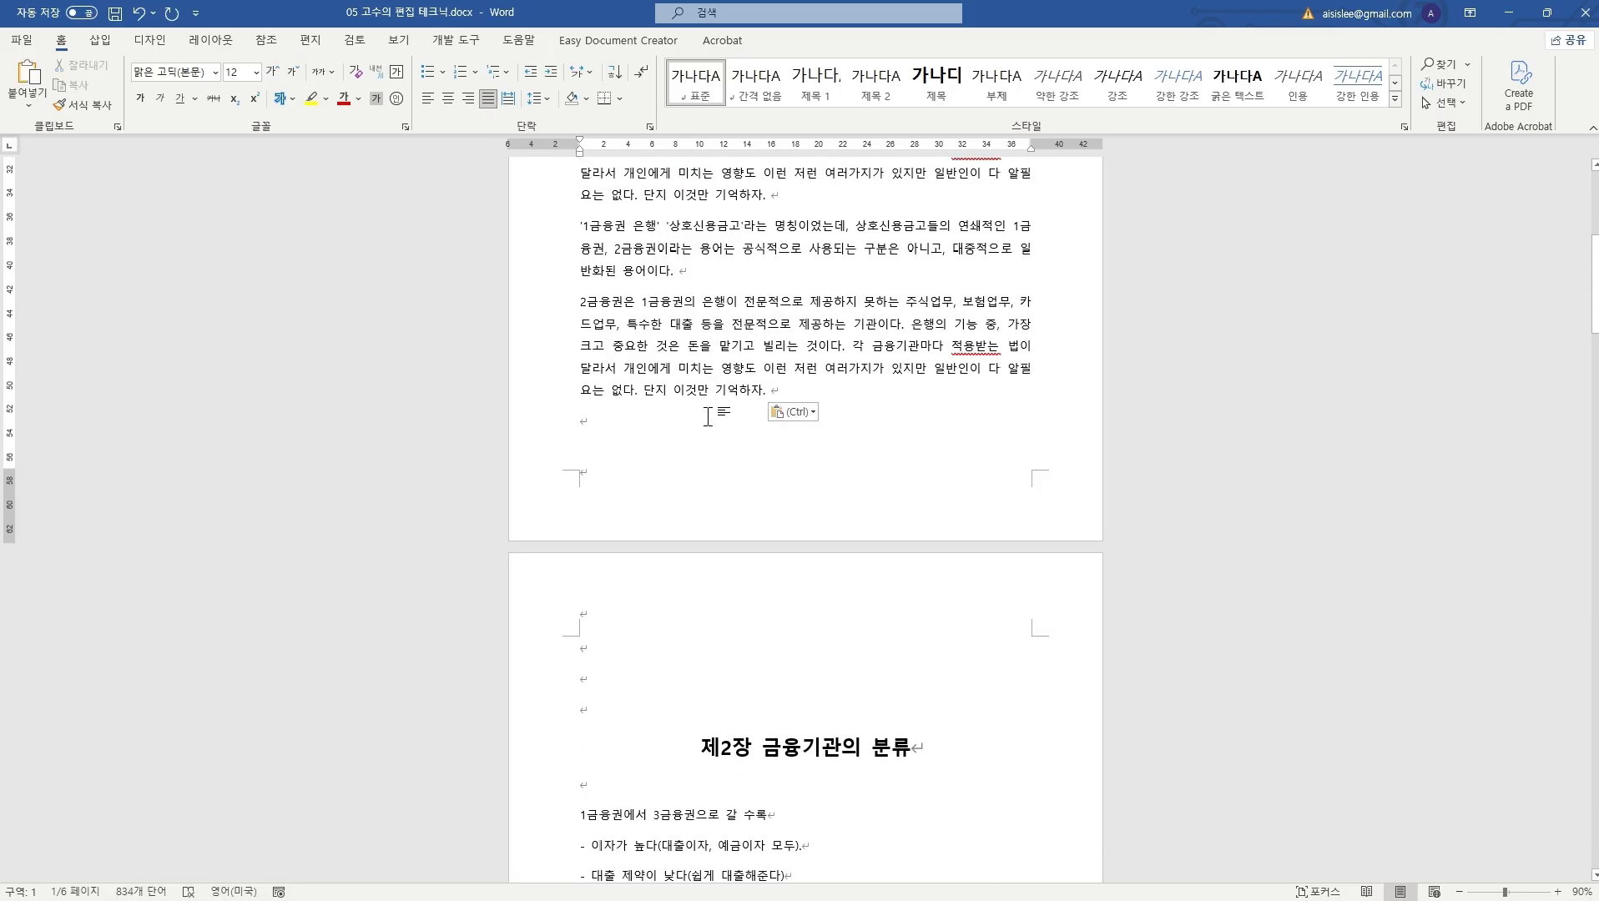
{"action": "key", "text": "ctrl+v"}
{"action": "scroll", "coordinate": [746, 417], "scroll_direction": "down", "scroll_amount": 3}
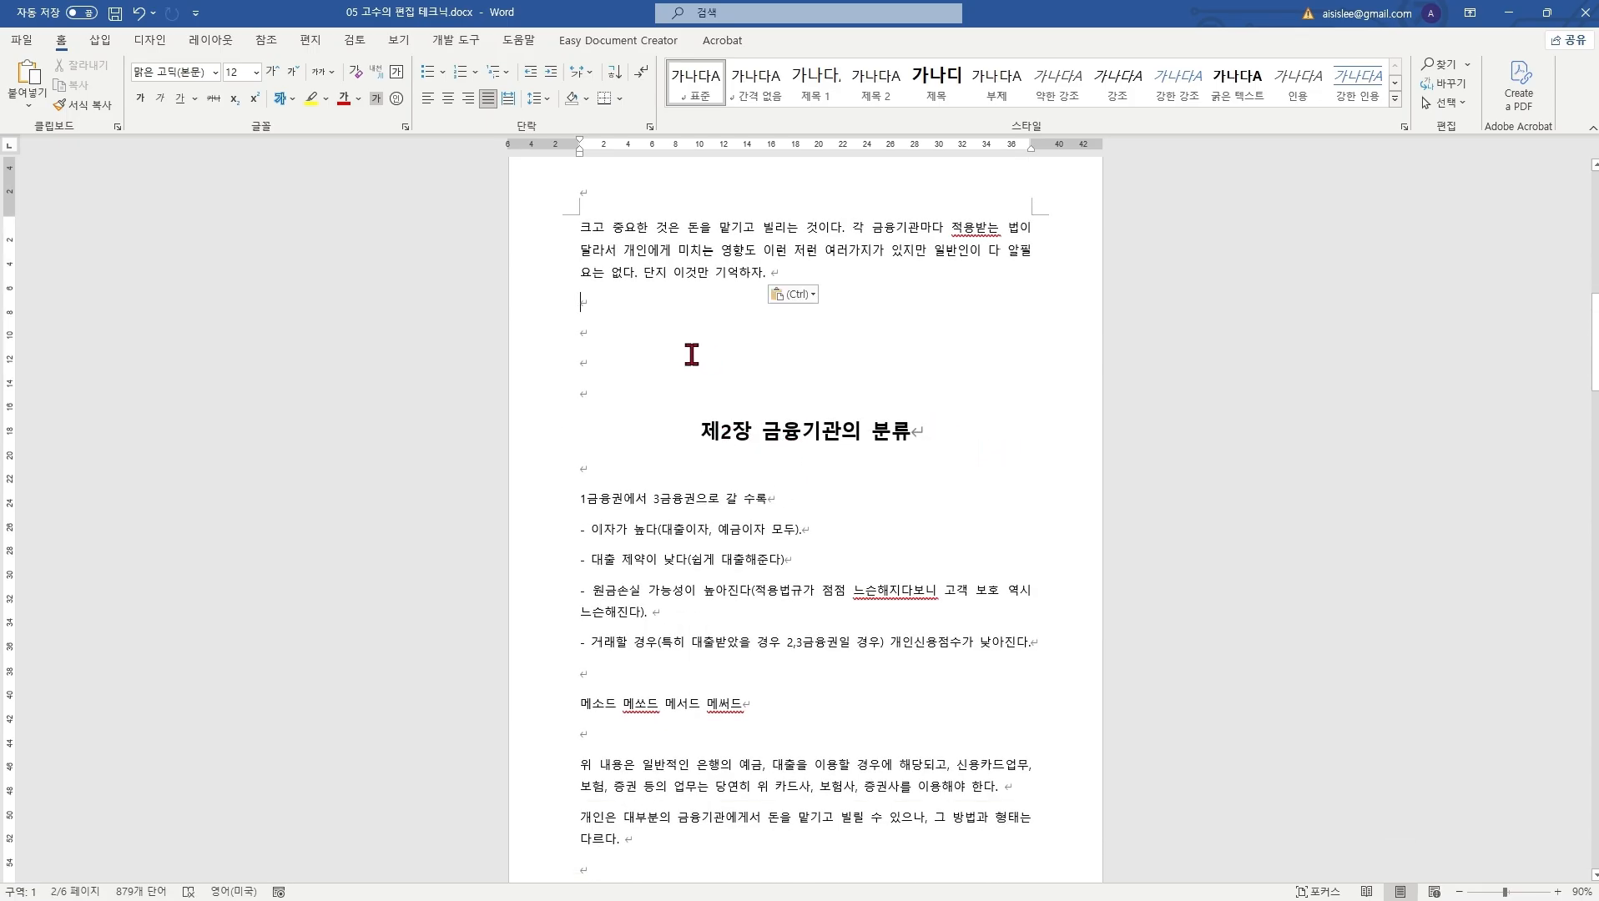
Step: Insert a page break directly before the '제2장 금융기관의 분류' heading
{"action": "left_click", "coordinate": [715, 435]}
{"action": "triple_click", "coordinate": [820, 434]}
{"action": "left_click", "coordinate": [814, 436]}
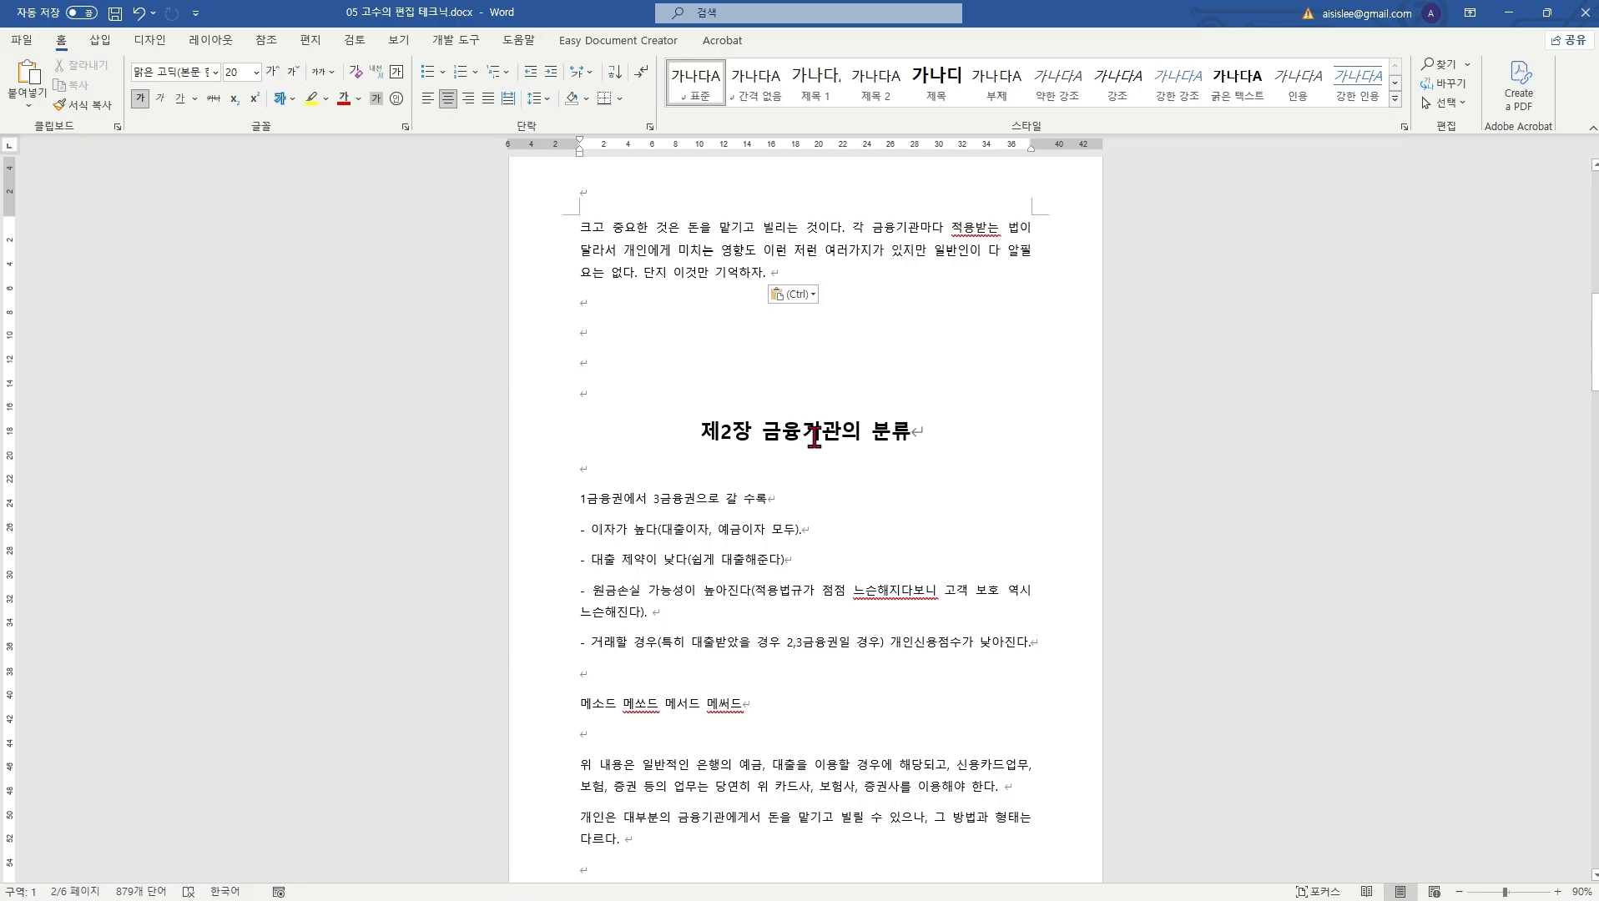
{"action": "left_click", "coordinate": [699, 430]}
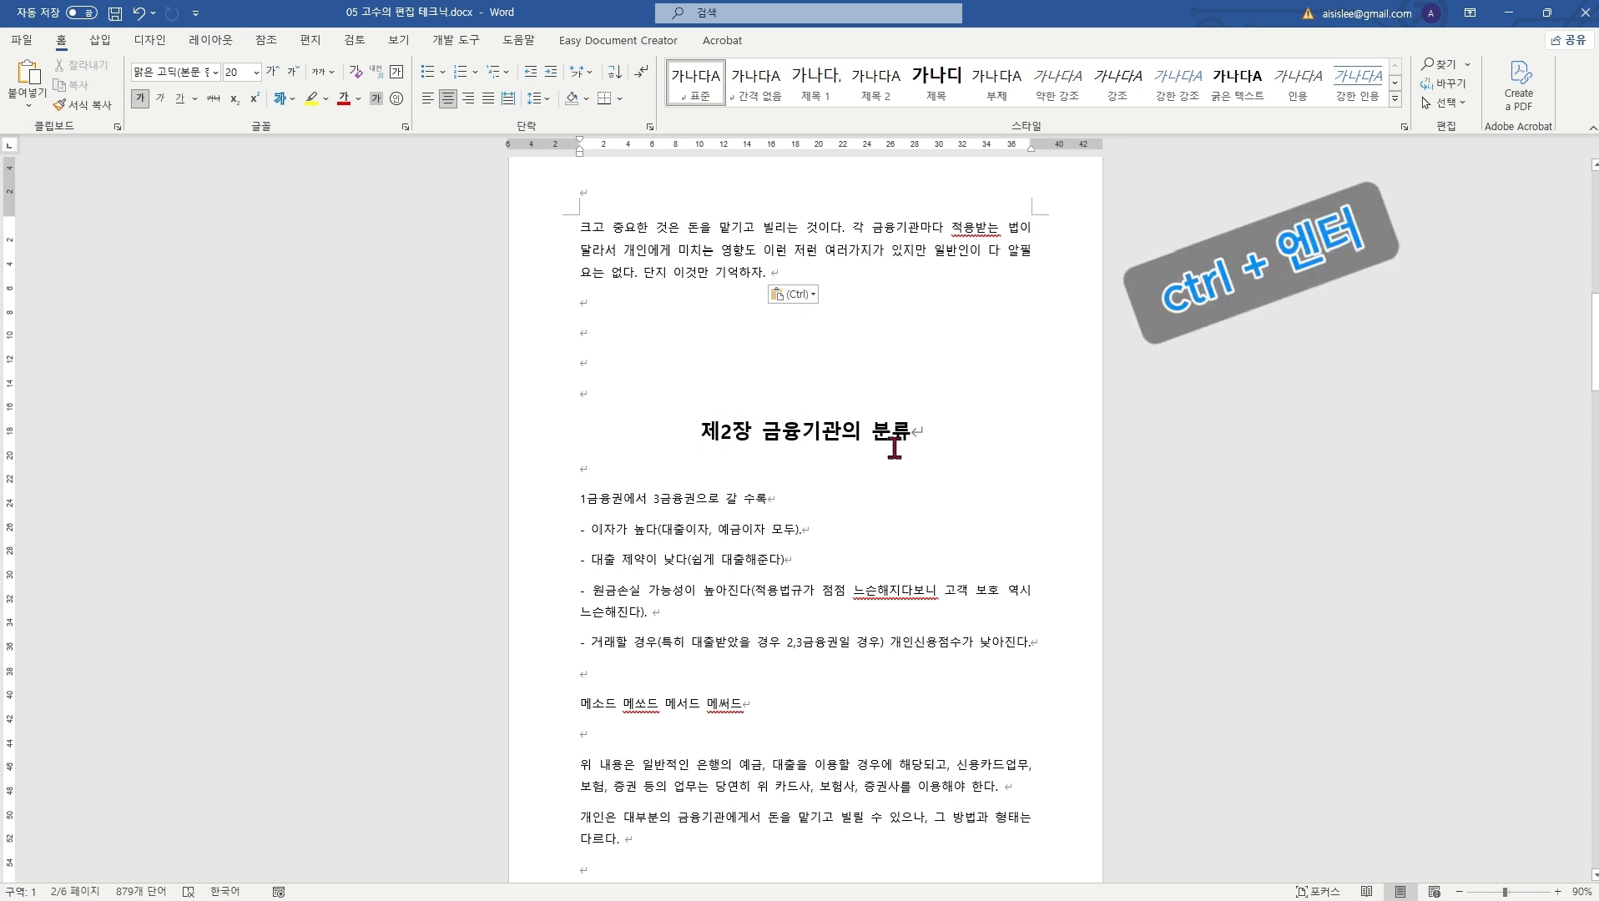
{"action": "key", "text": "ctrl+Return"}
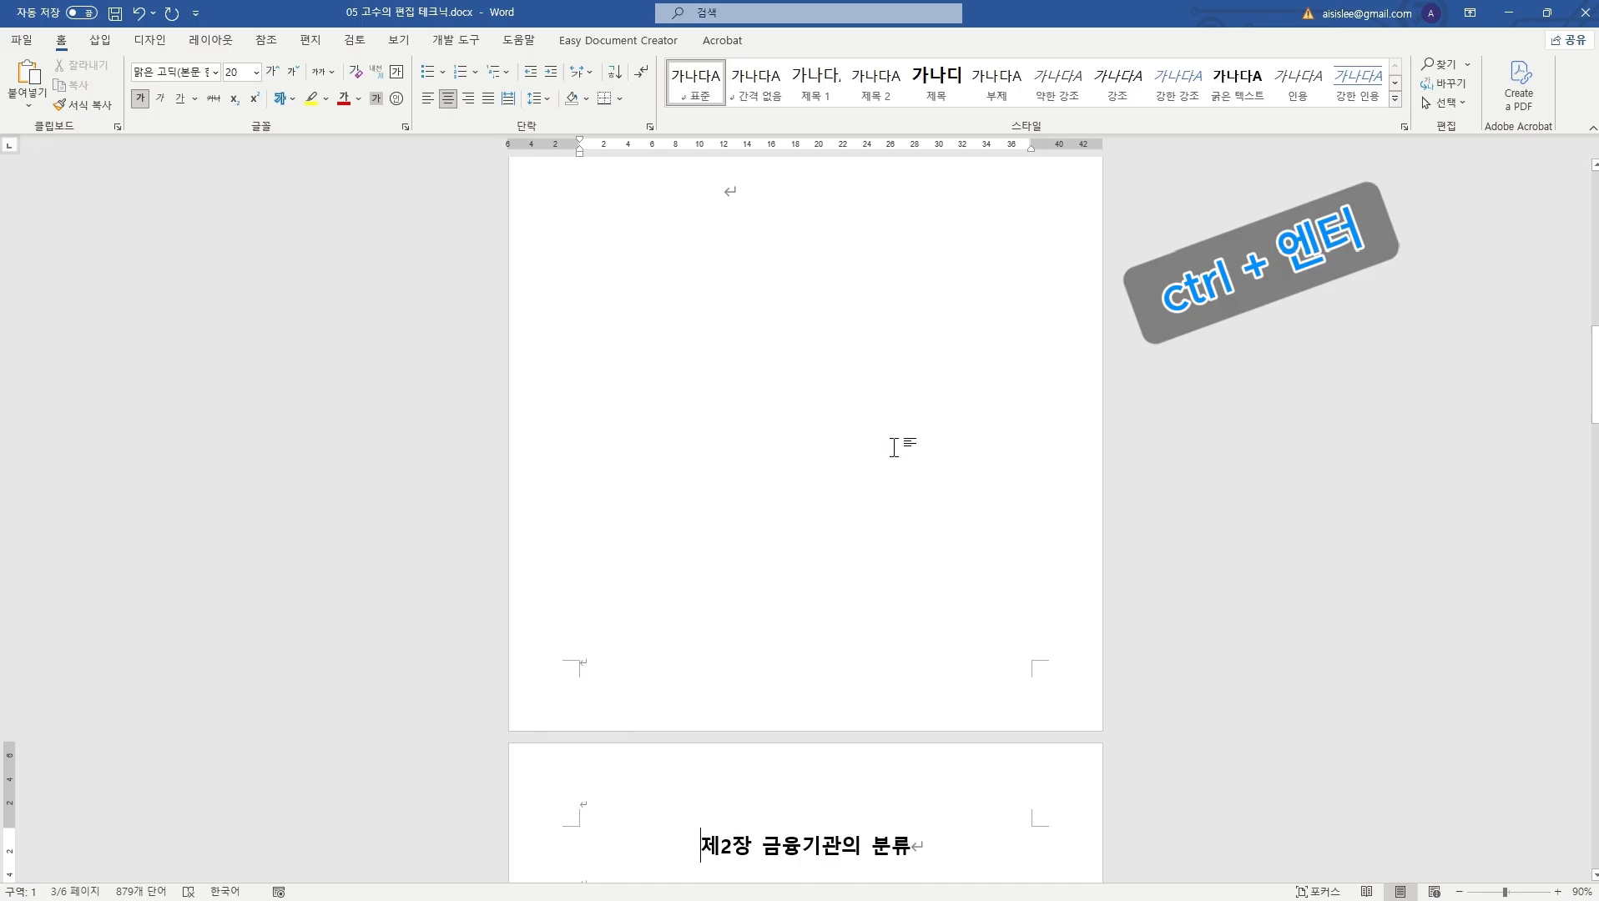
{"action": "scroll", "coordinate": [892, 443], "scroll_direction": "down", "scroll_amount": 5}
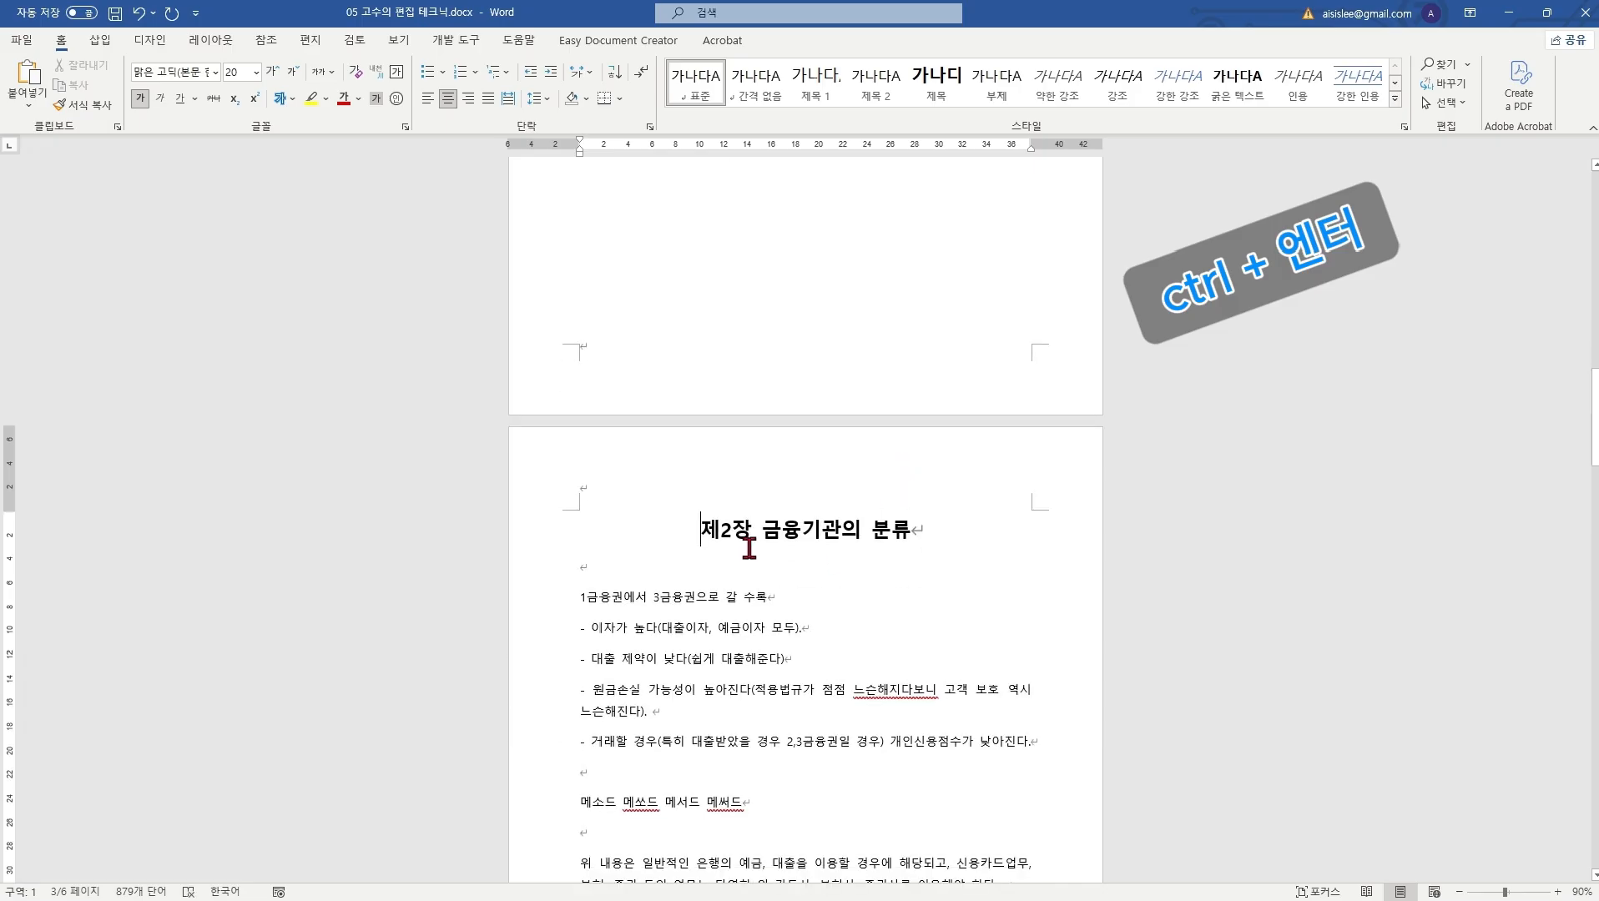
Step: Delete the paragraph text and the blank line beneath it at the top of the page preceding the 제2장 금융기관의 분류 heading
{"action": "scroll", "coordinate": [763, 542], "scroll_direction": "down", "scroll_amount": 4}
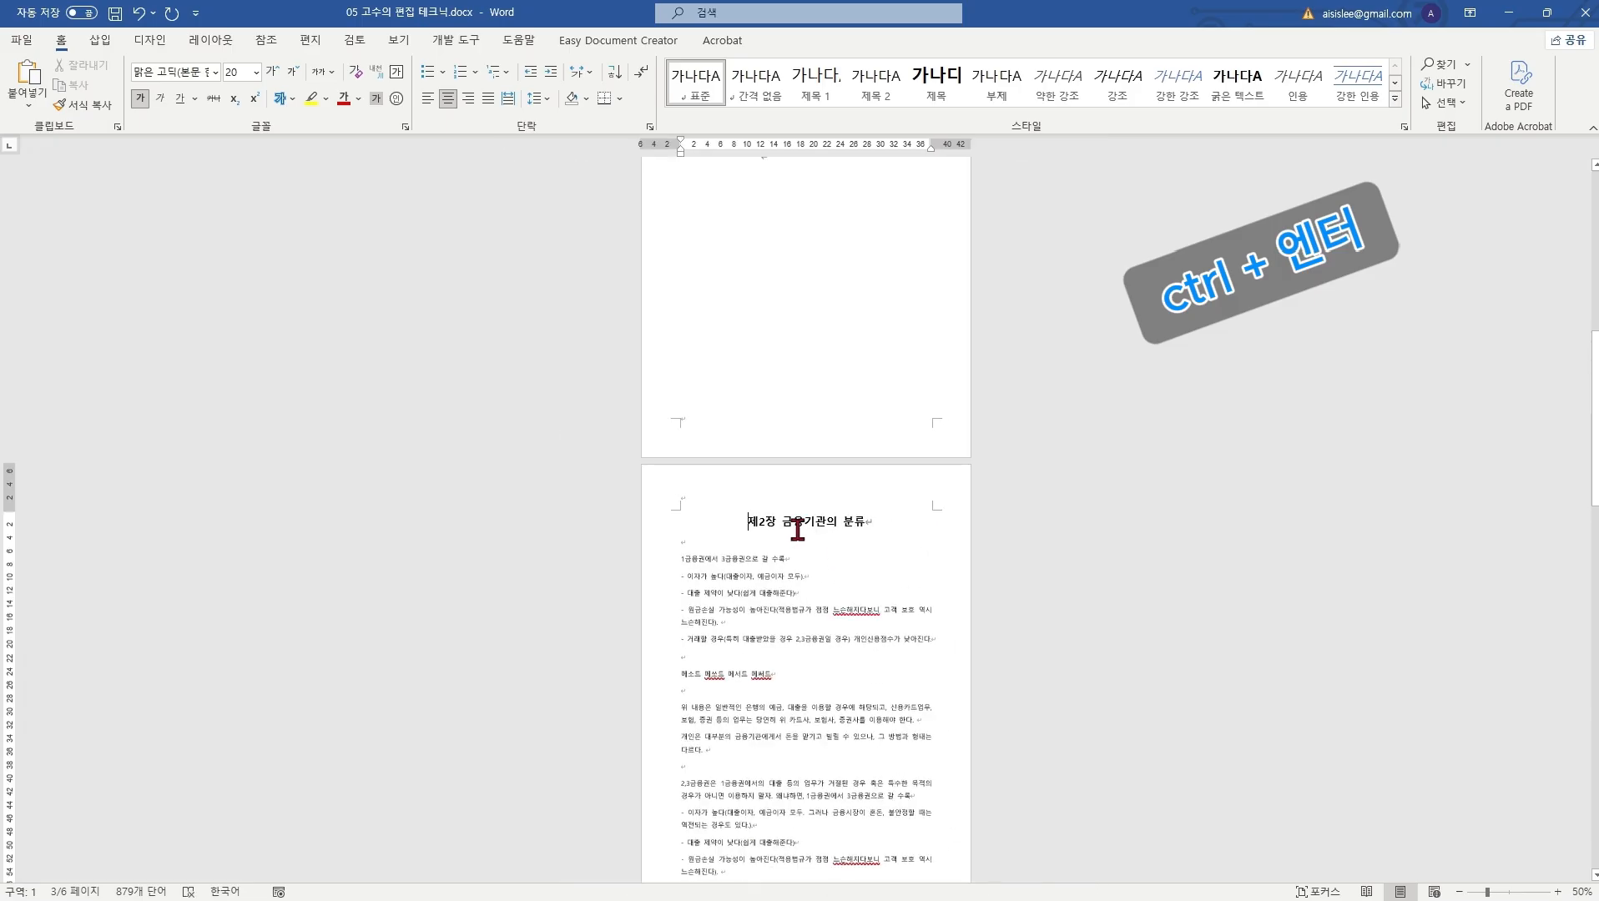
{"action": "scroll", "coordinate": [797, 530], "scroll_direction": "up", "scroll_amount": 3}
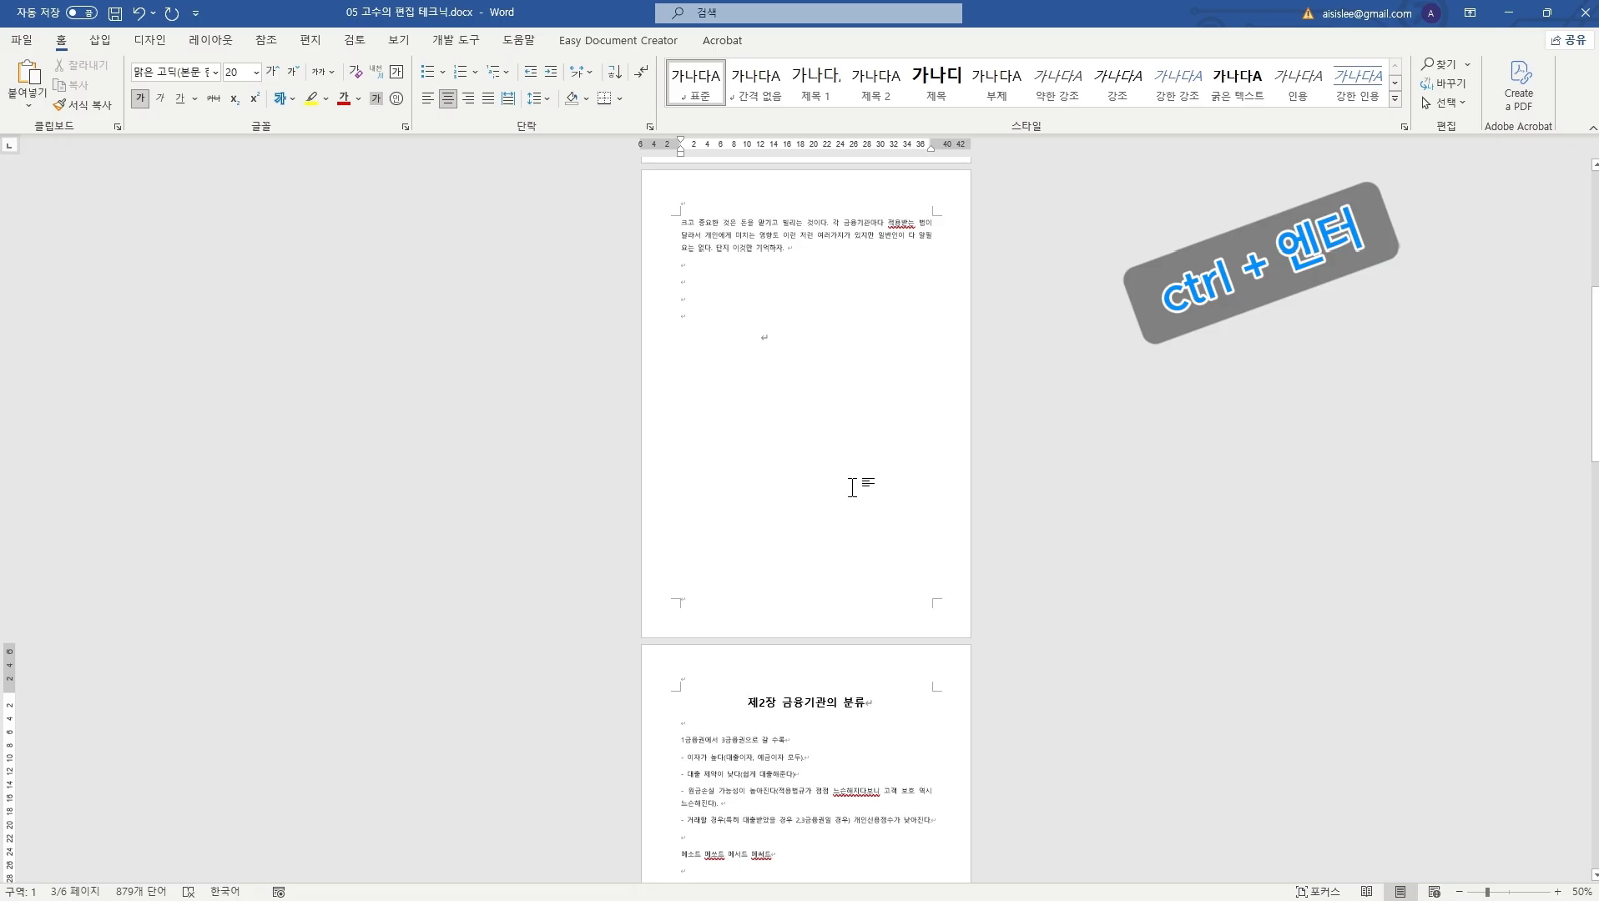
{"action": "left_click", "coordinate": [805, 703]}
{"action": "left_click", "coordinate": [707, 235]}
{"action": "left_click_drag", "start_coordinate": [683, 220], "coordinate": [703, 275]}
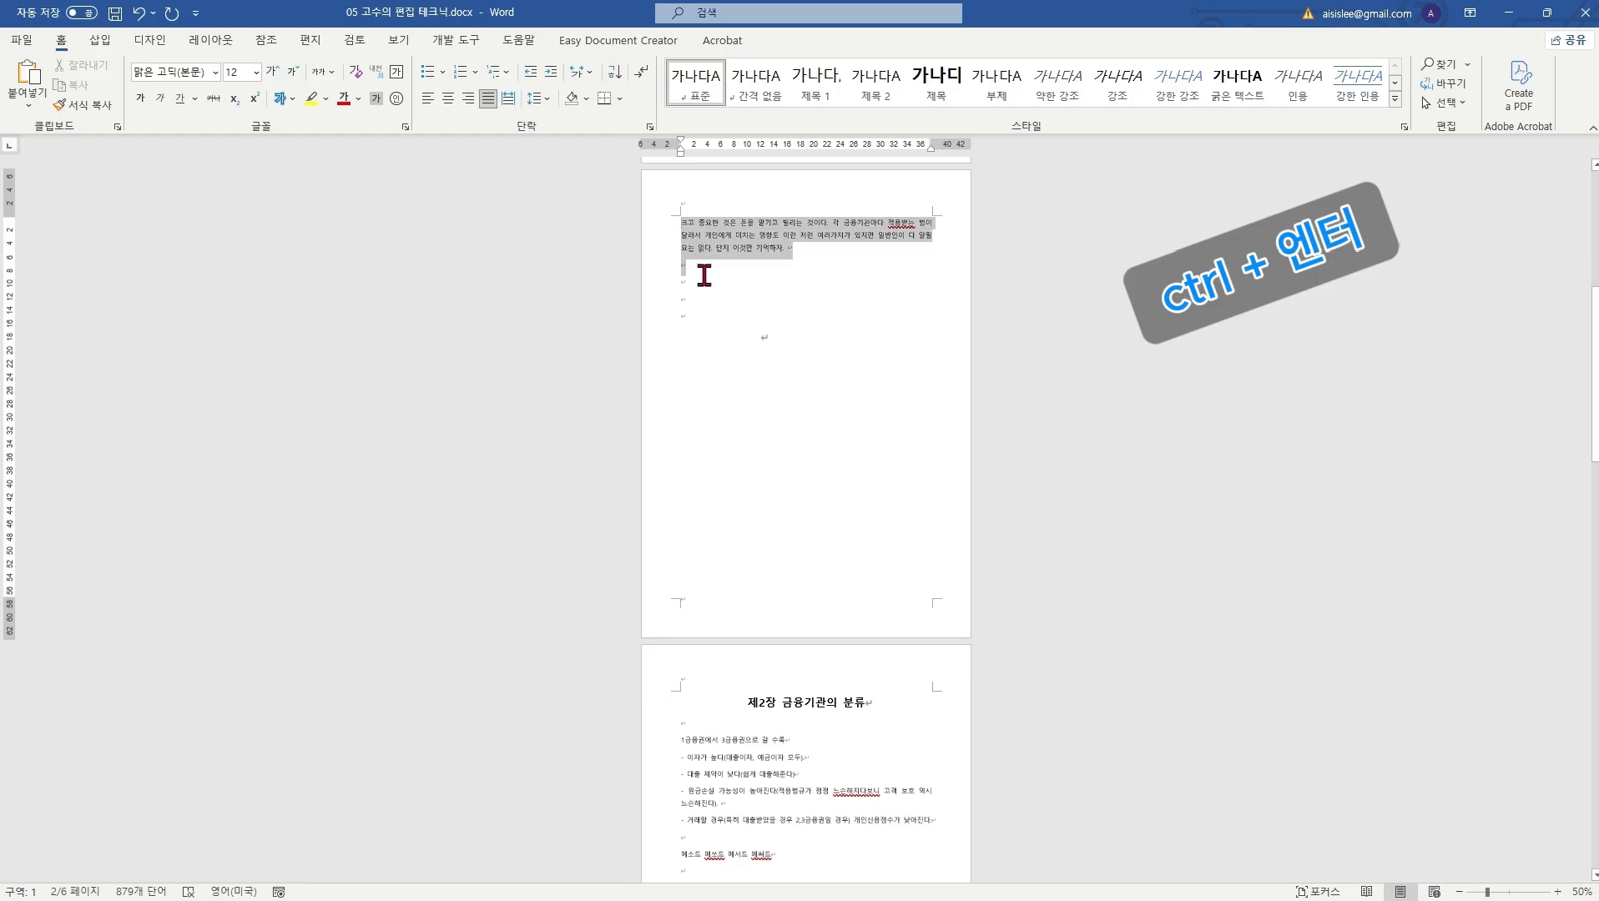
{"action": "key", "text": "Delete"}
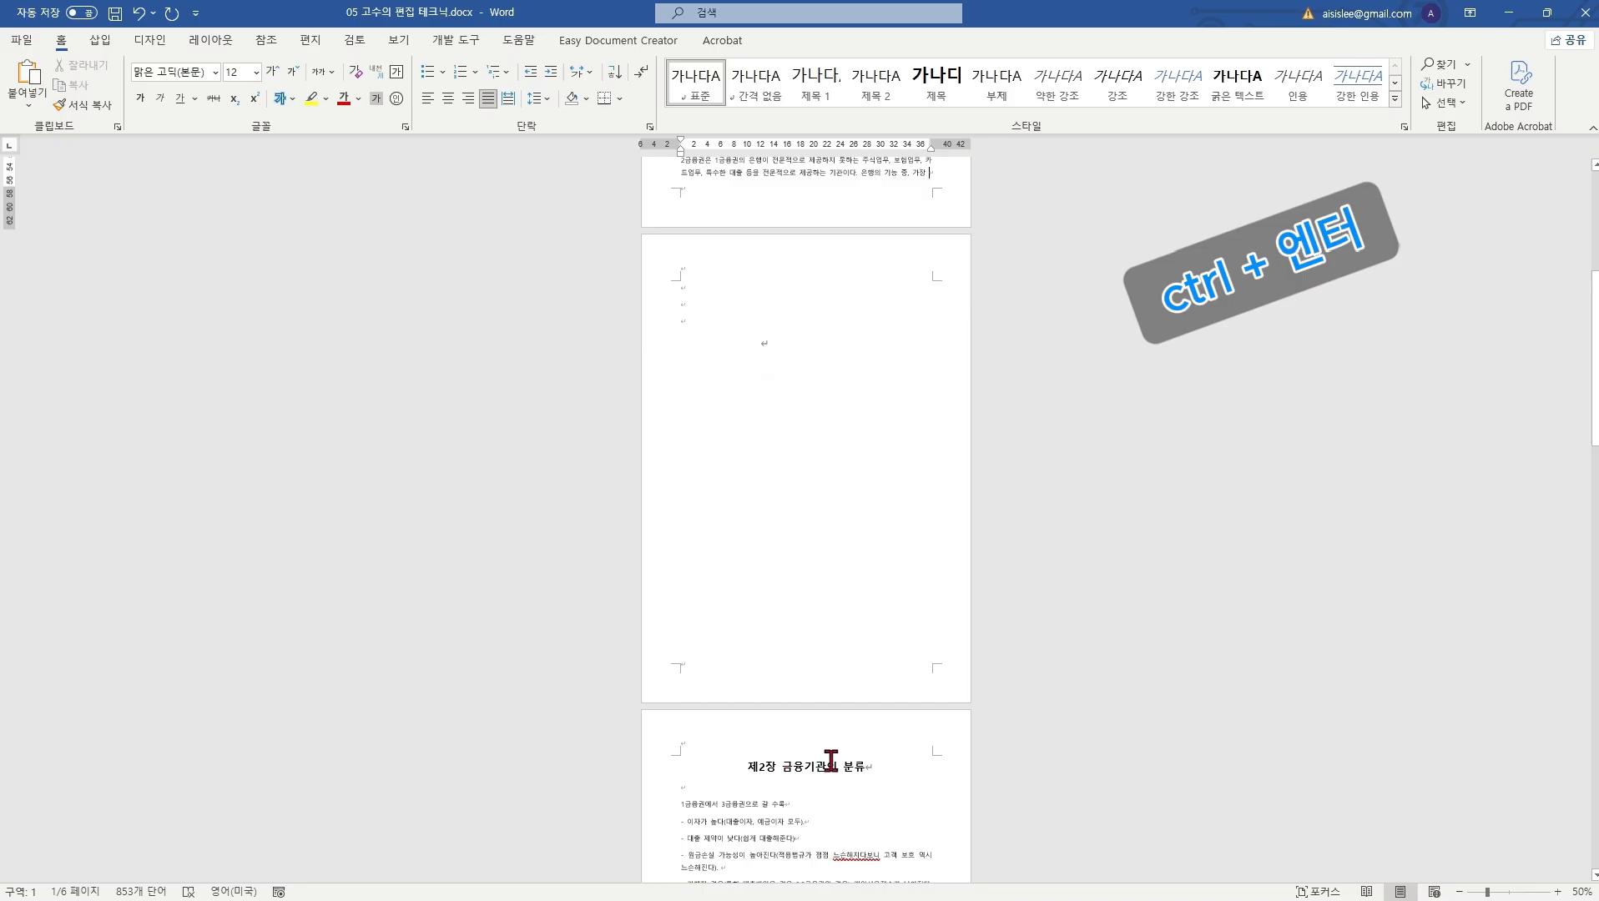
Step: Delete a block of Chapter 1 body text, from 용어이다 into the second-to-last 2금융권은 paragraph on that page
{"action": "scroll", "coordinate": [804, 654], "scroll_direction": "up", "scroll_amount": 2}
{"action": "scroll", "coordinate": [805, 653], "scroll_direction": "down", "scroll_amount": 1}
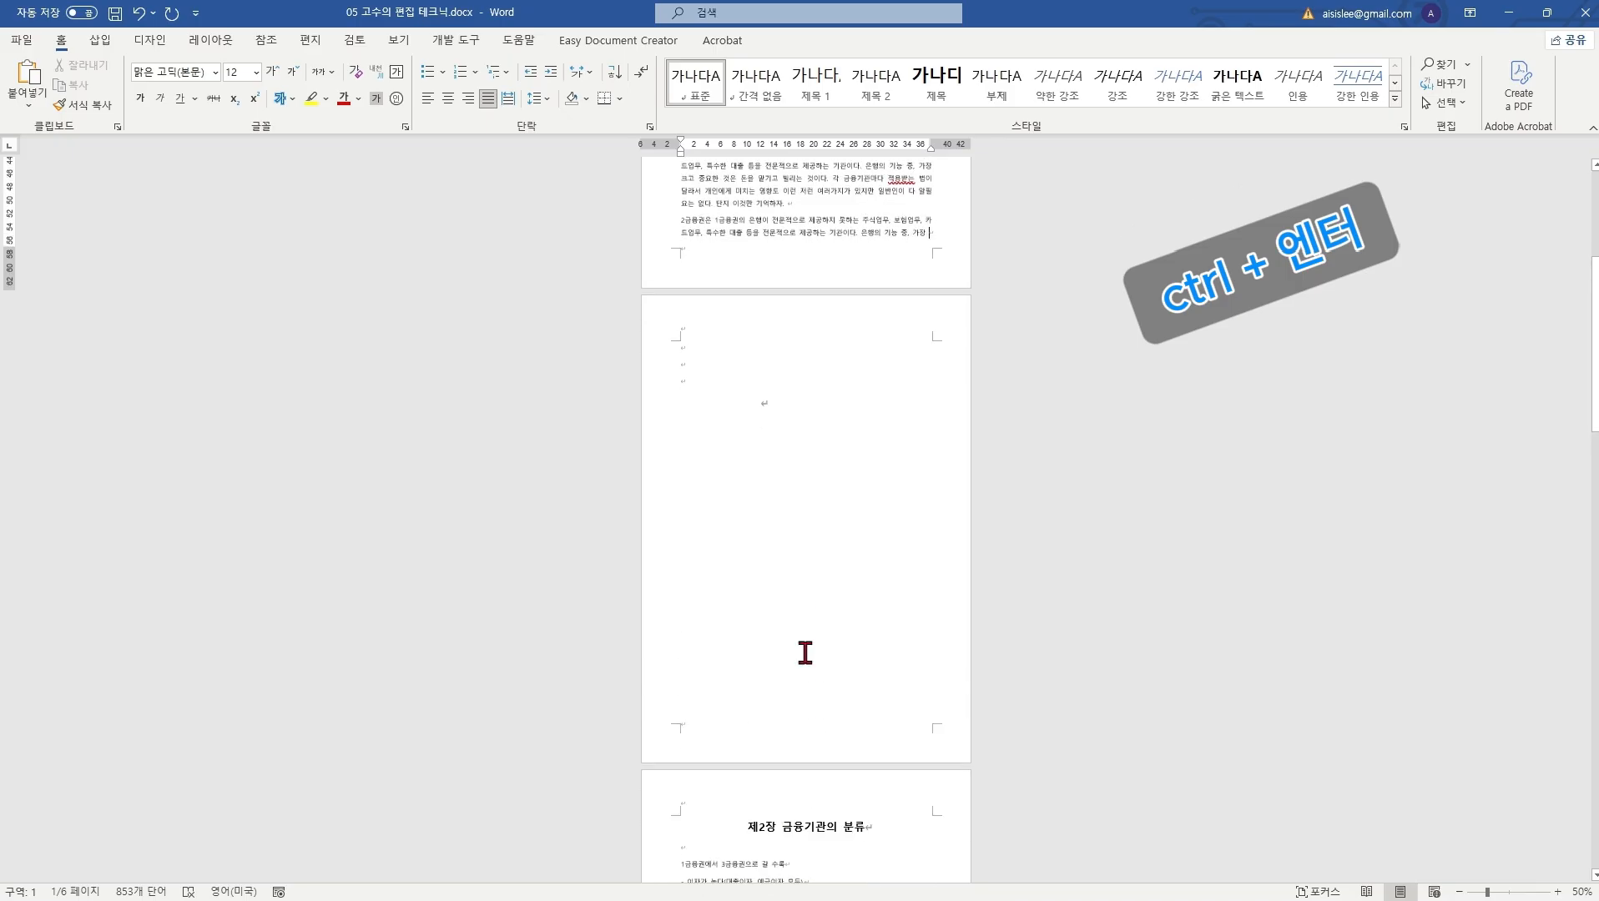
{"action": "scroll", "coordinate": [805, 653], "scroll_direction": "up", "scroll_amount": 3}
{"action": "left_click_drag", "start_coordinate": [733, 215], "coordinate": [812, 368]}
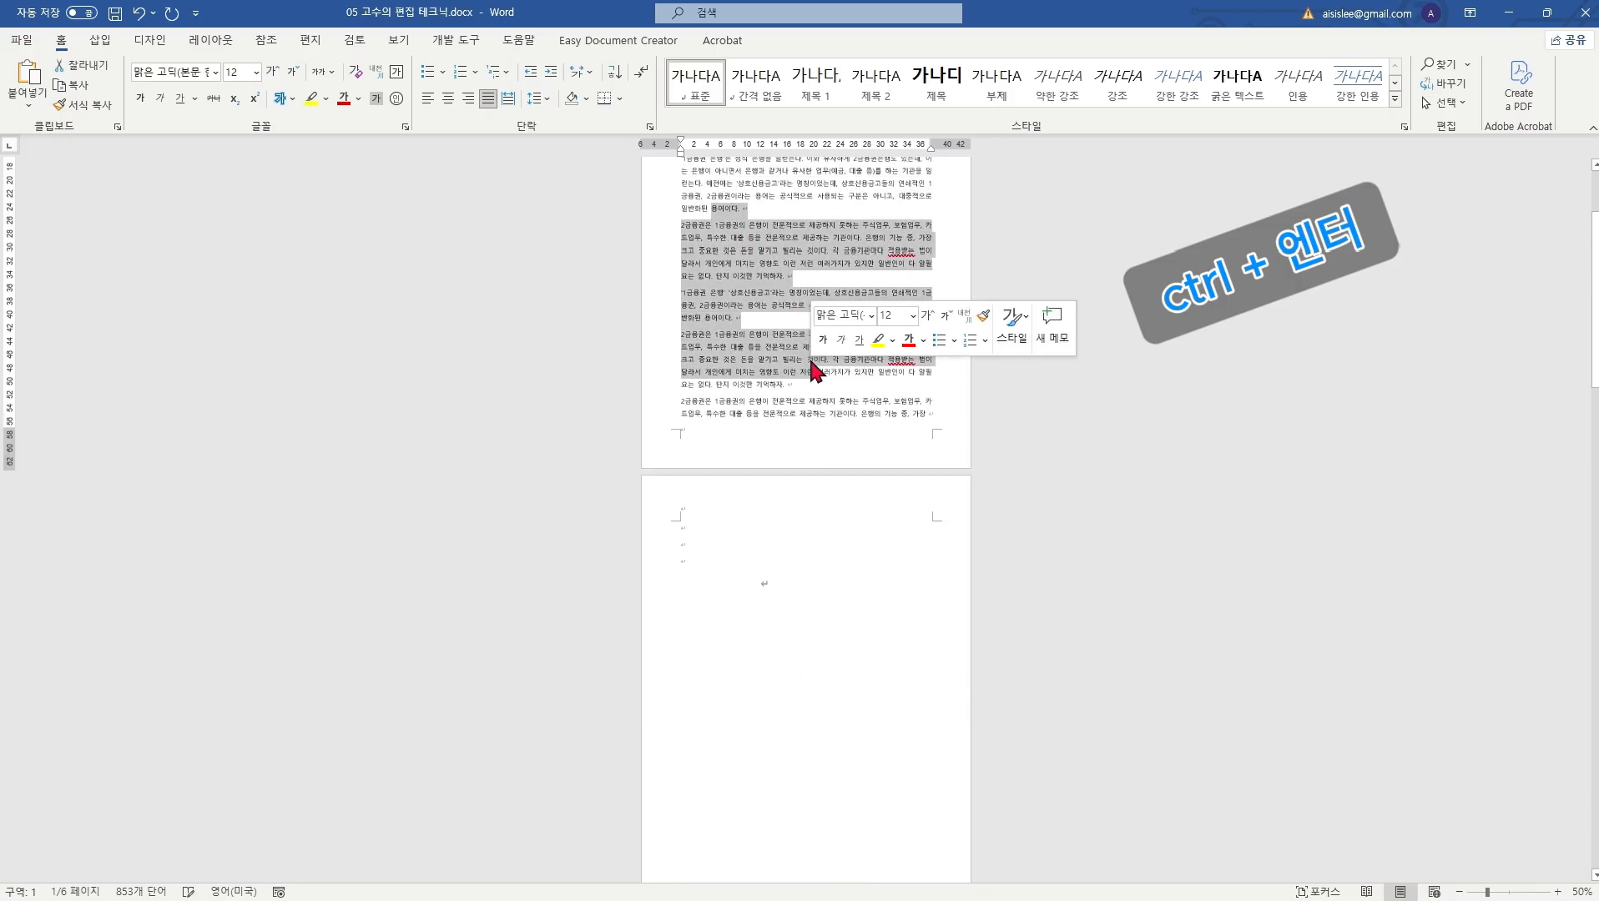
{"action": "key", "text": "Delete"}
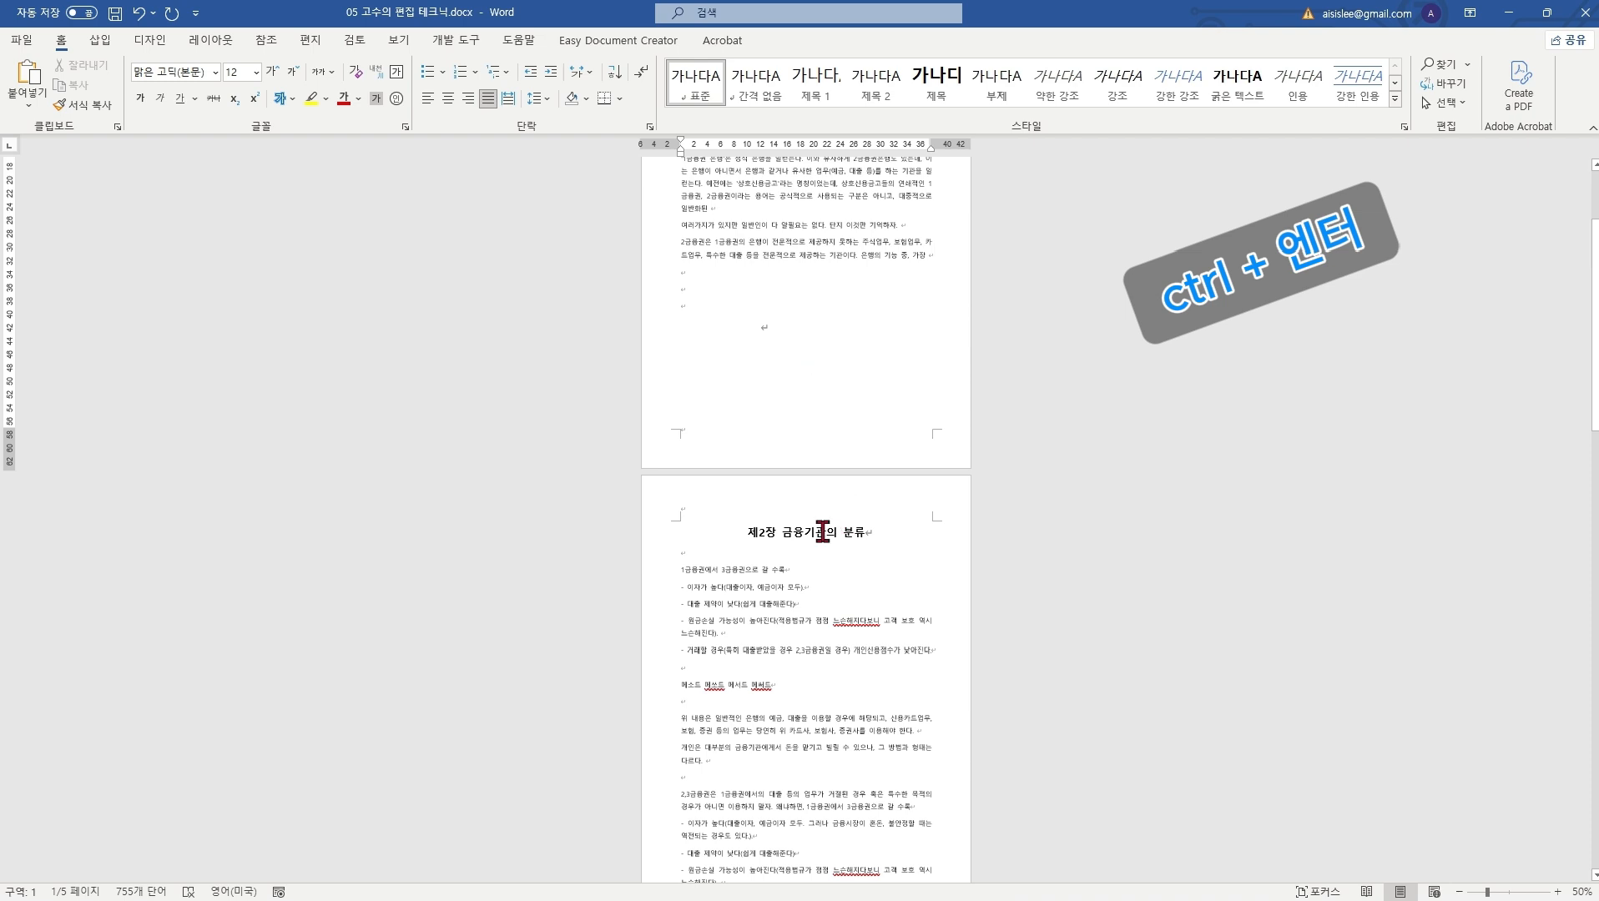
Step: Add a run of blank lines below the last paragraph of Chapter 1 and remove the surplus ones that spill onto another page
{"action": "left_click", "coordinate": [717, 285]}
{"action": "key", "text": "Return"}
{"action": "key", "text": "Return"}
{"action": "key", "text": "Return"}
{"action": "key", "text": "Return"}
{"action": "key", "text": "Return"}
{"action": "key", "text": "Return"}
{"action": "key", "text": "Return"}
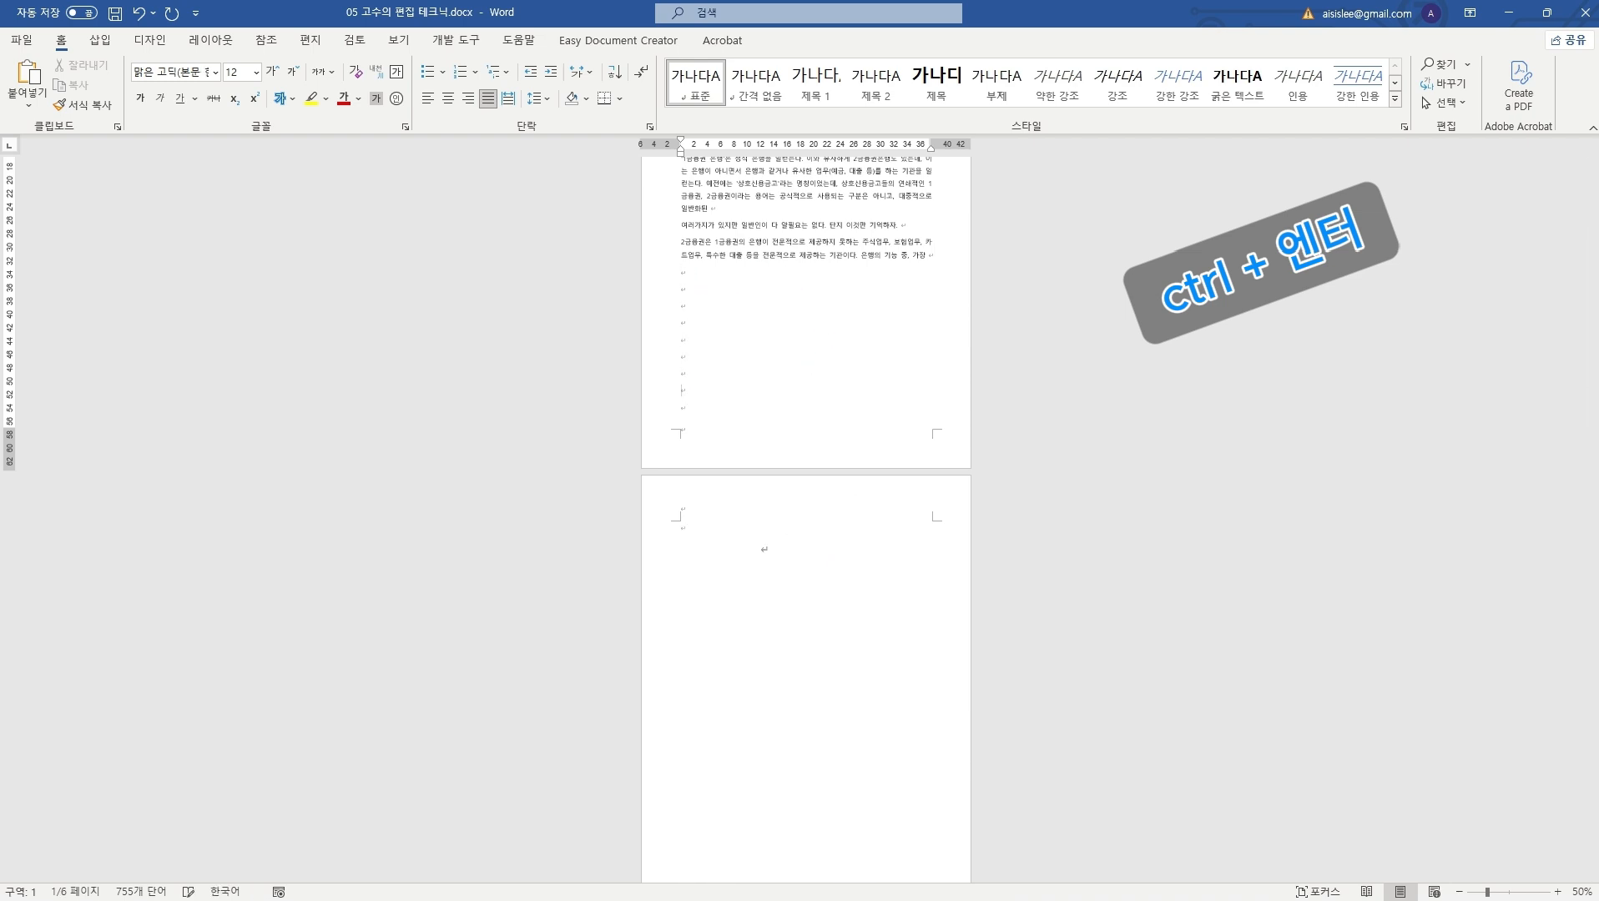
{"action": "scroll", "coordinate": [786, 356], "scroll_direction": "down", "scroll_amount": 5}
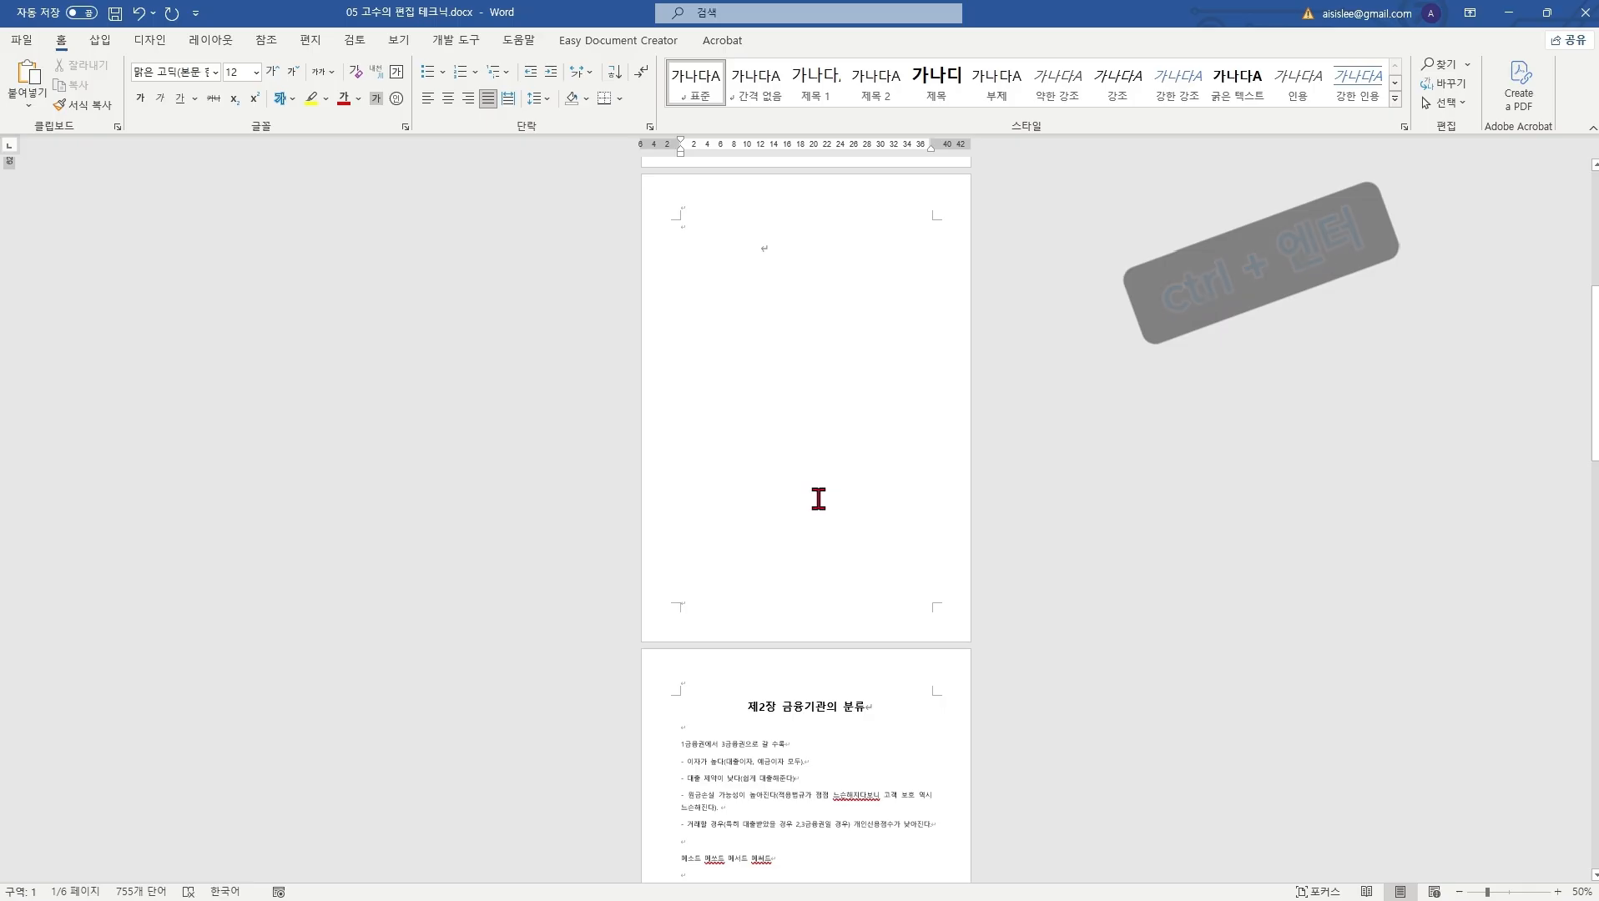
{"action": "key", "text": "BackSpace"}
Step: Display several pages side by side and zoom the document to about 64%
{"action": "left_click", "coordinate": [399, 40]}
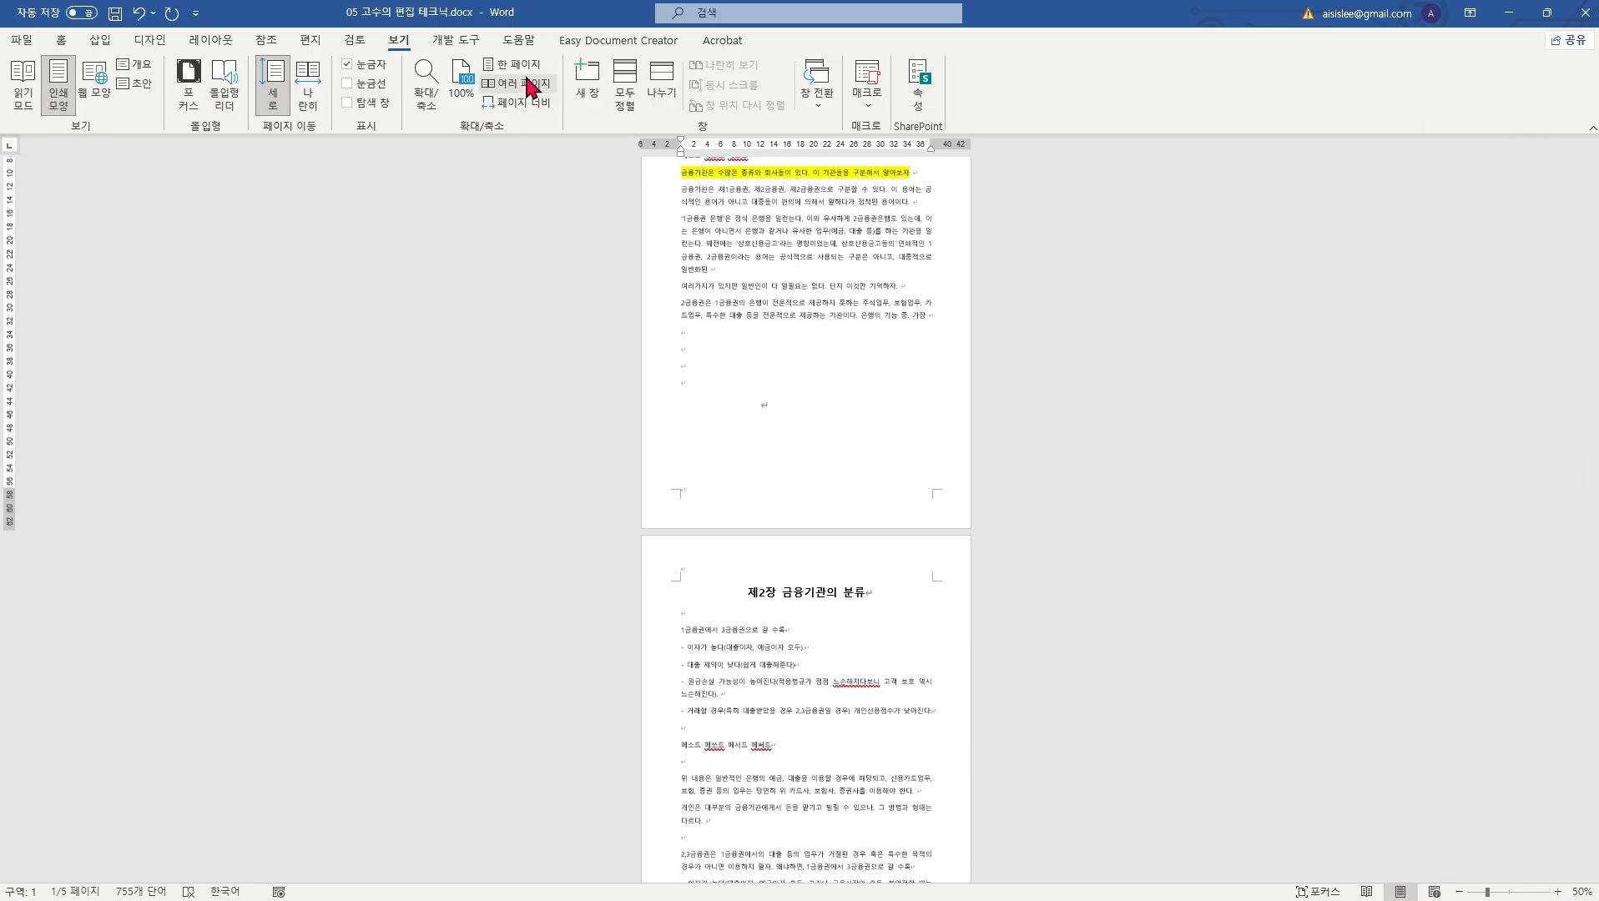
{"action": "left_click", "coordinate": [526, 82]}
{"action": "scroll", "coordinate": [791, 261], "scroll_direction": "down", "scroll_amount": 4, "text": "ctrl"}
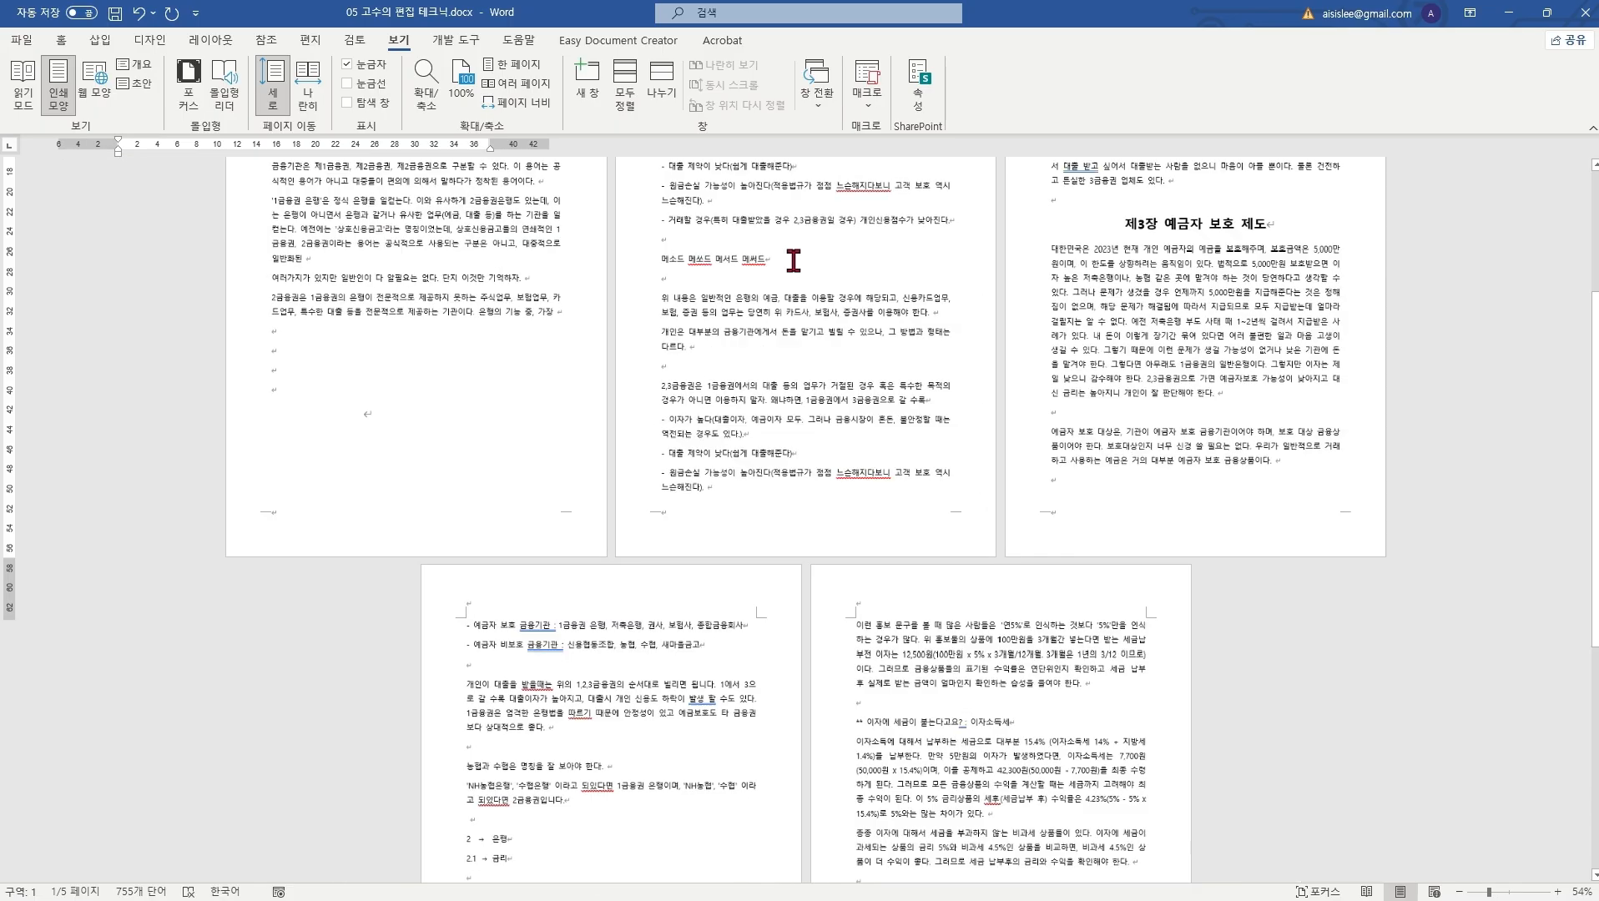
{"action": "scroll", "coordinate": [718, 349], "scroll_direction": "up", "scroll_amount": 3, "text": "ctrl"}
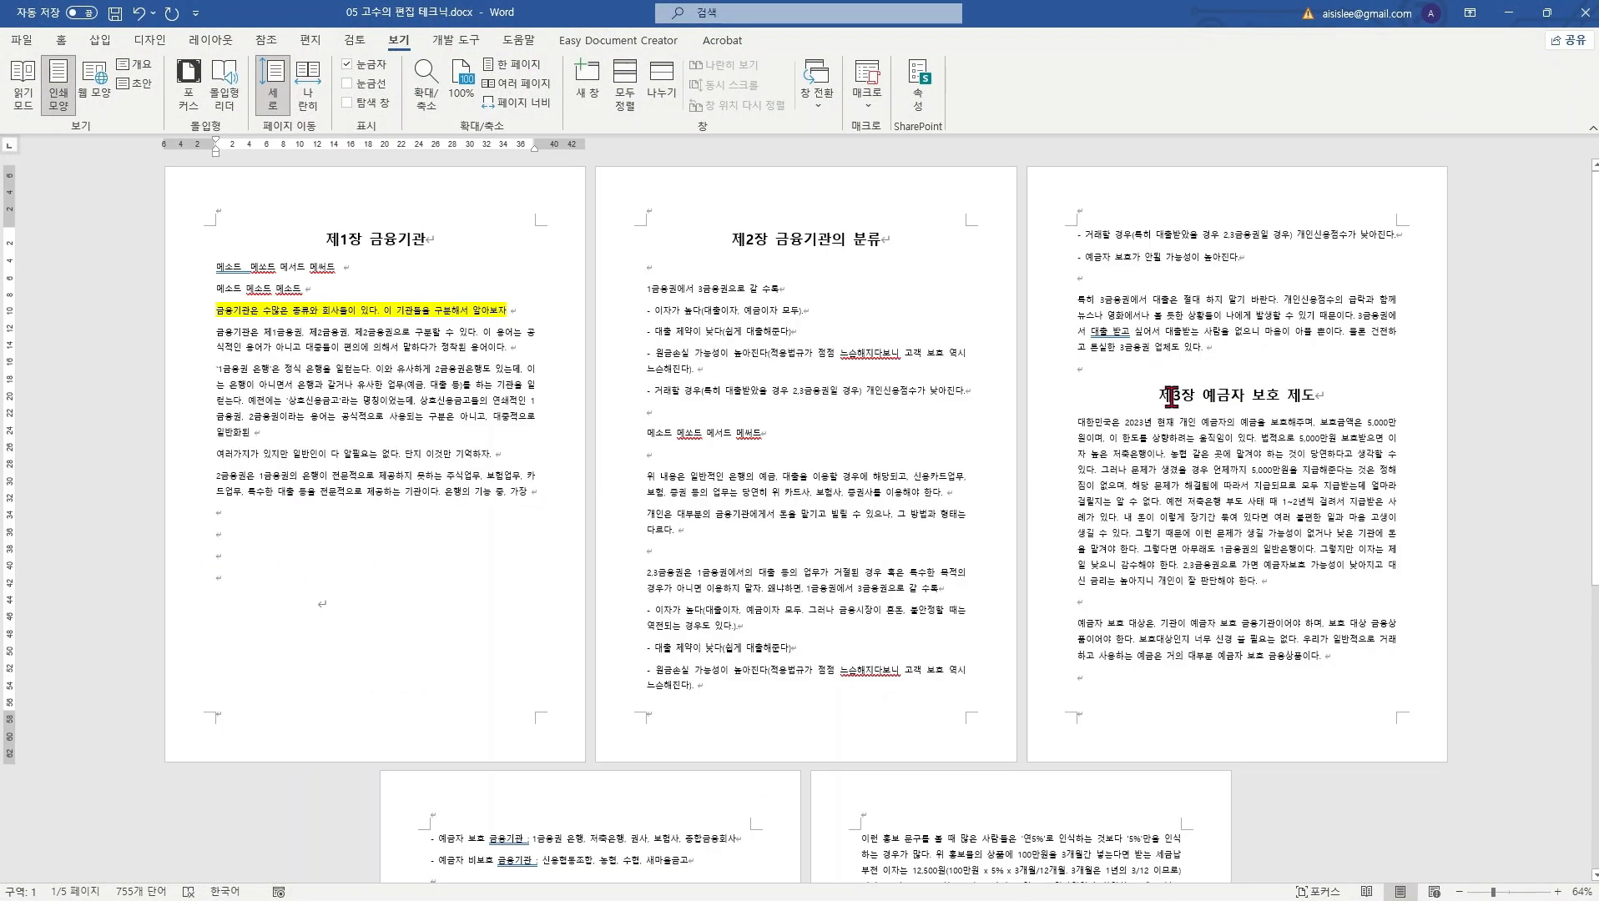
Step: Insert a page break directly before the heading 제3장 예금자 보호 제도 and check the layout of all pages
{"action": "left_click", "coordinate": [1161, 396]}
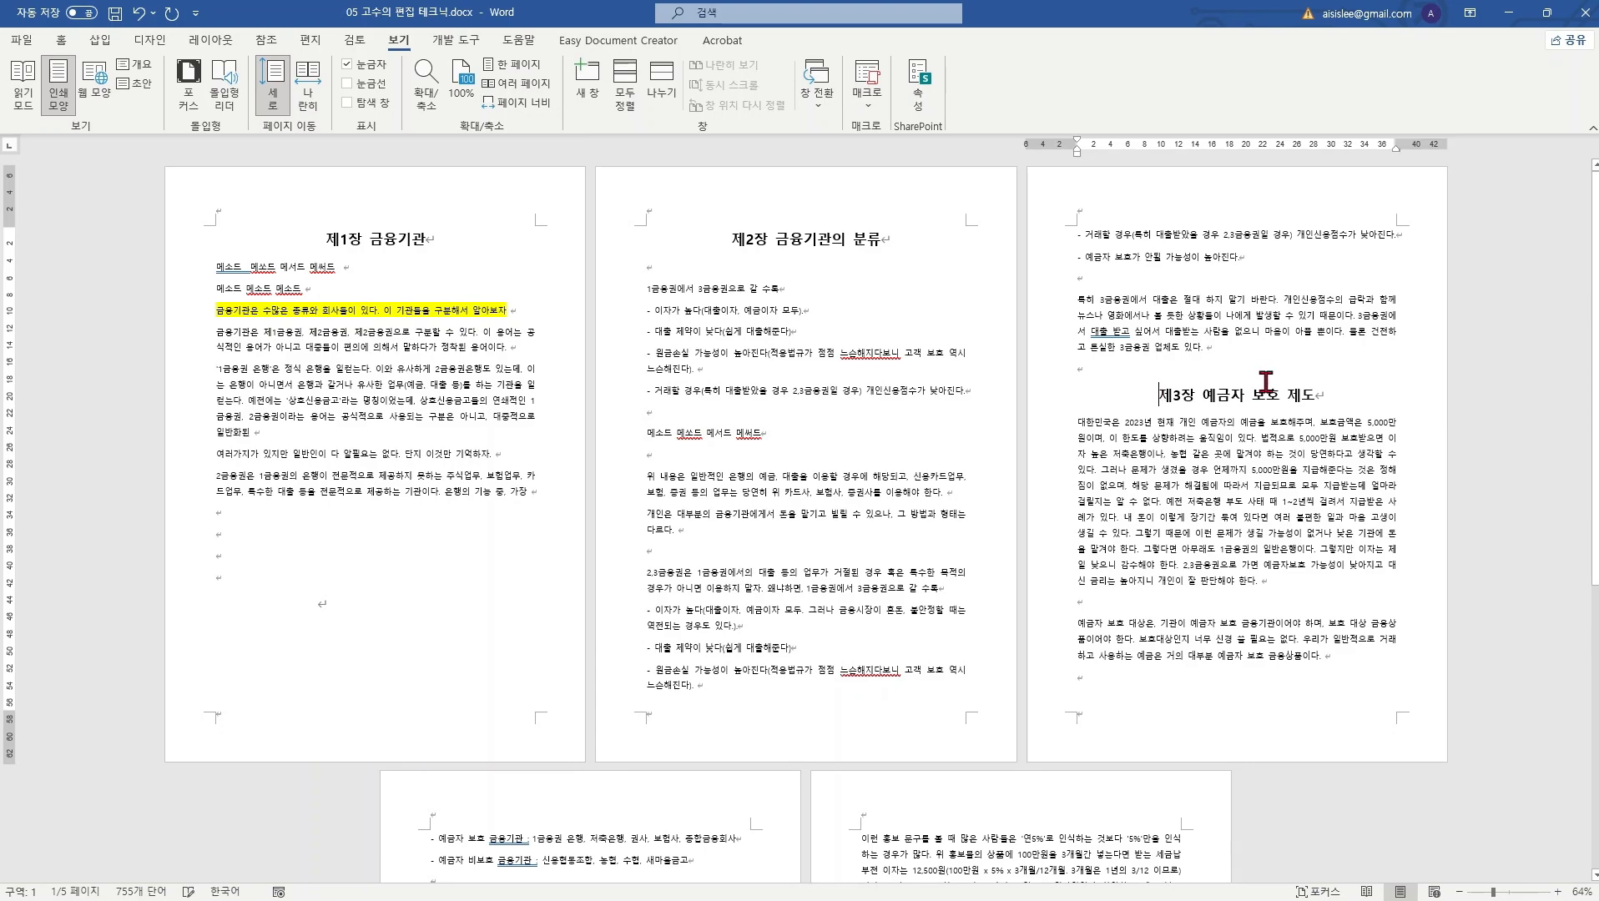
{"action": "key", "text": "ctrl+Return"}
{"action": "scroll", "coordinate": [1267, 374], "scroll_direction": "down", "scroll_amount": 3}
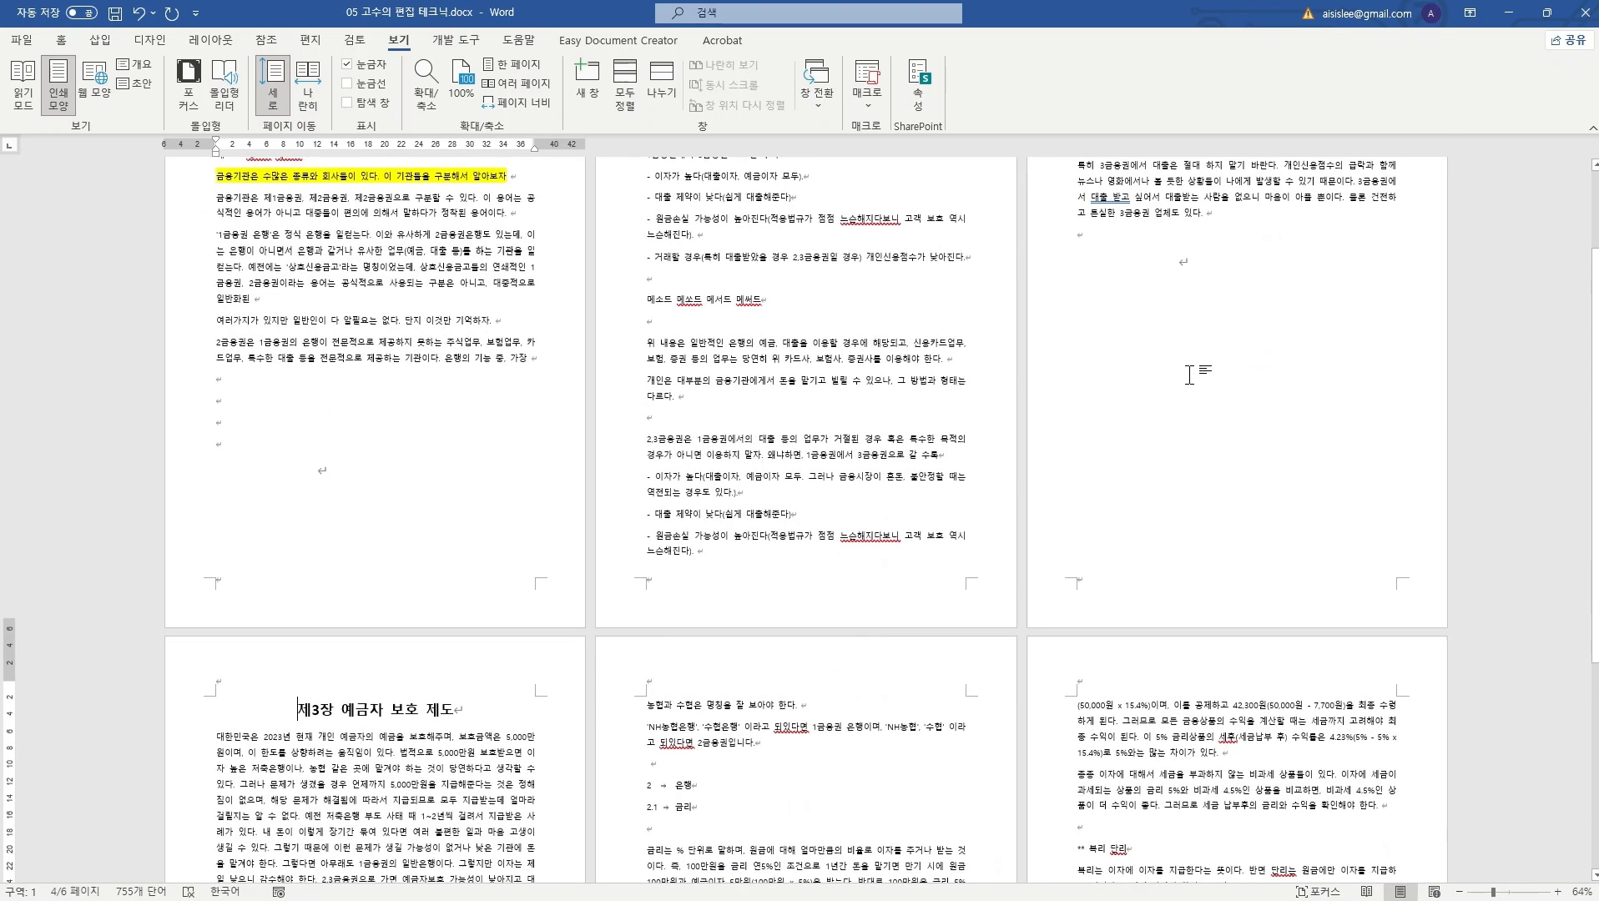
{"action": "scroll", "coordinate": [909, 651], "scroll_direction": "down", "scroll_amount": 4}
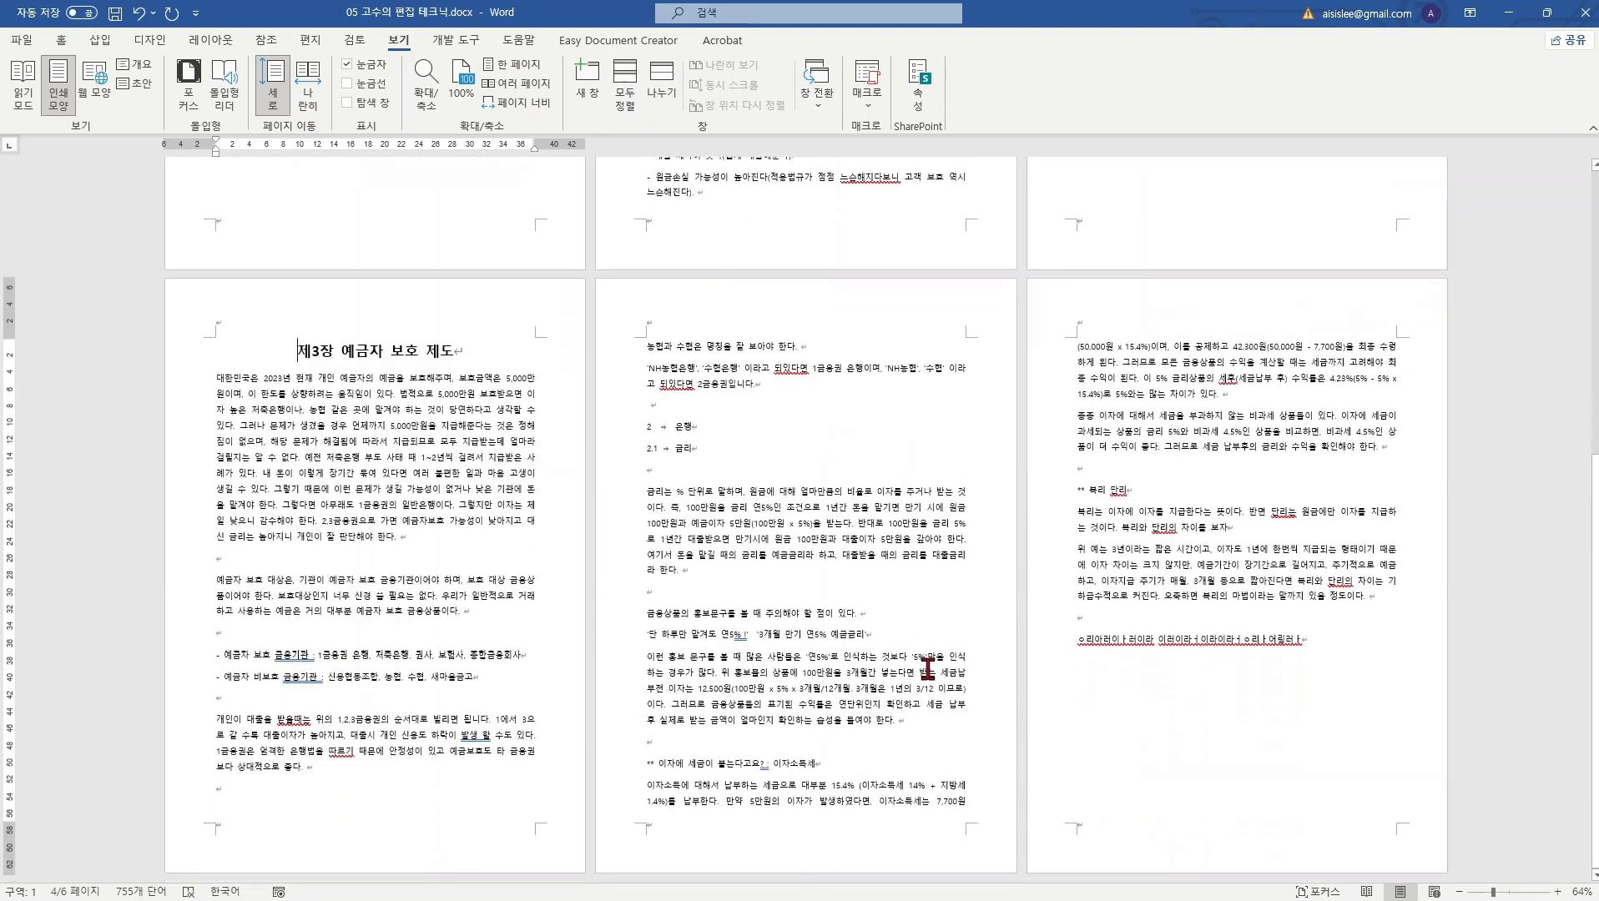
{"action": "scroll", "coordinate": [927, 668], "scroll_direction": "up", "scroll_amount": 3}
{"action": "scroll", "coordinate": [928, 668], "scroll_direction": "down", "scroll_amount": 4}
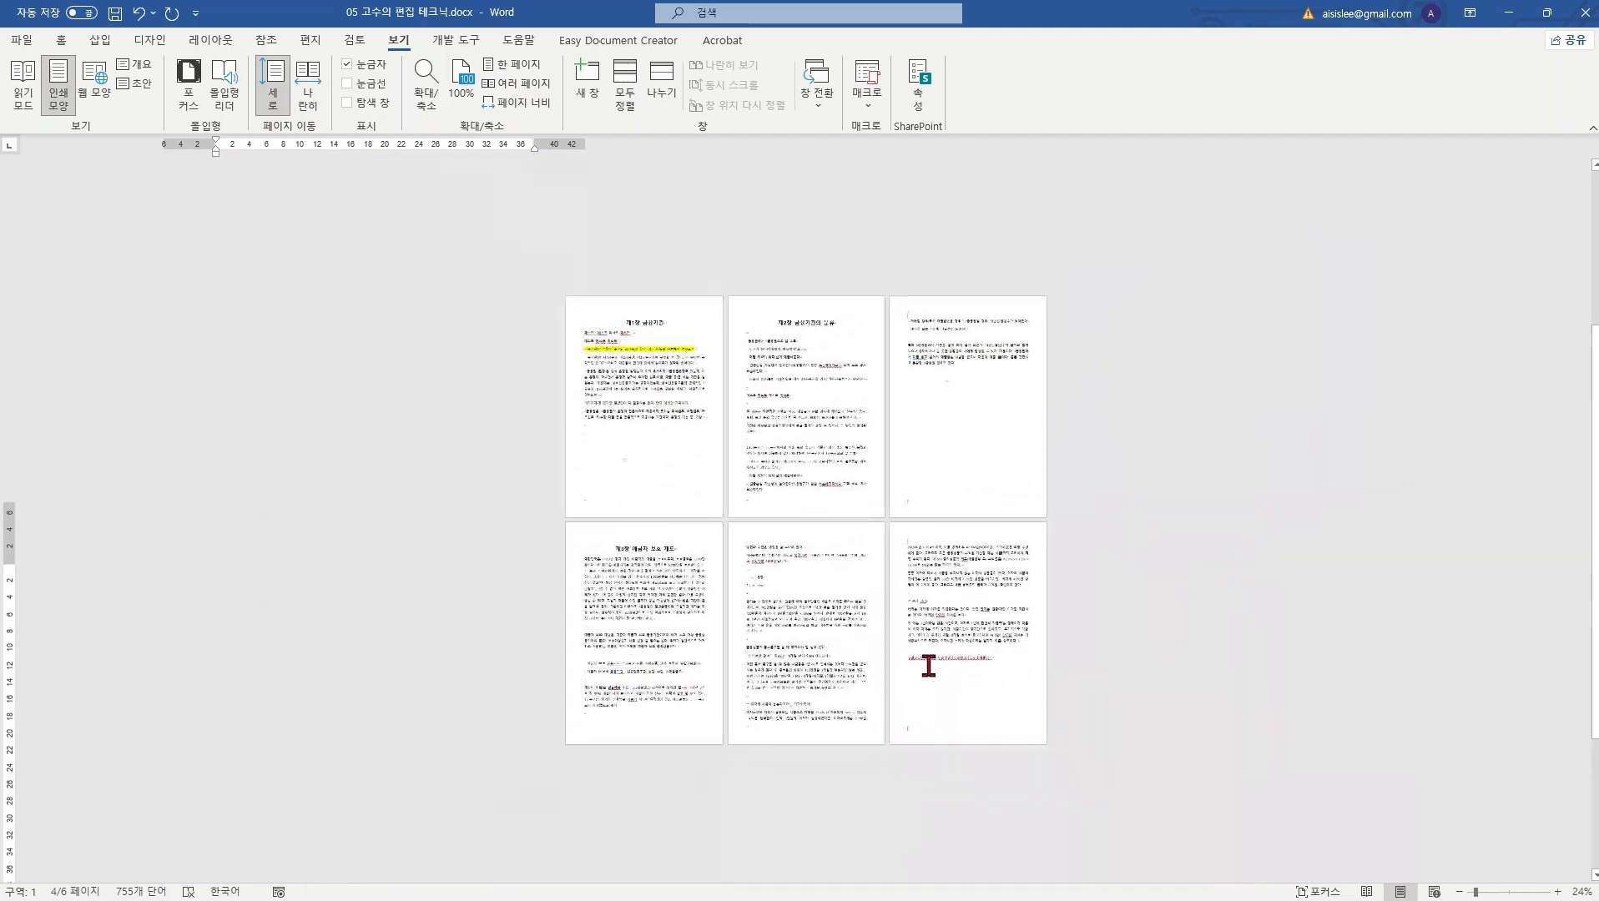
{"action": "scroll", "coordinate": [928, 665], "scroll_direction": "down", "scroll_amount": 1}
{"action": "scroll", "coordinate": [928, 665], "scroll_direction": "up", "scroll_amount": 3}
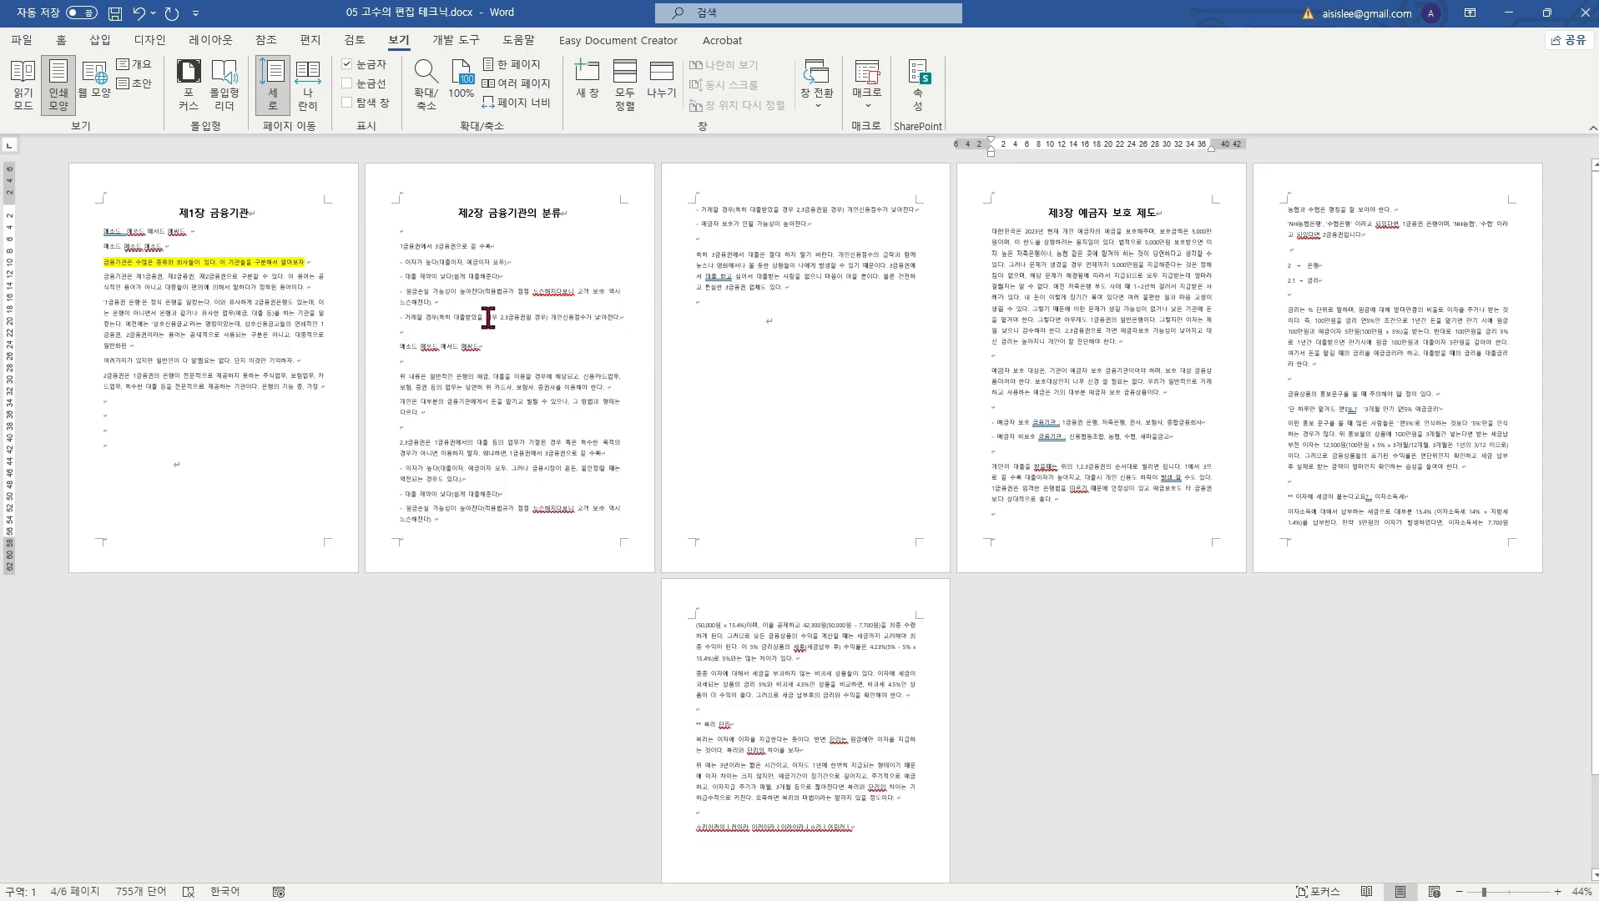
Step: Delete the Chapter 2 text after the 메소드 메쏘드 메서드 메써드 line, through the last paragraph before the page break
{"action": "left_click_drag", "start_coordinate": [538, 359], "coordinate": [792, 302]}
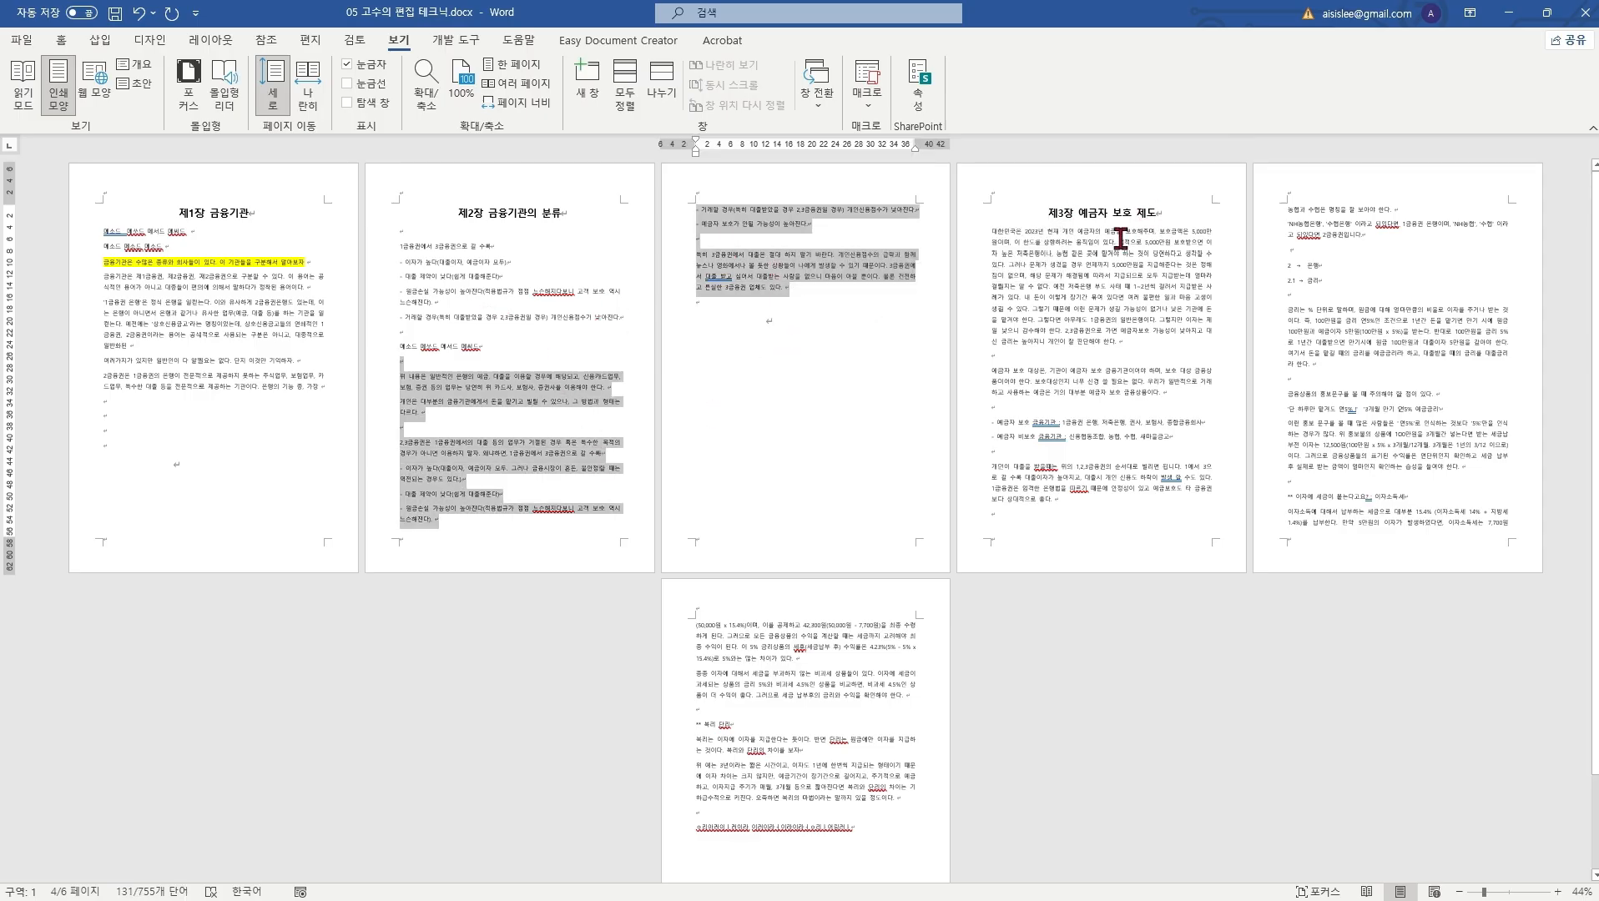
{"action": "key", "text": "Delete"}
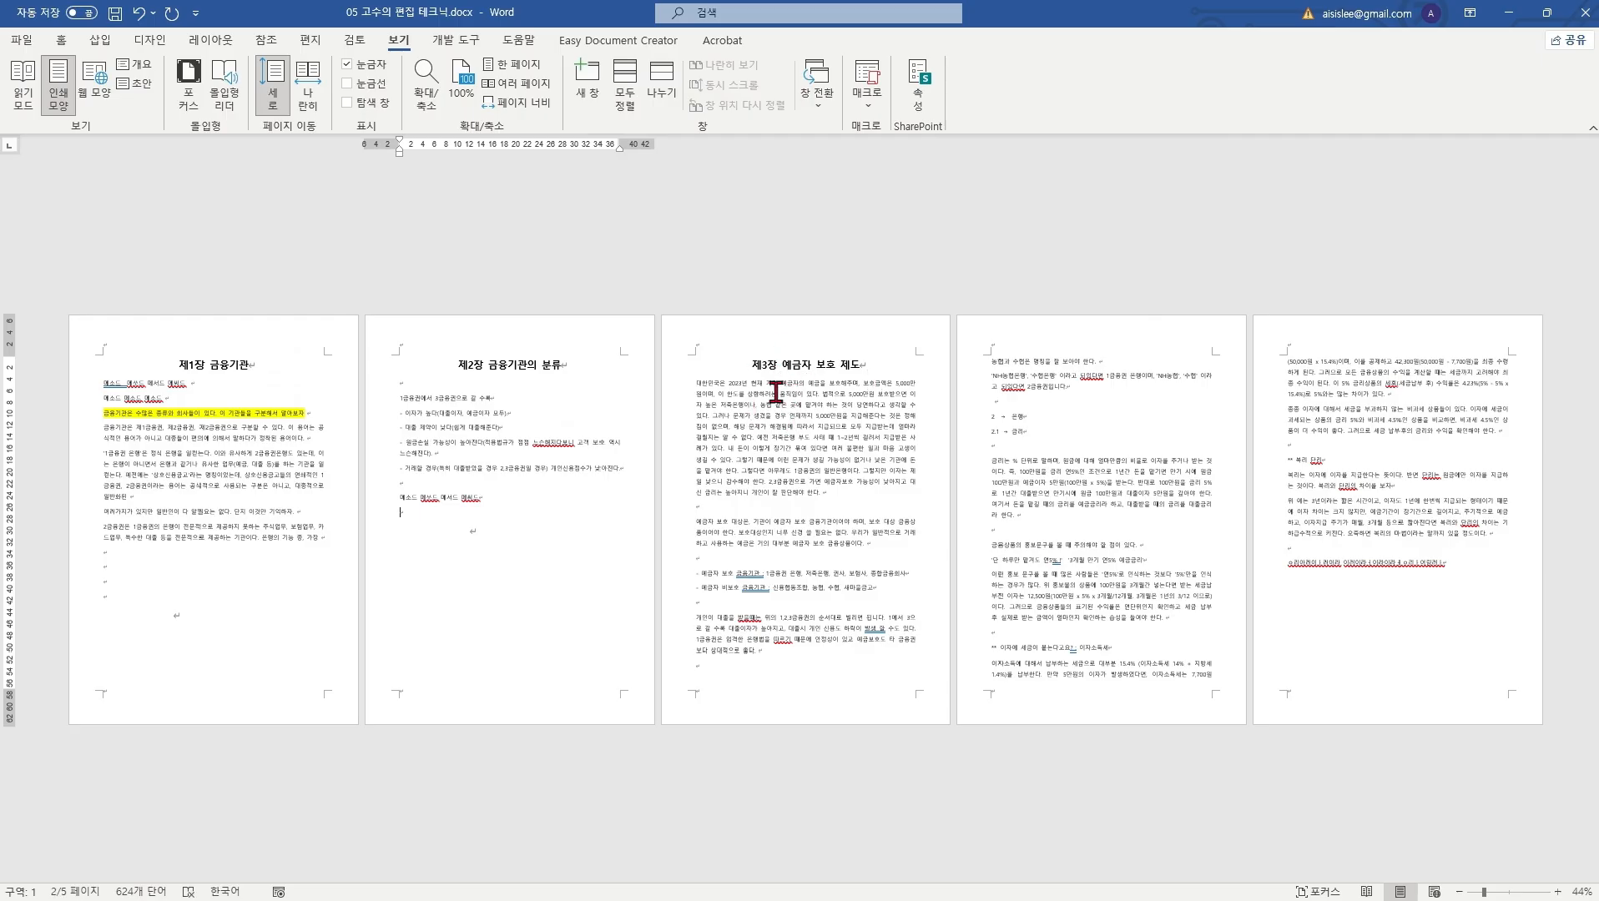
{"action": "scroll", "coordinate": [799, 407], "scroll_direction": "up", "scroll_amount": 8}
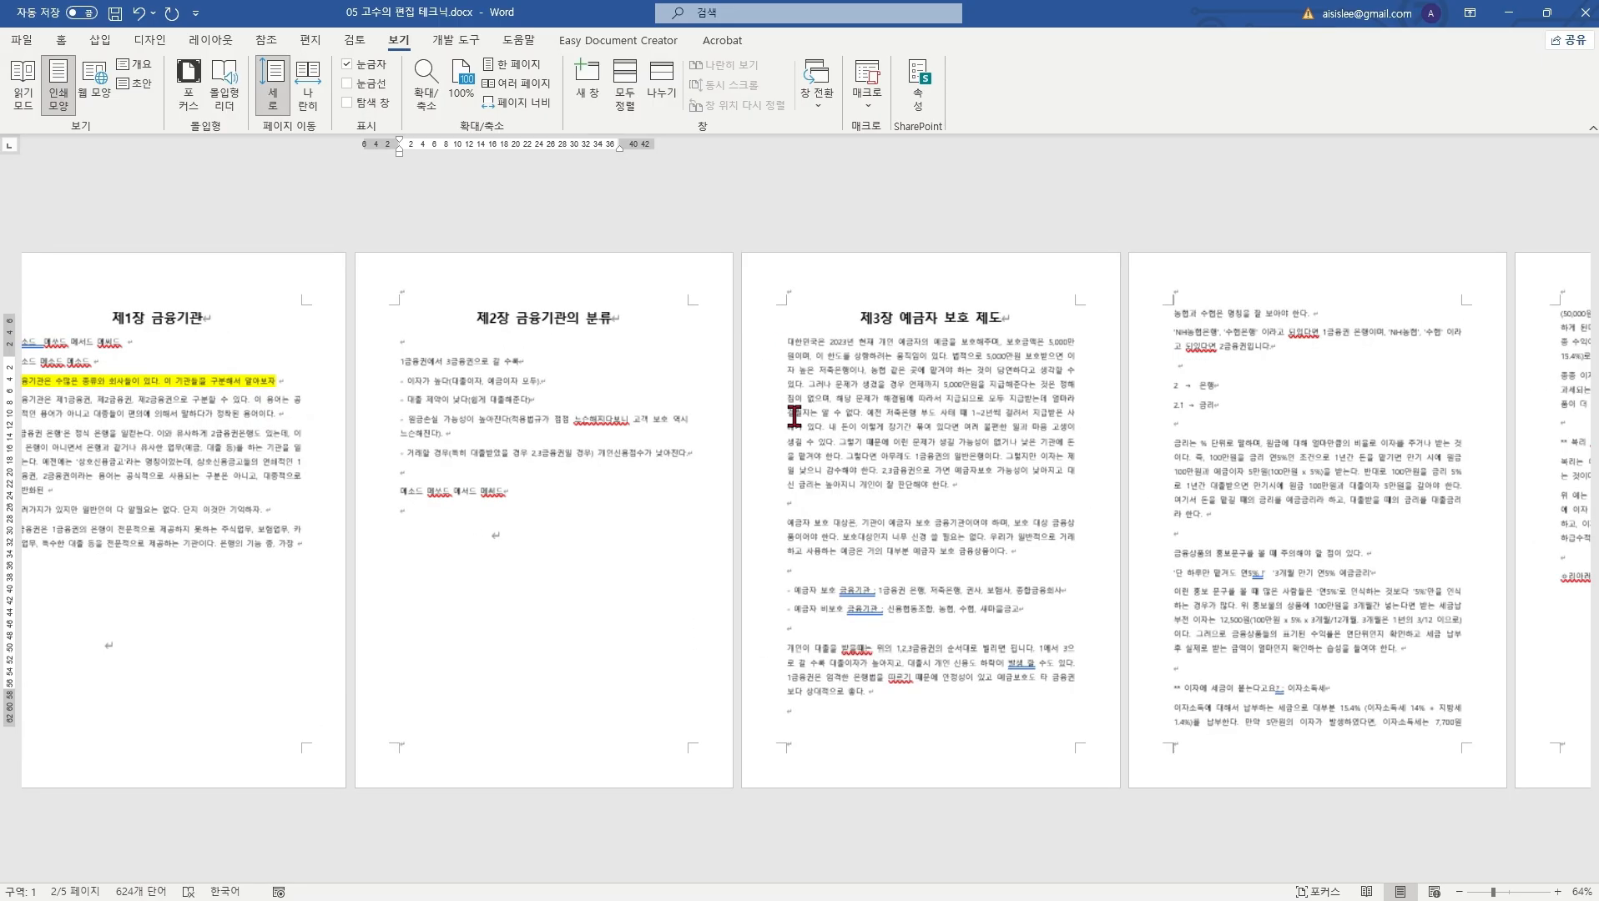
{"action": "scroll", "coordinate": [791, 398], "scroll_direction": "down", "scroll_amount": 3}
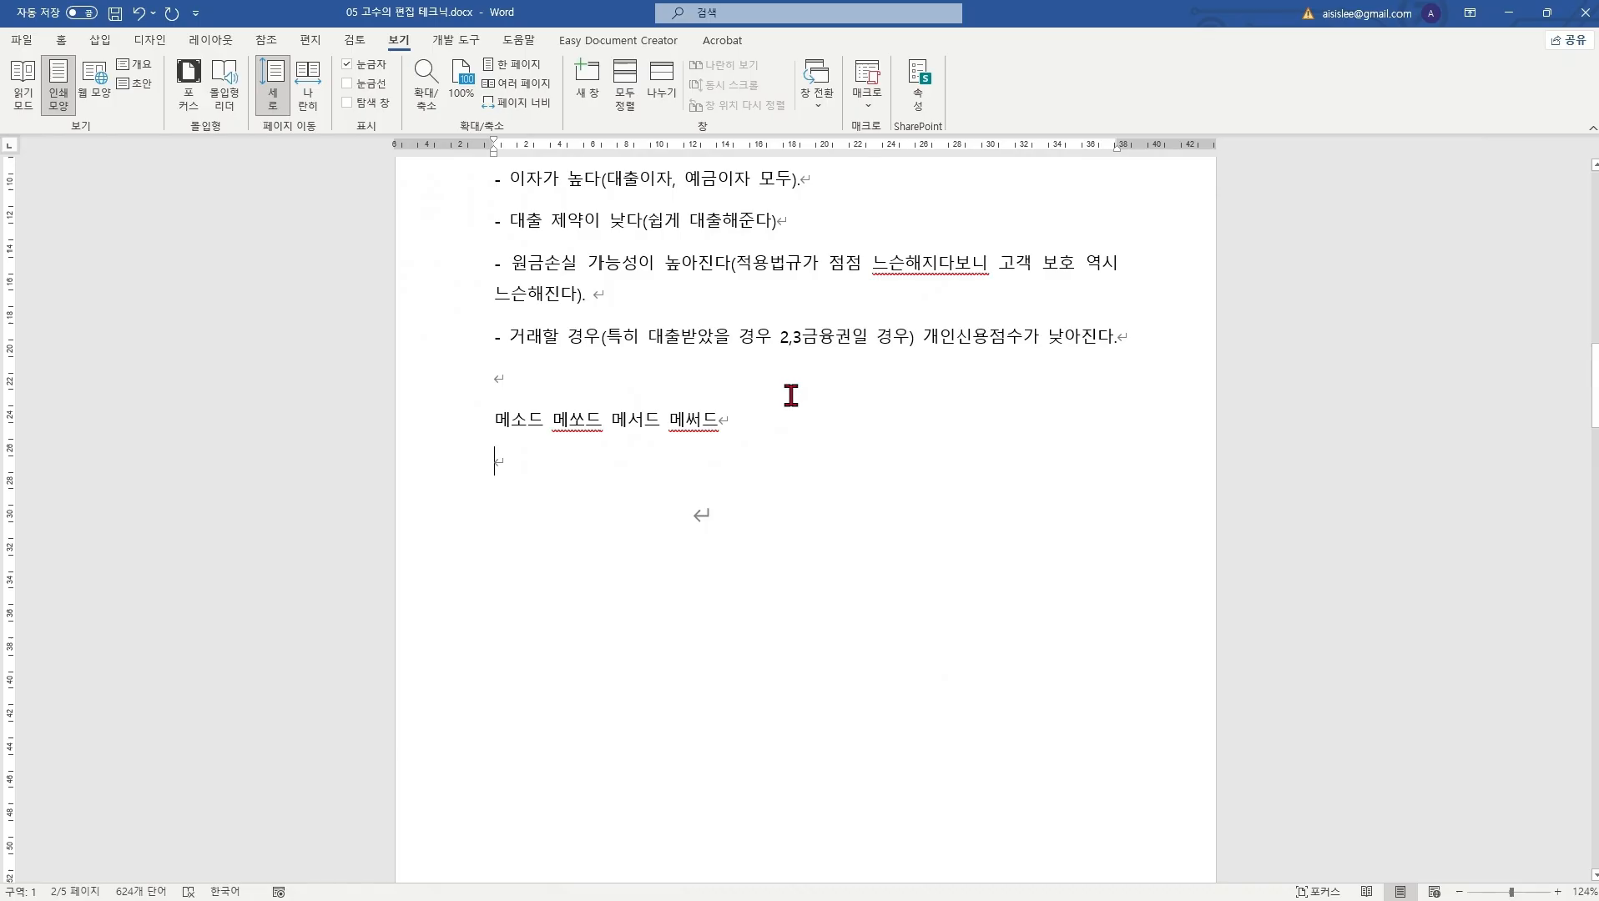
{"action": "scroll", "coordinate": [791, 393], "scroll_direction": "down", "scroll_amount": 2}
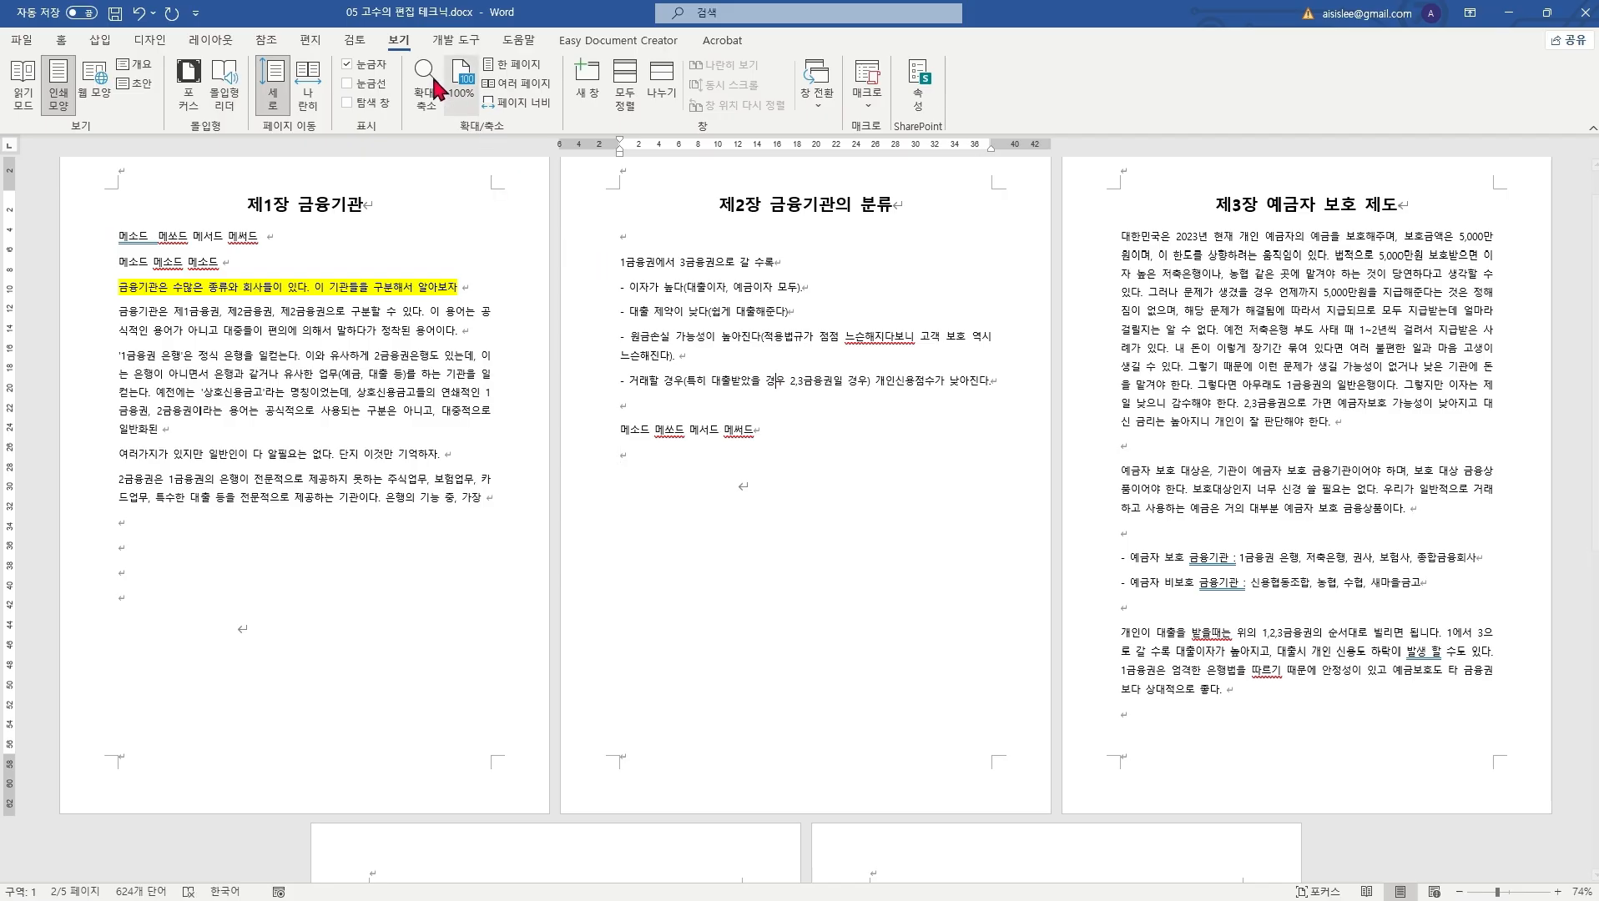
Step: Apply a box page border to the whole document
{"action": "left_click", "coordinate": [220, 41]}
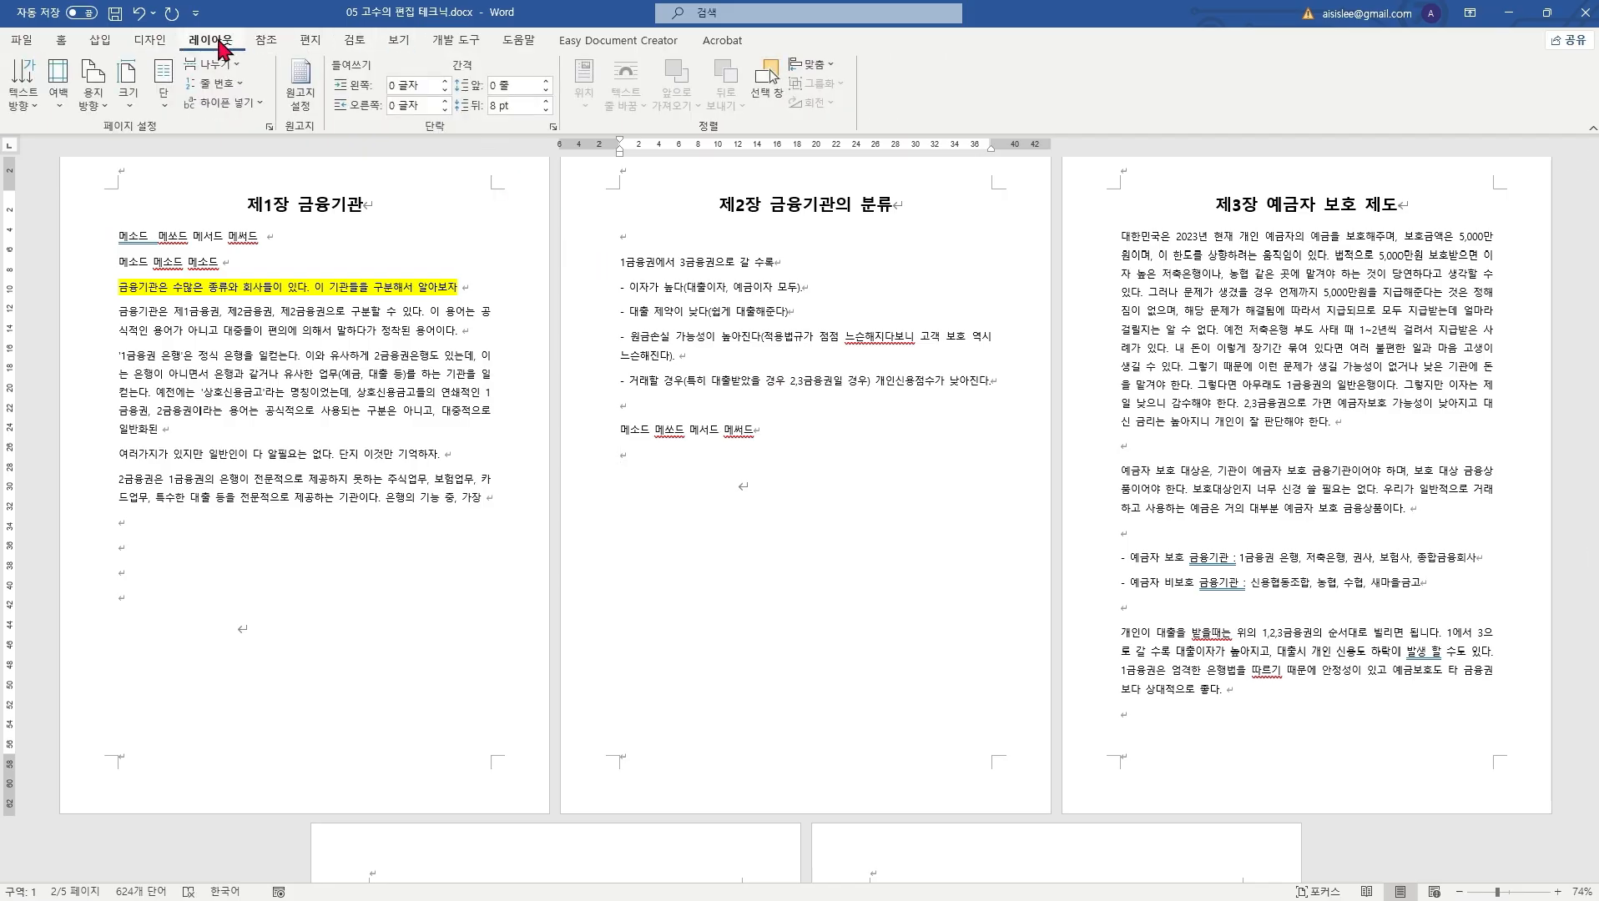
{"action": "left_click", "coordinate": [149, 43]}
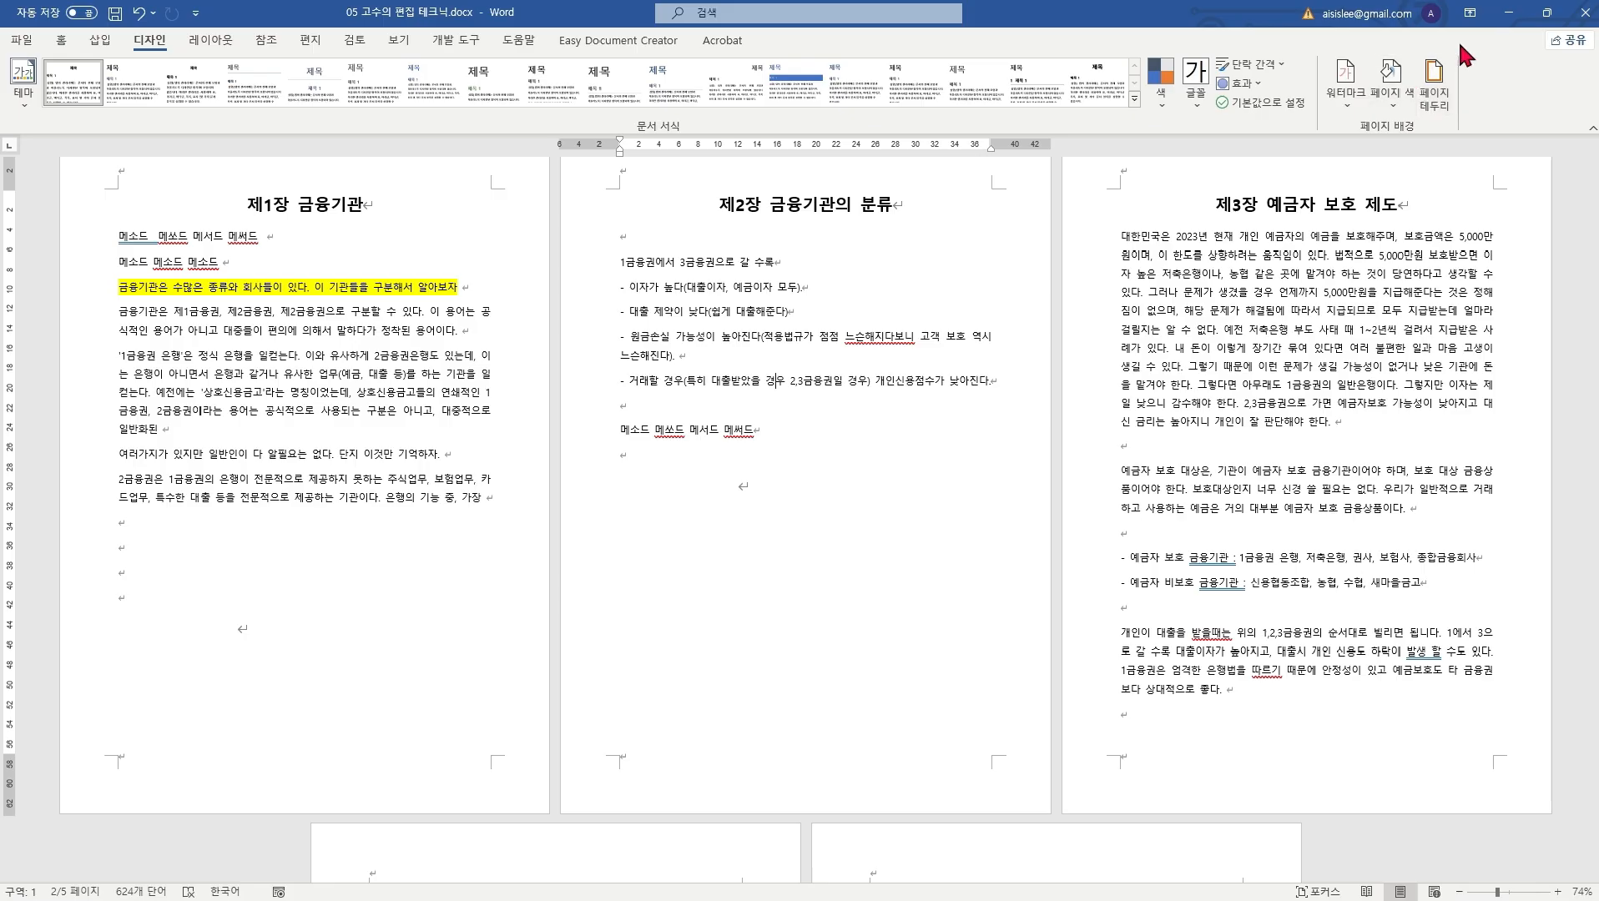
{"action": "left_click", "coordinate": [1437, 102]}
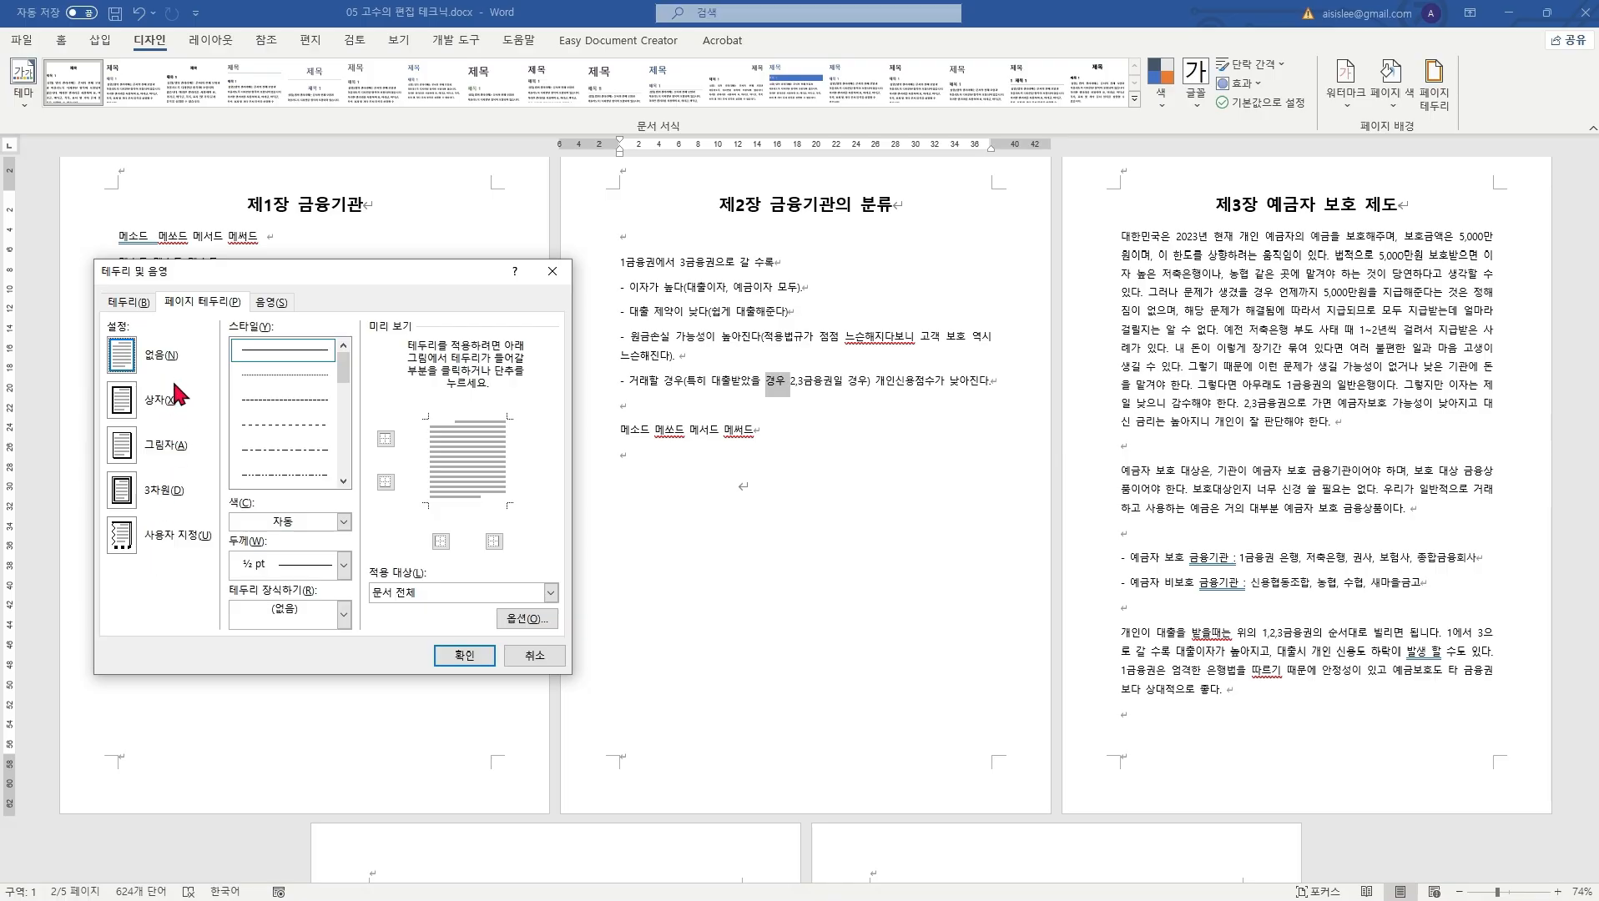
{"action": "left_click", "coordinate": [122, 402]}
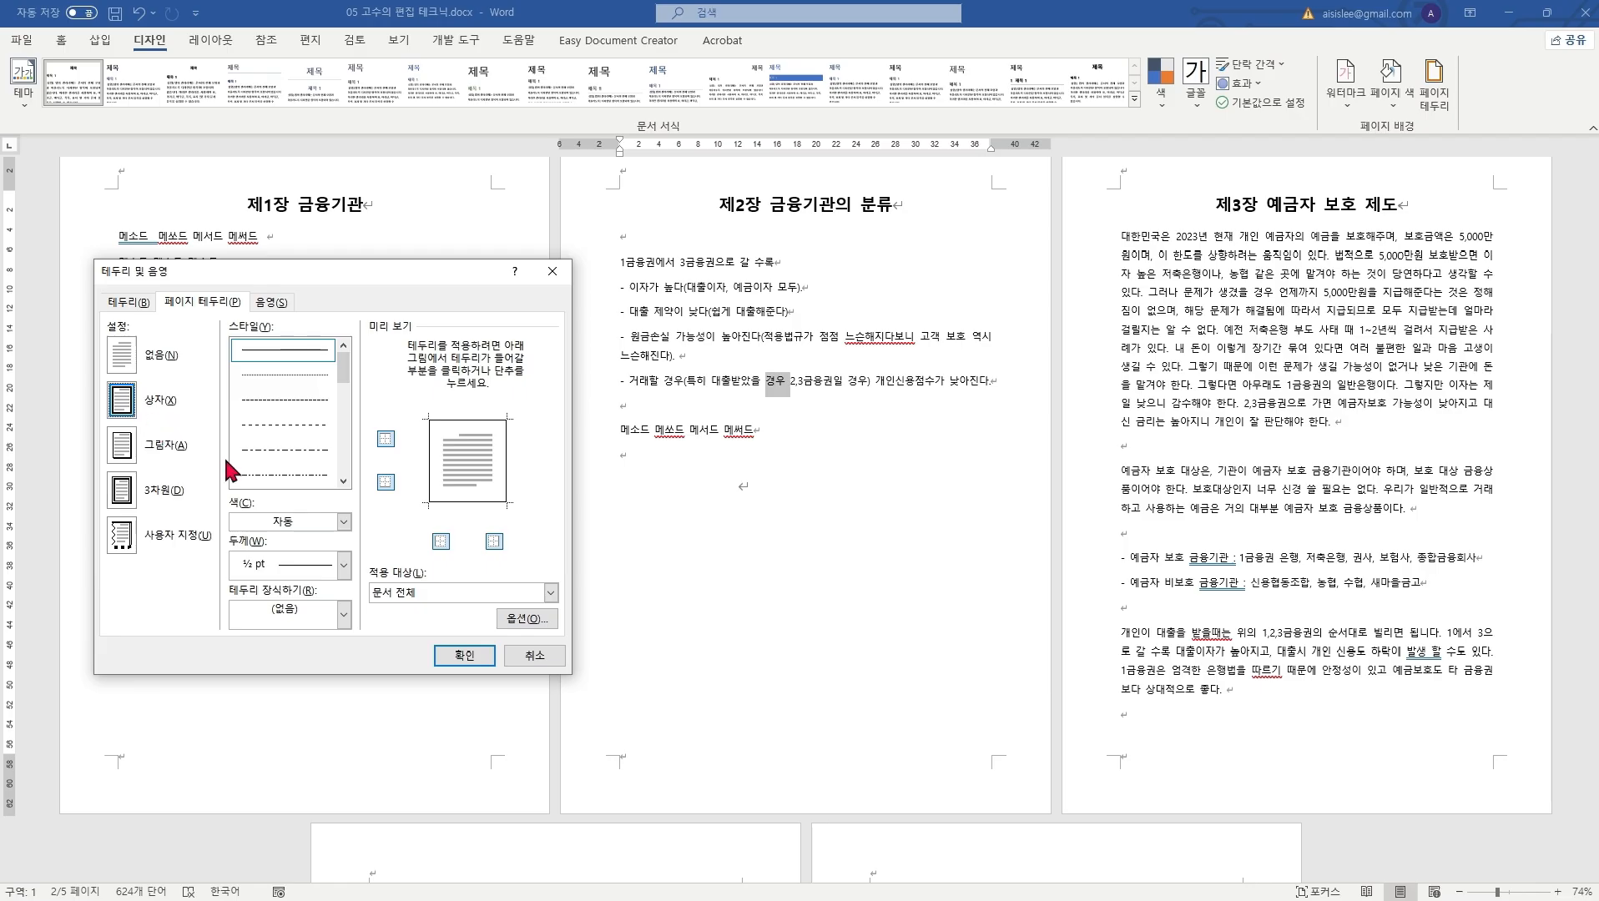
{"action": "left_click", "coordinate": [457, 661]}
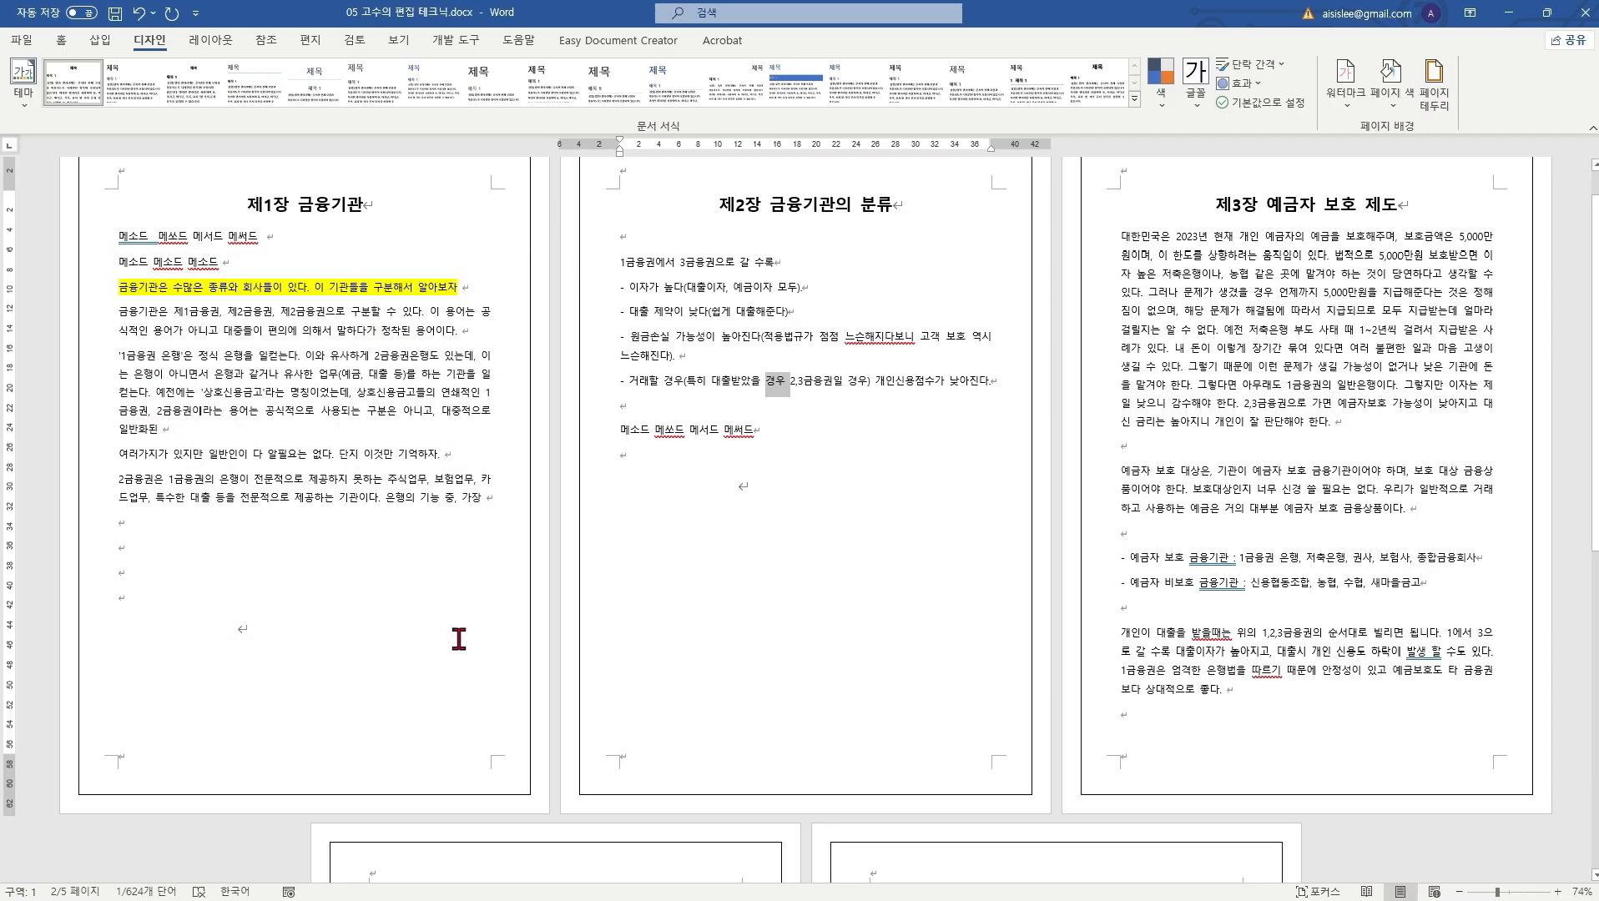
{"action": "scroll", "coordinate": [459, 639], "scroll_direction": "up", "scroll_amount": 1}
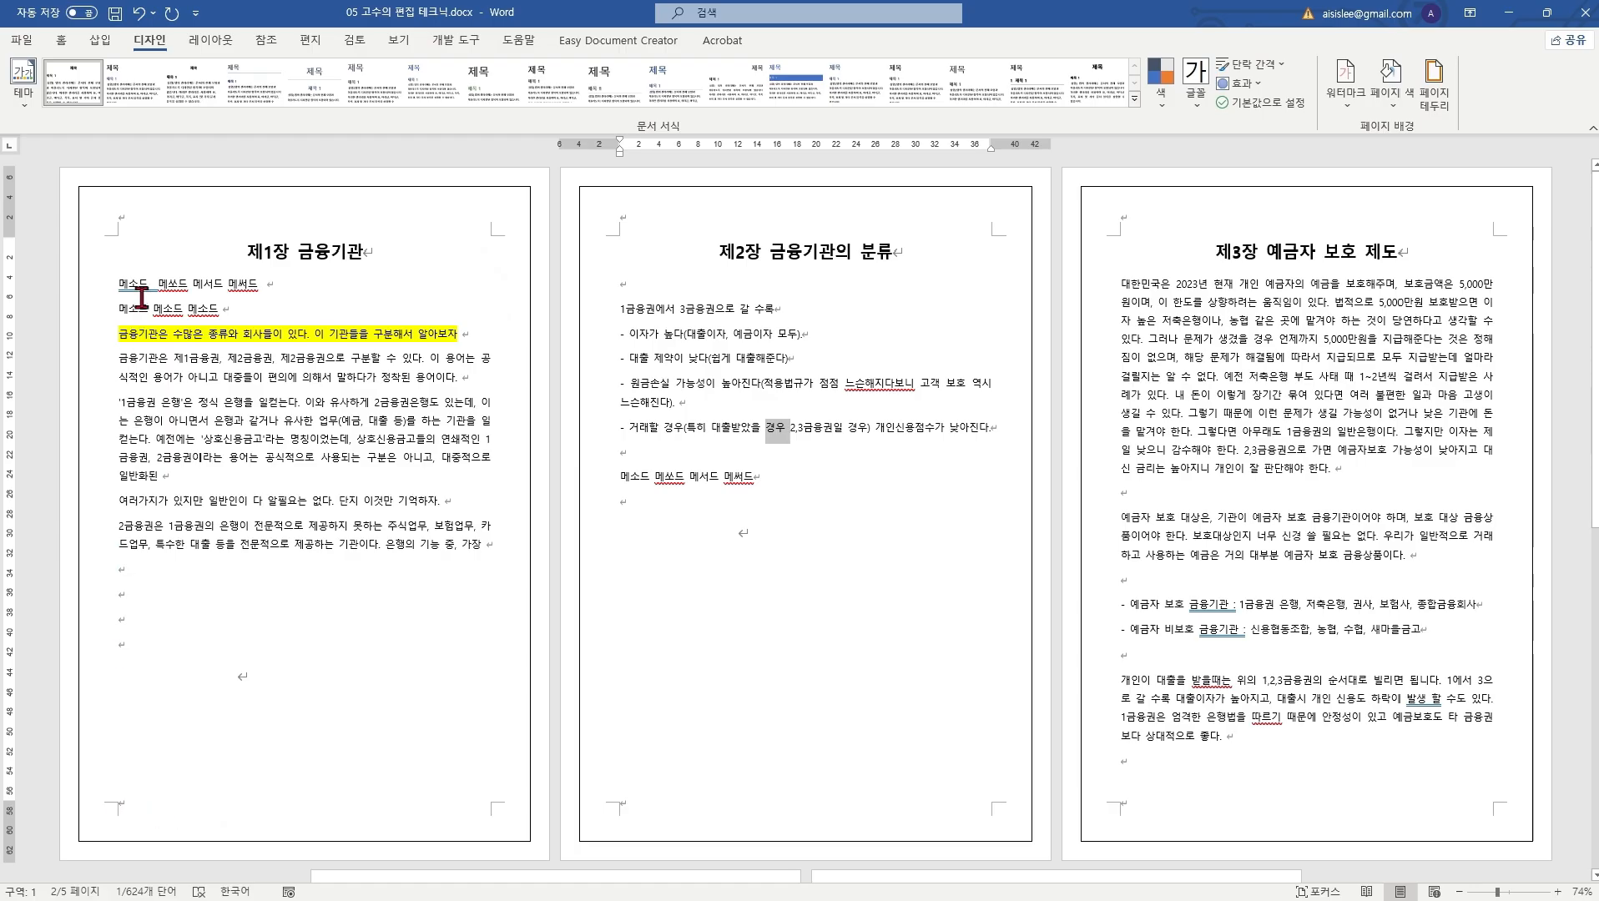
Step: Add a custom text watermark reading 대외 반출을 금합니다. to the document in the default diagonal, semitransparent format
{"action": "left_click", "coordinate": [760, 572]}
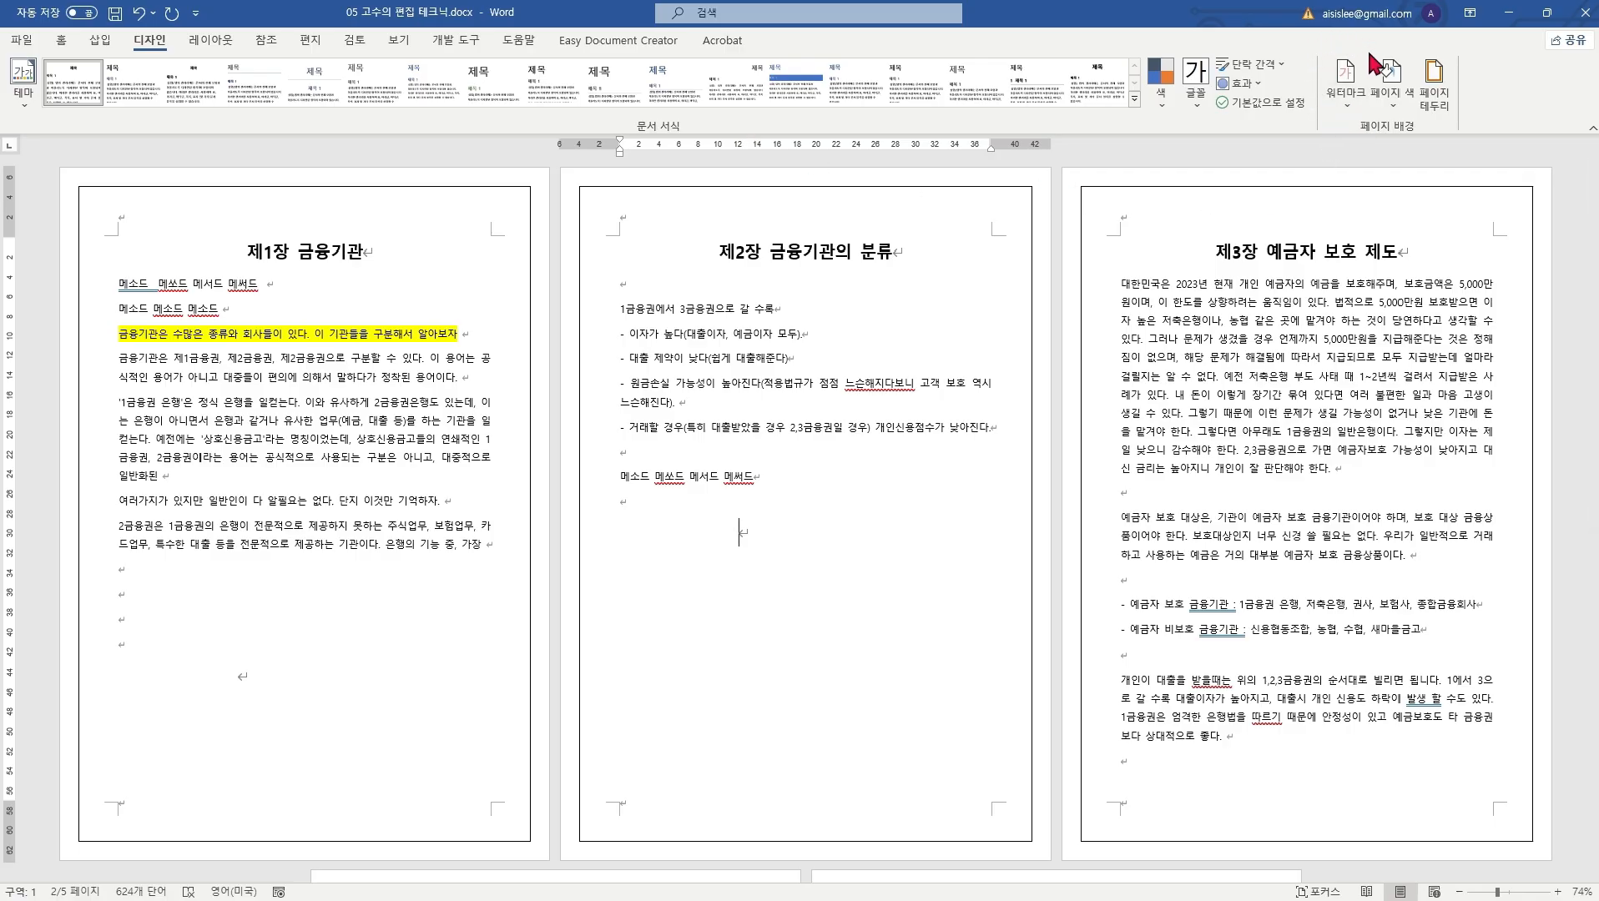
{"action": "left_click", "coordinate": [1347, 107]}
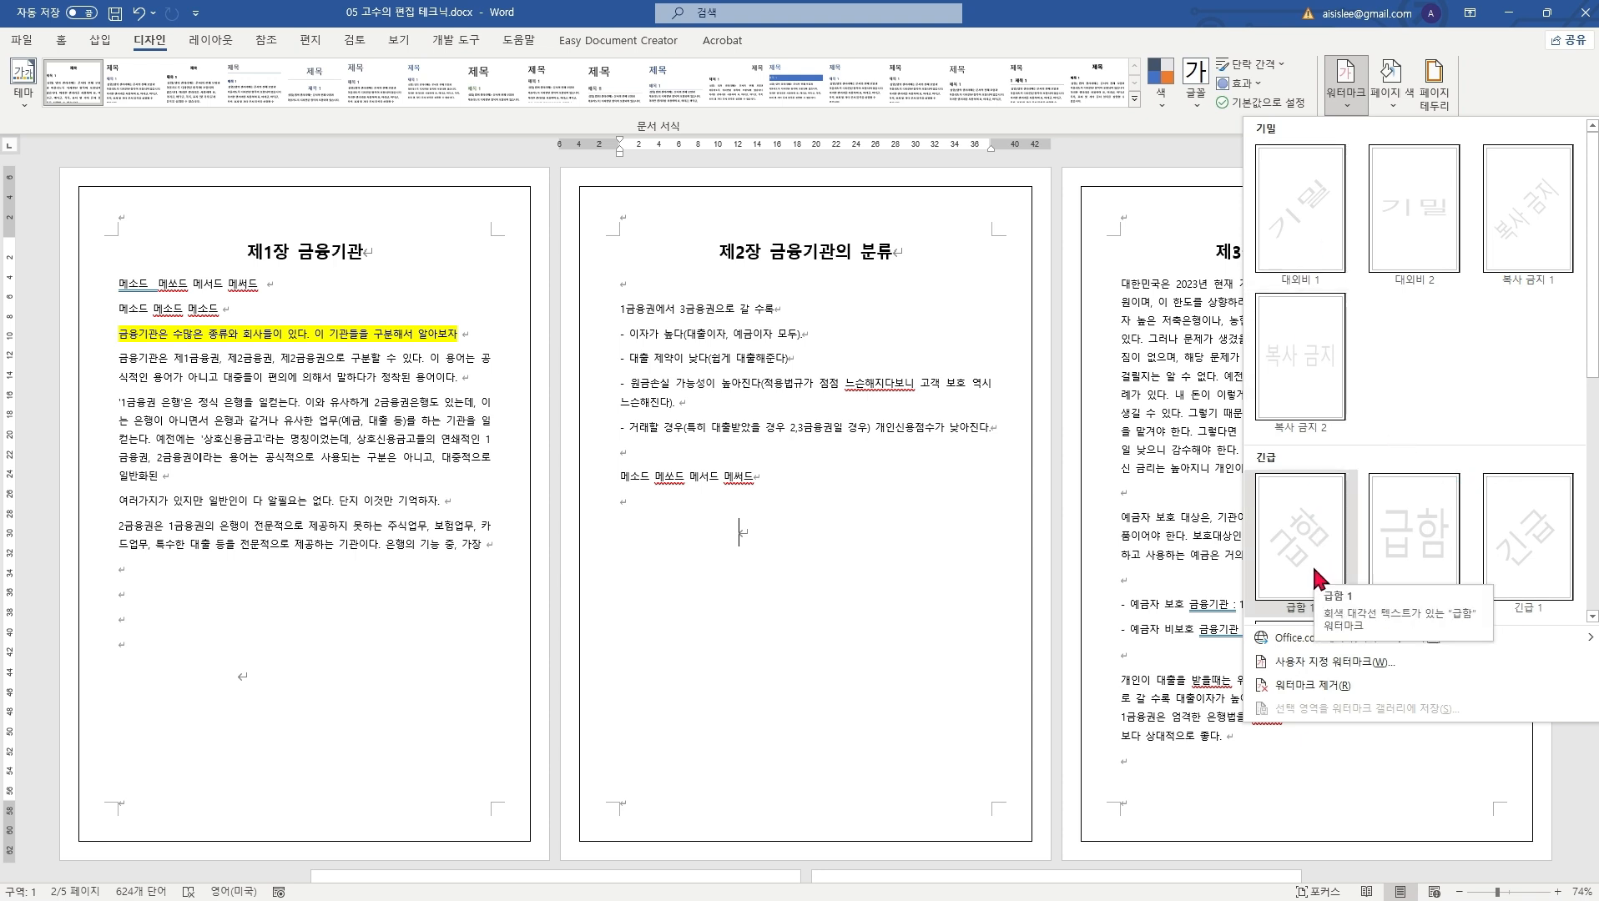
{"action": "left_click", "coordinate": [1315, 667]}
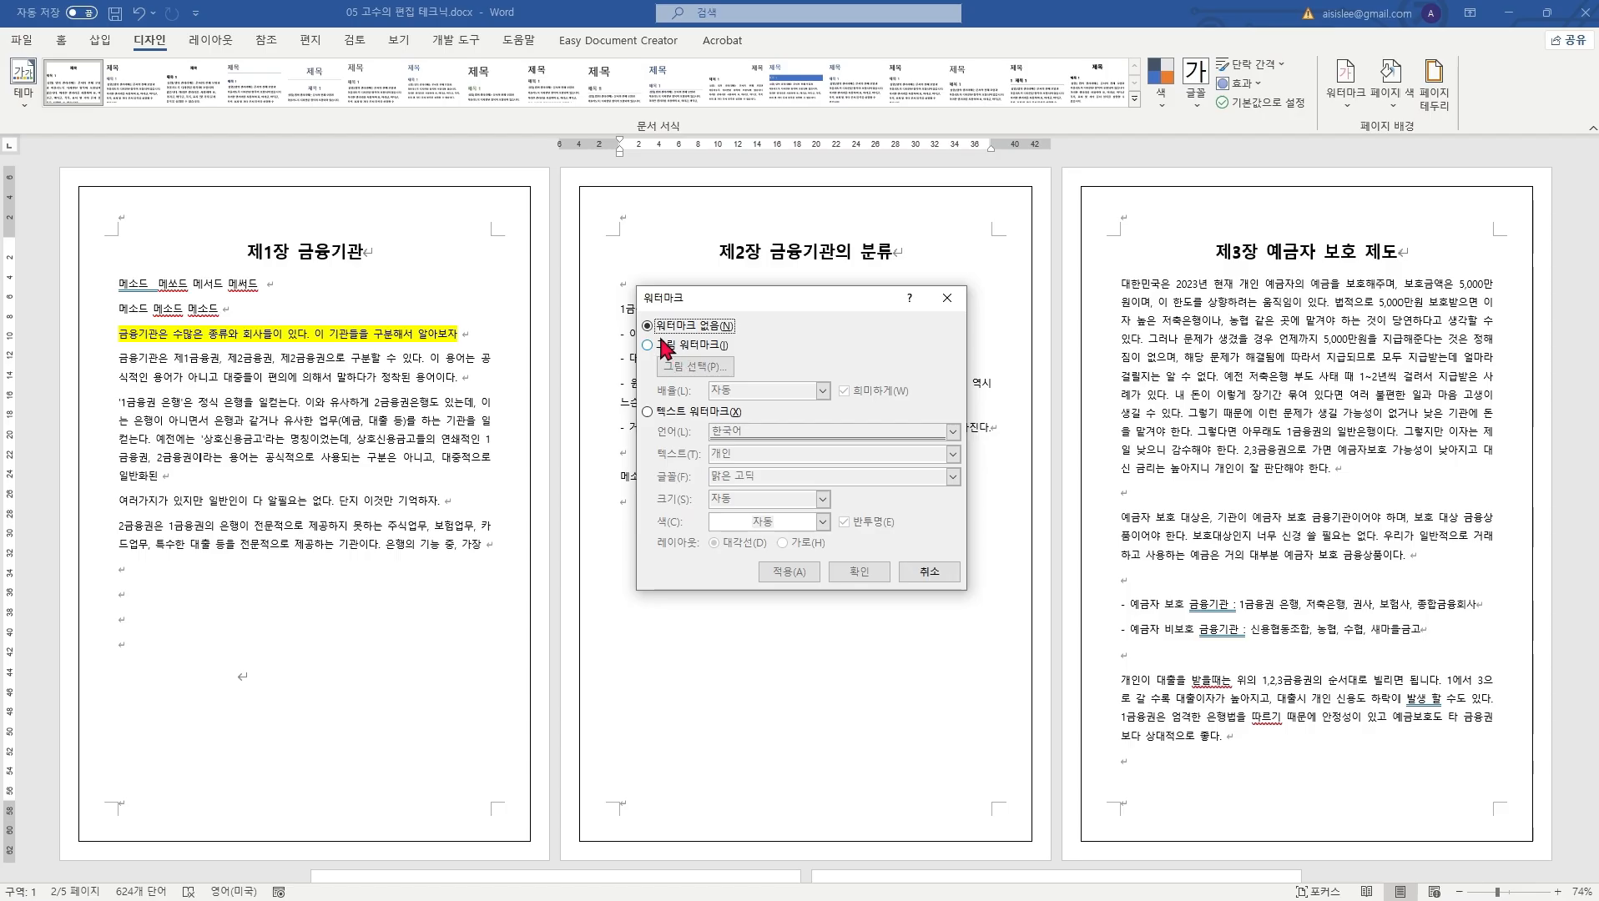
{"action": "left_click", "coordinate": [684, 421]}
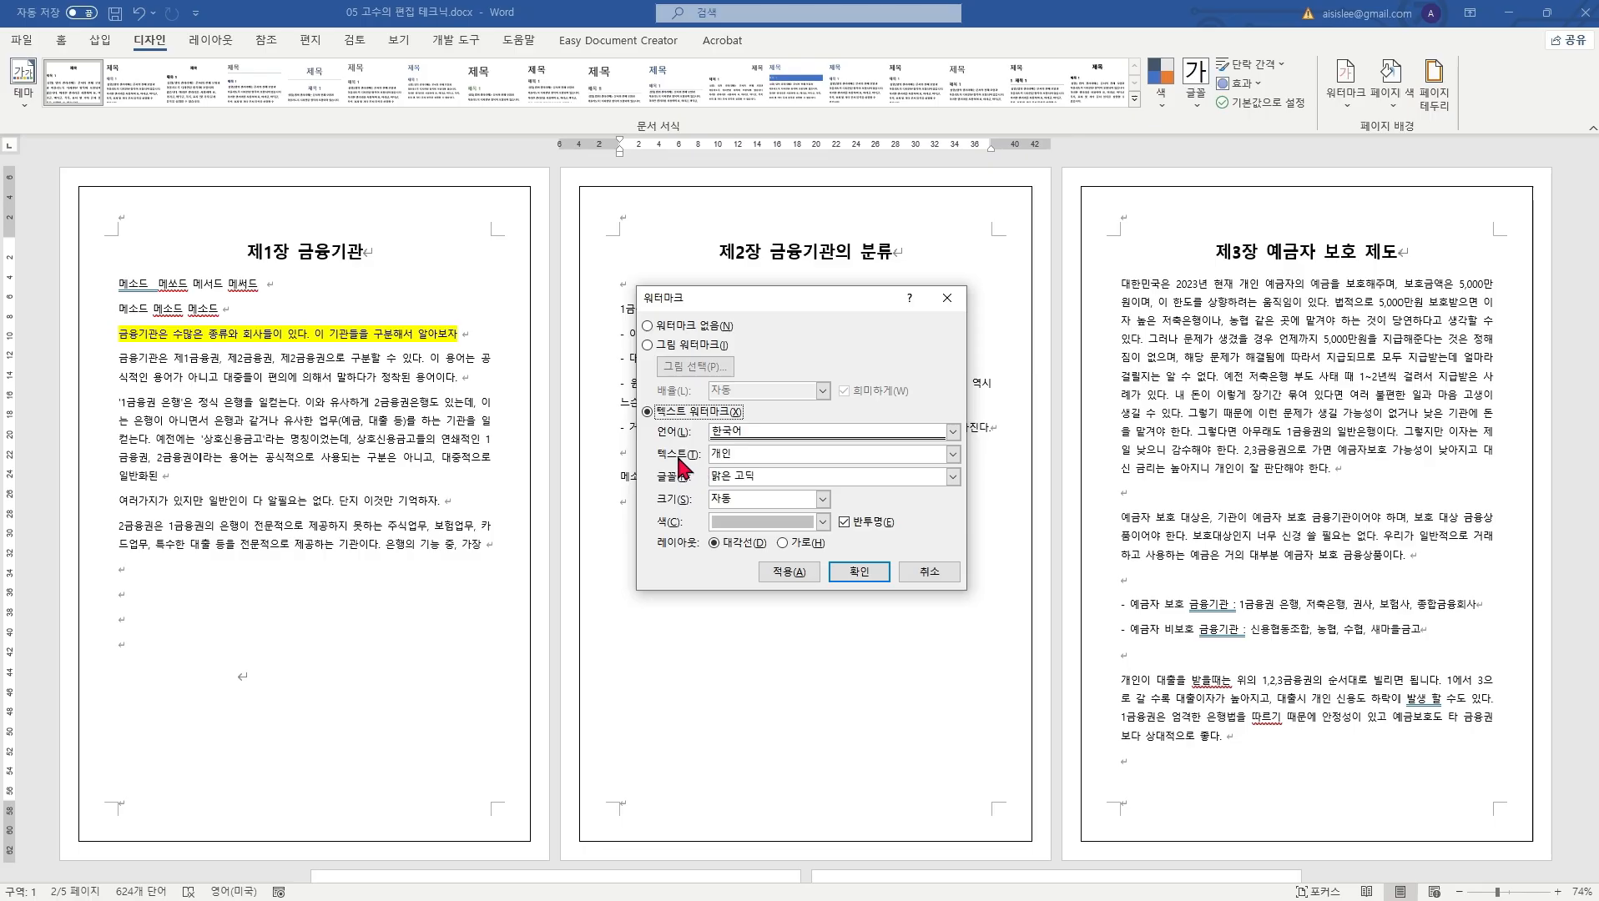
{"action": "left_click", "coordinate": [730, 454]}
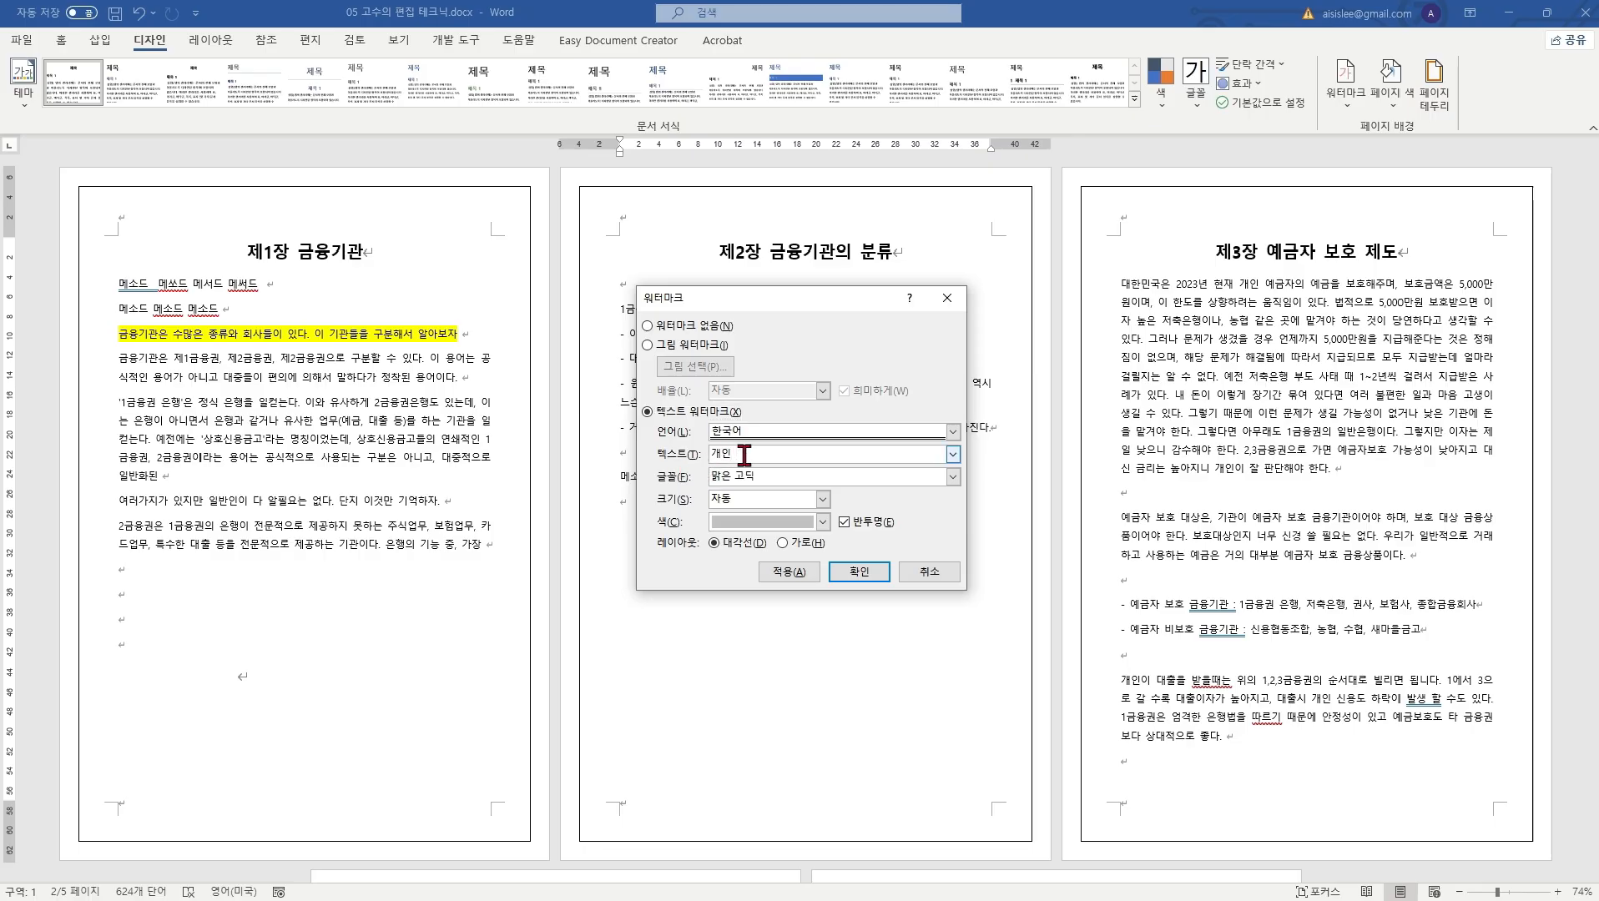
{"action": "left_click_drag", "start_coordinate": [745, 455], "coordinate": [691, 458]}
{"action": "type", "text": "대외비"}
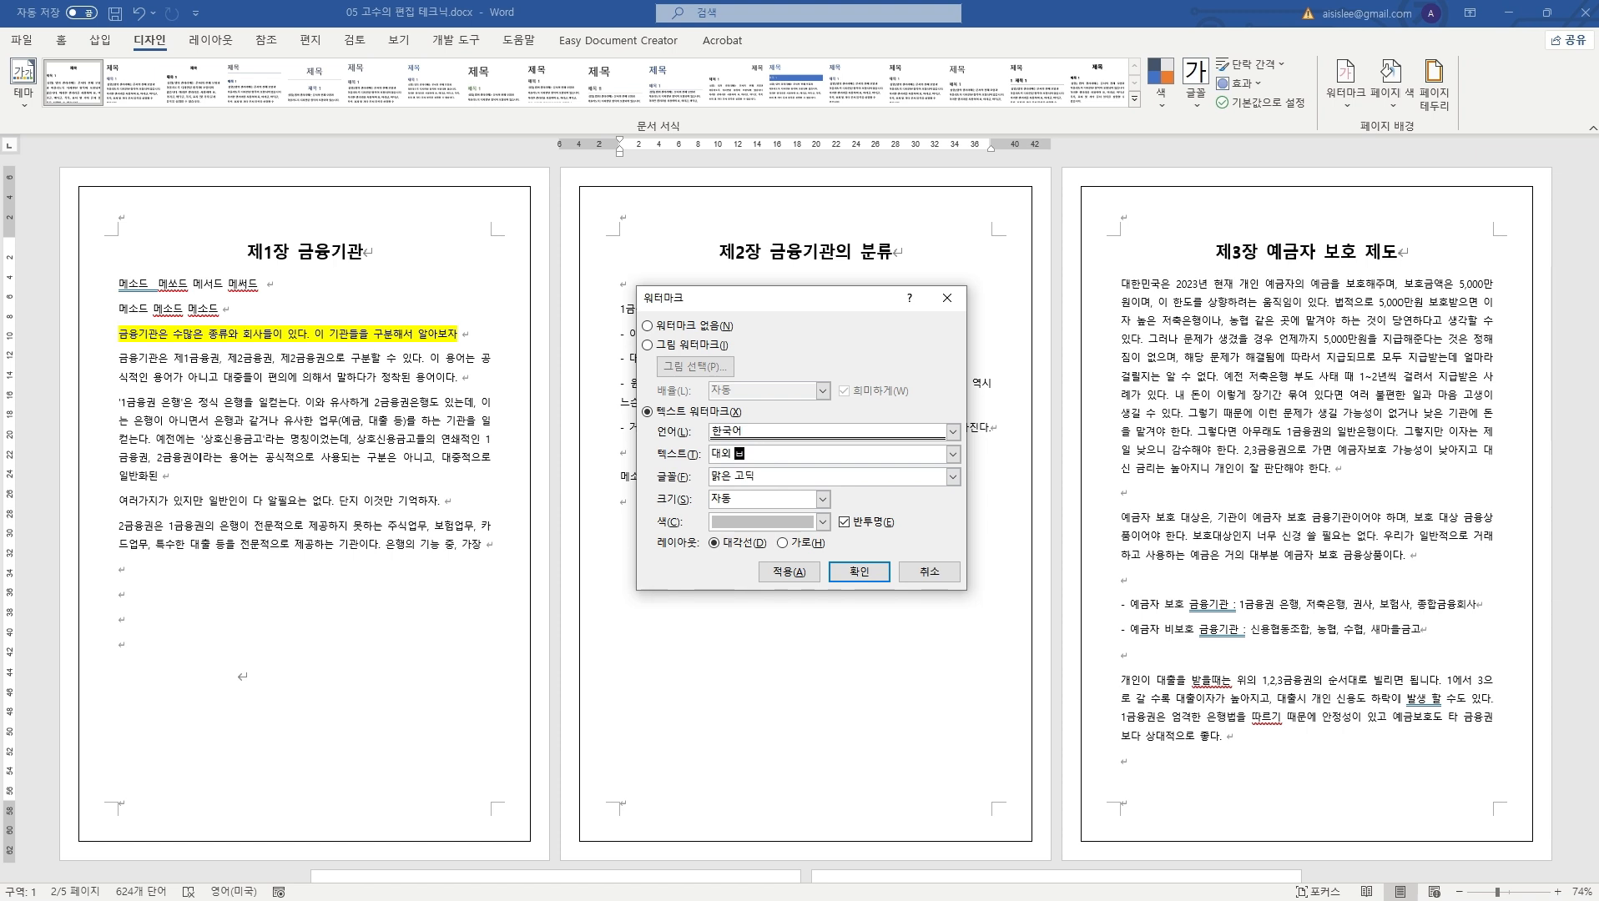
{"action": "type", "text": "을 ㄱ"}
{"action": "type", "text": "합니다."}
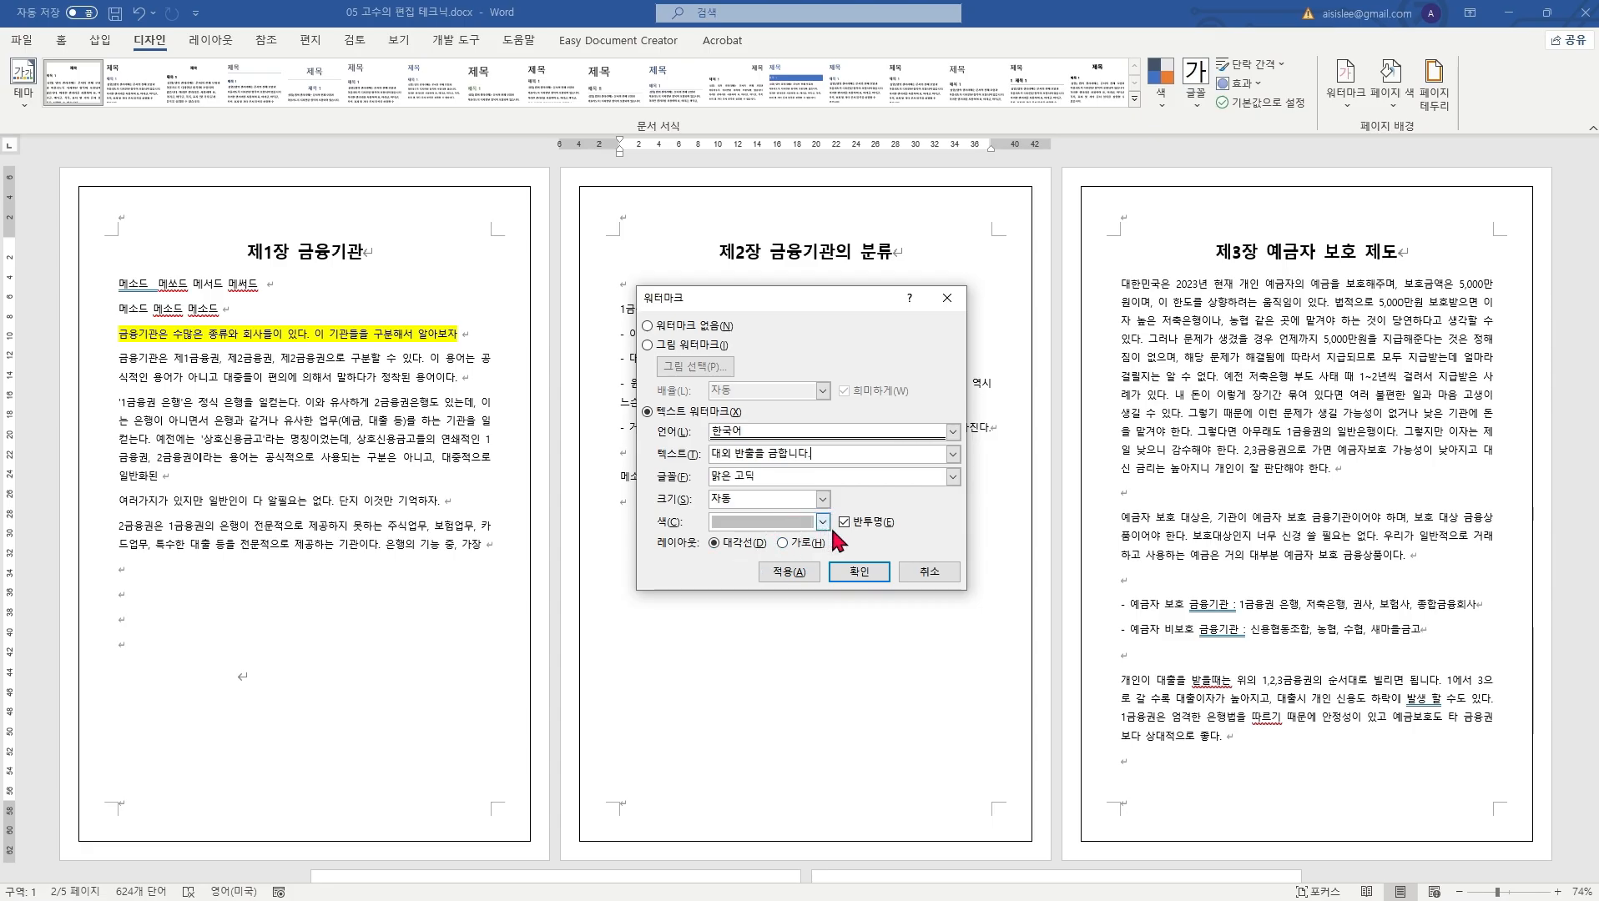
{"action": "left_click", "coordinate": [859, 573]}
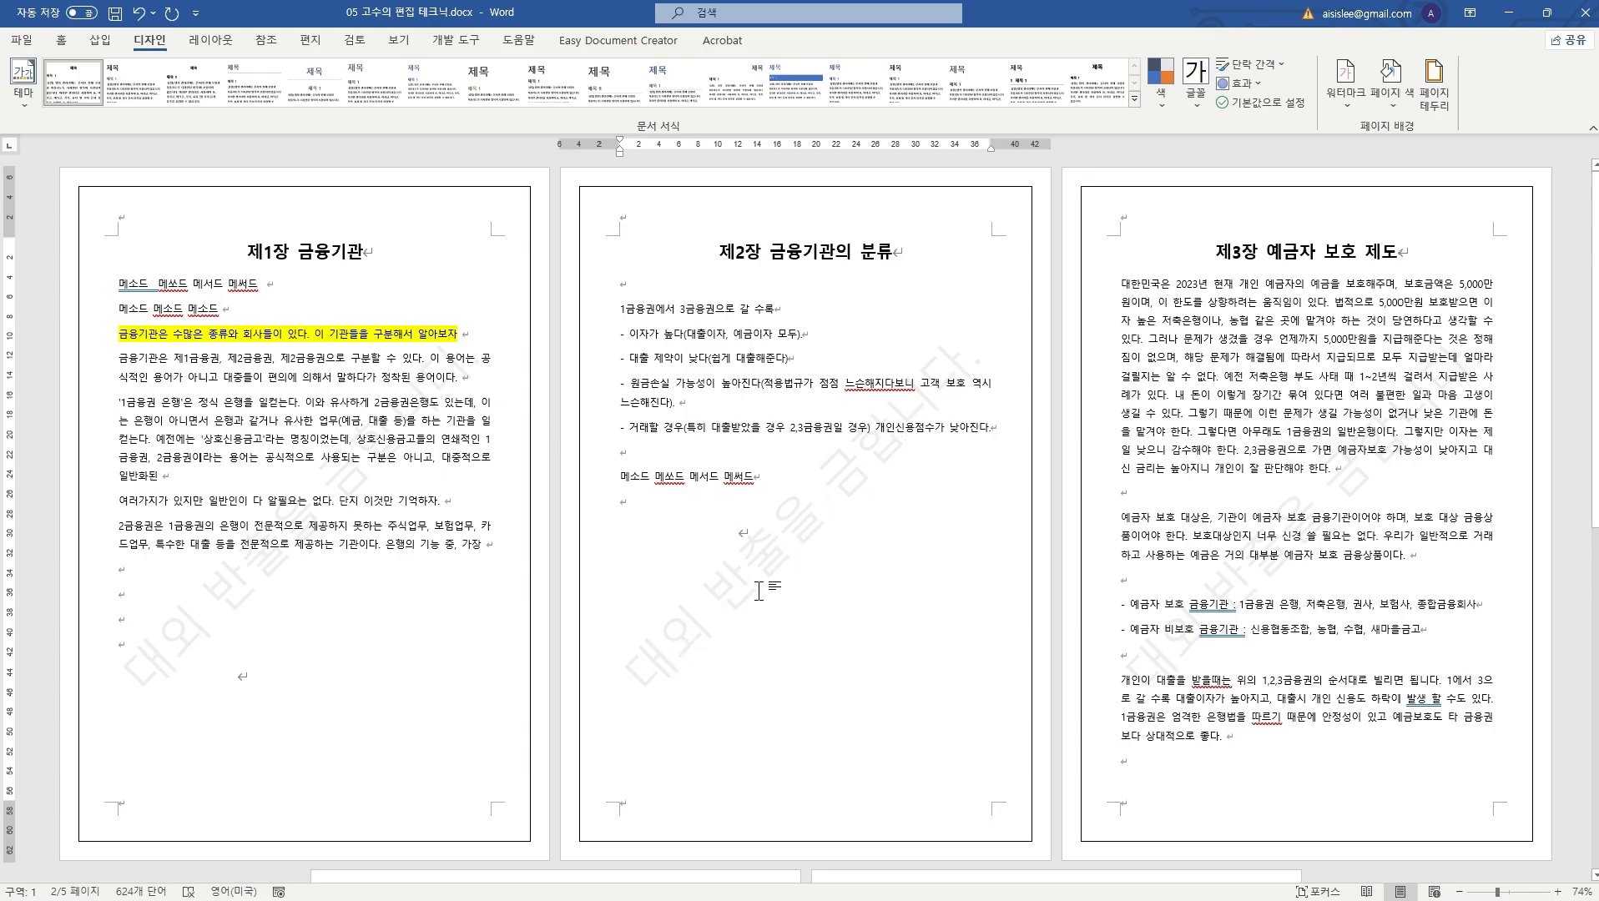
Step: Replace the text watermark with a picture watermark using lg로고.jpg from the 오피스 for 칼퇴 folder, with automatic scale and washout
{"action": "scroll", "coordinate": [975, 532], "scroll_direction": "down", "scroll_amount": 8}
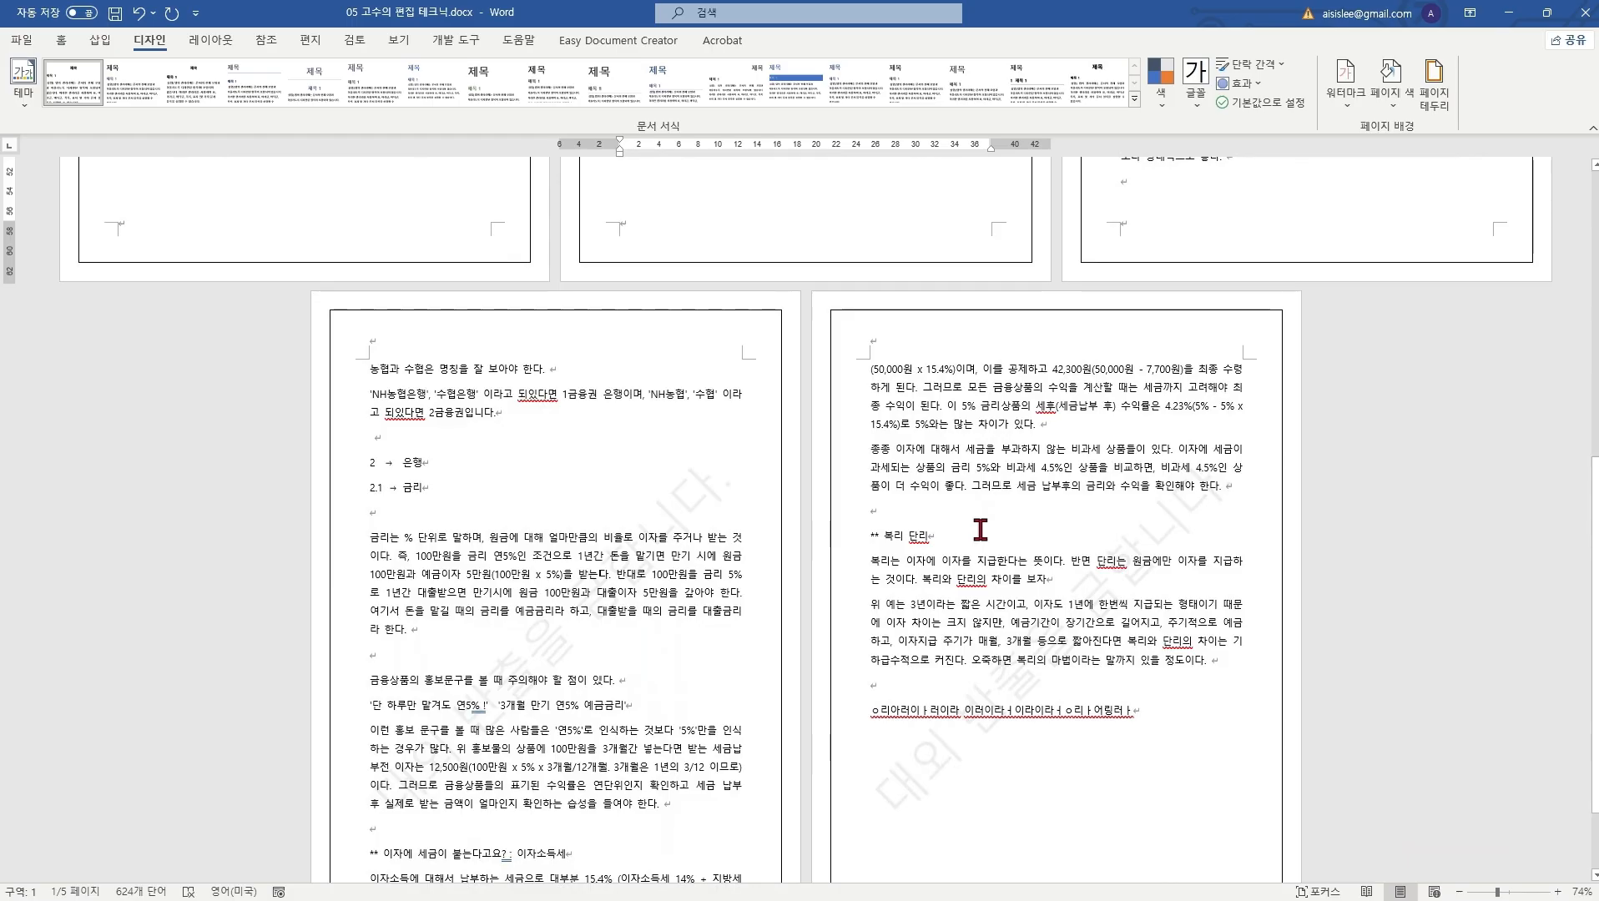
{"action": "scroll", "coordinate": [979, 531], "scroll_direction": "up", "scroll_amount": 7}
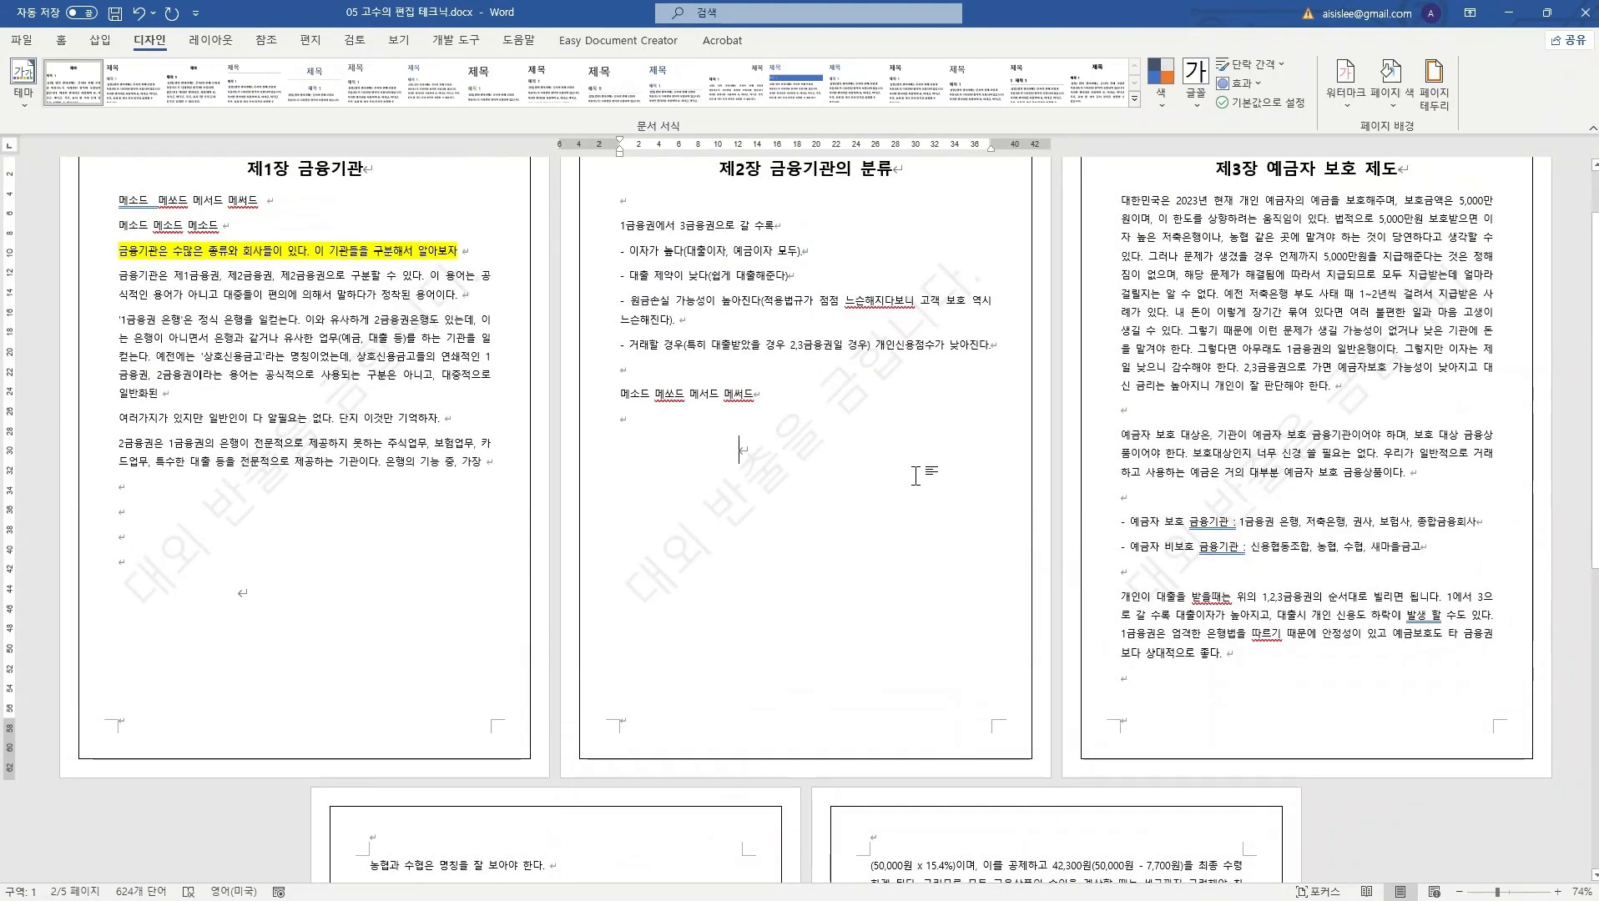
{"action": "scroll", "coordinate": [905, 472], "scroll_direction": "up", "scroll_amount": 1}
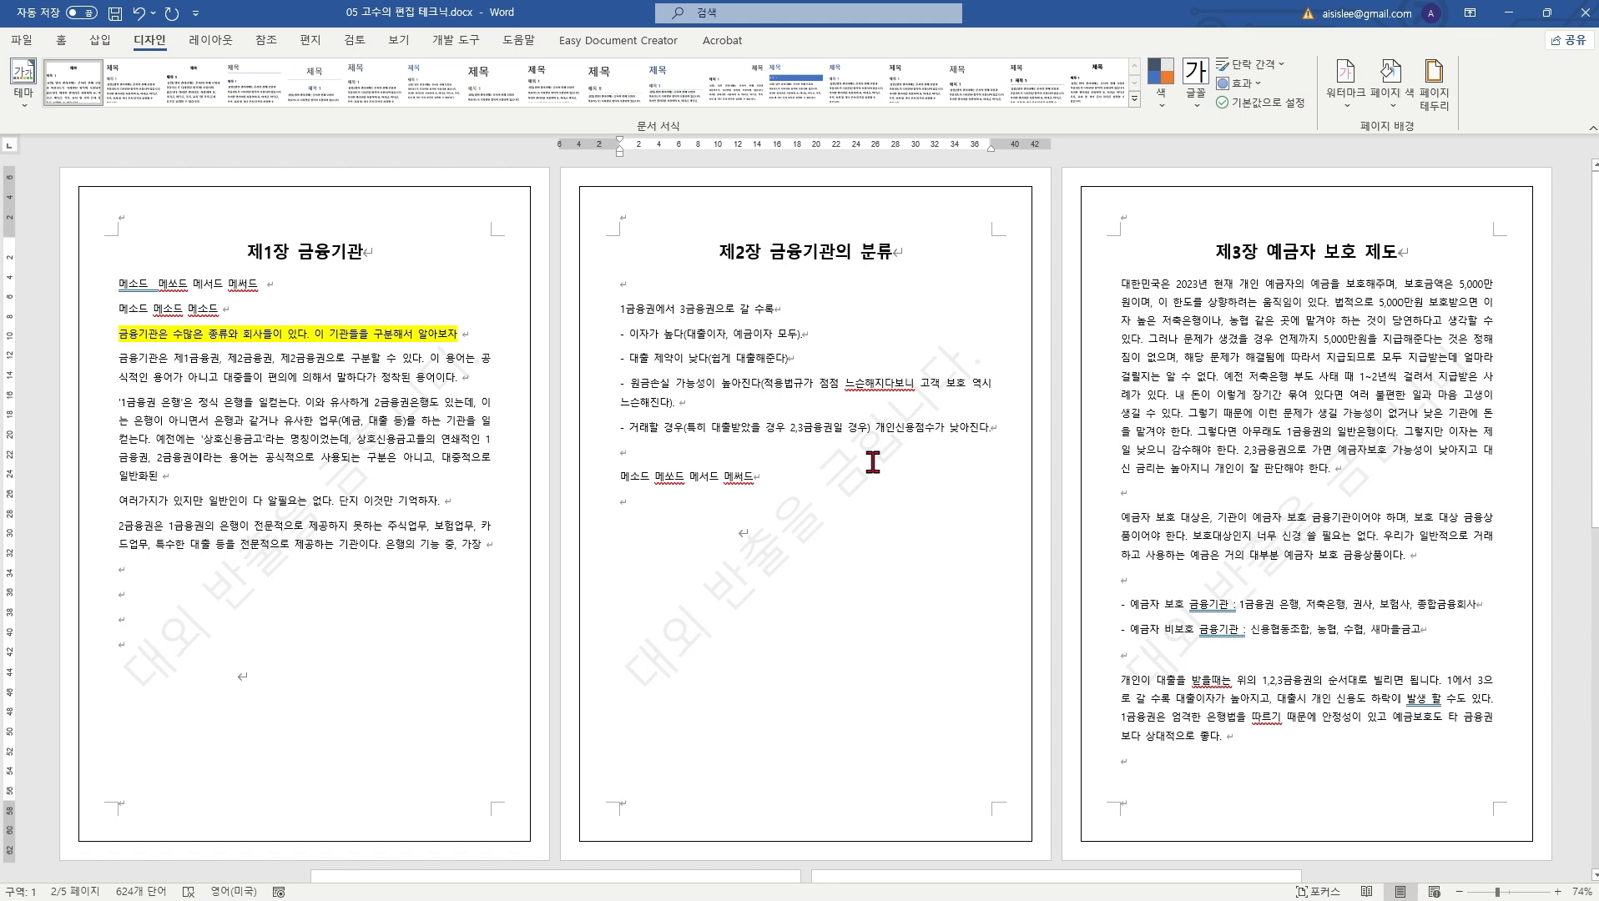
{"action": "left_click", "coordinate": [778, 406]}
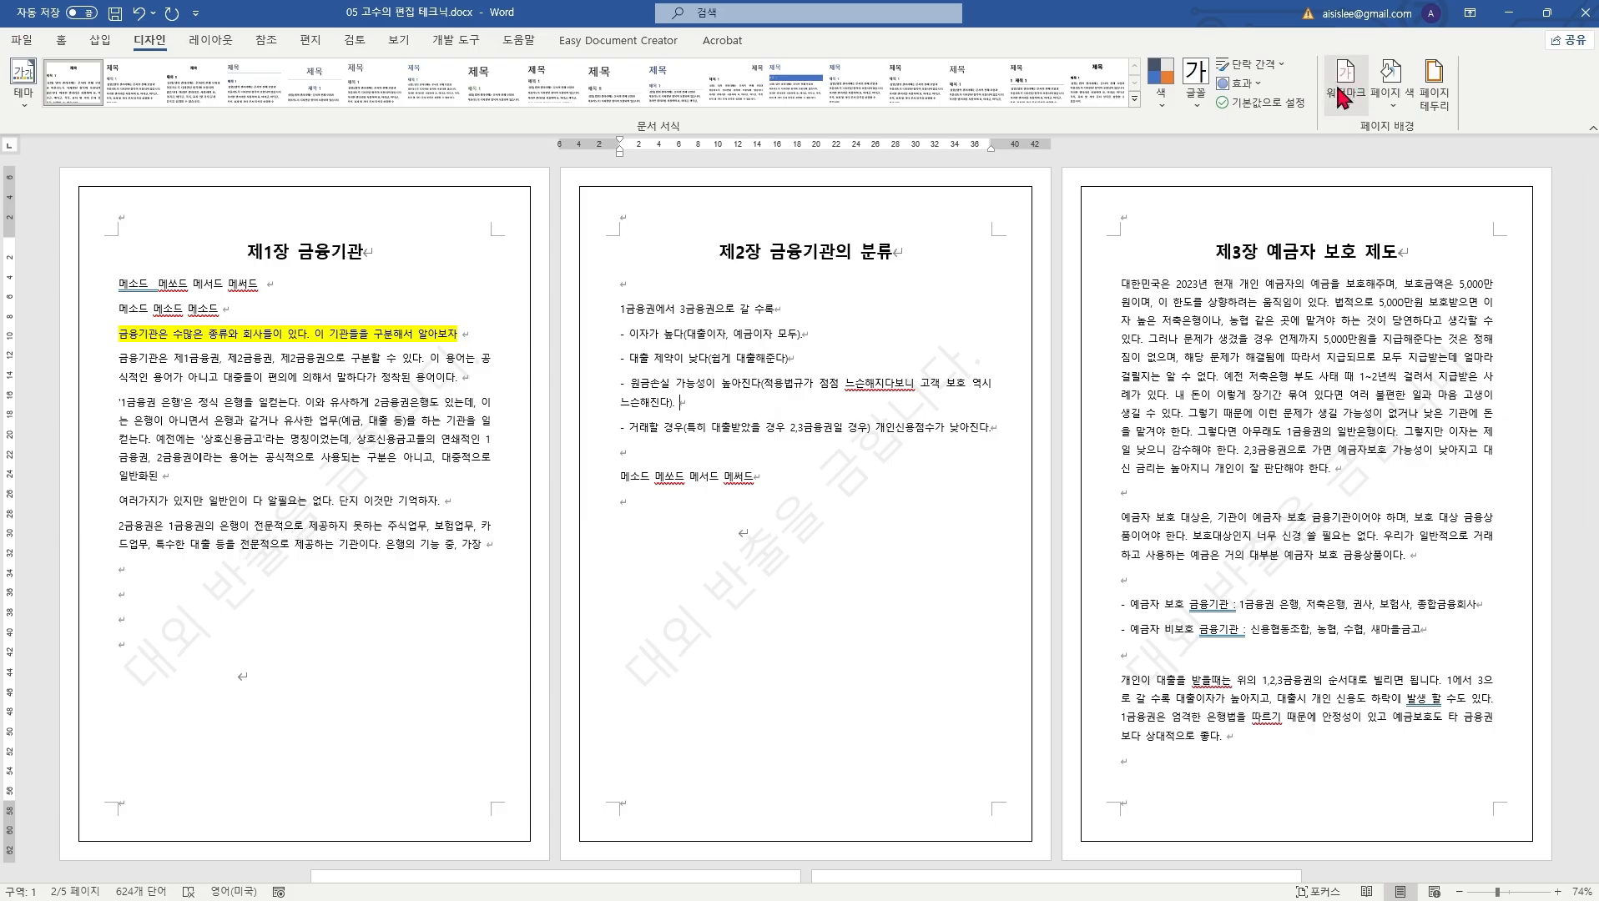
{"action": "left_click", "coordinate": [1347, 117]}
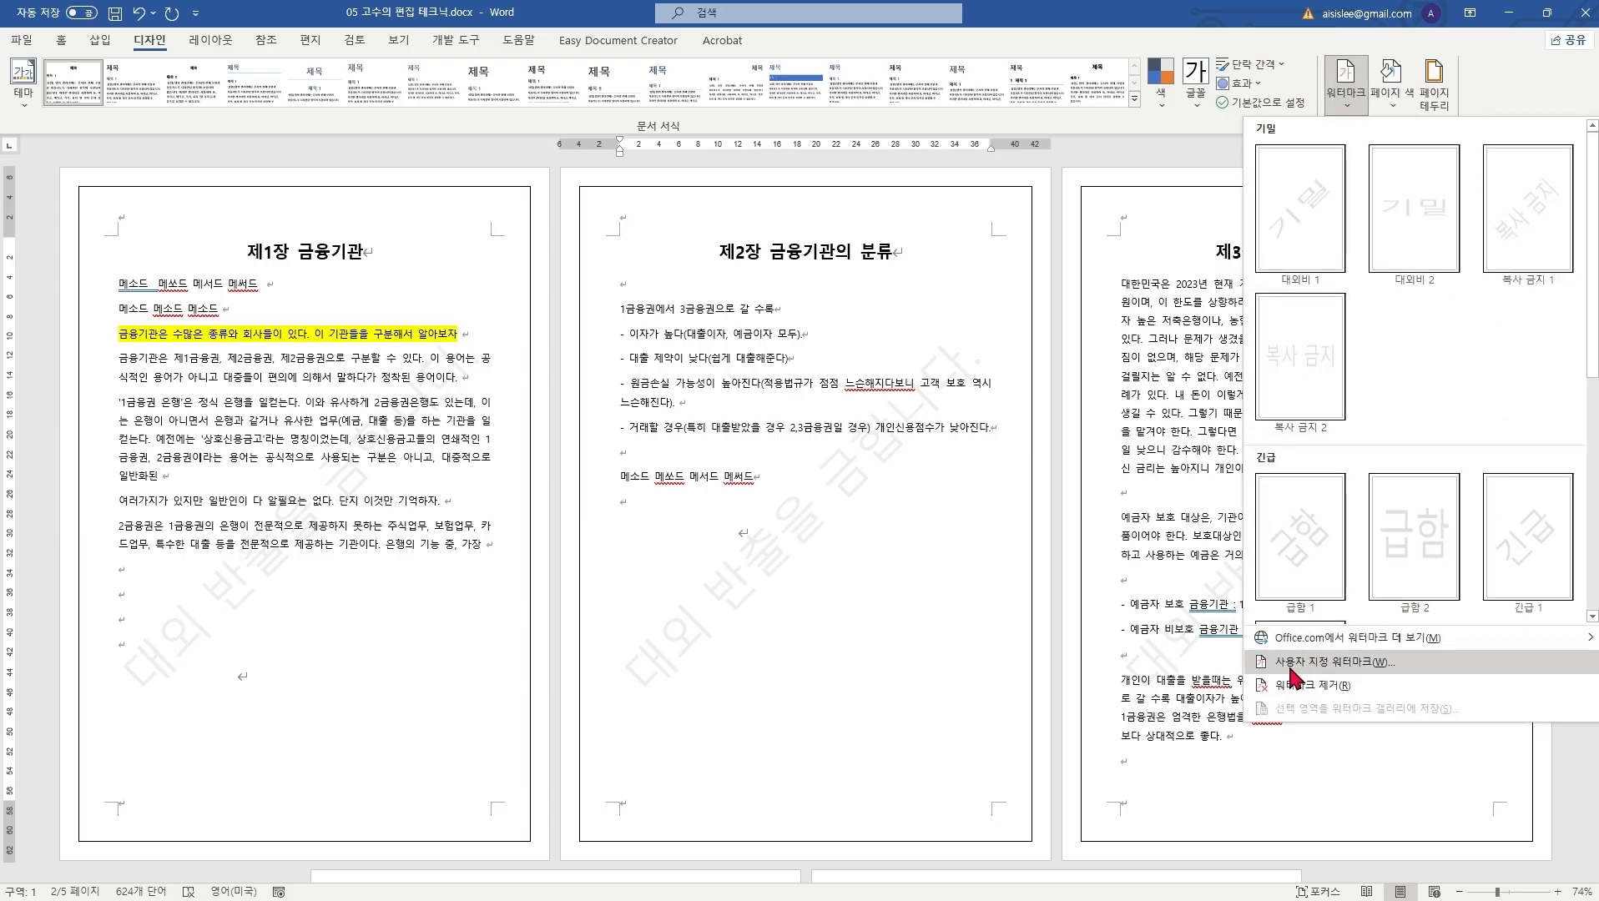
{"action": "left_click", "coordinate": [1381, 662]}
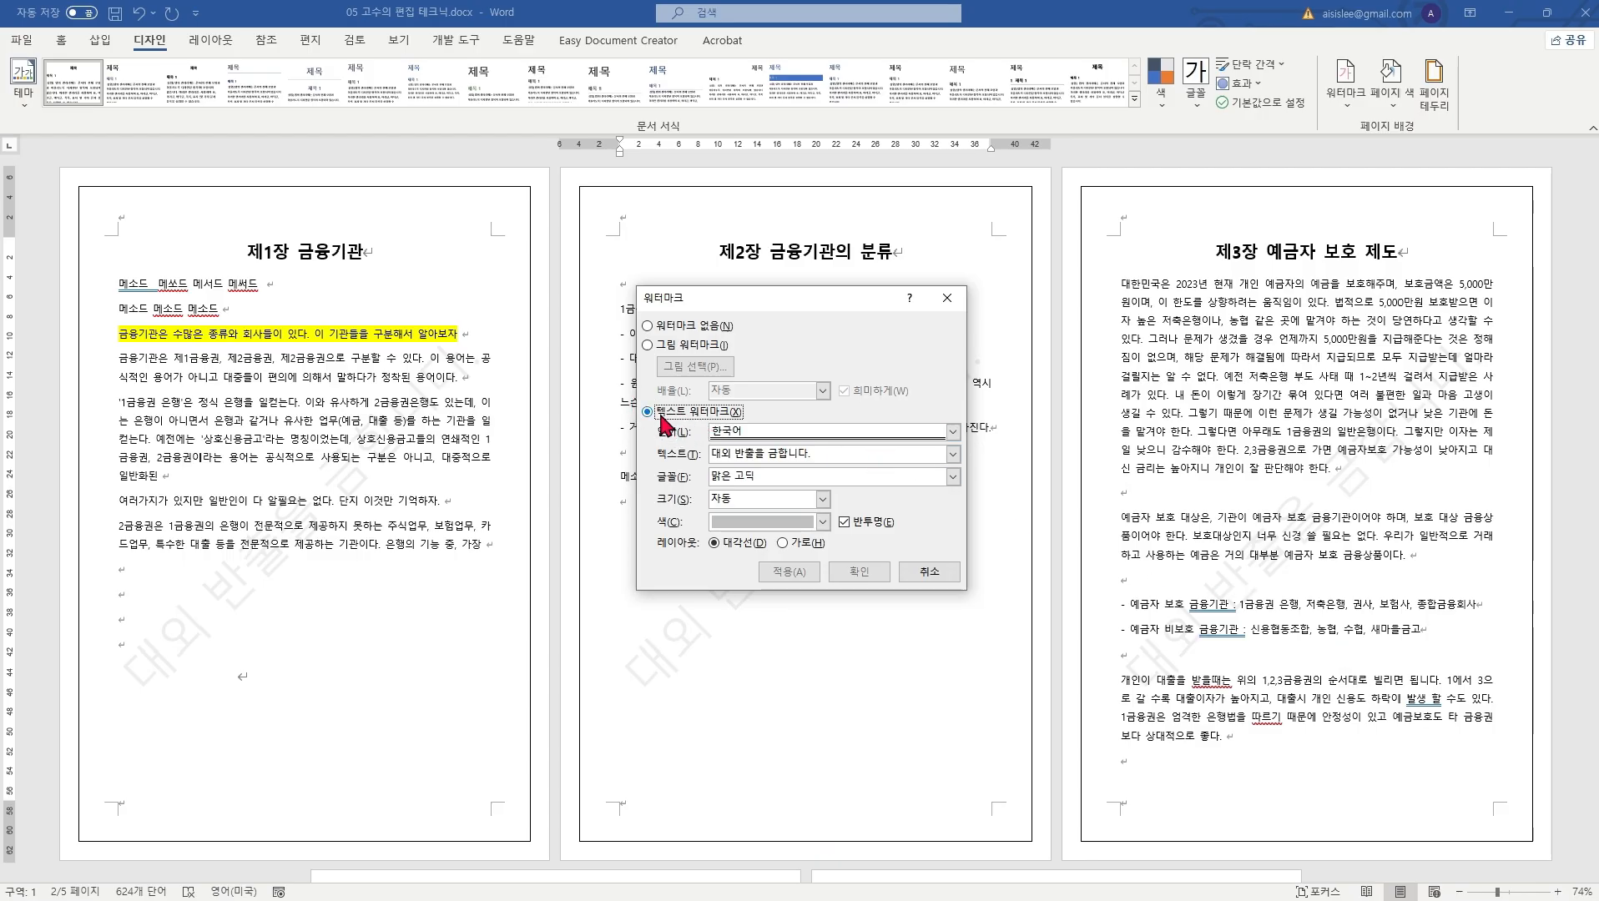
{"action": "left_click", "coordinate": [651, 344]}
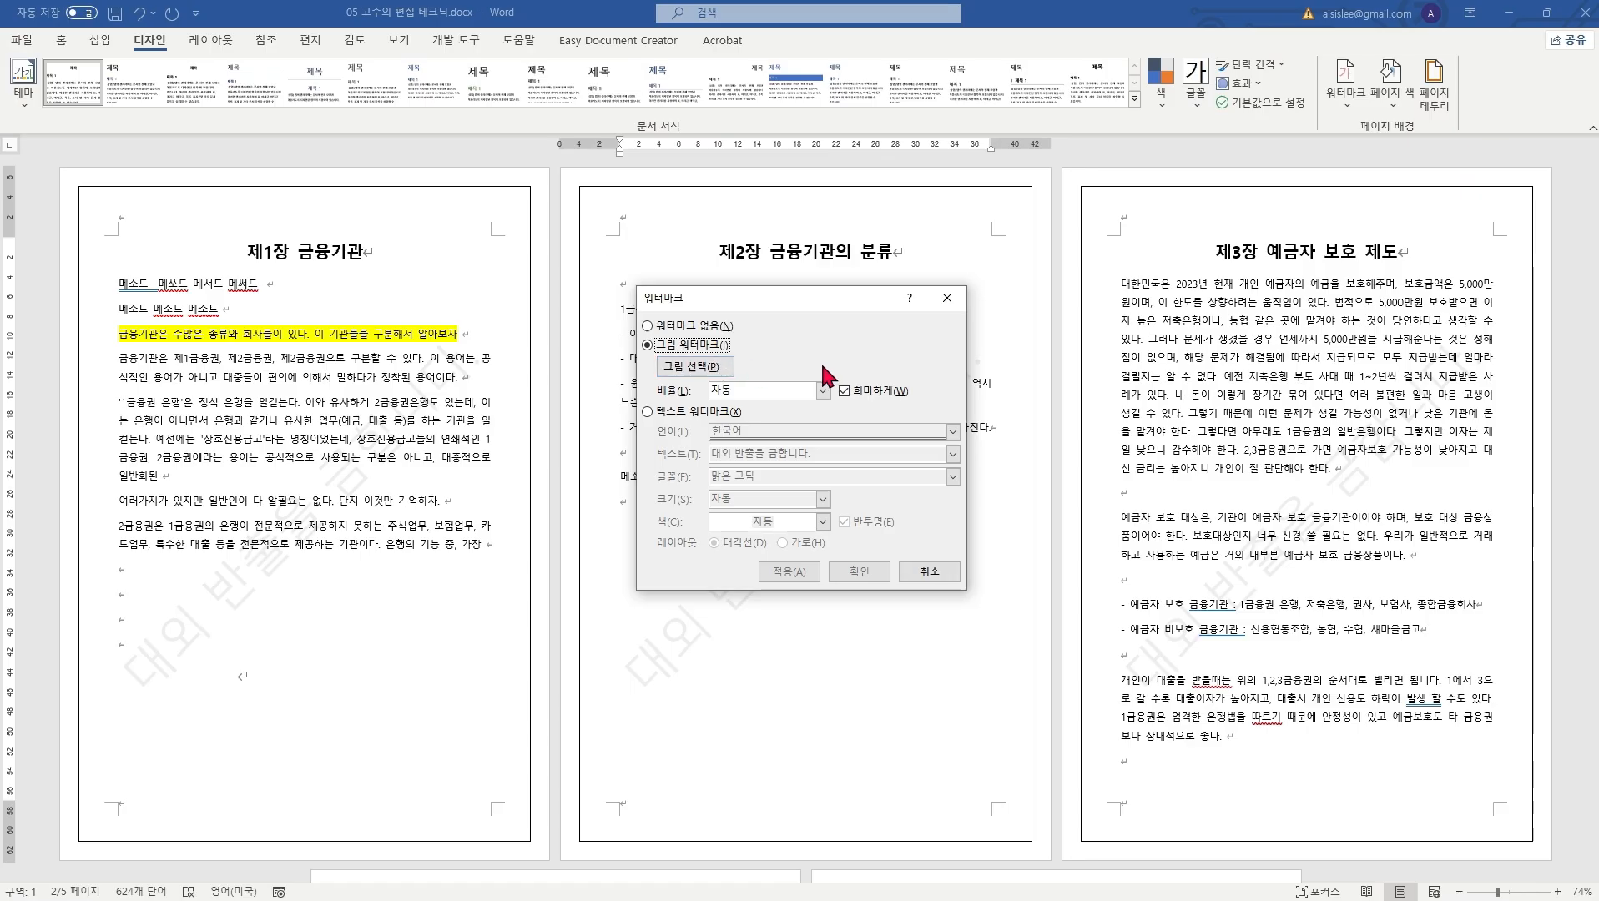
{"action": "left_click", "coordinate": [708, 369]}
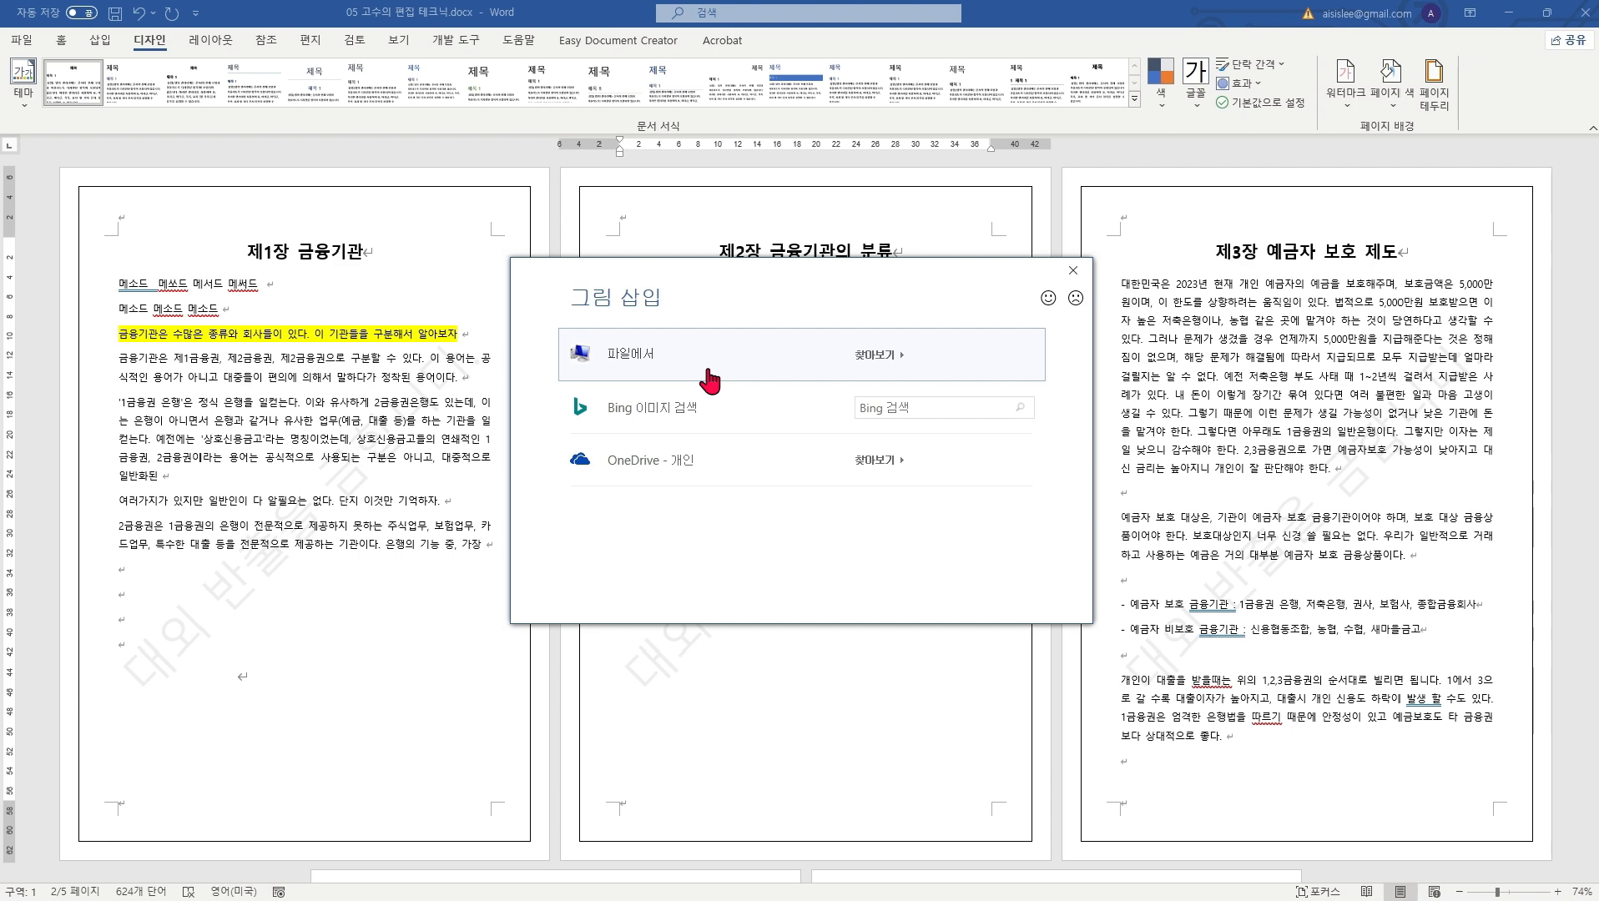
{"action": "left_click", "coordinate": [875, 357]}
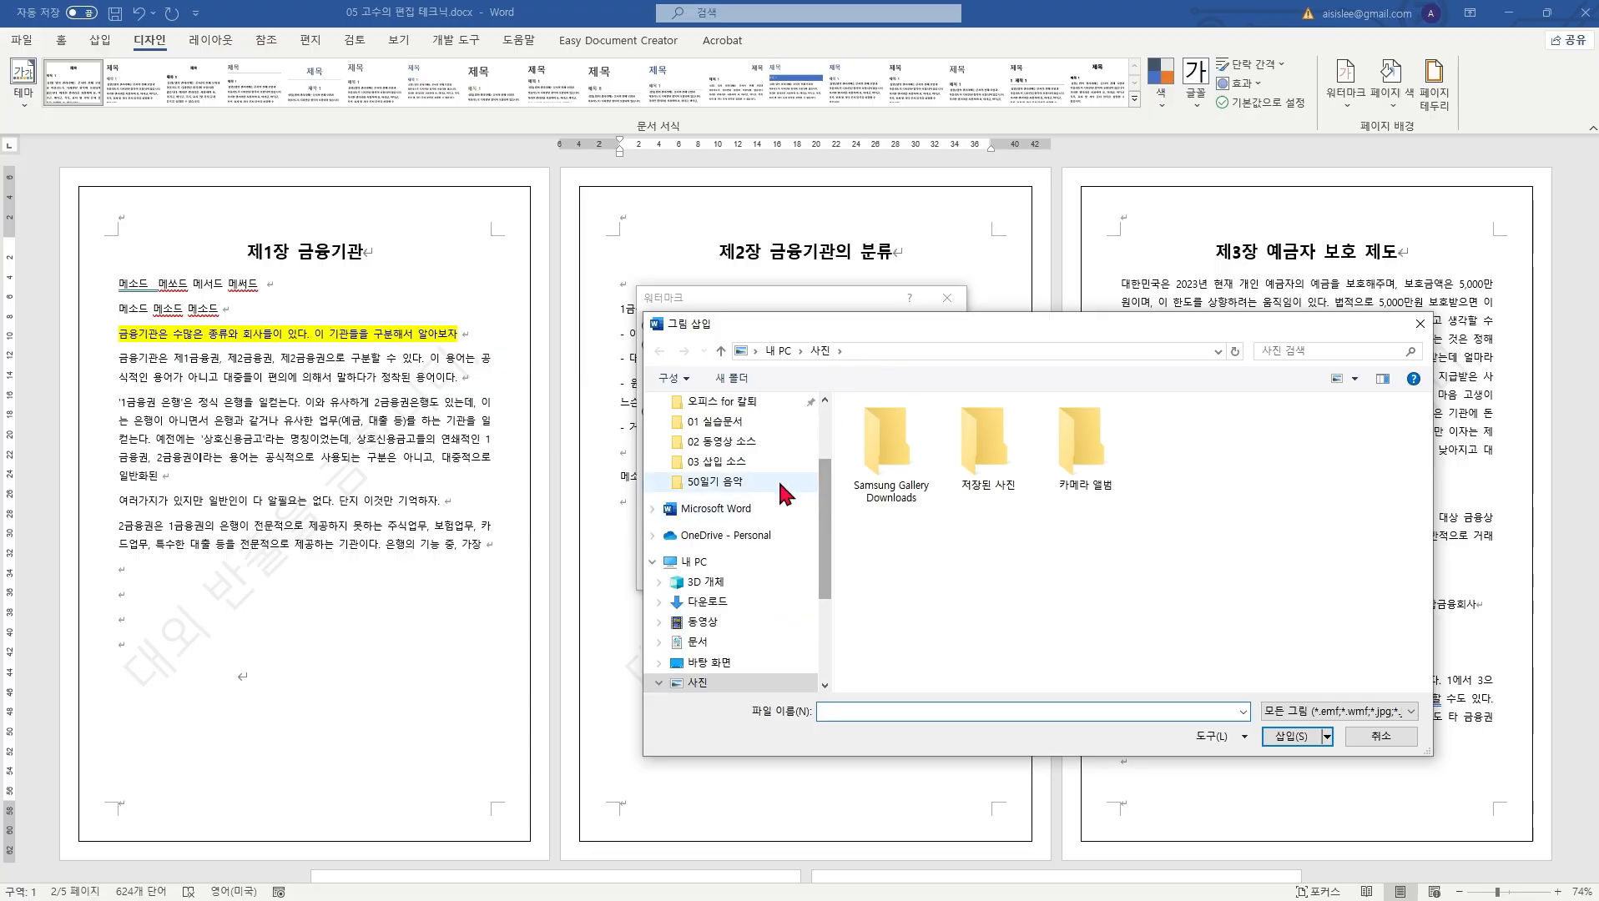
{"action": "left_click", "coordinate": [717, 401]}
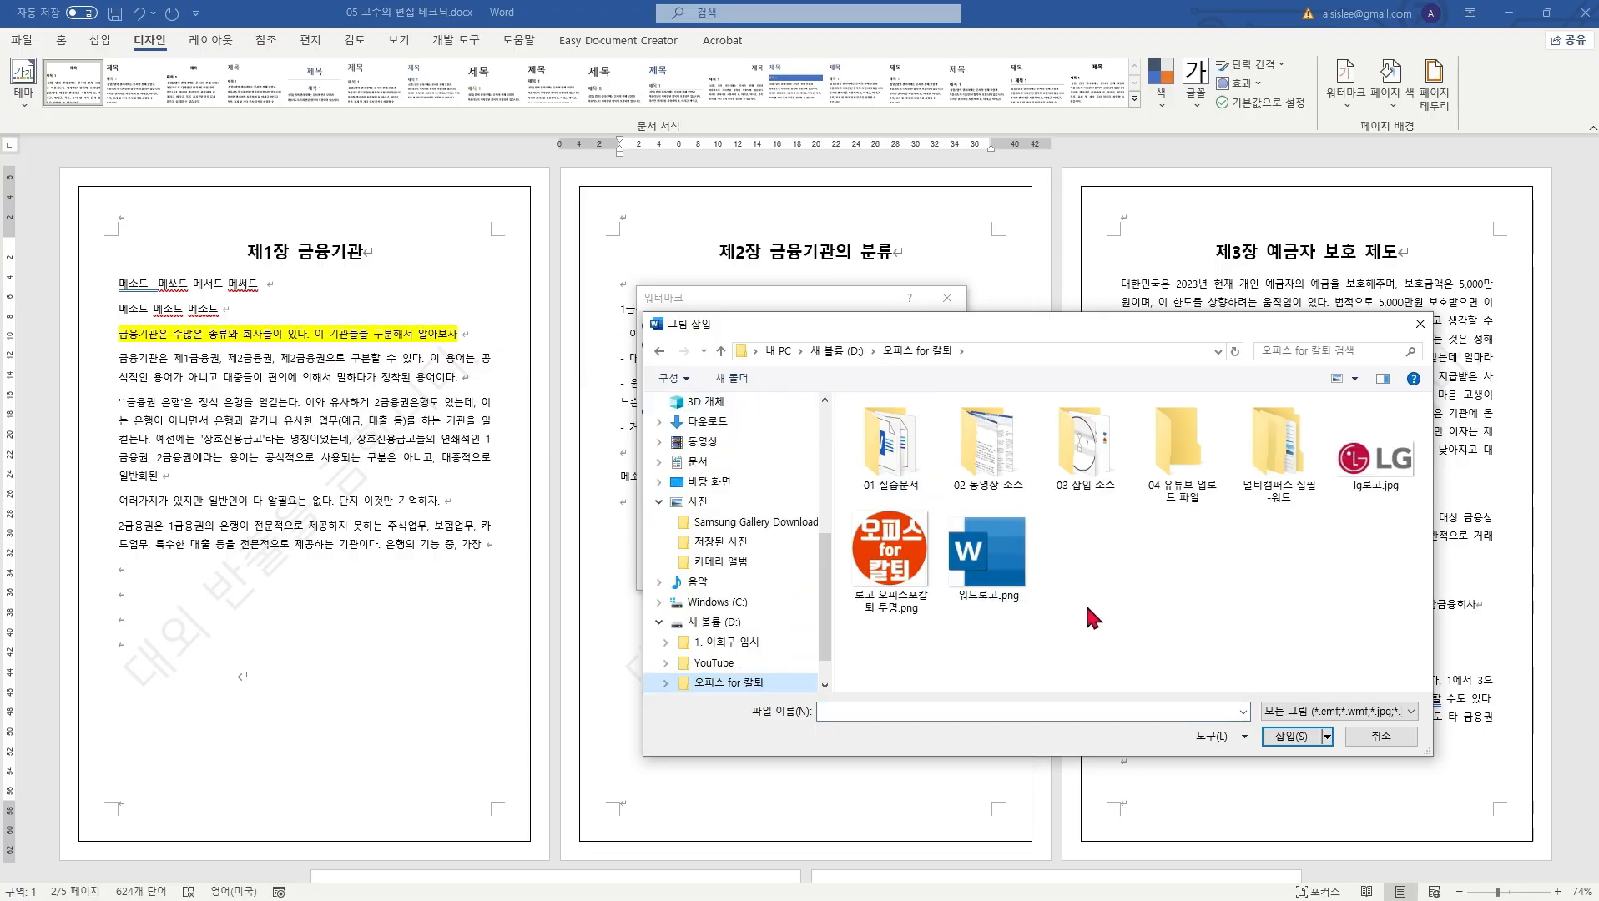
{"action": "double_click", "coordinate": [1368, 472]}
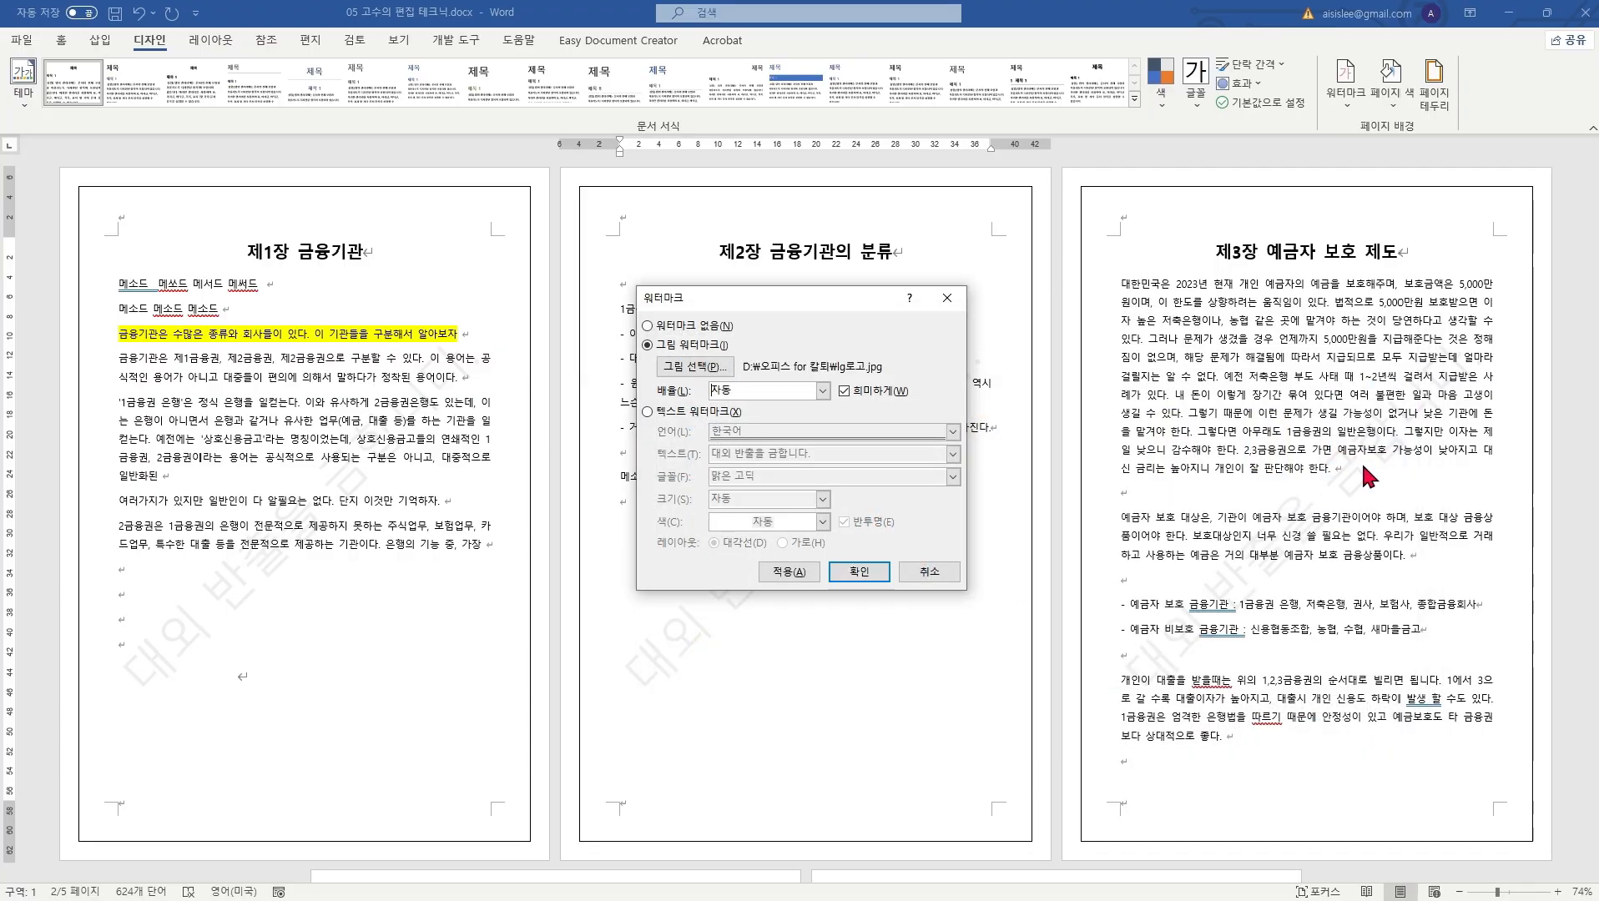
{"action": "left_click", "coordinate": [873, 569]}
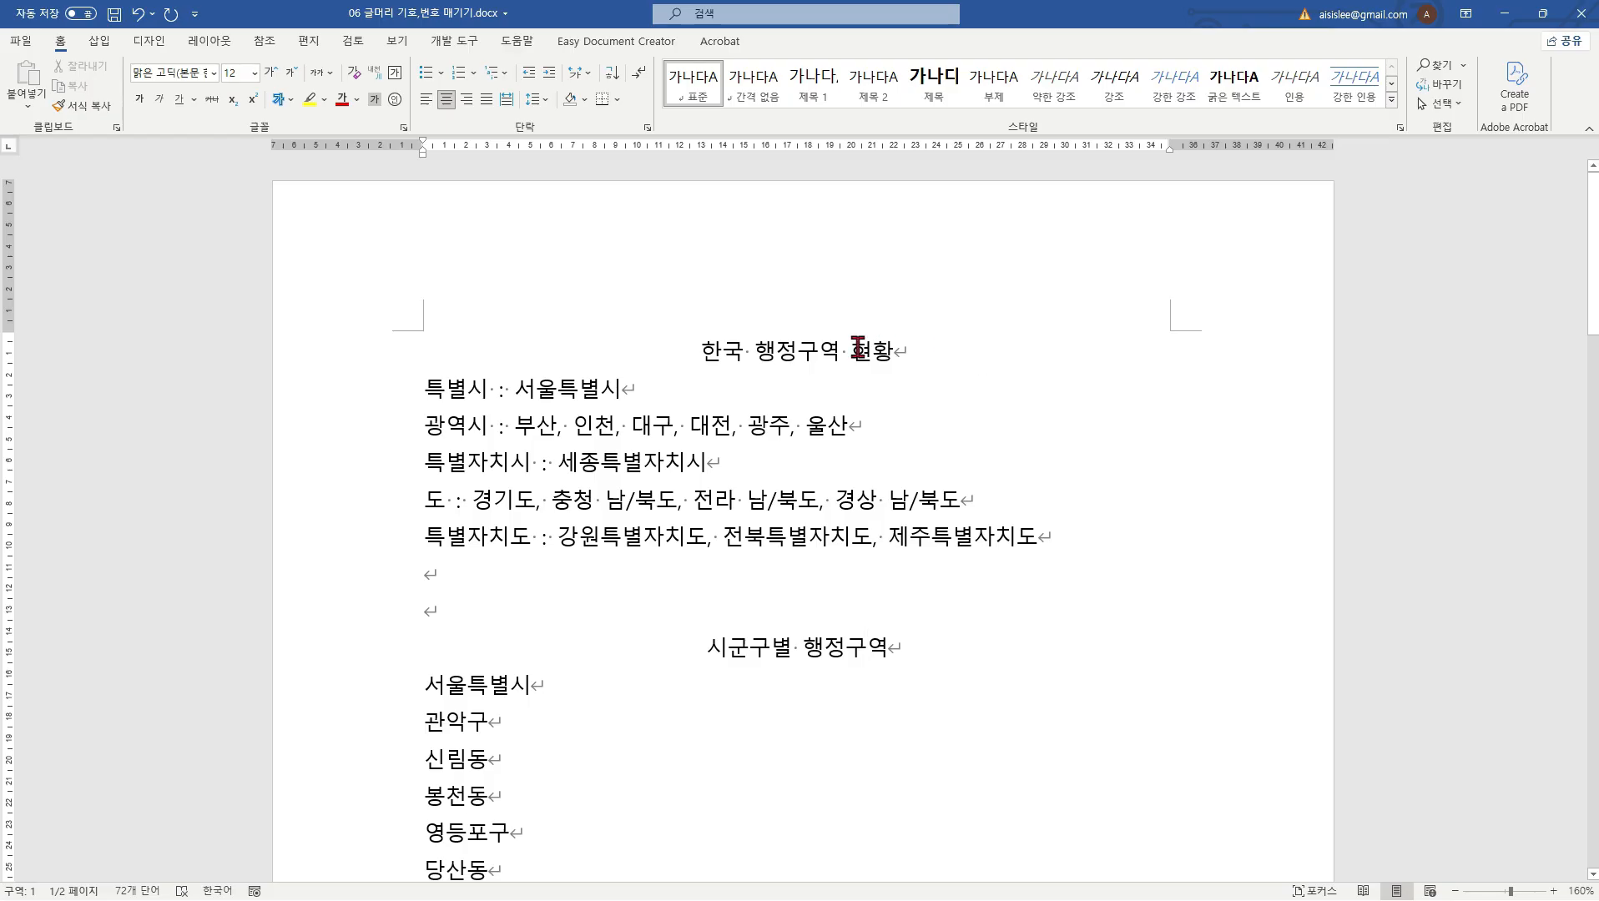
Step: Create an automatic numbered list below the 특별자치도 line with the items 서울시, 부산시 and 일이라ㅓ, and end the list
{"action": "left_click", "coordinate": [697, 582]}
{"action": "key", "text": "Return"}
{"action": "key", "text": "Return"}
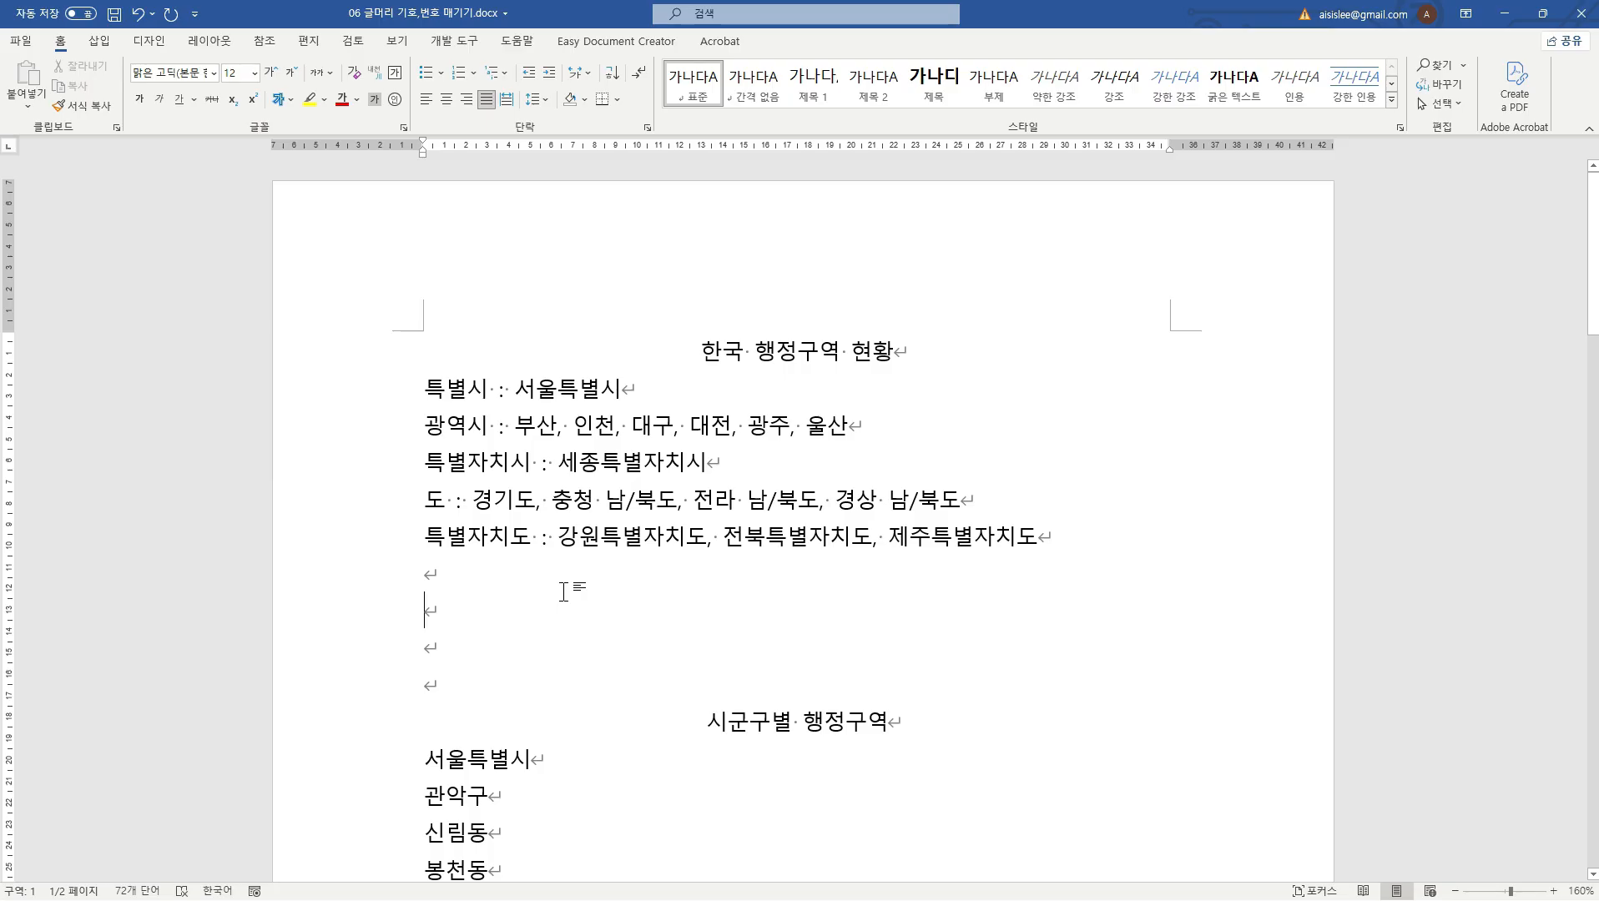
{"action": "type", "text": "1."}
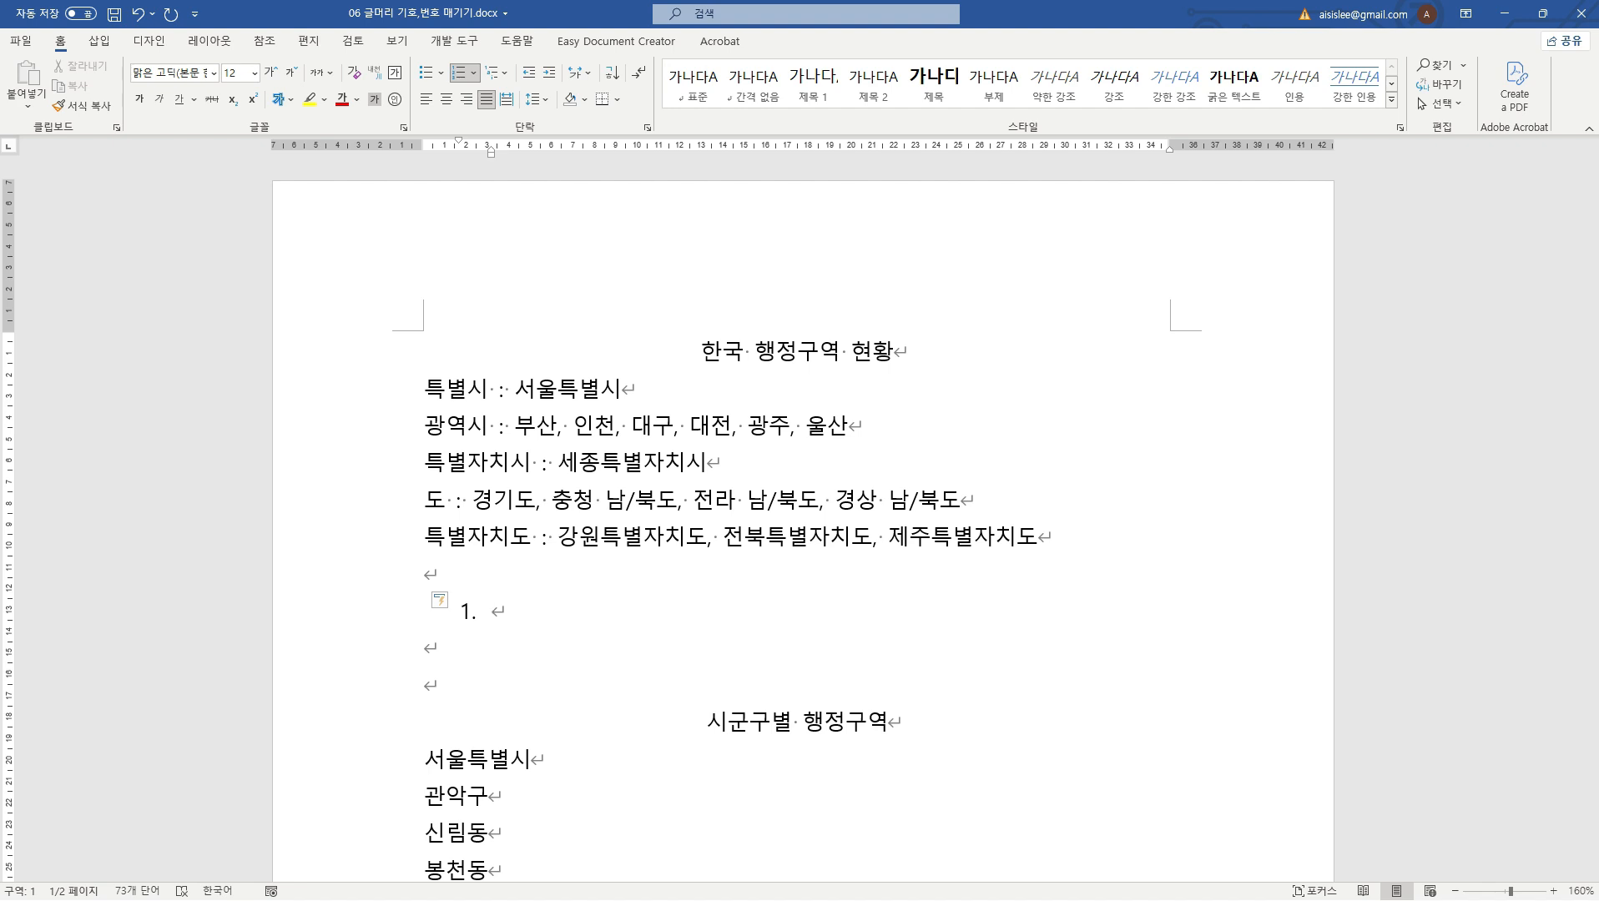
{"action": "type", "text": " 서울시"}
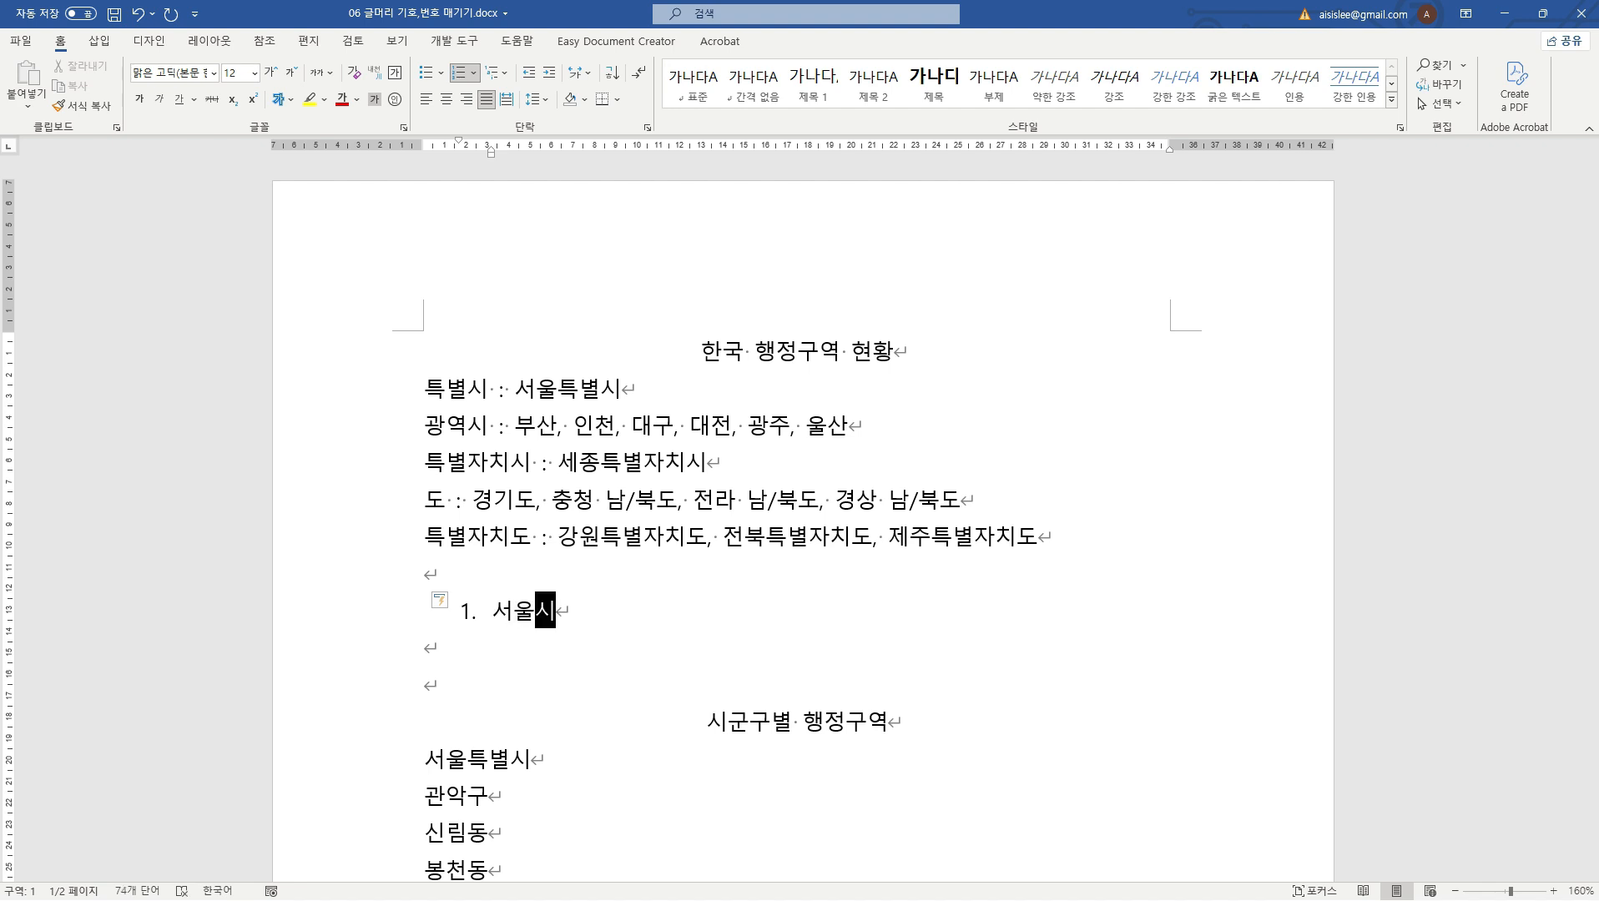
{"action": "key", "text": "Return"}
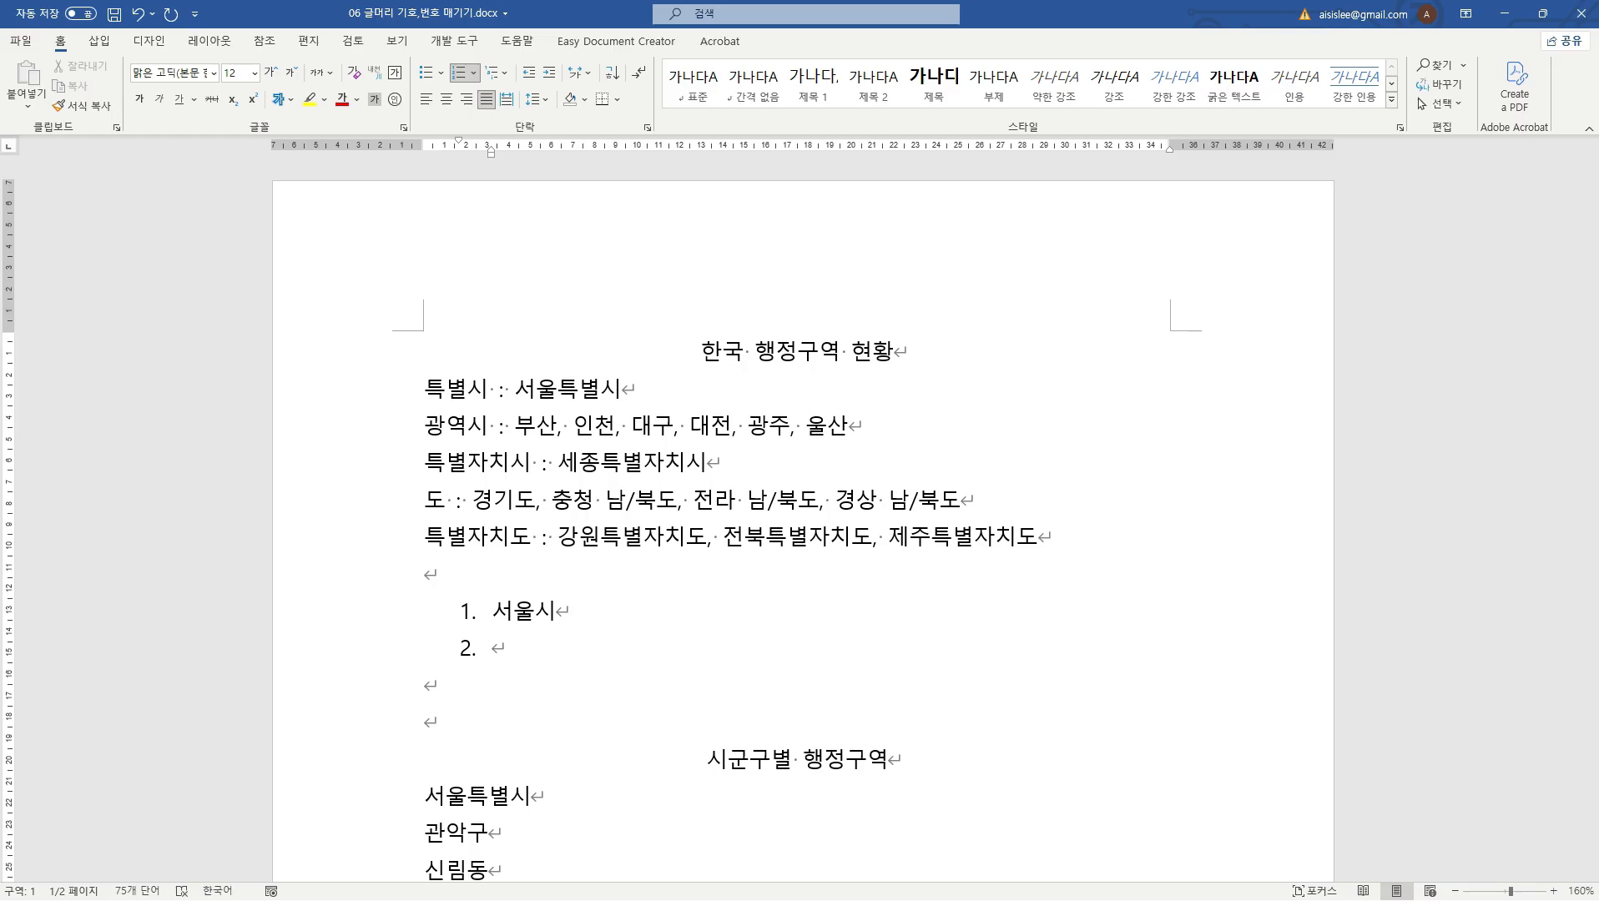
{"action": "type", "text": "부산시"}
{"action": "key", "text": "Return"}
{"action": "type", "text": "일이라ㅓ"}
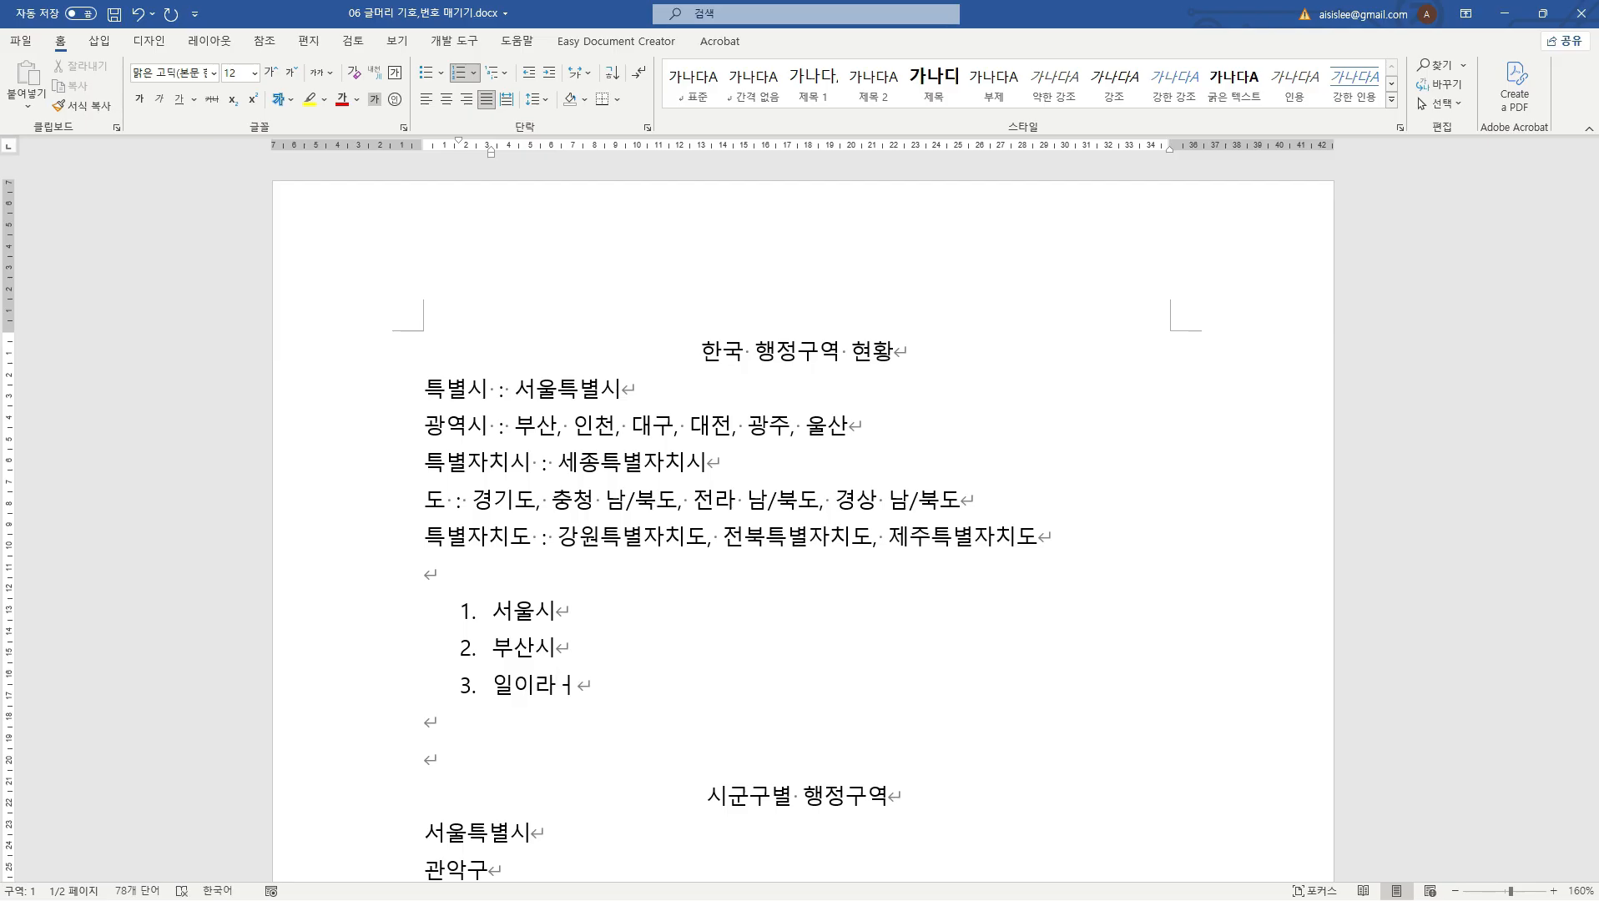
{"action": "key", "text": "Return"}
{"action": "key", "text": "Return"}
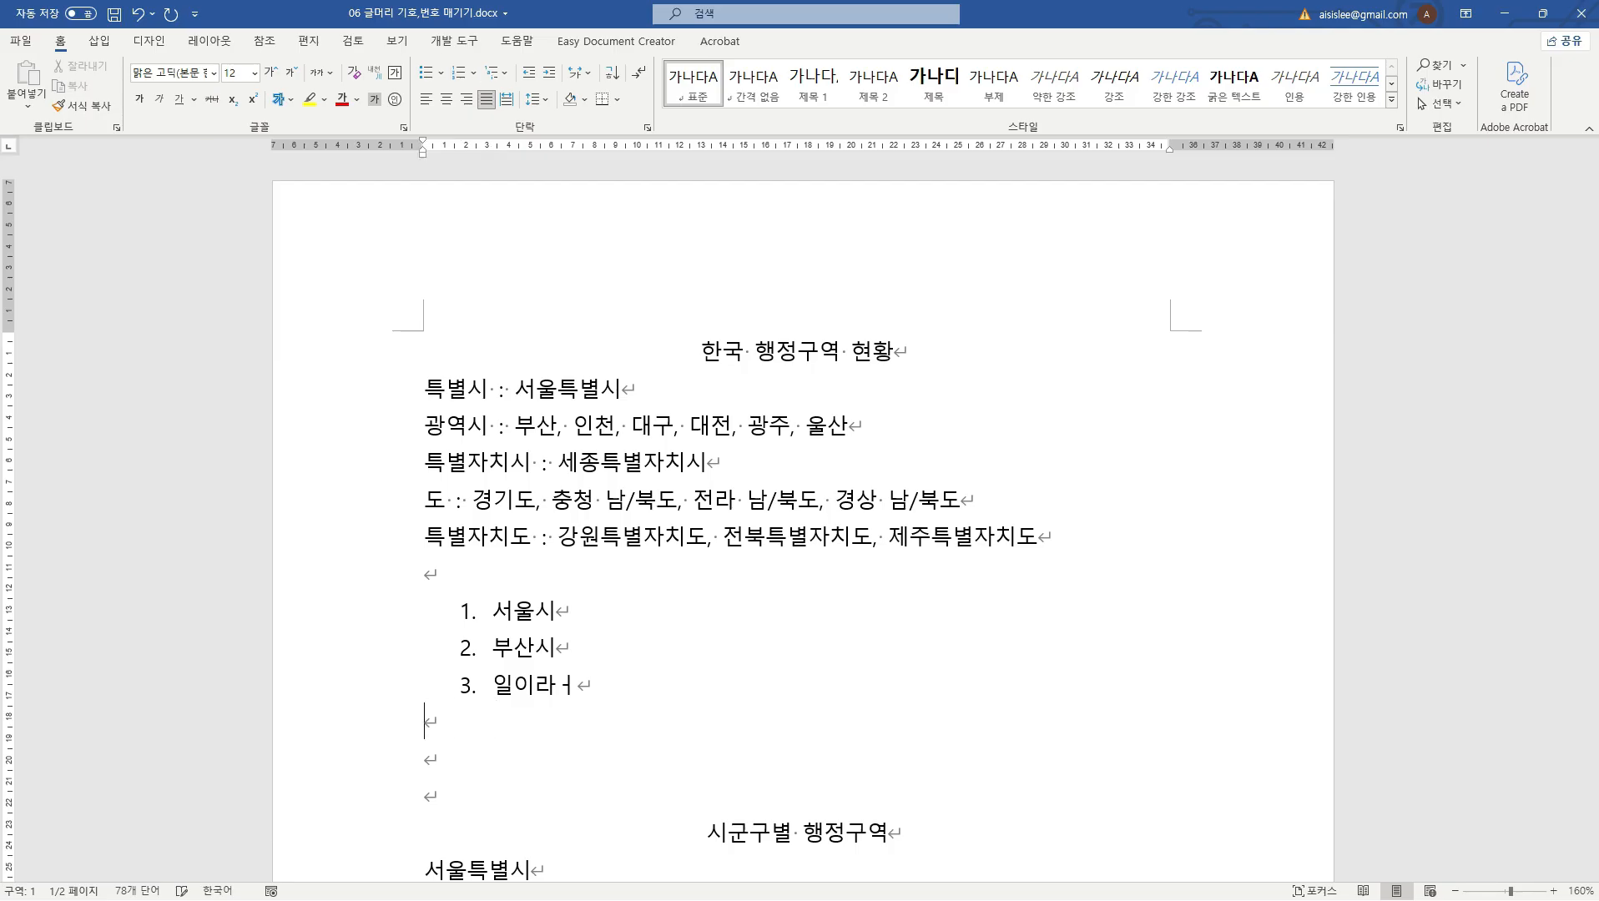
Step: Leave a blank line under the numbered list and create an automatic dash-bulleted list with the items 성루시, 부산 and 리아러ㅣㅇ
{"action": "key", "text": "Return"}
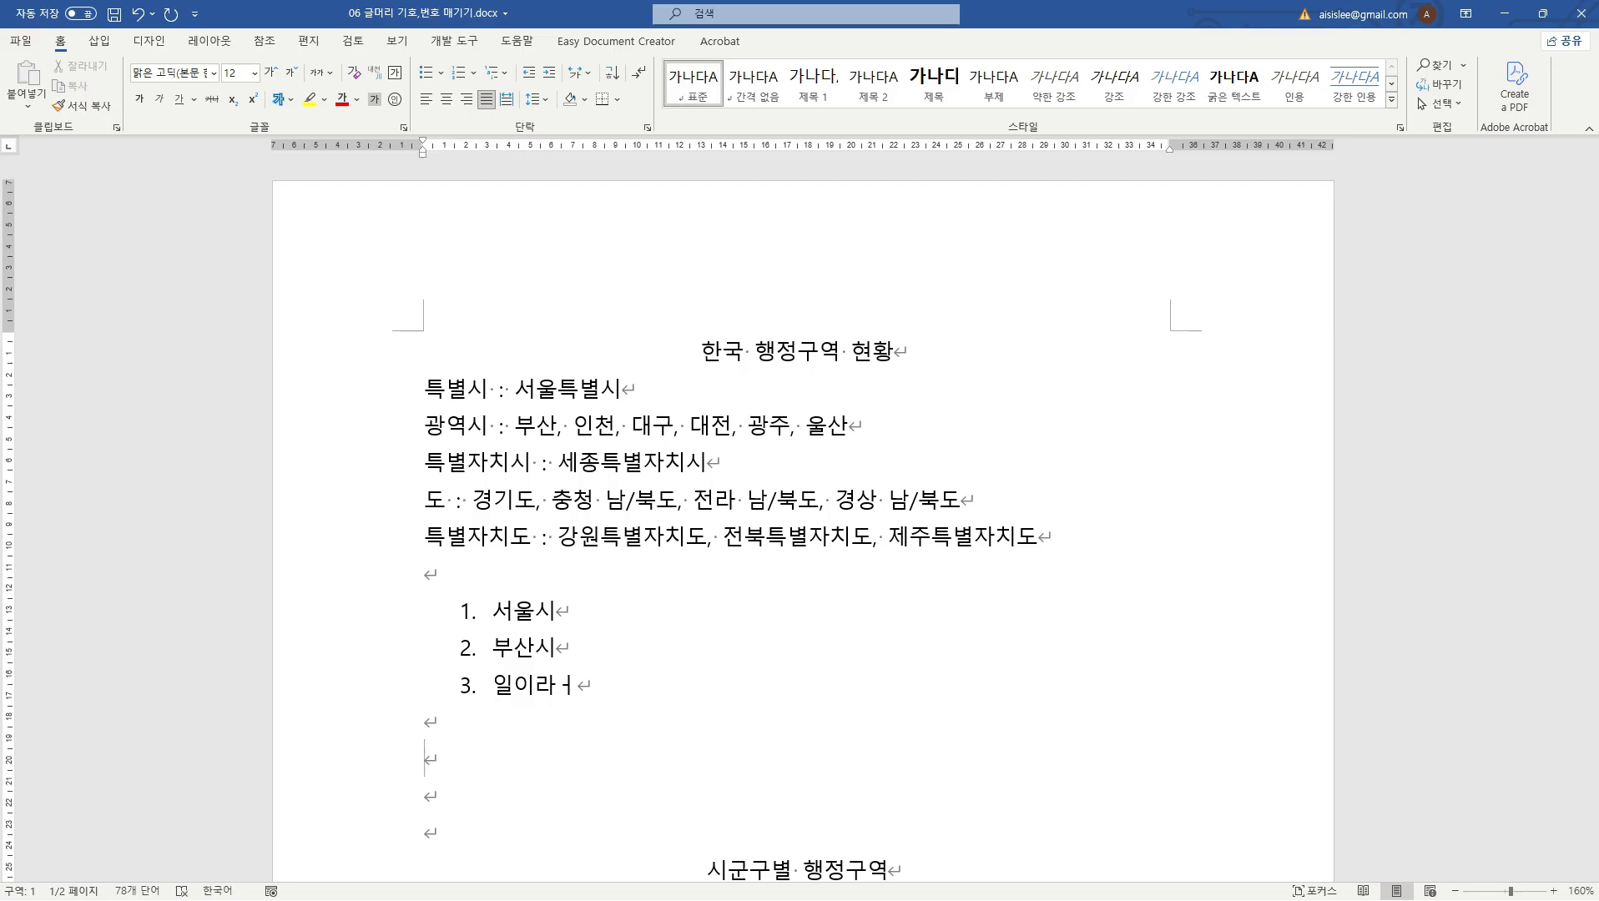
{"action": "type", "text": "-"}
{"action": "type", "text": " 성"}
{"action": "type", "text": "루시"}
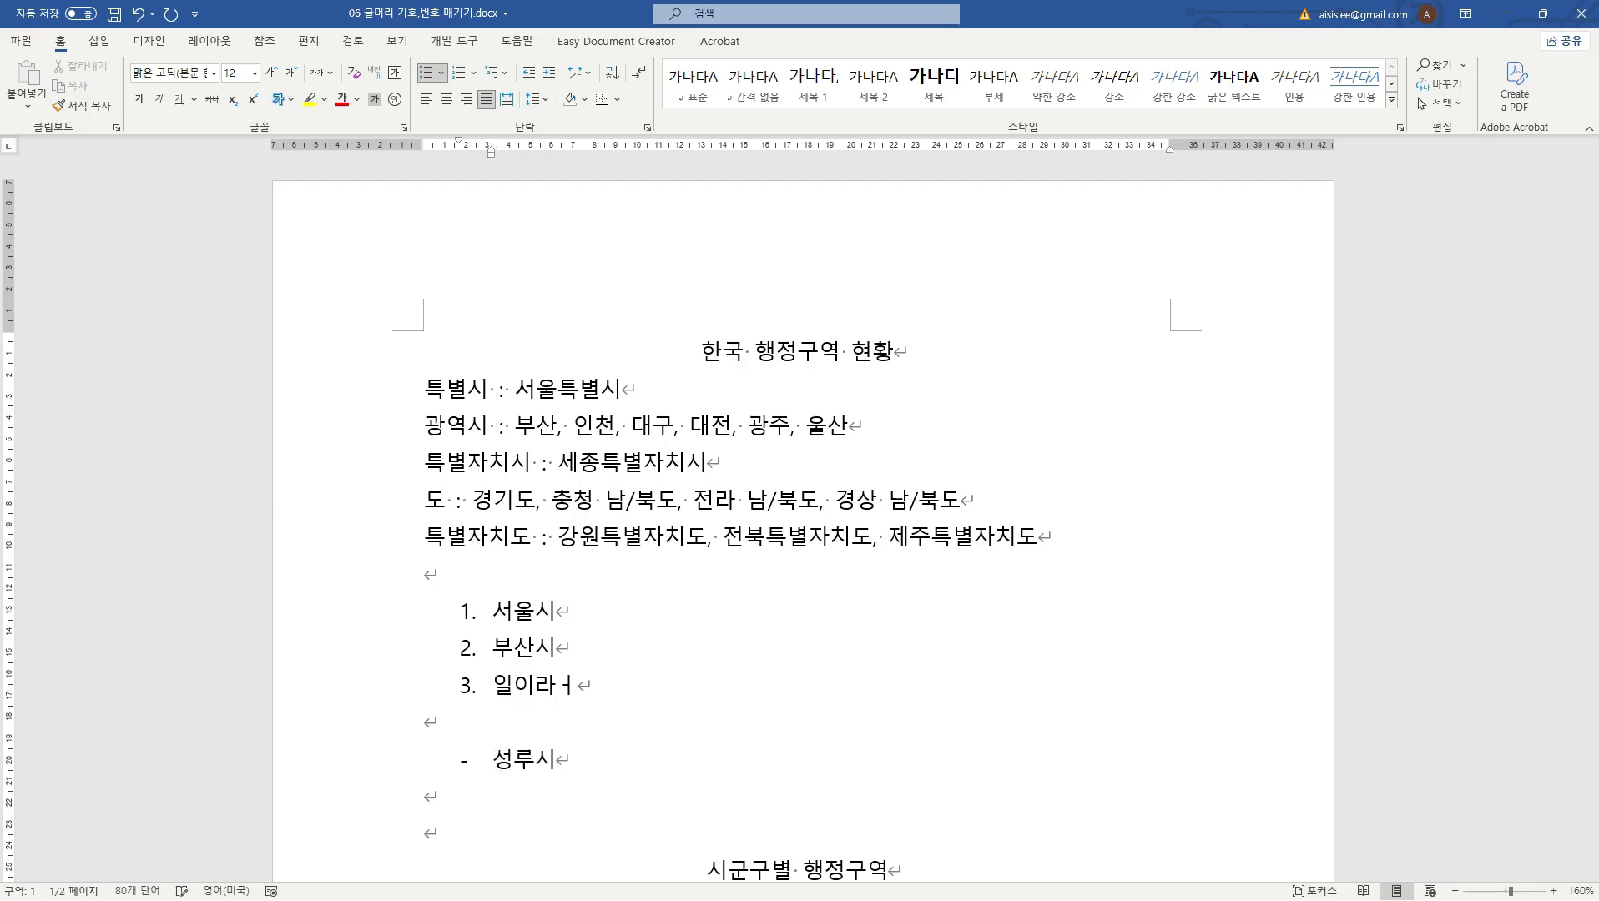
{"action": "key", "text": "Return"}
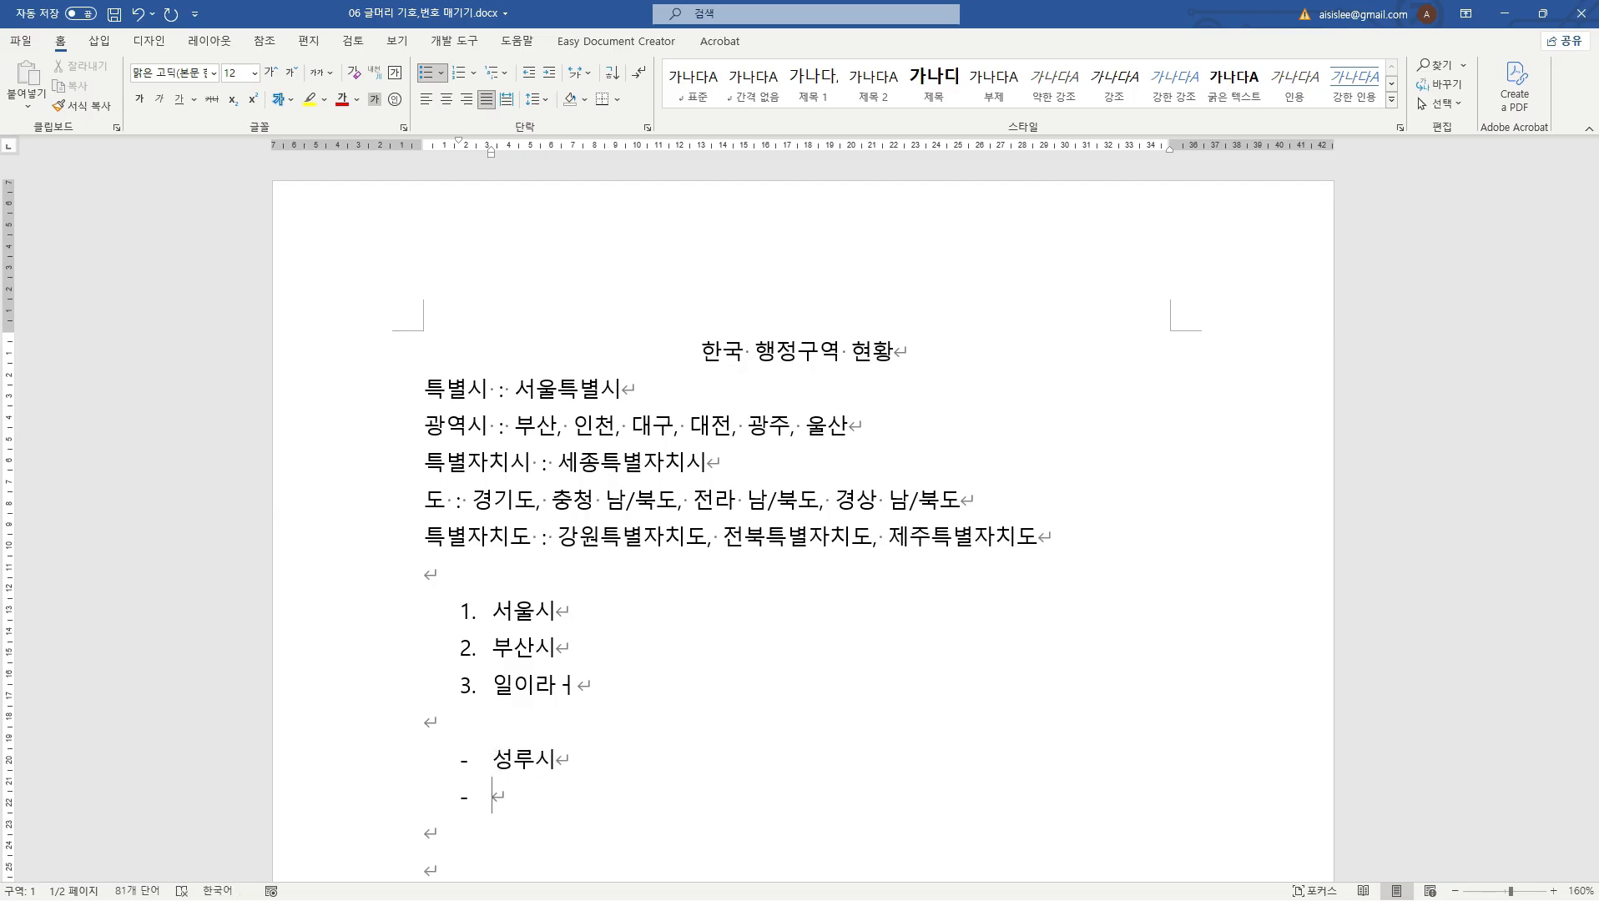
{"action": "type", "text": "부산"}
{"action": "key", "text": "Return"}
{"action": "type", "text": "리아러ㅣㅇ"}
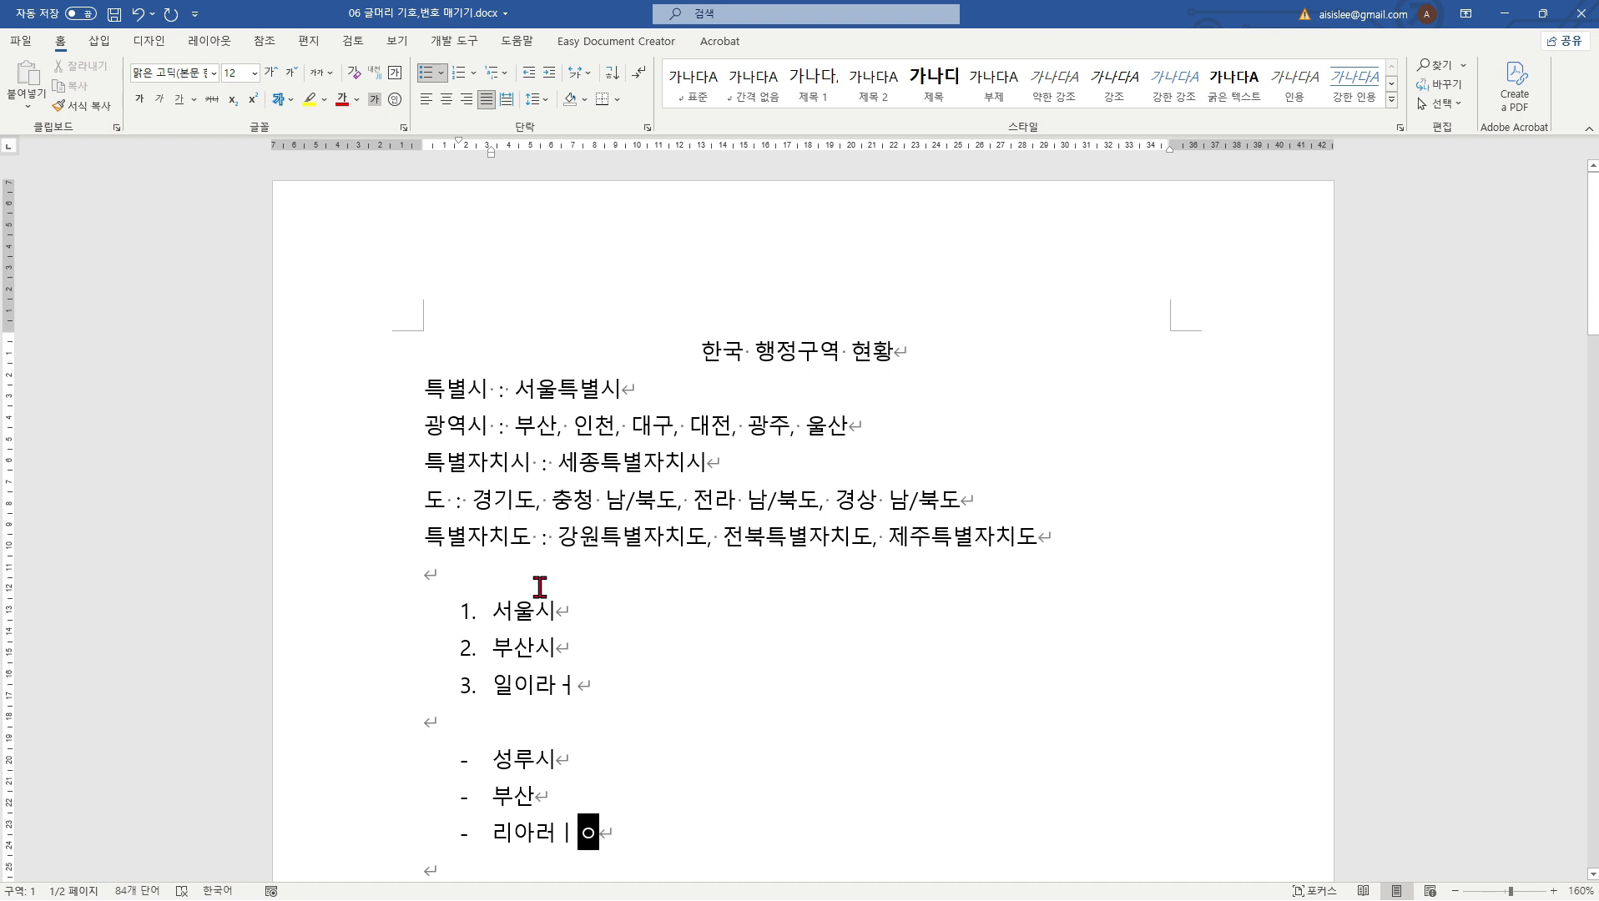
Step: Delete the sample numbered and dash-bulleted lists above the 시군구별 행정구역 heading
{"action": "scroll", "coordinate": [539, 586], "scroll_direction": "down", "scroll_amount": 2}
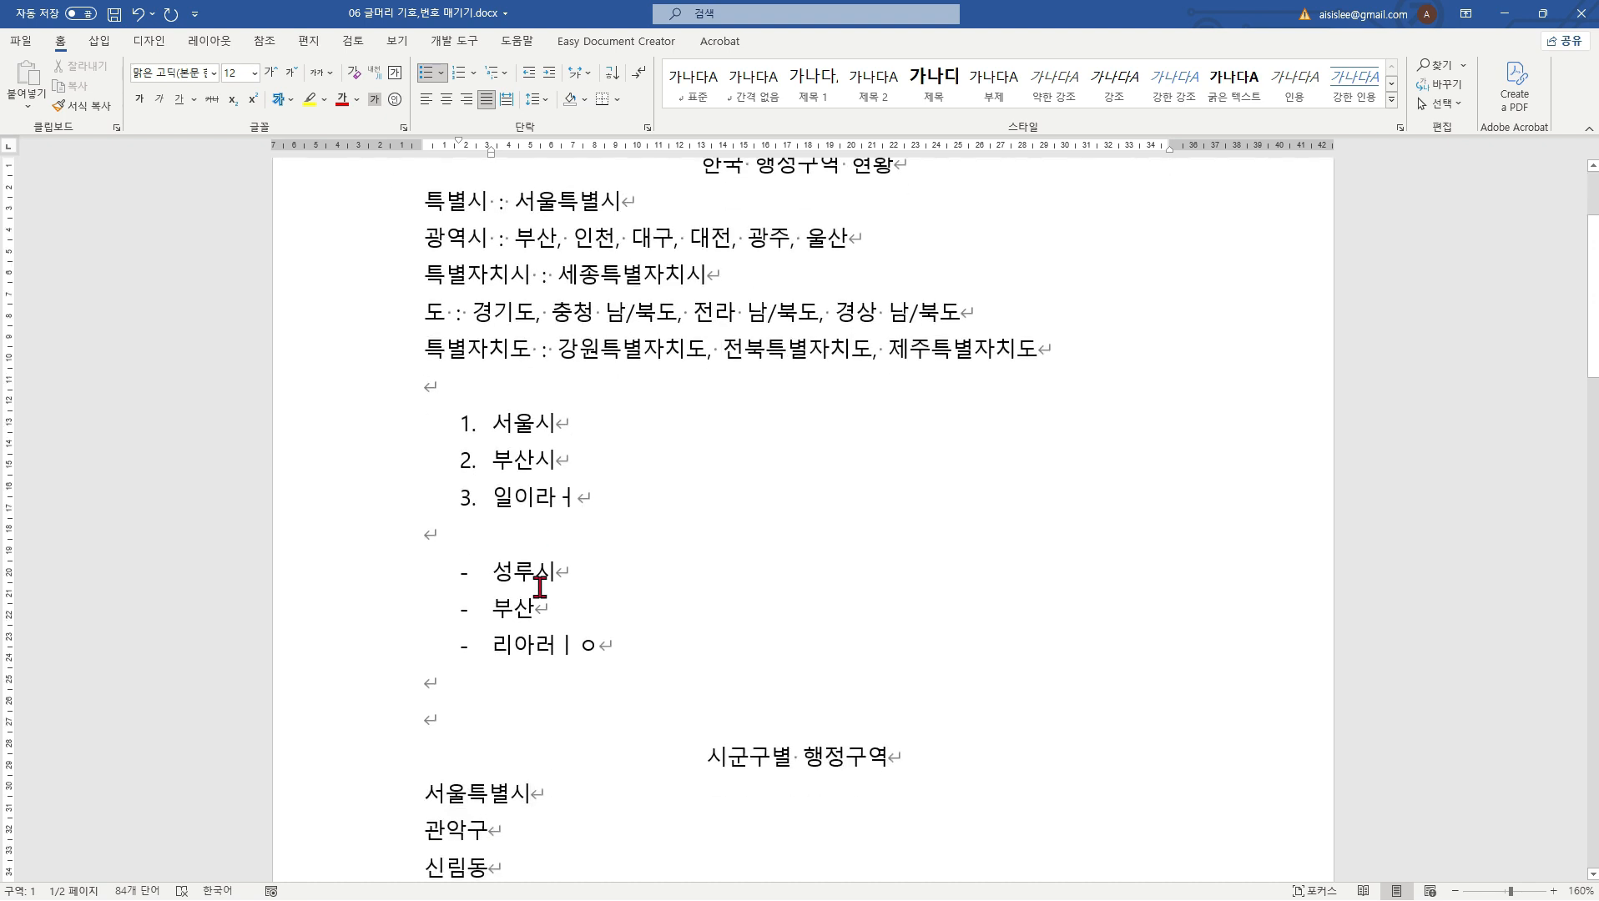
{"action": "left_click_drag", "start_coordinate": [453, 414], "coordinate": [642, 637]}
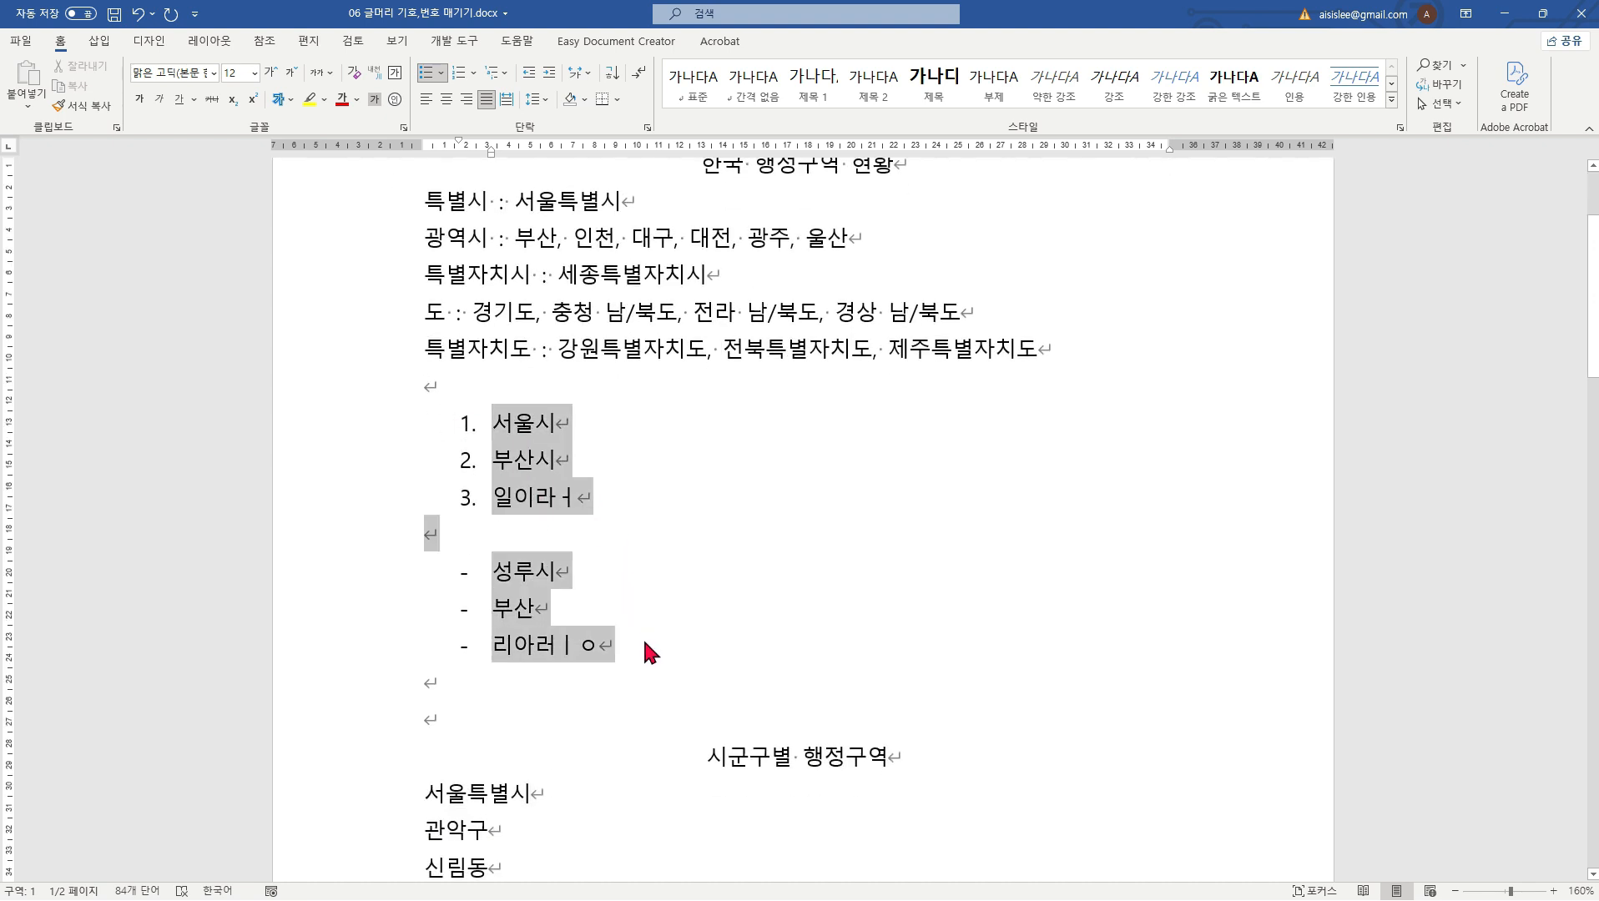
{"action": "key", "text": "Delete"}
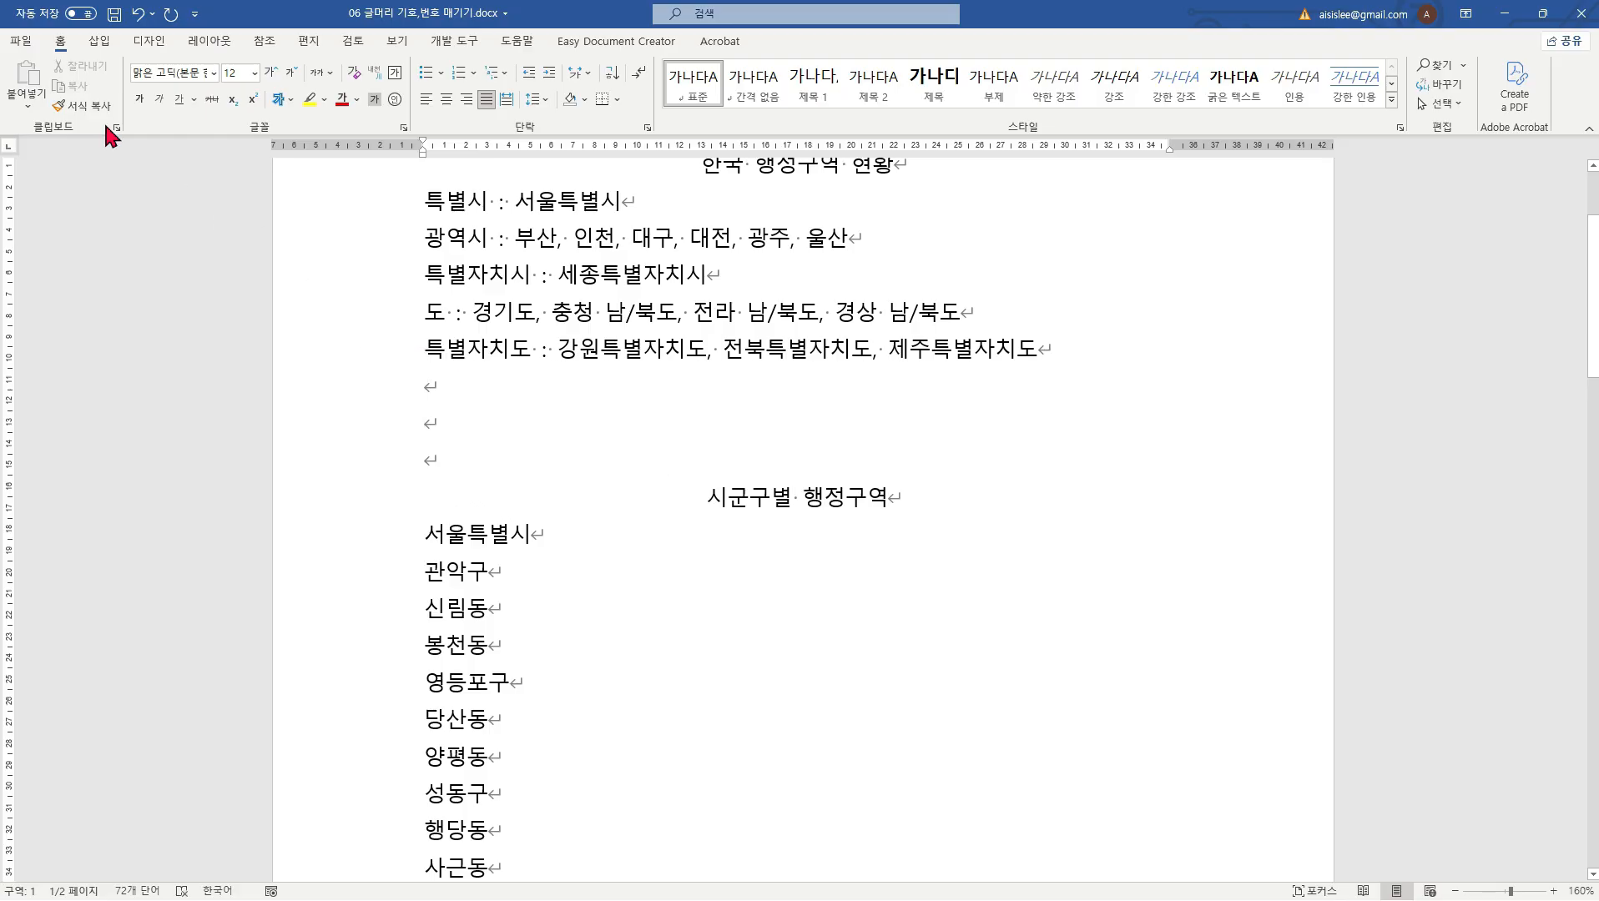
Step: Turn off automatic bulleted lists and automatic numbering as you type in the AutoCorrect settings of the Word options
{"action": "left_click", "coordinate": [25, 42]}
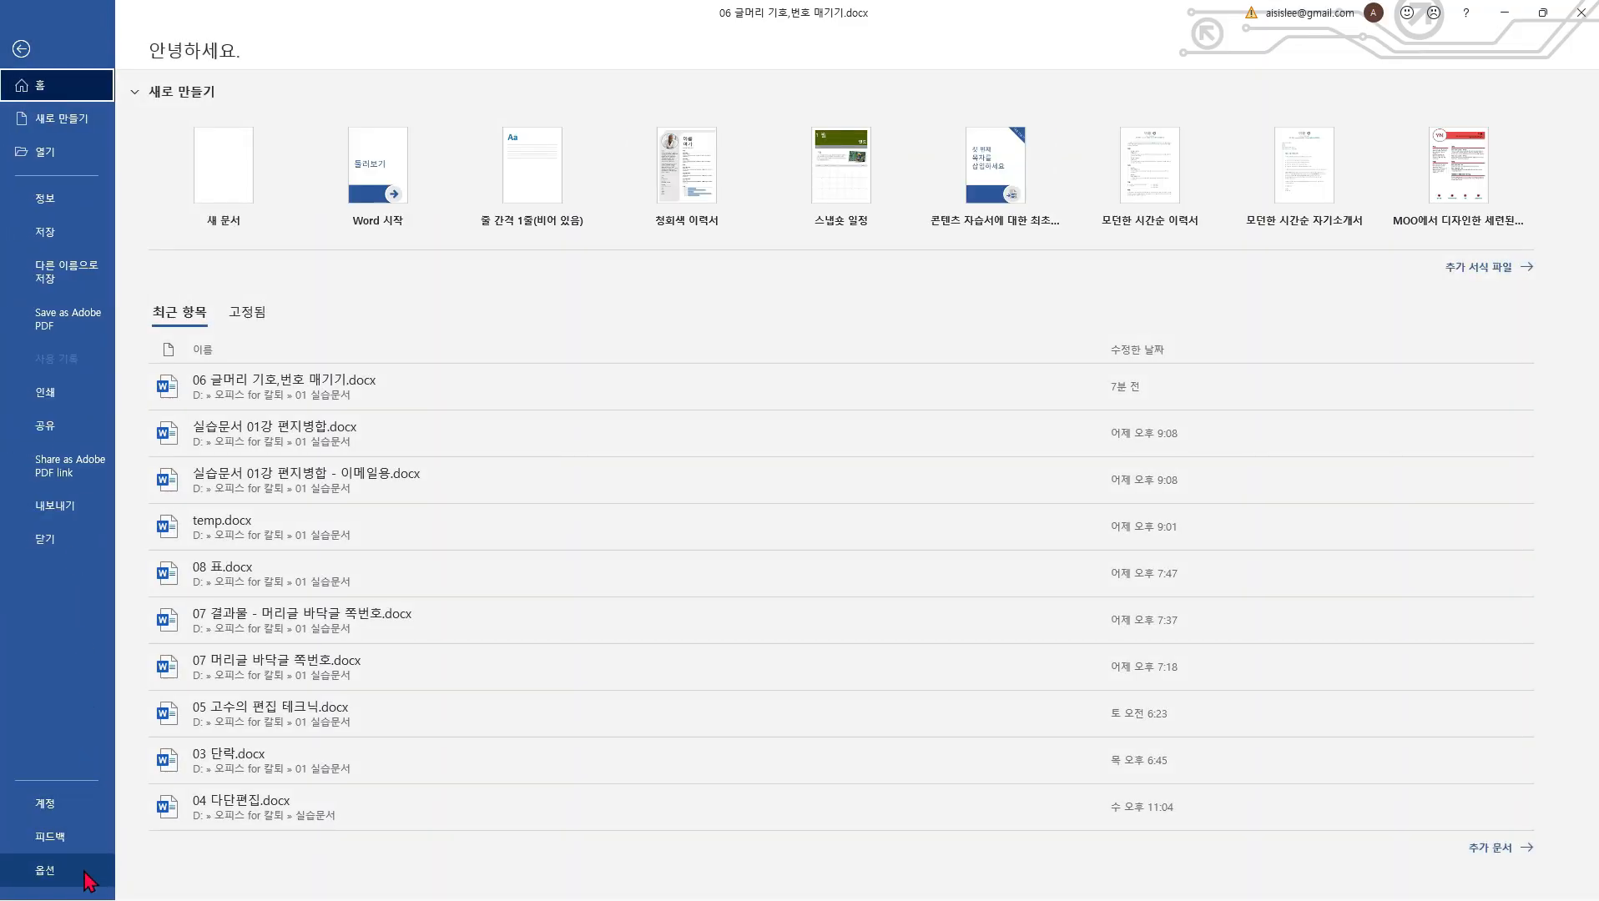
{"action": "left_click", "coordinate": [53, 874]}
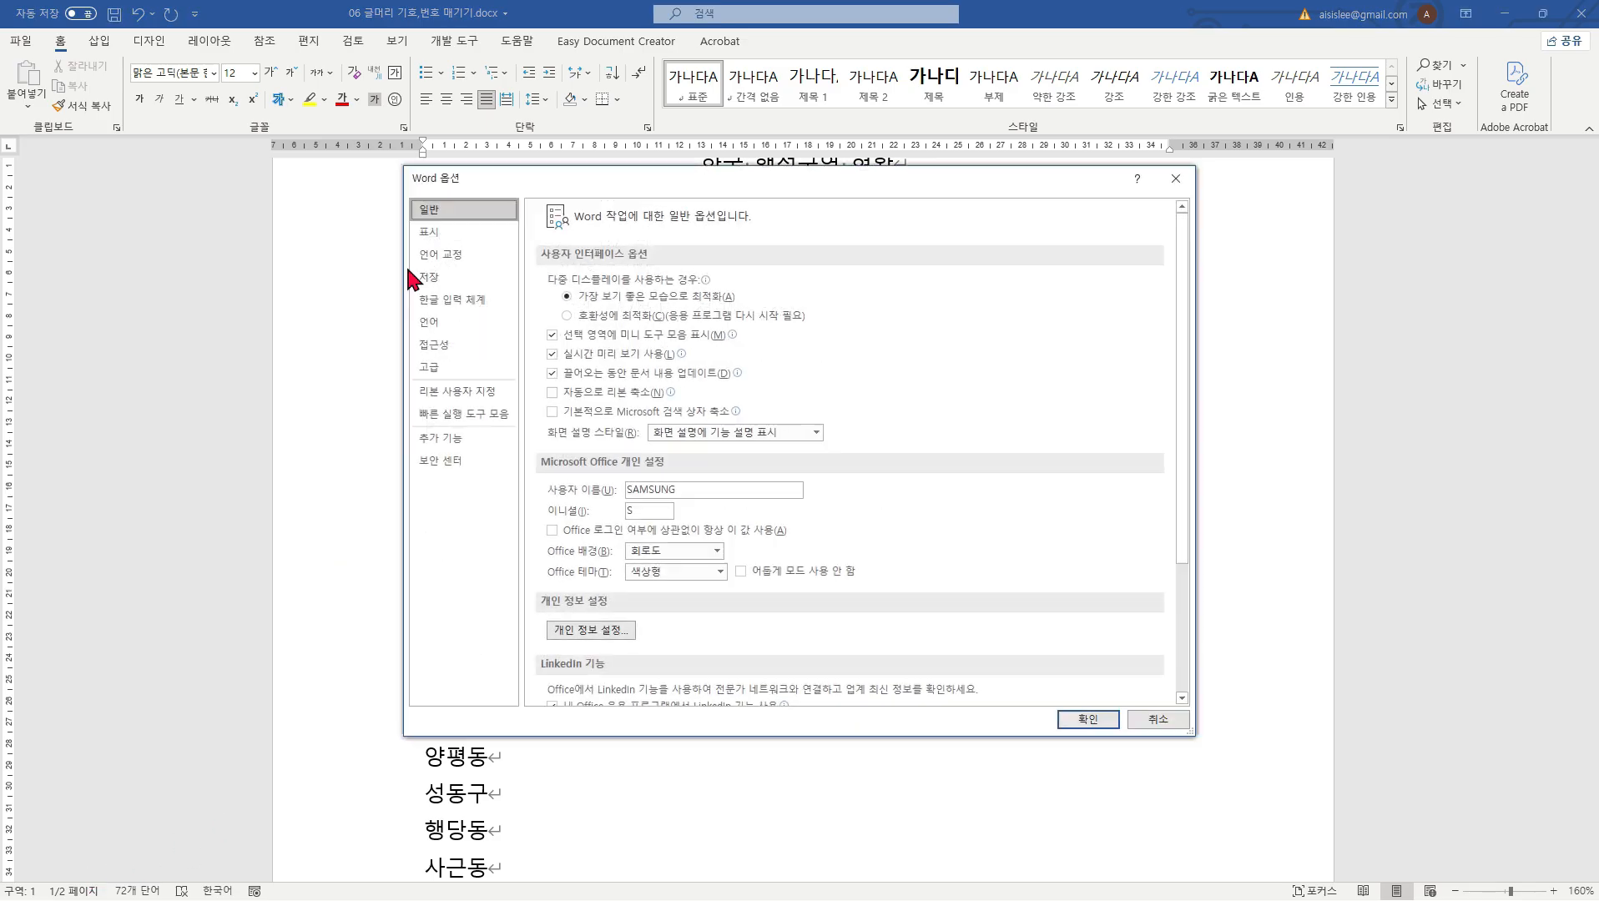
{"action": "left_click", "coordinate": [455, 256]}
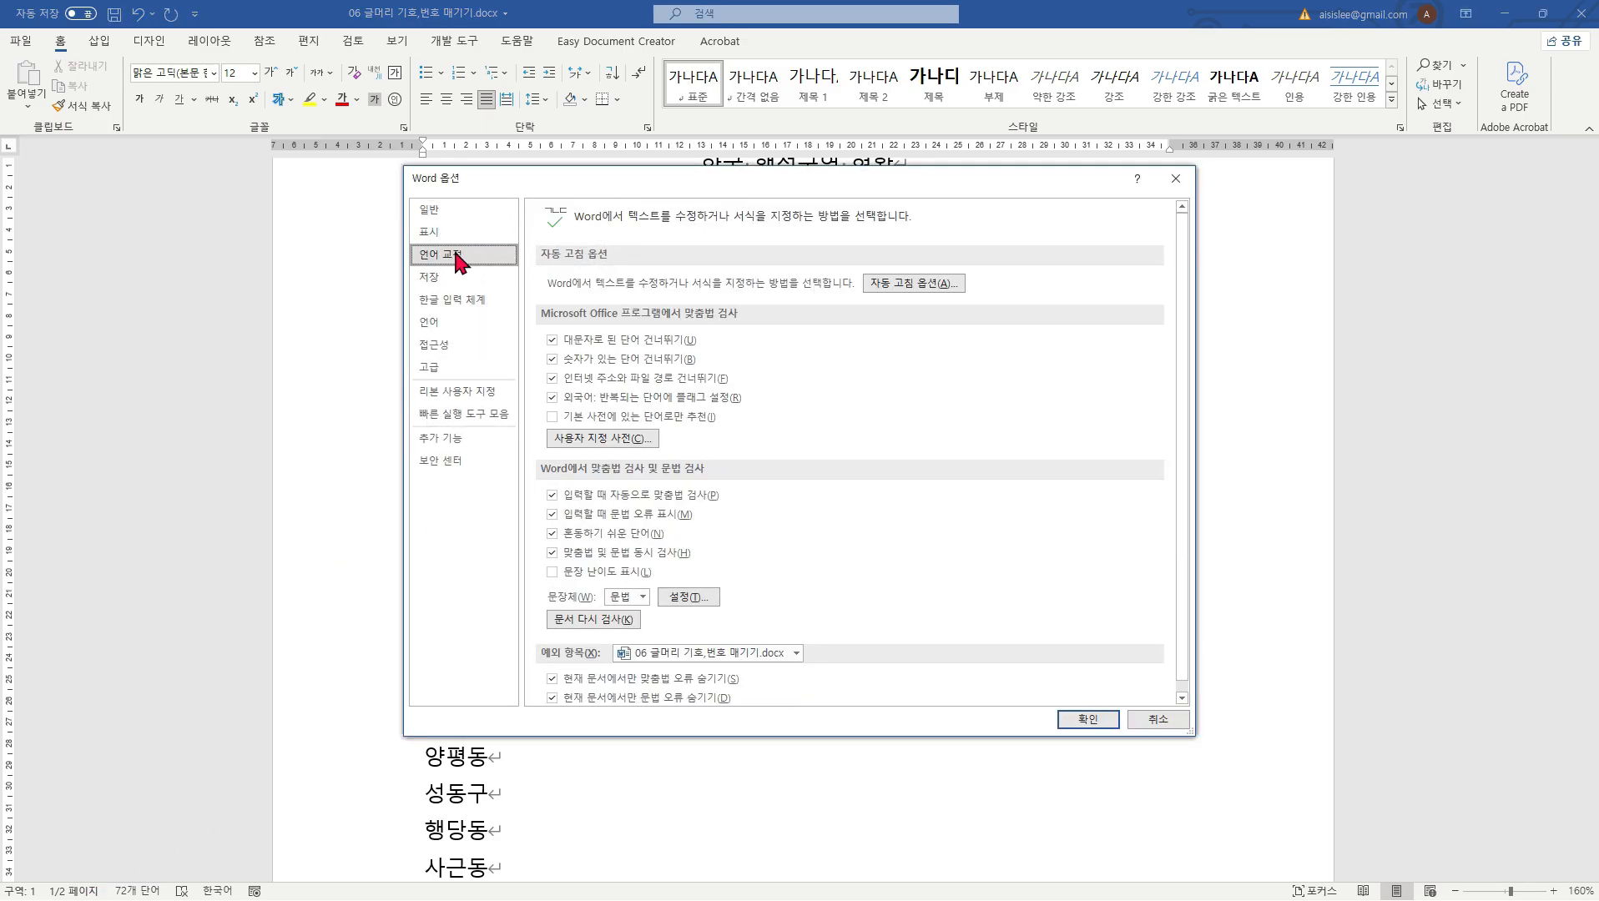
{"action": "left_click", "coordinate": [928, 283]}
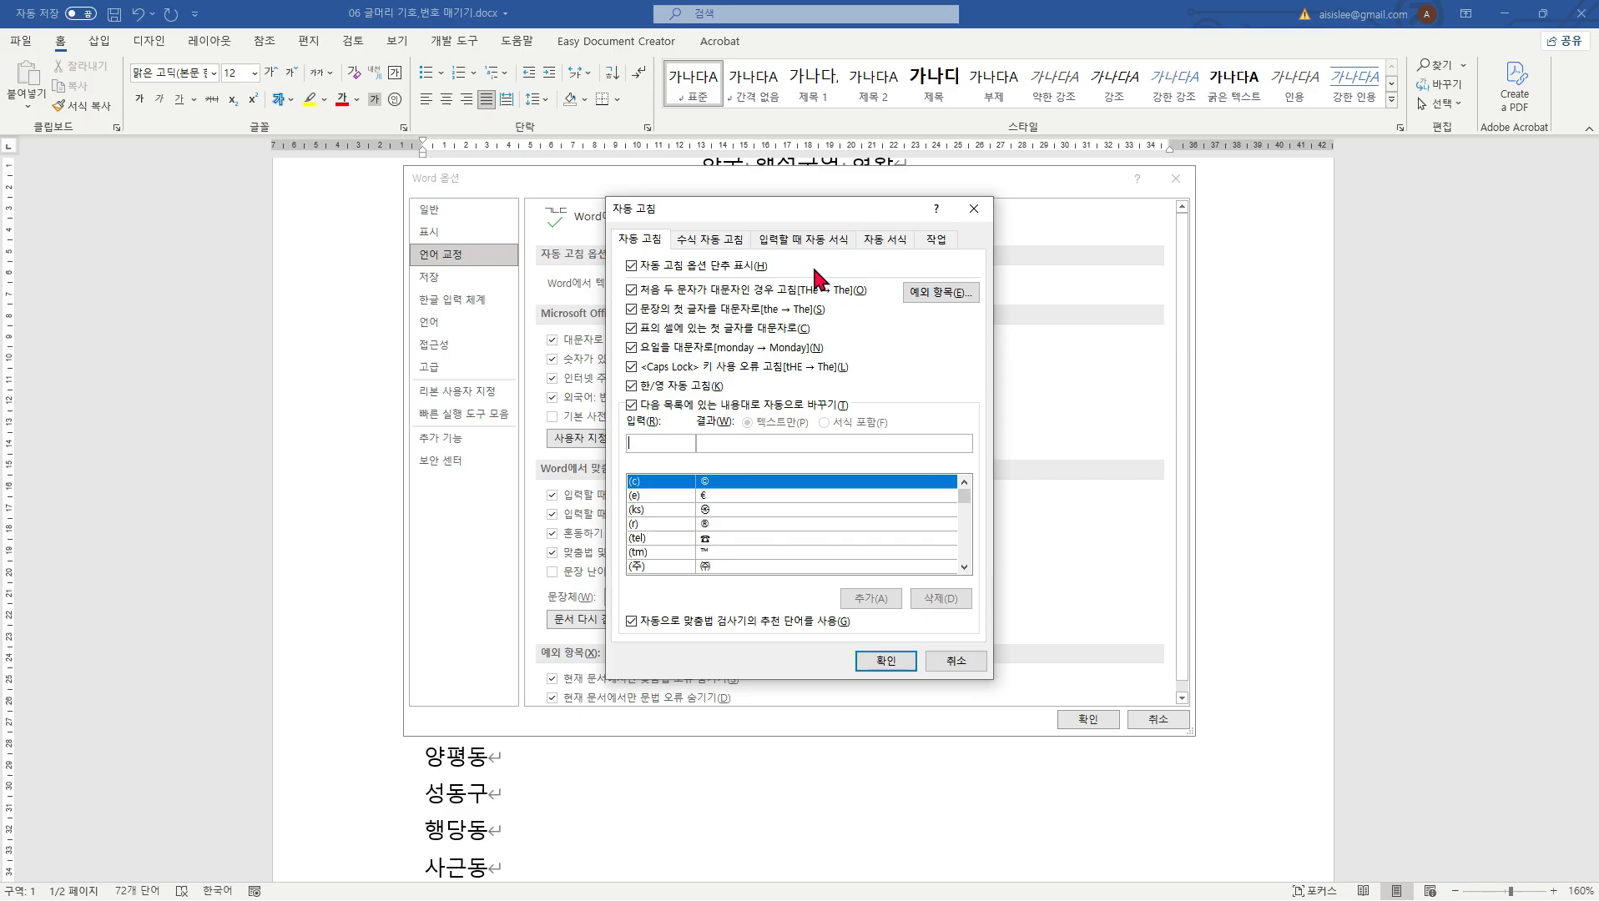
{"action": "left_click", "coordinate": [817, 239]}
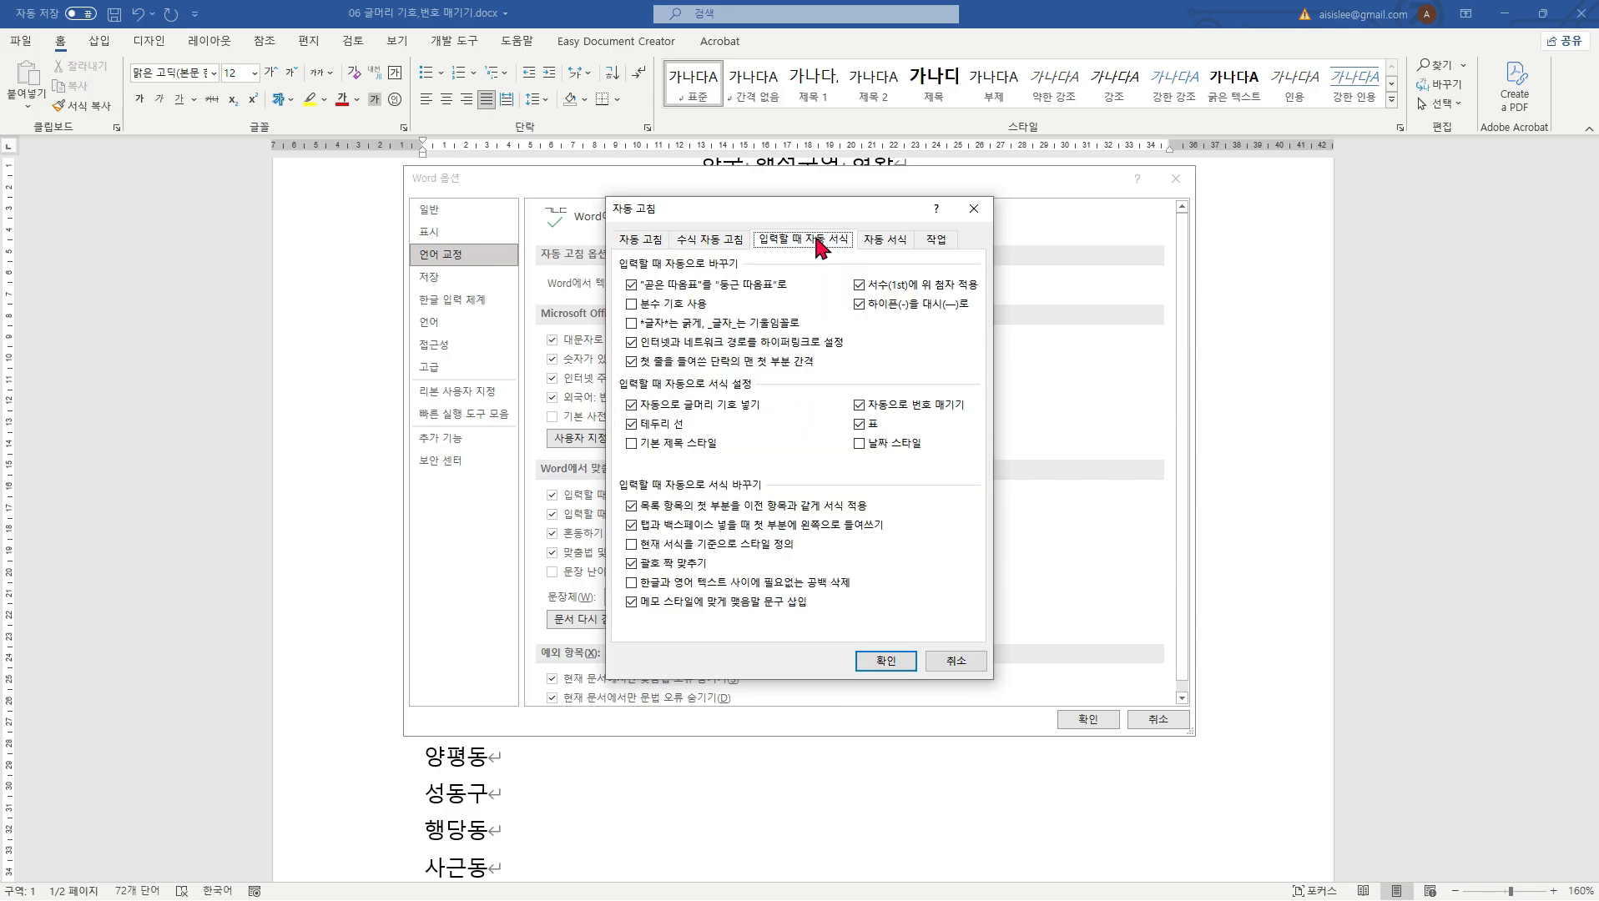
{"action": "left_click", "coordinate": [633, 405]}
{"action": "left_click", "coordinate": [861, 409]}
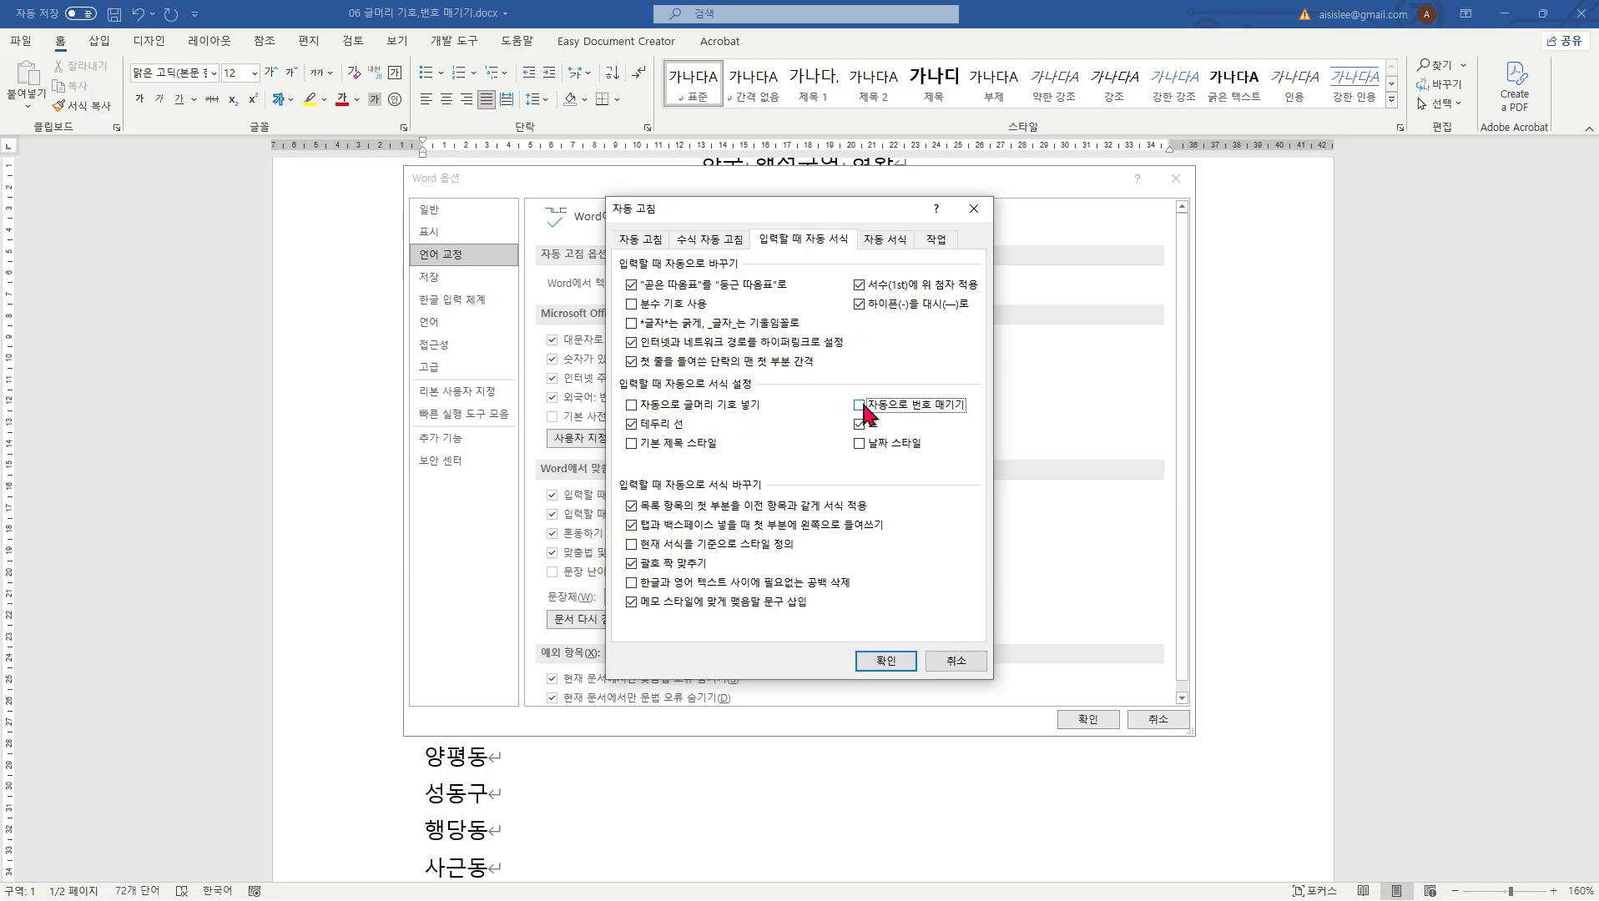
{"action": "left_click", "coordinate": [899, 660]}
{"action": "left_click", "coordinate": [1085, 721]}
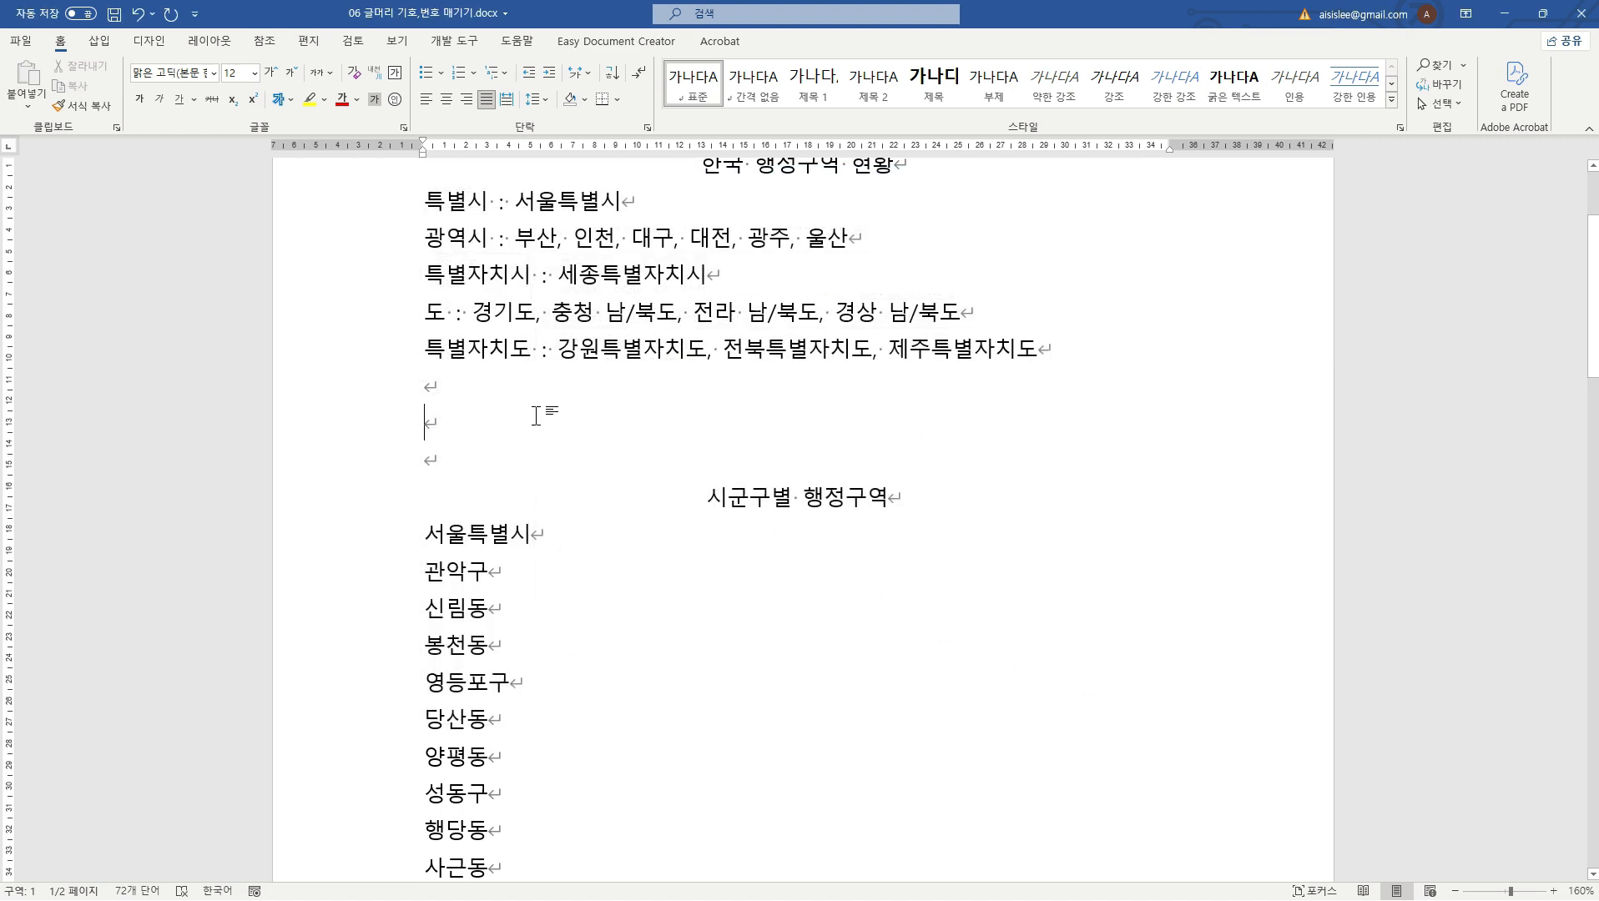
Step: Enter the plain lines "1. 서울시" and "2. 부산시" below the 특별자치도 line, followed by a blank line
{"action": "type", "text": "1. 서ㅜ"}
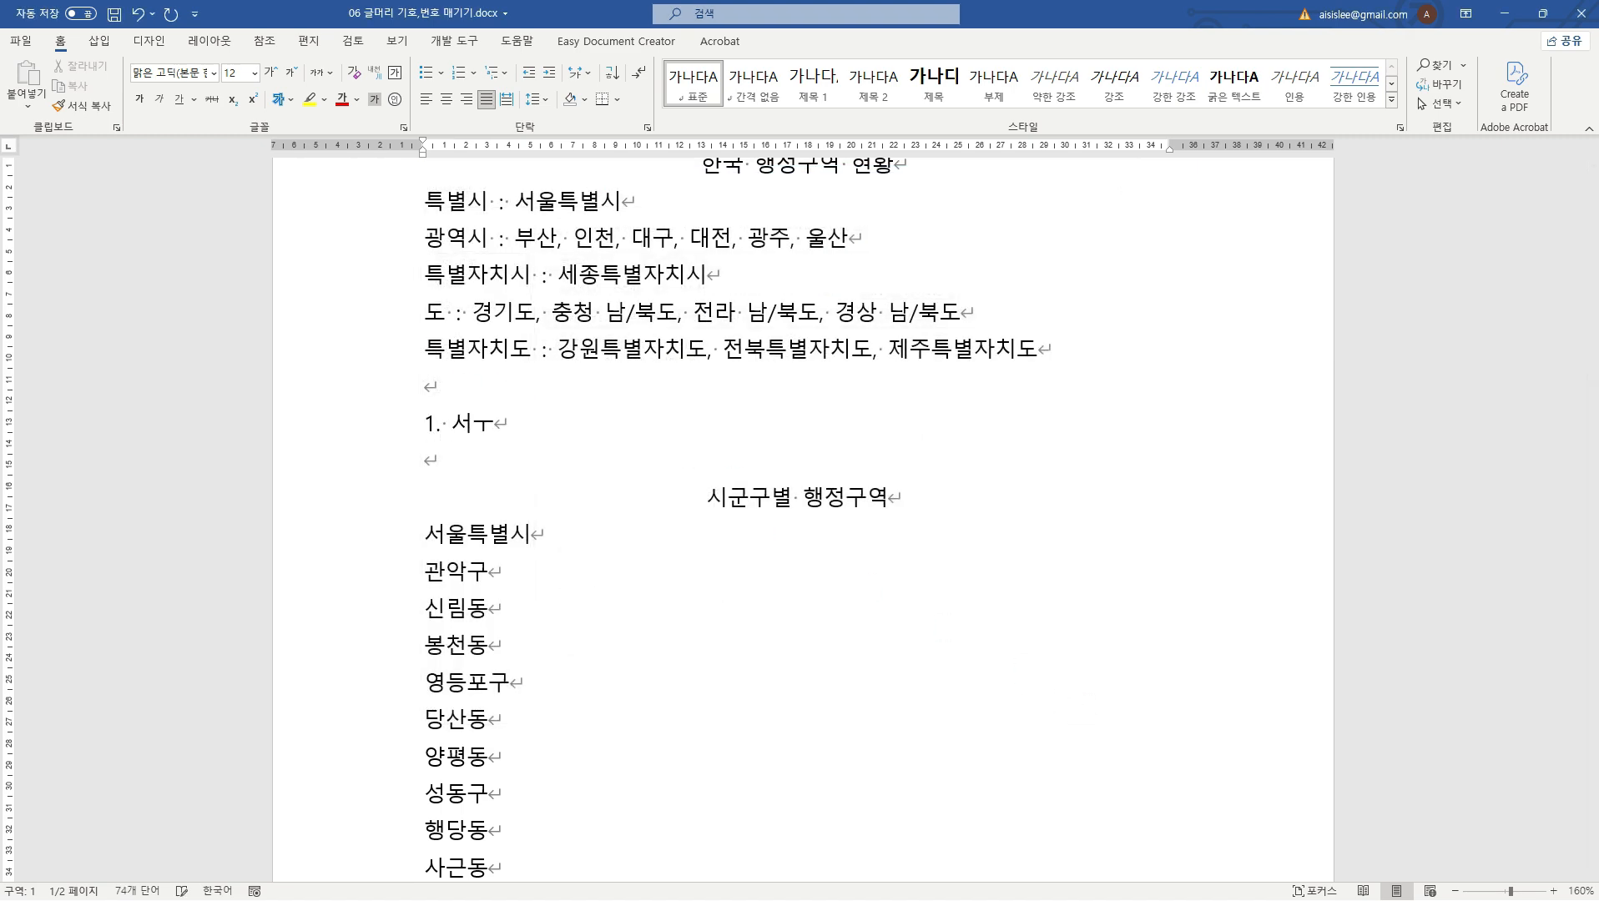
{"action": "type", "text": "울시"}
{"action": "key", "text": "Return"}
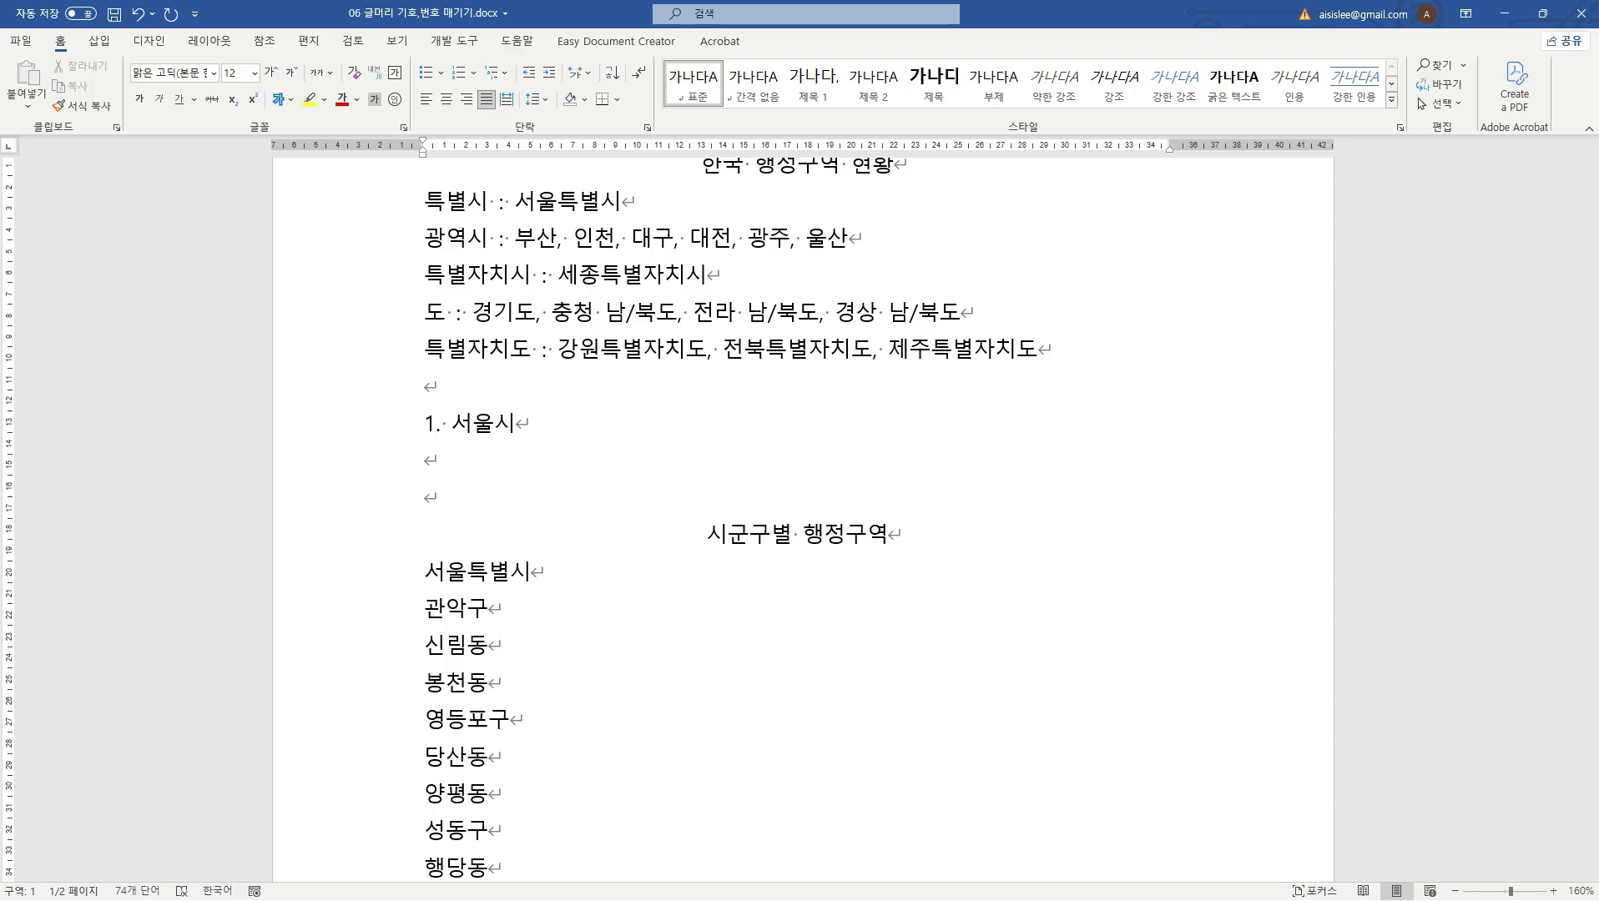
{"action": "type", "text": "2. 부산시"}
{"action": "key", "text": "Return"}
{"action": "key", "text": "Return"}
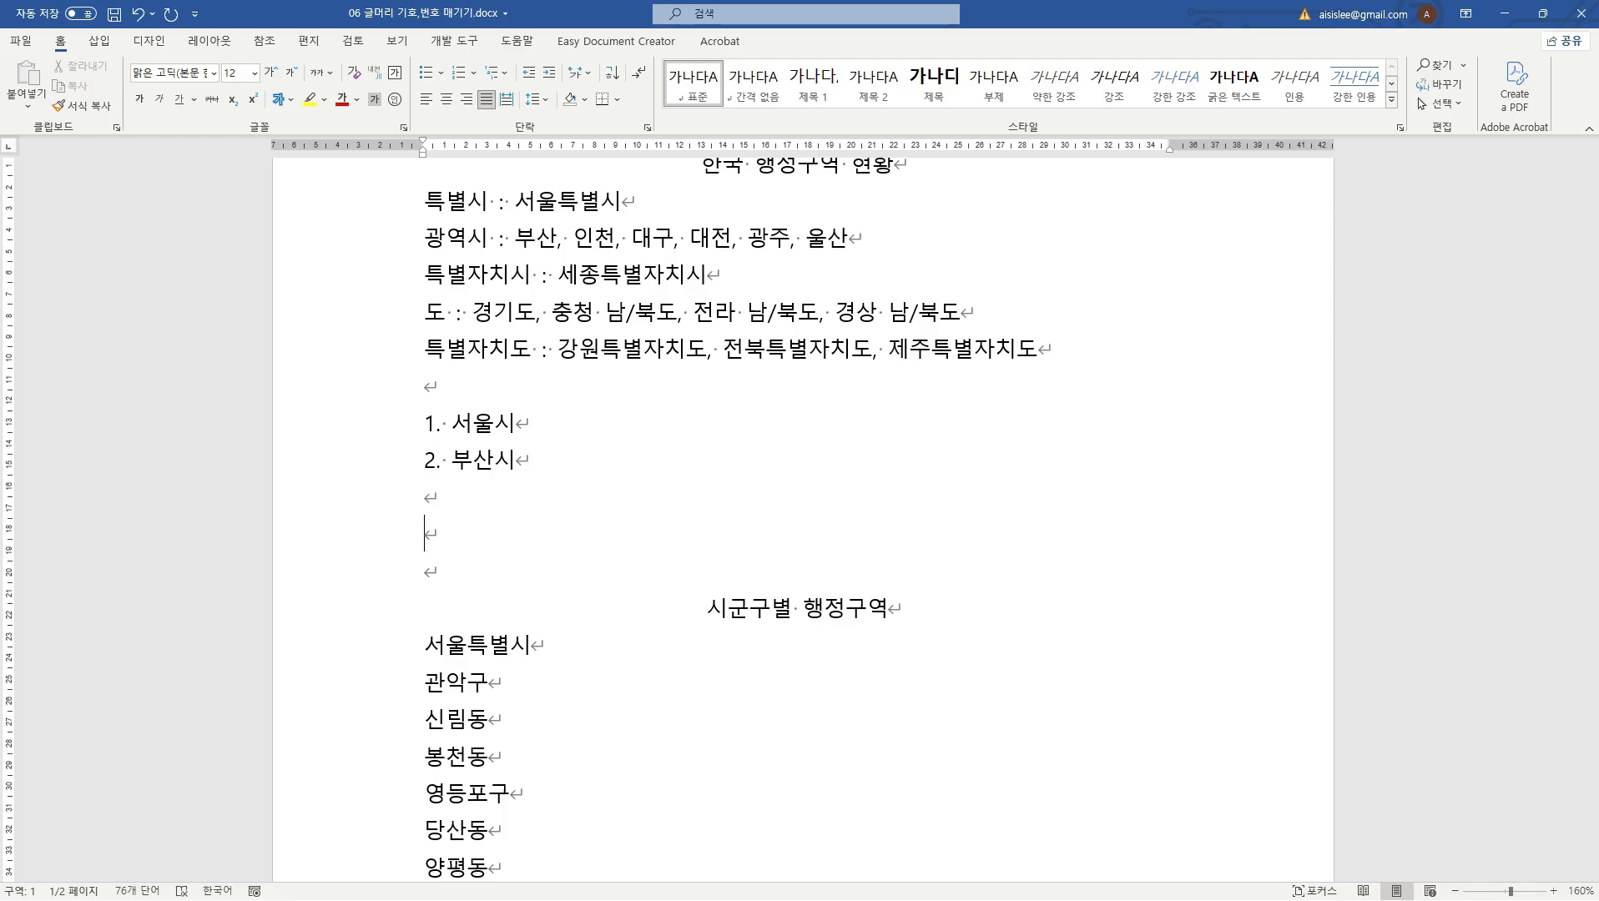
Step: Enter the plain dash lines "- 서울시" and "- 부산시" below the numbered lines
{"action": "type", "text": "- 서울시"}
{"action": "key", "text": "Return"}
{"action": "type", "text": "-"}
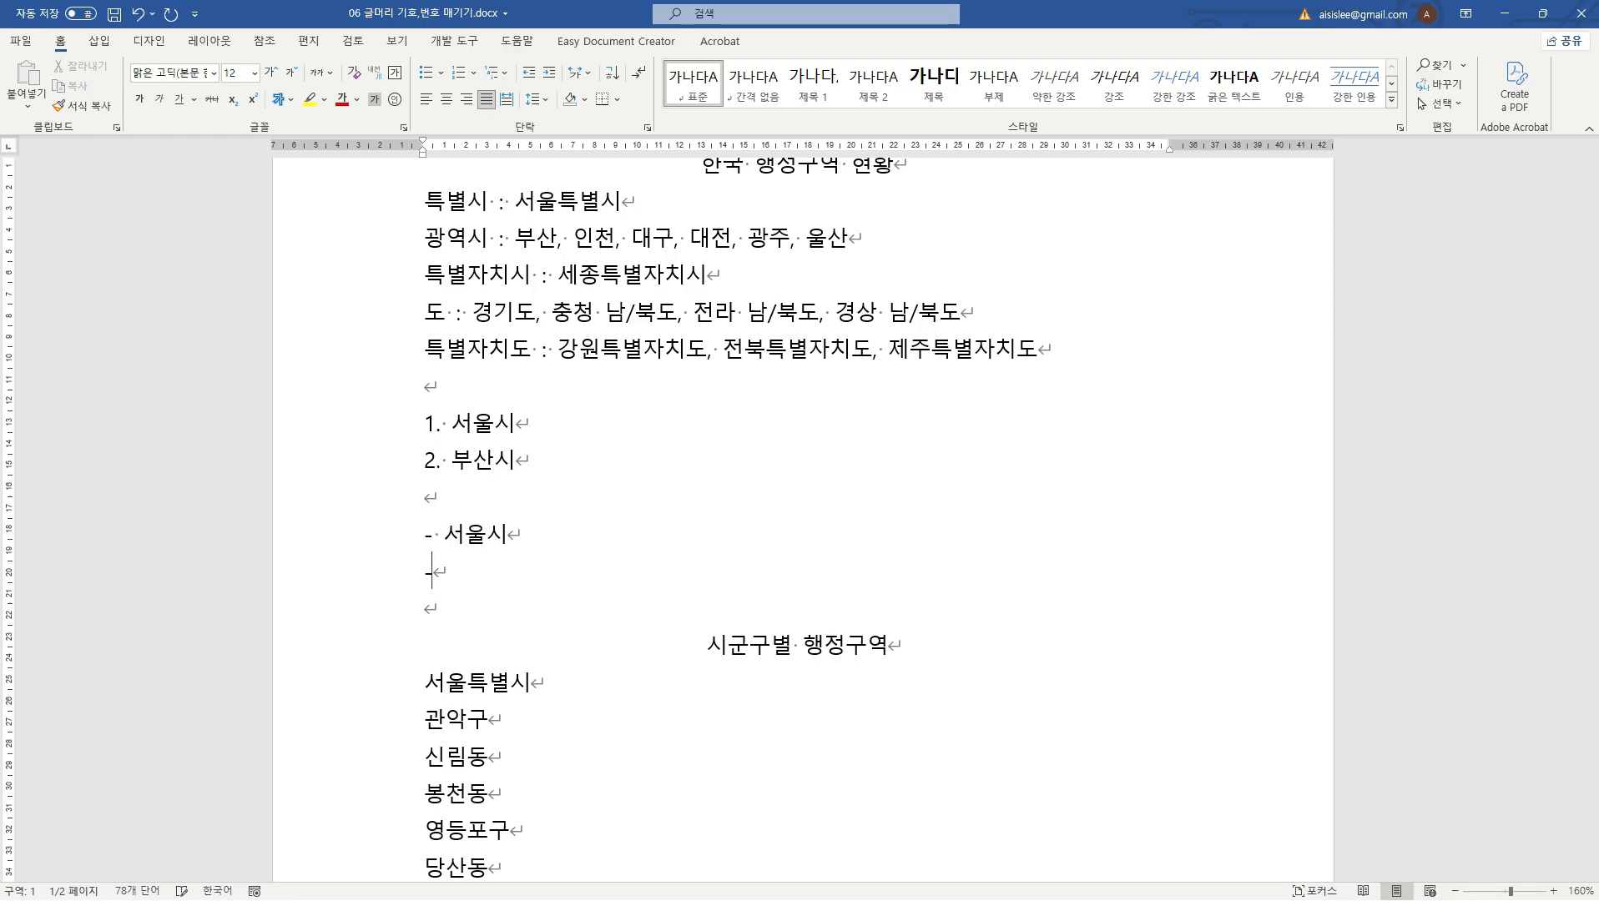
{"action": "type", "text": " 부산시"}
{"action": "key", "text": "Return"}
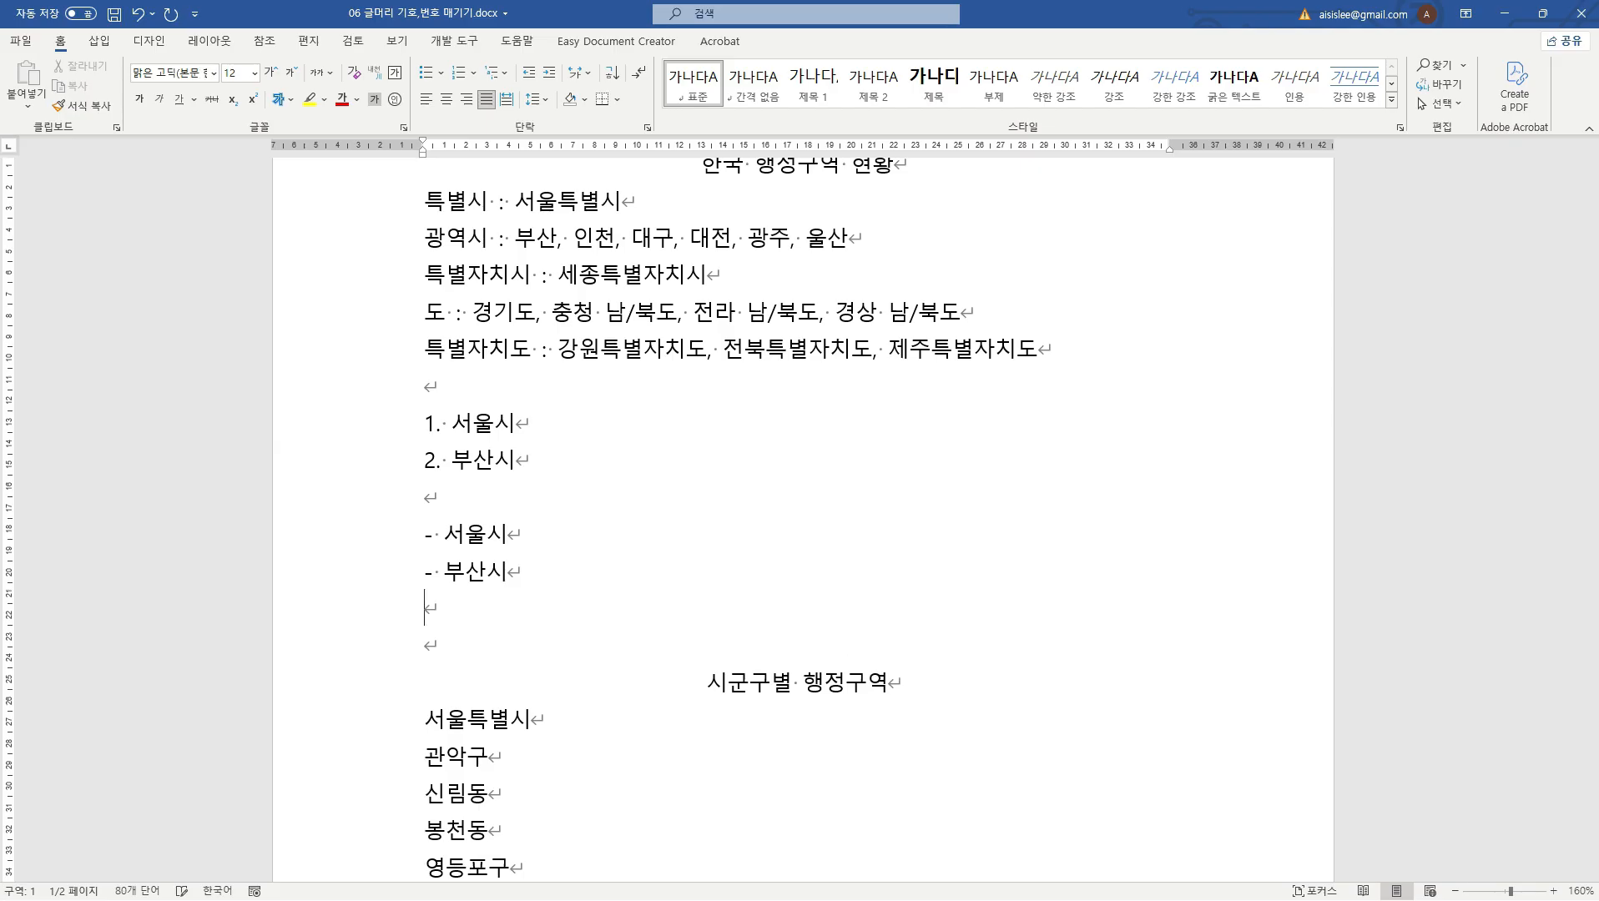
Step: Delete the sample numbered and dash lines above the 시군구별 행정구역 heading
{"action": "left_click", "coordinate": [449, 423]}
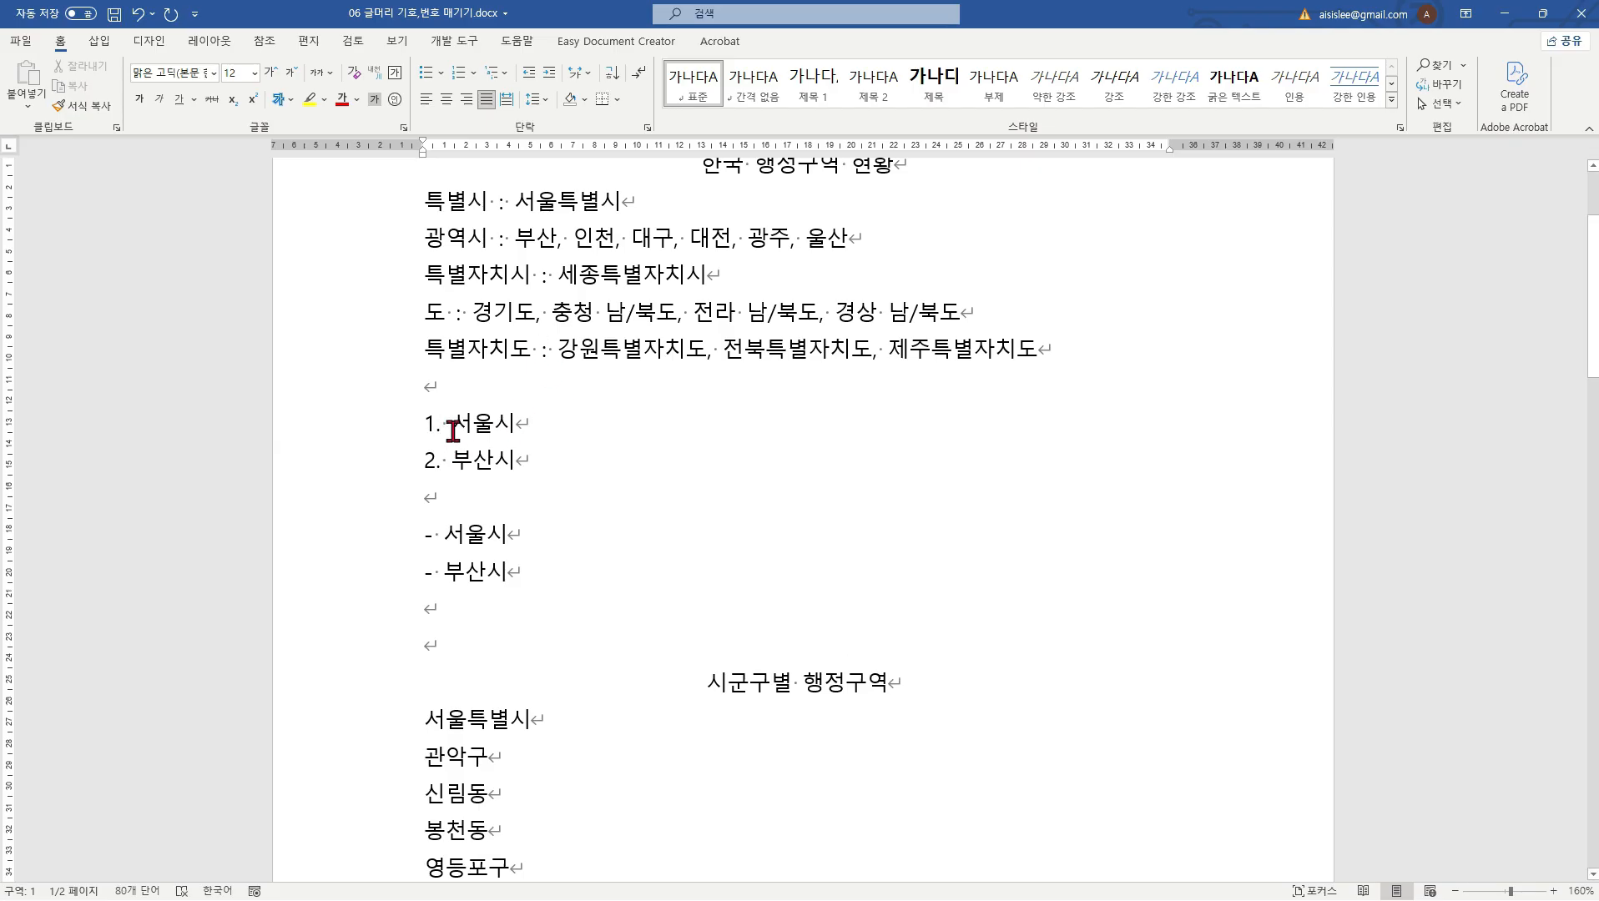
{"action": "key", "text": "Hangul"}
{"action": "left_click_drag", "start_coordinate": [430, 412], "coordinate": [658, 601]}
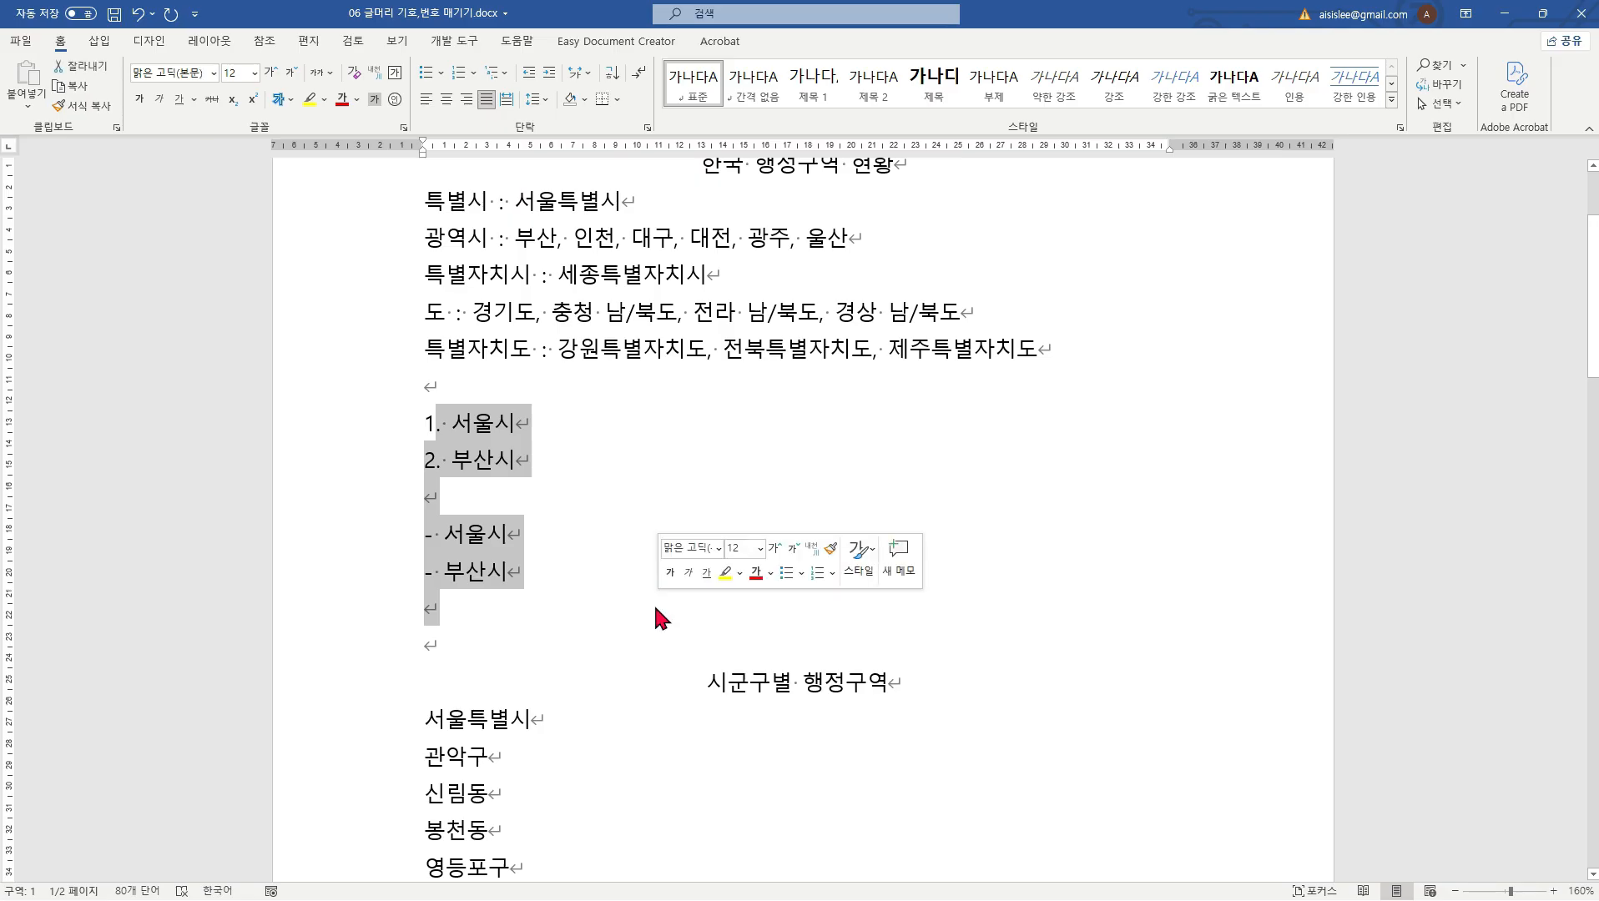
{"action": "type", "text": "1"}
{"action": "key", "text": "BackSpace"}
{"action": "key", "text": "BackSpace"}
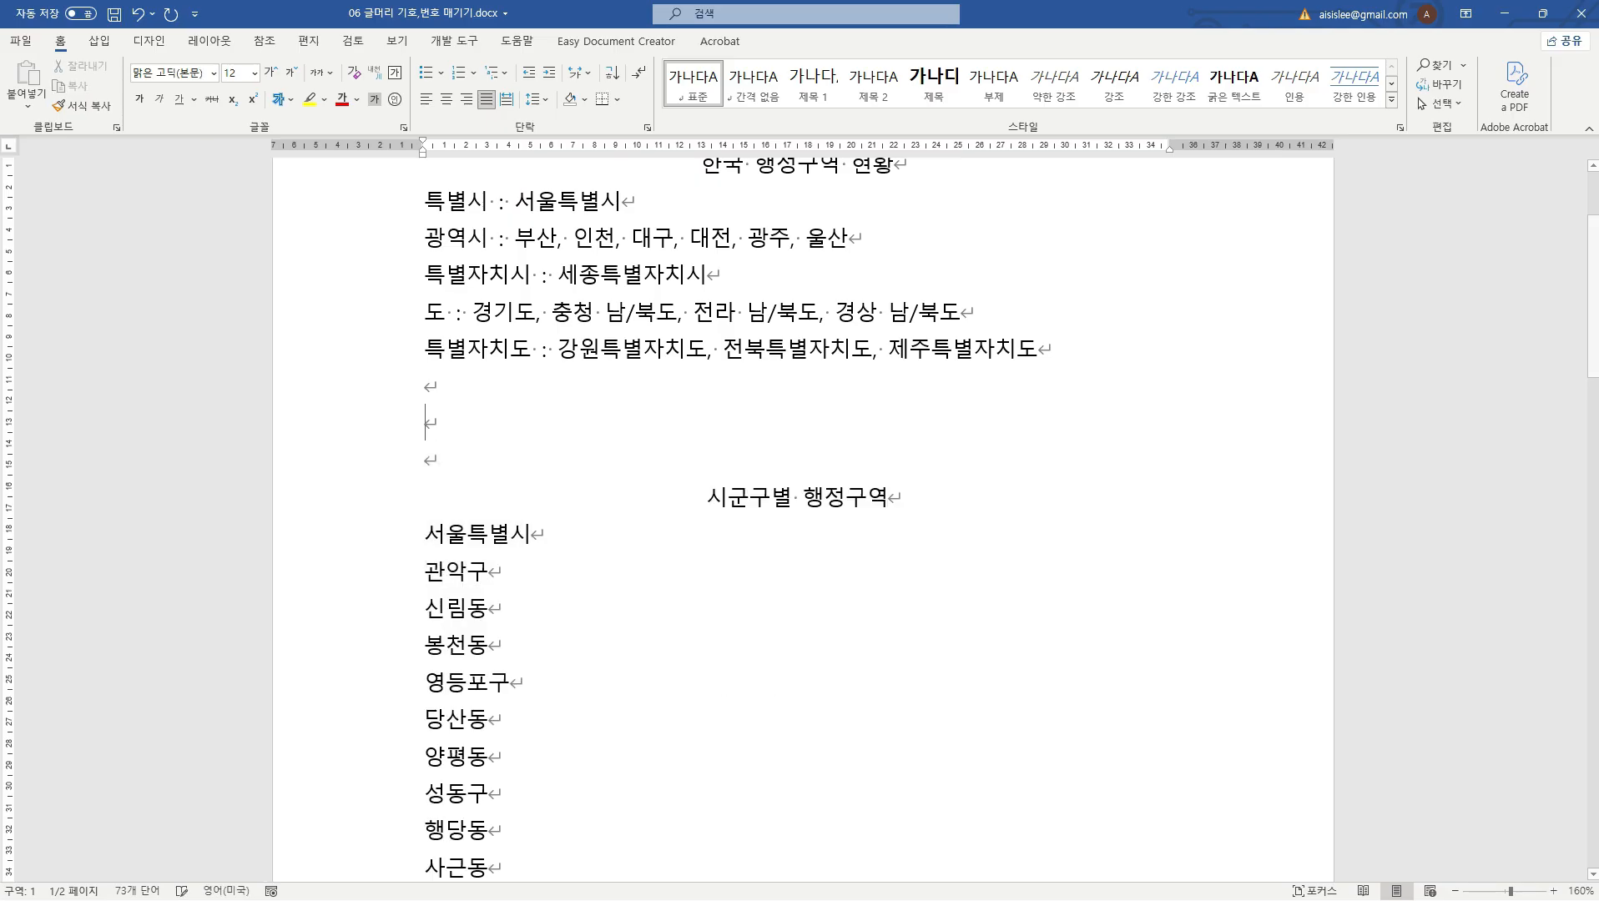
Step: Turn automatic bulleted lists and automatic numbering as you type back on in the AutoCorrect settings of the Word options
{"action": "left_click", "coordinate": [20, 42]}
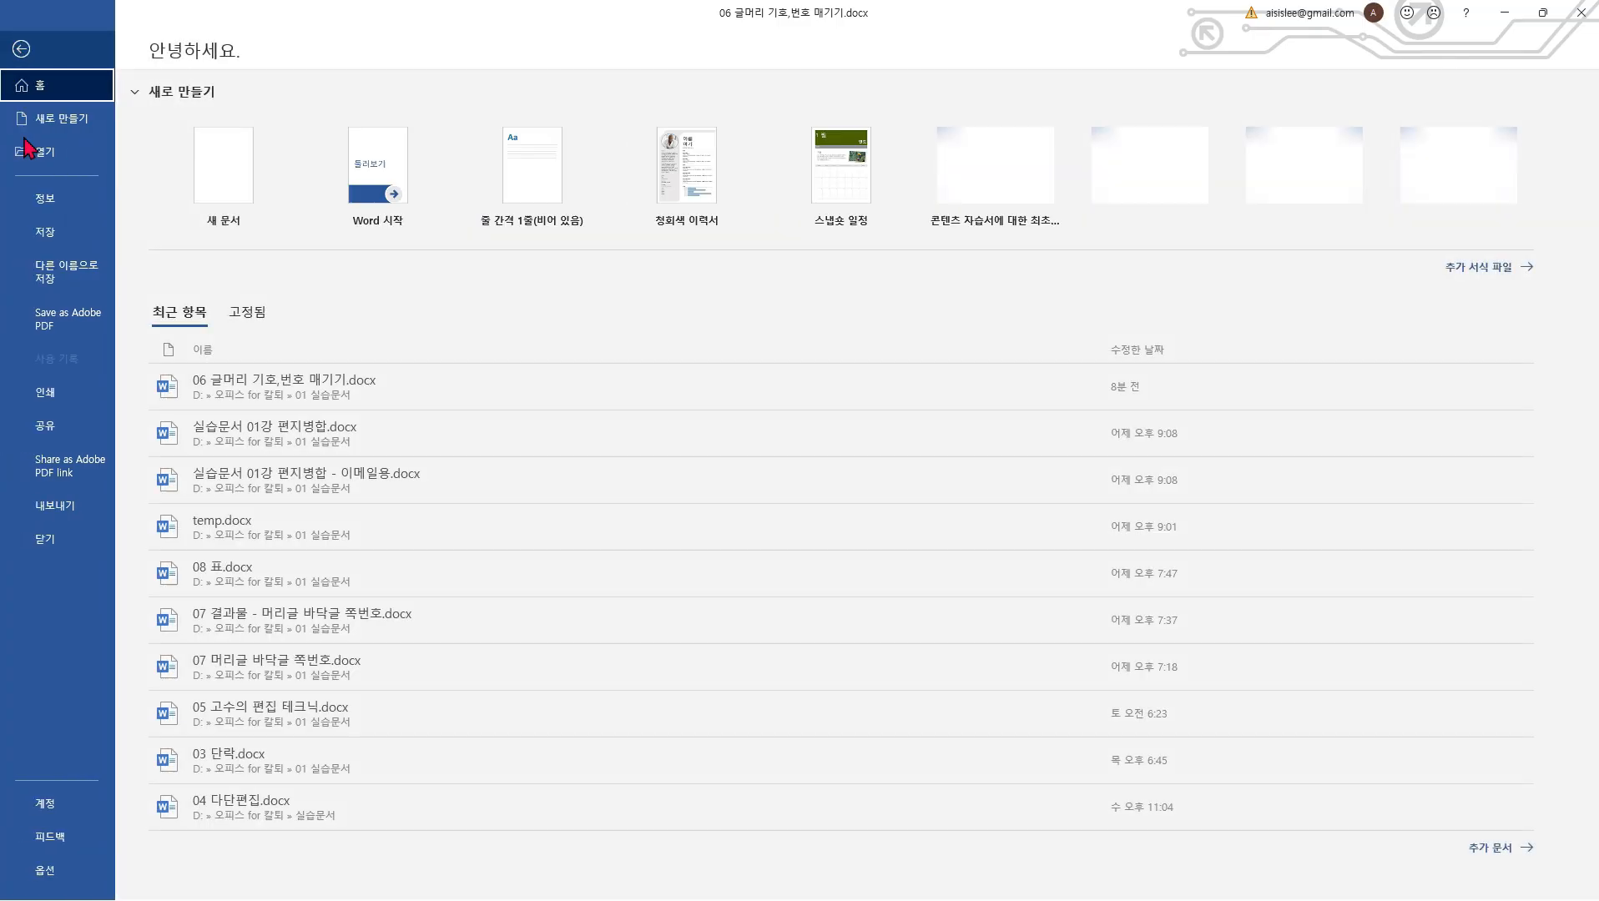
{"action": "left_click", "coordinate": [71, 872]}
{"action": "left_click", "coordinate": [495, 261]}
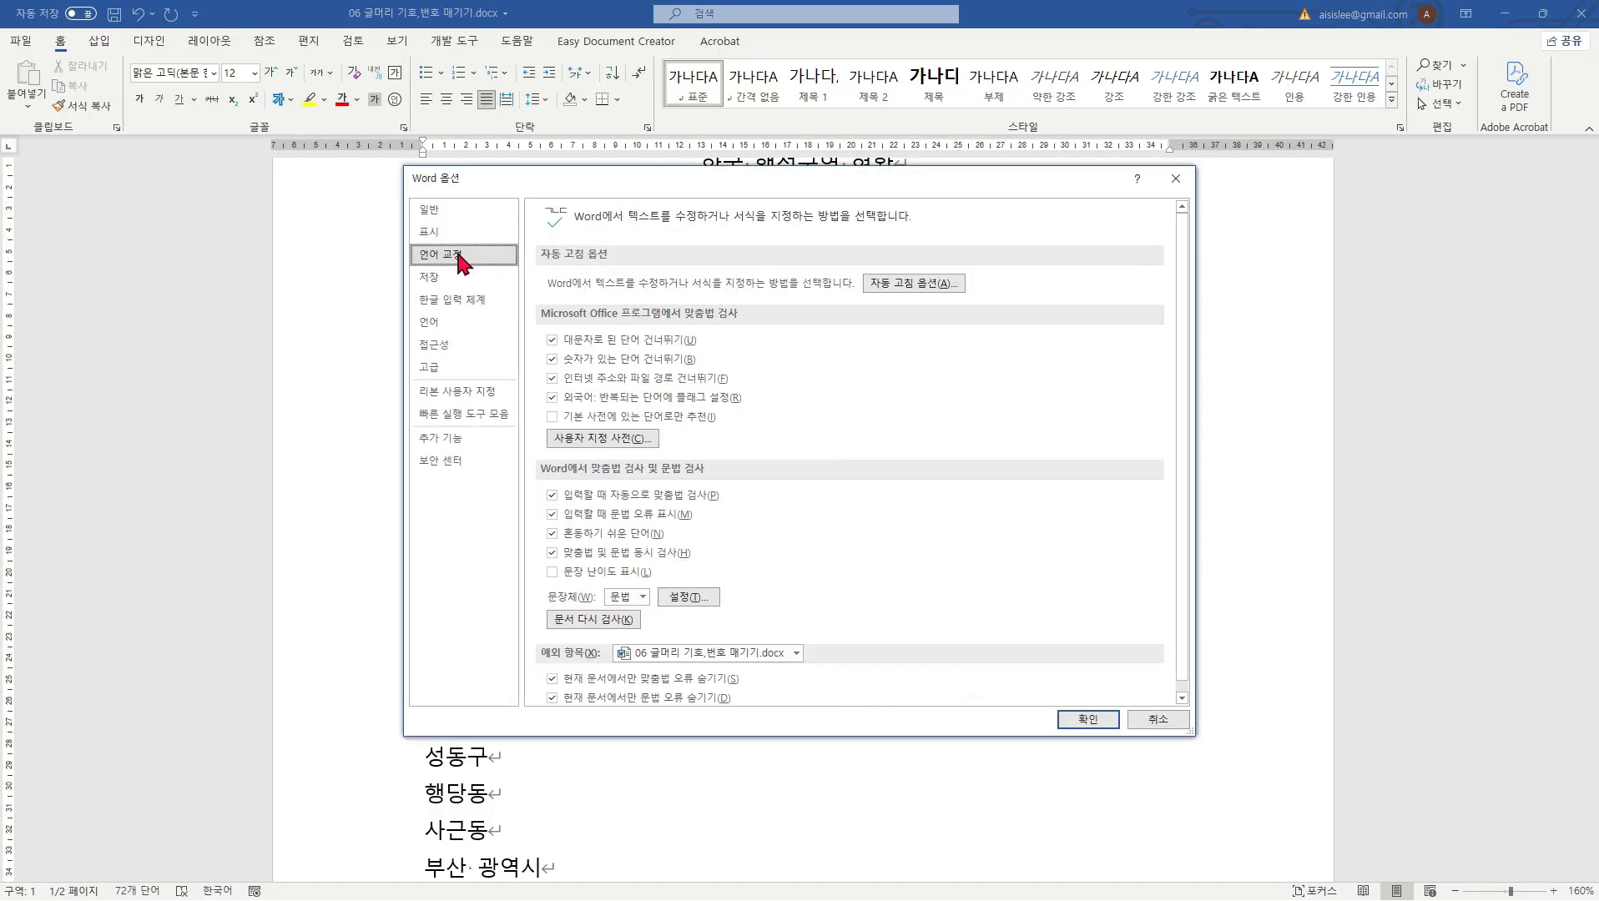
{"action": "left_click", "coordinate": [908, 284]}
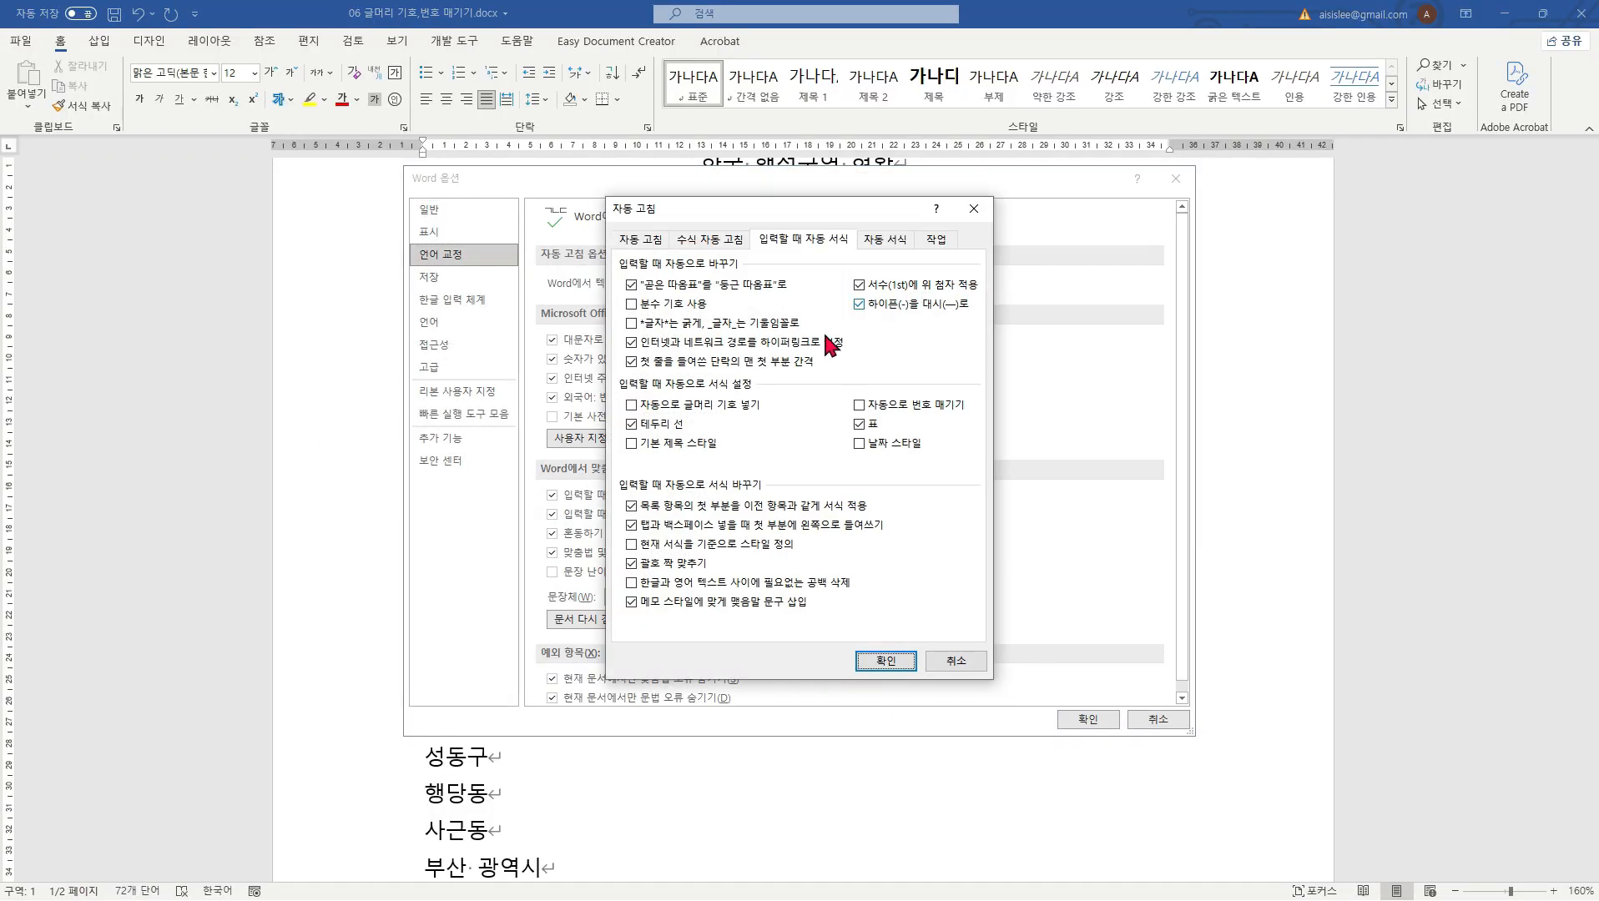
{"action": "left_click", "coordinate": [633, 406]}
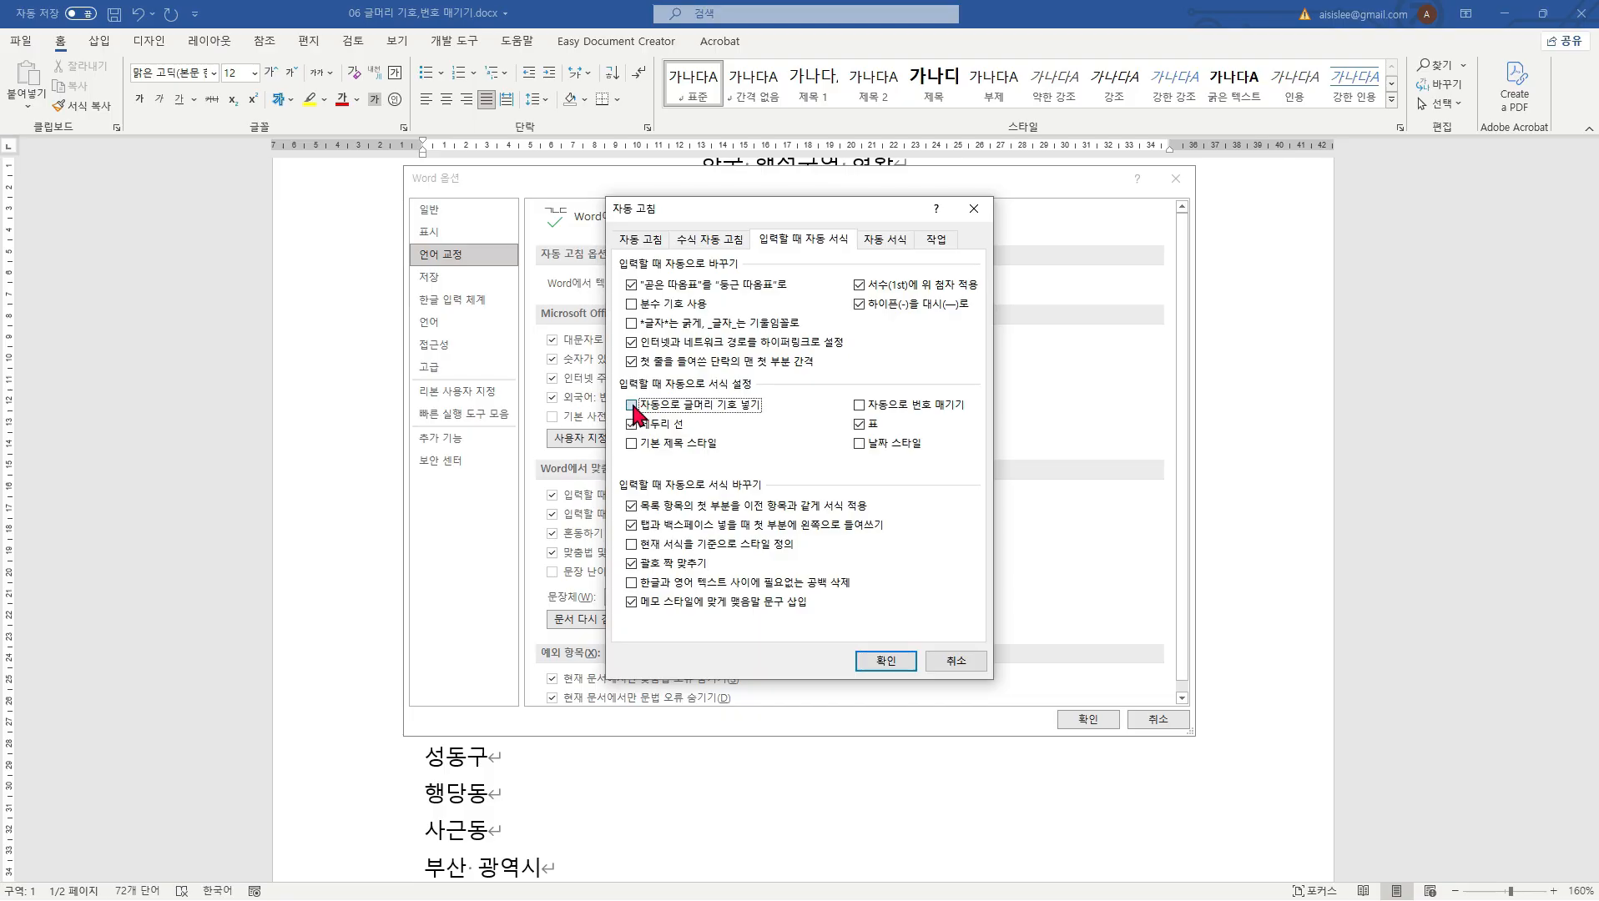
{"action": "left_click", "coordinate": [858, 406]}
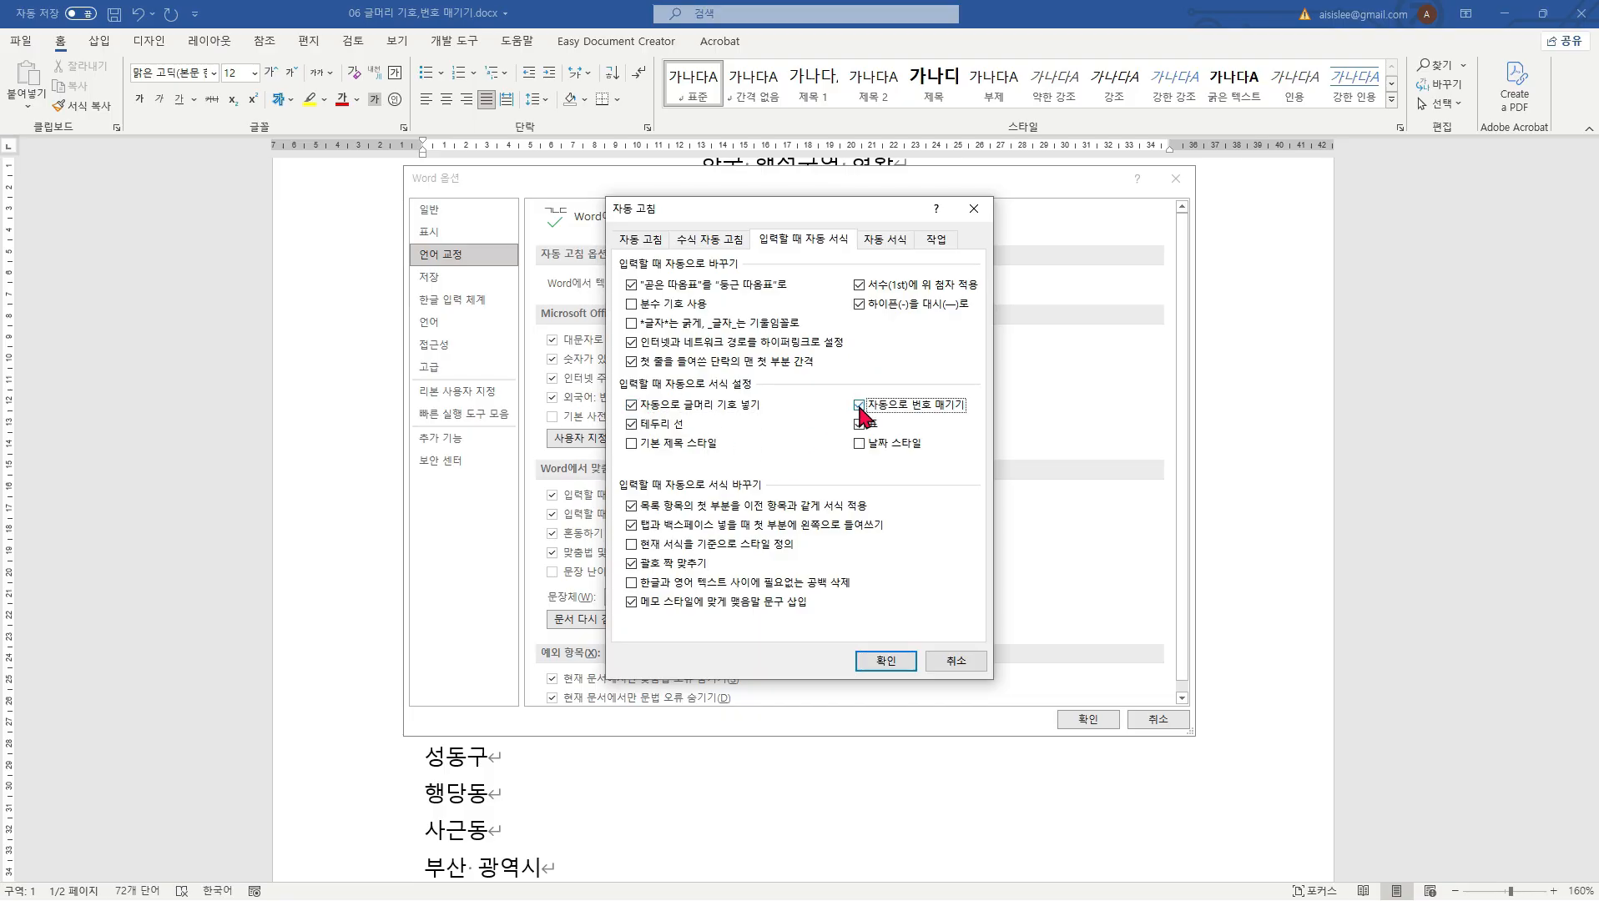
{"action": "left_click", "coordinate": [884, 660]}
{"action": "left_click", "coordinate": [1090, 719]}
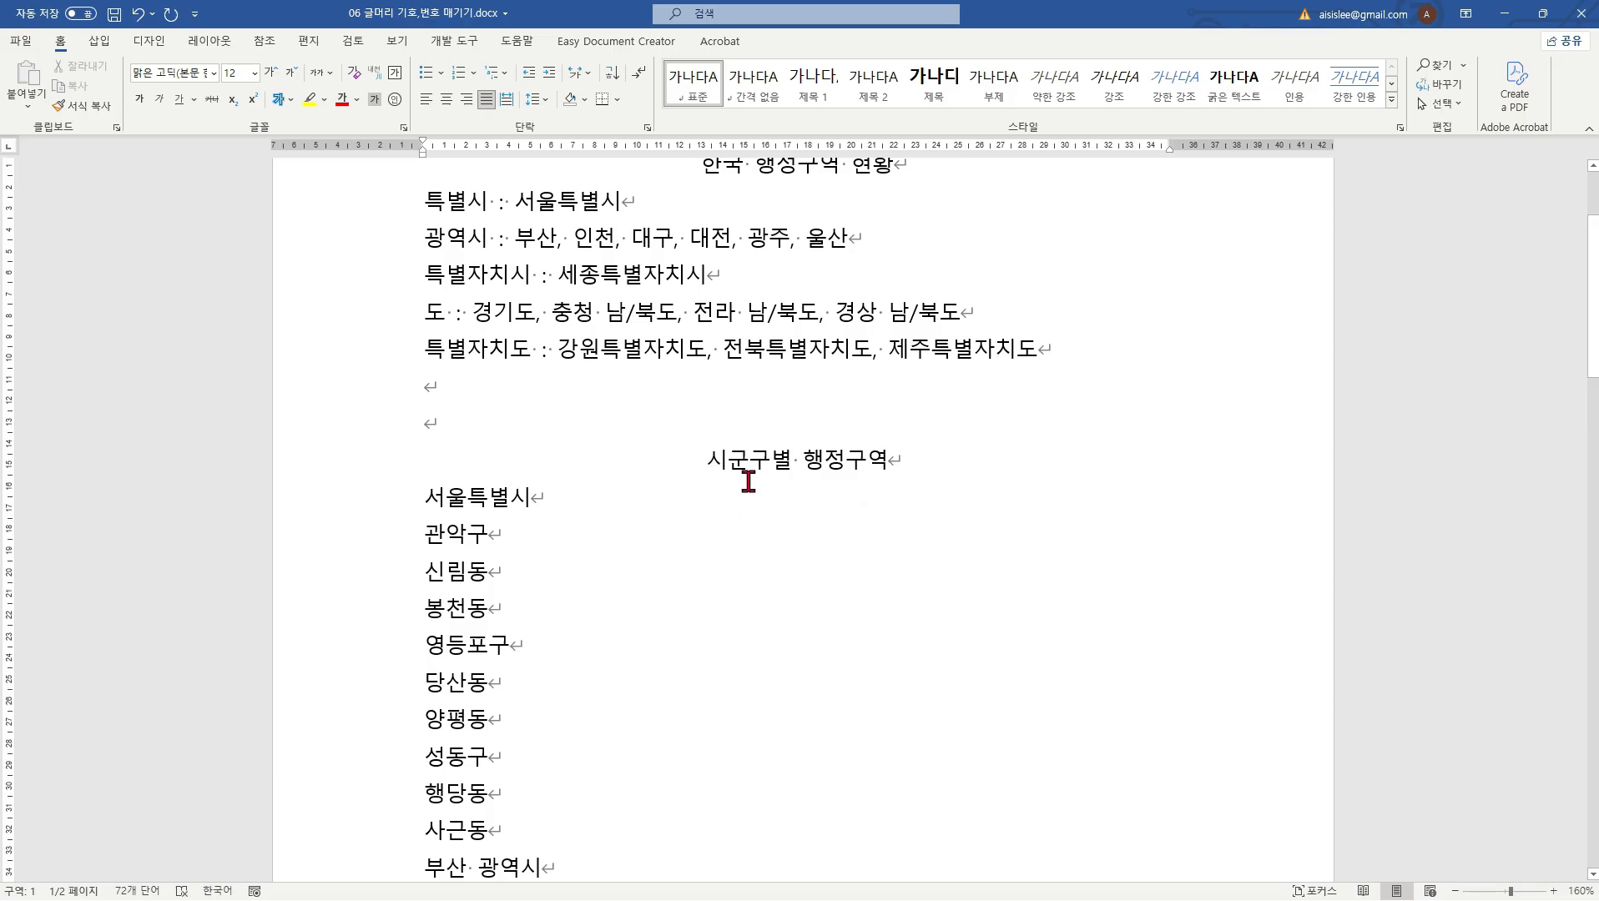
Step: Apply dash bullets to the five lines from 특별시 to 특별자치도 under the 한국 행정구역 현황 title
{"action": "scroll", "coordinate": [748, 481], "scroll_direction": "up", "scroll_amount": 3}
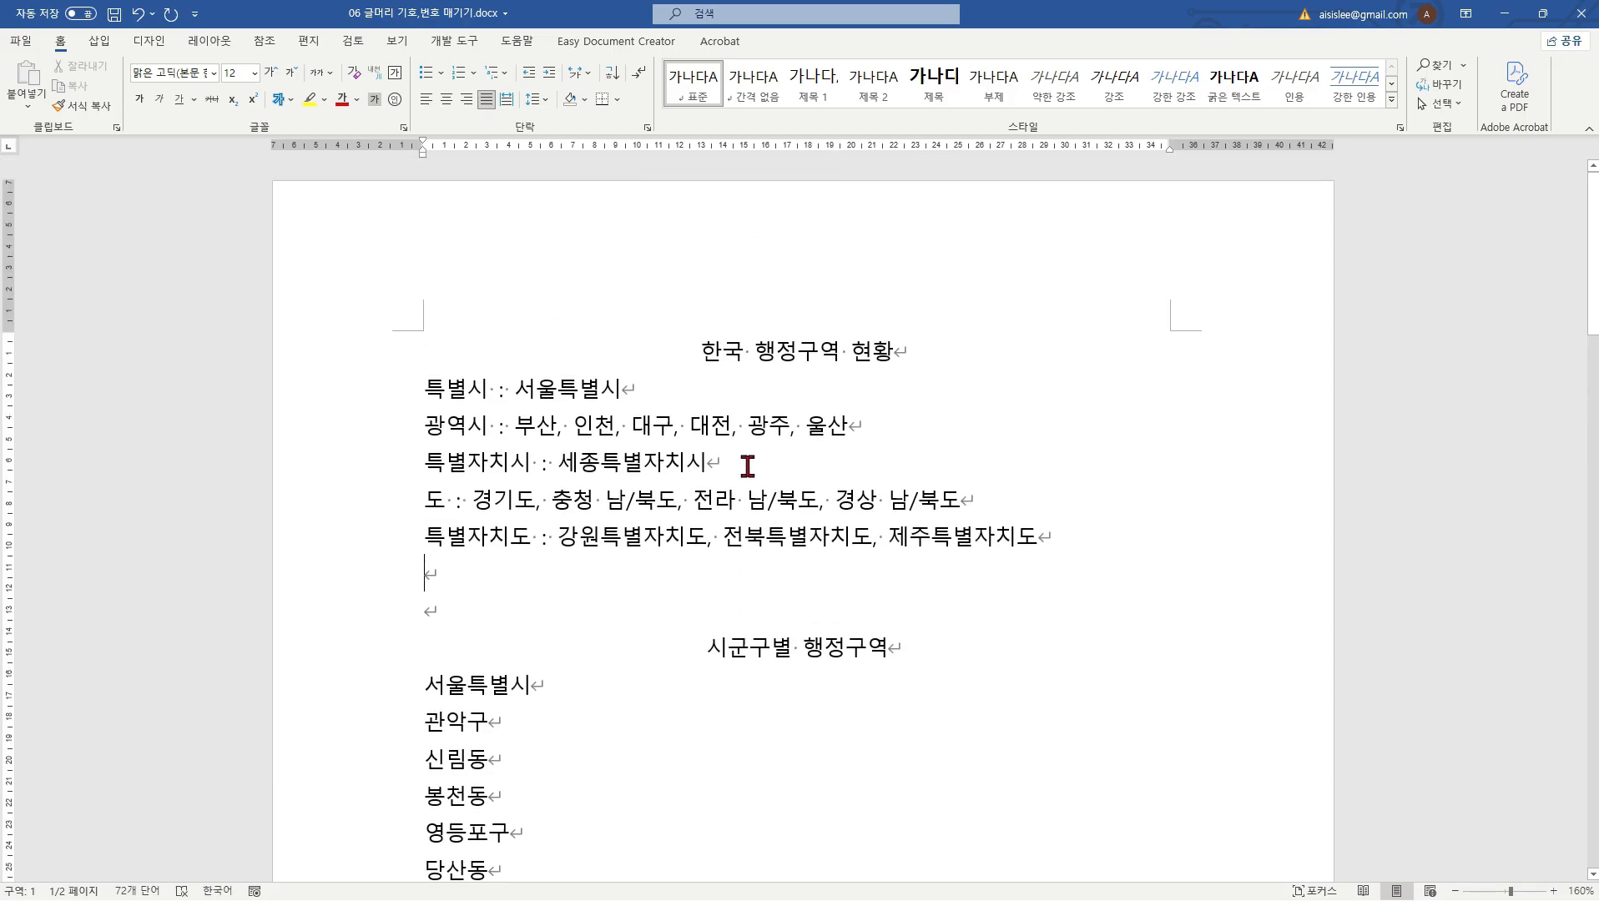
{"action": "scroll", "coordinate": [748, 466], "scroll_direction": "down", "scroll_amount": 3}
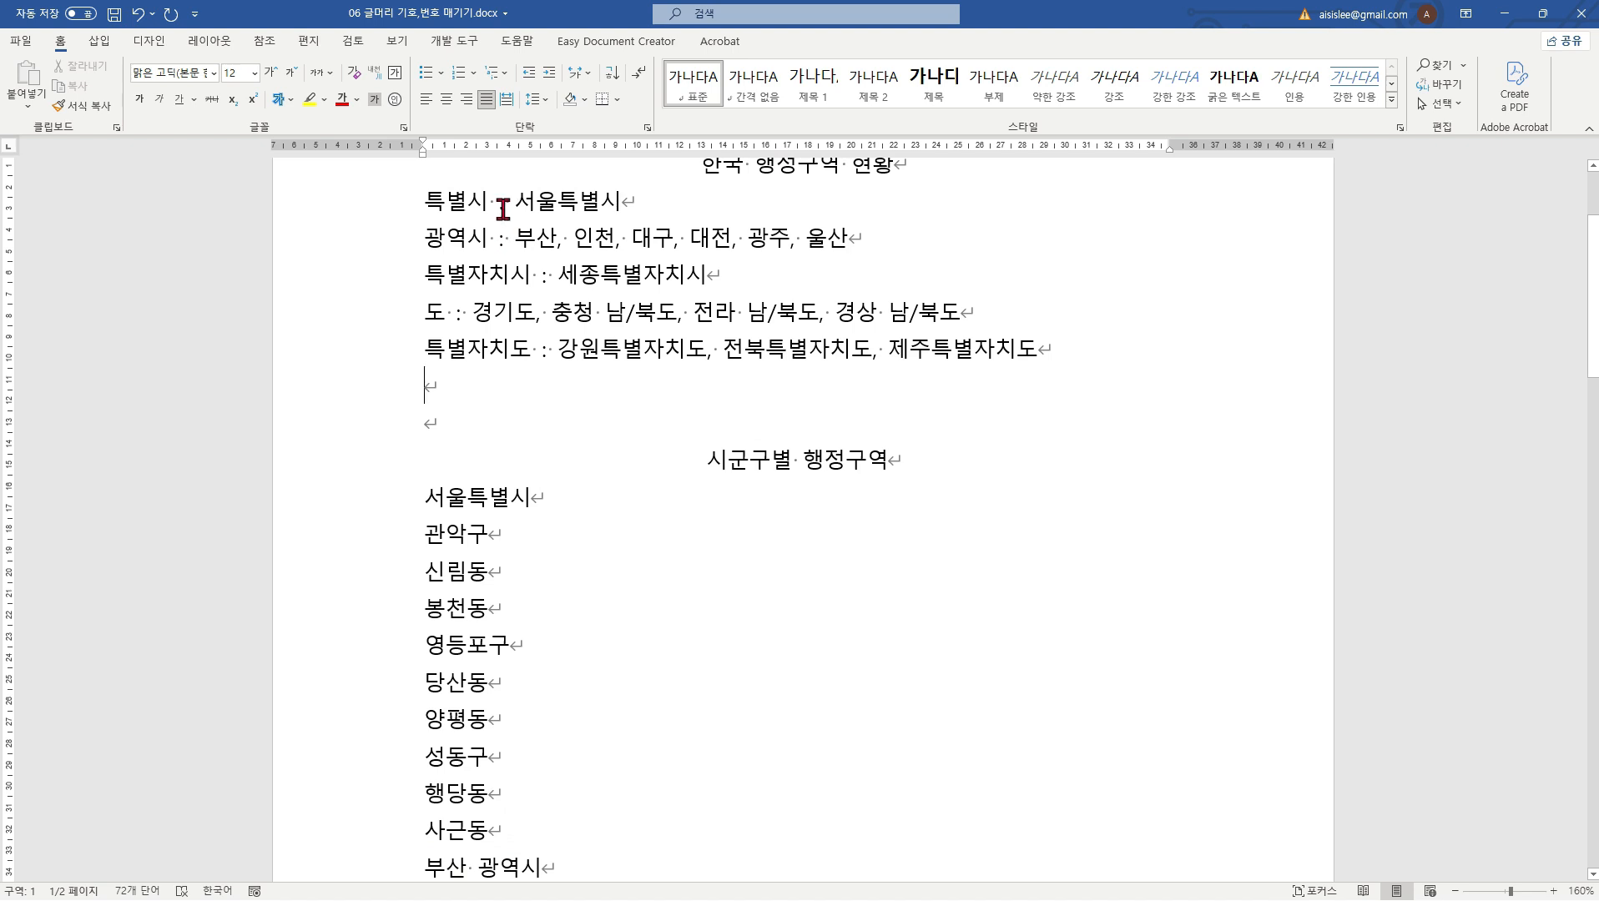
{"action": "left_click_drag", "start_coordinate": [503, 210], "coordinate": [544, 333]}
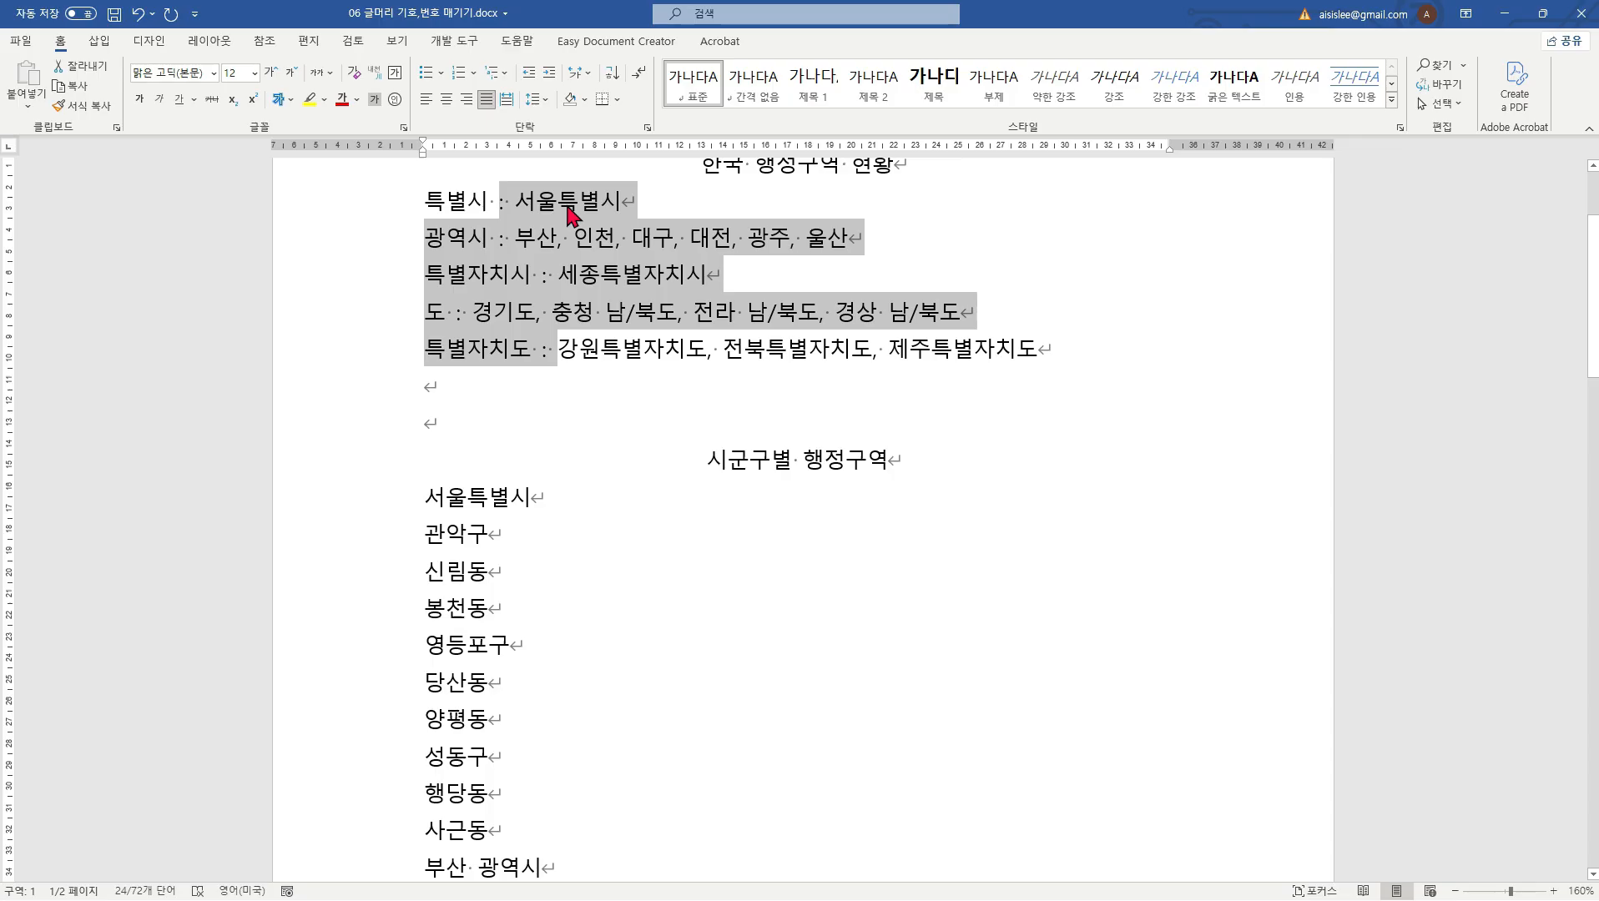
{"action": "left_click", "coordinate": [497, 215]}
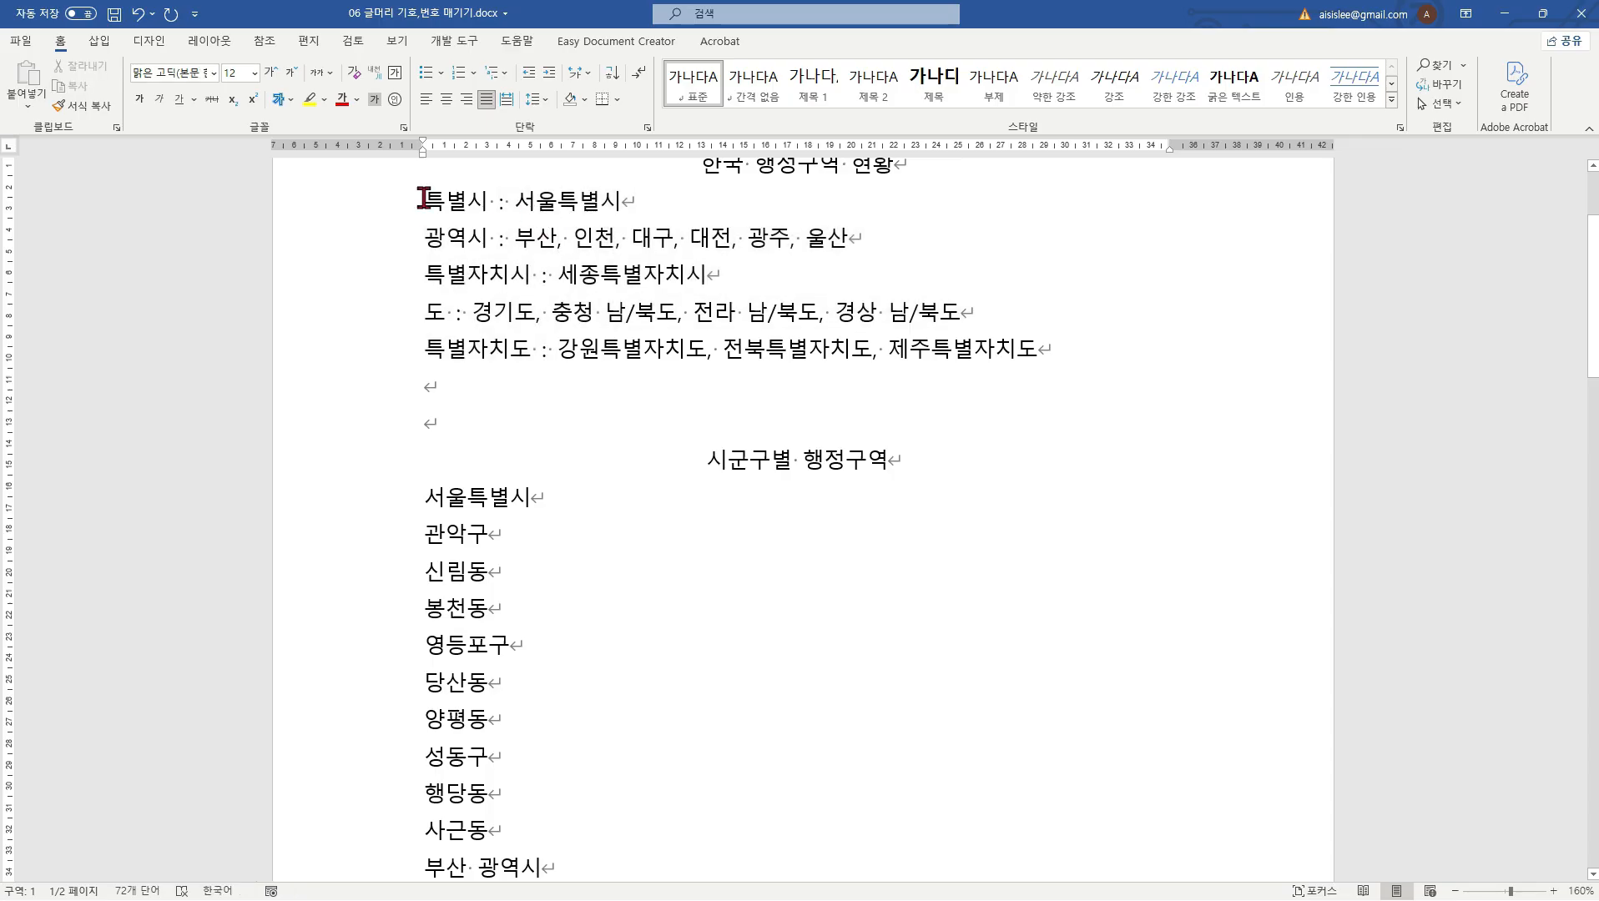
{"action": "left_click_drag", "start_coordinate": [426, 200], "coordinate": [1031, 356]}
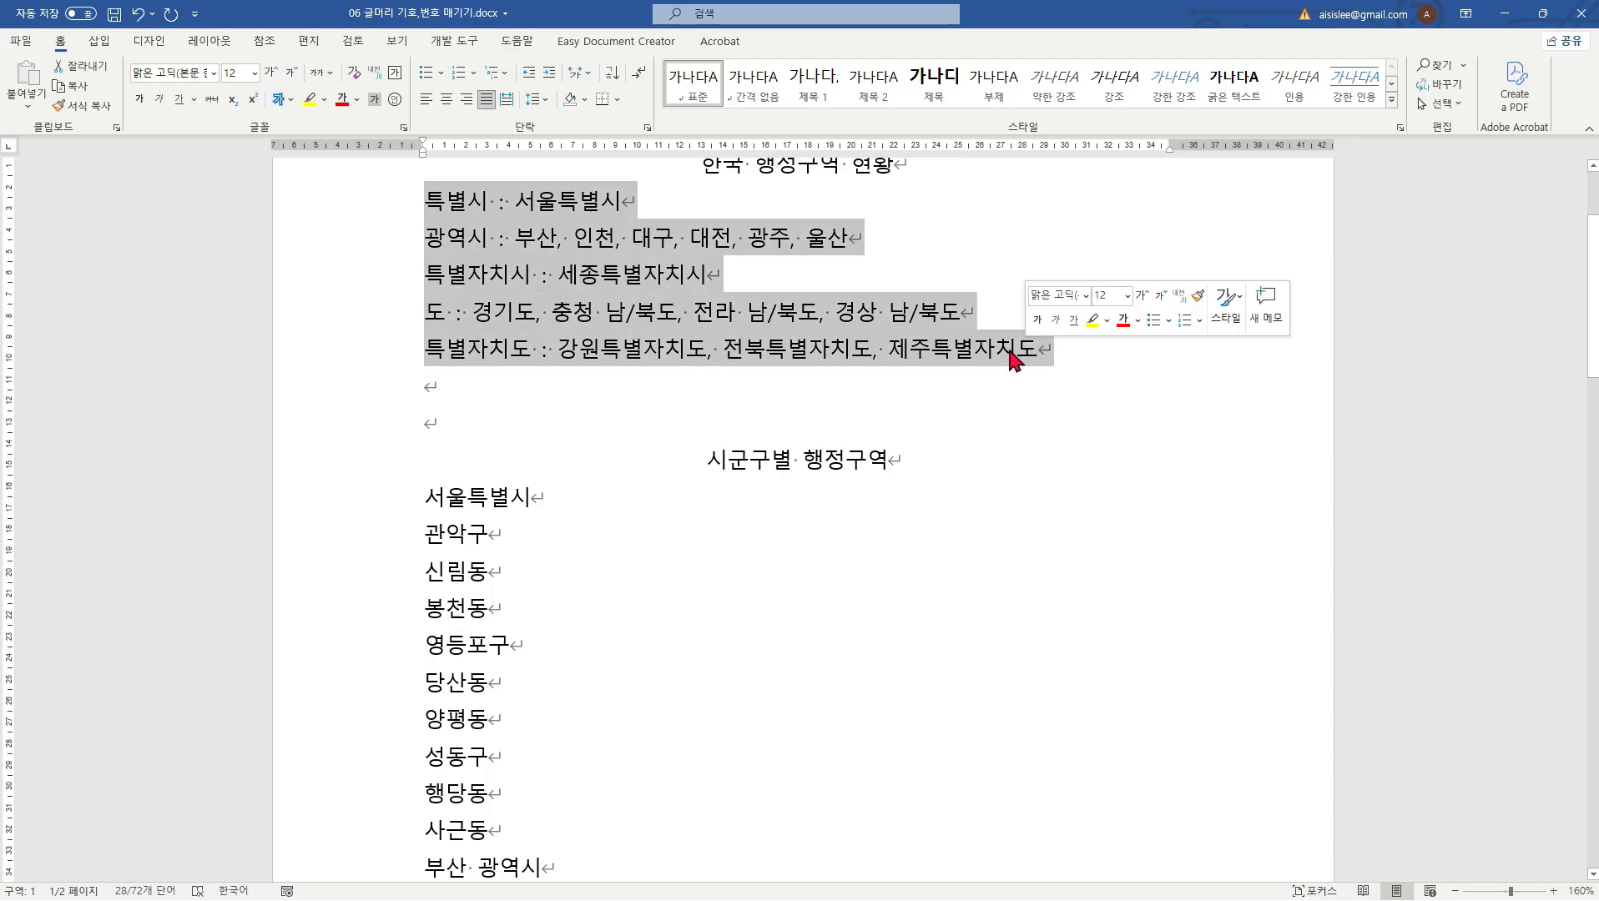
{"action": "left_click", "coordinate": [565, 391]}
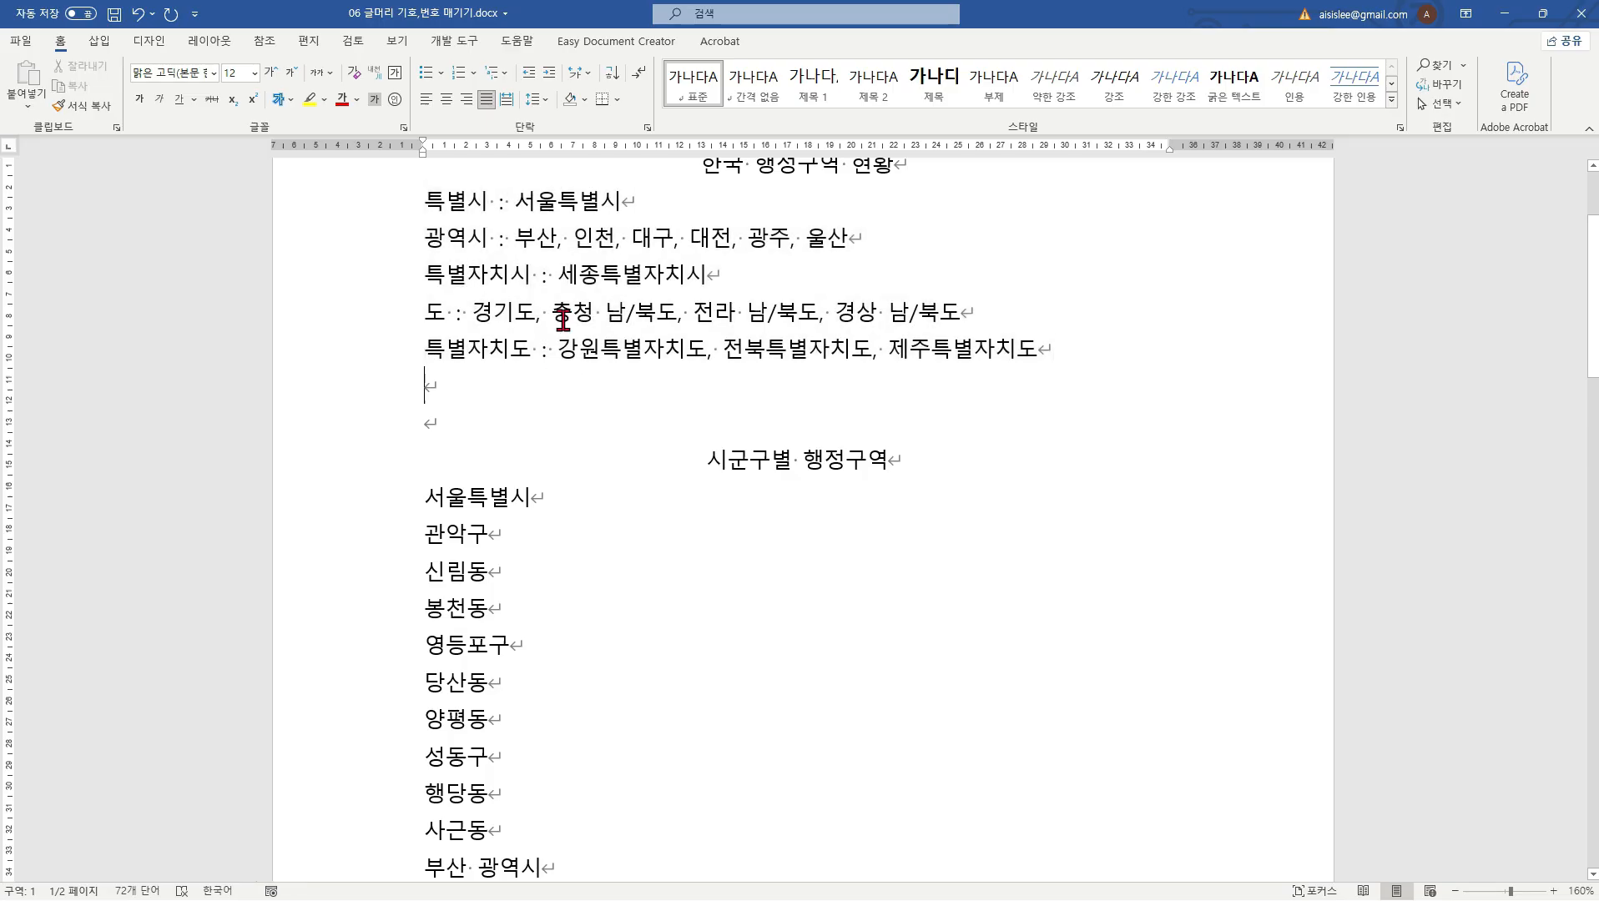
{"action": "left_click_drag", "start_coordinate": [527, 202], "coordinate": [525, 348]}
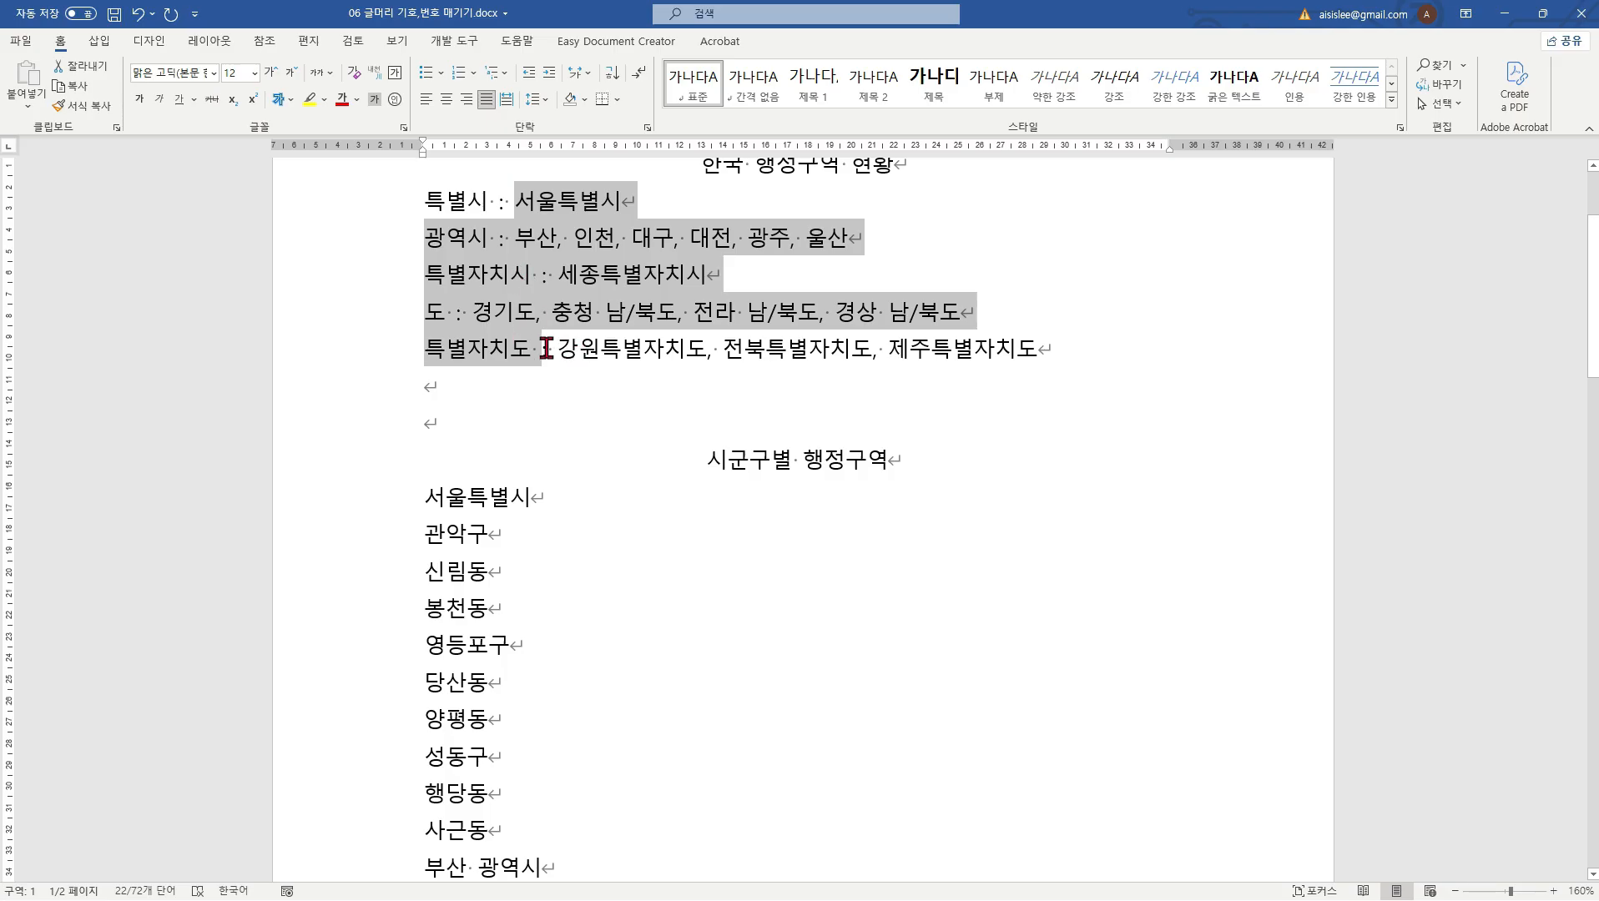
{"action": "left_click", "coordinate": [425, 74]}
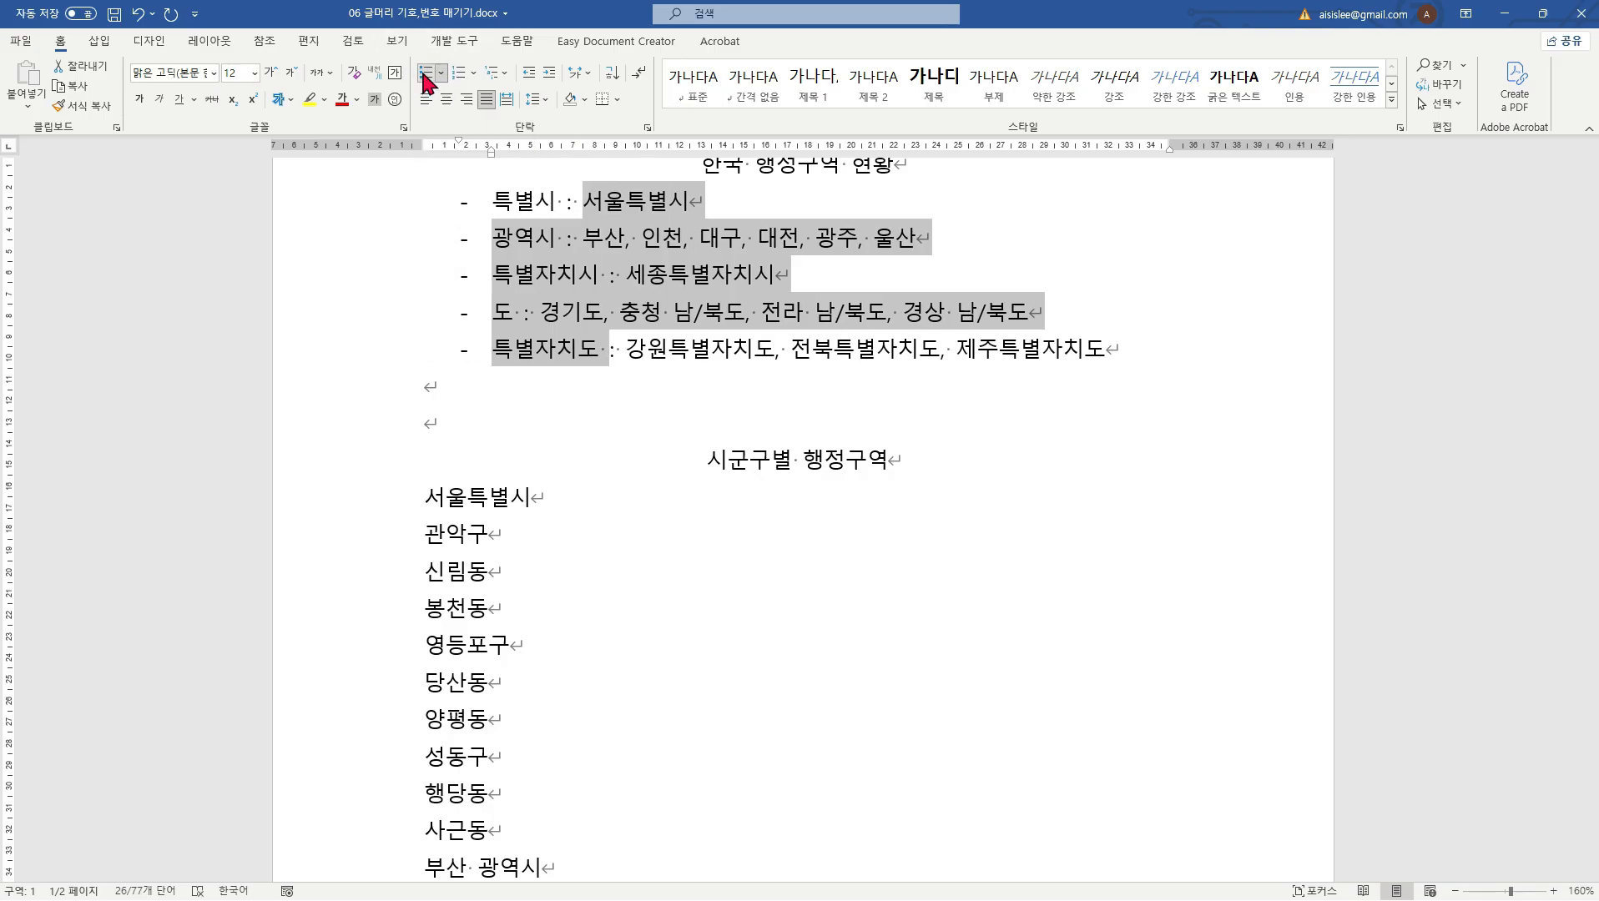
{"action": "left_click", "coordinate": [576, 397]}
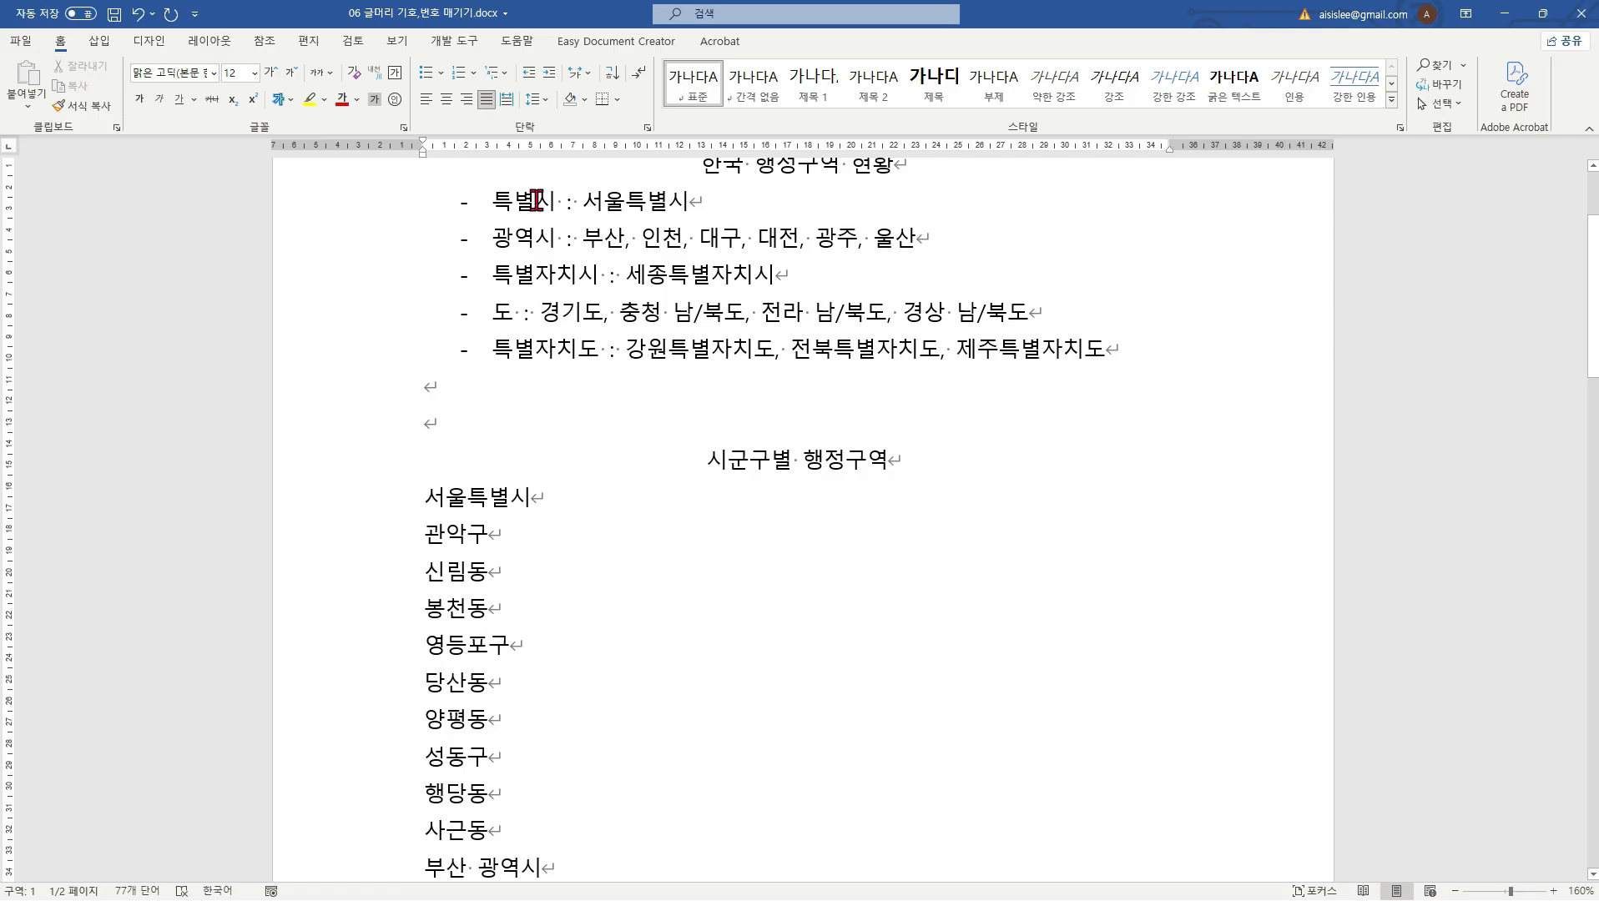
Step: Define a new bullet from the Wingdings black square (character code 110) and apply it to the five lines from 특별시 to 특별자치도
{"action": "left_click_drag", "start_coordinate": [535, 201], "coordinate": [528, 349]}
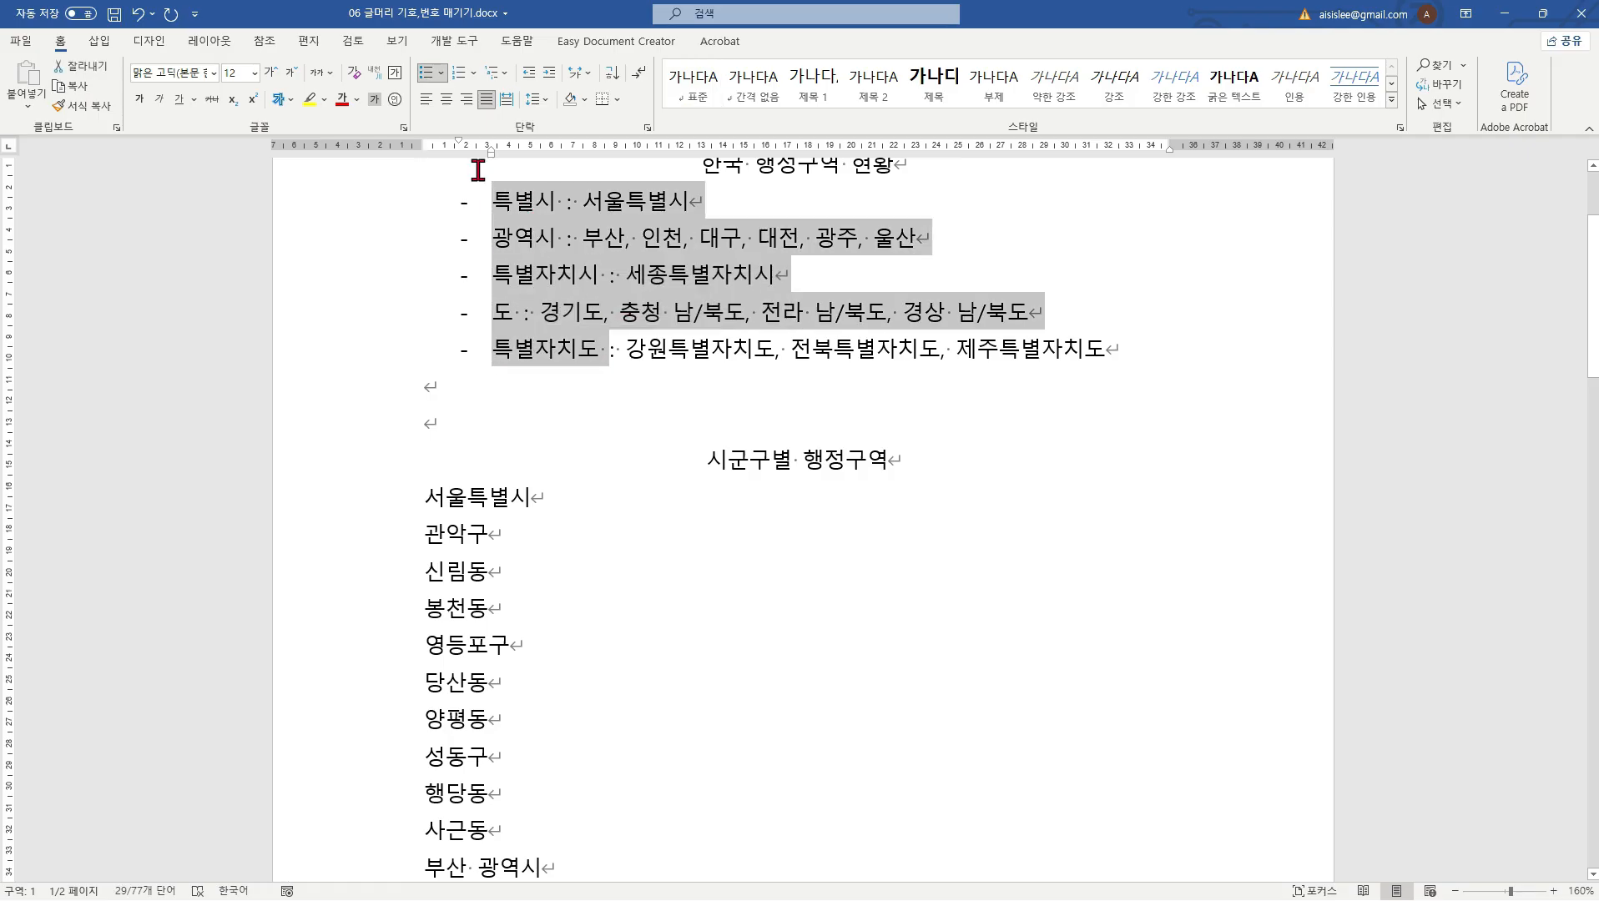
{"action": "left_click", "coordinate": [441, 72]}
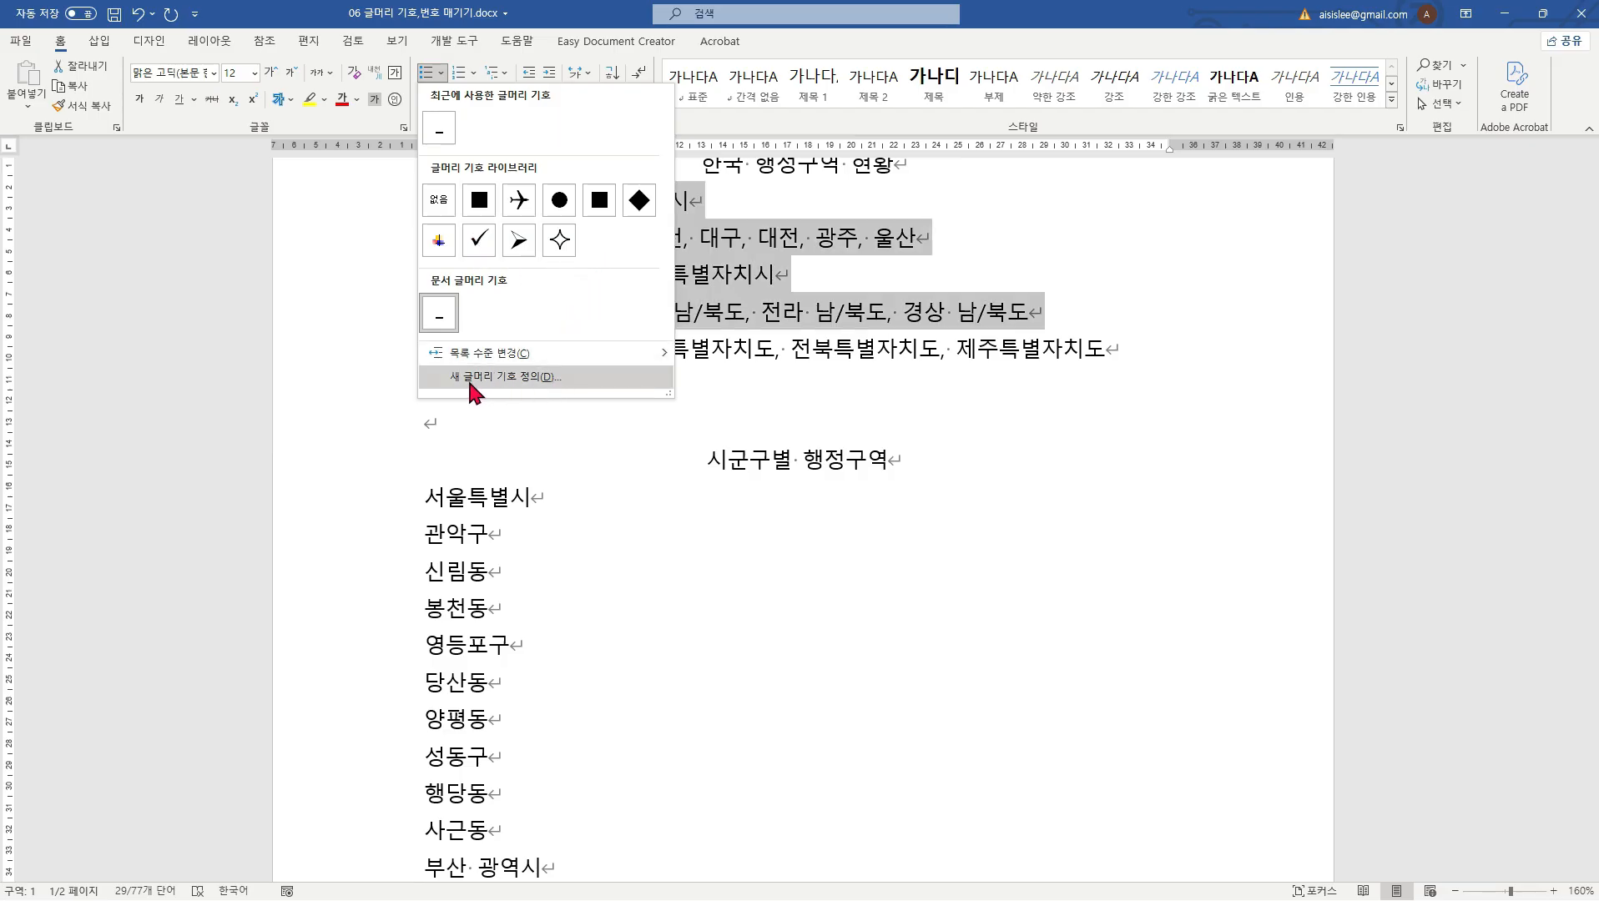
{"action": "left_click", "coordinate": [546, 378]}
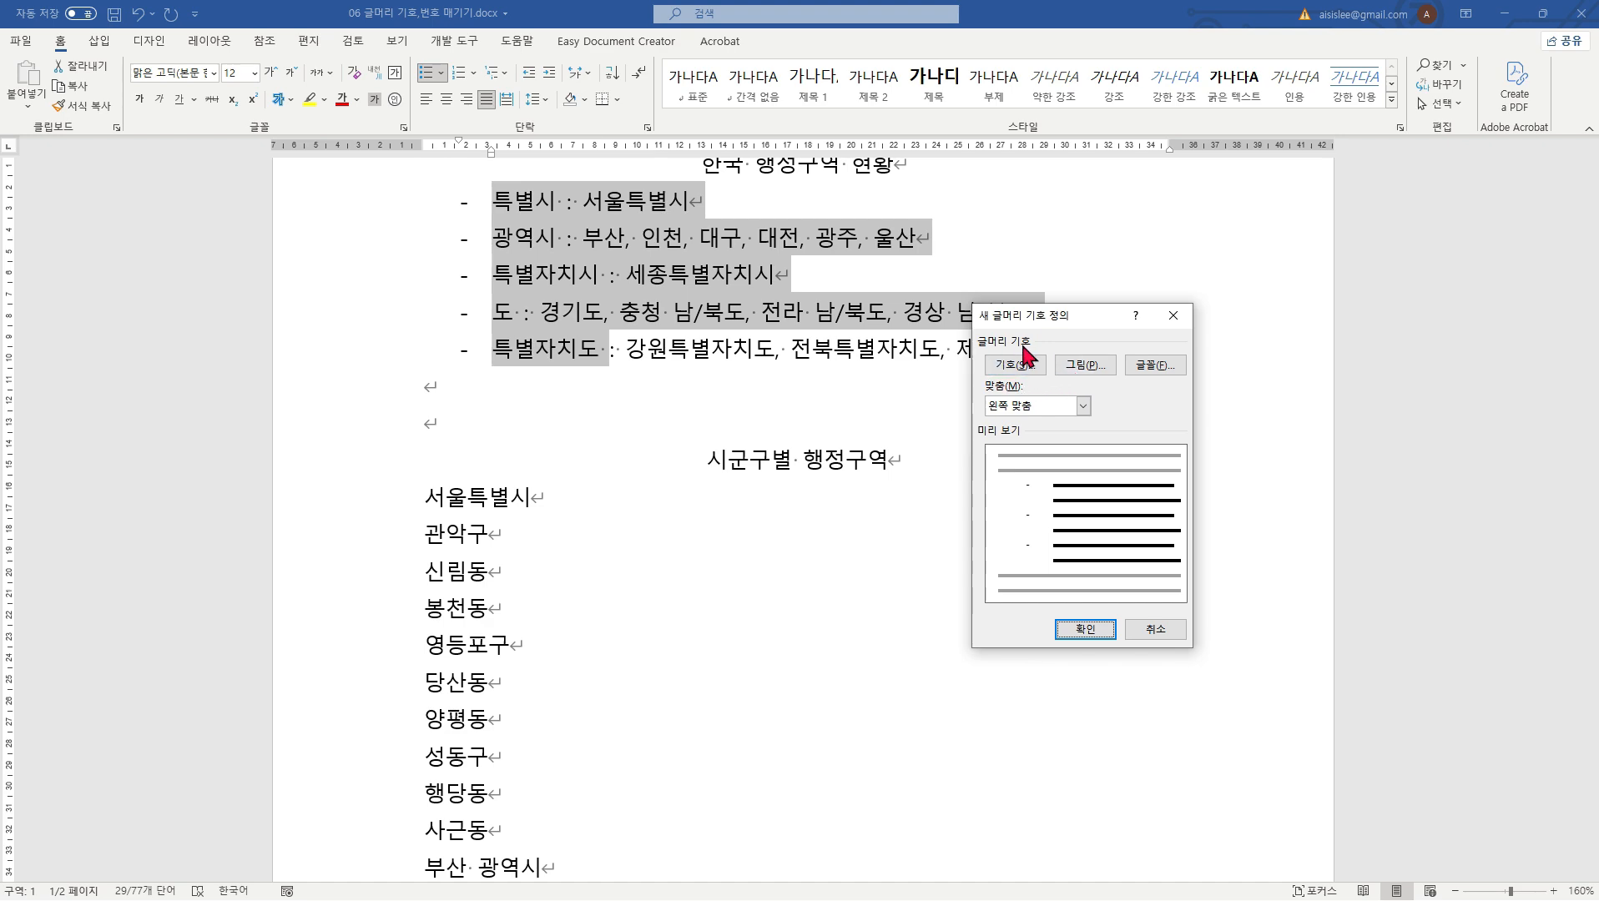
{"action": "left_click", "coordinate": [1027, 371]}
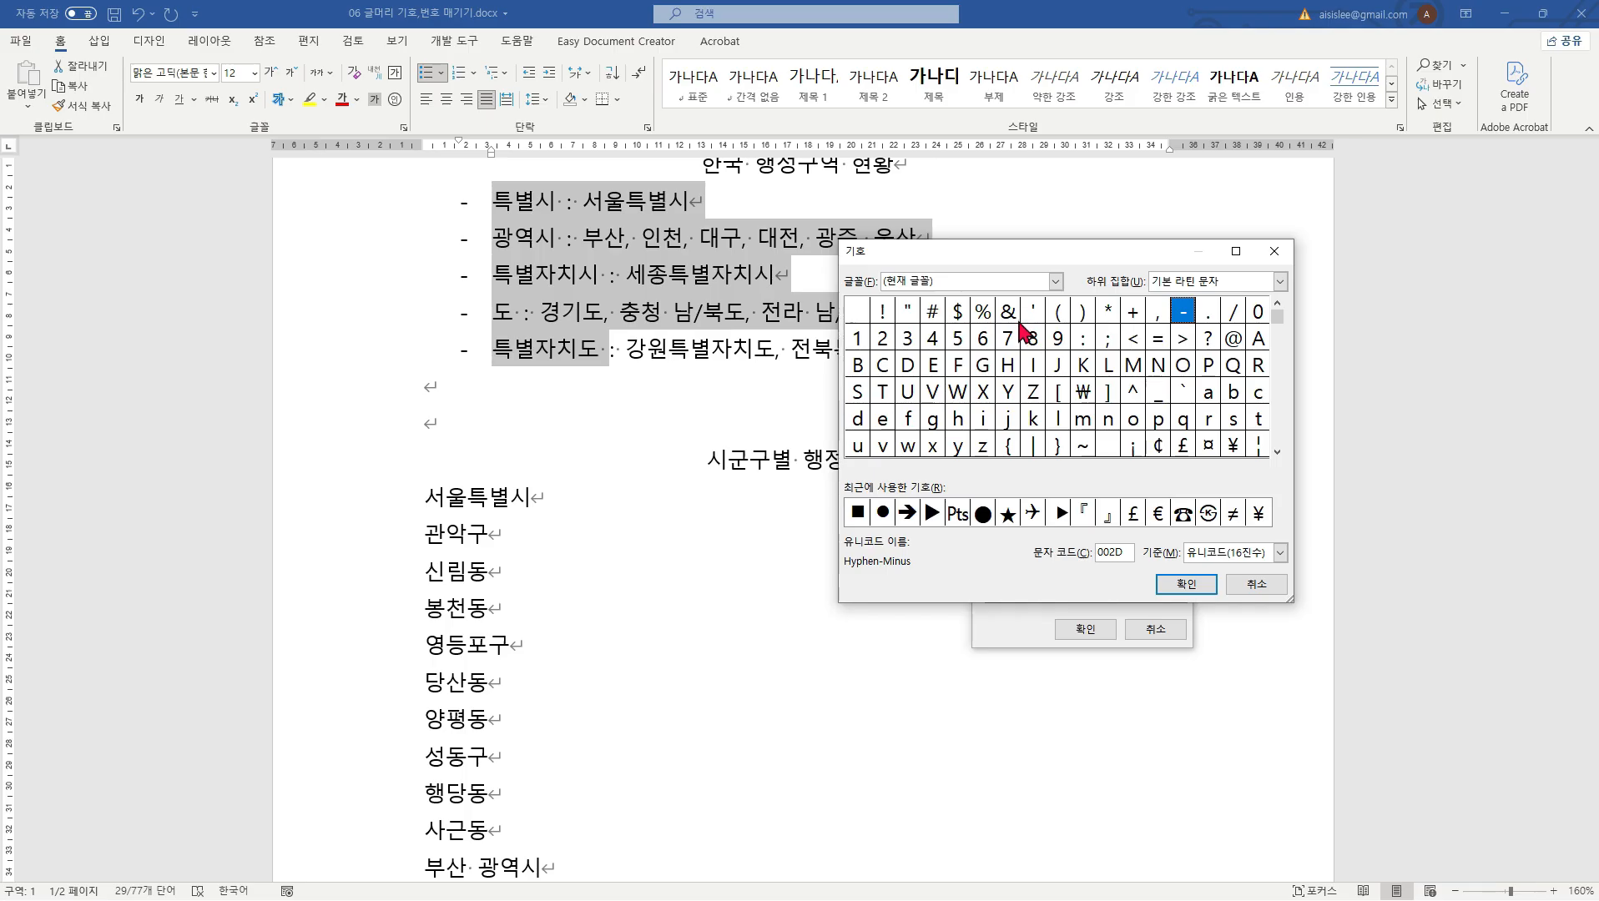
{"action": "left_click", "coordinate": [1055, 282]}
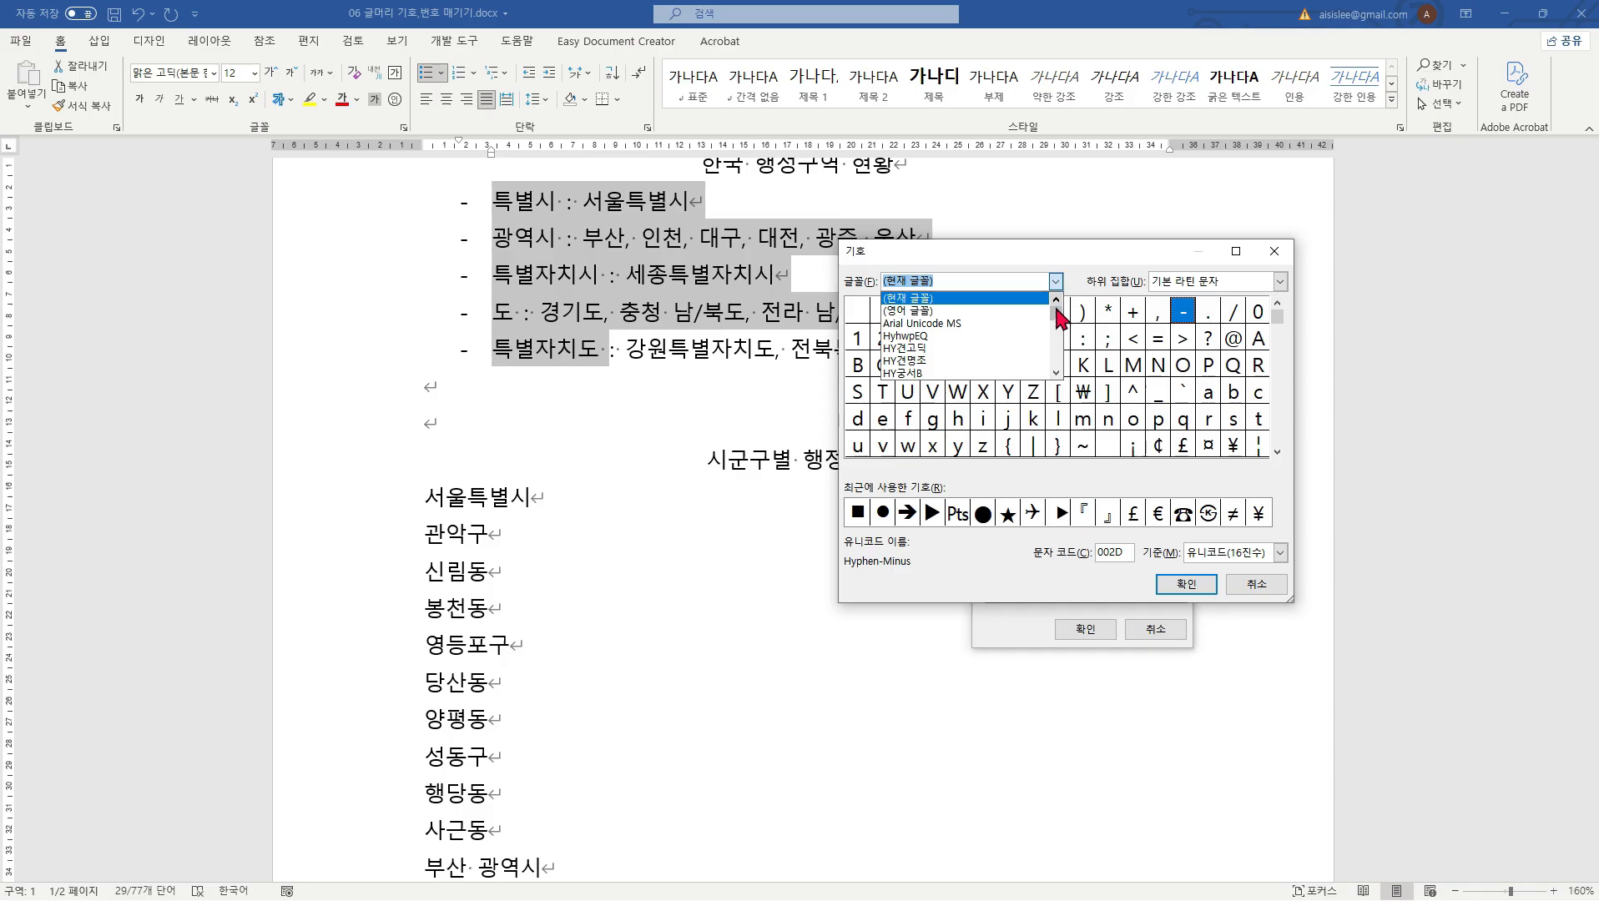
{"action": "left_click_drag", "start_coordinate": [1060, 321], "coordinate": [1067, 357]}
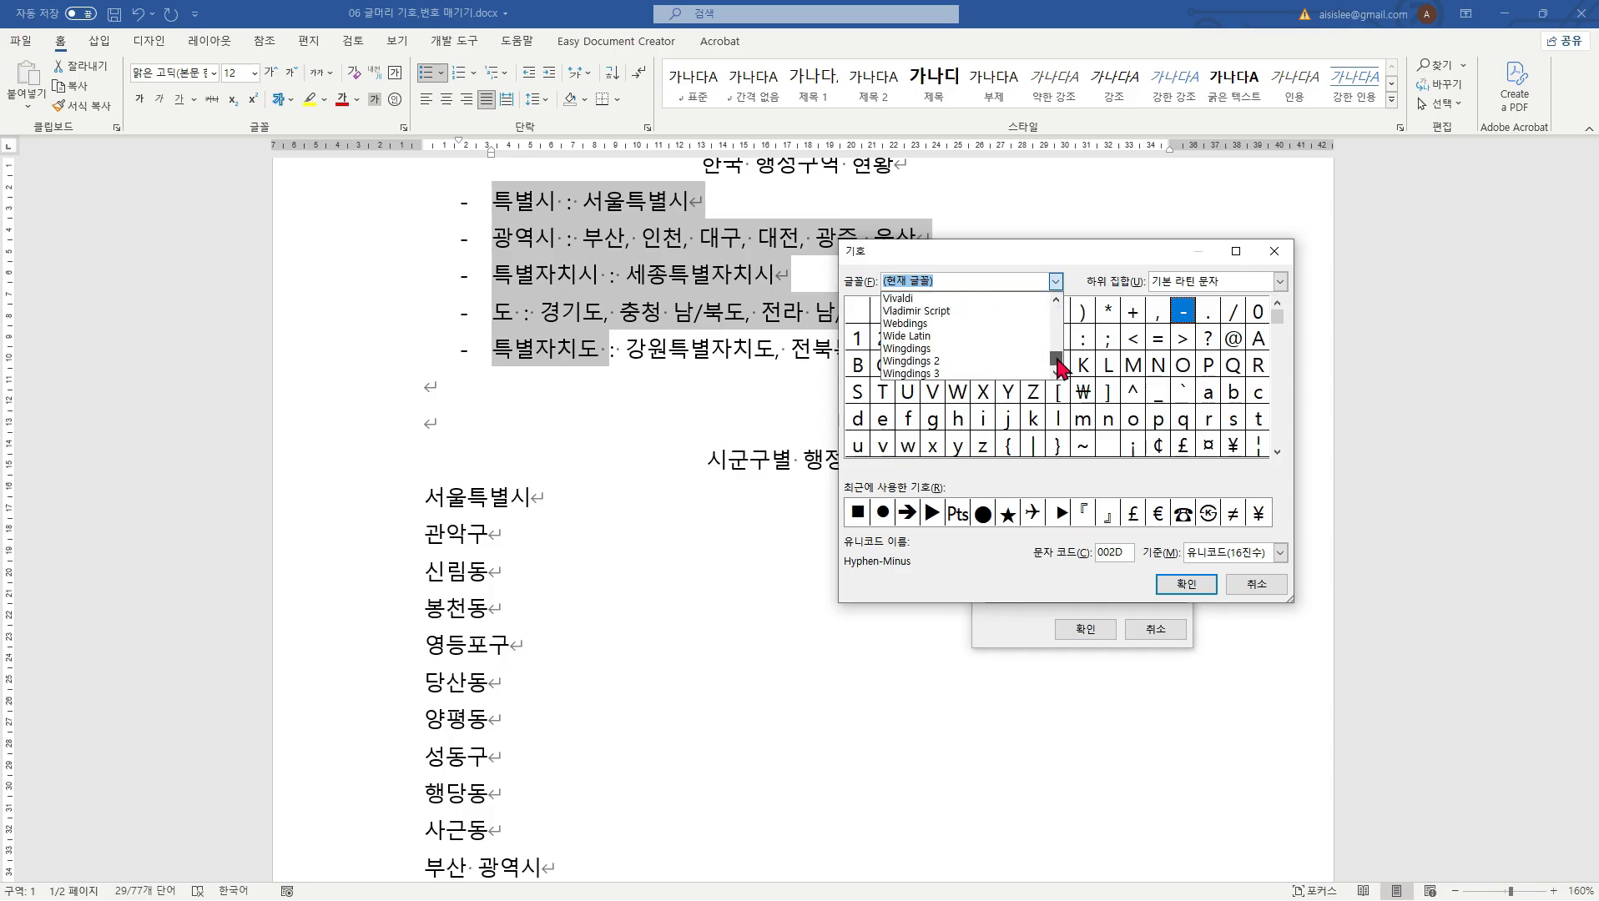
{"action": "left_click", "coordinate": [911, 349]}
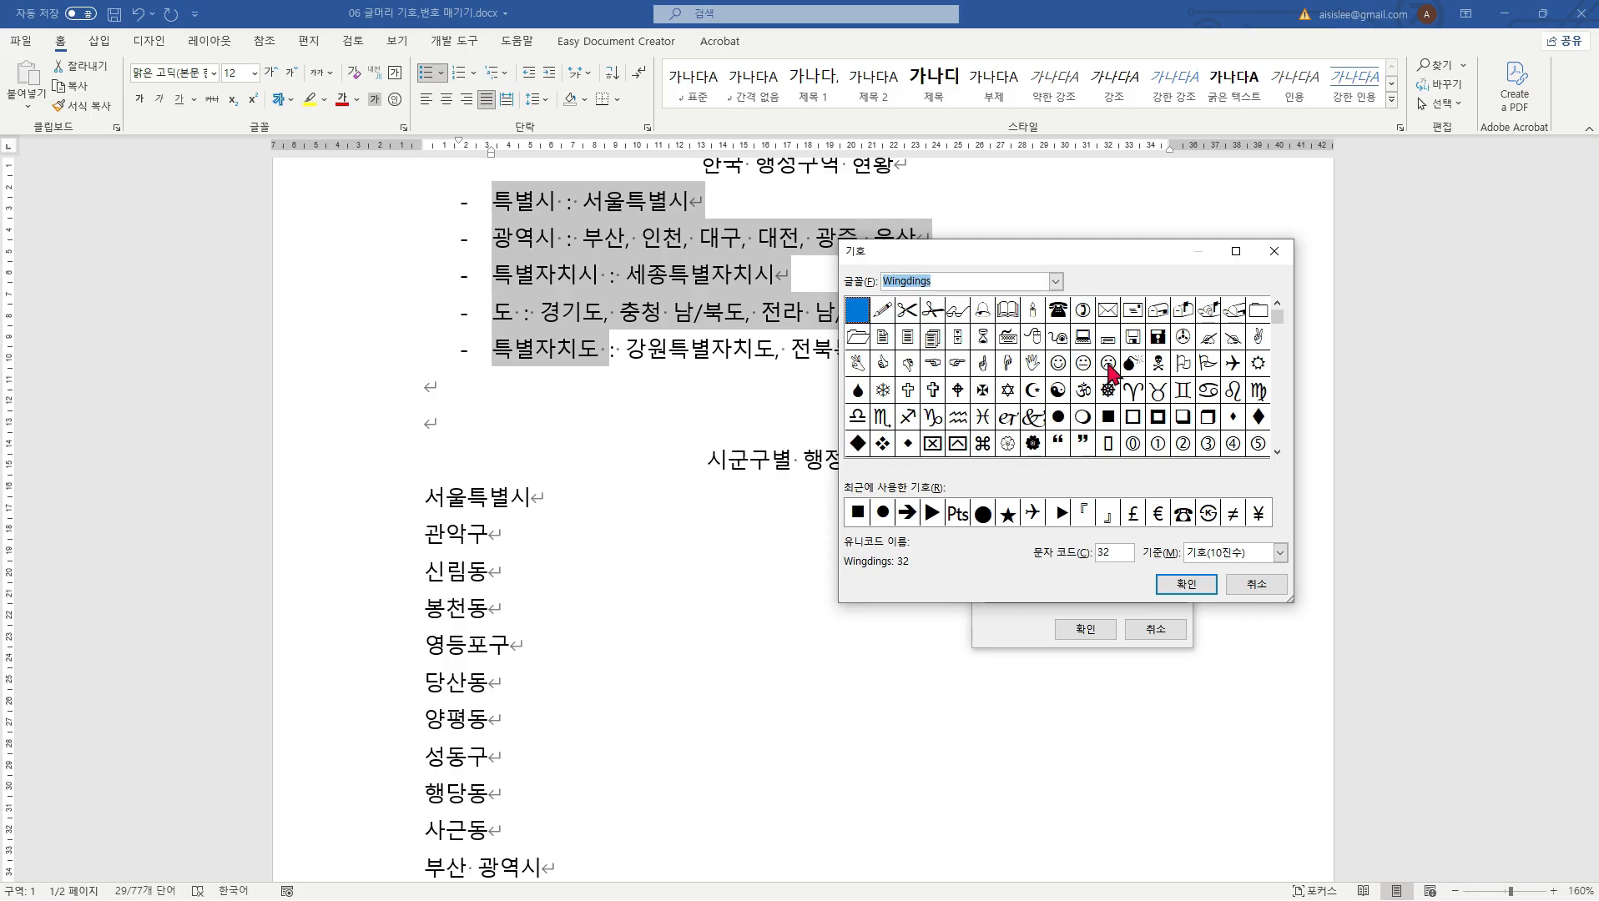
{"action": "left_click", "coordinate": [1110, 417]}
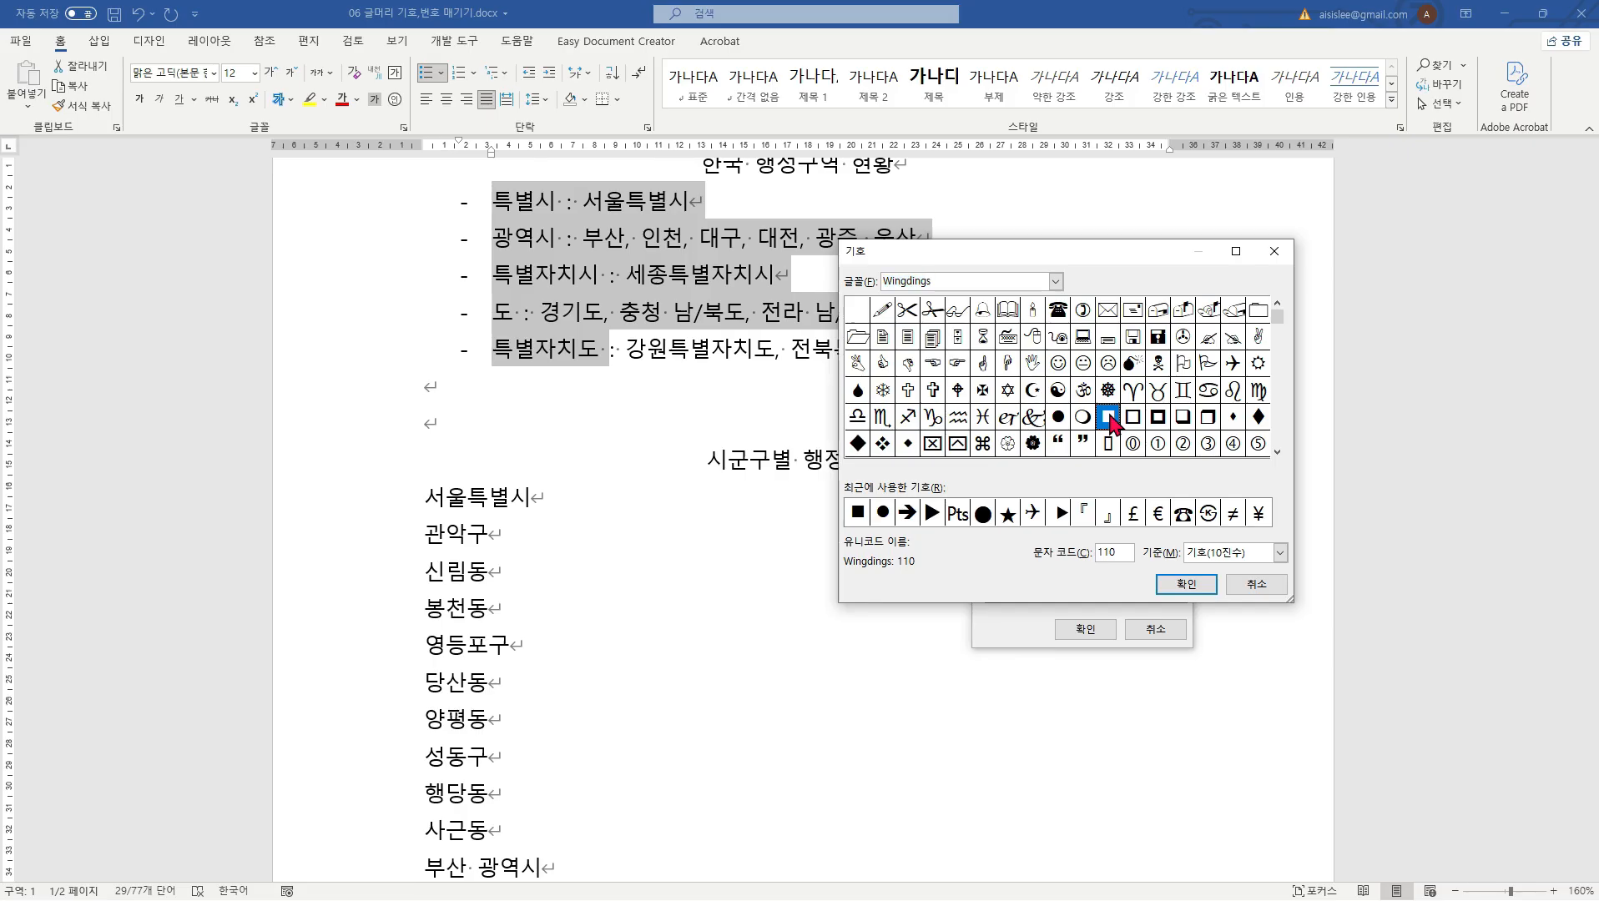
{"action": "left_click", "coordinate": [1183, 585]}
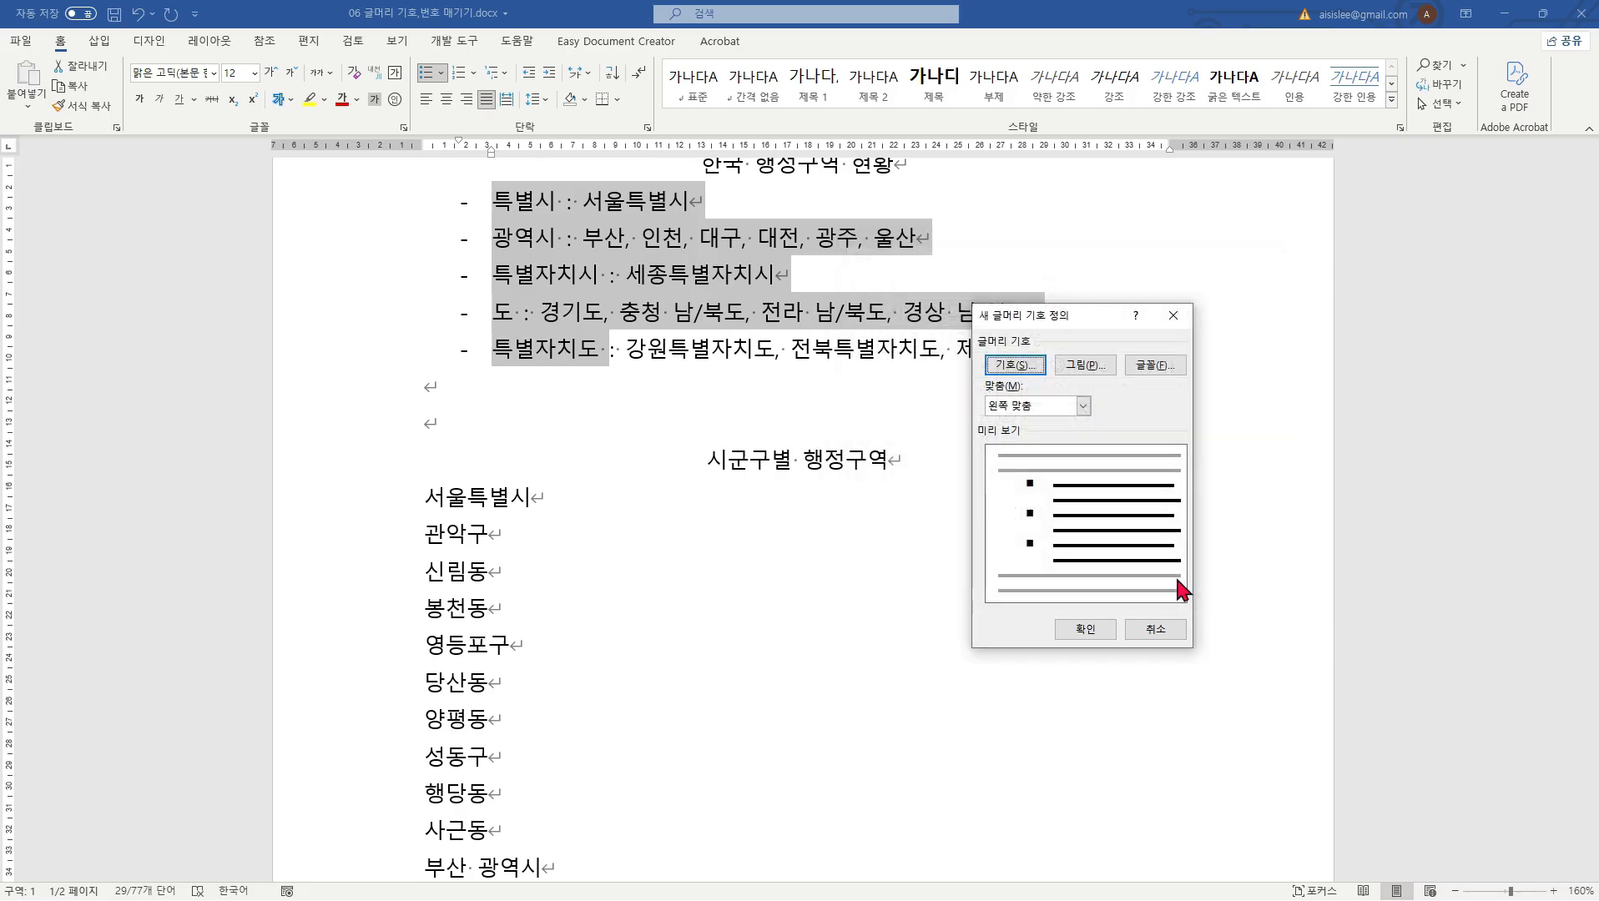
{"action": "left_click", "coordinate": [1089, 632]}
{"action": "left_click", "coordinate": [599, 399]}
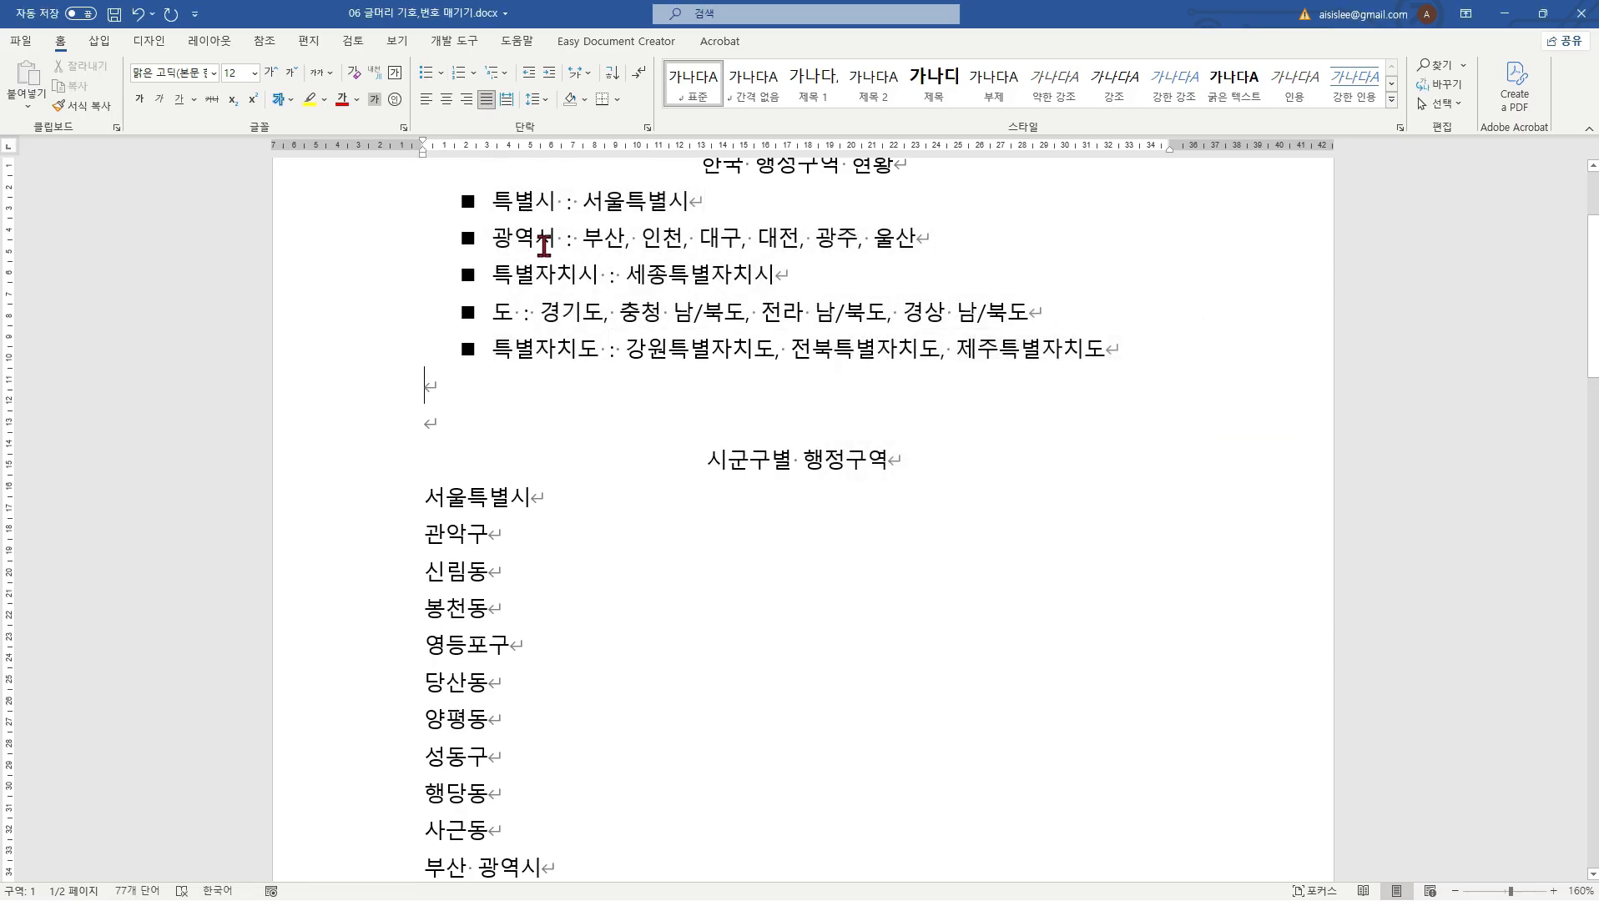
Step: Apply 1., 2., 3. numbering to the five lines under the 한국 행정구역 현황 title
{"action": "scroll", "coordinate": [581, 442], "scroll_direction": "up", "scroll_amount": 3}
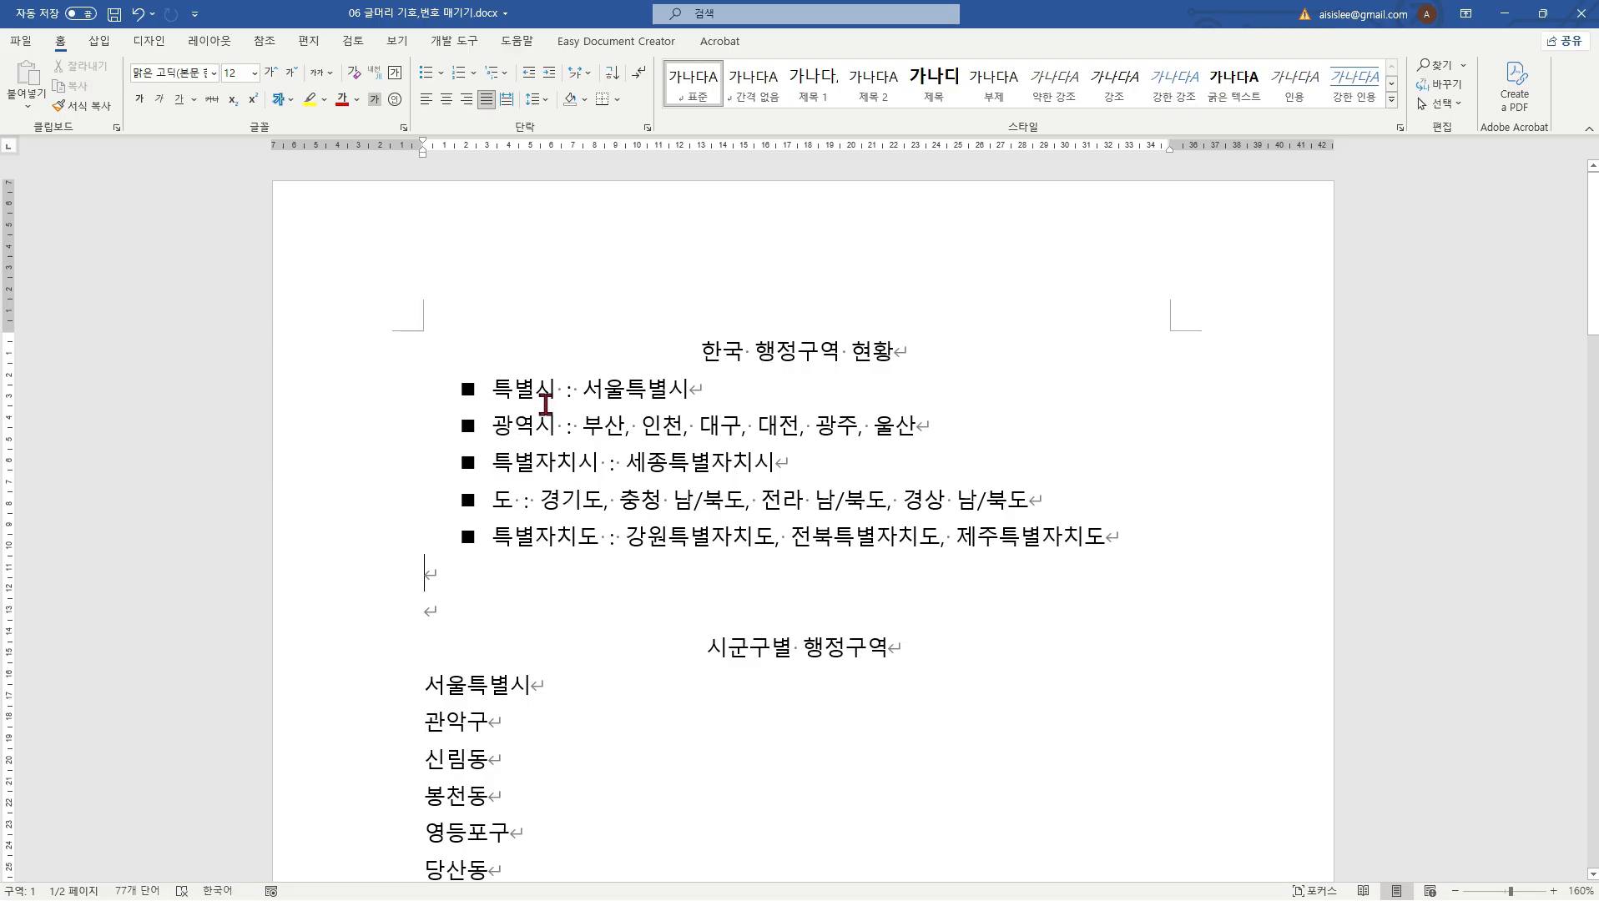
{"action": "left_click_drag", "start_coordinate": [555, 399], "coordinate": [574, 540]}
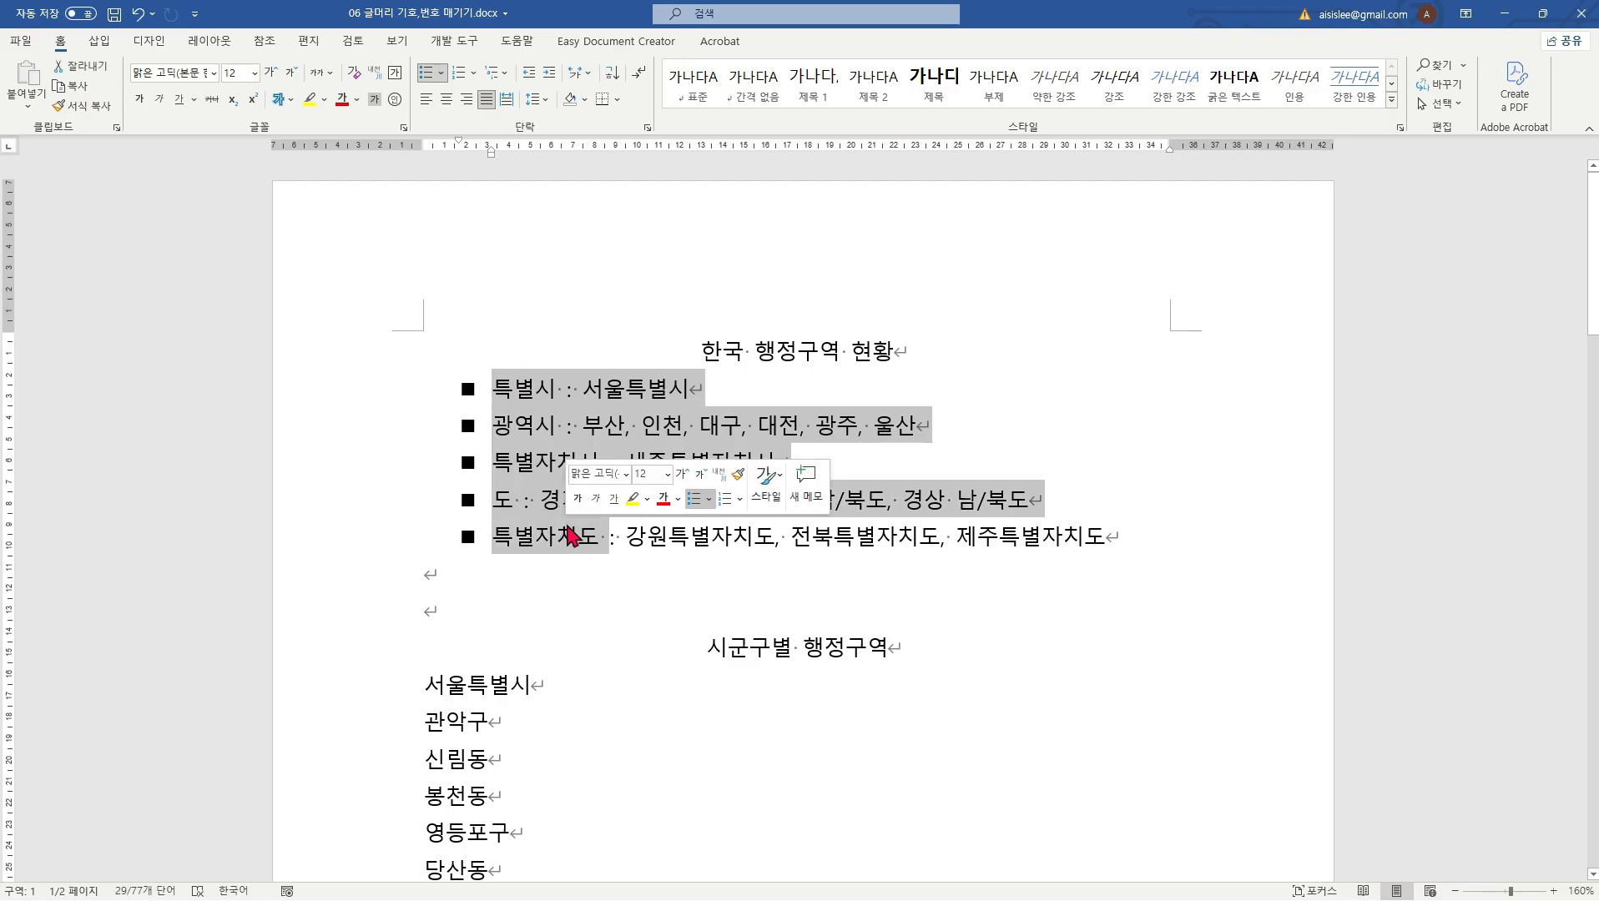
{"action": "left_click", "coordinate": [460, 75]}
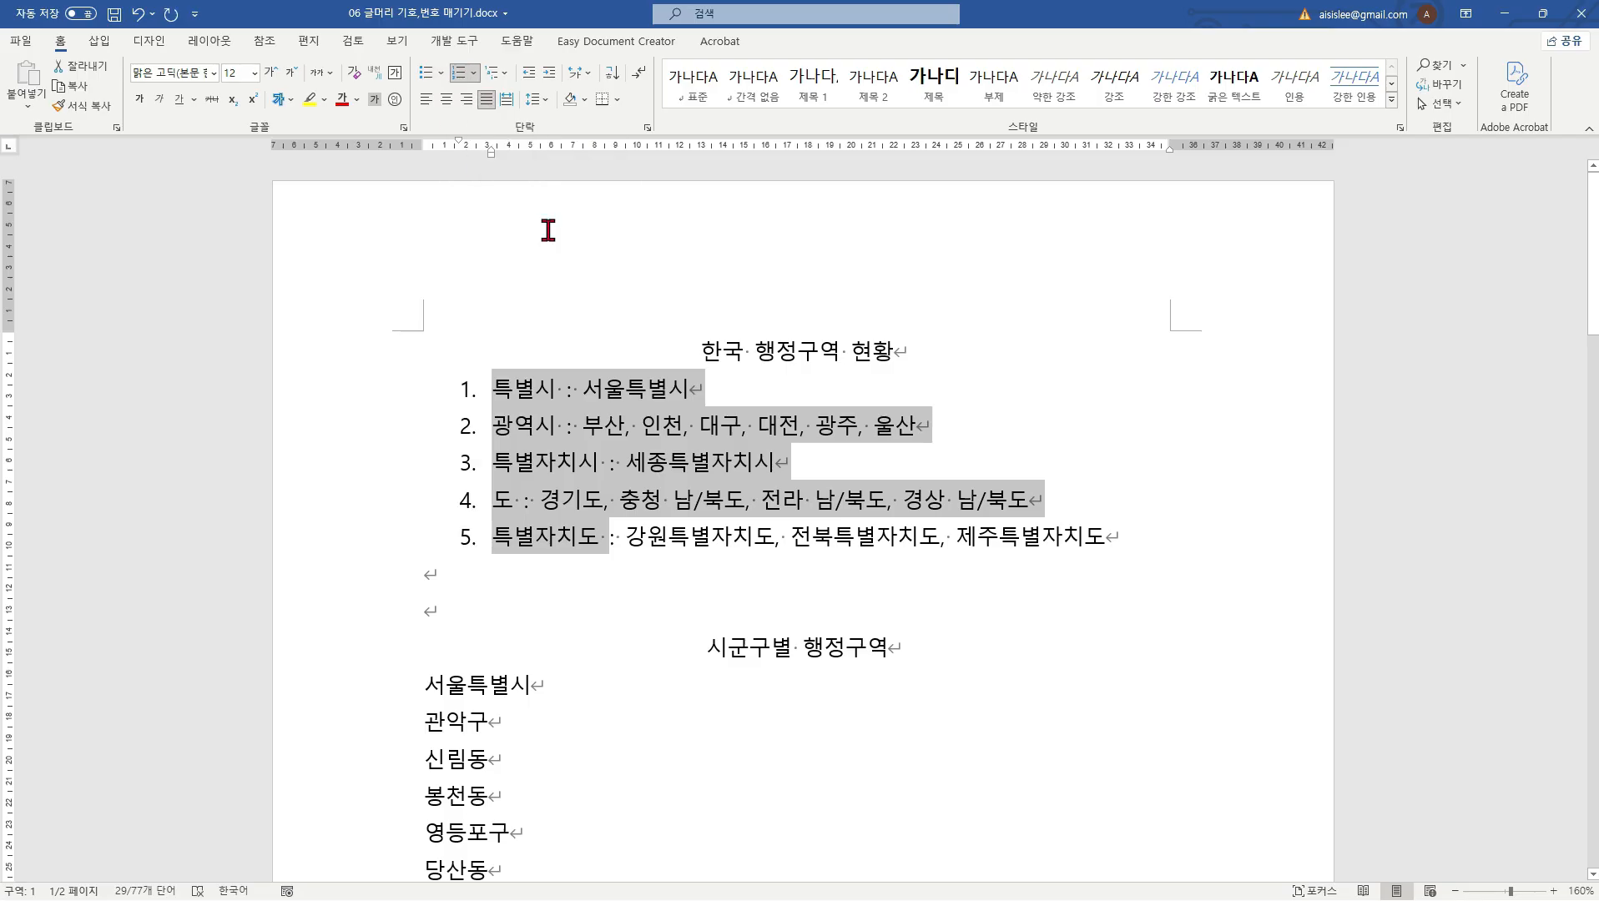
{"action": "left_click", "coordinate": [568, 401]}
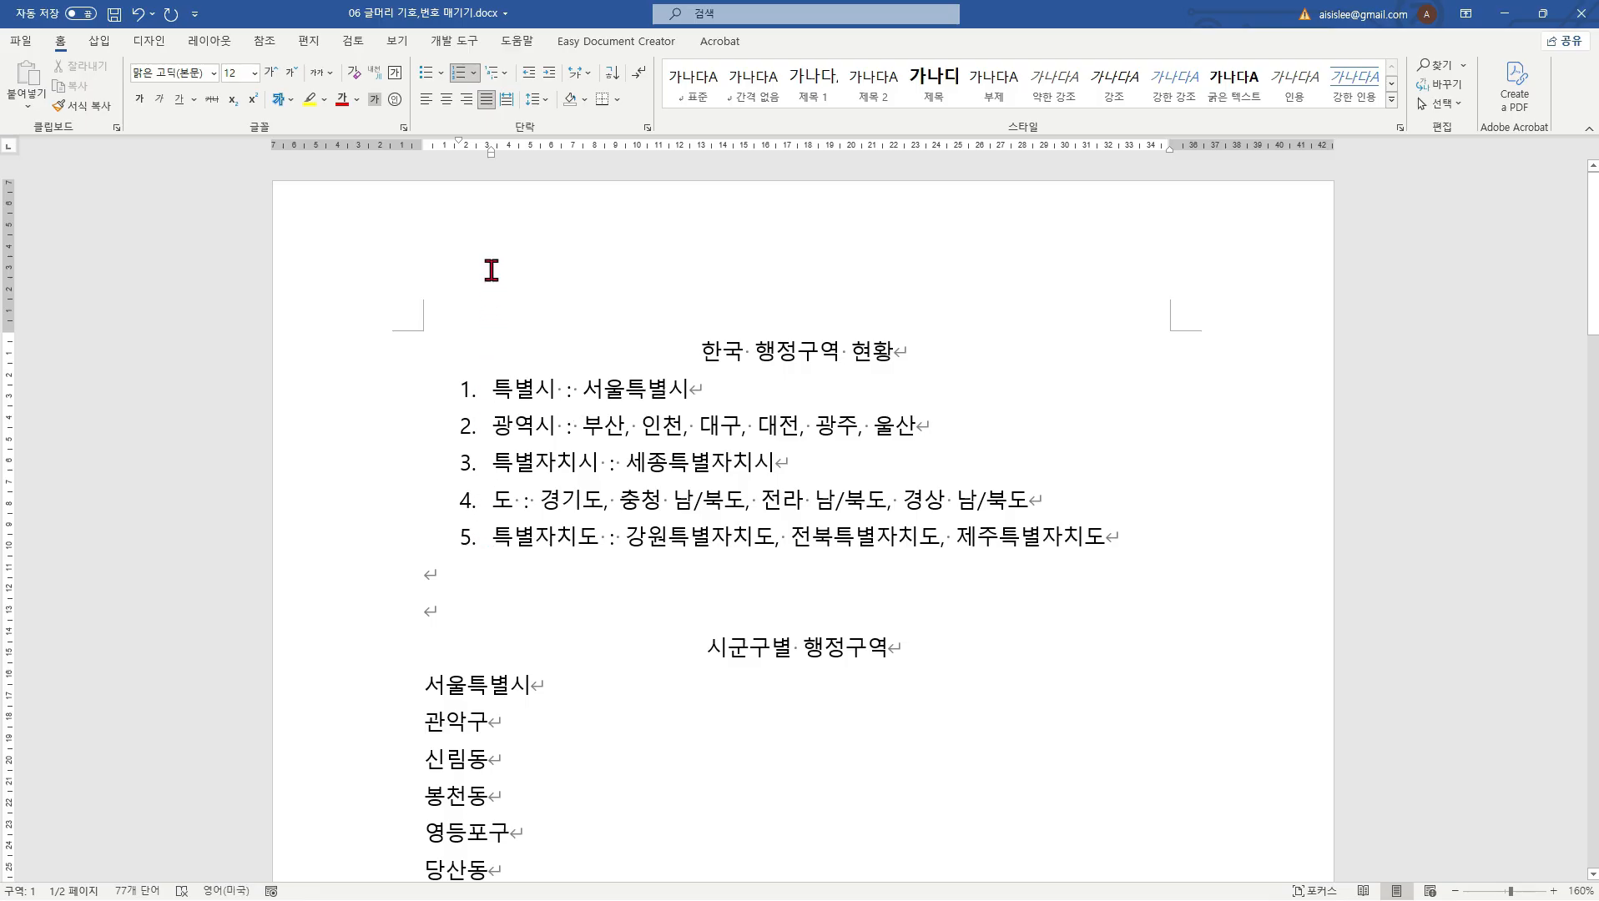
Step: Define a new number format reading "1챕터" with the 1, 2, 3 style for the five numbered lines
{"action": "left_click", "coordinate": [475, 73]}
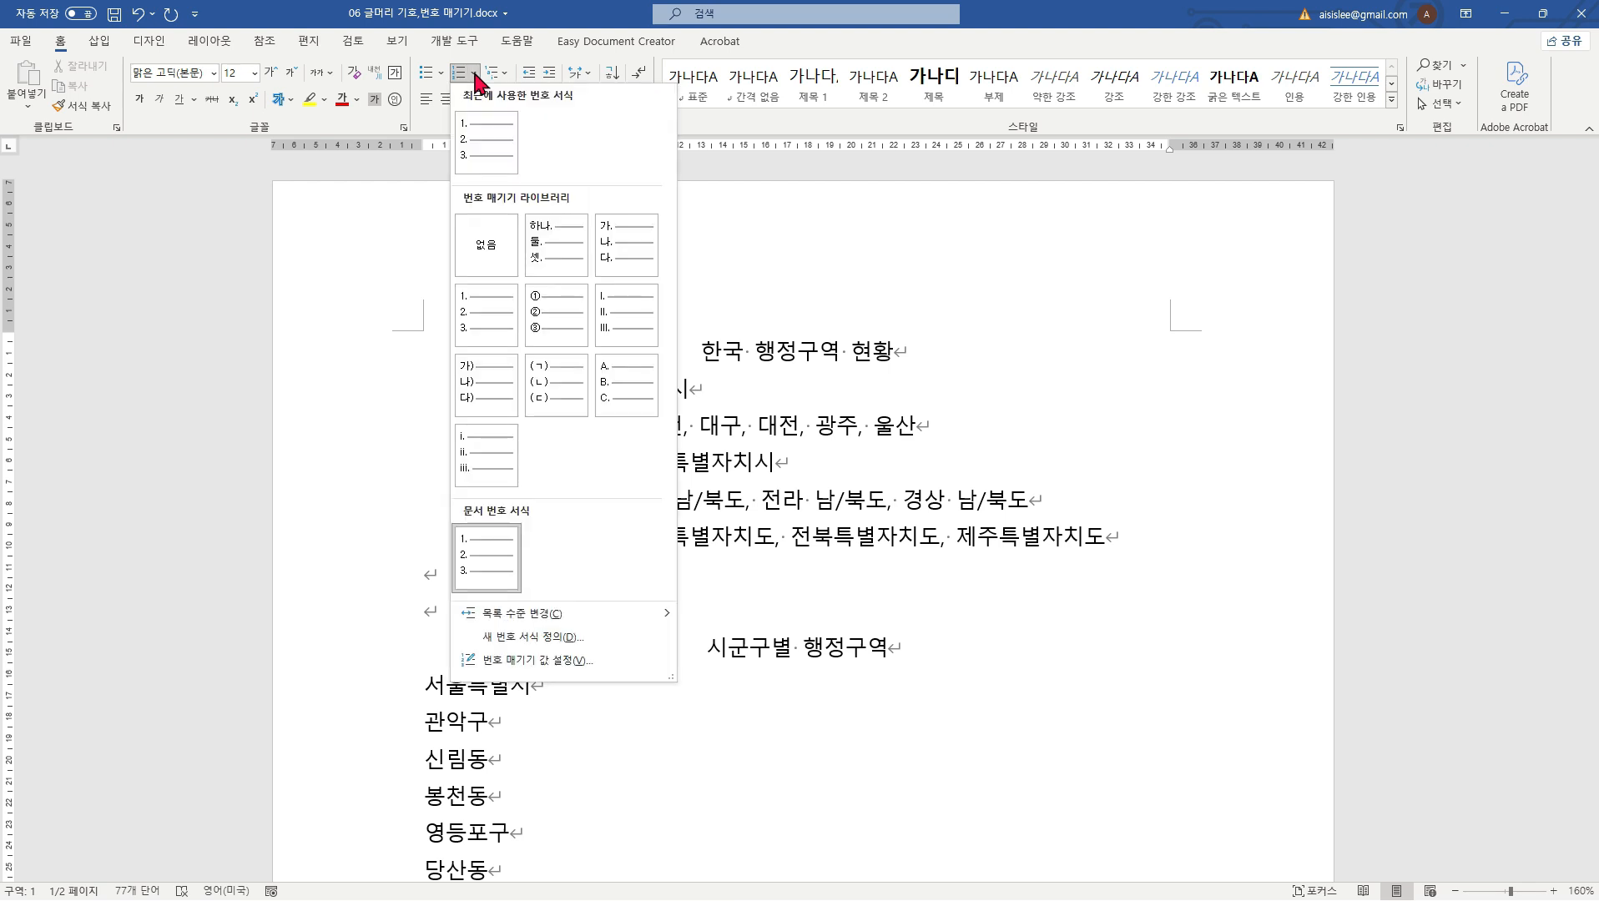
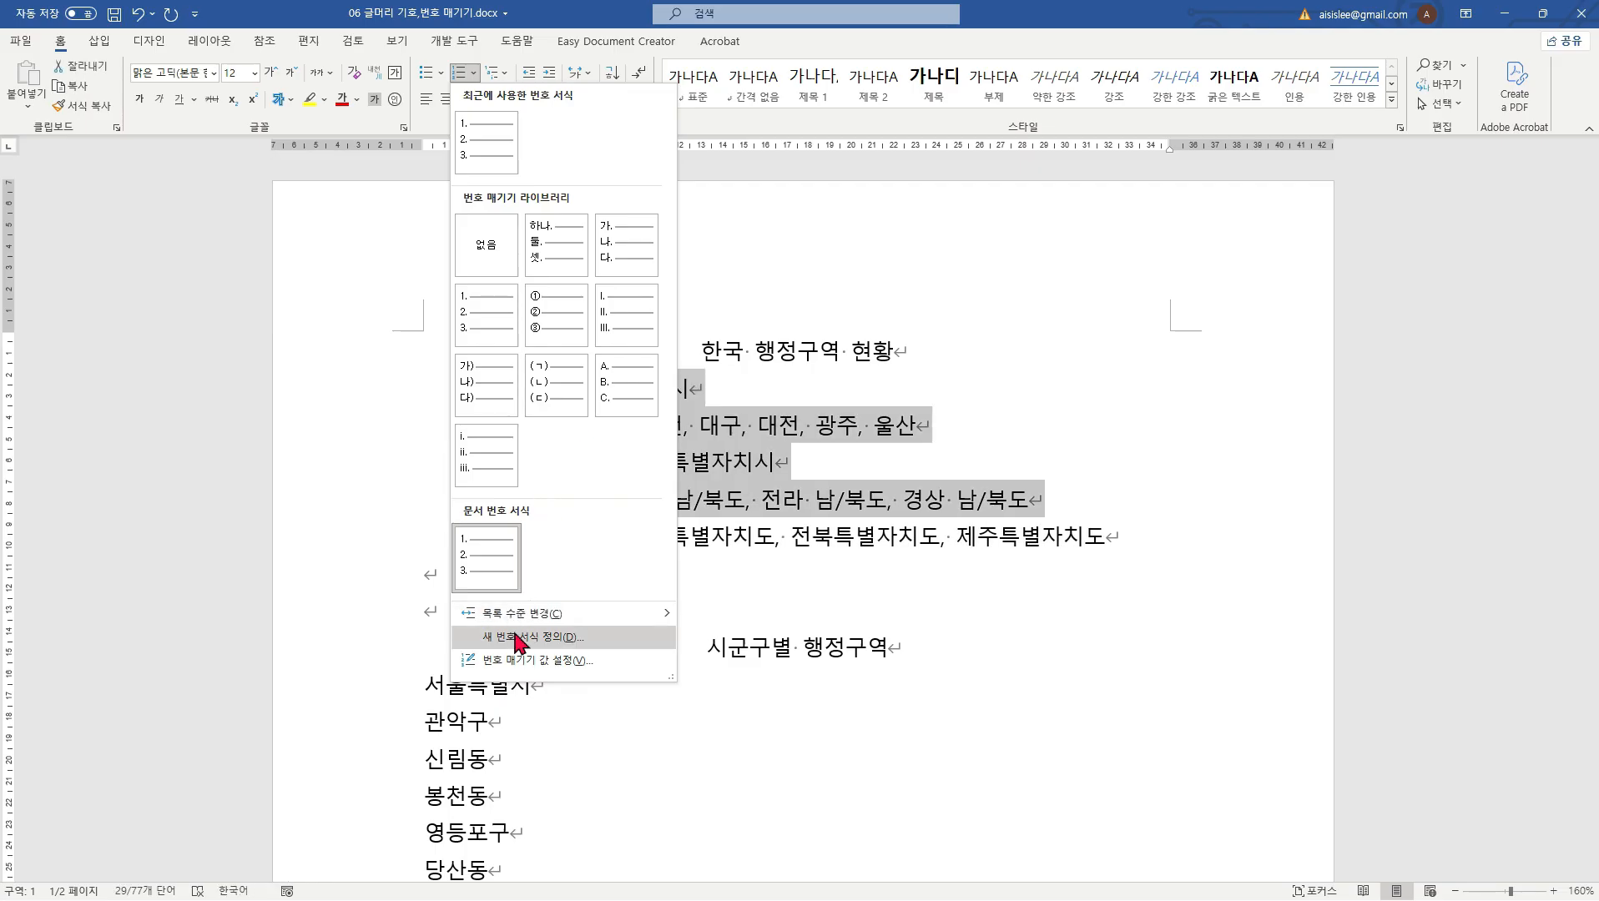
{"action": "left_click", "coordinate": [517, 637]}
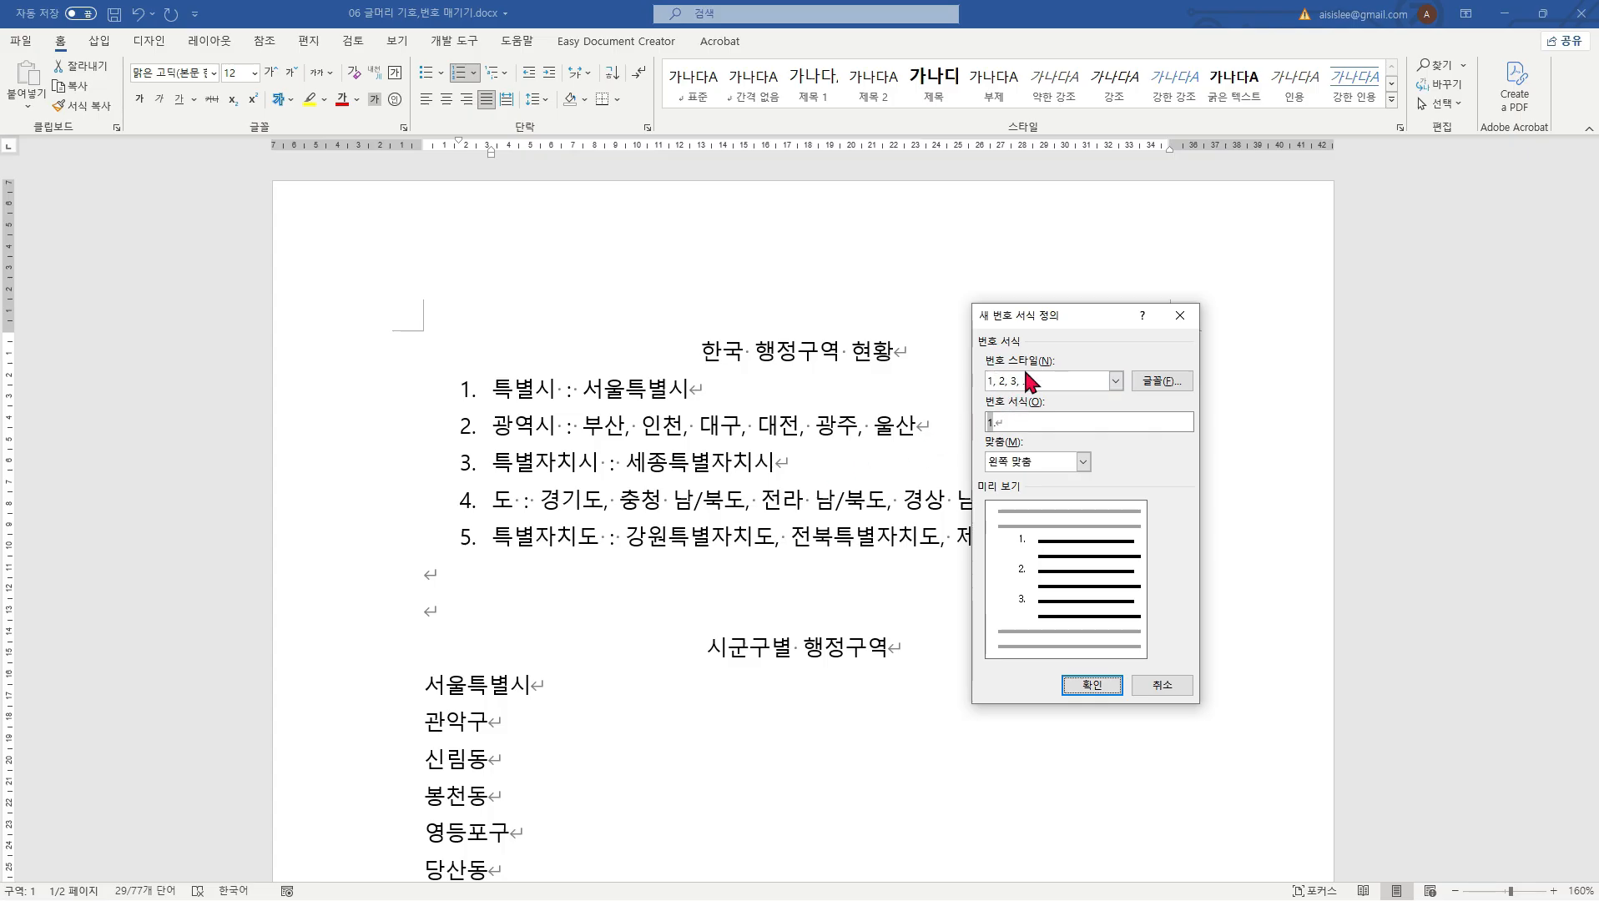
{"action": "left_click", "coordinate": [1015, 421]}
{"action": "key", "text": "BackSpace"}
{"action": "type", "text": "coq"}
{"action": "key", "text": "BackSpace"}
{"action": "key", "text": "BackSpace"}
{"action": "key", "text": "BackSpace"}
{"action": "type", "text": "채ㅂ터"}
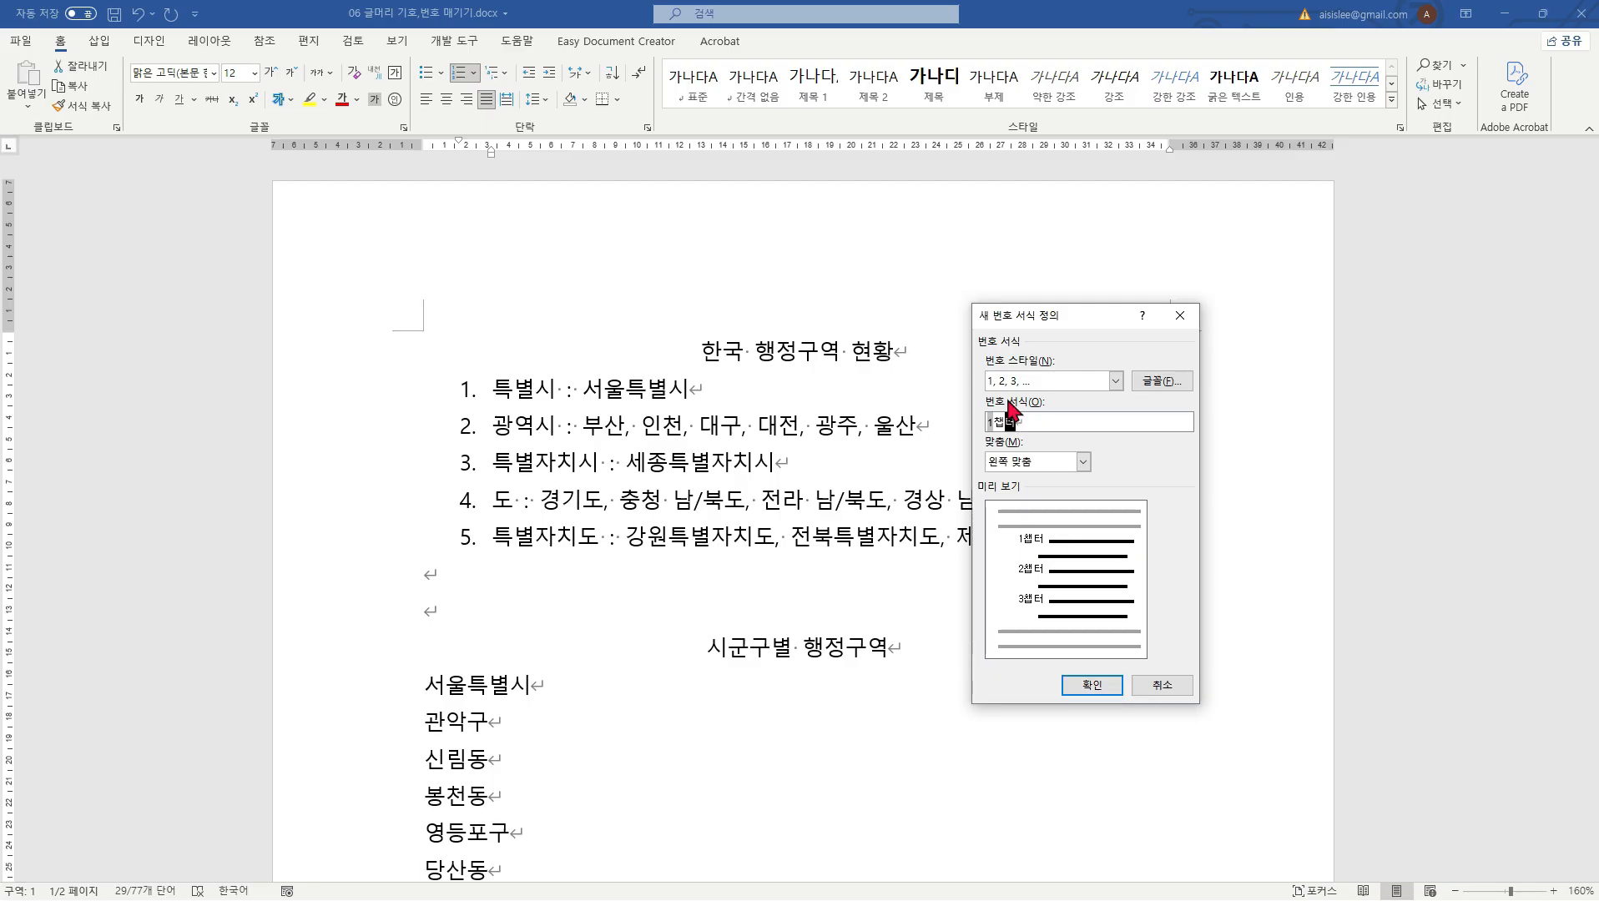
{"action": "left_click", "coordinate": [1093, 685]}
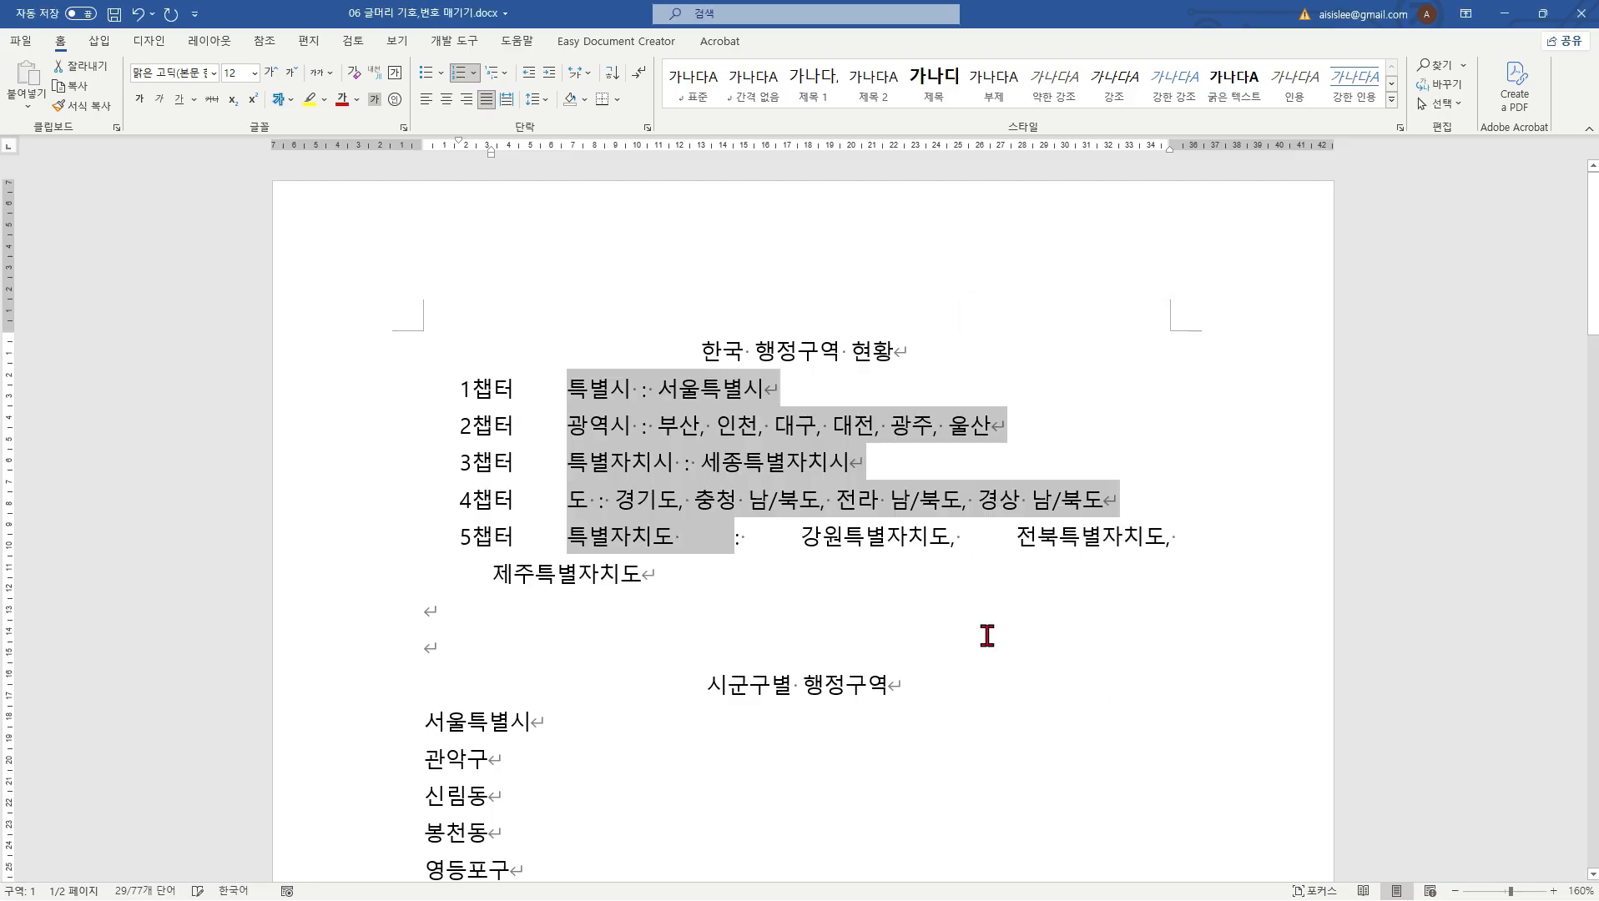
{"action": "left_click", "coordinate": [676, 538]}
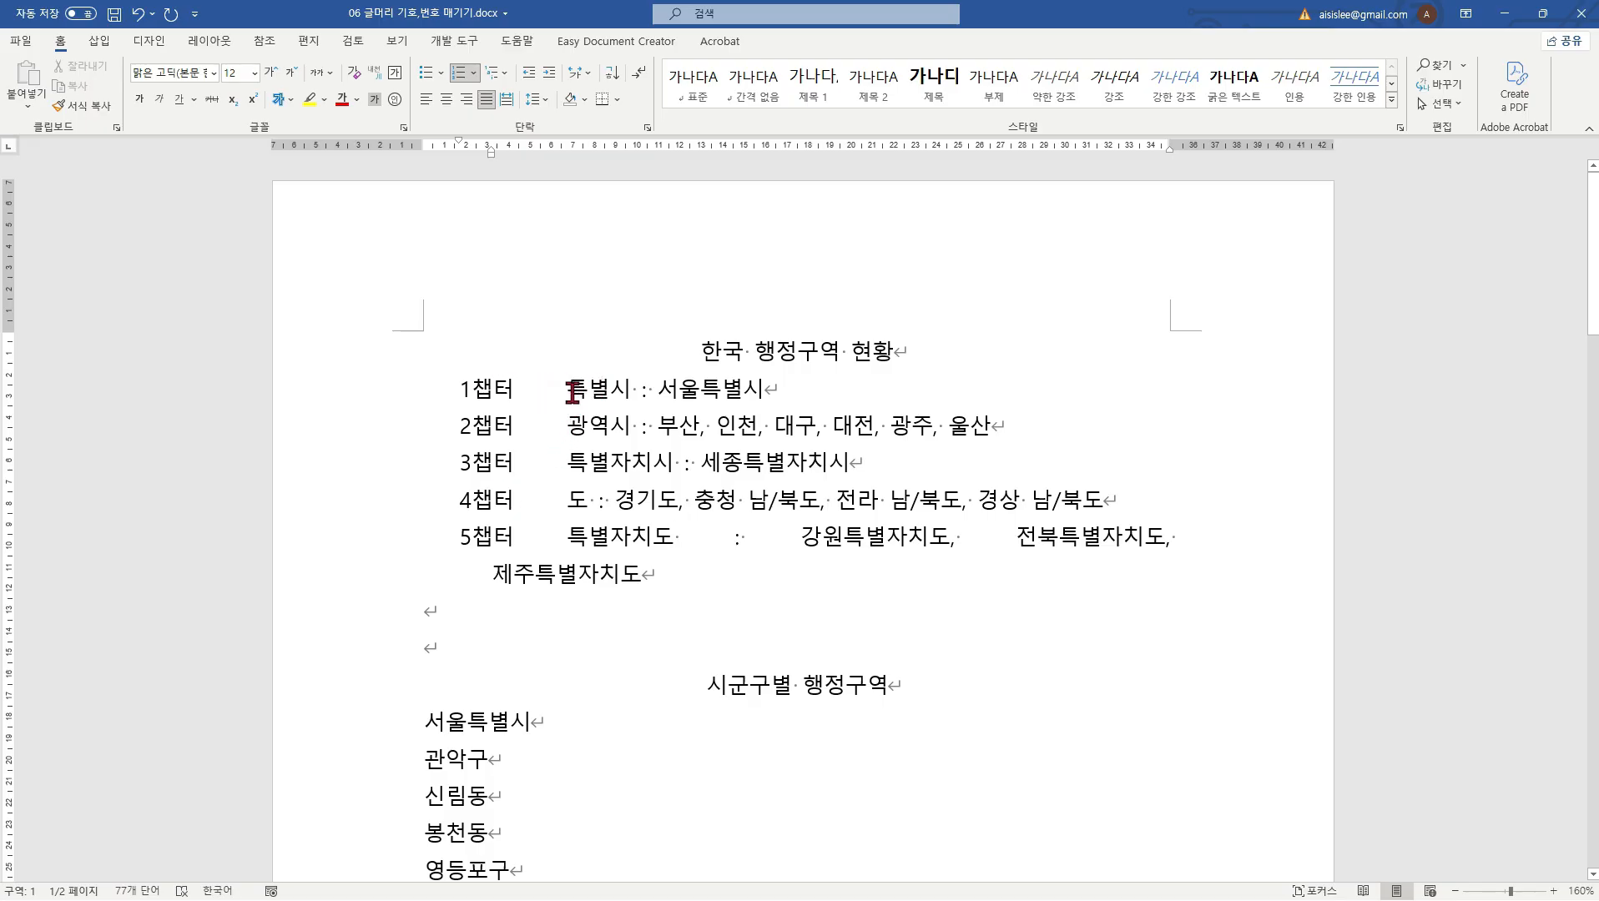
Step: Move the hanging indent of the five 챕터 lines to about 5.3 on the ruler
{"action": "left_click_drag", "start_coordinate": [574, 393], "coordinate": [583, 535]}
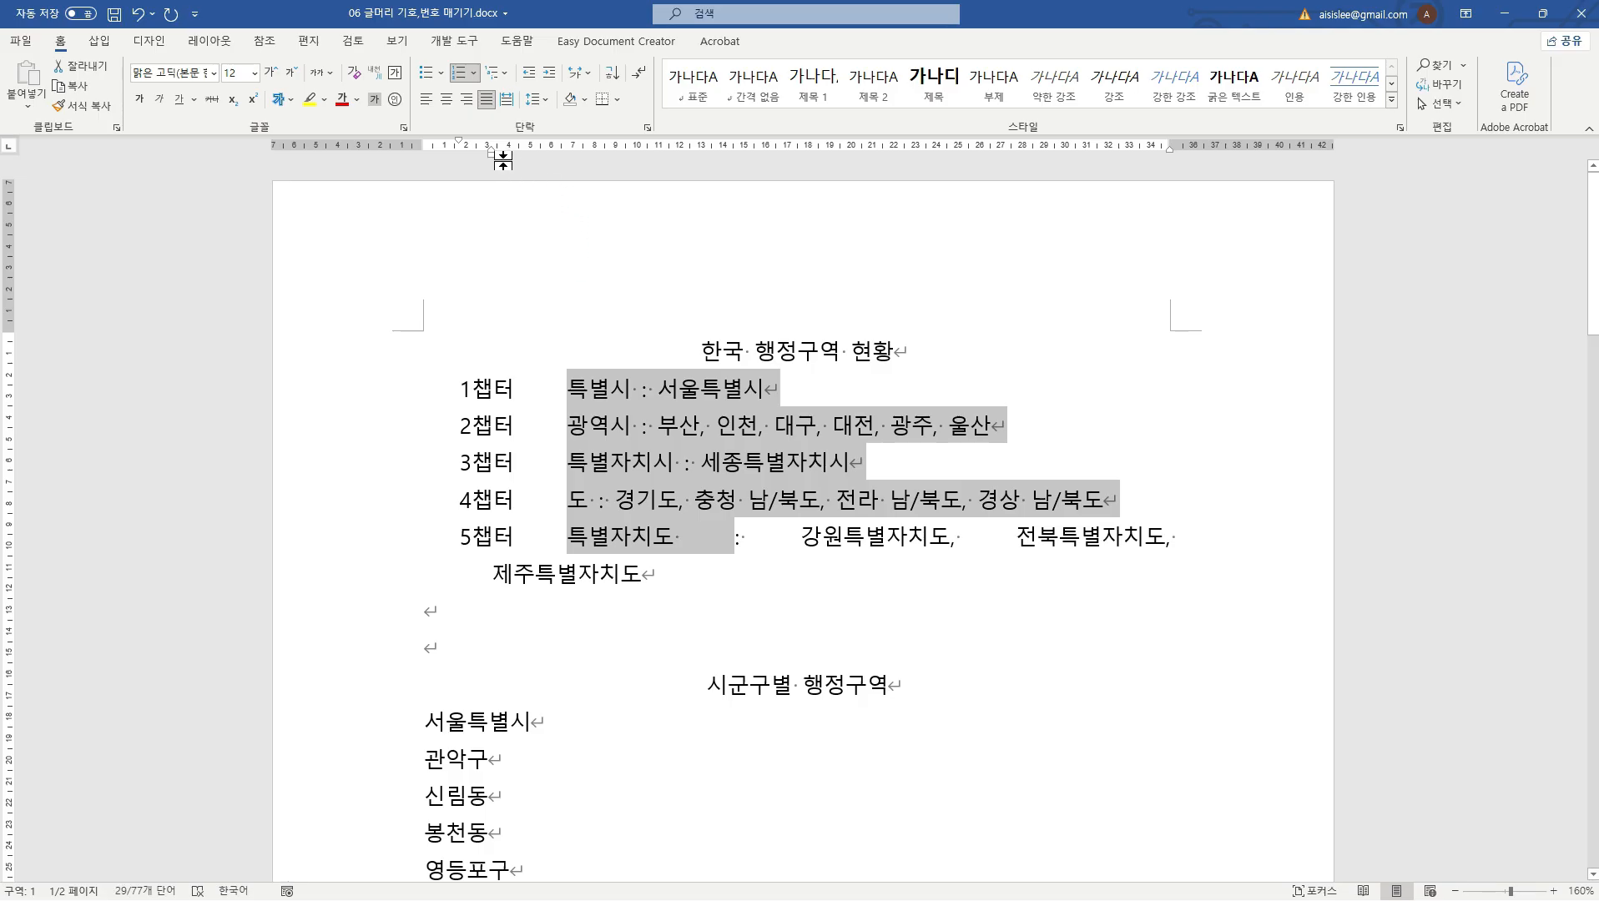
{"action": "left_click_drag", "start_coordinate": [490, 151], "coordinate": [532, 151]}
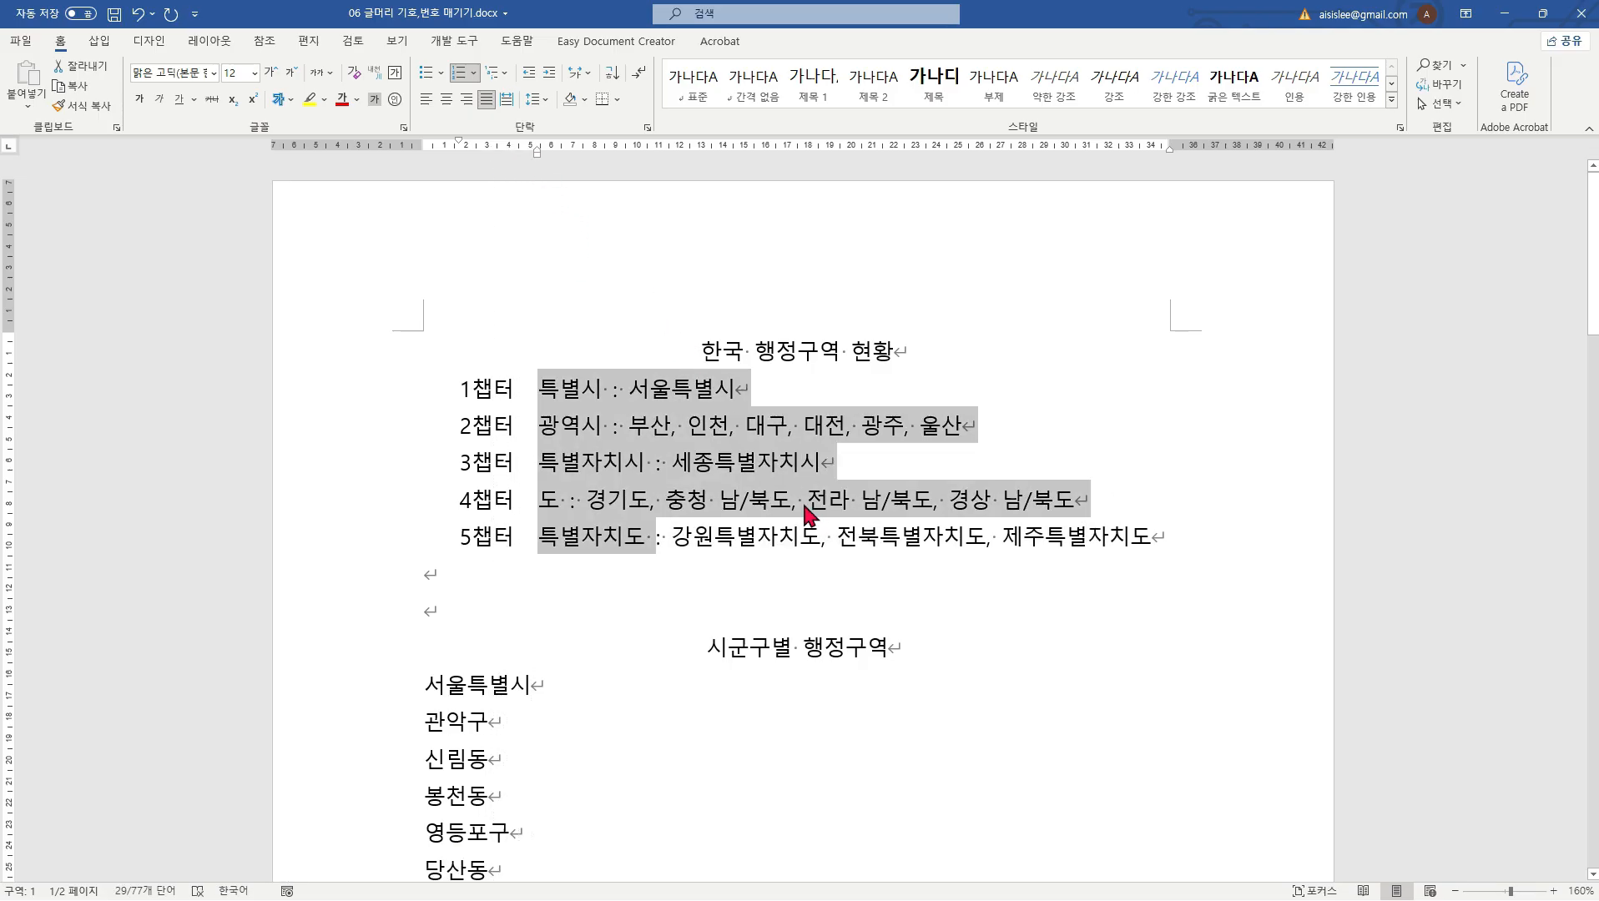
{"action": "left_click", "coordinate": [808, 547]}
{"action": "left_click", "coordinate": [760, 579]}
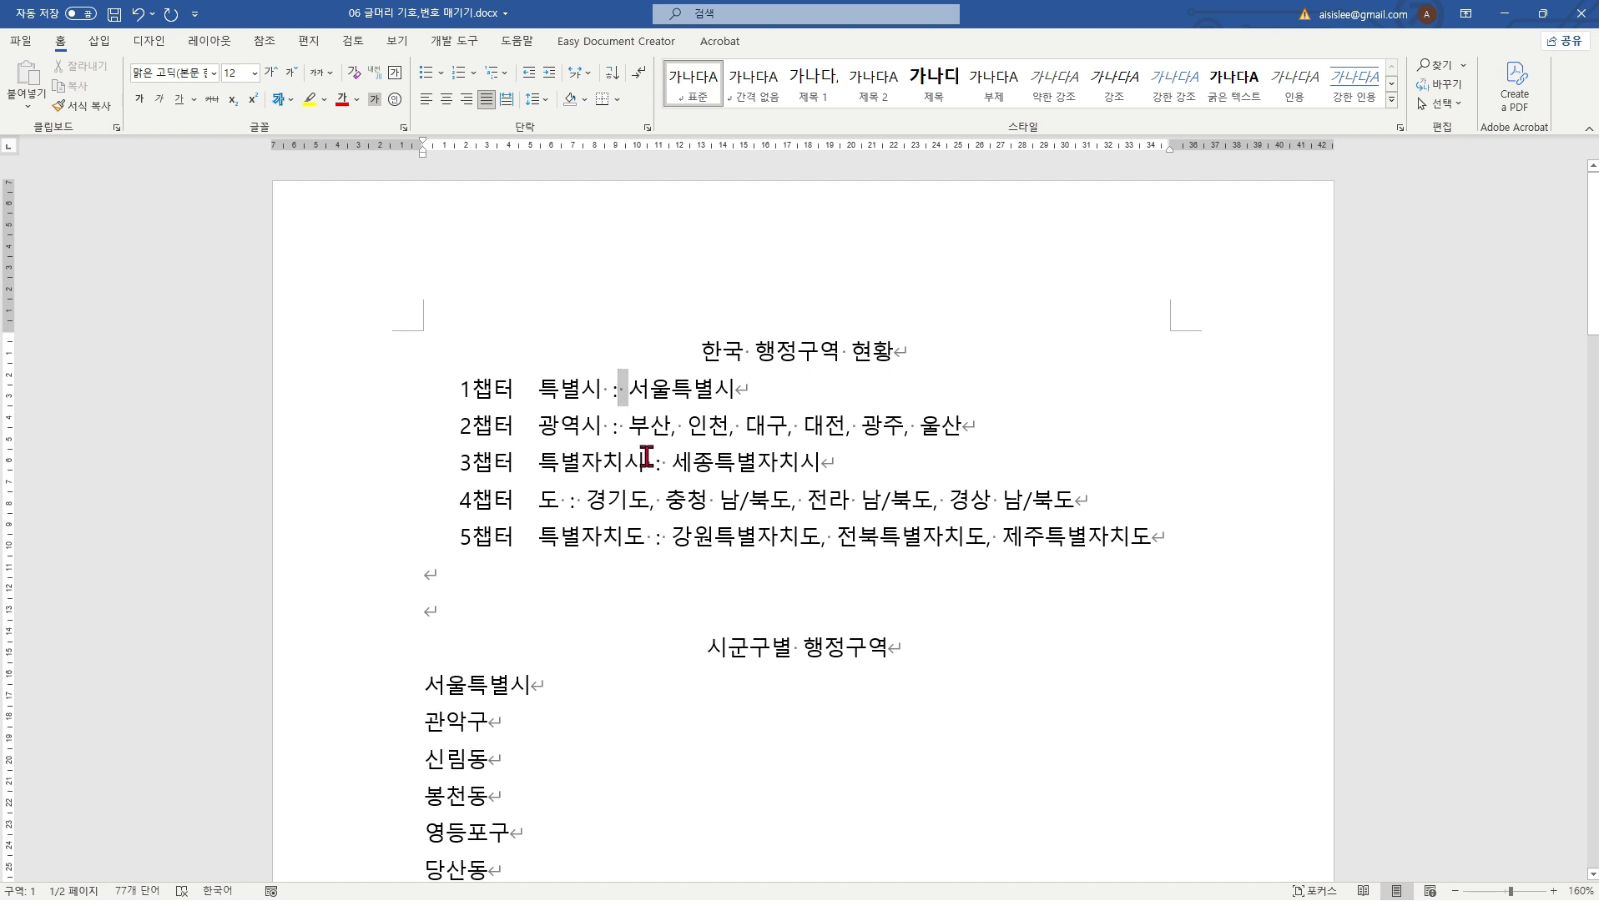
Step: Remove the 챕터 numbering from the five lines under the 한국 행정구역 현황 title
{"action": "left_click_drag", "start_coordinate": [622, 388], "coordinate": [662, 564]}
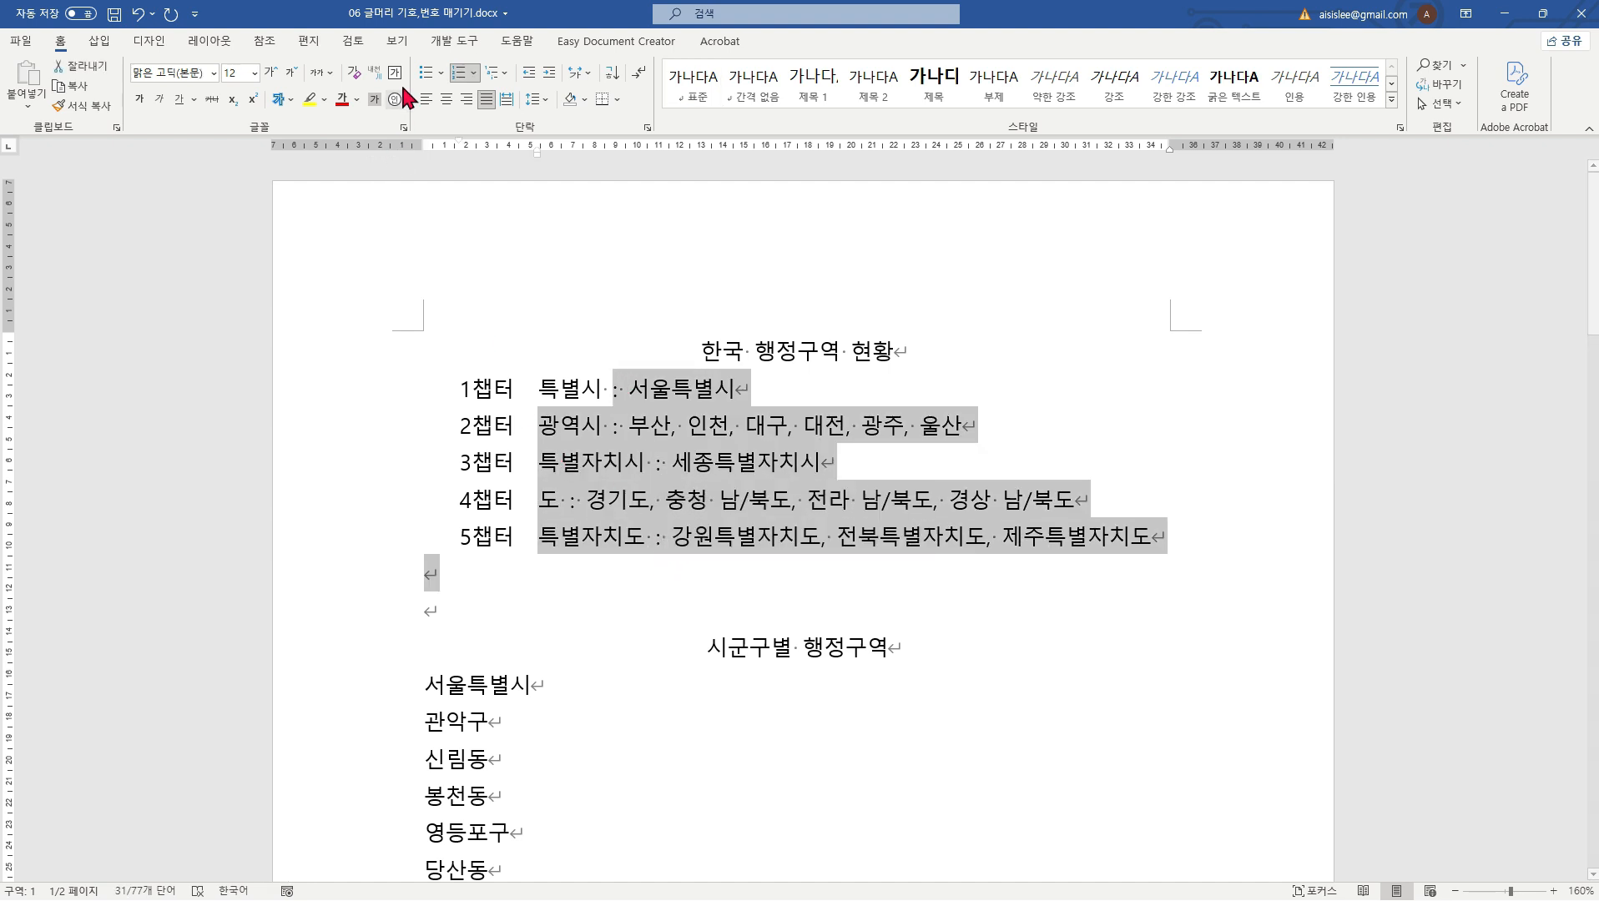
{"action": "left_click", "coordinate": [460, 73]}
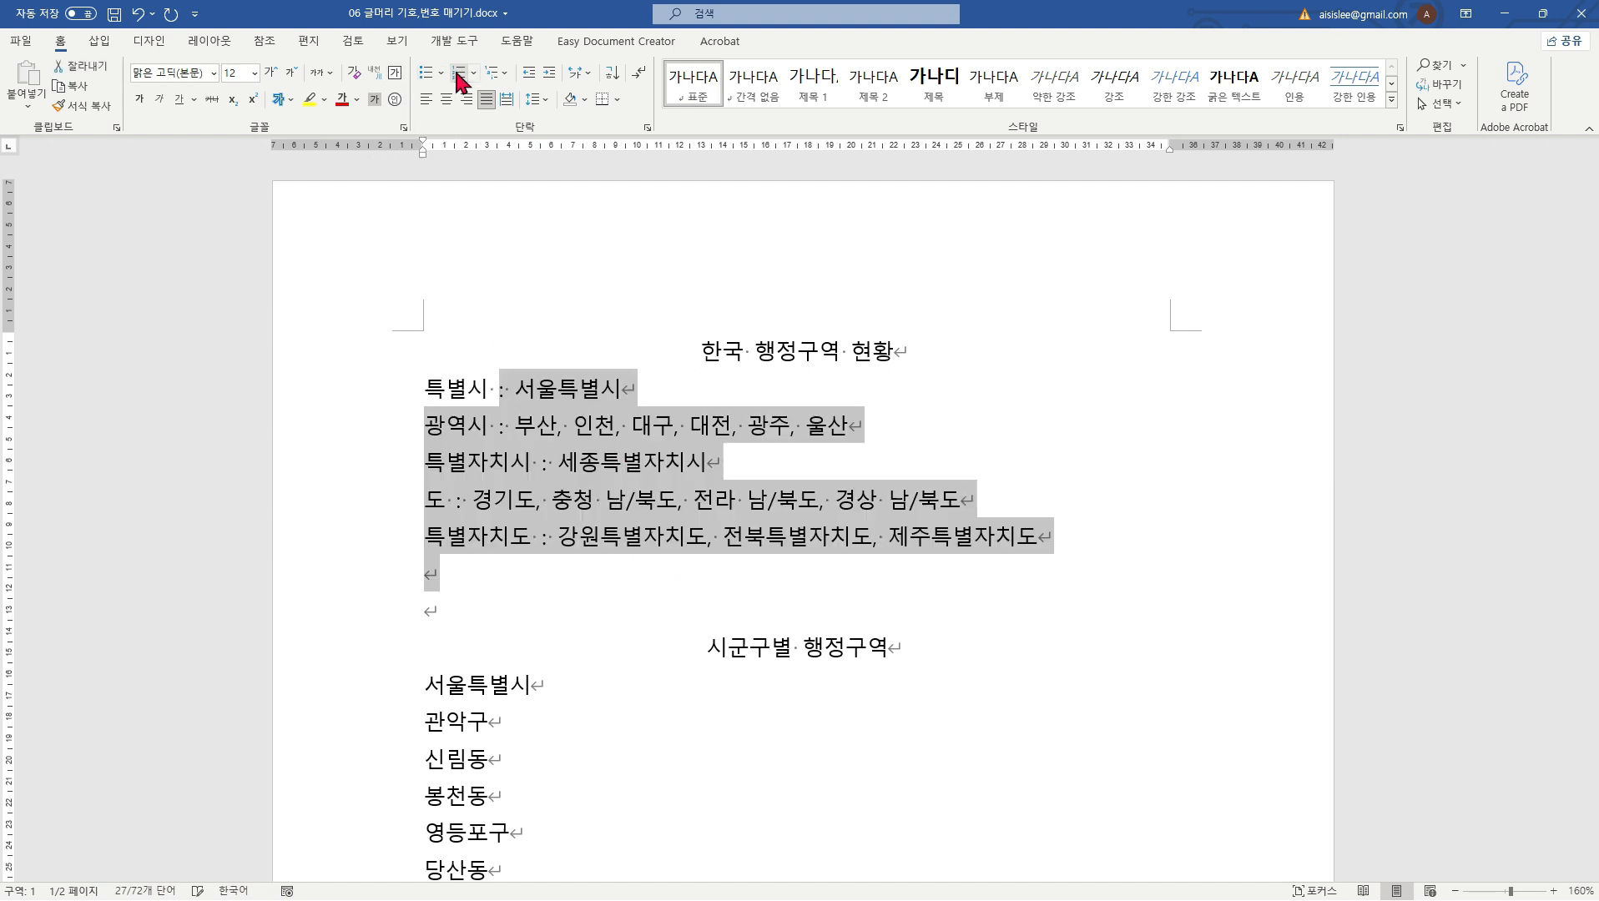
{"action": "left_click", "coordinate": [634, 499]}
Step: Insert three blank lines above the 시군구별 행정구역 heading
{"action": "scroll", "coordinate": [604, 463], "scroll_direction": "down", "scroll_amount": 5}
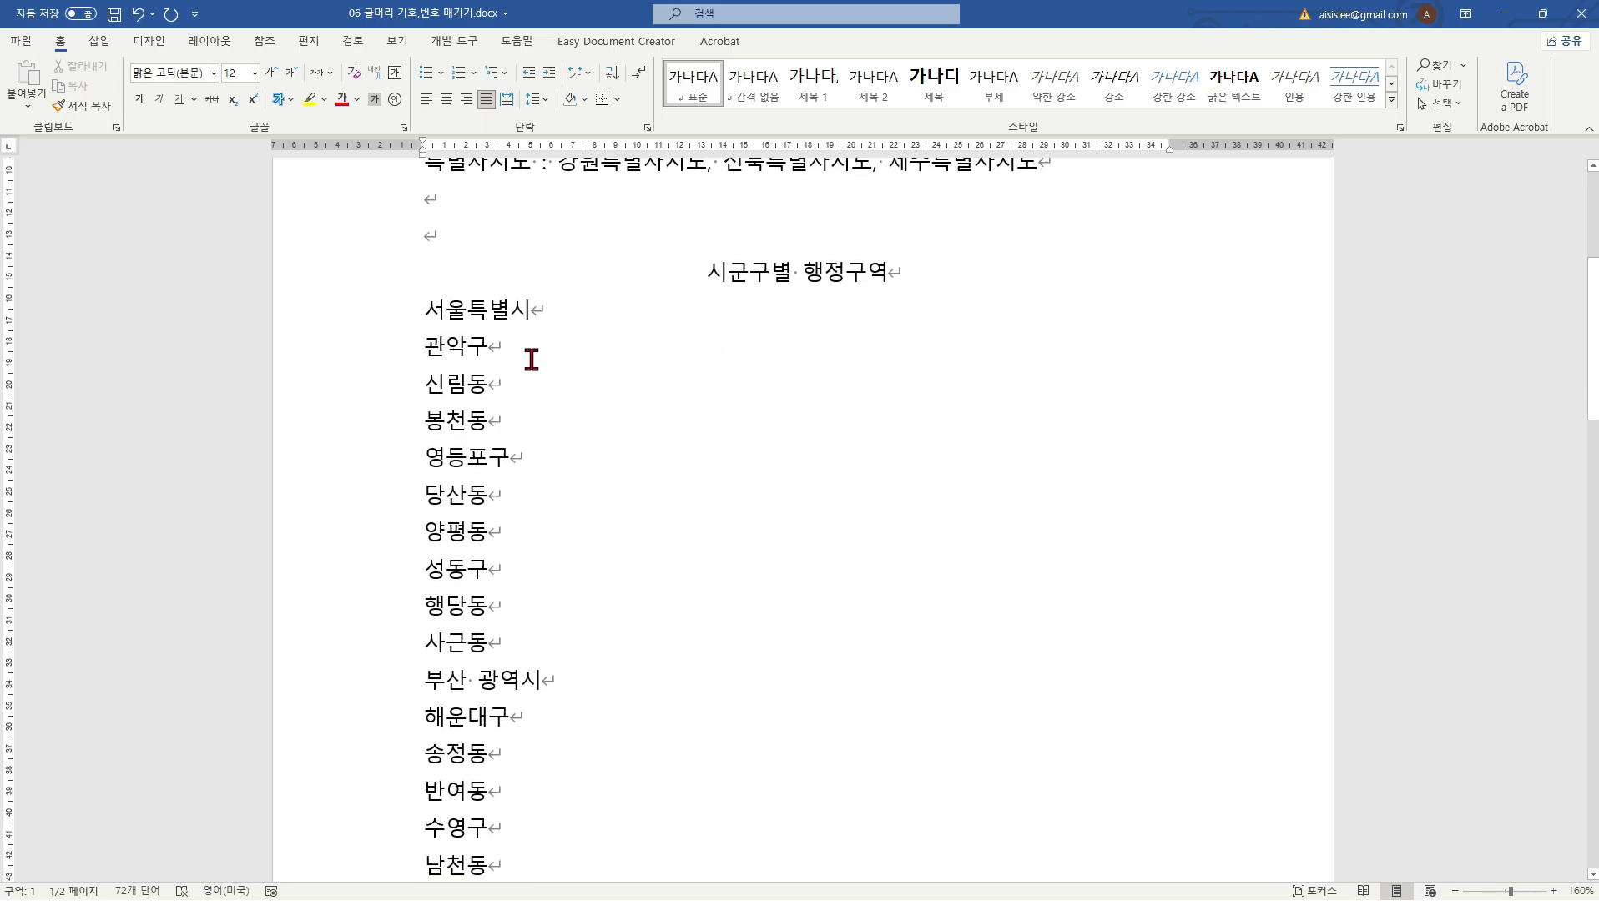
{"action": "left_click", "coordinate": [571, 231]}
{"action": "key", "text": "Return"}
{"action": "key", "text": "Return"}
{"action": "key", "text": "Return"}
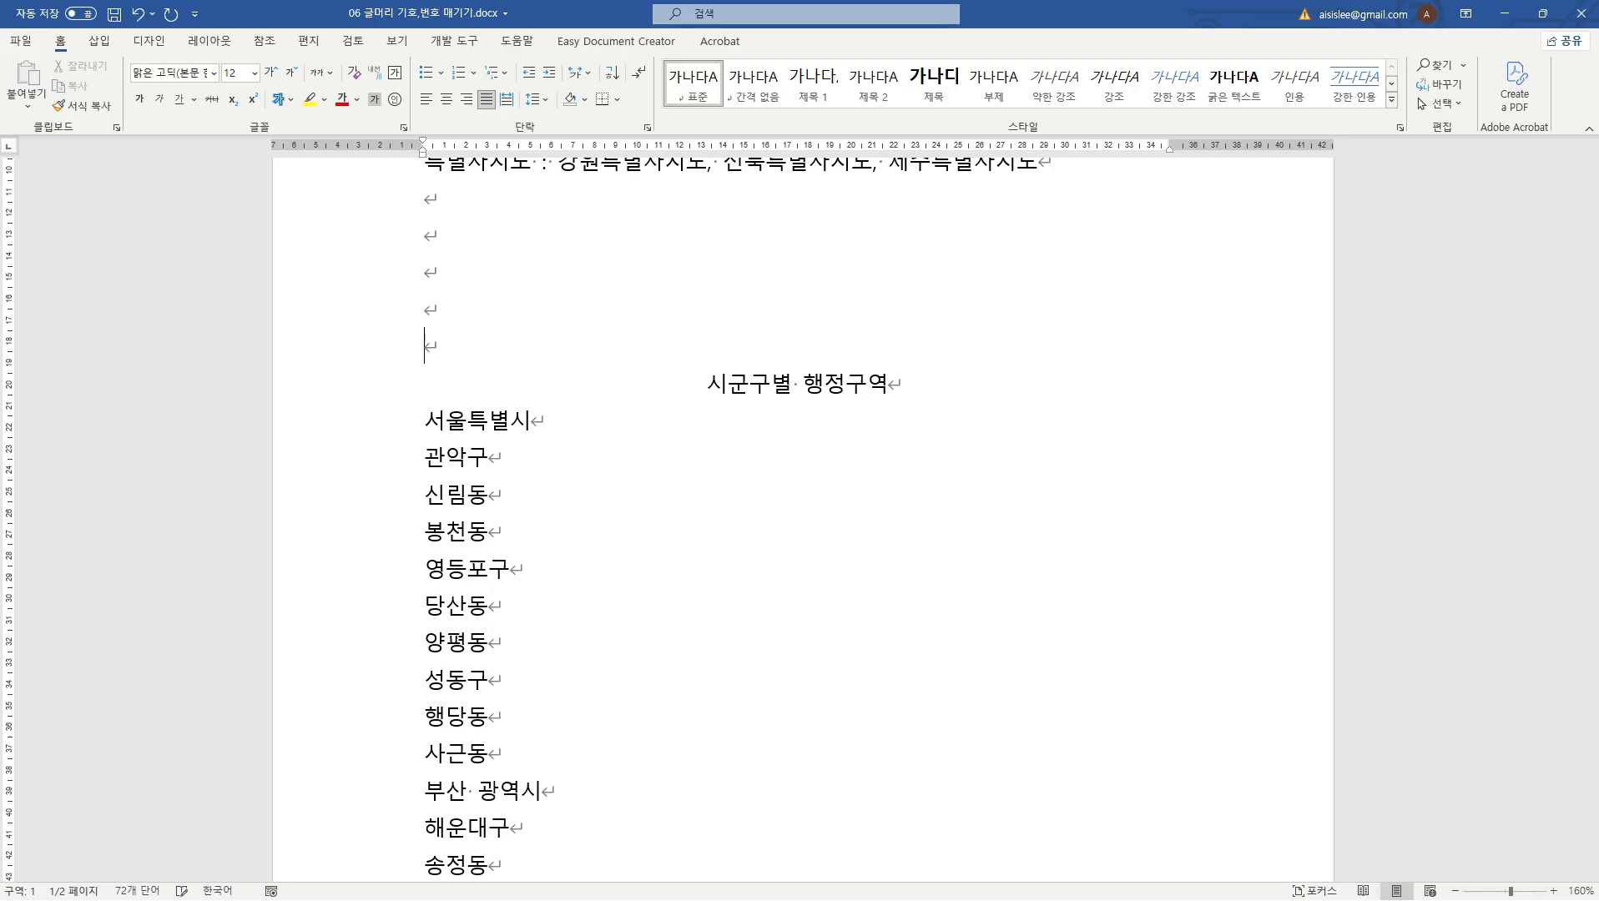
Step: Enter 서울시 on the middle blank line and make it an automatically numbered item starting with "1."
{"action": "left_click", "coordinate": [543, 273]}
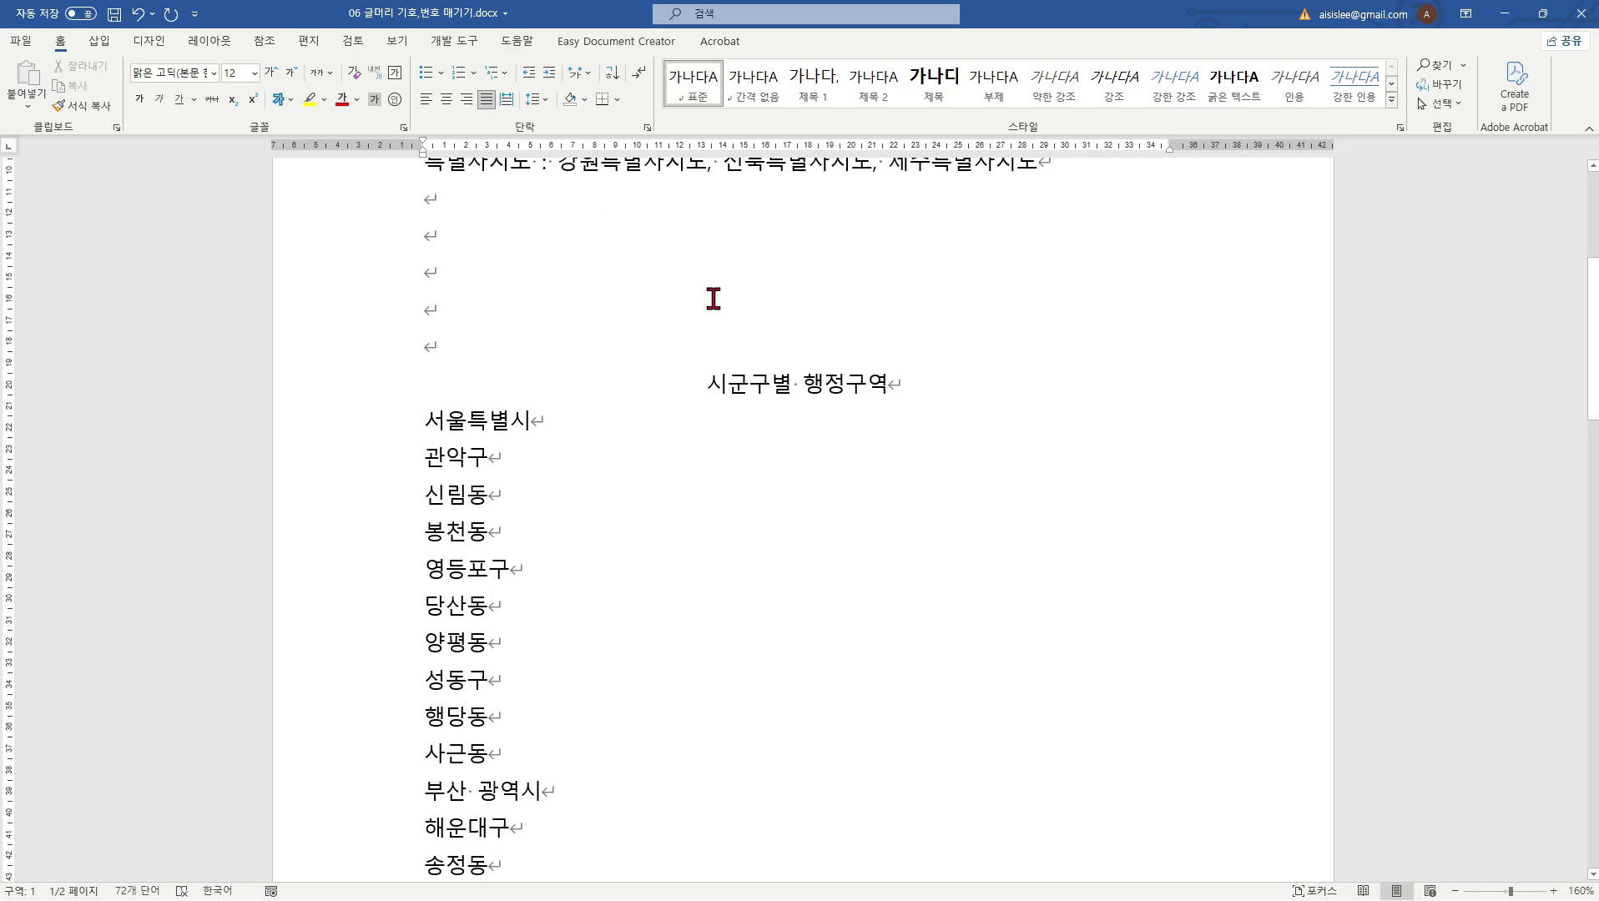
{"action": "type", "text": "서울시"}
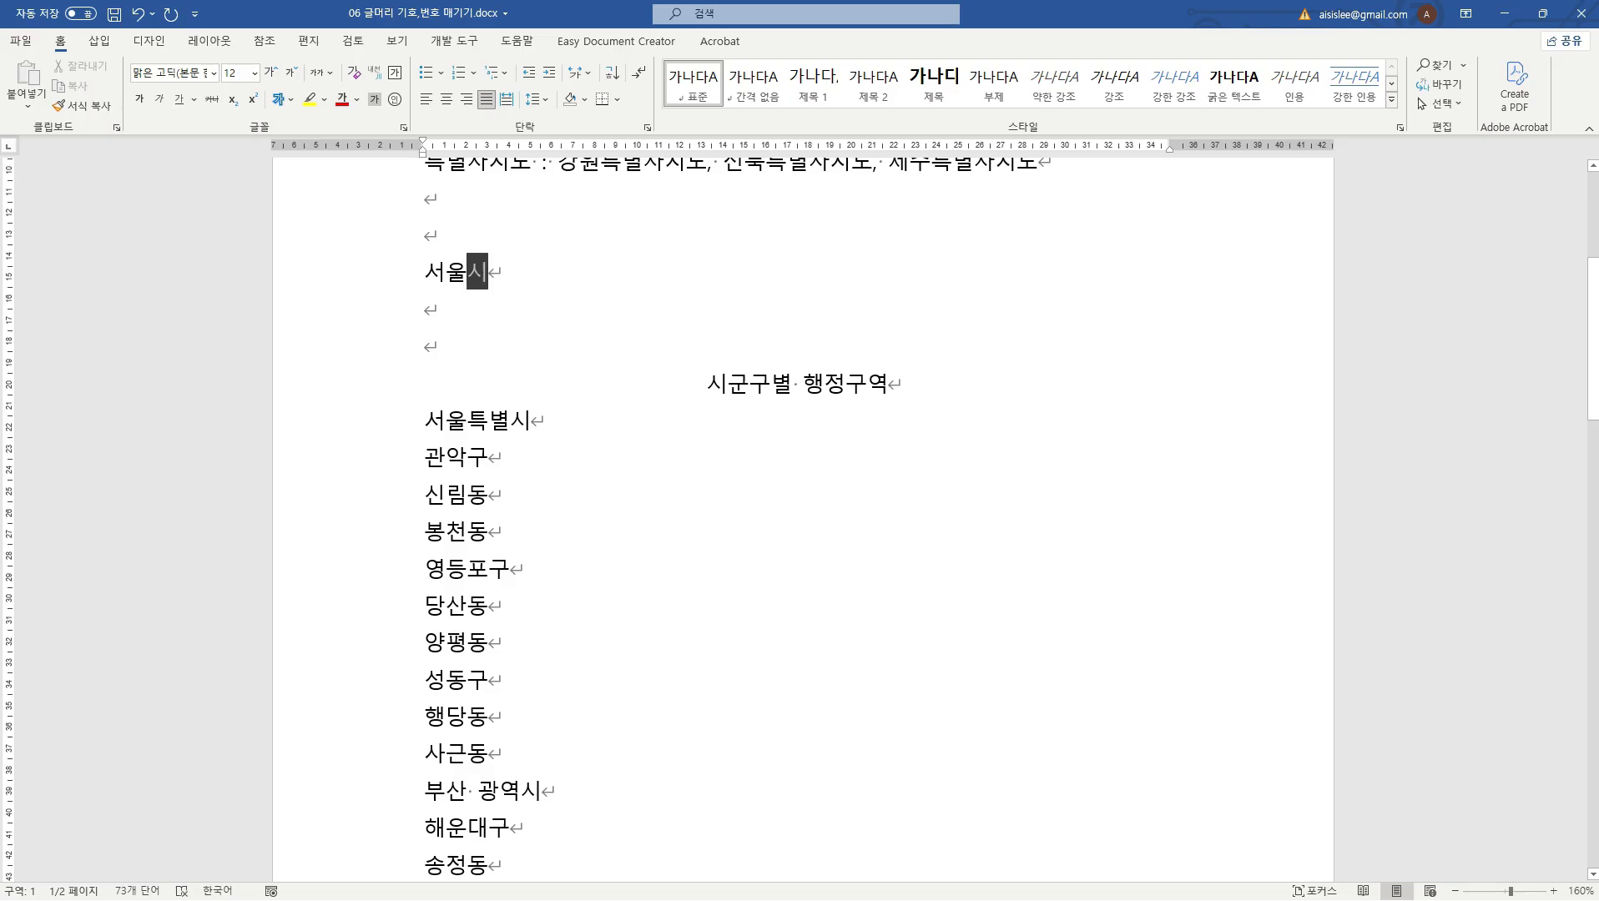
{"action": "key", "text": "Home"}
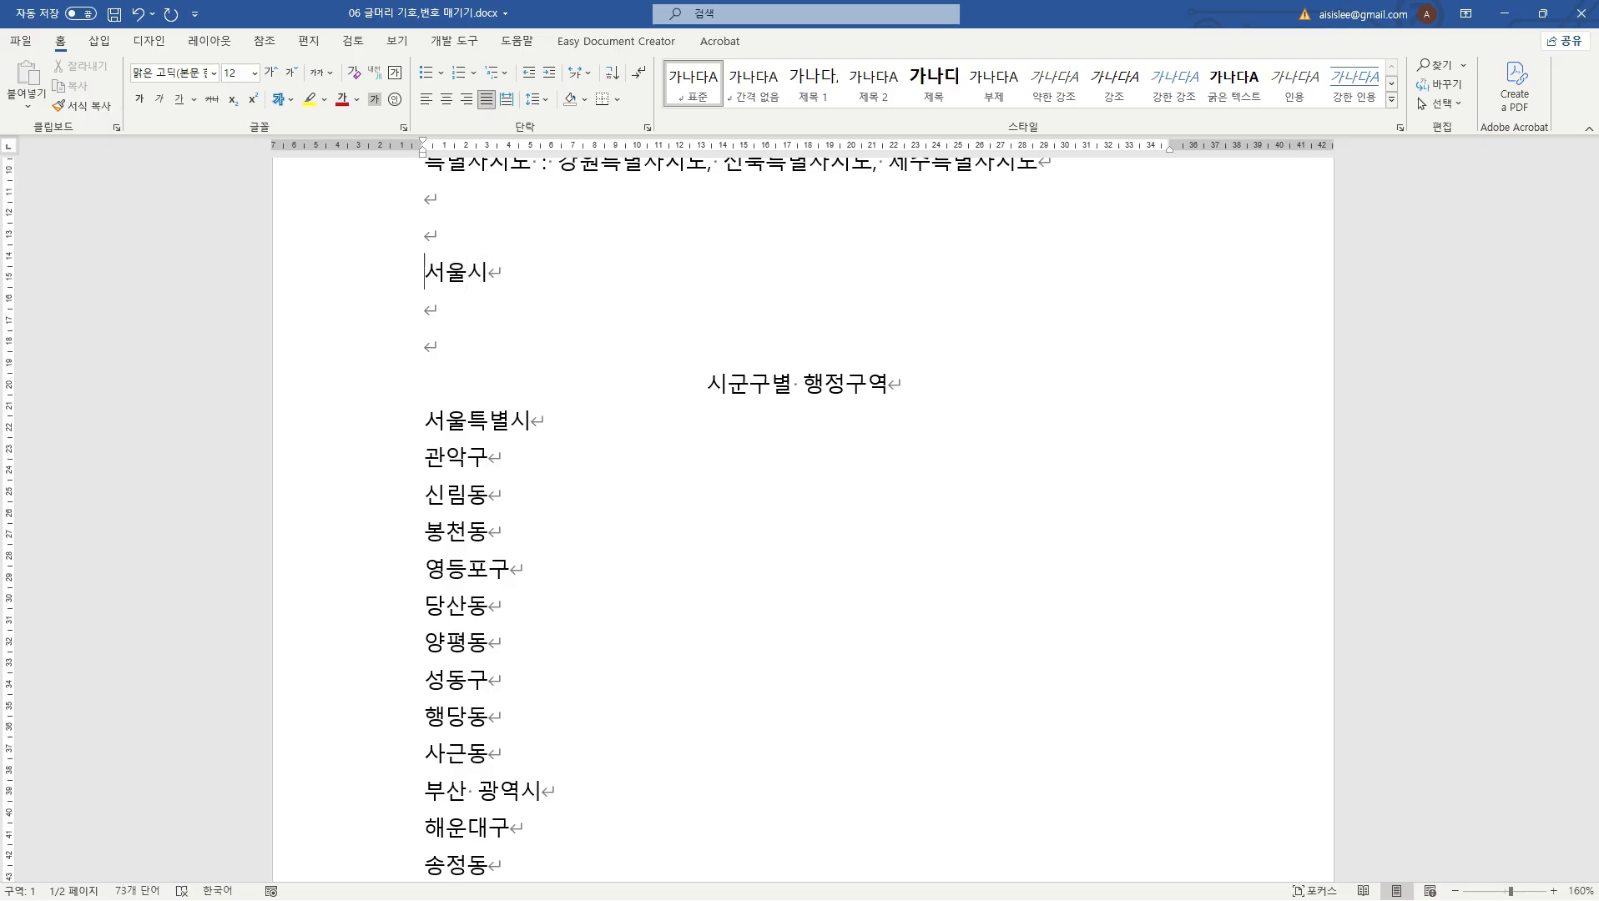
{"action": "type", "text": "1."}
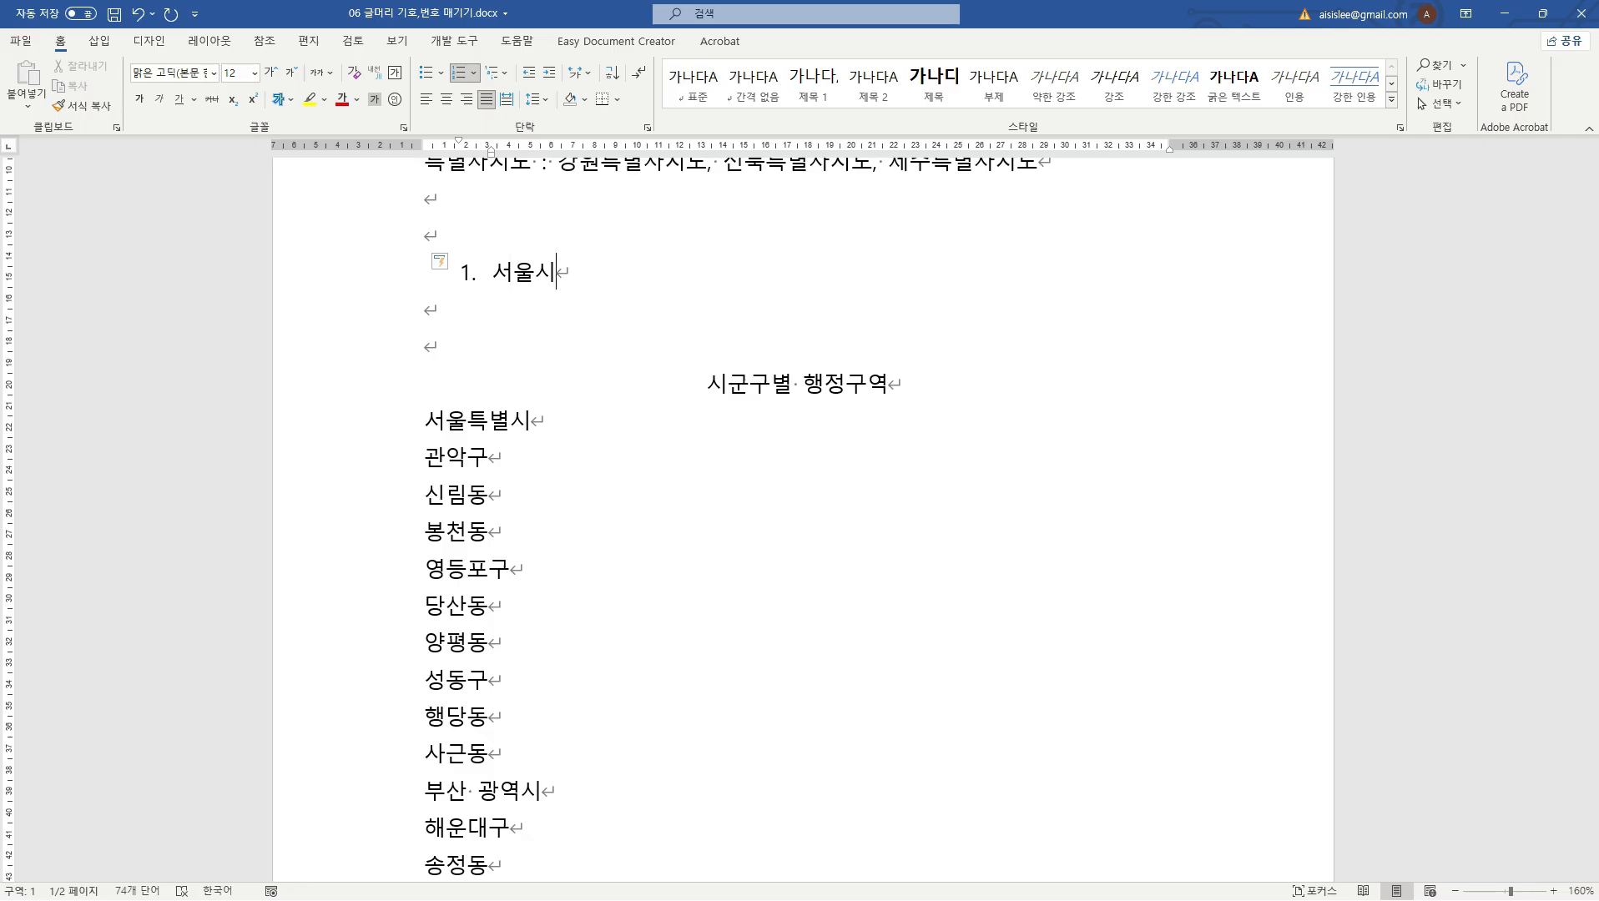
Step: Add 관악구 below 서울시 and demote it to a second-level list item
{"action": "key", "text": "Return"}
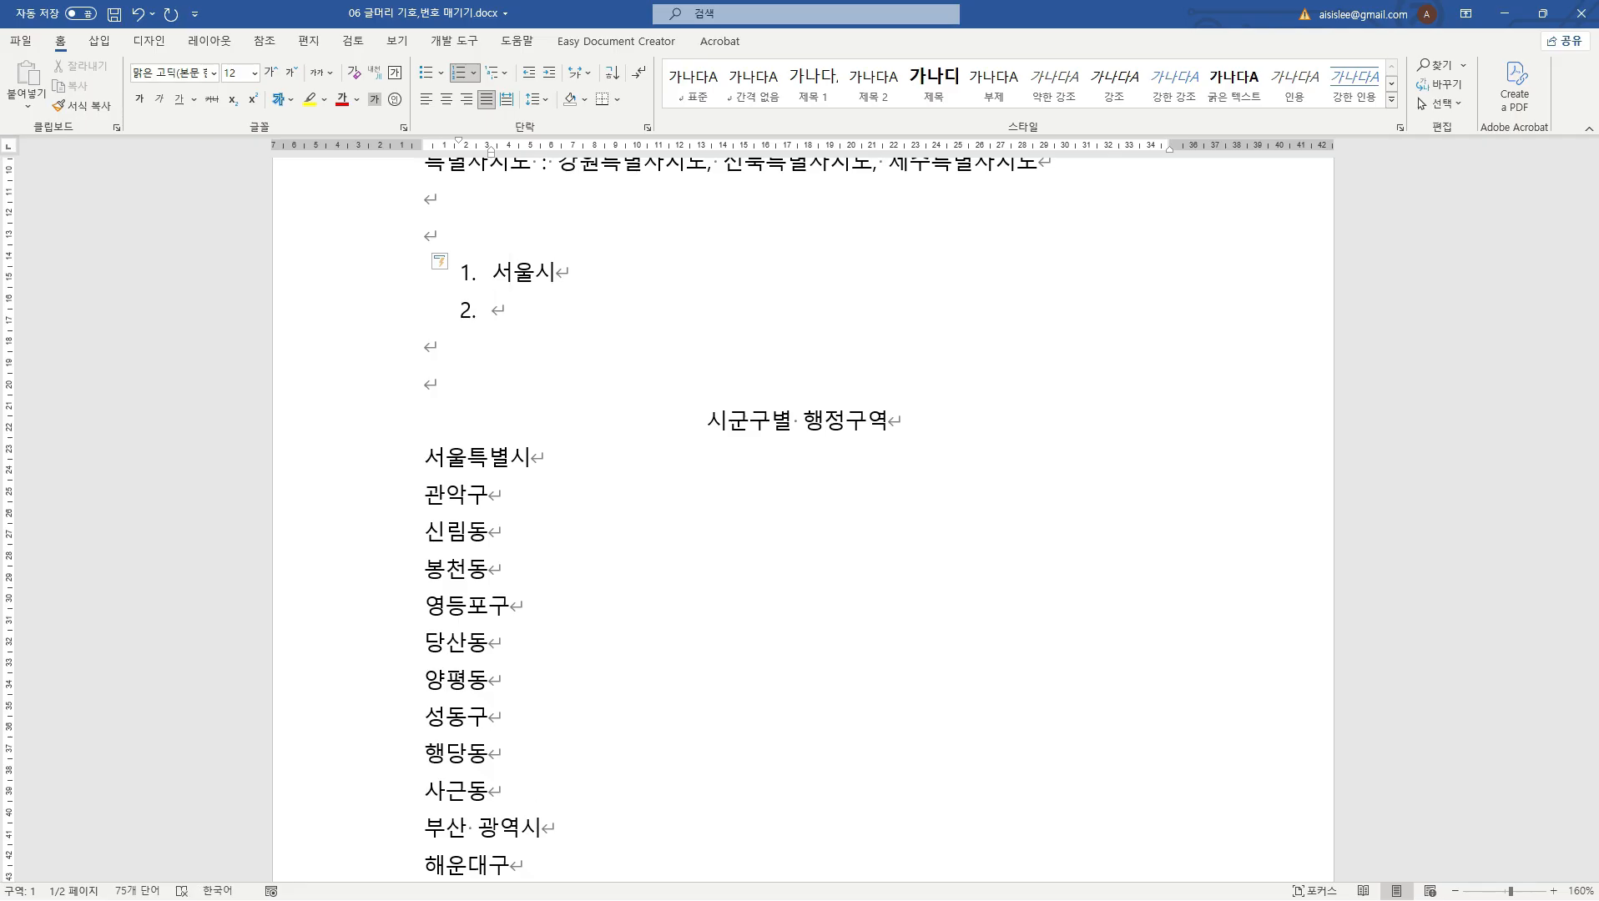
{"action": "type", "text": "간"}
{"action": "key", "text": "BackSpace"}
{"action": "key", "text": "BackSpace"}
{"action": "key", "text": "BackSpace"}
{"action": "type", "text": "관악구"}
{"action": "key", "text": "Home"}
{"action": "key", "text": "Tab"}
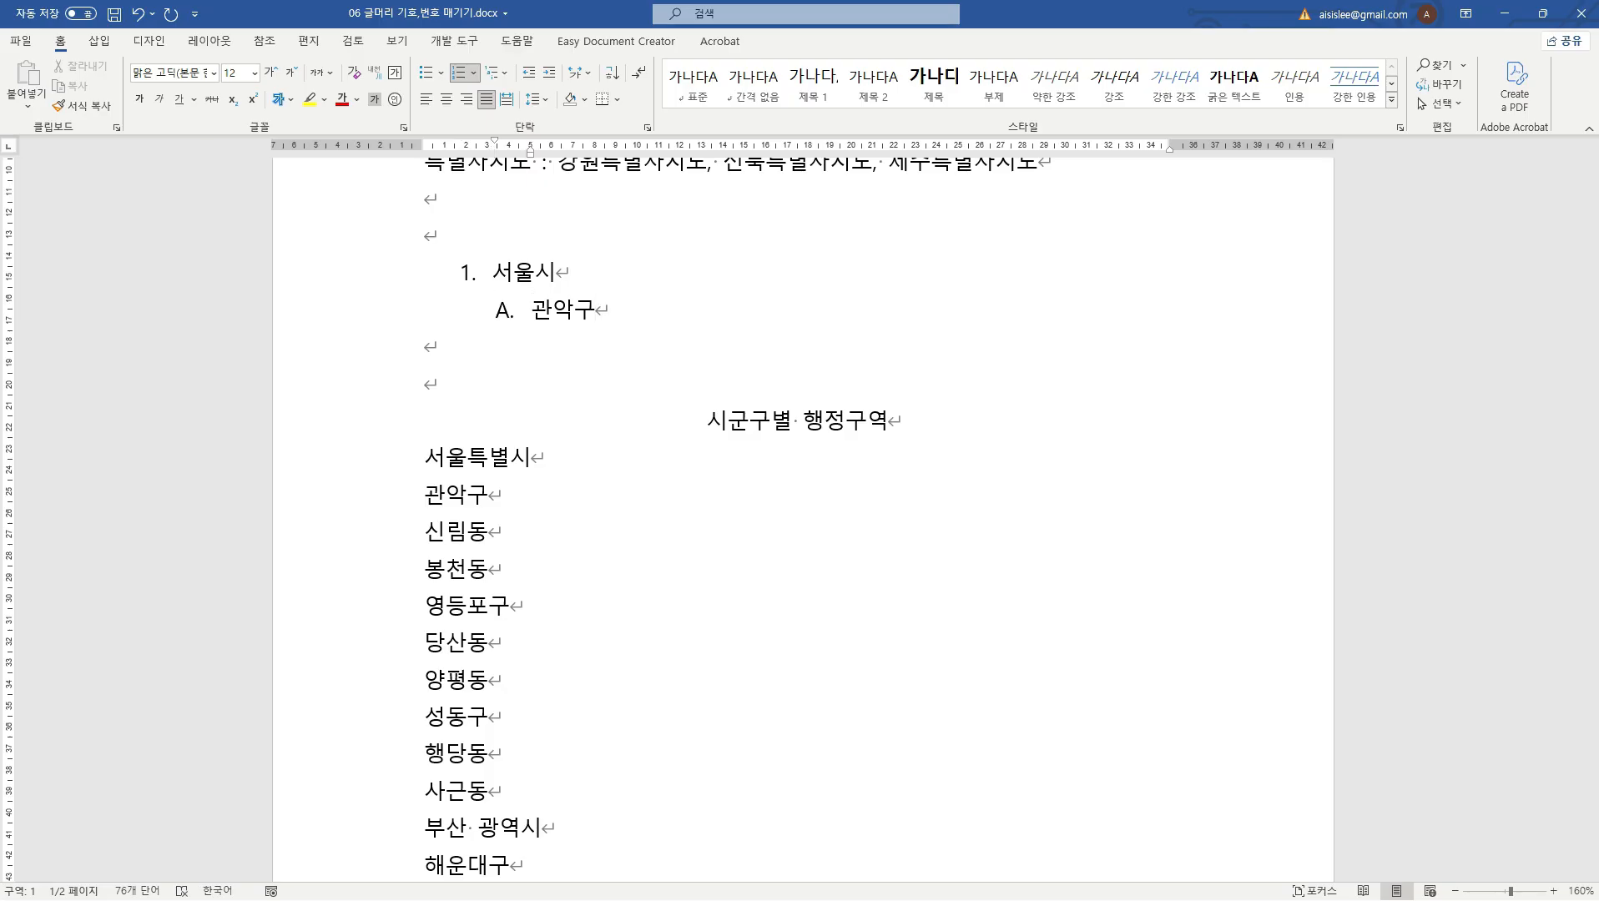
Step: Add 신림동 and 봉천동 below 관악구 as third-level list items
{"action": "key", "text": "Return"}
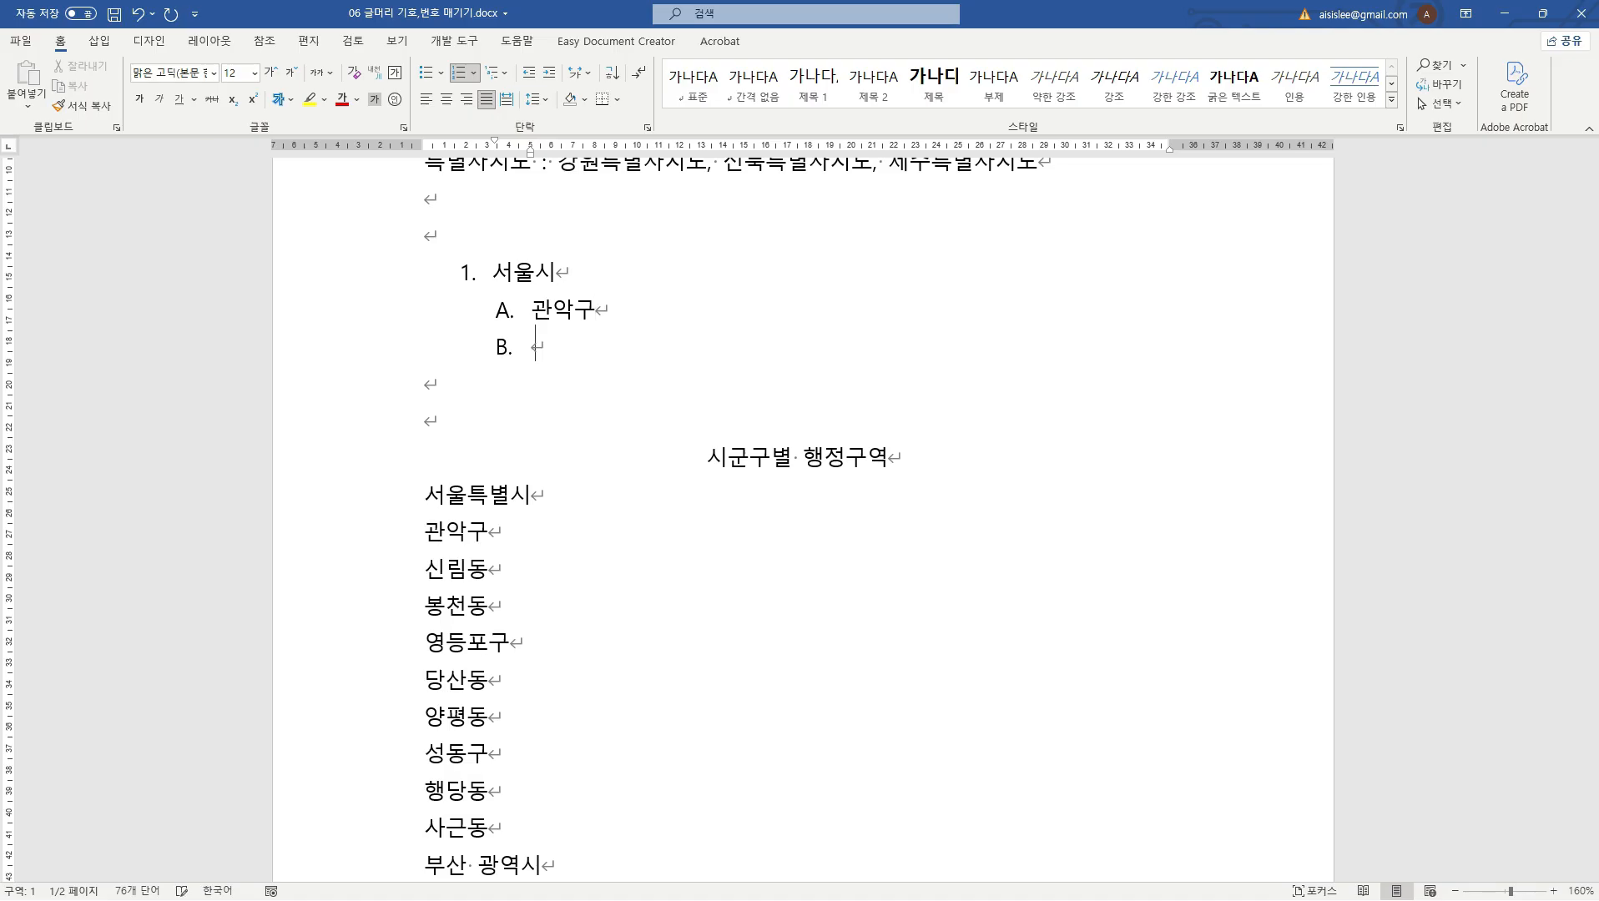
{"action": "type", "text": "신림동"}
{"action": "key", "text": "Left"}
{"action": "key", "text": "Left"}
{"action": "key", "text": "Tab"}
{"action": "key", "text": "End"}
{"action": "key", "text": "Return"}
{"action": "type", "text": "봉천동"}
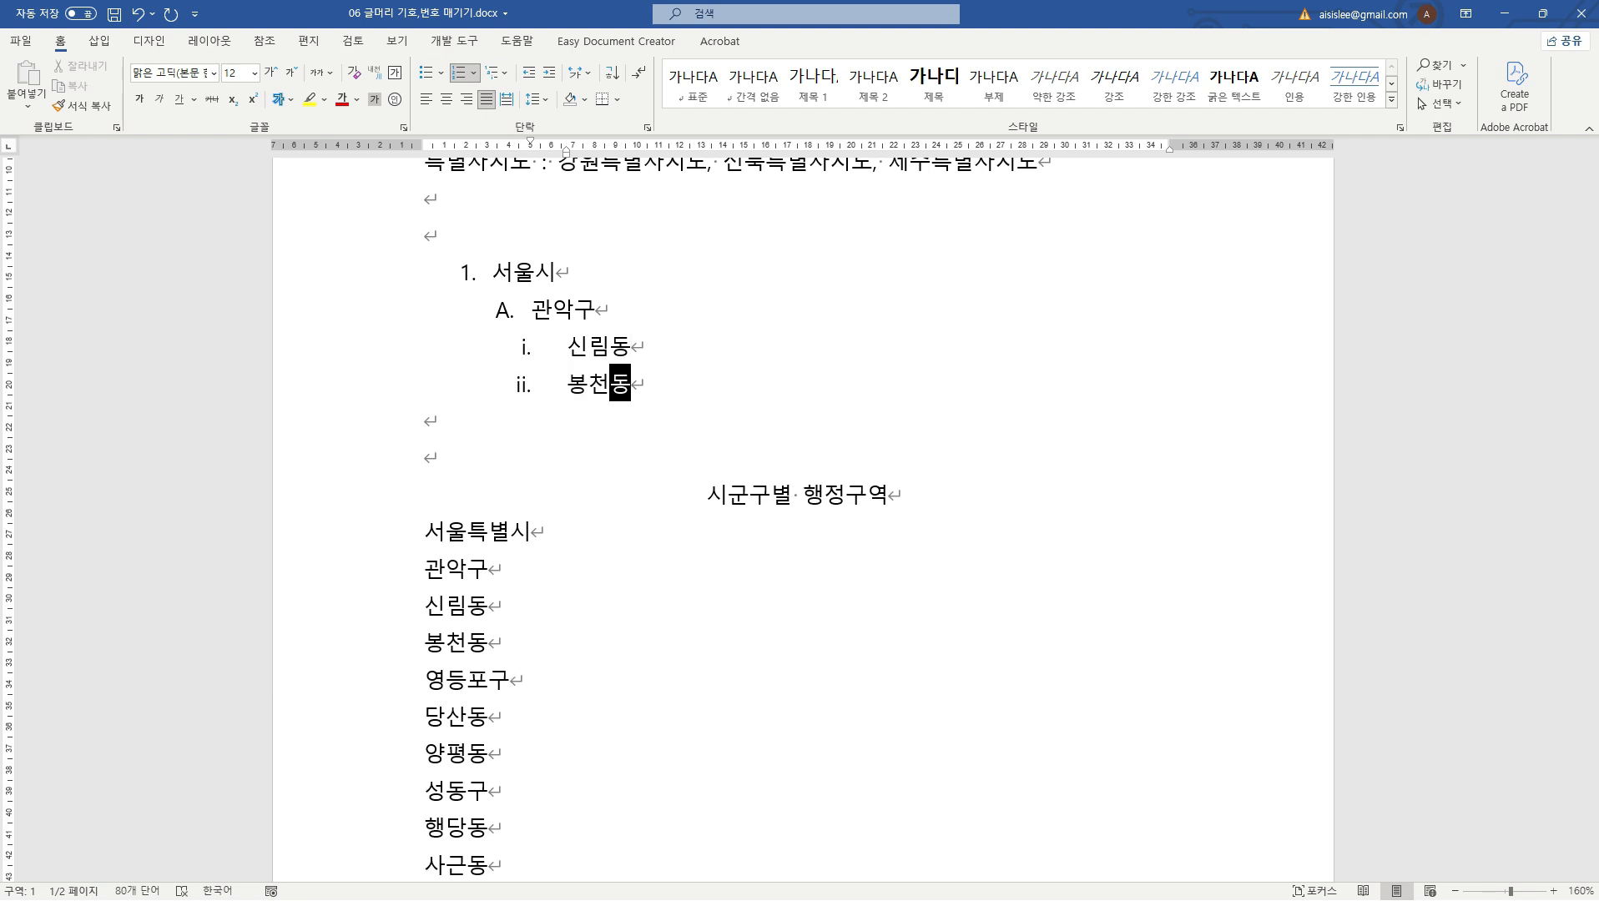
Step: Add 영등포구 below 봉천동 and promote it to a second-level list item
{"action": "key", "text": "Return"}
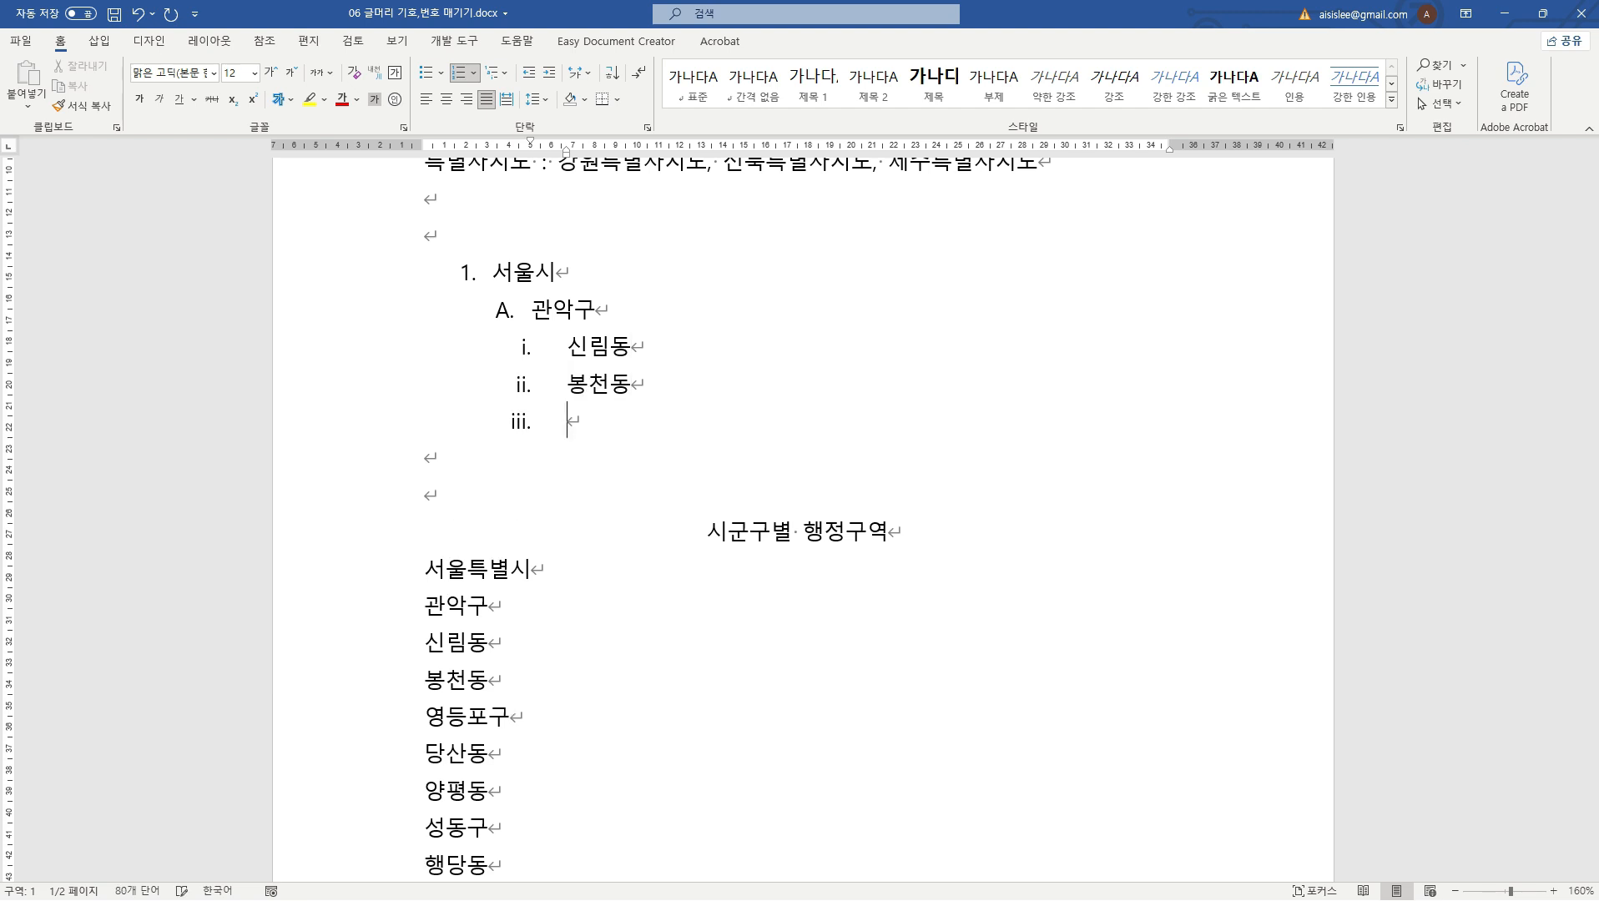
{"action": "type", "text": "영등포구"}
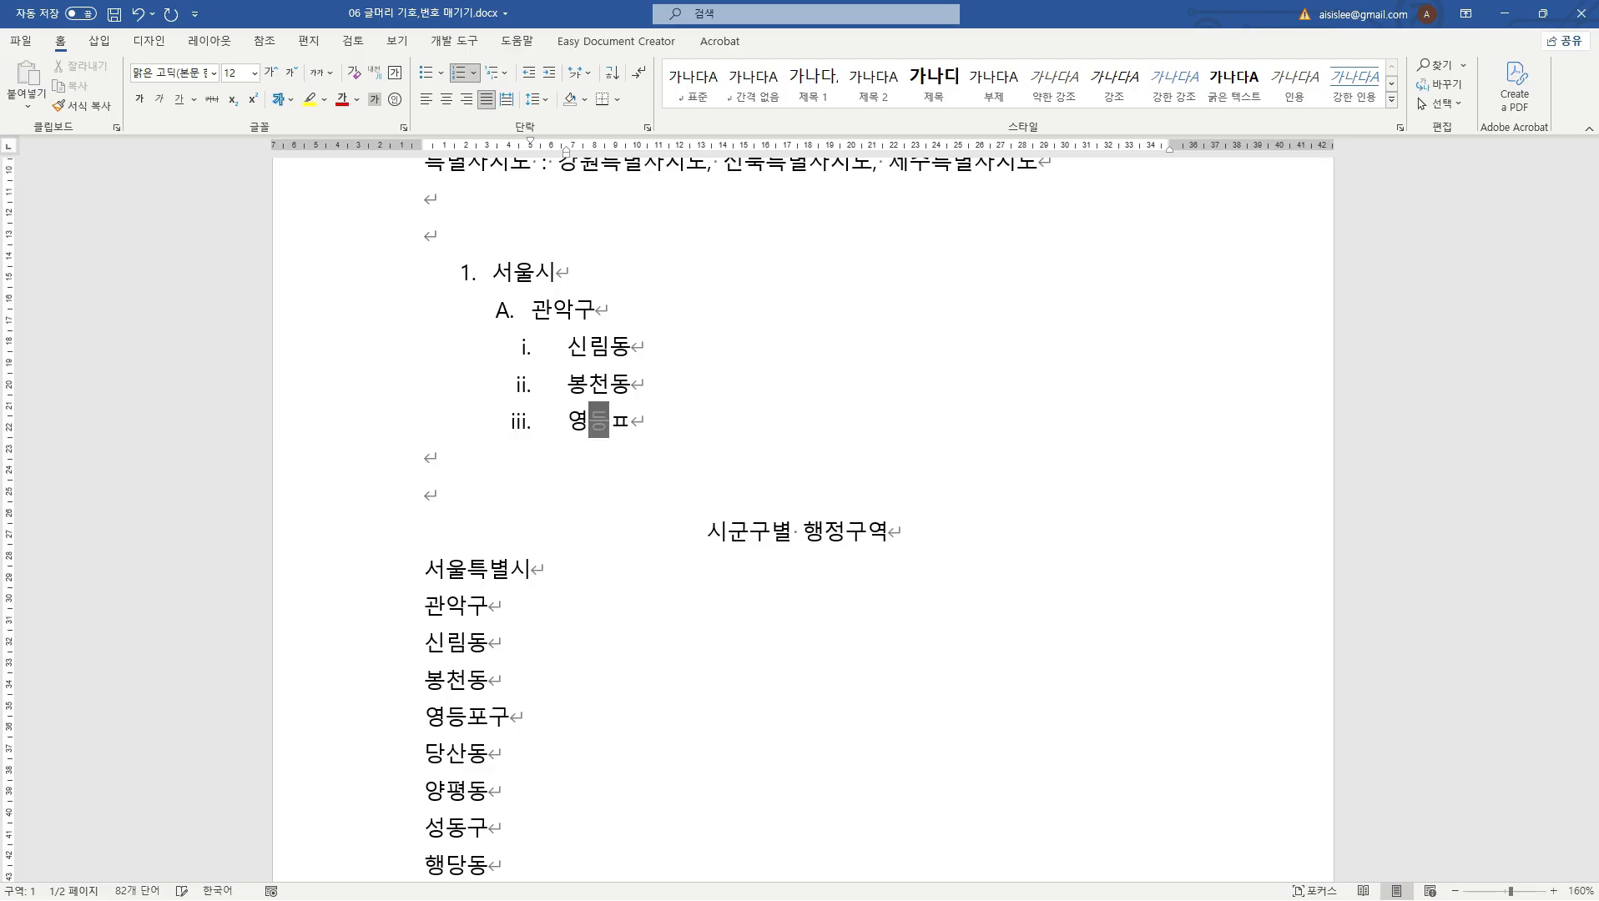
{"action": "key", "text": "Left"}
{"action": "key", "text": "Left"}
{"action": "key", "text": "Left"}
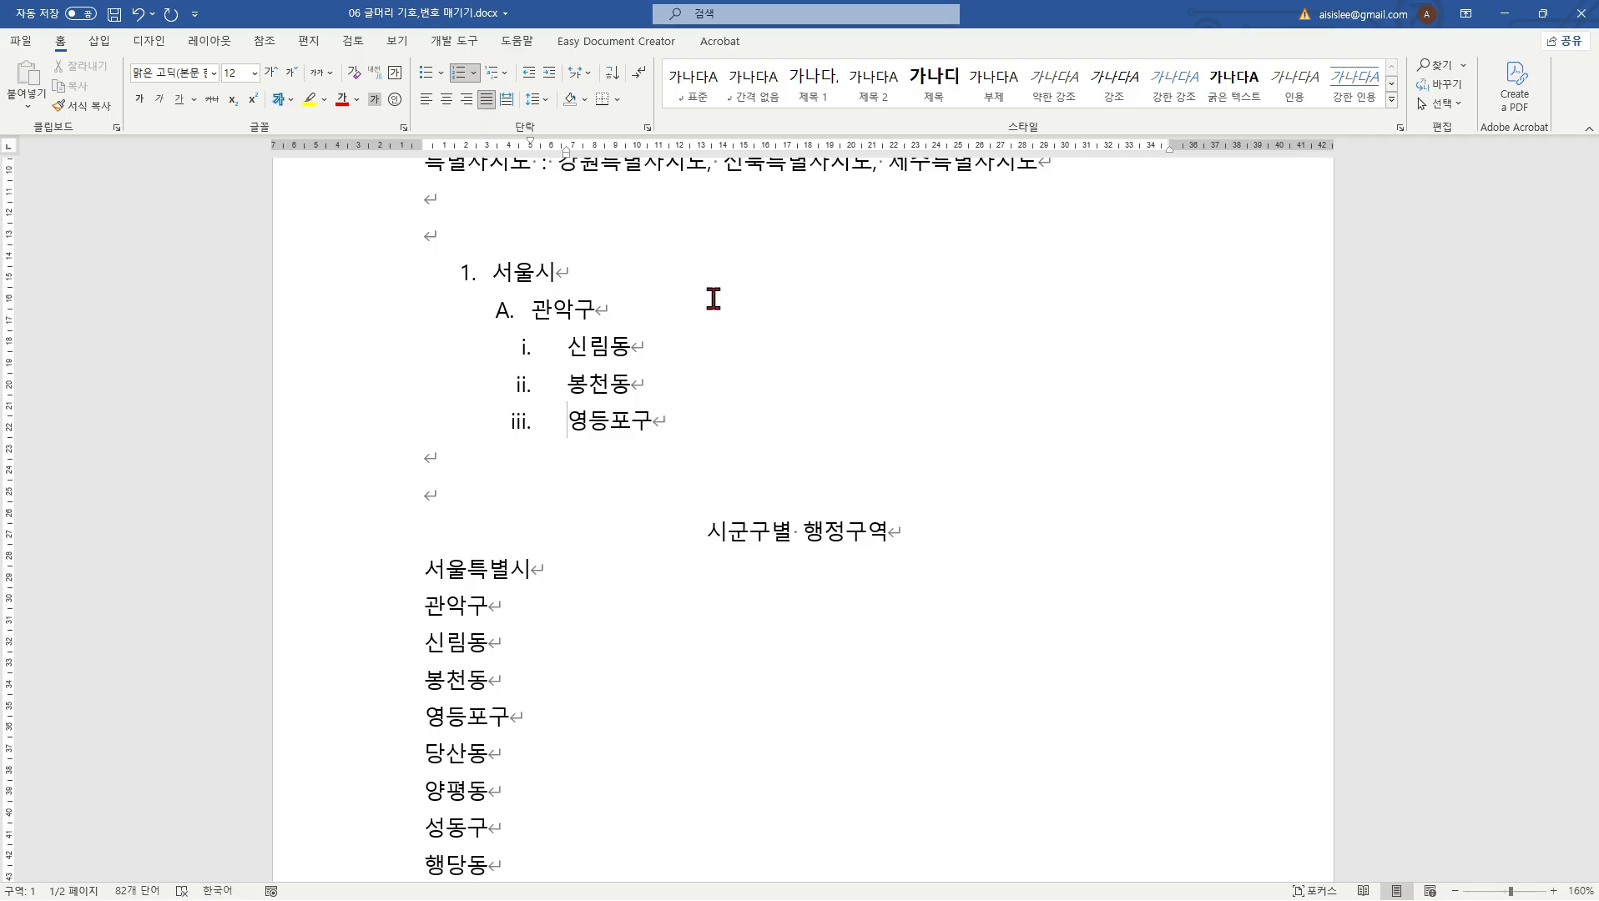
{"action": "key", "text": "shift+Tab"}
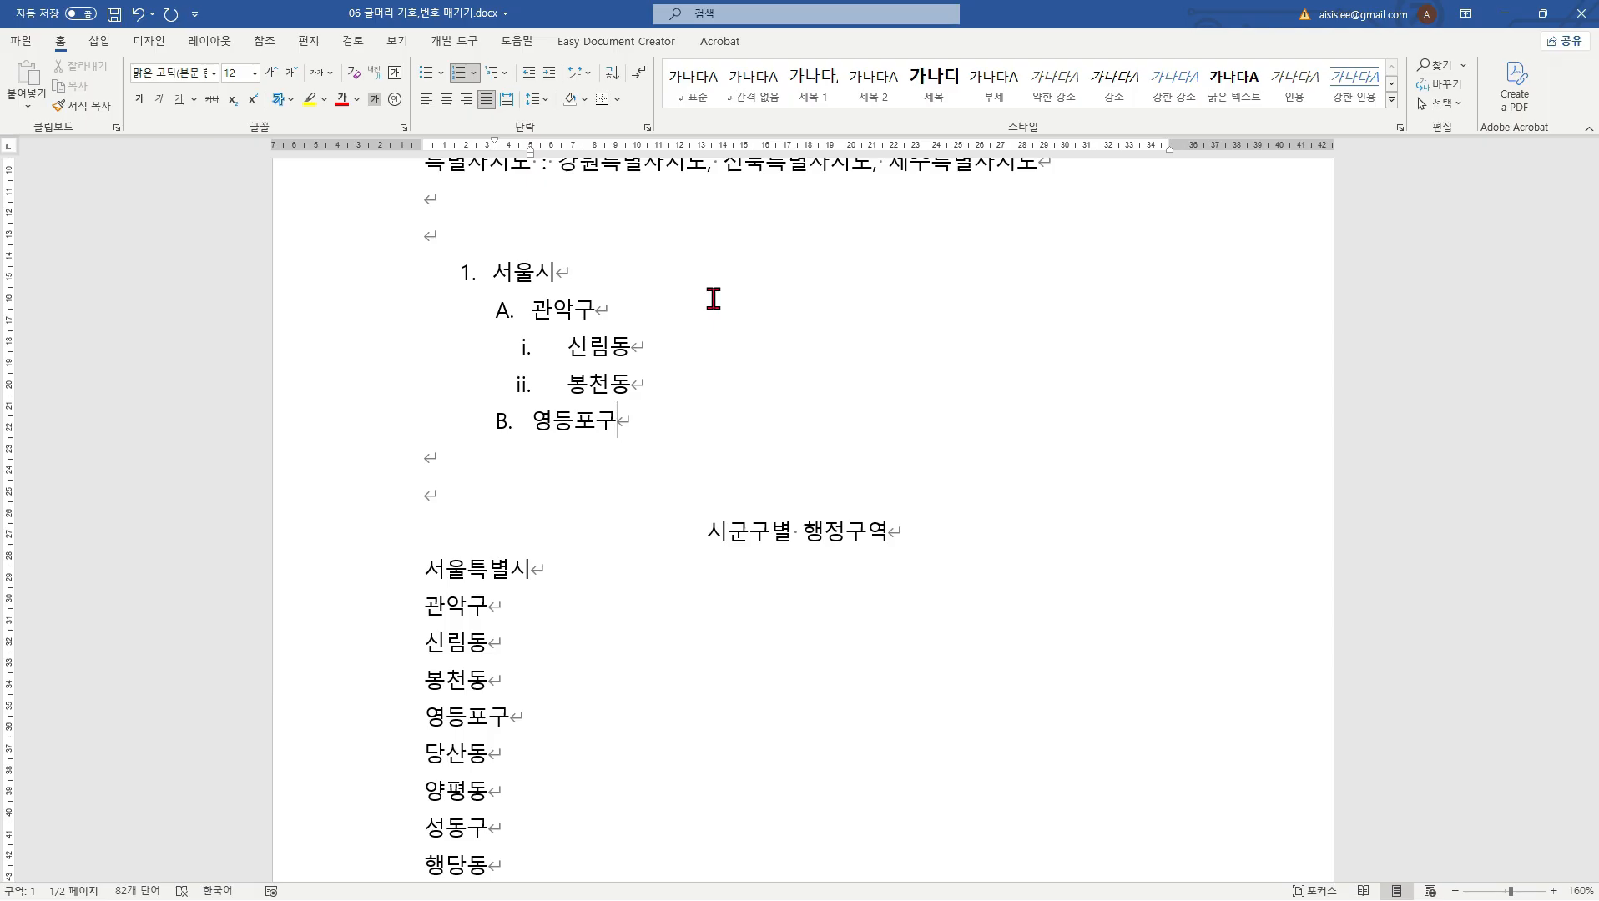
Step: Add 당산동 below 영등포구 and demote it to a third-level list item
{"action": "key", "text": "Return"}
{"action": "type", "text": "당"}
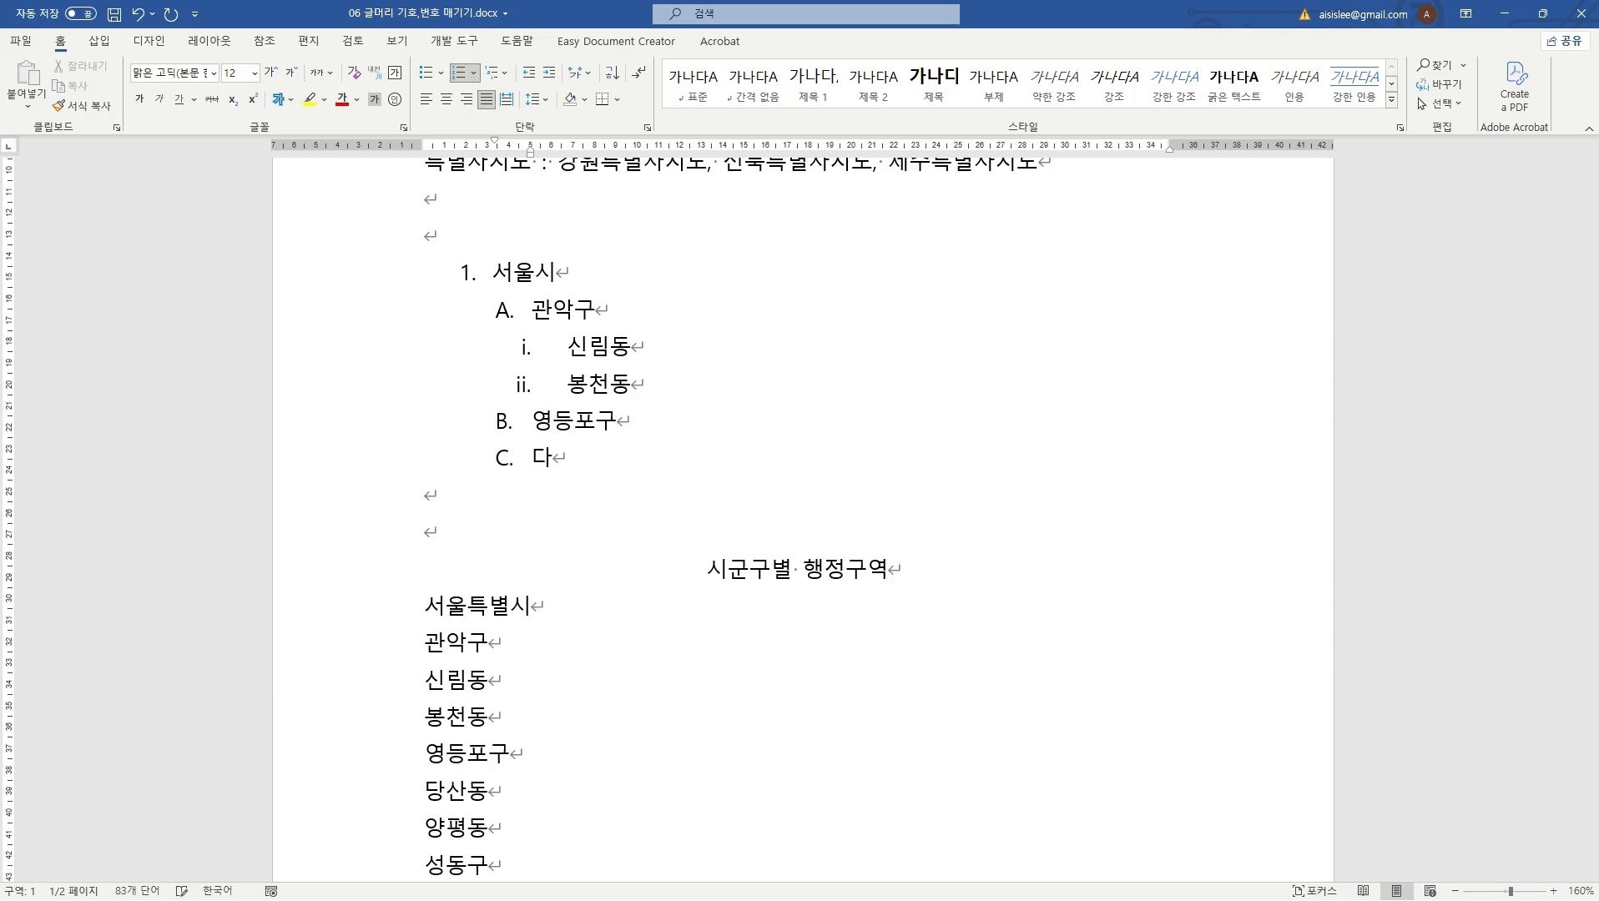
{"action": "type", "text": "산동"}
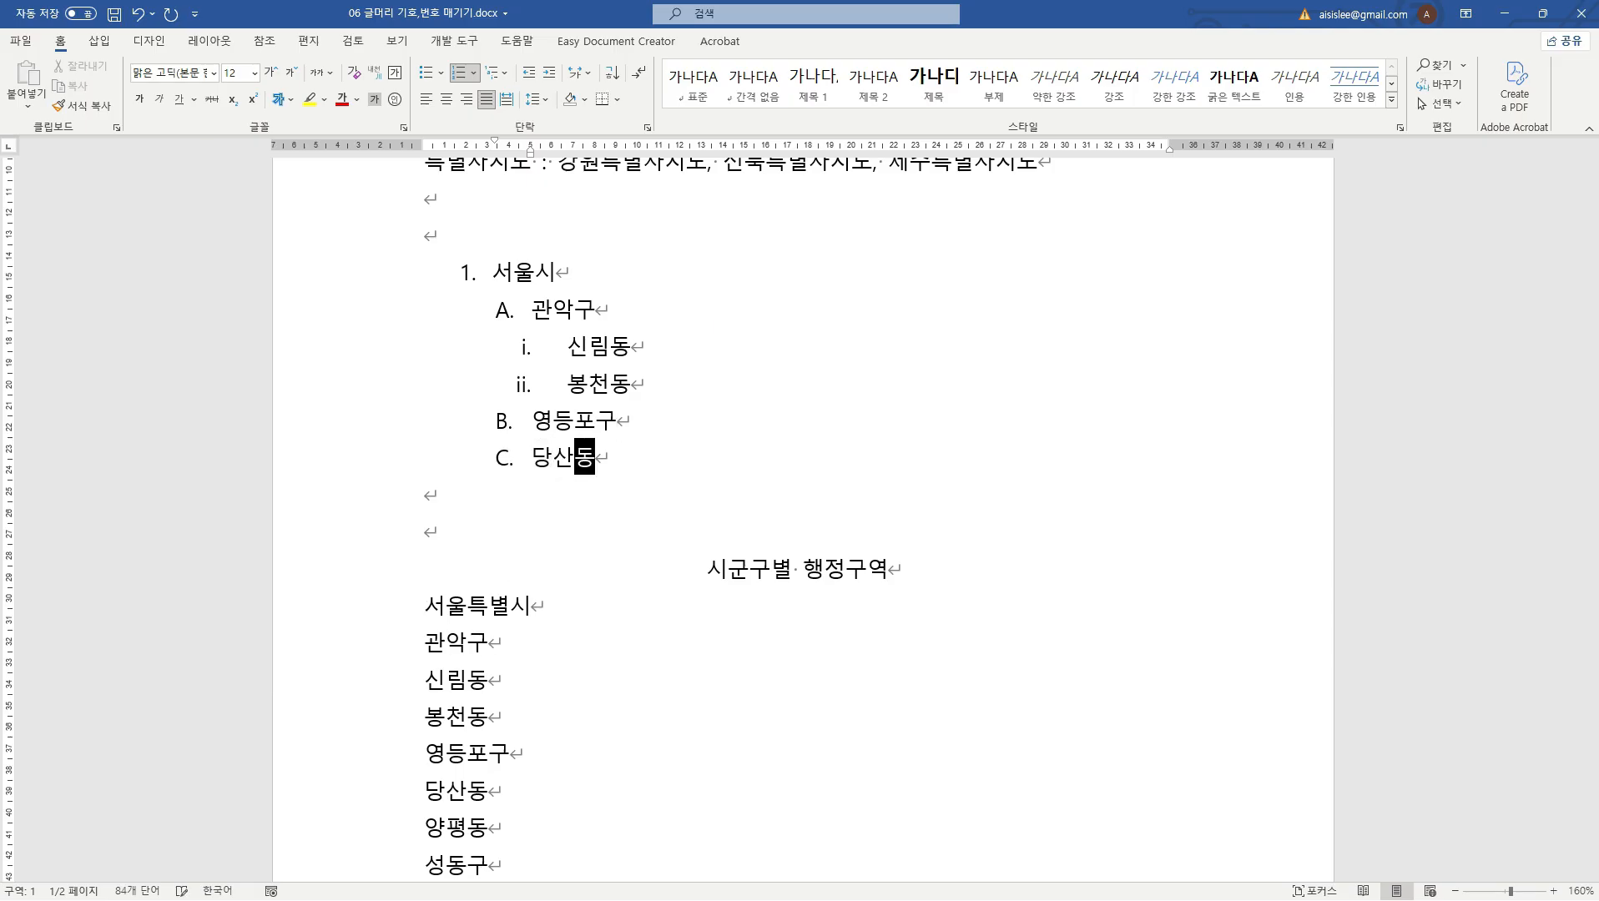
{"action": "key", "text": "Home"}
{"action": "key", "text": "Tab"}
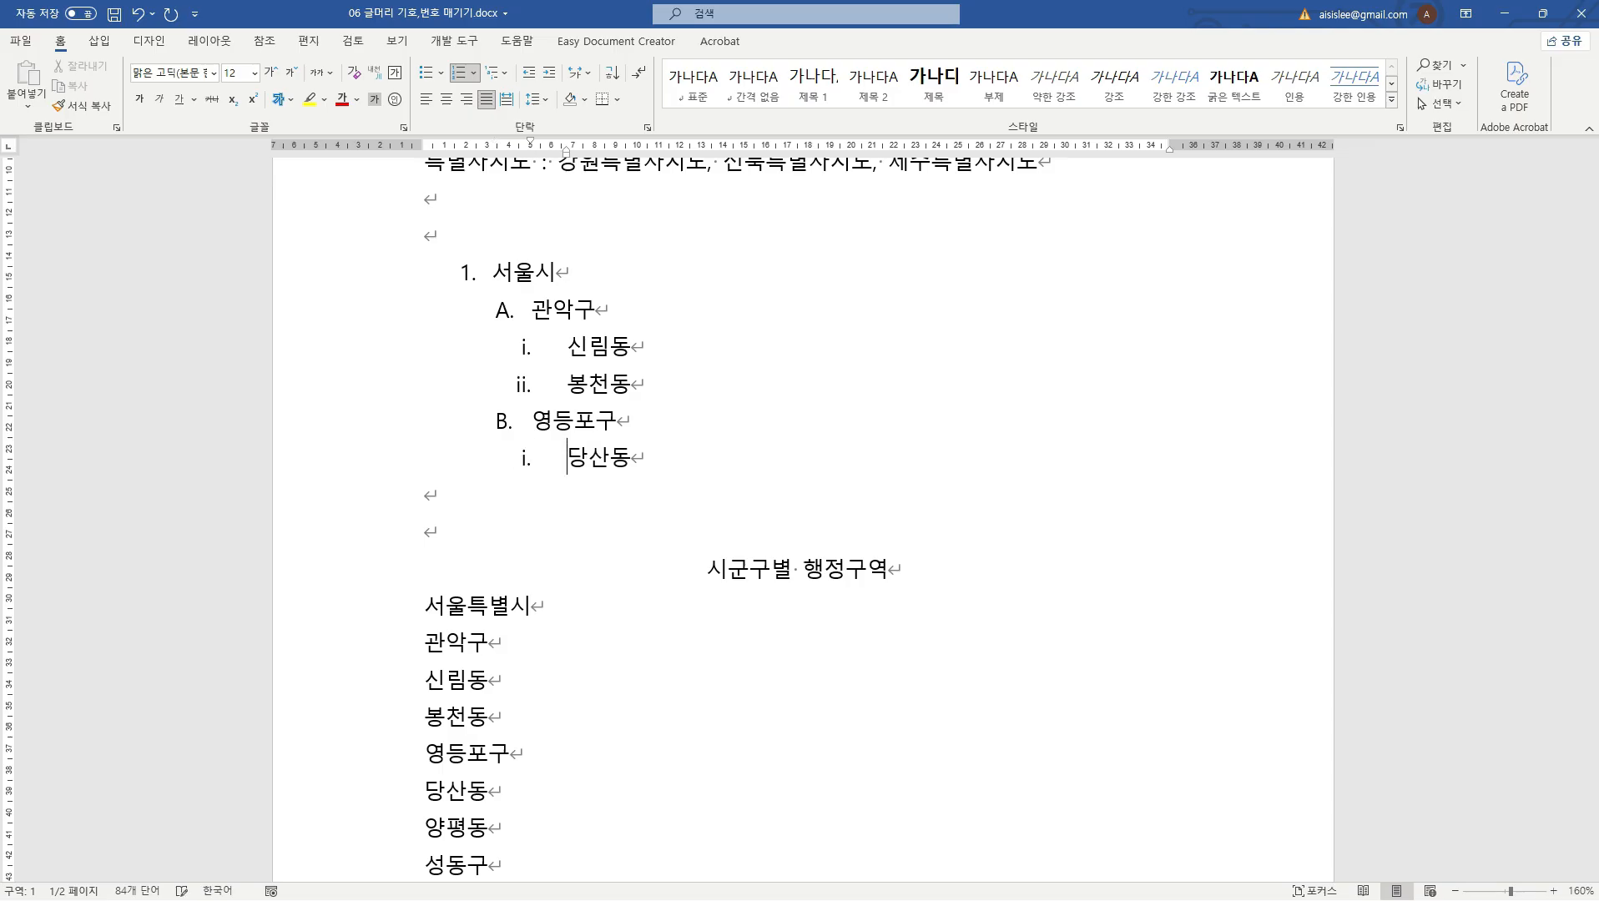
Step: Add 부산시 below 당산동 and promote it two levels to a first-level list item
{"action": "key", "text": "End"}
{"action": "key", "text": "Return"}
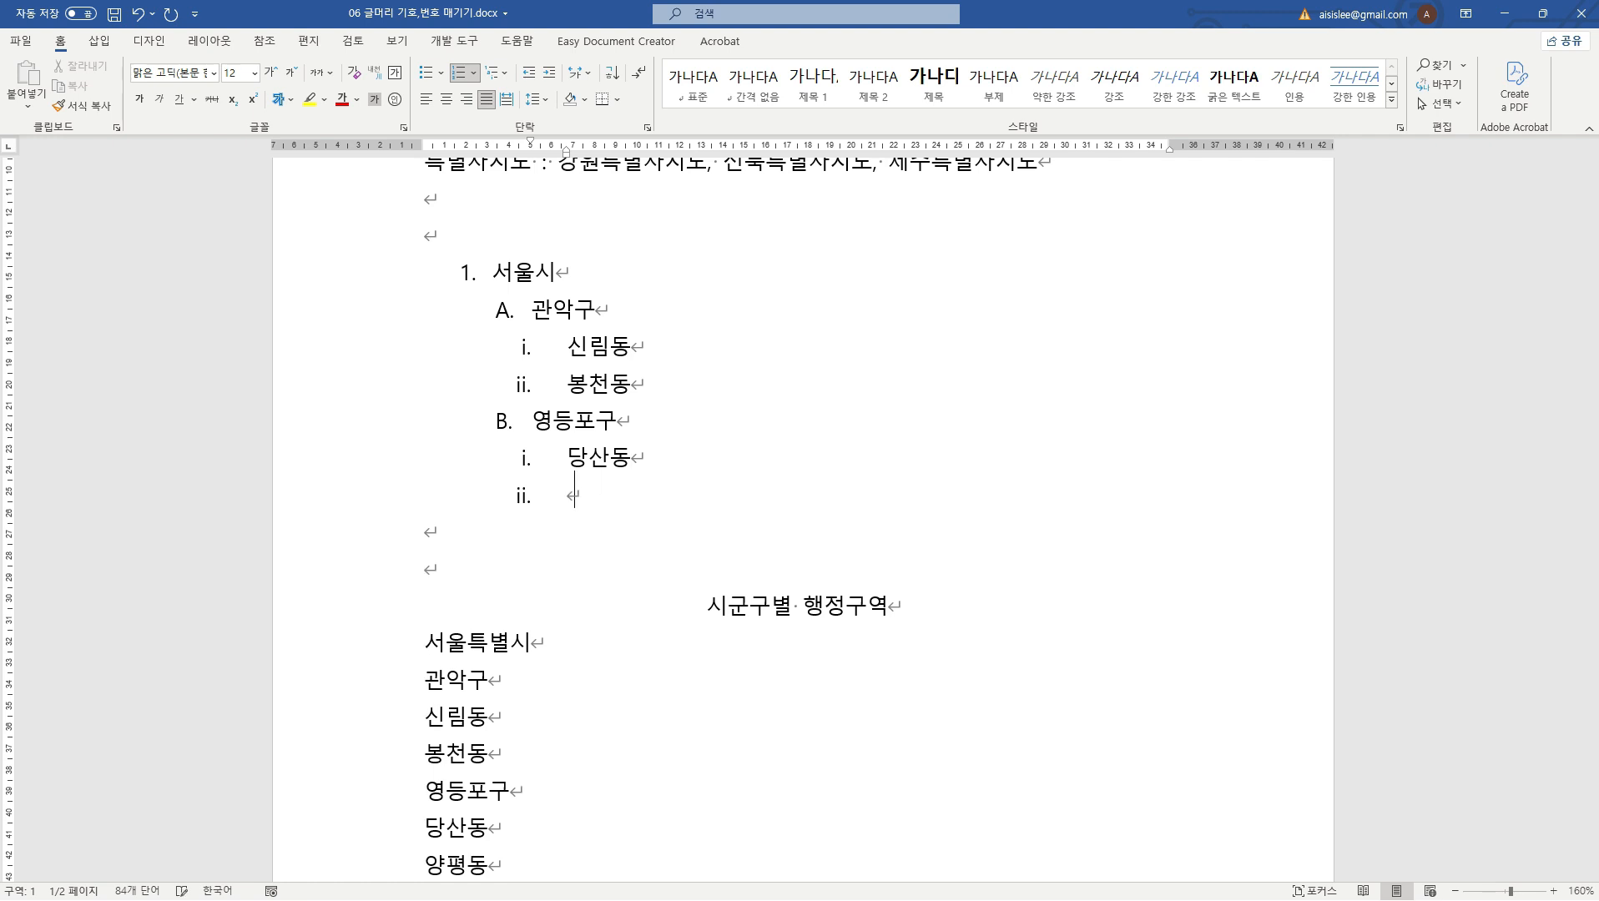
{"action": "type", "text": "ㅂ부산시"}
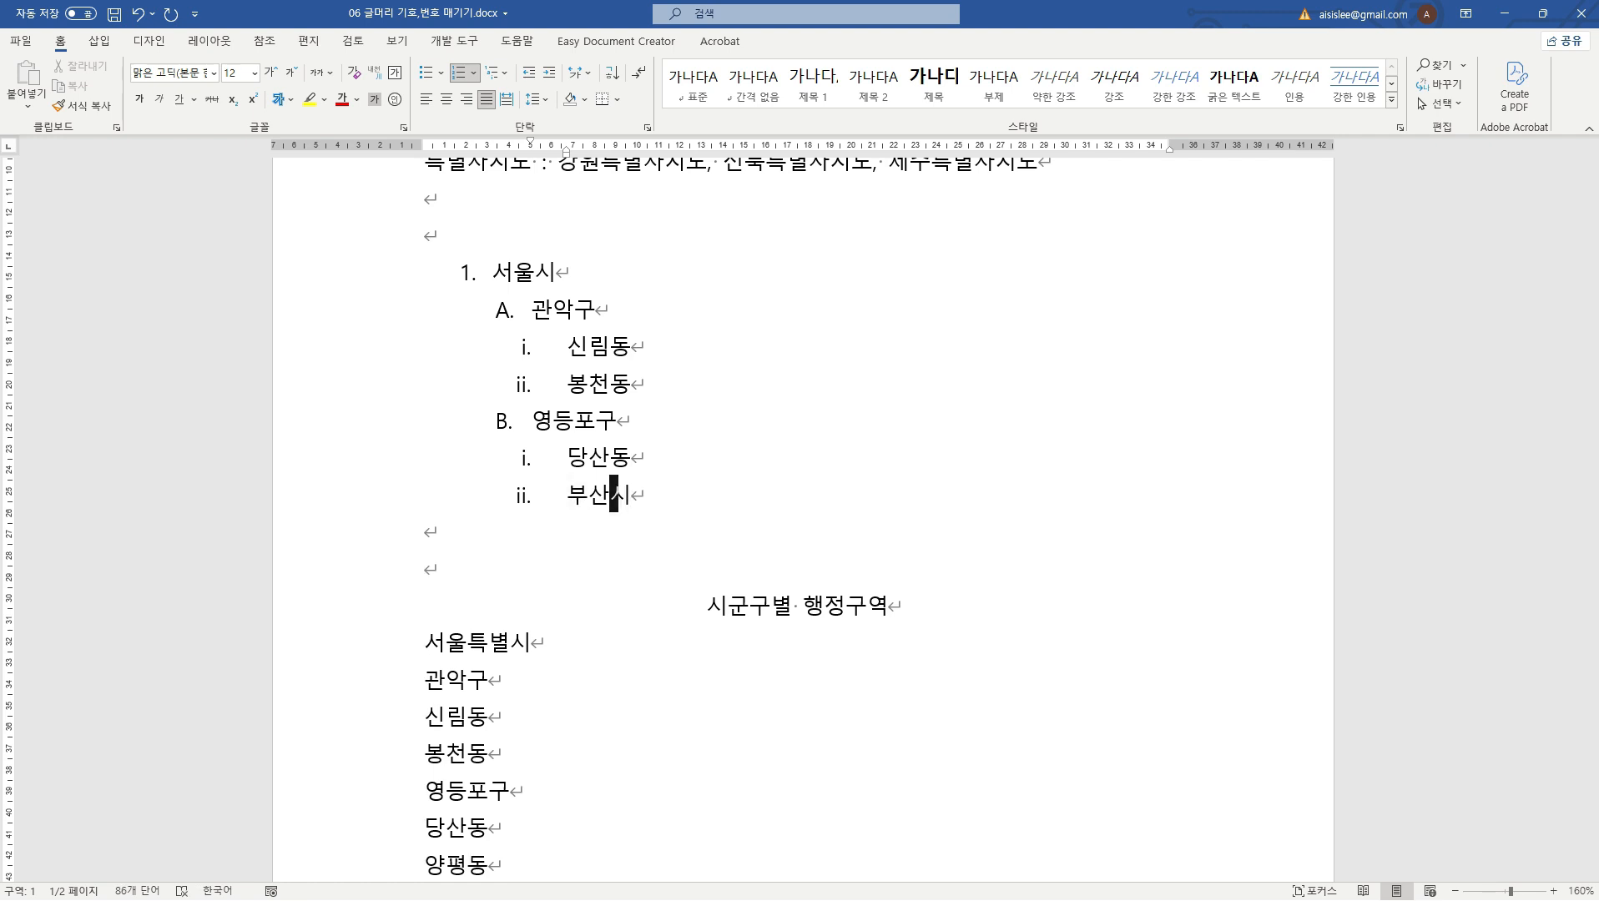
{"action": "key", "text": "Home"}
{"action": "key", "text": "shift+Tab"}
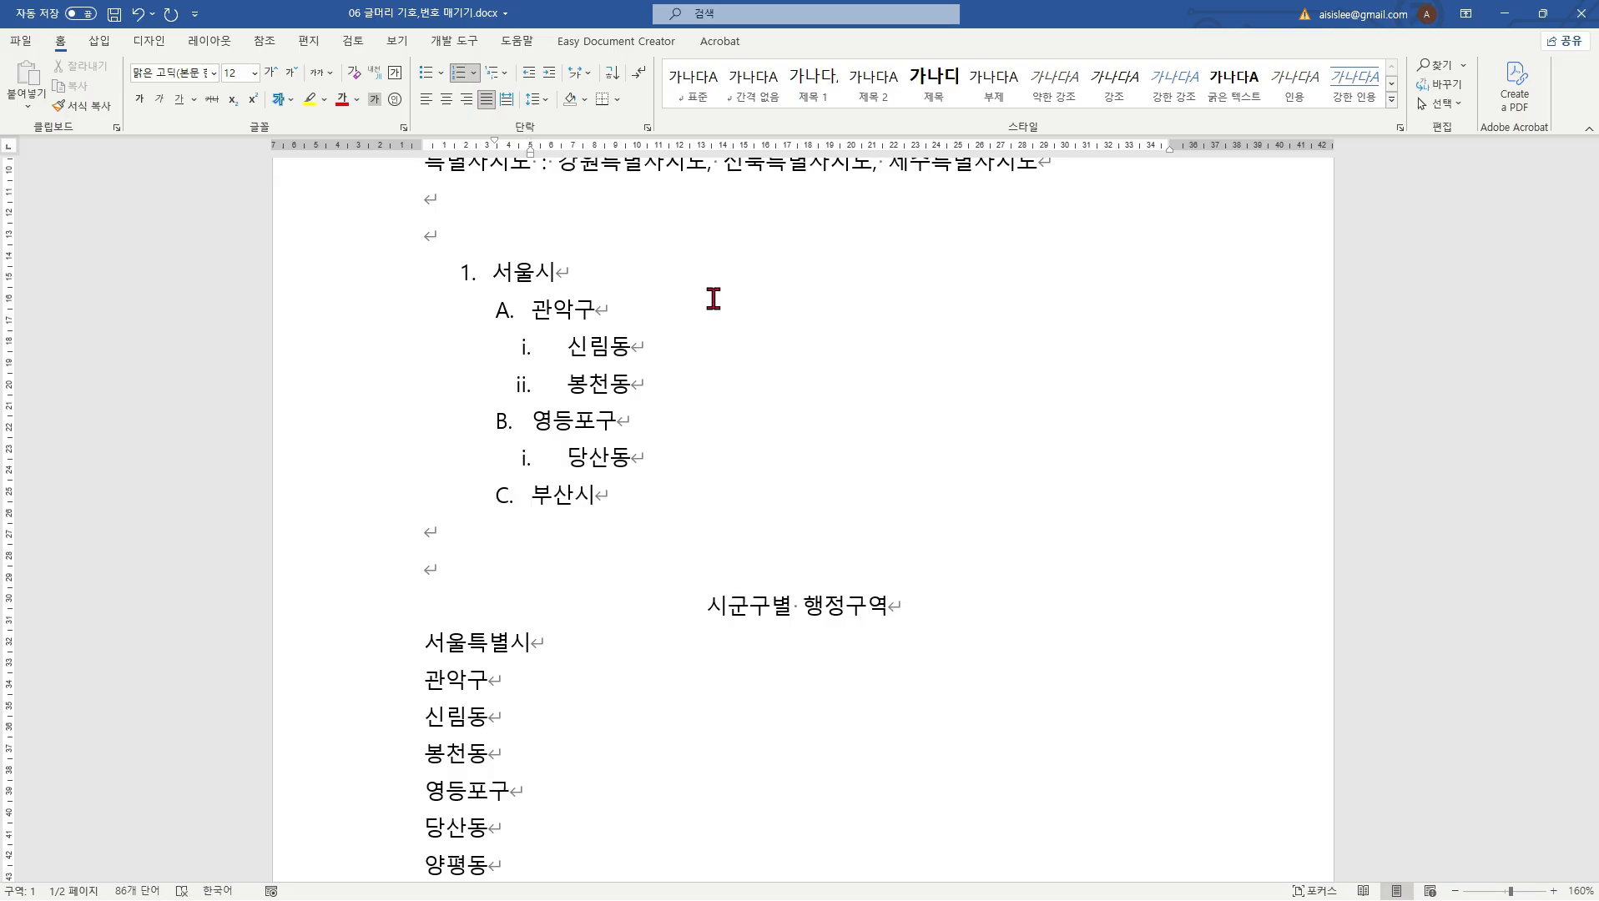
{"action": "key", "text": "shift+Tab"}
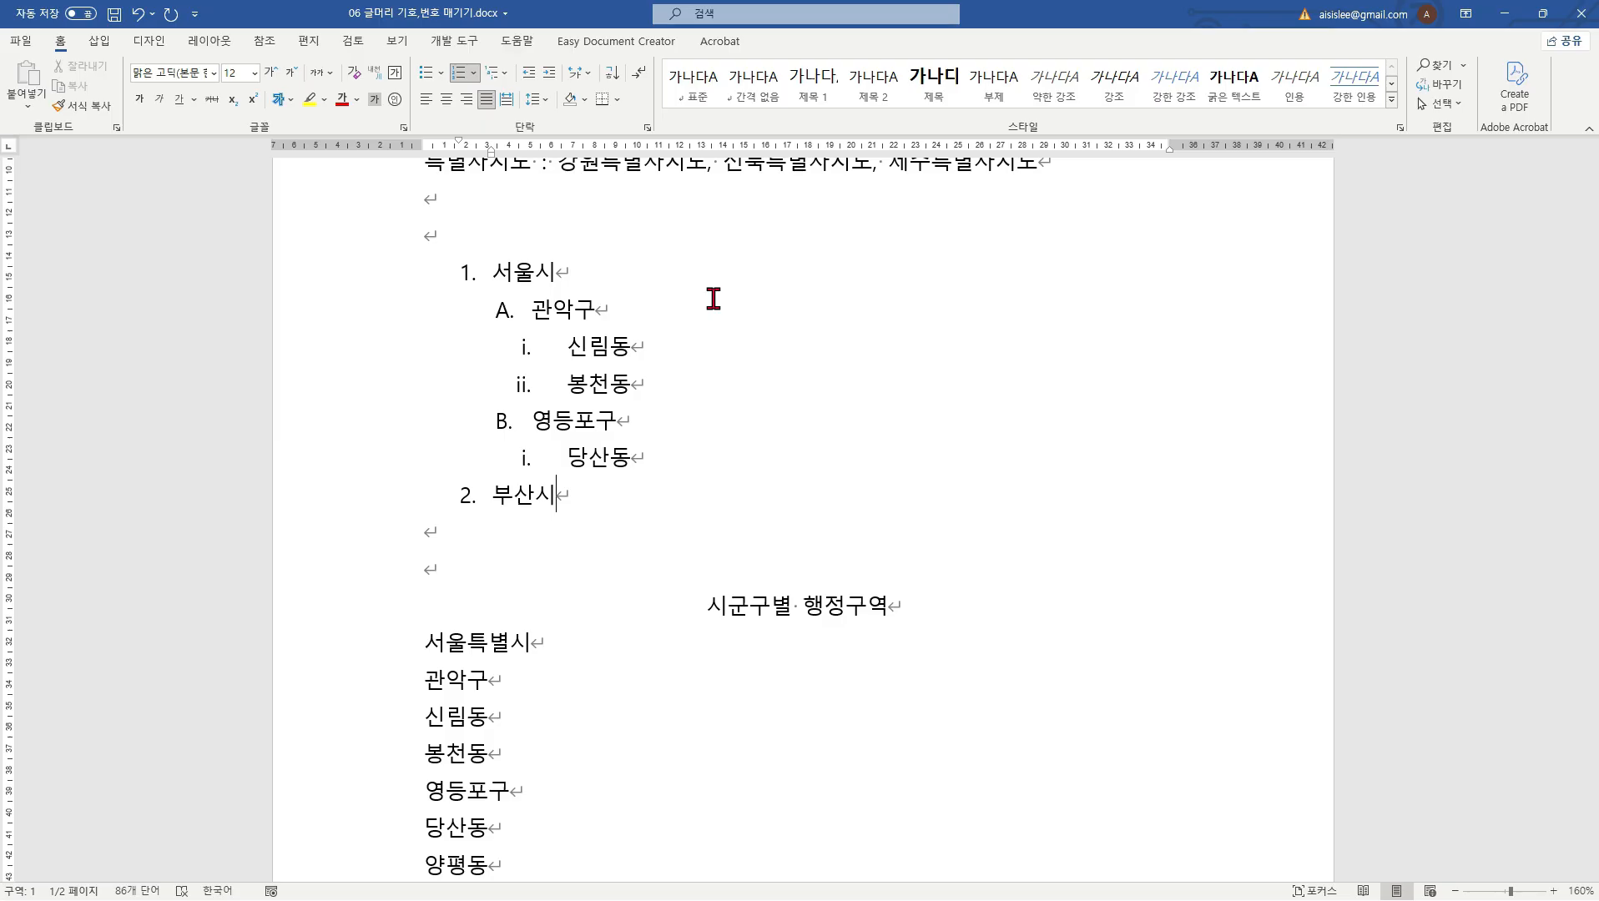
Step: Add 해운대구 below 부산시 as a second-level list item
{"action": "key", "text": "Return"}
{"action": "type", "text": "행우"}
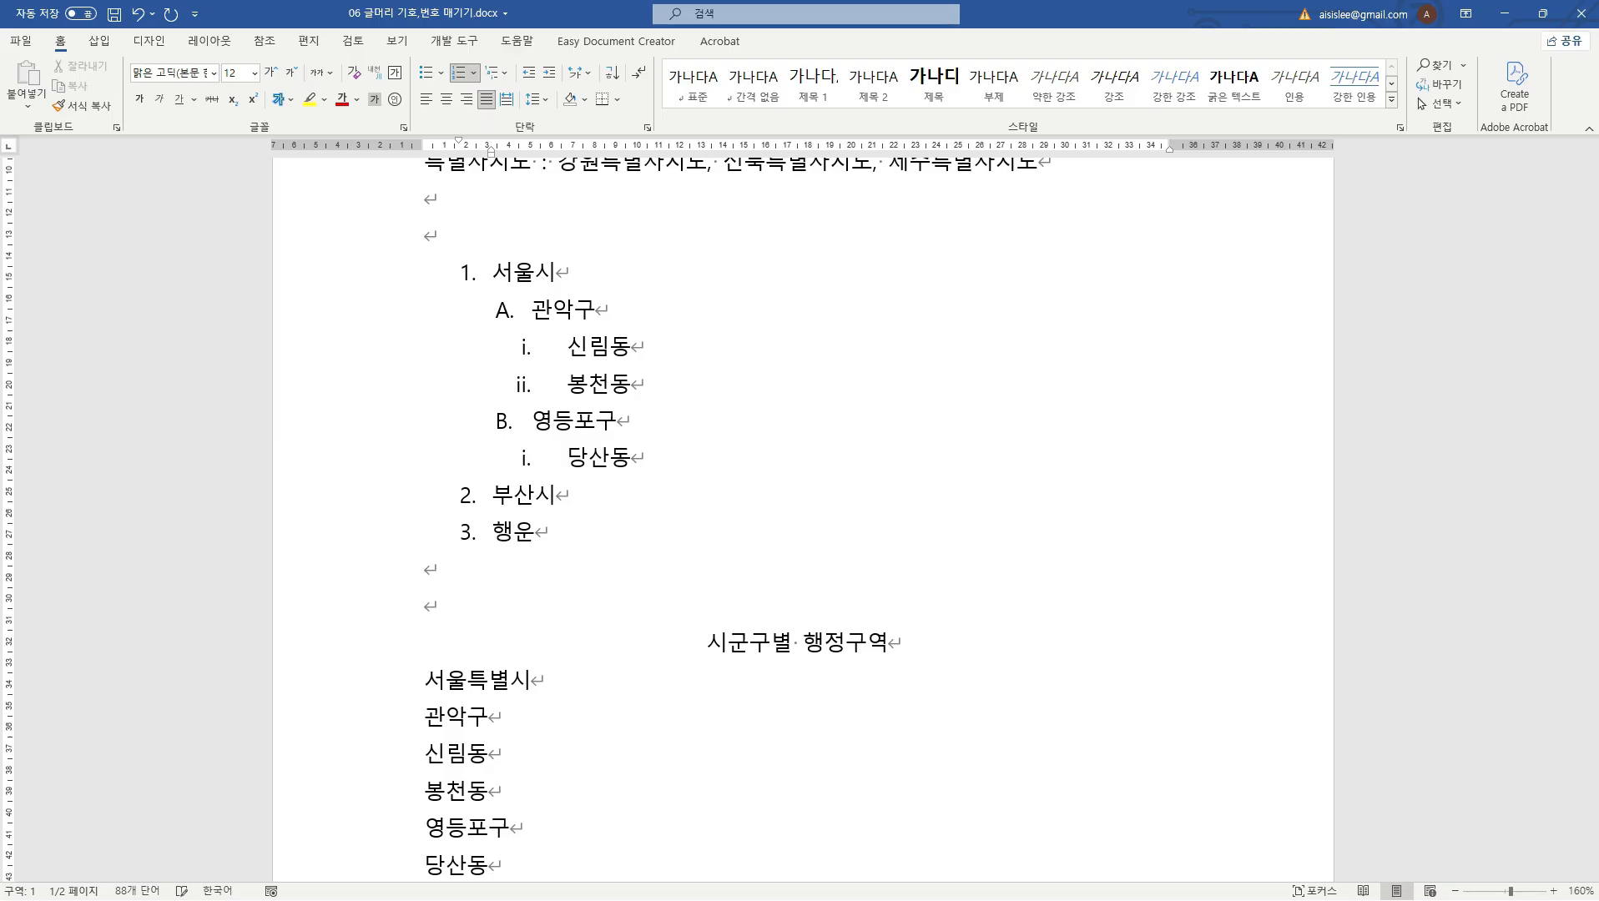
{"action": "type", "text": "댁구"}
{"action": "key", "text": "Delete"}
{"action": "type", "text": "해운대구"}
{"action": "key", "text": "Tab"}
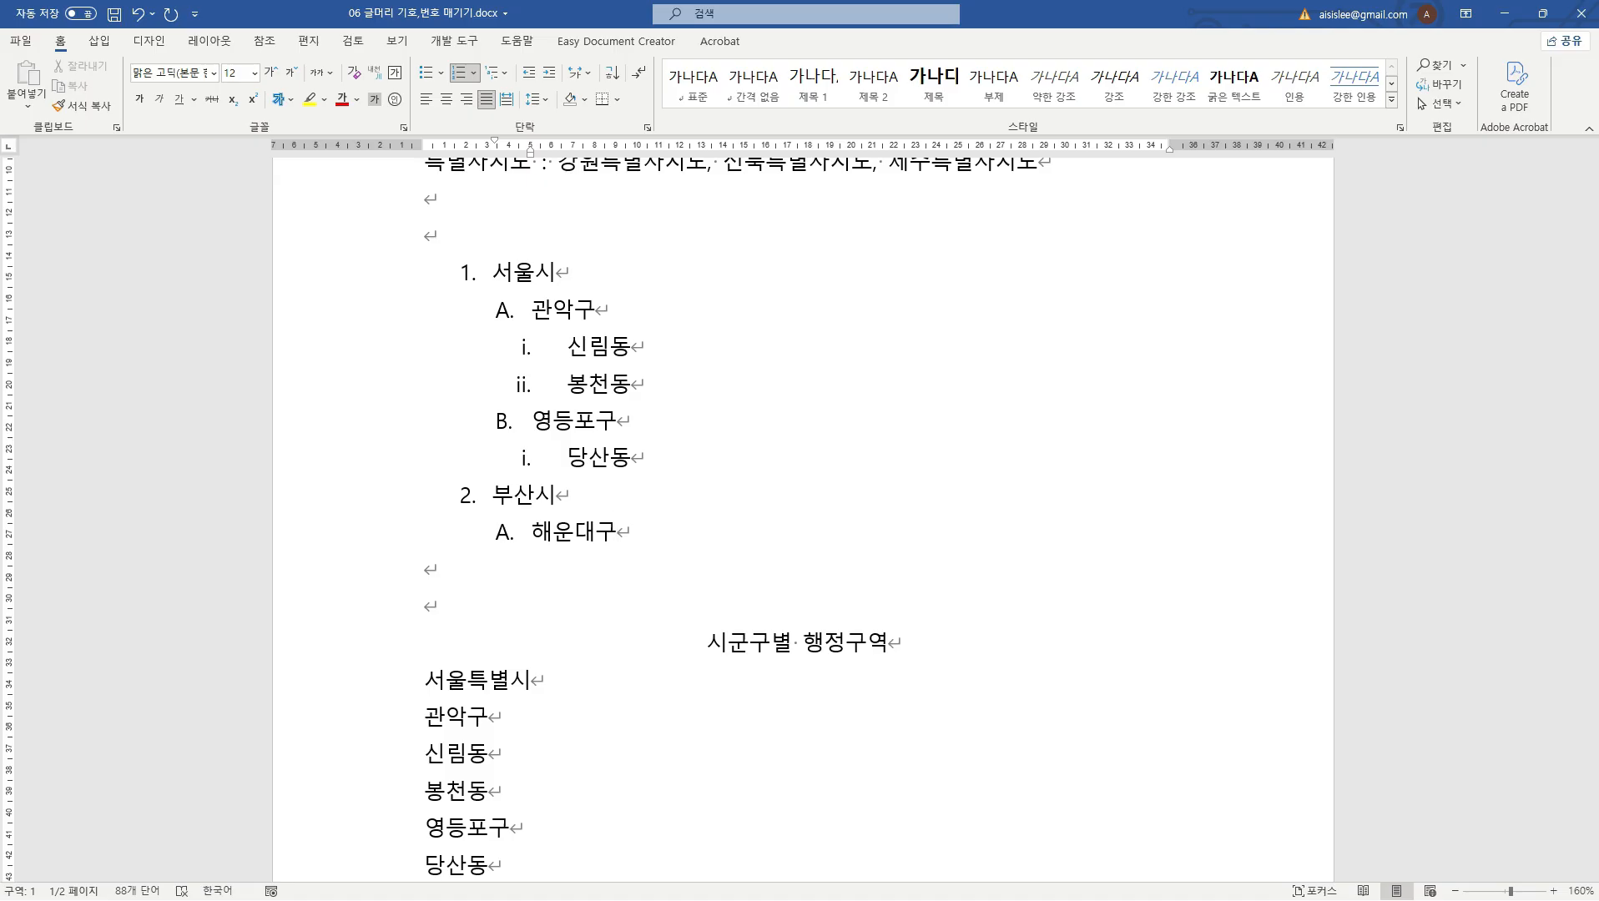
Step: Add 송정동 below 해운대구 and demote it to a third-level list item
{"action": "key", "text": "End"}
{"action": "key", "text": "Return"}
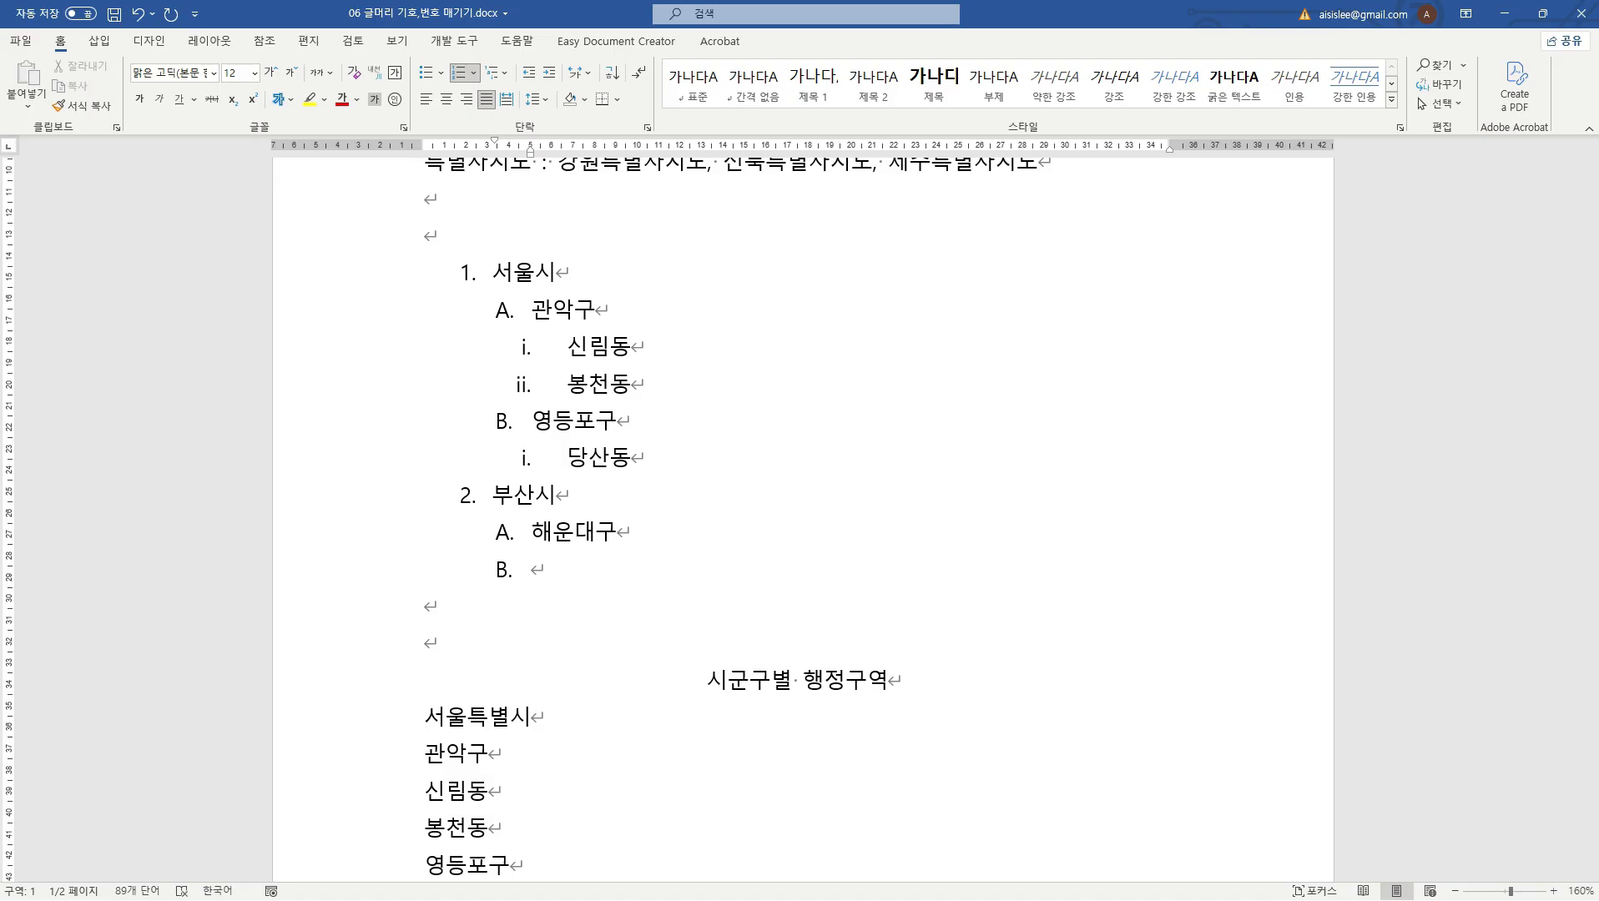
{"action": "type", "text": "송정동"}
{"action": "key", "text": "Home"}
{"action": "key", "text": "Tab"}
Step: Define a new number format for the first-level items, replacing the period after the number with 장 so it reads "1장"
{"action": "left_click", "coordinate": [600, 271]}
{"action": "left_click", "coordinate": [492, 271]}
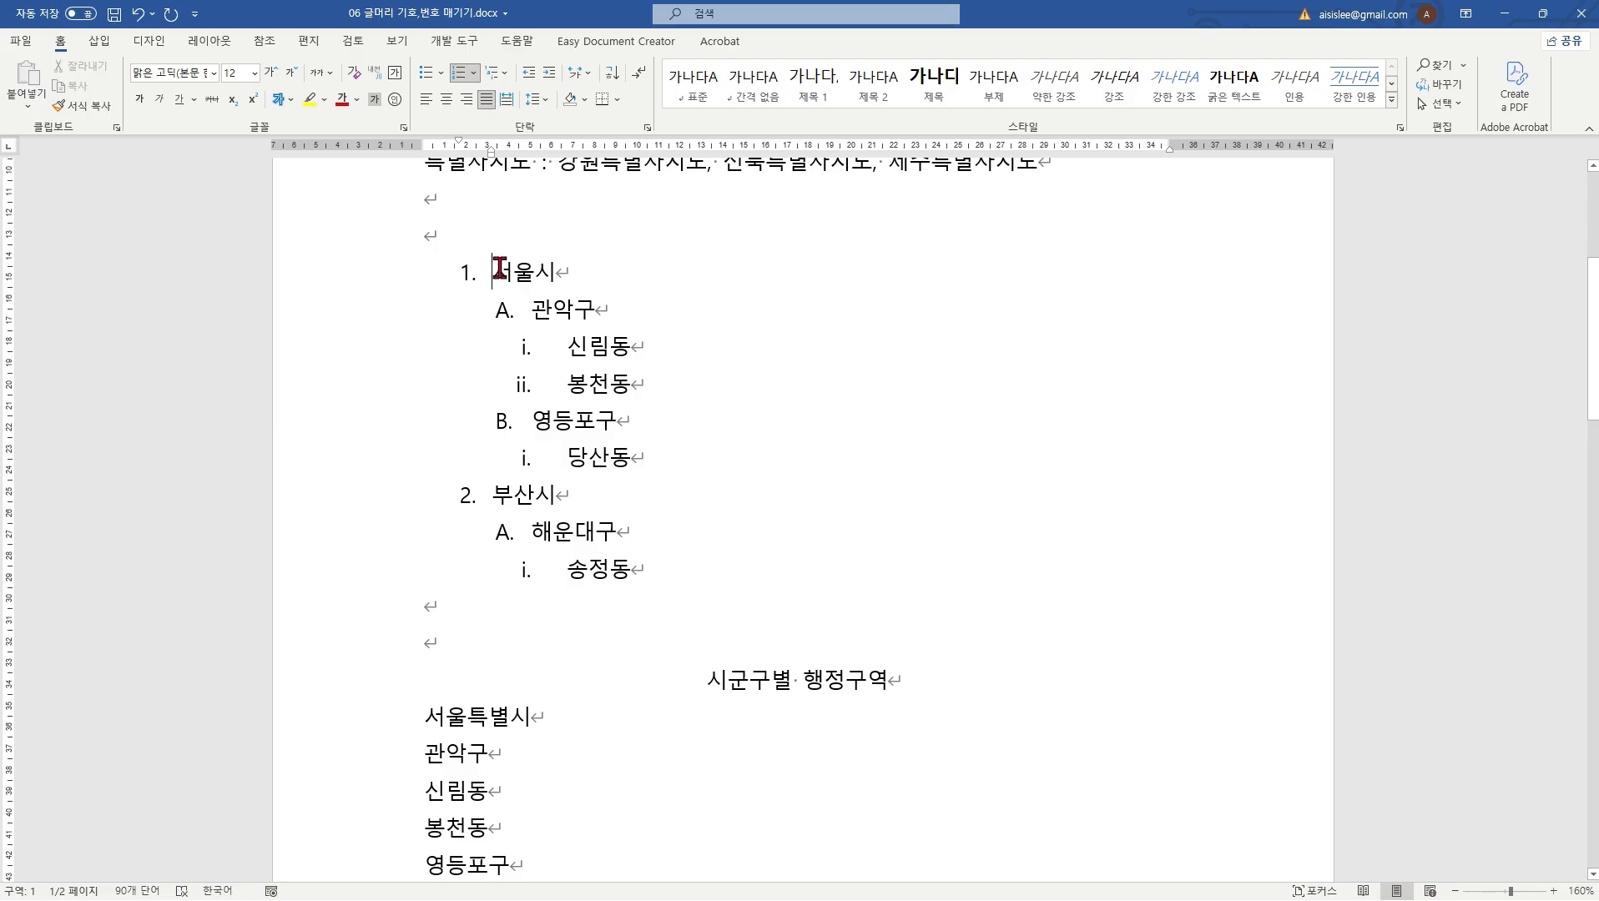
{"action": "key", "text": "BackSpace"}
{"action": "left_click", "coordinate": [467, 273]}
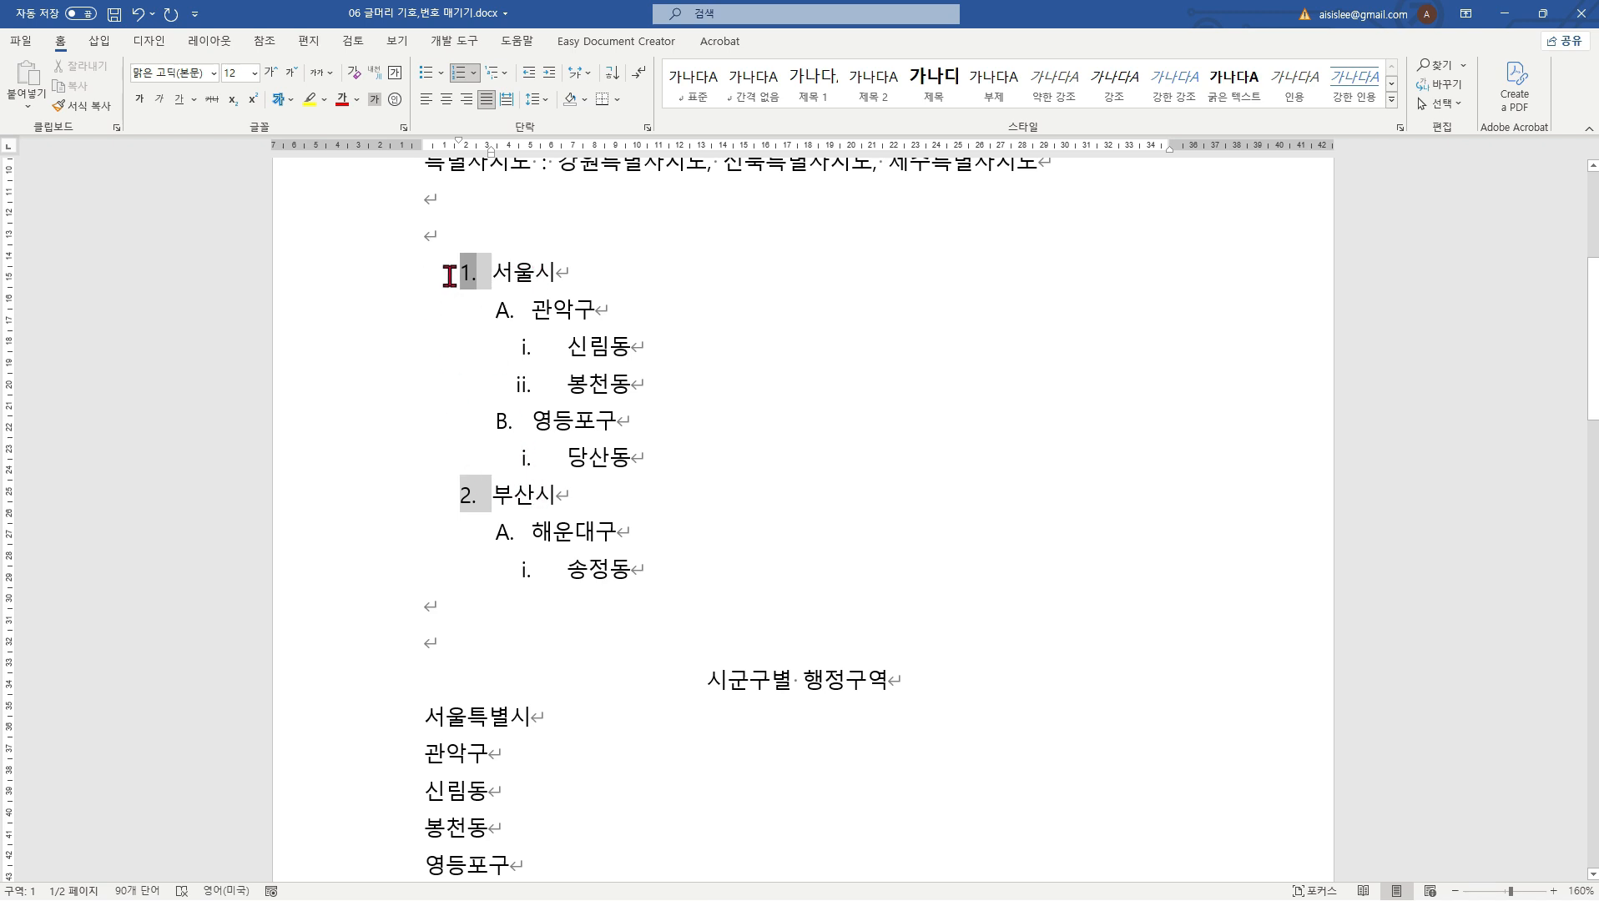
{"action": "left_click", "coordinate": [474, 73]}
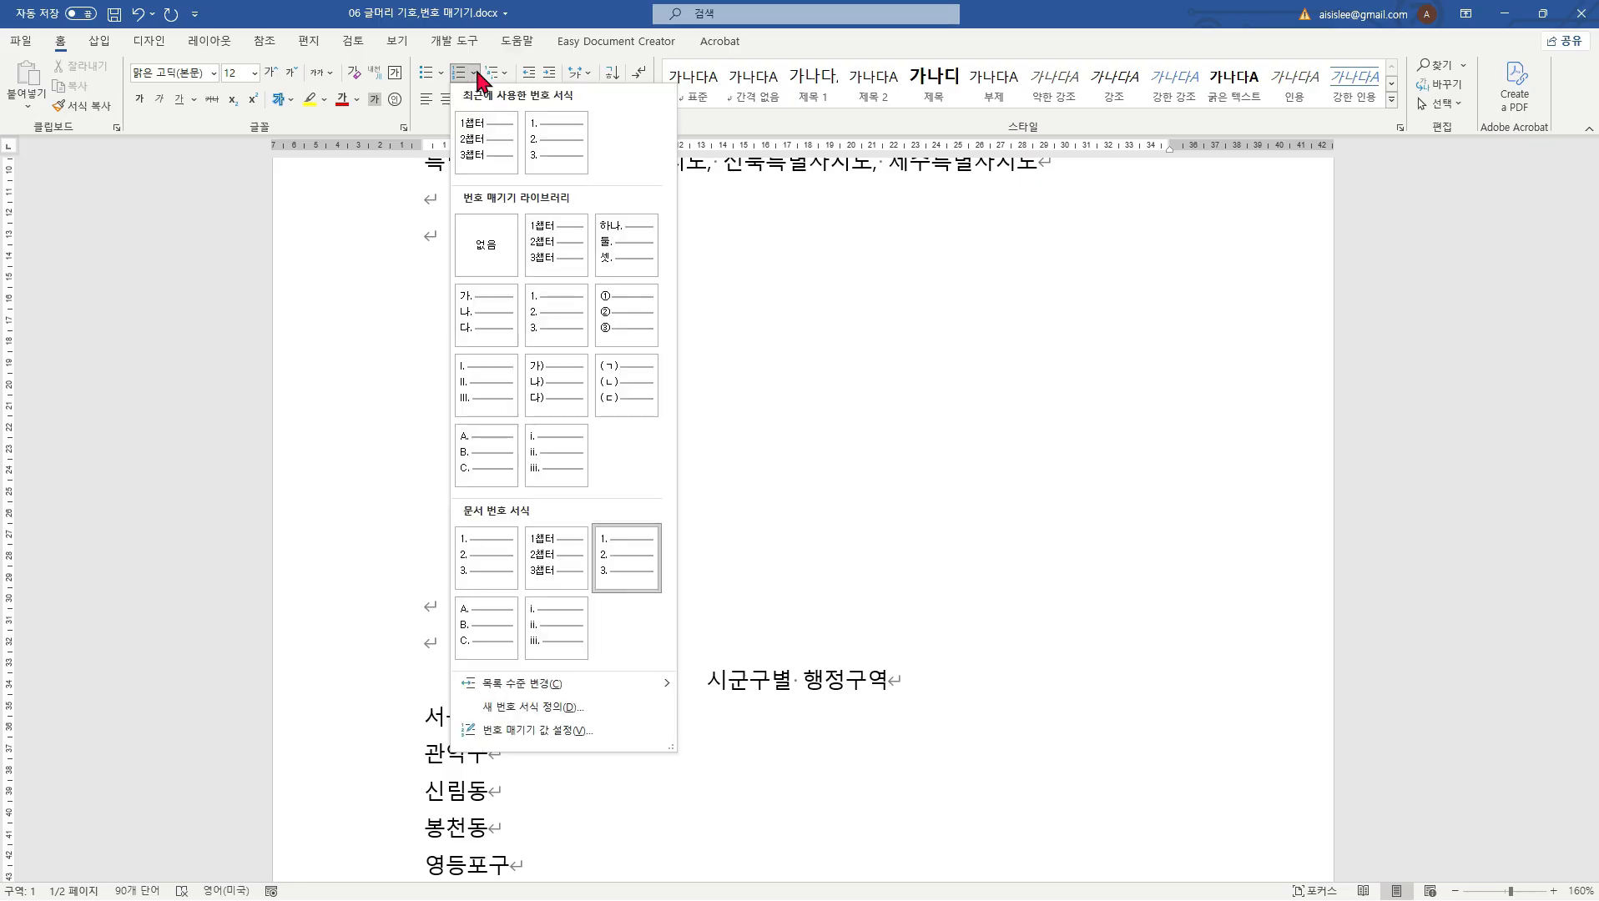
{"action": "left_click", "coordinate": [548, 709]}
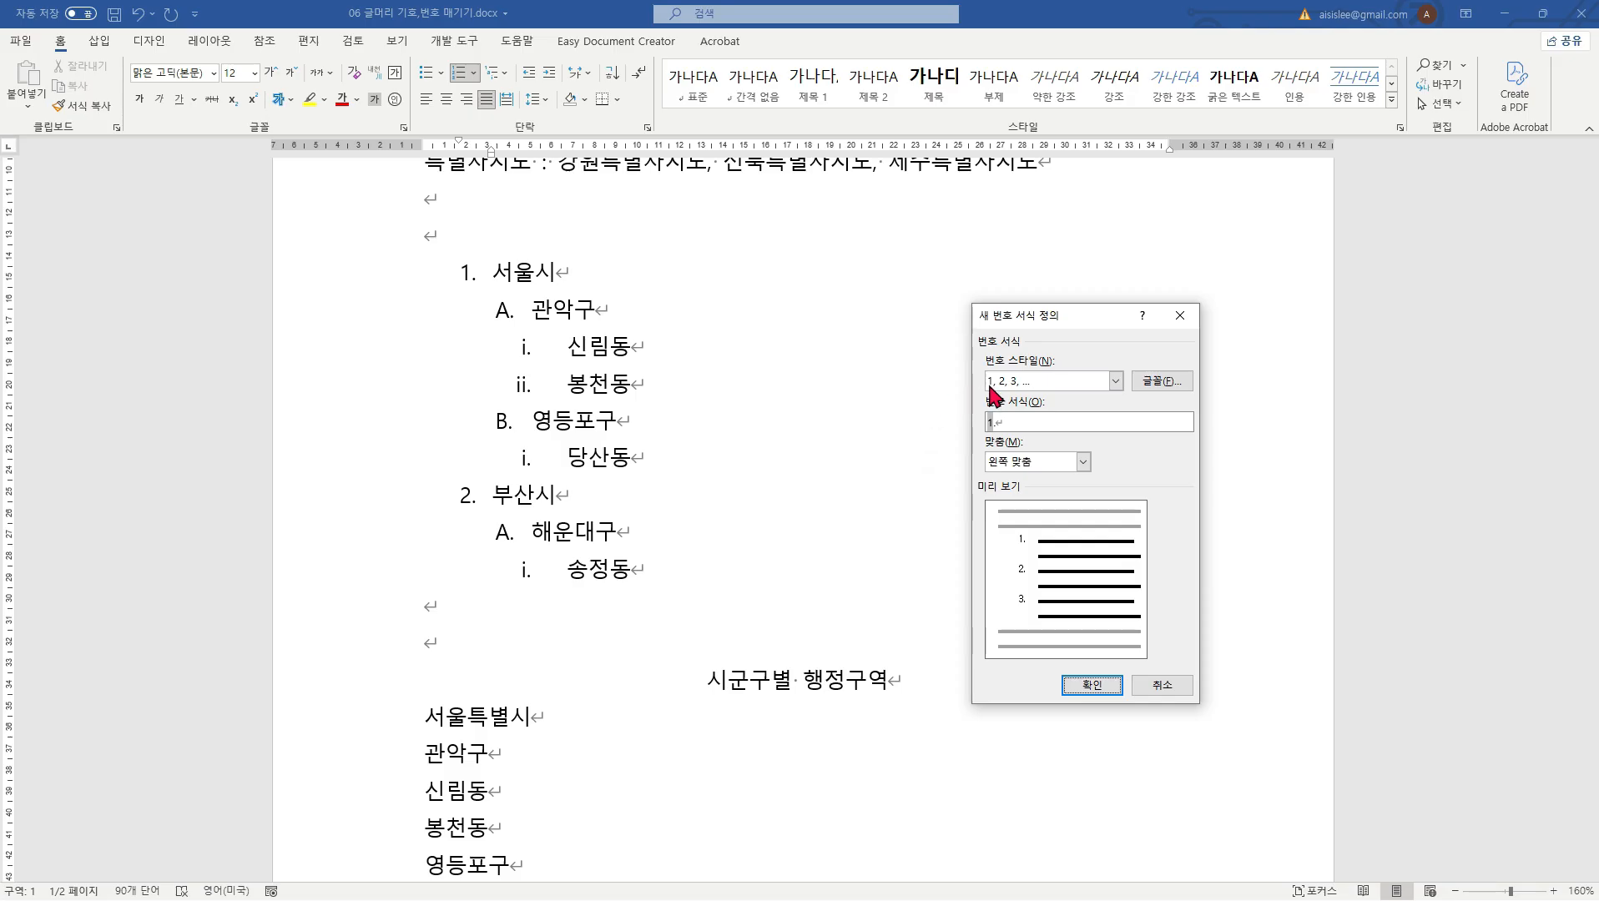
{"action": "left_click", "coordinate": [1014, 424]}
{"action": "key", "text": "BackSpace"}
{"action": "type", "text": "장"}
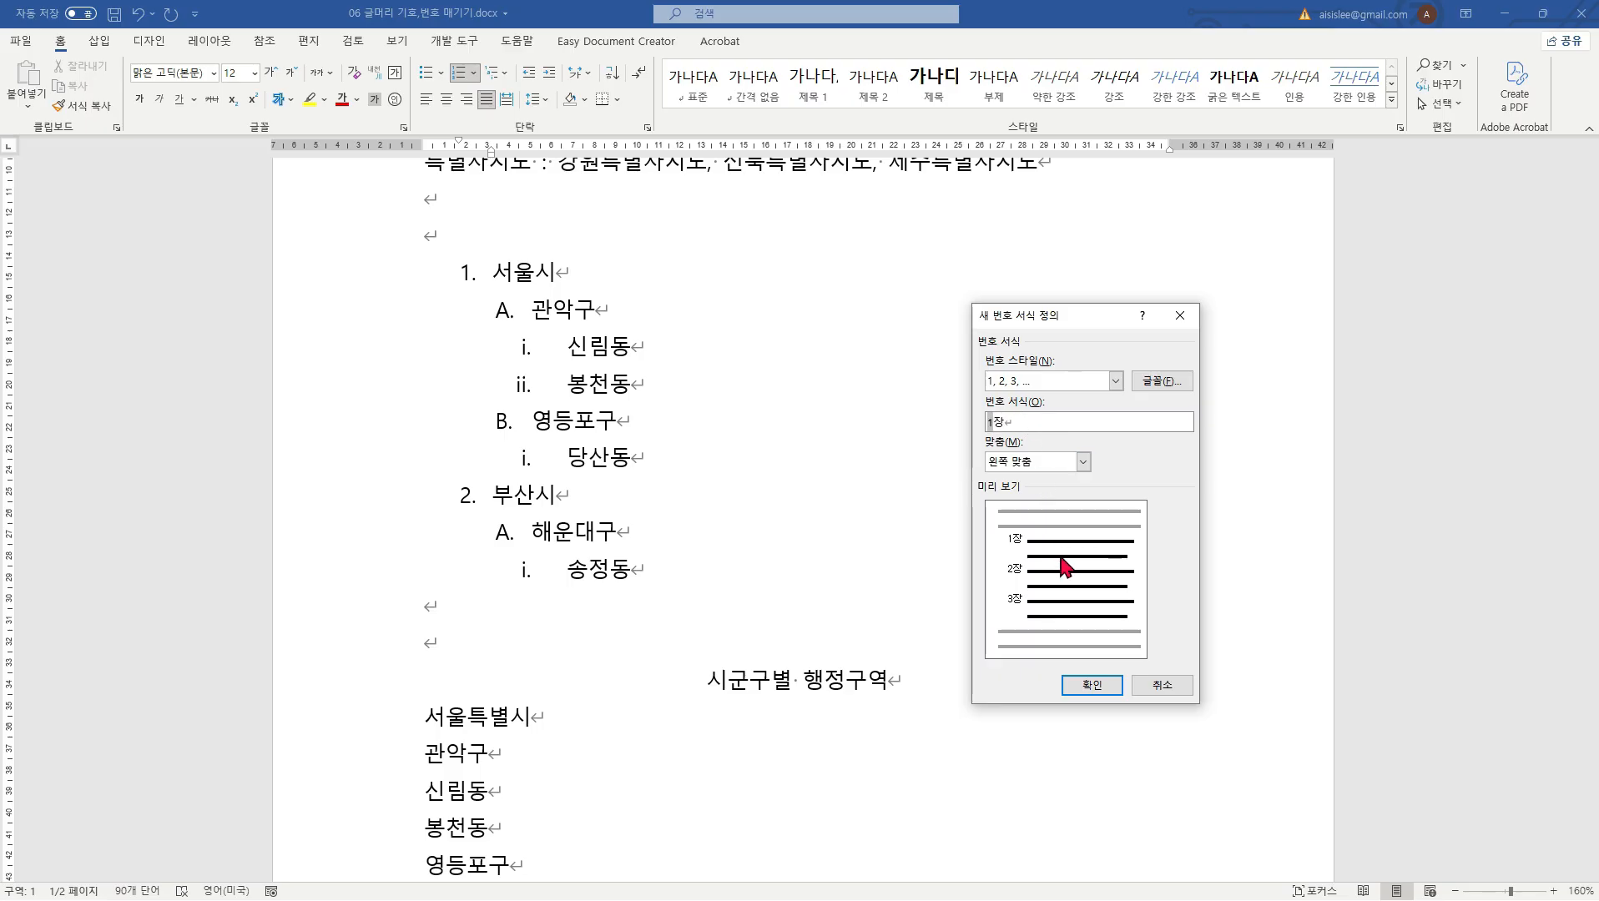
{"action": "left_click", "coordinate": [1092, 686]}
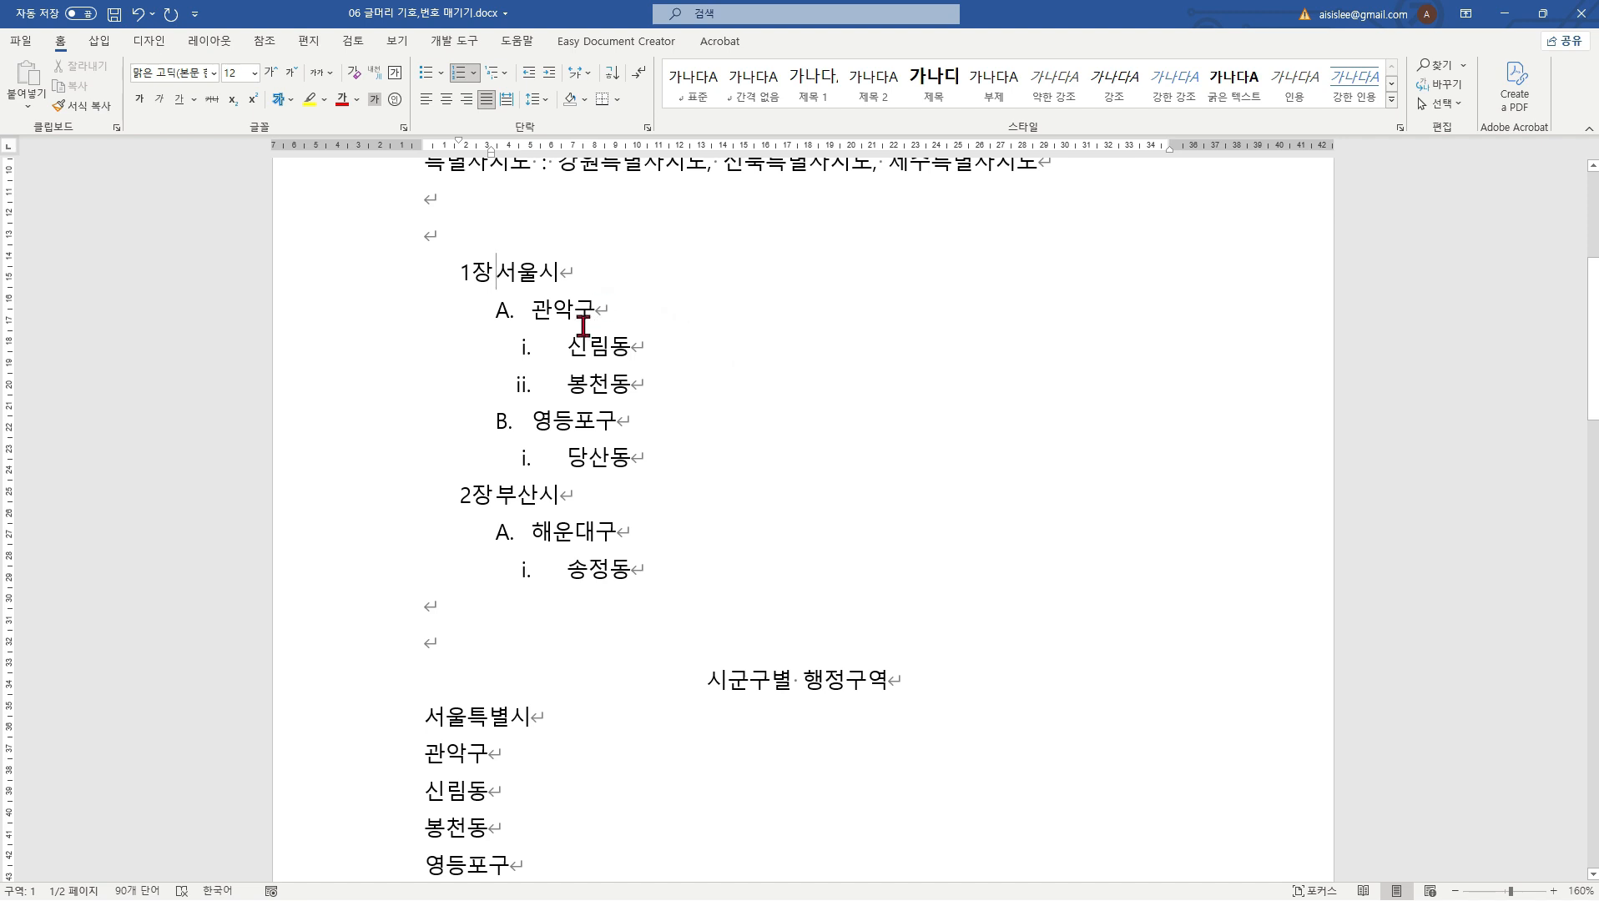
Step: Define a new number format for the second-level items with the 1, 2, 3 number style and the format "1절"
{"action": "left_click", "coordinate": [501, 311]}
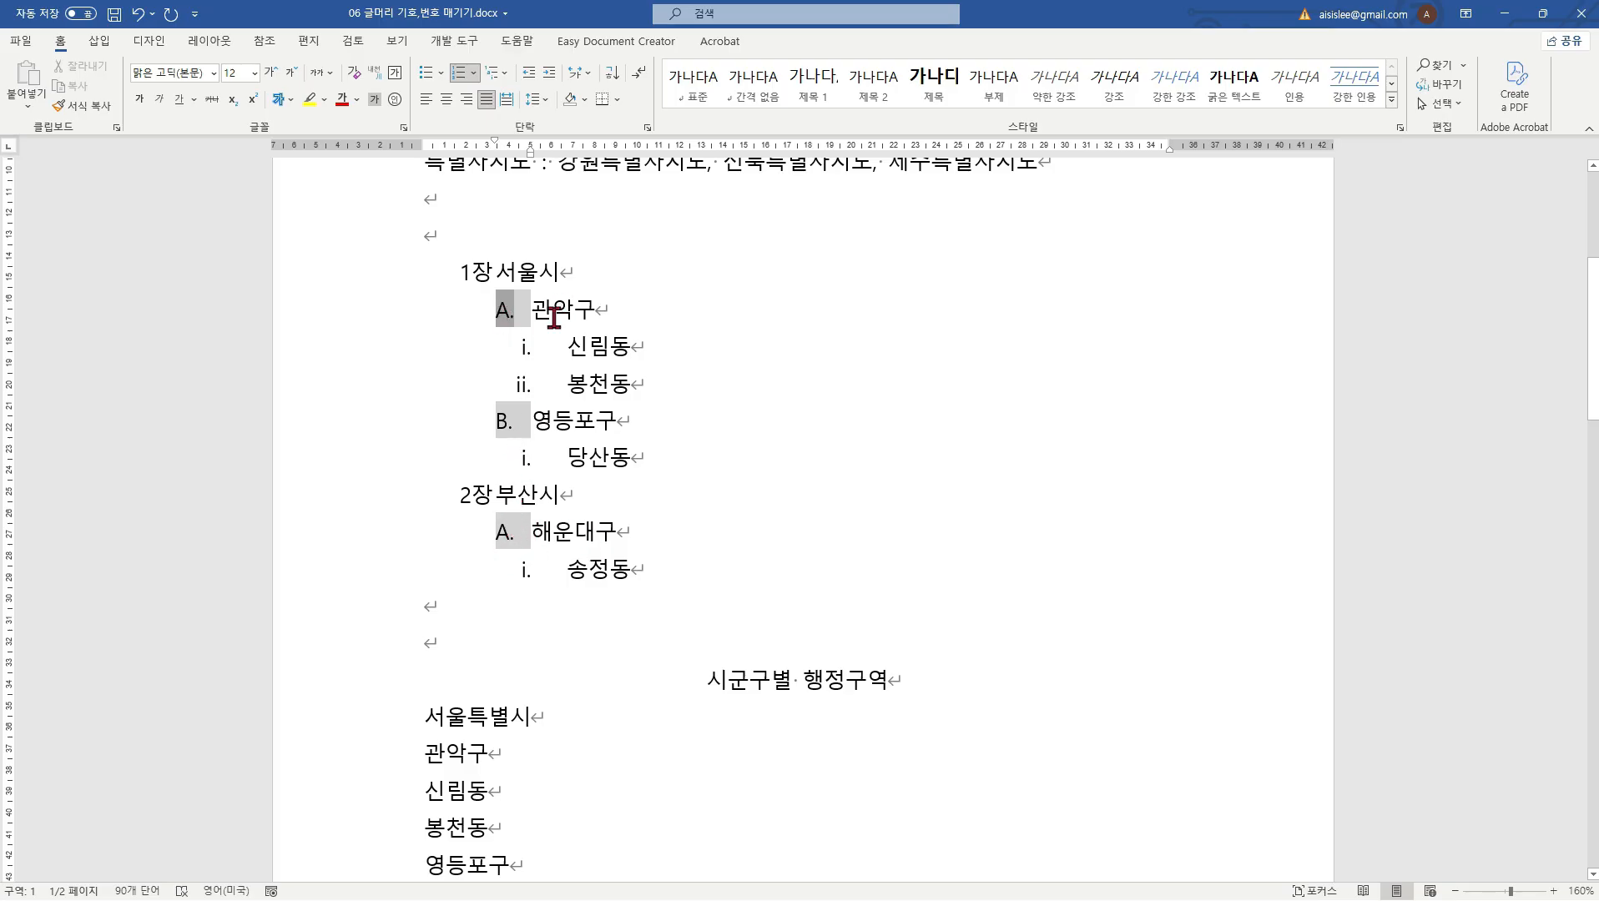
{"action": "left_click", "coordinate": [475, 75]}
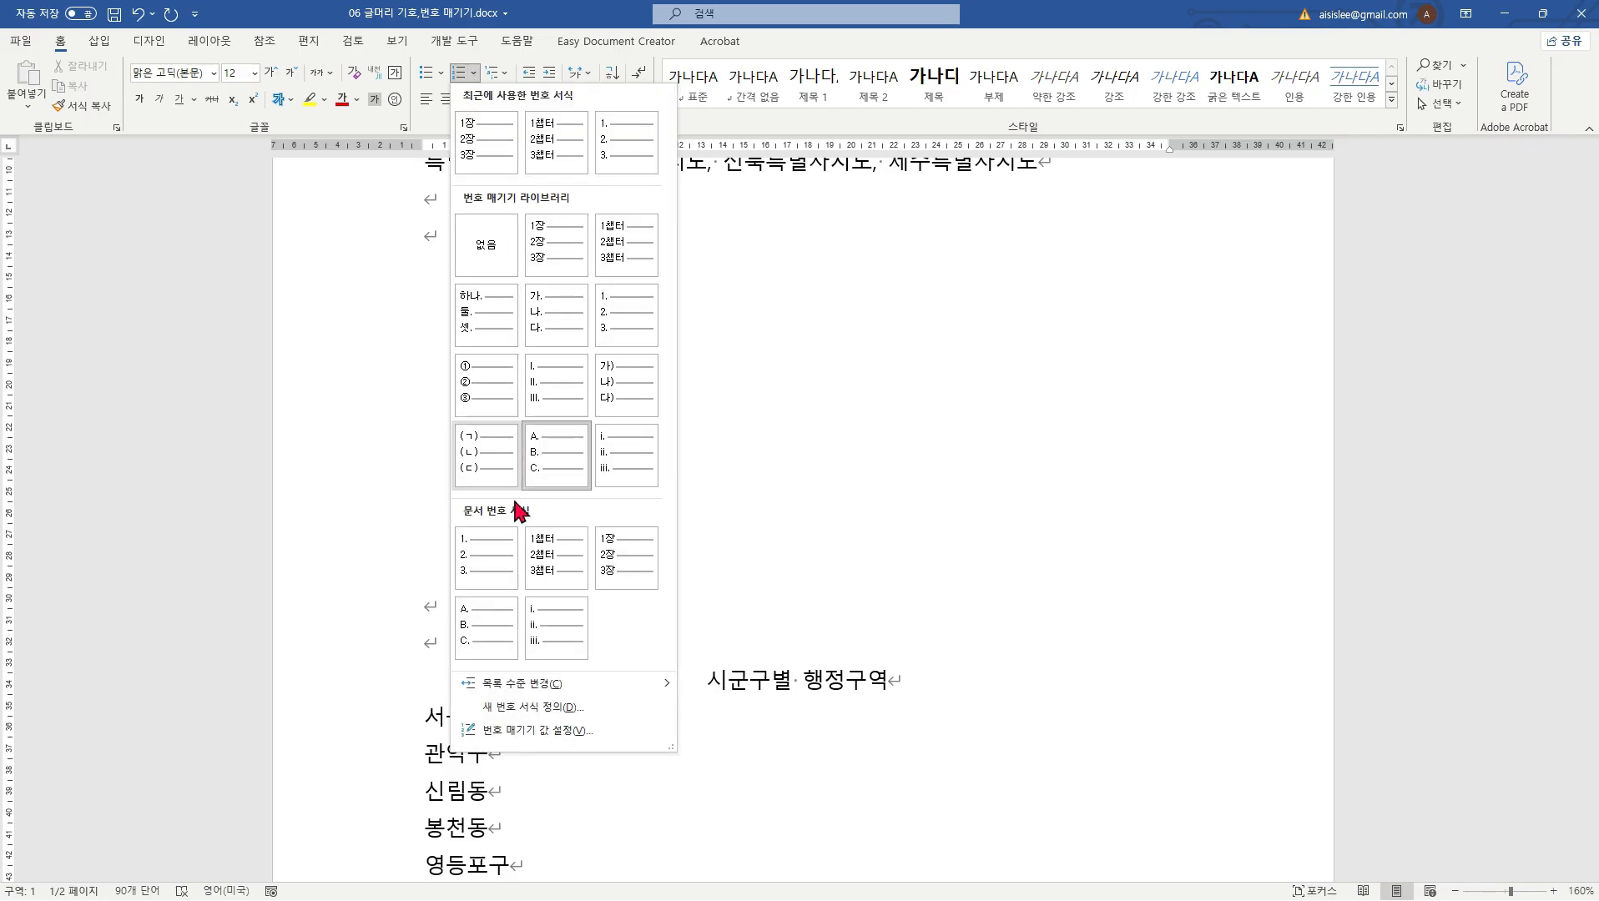
{"action": "left_click", "coordinate": [558, 709]}
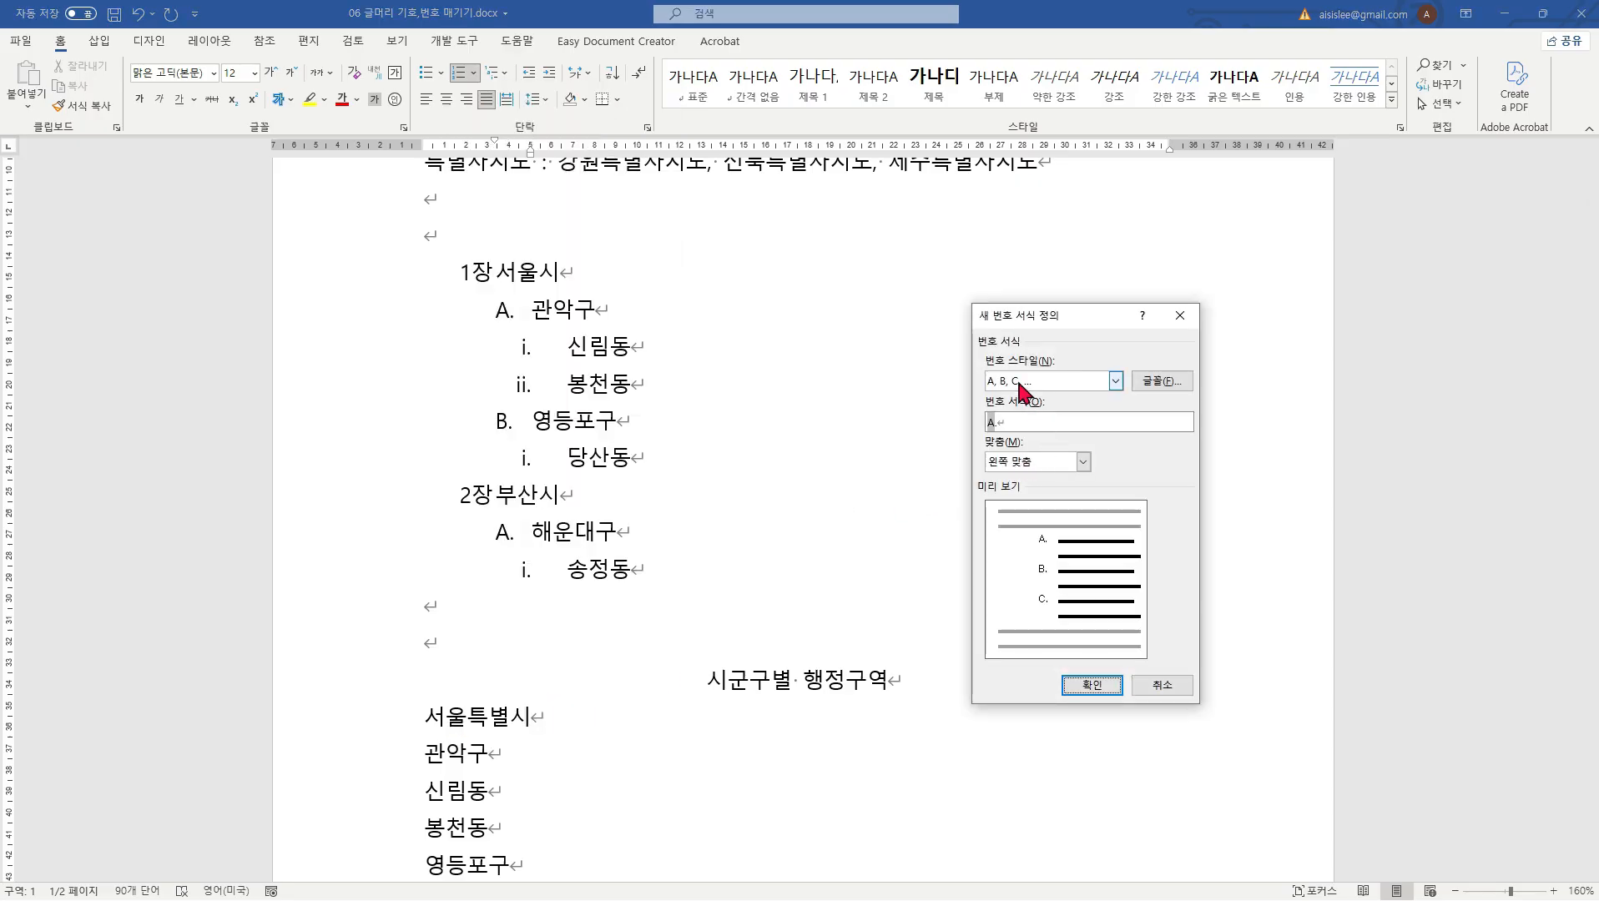
{"action": "left_click", "coordinate": [1114, 382]}
{"action": "left_click_drag", "start_coordinate": [1117, 433], "coordinate": [1111, 393]}
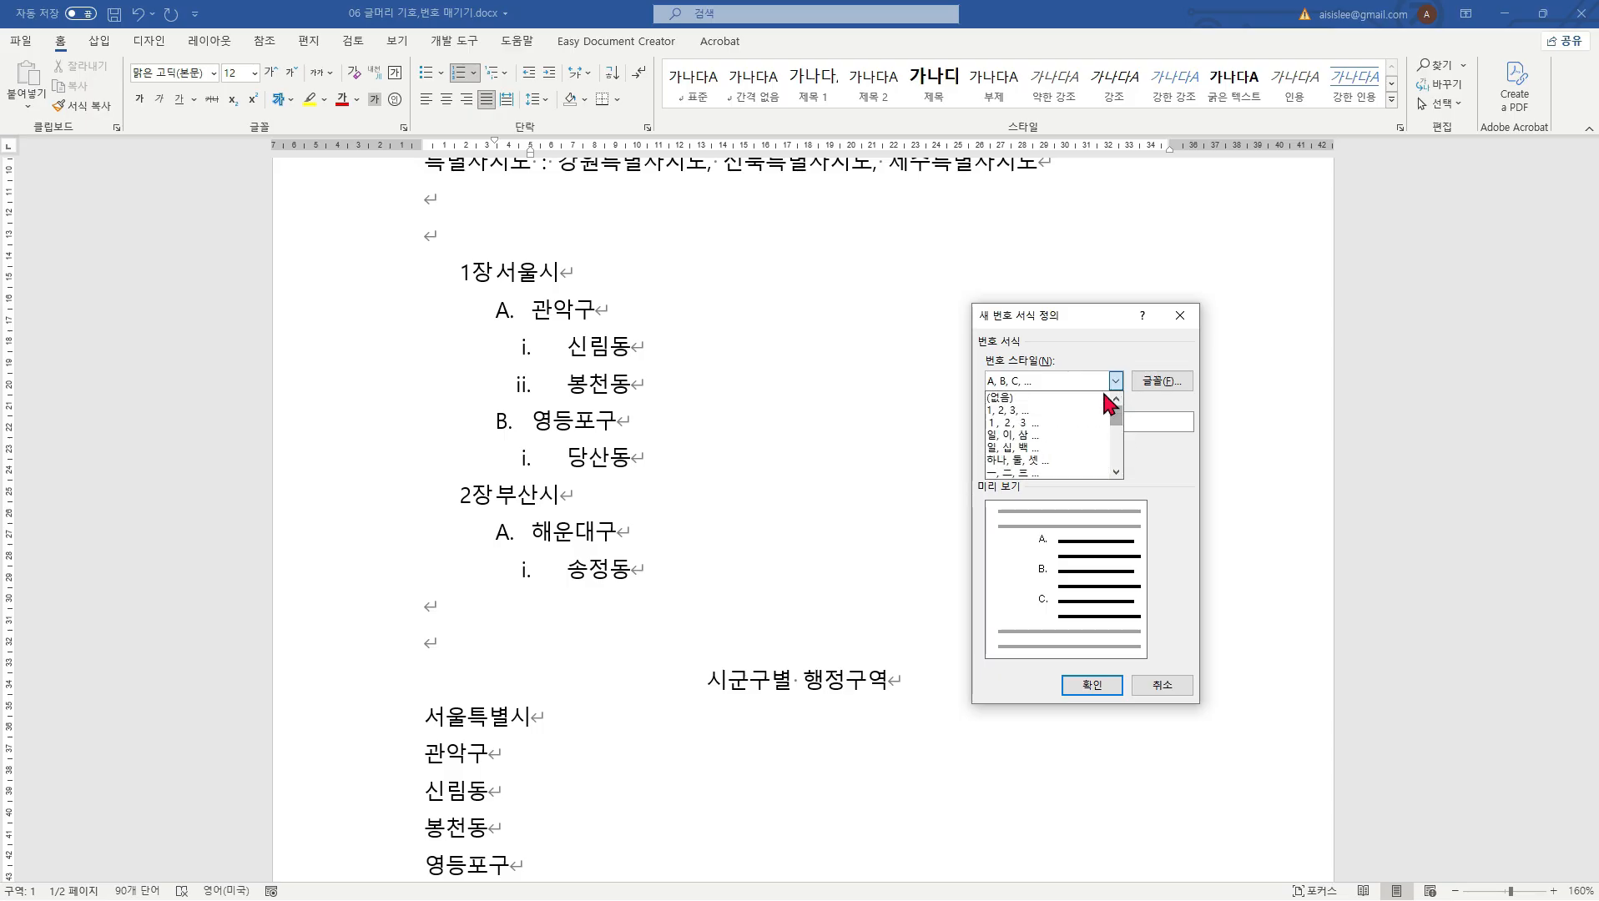
{"action": "left_click", "coordinate": [1019, 409]}
{"action": "left_click", "coordinate": [1053, 424]}
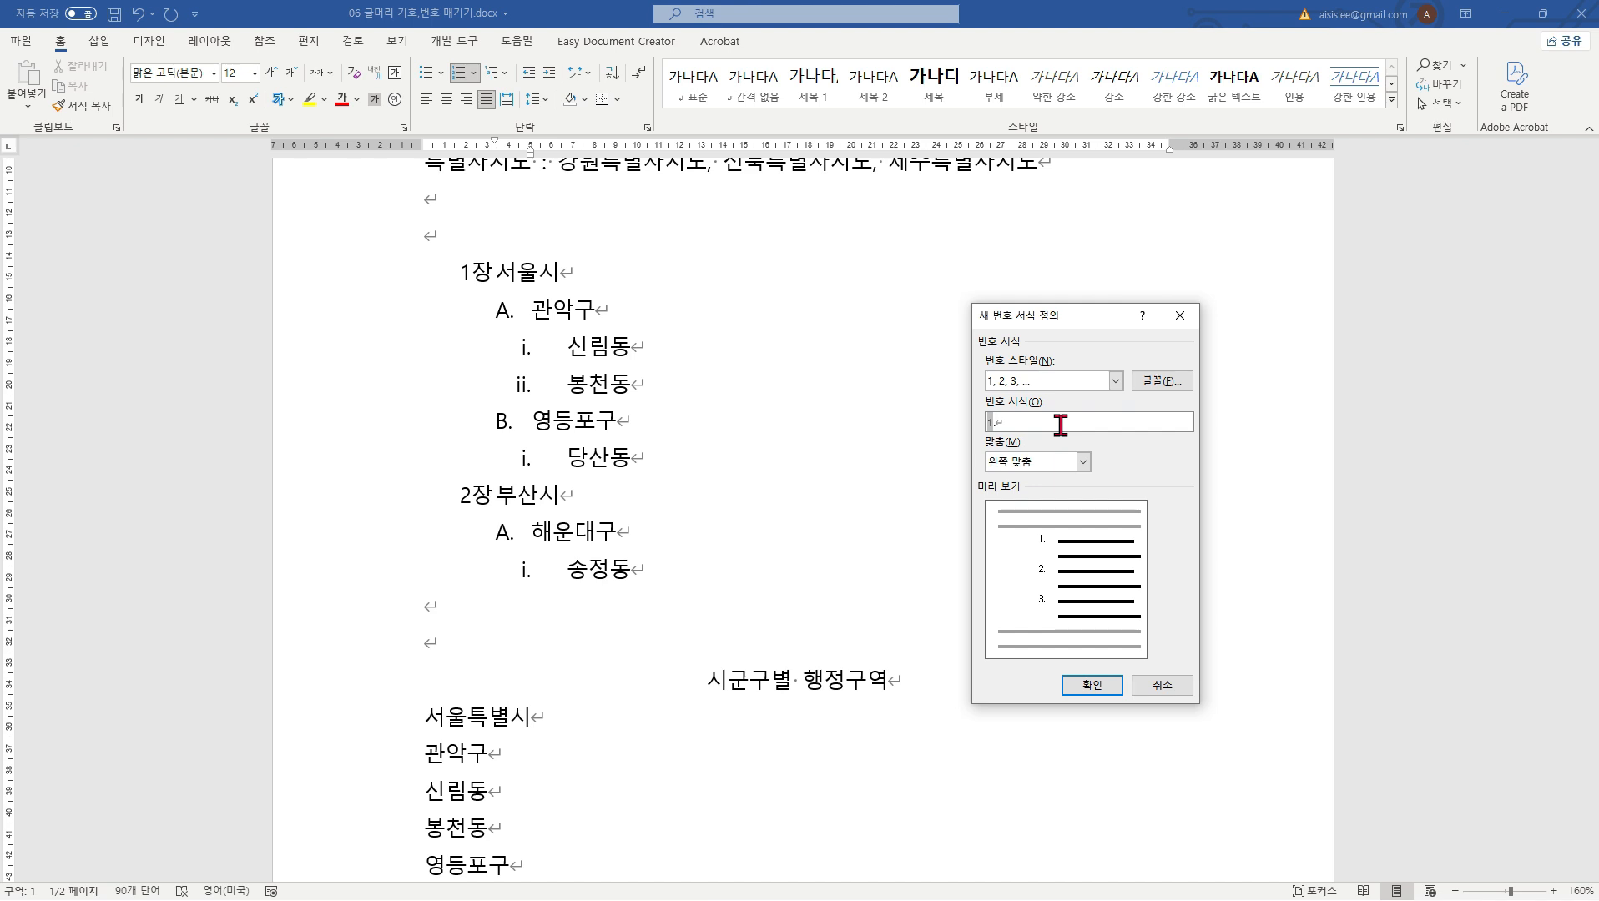
{"action": "key", "text": "BackSpace"}
{"action": "type", "text": "ㅈㅓㄹ"}
{"action": "left_click", "coordinate": [1092, 684]}
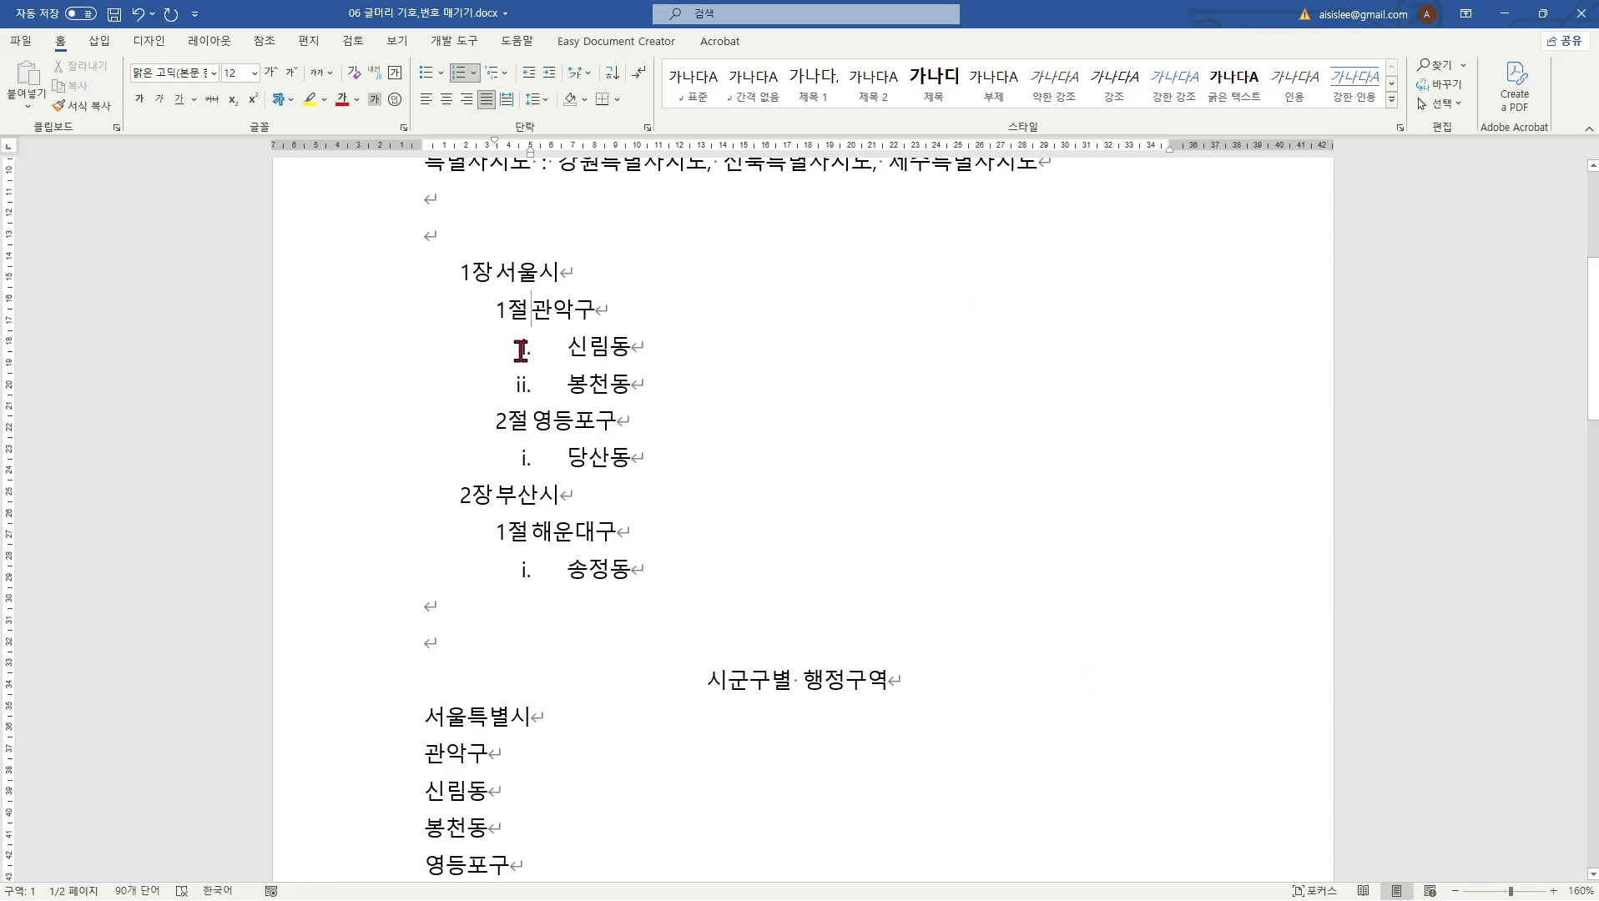
Step: Define a new number format for the third-level items with the 1, 2, 3 number style and the format "1)"
{"action": "left_click", "coordinate": [526, 348]}
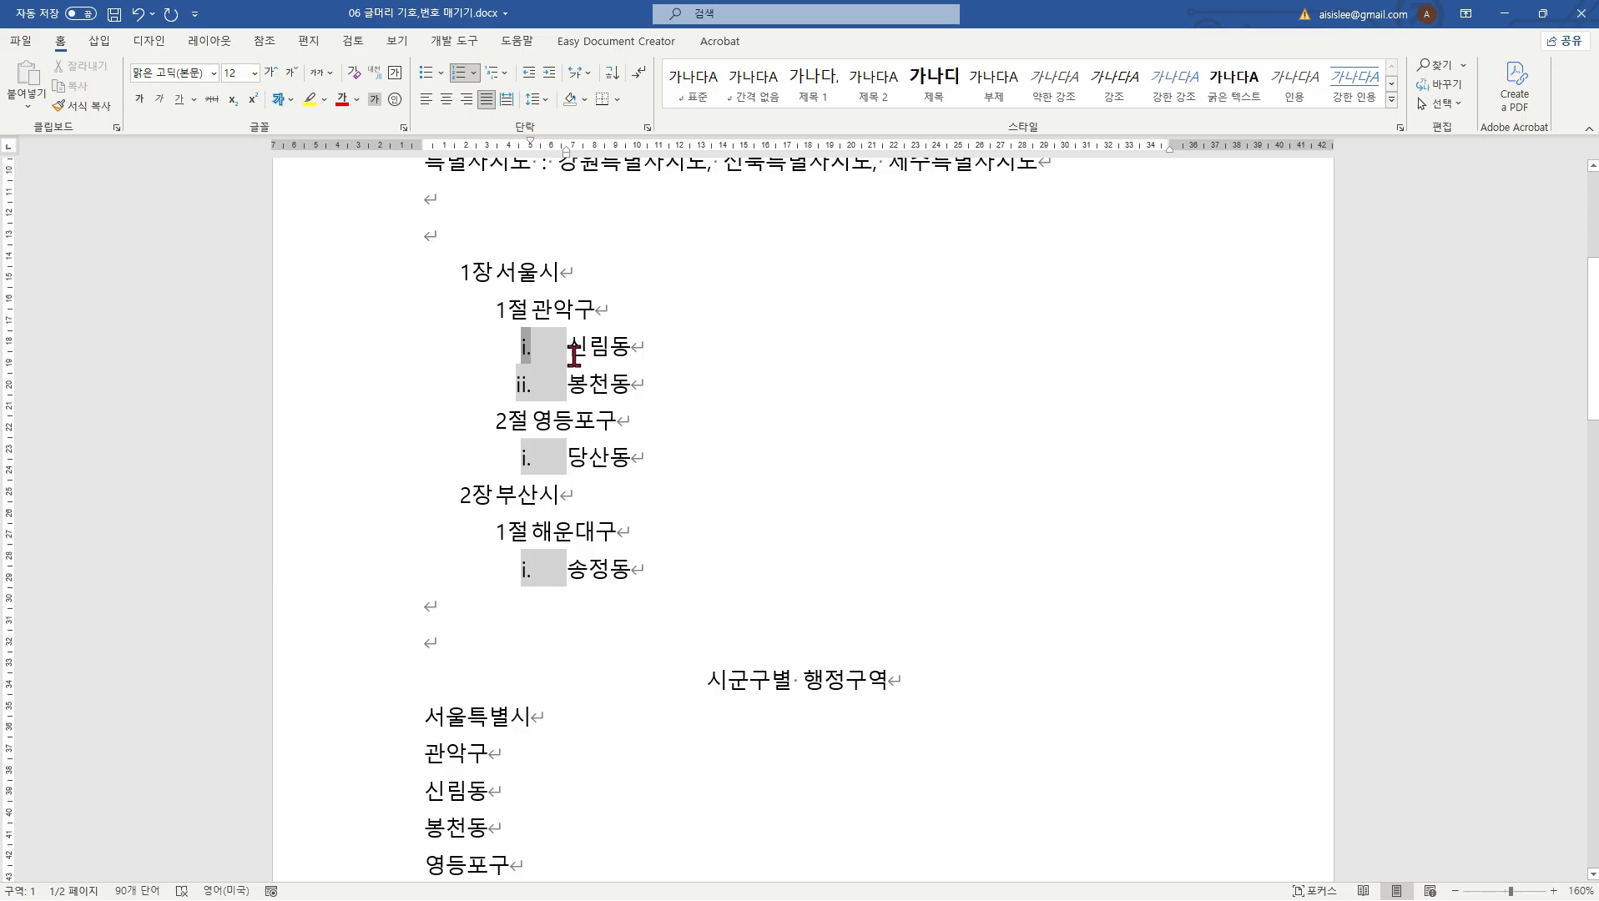
{"action": "left_click", "coordinate": [474, 75]}
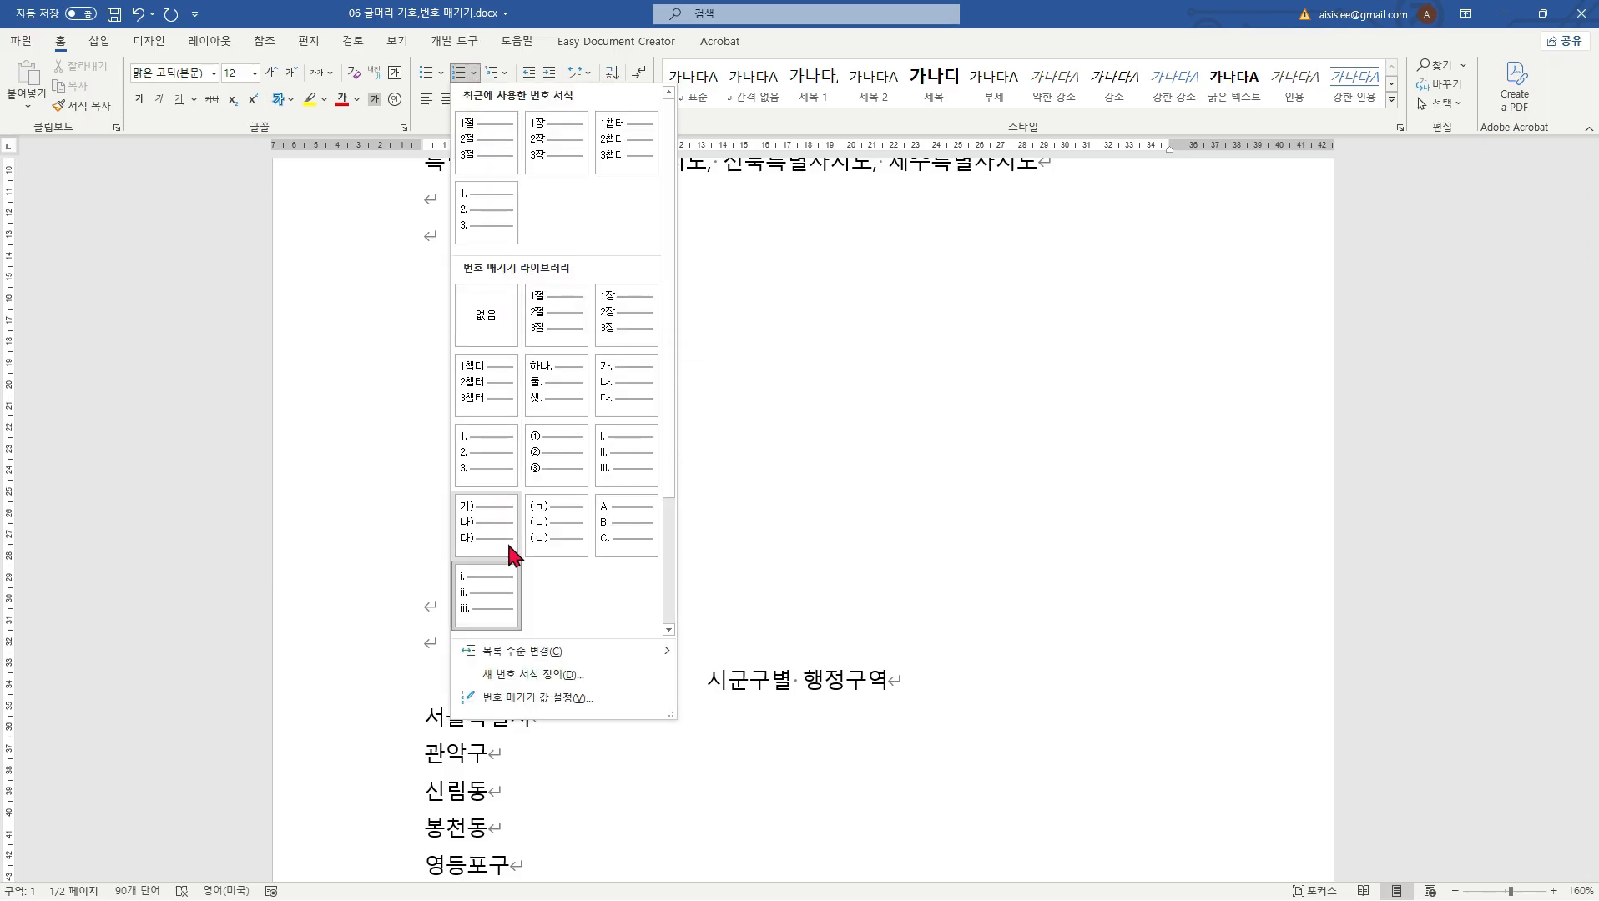
{"action": "left_click", "coordinate": [518, 673]}
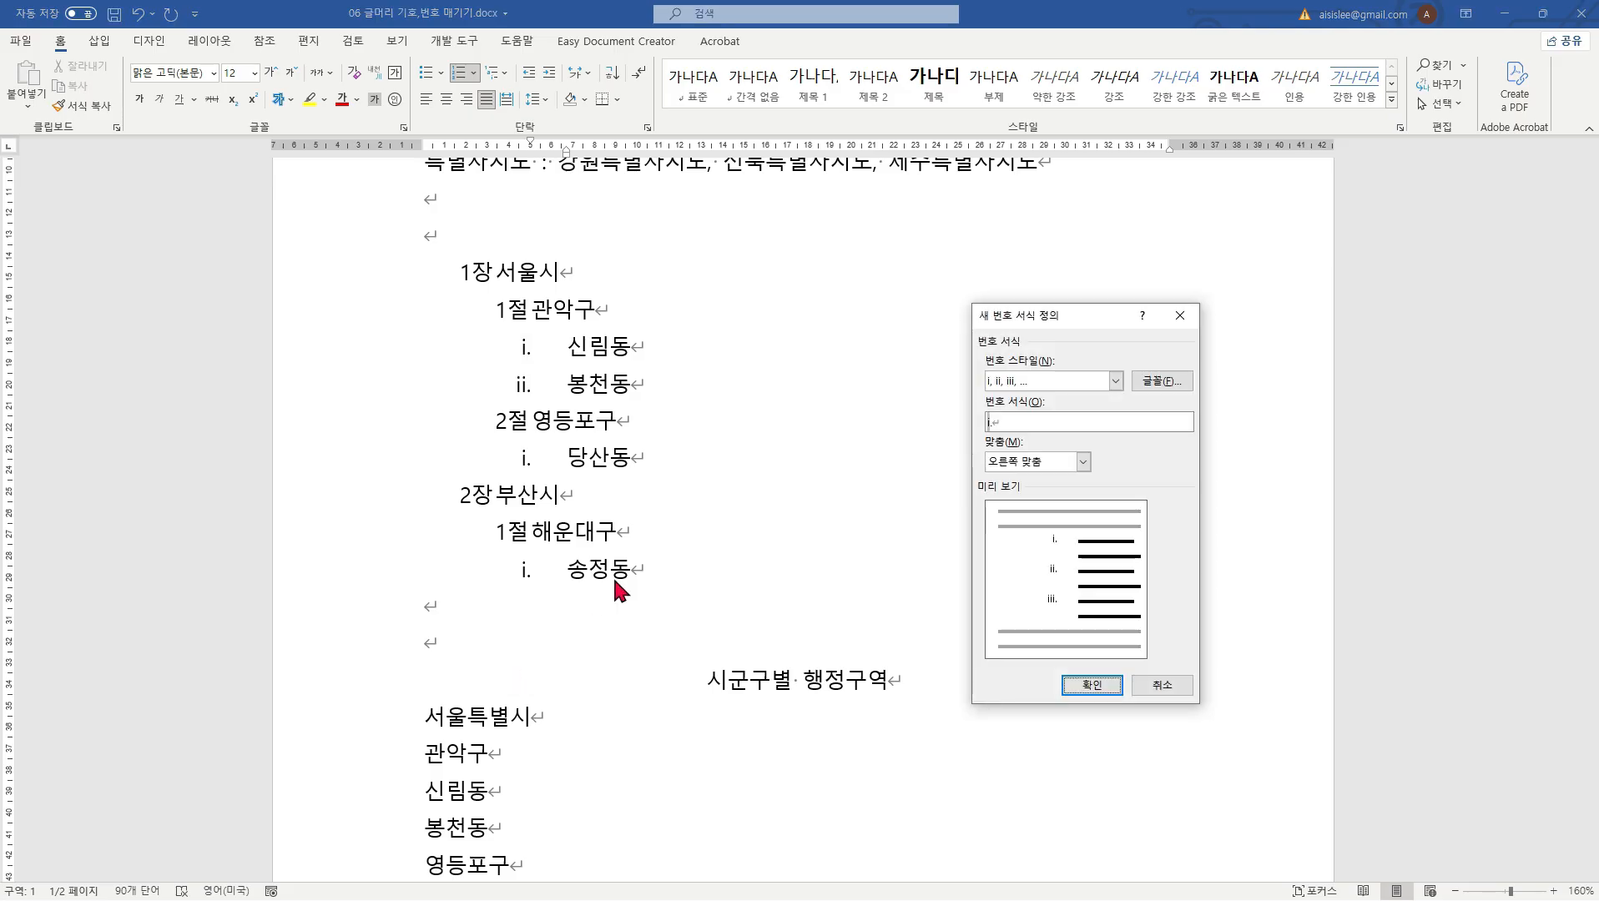
{"action": "left_click", "coordinate": [1115, 381]}
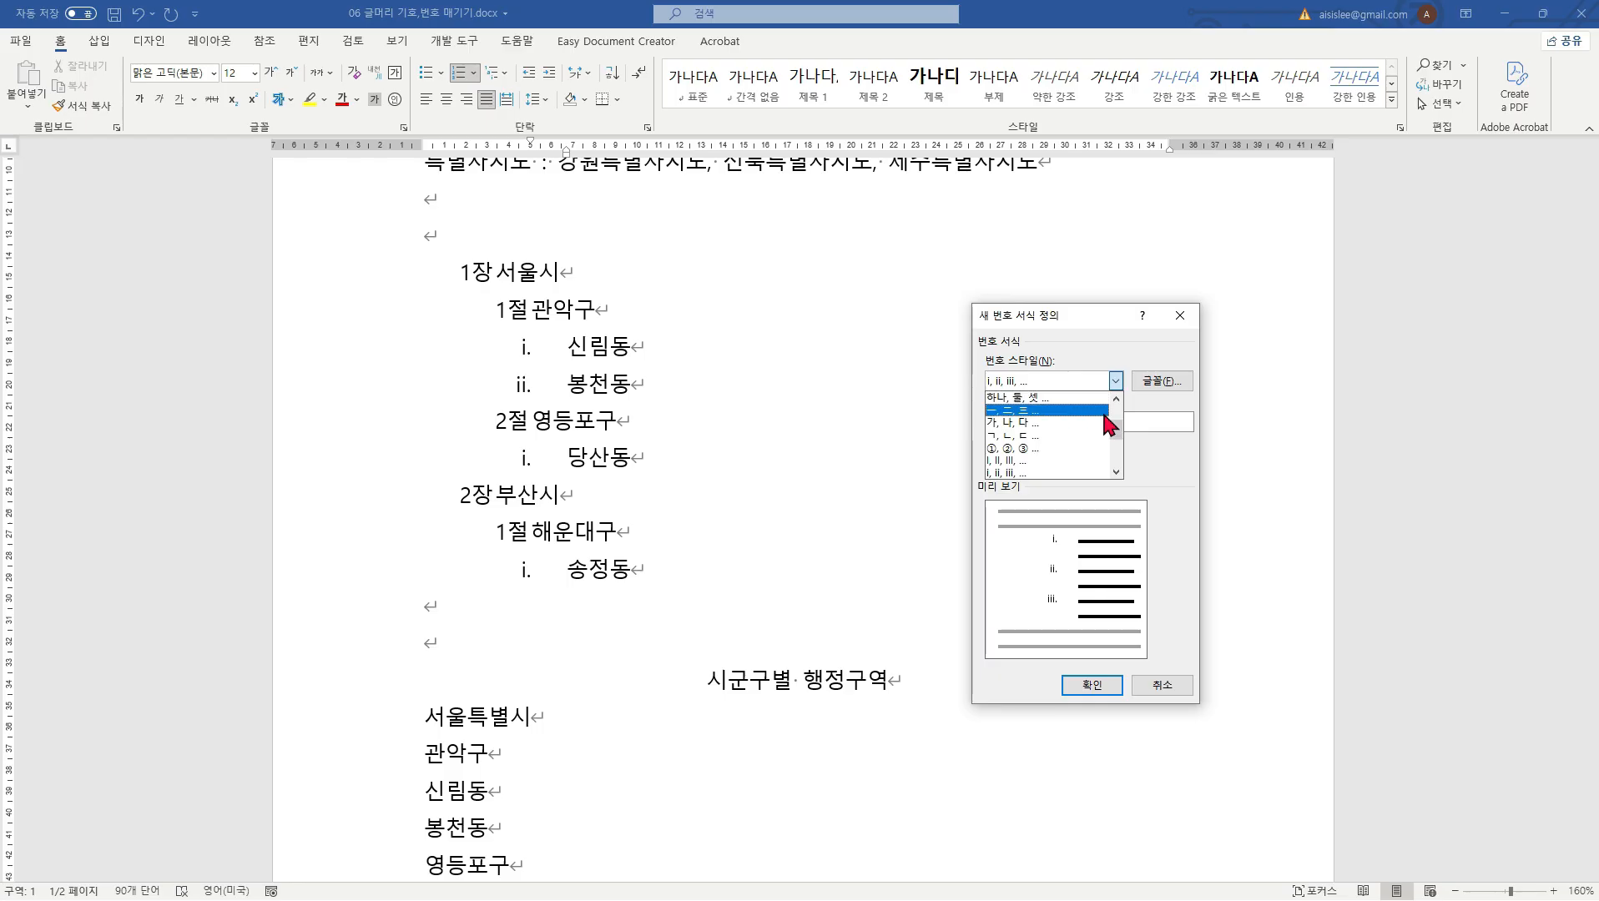
{"action": "left_click_drag", "start_coordinate": [1116, 435], "coordinate": [1117, 409]}
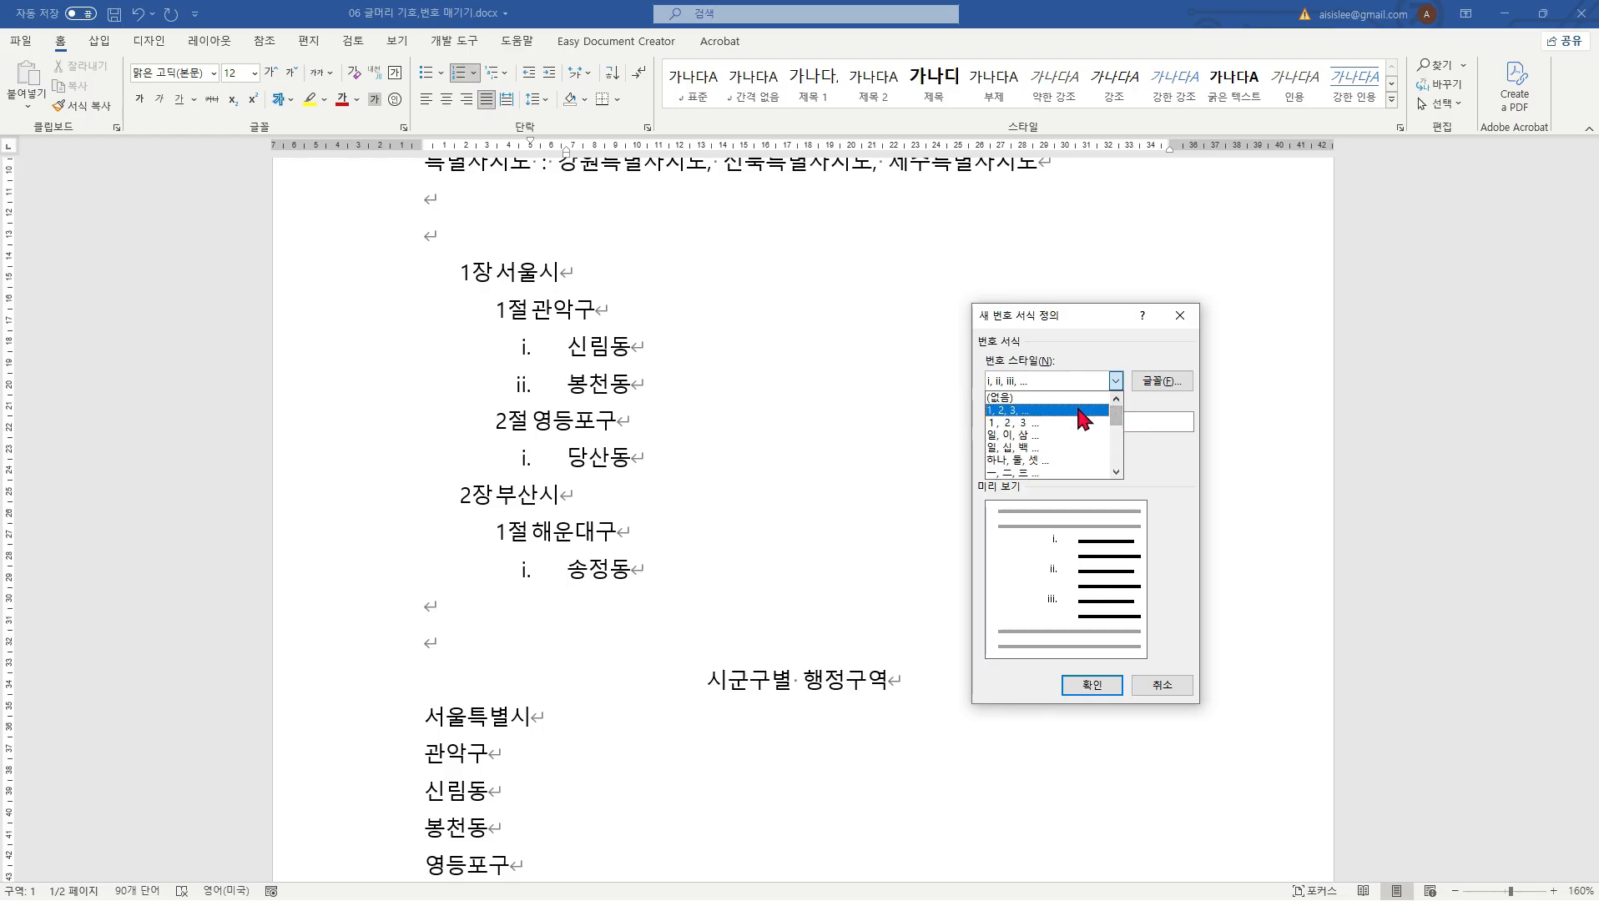
{"action": "left_click", "coordinate": [1007, 411]}
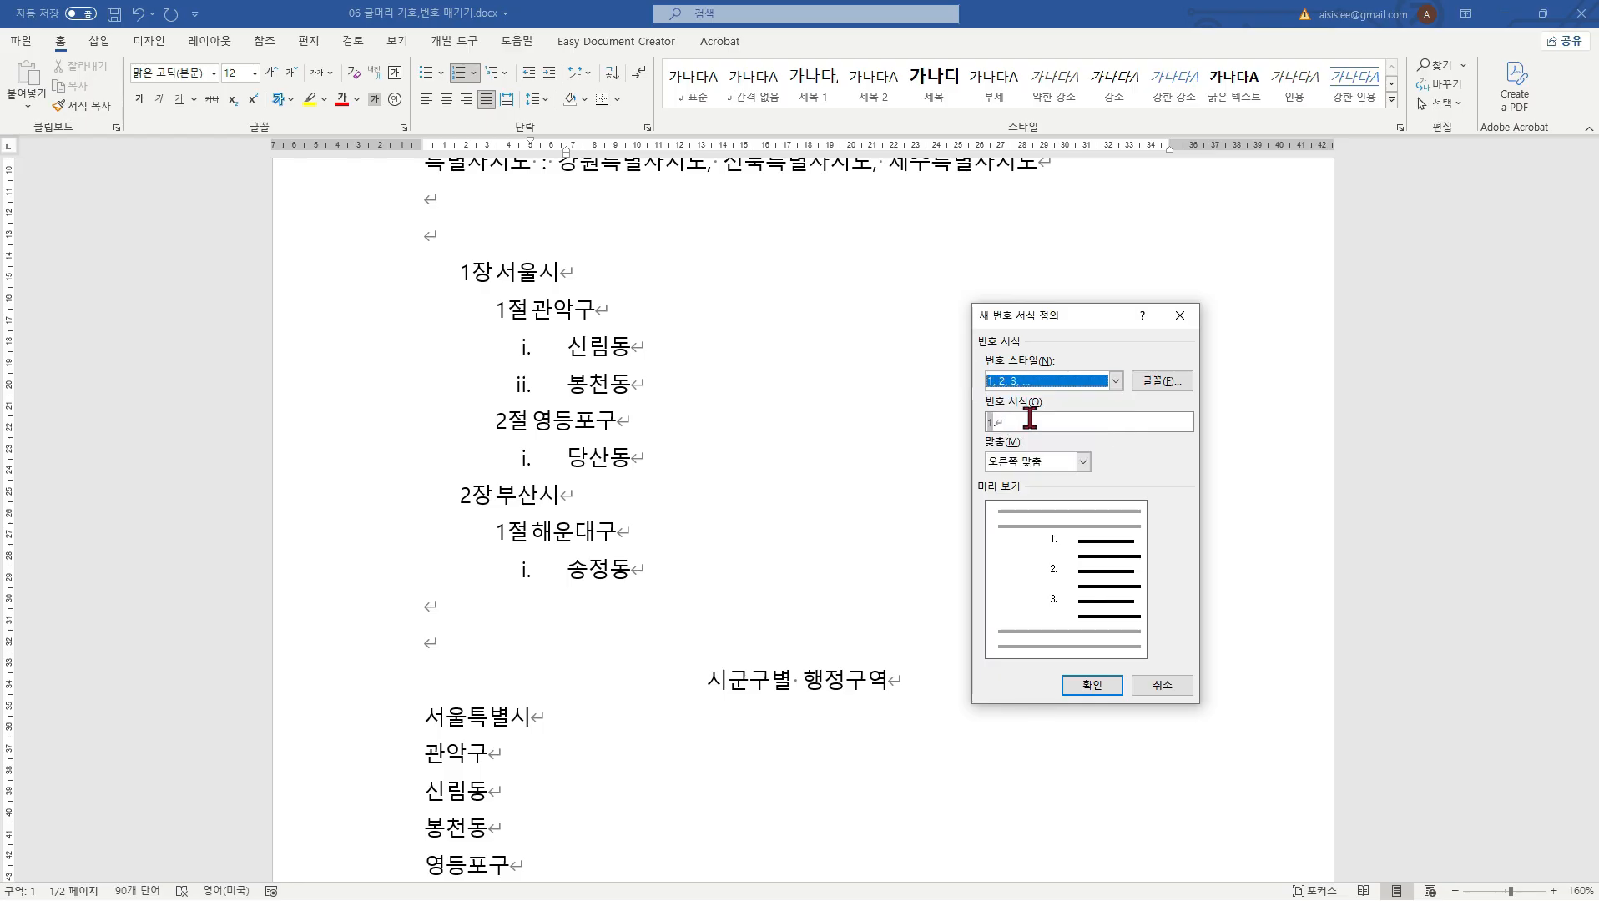
{"action": "left_click", "coordinate": [1075, 421]}
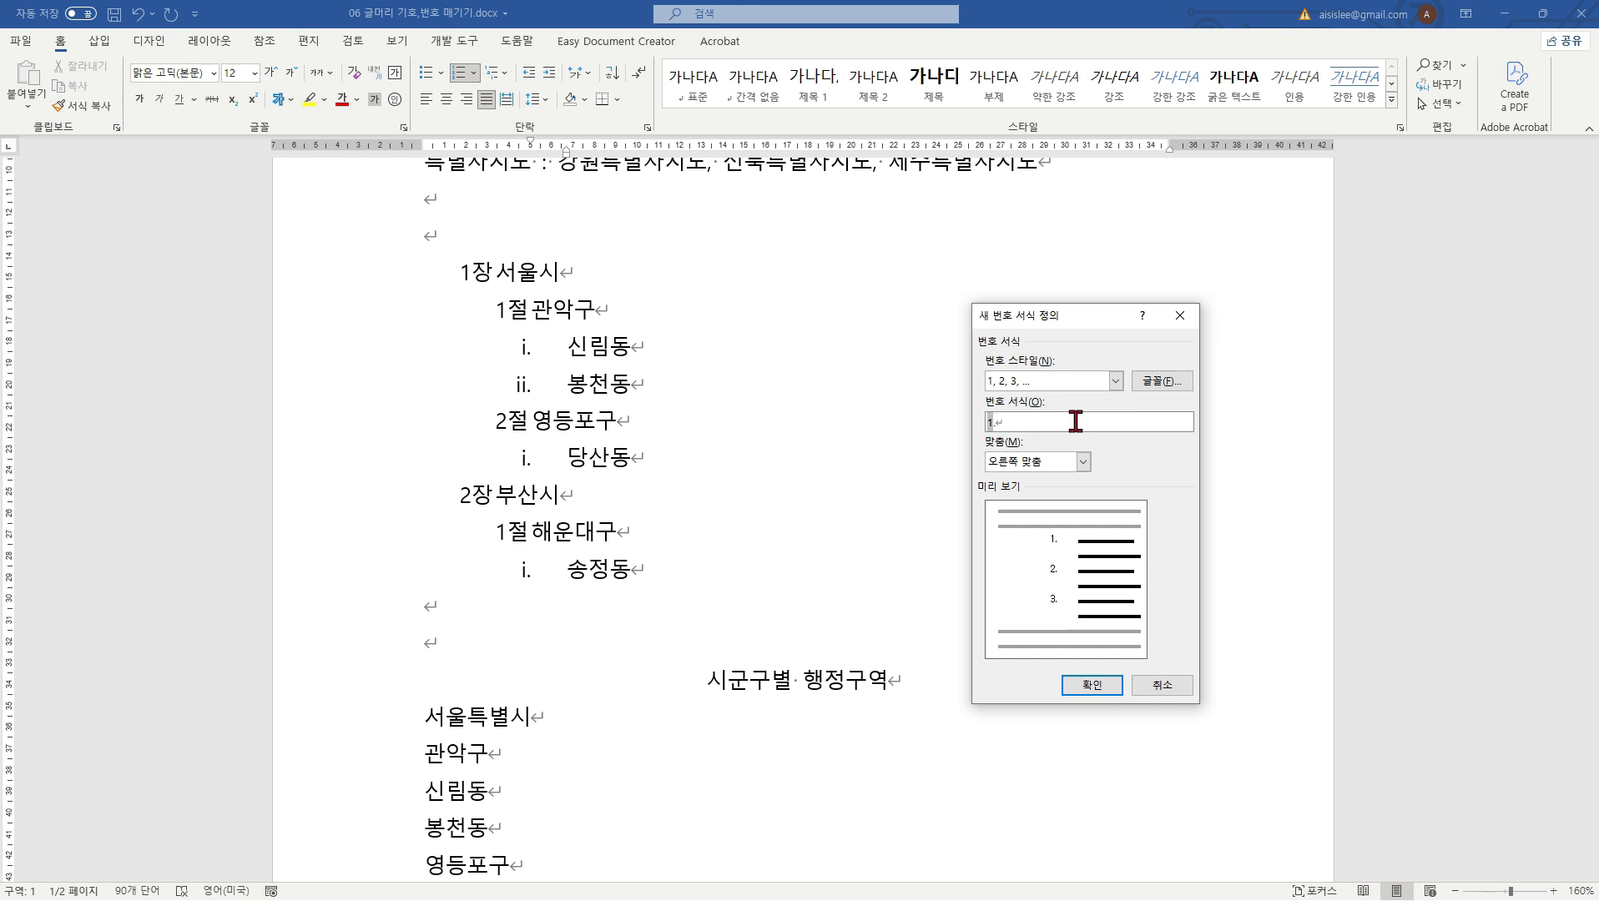
{"action": "key", "text": "BackSpace"}
{"action": "type", "text": ")"}
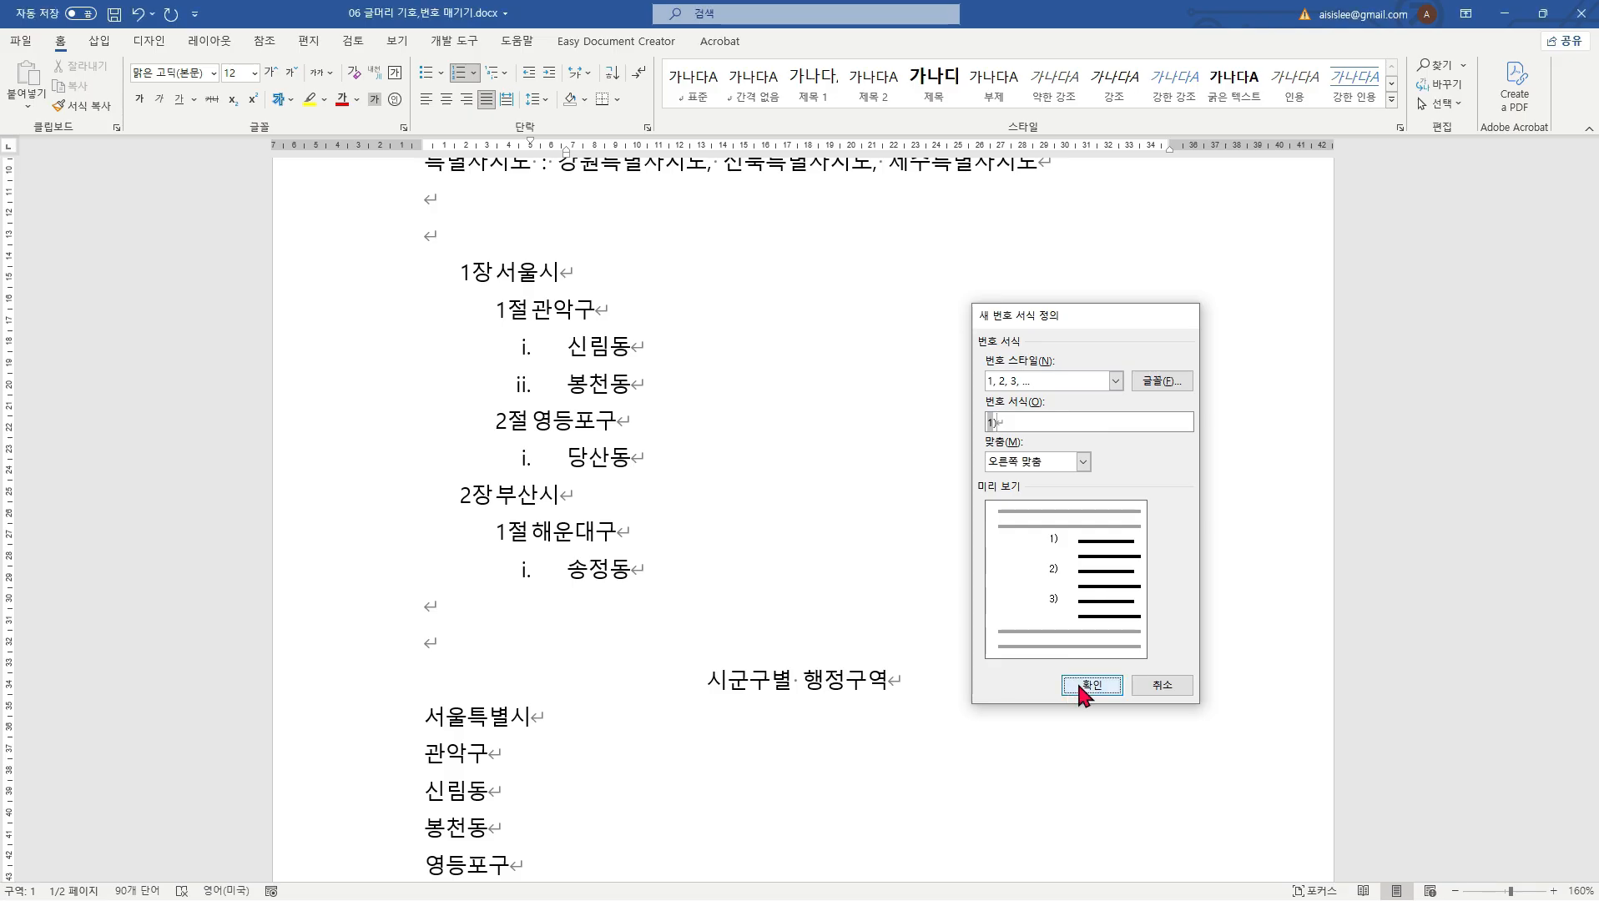
{"action": "left_click", "coordinate": [1087, 685]}
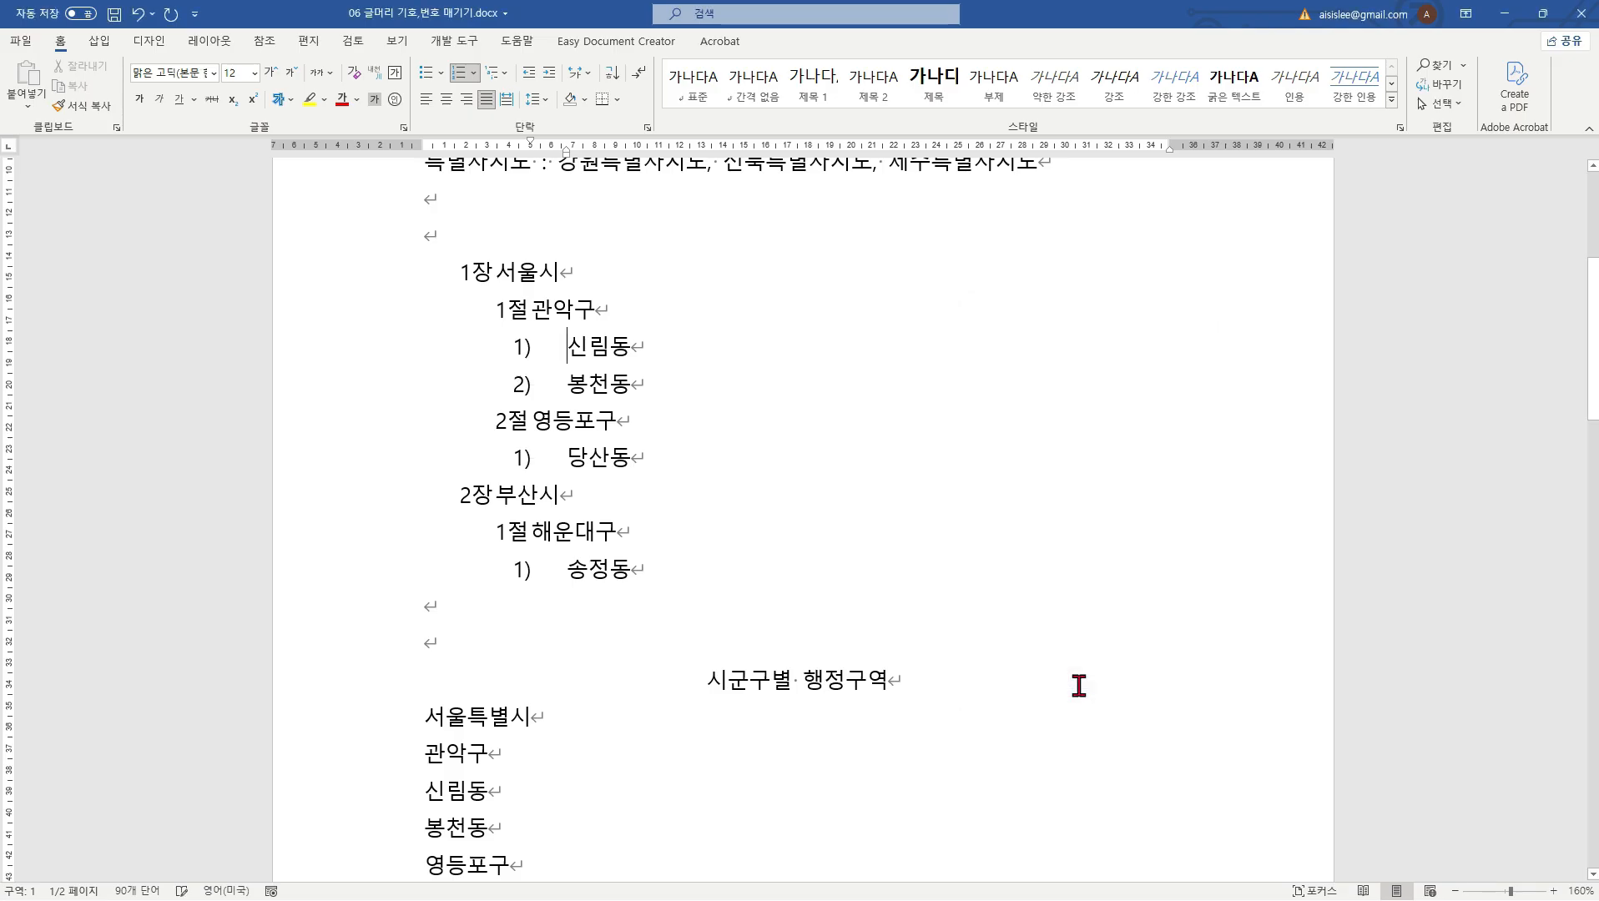
Step: Set the hanging indent of the 1장 서울시 item to about 4 on the ruler and copy its formatting to 부산시
{"action": "left_click", "coordinate": [686, 430]}
{"action": "left_click", "coordinate": [499, 267]}
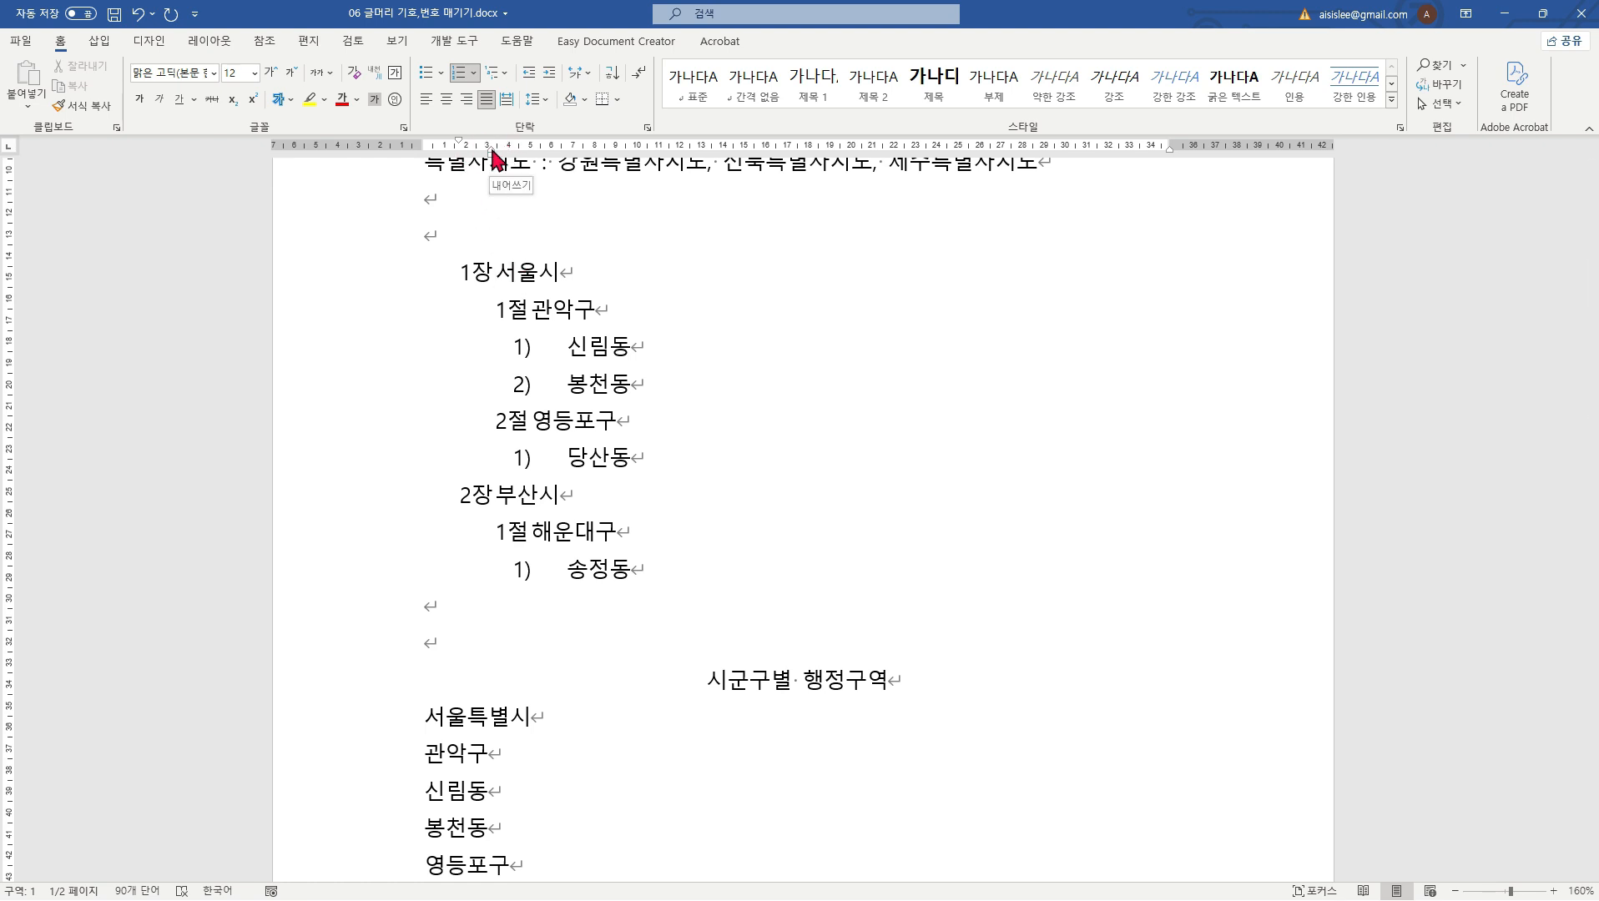
{"action": "left_click_drag", "start_coordinate": [492, 153], "coordinate": [512, 155]}
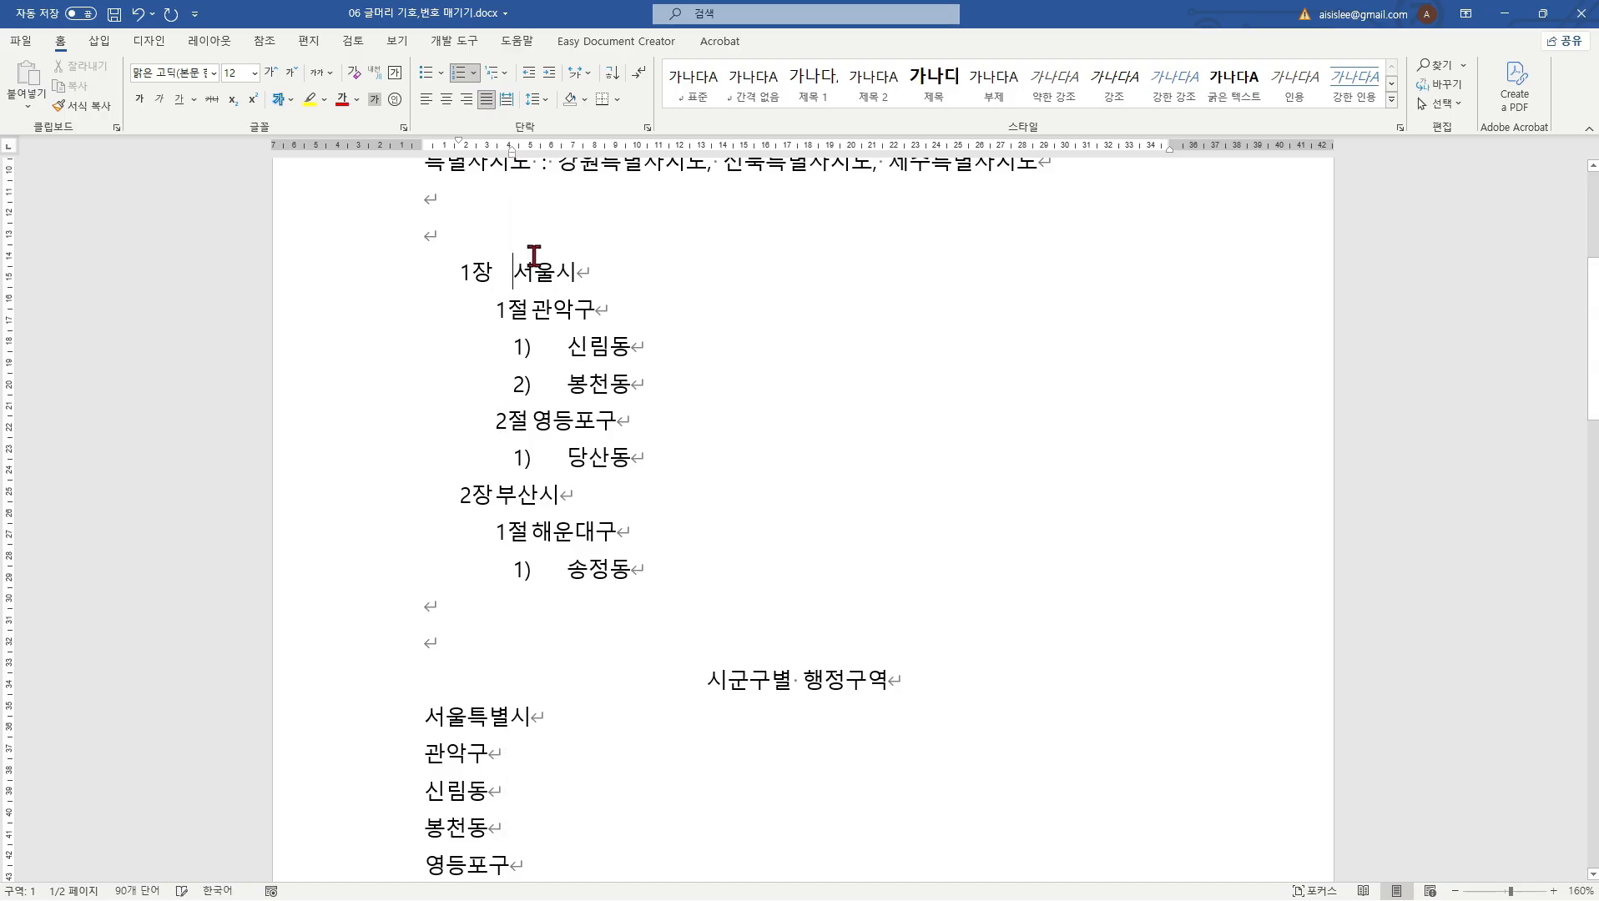
{"action": "left_click", "coordinate": [584, 497]}
{"action": "left_click", "coordinate": [370, 283]}
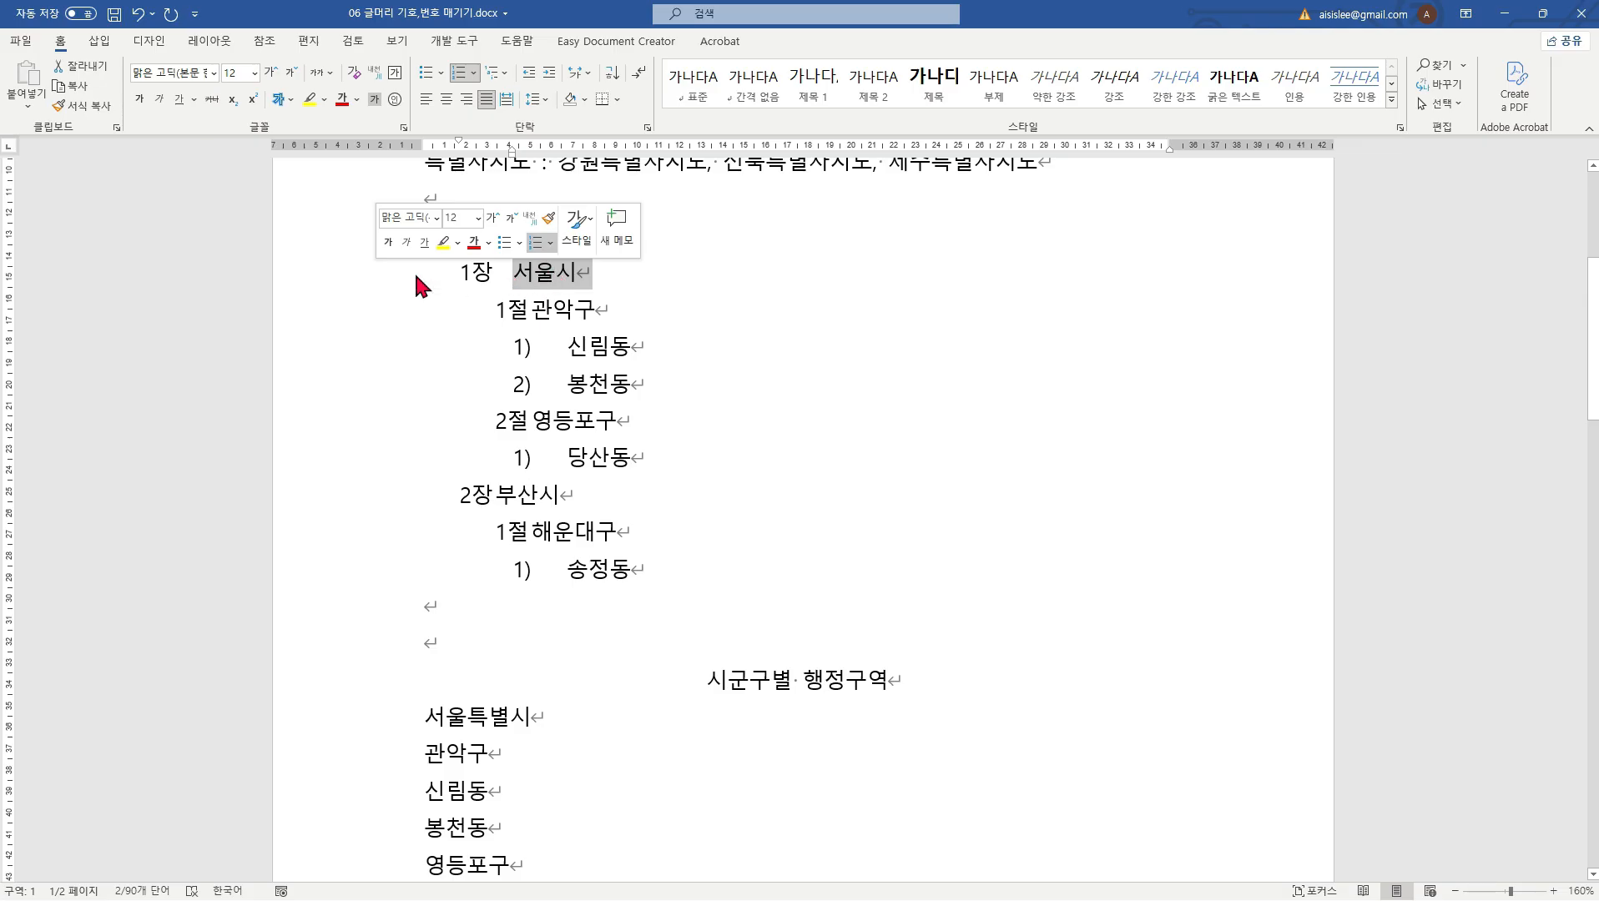
{"action": "left_click", "coordinate": [93, 110]}
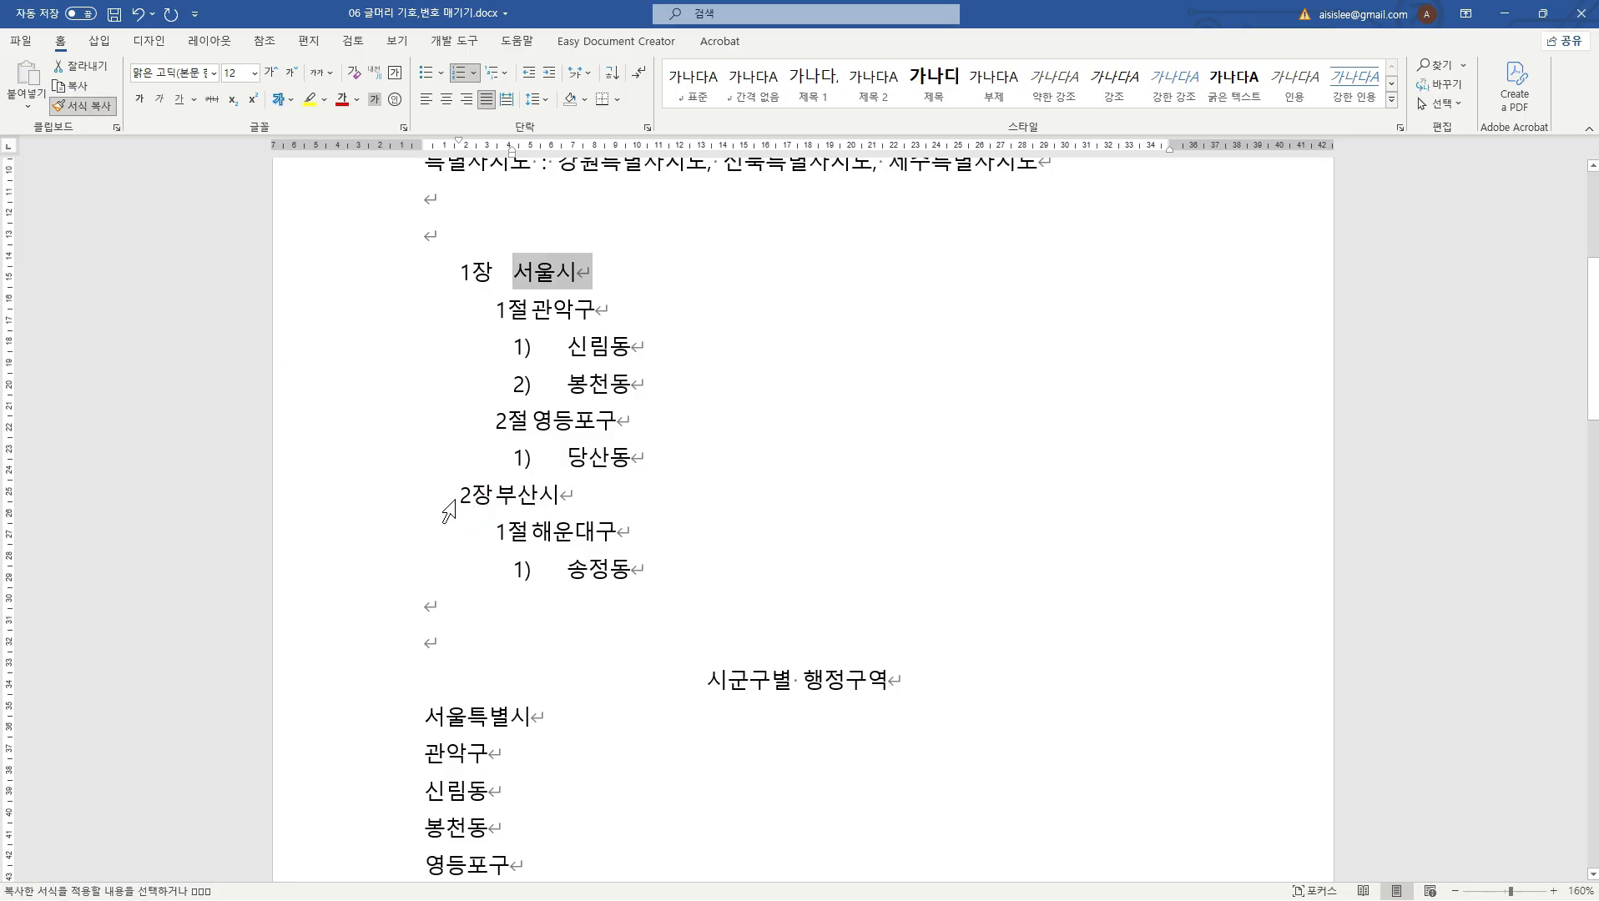
{"action": "left_click", "coordinate": [338, 507]}
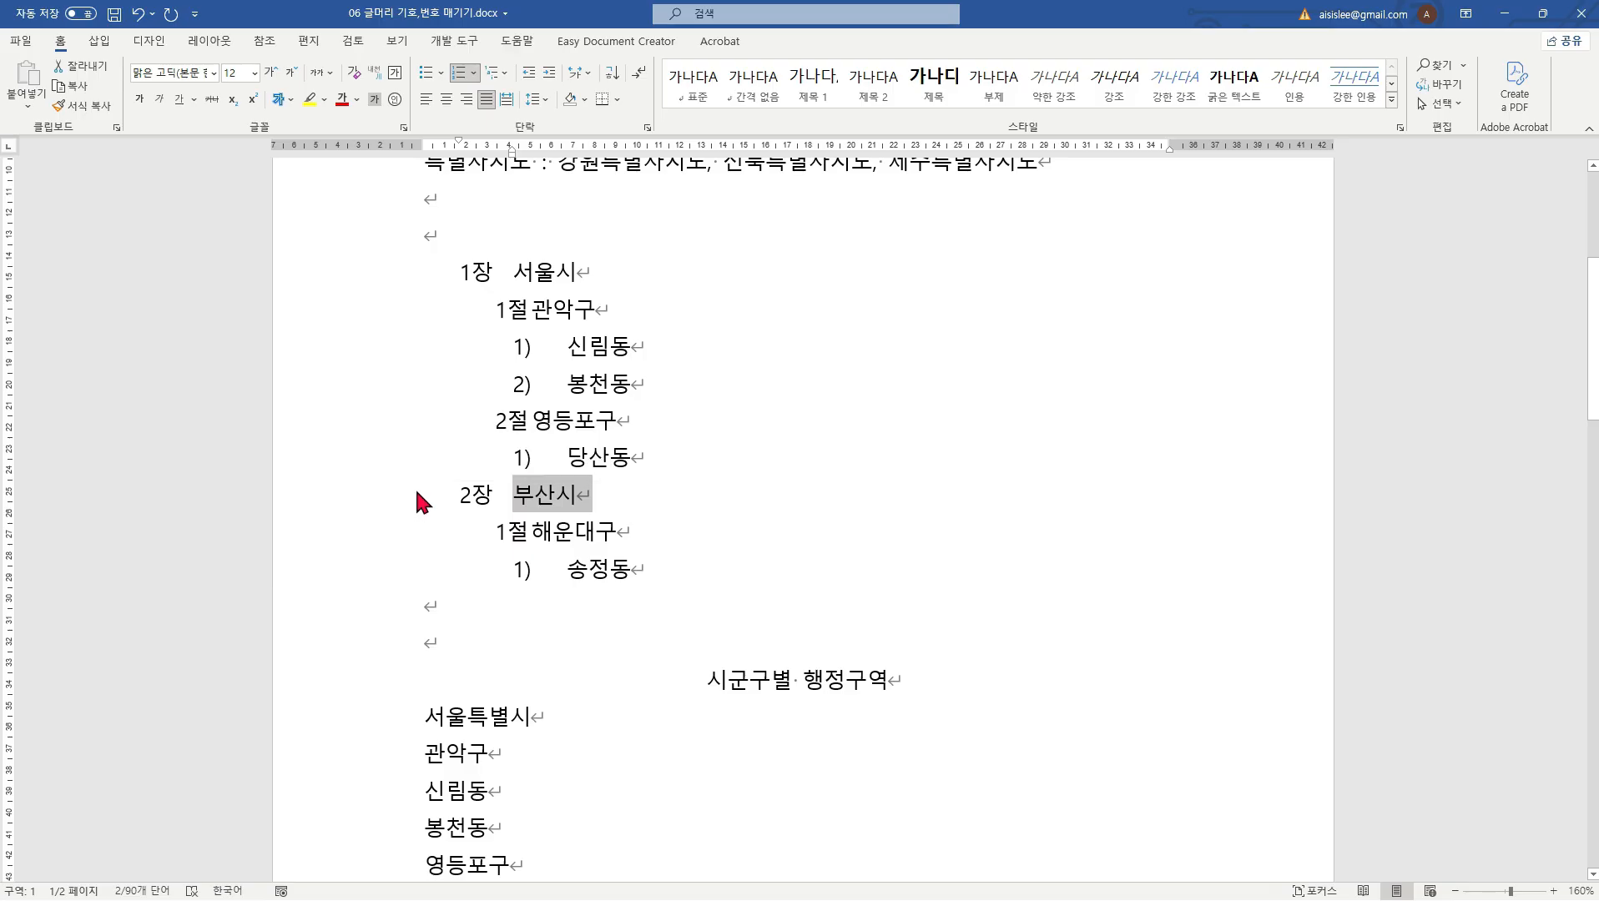
Step: Set 관악구's first-line indent to about 3 and hanging indent to about 6 on the ruler, and copy its formatting to 영등포구 and 해운대구
{"action": "left_click", "coordinate": [543, 313]}
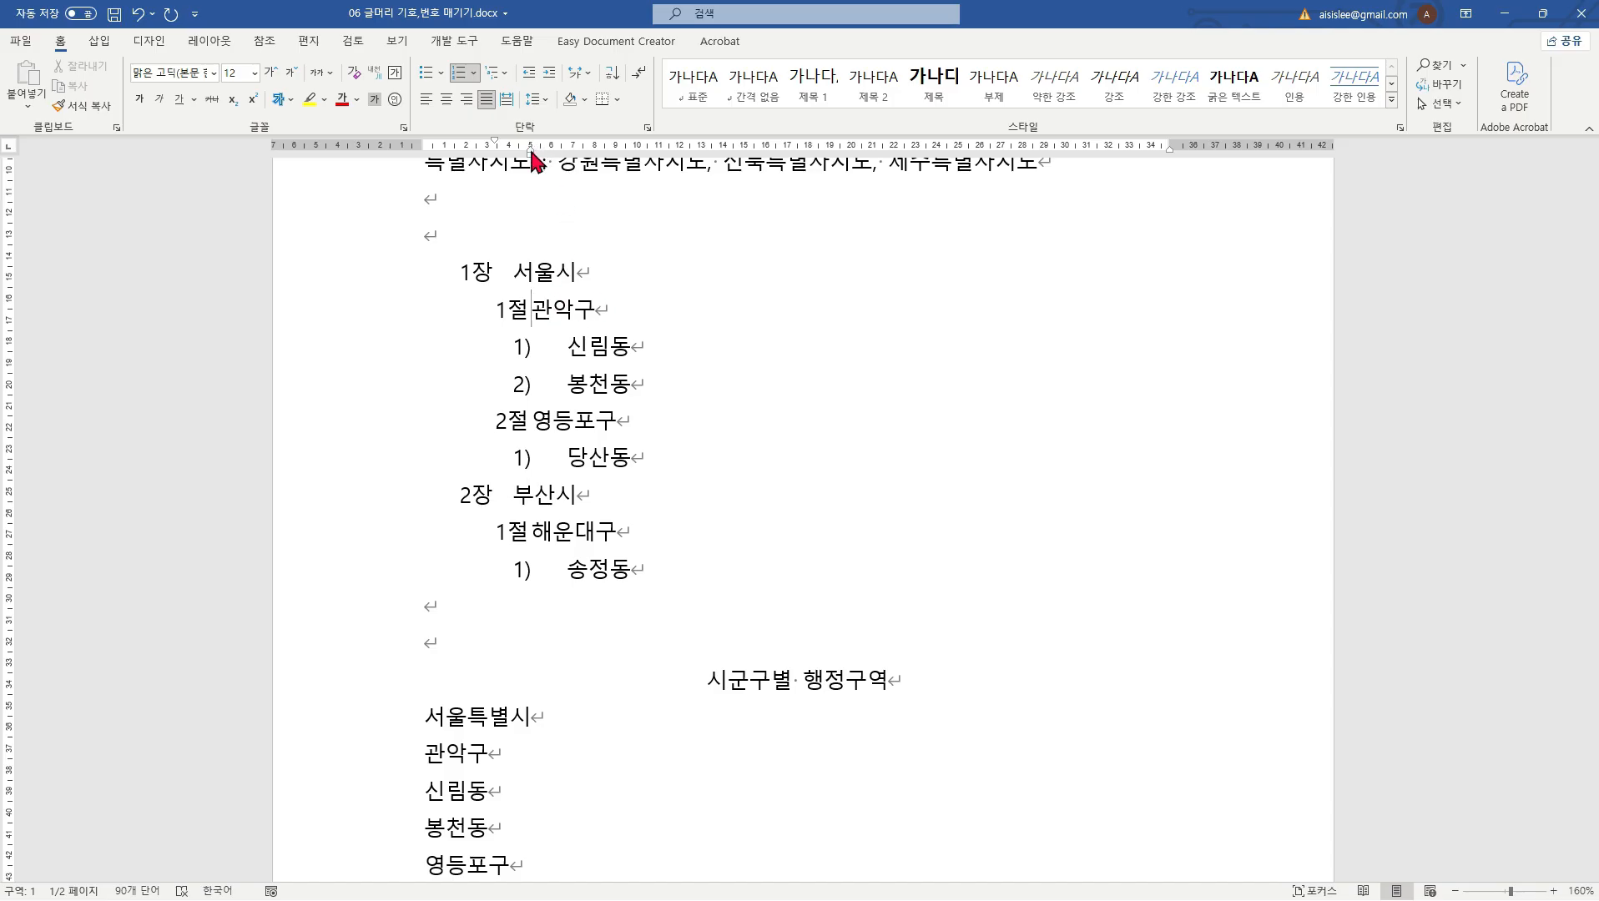
{"action": "mouse_move", "coordinate": [532, 153]}
{"action": "left_mouse_down"}
{"action": "mouse_move", "coordinate": [550, 156]}
{"action": "mouse_move", "coordinate": [490, 140]}
{"action": "left_mouse_up"}
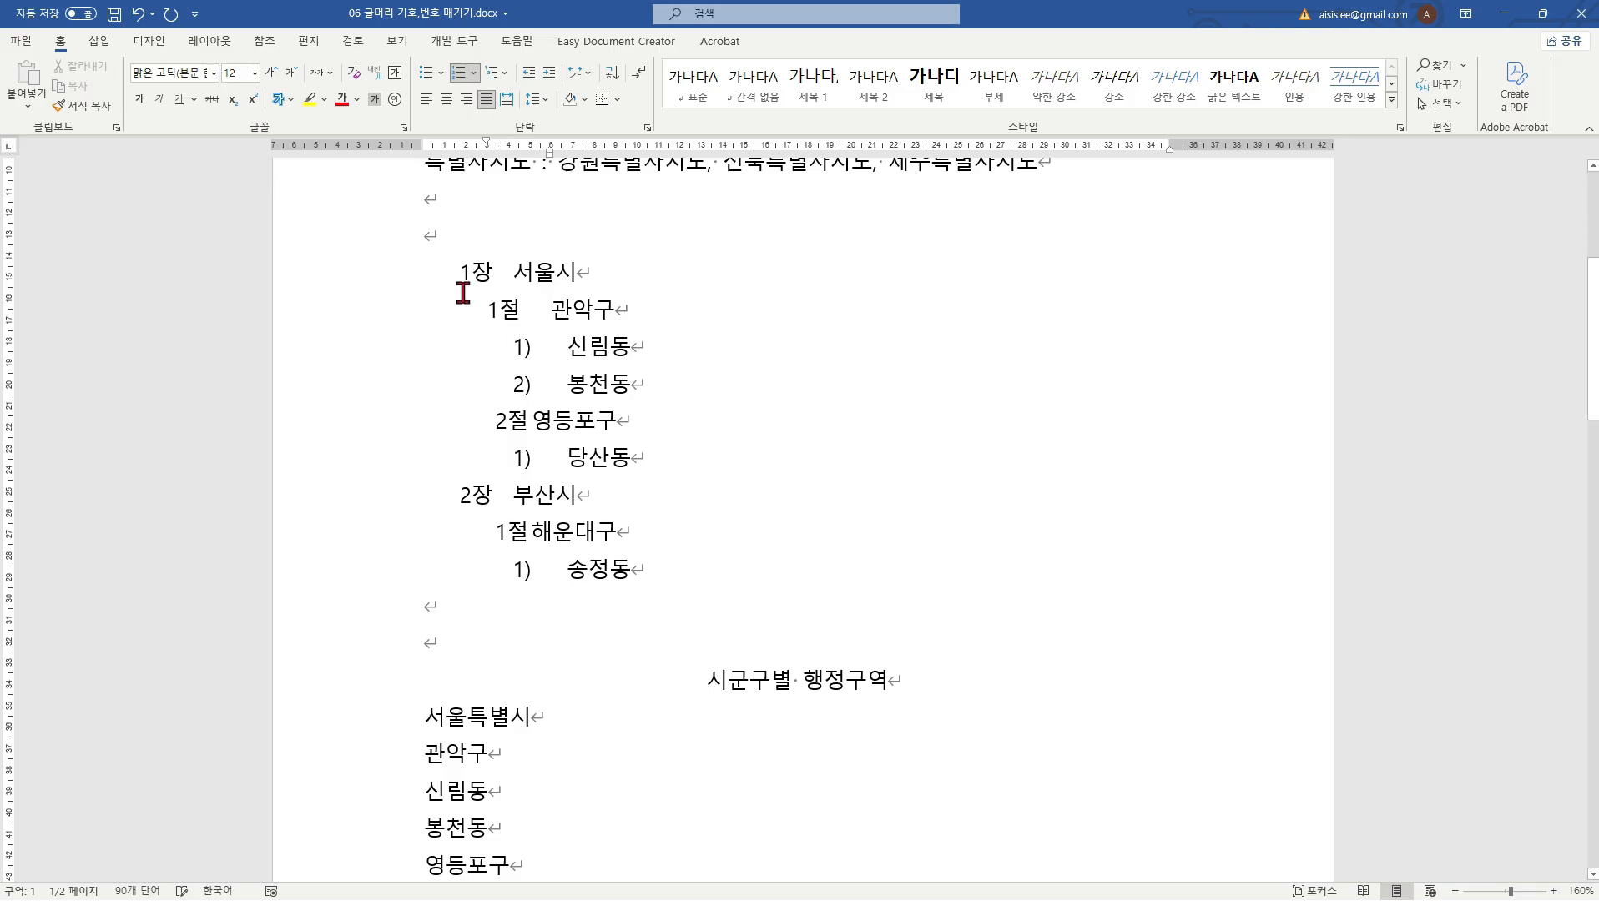
{"action": "left_click", "coordinate": [361, 317]}
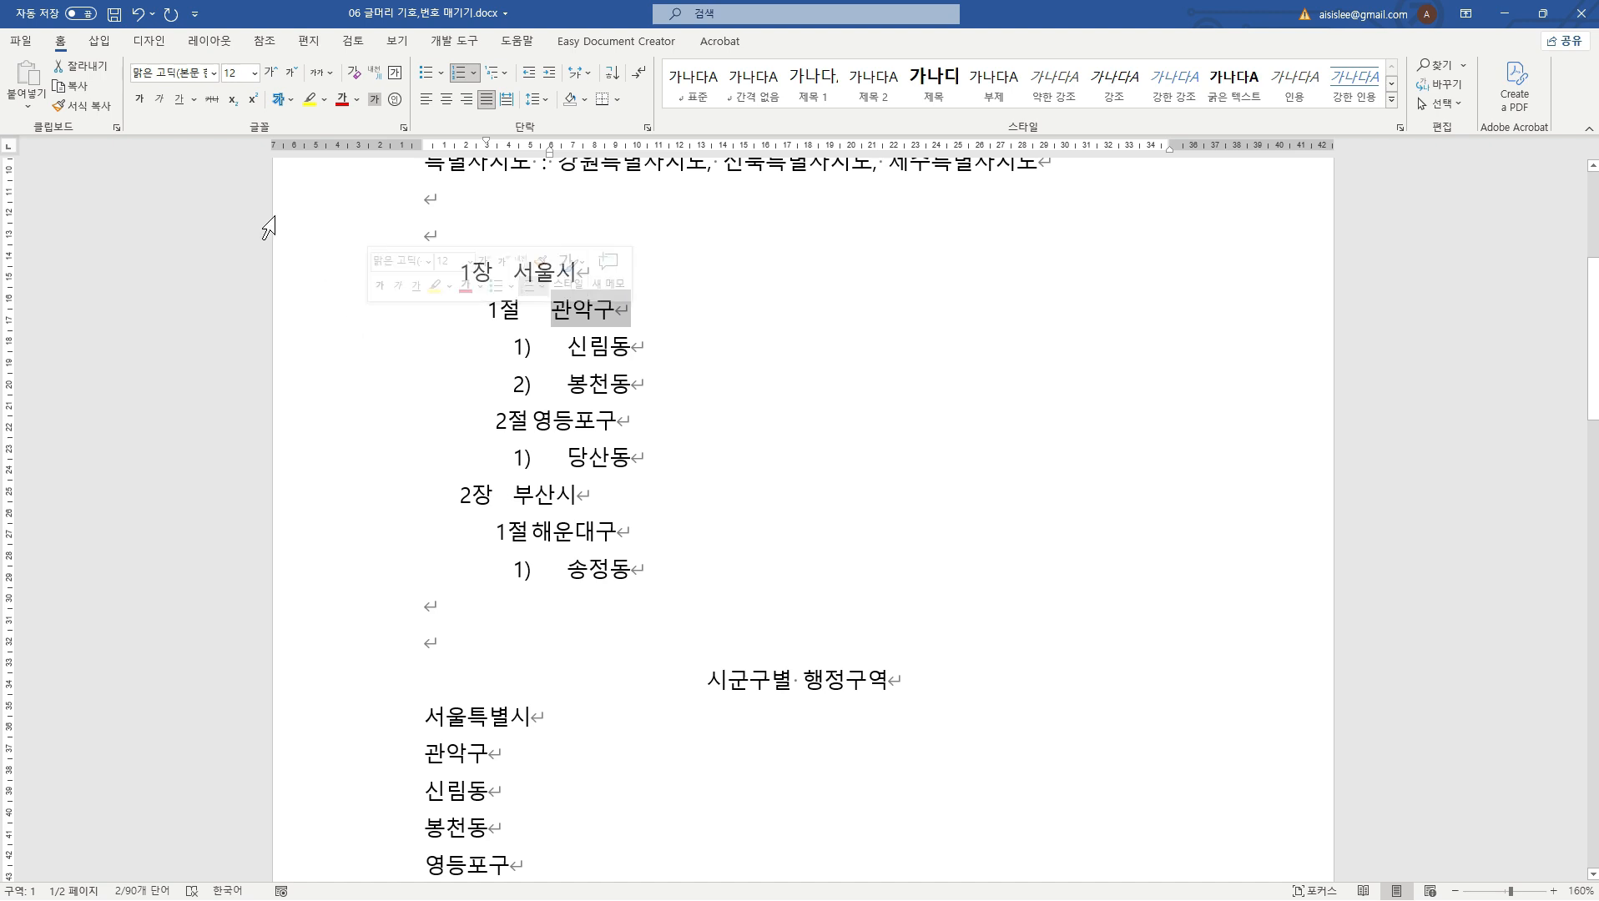
{"action": "left_click", "coordinate": [107, 107]}
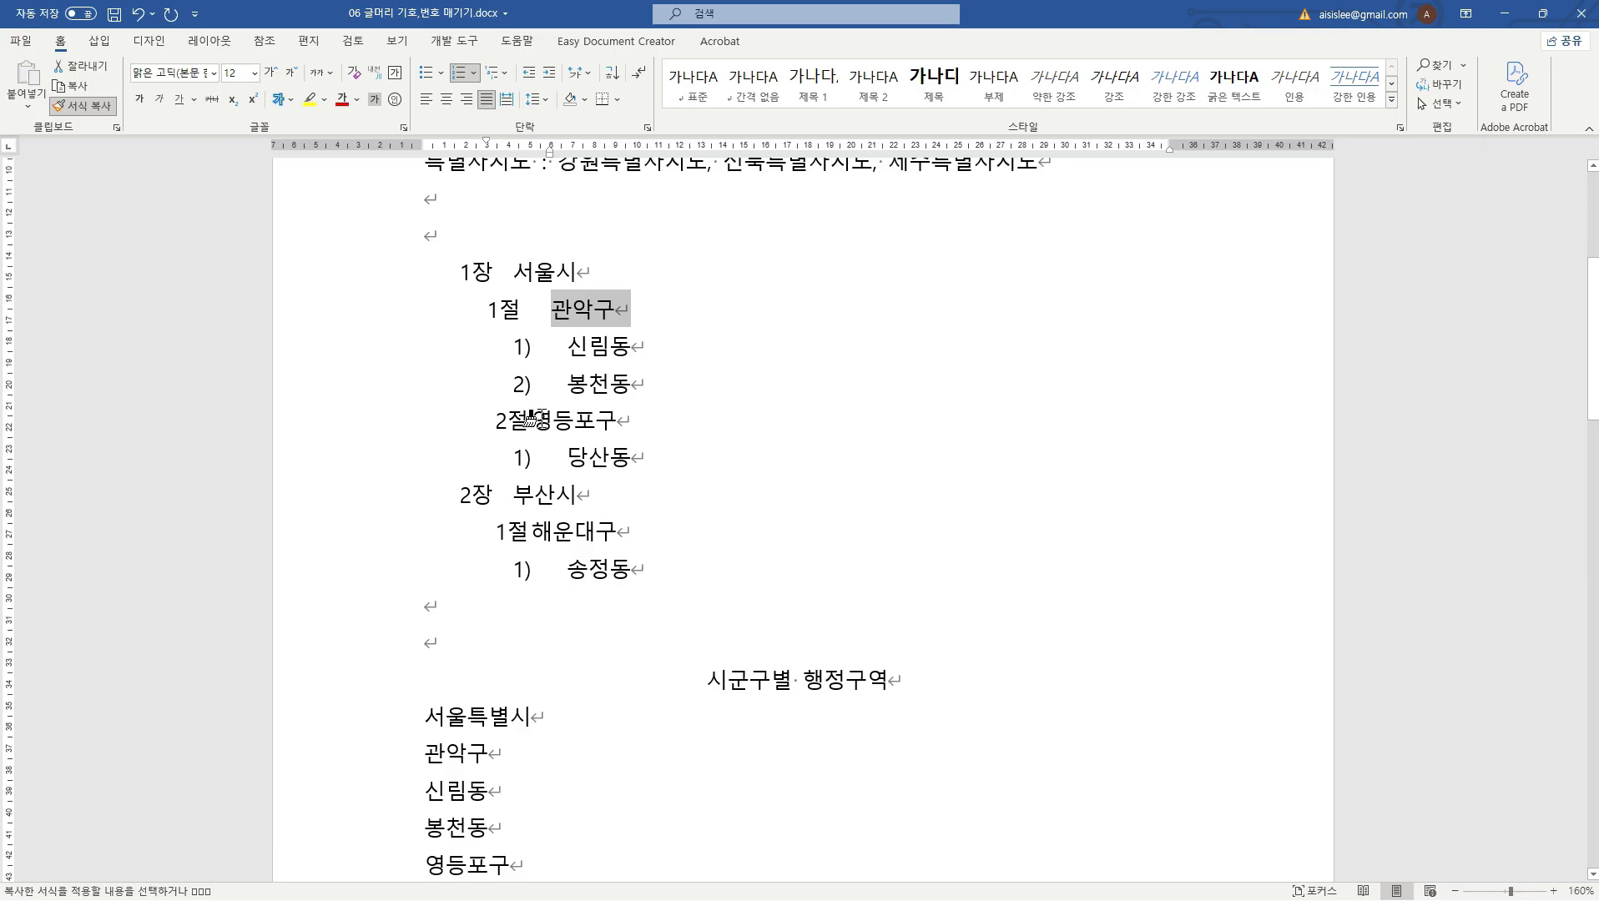
{"action": "left_click", "coordinate": [347, 426]}
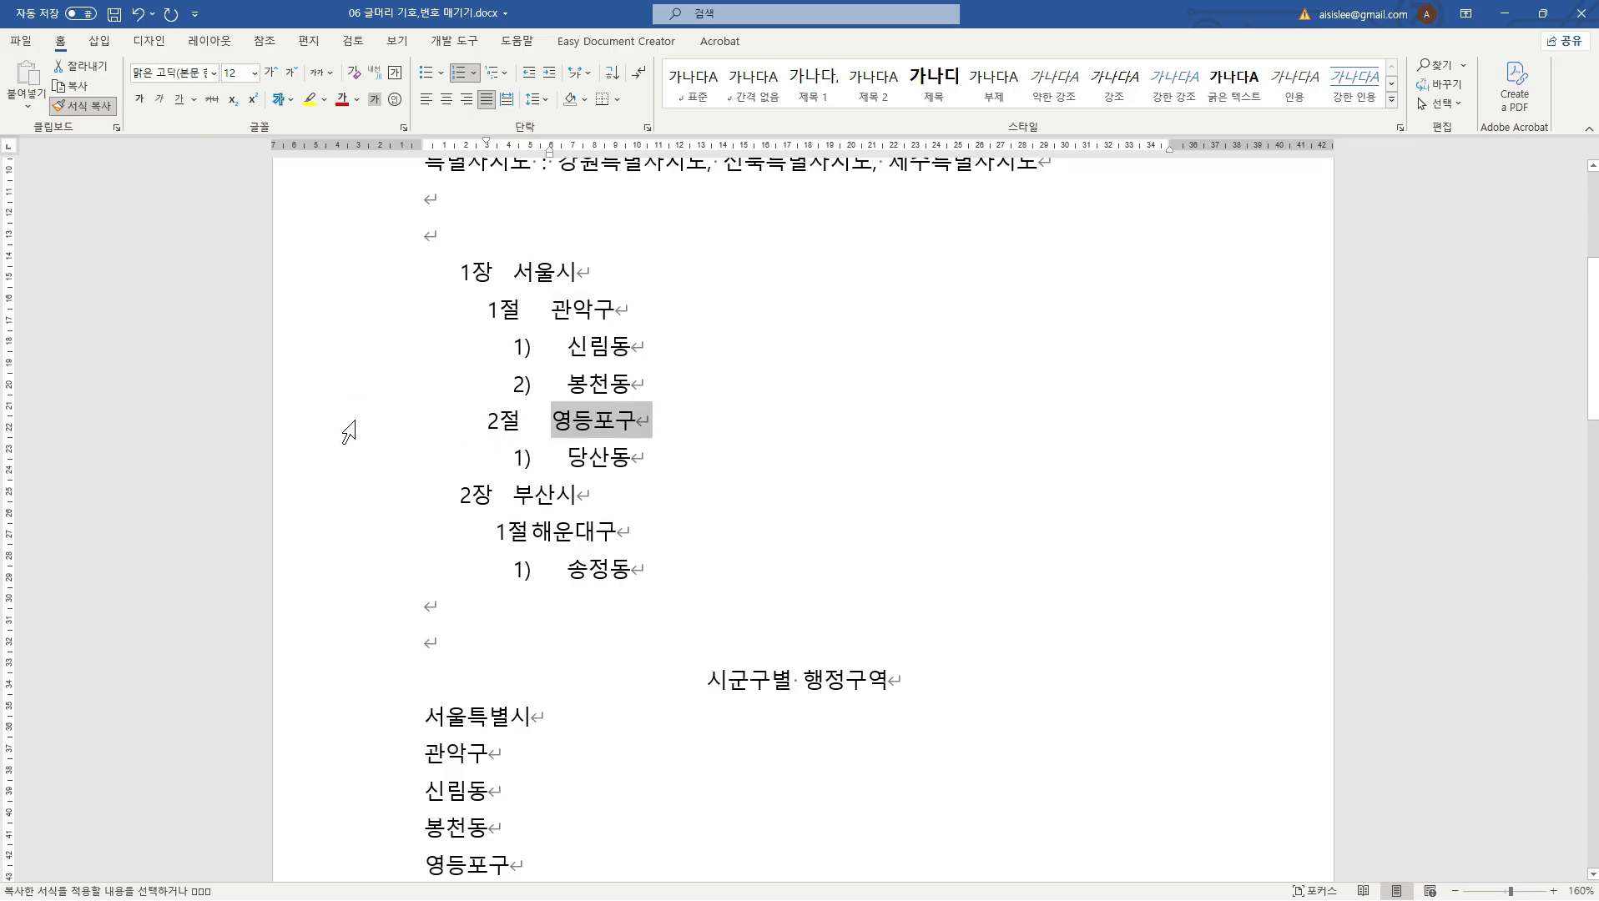
{"action": "left_click", "coordinate": [351, 538]}
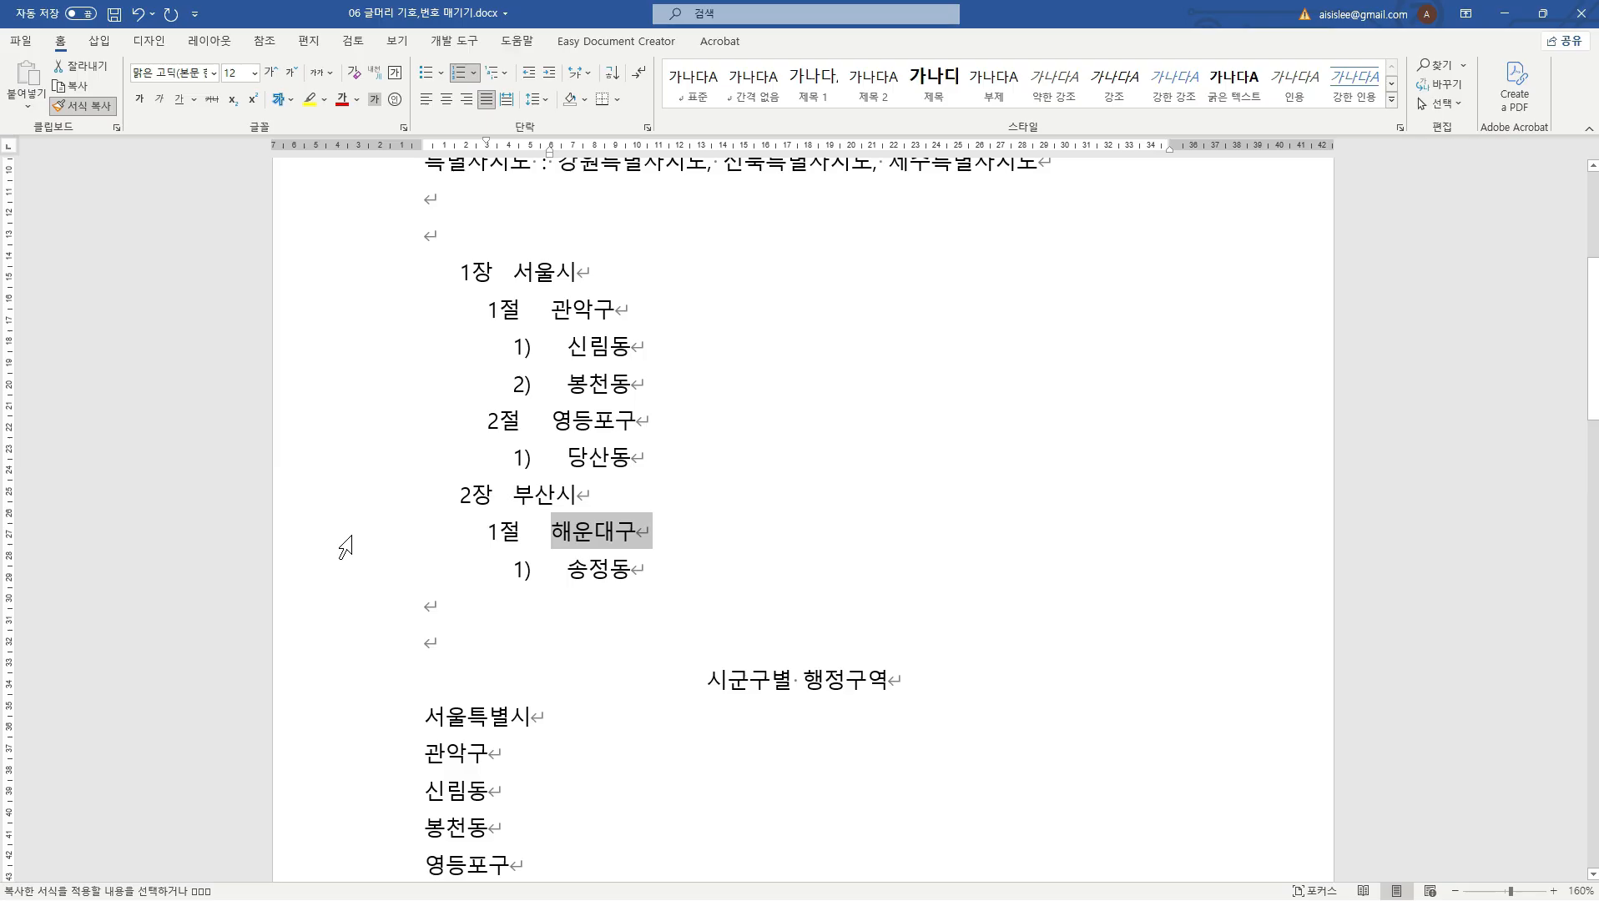
Step: Set 신림동's hanging indent to about 6 on the ruler and copy its formatting to 봉천동, 당산동 and 송정동
{"action": "left_click", "coordinate": [569, 347]}
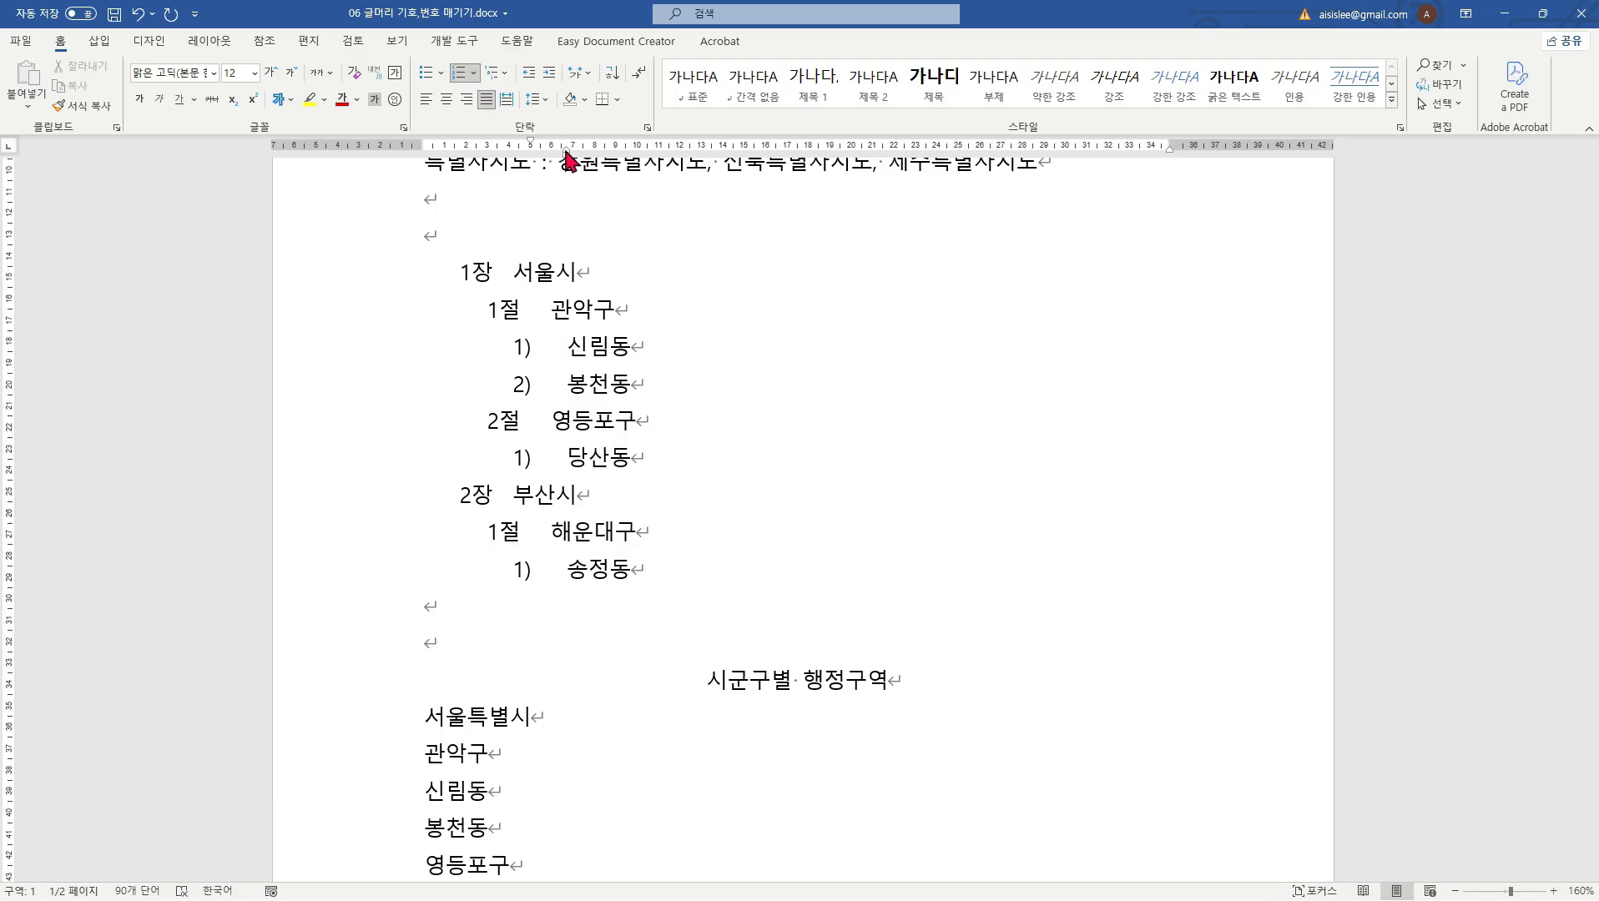
{"action": "left_click_drag", "start_coordinate": [569, 149], "coordinate": [550, 154]}
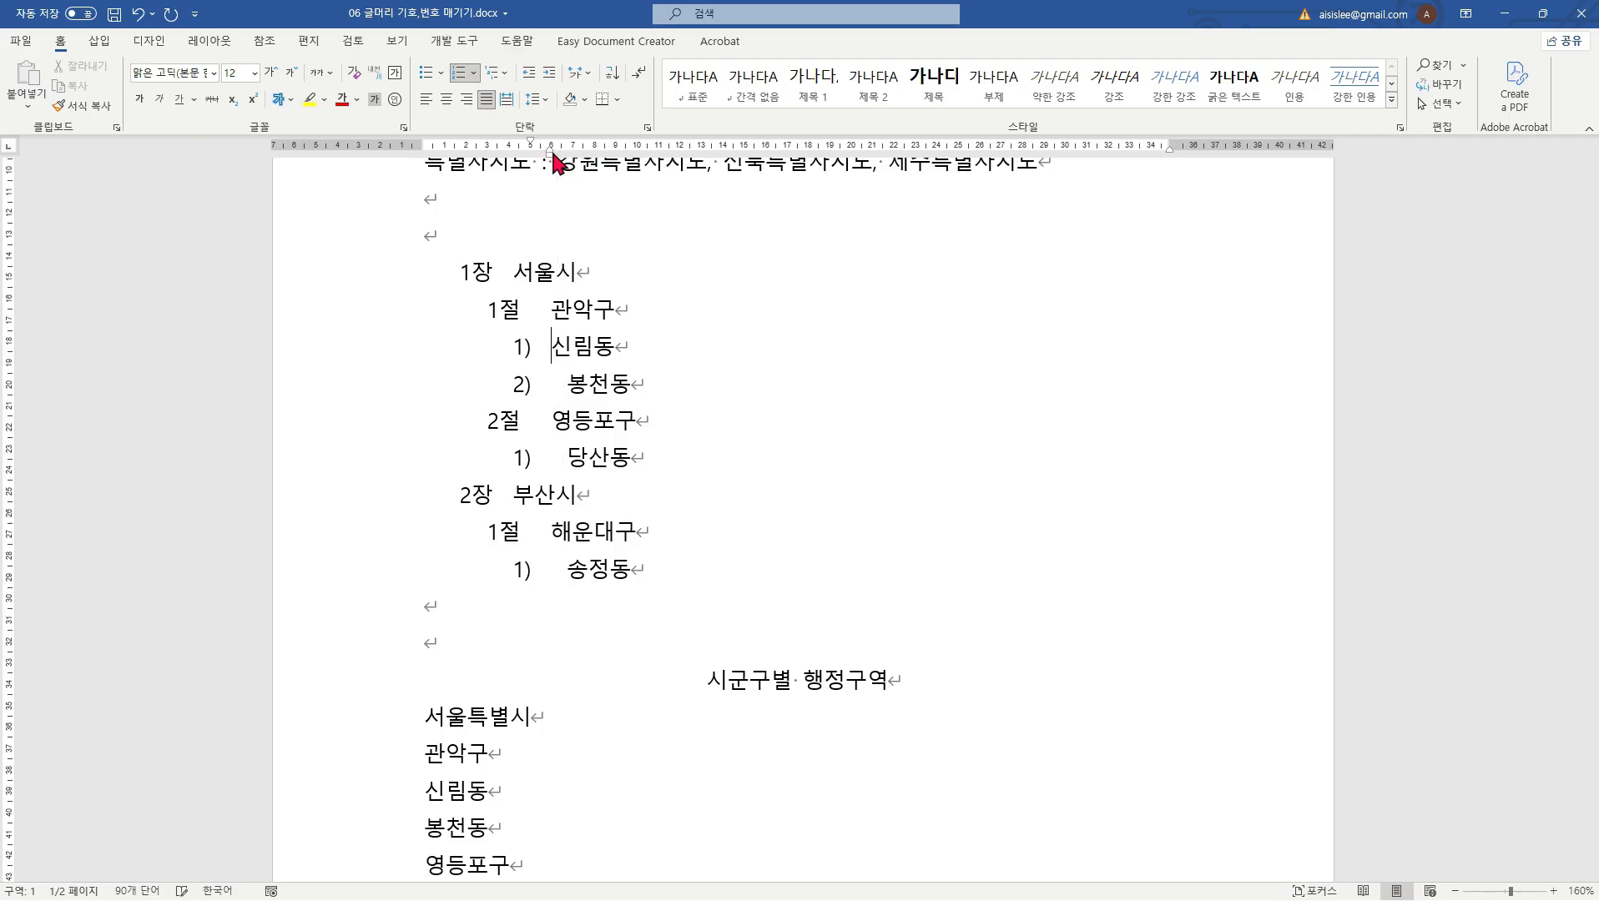
{"action": "left_click", "coordinate": [393, 351]}
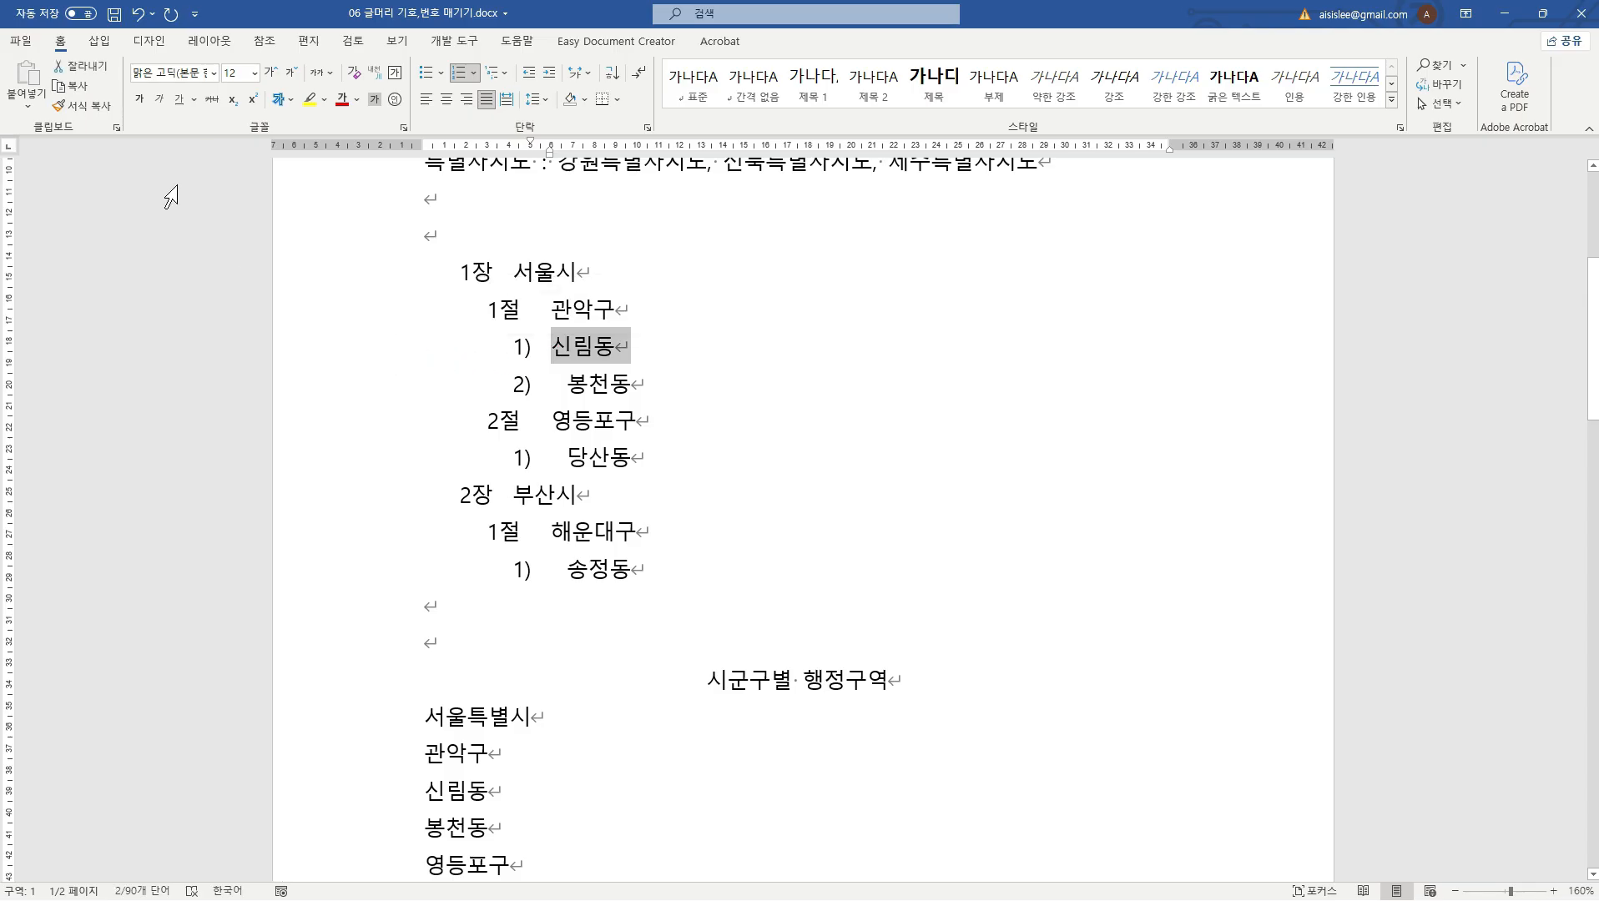
{"action": "left_click", "coordinate": [77, 106]}
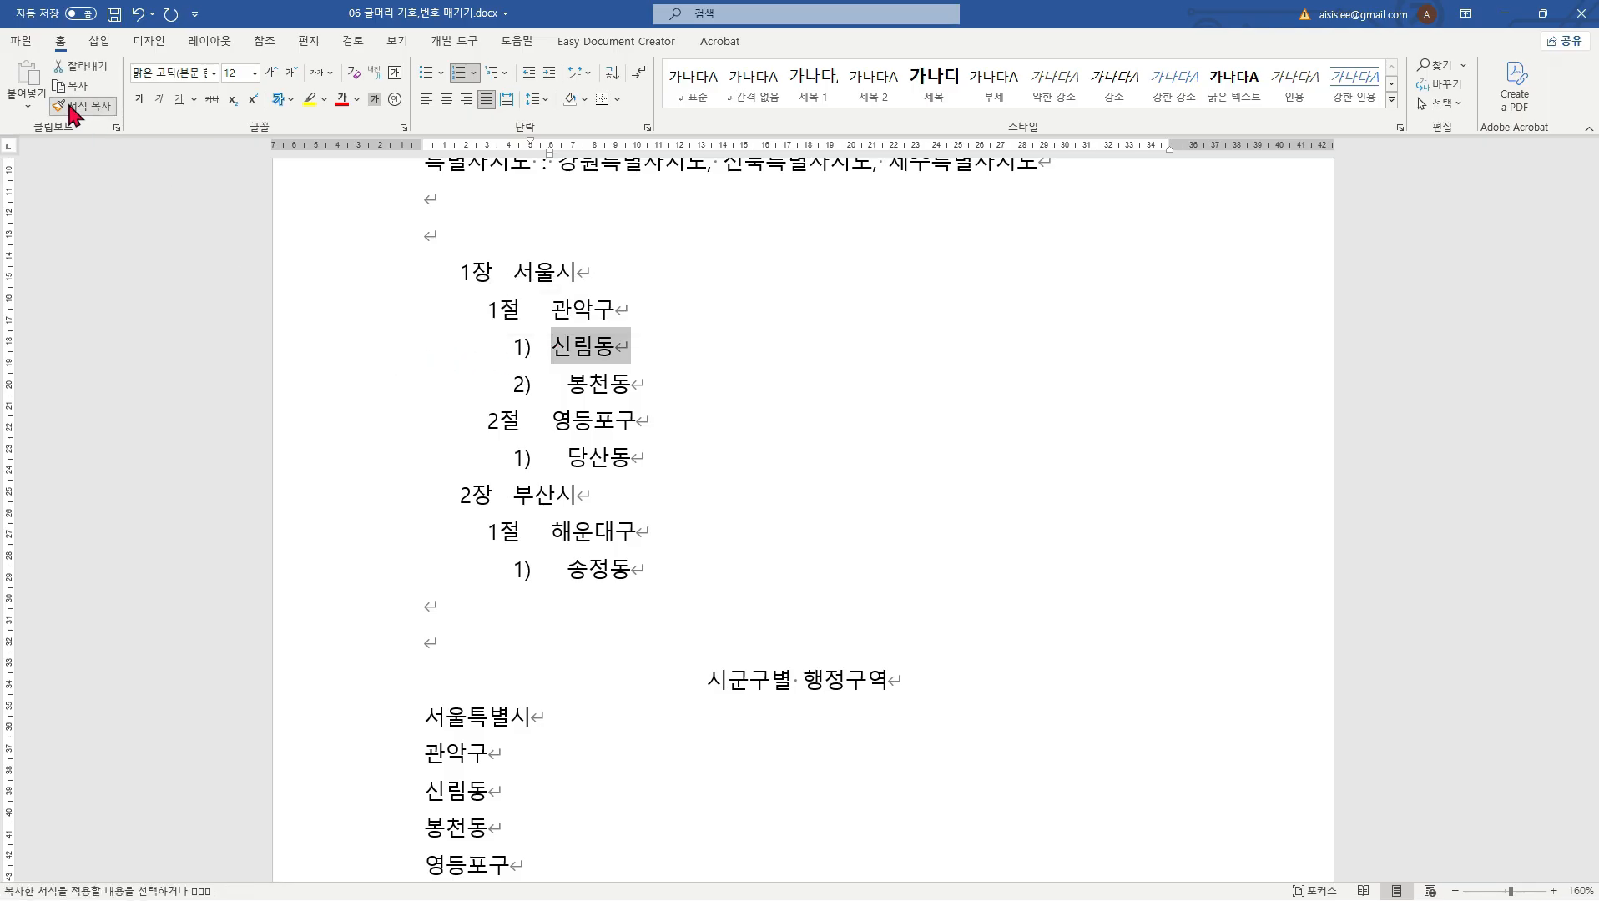
{"action": "left_click", "coordinate": [392, 391]}
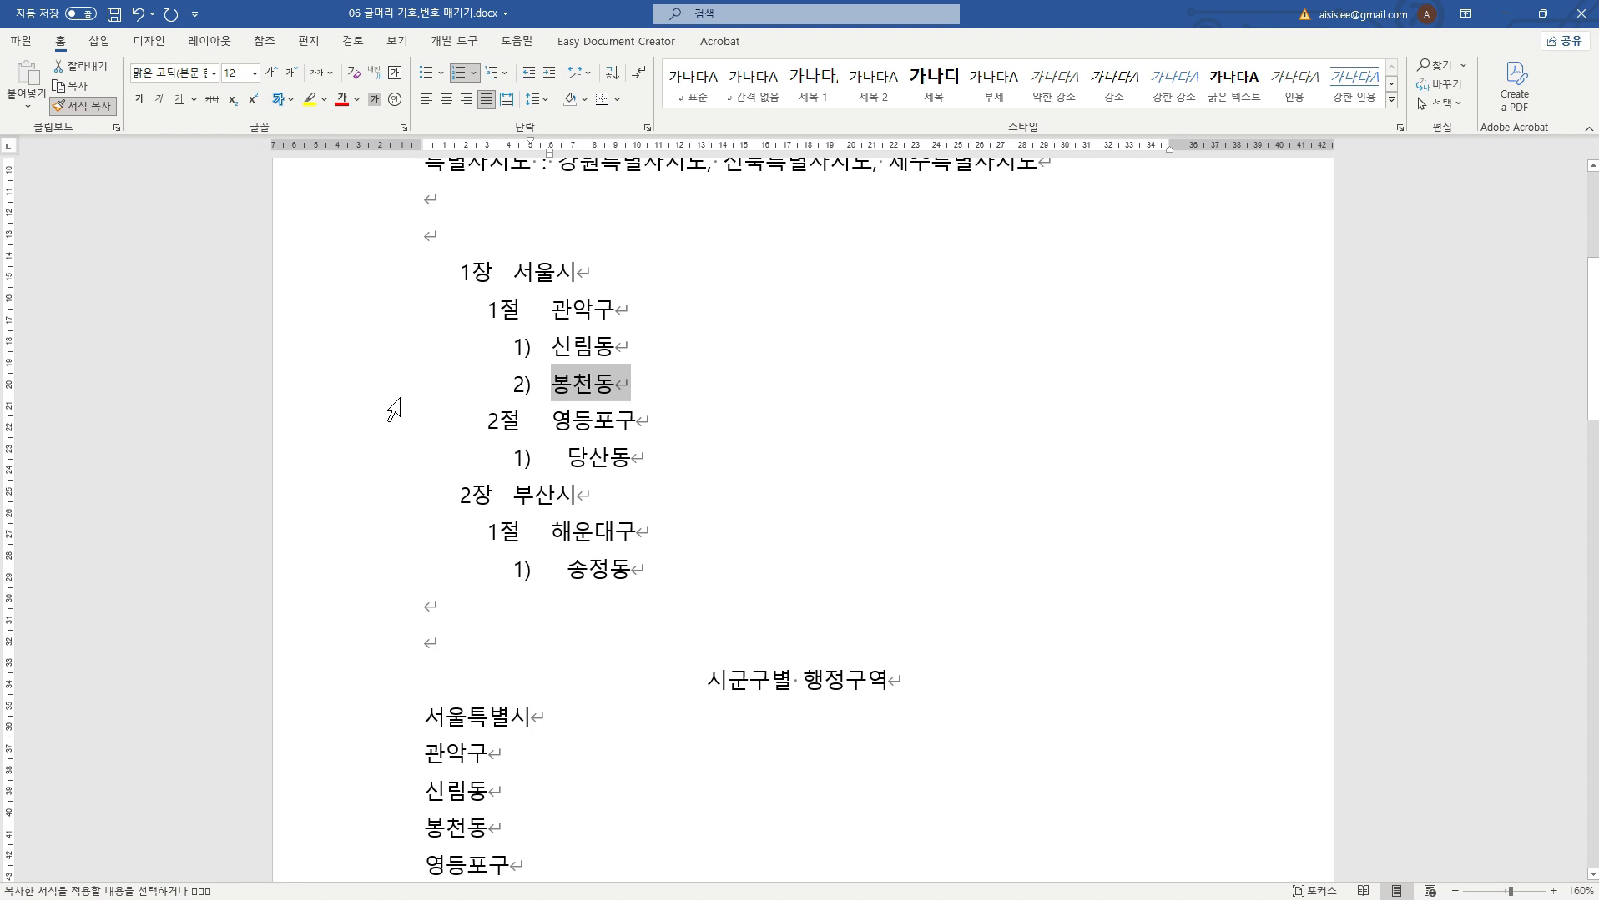
{"action": "left_click", "coordinate": [380, 463]}
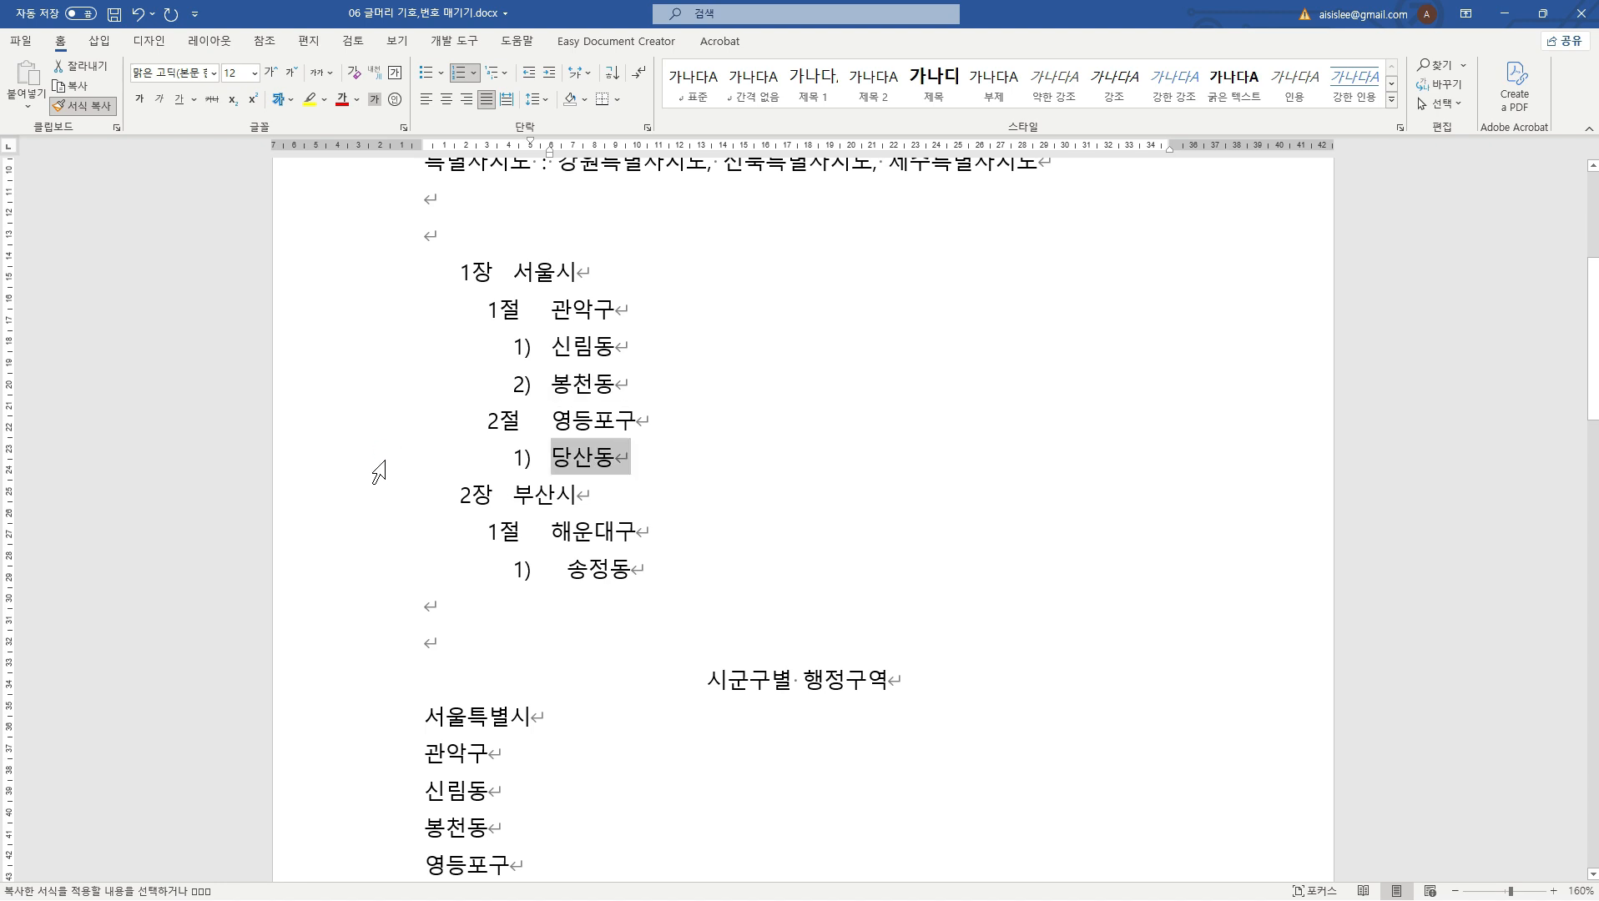
{"action": "left_click", "coordinate": [397, 576]}
{"action": "key", "text": "Escape"}
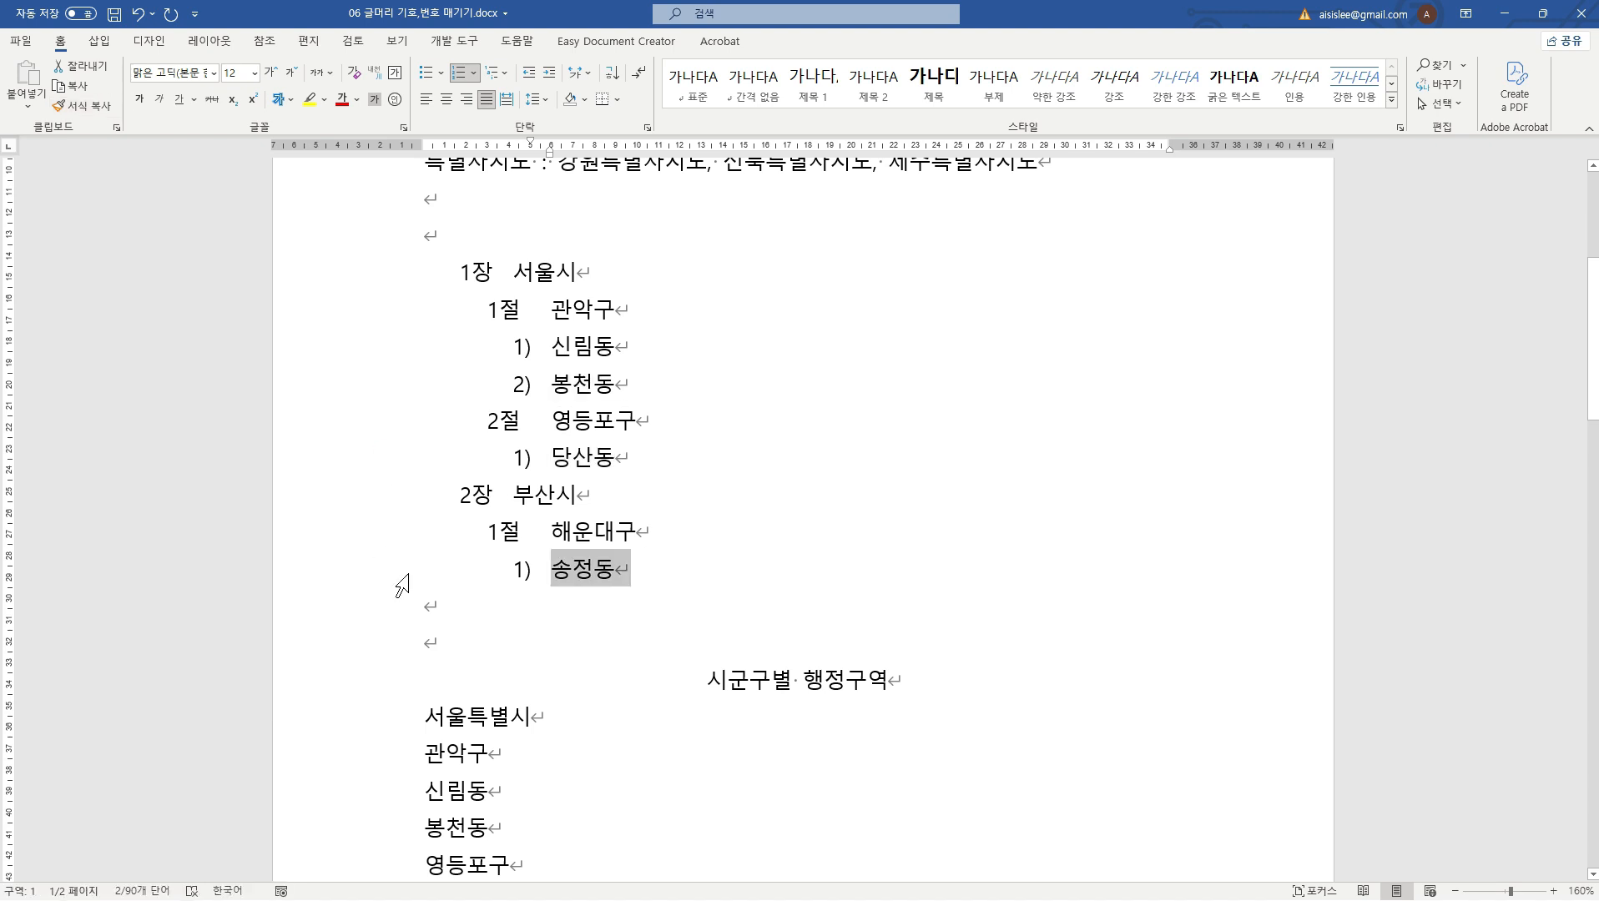
{"action": "left_click", "coordinate": [701, 471]}
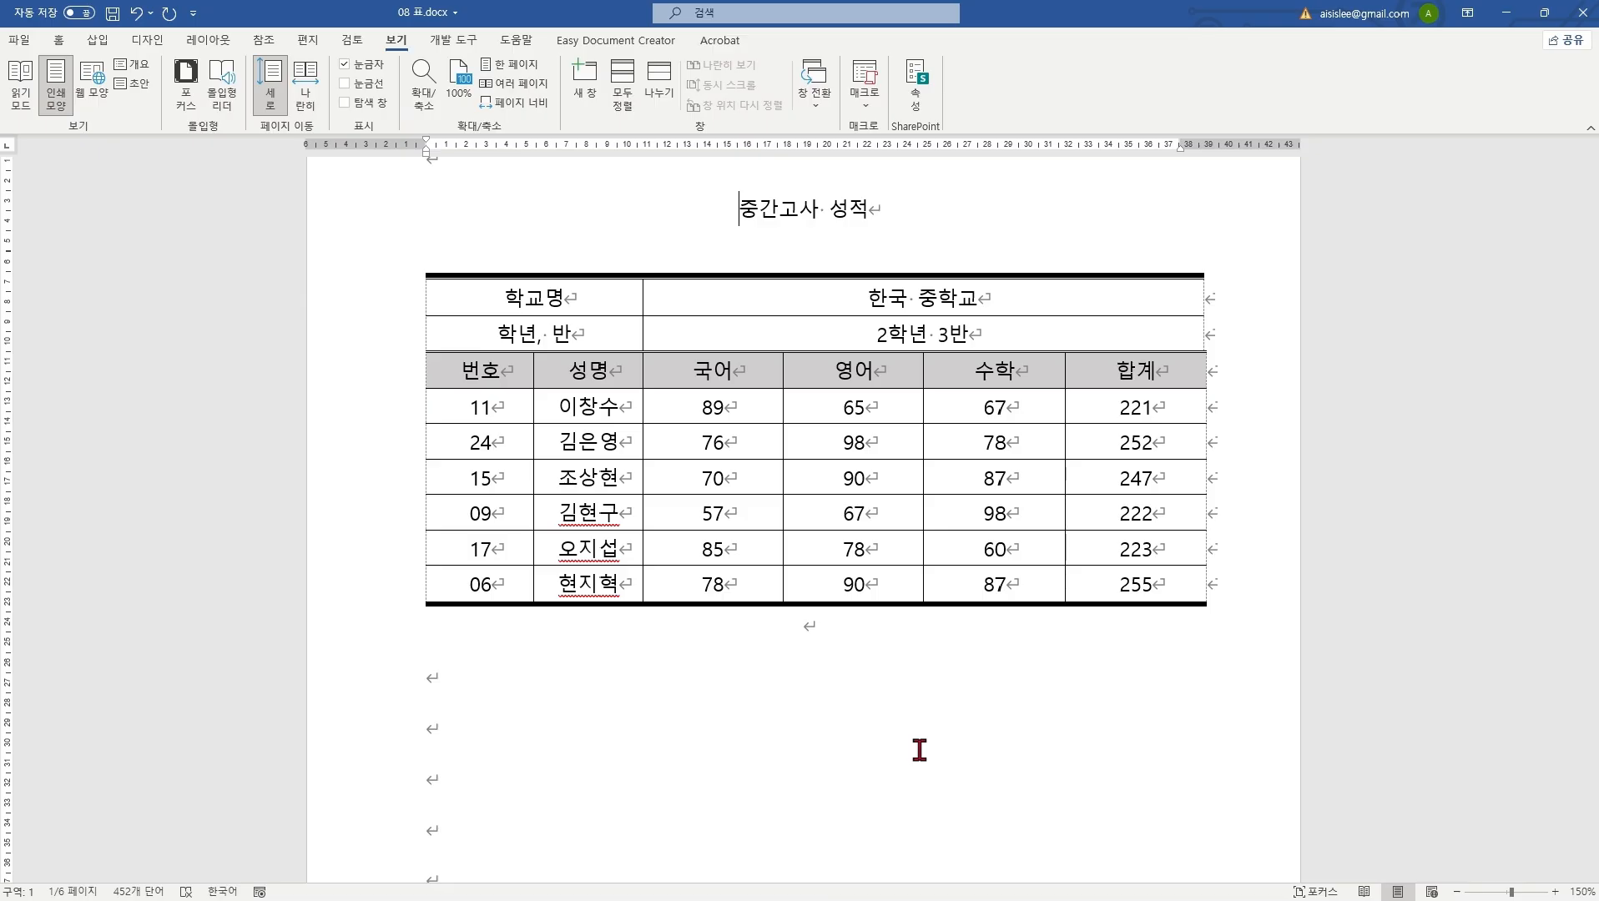
Step: Insert a table with 9 columns and 3 rows on the second blank left-aligned line below the grades table in 08 표.docx
{"action": "scroll", "coordinate": [864, 707], "scroll_direction": "down", "scroll_amount": 2}
{"action": "scroll", "coordinate": [866, 707], "scroll_direction": "up", "scroll_amount": 1}
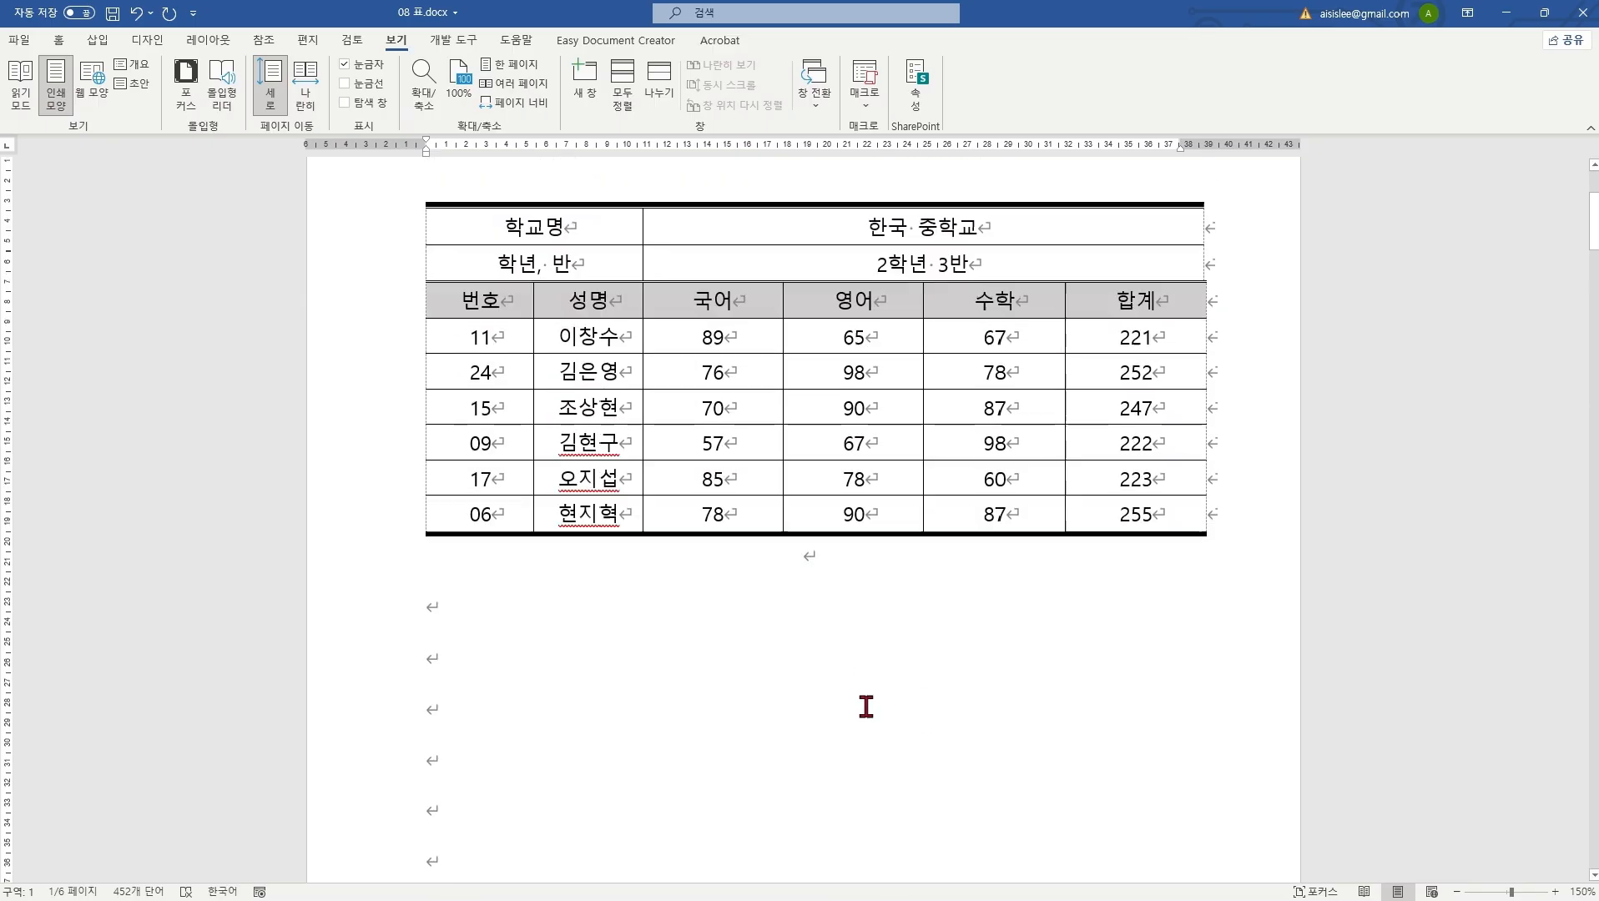
{"action": "scroll", "coordinate": [865, 707], "scroll_direction": "down", "scroll_amount": 2}
{"action": "scroll", "coordinate": [843, 663], "scroll_direction": "down", "scroll_amount": 1}
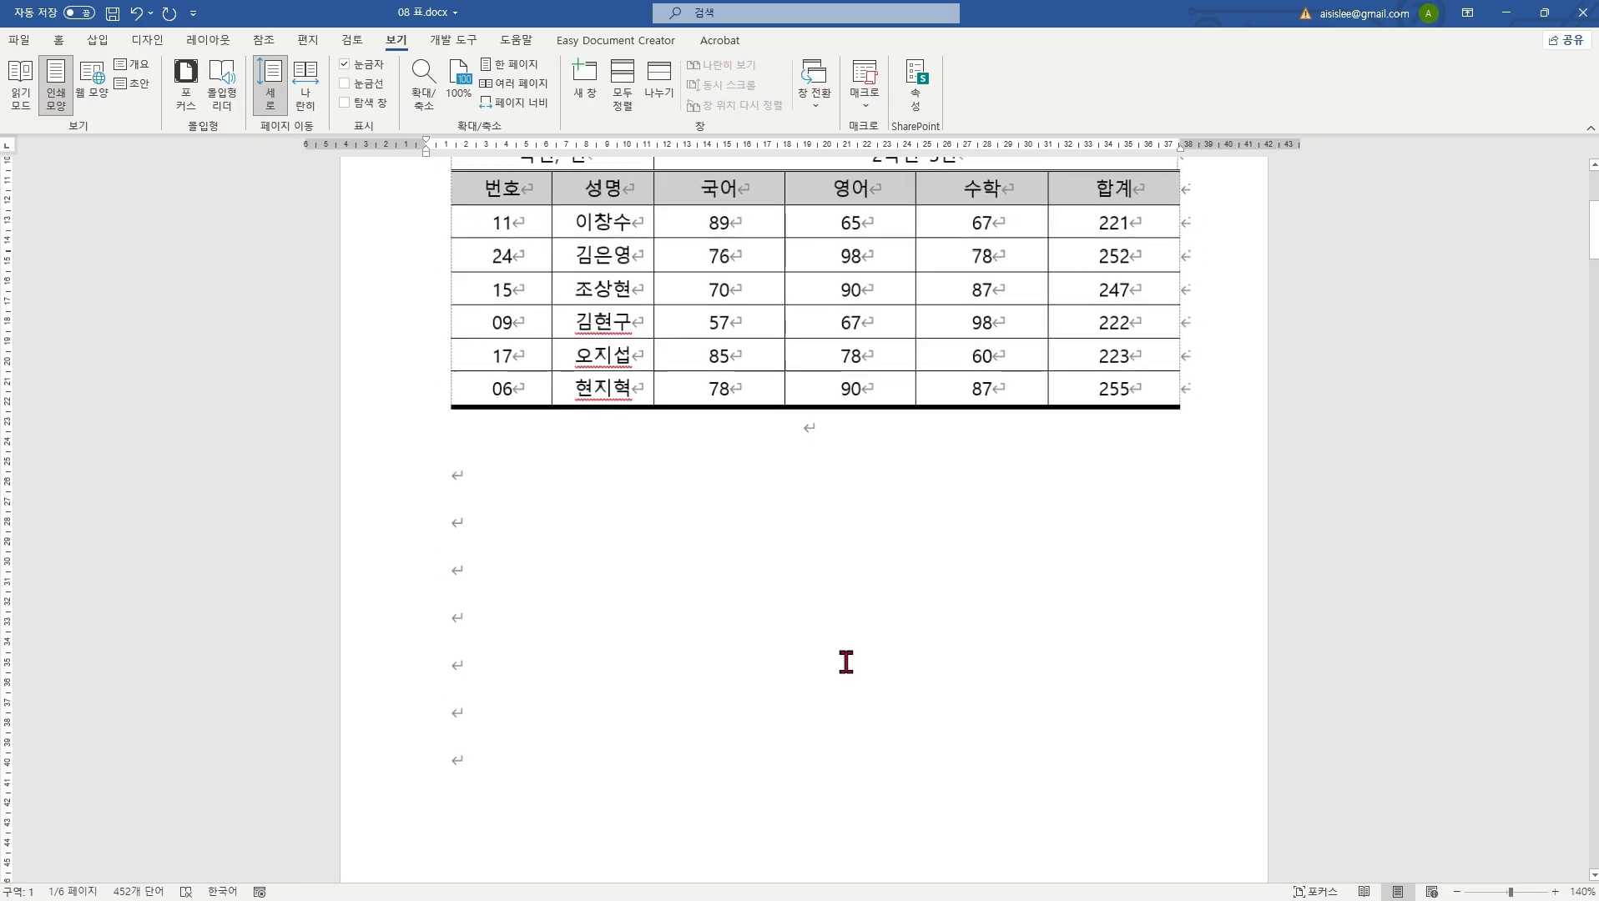
{"action": "scroll", "coordinate": [845, 662], "scroll_direction": "down", "scroll_amount": 1}
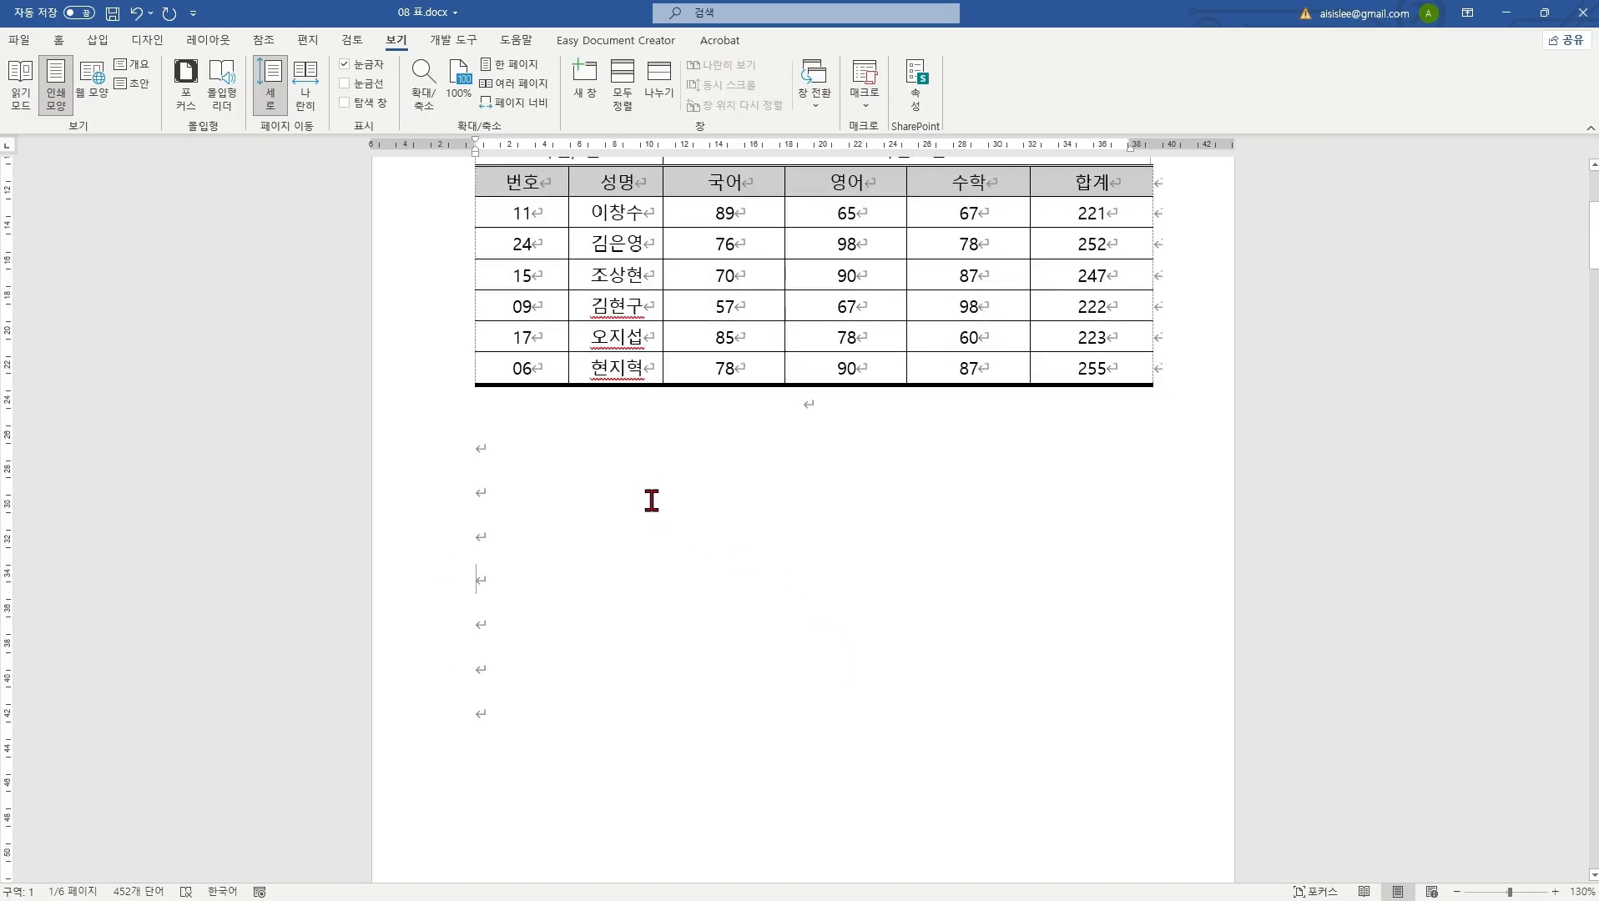
{"action": "left_click", "coordinate": [597, 461]}
{"action": "left_click", "coordinate": [551, 494]}
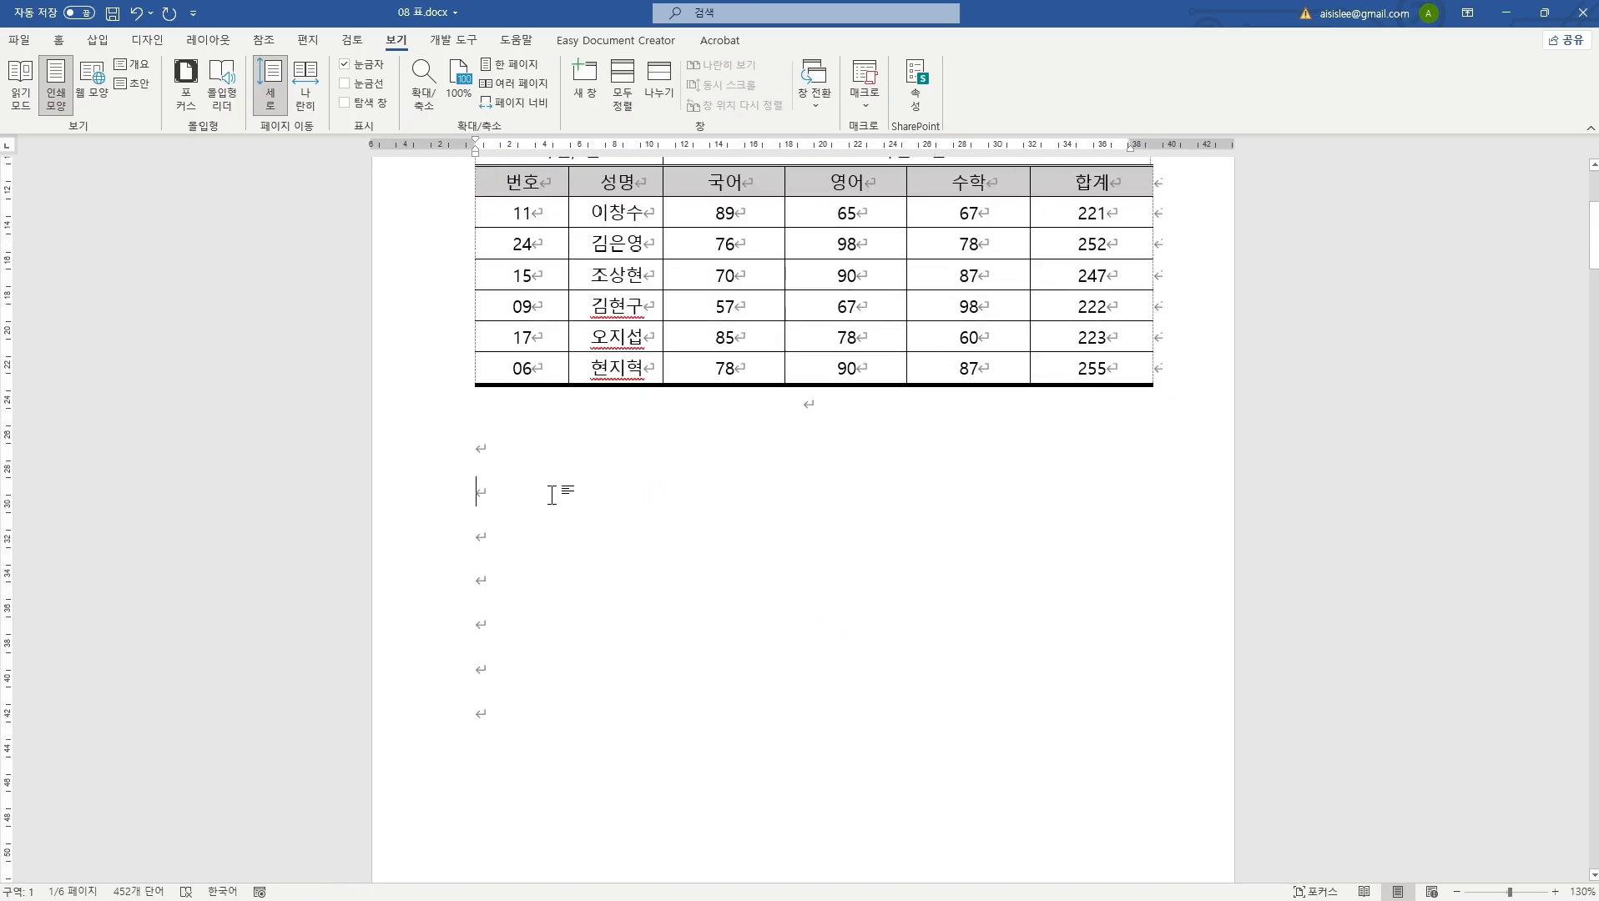
{"action": "left_click", "coordinate": [100, 43]}
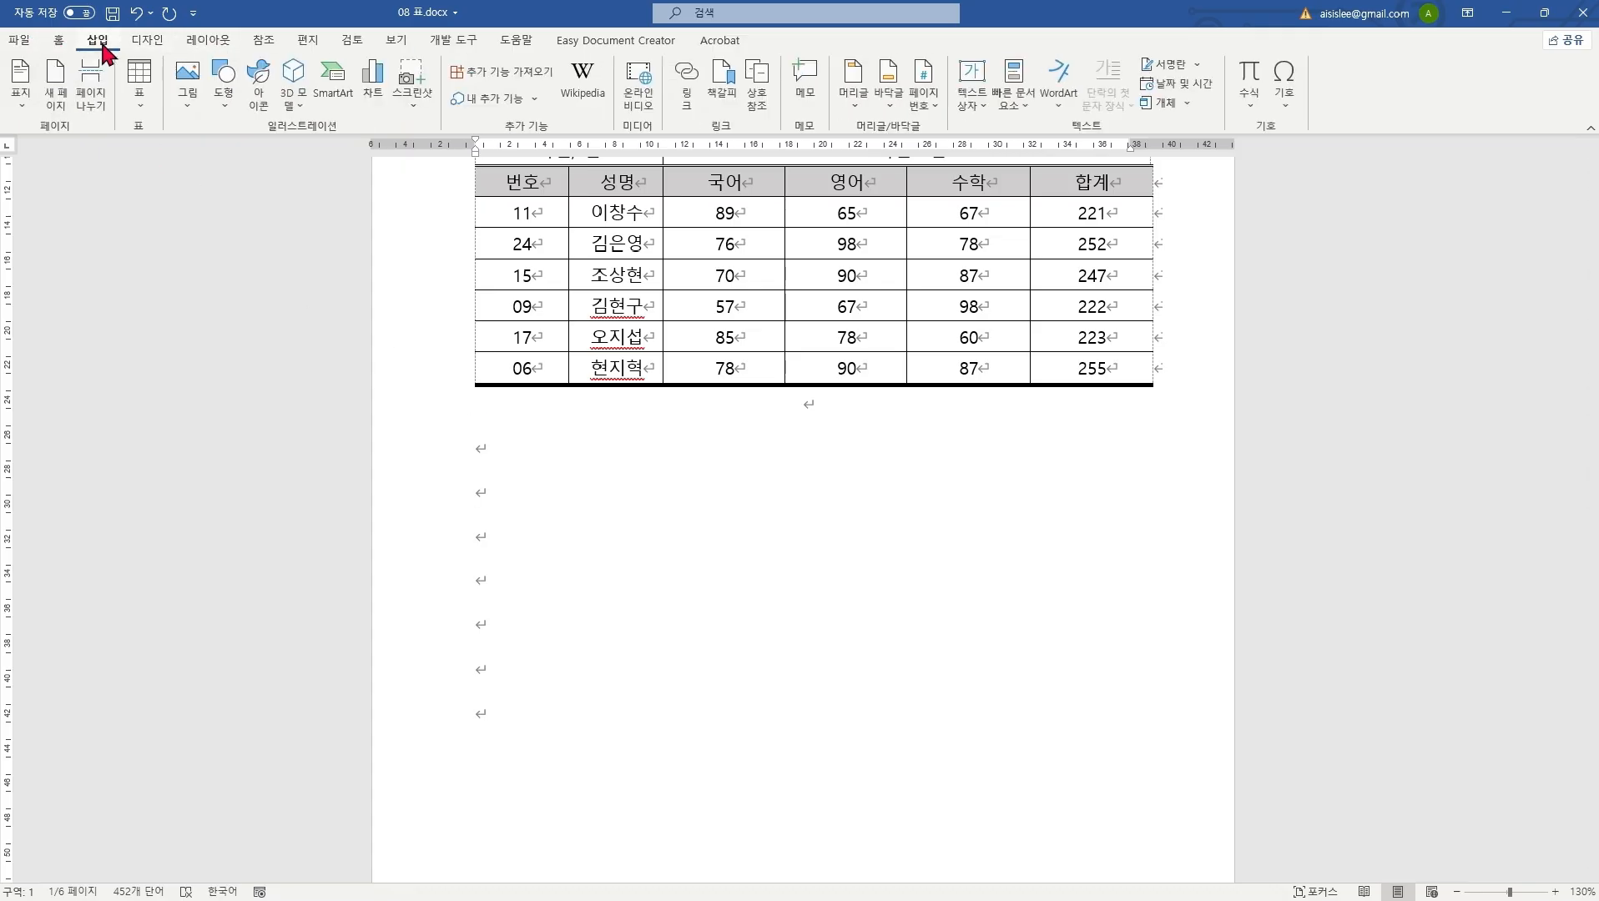
{"action": "left_click", "coordinate": [143, 117]}
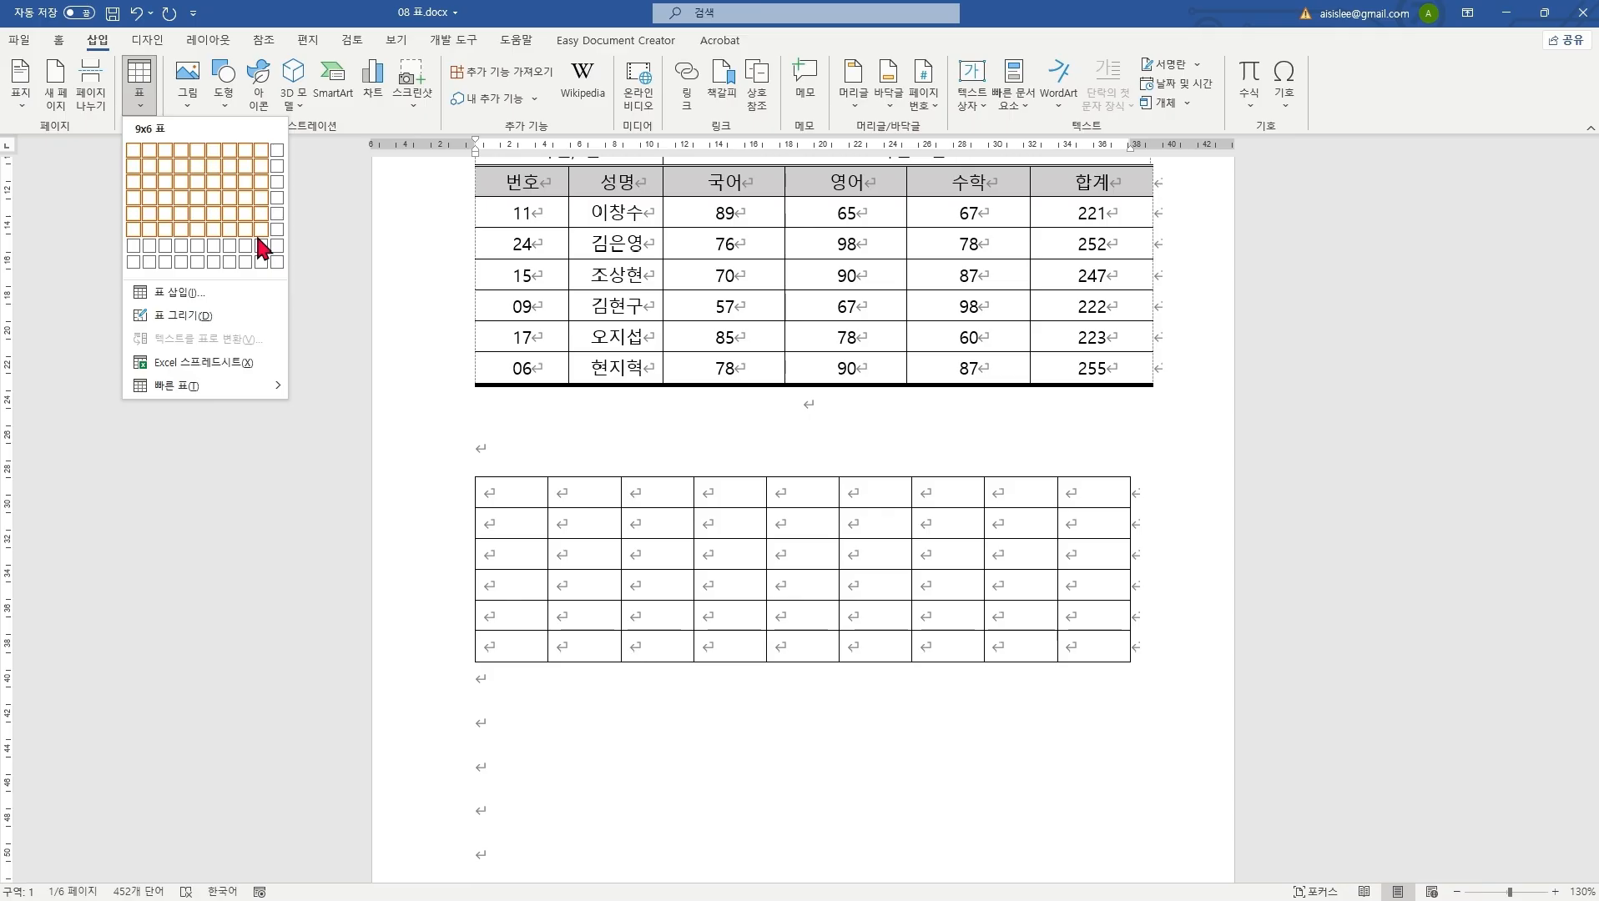
{"action": "left_click", "coordinate": [259, 188]}
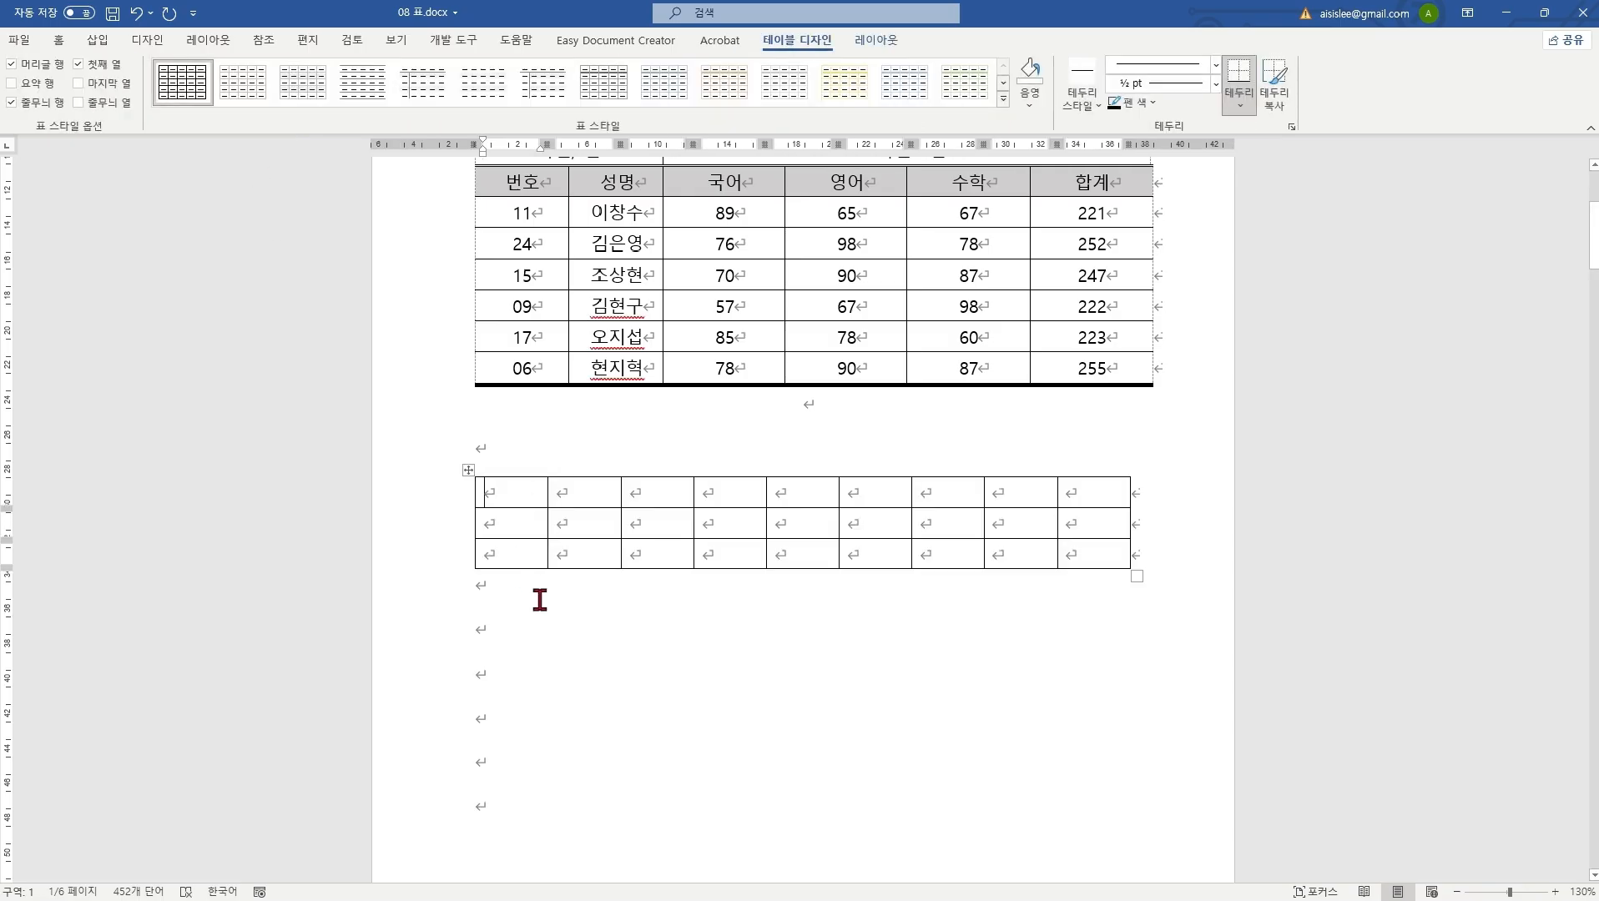
Step: Insert a table with 3 columns and 5 rows below the 9-column table, leaving one blank line between them
{"action": "left_click", "coordinate": [626, 648]}
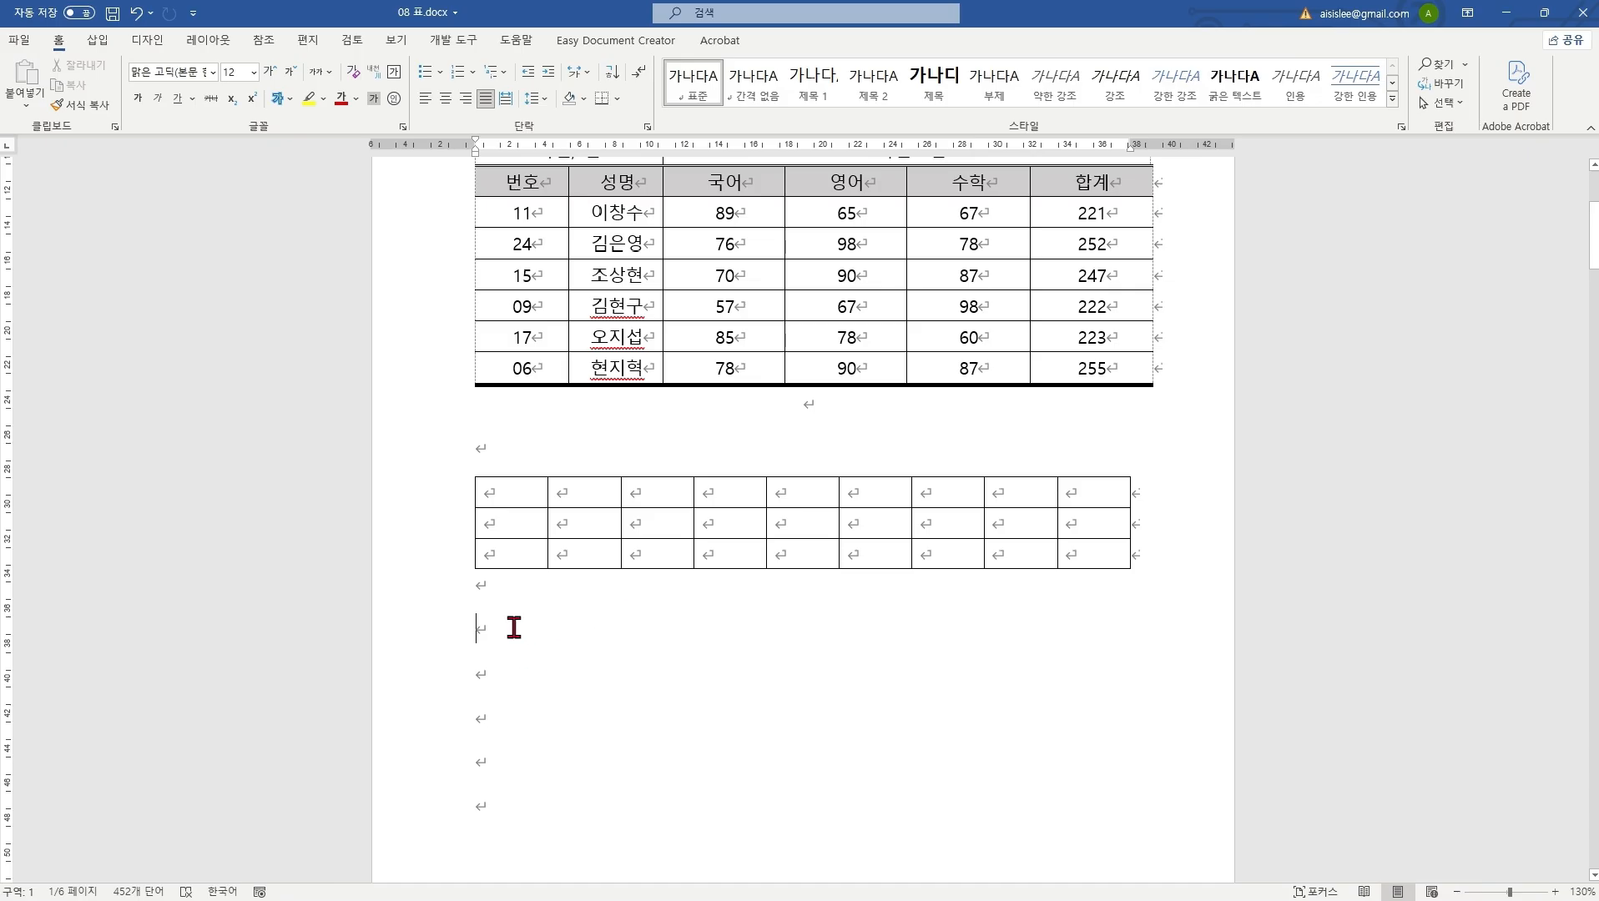
{"action": "left_click", "coordinate": [98, 41]}
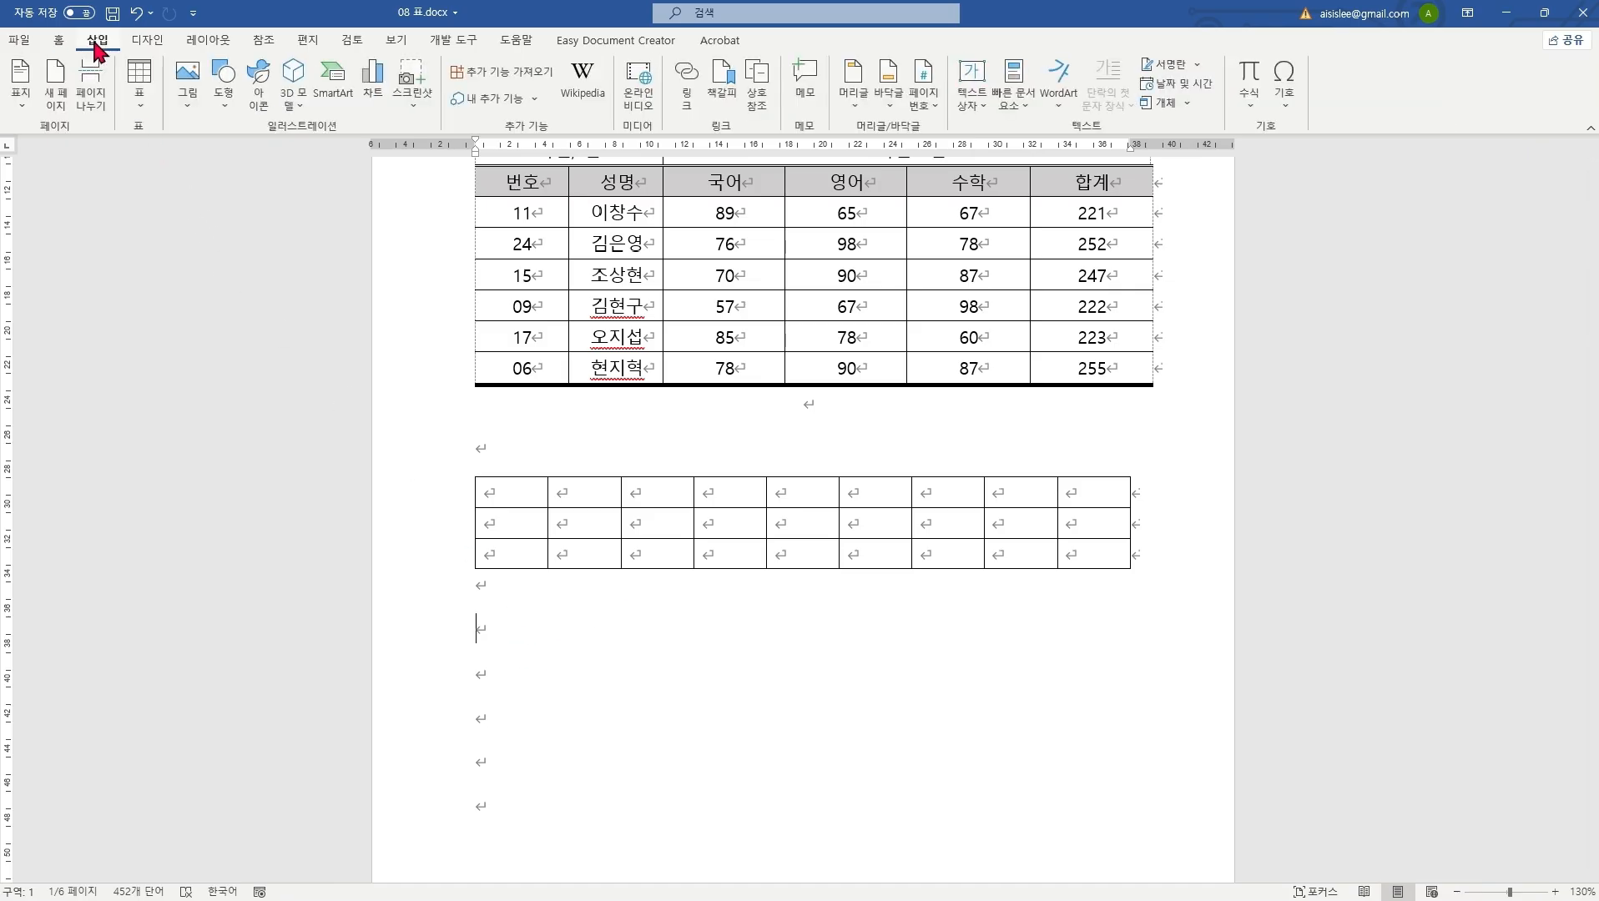
{"action": "left_click", "coordinate": [139, 100]}
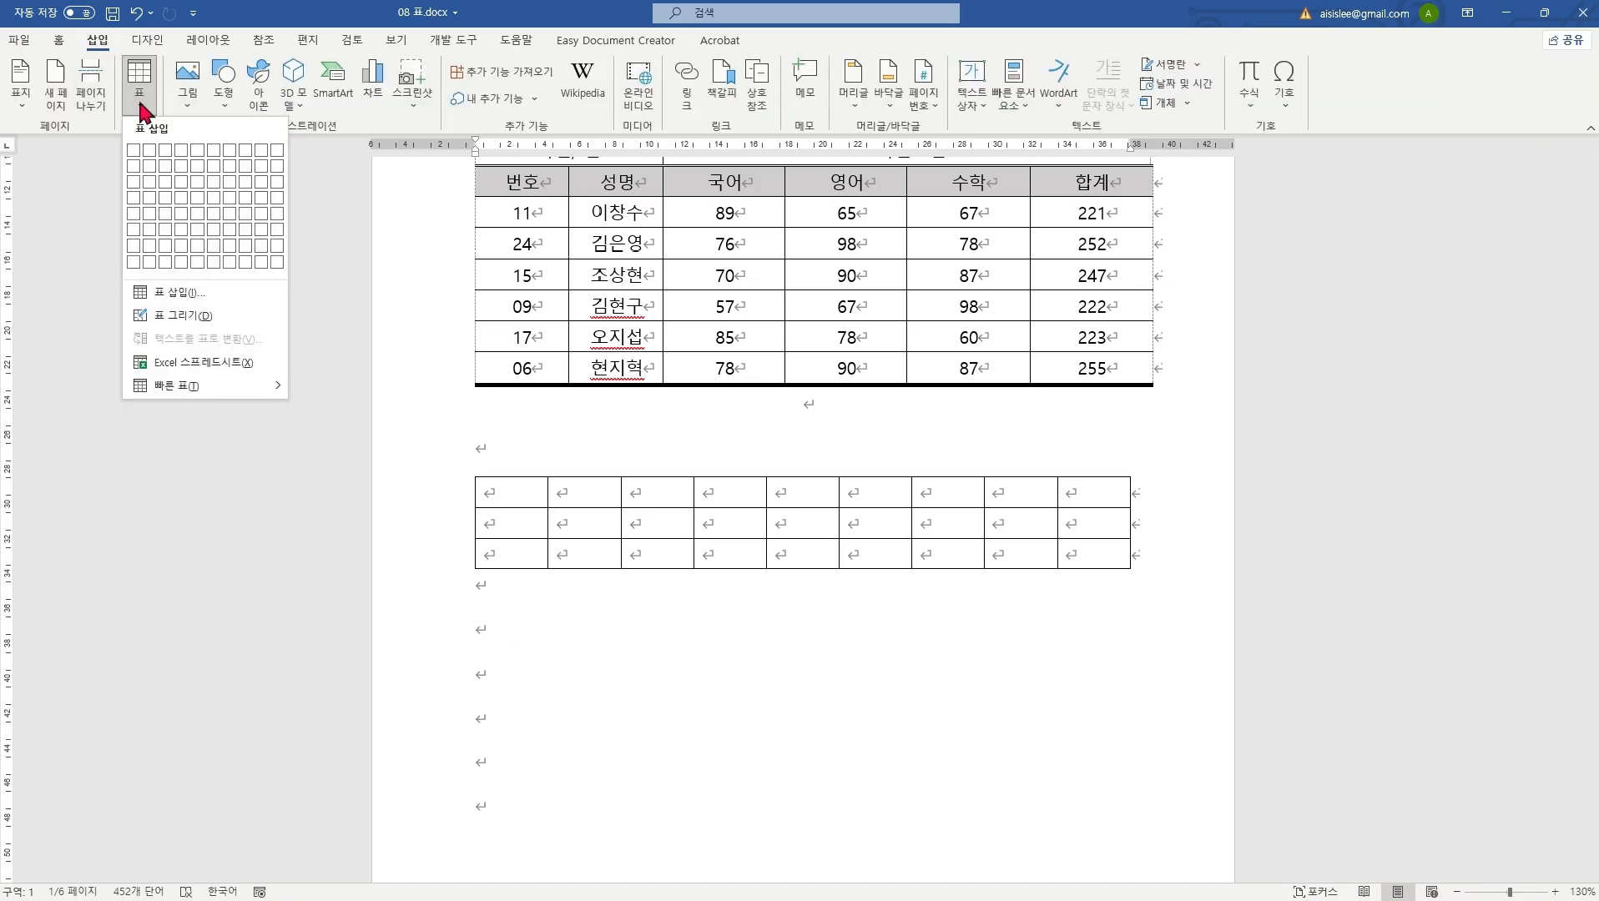
{"action": "left_click", "coordinate": [197, 296]}
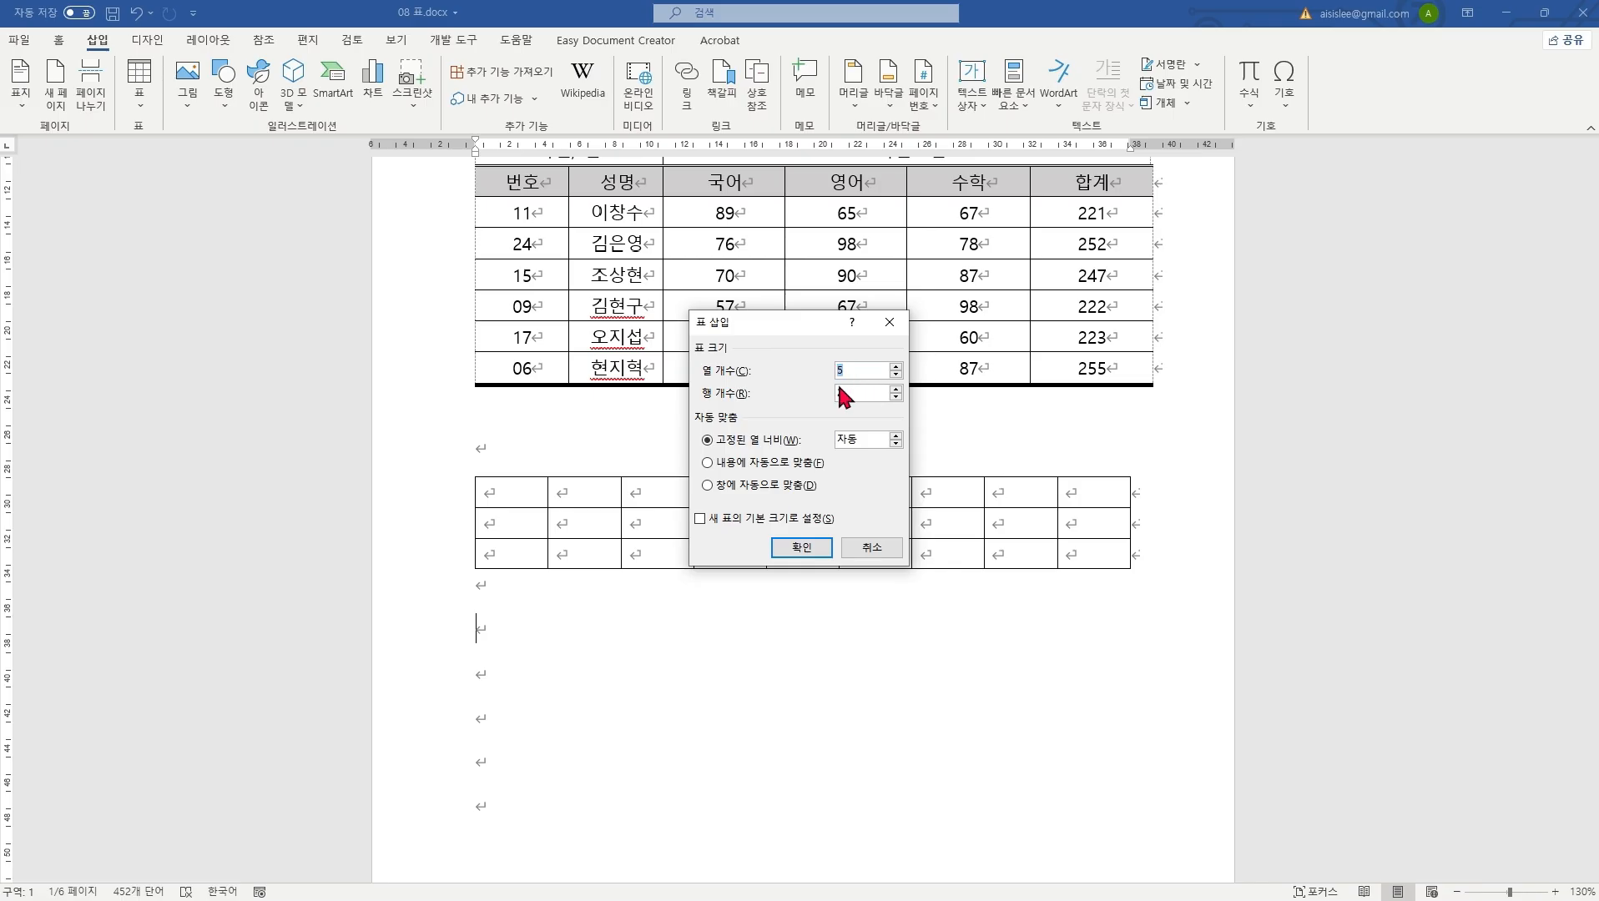
{"action": "type", "text": "3"}
{"action": "double_click", "coordinate": [843, 392]}
{"action": "type", "text": "5"}
{"action": "left_click", "coordinate": [818, 549]}
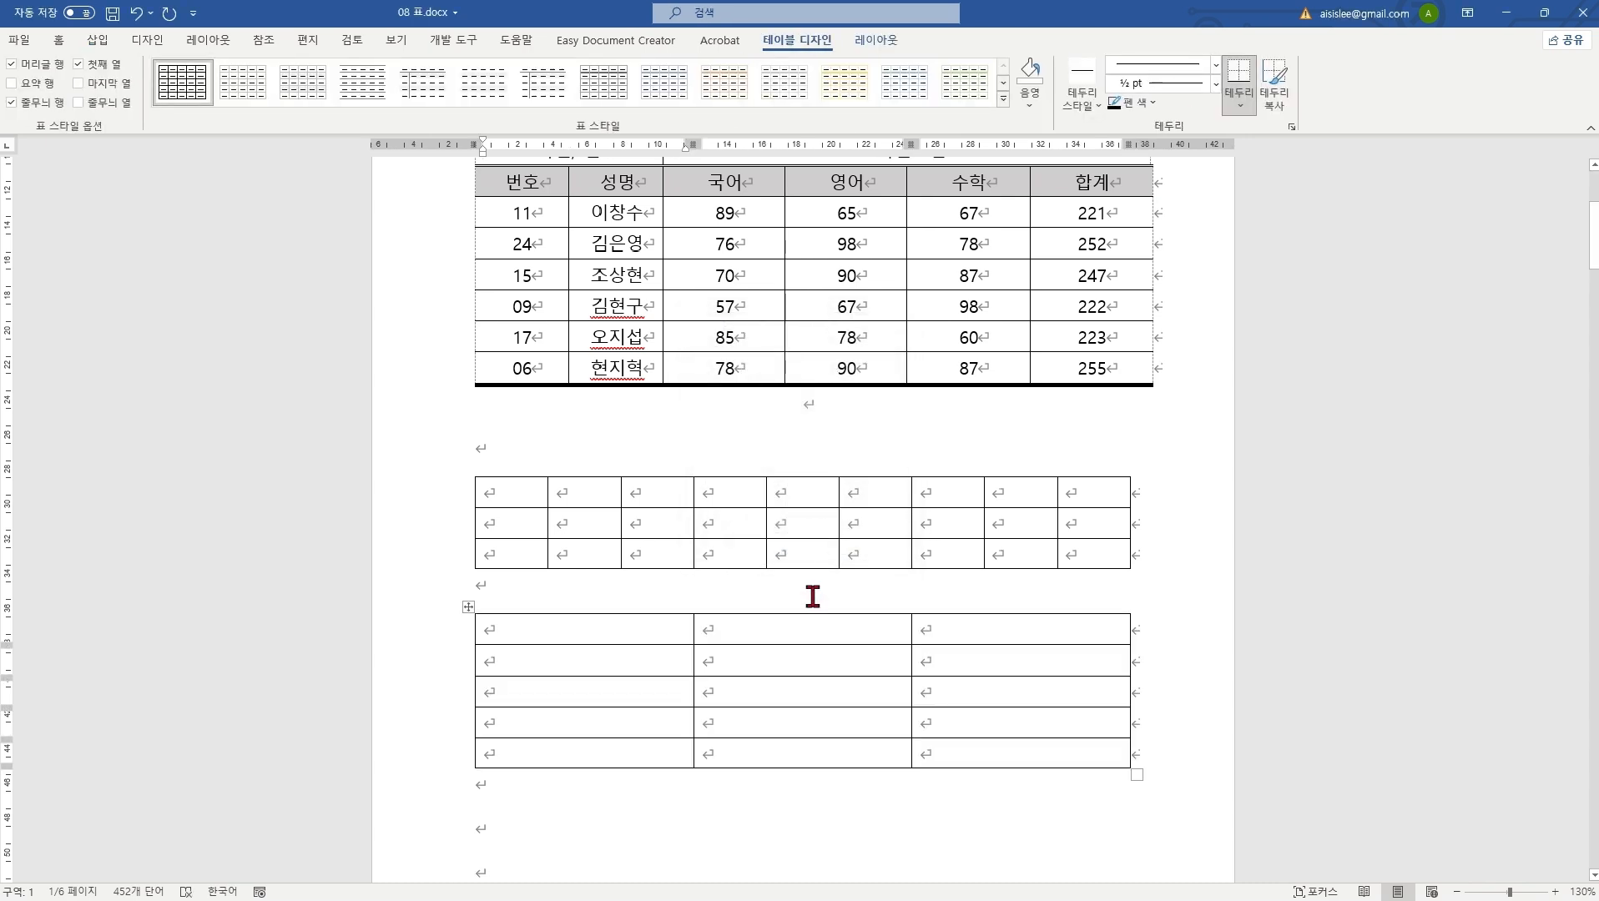
Step: Delete the whole 3-column, 5-row table below the 9-column table
{"action": "left_click", "coordinate": [541, 601]}
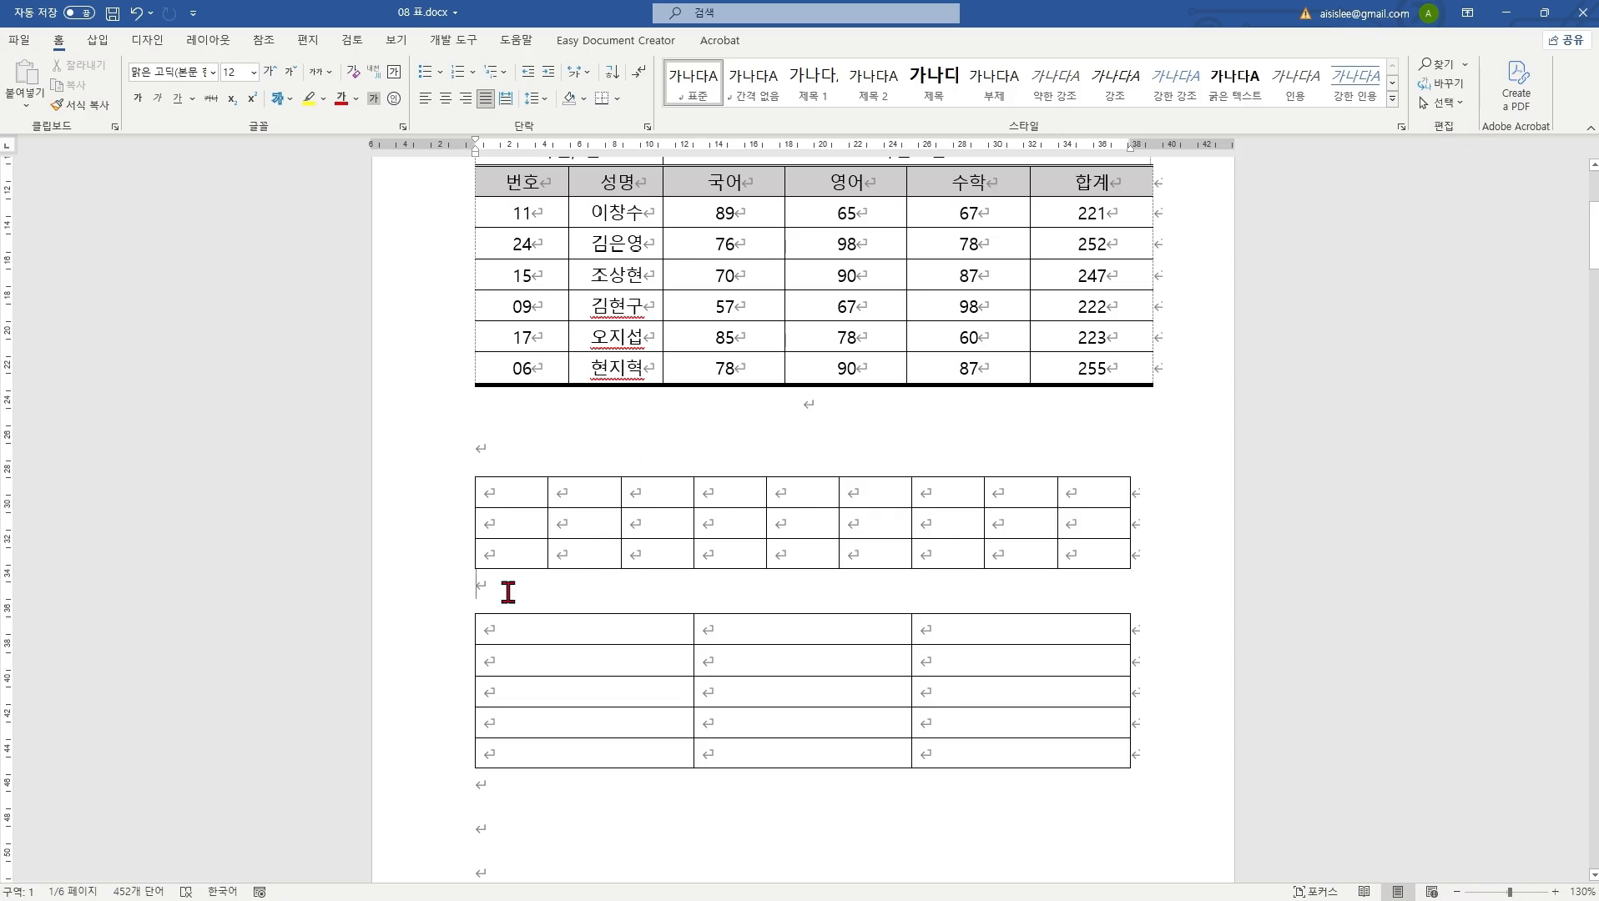
{"action": "left_click", "coordinate": [546, 631]}
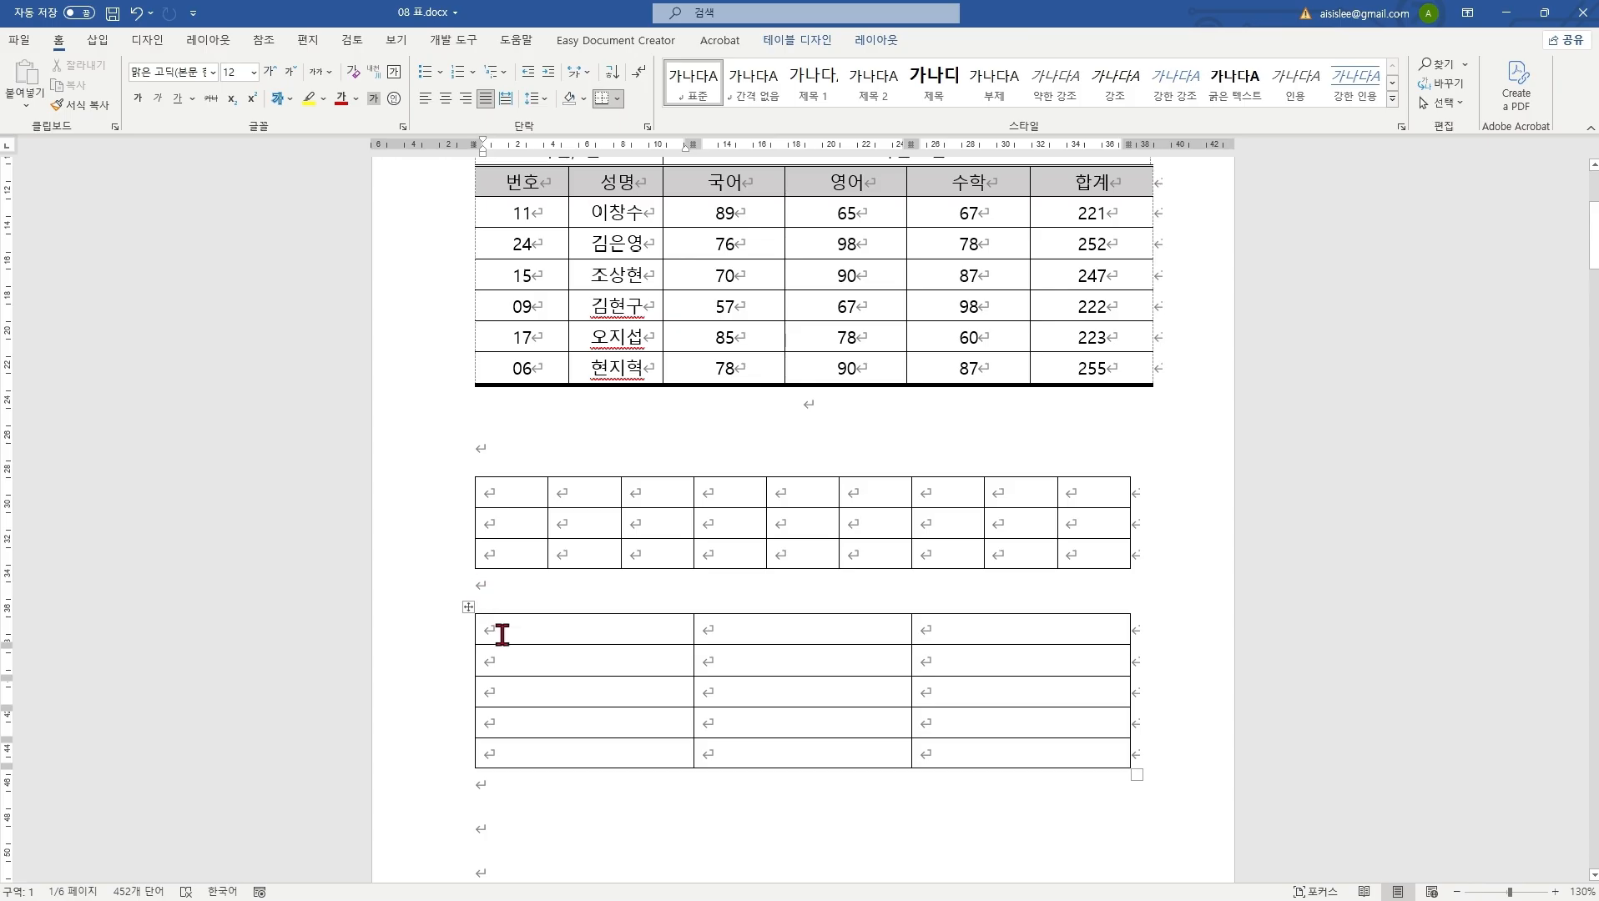
{"action": "left_click", "coordinate": [468, 607]}
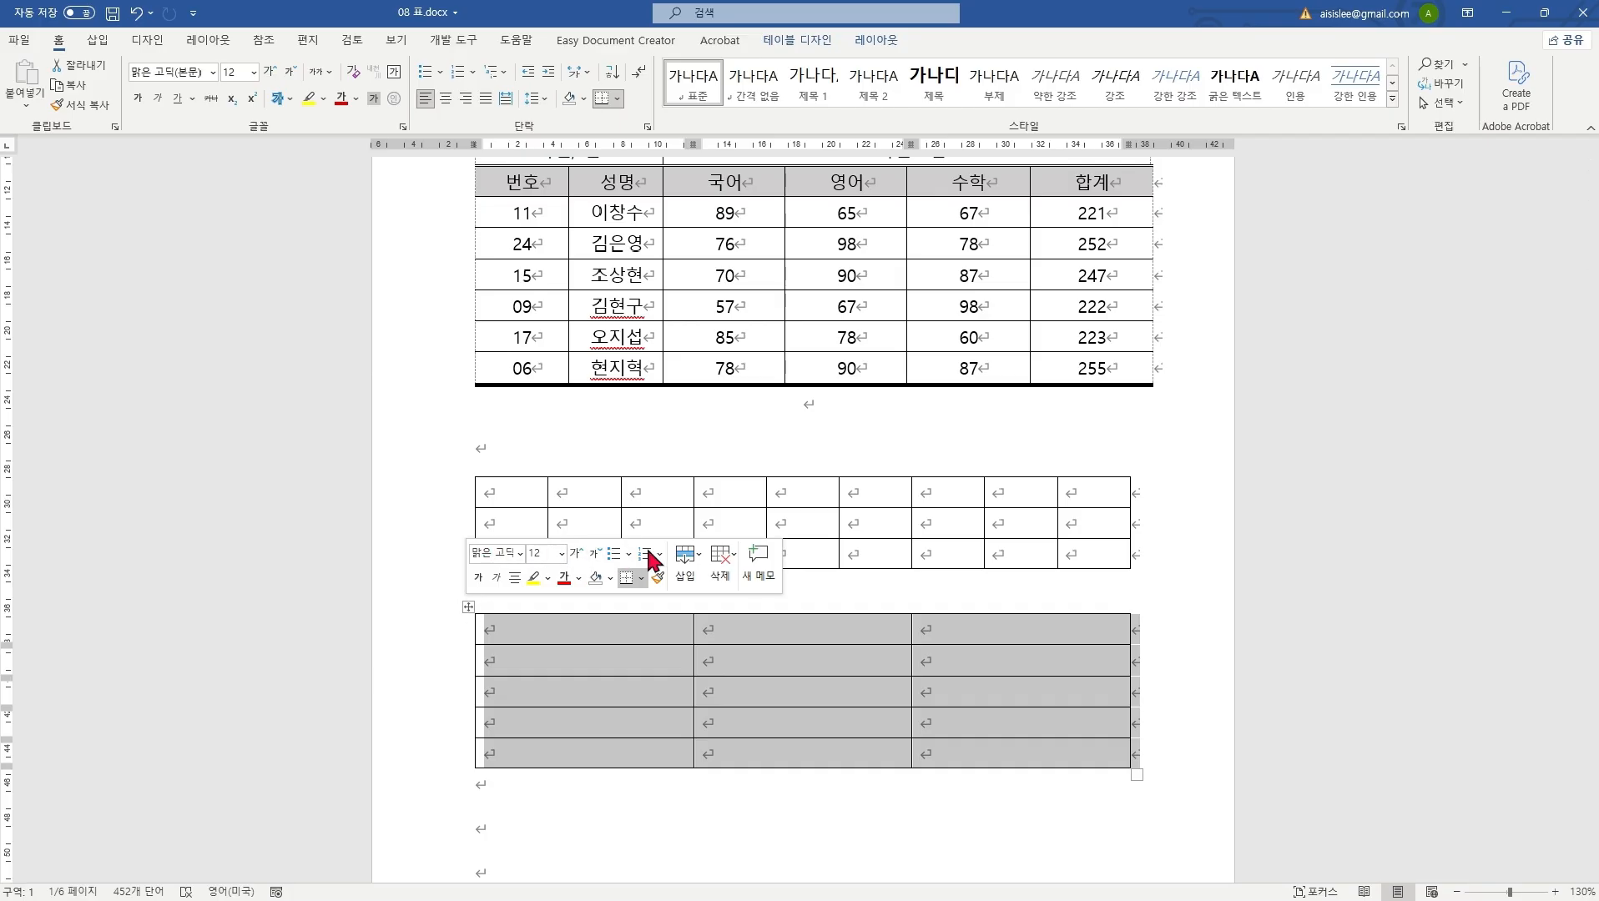
{"action": "left_click", "coordinate": [734, 564]}
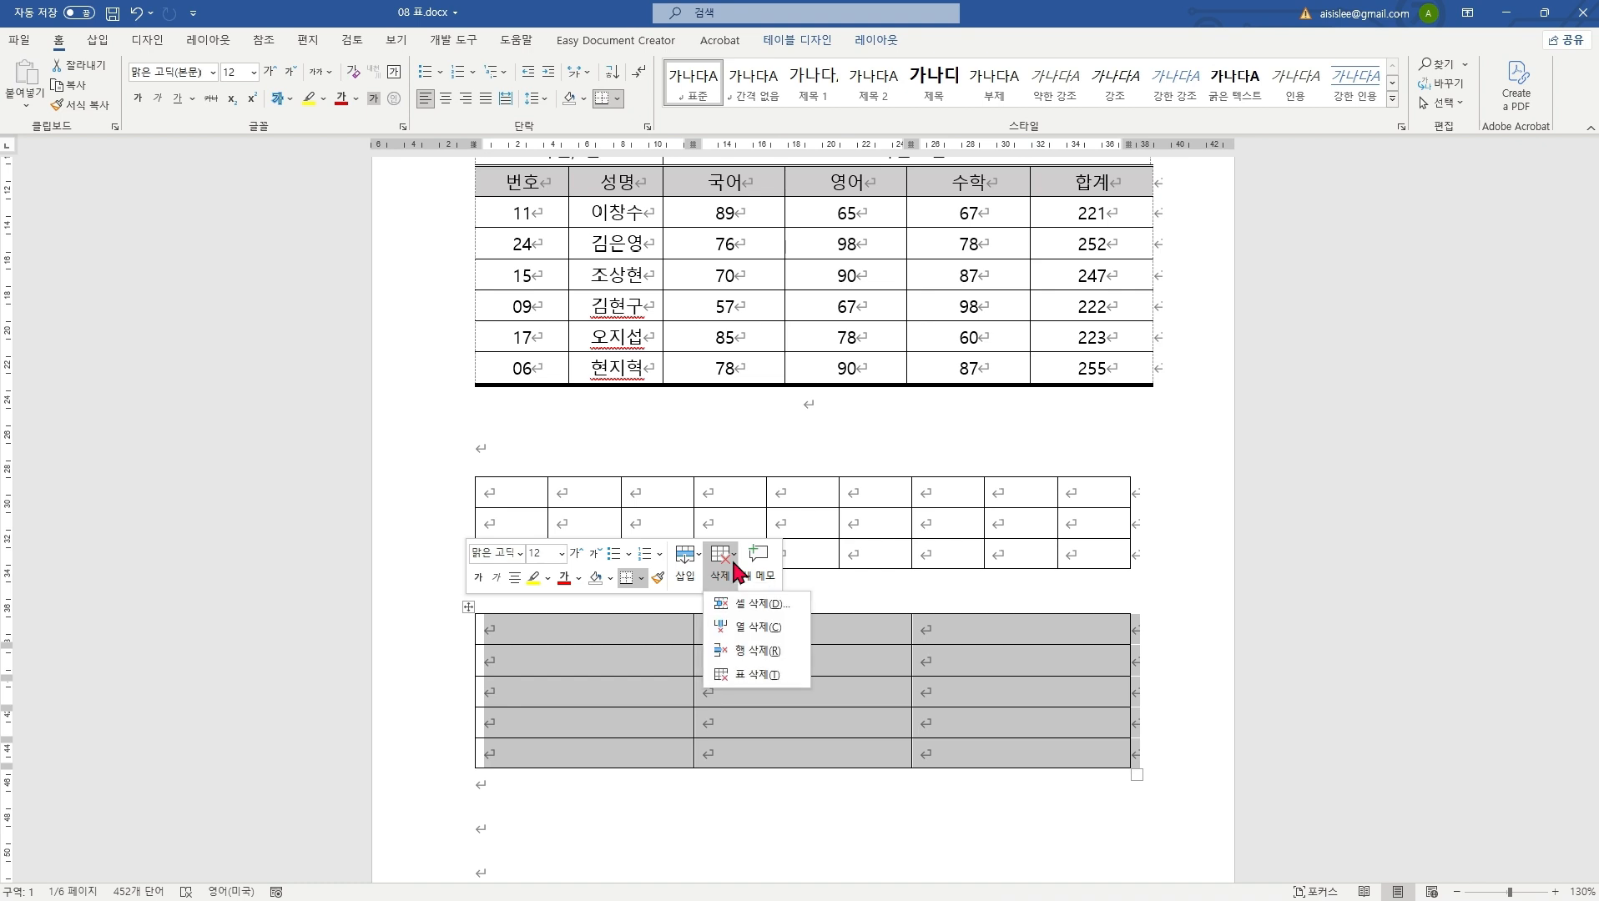
{"action": "left_click", "coordinate": [773, 676]}
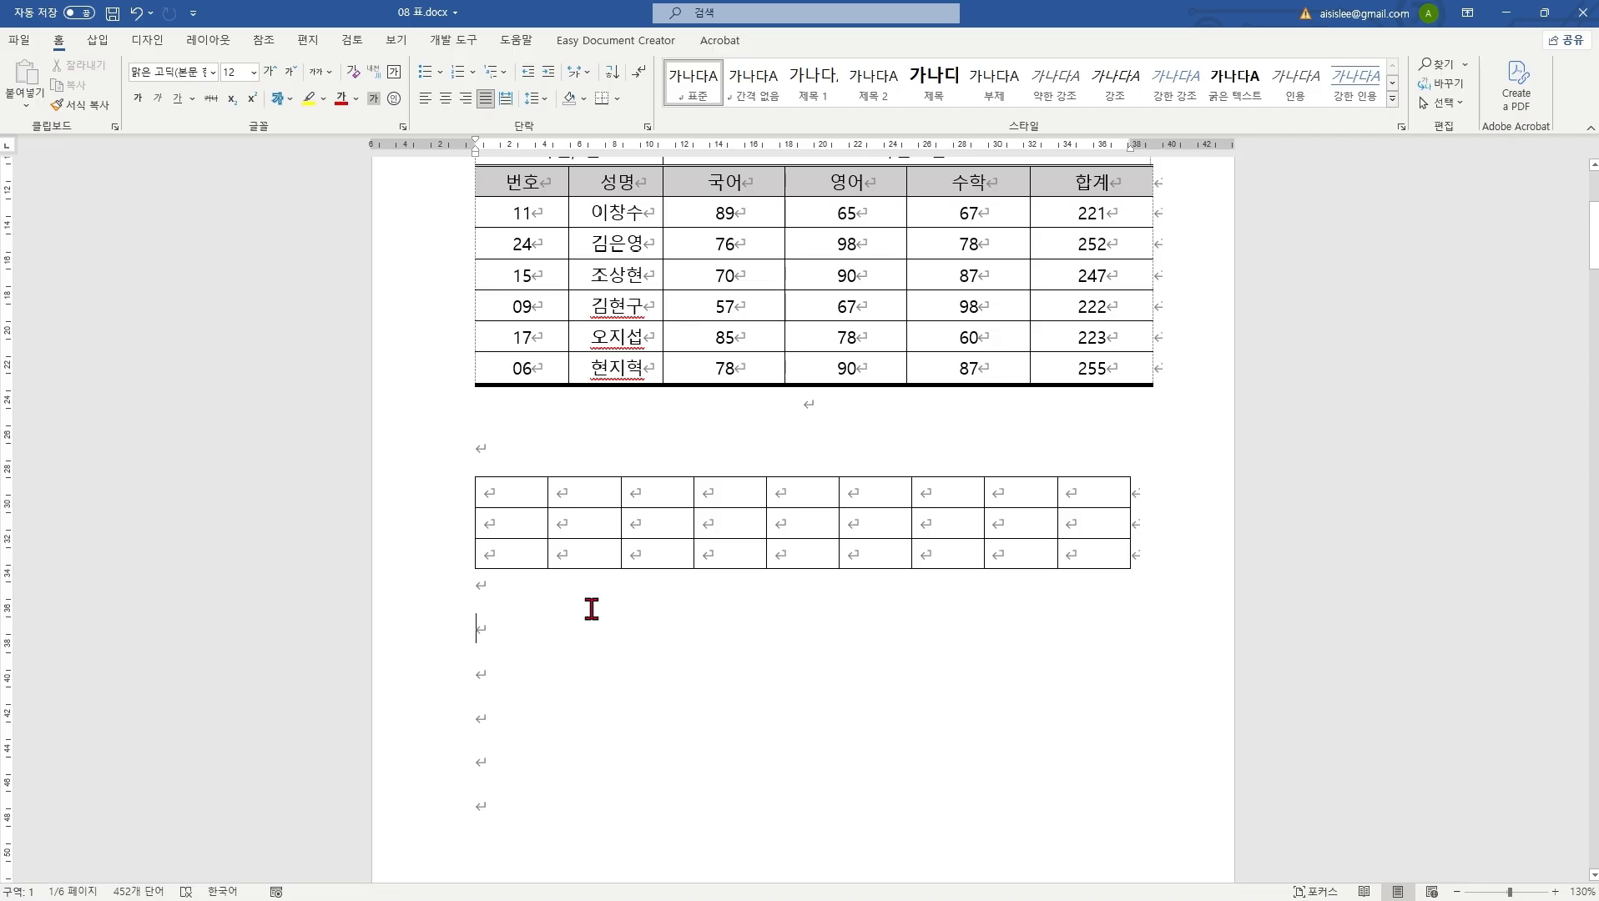
Step: Fill the first five cells of the 9-column table's first row with 11, the student's name, 45, 67 and 23
{"action": "scroll", "coordinate": [703, 627], "scroll_direction": "up", "scroll_amount": 3}
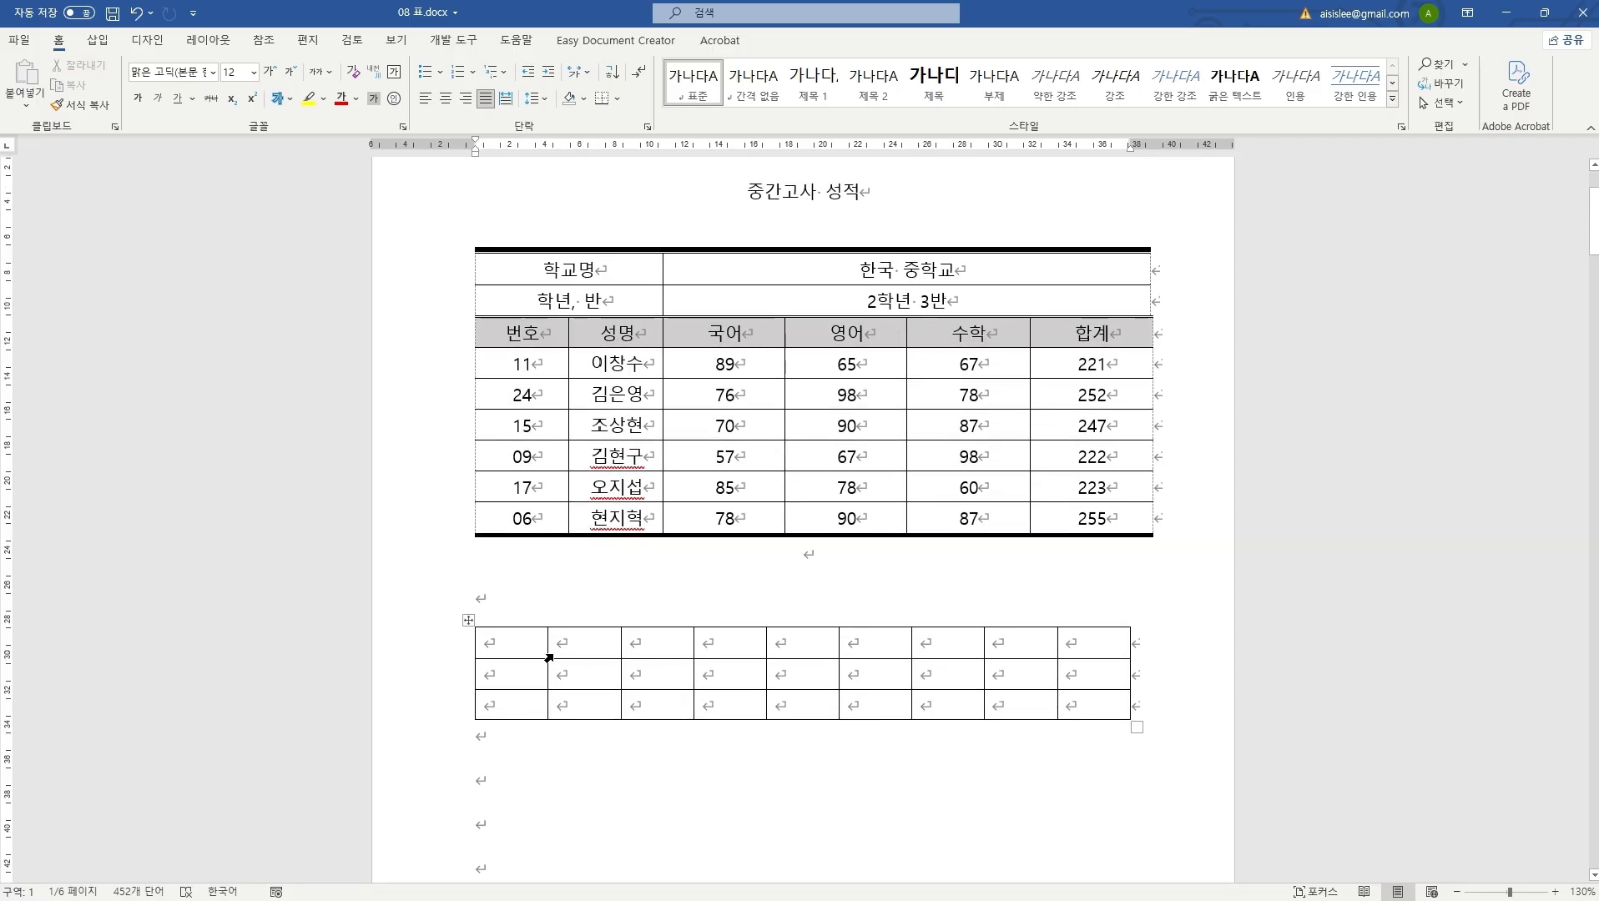
{"action": "left_click", "coordinate": [511, 647]}
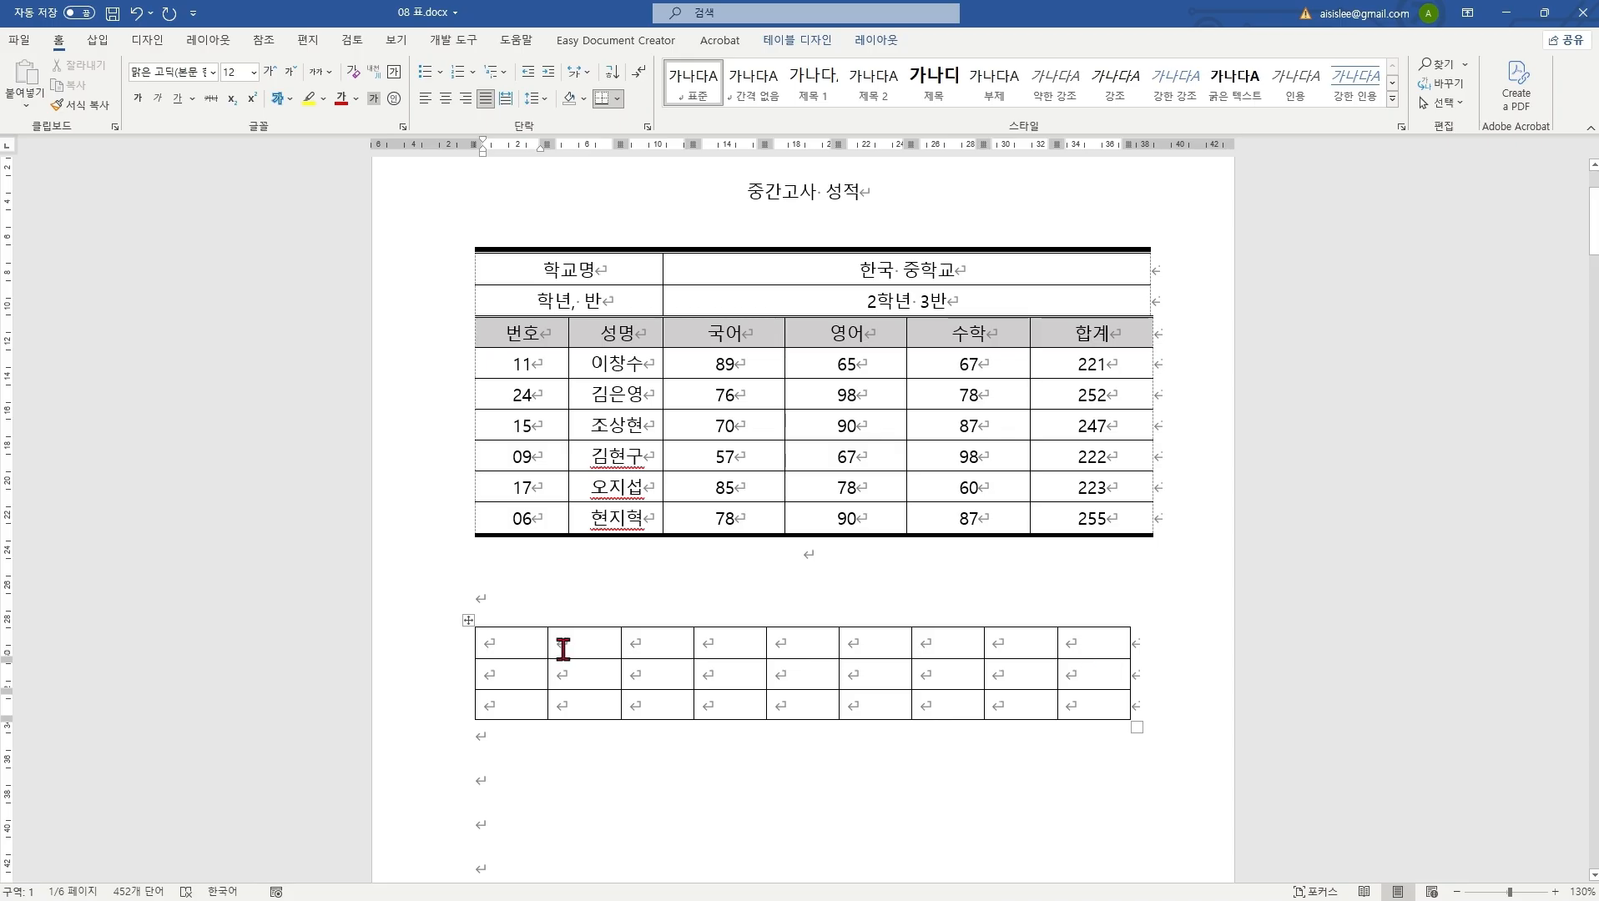
{"action": "type", "text": "11"}
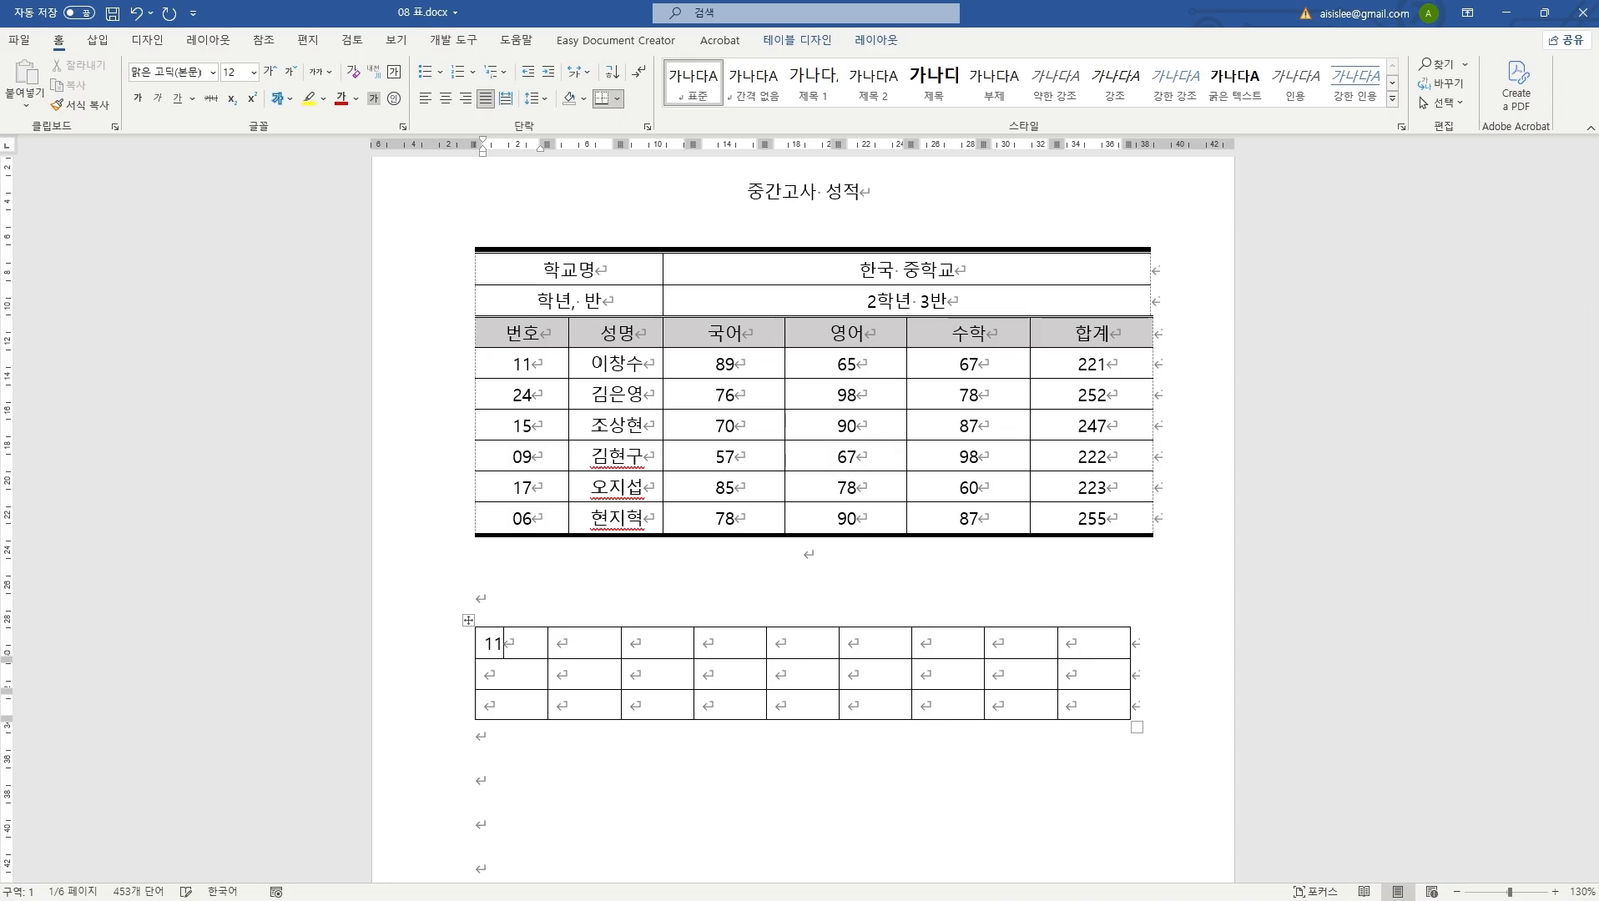
{"action": "key", "text": "Tab"}
{"action": "type", "text": "이차우"}
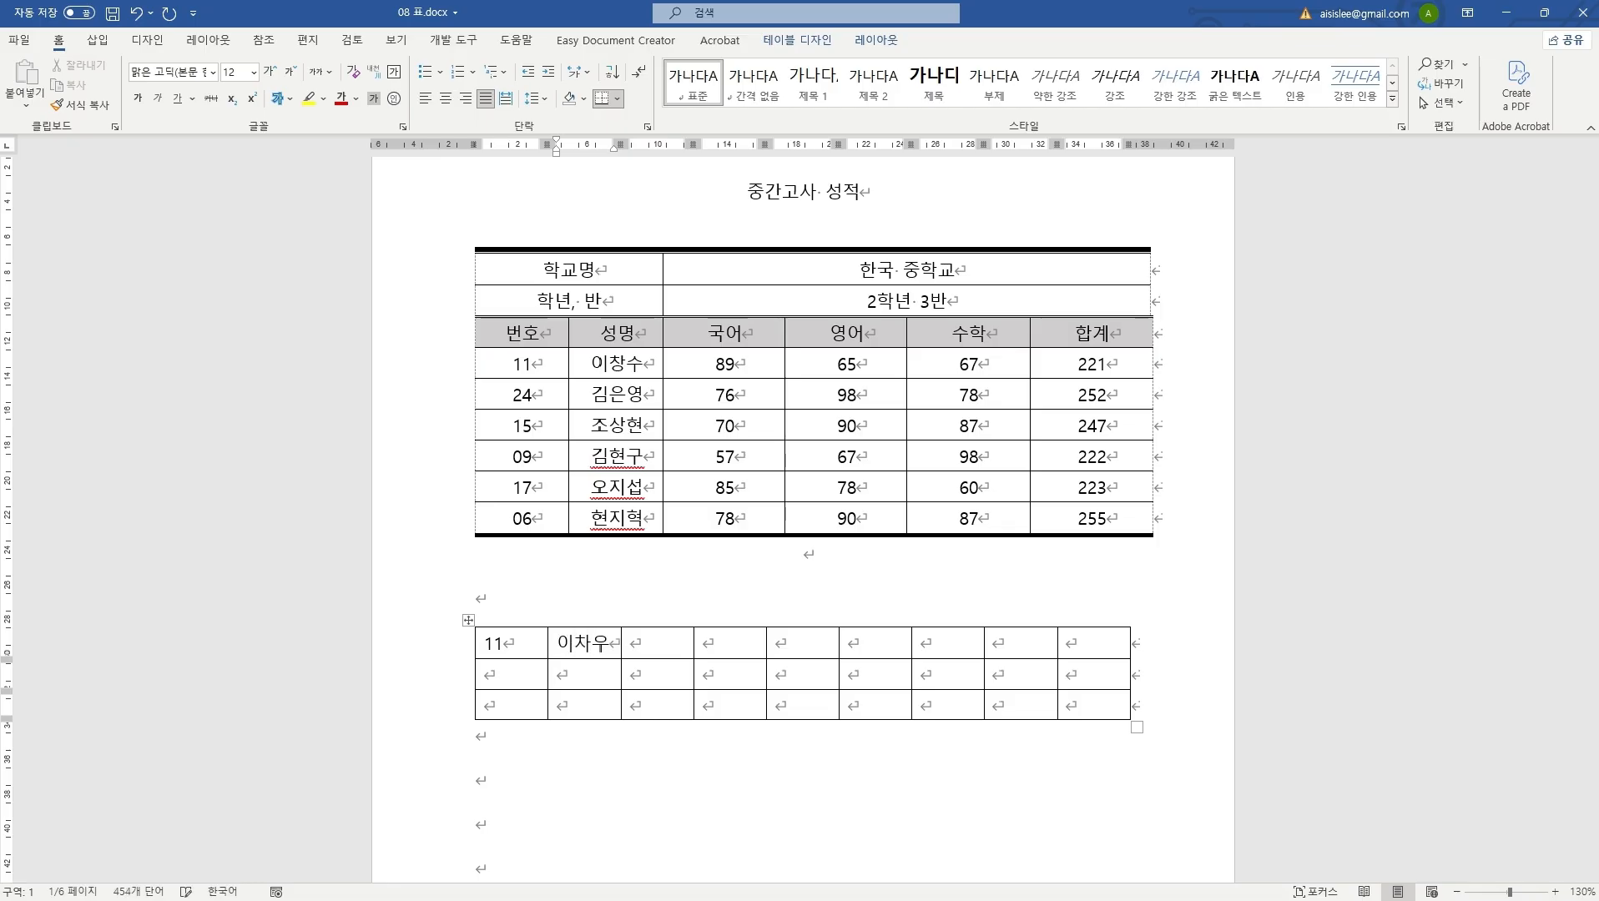
{"action": "key", "text": "BackSpace"}
{"action": "key", "text": "BackSpace"}
{"action": "key", "text": "BackSpace"}
{"action": "type", "text": "차"}
{"action": "type", "text": "수"}
{"action": "type", "text": "45"}
{"action": "key", "text": "Tab"}
{"action": "type", "text": "67"}
{"action": "key", "text": "Tab"}
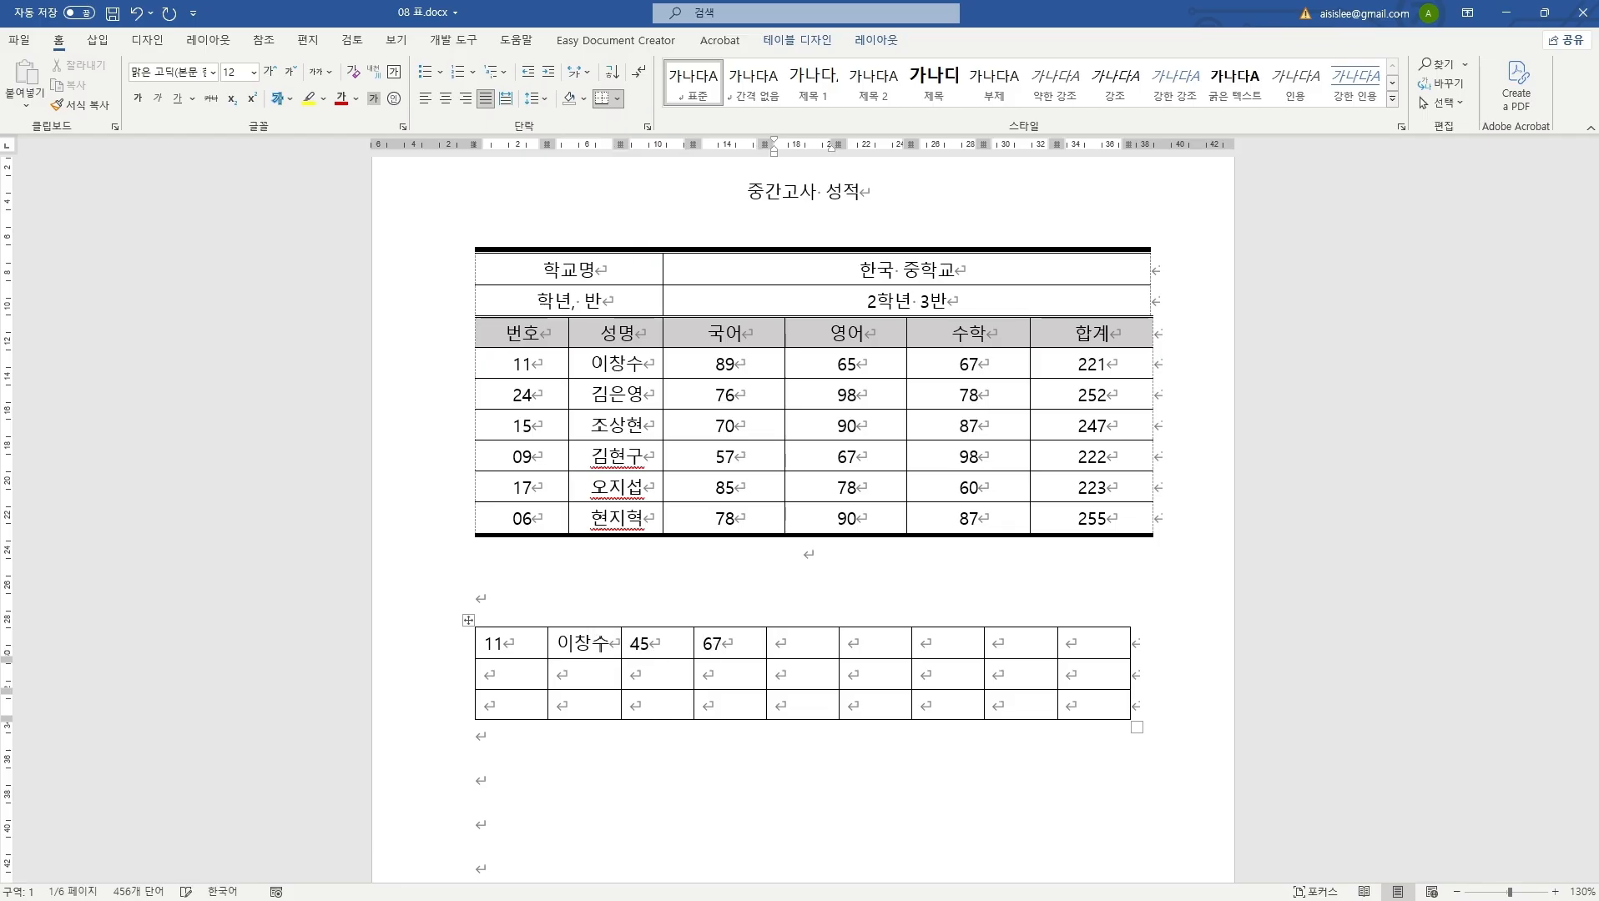
{"action": "type", "text": "23"}
Step: Delete the seventh column of the 9-column table
{"action": "left_click_drag", "start_coordinate": [860, 645], "coordinate": [854, 705]}
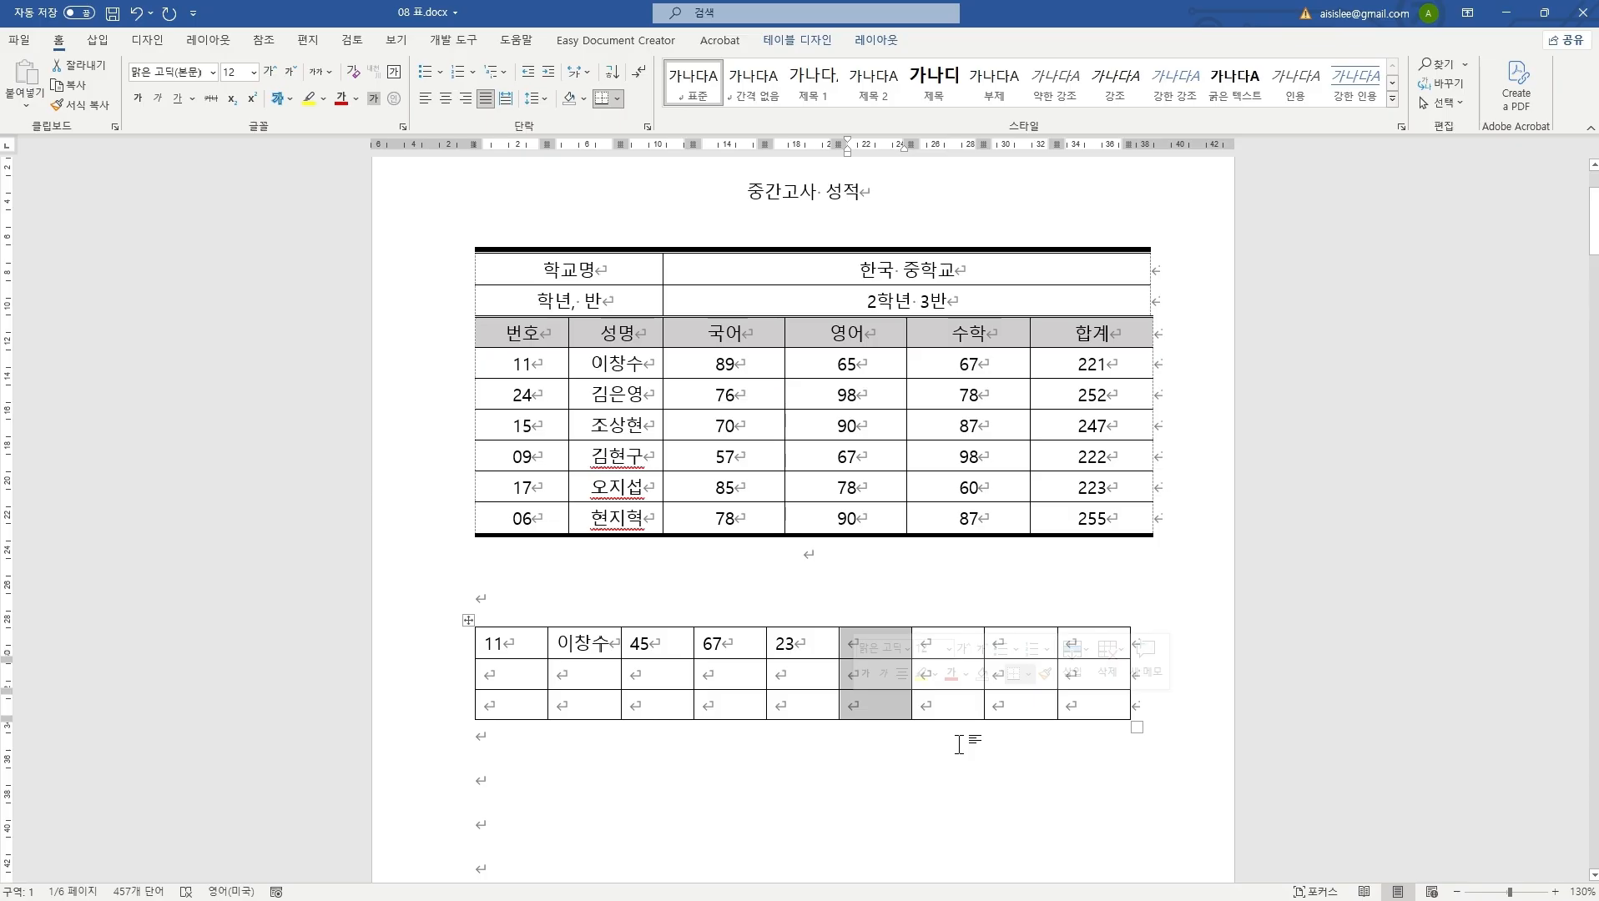
{"action": "left_click_drag", "start_coordinate": [964, 648], "coordinate": [1098, 697]}
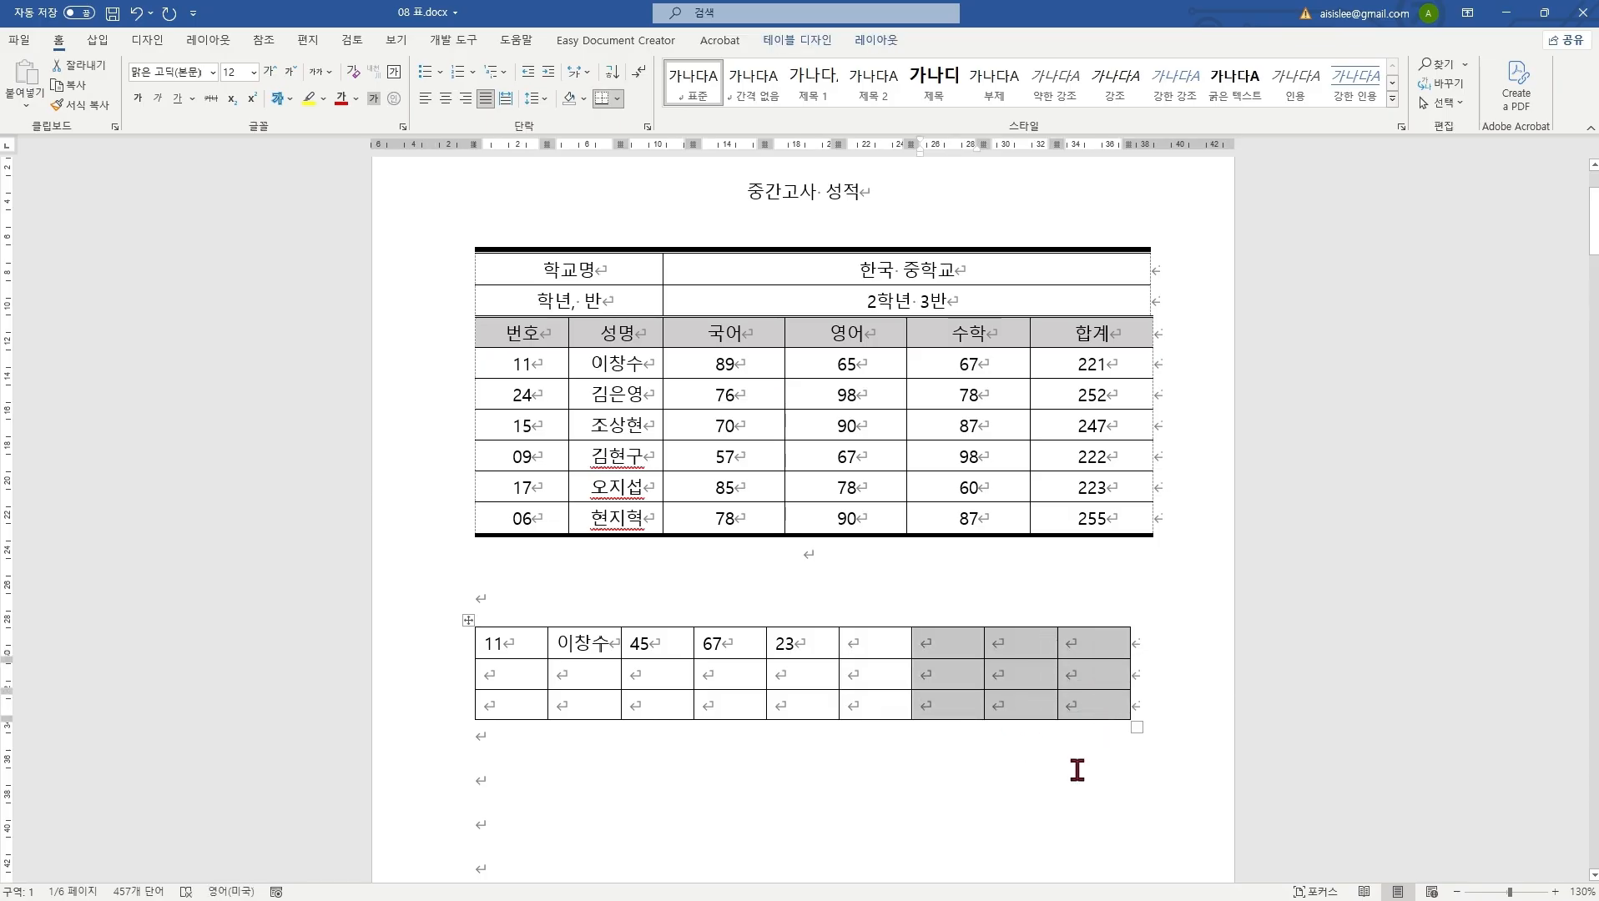
{"action": "left_click", "coordinate": [957, 664]}
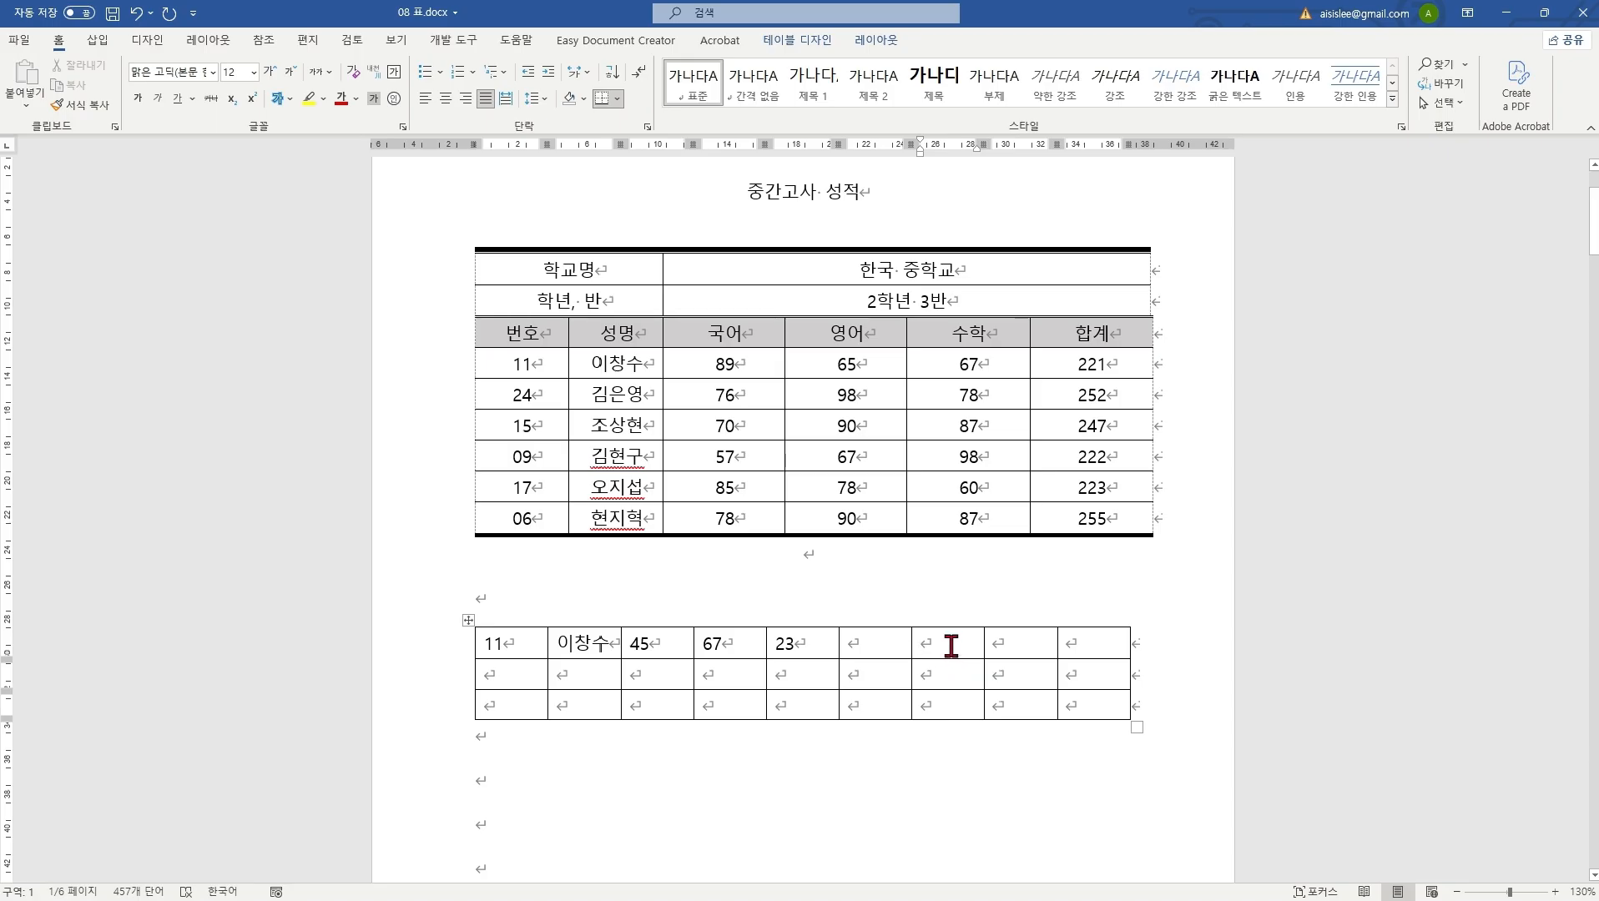
{"action": "right_click", "coordinate": [952, 645]}
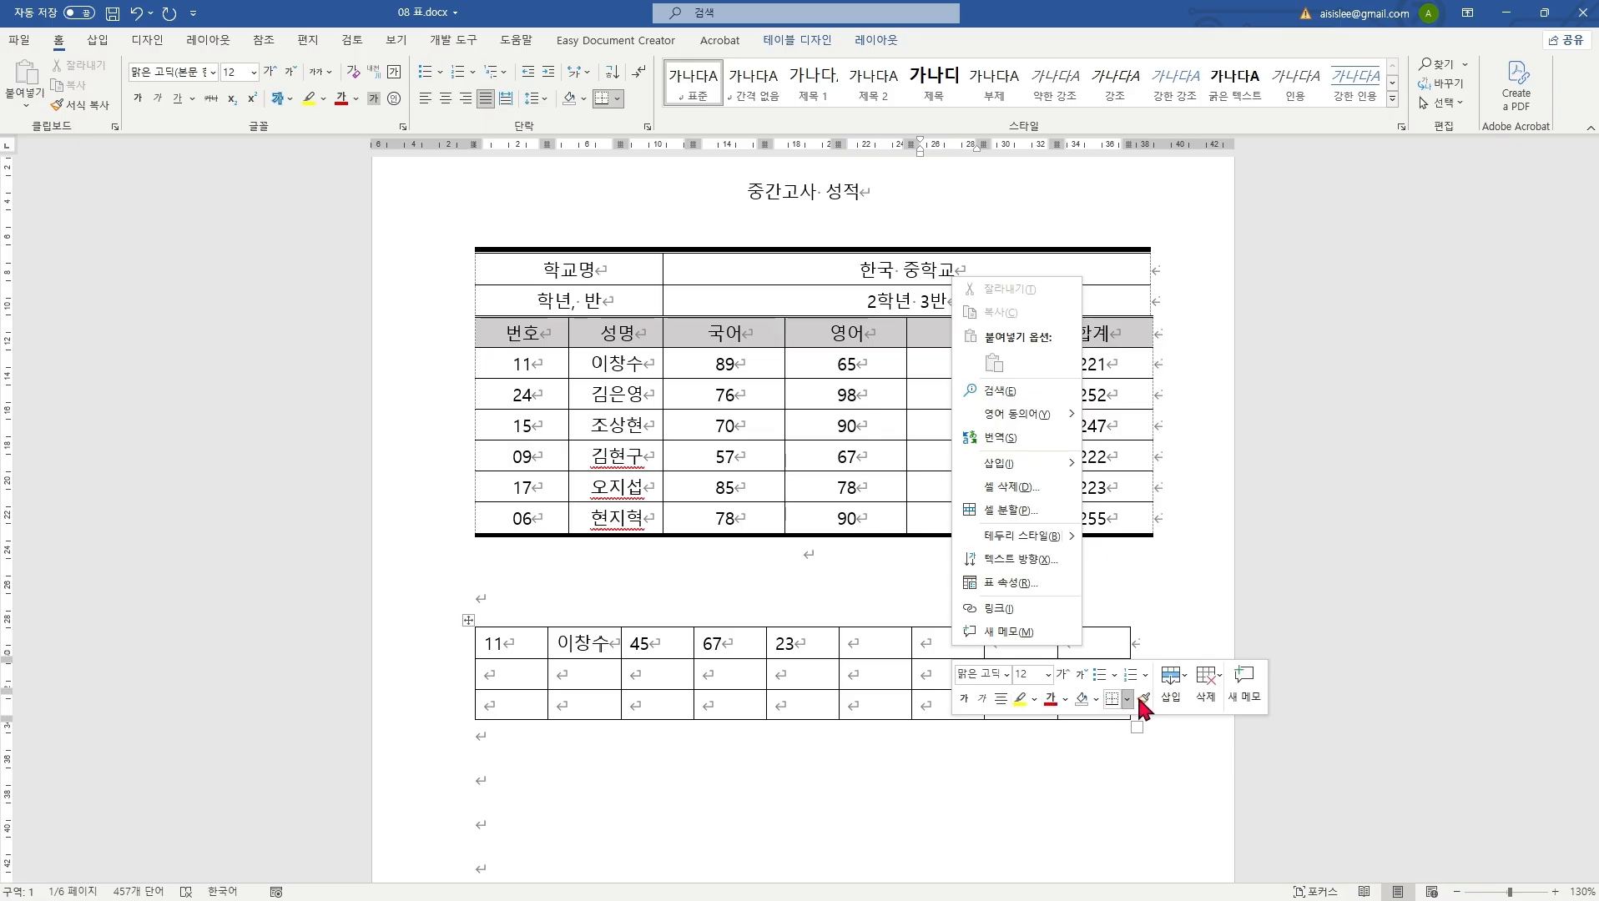
{"action": "left_click", "coordinate": [1207, 683]}
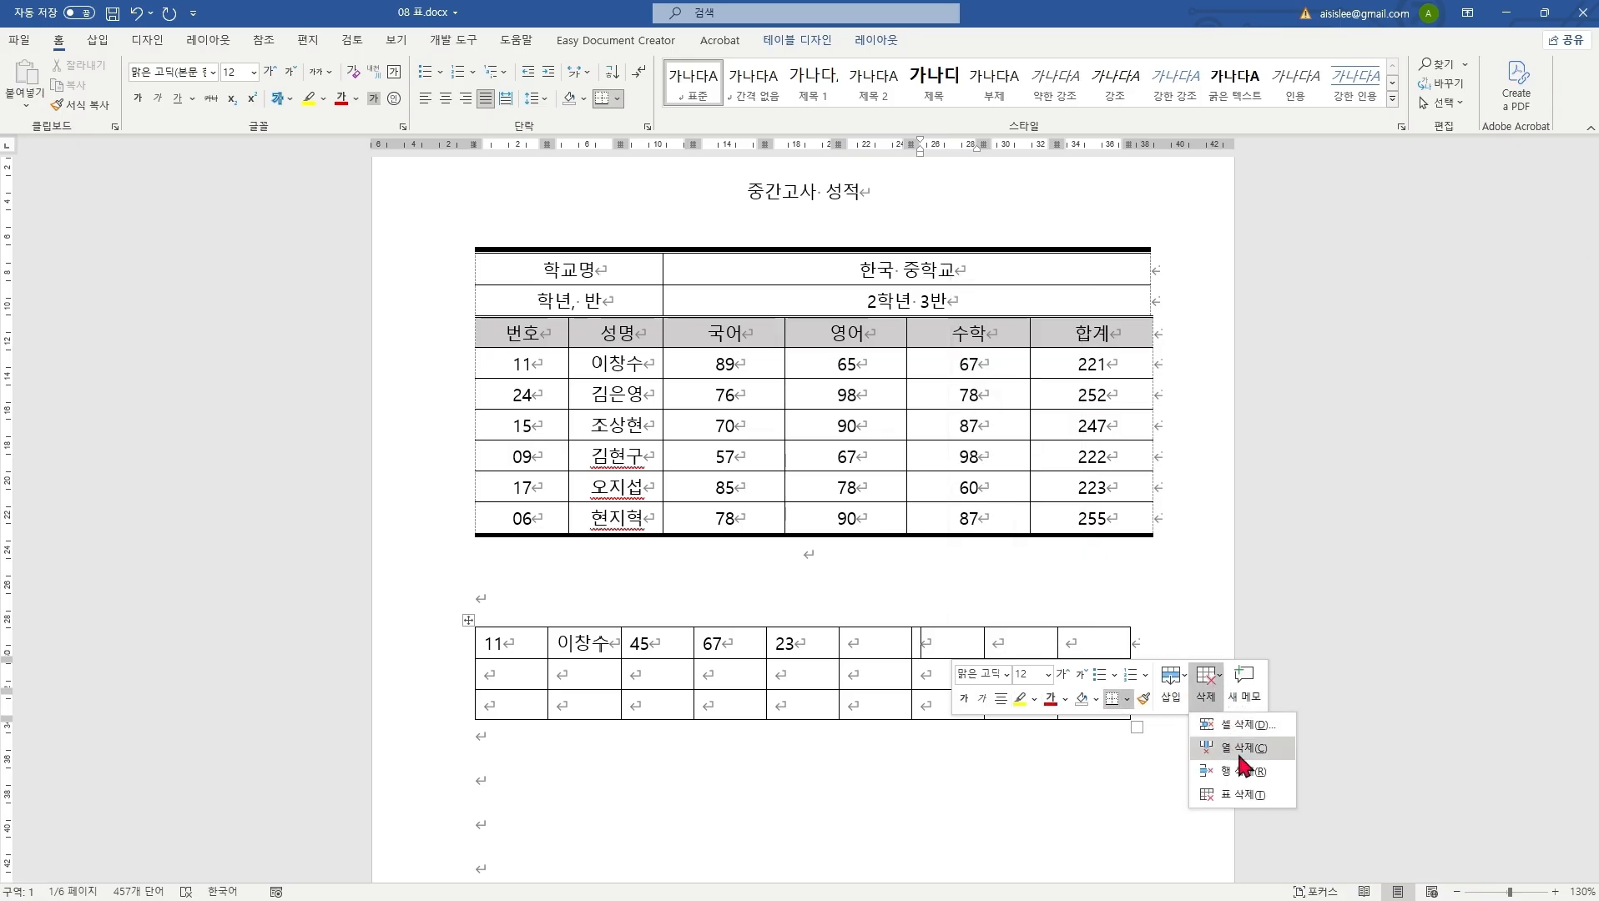
{"action": "left_click", "coordinate": [1246, 749]}
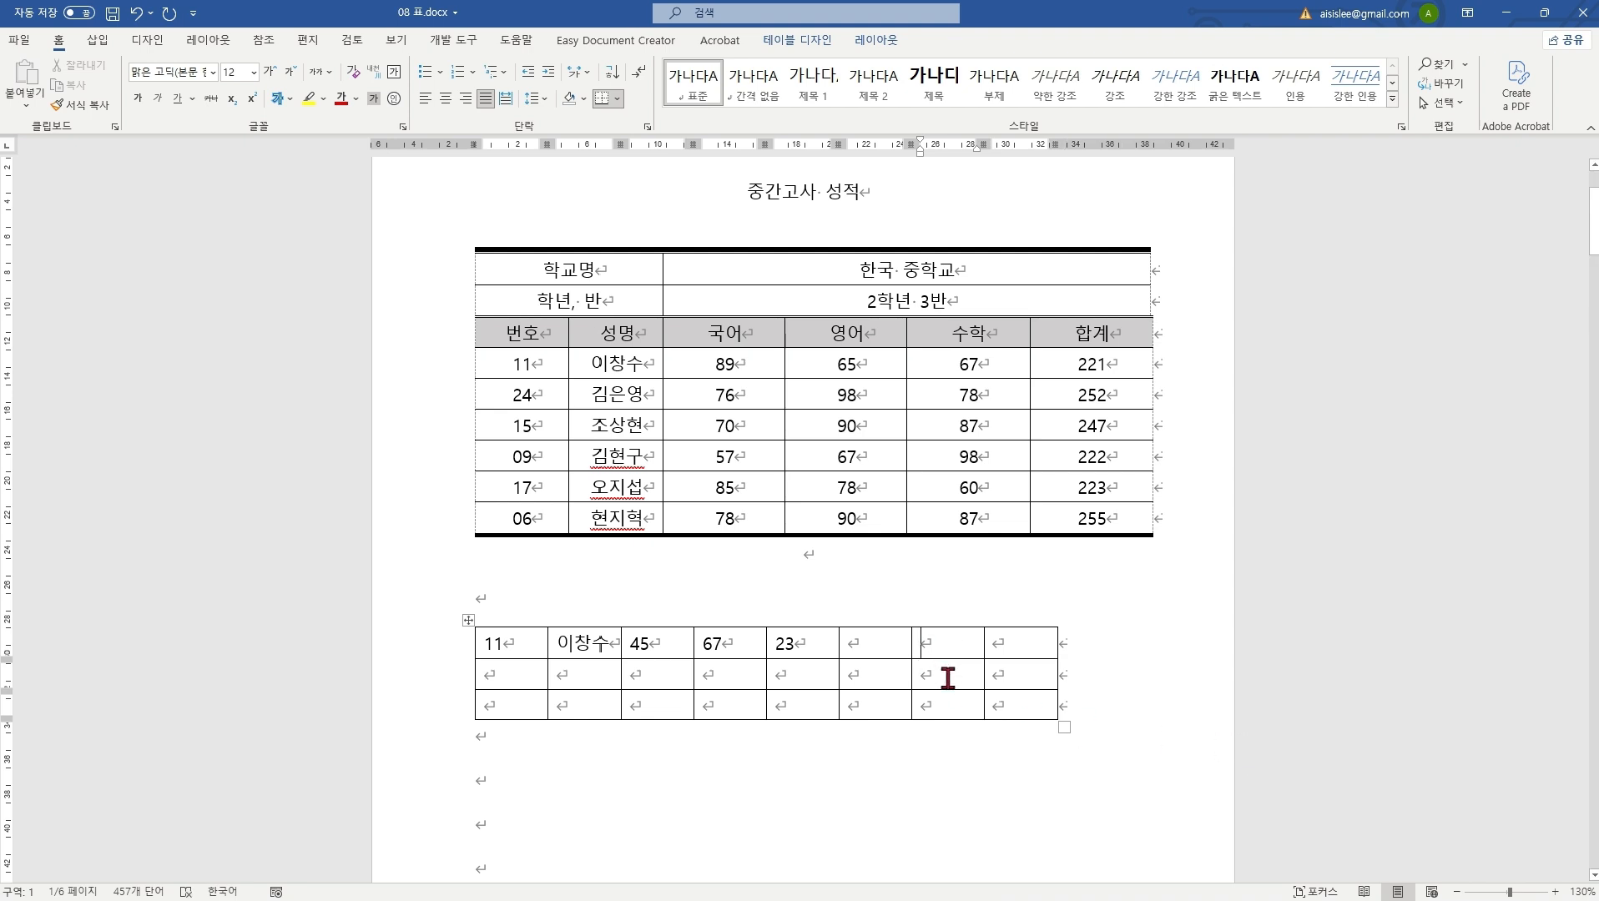
Step: Delete the last two empty columns so that the lower table keeps six columns
{"action": "left_click_drag", "start_coordinate": [943, 644], "coordinate": [999, 700]}
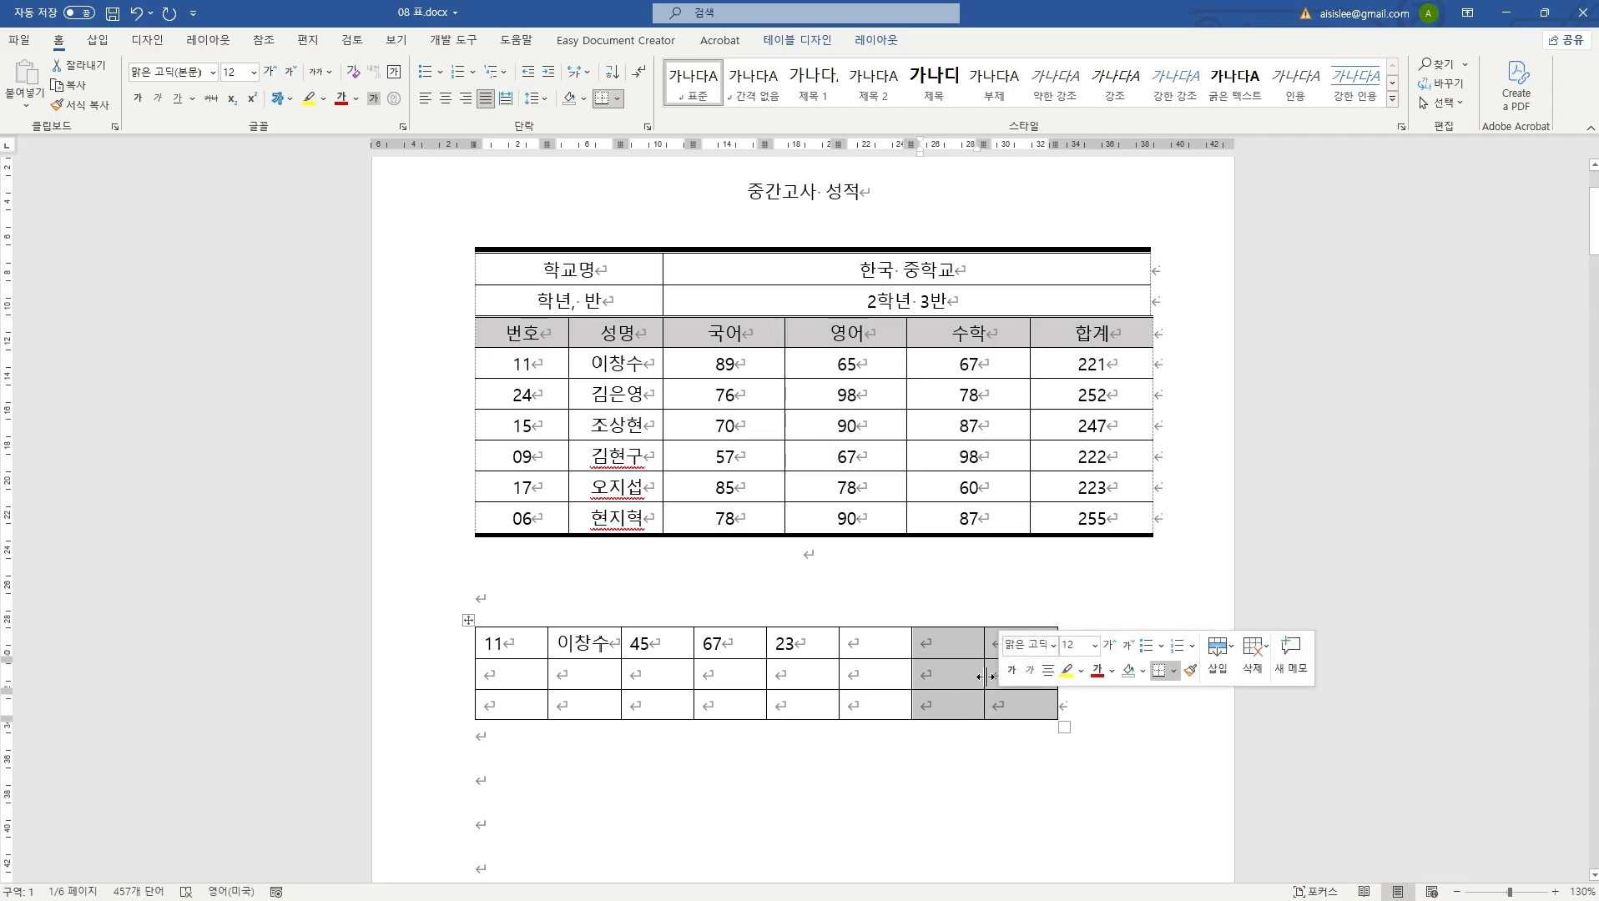
{"action": "left_click", "coordinate": [1270, 663]}
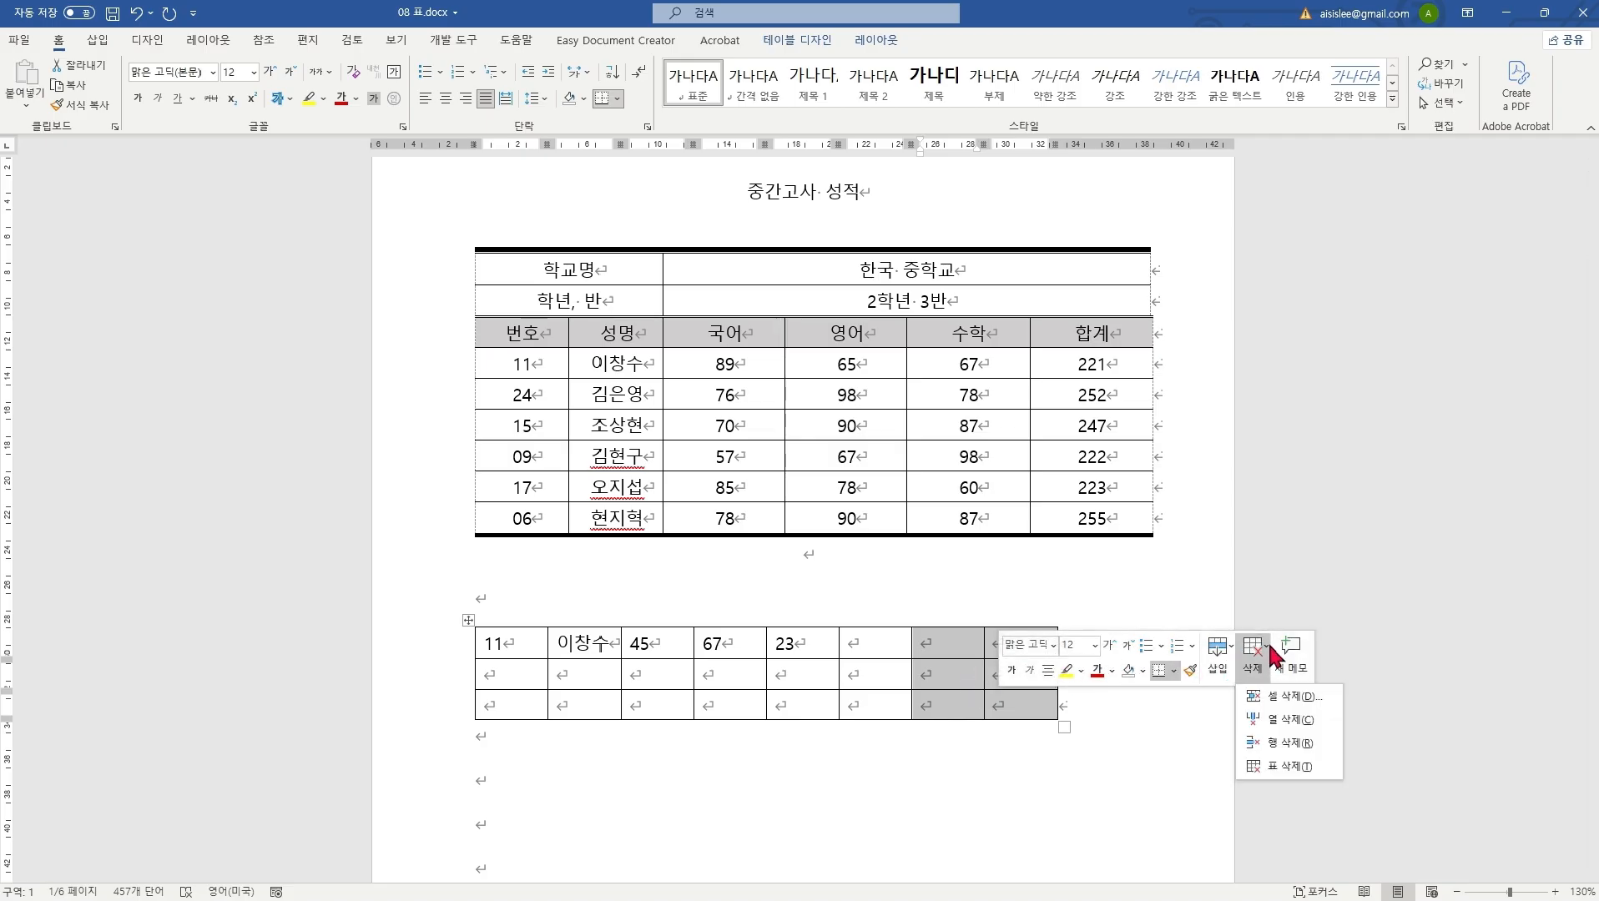
{"action": "left_click", "coordinate": [1278, 720]}
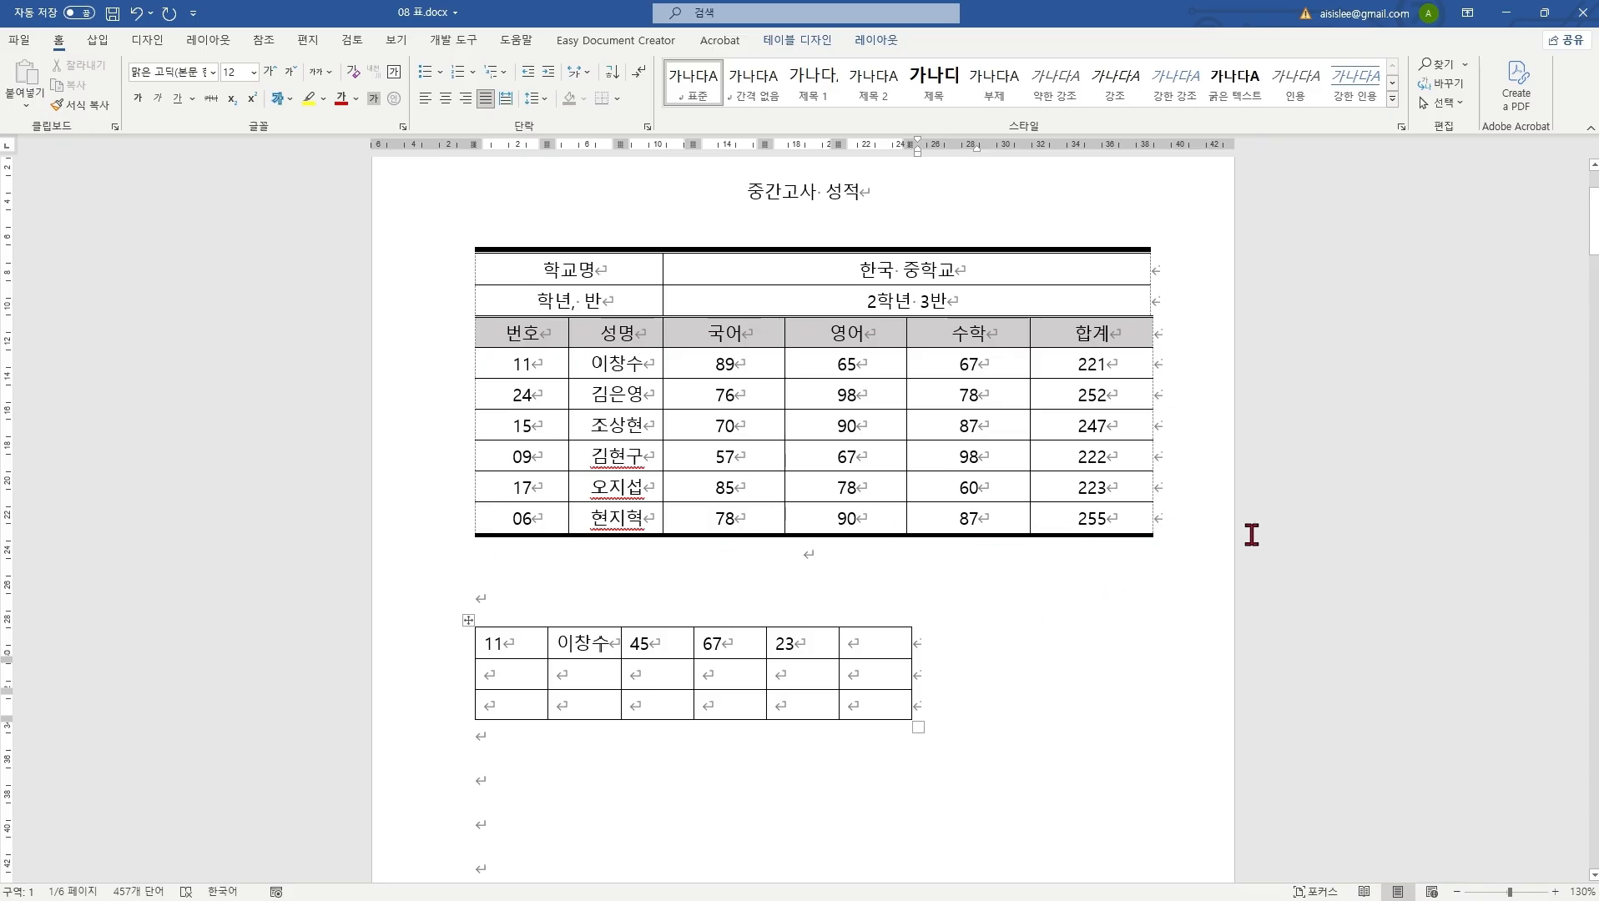
{"action": "left_click", "coordinate": [971, 580]}
Step: AutoFit the whole six-column table to the window width
{"action": "left_click", "coordinate": [536, 613]}
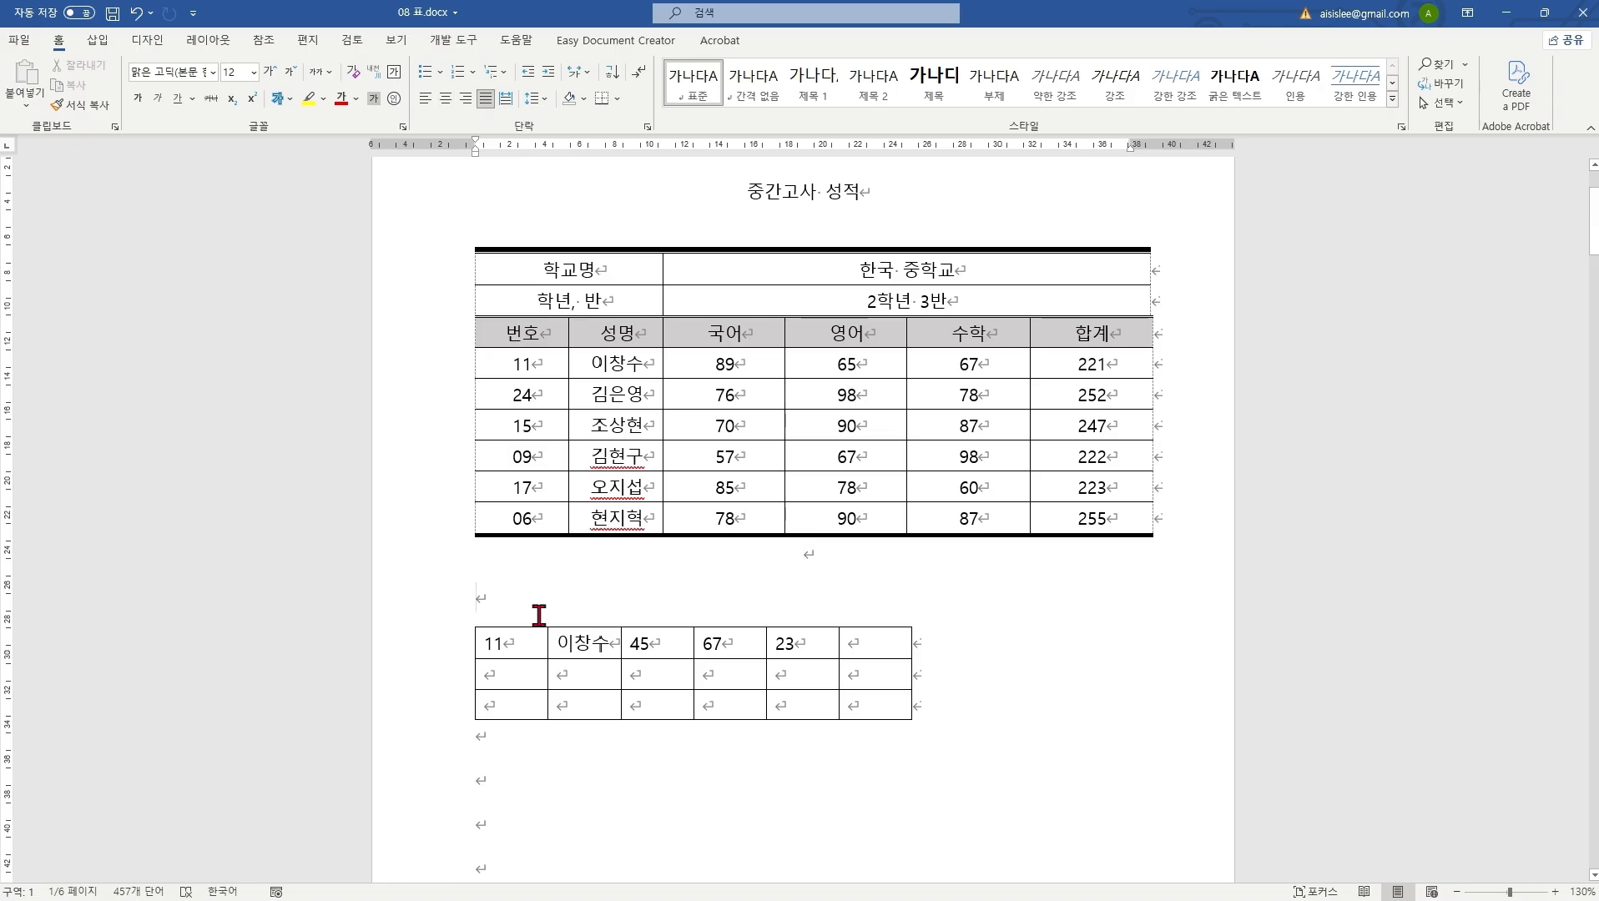
{"action": "left_click", "coordinate": [465, 619]}
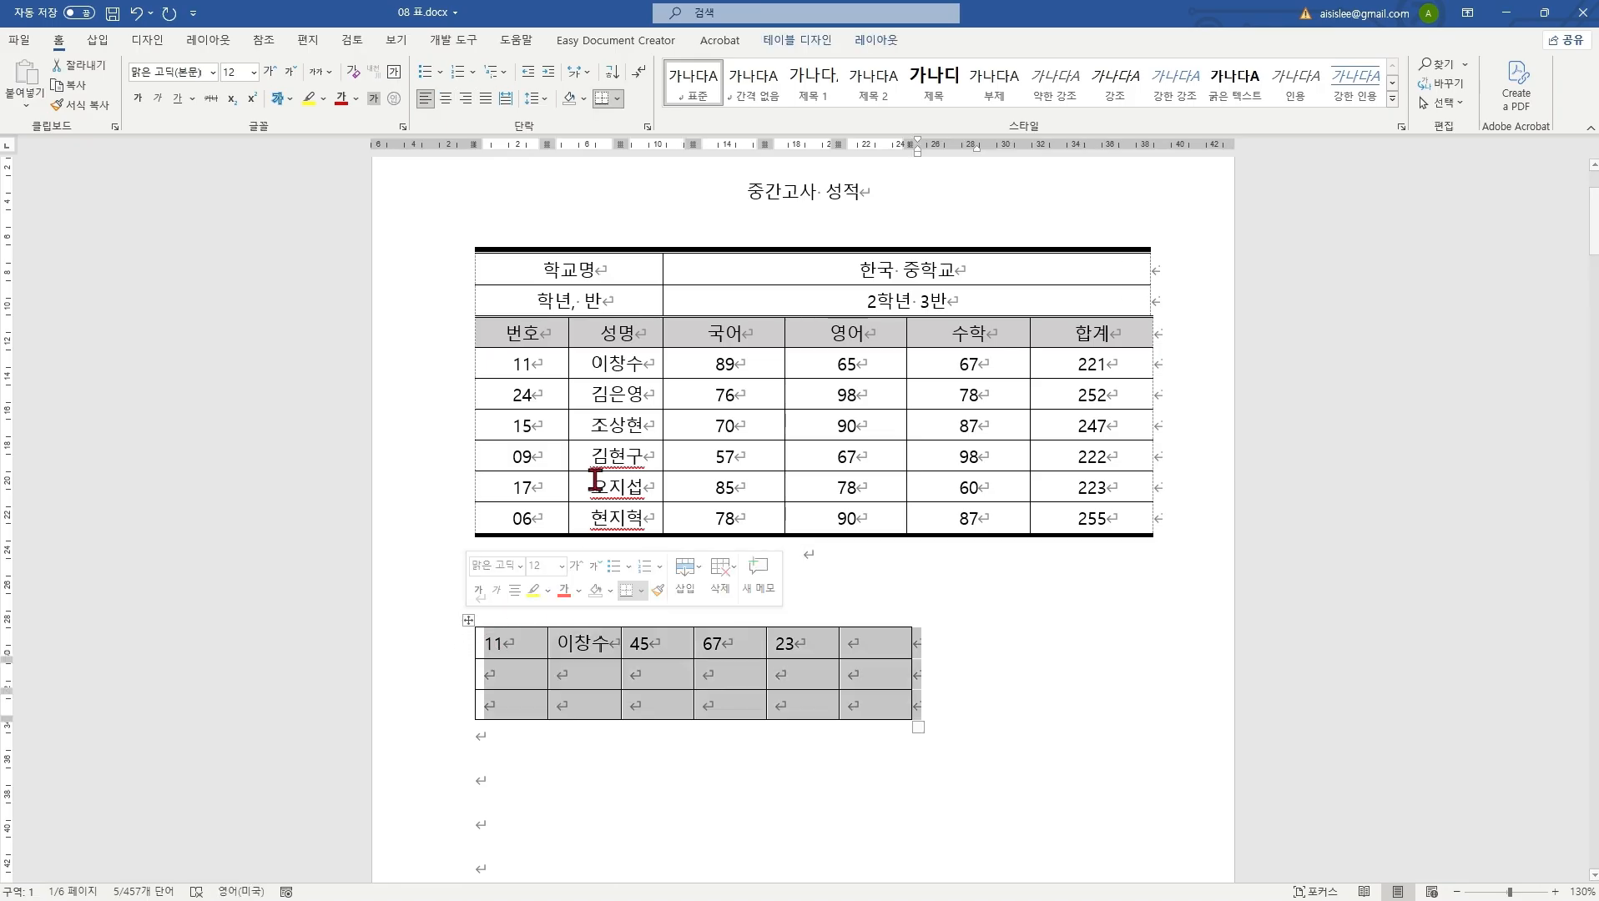
{"action": "left_click", "coordinate": [797, 41]}
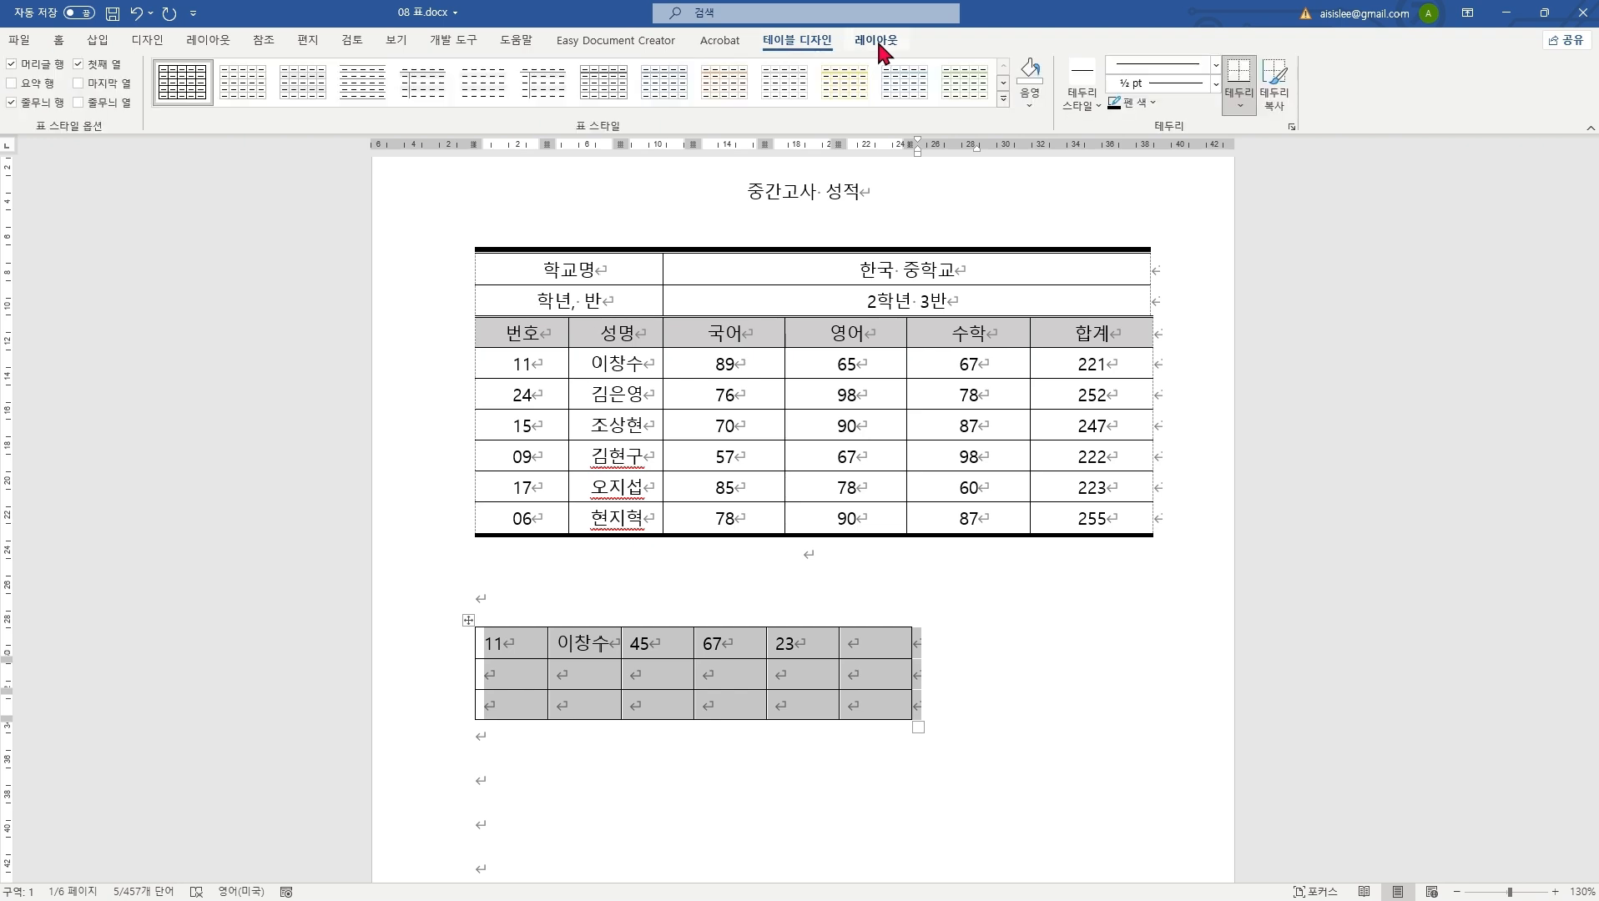
{"action": "left_click", "coordinate": [878, 42]}
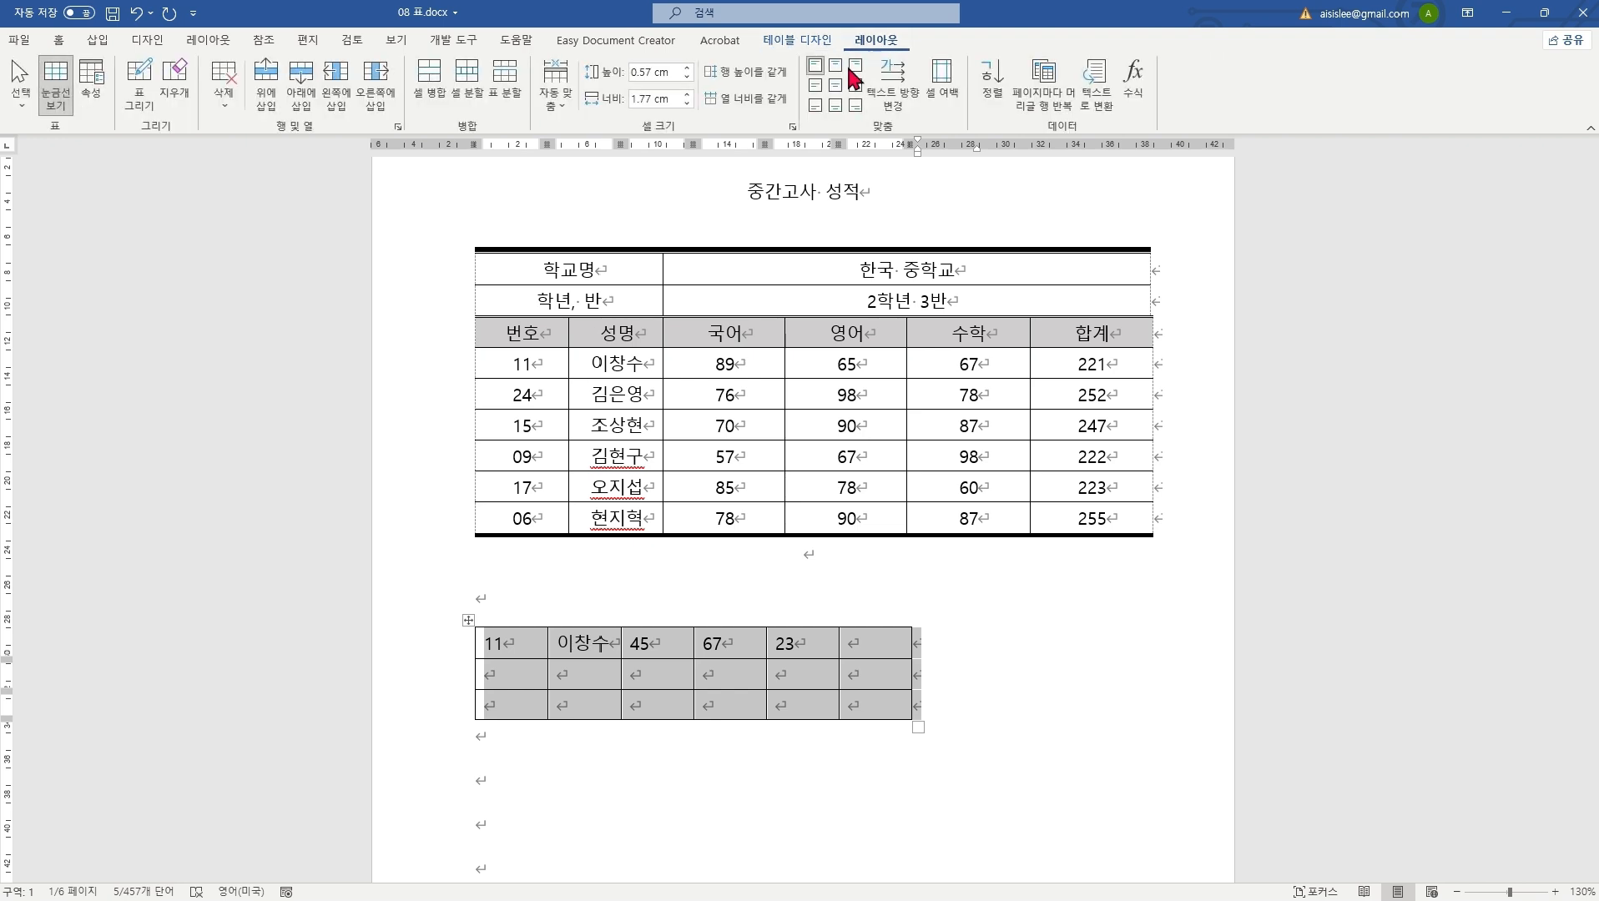
{"action": "left_click", "coordinate": [568, 114]}
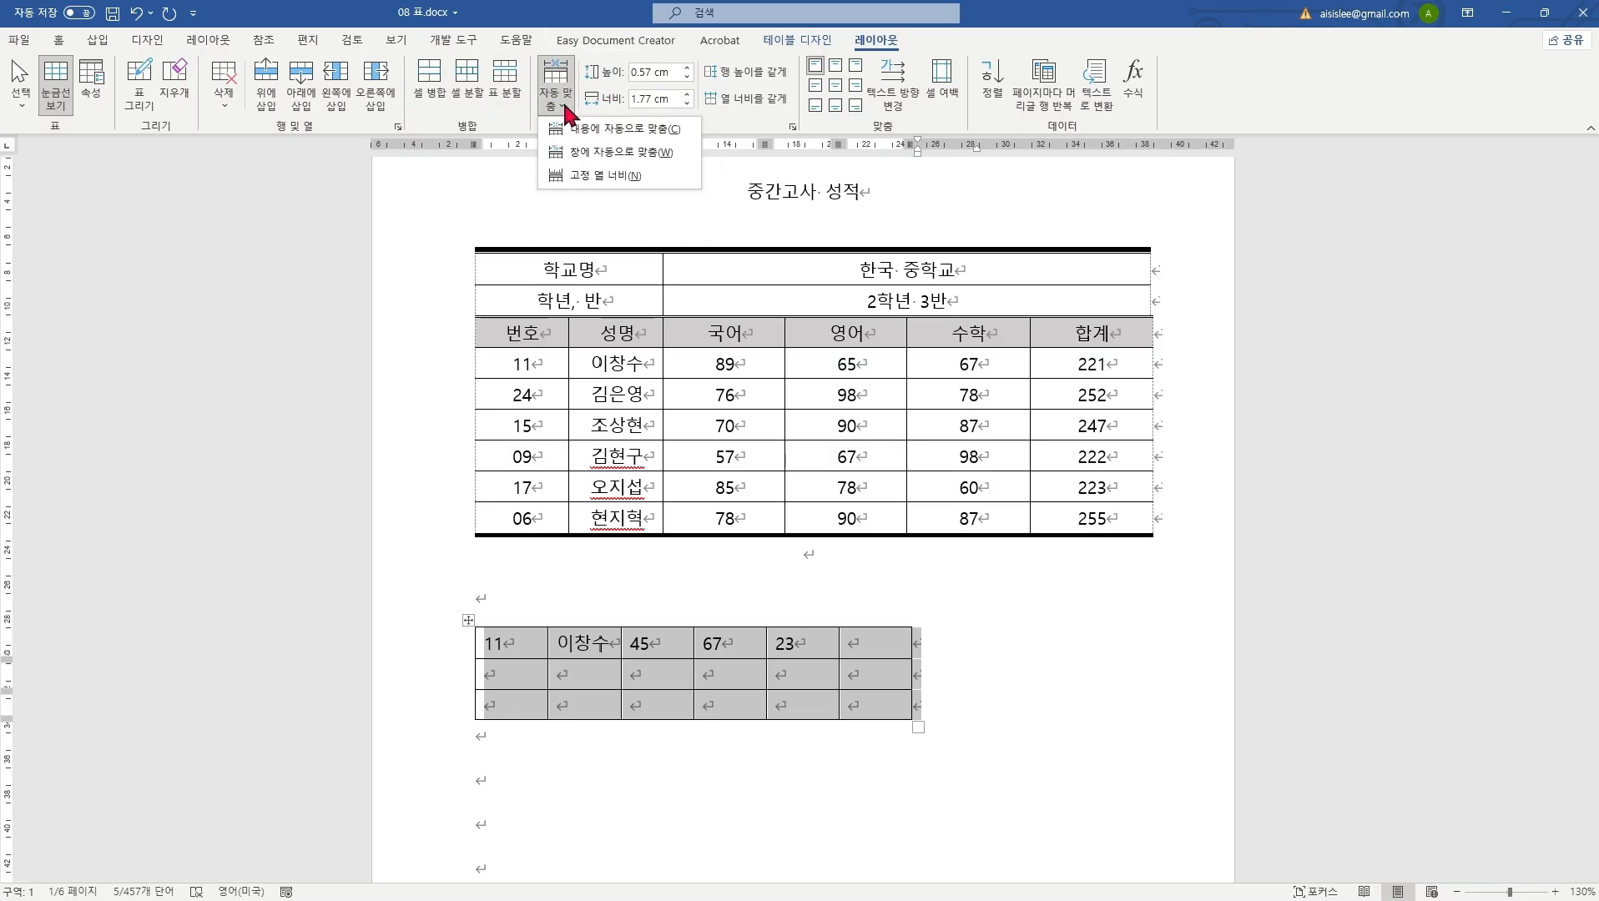
{"action": "left_click", "coordinate": [632, 169]}
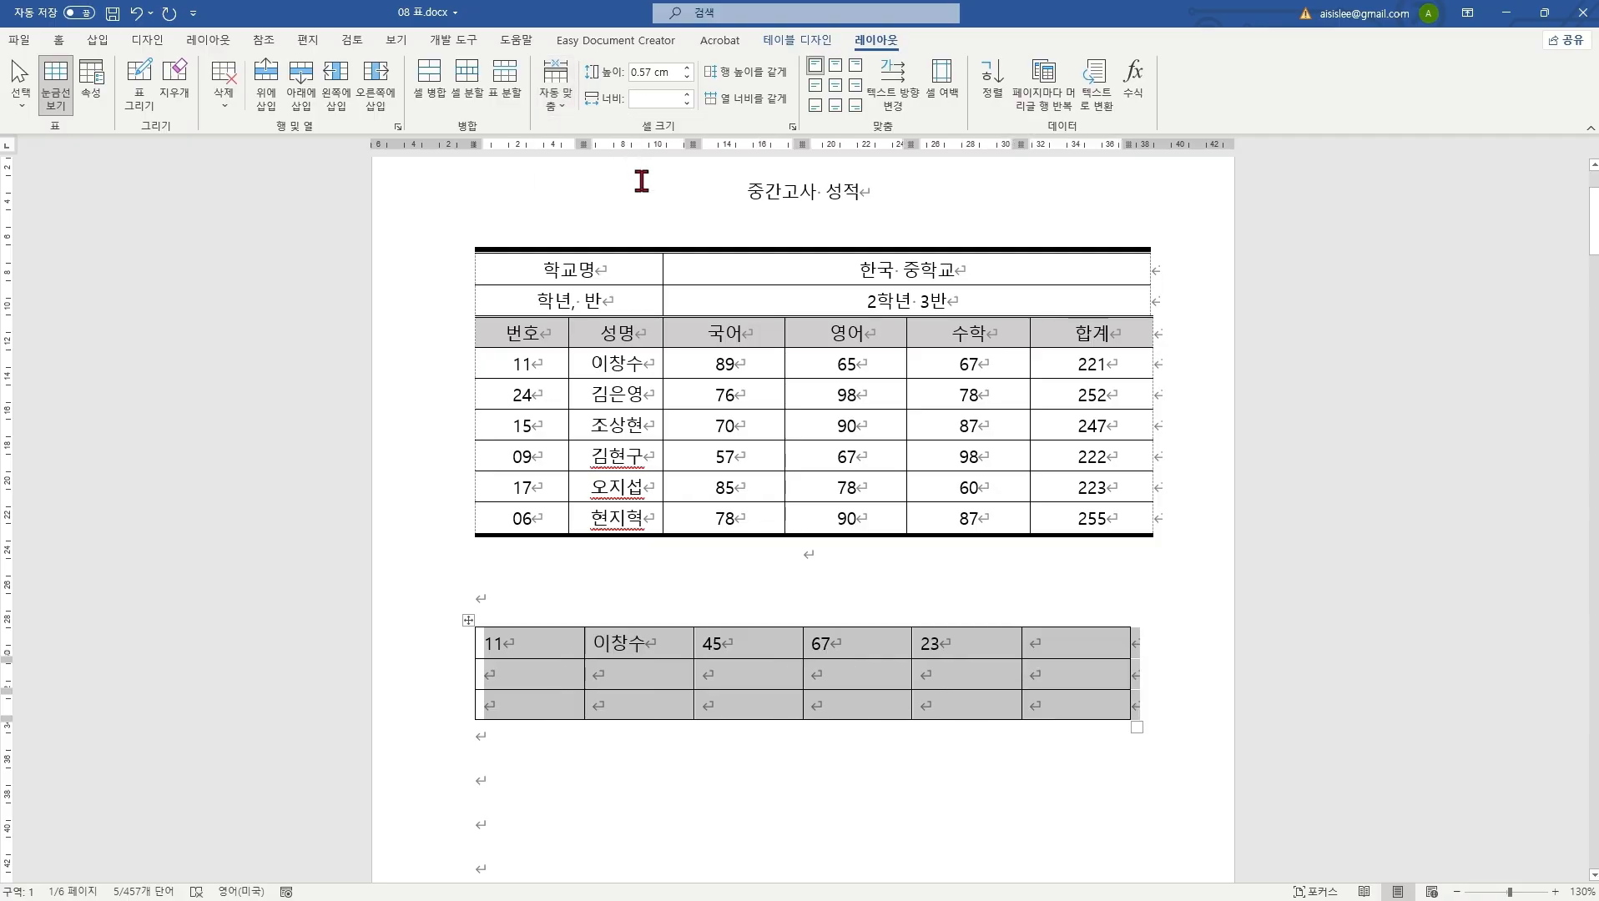
{"action": "left_click", "coordinate": [1135, 778]}
Step: Vary the lower table's column widths by narrowing the first column, widening the third and narrowing the fifth
{"action": "scroll", "coordinate": [1142, 699], "scroll_direction": "up", "scroll_amount": 3}
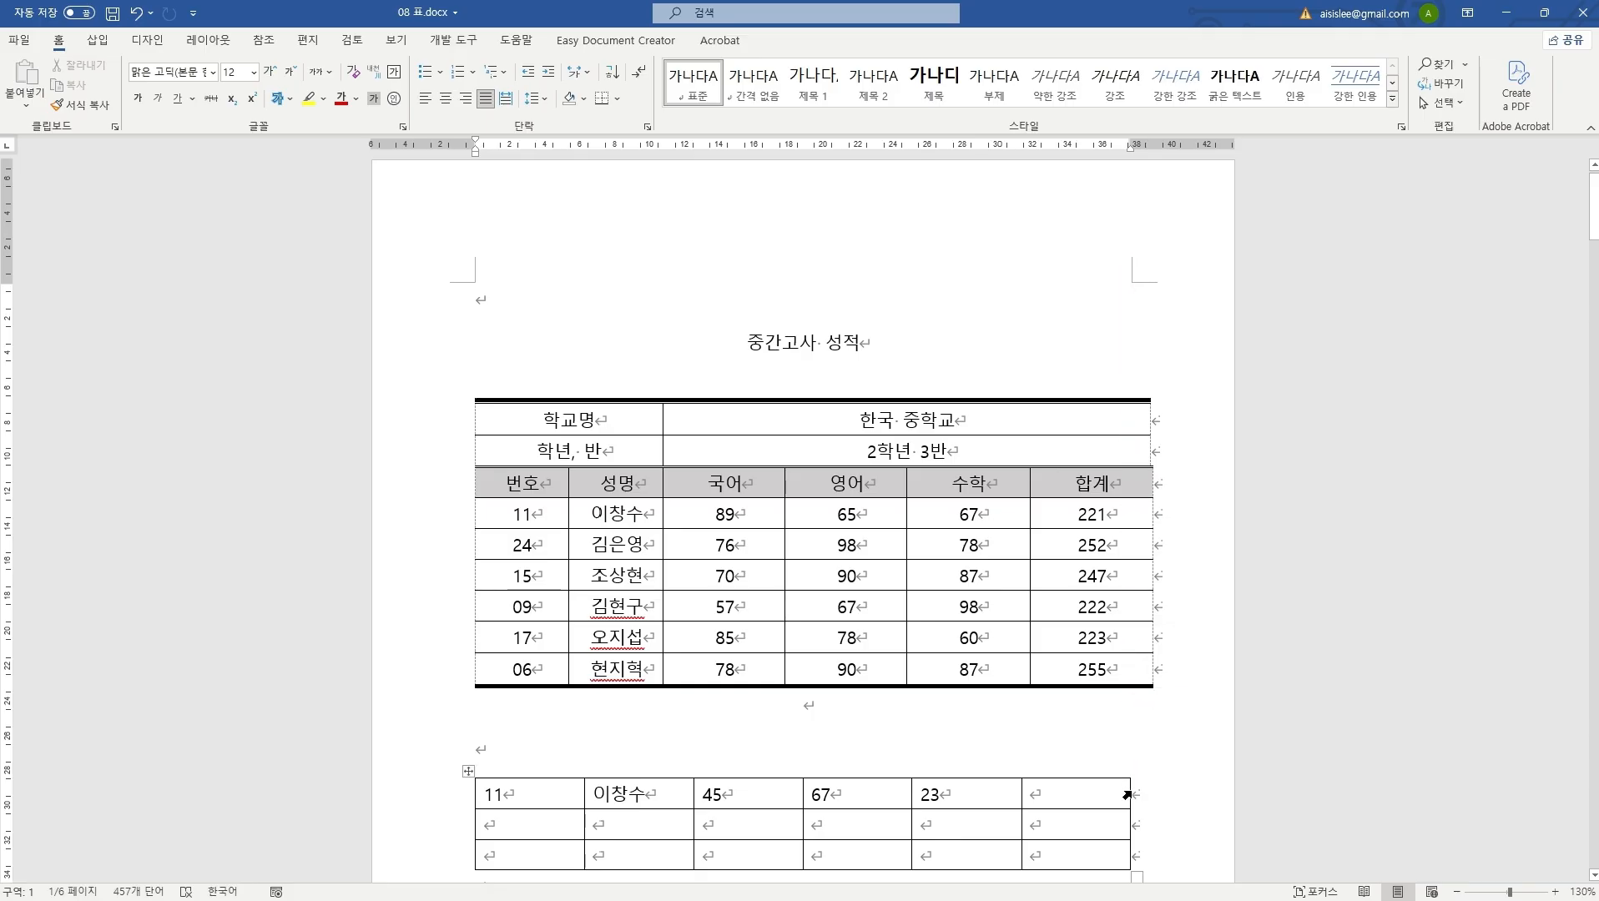
{"action": "left_click", "coordinate": [1156, 788]}
{"action": "scroll", "coordinate": [1147, 751], "scroll_direction": "down", "scroll_amount": 5}
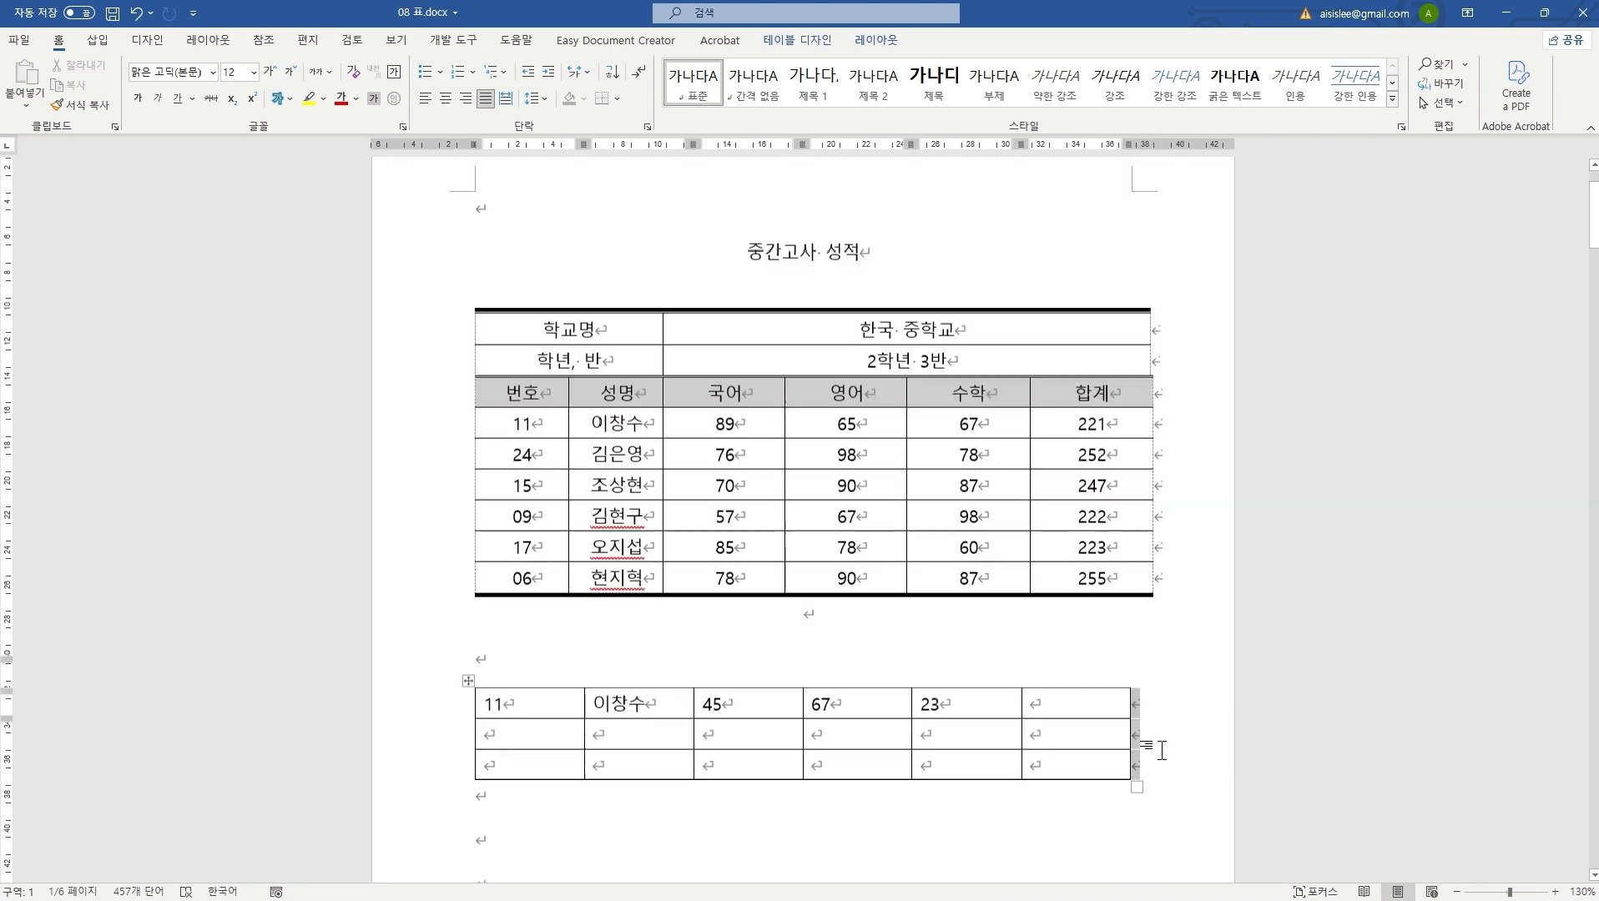
{"action": "scroll", "coordinate": [1153, 716], "scroll_direction": "down", "scroll_amount": 3}
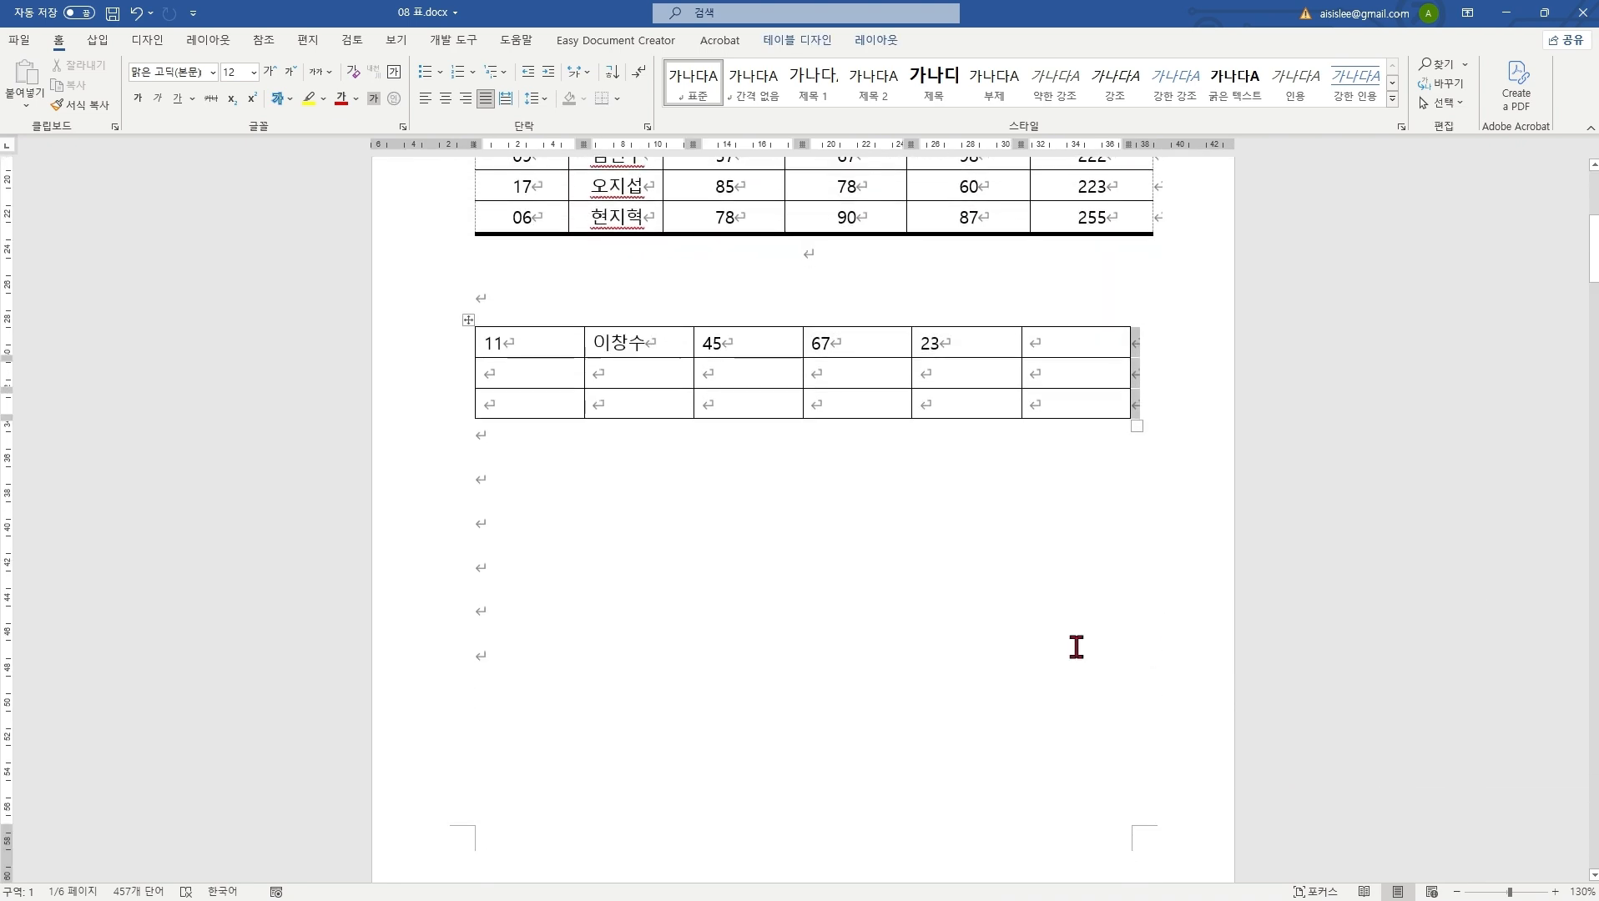
{"action": "left_click", "coordinate": [761, 464]}
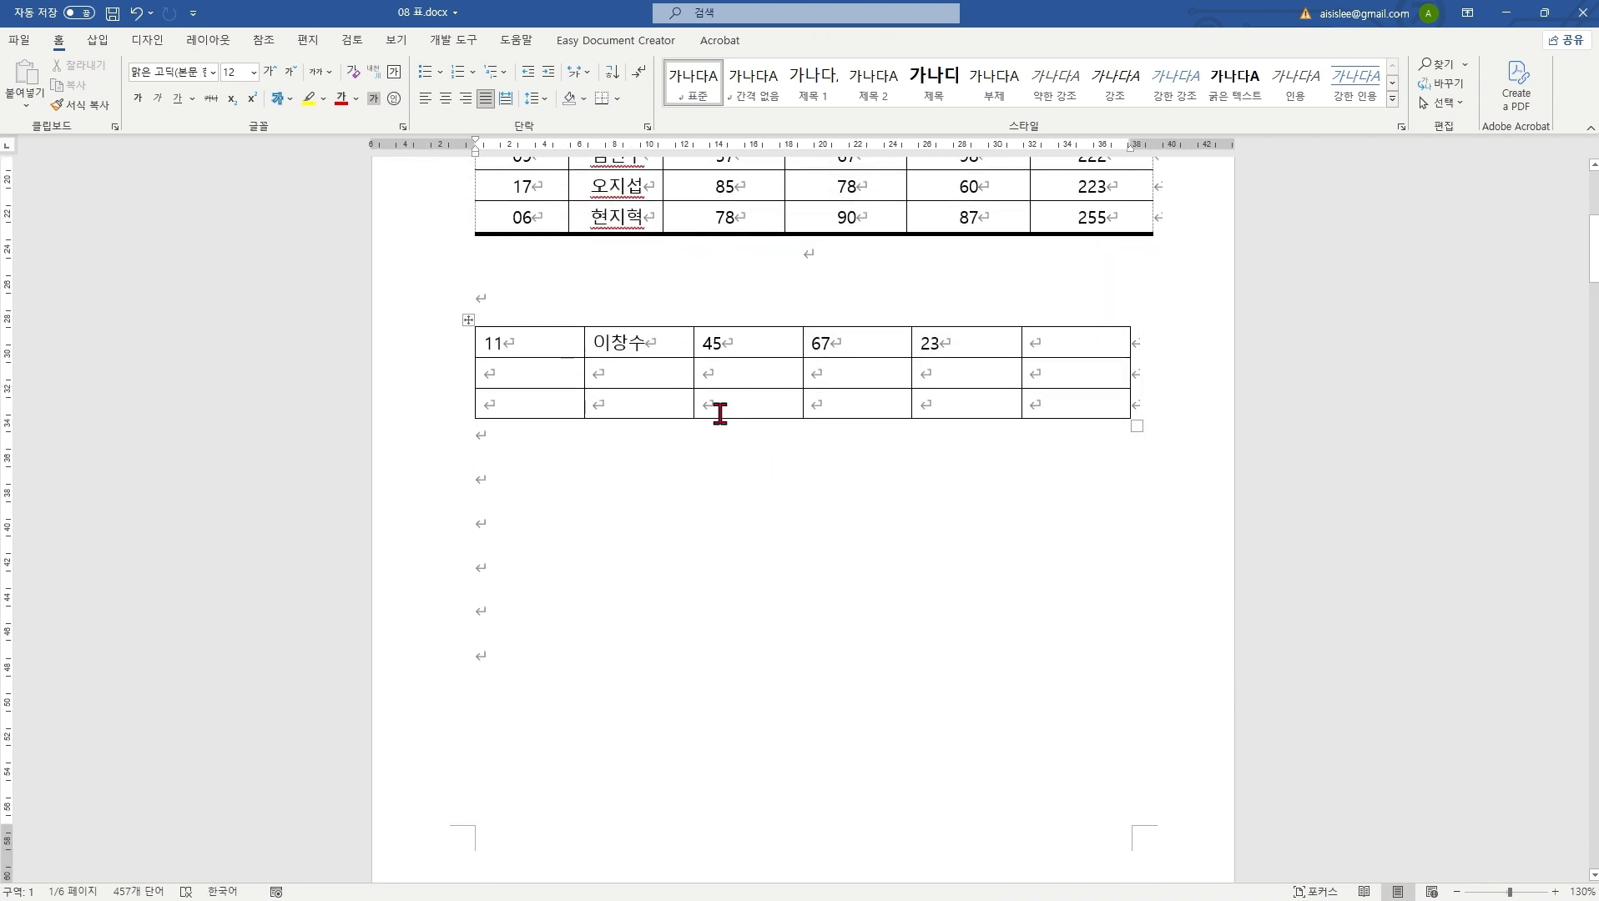
{"action": "left_click_drag", "start_coordinate": [585, 376], "coordinate": [538, 376]}
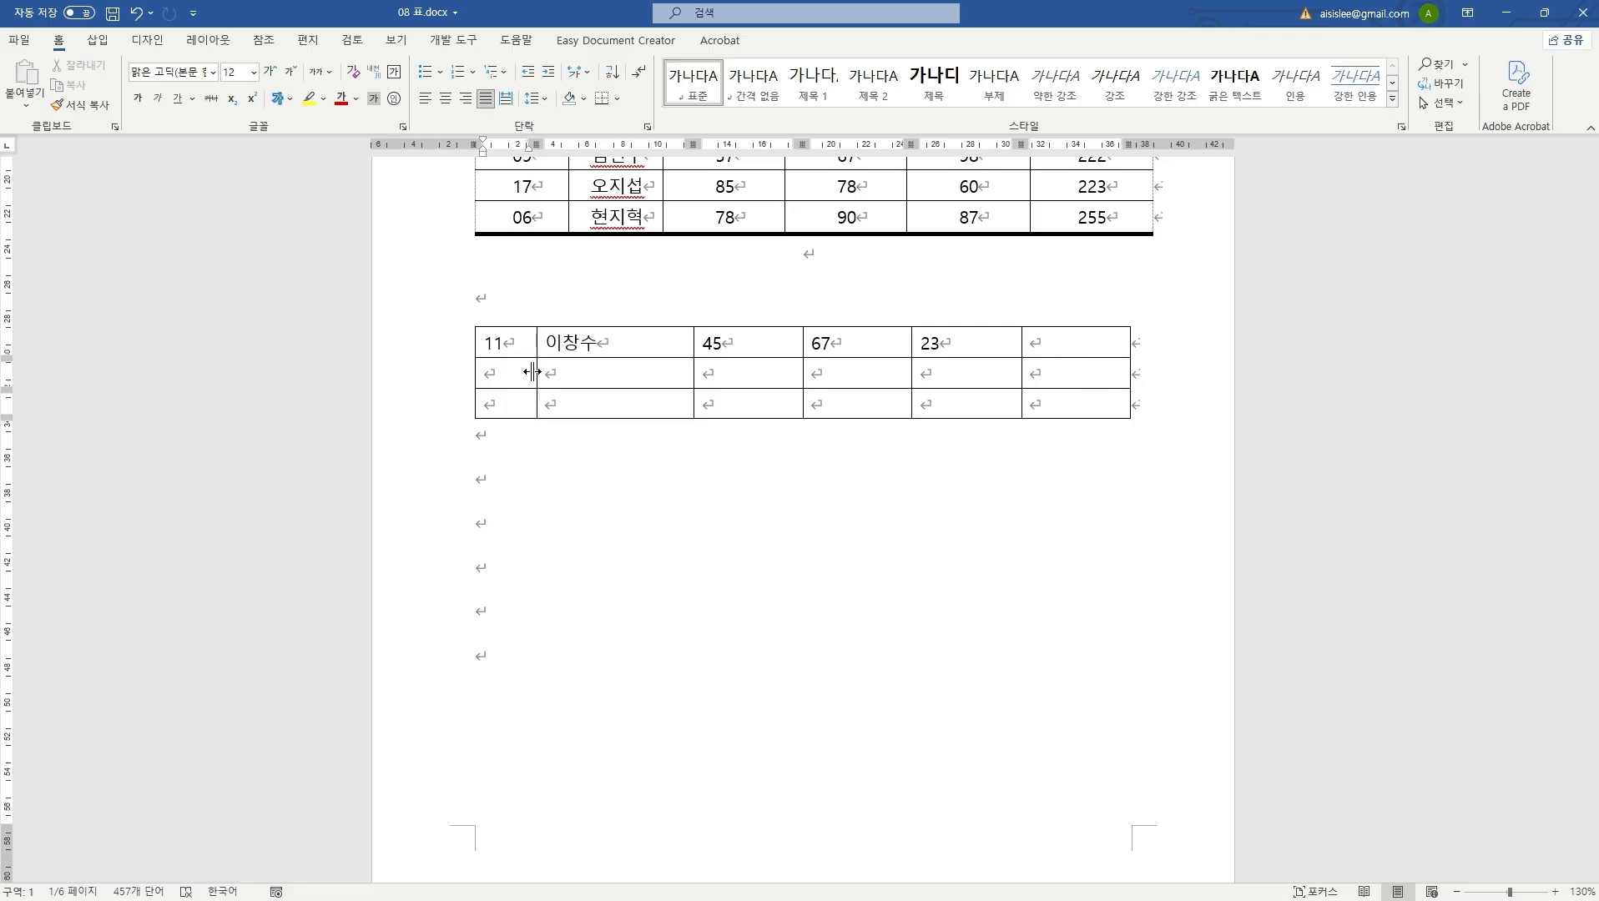
{"action": "left_click_drag", "start_coordinate": [802, 372], "coordinate": [876, 372]}
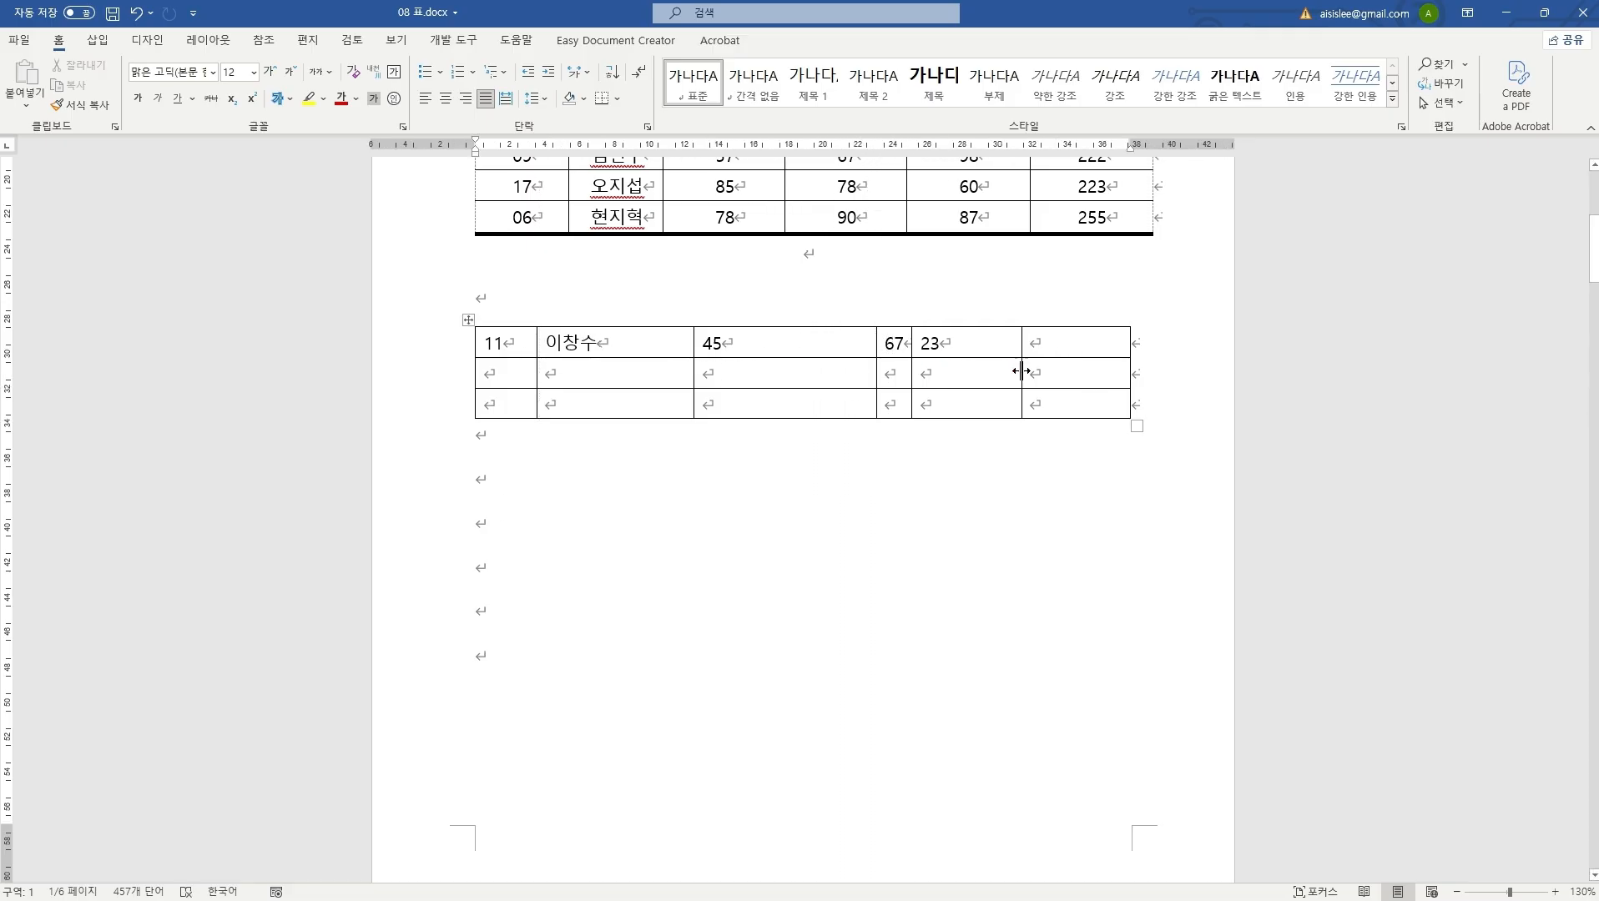
{"action": "left_click_drag", "start_coordinate": [1022, 373], "coordinate": [968, 372]}
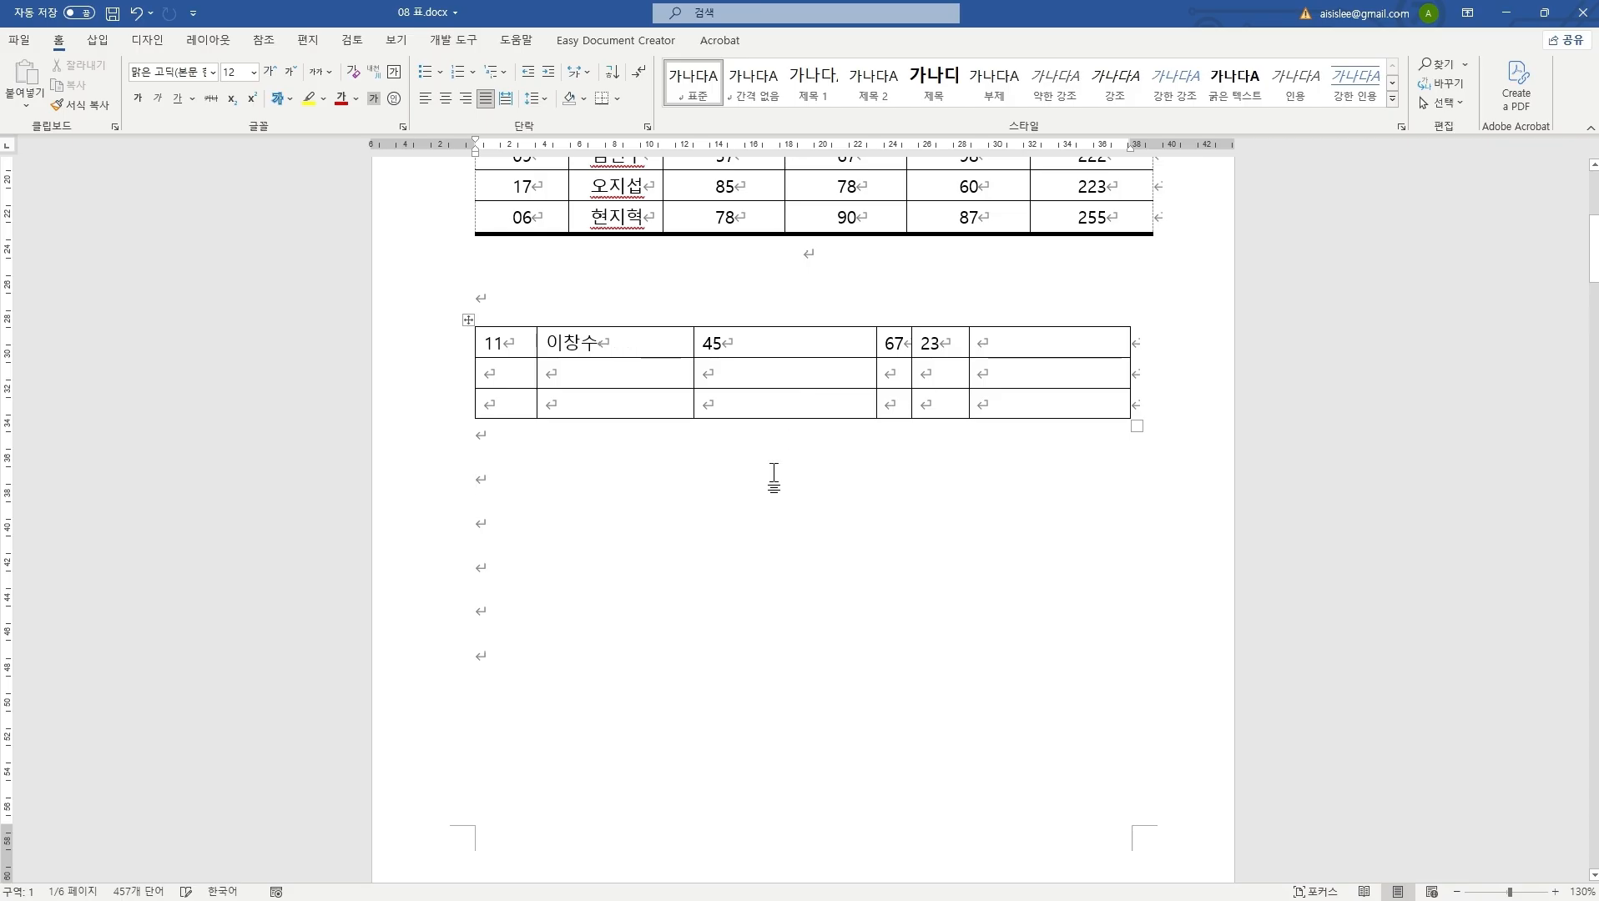
Step: Distribute all six columns of the lower table evenly so that they have equal widths
{"action": "scroll", "coordinate": [760, 510], "scroll_direction": "up", "scroll_amount": 2}
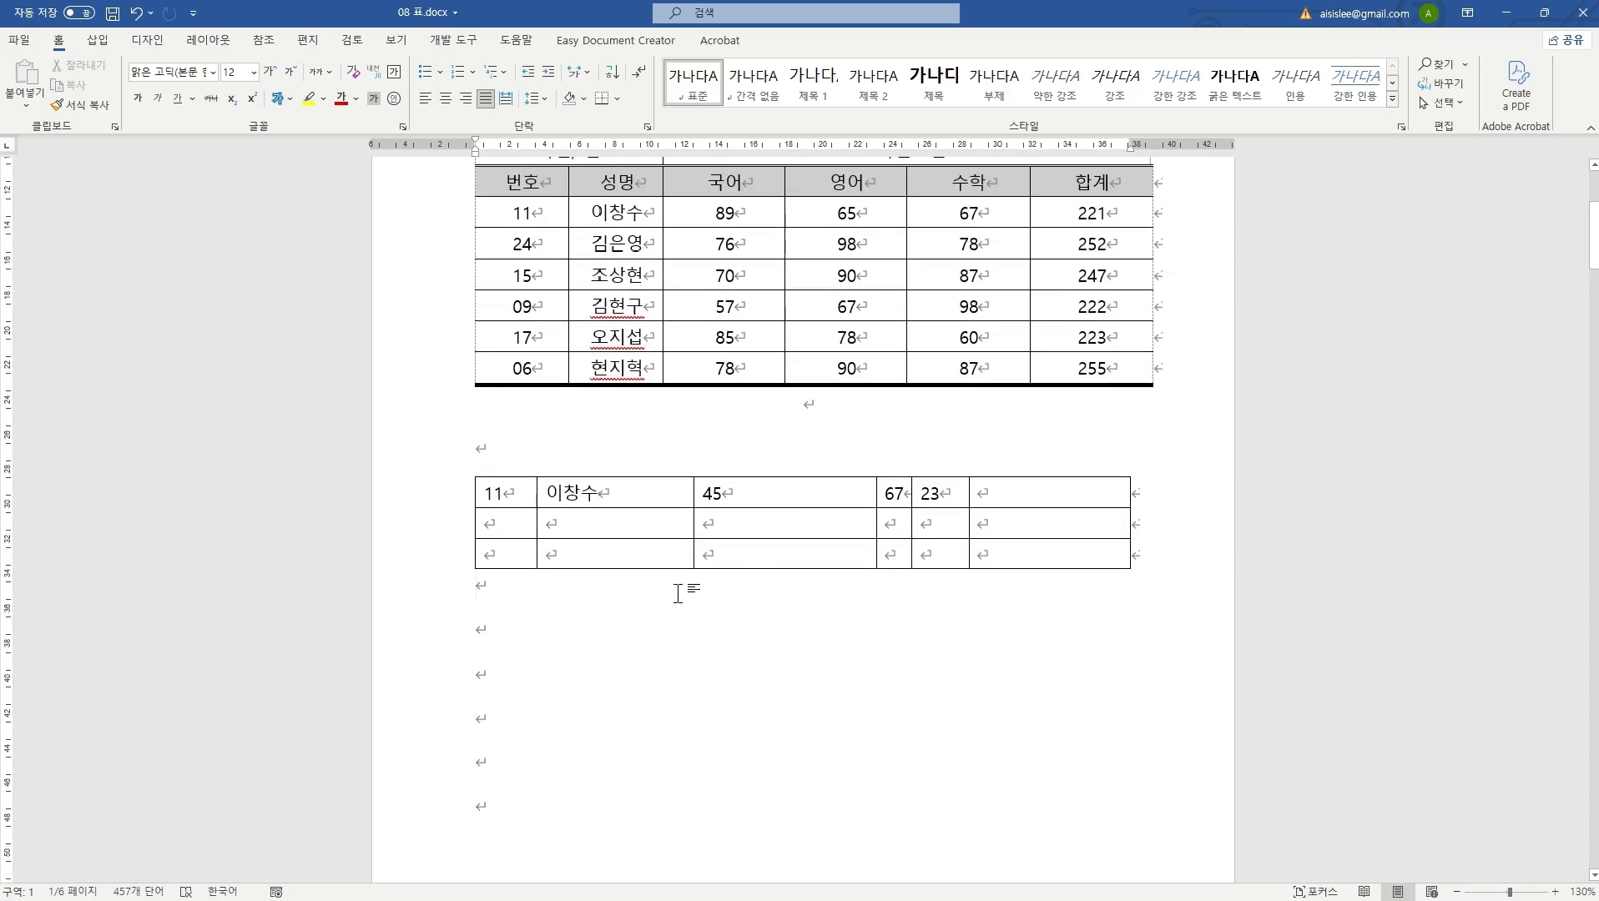
{"action": "left_click_drag", "start_coordinate": [512, 498], "coordinate": [1066, 557]}
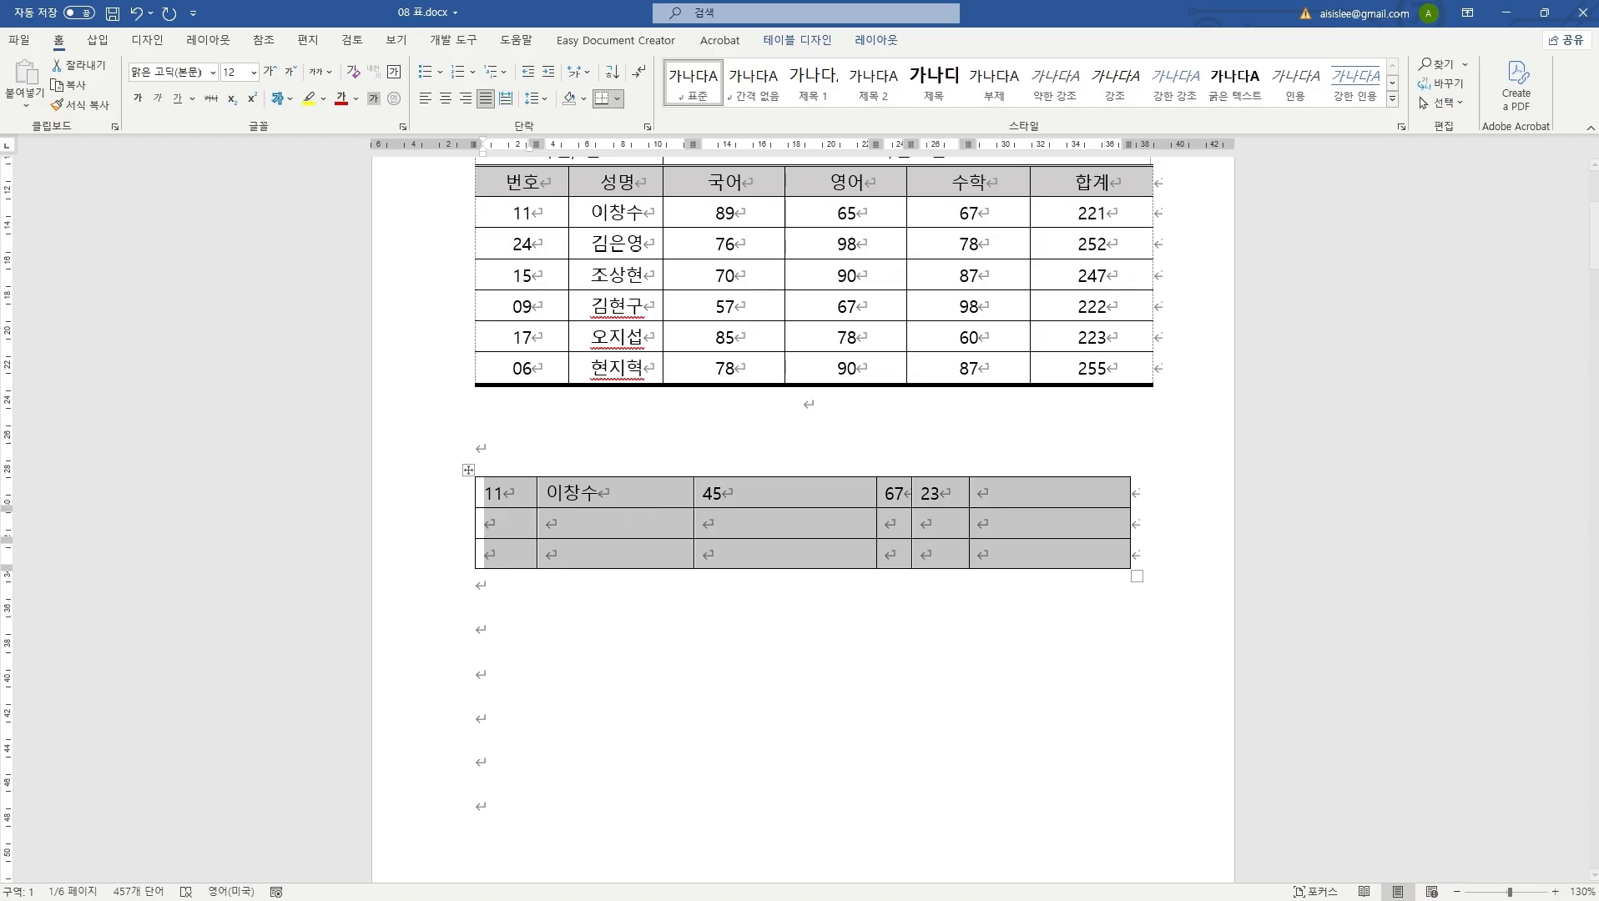
{"action": "left_click", "coordinate": [876, 43]}
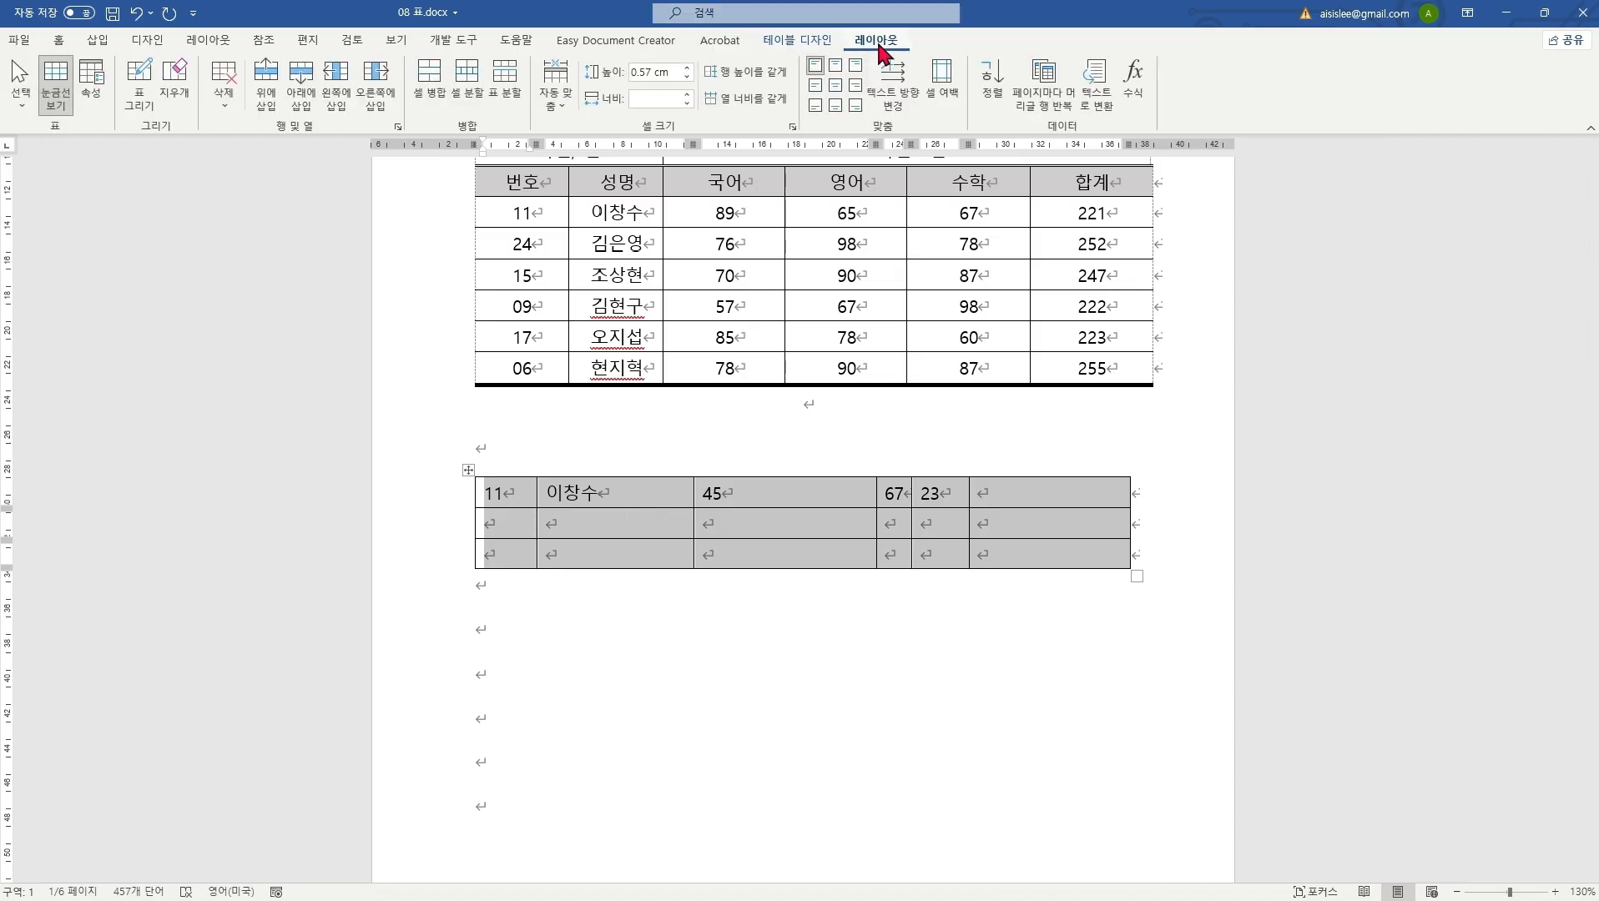
{"action": "left_click", "coordinate": [734, 101]}
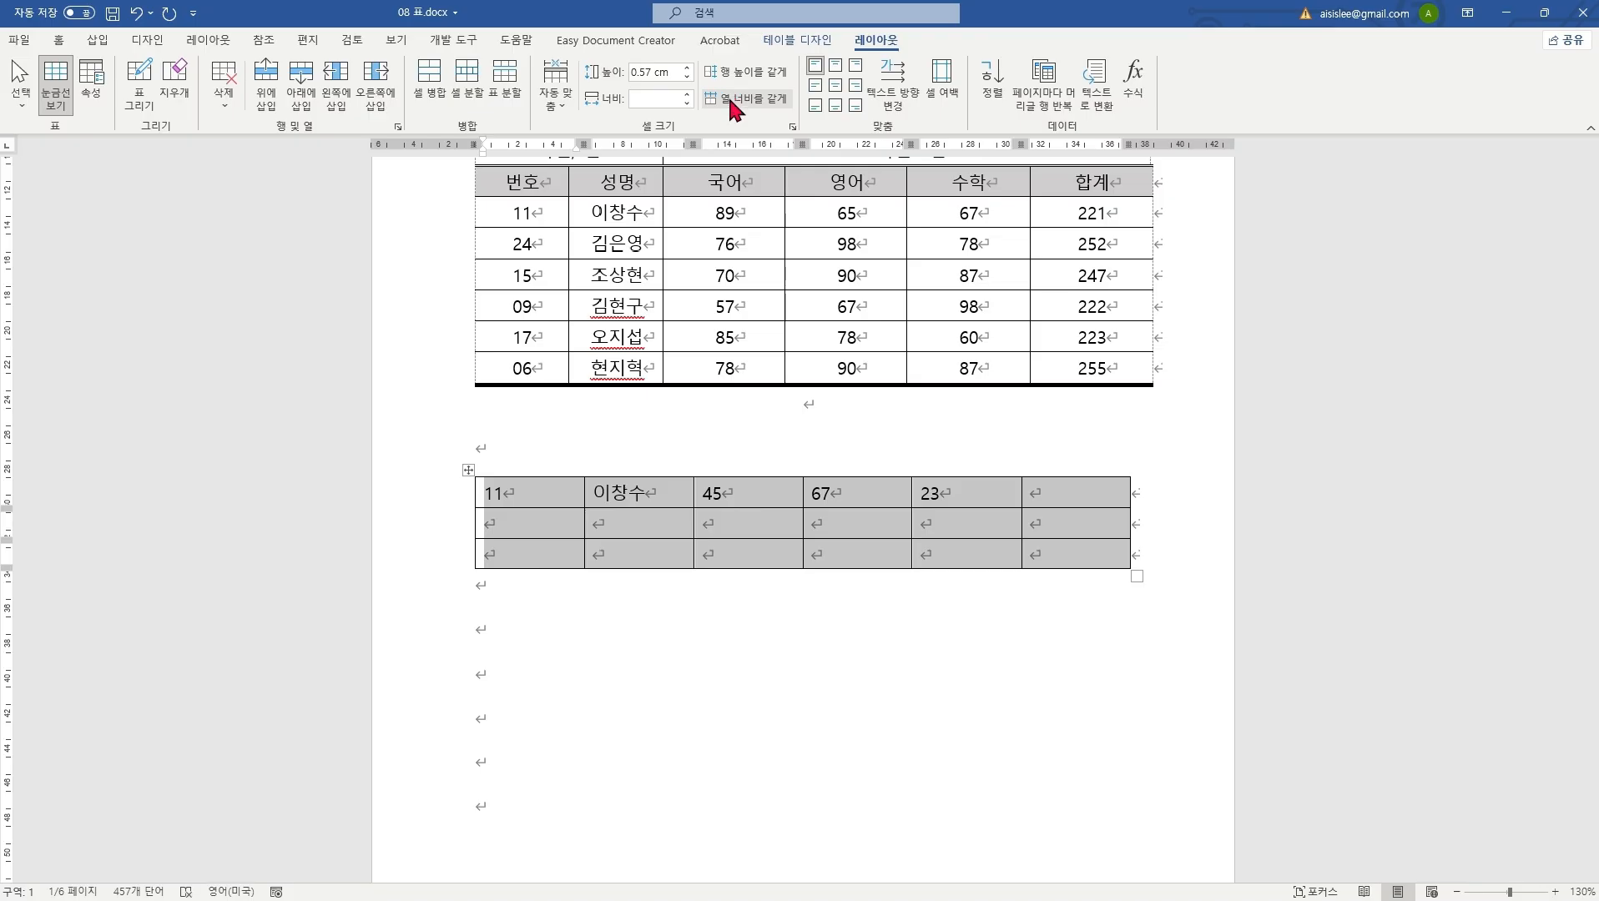
{"action": "left_click", "coordinate": [745, 589]}
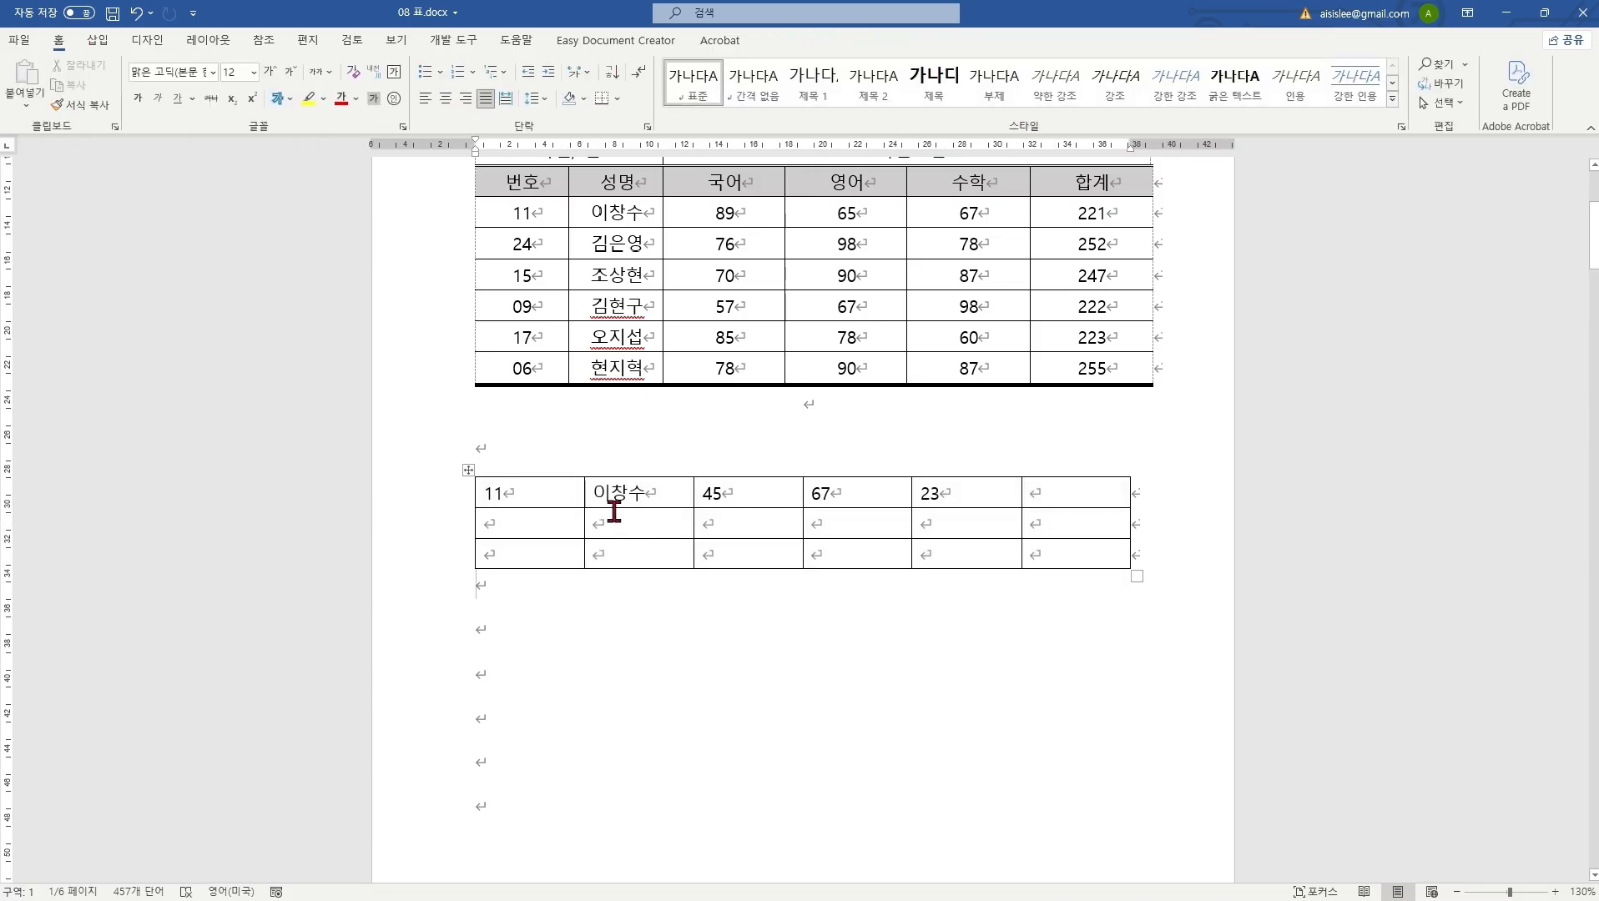
Step: Insert one empty row below the second row of the lower table
{"action": "key", "text": "Hangul"}
{"action": "left_click", "coordinate": [570, 489]}
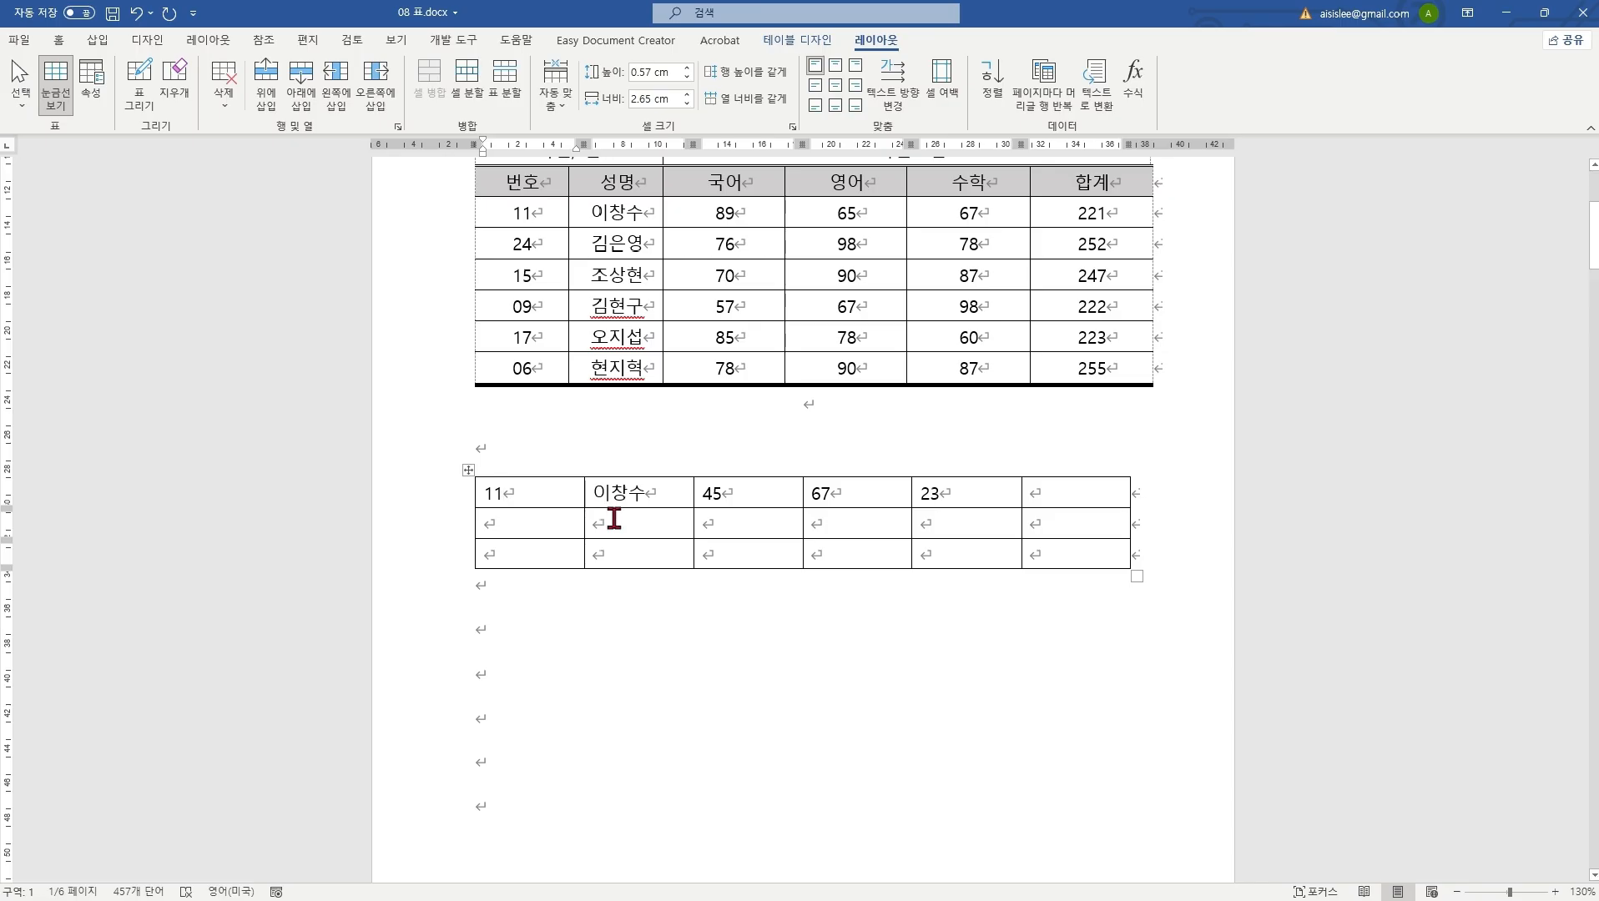
{"action": "scroll", "coordinate": [614, 518], "scroll_direction": "up", "scroll_amount": 3}
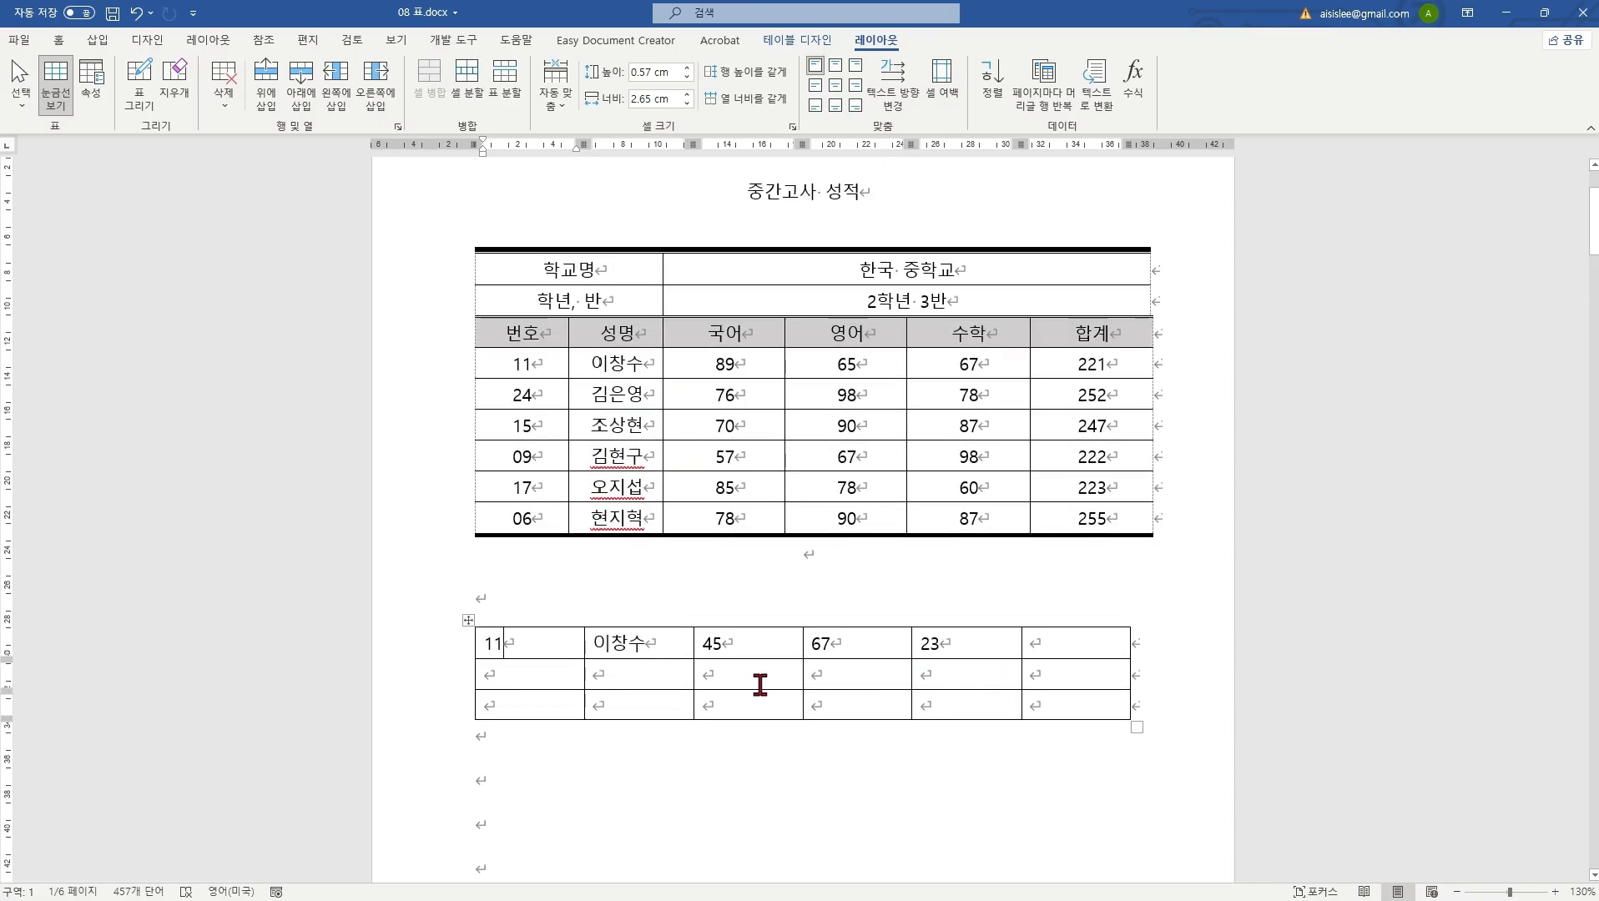
{"action": "scroll", "coordinate": [635, 601], "scroll_direction": "down", "scroll_amount": 3}
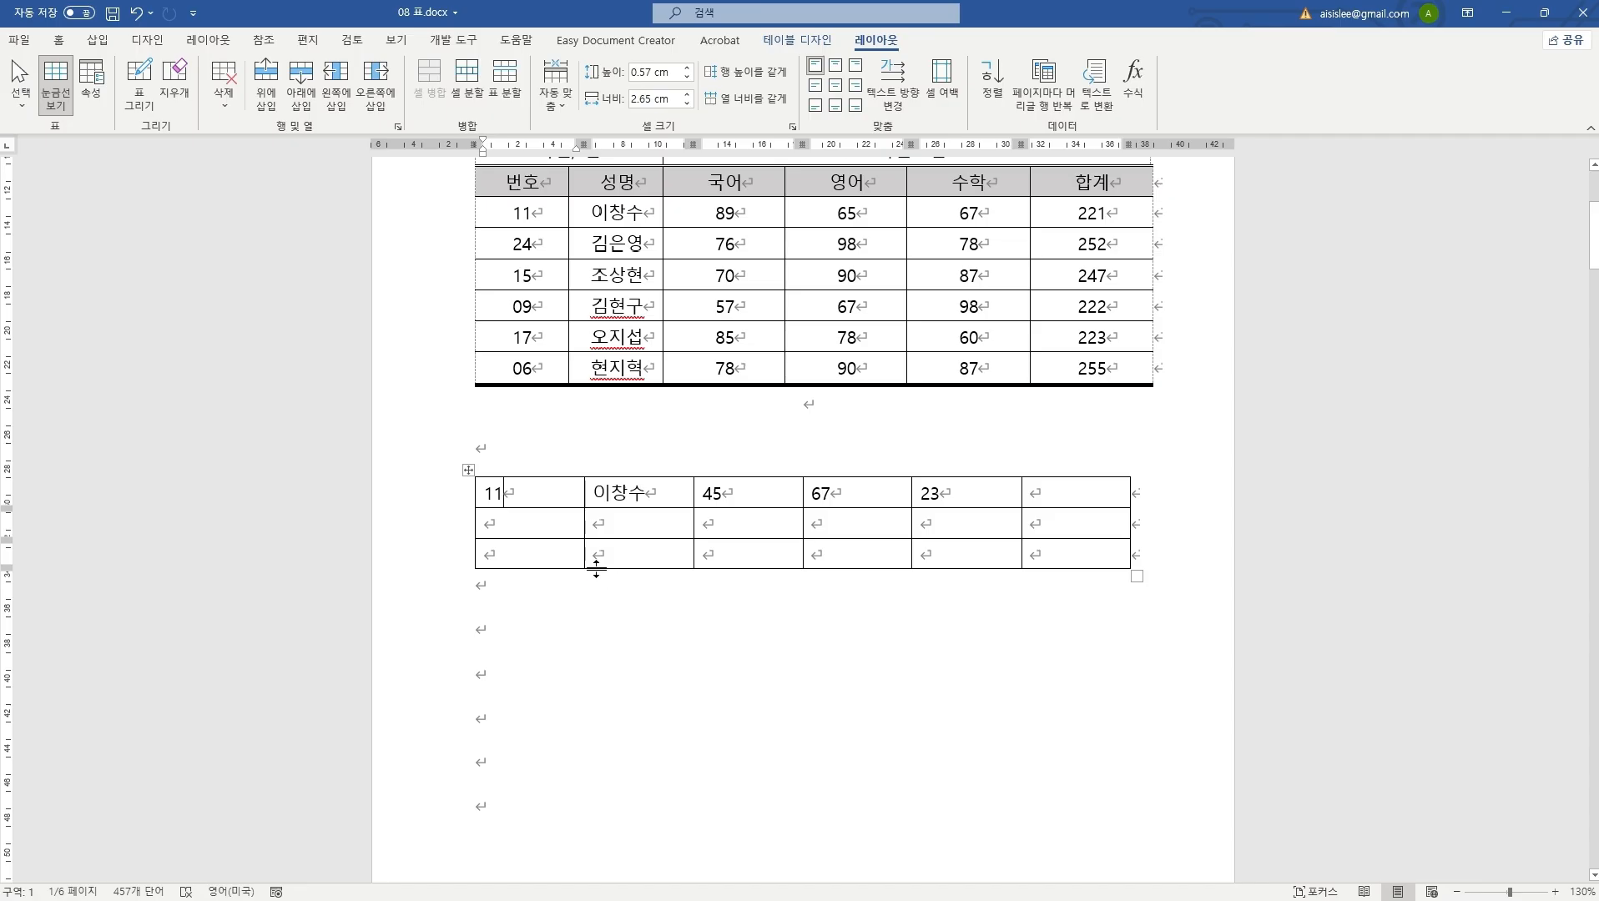
{"action": "left_click", "coordinate": [520, 528]}
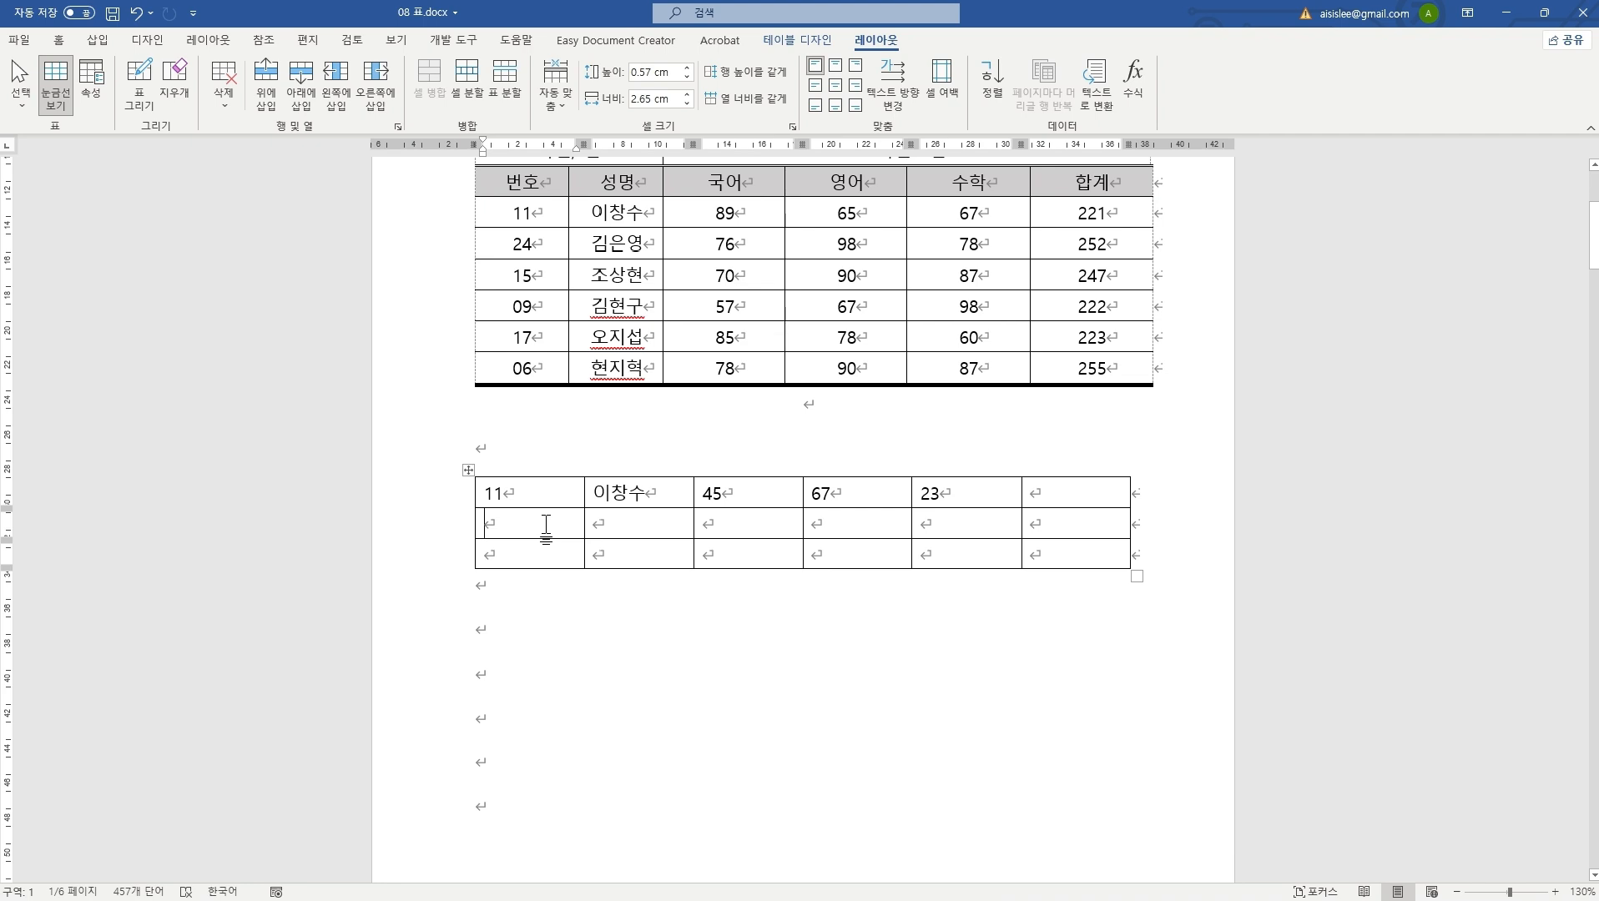
{"action": "right_click", "coordinate": [541, 525]}
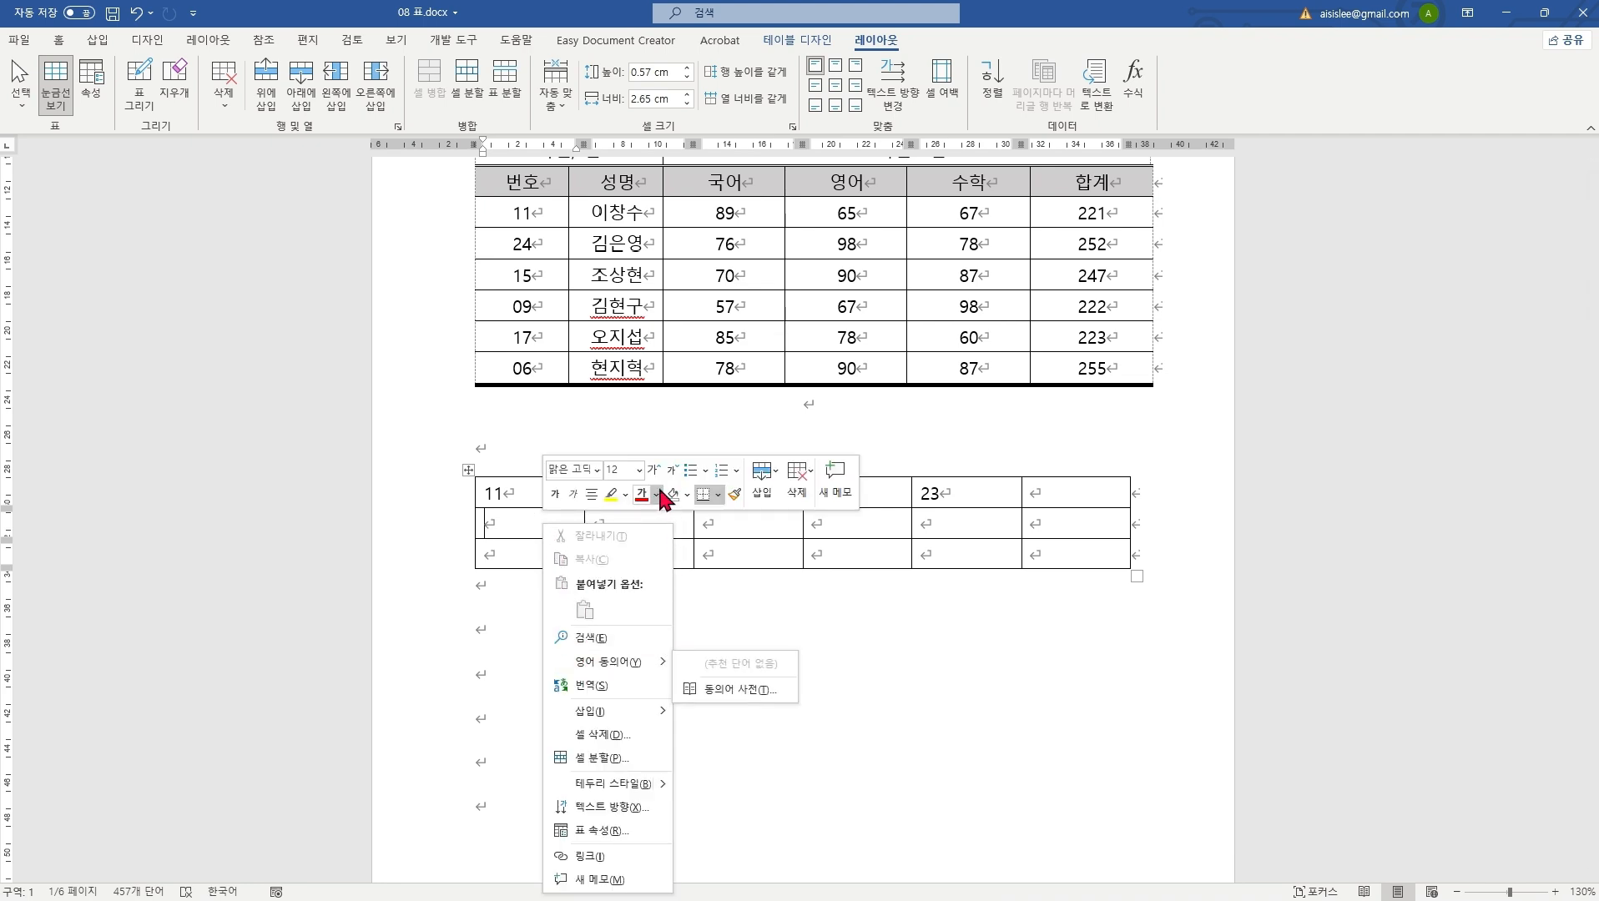
{"action": "left_click", "coordinate": [776, 474]}
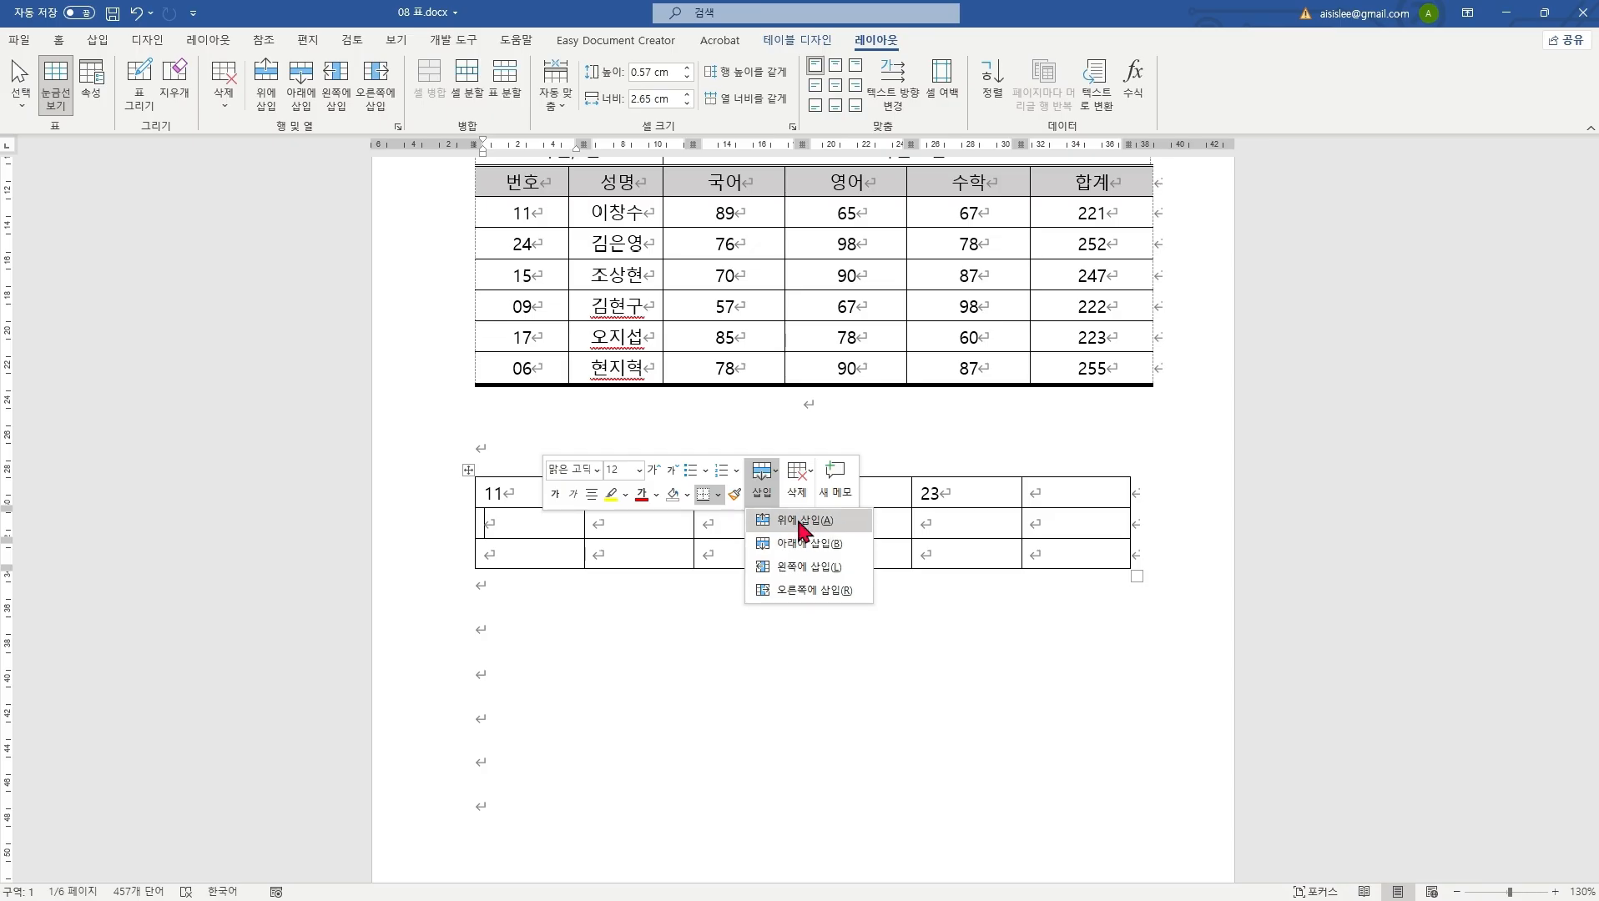
{"action": "left_click", "coordinate": [801, 547]}
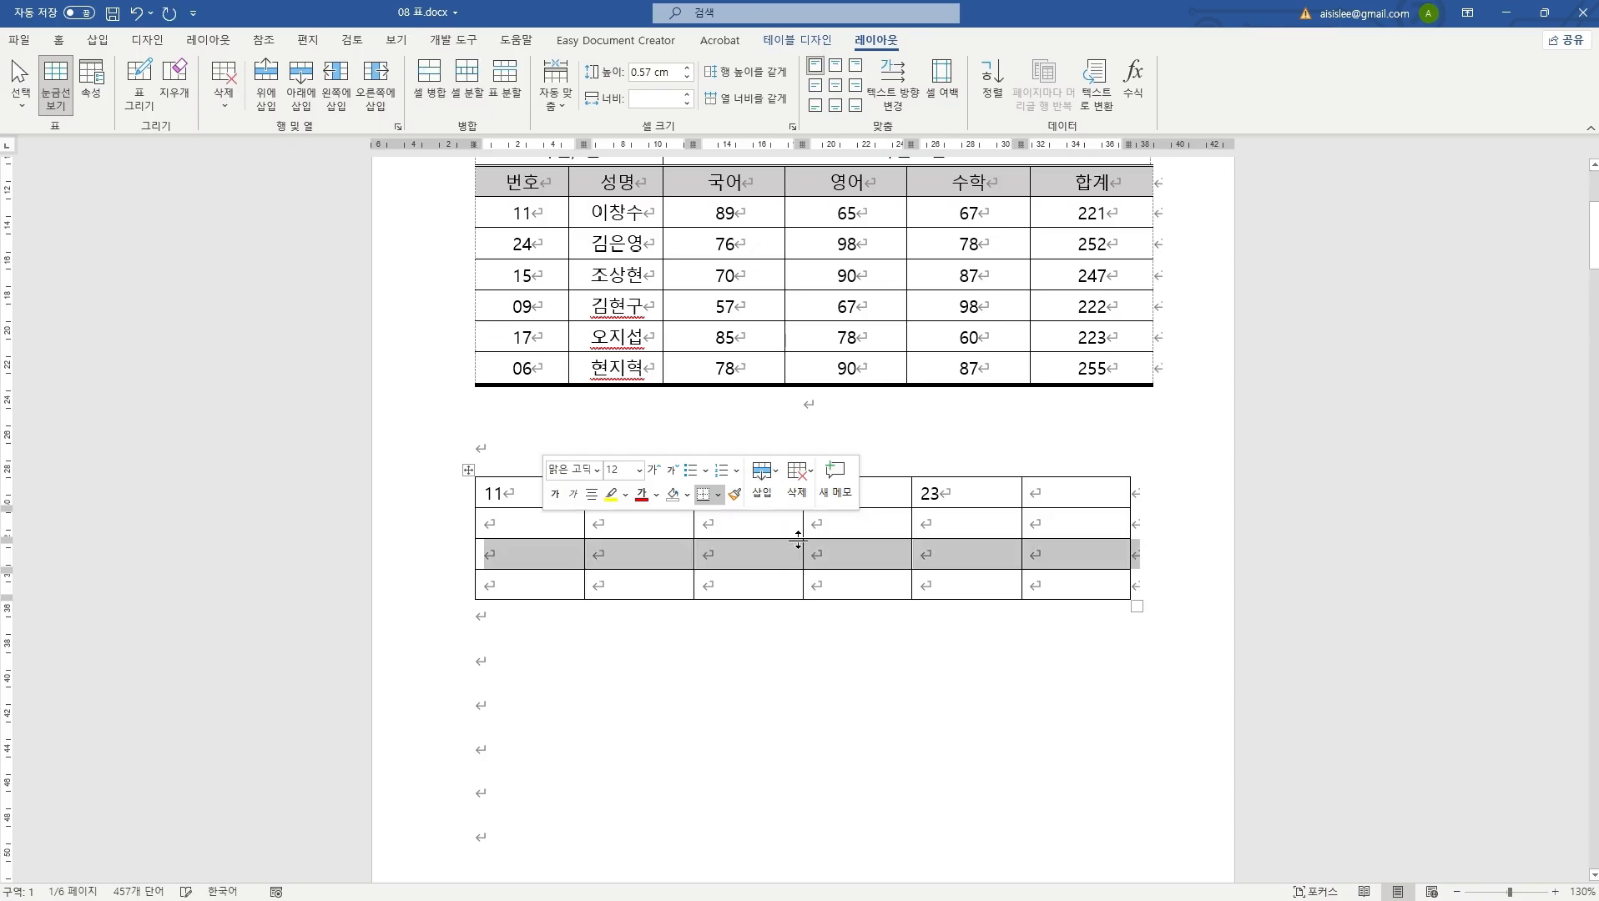
{"action": "left_click", "coordinate": [760, 584]}
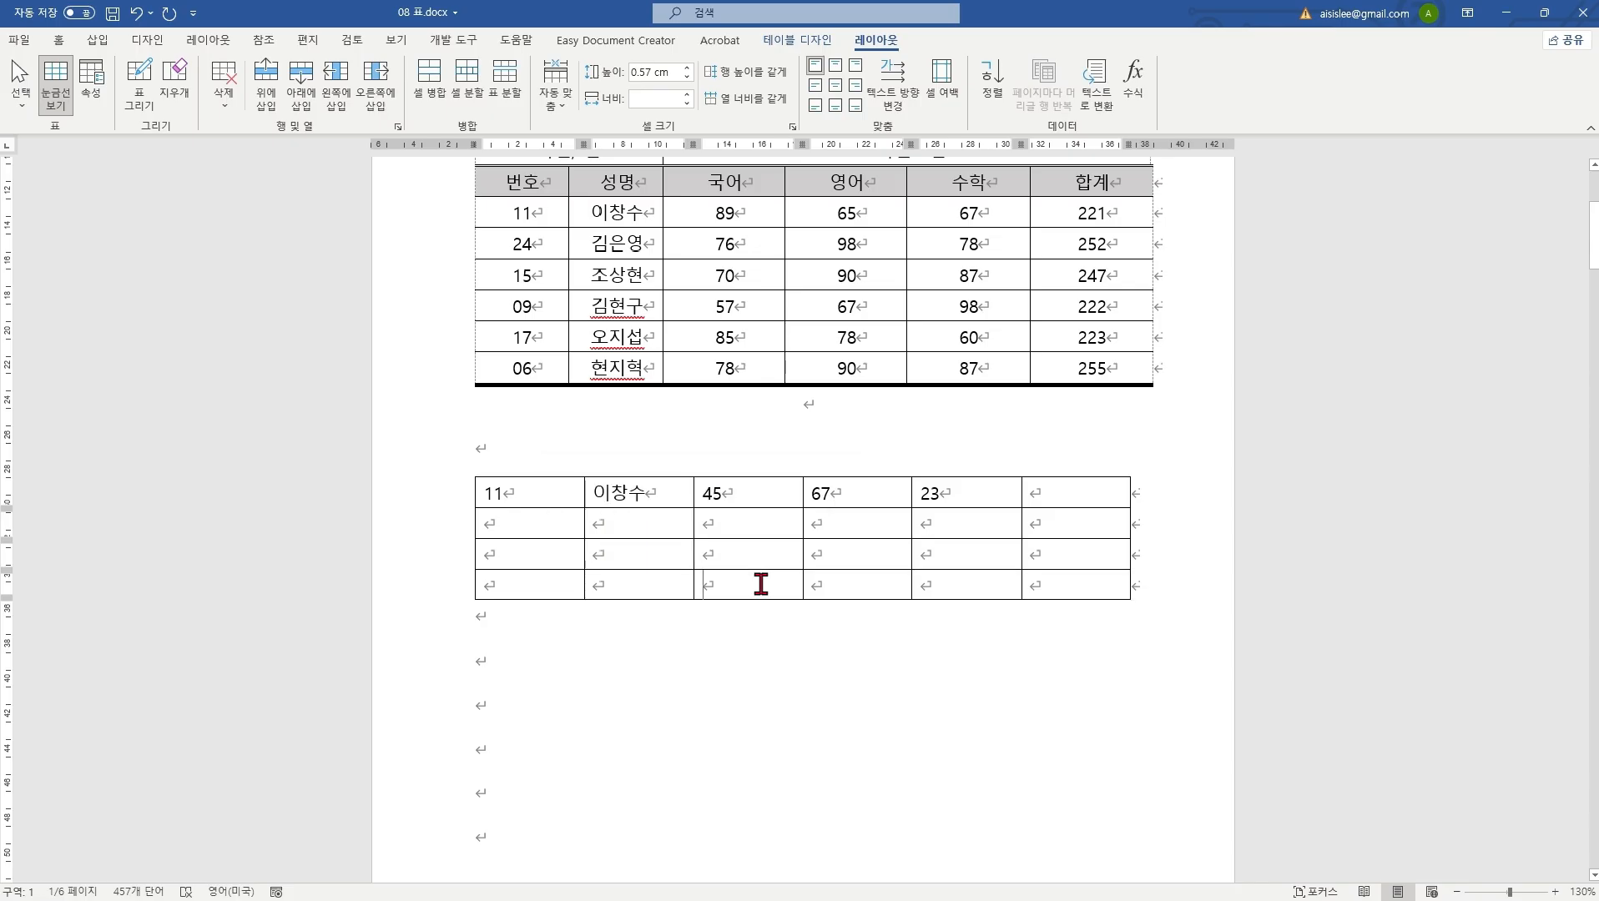
Step: Select the three empty rows of the lower table and insert three more rows below them
{"action": "left_click_drag", "start_coordinate": [565, 532], "coordinate": [1060, 588]}
{"action": "right_click", "coordinate": [526, 519]}
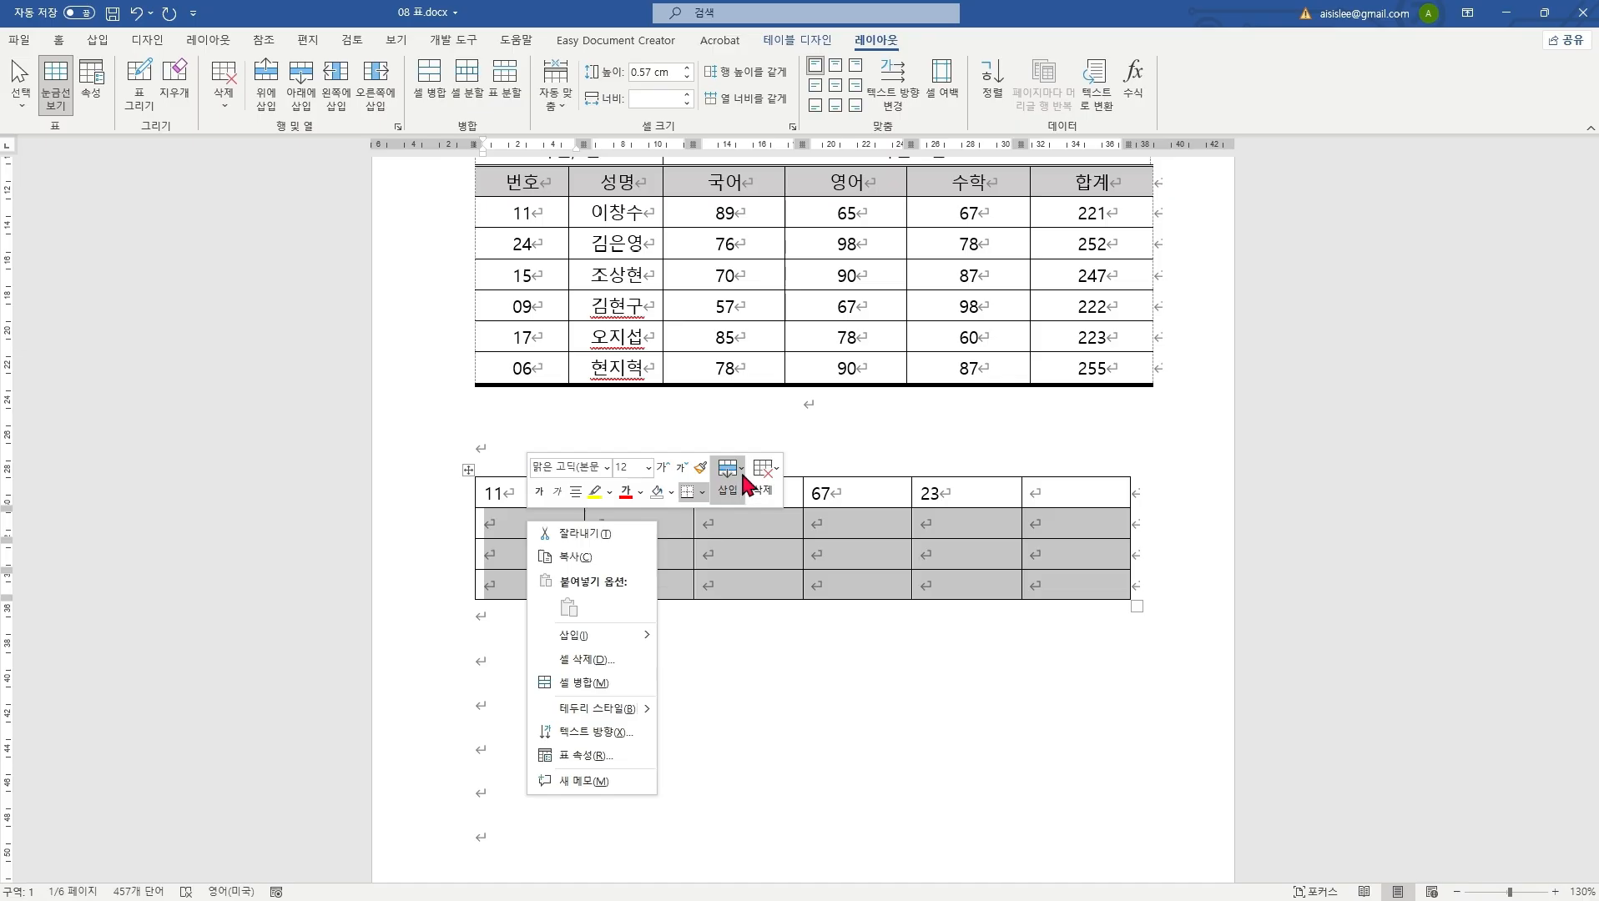
{"action": "left_click", "coordinate": [743, 489]}
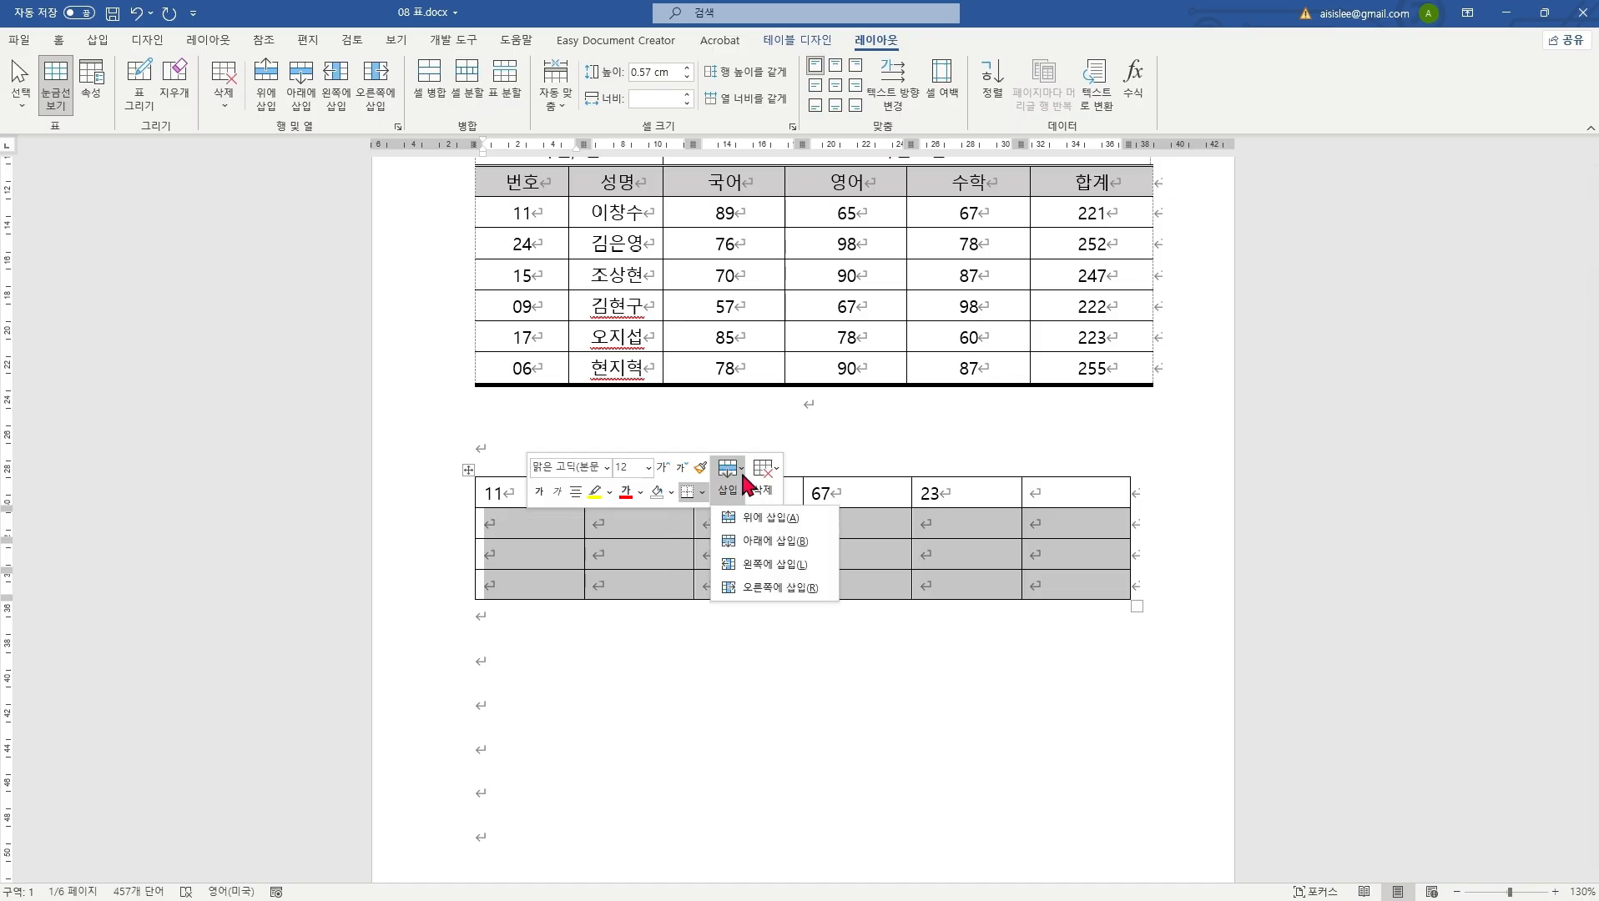
{"action": "left_click", "coordinate": [745, 541]}
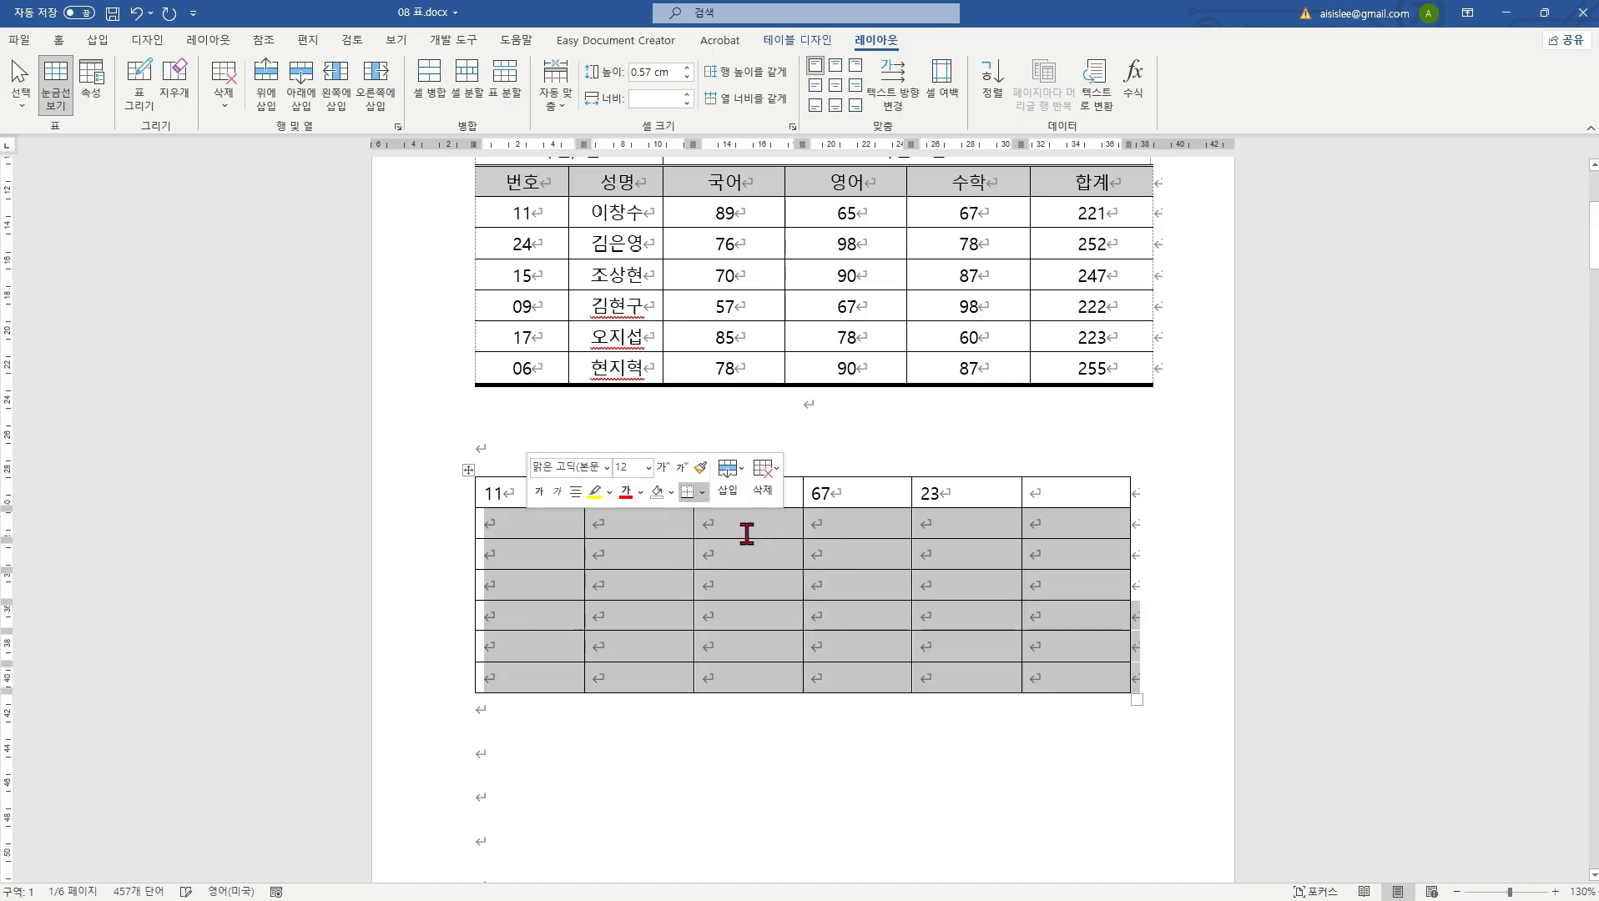
{"action": "left_click", "coordinate": [551, 619]}
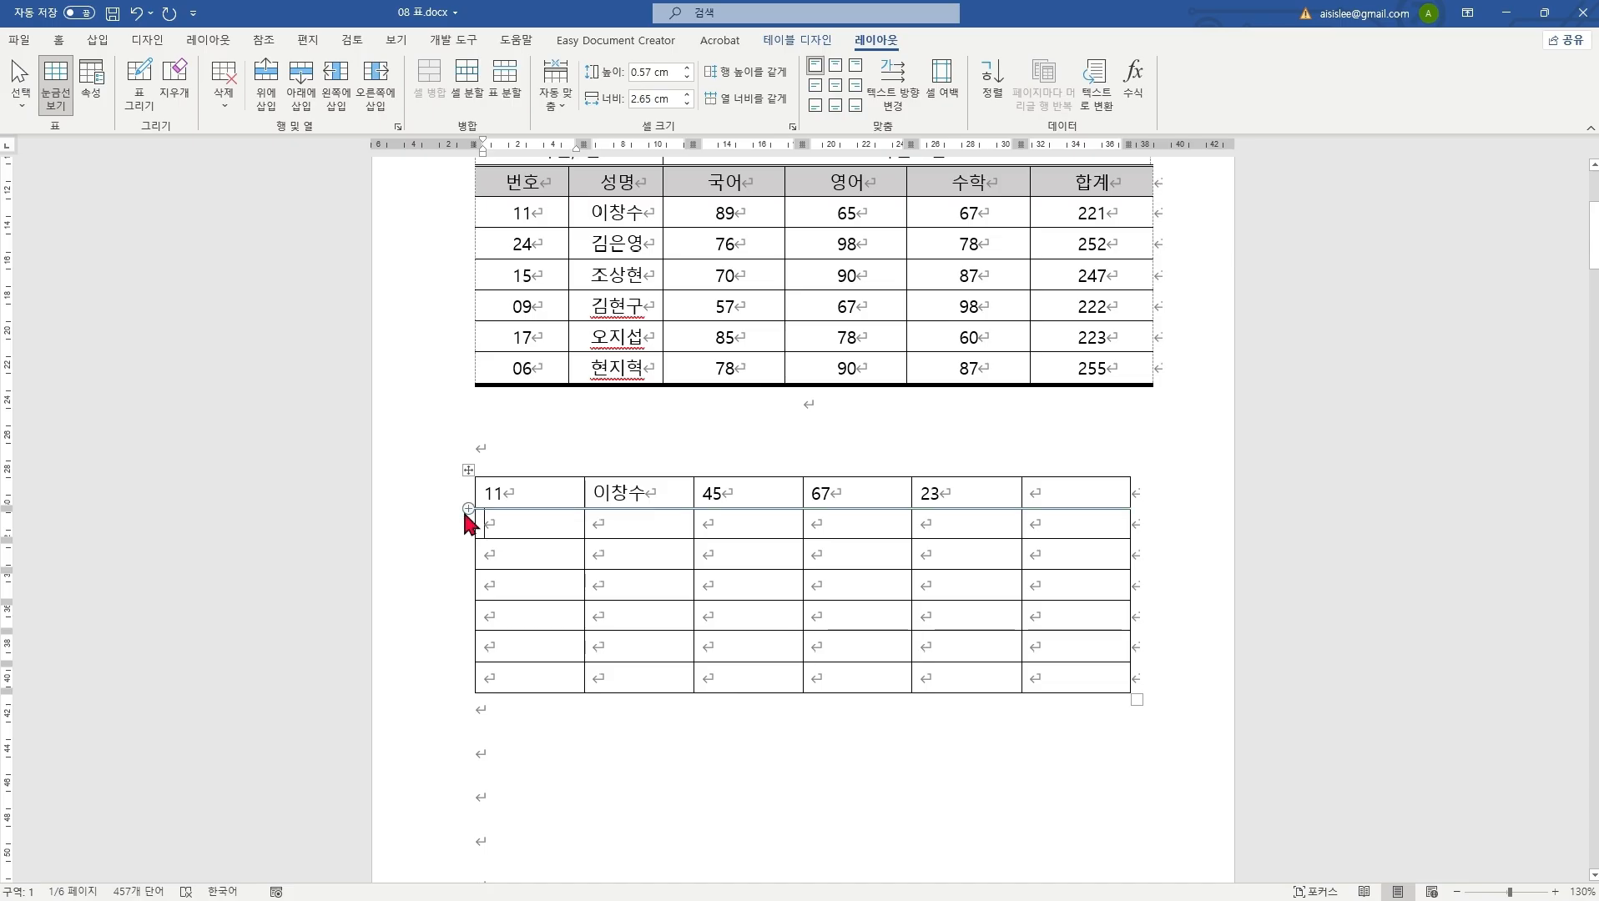
Step: Insert three more empty rows directly beneath the first row of the lower table
{"action": "left_click", "coordinate": [468, 508]}
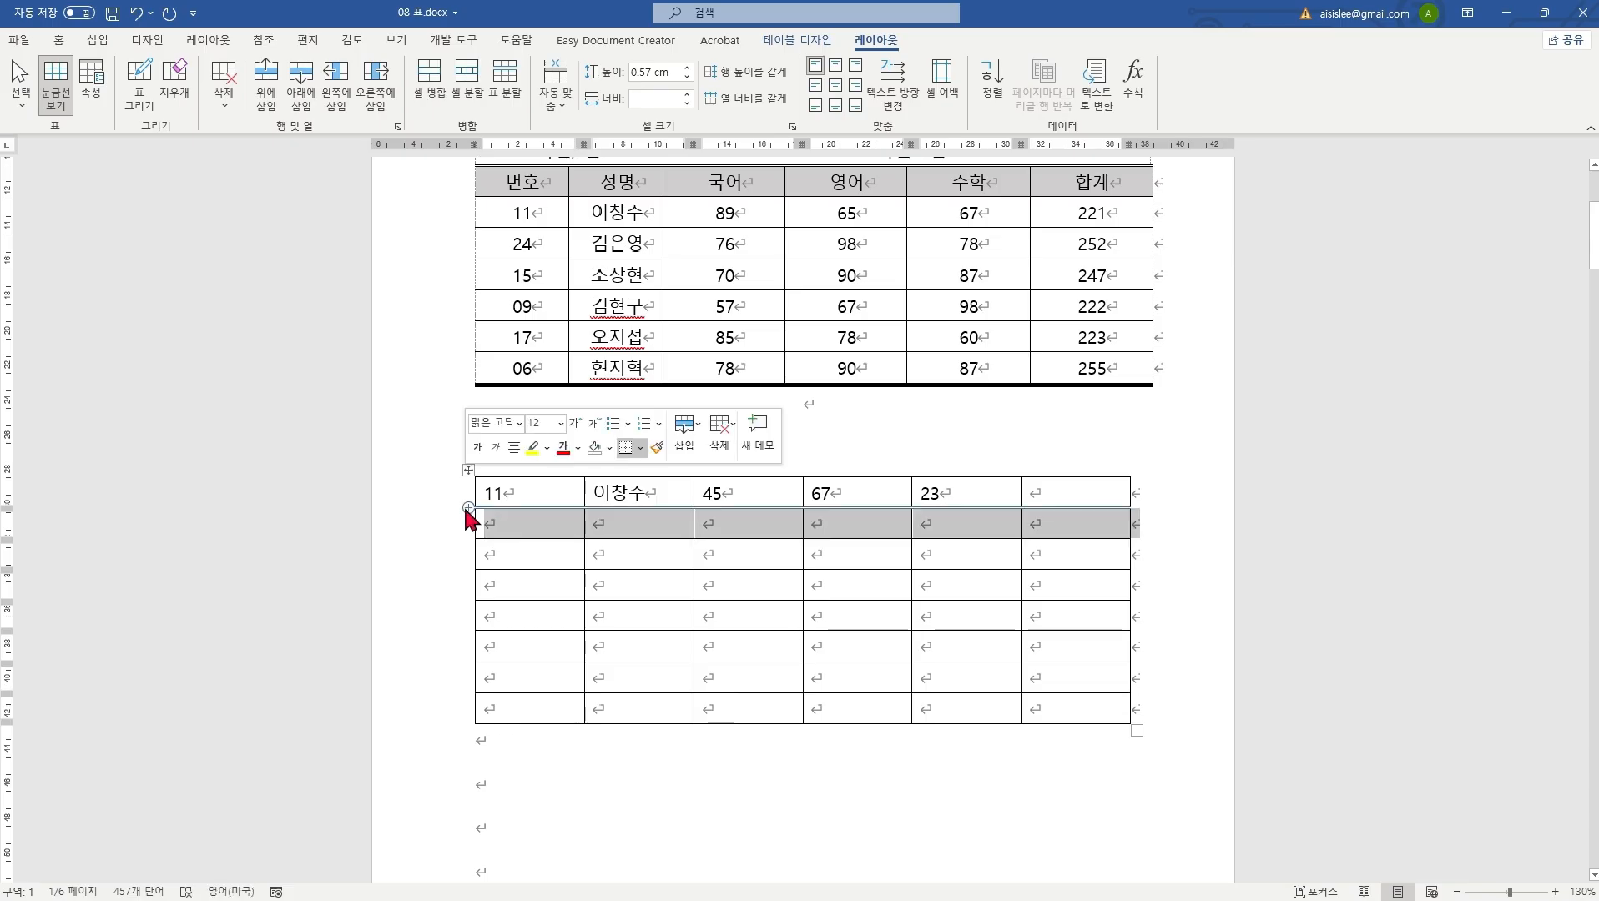
{"action": "left_click", "coordinate": [468, 508]}
{"action": "left_click", "coordinate": [468, 508]}
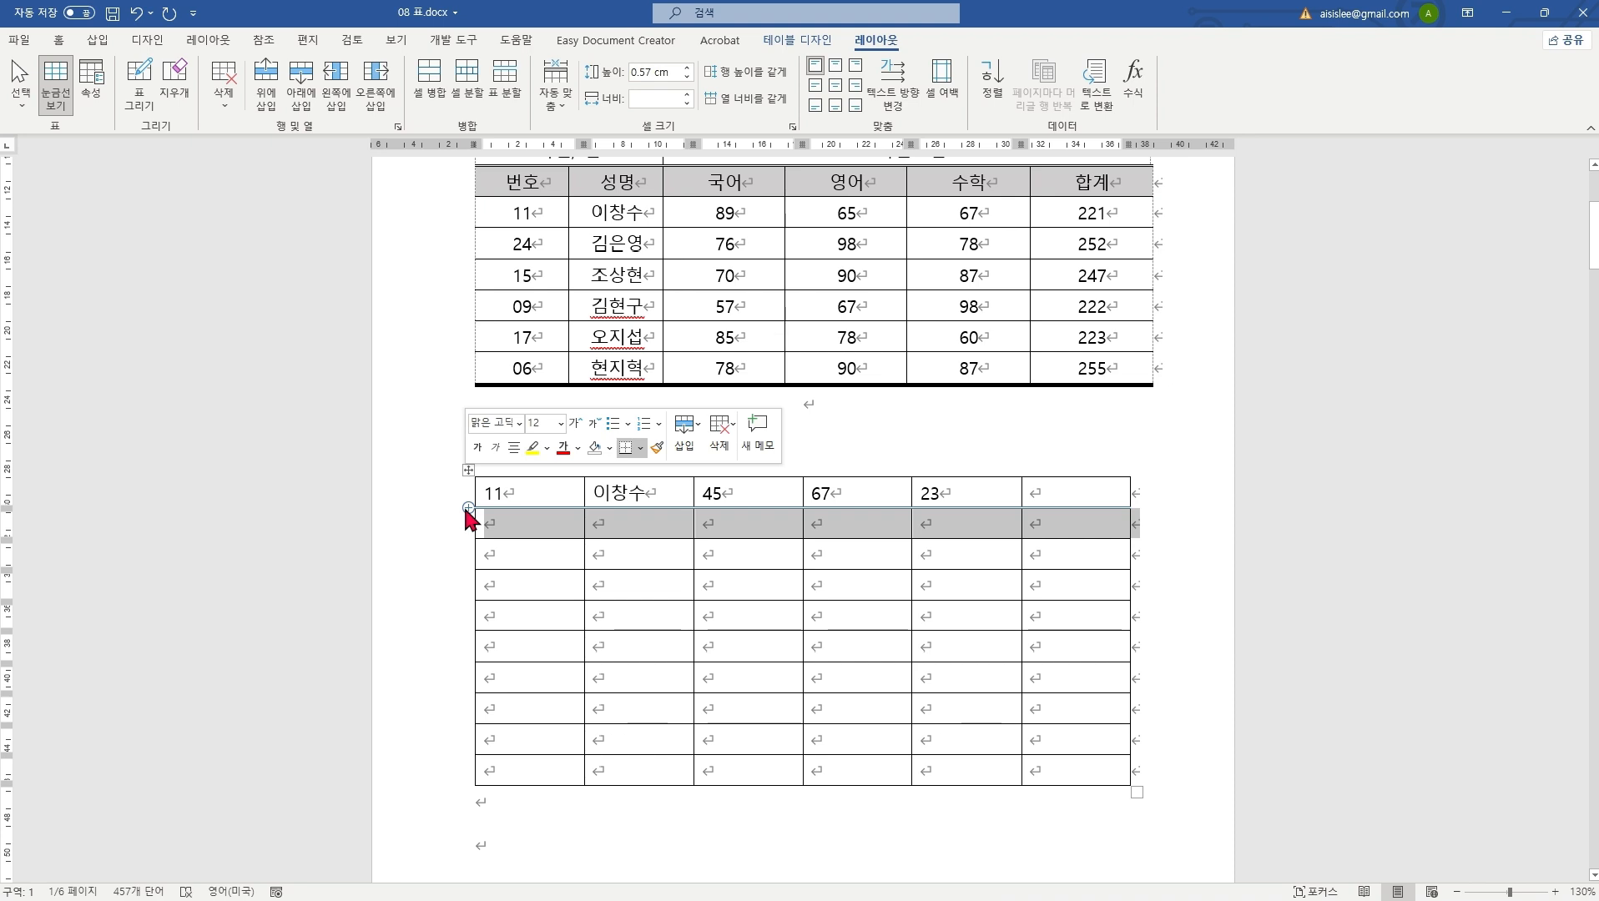
{"action": "left_click", "coordinate": [554, 534]}
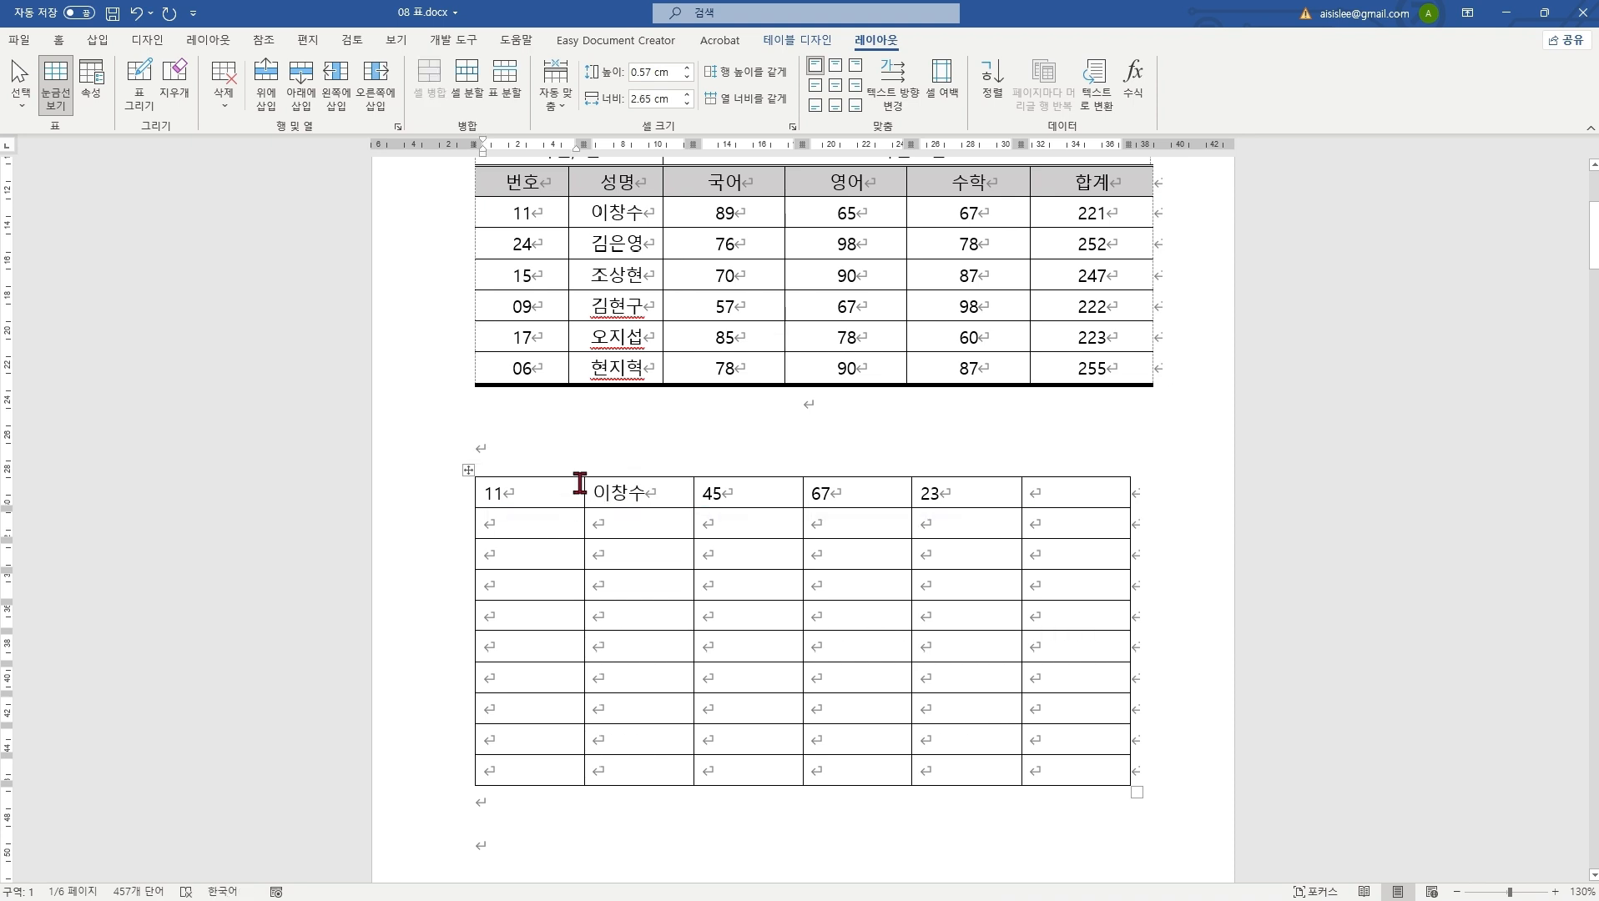
Step: Insert an empty column between the first and second columns of the lower table
{"action": "mouse_move", "coordinate": [582, 473]}
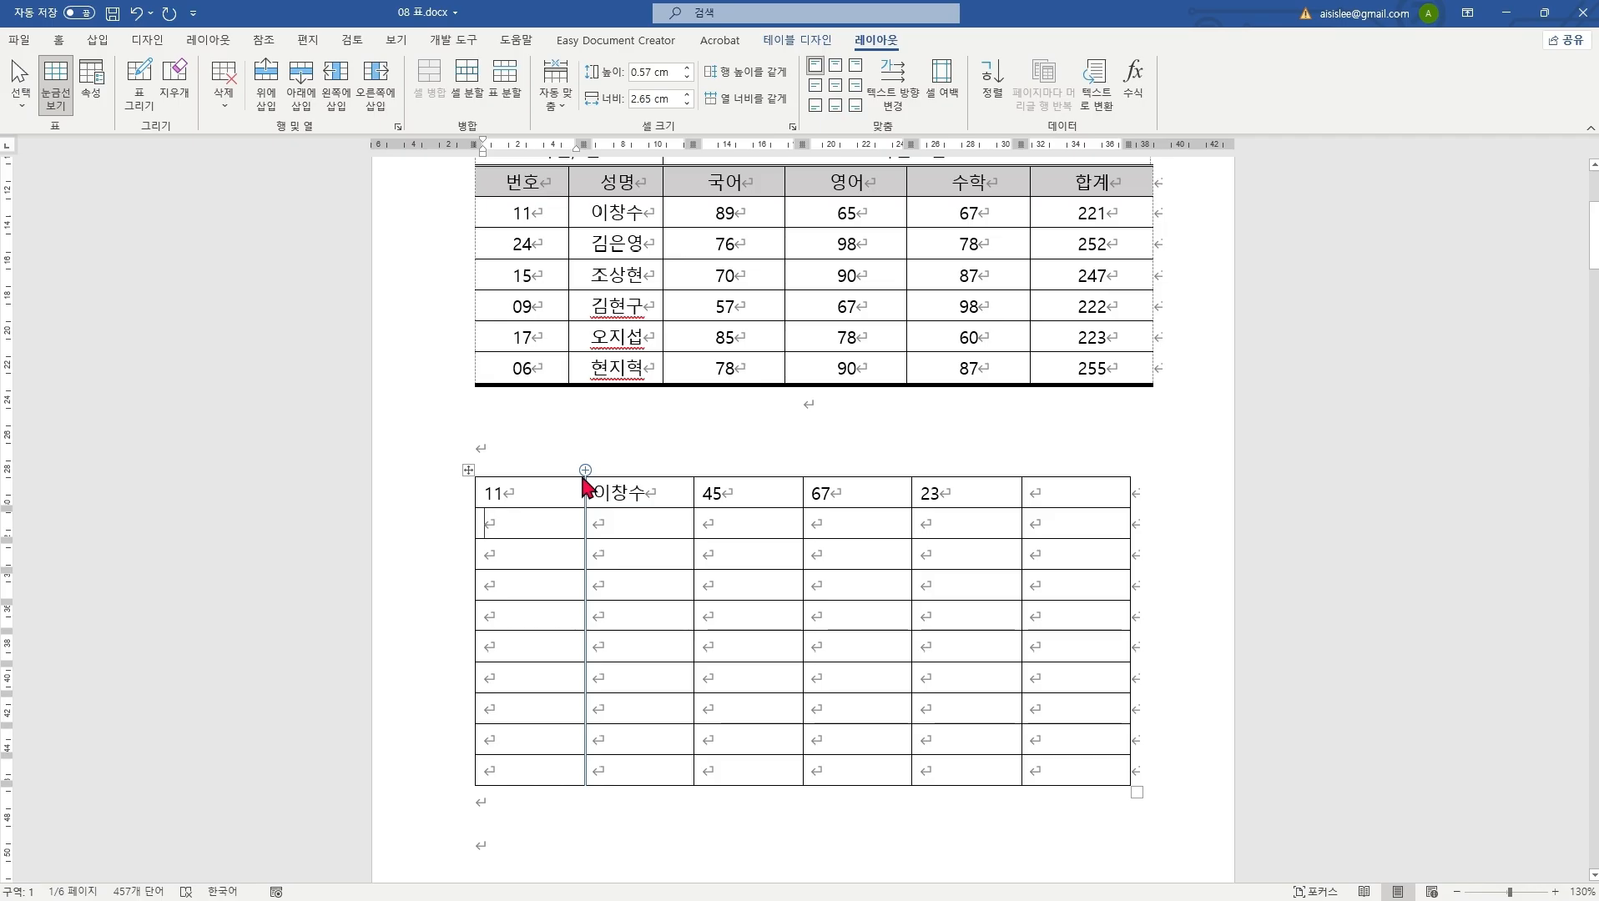
{"action": "left_click", "coordinate": [585, 470]}
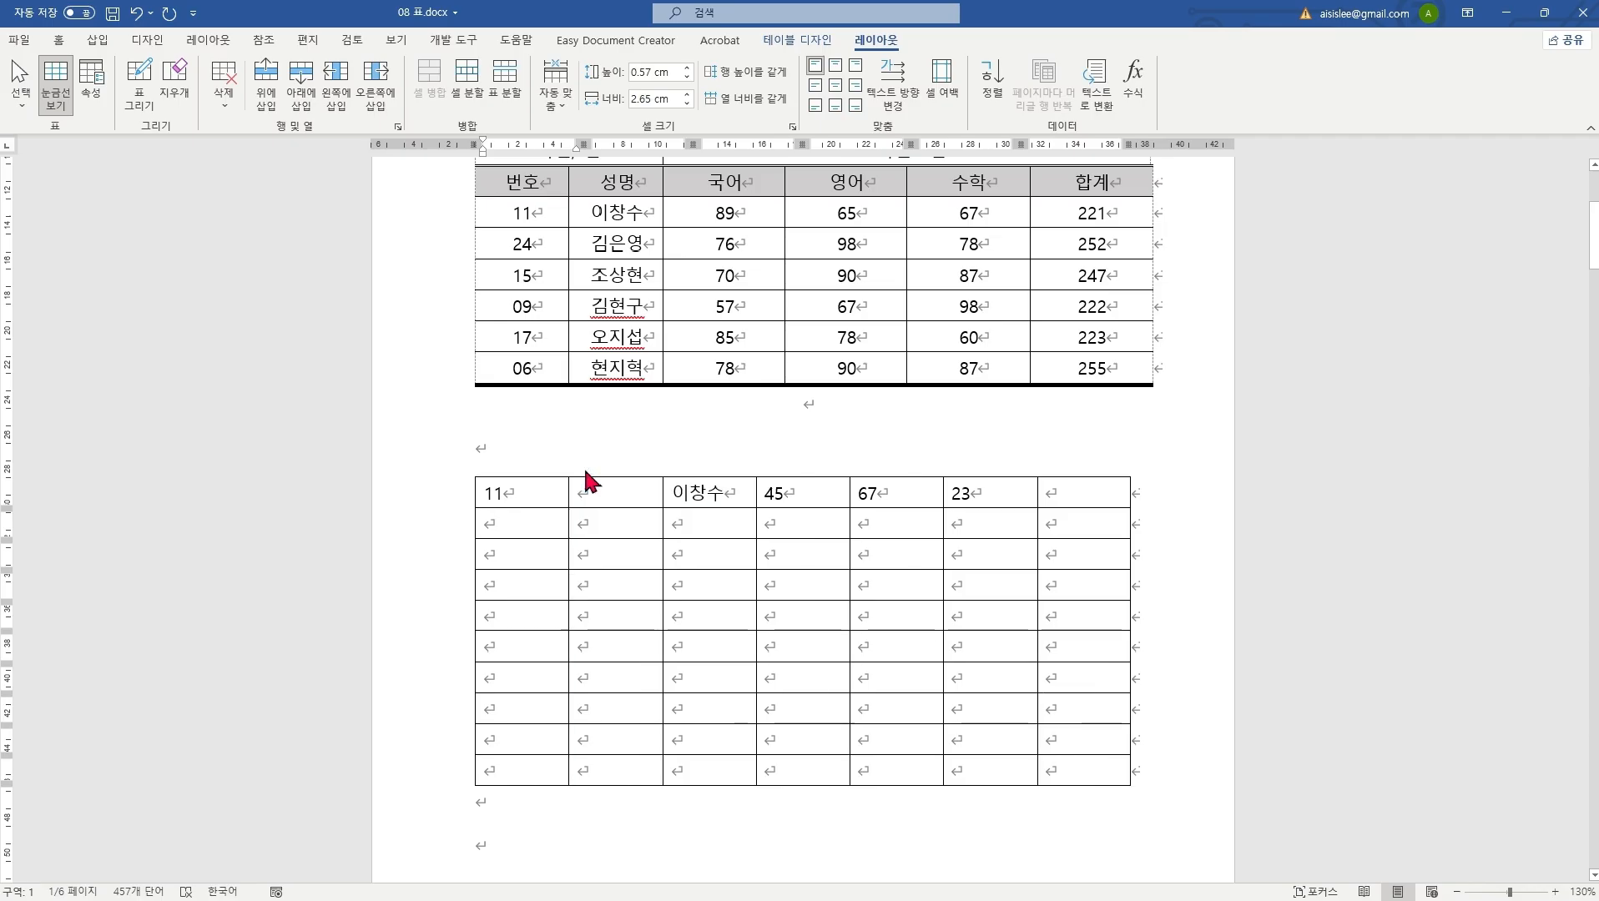
{"action": "left_click", "coordinate": [611, 522]}
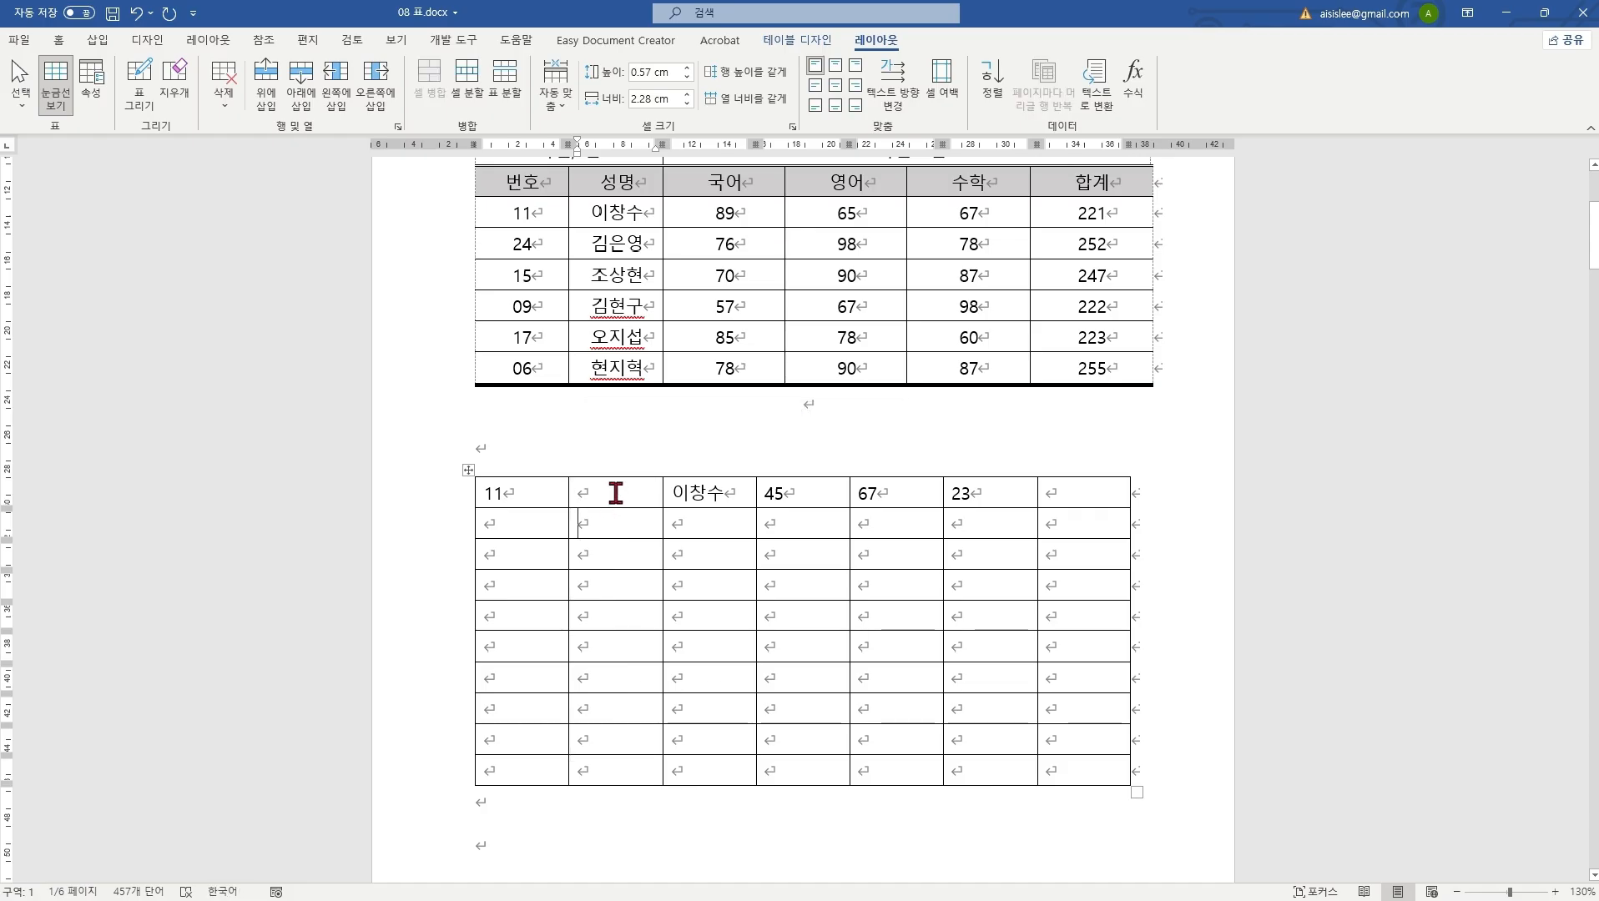
Step: Delete the empty second column of the lower table
{"action": "right_click", "coordinate": [615, 493]}
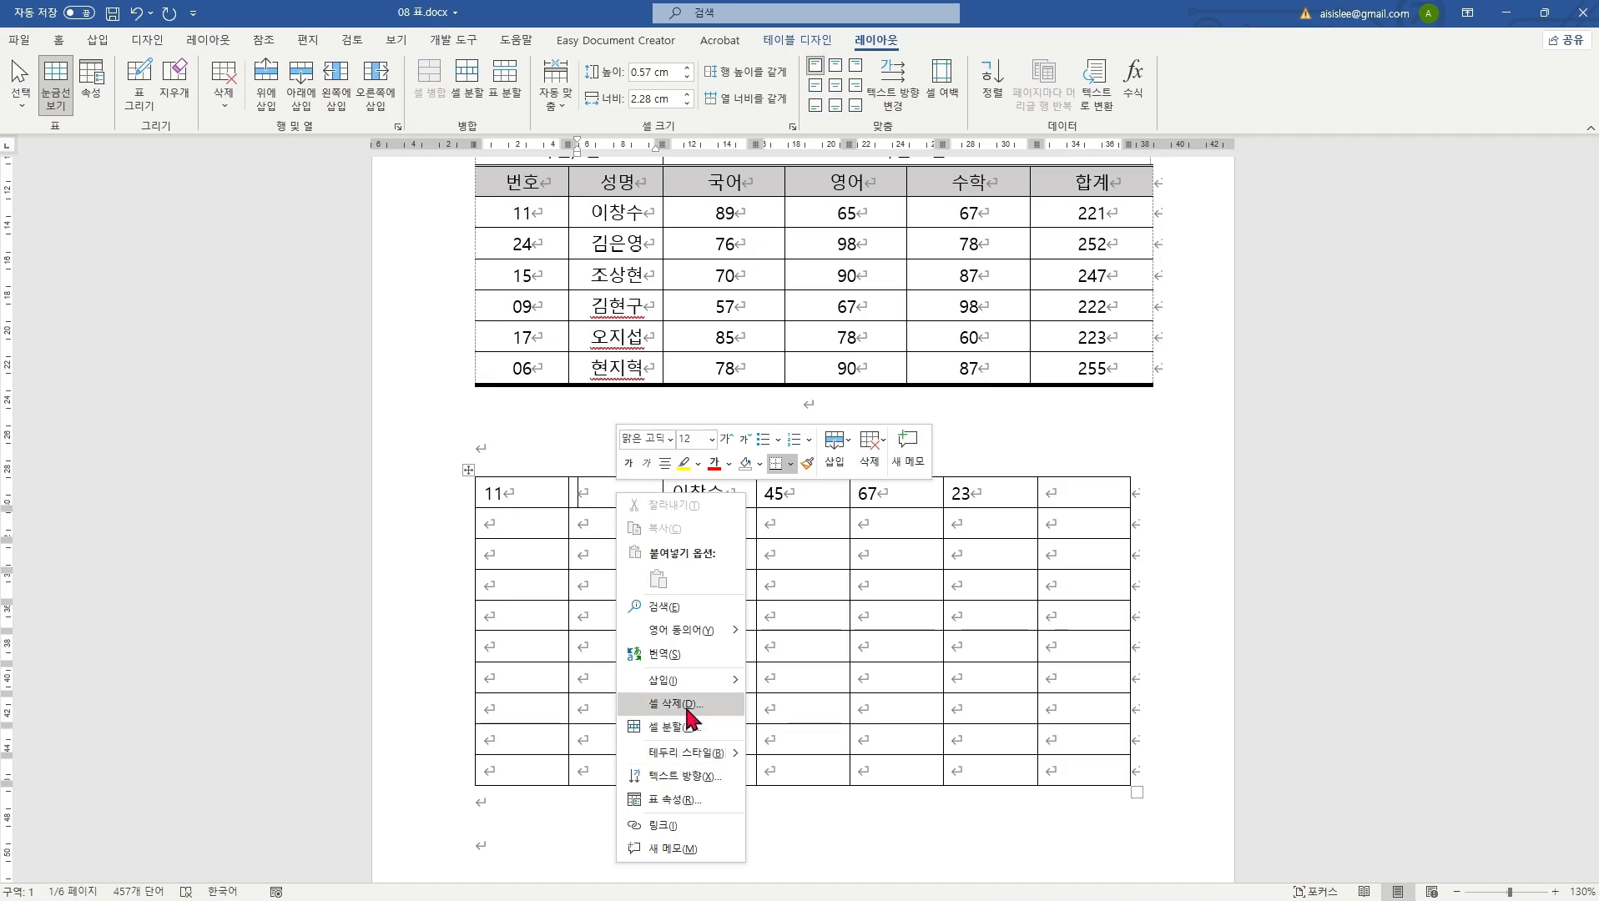
{"action": "left_click", "coordinate": [874, 451]}
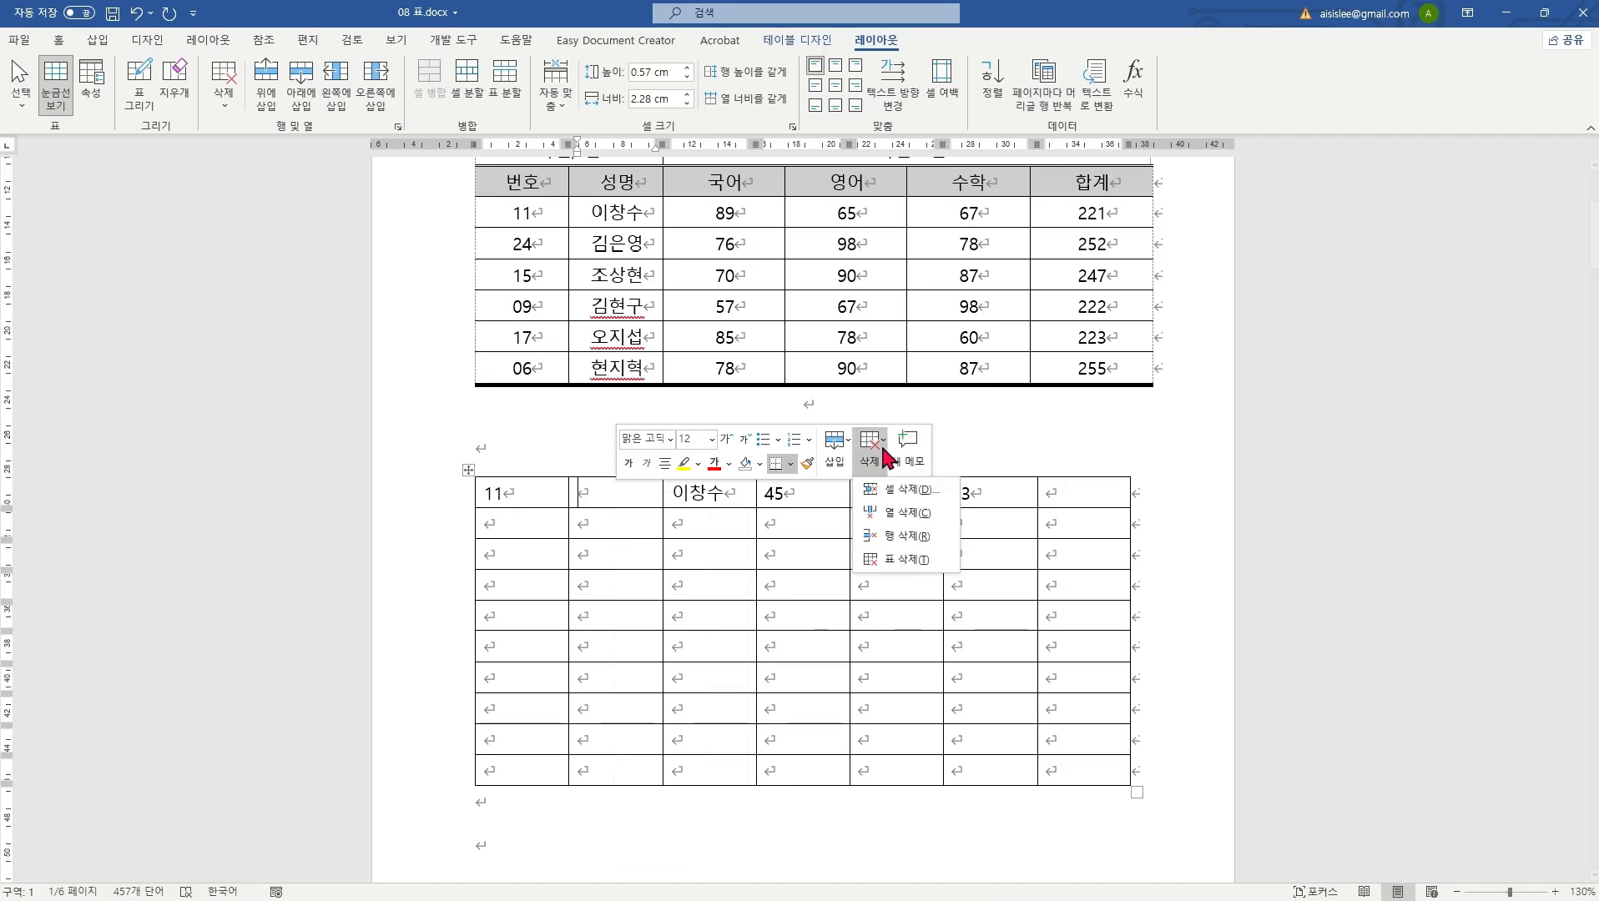
{"action": "left_click", "coordinate": [893, 514]}
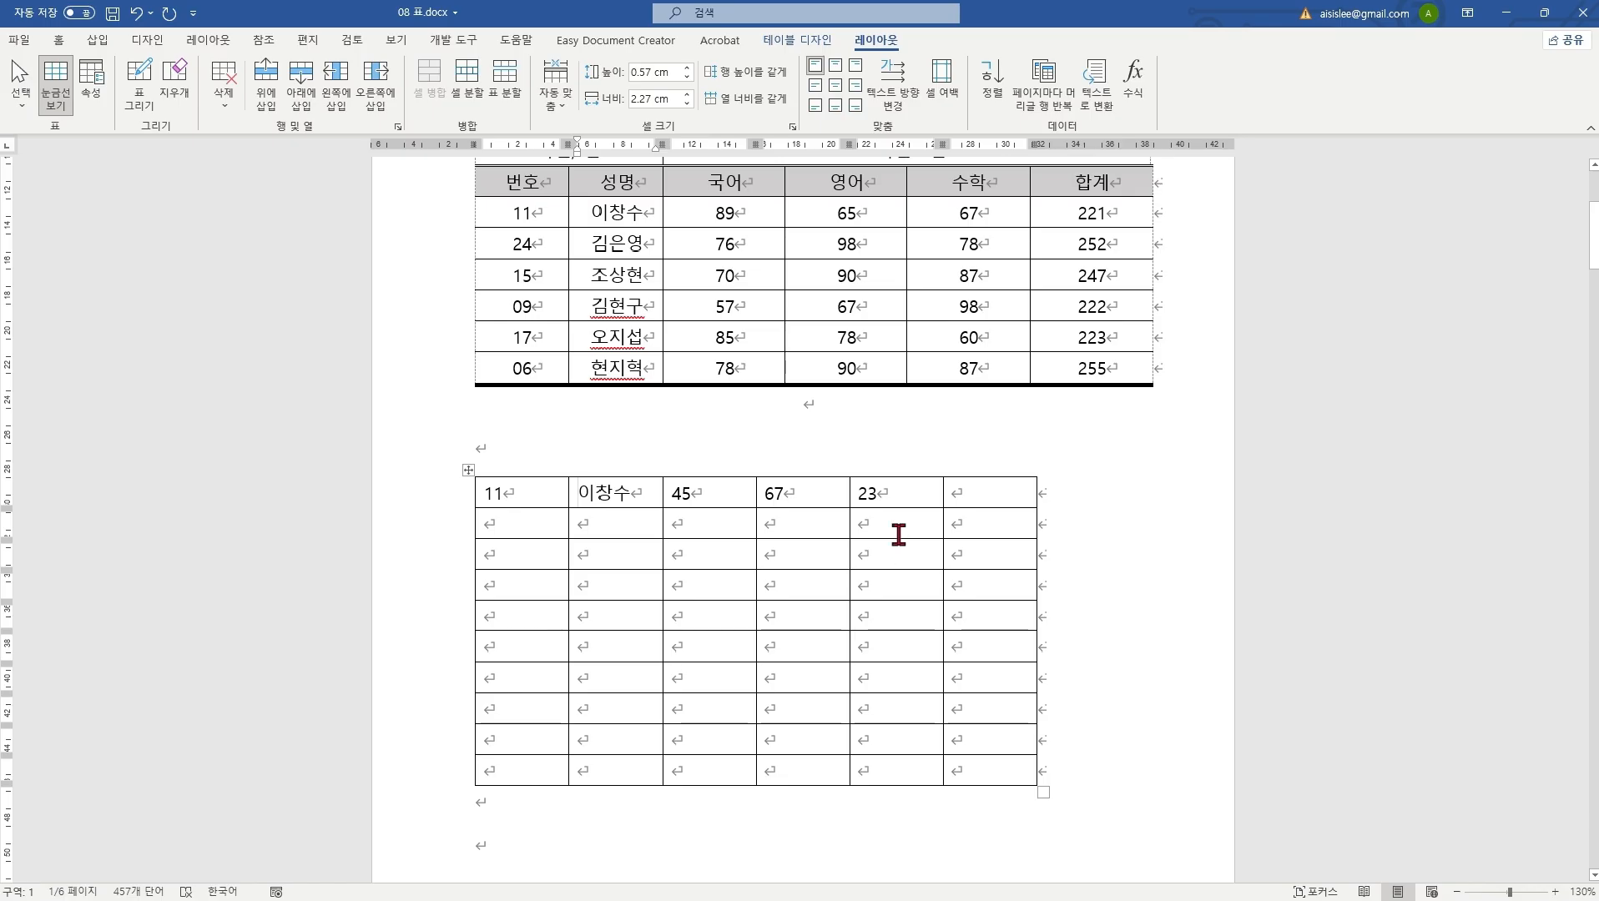
Step: Insert an empty row above the first row of the lower table
{"action": "right_click", "coordinate": [549, 498]}
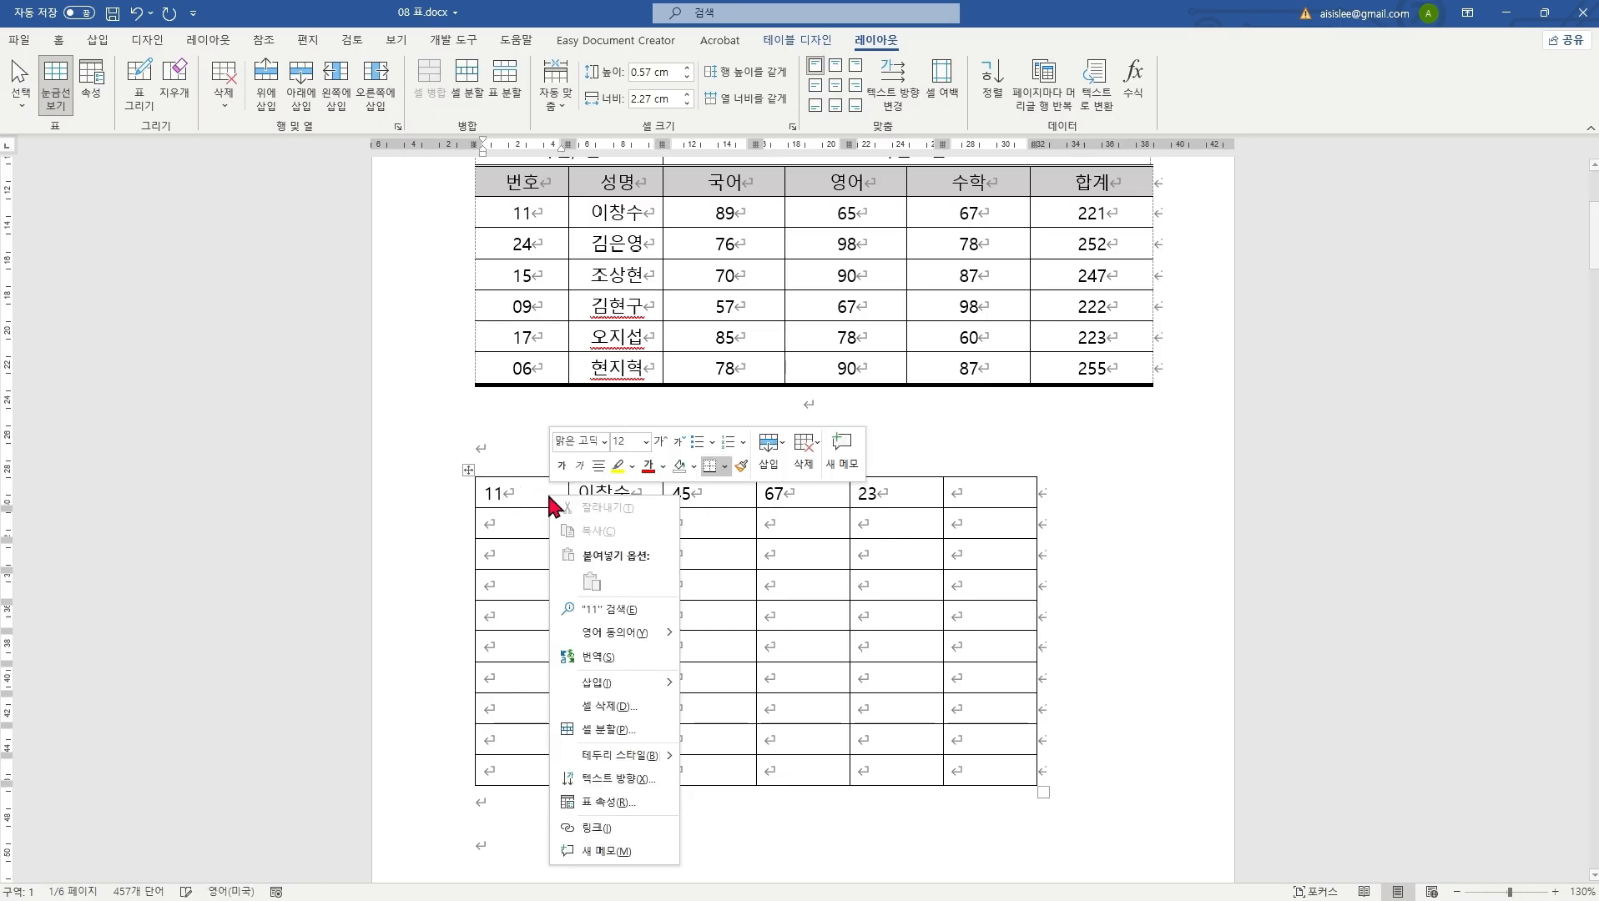
{"action": "mouse_move", "coordinate": [618, 686]}
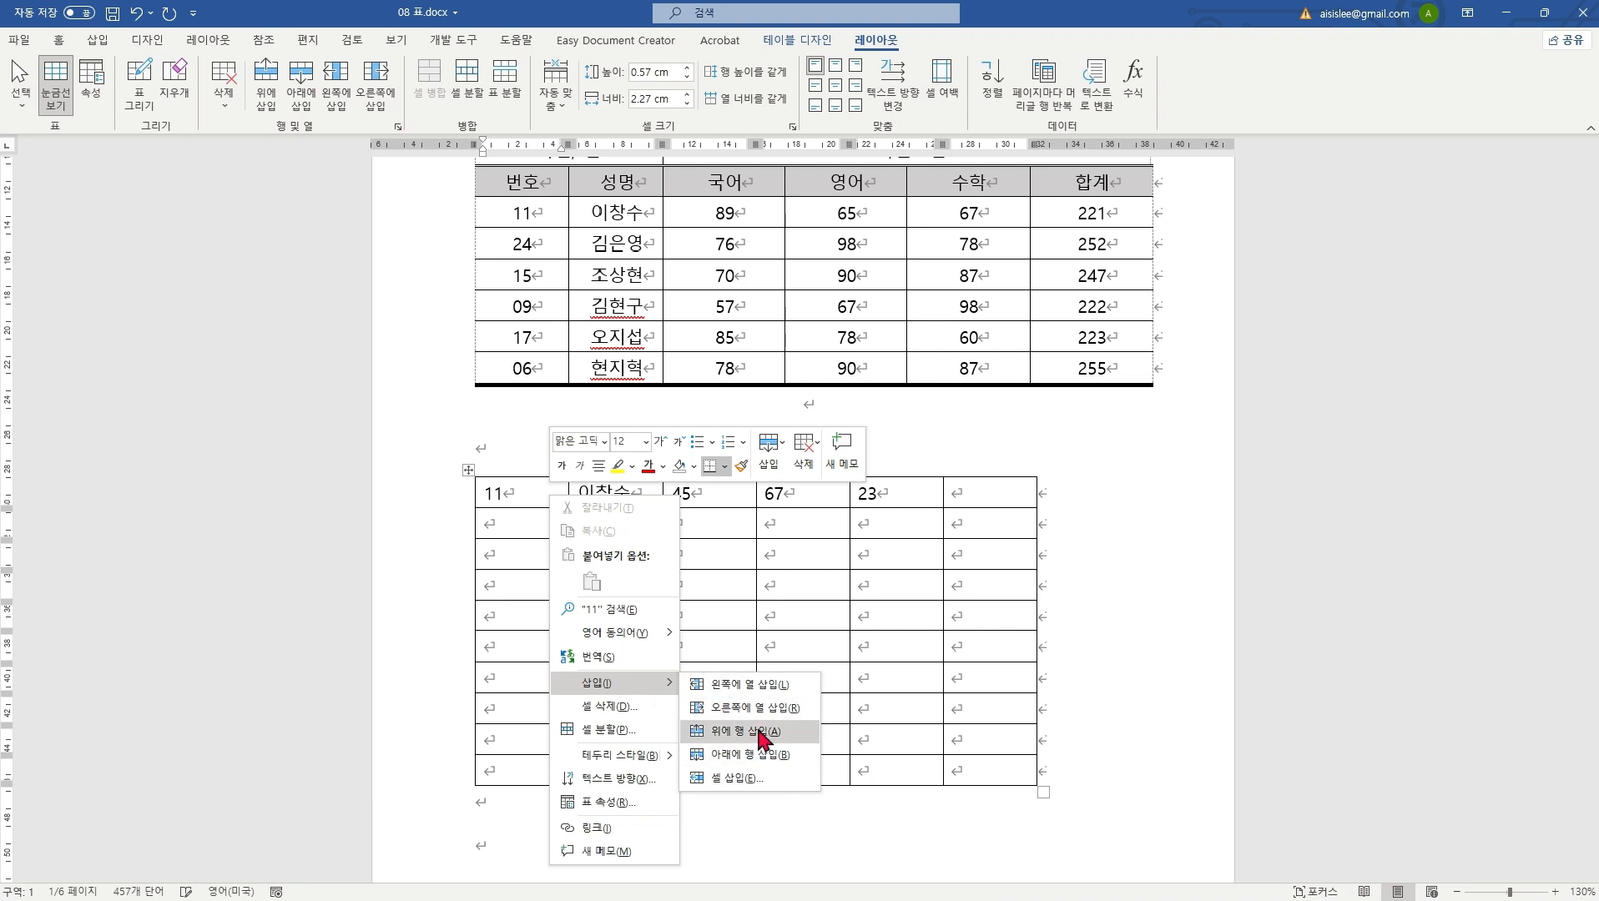
{"action": "left_click", "coordinate": [761, 738]}
{"action": "left_click", "coordinate": [634, 524]}
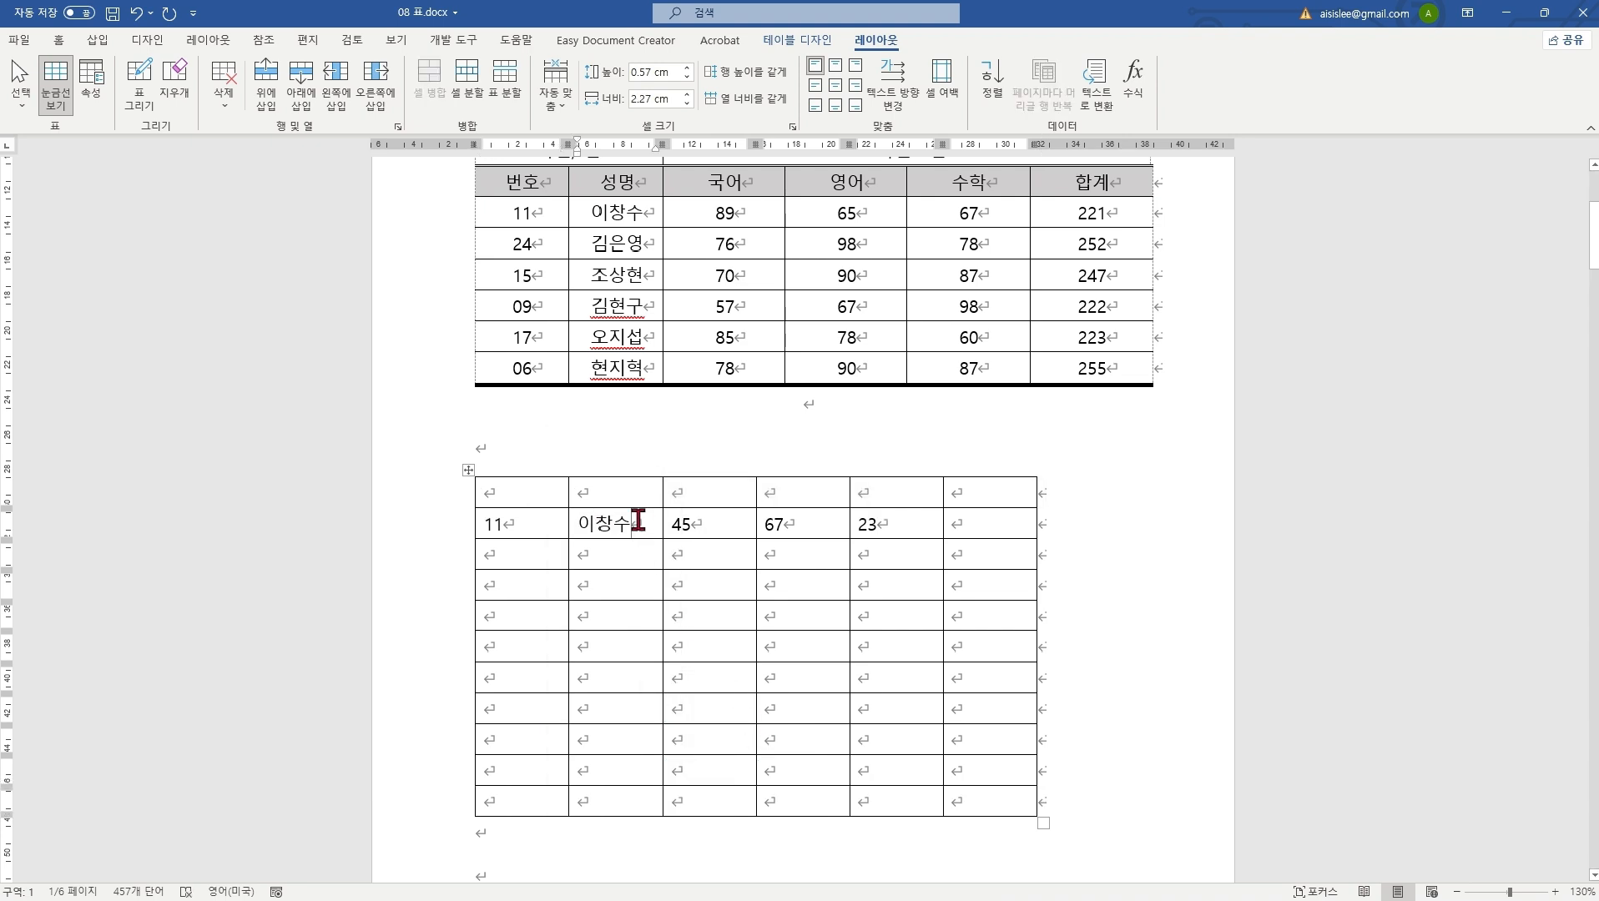
Step: Fill the lower table's empty top row with the headings 번호, 성명, 국어, 영어, 수학 and 합계
{"action": "left_click", "coordinate": [521, 489]}
{"action": "type", "text": "번호"}
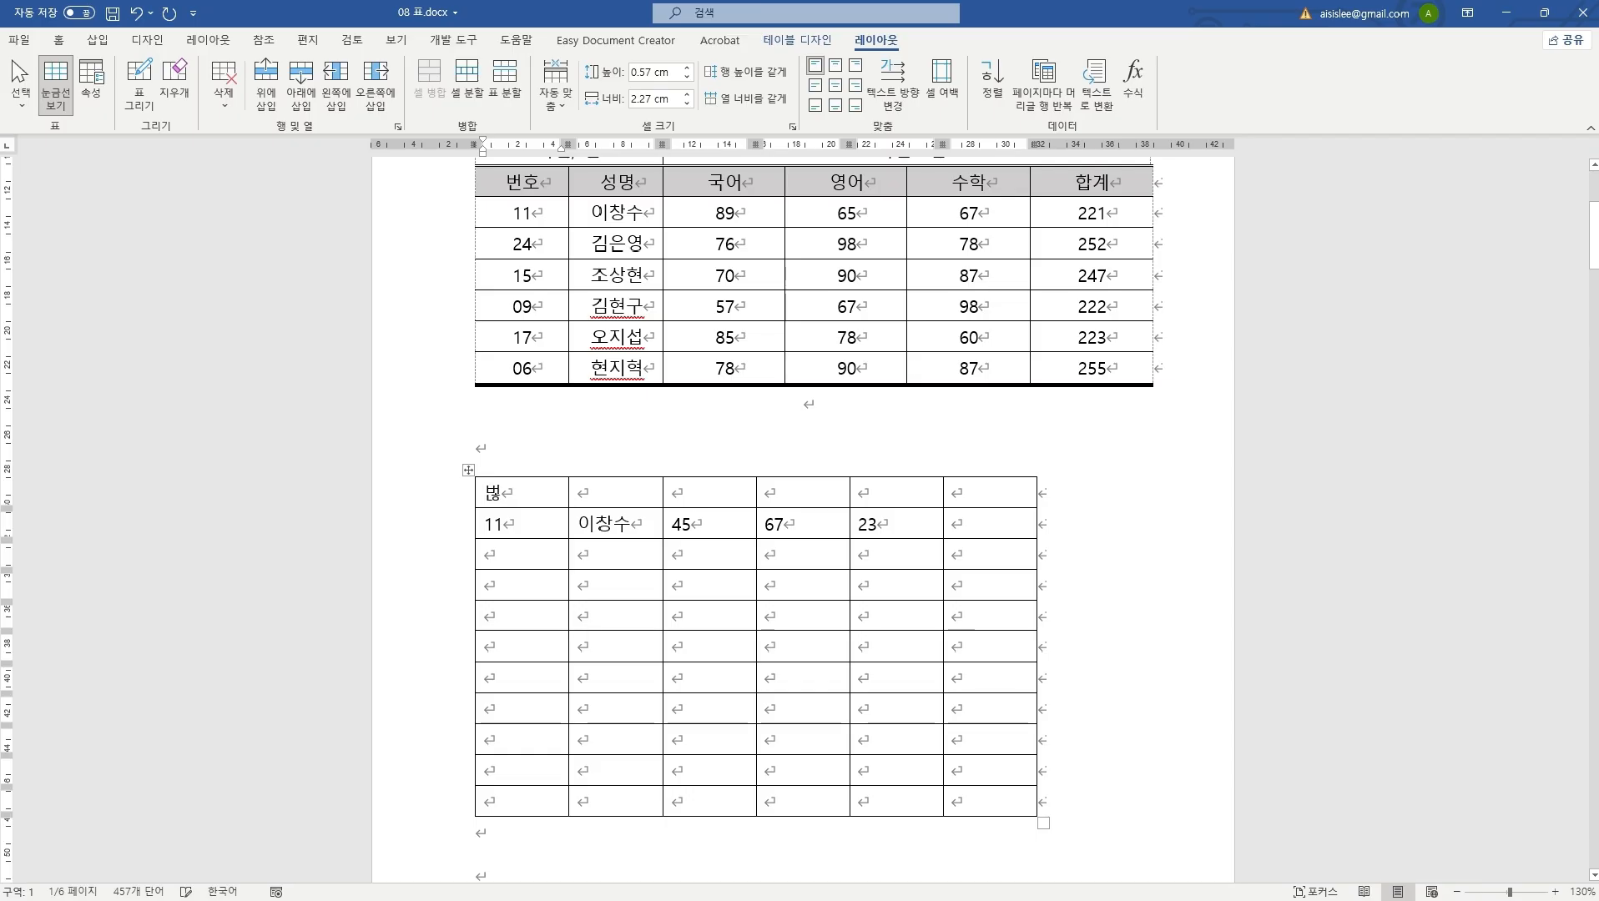
{"action": "key", "text": "Tab"}
{"action": "type", "text": "성명국어"}
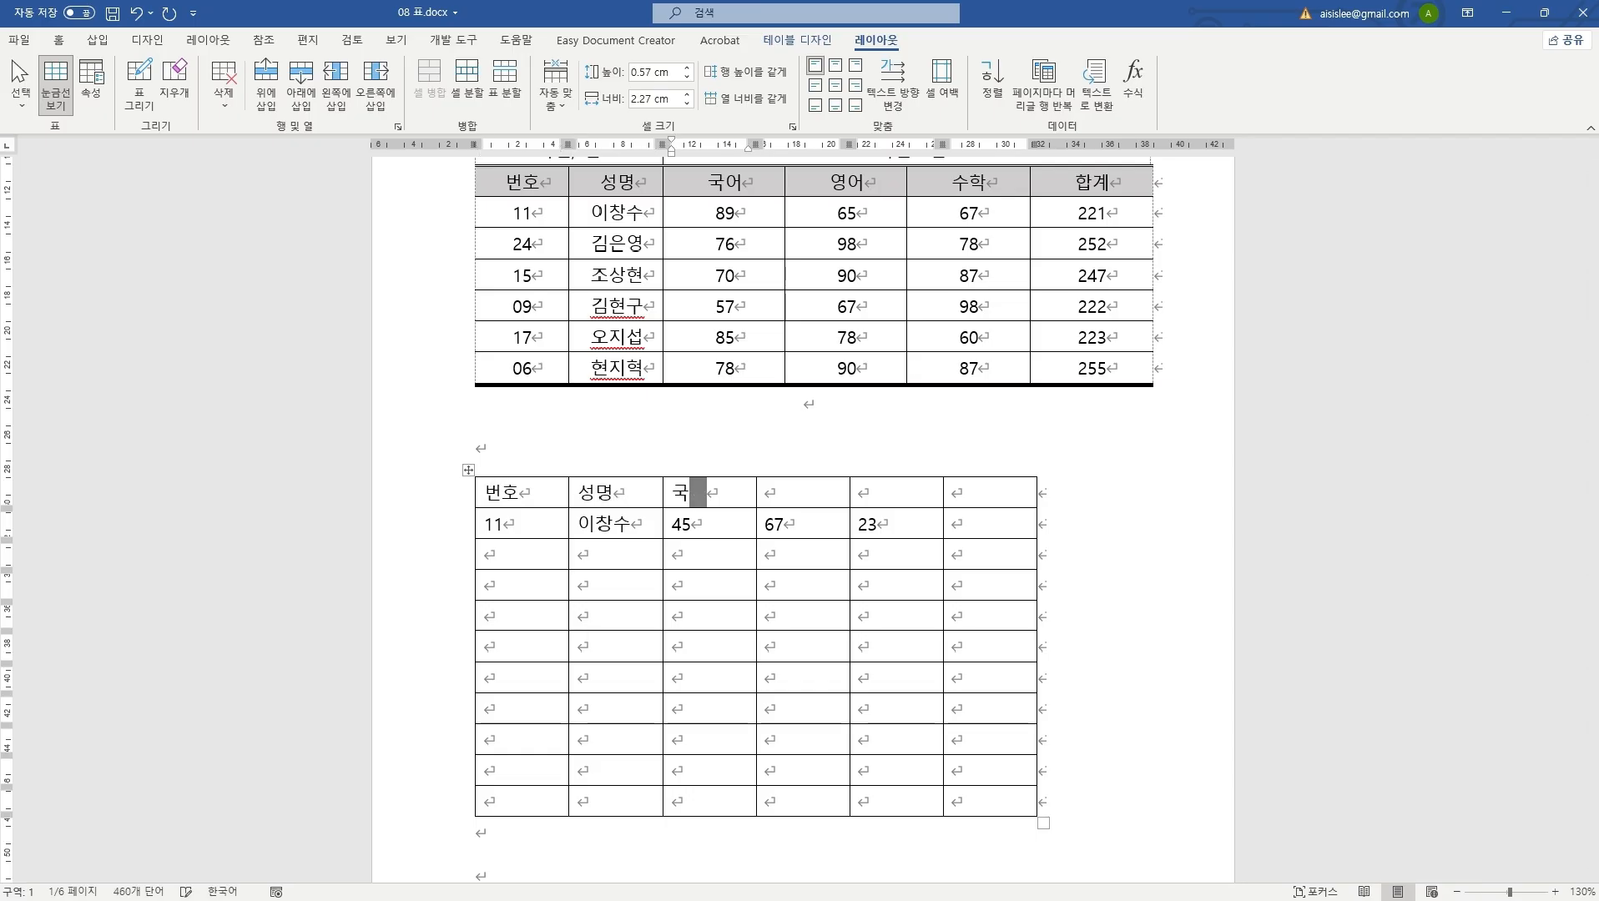
{"action": "key", "text": "Tab"}
{"action": "type", "text": "영어"}
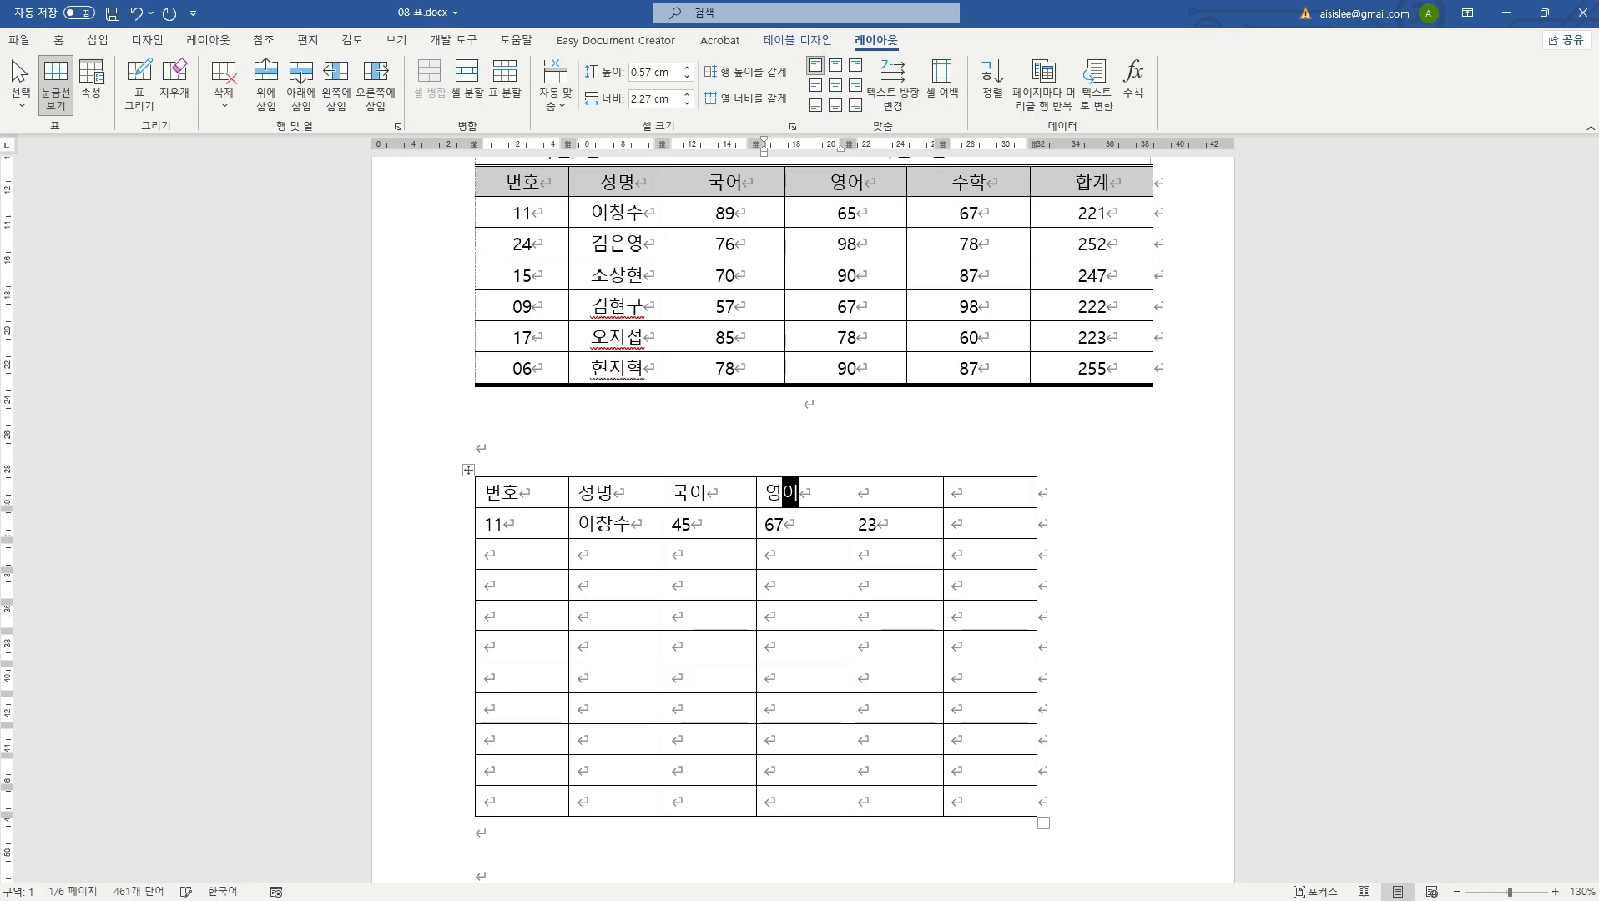
{"action": "key", "text": "Tab"}
{"action": "type", "text": "숭"}
{"action": "type", "text": "학"}
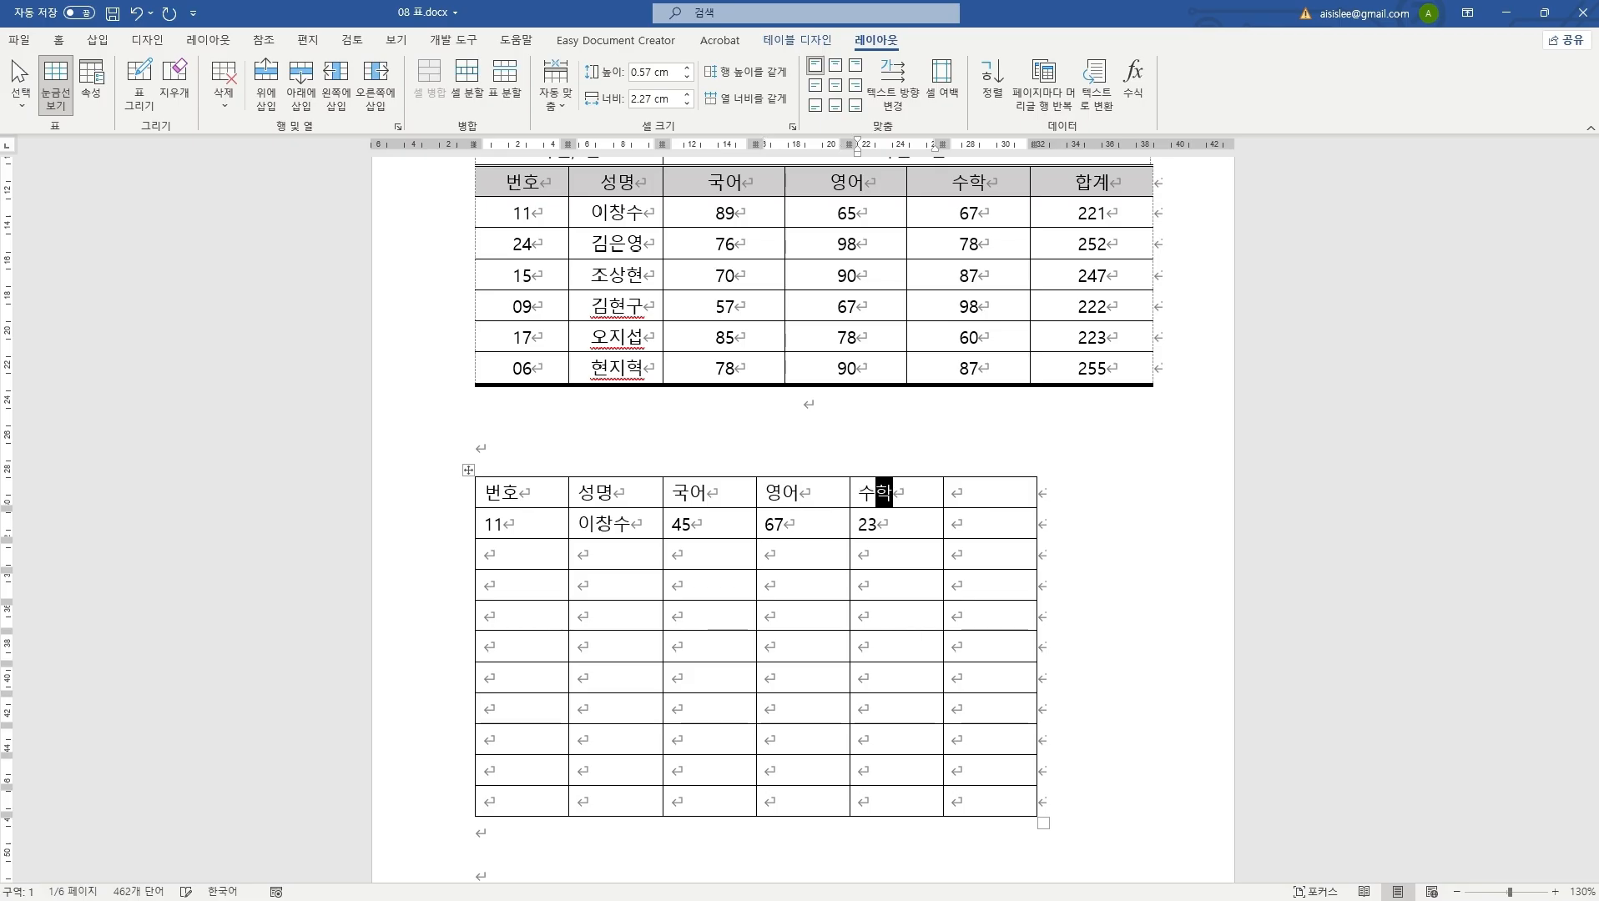
{"action": "key", "text": "Tab"}
{"action": "type", "text": "합계"}
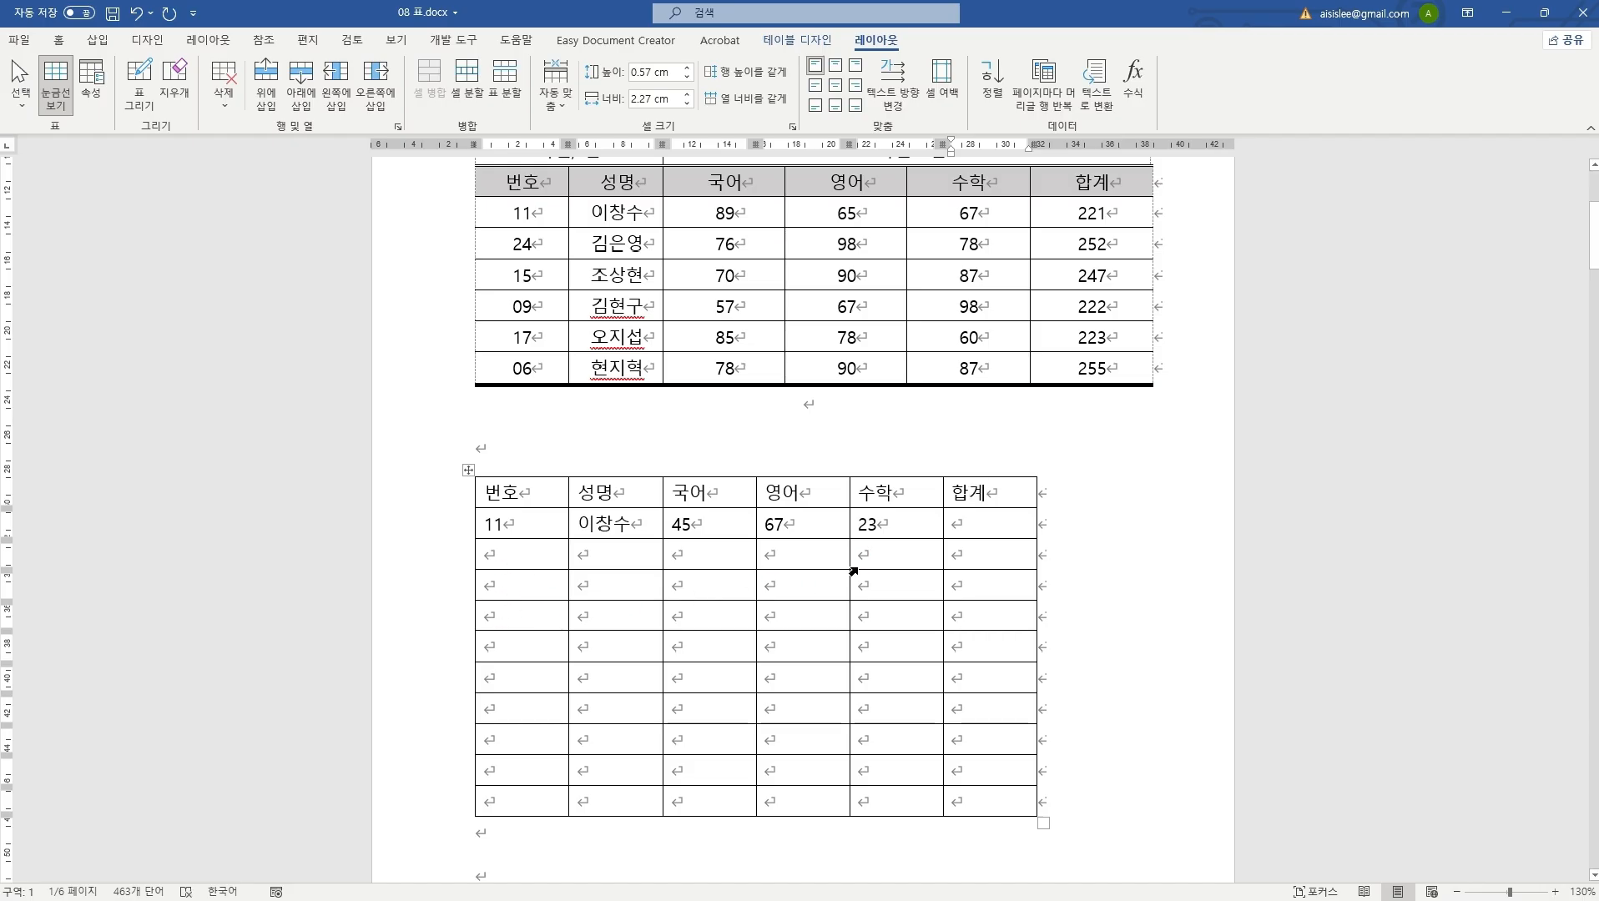
Step: Enter the five remaining students' names in the lower table's 성명 column and the numbers 24, 15, 09, 17 and 06 in the 번호 column
{"action": "type", "text": "김은영"}
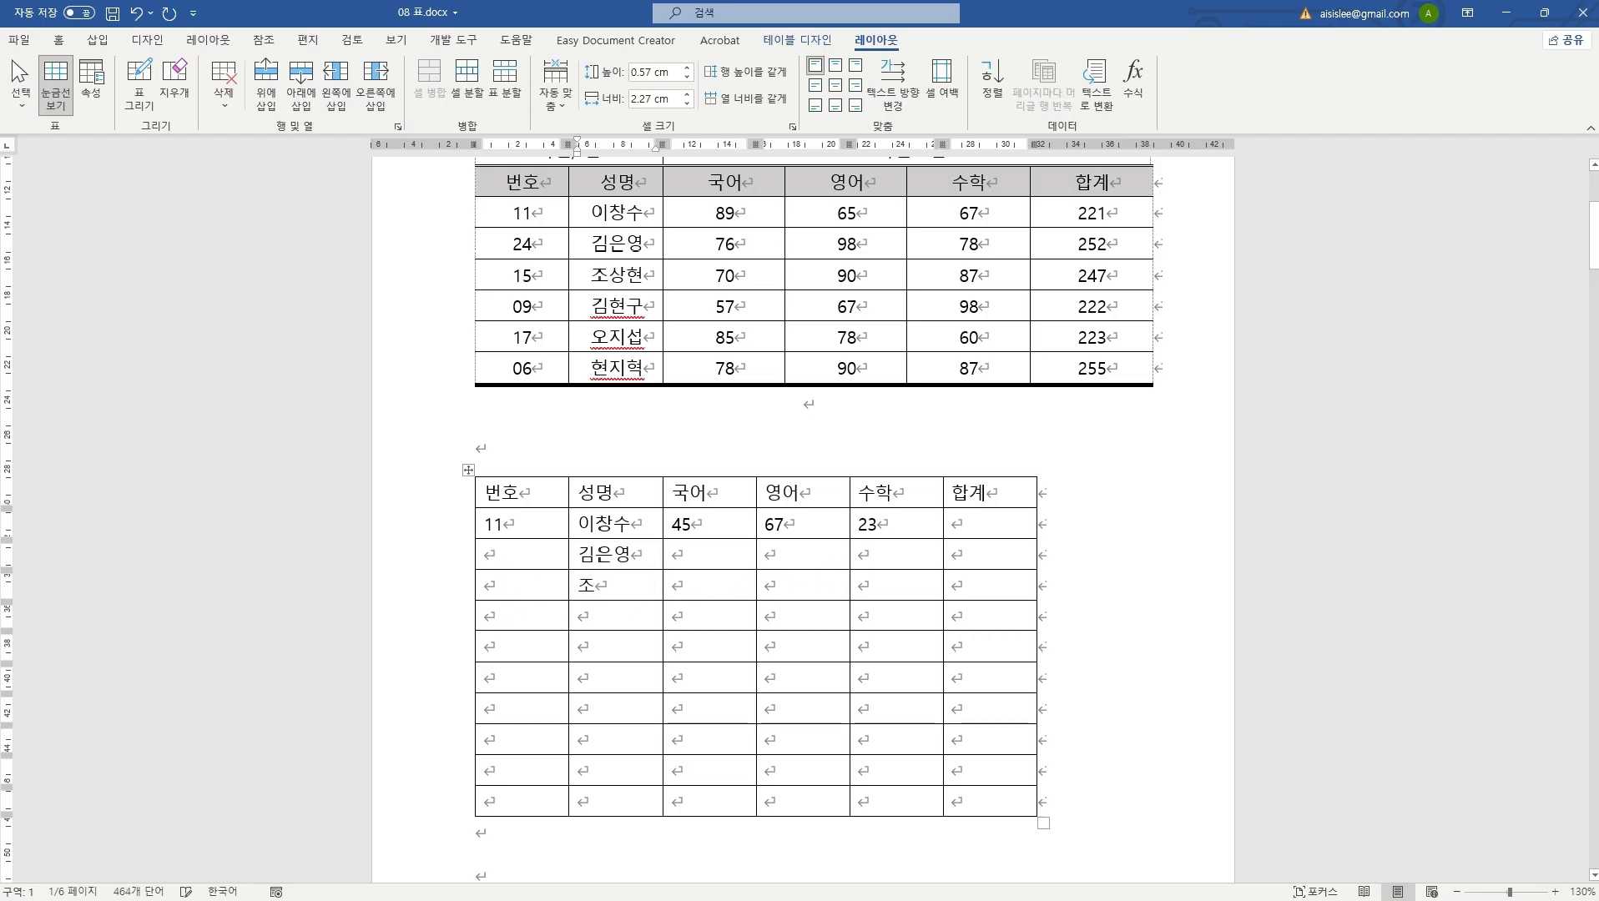
{"action": "key", "text": "Down"}
{"action": "type", "text": "조상현"}
{"action": "key", "text": "Down"}
{"action": "type", "text": "오지섭"}
{"action": "key", "text": "Down"}
{"action": "type", "text": "현지혁24"}
{"action": "type", "text": "06"}
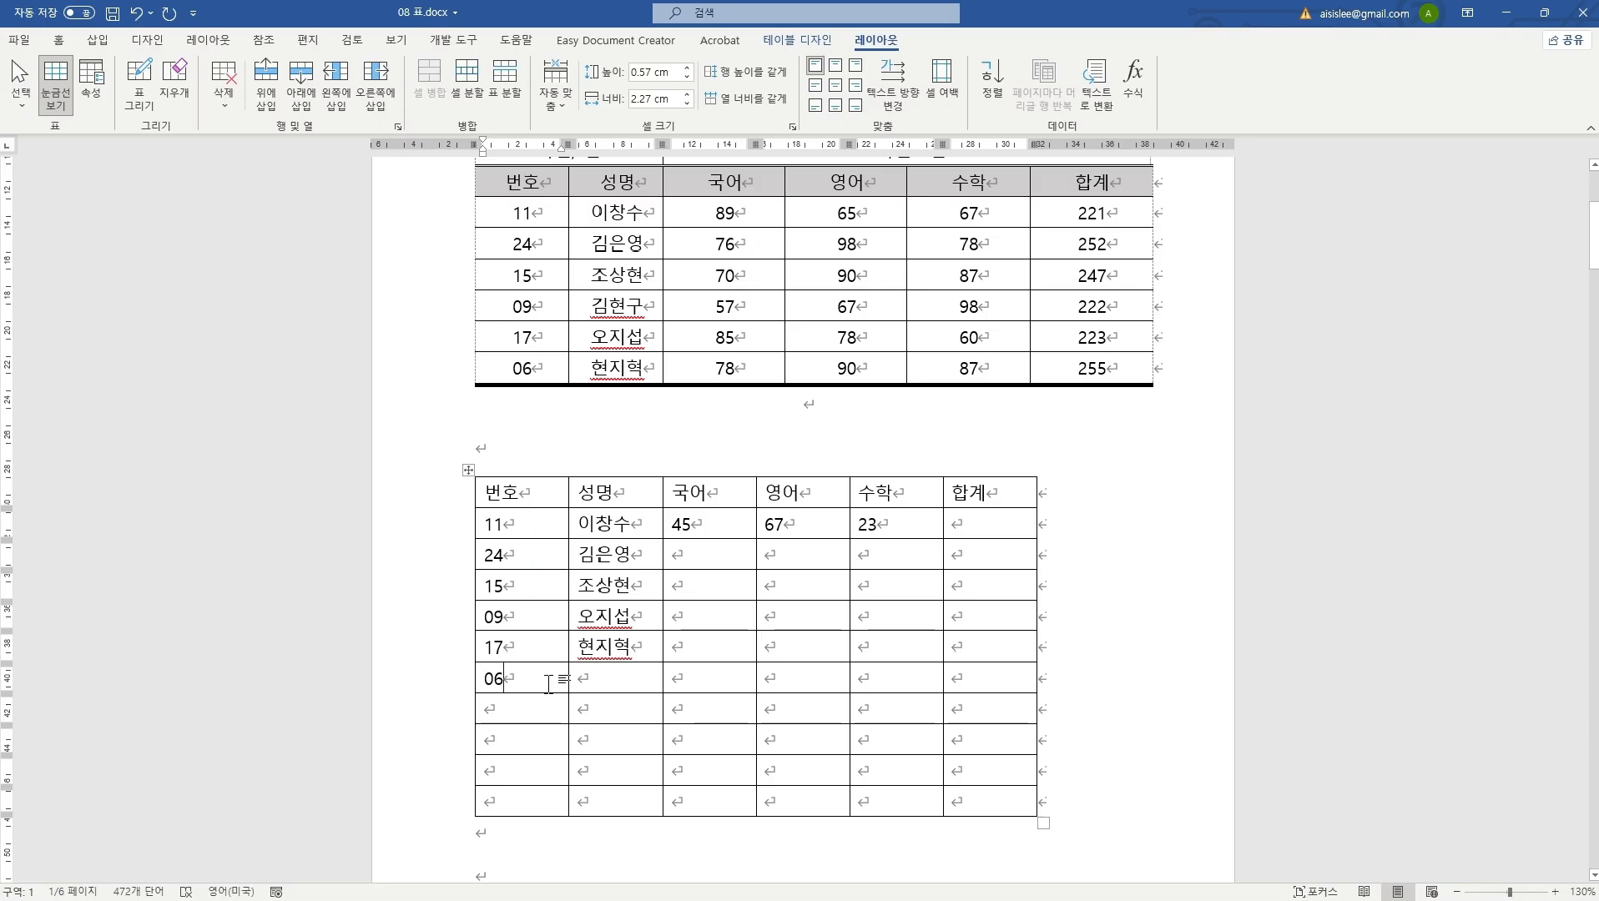
{"action": "key", "text": "Tab"}
{"action": "type", "text": "김현구"}
Step: Fill rows 24 to 06 with 국어 56, 78, 97, 78, 78; 영어 98, 90, 67, 78, 45; and 수학 78, 87, 98, 60, 34
{"action": "left_click", "coordinate": [709, 555]}
{"action": "type", "text": "56"}
{"action": "key", "text": "Down"}
{"action": "type", "text": "78"}
{"action": "key", "text": "Down"}
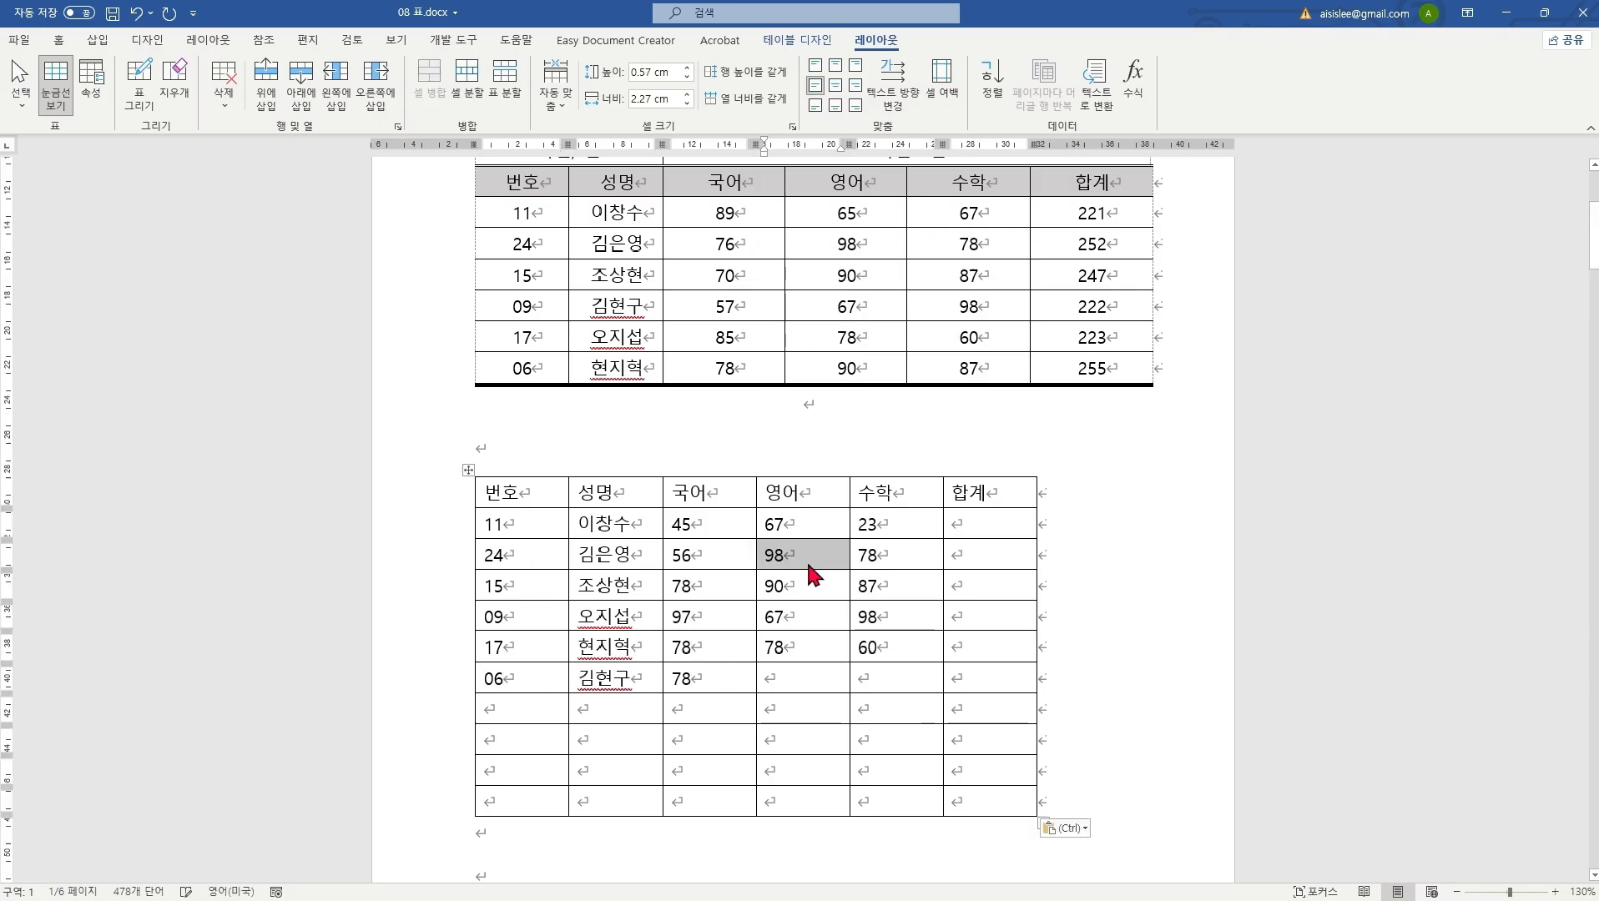
{"action": "left_click", "coordinate": [904, 603]}
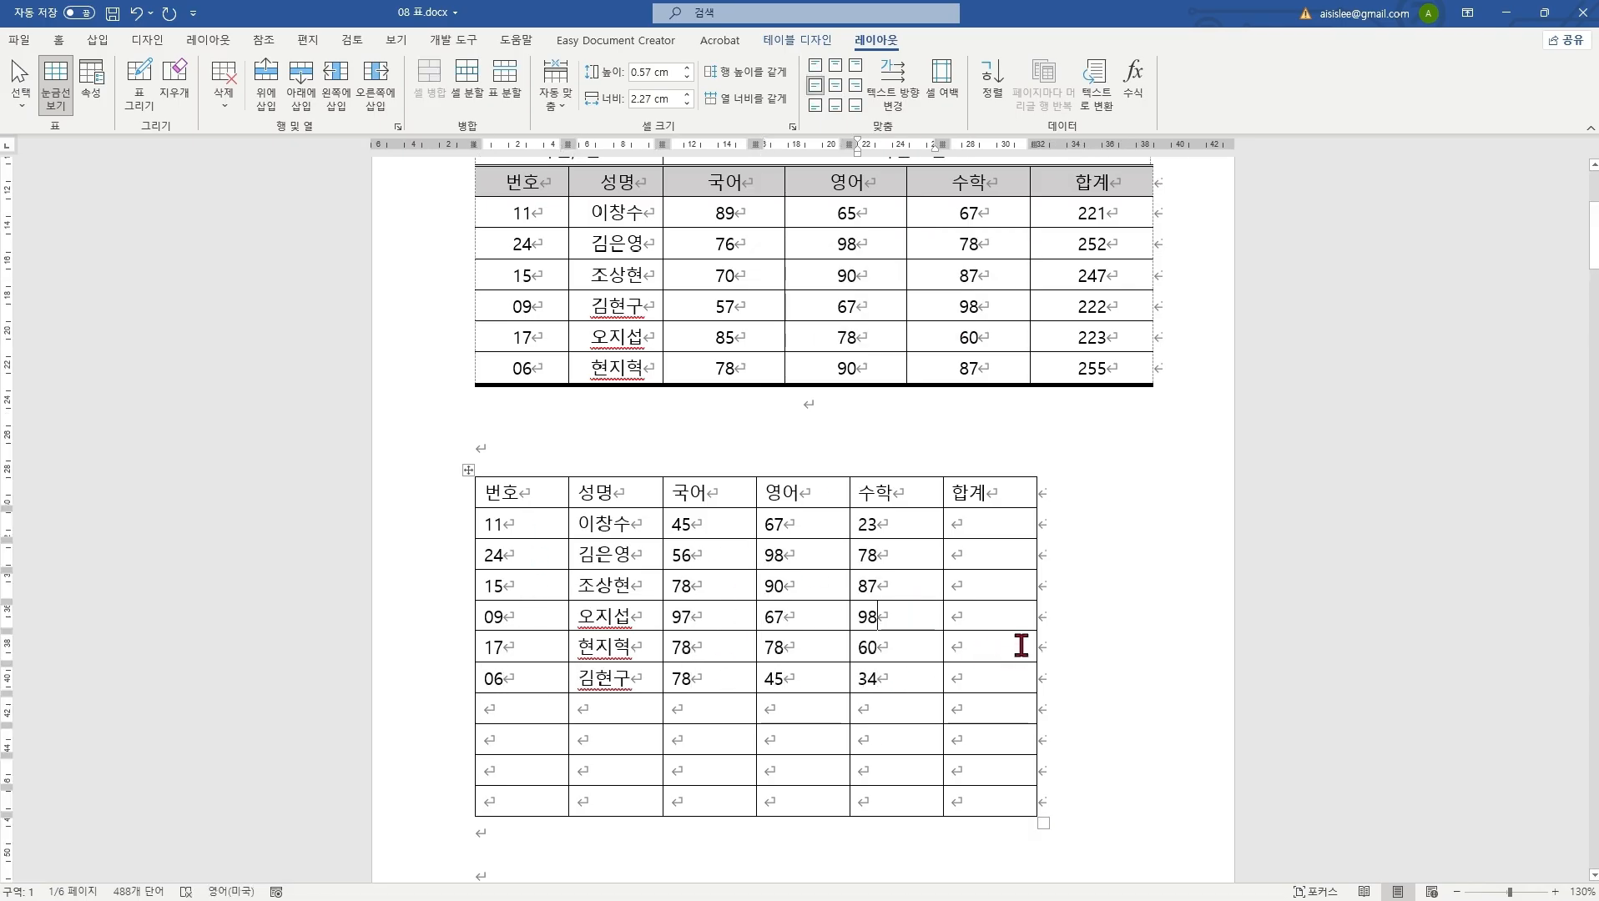
{"action": "left_click", "coordinate": [1165, 562]}
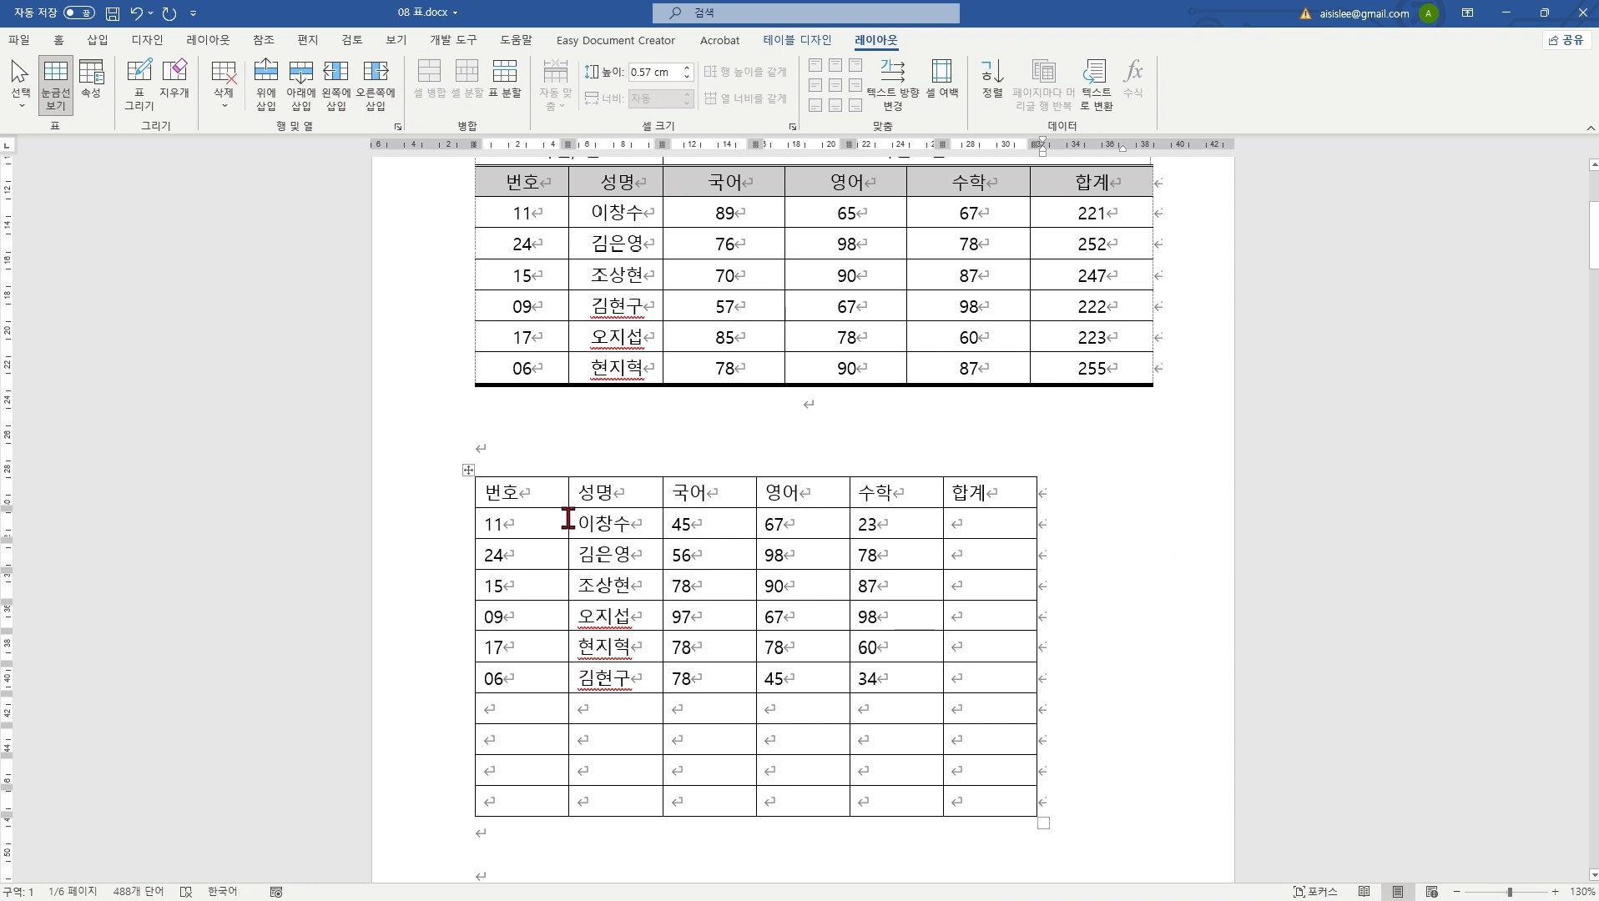
Step: AutoFit the entire lower table to the window width
{"action": "left_click", "coordinate": [469, 470]}
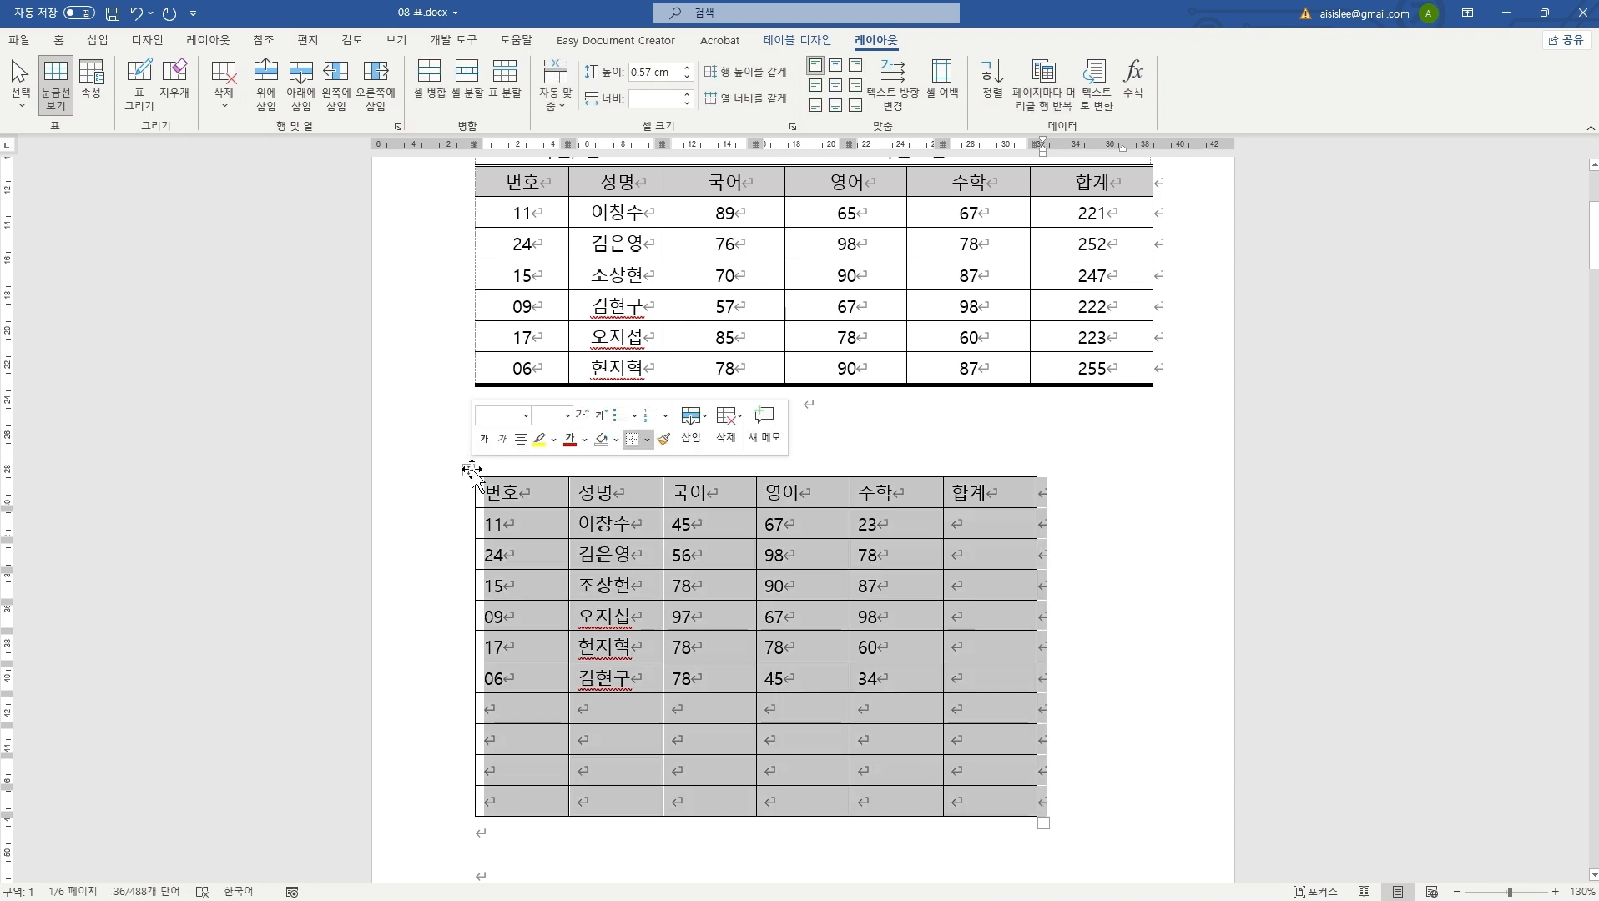
{"action": "left_click", "coordinate": [562, 101]}
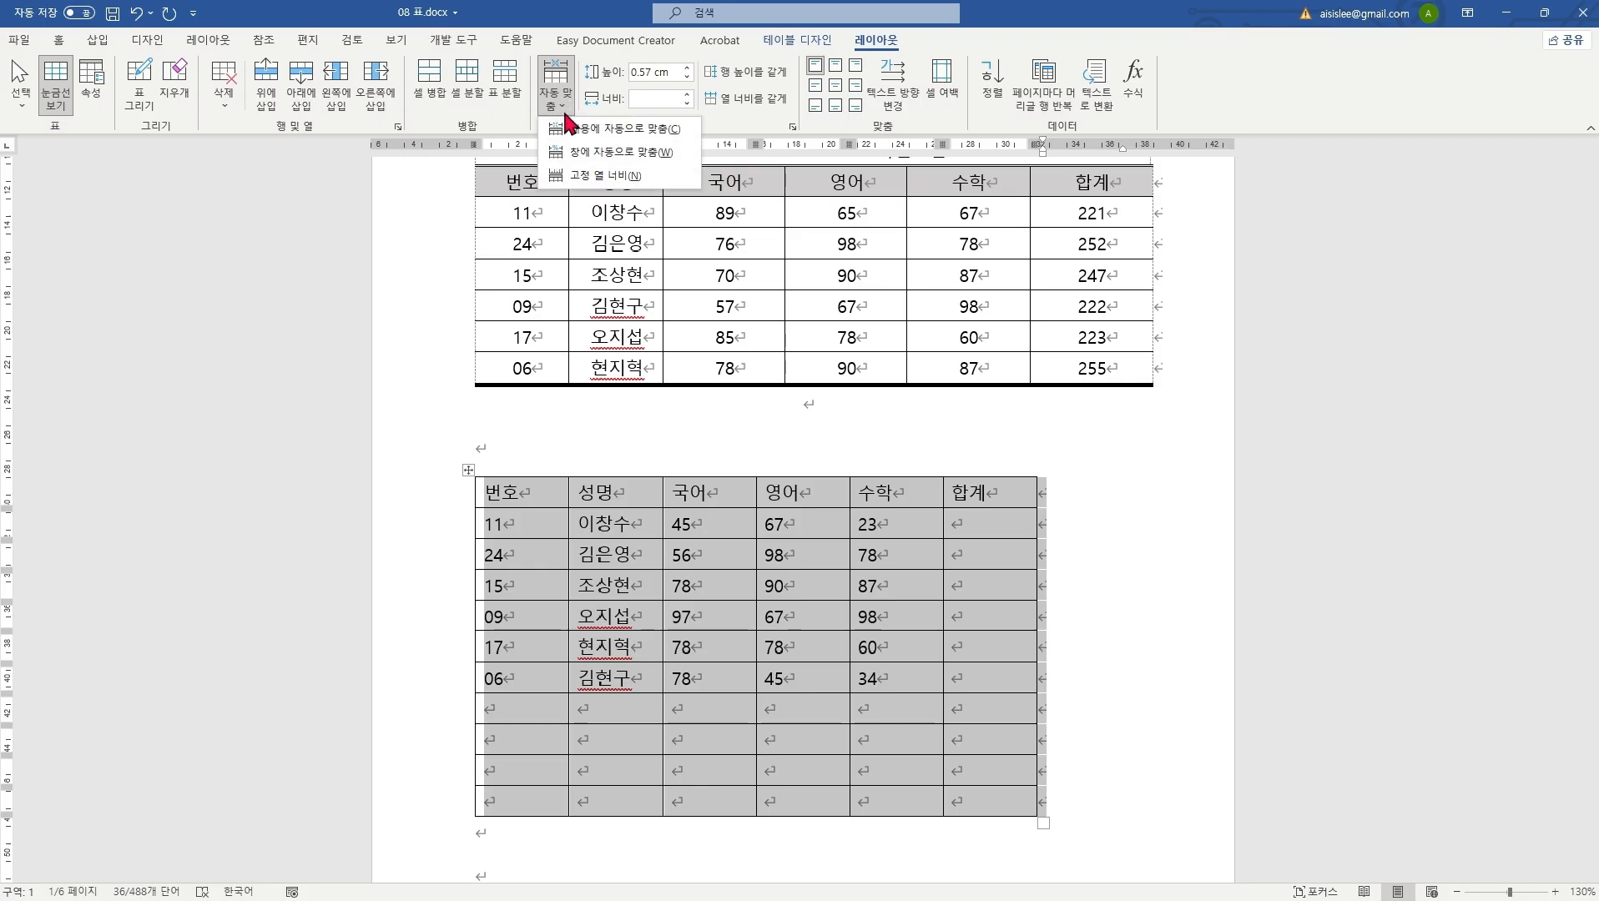
{"action": "left_click", "coordinate": [616, 154]}
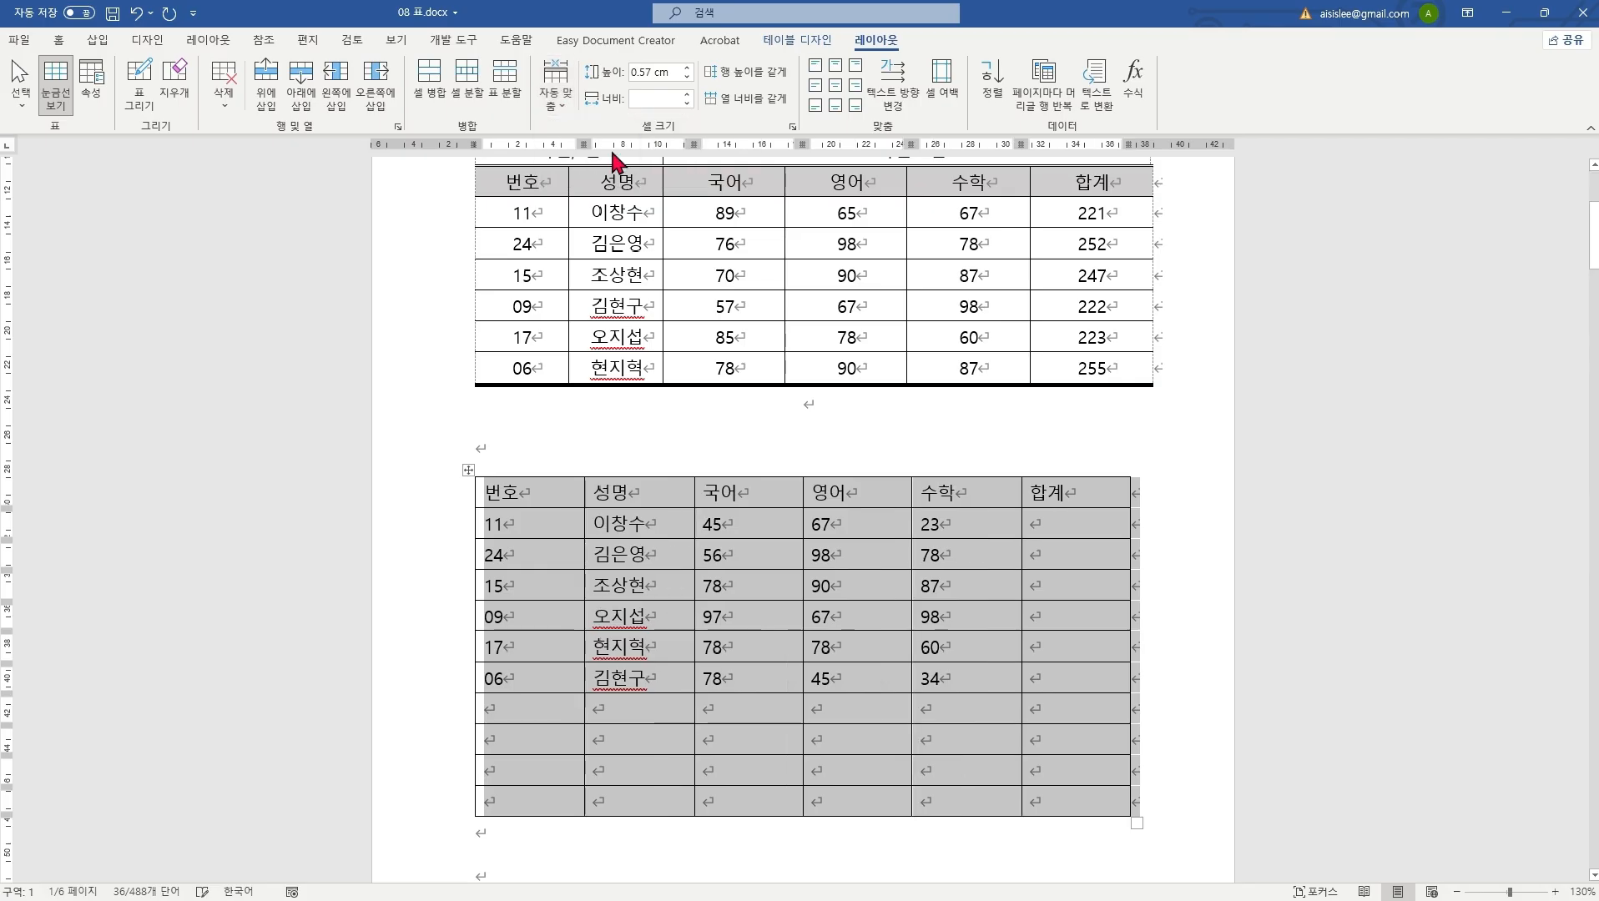
{"action": "left_click", "coordinate": [1191, 542]}
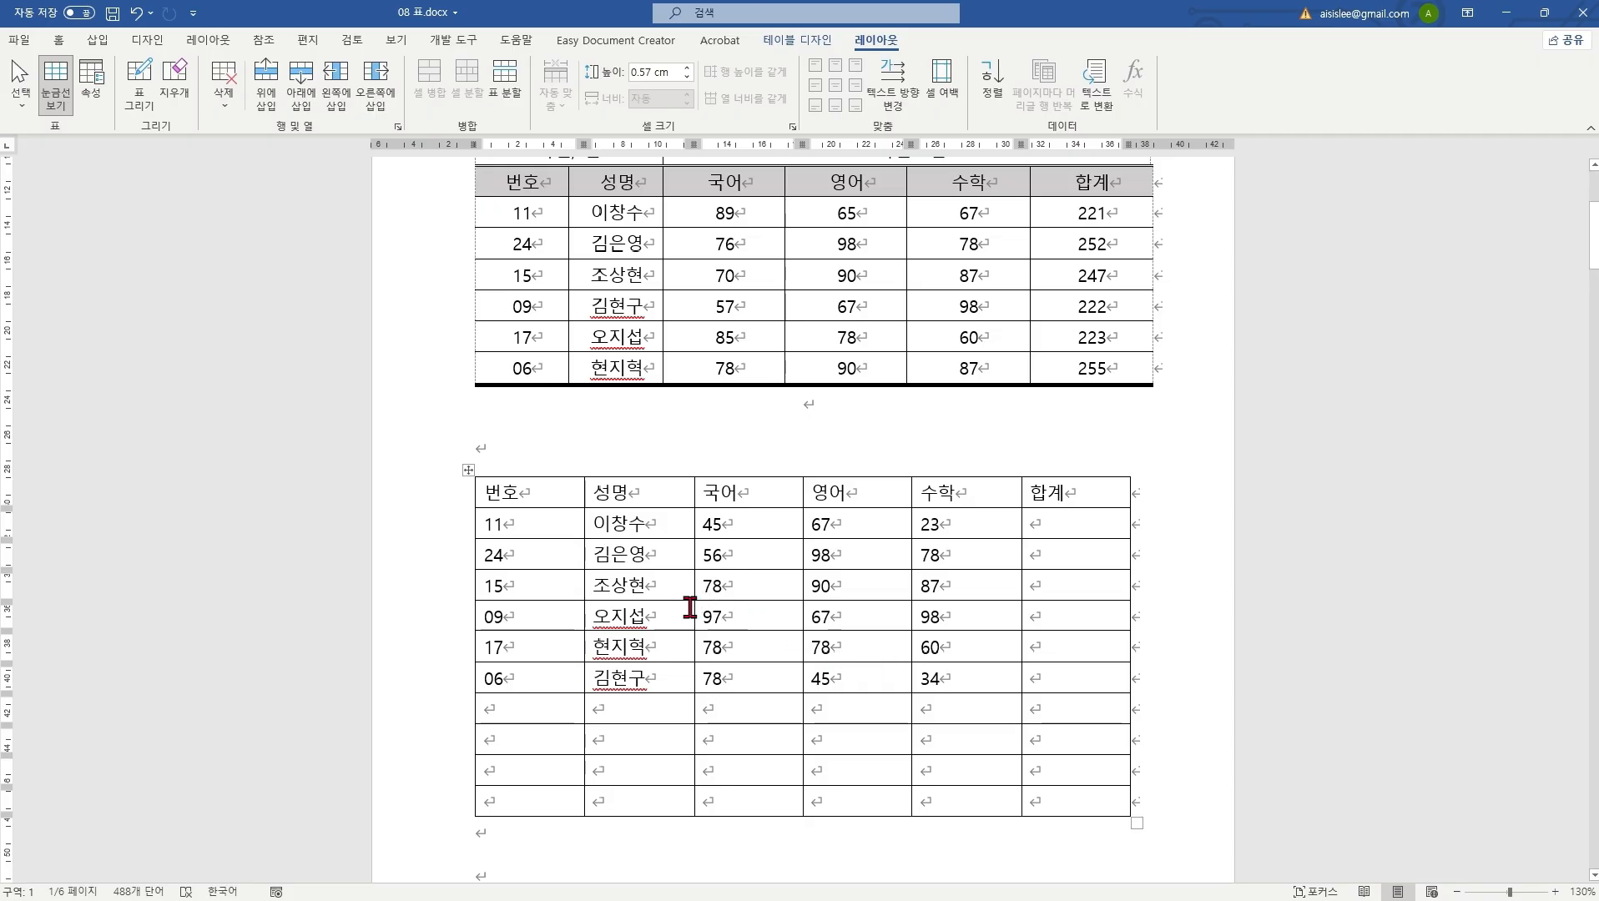
{"action": "key", "text": "Down"}
{"action": "key", "text": "Down"}
{"action": "key", "text": "Down"}
{"action": "left_click_drag", "start_coordinate": [523, 680], "coordinate": [1065, 679]}
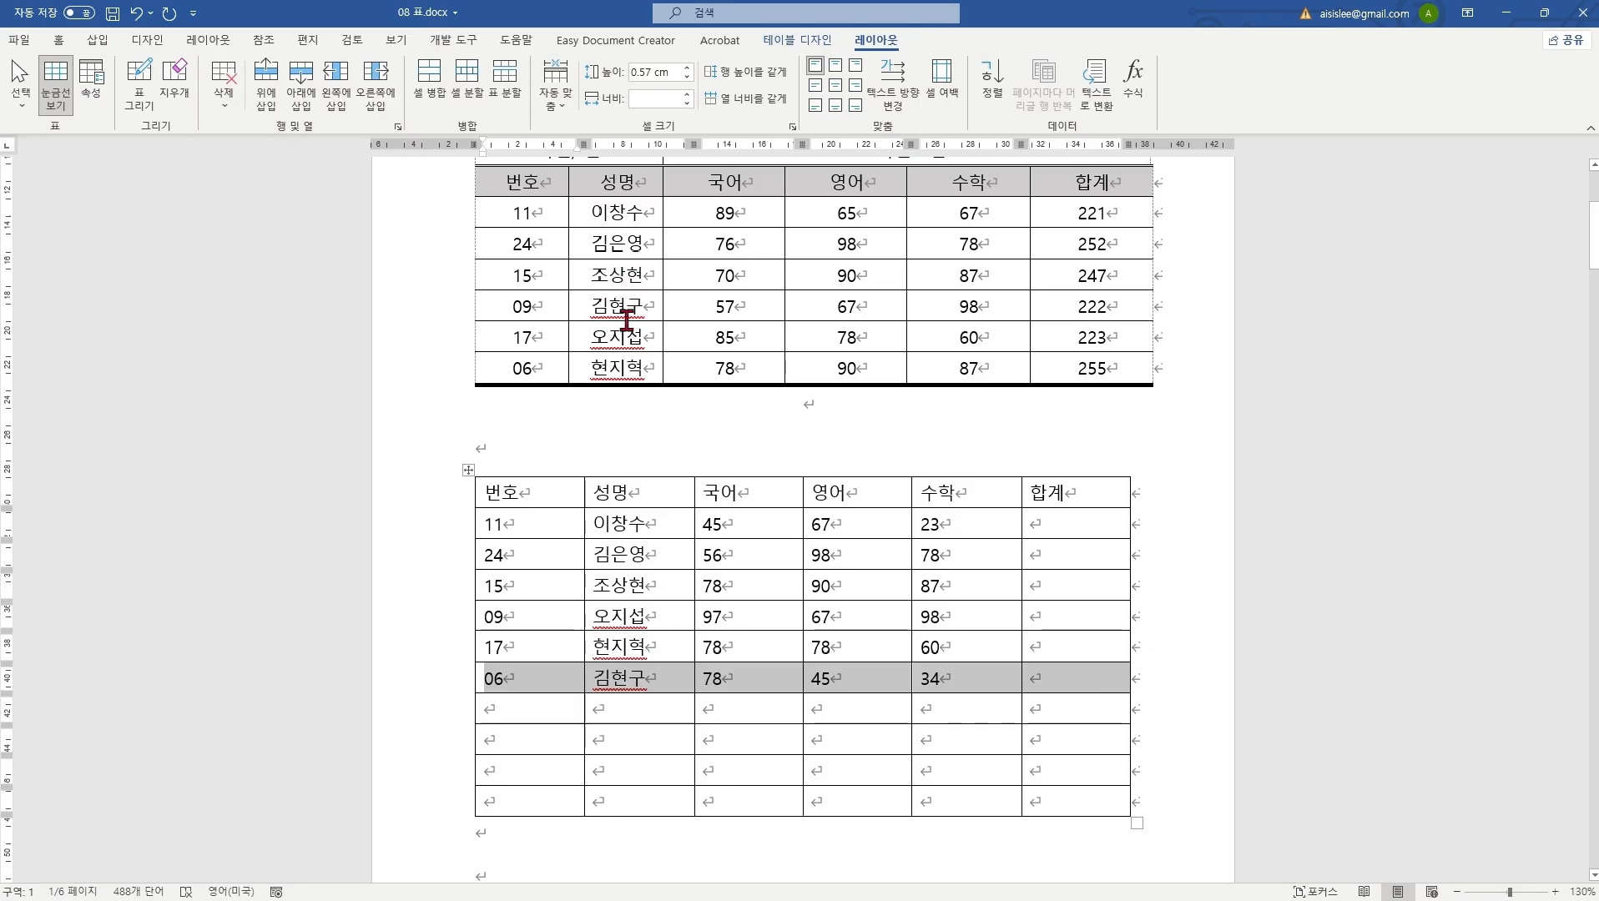
Step: Insert an empty row above the row numbered 09 in the lower table
{"action": "left_click", "coordinate": [643, 622]}
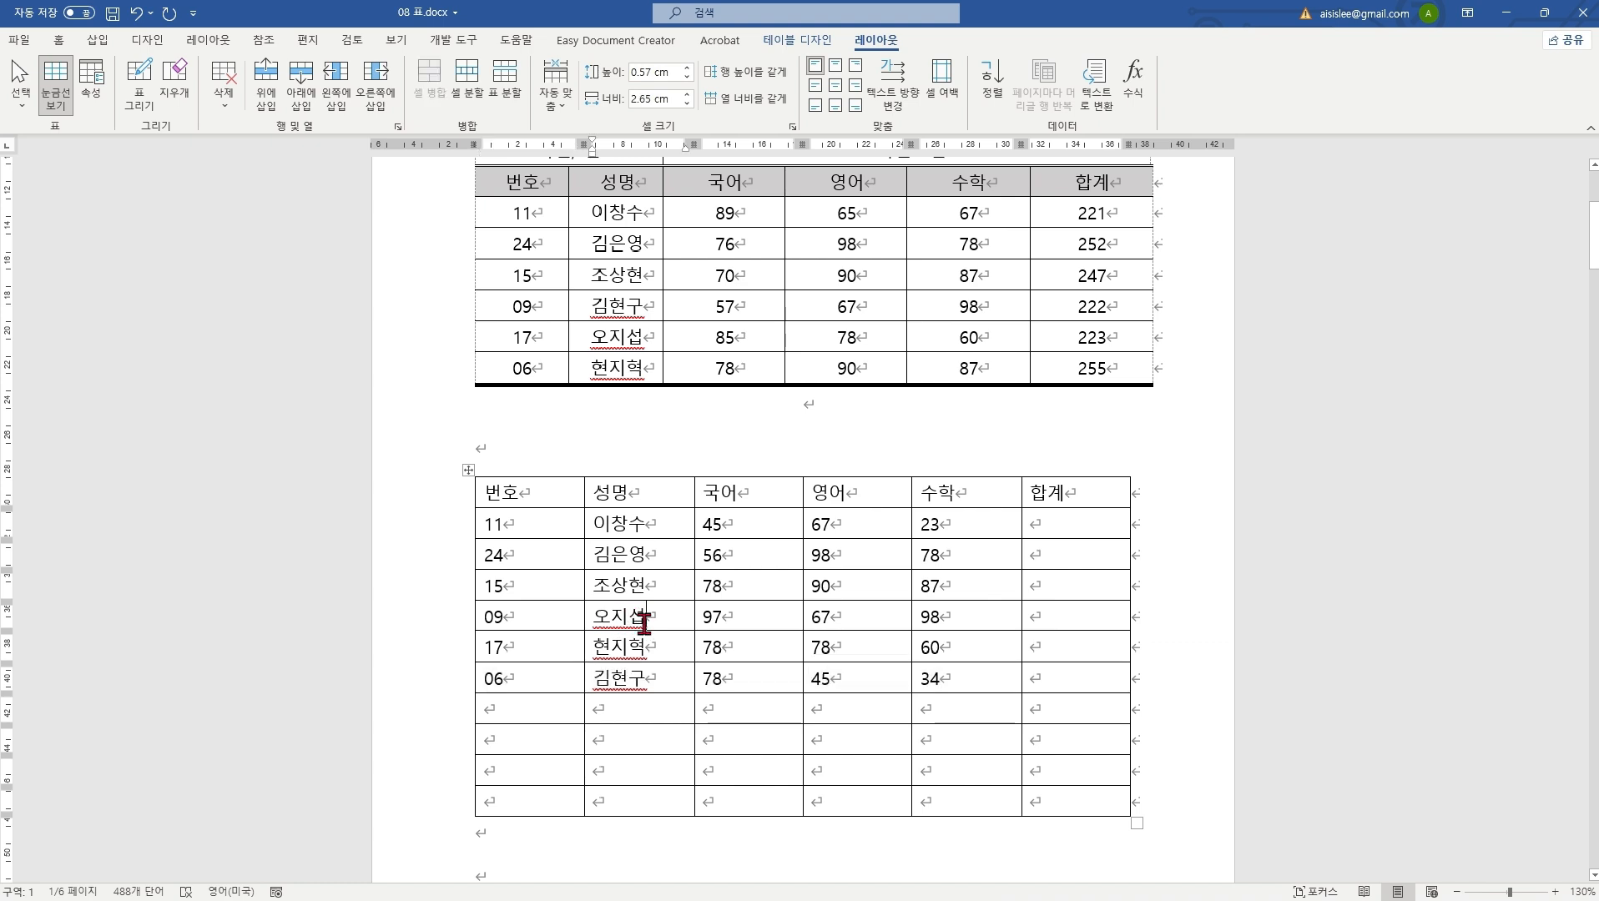
{"action": "right_click", "coordinate": [540, 617]}
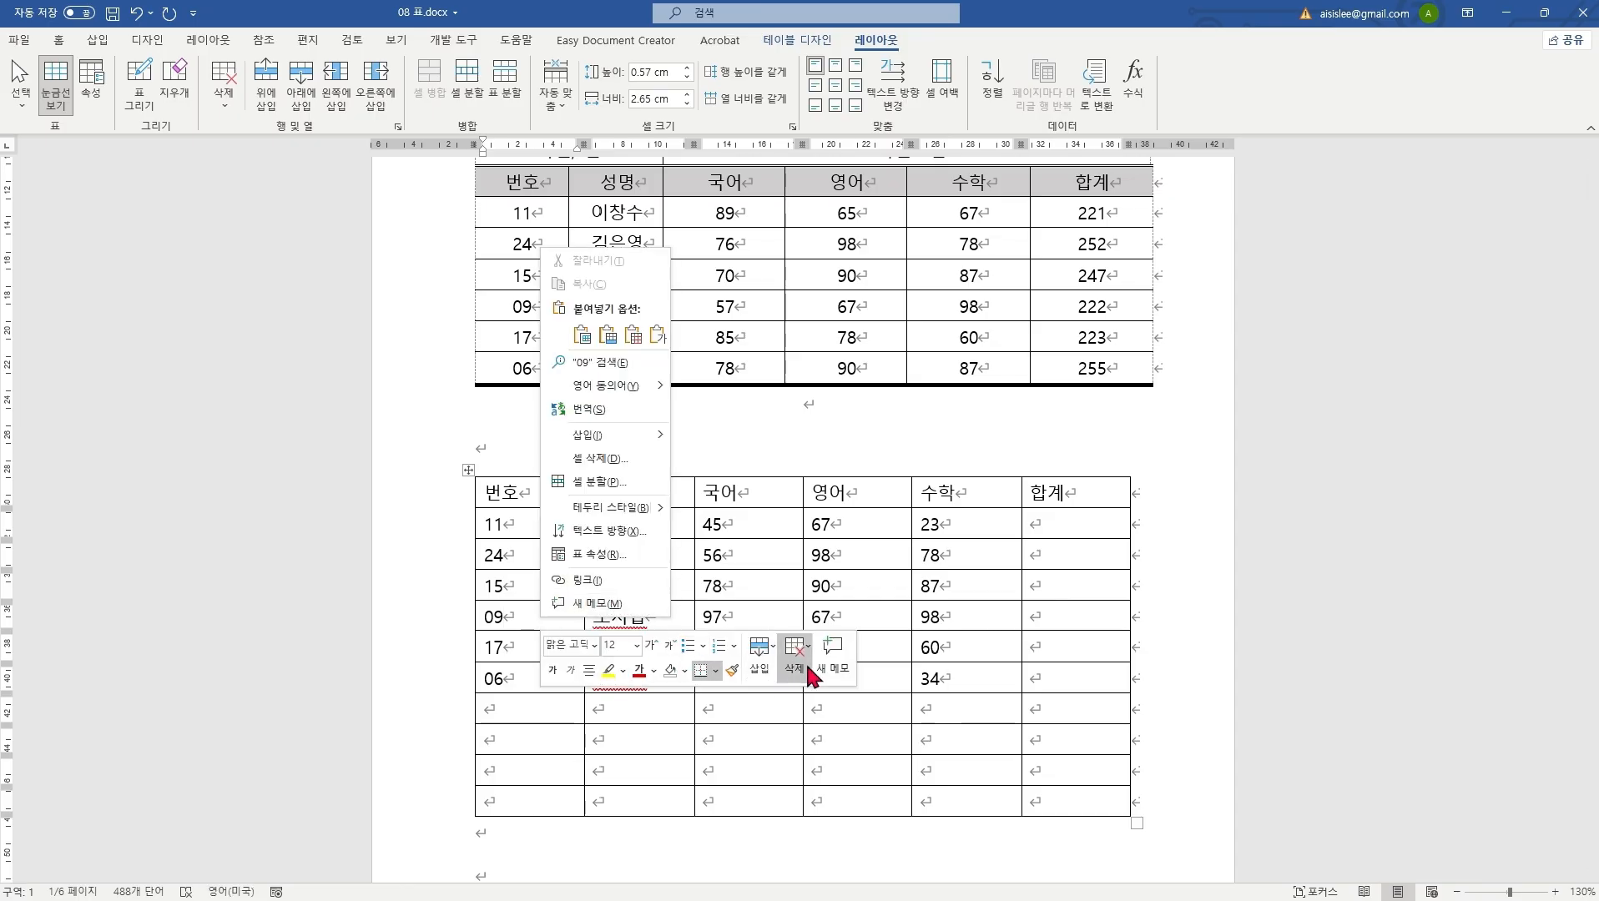
{"action": "left_click", "coordinate": [774, 659]}
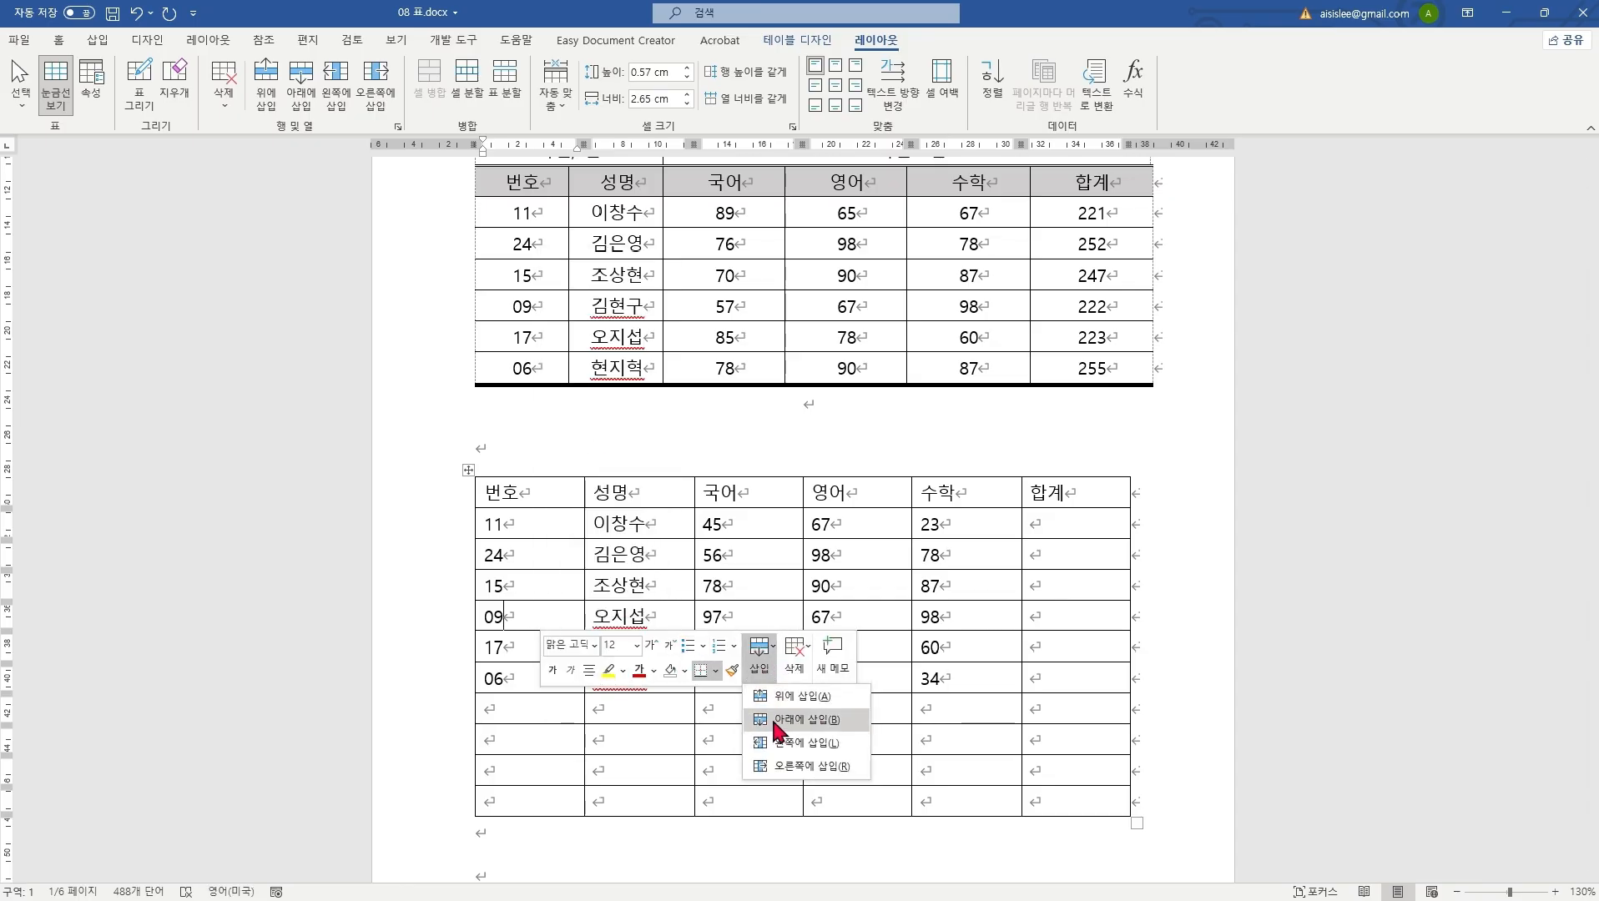
{"action": "left_click", "coordinate": [803, 702]}
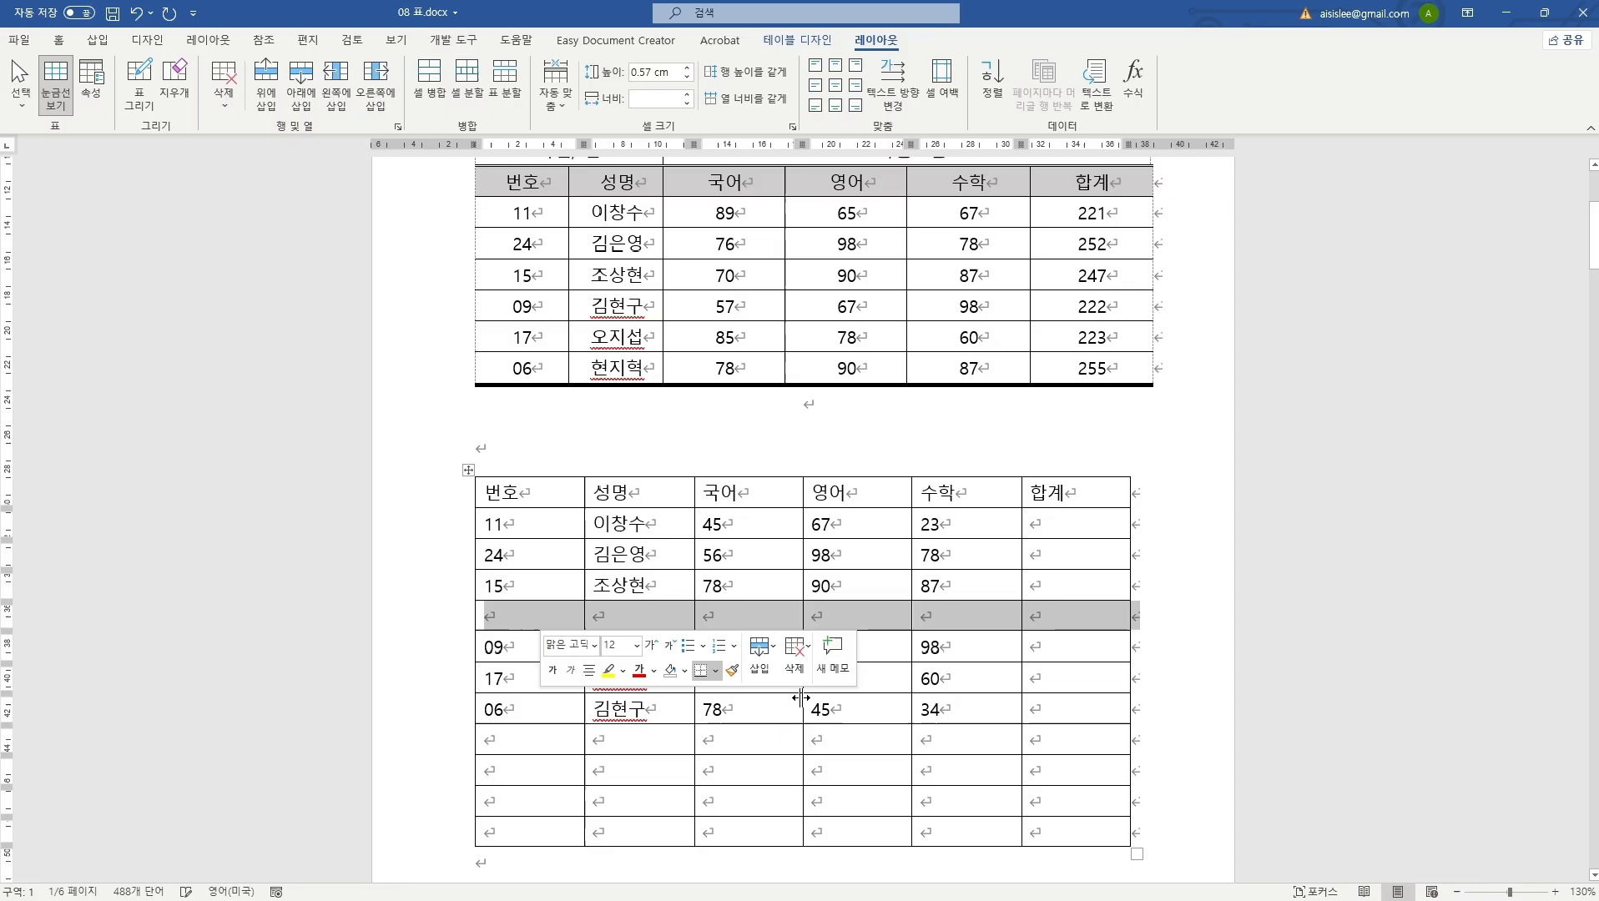
Step: Copy the 번호 to 수학 cells of the row numbered 06 into the empty row above row 09
{"action": "left_click", "coordinate": [653, 615]}
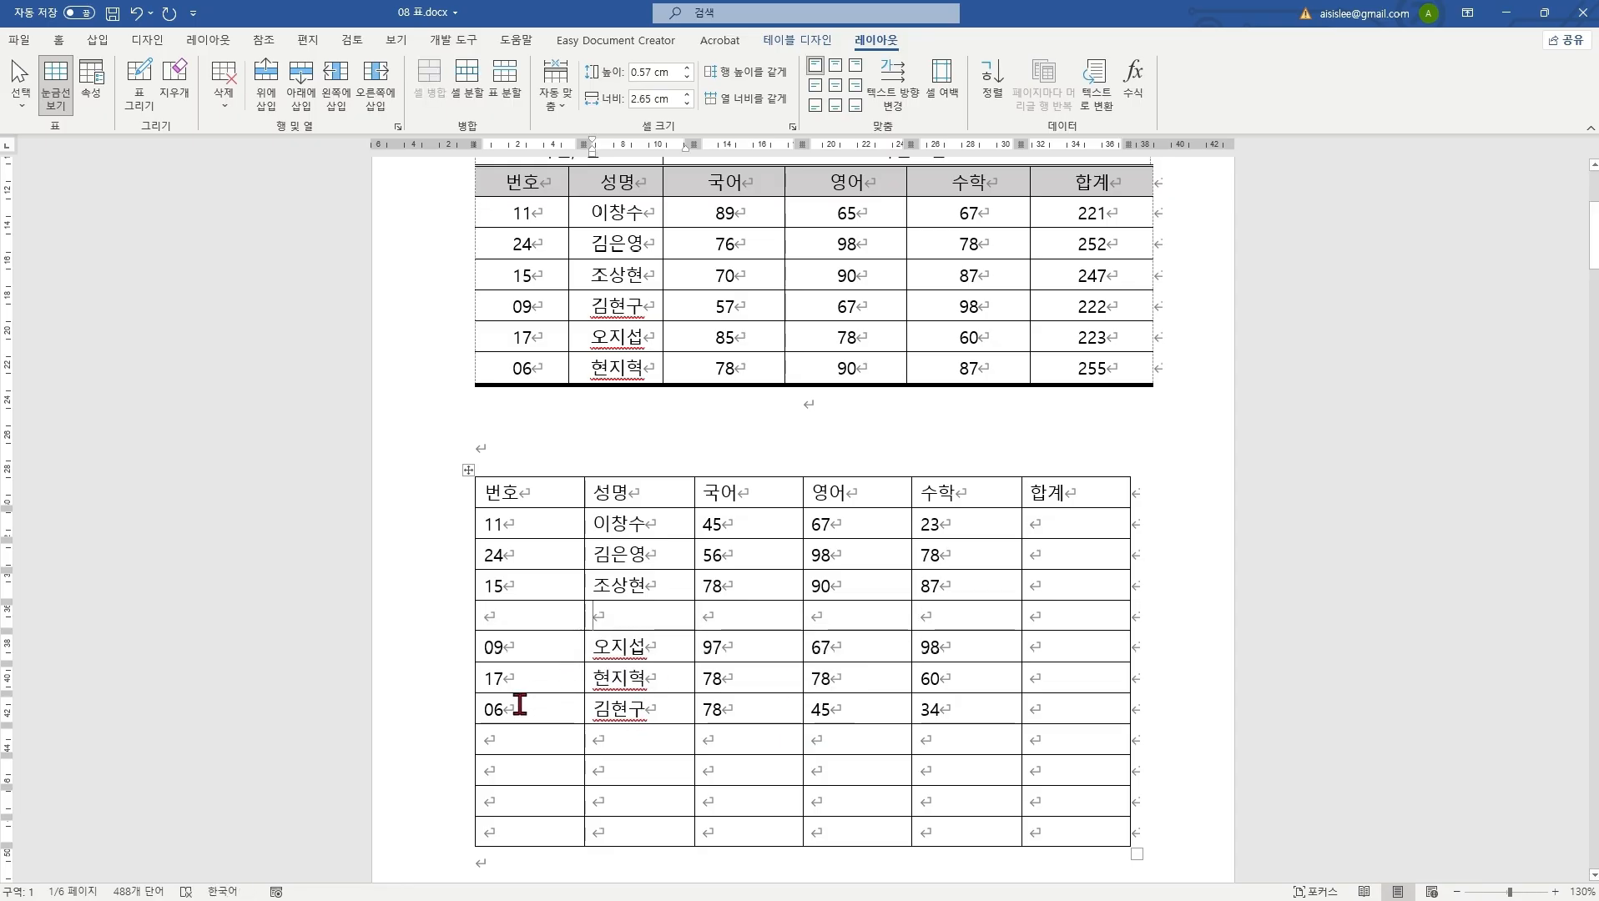
{"action": "left_click_drag", "start_coordinate": [519, 705], "coordinate": [916, 715]}
{"action": "key", "text": "ctrl+c"}
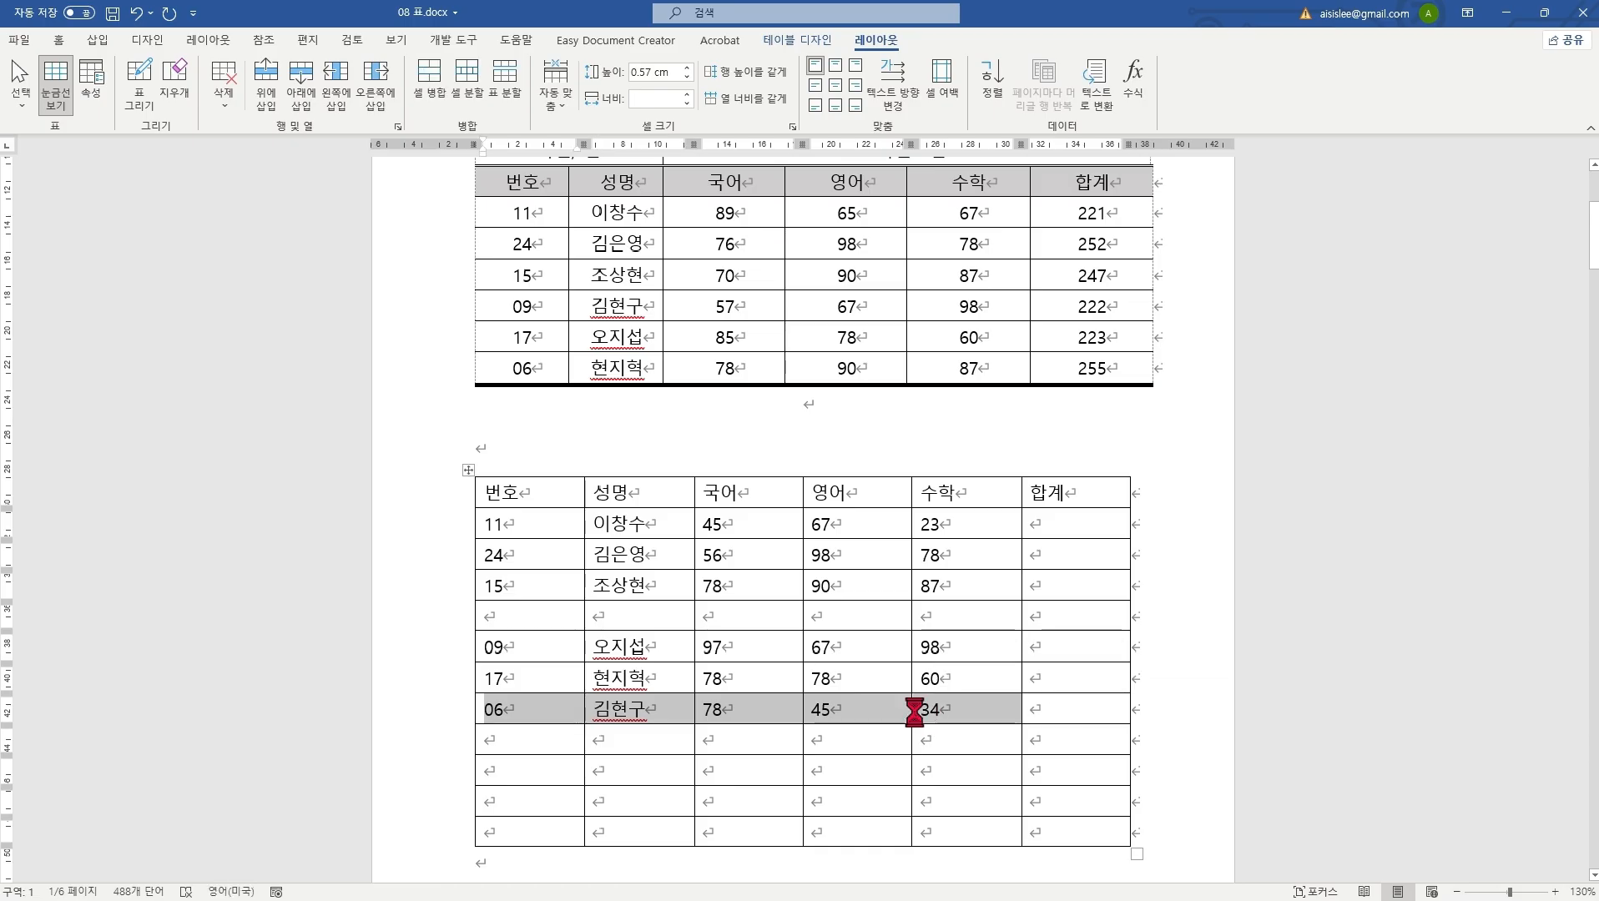
{"action": "left_click", "coordinate": [551, 622]}
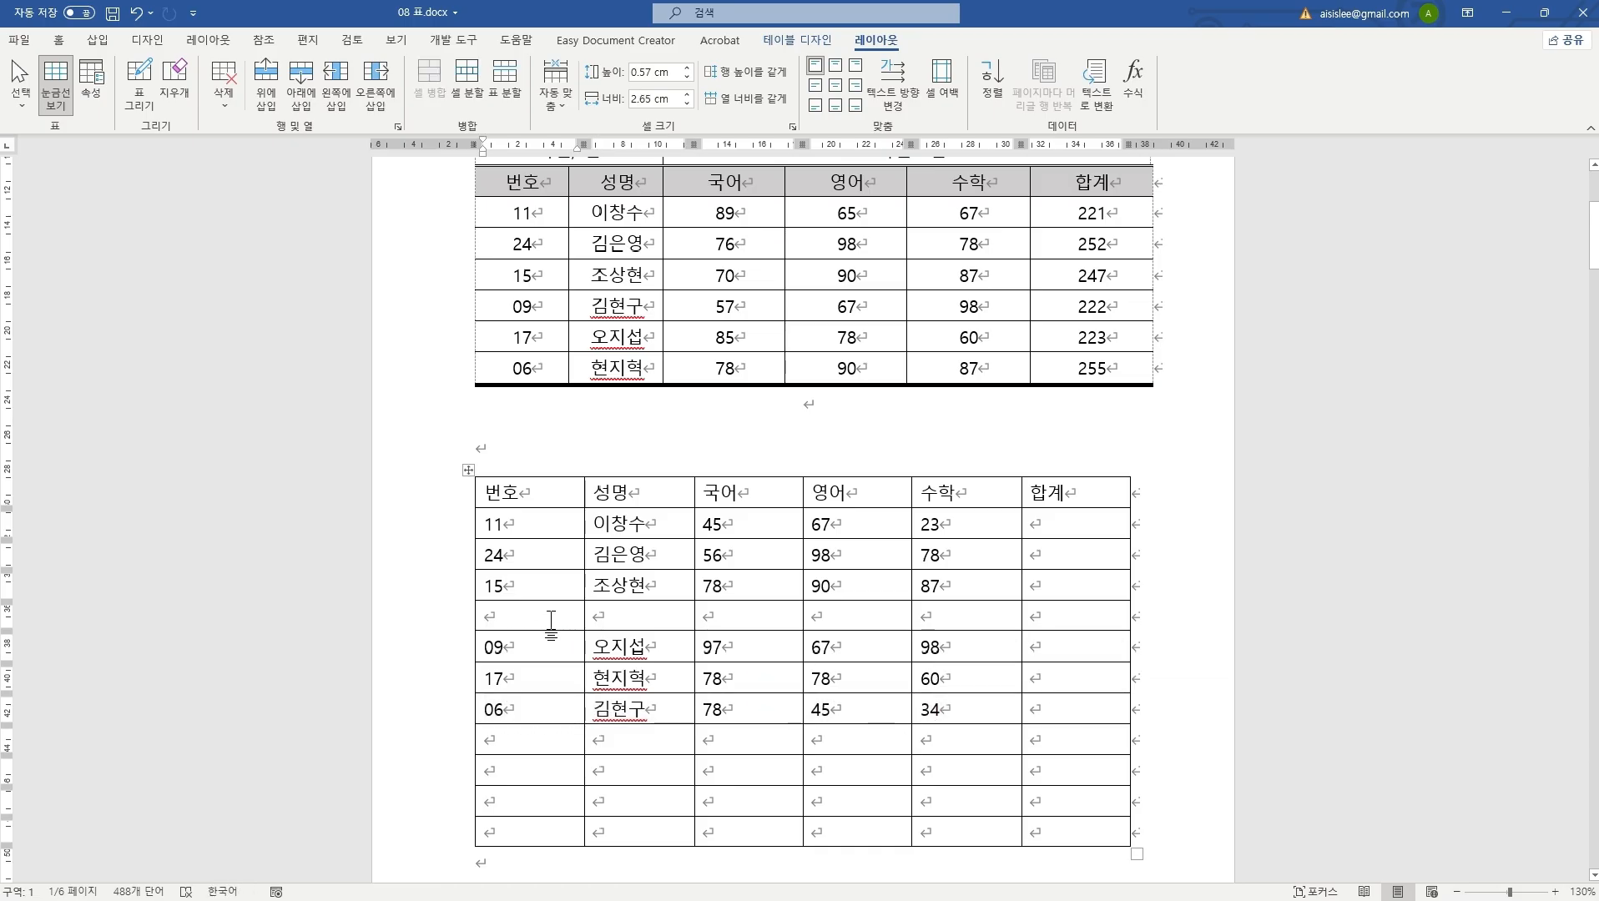
{"action": "key", "text": "ctrl+v"}
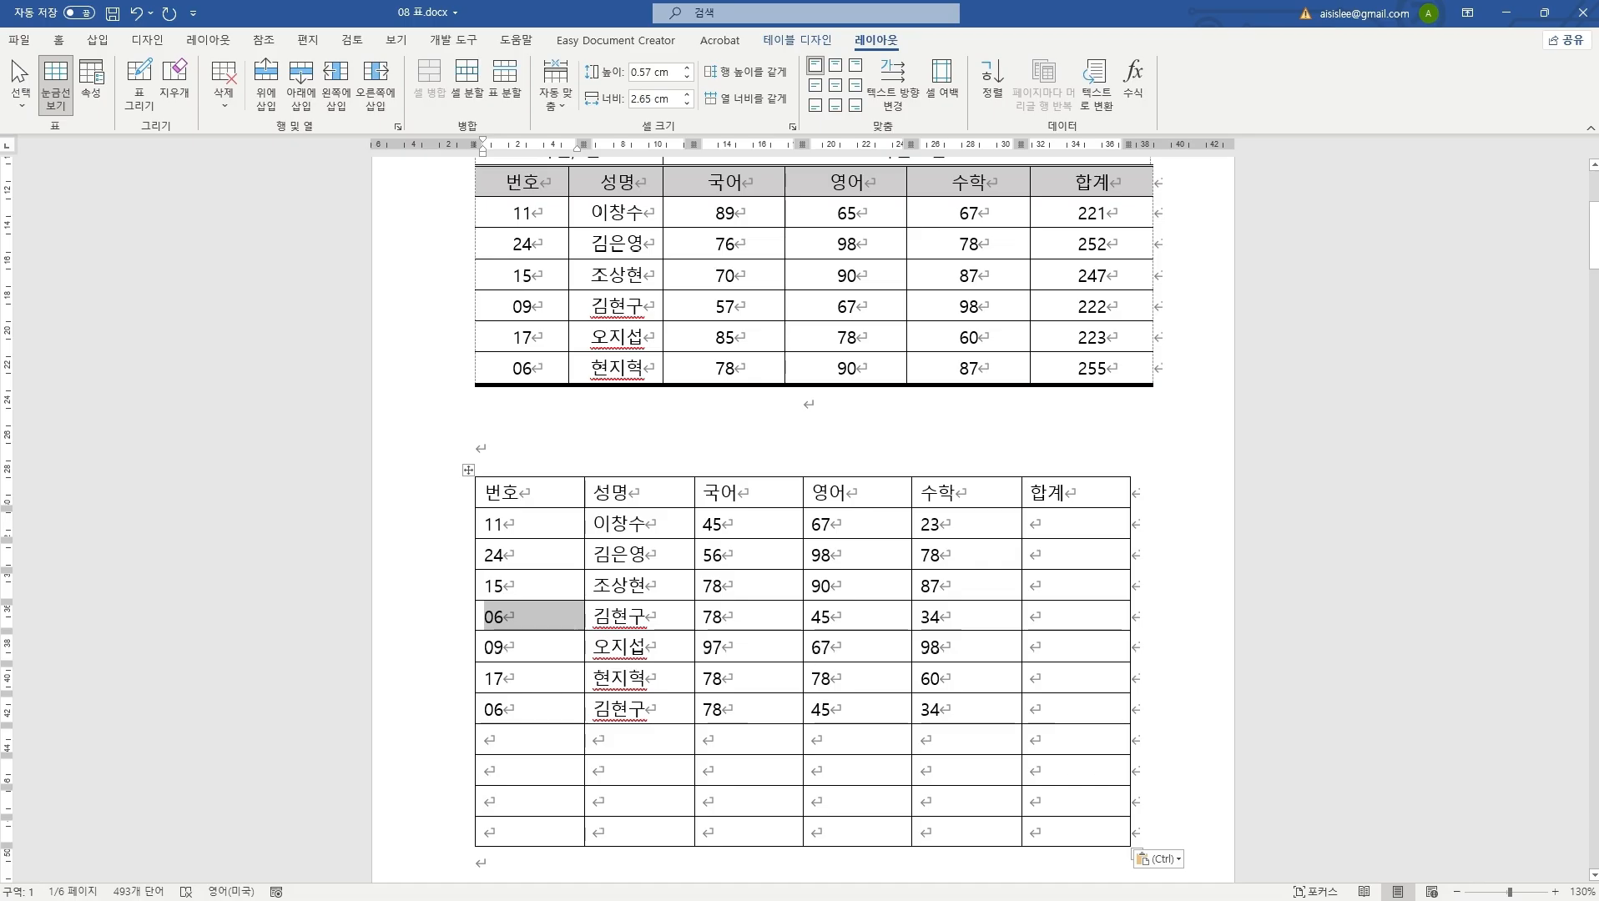
Step: Delete the duplicate row numbered 06 below row 17 in the lower table
{"action": "left_click", "coordinate": [544, 705]}
{"action": "right_click", "coordinate": [544, 705]}
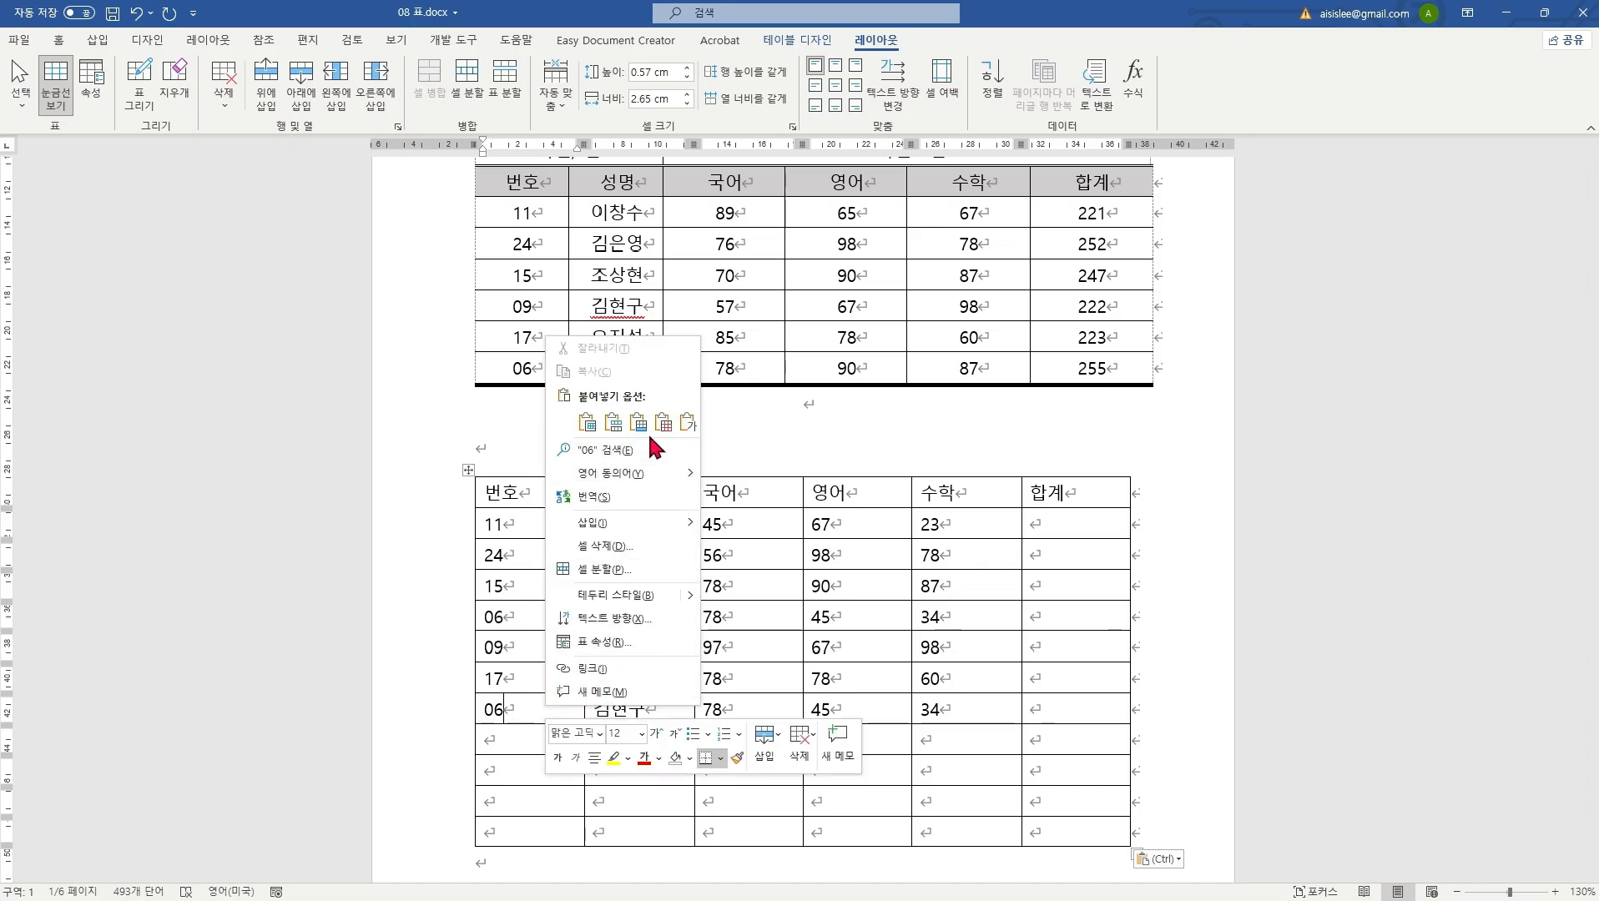
{"action": "left_click", "coordinate": [801, 746]}
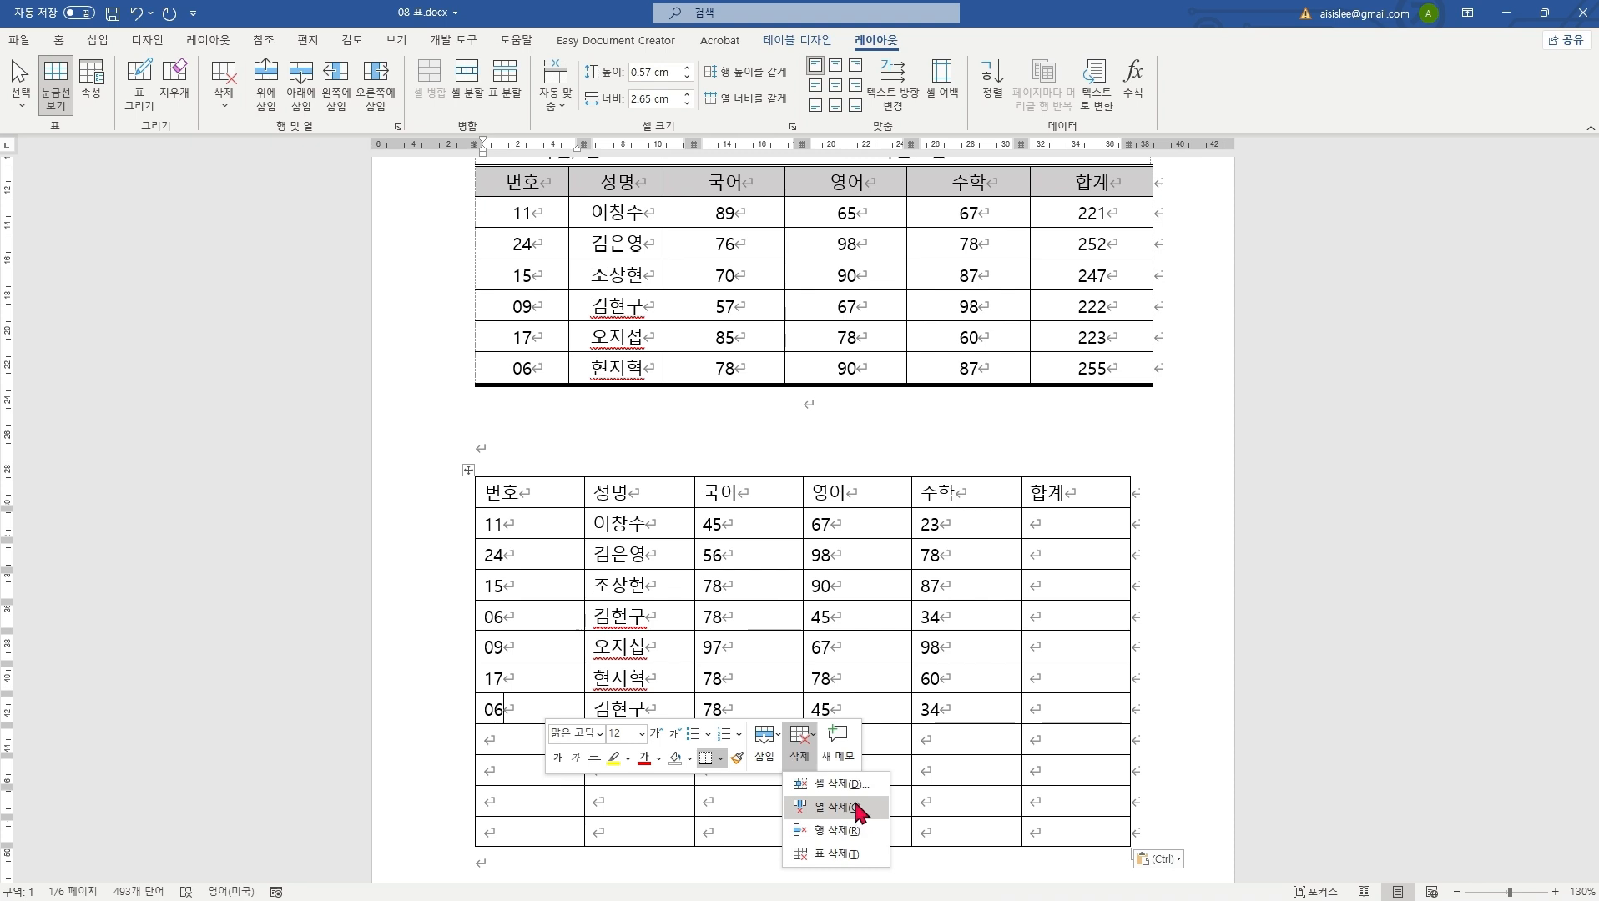
{"action": "left_click", "coordinate": [849, 831]}
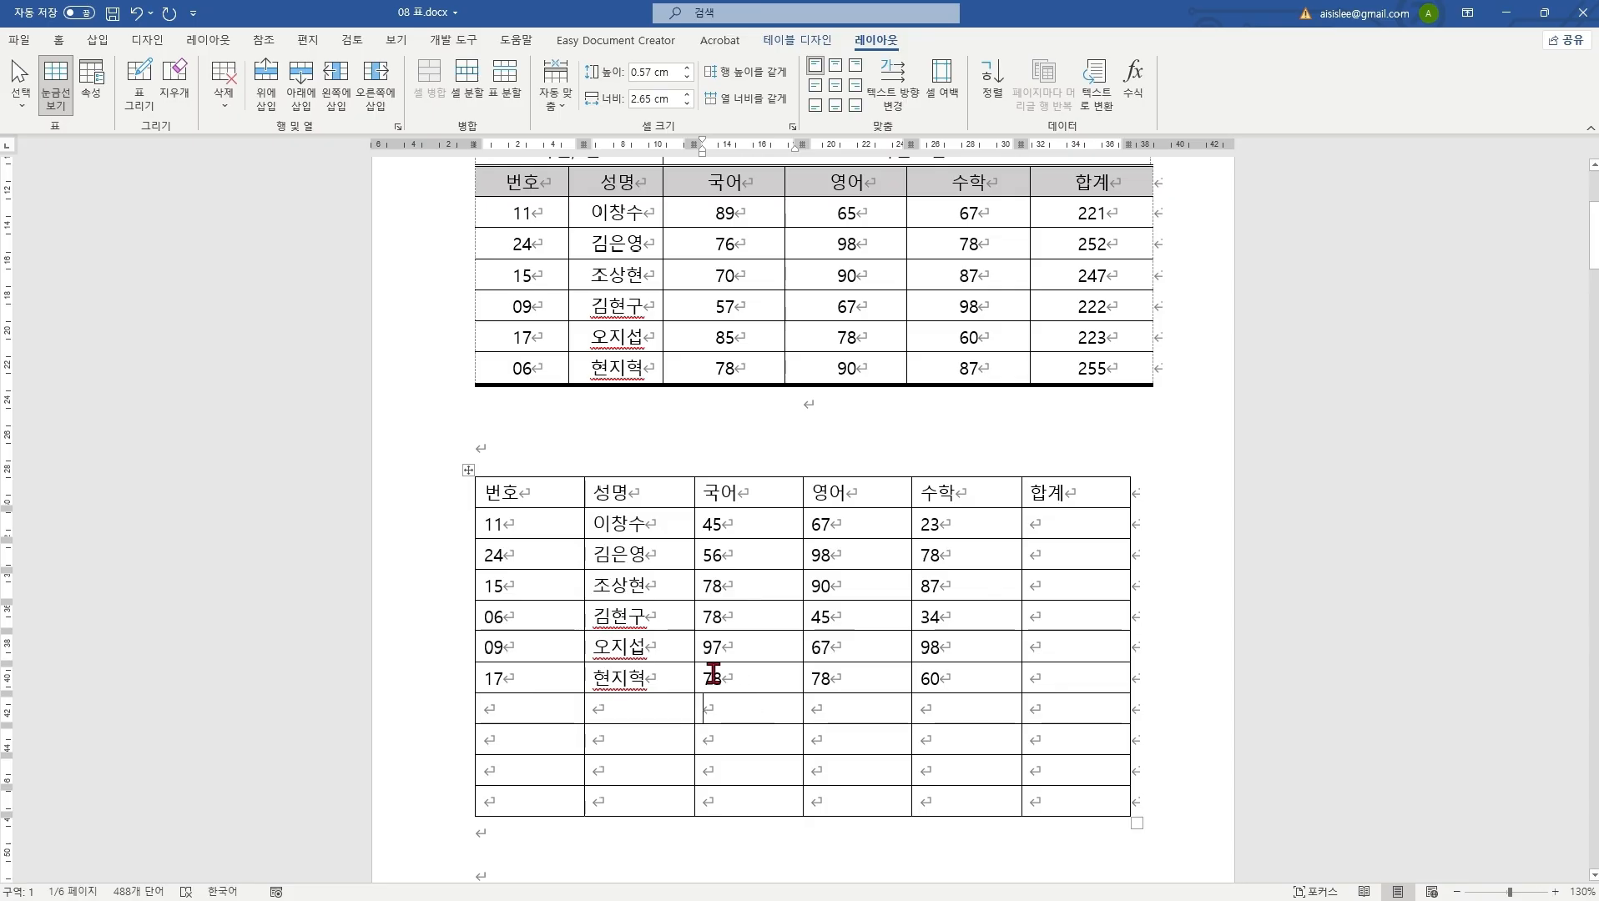
Step: Move the entire row numbered 06 down the lower table, past row 17 and two empty rows
{"action": "left_click", "coordinate": [504, 616]}
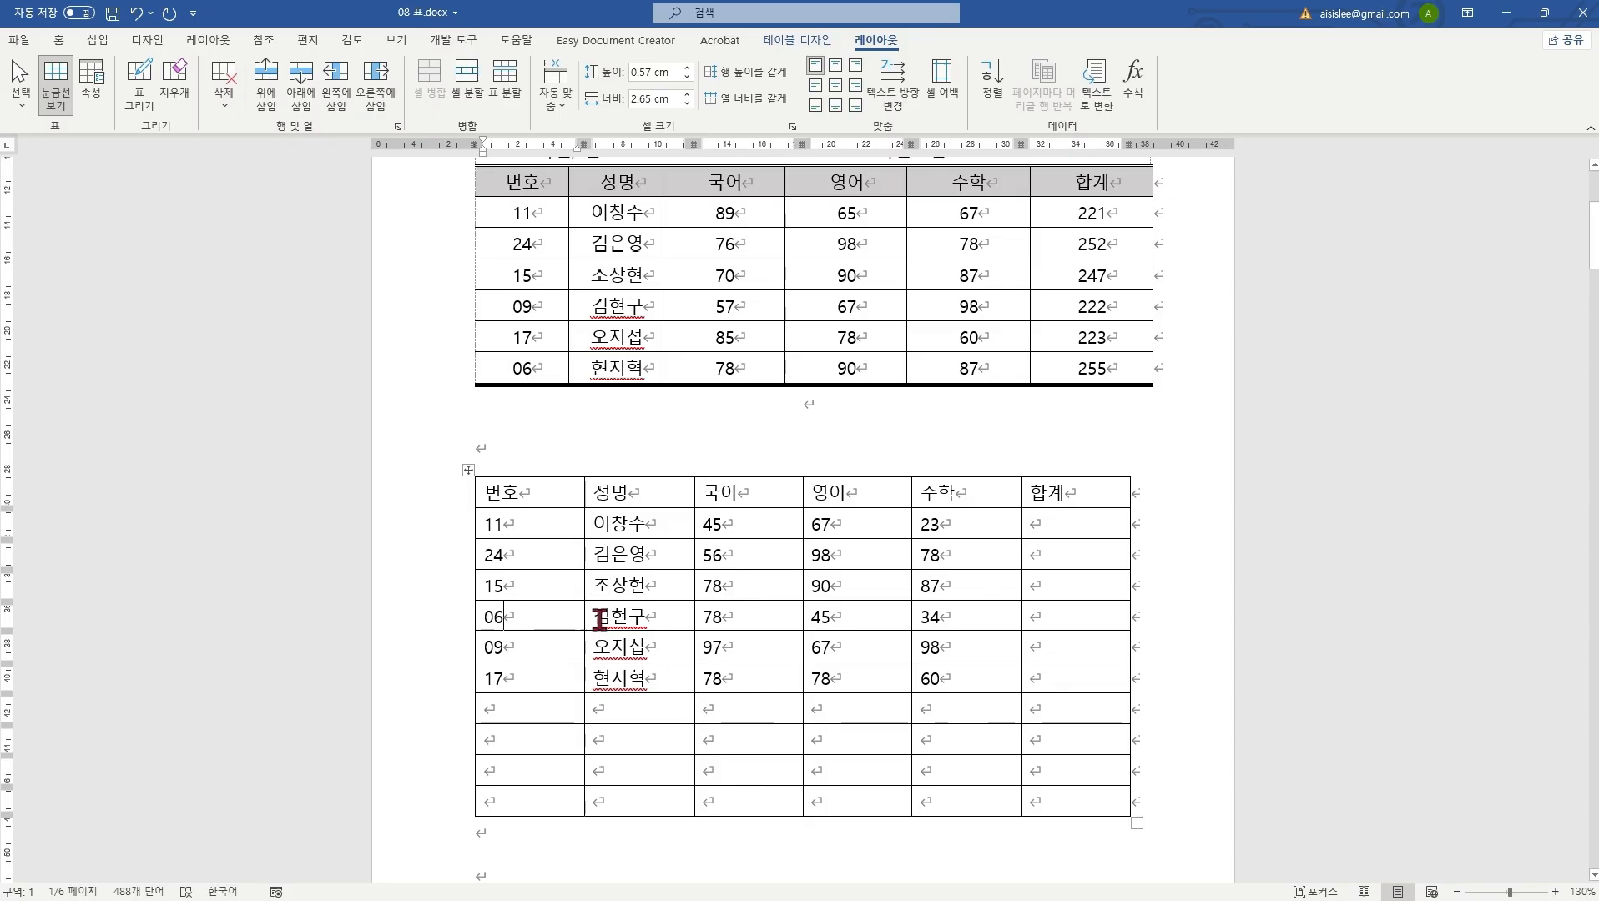
{"action": "left_click_drag", "start_coordinate": [589, 619], "coordinate": [1019, 619]}
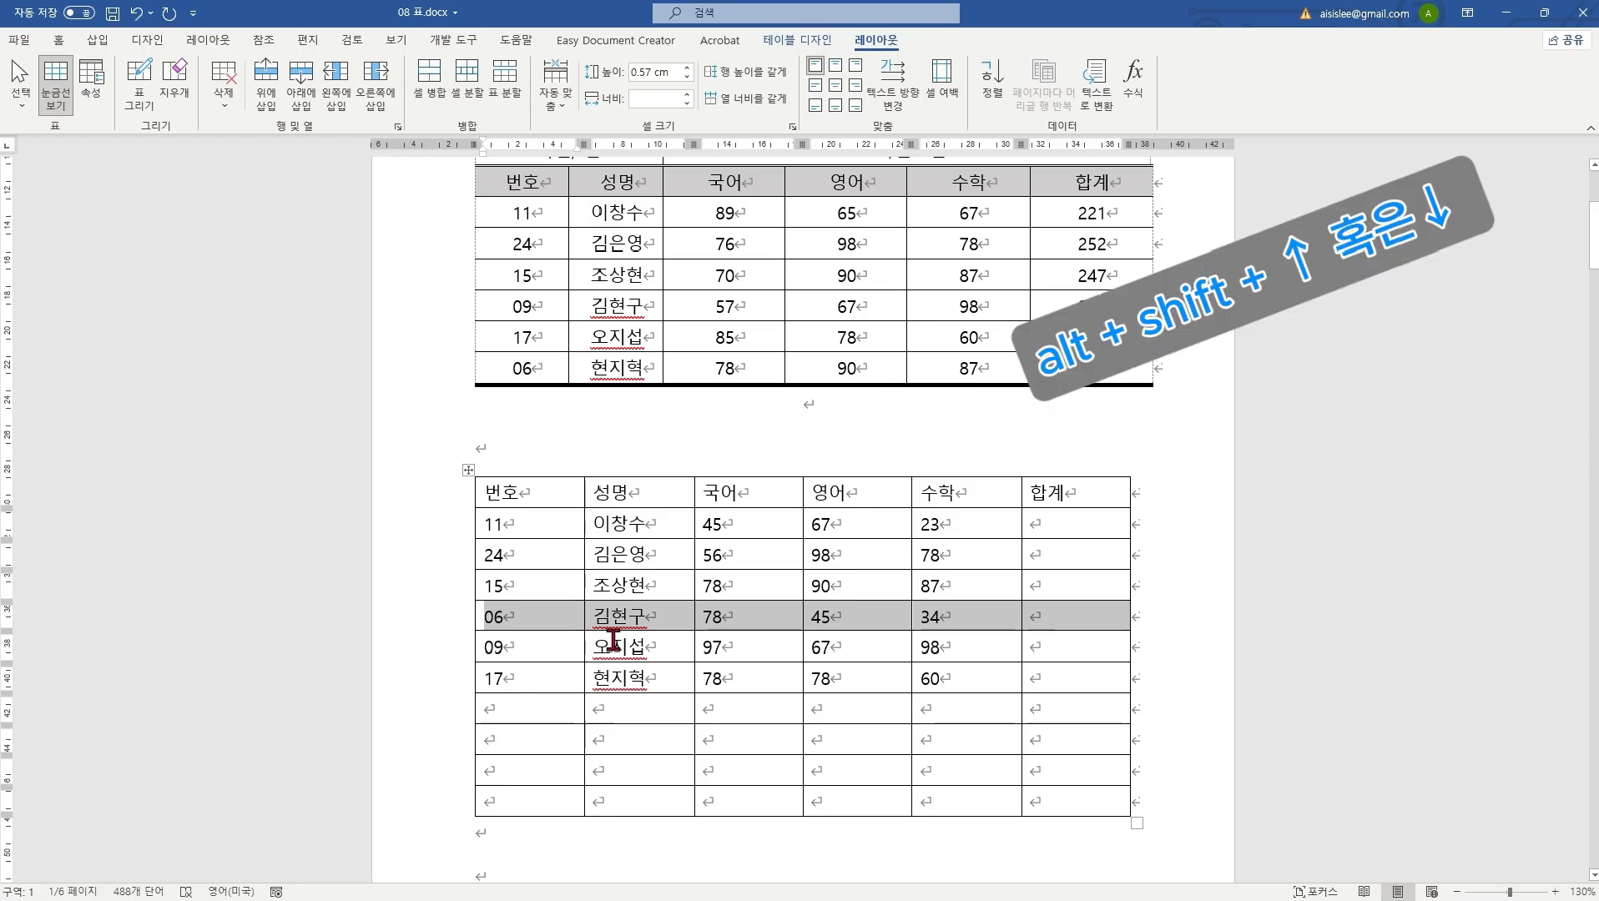
{"action": "key", "text": "alt+shift+Down"}
{"action": "key", "text": "alt+shift+Down"}
{"action": "key", "text": "alt+shift+Down"}
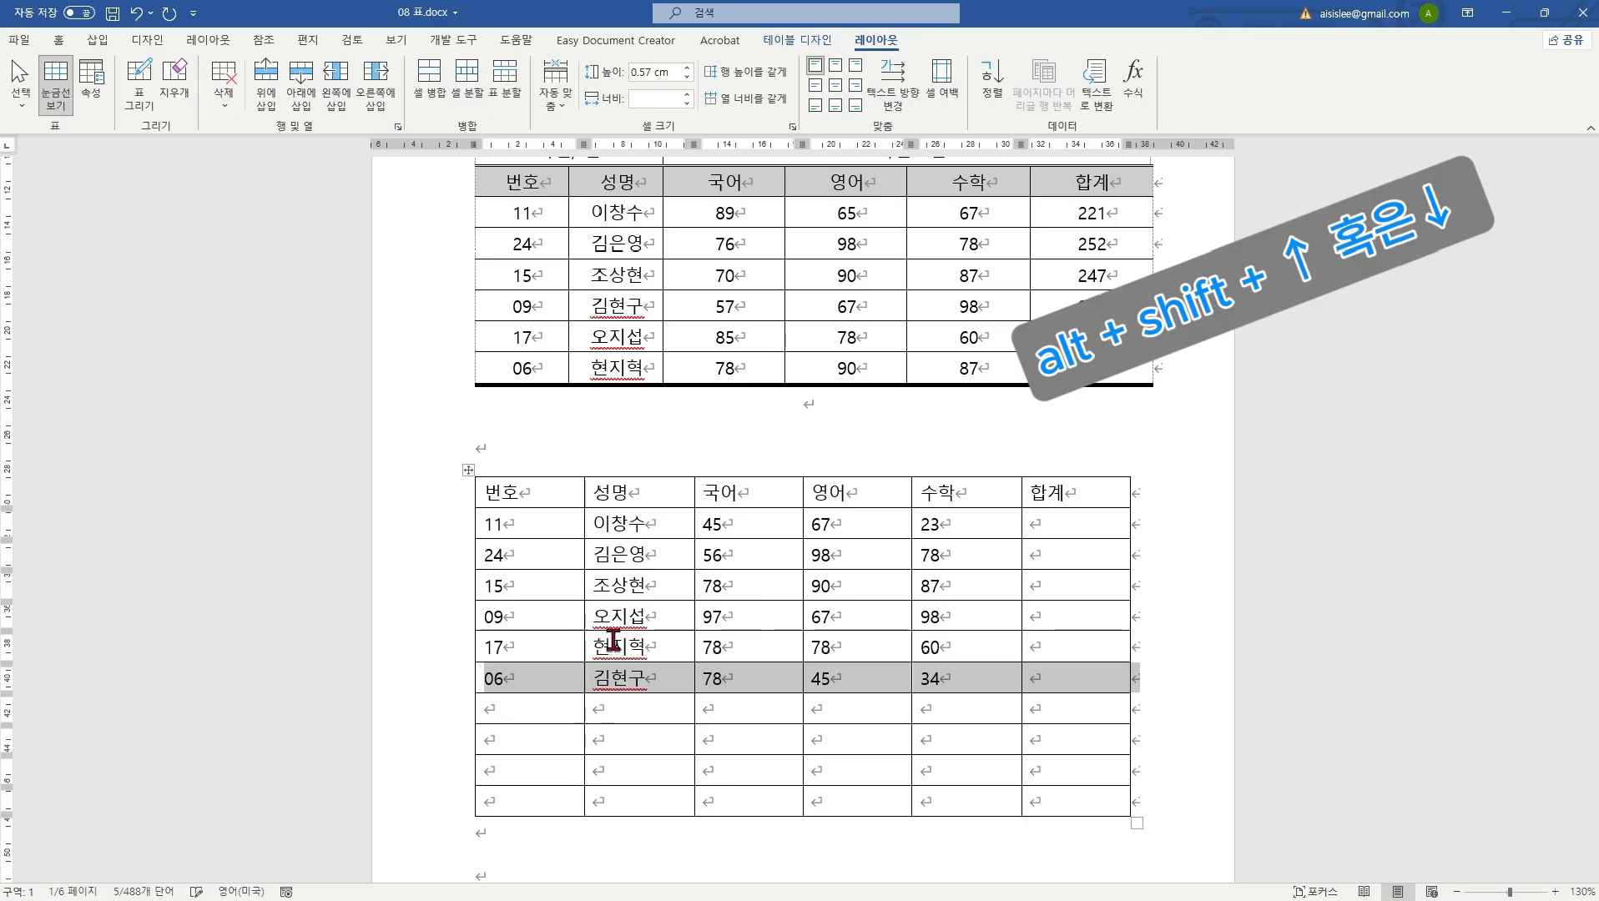
{"action": "key", "text": "alt+shift+Down"}
{"action": "key", "text": "alt+shift+Down"}
{"action": "key", "text": "alt+shift+Down"}
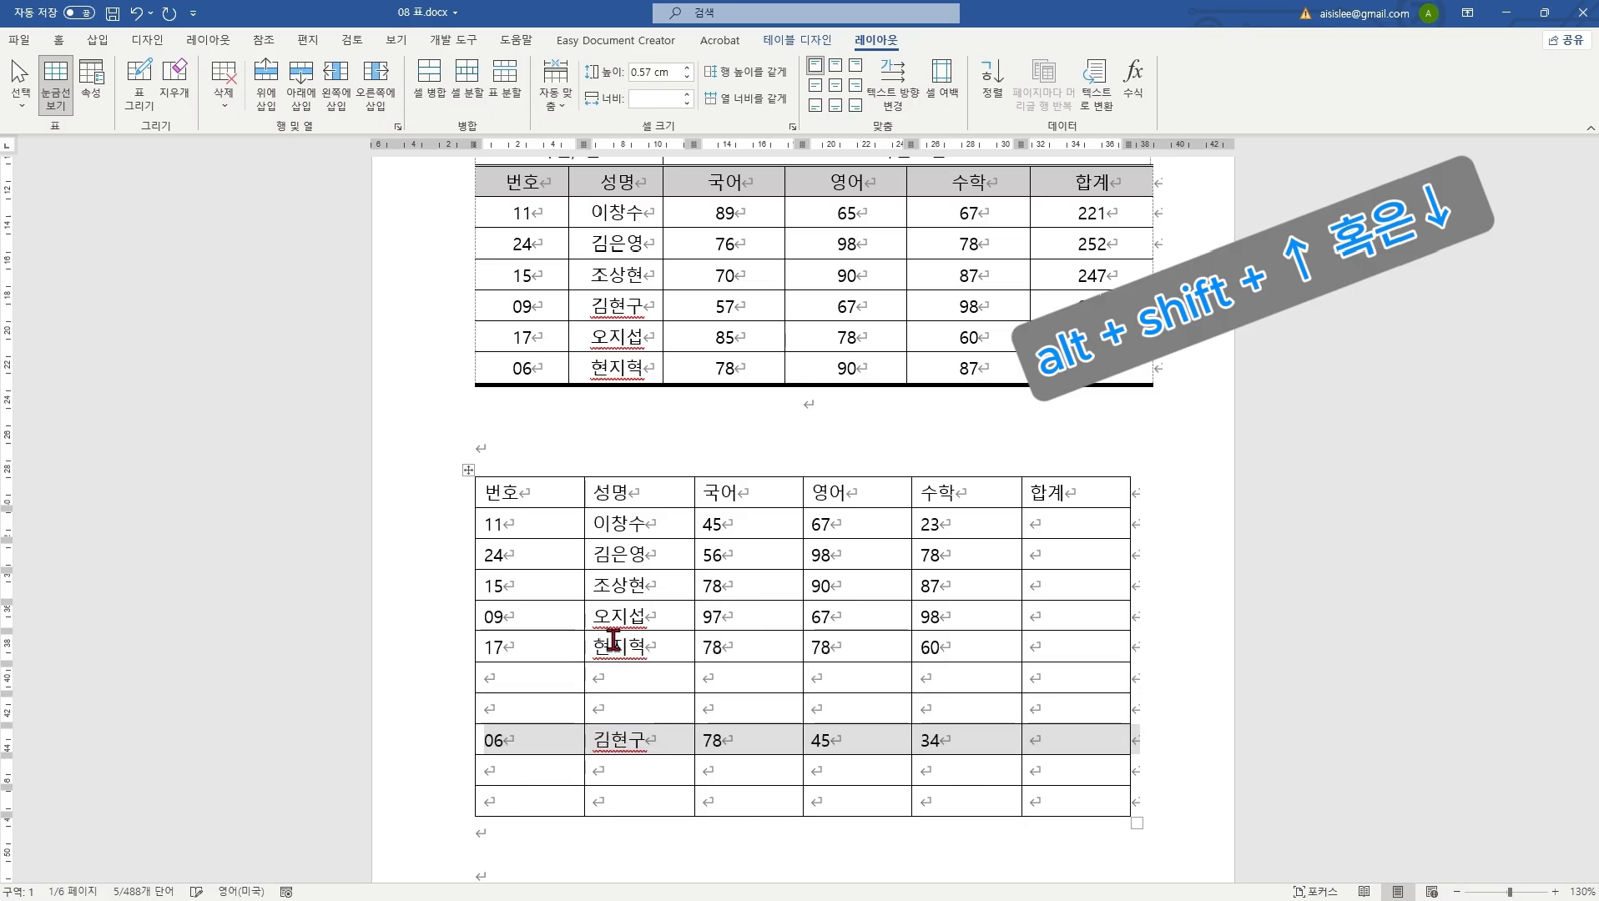
Step: Move the row numbered 06 up to directly below row 24, and shift it down one place below row 15
{"action": "key", "text": "alt+shift+Up"}
{"action": "key", "text": "alt+shift+Up"}
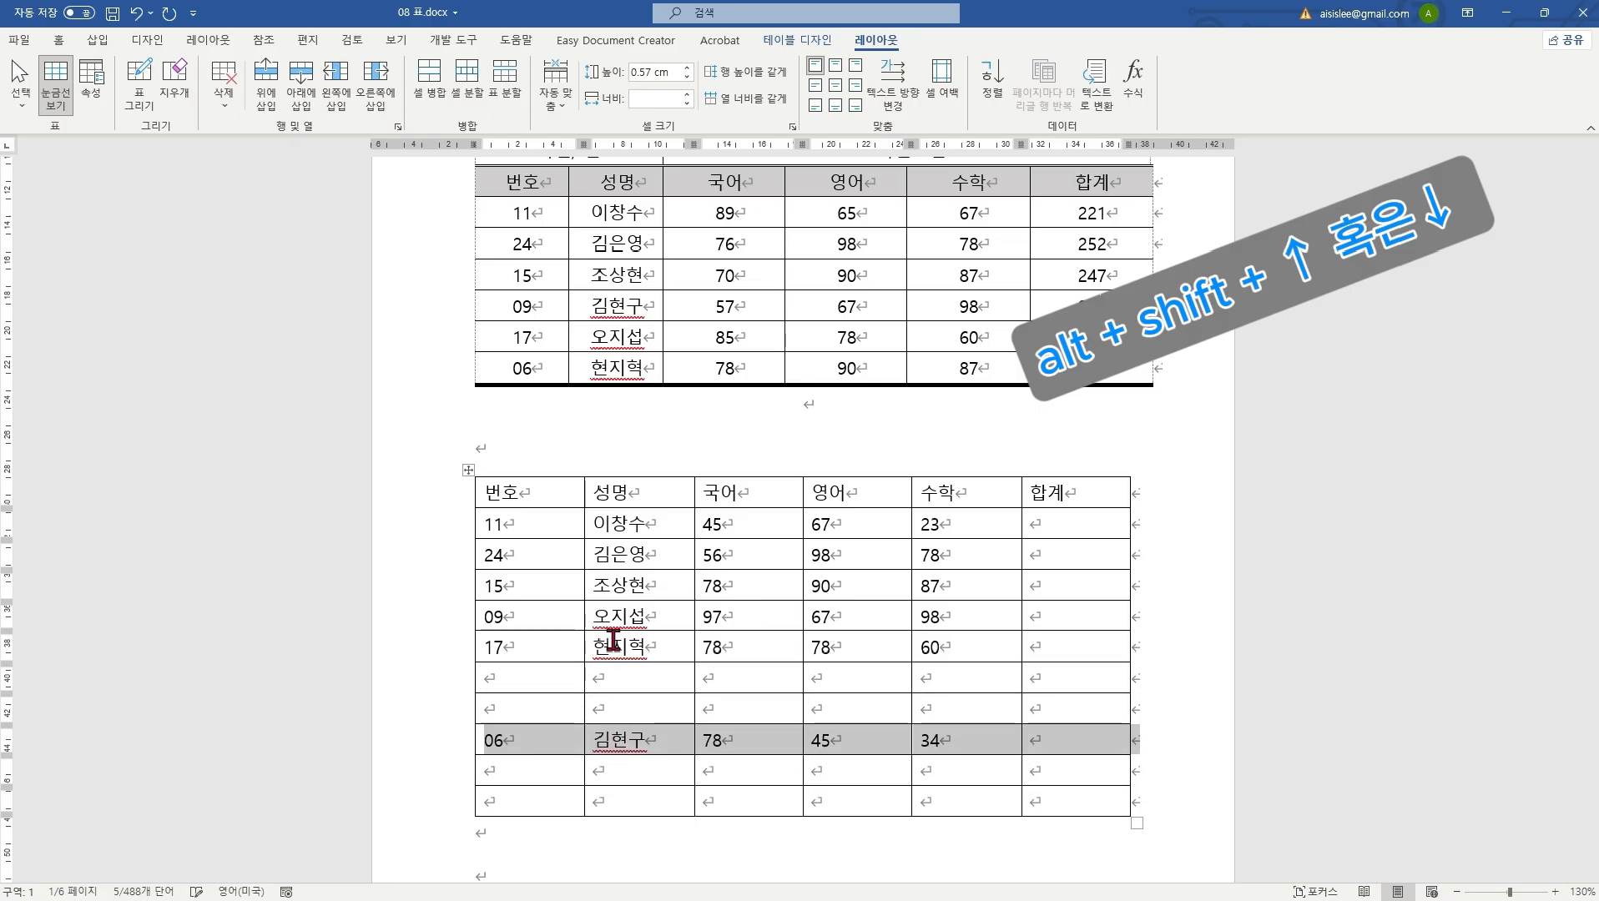
{"action": "key", "text": "alt+shift+Up"}
{"action": "key", "text": "alt+shift+Up"}
{"action": "key", "text": "alt+shift+Up"}
{"action": "key", "text": "alt+shift+Up"}
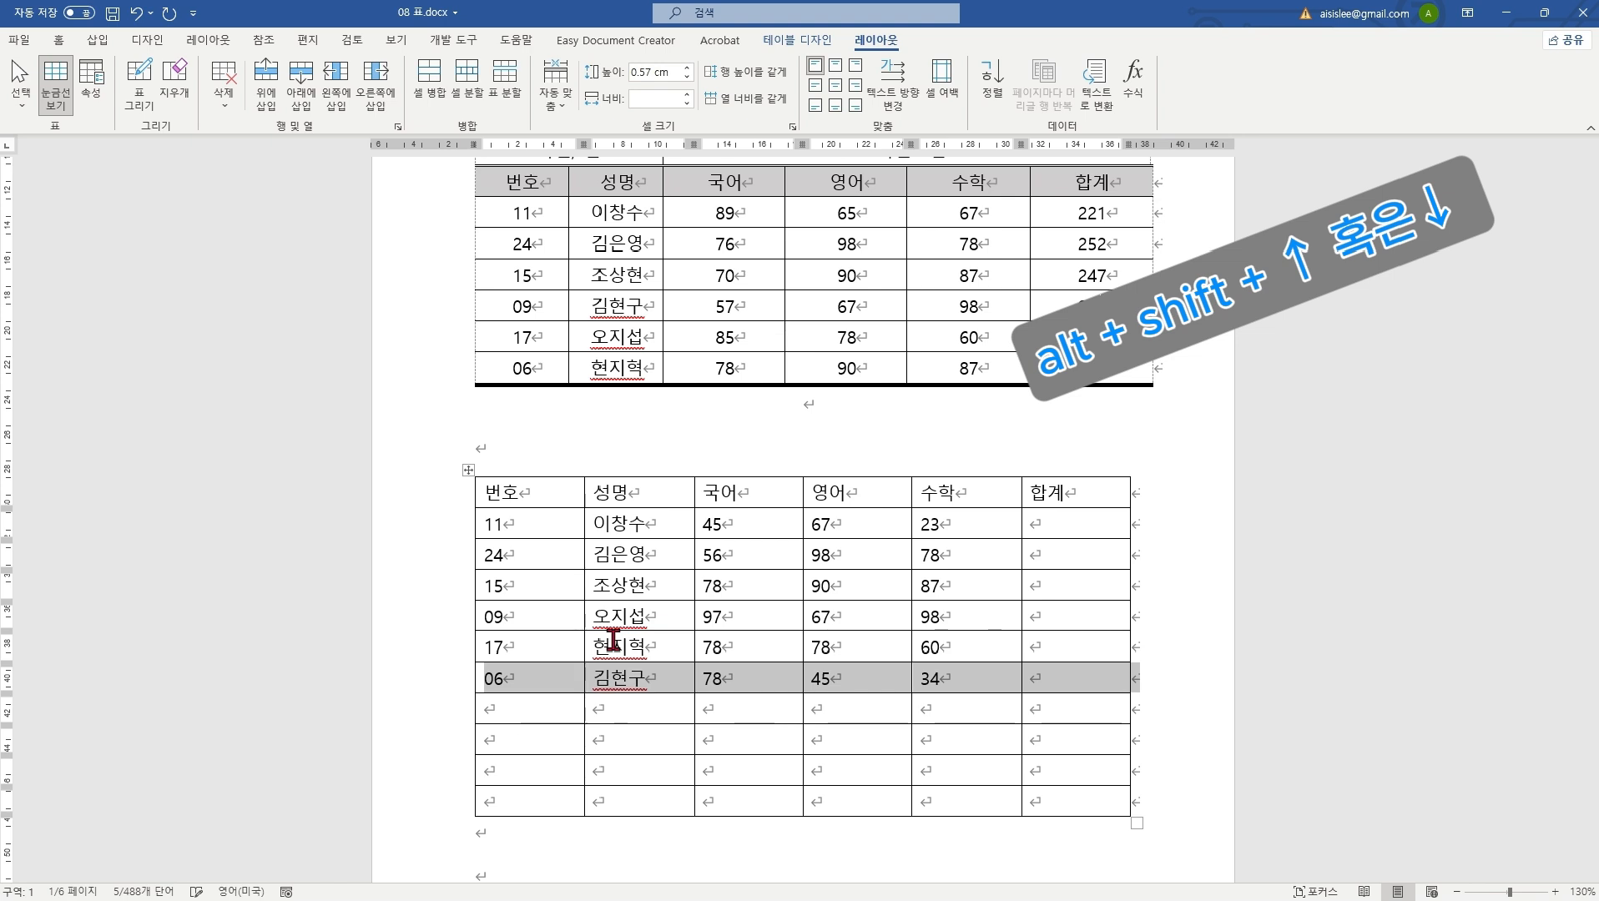
{"action": "key", "text": "alt+shift+Up"}
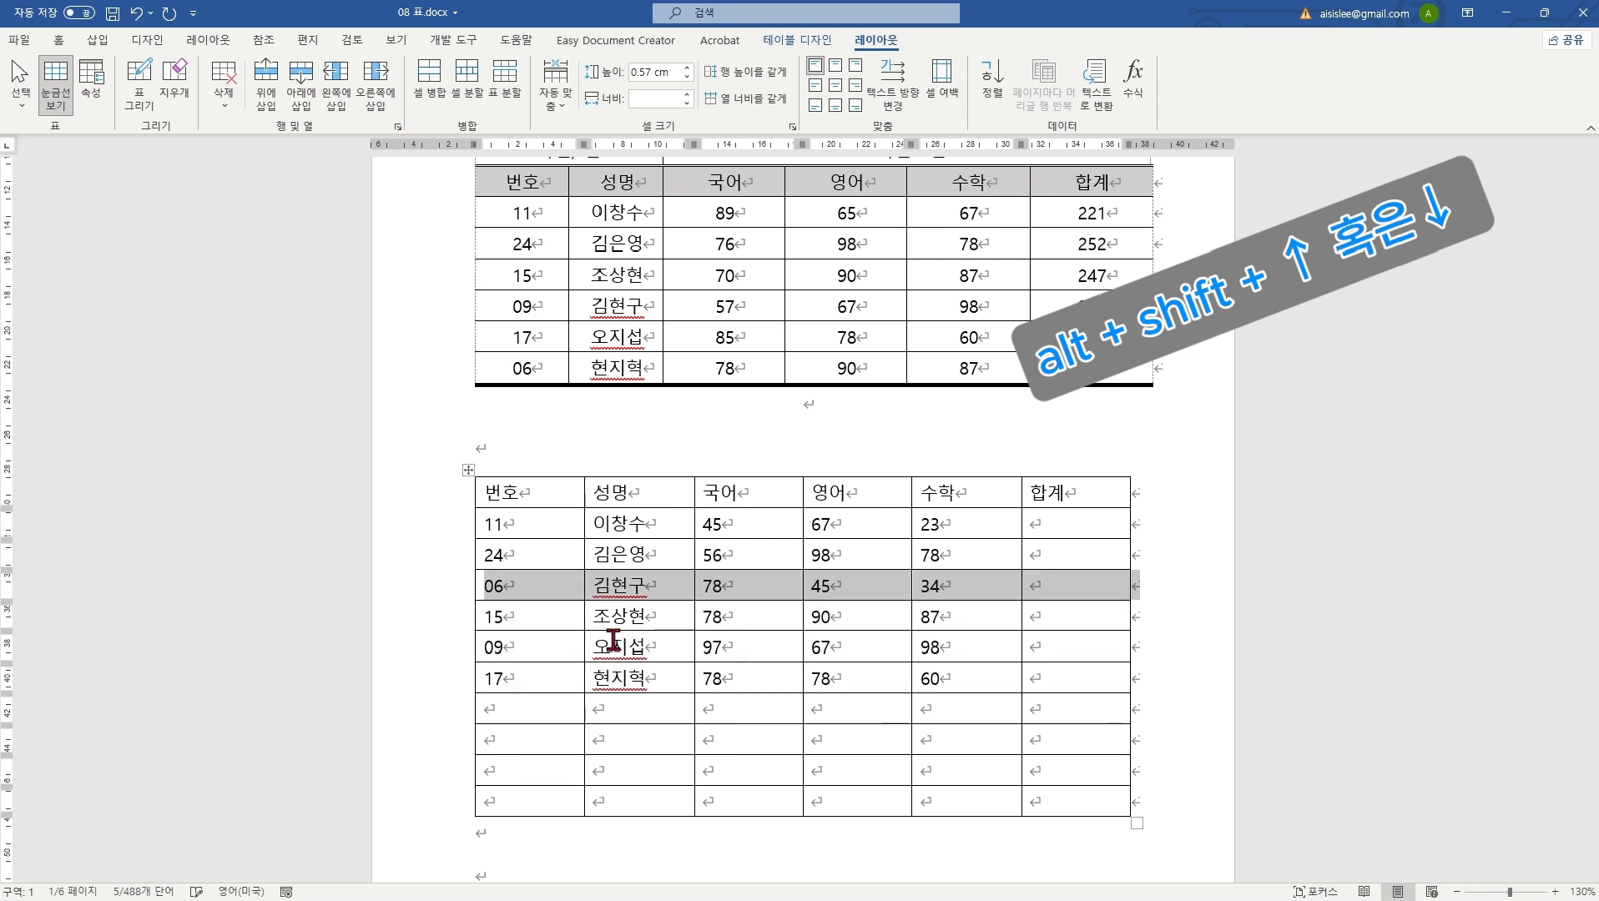
{"action": "key", "text": "alt+shift+Down"}
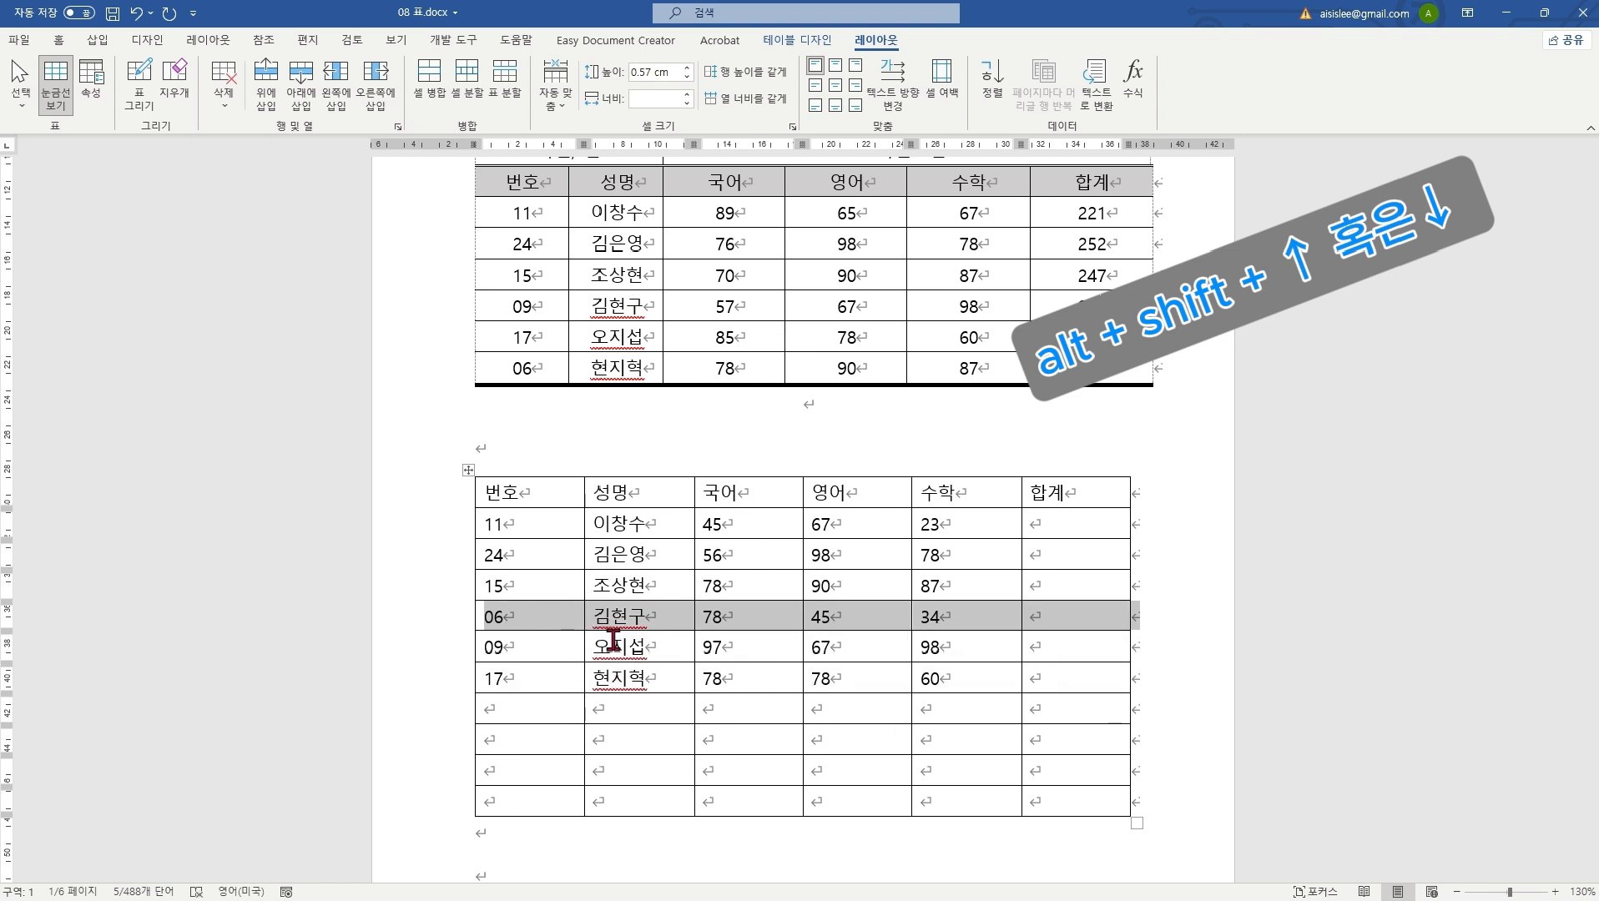
{"action": "left_click", "coordinate": [626, 700]}
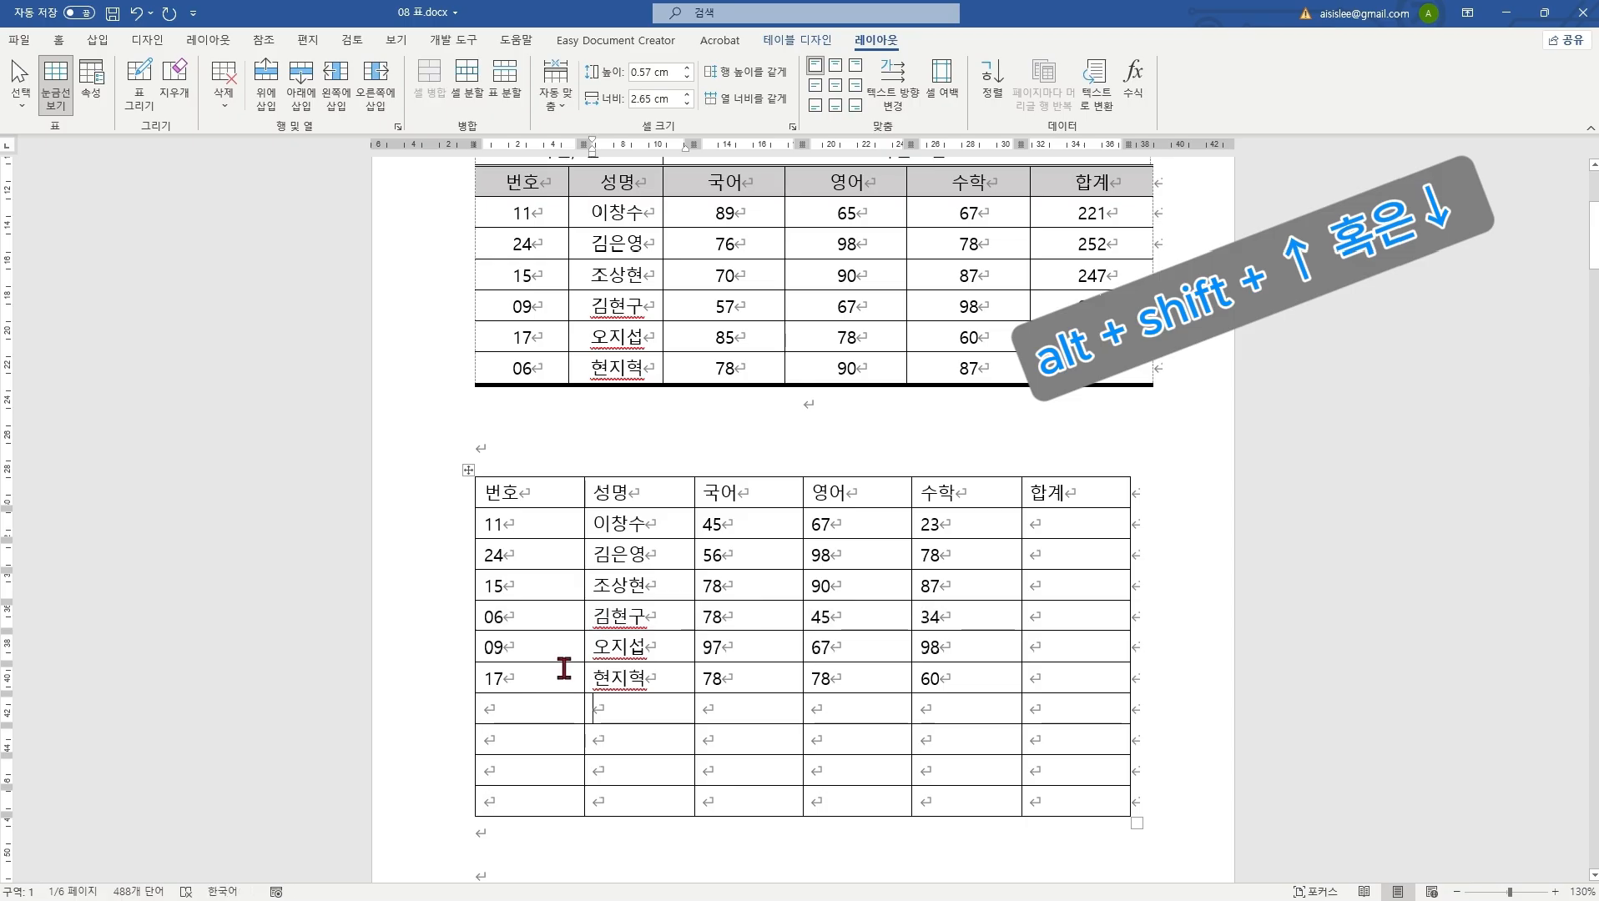
Step: Shift the row numbered 06 down one place and back up, starting from a single cell without selecting the row
{"action": "left_click", "coordinate": [547, 616]}
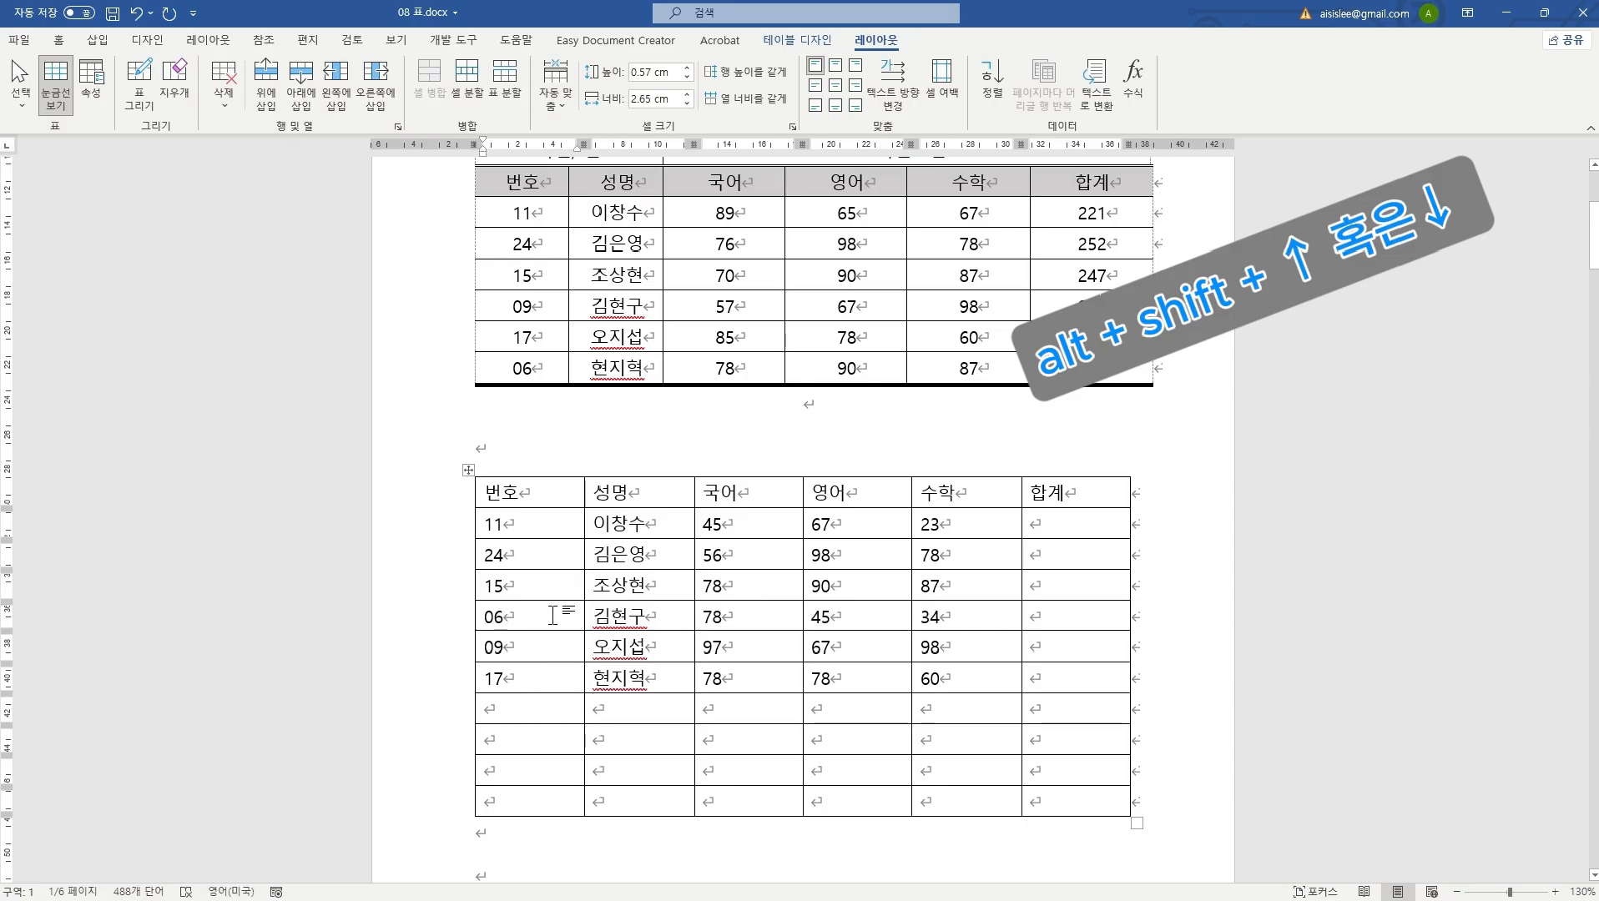
{"action": "key", "text": "alt+shift+Down"}
{"action": "key", "text": "alt+shift+Up"}
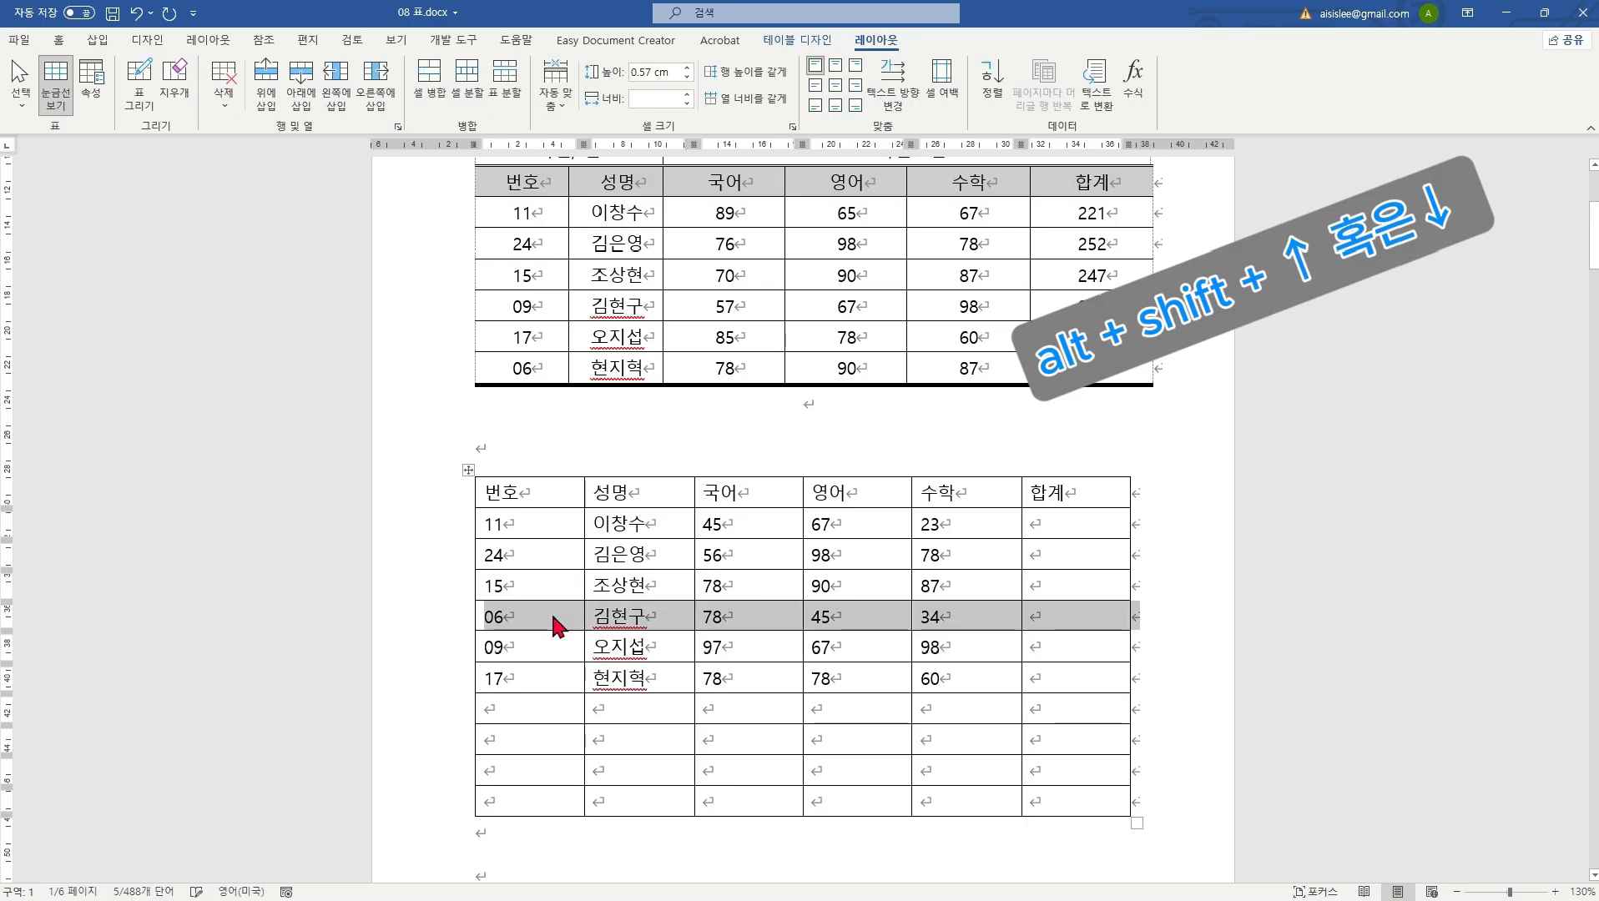
{"action": "left_click", "coordinate": [1028, 619]}
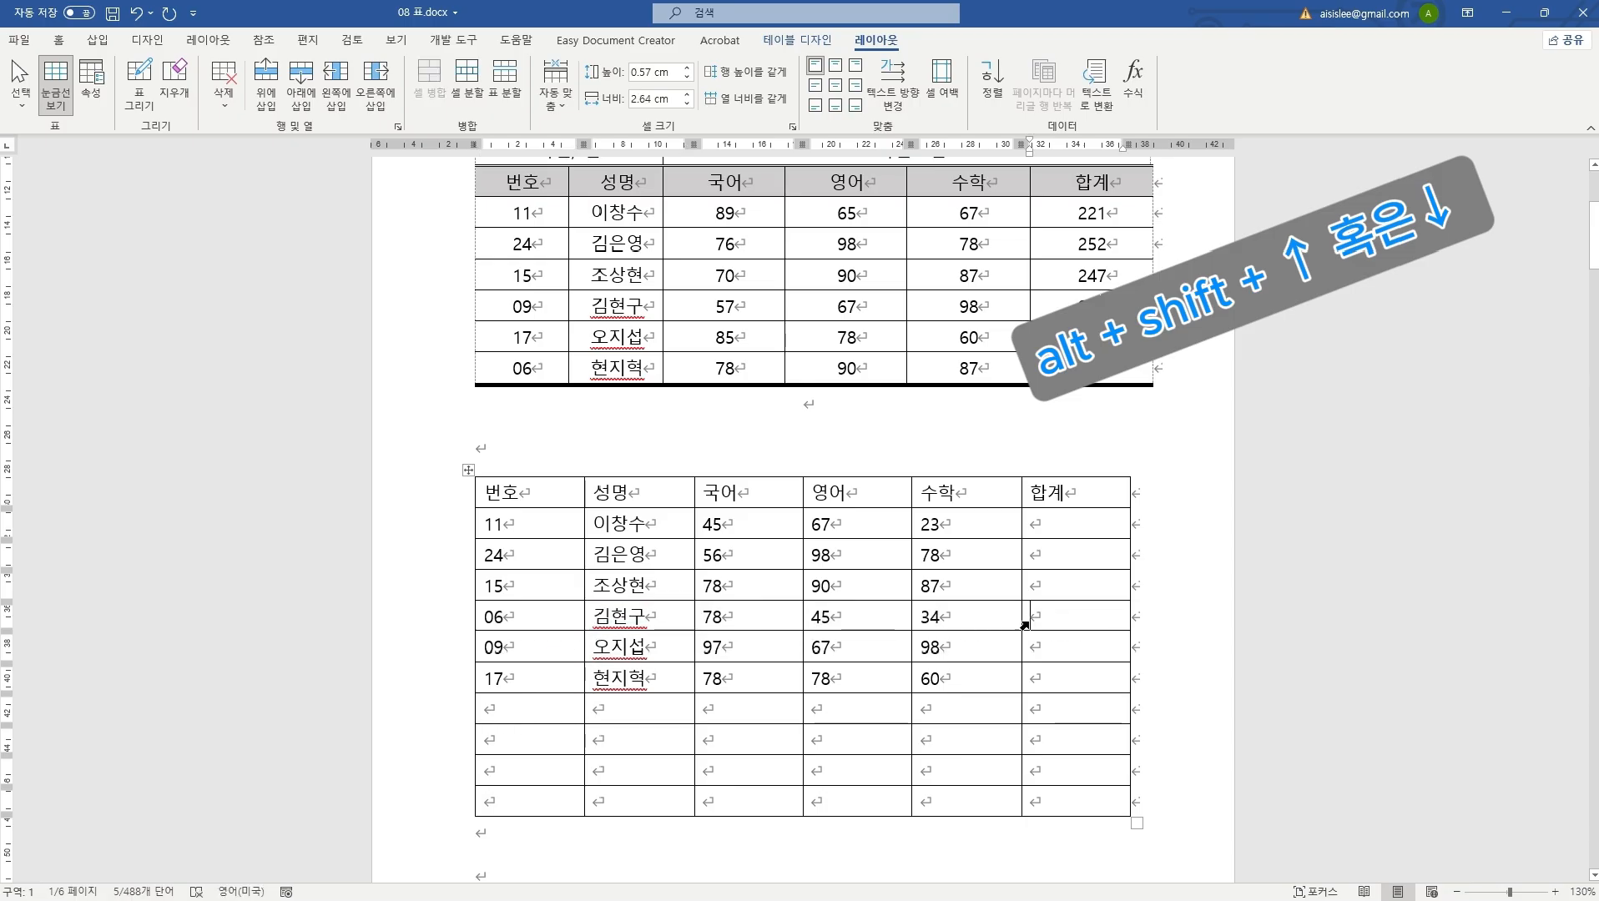
Step: Move the row numbered 09 down the lower table, past row 17 and two empty rows
{"action": "left_click", "coordinate": [522, 650]}
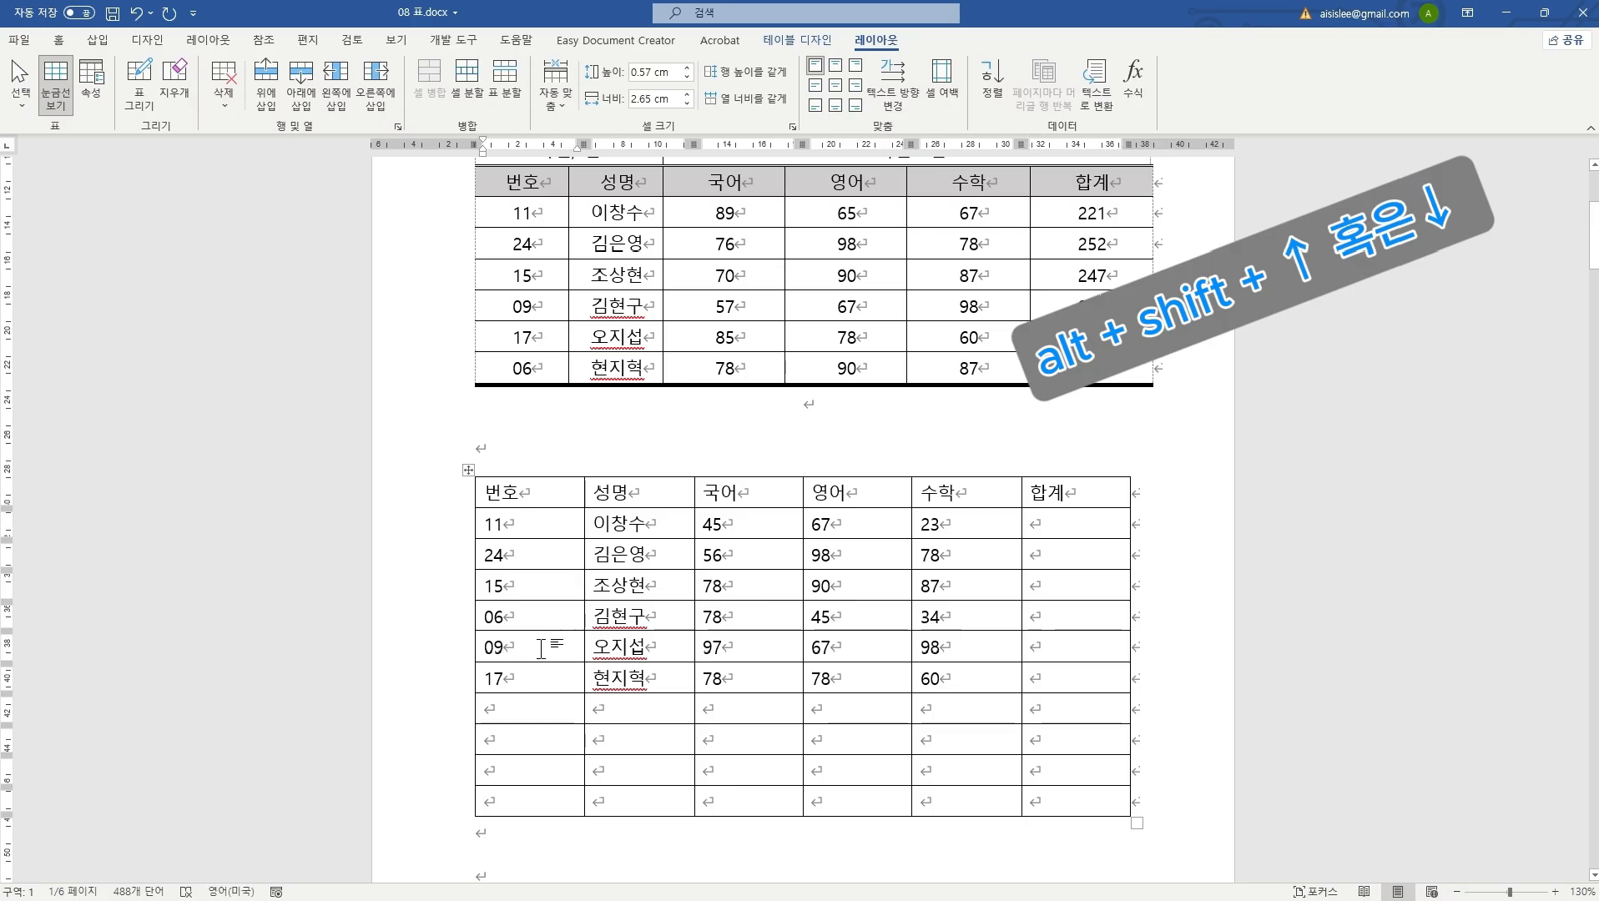
{"action": "key", "text": "alt+shift+Down"}
{"action": "key", "text": "alt+shift+Down"}
{"action": "key", "text": "alt+shift+Down"}
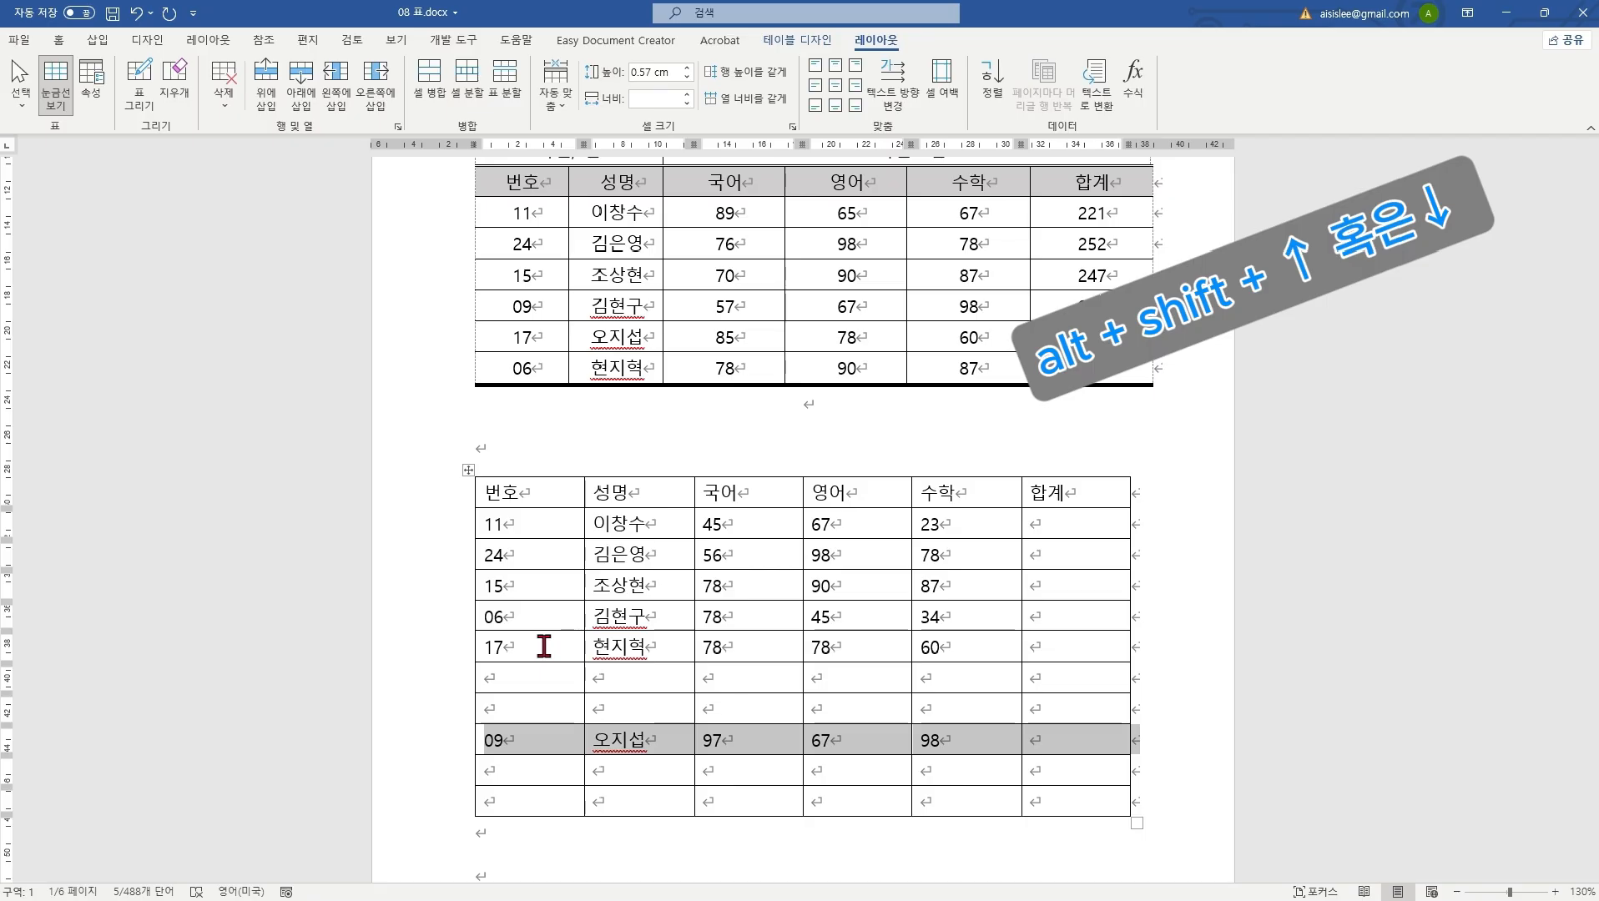
Step: Move the row numbered 09 up the lower table to directly below the row numbered 06
{"action": "key", "text": "alt+shift+Up"}
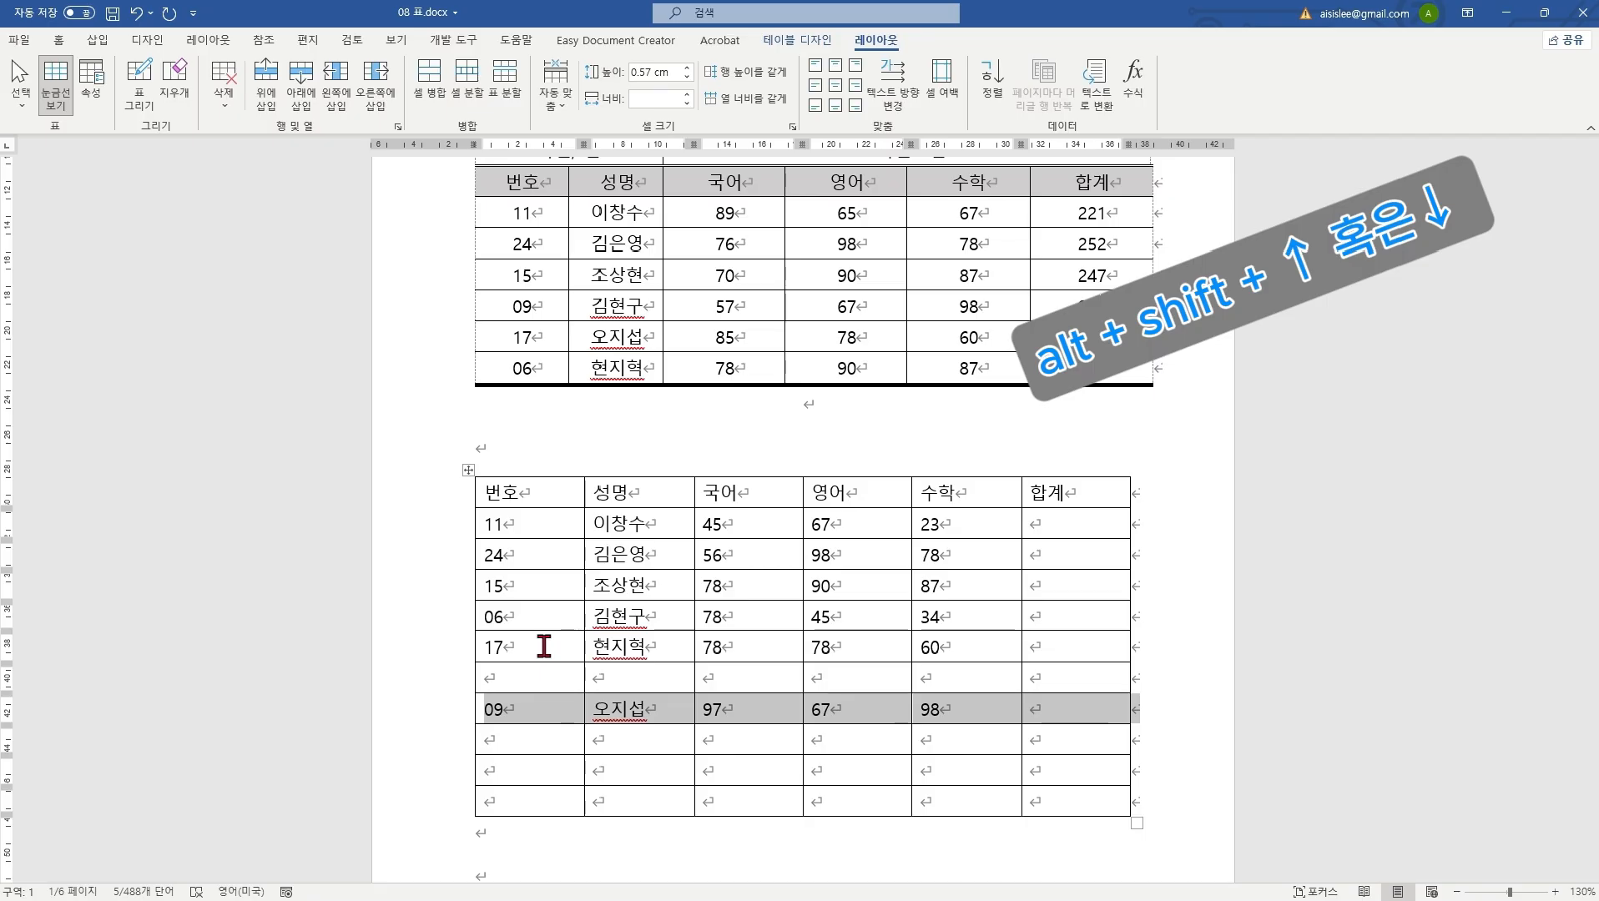
{"action": "key", "text": "alt+shift+Up"}
{"action": "key", "text": "alt+shift+Up"}
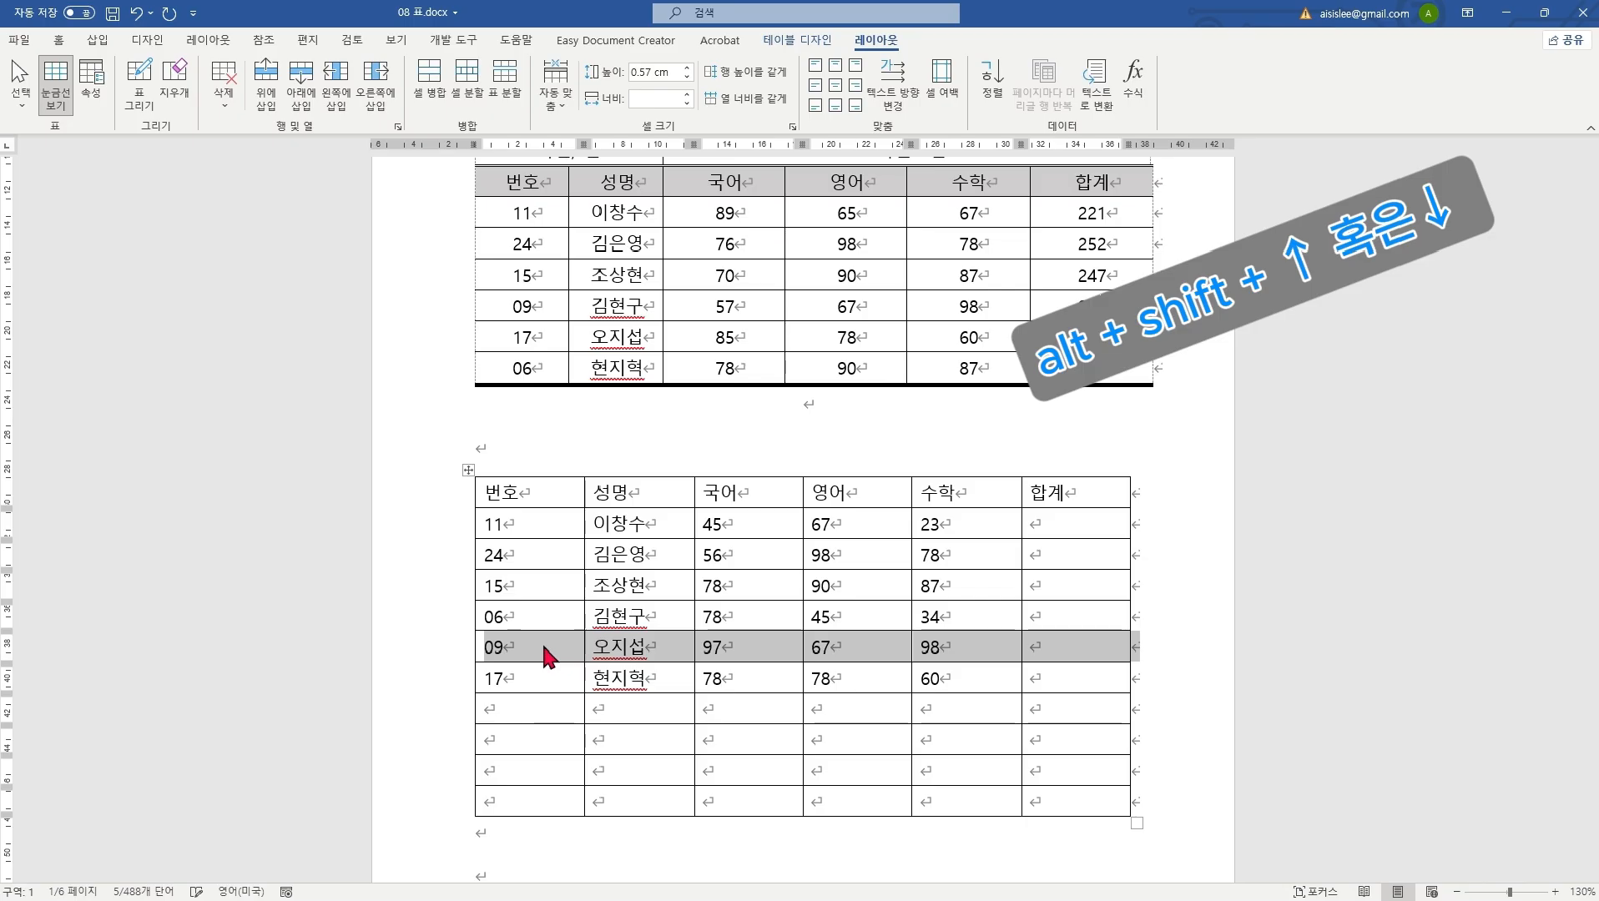
Step: Delete the four empty rows at the end of the lower table
{"action": "left_click", "coordinate": [567, 711]}
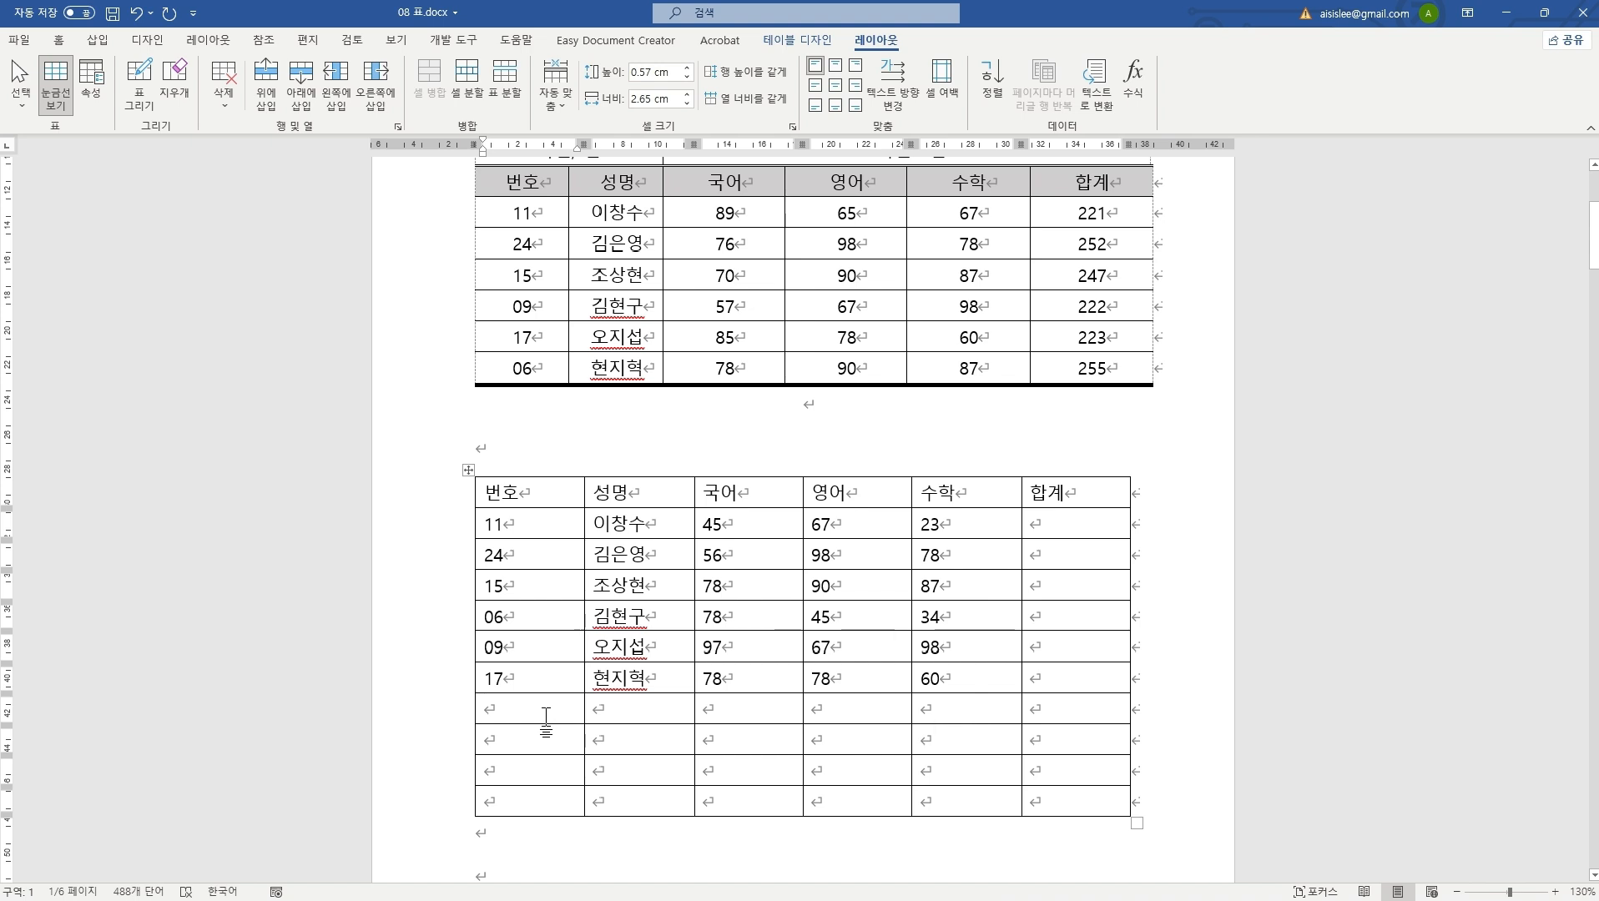
{"action": "left_click_drag", "start_coordinate": [527, 711], "coordinate": [1095, 796]}
{"action": "left_click", "coordinate": [801, 743]}
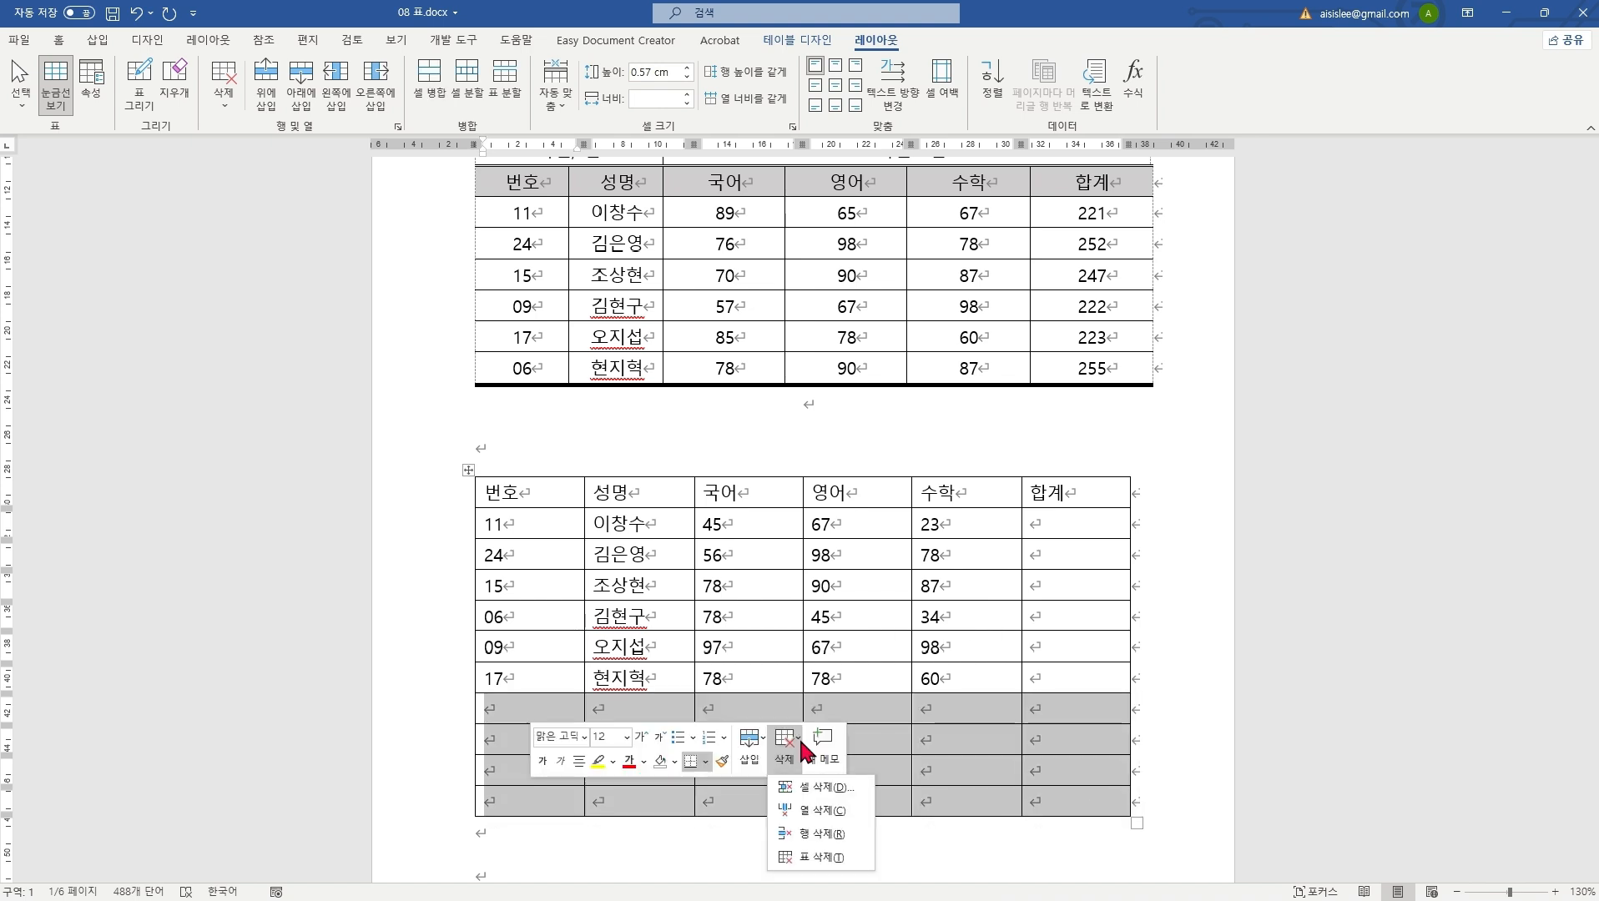
{"action": "left_click", "coordinate": [821, 833]}
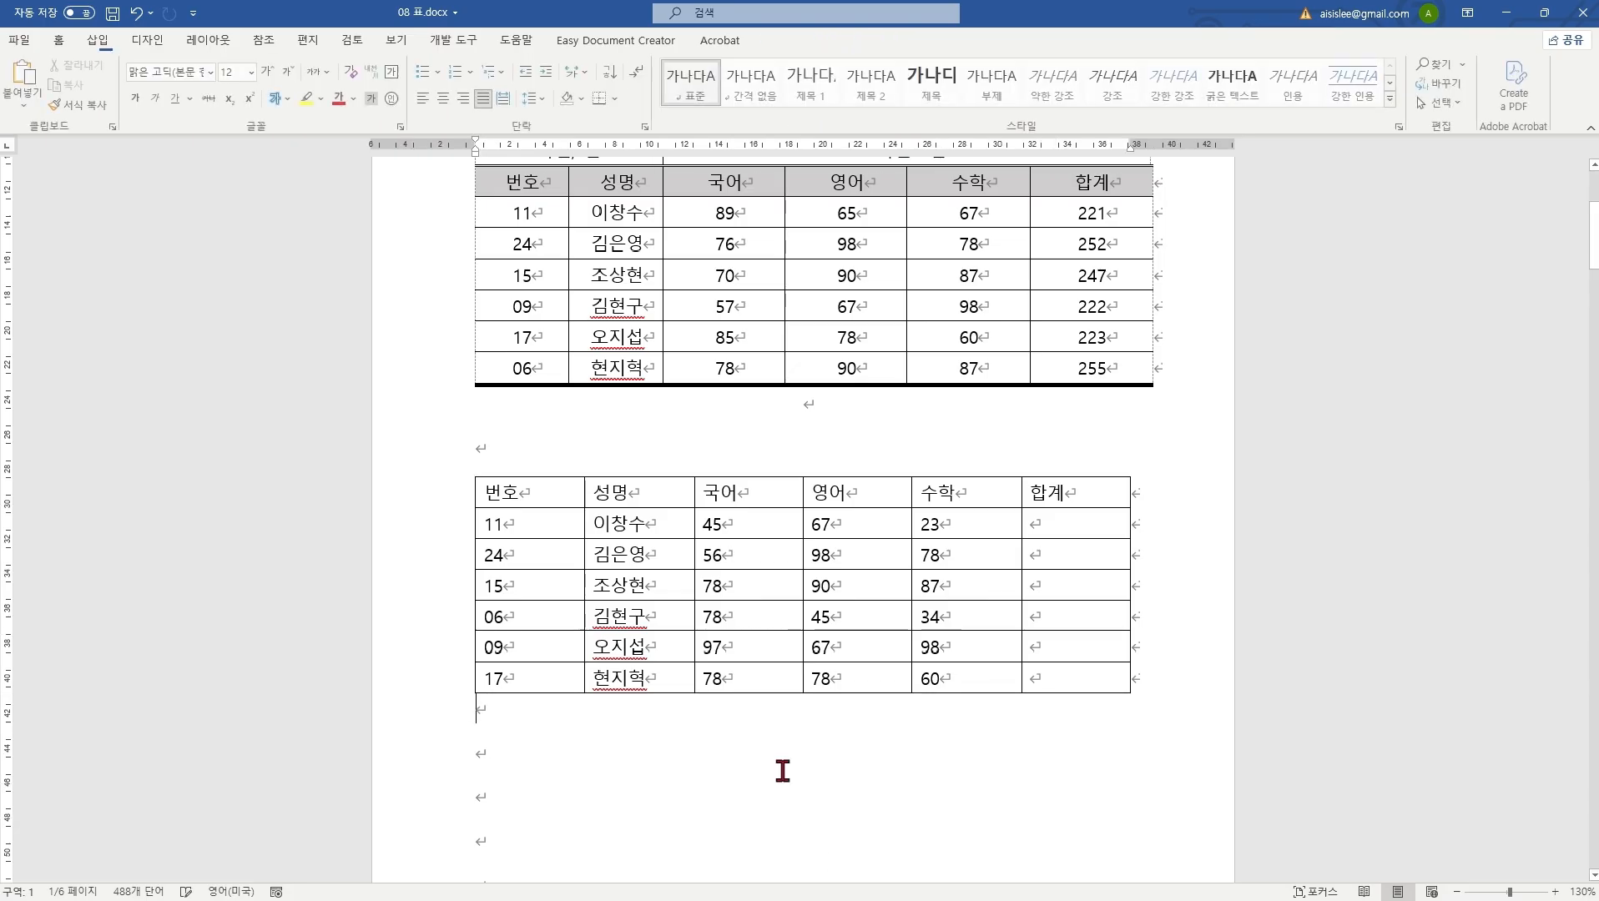
{"action": "left_click", "coordinate": [761, 731]}
Step: Insert an empty row above the lower table's header row, with the whole header row selected
{"action": "scroll", "coordinate": [761, 725], "scroll_direction": "up", "scroll_amount": 3}
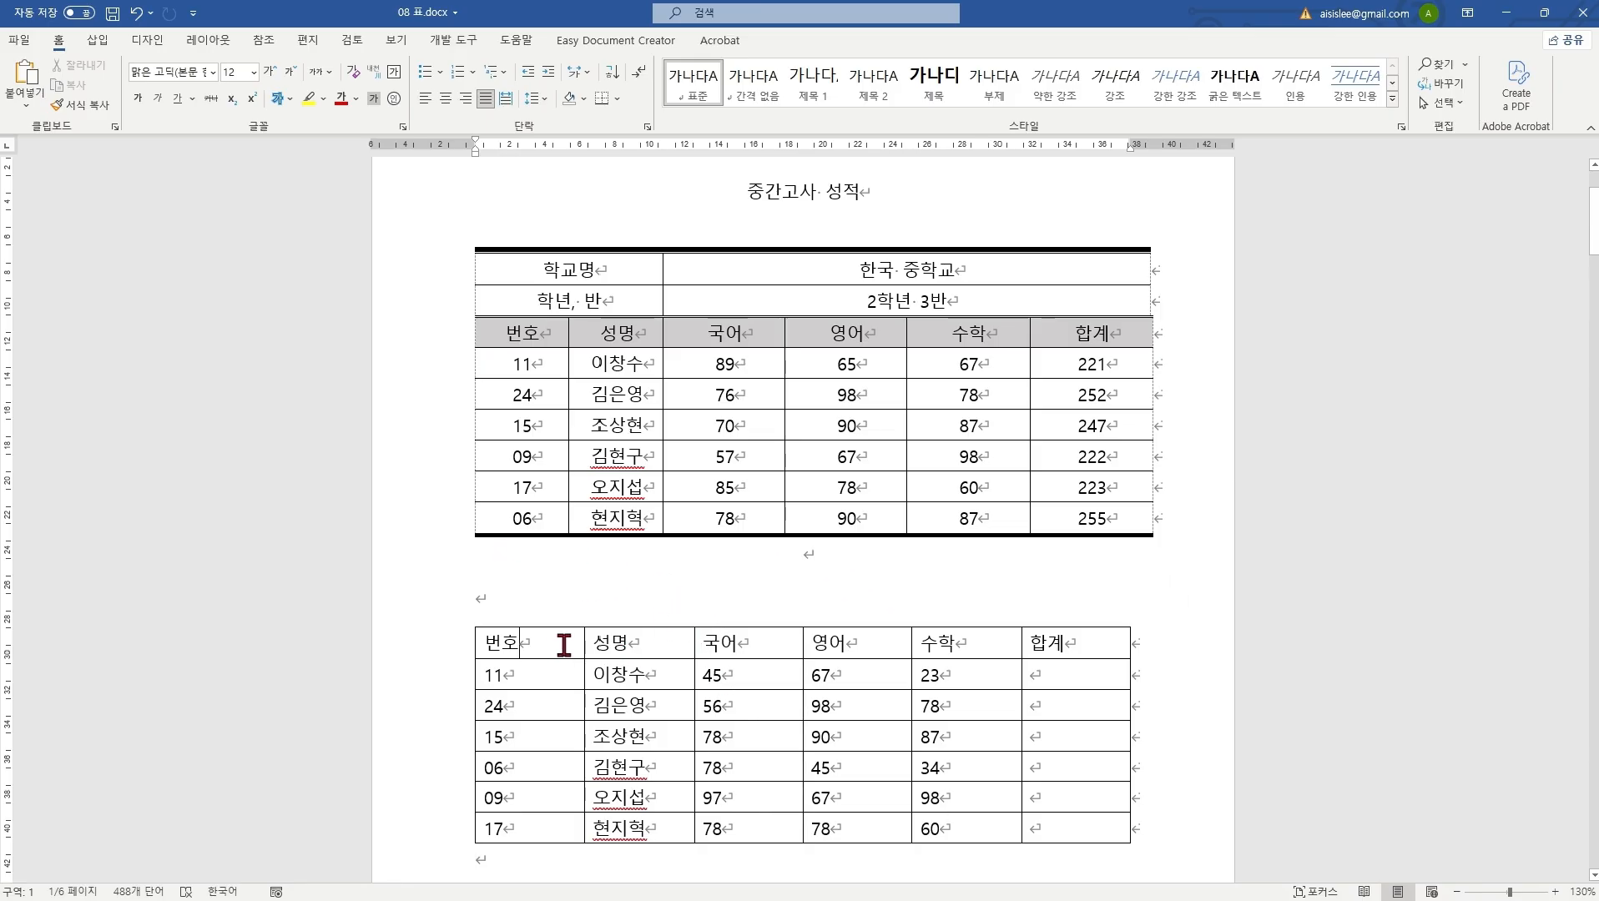
{"action": "left_click_drag", "start_coordinate": [528, 645], "coordinate": [1065, 653]}
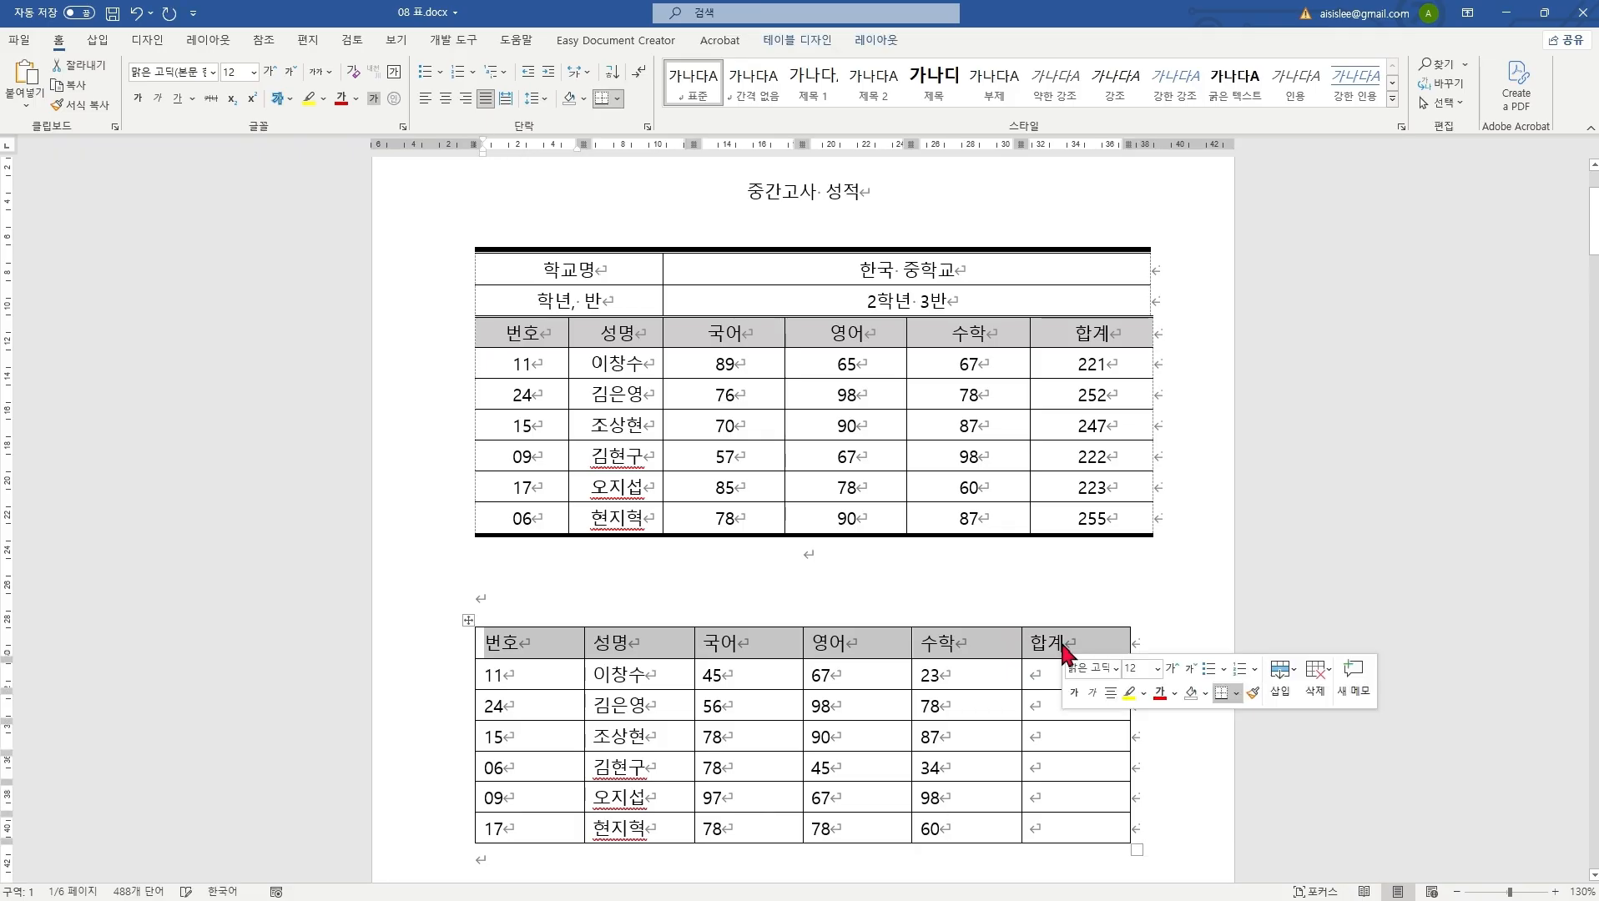
{"action": "left_click", "coordinate": [1295, 670]}
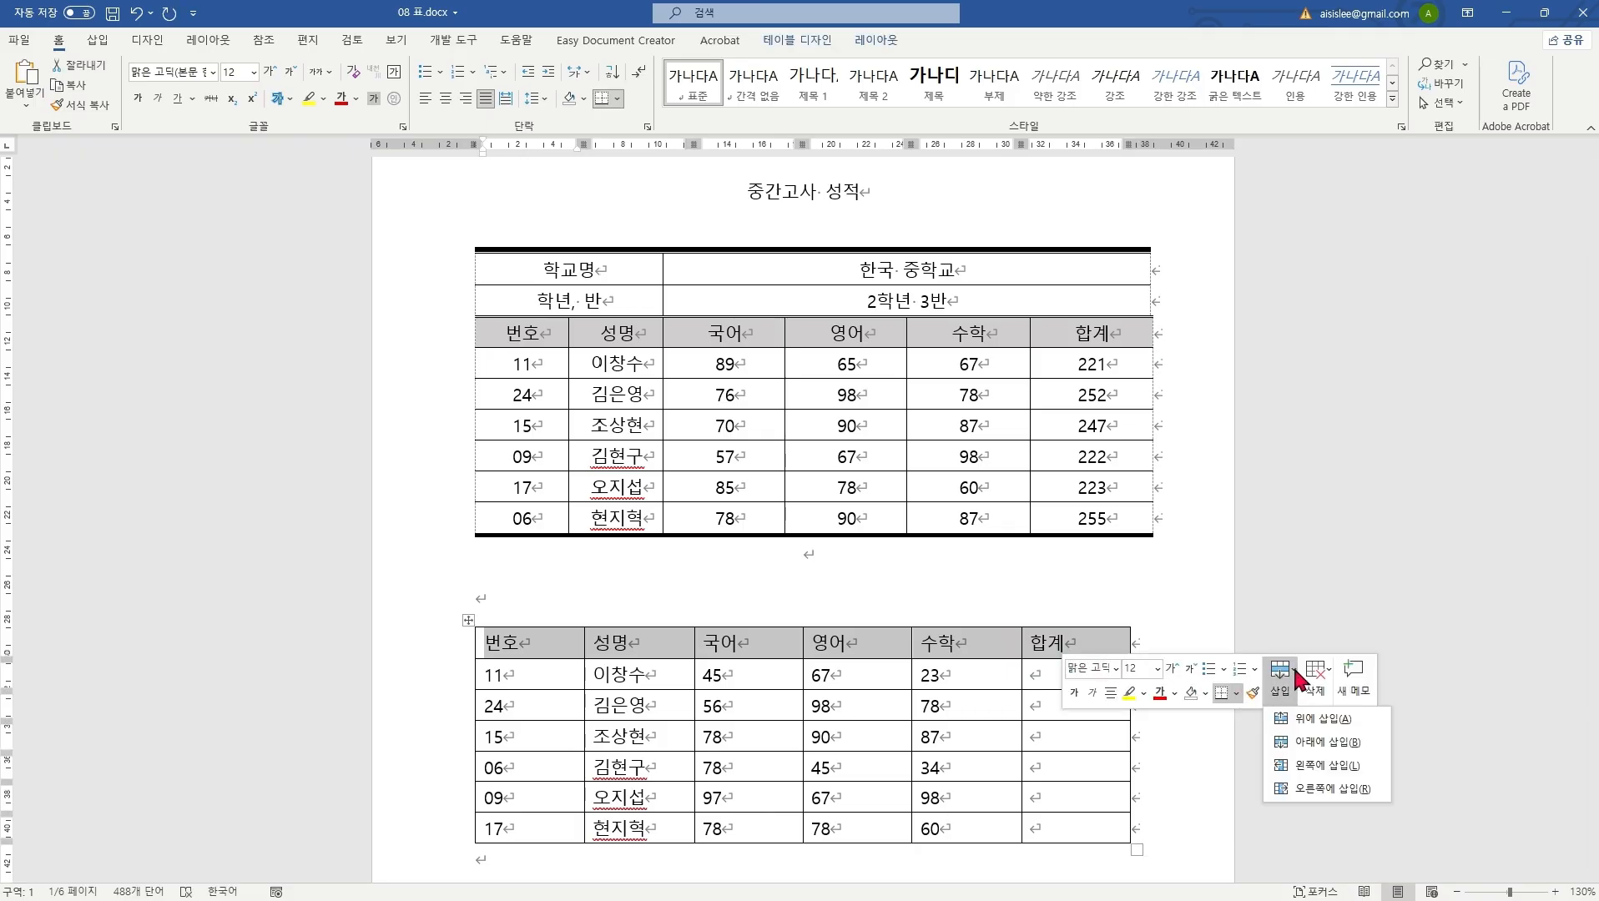
{"action": "left_click", "coordinate": [1318, 719]}
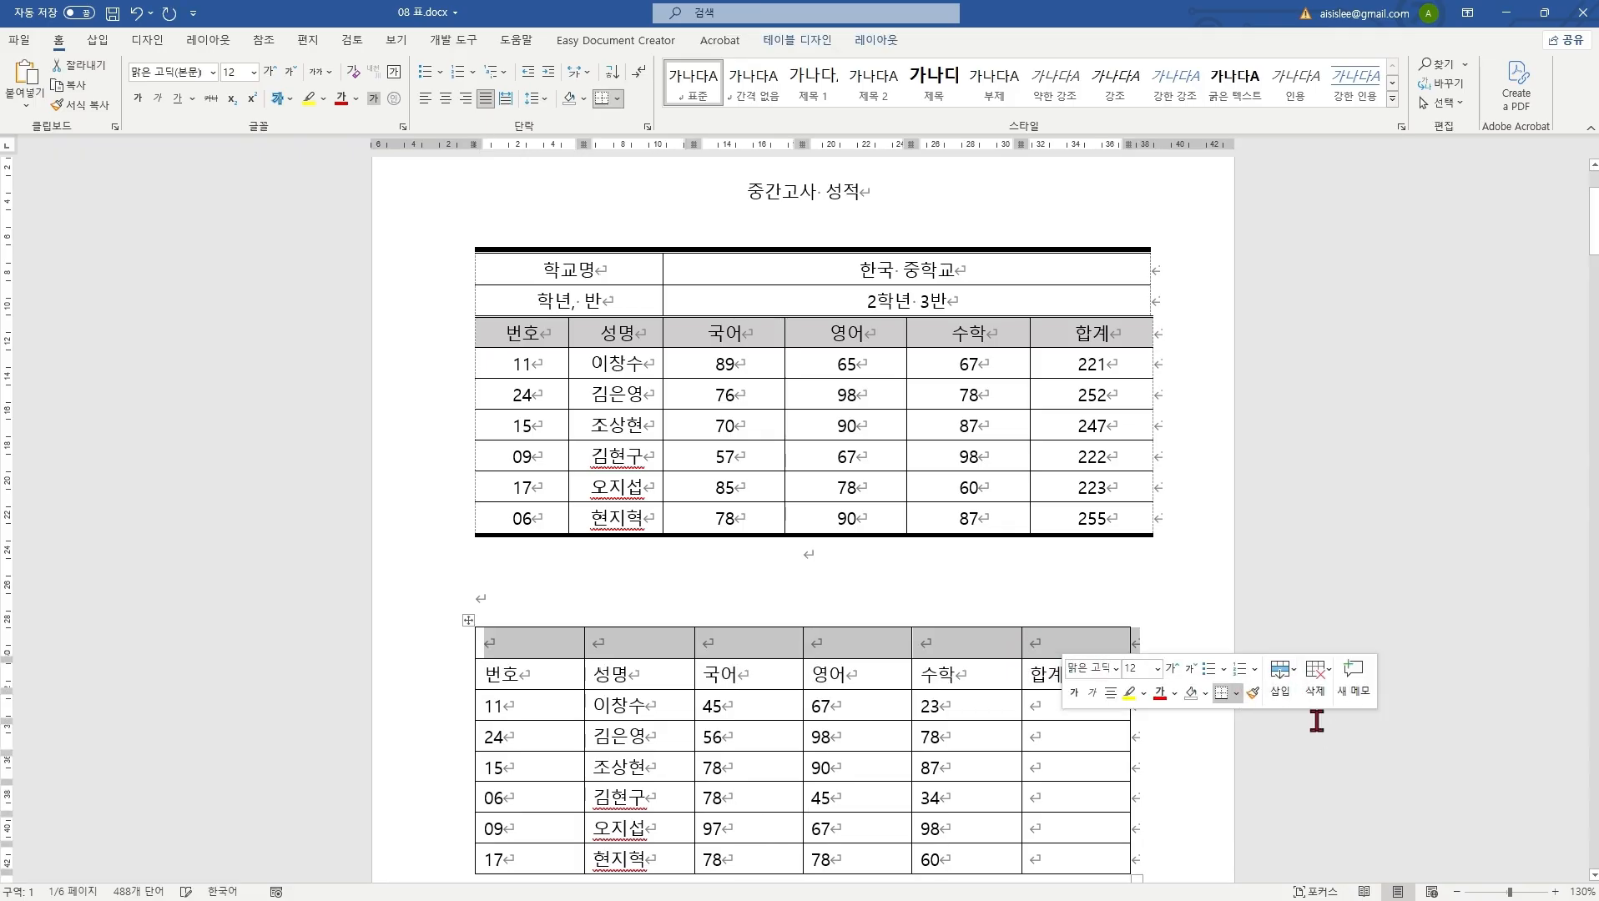
{"action": "left_click", "coordinate": [968, 682]}
Step: Insert a second empty row above the lower table's first row, starting from a single cell without selecting the row
{"action": "right_click", "coordinate": [544, 647]}
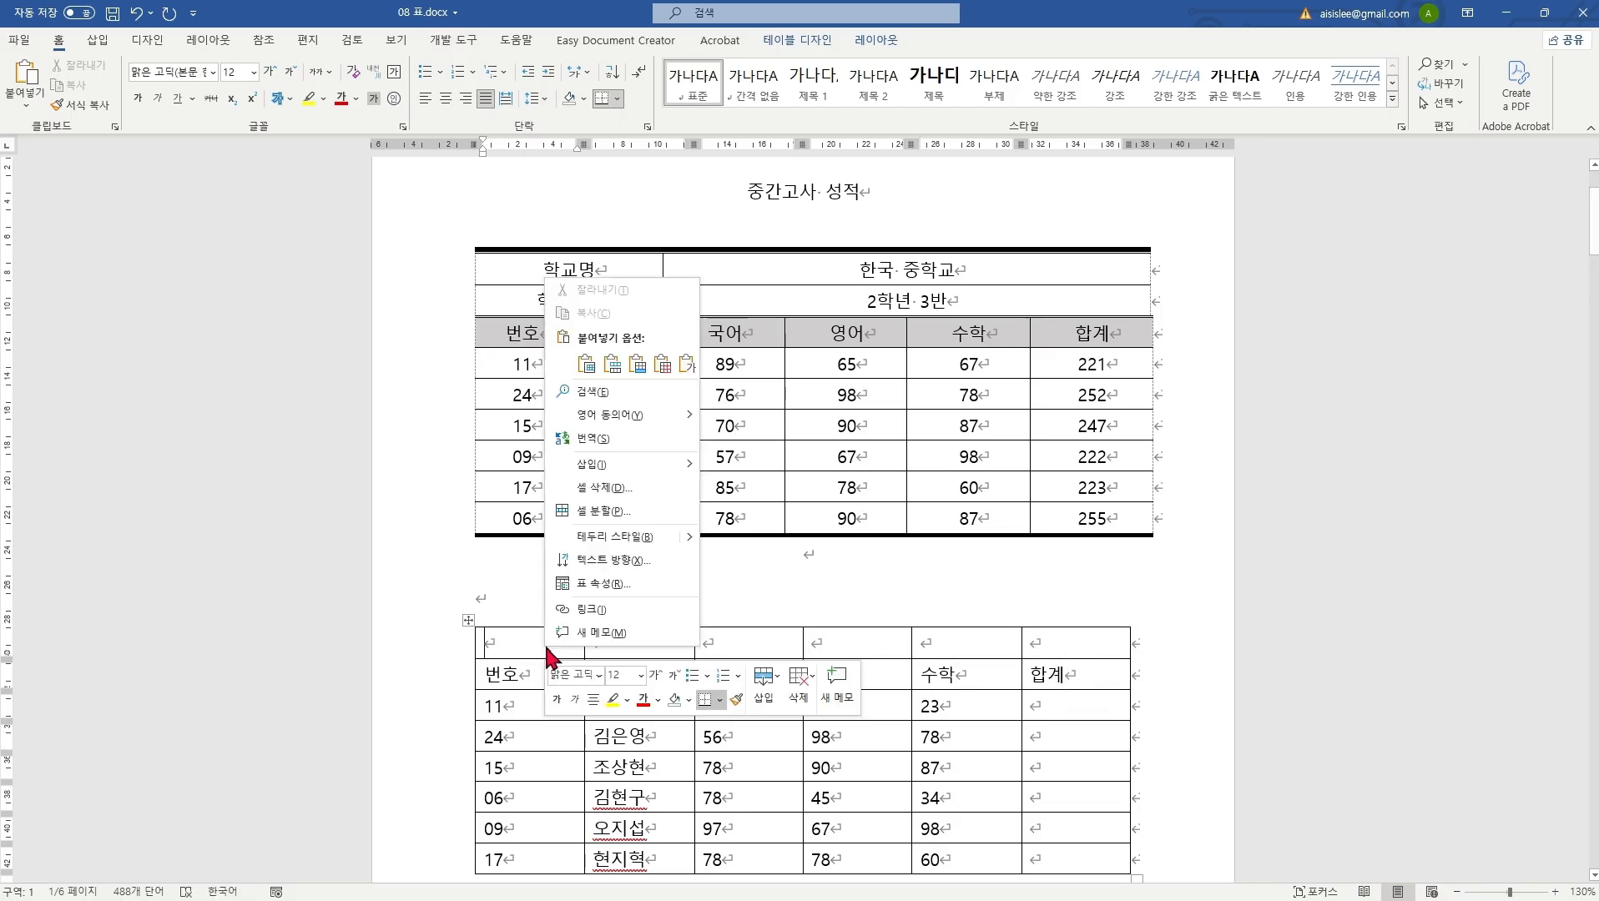
{"action": "left_click", "coordinate": [780, 686]}
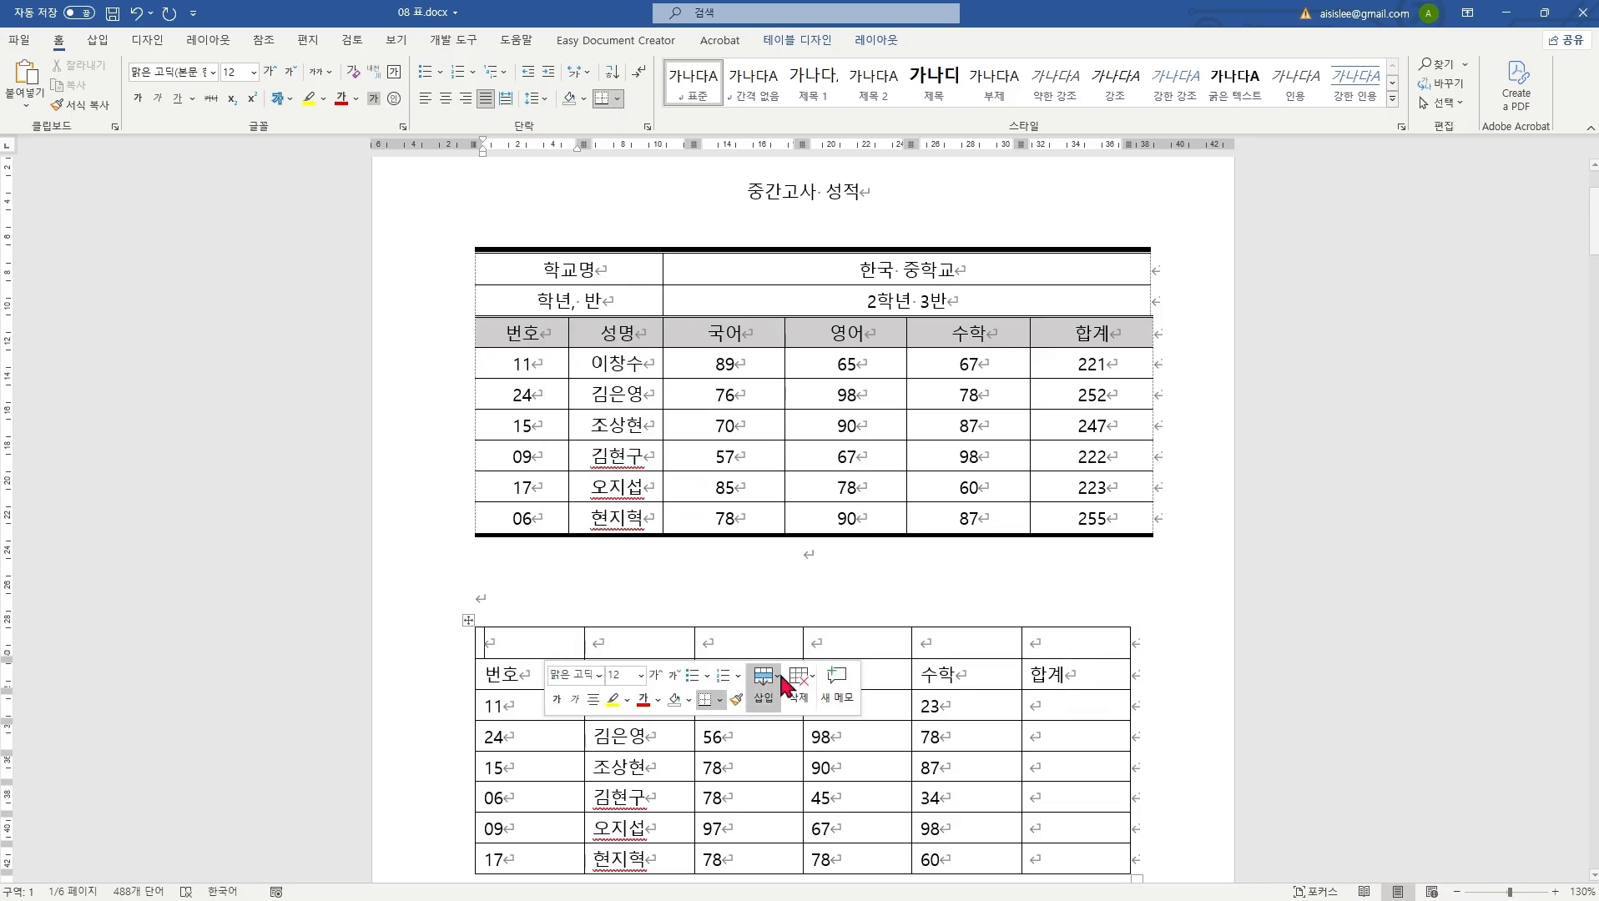
{"action": "left_click", "coordinate": [800, 726]}
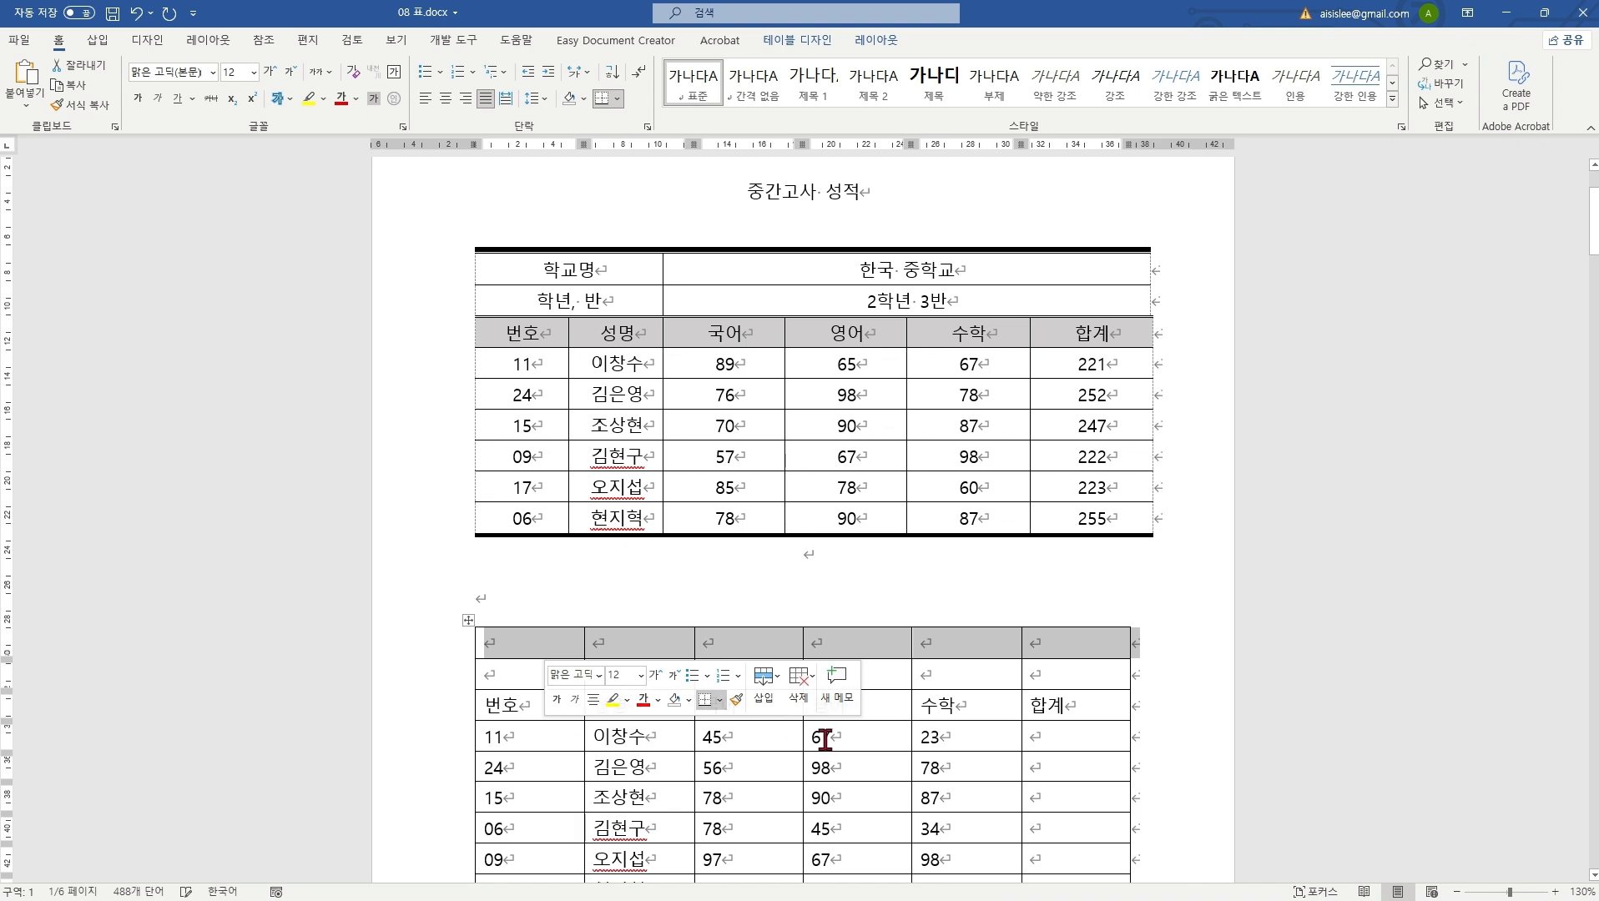
{"action": "left_click", "coordinate": [825, 738]}
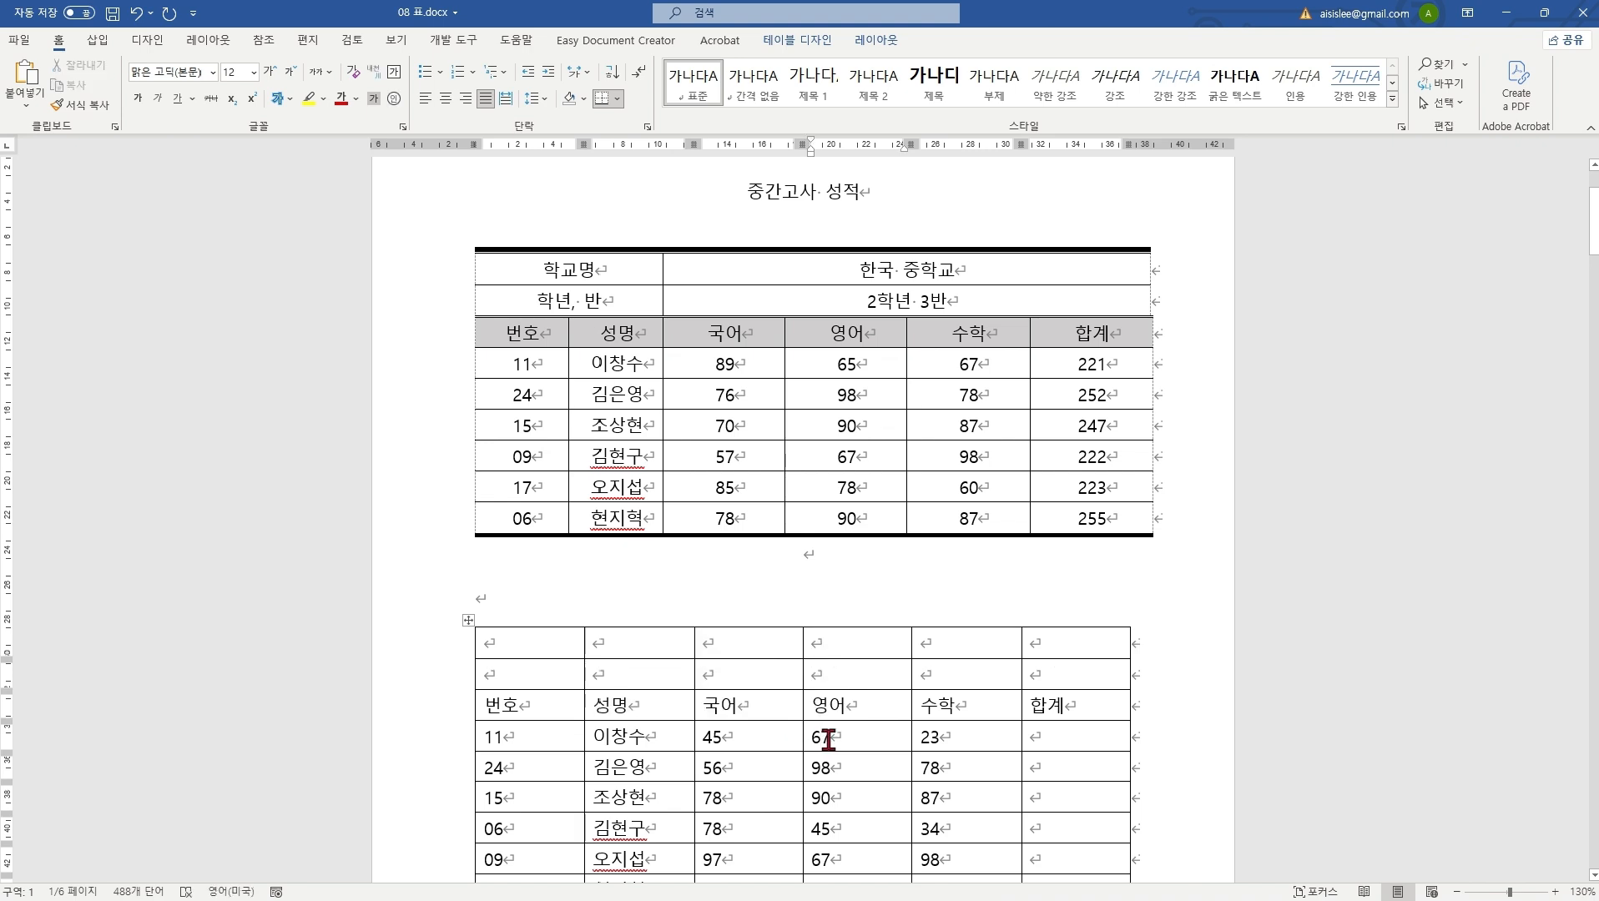
Step: Merge the first two cells of the lower table's top row, and repeat the merge on the first two cells of the second row
{"action": "scroll", "coordinate": [844, 652], "scroll_direction": "down", "scroll_amount": 3}
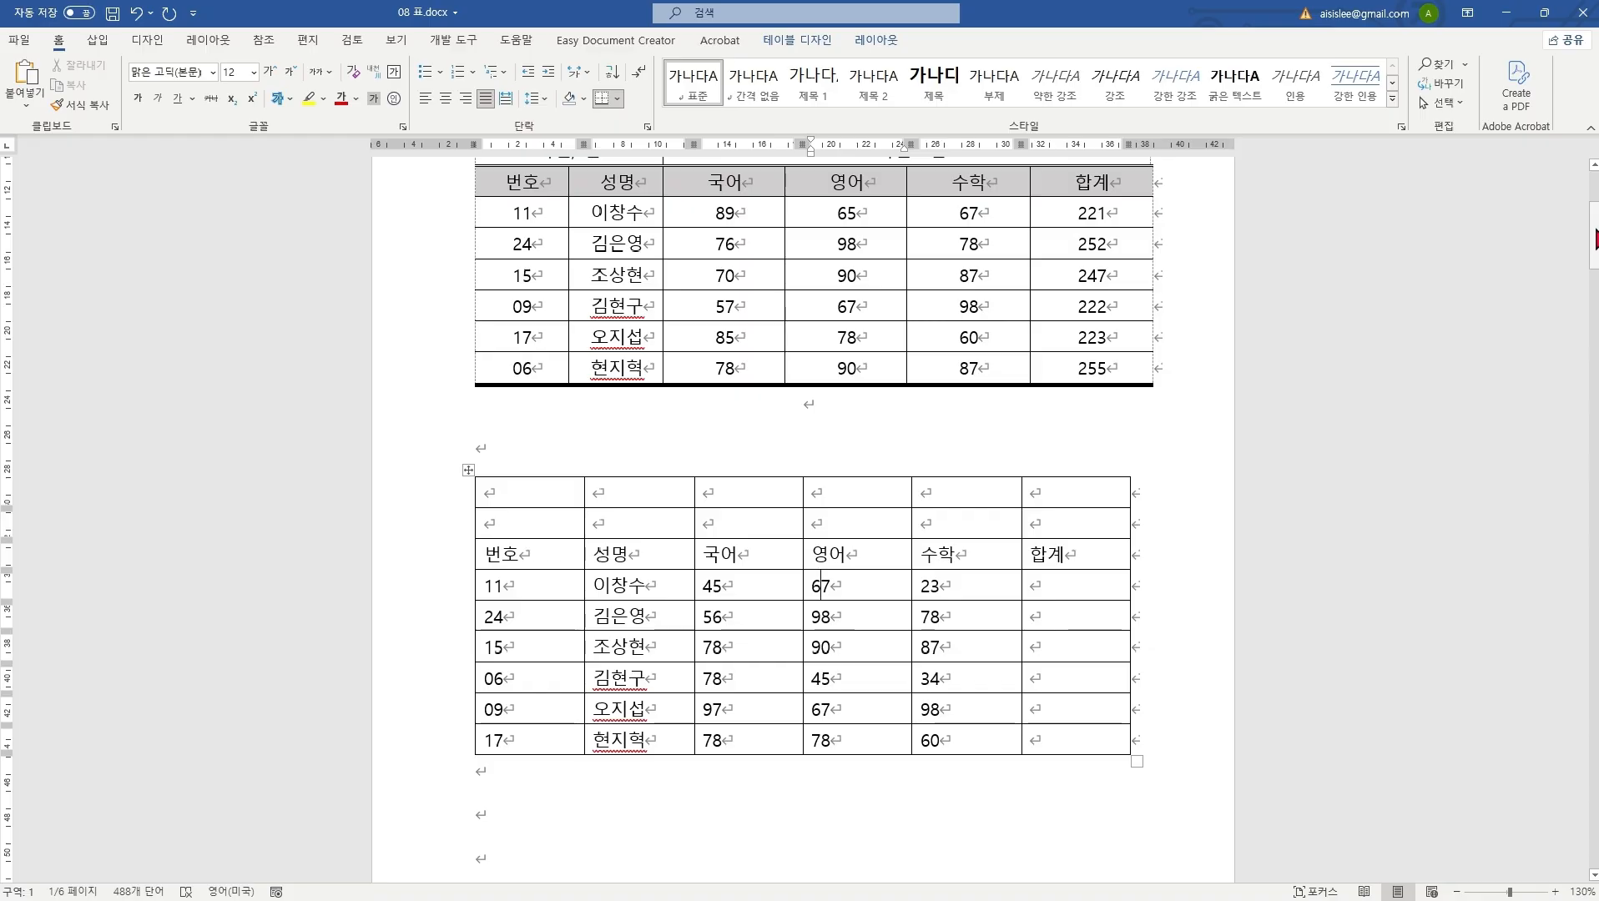
{"action": "scroll", "coordinate": [1595, 240], "scroll_direction": "up", "scroll_amount": 2}
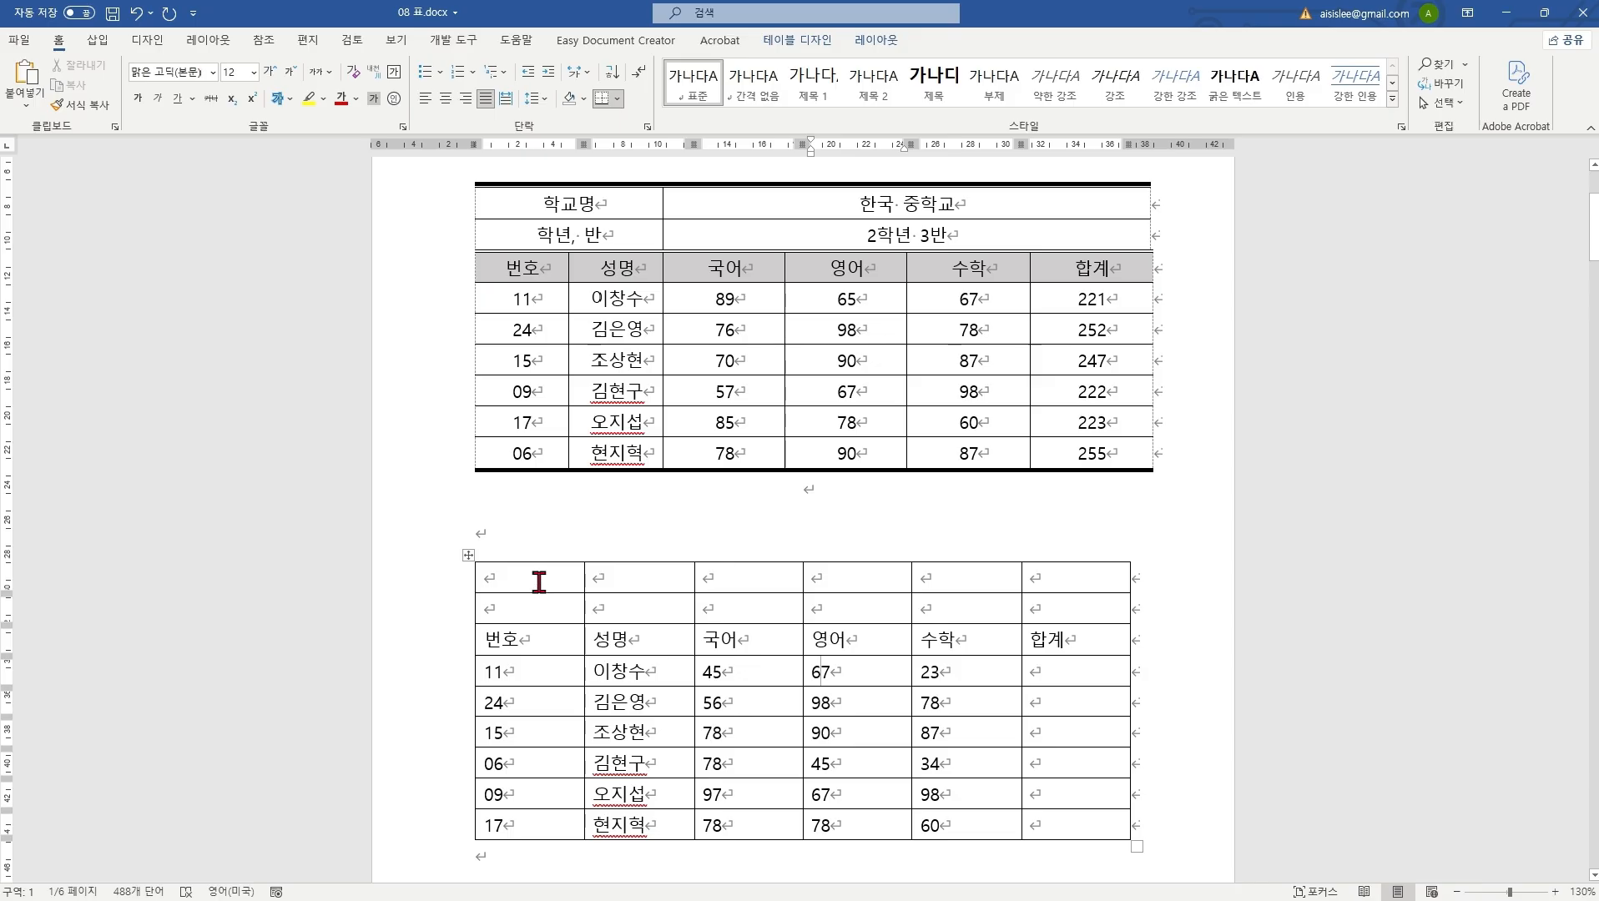
{"action": "left_click_drag", "start_coordinate": [539, 582], "coordinate": [613, 590]}
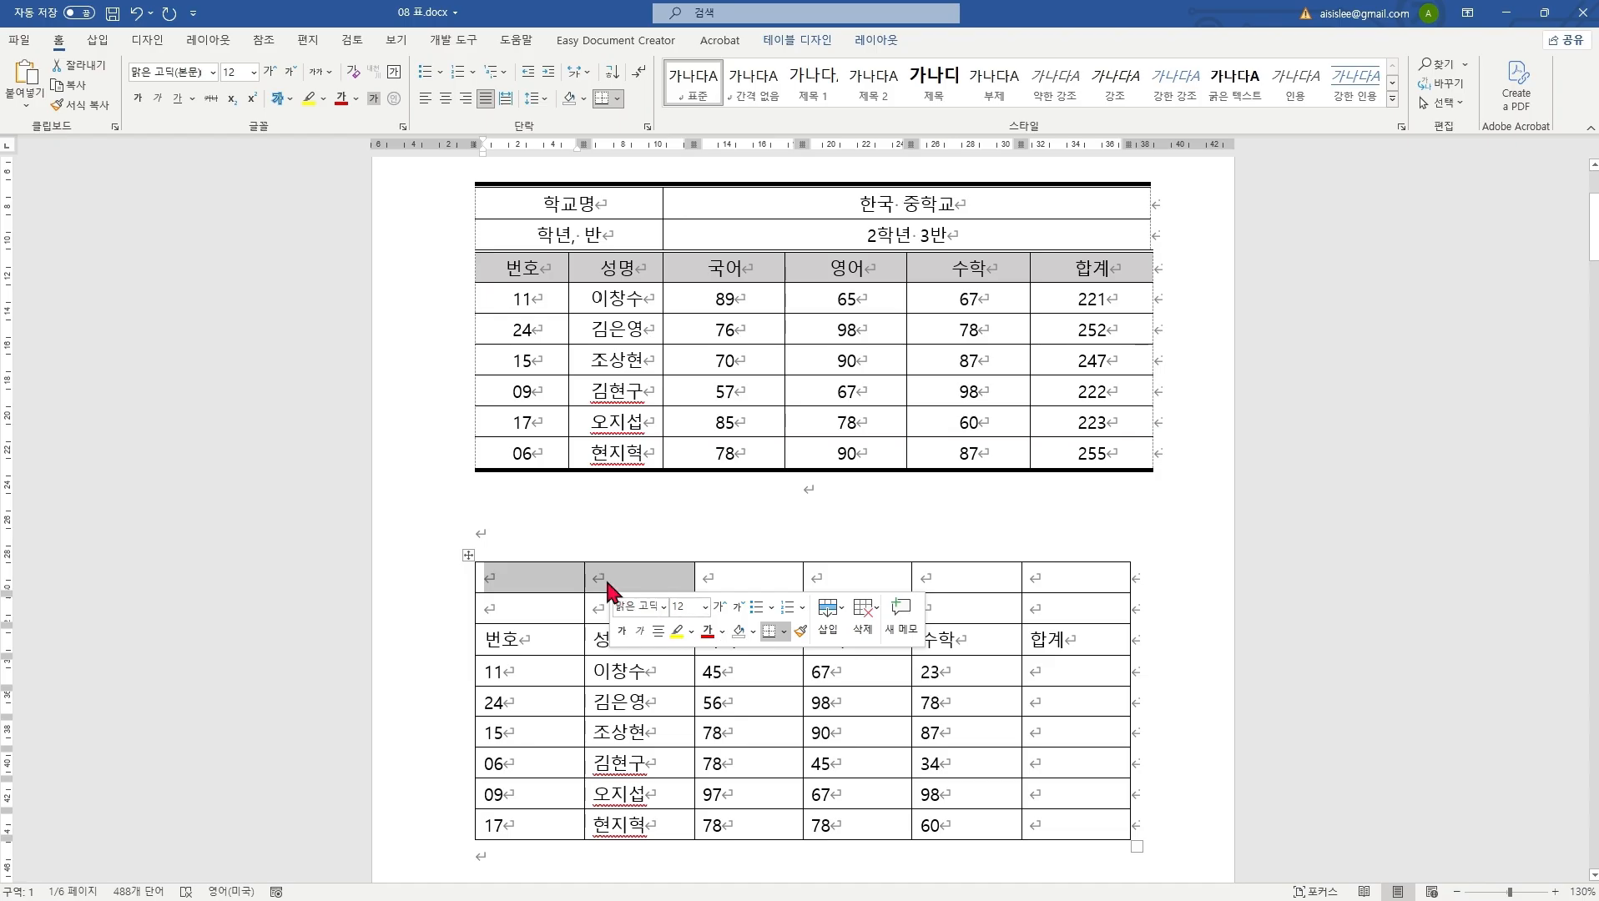
{"action": "right_click", "coordinate": [612, 588]}
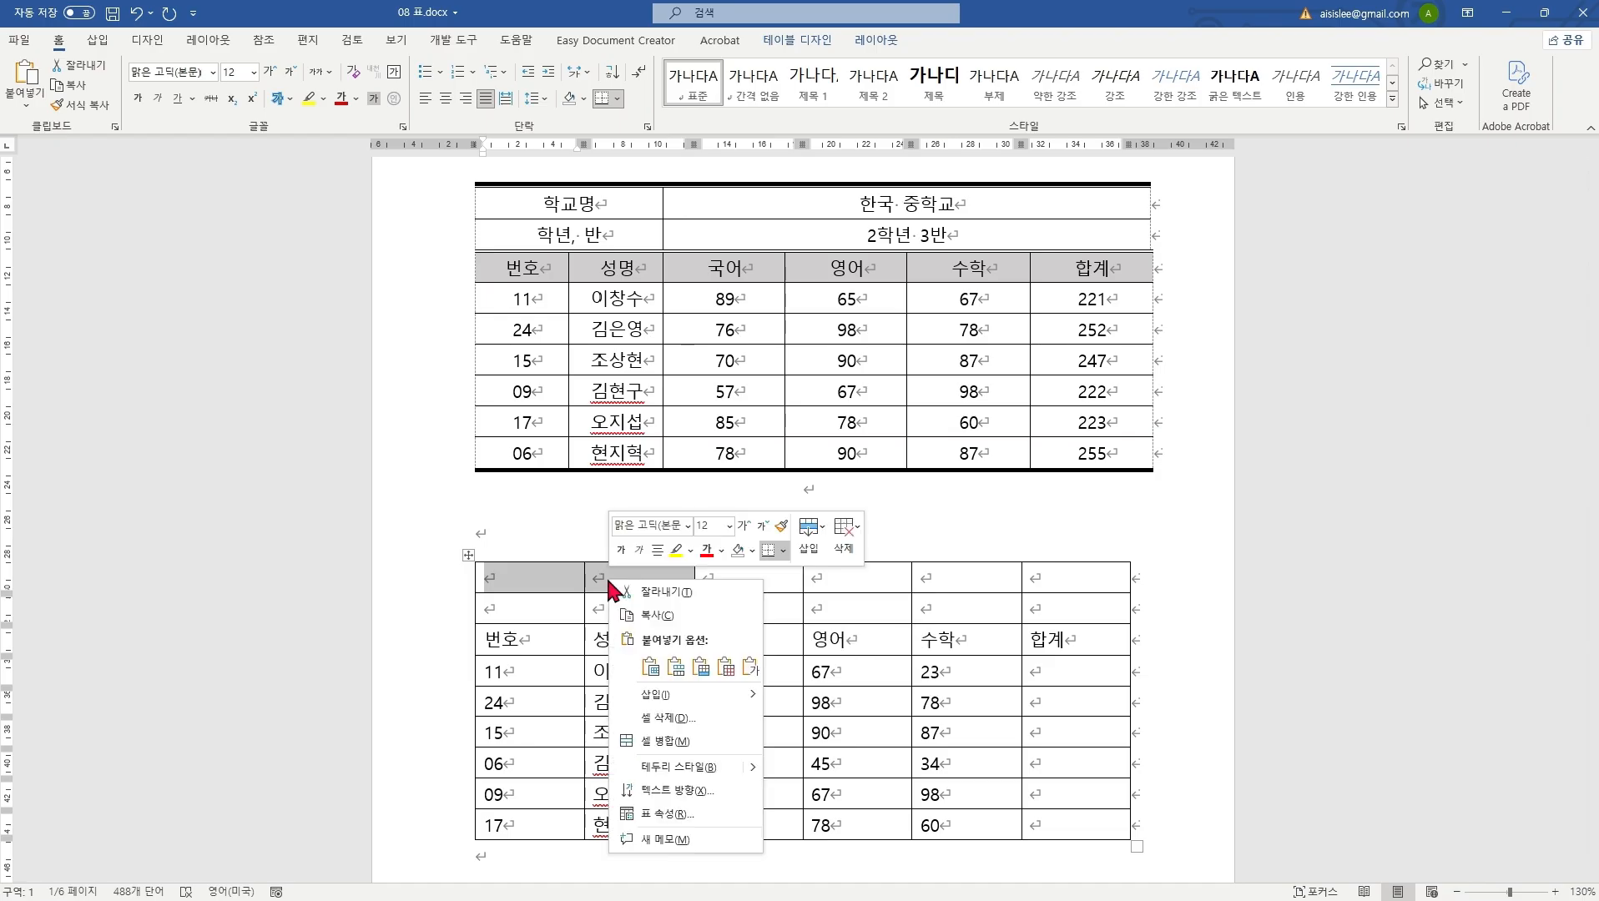
{"action": "left_click", "coordinate": [664, 742]}
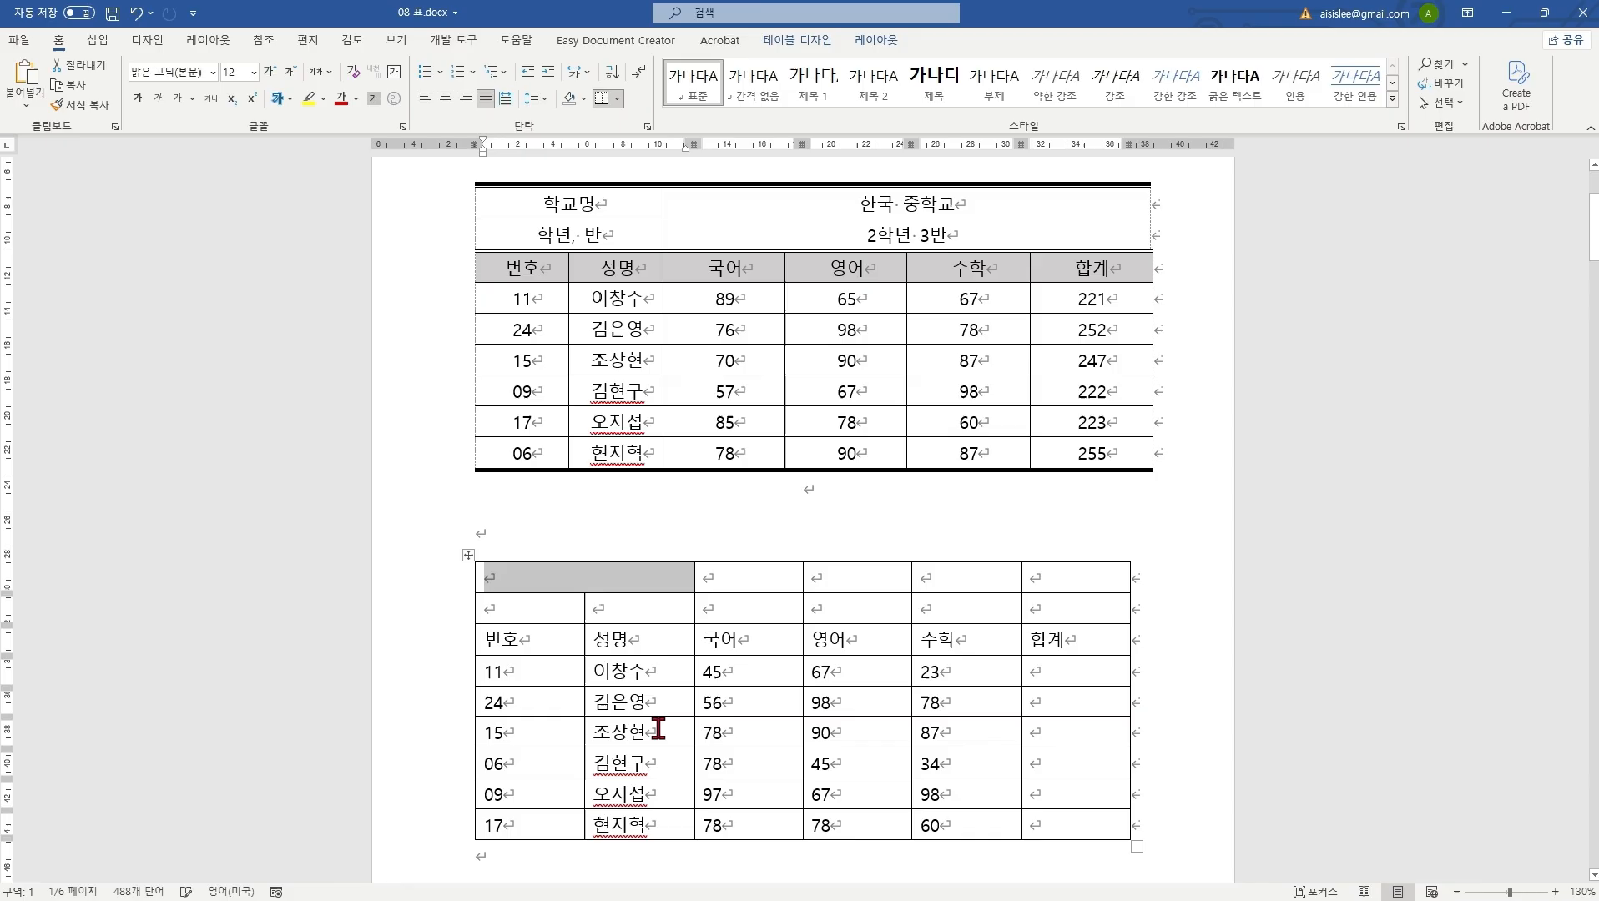
{"action": "left_click", "coordinate": [624, 608]}
{"action": "left_click_drag", "start_coordinate": [547, 608], "coordinate": [618, 608]}
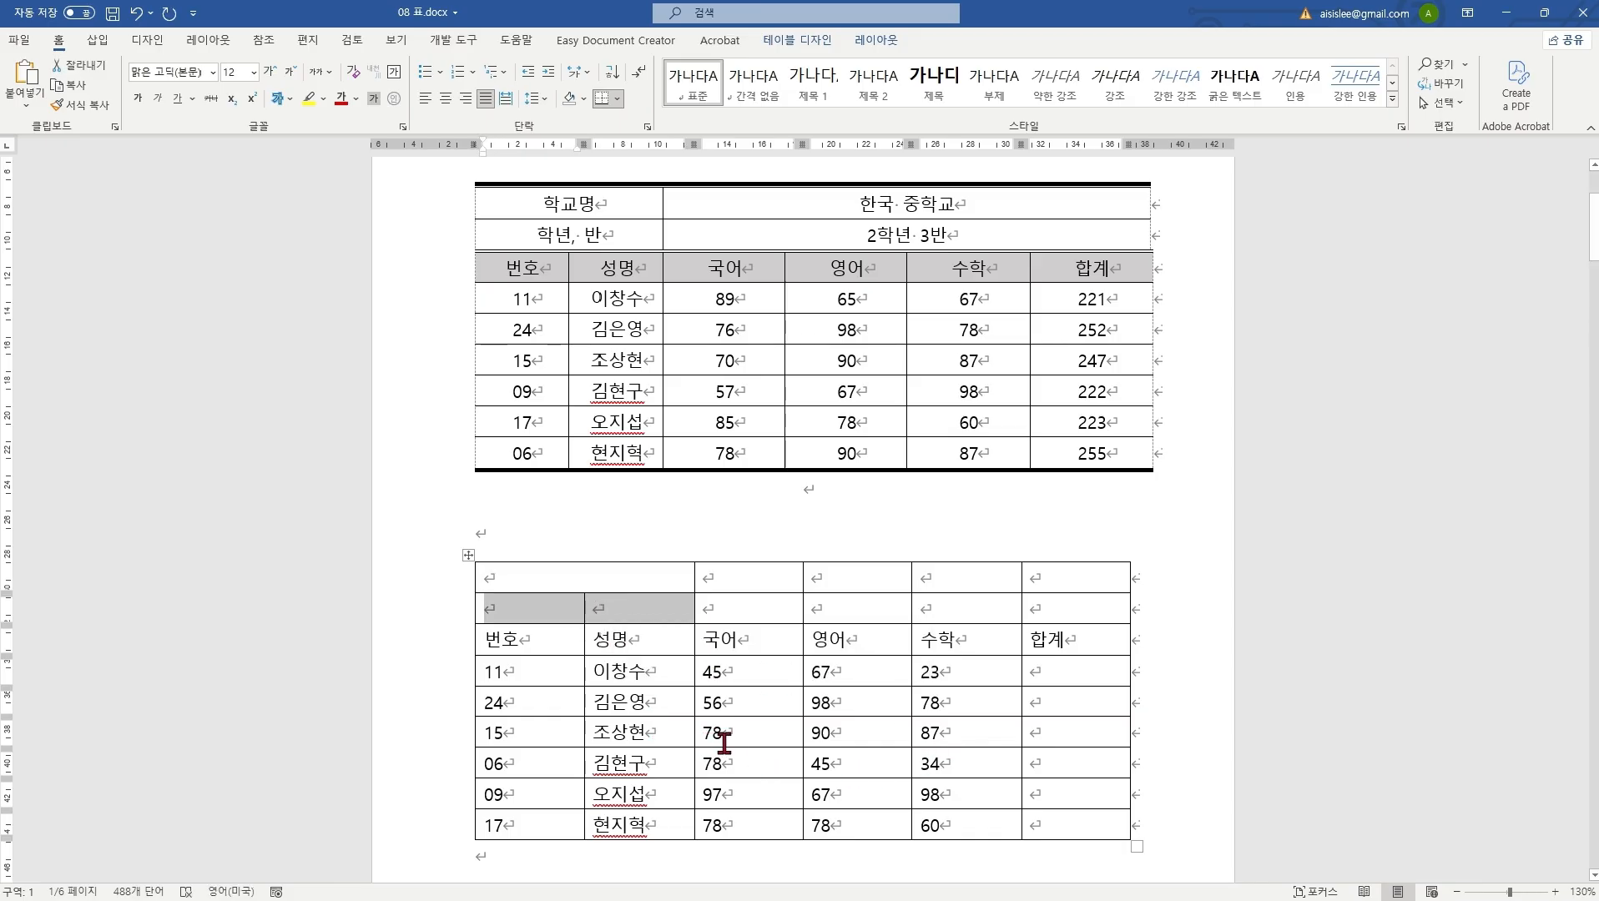
{"action": "key", "text": "F4"}
{"action": "left_click", "coordinate": [656, 612]}
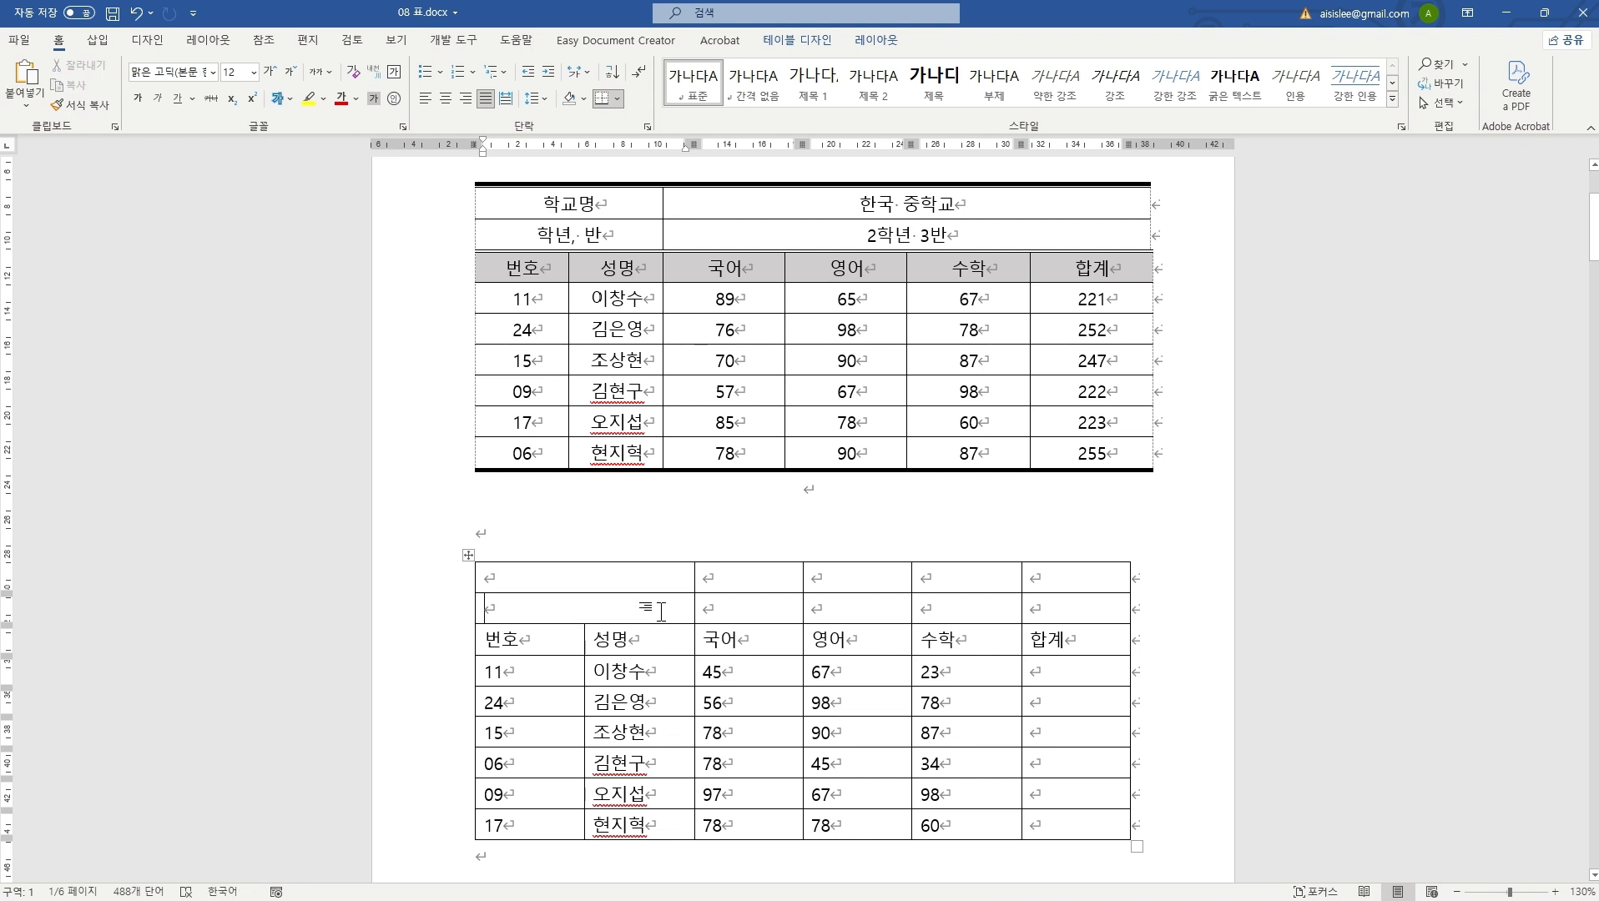
Step: Undo the cell merges in the second and first rows of the lower table
{"action": "key", "text": "ctrl+z"}
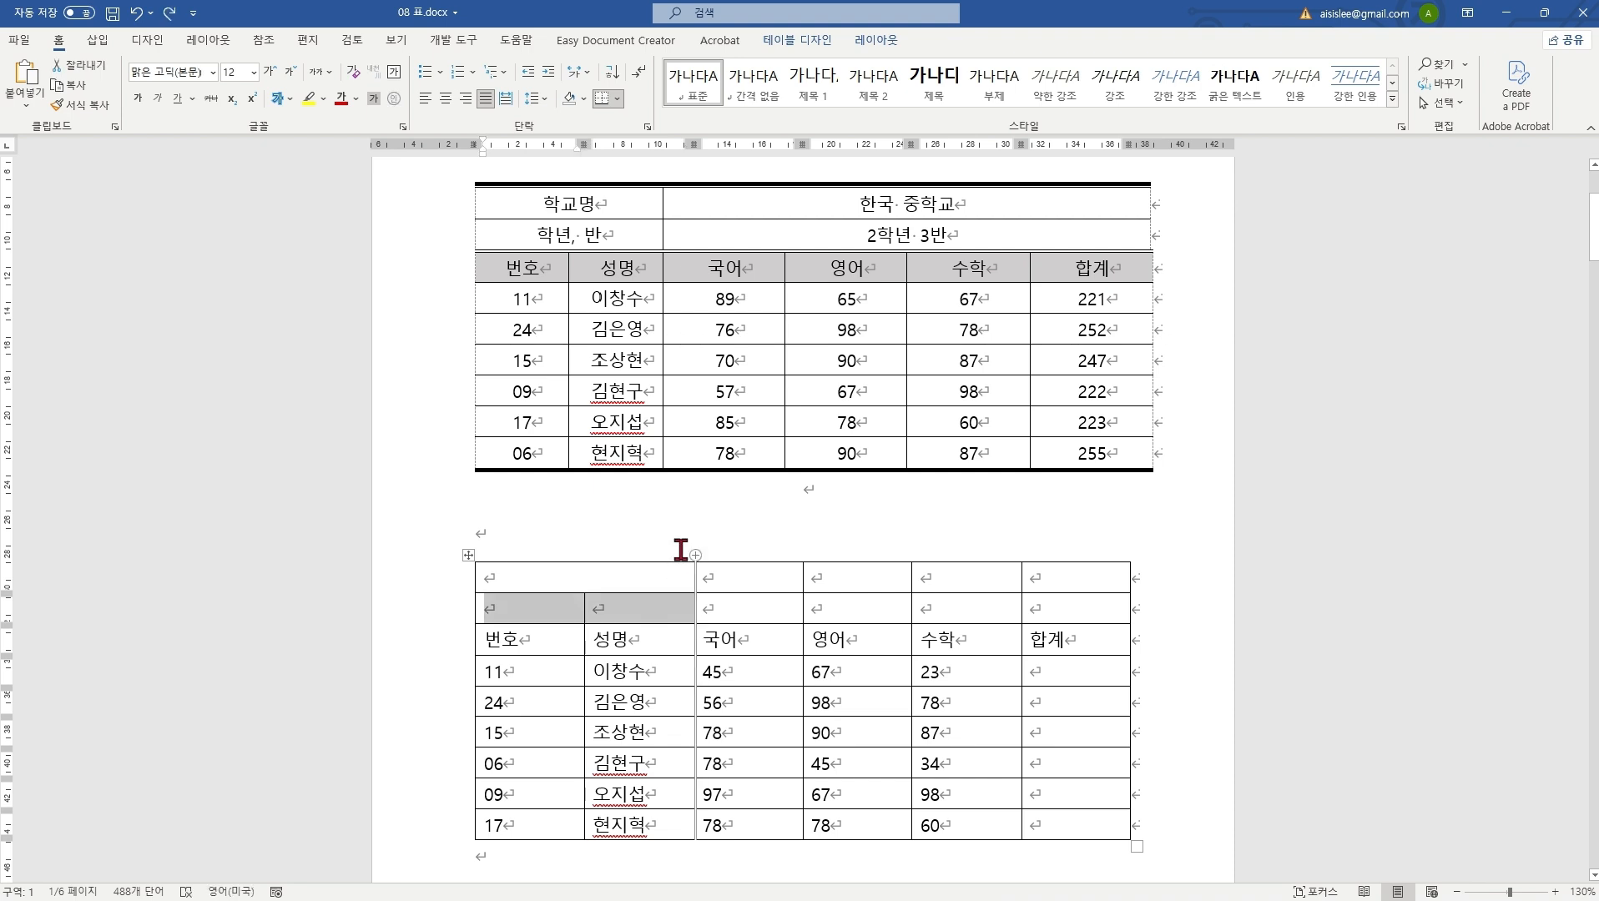
{"action": "left_click", "coordinate": [680, 549]}
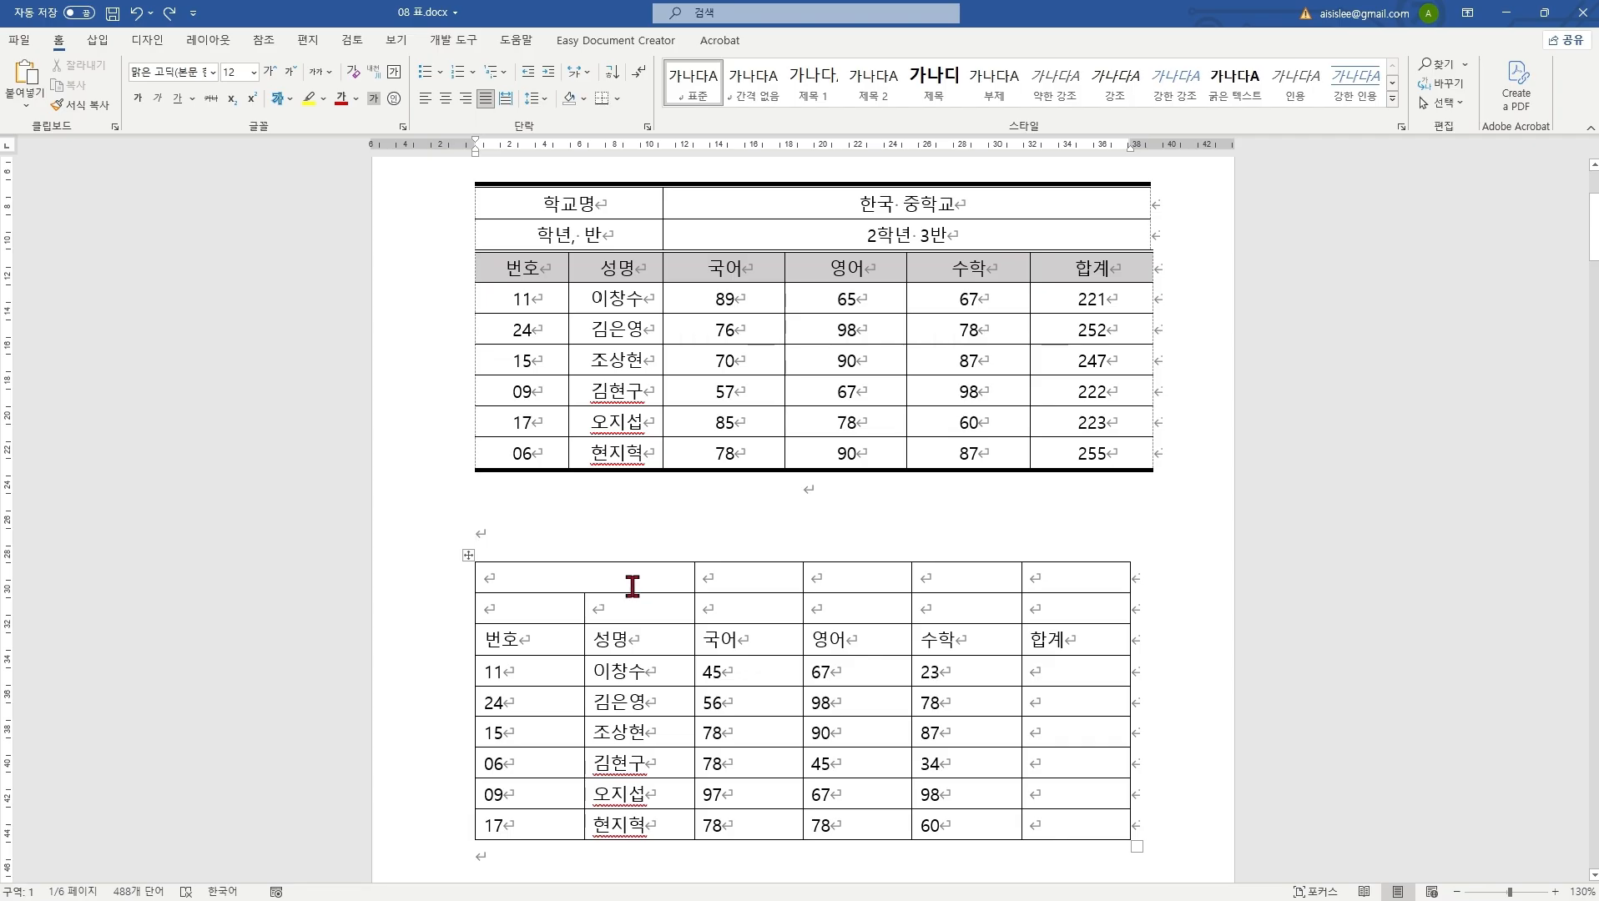
{"action": "left_click", "coordinate": [631, 584]}
{"action": "key", "text": "ctrl+z"}
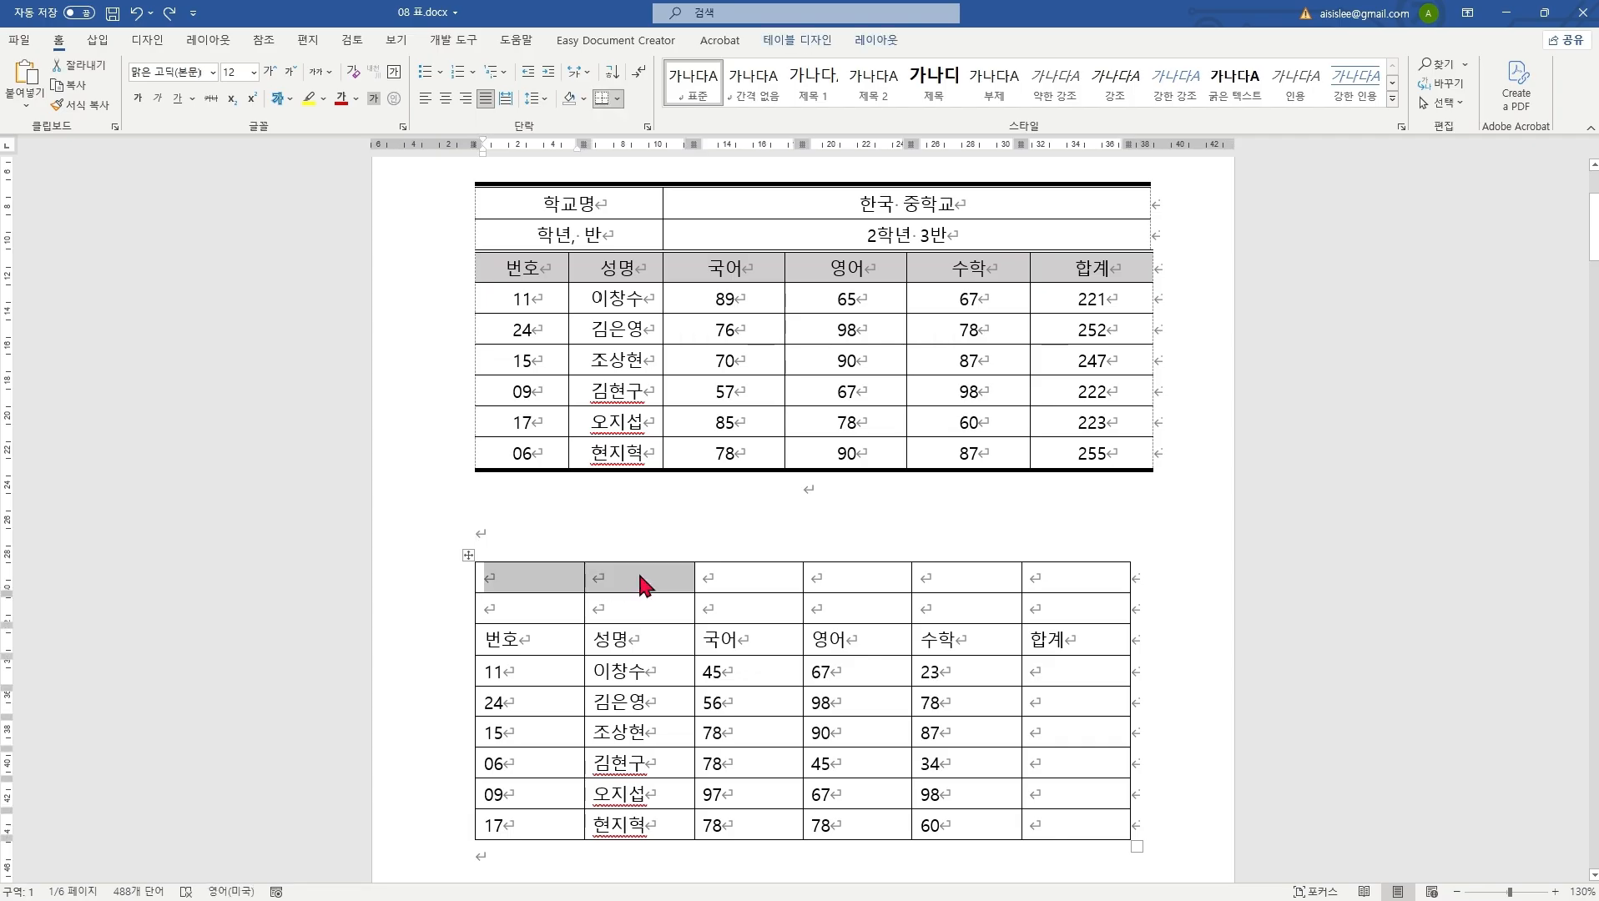
{"action": "left_click", "coordinate": [639, 576]}
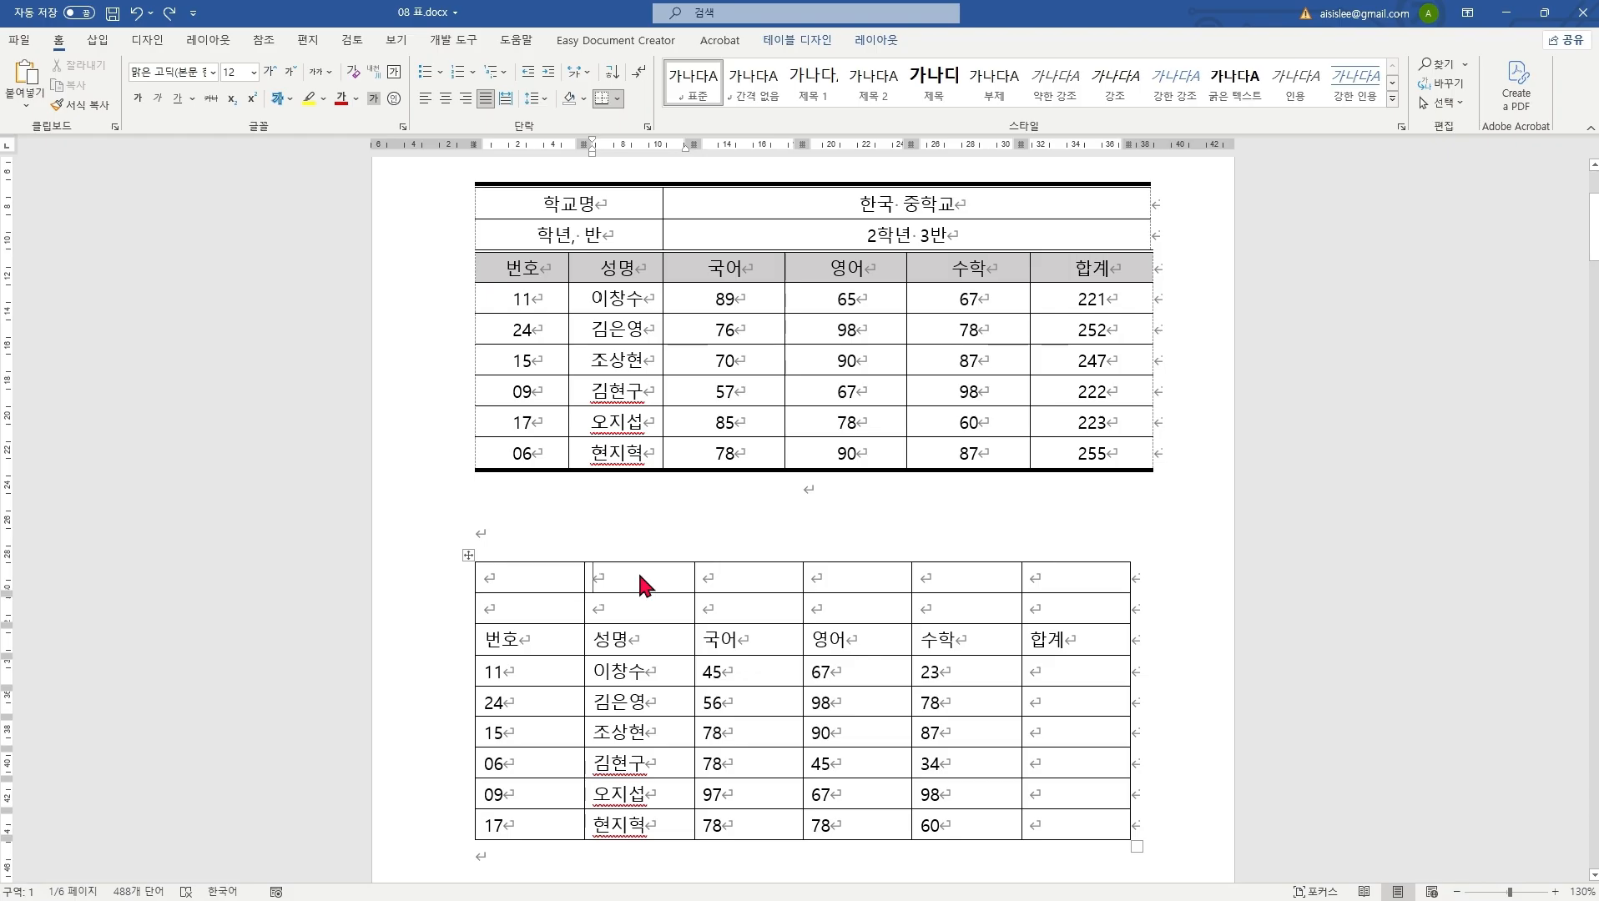
Step: Merge the first two cells in the lower table's top row again, and repeat the merge in the second row
{"action": "left_click_drag", "start_coordinate": [565, 576], "coordinate": [607, 579]}
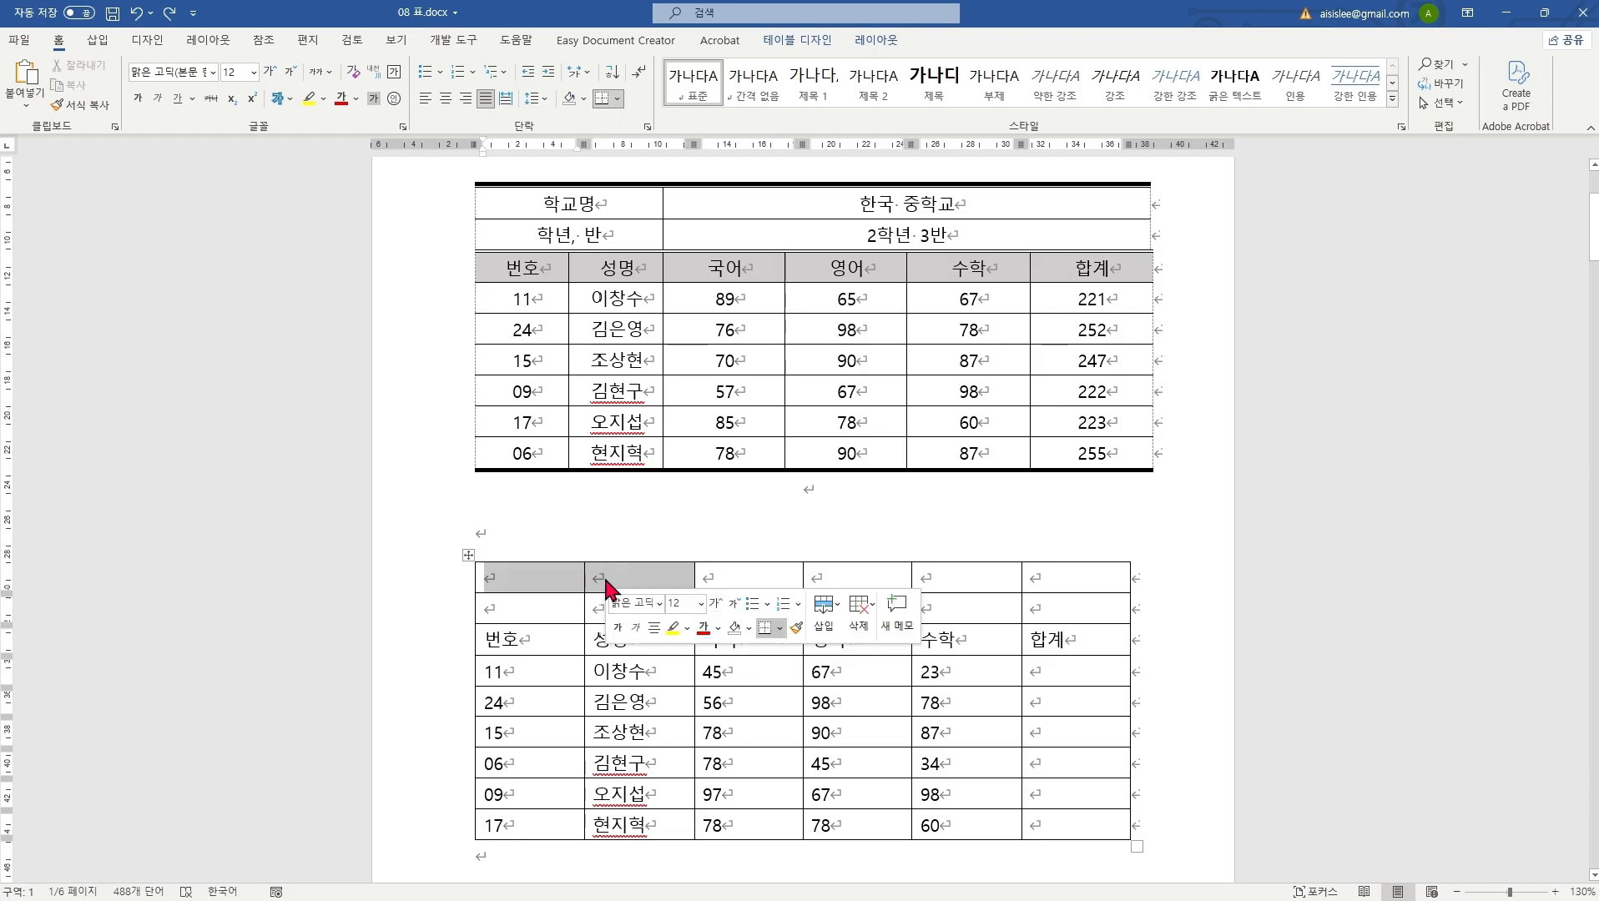
{"action": "right_click", "coordinate": [608, 582]}
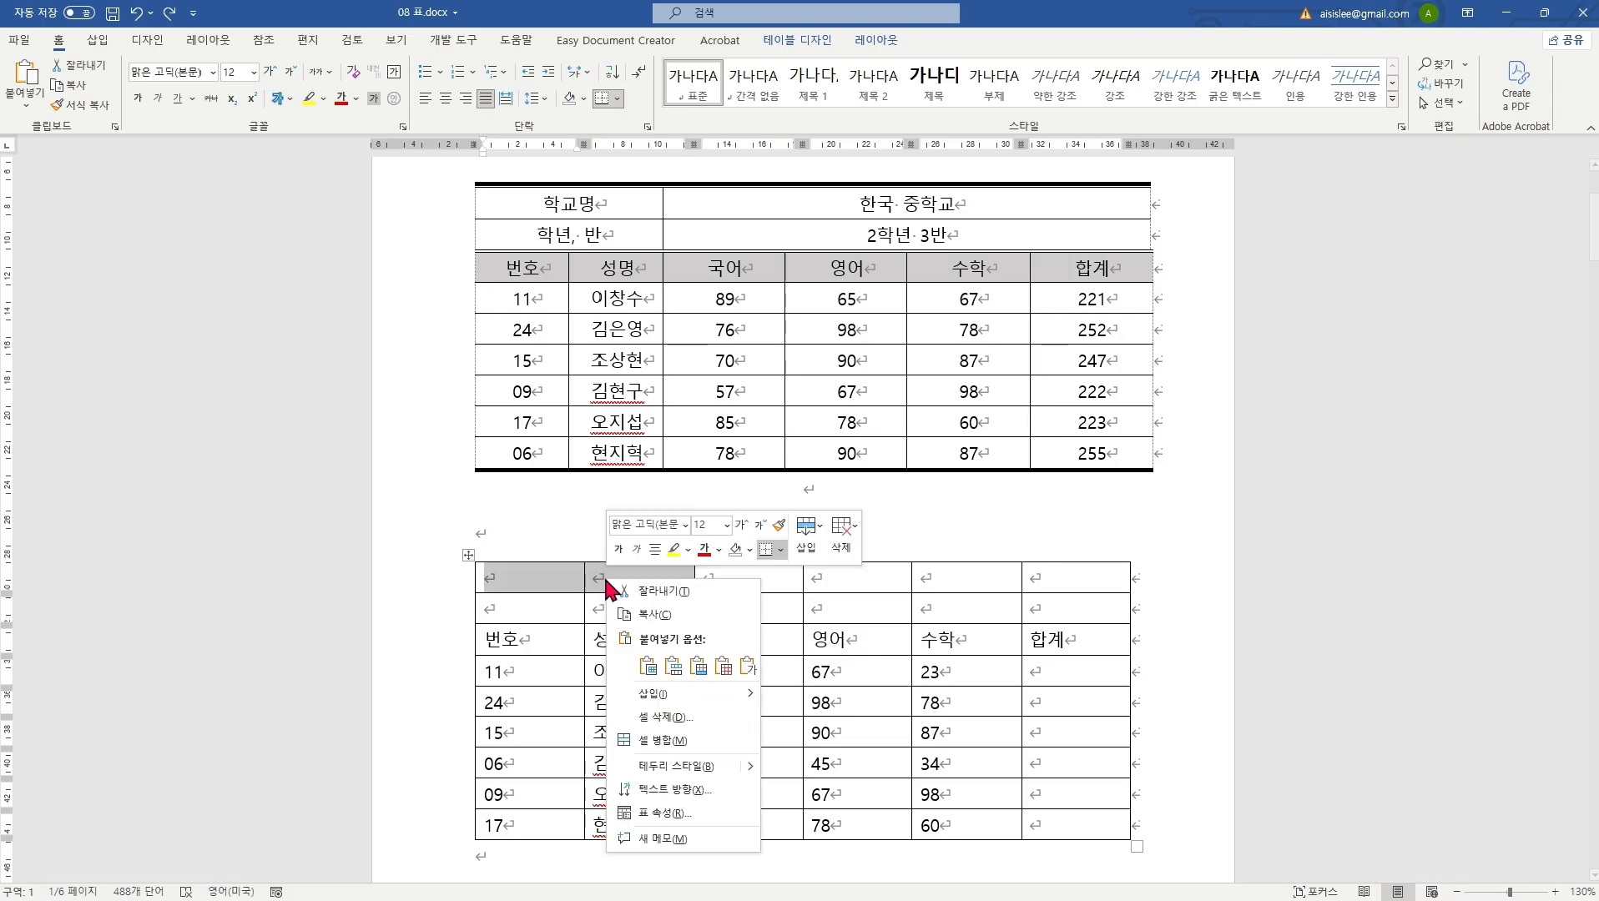
{"action": "left_click", "coordinate": [670, 741]}
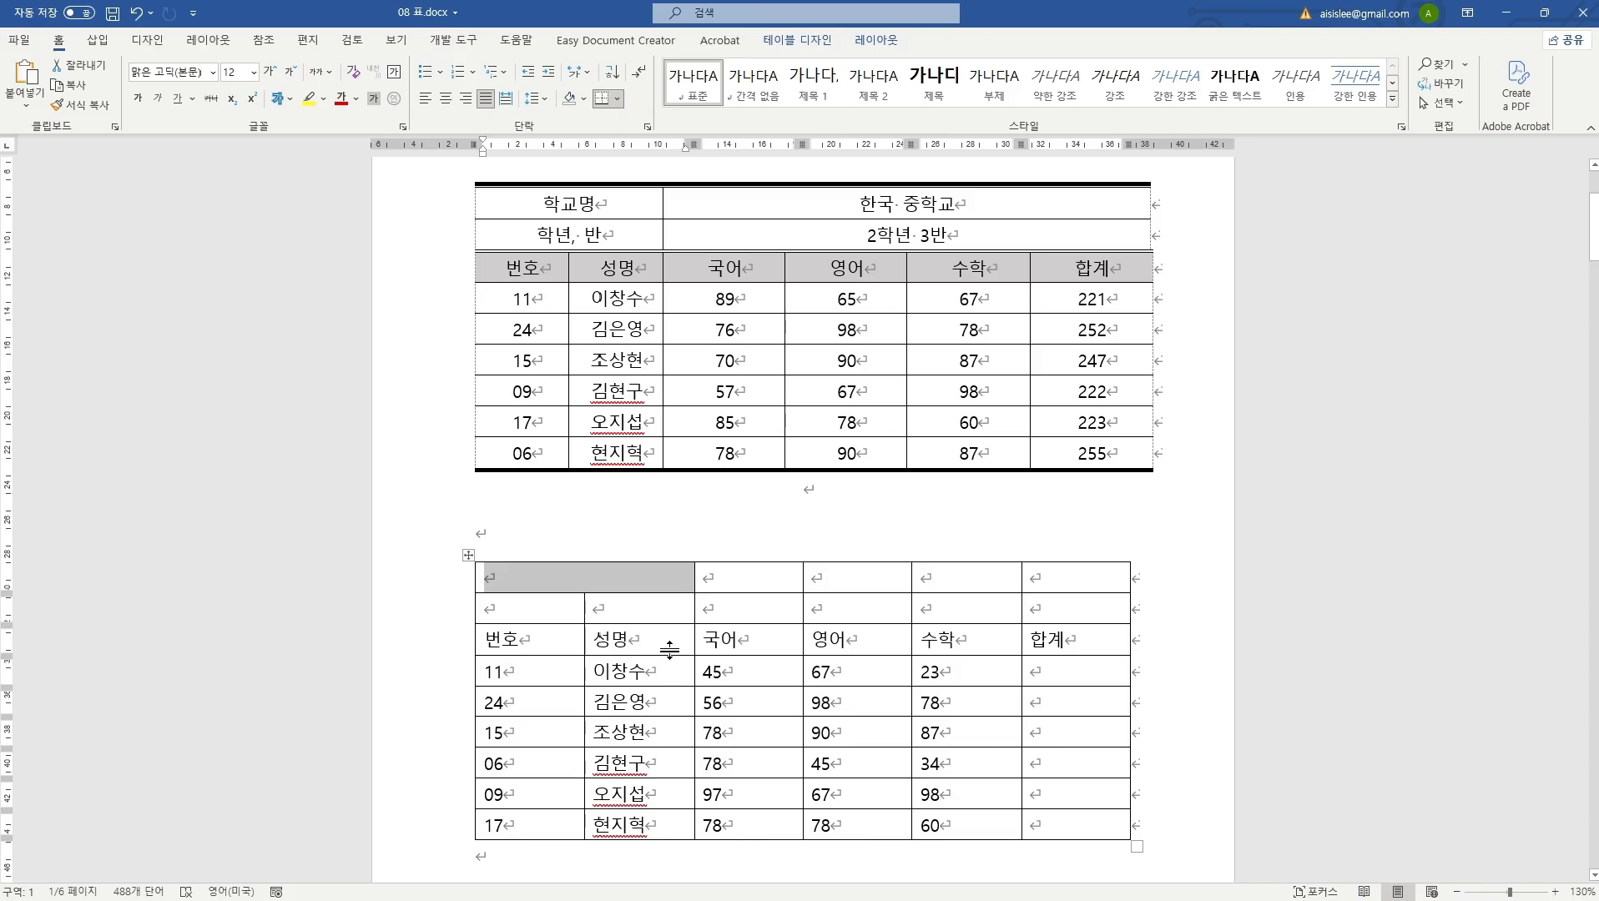
{"action": "left_click", "coordinate": [566, 584]}
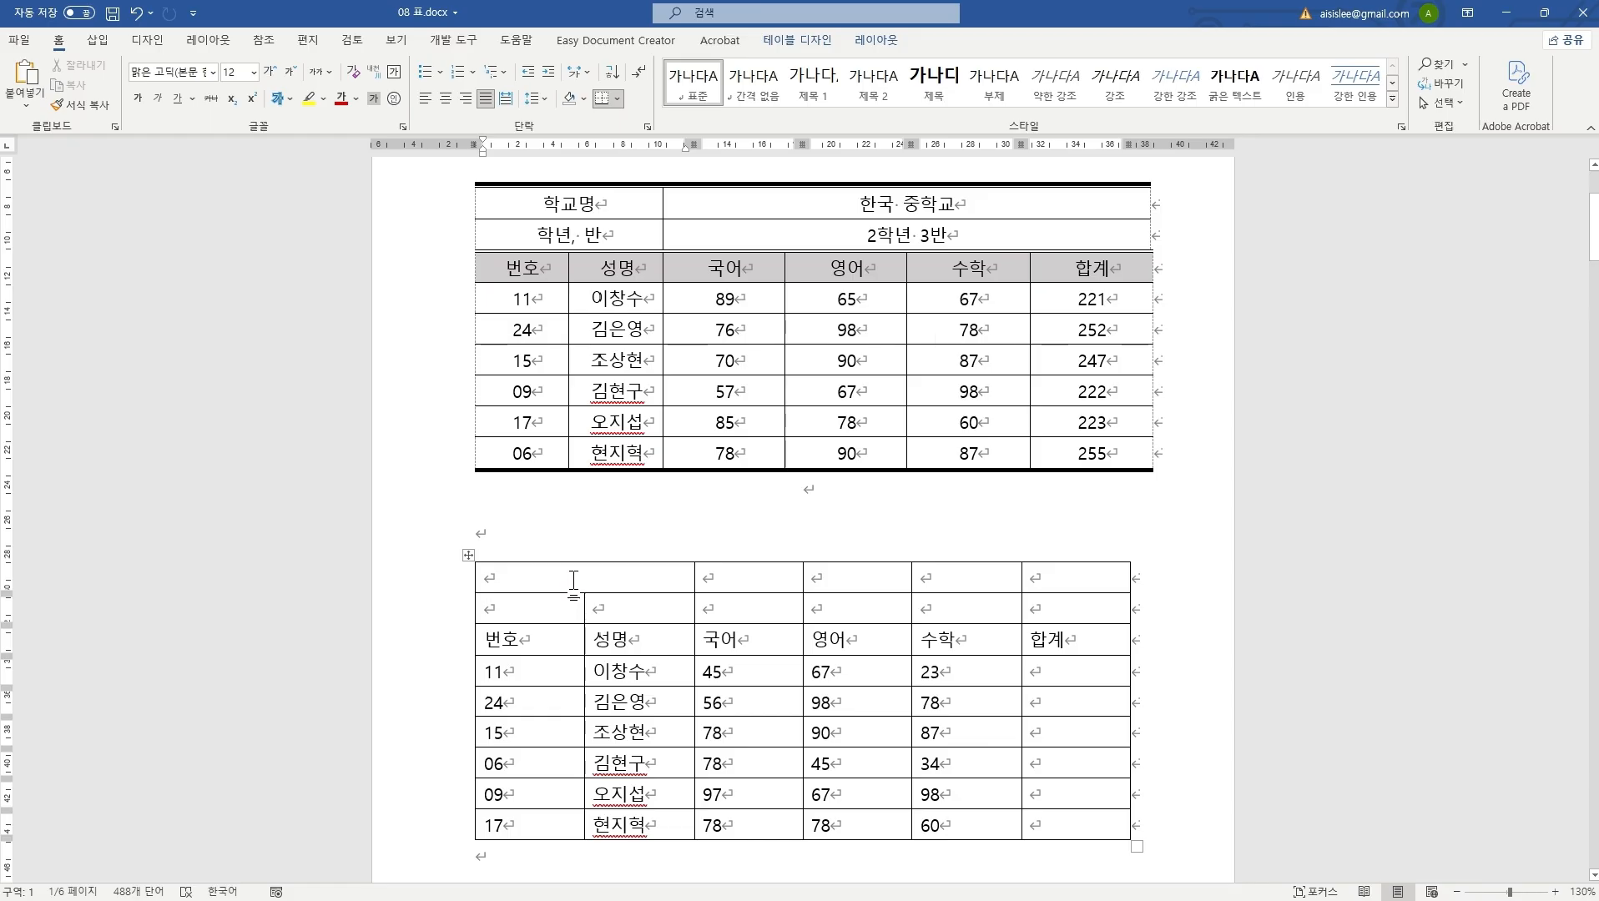
{"action": "left_click_drag", "start_coordinate": [557, 608], "coordinate": [628, 616]}
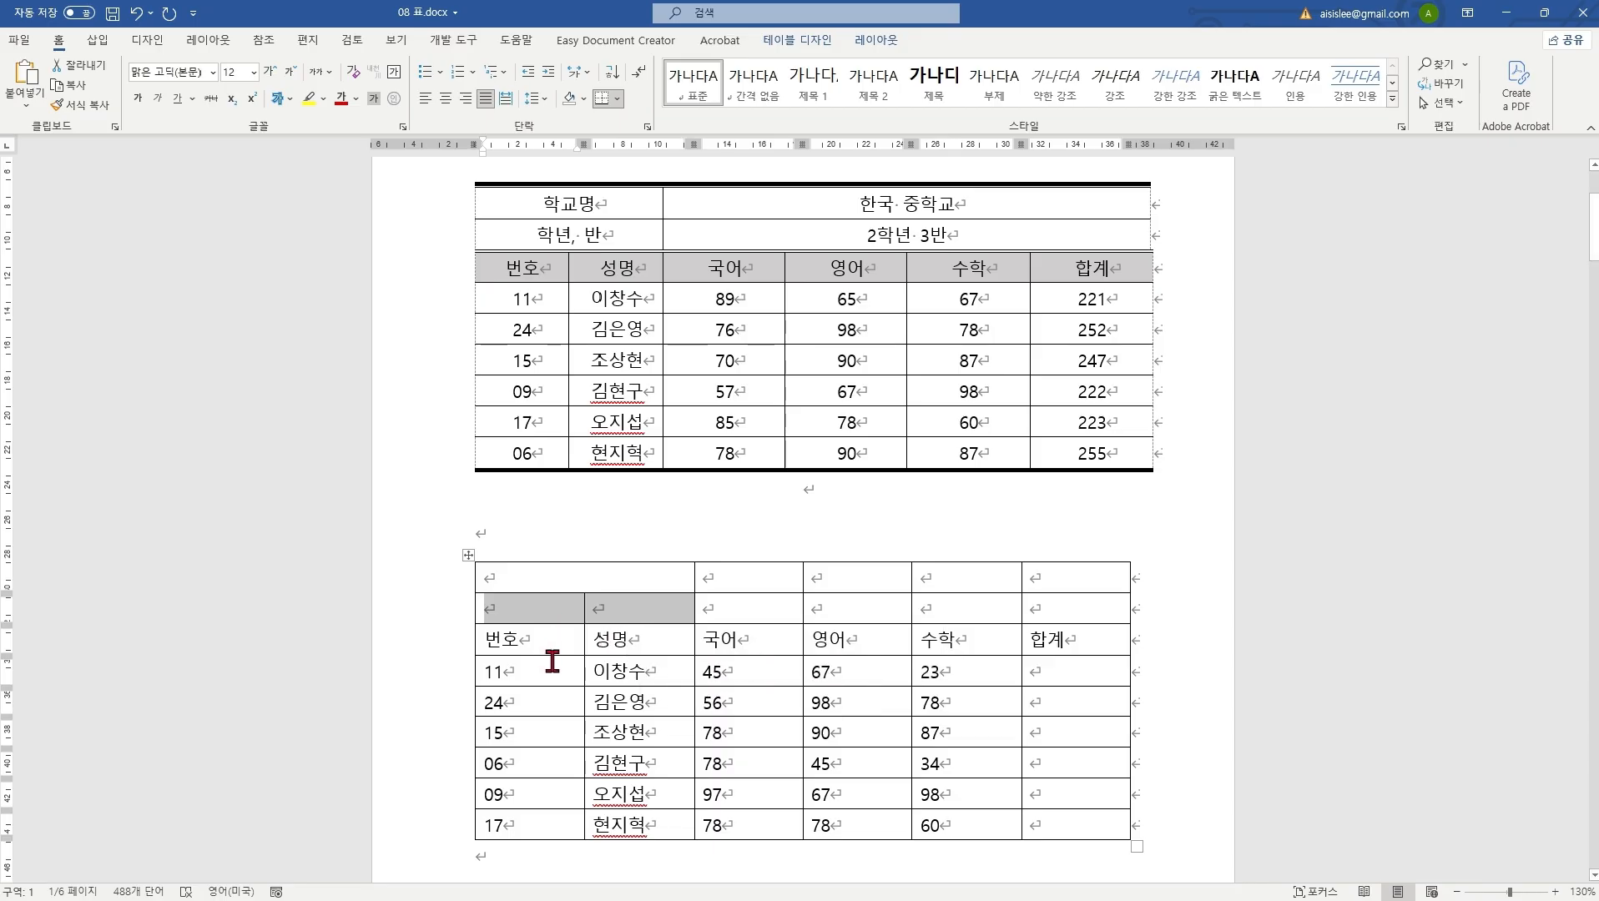
{"action": "key", "text": "F4"}
{"action": "left_click", "coordinate": [612, 609]}
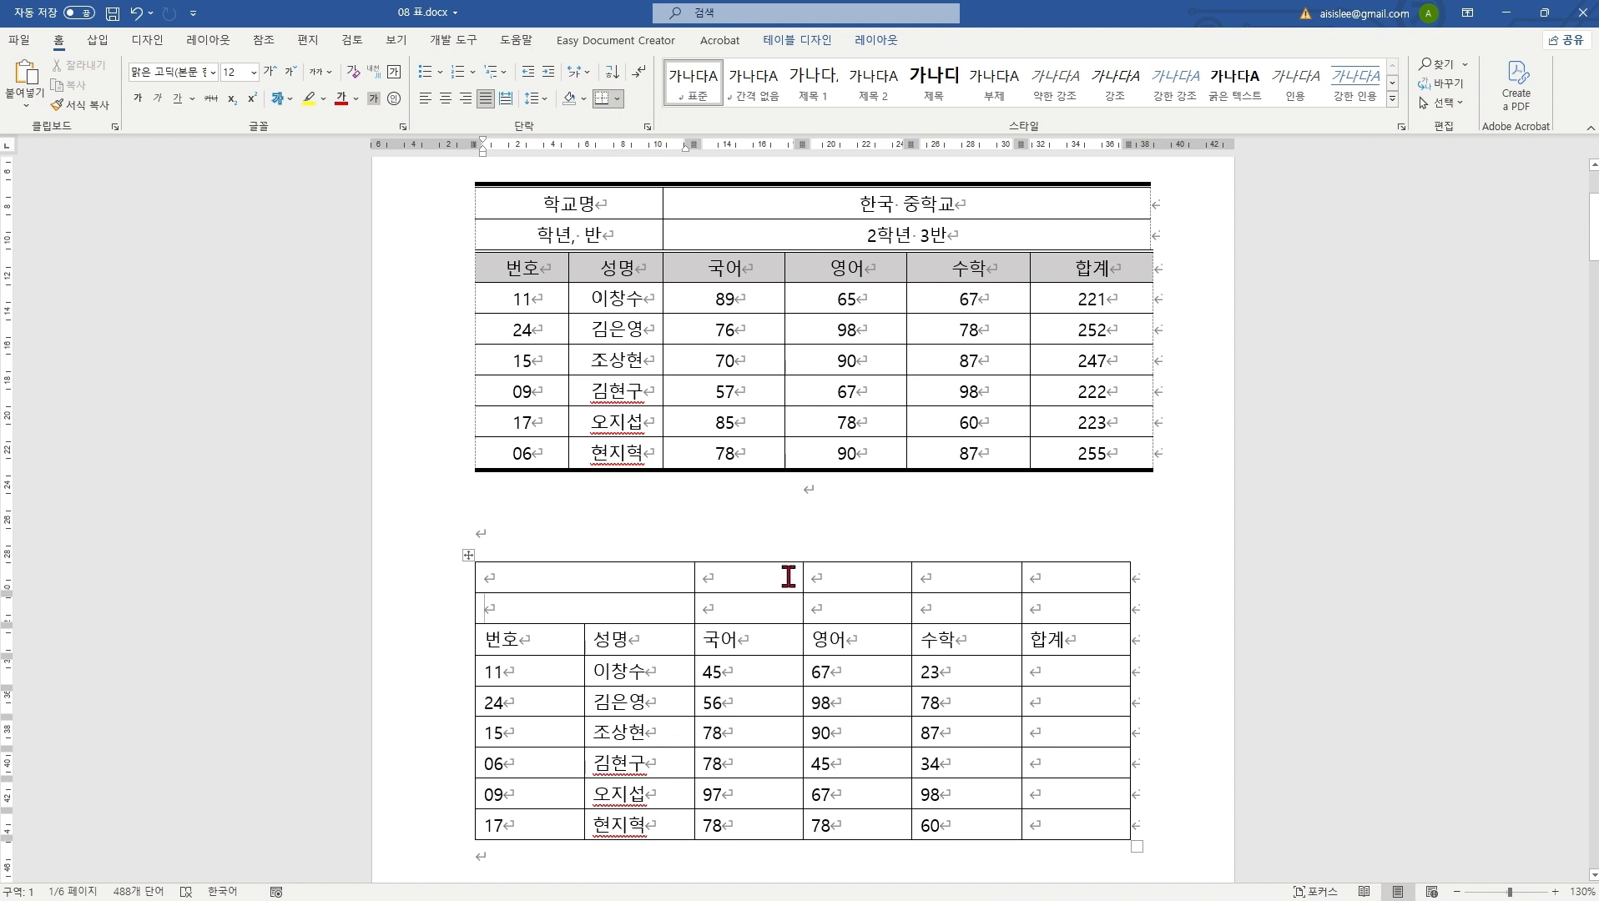
Step: Repeat the merge on the remaining four cells of the top row and on those of the second row
{"action": "left_click_drag", "start_coordinate": [783, 576], "coordinate": [1056, 578]}
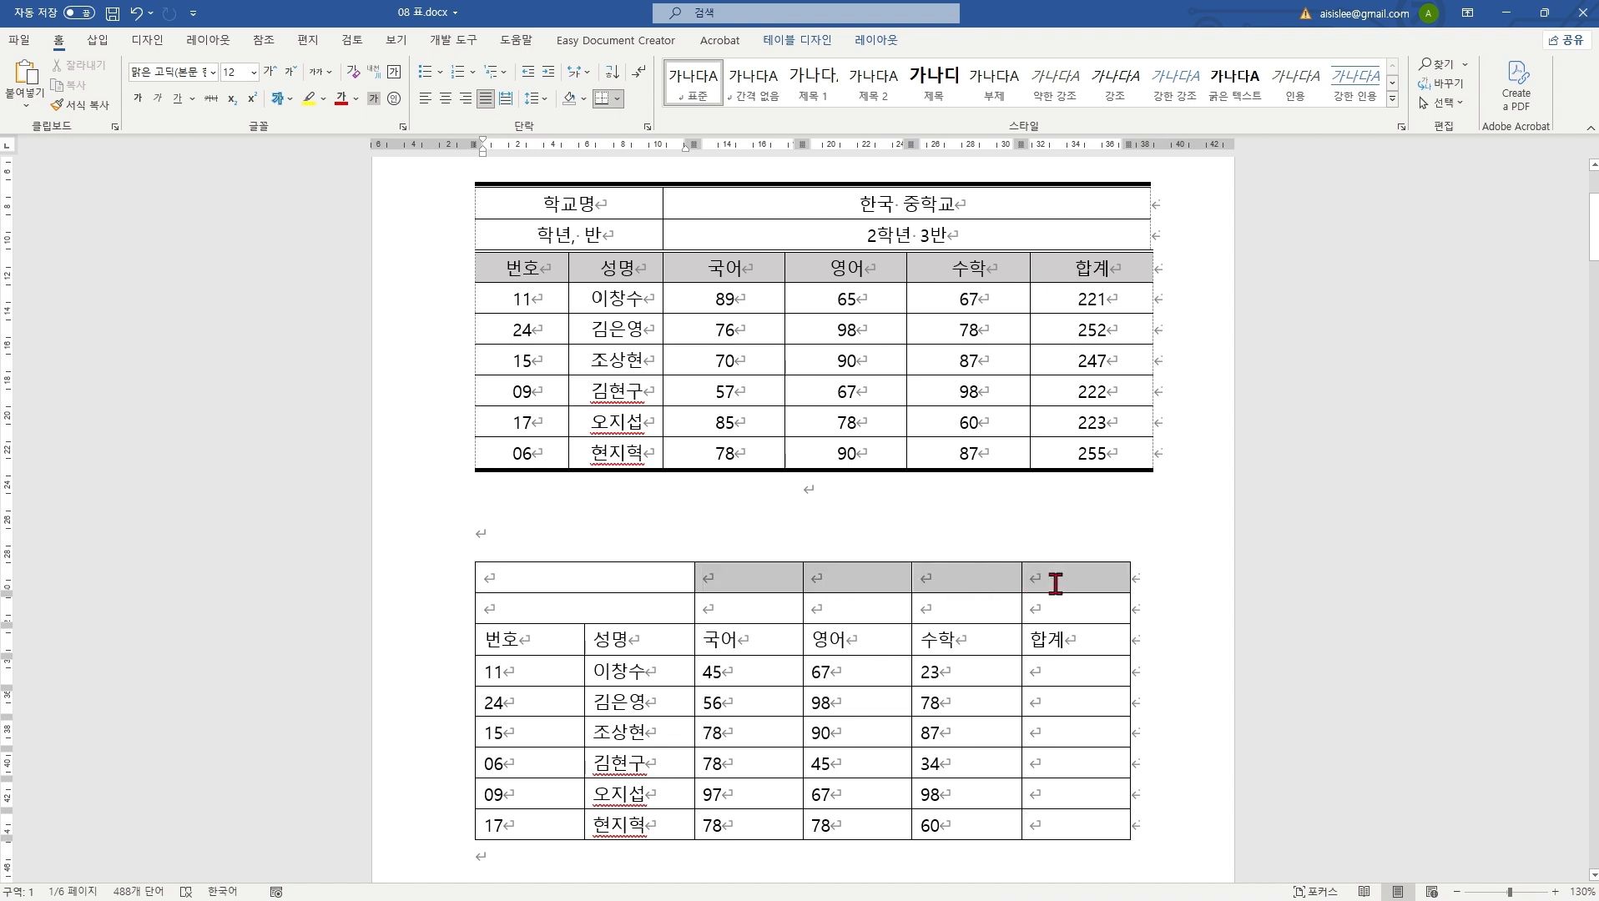
{"action": "key", "text": "F4"}
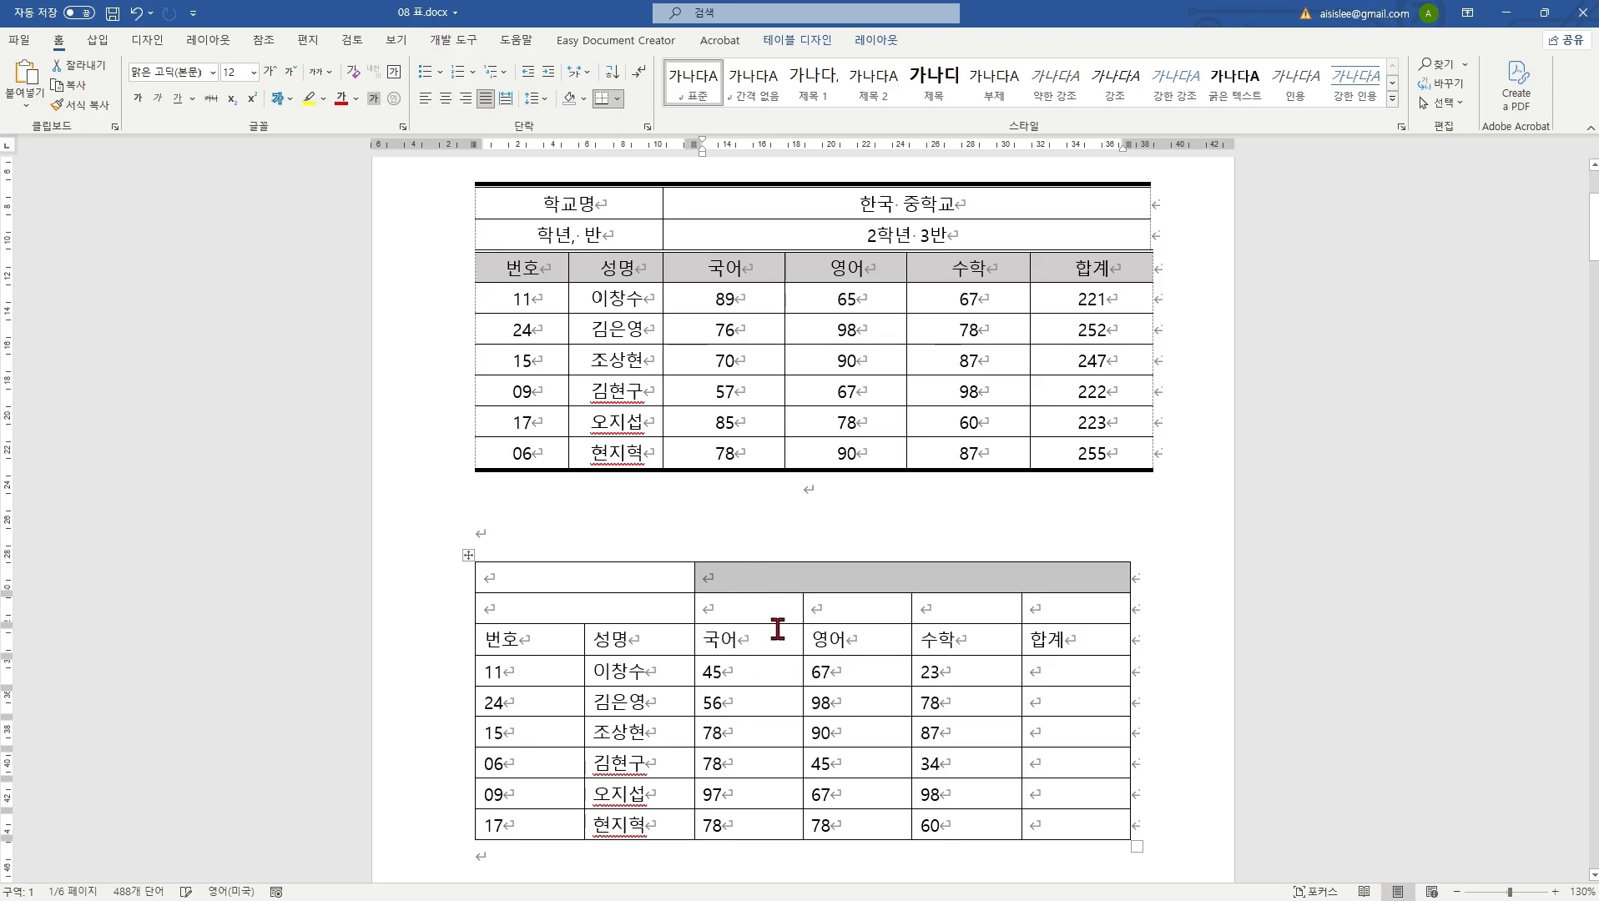
{"action": "left_click_drag", "start_coordinate": [788, 610], "coordinate": [1057, 609]}
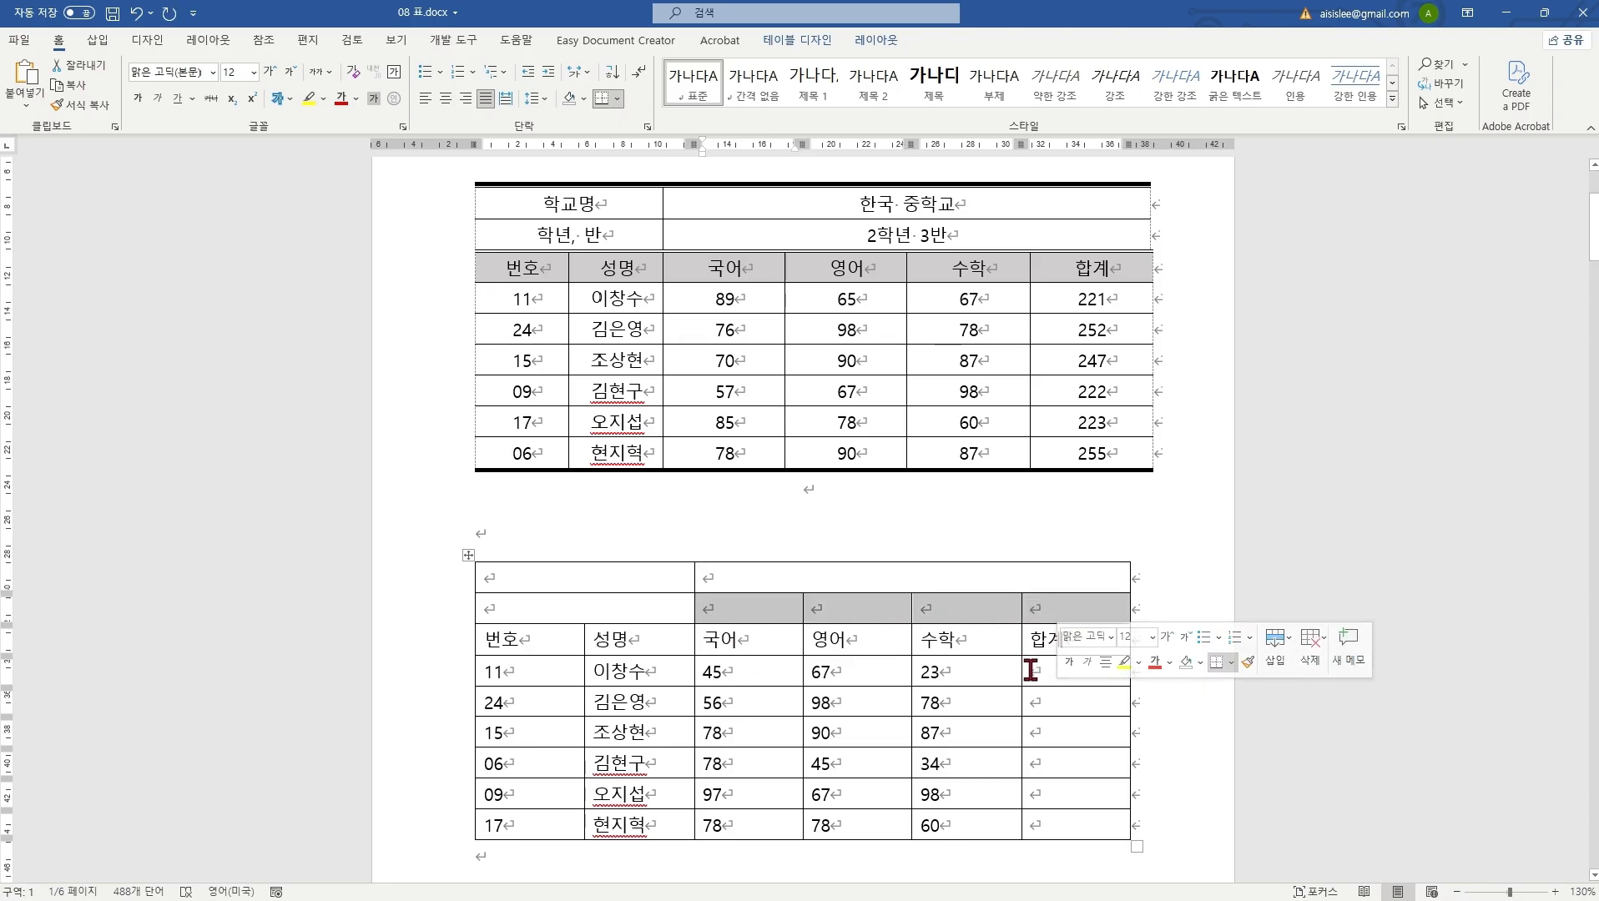
{"action": "key", "text": "F4"}
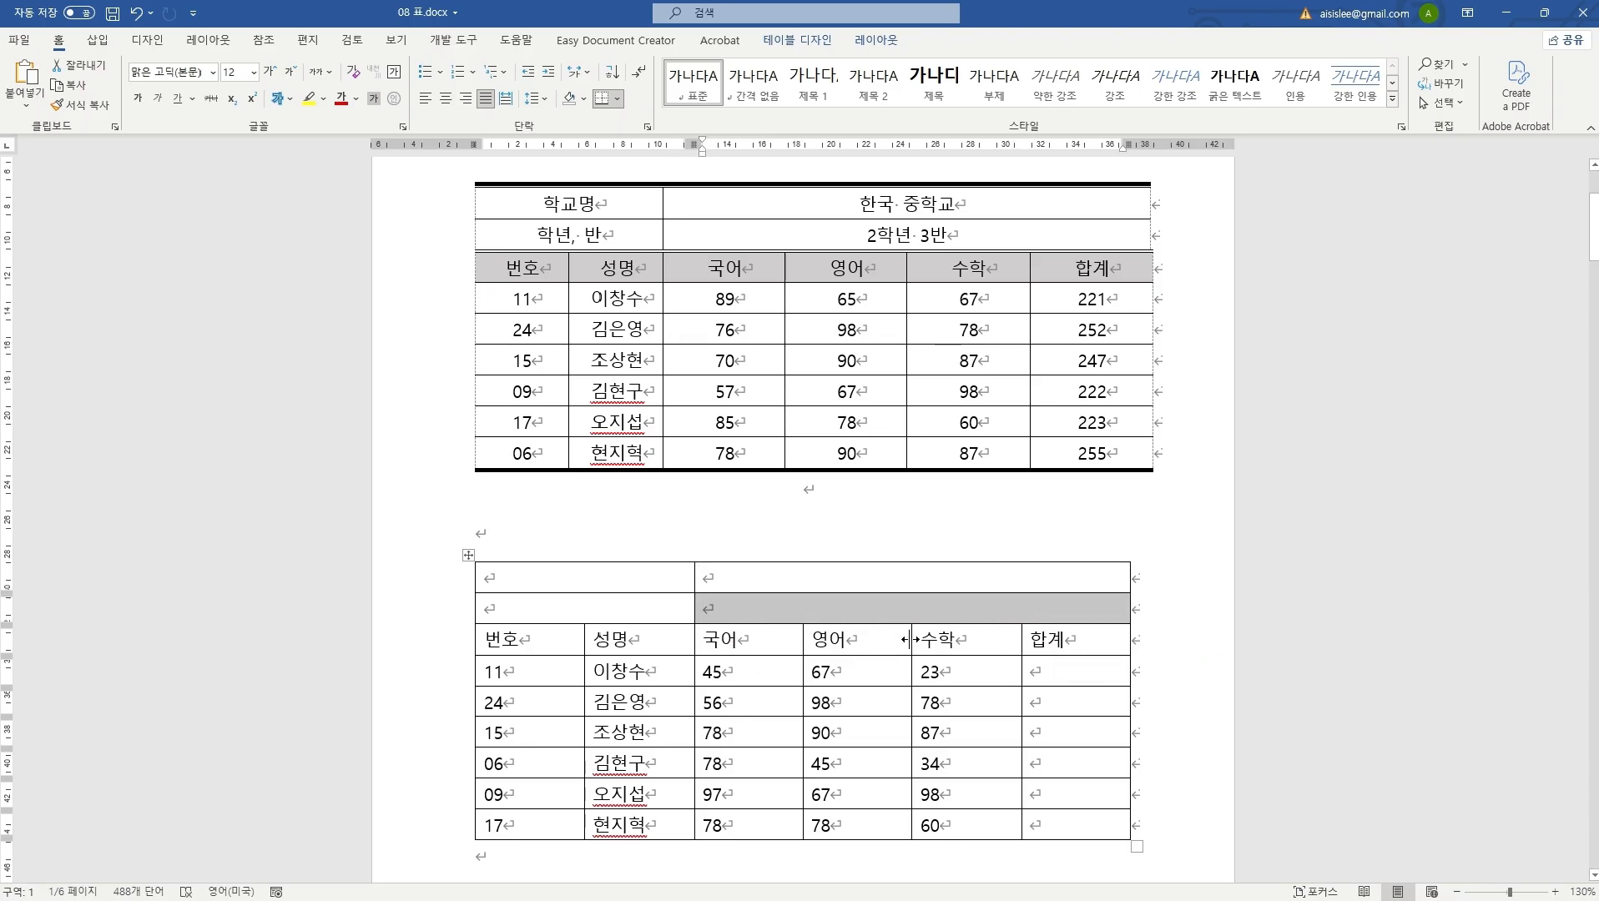
{"action": "left_click", "coordinate": [958, 640]}
{"action": "left_click_drag", "start_coordinate": [894, 637], "coordinate": [956, 642]}
{"action": "right_click", "coordinate": [957, 643]}
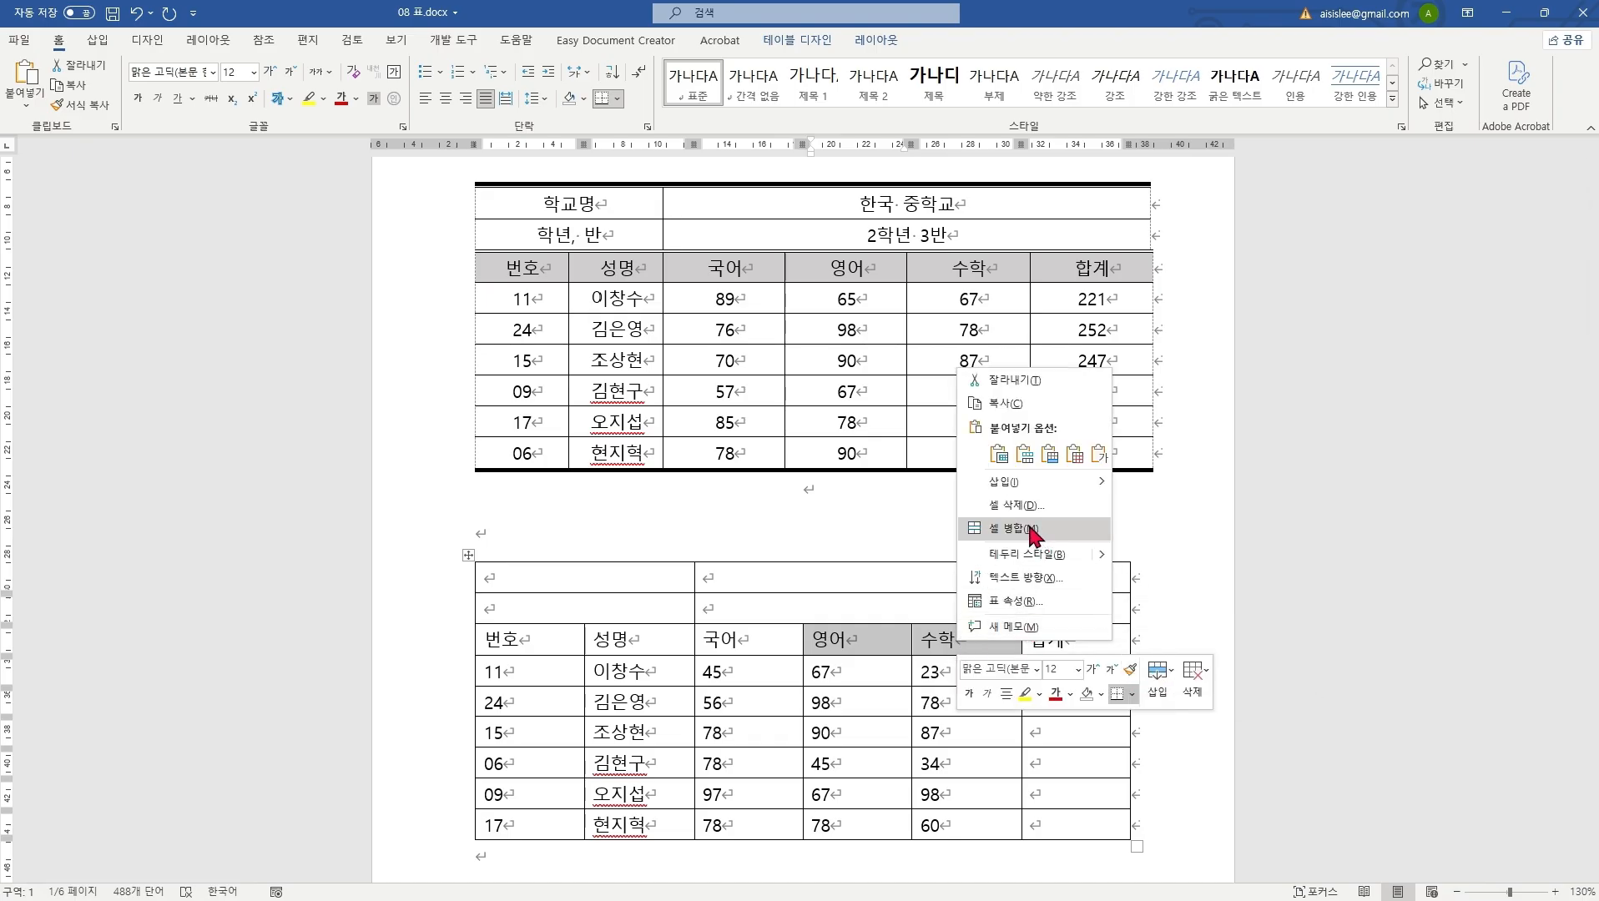
{"action": "left_click", "coordinate": [1152, 526]}
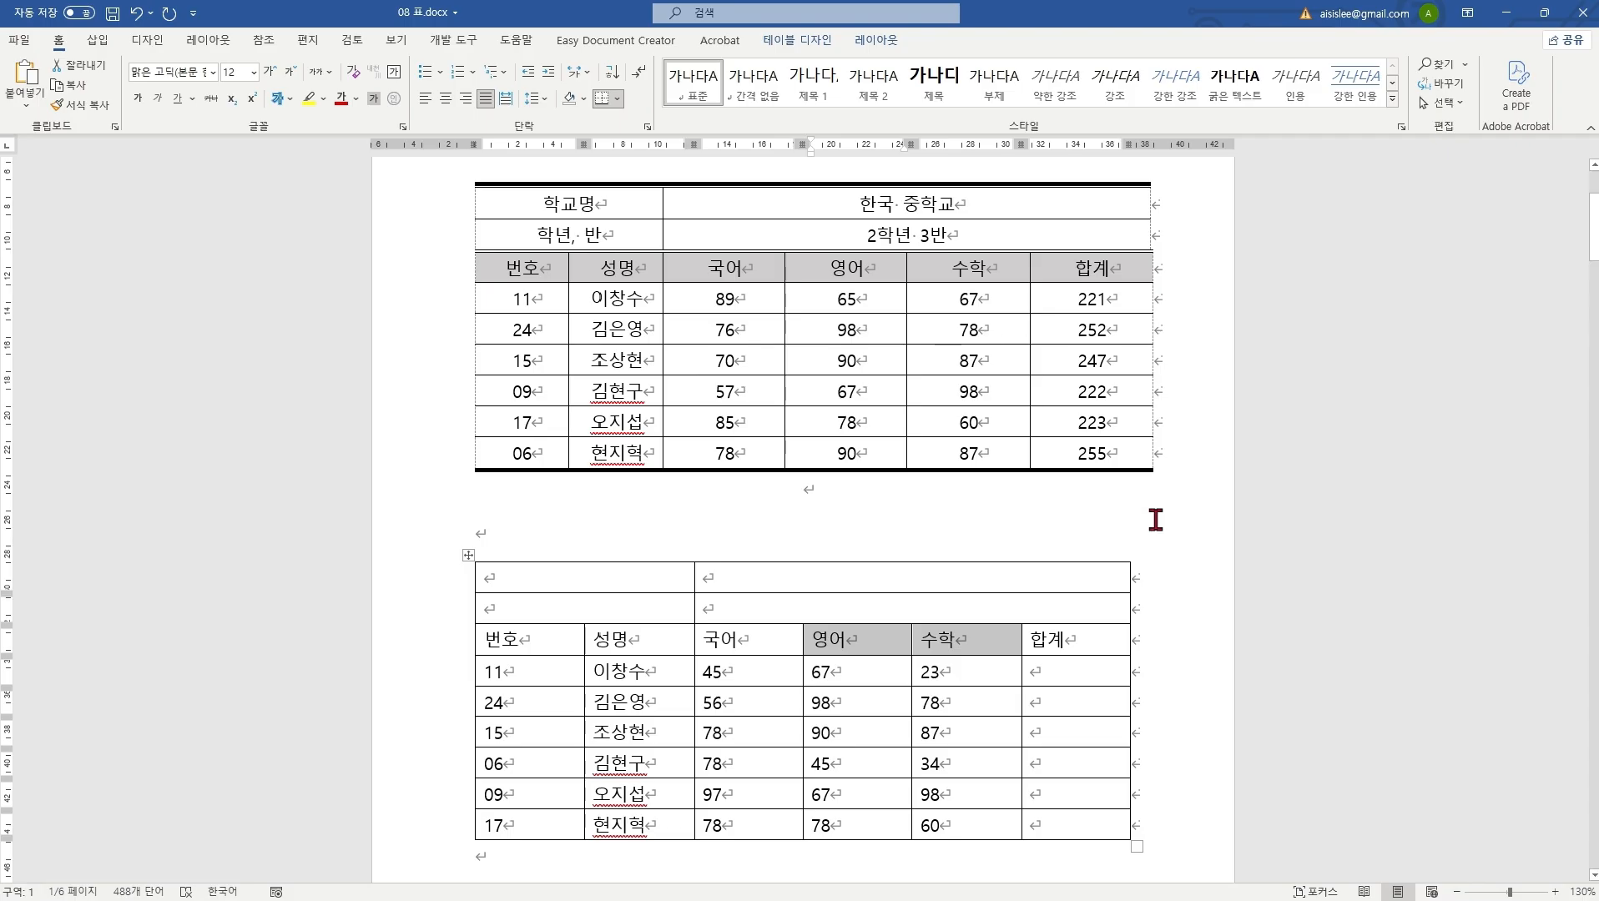
{"action": "left_click", "coordinate": [910, 522]}
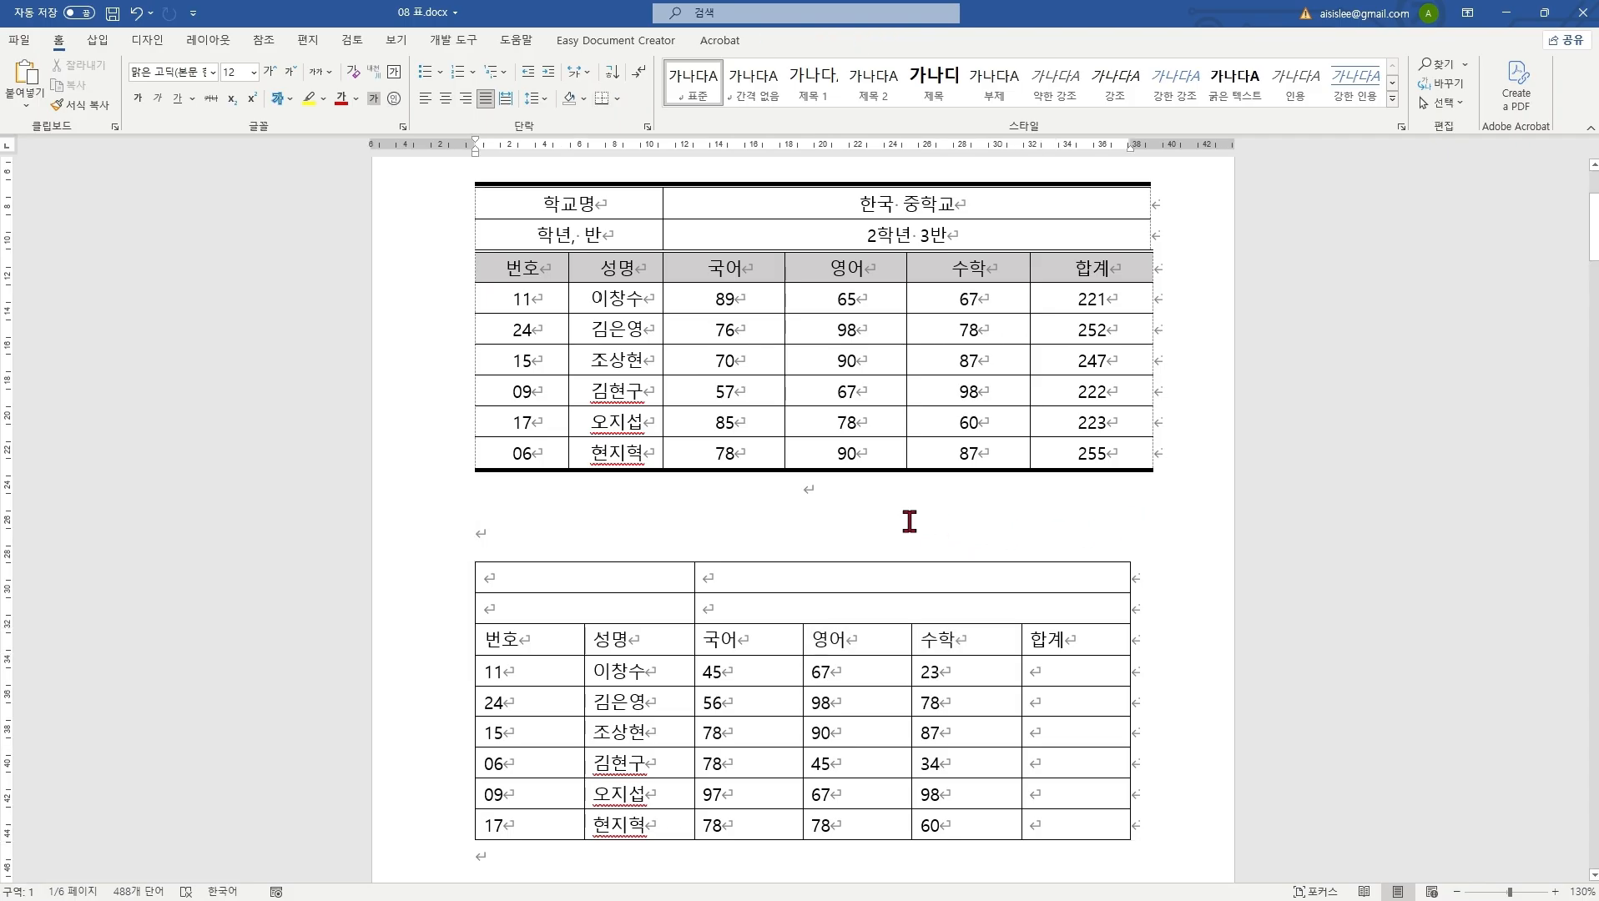
Step: Fill the first cells of the lower table's top two rows with 학교명 and 학년, 반
{"action": "left_click", "coordinate": [584, 575]}
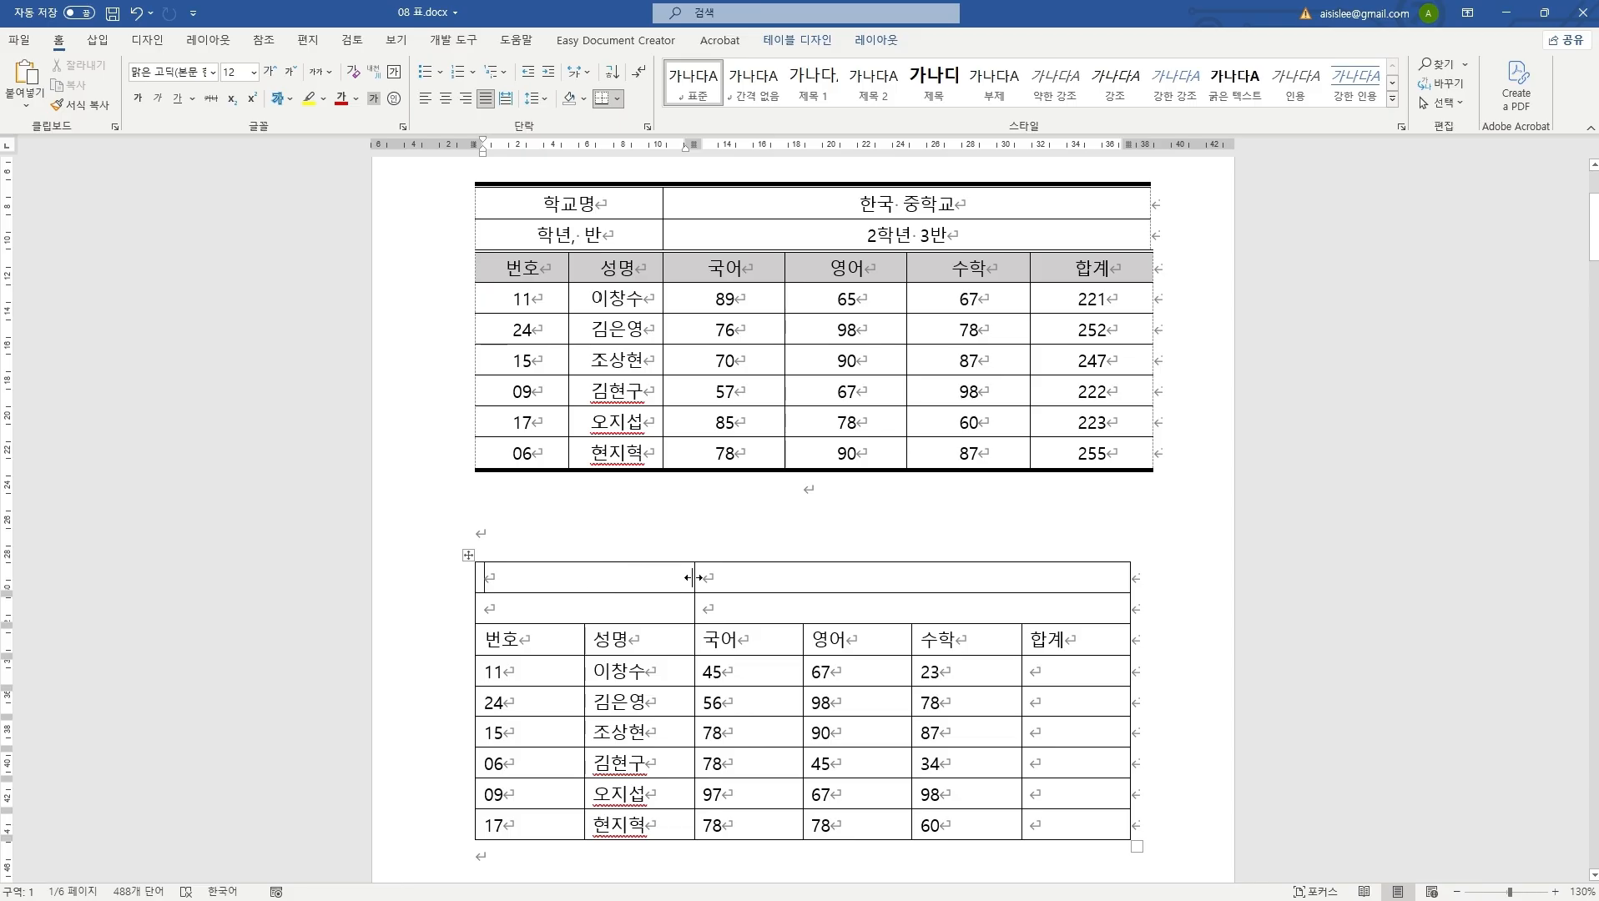
{"action": "type", "text": "학교명"}
{"action": "key", "text": "Down"}
{"action": "type", "text": "학년"}
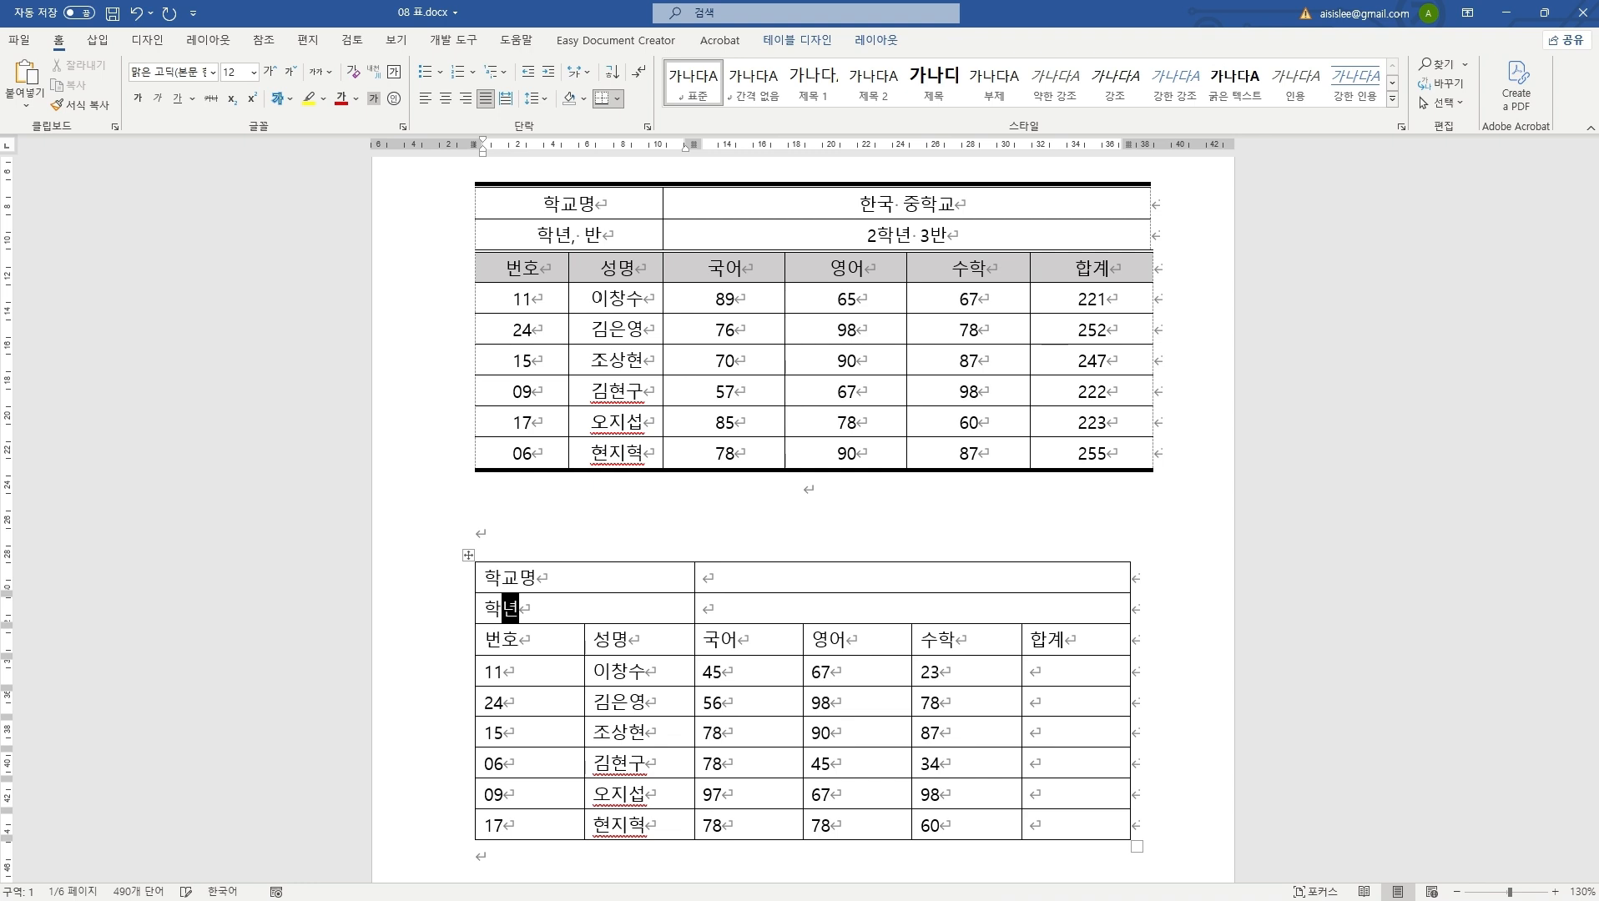
{"action": "type", "text": ", 반"}
Step: Enter 한국 중학교 and 2학년 3반 in the wide merged cells of the lower table's first and second rows
{"action": "left_click", "coordinate": [919, 580]}
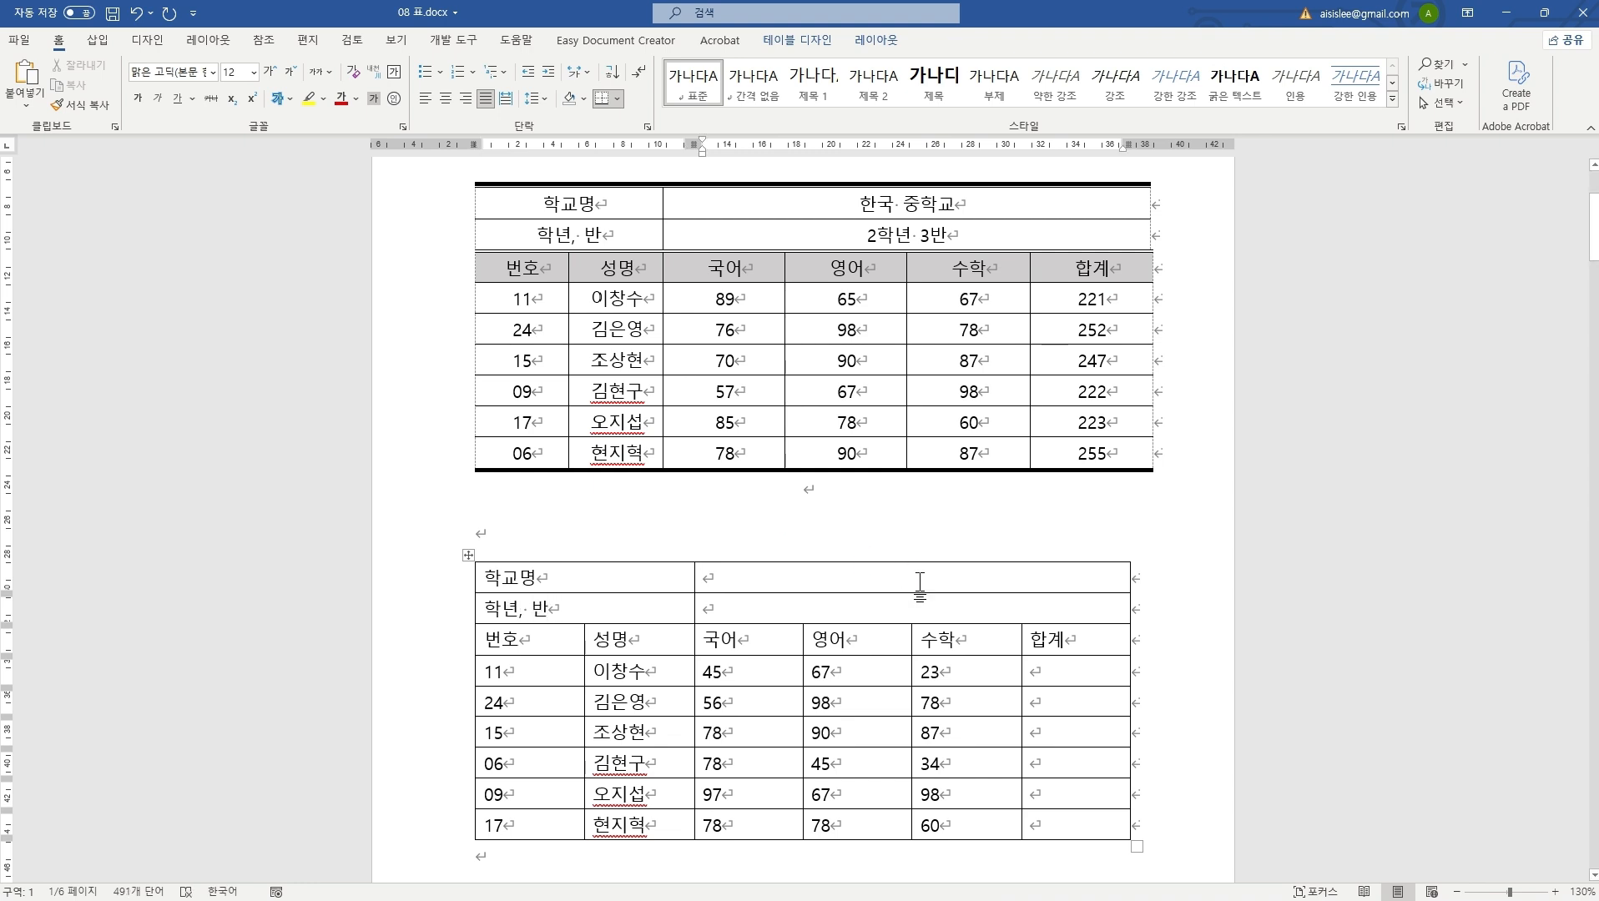
{"action": "type", "text": "한국 중학교"}
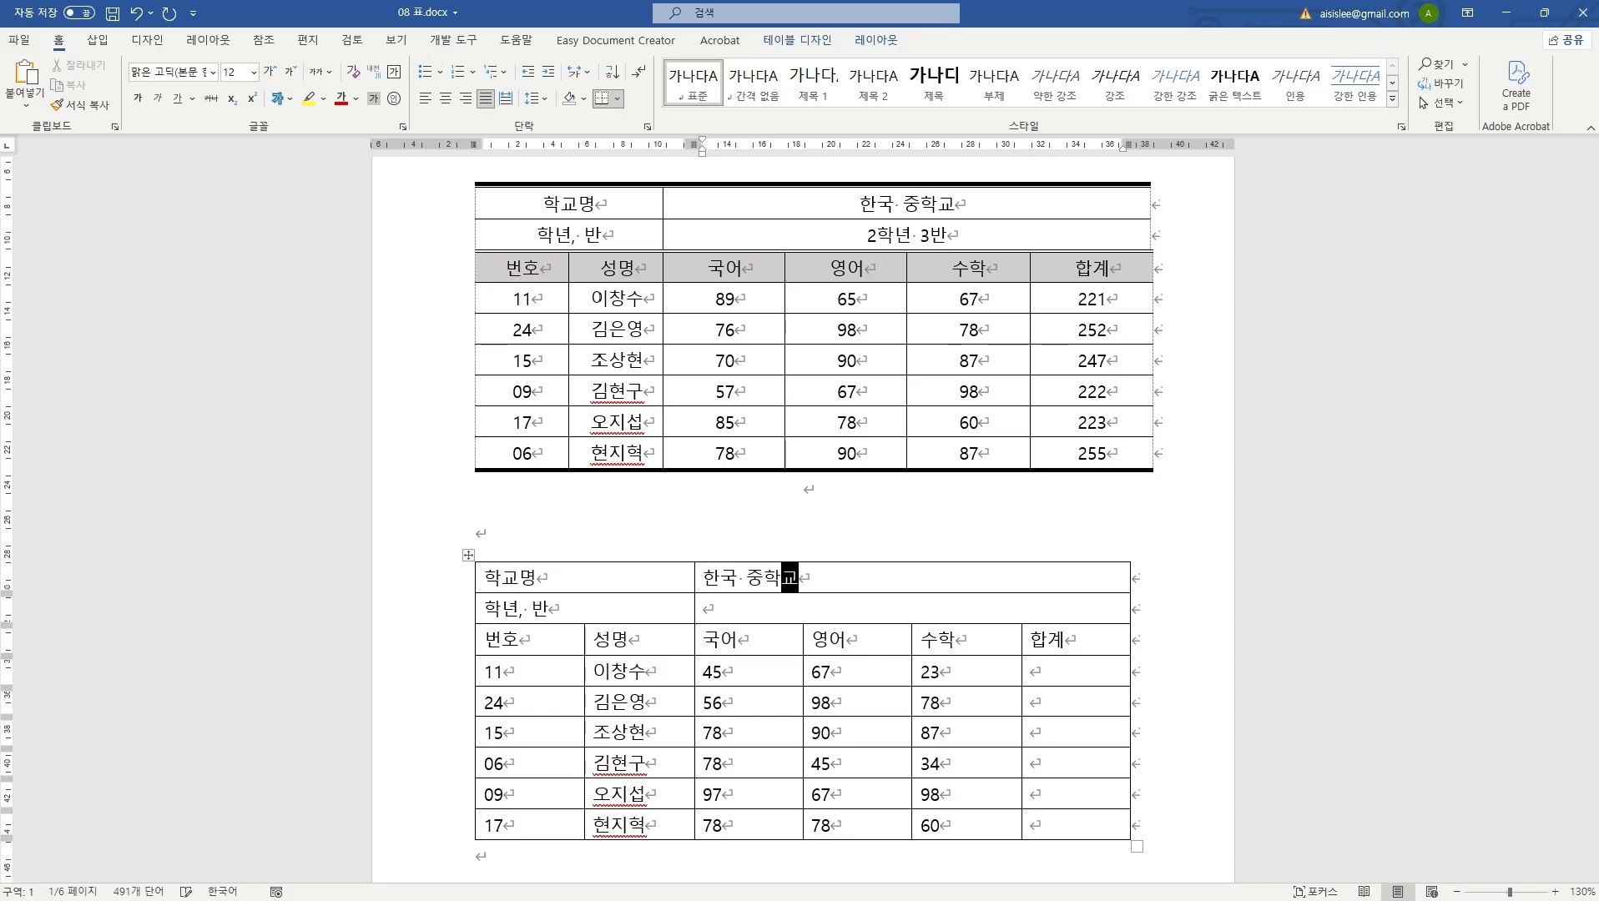
{"action": "left_click", "coordinate": [705, 608]}
{"action": "type", "text": "2하견"}
{"action": "key", "text": "BackSpace"}
{"action": "key", "text": "BackSpace"}
{"action": "key", "text": "BackSpace"}
{"action": "key", "text": "BackSpace"}
{"action": "key", "text": "BackSpace"}
{"action": "type", "text": "학년 3반"}
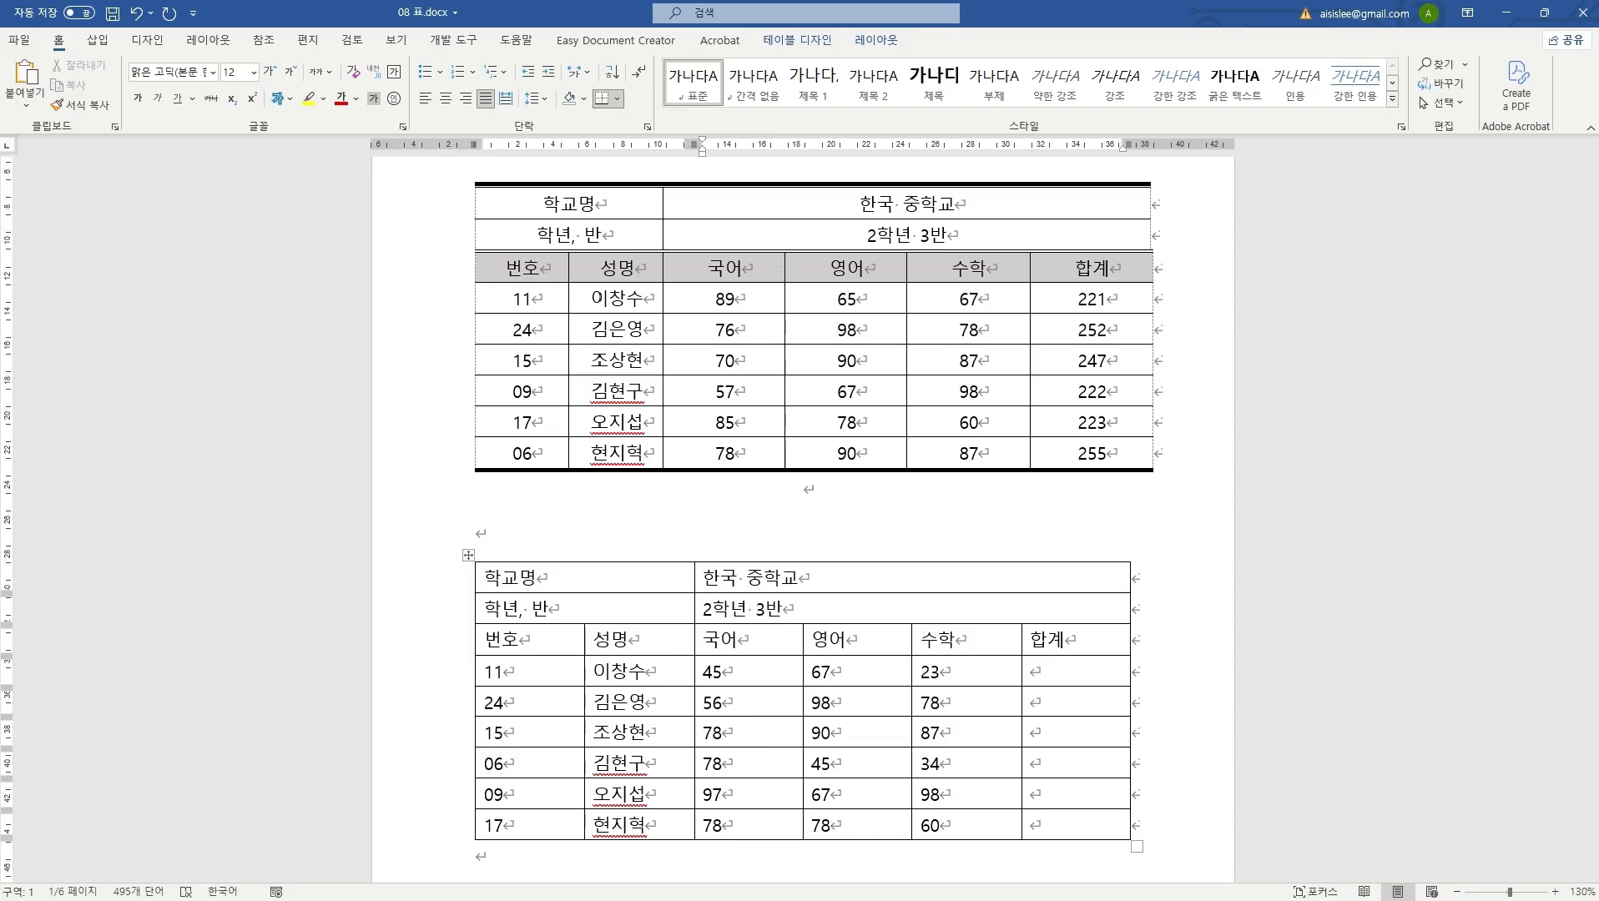
Step: Center the text in the top two rows of the lower table
{"action": "left_click_drag", "start_coordinate": [727, 588], "coordinate": [734, 614]}
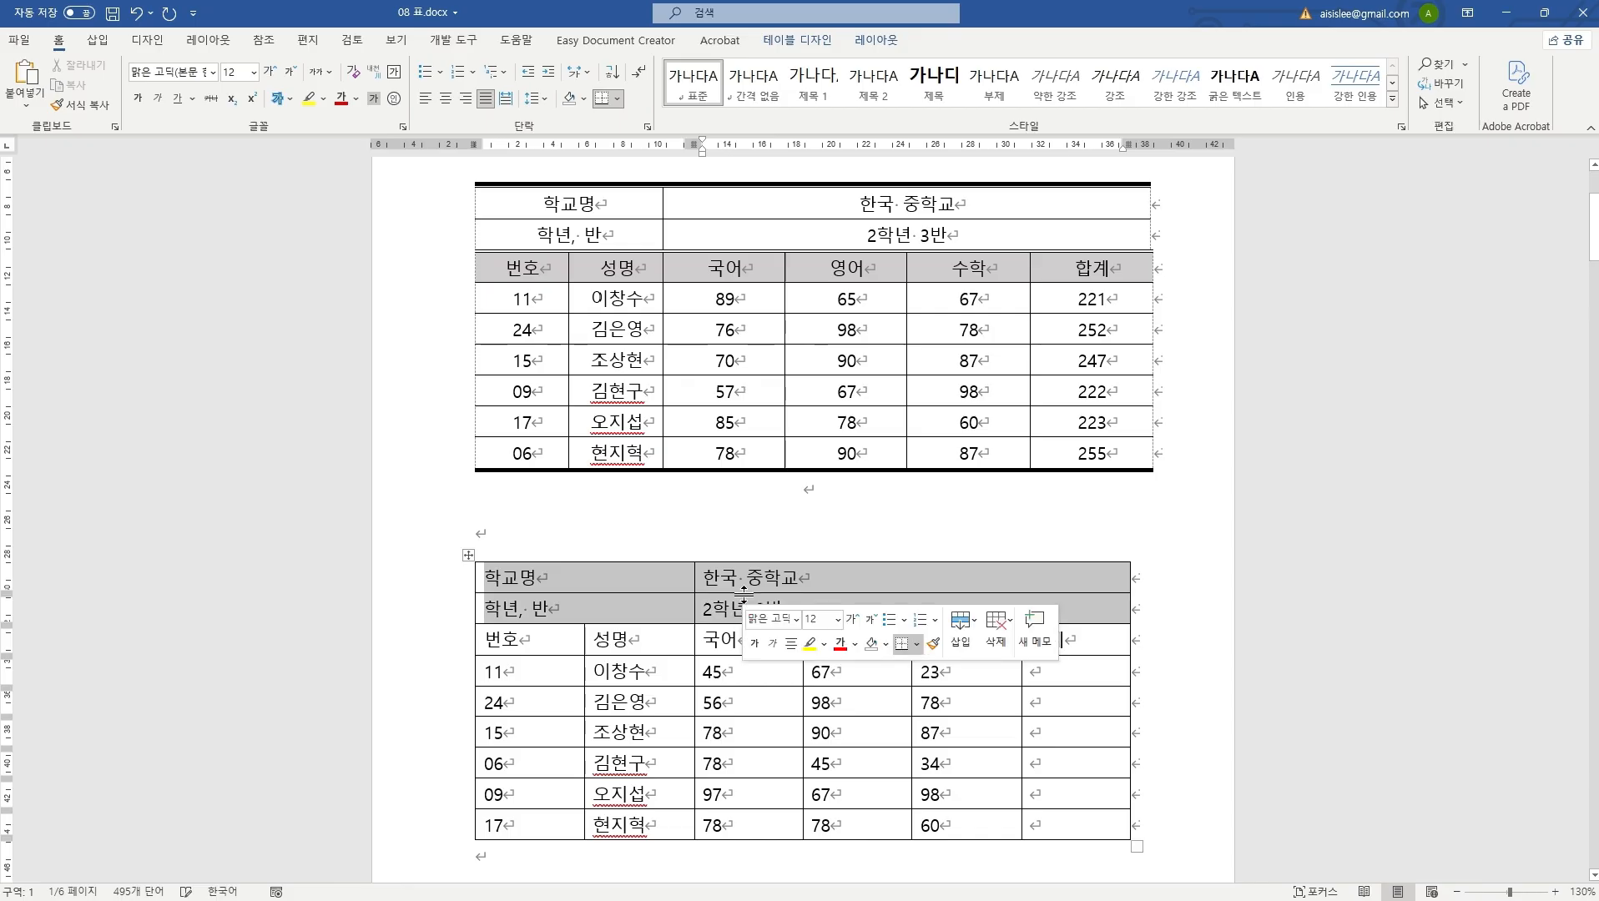
{"action": "left_click", "coordinate": [445, 98]}
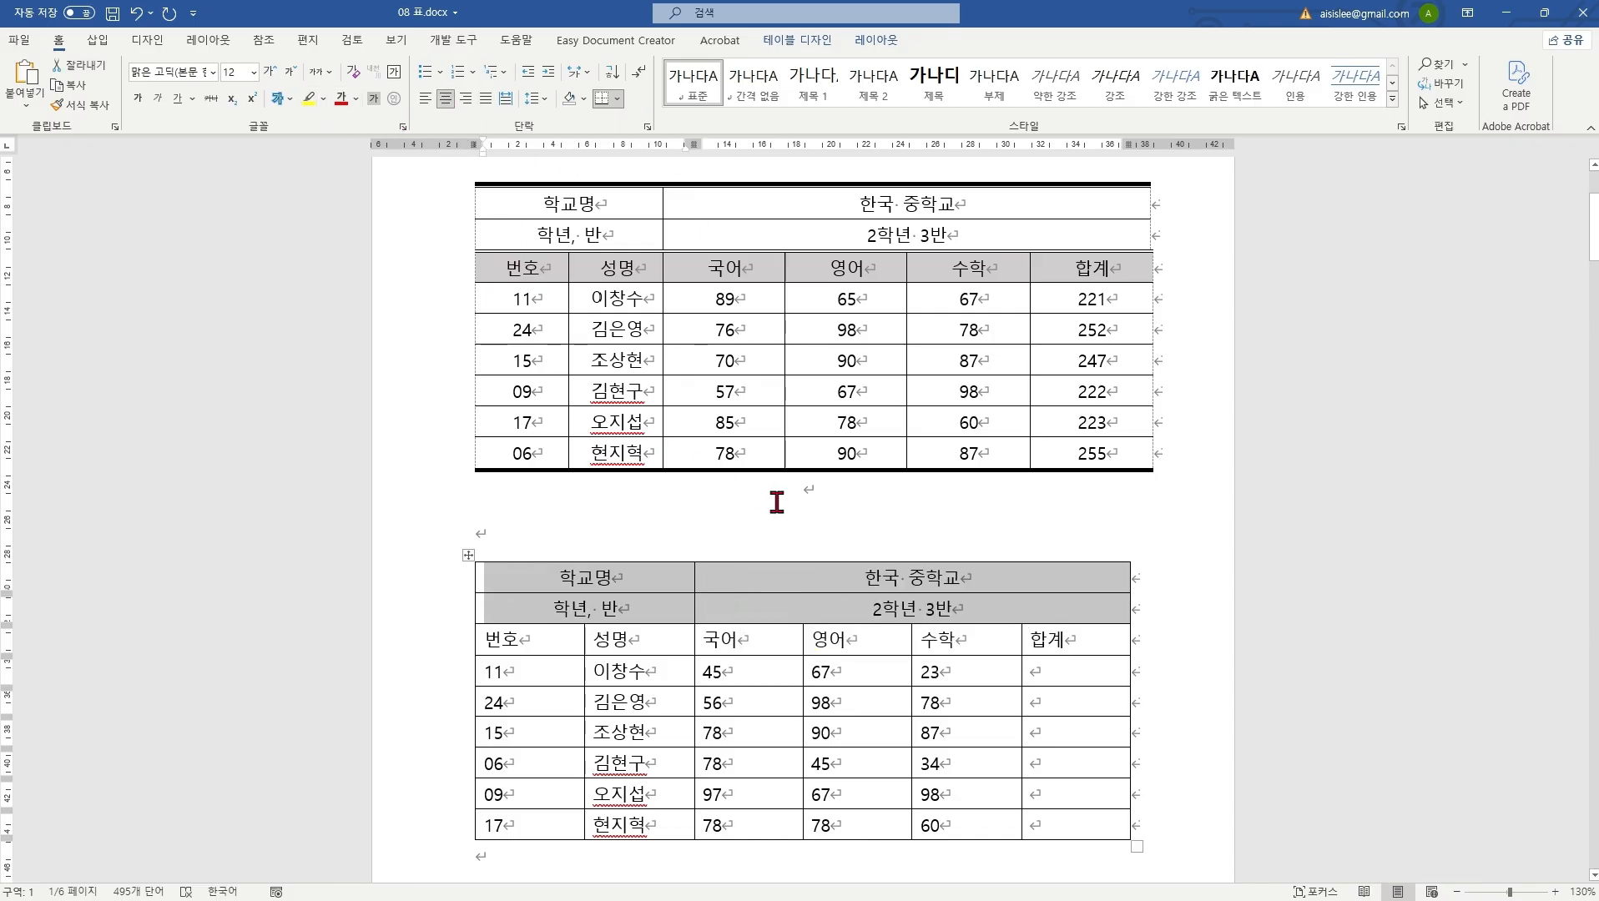
{"action": "left_click", "coordinate": [776, 502]}
Step: Select all the cells of the lower table and center their text horizontally
{"action": "scroll", "coordinate": [809, 504], "scroll_direction": "down", "scroll_amount": 3}
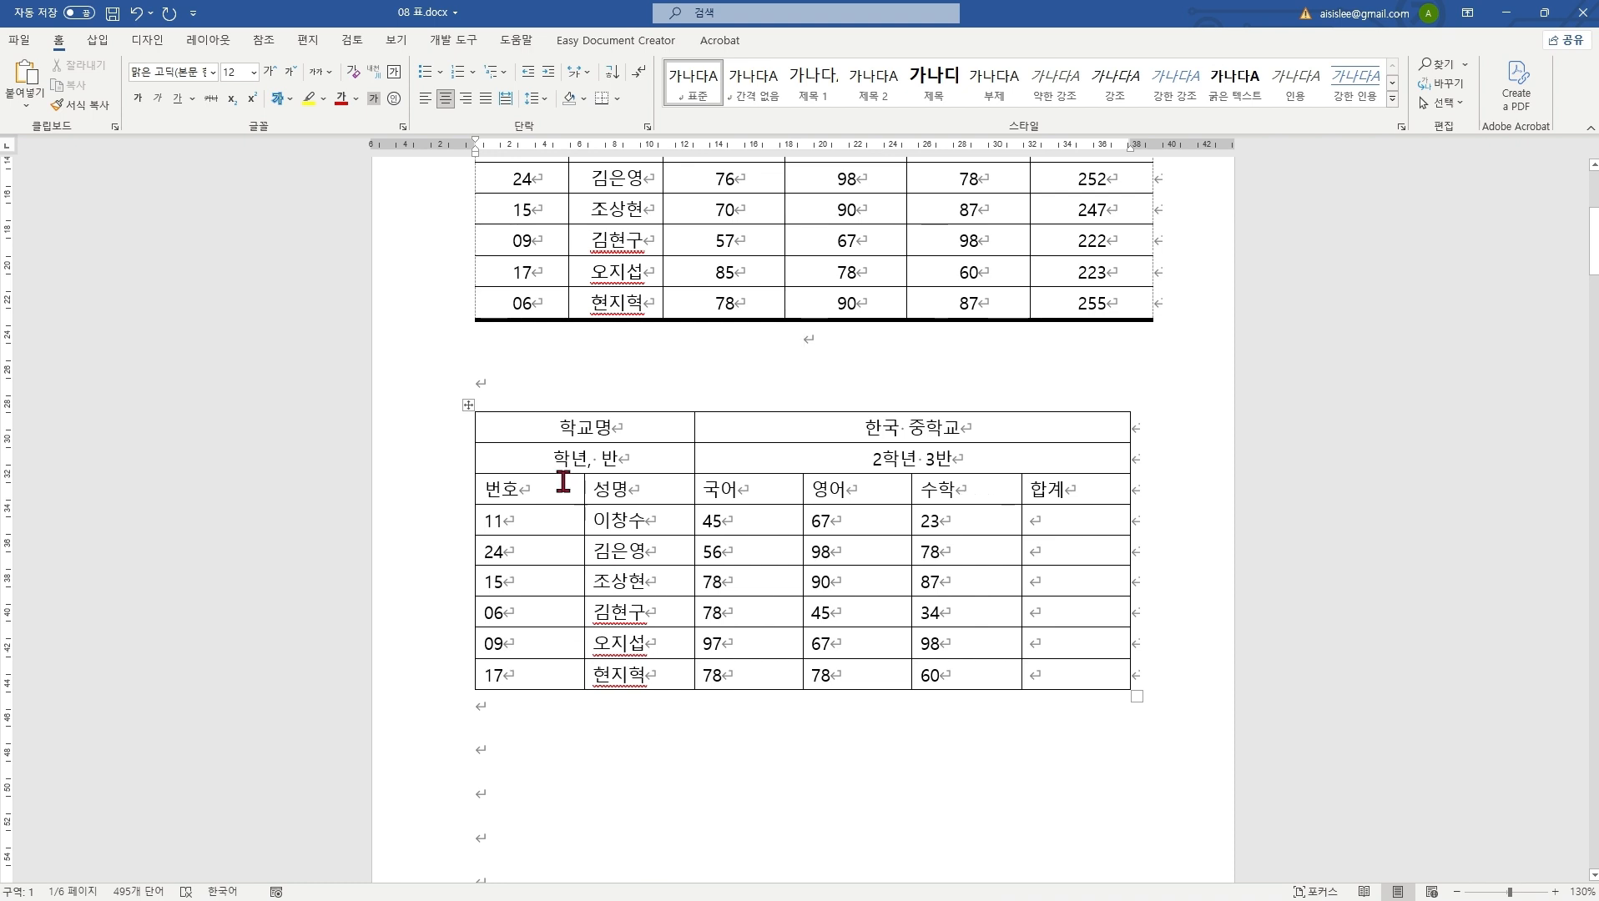
{"action": "mouse_move", "coordinate": [521, 422]}
{"action": "left_mouse_down"}
{"action": "mouse_move", "coordinate": [1046, 581]}
{"action": "mouse_move", "coordinate": [1069, 667]}
{"action": "left_mouse_up"}
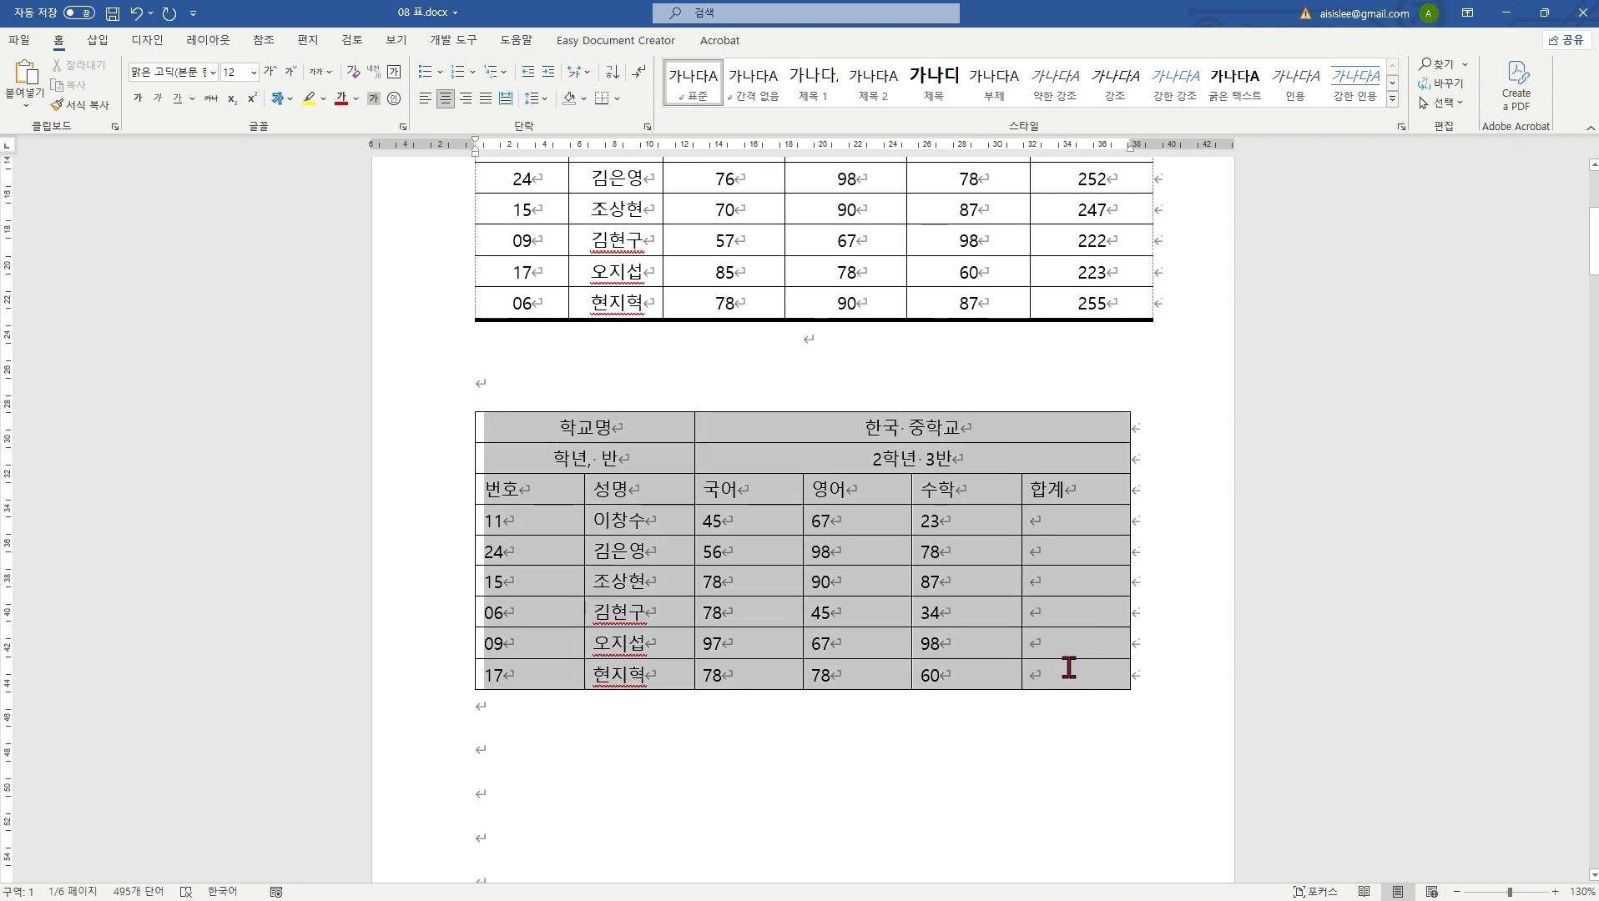
{"action": "left_click", "coordinate": [445, 99]}
{"action": "left_click", "coordinate": [700, 751]}
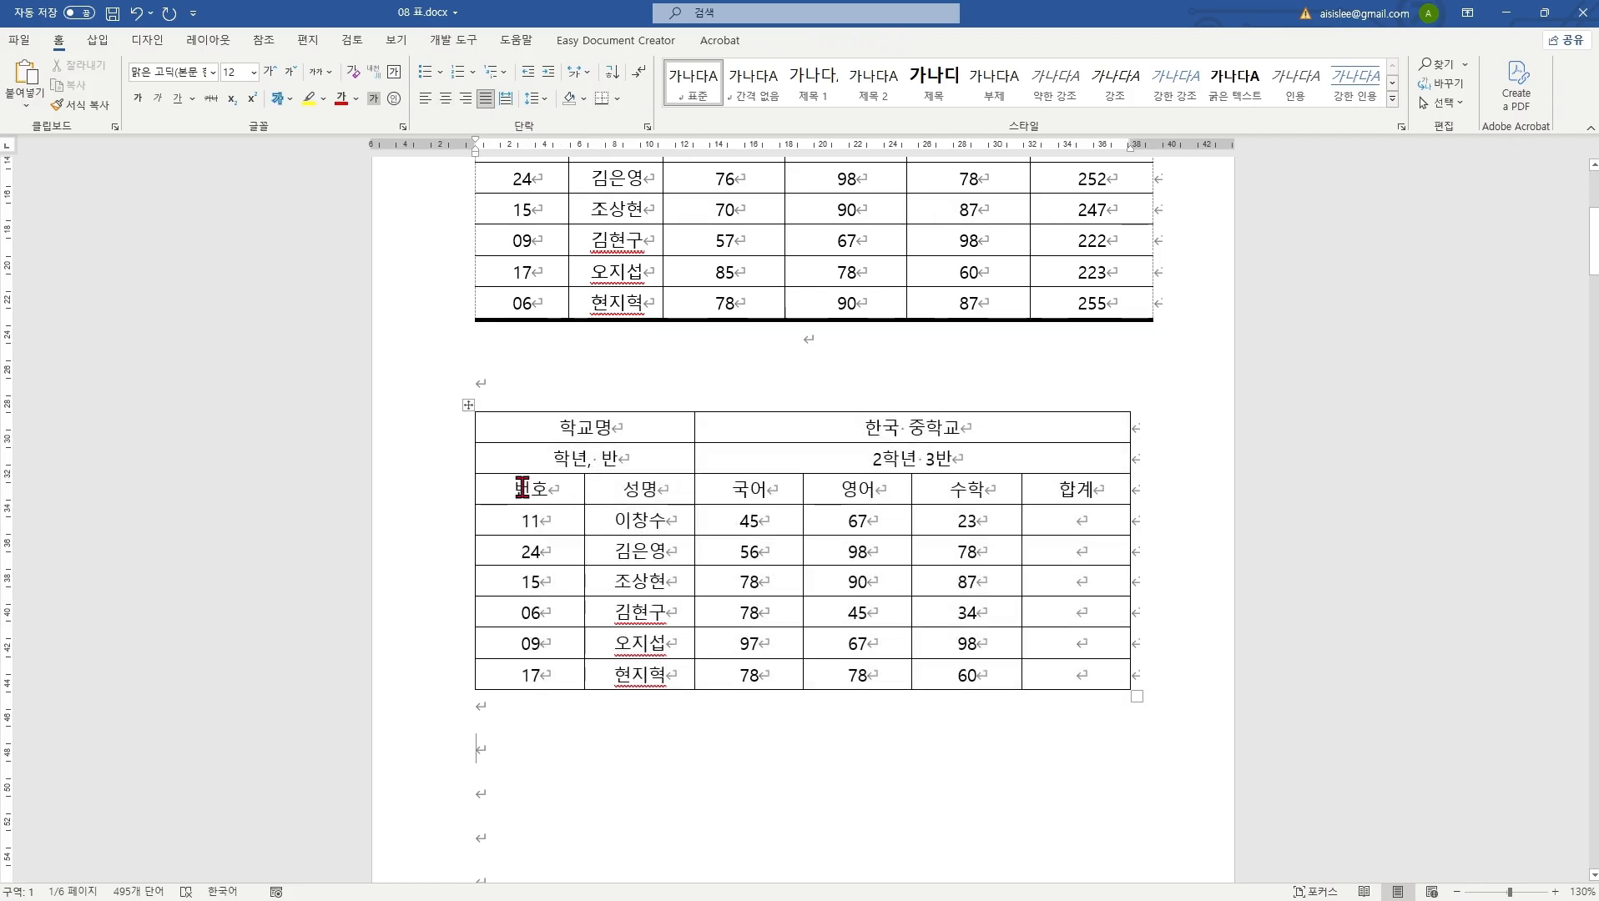
Step: Shade the lower table's header row from 번호 to 합계 with a light grey theme color
{"action": "left_click_drag", "start_coordinate": [524, 488], "coordinate": [1078, 489]}
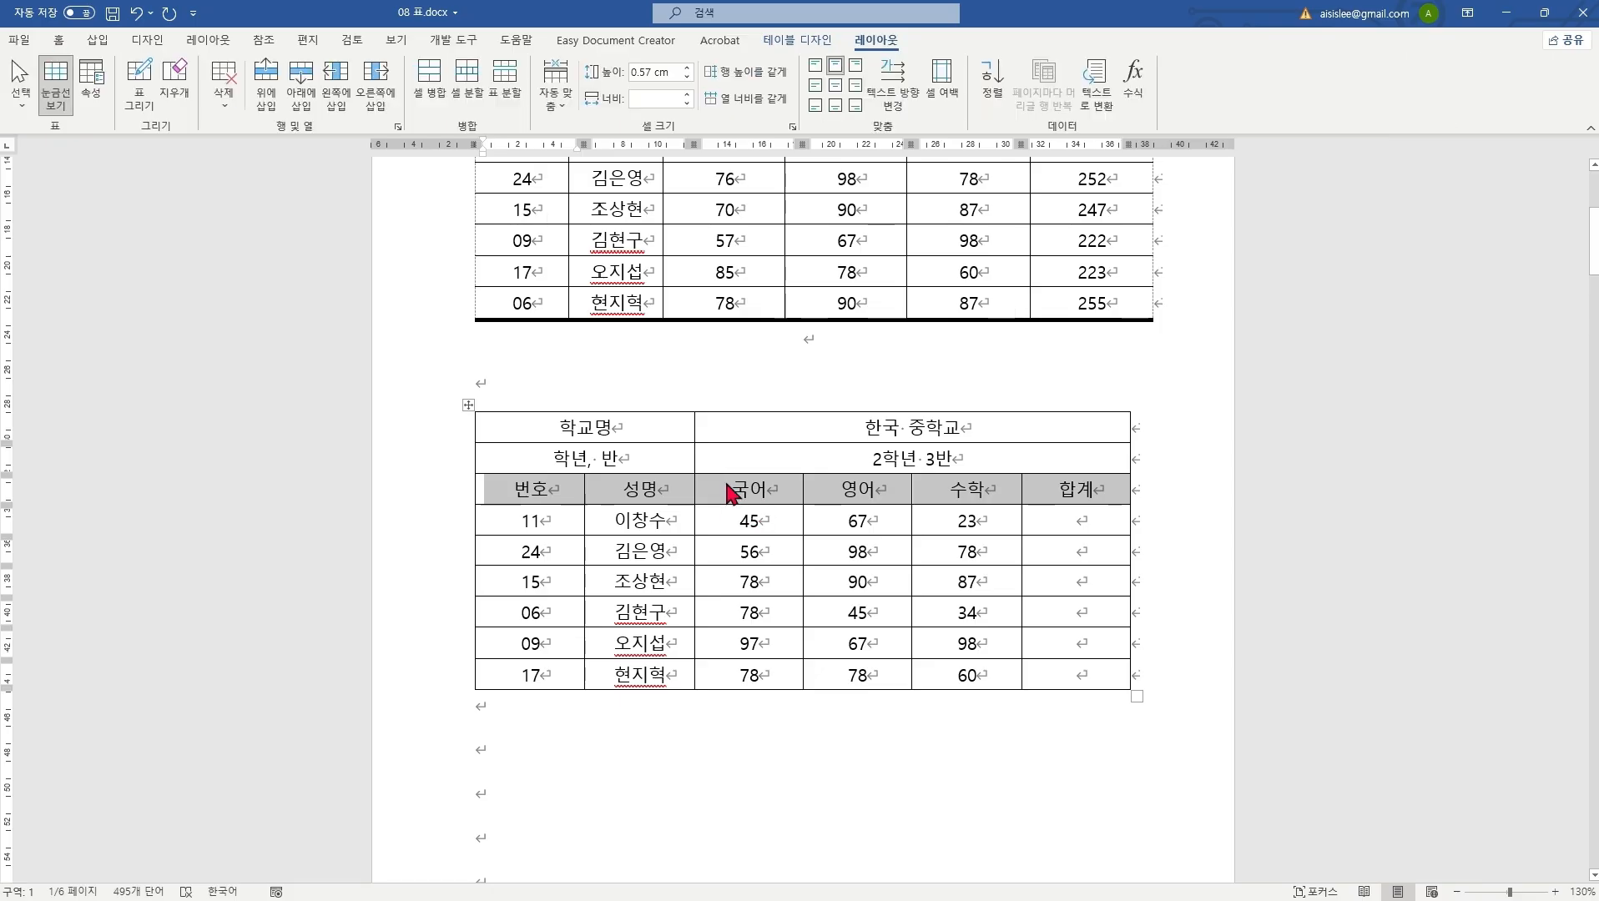
{"action": "right_click", "coordinate": [731, 492]}
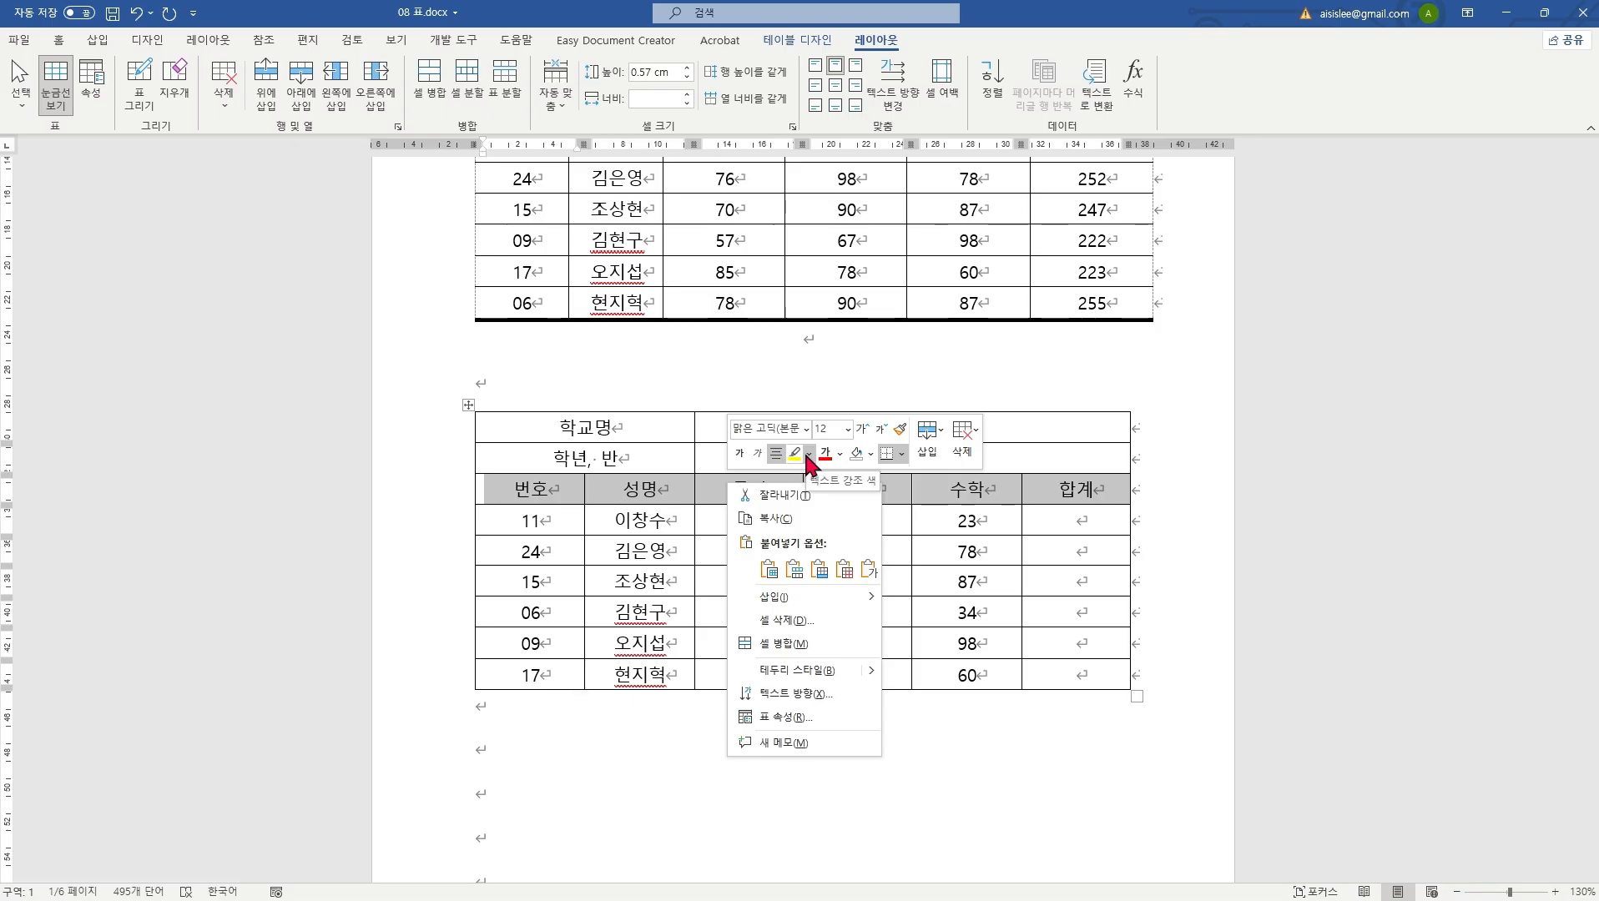
{"action": "left_click", "coordinate": [870, 454]}
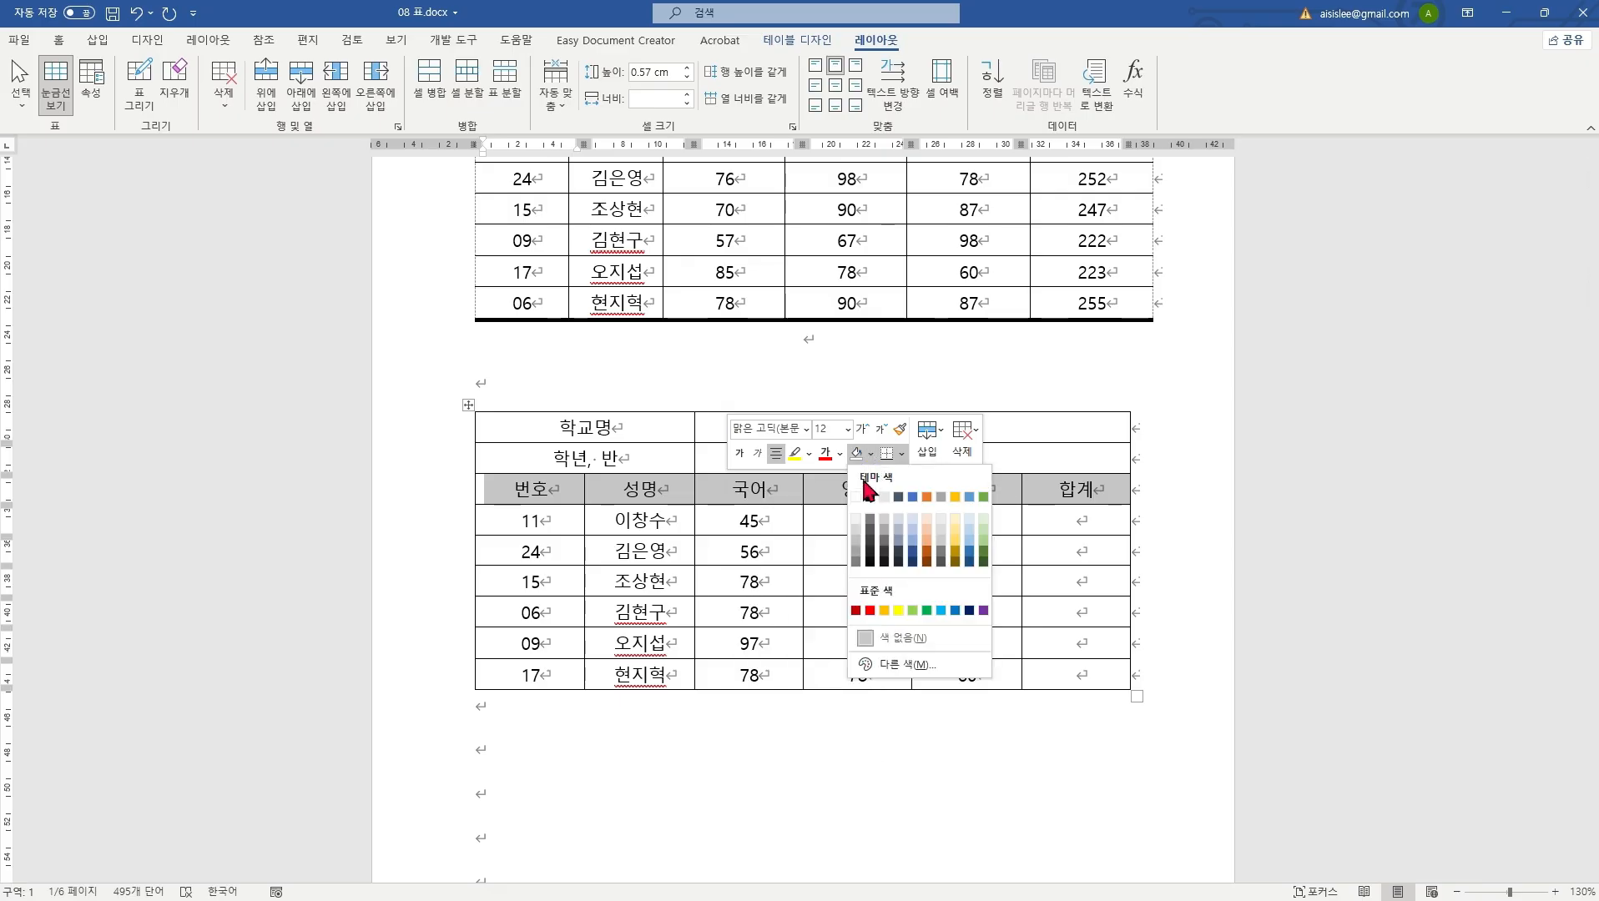
{"action": "left_click", "coordinate": [861, 532]}
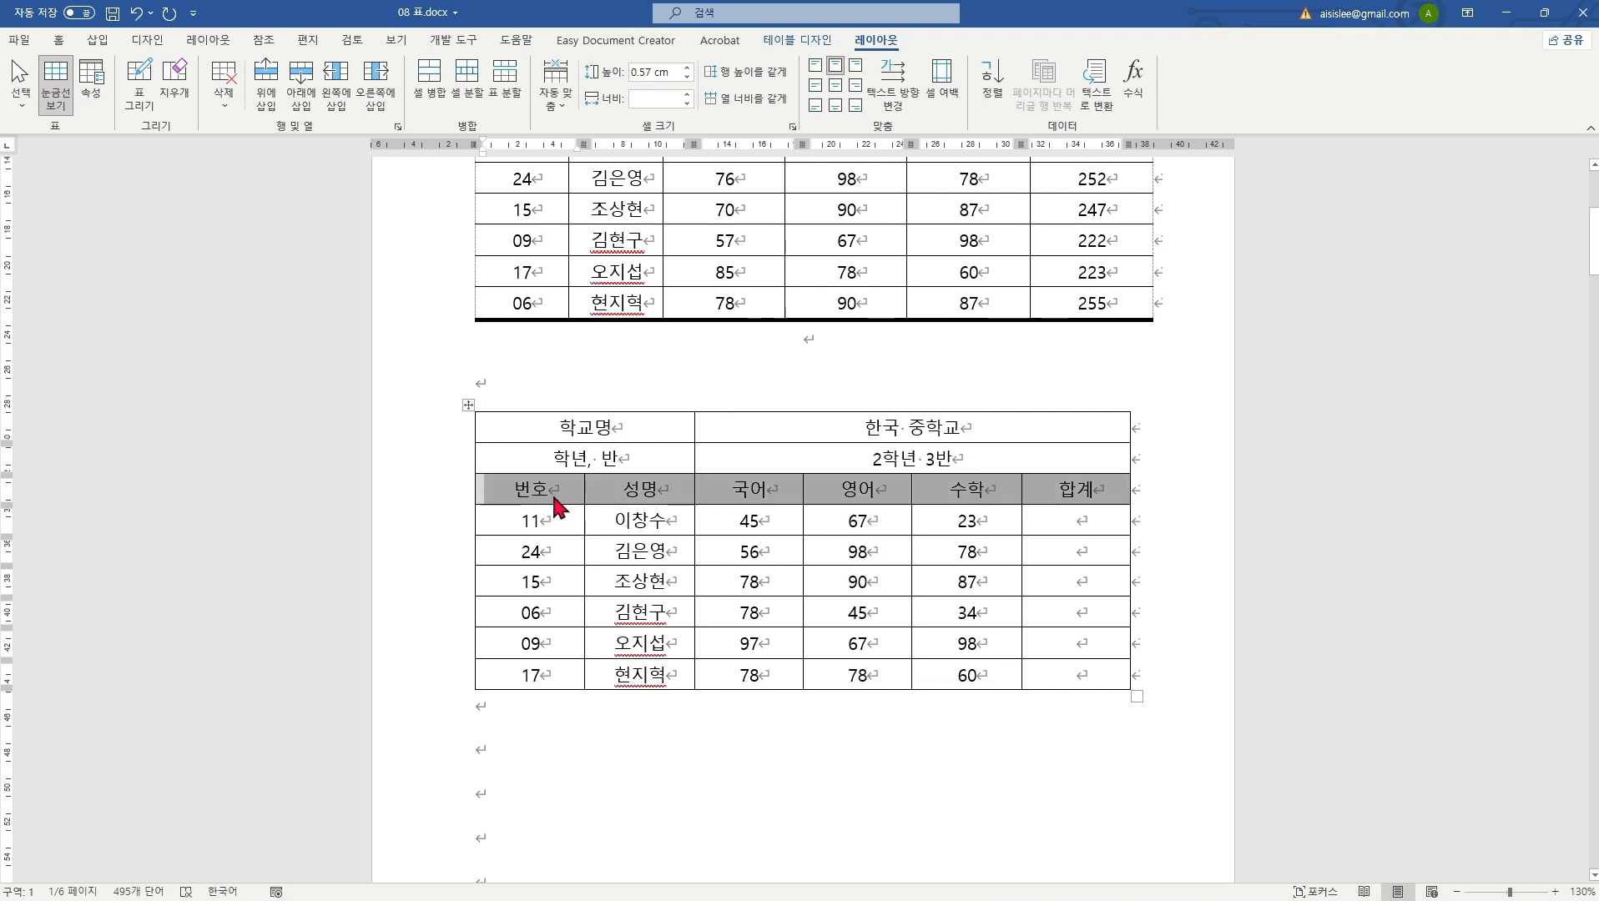
{"action": "left_click", "coordinate": [573, 525]}
Step: Make the header row text from 번호 to 합계 in the lower table bold
{"action": "left_click_drag", "start_coordinate": [526, 490], "coordinate": [1054, 490]}
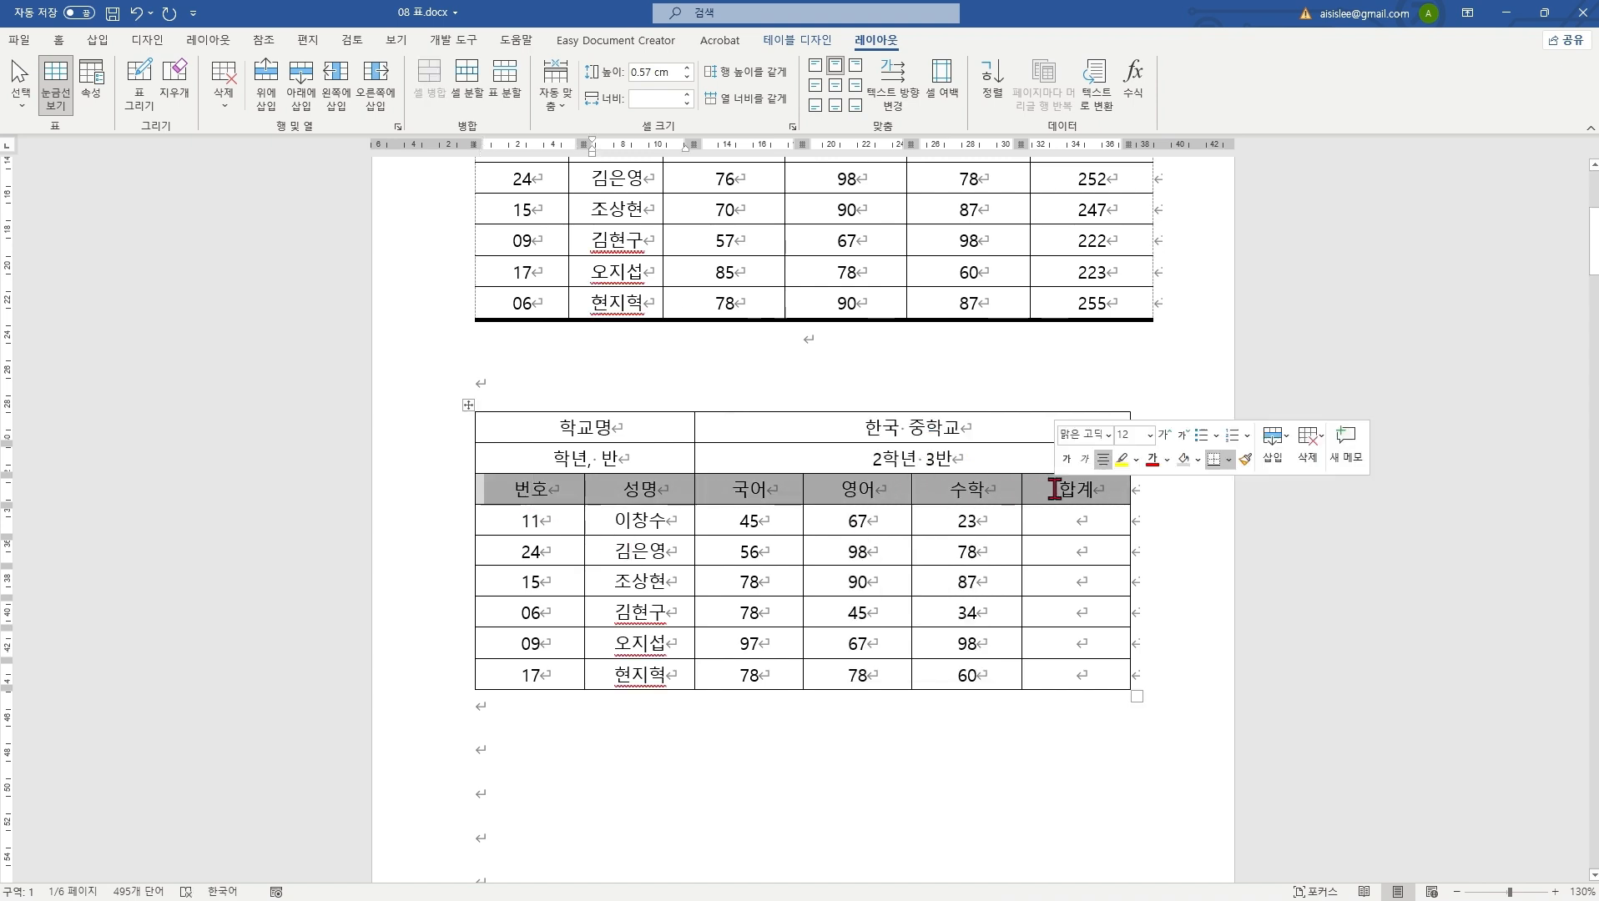
{"action": "left_click", "coordinate": [60, 39]}
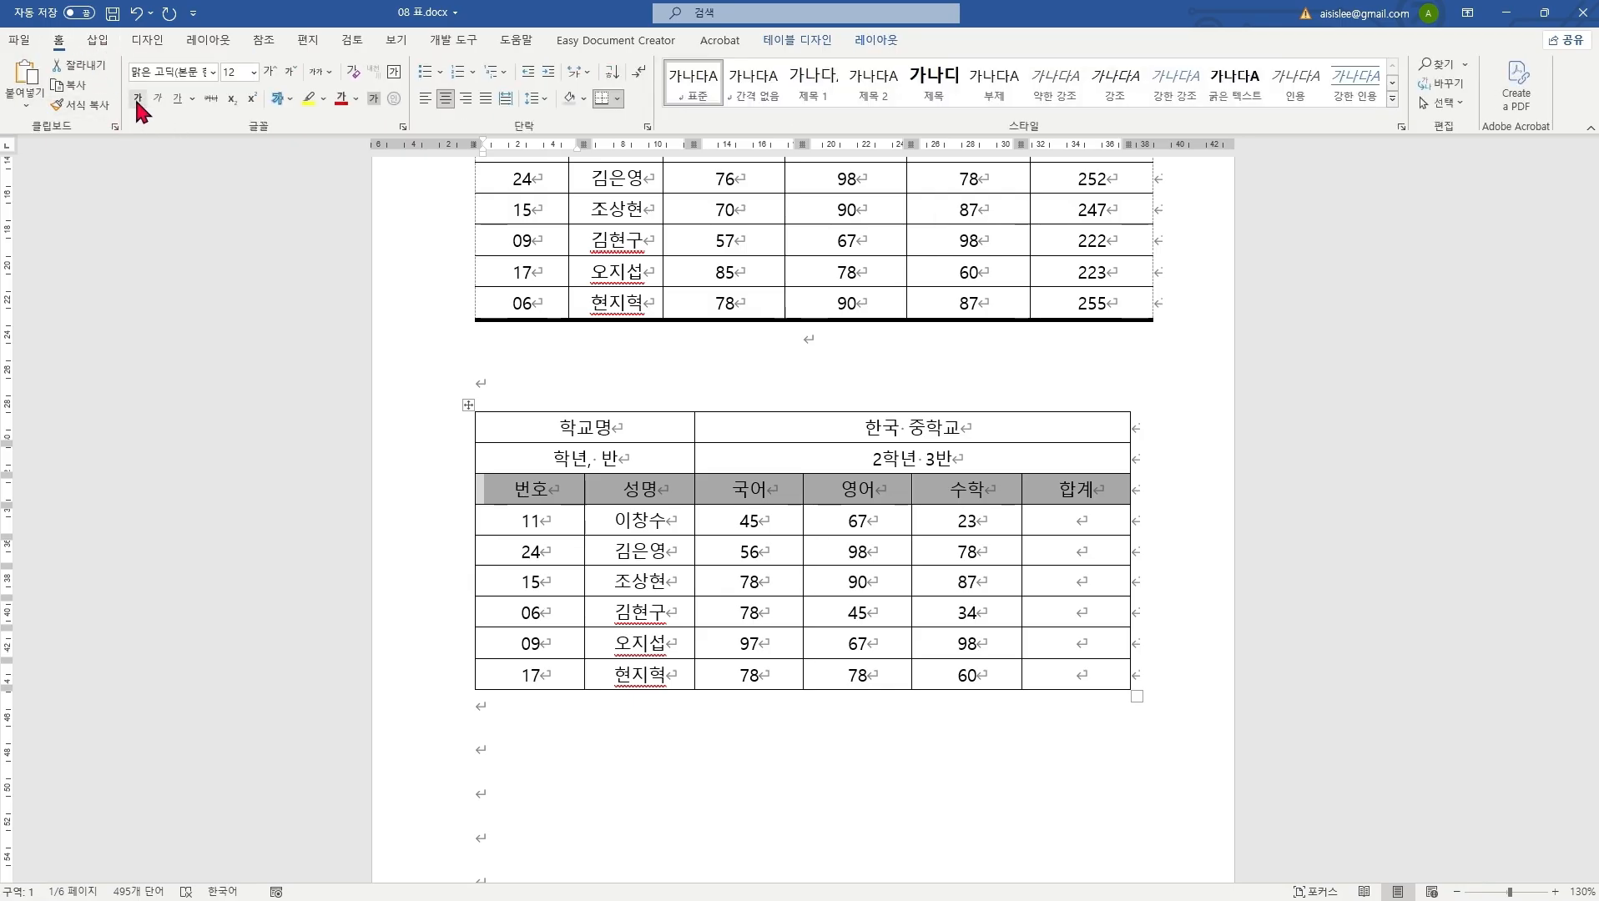
{"action": "left_click", "coordinate": [139, 100]}
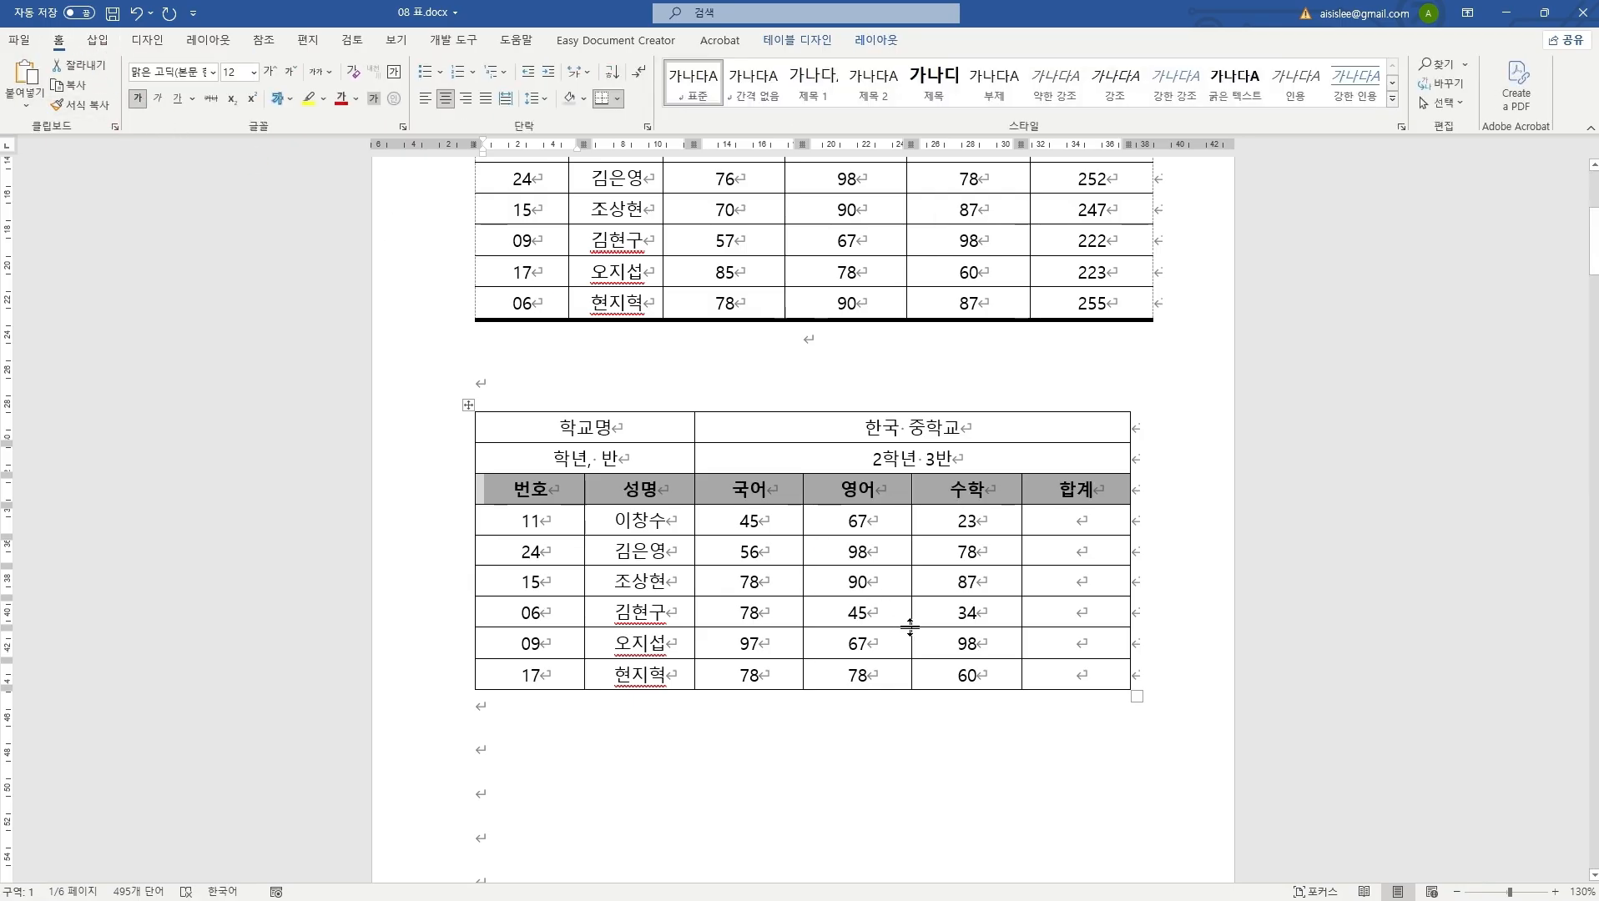
{"action": "left_click", "coordinate": [877, 527]}
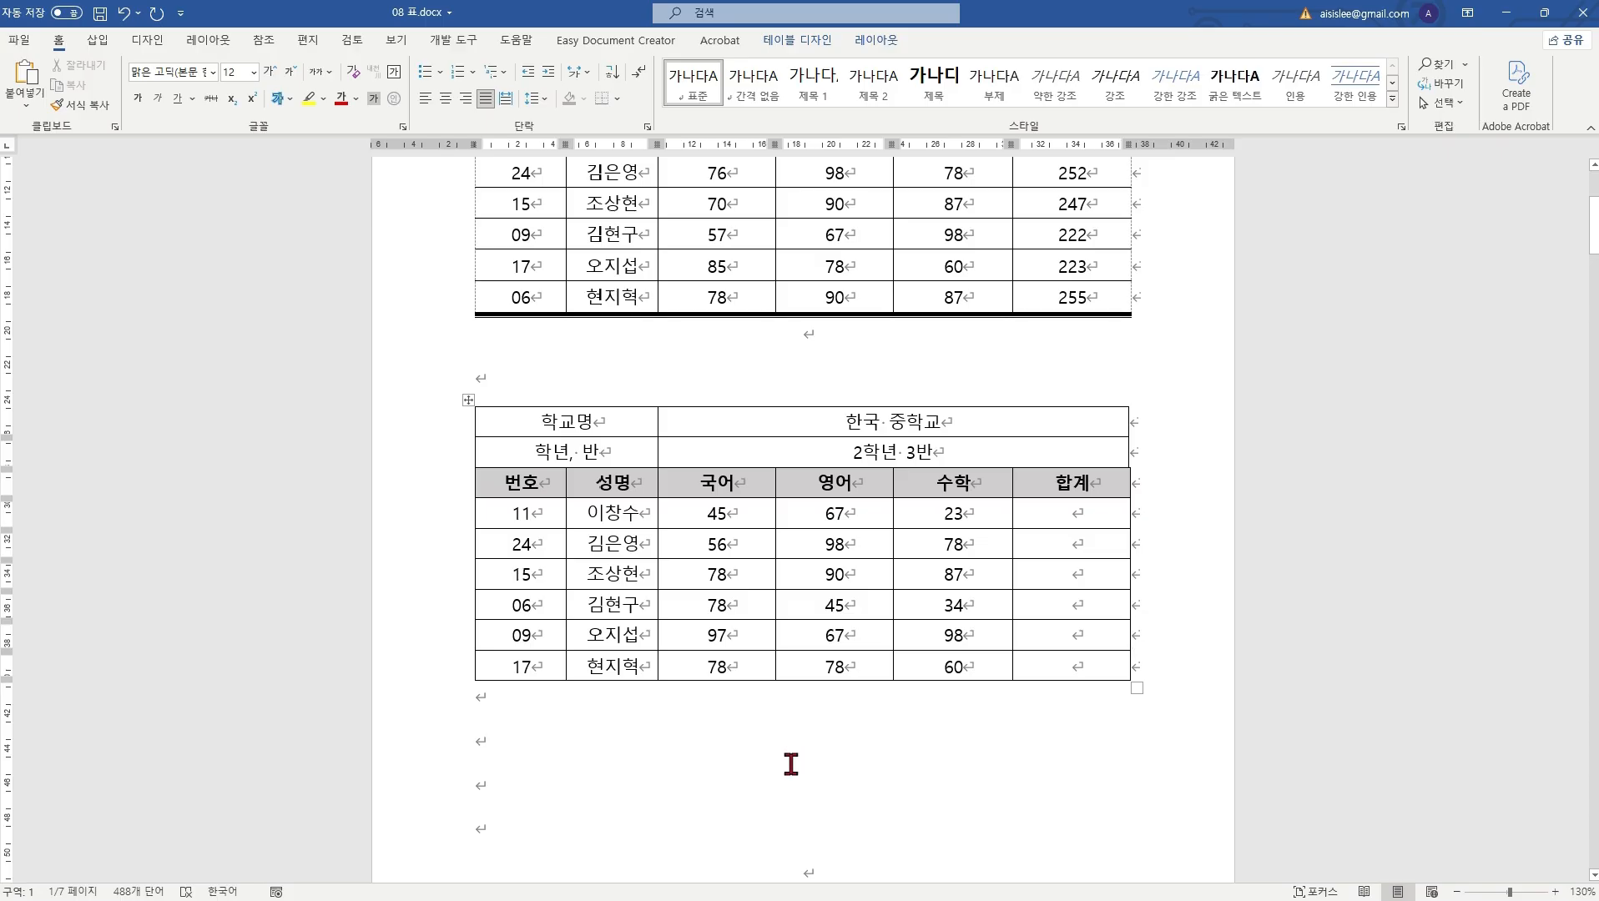
Step: Apply a solid 2¼ pt top border to the 학교명 row of the lower table through the Borders and Shading settings
{"action": "scroll", "coordinate": [761, 743], "scroll_direction": "up", "scroll_amount": 3}
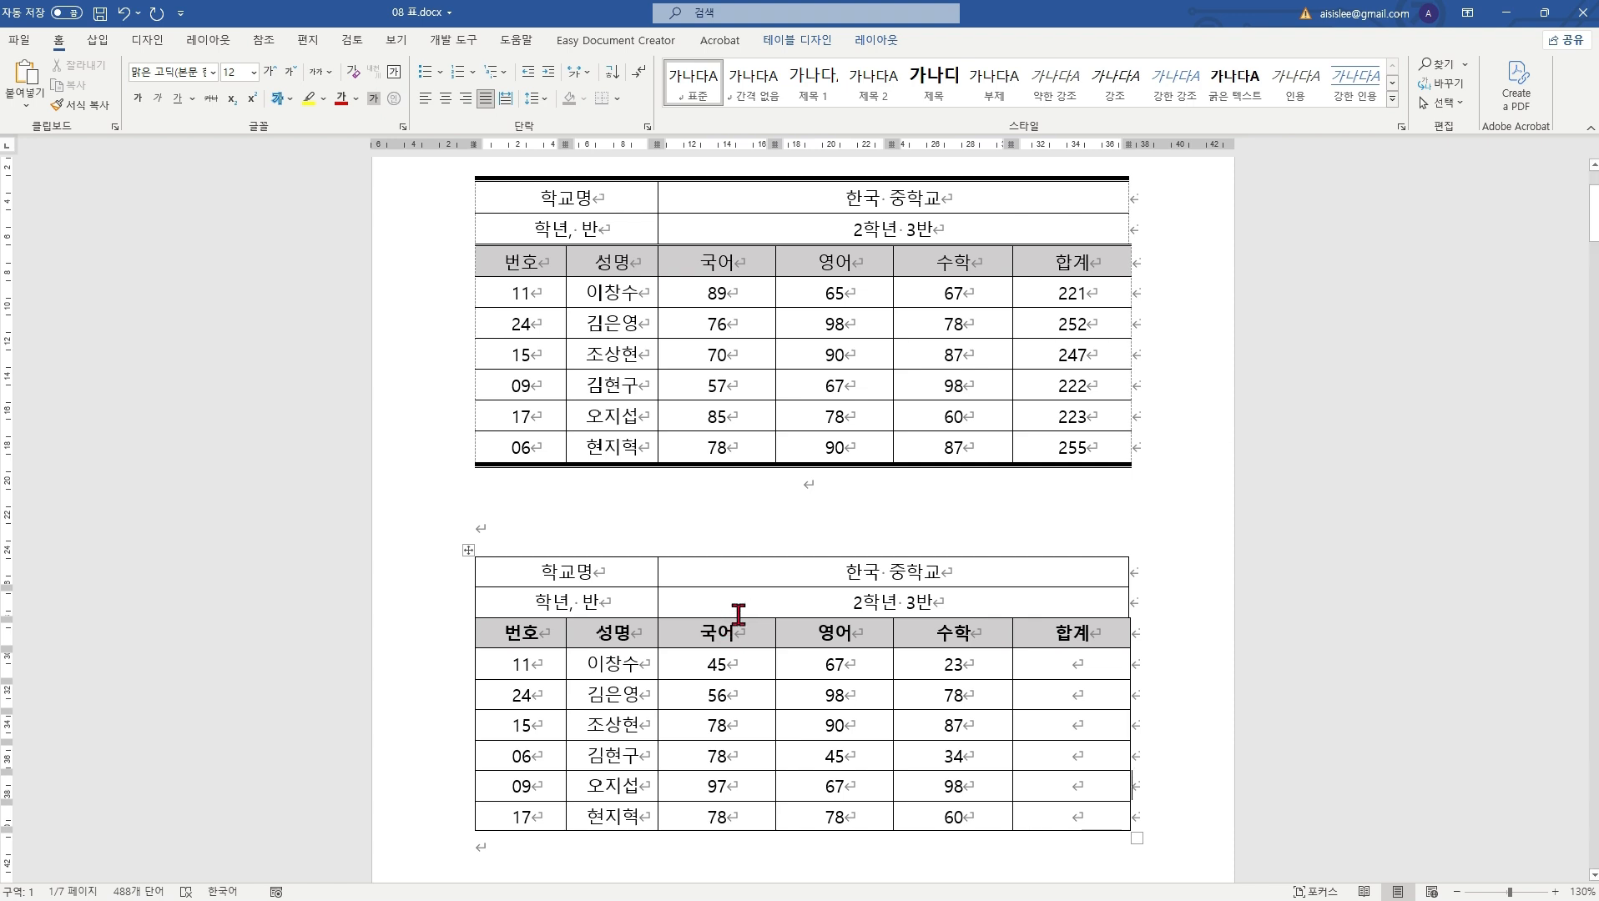
{"action": "left_click_drag", "start_coordinate": [578, 573], "coordinate": [913, 582]}
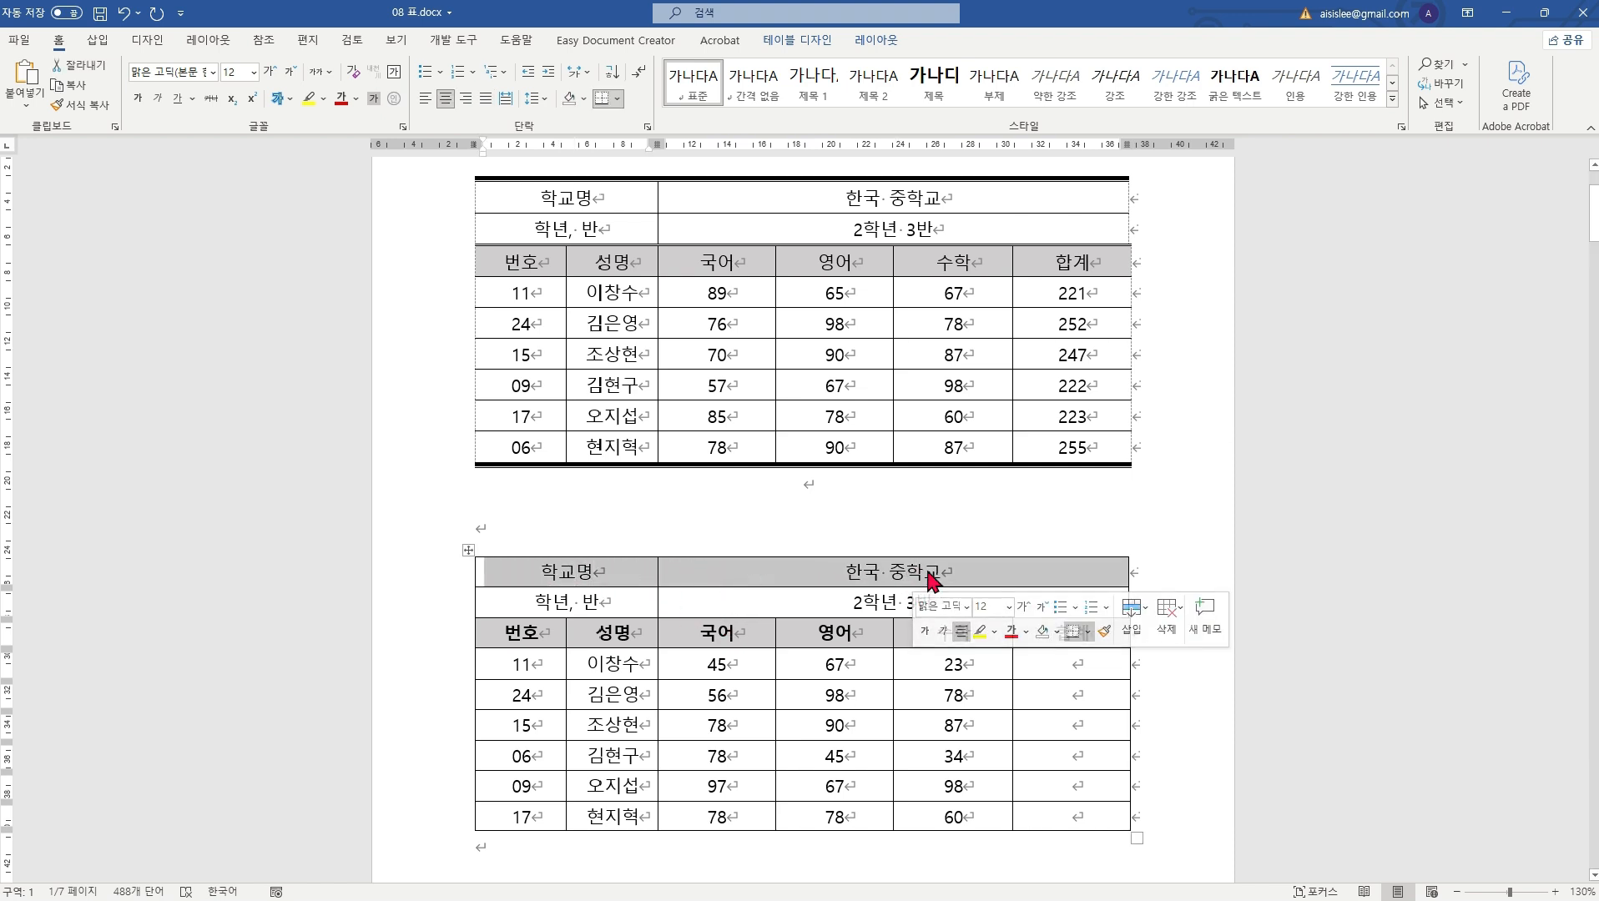
{"action": "left_click", "coordinate": [1089, 633]}
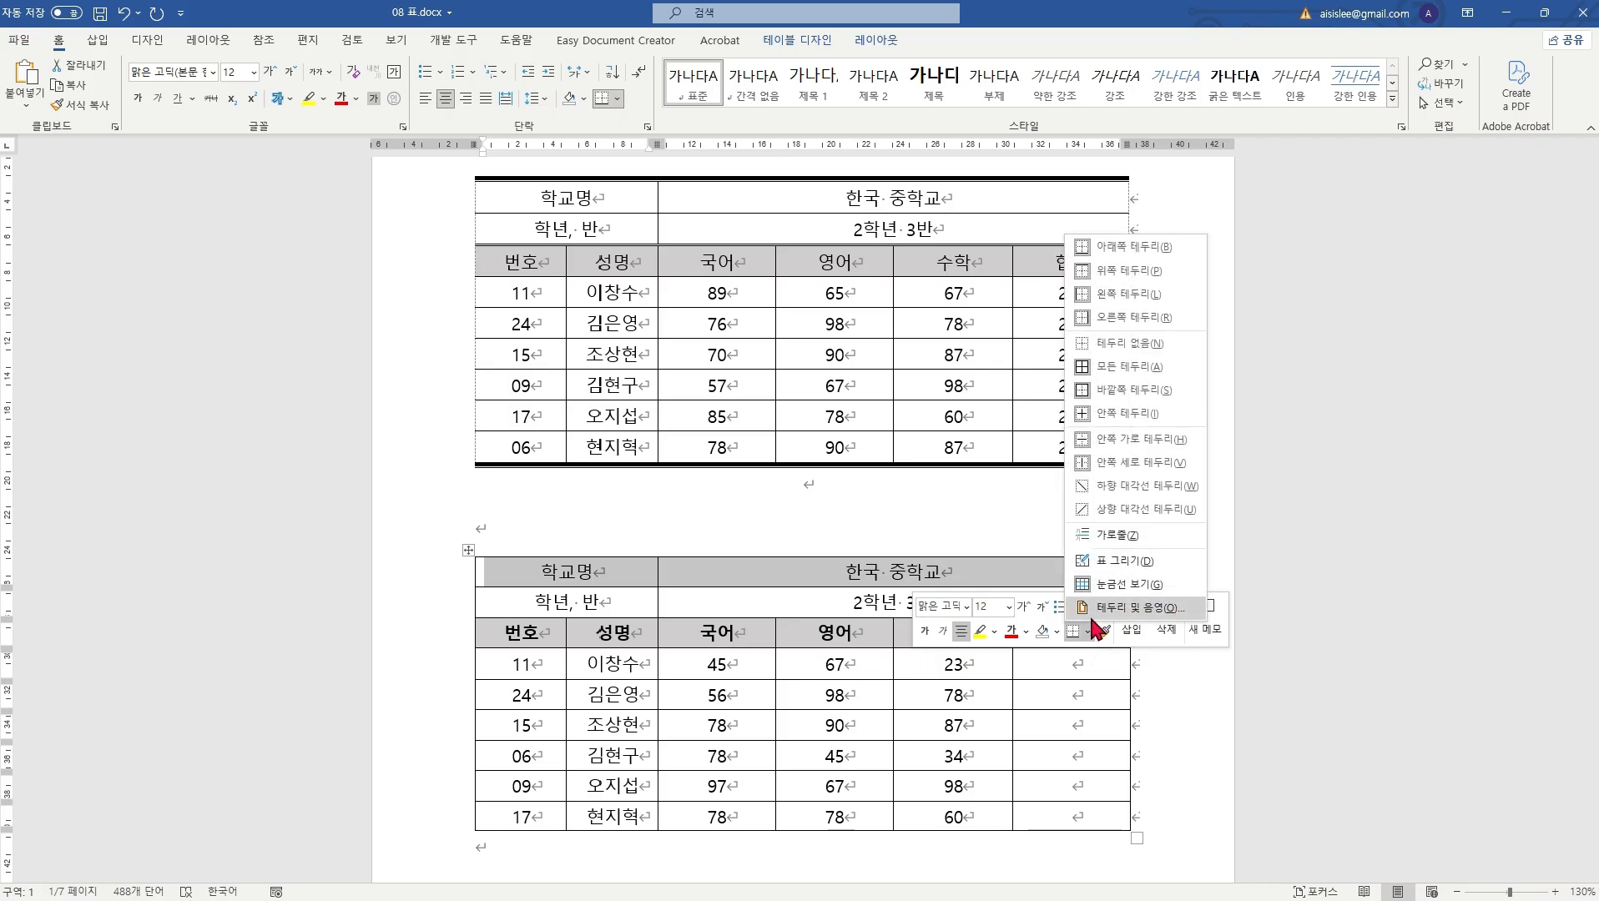
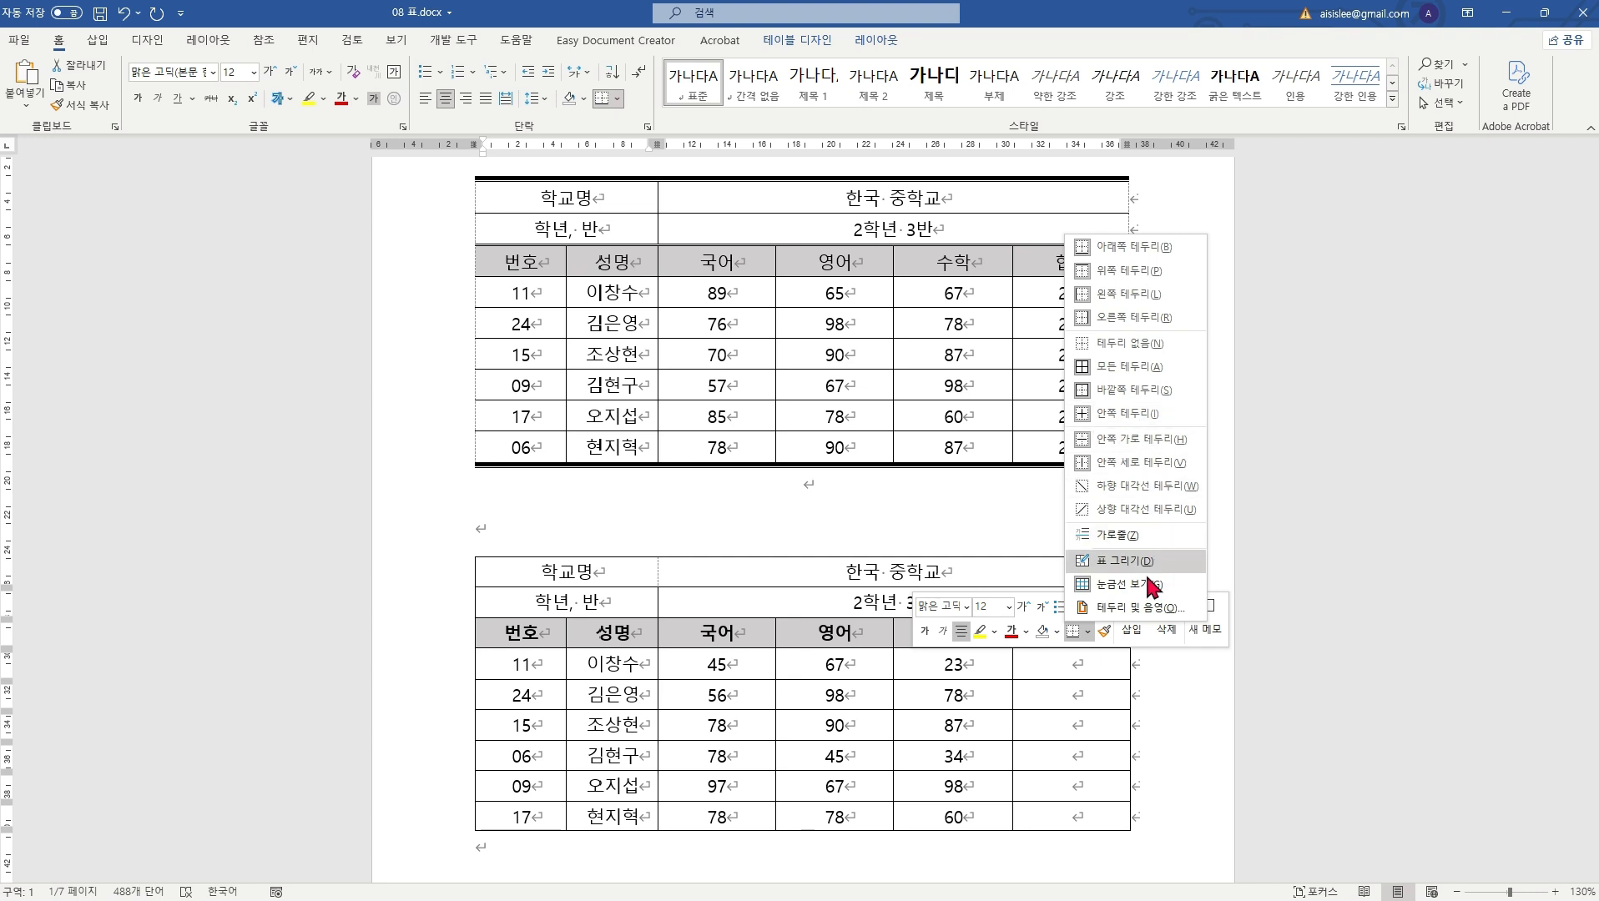
{"action": "left_click", "coordinate": [1124, 609]}
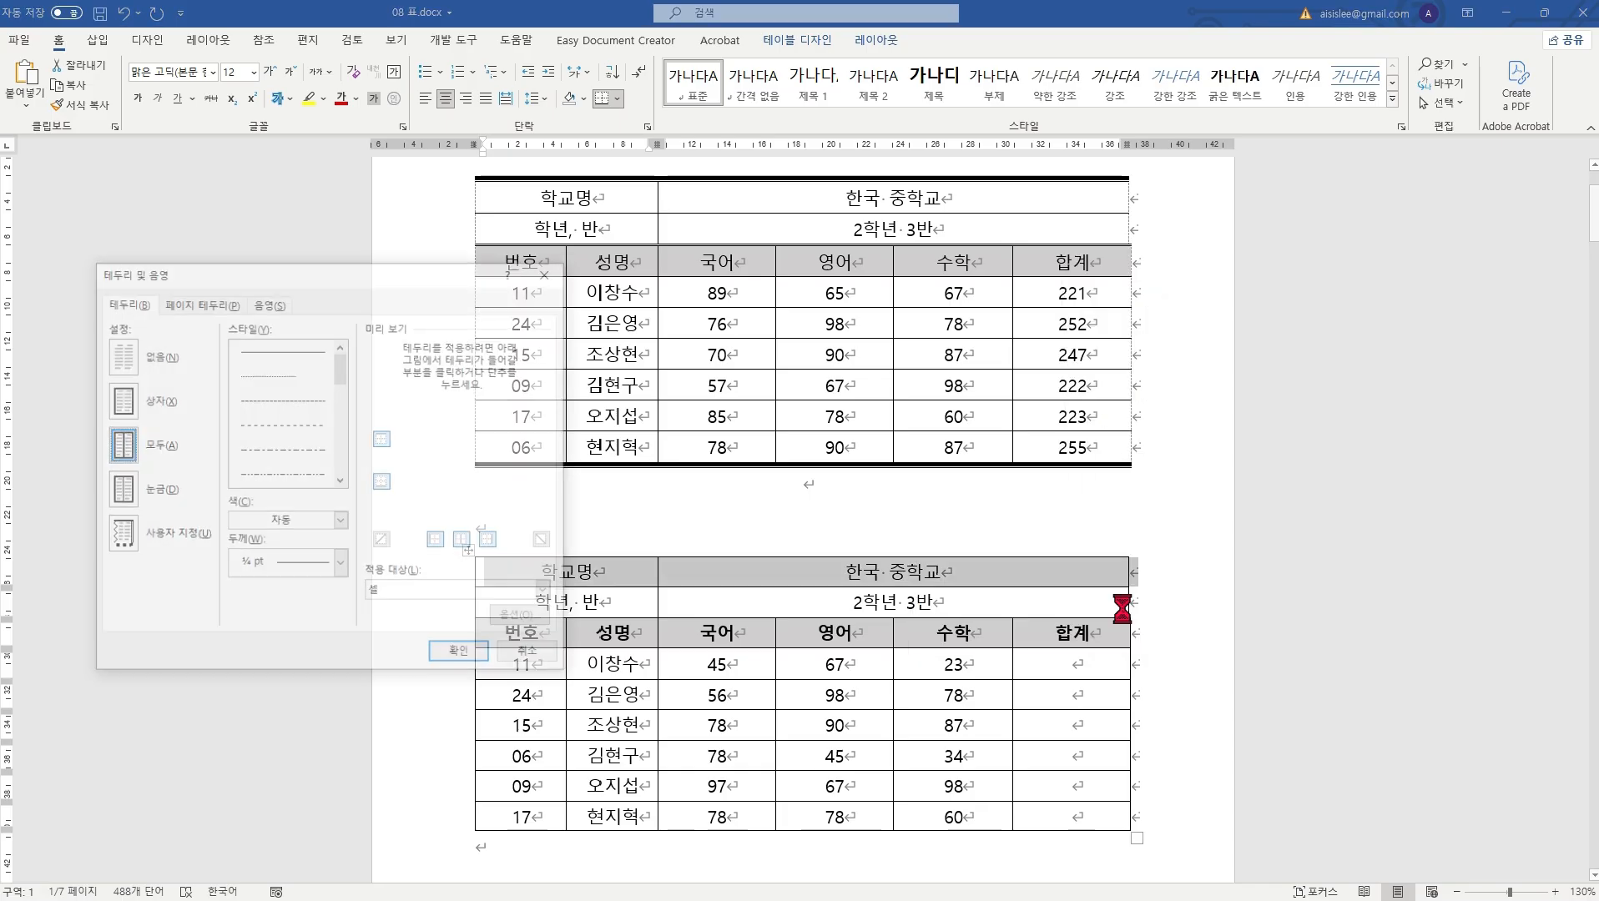
{"action": "left_click_drag", "start_coordinate": [397, 271], "coordinate": [365, 150]}
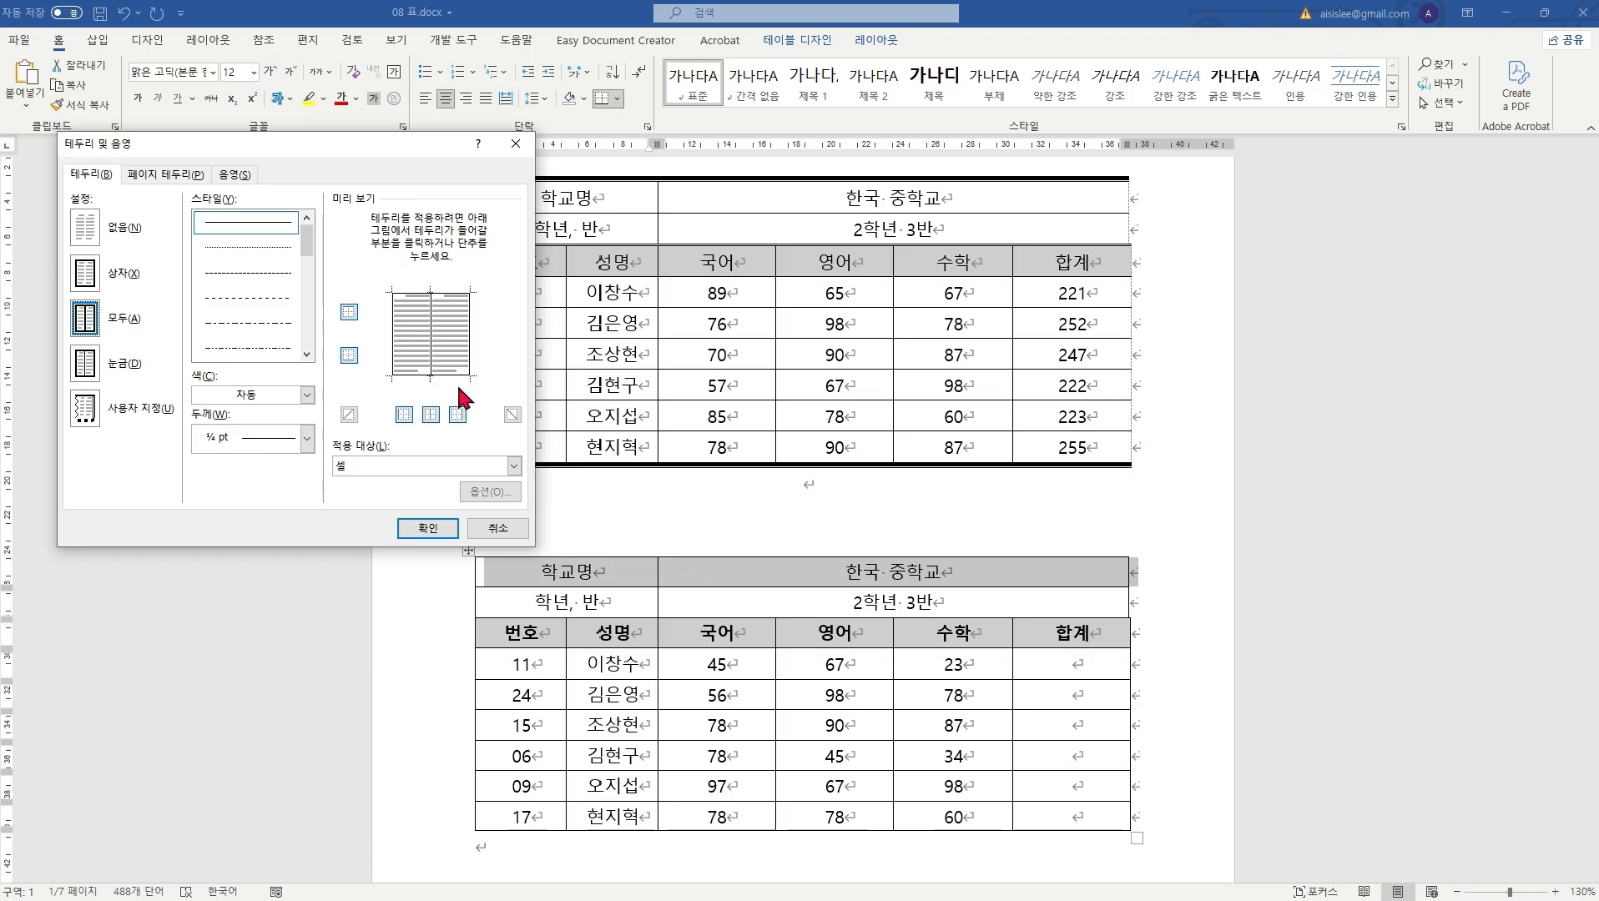
{"action": "left_click", "coordinate": [350, 312]}
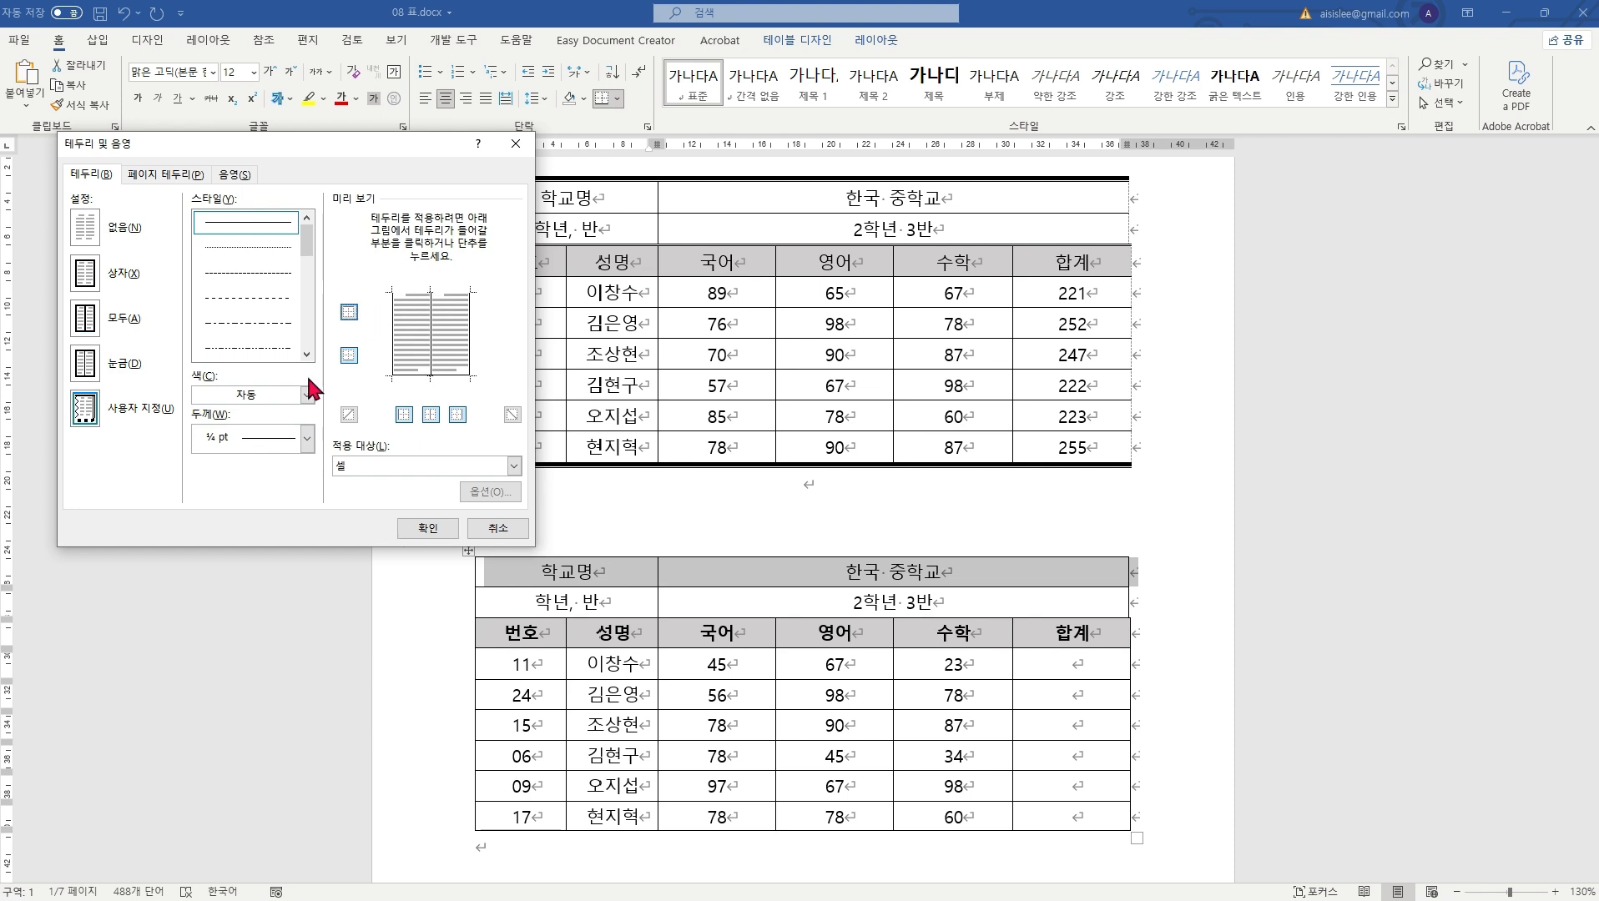
{"action": "left_click", "coordinate": [307, 437]}
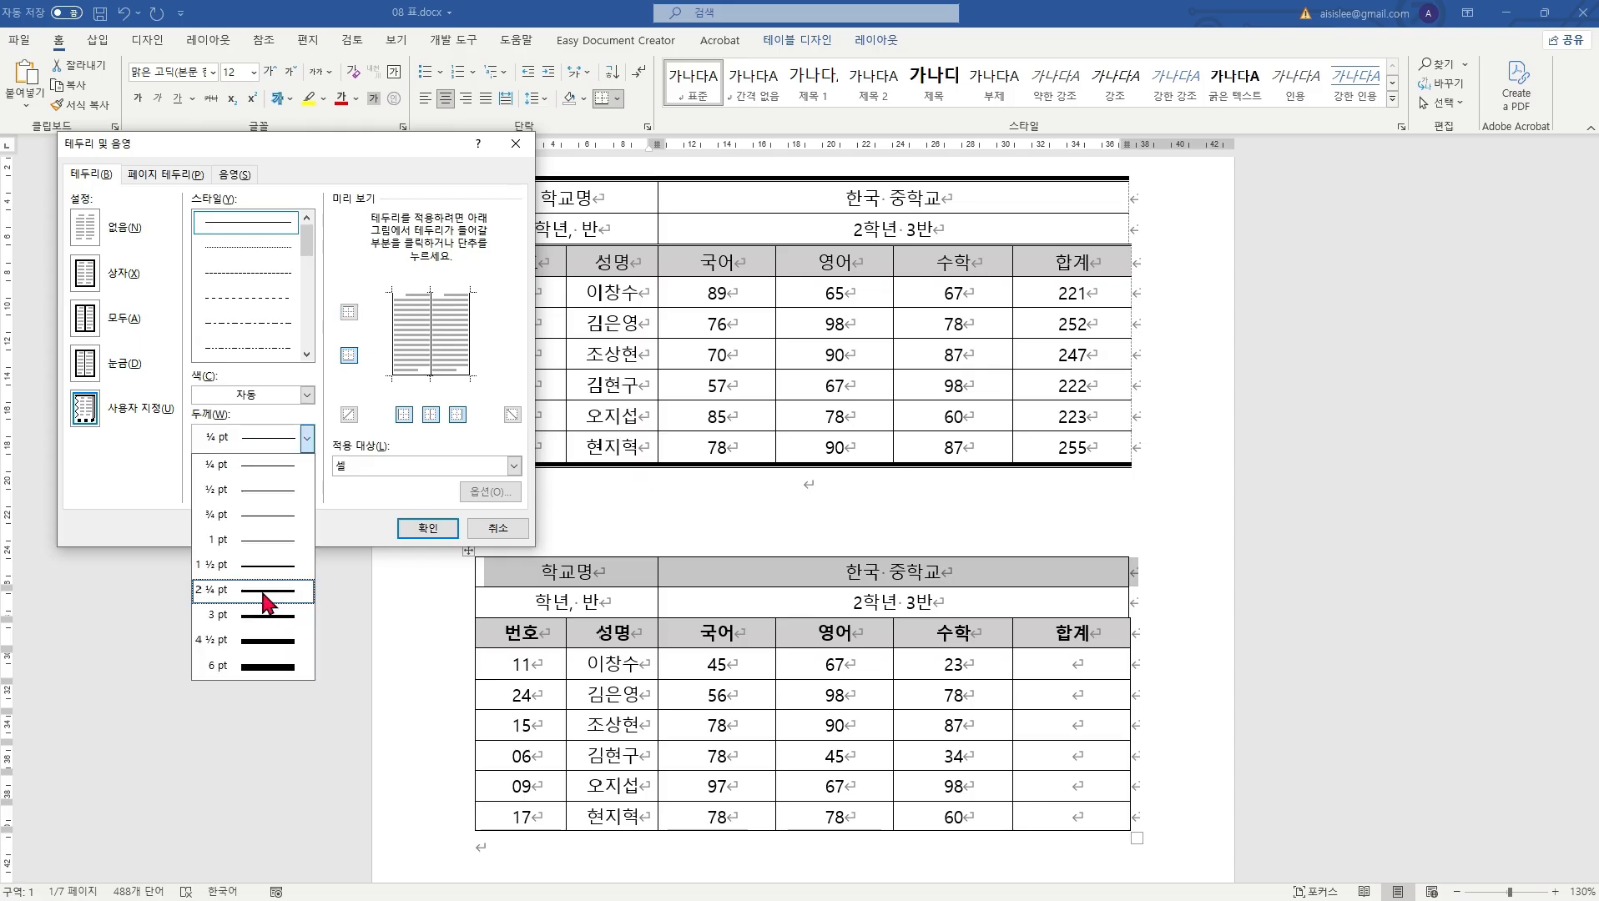
{"action": "left_click", "coordinate": [266, 590]}
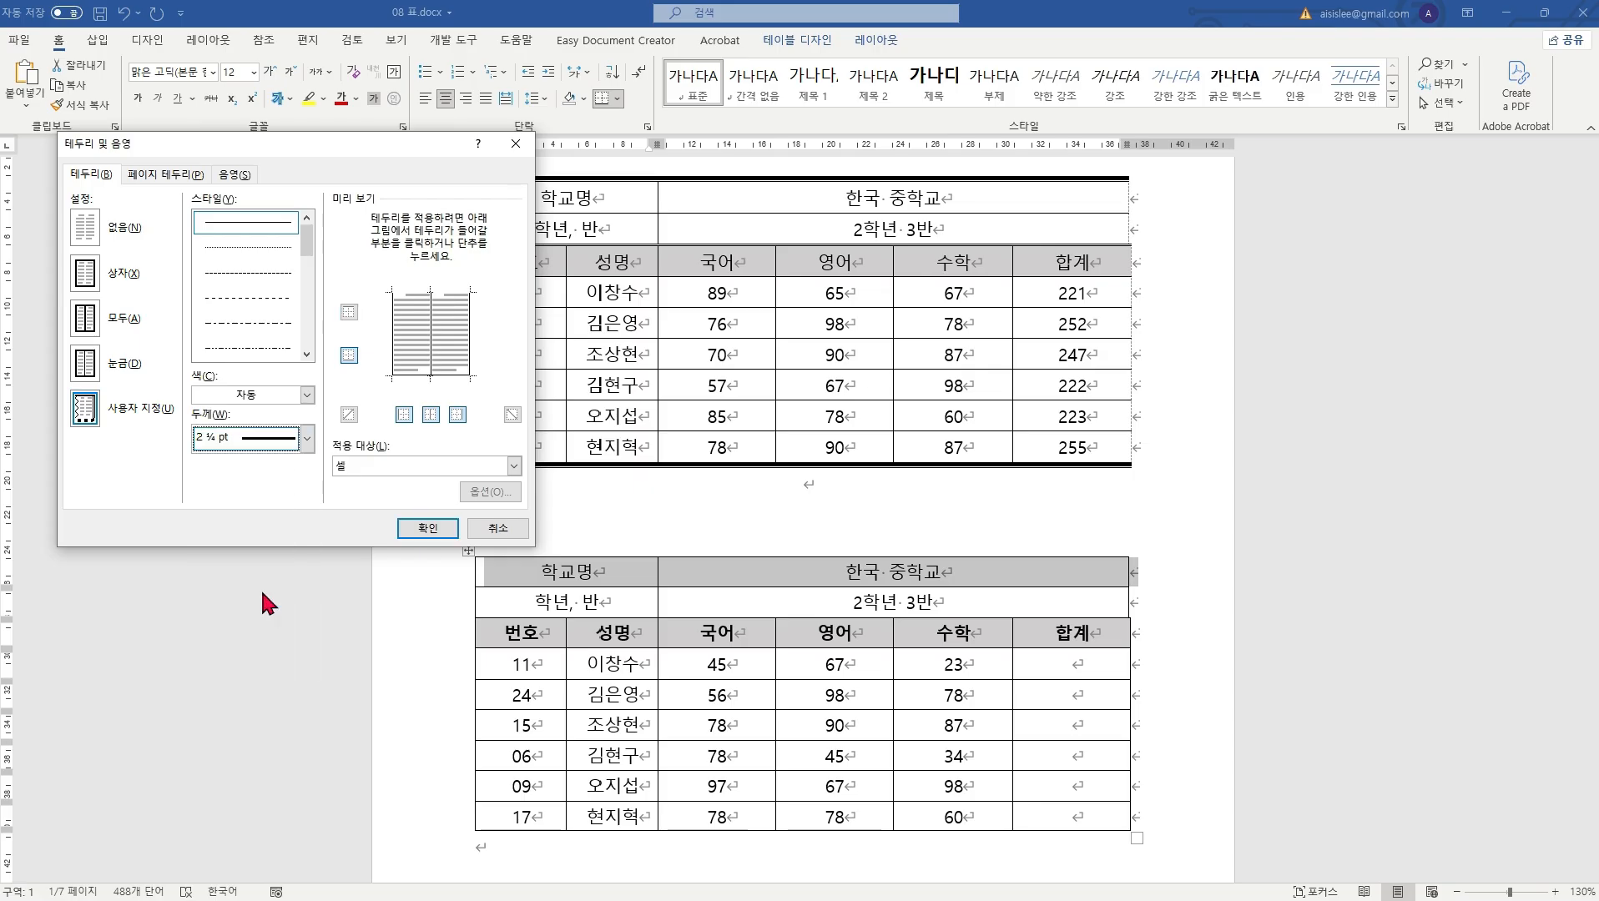
{"action": "left_click", "coordinate": [350, 313]}
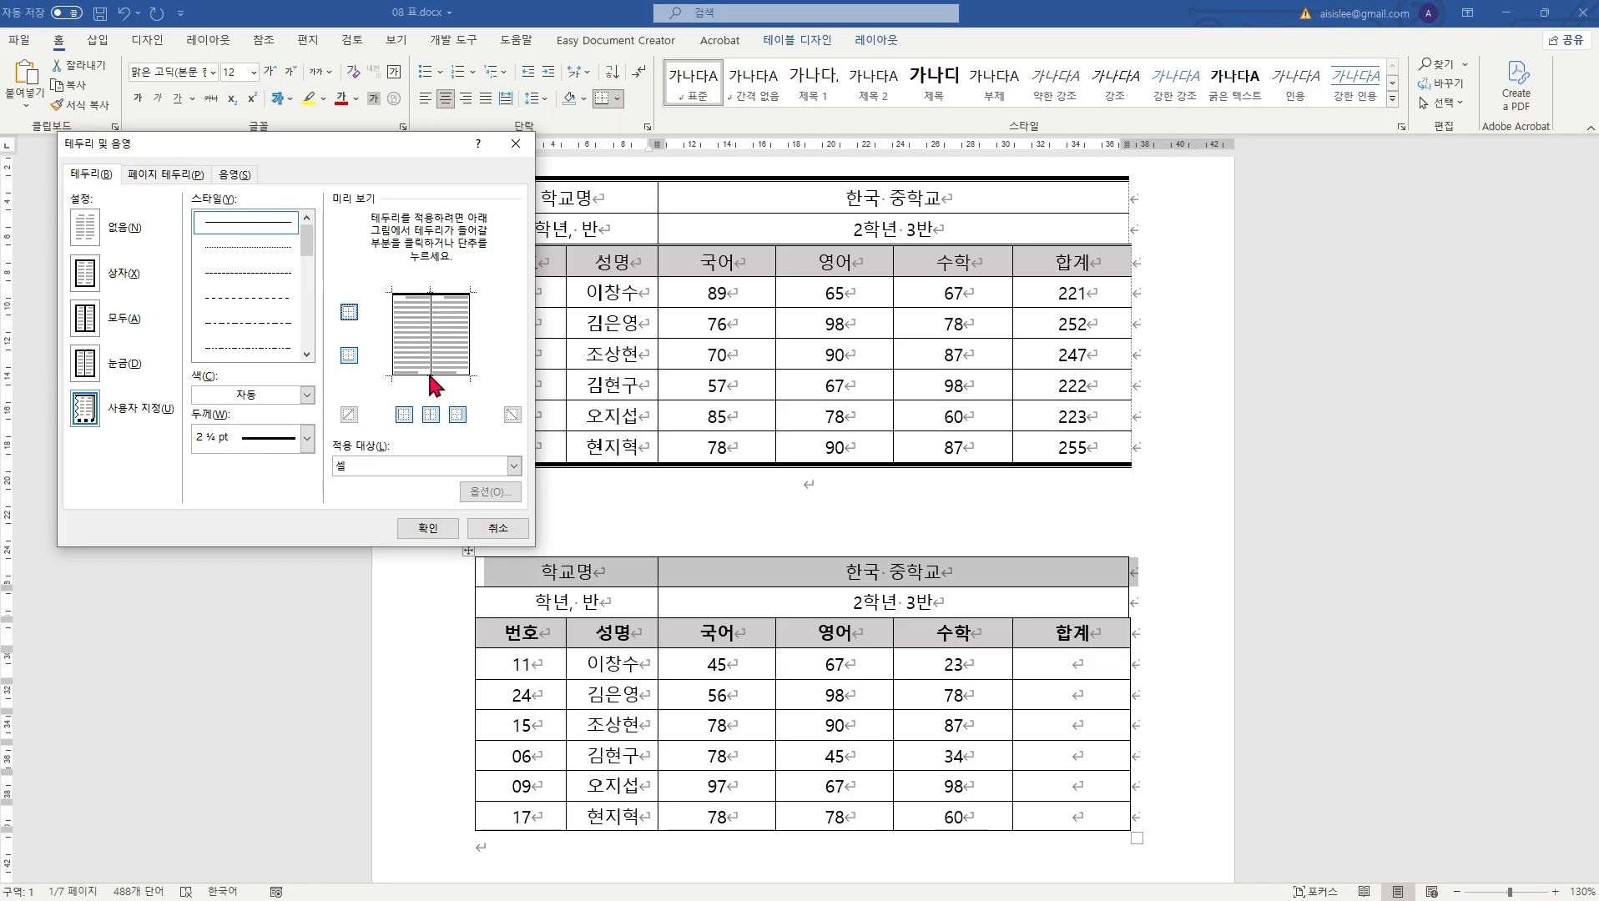
{"action": "left_click", "coordinate": [425, 530]}
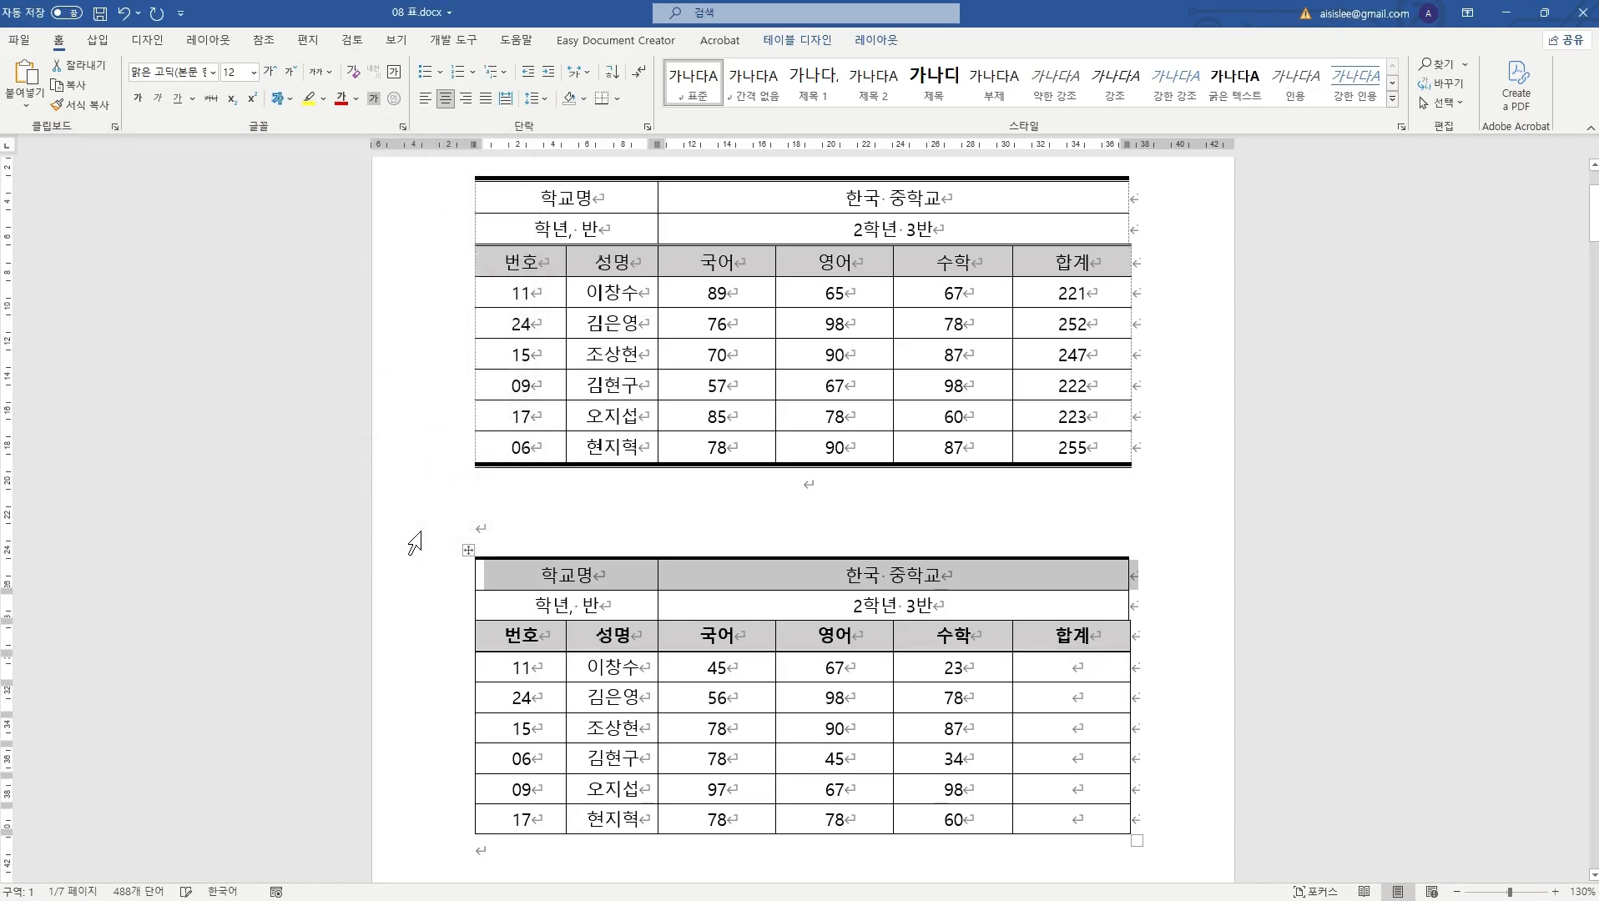
{"action": "left_click", "coordinate": [1110, 511]}
{"action": "scroll", "coordinate": [808, 572], "scroll_direction": "down", "scroll_amount": 3}
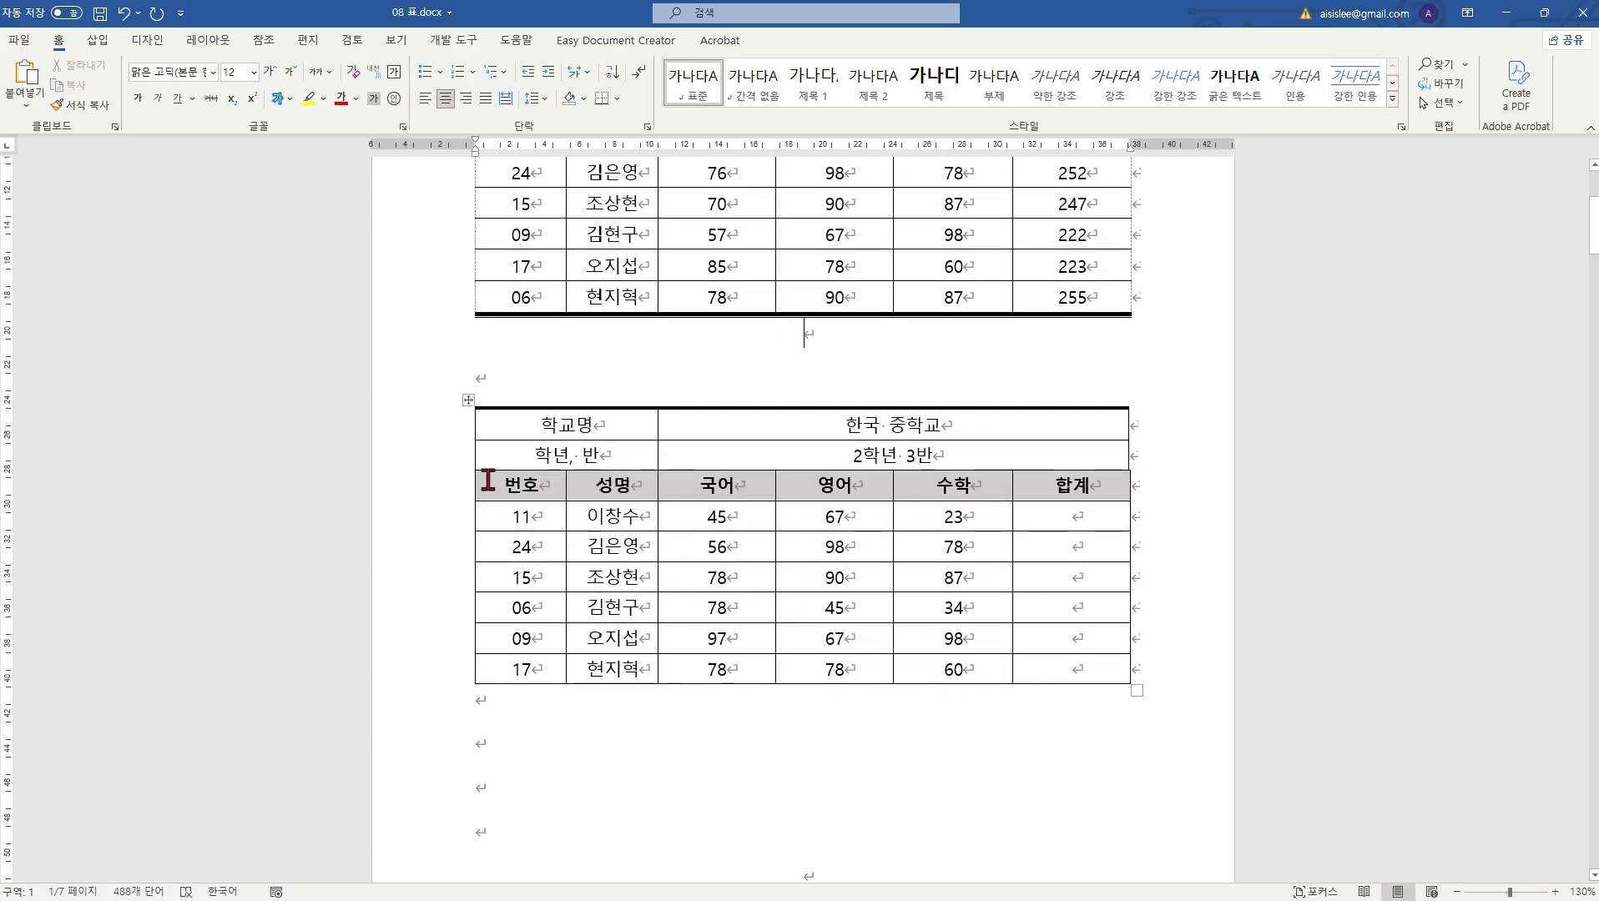
{"action": "left_click_drag", "start_coordinate": [517, 427], "coordinate": [1039, 664]}
{"action": "left_click", "coordinate": [666, 674]}
{"action": "left_click_drag", "start_coordinate": [535, 660], "coordinate": [1024, 667]}
{"action": "left_click", "coordinate": [996, 739]}
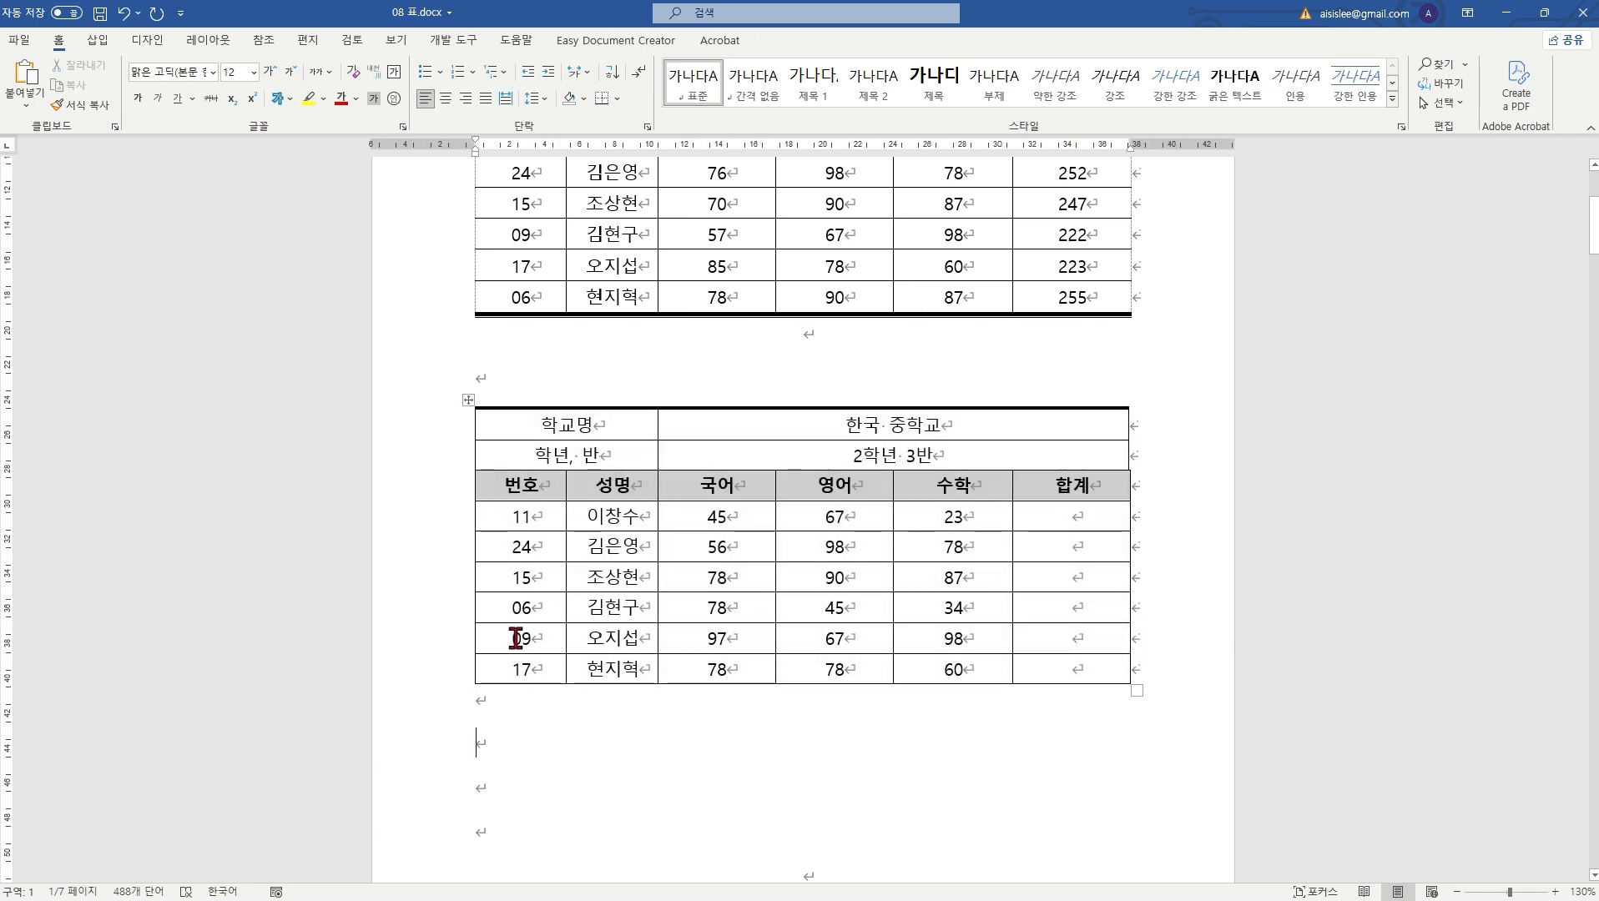
Step: Apply a solid 2¼ pt bottom border to the last row of the lower table through the Borders and Shading settings
{"action": "left_click_drag", "start_coordinate": [551, 670], "coordinate": [1052, 669]}
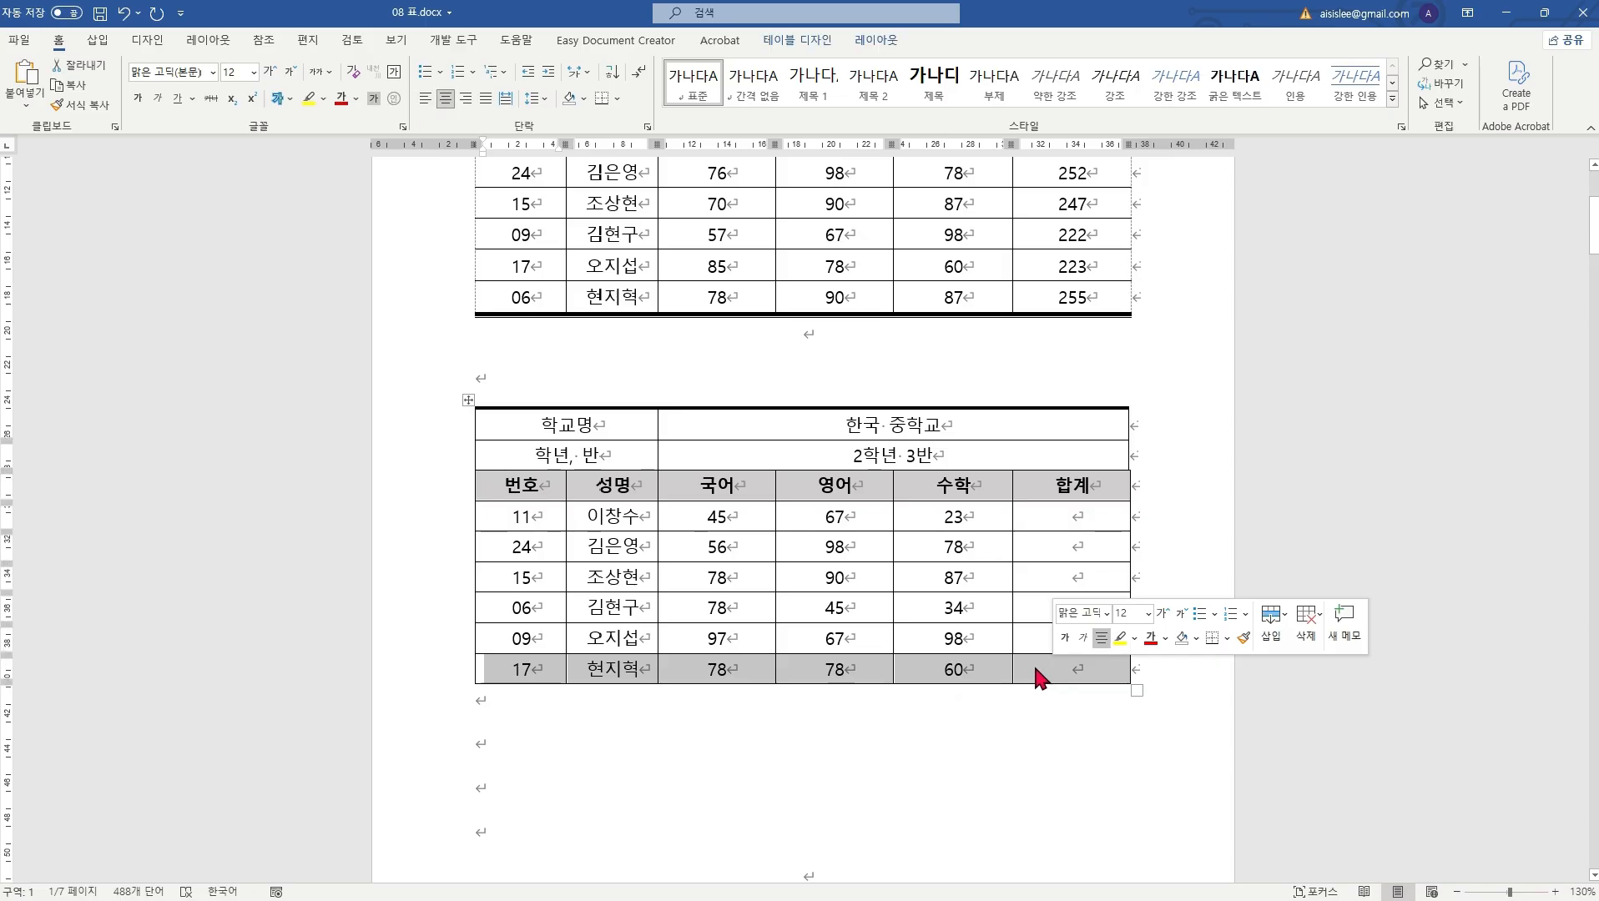
{"action": "right_click", "coordinate": [1035, 672]}
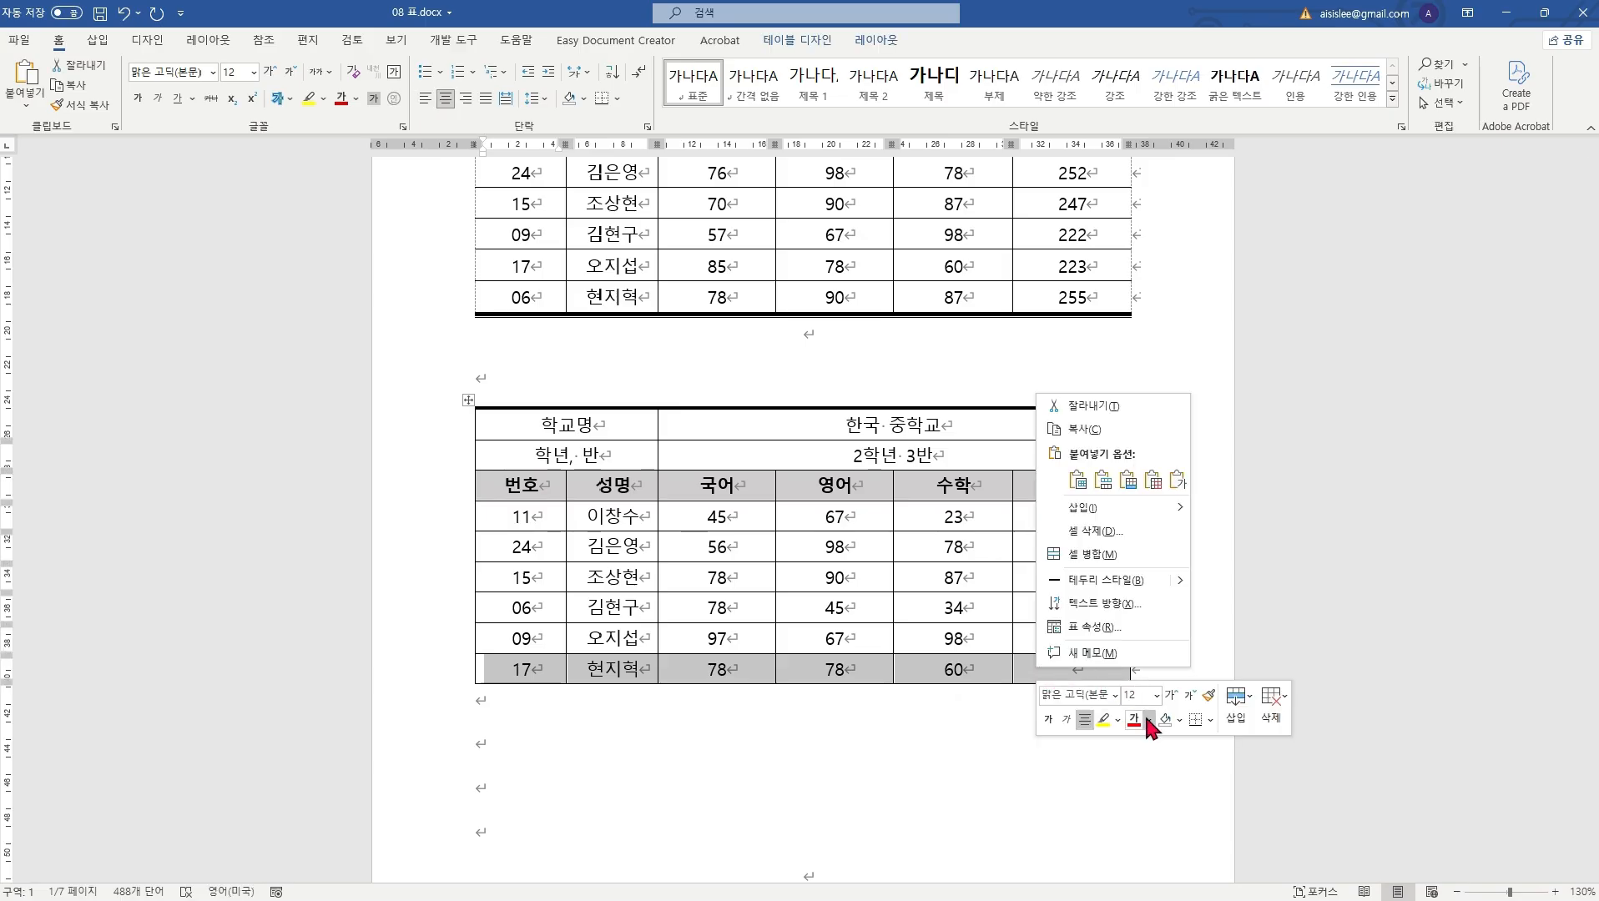
{"action": "left_click", "coordinate": [1210, 720]}
{"action": "left_click", "coordinate": [1242, 694]}
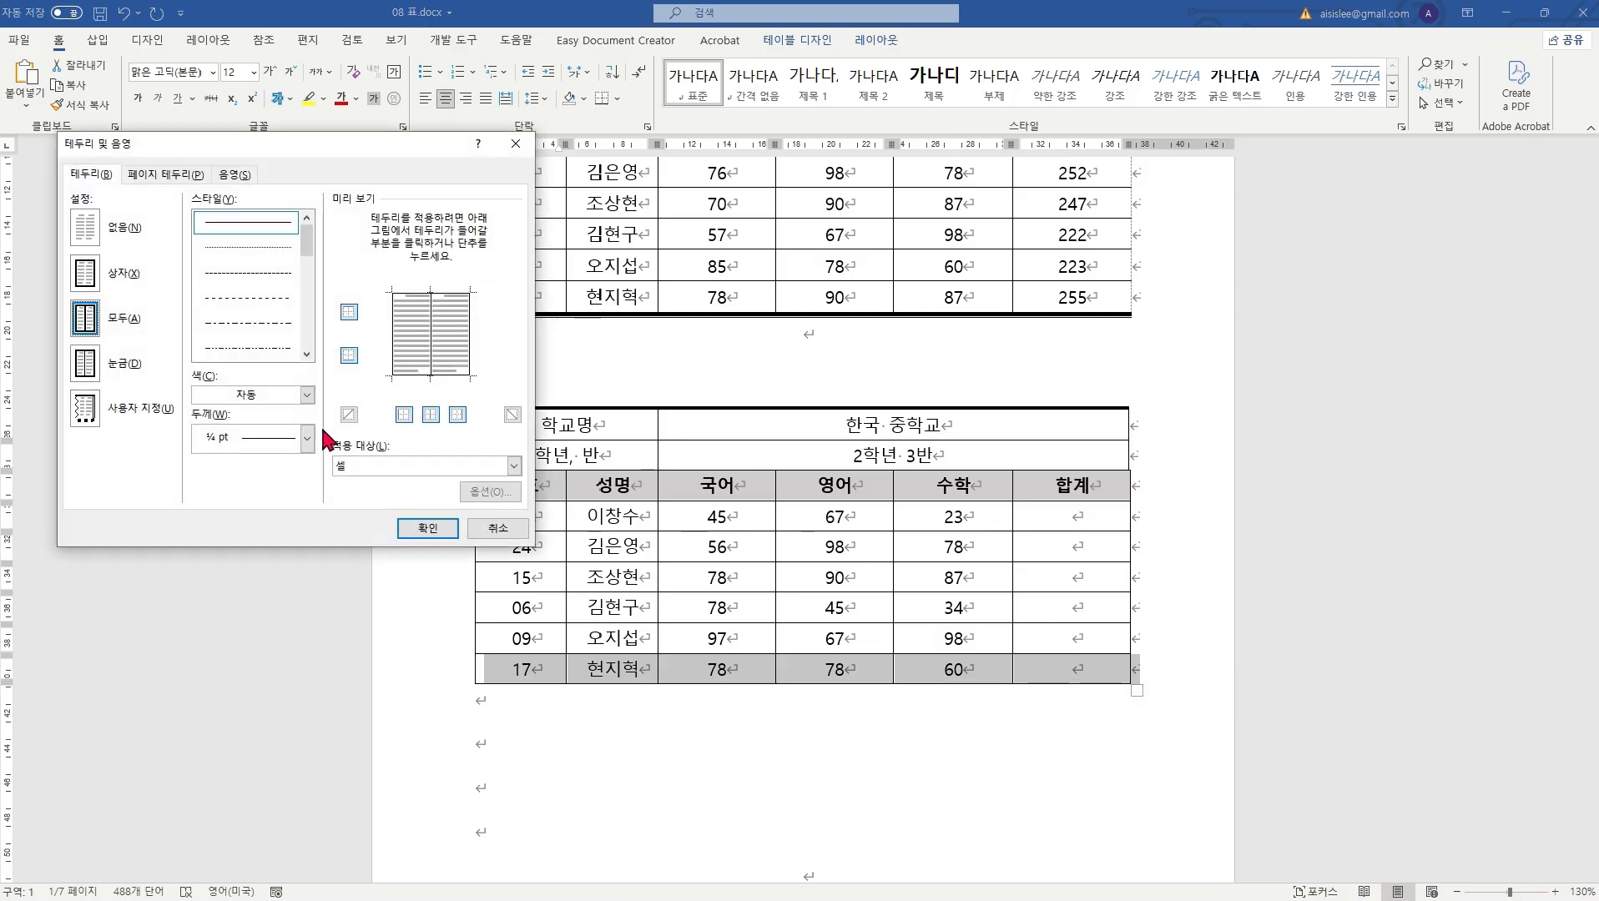
{"action": "left_click", "coordinate": [349, 357]}
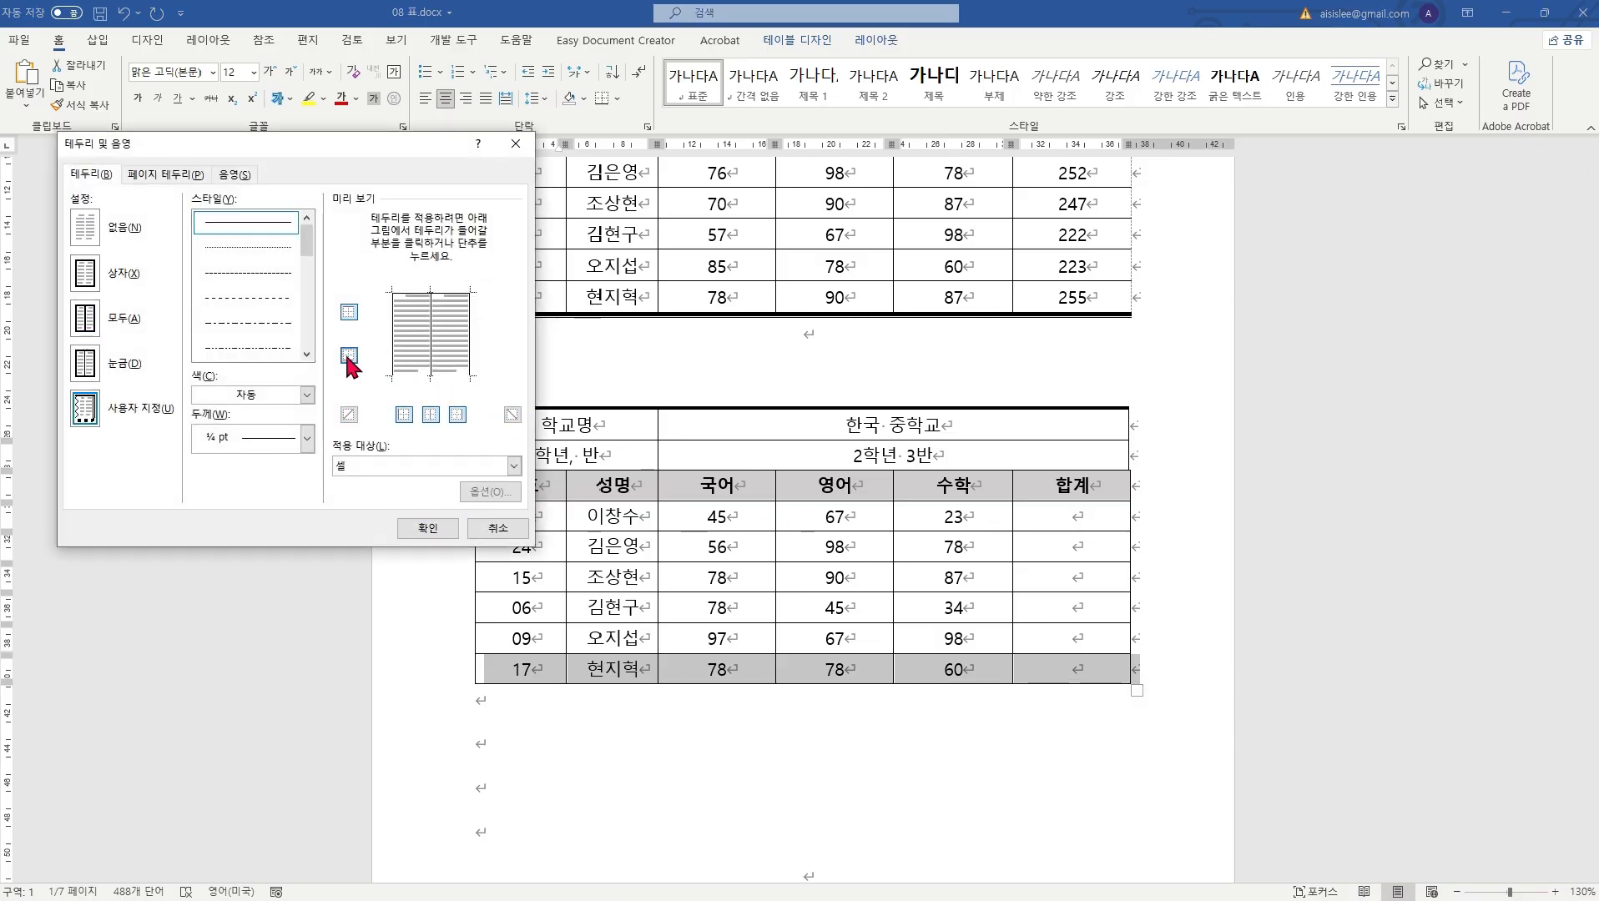
{"action": "left_click", "coordinate": [308, 437]}
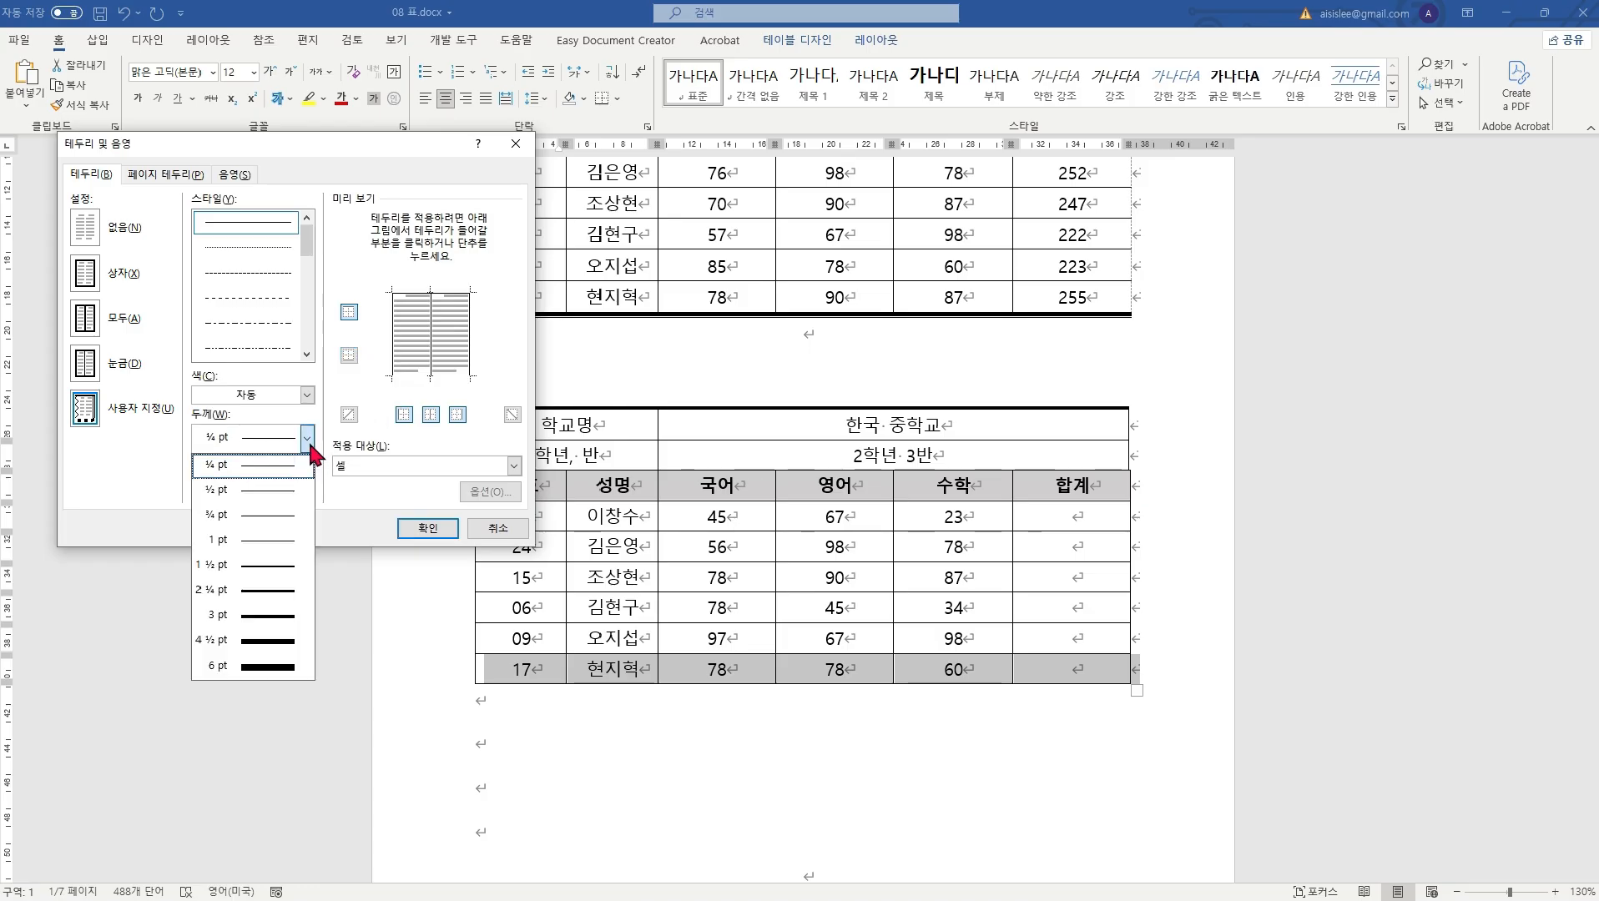
{"action": "left_click", "coordinate": [263, 592]}
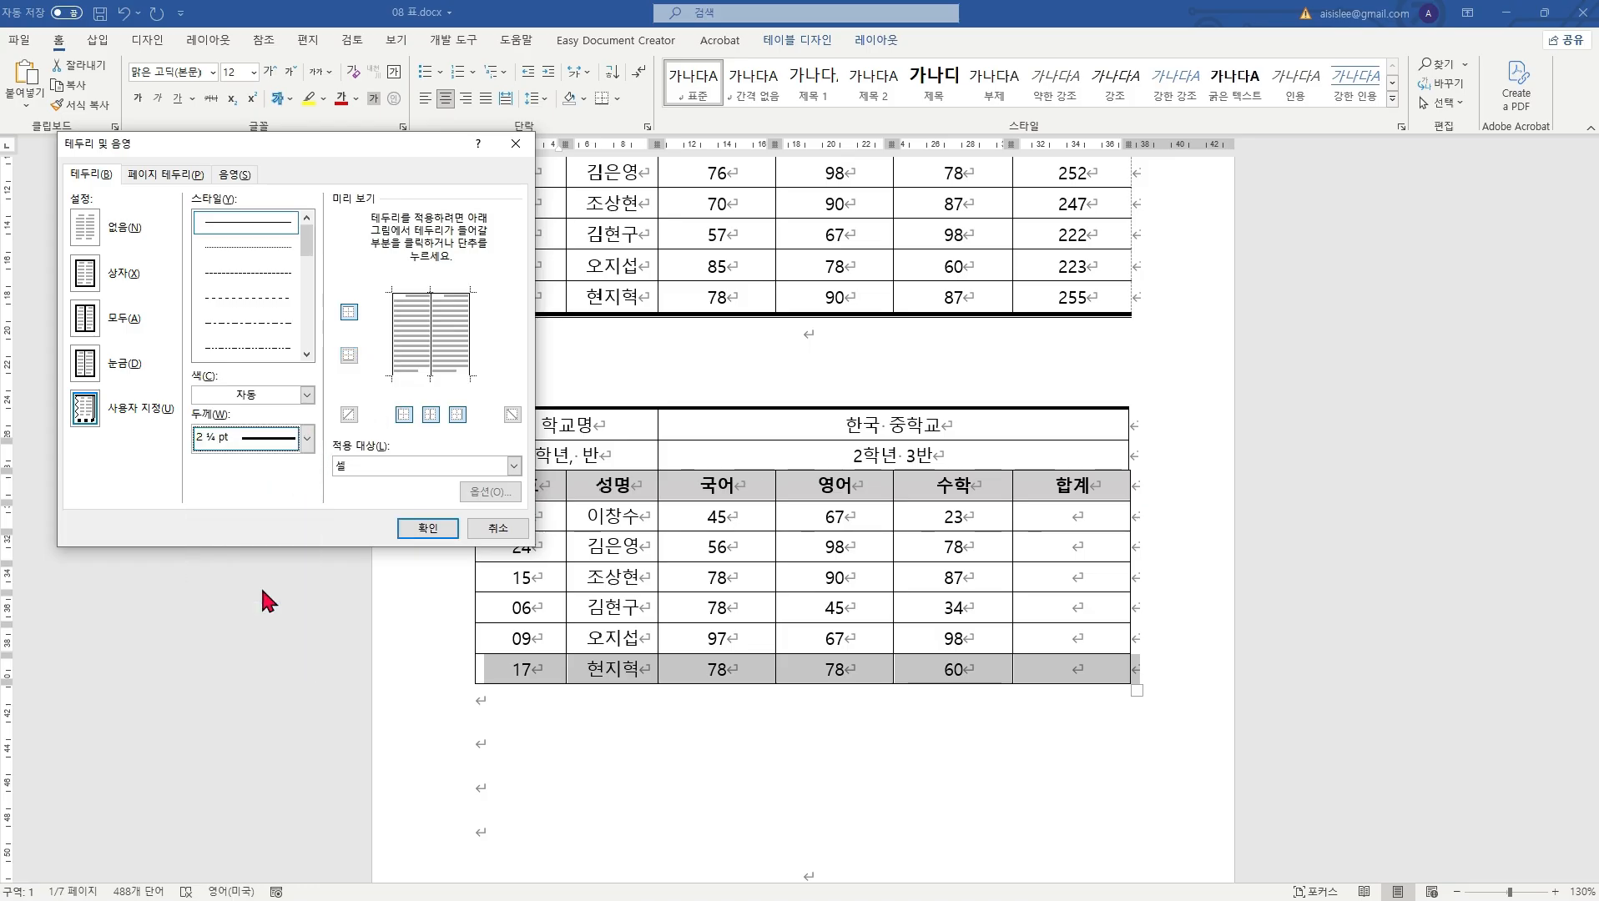
{"action": "left_click", "coordinate": [349, 356]}
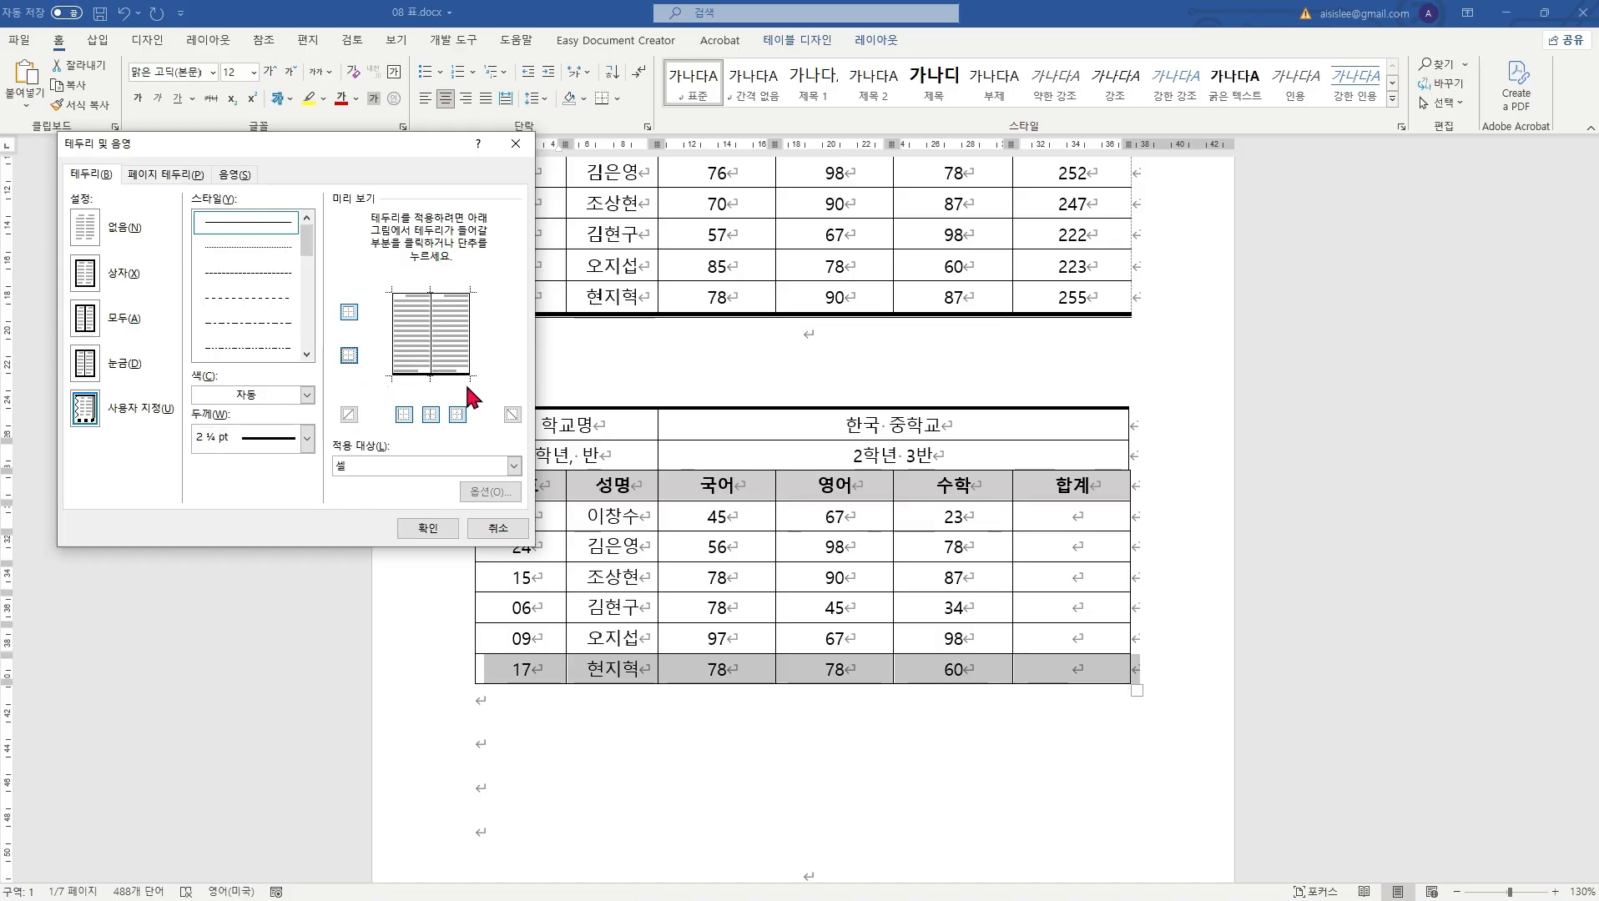
{"action": "left_click", "coordinate": [444, 530]}
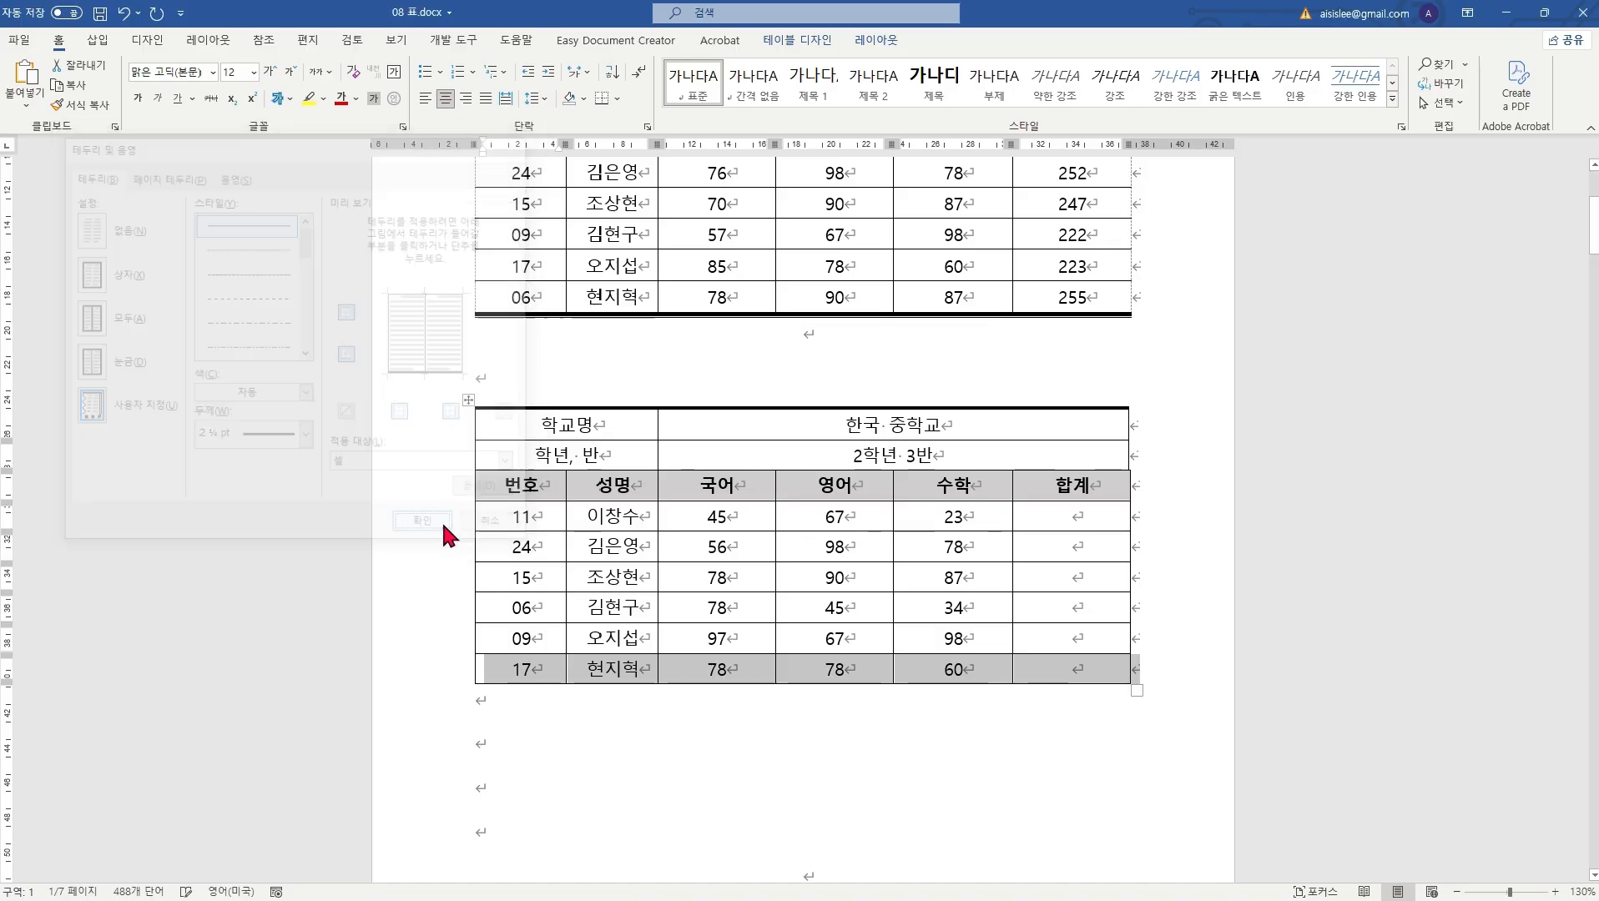
{"action": "left_click", "coordinate": [639, 722]}
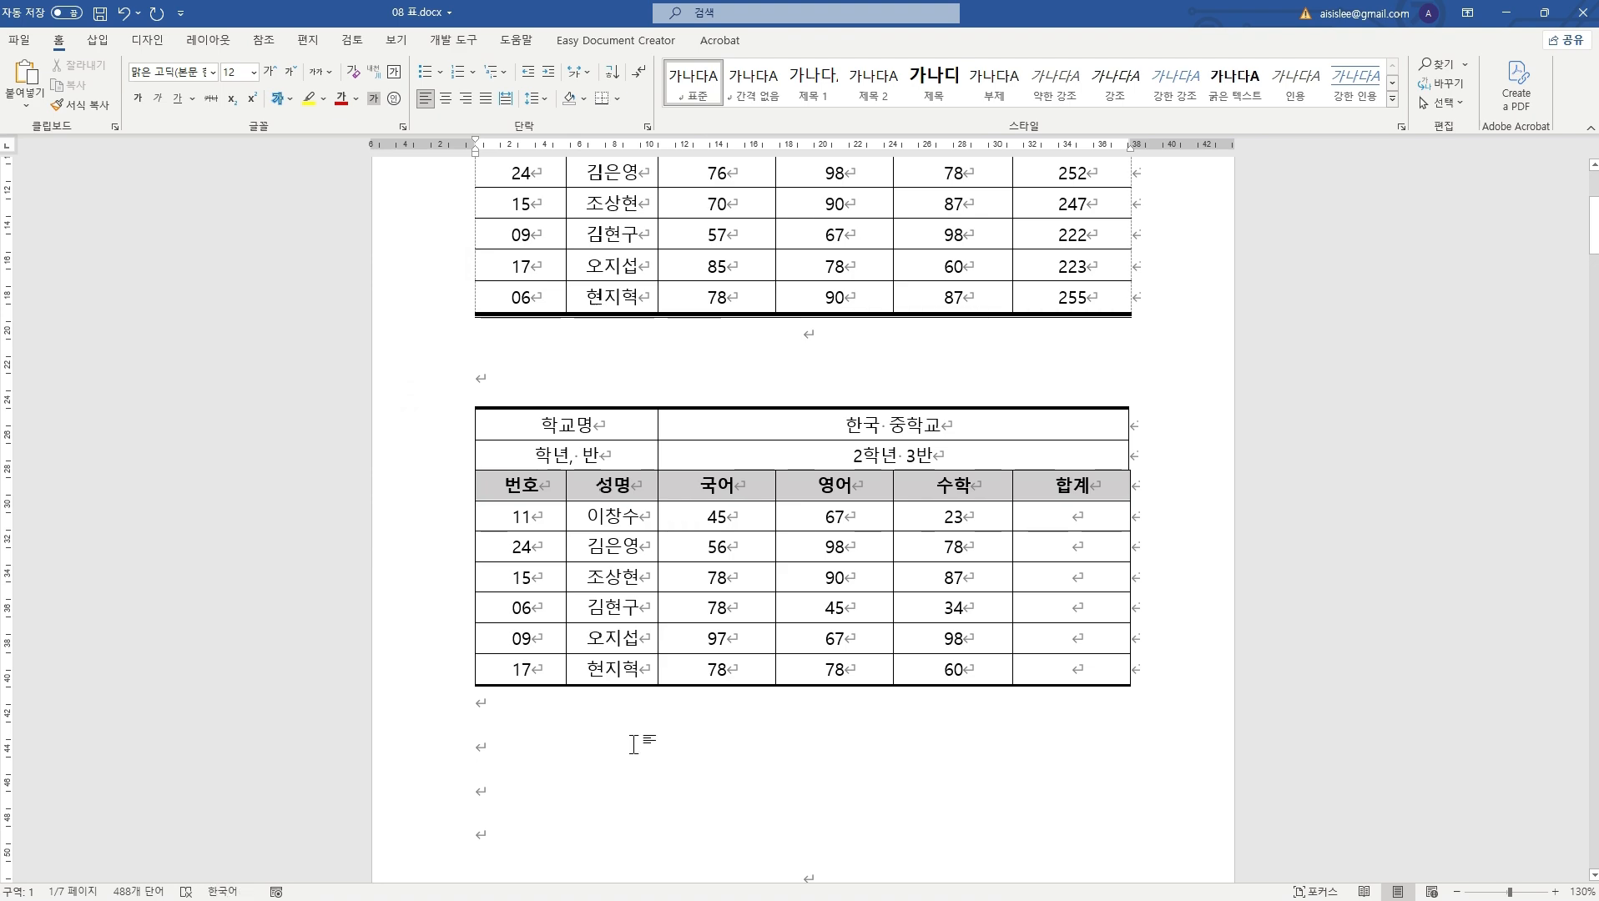
Step: Select the 학년, 반 row of the lower table and open the Borders and Shading settings for its cells
{"action": "scroll", "coordinate": [653, 697], "scroll_direction": "up", "scroll_amount": 3}
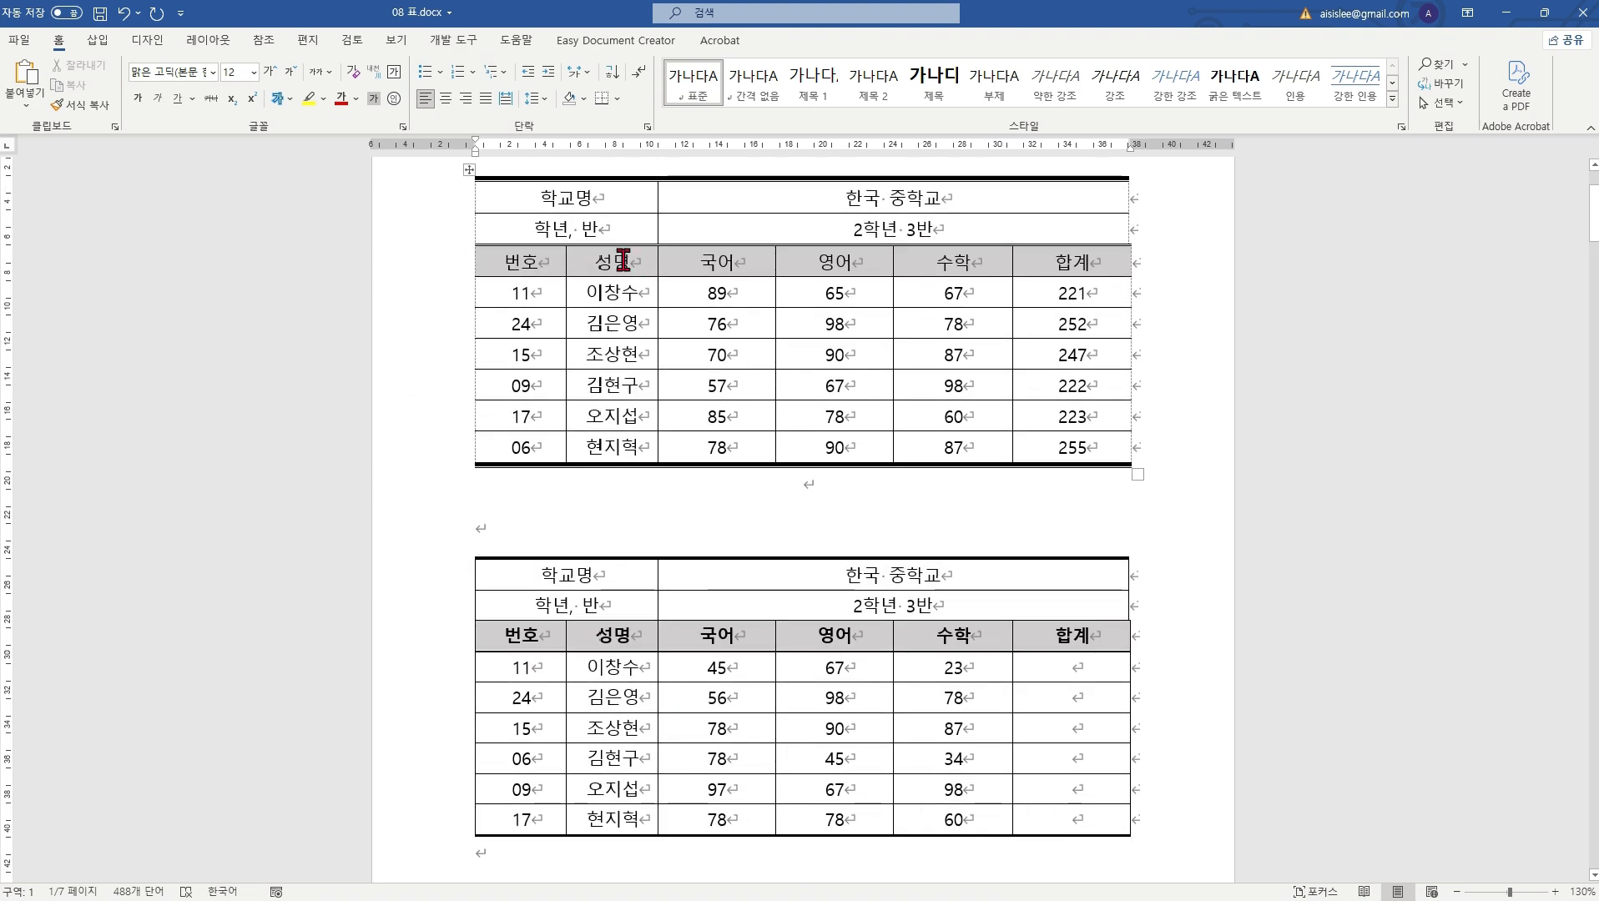
{"action": "left_click_drag", "start_coordinate": [527, 224], "coordinate": [759, 241]}
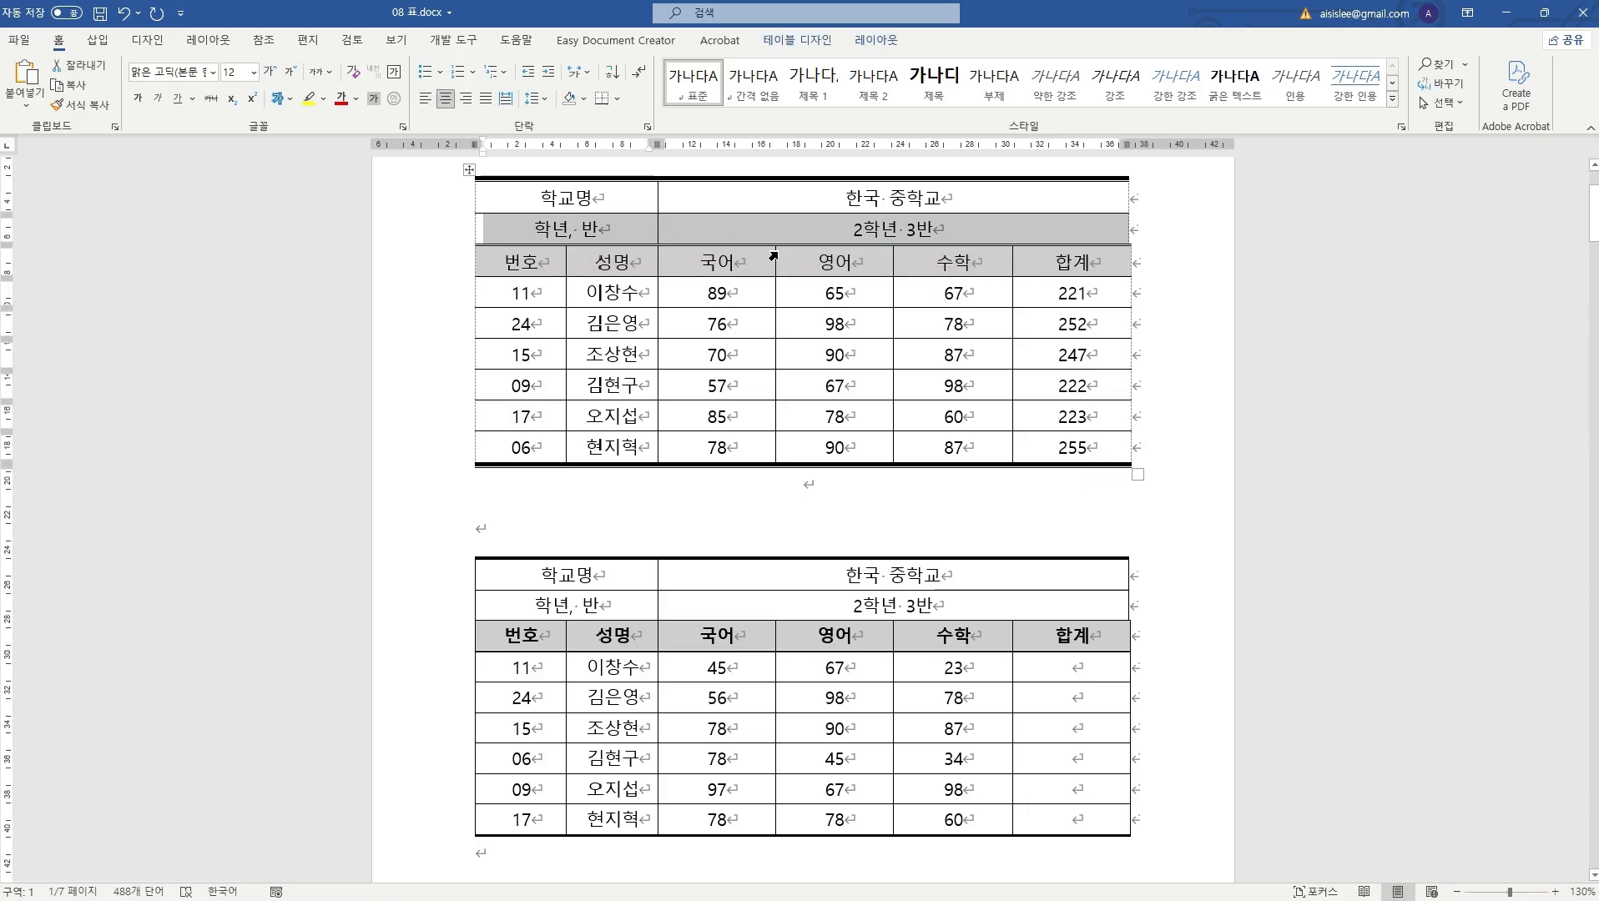
{"action": "left_click", "coordinate": [1135, 587]}
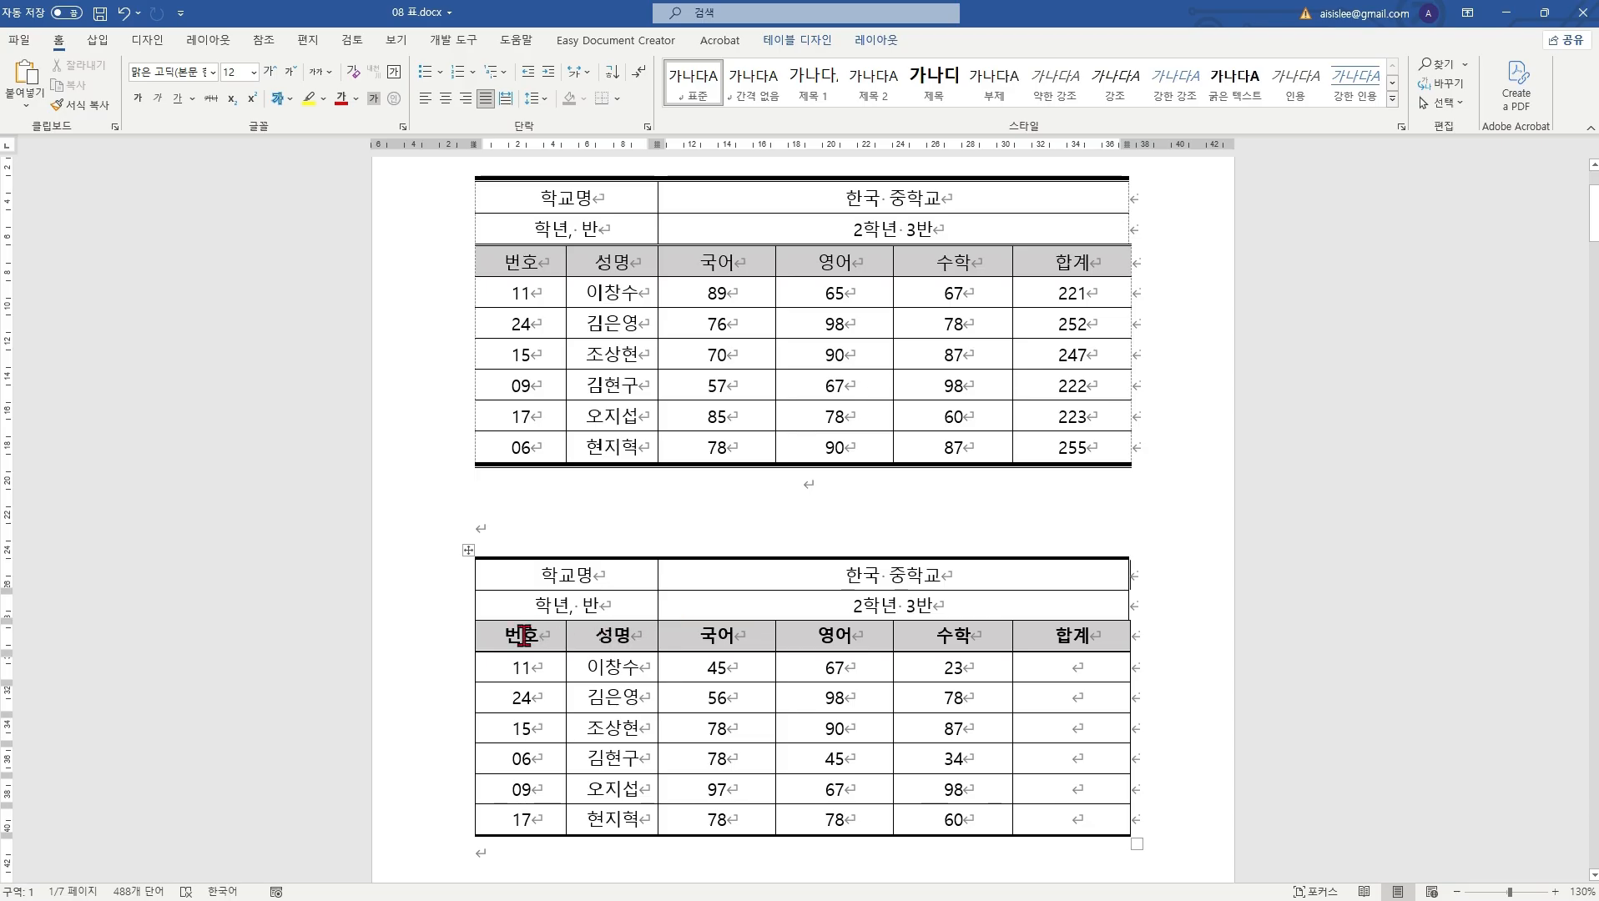
{"action": "left_click_drag", "start_coordinate": [531, 603], "coordinate": [750, 610]}
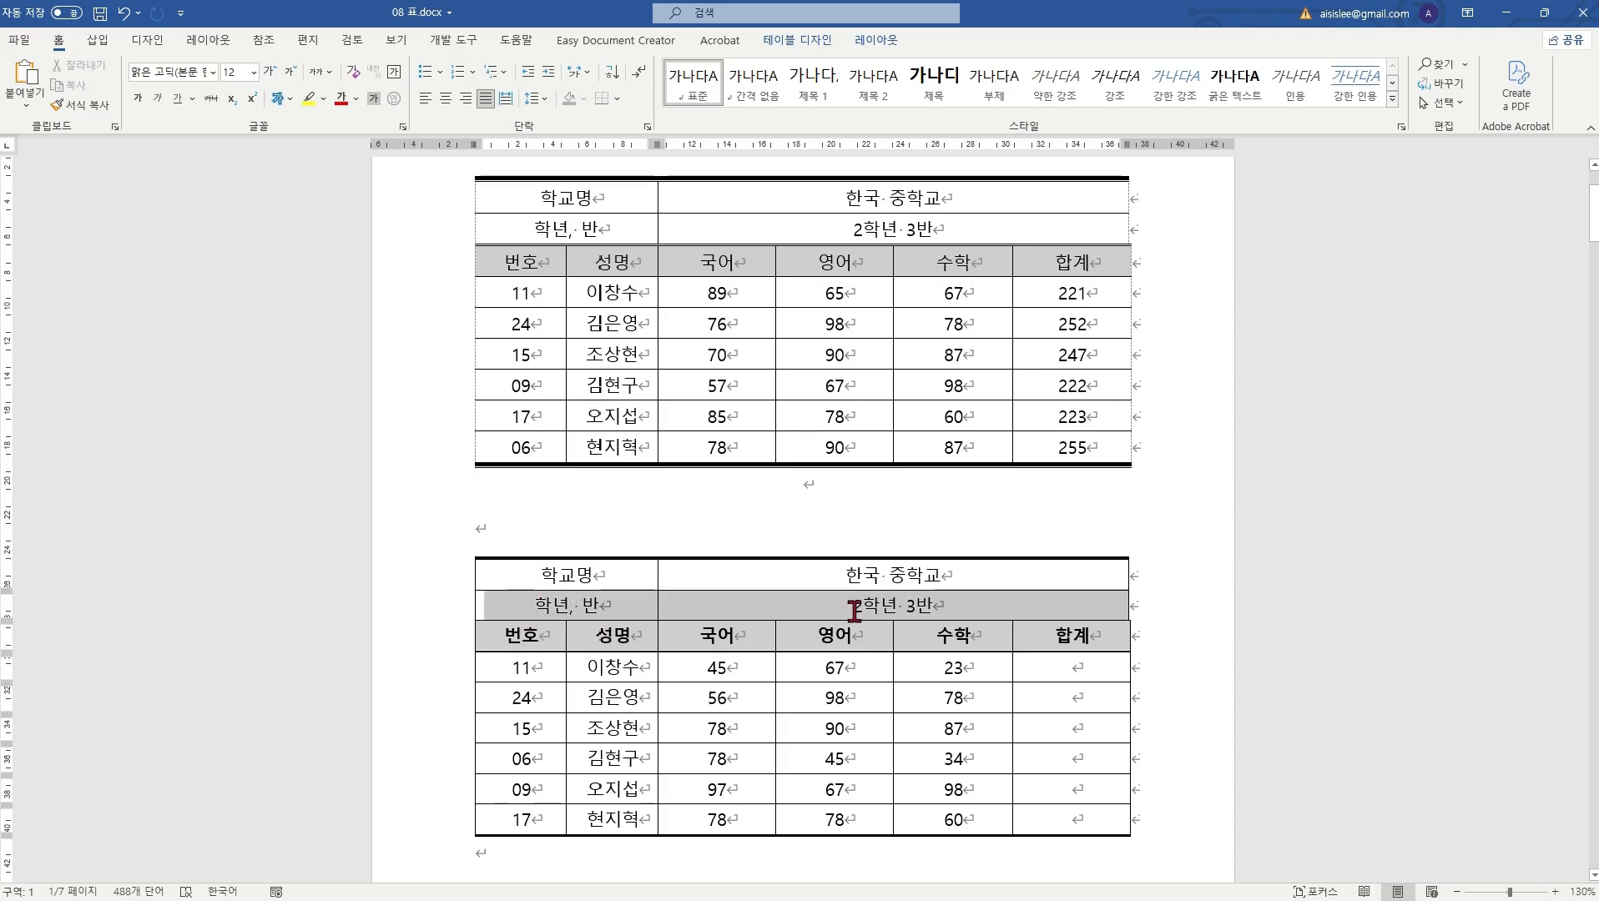
{"action": "left_click_drag", "start_coordinate": [853, 612], "coordinate": [854, 612]}
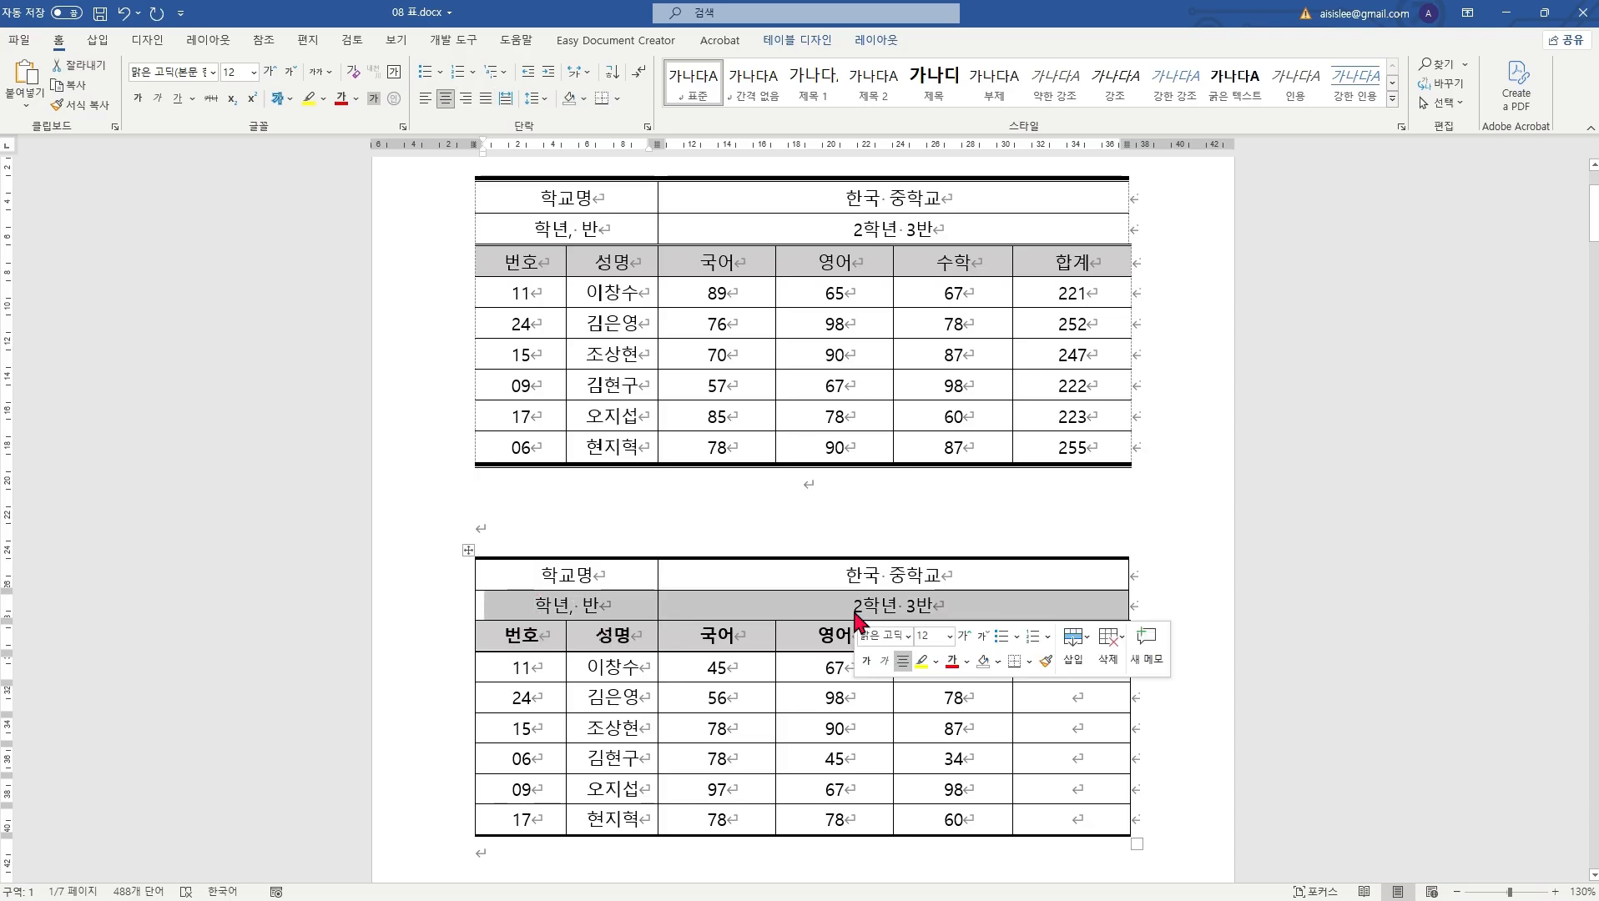
{"action": "left_click", "coordinate": [1032, 672]}
{"action": "left_click", "coordinate": [1071, 639]}
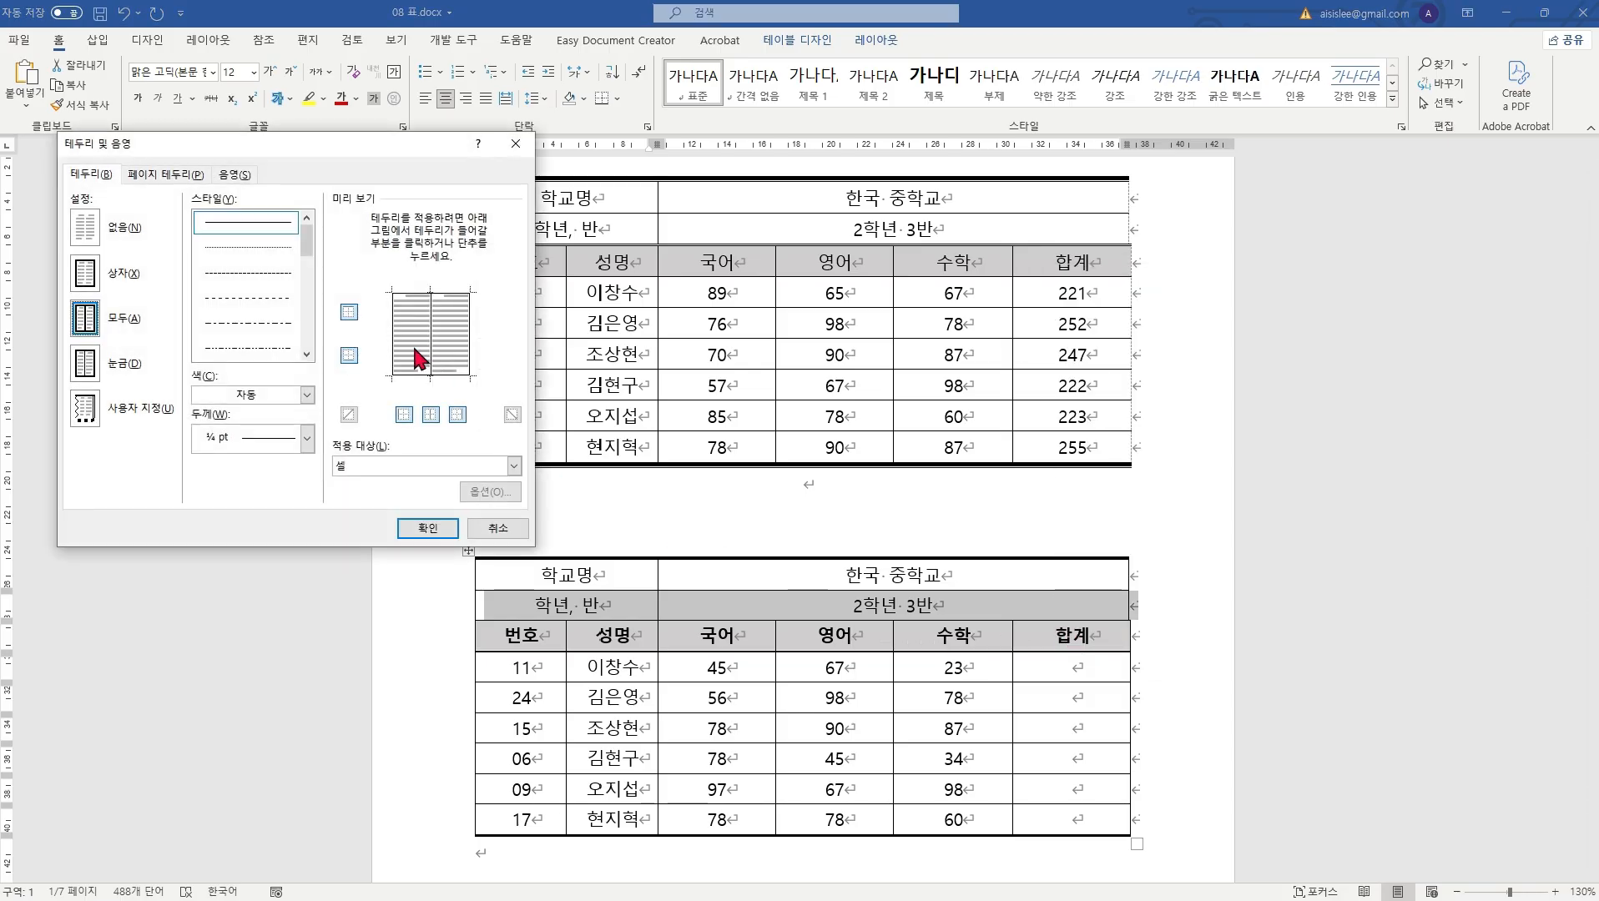
Step: Apply a ½ pt double line as the bottom border of the 학년, 반 row in the second table
{"action": "left_click", "coordinate": [349, 360]}
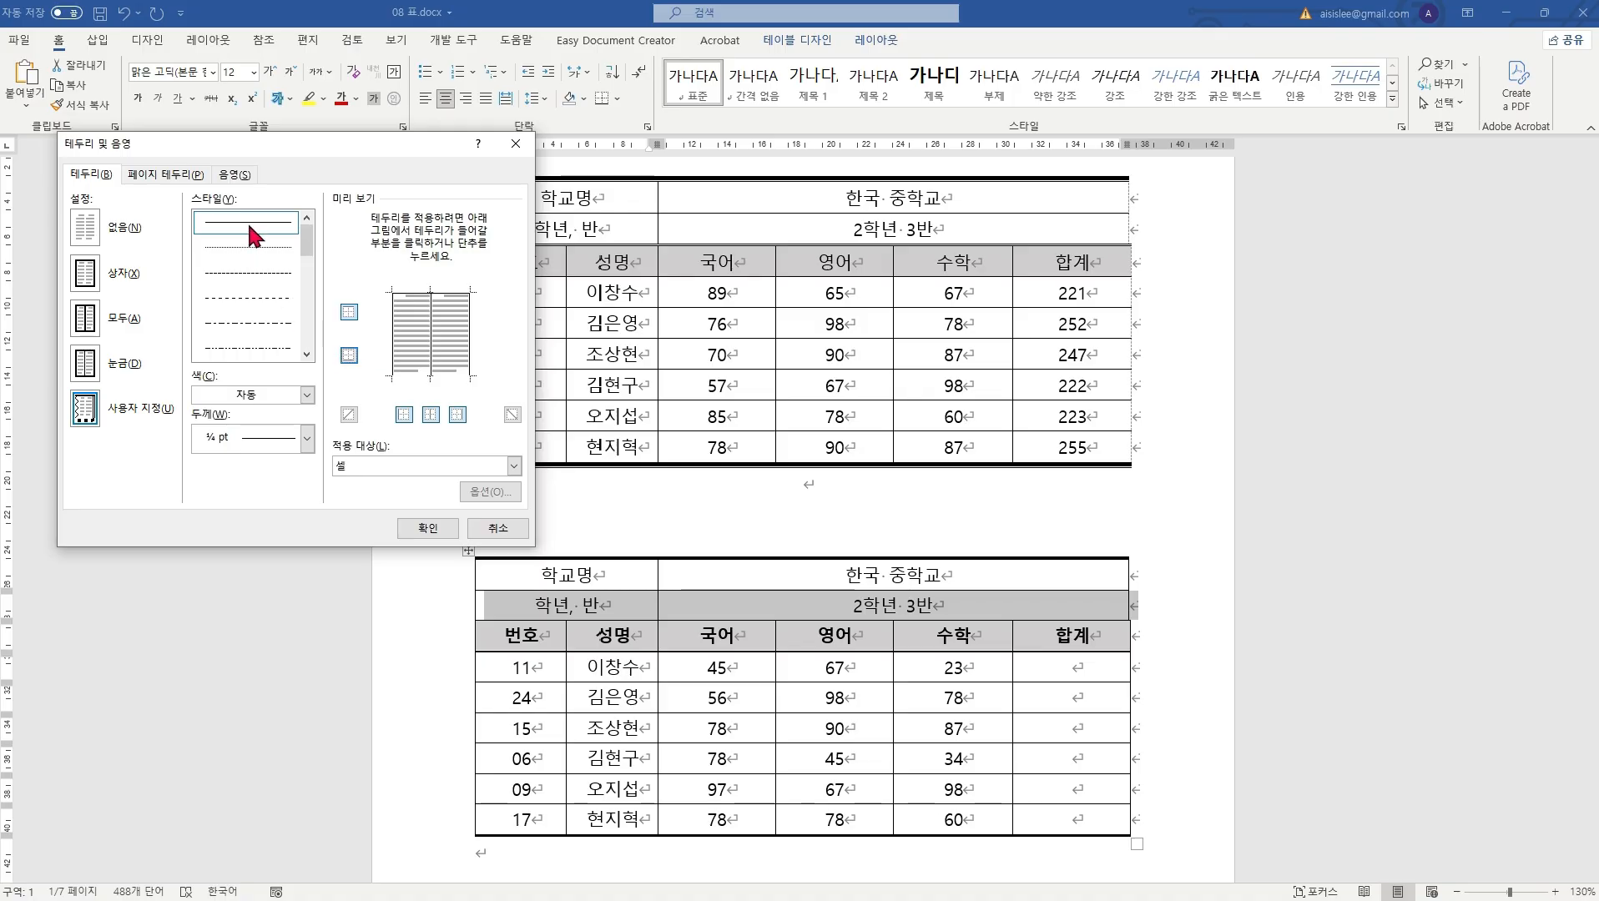
{"action": "left_click_drag", "start_coordinate": [310, 248], "coordinate": [310, 274]}
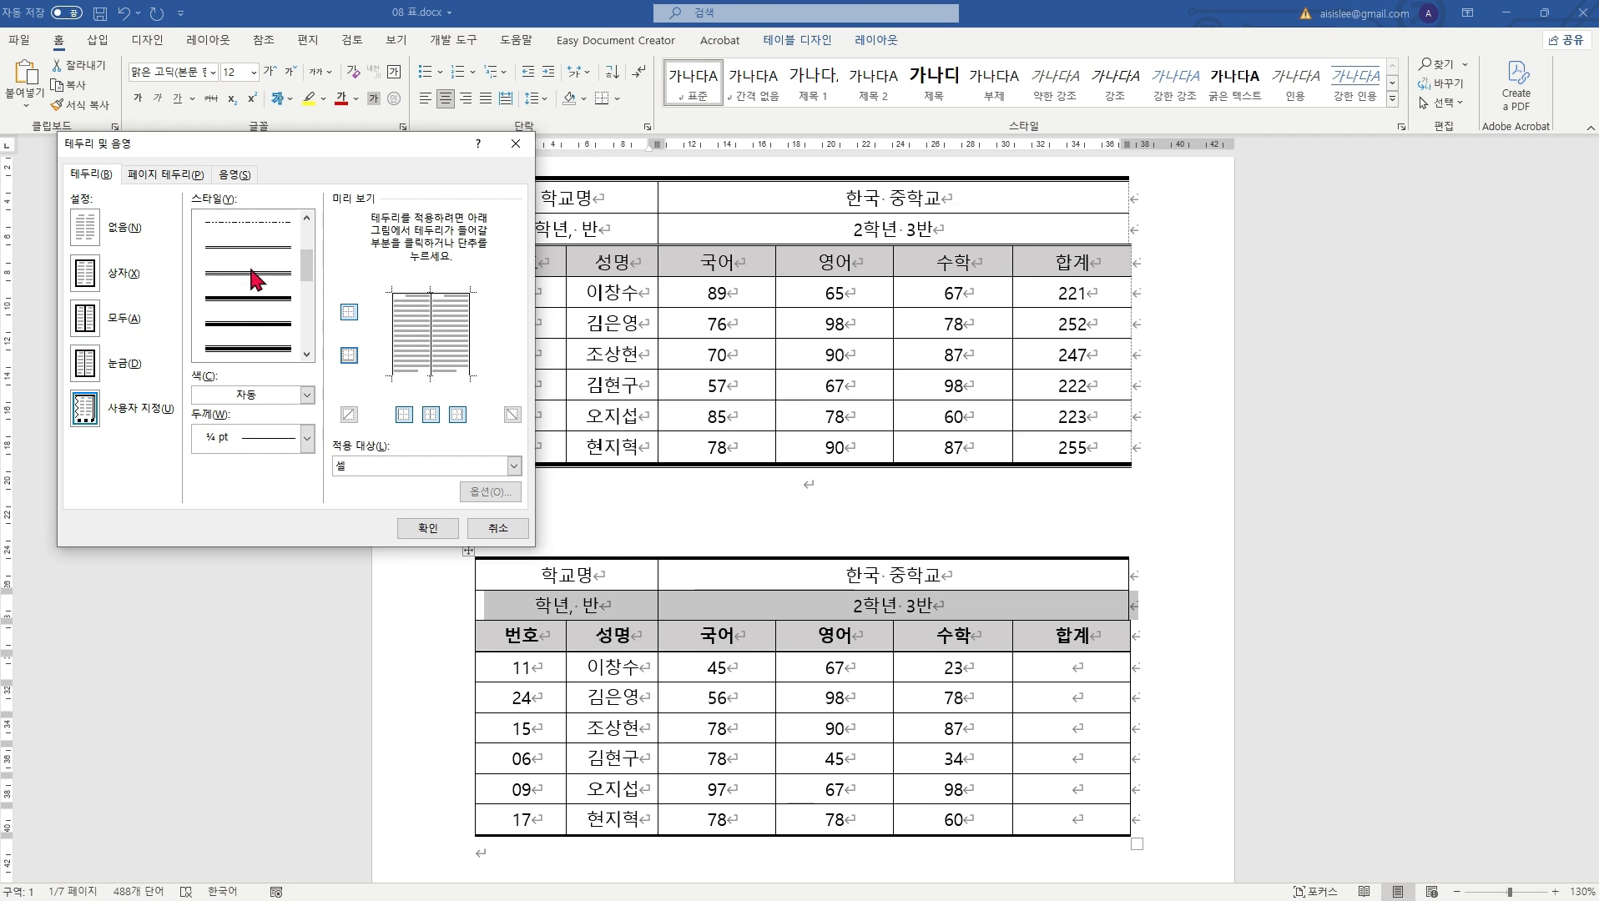
{"action": "left_click", "coordinate": [251, 250]}
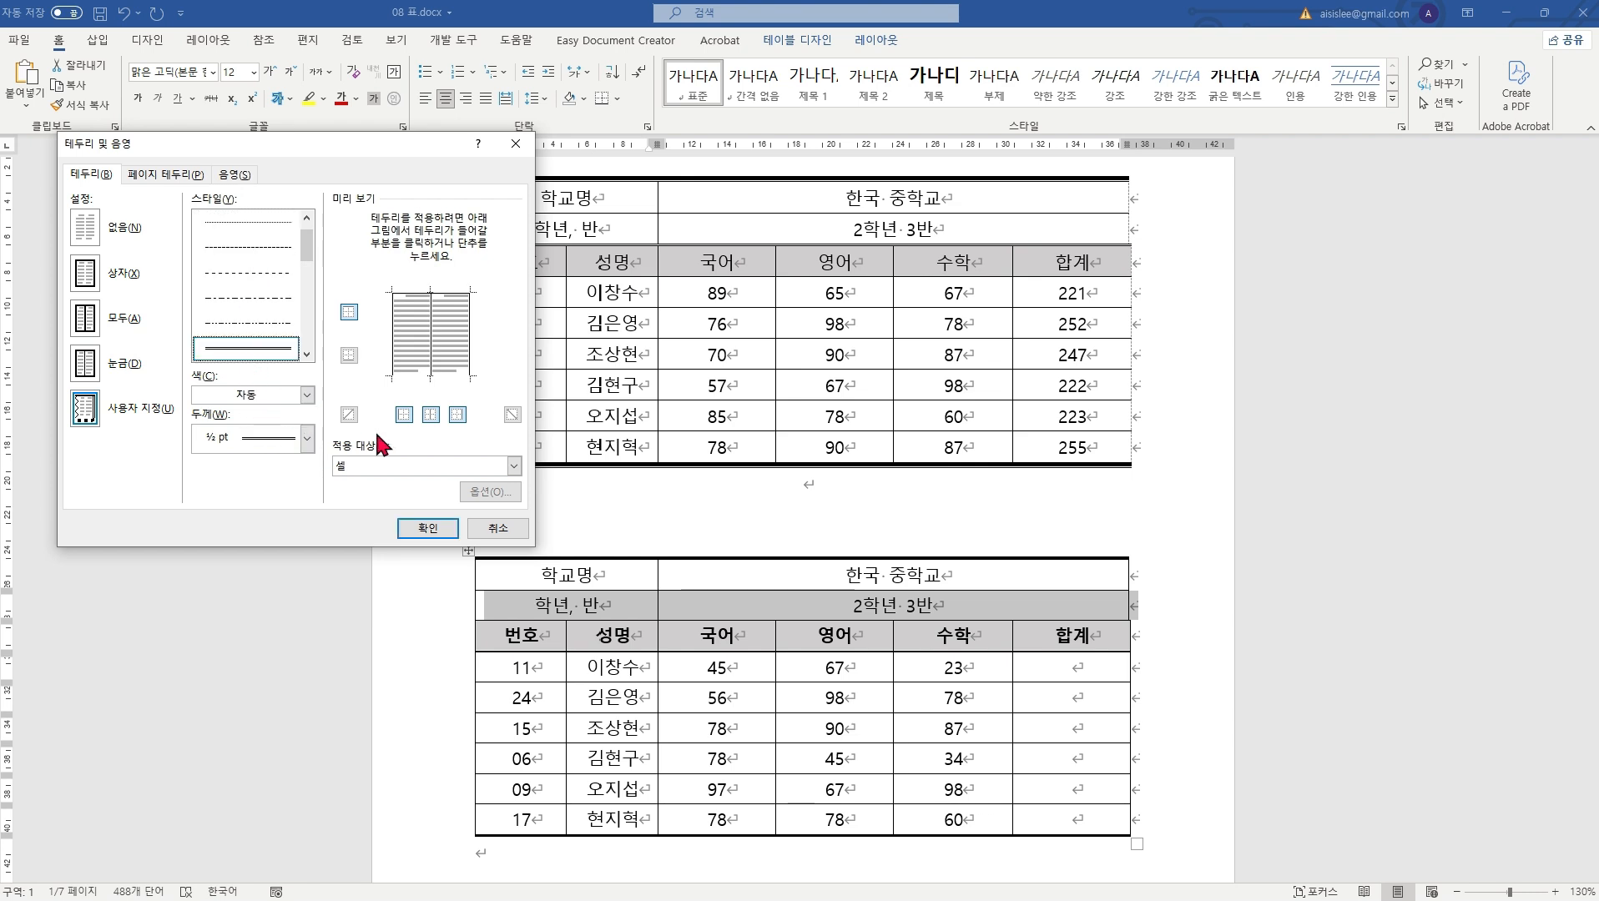
{"action": "left_click", "coordinate": [350, 356]}
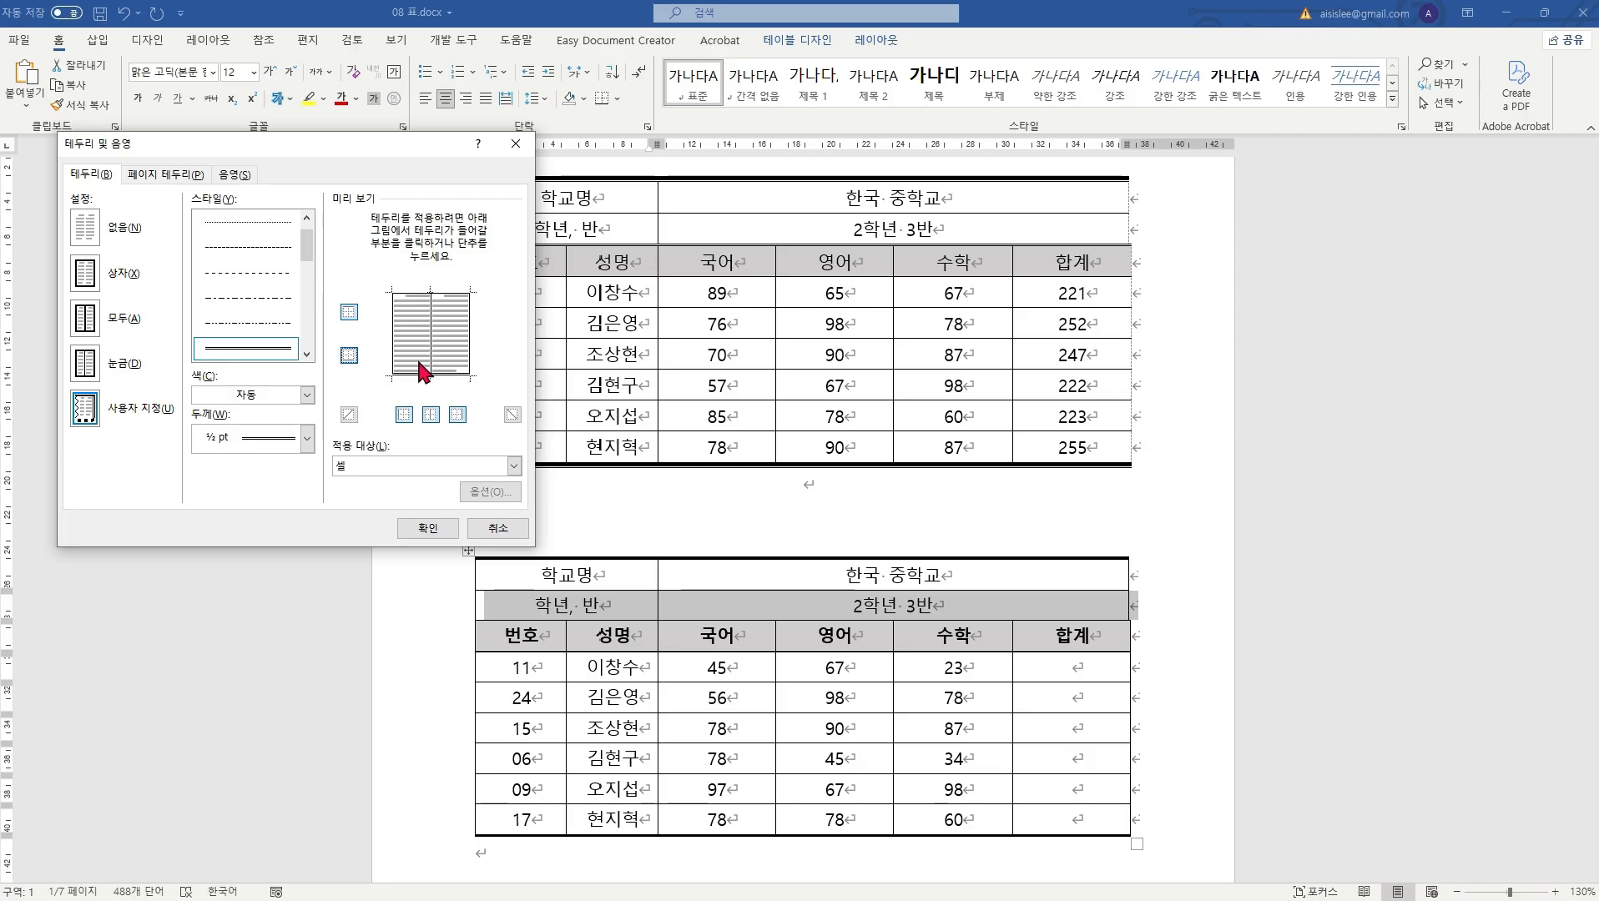
{"action": "left_click", "coordinate": [446, 534]}
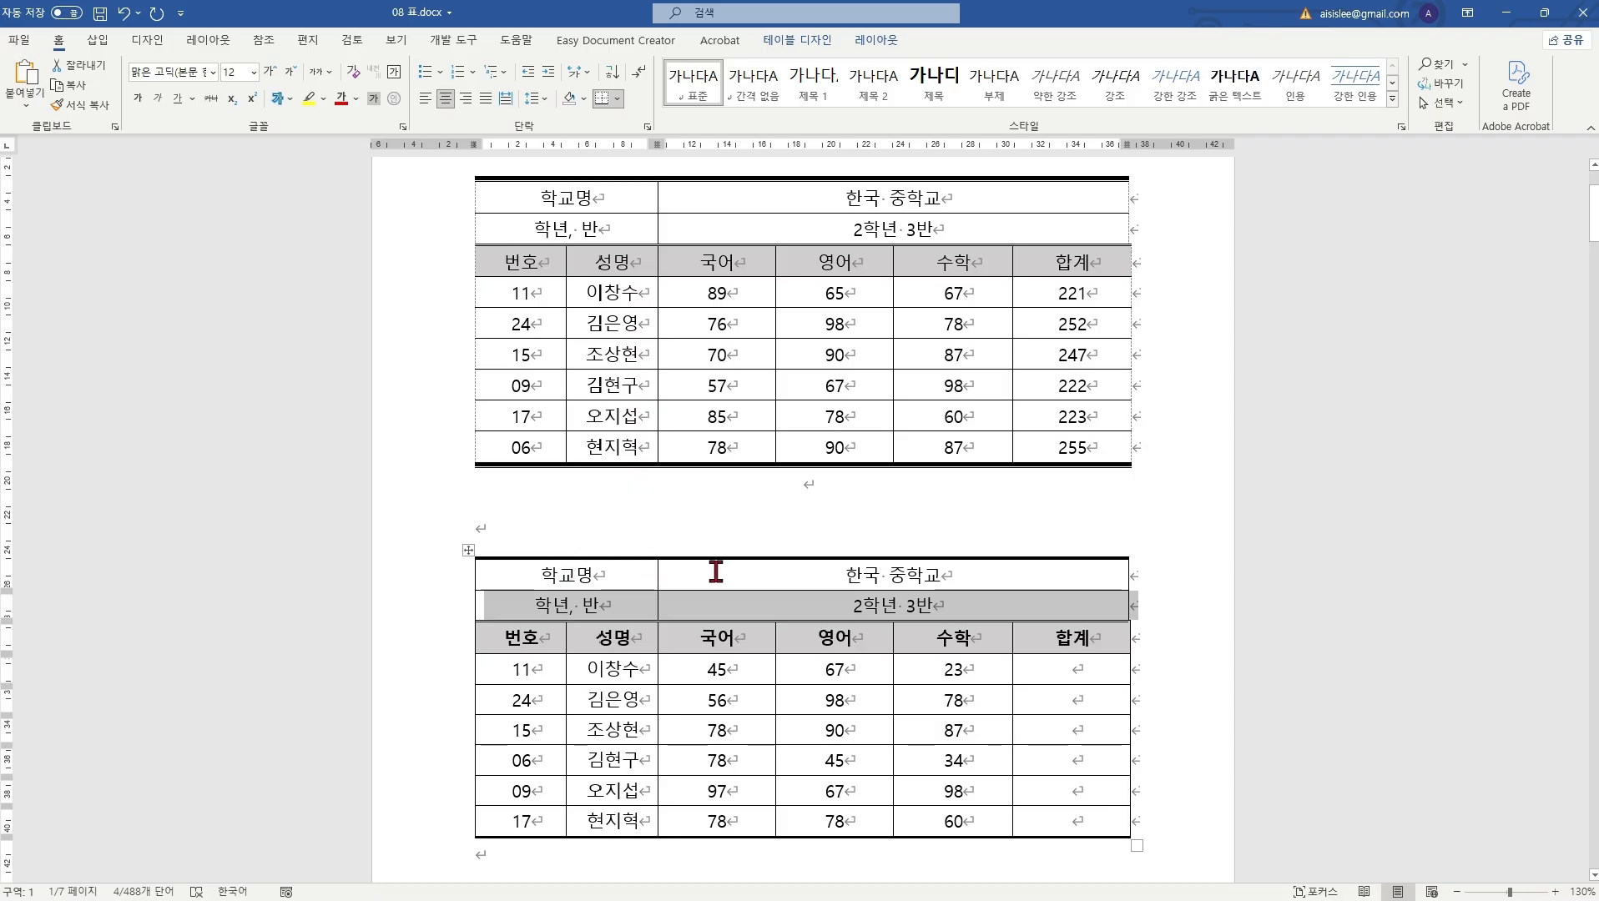
{"action": "left_click", "coordinate": [745, 520]}
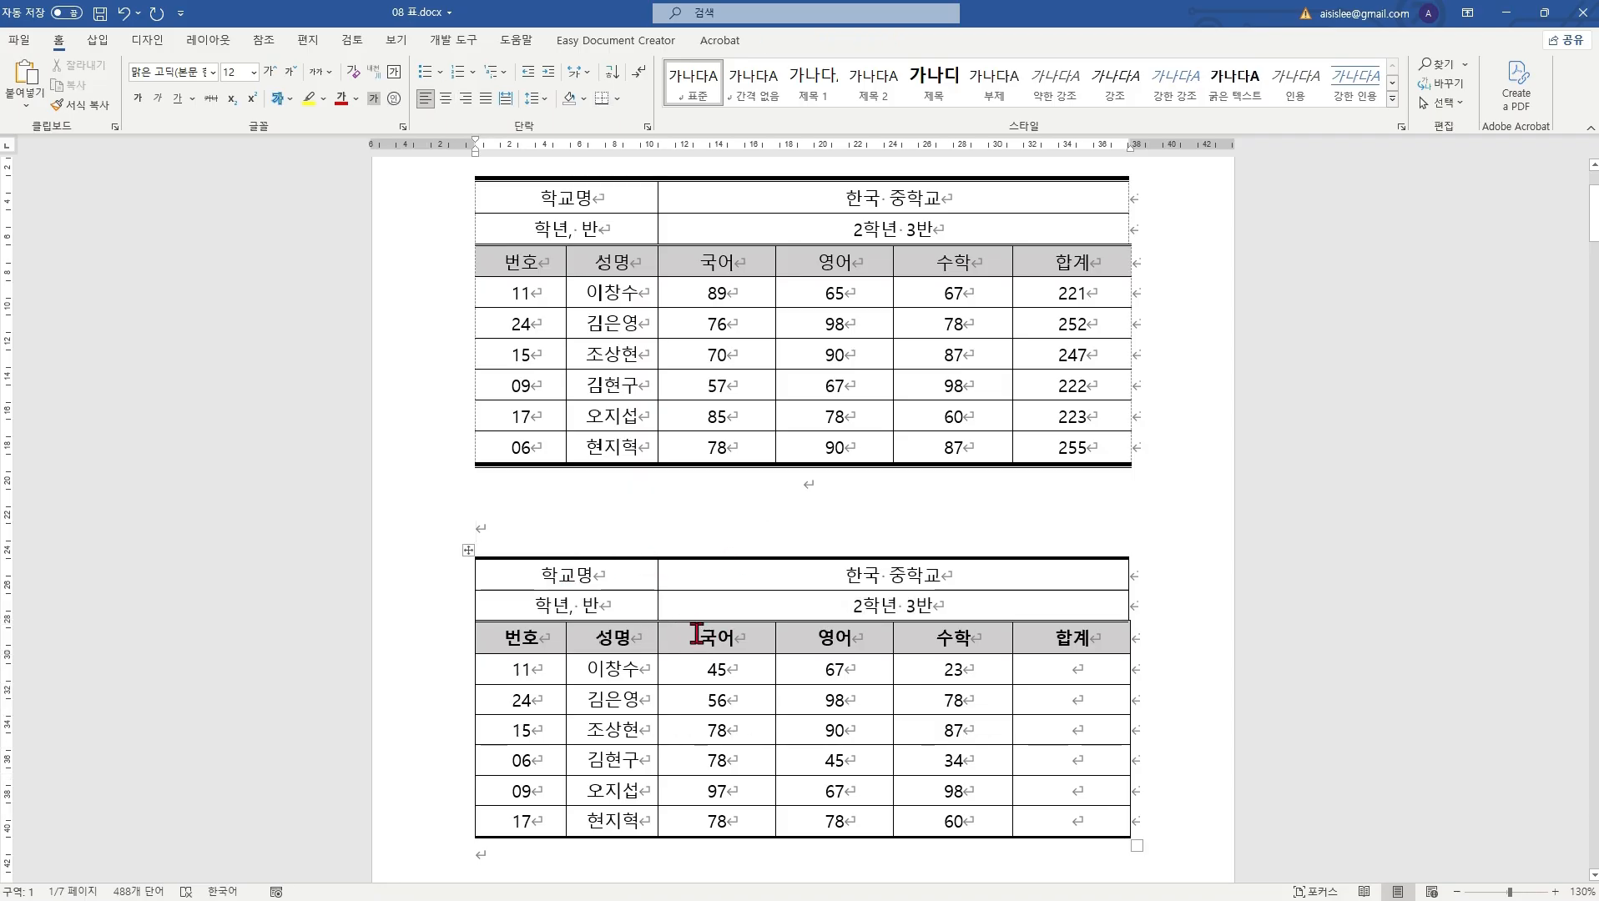
Step: Examine the border under the 학년, 반 row of the second table up close and compare it with the first table
{"action": "scroll", "coordinate": [727, 622], "scroll_direction": "up", "scroll_amount": 15, "text": "ctrl"}
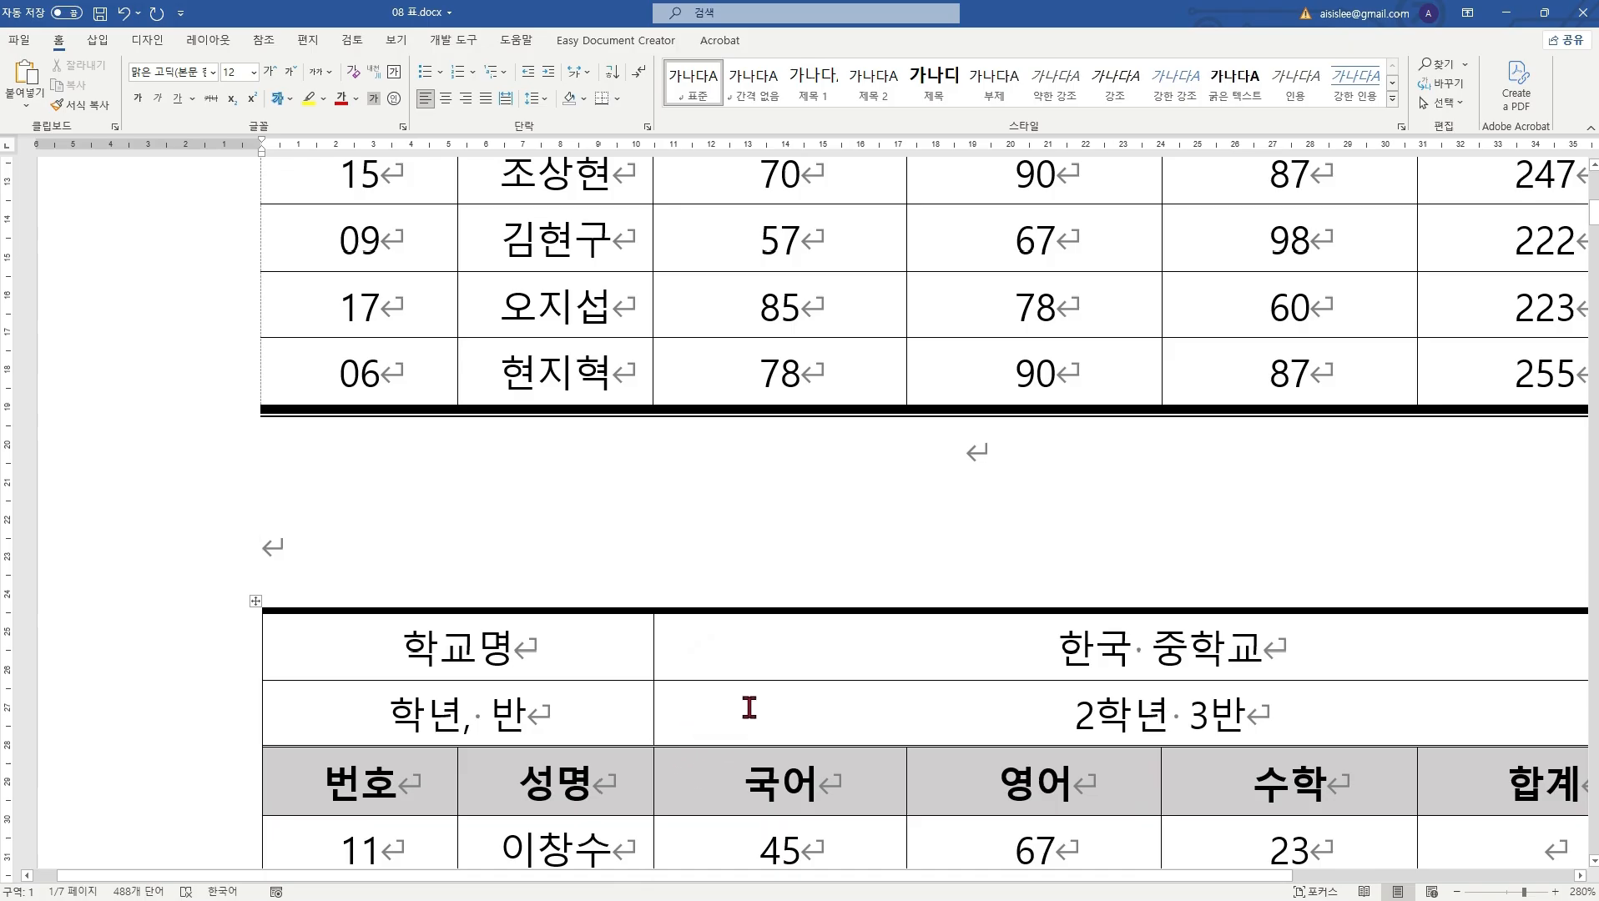
{"action": "scroll", "coordinate": [747, 709], "scroll_direction": "down", "scroll_amount": 4, "text": "ctrl"}
{"action": "scroll", "coordinate": [750, 707], "scroll_direction": "down", "scroll_amount": 8, "text": "ctrl"}
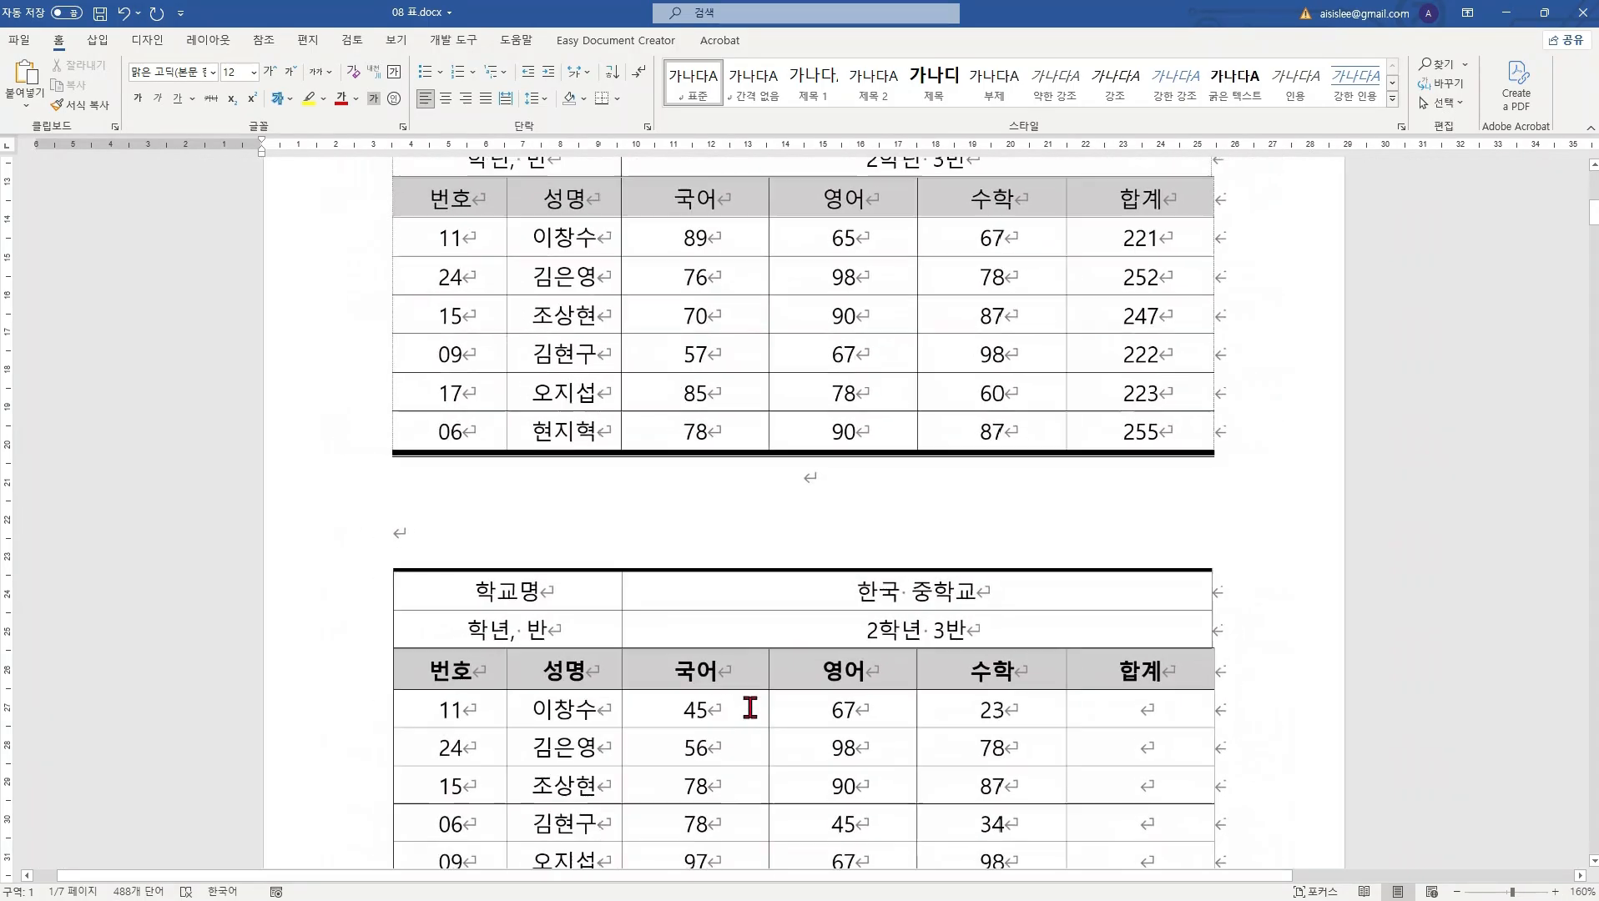
{"action": "scroll", "coordinate": [751, 708], "scroll_direction": "down", "scroll_amount": 3}
{"action": "scroll", "coordinate": [751, 705], "scroll_direction": "down", "scroll_amount": 1, "text": "ctrl"}
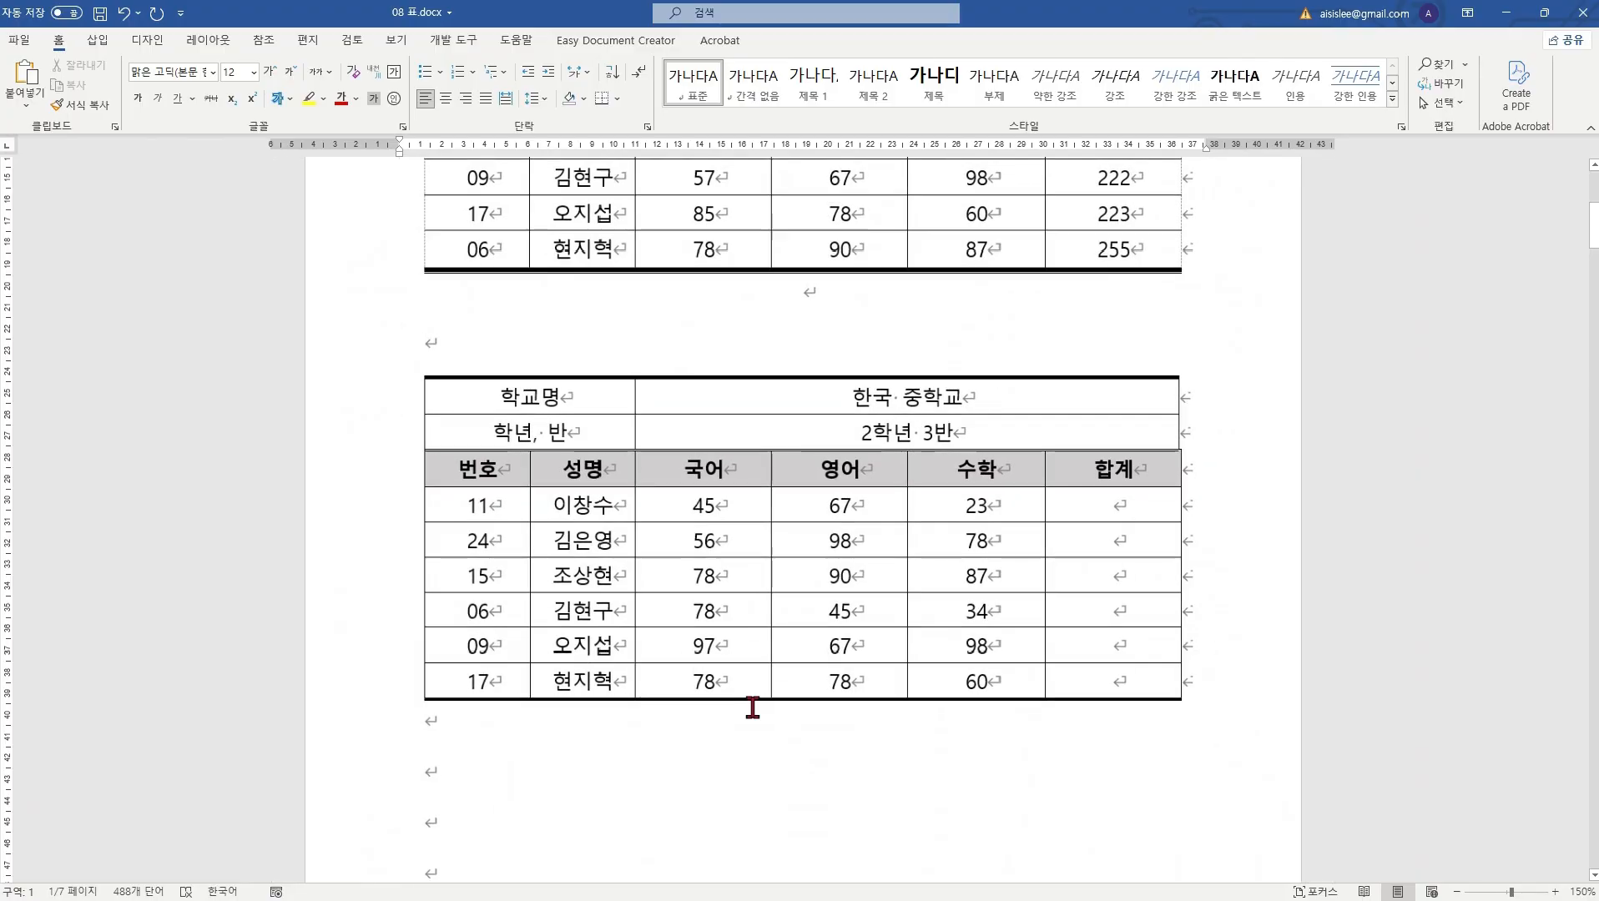
{"action": "scroll", "coordinate": [742, 665], "scroll_direction": "up", "scroll_amount": 5}
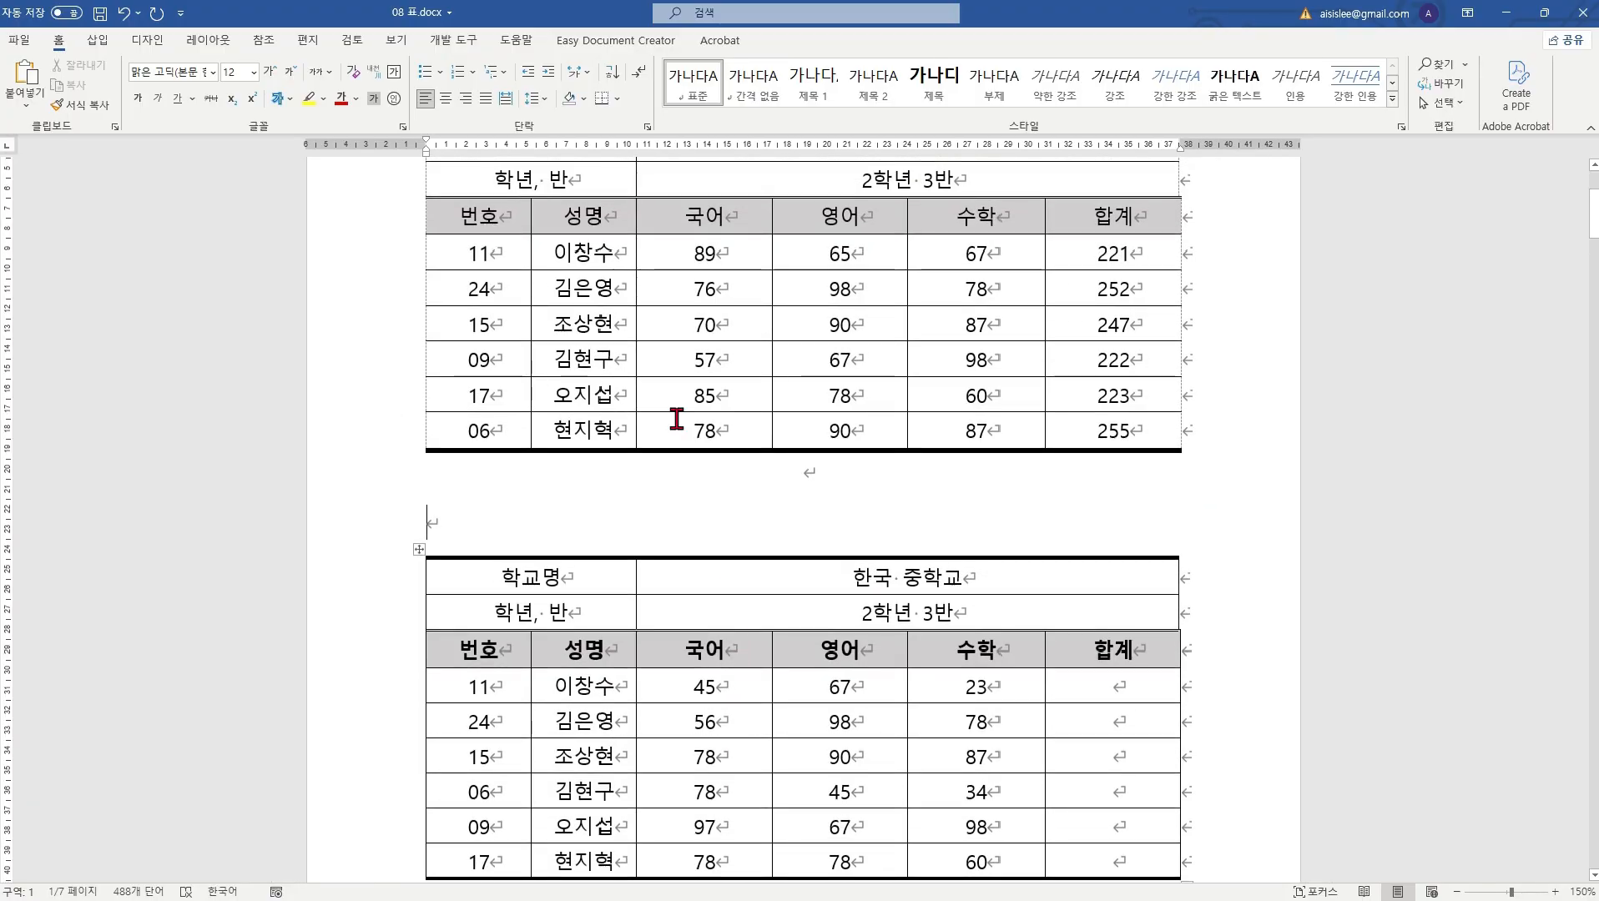
{"action": "scroll", "coordinate": [664, 430], "scroll_direction": "up", "scroll_amount": 5}
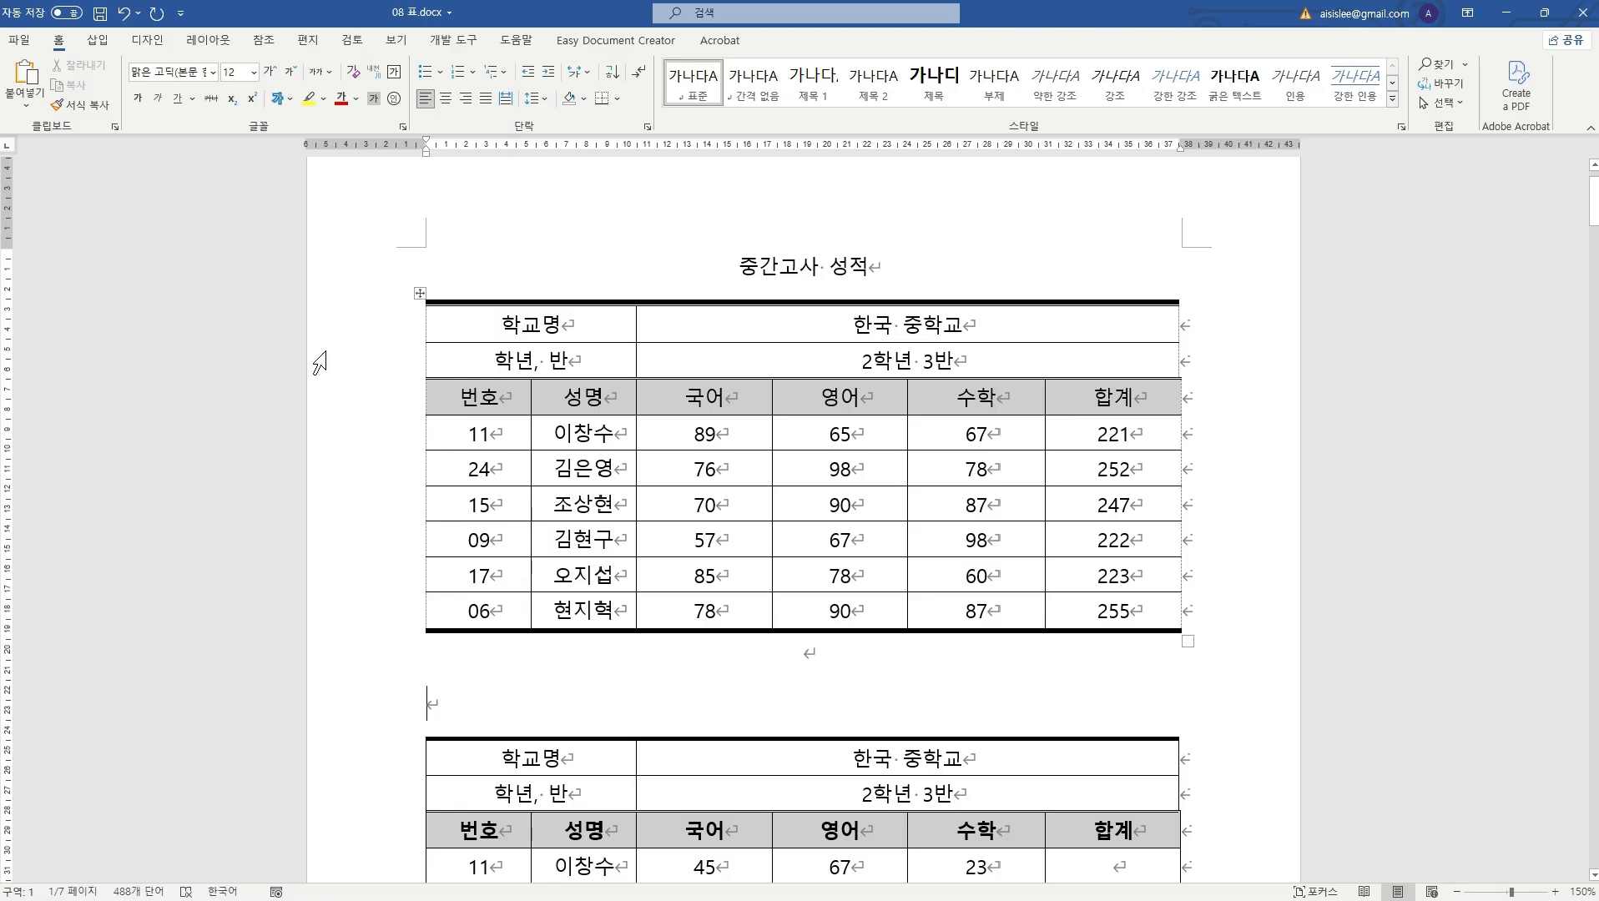
Step: Check the borders of both score tables in the print preview, then return to the document
{"action": "left_click", "coordinate": [13, 41]}
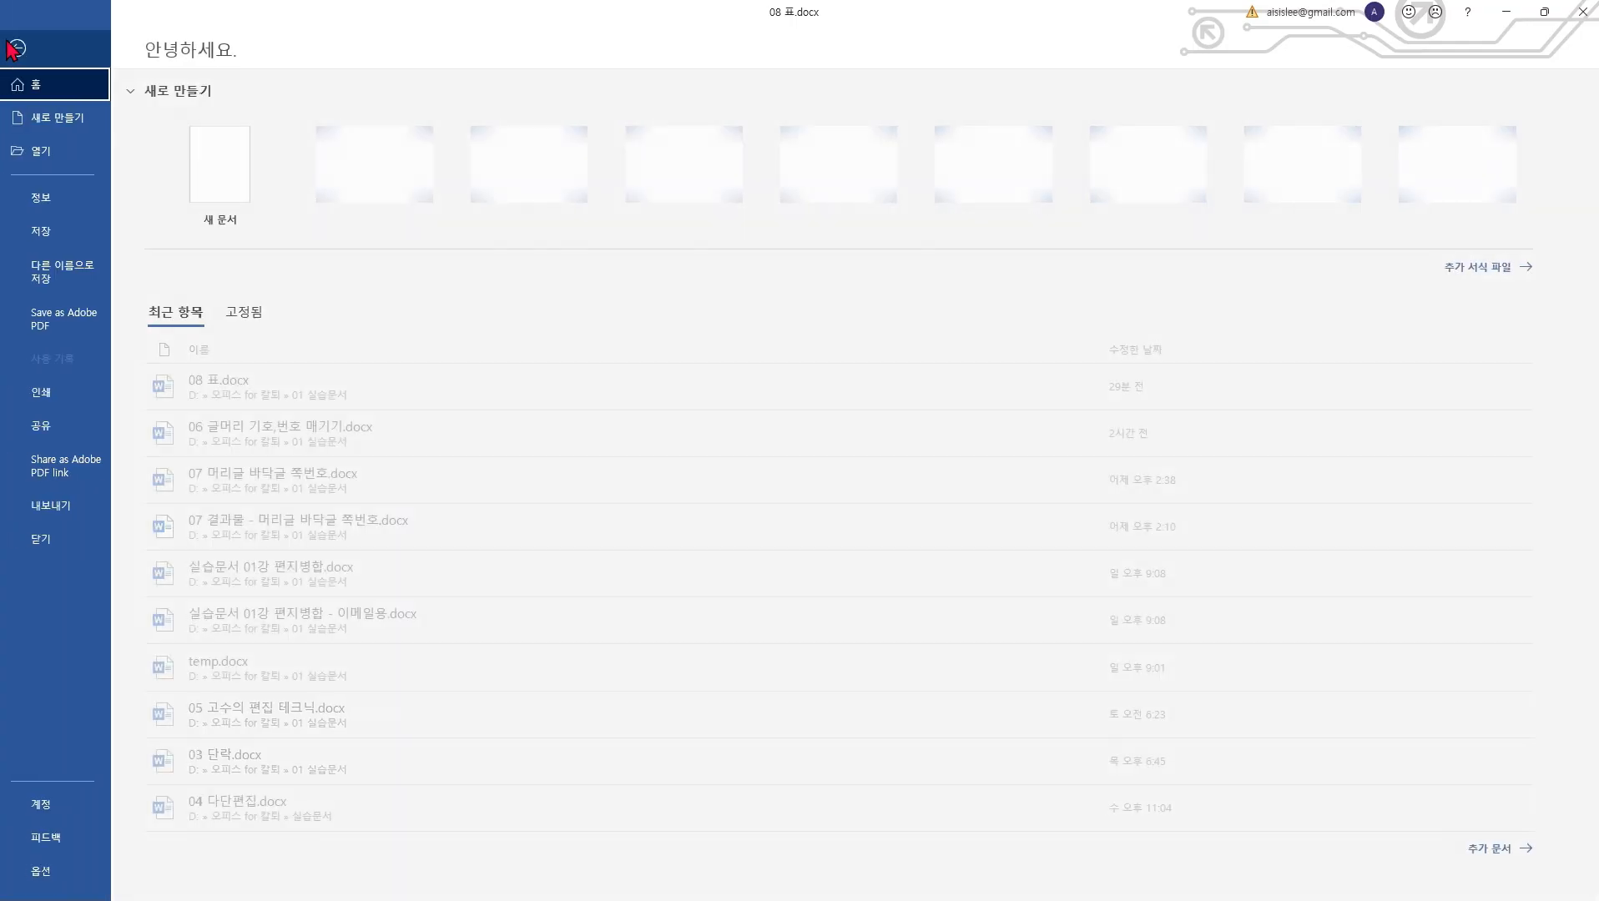
{"action": "left_click", "coordinate": [68, 399]}
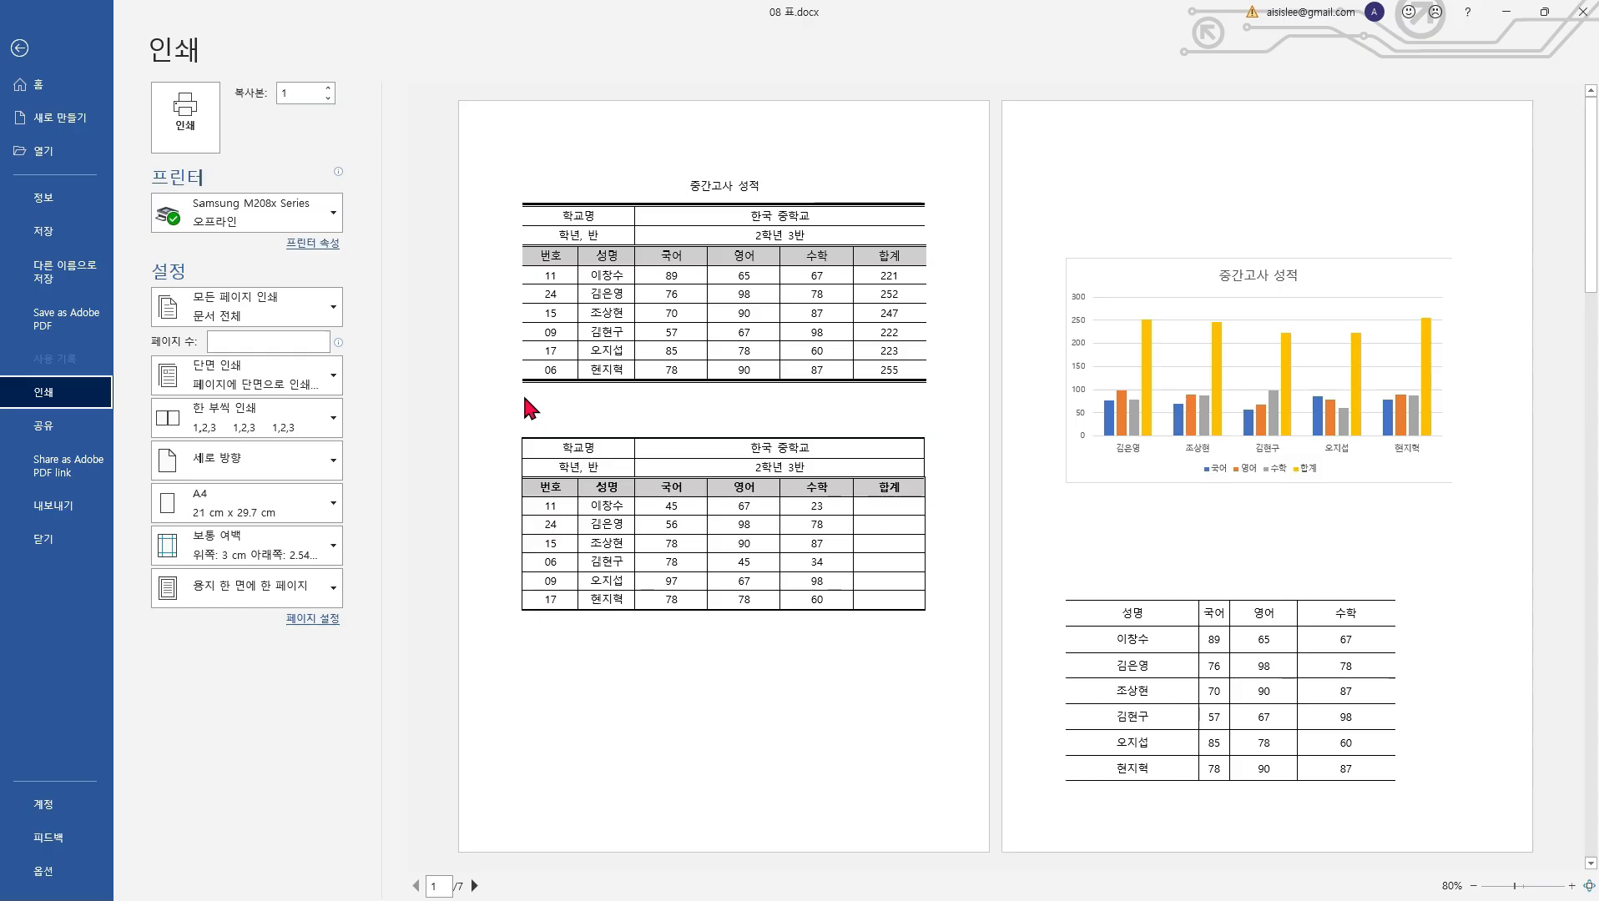
{"action": "left_click", "coordinate": [20, 47]}
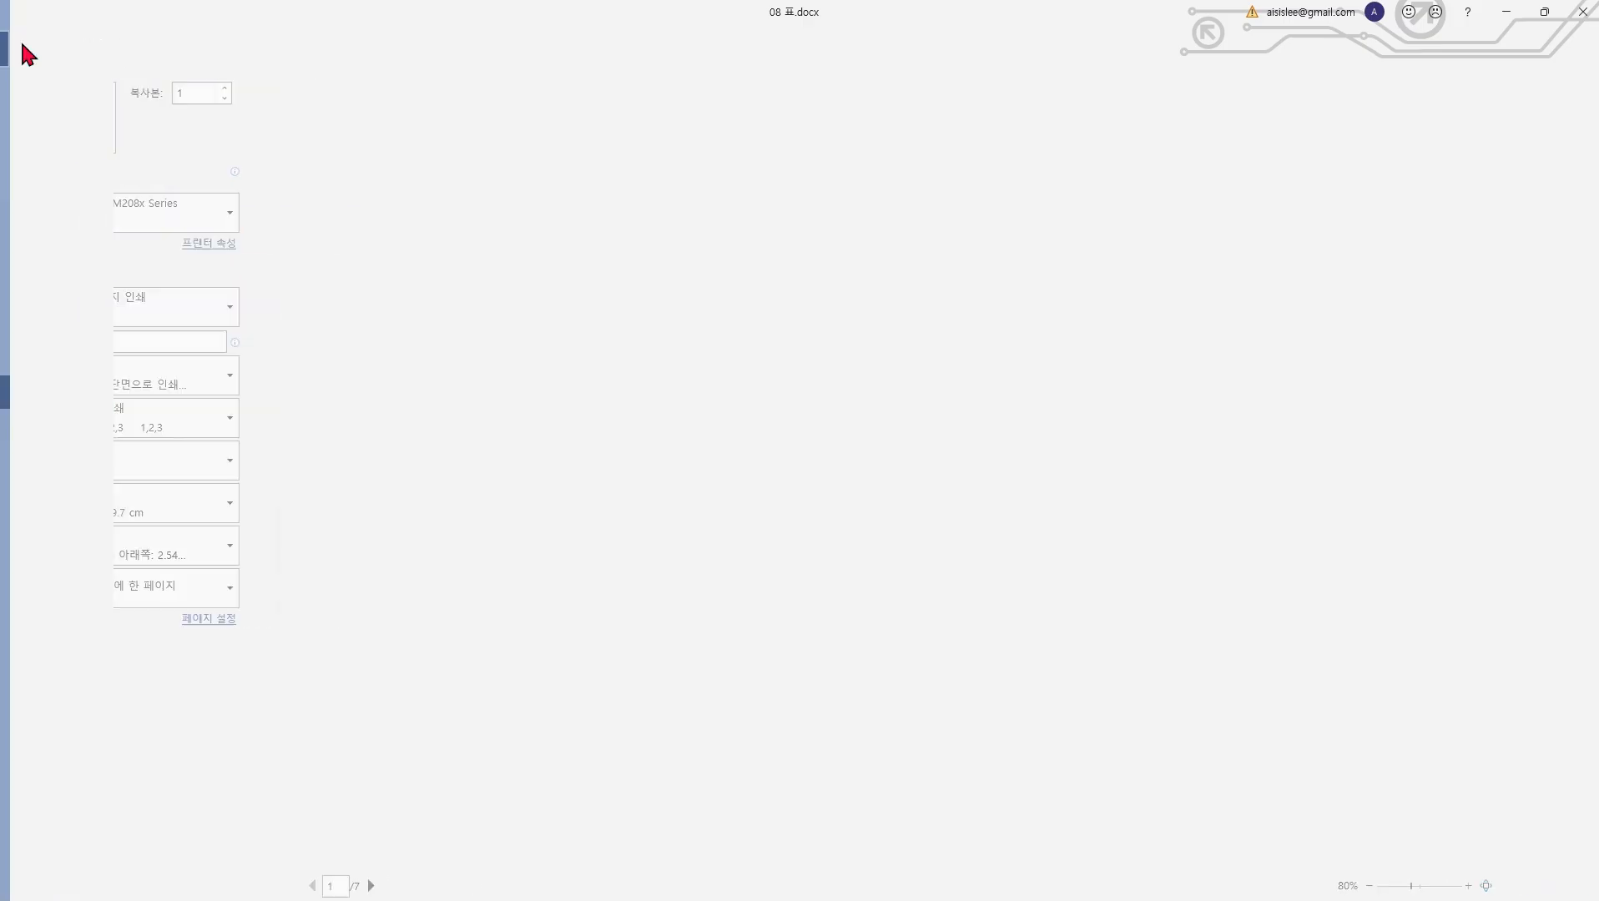
Step: Remove the left and right outer borders from the entire second table
{"action": "scroll", "coordinate": [781, 474], "scroll_direction": "down", "scroll_amount": 6}
{"action": "scroll", "coordinate": [782, 372], "scroll_direction": "up", "scroll_amount": 2}
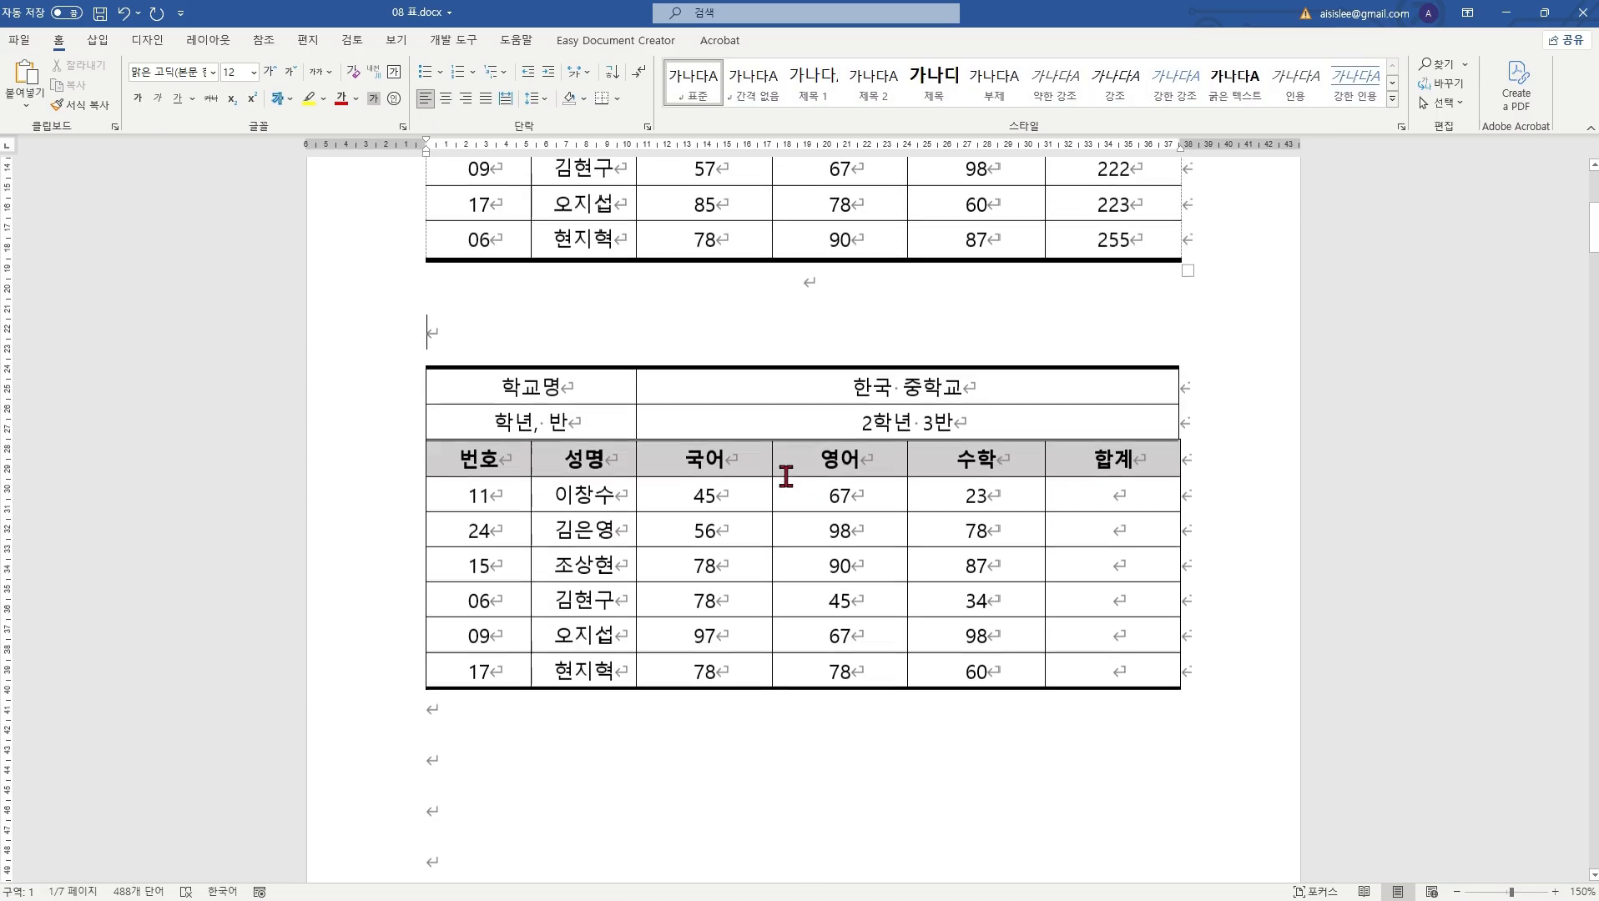
{"action": "left_click_drag", "start_coordinate": [515, 404], "coordinate": [1108, 682]}
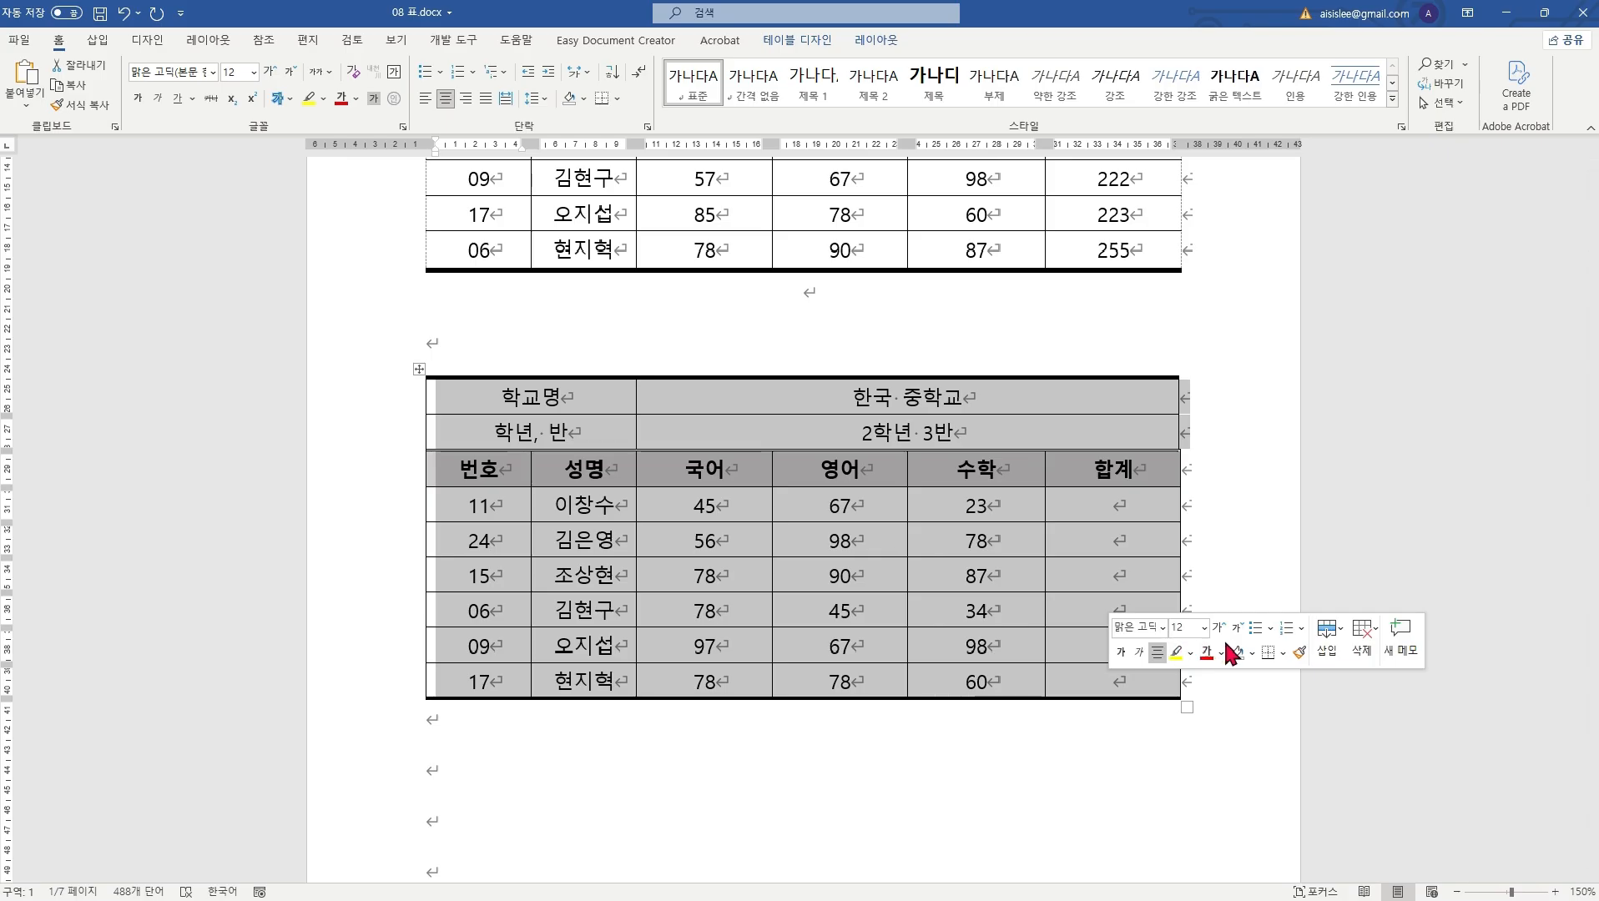
{"action": "left_click", "coordinate": [1283, 653]}
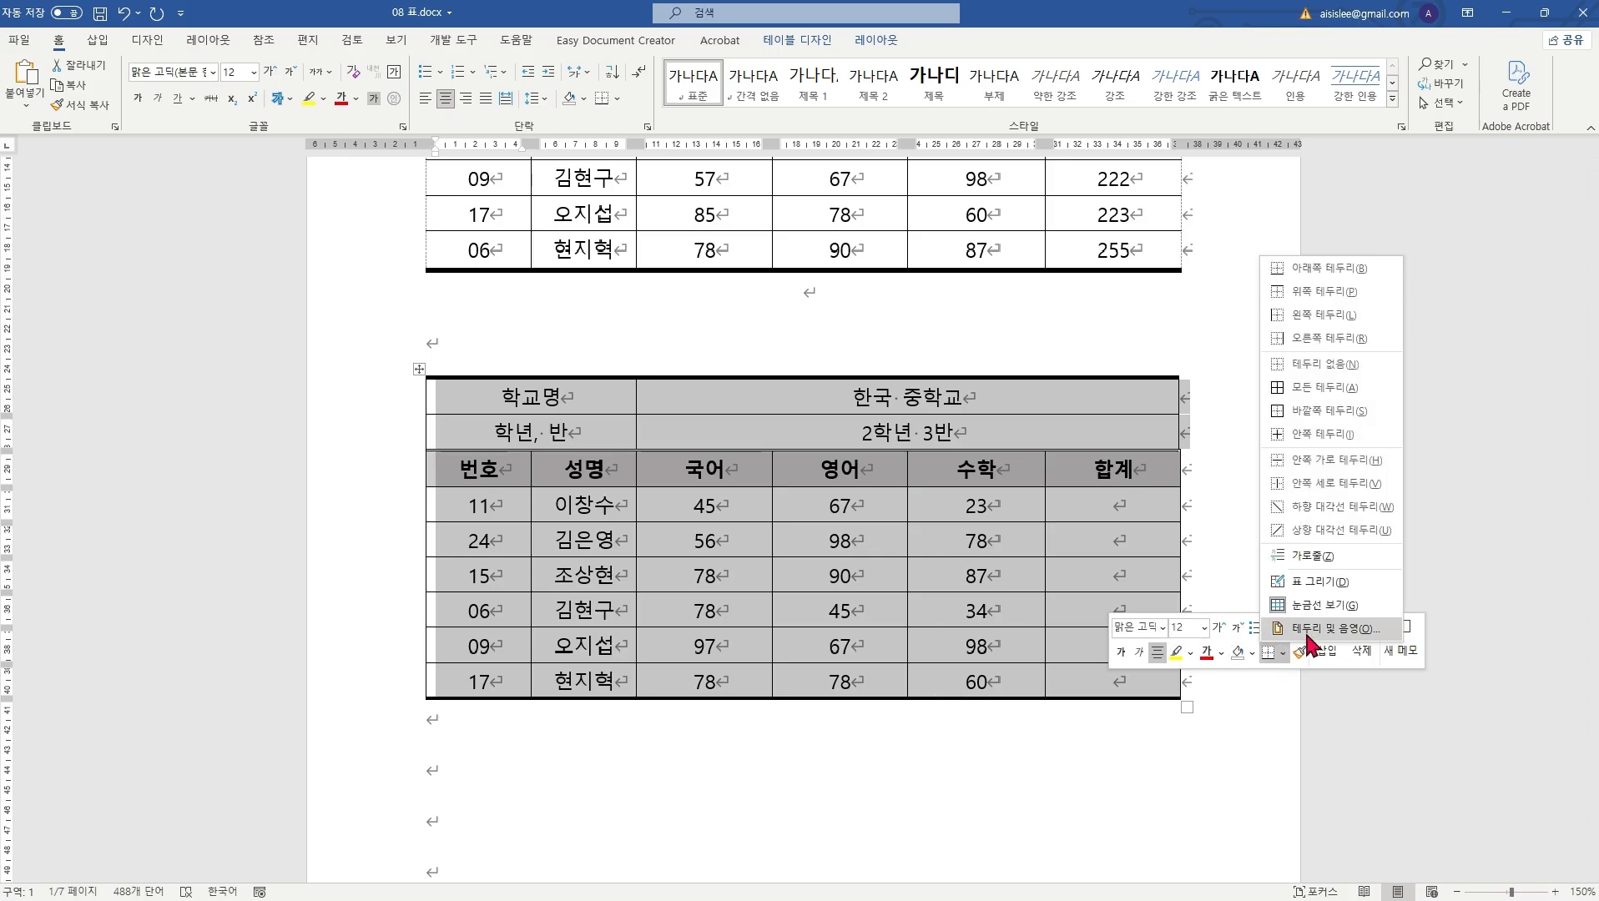
{"action": "left_click", "coordinate": [1312, 633]}
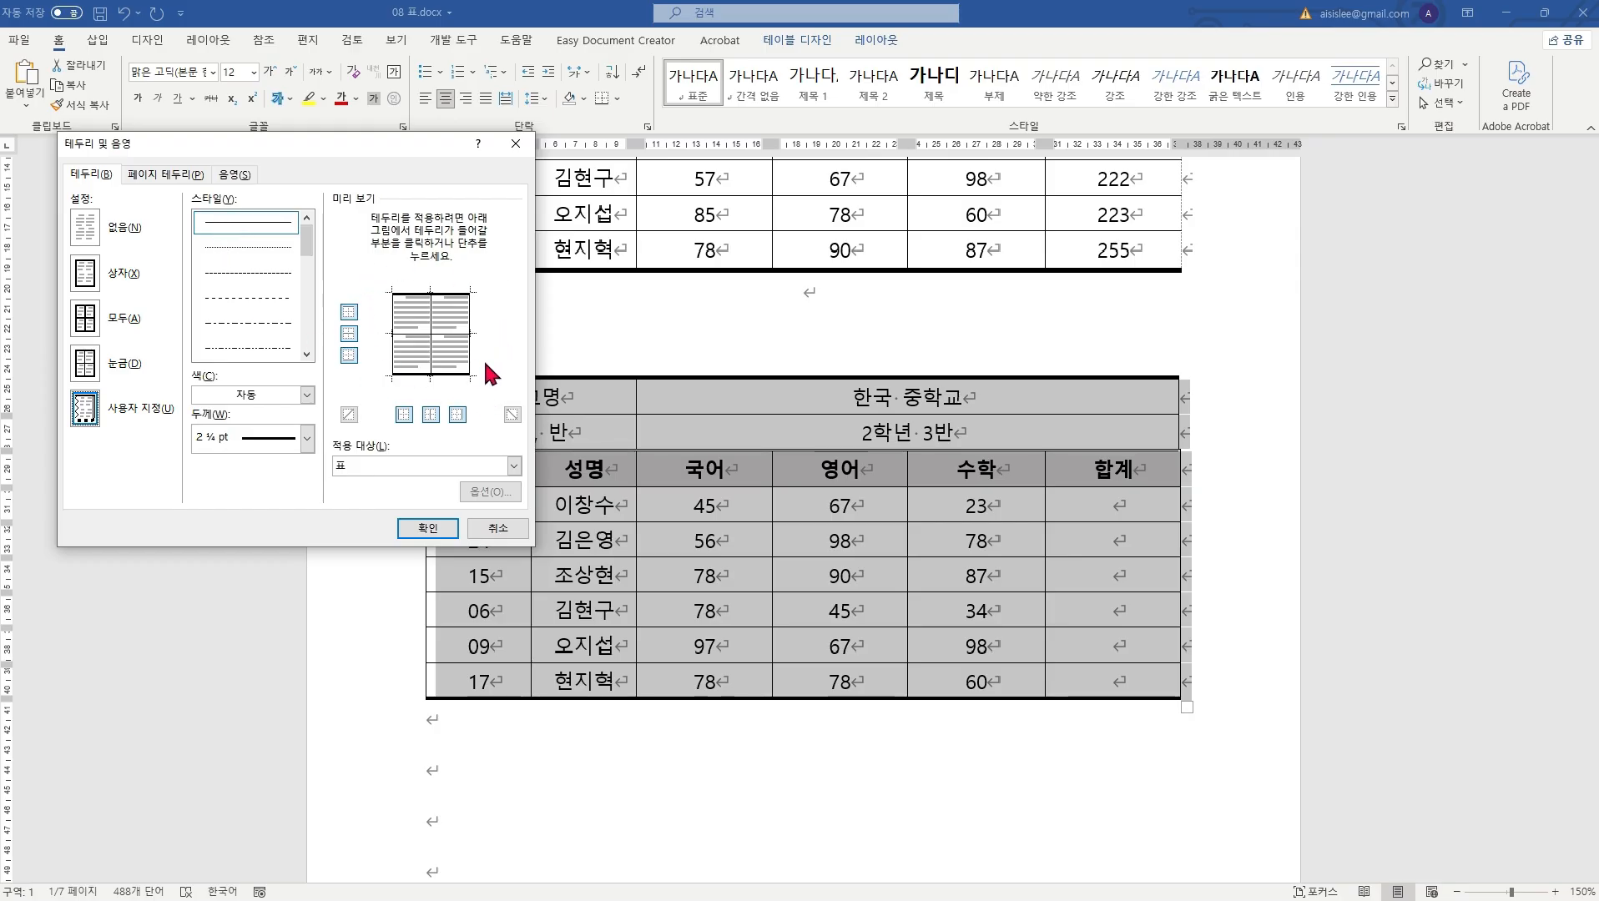
{"action": "left_click", "coordinate": [402, 414]}
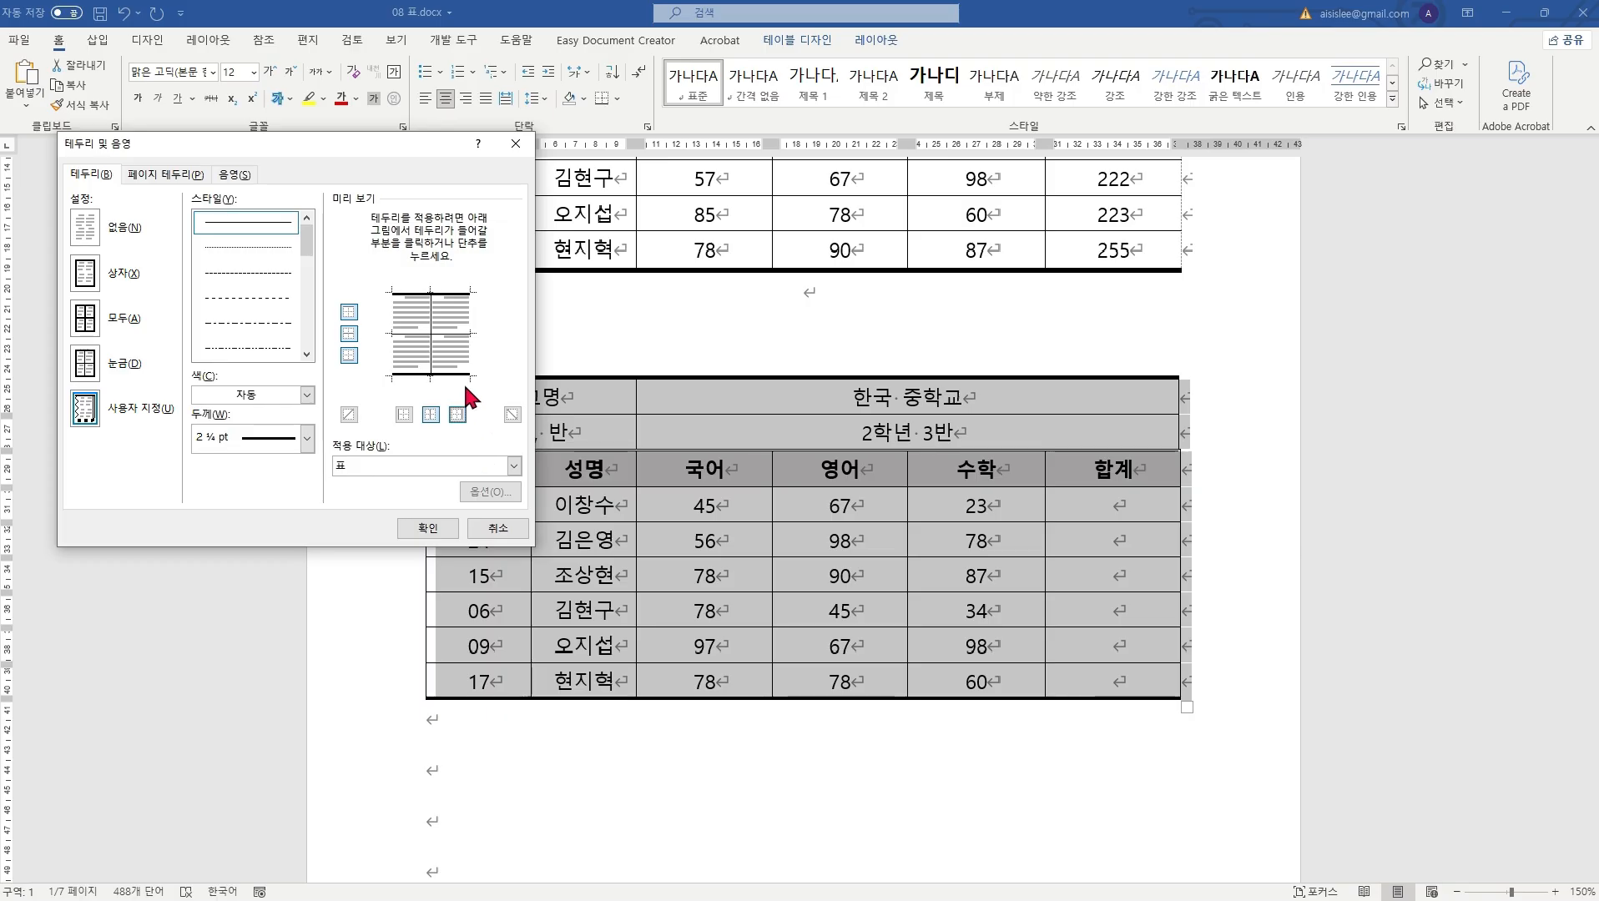
{"action": "left_click", "coordinate": [428, 529]}
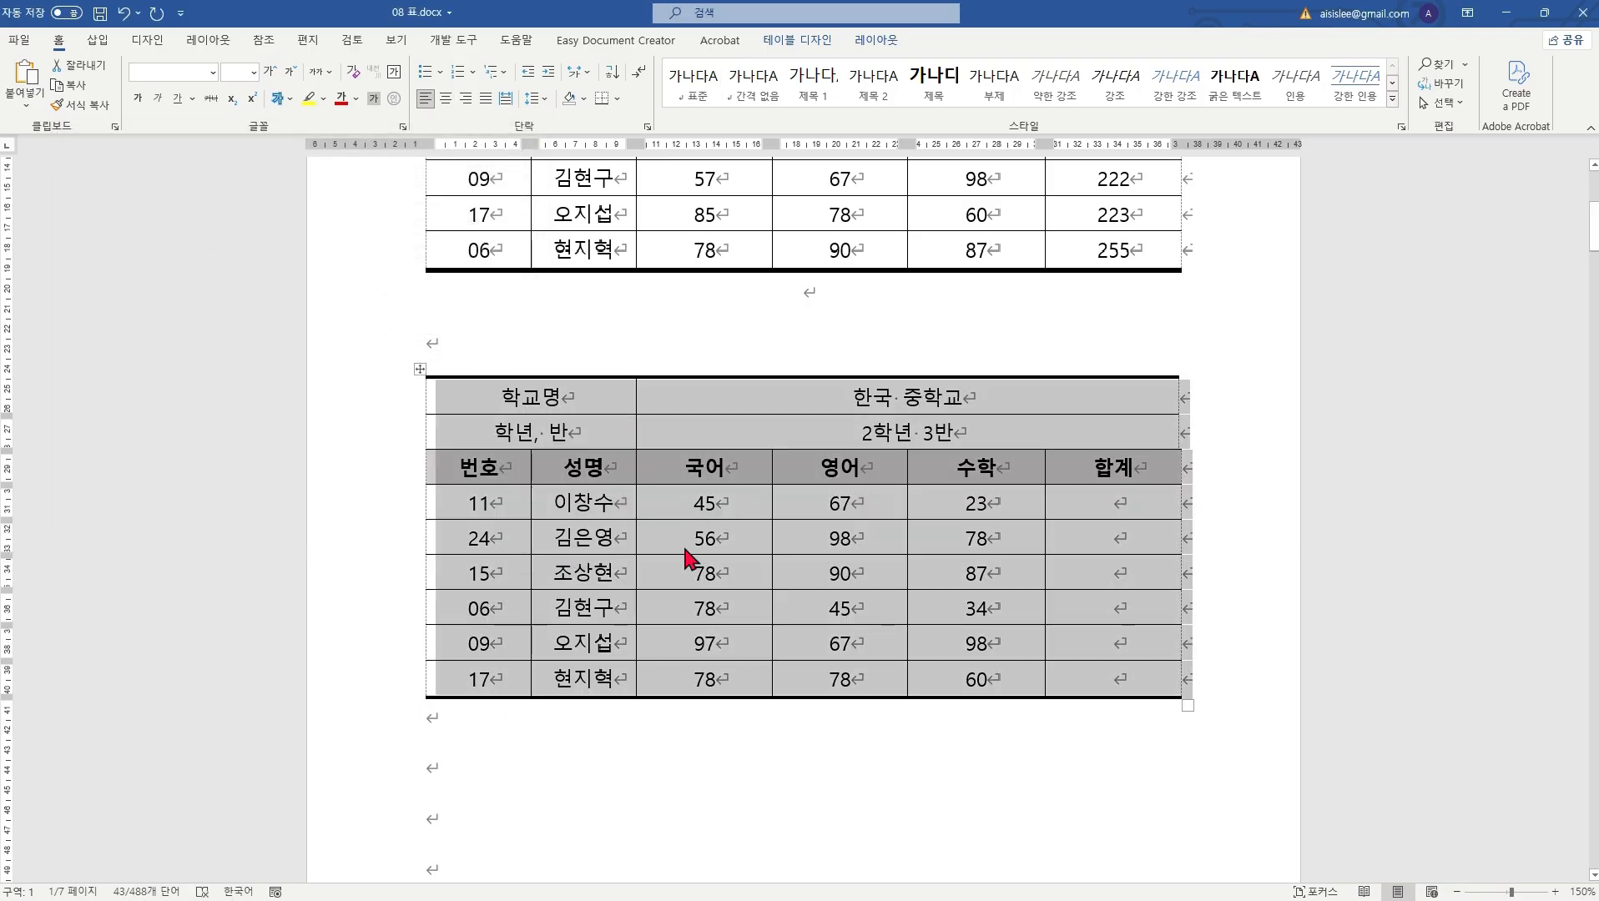
{"action": "left_click", "coordinate": [772, 755]}
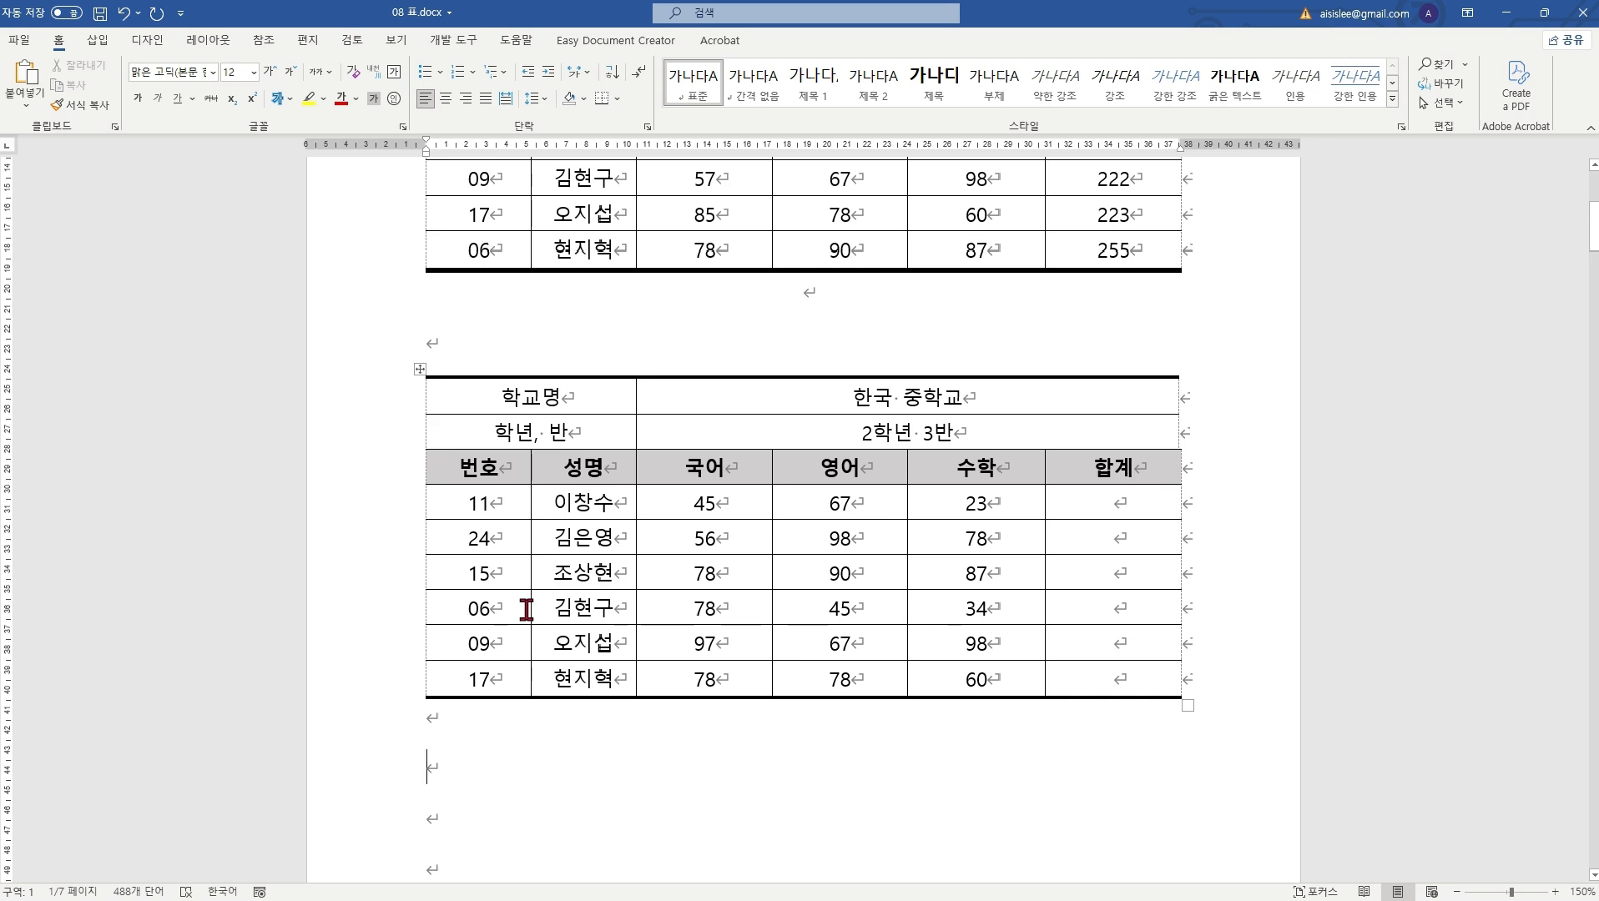
Step: Delete the extra blank paragraph between the two score tables
{"action": "scroll", "coordinate": [527, 610], "scroll_direction": "down", "scroll_amount": 1, "text": "ctrl"}
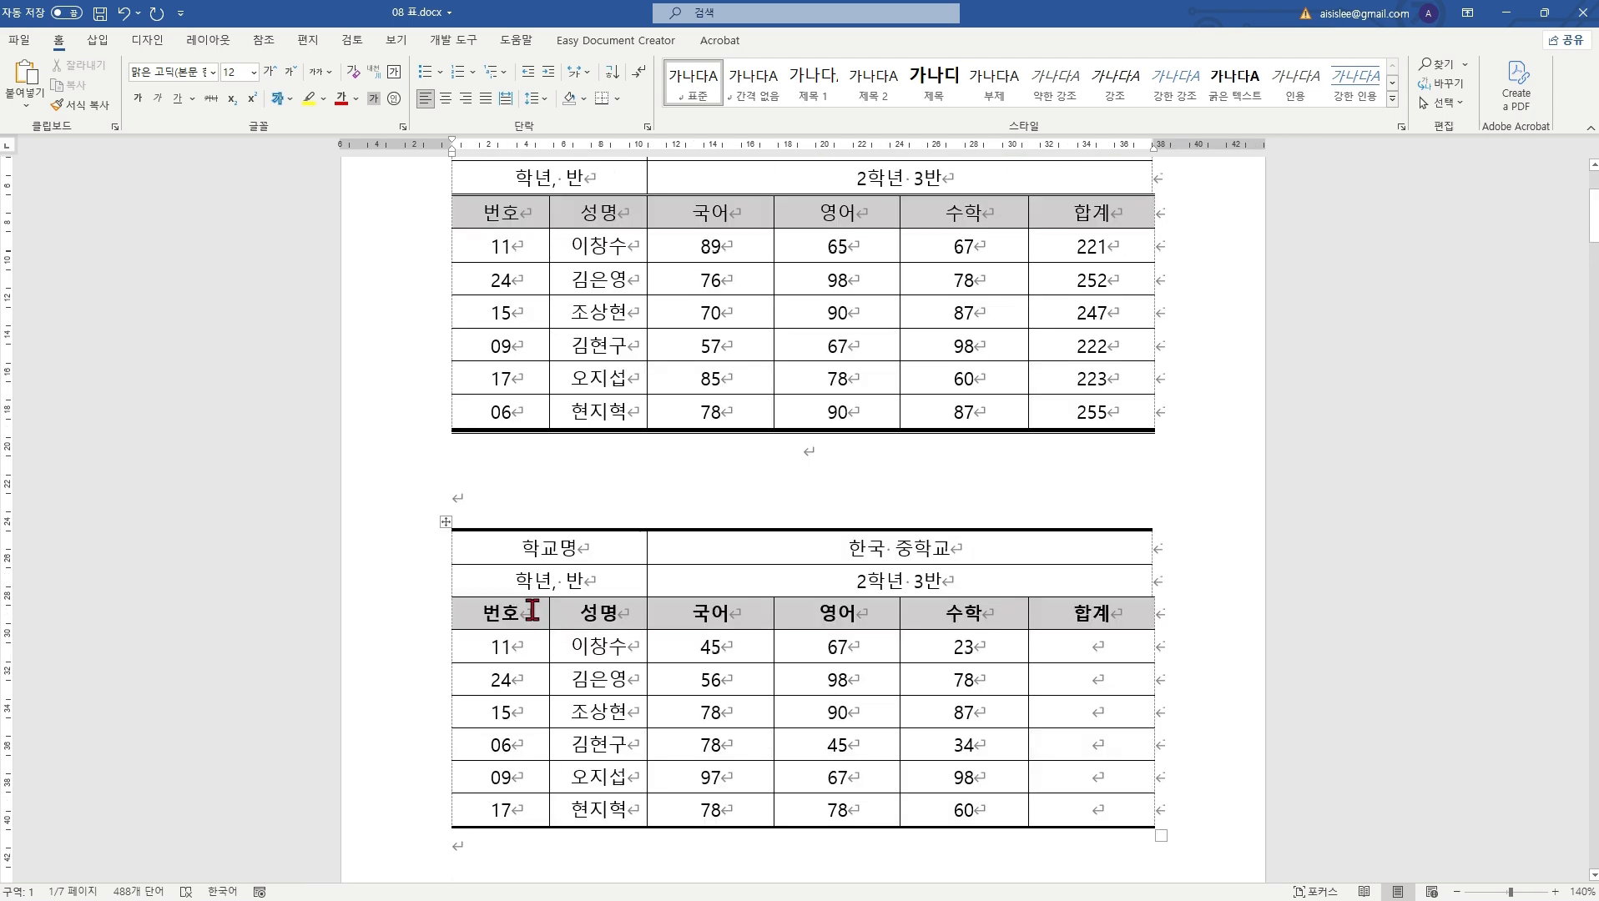
{"action": "scroll", "coordinate": [531, 610], "scroll_direction": "down", "scroll_amount": 1, "text": "ctrl"}
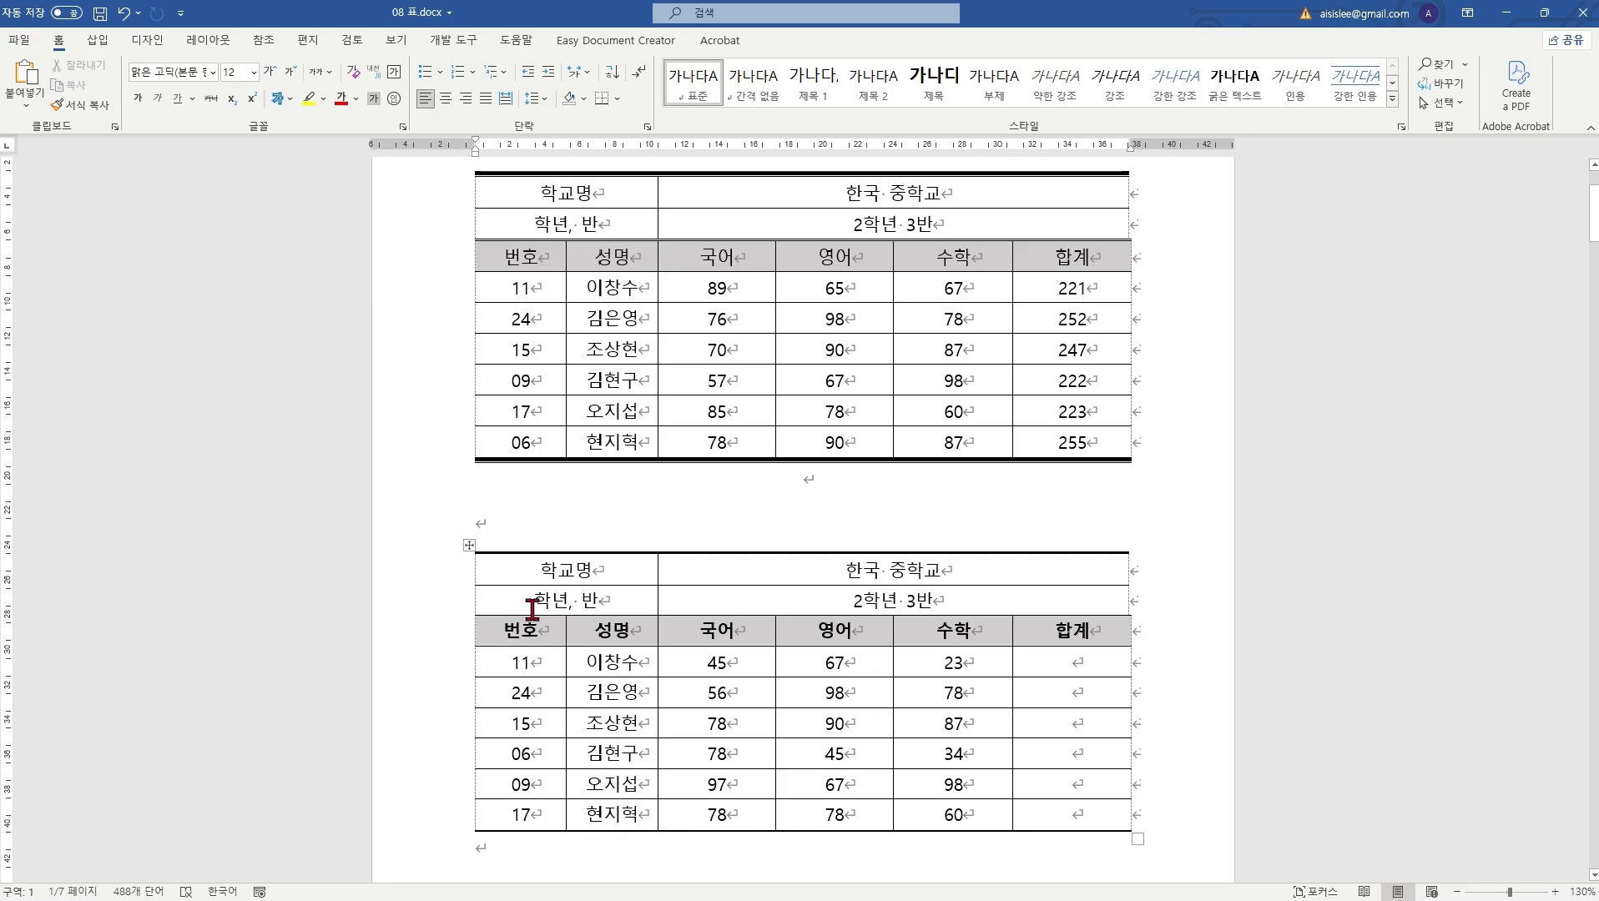
{"action": "left_click", "coordinate": [778, 493]}
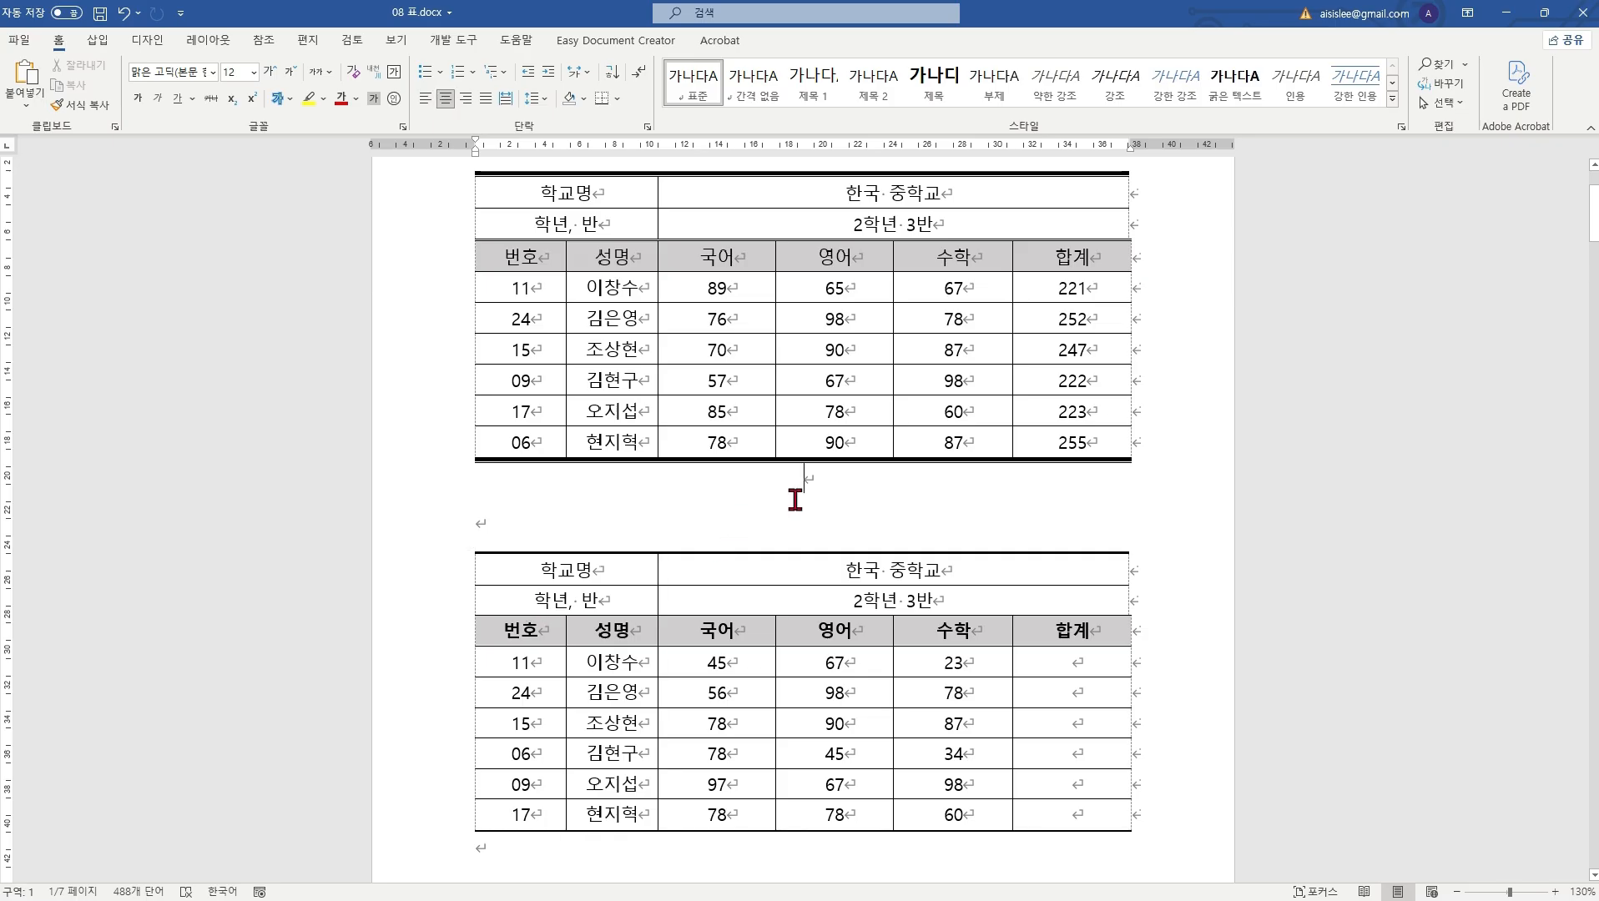
{"action": "key", "text": "Delete"}
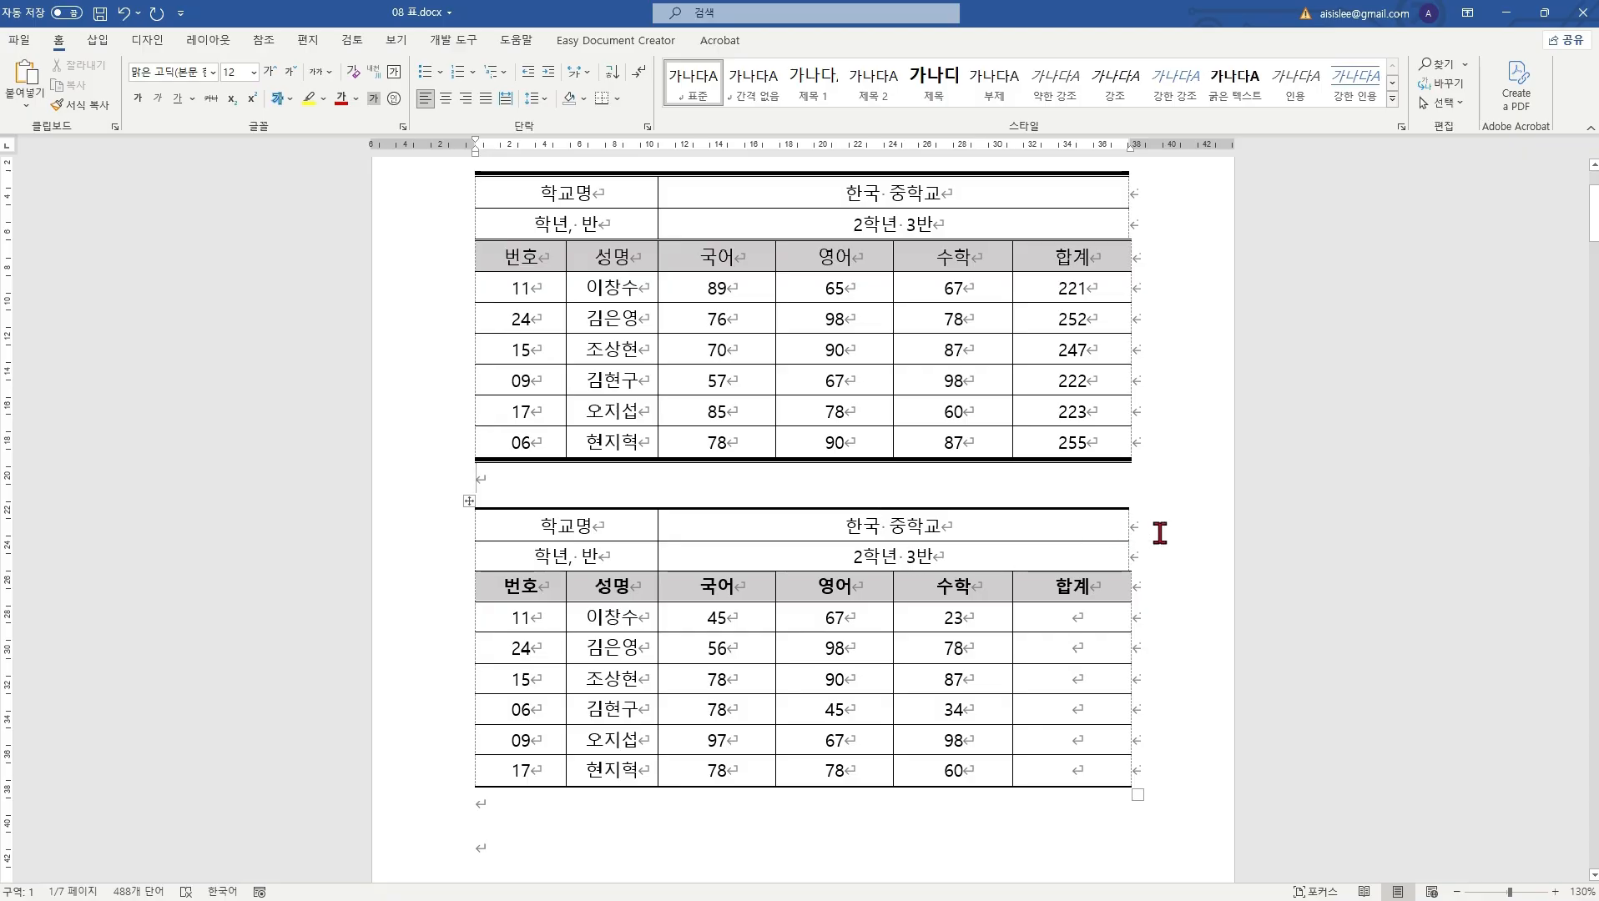
{"action": "left_click", "coordinate": [1181, 534]}
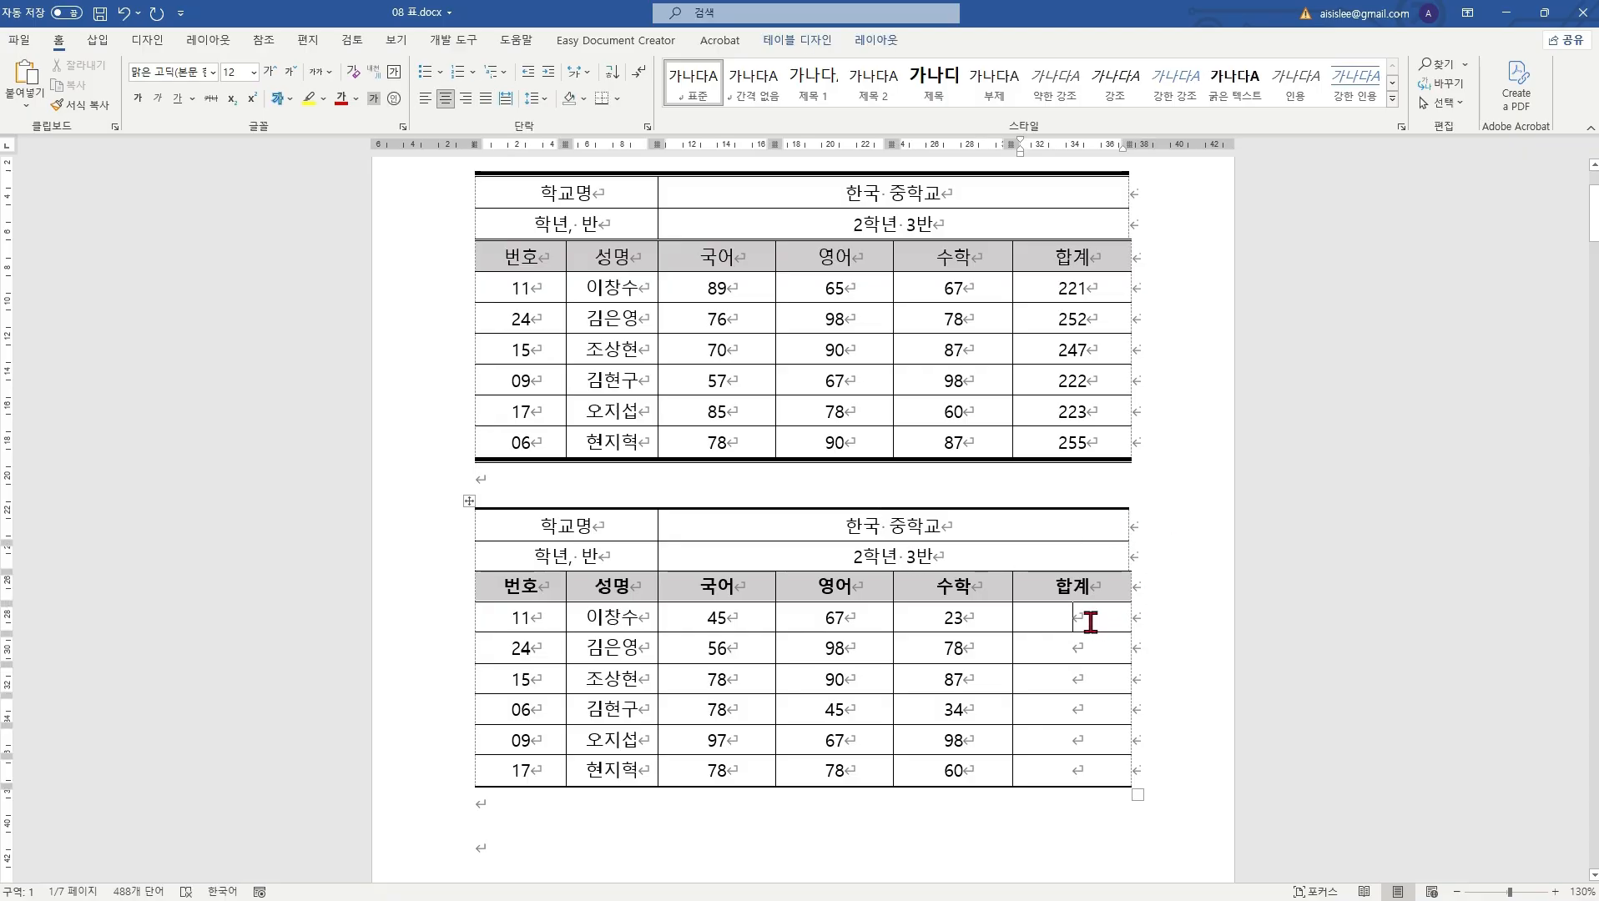
Step: Insert the formula =SUM(LEFT) in the first student's 합계 cell of the second table
{"action": "left_click_drag", "start_coordinate": [1085, 623], "coordinate": [1081, 767]}
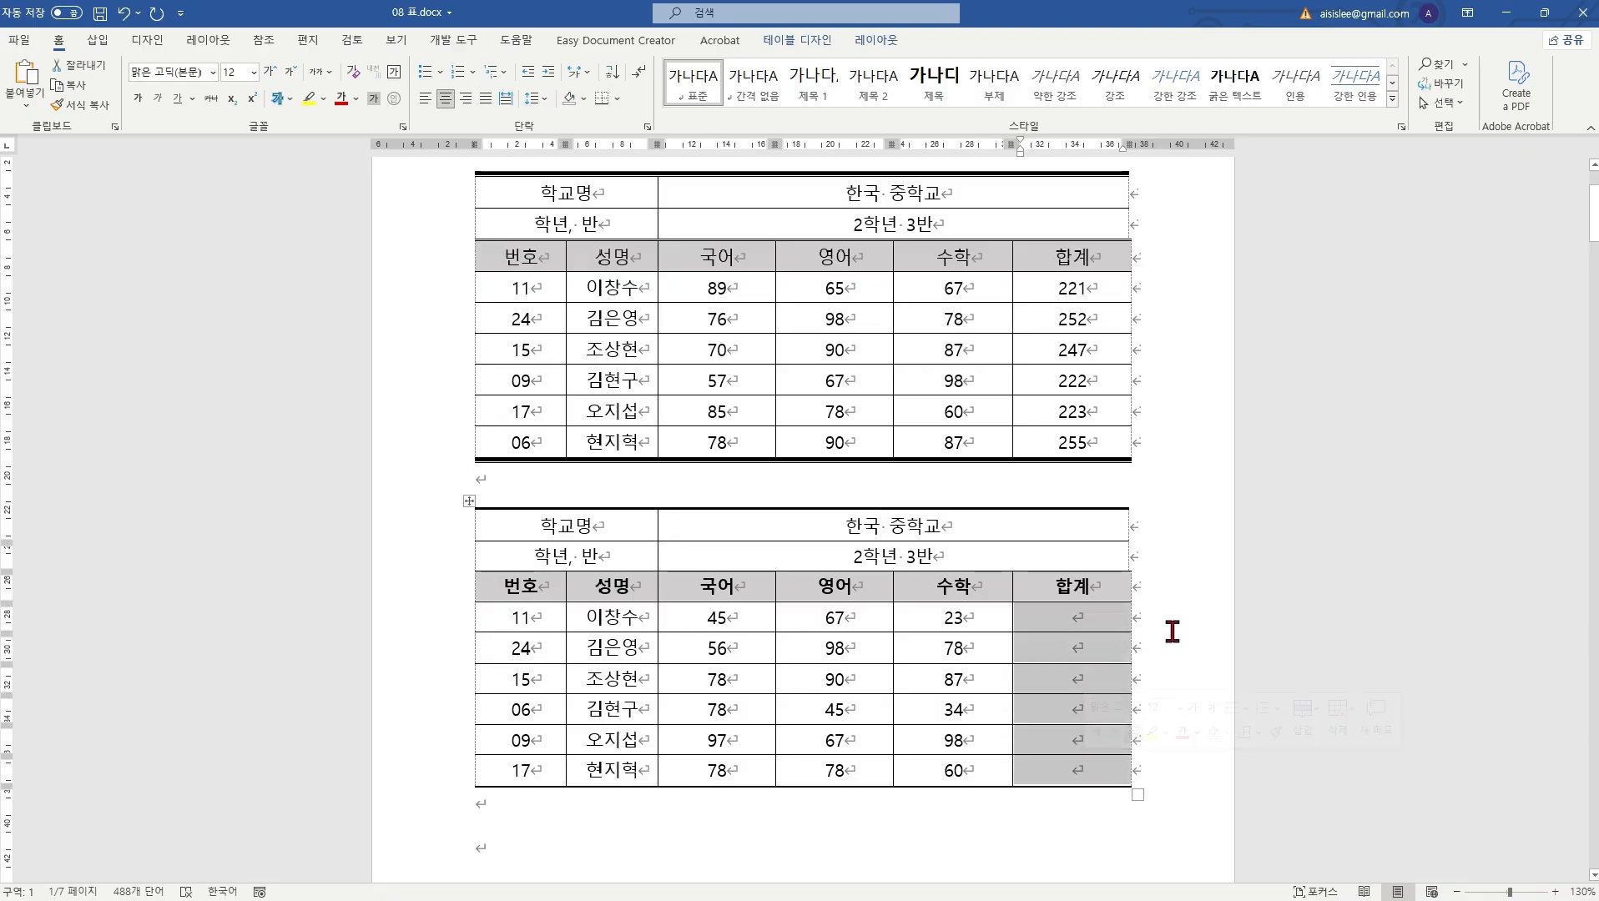
{"action": "left_click", "coordinate": [1157, 618]}
{"action": "scroll", "coordinate": [1149, 612], "scroll_direction": "up", "scroll_amount": 2}
{"action": "scroll", "coordinate": [1152, 613], "scroll_direction": "up", "scroll_amount": 3}
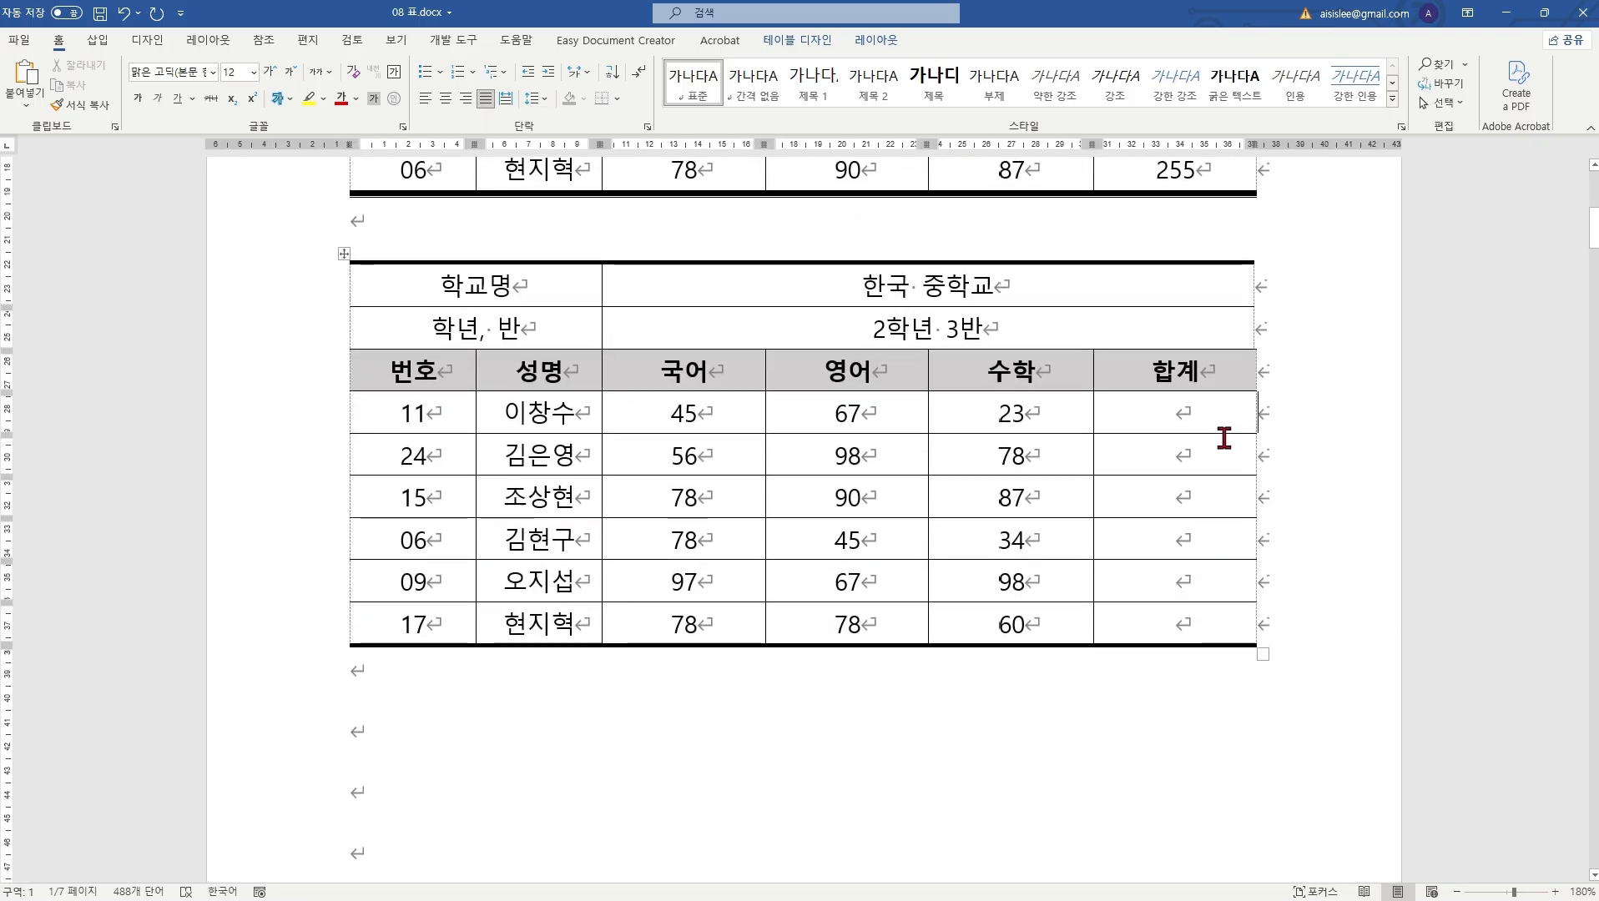
{"action": "left_click", "coordinate": [1200, 415]}
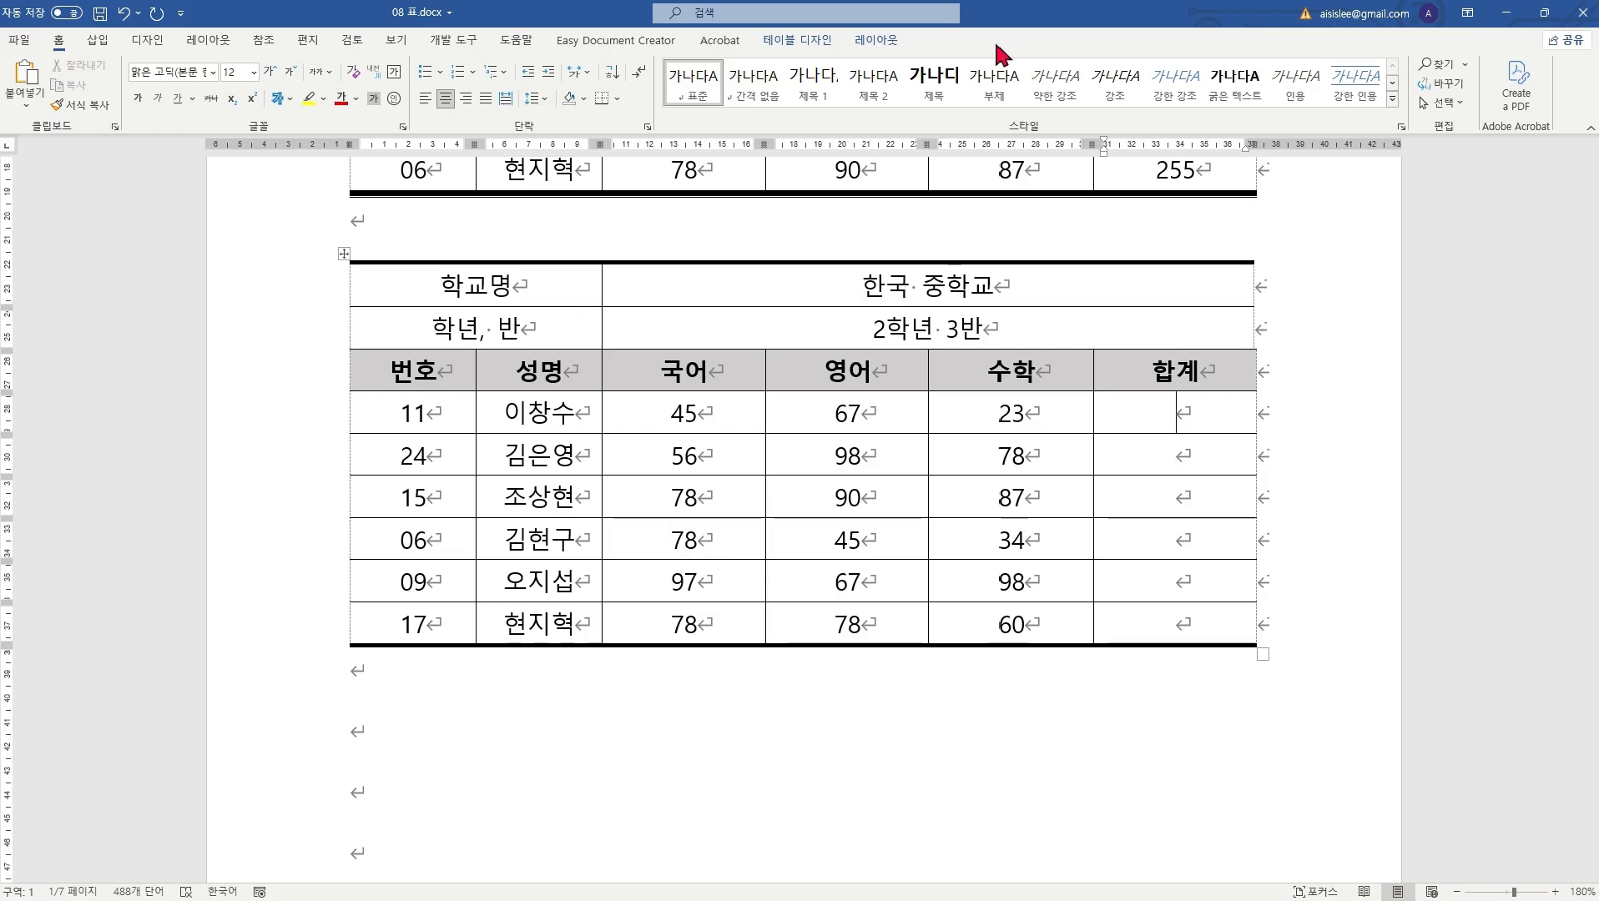
{"action": "left_click", "coordinate": [870, 46]}
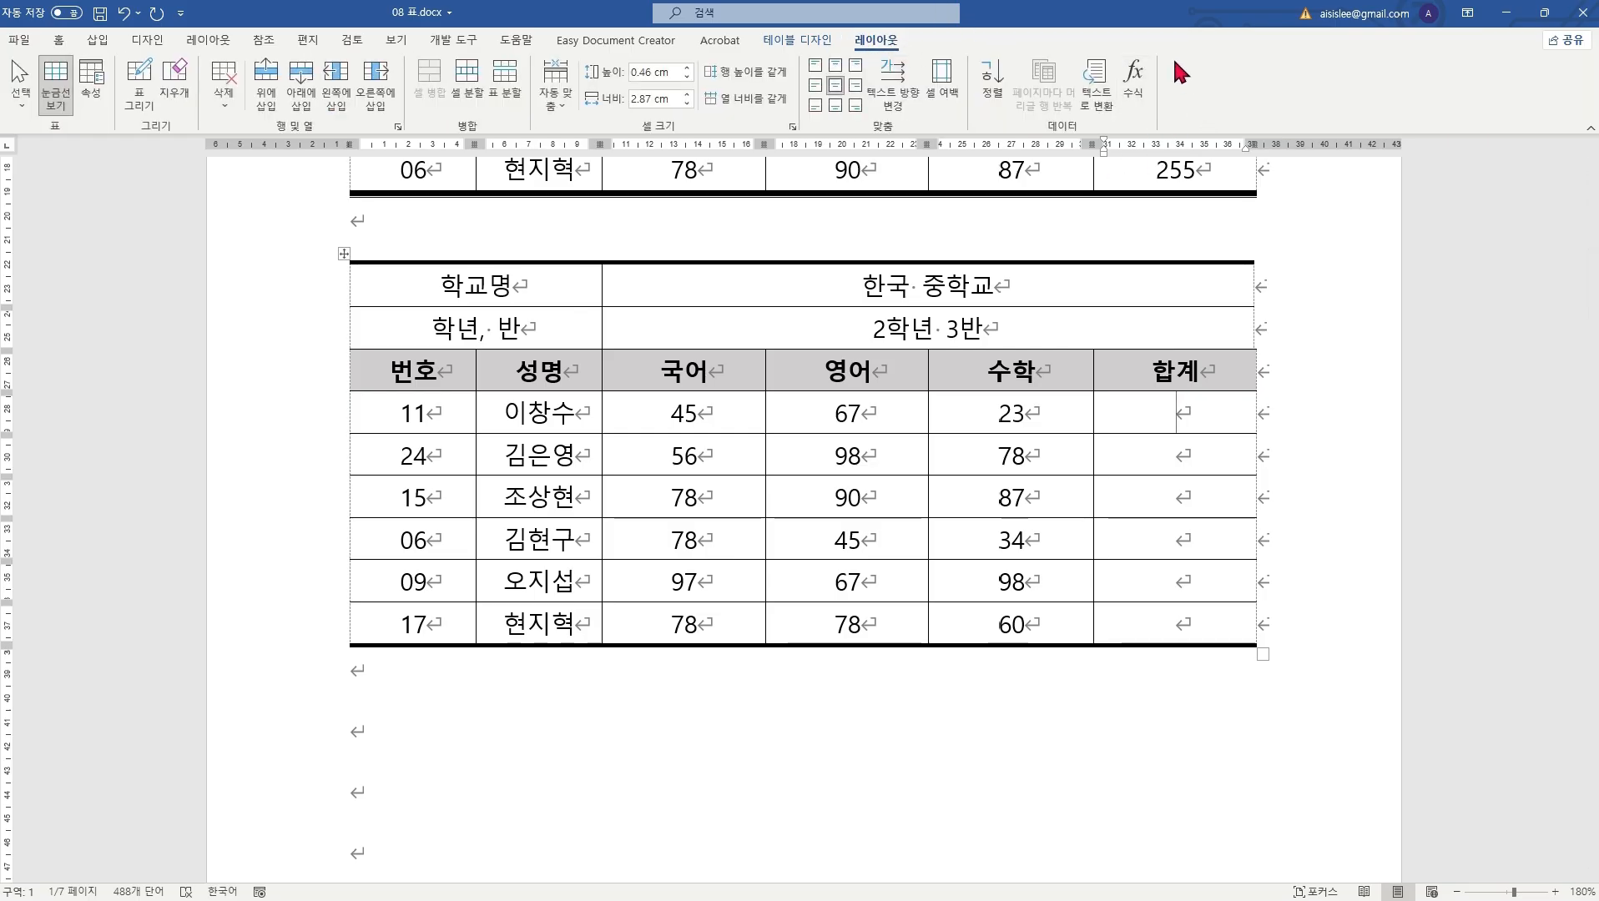
{"action": "left_click", "coordinate": [1135, 82]}
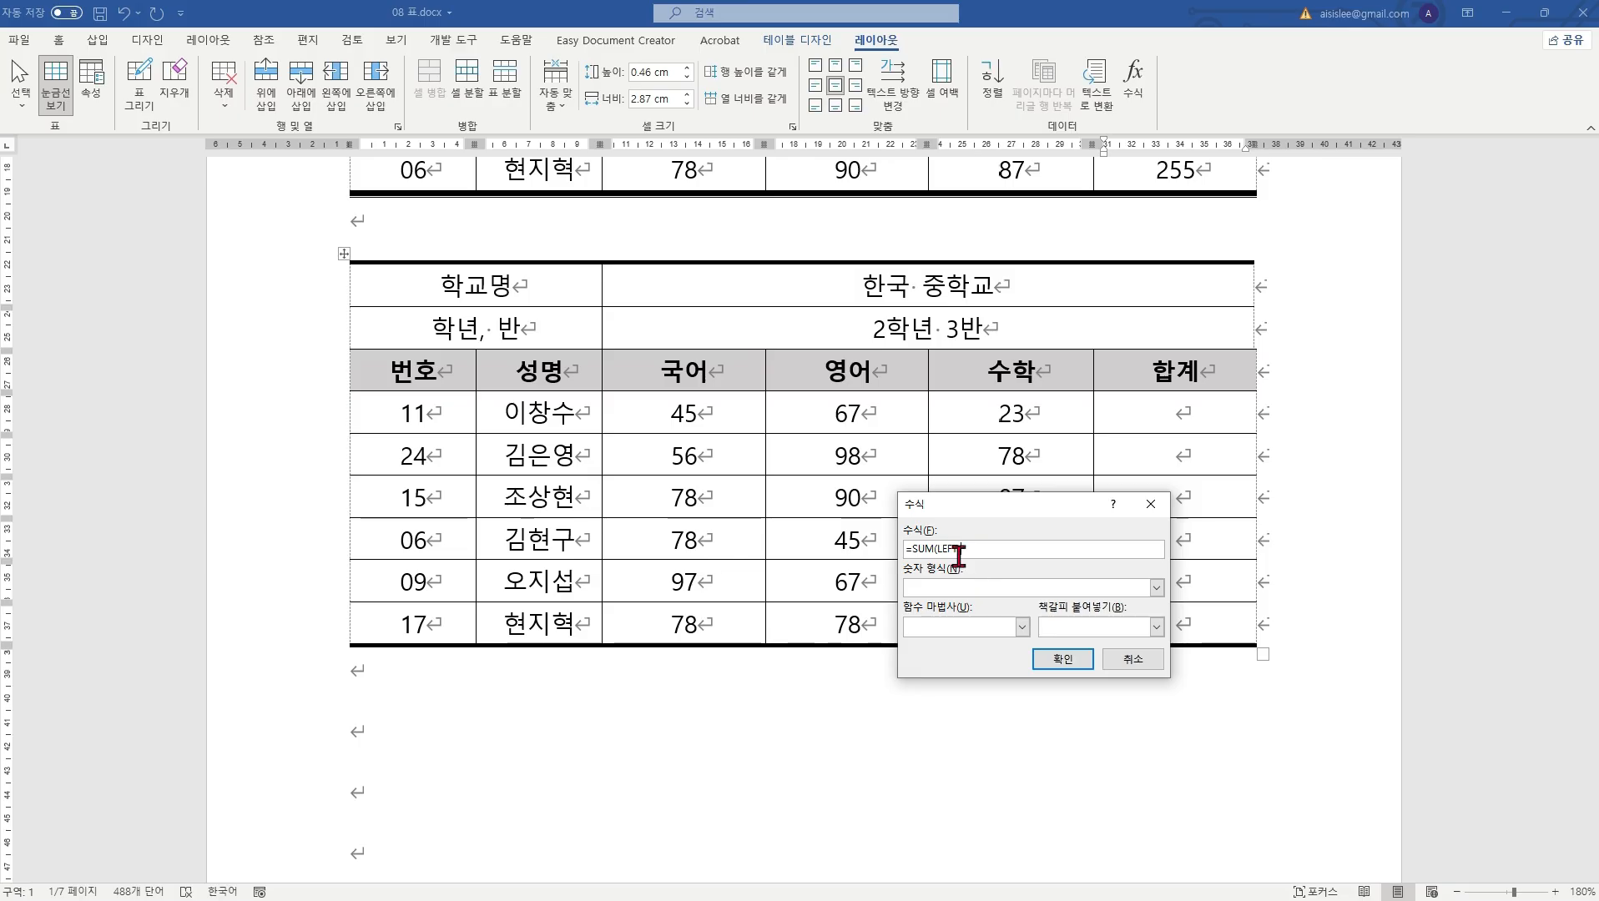
{"action": "left_click", "coordinate": [1056, 663]}
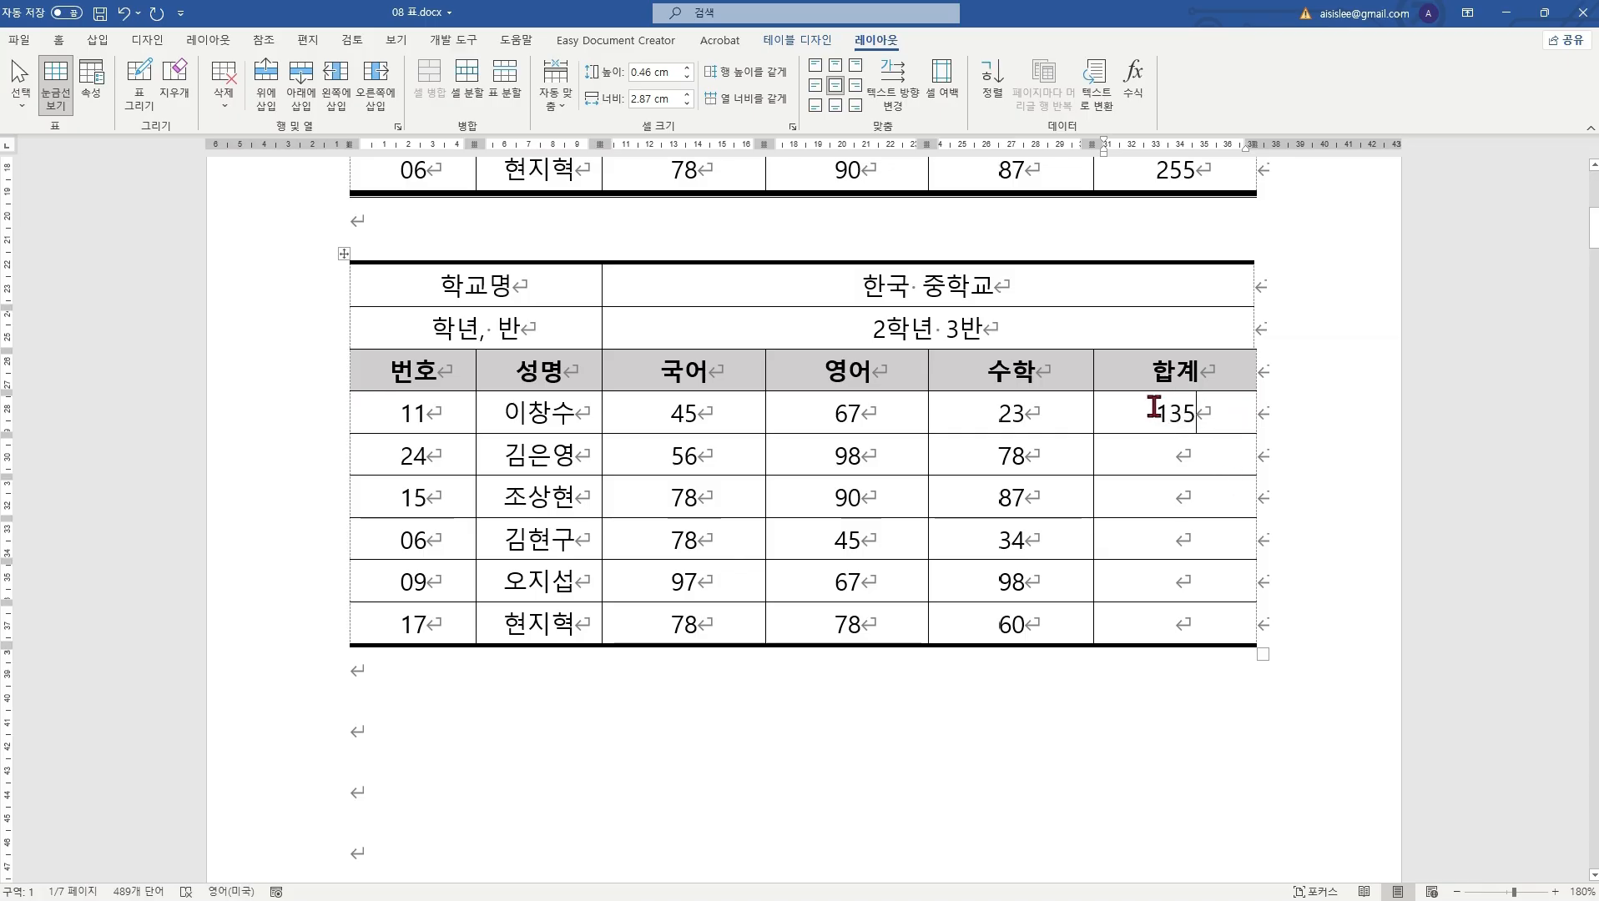
Step: Copy the first student's 합계 sum field into the five empty 합계 cells below it in the second table
{"action": "left_click_drag", "start_coordinate": [1153, 409], "coordinate": [1205, 413]}
{"action": "key", "text": "ctrl+c"}
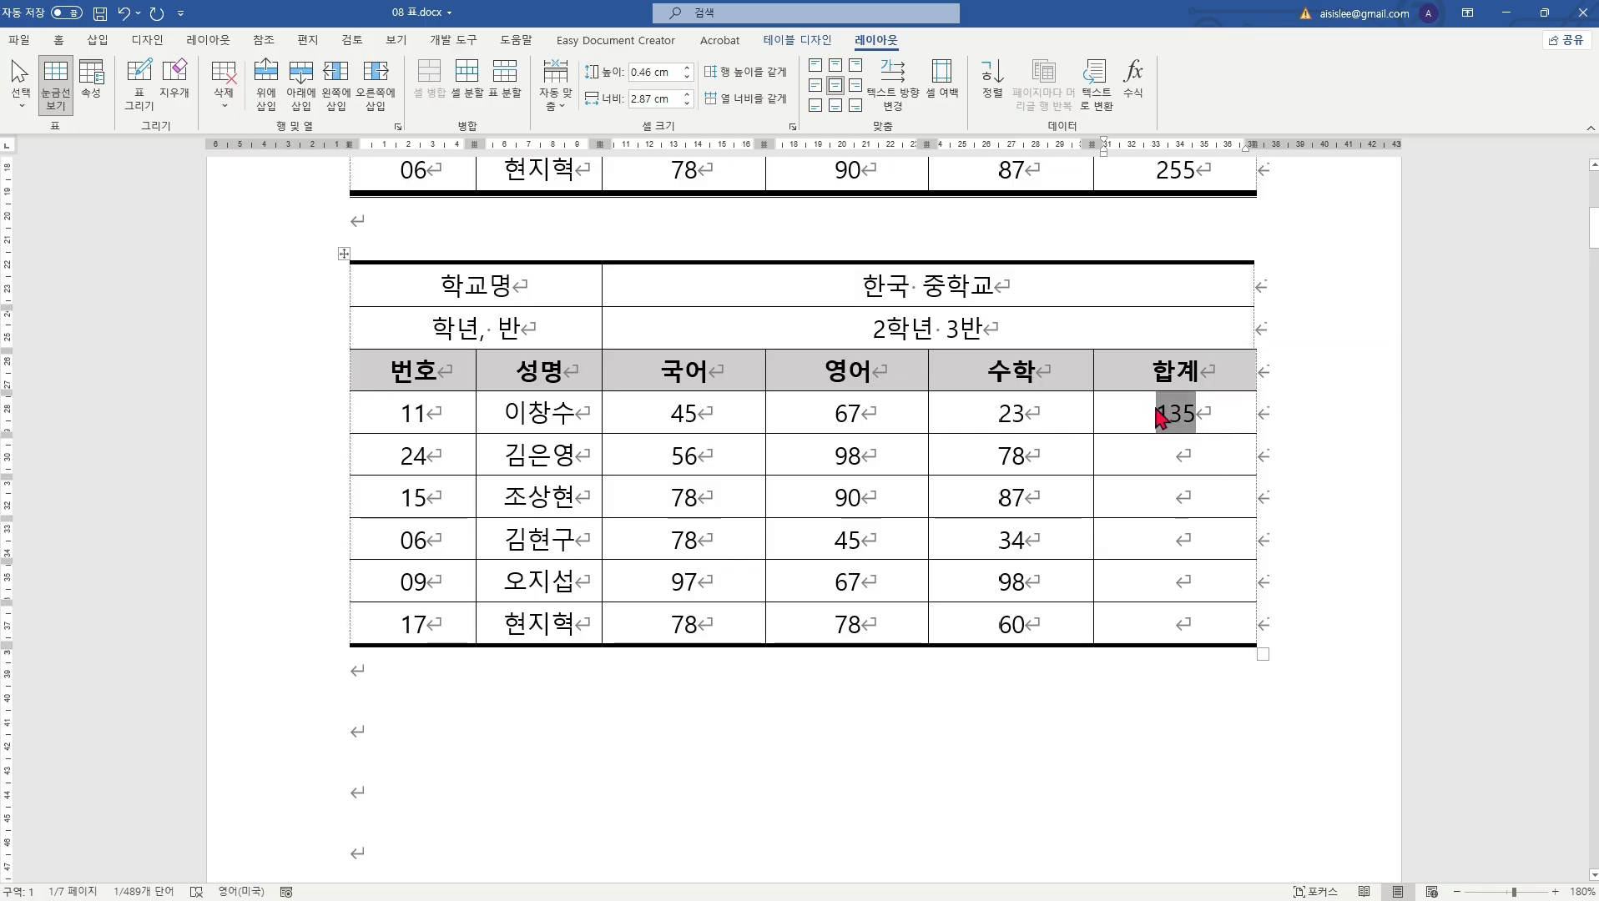
{"action": "left_click", "coordinate": [1177, 453]}
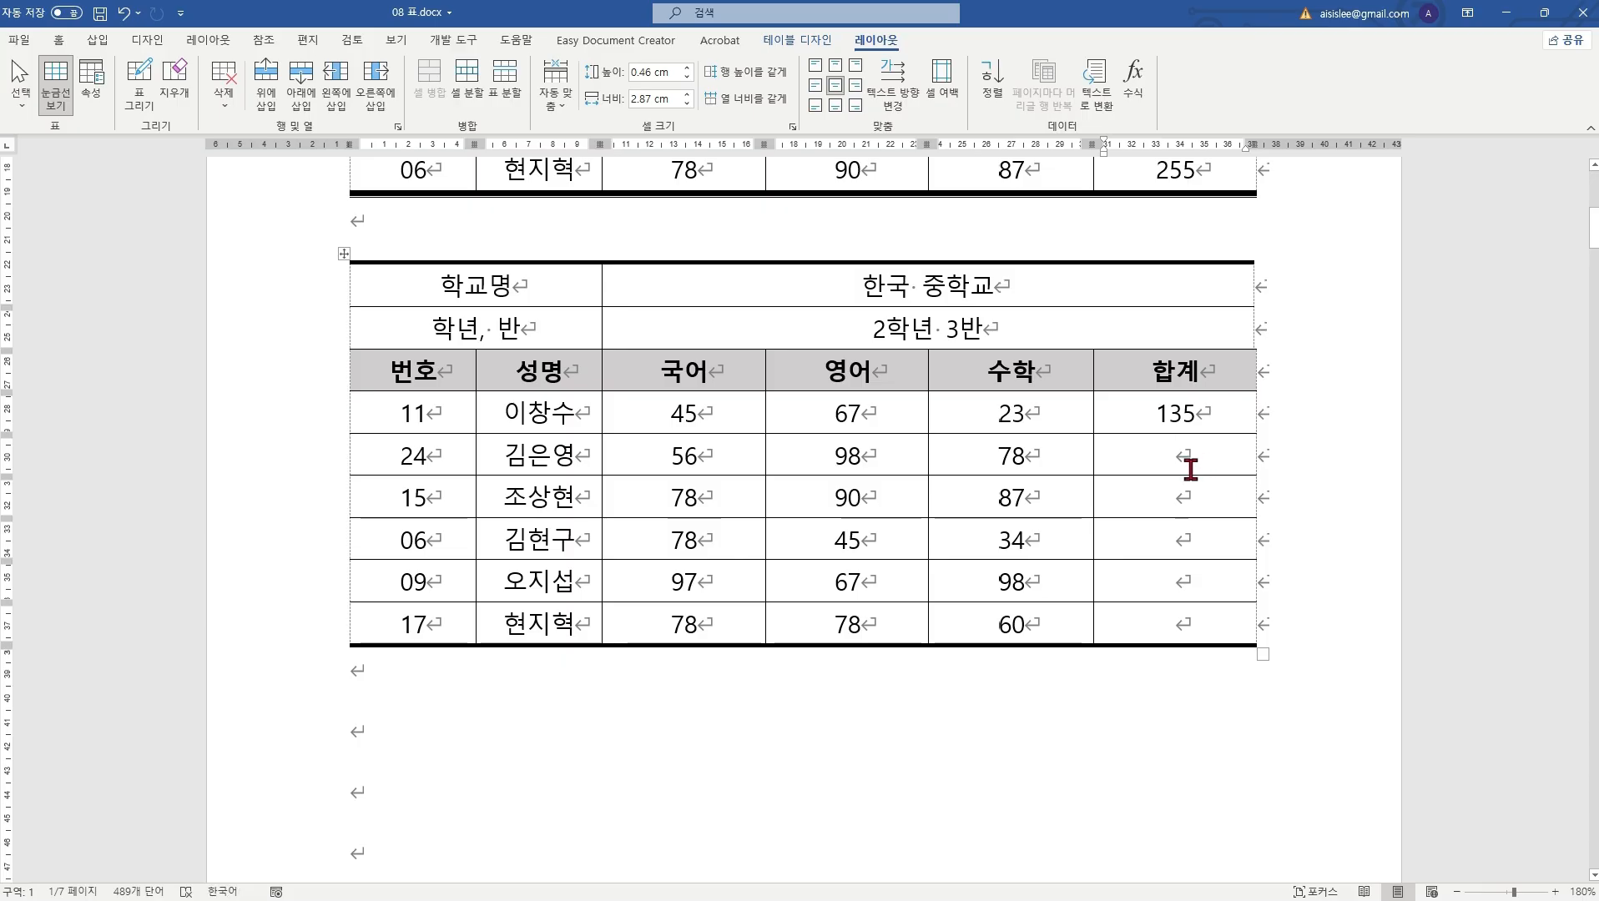
{"action": "key", "text": "ctrl+v"}
{"action": "left_click", "coordinate": [1191, 495]}
{"action": "key", "text": "ctrl+v"}
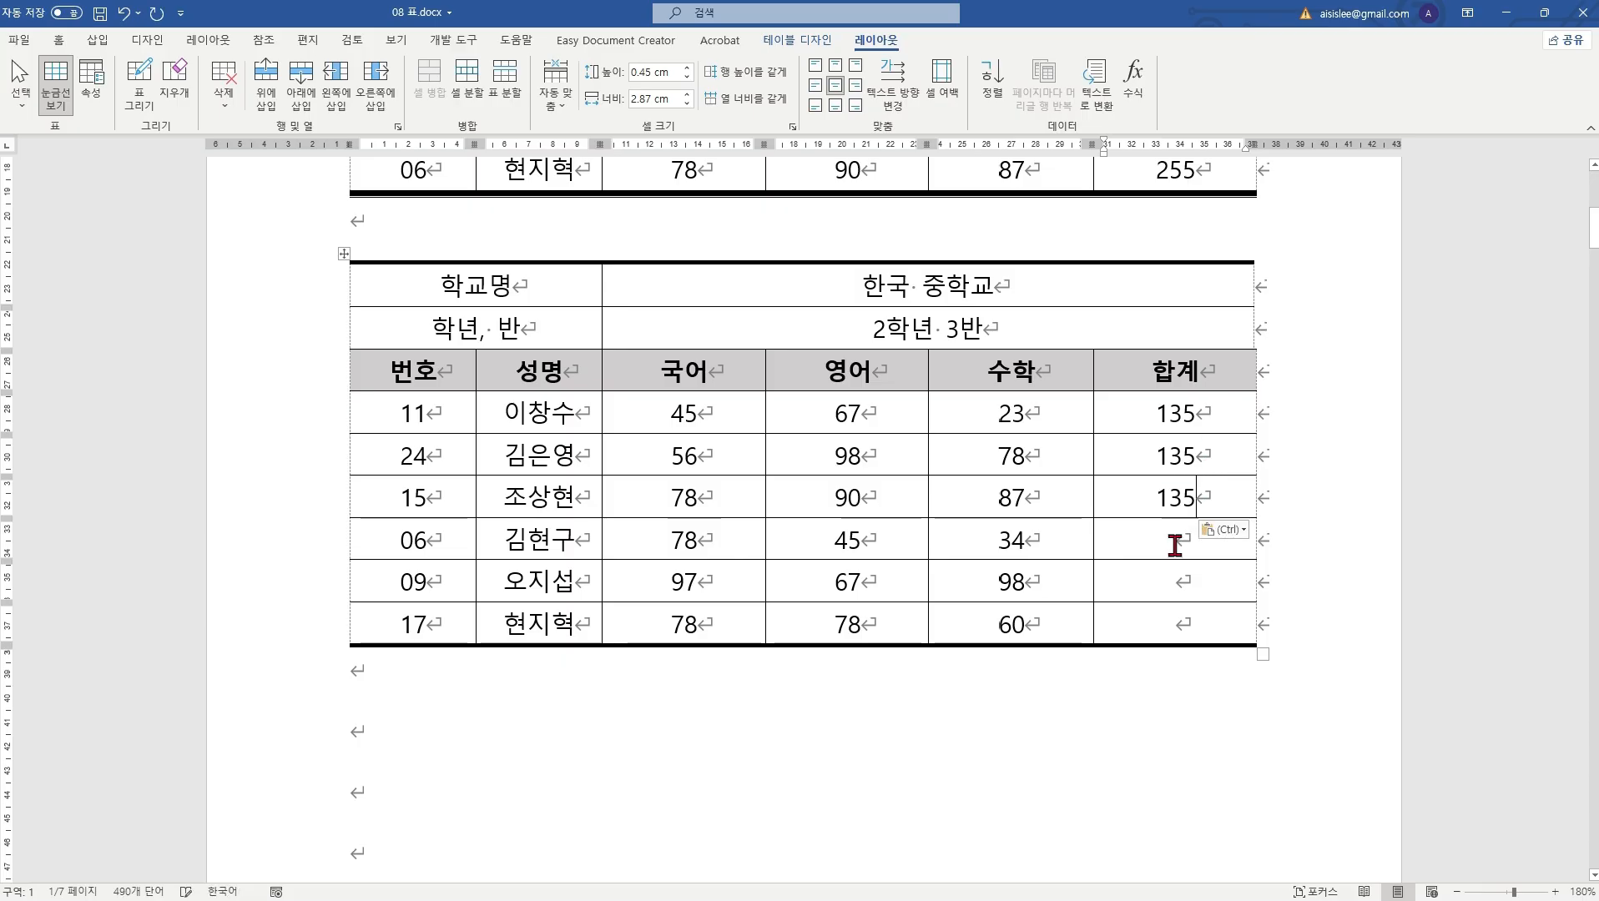
{"action": "left_click", "coordinate": [1174, 543]}
{"action": "key", "text": "ctrl+v"}
{"action": "left_click", "coordinate": [1177, 578]}
{"action": "key", "text": "ctrl+v"}
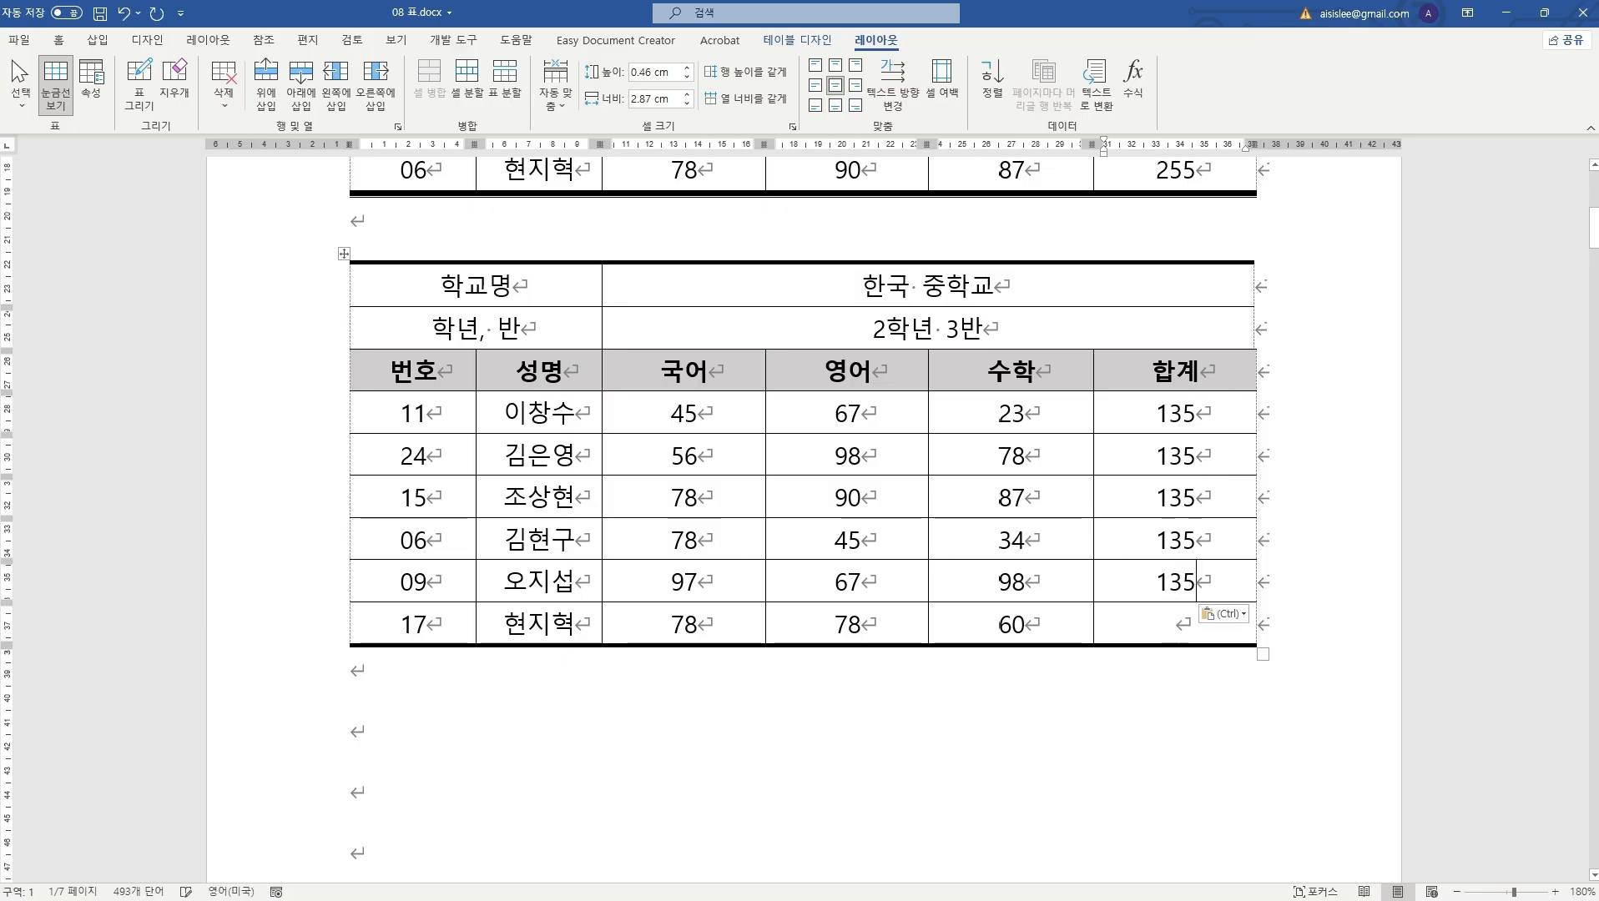
{"action": "left_click", "coordinate": [1176, 622]}
{"action": "key", "text": "ctrl+v"}
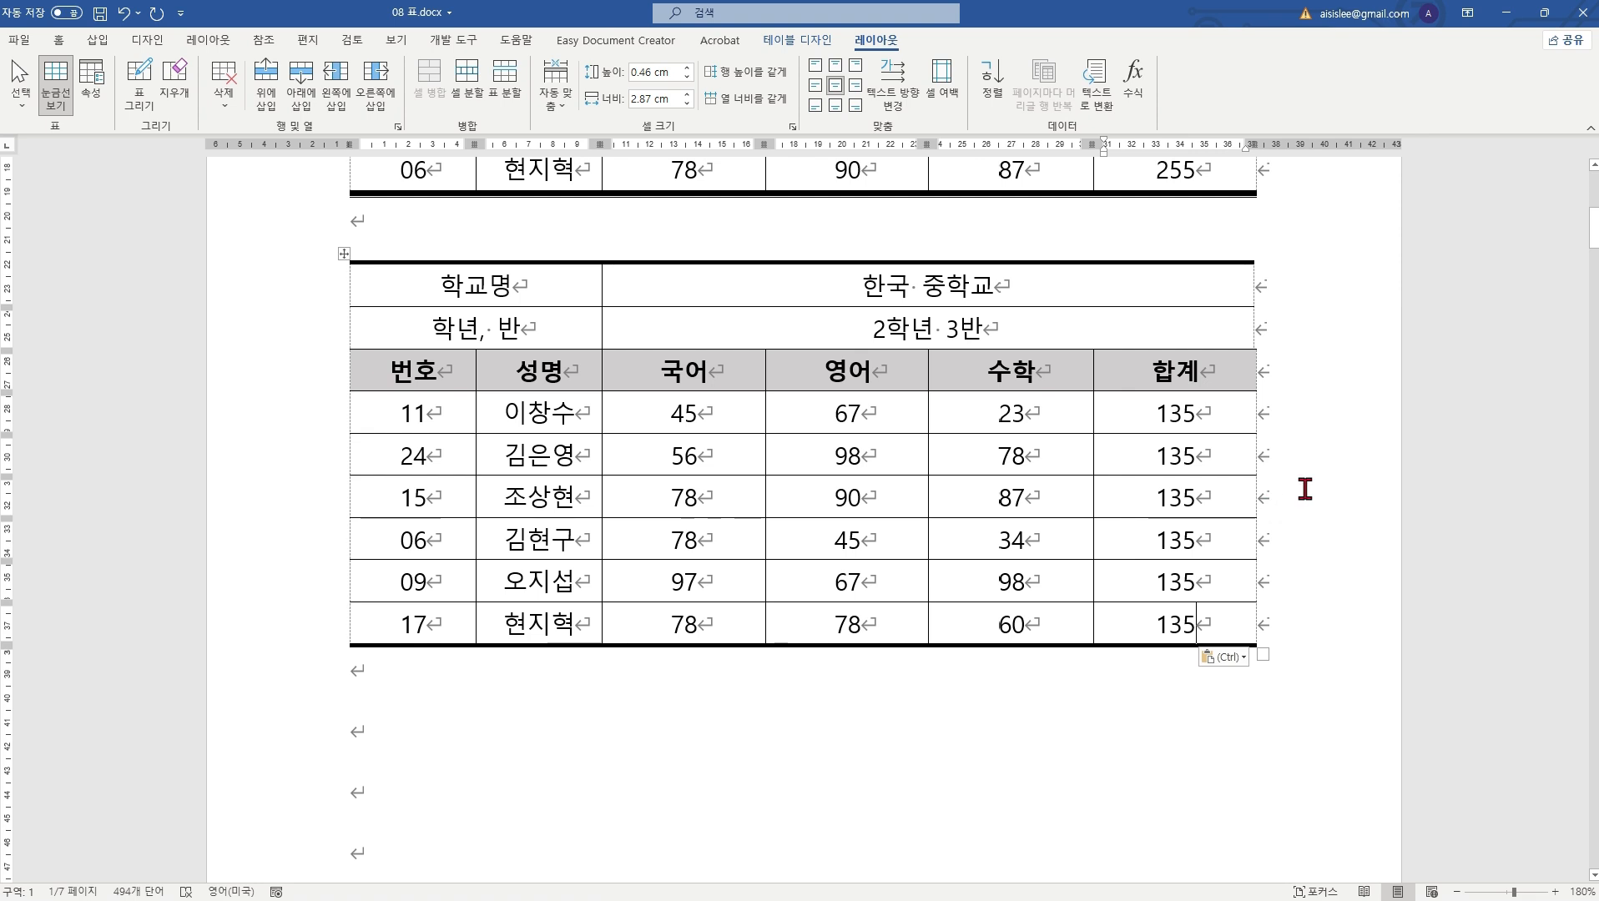
{"action": "left_click", "coordinate": [1304, 489]}
{"action": "key", "text": "Hangul"}
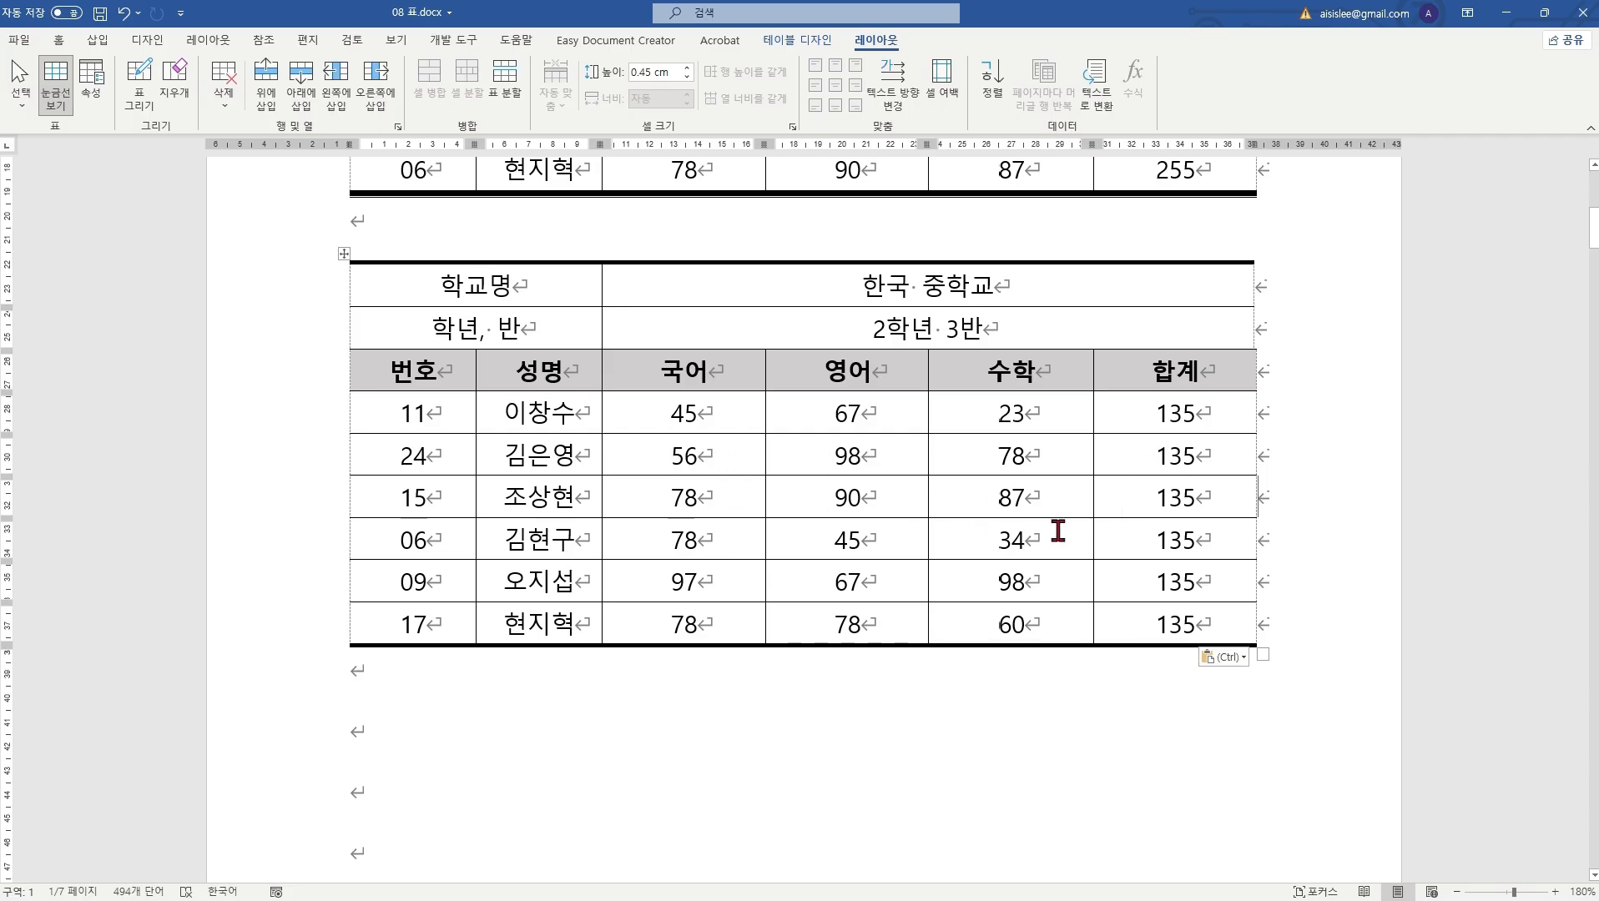
{"action": "left_click", "coordinate": [751, 452]}
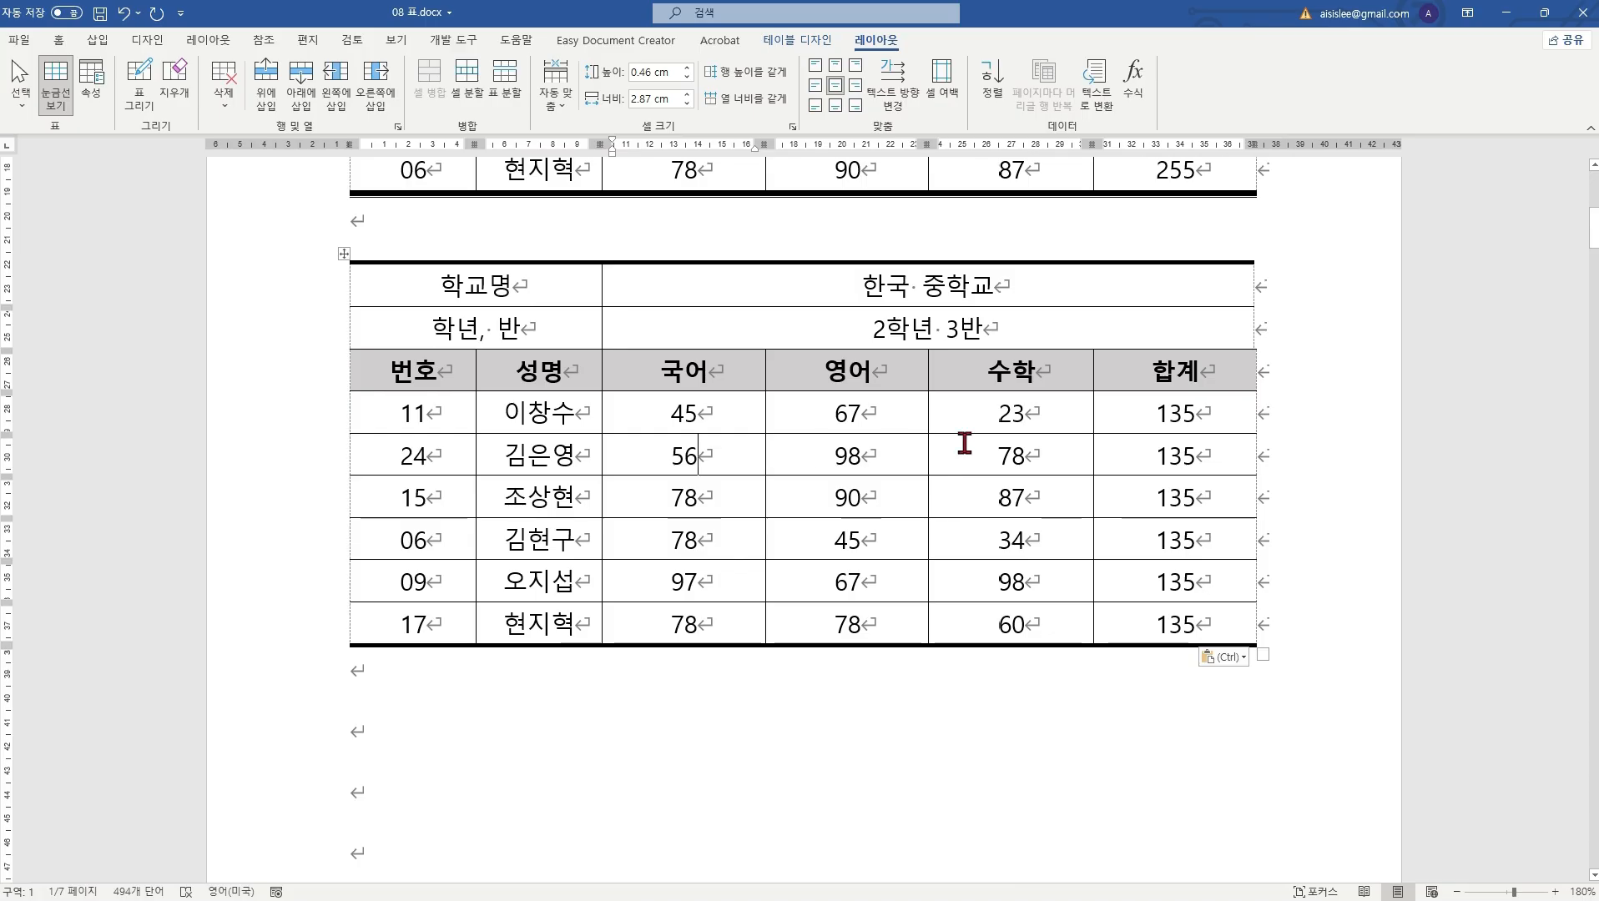
{"action": "left_click", "coordinate": [1216, 446]}
{"action": "key", "text": "shift+Home"}
{"action": "left_click_drag", "start_coordinate": [1163, 456], "coordinate": [1219, 465]}
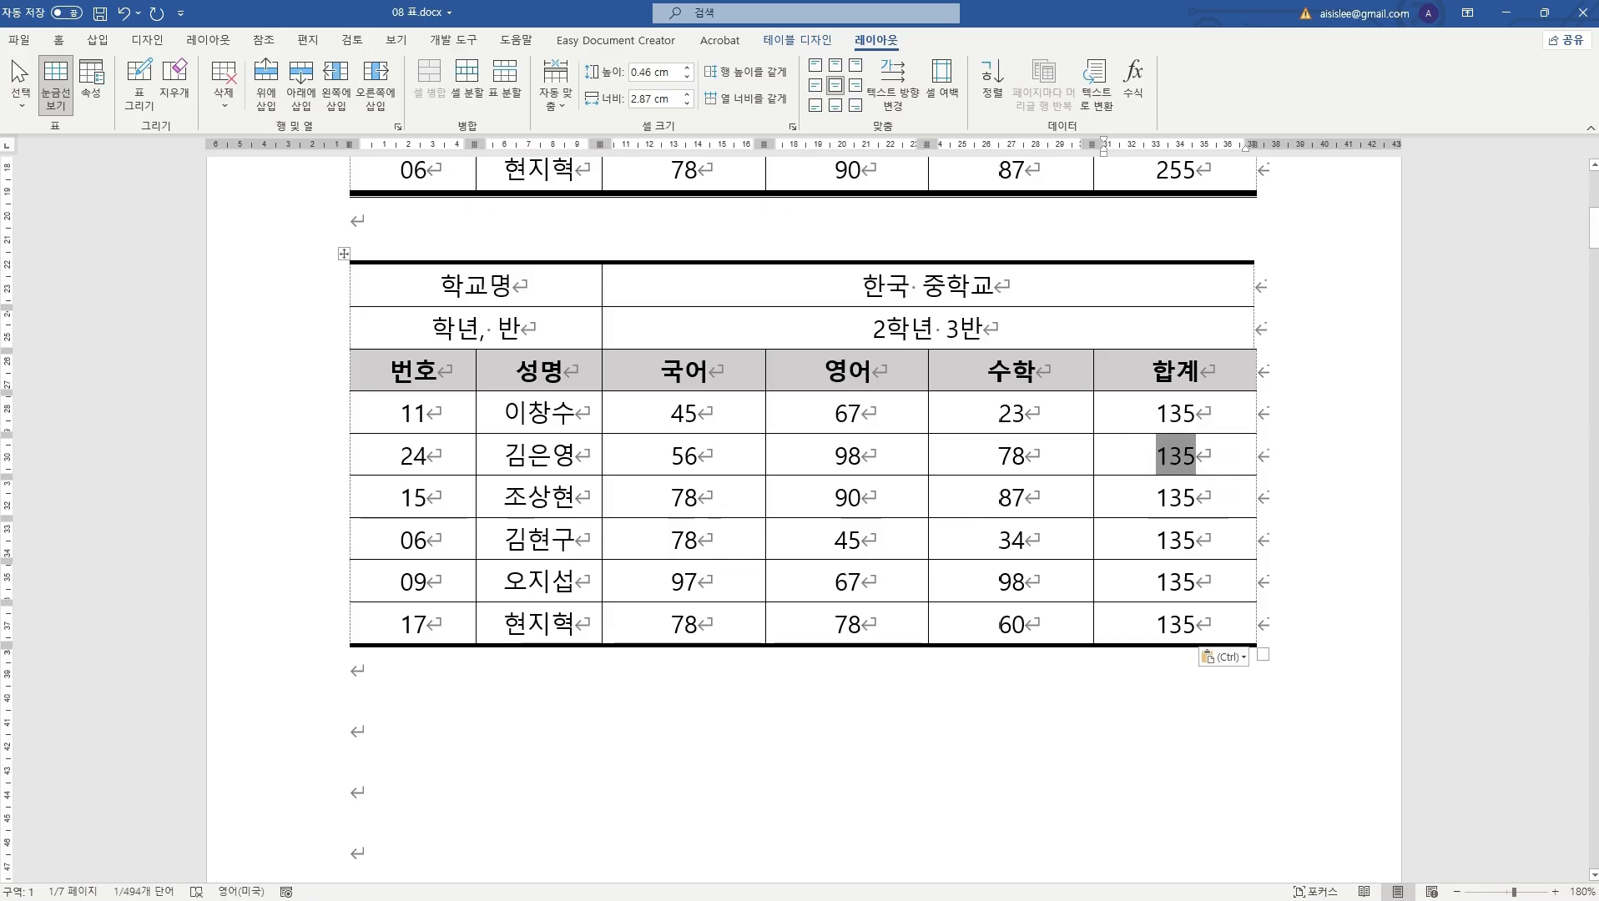
{"action": "double_click", "coordinate": [1116, 412]}
{"action": "left_click_drag", "start_coordinate": [1116, 412], "coordinate": [1177, 618]}
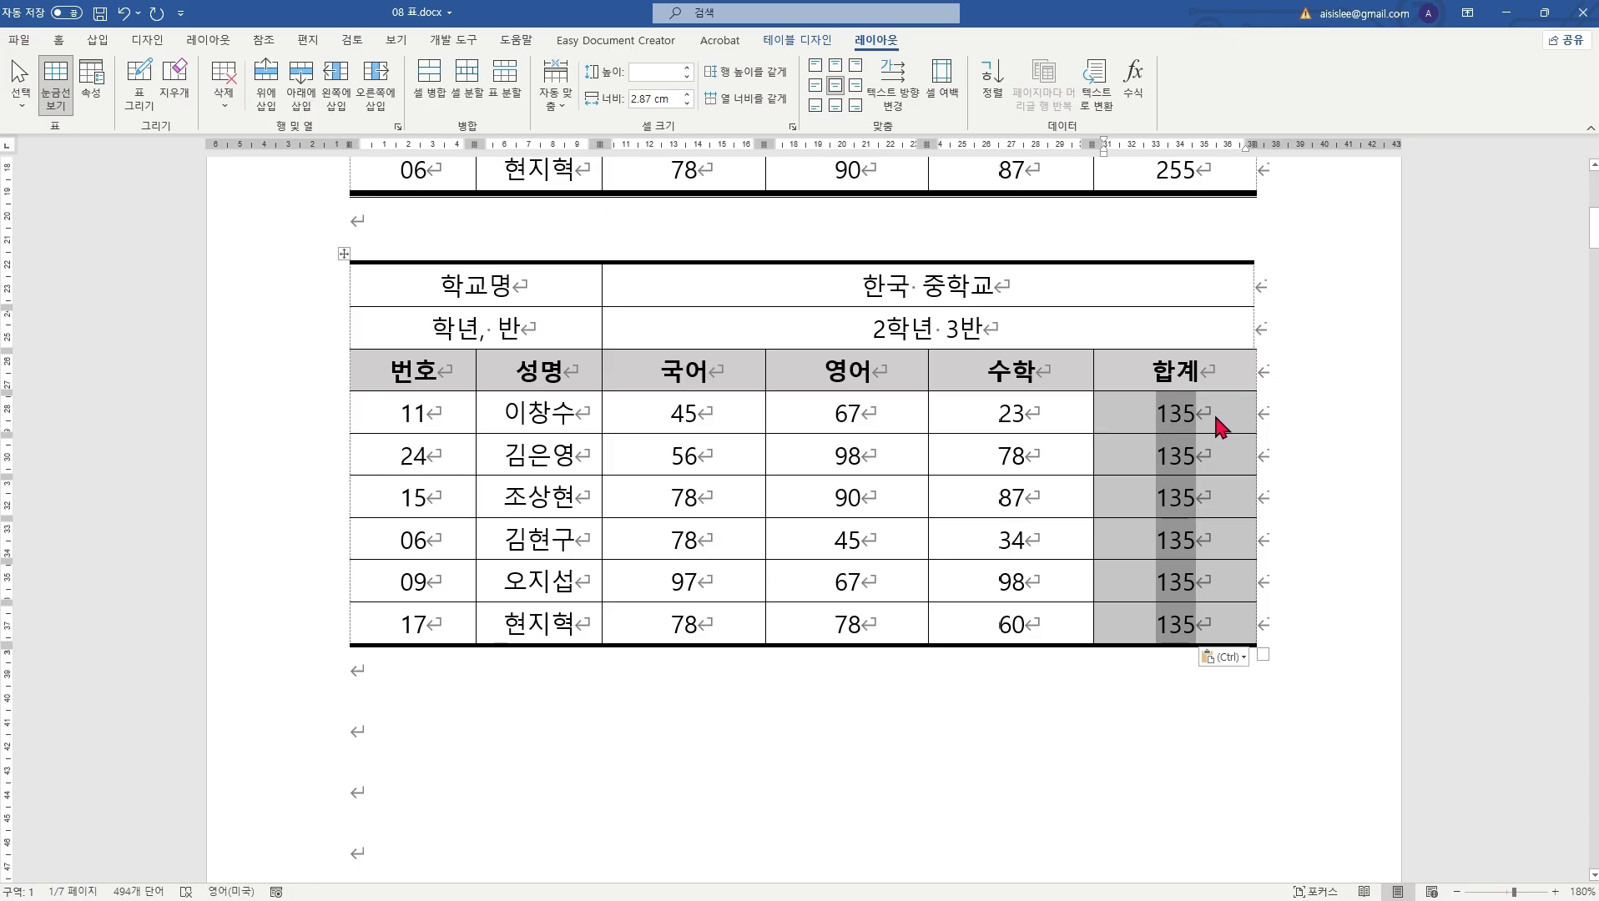
{"action": "left_click", "coordinate": [1216, 457]}
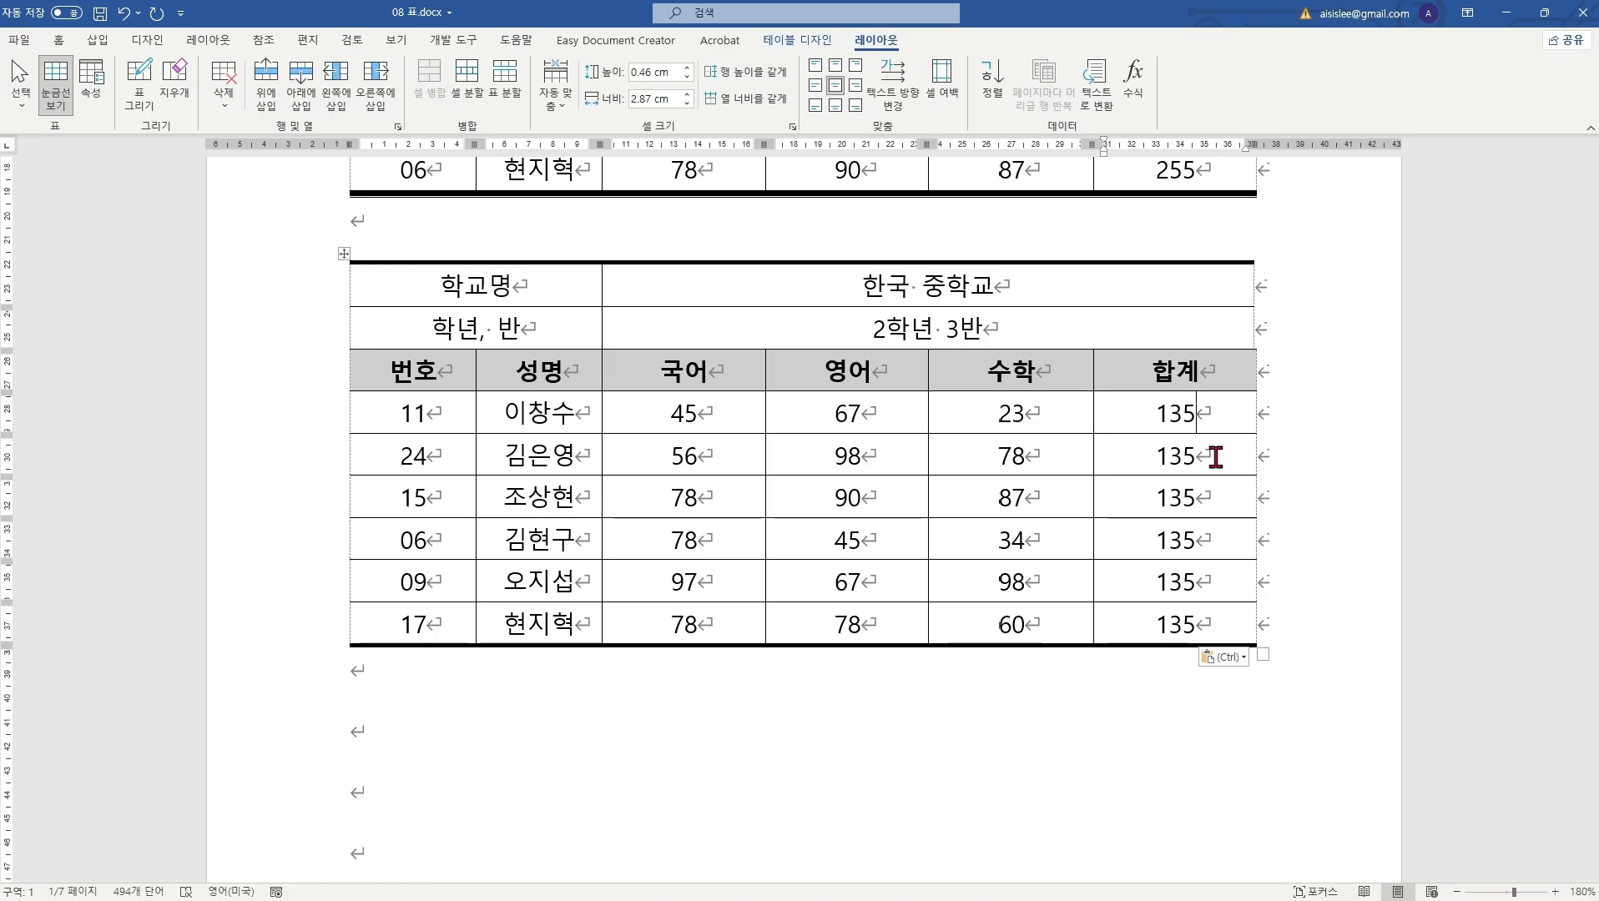
Step: Change the second student's 수학 score in the second table to 8
{"action": "left_click", "coordinate": [1000, 456]}
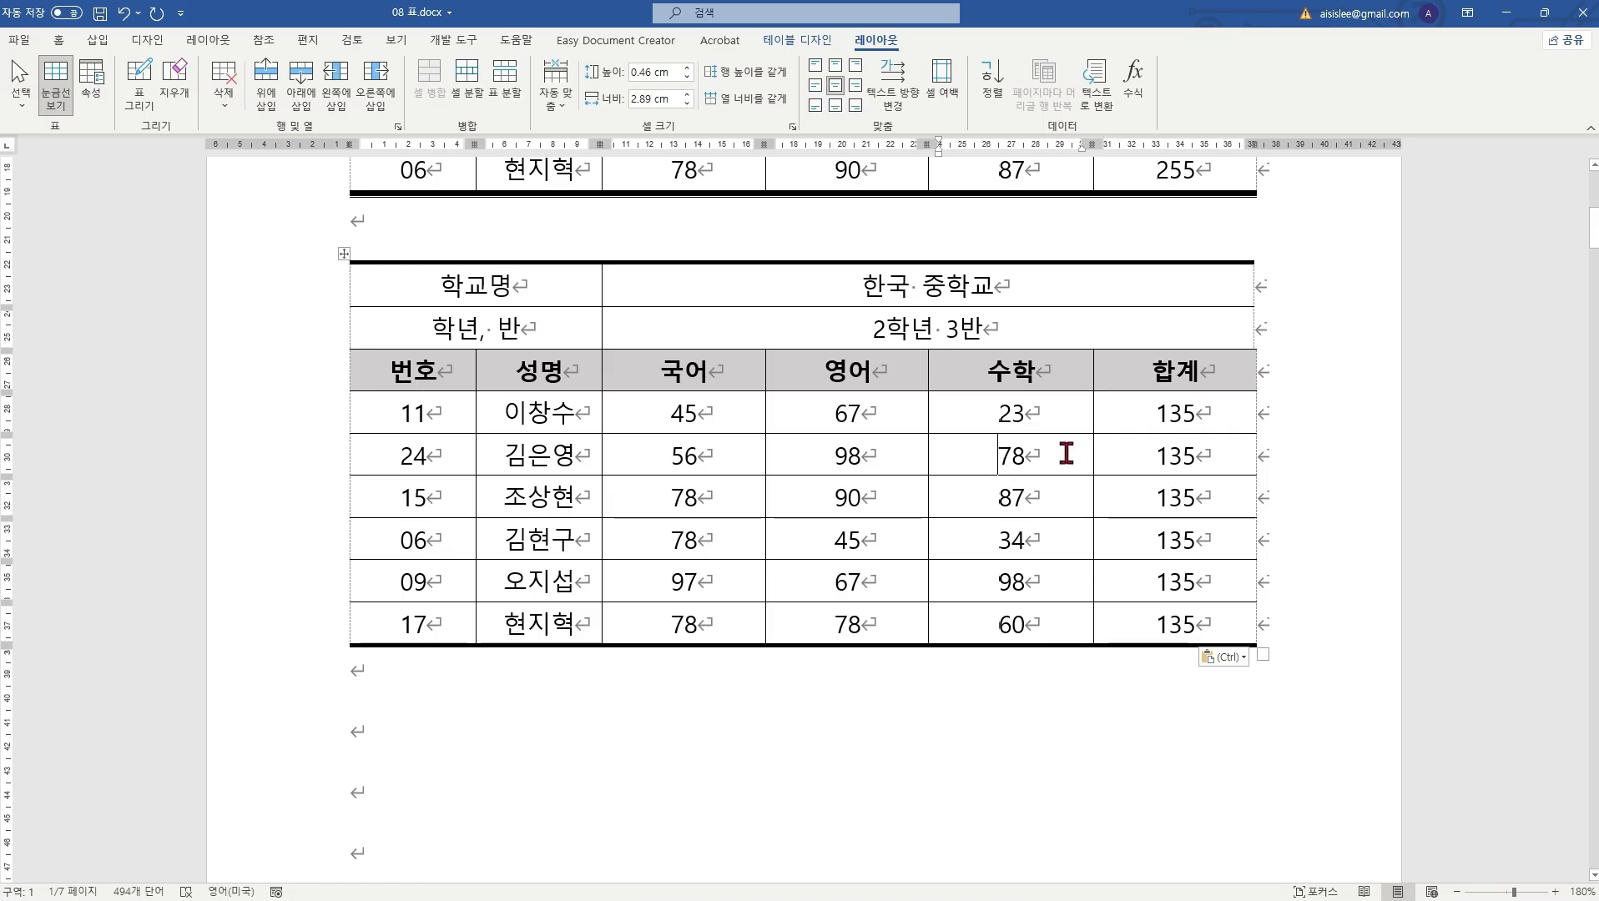
{"action": "double_click", "coordinate": [1008, 457]}
{"action": "left_click", "coordinate": [1004, 456]}
{"action": "left_click_drag", "start_coordinate": [1008, 457], "coordinate": [1038, 456]}
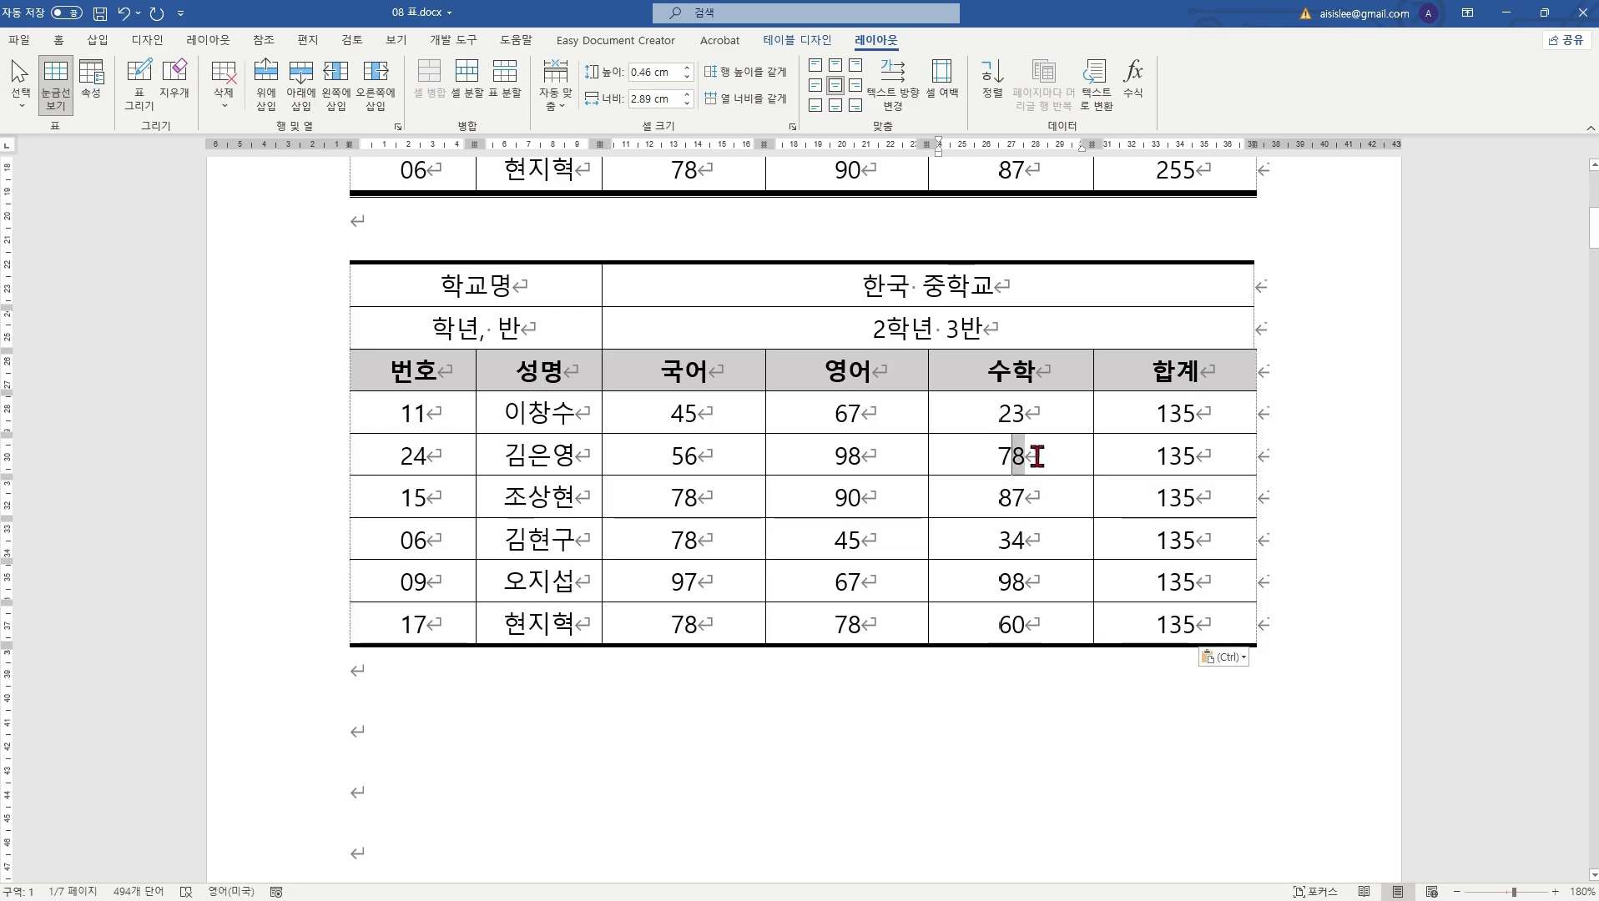
{"action": "left_click", "coordinate": [1057, 463]}
{"action": "left_click", "coordinate": [1000, 455]}
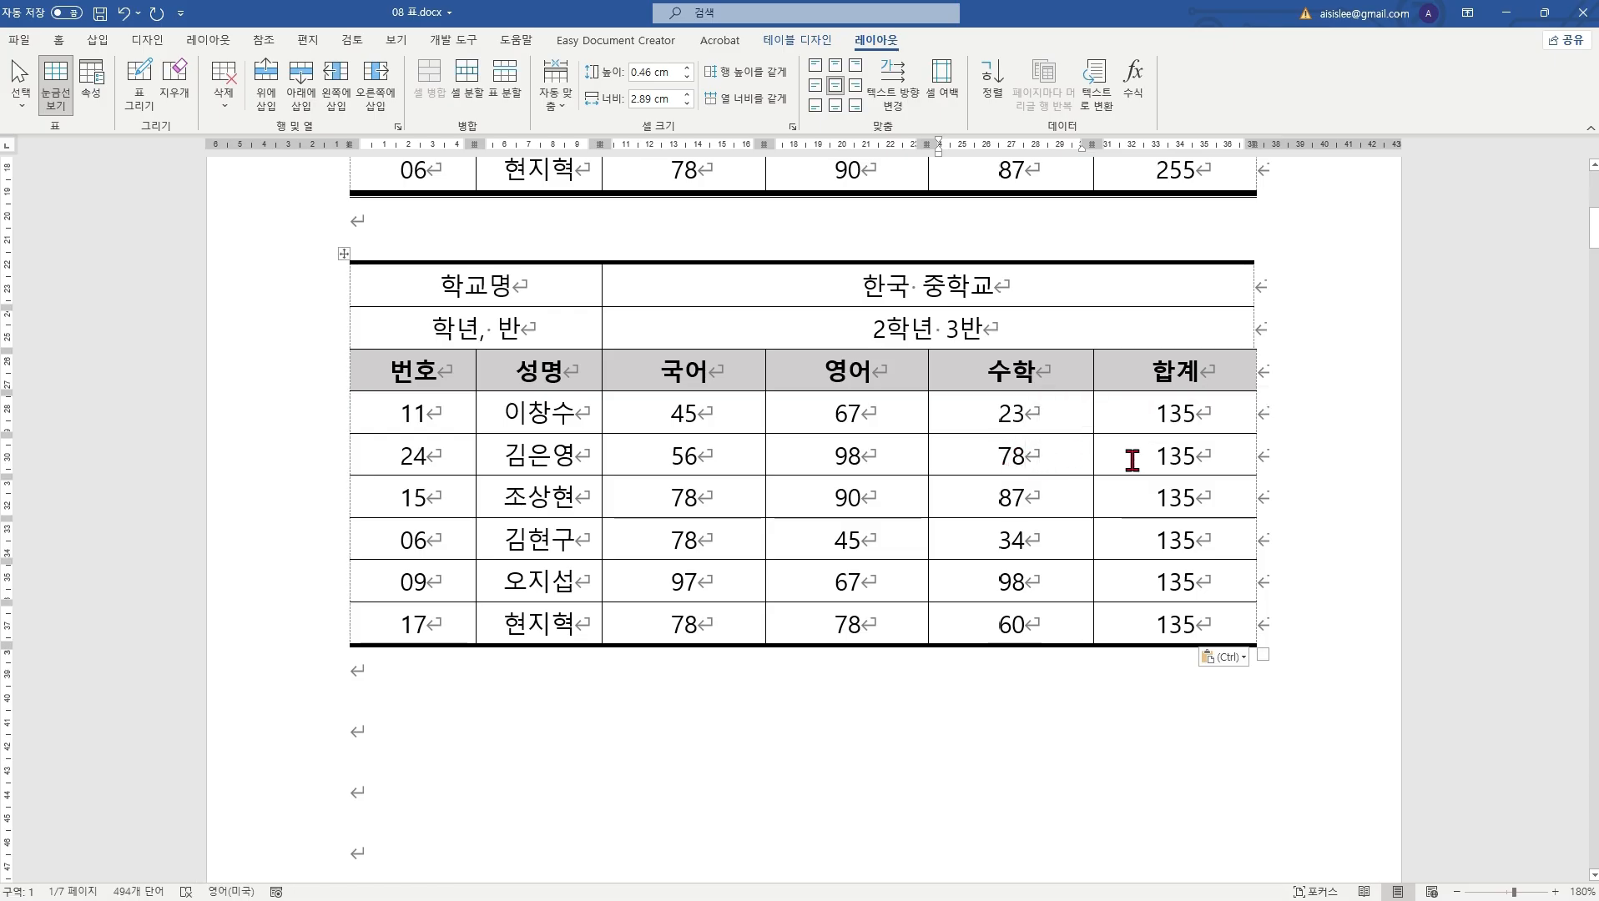
{"action": "key", "text": "Delete"}
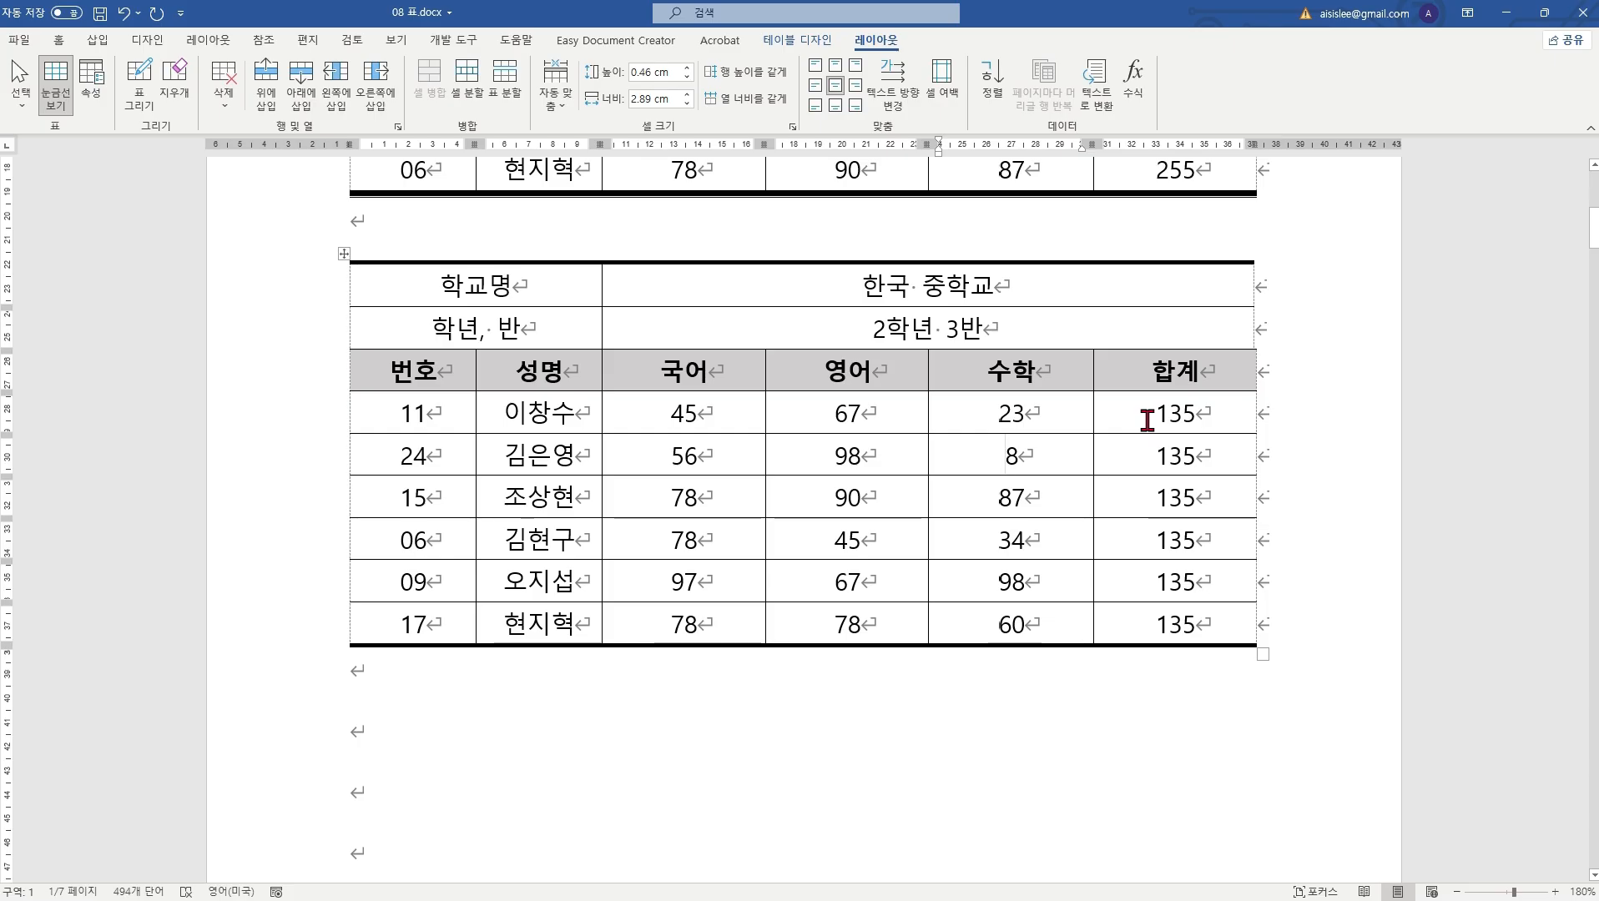
Step: Update the formula fields in all six student rows of the second table's 합계 column
{"action": "left_click_drag", "start_coordinate": [1147, 419], "coordinate": [1177, 642]}
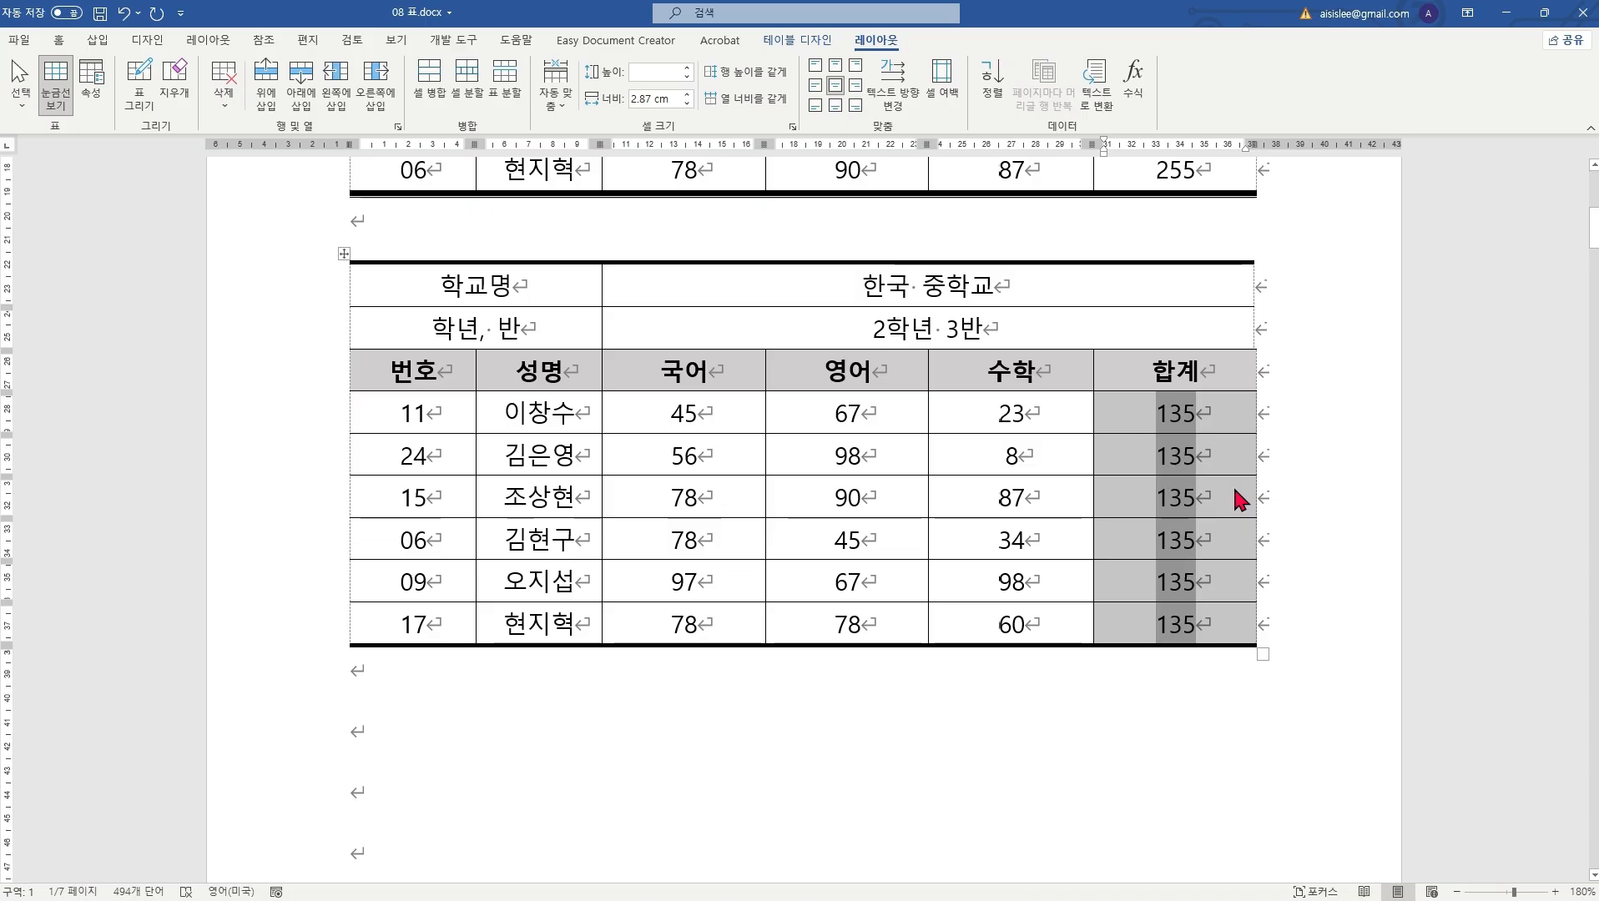
{"action": "key", "text": "F9"}
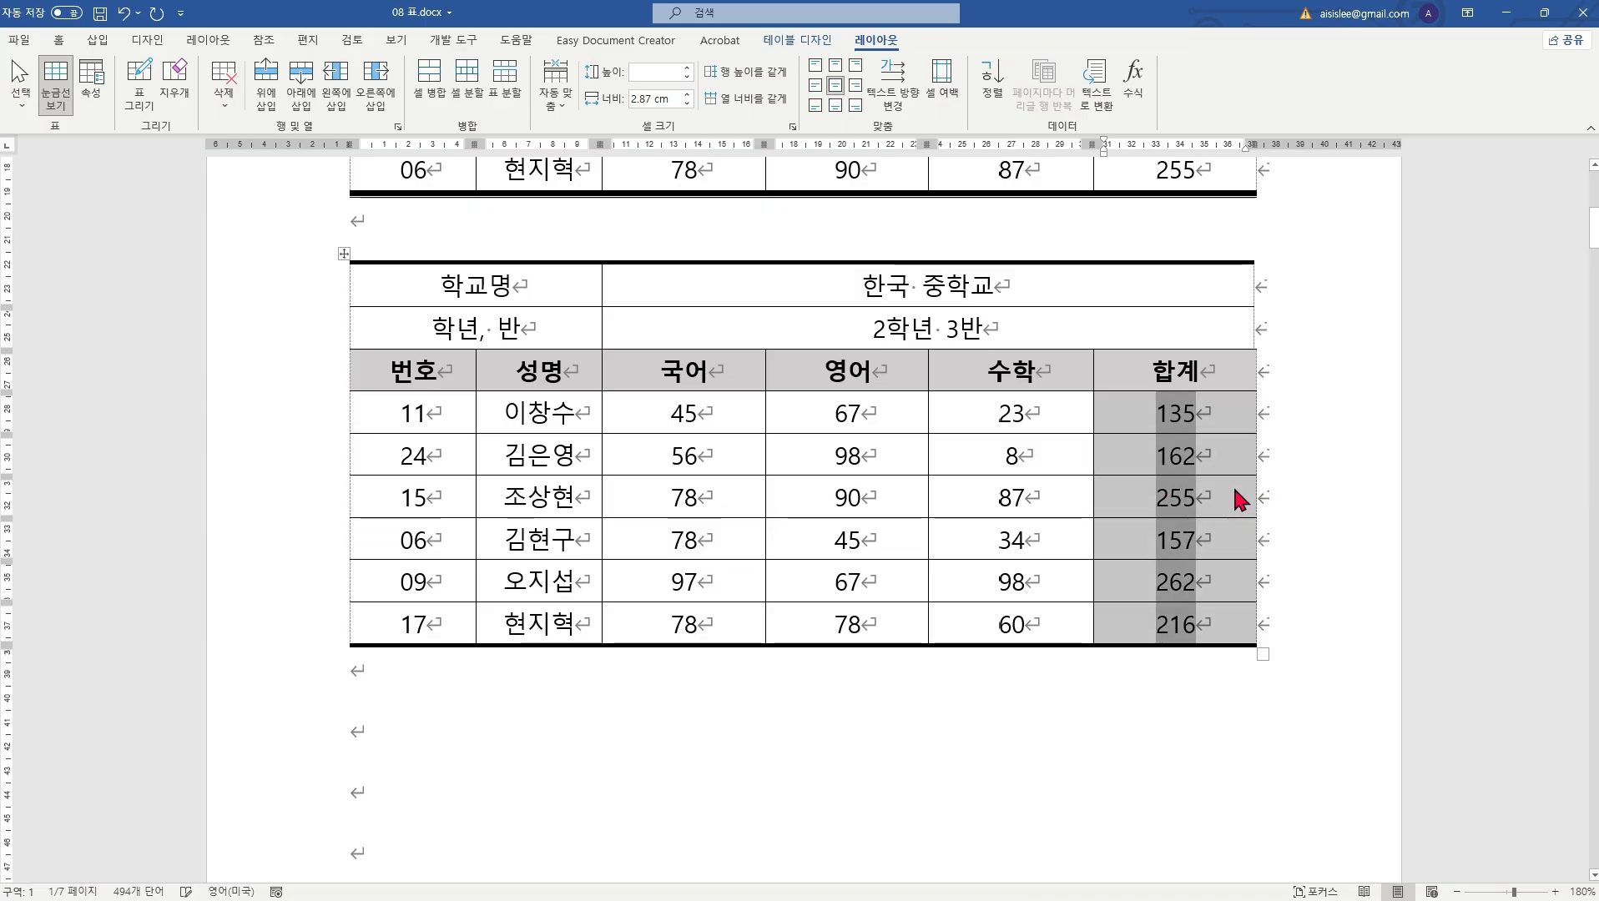
{"action": "left_click", "coordinate": [1188, 673]}
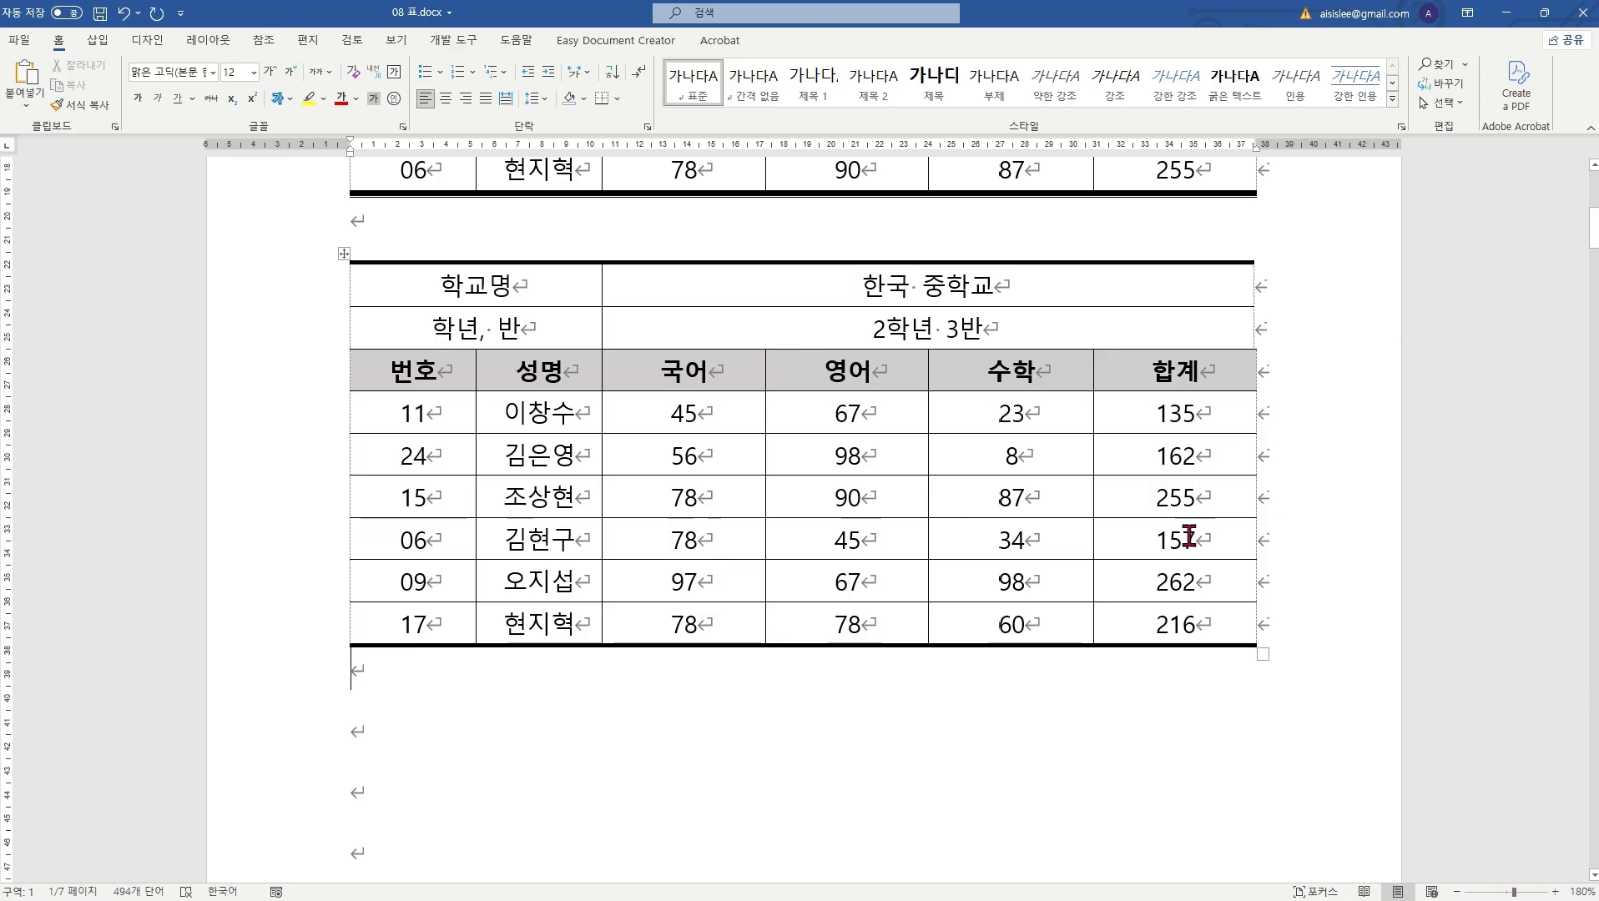
Step: Change the second student's 수학 score to 118 and recalculate the second table's 합계 fields
{"action": "left_click", "coordinate": [1008, 455]}
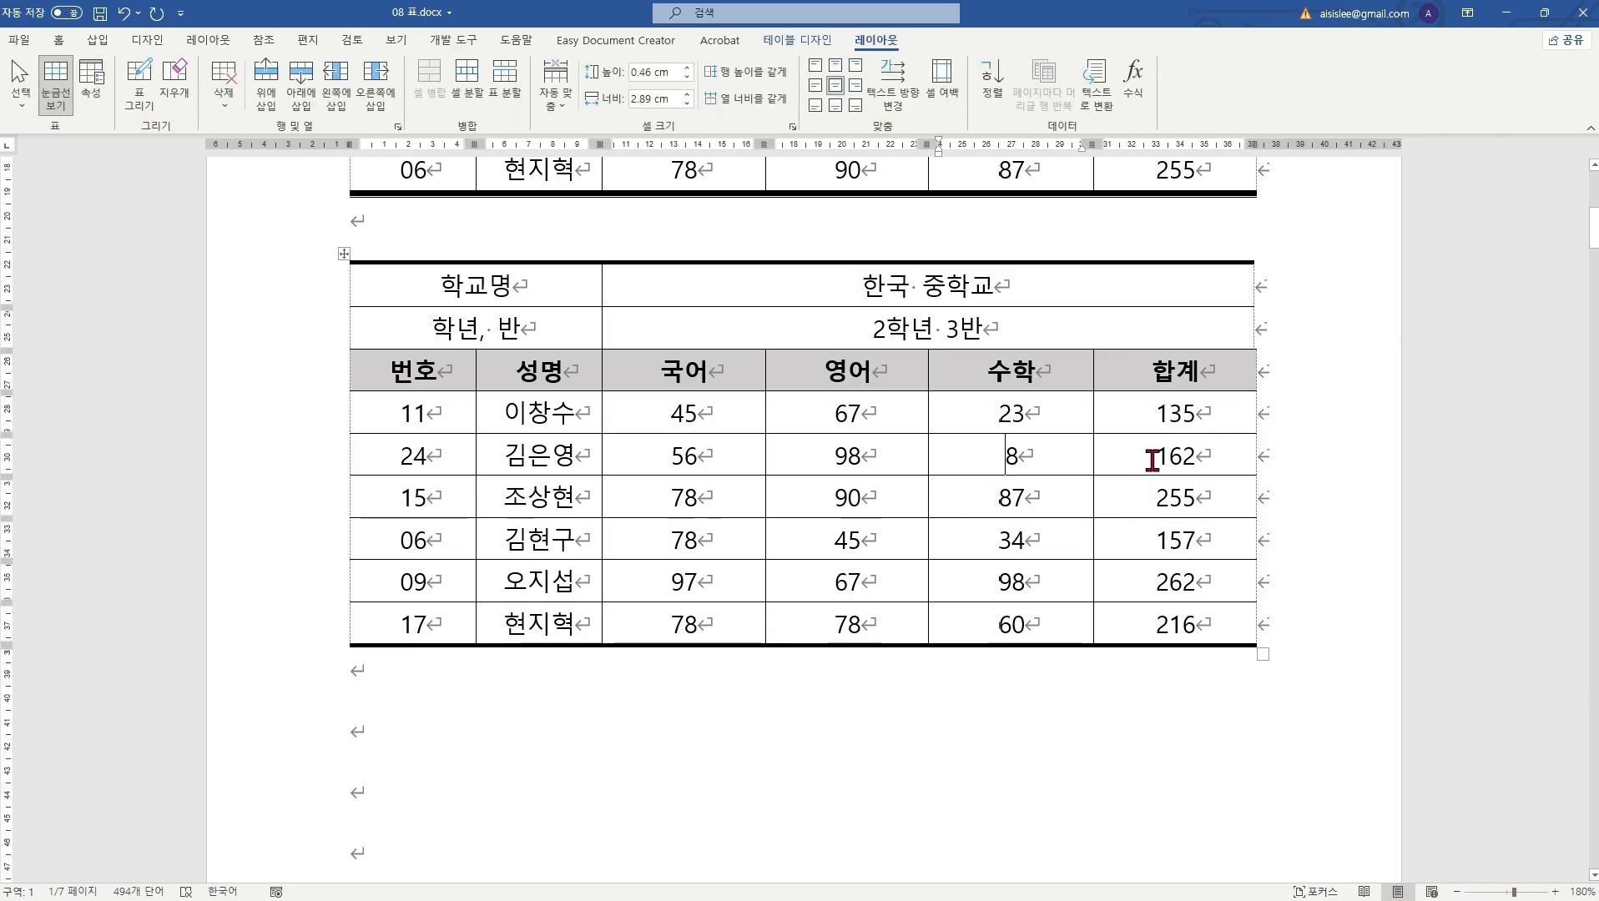
{"action": "type", "text": "11"}
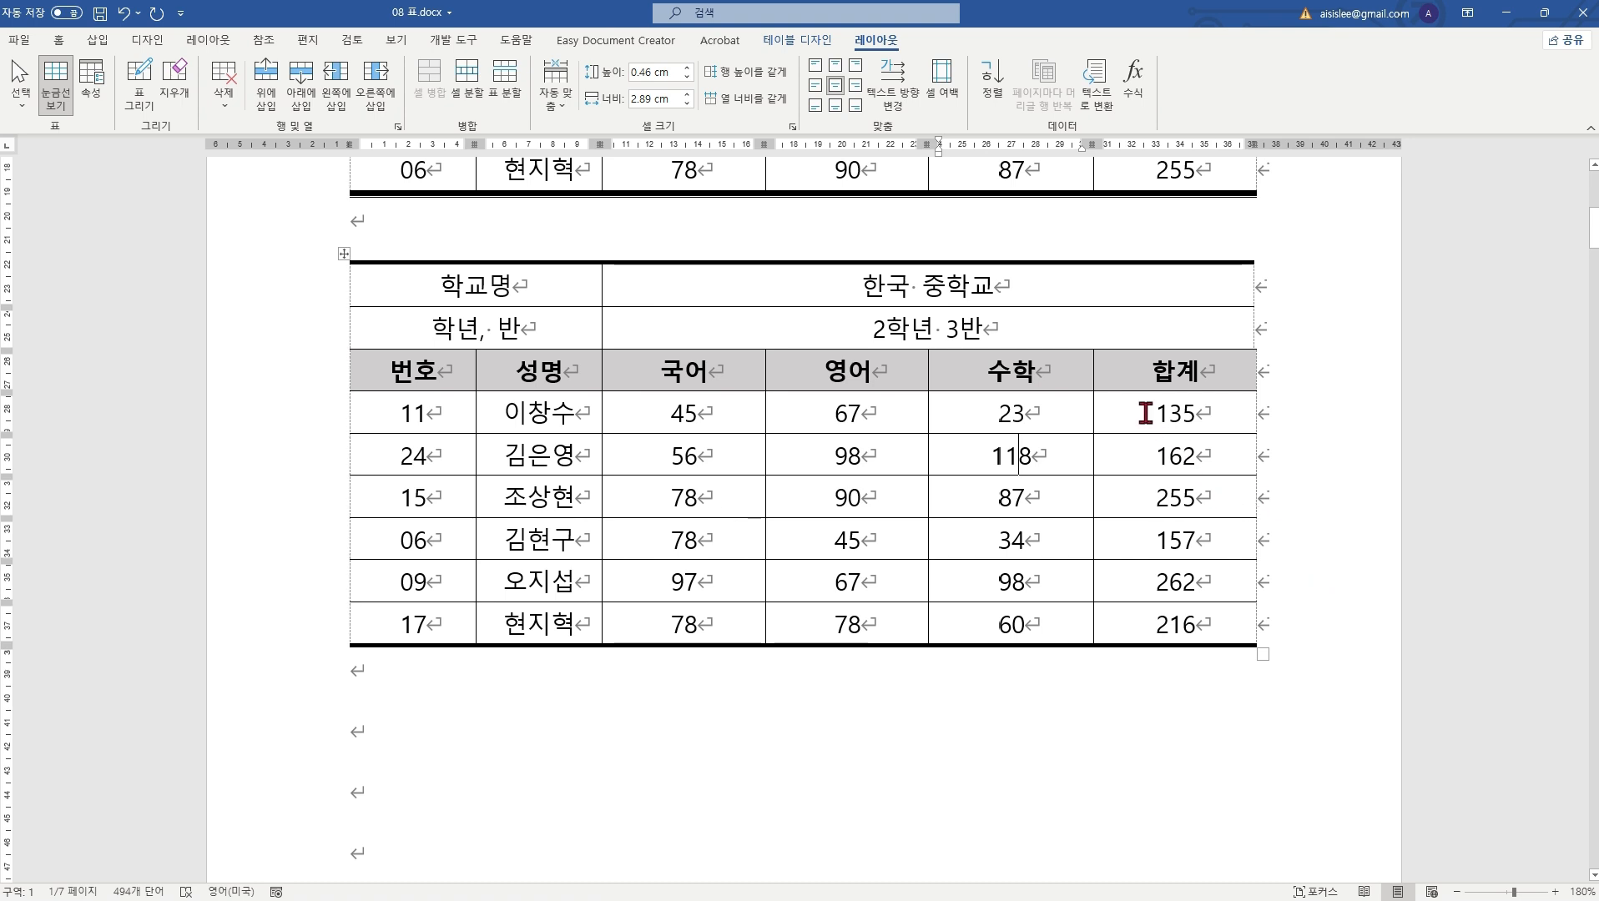
{"action": "left_click_drag", "start_coordinate": [1145, 413], "coordinate": [1229, 621]}
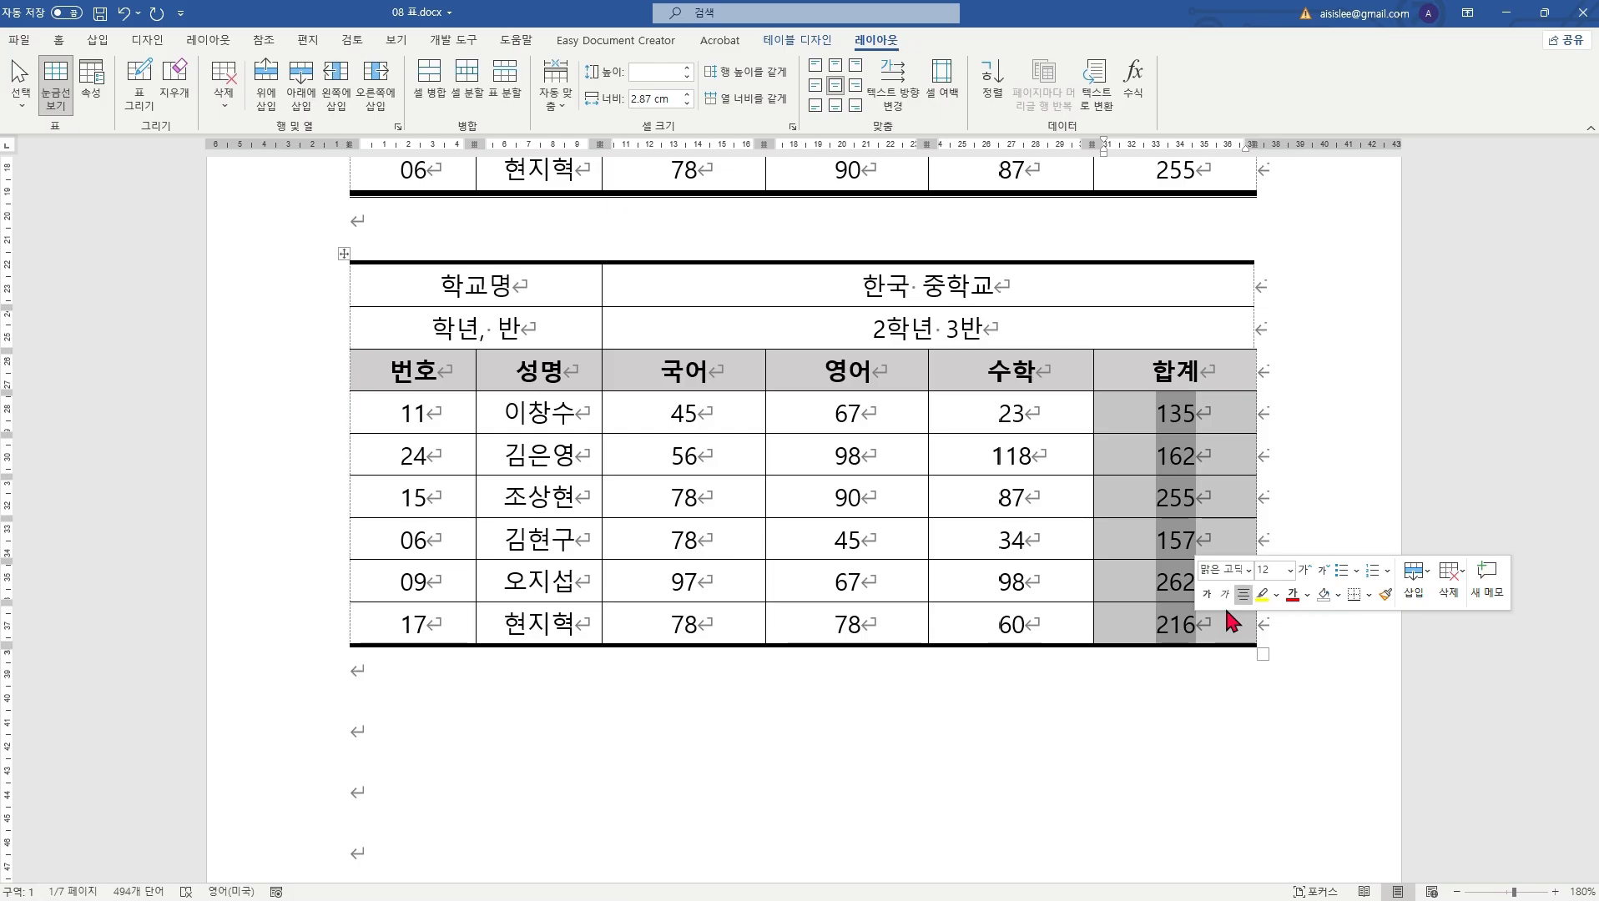
{"action": "key", "text": "F9"}
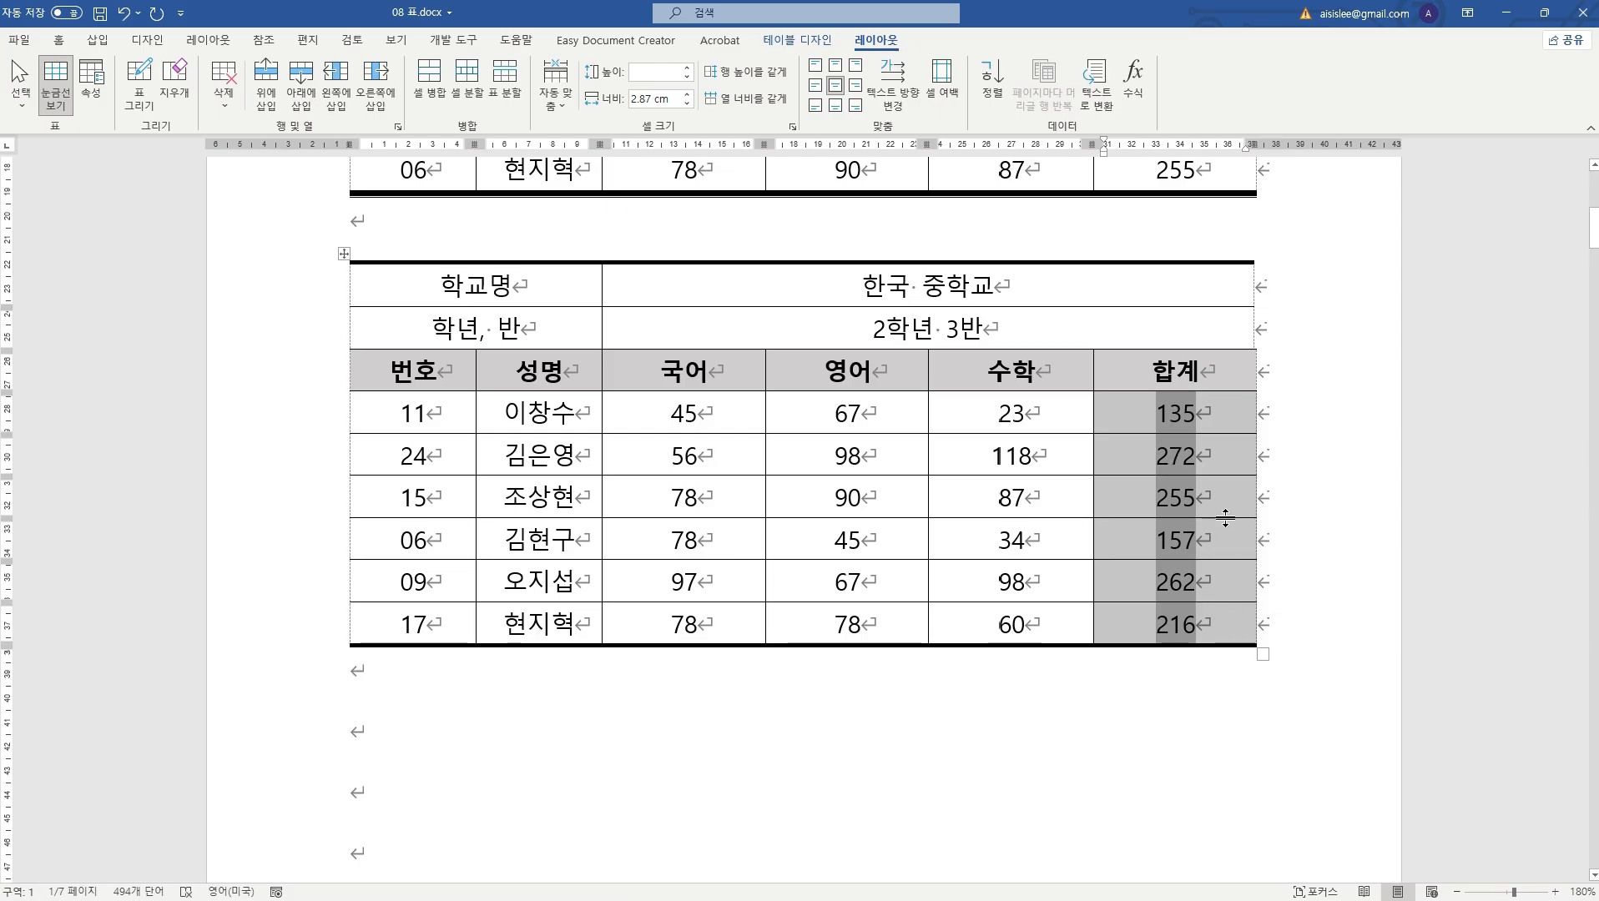
{"action": "left_click", "coordinate": [1299, 449]}
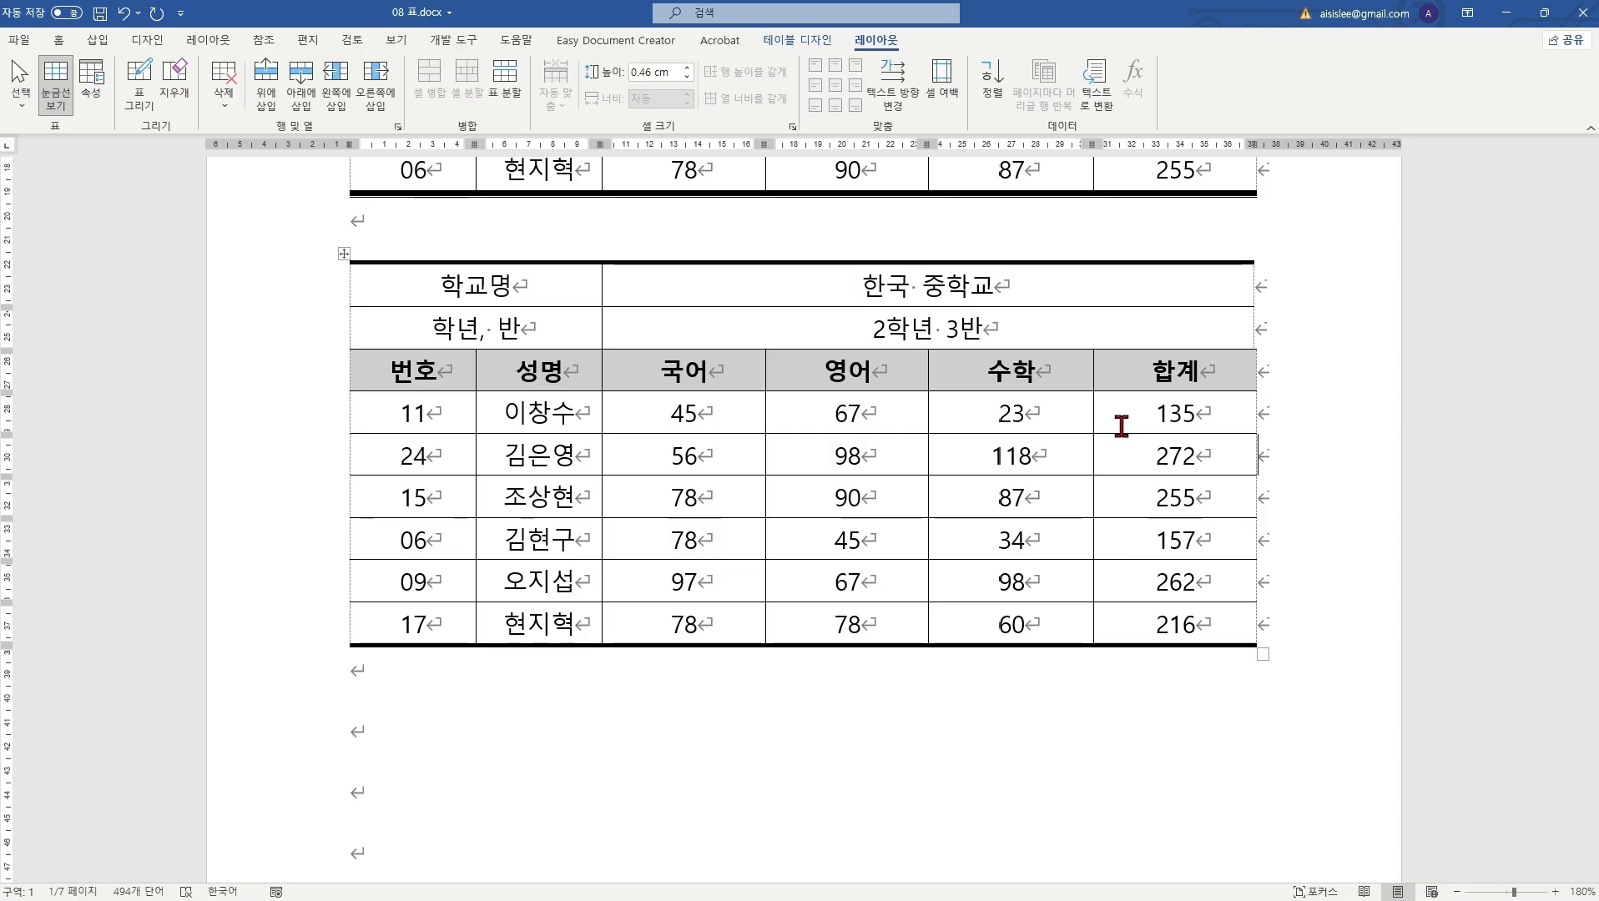
{"action": "scroll", "coordinate": [1127, 430], "scroll_direction": "up", "scroll_amount": 5}
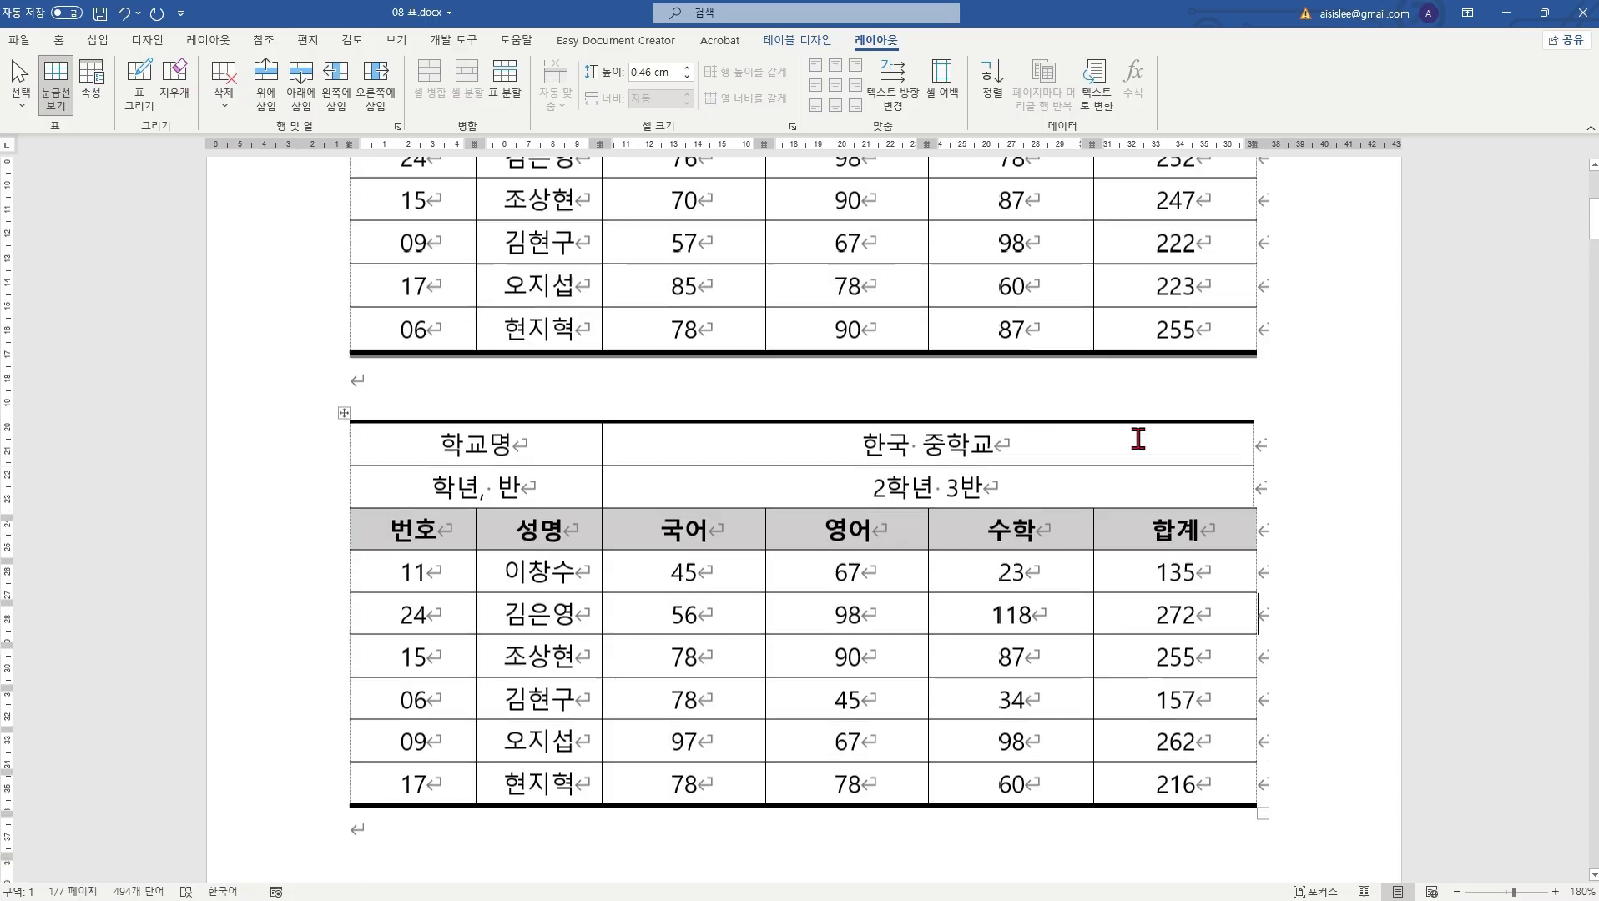
{"action": "scroll", "coordinate": [1137, 433], "scroll_direction": "down", "scroll_amount": 3, "text": "ctrl"}
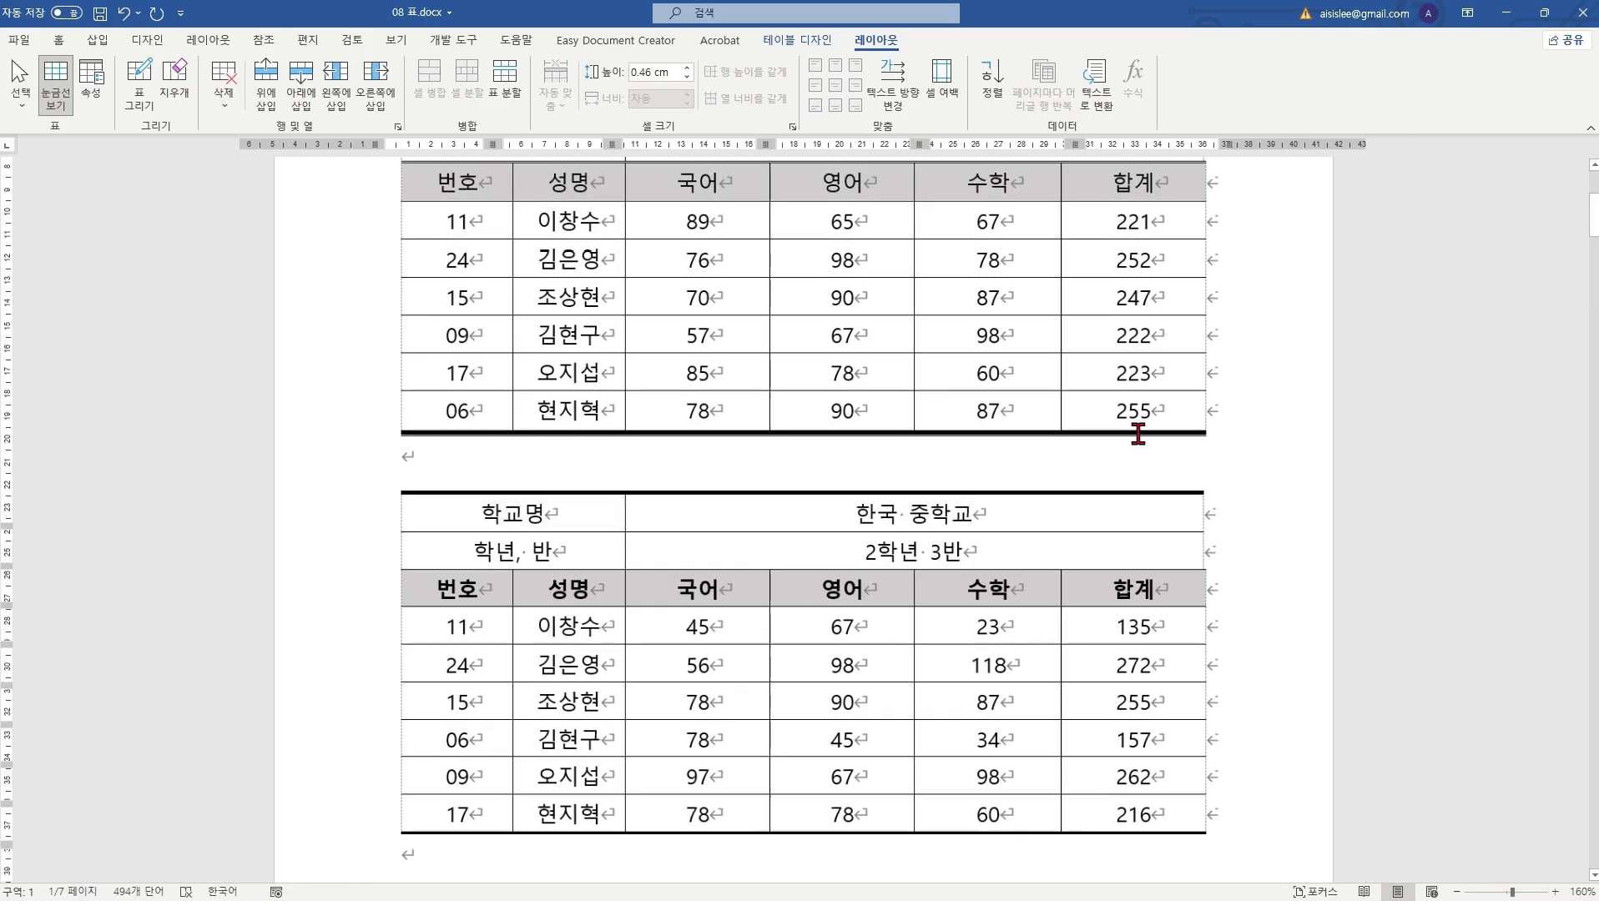
{"action": "scroll", "coordinate": [1137, 433], "scroll_direction": "down", "scroll_amount": 3, "text": "ctrl"}
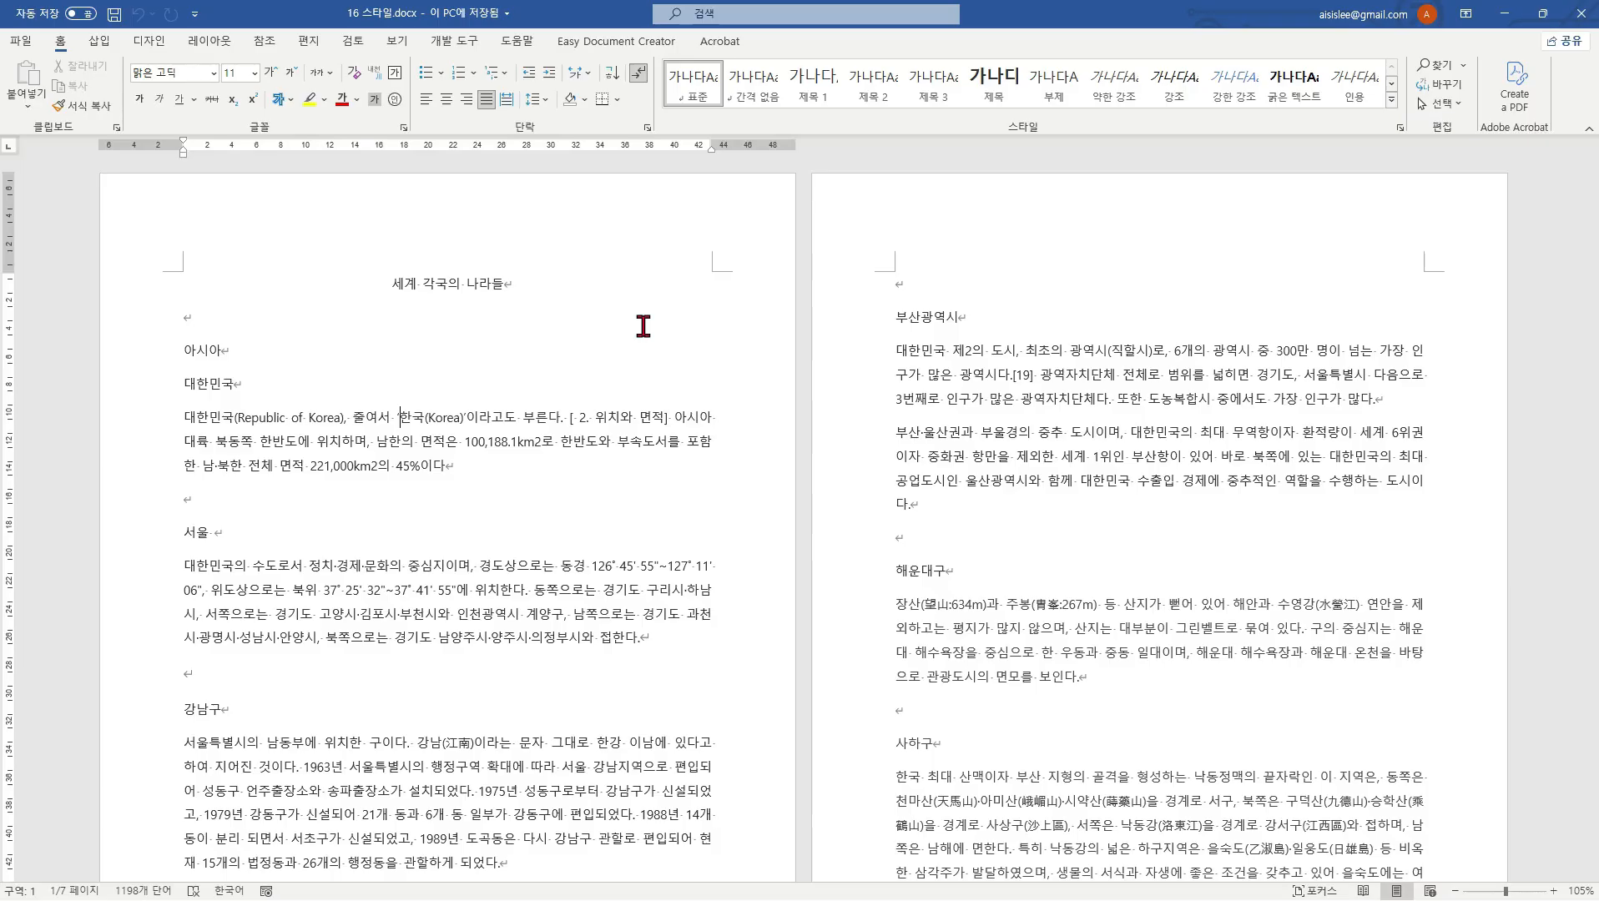
Step: Look through the pages of 16 스타일.docx to examine its title, region headings and body paragraphs
{"action": "scroll", "coordinate": [626, 338], "scroll_direction": "down", "scroll_amount": 2}
{"action": "scroll", "coordinate": [517, 317], "scroll_direction": "up", "scroll_amount": 2}
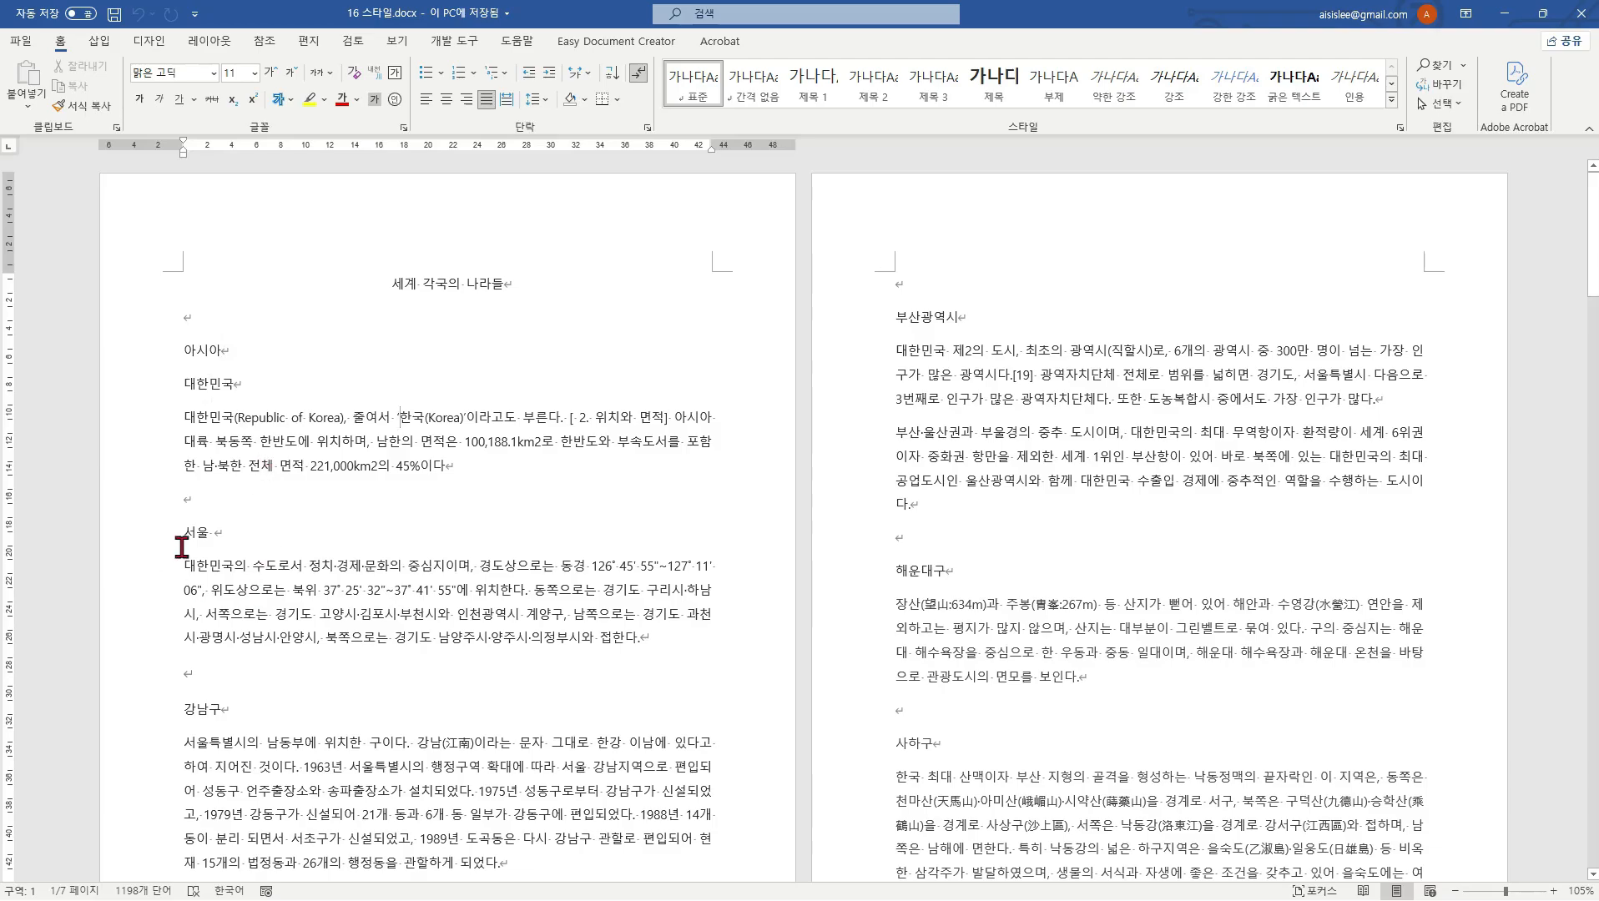
{"action": "scroll", "coordinate": [300, 719], "scroll_direction": "down", "scroll_amount": 10}
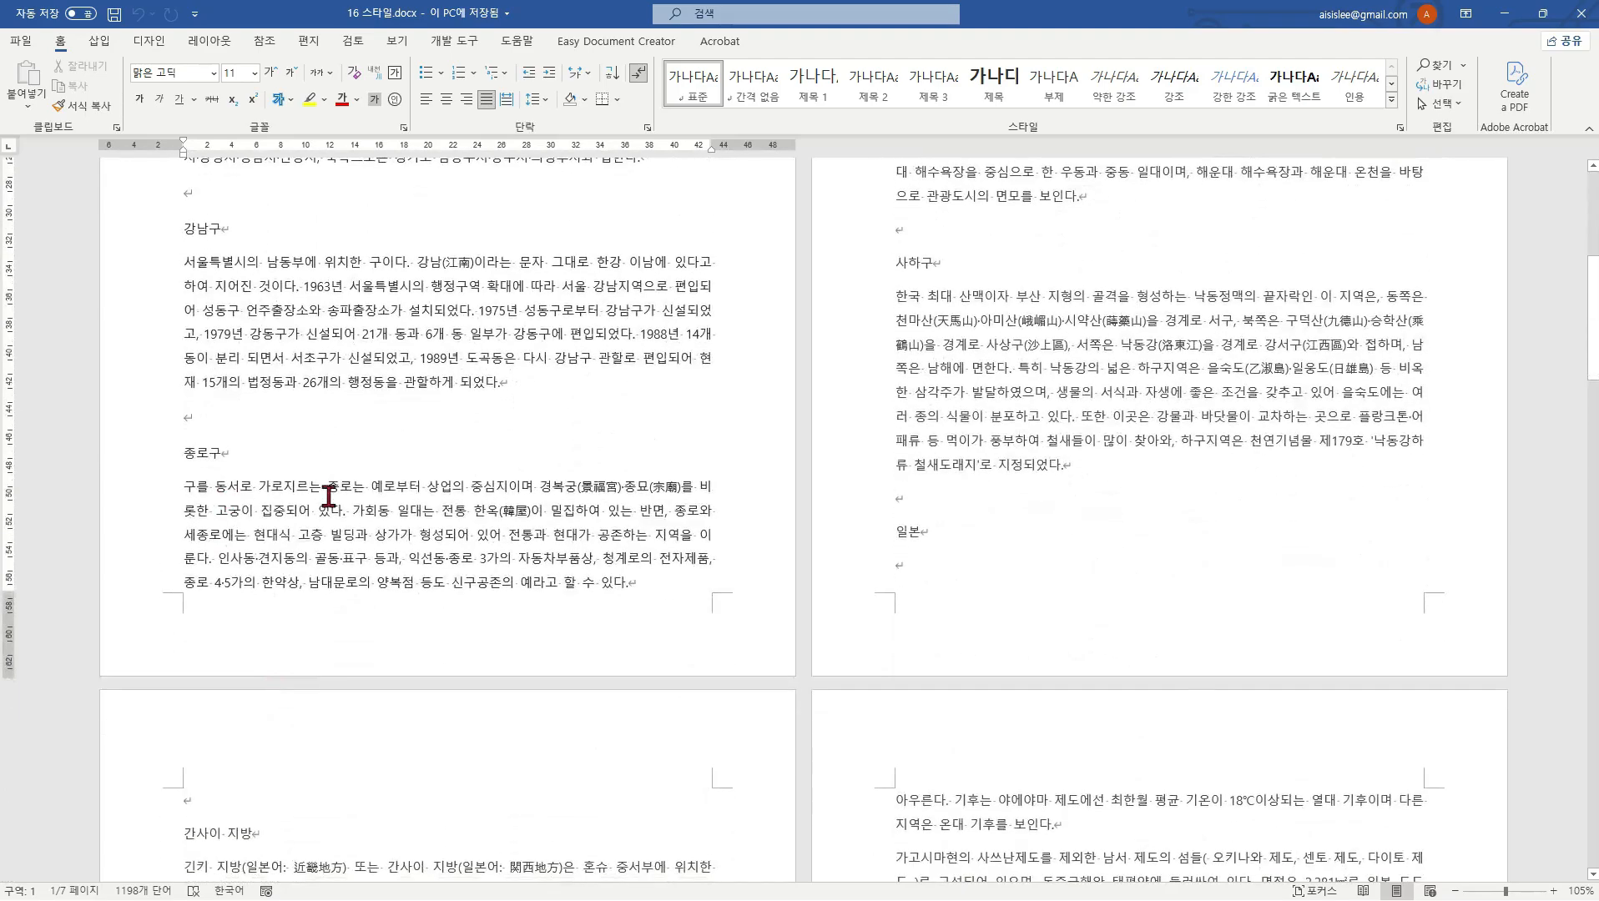
{"action": "scroll", "coordinate": [547, 527], "scroll_direction": "up", "scroll_amount": 10}
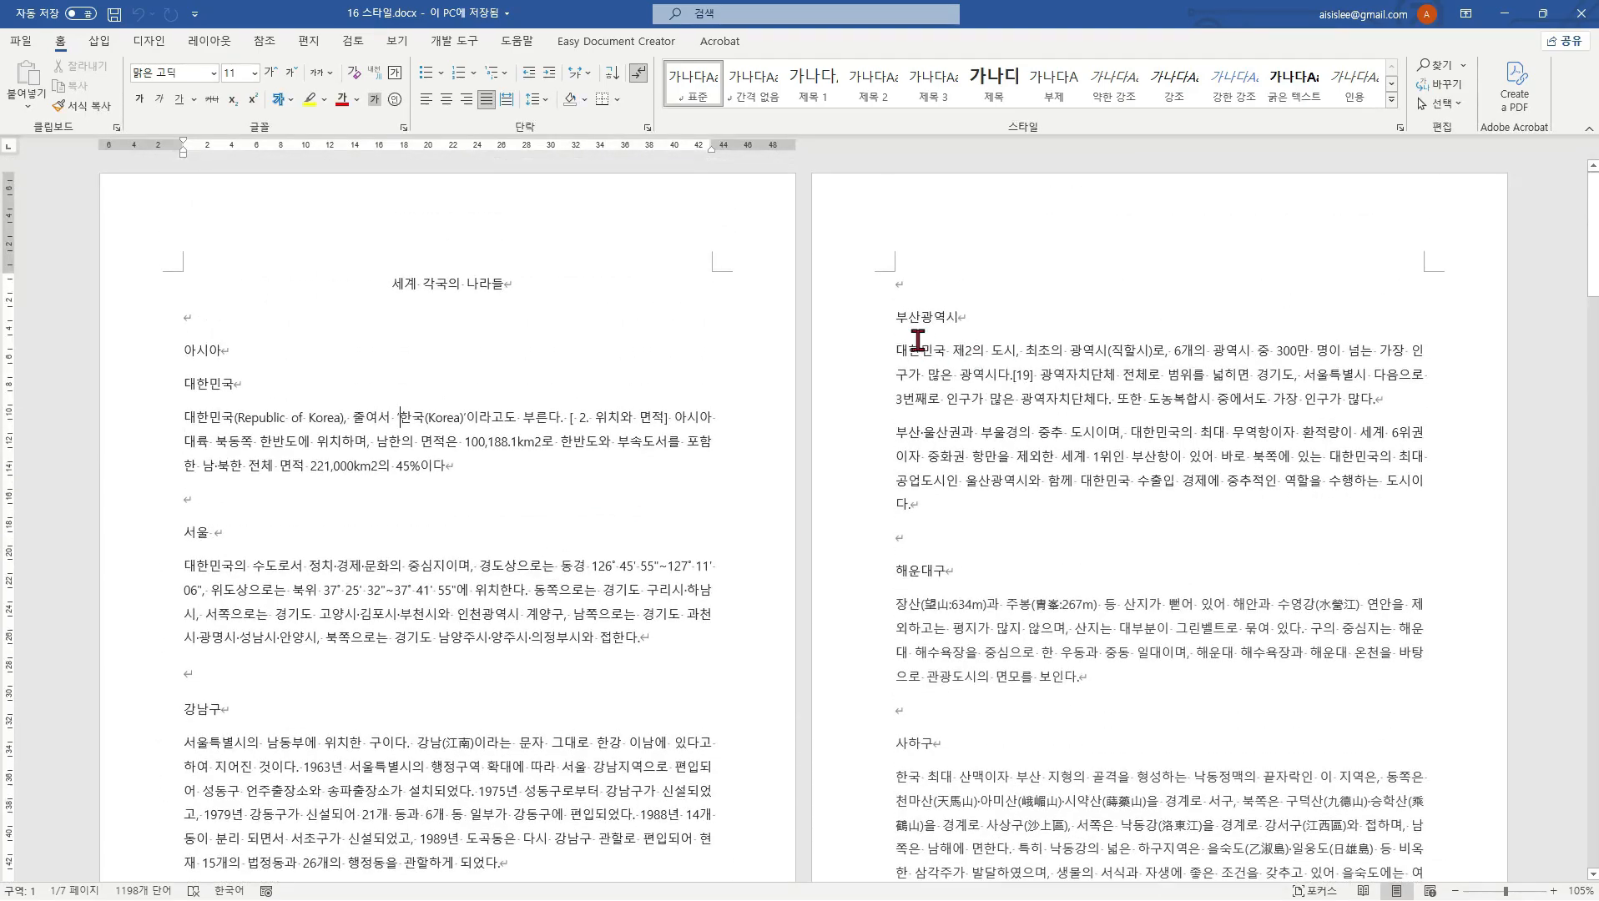
{"action": "scroll", "coordinate": [950, 534], "scroll_direction": "down", "scroll_amount": 20}
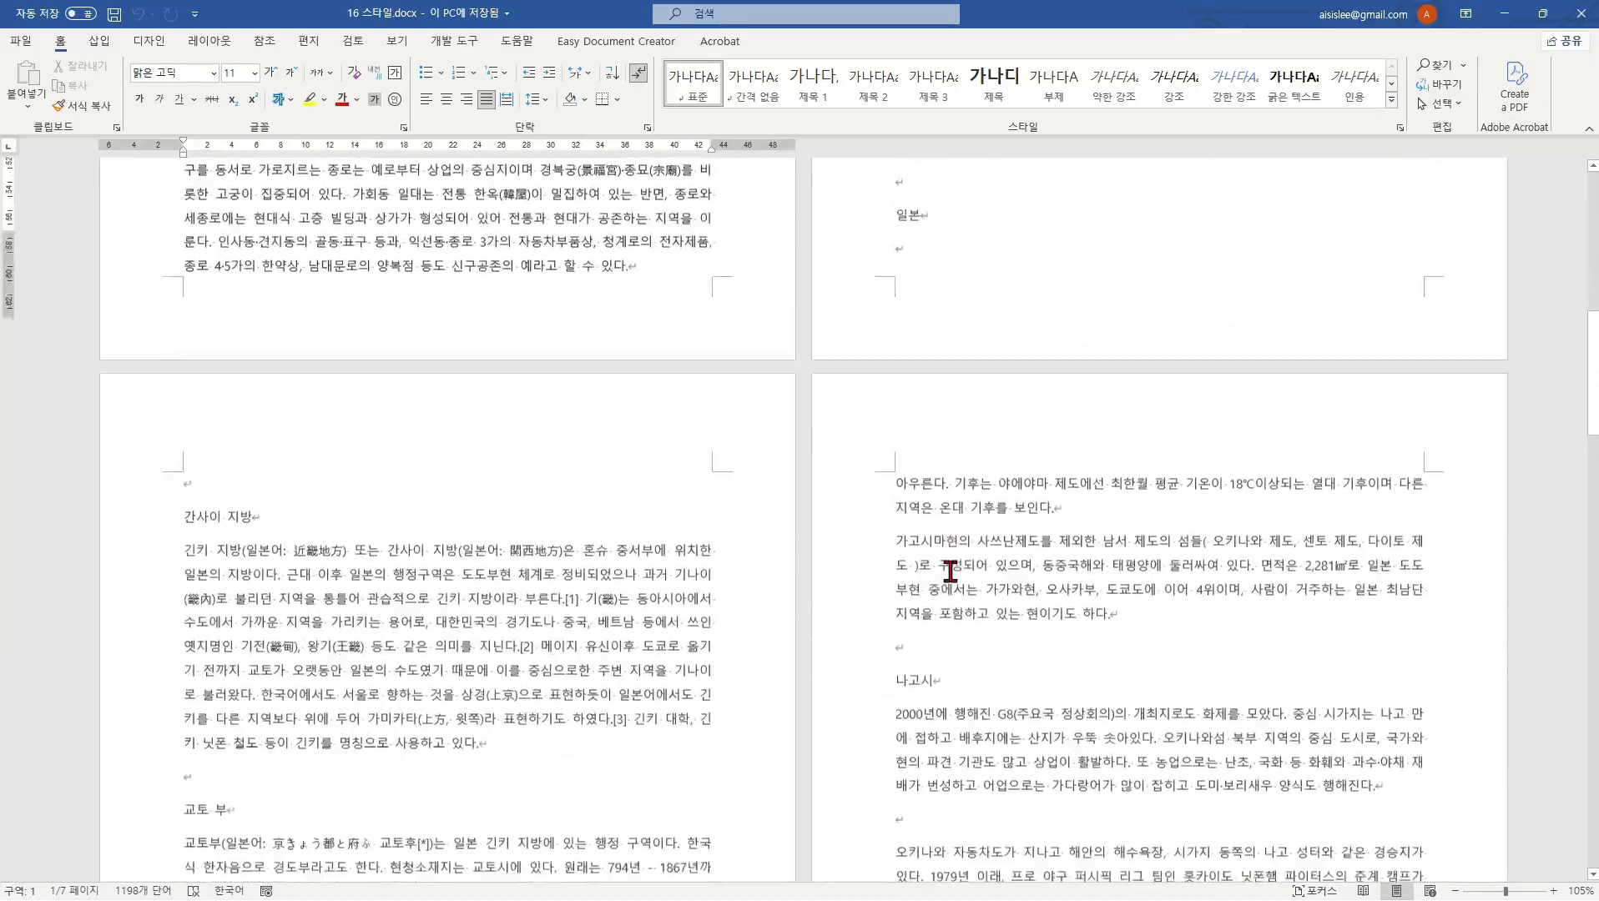
{"action": "scroll", "coordinate": [949, 572], "scroll_direction": "down", "scroll_amount": 1}
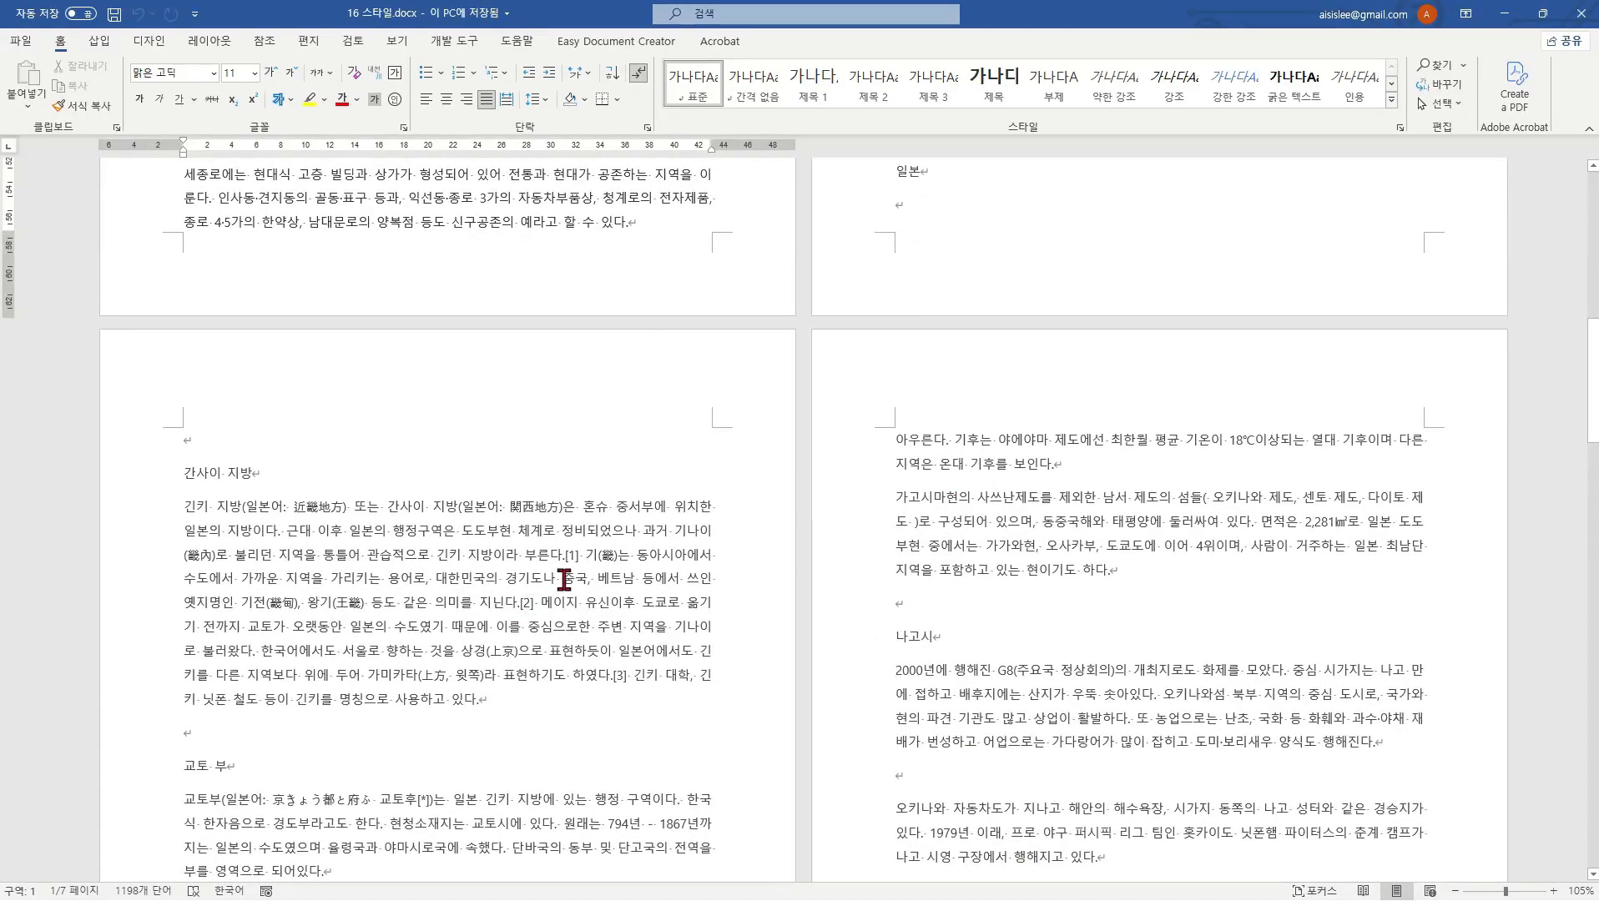
{"action": "scroll", "coordinate": [548, 581], "scroll_direction": "up", "scroll_amount": 1}
{"action": "scroll", "coordinate": [548, 582], "scroll_direction": "up", "scroll_amount": 3}
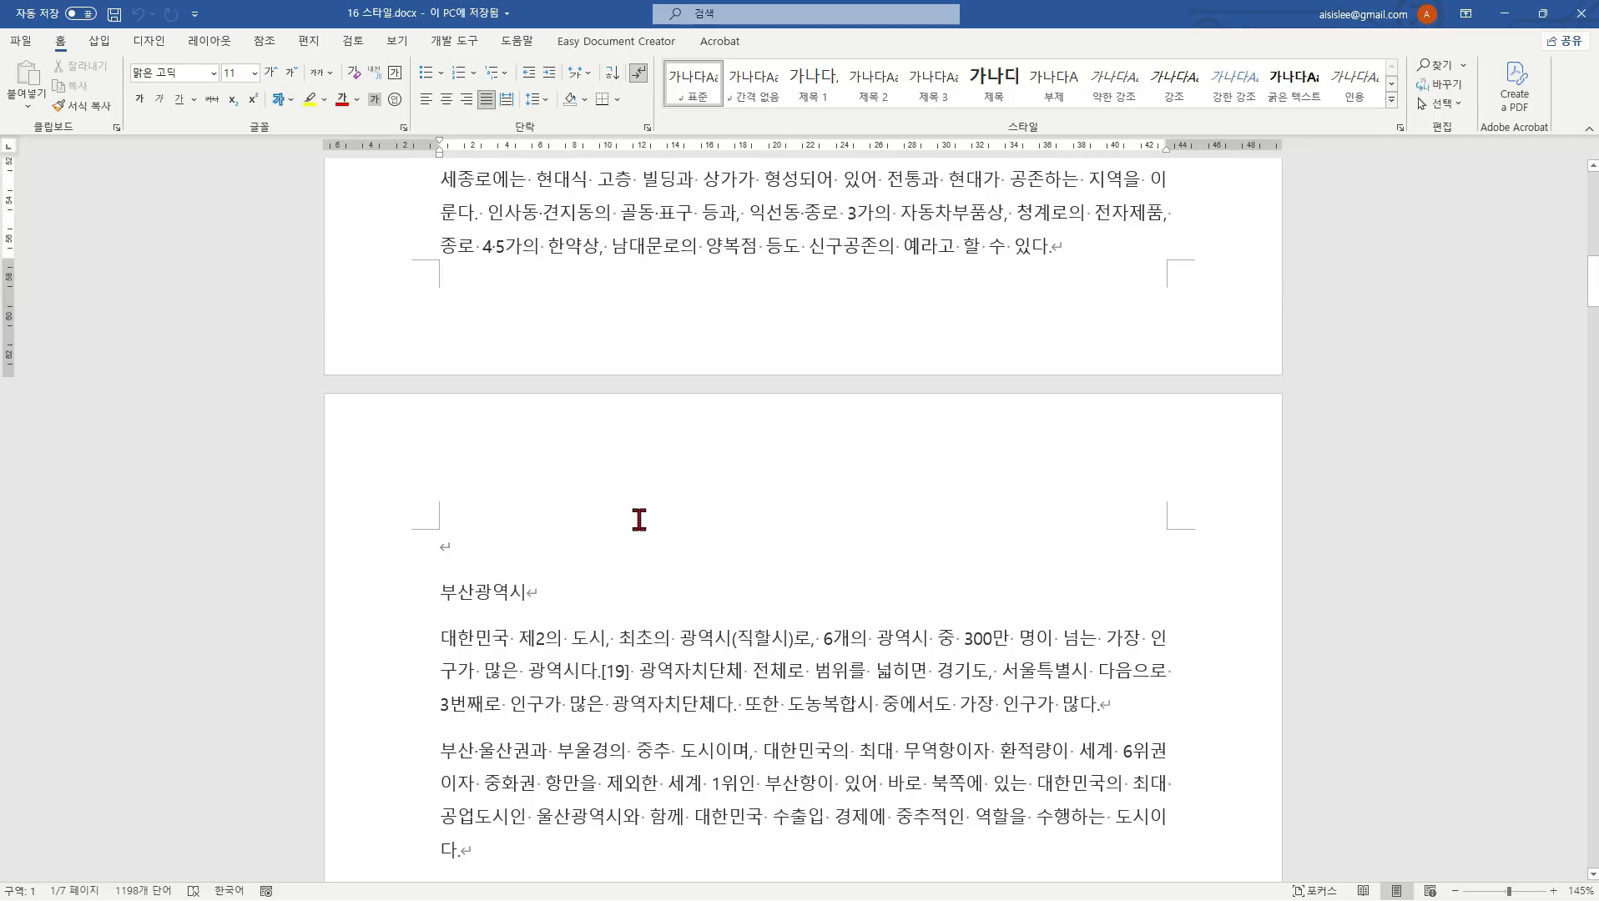
{"action": "scroll", "coordinate": [639, 519], "scroll_direction": "up", "scroll_amount": 12}
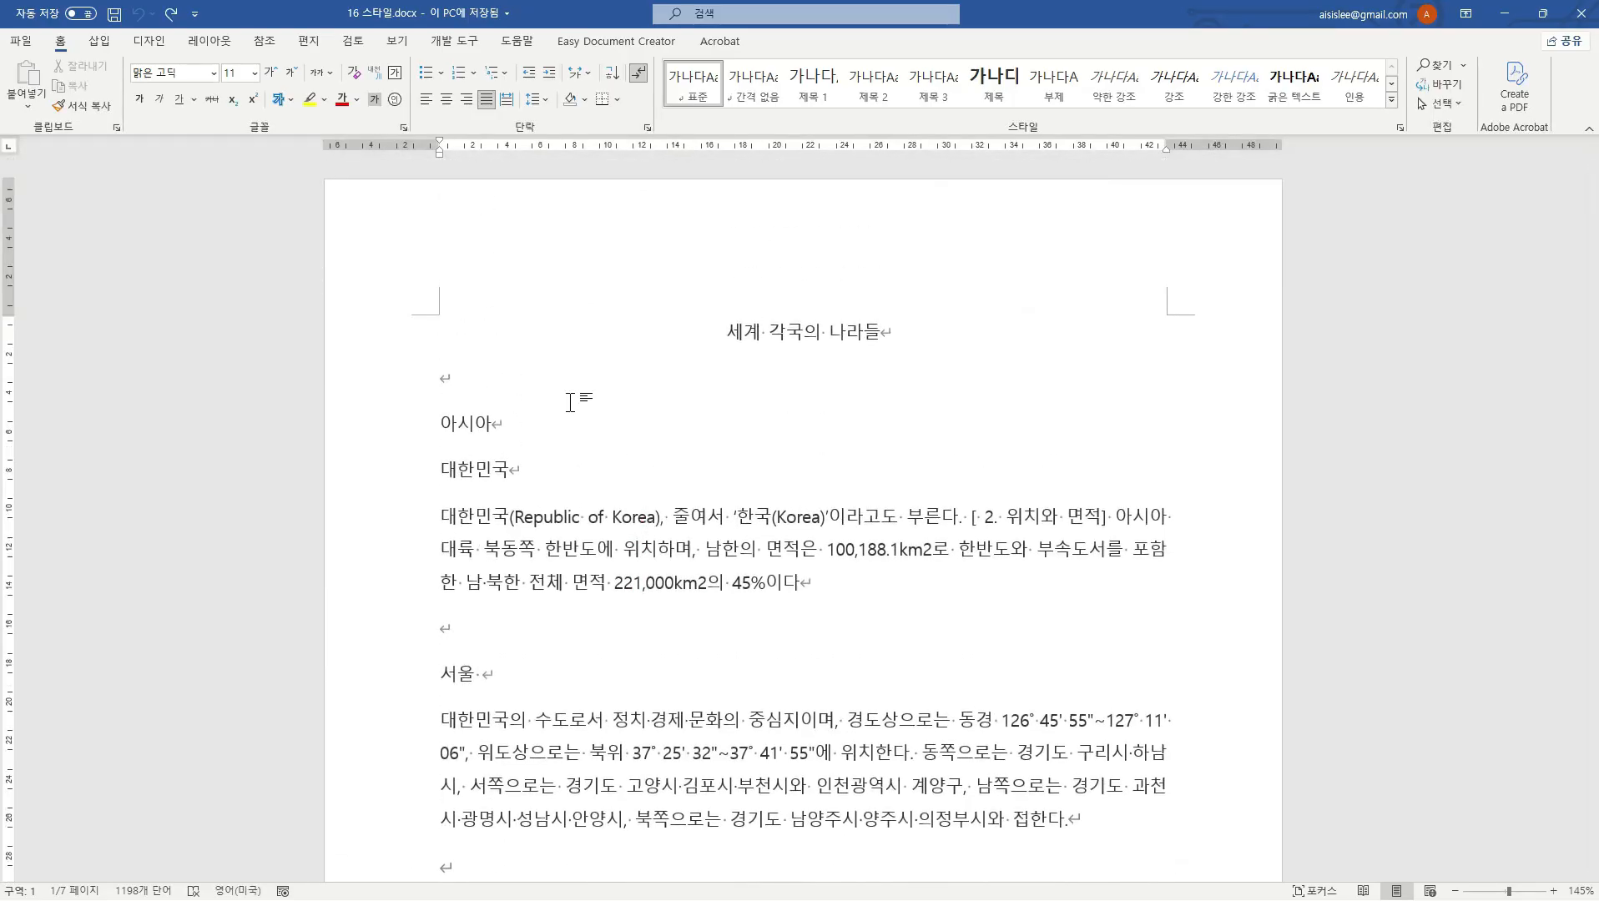
Step: Apply the 제목 1 style to the 아시아 paragraph below the document title
{"action": "left_click", "coordinate": [522, 423]}
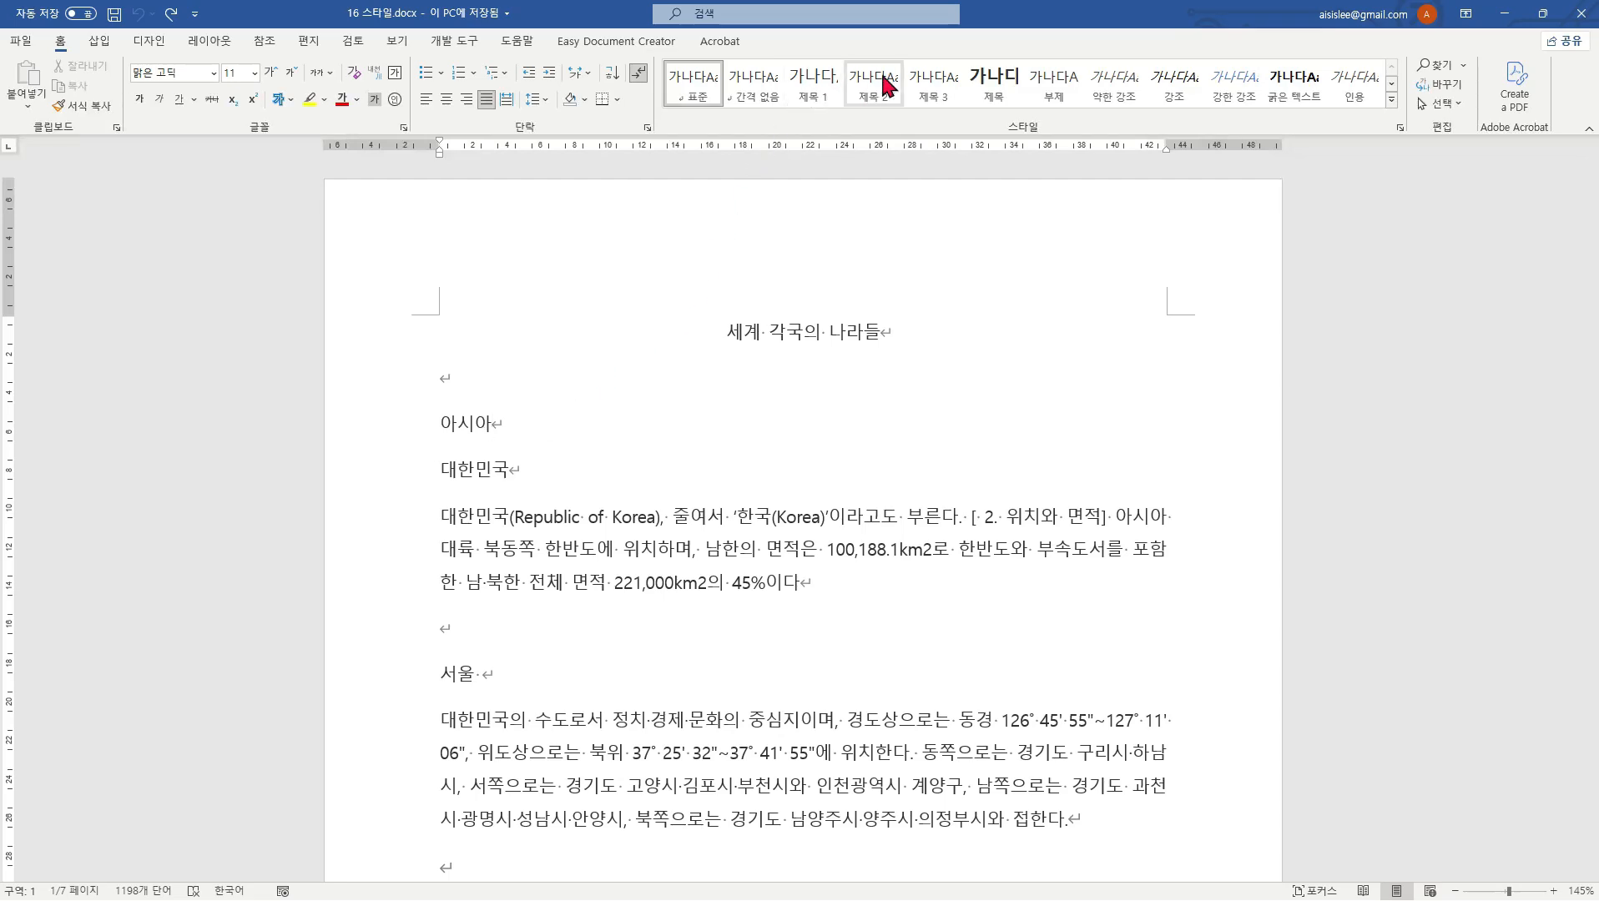
{"action": "left_click", "coordinate": [813, 96]}
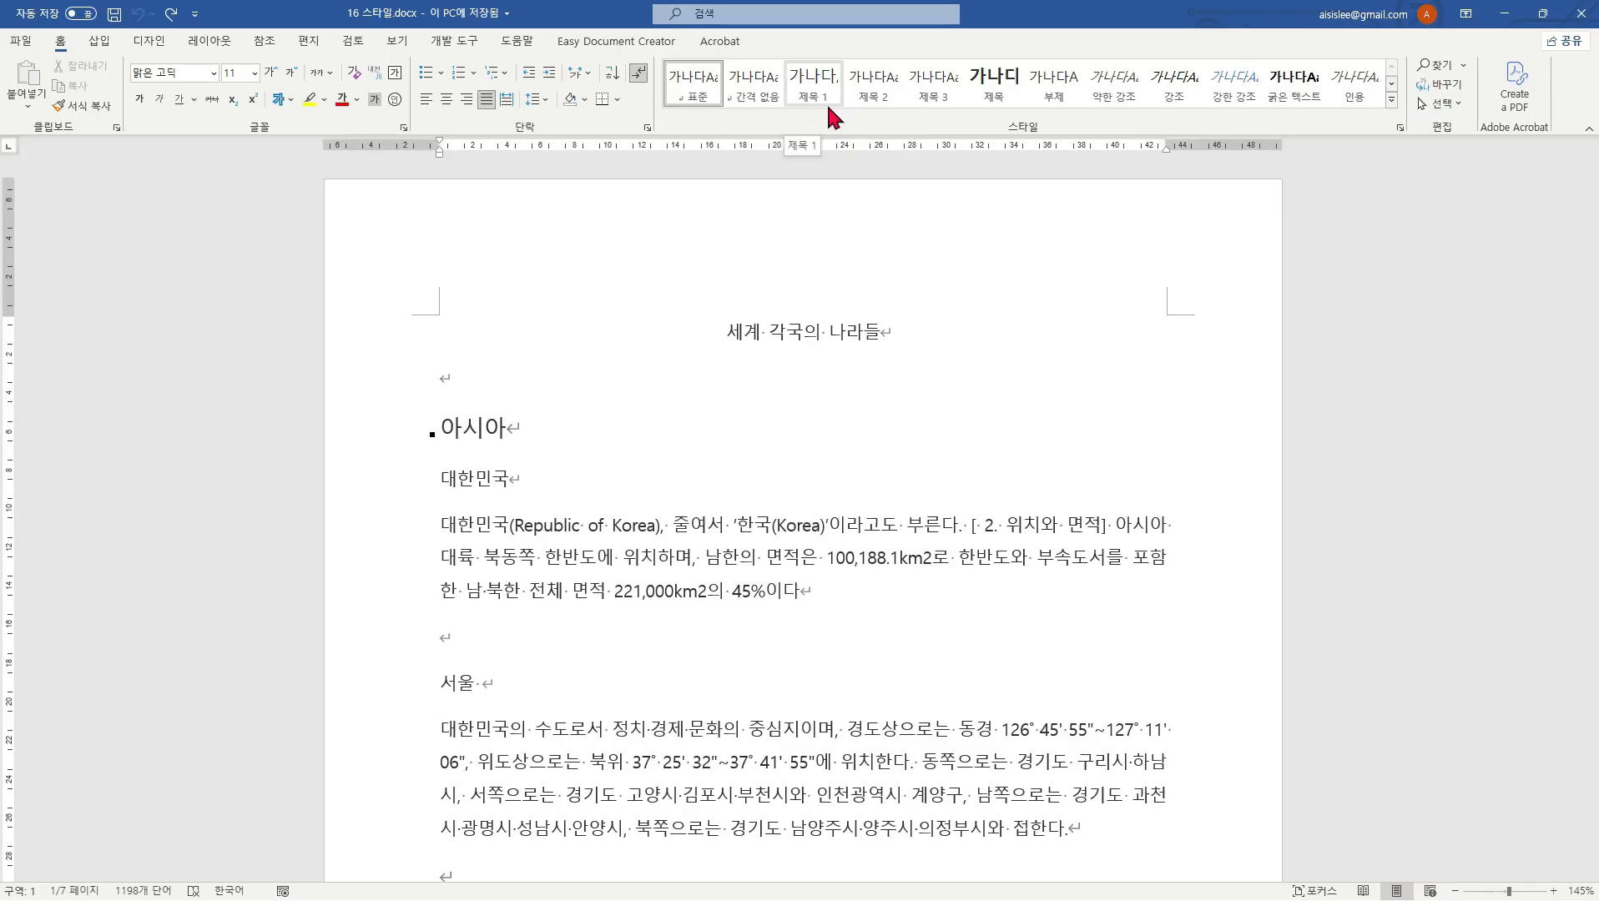
{"action": "left_click", "coordinate": [823, 84]}
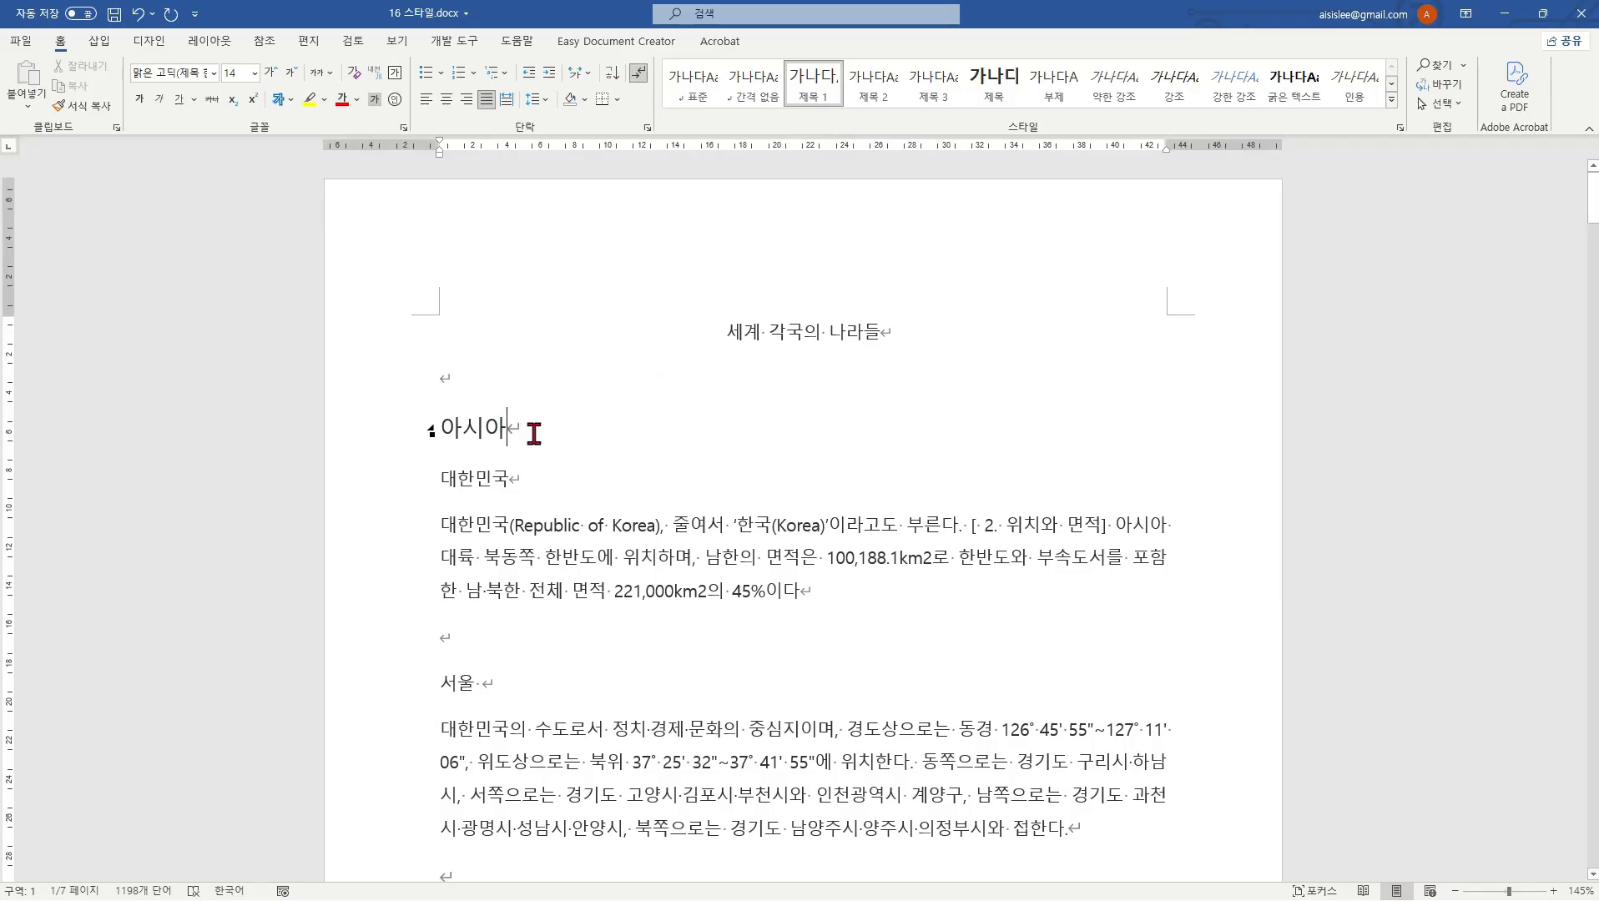
Step: Number the 아시아 heading with the 1., 1.1., 1.1.1. multilevel list format from the list library
{"action": "left_click", "coordinate": [676, 543]}
{"action": "left_click", "coordinate": [708, 553]}
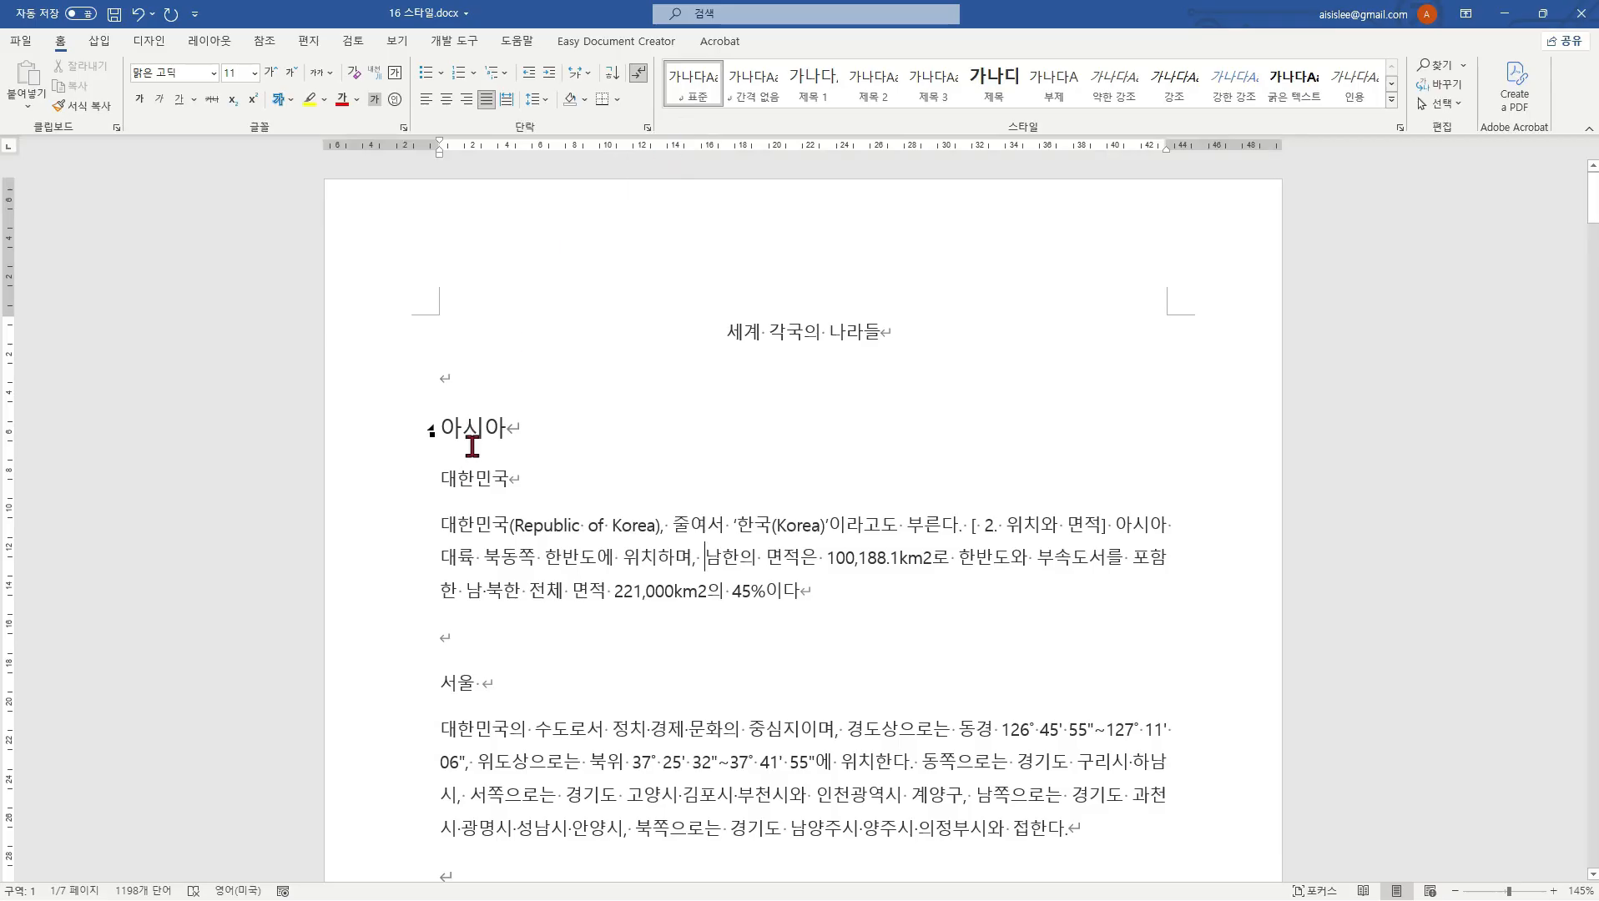
{"action": "left_click", "coordinate": [472, 478]}
{"action": "left_click", "coordinate": [482, 427]}
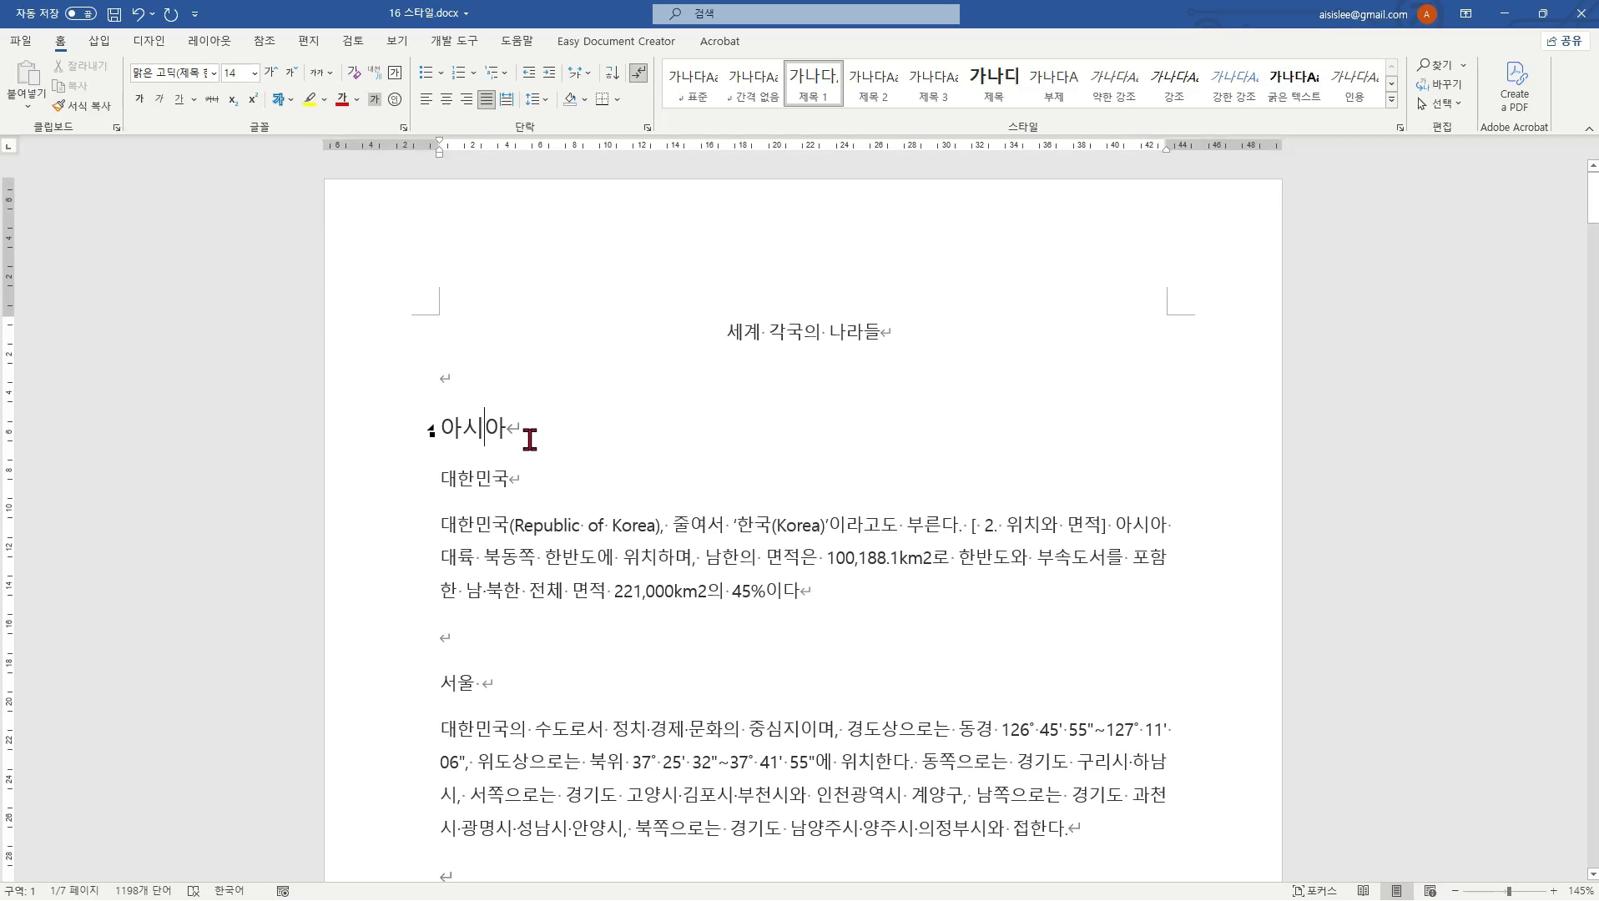
{"action": "left_click", "coordinate": [472, 430]}
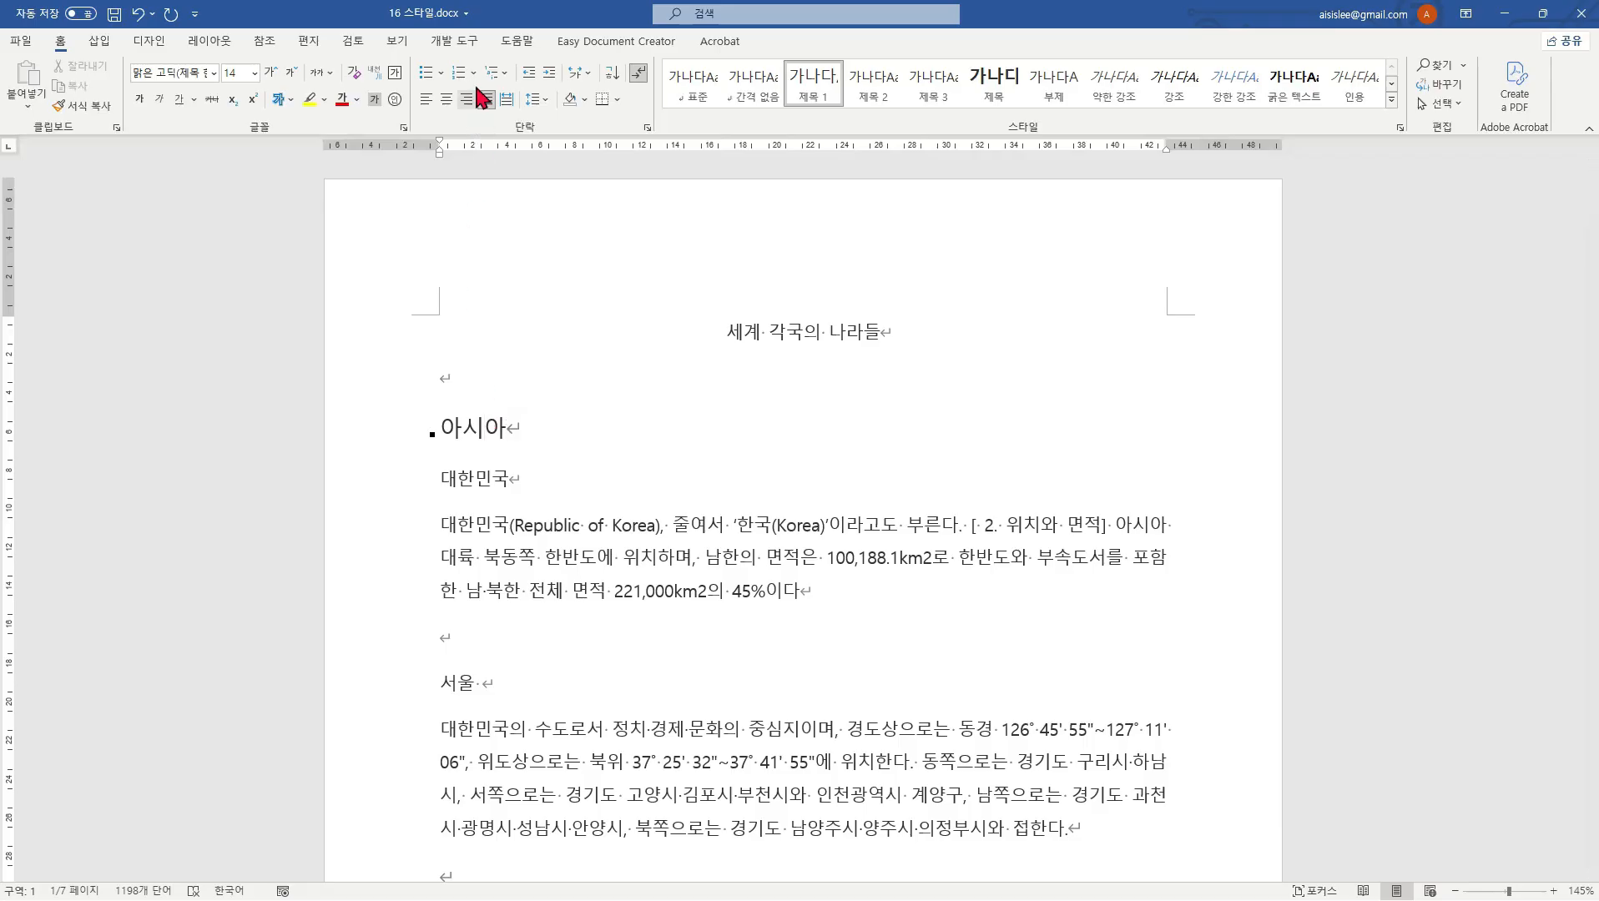
{"action": "left_click", "coordinate": [504, 73]}
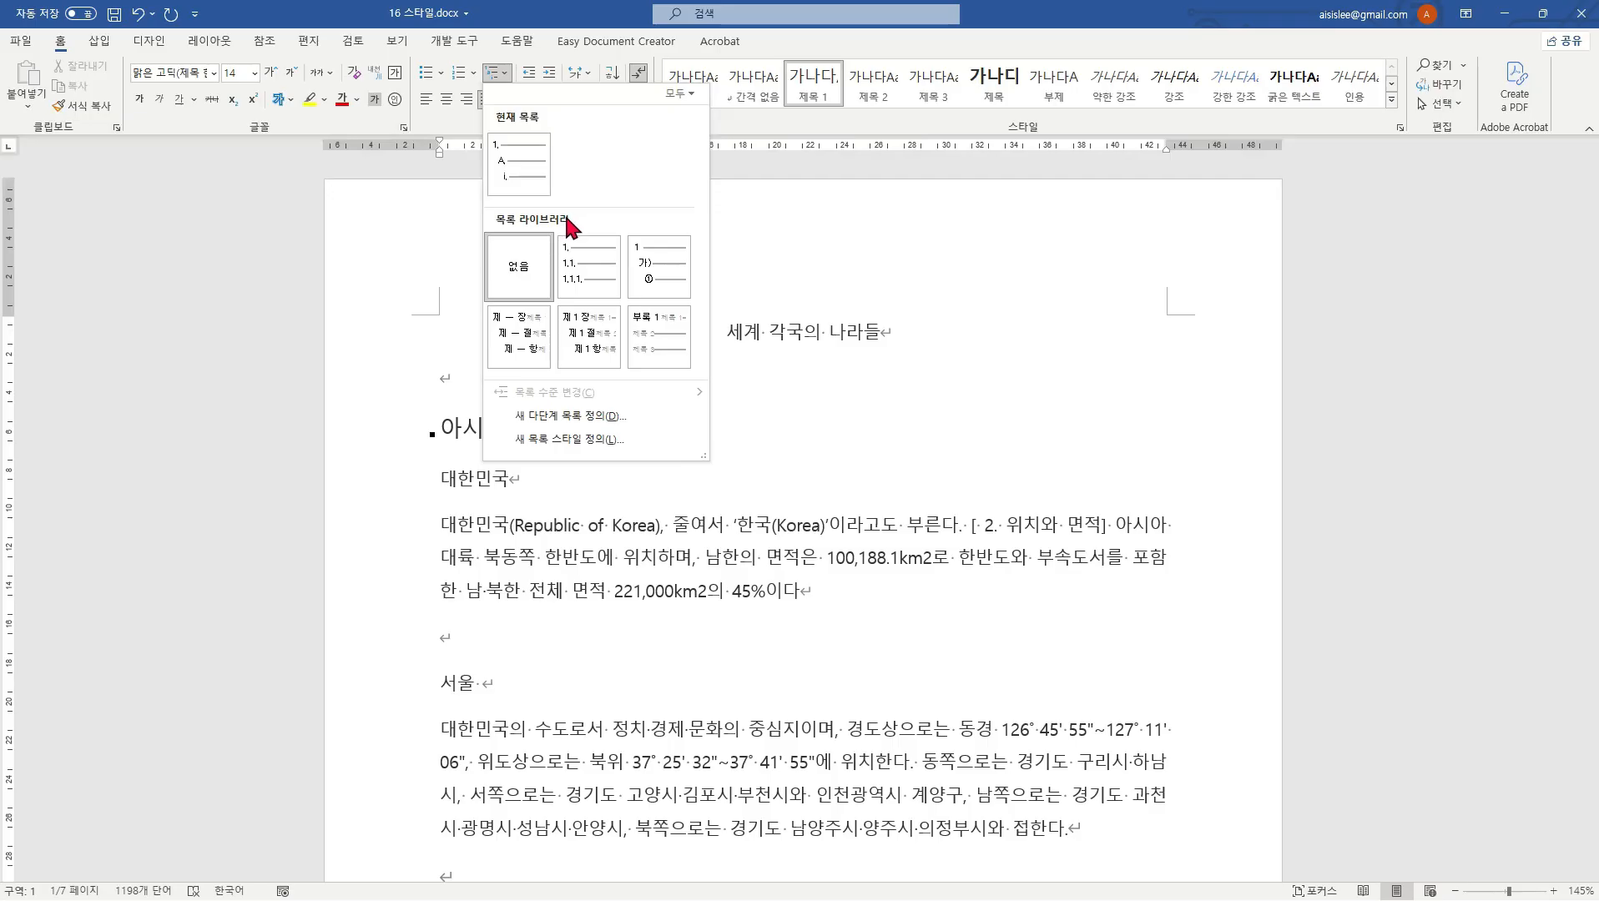
{"action": "mouse_move", "coordinate": [571, 244]}
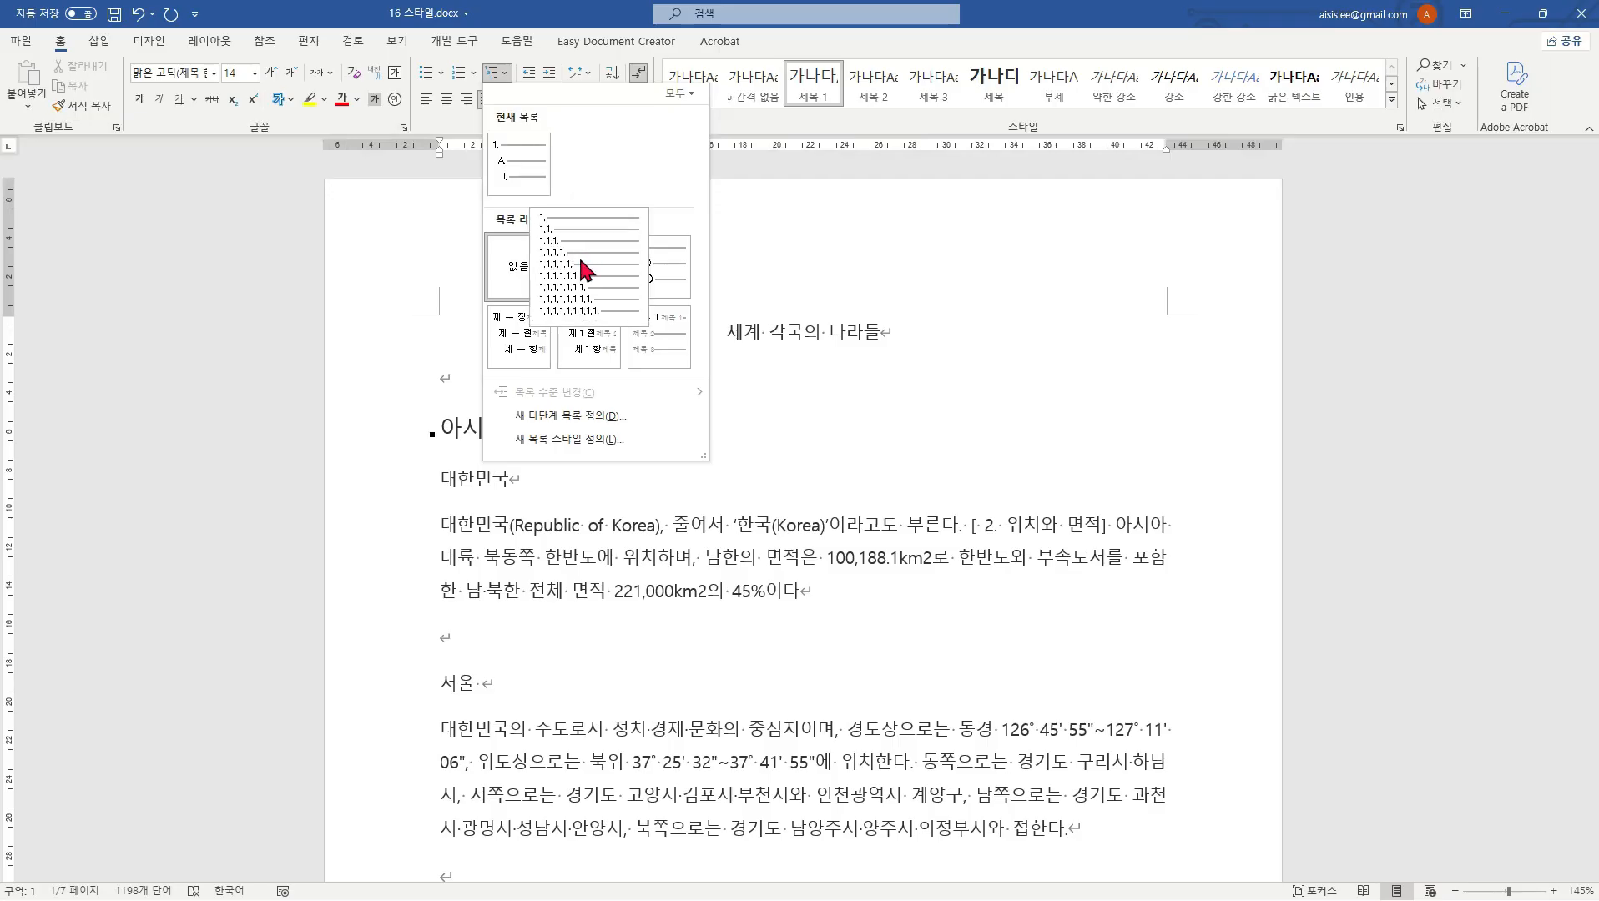
{"action": "left_click", "coordinate": [578, 255]}
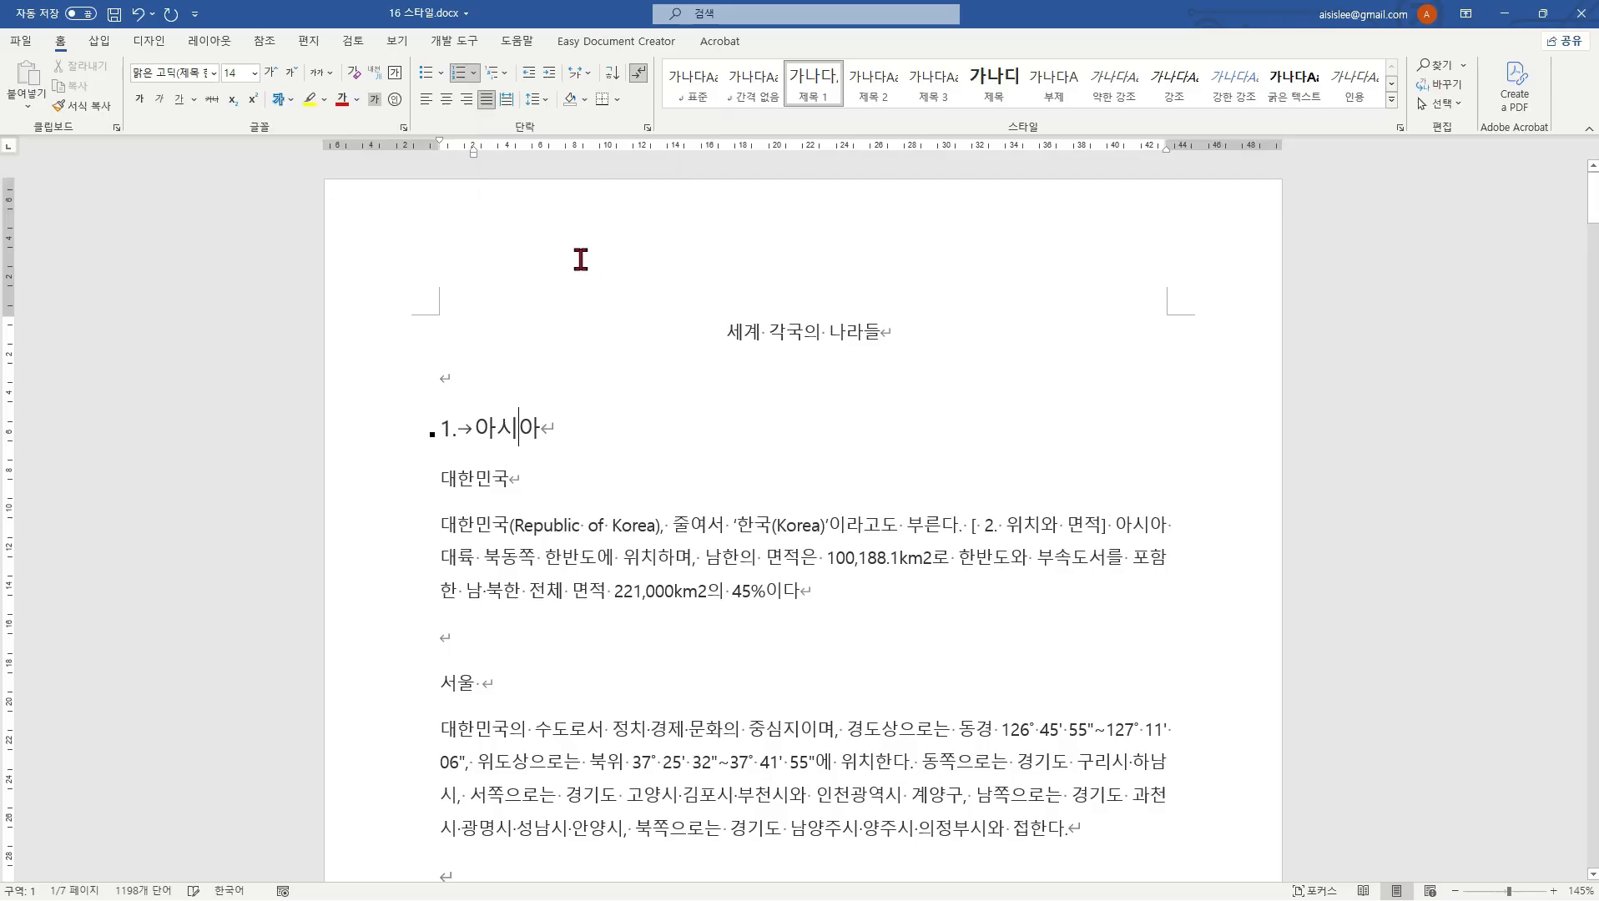
Step: Make the numbered 아시아 heading bold
{"action": "left_click", "coordinate": [582, 423]}
{"action": "double_click", "coordinate": [494, 427]}
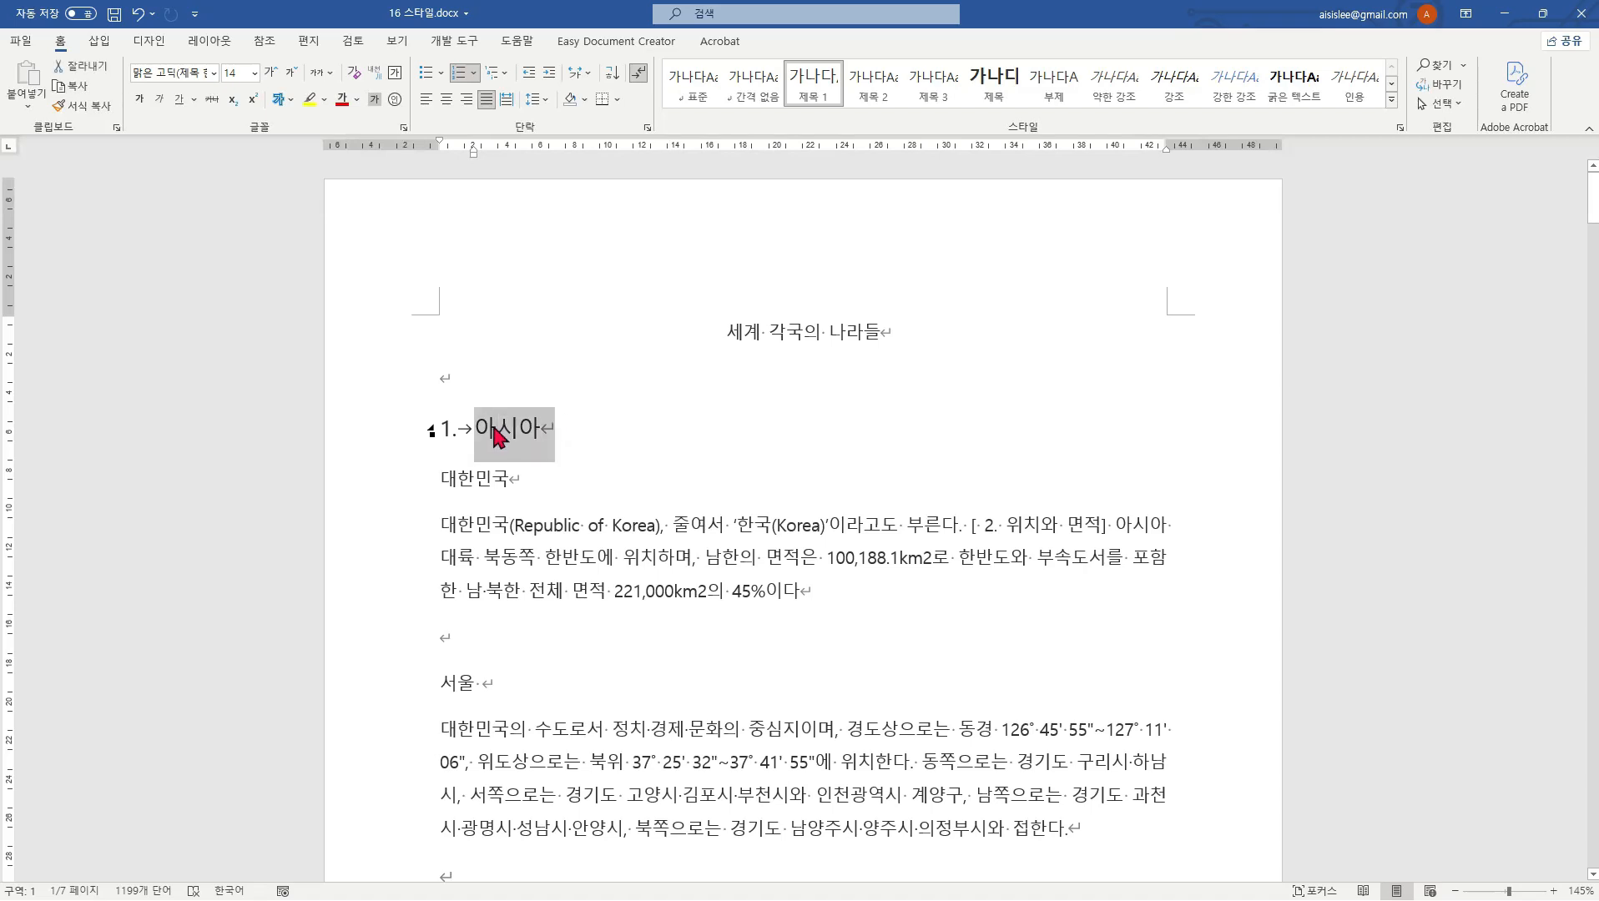
{"action": "left_click", "coordinate": [140, 100]}
{"action": "left_click", "coordinate": [607, 411]}
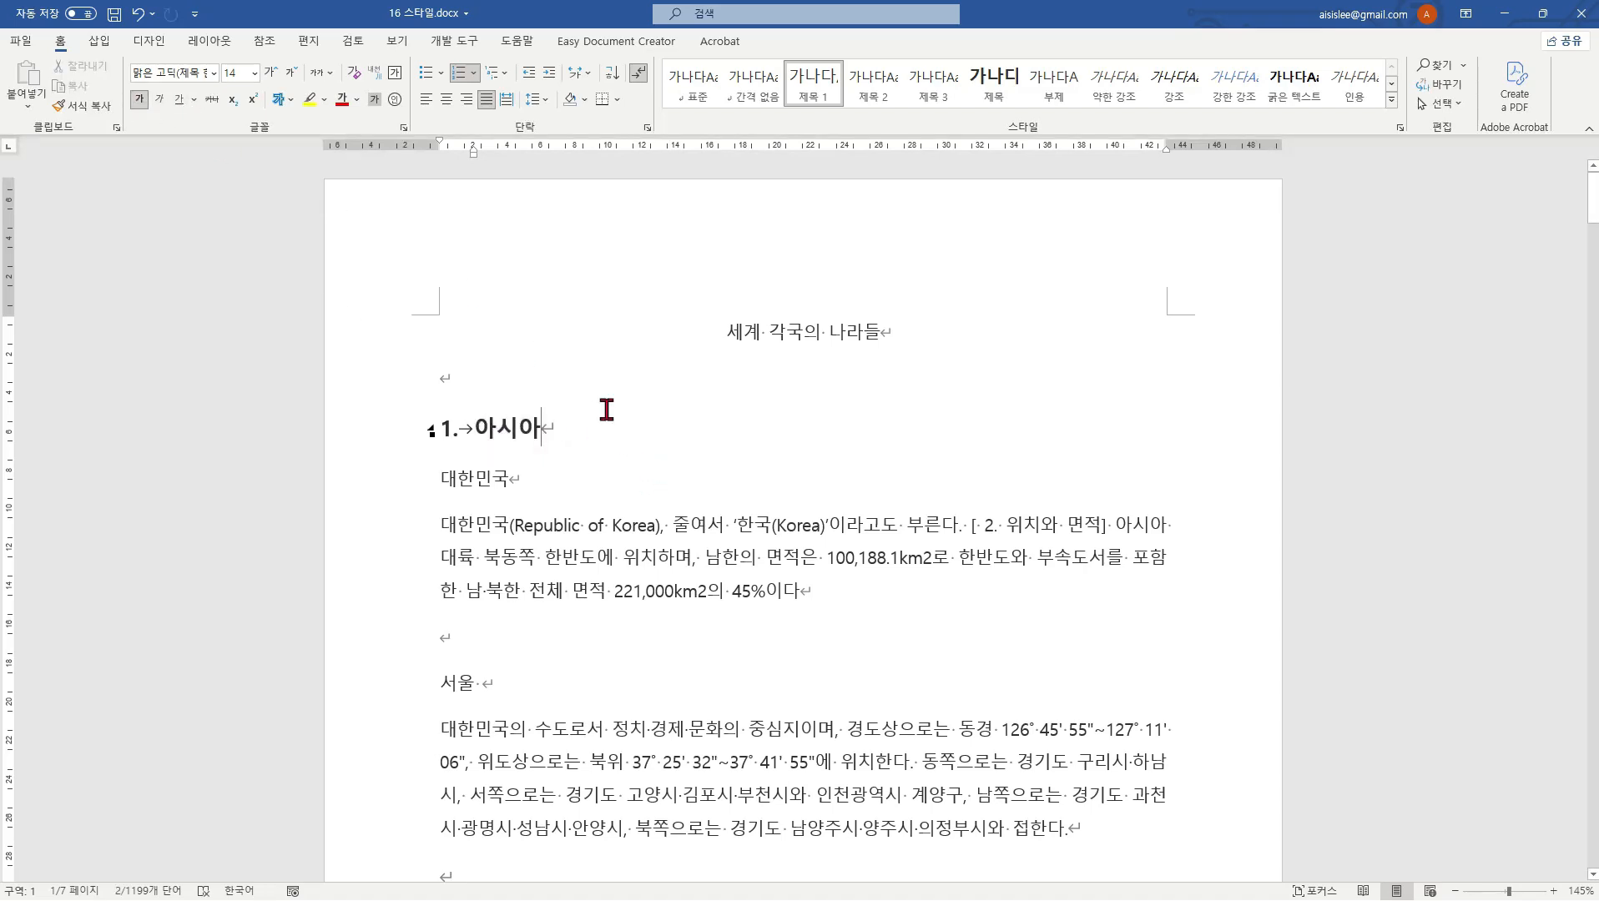
Step: Set the 아시아 heading's font size to 16
{"action": "left_click", "coordinate": [498, 406]}
{"action": "left_click", "coordinate": [506, 424]}
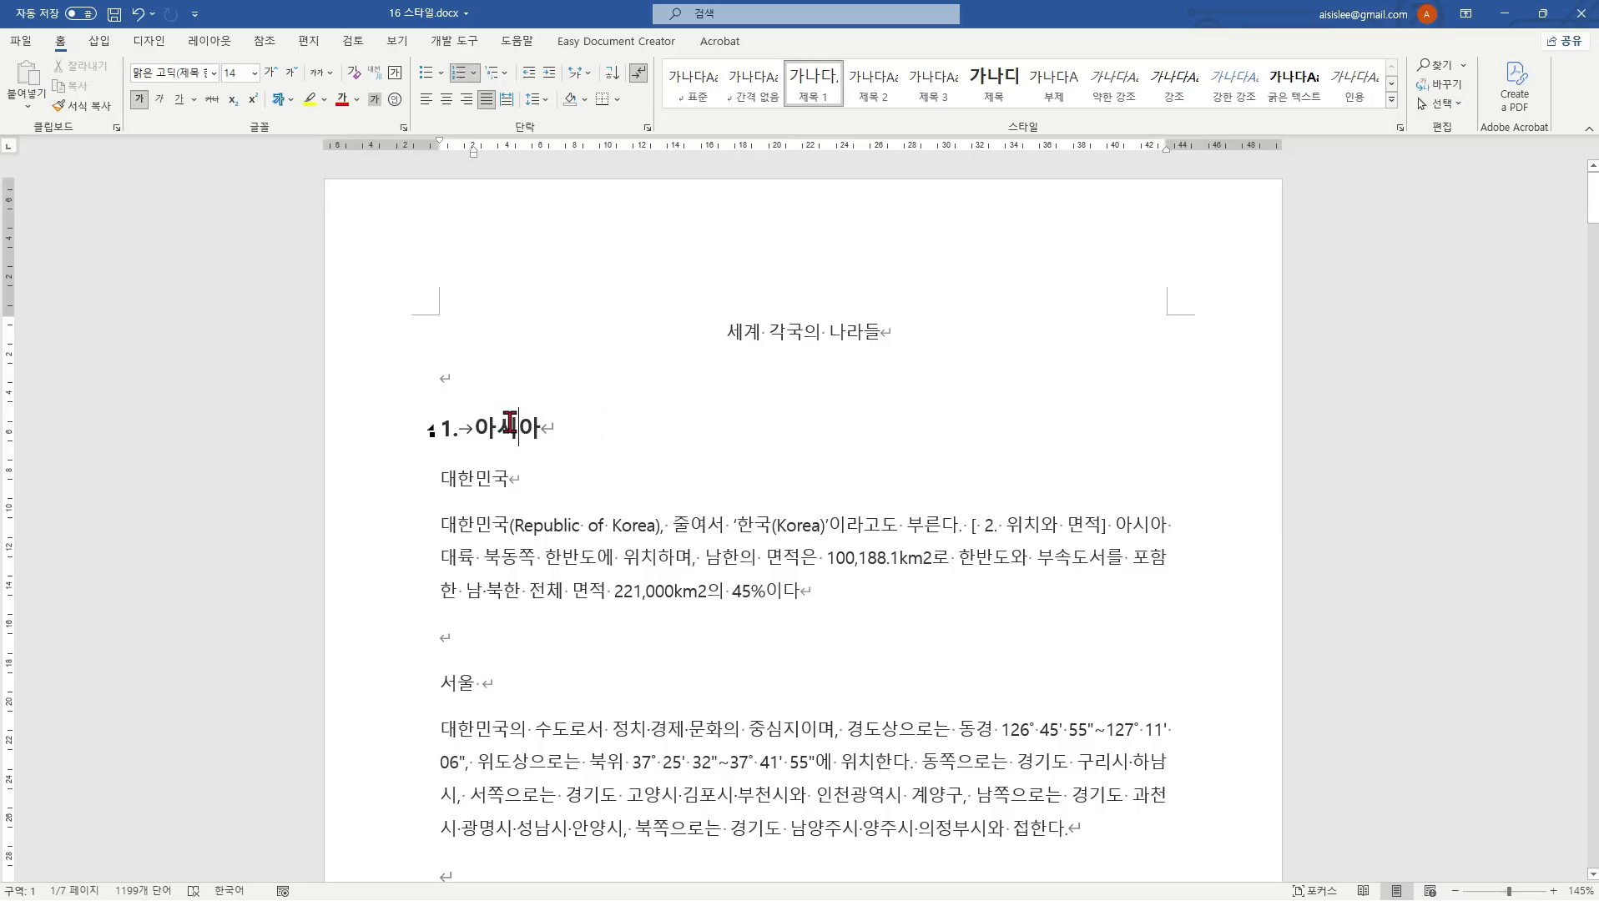
{"action": "left_click_drag", "start_coordinate": [570, 432], "coordinate": [434, 430]}
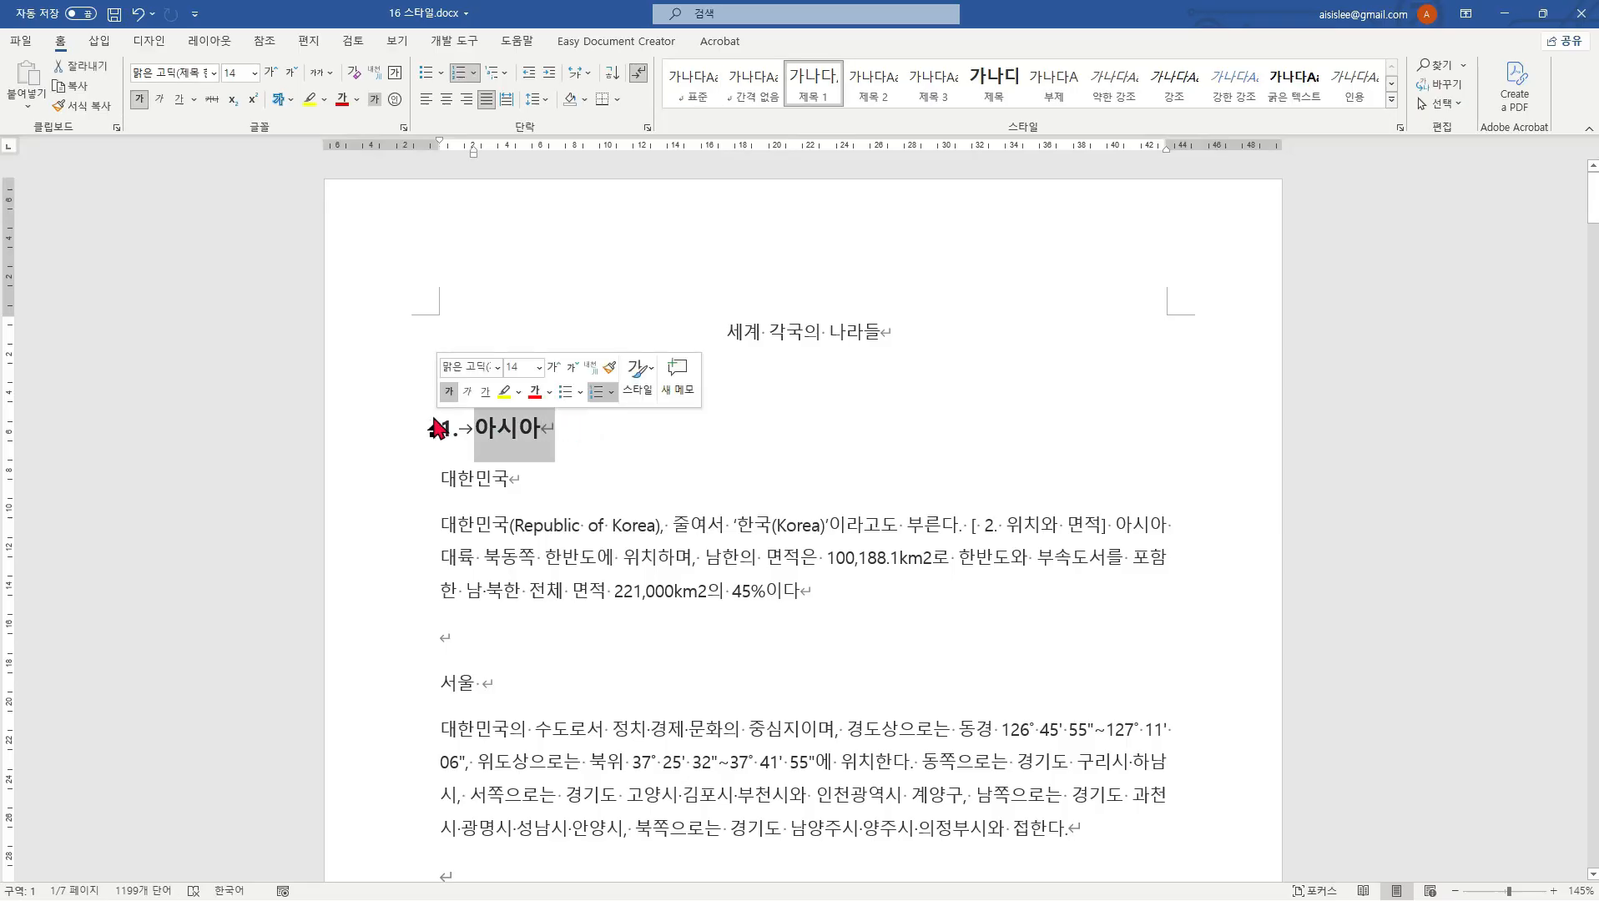
{"action": "left_click", "coordinate": [255, 74]}
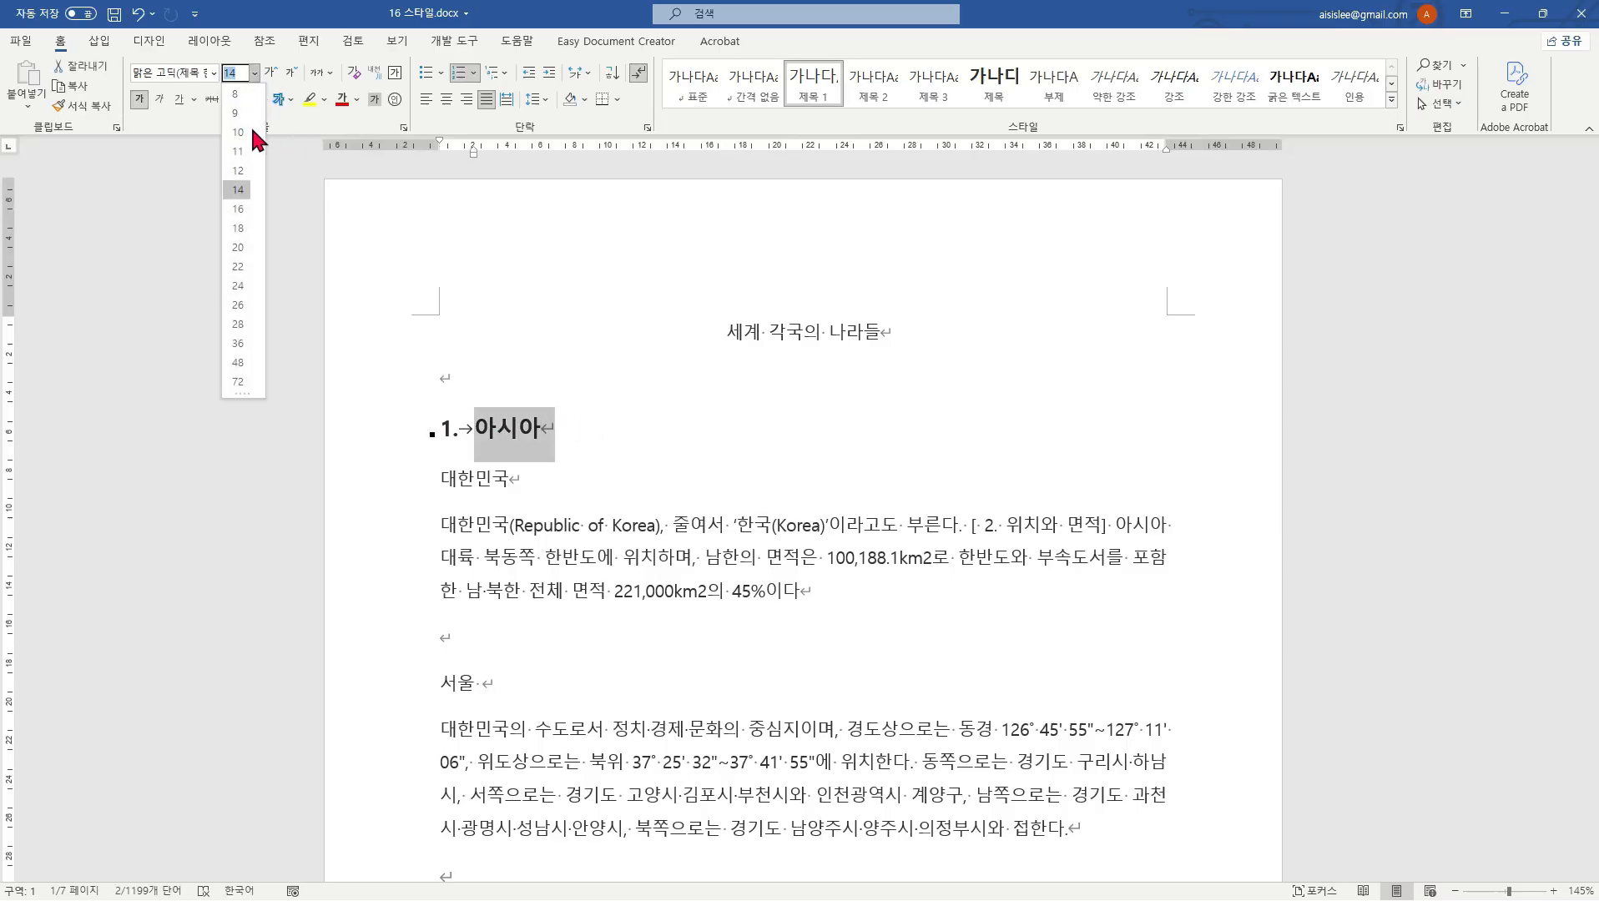
{"action": "left_click", "coordinate": [240, 215]}
{"action": "left_click", "coordinate": [599, 441]}
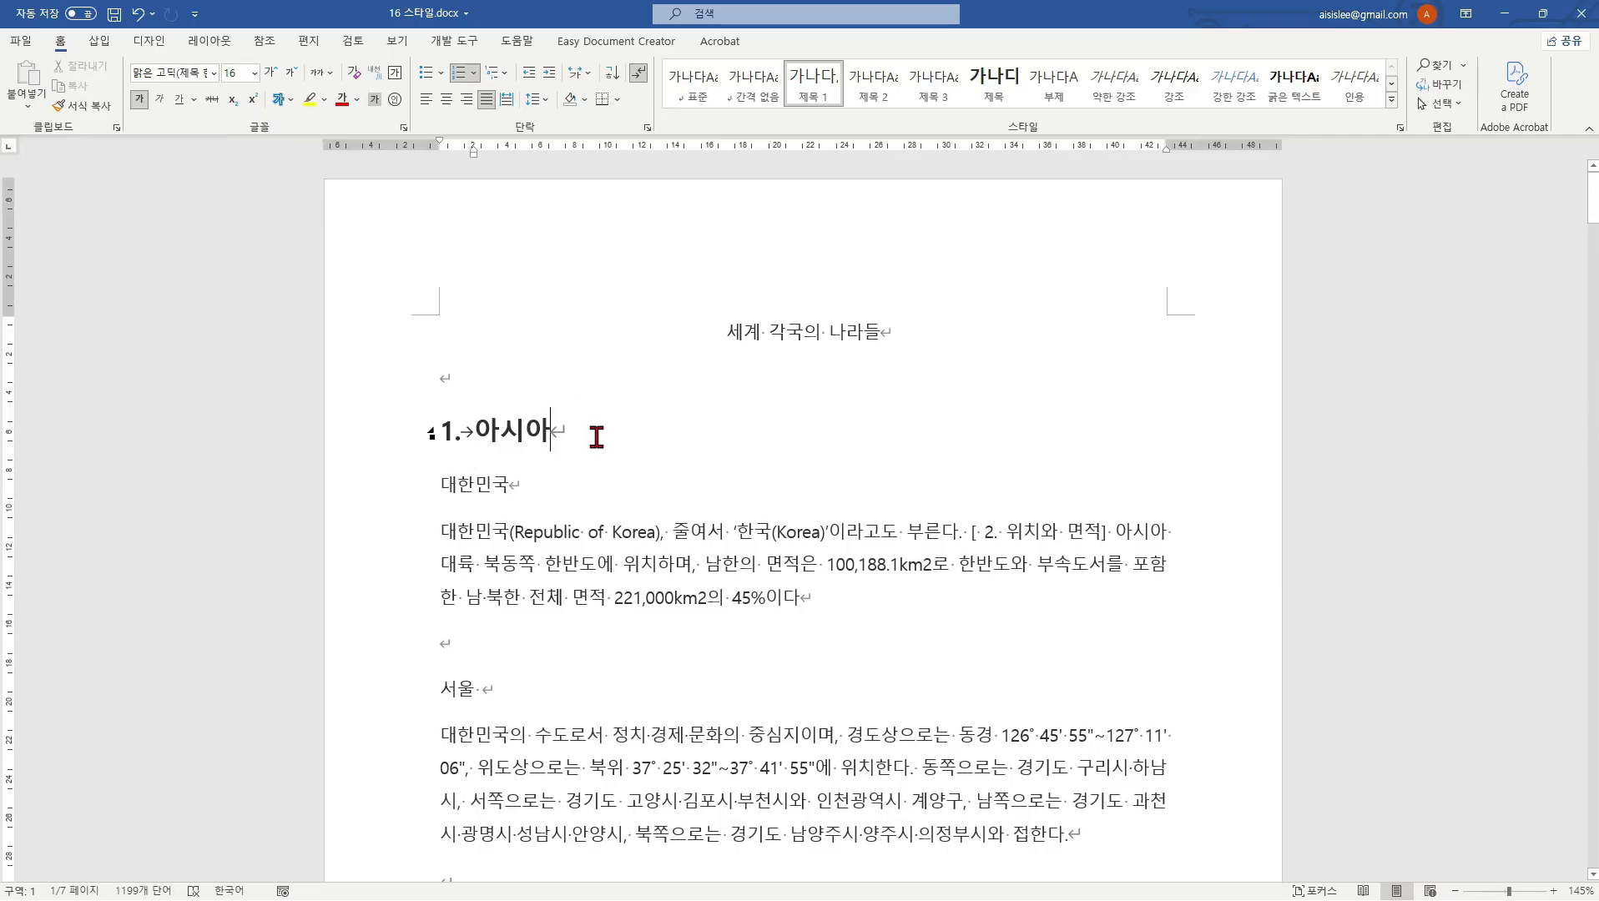
Step: Update the 제목 1 style to match the formatting of the 아시아 heading
{"action": "left_click", "coordinate": [524, 431]}
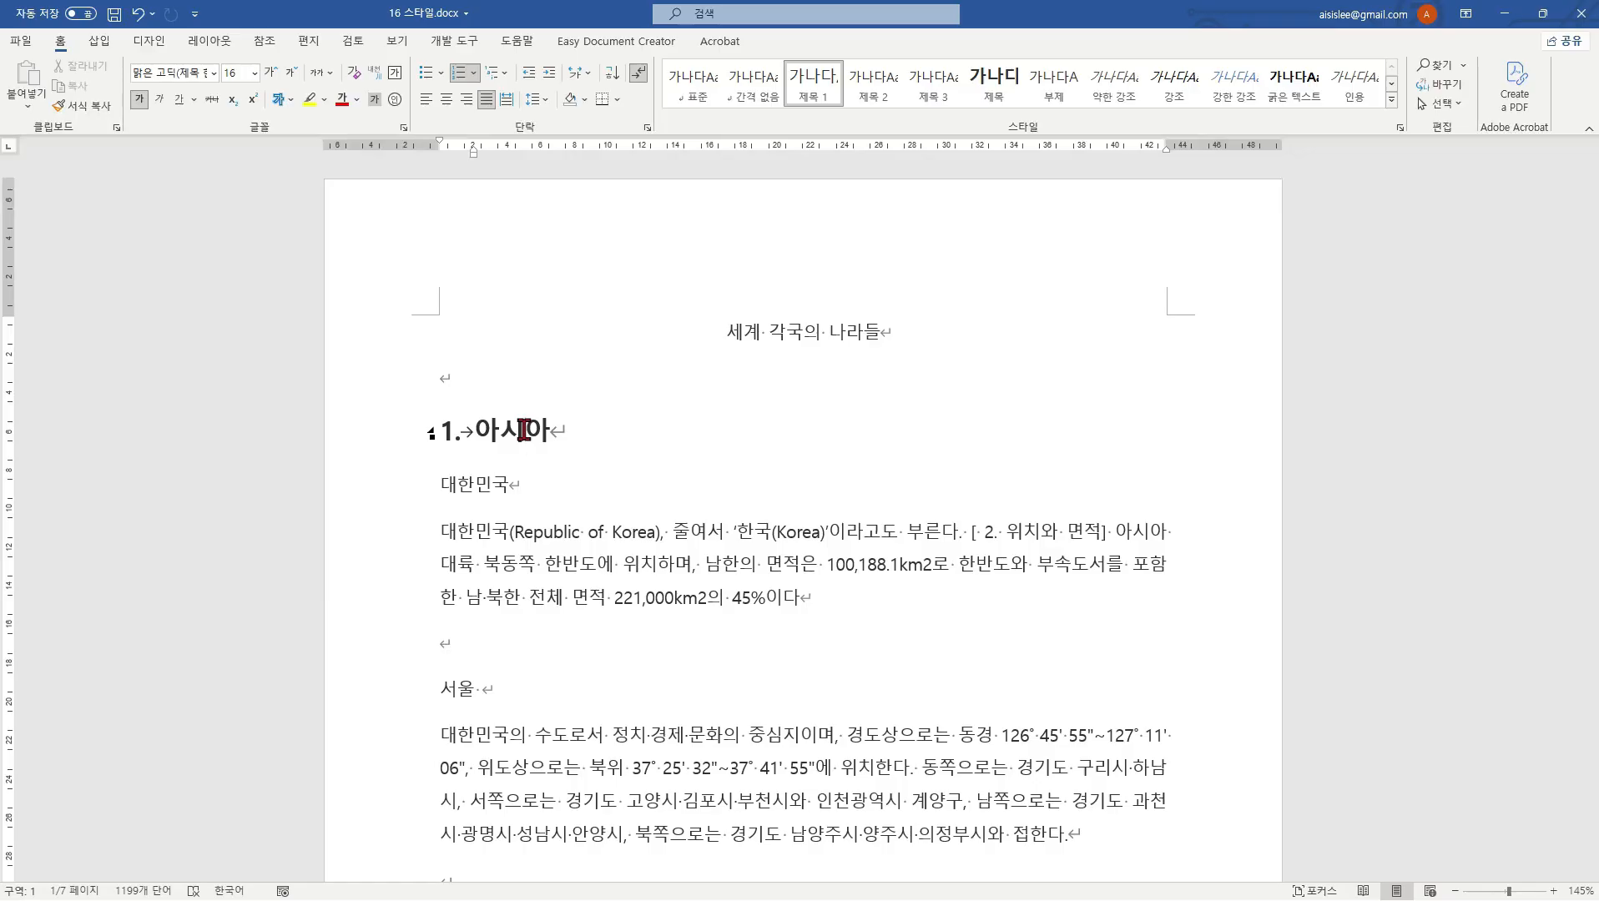
{"action": "left_click", "coordinate": [524, 429]}
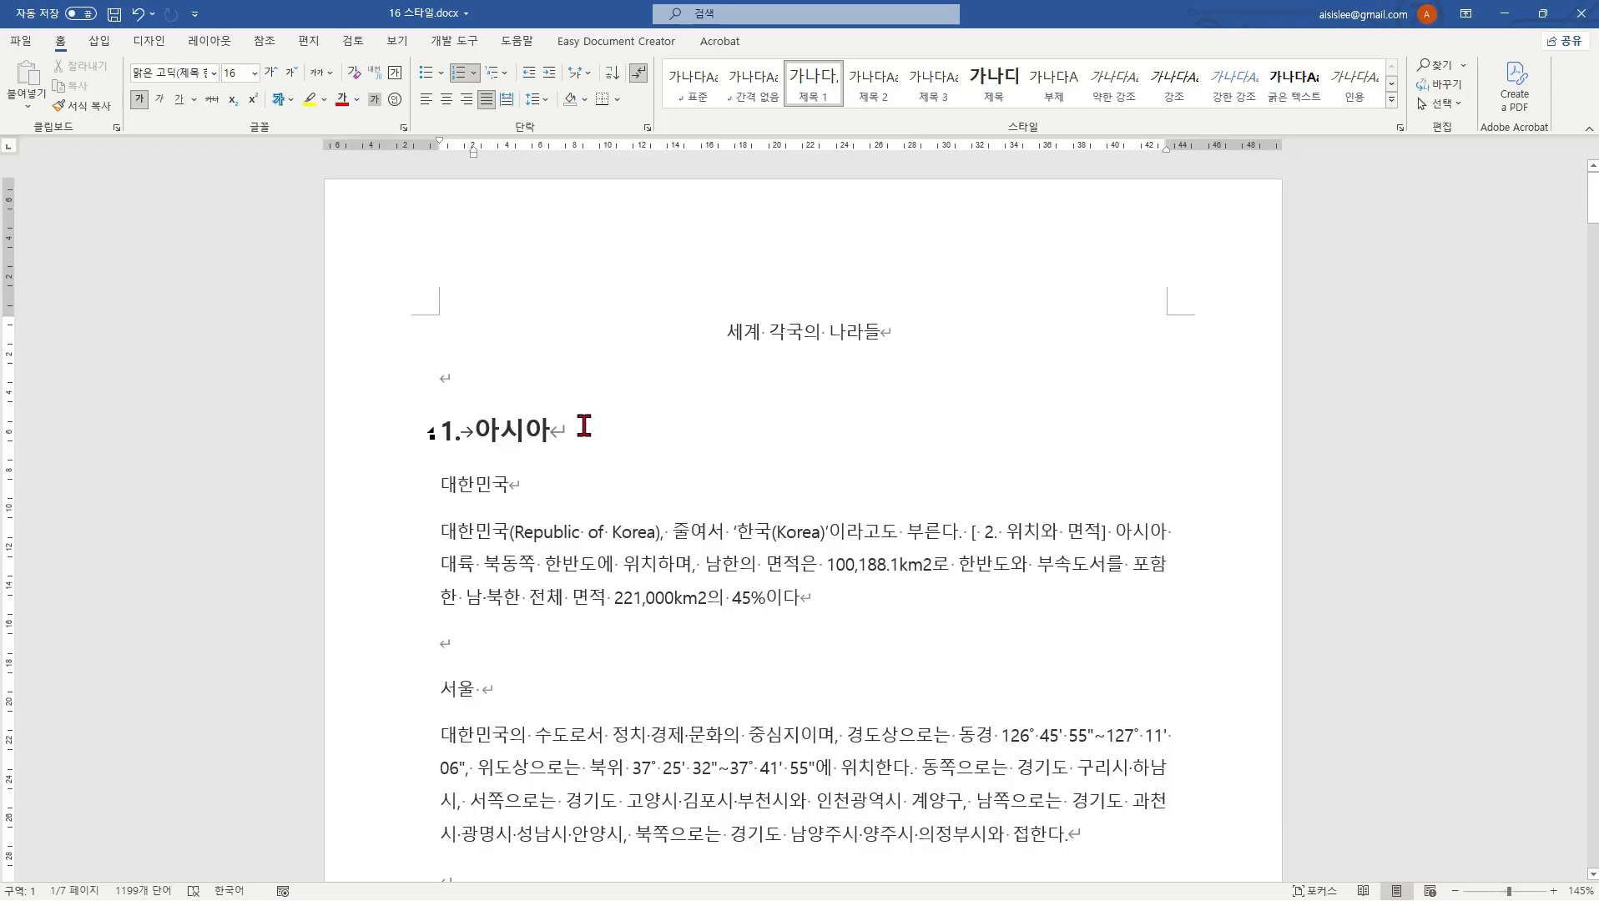
{"action": "left_click", "coordinate": [504, 432]}
{"action": "right_click", "coordinate": [817, 87]}
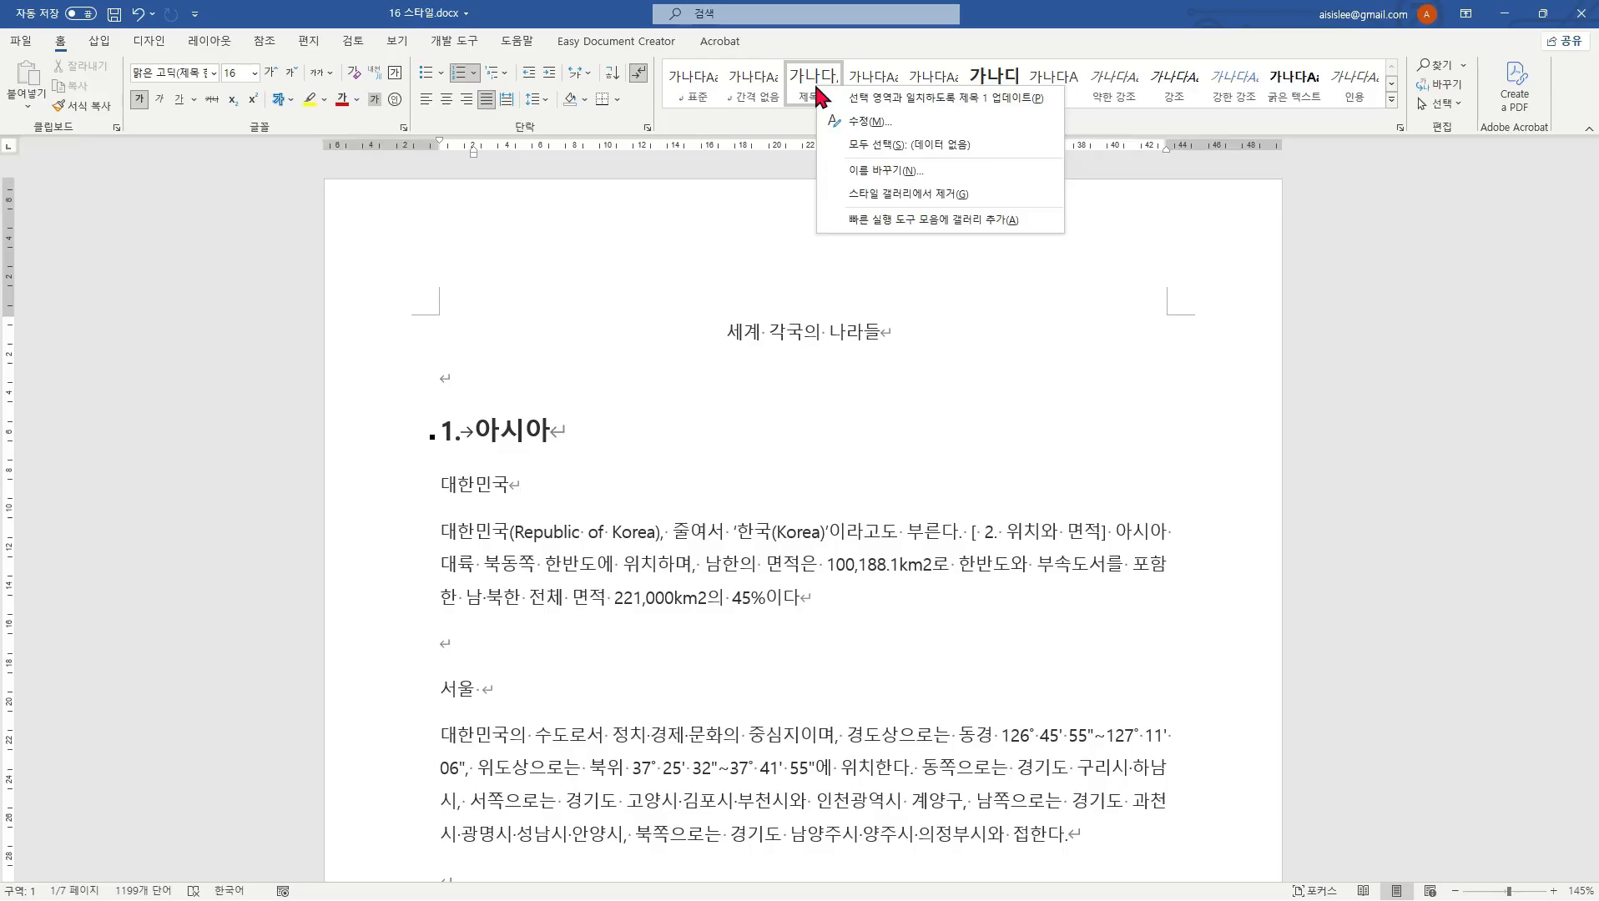
{"action": "left_click", "coordinate": [1014, 98]}
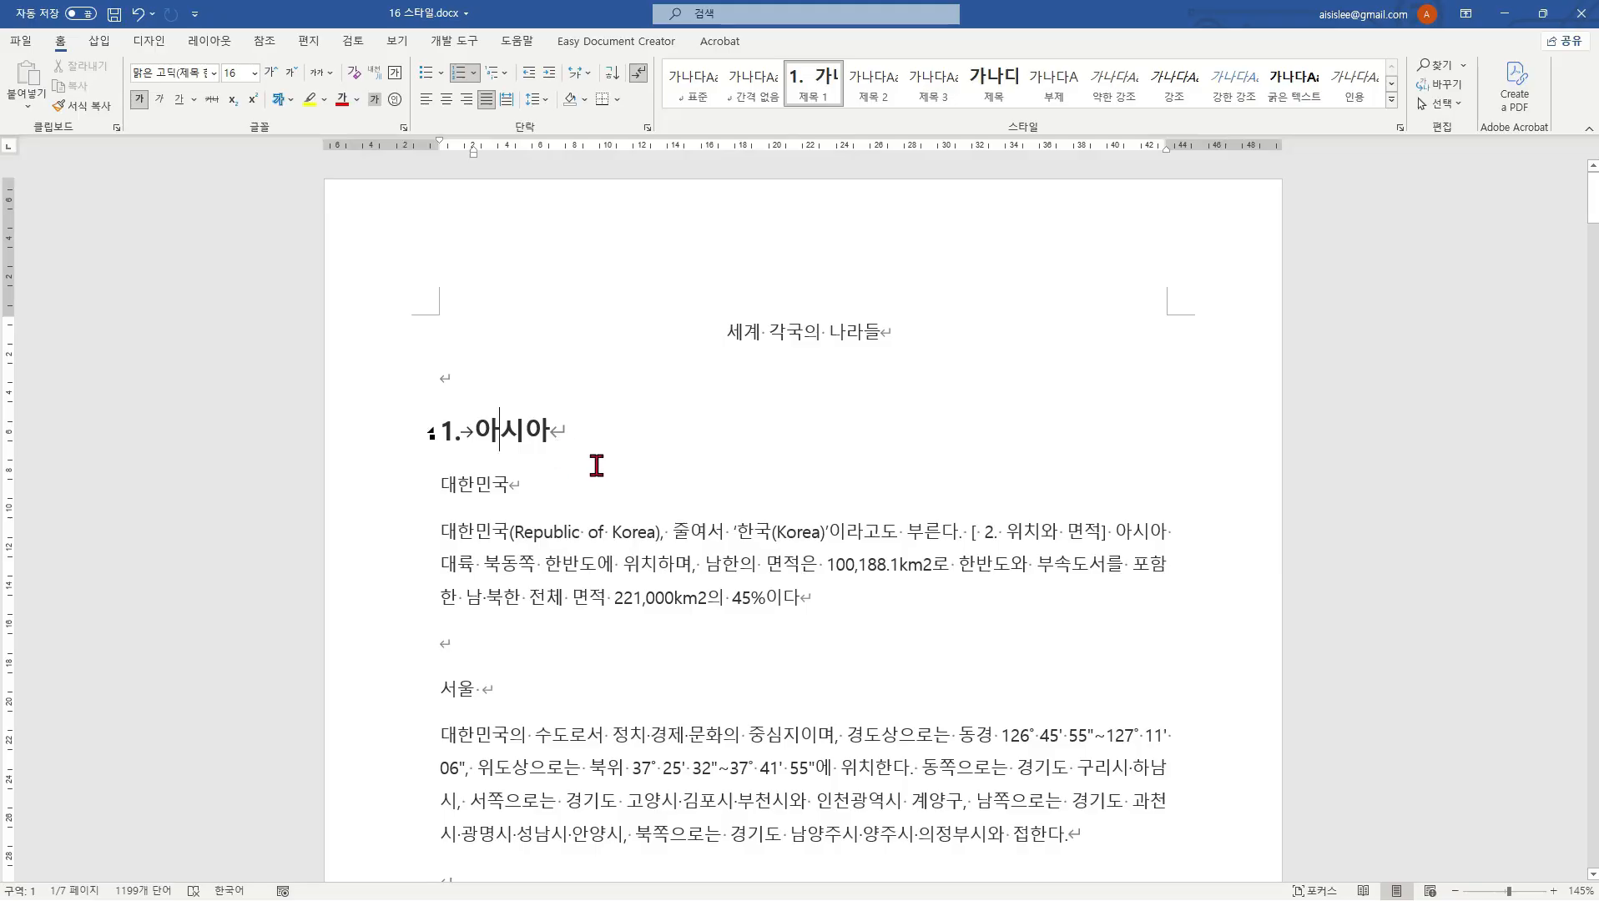
Step: Apply the 제목 1 style to the 북미 paragraph above 미국
{"action": "scroll", "coordinate": [597, 461], "scroll_direction": "down", "scroll_amount": 5, "text": "ctrl"}
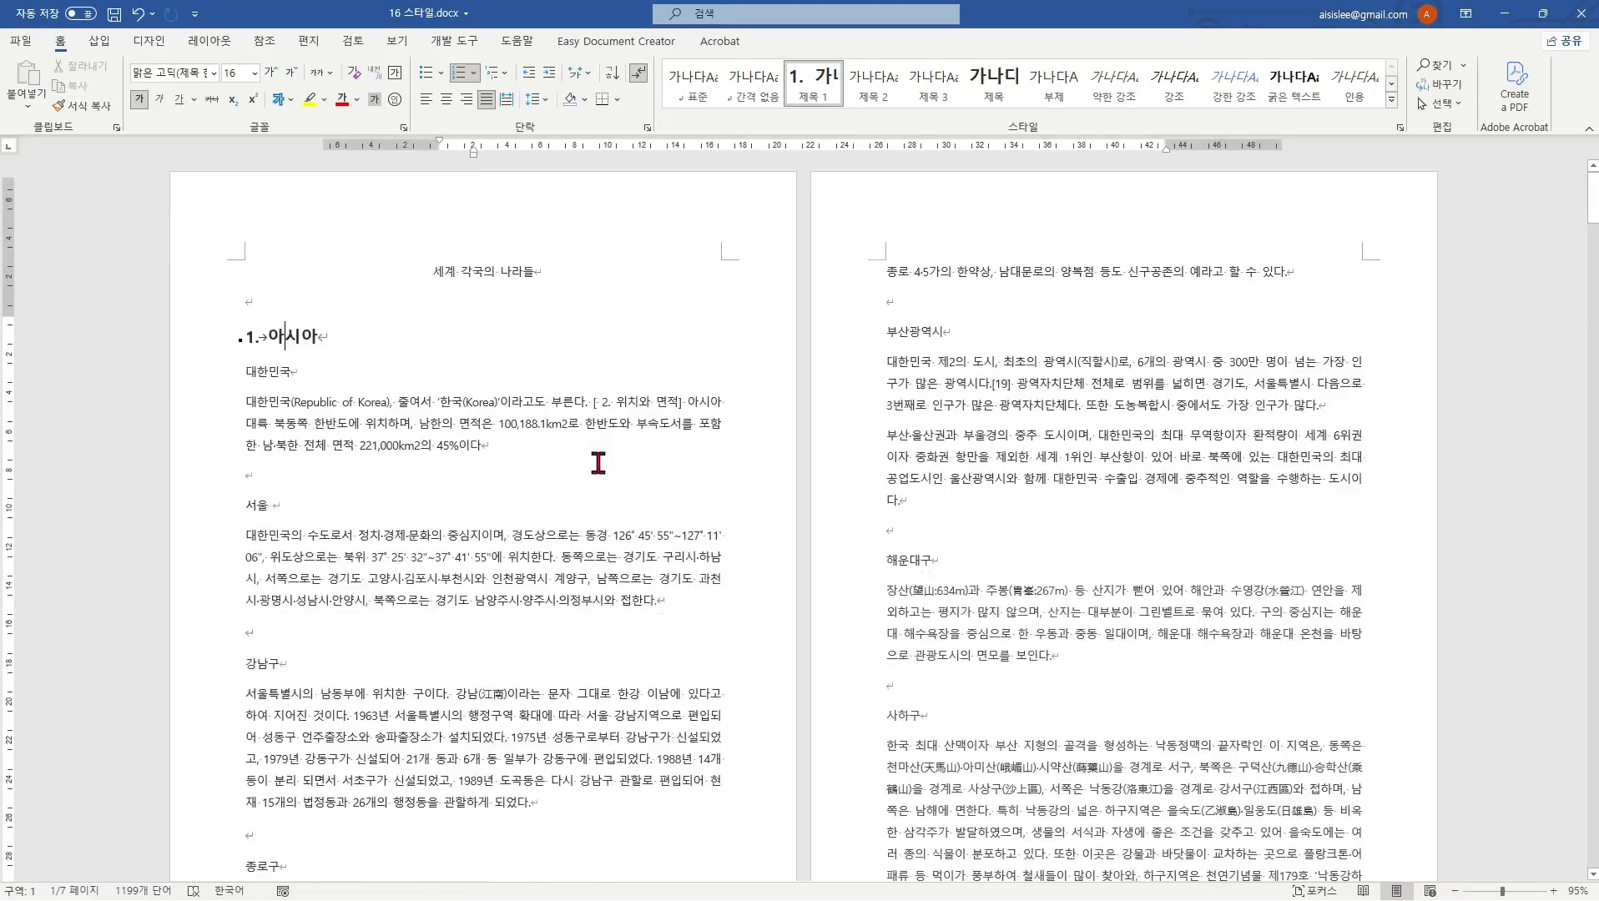
{"action": "scroll", "coordinate": [601, 460], "scroll_direction": "down", "scroll_amount": 10}
{"action": "scroll", "coordinate": [603, 459], "scroll_direction": "down", "scroll_amount": 10}
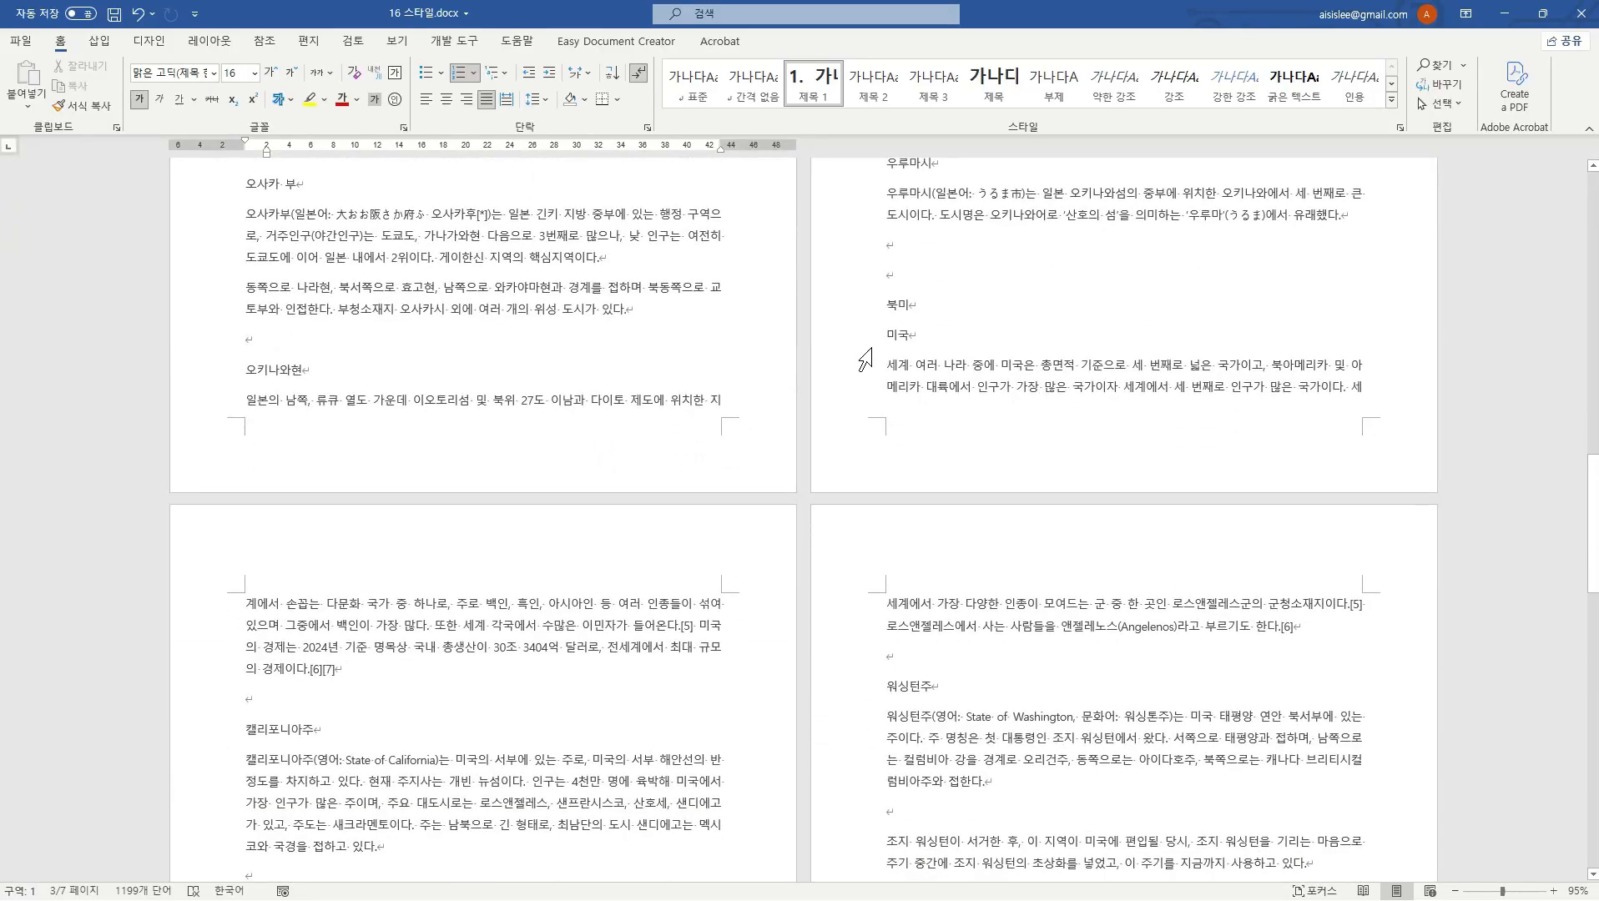
{"action": "left_click", "coordinate": [915, 304]}
{"action": "scroll", "coordinate": [938, 296], "scroll_direction": "up", "scroll_amount": 17, "text": "ctrl"}
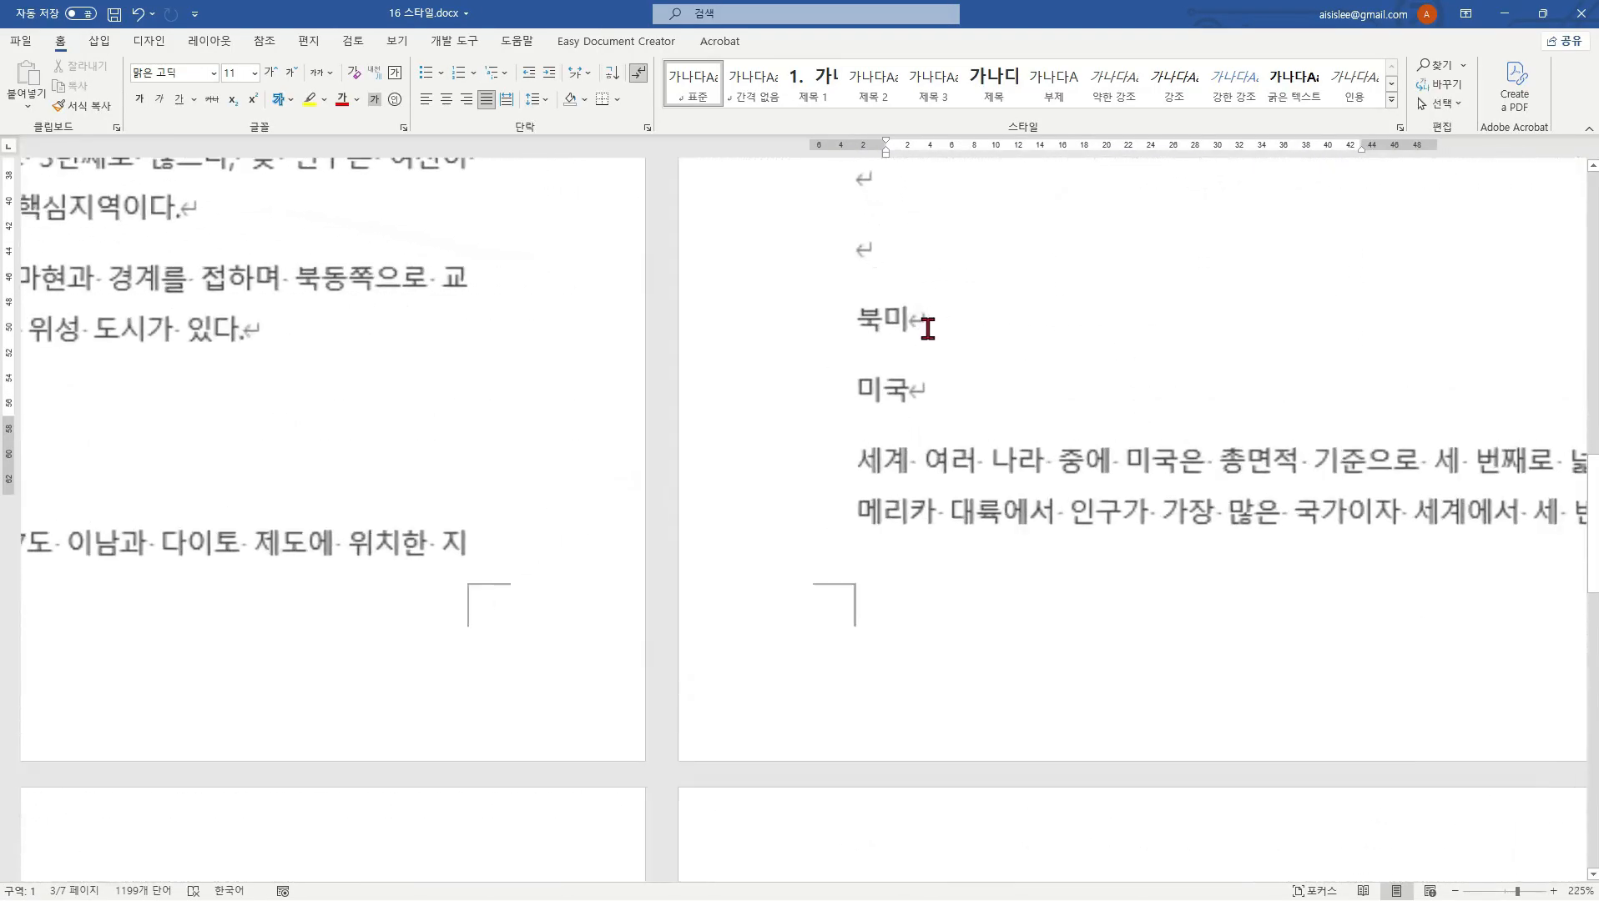
{"action": "key", "text": "Left"}
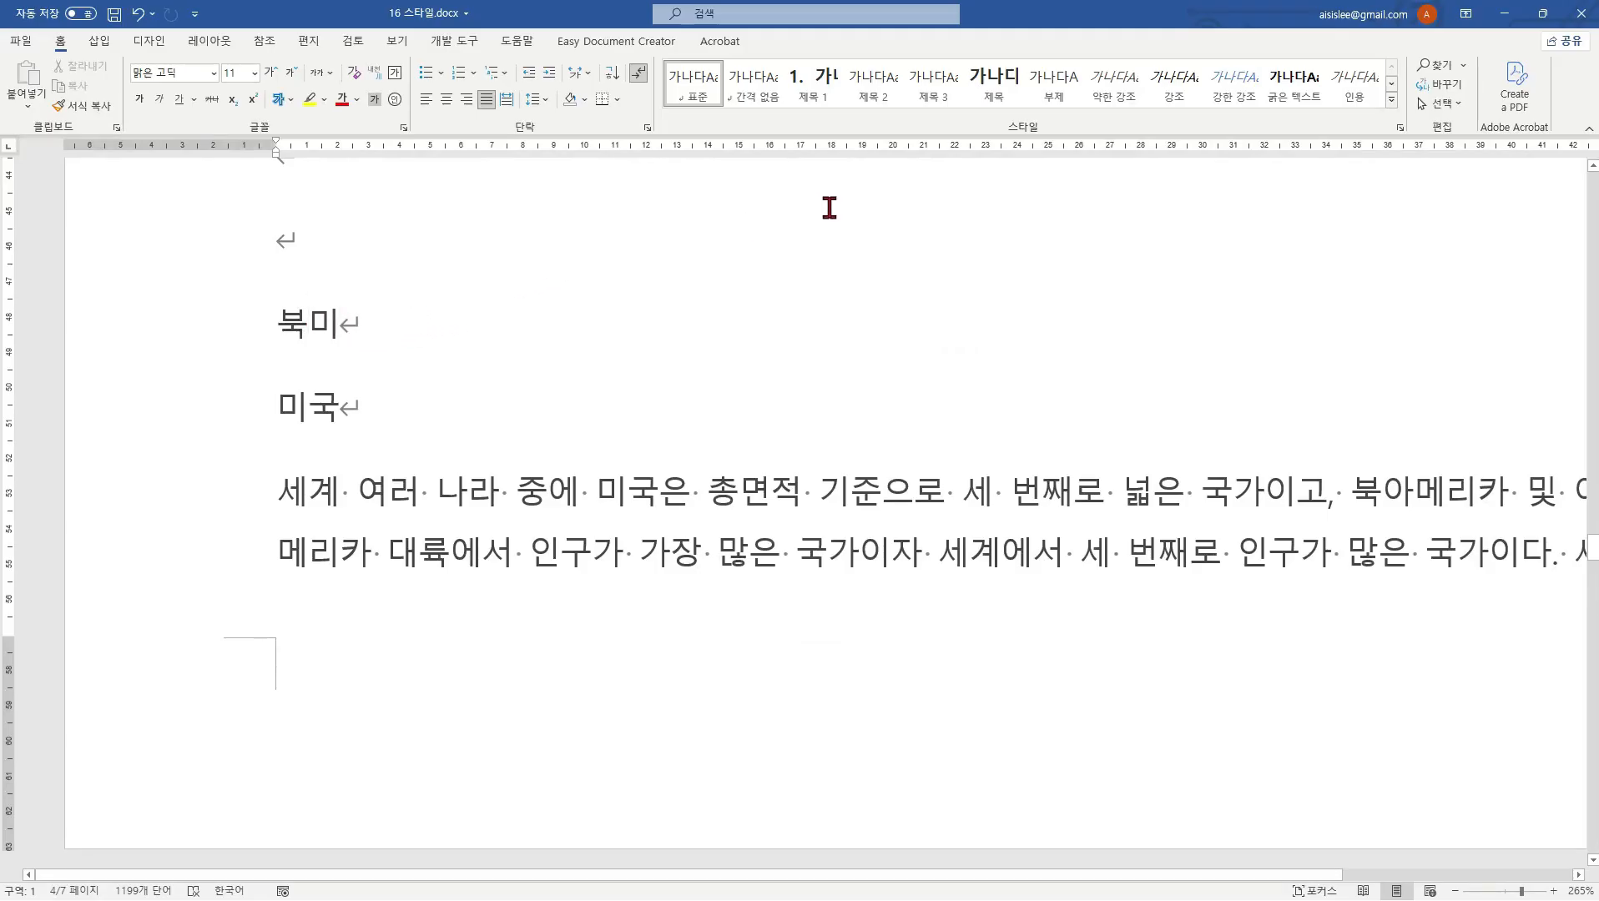
{"action": "left_click", "coordinate": [814, 98]}
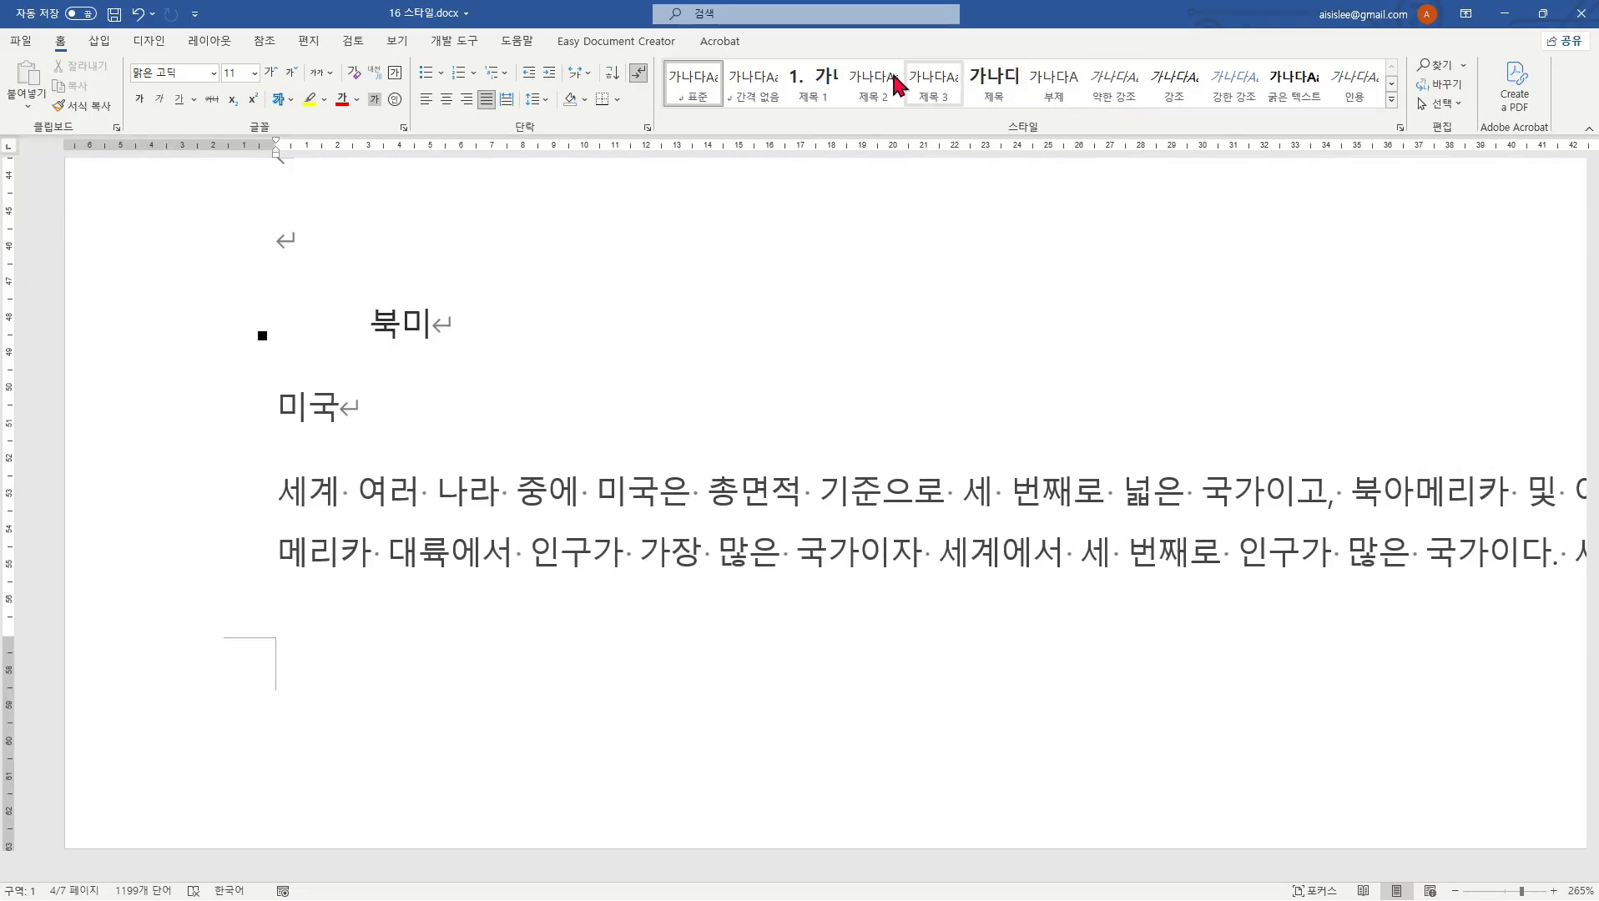
{"action": "left_click", "coordinate": [807, 87]}
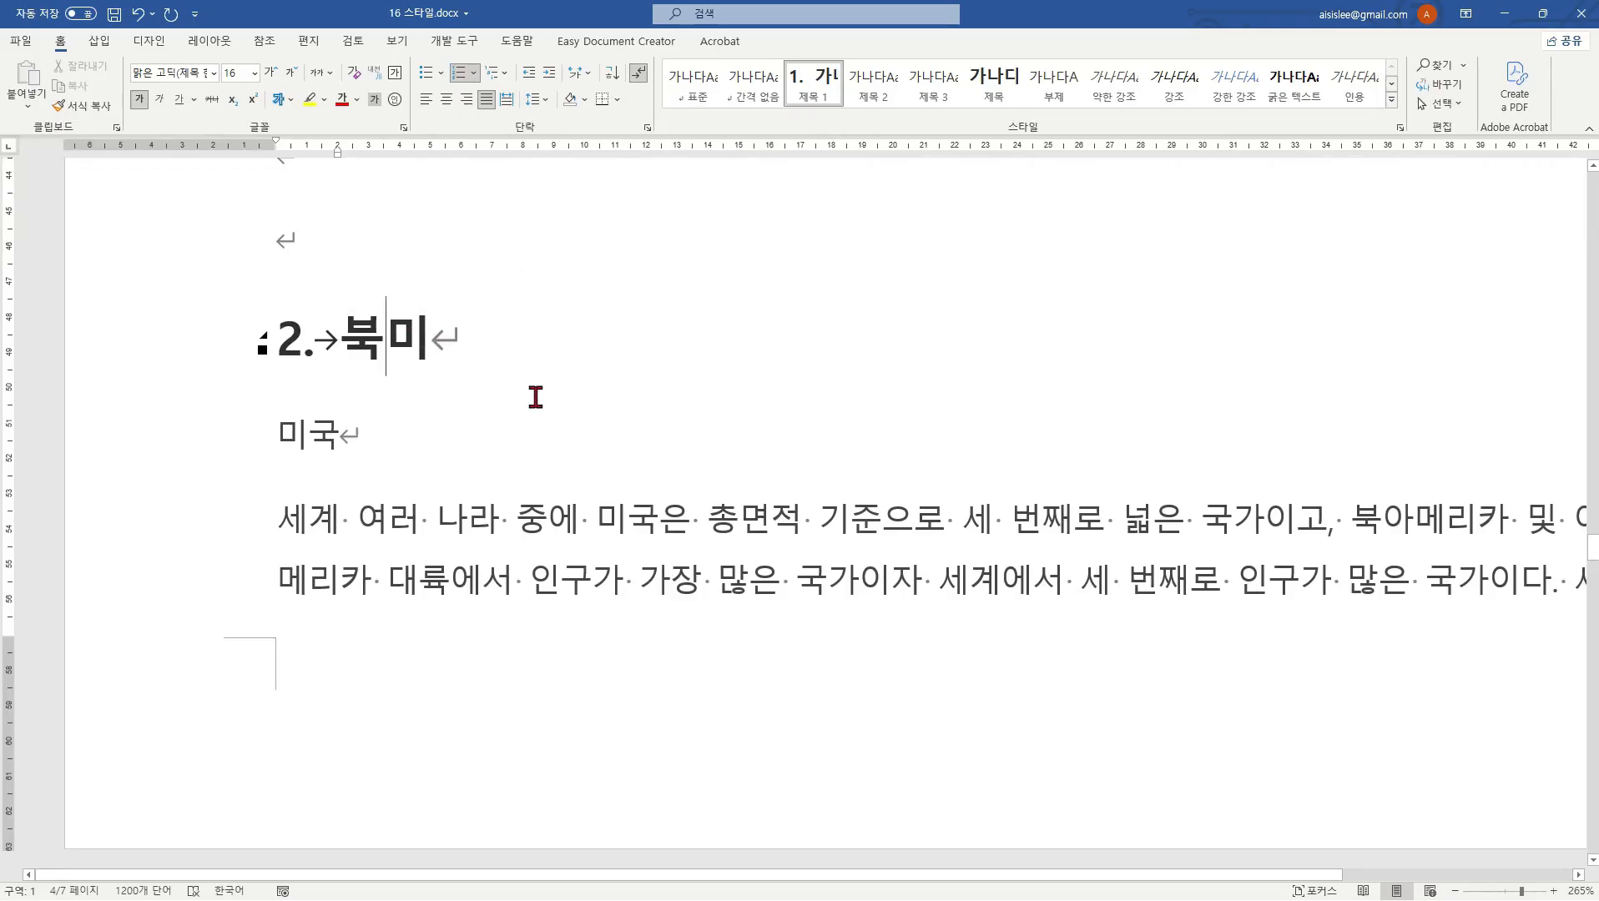
Step: Look through the document's pages to examine the 아시아 and 북미 headings and the text under them, then return to the document's beginning
{"action": "scroll", "coordinate": [541, 395], "scroll_direction": "down", "scroll_amount": 3}
{"action": "scroll", "coordinate": [540, 396], "scroll_direction": "down", "scroll_amount": 7}
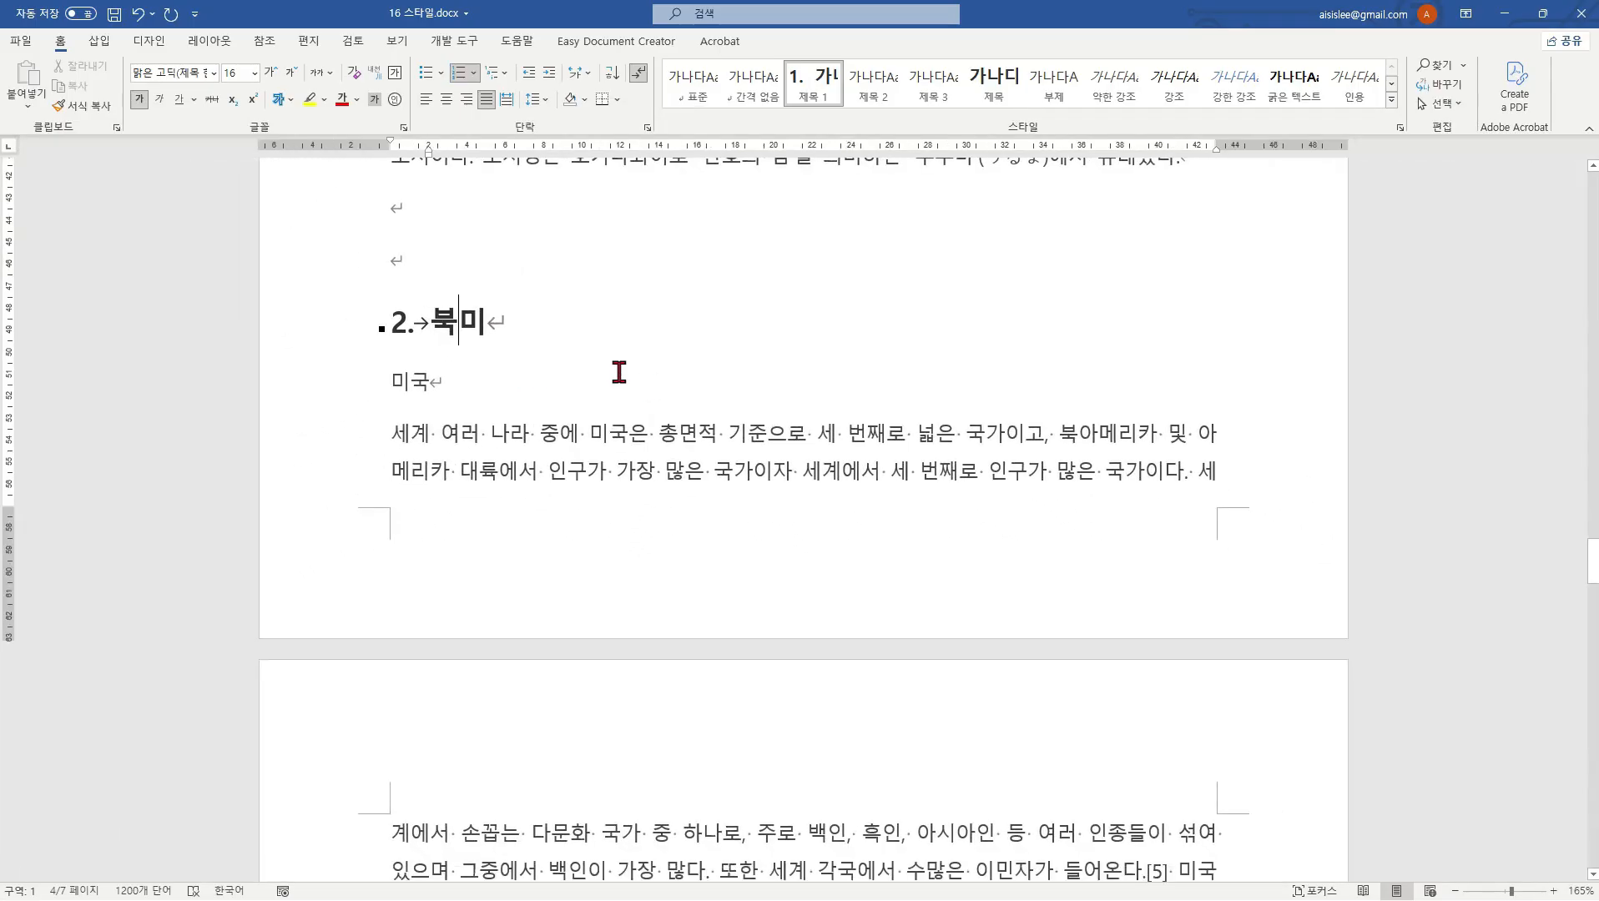
{"action": "scroll", "coordinate": [575, 383], "scroll_direction": "down", "scroll_amount": 7}
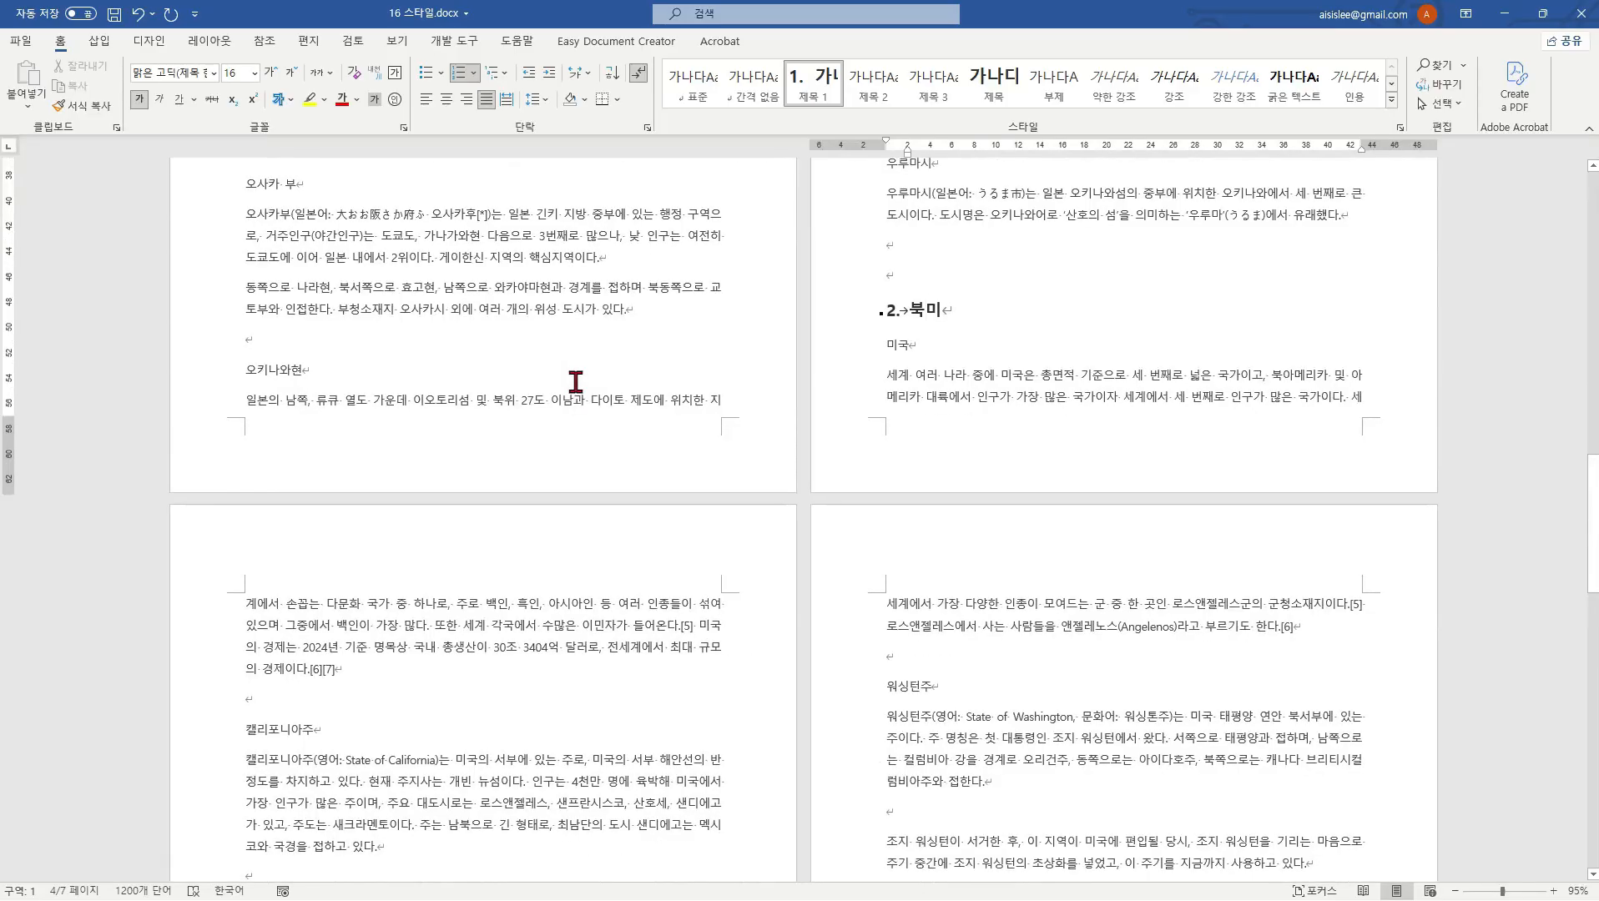
{"action": "scroll", "coordinate": [575, 383], "scroll_direction": "down", "scroll_amount": 5}
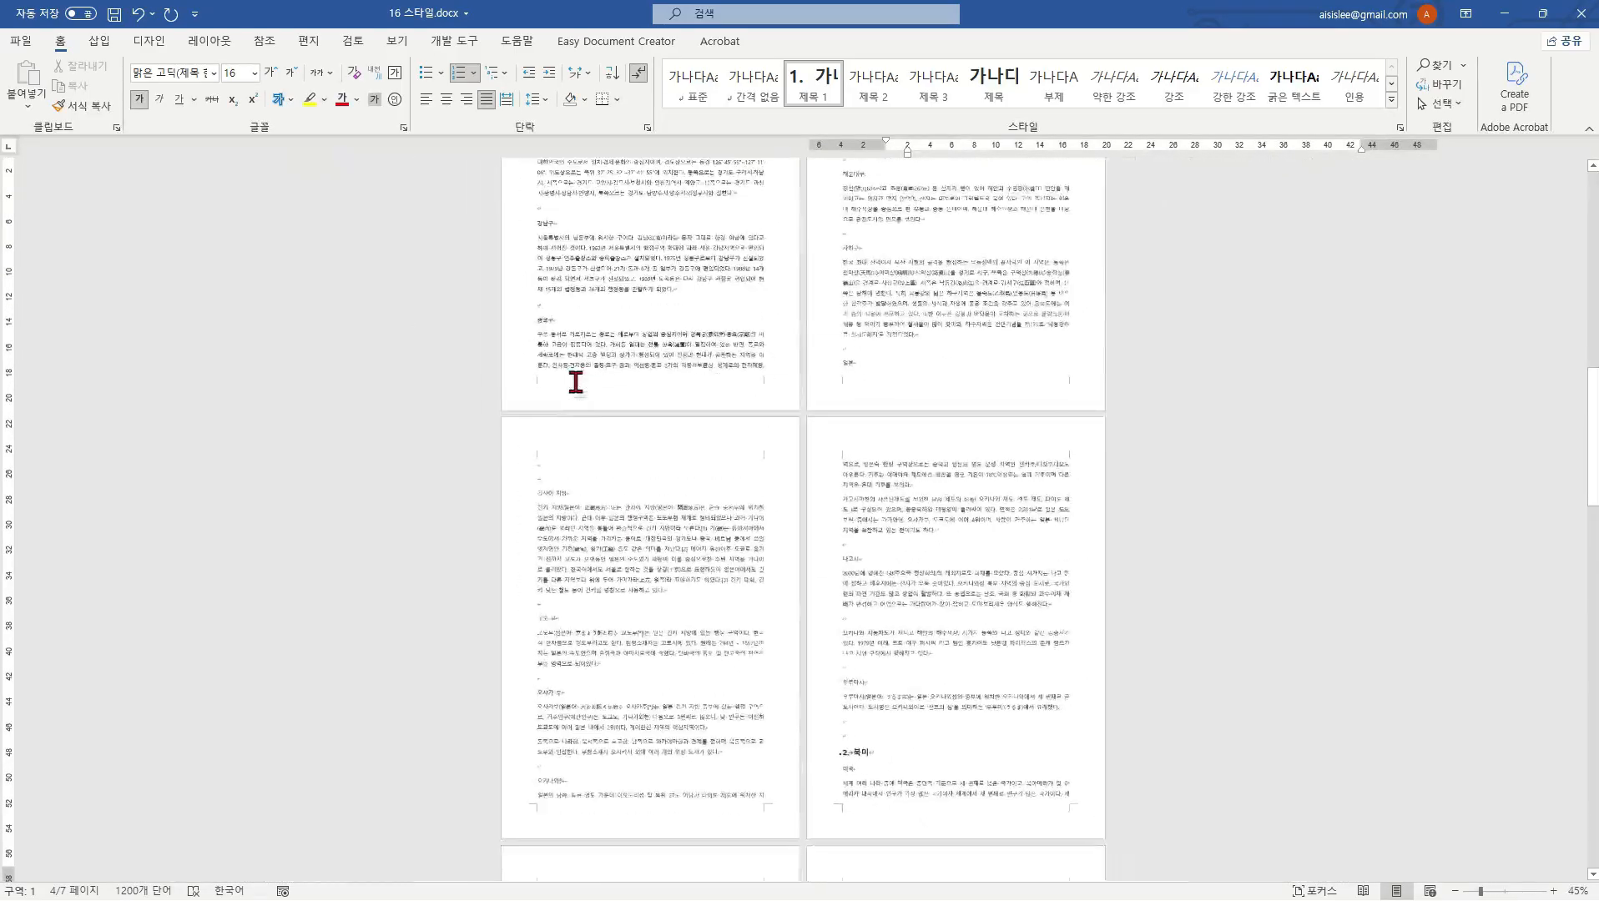
{"action": "scroll", "coordinate": [575, 383], "scroll_direction": "up", "scroll_amount": 3}
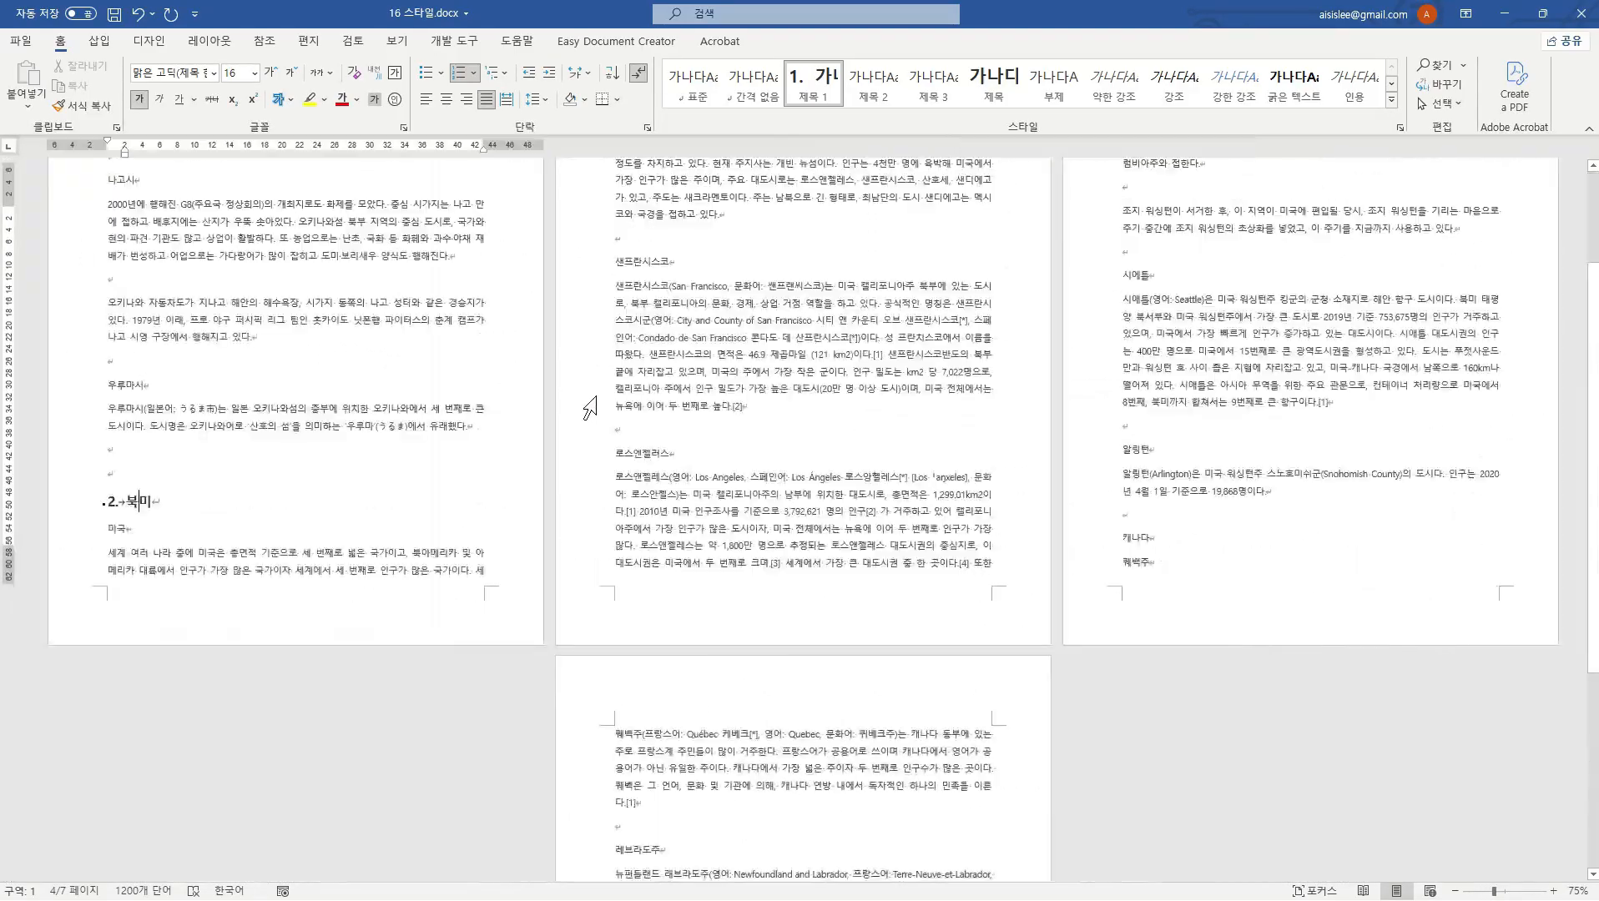
{"action": "scroll", "coordinate": [1060, 505], "scroll_direction": "up", "scroll_amount": 1}
{"action": "scroll", "coordinate": [518, 427], "scroll_direction": "up", "scroll_amount": 10}
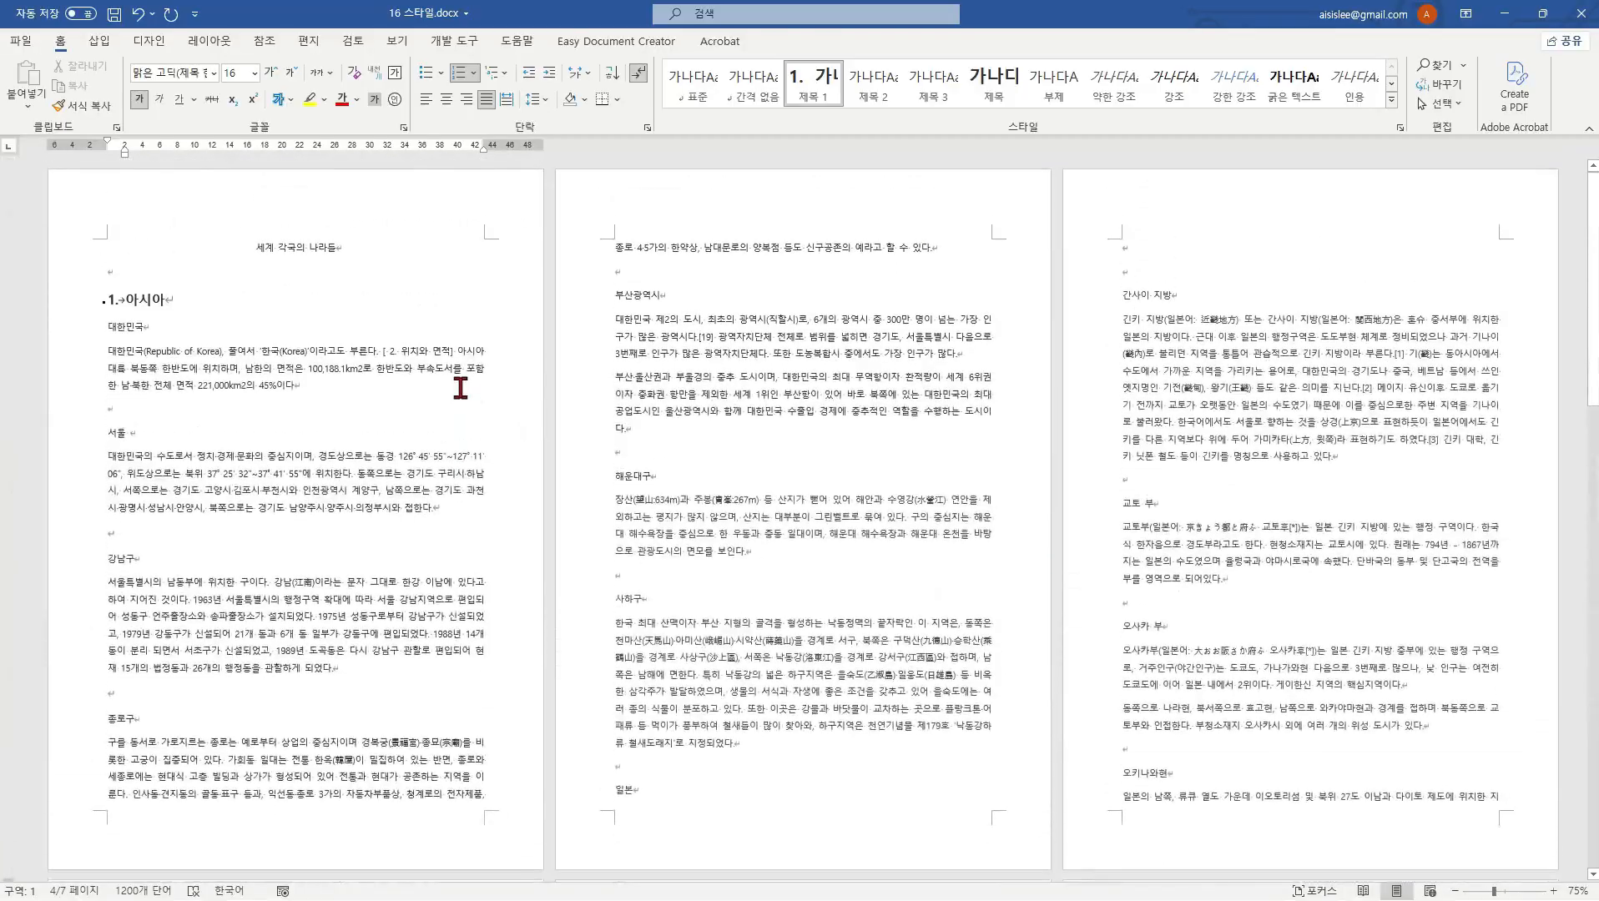
{"action": "scroll", "coordinate": [1118, 565], "scroll_direction": "down", "scroll_amount": 10}
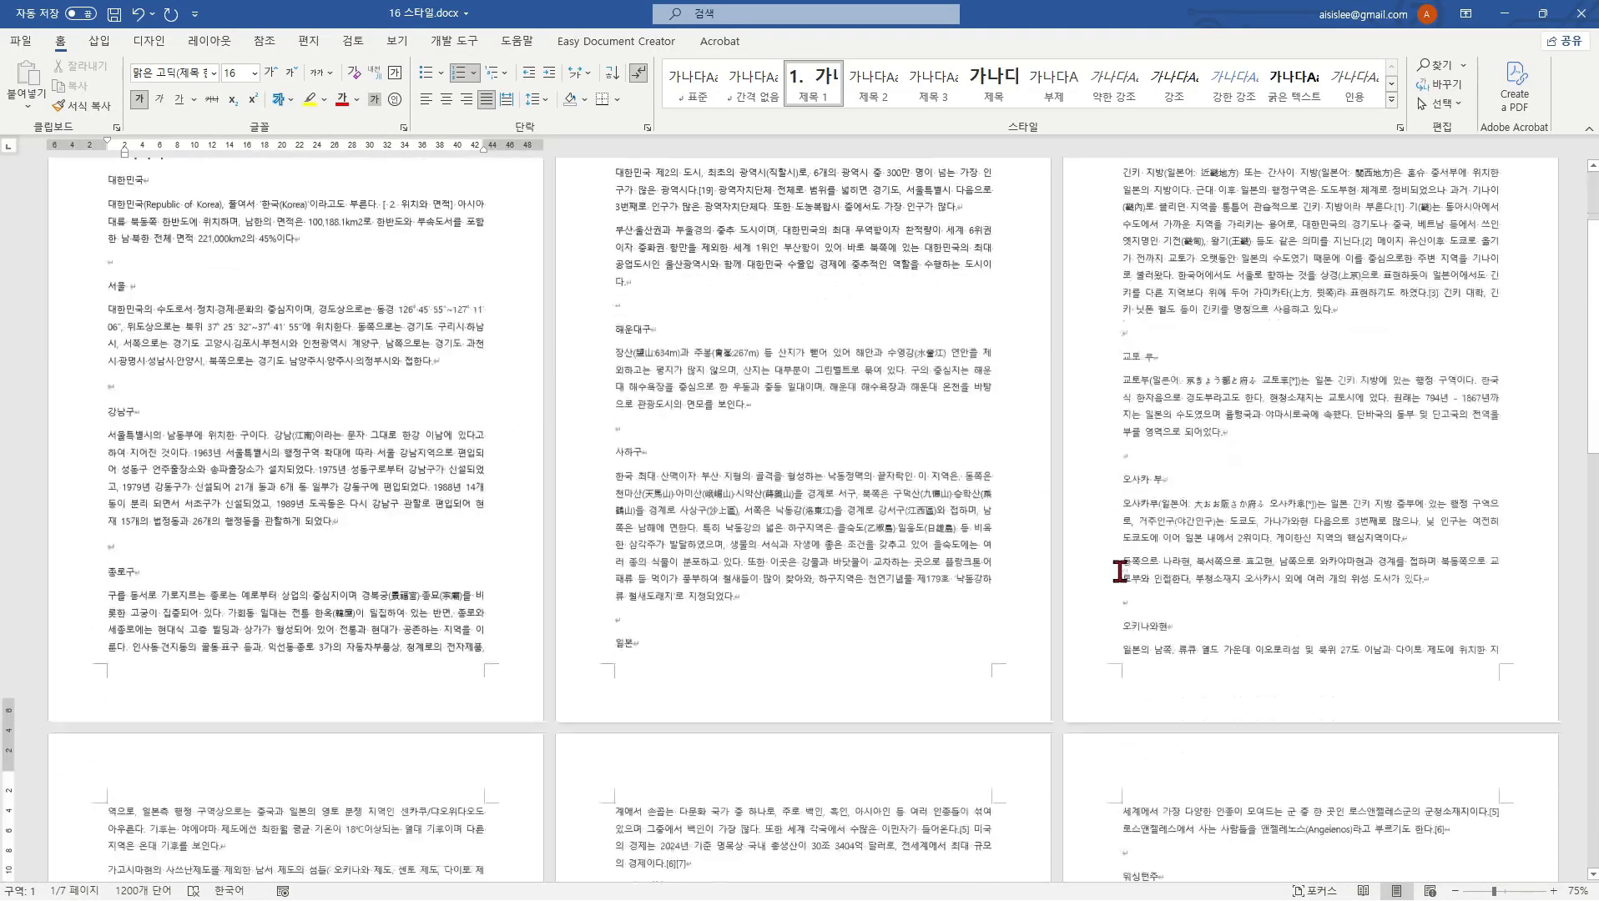
{"action": "scroll", "coordinate": [1119, 566], "scroll_direction": "down", "scroll_amount": 1}
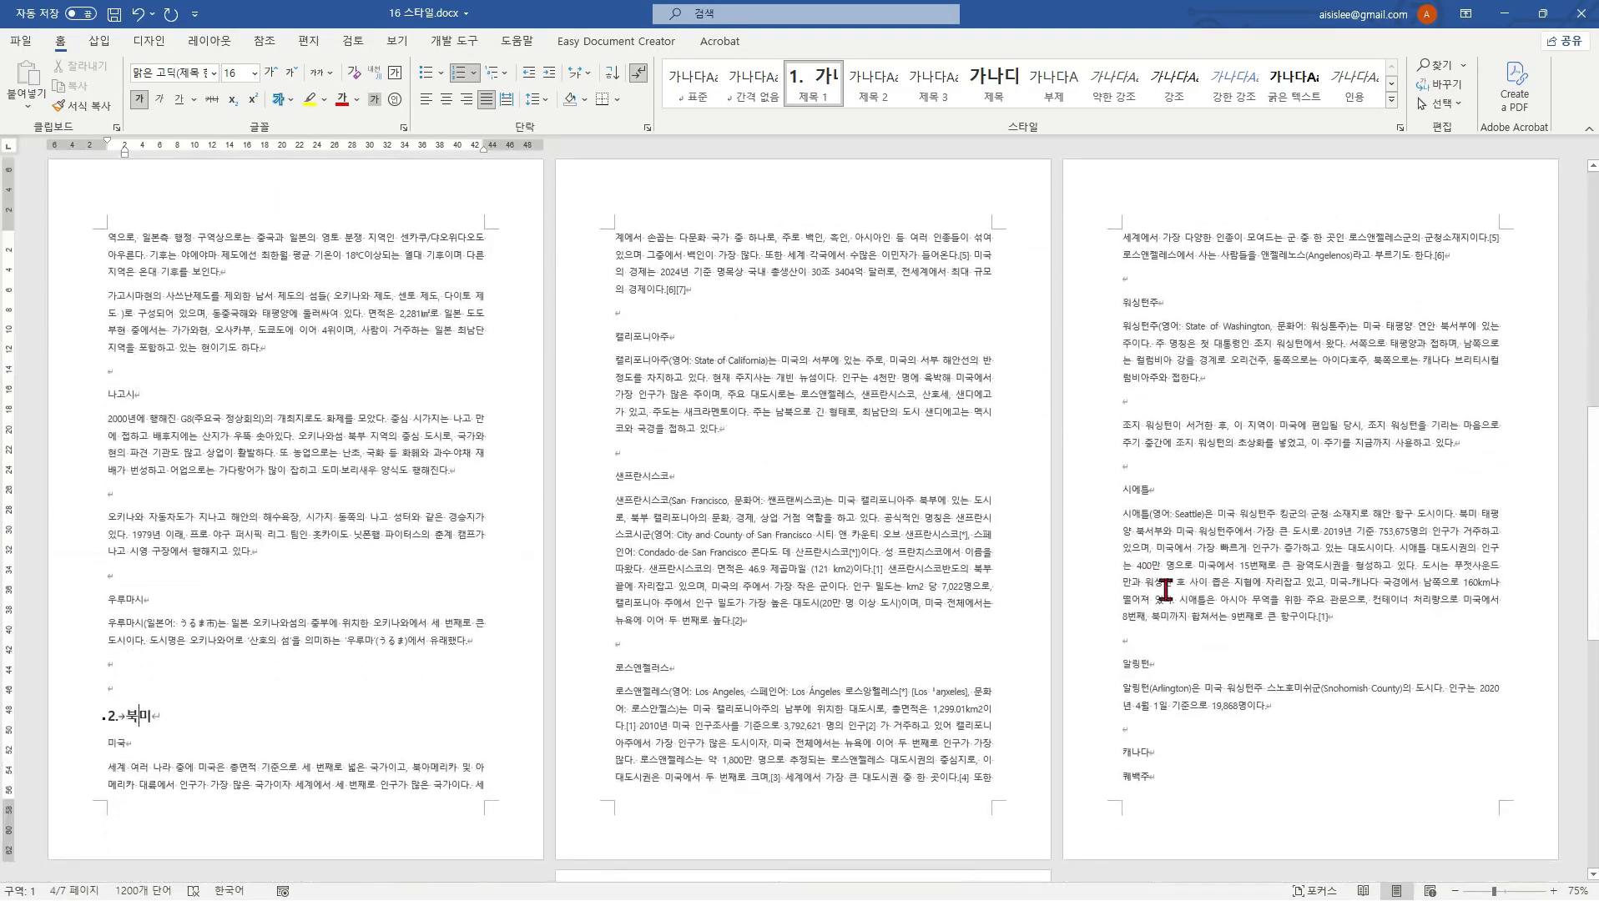
{"action": "scroll", "coordinate": [1165, 590], "scroll_direction": "down", "scroll_amount": 2}
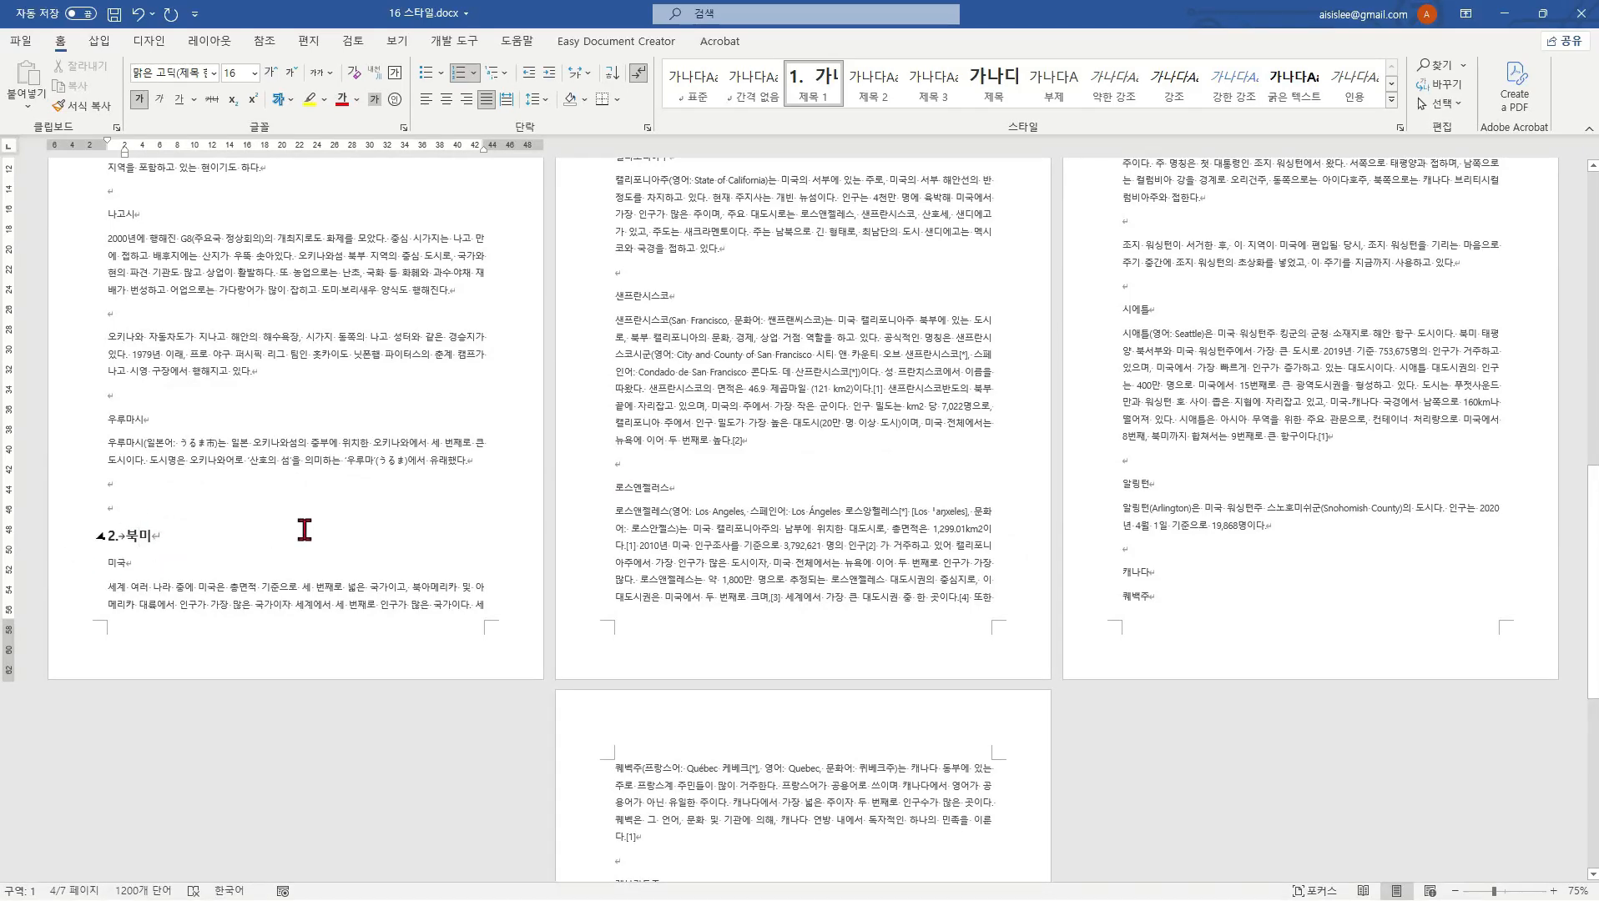
{"action": "scroll", "coordinate": [304, 530], "scroll_direction": "up", "scroll_amount": 6}
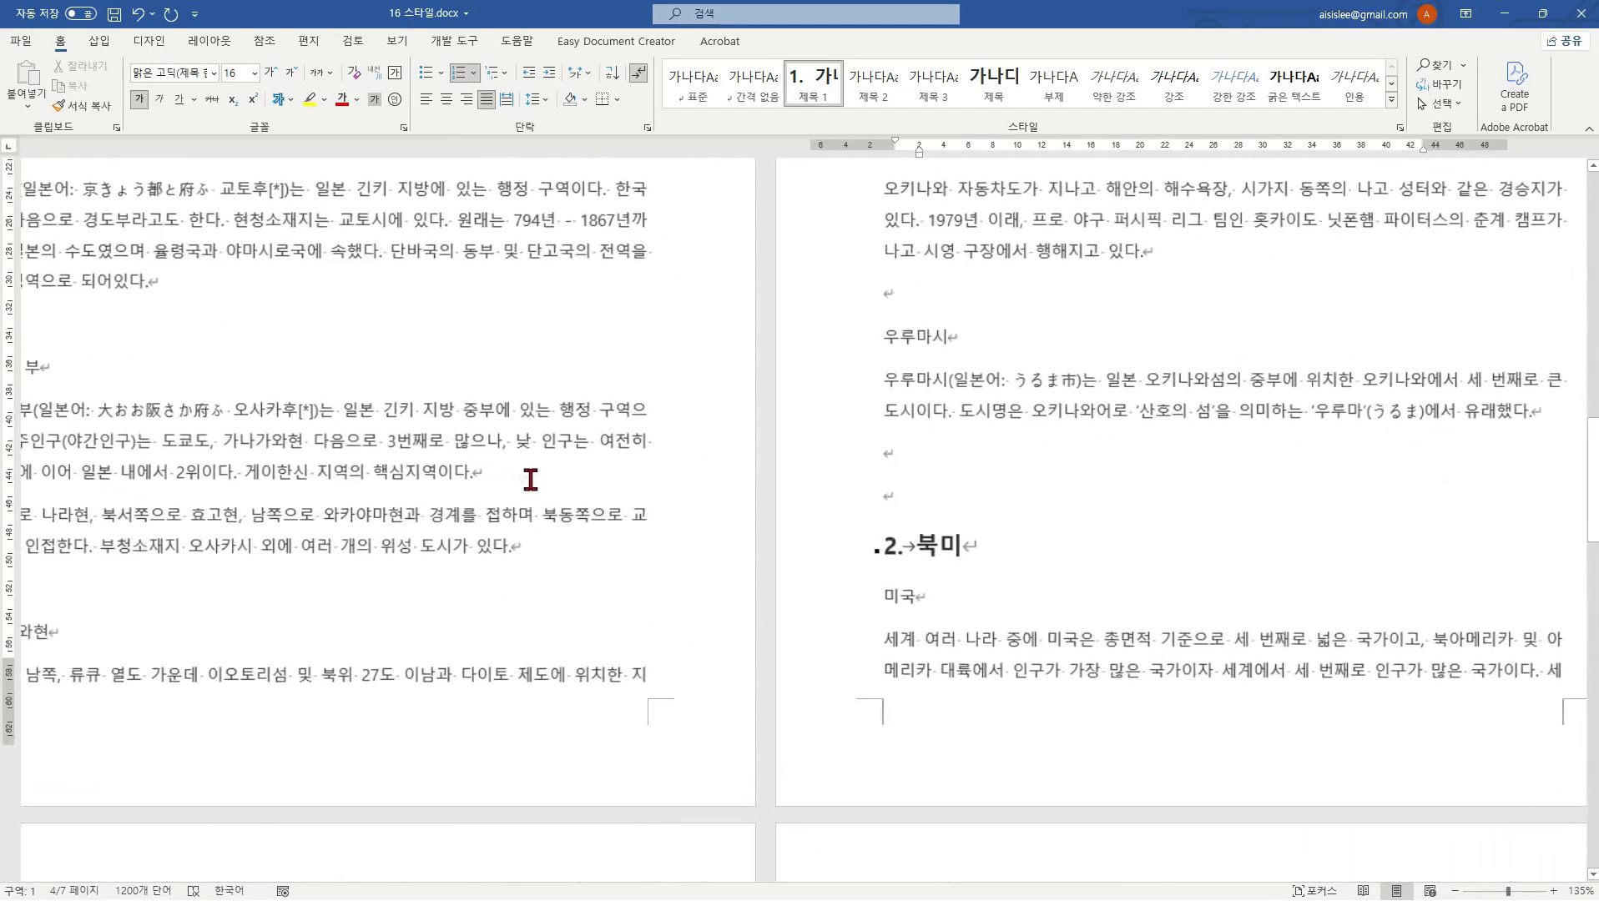
{"action": "scroll", "coordinate": [531, 478], "scroll_direction": "up", "scroll_amount": 6}
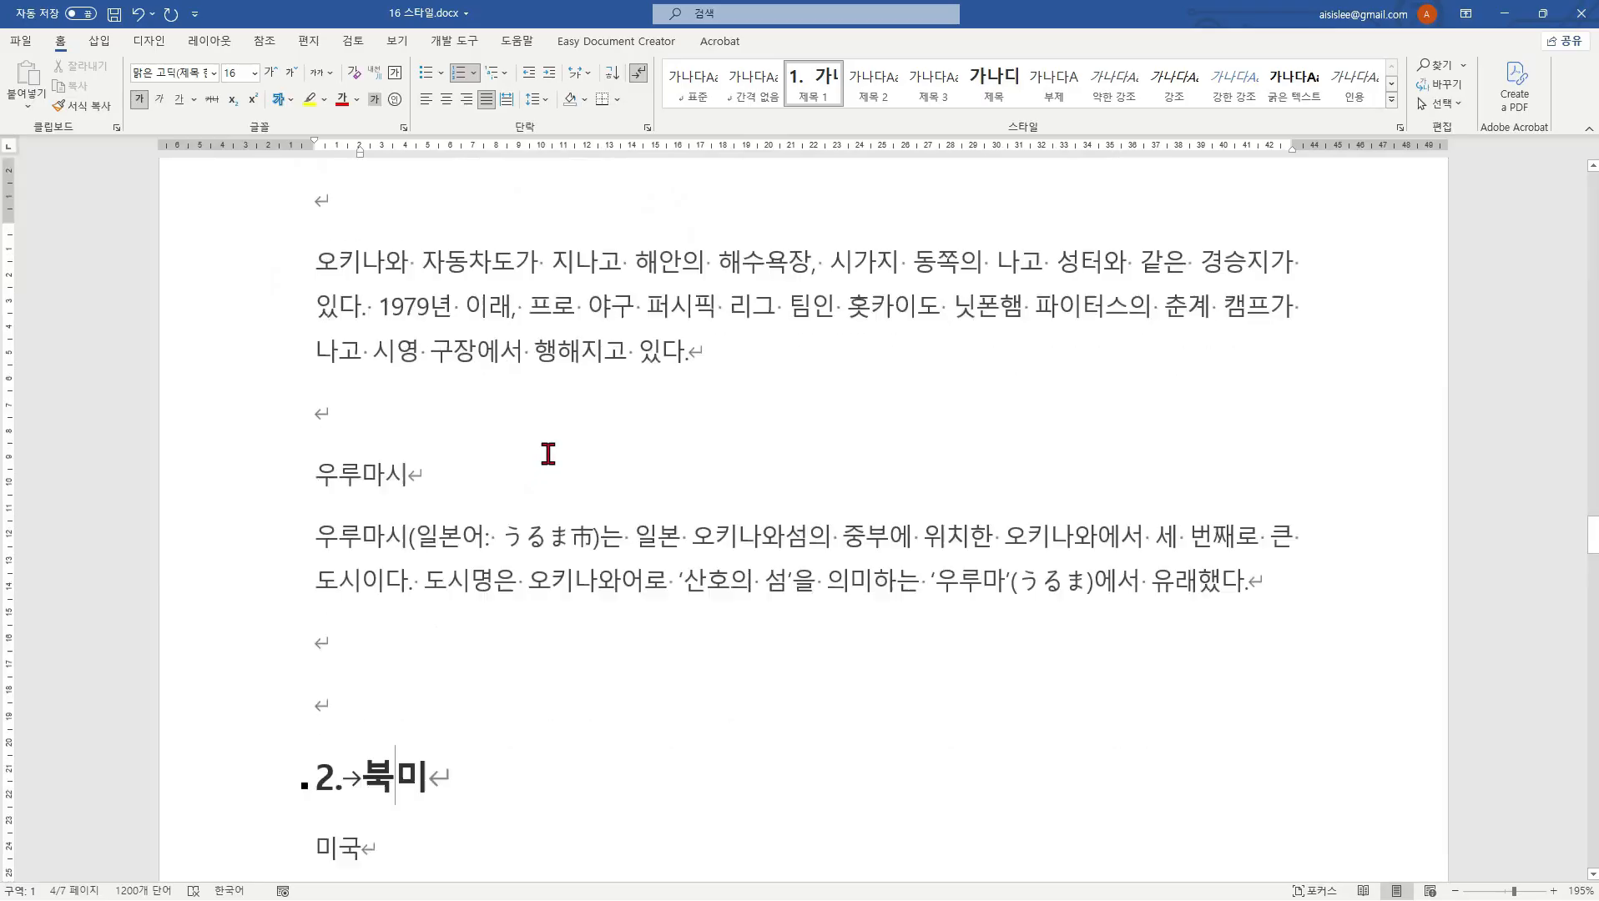
{"action": "scroll", "coordinate": [548, 454], "scroll_direction": "up", "scroll_amount": 10}
{"action": "scroll", "coordinate": [564, 403], "scroll_direction": "down", "scroll_amount": 2, "text": "ctrl"}
{"action": "scroll", "coordinate": [560, 399], "scroll_direction": "up", "scroll_amount": 6}
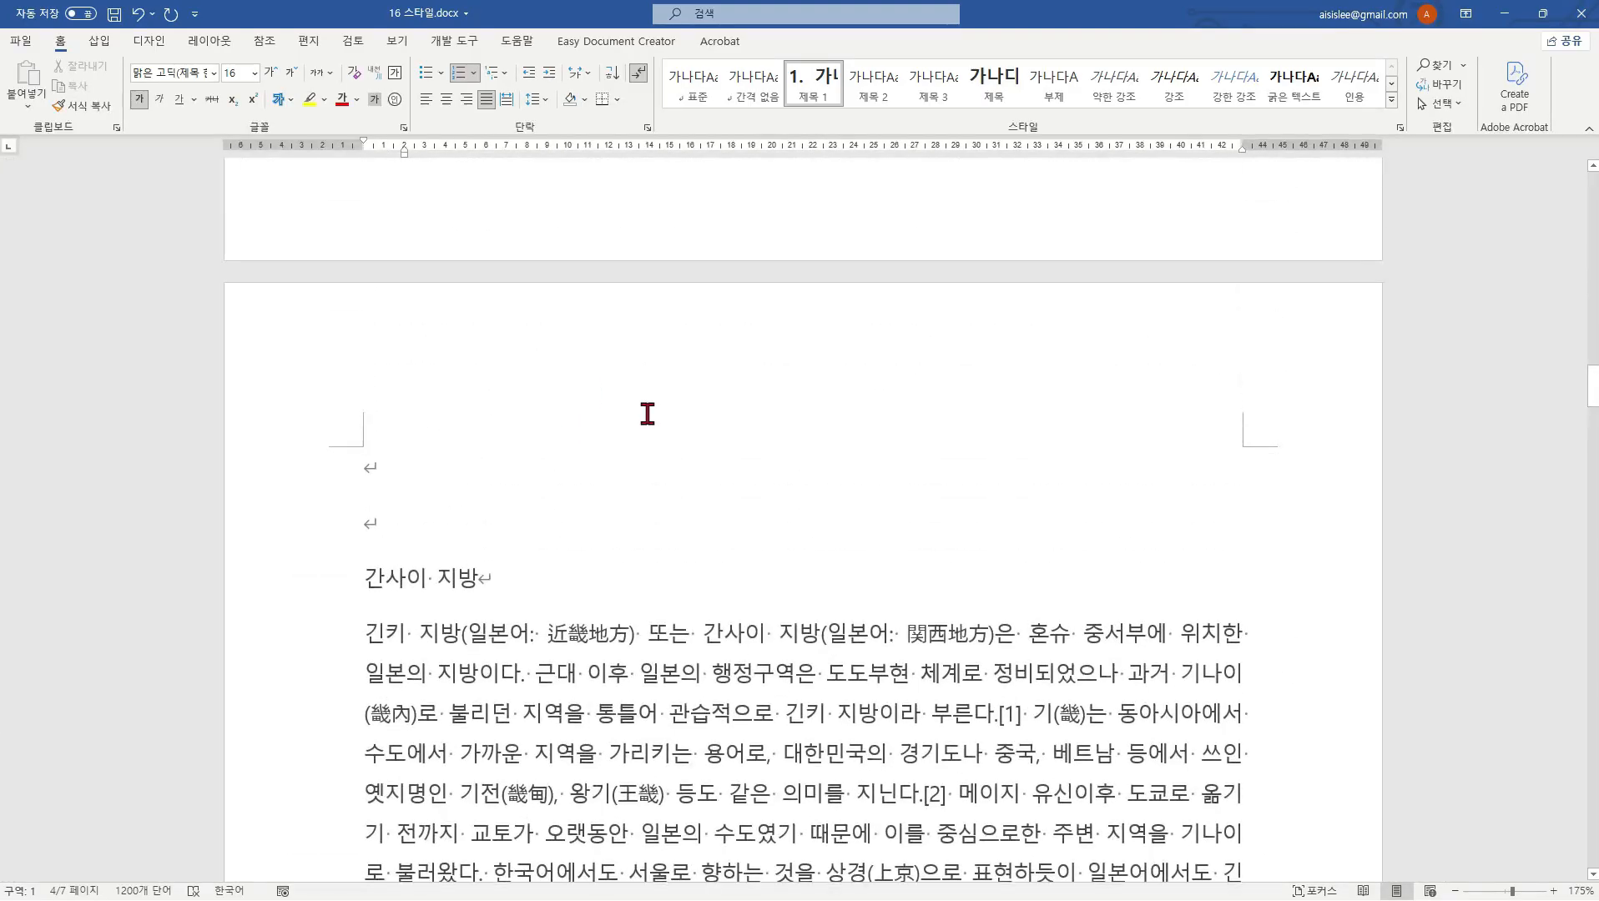
{"action": "key", "text": "ctrl+Home"}
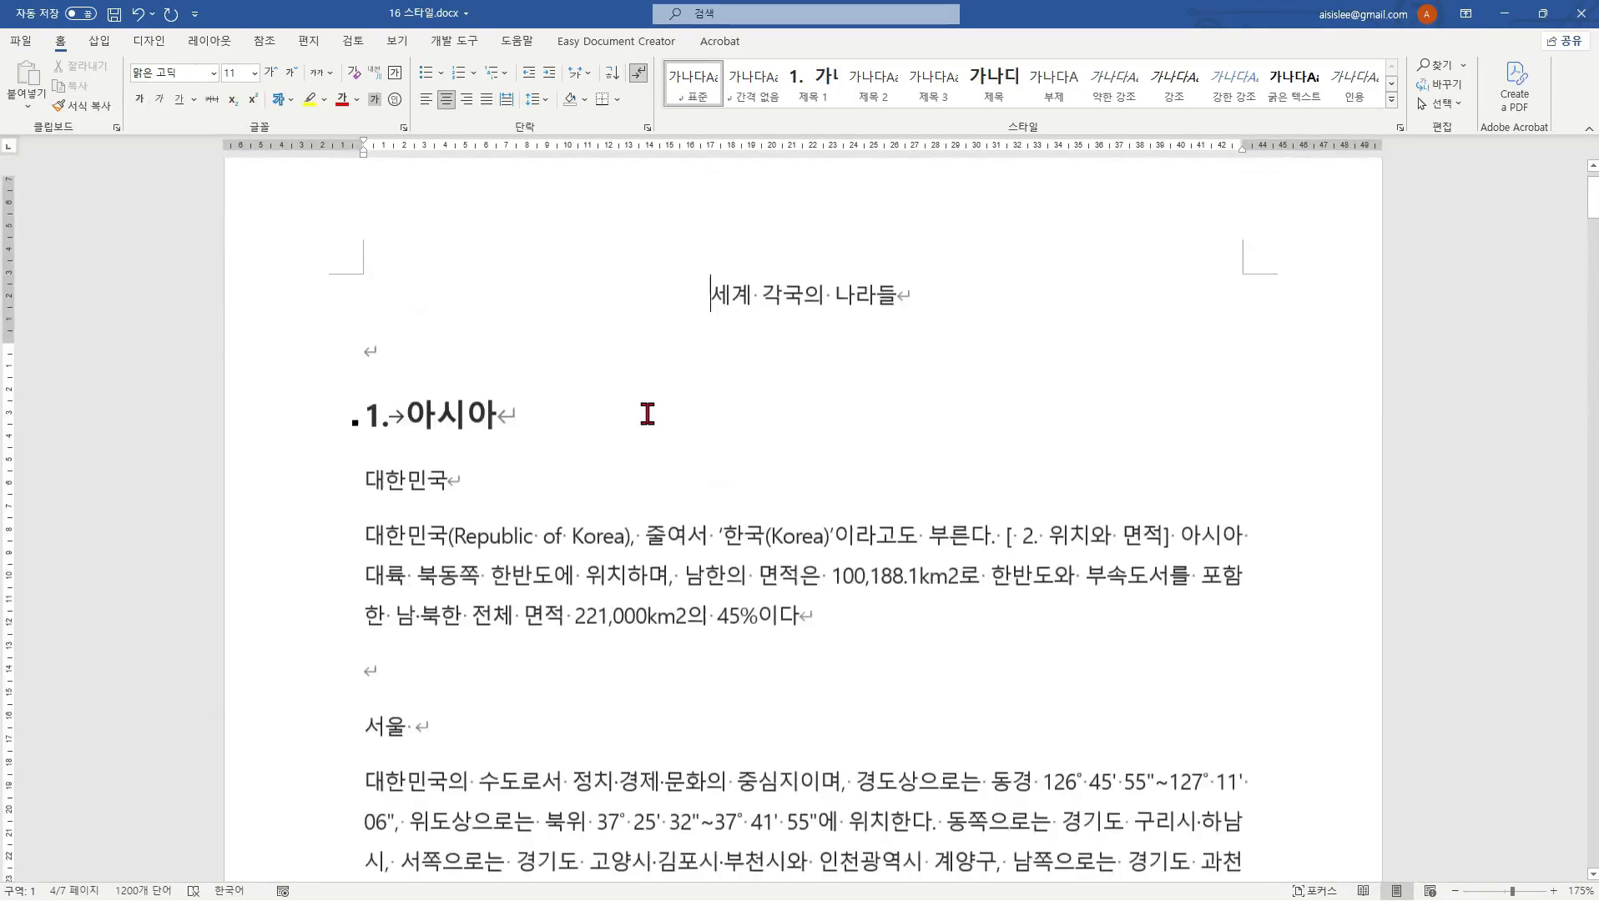
{"action": "left_click", "coordinate": [709, 437]}
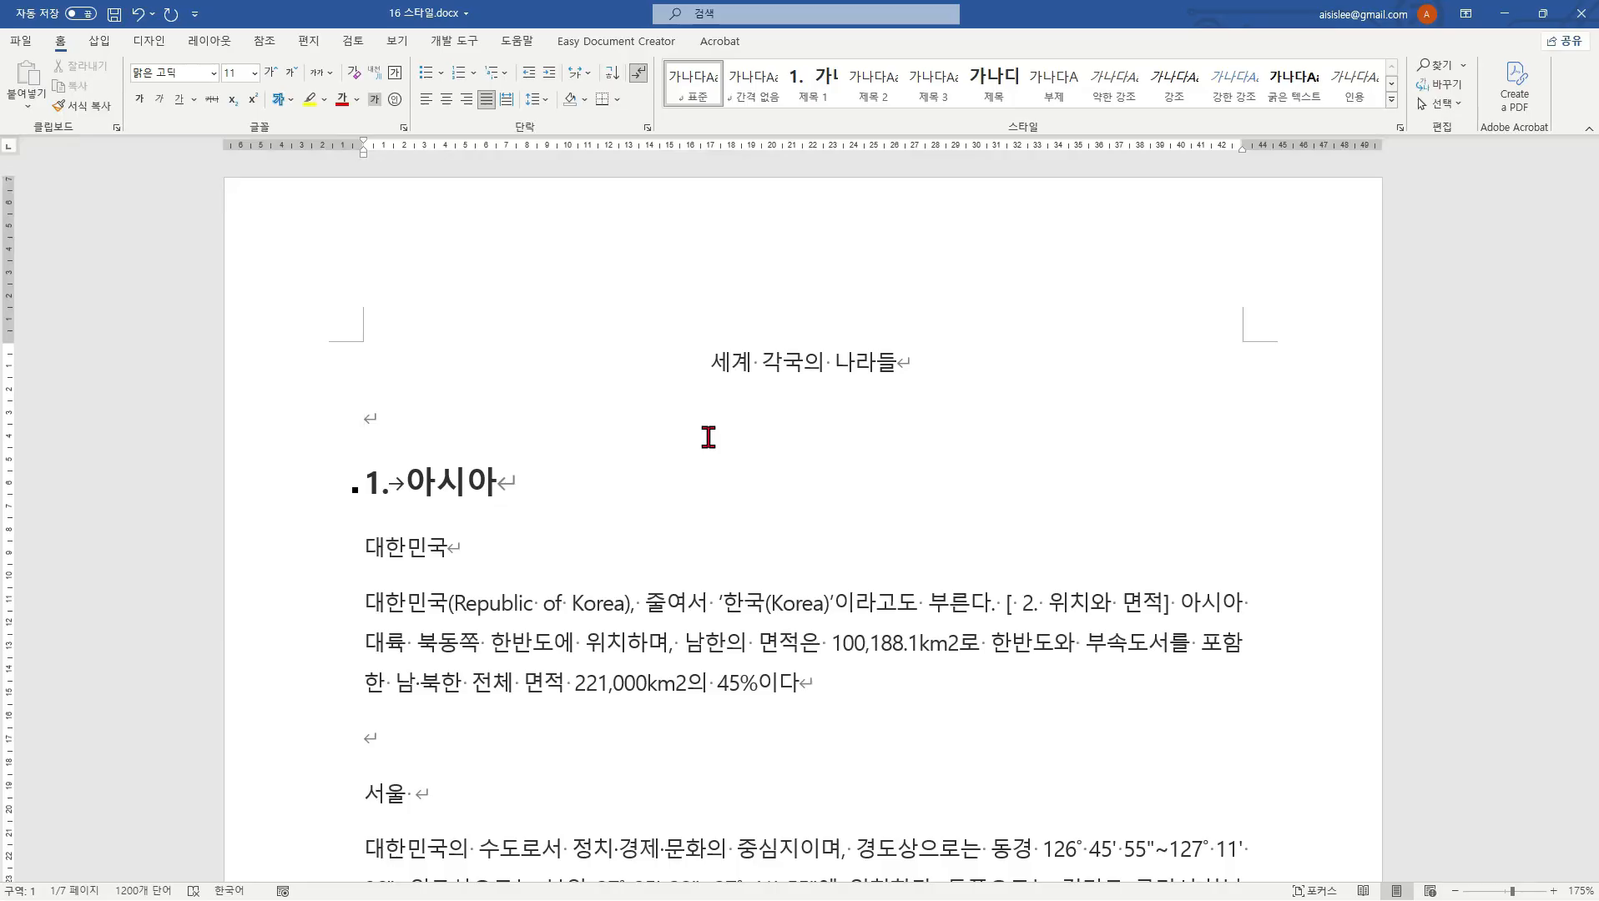
Step: Show the navigation pane (탐색 창) beside the document and make it narrower
{"action": "left_click", "coordinate": [387, 293]}
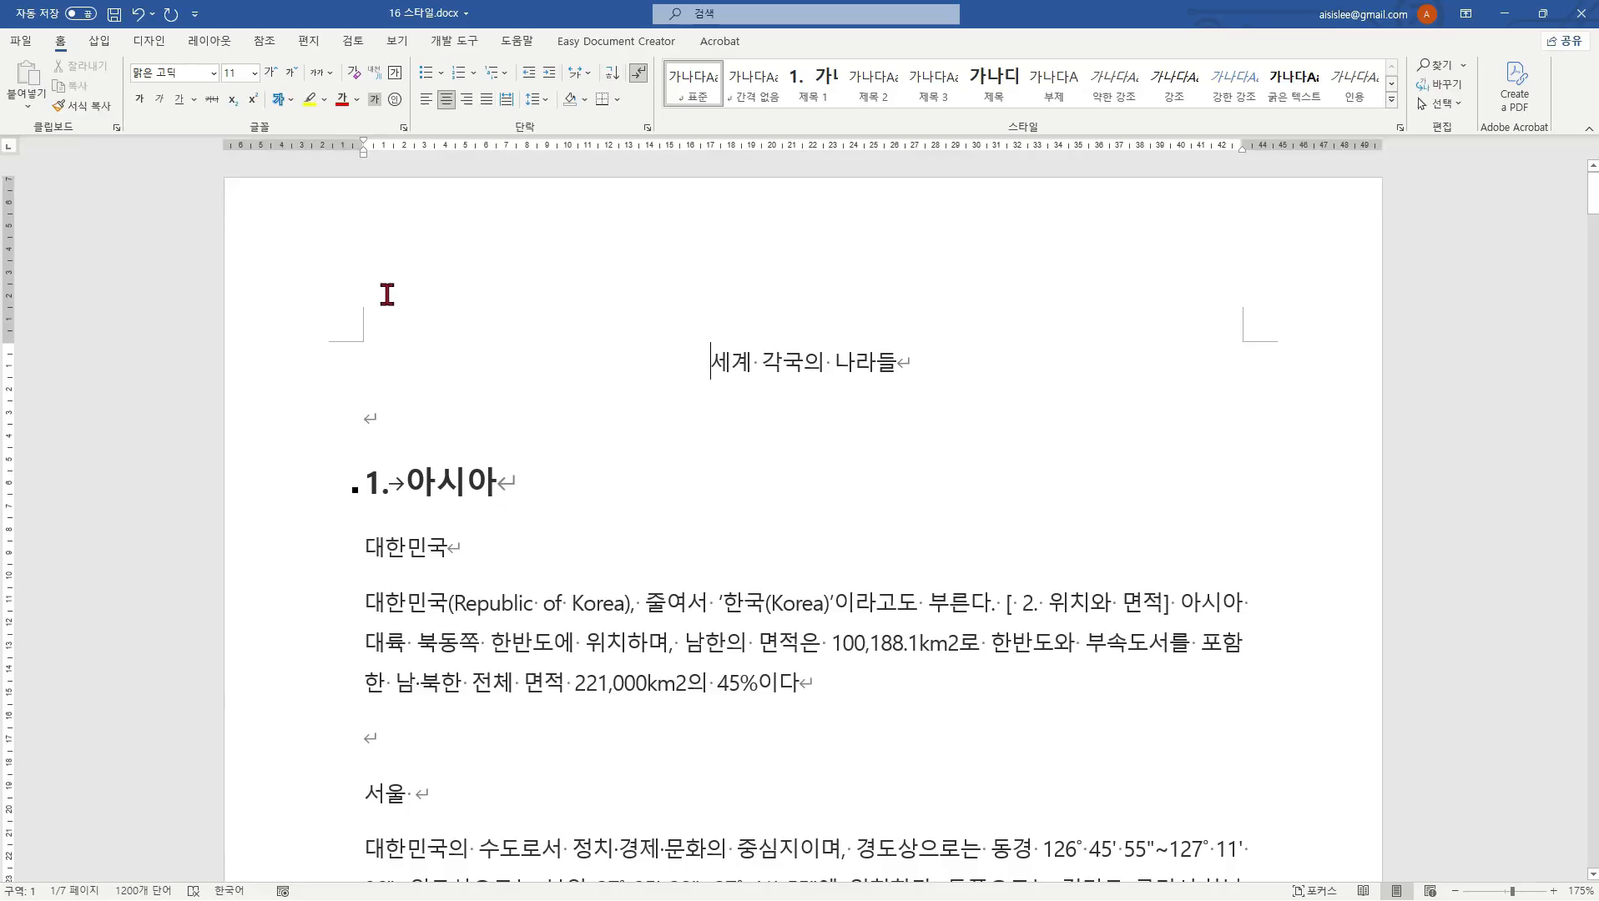
{"action": "left_click", "coordinate": [398, 40]}
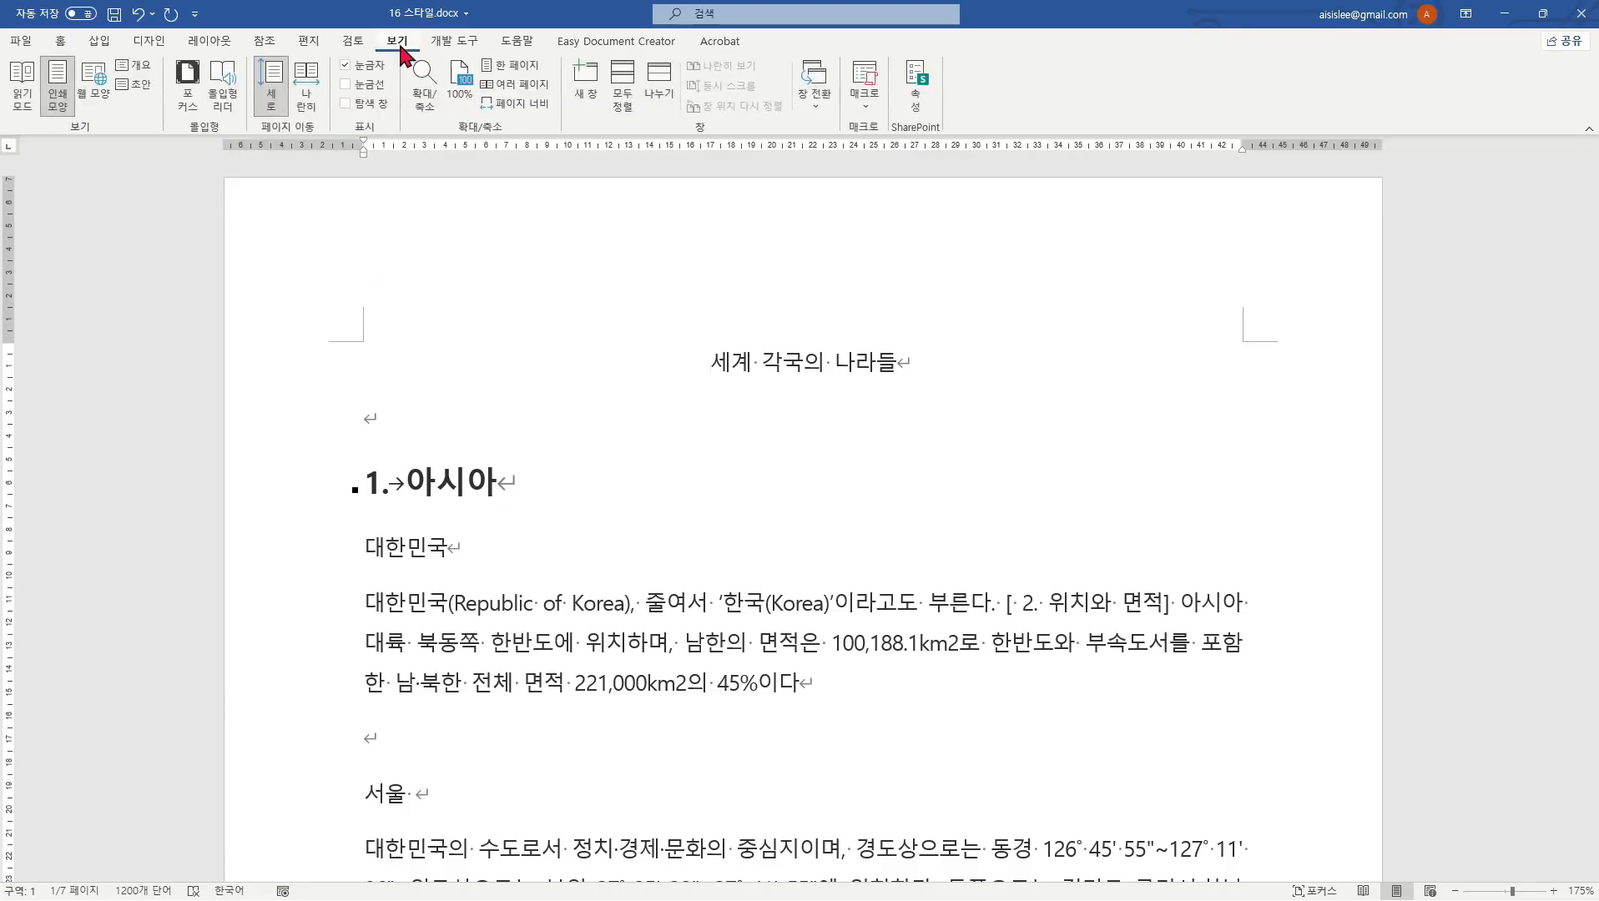
{"action": "left_click", "coordinate": [344, 103]}
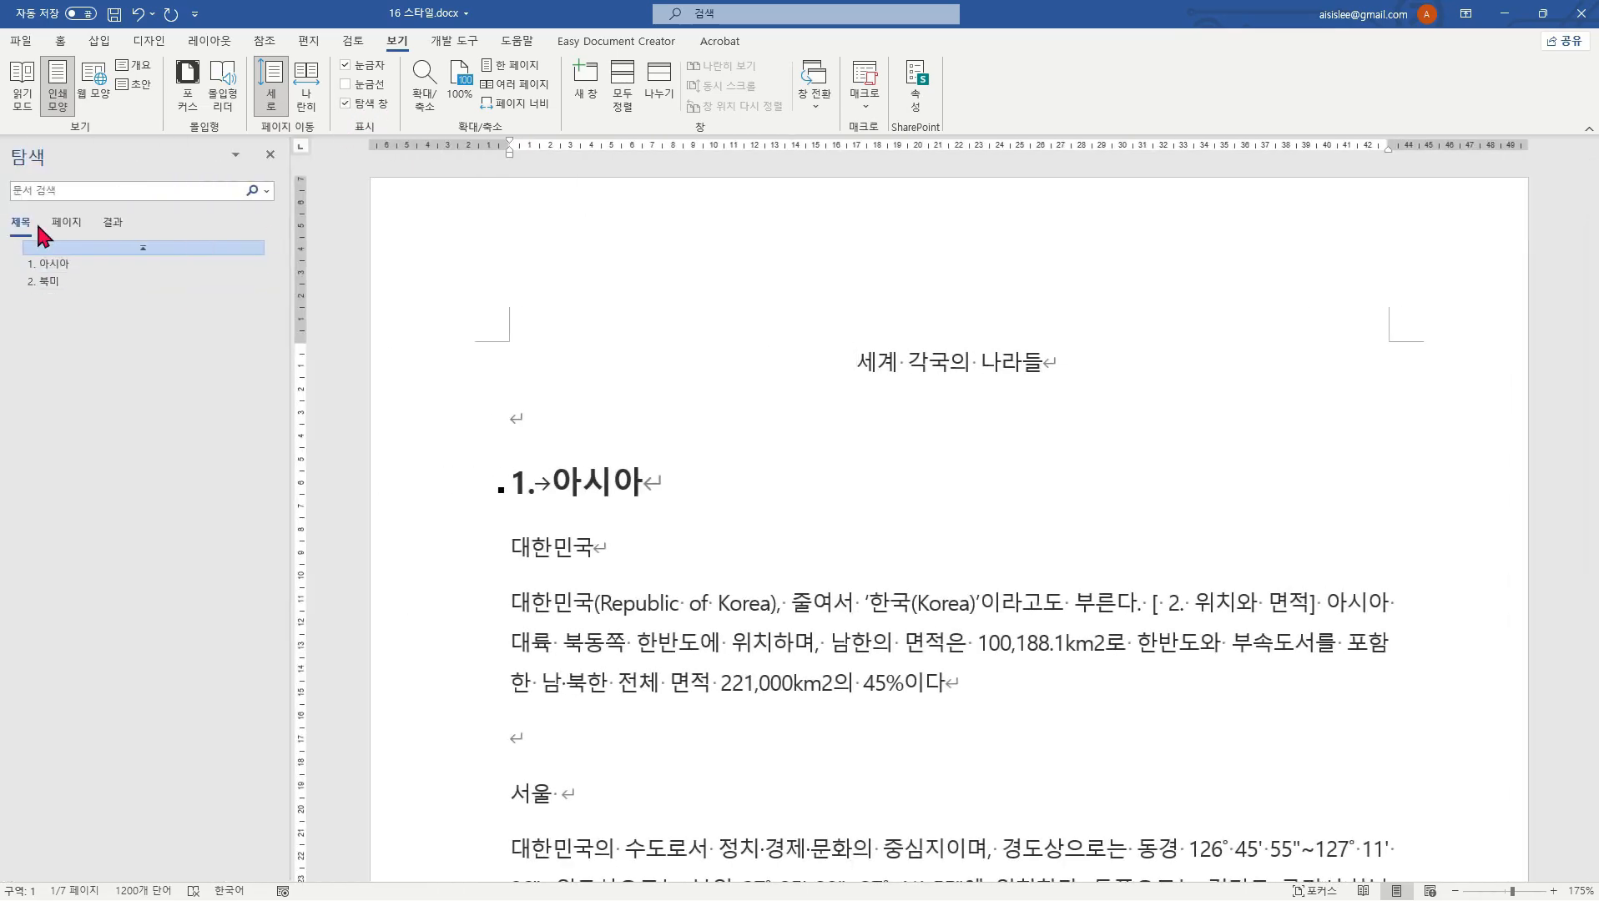
{"action": "left_click_drag", "start_coordinate": [288, 382], "coordinate": [221, 382]}
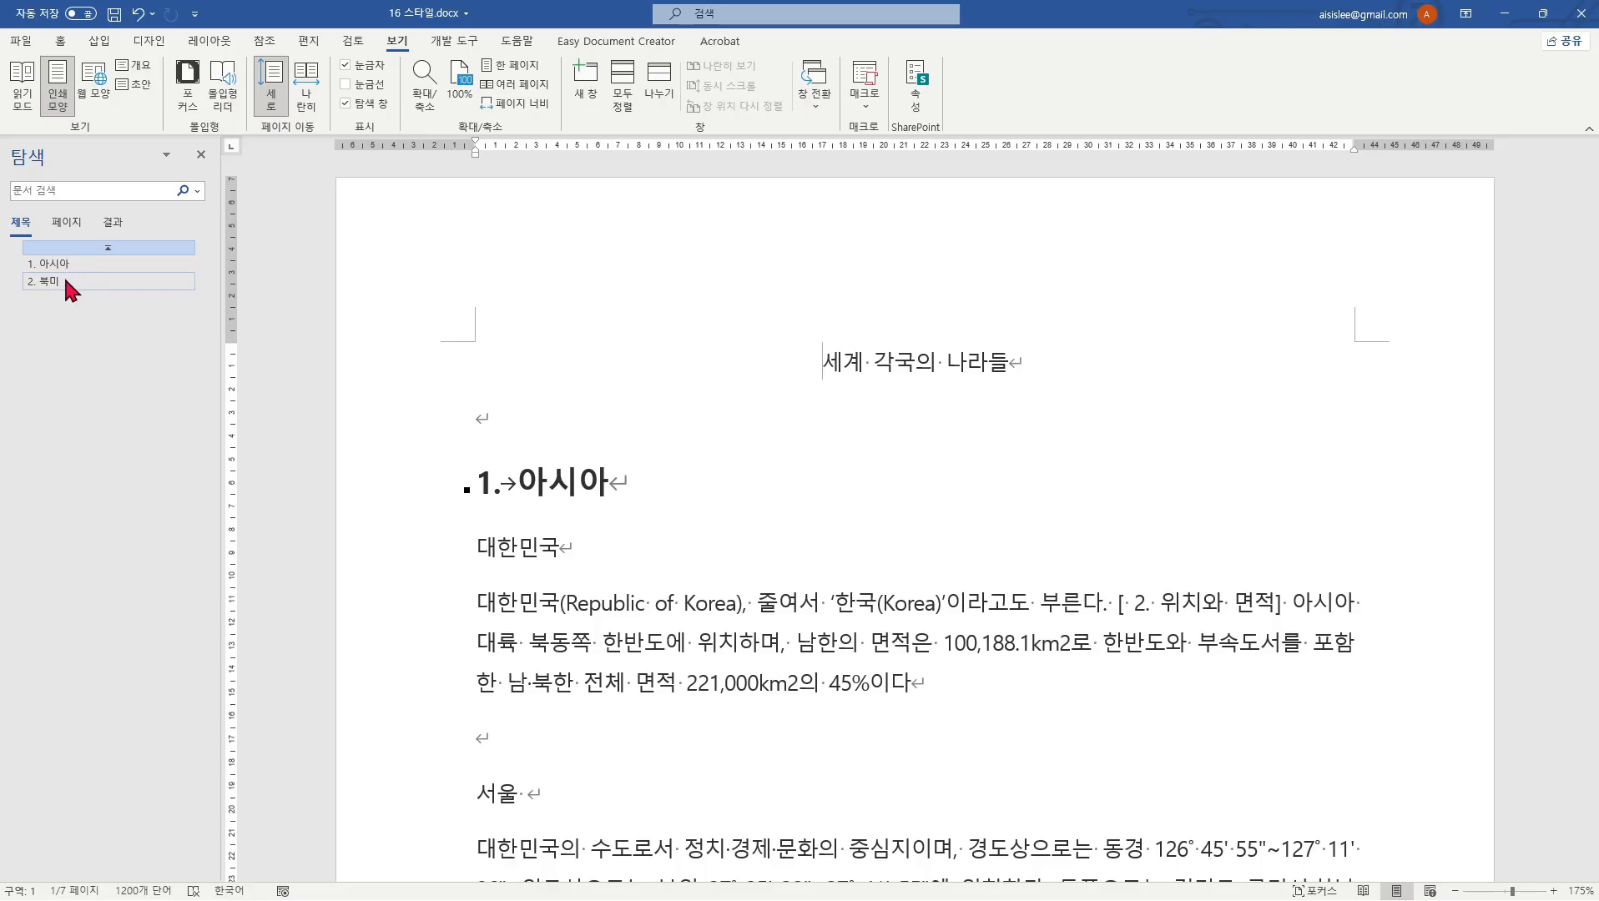
Step: Apply the 제목 2 style to the 대한민국 paragraph directly below the 아시아 heading
{"action": "left_click", "coordinate": [776, 501]}
{"action": "scroll", "coordinate": [788, 505], "scroll_direction": "down", "scroll_amount": 3}
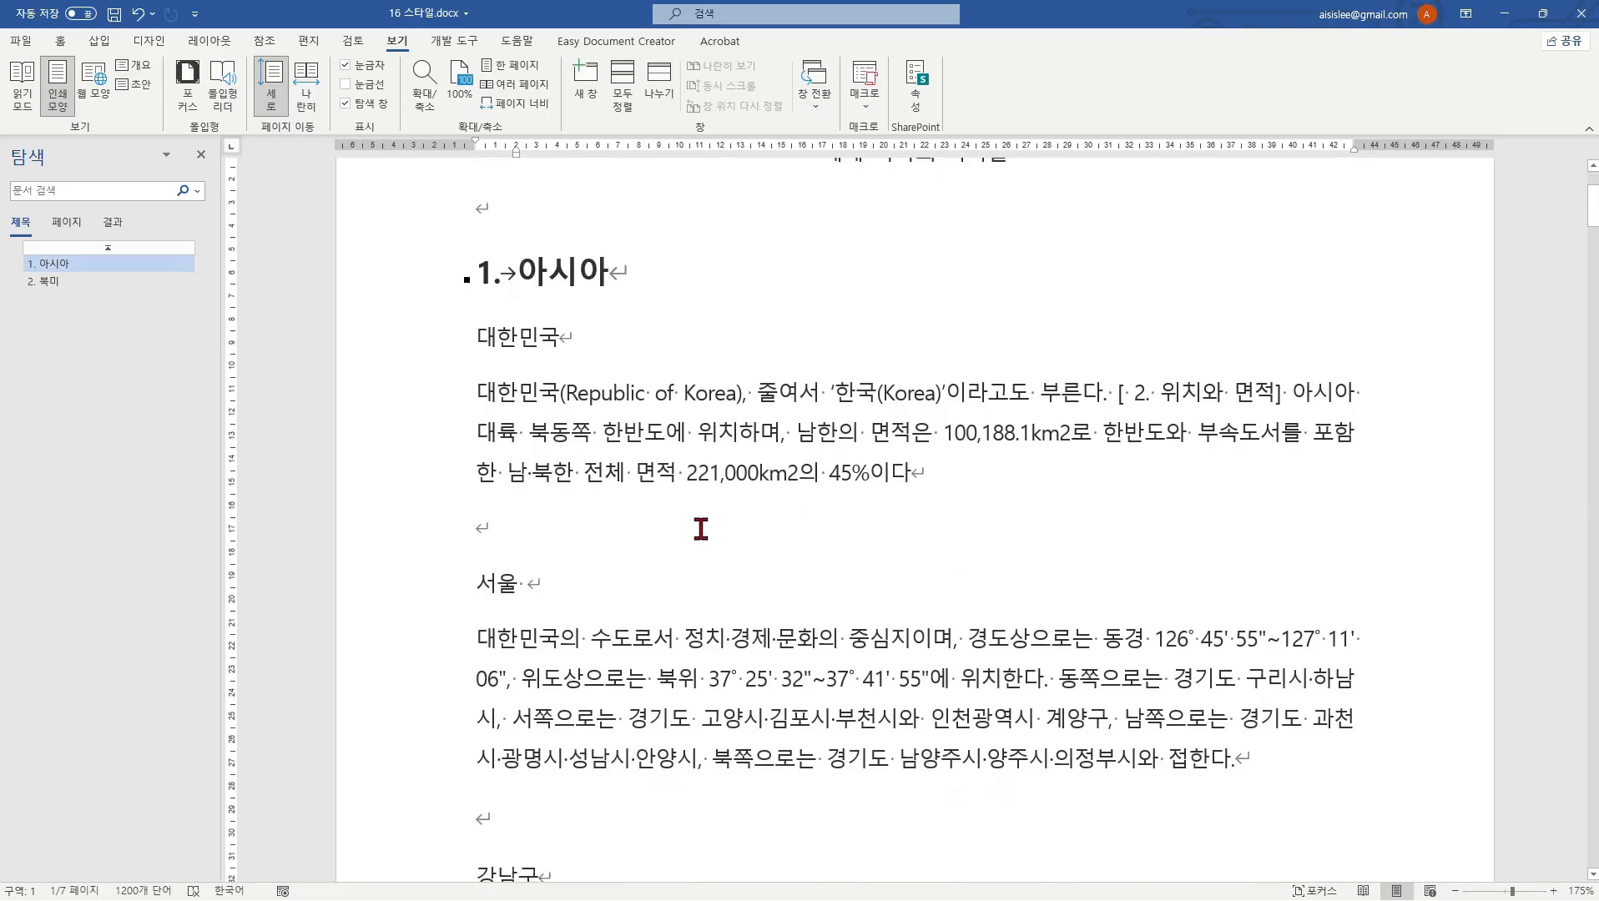
{"action": "left_click", "coordinate": [677, 524]}
{"action": "left_click", "coordinate": [539, 338]}
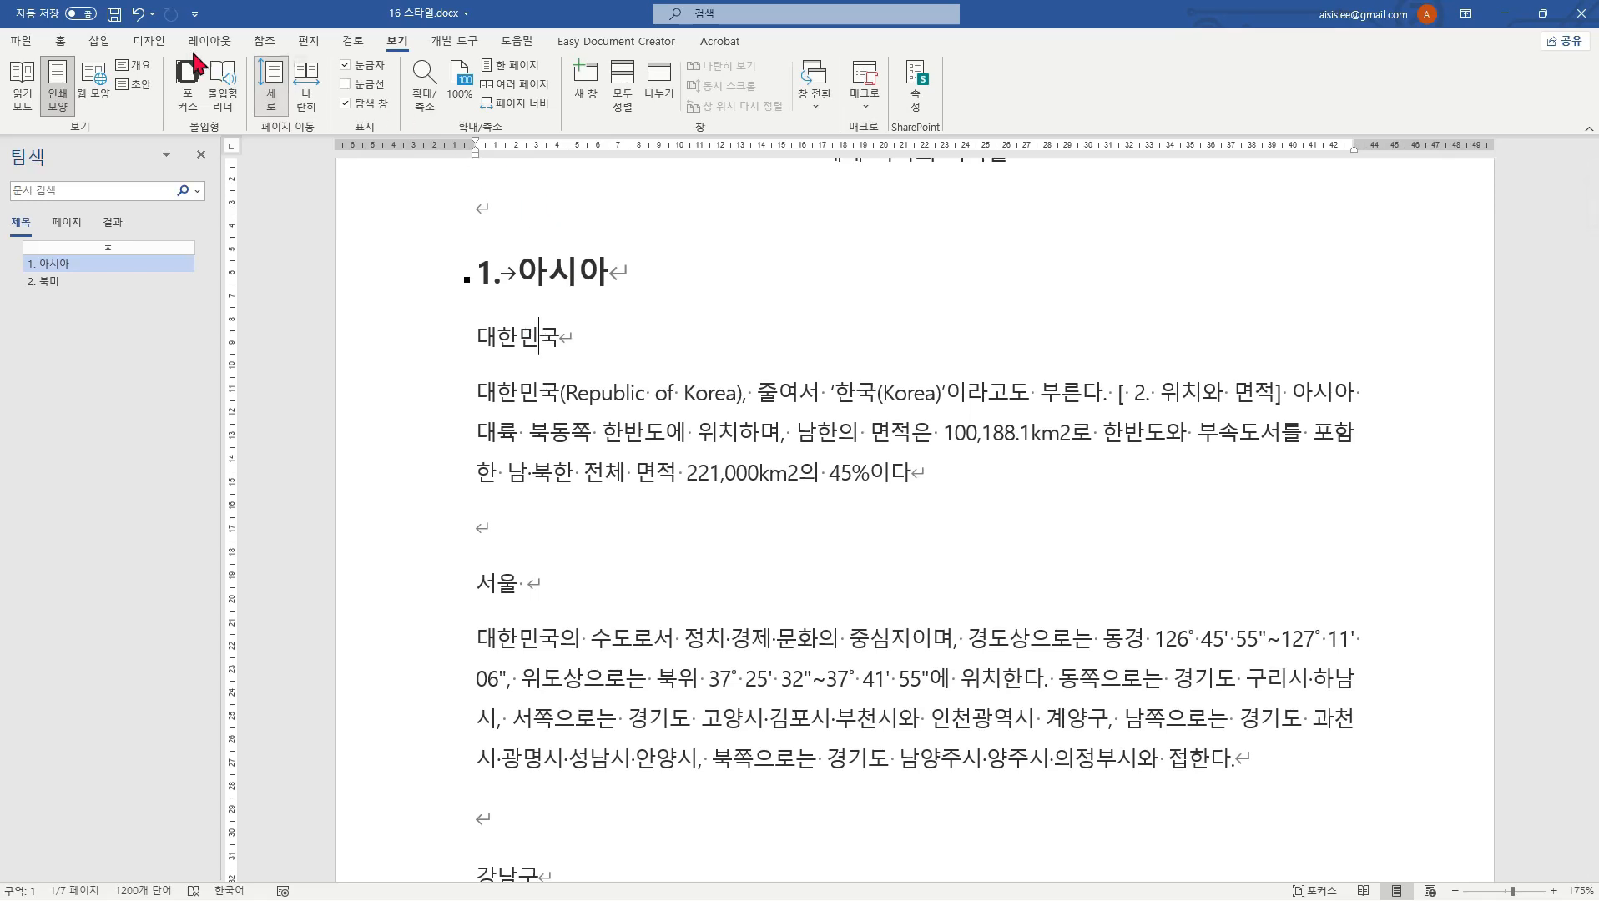
{"action": "left_click", "coordinate": [79, 39]}
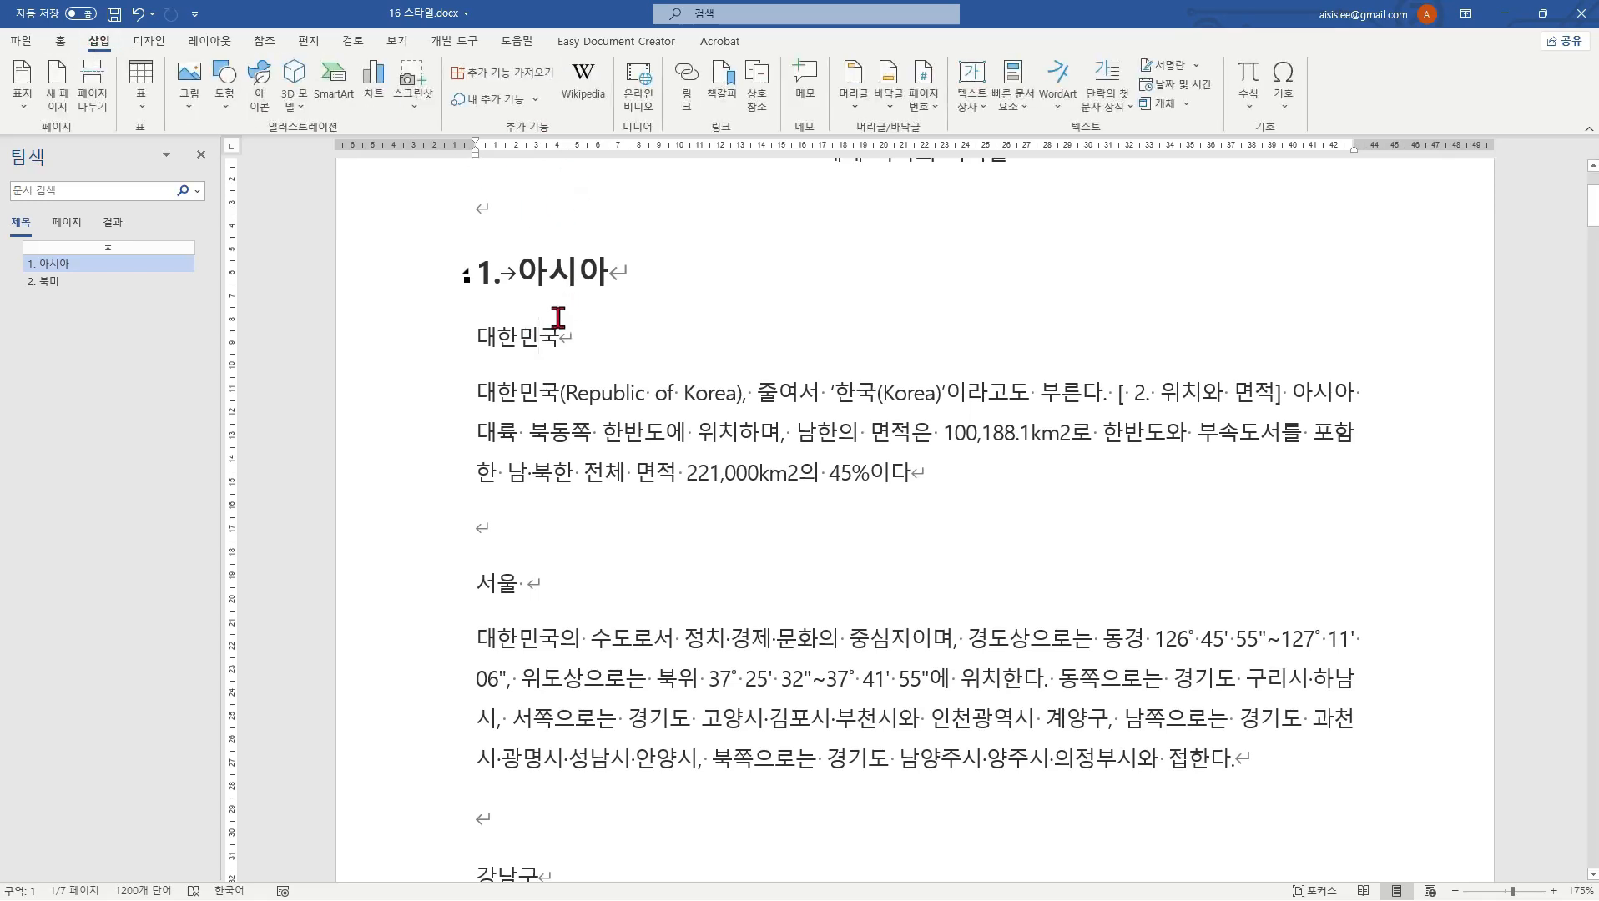
{"action": "left_click", "coordinate": [60, 40]}
{"action": "left_click", "coordinate": [519, 338]}
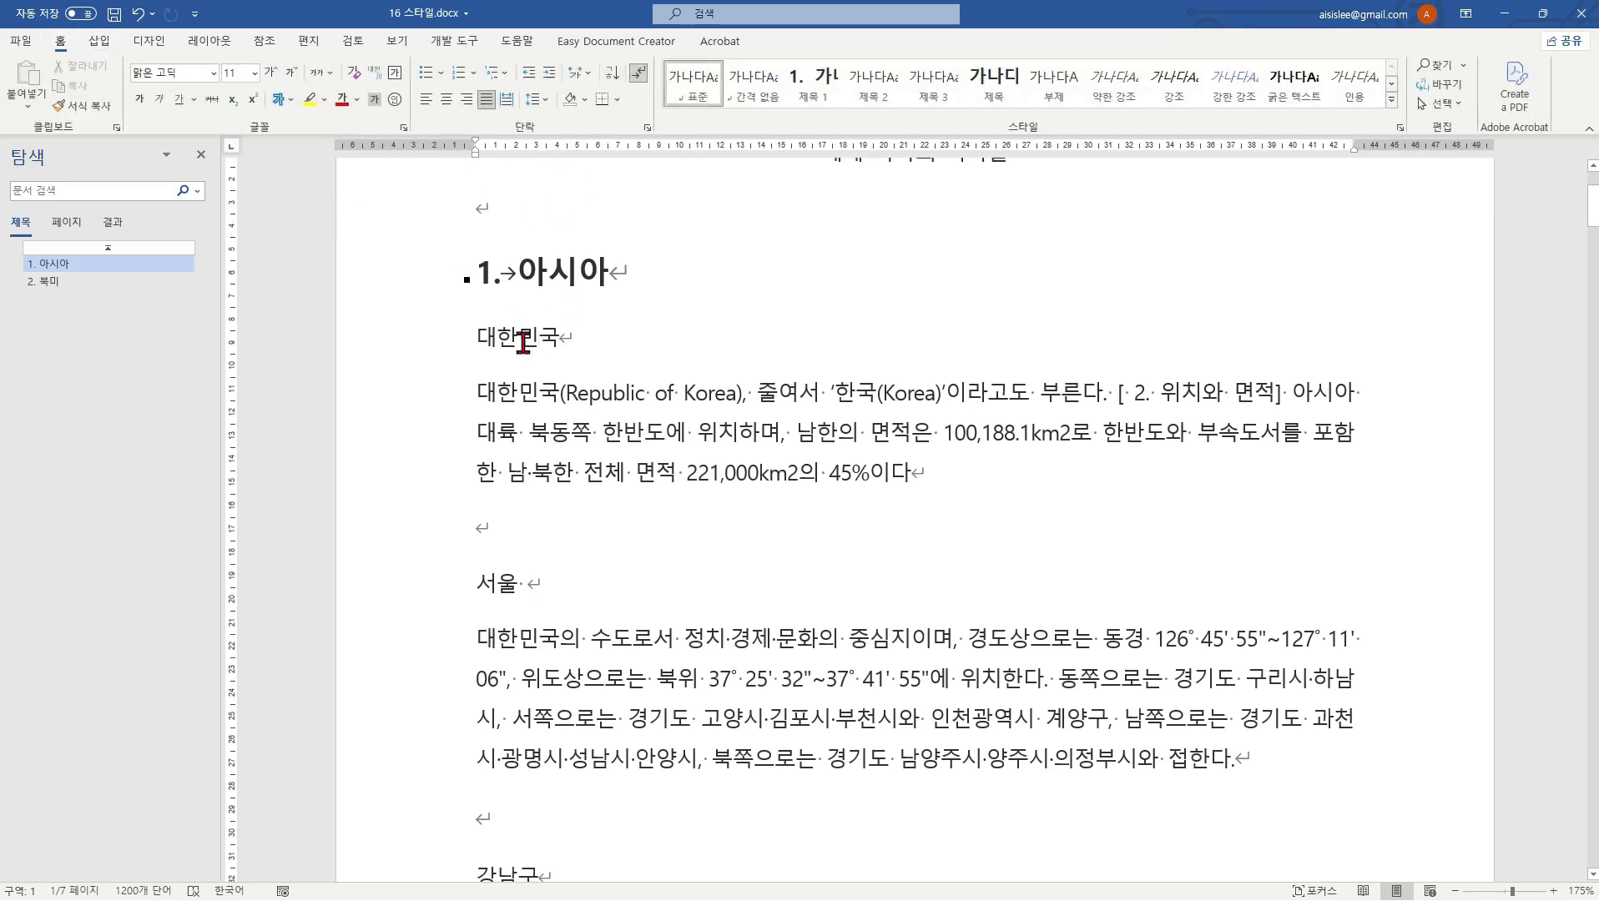
{"action": "left_click", "coordinate": [873, 92]}
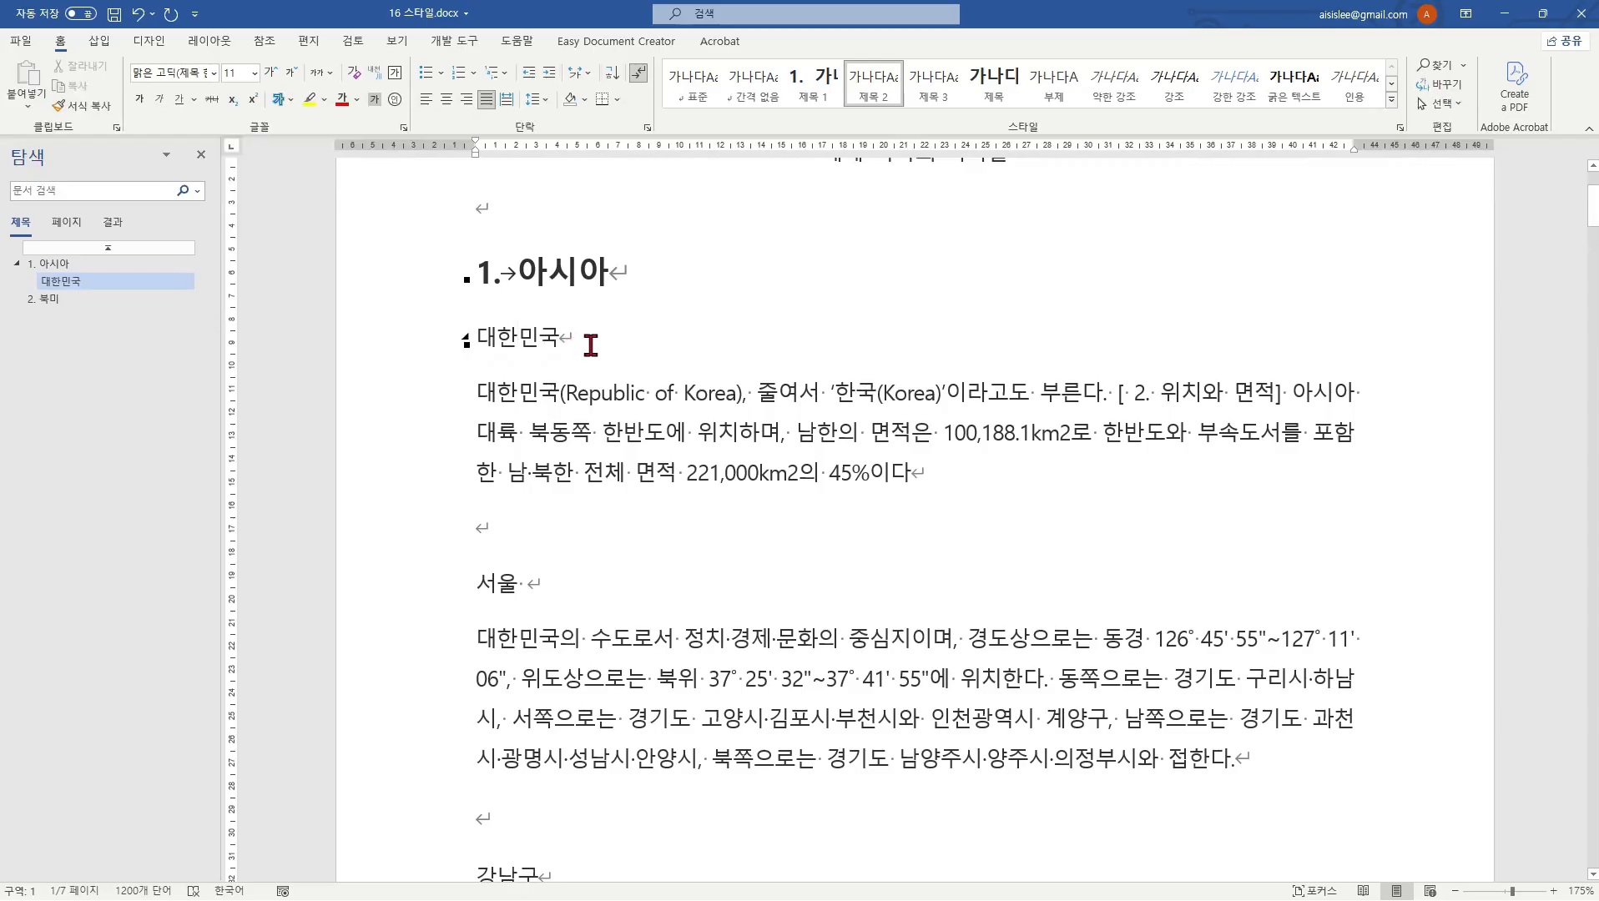
{"action": "left_click", "coordinate": [519, 337]}
Step: Set the 대한민국 heading's font size to 14 and make it bold
{"action": "left_click", "coordinate": [548, 288]}
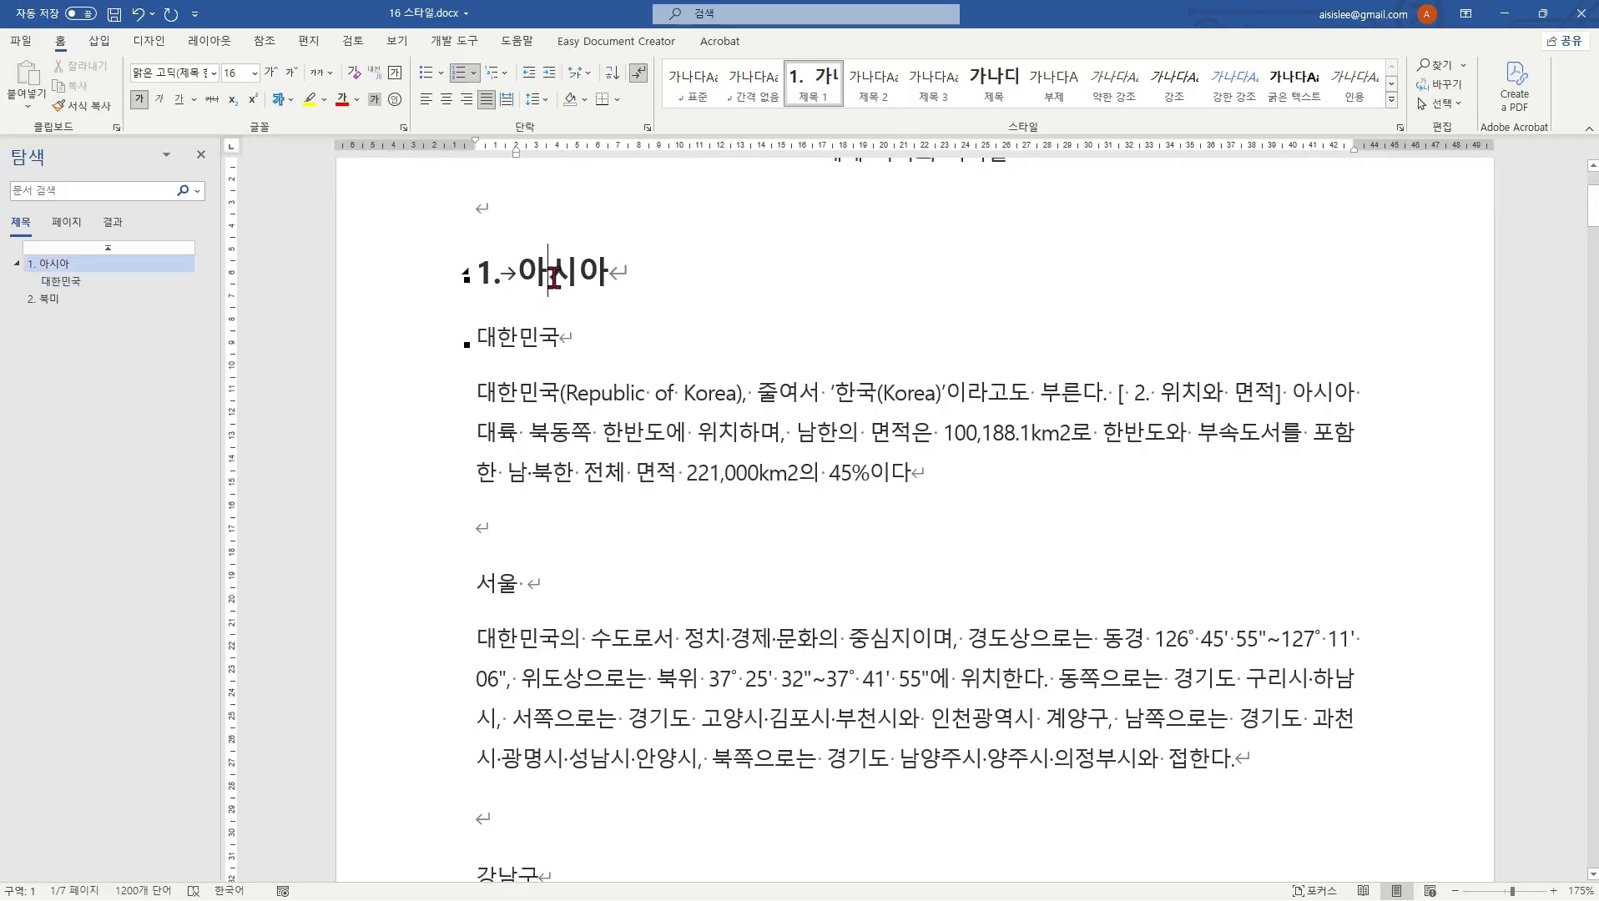
{"action": "triple_click", "coordinate": [534, 334]}
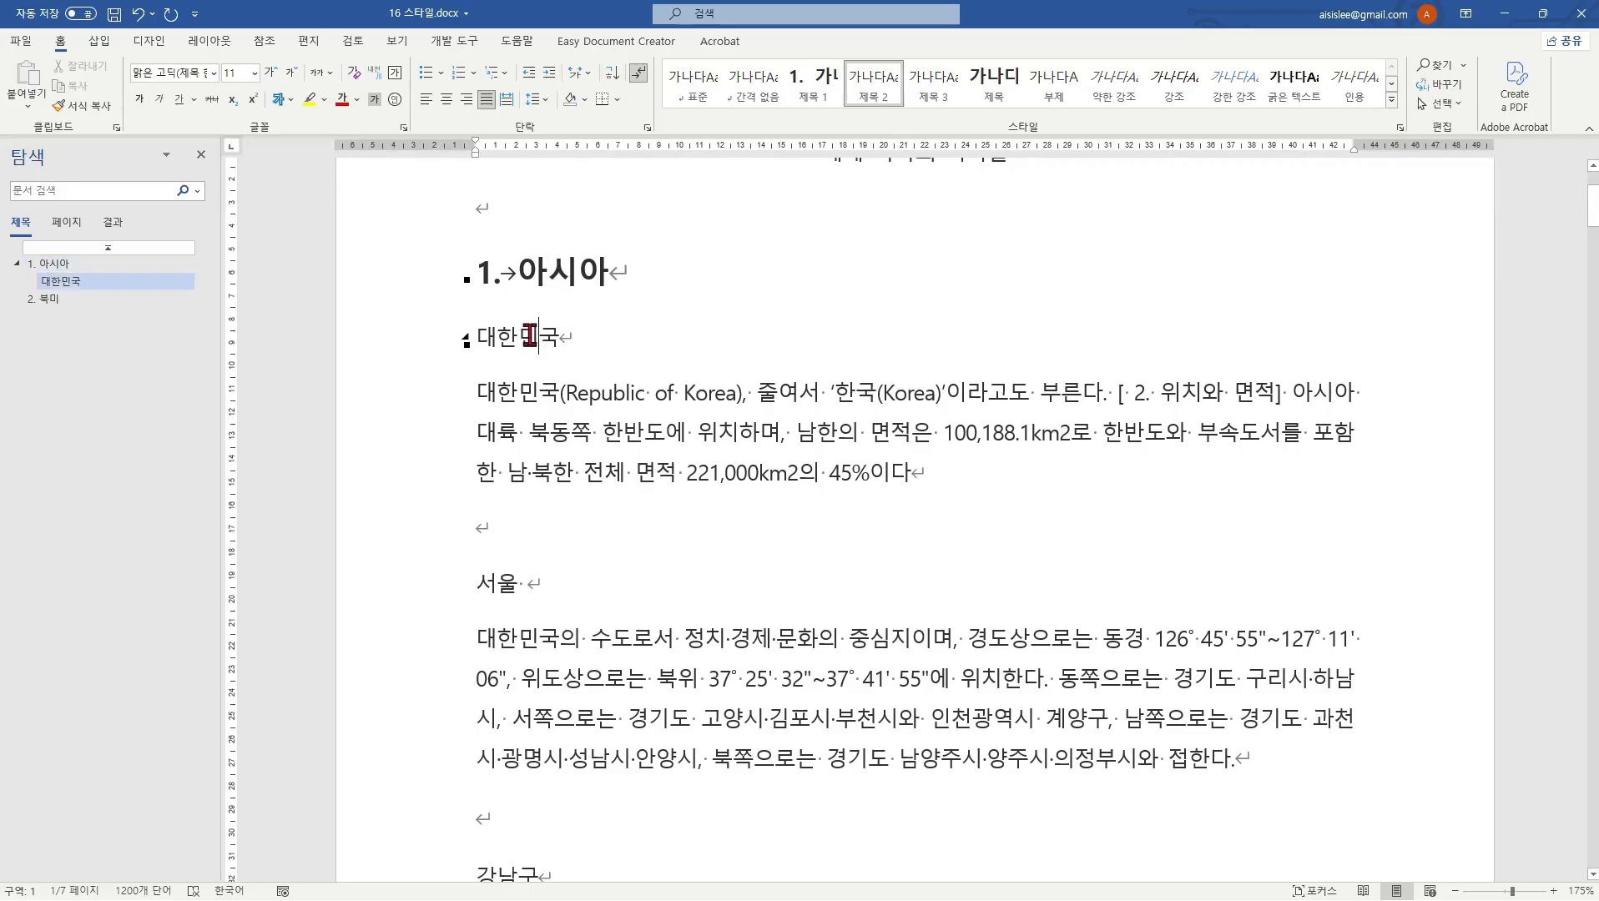
{"action": "left_click", "coordinate": [255, 73]}
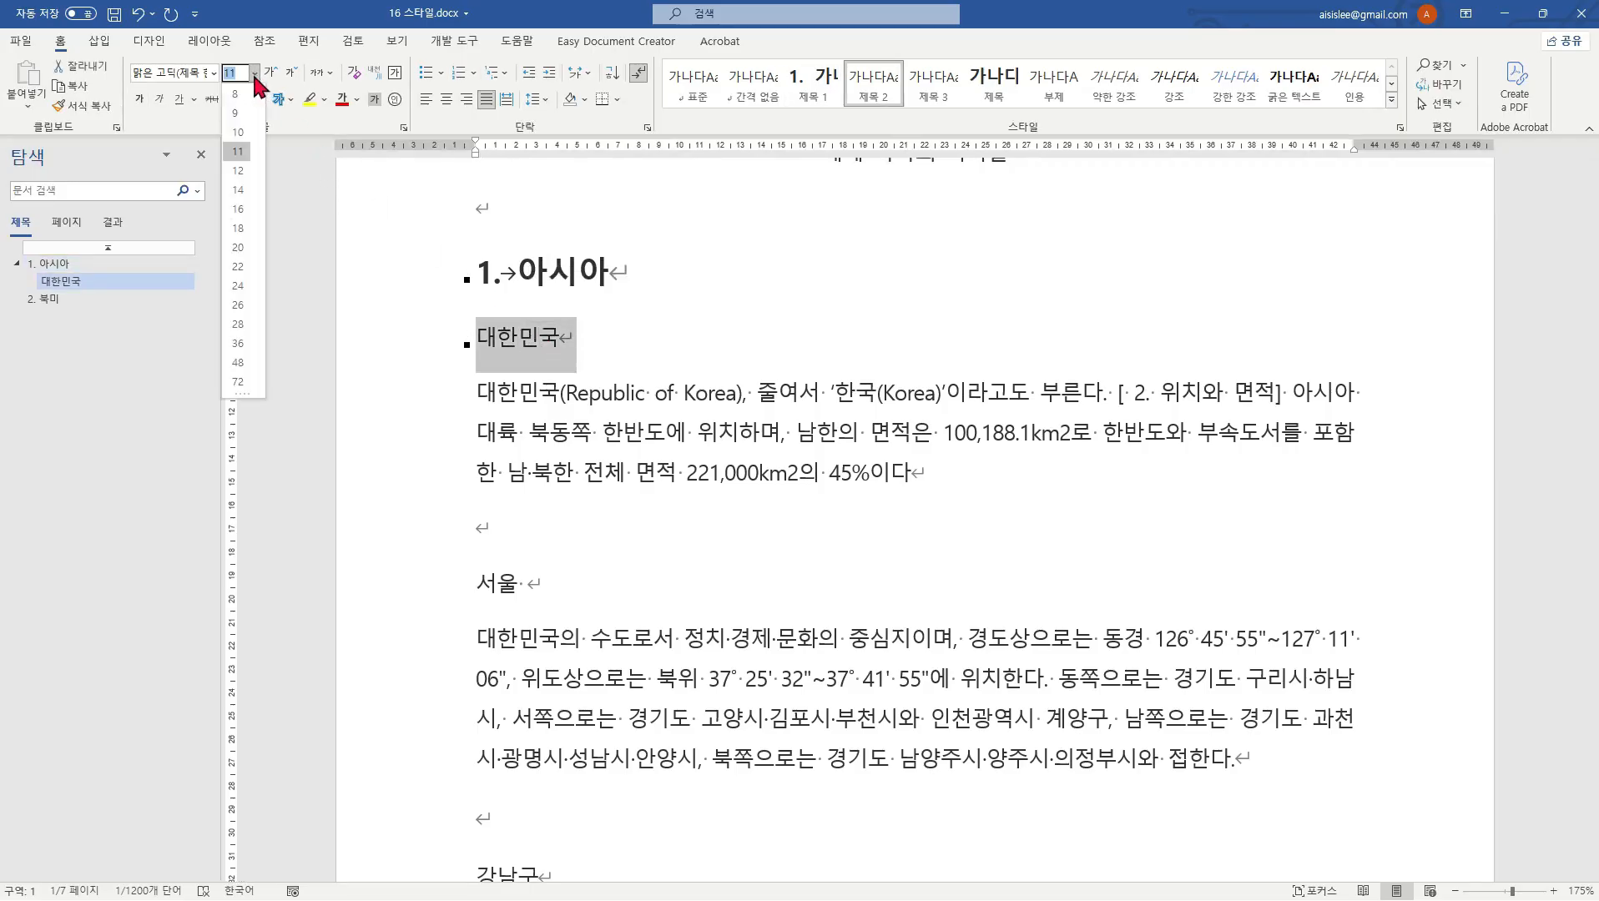
{"action": "left_click", "coordinate": [238, 188]}
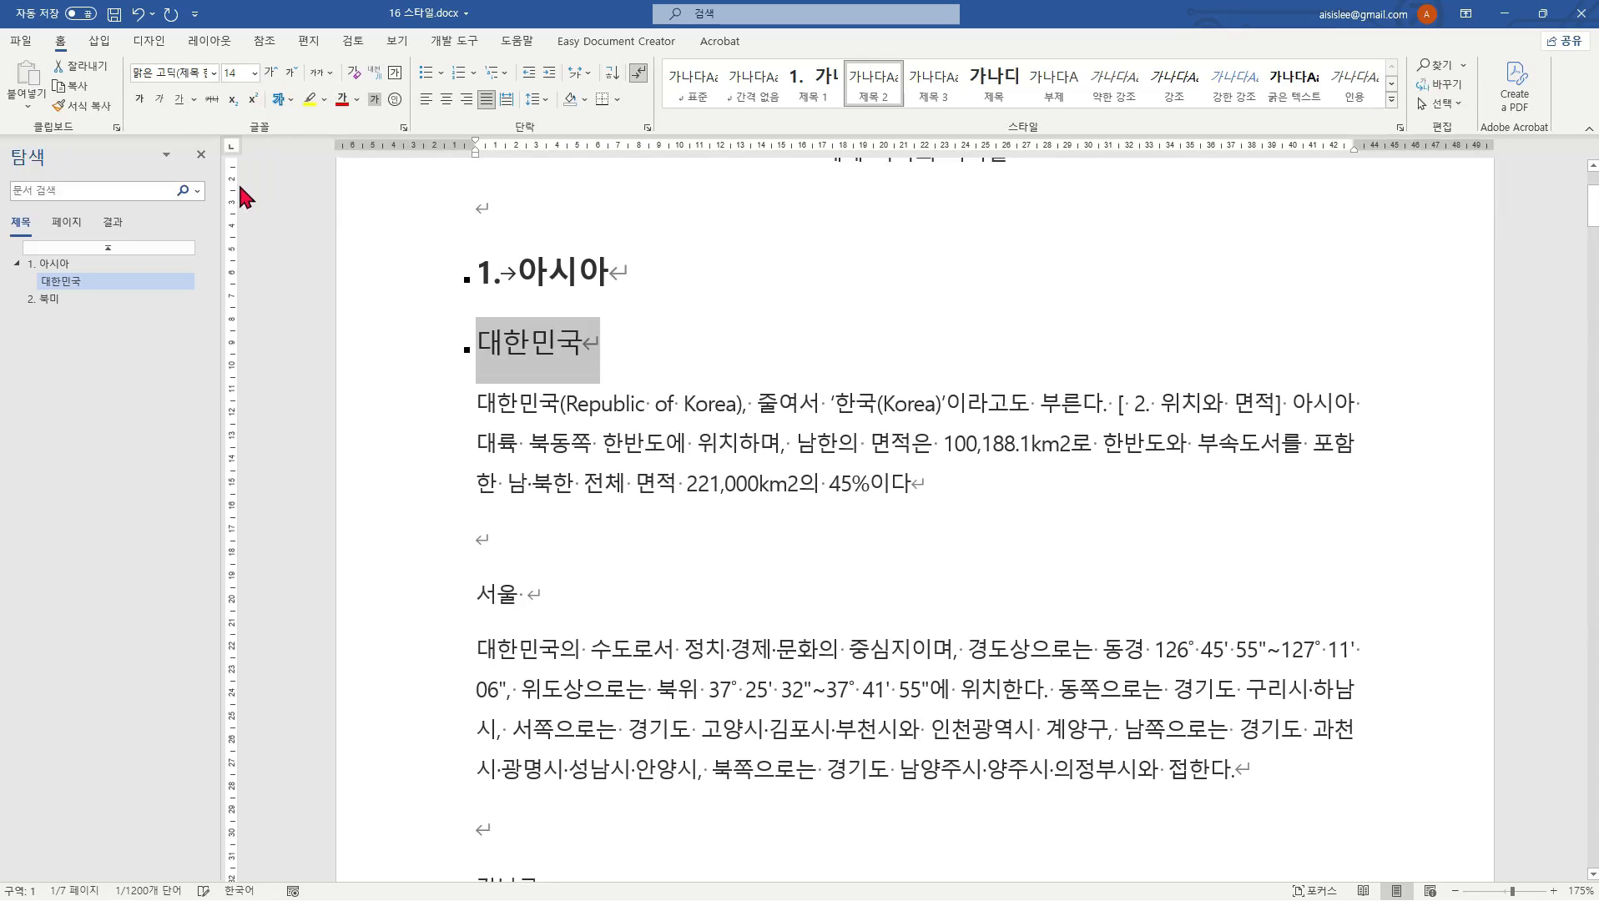
{"action": "left_click", "coordinate": [135, 100]}
{"action": "left_click", "coordinate": [566, 337]}
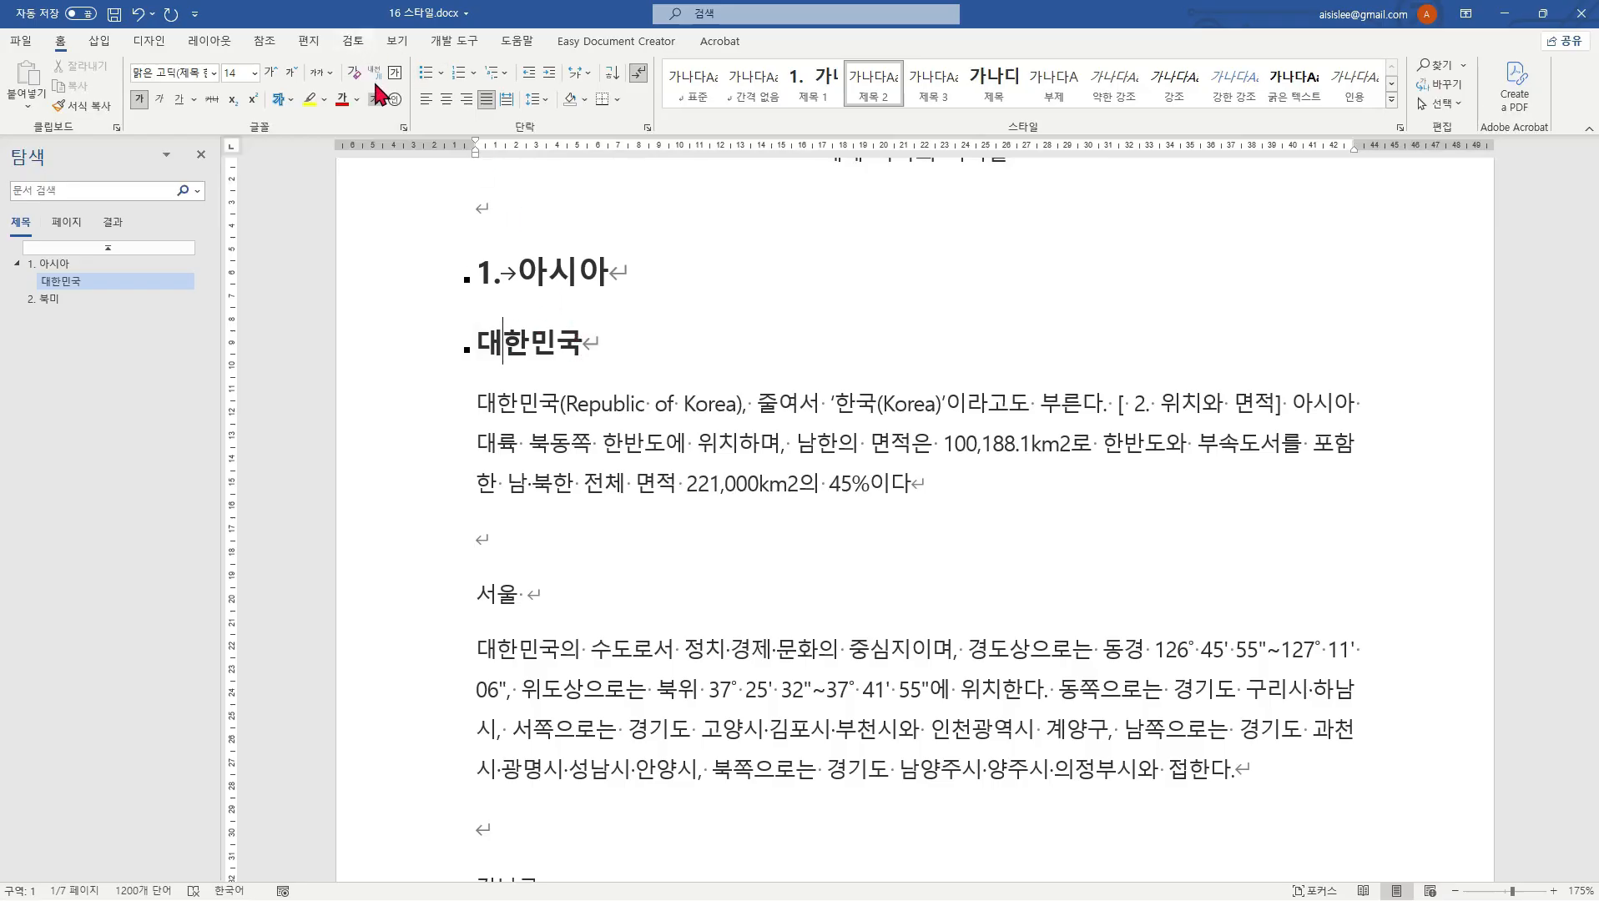
Step: Number the 대한민국 heading with the current 1., 1.1., 1.1.1. multilevel list and update the 제목 2 style to match it
{"action": "left_click", "coordinate": [506, 75]}
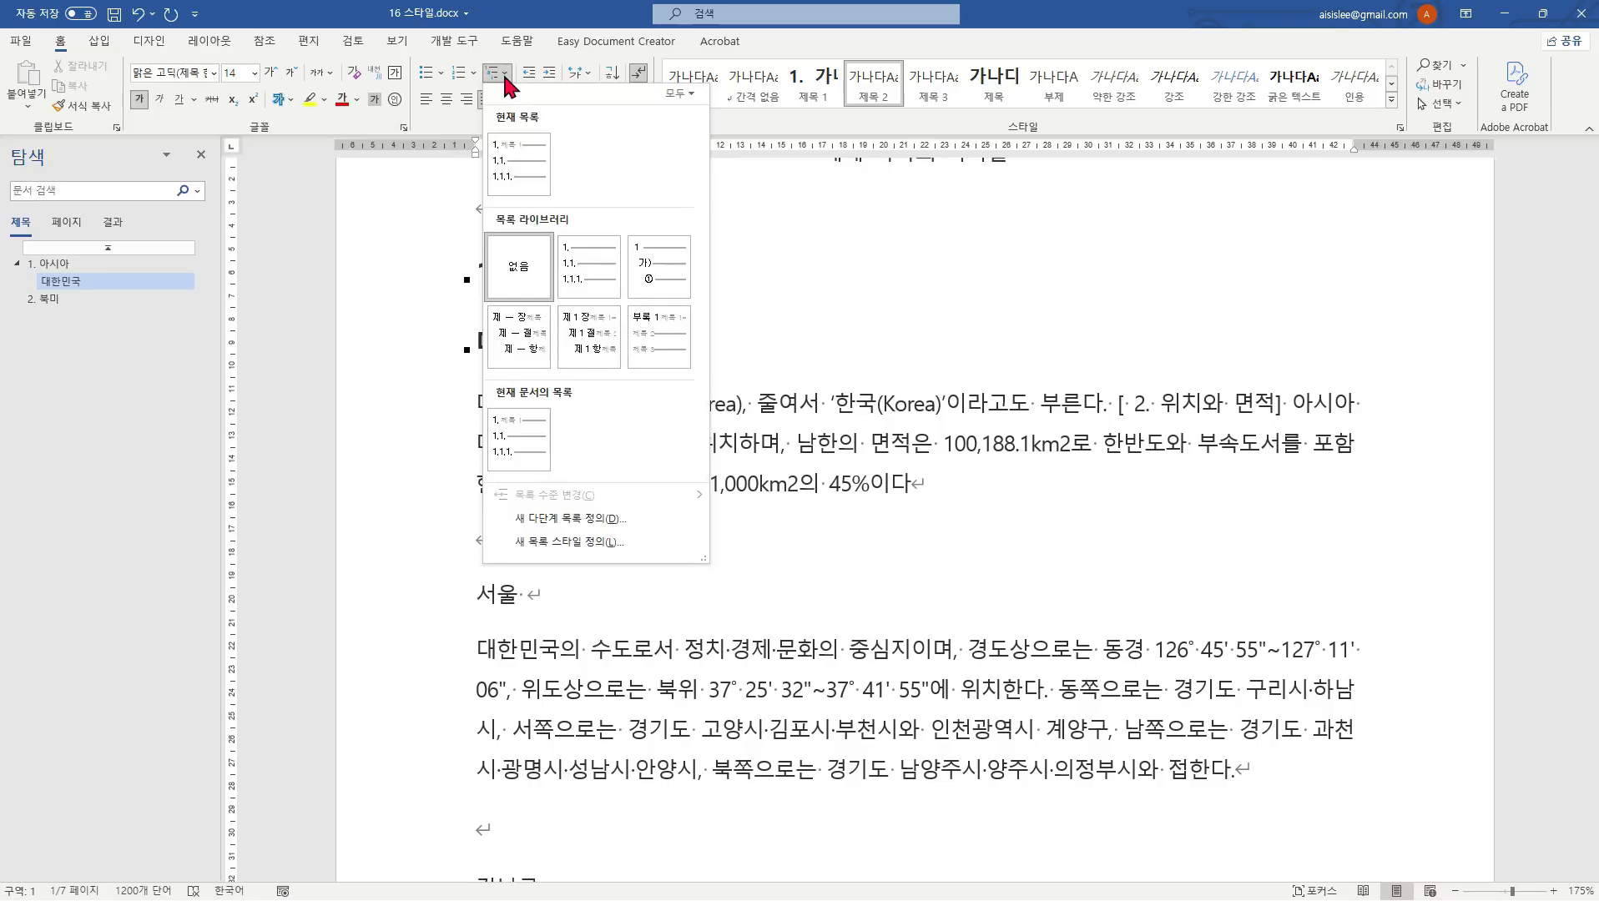
{"action": "mouse_move", "coordinate": [530, 153]}
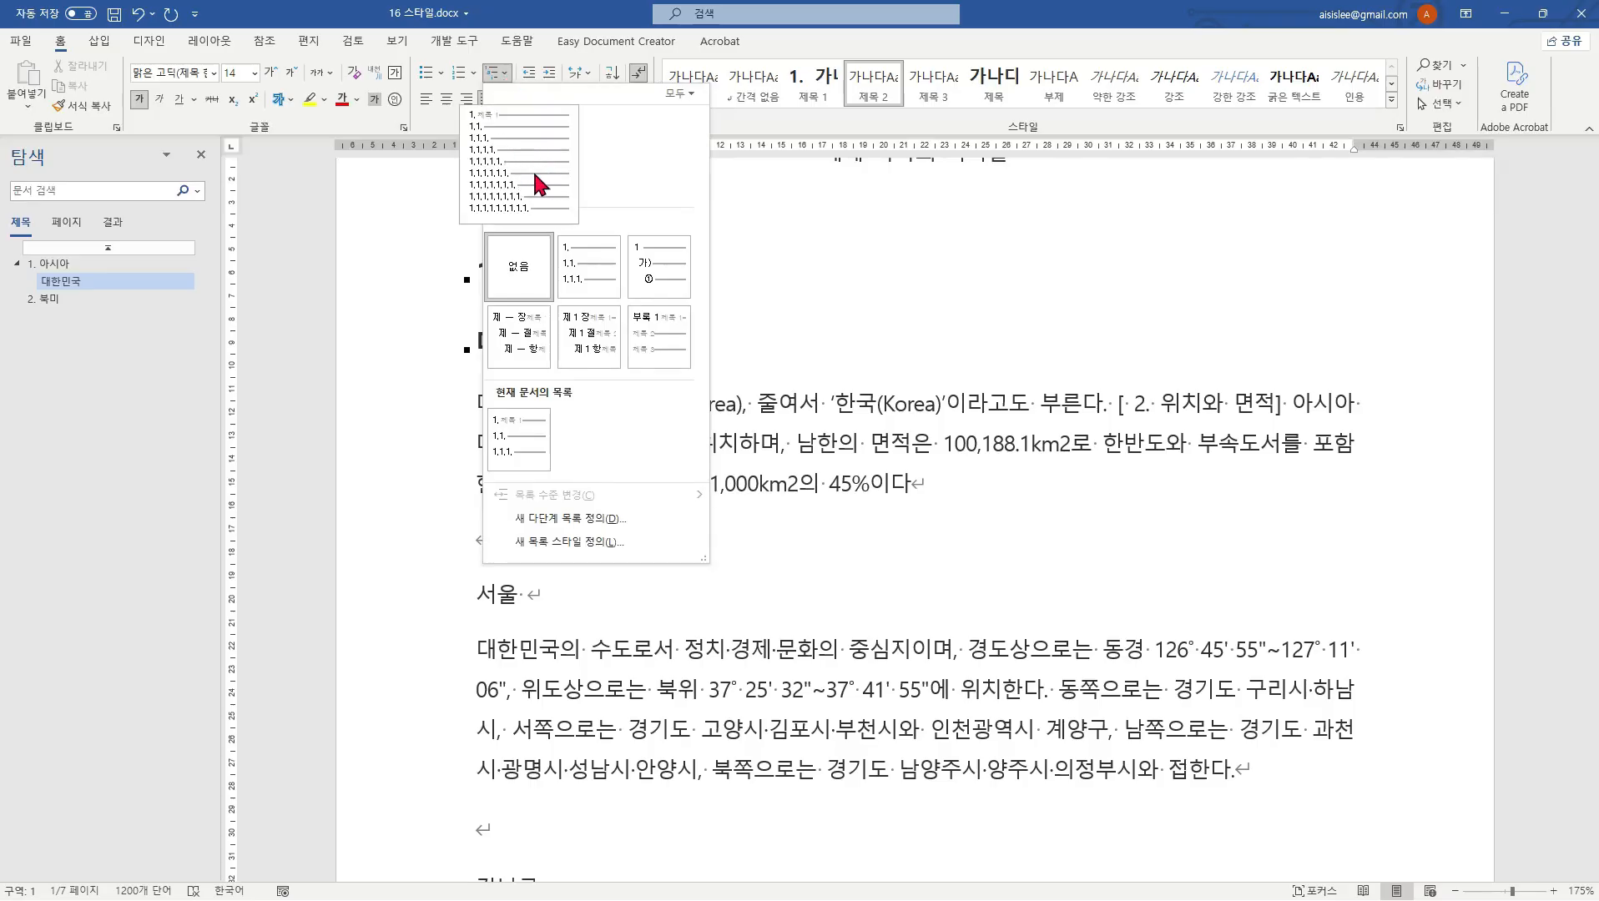
{"action": "left_click", "coordinate": [517, 154]}
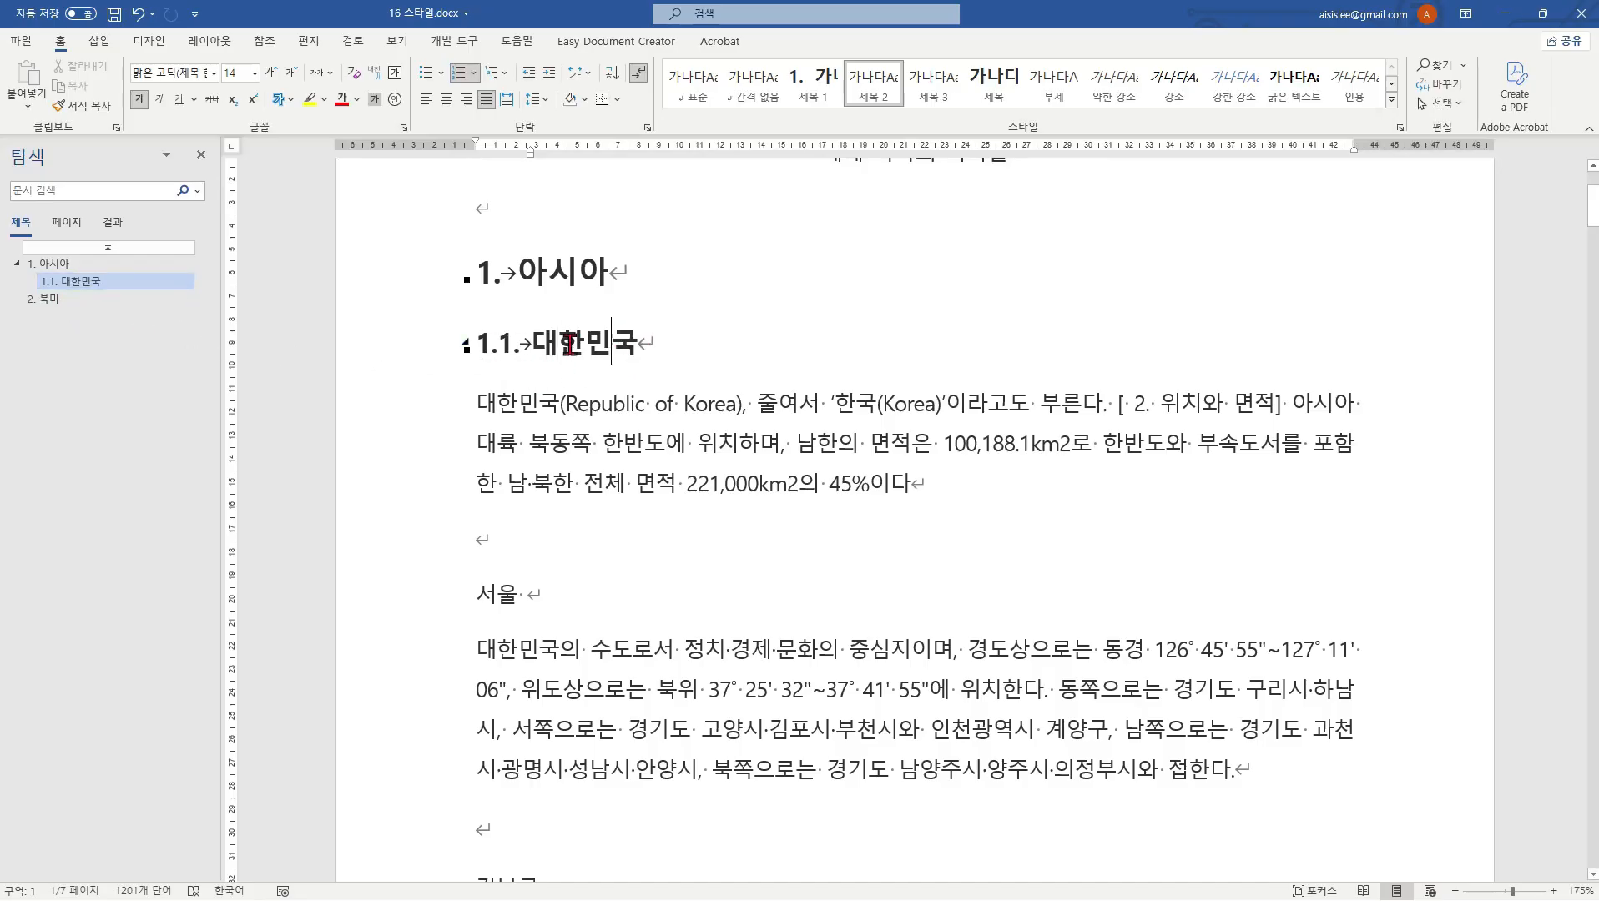
{"action": "left_click", "coordinate": [636, 343]}
{"action": "right_click", "coordinate": [873, 86]}
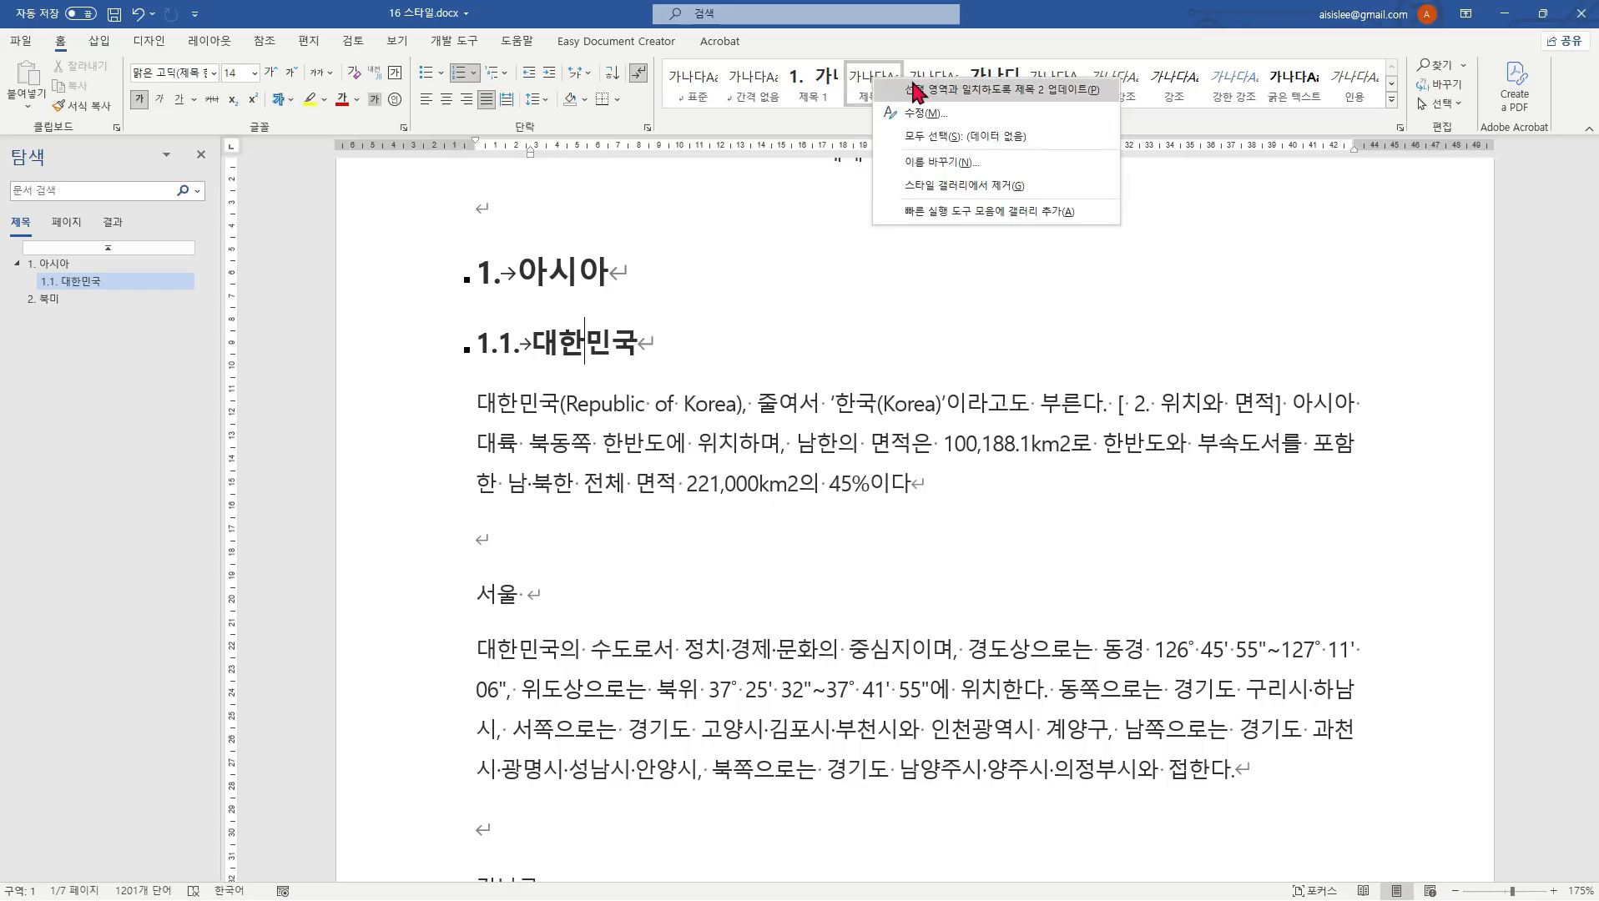
{"action": "left_click", "coordinate": [1069, 90]}
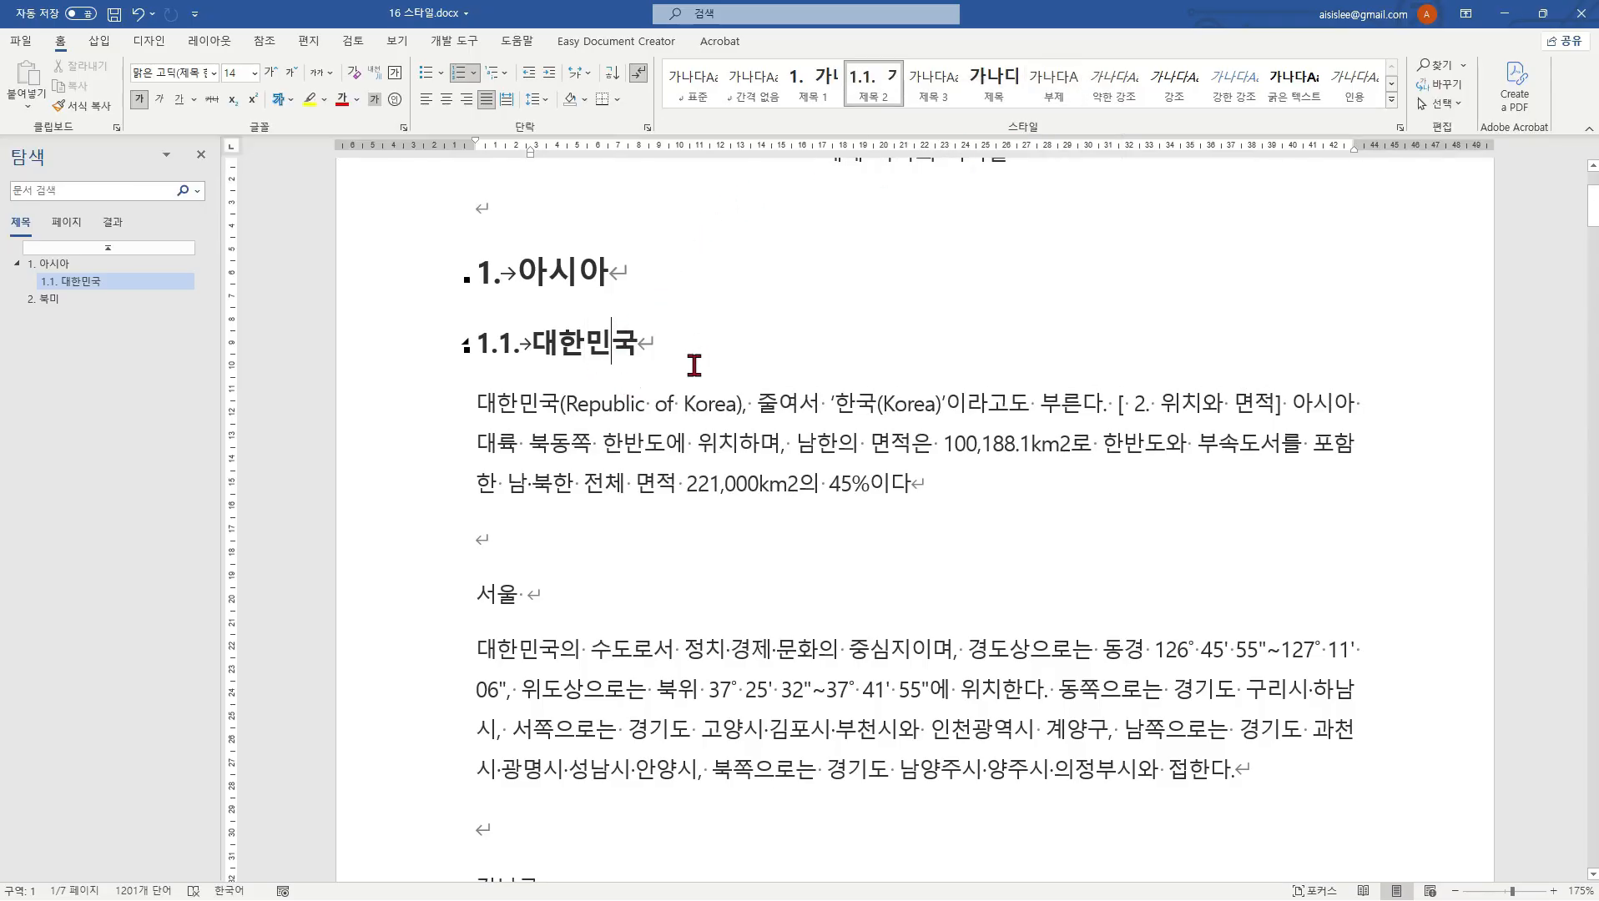
Step: Apply the 제목 3 style to the 서울 paragraph and number it with the current 1., 1.1., 1.1.1. multilevel list
{"action": "scroll", "coordinate": [710, 515], "scroll_direction": "down", "scroll_amount": 2}
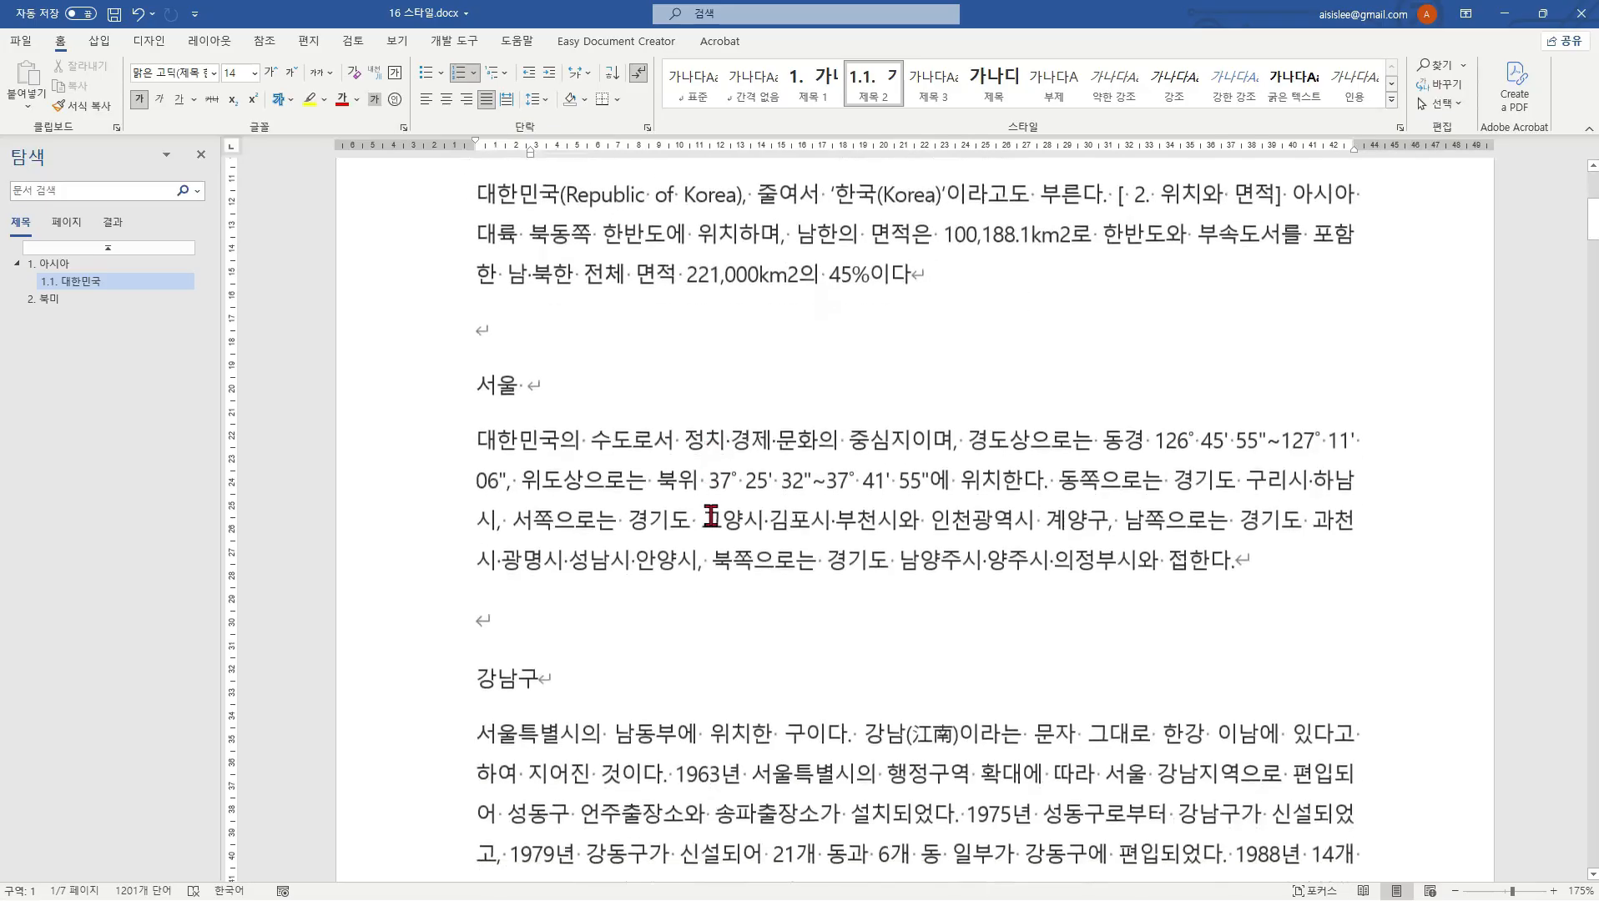
{"action": "scroll", "coordinate": [588, 424], "scroll_direction": "up", "scroll_amount": 2}
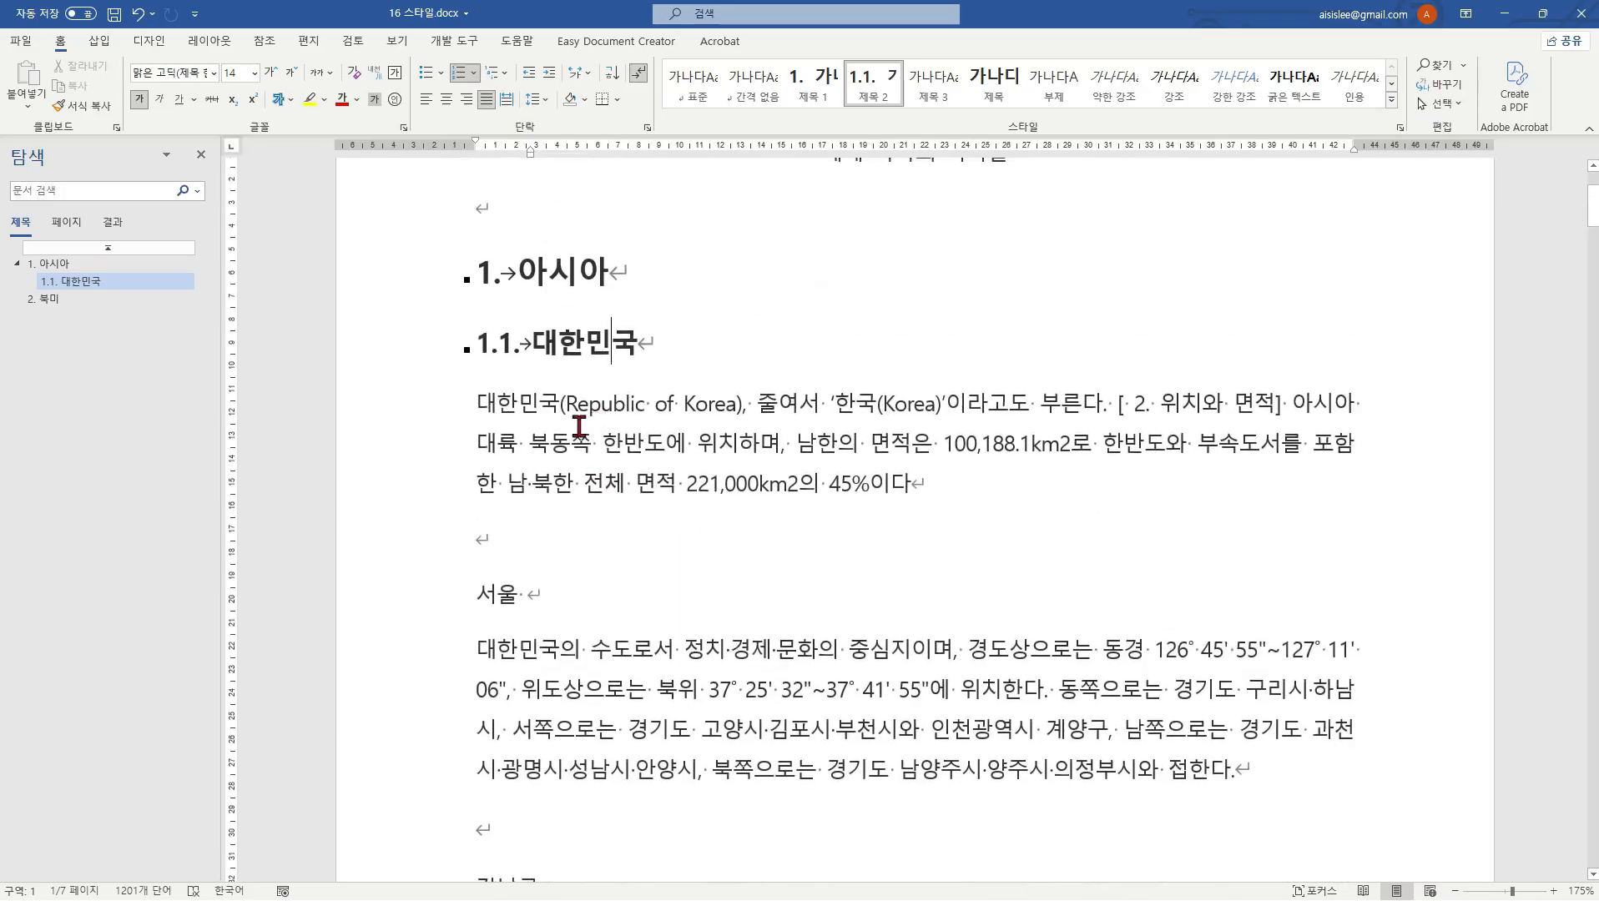
{"action": "left_click", "coordinate": [497, 591]}
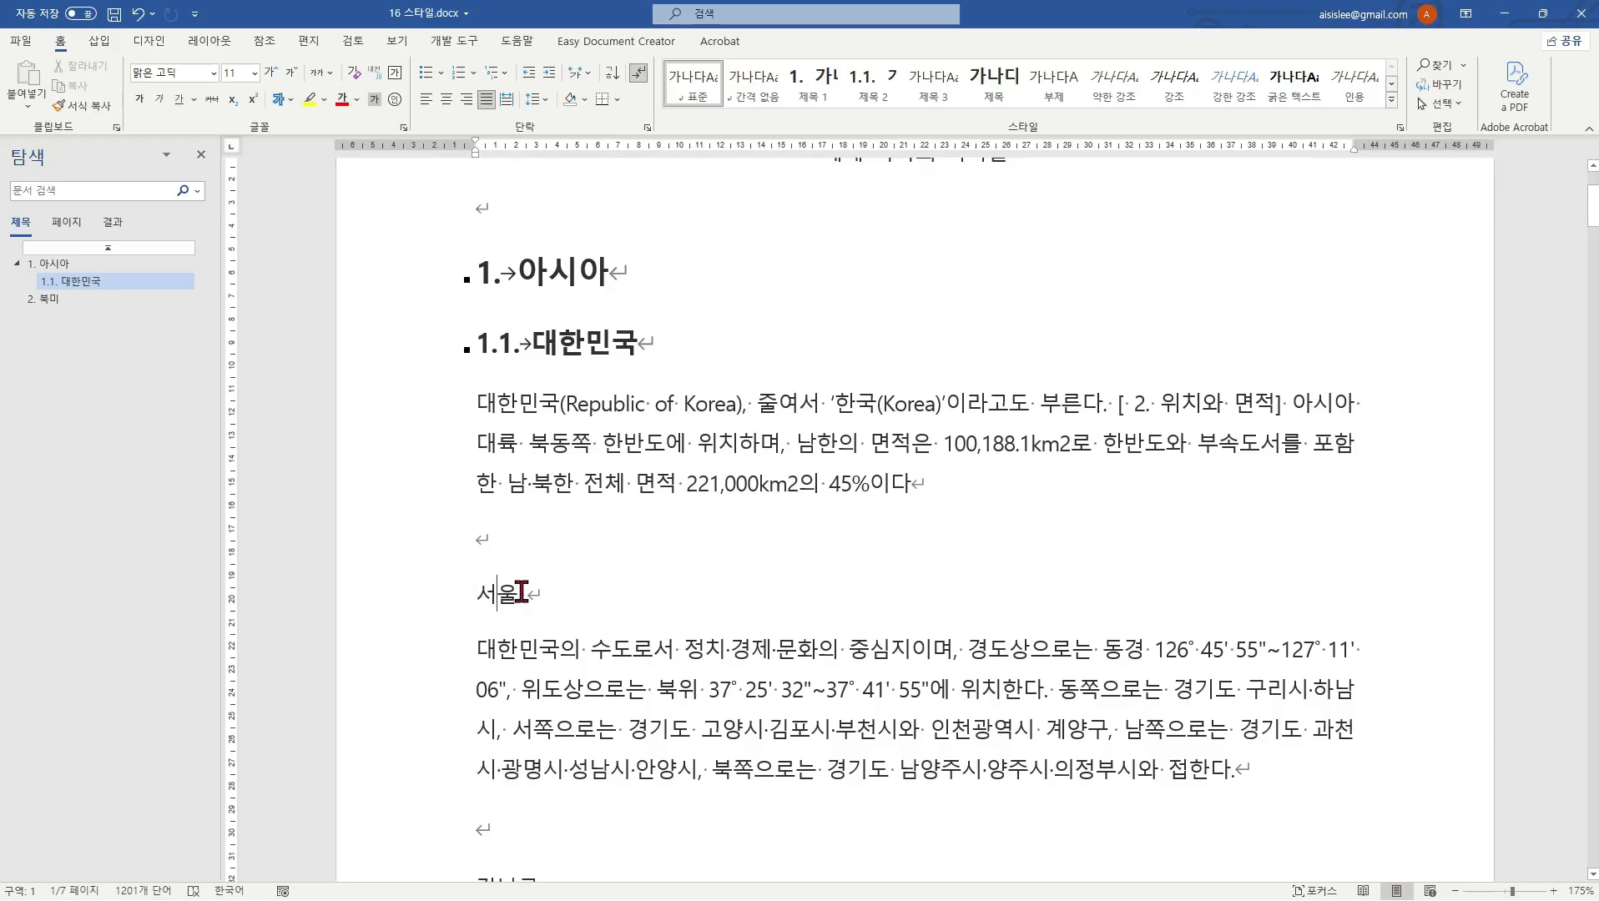
{"action": "left_click", "coordinate": [925, 95]}
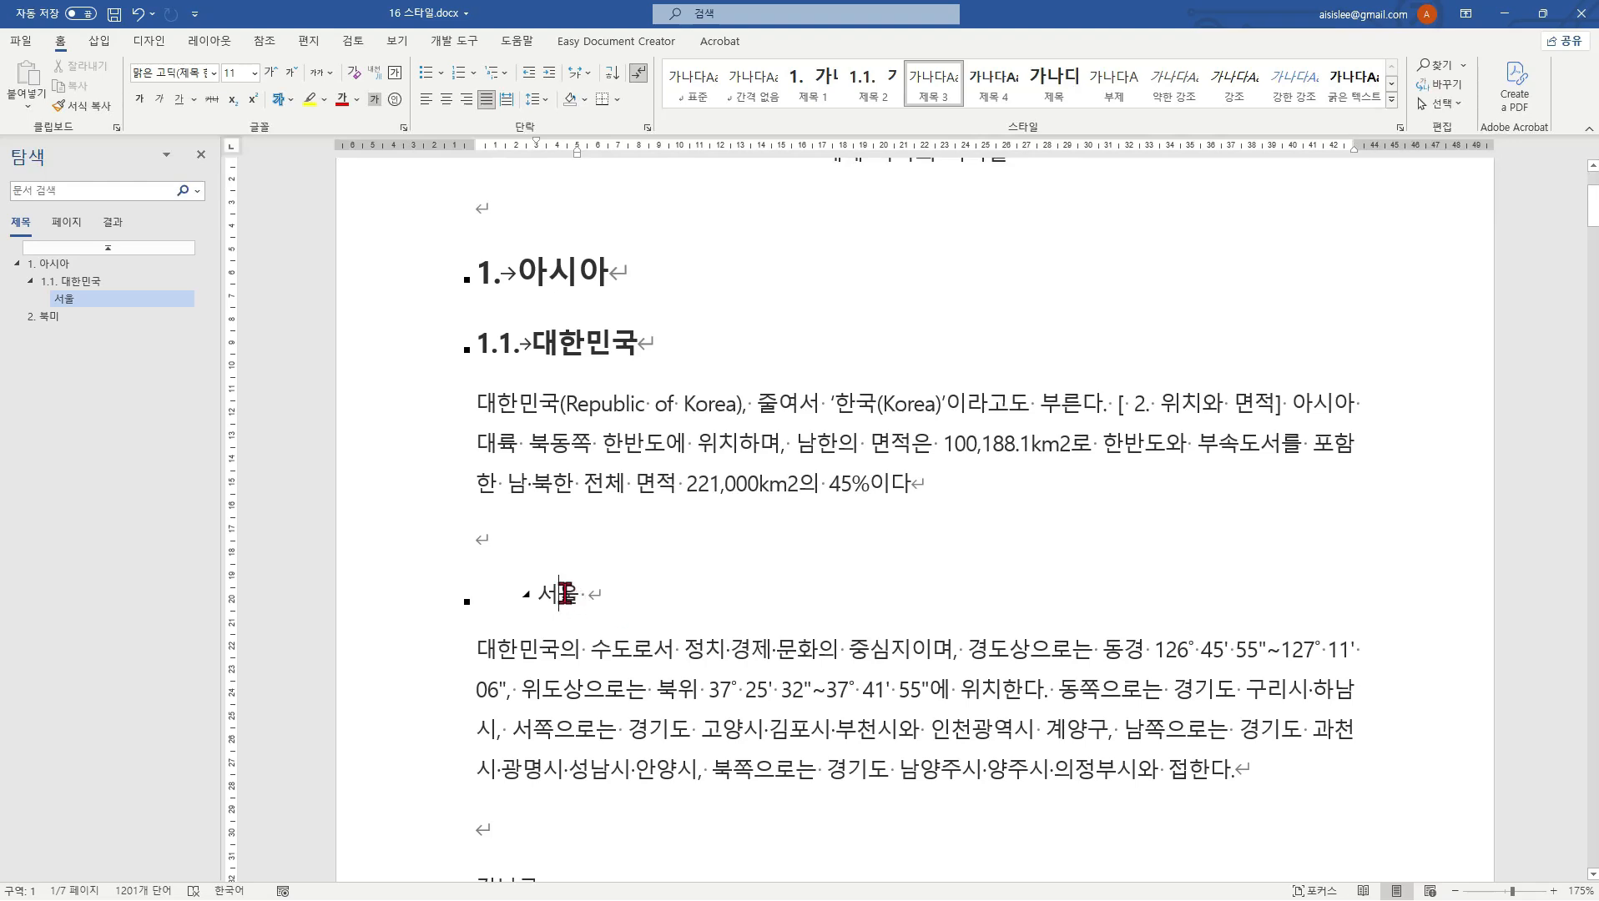
{"action": "left_click", "coordinate": [498, 76]}
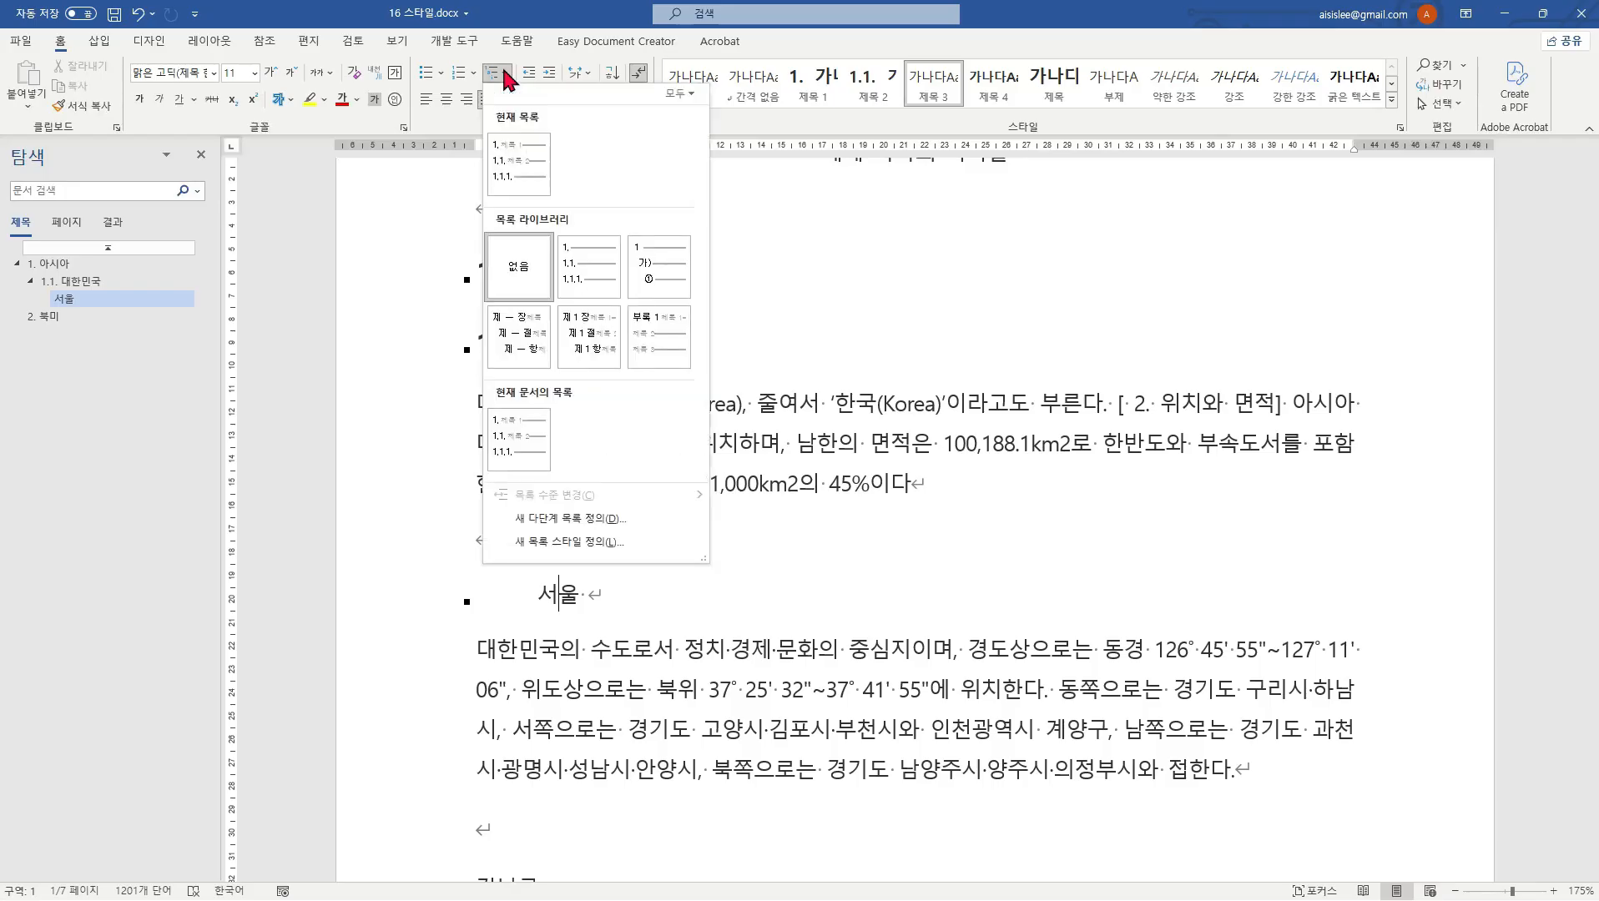
{"action": "mouse_move", "coordinate": [514, 155]}
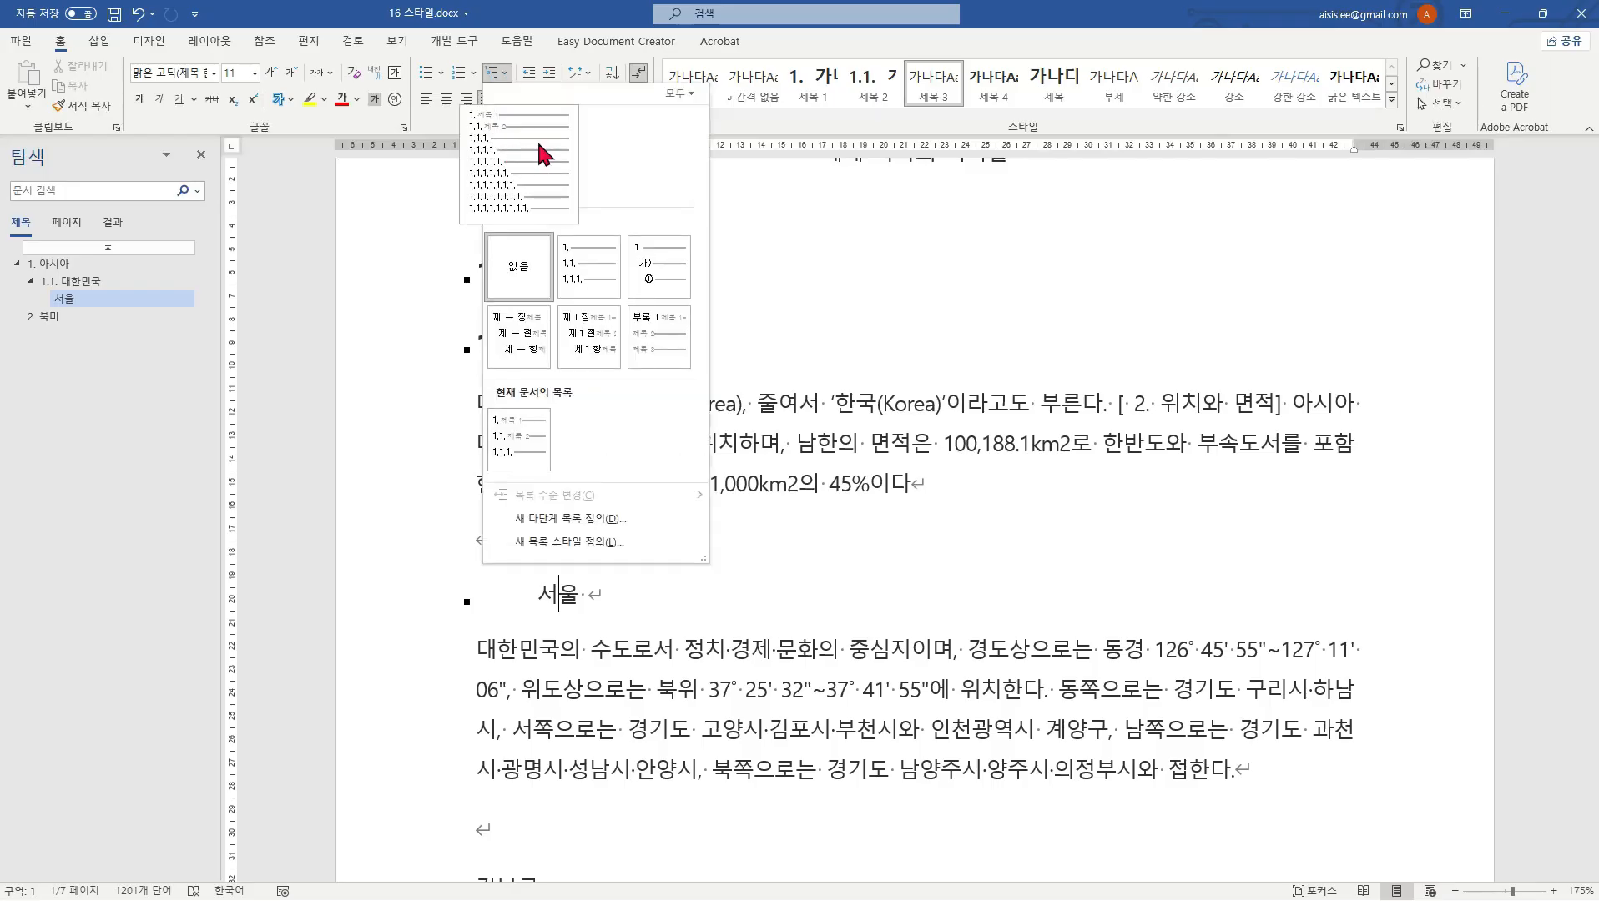
{"action": "left_click", "coordinate": [520, 136]}
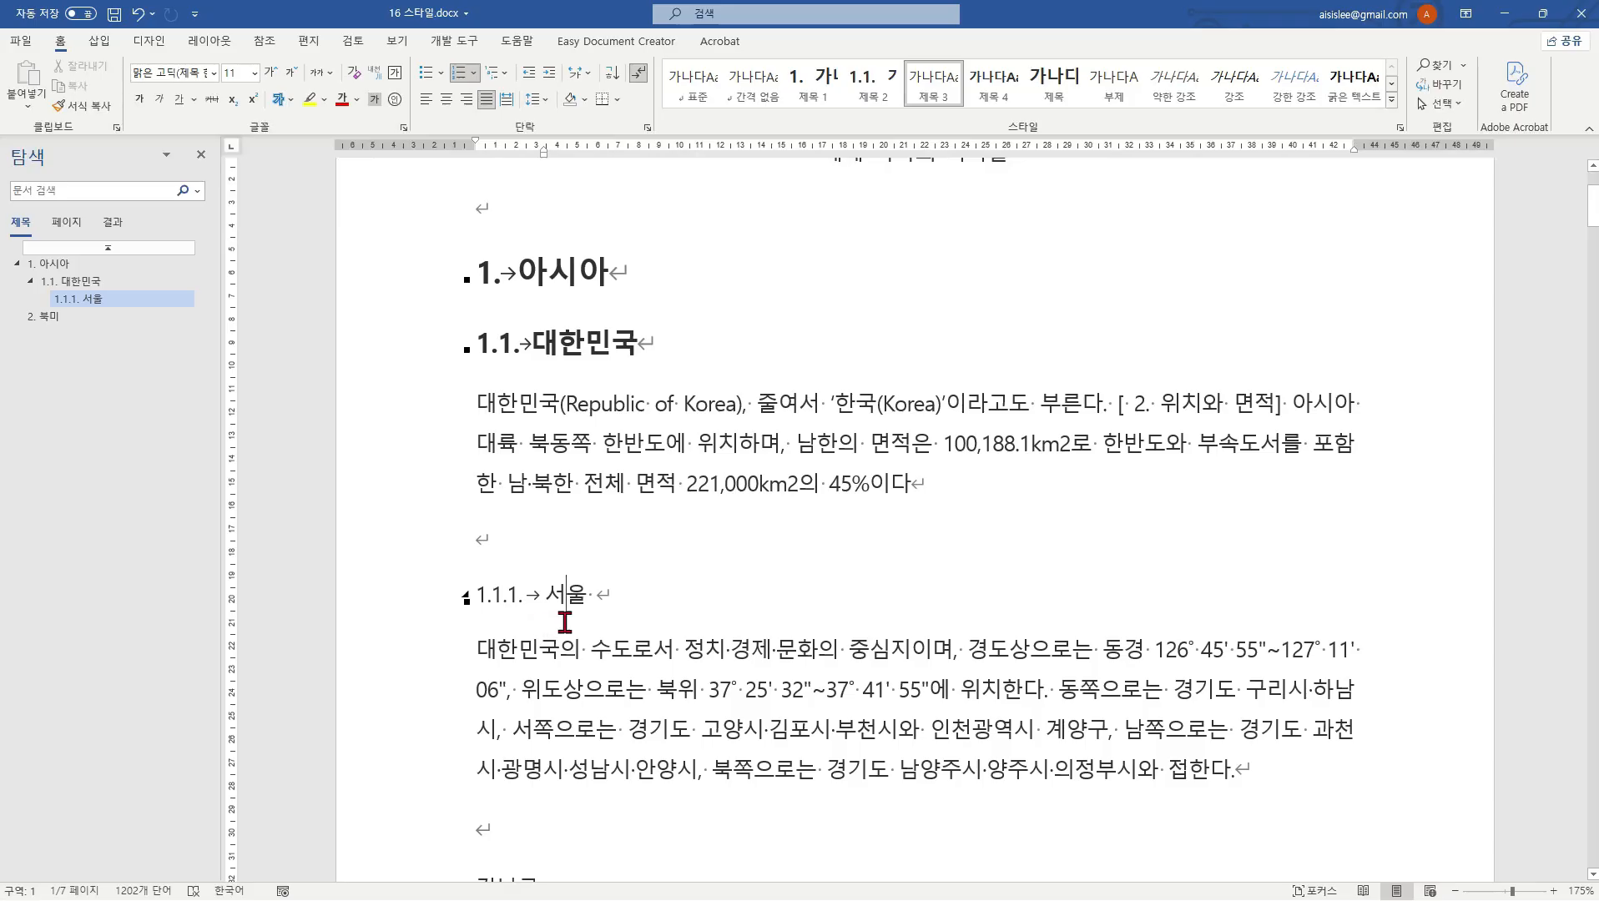
Step: Make the 서울 heading bold and update the 제목 3 style to match its formatting
{"action": "key", "text": "Left"}
{"action": "double_click", "coordinate": [570, 594]}
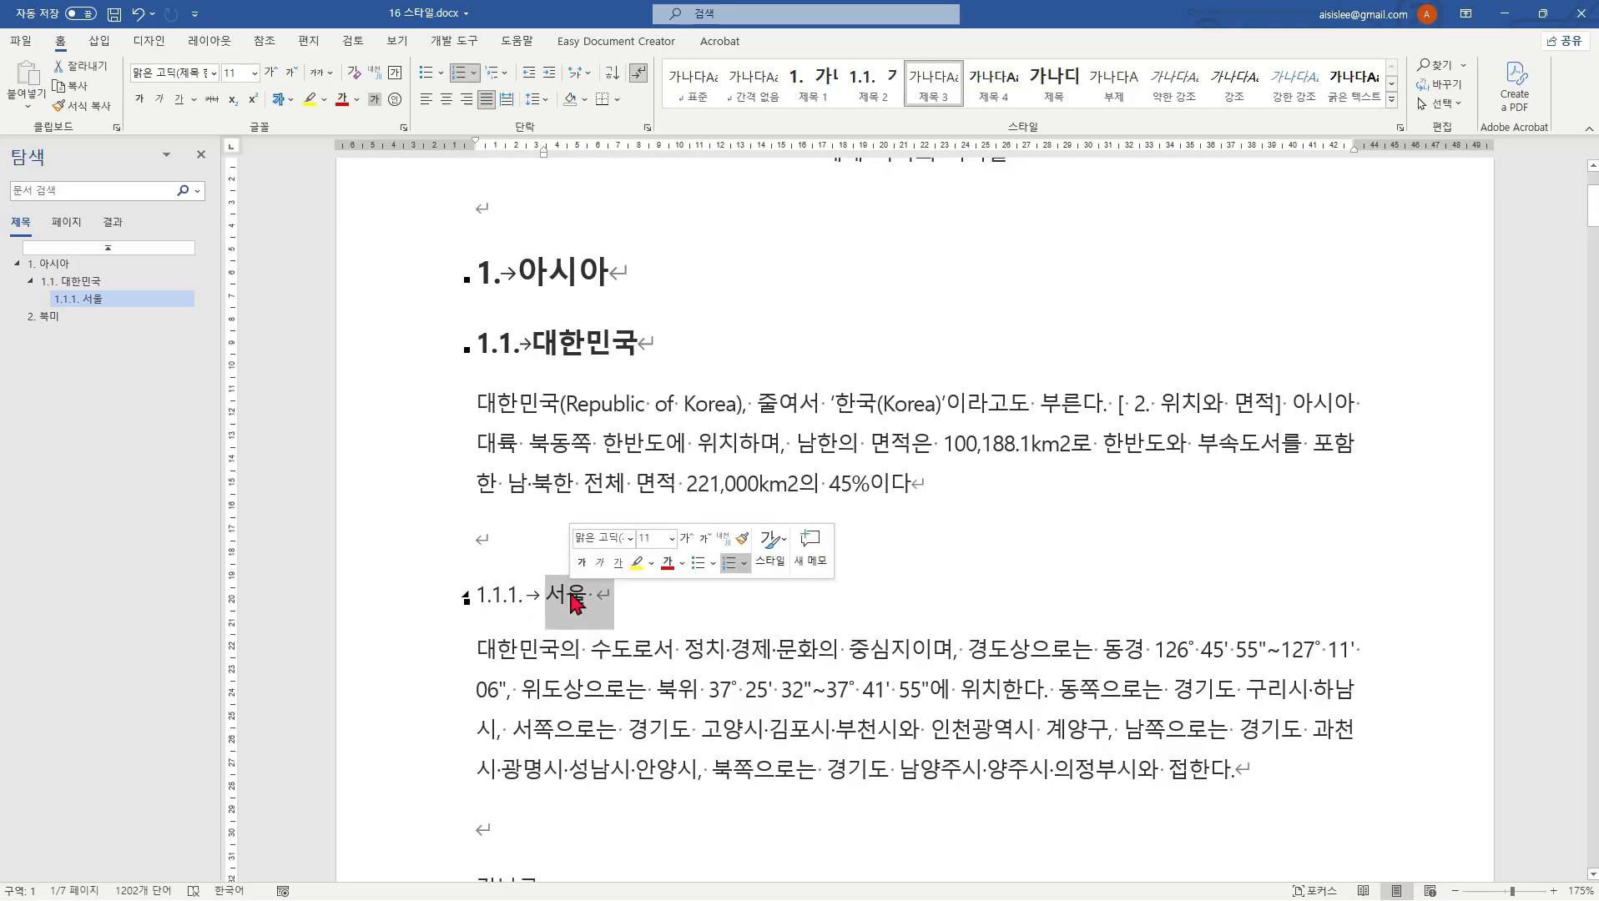
{"action": "left_click", "coordinate": [140, 100]}
{"action": "left_click", "coordinate": [644, 593]}
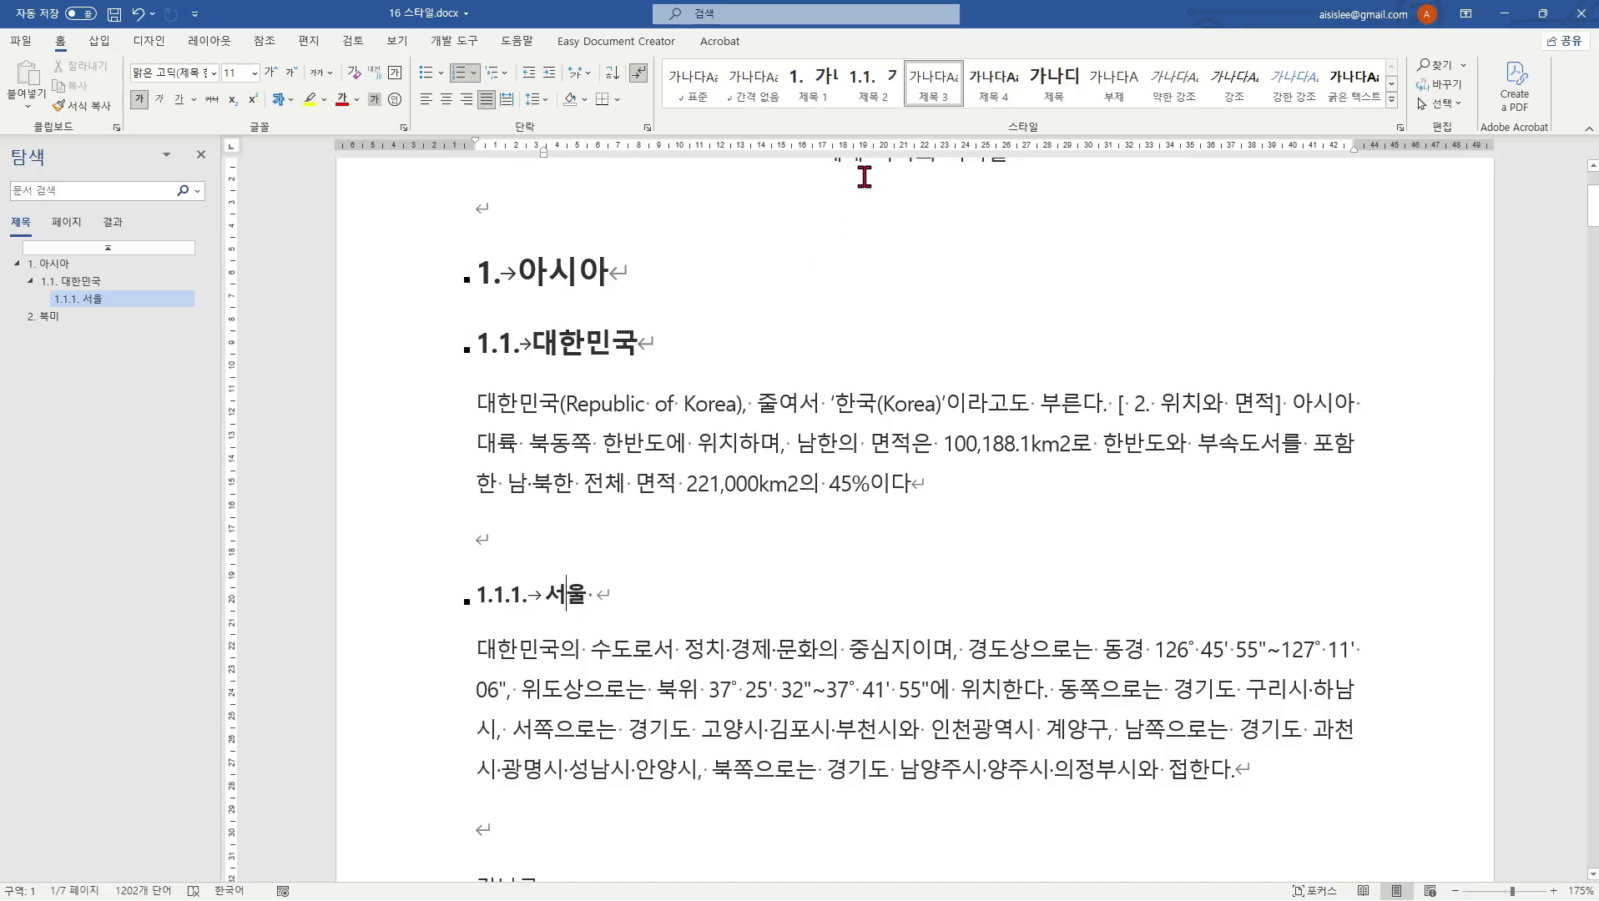
{"action": "right_click", "coordinate": [942, 94]}
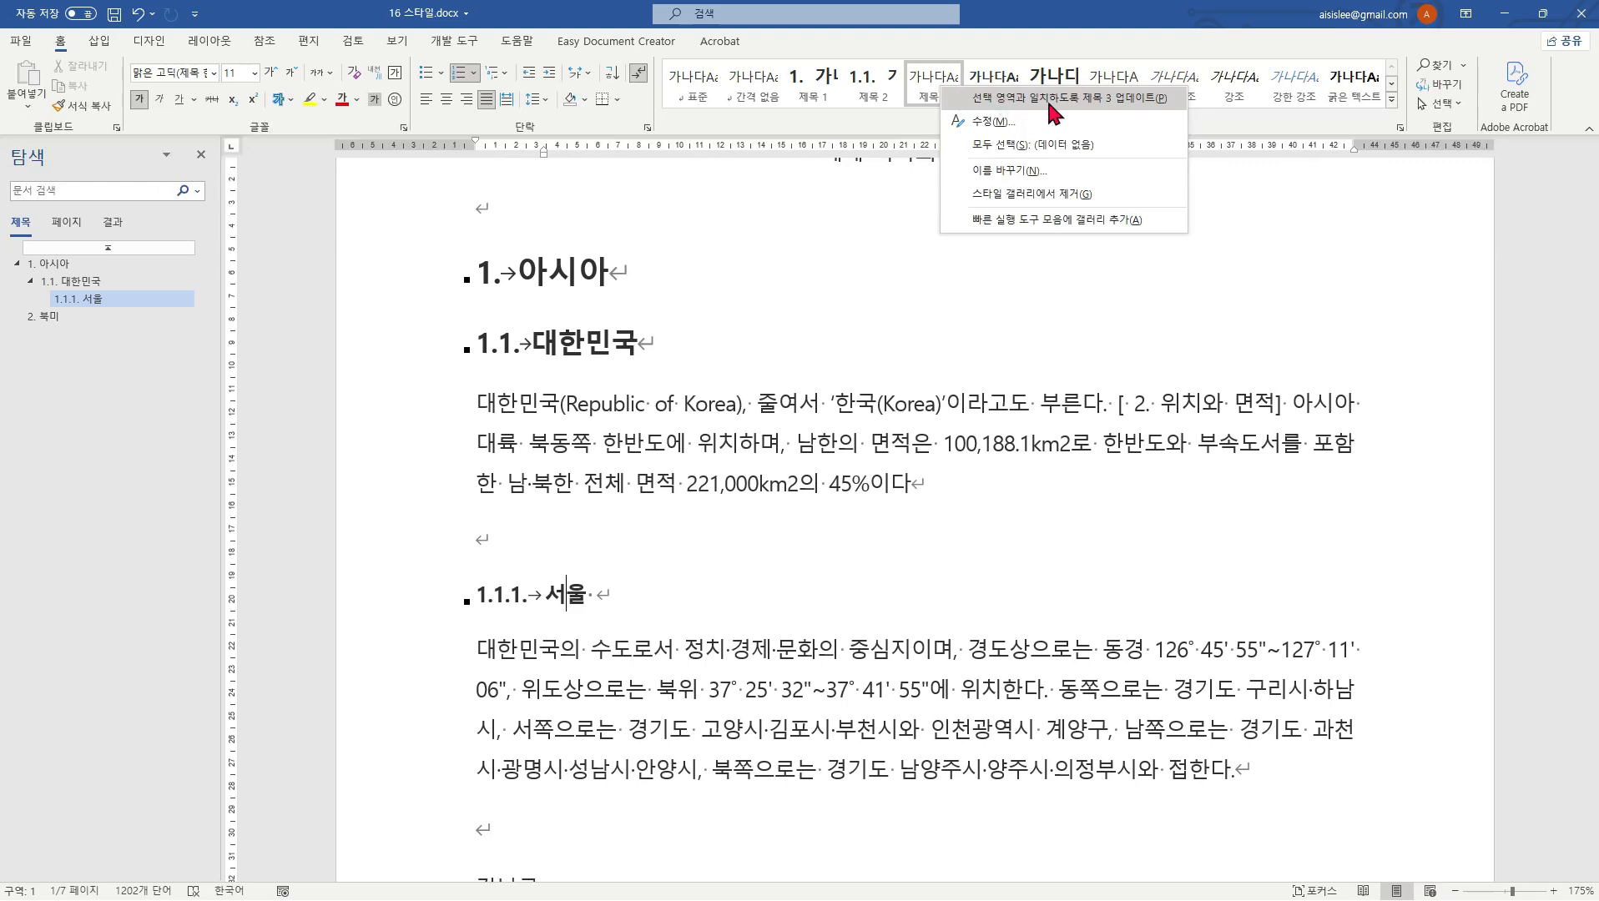
{"action": "left_click", "coordinate": [1103, 103]}
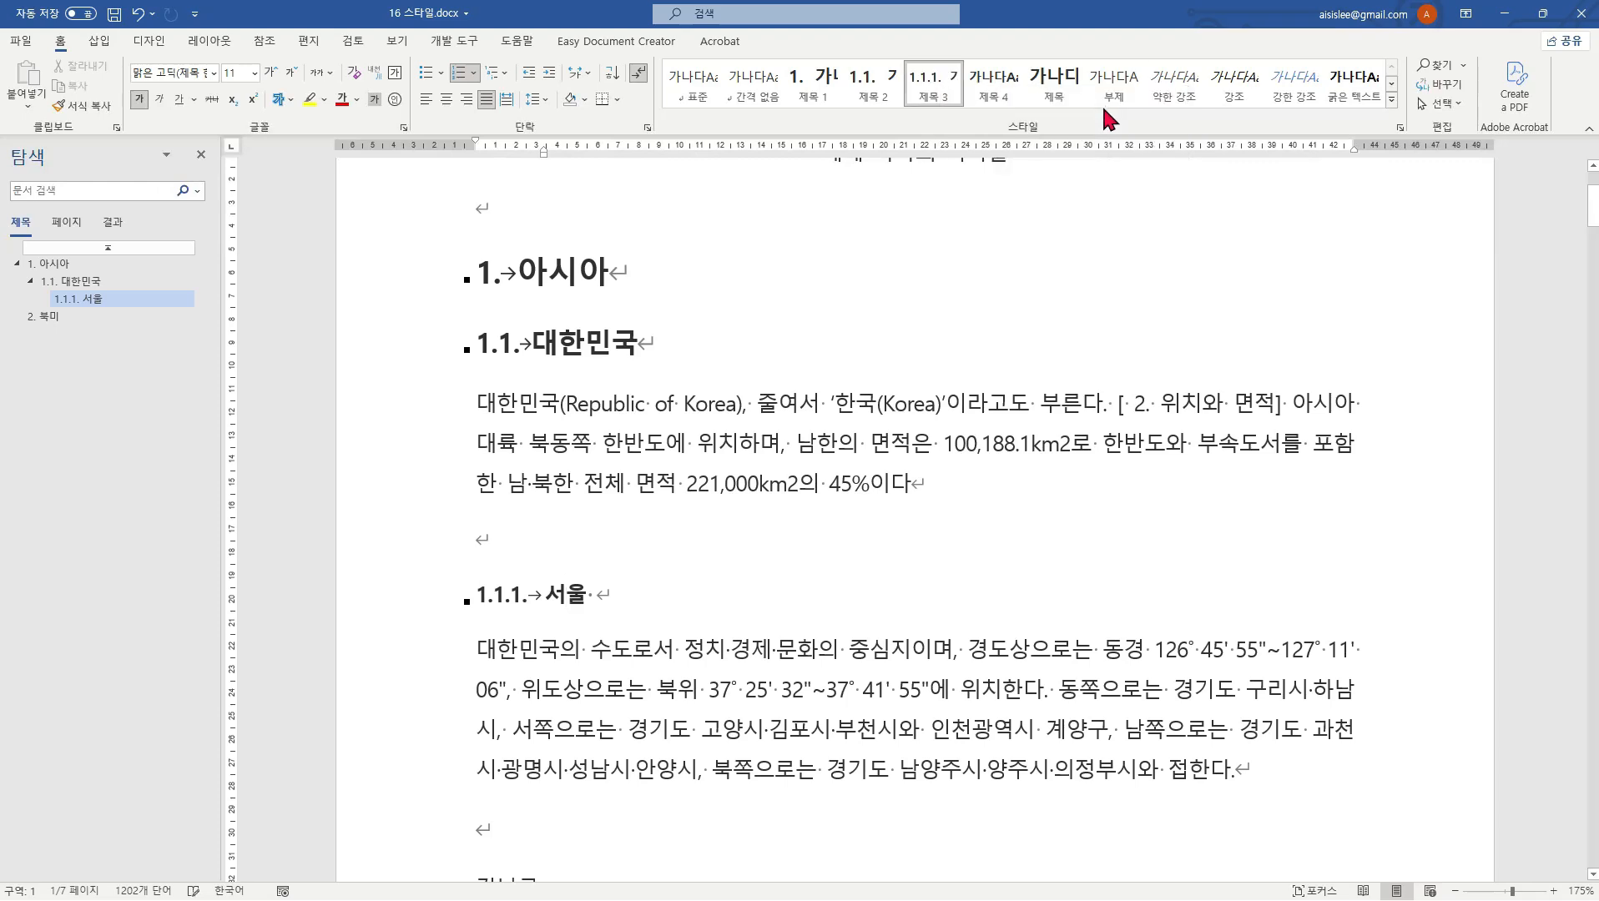
{"action": "left_click", "coordinate": [680, 355]}
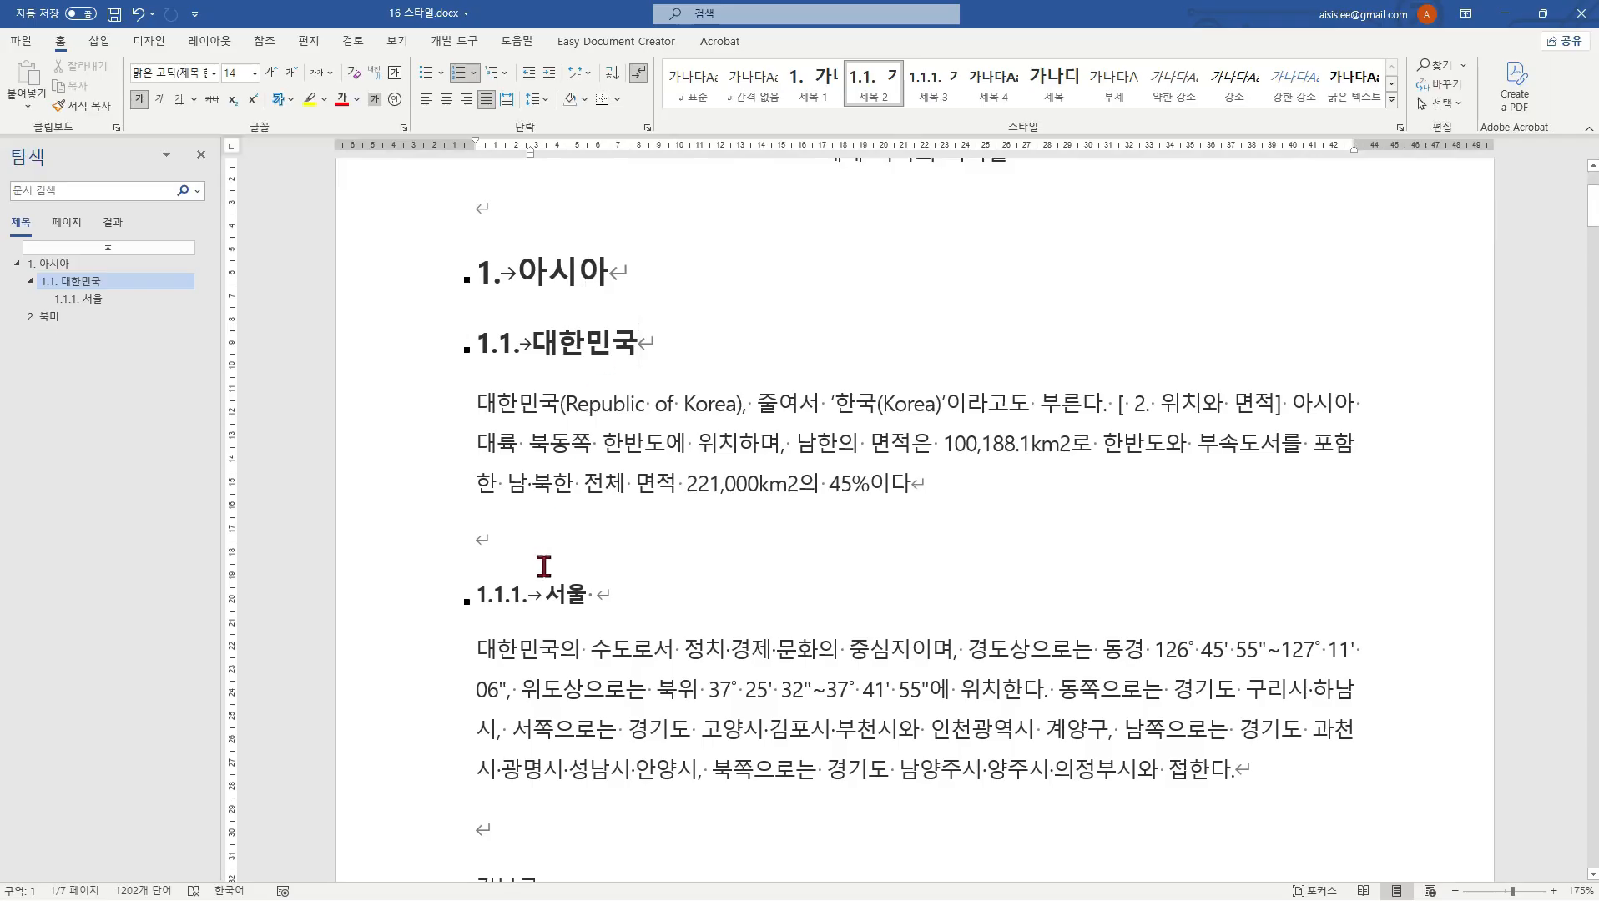
{"action": "left_click", "coordinate": [649, 595]}
Step: Apply the 제목 4 style to the 강남구 paragraph and number it with the current multilevel list
{"action": "scroll", "coordinate": [703, 551], "scroll_direction": "down", "scroll_amount": 5}
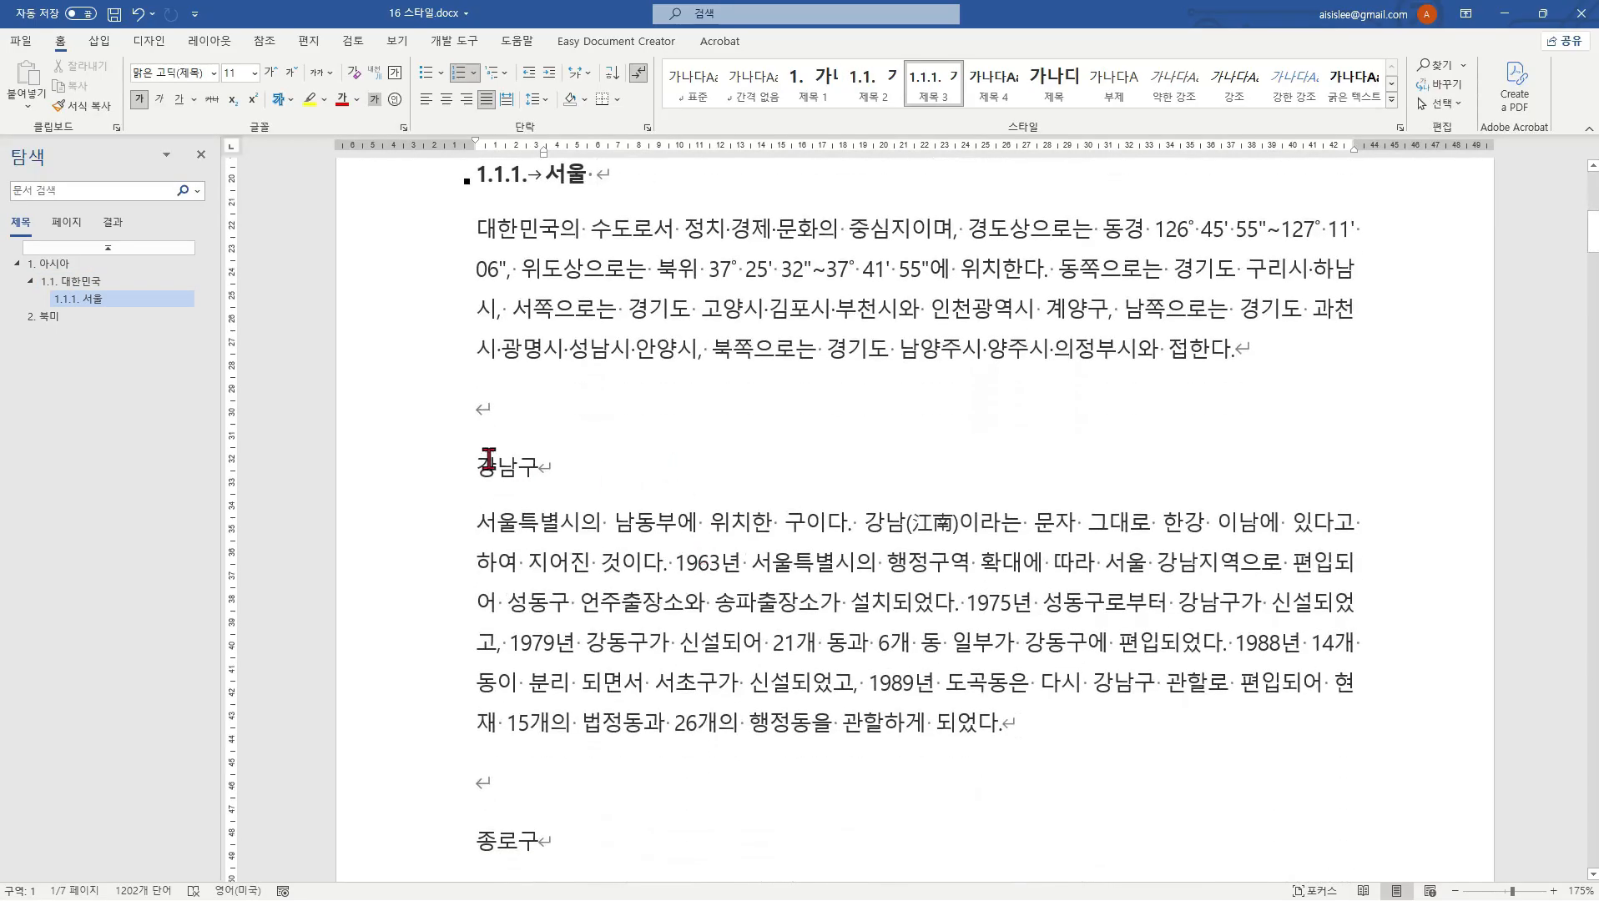
{"action": "left_click", "coordinate": [518, 468]}
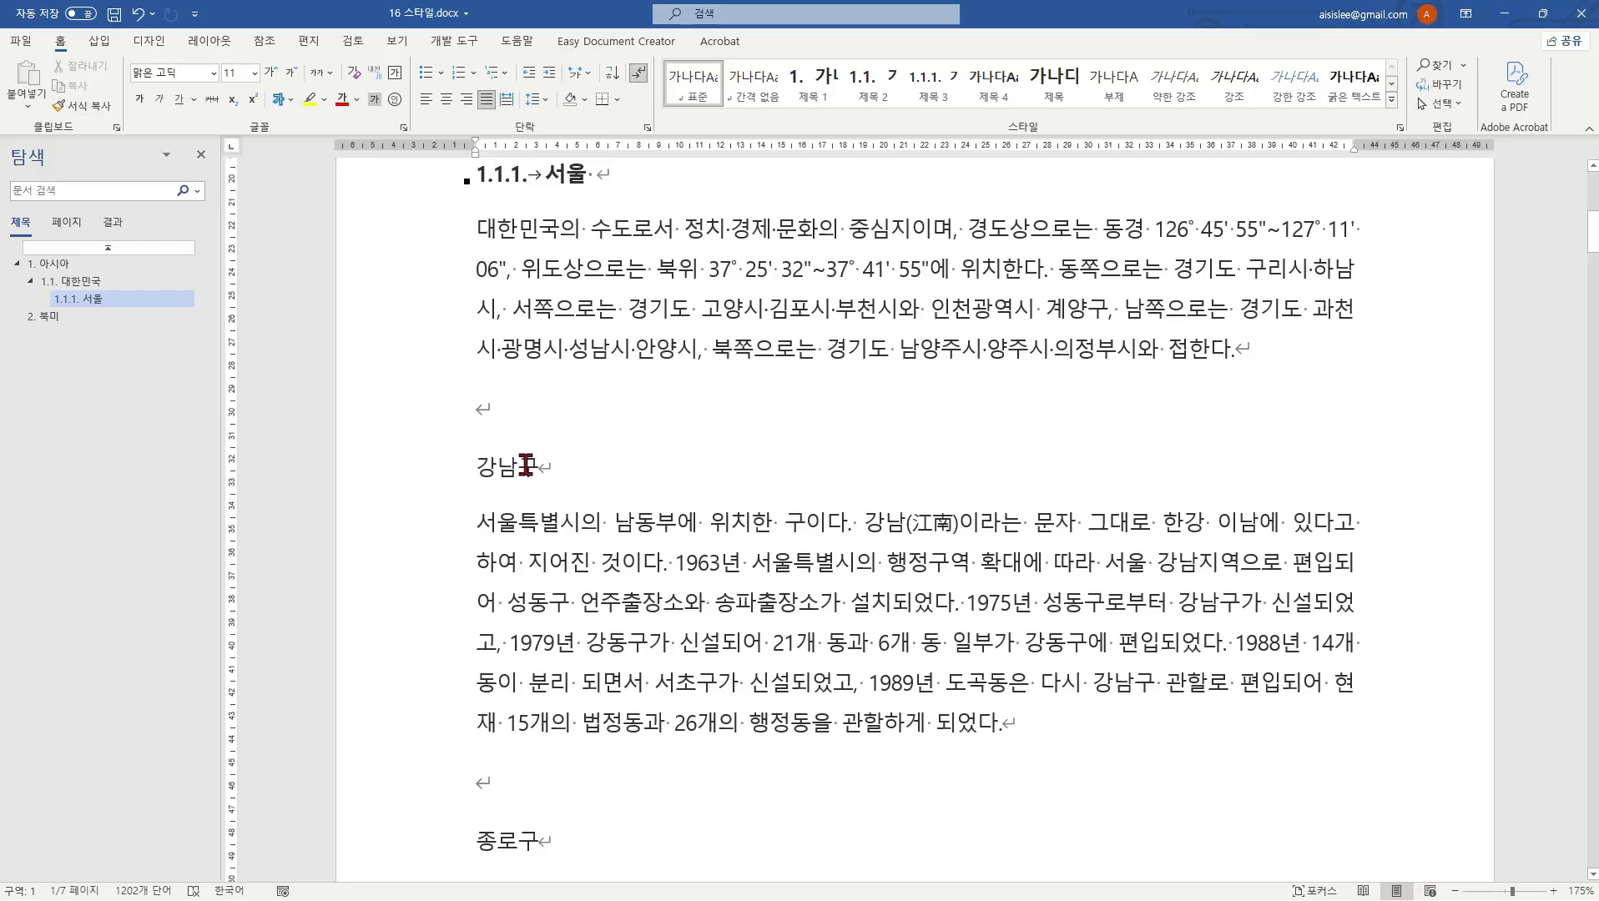
{"action": "left_click", "coordinate": [1009, 89]}
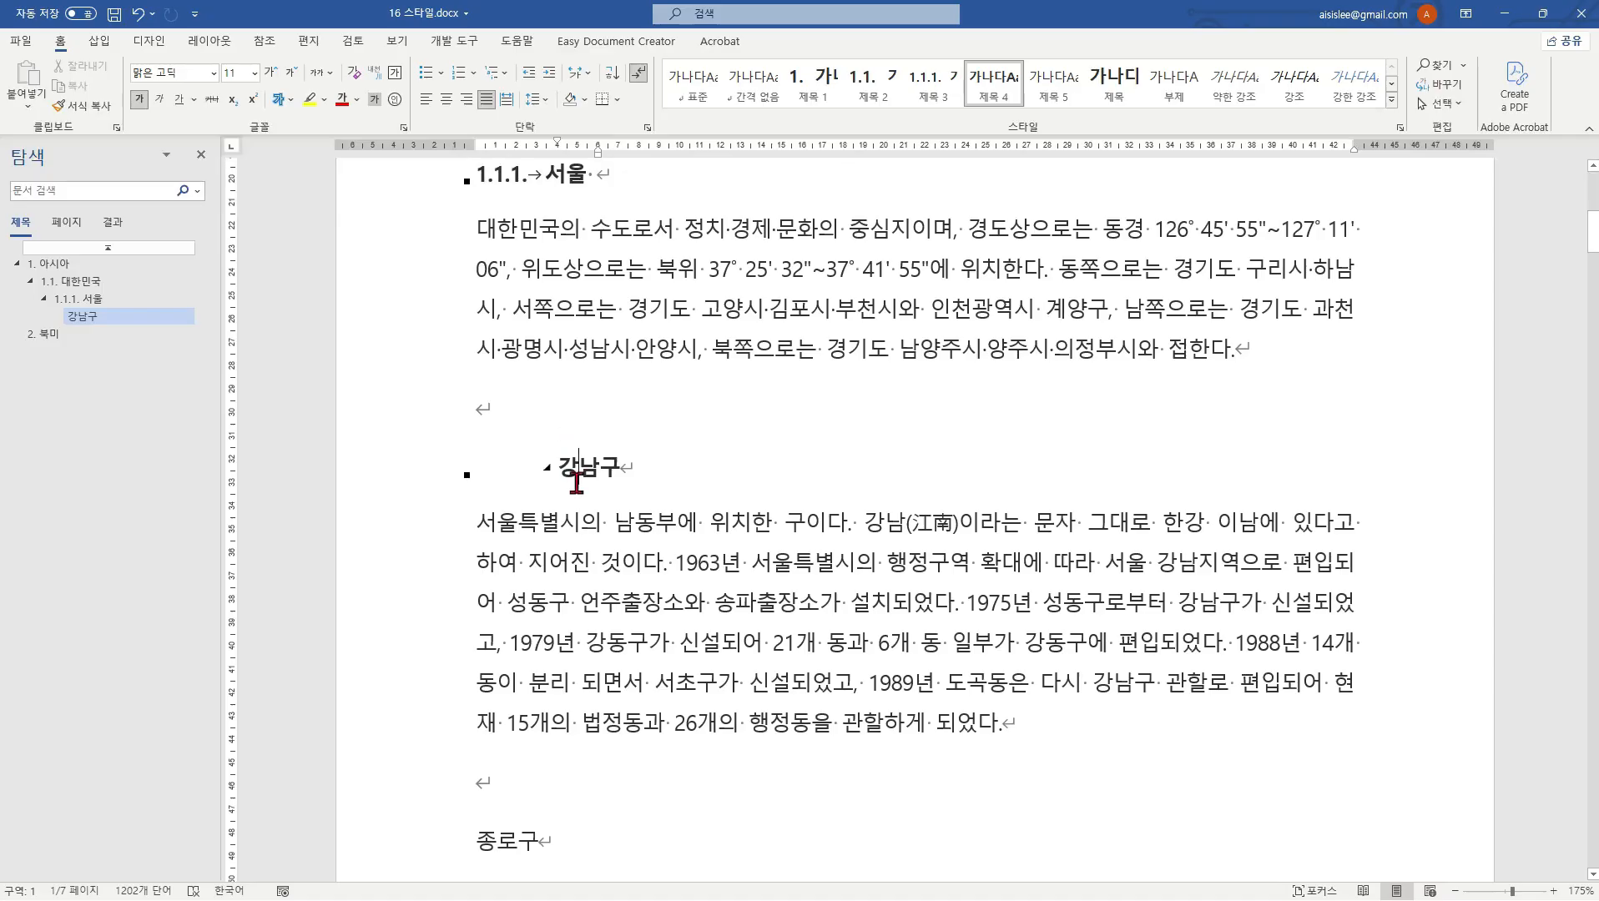
{"action": "left_click", "coordinate": [499, 73]}
{"action": "left_click", "coordinate": [515, 153]}
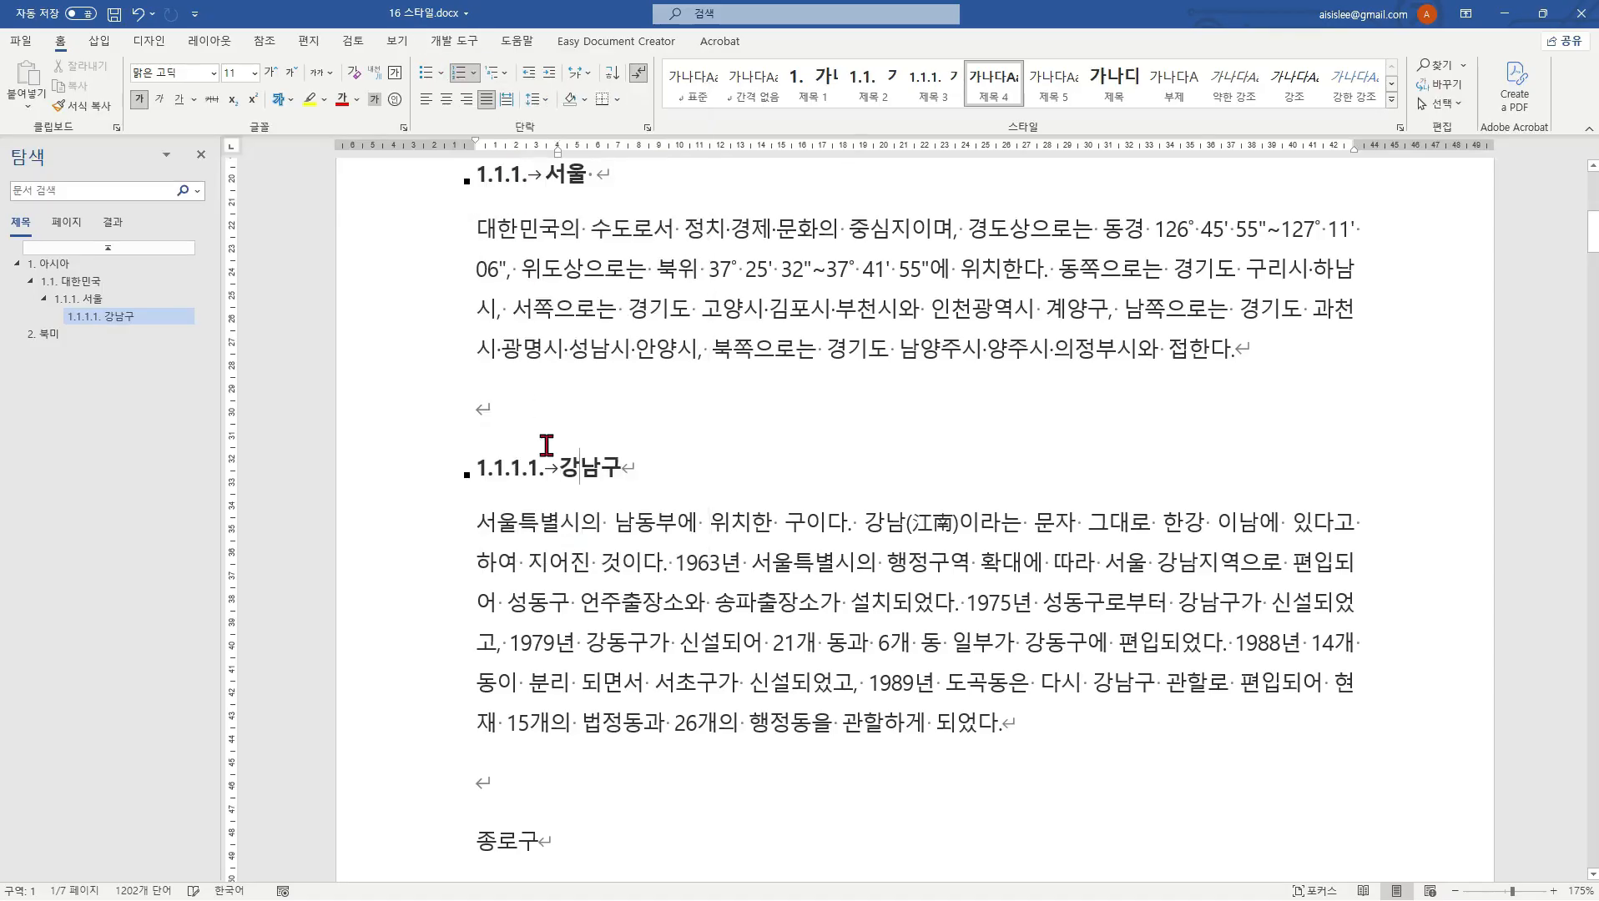
Step: Update the 제목 4 style to match the numbered 강남구 heading
{"action": "left_click", "coordinate": [615, 454]}
{"action": "right_click", "coordinate": [989, 82]}
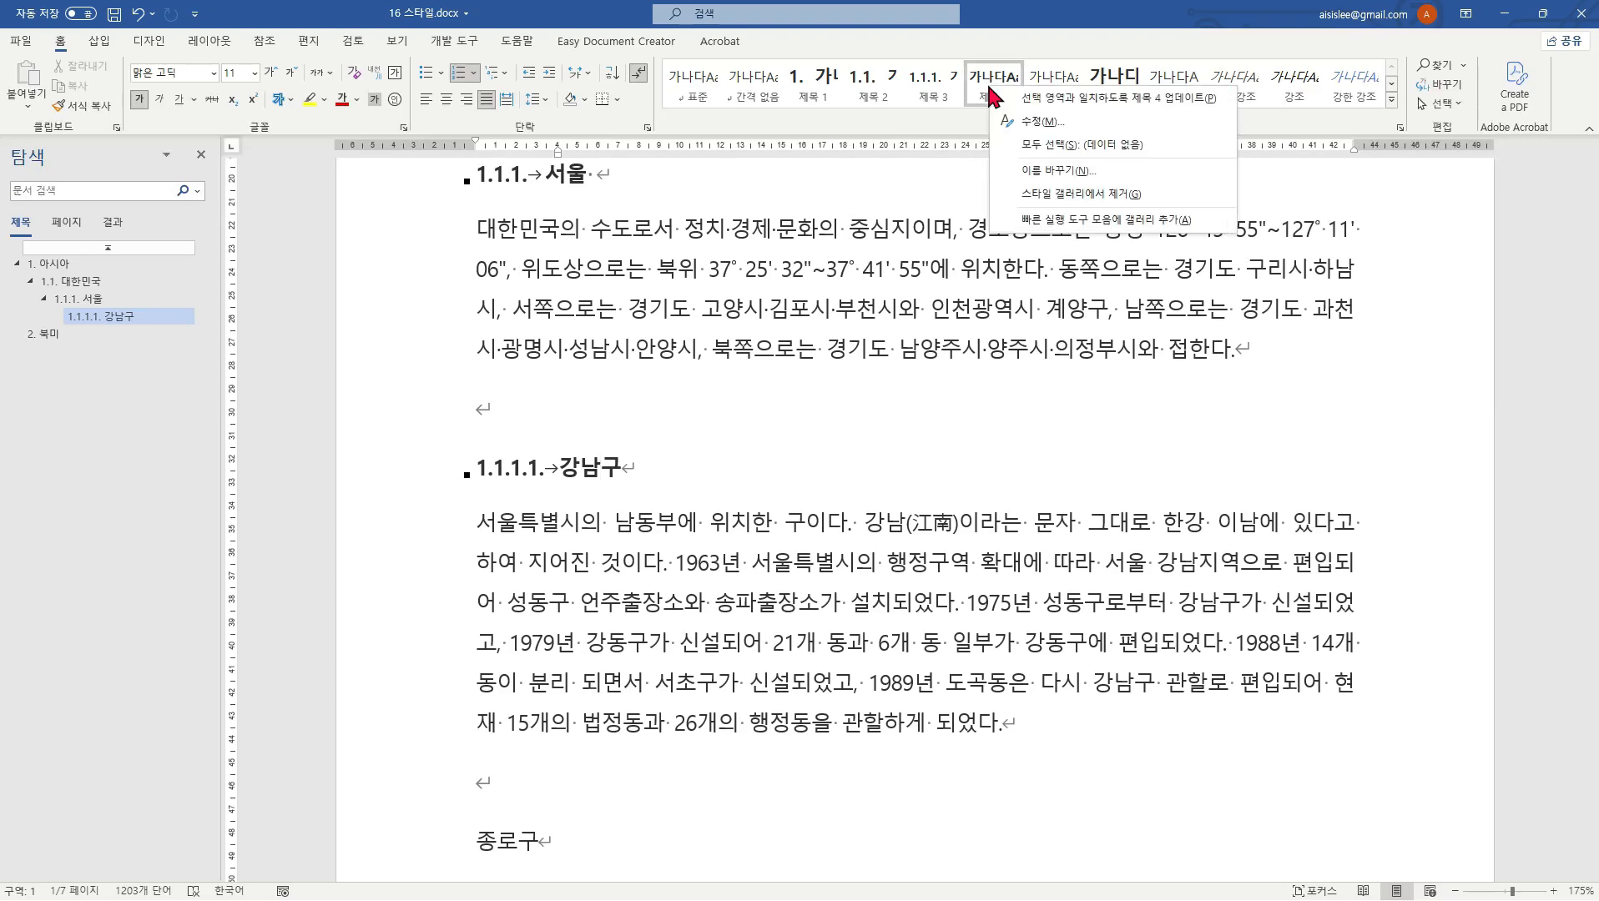
{"action": "left_click", "coordinate": [1074, 99]}
{"action": "left_click", "coordinate": [626, 408]}
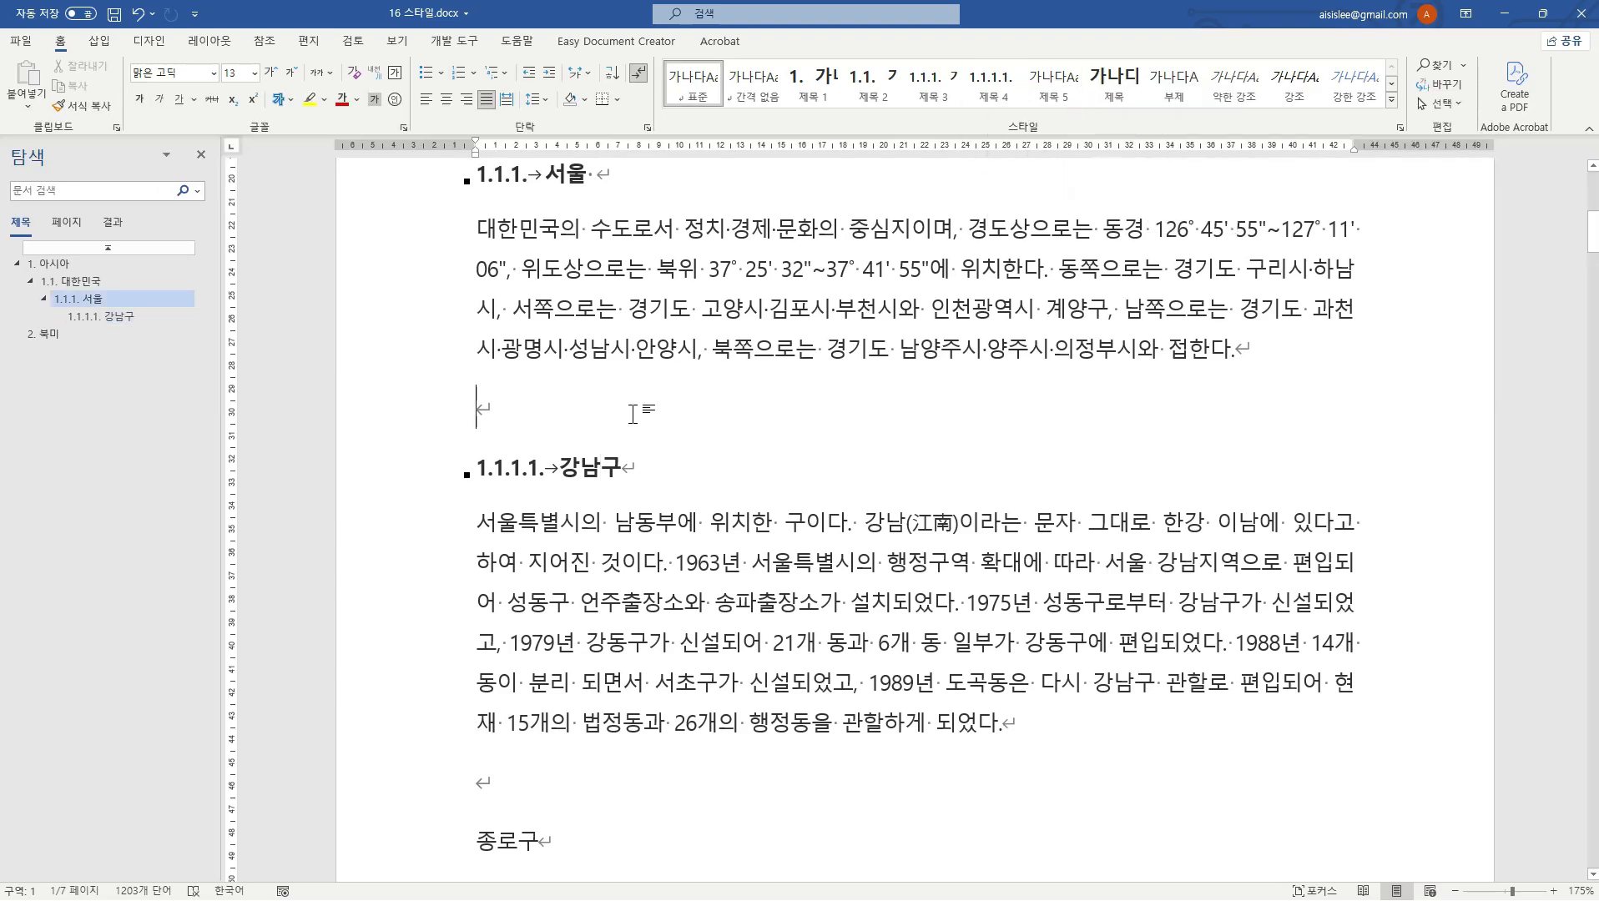
Step: Apply the 제목 4 style to the 종로구 paragraph below the 강남구 section
{"action": "scroll", "coordinate": [624, 439], "scroll_direction": "up", "scroll_amount": 8}
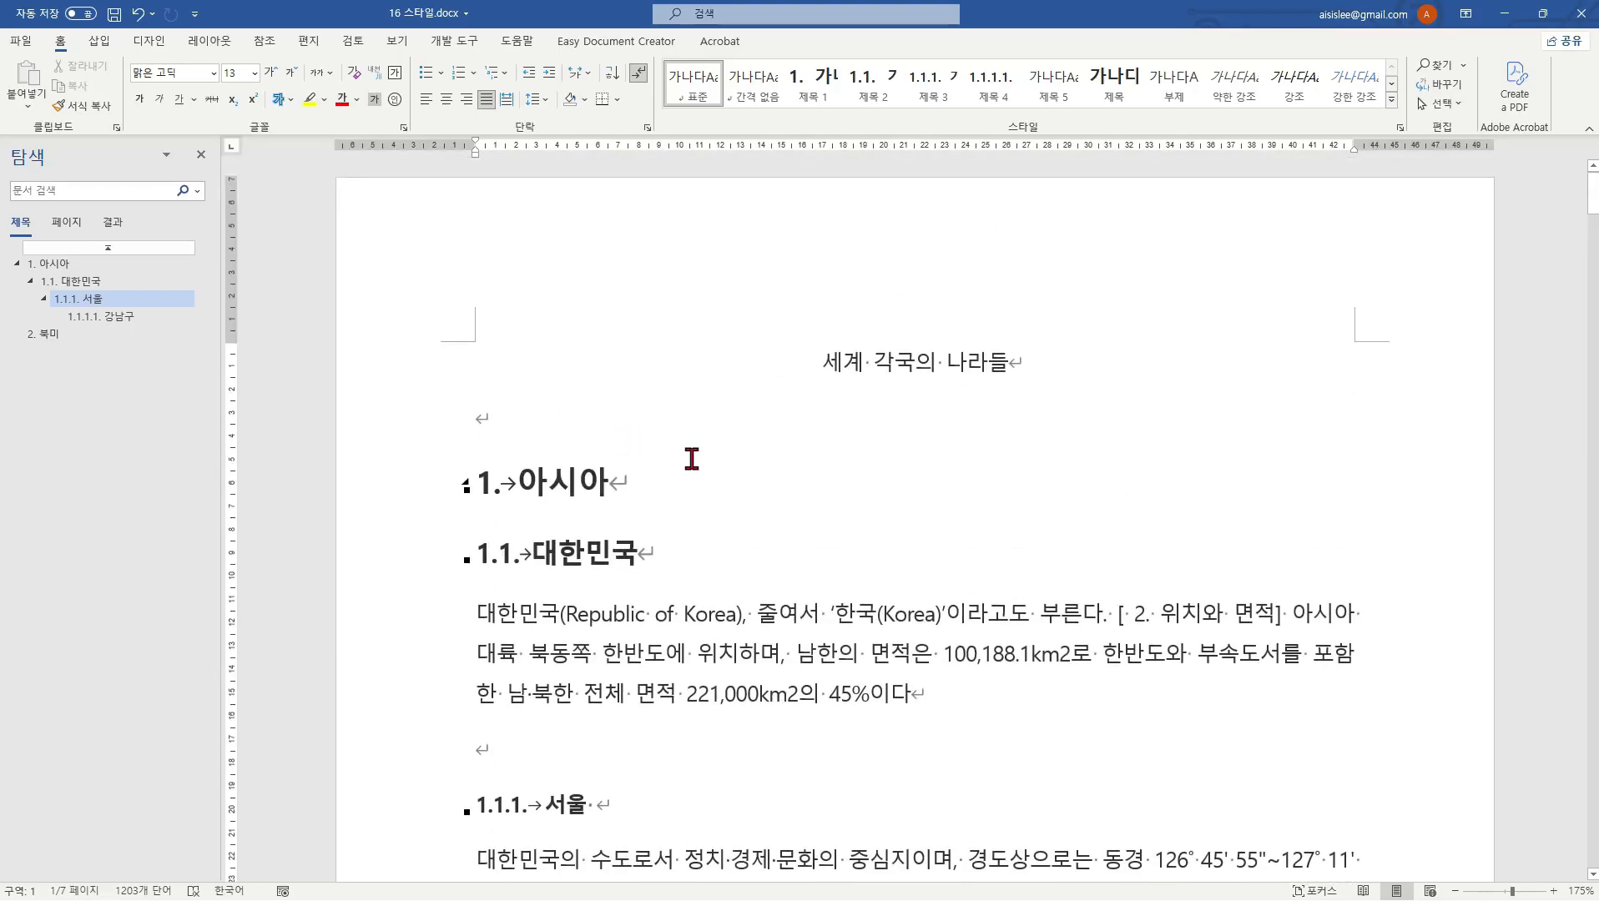
{"action": "scroll", "coordinate": [692, 459], "scroll_direction": "down", "scroll_amount": 6}
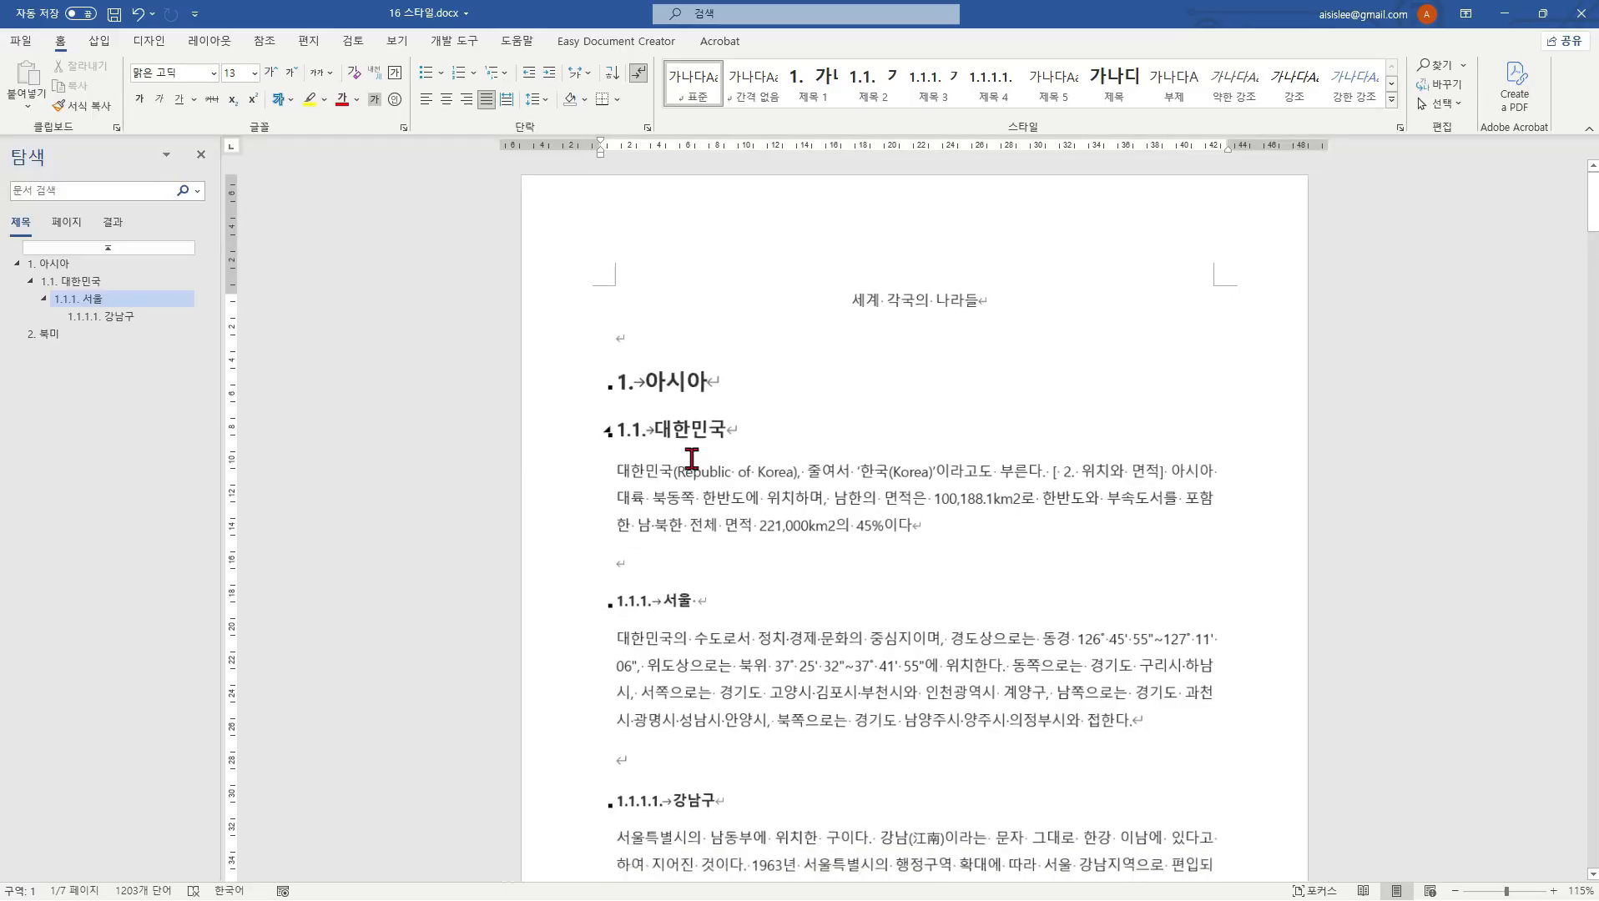
{"action": "scroll", "coordinate": [691, 459], "scroll_direction": "down", "scroll_amount": 2}
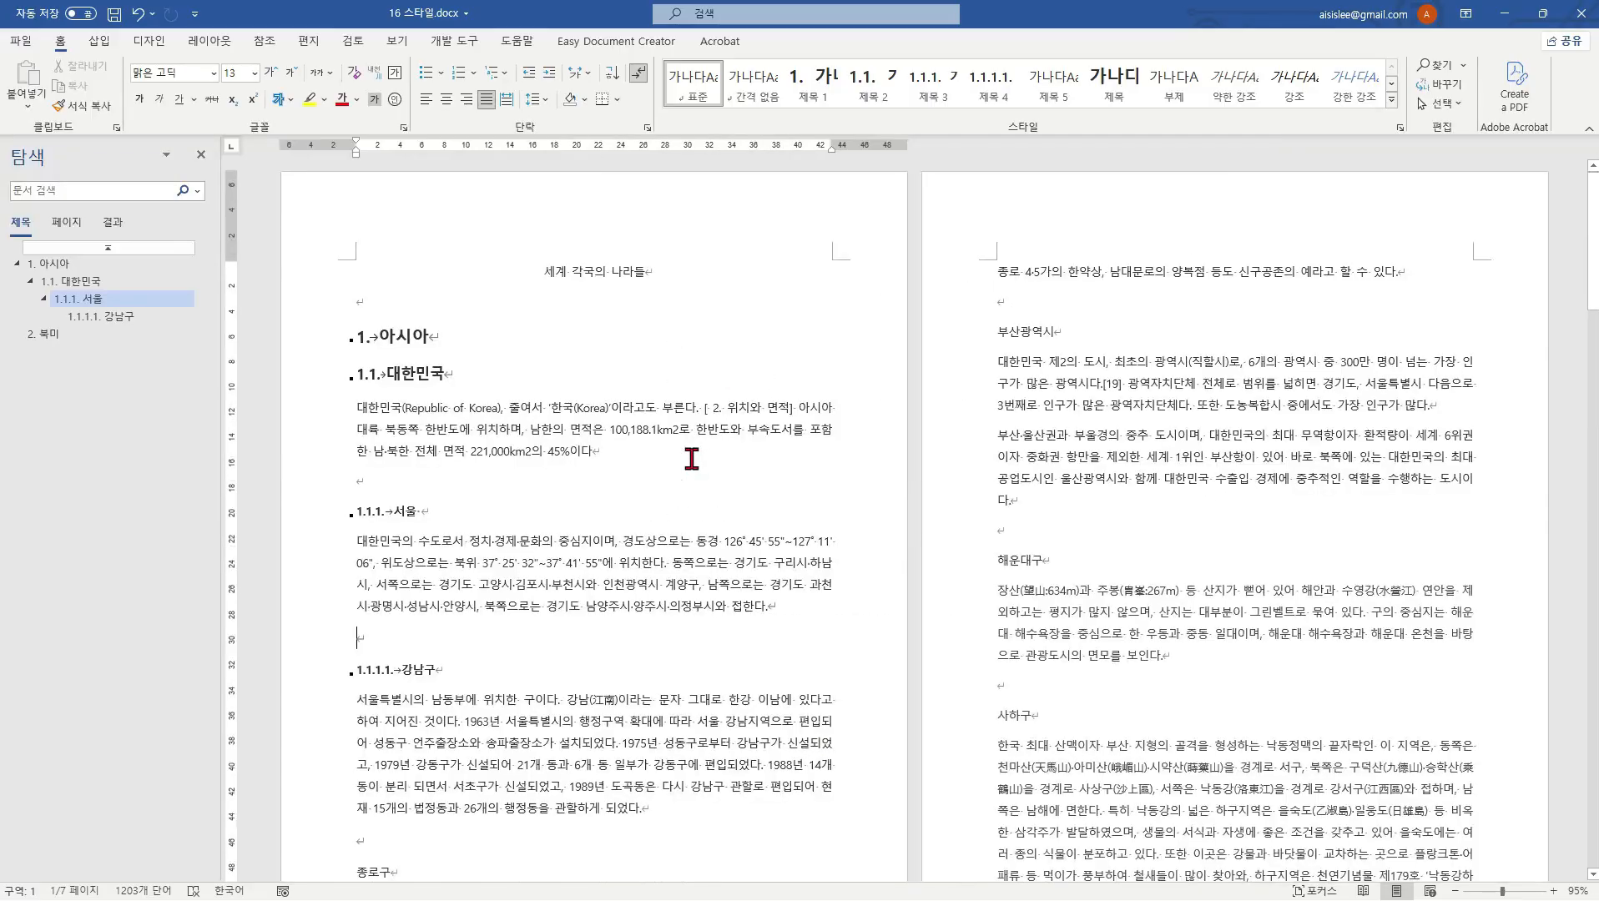
{"action": "left_click", "coordinate": [550, 470]}
{"action": "scroll", "coordinate": [548, 470], "scroll_direction": "down", "scroll_amount": 3}
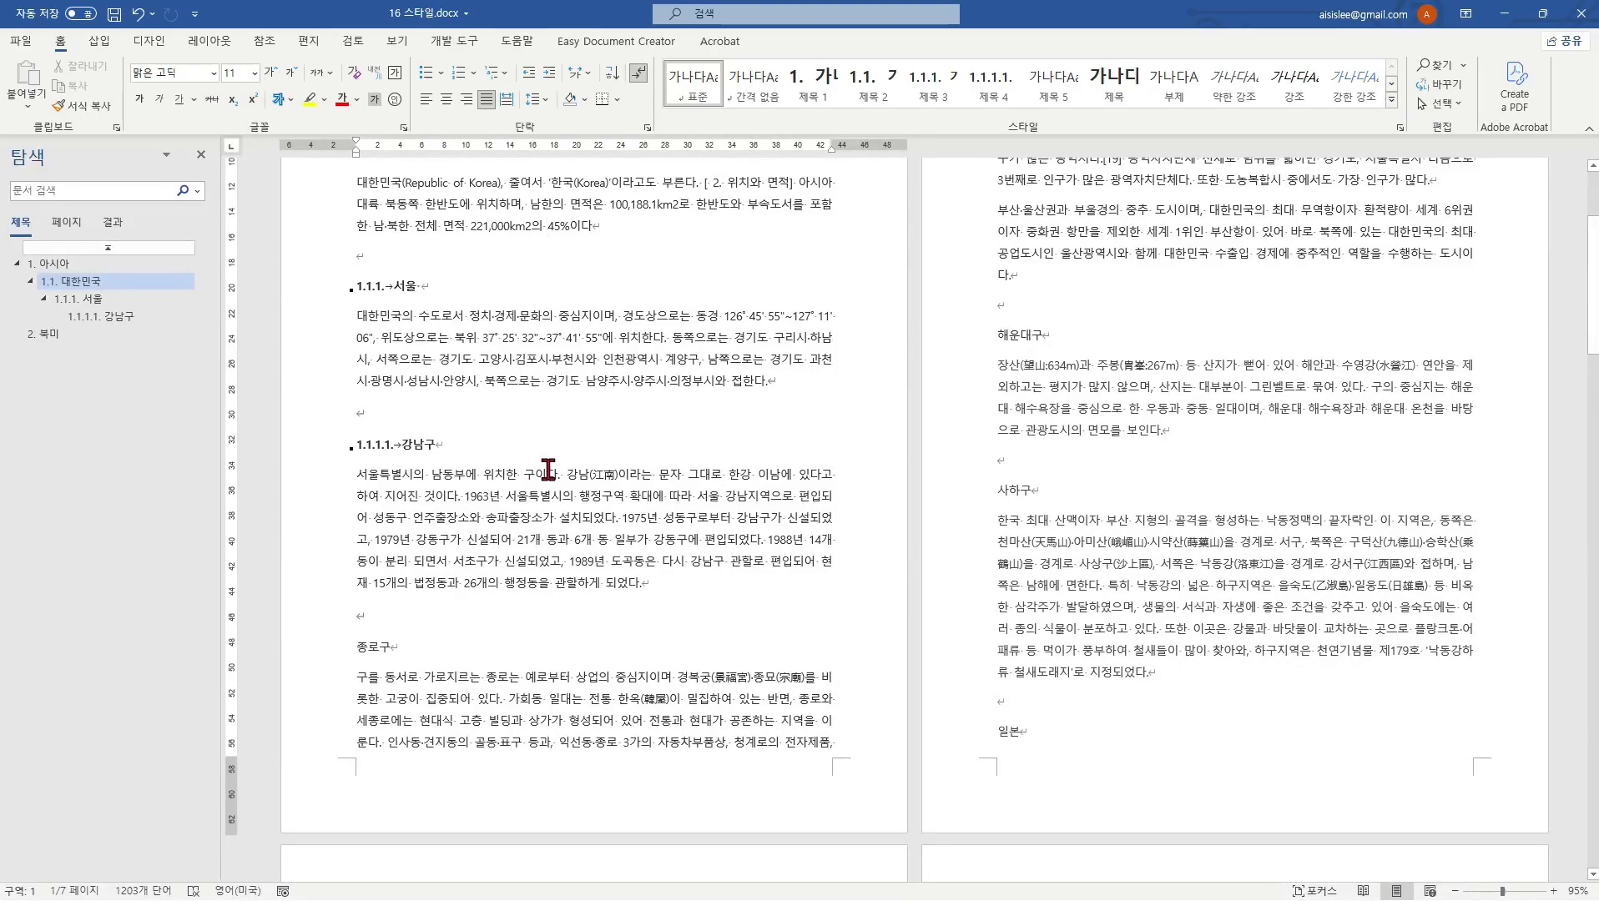
{"action": "left_click", "coordinate": [378, 648]}
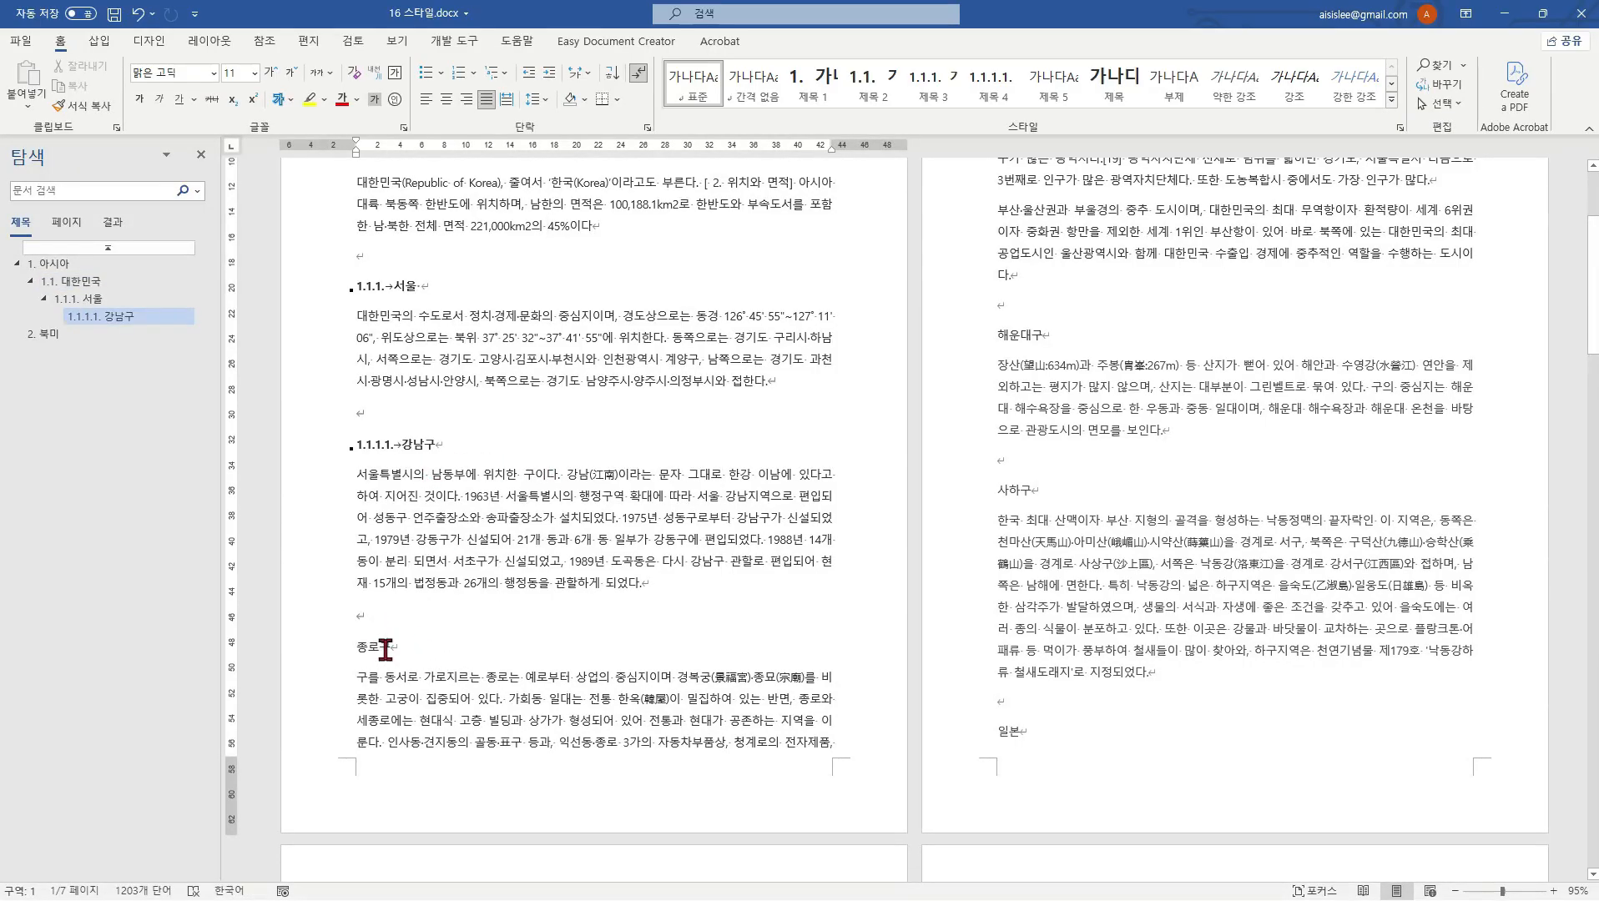
{"action": "scroll", "coordinate": [385, 649], "scroll_direction": "up", "scroll_amount": 4, "text": "ctrl"}
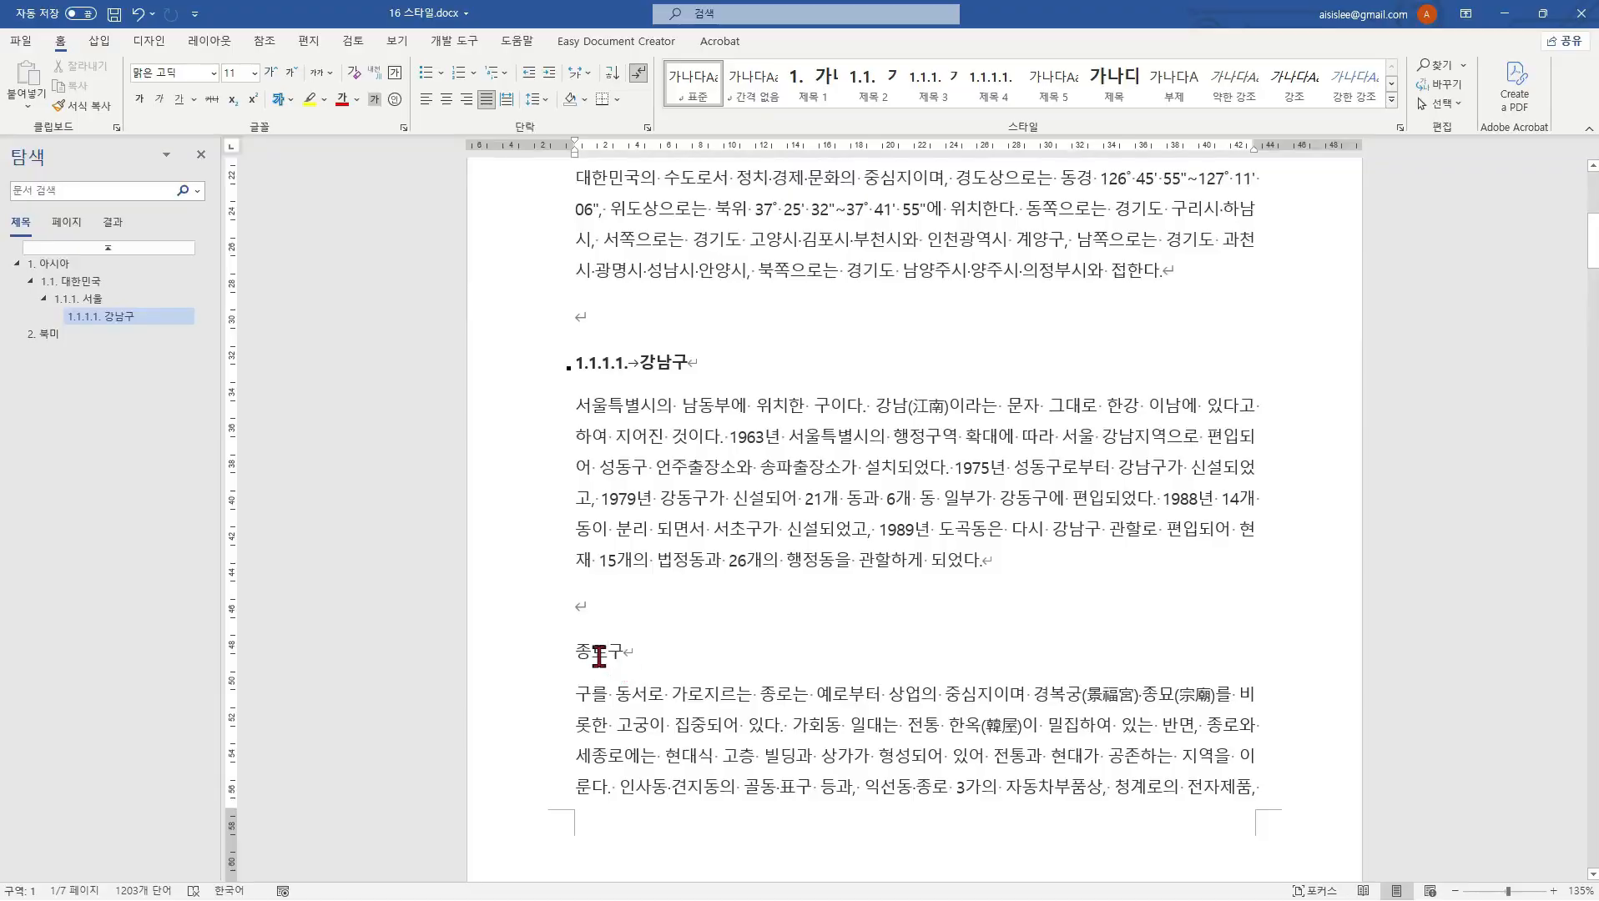
{"action": "left_click", "coordinate": [976, 87]}
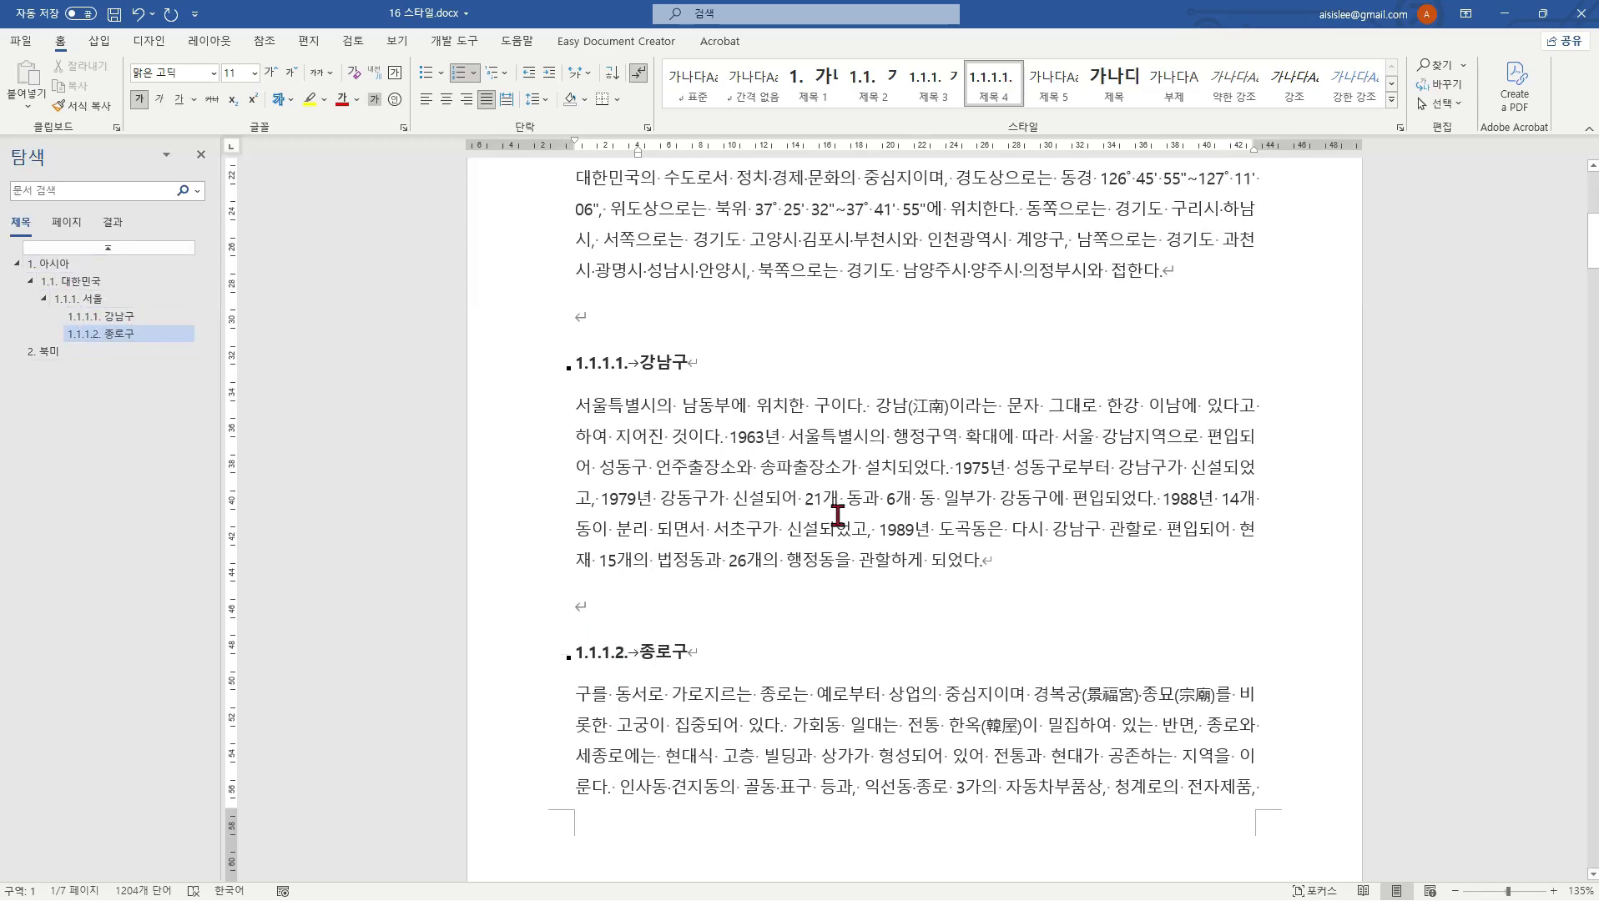
{"action": "left_click", "coordinate": [878, 519]}
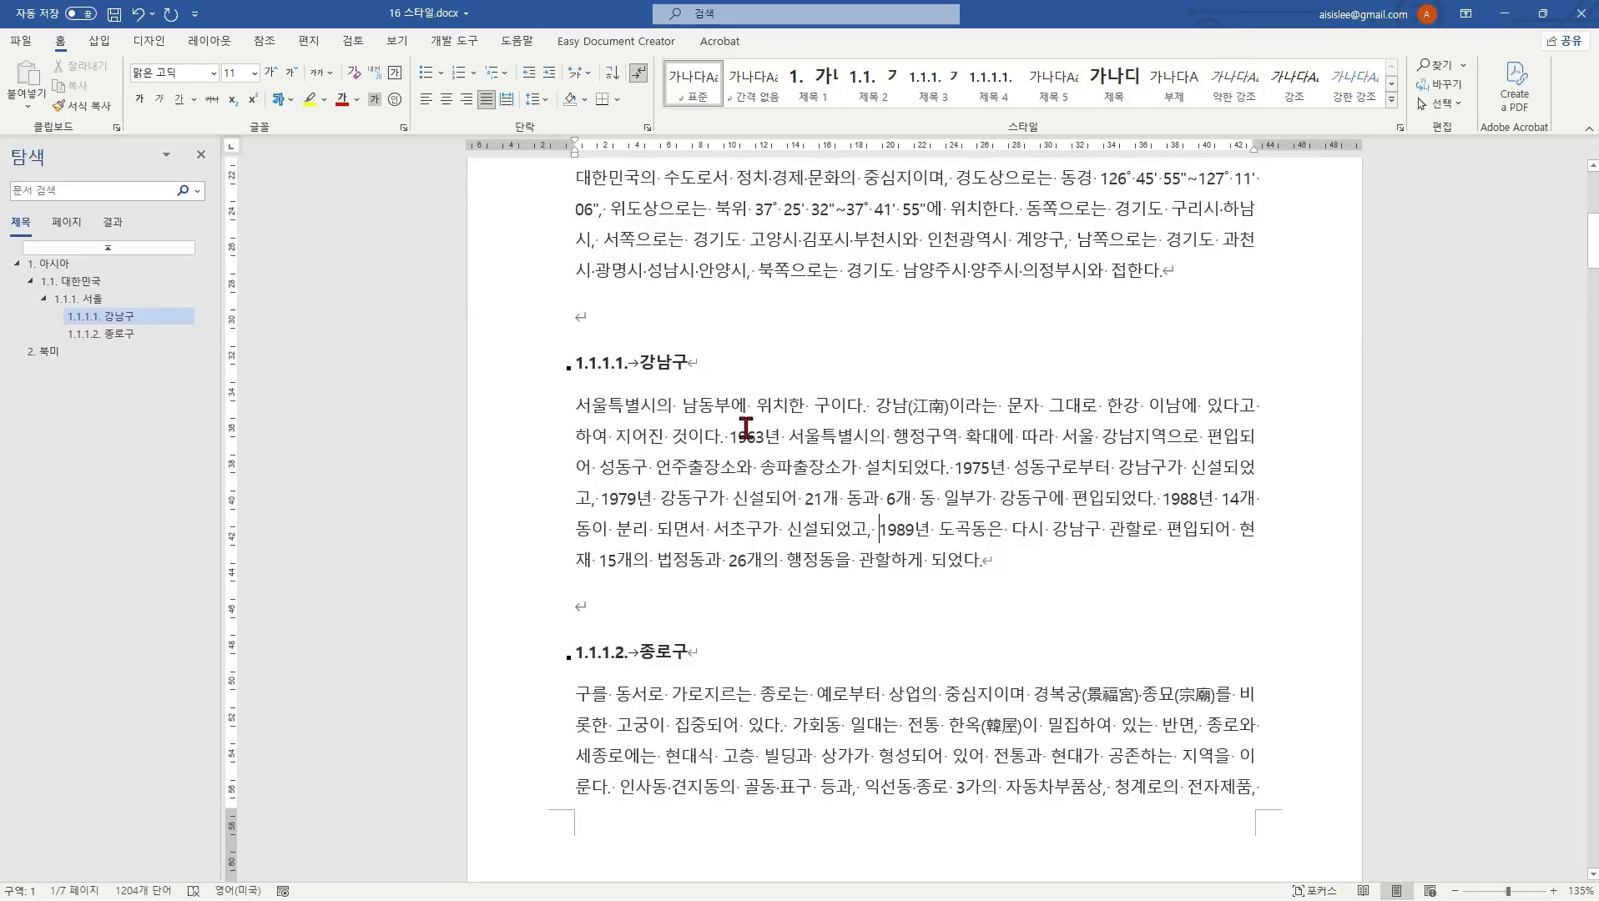
Step: Open the floating Styles (스타일) pane, enlarge it to show more styles and place it beside the page text
{"action": "scroll", "coordinate": [745, 428], "scroll_direction": "down", "scroll_amount": 4, "text": "ctrl"}
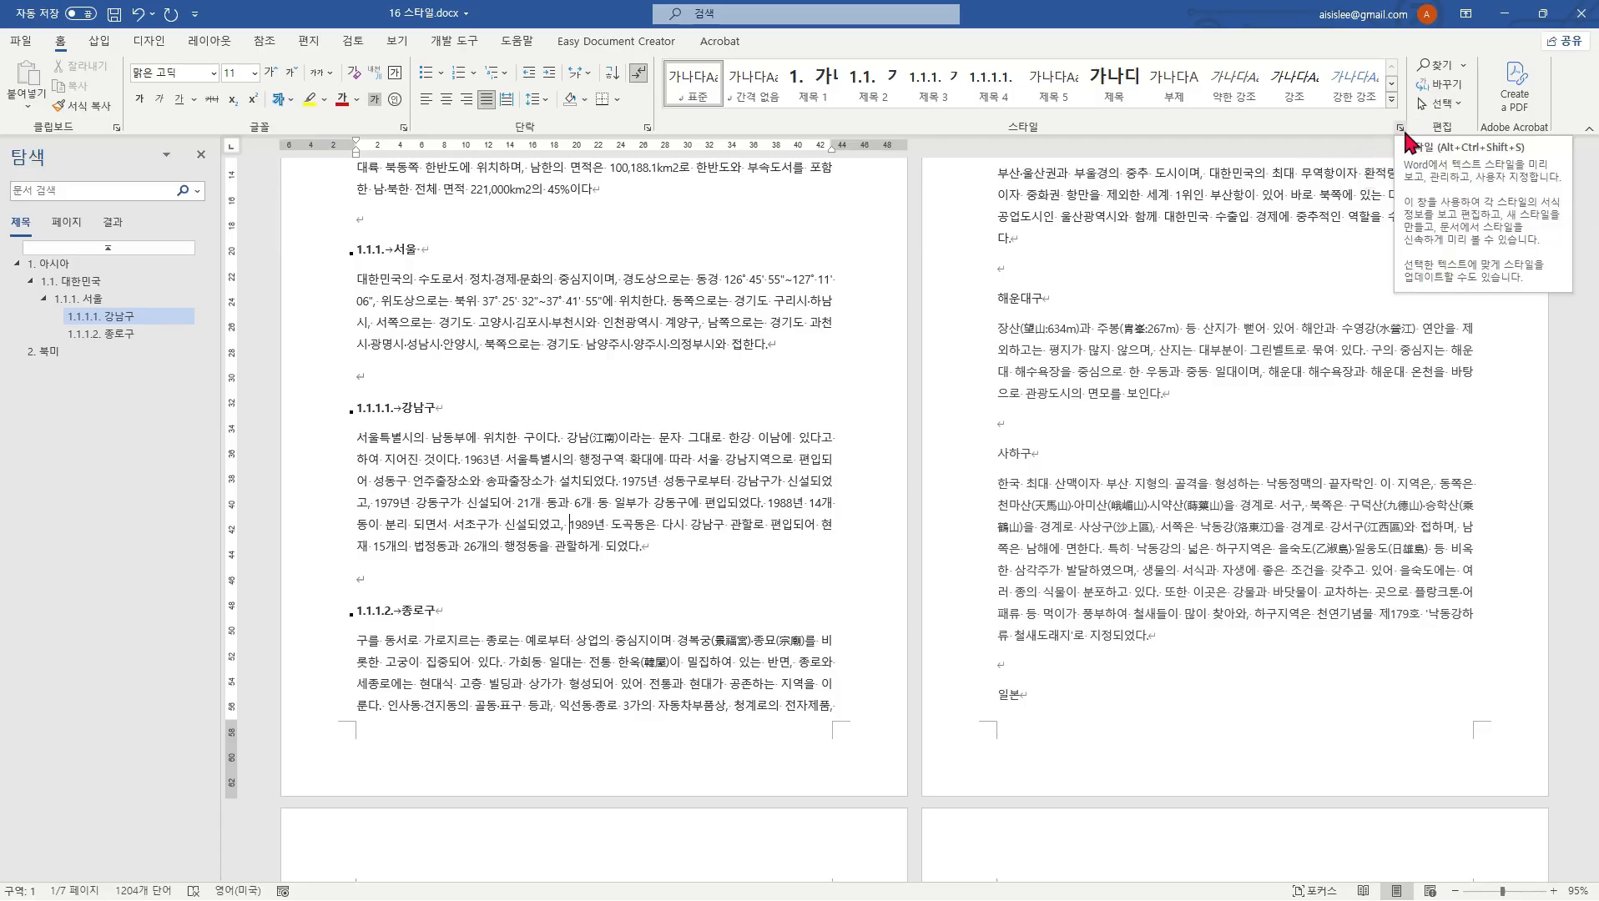
{"action": "left_click", "coordinate": [1402, 128]}
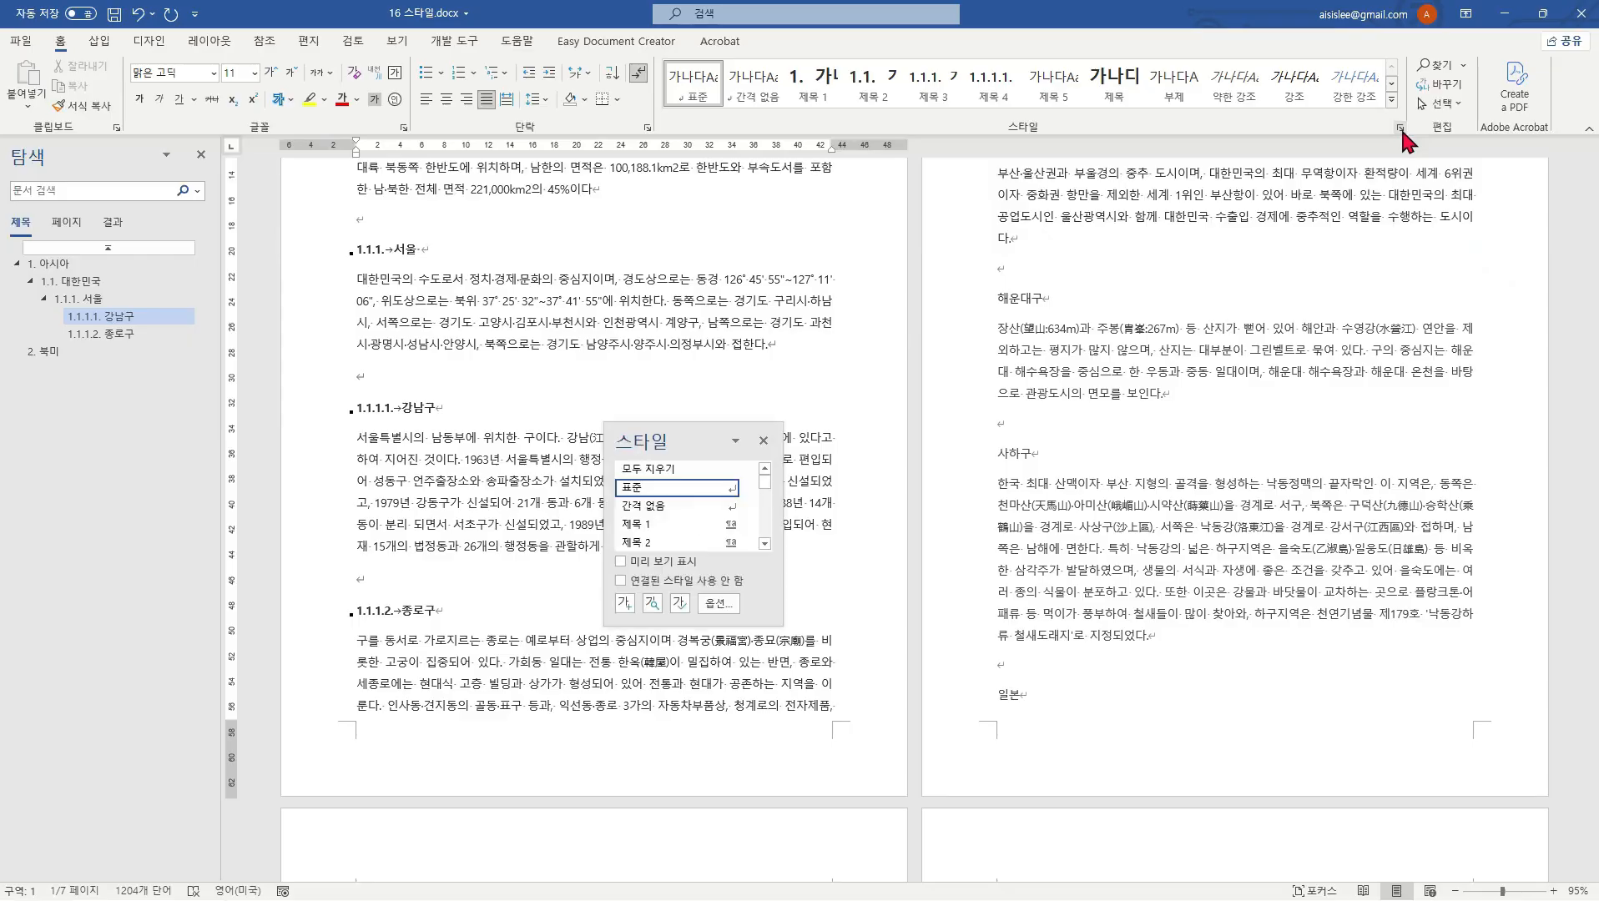
{"action": "left_click_drag", "start_coordinate": [686, 435], "coordinate": [1299, 241]}
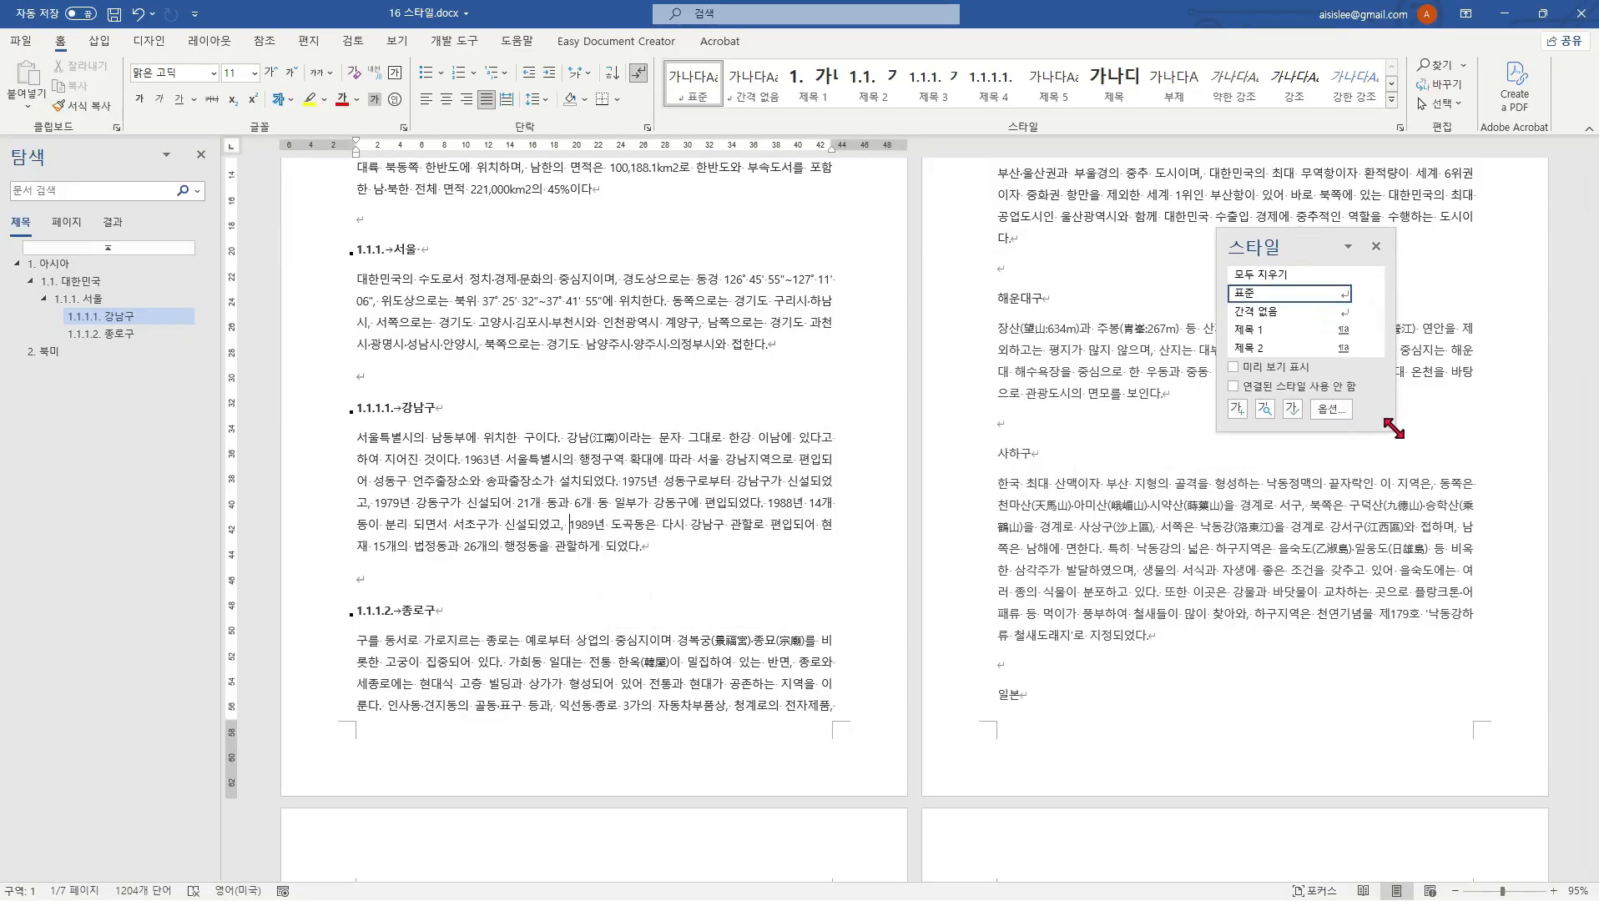
{"action": "left_click_drag", "start_coordinate": [1393, 431], "coordinate": [1430, 599]}
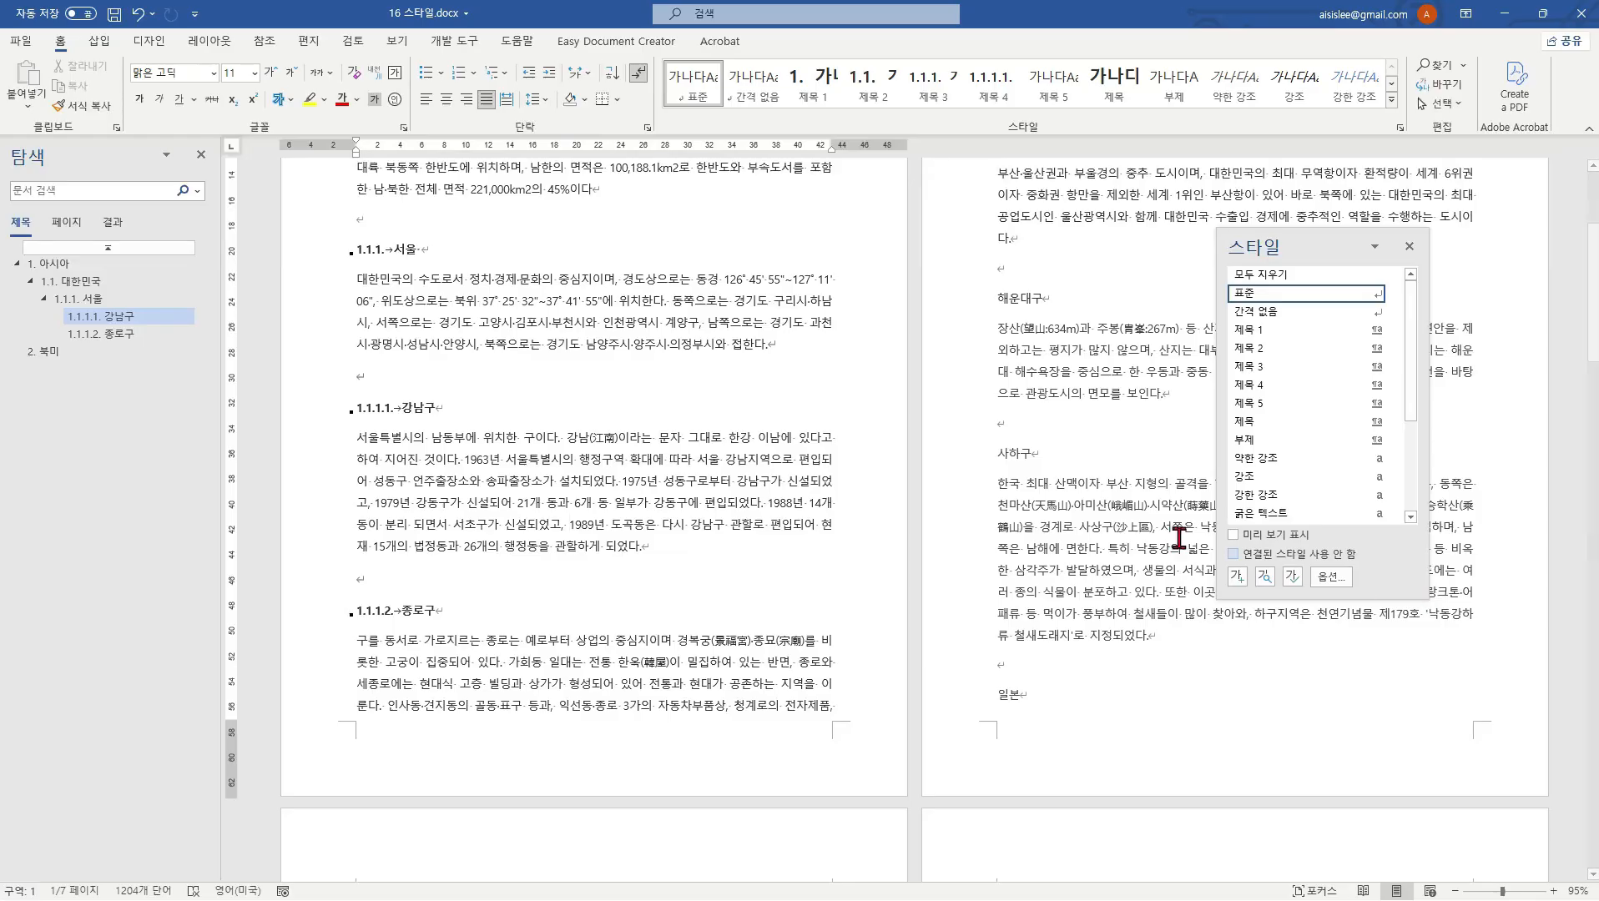
{"action": "left_click_drag", "start_coordinate": [1306, 248], "coordinate": [1388, 298]}
Step: Apply the 제목 3 style to the 부산광역시 paragraph
{"action": "scroll", "coordinate": [1159, 301], "scroll_direction": "up", "scroll_amount": 3}
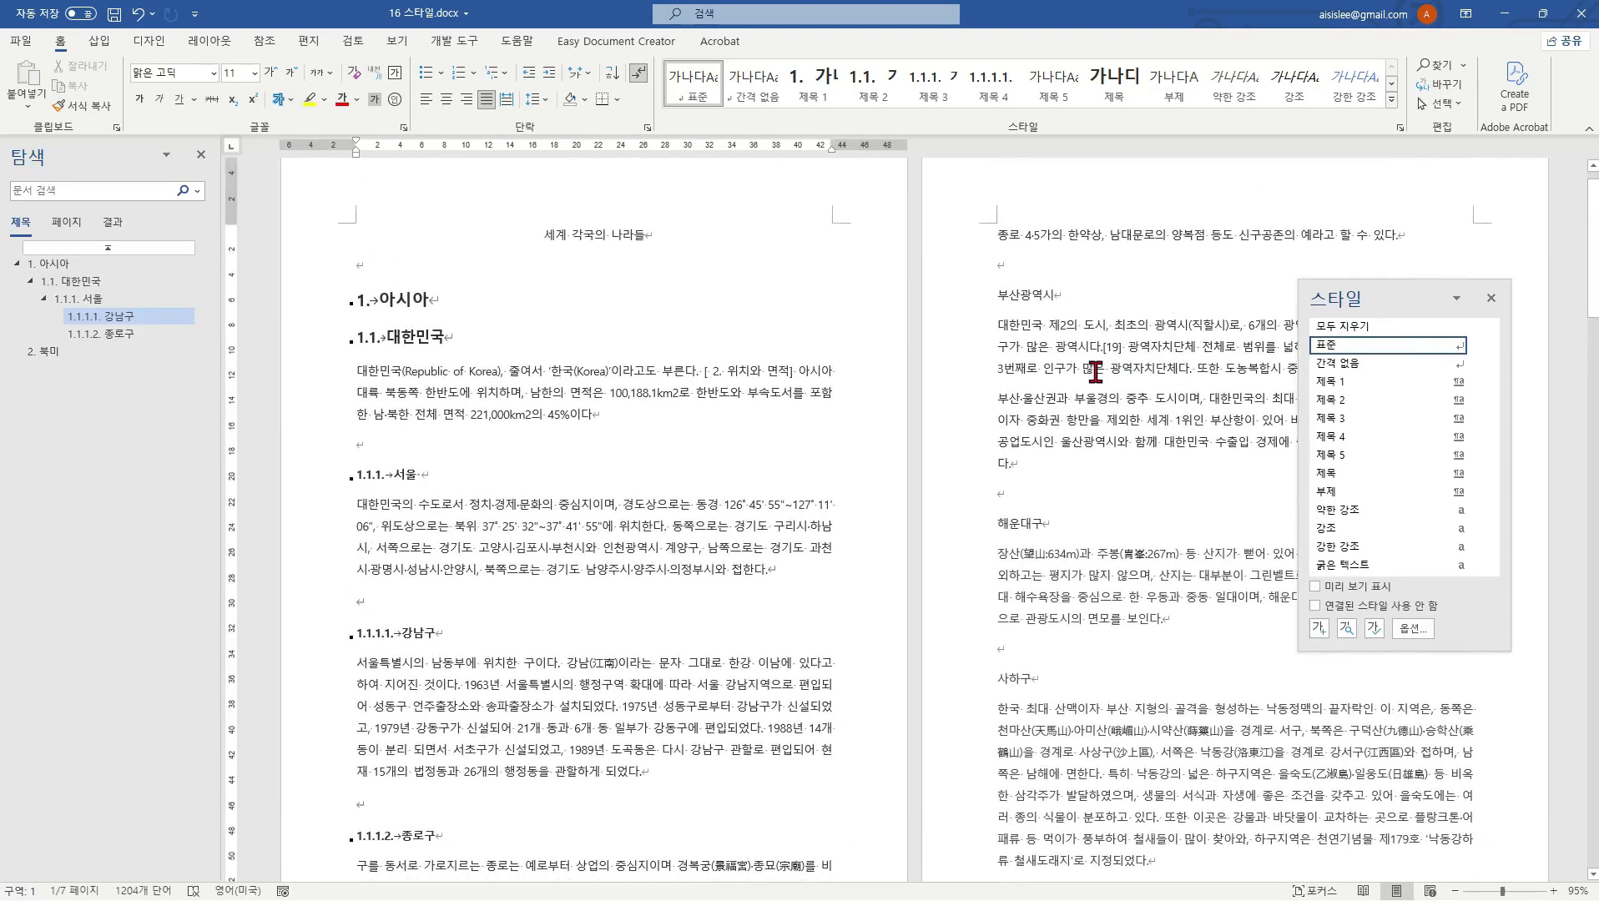
{"action": "scroll", "coordinate": [1091, 370], "scroll_direction": "down", "scroll_amount": 2}
{"action": "left_click", "coordinate": [1067, 264]}
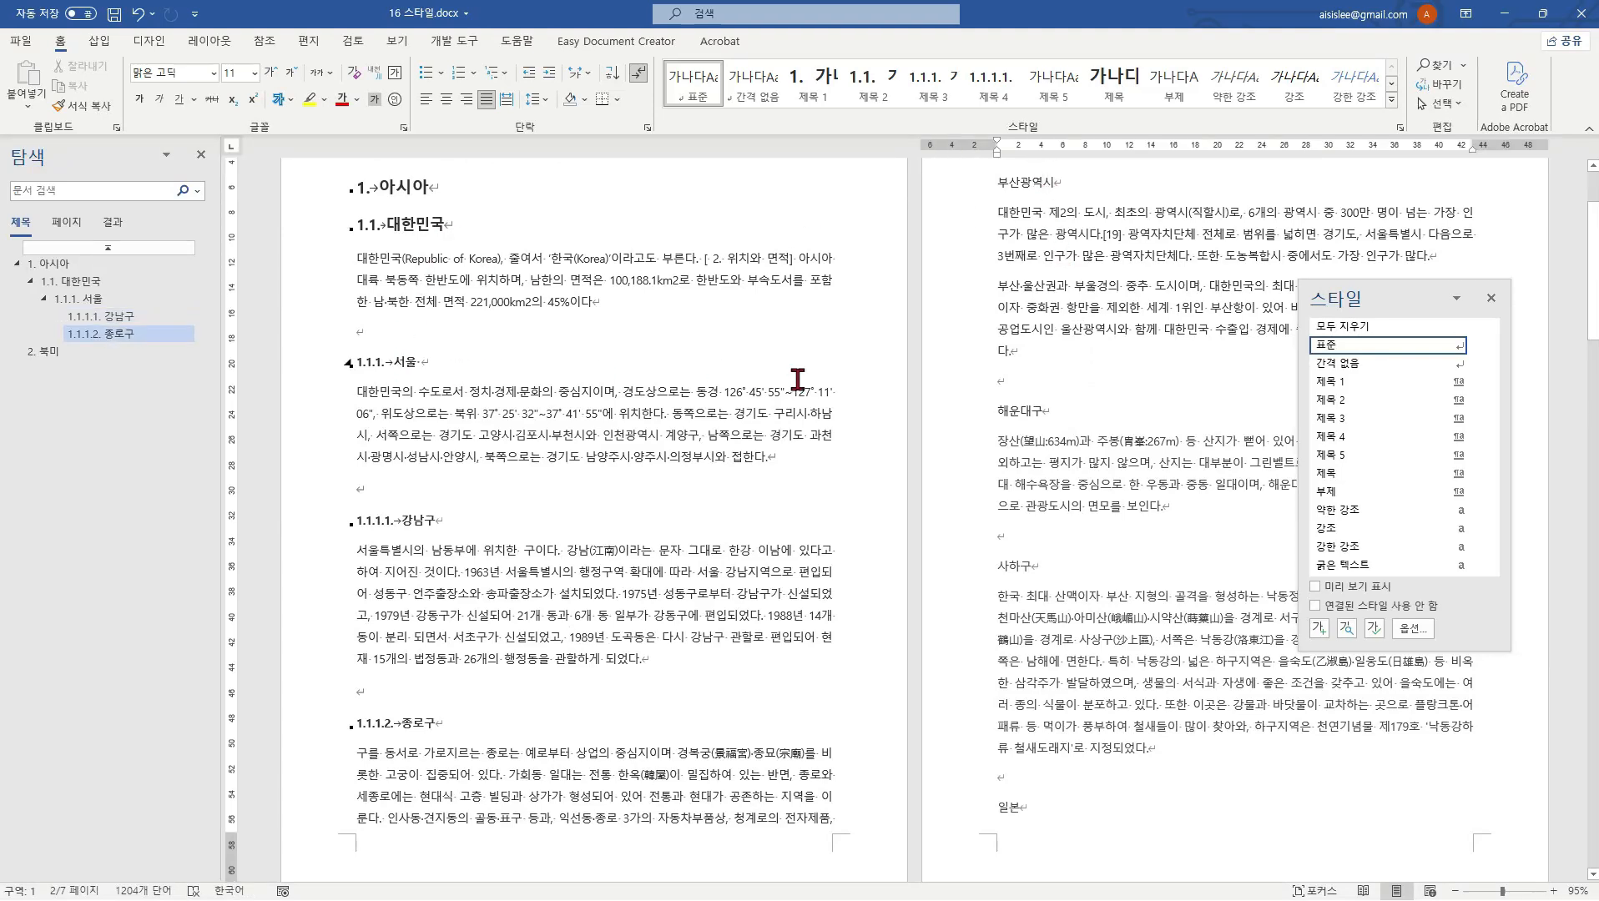
{"action": "left_click", "coordinate": [1343, 418]}
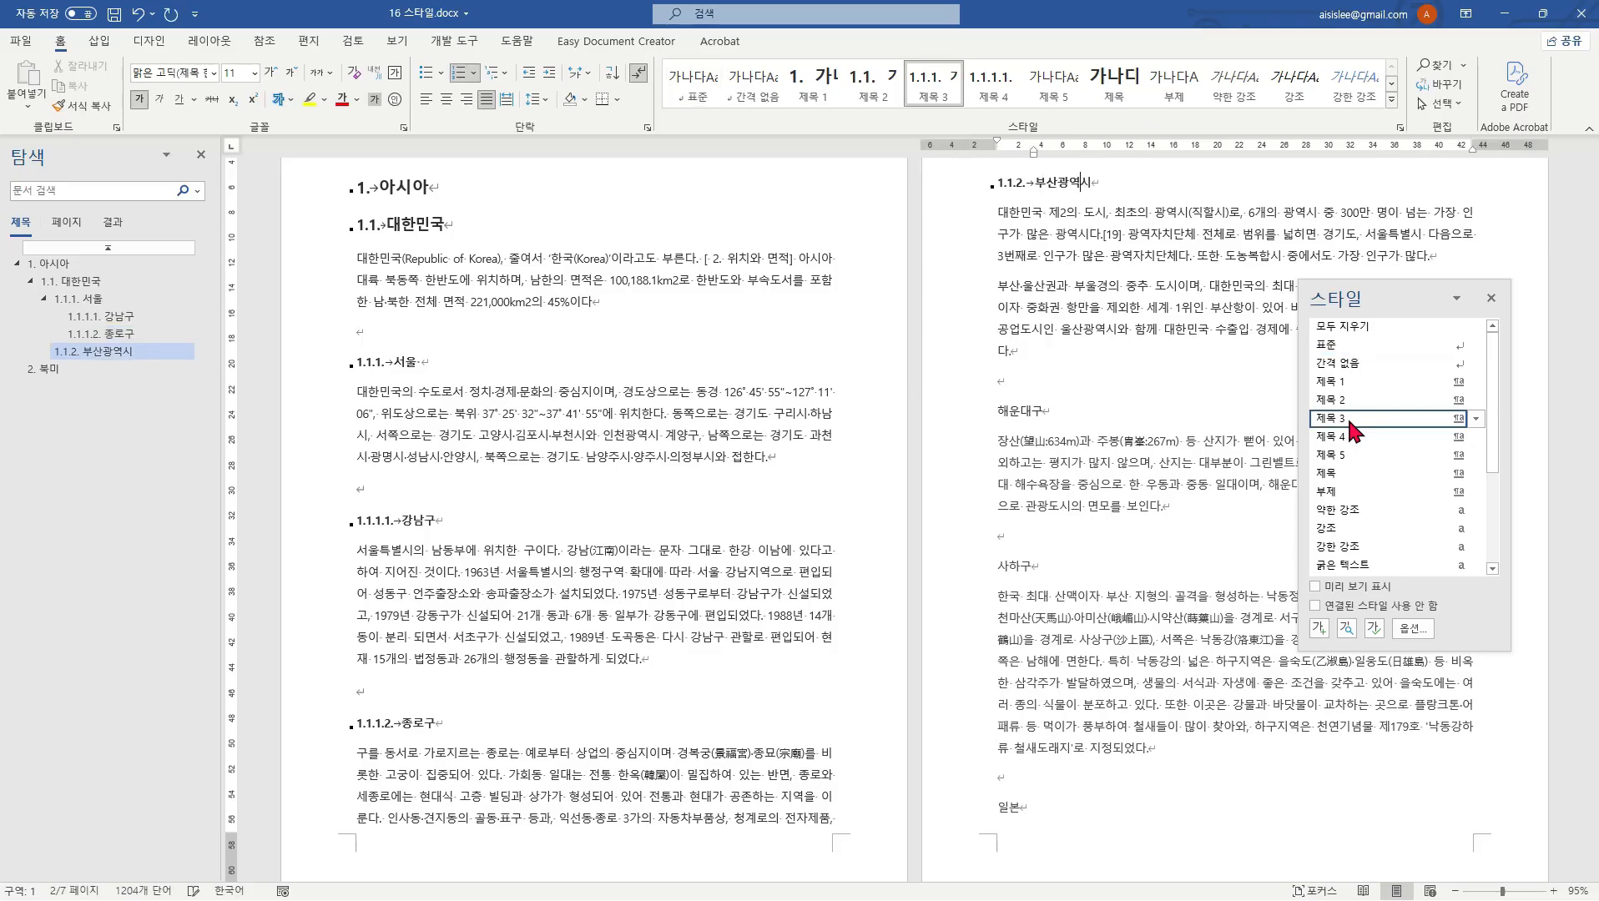
Step: Apply the 제목 4 style to the 해운대구 and 사하구 paragraphs under 부산광역시
{"action": "left_click", "coordinate": [1029, 411]}
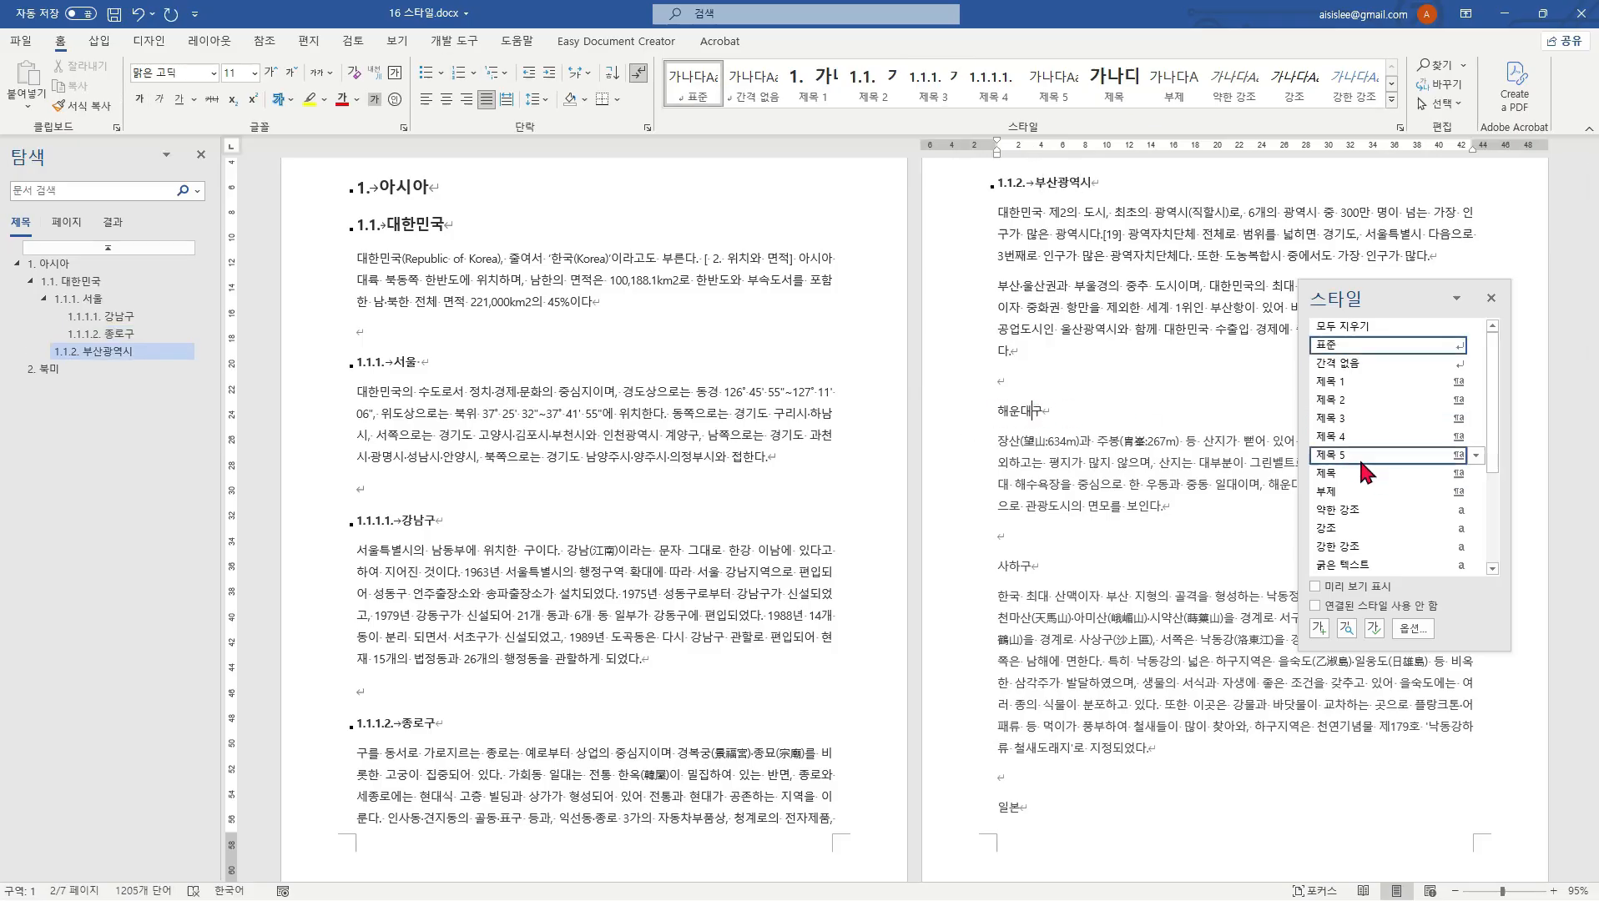
{"action": "left_click", "coordinate": [1346, 436]}
{"action": "left_click", "coordinate": [1026, 566]}
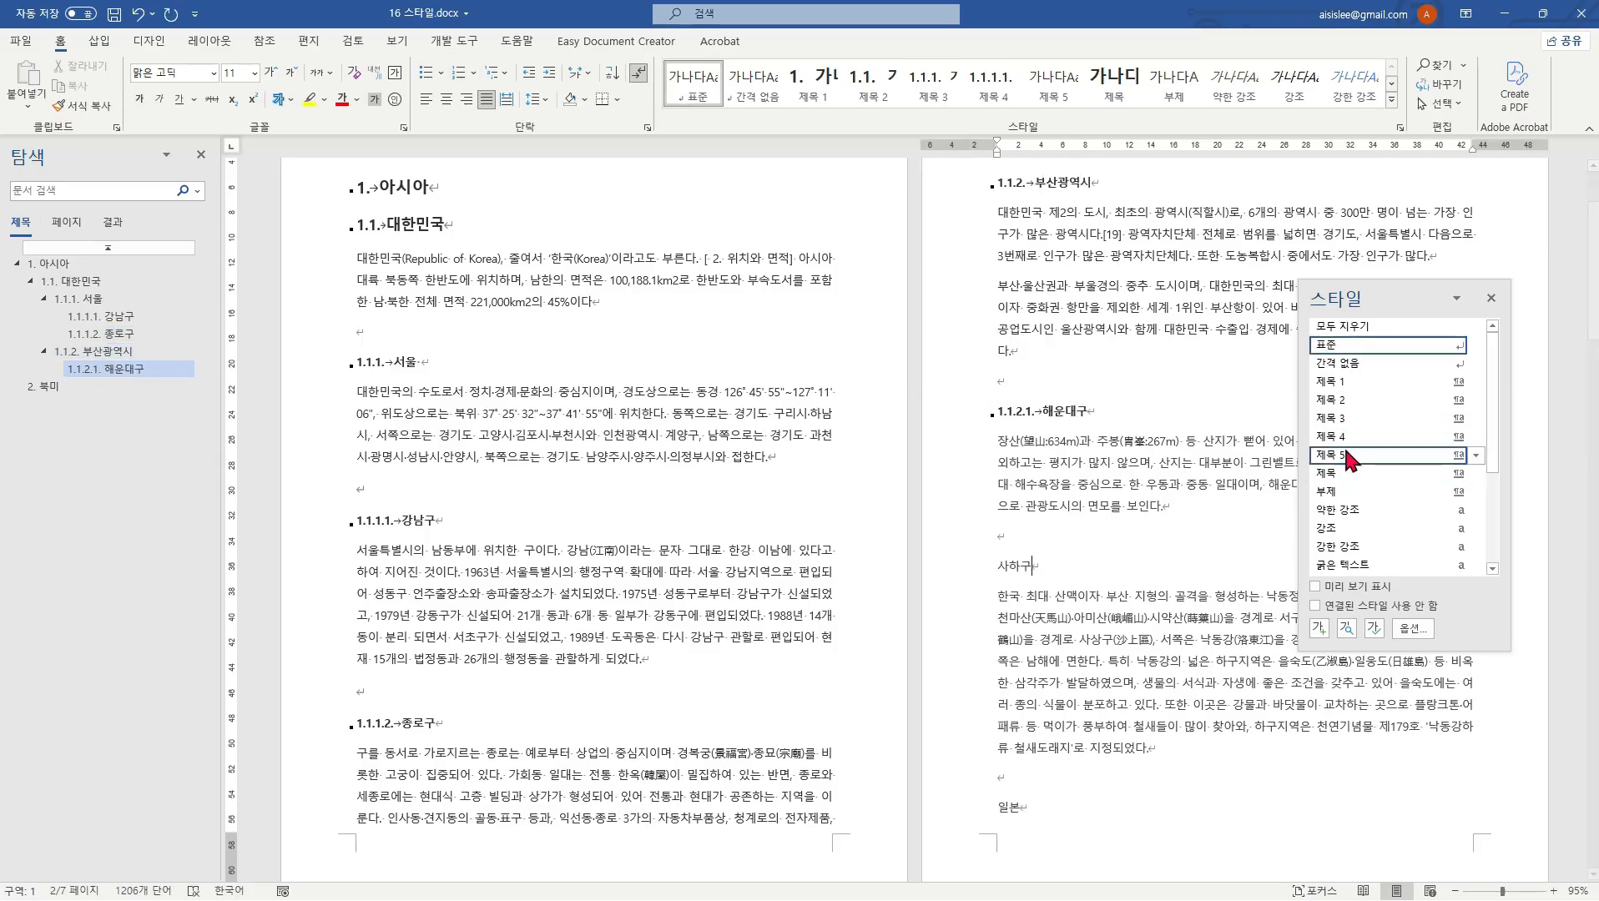
{"action": "left_click", "coordinate": [1347, 435]}
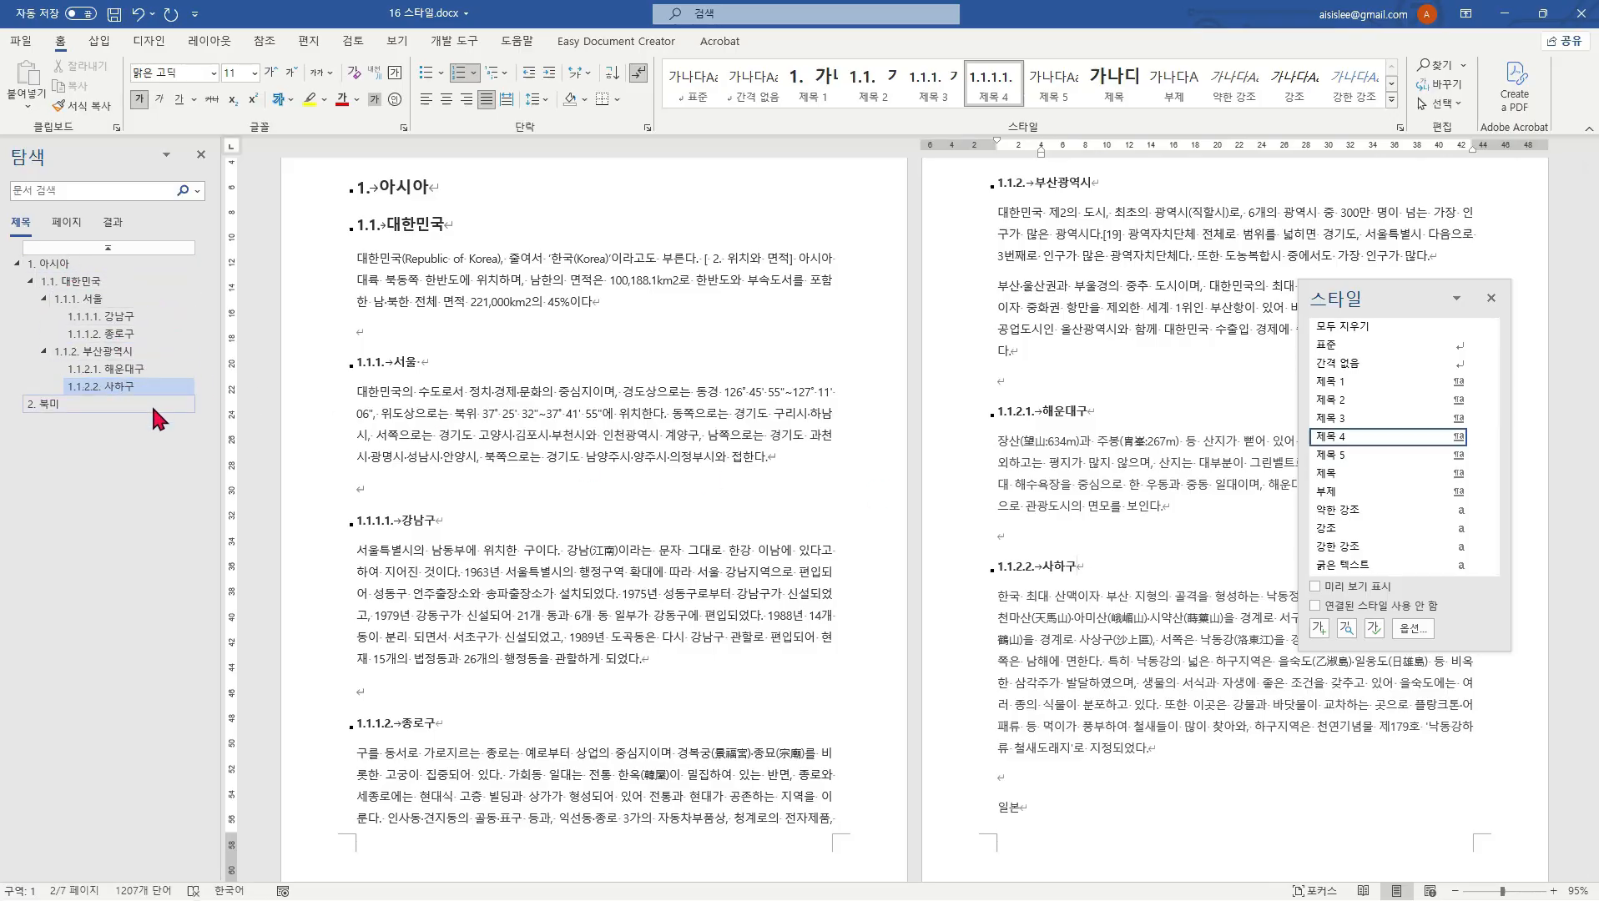
Step: Apply the 제목 2 style to the 일본 paragraph that follows the 사하구 section
{"action": "scroll", "coordinate": [1207, 565], "scroll_direction": "down", "scroll_amount": 1}
{"action": "scroll", "coordinate": [1208, 565], "scroll_direction": "down", "scroll_amount": 6}
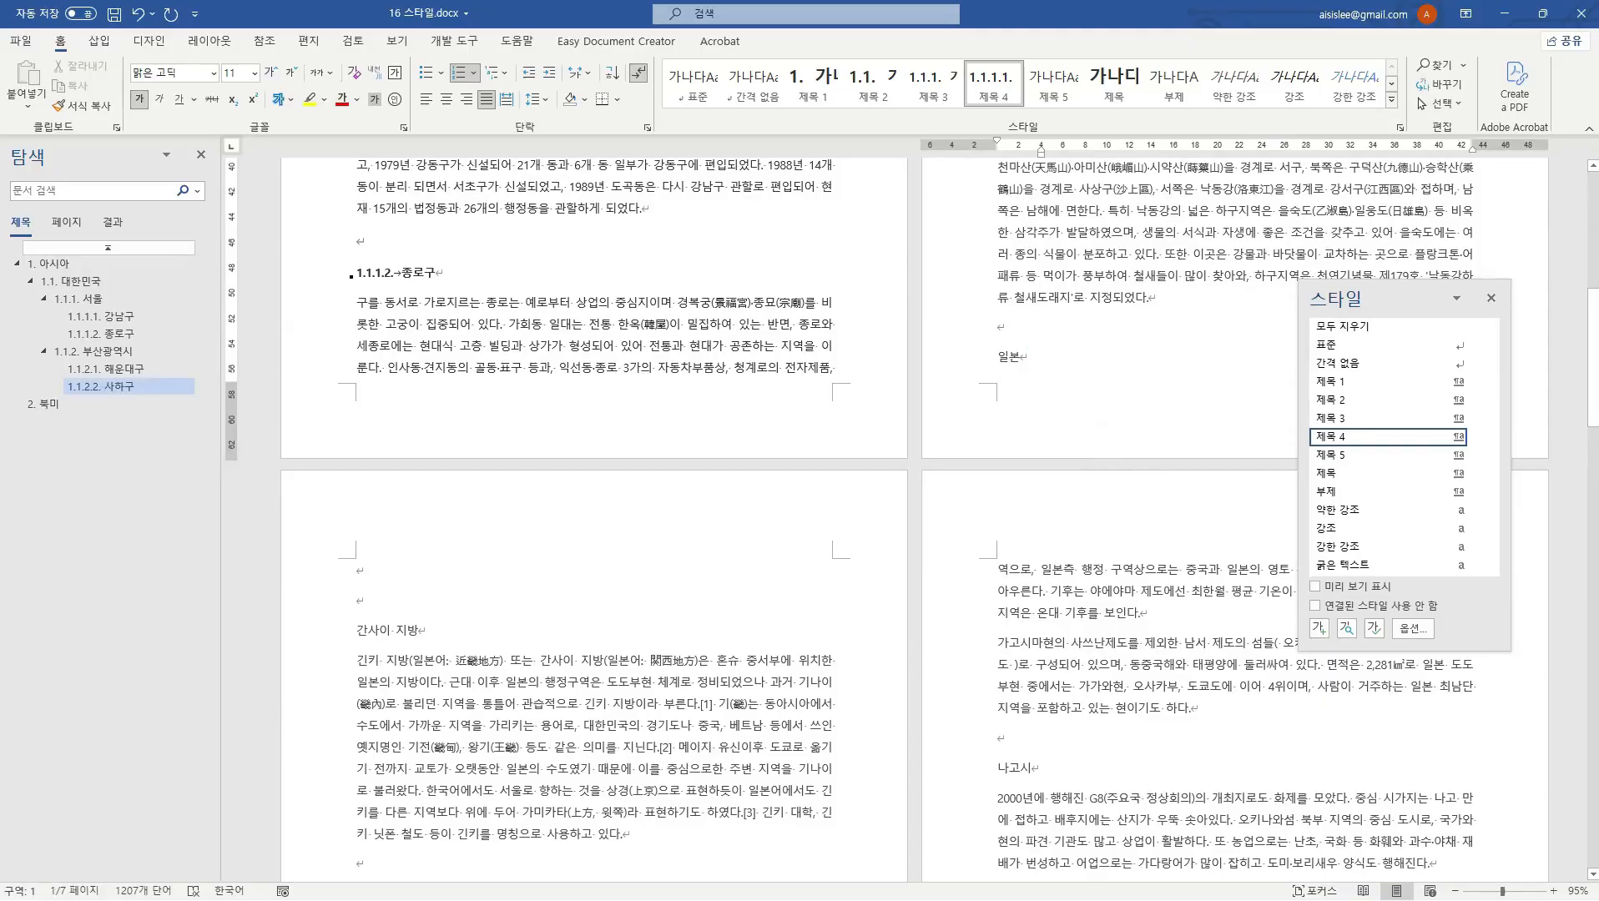
{"action": "left_click", "coordinate": [1032, 356]}
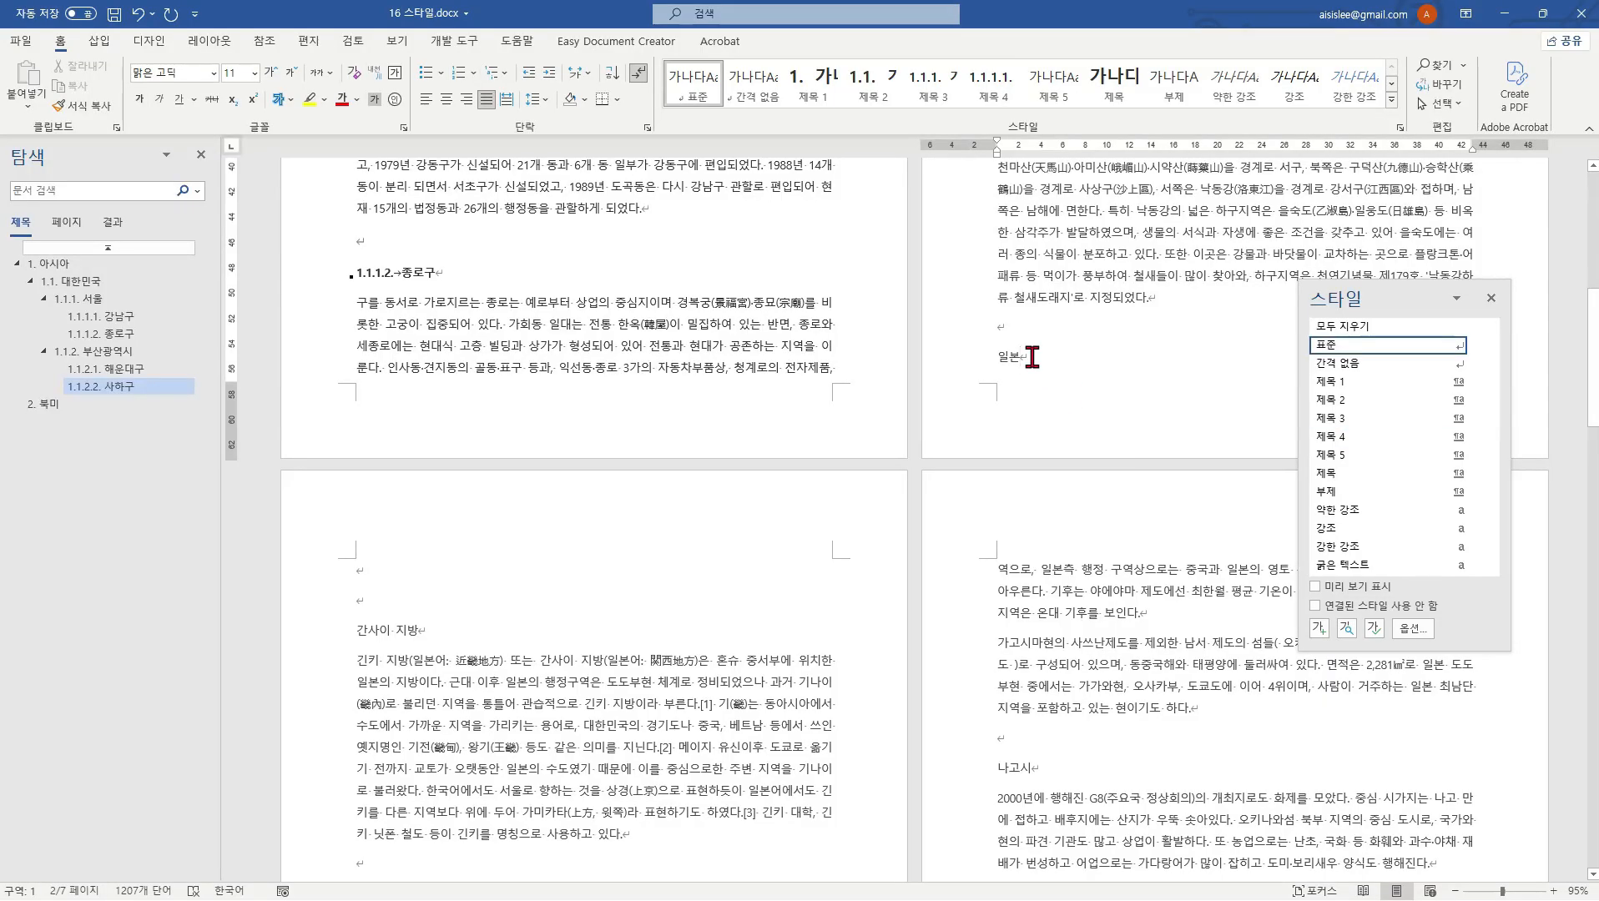
{"action": "left_click", "coordinate": [1347, 400]}
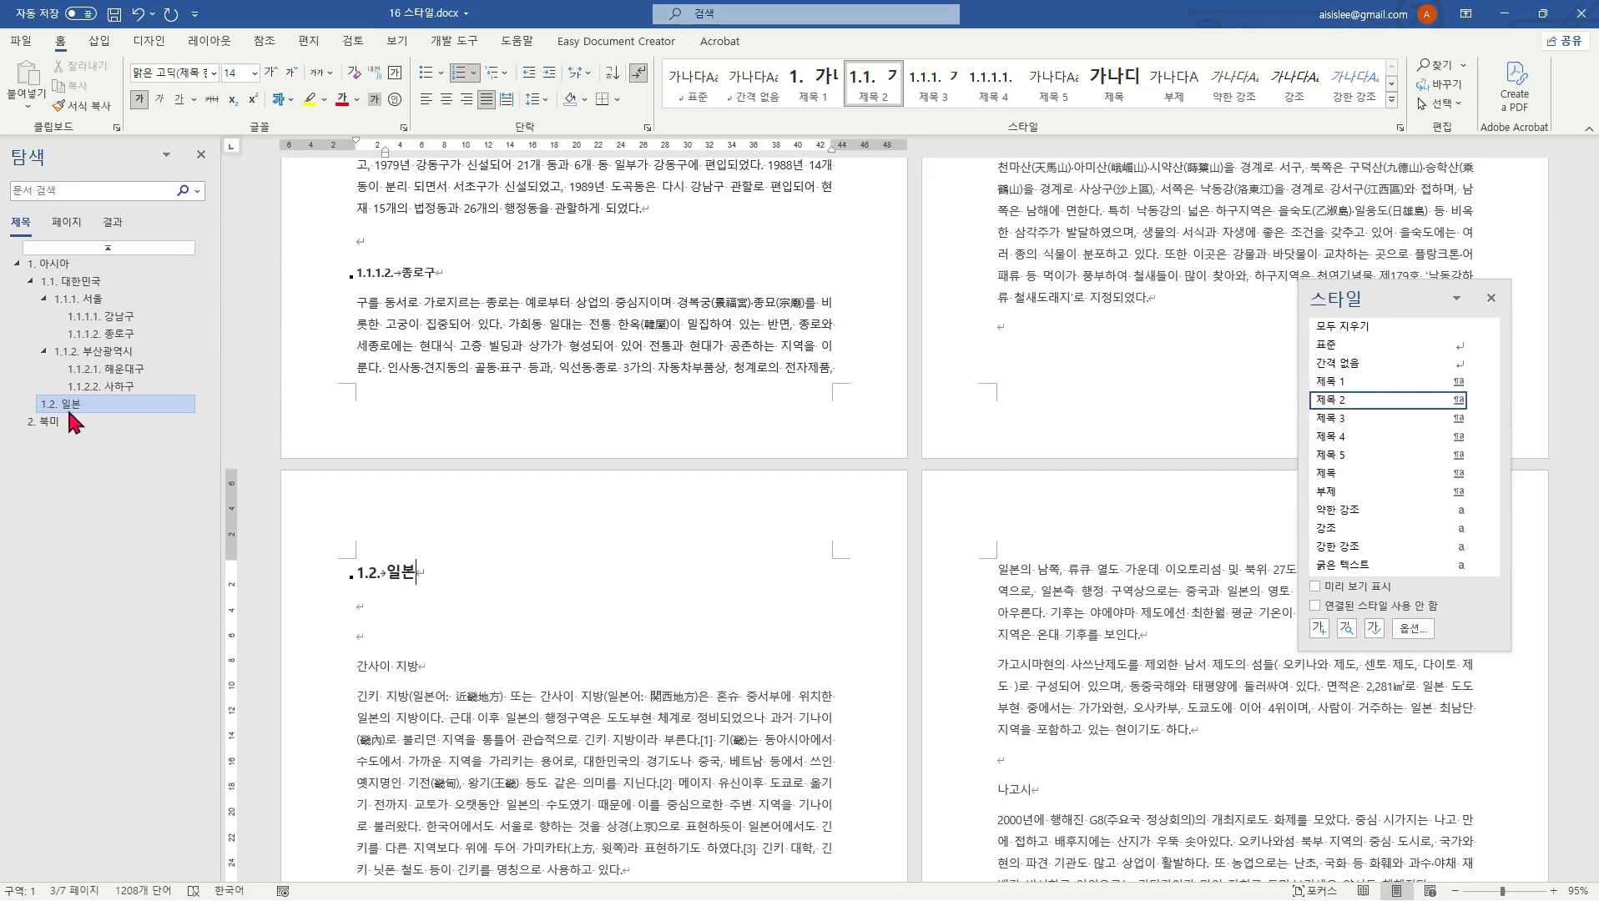
Step: Apply the 제목 3 style to the 간사이 지방 paragraph under 일본
{"action": "scroll", "coordinate": [1060, 578], "scroll_direction": "down", "scroll_amount": 3}
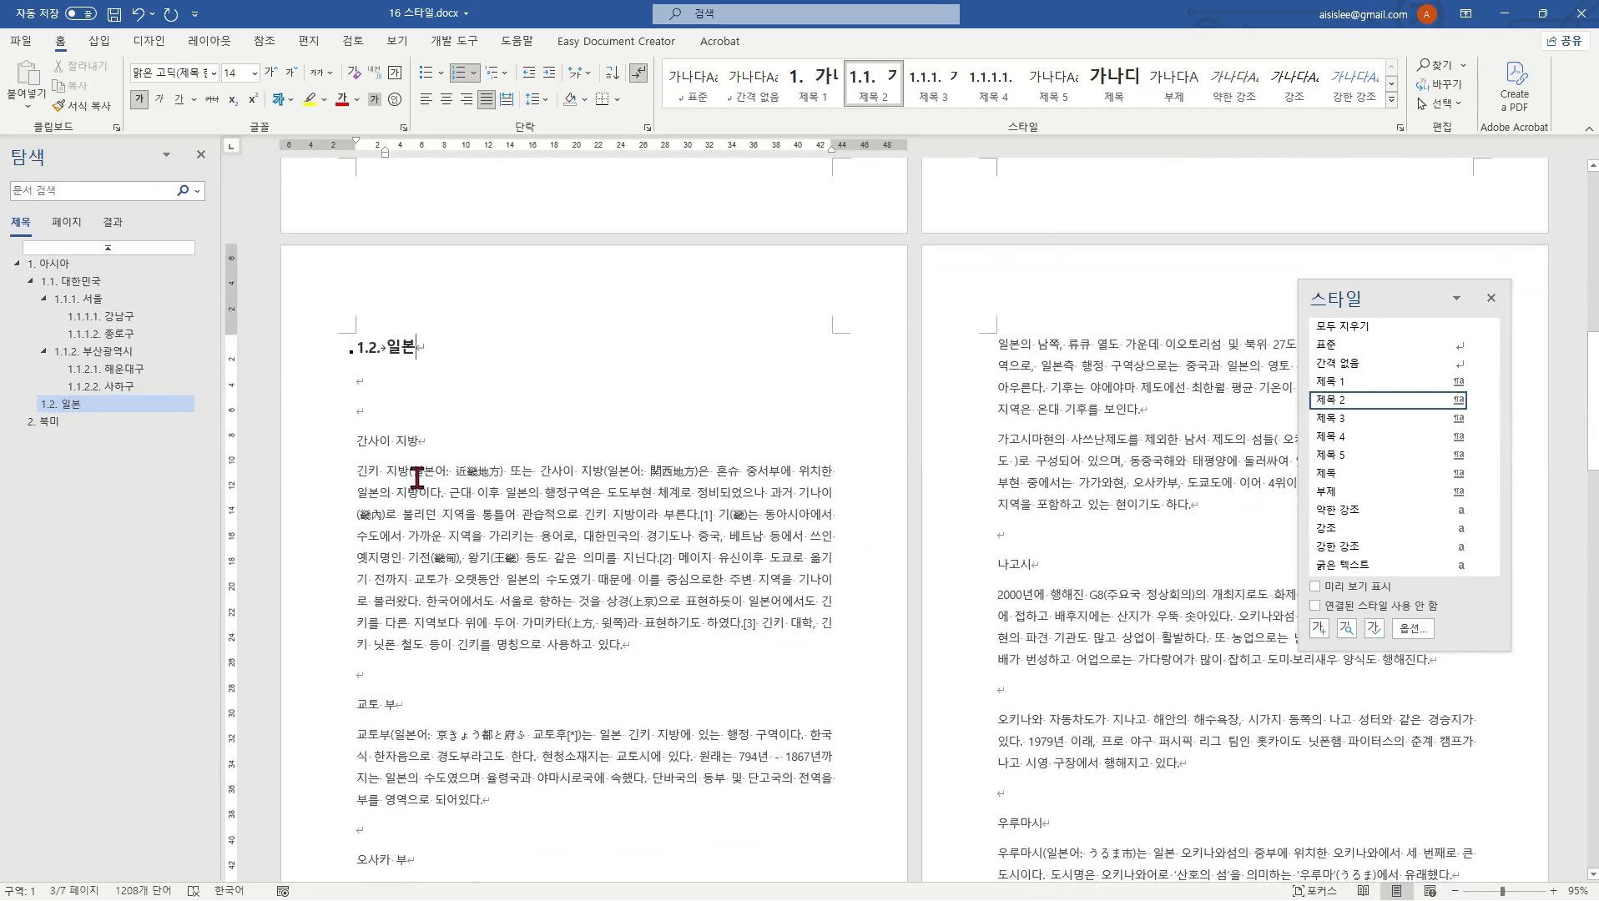
{"action": "left_click", "coordinate": [418, 443]}
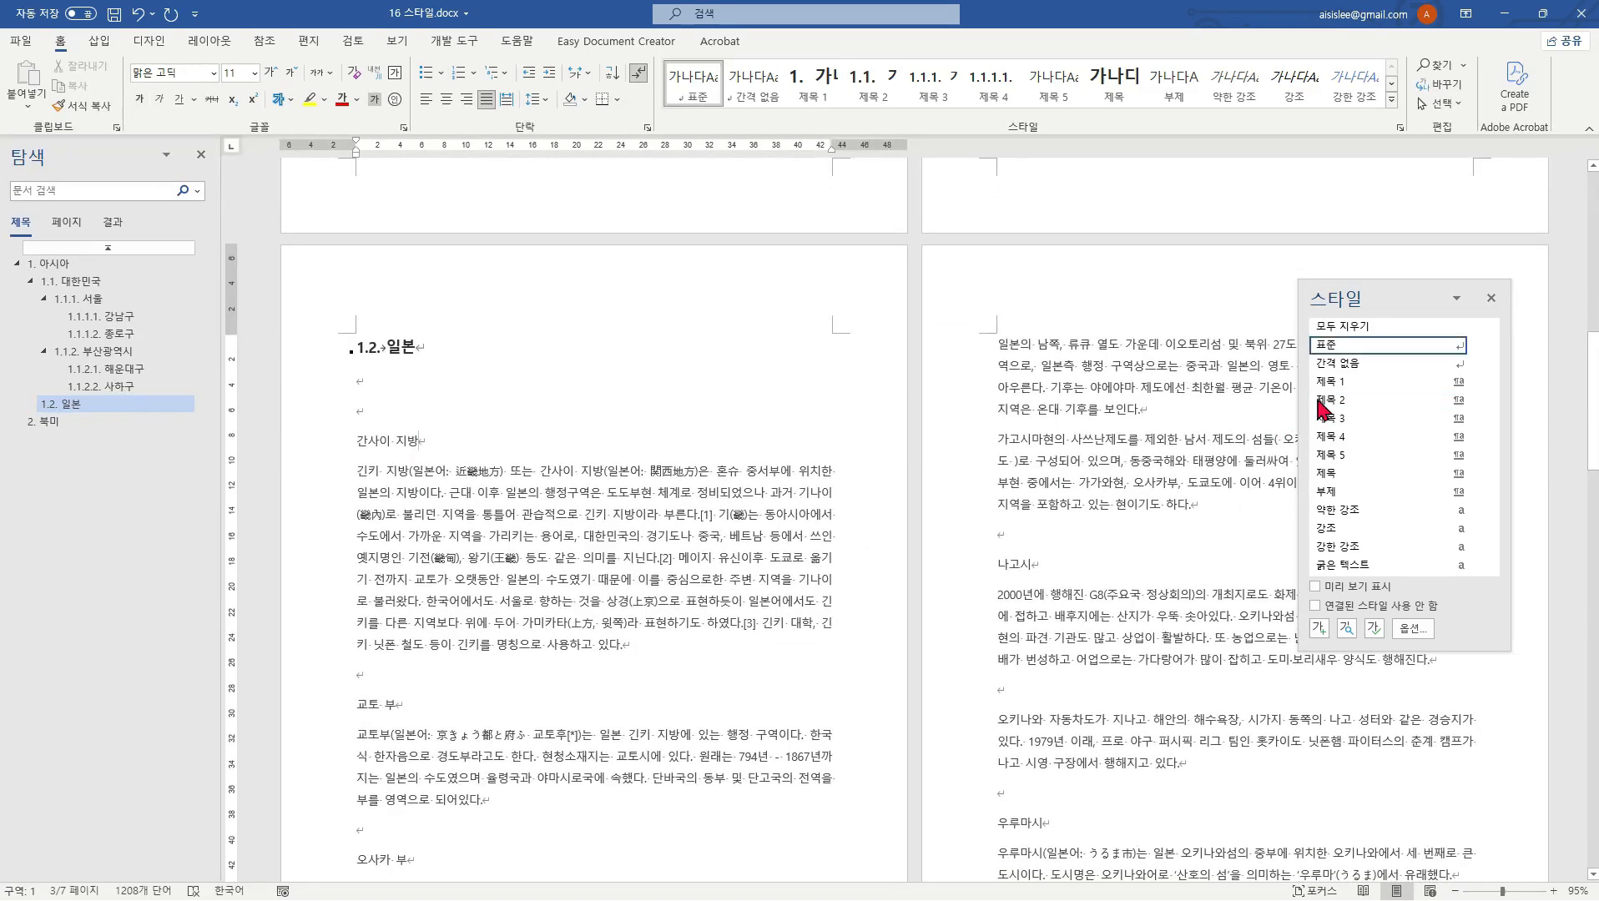
{"action": "left_click", "coordinate": [1359, 415]}
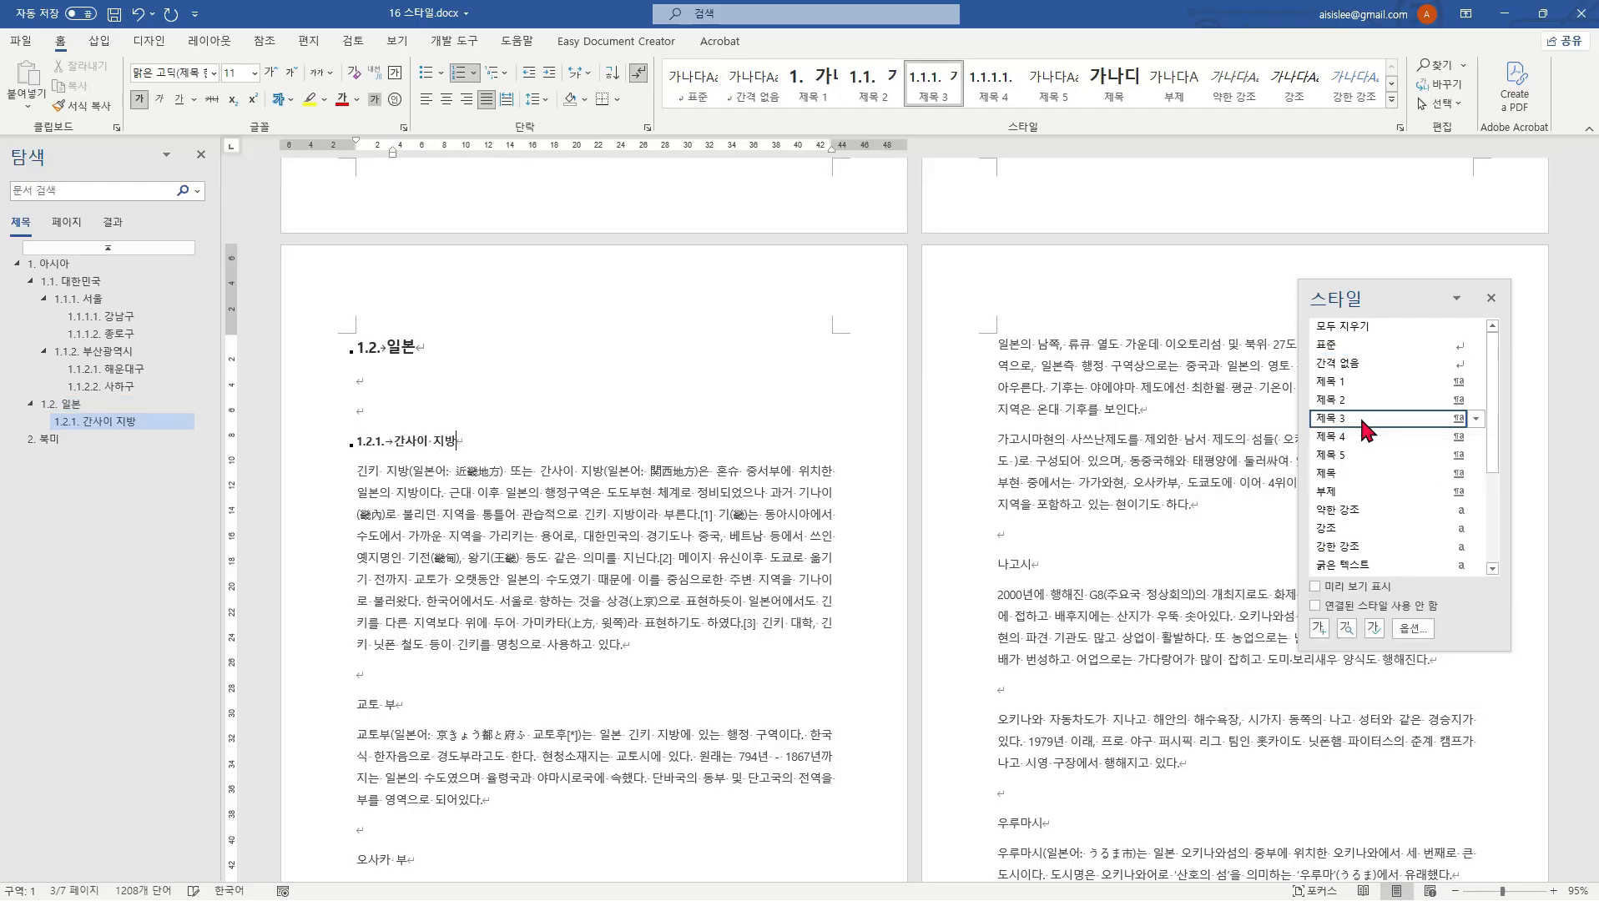
Step: Apply the 제목 4 style to the 교토 부 and 오사카 부 paragraphs under 간사이 지방
{"action": "left_click", "coordinate": [382, 711]}
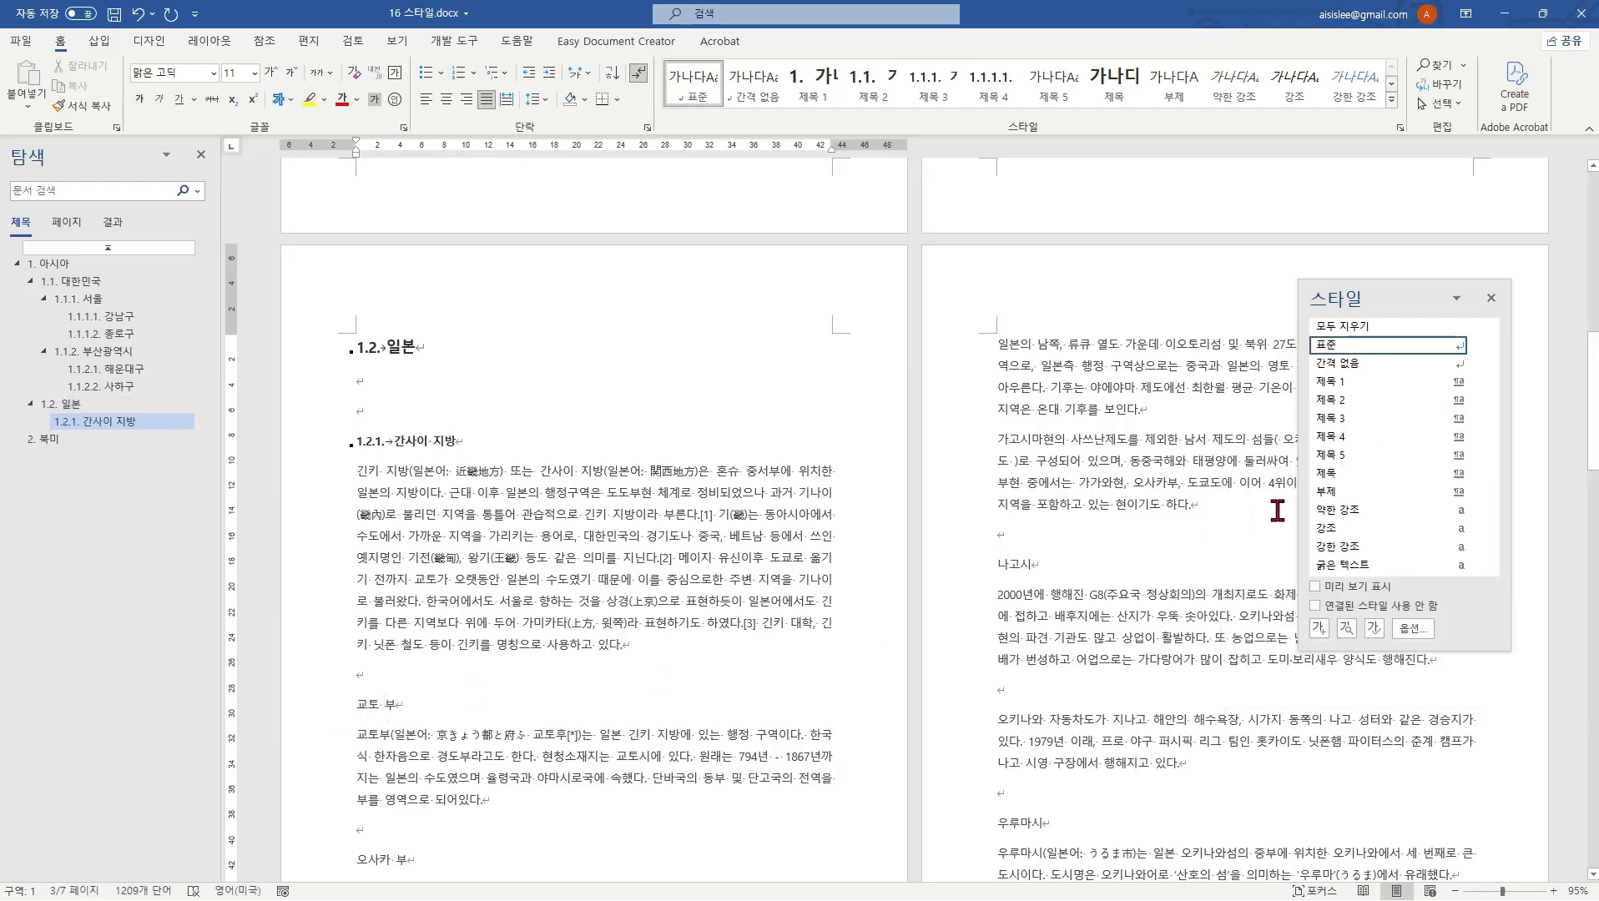
{"action": "left_click", "coordinate": [1342, 439]}
{"action": "scroll", "coordinate": [464, 543], "scroll_direction": "down", "scroll_amount": 4}
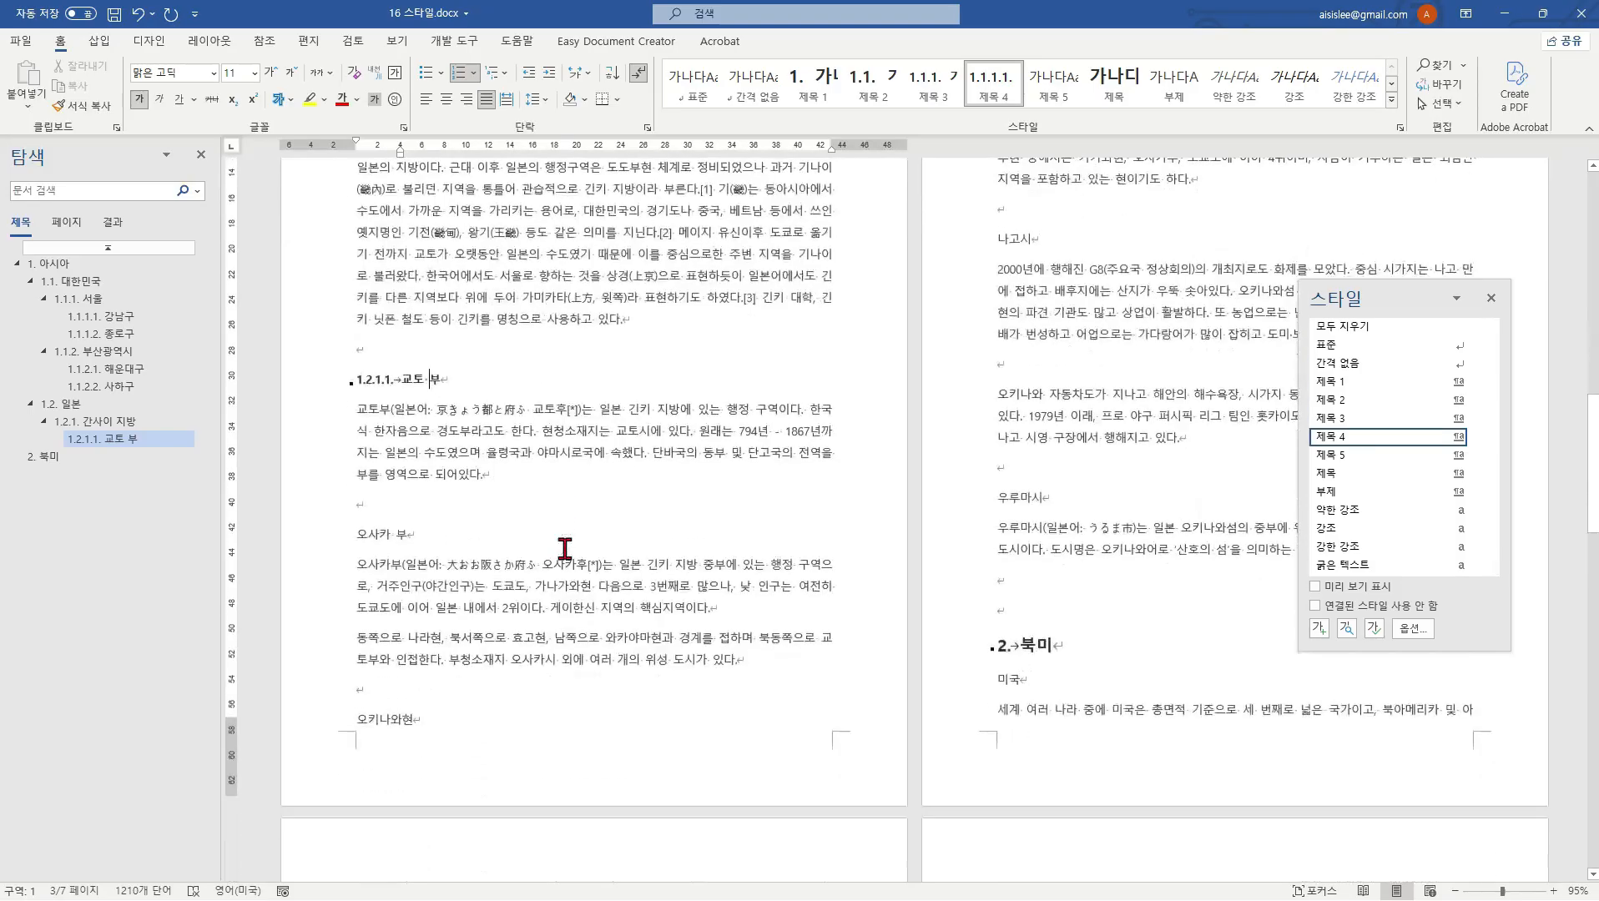
{"action": "left_click", "coordinate": [445, 523]}
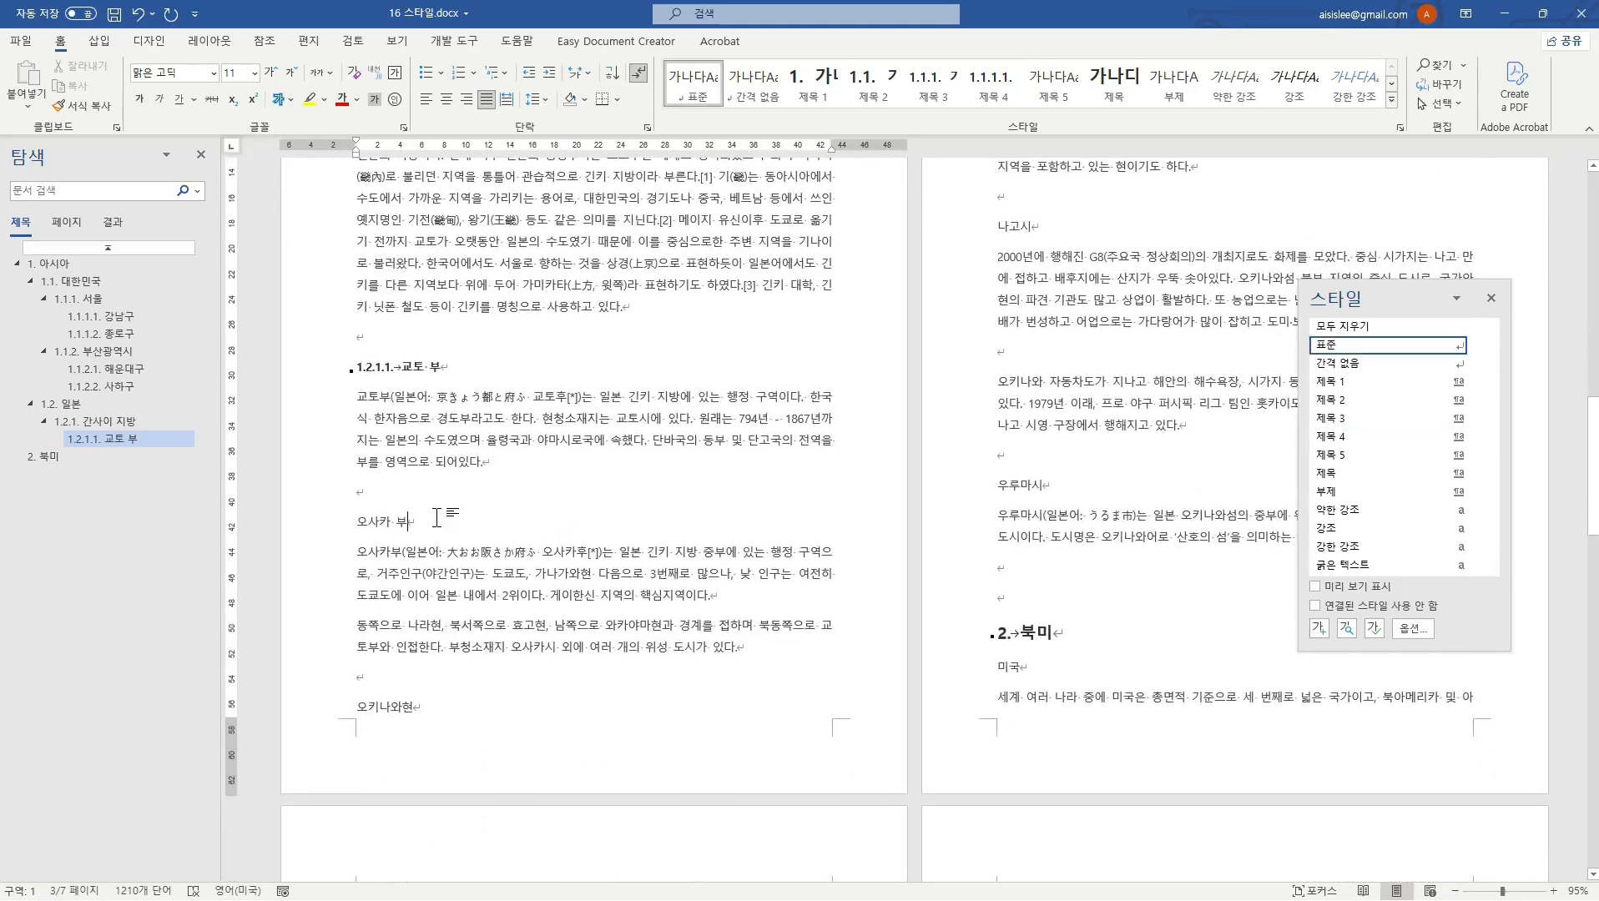
{"action": "left_click", "coordinate": [1333, 442]}
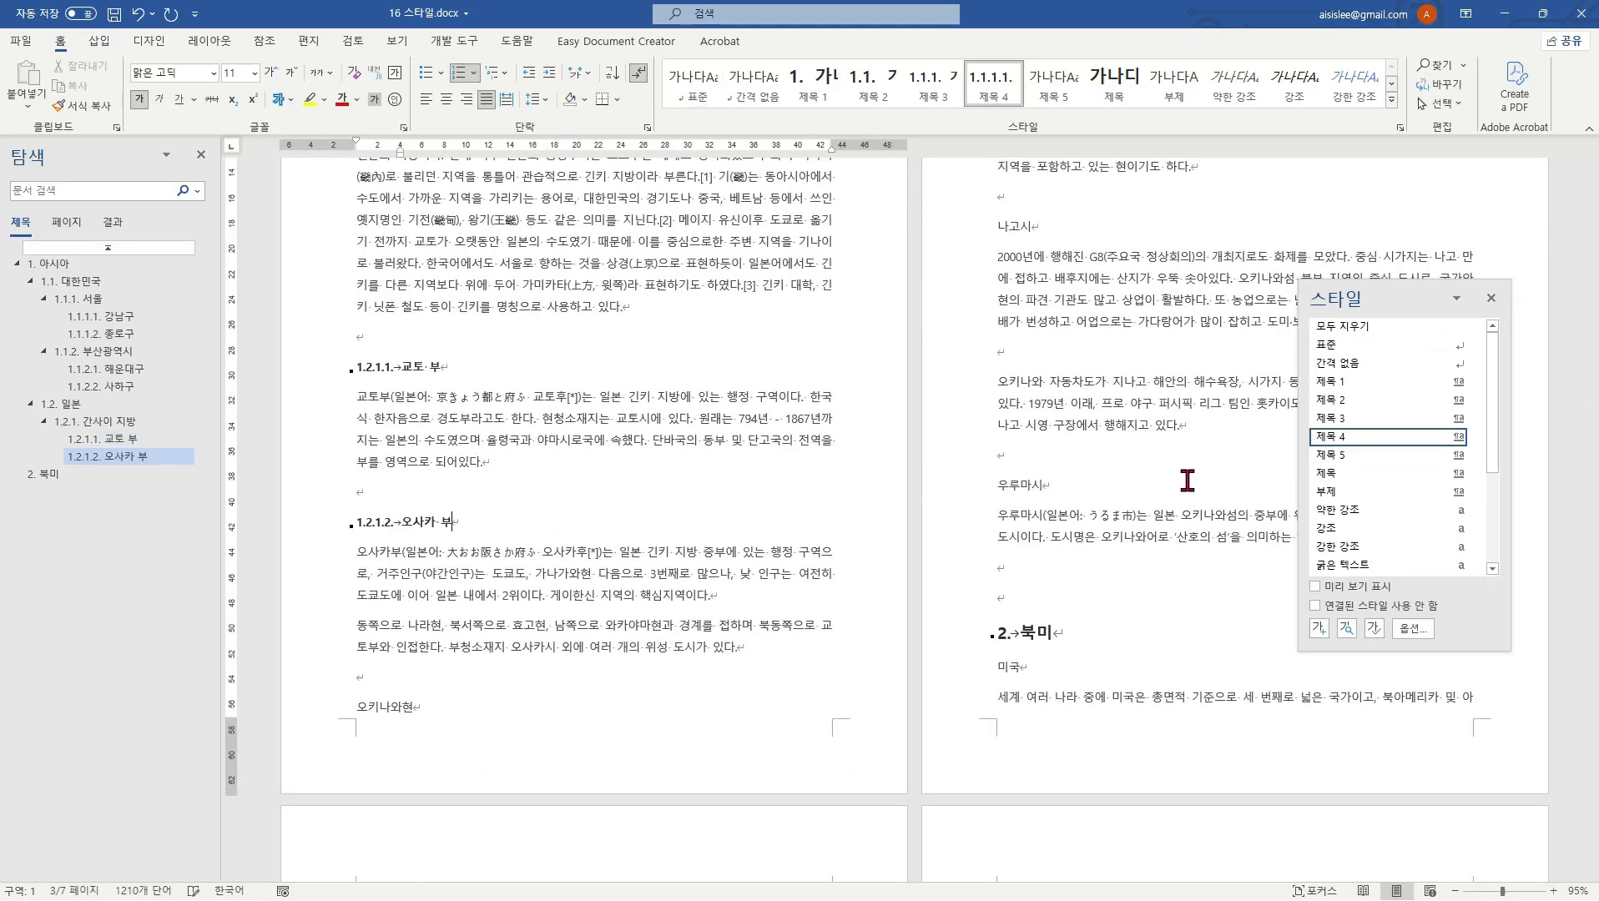
Step: Apply the 제목 3 style to the 오키나와현 paragraph and 제목 4 to 나고시 and 우루마시 beneath it
{"action": "left_click", "coordinate": [414, 707]}
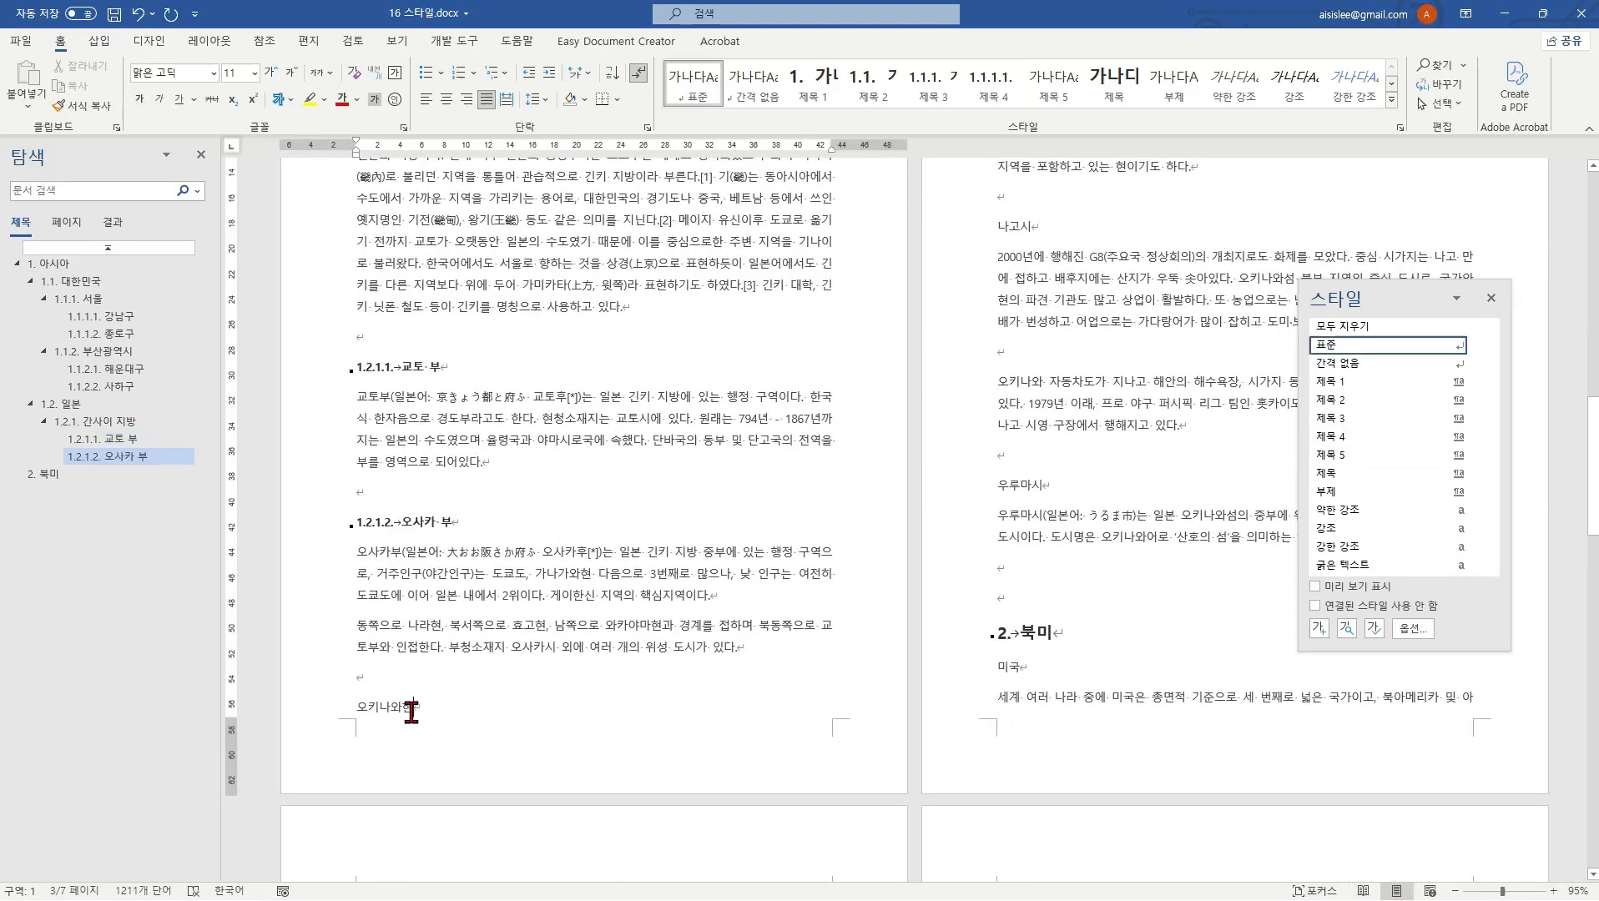
{"action": "left_click", "coordinate": [1334, 420]}
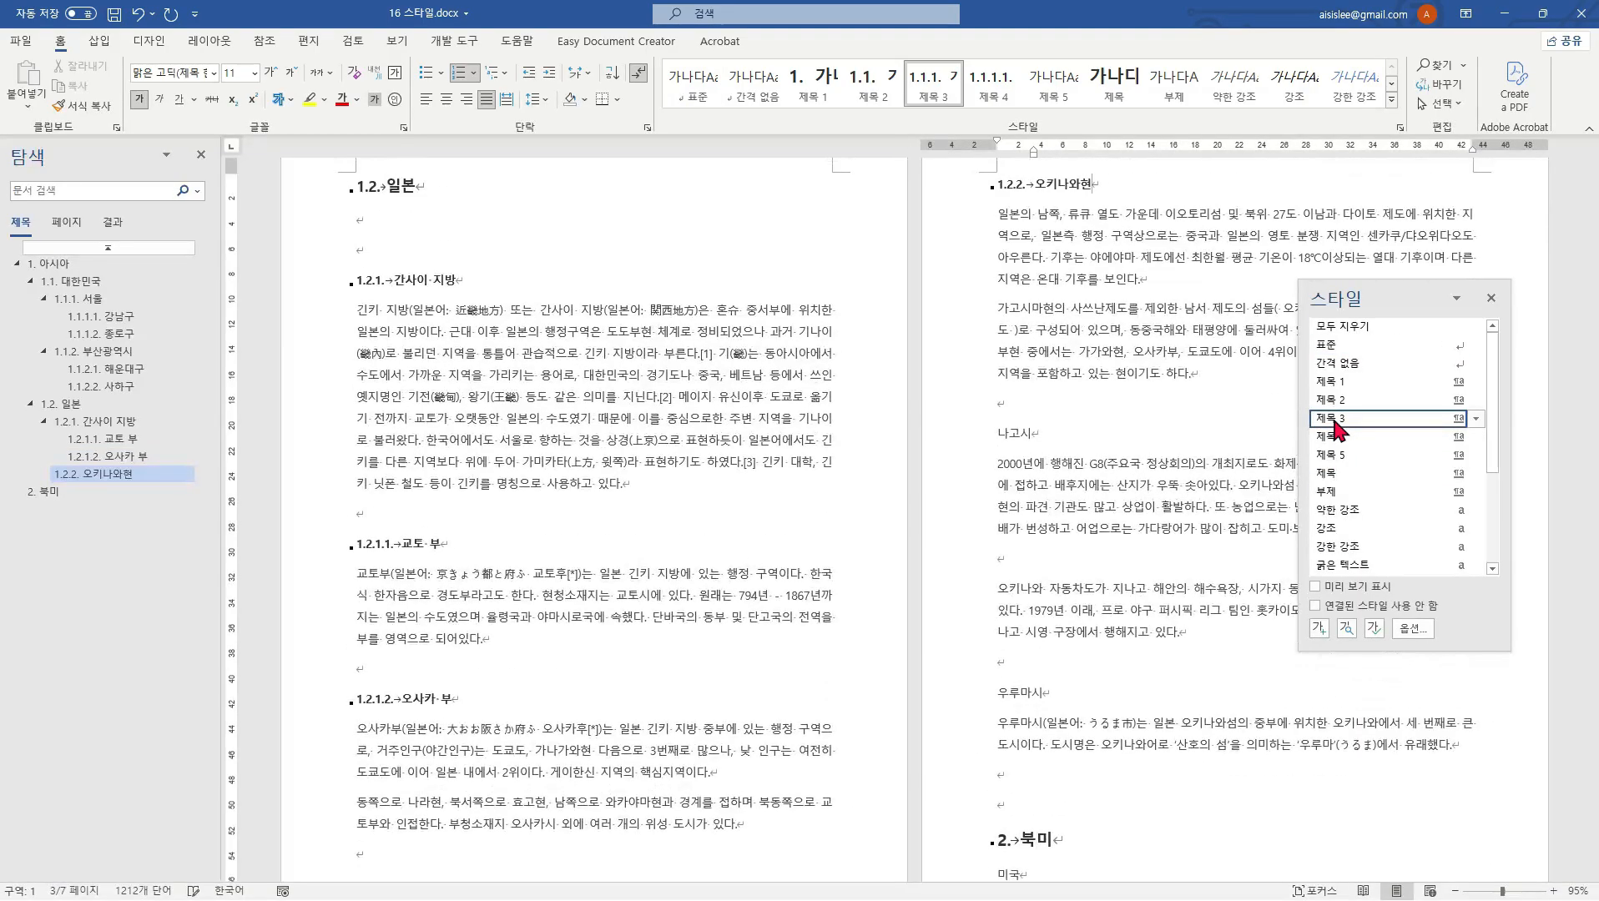
{"action": "left_click", "coordinate": [1060, 404]}
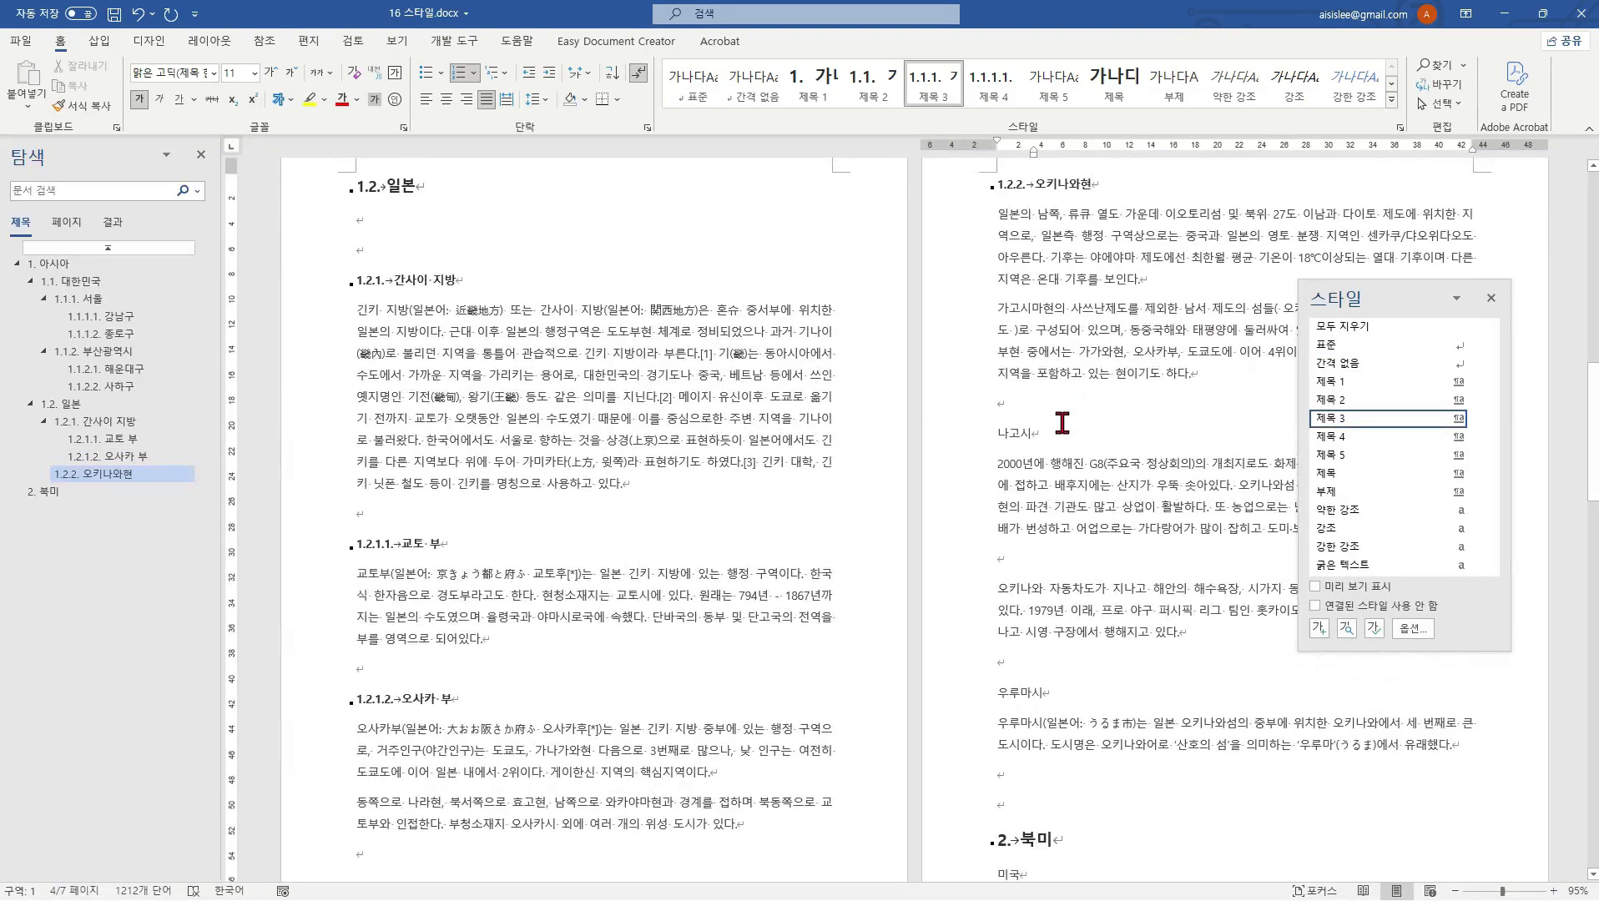
{"action": "left_click", "coordinate": [1056, 432]}
{"action": "left_click", "coordinate": [1345, 437]}
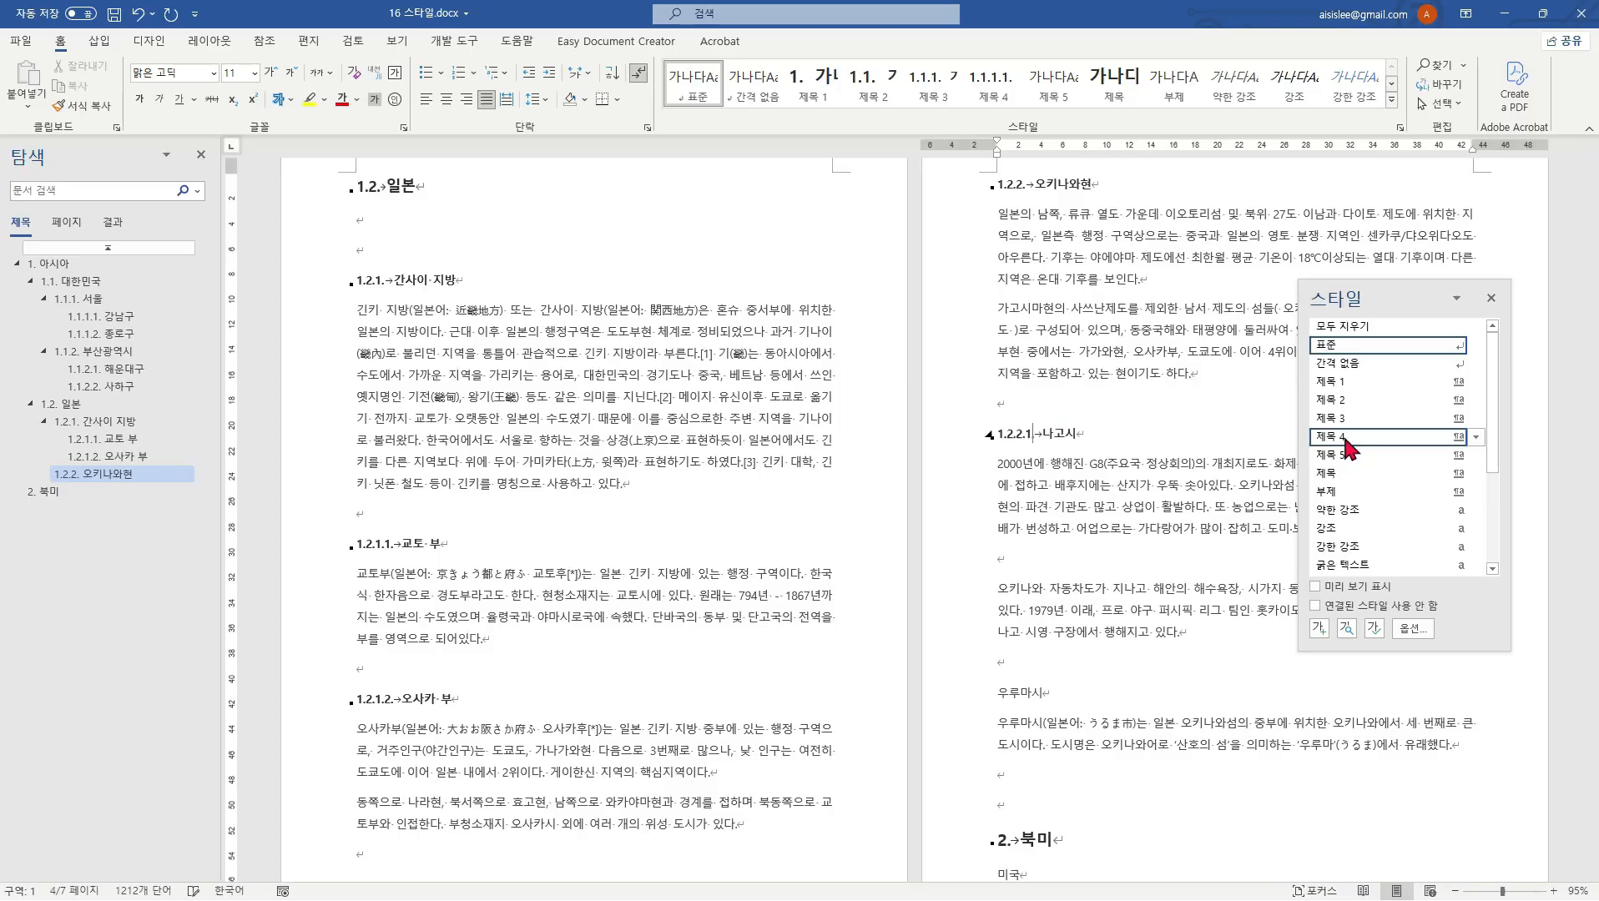
{"action": "left_click", "coordinate": [1019, 692]}
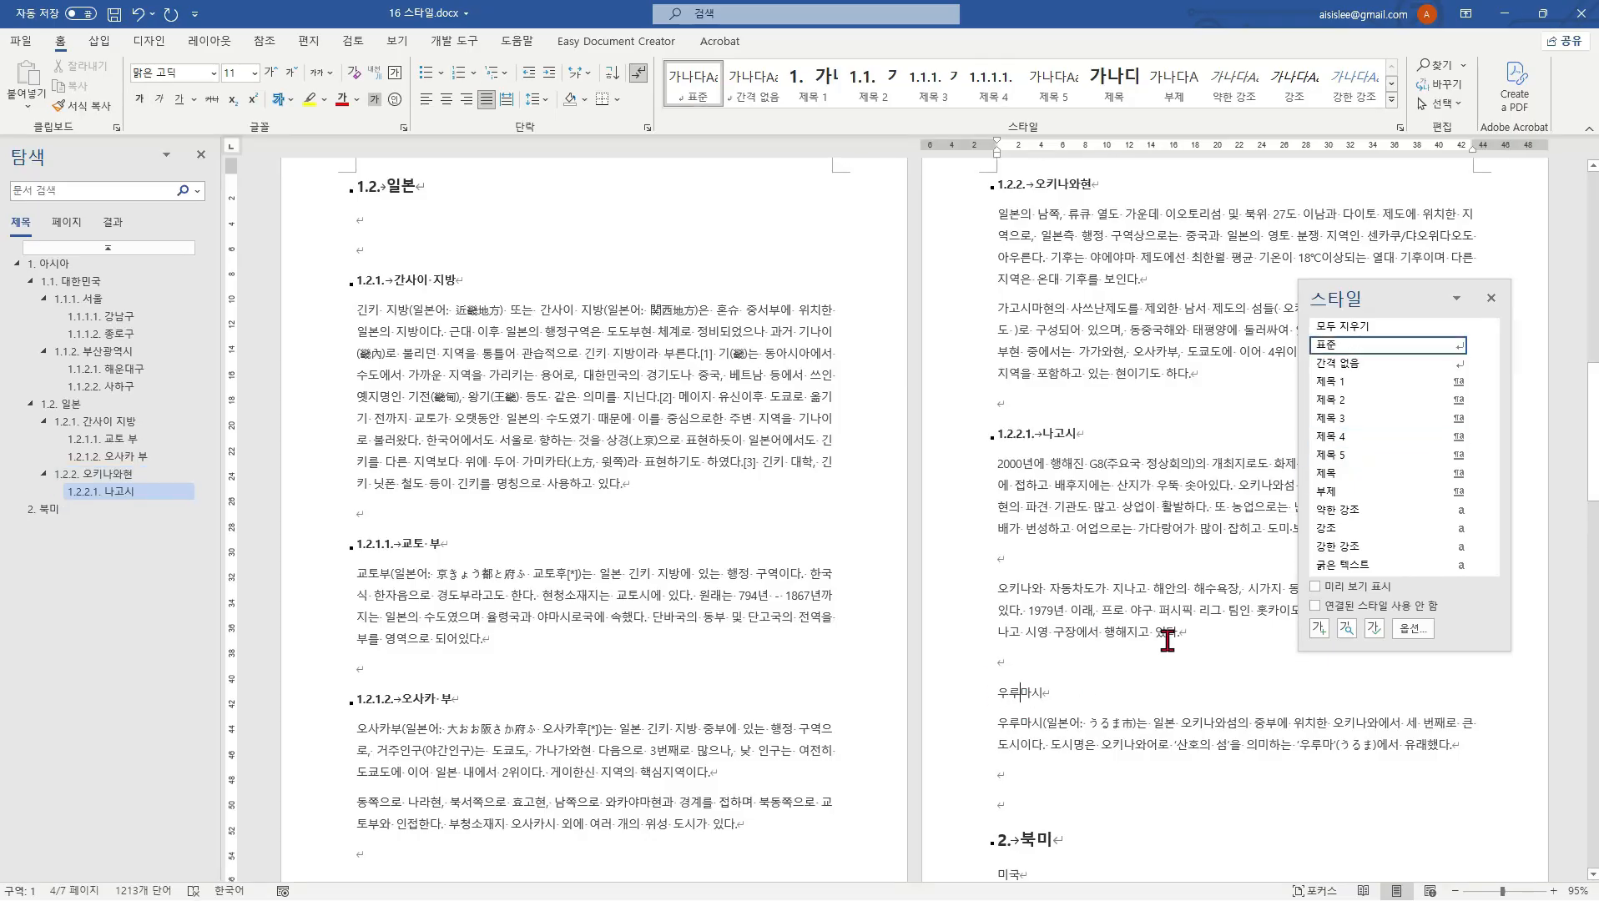
{"action": "scroll", "coordinate": [1101, 506], "scroll_direction": "down", "scroll_amount": 3}
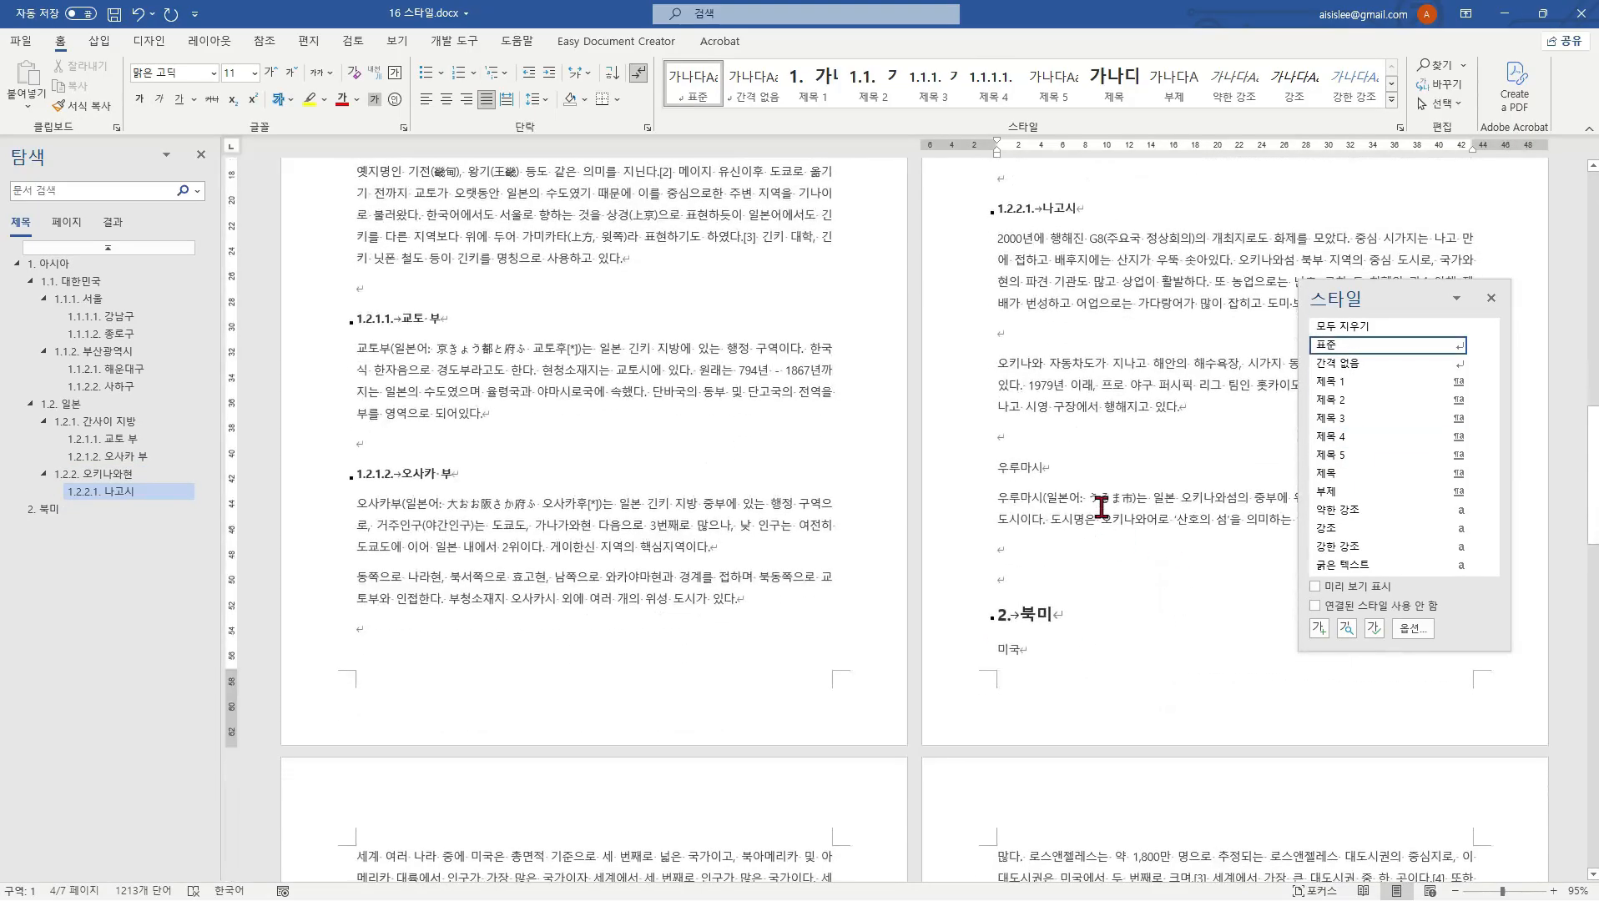
{"action": "left_click", "coordinate": [1341, 439]}
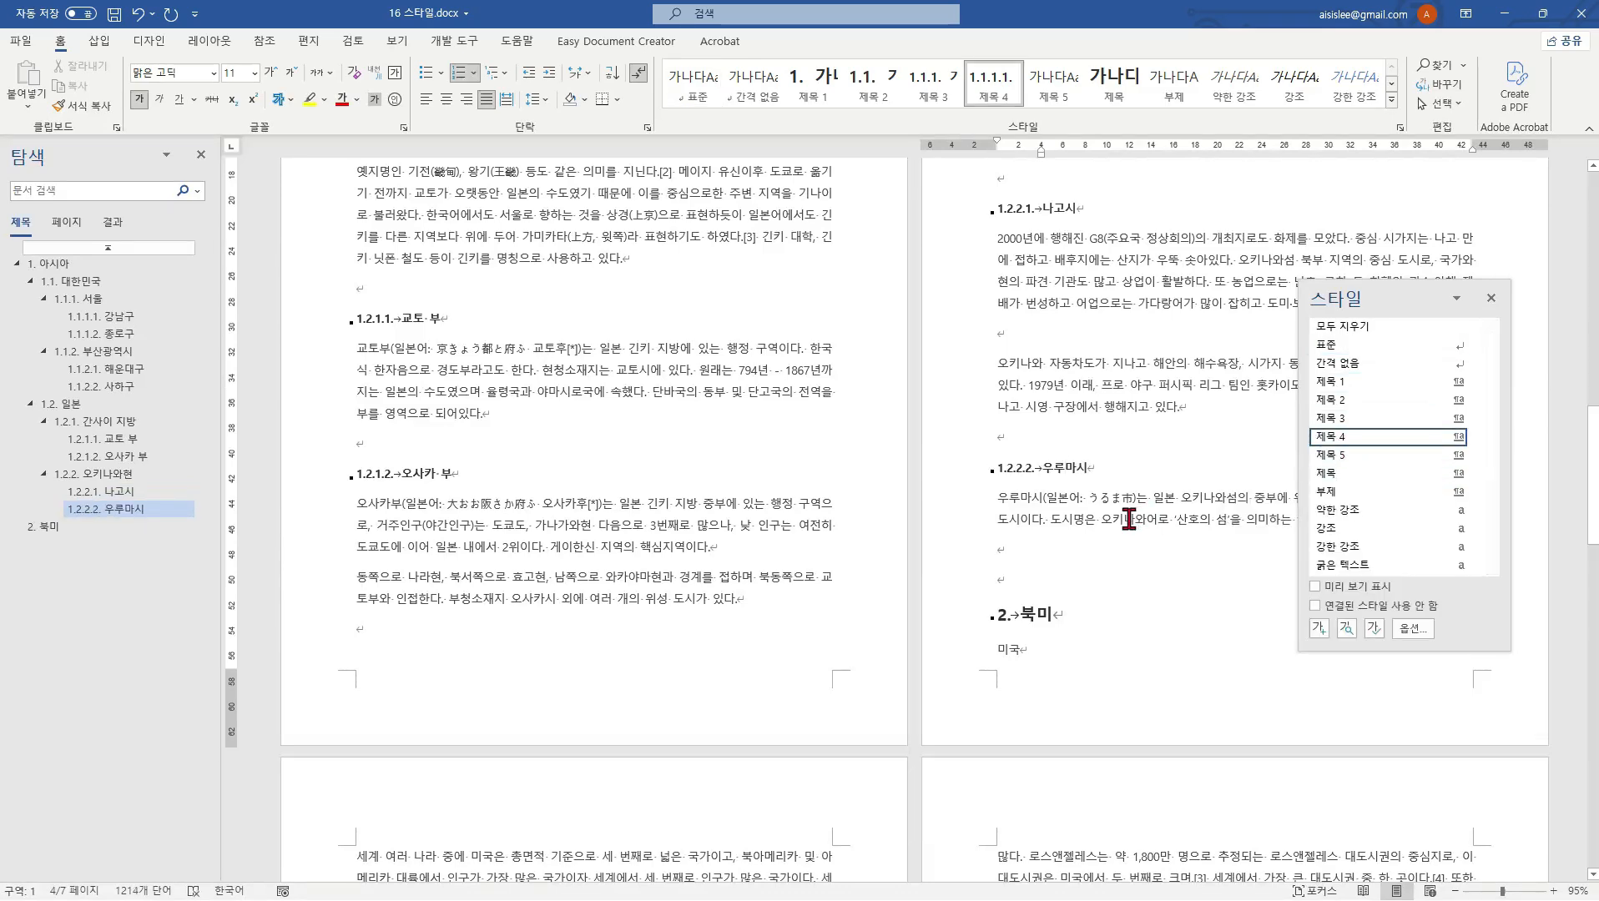
Step: Apply the 제목 2 style to the 미국 paragraph directly under the 북미 heading
{"action": "scroll", "coordinate": [1143, 517], "scroll_direction": "down", "scroll_amount": 5}
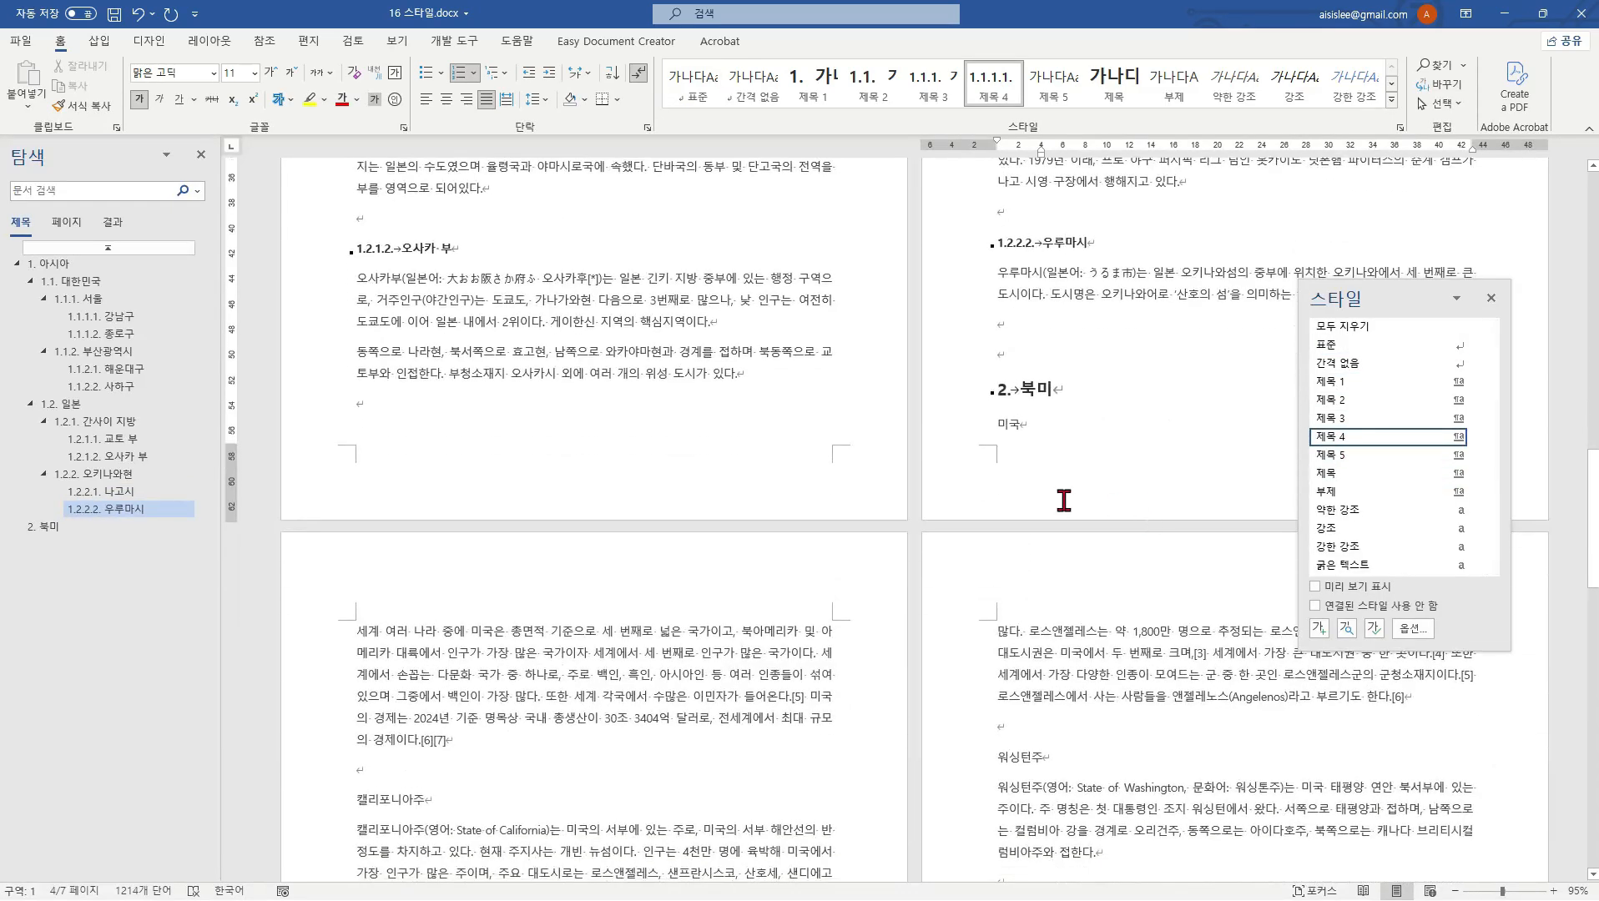
{"action": "left_click", "coordinate": [1118, 389]}
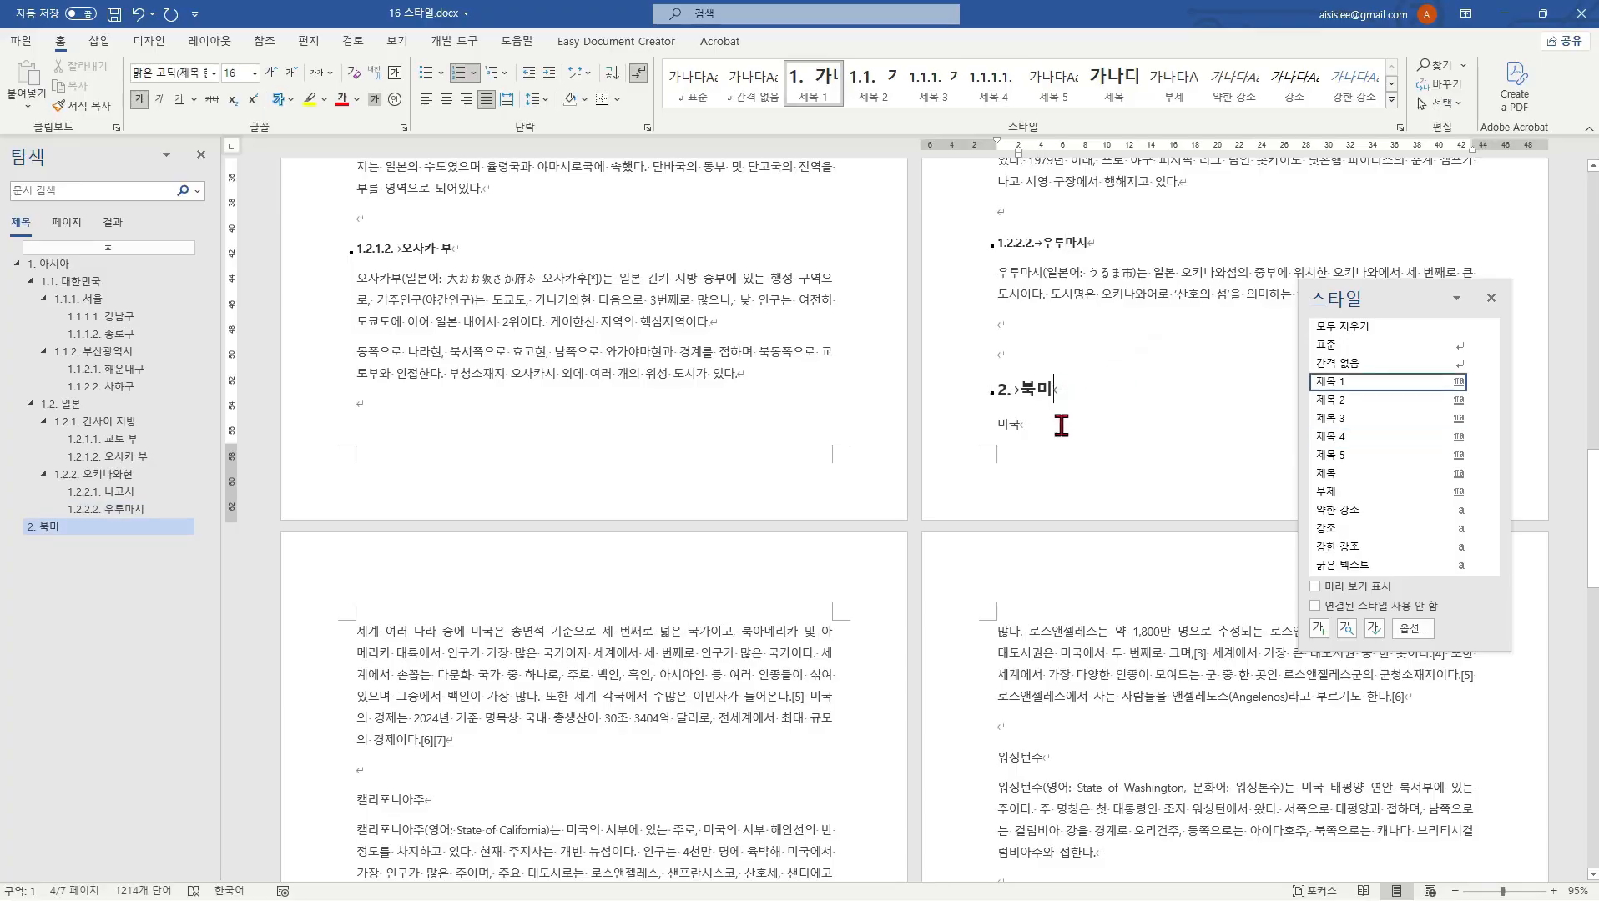
{"action": "left_click", "coordinate": [1060, 425]}
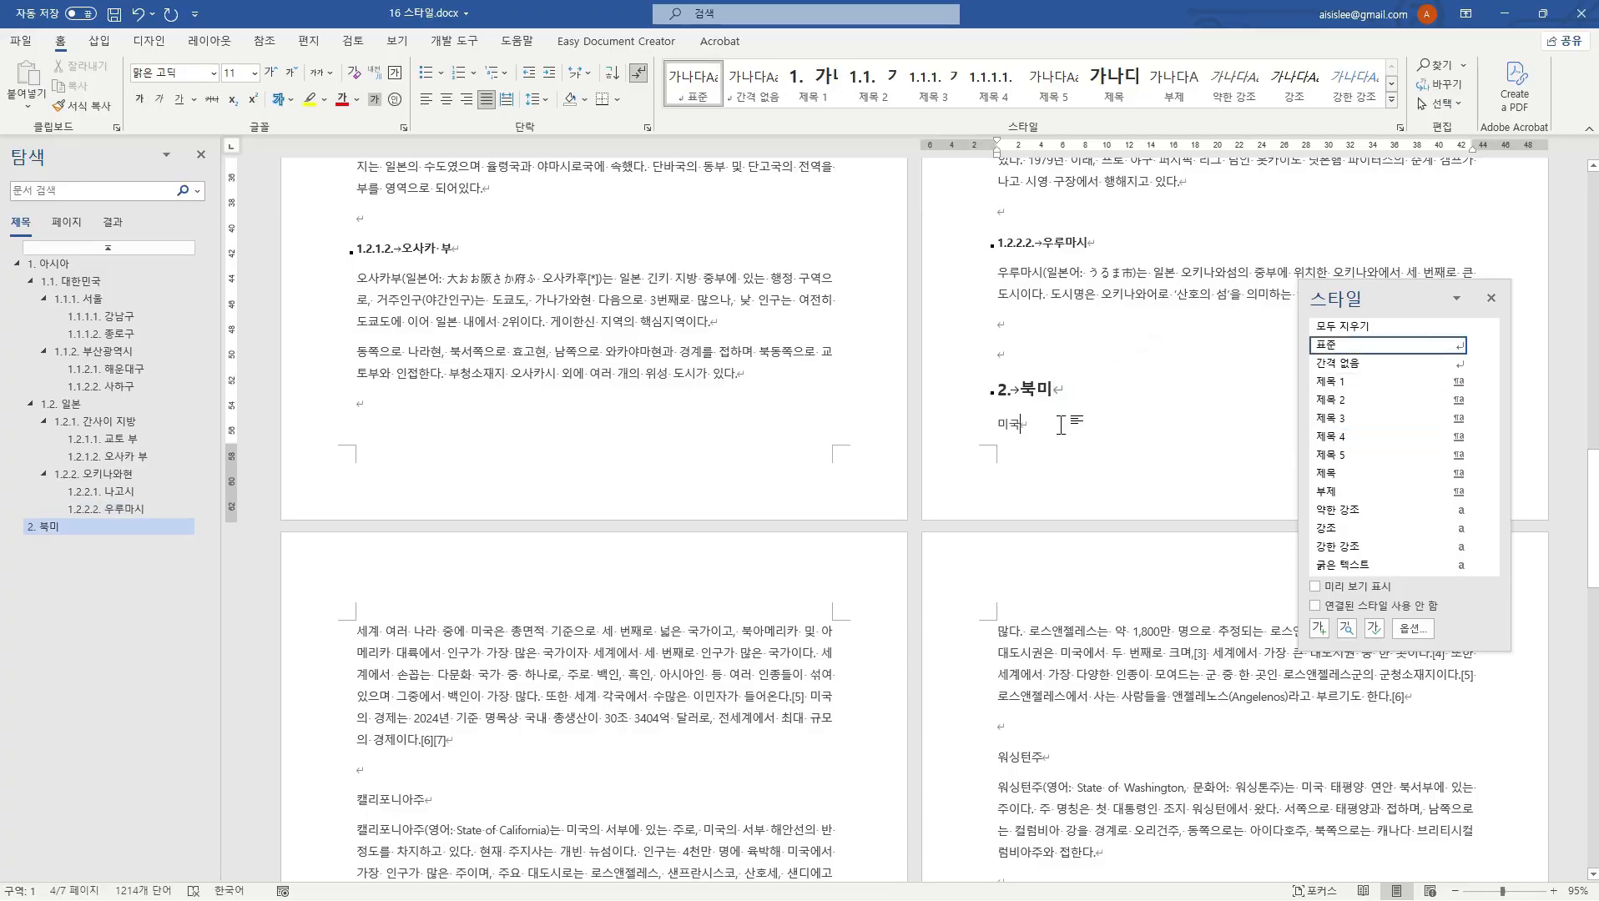
{"action": "left_click", "coordinate": [1344, 407]}
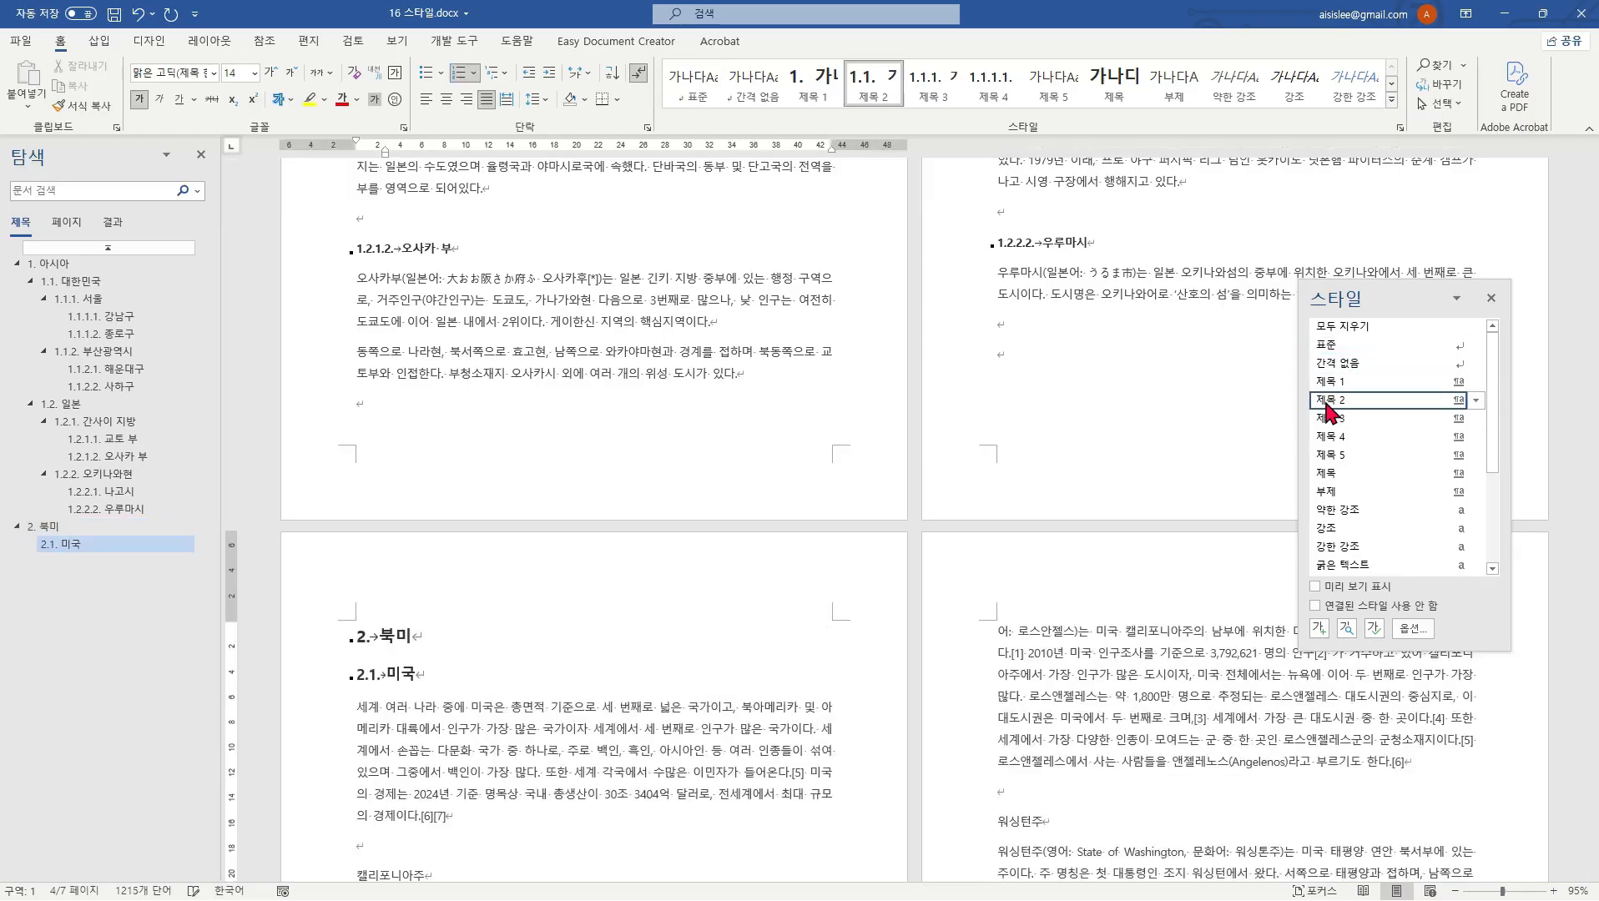
Step: Apply the 제목 3 style to the 캘리포니아주 paragraph under 미국
{"action": "scroll", "coordinate": [448, 655], "scroll_direction": "down", "scroll_amount": 3}
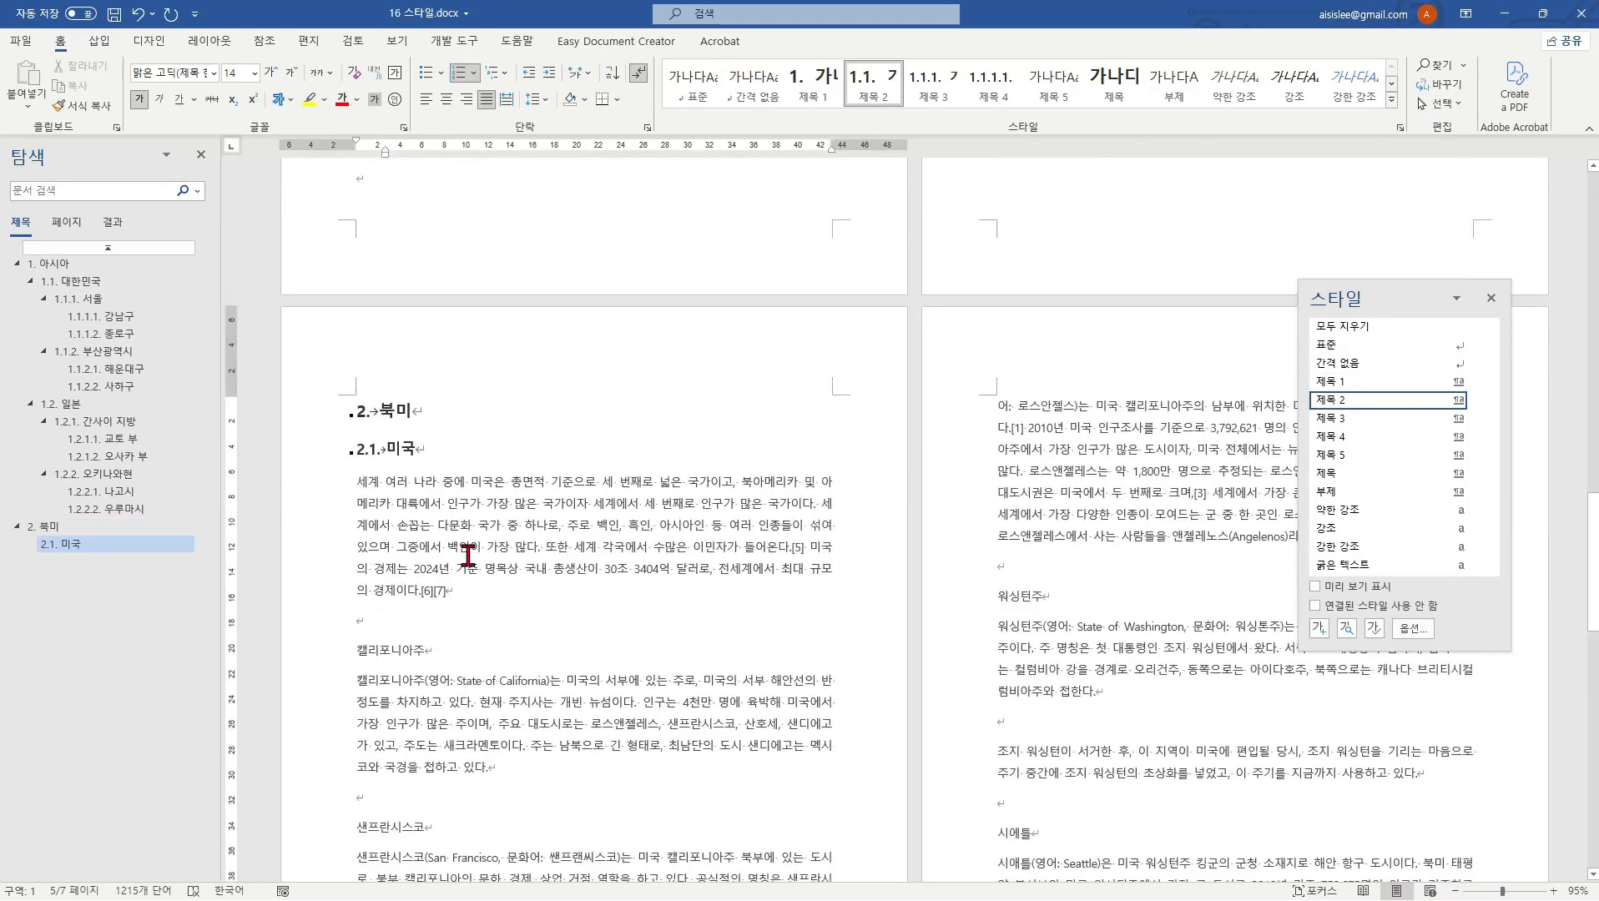
{"action": "scroll", "coordinate": [445, 548], "scroll_direction": "down", "scroll_amount": 3}
{"action": "left_click", "coordinate": [440, 430]}
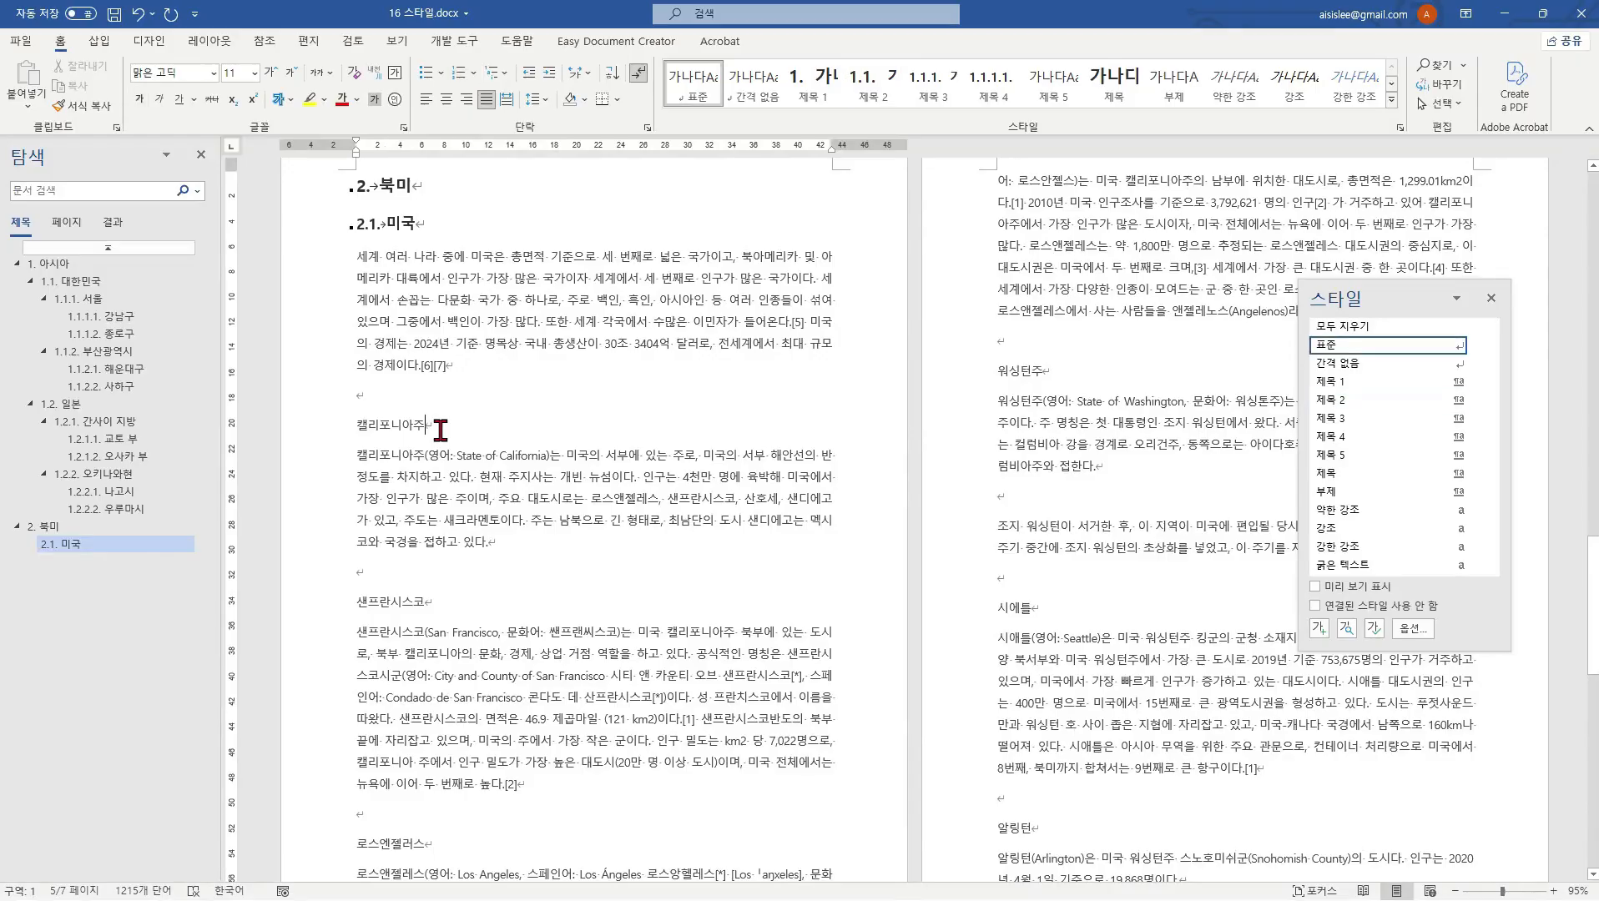
{"action": "left_click", "coordinate": [1330, 425]}
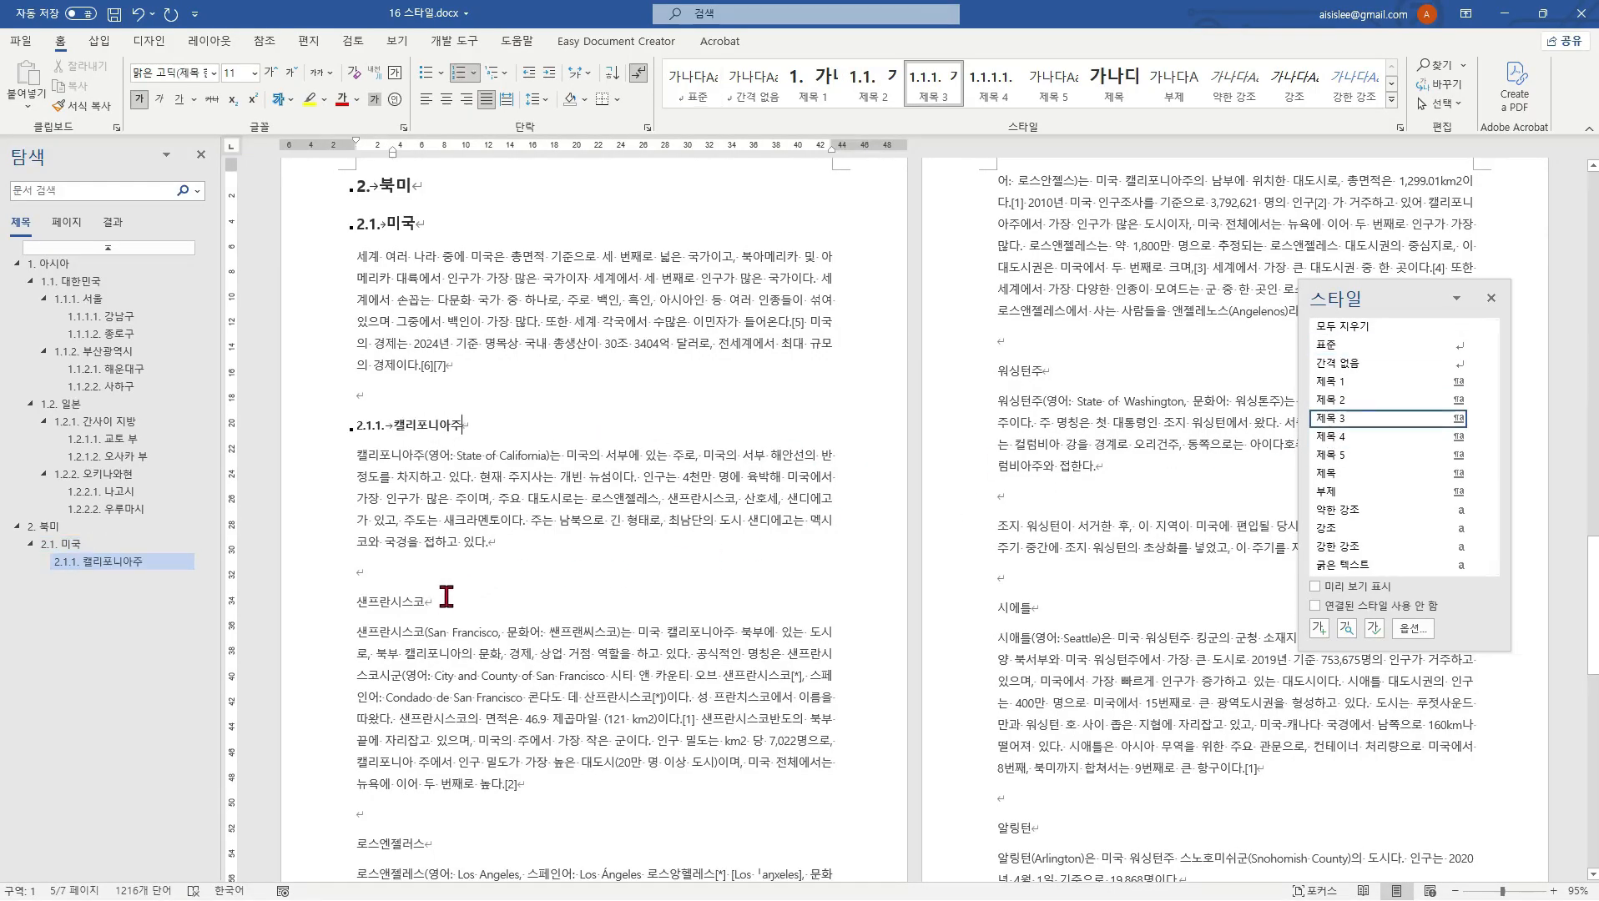
Step: Apply the 제목 4 style to the 샌프란시스코 and 로스엔젤러스 paragraphs under 캘리포니아주
{"action": "scroll", "coordinate": [525, 574], "scroll_direction": "down", "scroll_amount": 3}
{"action": "left_click", "coordinate": [460, 382]}
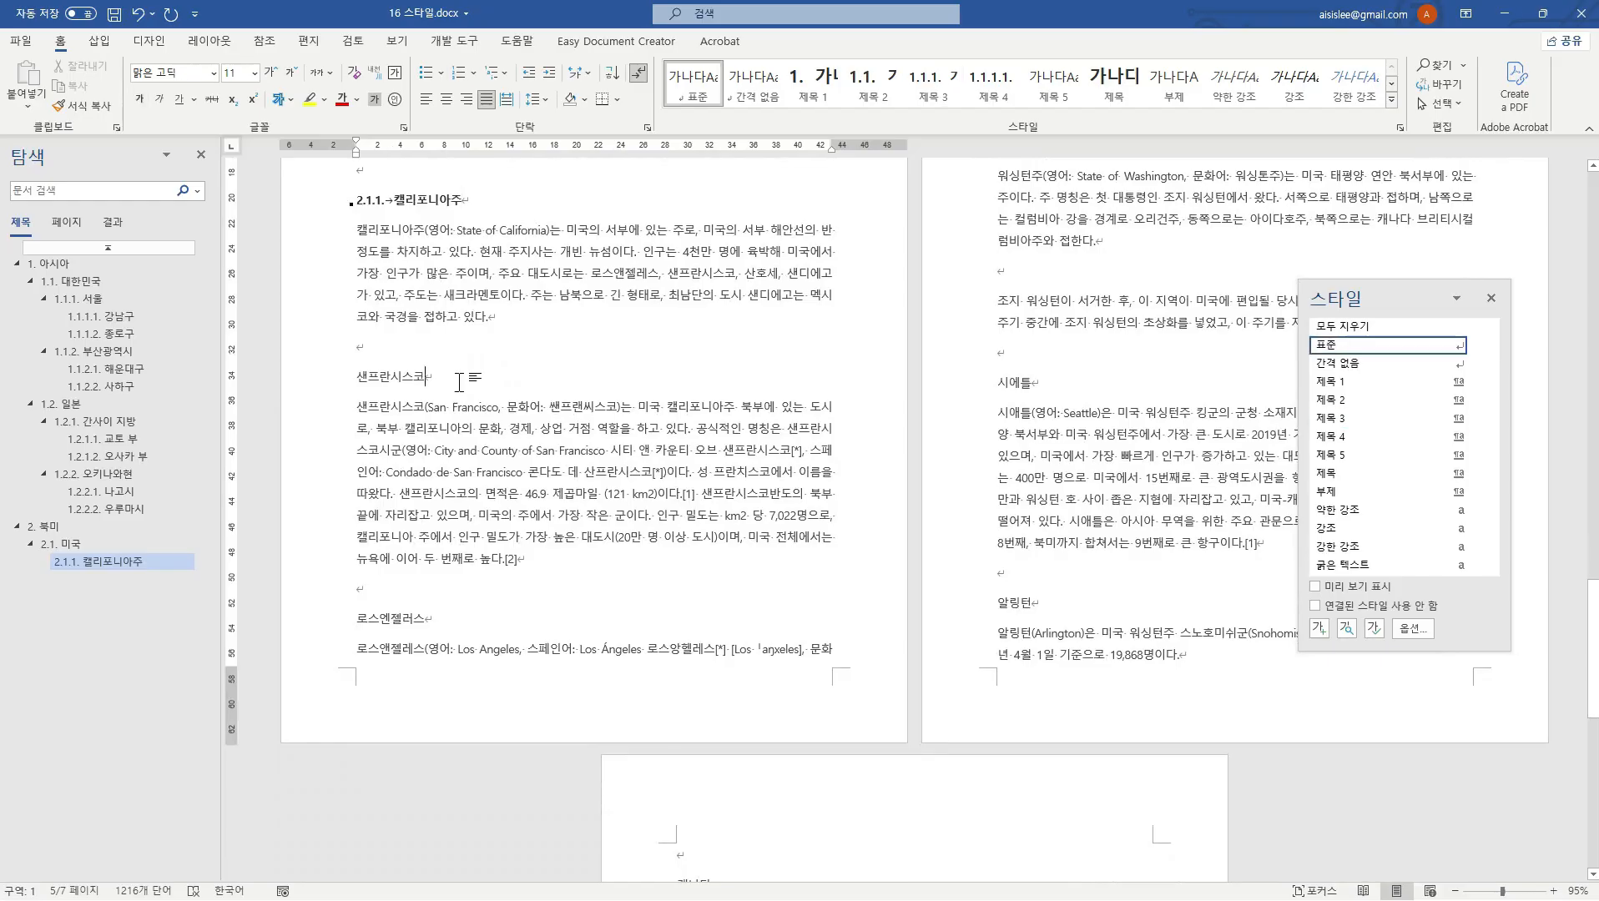
{"action": "left_click", "coordinate": [1337, 455]}
{"action": "left_click", "coordinate": [428, 619]}
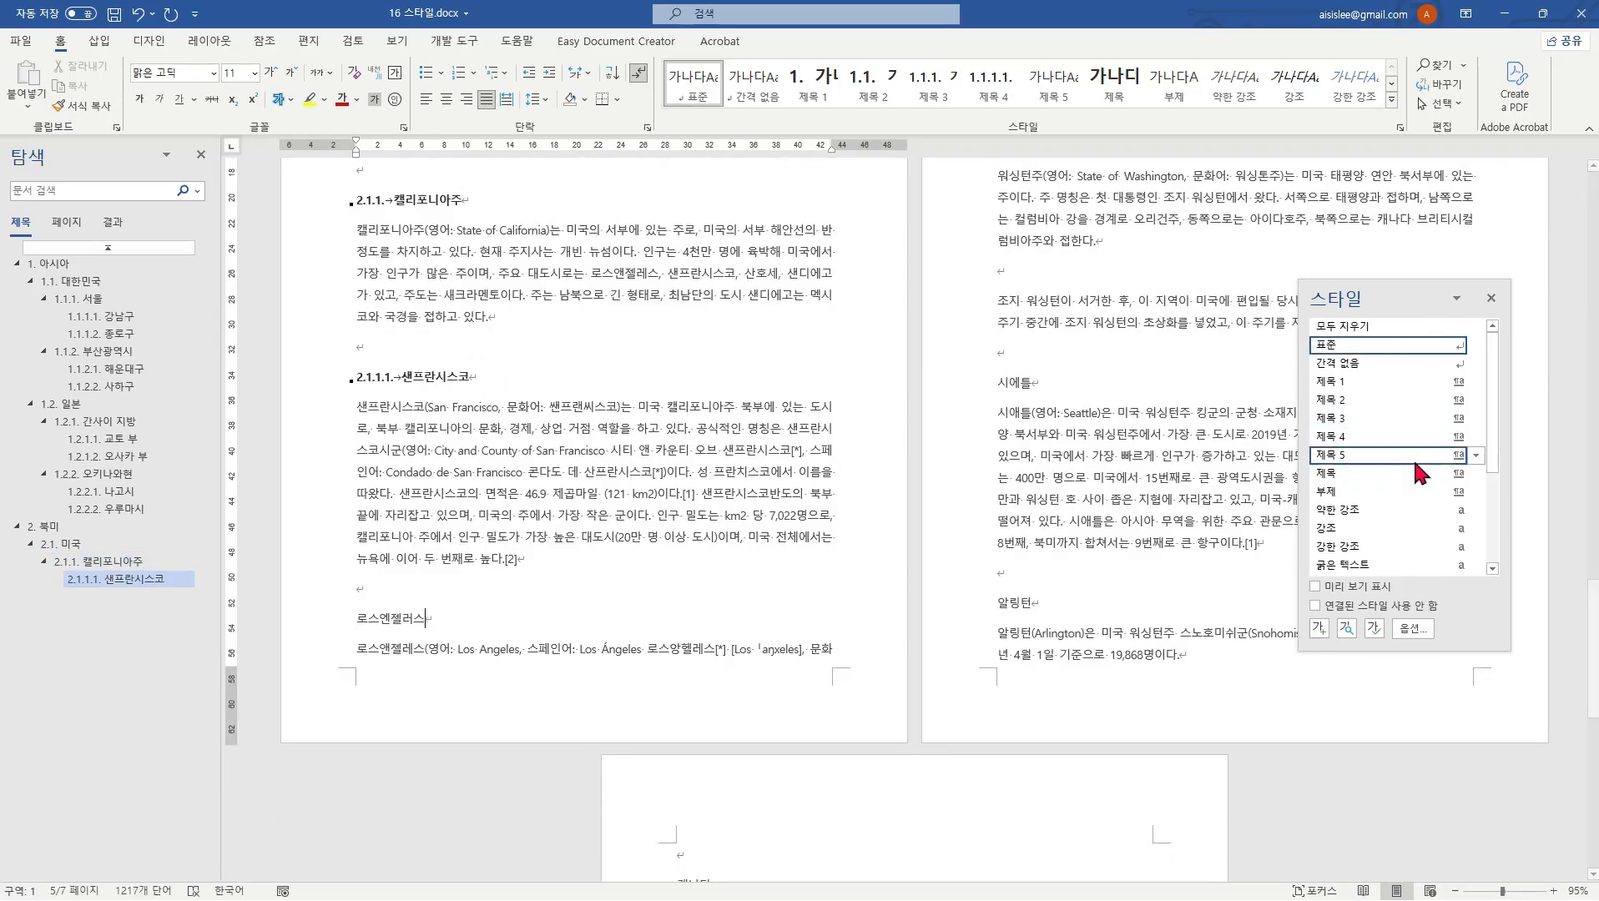
{"action": "left_click", "coordinate": [1350, 433]}
Step: Apply the 제목 3 style to the 워싱턴주 paragraph under 미국
{"action": "scroll", "coordinate": [1042, 435], "scroll_direction": "up", "scroll_amount": 4}
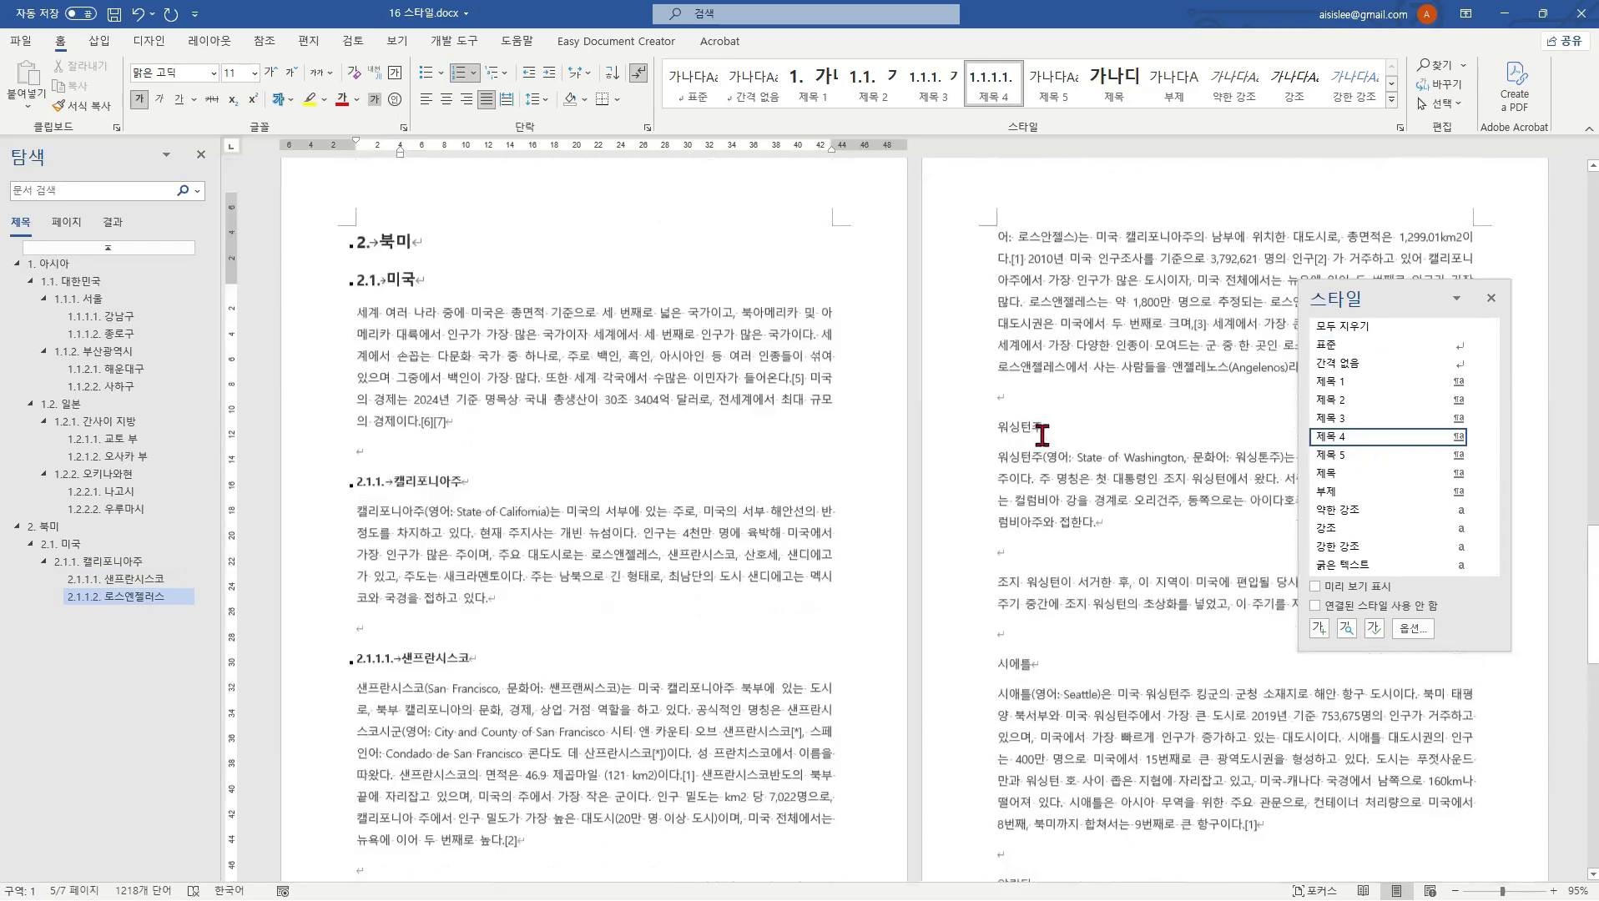
{"action": "scroll", "coordinate": [1041, 435], "scroll_direction": "up", "scroll_amount": 1}
{"action": "left_click", "coordinate": [1082, 487]}
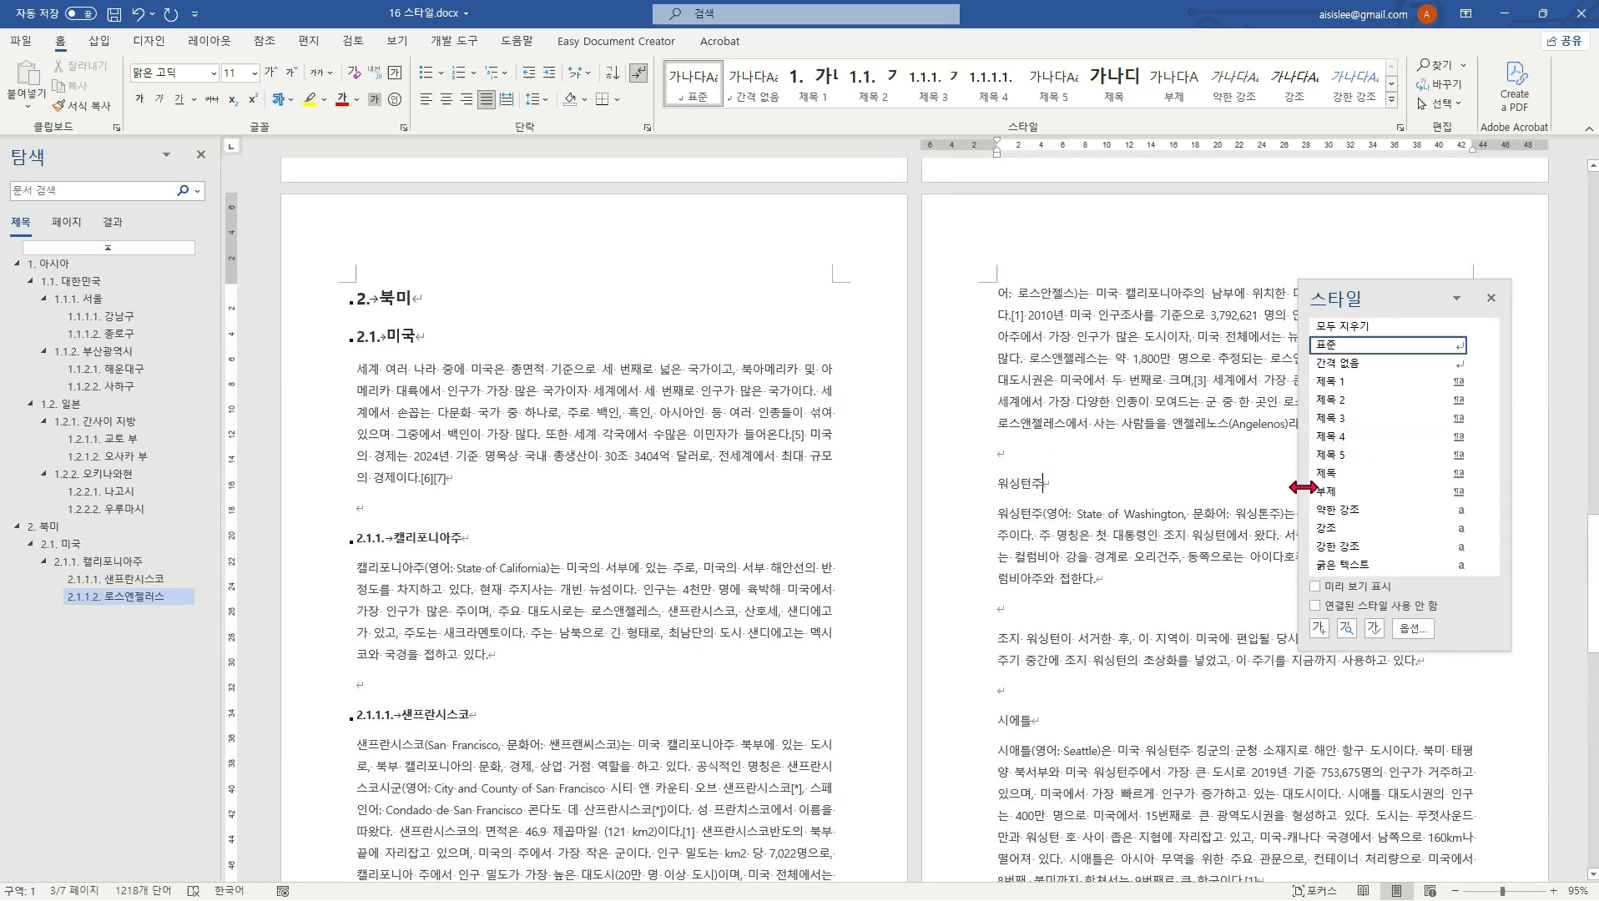
{"action": "left_click", "coordinate": [1355, 420]}
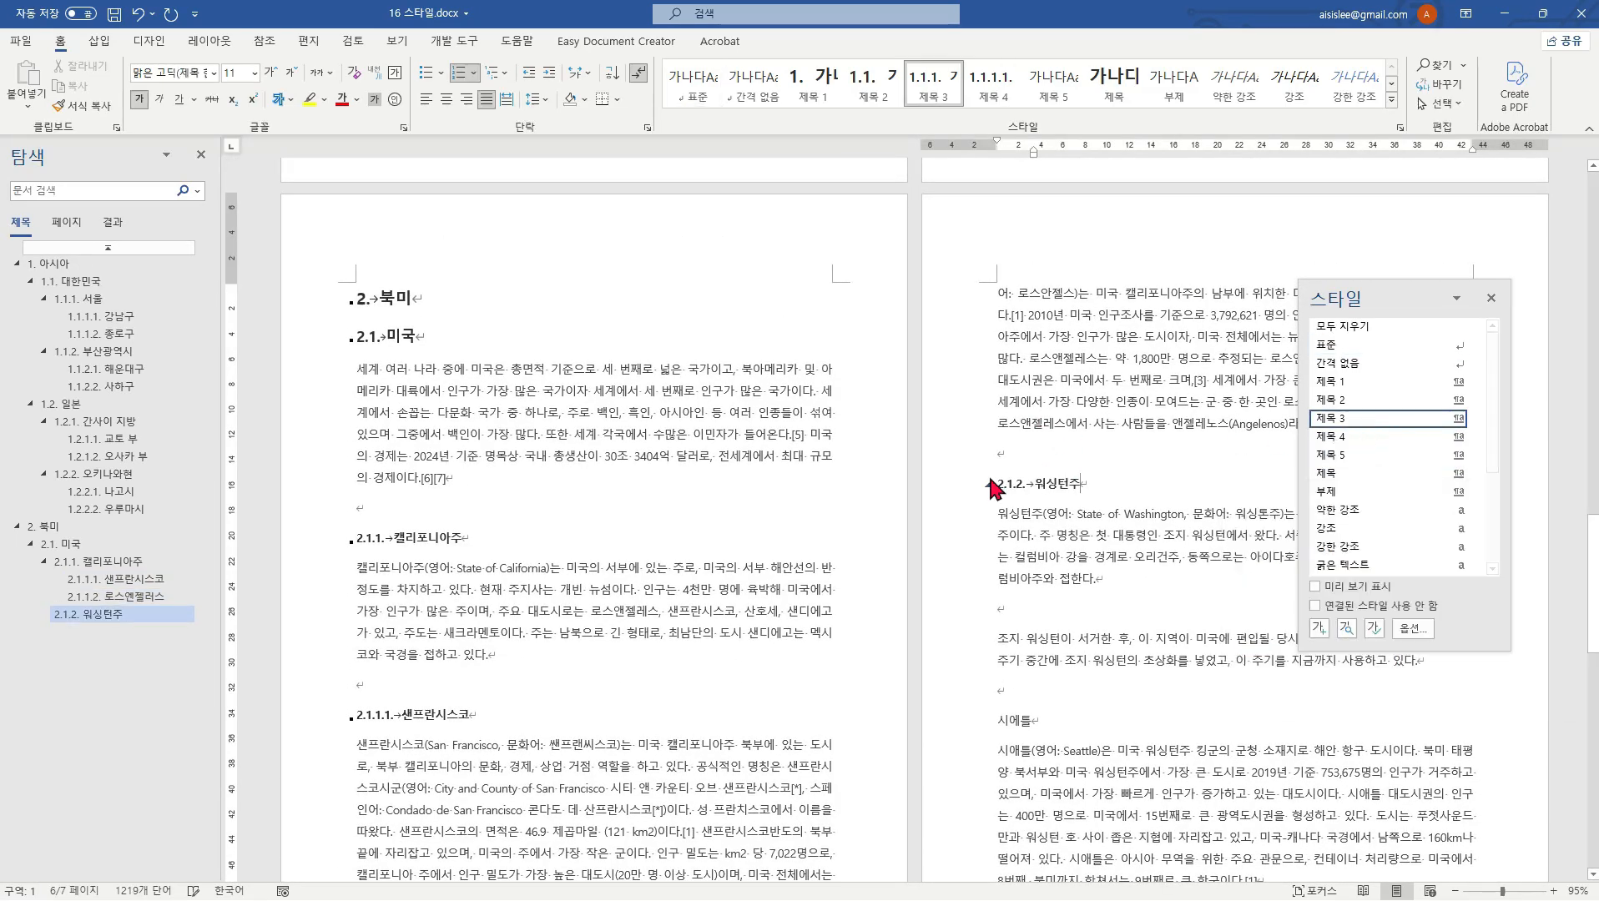
Step: Apply the 제목 4 style to the 시애틀 and 알링턴 paragraphs under 워싱턴주
{"action": "scroll", "coordinate": [1043, 483], "scroll_direction": "down", "scroll_amount": 3}
{"action": "left_click", "coordinate": [1077, 495]}
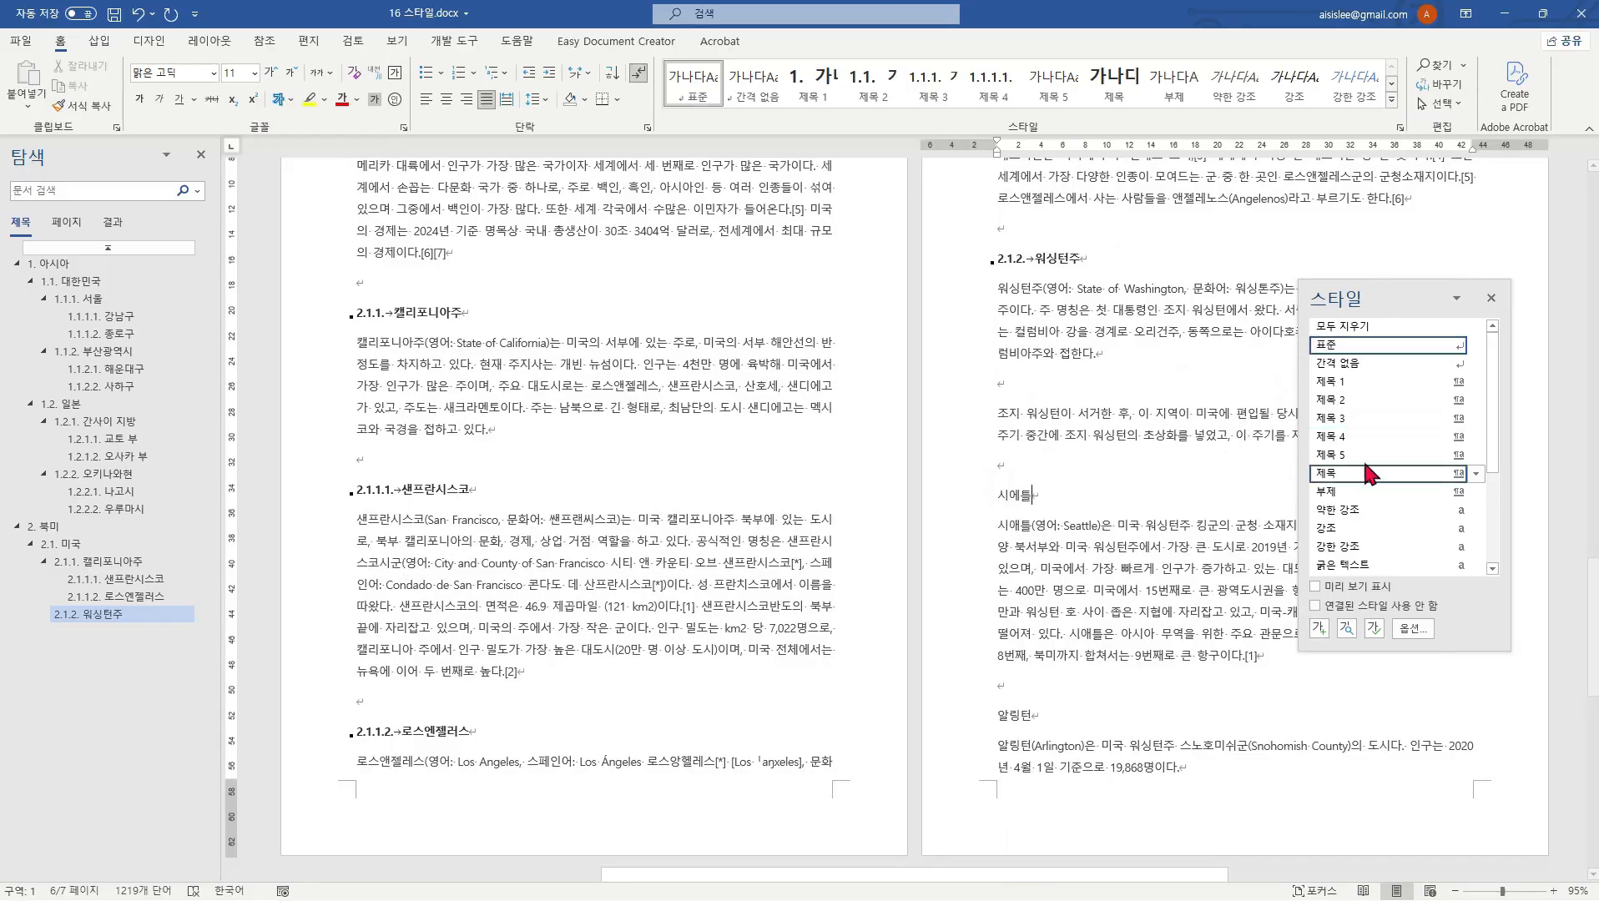
{"action": "left_click", "coordinate": [1350, 436]}
{"action": "left_click", "coordinate": [1033, 715]}
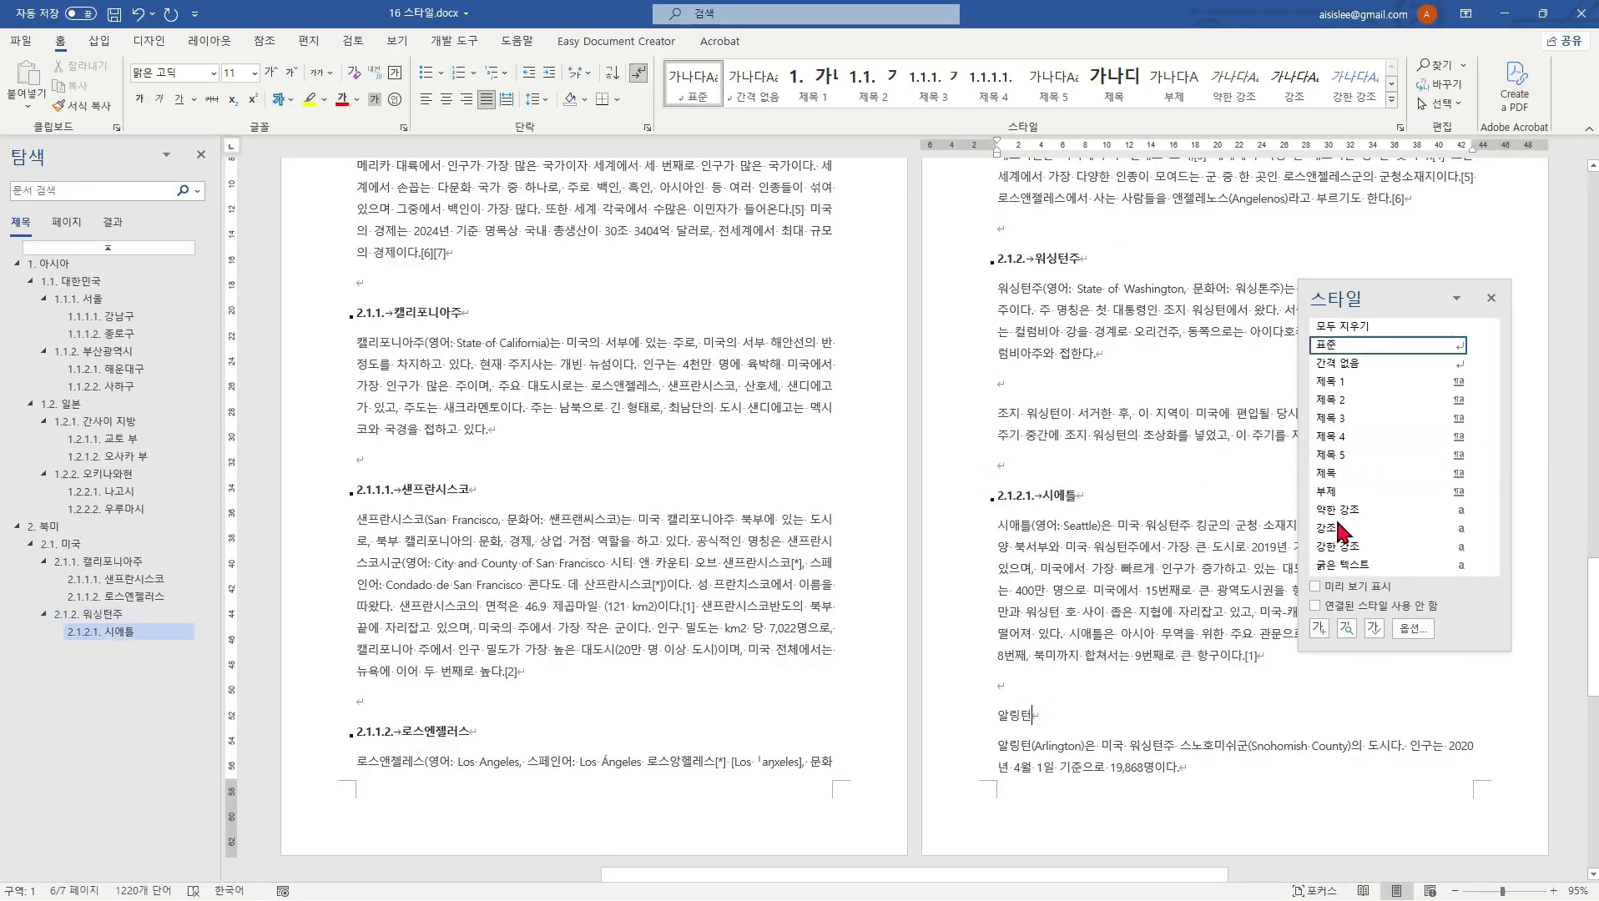
{"action": "left_click", "coordinate": [1335, 436]}
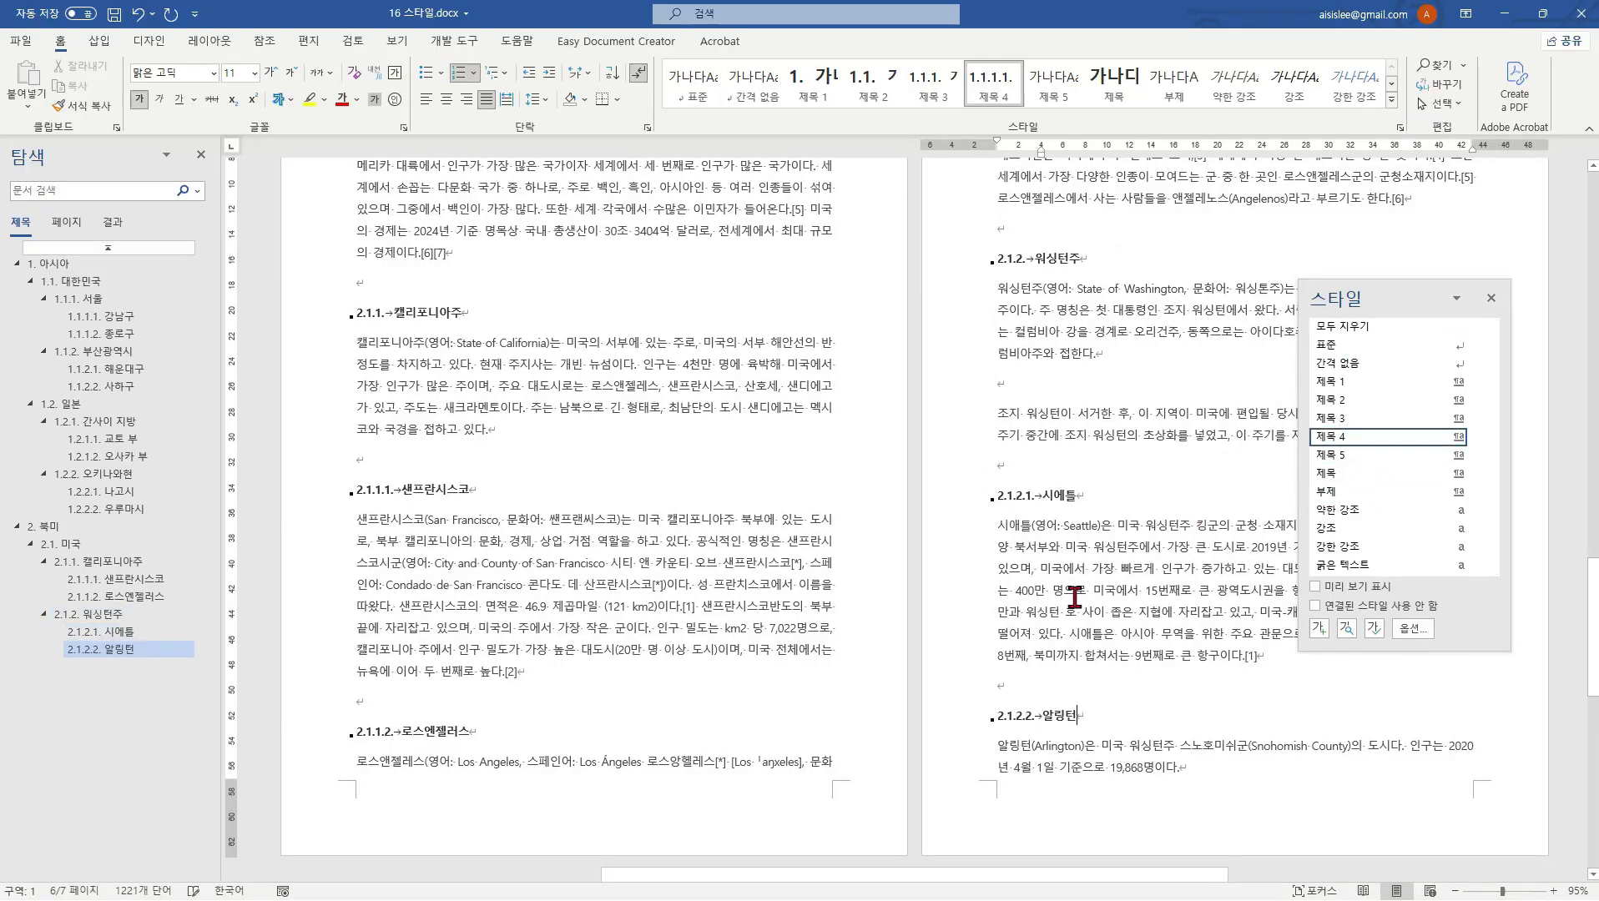
Step: Apply the 제목 2 style to the 캐나다 paragraph on the last page
{"action": "scroll", "coordinate": [1074, 597], "scroll_direction": "down", "scroll_amount": 7}
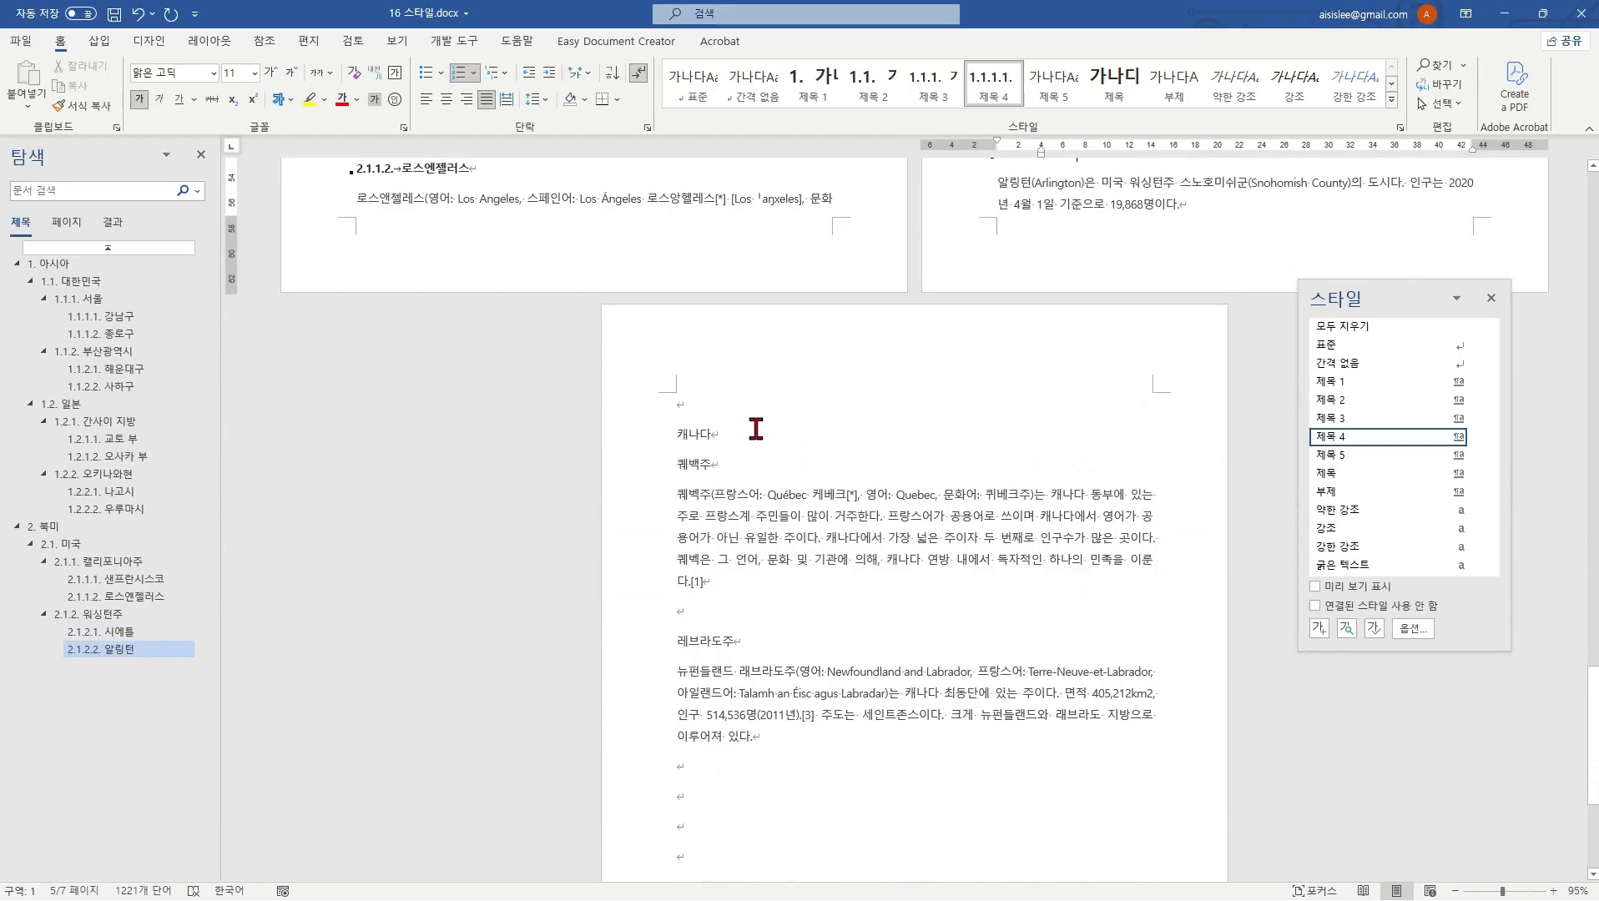
{"action": "left_click", "coordinate": [755, 428]}
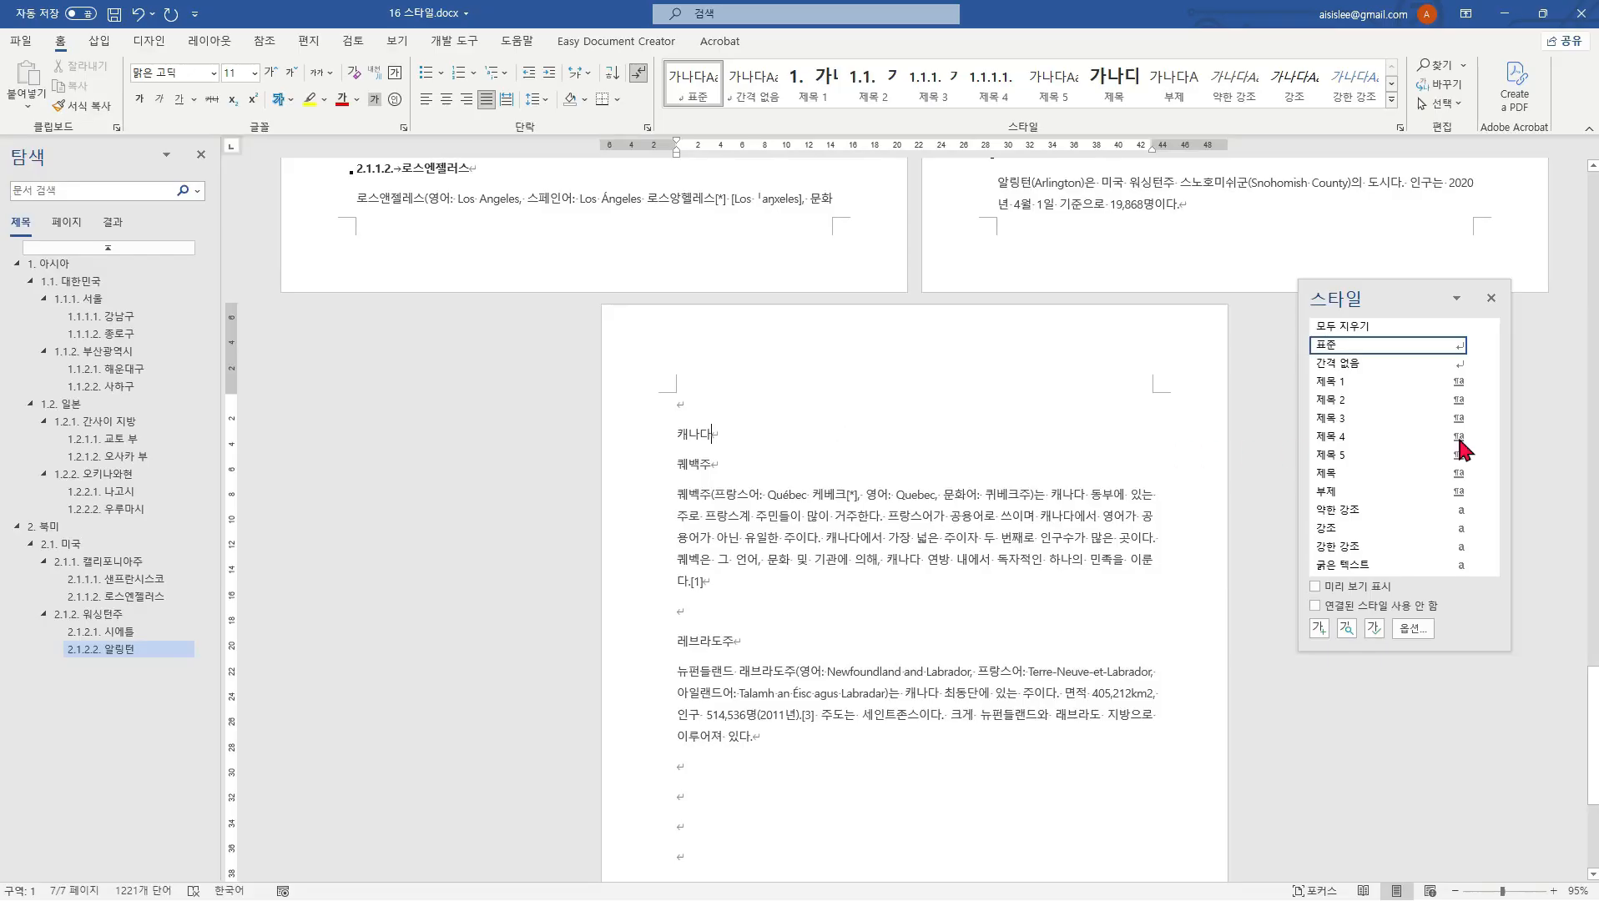
{"action": "left_click", "coordinate": [1403, 402]}
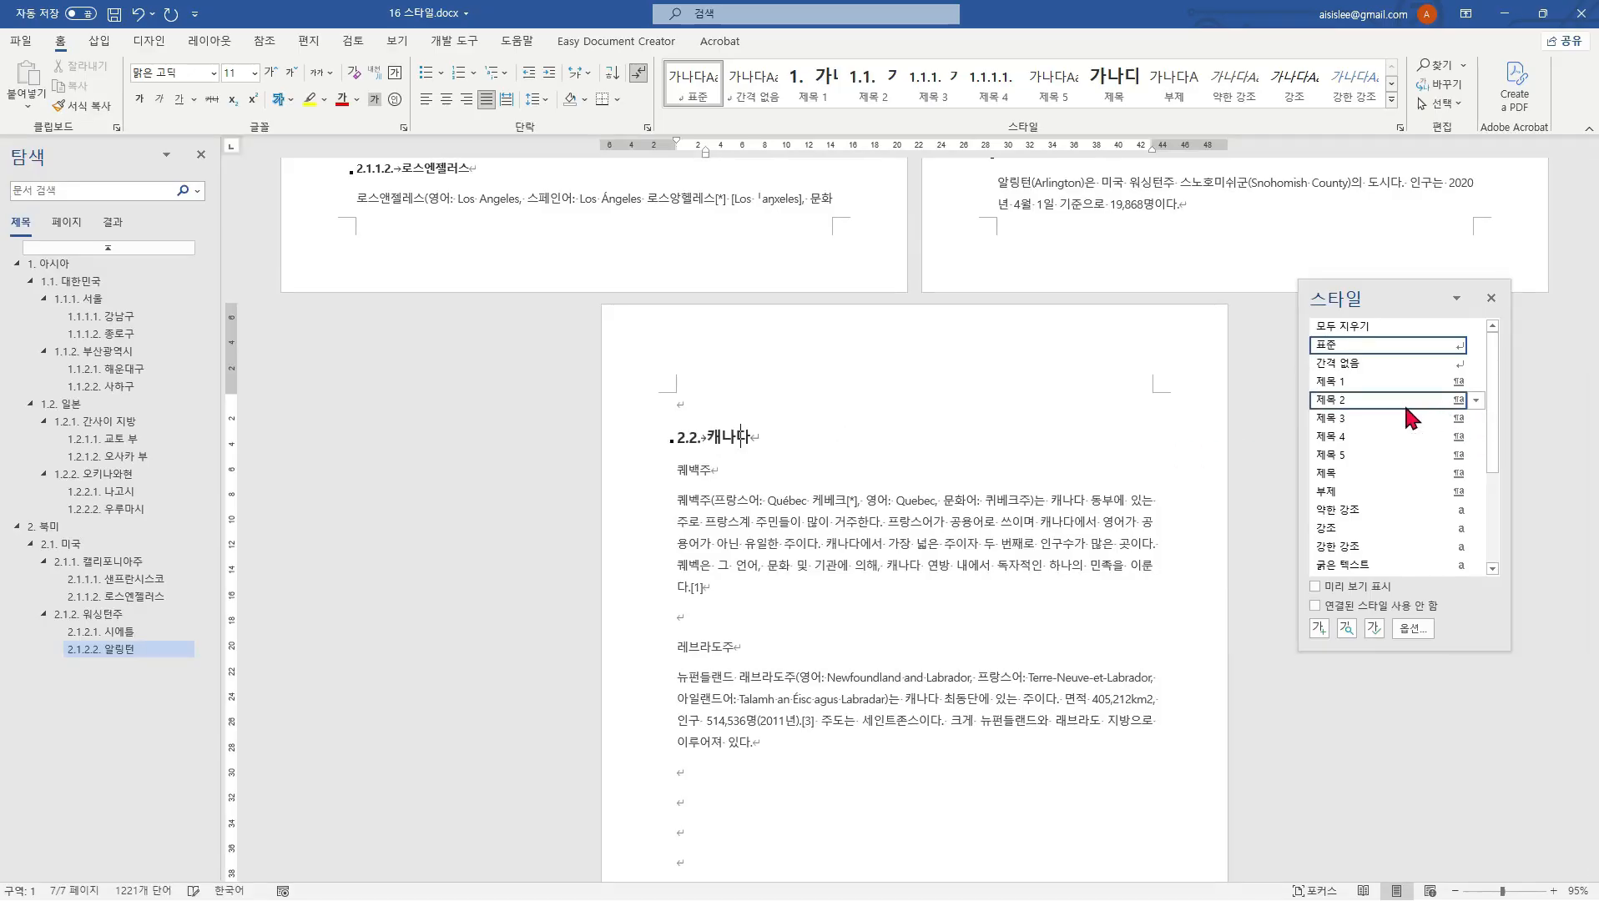
Step: Apply the 제목 3 style to the 퀘백주 and 레브라도주 paragraphs under 캐나다
{"action": "left_click", "coordinate": [786, 641]}
{"action": "left_click", "coordinate": [747, 474]}
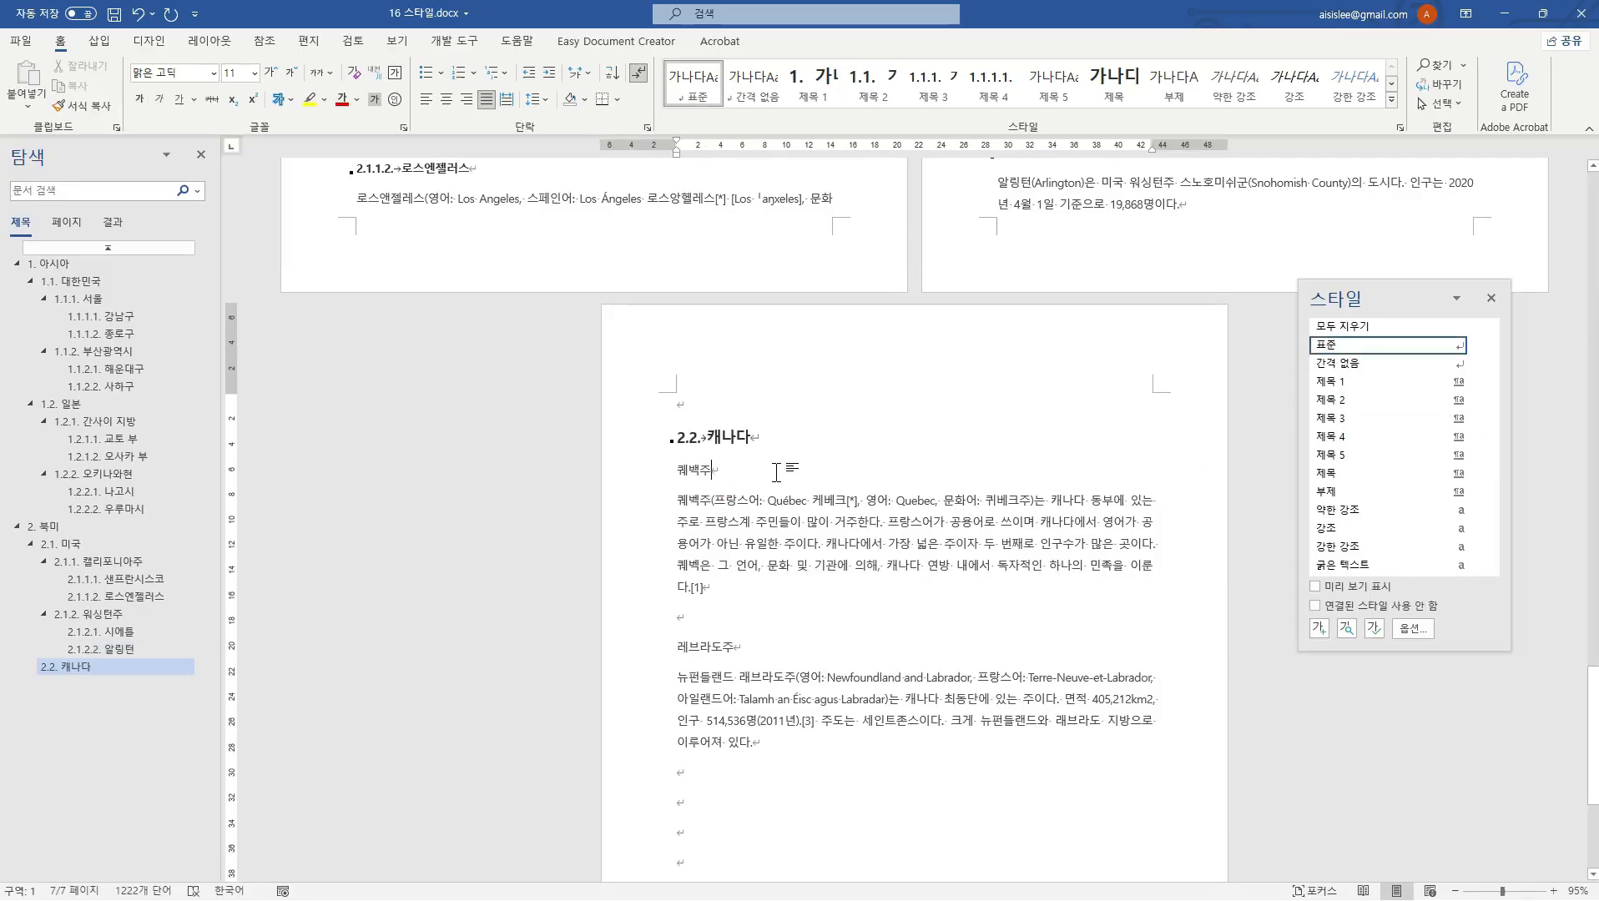
{"action": "left_click", "coordinate": [1335, 418]}
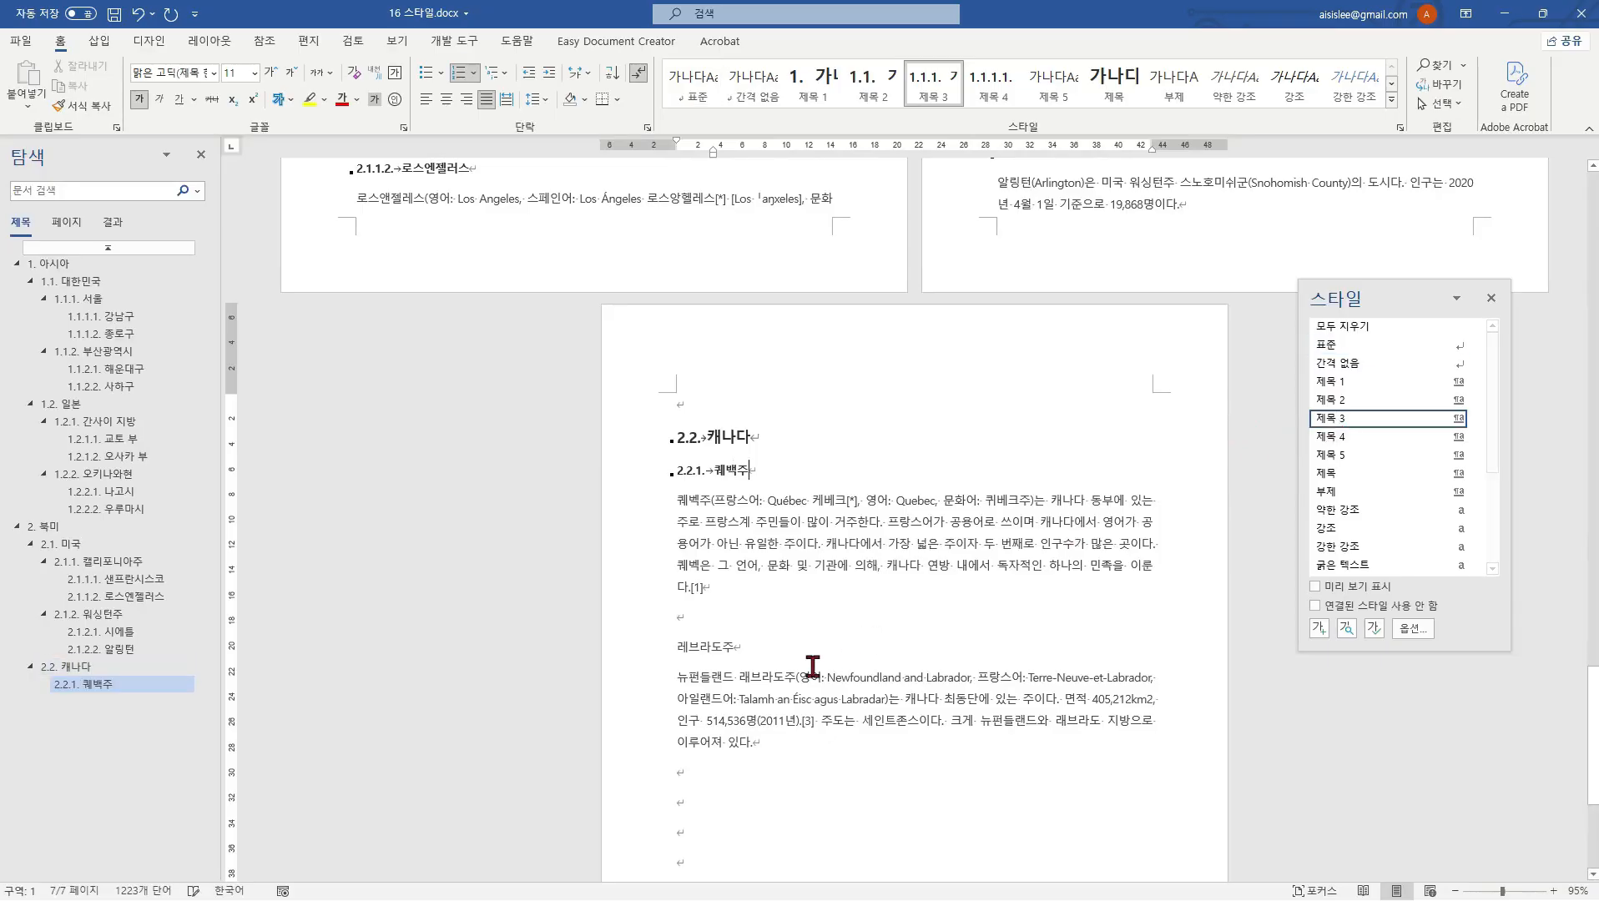
{"action": "left_click", "coordinate": [739, 641]}
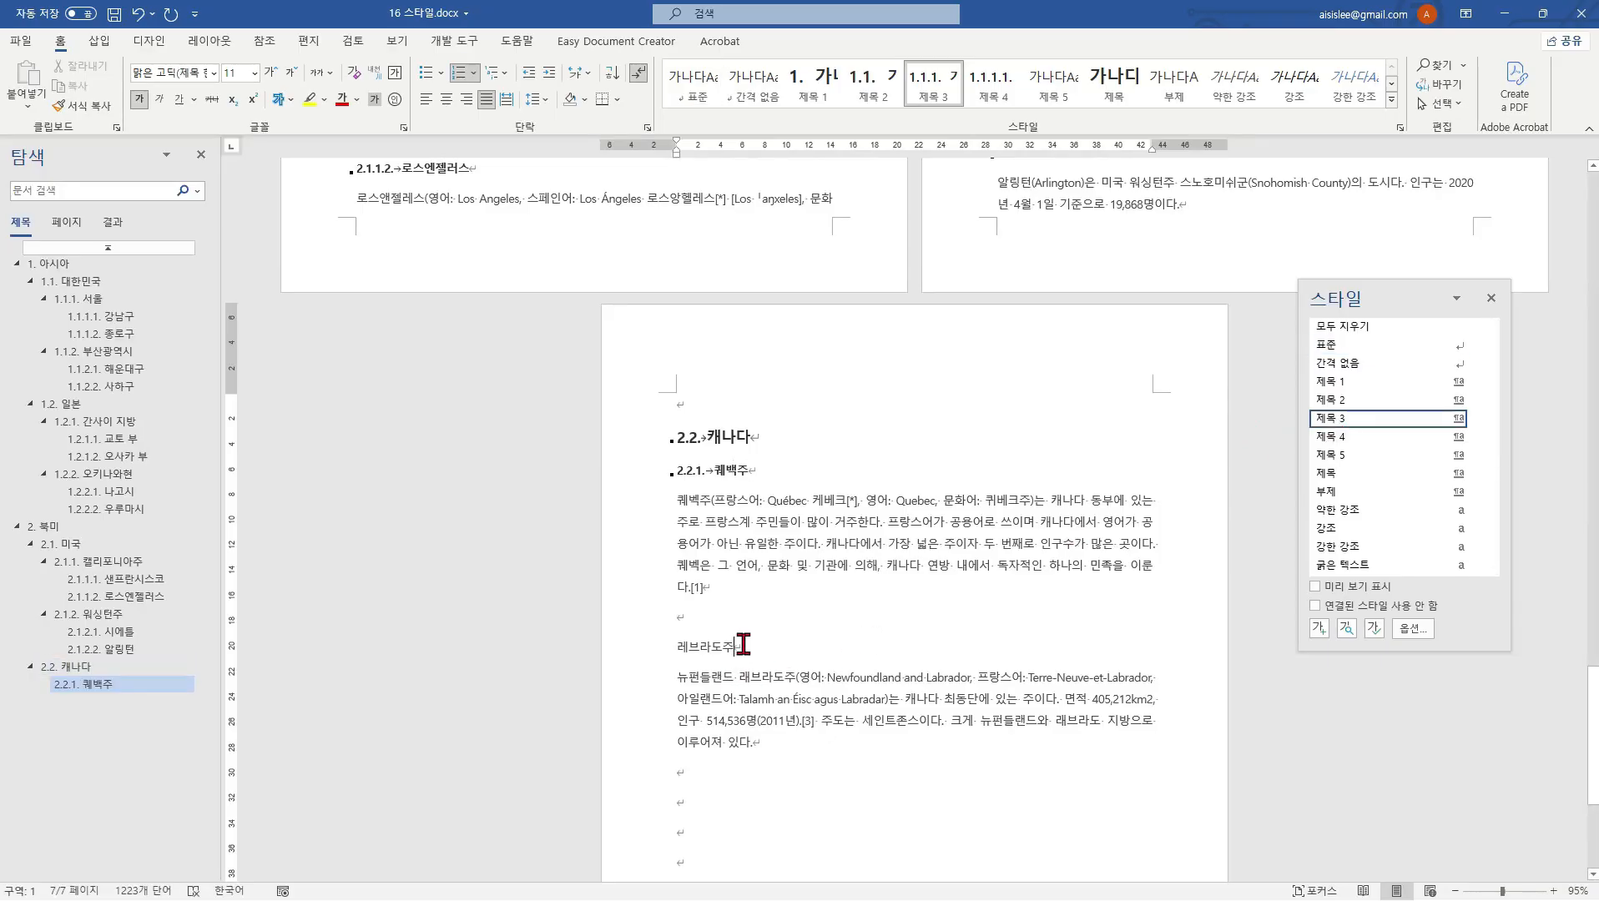
{"action": "left_click", "coordinate": [1370, 422]}
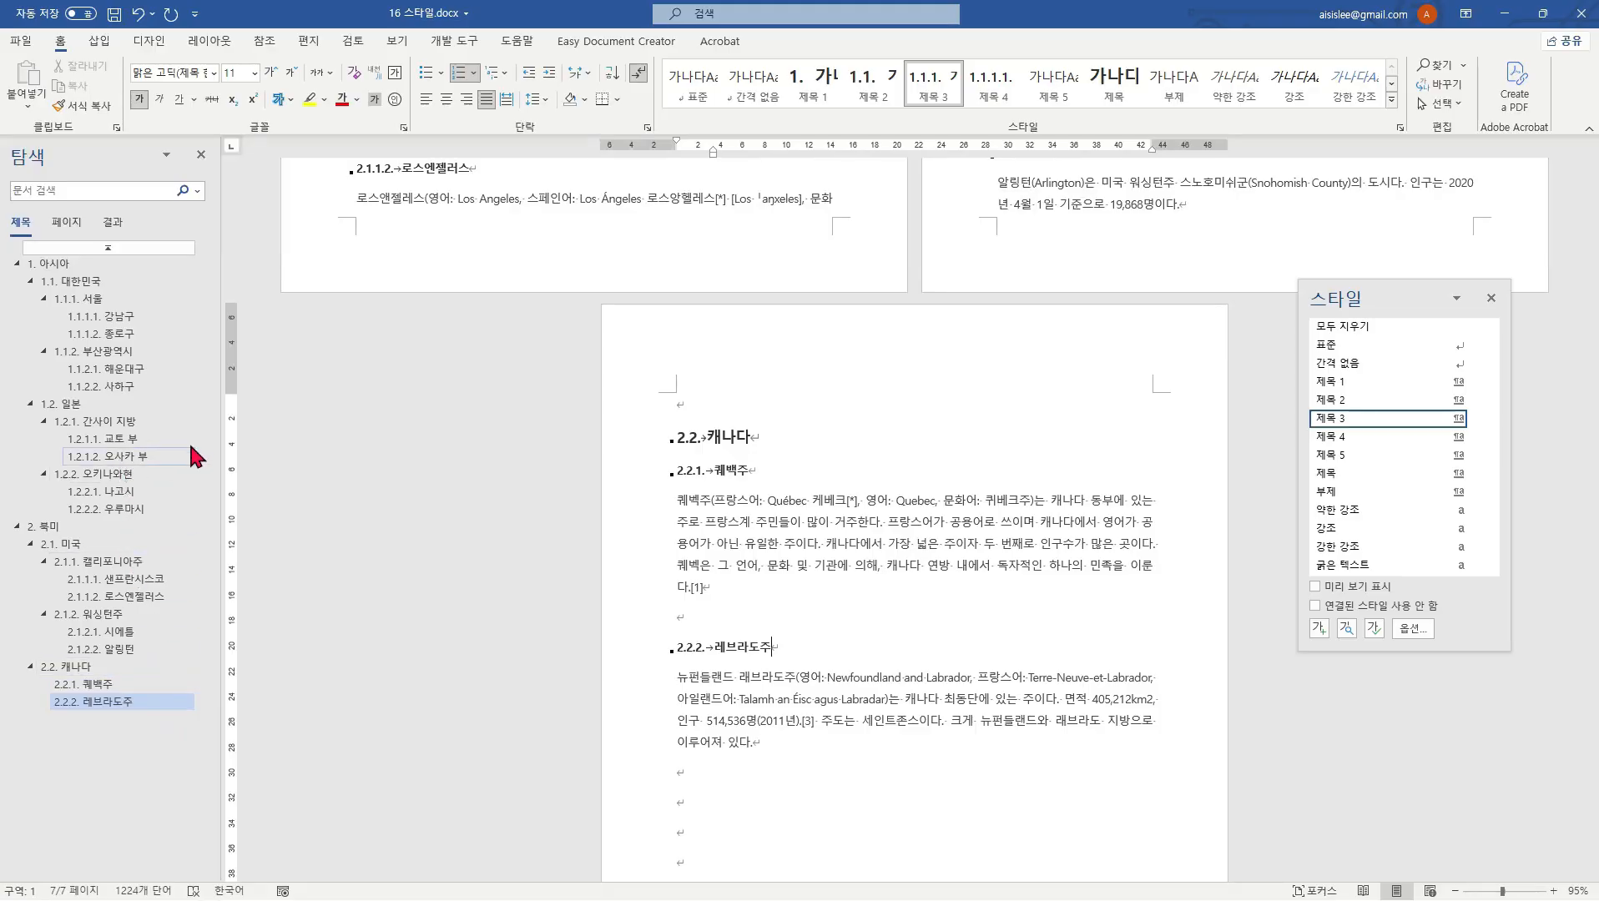
Step: Return to the beginning of the document and close the Styles pane
{"action": "left_click", "coordinate": [837, 531]}
{"action": "scroll", "coordinate": [837, 531], "scroll_direction": "up", "scroll_amount": 15}
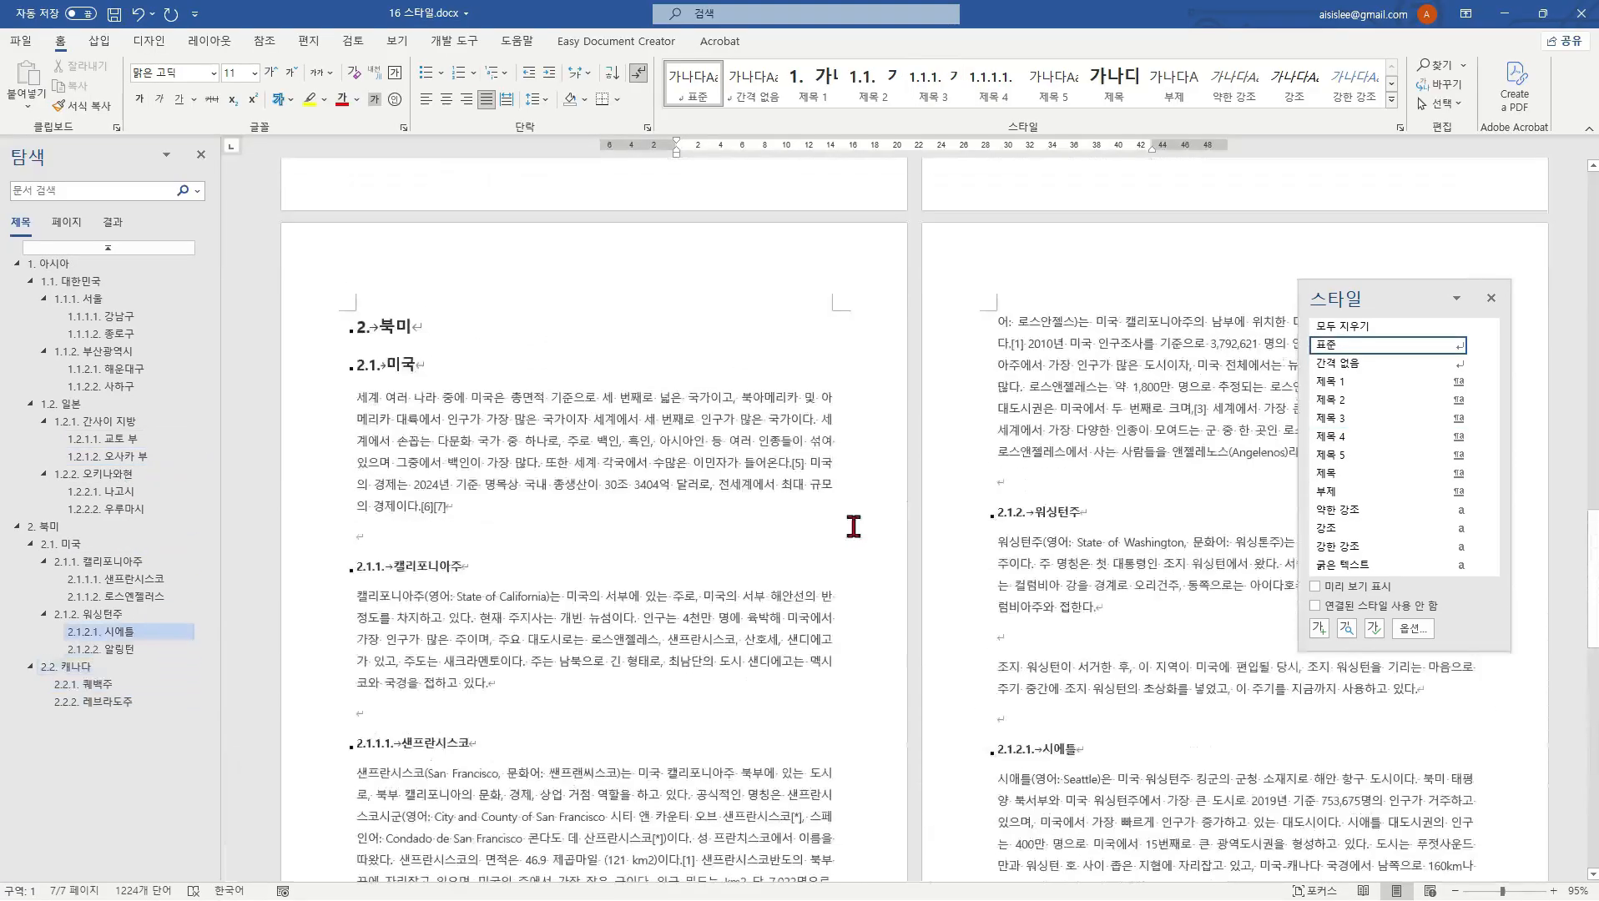
{"action": "scroll", "coordinate": [861, 525], "scroll_direction": "up", "scroll_amount": 5}
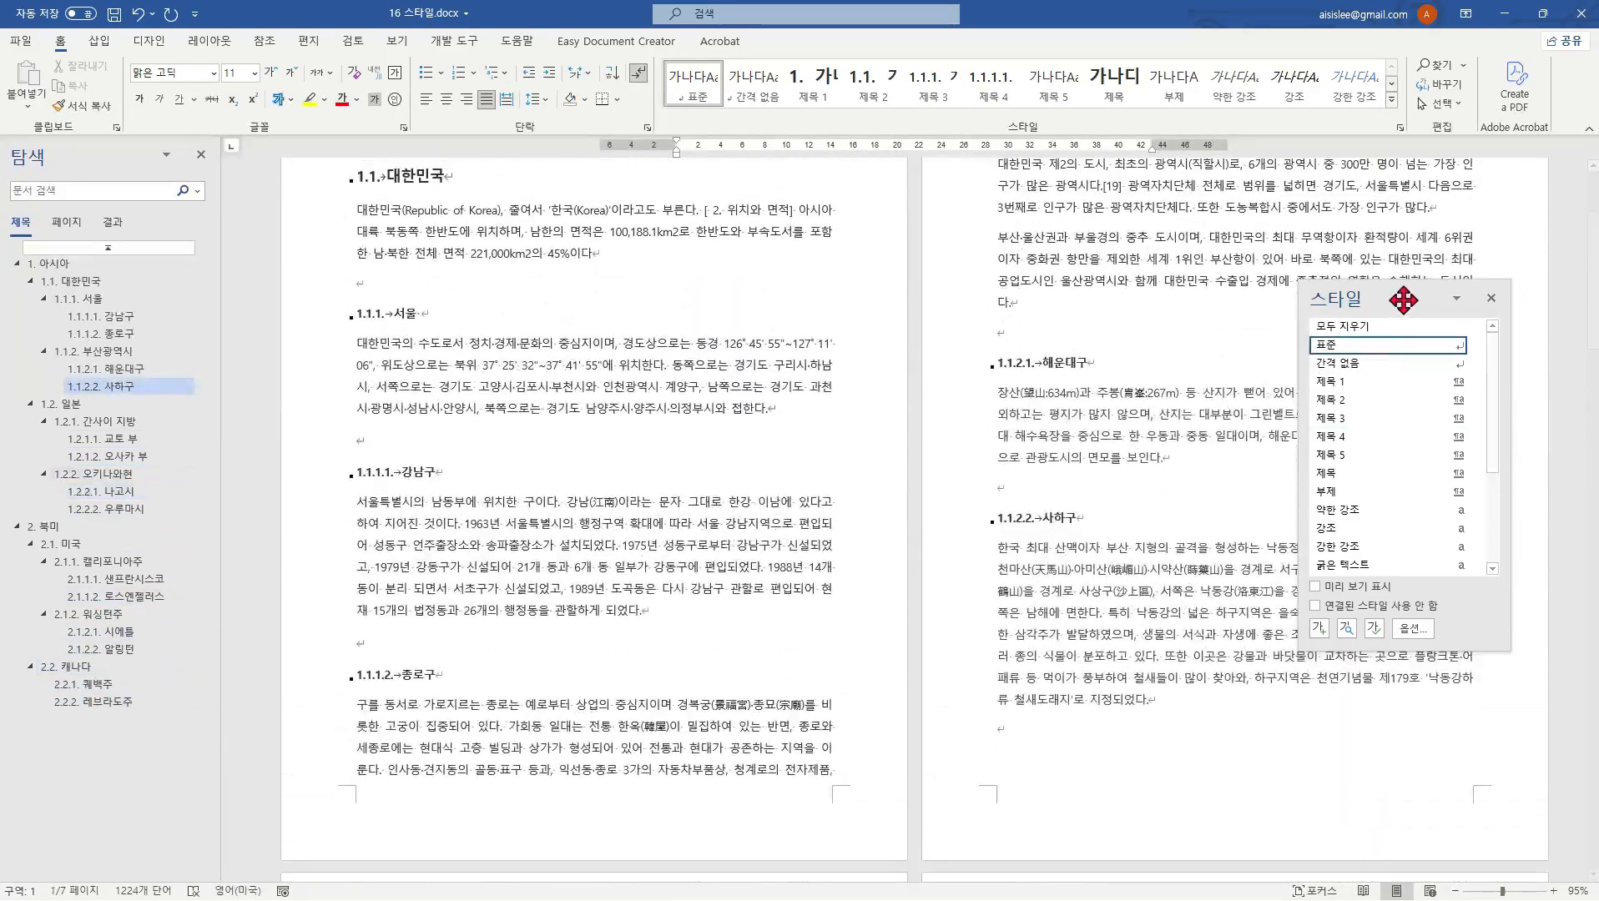
{"action": "left_click", "coordinate": [1491, 304]}
{"action": "scroll", "coordinate": [752, 434], "scroll_direction": "up", "scroll_amount": 3}
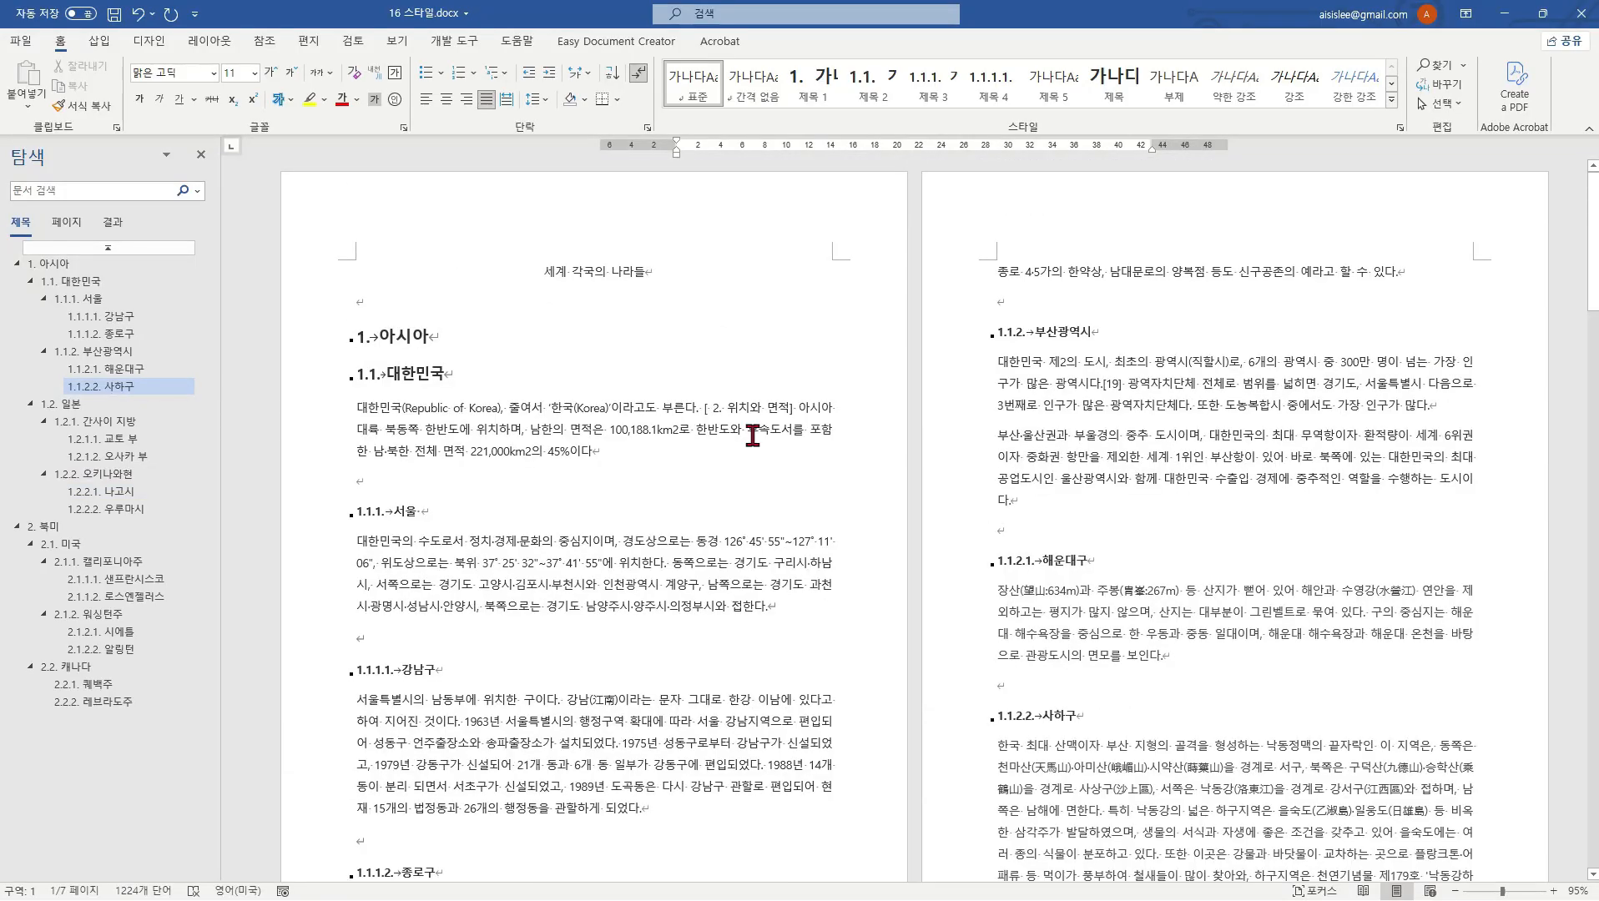
Step: Examine the 서울 and 아시아 headings on the first page at 125% zoom and check which styles they use
{"action": "scroll", "coordinate": [752, 434], "scroll_direction": "up", "scroll_amount": 3, "text": "ctrl"}
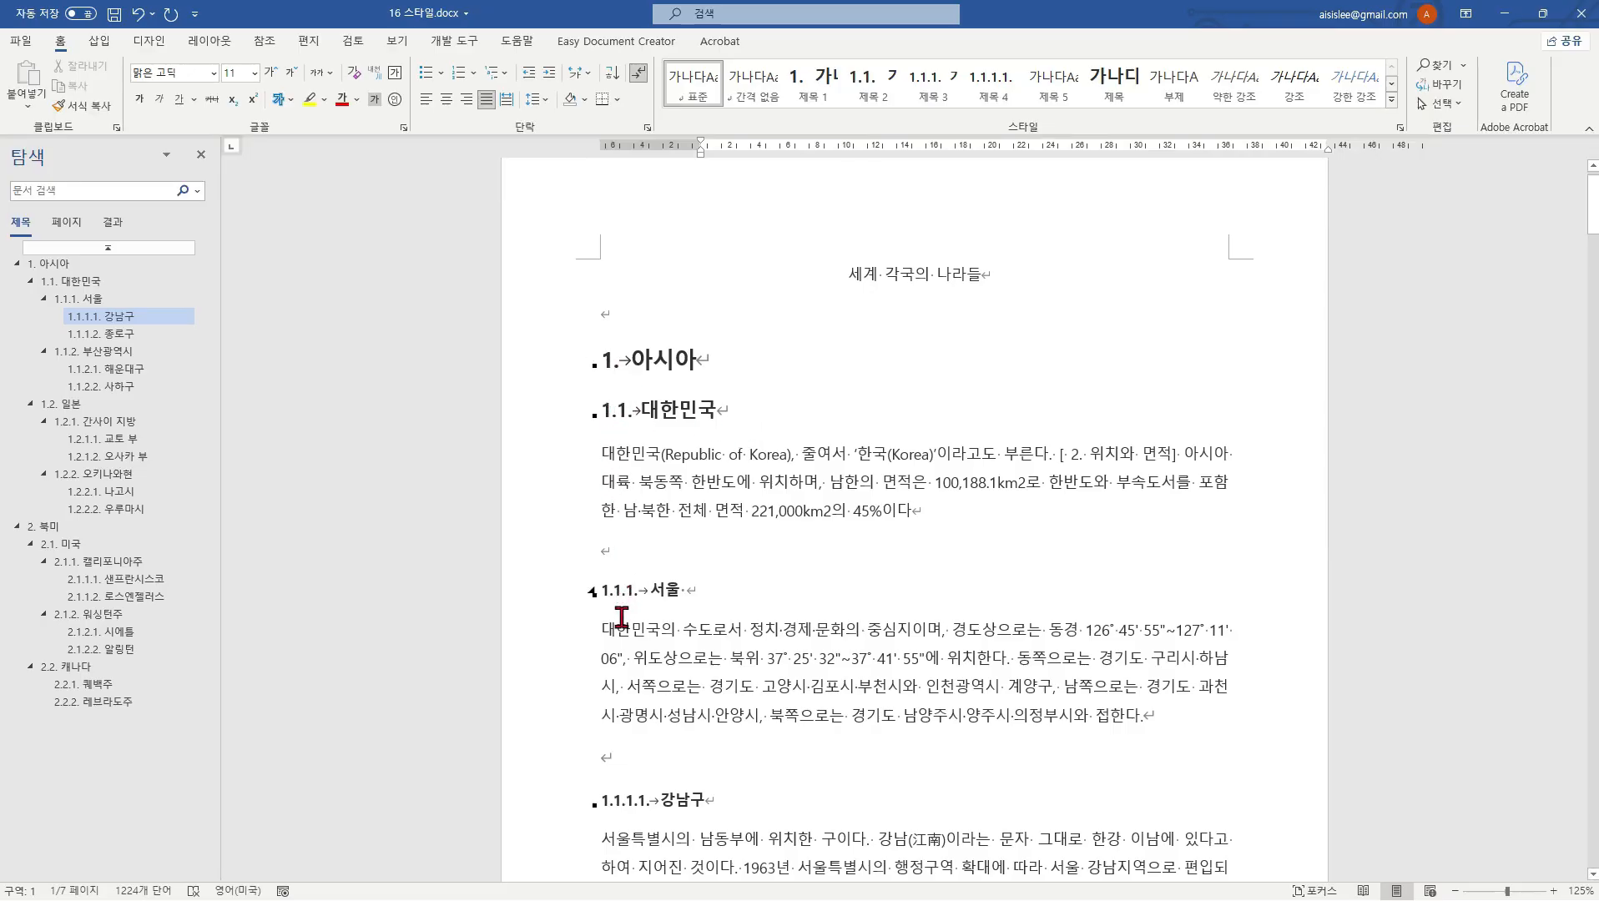
{"action": "left_click", "coordinate": [750, 586]}
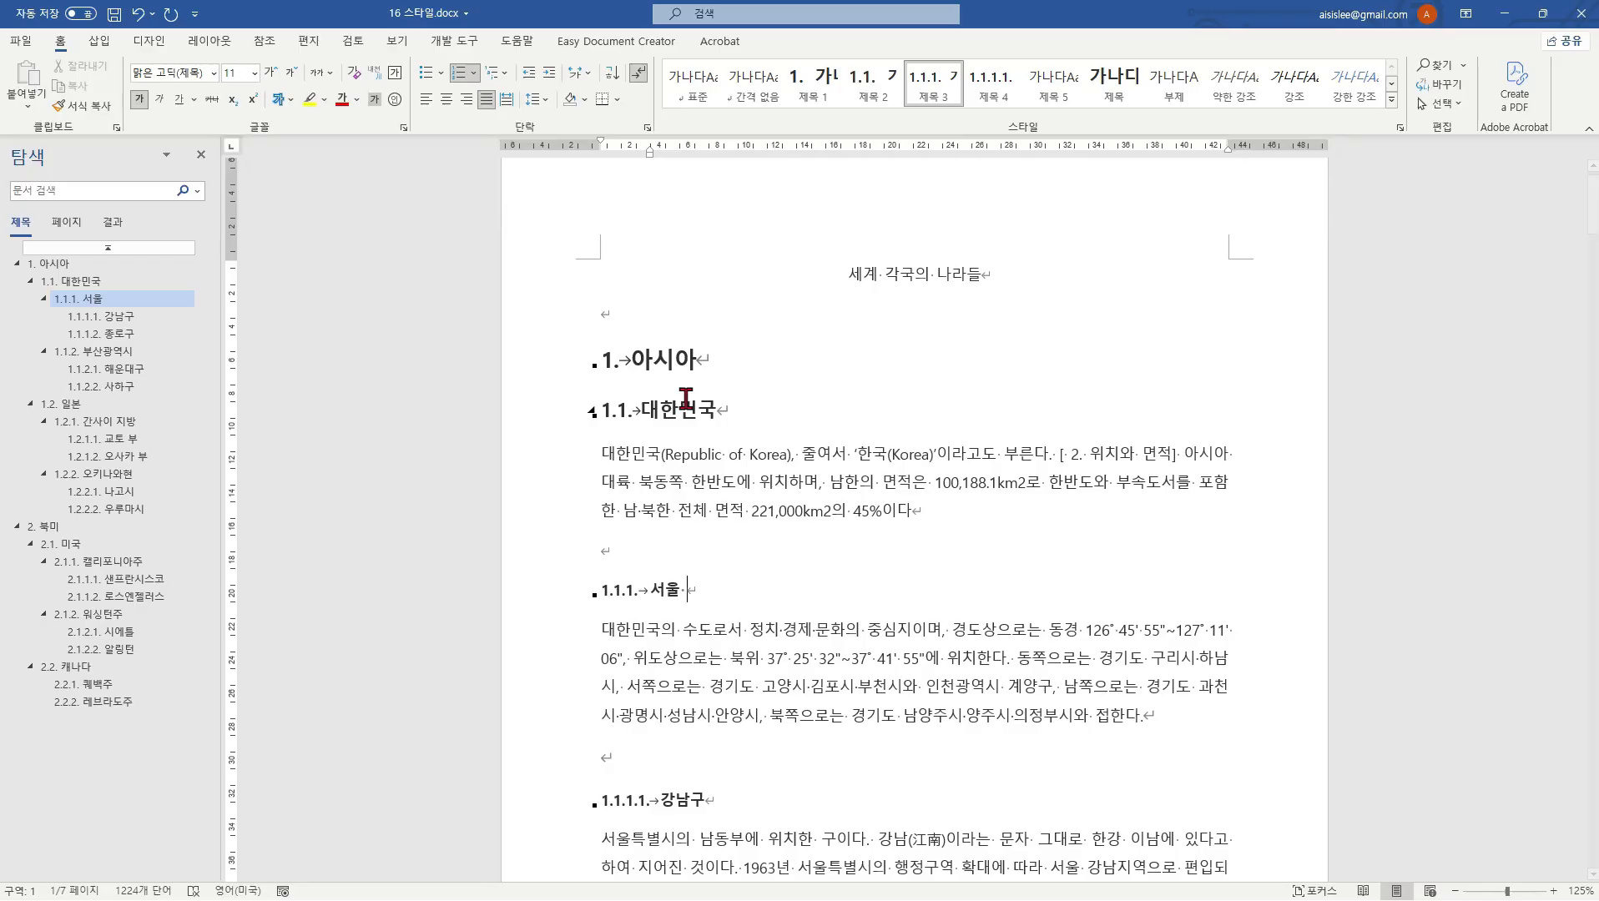
{"action": "left_click", "coordinate": [791, 371]}
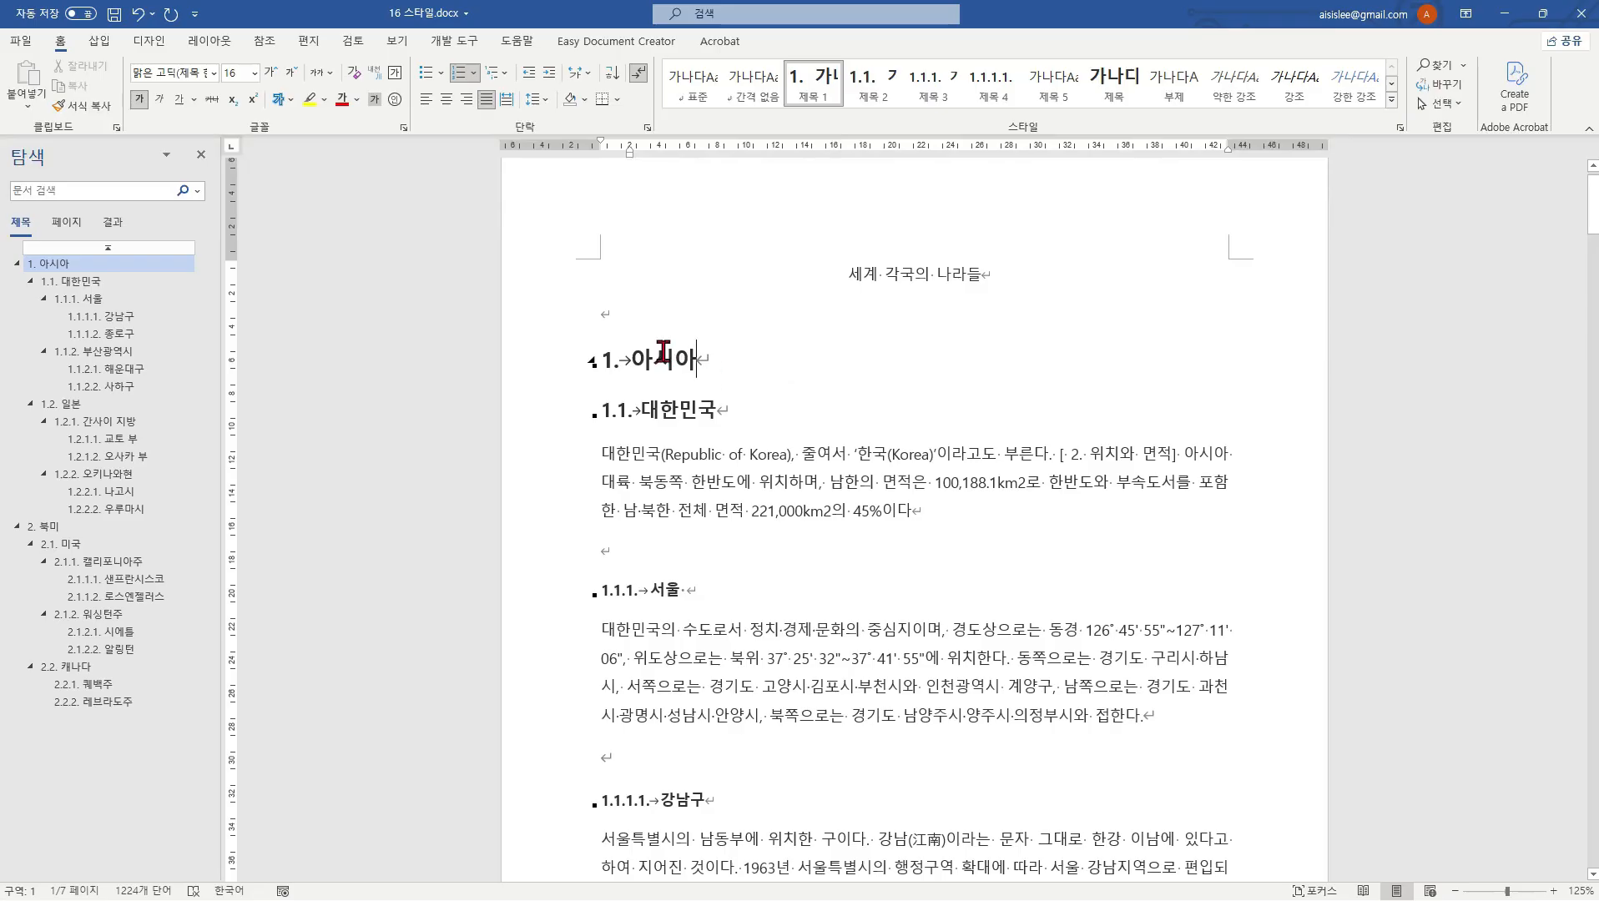
Step: Define a new multilevel list from the 아시아 heading with the level 1 number format set to 제1장
{"action": "left_click", "coordinate": [663, 353]}
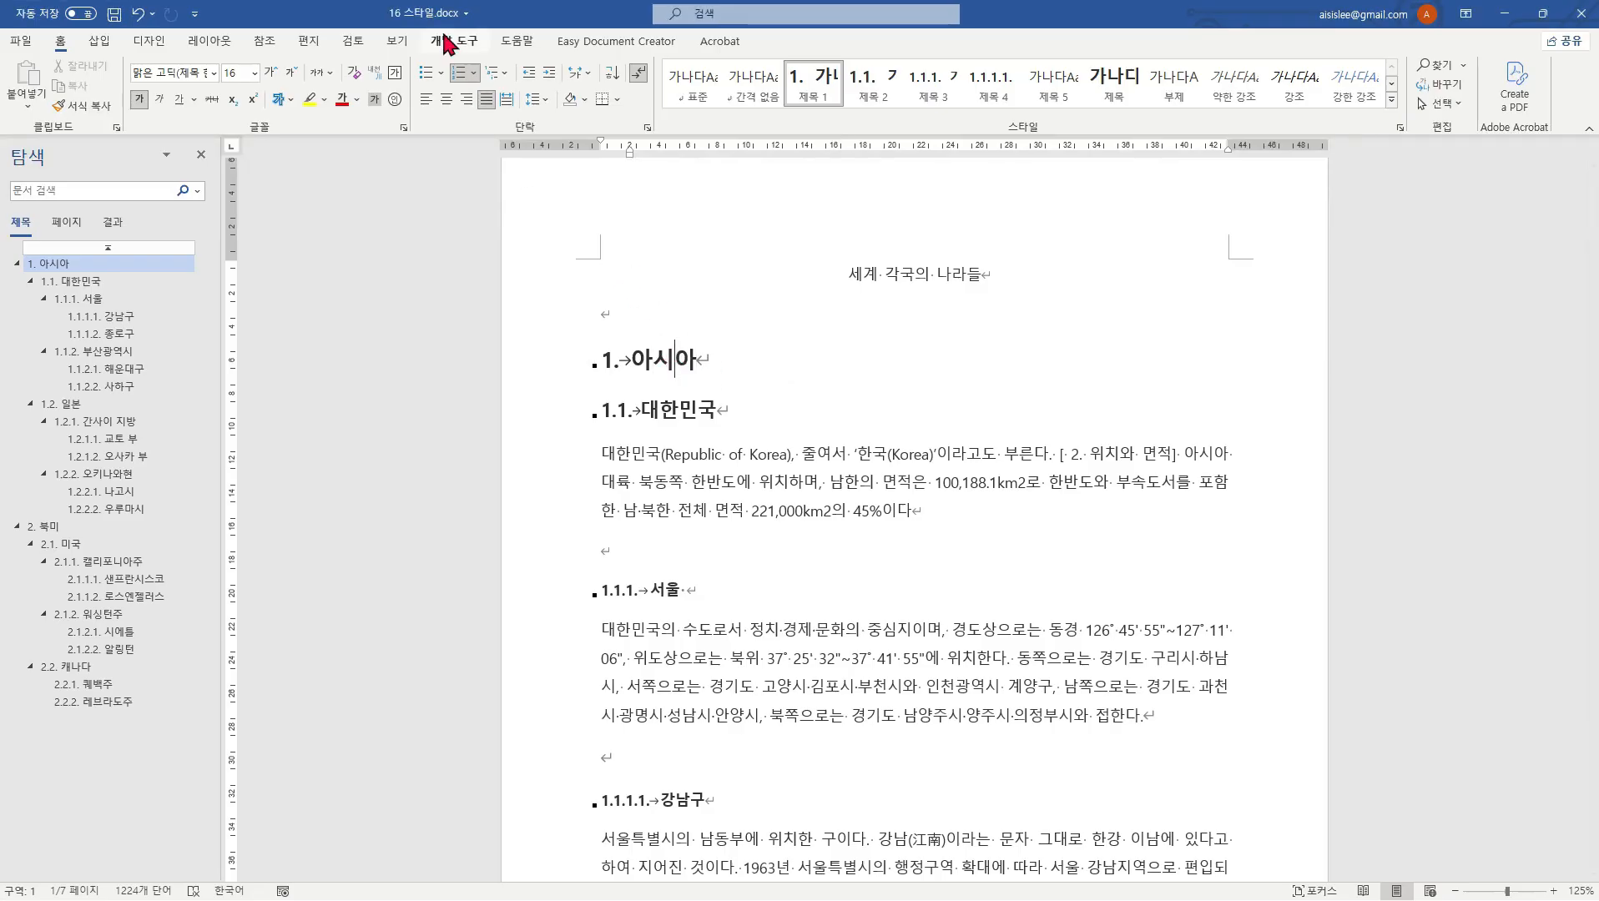
{"action": "left_click", "coordinate": [505, 75]}
{"action": "mouse_move", "coordinate": [519, 430]}
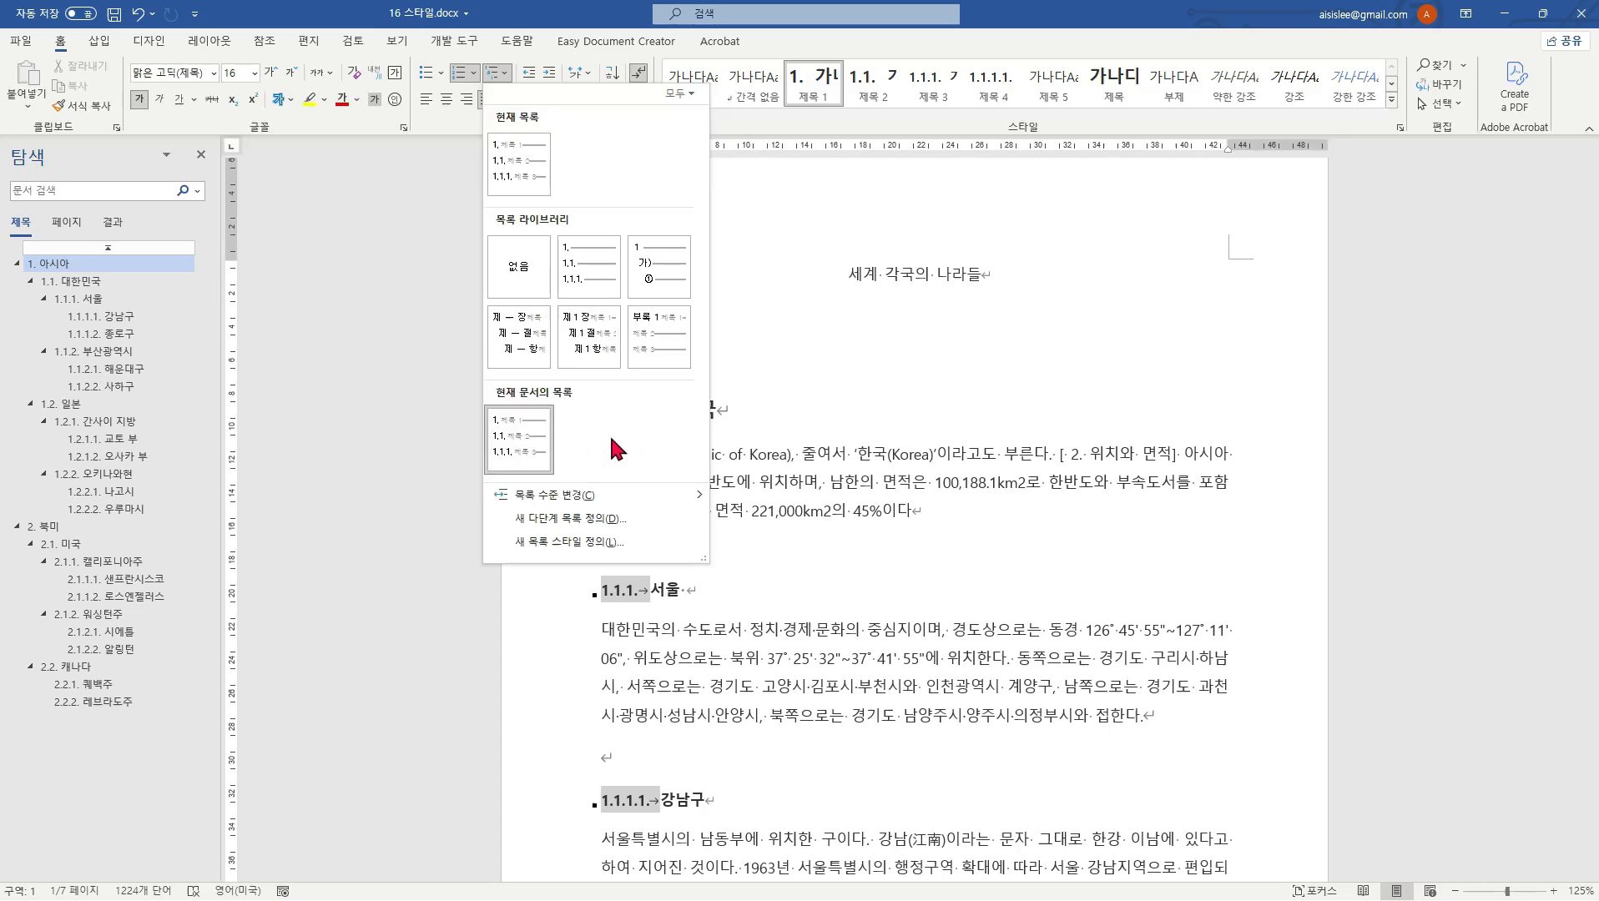
{"action": "left_click", "coordinate": [585, 523]}
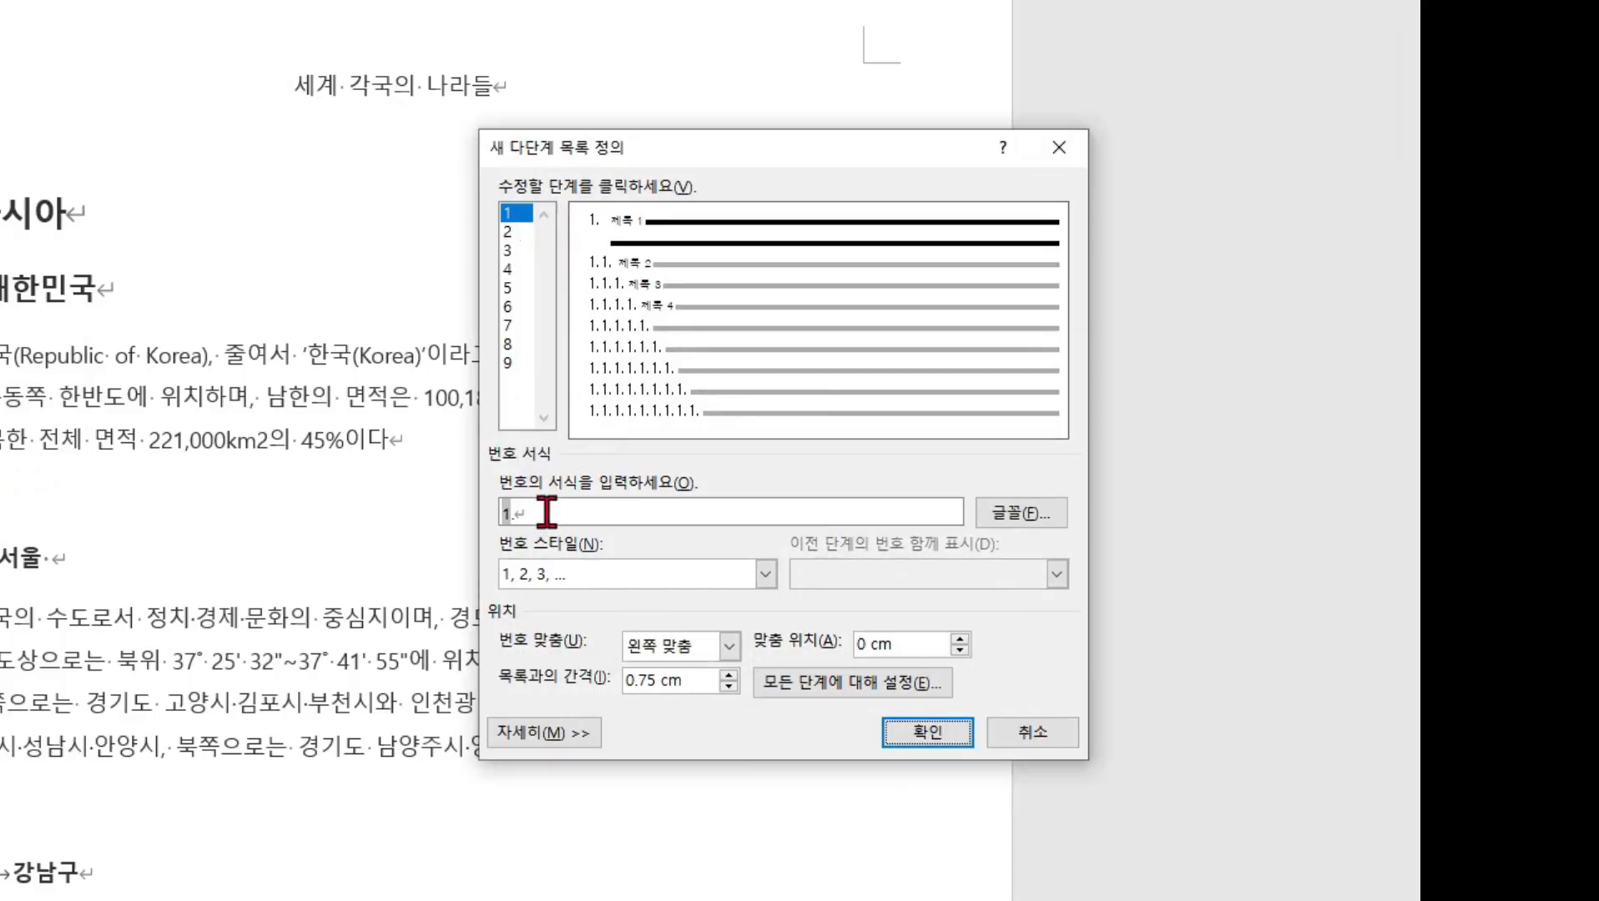
{"action": "left_click", "coordinate": [547, 511]}
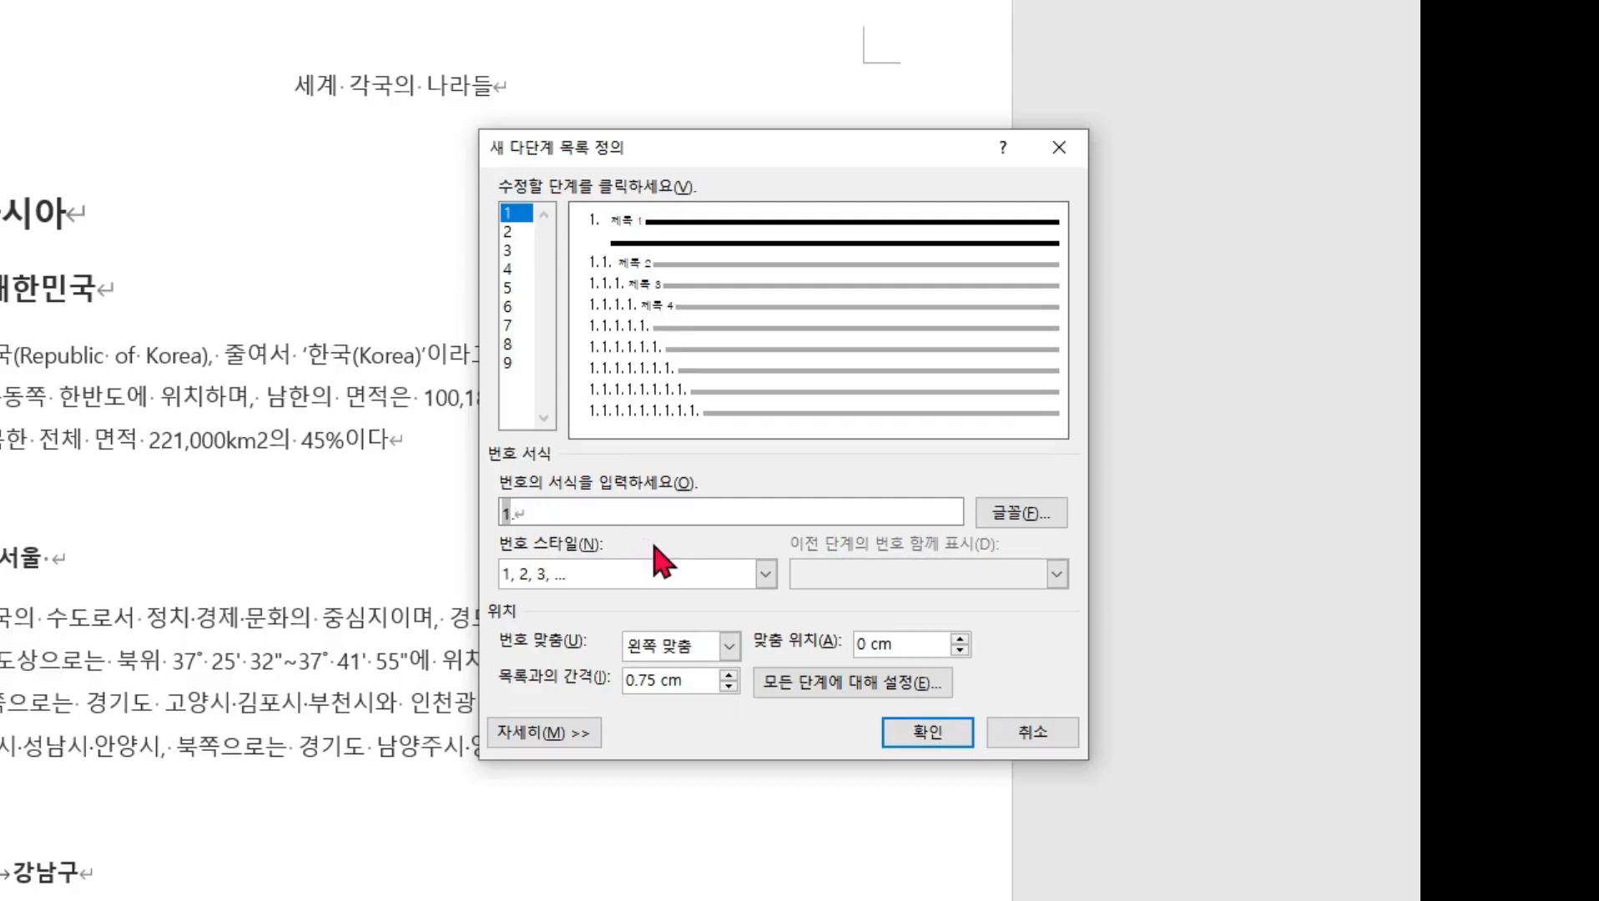
{"action": "key", "text": "BackSpace"}
{"action": "type", "text": "장"}
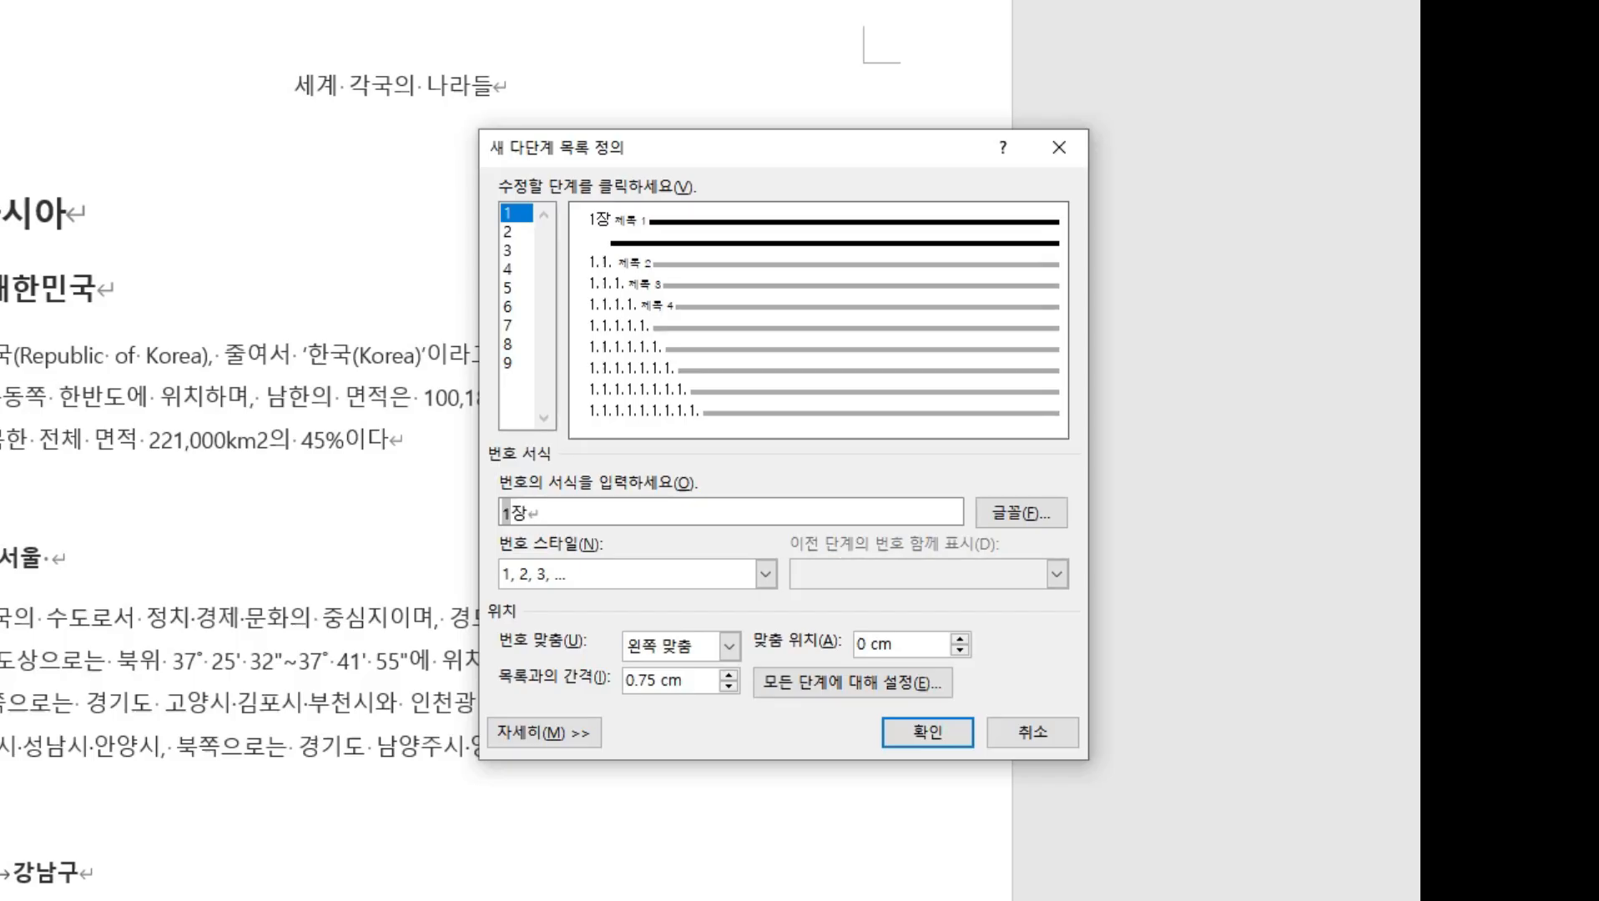
{"action": "left_click", "coordinate": [607, 506]}
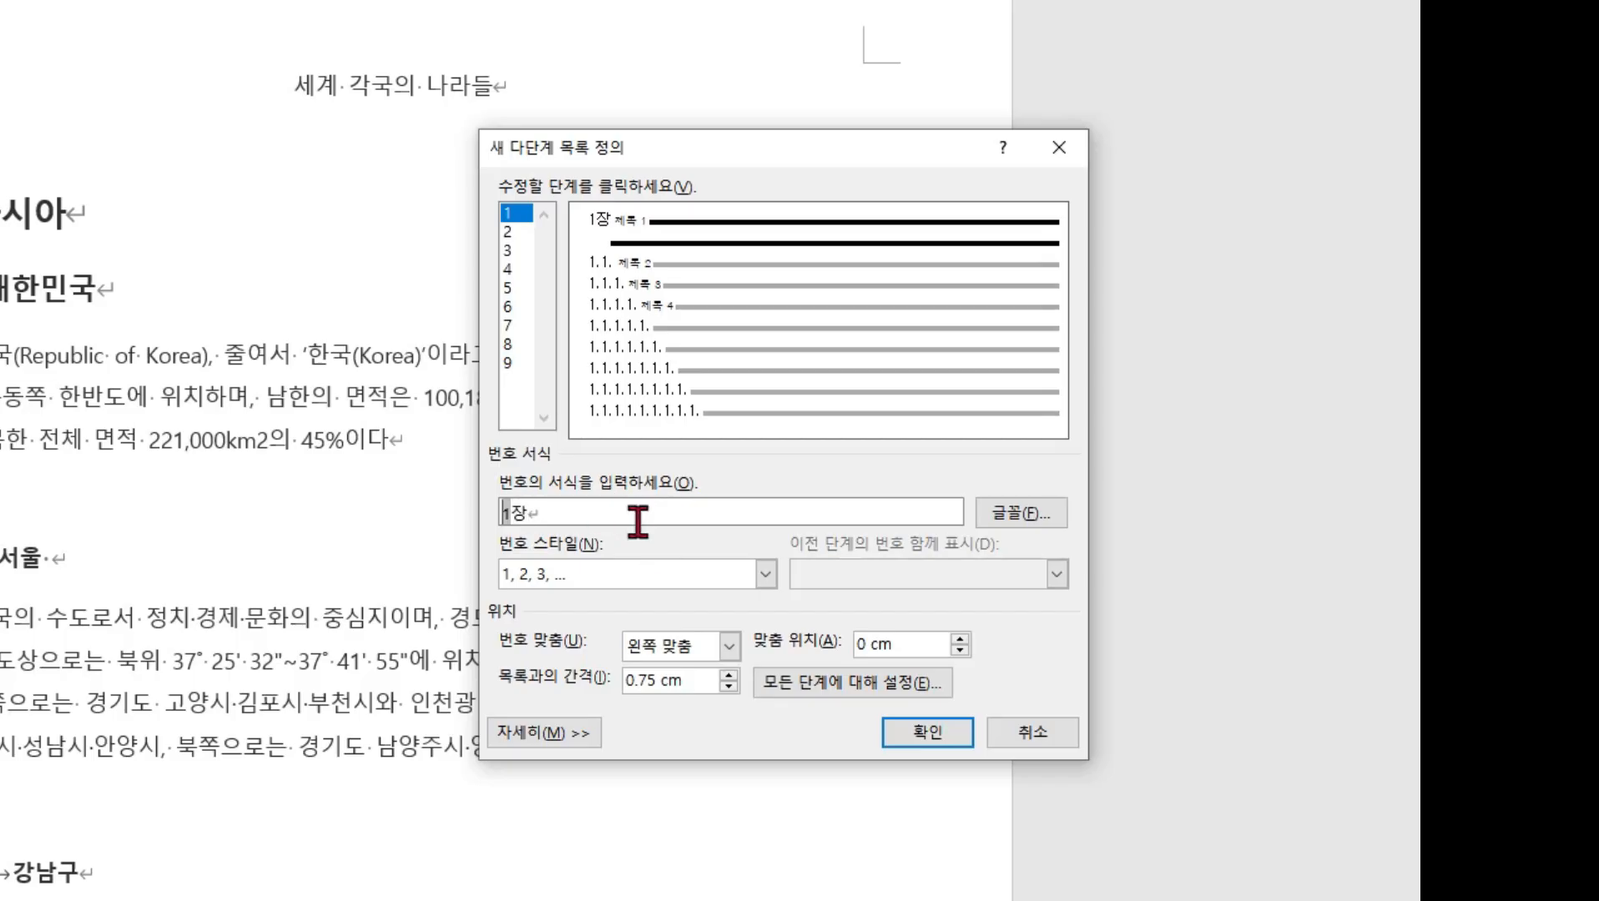
{"action": "type", "text": "제"}
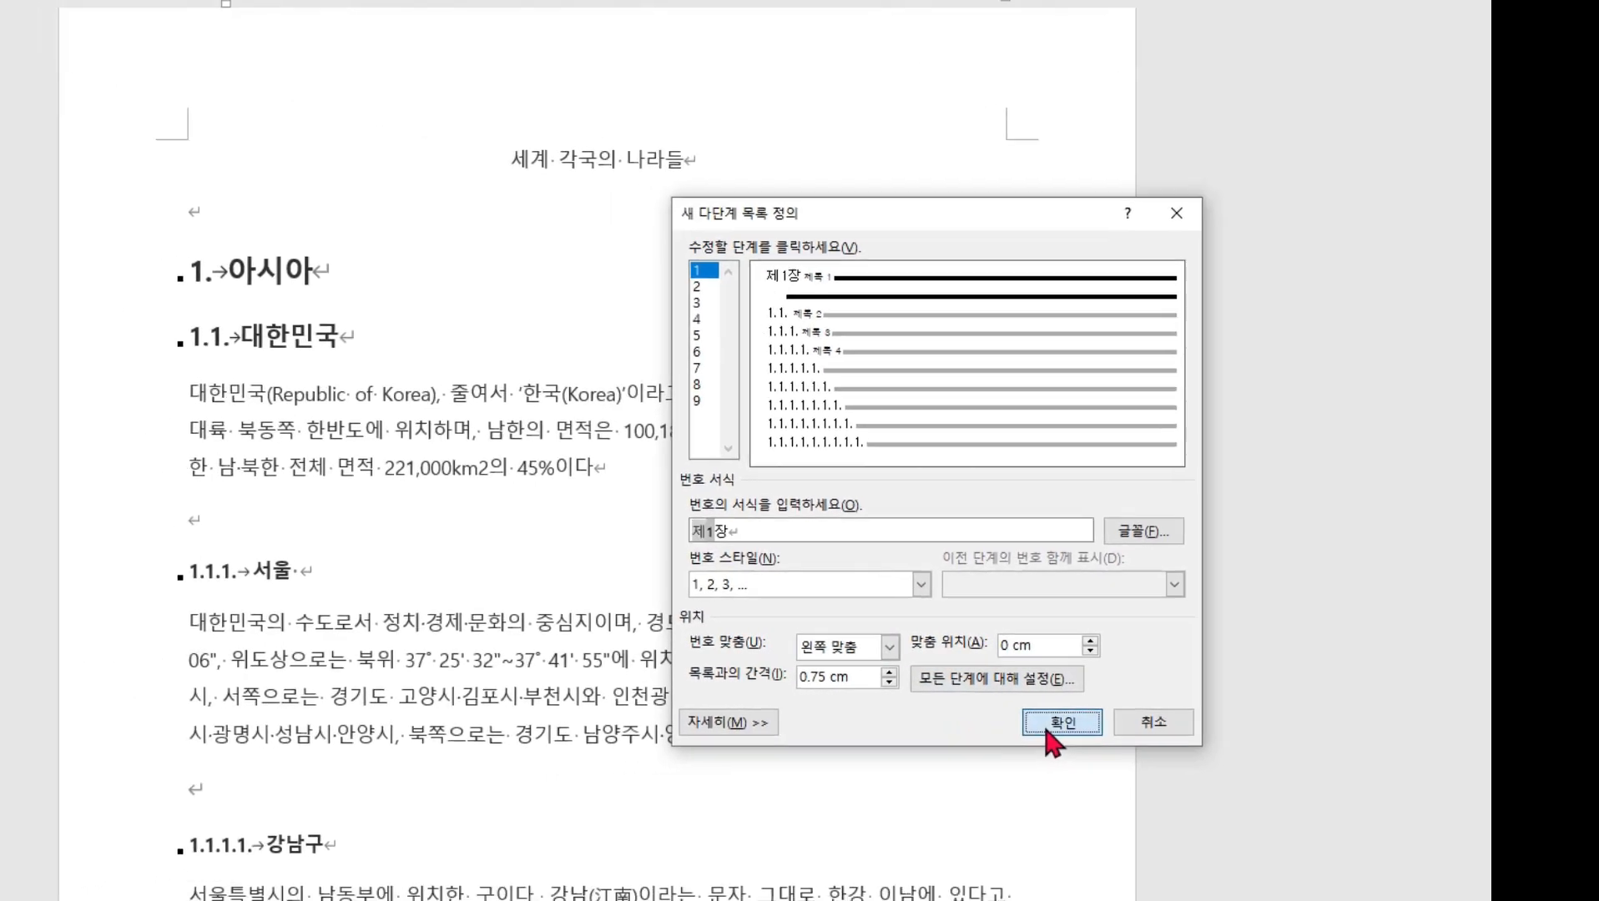
{"action": "left_click", "coordinate": [927, 731]}
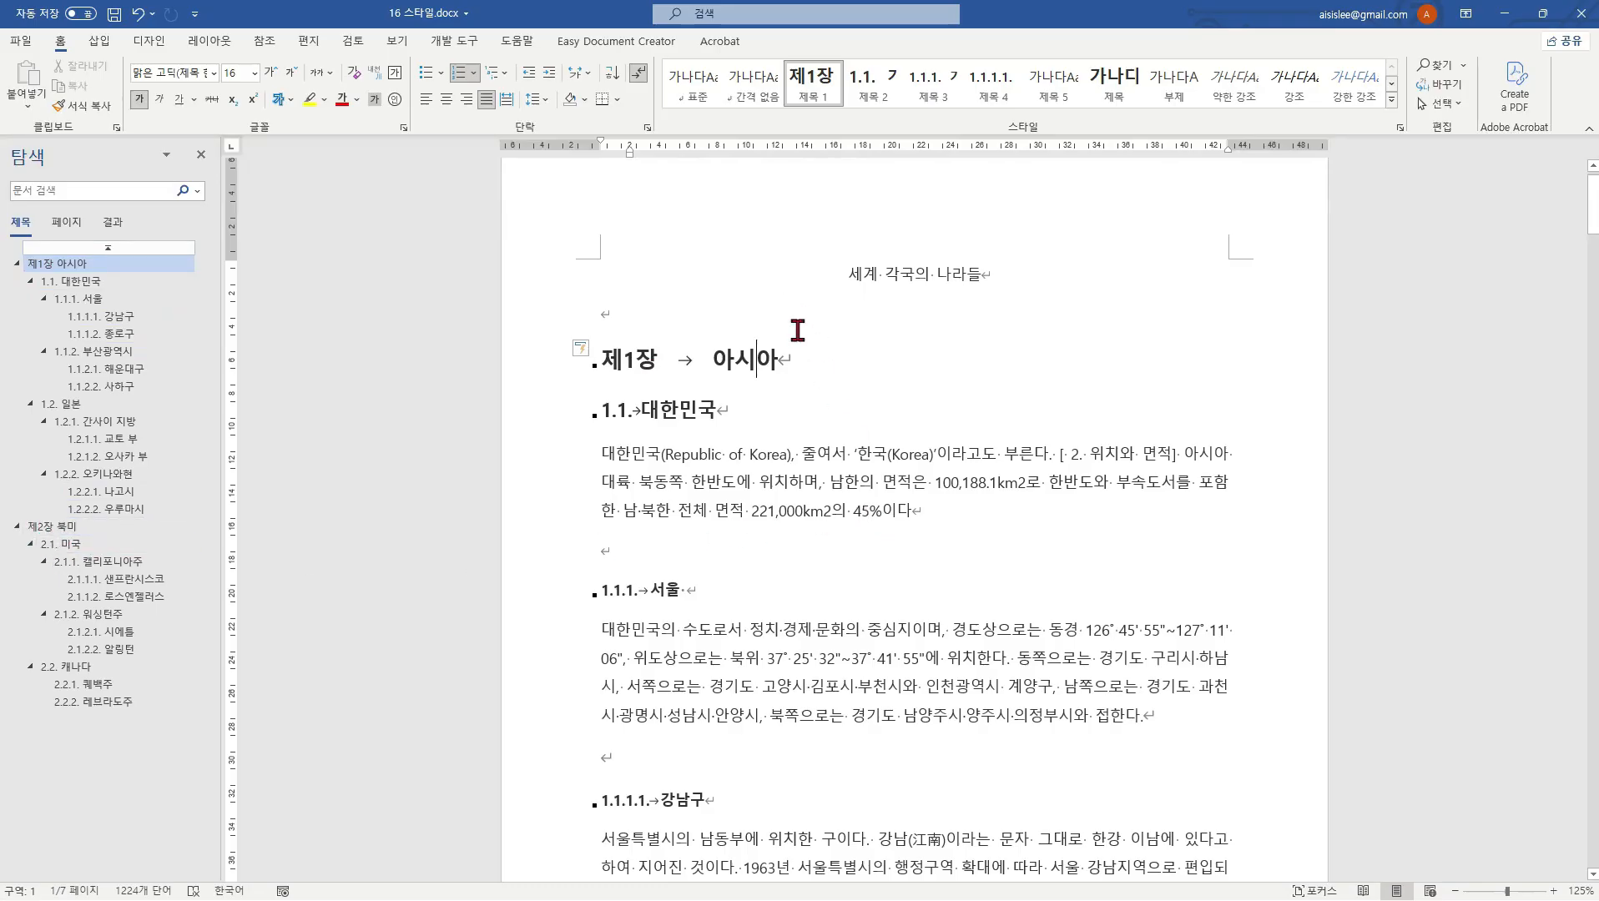
Step: Center the 아시아 heading and update the 제목 1 style to match it
{"action": "left_click", "coordinate": [827, 357]}
{"action": "left_click", "coordinate": [446, 101]}
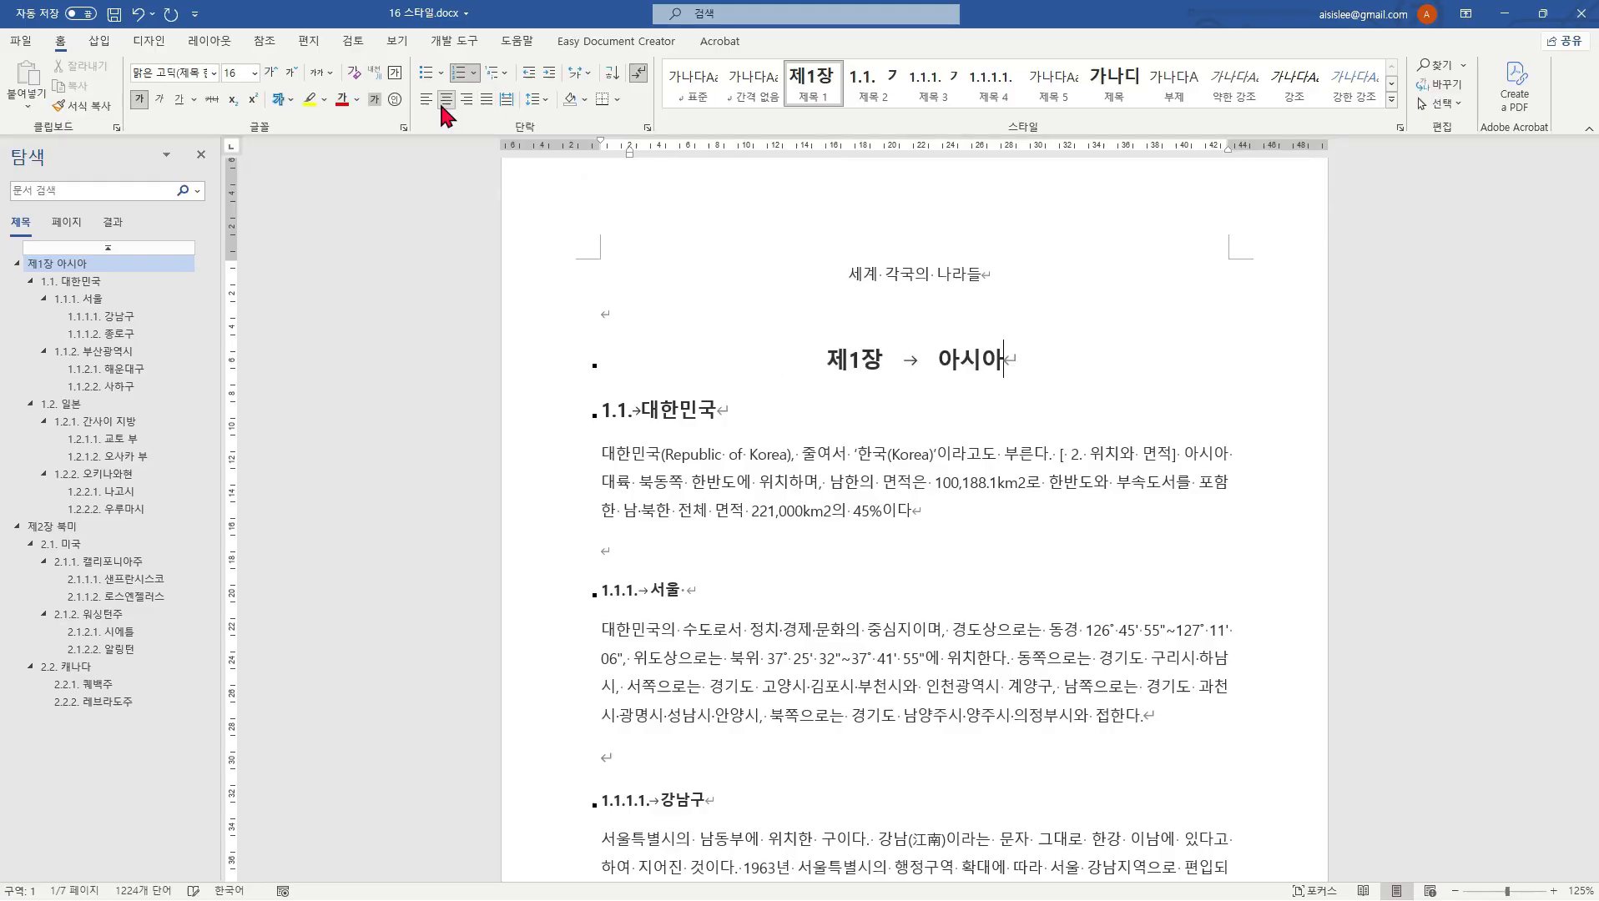
{"action": "left_click", "coordinate": [948, 415]}
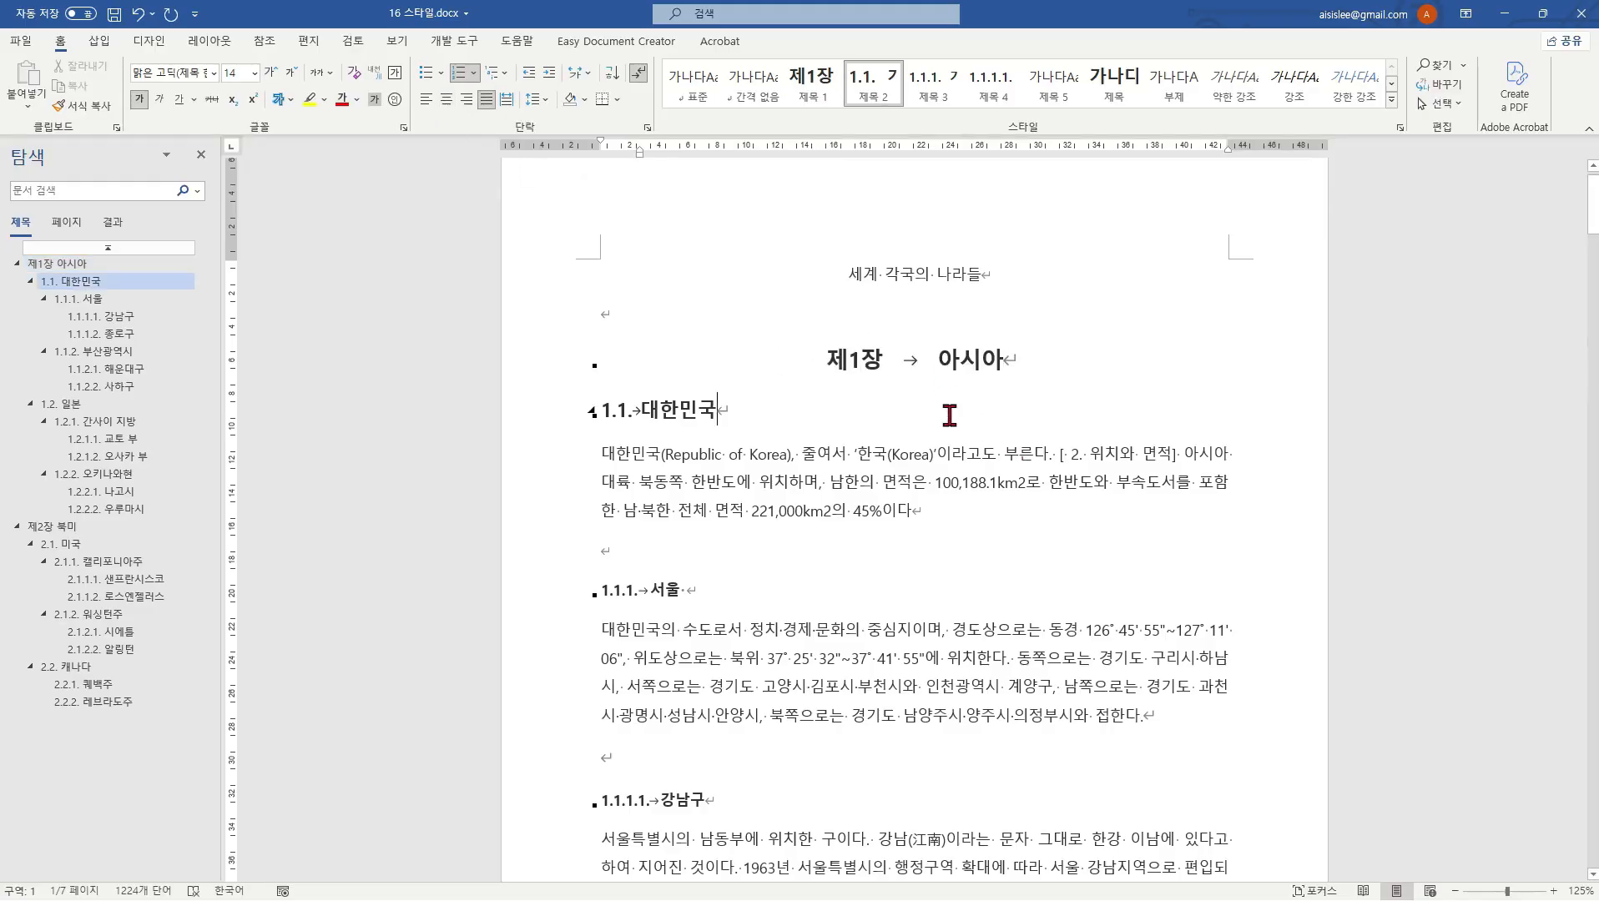
{"action": "left_click", "coordinate": [1039, 359]}
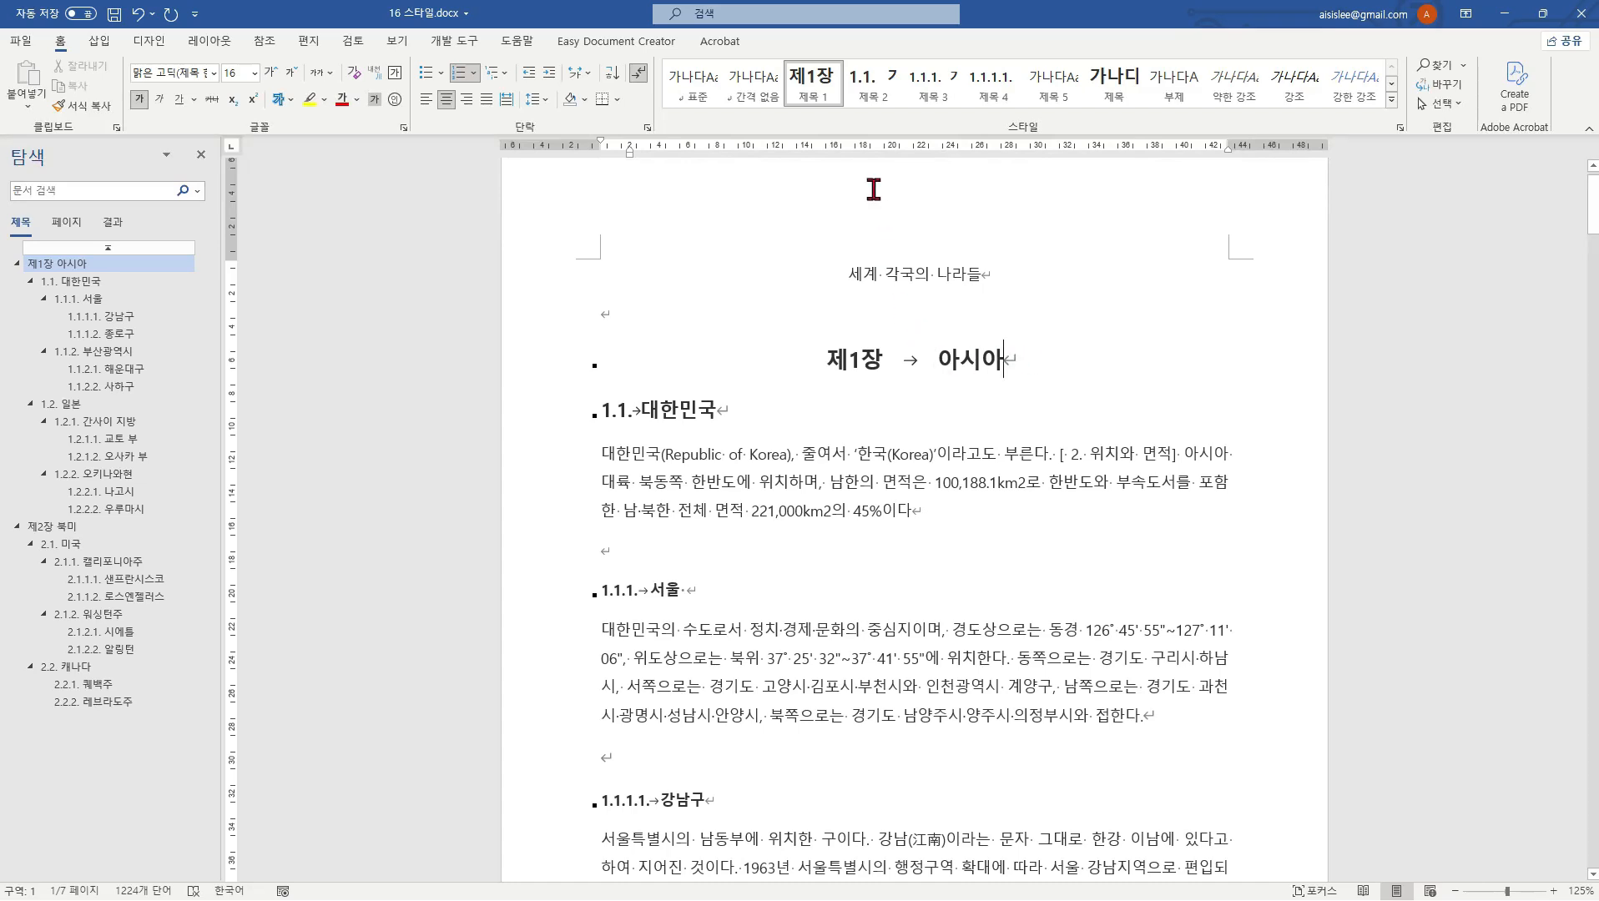
{"action": "right_click", "coordinate": [808, 87]}
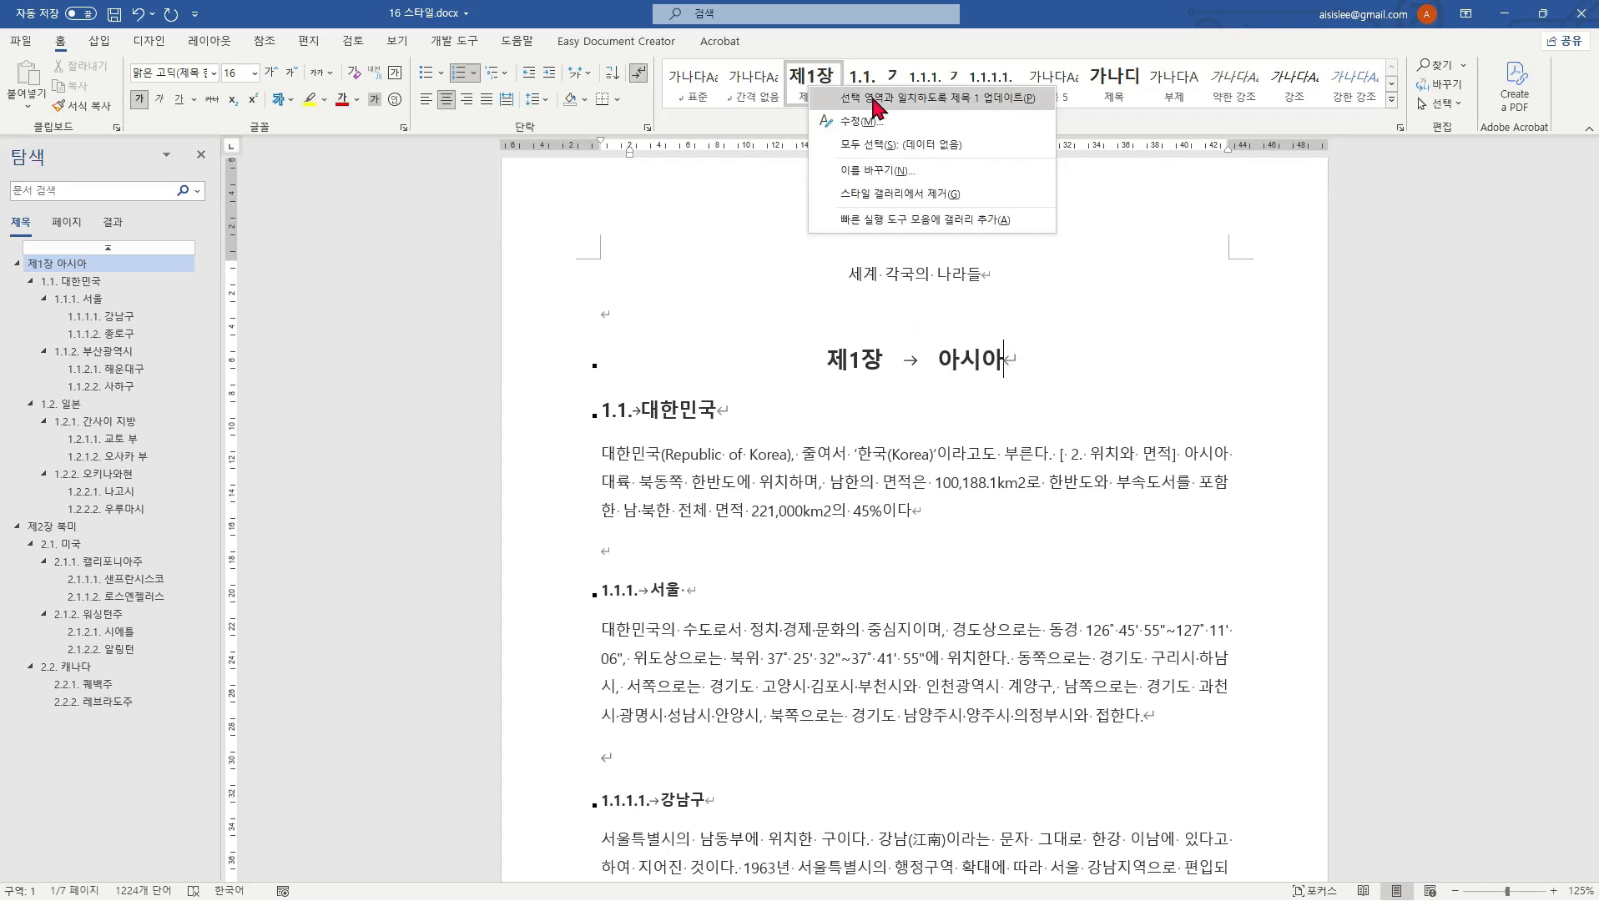
{"action": "left_click", "coordinate": [963, 99]}
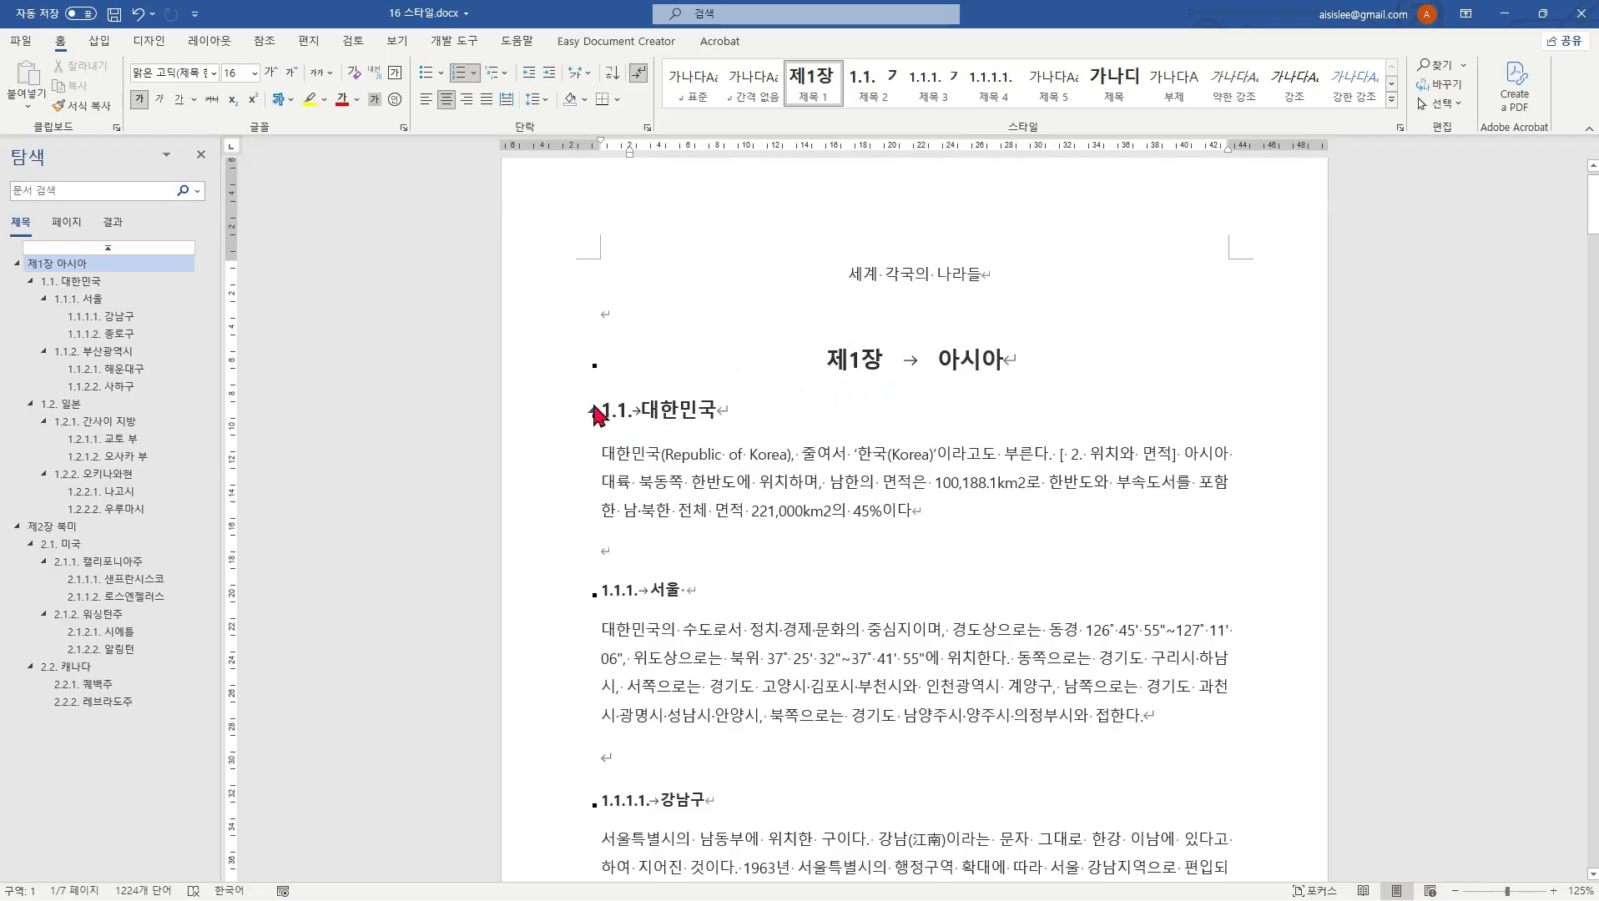
Step: Define a new multilevel list from the 대한민국 heading with the level 2 number format set to 1절
{"action": "left_click", "coordinate": [745, 410]}
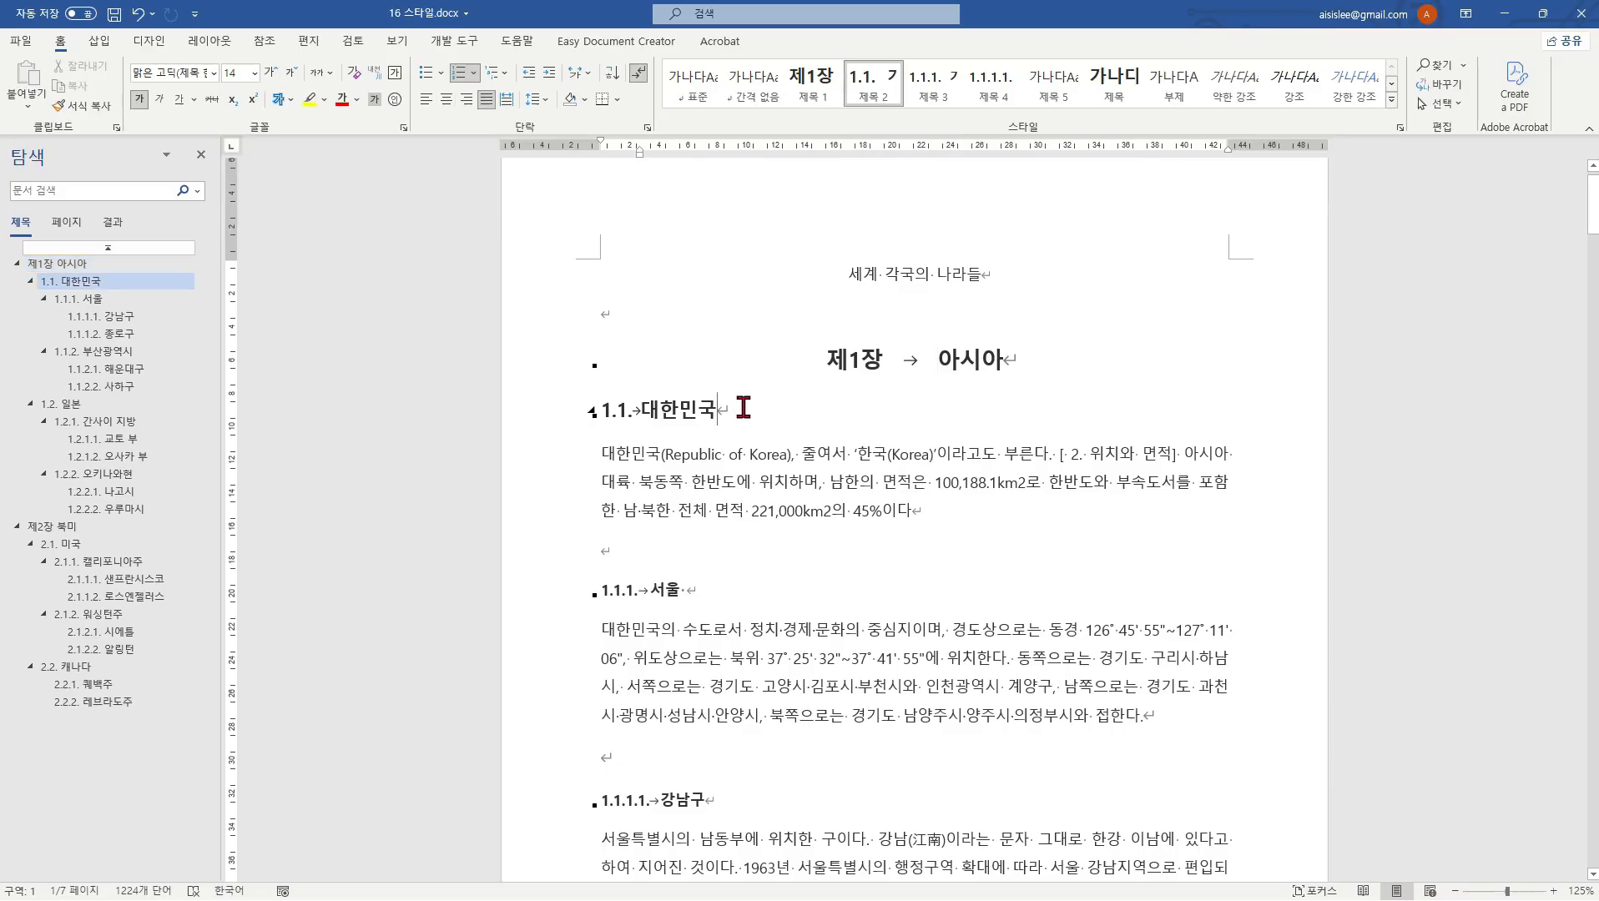
{"action": "left_click", "coordinate": [692, 409]}
{"action": "left_click", "coordinate": [504, 75]}
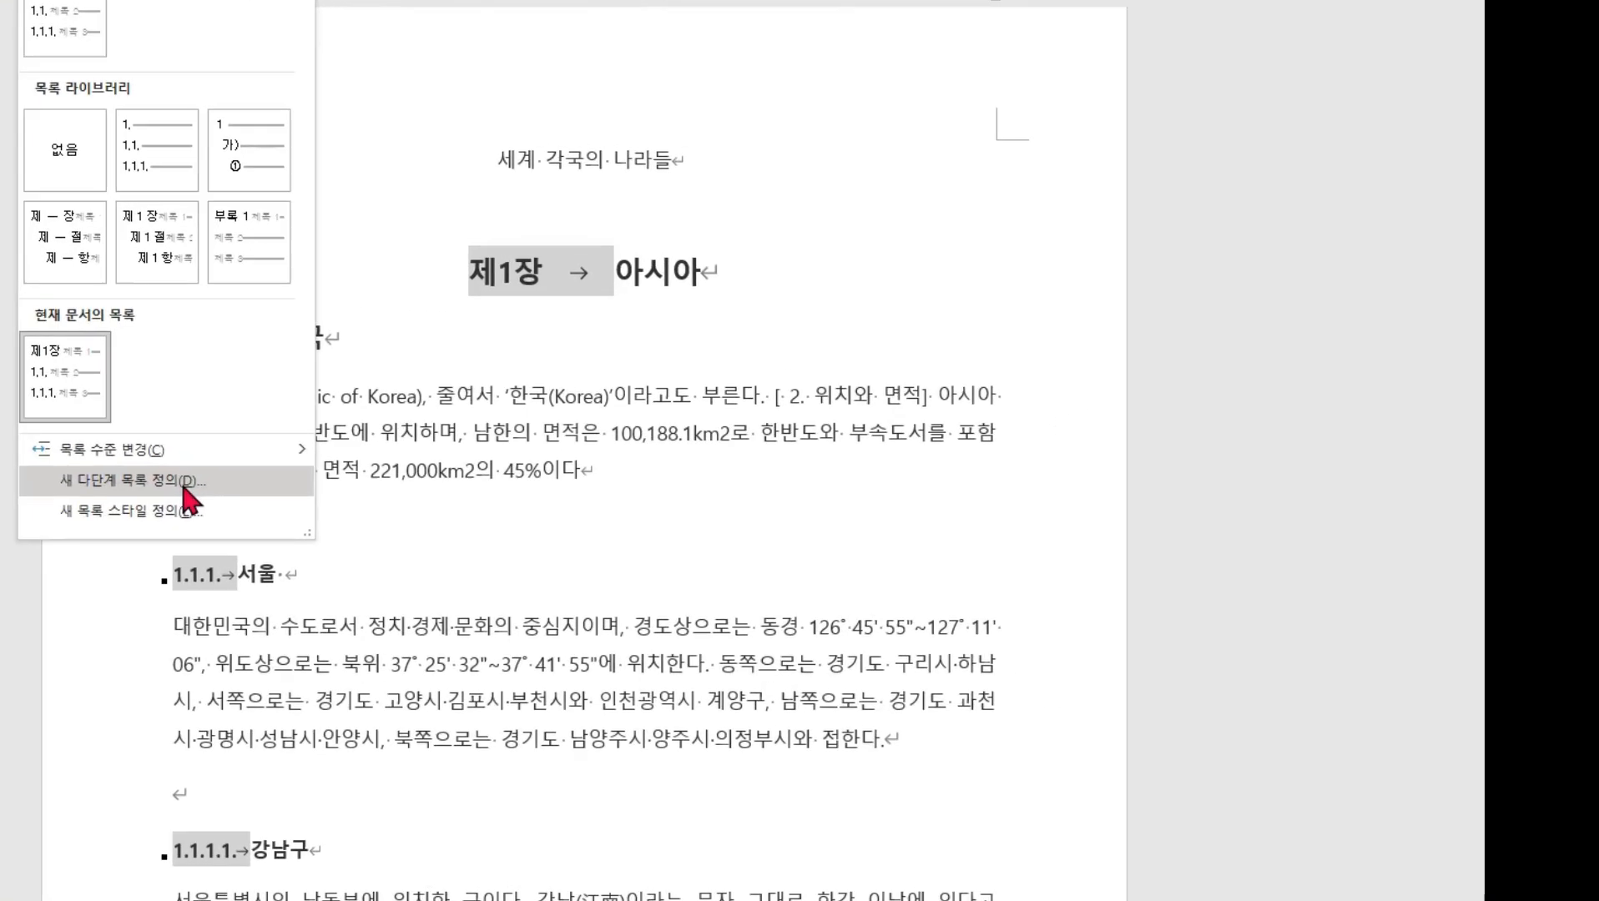
{"action": "left_click", "coordinate": [644, 519]}
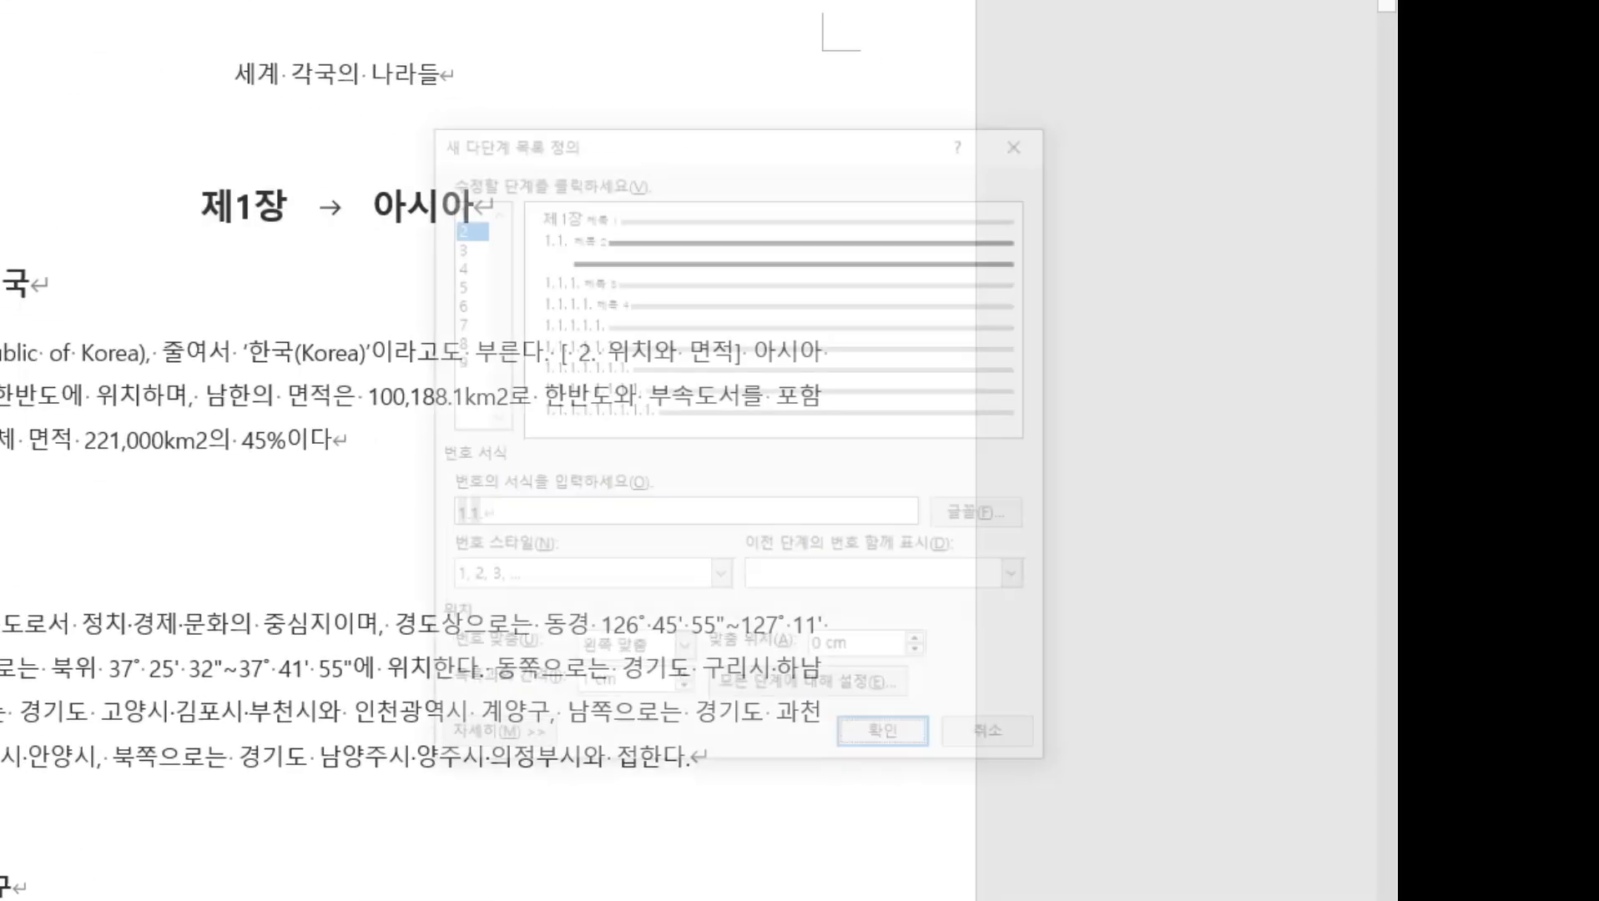
{"action": "left_click", "coordinate": [545, 511]}
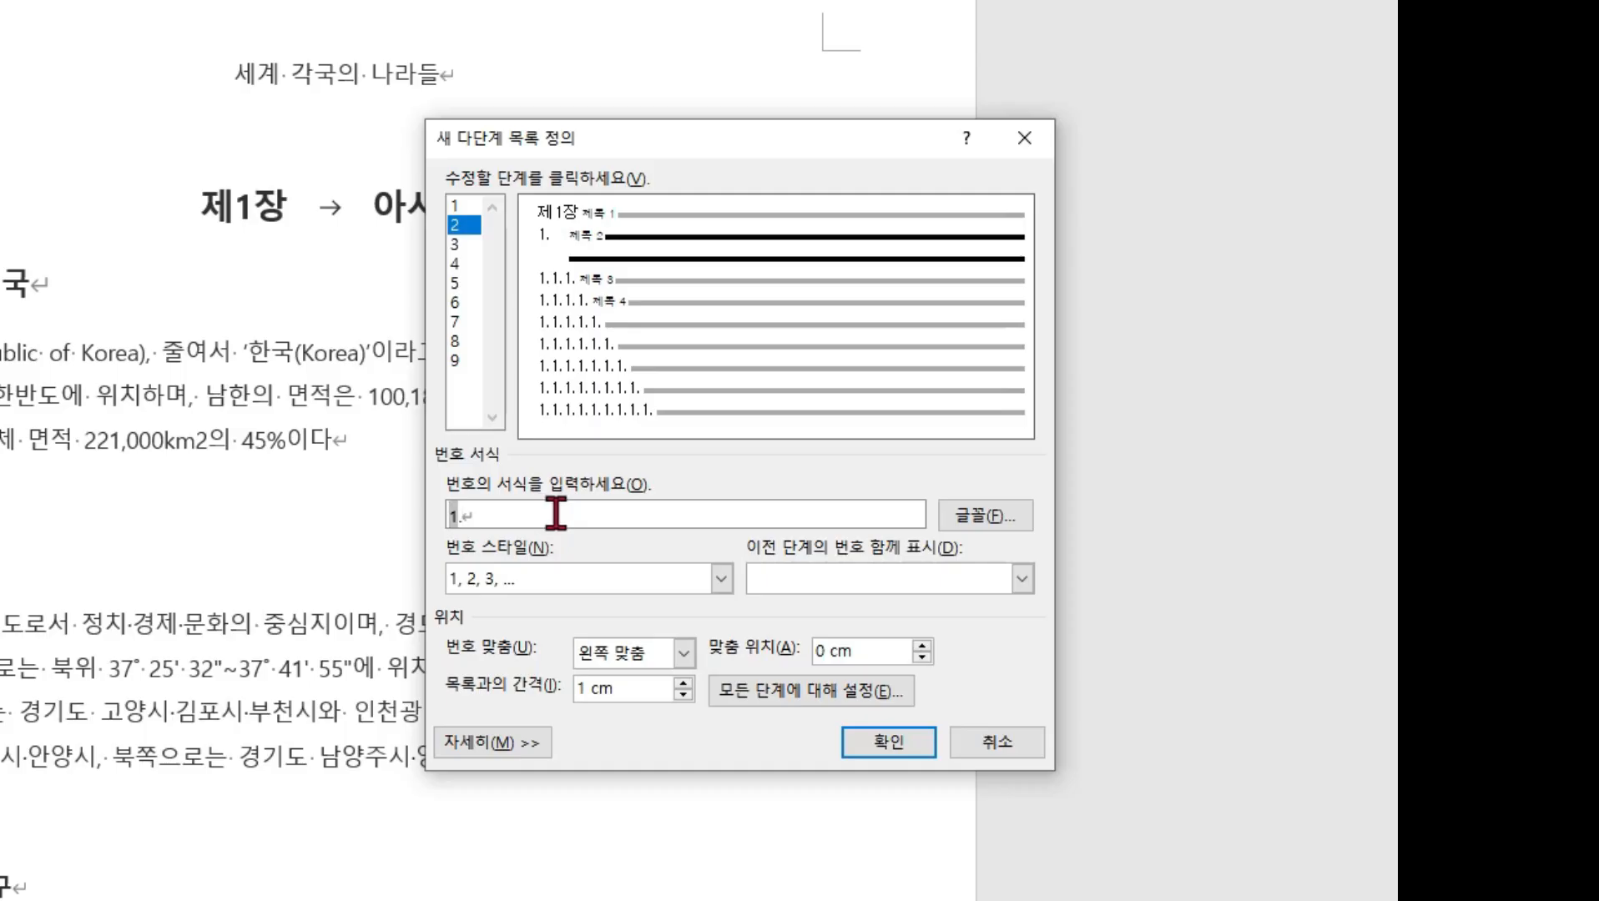
{"action": "key", "text": "BackSpace"}
{"action": "type", "text": "절"}
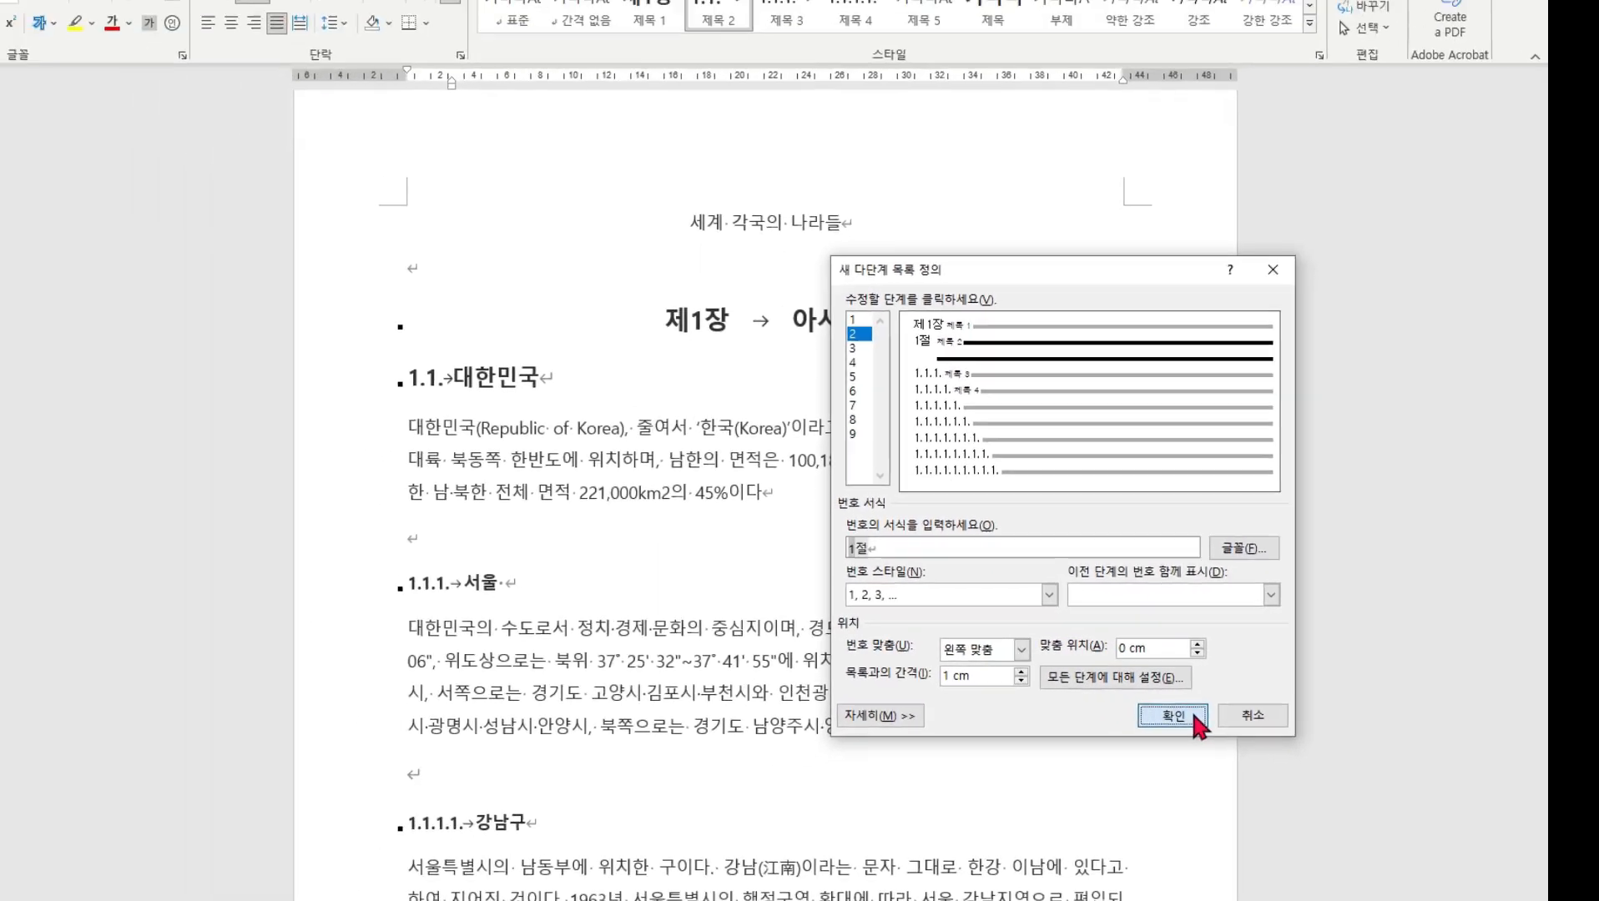
{"action": "left_click", "coordinate": [888, 741]}
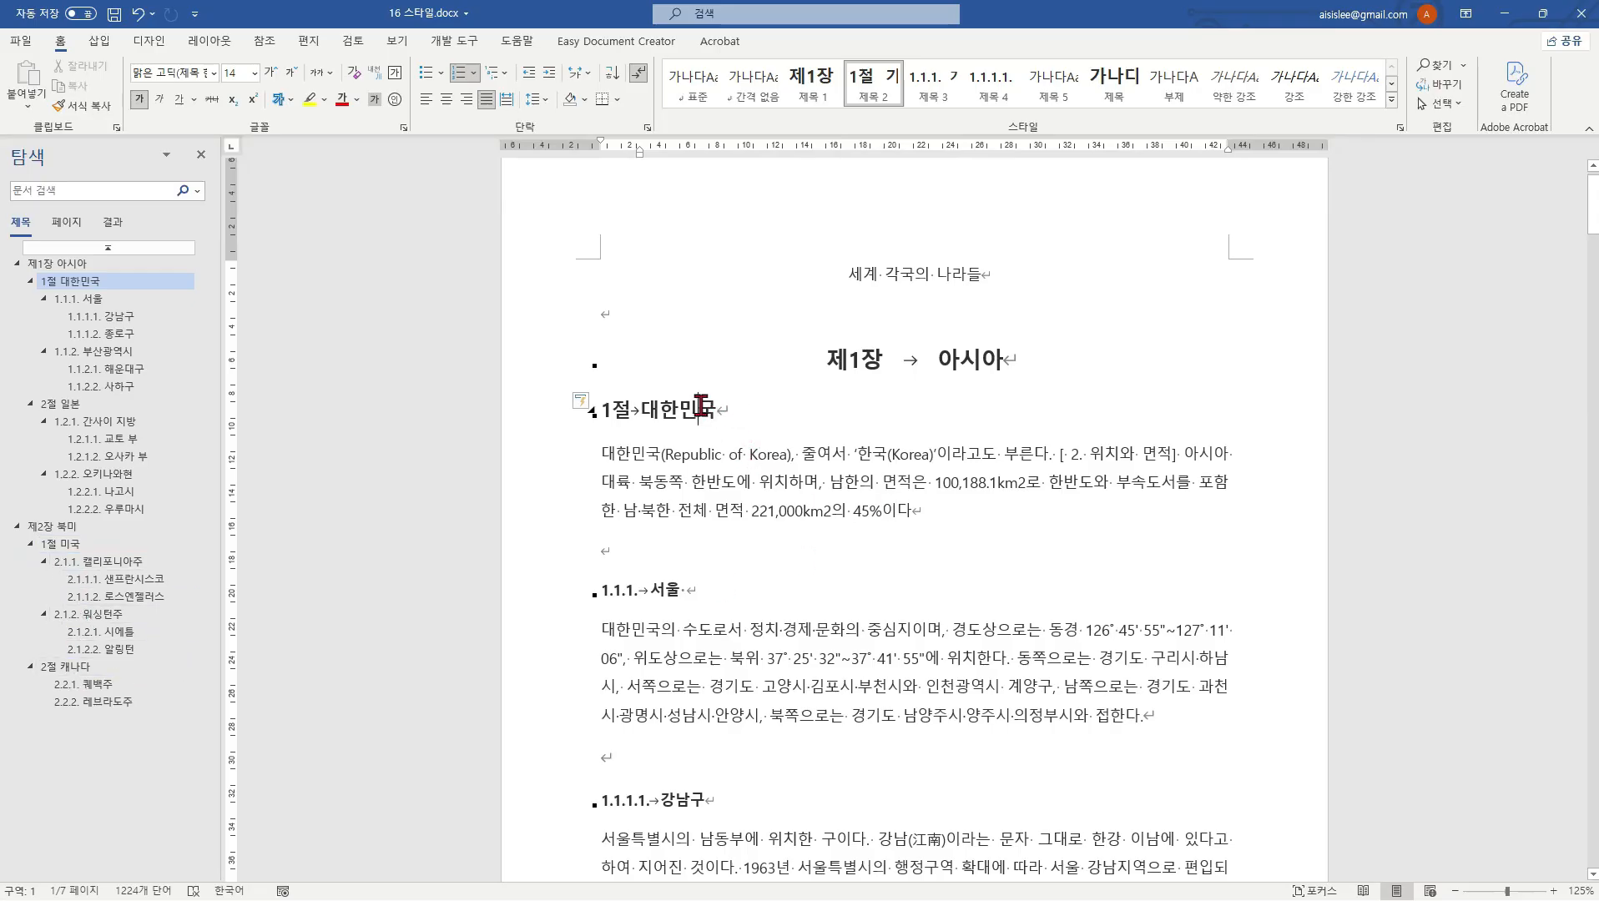
Step: Update the 제목 2 style to match the 대한민국 heading
{"action": "right_click", "coordinate": [893, 85]}
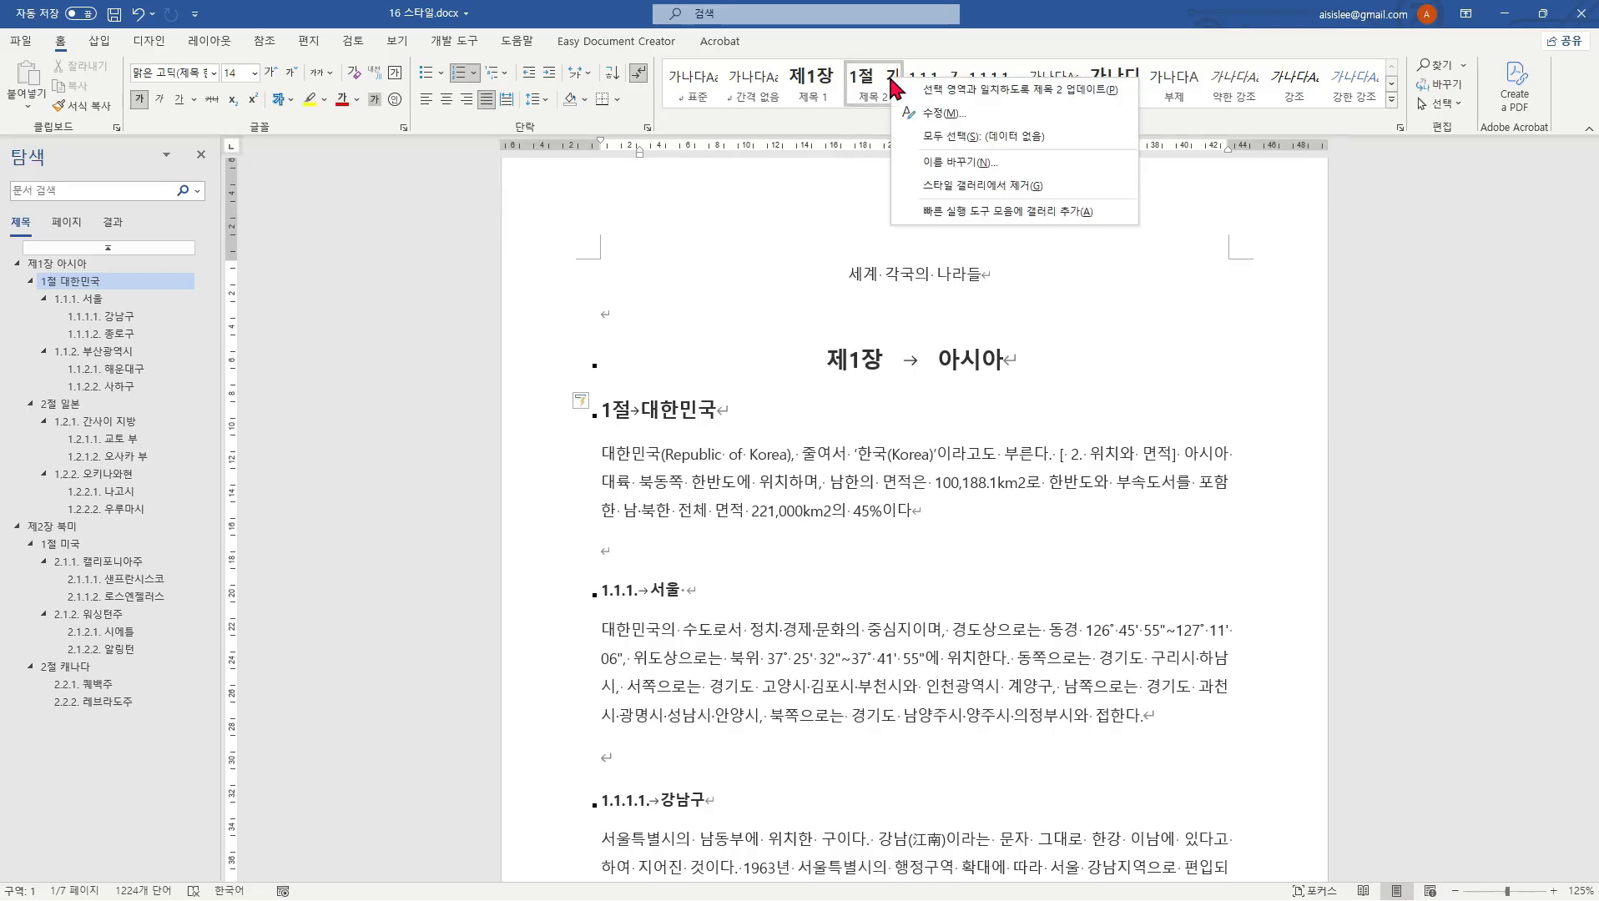
{"action": "left_click", "coordinate": [1002, 90]}
{"action": "left_click", "coordinate": [811, 538]}
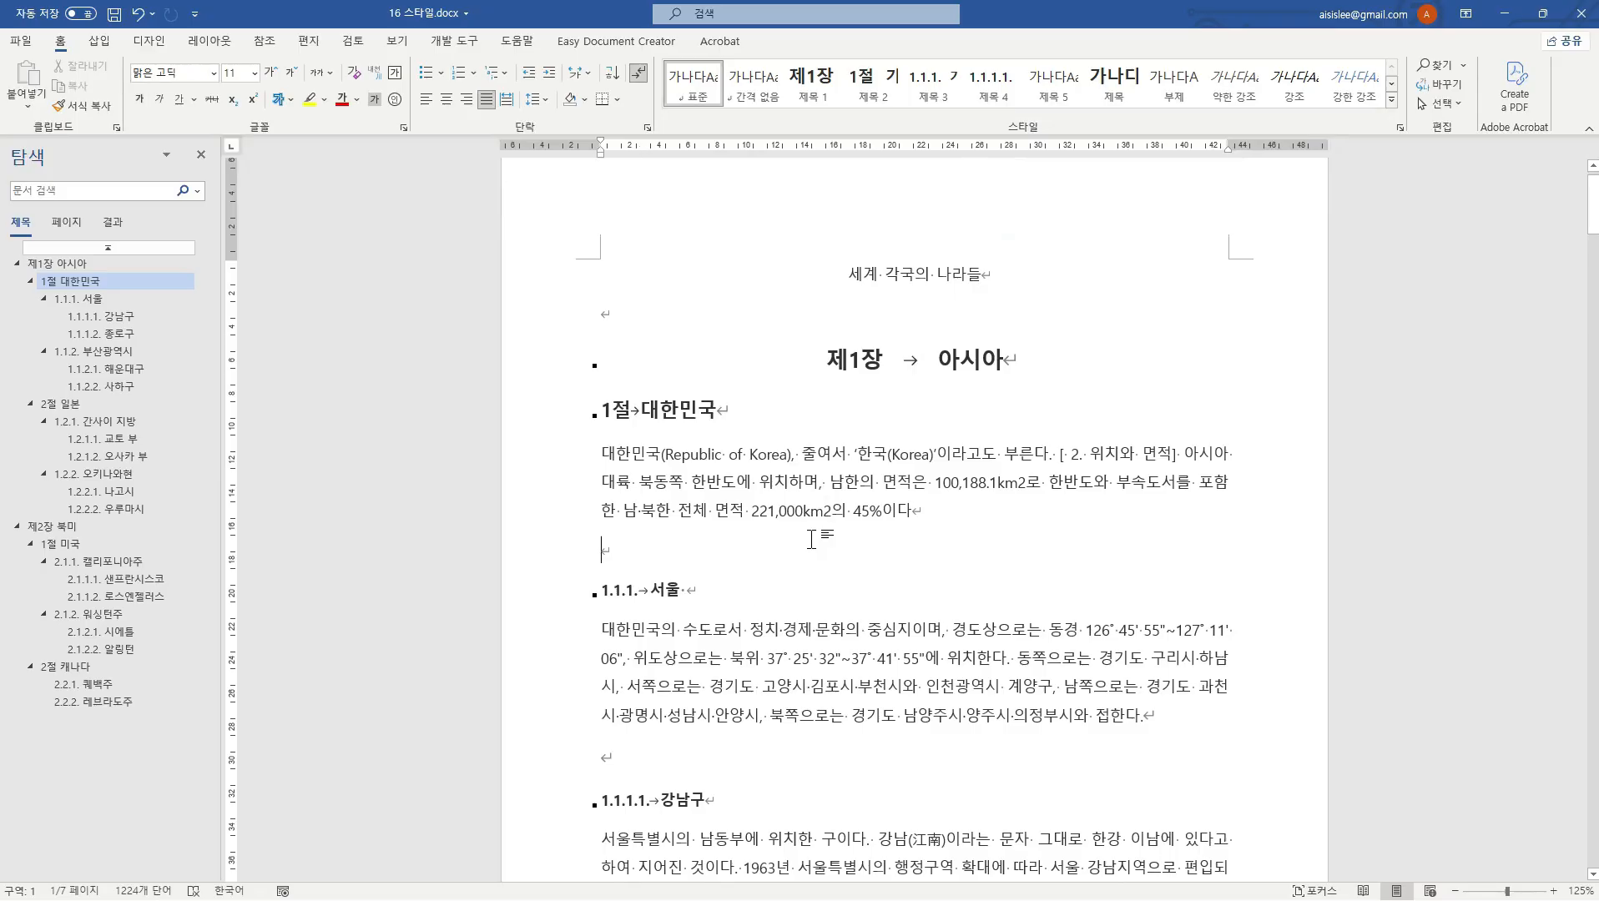
Step: Define a new multilevel list from the 서울 heading with the level 3 number format shortened to "1."
{"action": "scroll", "coordinate": [811, 538], "scroll_direction": "down", "scroll_amount": 3}
{"action": "left_click", "coordinate": [740, 435]}
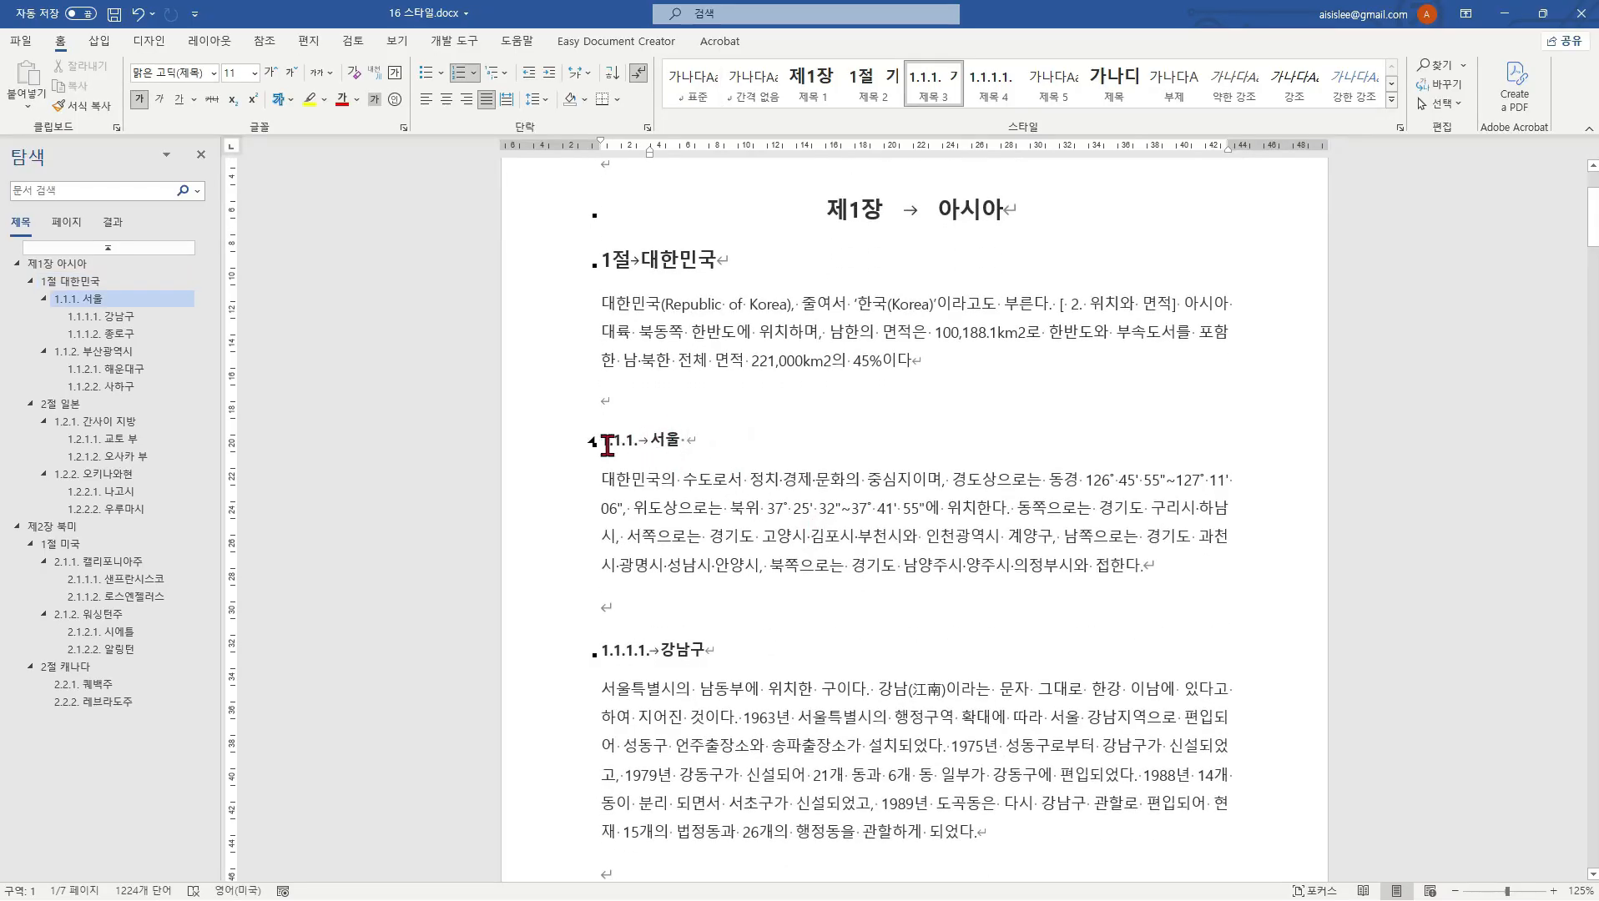
{"action": "left_click", "coordinate": [671, 442]}
{"action": "left_click", "coordinate": [496, 72]}
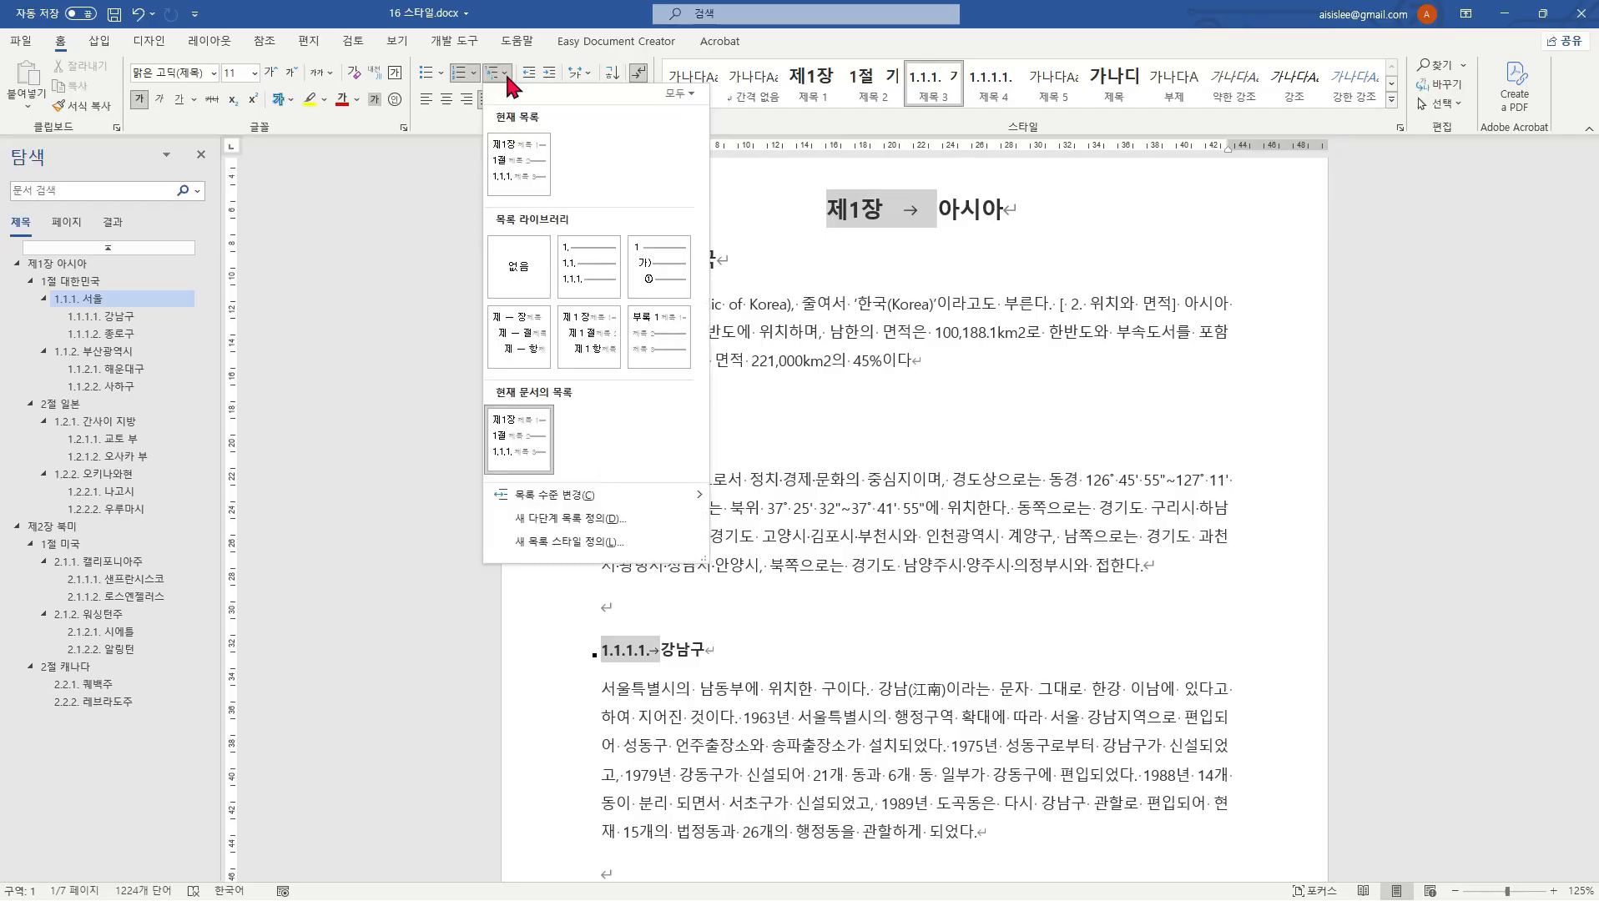
{"action": "left_click", "coordinate": [576, 519]}
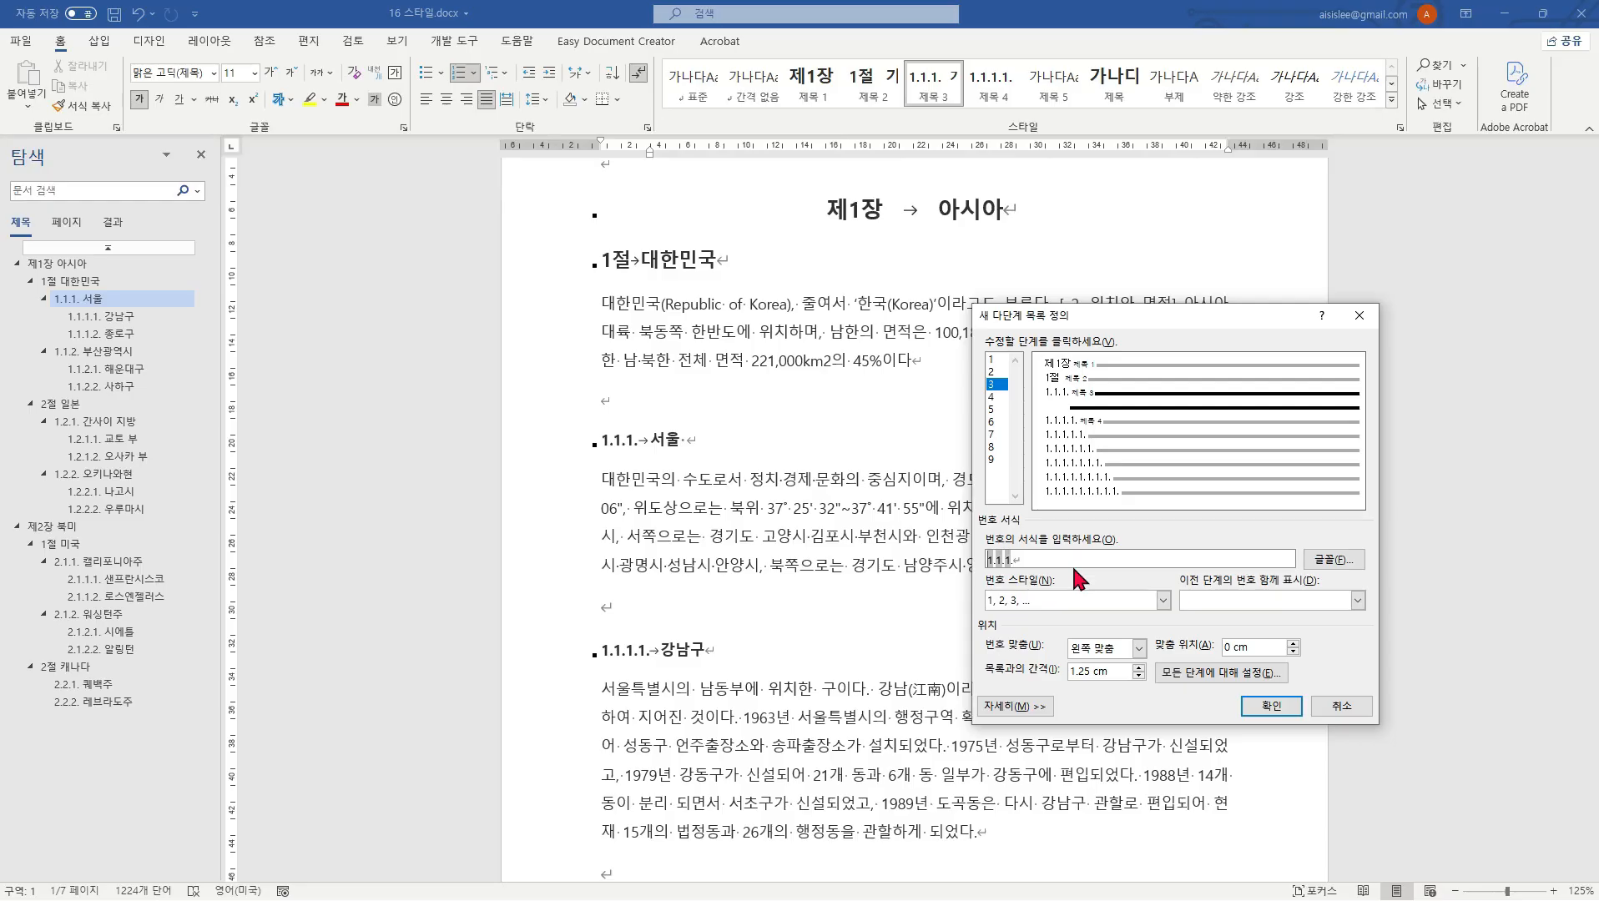
{"action": "key", "text": "BackSpace"}
{"action": "key", "text": "BackSpace"}
{"action": "key", "text": "BackSpace"}
{"action": "key", "text": "BackSpace"}
{"action": "left_click", "coordinate": [1268, 707]}
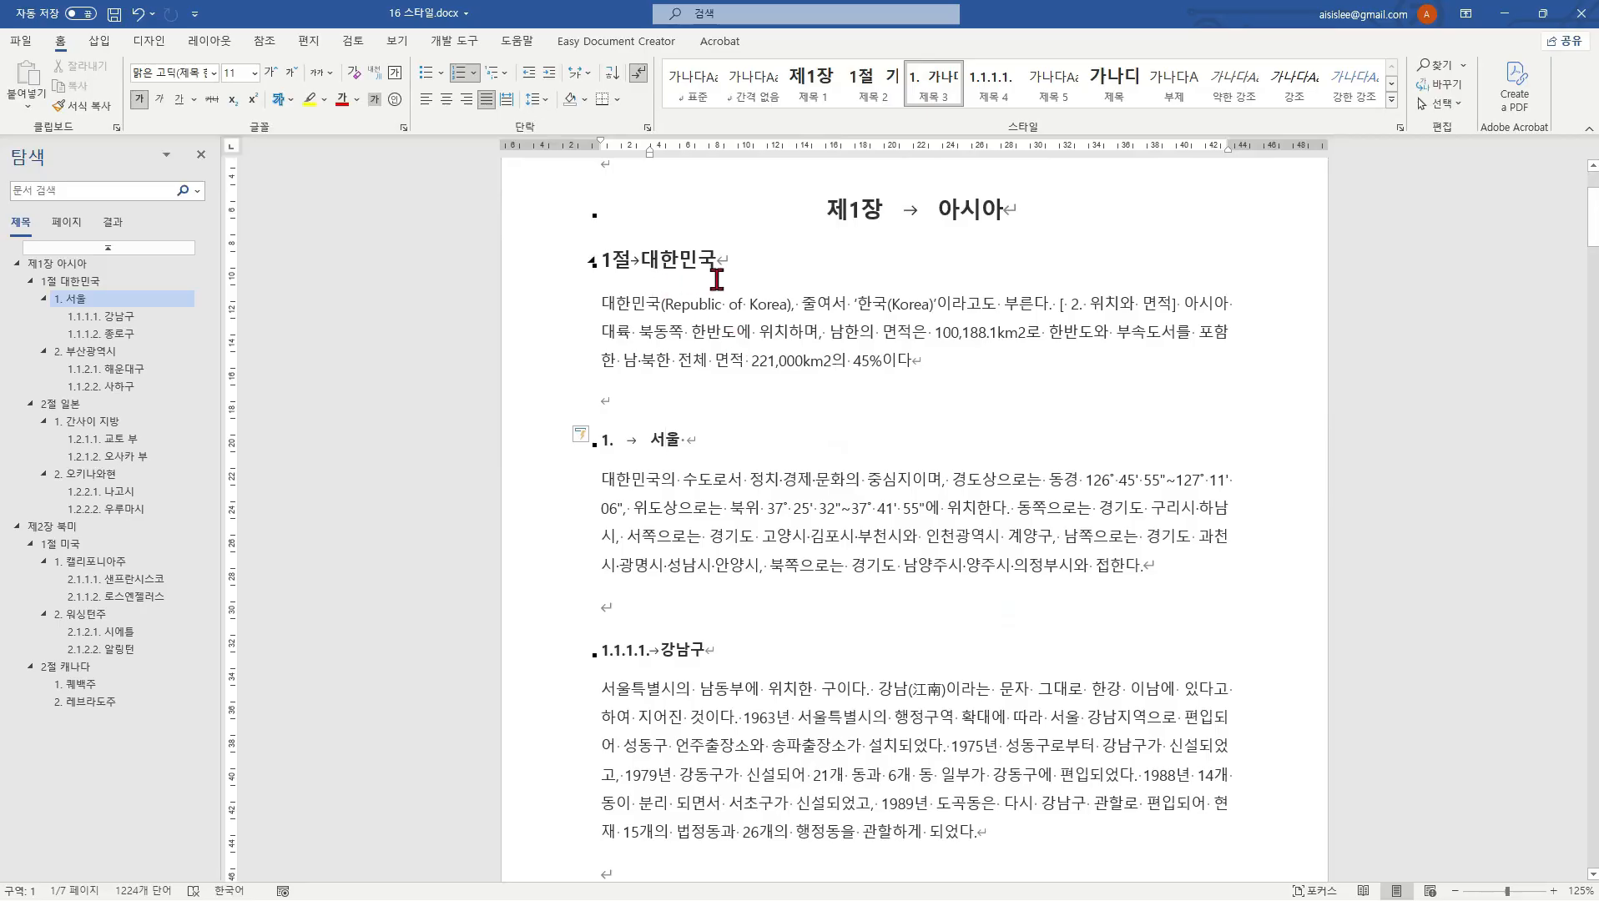
Step: Update the 제목 3 style to match the 서울 heading
{"action": "scroll", "coordinate": [726, 476], "scroll_direction": "down", "scroll_amount": 5}
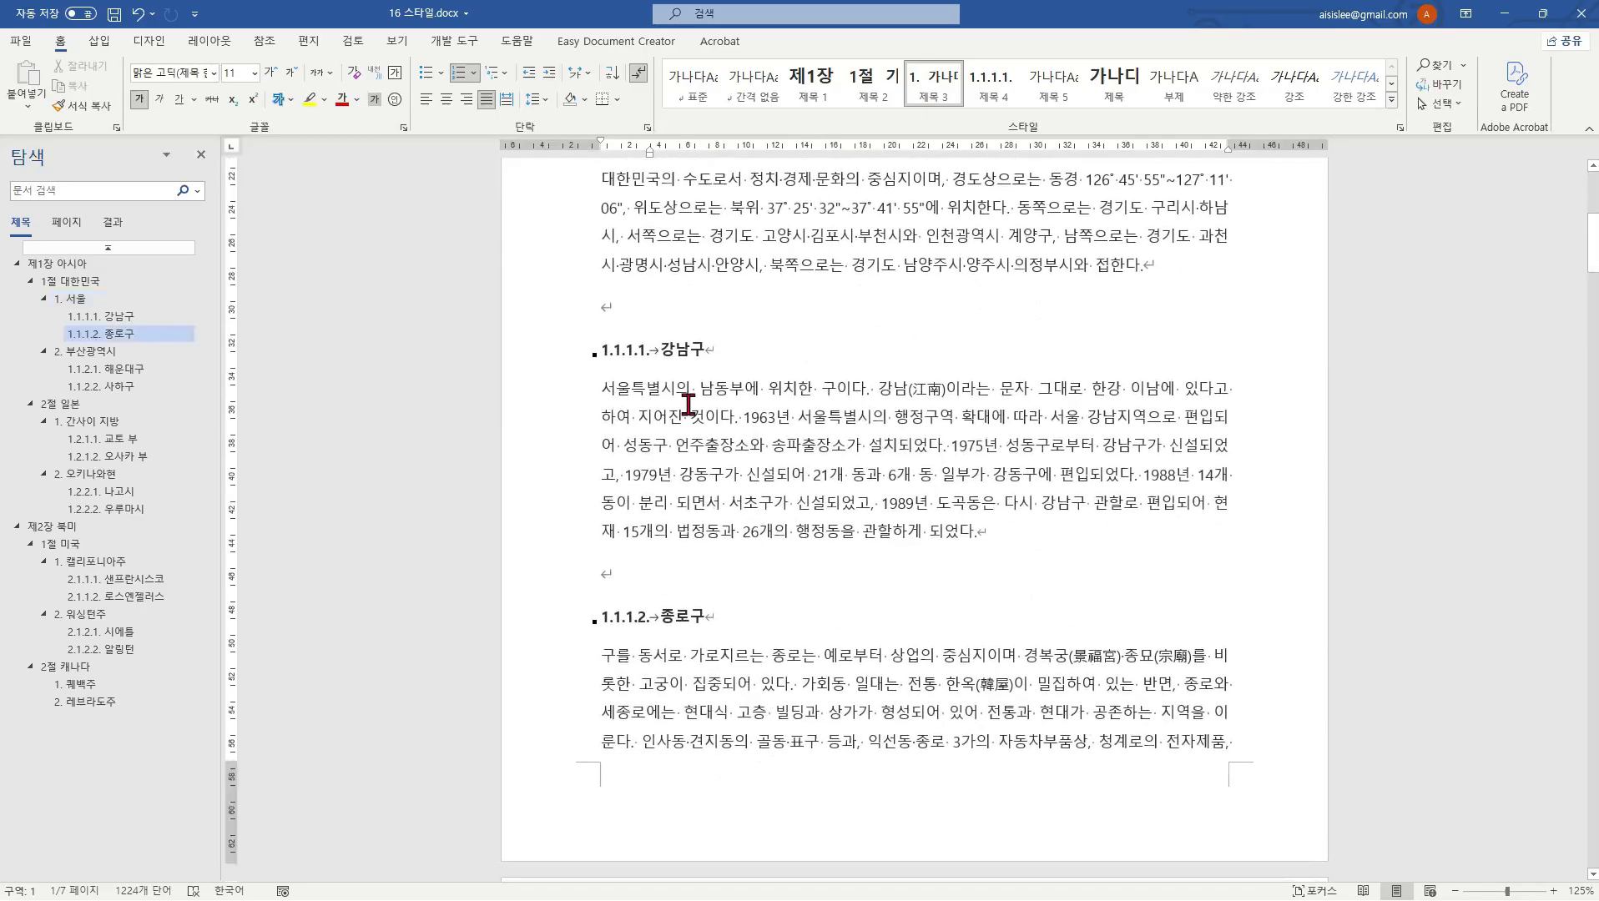
{"action": "scroll", "coordinate": [725, 334], "scroll_direction": "up", "scroll_amount": 2}
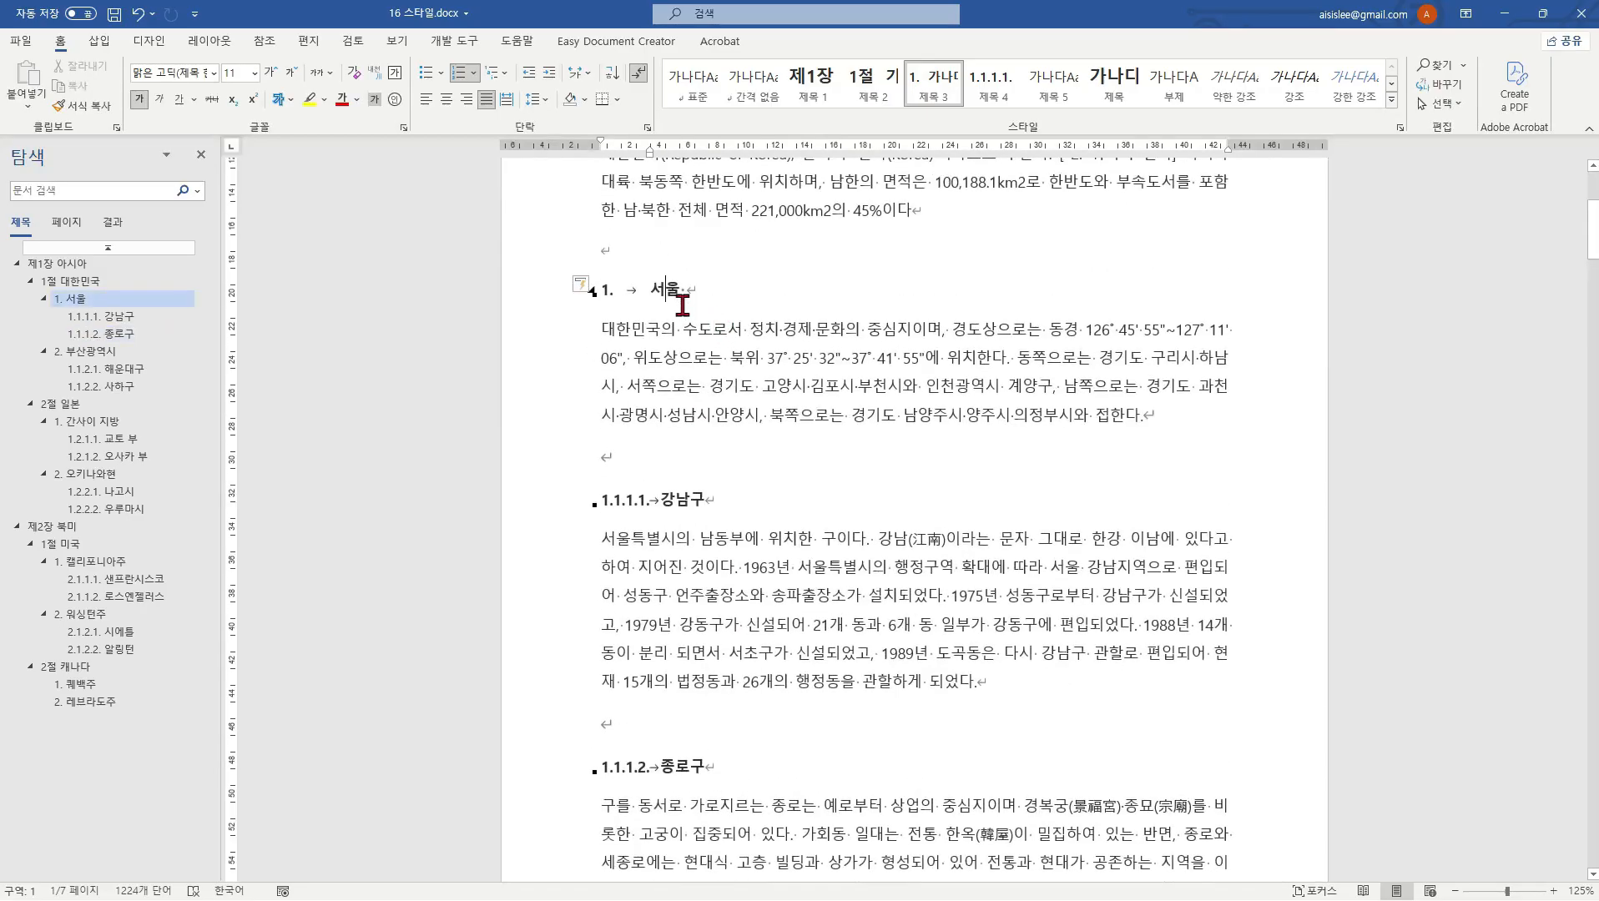
{"action": "right_click", "coordinate": [664, 290]}
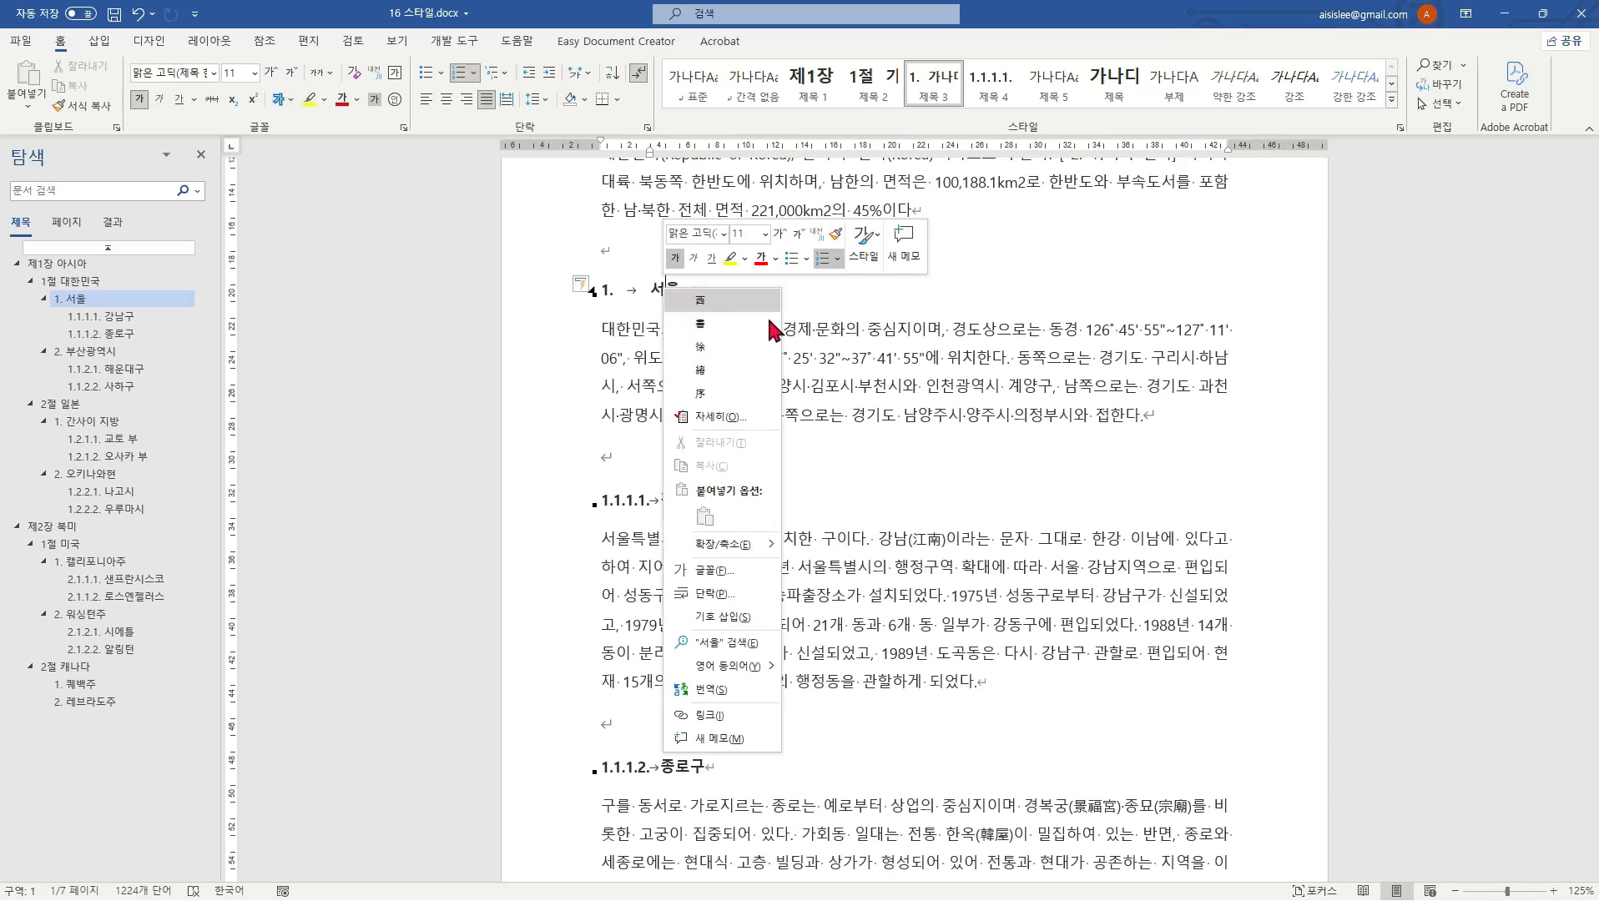
{"action": "key", "text": "Escape"}
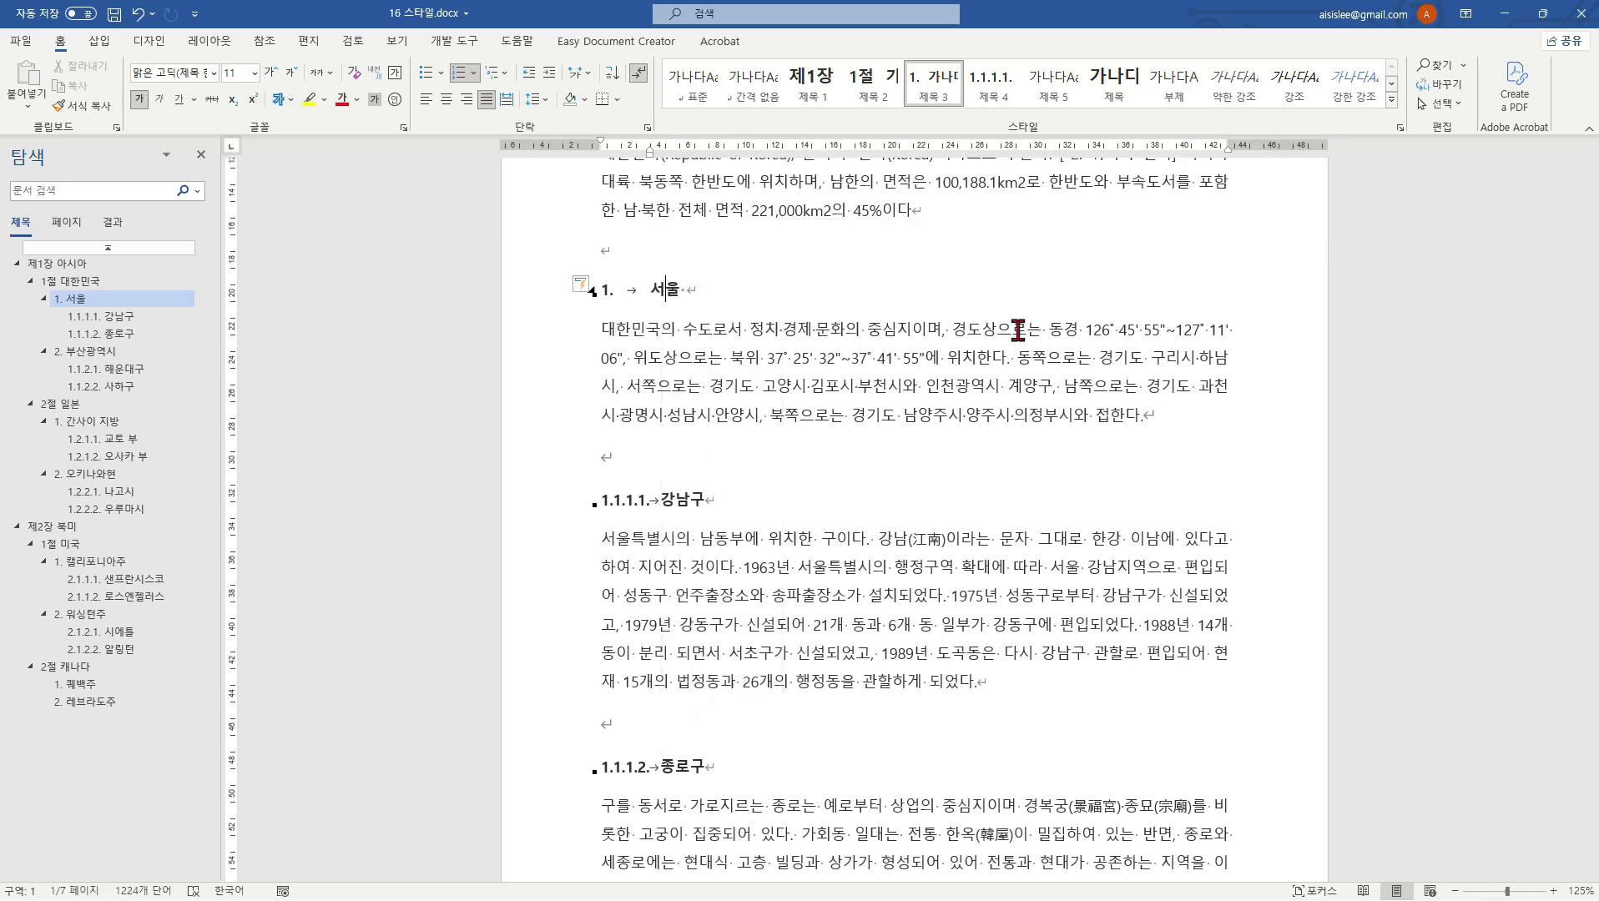
{"action": "right_click", "coordinate": [948, 96]}
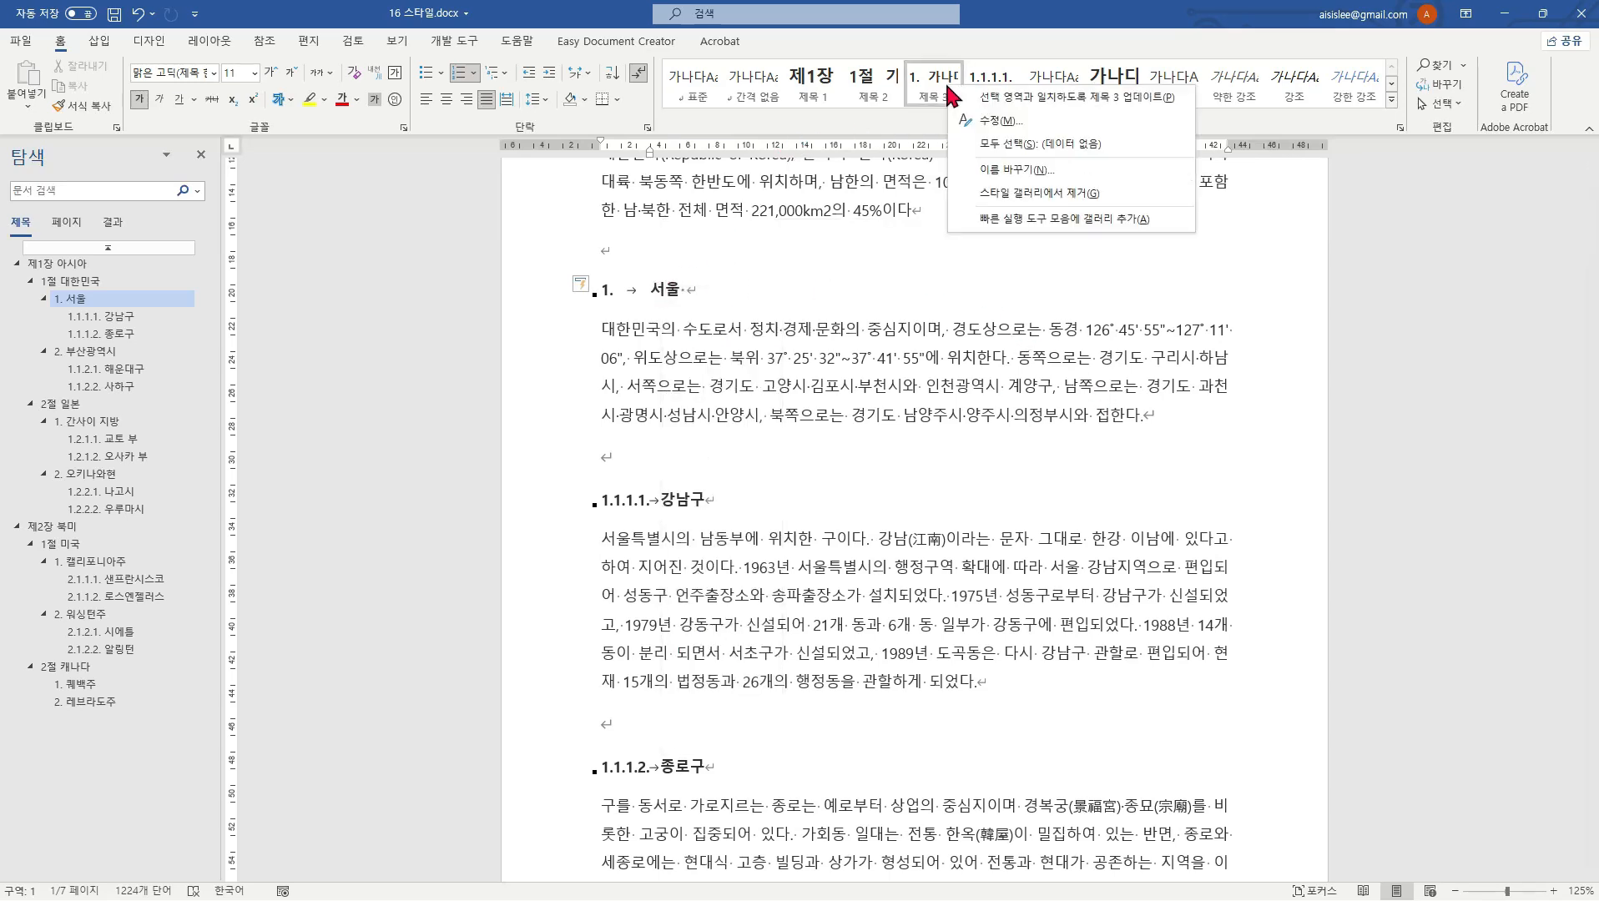
{"action": "left_click", "coordinate": [1026, 98]}
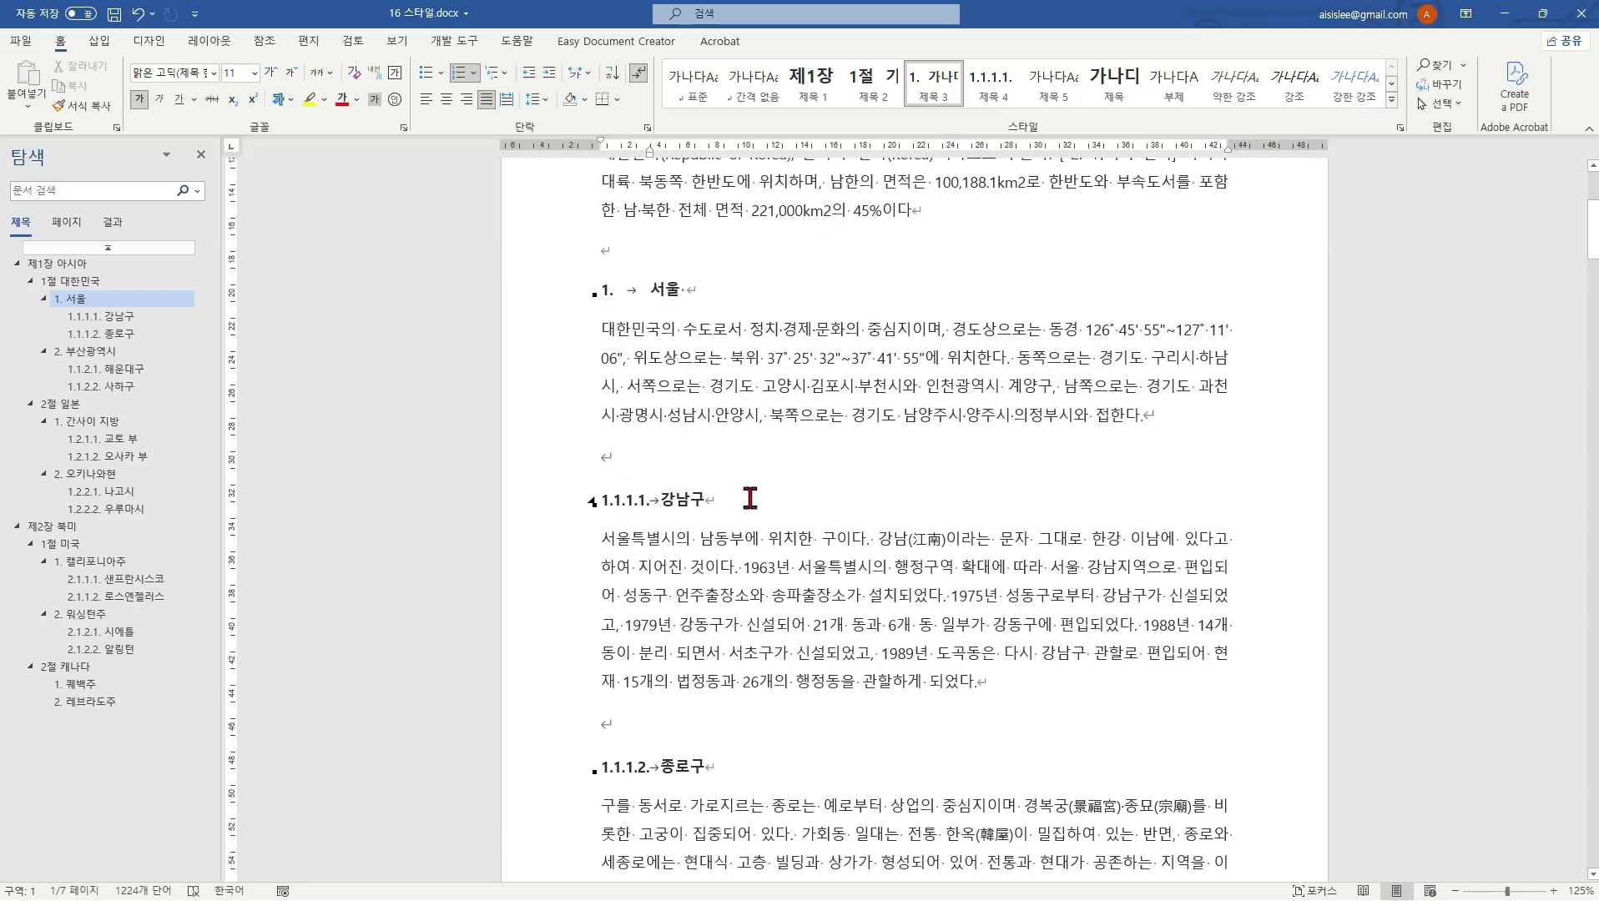
Step: Define a new multilevel list from the 강남구 heading with the level 4 number format shortened to "1.1."
{"action": "left_click", "coordinate": [704, 504]}
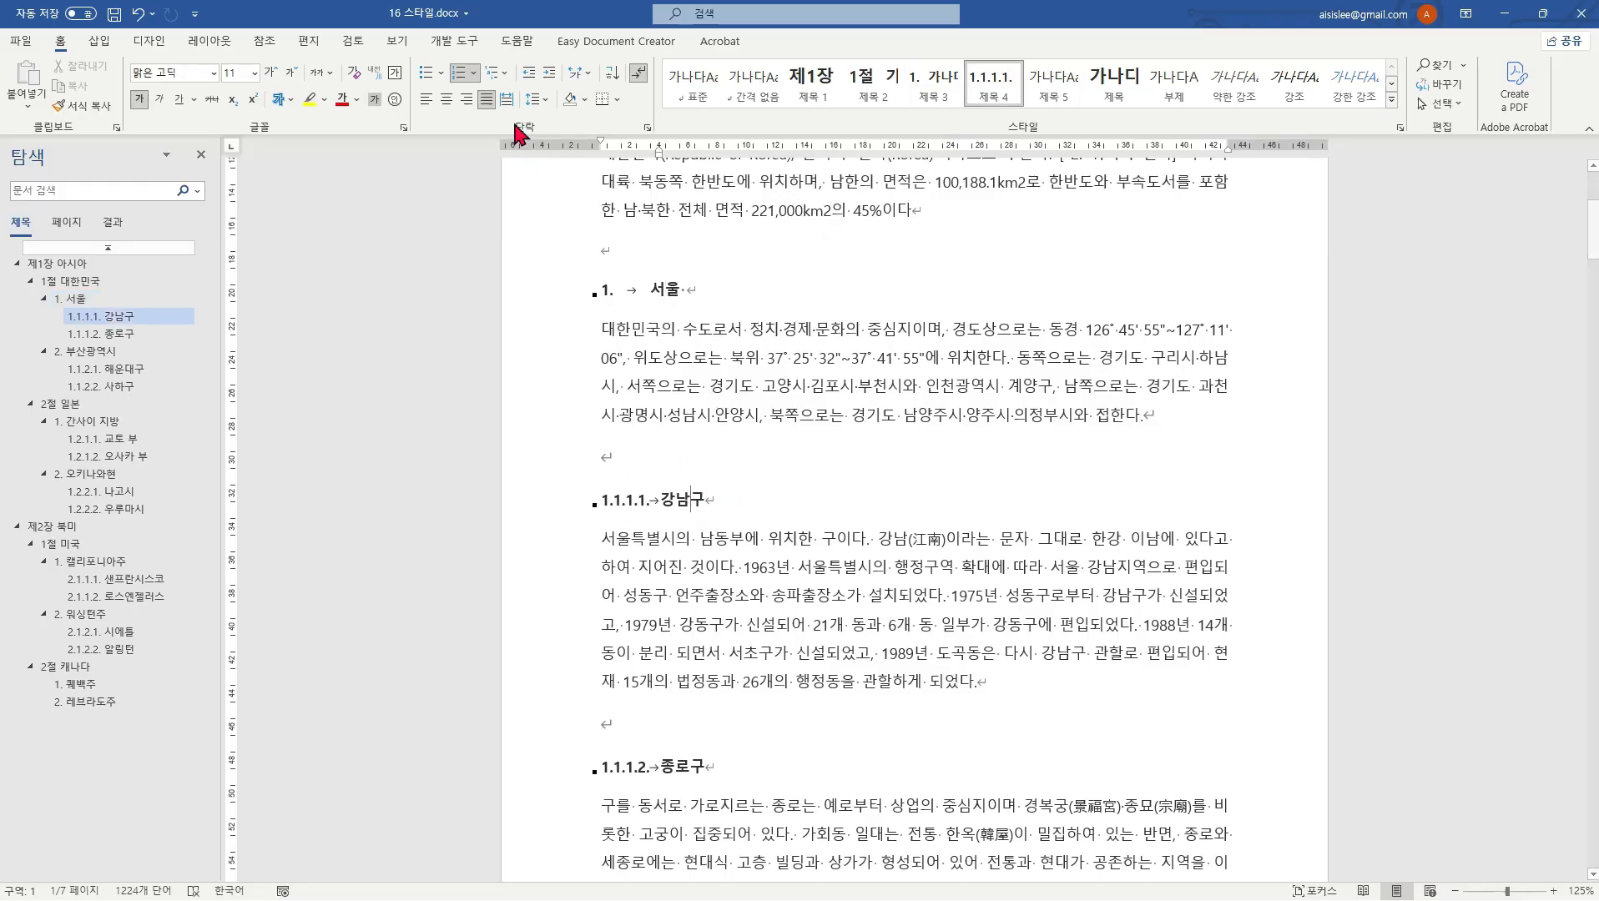
{"action": "left_click", "coordinate": [495, 73]}
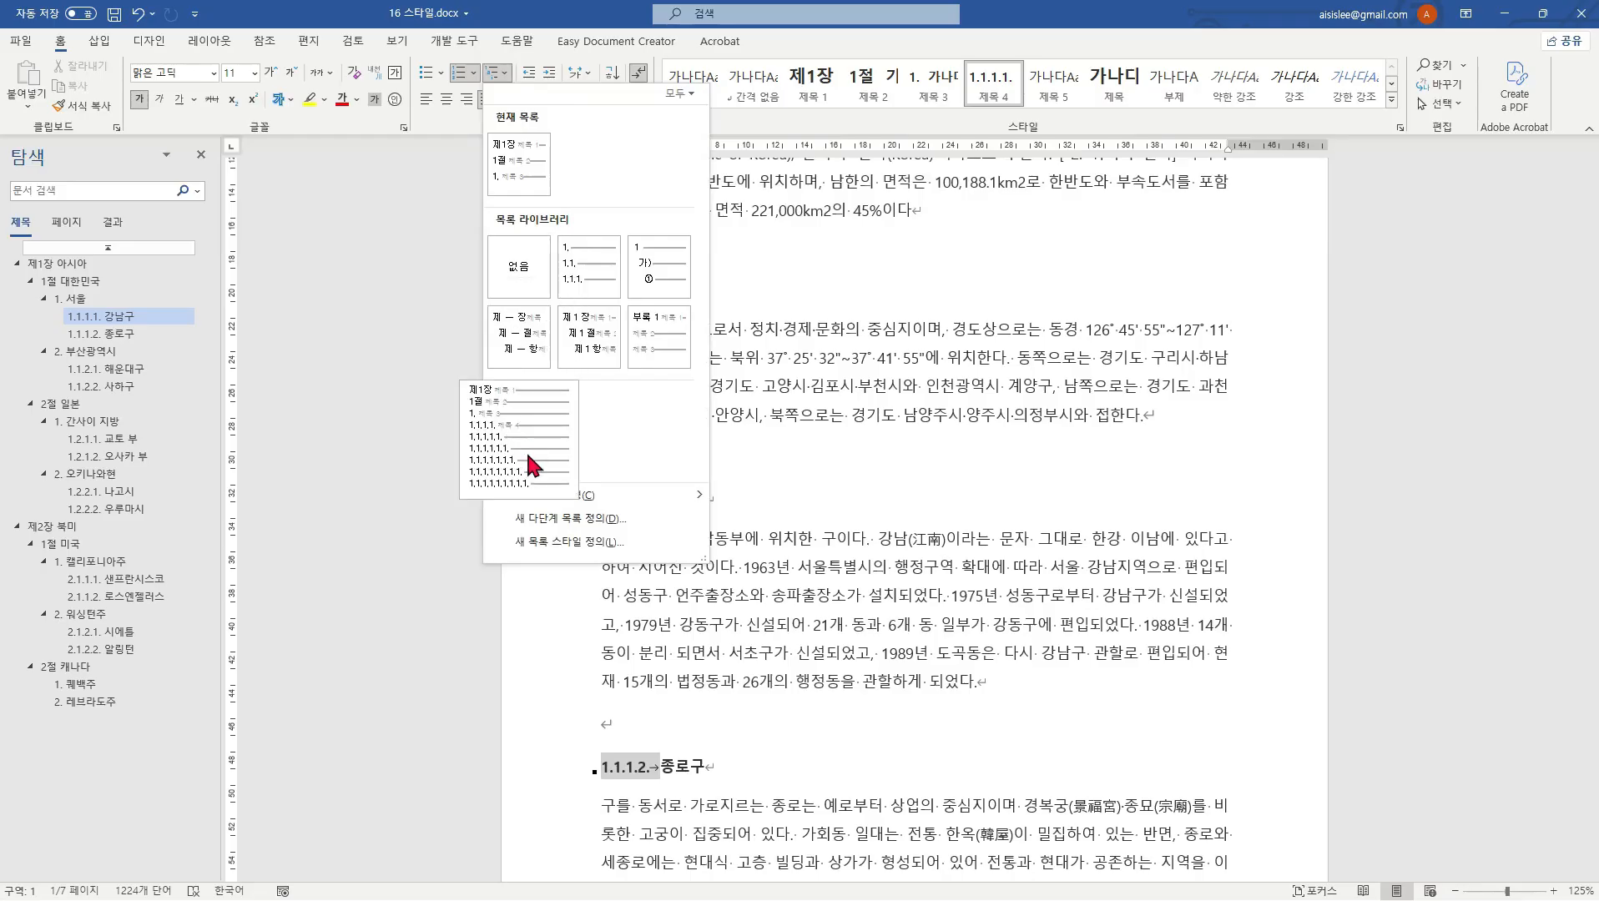
{"action": "left_click", "coordinate": [563, 519]}
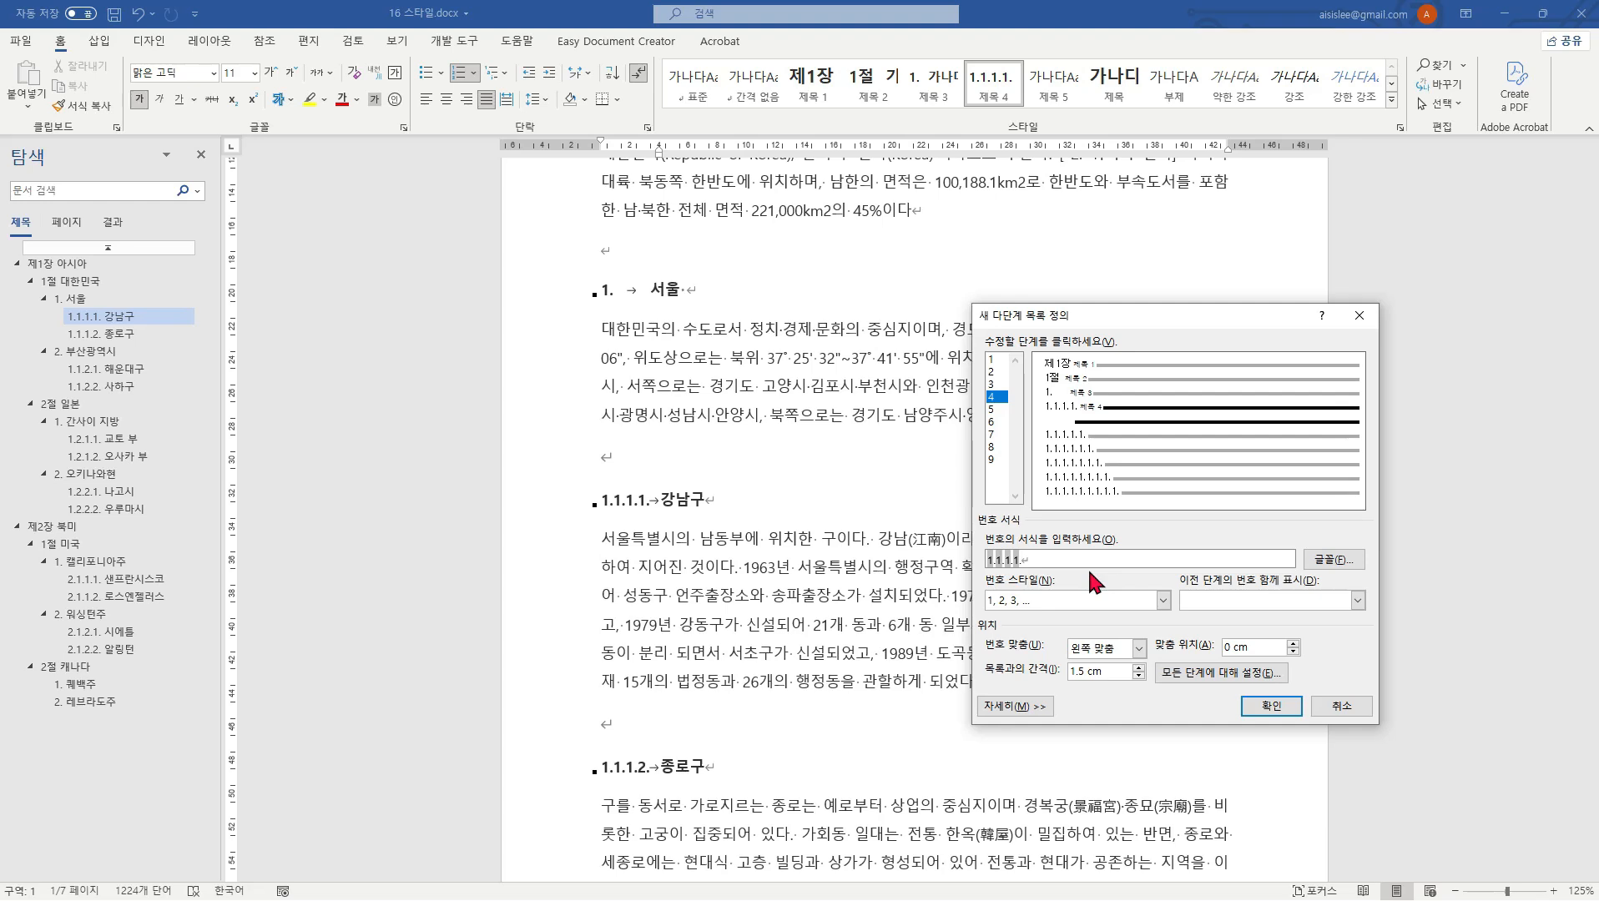
{"action": "key", "text": "Delete"}
{"action": "key", "text": "Delete"}
{"action": "key", "text": "Delete"}
{"action": "key", "text": "Delete"}
{"action": "left_click", "coordinate": [1268, 708]}
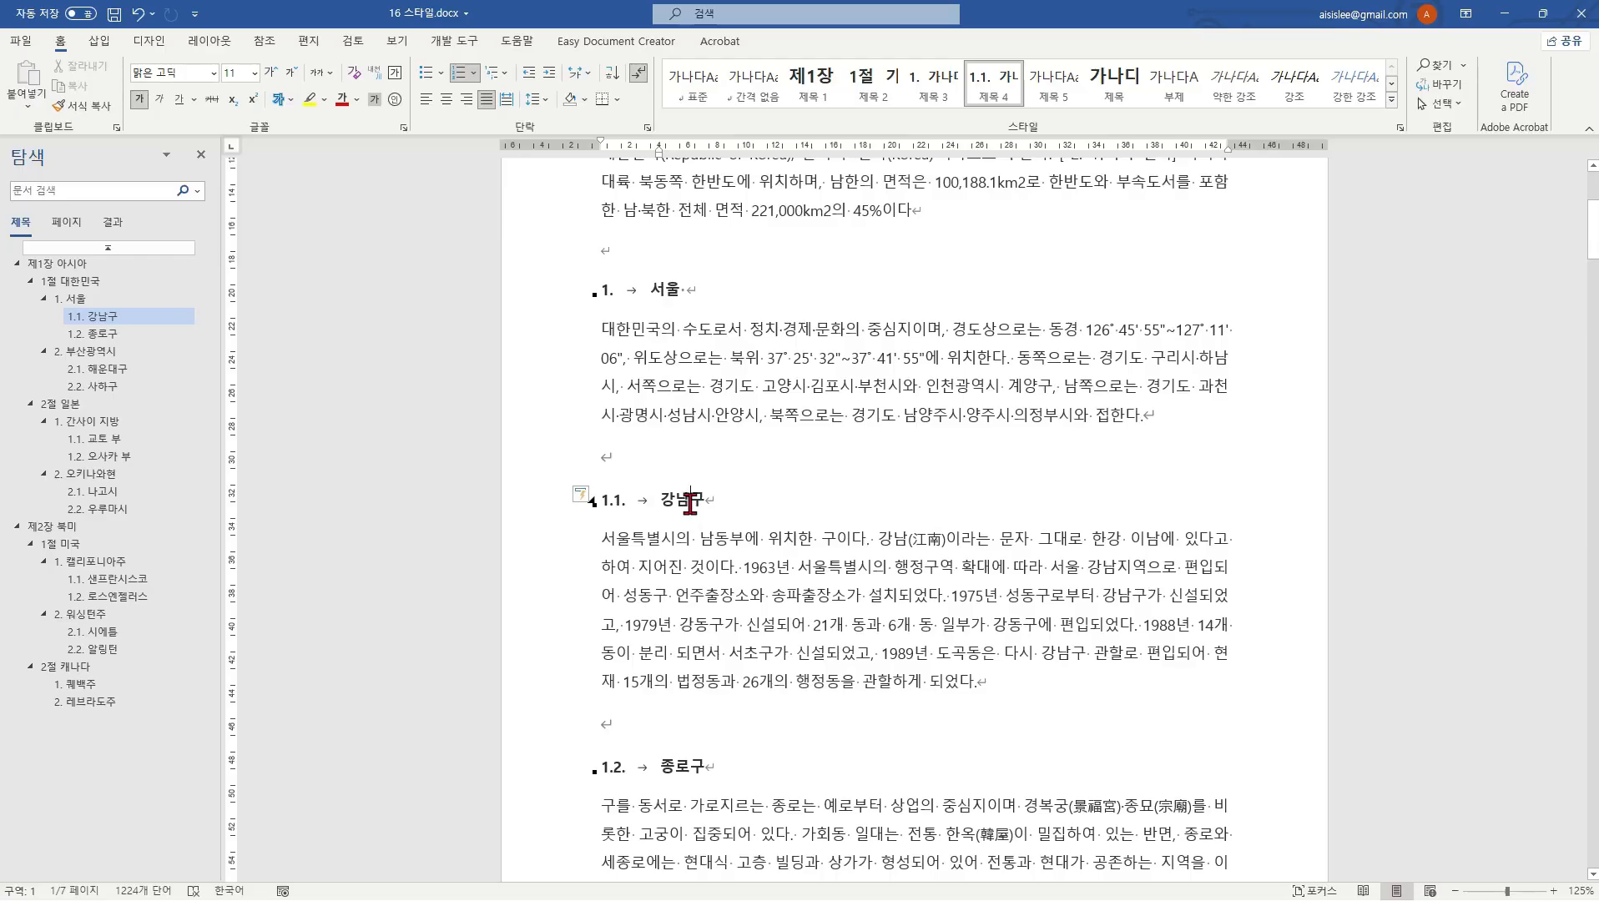
Step: Update the 제목 4 style to match the 강남구 heading
{"action": "right_click", "coordinate": [689, 504]}
{"action": "key", "text": "Escape"}
{"action": "right_click", "coordinate": [1007, 101]}
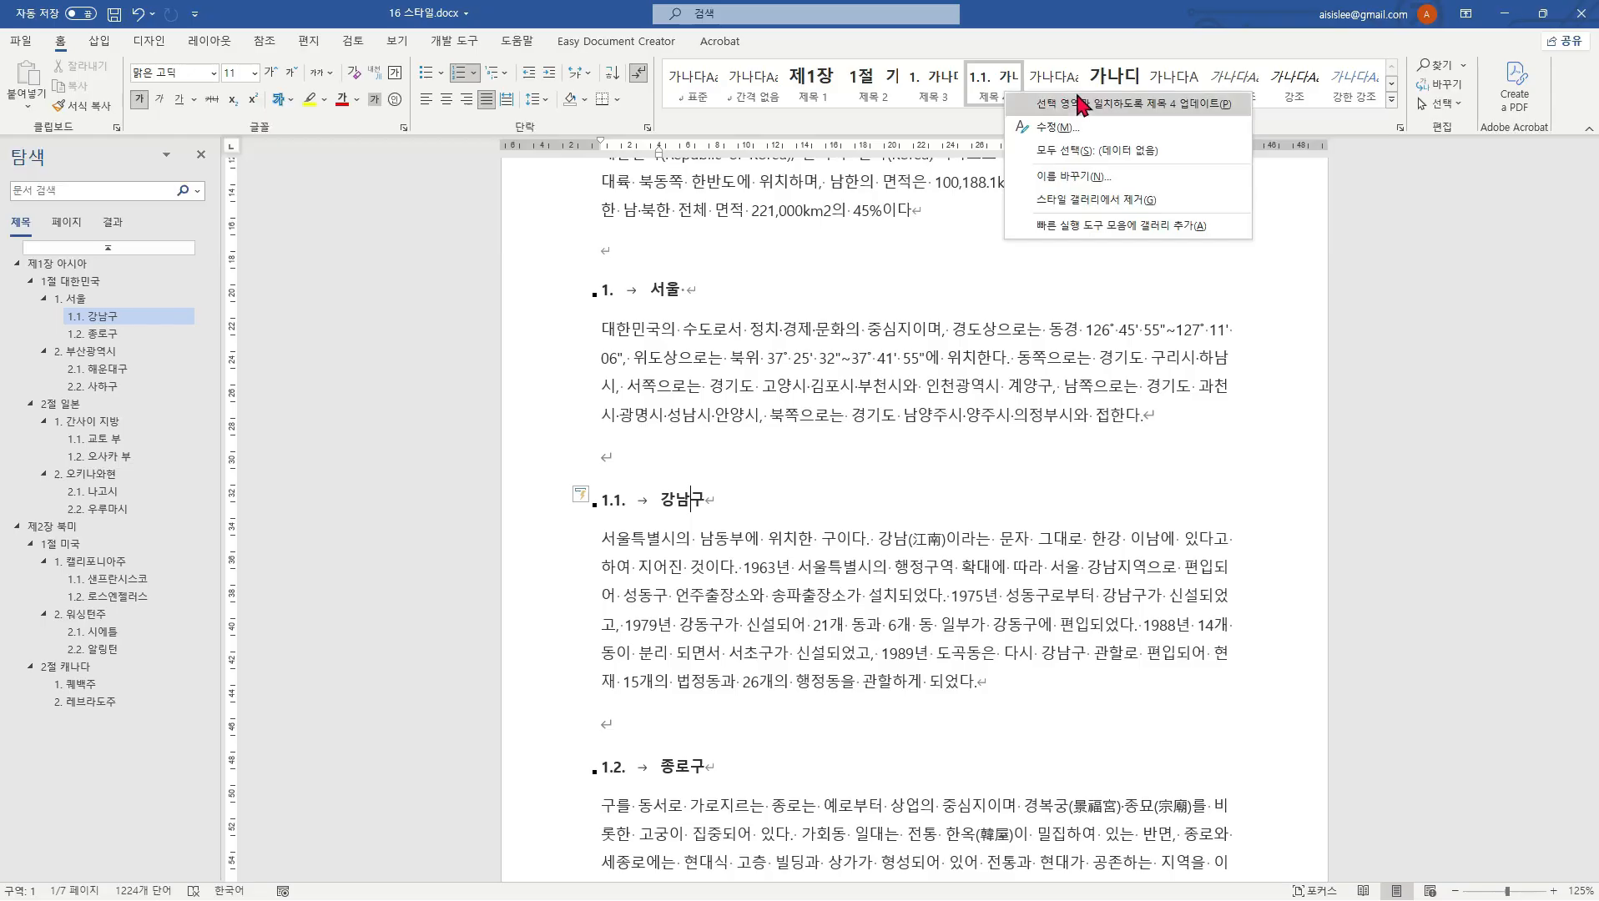
{"action": "left_click", "coordinate": [1085, 104]}
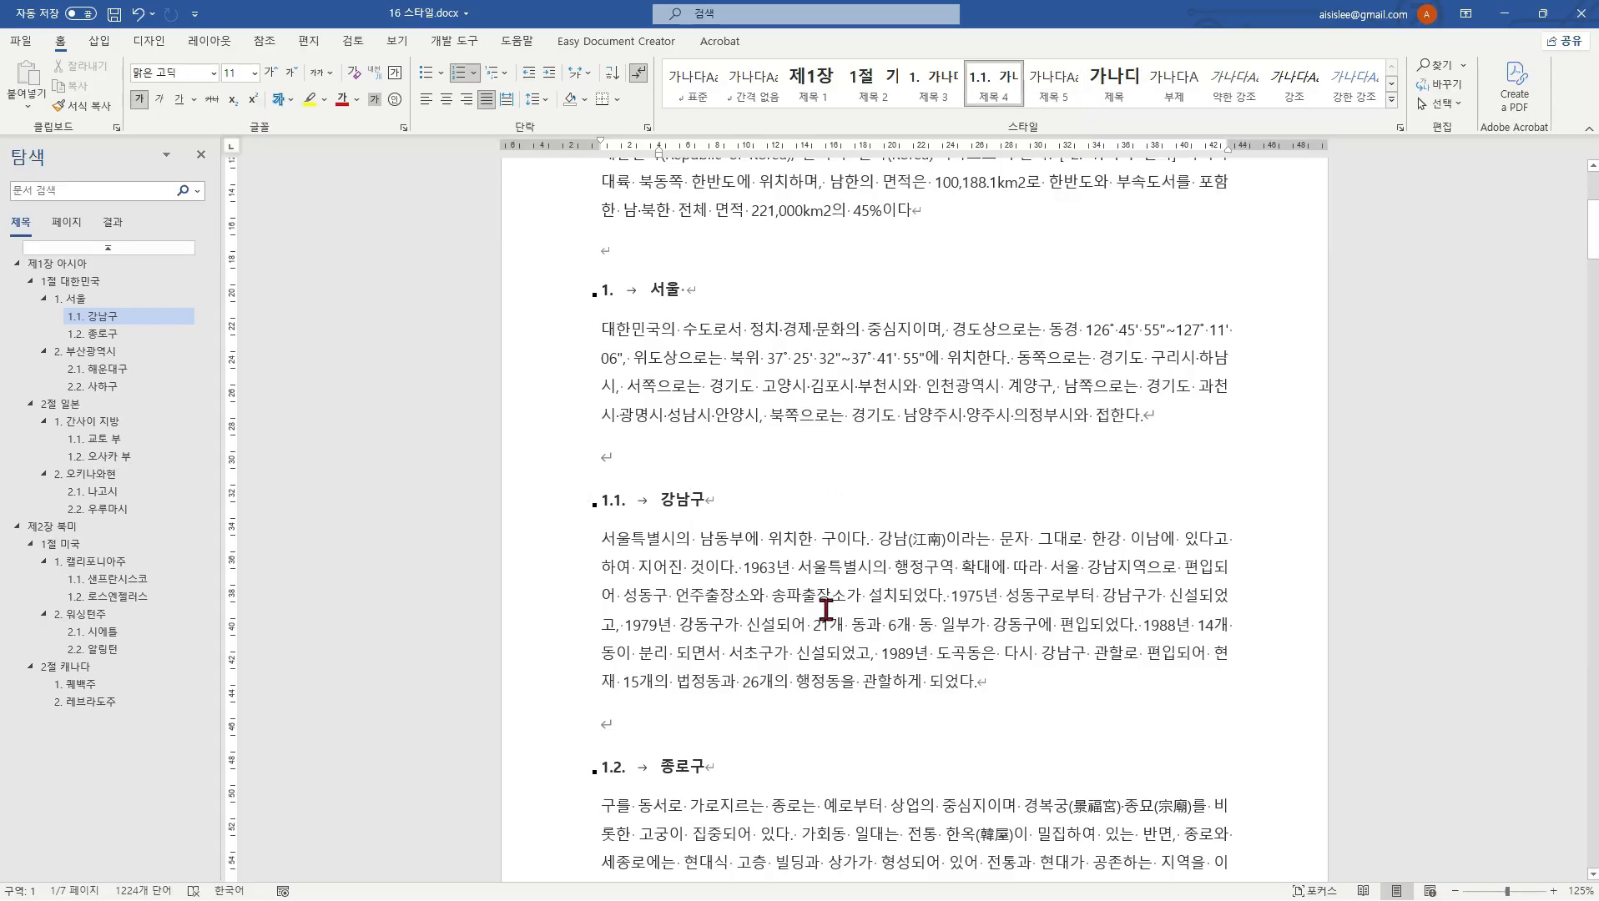
Step: Review the heading numbering across the document and check the style of the body paragraphs under the 대한민국, 서울 and 강남구 headings
{"action": "scroll", "coordinate": [863, 524], "scroll_direction": "down", "scroll_amount": 7}
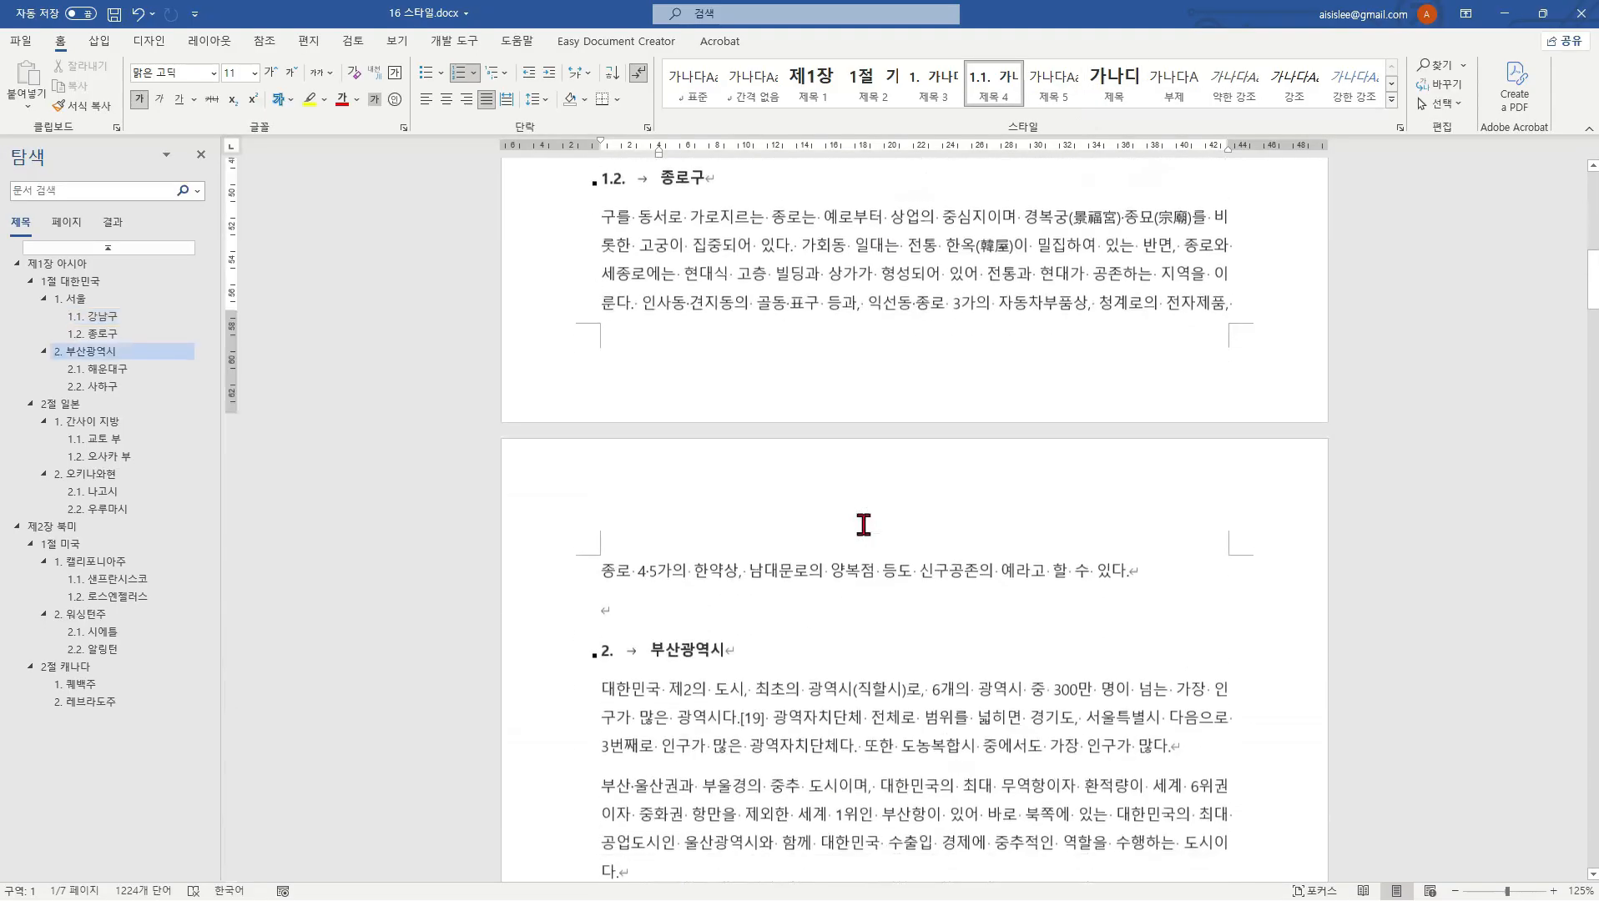
{"action": "scroll", "coordinate": [863, 520], "scroll_direction": "down", "scroll_amount": 5}
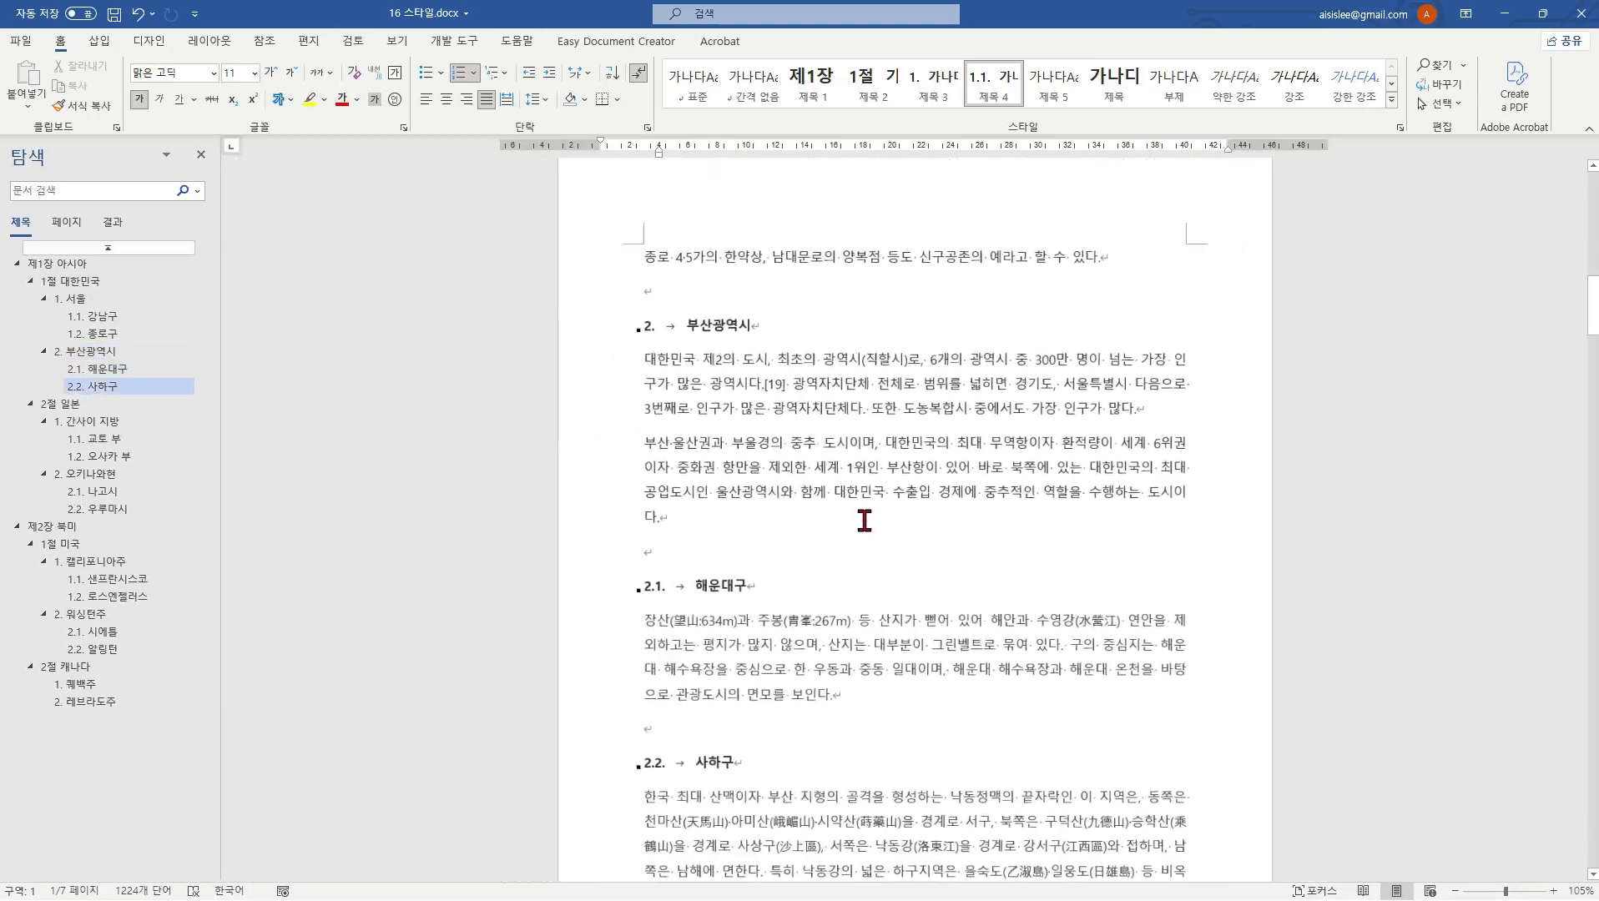
{"action": "scroll", "coordinate": [864, 521], "scroll_direction": "down", "scroll_amount": 4, "text": "ctrl"}
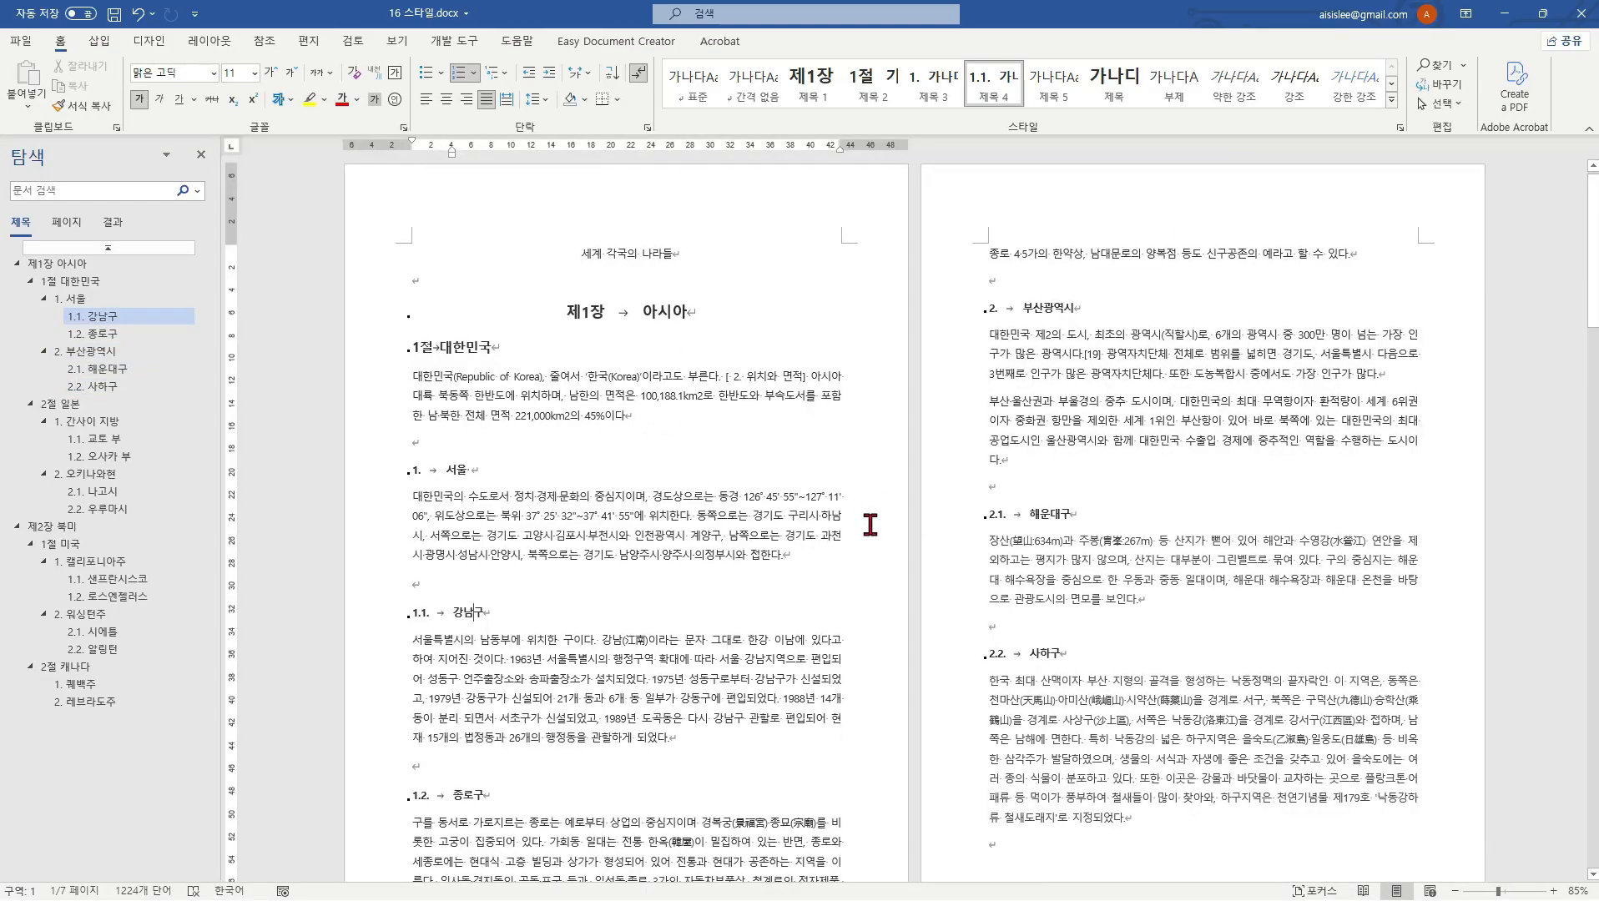
{"action": "scroll", "coordinate": [865, 522], "scroll_direction": "down", "scroll_amount": 5}
{"action": "scroll", "coordinate": [869, 524], "scroll_direction": "down", "scroll_amount": 5}
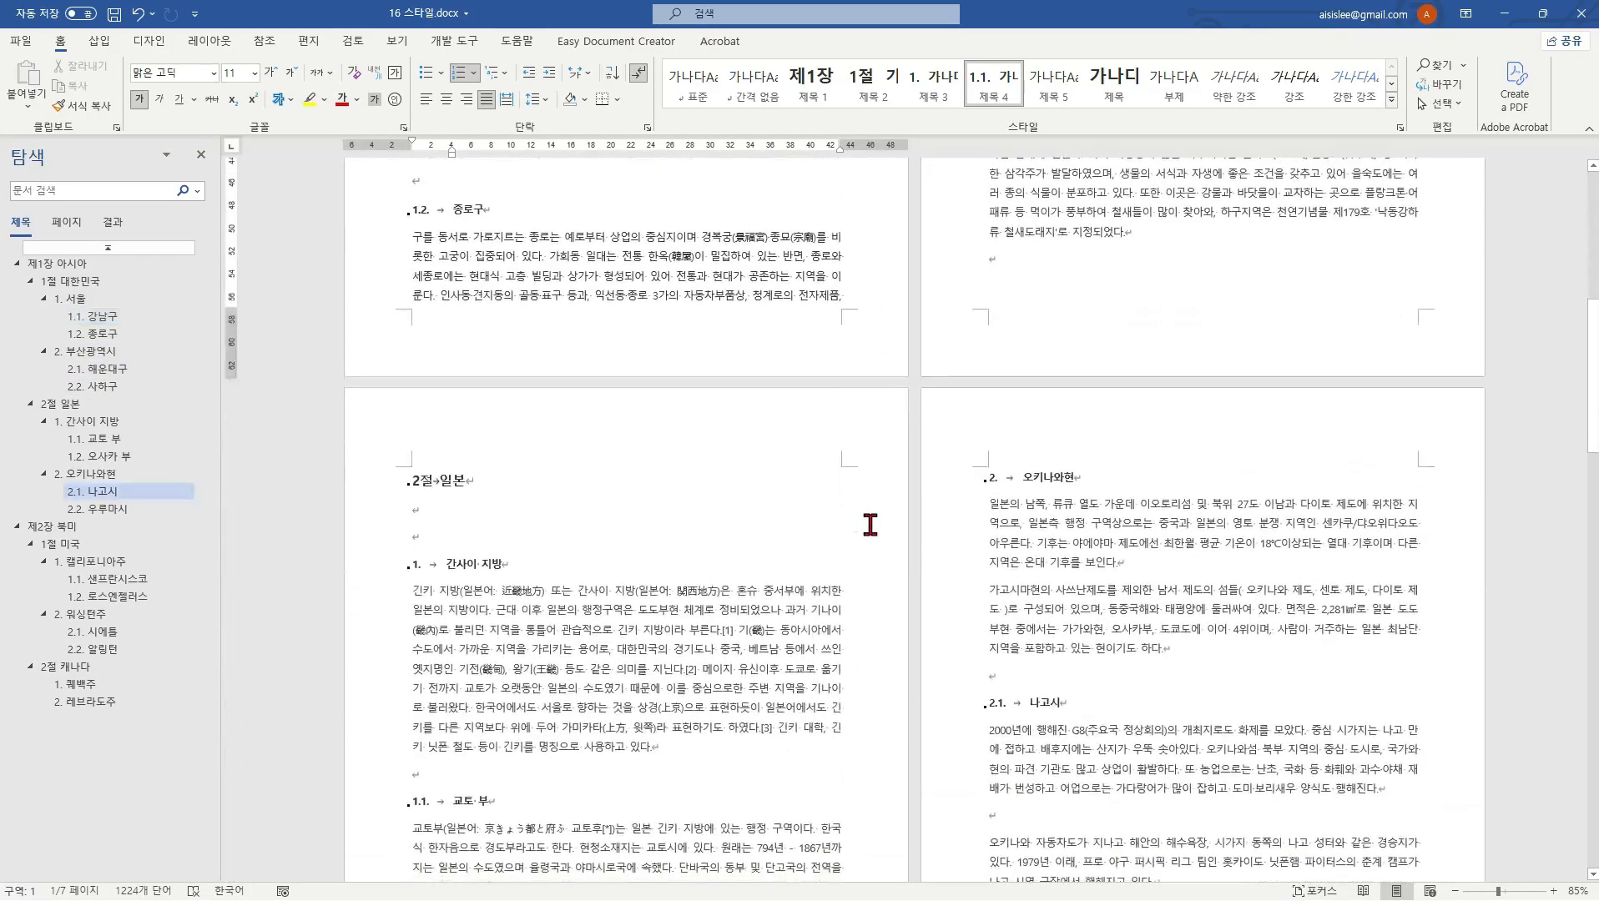
{"action": "scroll", "coordinate": [869, 524], "scroll_direction": "up", "scroll_amount": 9}
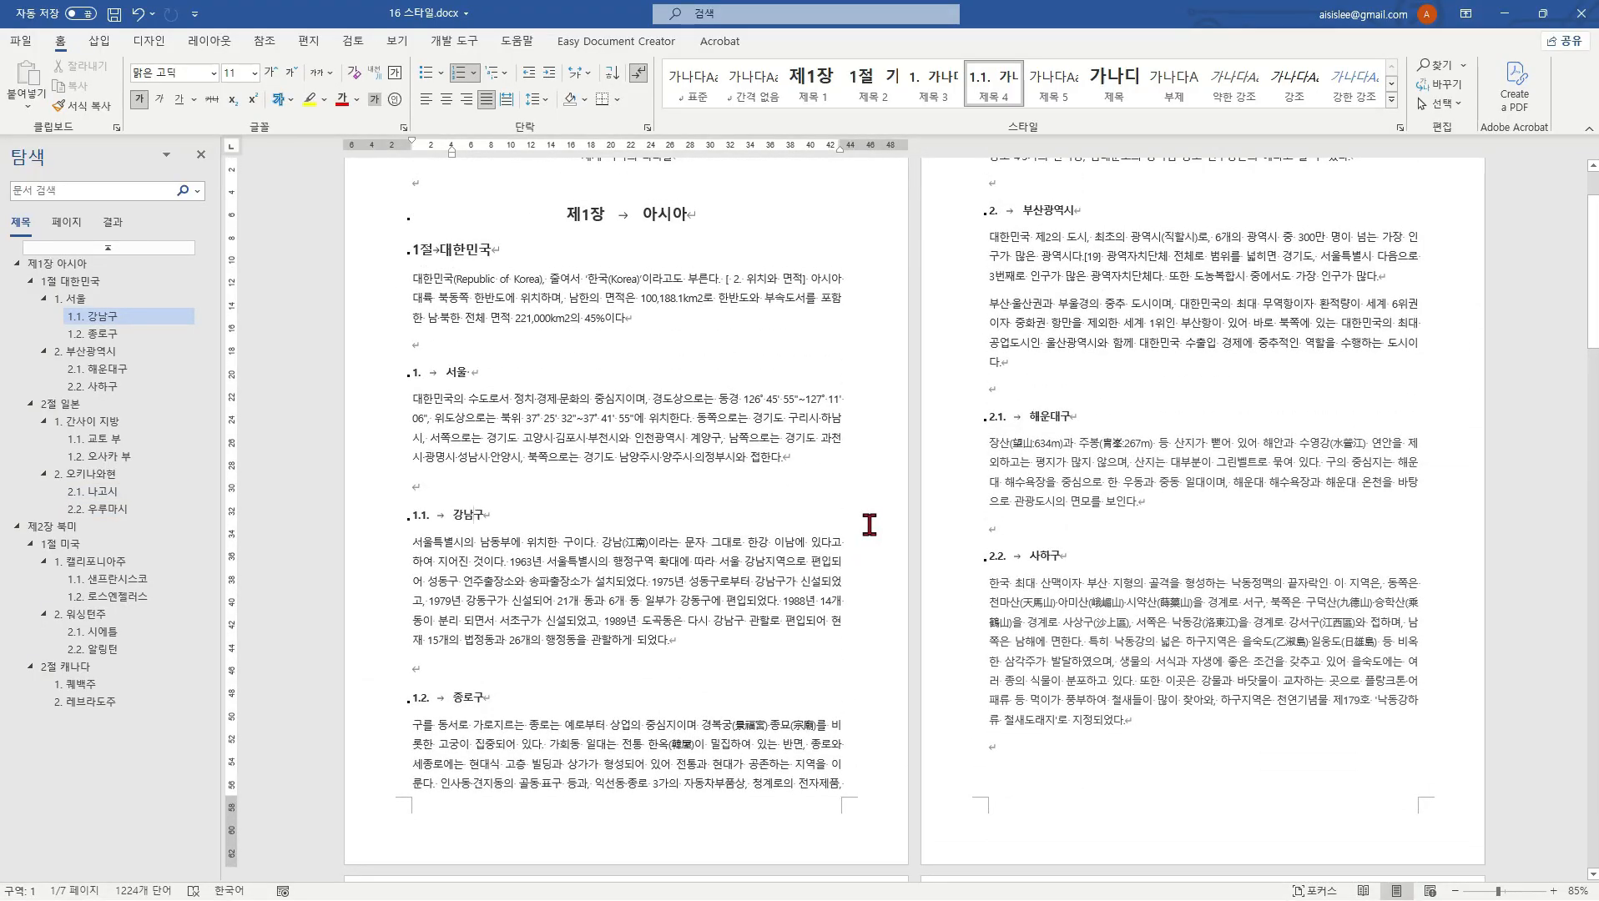
{"action": "left_click", "coordinate": [524, 247]}
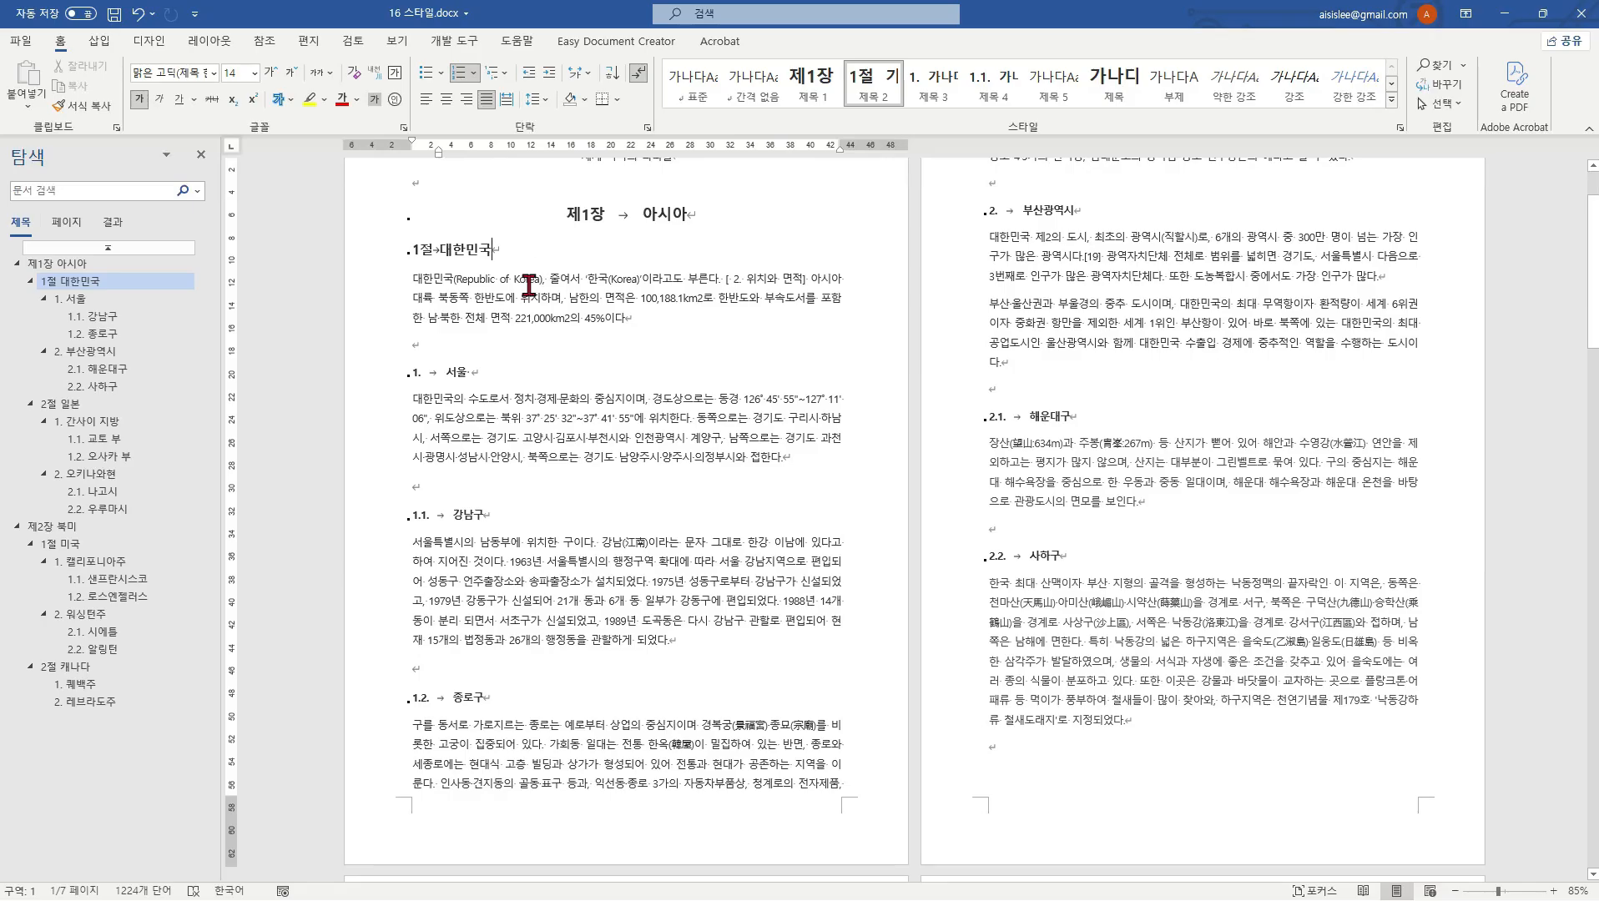
{"action": "left_click", "coordinate": [528, 284]}
{"action": "triple_click", "coordinate": [599, 292]}
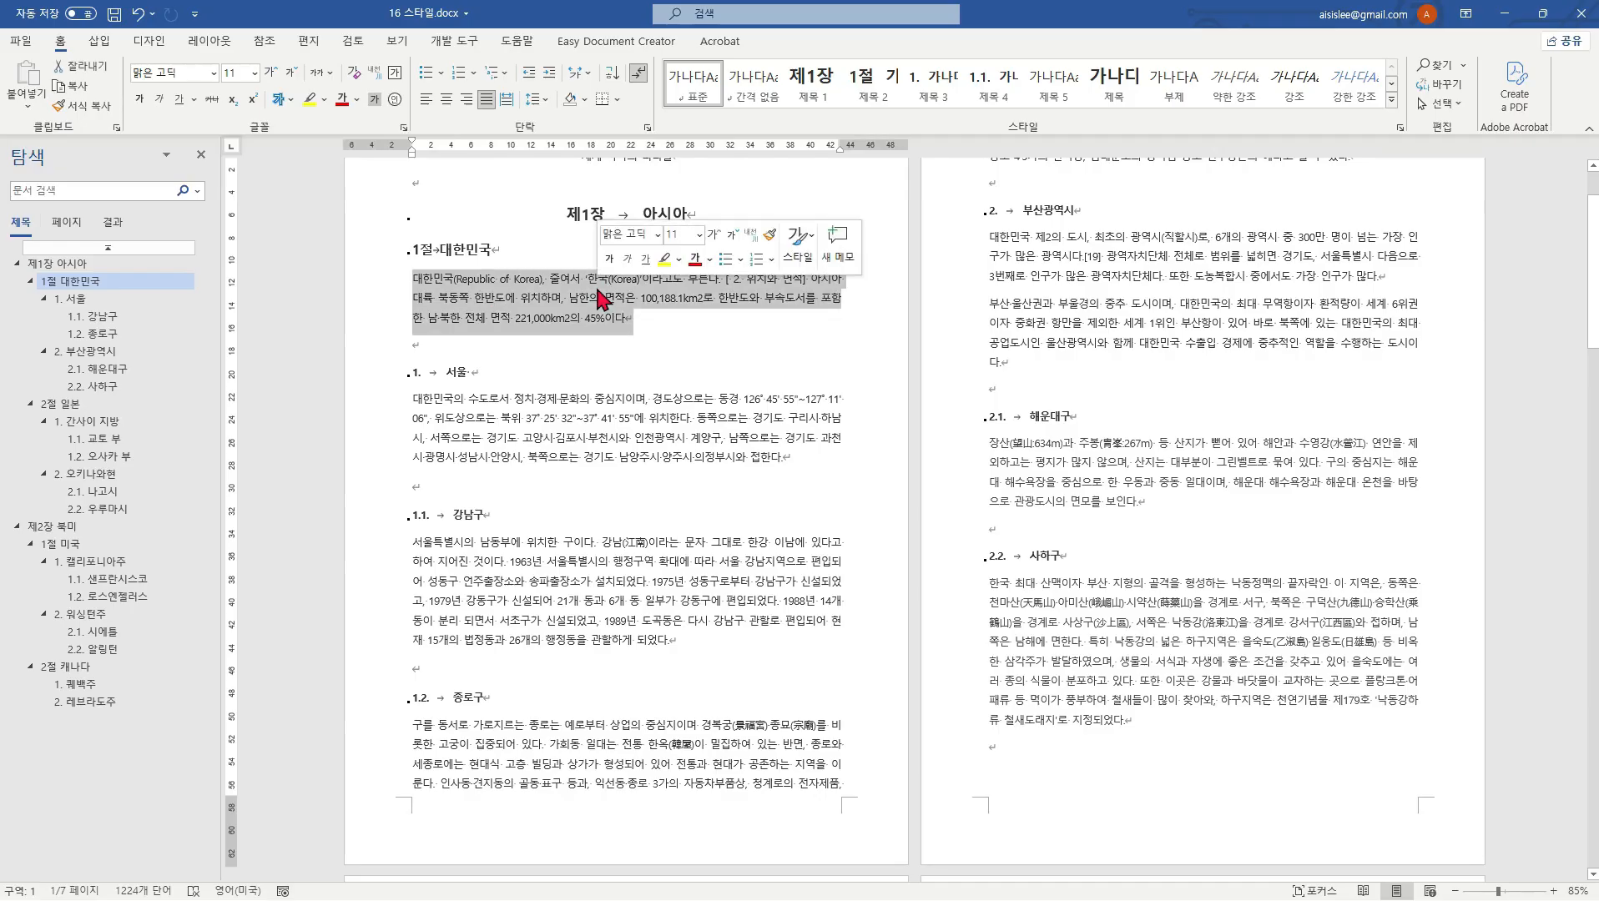
{"action": "left_click", "coordinate": [575, 417]}
{"action": "left_click", "coordinate": [608, 617]}
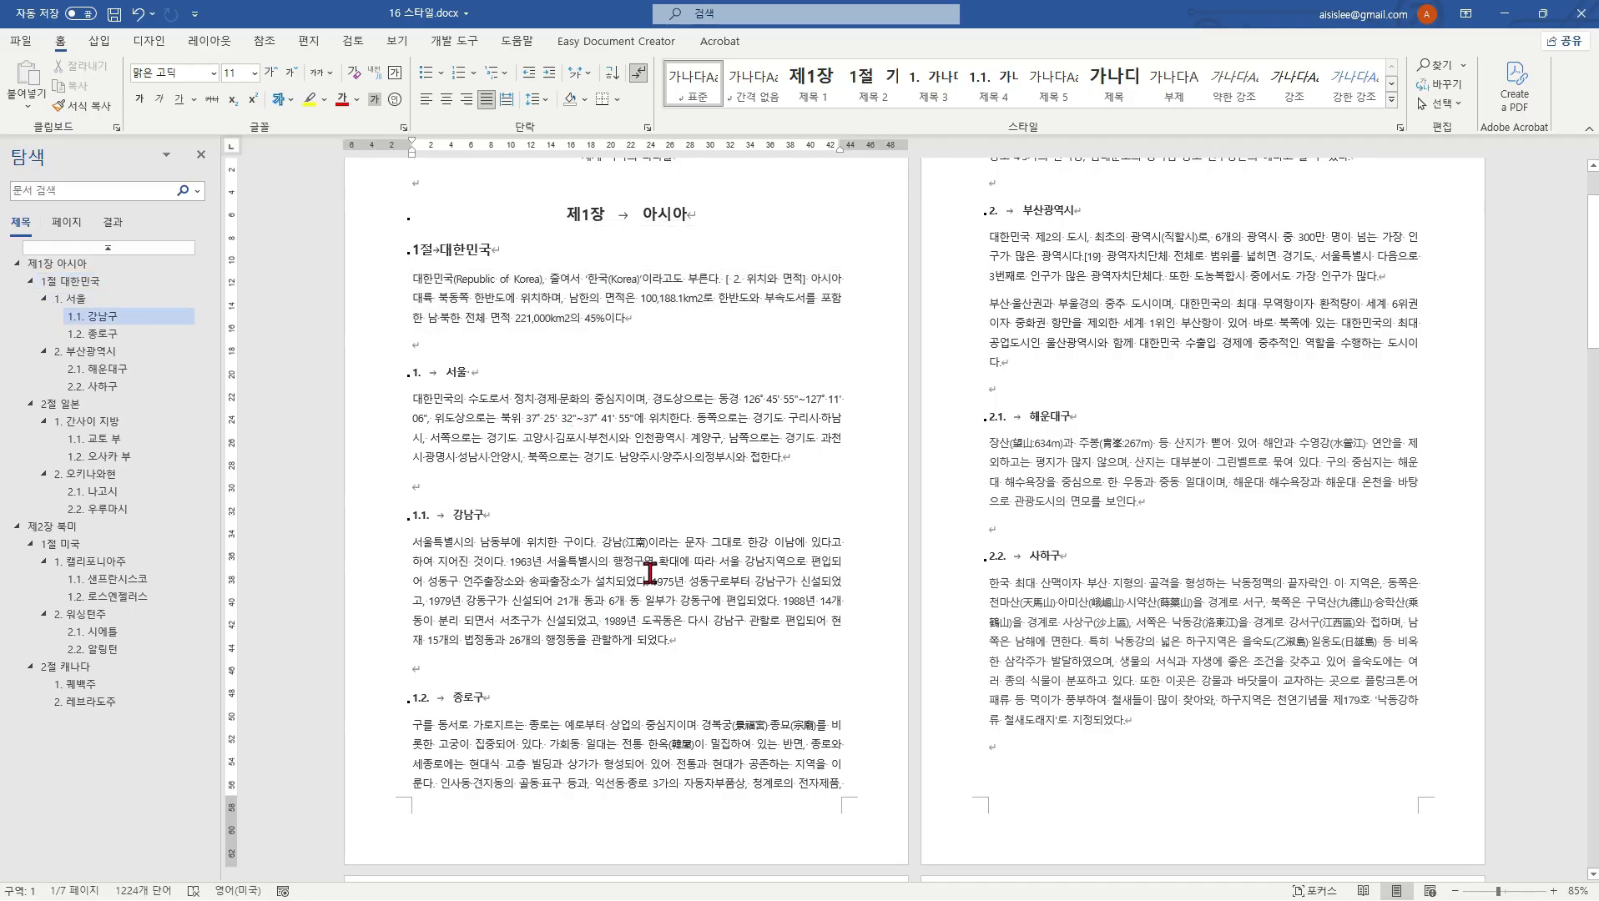
{"action": "left_click", "coordinate": [702, 420]}
{"action": "left_click", "coordinate": [591, 310]}
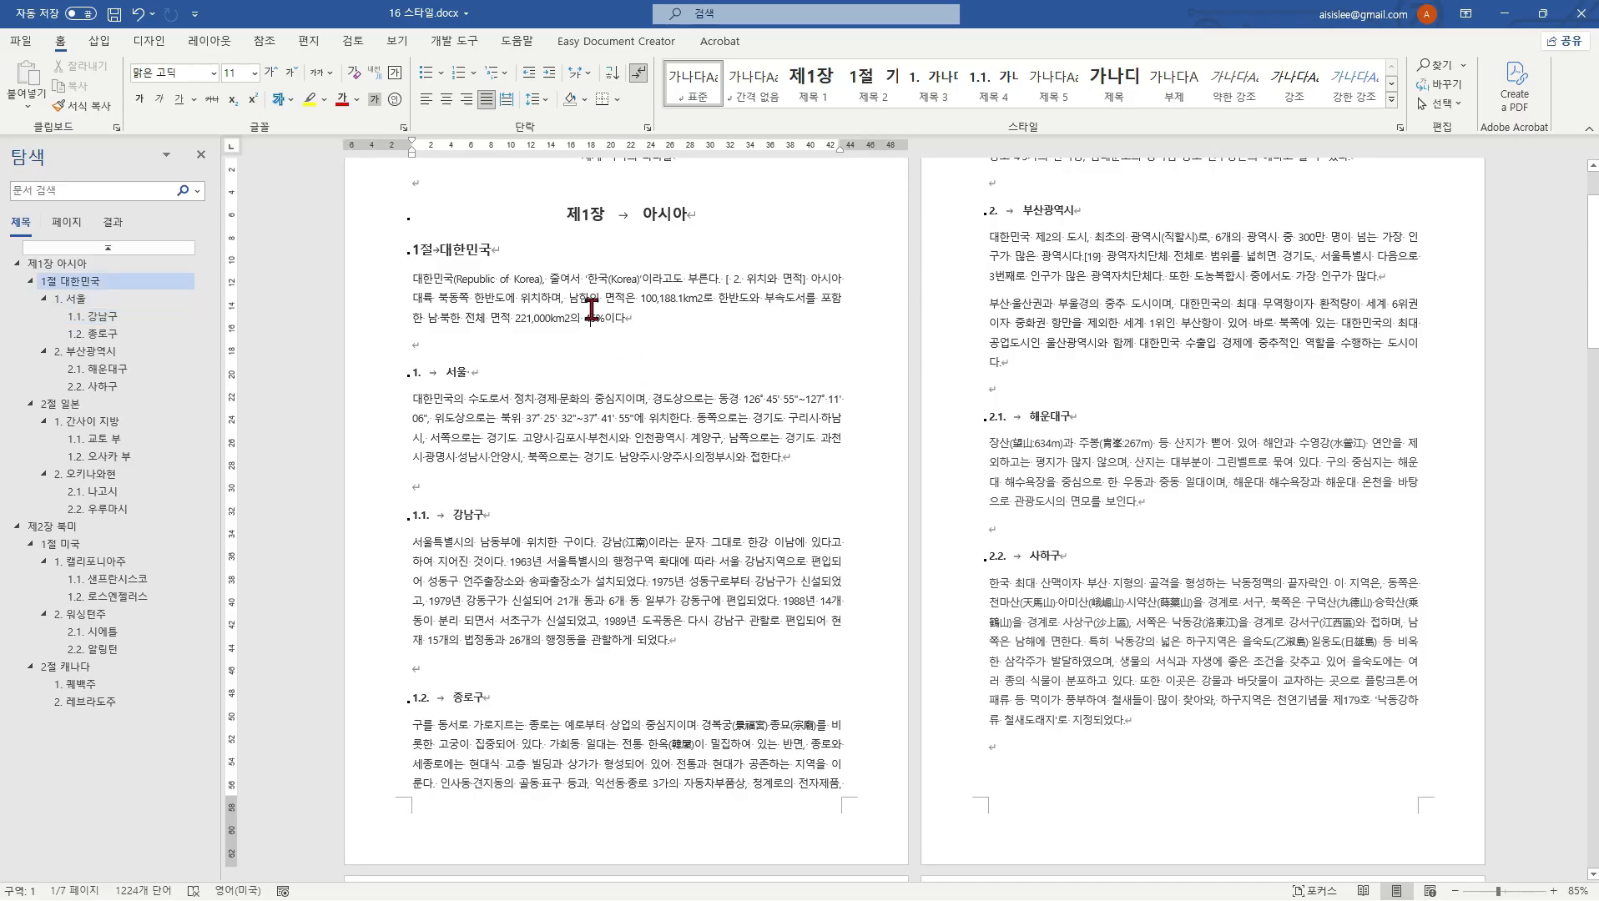
Step: Set the font of the body paragraph under the 1절 대한민국 heading to 바탕체
{"action": "scroll", "coordinate": [630, 334], "scroll_direction": "up", "scroll_amount": 2, "text": "ctrl"}
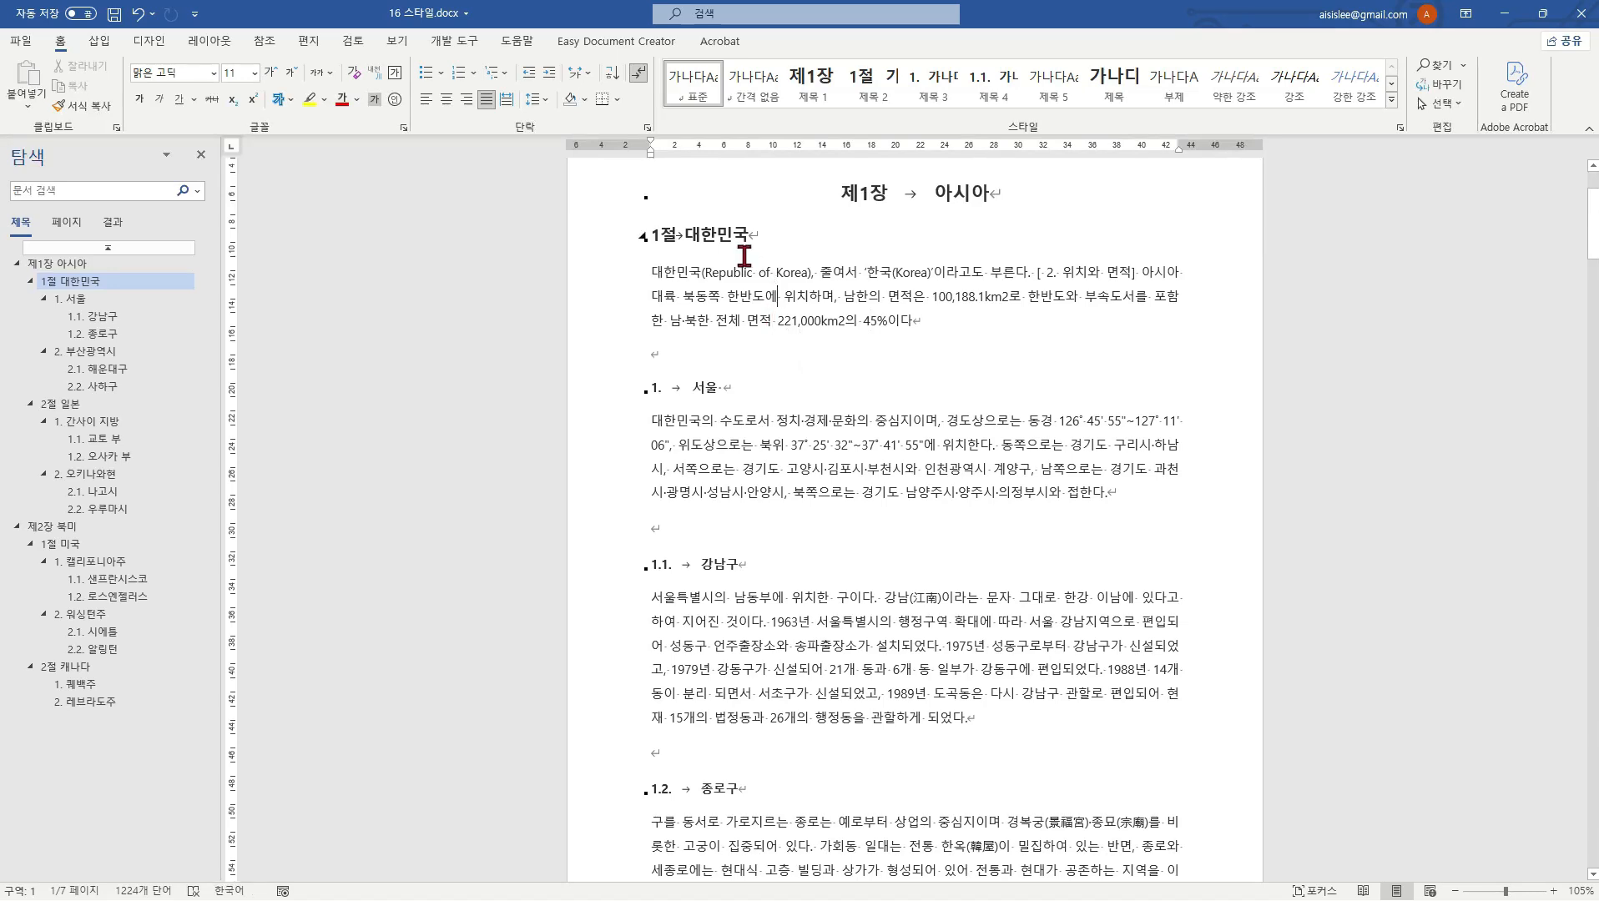
{"action": "left_click", "coordinate": [748, 236]}
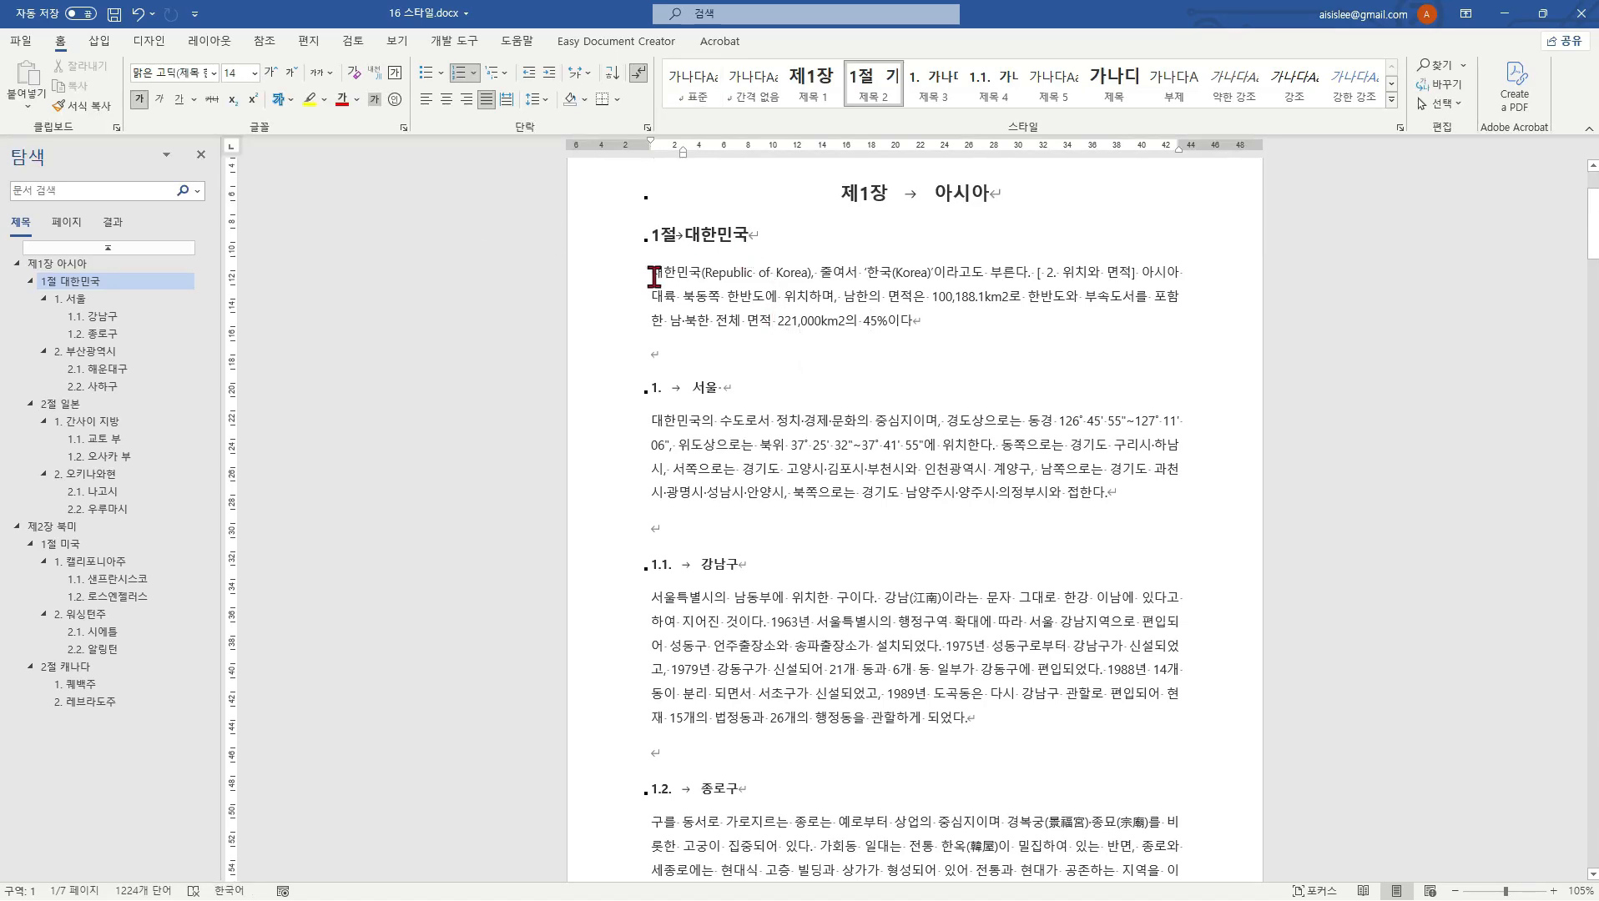
{"action": "left_click_drag", "start_coordinate": [655, 277], "coordinate": [920, 328]}
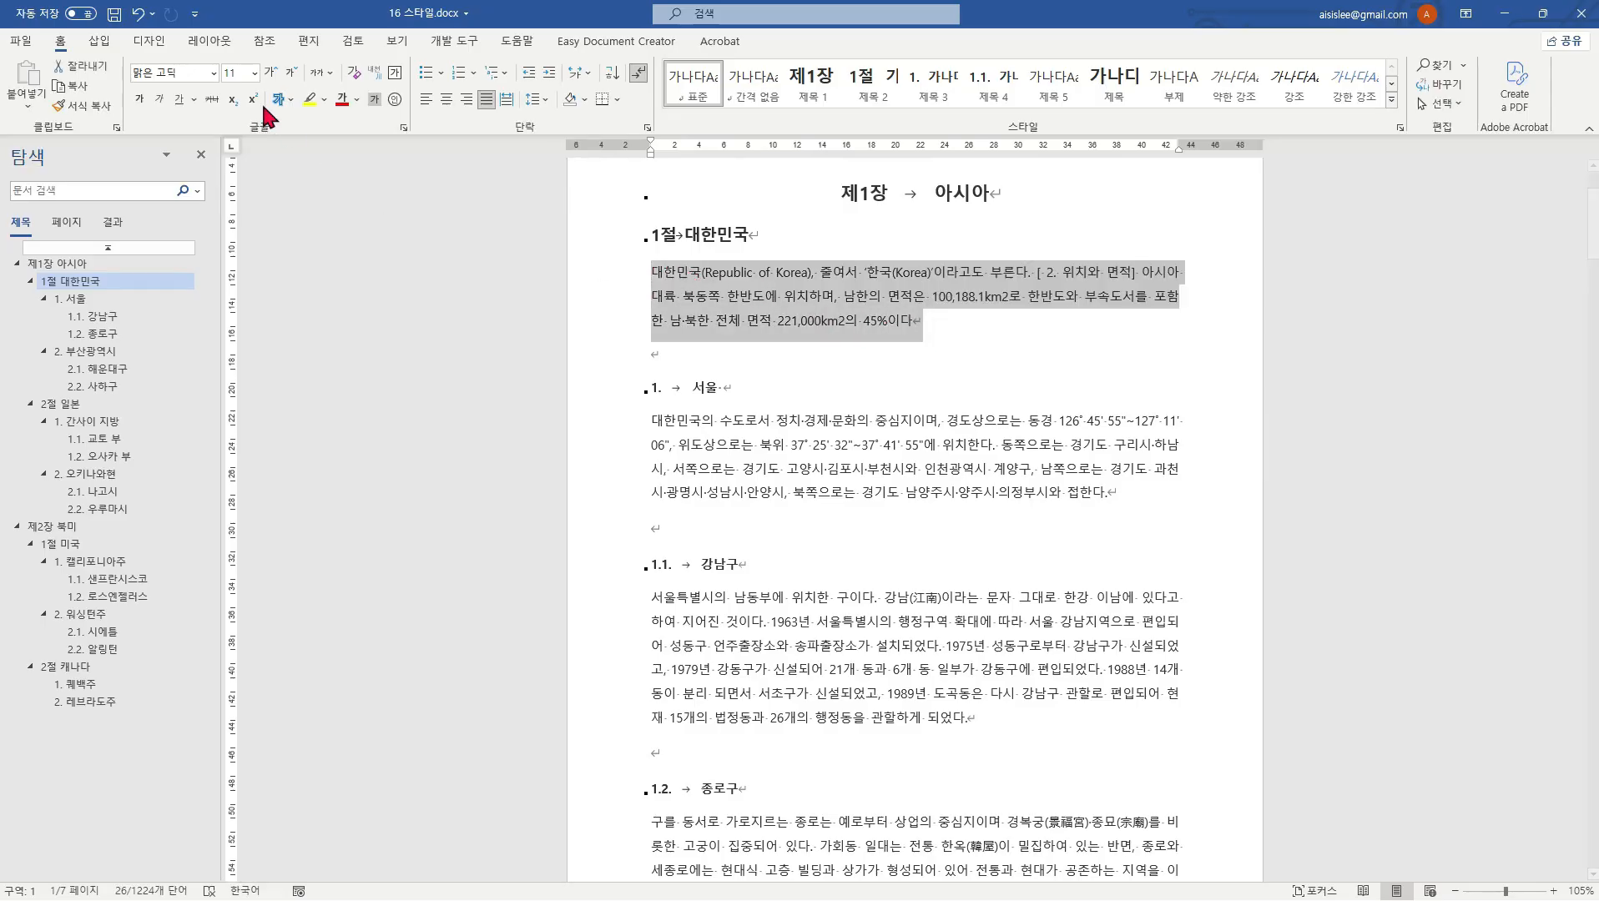
{"action": "left_click", "coordinate": [213, 74]}
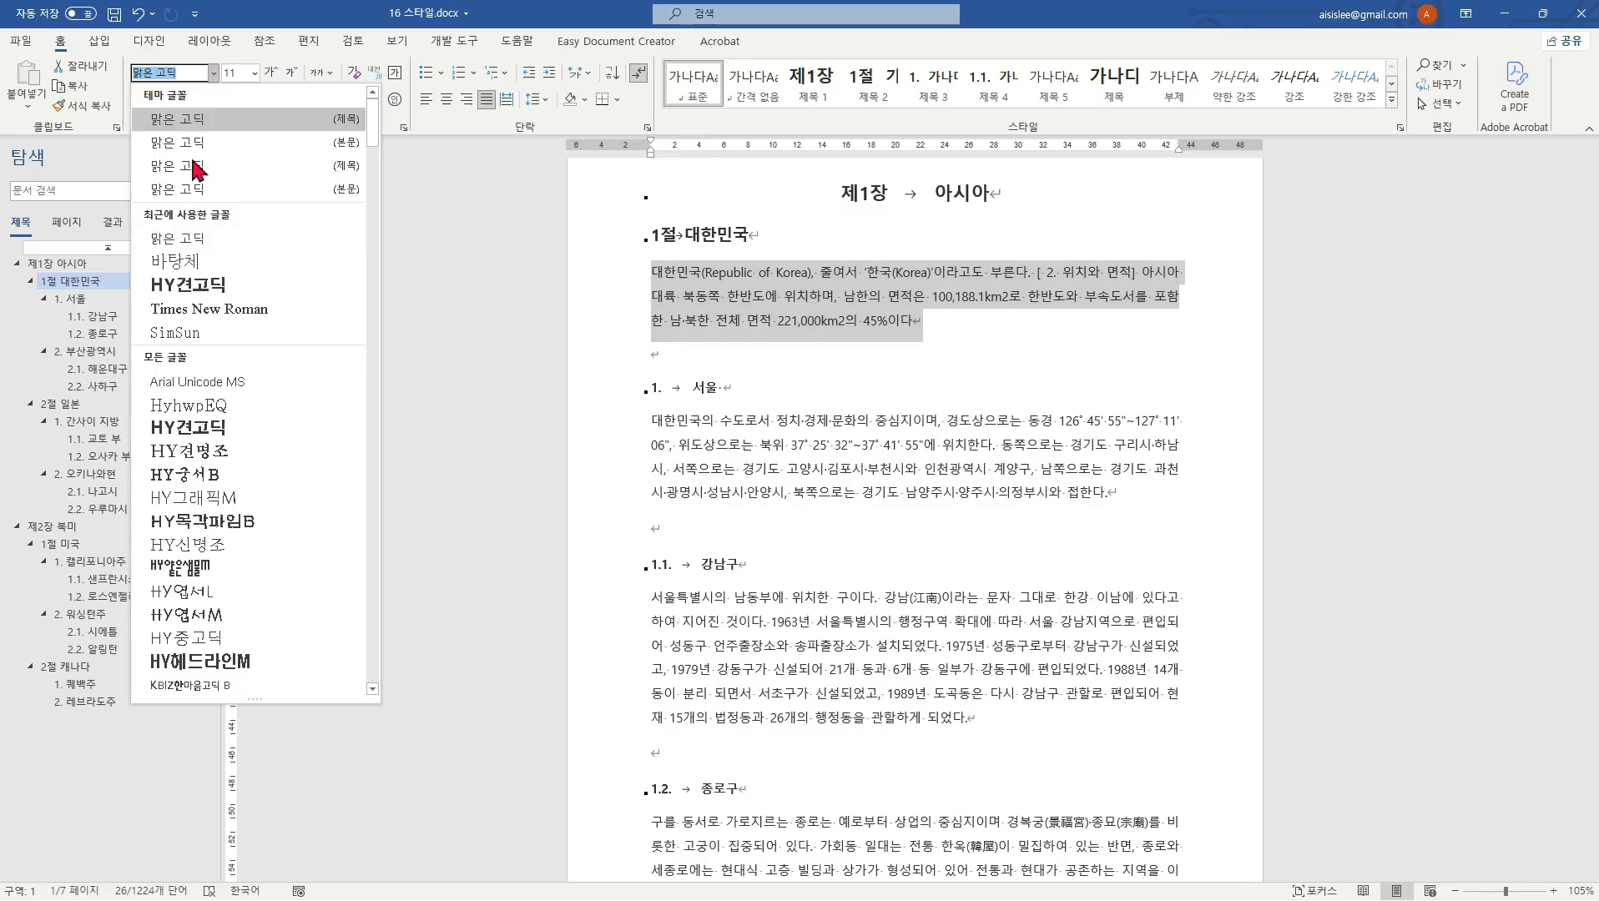
{"action": "left_click", "coordinate": [204, 265]}
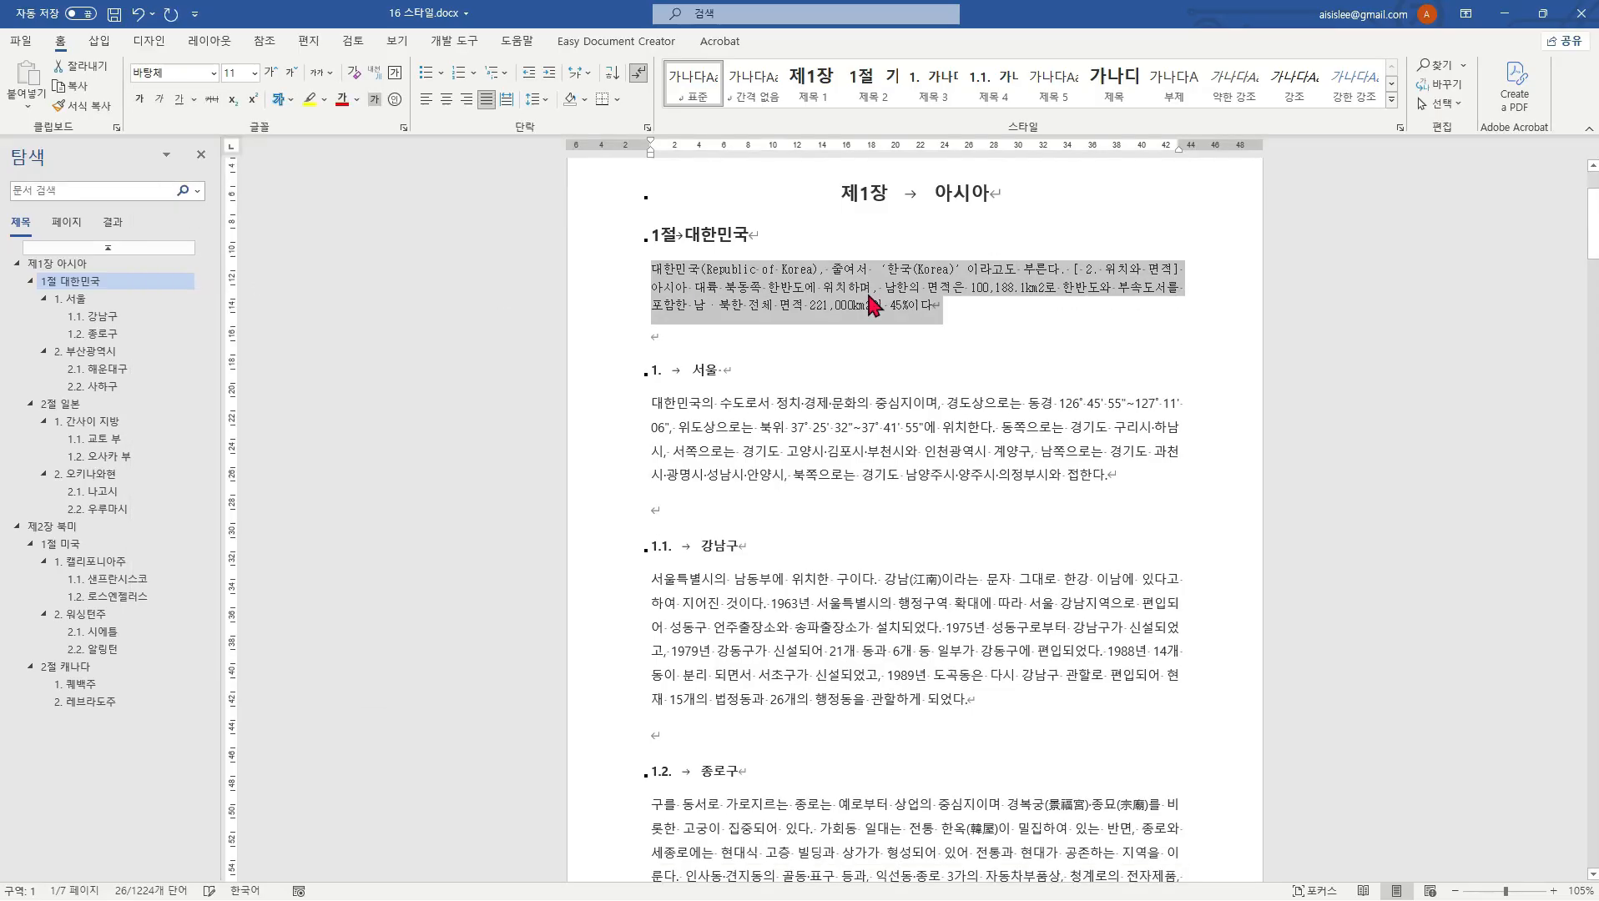
{"action": "left_click", "coordinate": [918, 310]}
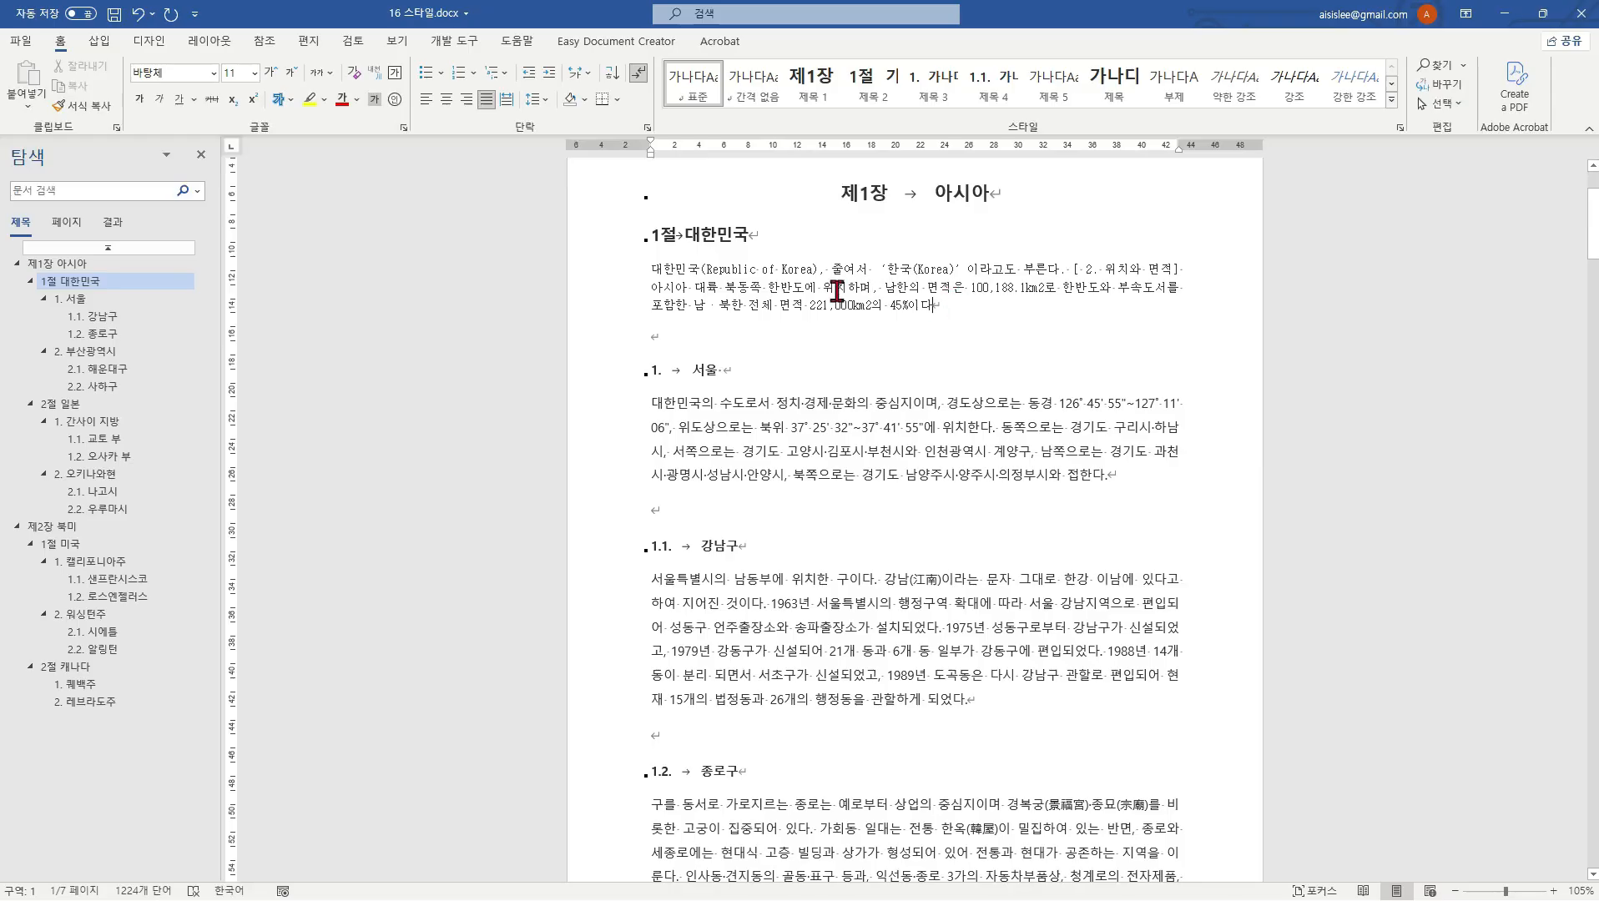
Step: Change the line spacing of the body paragraph under the 1절 대한민국 heading
{"action": "triple_click", "coordinate": [837, 292]}
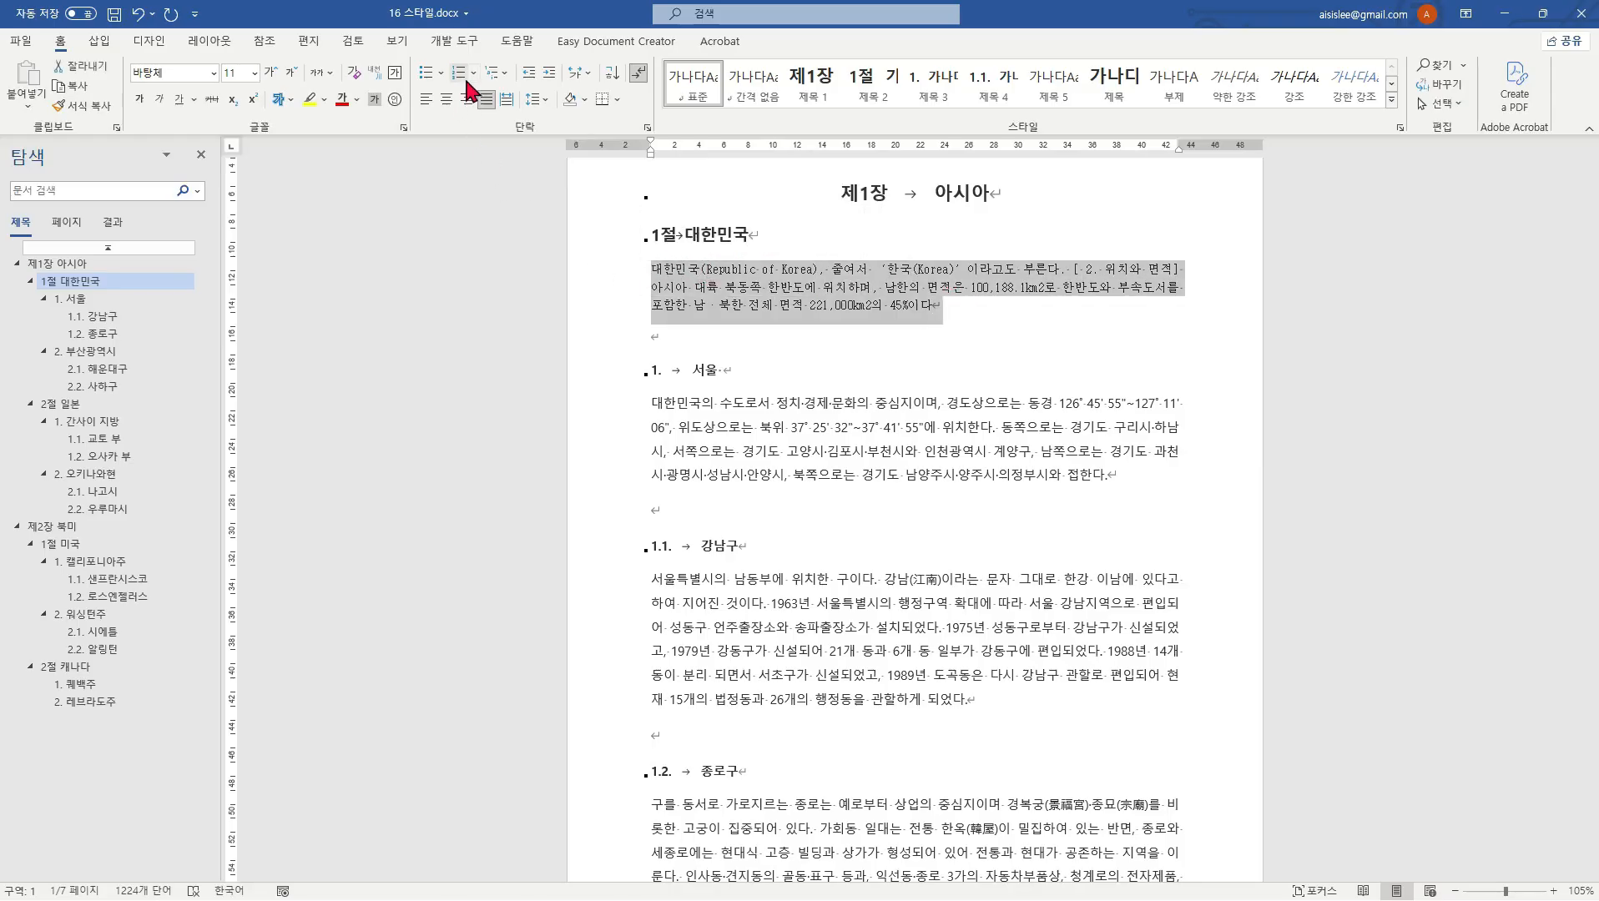
{"action": "left_click", "coordinate": [541, 106]}
{"action": "left_click", "coordinate": [562, 123]}
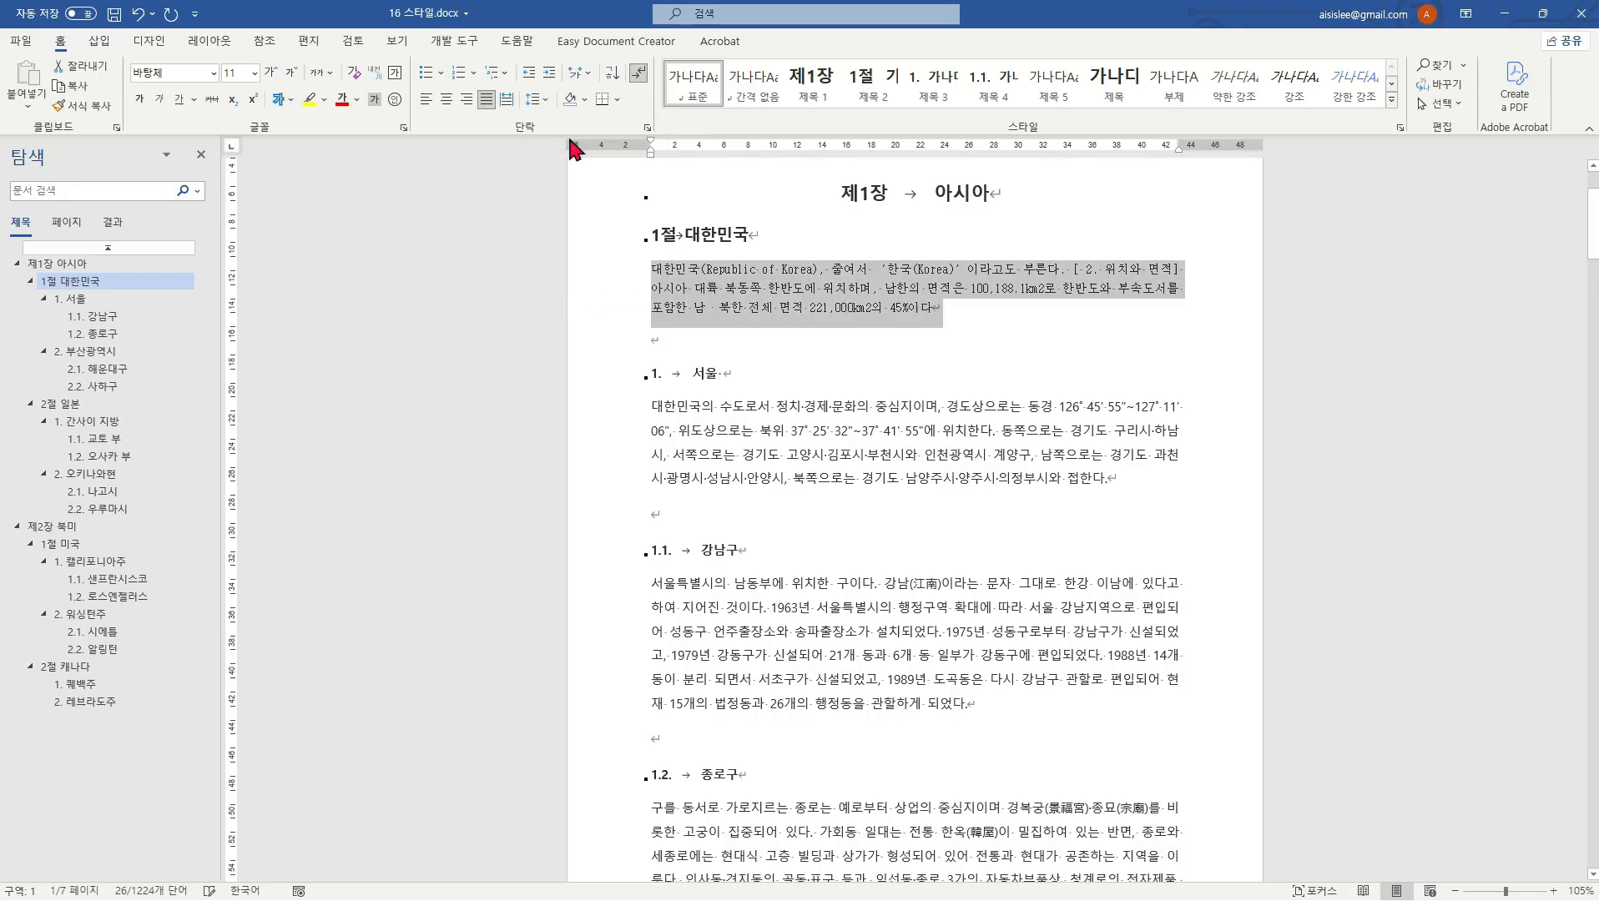
Step: Update the 표준 style to match the reformatted body paragraph under the 대한민국 heading
{"action": "left_click", "coordinate": [1018, 338]}
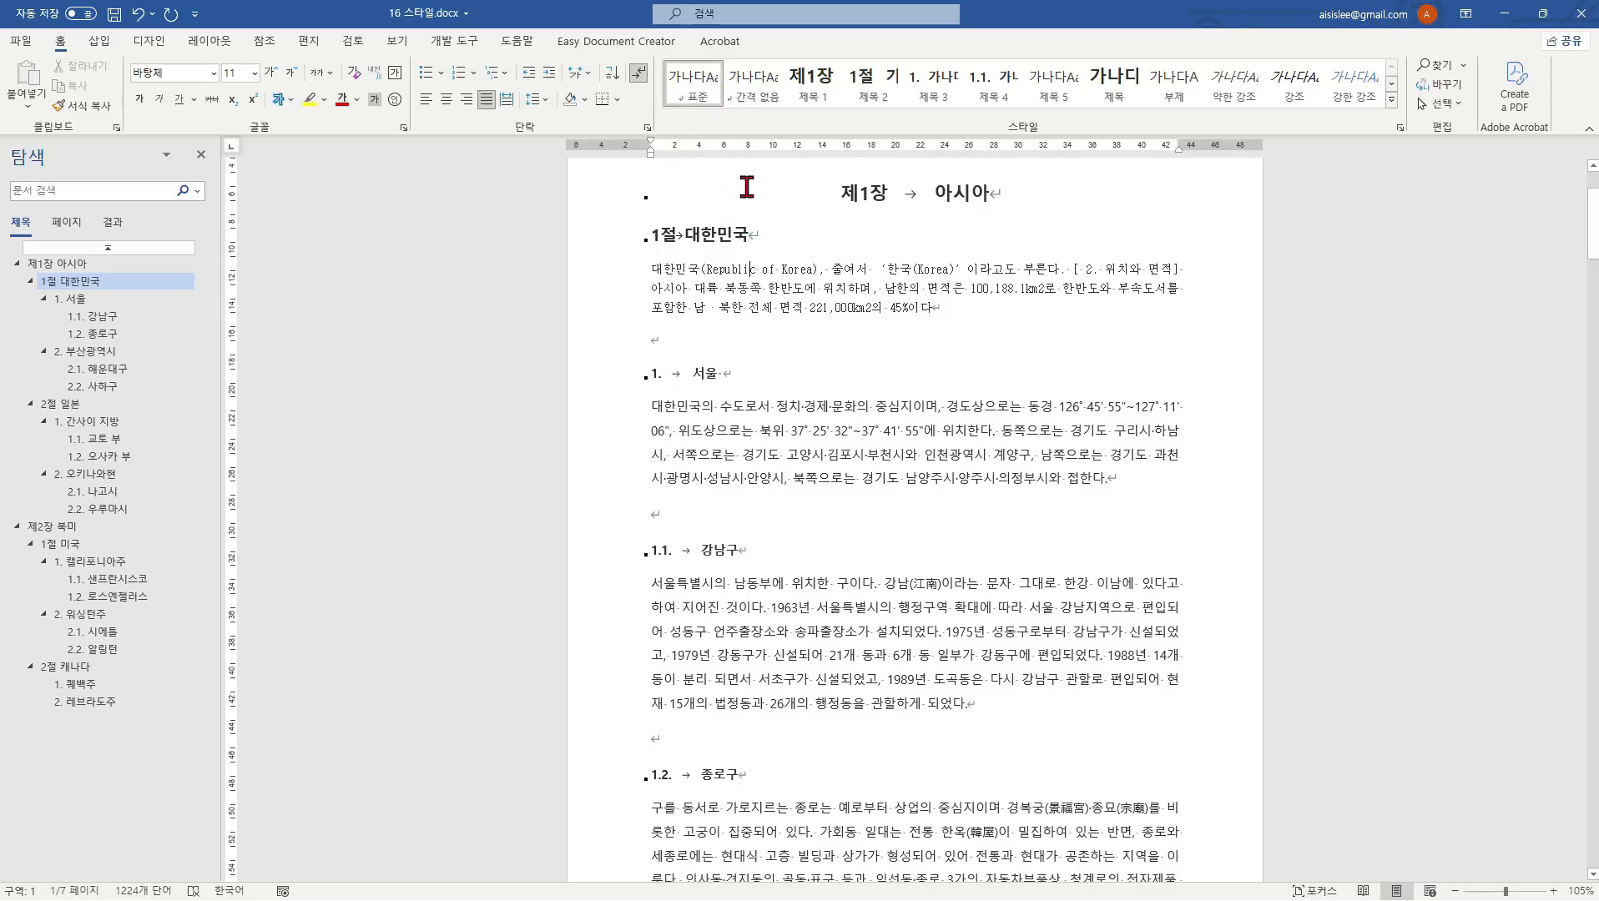
{"action": "right_click", "coordinate": [699, 101]}
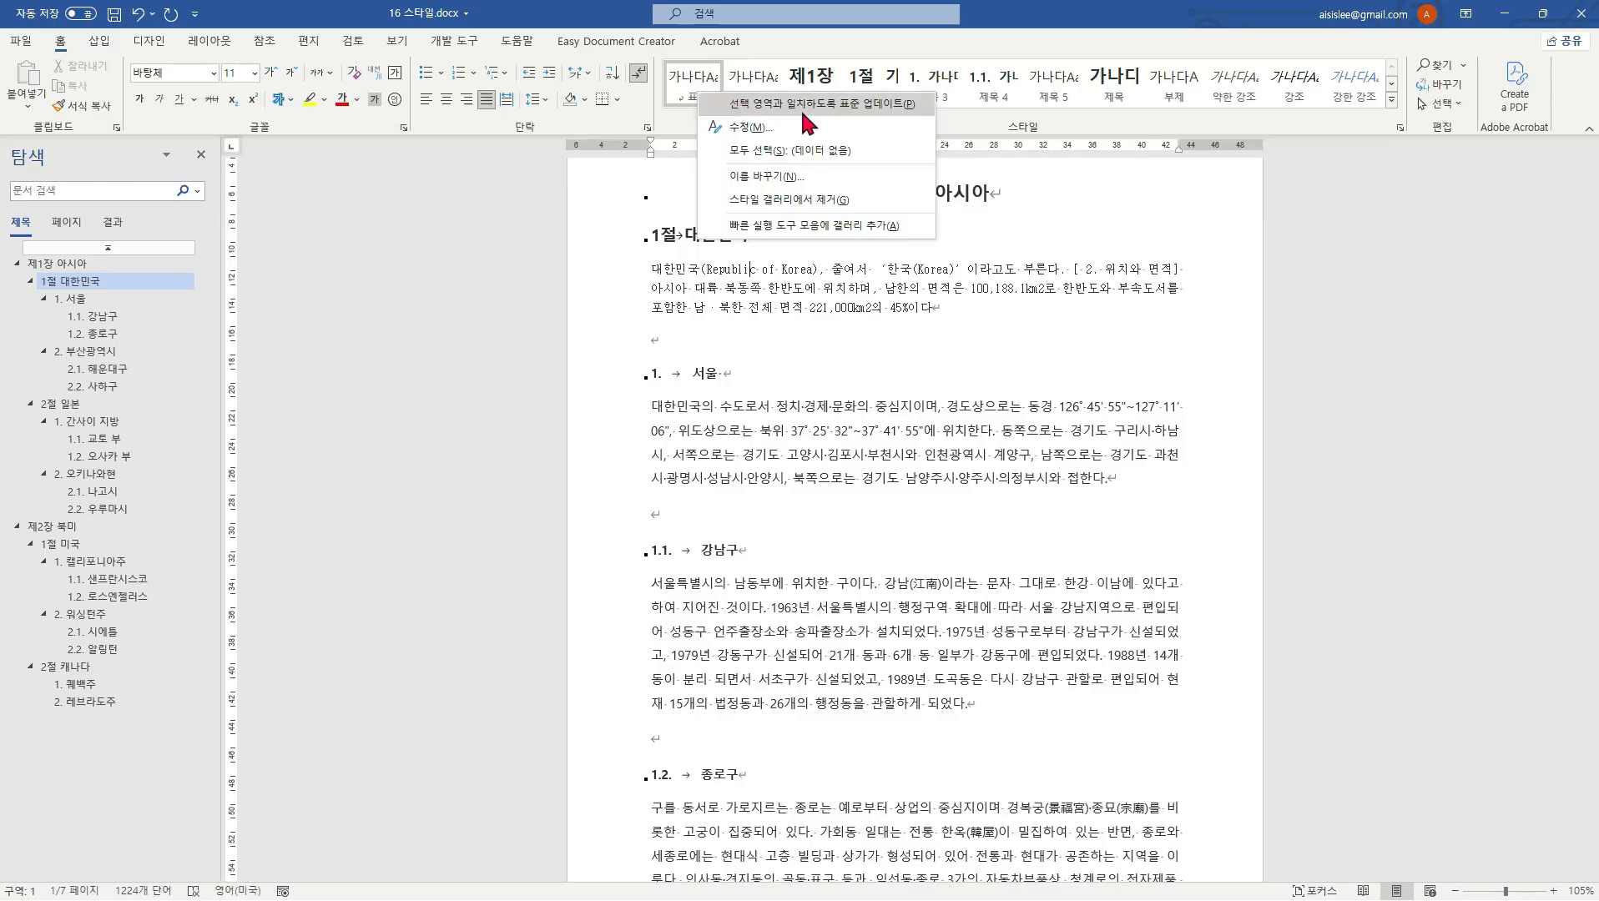
{"action": "left_click", "coordinate": [872, 104]}
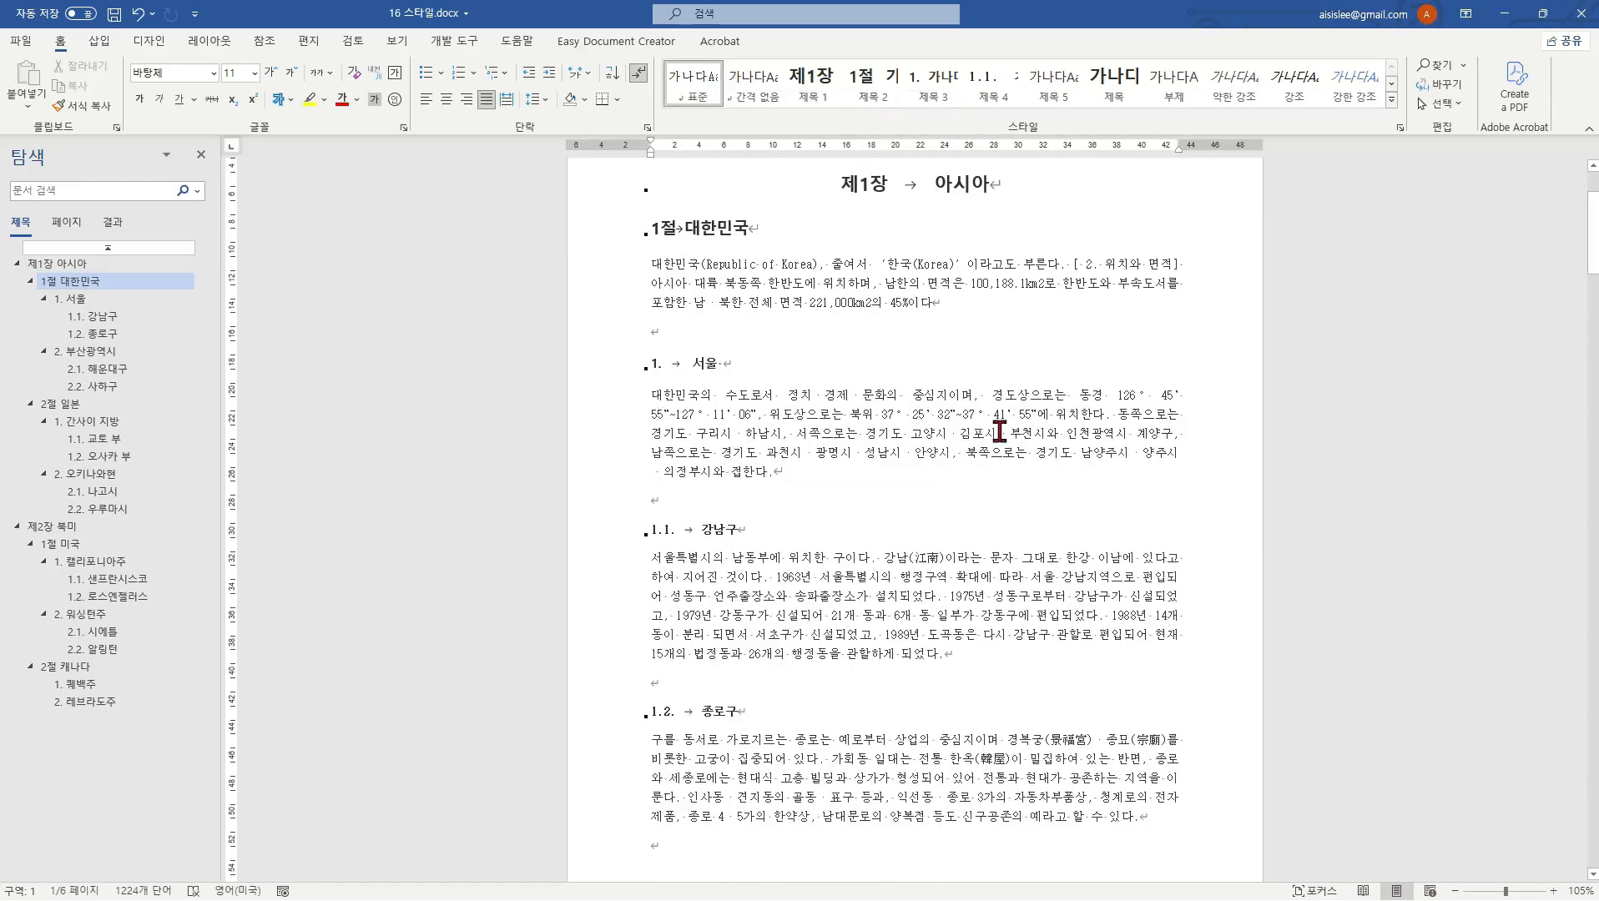
Step: Check the body text formatting under the headings throughout the document
{"action": "left_click", "coordinate": [999, 433]}
{"action": "scroll", "coordinate": [1014, 589], "scroll_direction": "down", "scroll_amount": 3}
{"action": "scroll", "coordinate": [1015, 587], "scroll_direction": "down", "scroll_amount": 12}
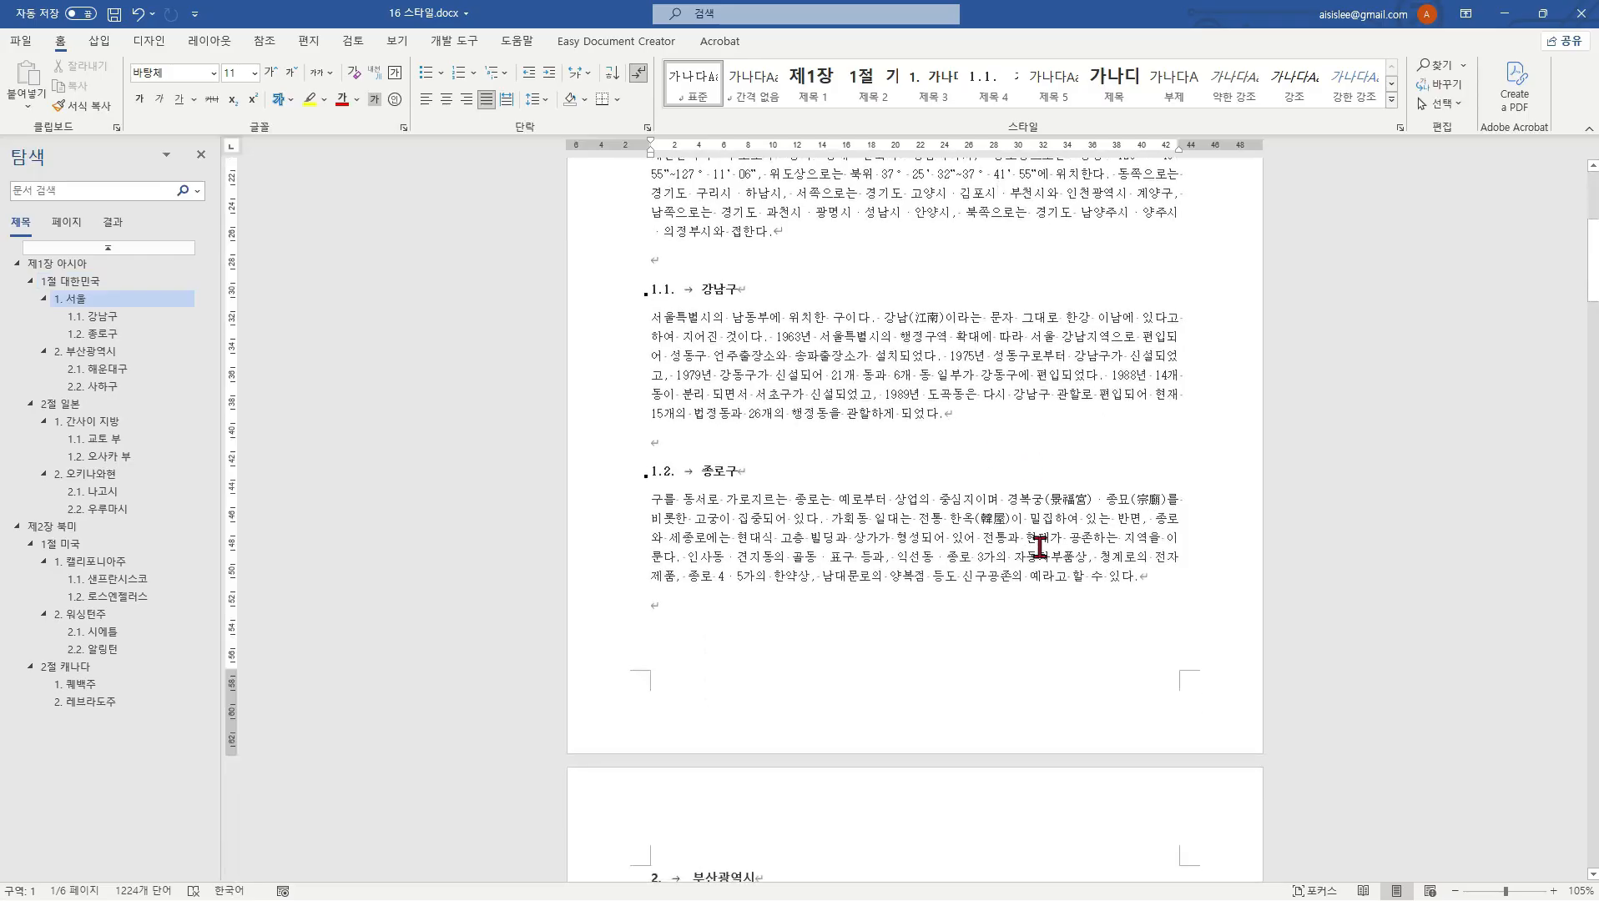
{"action": "scroll", "coordinate": [847, 478], "scroll_direction": "down", "scroll_amount": 10}
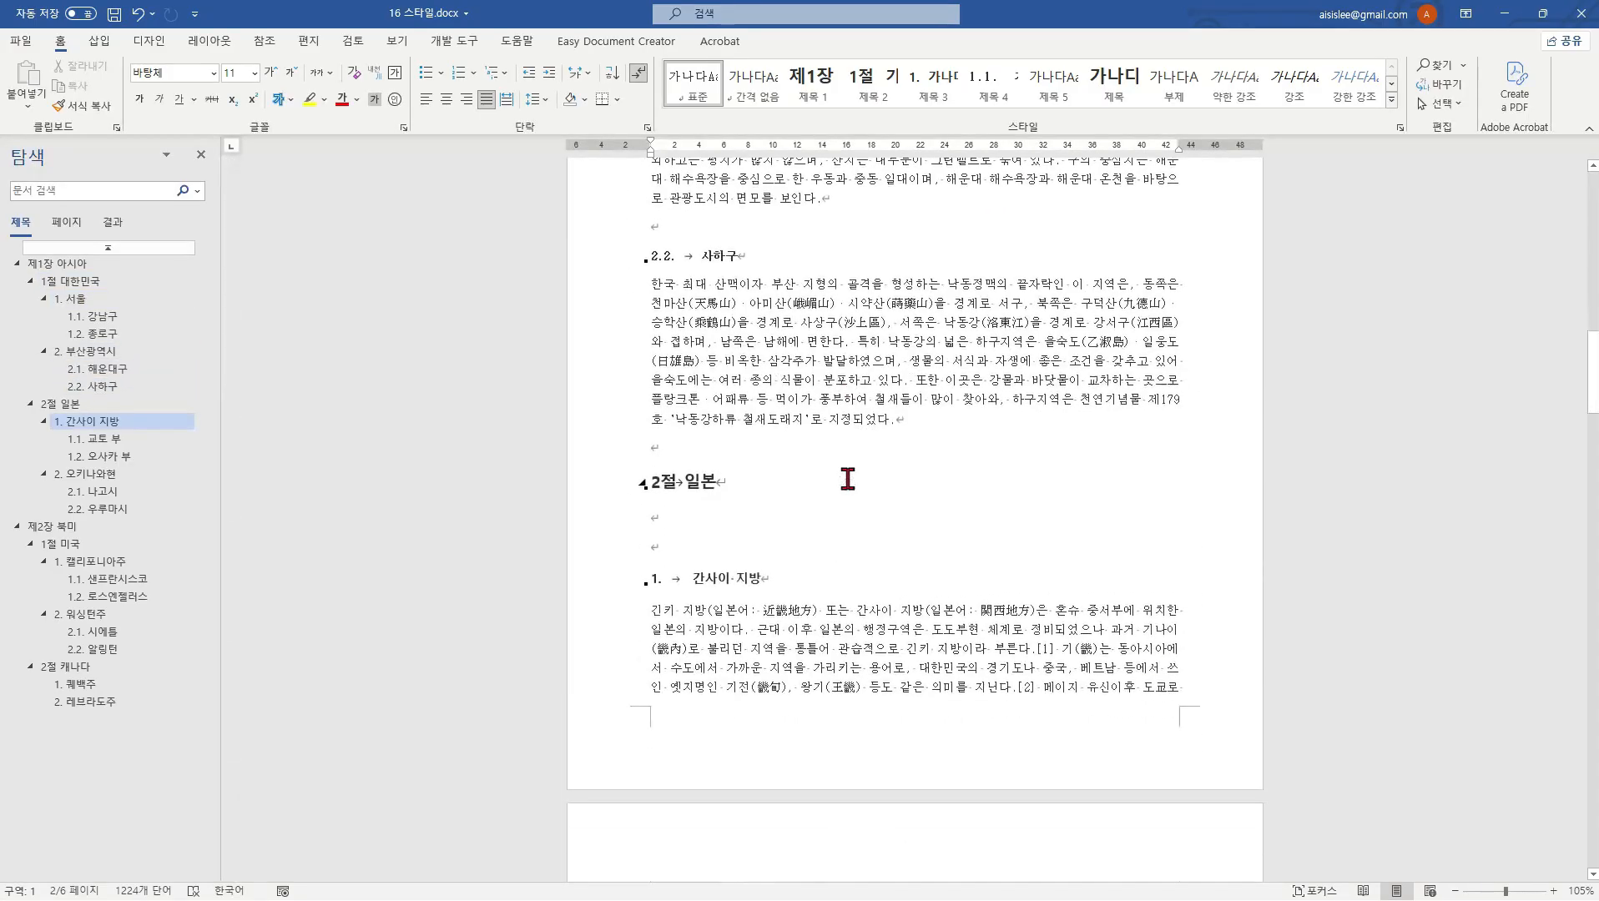
{"action": "scroll", "coordinate": [847, 478], "scroll_direction": "down", "scroll_amount": 10}
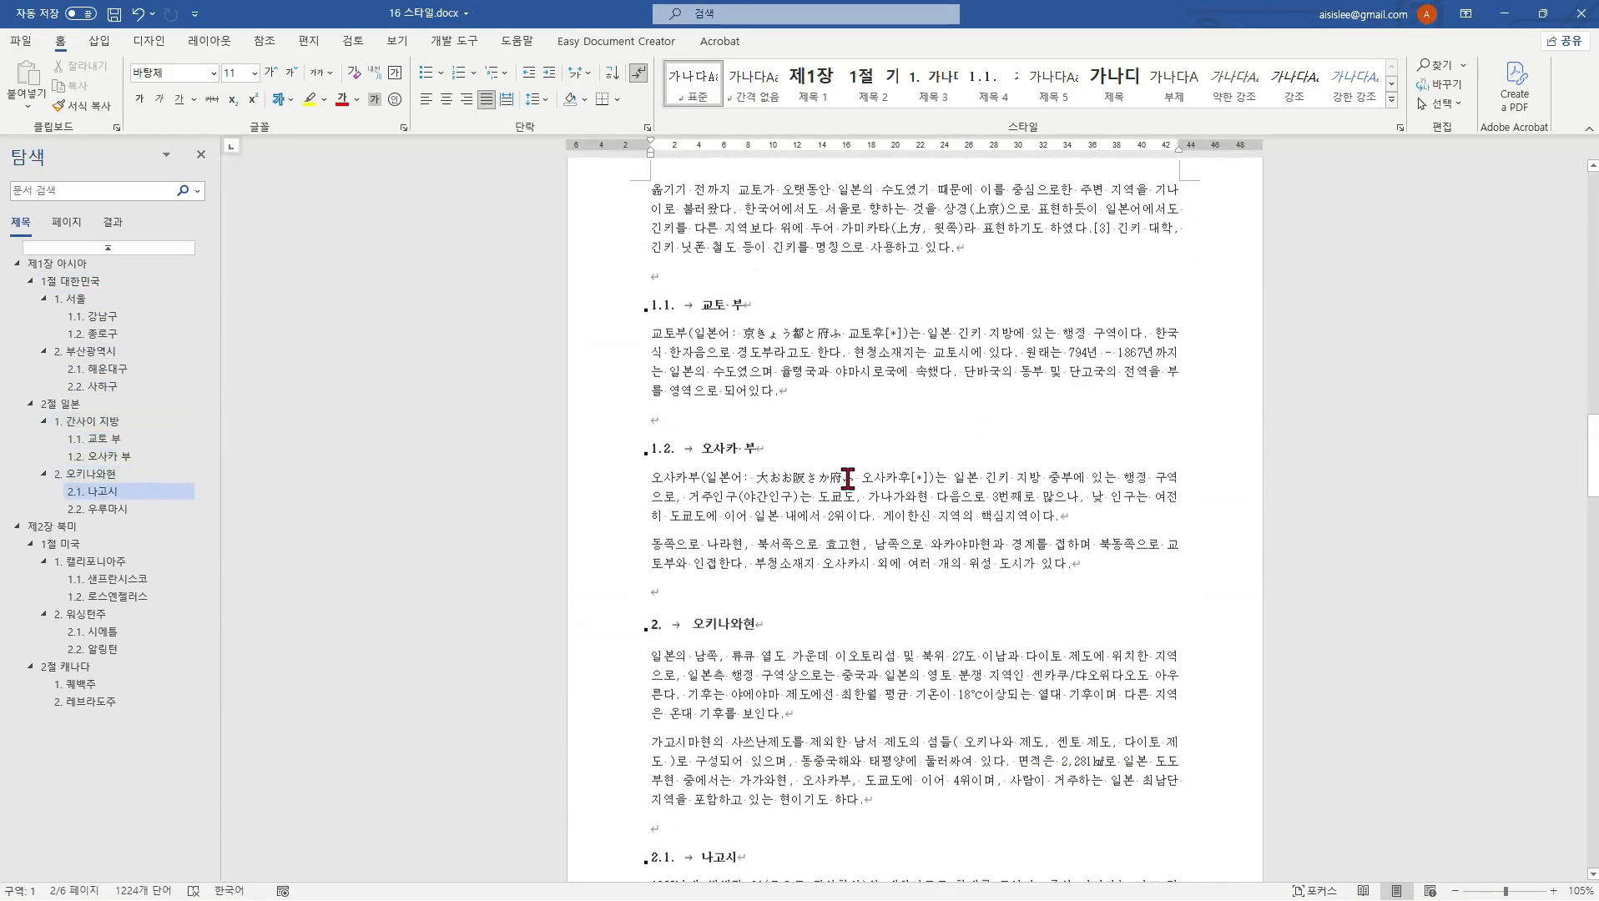
{"action": "scroll", "coordinate": [847, 478], "scroll_direction": "up", "scroll_amount": 20}
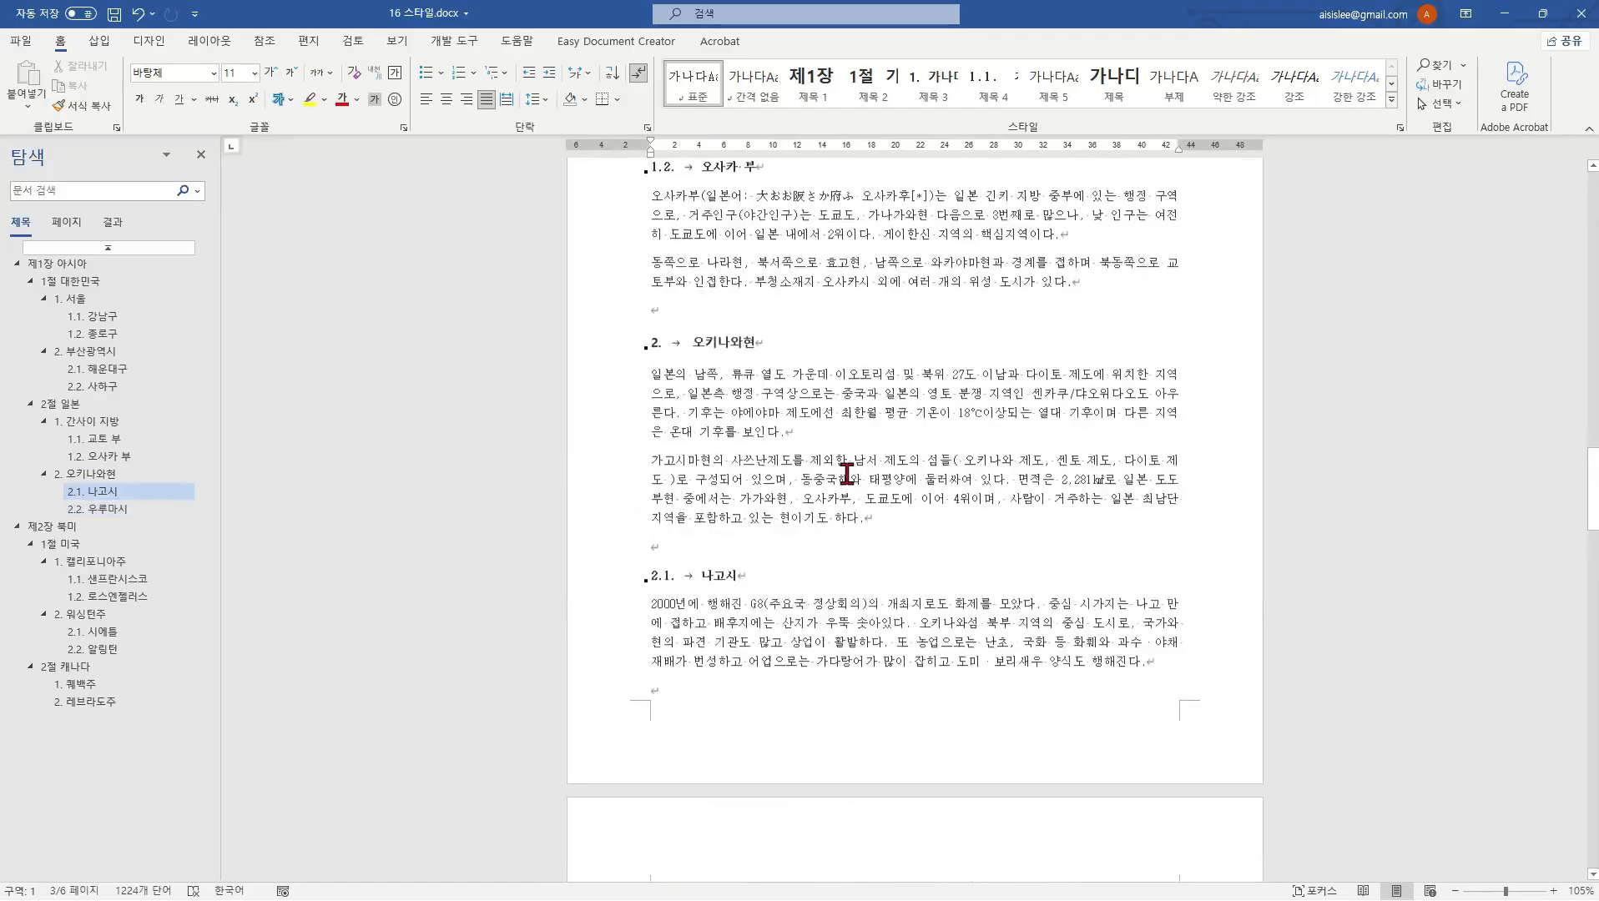
{"action": "scroll", "coordinate": [847, 473], "scroll_direction": "up", "scroll_amount": 5}
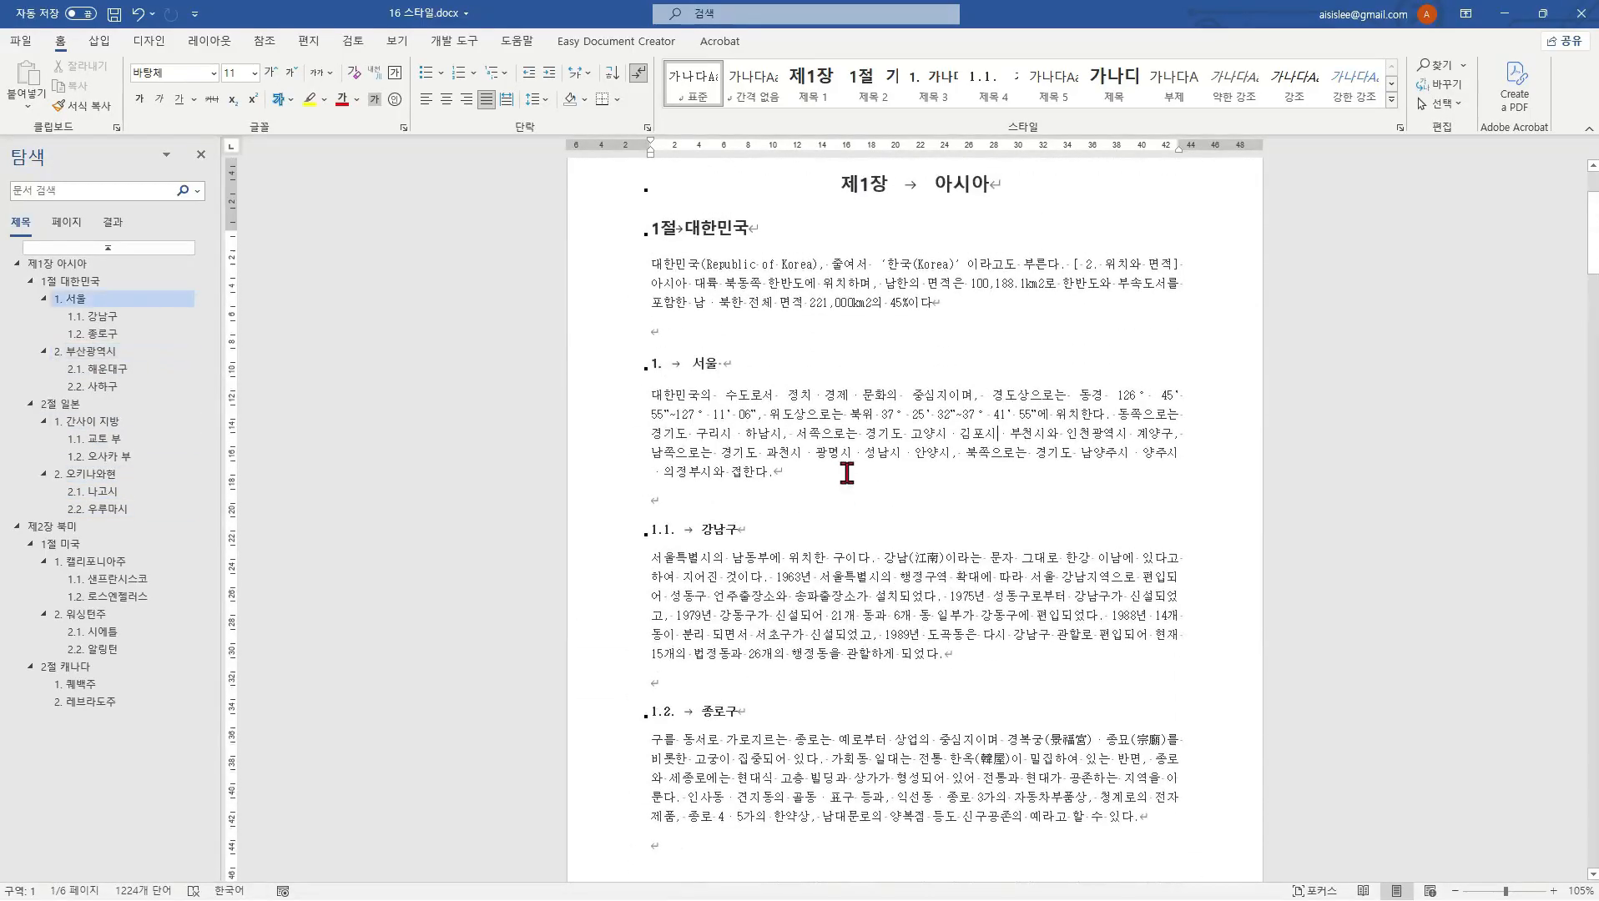
Step: Narrow the navigation pane to leave more room for the document pages
{"action": "scroll", "coordinate": [847, 472], "scroll_direction": "down", "scroll_amount": 2, "text": "ctrl"}
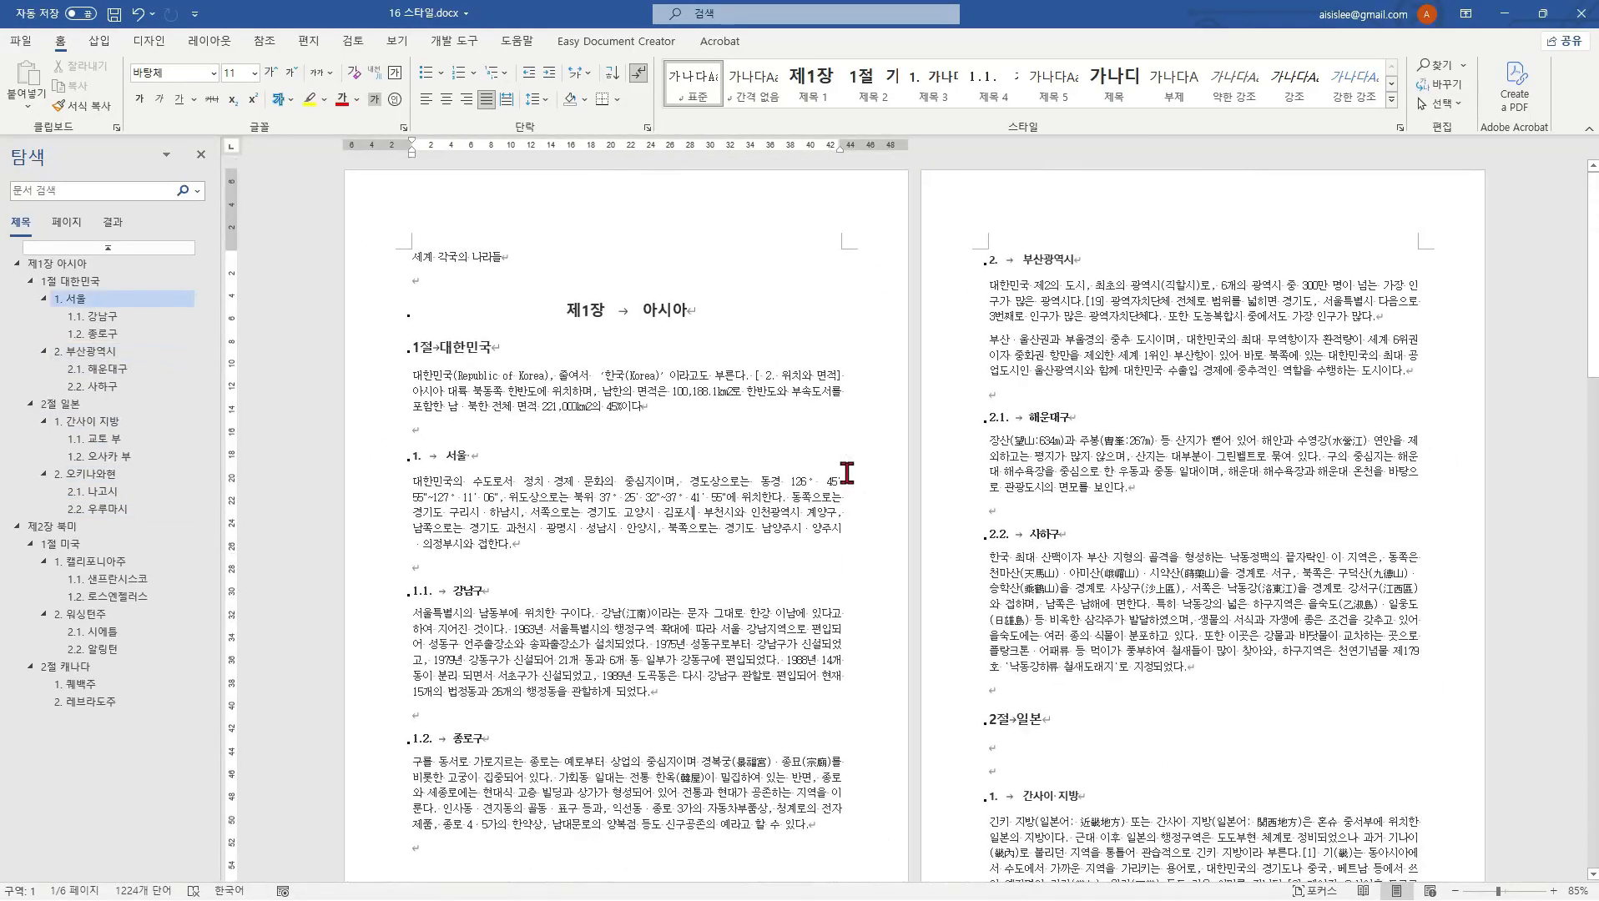
{"action": "scroll", "coordinate": [846, 472], "scroll_direction": "up", "scroll_amount": 1, "text": "ctrl"}
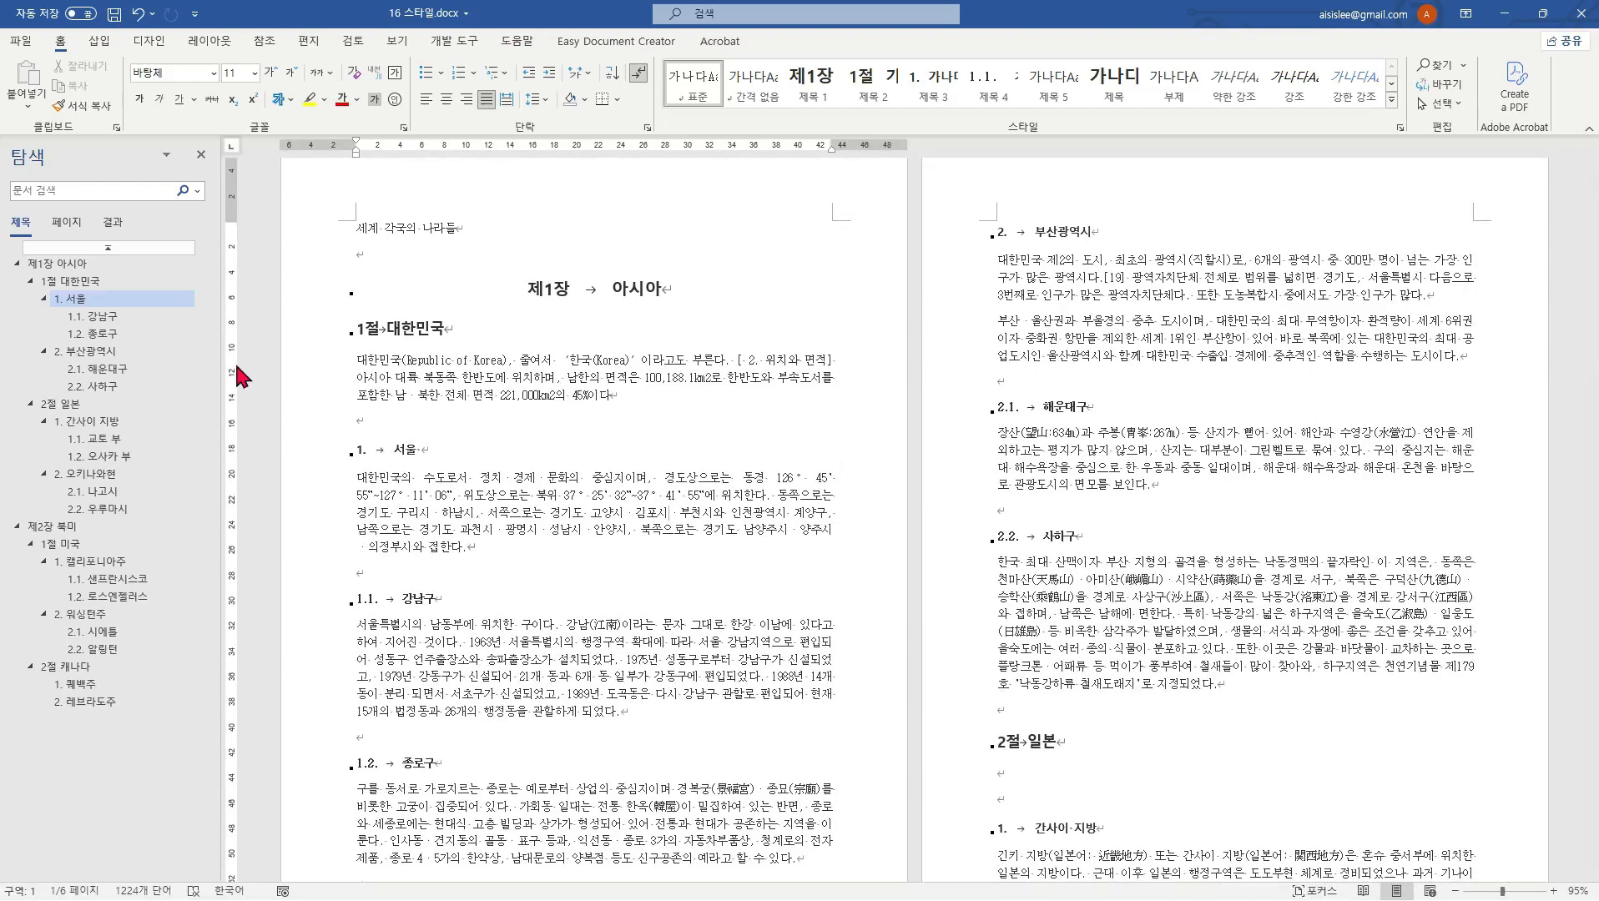
{"action": "left_click_drag", "start_coordinate": [222, 377], "coordinate": [165, 377]}
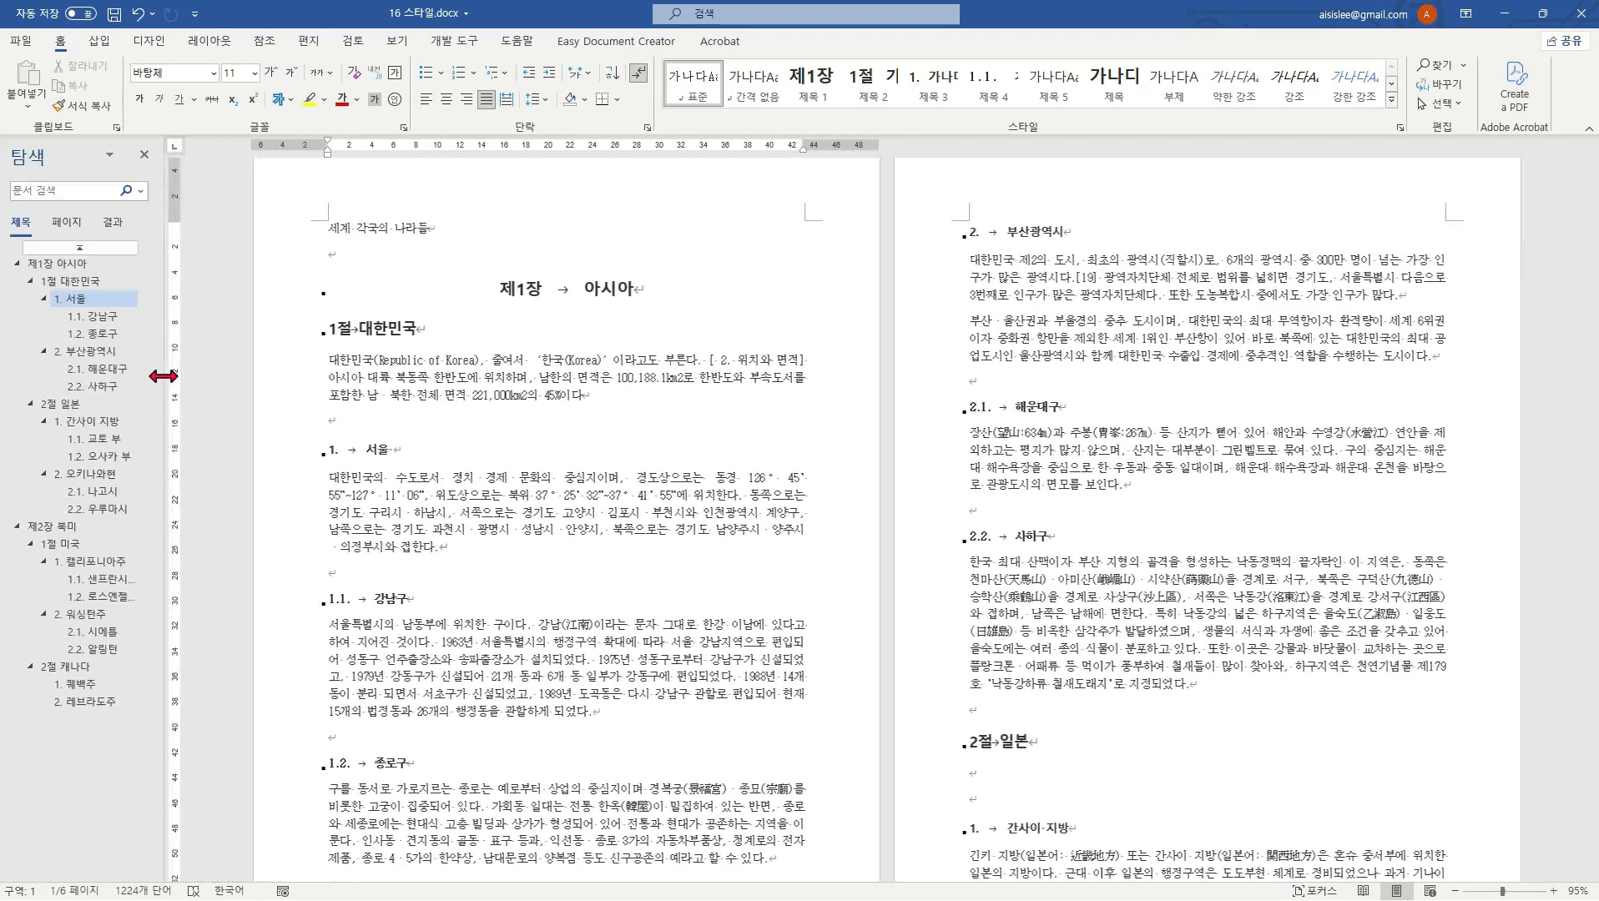
{"action": "scroll", "coordinate": [570, 401], "scroll_direction": "up", "scroll_amount": 1, "text": "ctrl"}
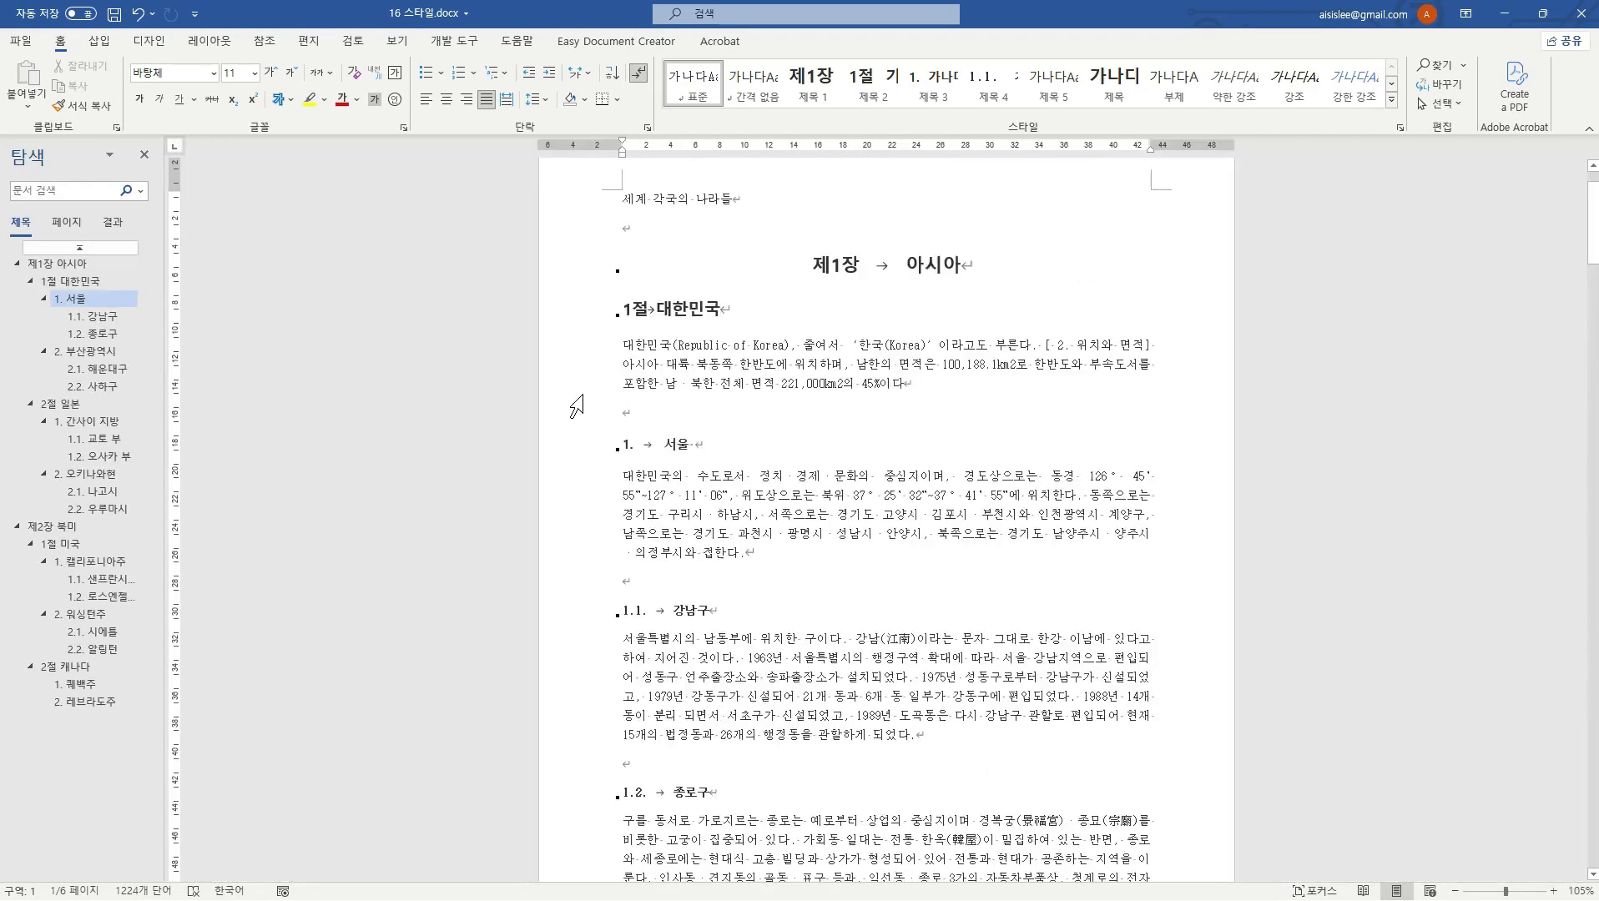
{"action": "scroll", "coordinate": [579, 408], "scroll_direction": "down", "scroll_amount": 1, "text": "ctrl"}
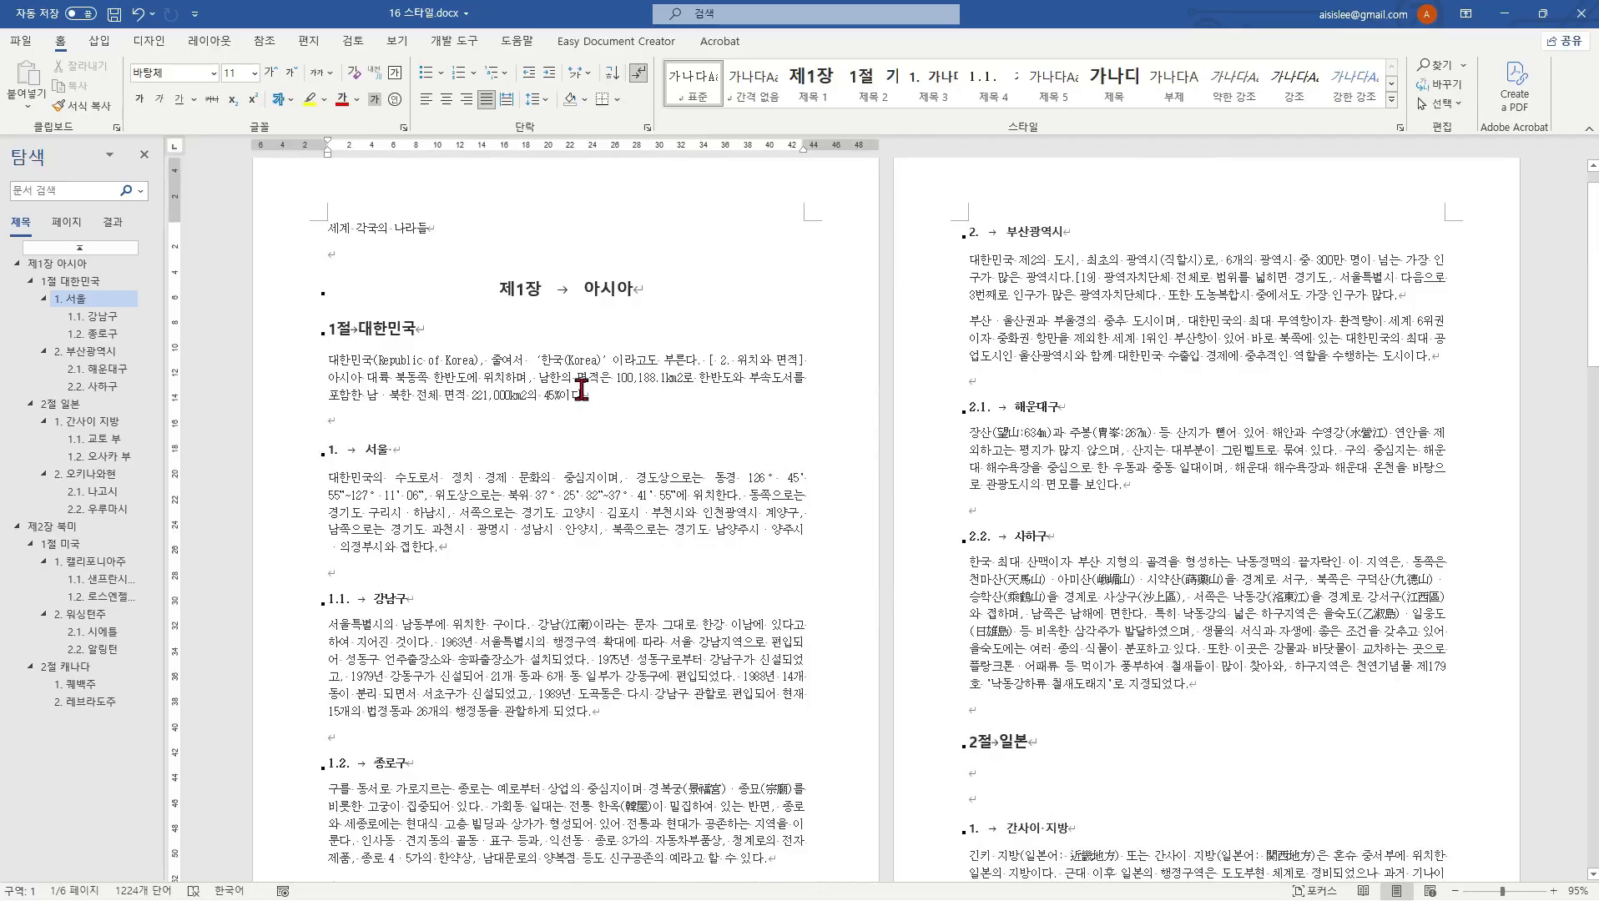
Step: Examine where the 제1장 아시아 and 제2장 북미 chapter headings start on their pages
{"action": "left_click", "coordinate": [545, 350]}
{"action": "left_click", "coordinate": [695, 286]}
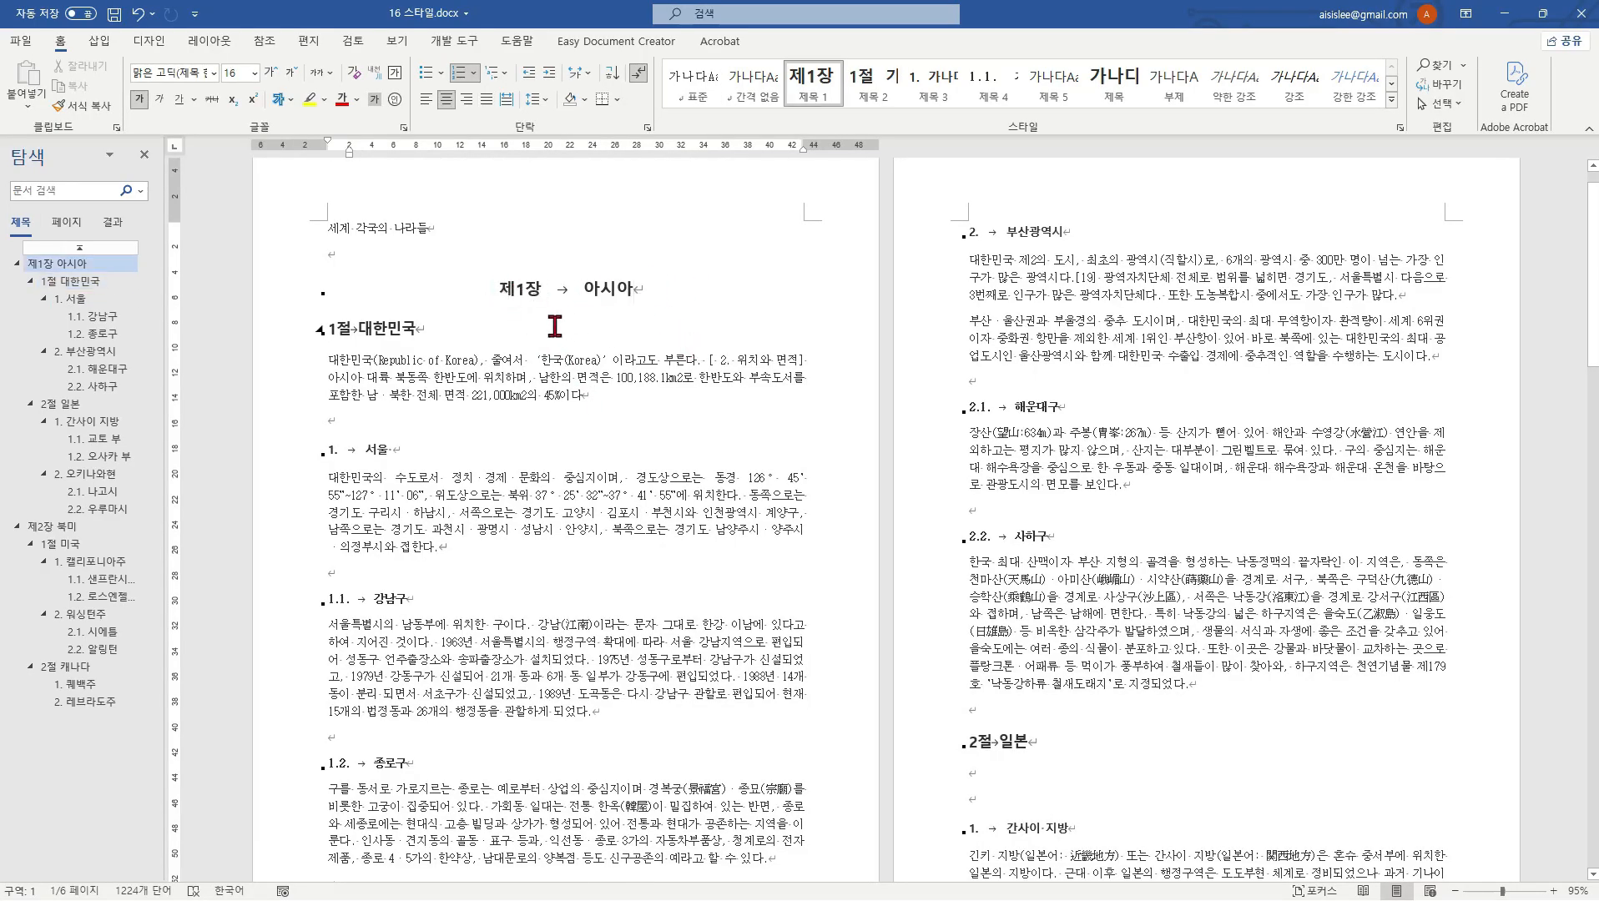
{"action": "scroll", "coordinate": [832, 403], "scroll_direction": "down", "scroll_amount": 10}
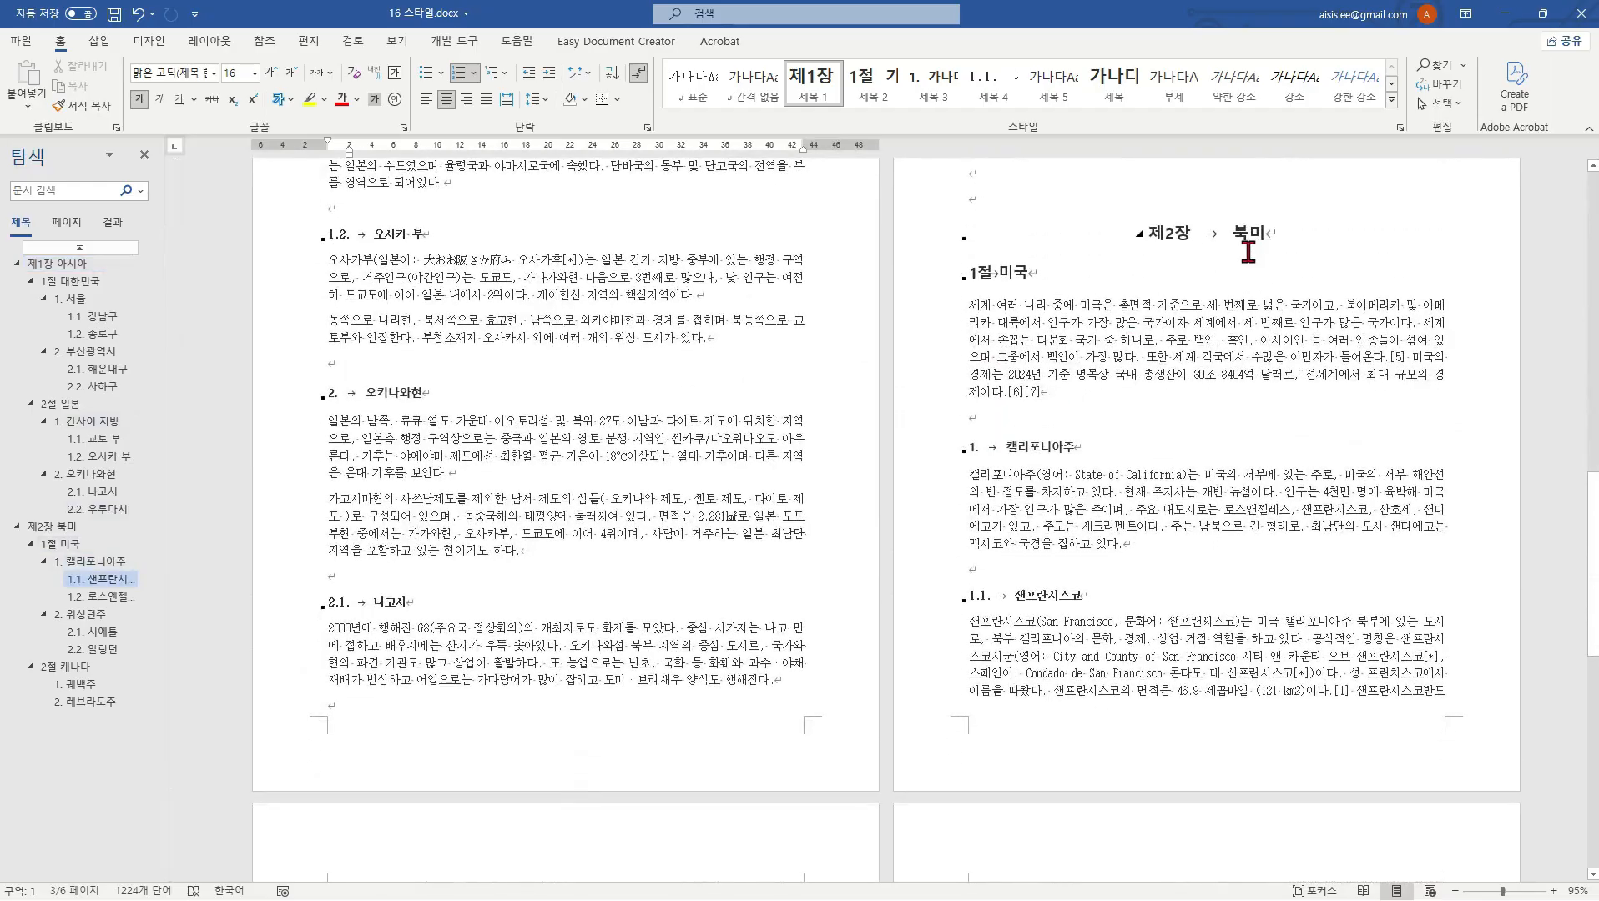
{"action": "left_click", "coordinate": [1074, 218]}
{"action": "scroll", "coordinate": [1133, 455], "scroll_direction": "up", "scroll_amount": 3}
{"action": "left_click", "coordinate": [1116, 460]}
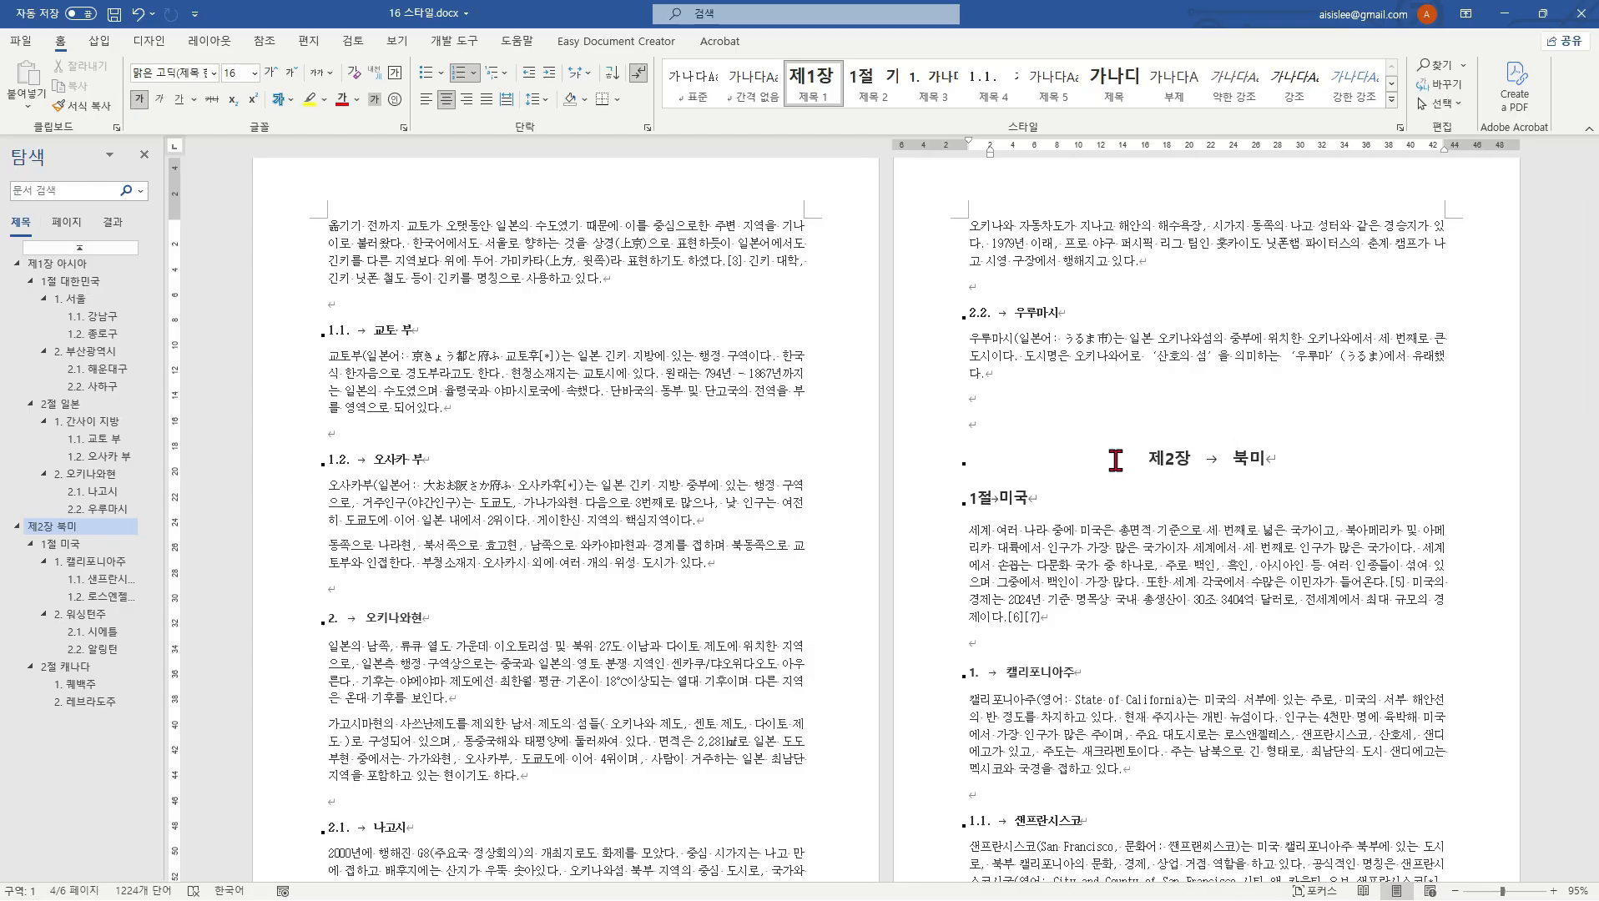
{"action": "left_click", "coordinate": [1132, 428]}
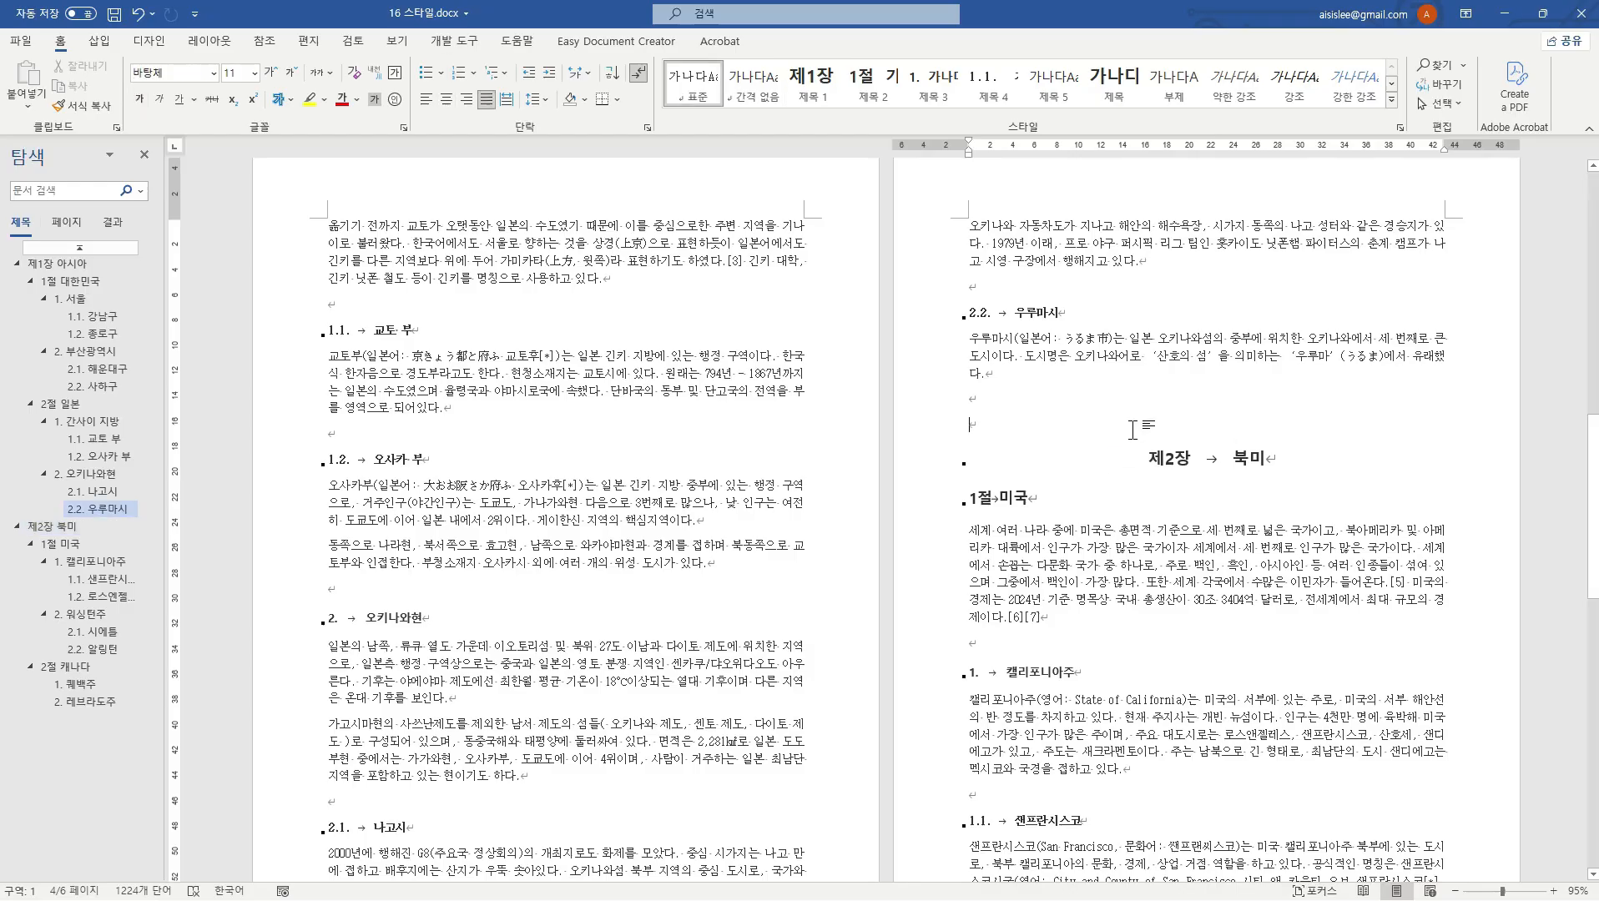
{"action": "left_click", "coordinate": [1299, 460]}
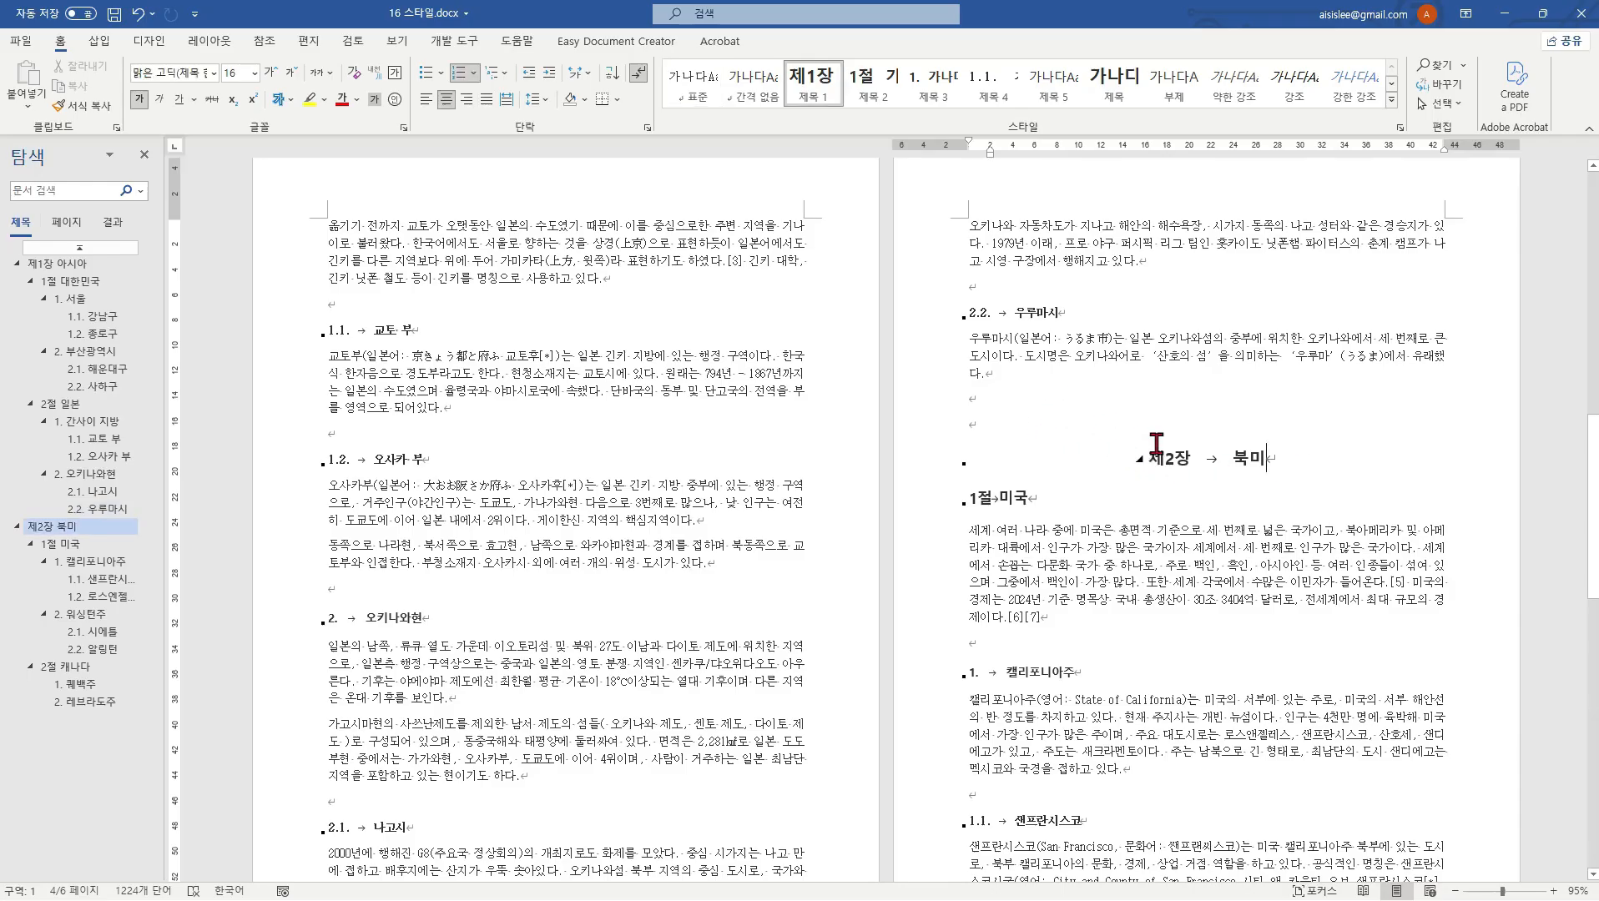
{"action": "left_click", "coordinate": [1099, 413]}
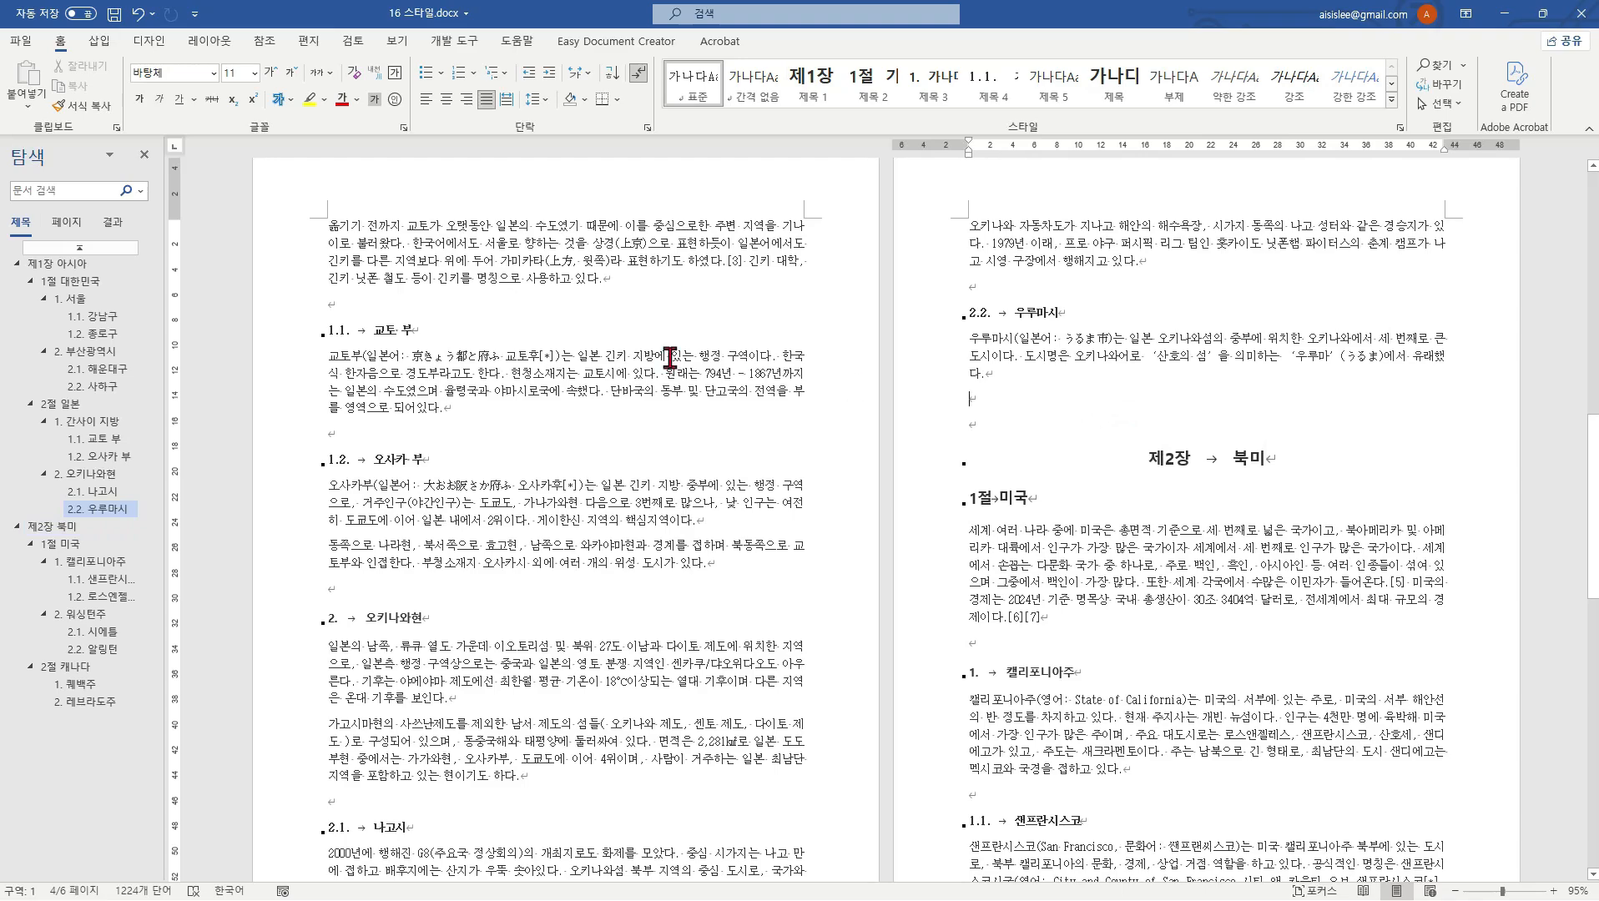
Step: Turn on the page break before paragraph option (현재 단락 앞에서 페이지 나누기) for the 제1장 아시아 heading
{"action": "scroll", "coordinate": [670, 350], "scroll_direction": "up", "scroll_amount": 15}
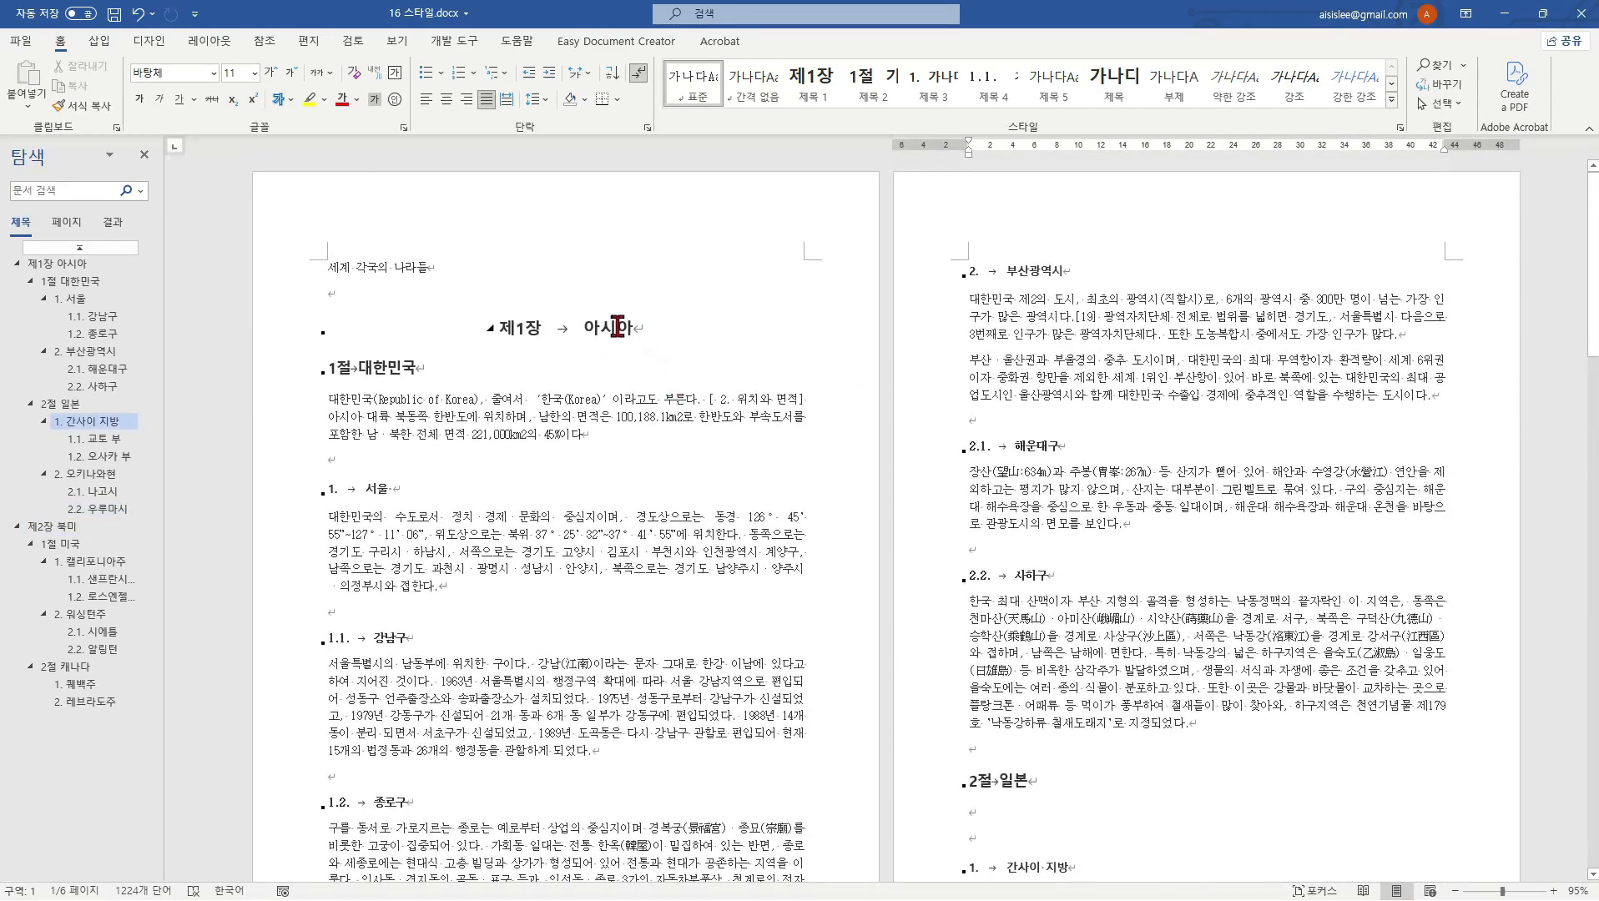
{"action": "left_click", "coordinate": [616, 327]}
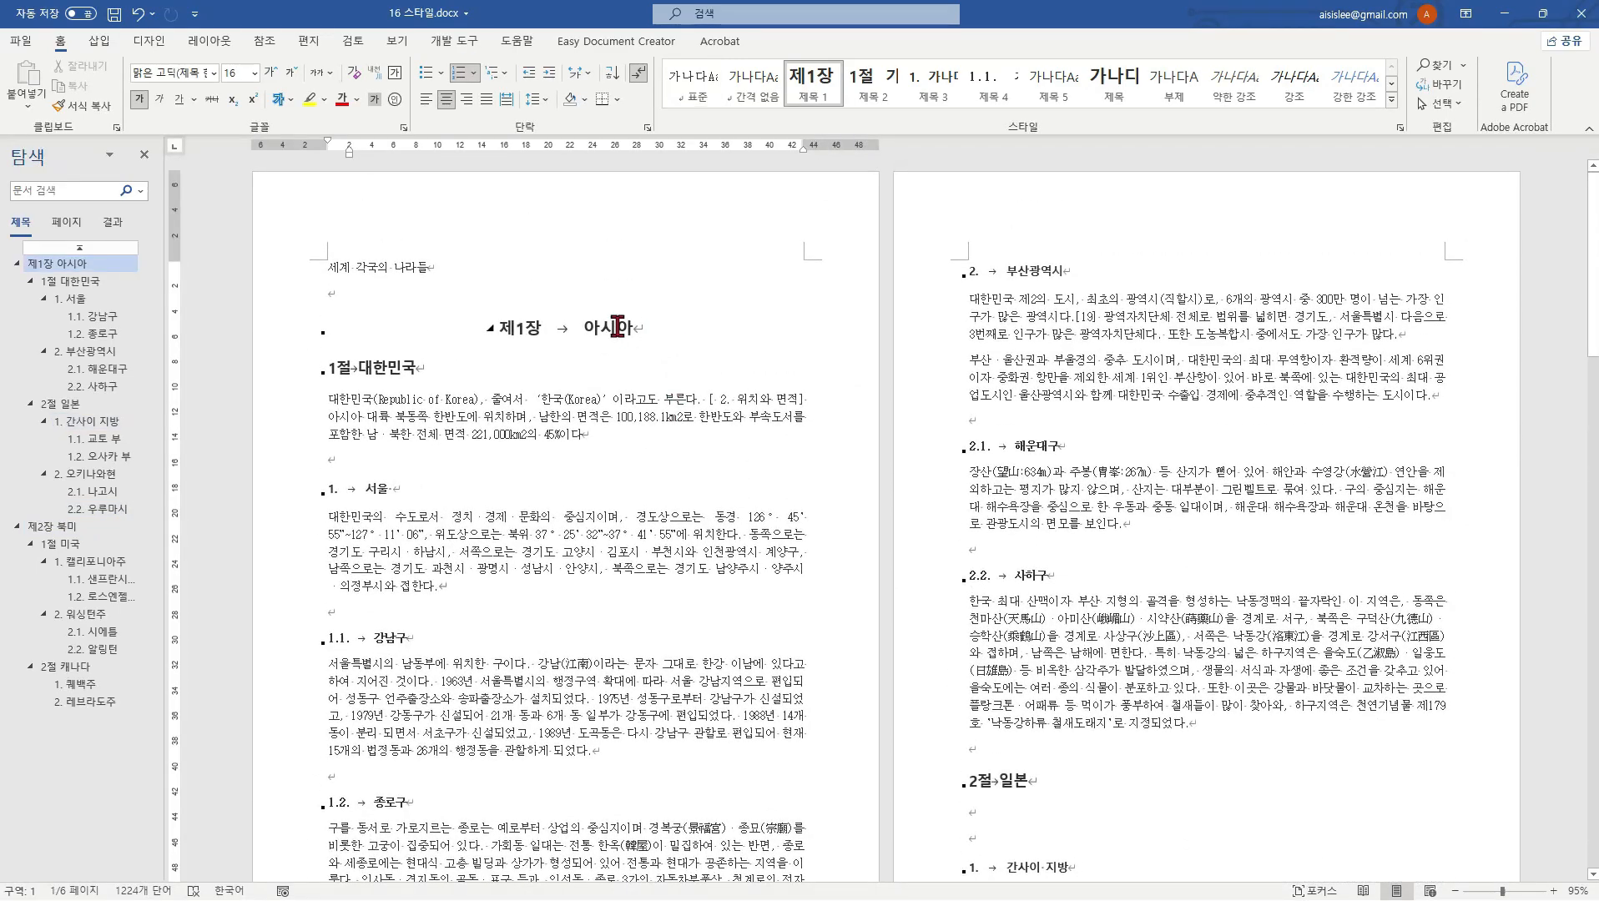
{"action": "right_click", "coordinate": [615, 328]}
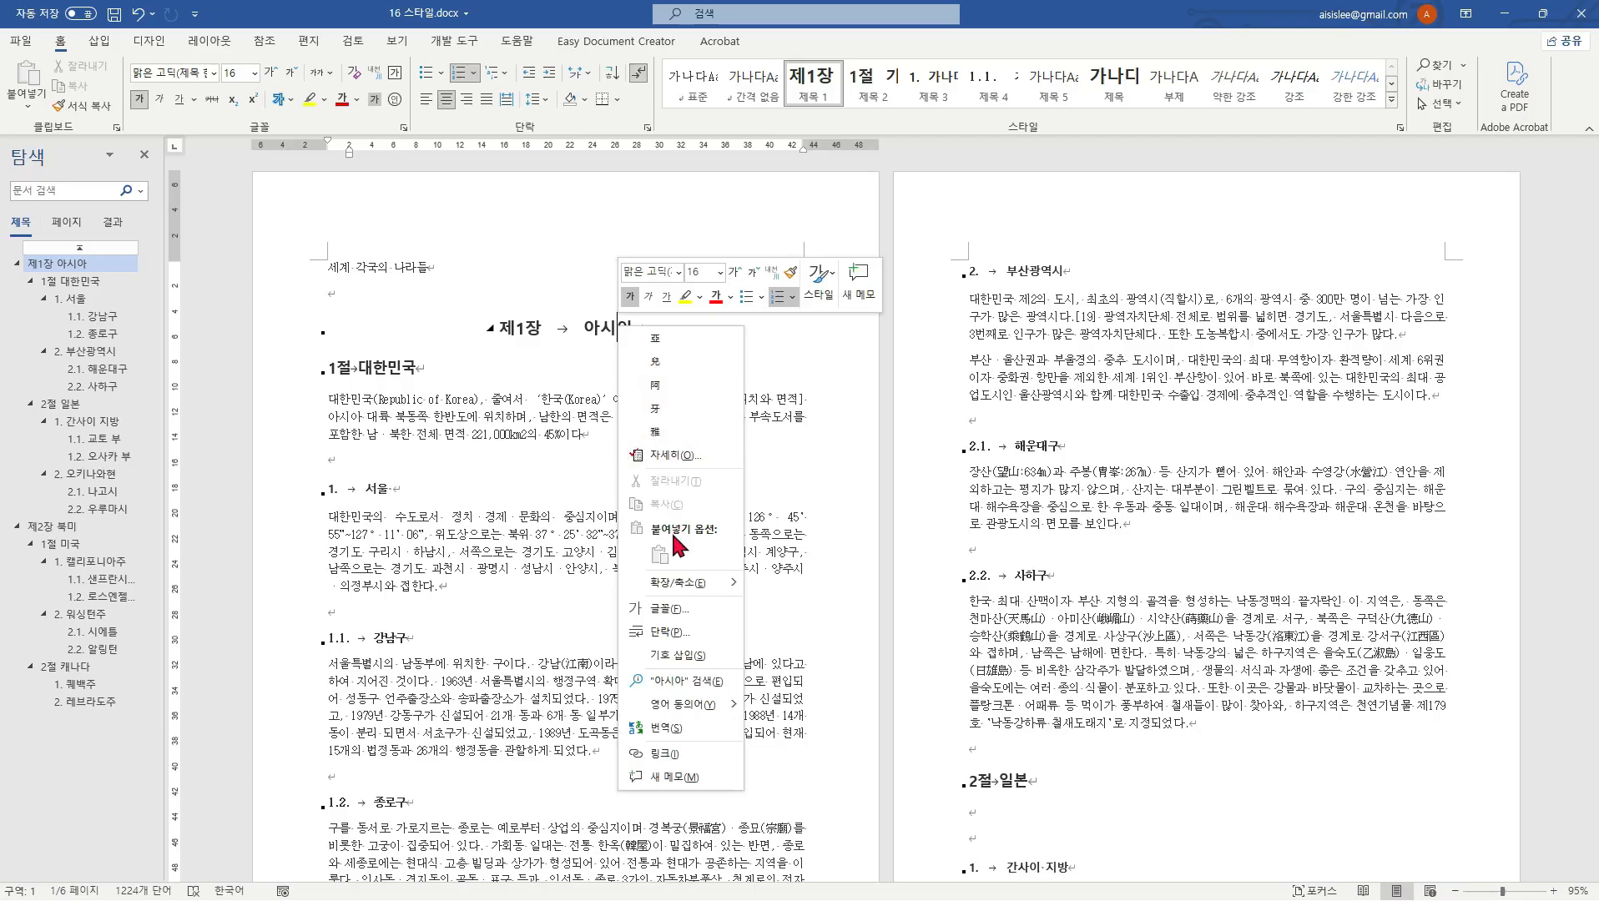
{"action": "left_click", "coordinate": [659, 632]}
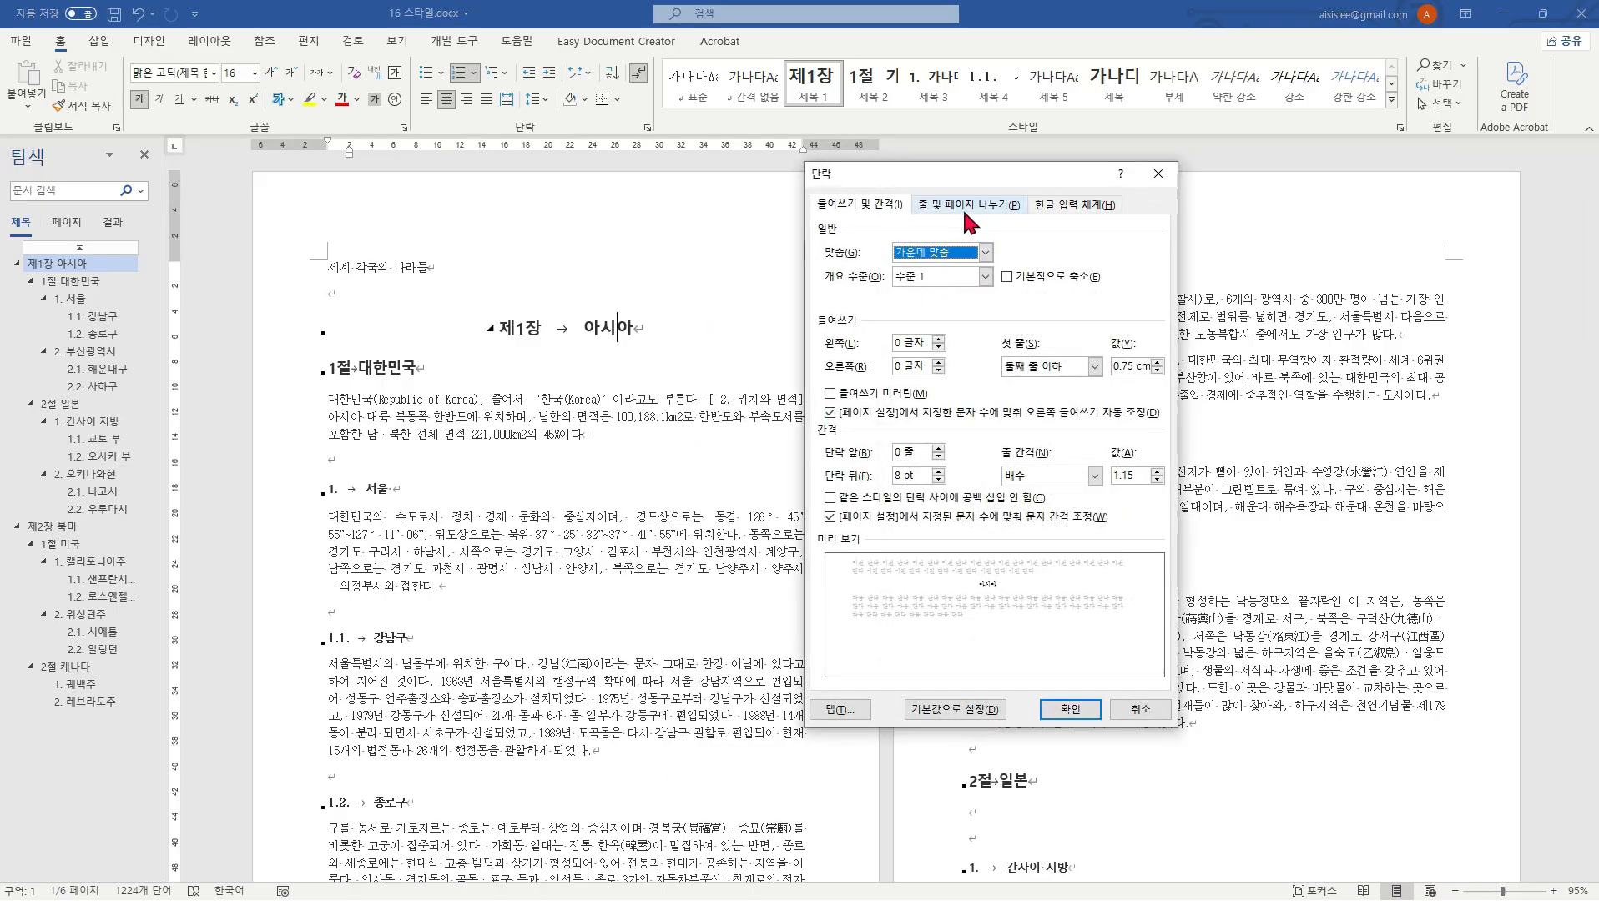
{"action": "left_click", "coordinate": [940, 215]}
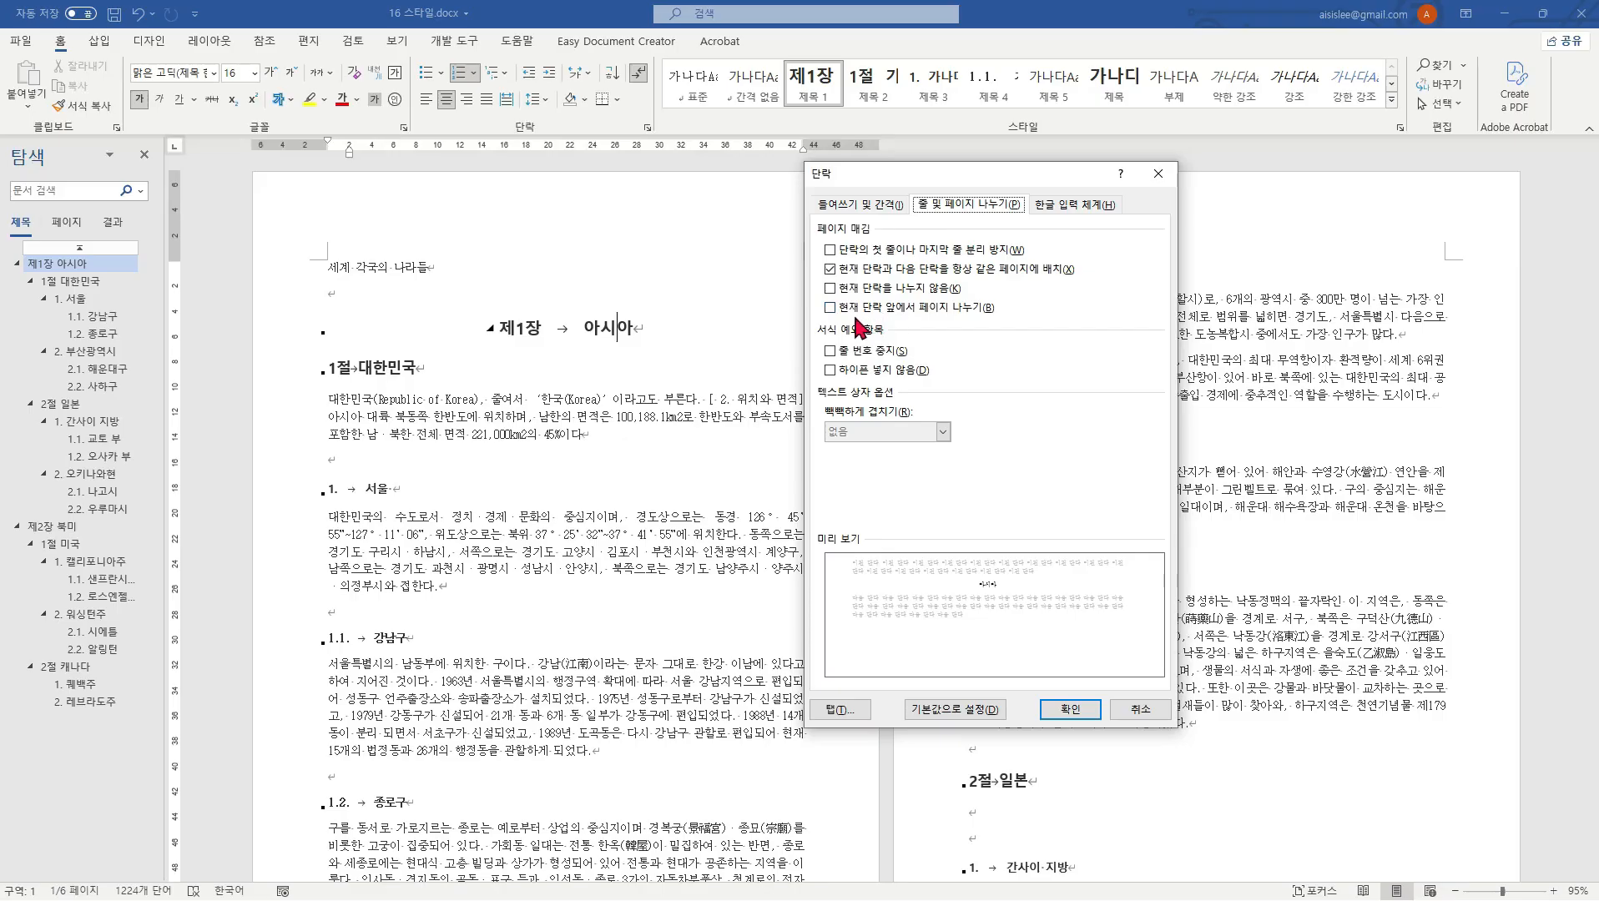
{"action": "left_click", "coordinate": [829, 307]}
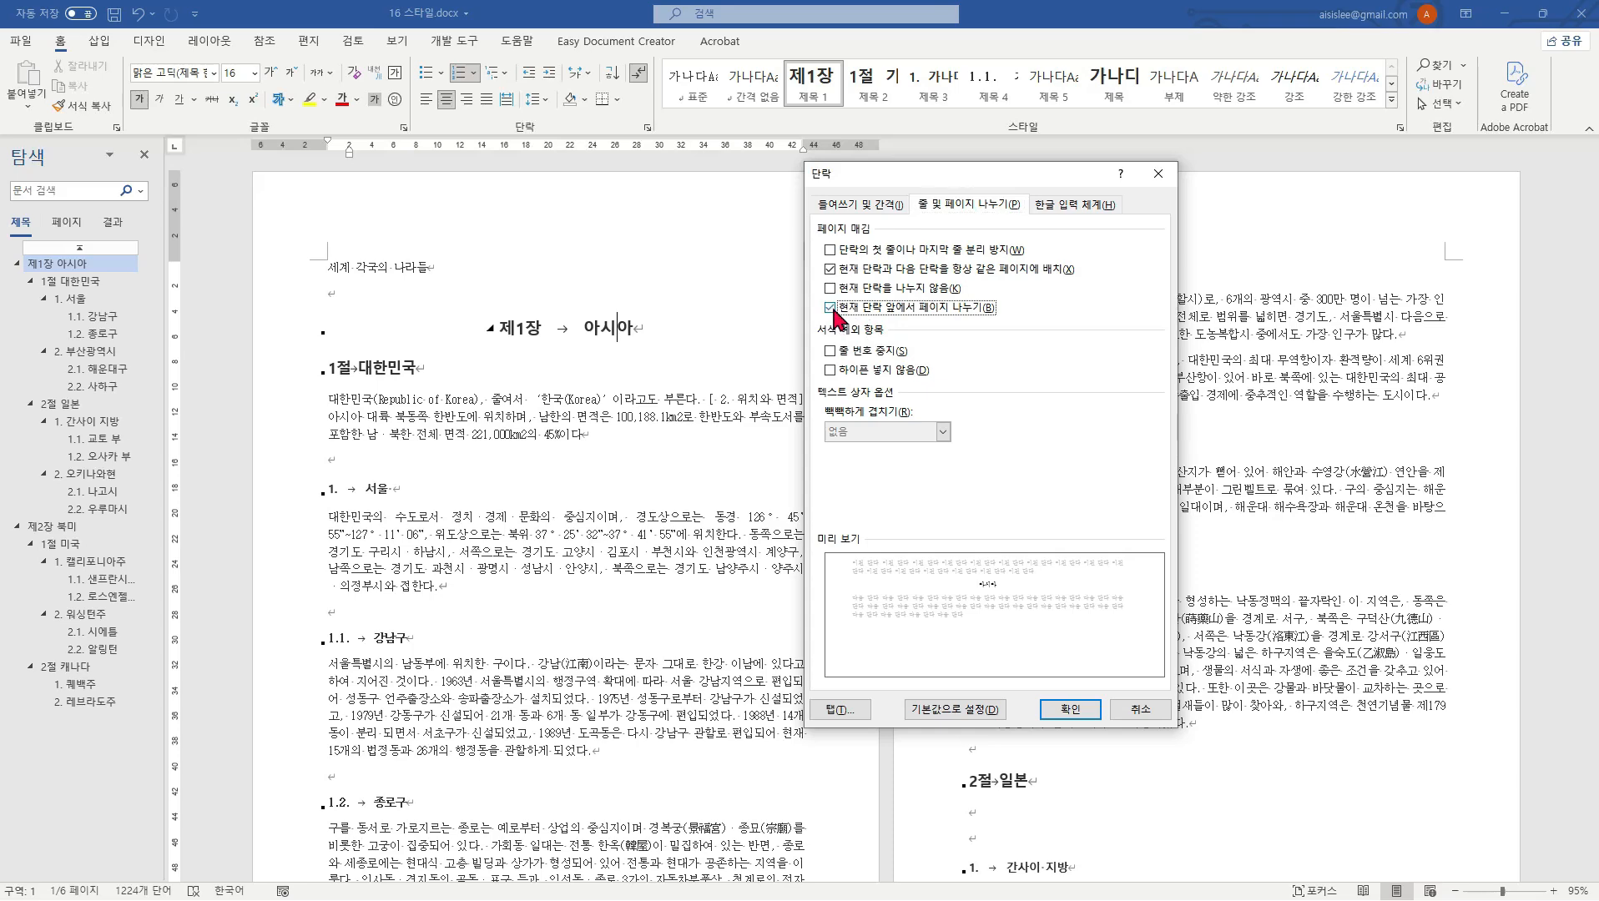
{"action": "left_click", "coordinate": [1070, 710]}
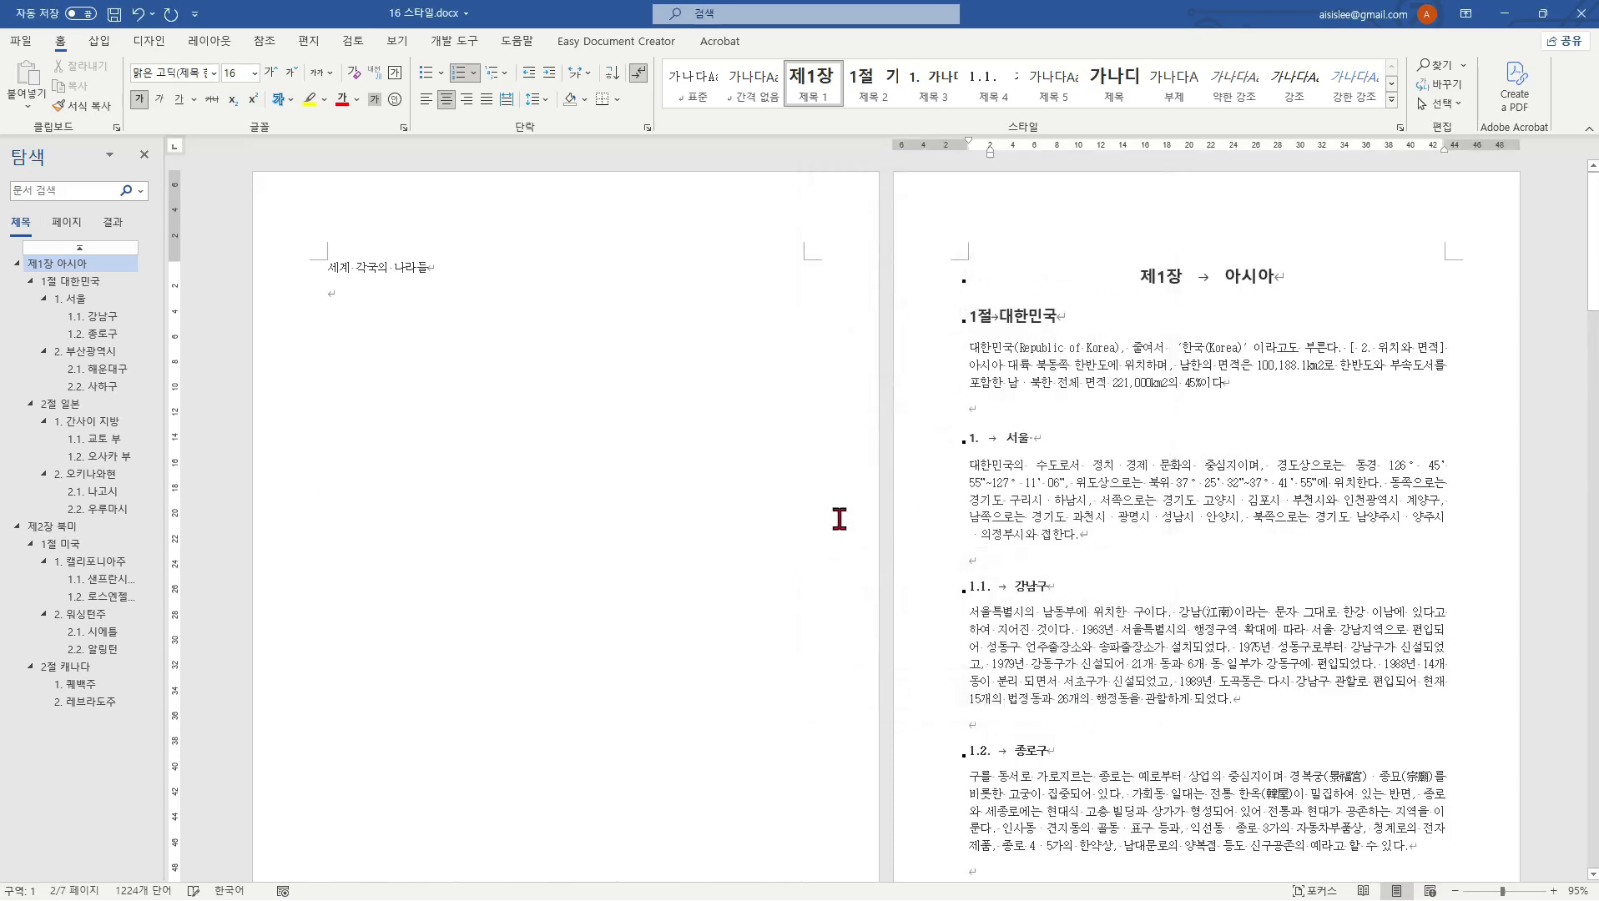
Step: Compare the page positions of the 제1장 아시아 and 제2장 북미 headings, including the title text on the first page
{"action": "left_click", "coordinate": [1258, 283]}
{"action": "double_click", "coordinate": [401, 268]}
{"action": "triple_click", "coordinate": [398, 272]}
{"action": "left_click", "coordinate": [561, 302]}
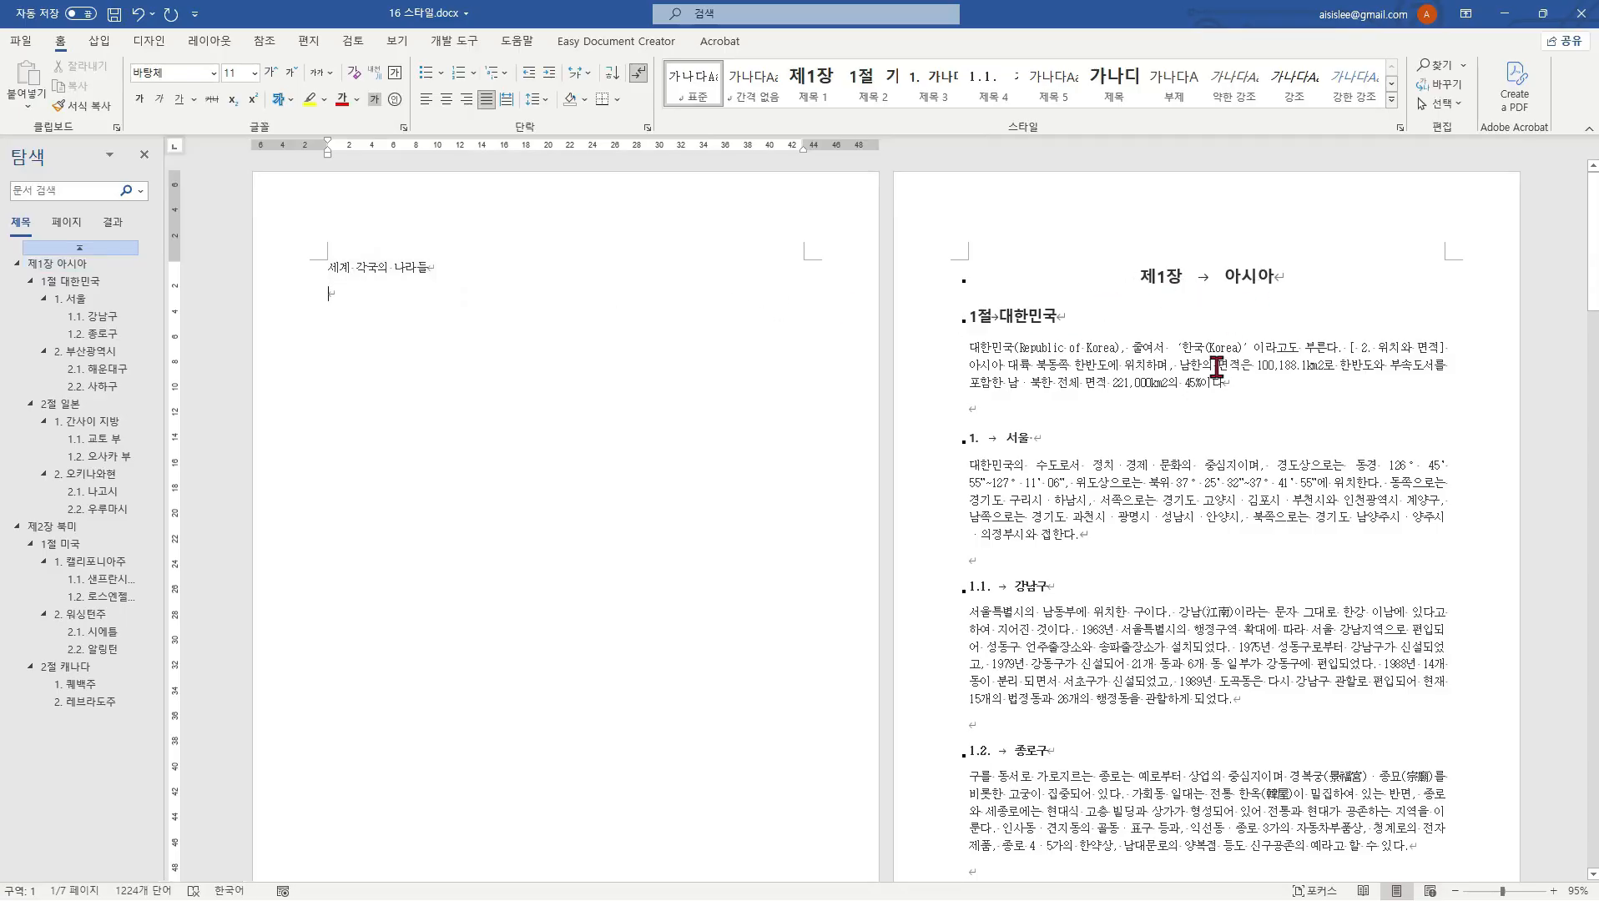
{"action": "scroll", "coordinate": [1222, 361], "scroll_direction": "down", "scroll_amount": 20}
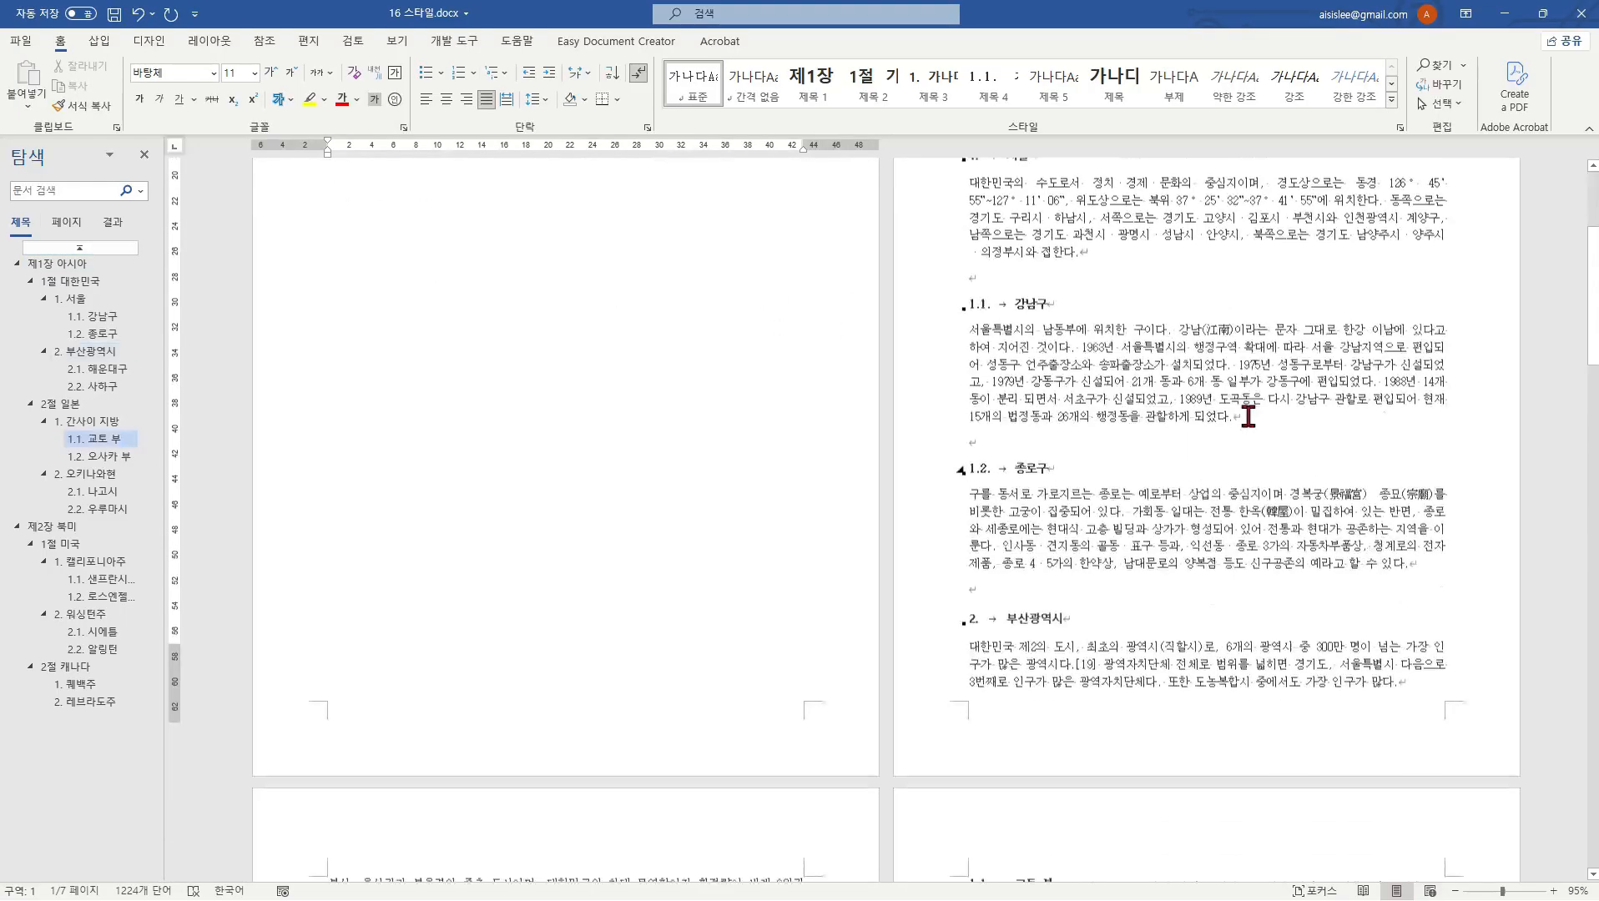
{"action": "scroll", "coordinate": [1248, 416], "scroll_direction": "down", "scroll_amount": 8}
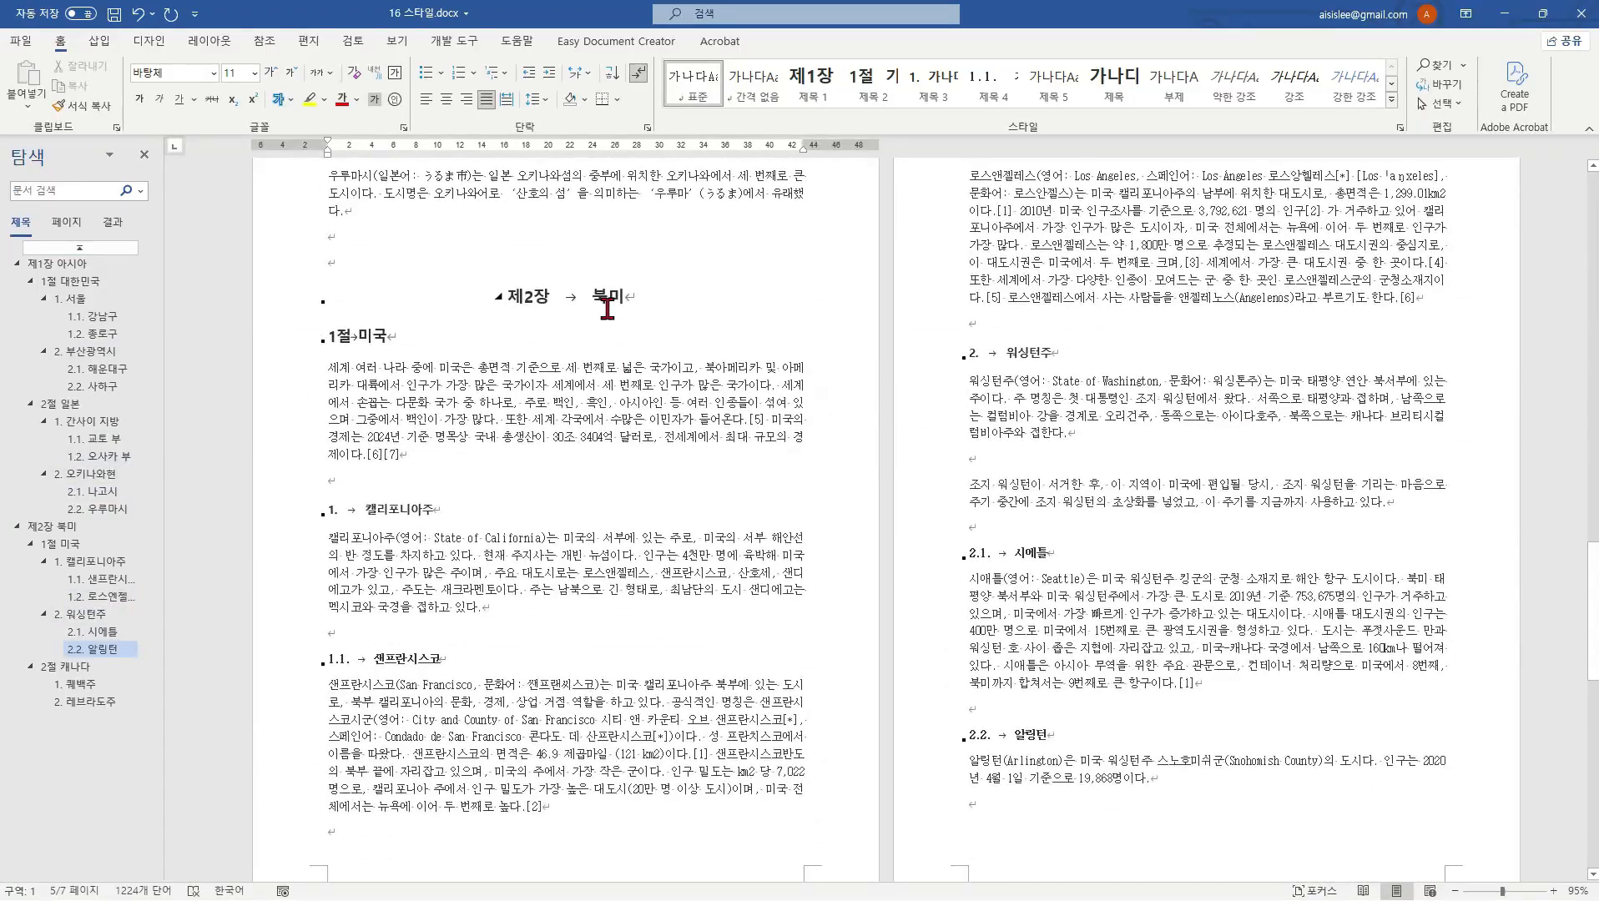
{"action": "scroll", "coordinate": [742, 275], "scroll_direction": "up", "scroll_amount": 20}
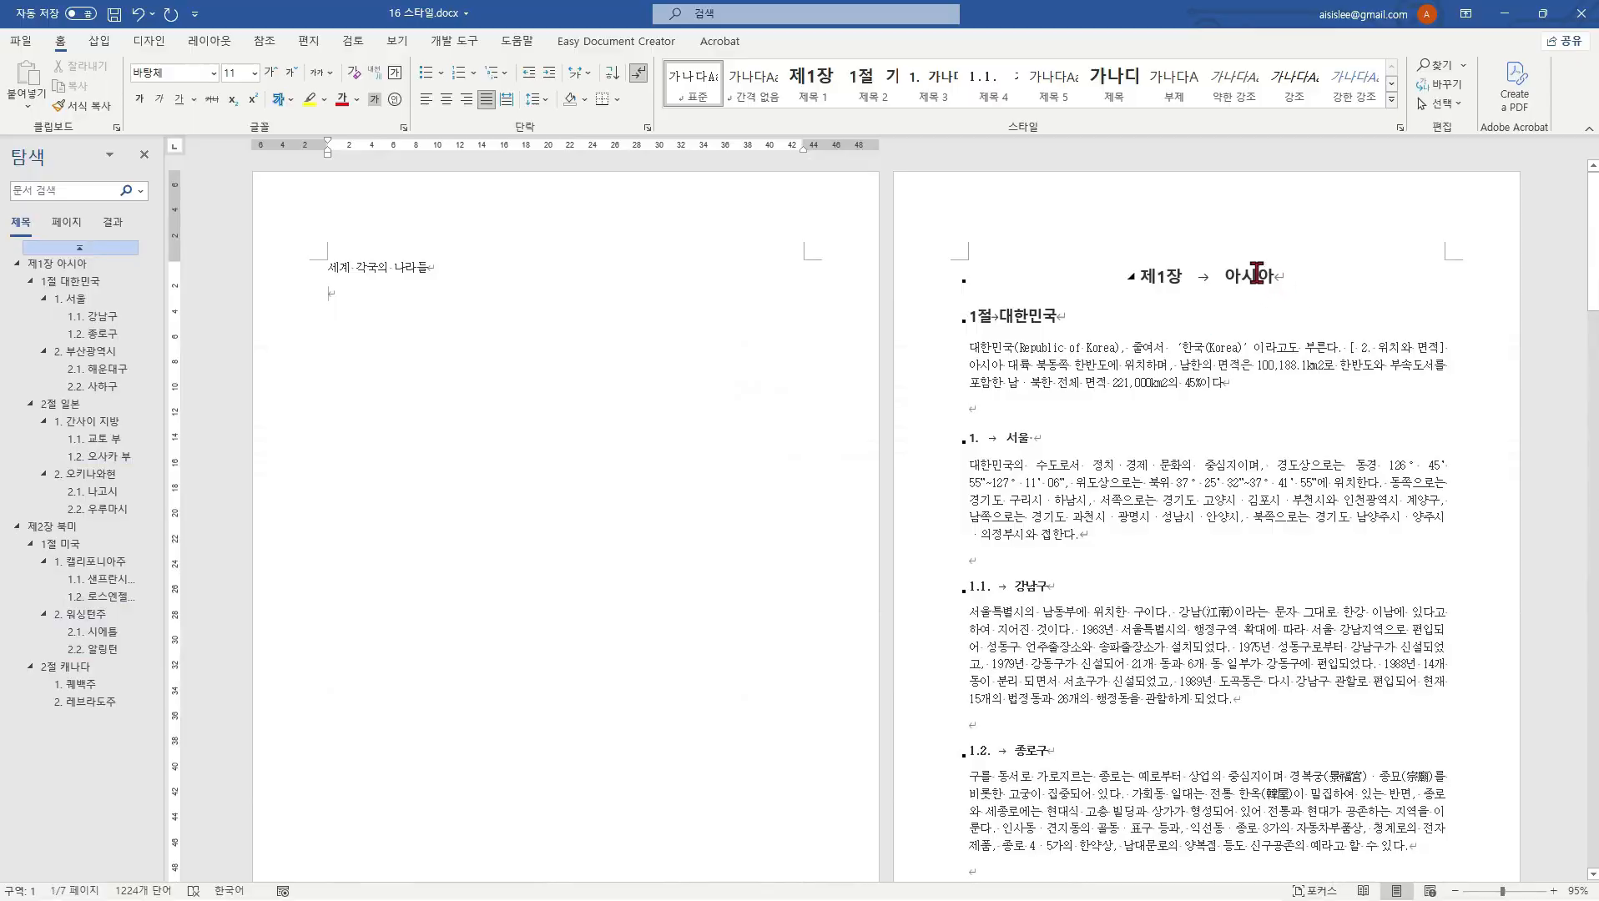
Step: Update the 제목 1 style to match the 제1장 아시아 heading and check where the 제2장 북미 chapter starts
{"action": "left_click", "coordinate": [1256, 275]}
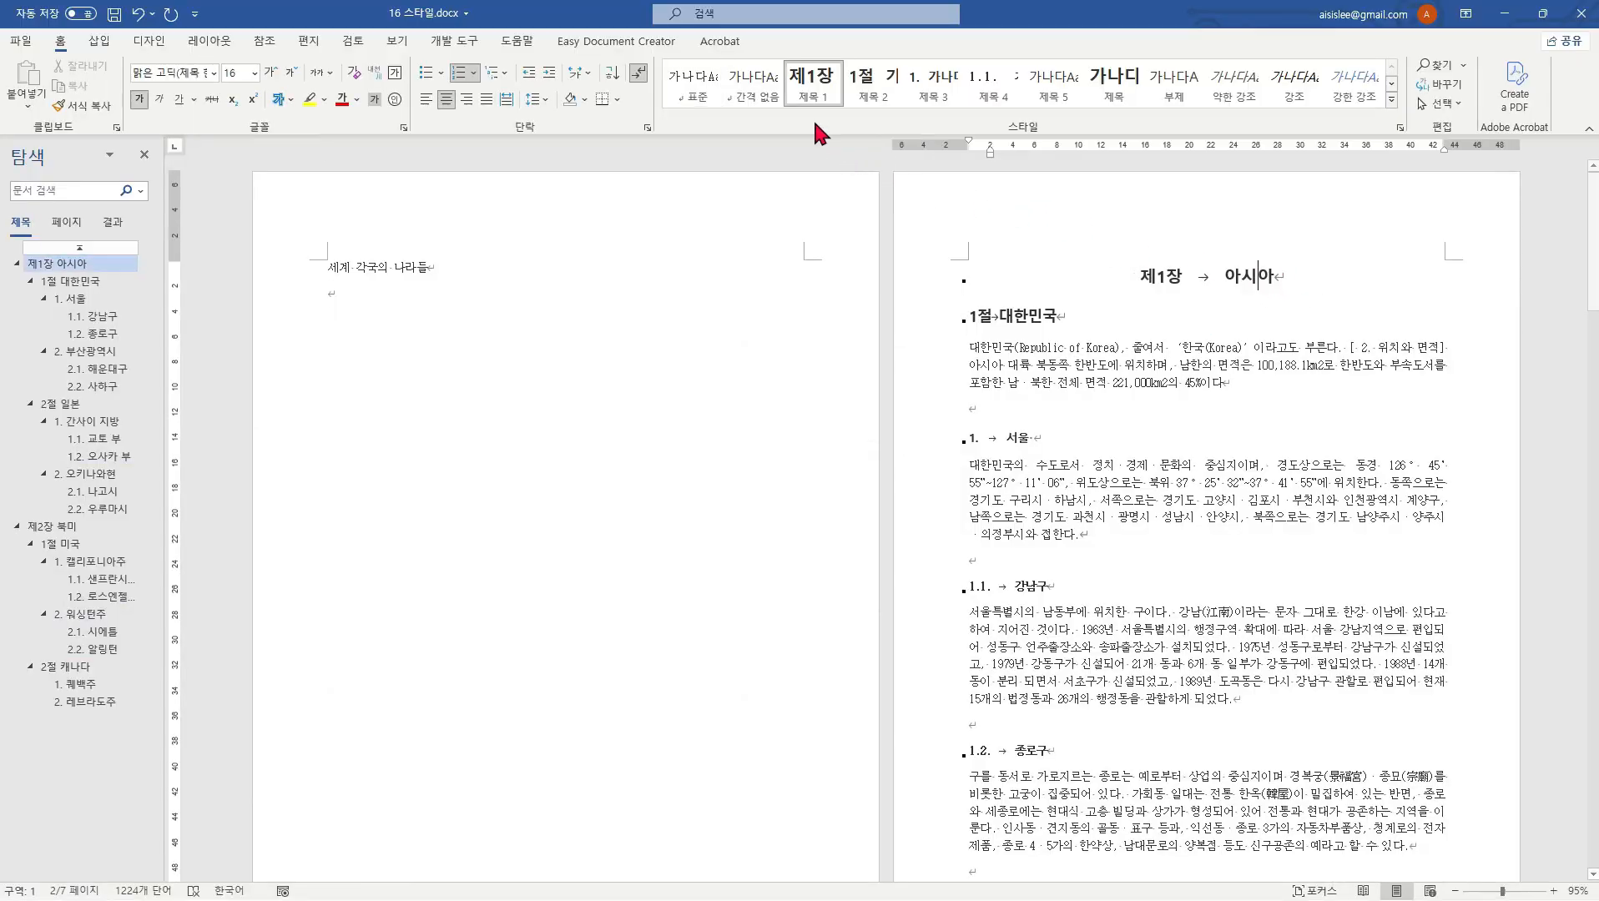
{"action": "right_click", "coordinate": [820, 85]}
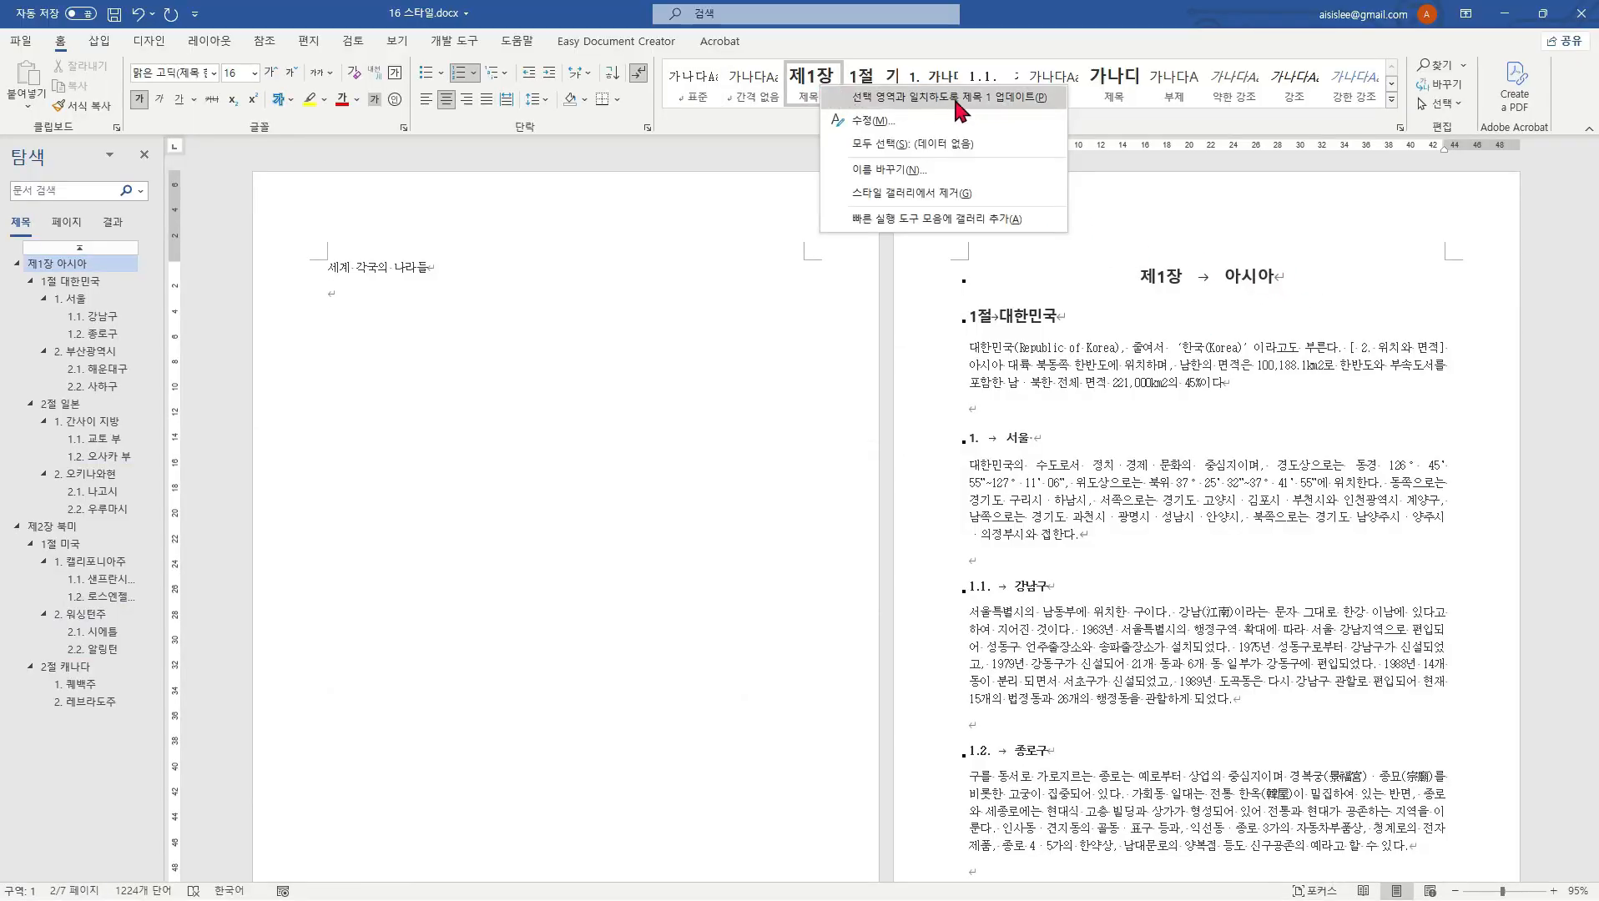
{"action": "left_click", "coordinate": [997, 100]}
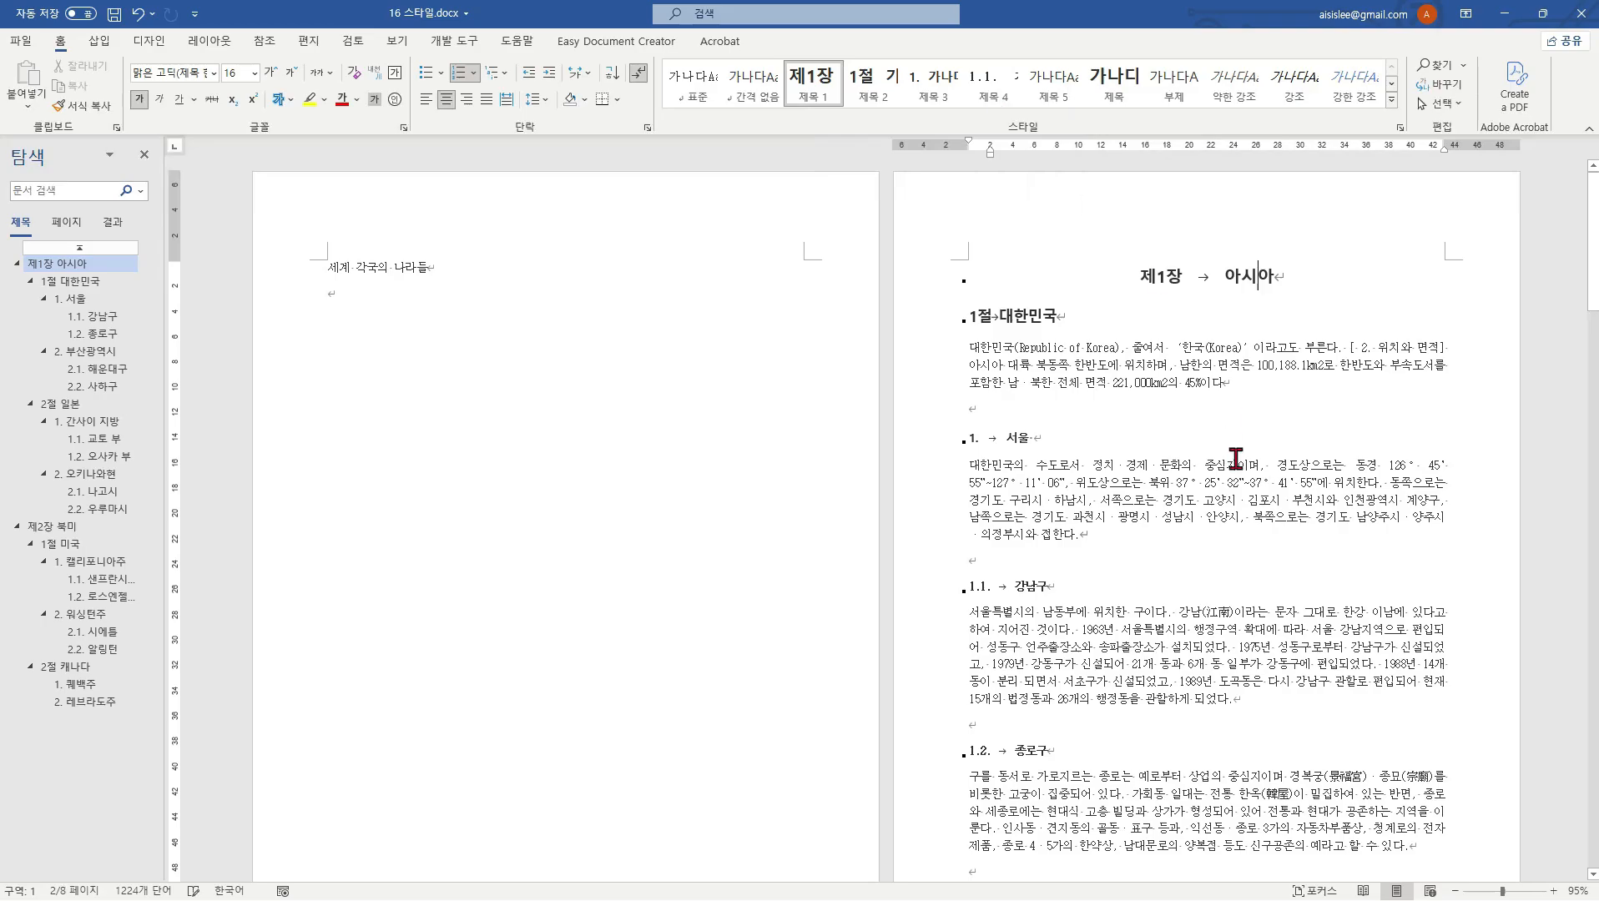
{"action": "scroll", "coordinate": [1219, 468], "scroll_direction": "down", "scroll_amount": 5}
{"action": "scroll", "coordinate": [1215, 482], "scroll_direction": "down", "scroll_amount": 10}
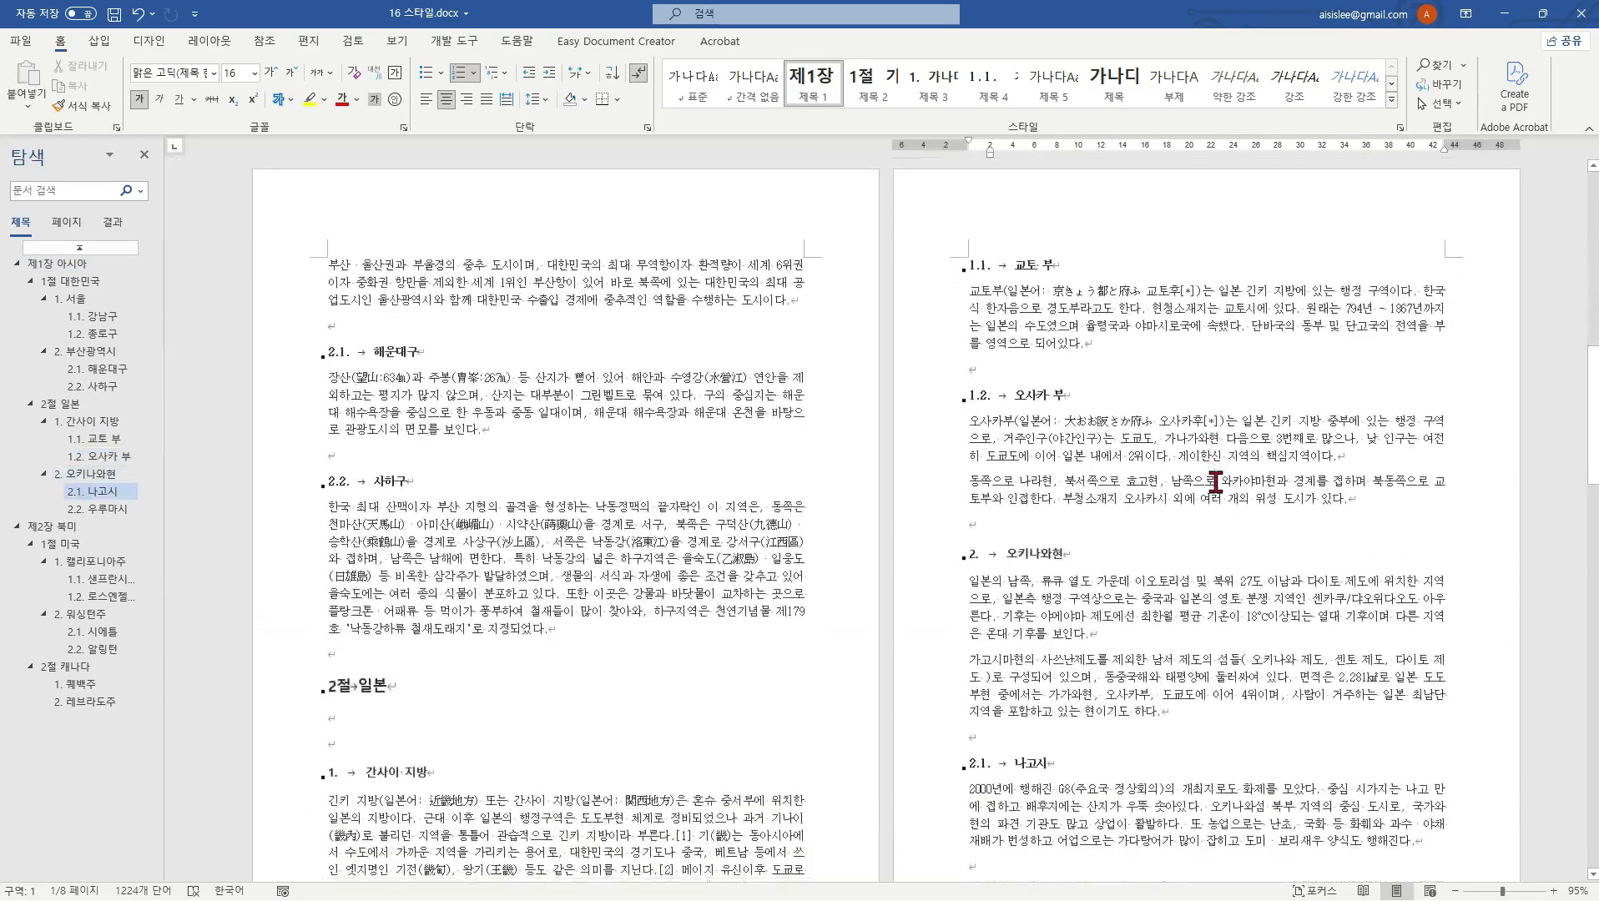
{"action": "scroll", "coordinate": [1215, 482], "scroll_direction": "down", "scroll_amount": 5}
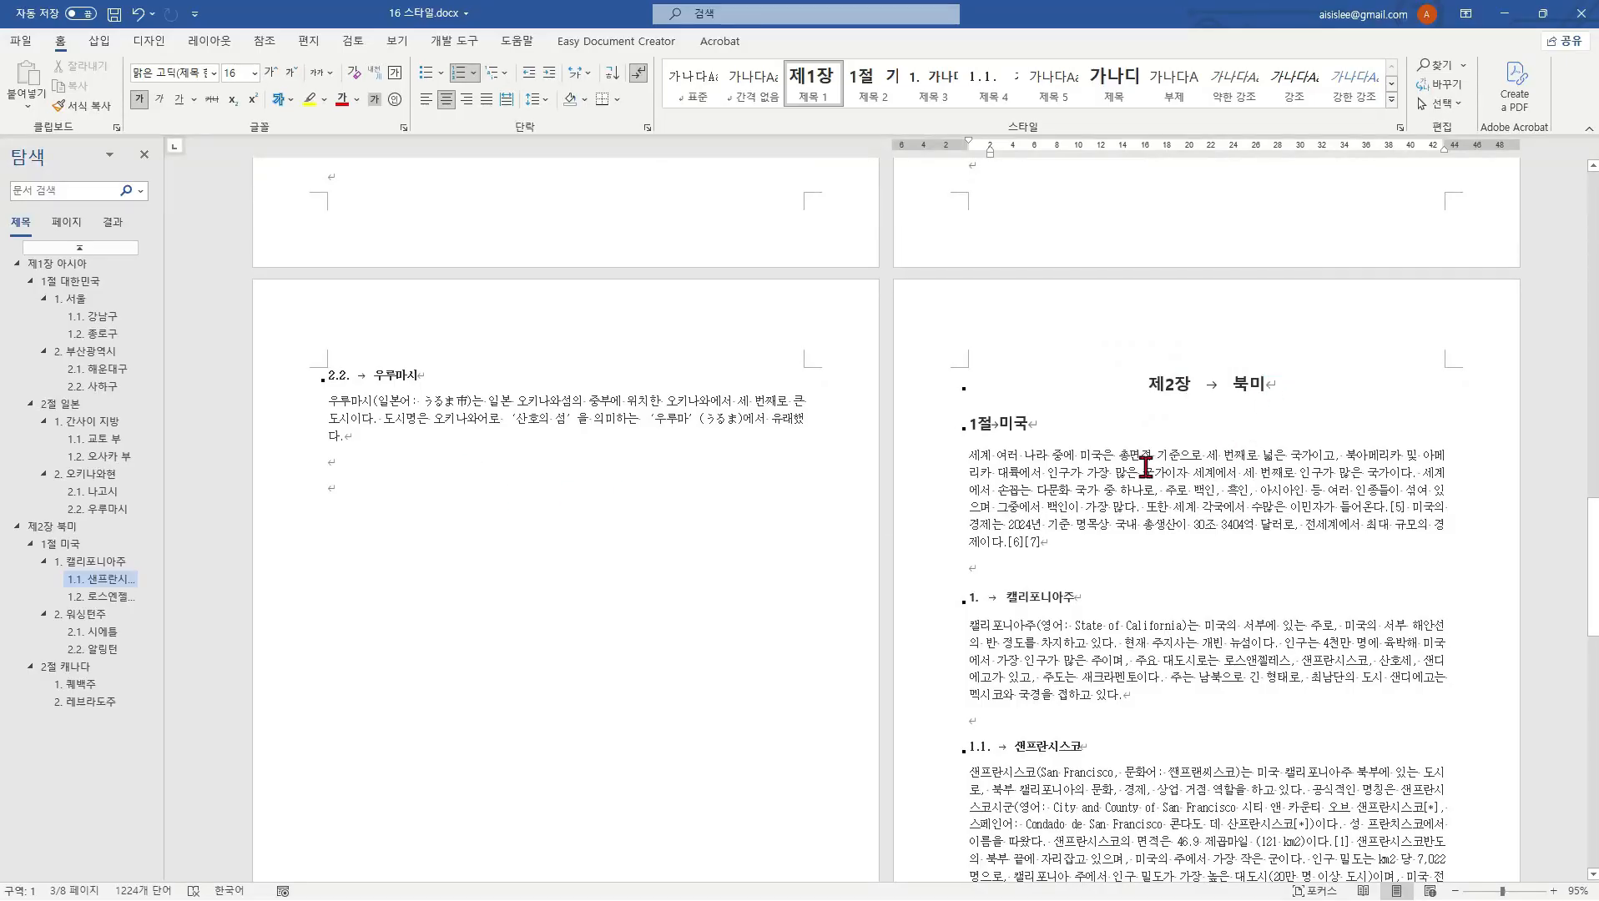
{"action": "scroll", "coordinate": [1144, 466], "scroll_direction": "down", "scroll_amount": 2}
Step: Add a 목차 line followed by blank paragraphs below the document title on the first page
{"action": "scroll", "coordinate": [1145, 465], "scroll_direction": "up", "scroll_amount": 5}
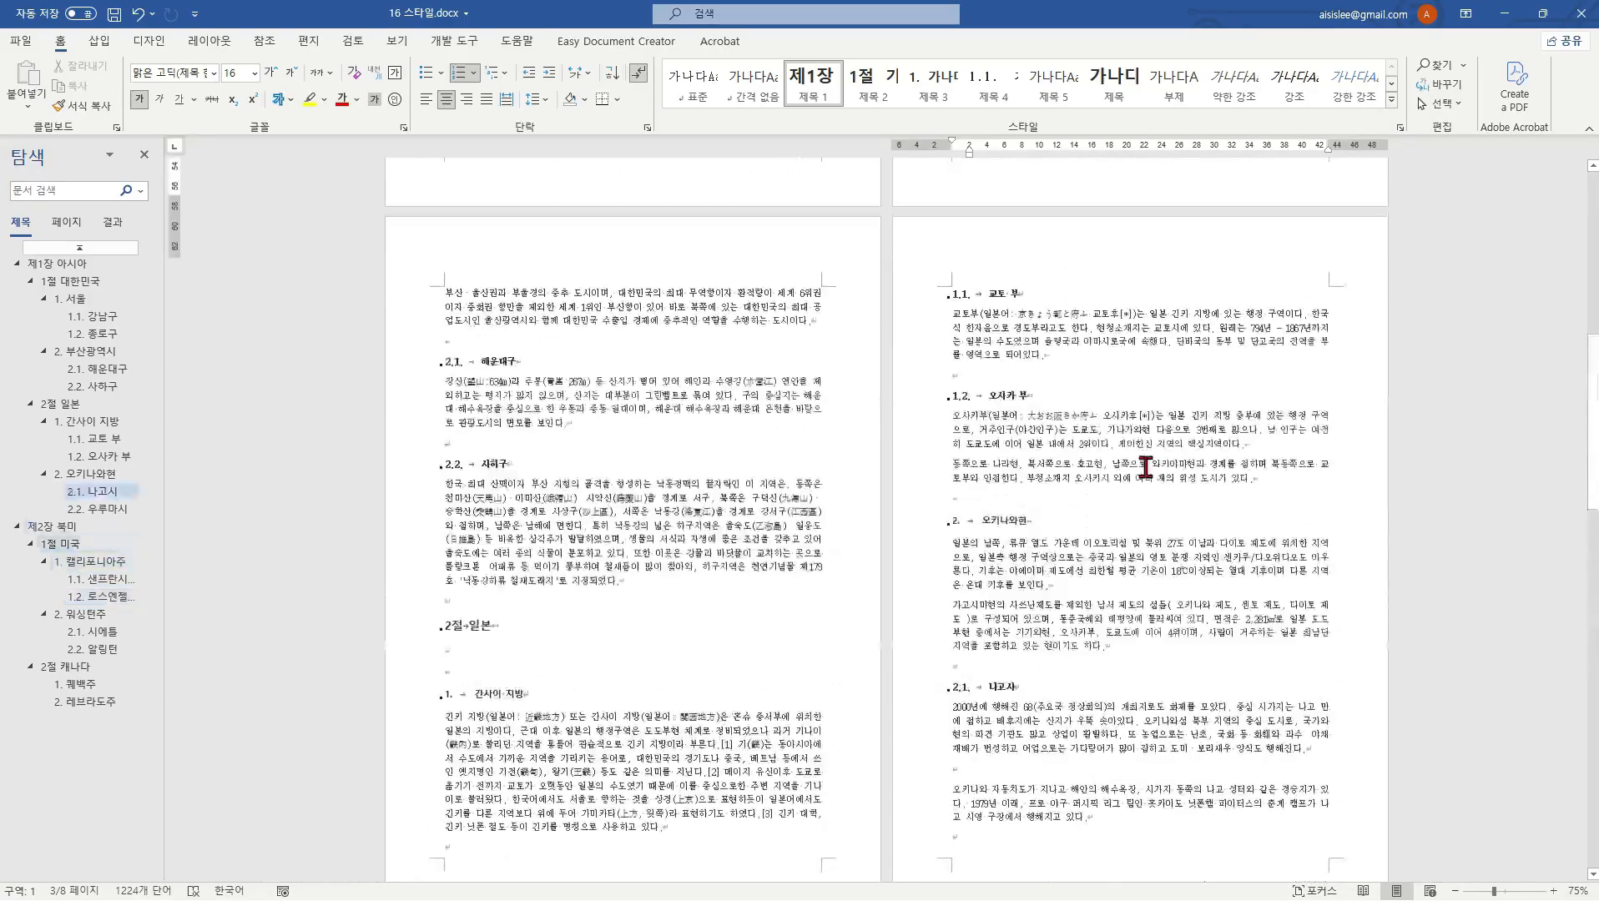
{"action": "scroll", "coordinate": [1145, 468], "scroll_direction": "up", "scroll_amount": 8}
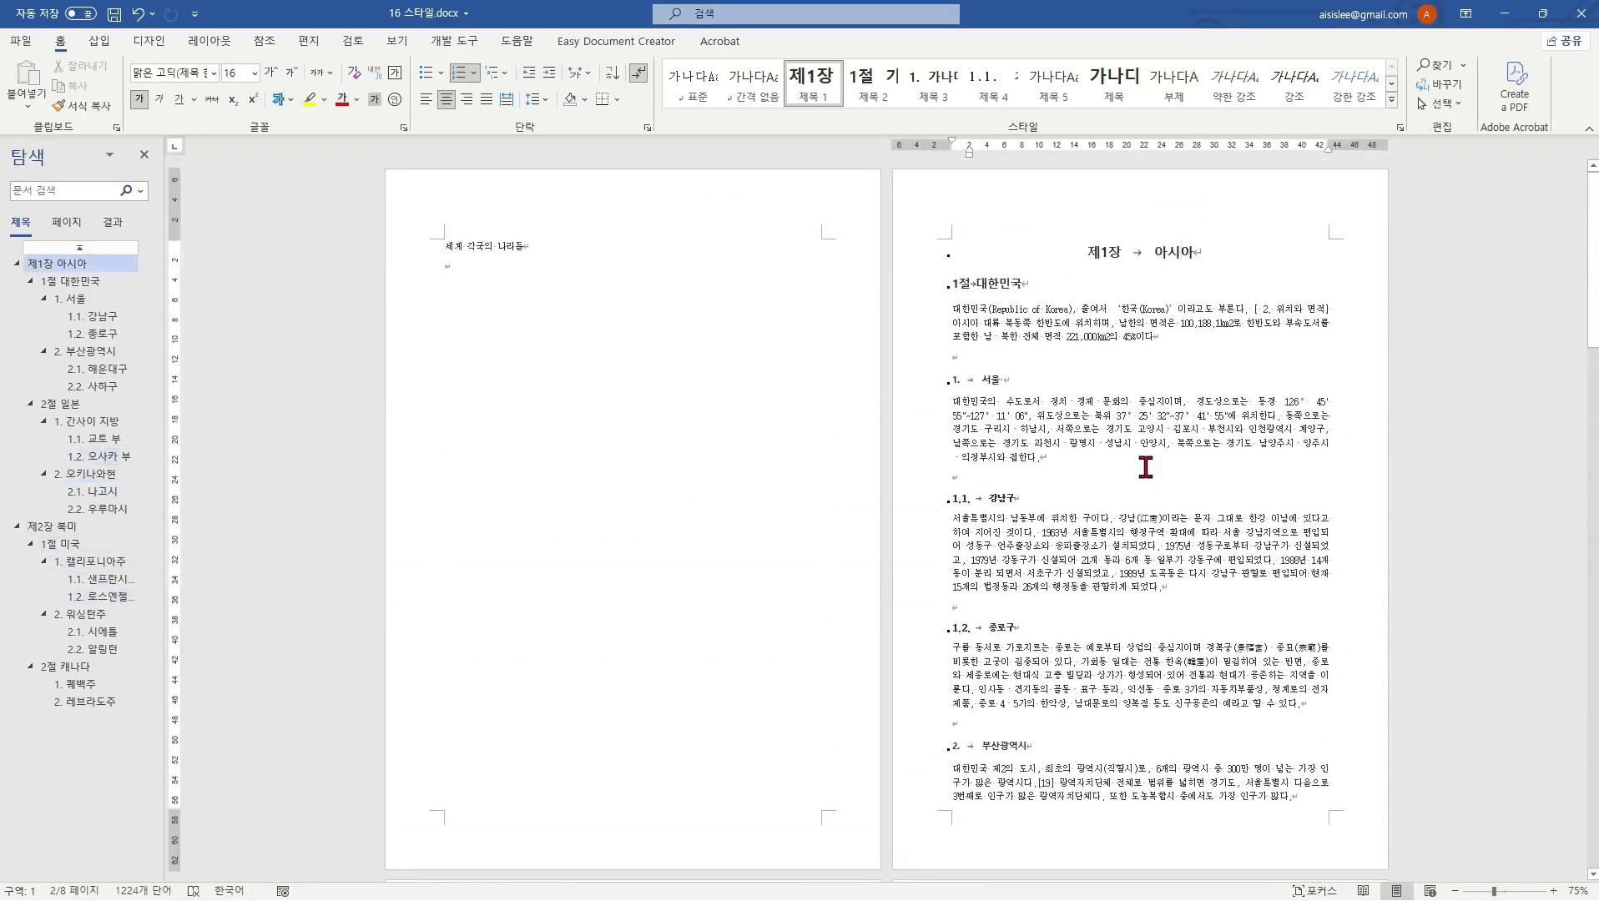
{"action": "left_click", "coordinate": [699, 345]}
{"action": "key", "text": "Return"}
{"action": "key", "text": "Return"}
{"action": "key", "text": "Return"}
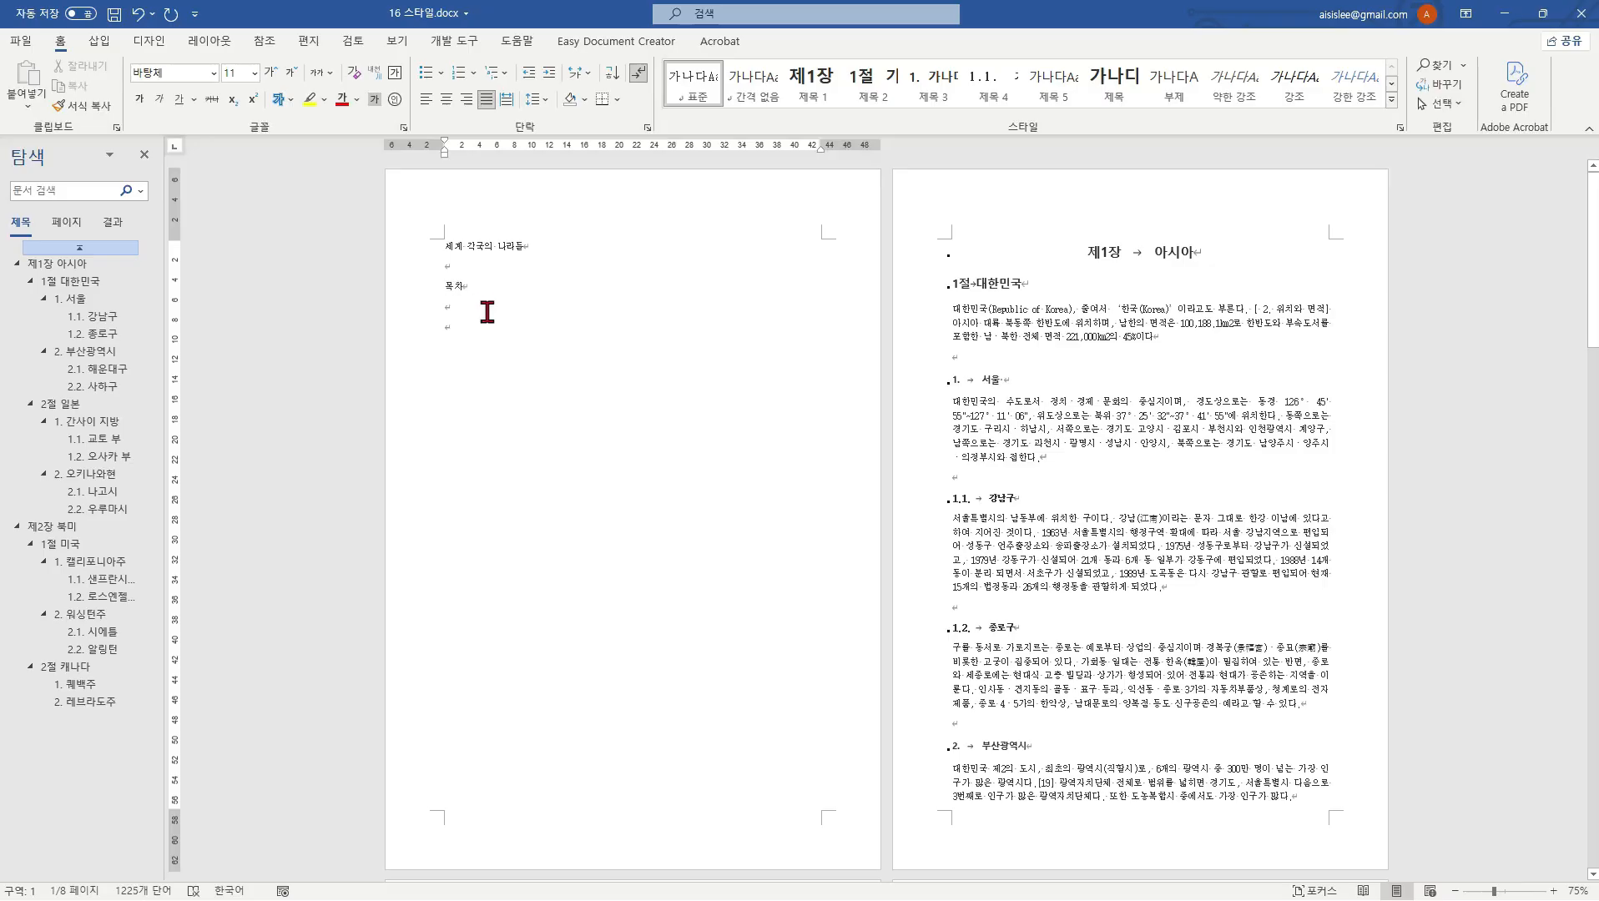
Step: Format the 목차 line as 18 pt bold text and center it
{"action": "scroll", "coordinate": [487, 312], "scroll_direction": "up", "scroll_amount": 16, "text": "ctrl"}
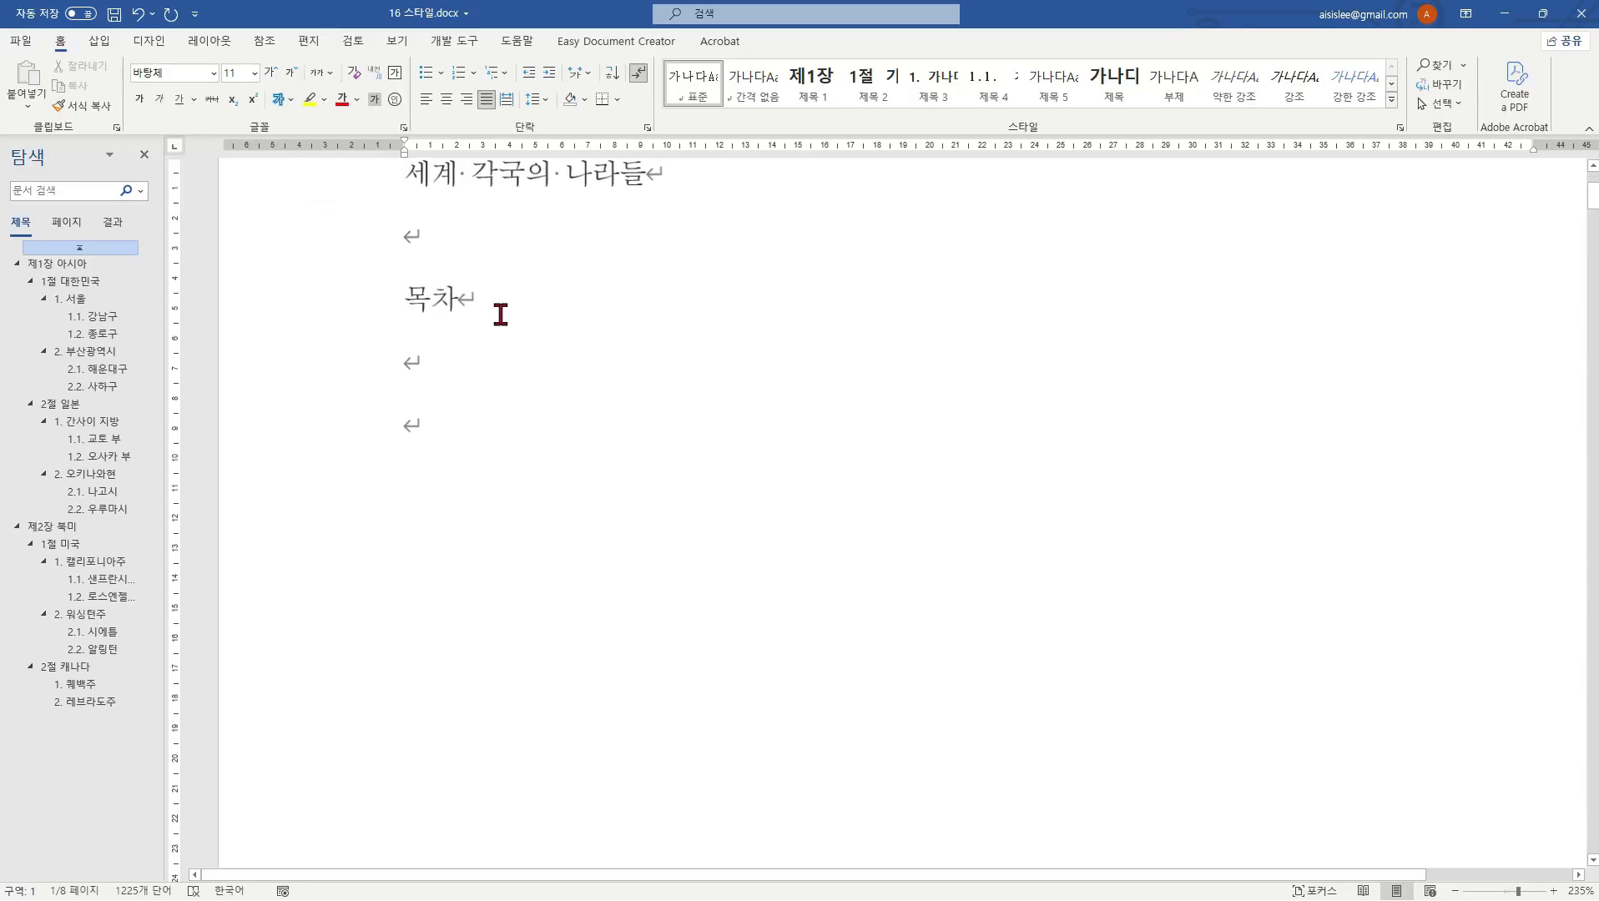
{"action": "scroll", "coordinate": [621, 339], "scroll_direction": "down", "scroll_amount": 1, "text": "ctrl"}
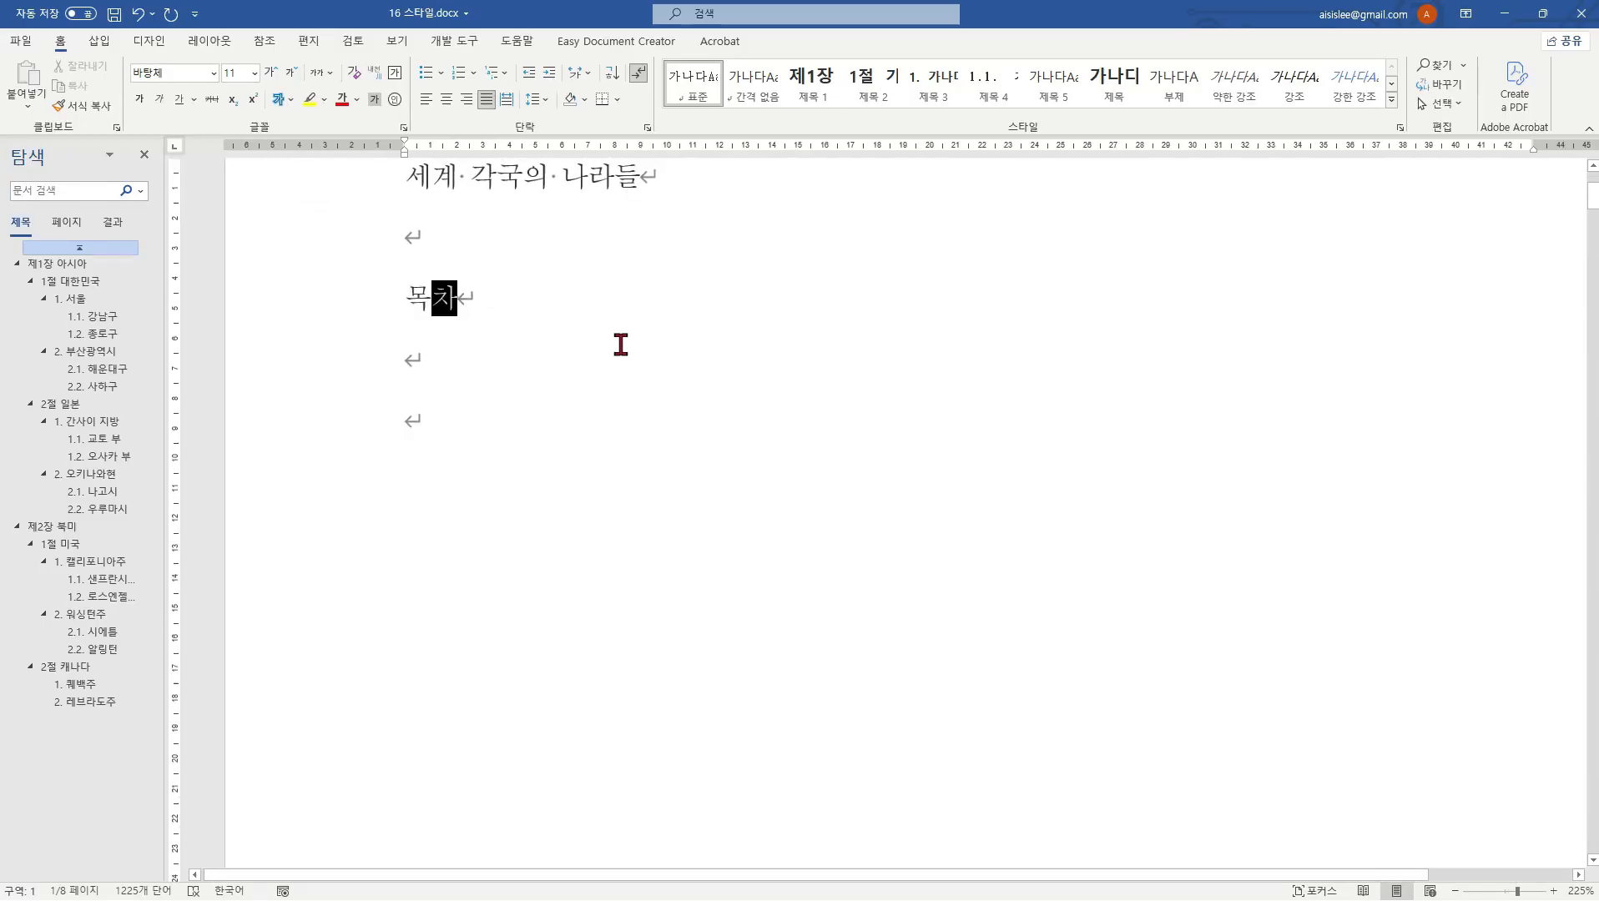
{"action": "scroll", "coordinate": [621, 344], "scroll_direction": "down", "scroll_amount": 2, "text": "ctrl"}
{"action": "double_click", "coordinate": [434, 300]}
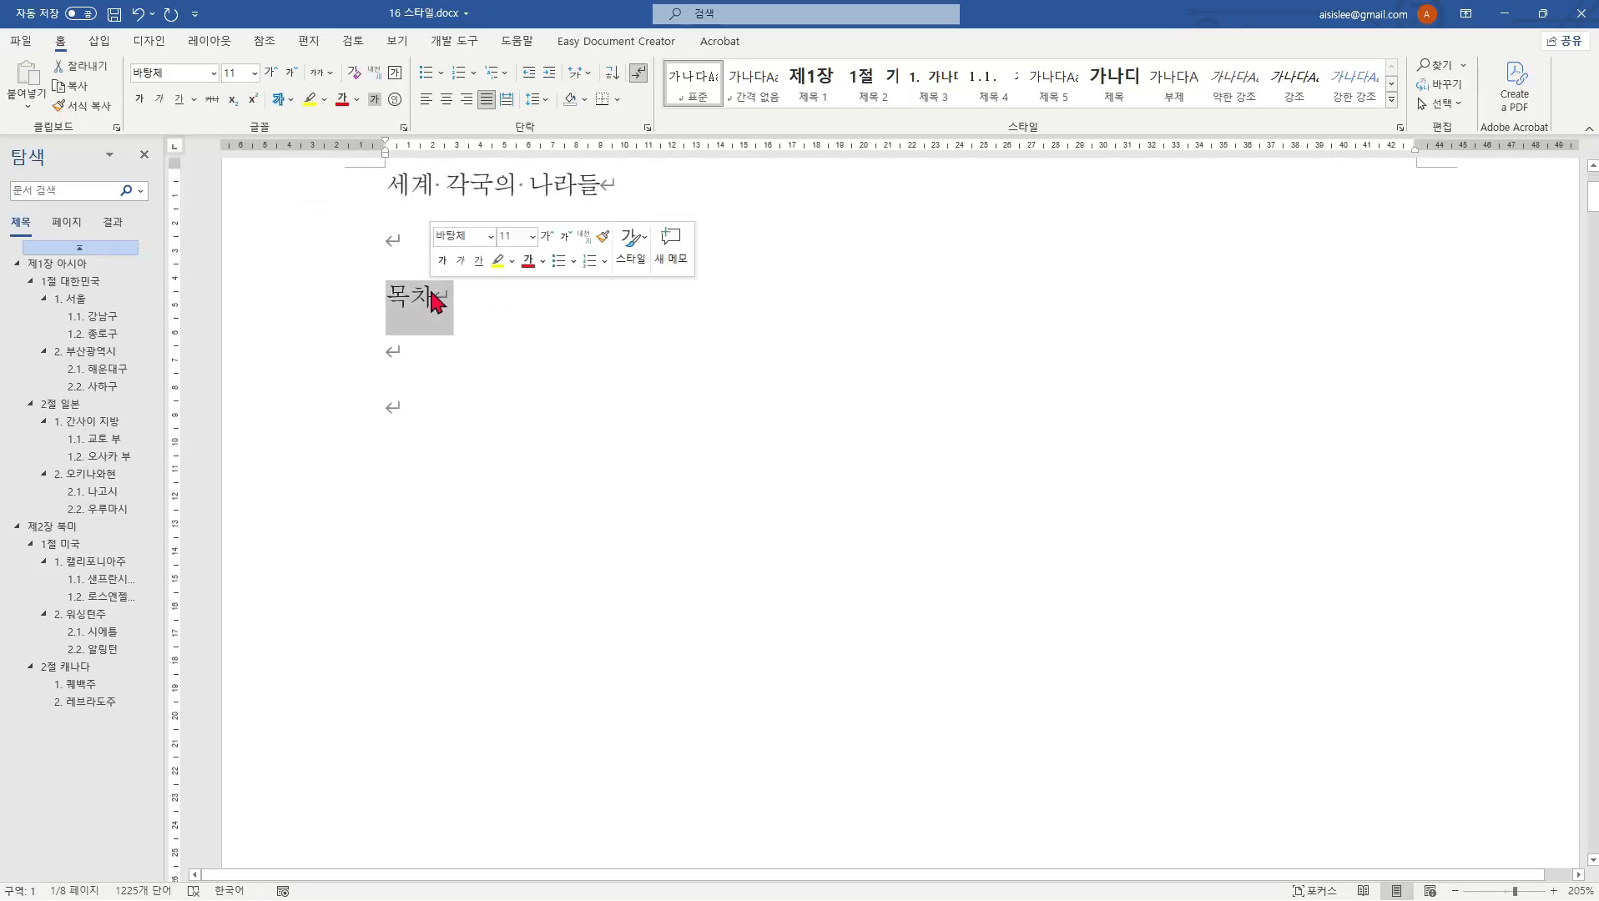
{"action": "left_click", "coordinate": [255, 74]}
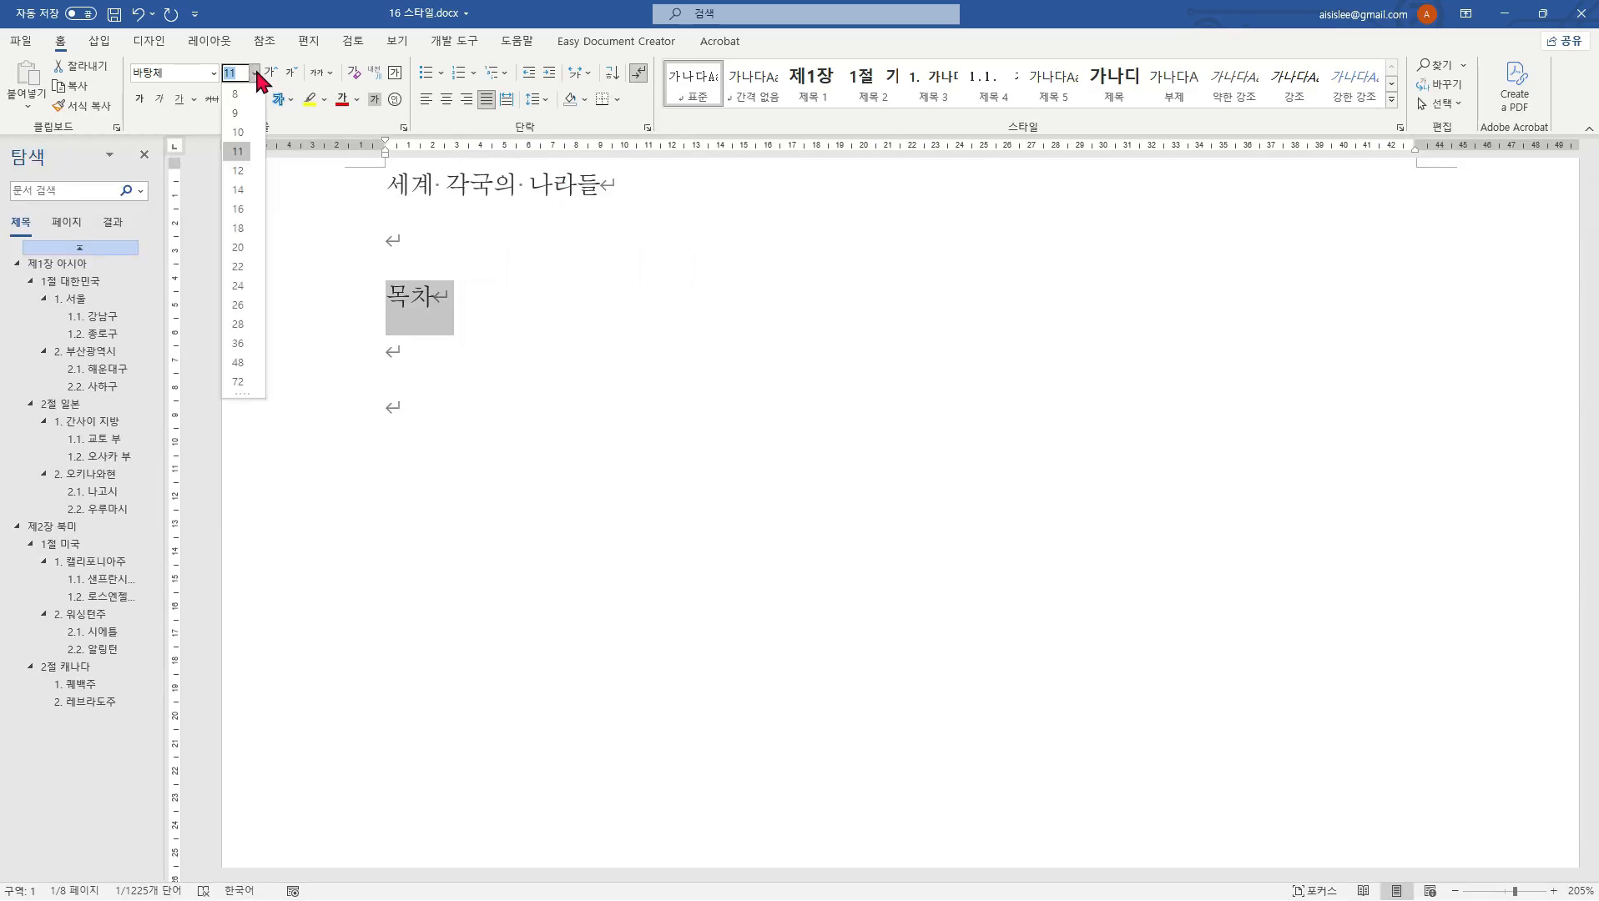
{"action": "left_click", "coordinate": [240, 227]}
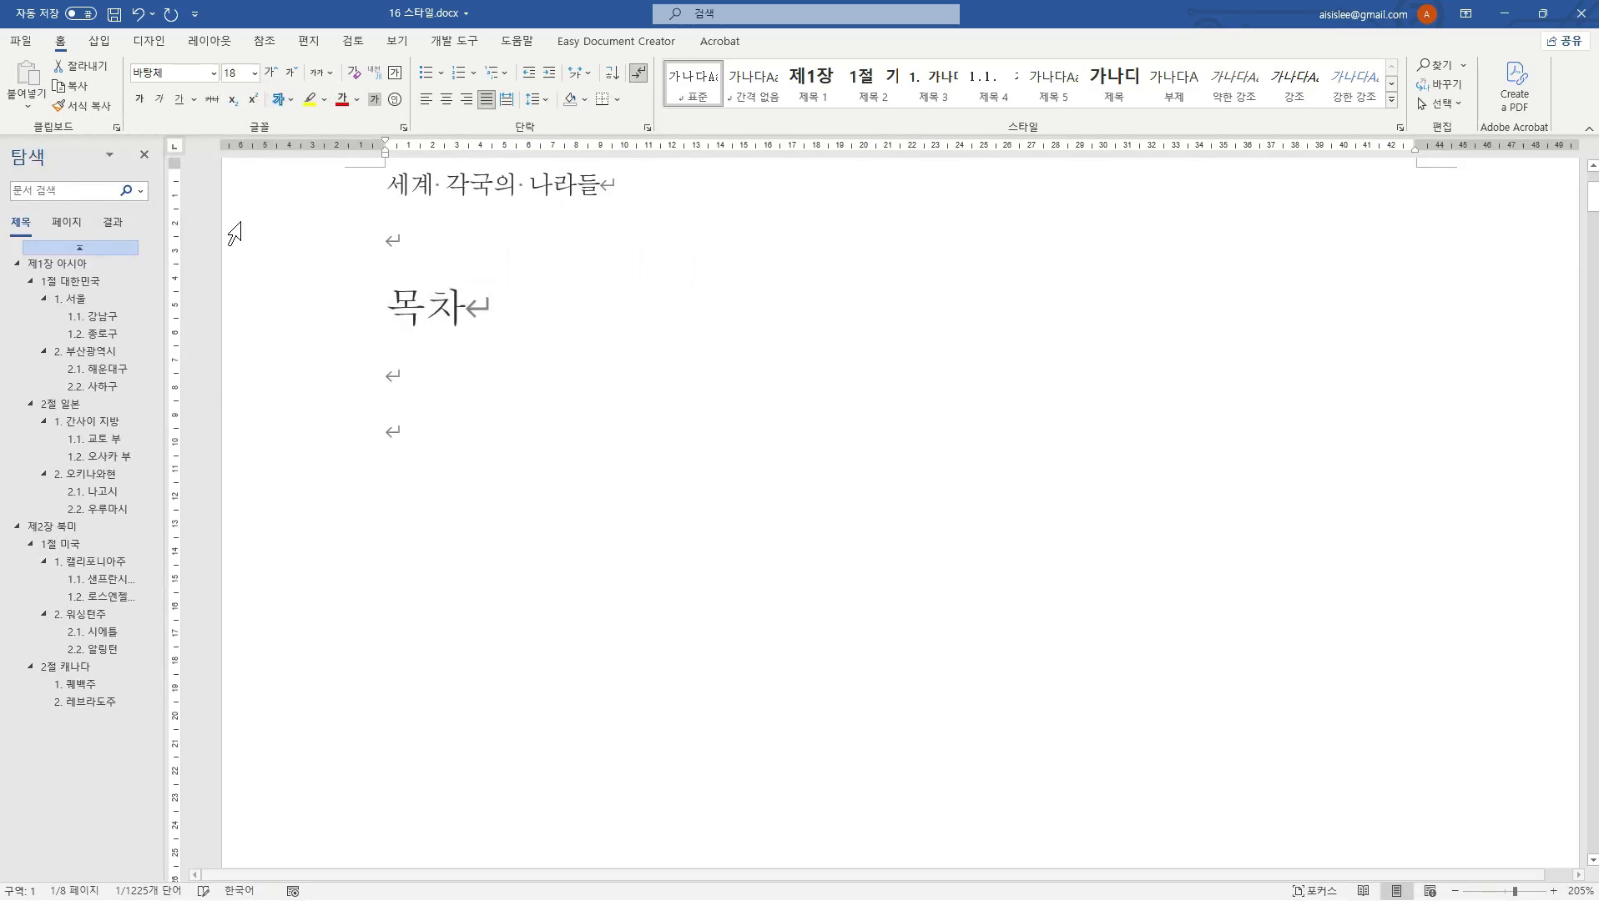
{"action": "left_click", "coordinate": [140, 100]}
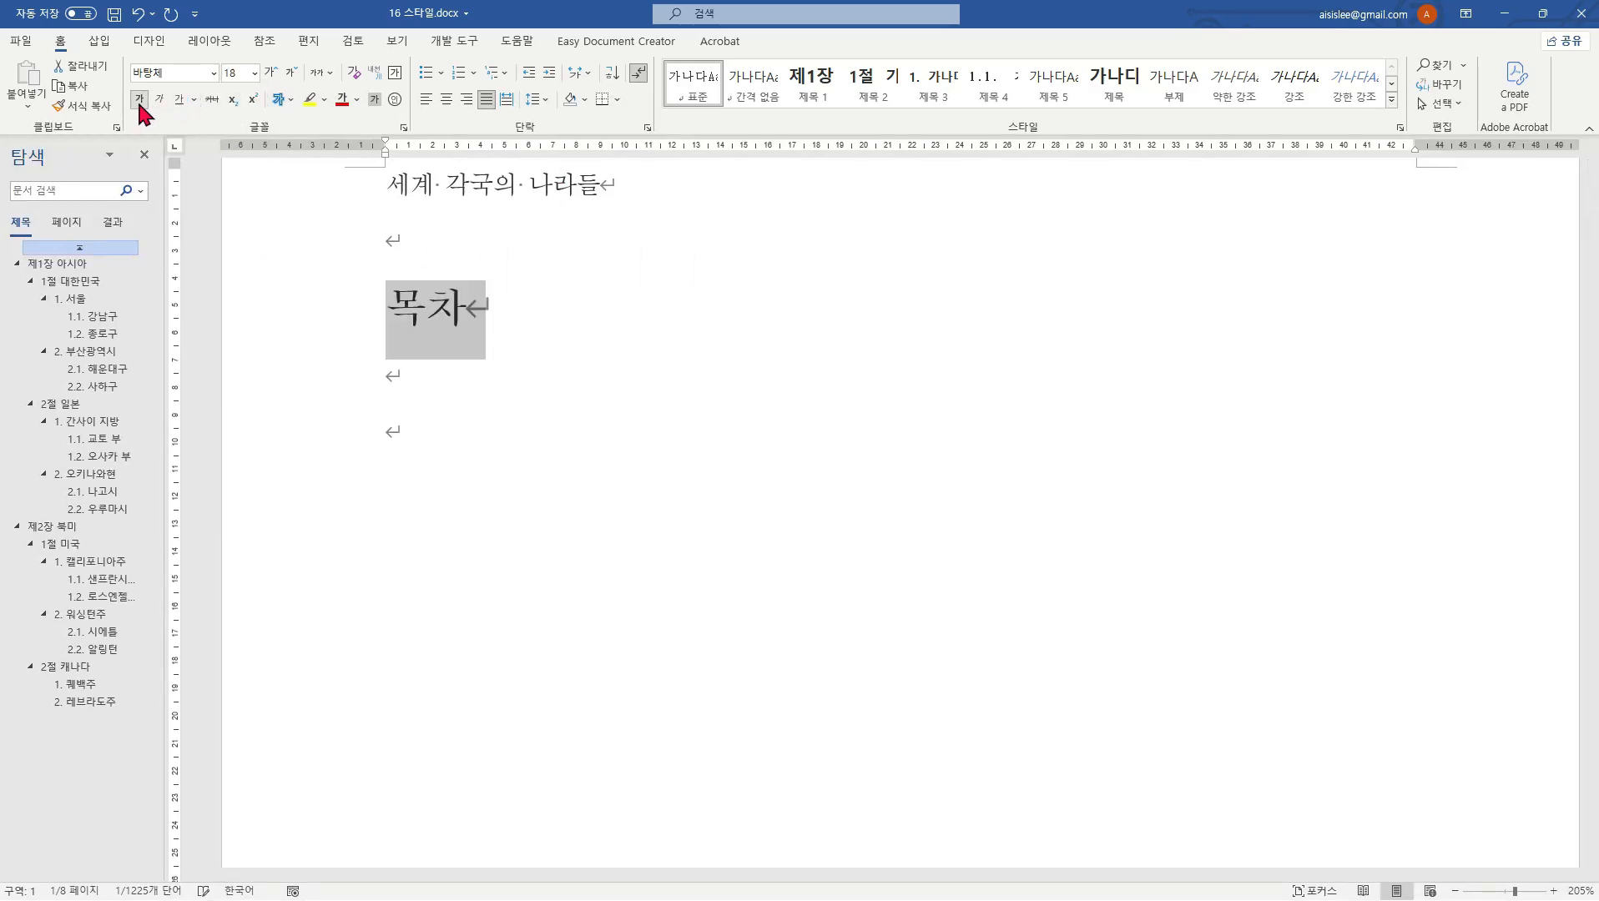
{"action": "left_click", "coordinate": [446, 99]}
Step: Add another blank paragraph below the 목차 heading and open the settings for a custom table of contents
{"action": "left_click", "coordinate": [534, 399]}
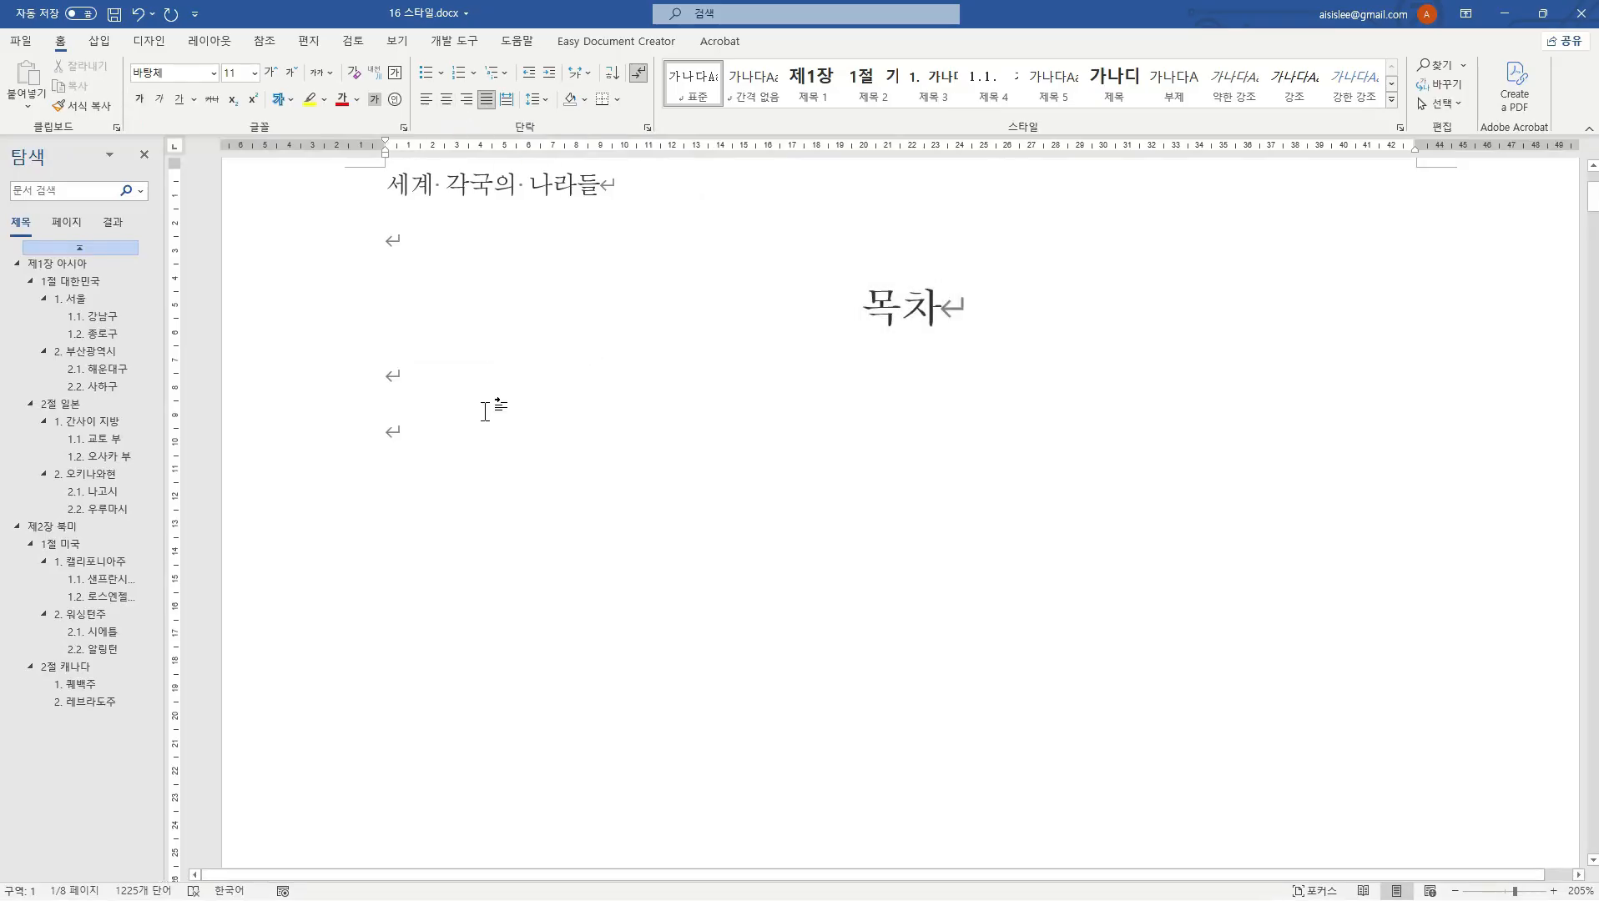
{"action": "key", "text": "Return"}
{"action": "key", "text": "alt+n"}
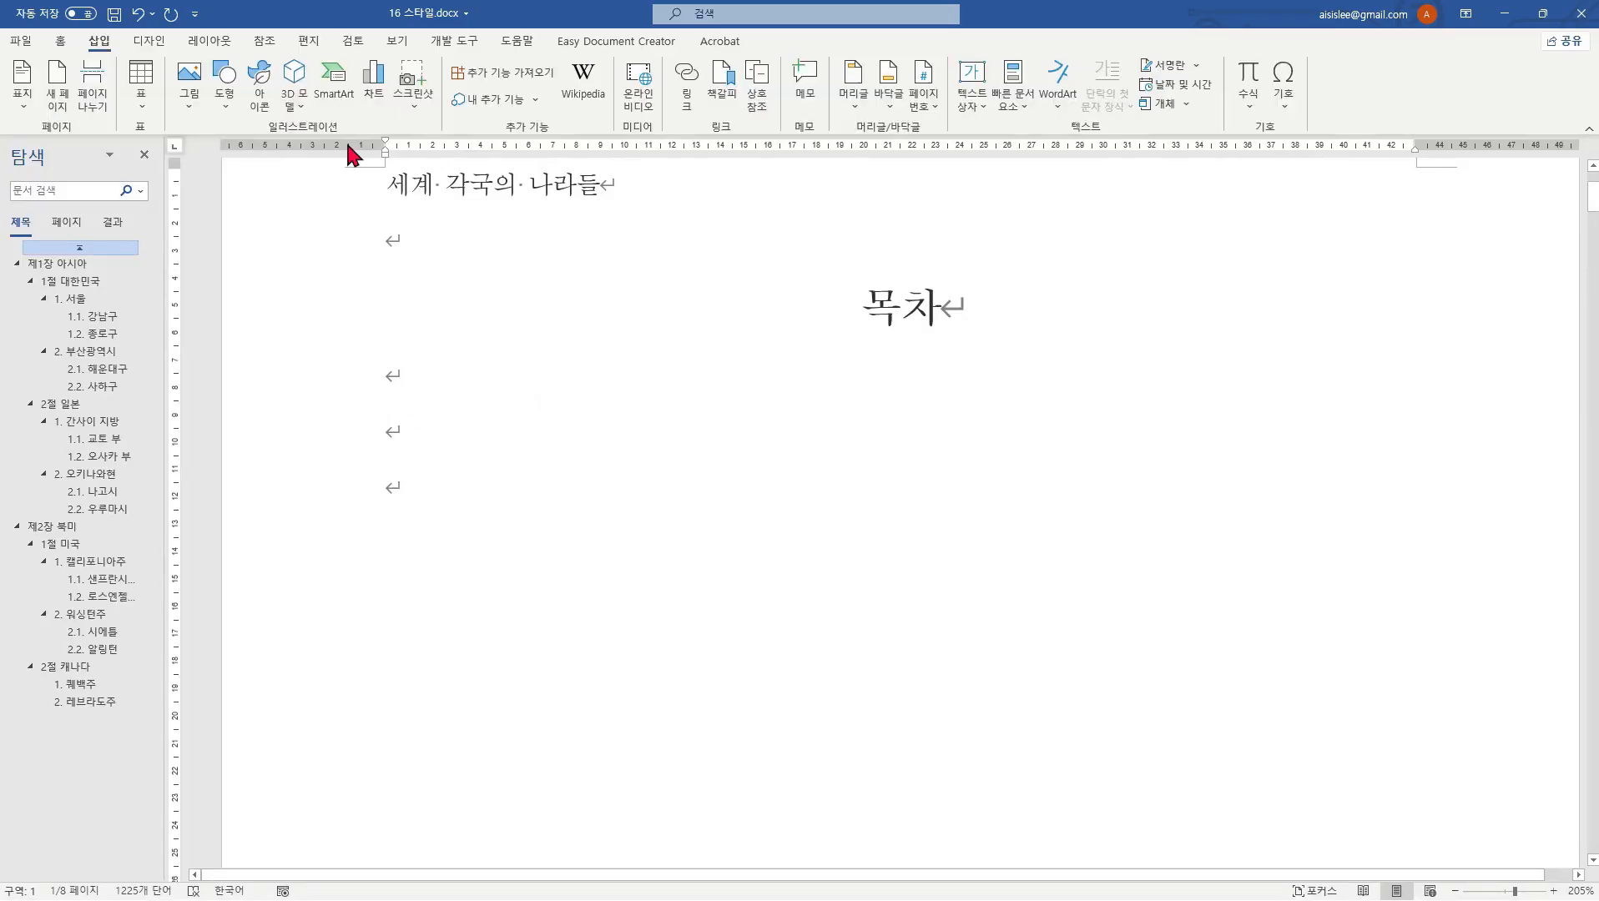
{"action": "left_click", "coordinate": [263, 42]}
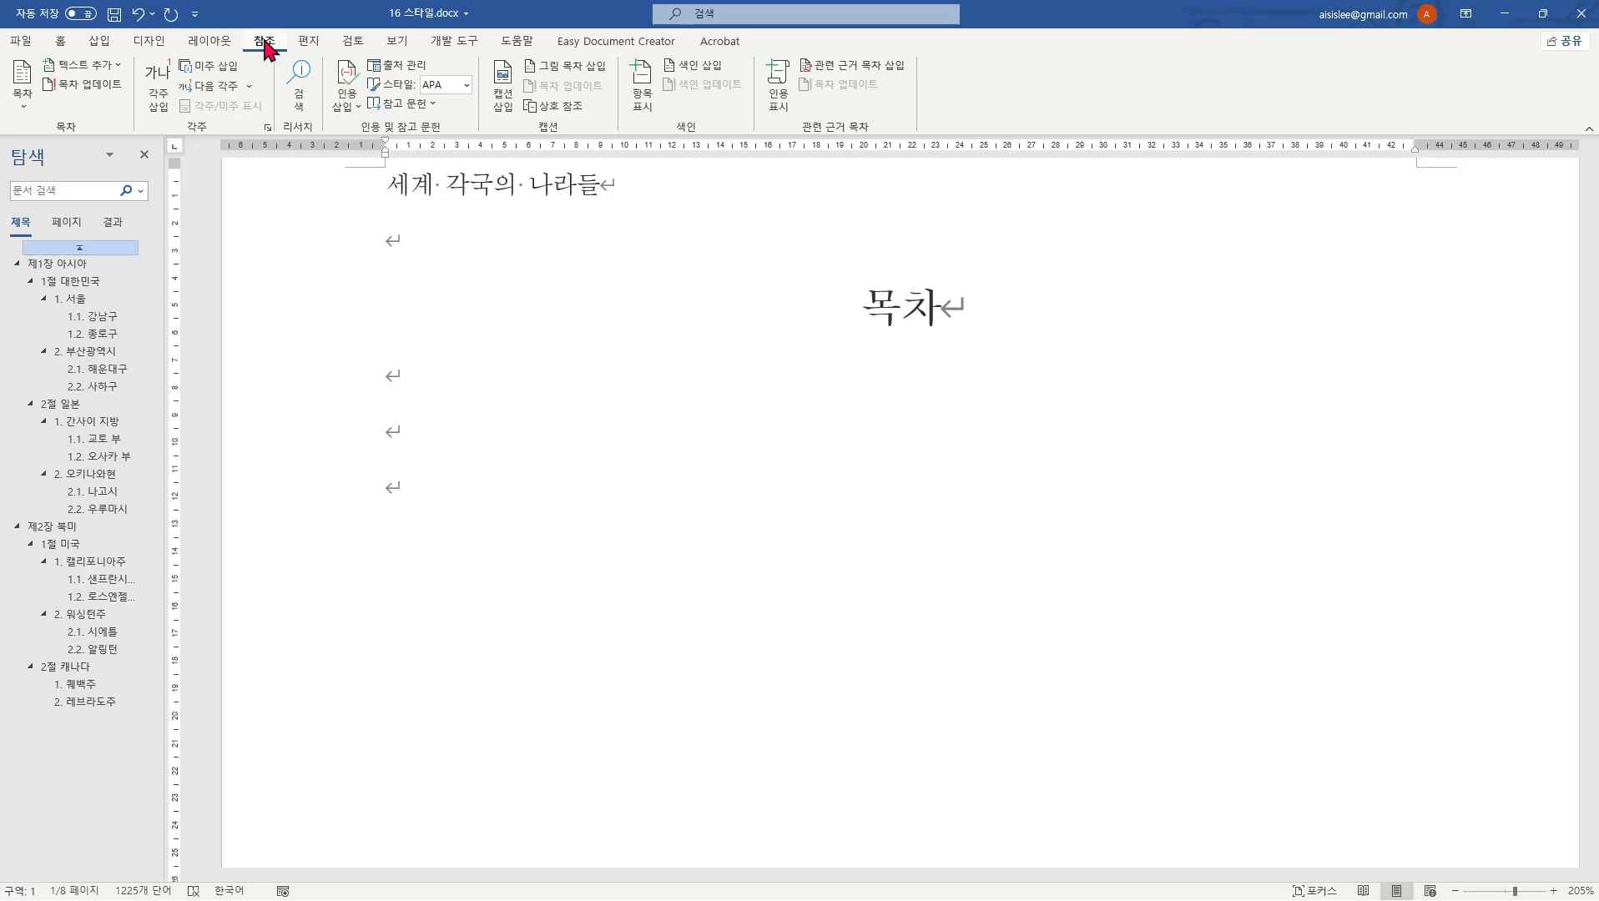
{"action": "left_click", "coordinate": [25, 108]}
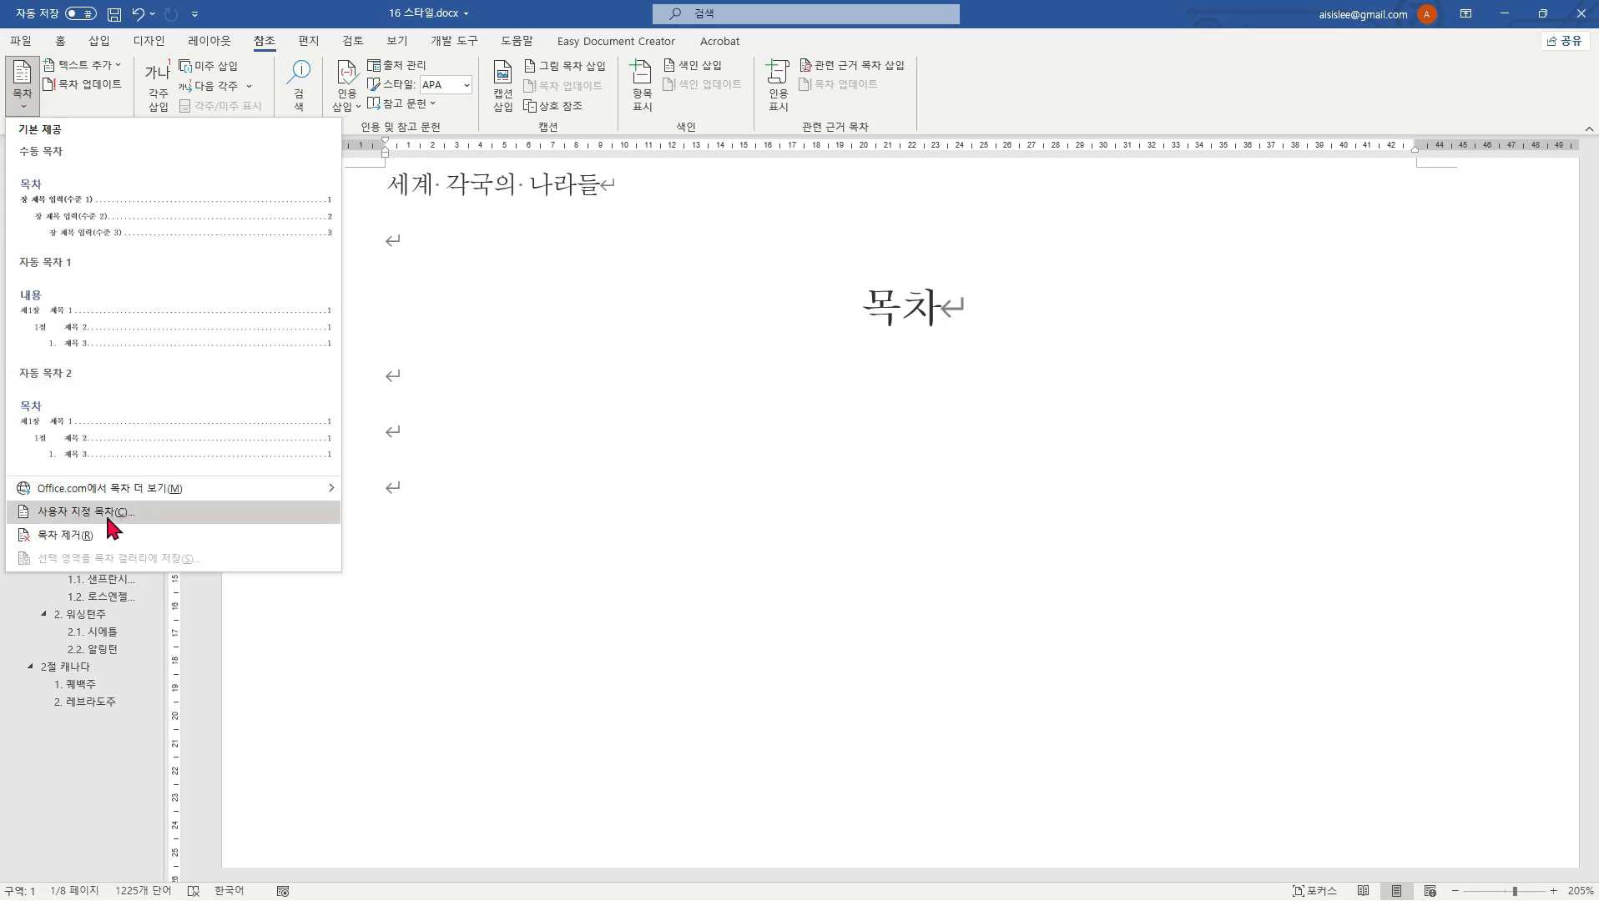
{"action": "left_click", "coordinate": [106, 513]}
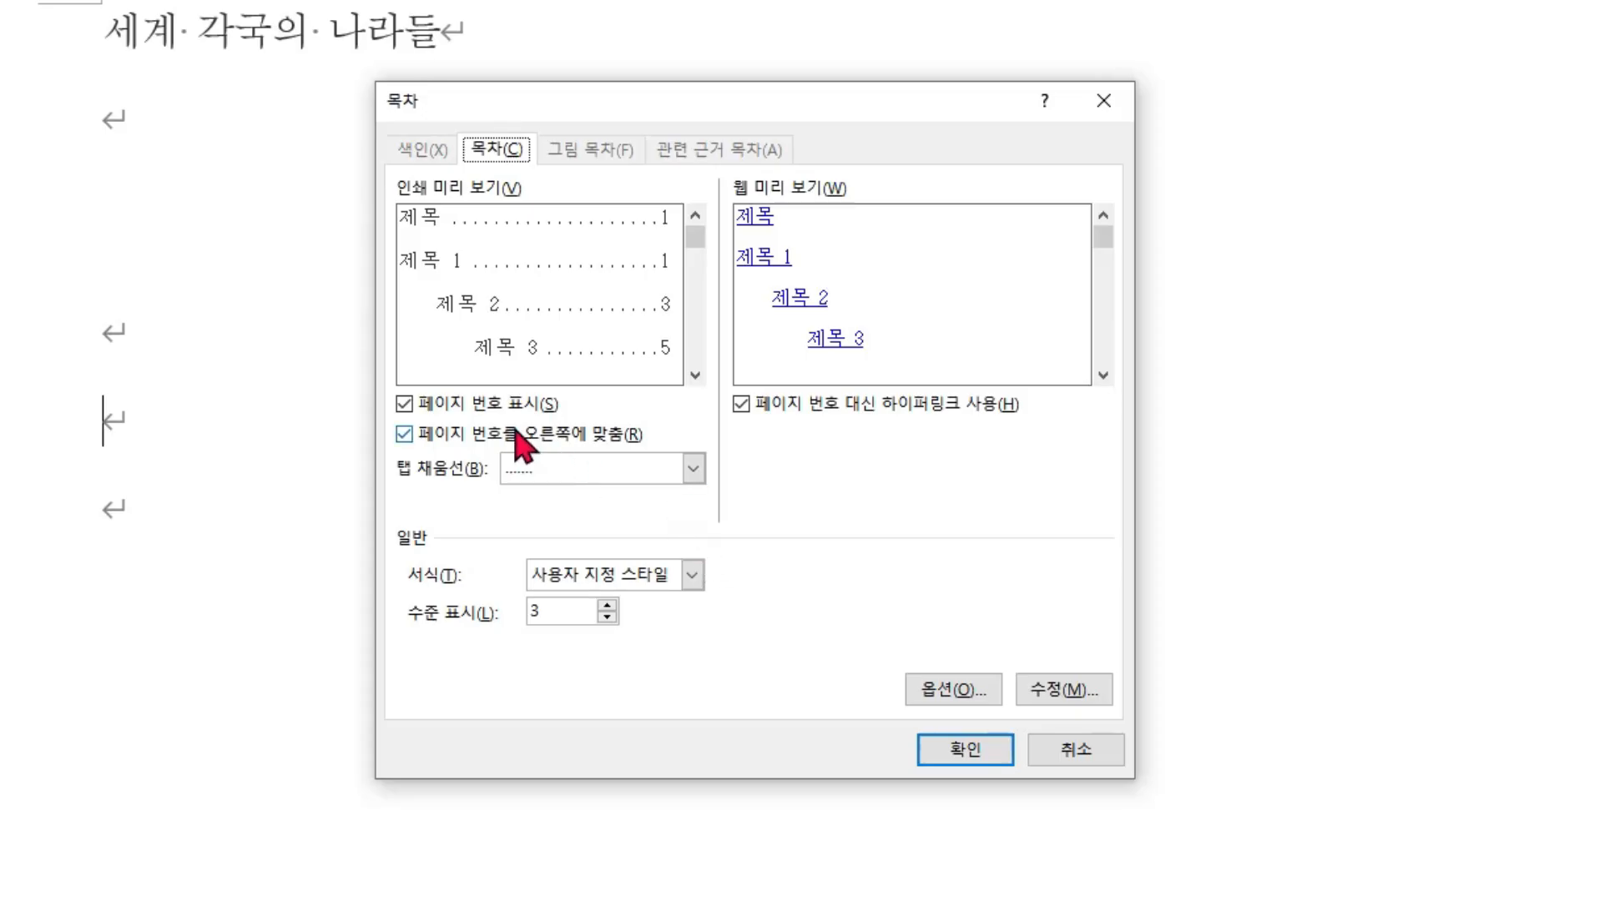
Step: Preview the table of contents without page numbers and without right-aligned page numbers, restoring each option
{"action": "left_click", "coordinate": [439, 415]}
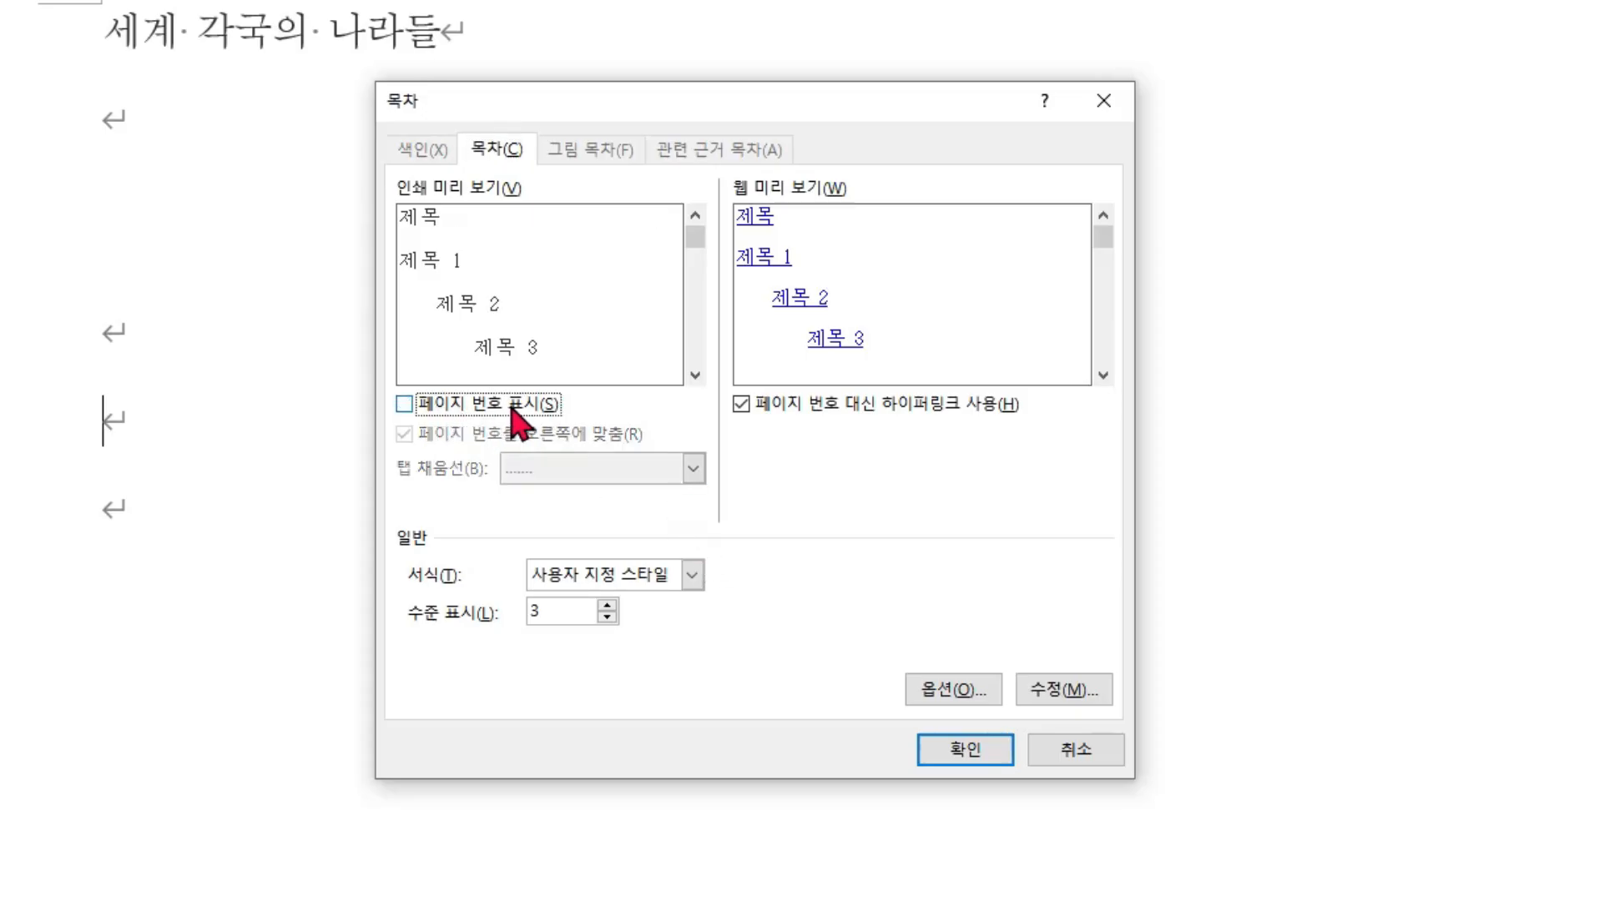
{"action": "left_click", "coordinate": [429, 413]}
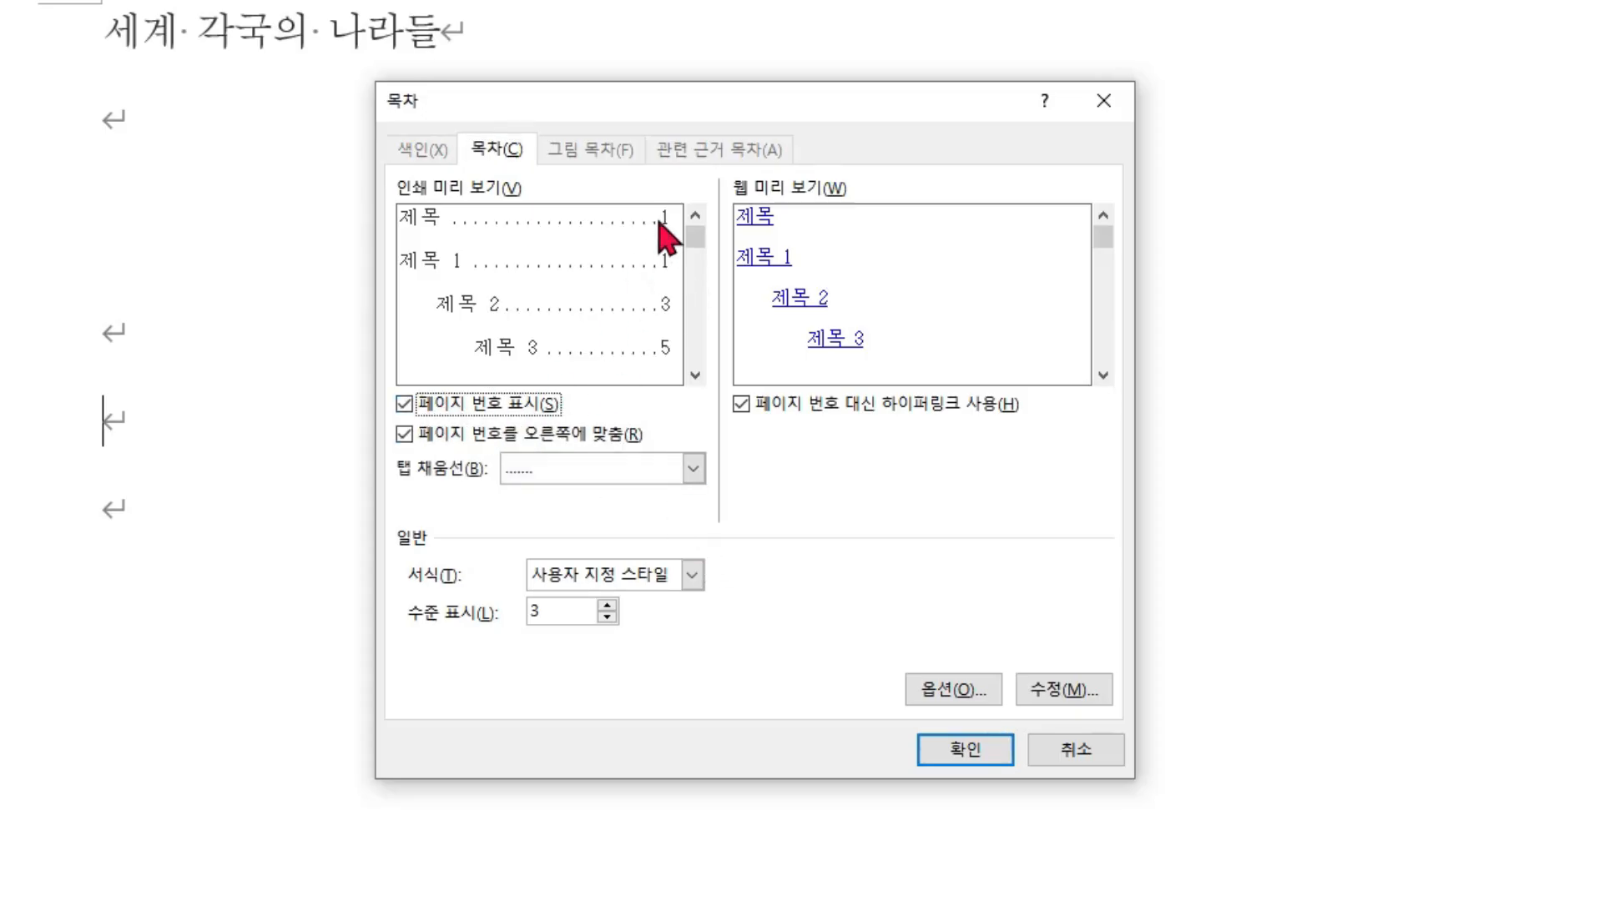
{"action": "left_click", "coordinate": [430, 435]}
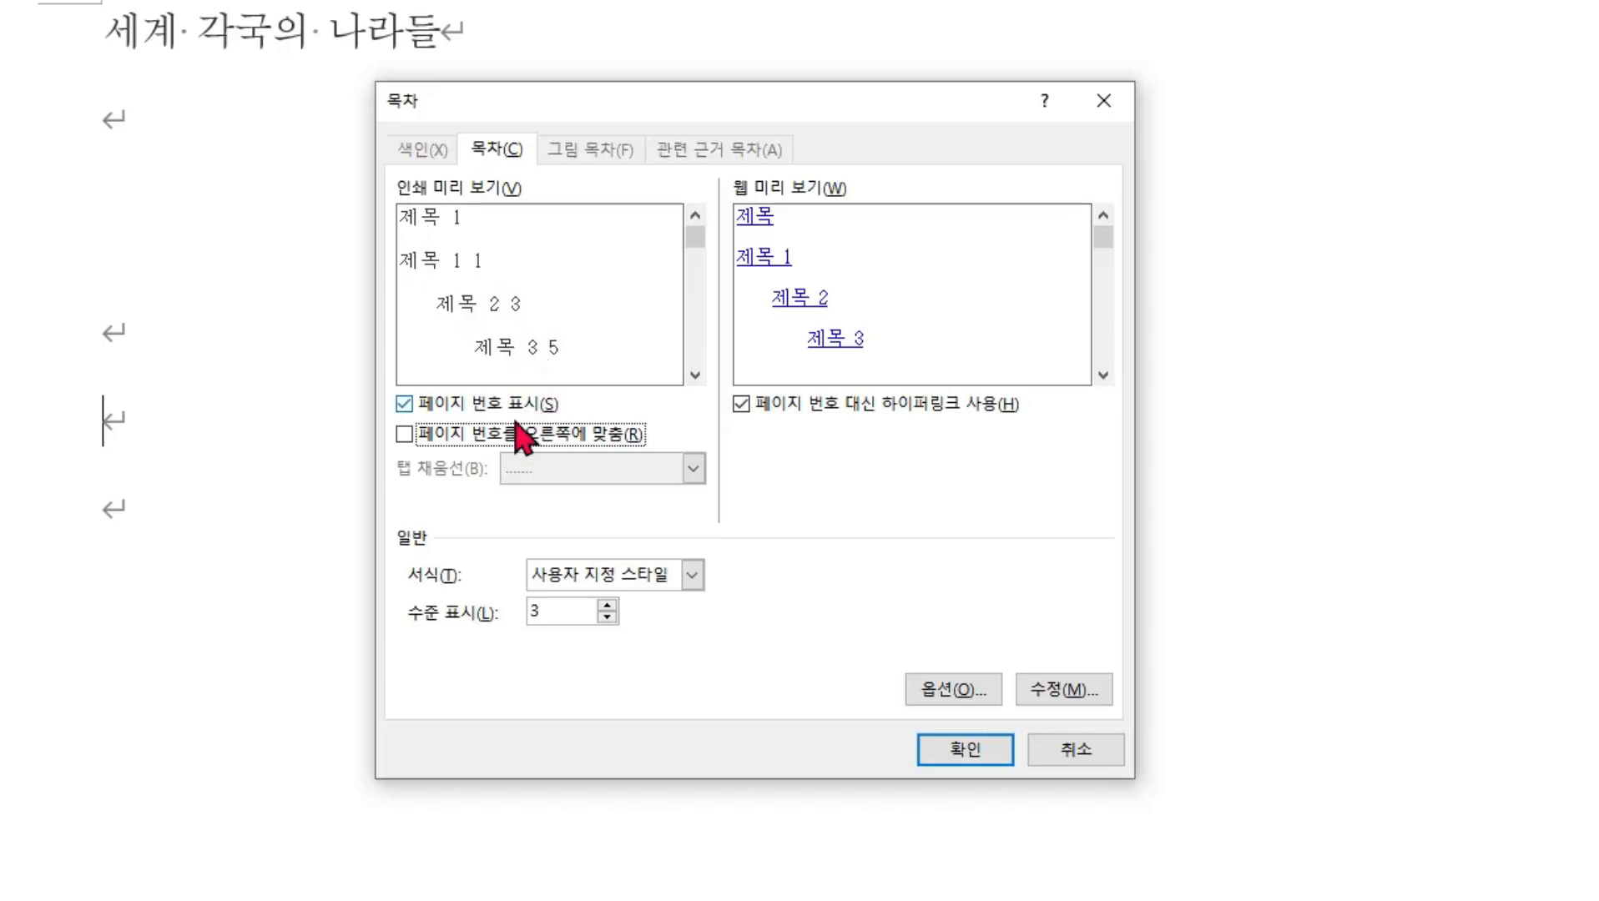
{"action": "left_click", "coordinate": [454, 436]}
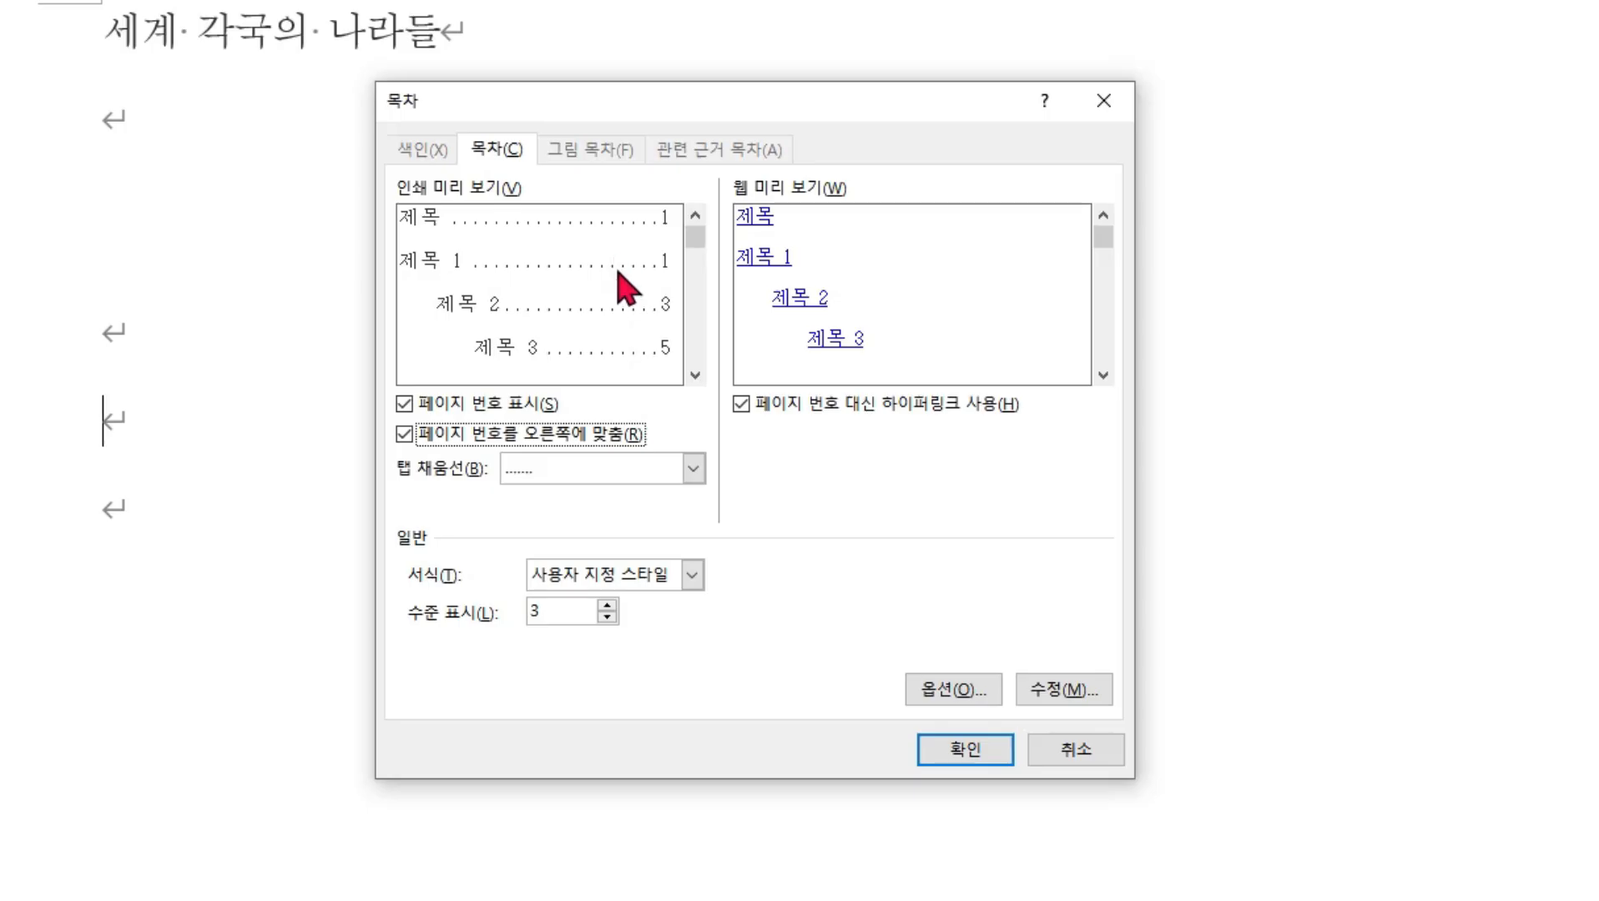
Step: Try the table of contents with no tab leader and with a dashed tab leader
{"action": "left_click", "coordinate": [694, 469]}
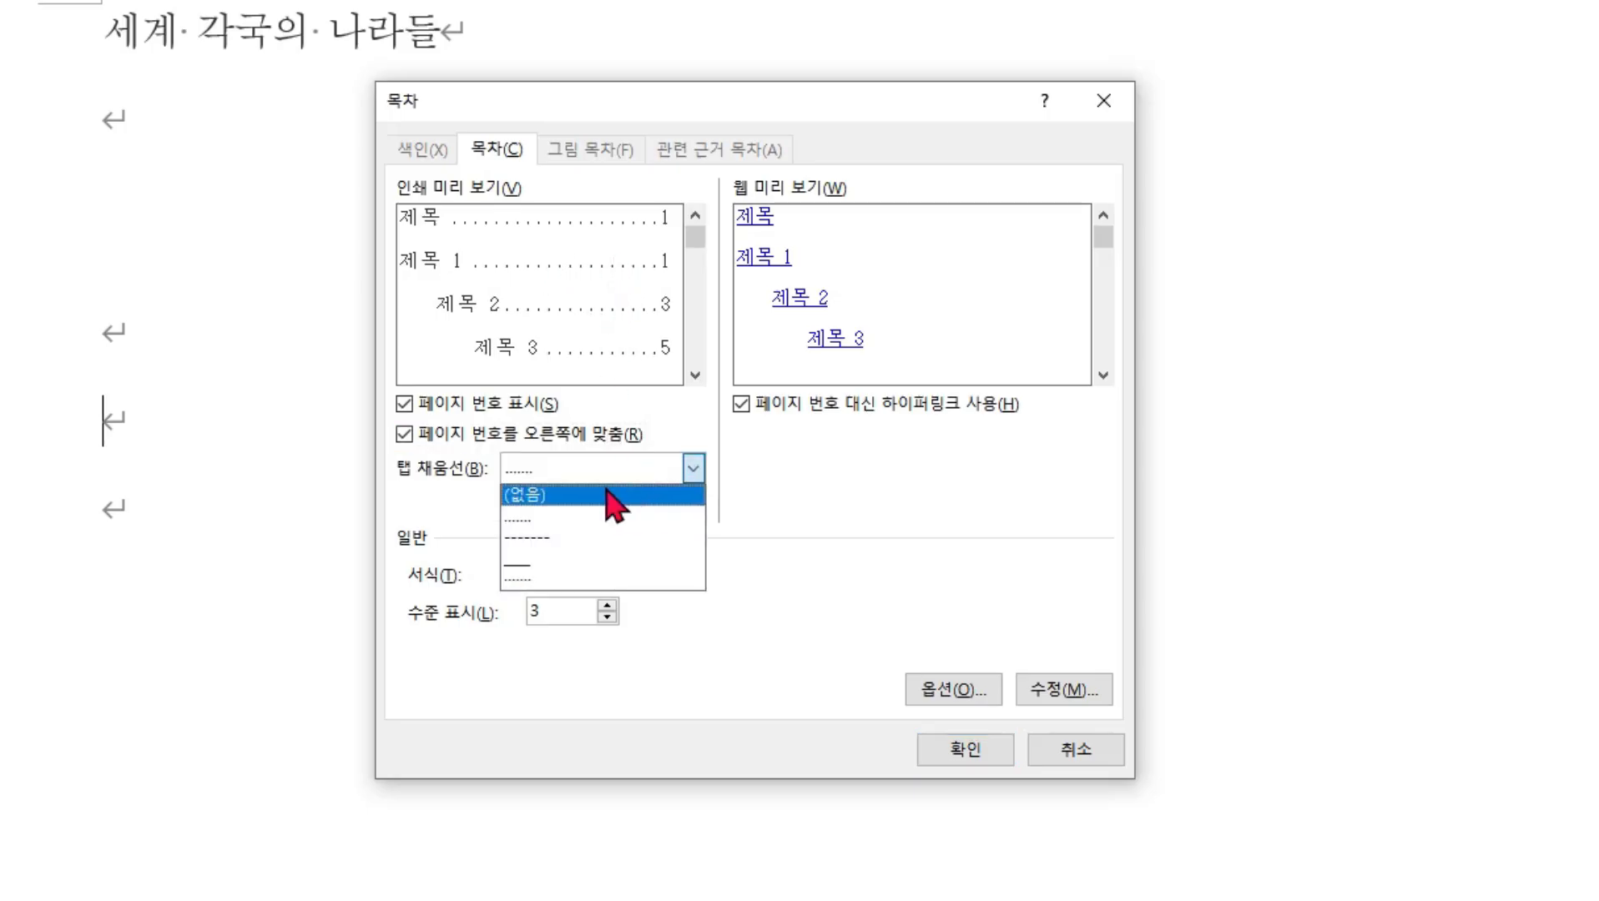
{"action": "left_click", "coordinate": [608, 496]}
{"action": "left_click", "coordinate": [693, 469]}
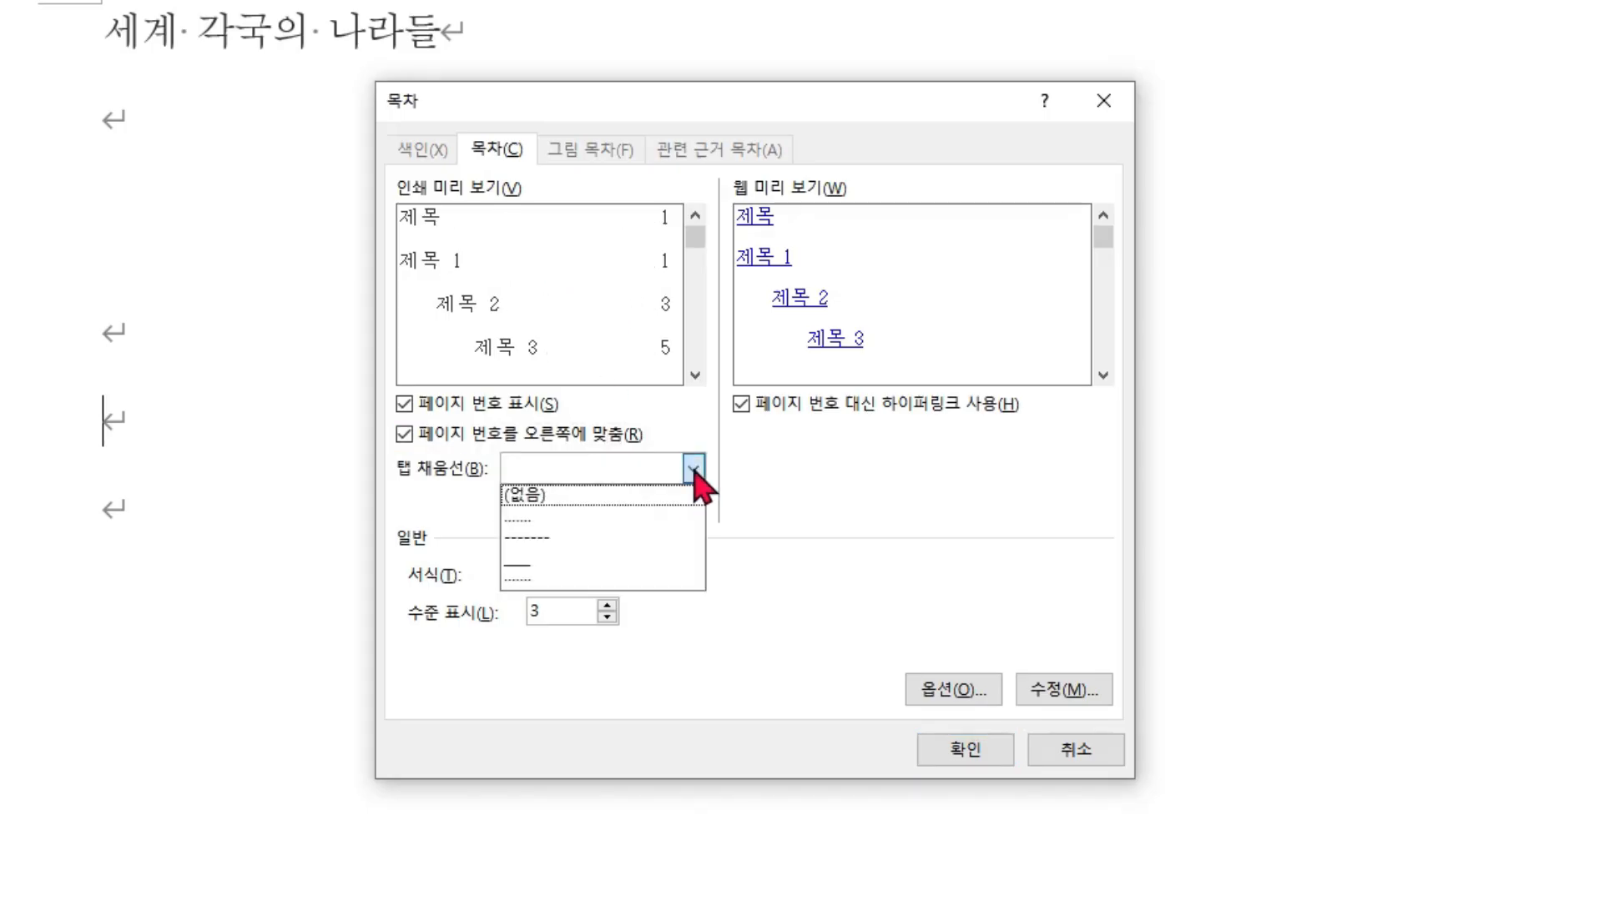
{"action": "left_click", "coordinate": [553, 538]}
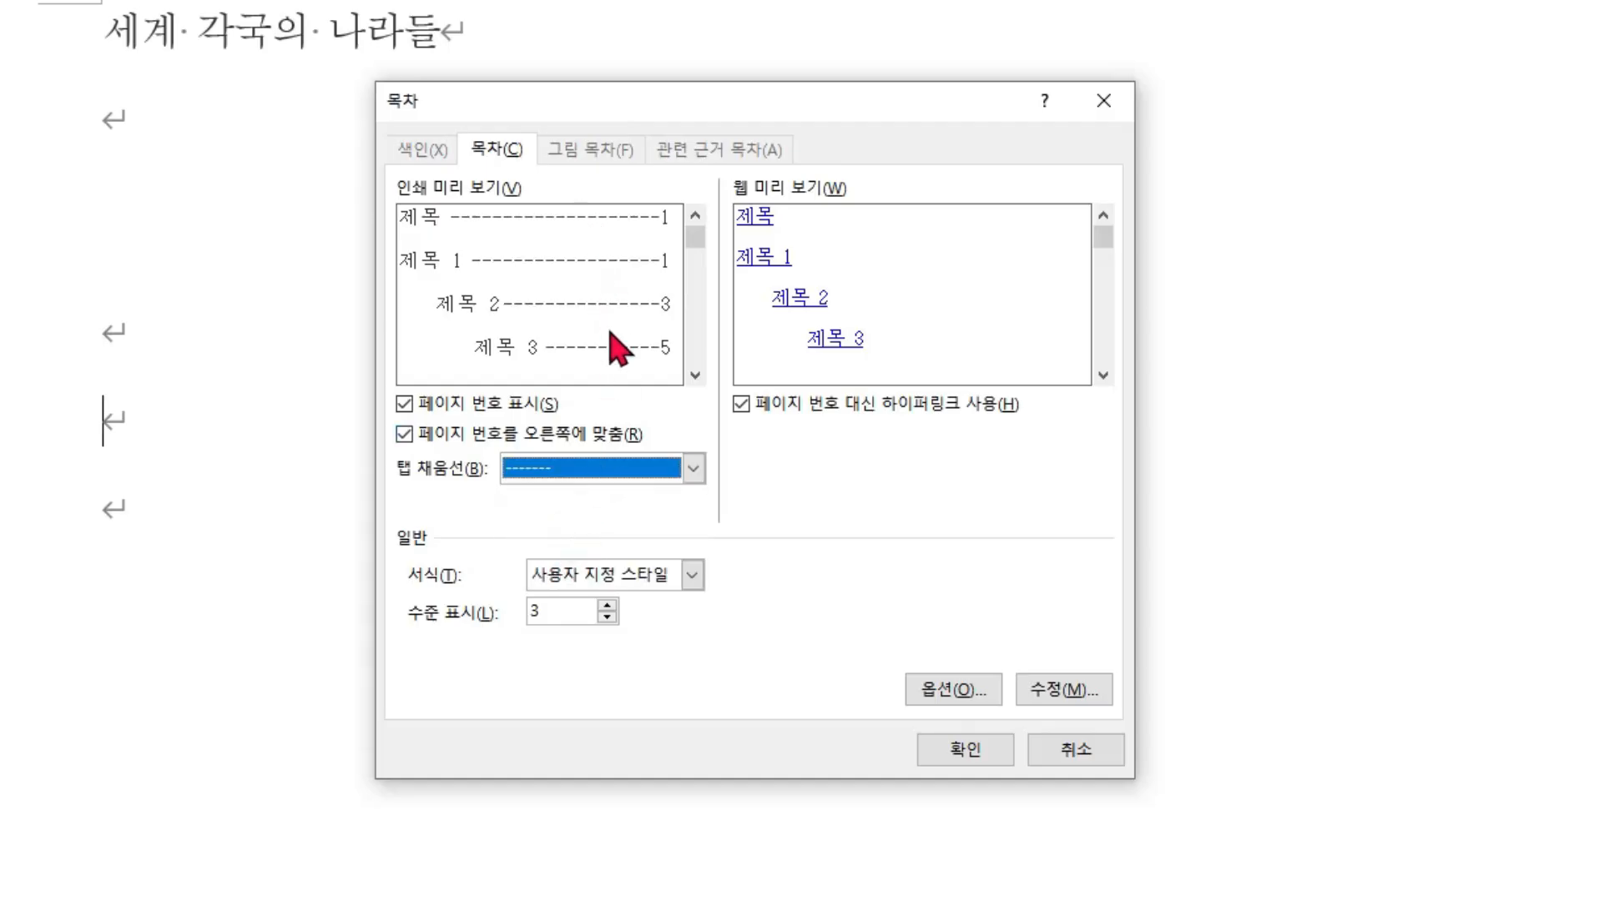
Step: Preview the 장식형, 현대형 and 기본형 formats for the table of contents
{"action": "left_click", "coordinate": [691, 575]}
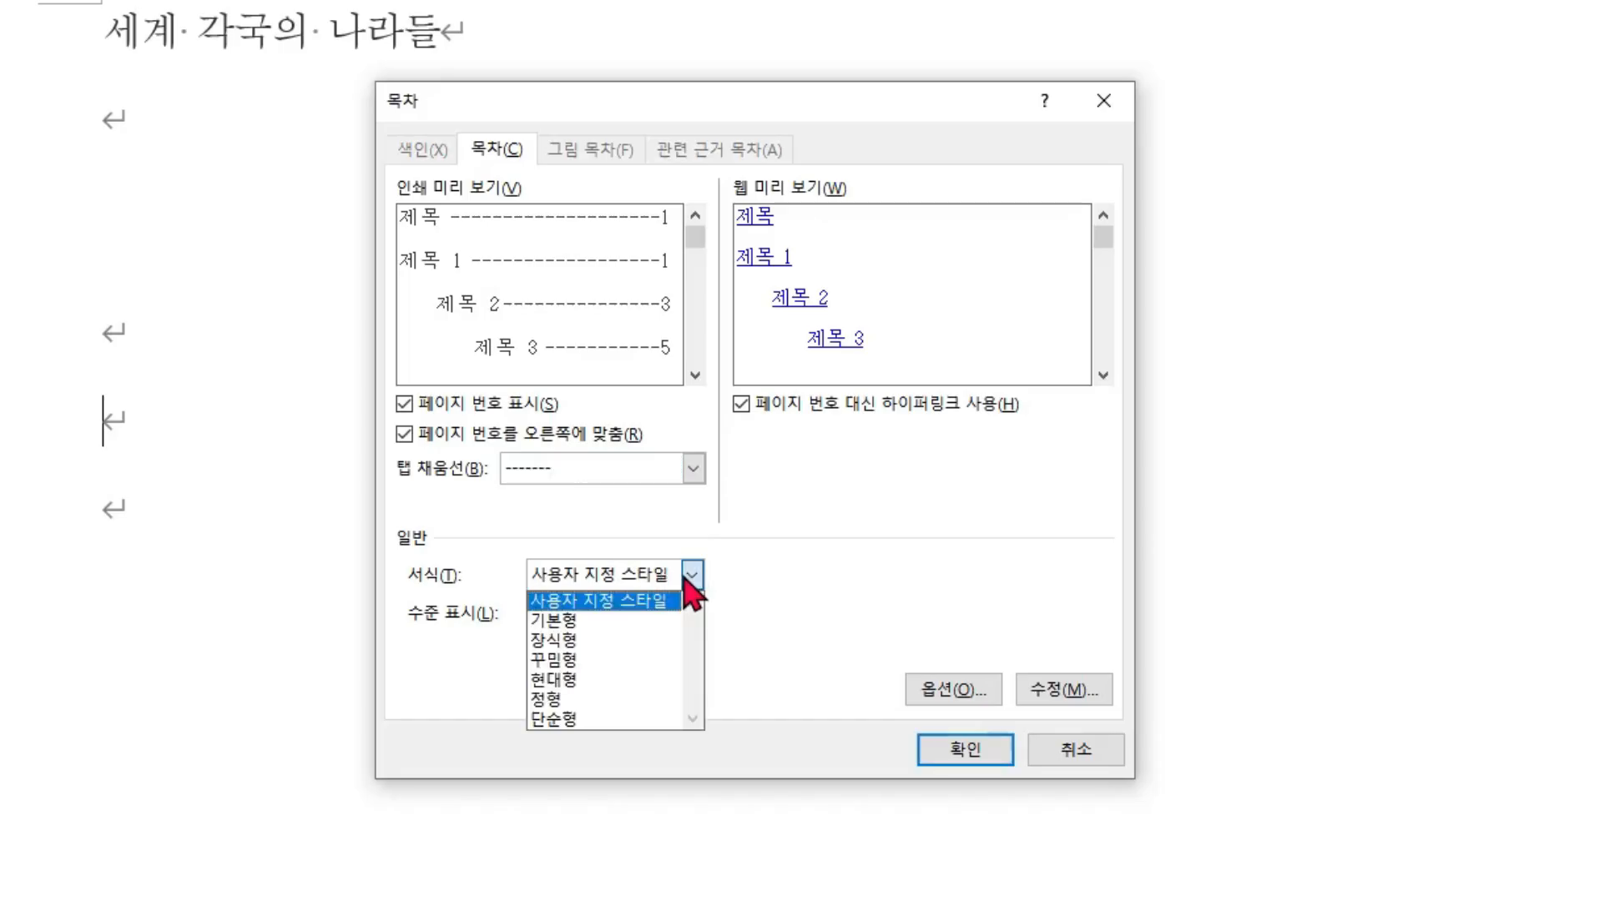
{"action": "left_click", "coordinate": [569, 644]}
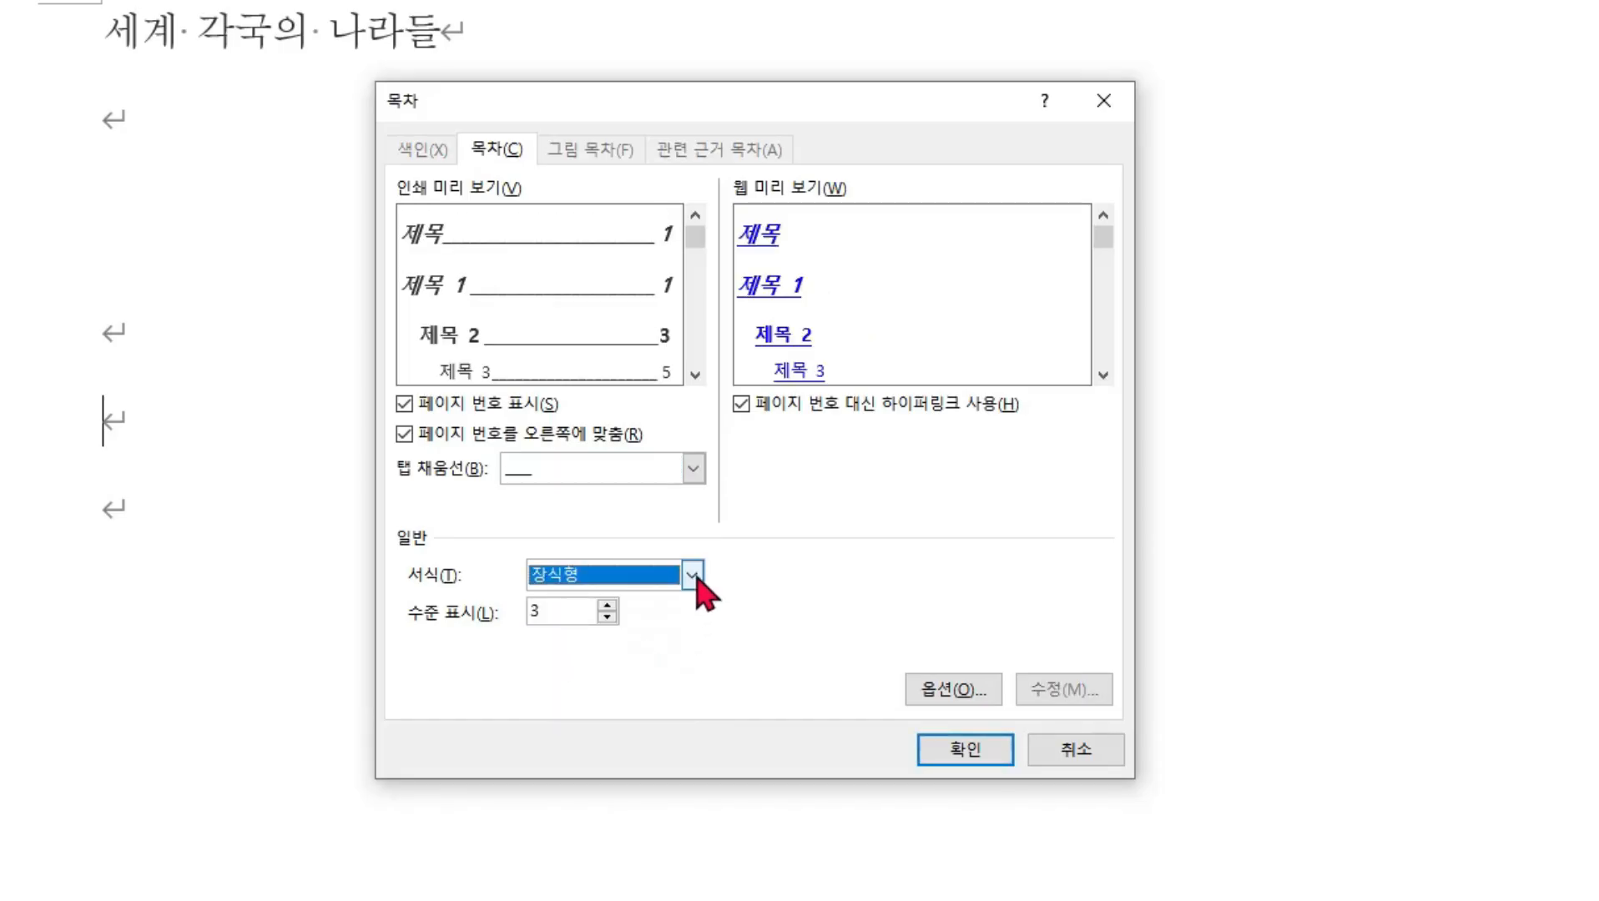
{"action": "left_click", "coordinate": [694, 578]}
{"action": "left_click", "coordinate": [614, 678]}
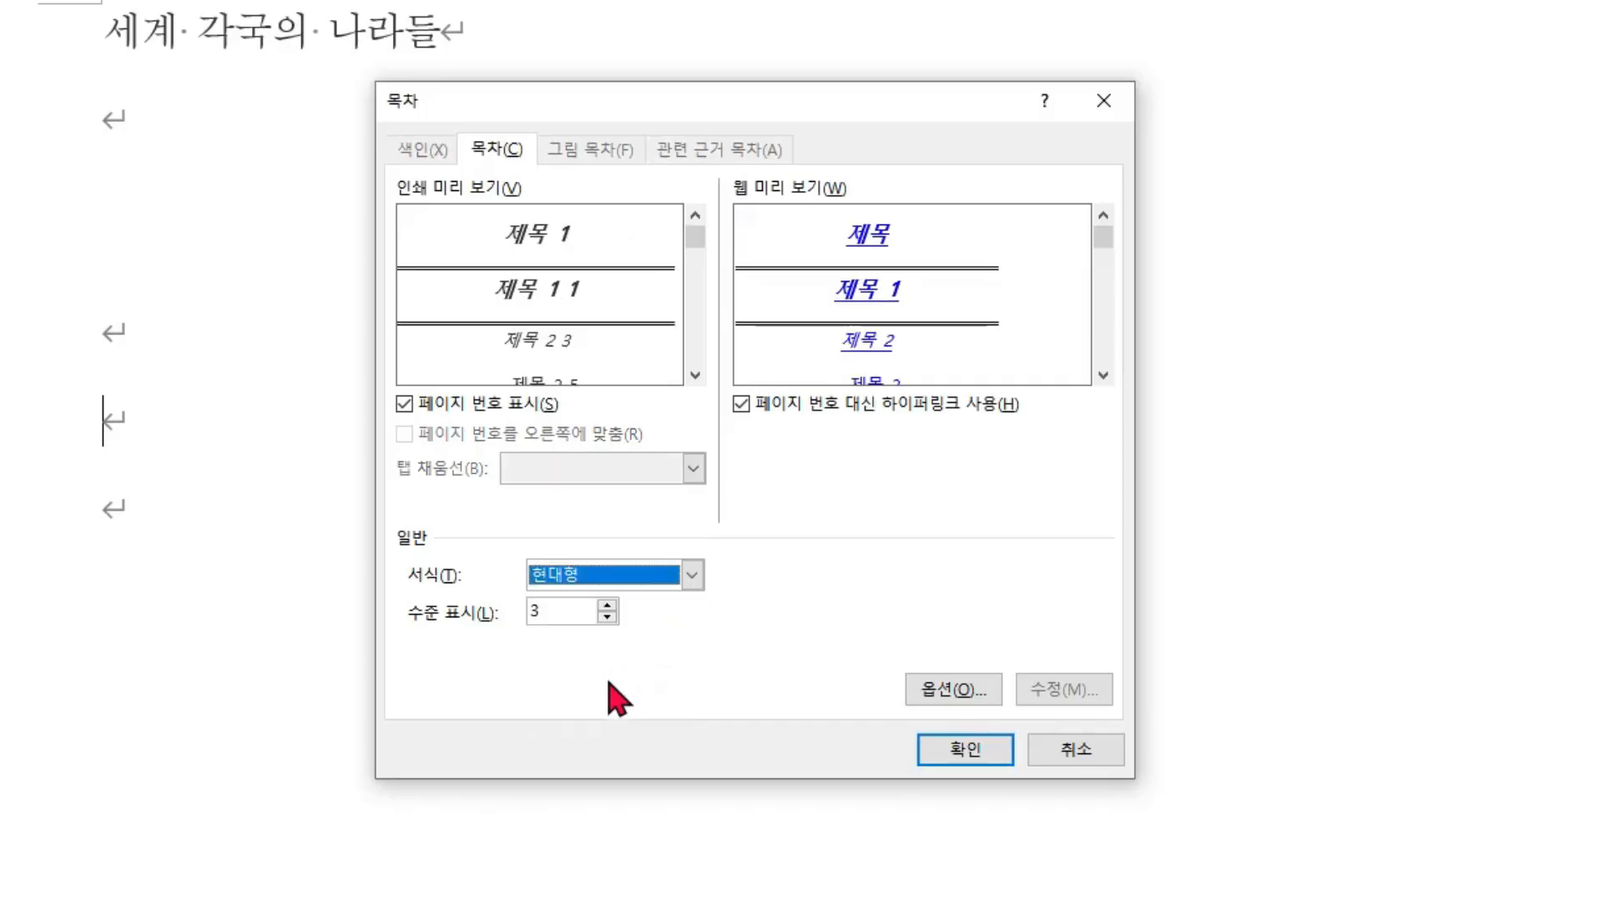
{"action": "left_click", "coordinate": [691, 578]}
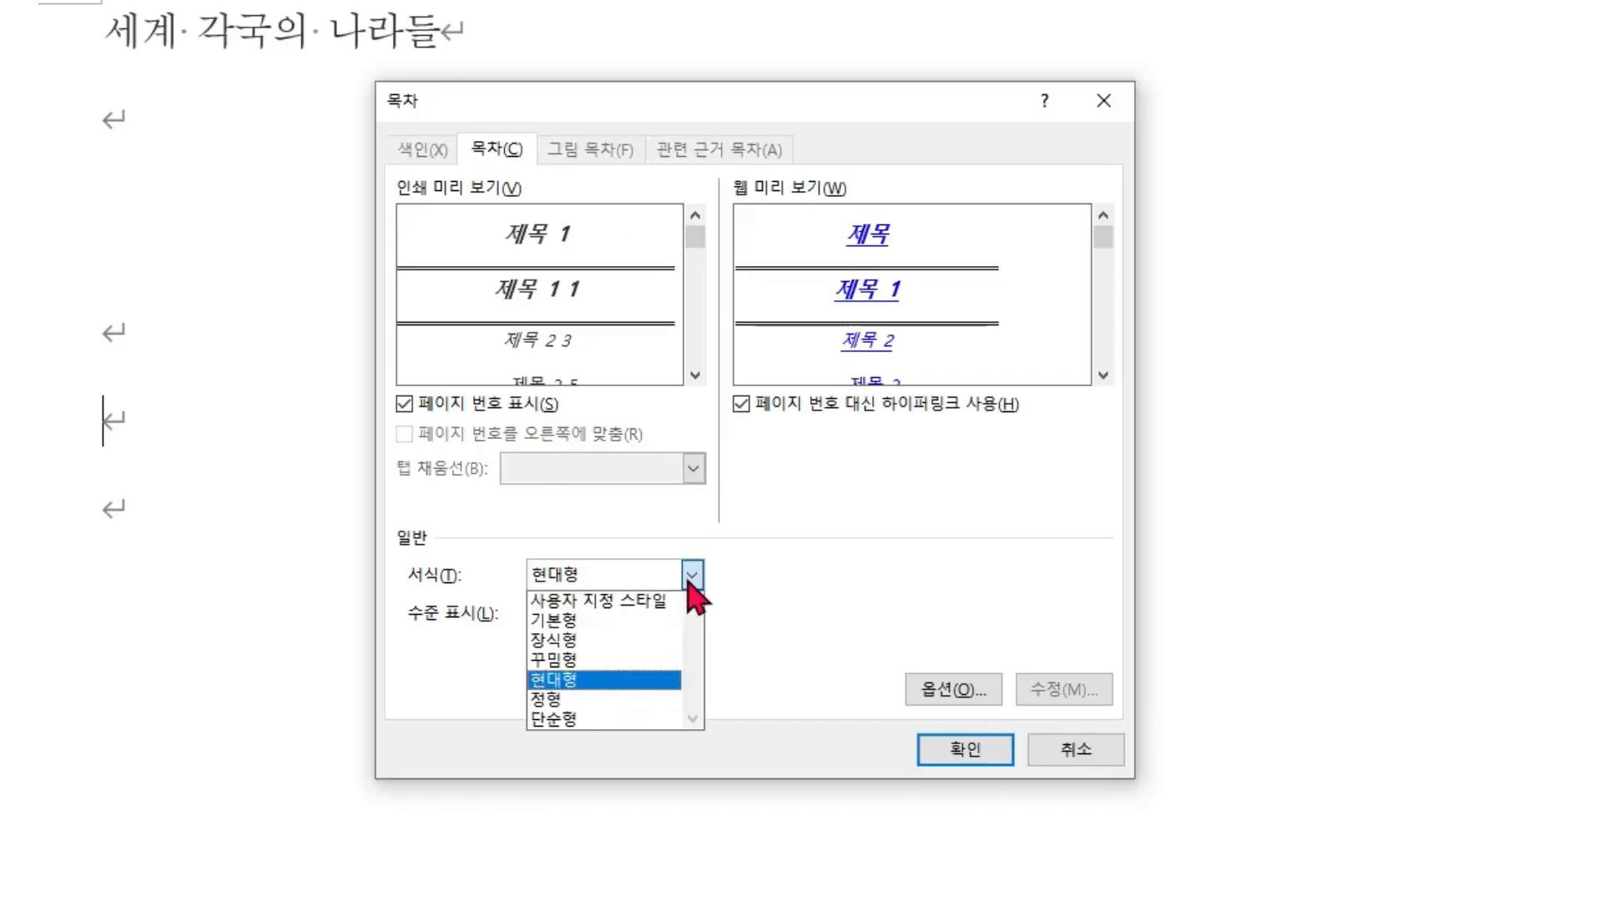
{"action": "left_click", "coordinate": [595, 619]}
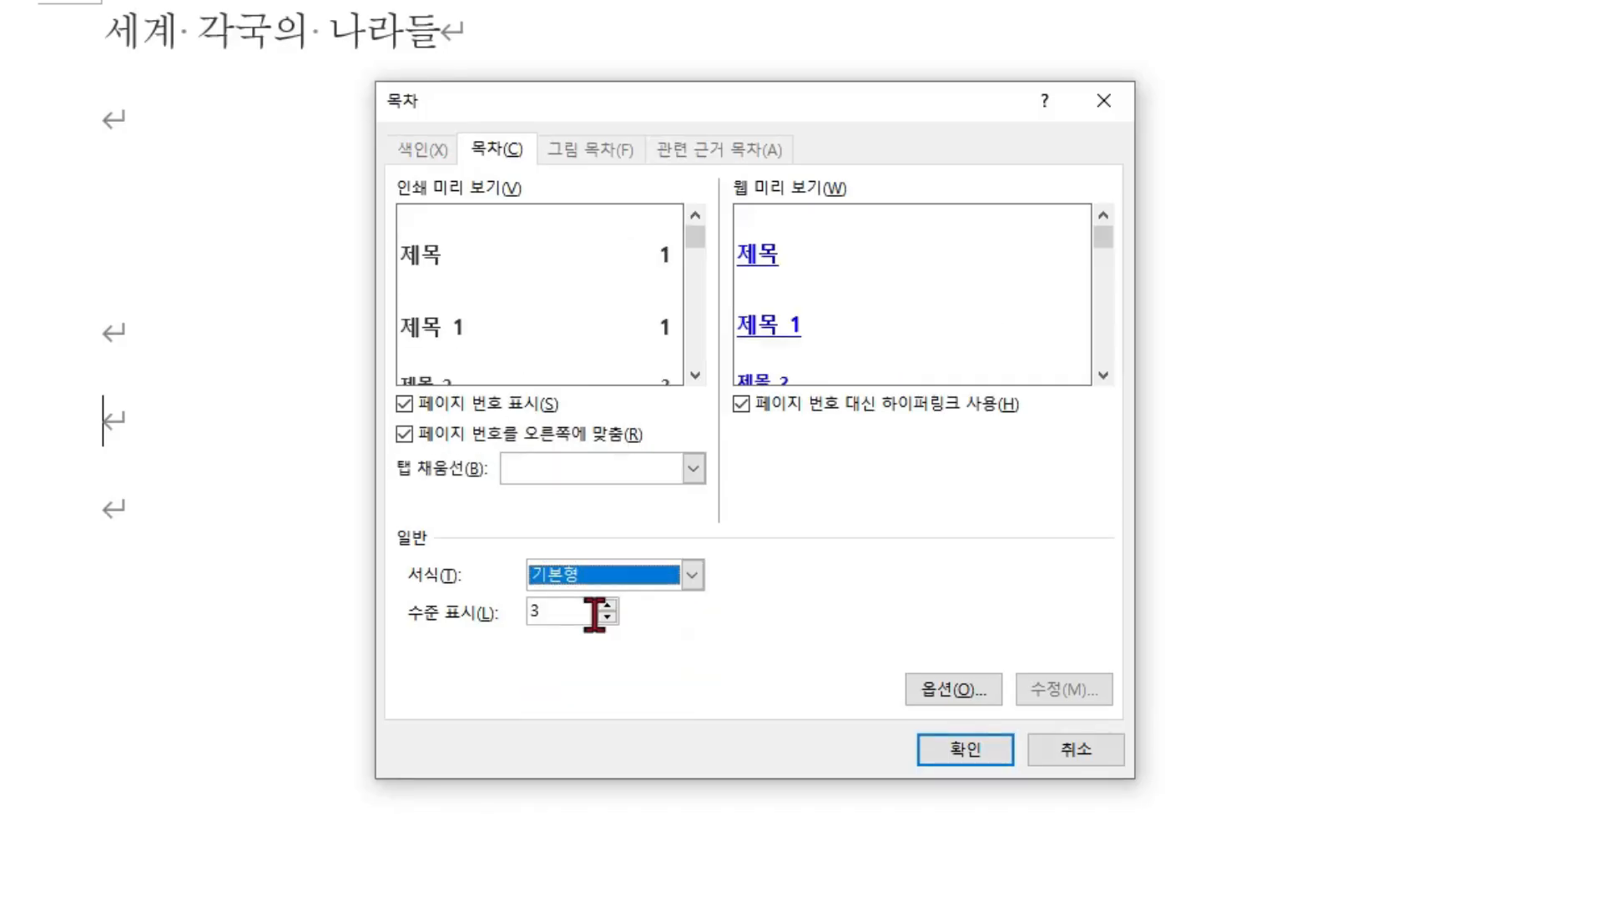
Step: Insert the table of contents in the 장식형 format with 4 heading levels
{"action": "left_click", "coordinate": [692, 576]}
{"action": "left_click", "coordinate": [618, 655]}
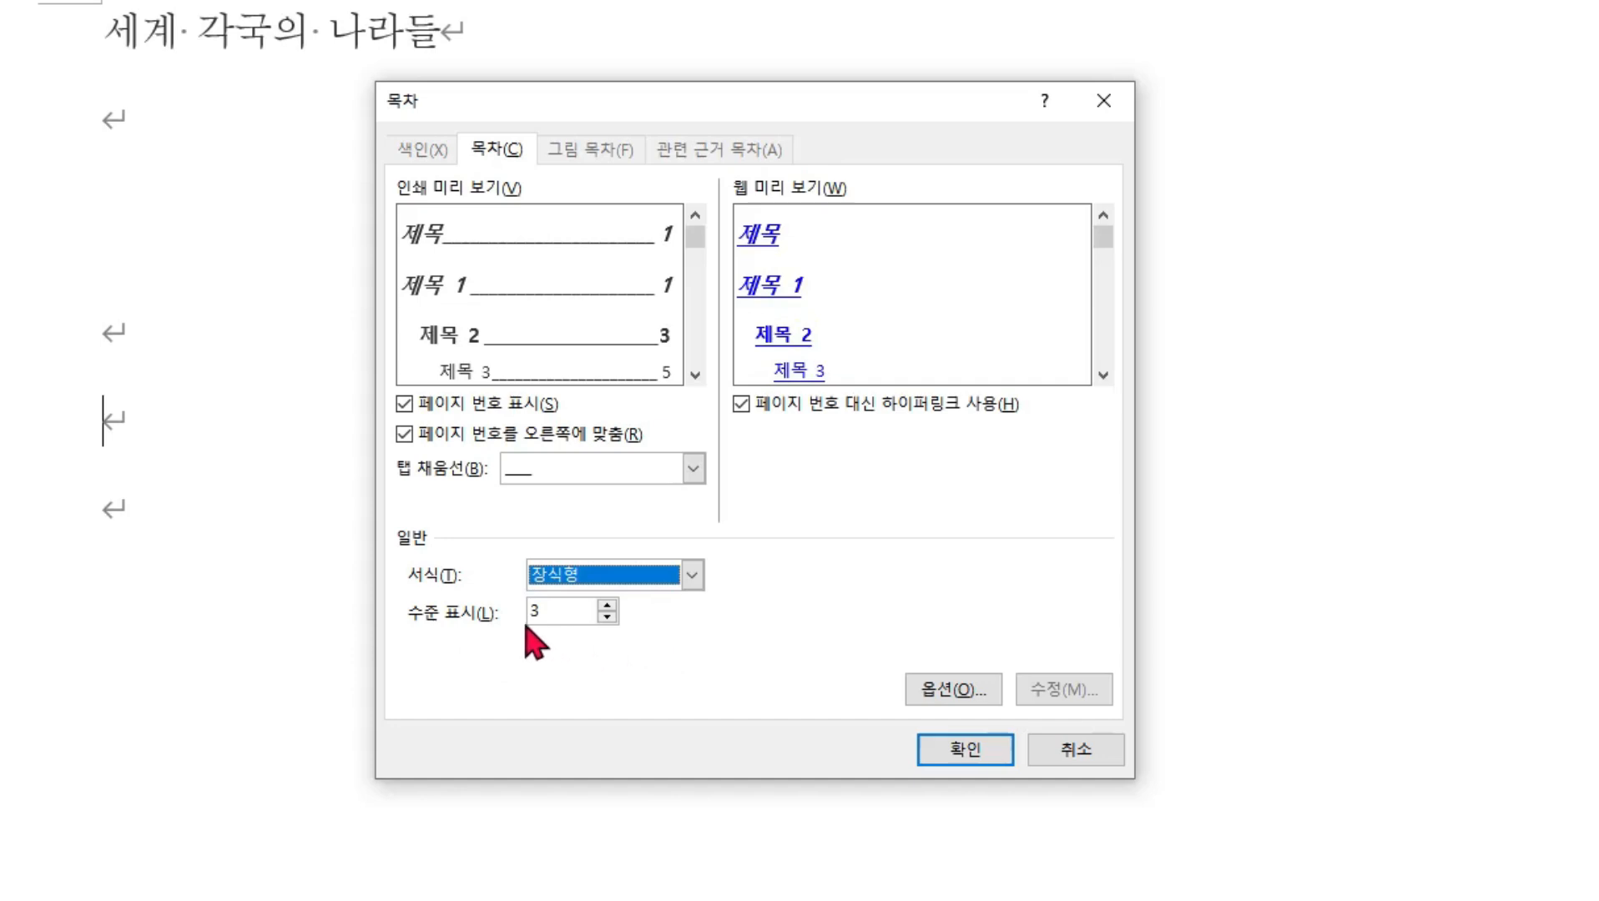
{"action": "left_click", "coordinate": [607, 607]}
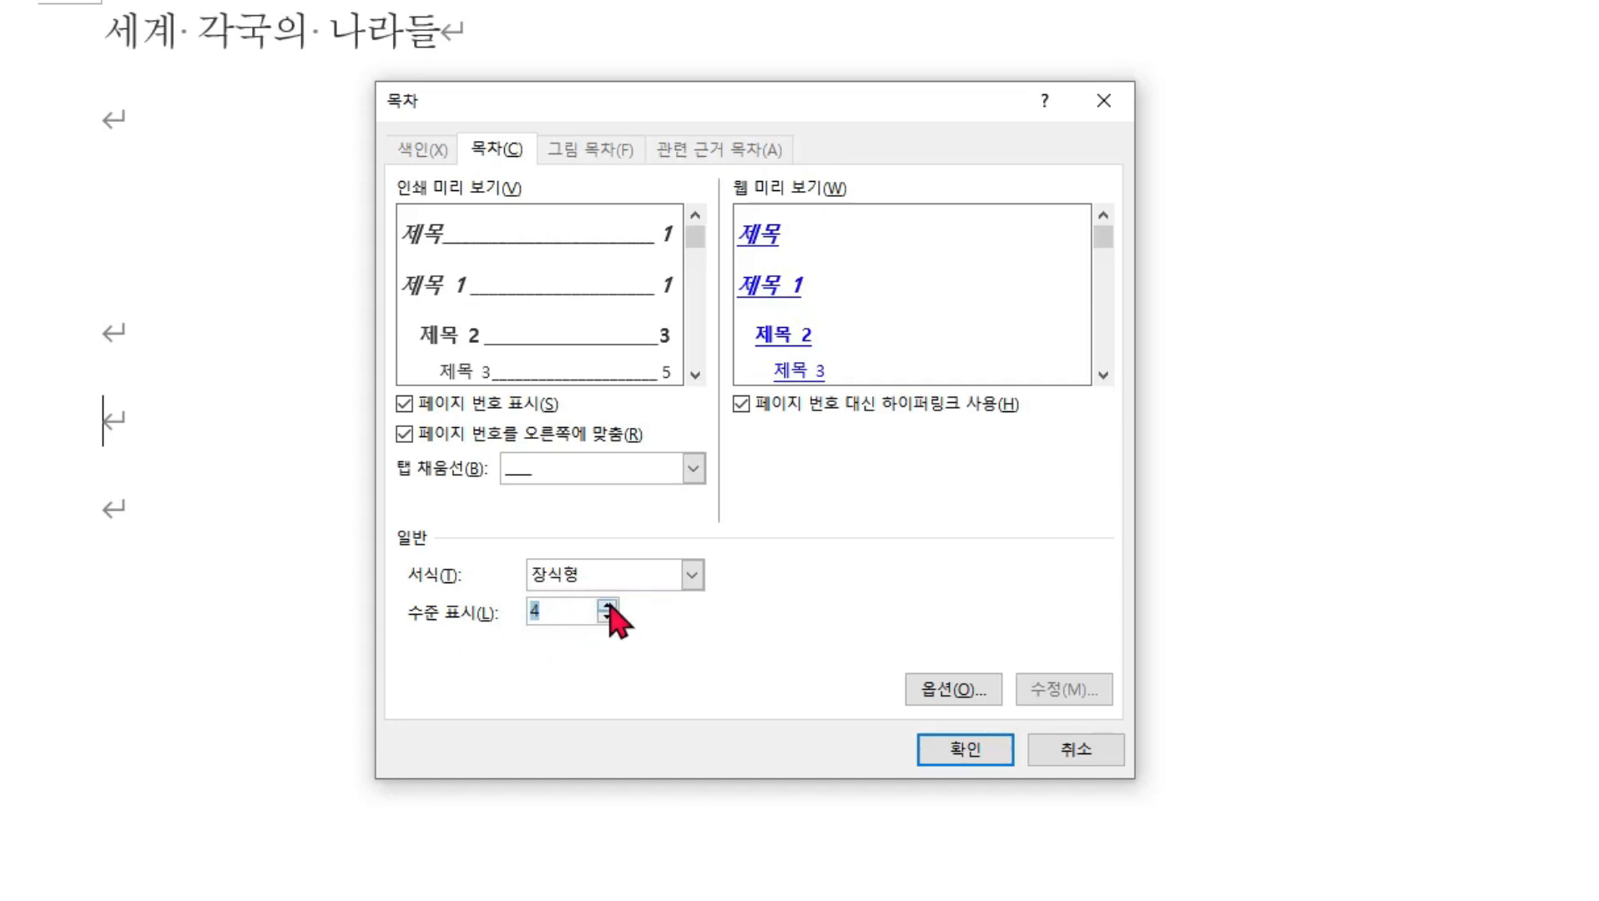
{"action": "left_click", "coordinate": [563, 615]}
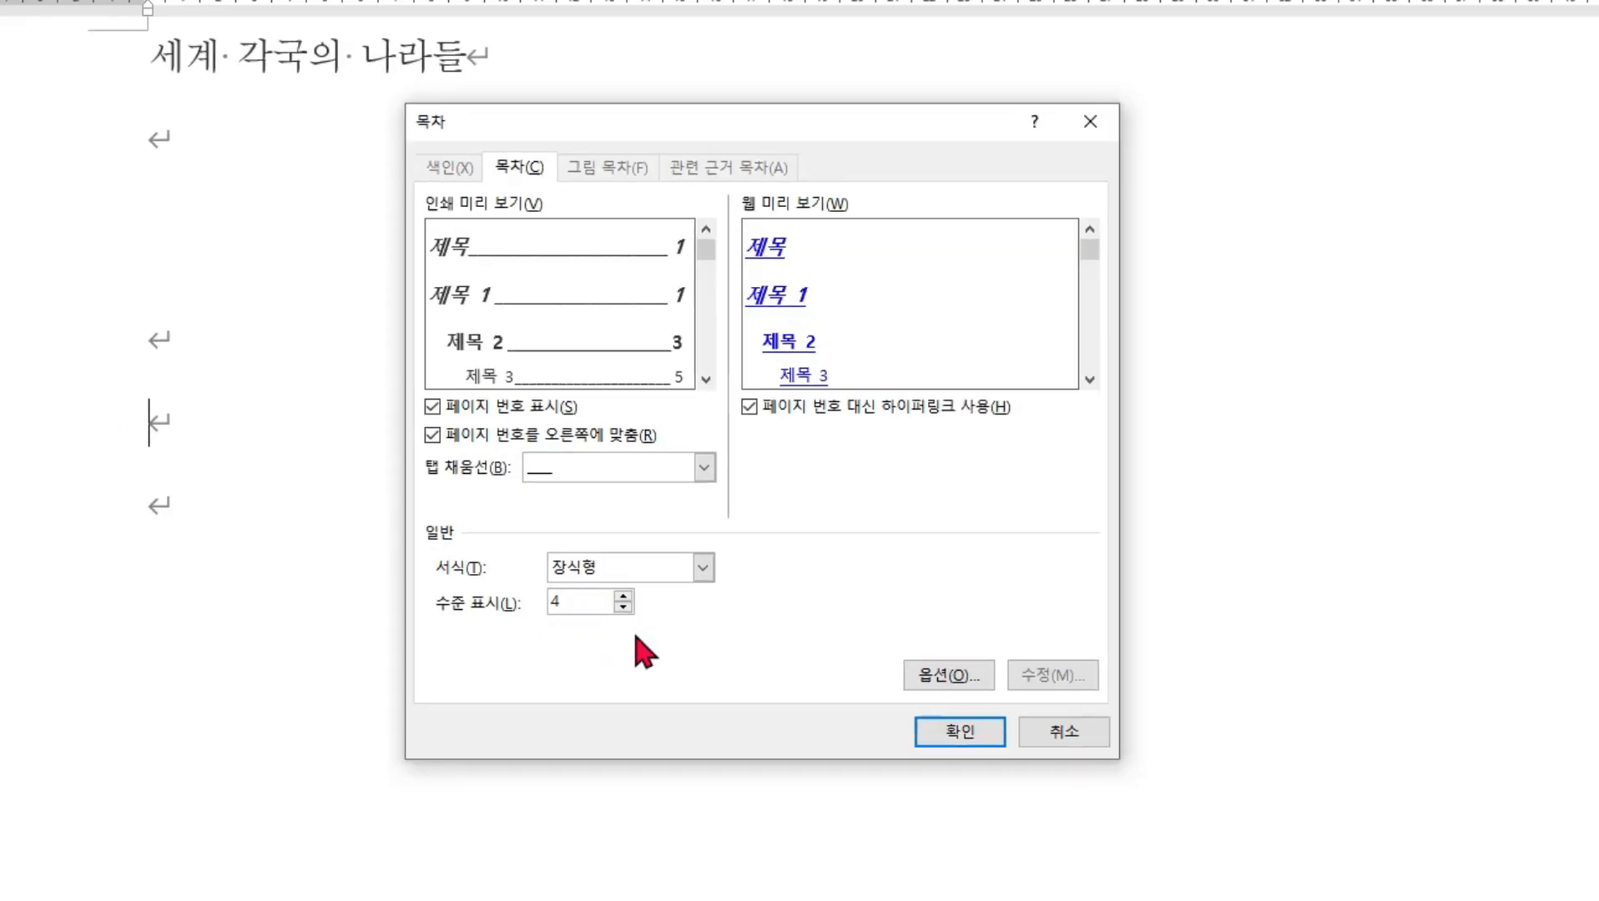
{"action": "left_click", "coordinate": [960, 731]}
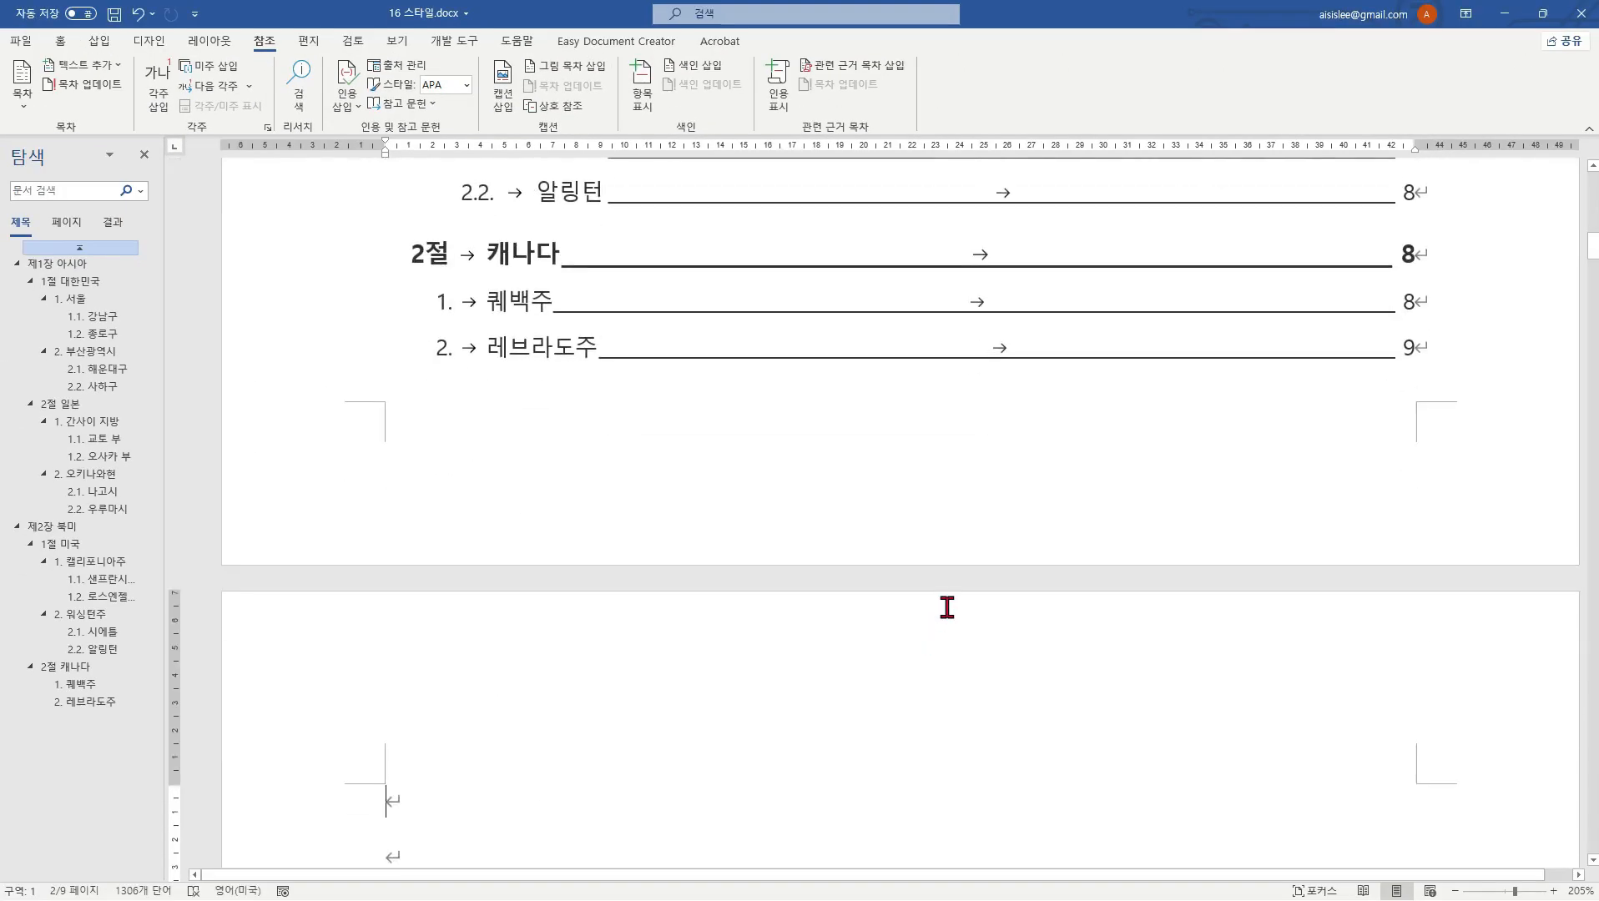
Step: Examine the inserted table of contents and the pages between it and the 제1장 아시아 chapter
{"action": "scroll", "coordinate": [943, 513], "scroll_direction": "down", "scroll_amount": 4, "text": "ctrl"}
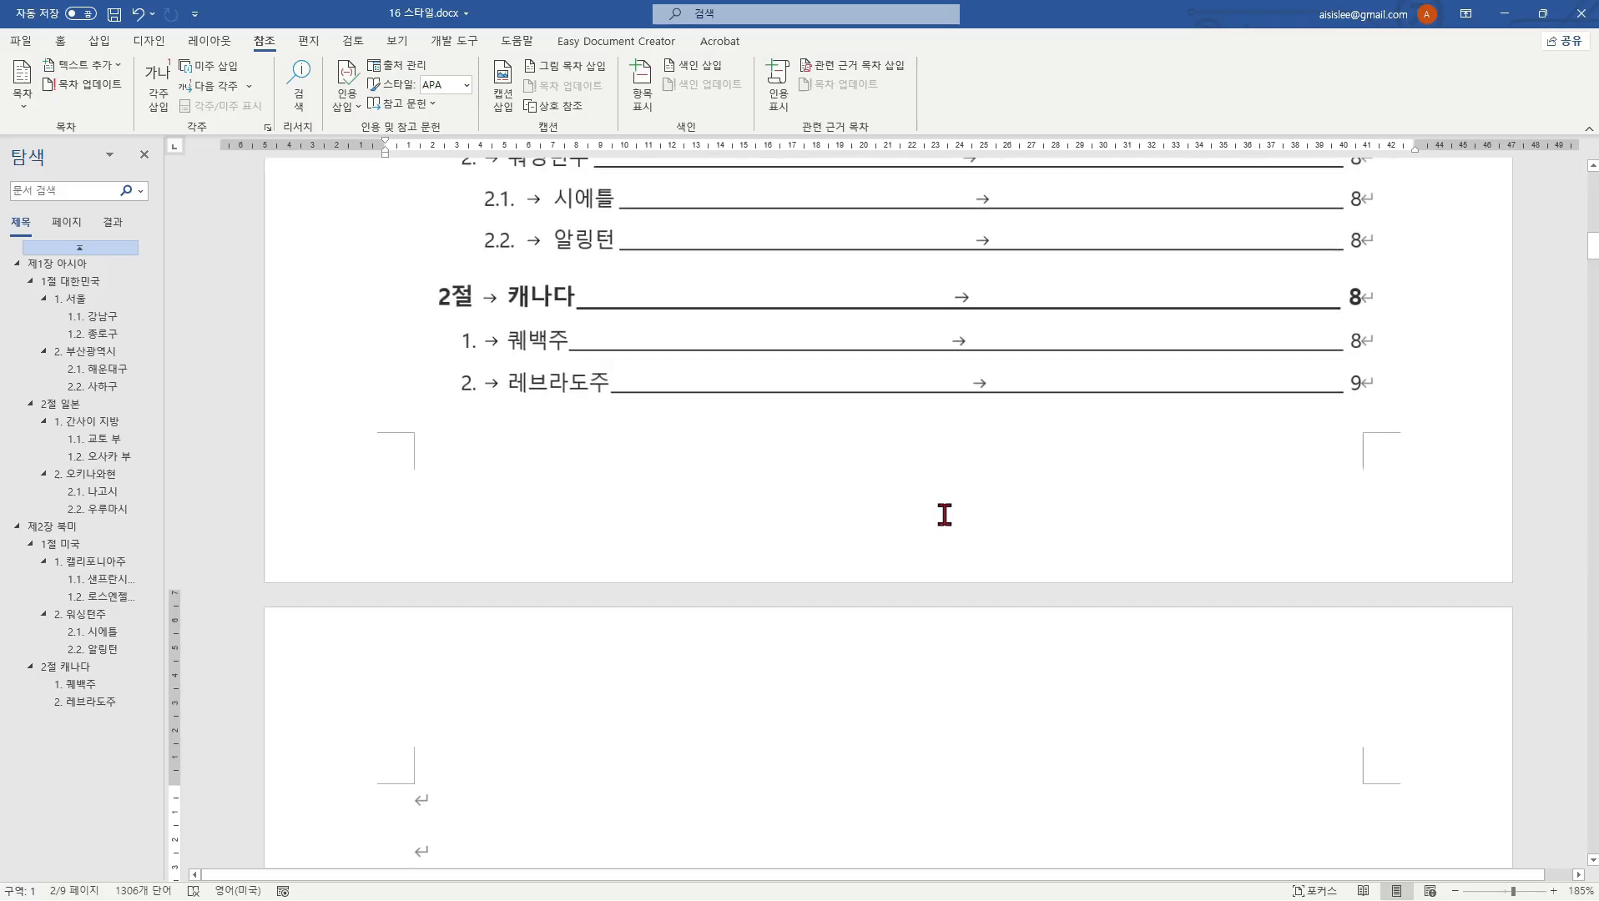
{"action": "scroll", "coordinate": [944, 513], "scroll_direction": "down", "scroll_amount": 7, "text": "ctrl"}
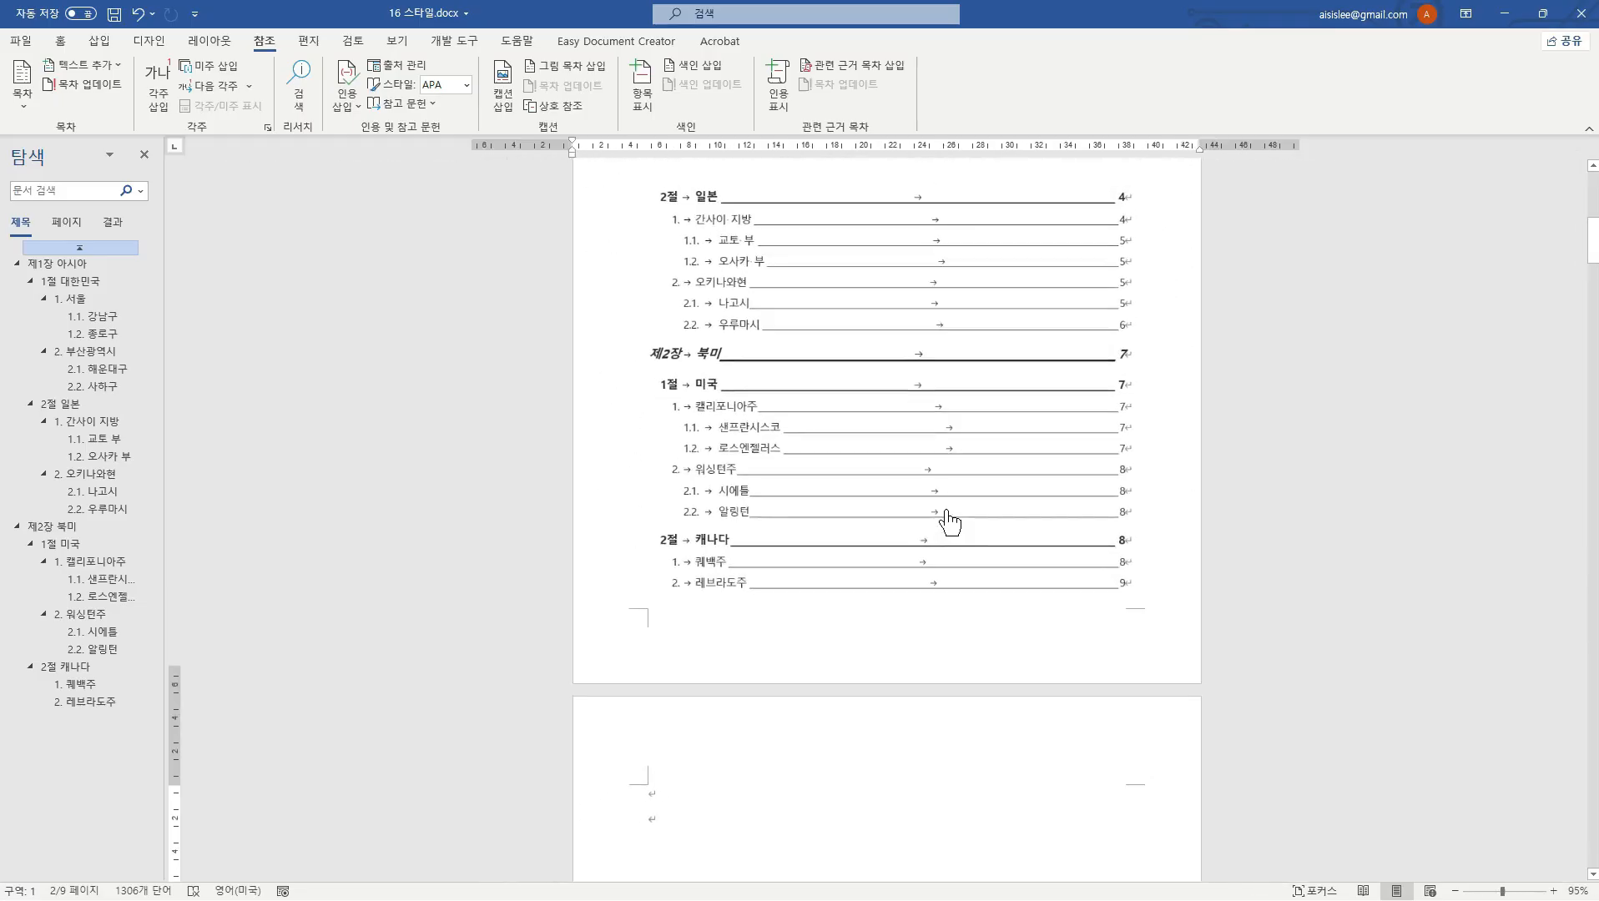
{"action": "scroll", "coordinate": [935, 542], "scroll_direction": "down", "scroll_amount": 8}
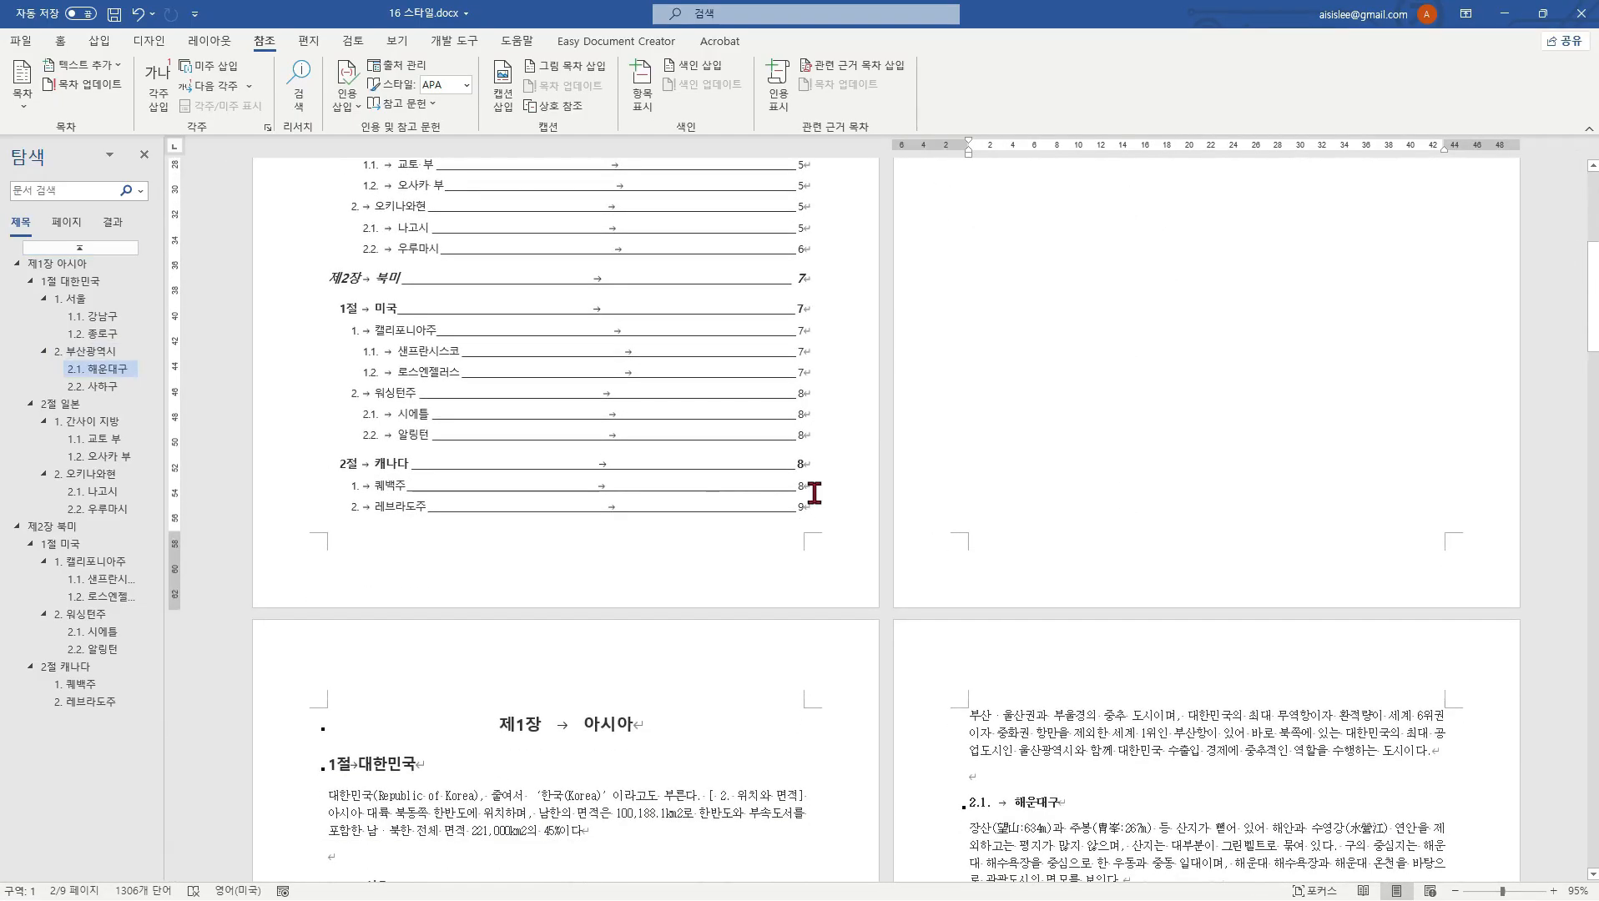
{"action": "scroll", "coordinate": [815, 494], "scroll_direction": "up", "scroll_amount": 4}
{"action": "scroll", "coordinate": [816, 492], "scroll_direction": "down", "scroll_amount": 1, "text": "ctrl"}
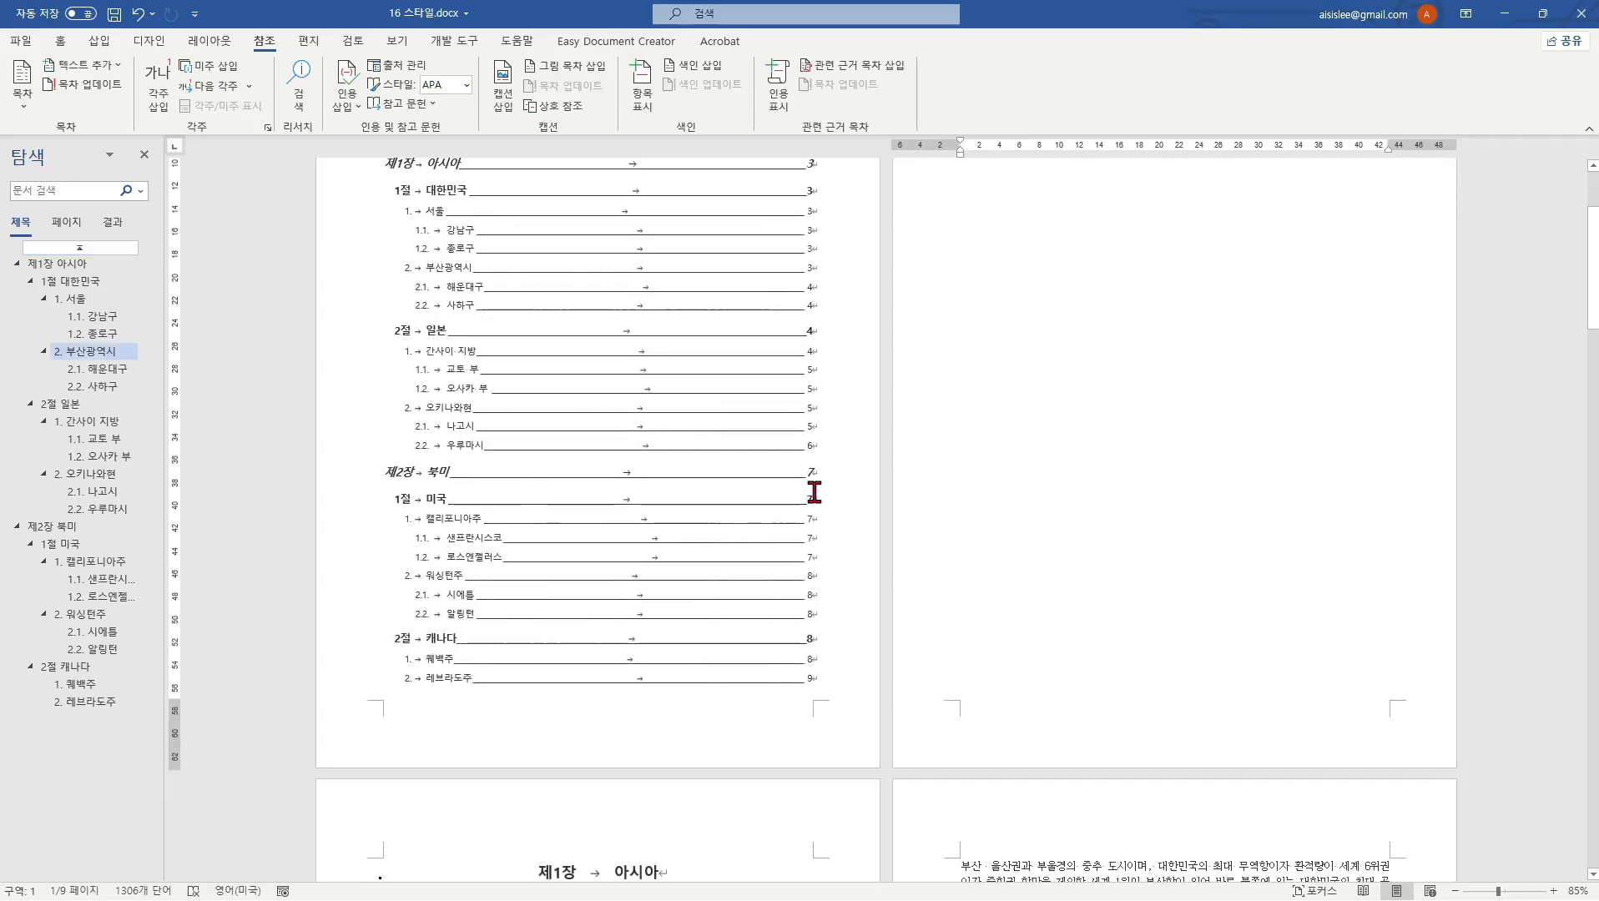
{"action": "scroll", "coordinate": [815, 493], "scroll_direction": "up", "scroll_amount": 3}
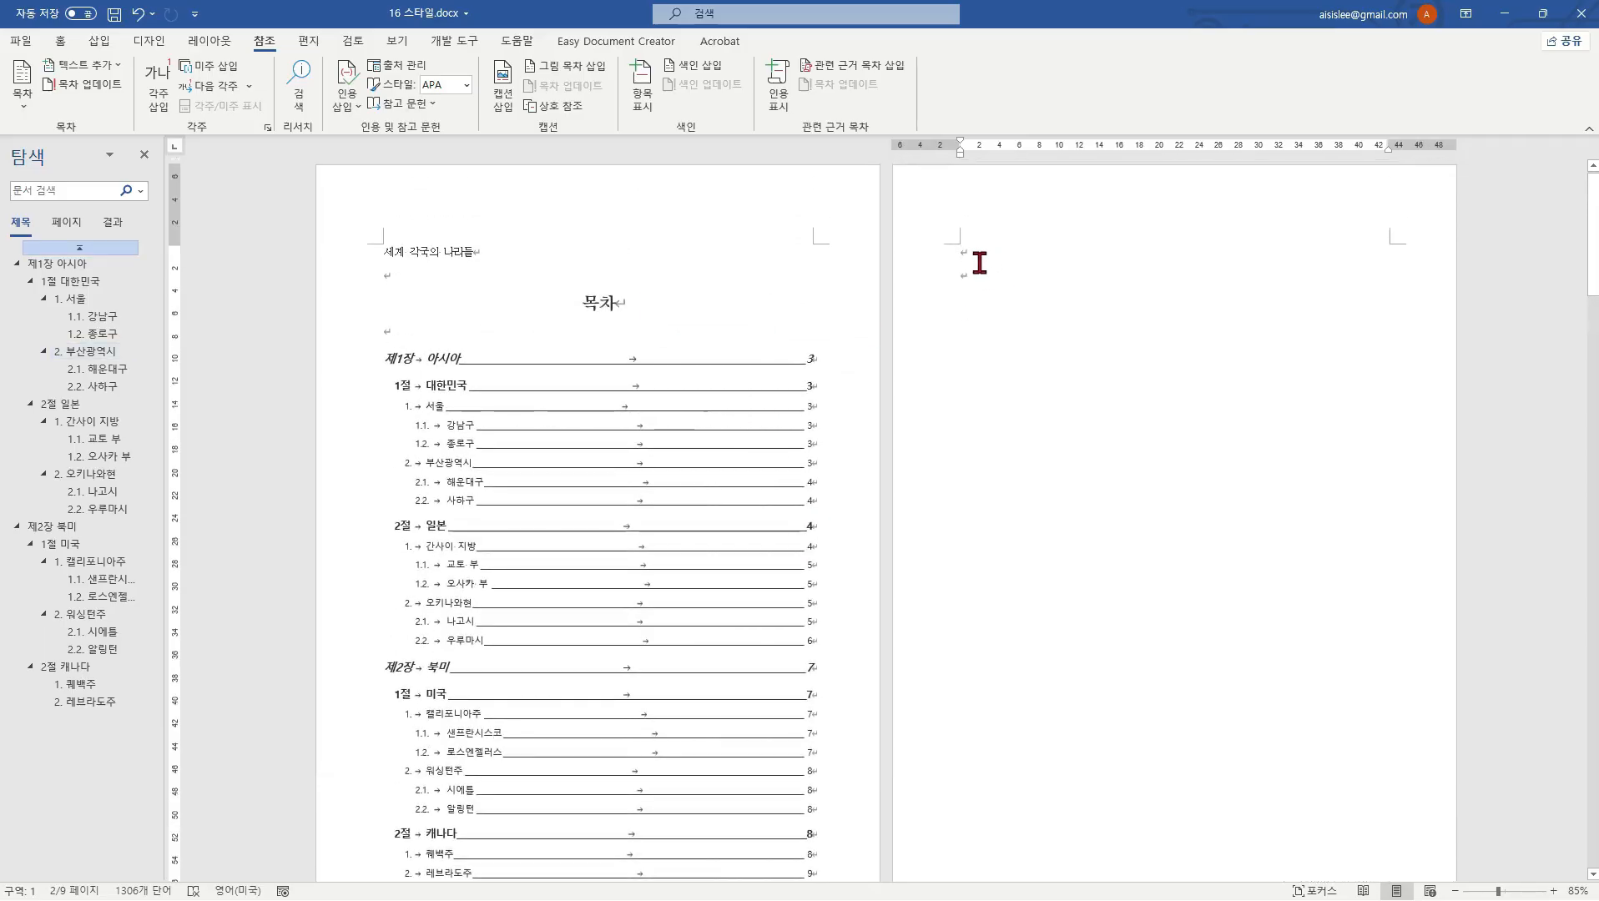
{"action": "scroll", "coordinate": [851, 496], "scroll_direction": "down", "scroll_amount": 3}
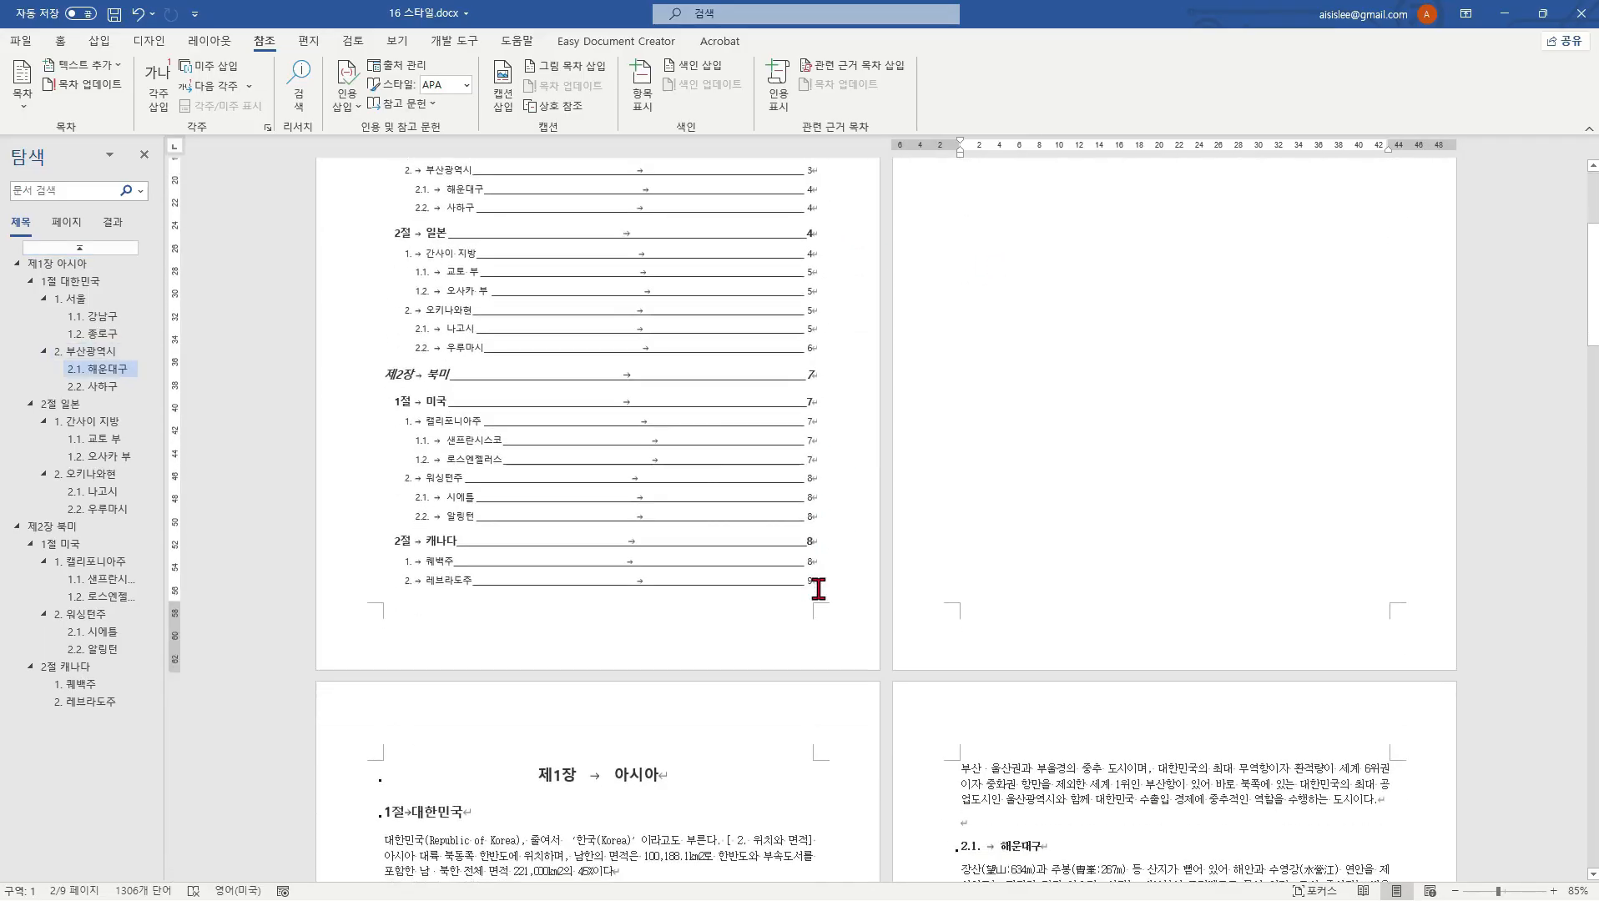
{"action": "scroll", "coordinate": [952, 484], "scroll_direction": "up", "scroll_amount": 3}
Step: Delete the blank paragraph above 목차 and the blank paragraphs on the page following the table of contents
{"action": "left_click", "coordinate": [974, 255]}
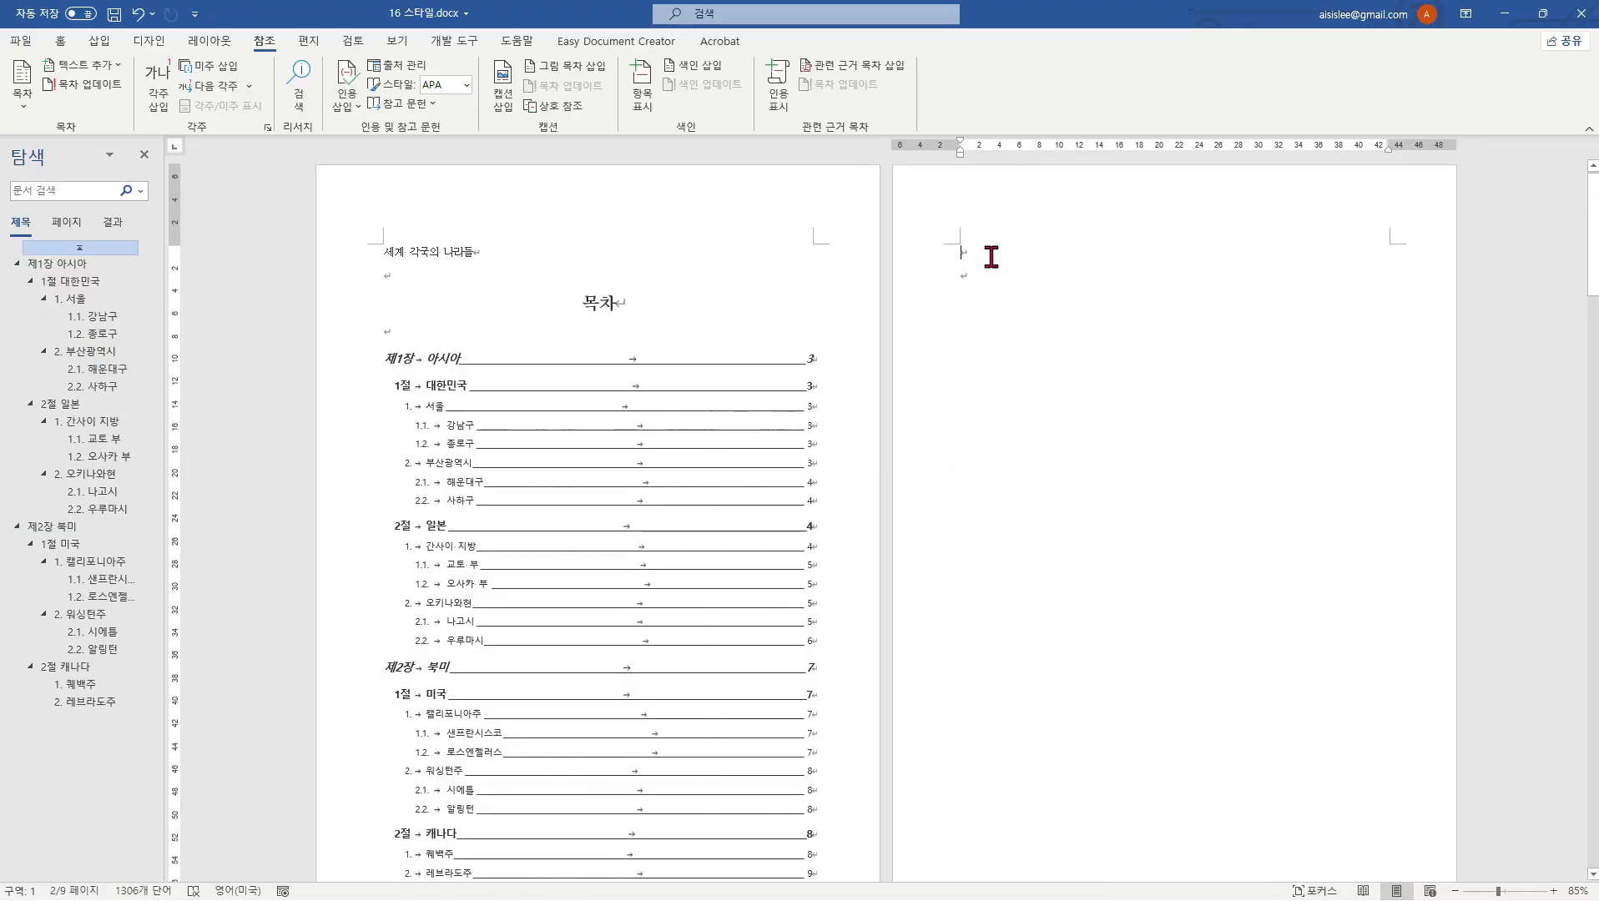
{"action": "left_click", "coordinate": [504, 272]}
{"action": "key", "text": "Delete"}
{"action": "scroll", "coordinate": [721, 350], "scroll_direction": "up", "scroll_amount": 1}
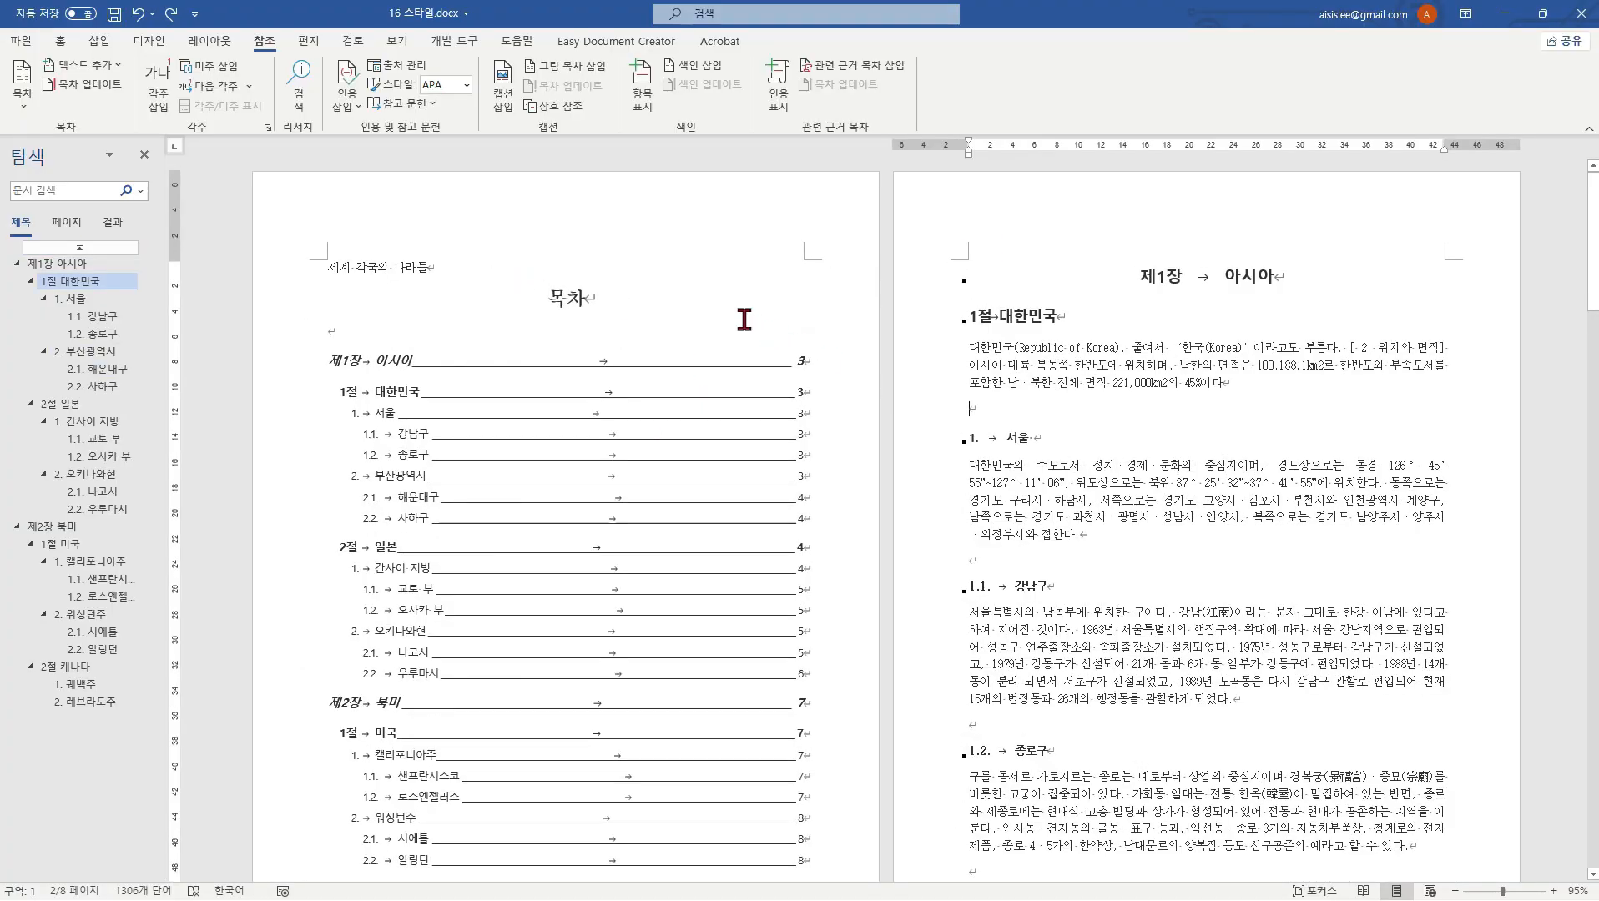
{"action": "left_click", "coordinate": [988, 403]}
Step: Update the entire table of contents, including its entries and page numbers
{"action": "left_click_drag", "start_coordinate": [367, 346], "coordinate": [450, 450]}
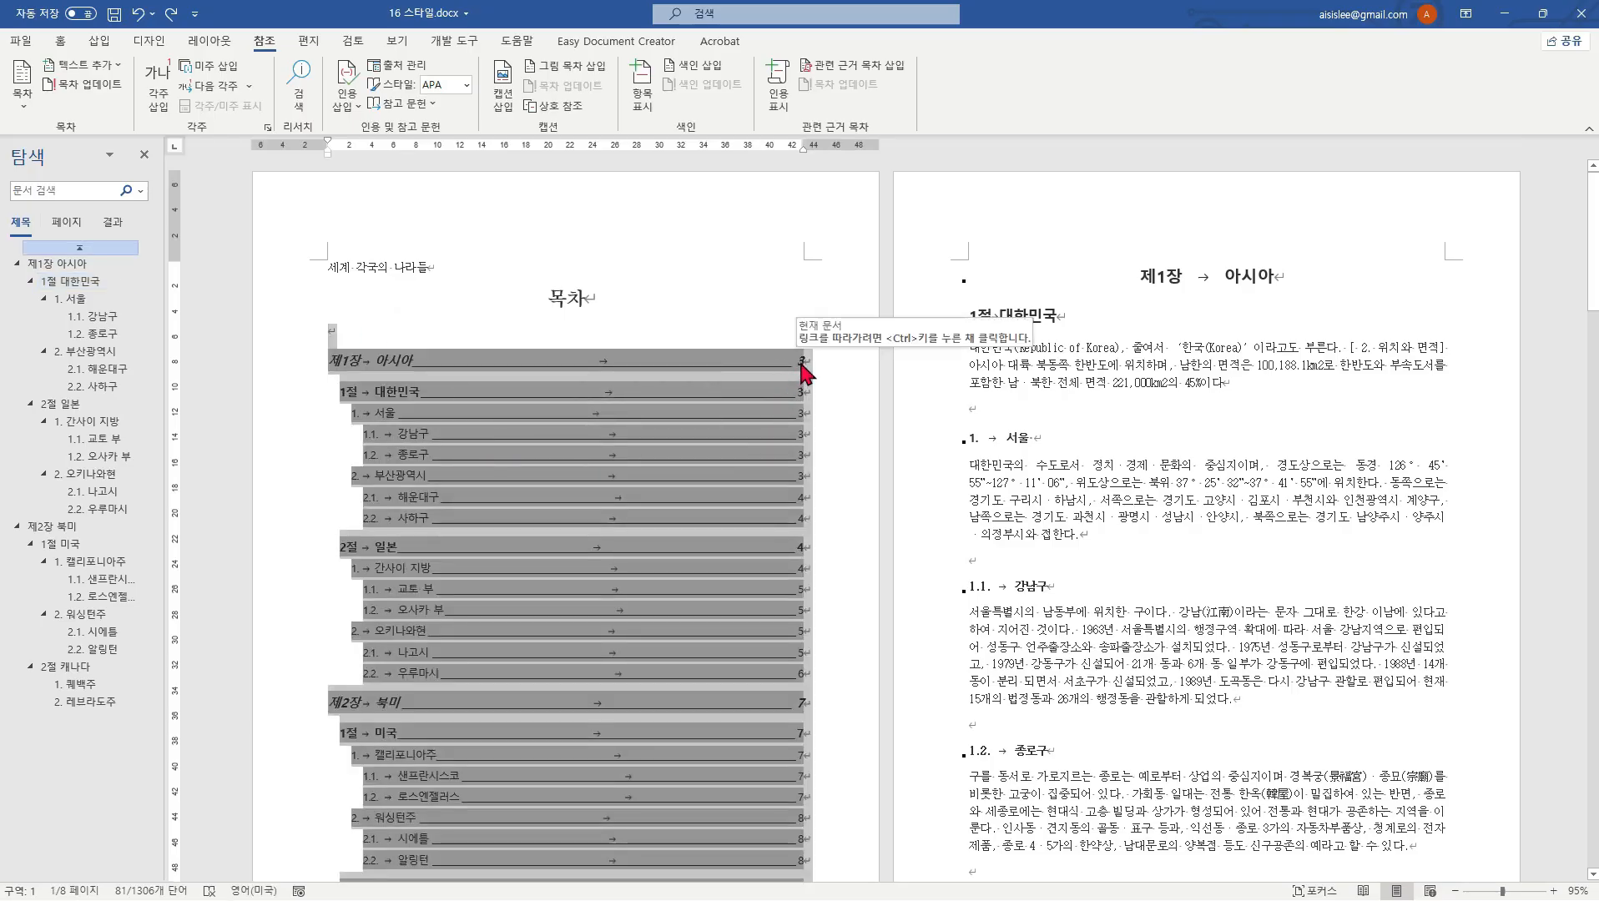
{"action": "right_click", "coordinate": [801, 365]}
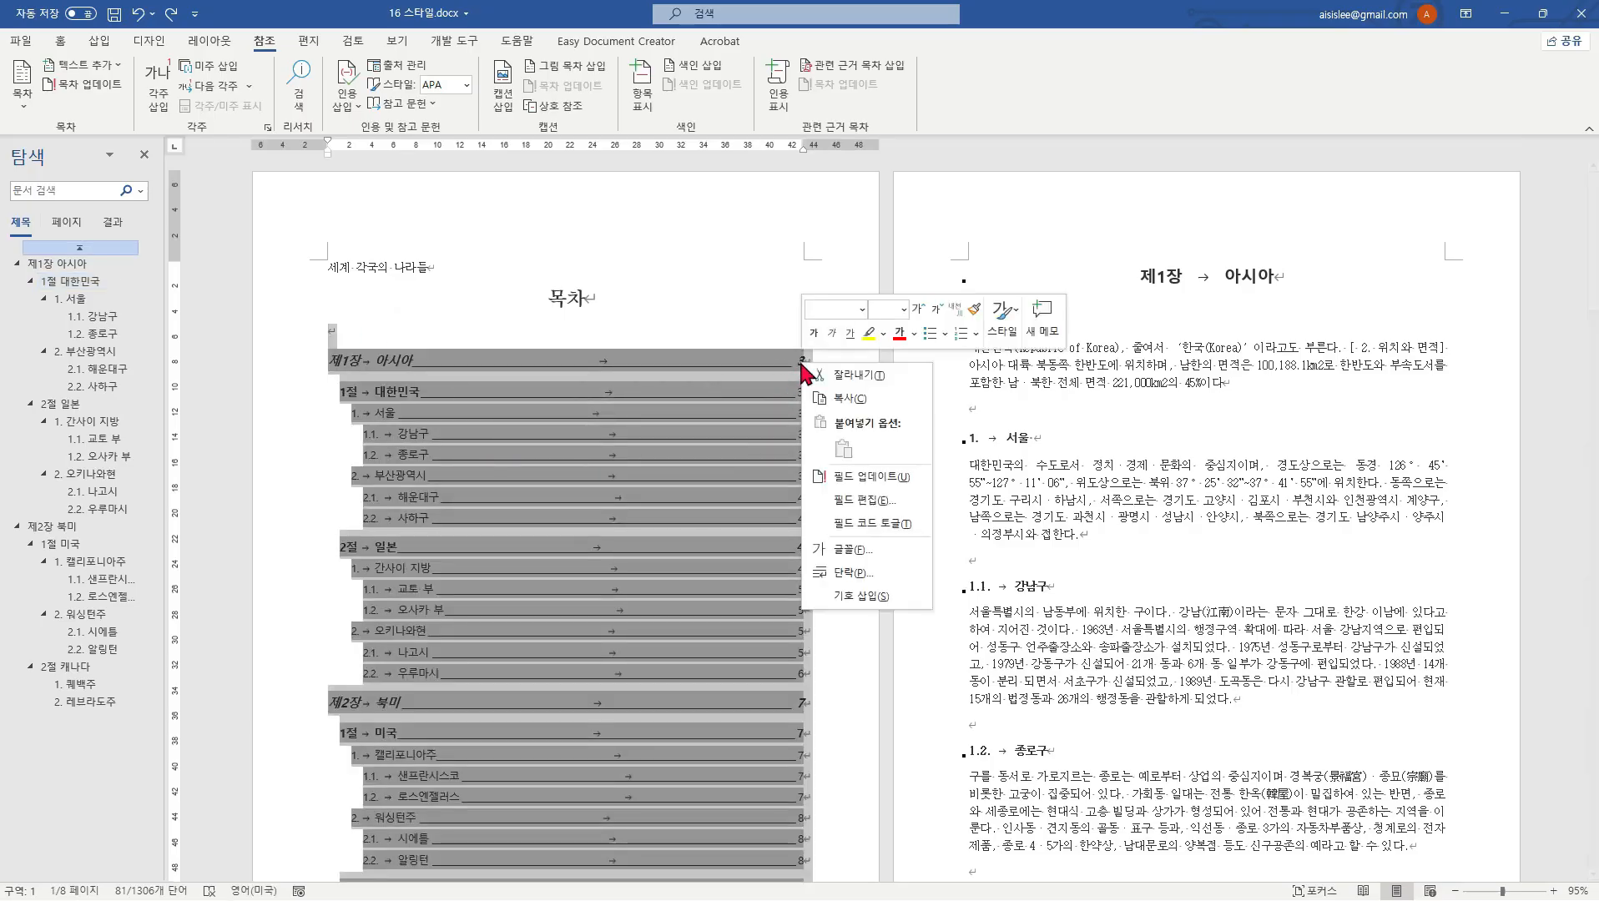
{"action": "left_click", "coordinate": [834, 479]}
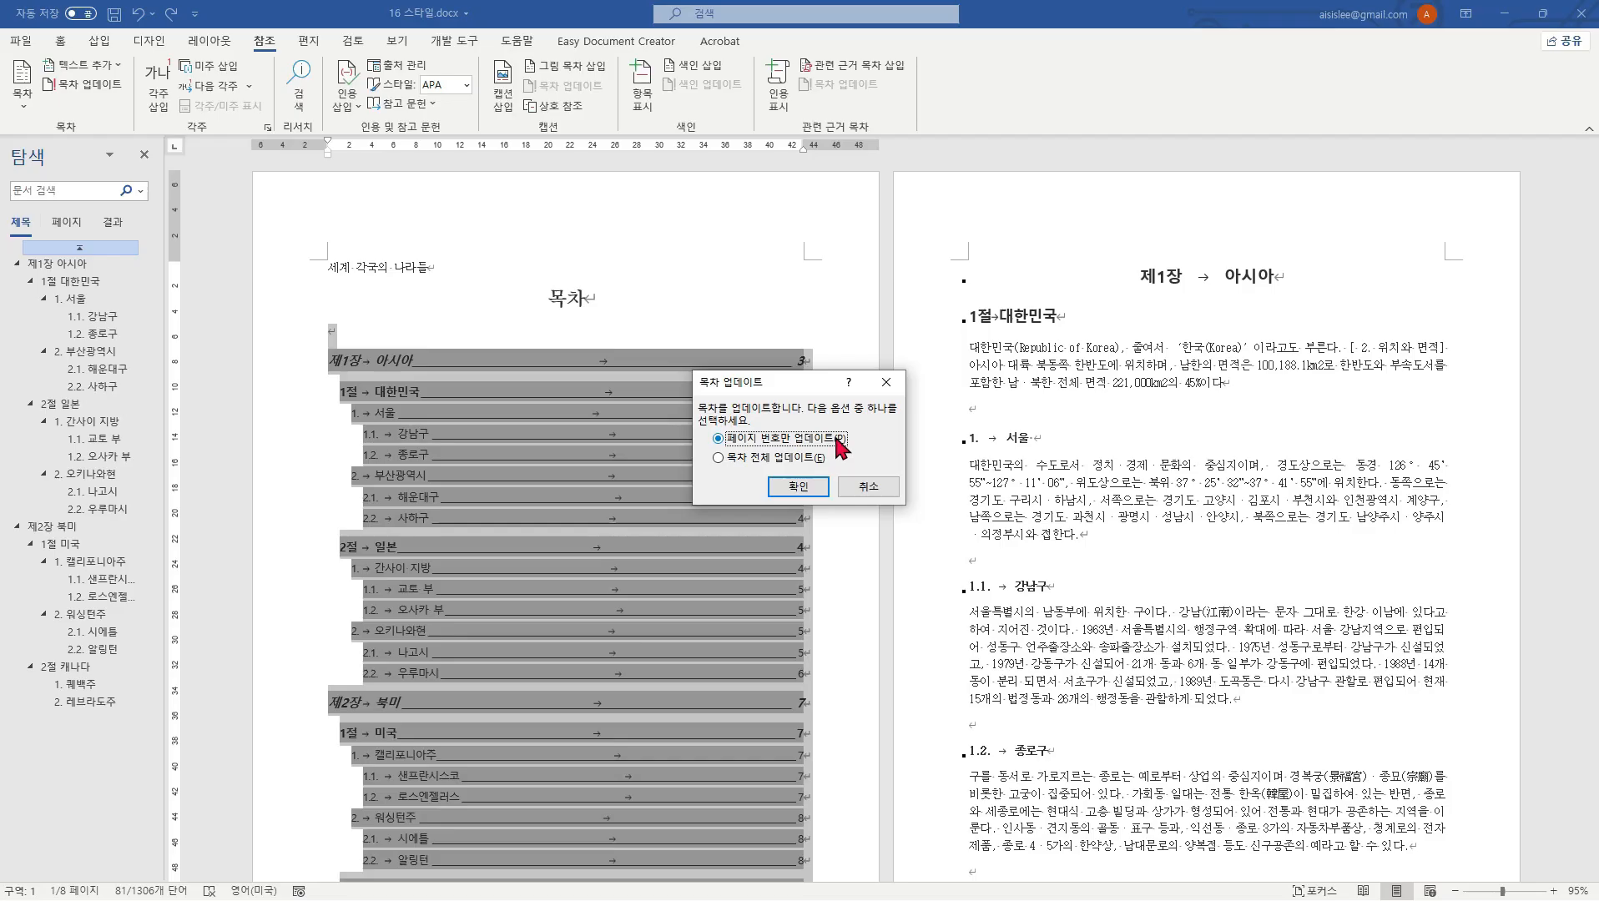
{"action": "left_click", "coordinate": [739, 464]}
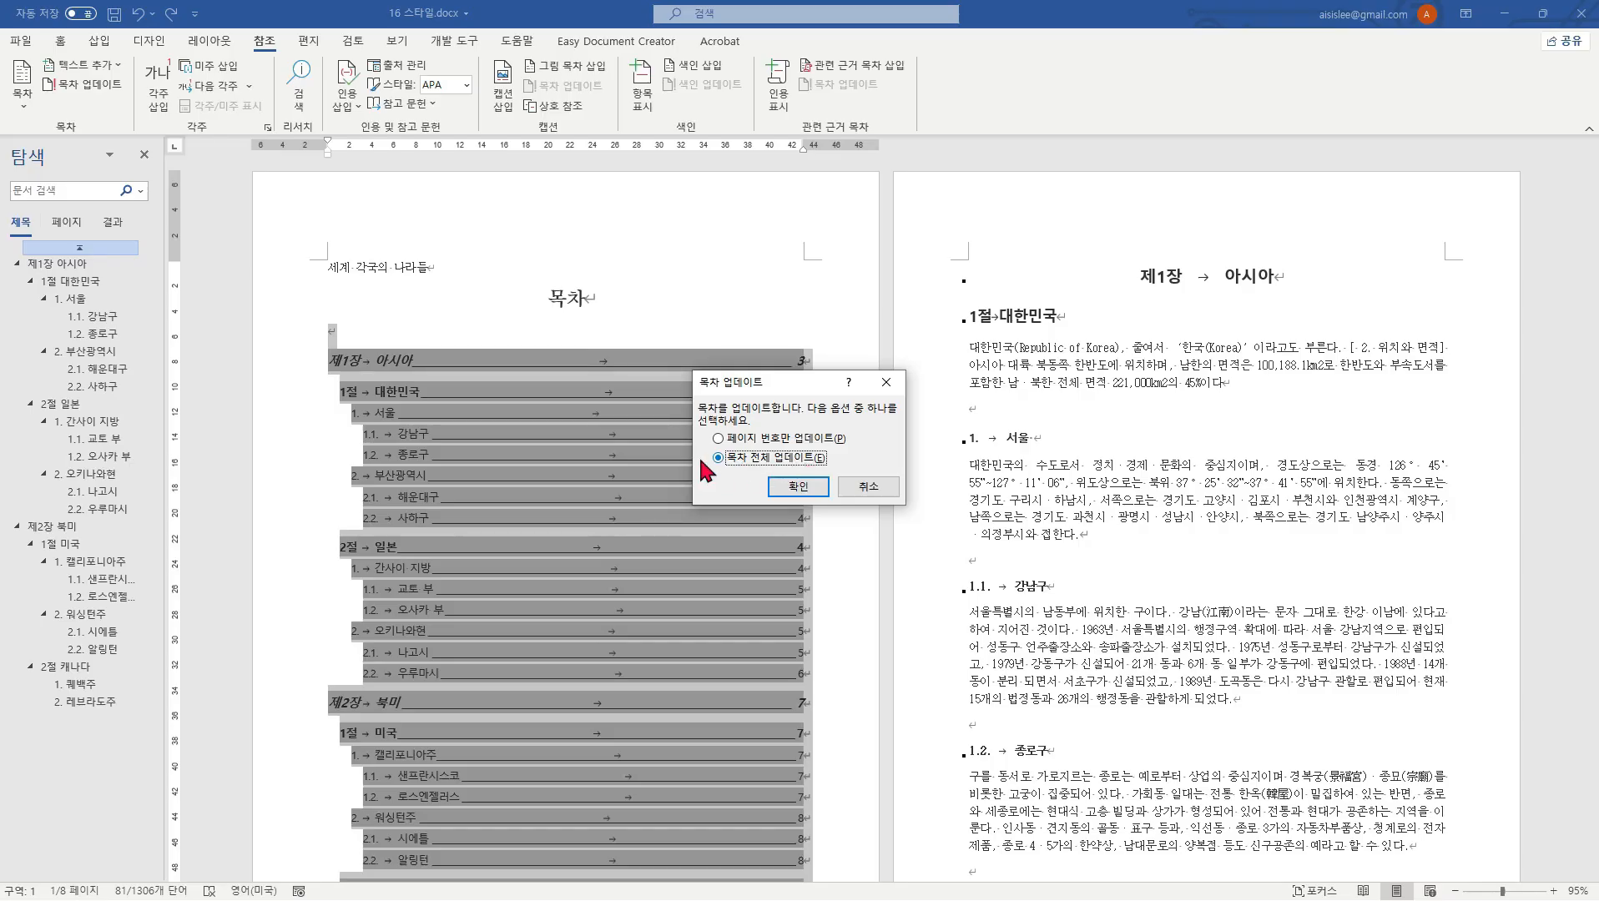
{"action": "left_click", "coordinate": [796, 488]}
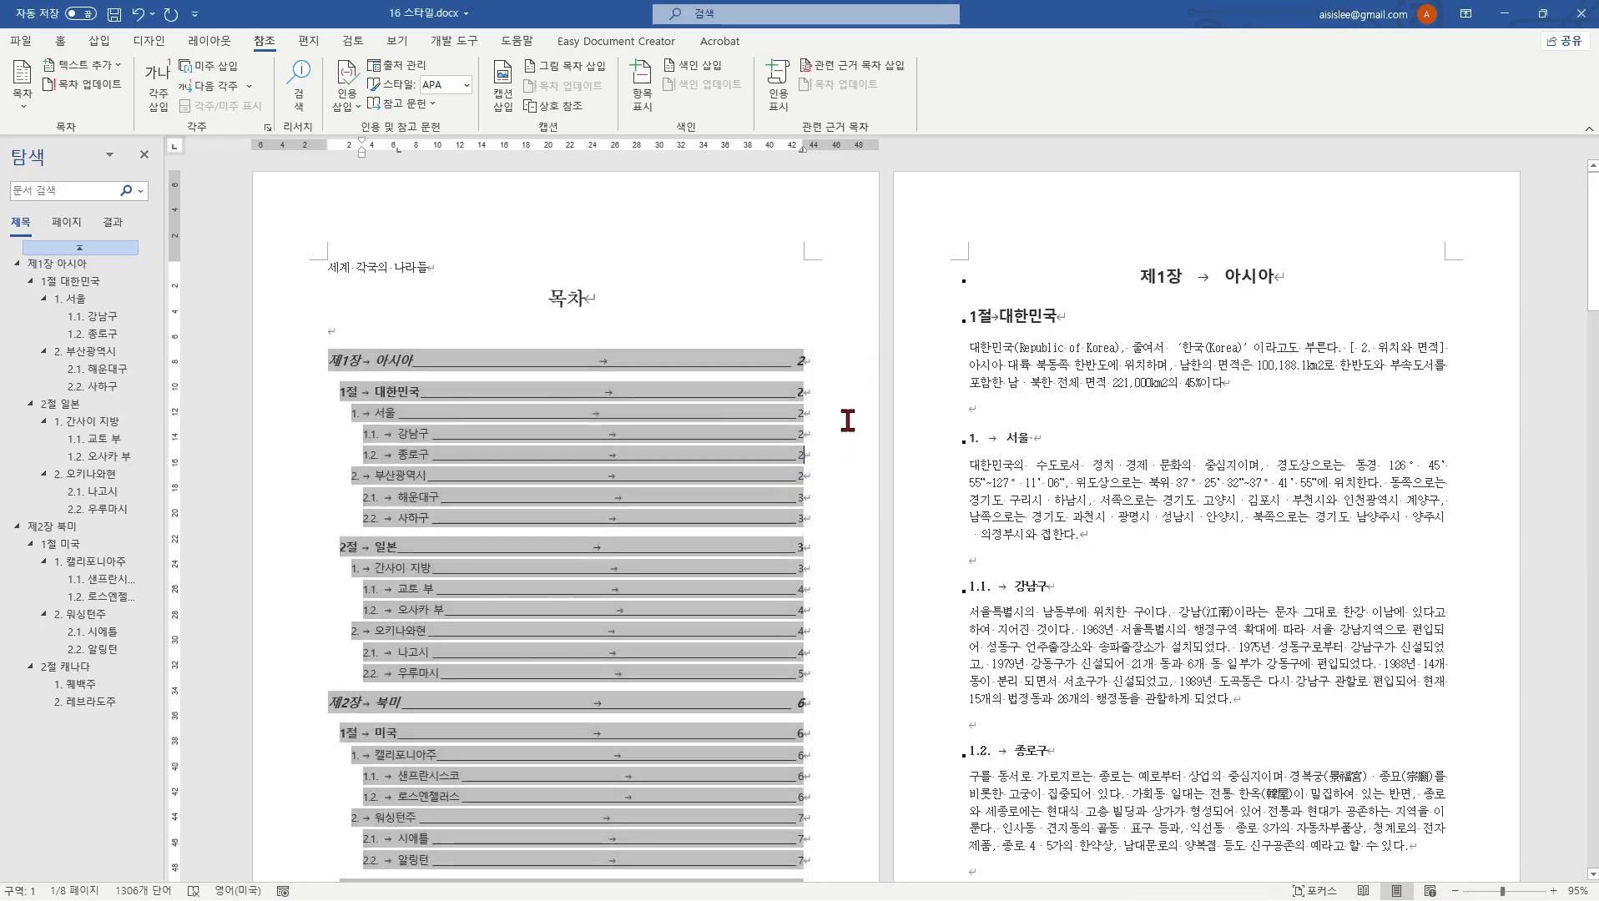
{"action": "left_click", "coordinate": [765, 322]}
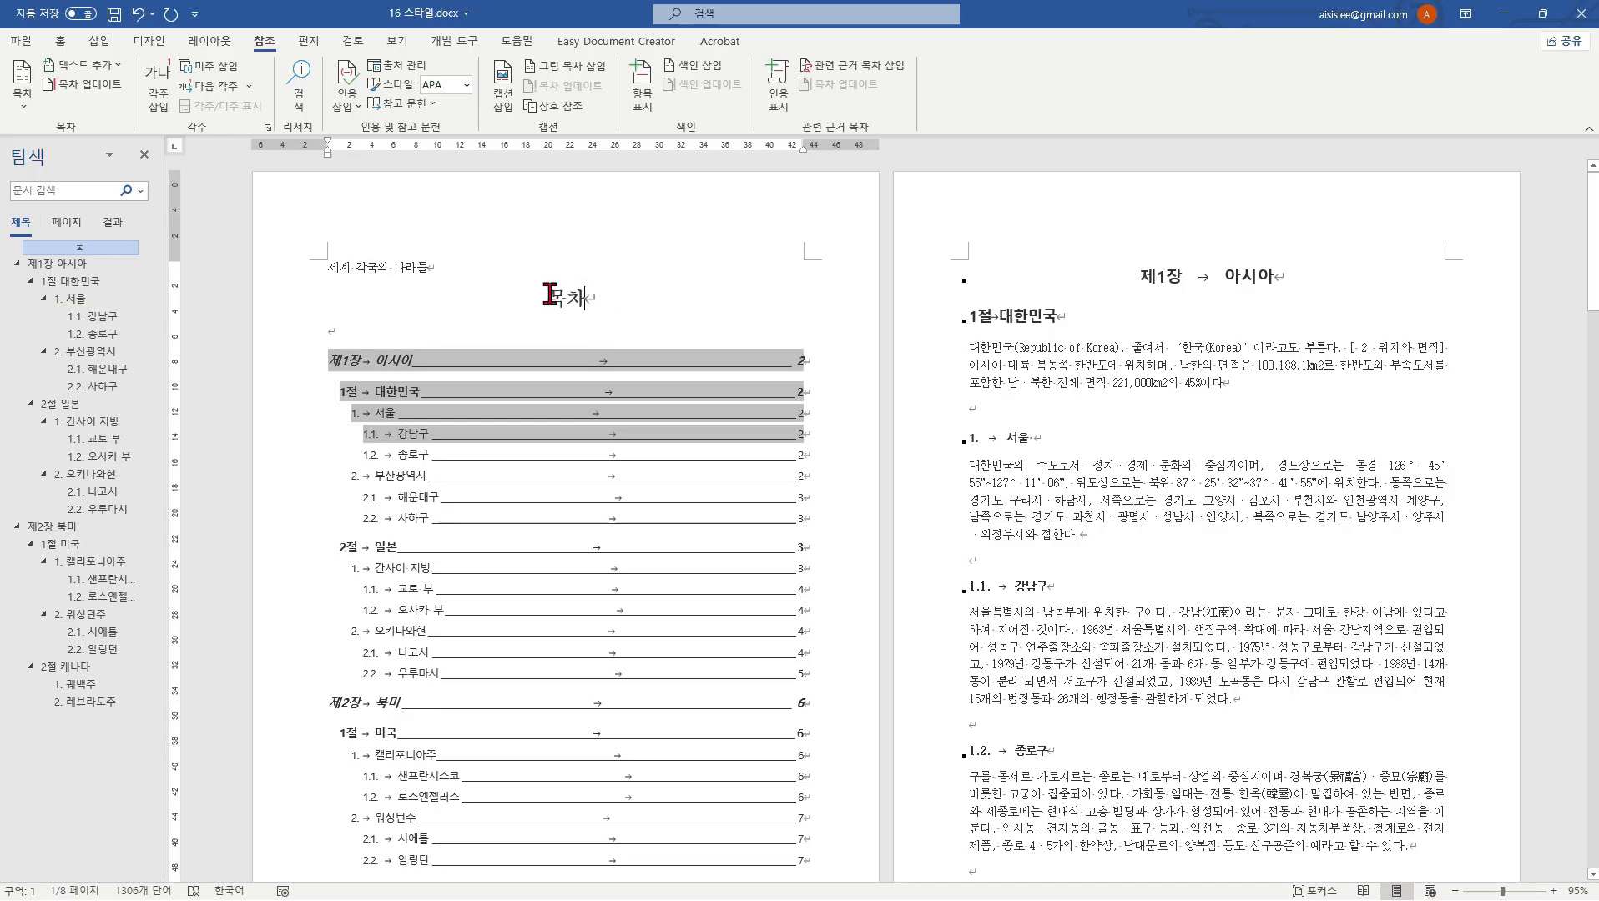
Step: Examine the updated table of contents against the pages of the 제1장 아시아 chapter
{"action": "scroll", "coordinate": [909, 464], "scroll_direction": "down", "scroll_amount": 5}
{"action": "scroll", "coordinate": [878, 392], "scroll_direction": "up", "scroll_amount": 4}
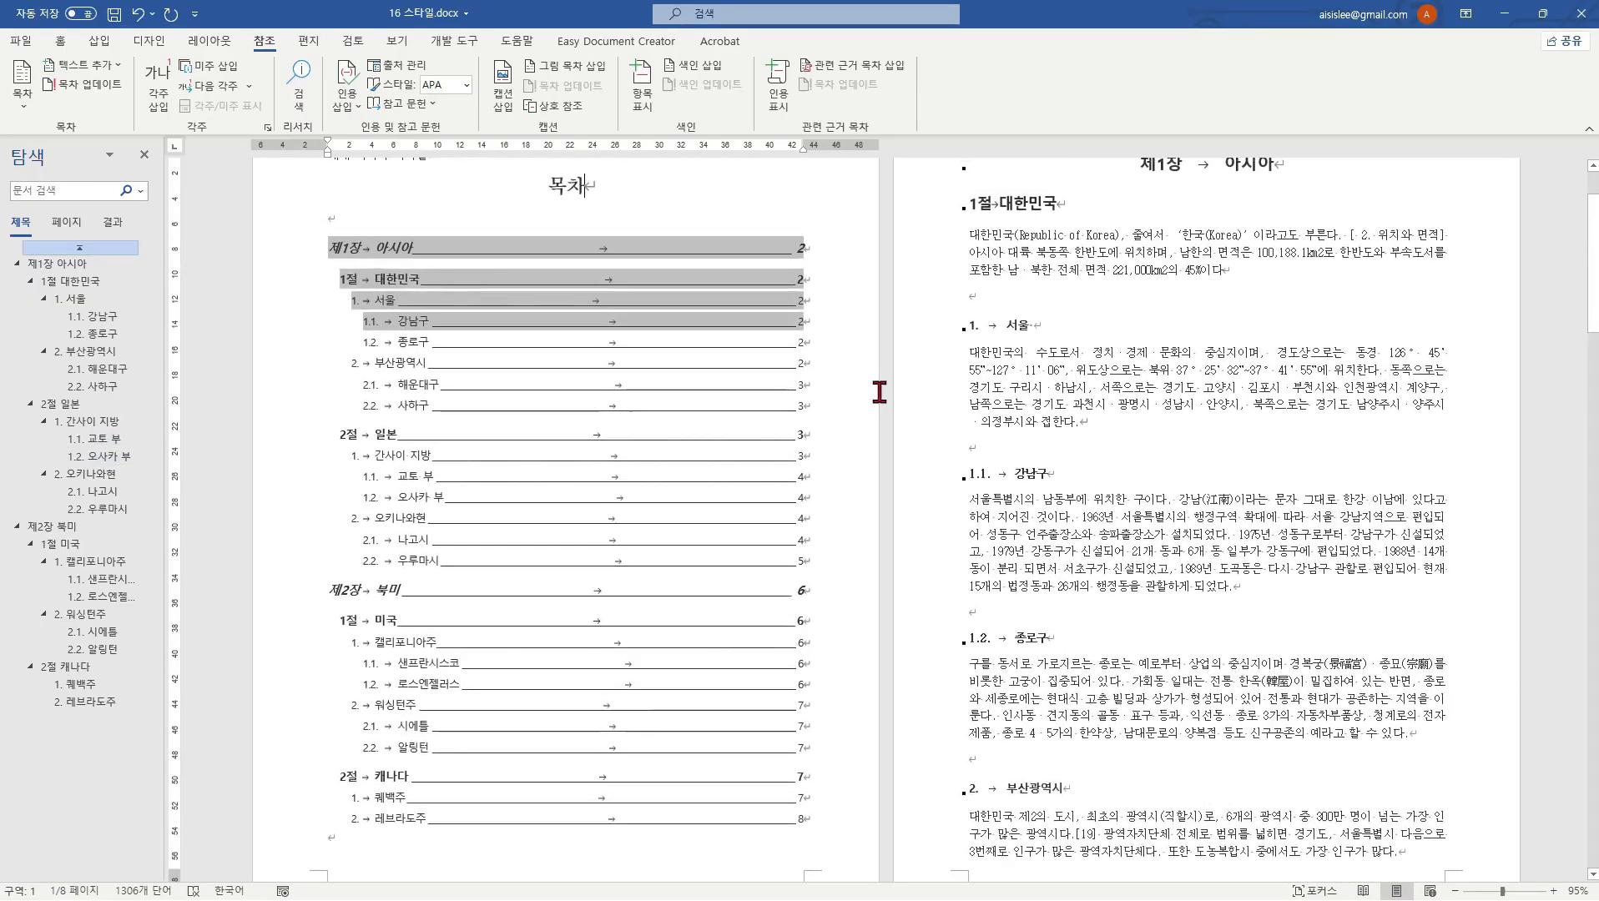
{"action": "scroll", "coordinate": [839, 334], "scroll_direction": "up", "scroll_amount": 1}
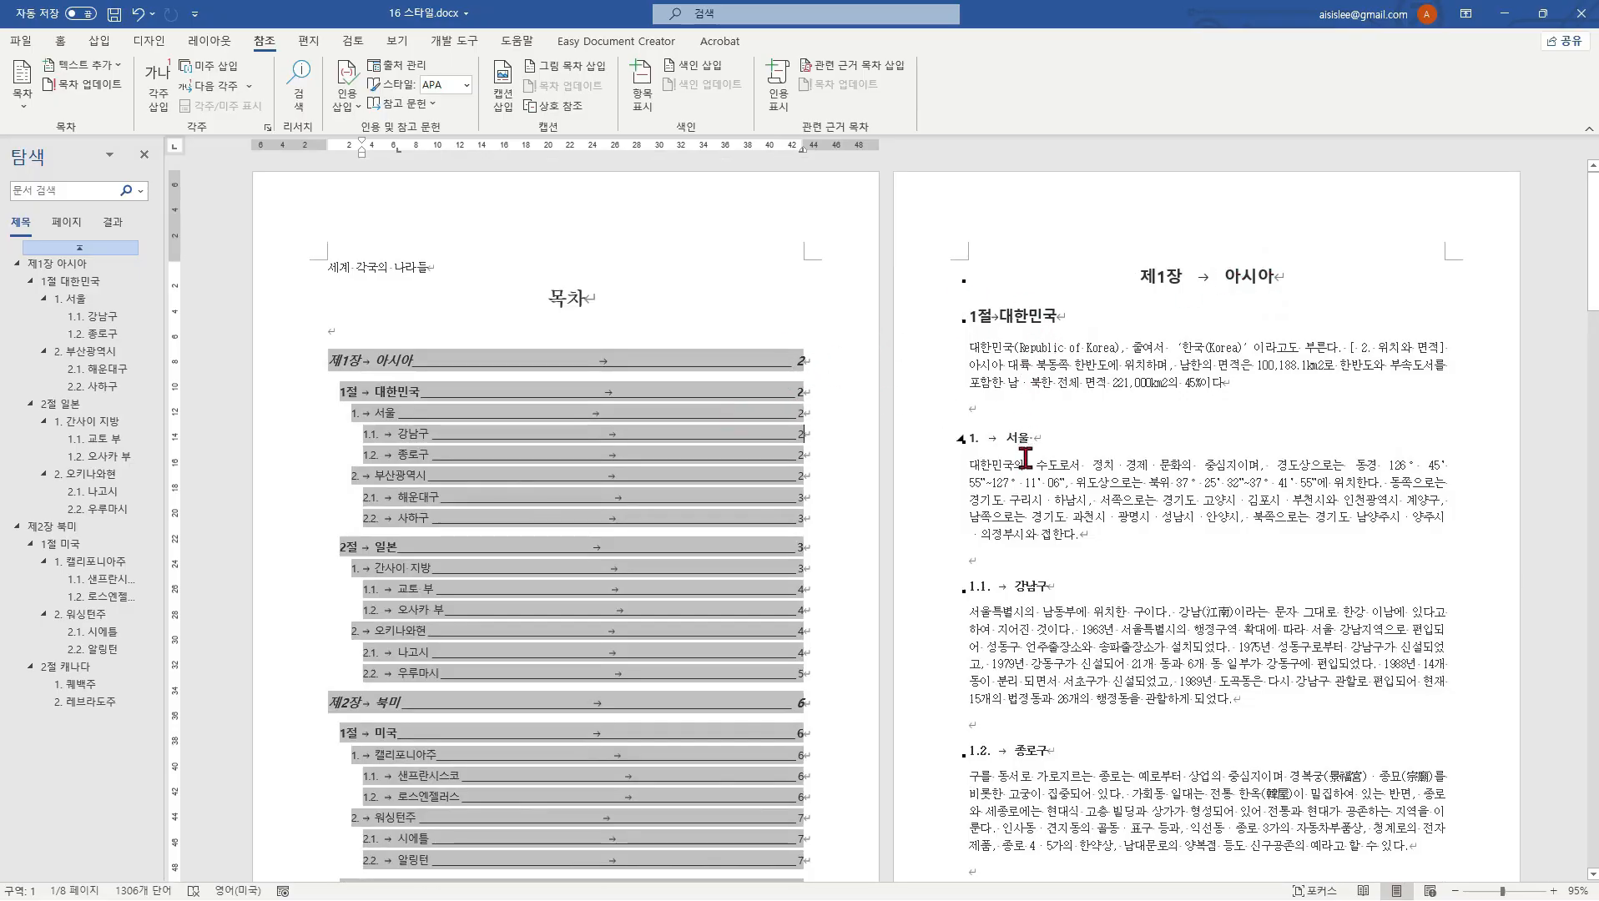
{"action": "left_click", "coordinate": [1043, 403]}
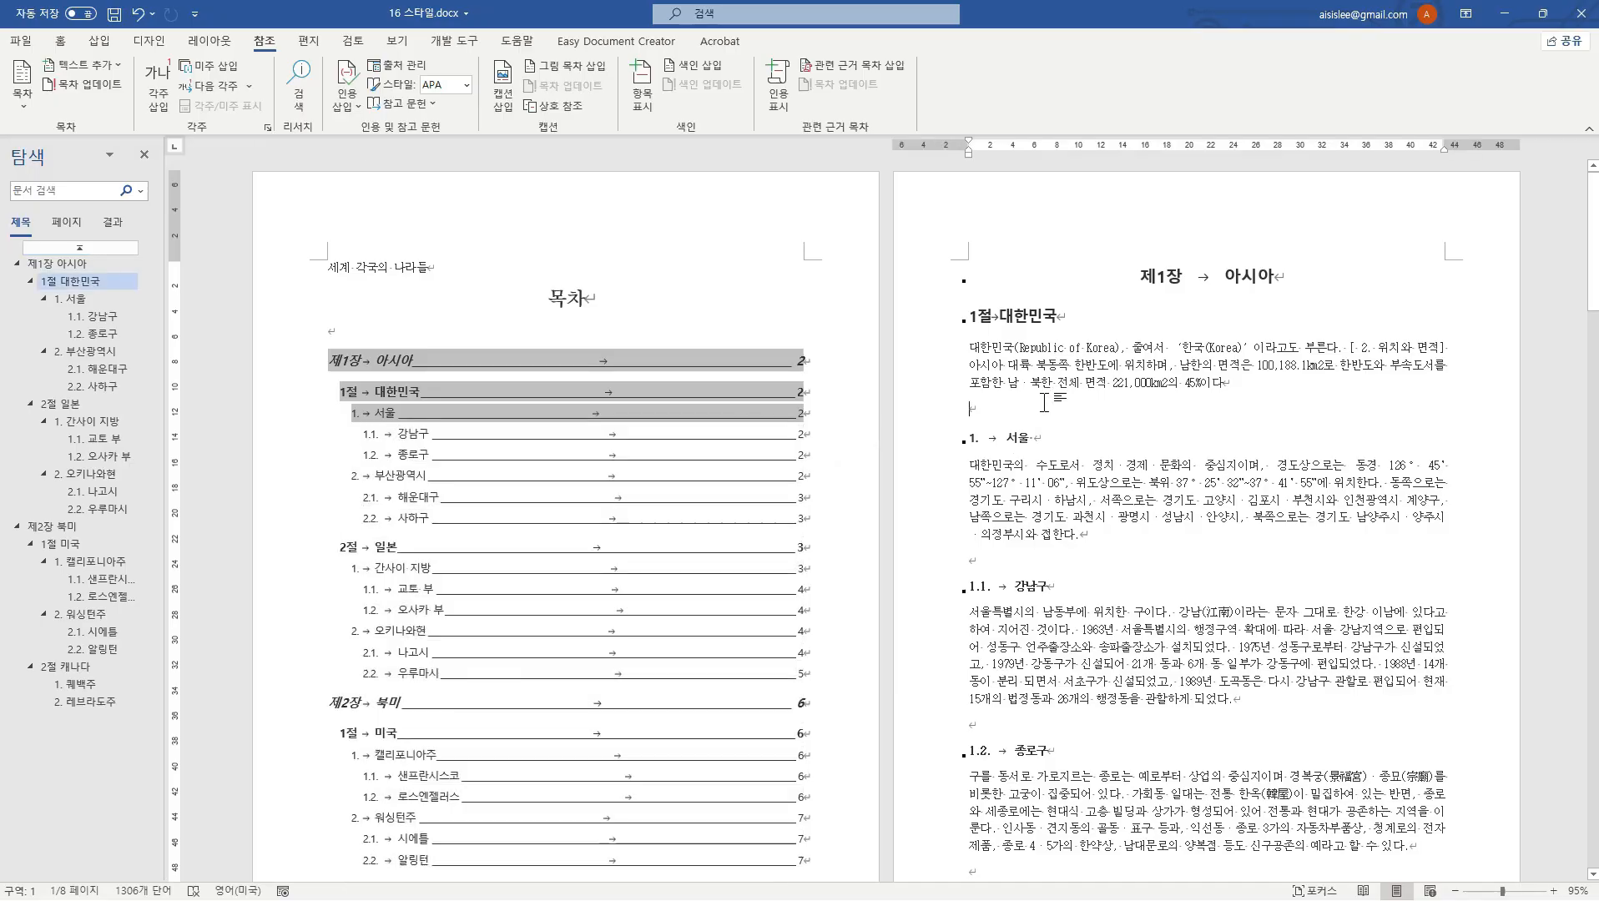
{"action": "scroll", "coordinate": [1155, 565], "scroll_direction": "down", "scroll_amount": 5}
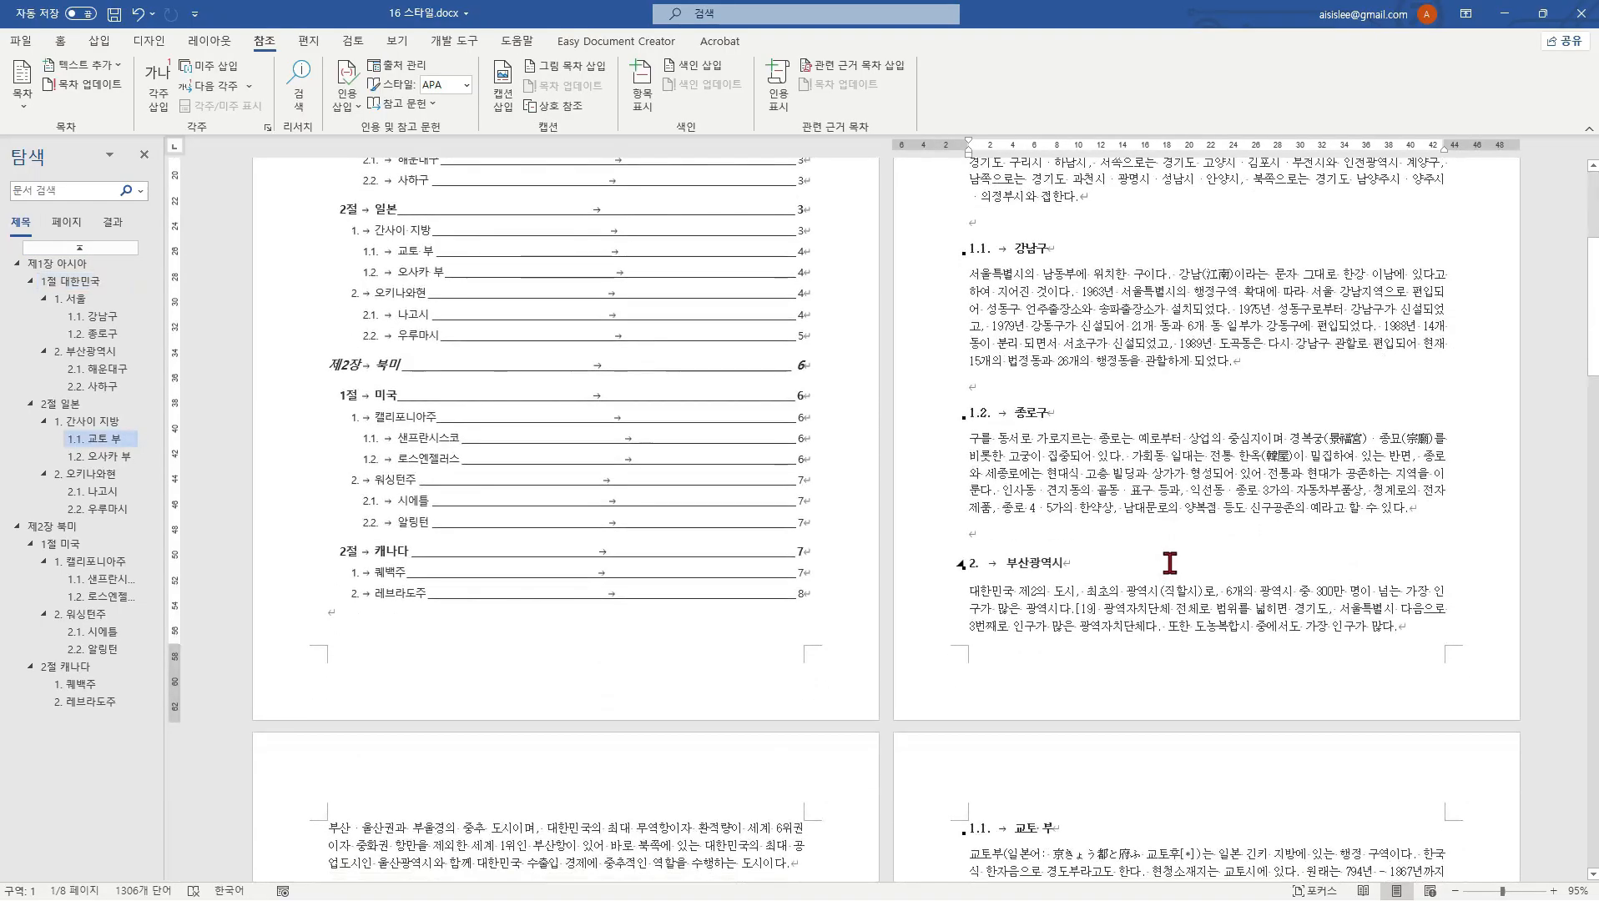
{"action": "scroll", "coordinate": [1169, 563], "scroll_direction": "up", "scroll_amount": 5}
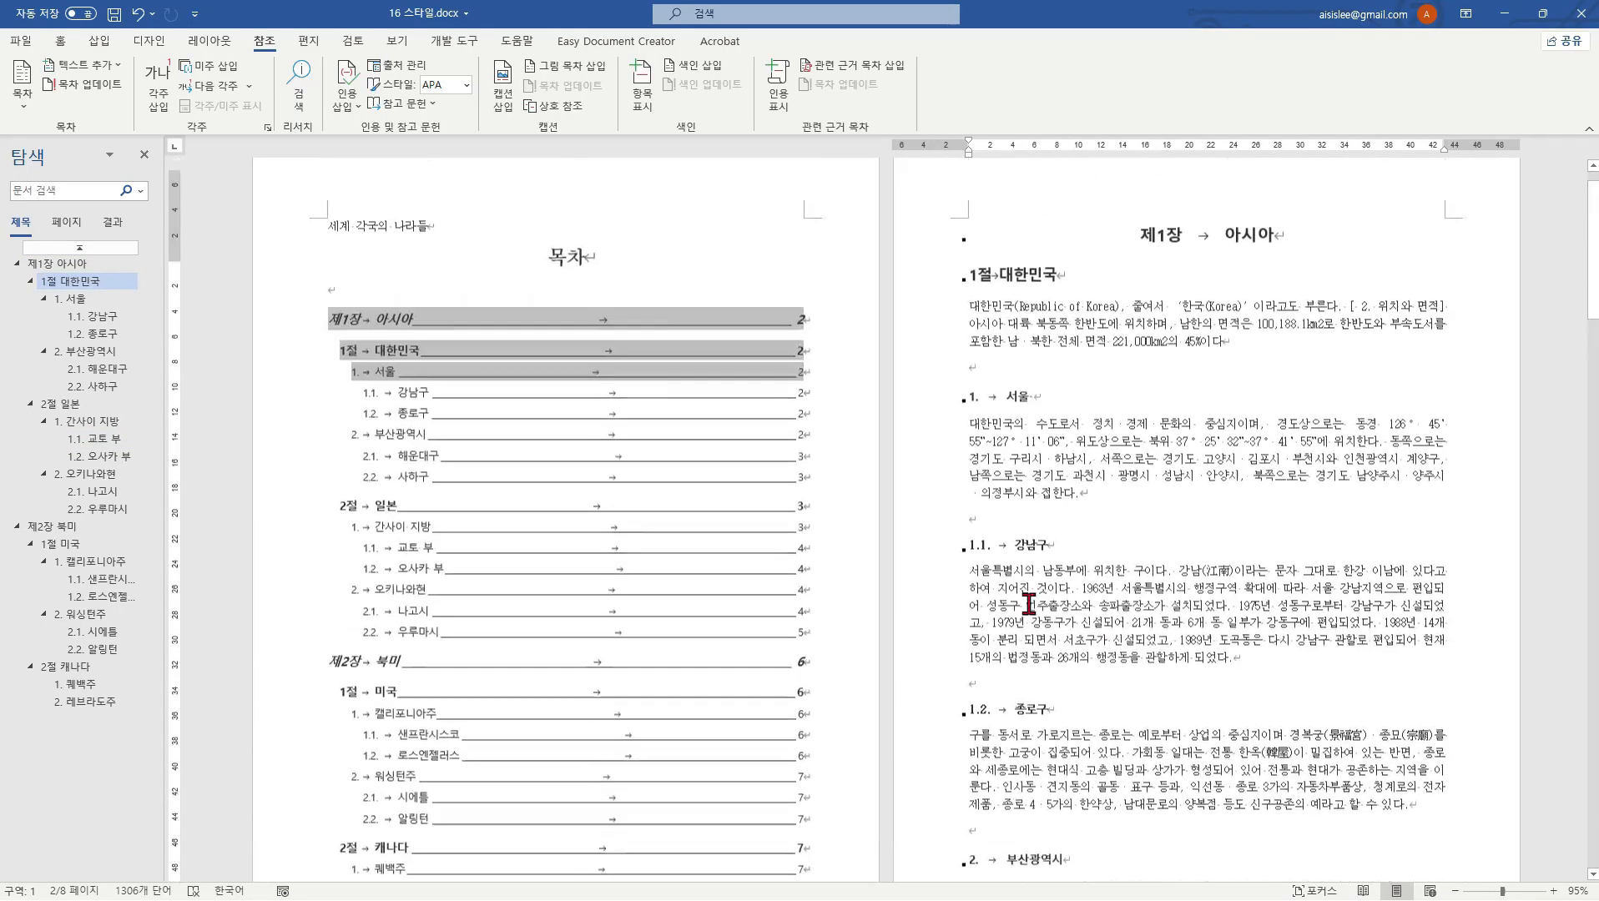
{"action": "scroll", "coordinate": [1029, 603], "scroll_direction": "up", "scroll_amount": 1}
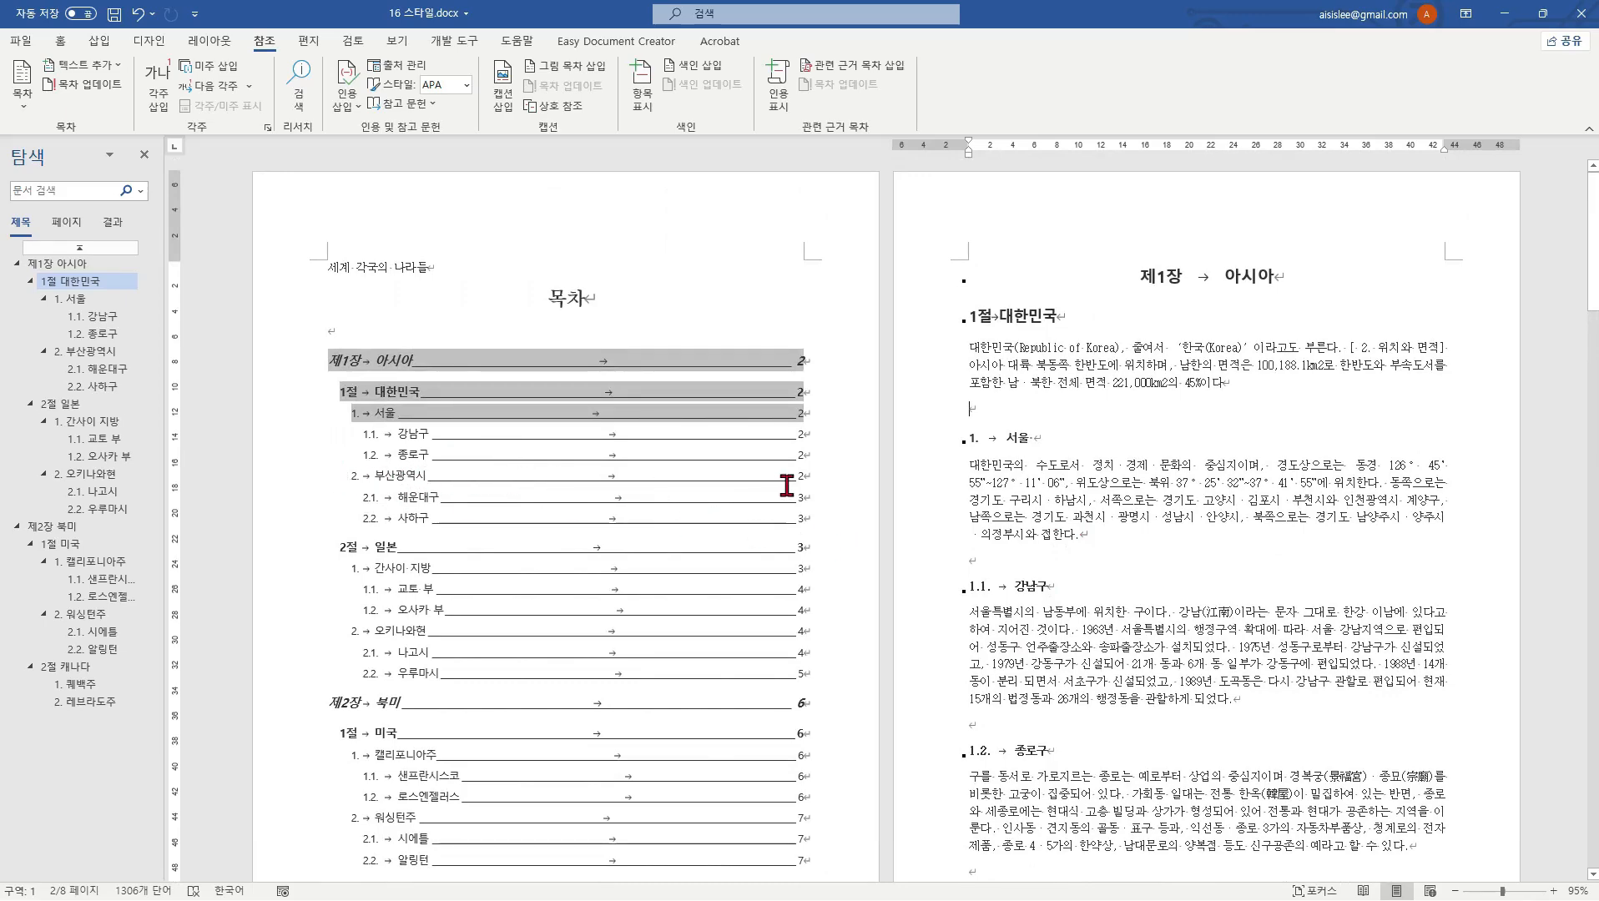
Step: Insert blank paragraphs below the 1.2. 종로구 text to push the 2. 부산광역시 heading onto the next page
{"action": "scroll", "coordinate": [1037, 534], "scroll_direction": "down", "scroll_amount": 6}
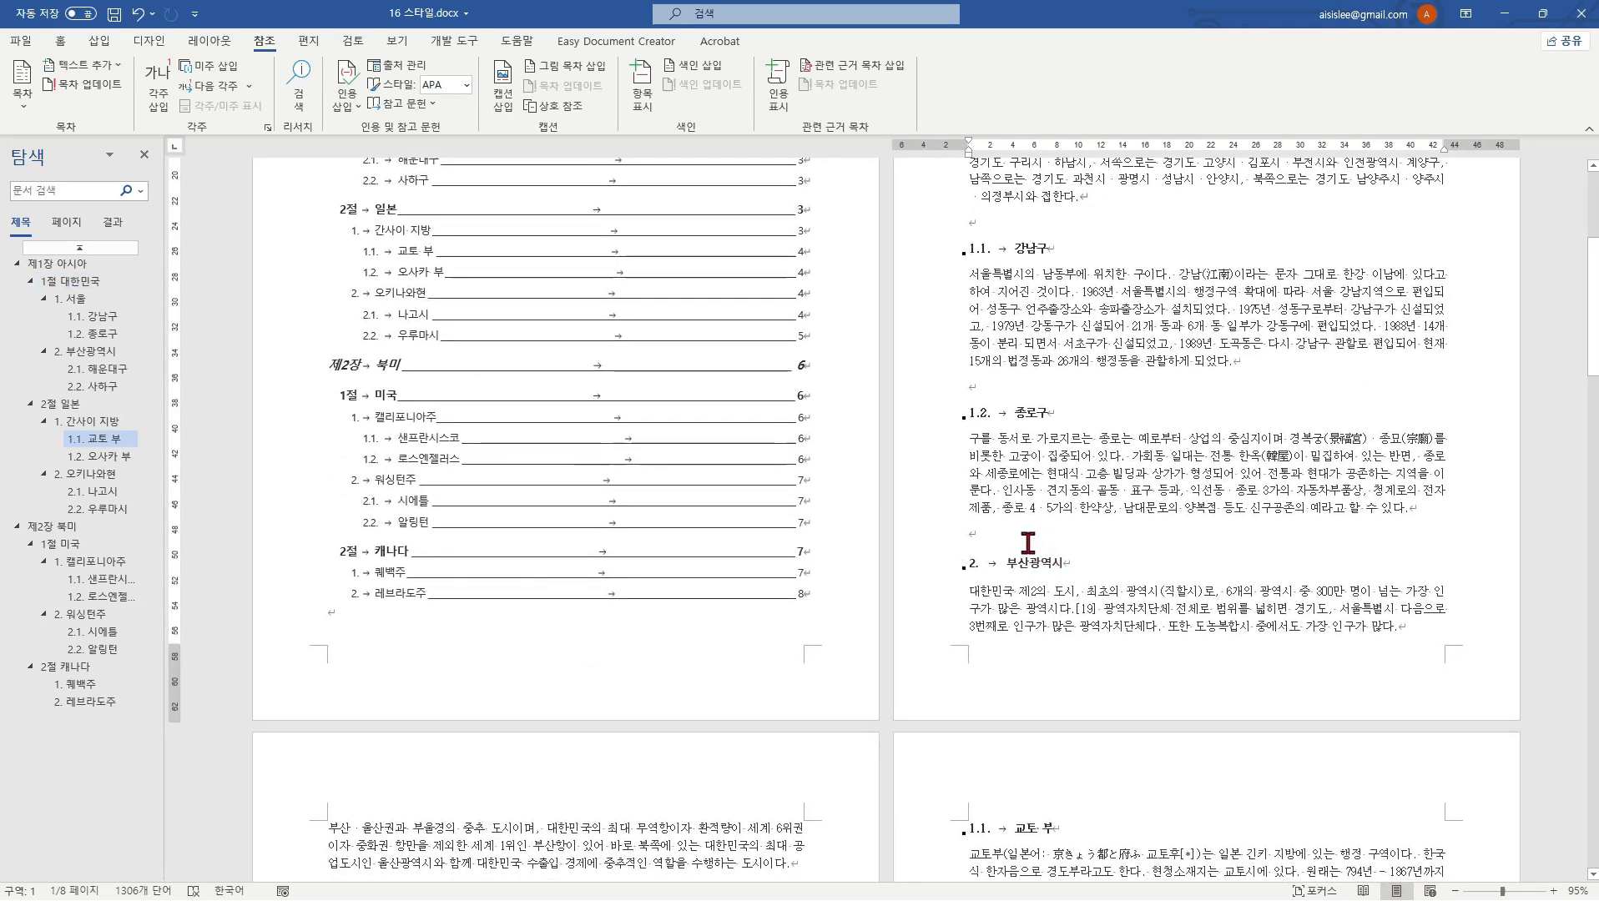
{"action": "left_click", "coordinate": [1031, 538]}
{"action": "key", "text": "Return"}
{"action": "key", "text": "Return"}
{"action": "key", "text": "Return"}
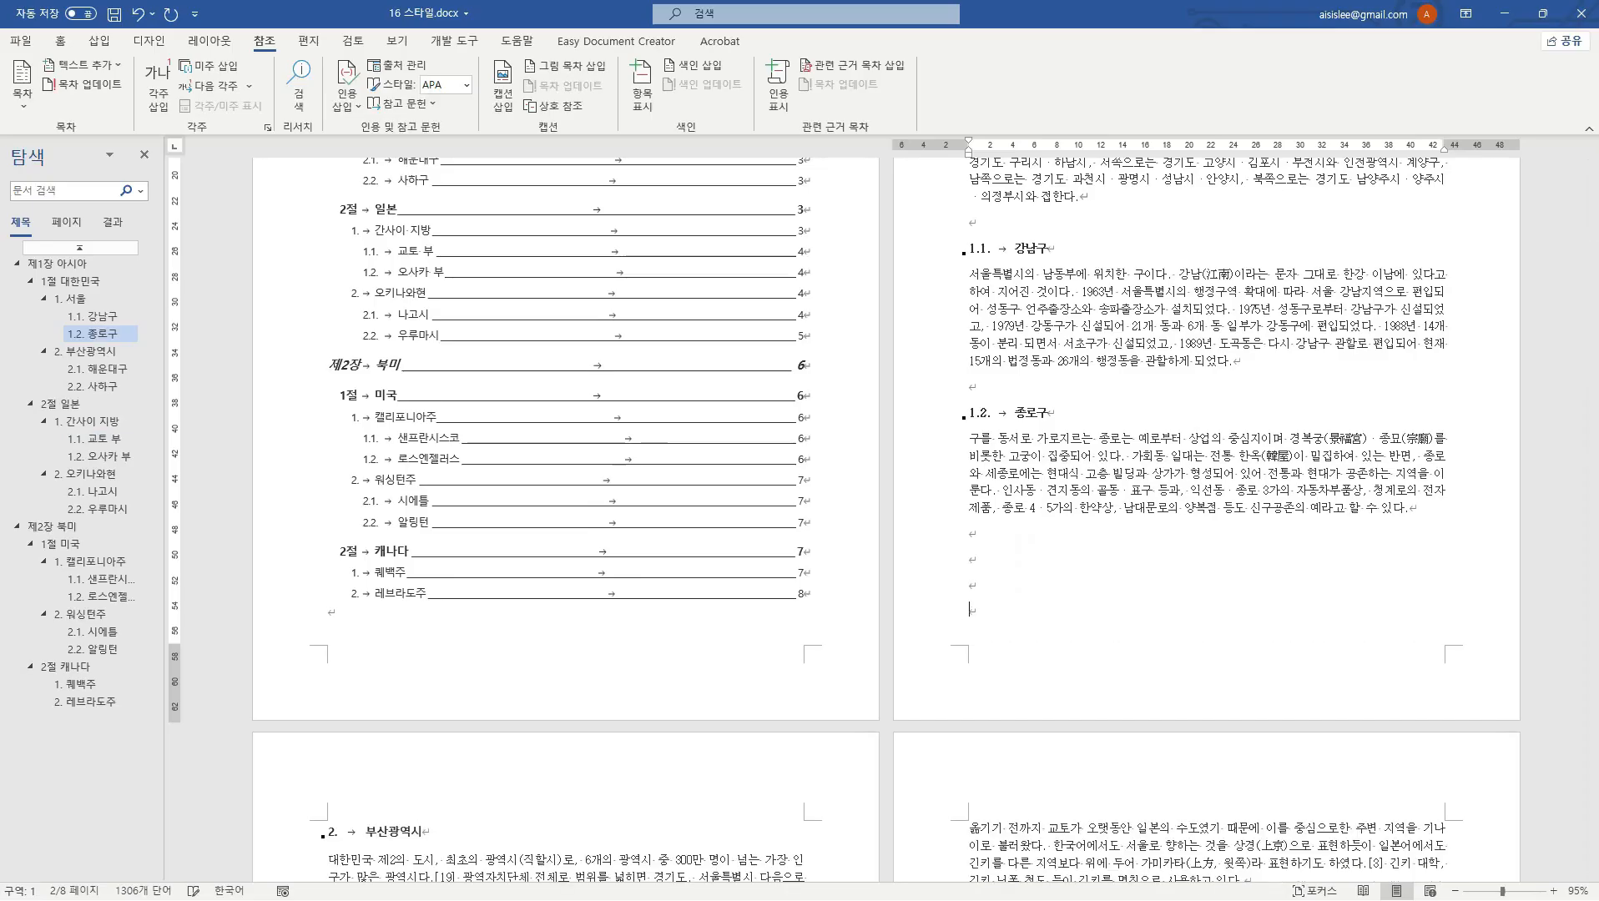
{"action": "scroll", "coordinate": [895, 565], "scroll_direction": "down", "scroll_amount": 4}
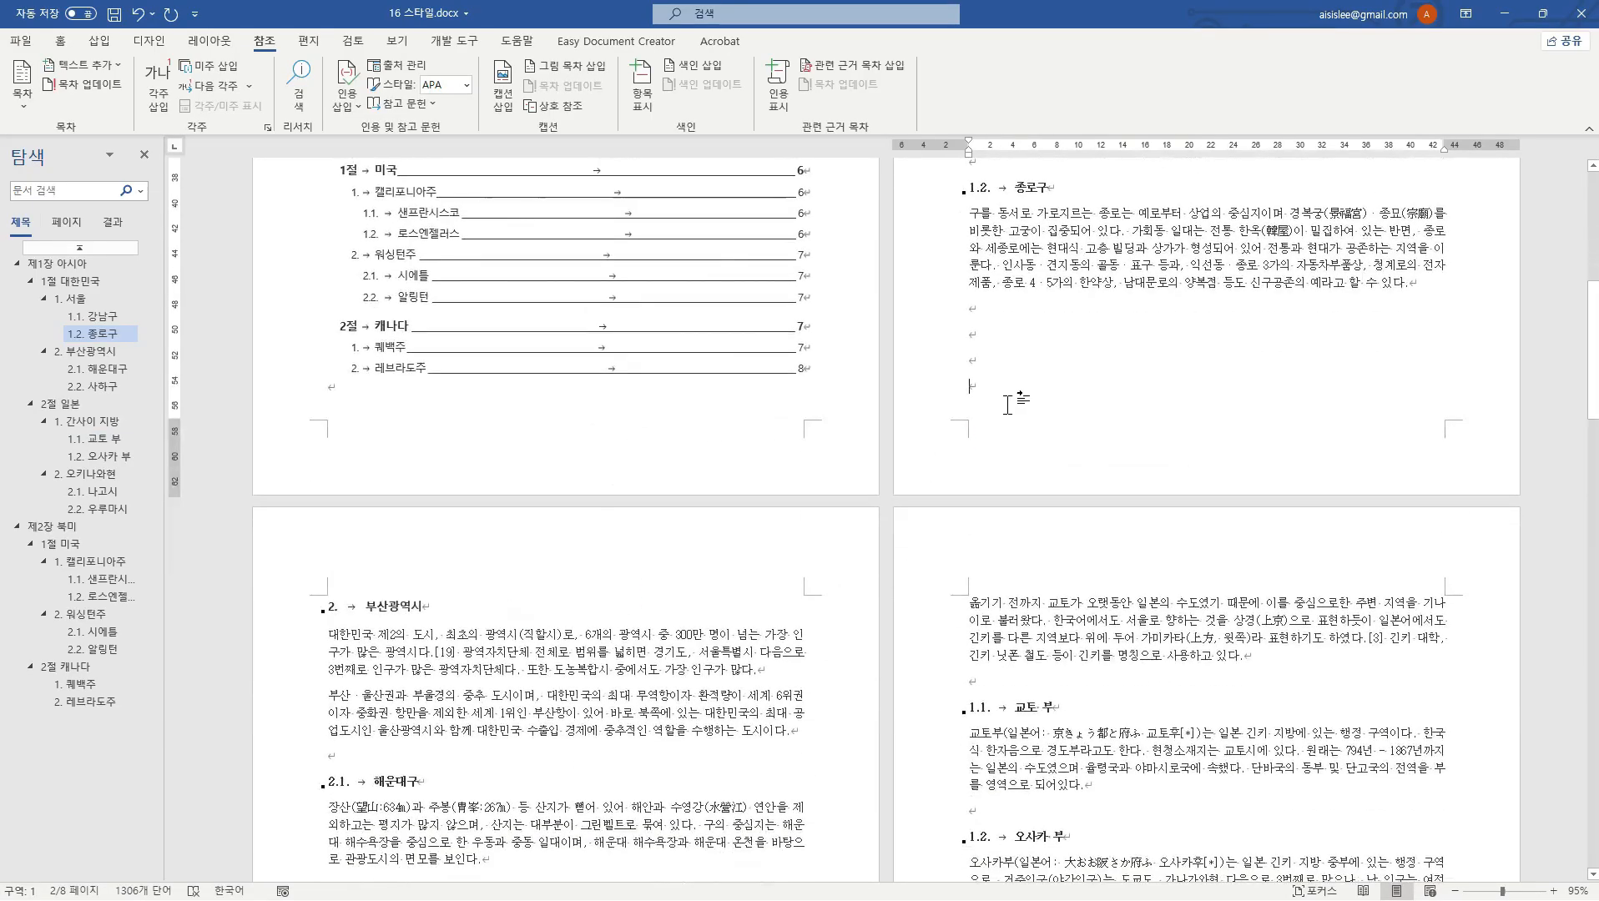
{"action": "key", "text": "Return"}
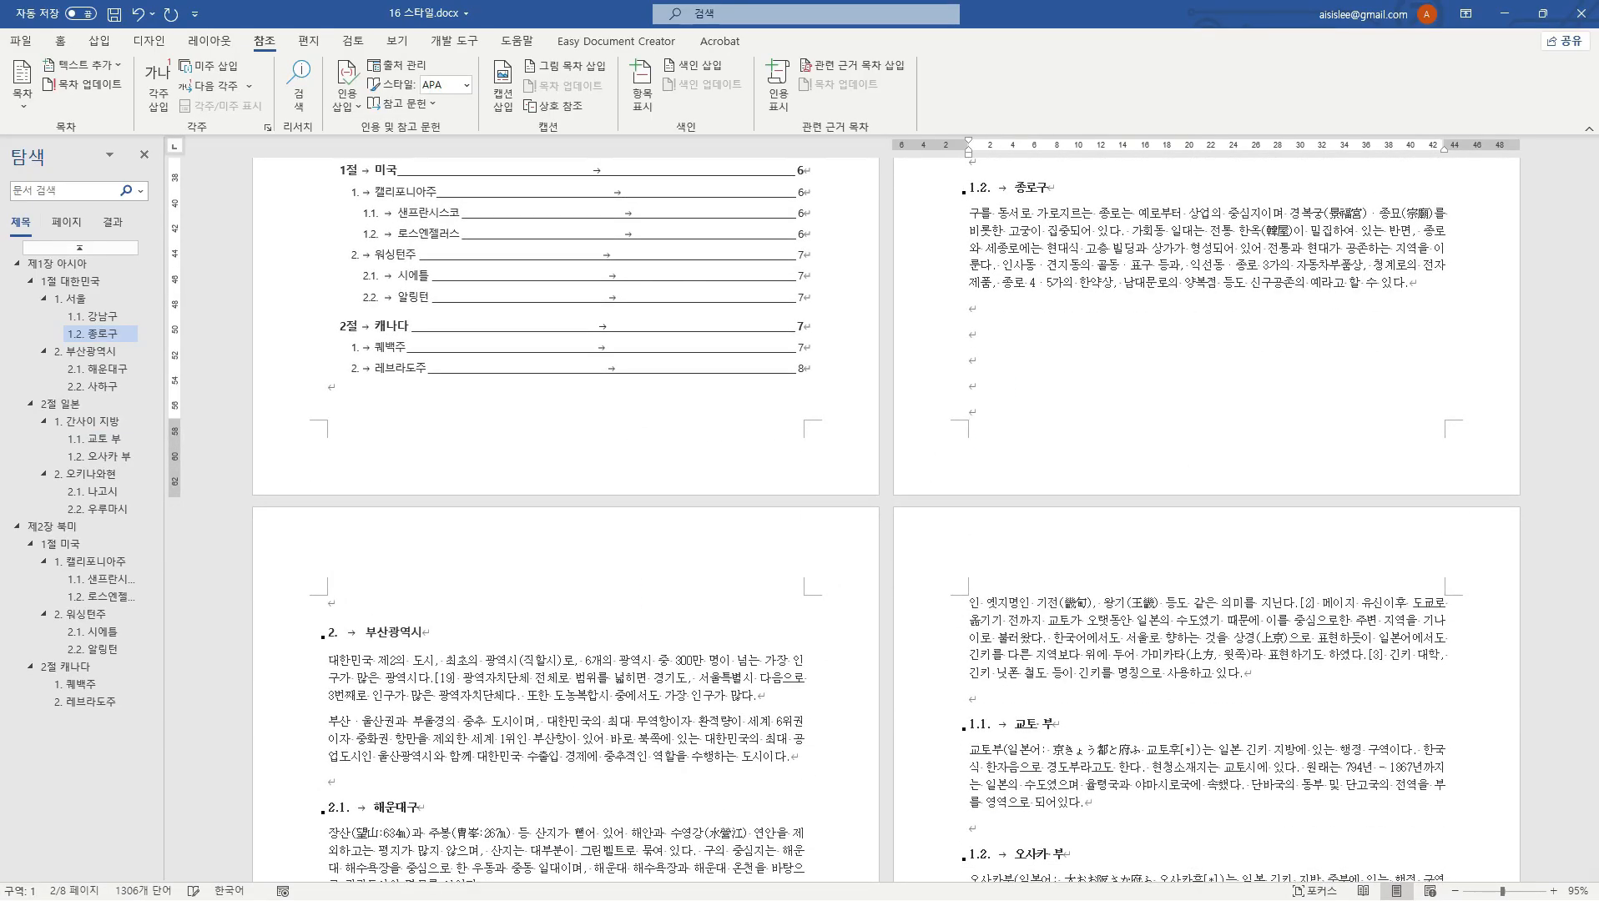
Step: Update the entire table of contents to reflect the moved 부산광역시 heading
{"action": "scroll", "coordinate": [558, 484], "scroll_direction": "up", "scroll_amount": 2}
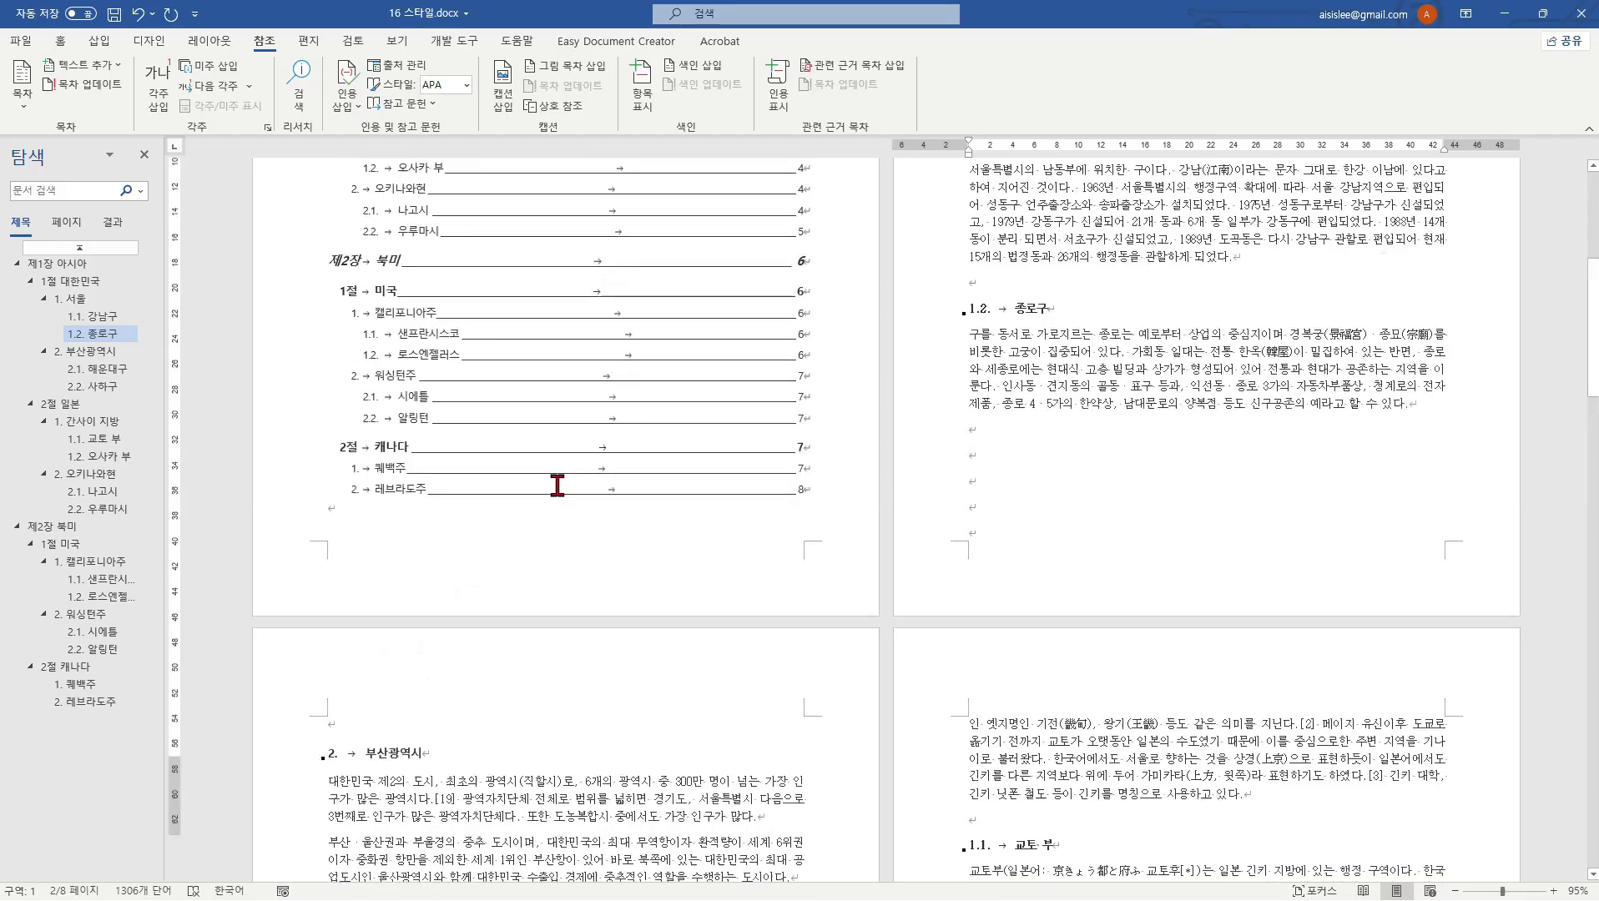
{"action": "scroll", "coordinate": [557, 485], "scroll_direction": "up", "scroll_amount": 7}
{"action": "left_click", "coordinate": [850, 426]}
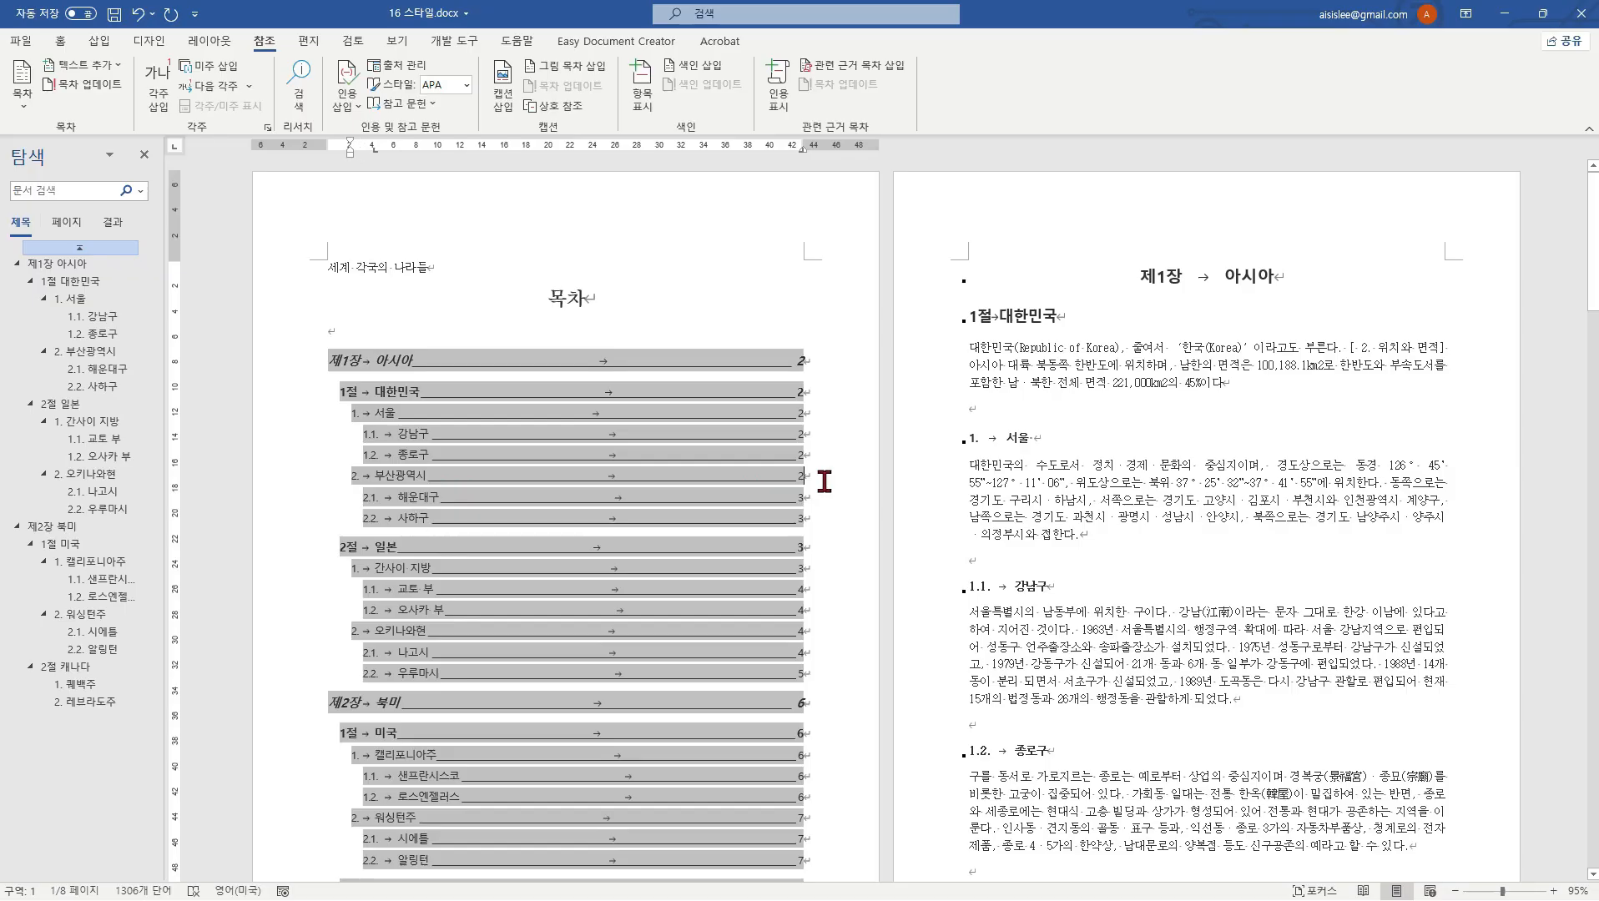
{"action": "left_click_drag", "start_coordinate": [319, 332], "coordinate": [422, 452]}
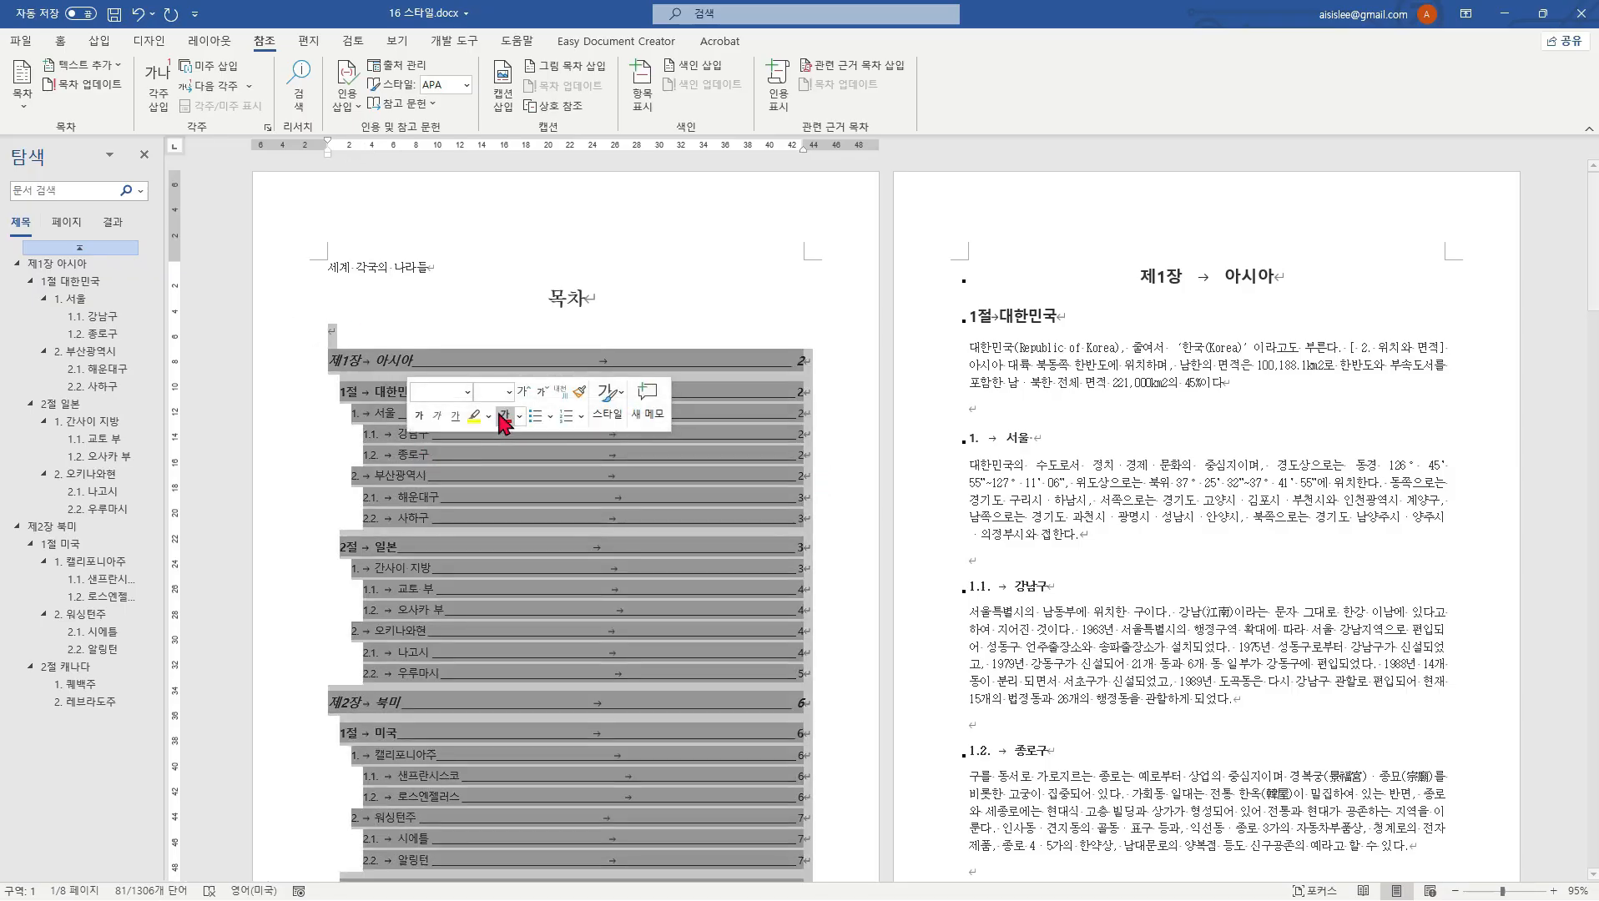
{"action": "right_click", "coordinate": [785, 373]}
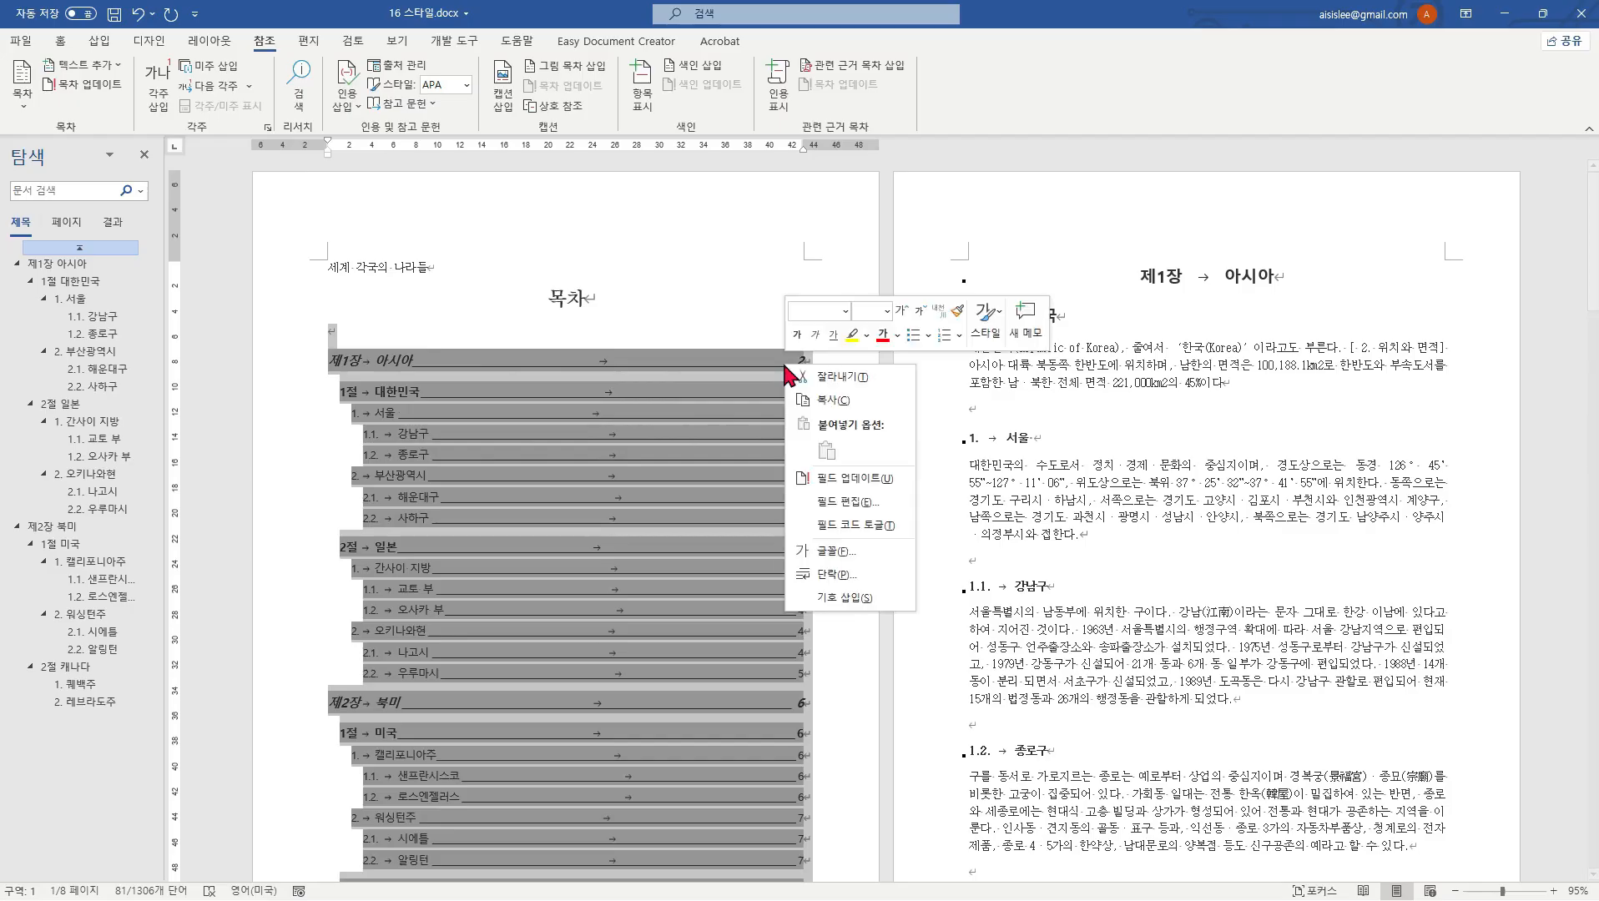
{"action": "left_click", "coordinate": [826, 478]}
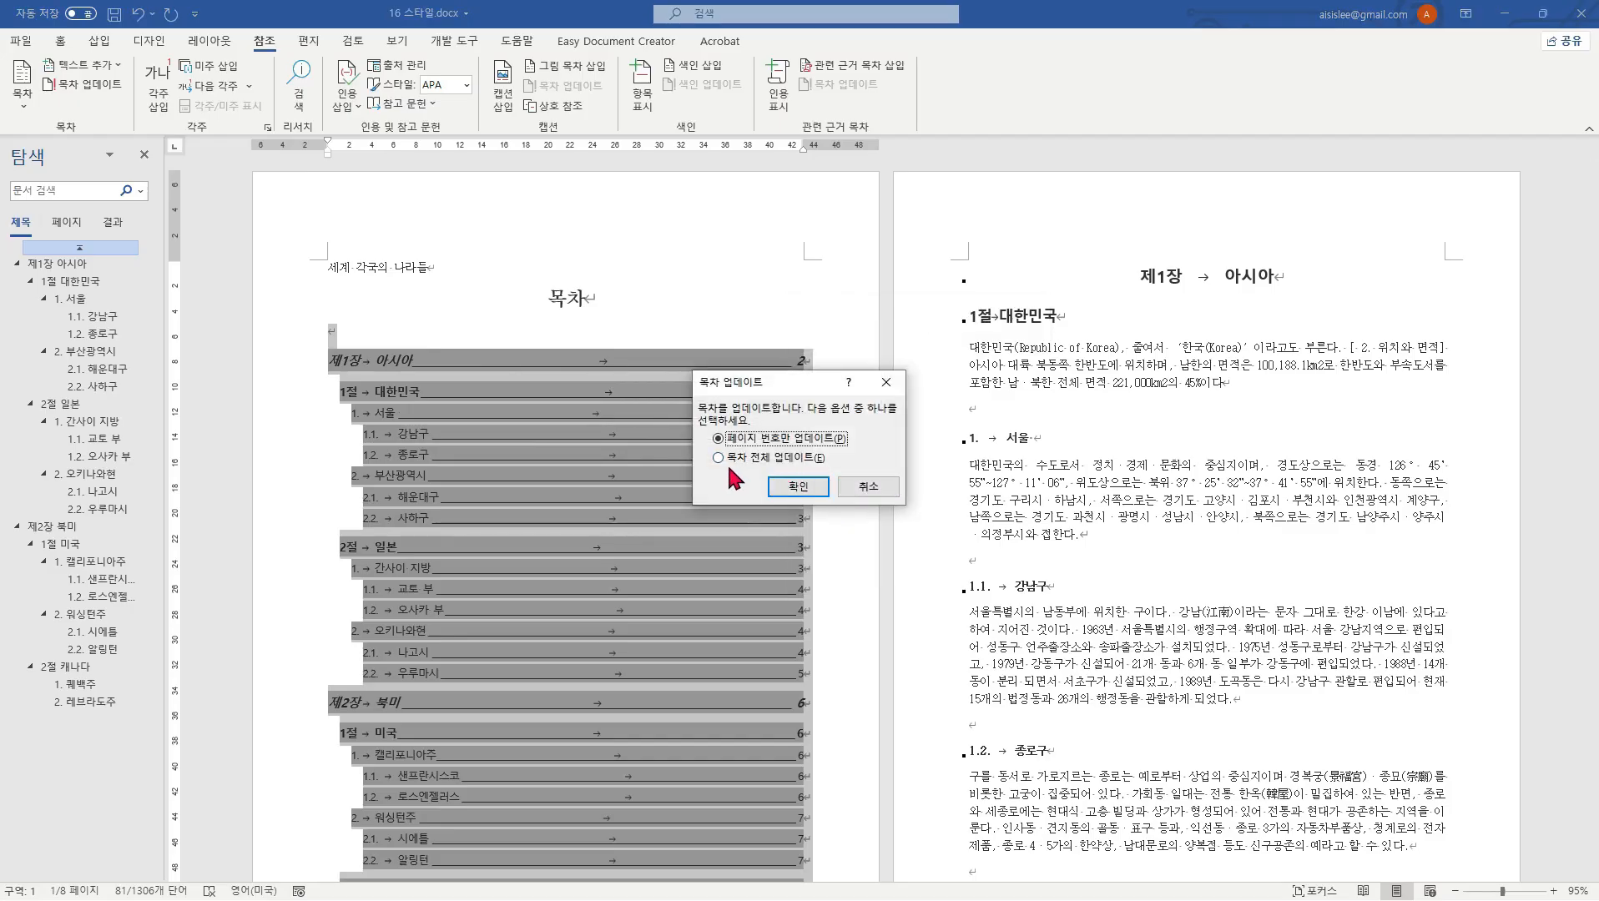
{"action": "left_click", "coordinate": [739, 458]}
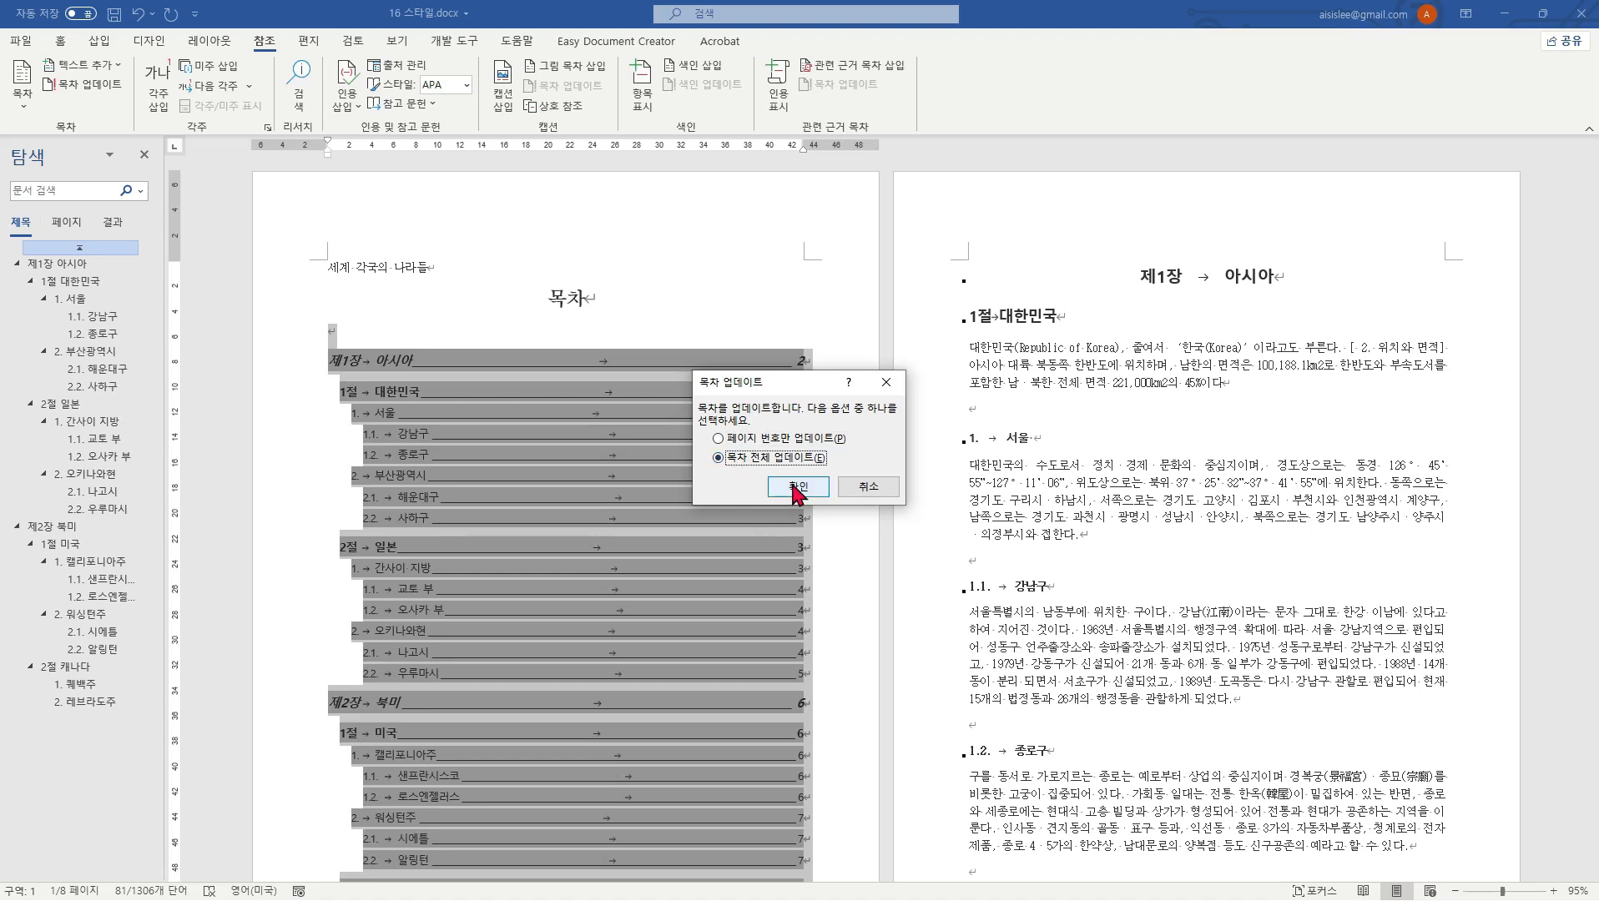
{"action": "left_click", "coordinate": [797, 489]}
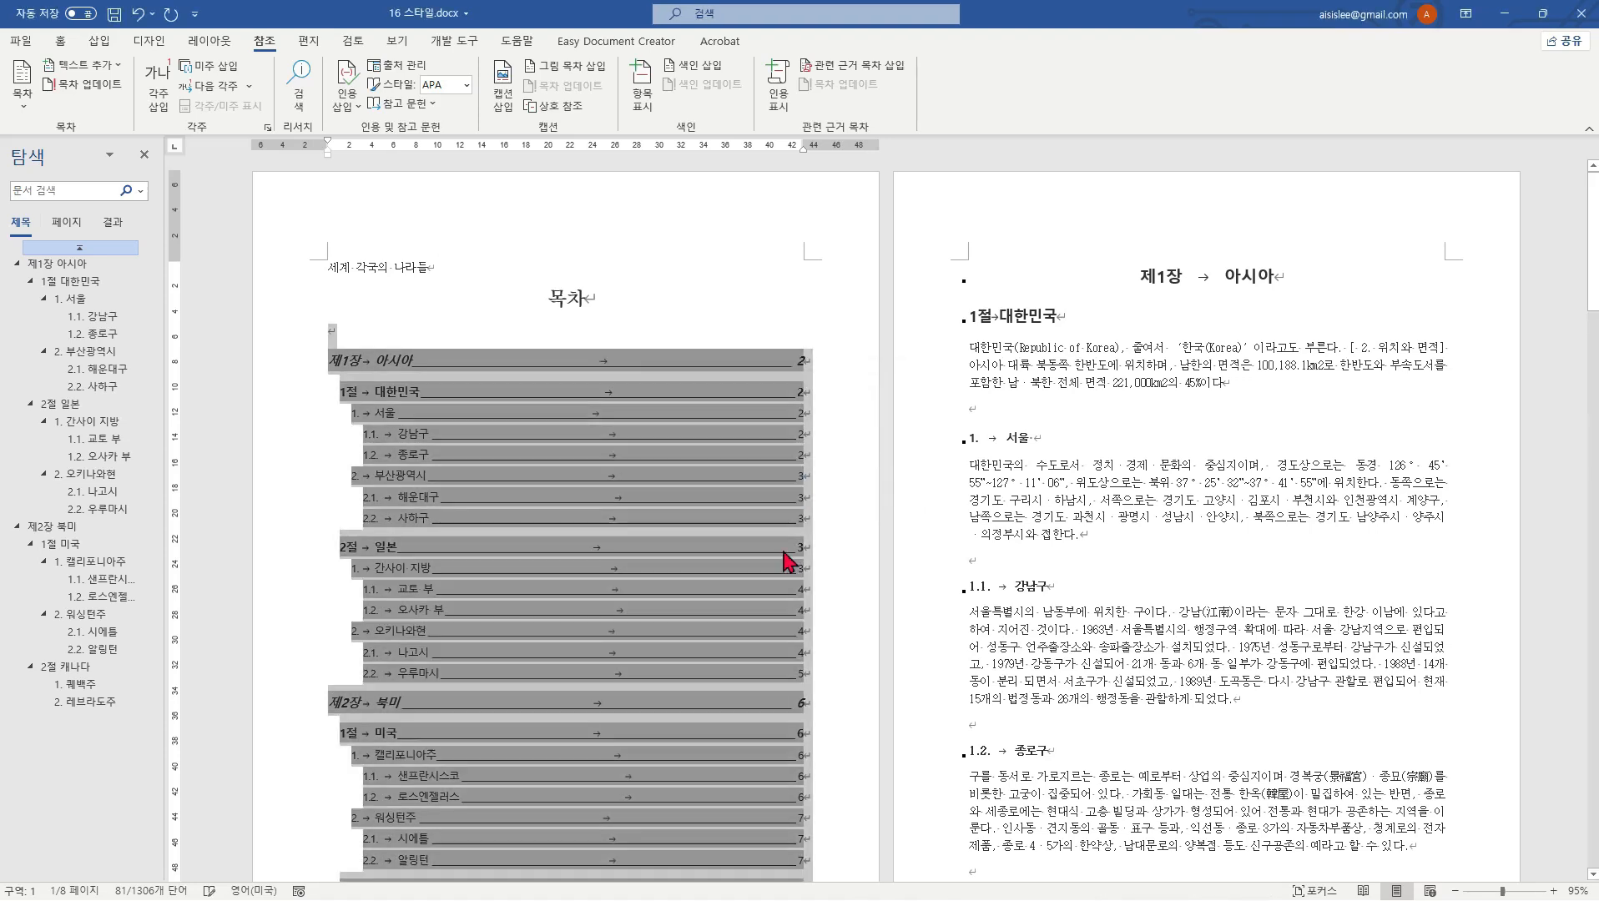
{"action": "left_click", "coordinate": [852, 547]}
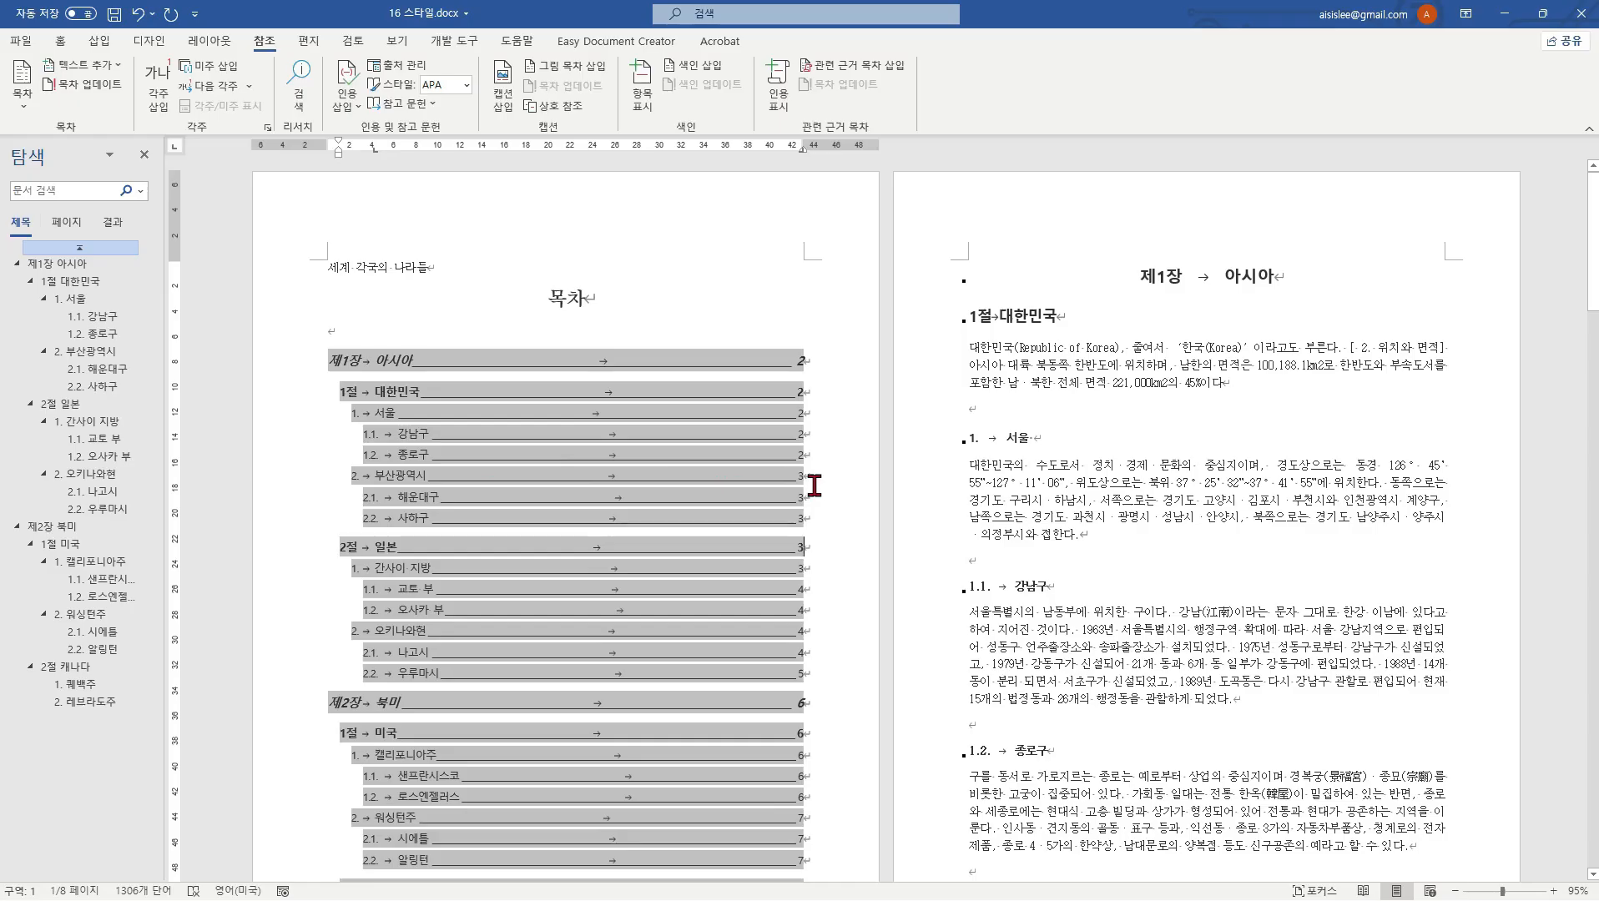
Step: Examine the page numbers in the table of contents and compare them with the page containing 1.2. 종로구
{"action": "scroll", "coordinate": [813, 485], "scroll_direction": "up", "scroll_amount": 8}
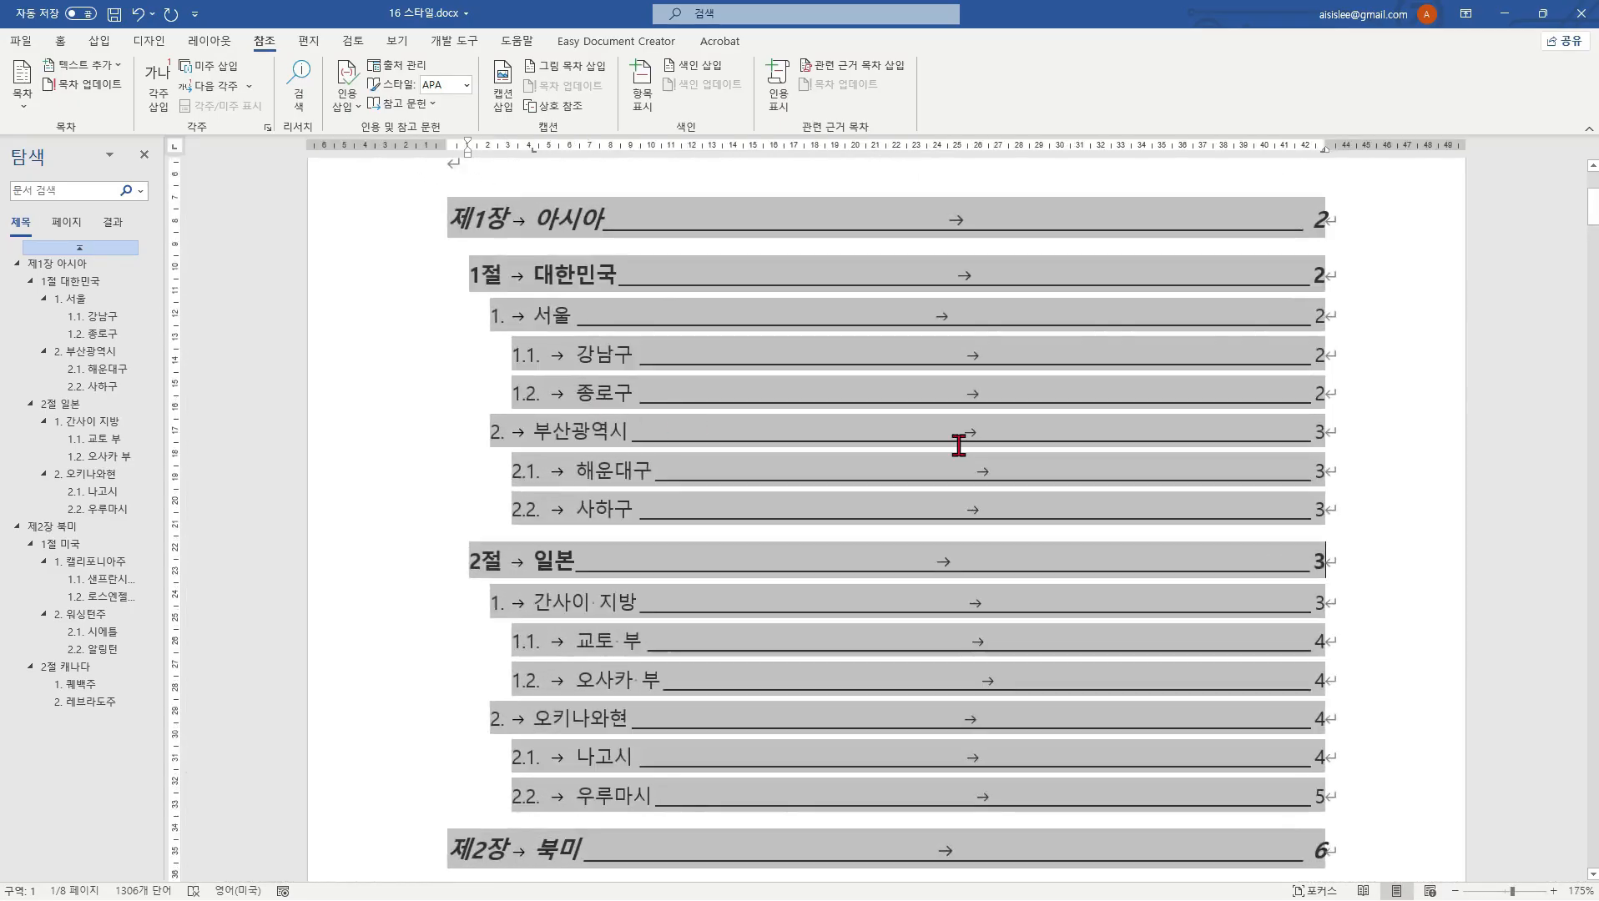
{"action": "left_click", "coordinate": [1370, 446]}
{"action": "scroll", "coordinate": [1374, 444], "scroll_direction": "down", "scroll_amount": 2}
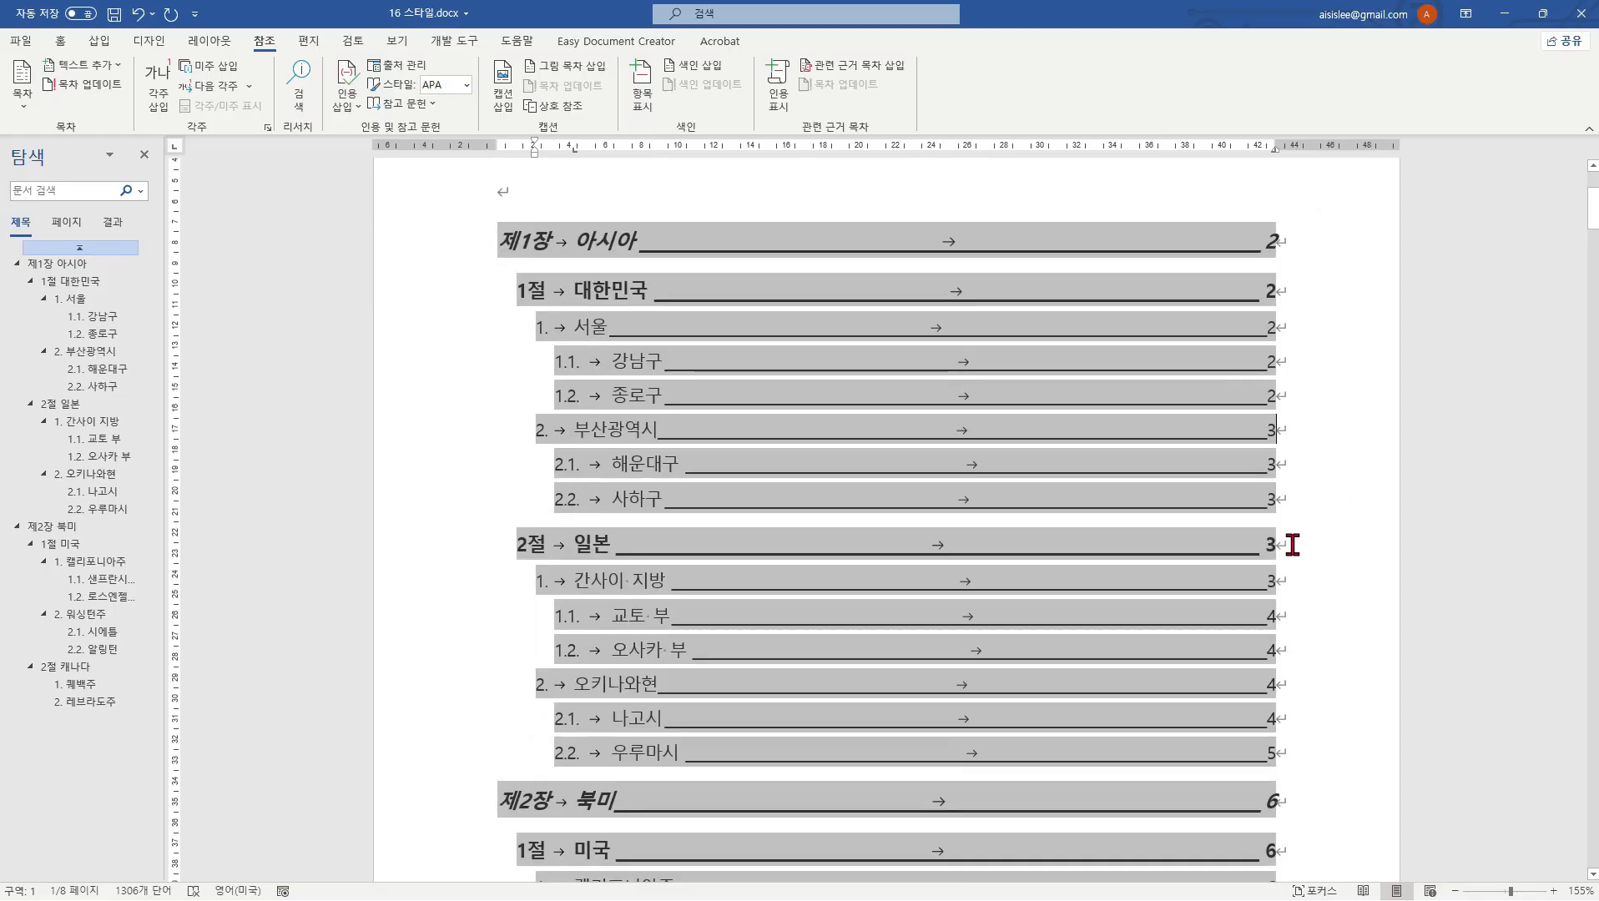
{"action": "scroll", "coordinate": [1179, 645], "scroll_direction": "down", "scroll_amount": 2, "text": "ctrl"}
{"action": "scroll", "coordinate": [1179, 645], "scroll_direction": "down", "scroll_amount": 2, "text": "ctrl"}
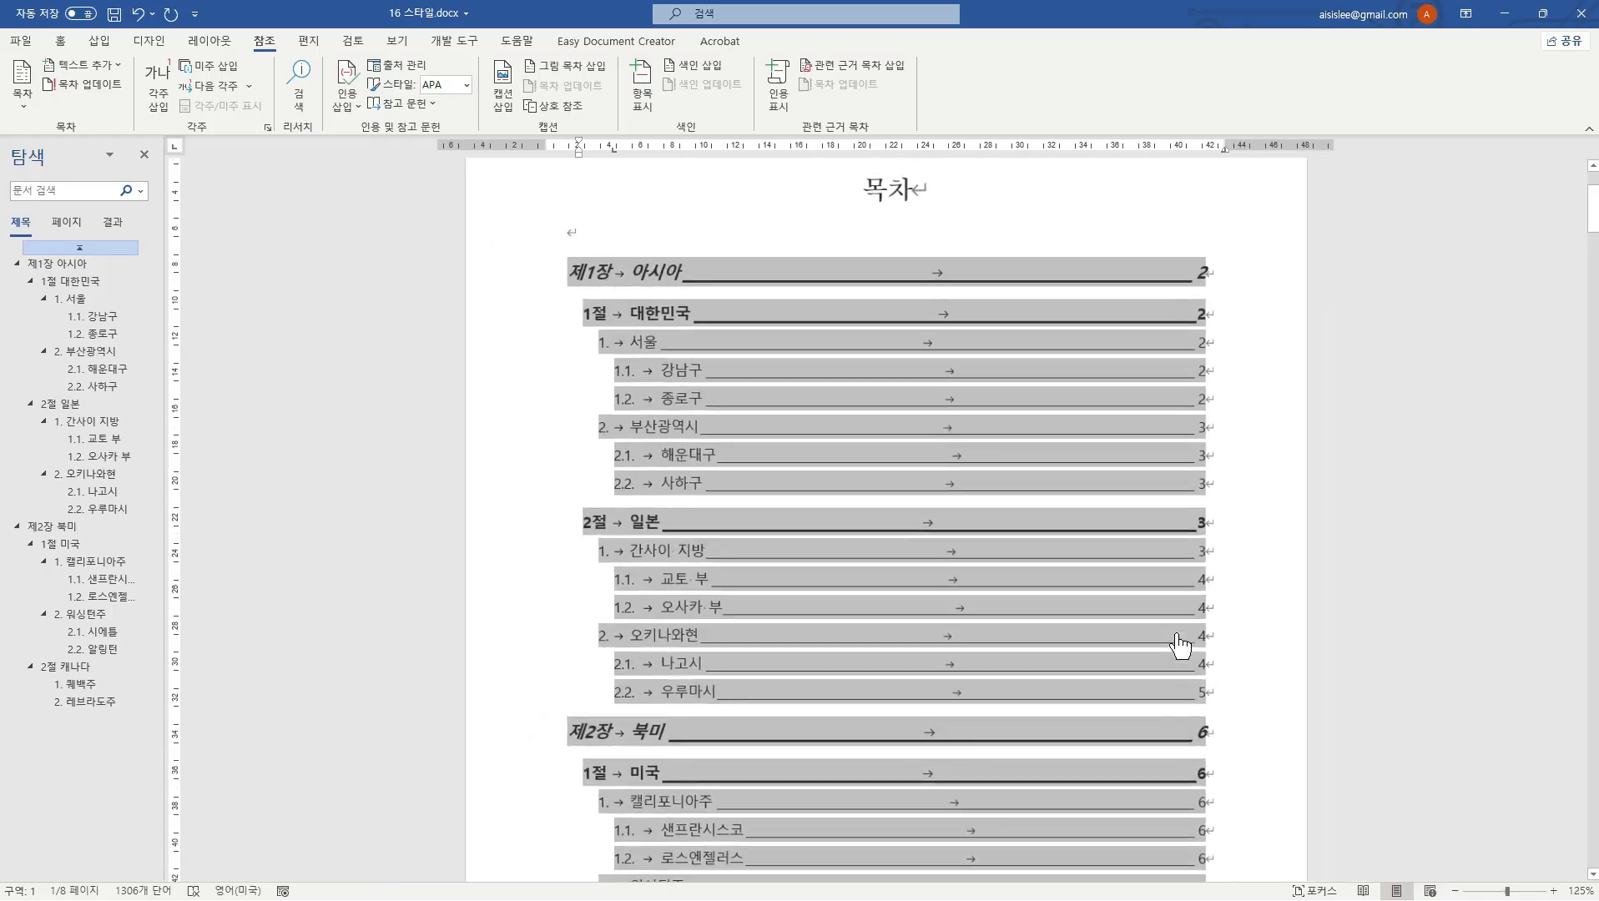
{"action": "scroll", "coordinate": [1177, 634], "scroll_direction": "down", "scroll_amount": 1, "text": "ctrl"}
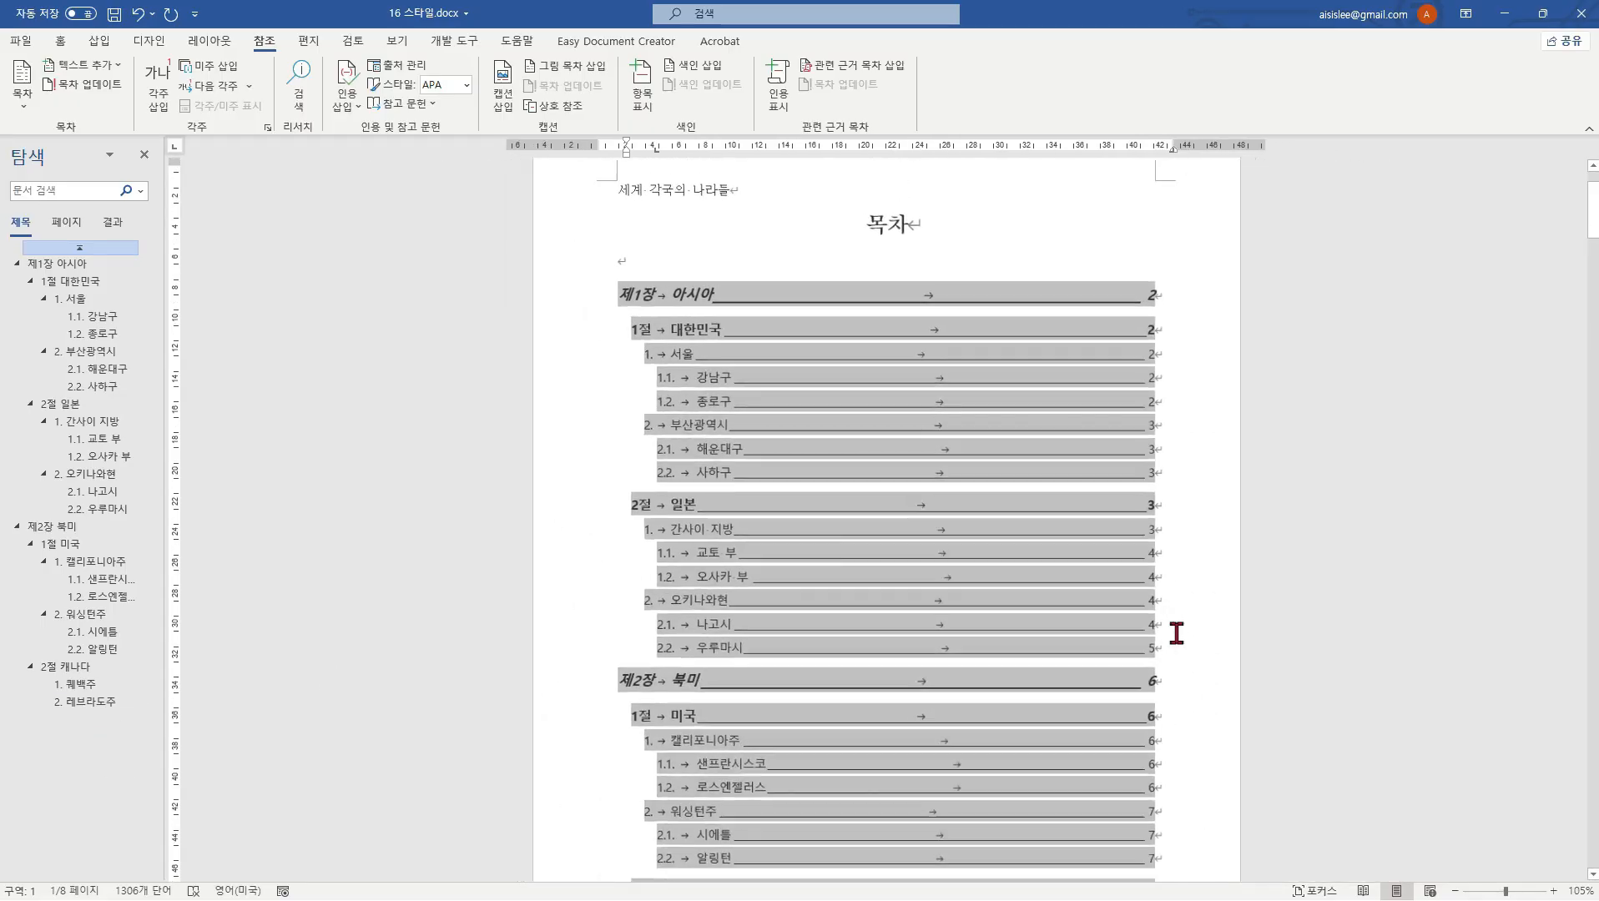
{"action": "left_click_drag", "start_coordinate": [1155, 402], "coordinate": [1113, 268]}
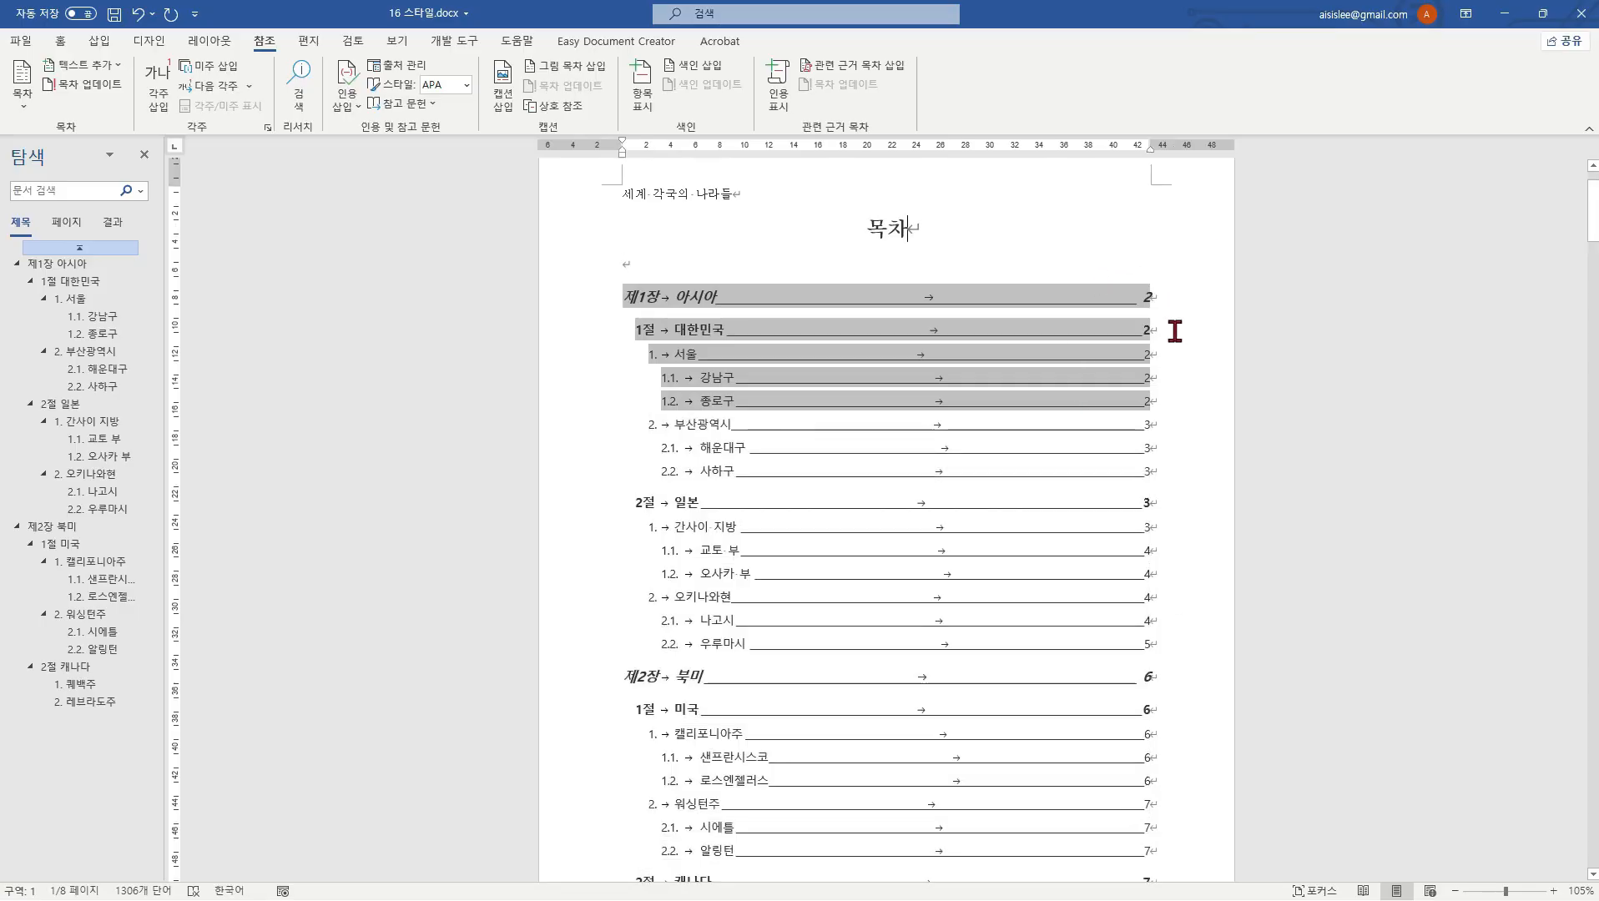
{"action": "scroll", "coordinate": [1173, 334], "scroll_direction": "down", "scroll_amount": 10}
{"action": "scroll", "coordinate": [1174, 345], "scroll_direction": "down", "scroll_amount": 1}
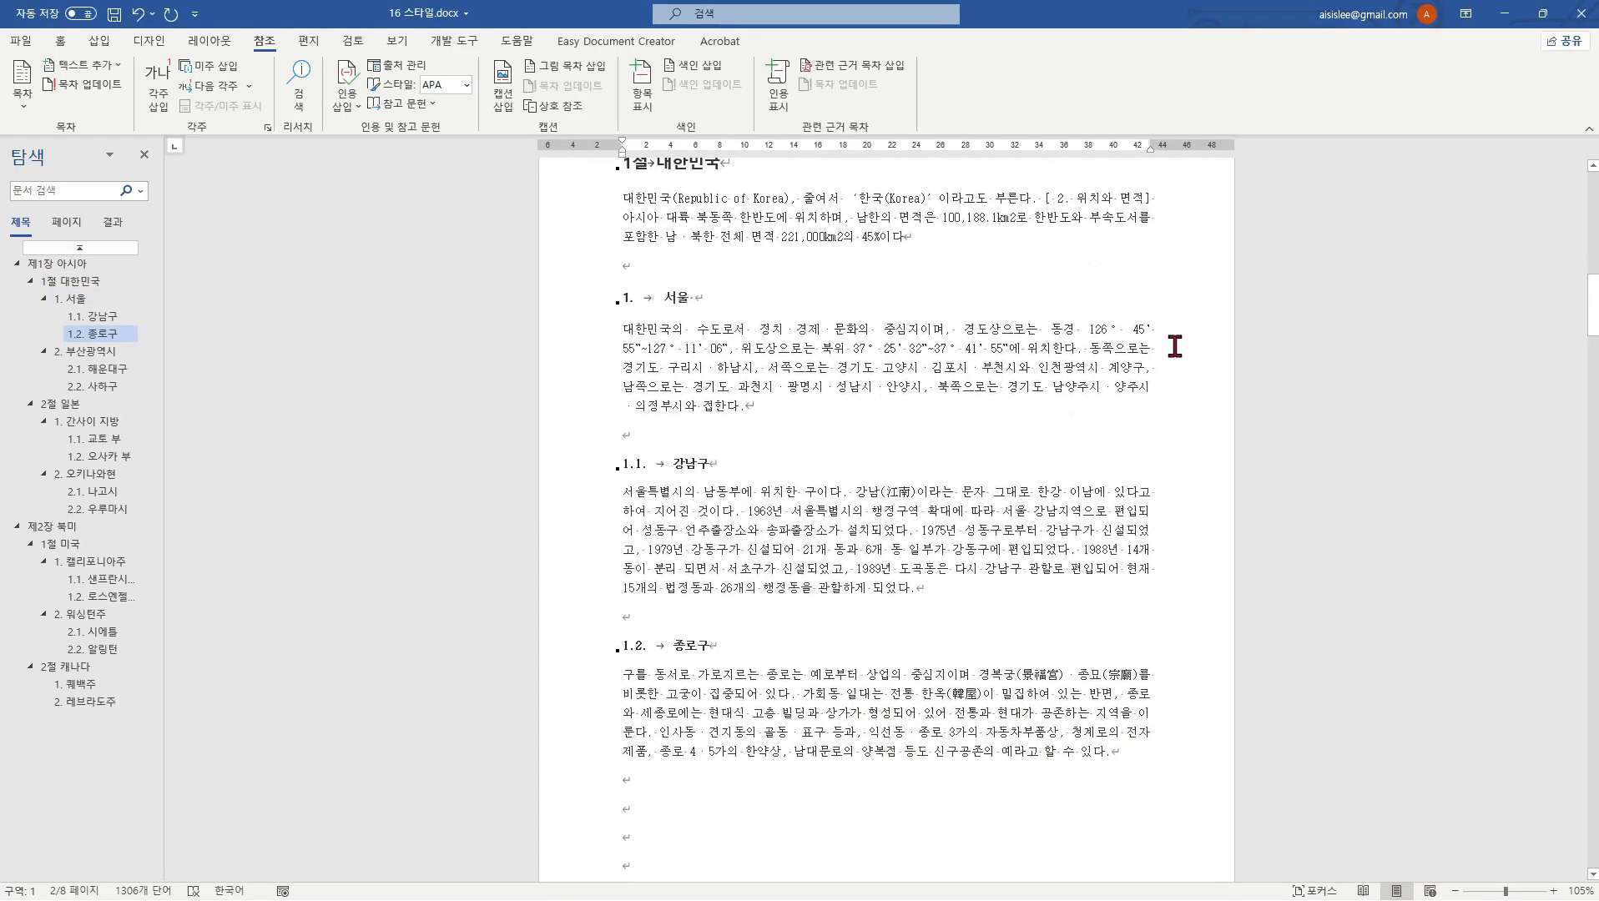
{"action": "scroll", "coordinate": [1173, 346], "scroll_direction": "down", "scroll_amount": 3}
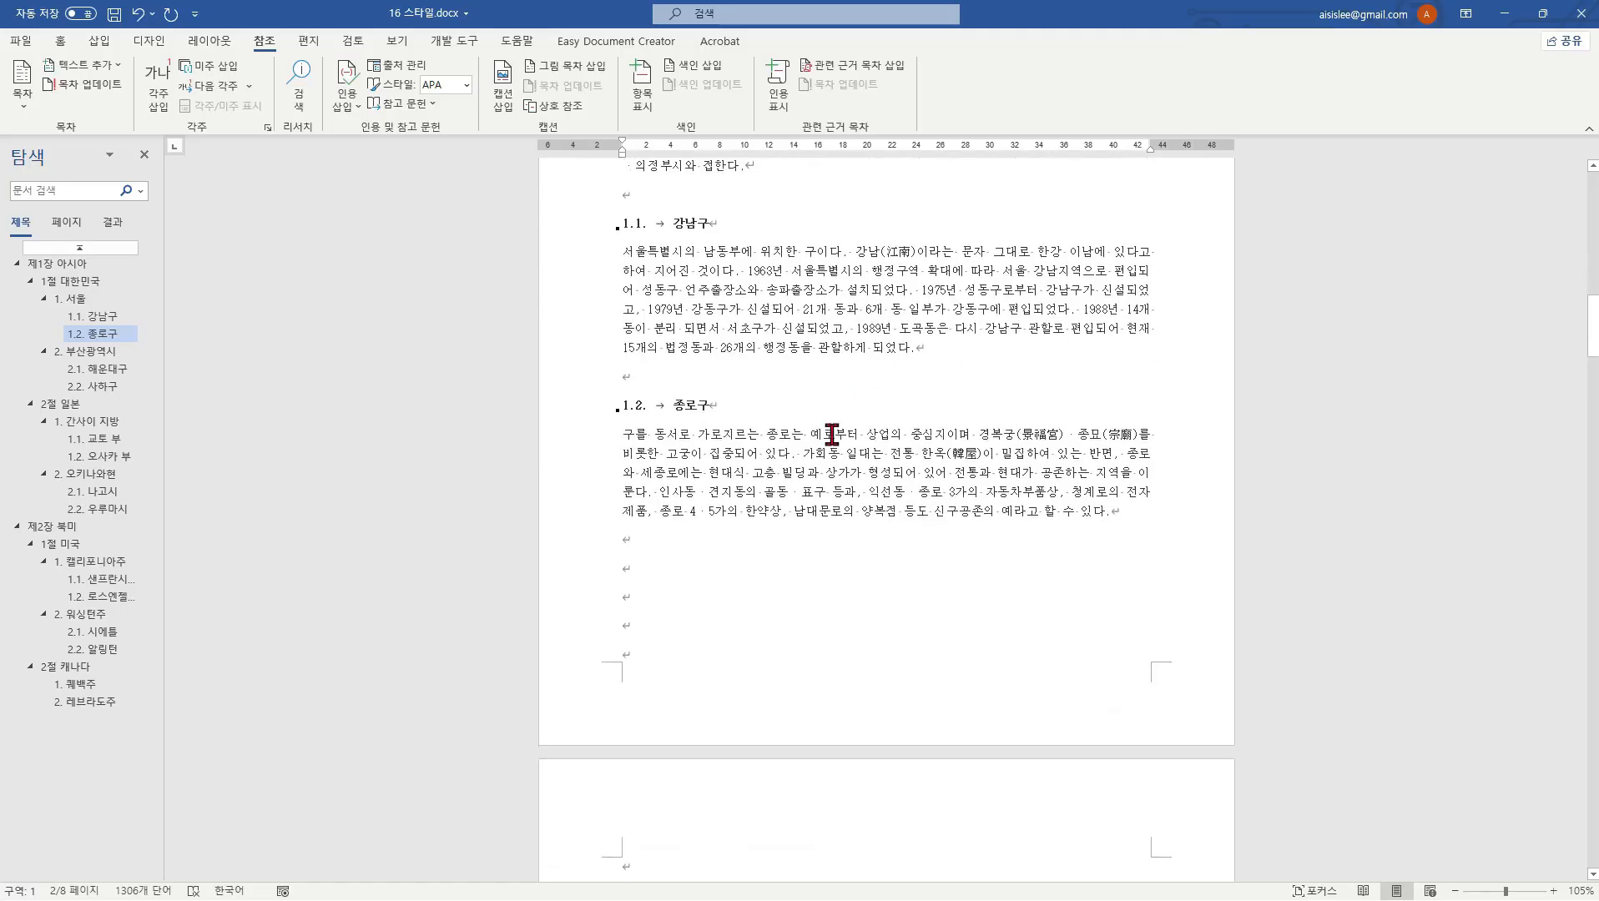
{"action": "left_click", "coordinate": [781, 550]}
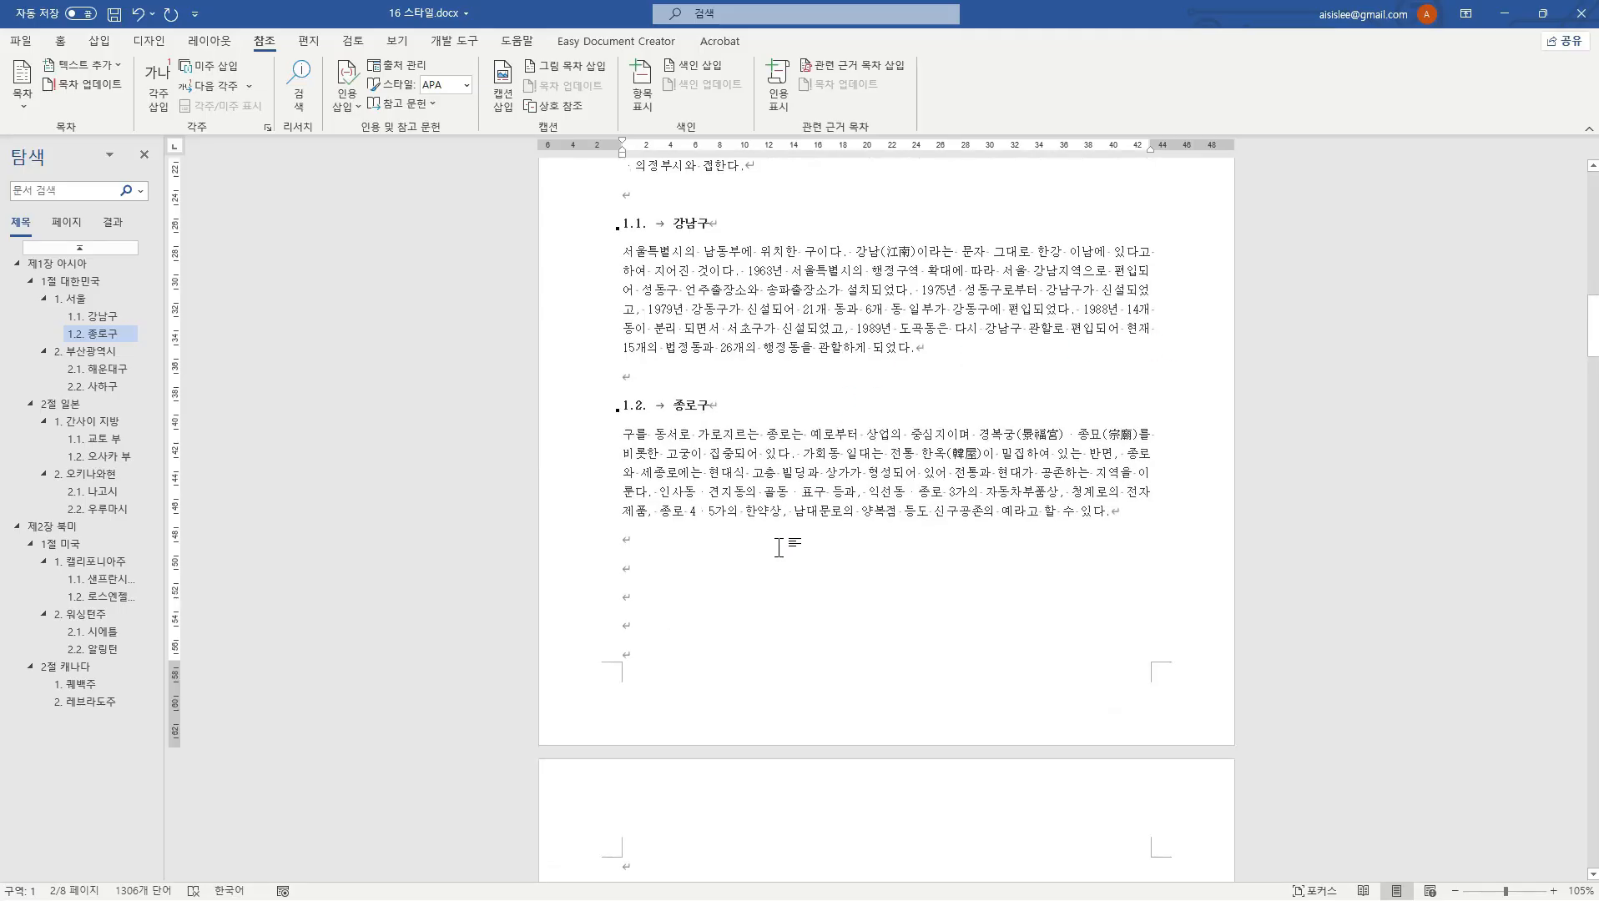
{"action": "scroll", "coordinate": [781, 551], "scroll_direction": "up", "scroll_amount": 5}
{"action": "scroll", "coordinate": [780, 547], "scroll_direction": "down", "scroll_amount": 2, "text": "ctrl"}
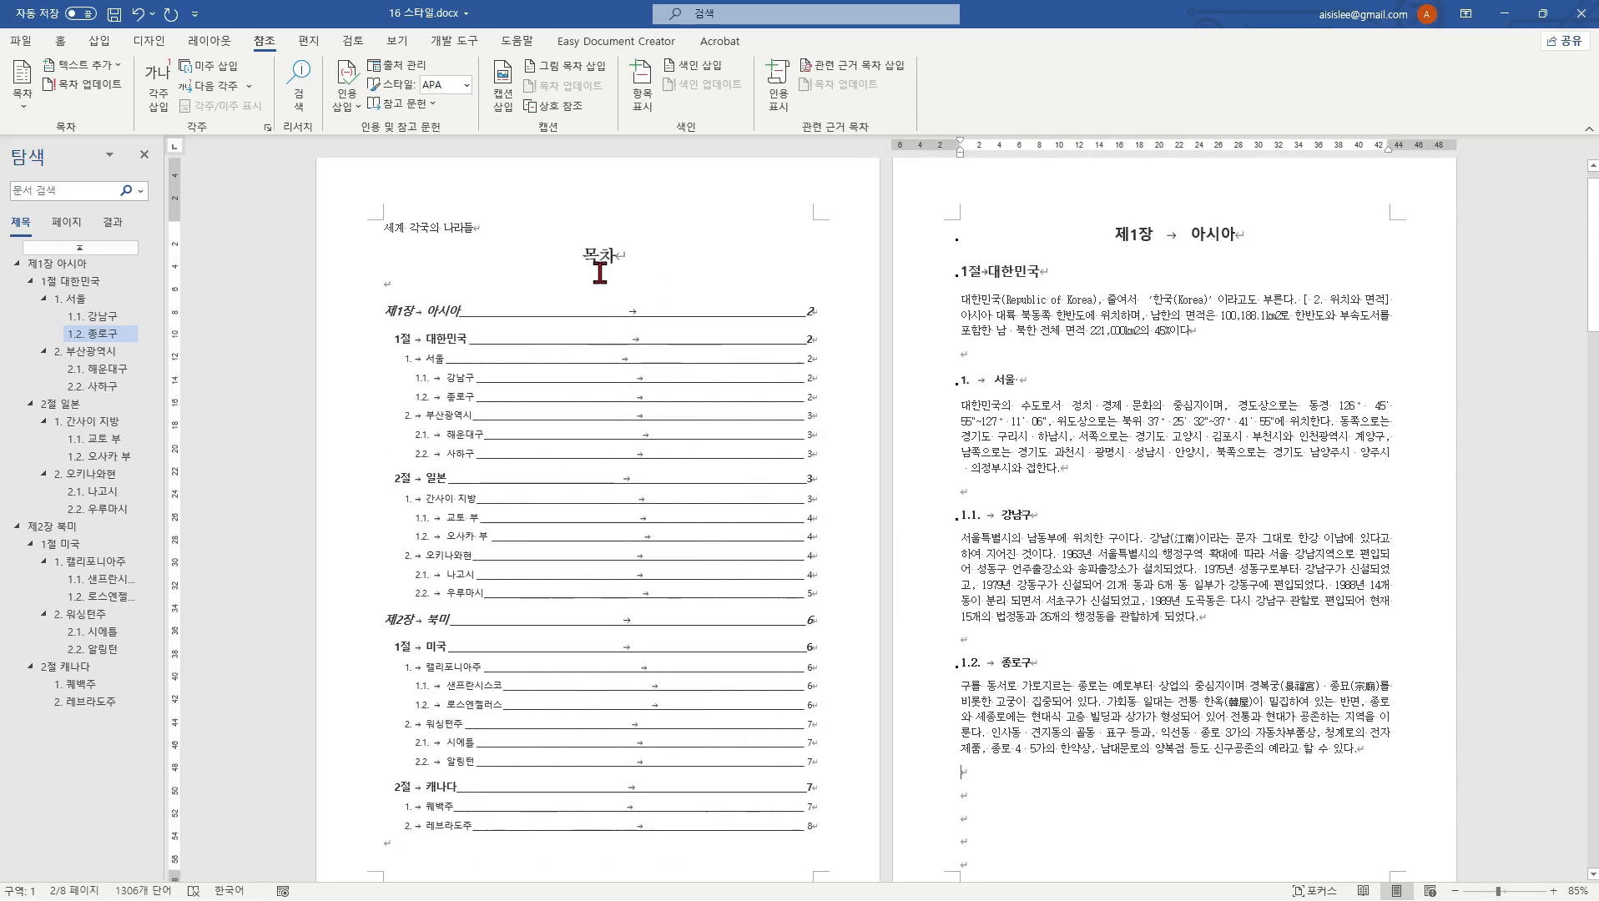
Step: Insert the built-in 눈금 cover page at the beginning of the document
{"action": "left_click", "coordinate": [551, 227]}
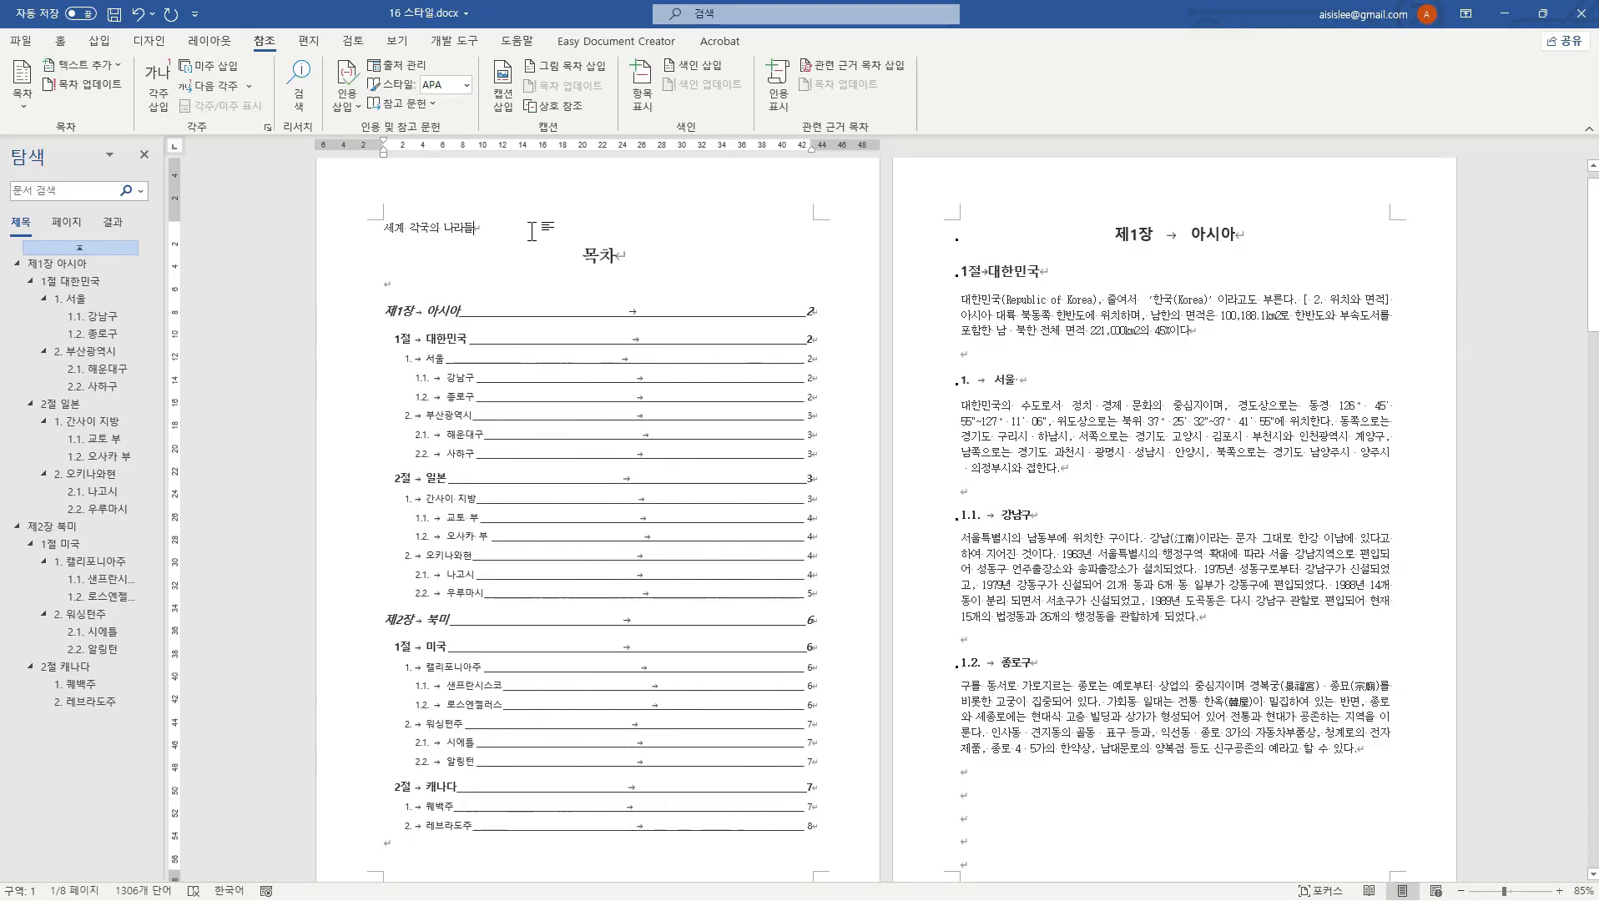
{"action": "left_click", "coordinate": [66, 46]}
{"action": "left_click", "coordinate": [102, 46]}
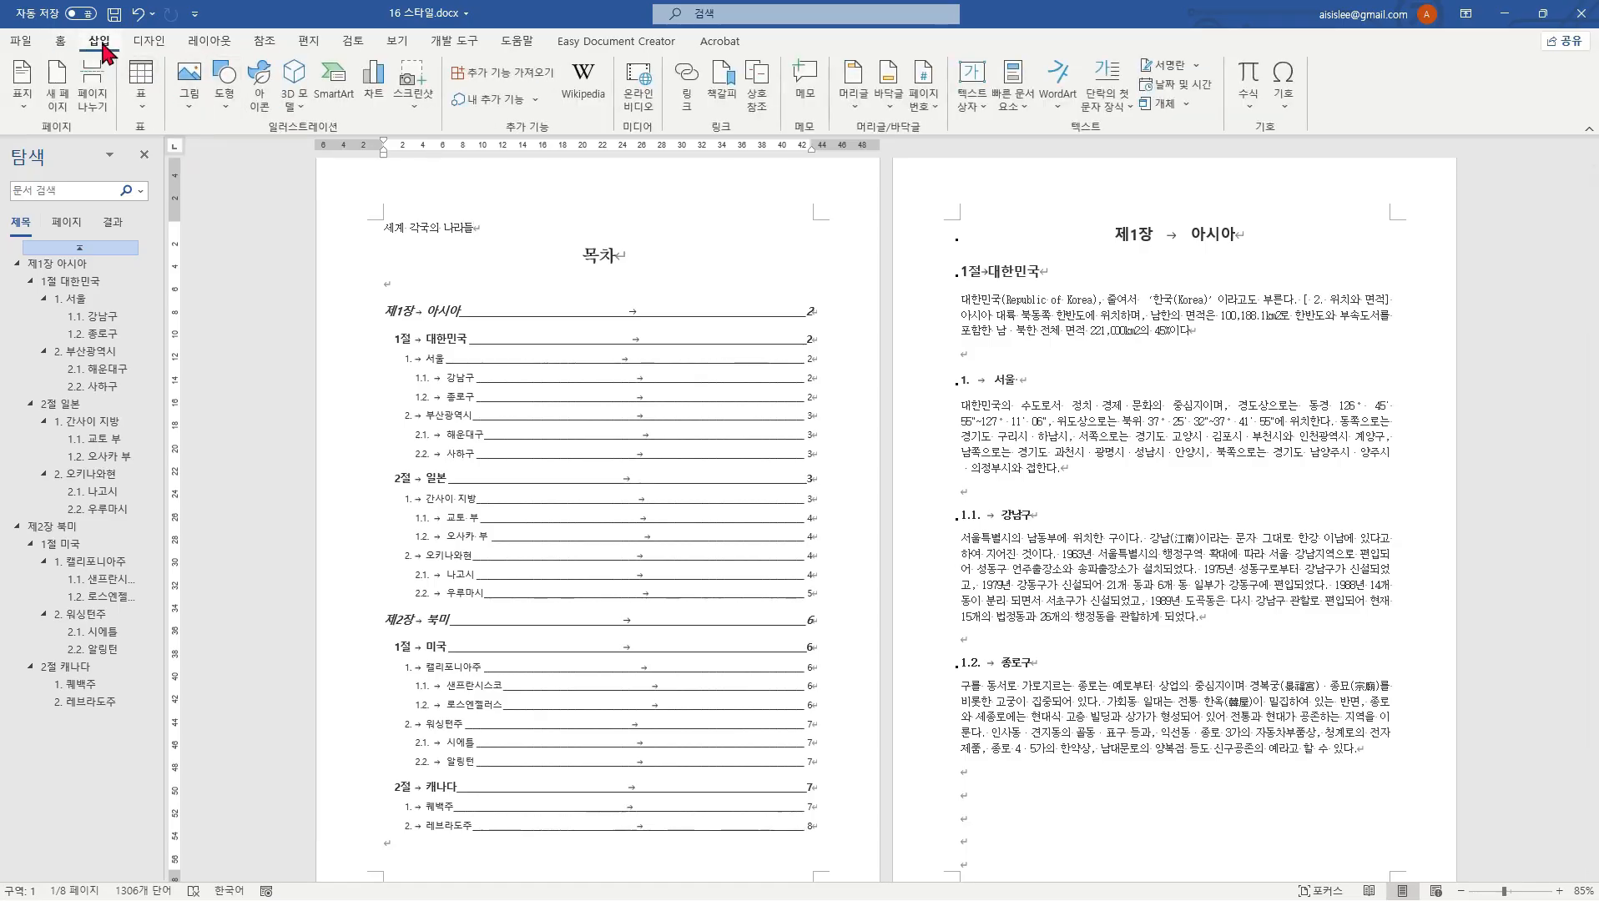
{"action": "left_click", "coordinate": [29, 104]}
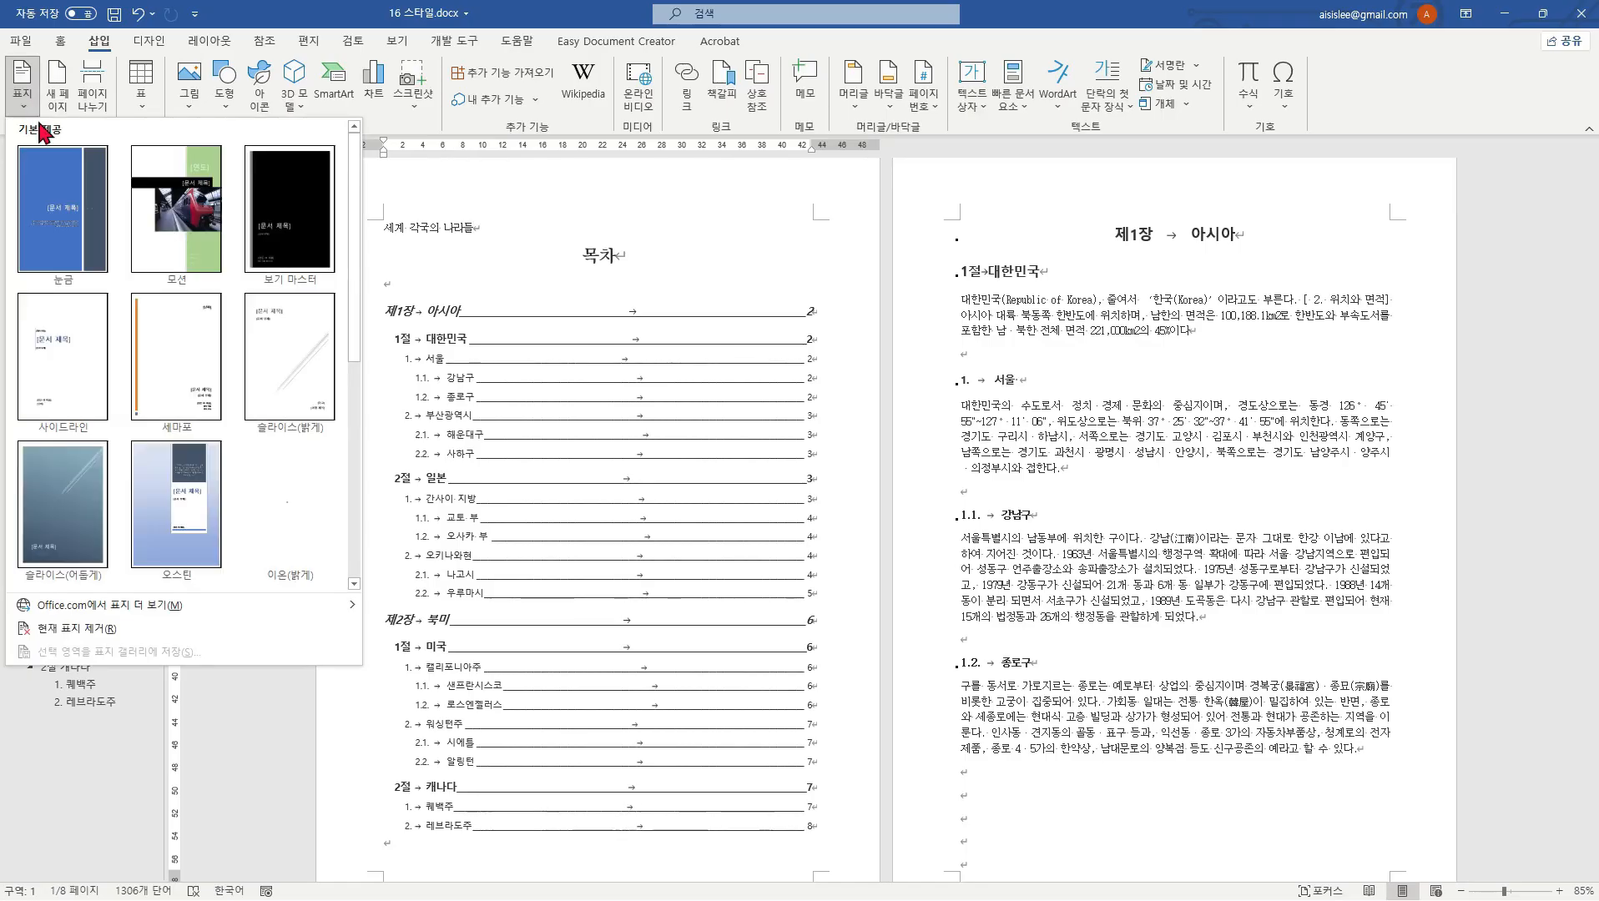
{"action": "left_click", "coordinate": [81, 218]}
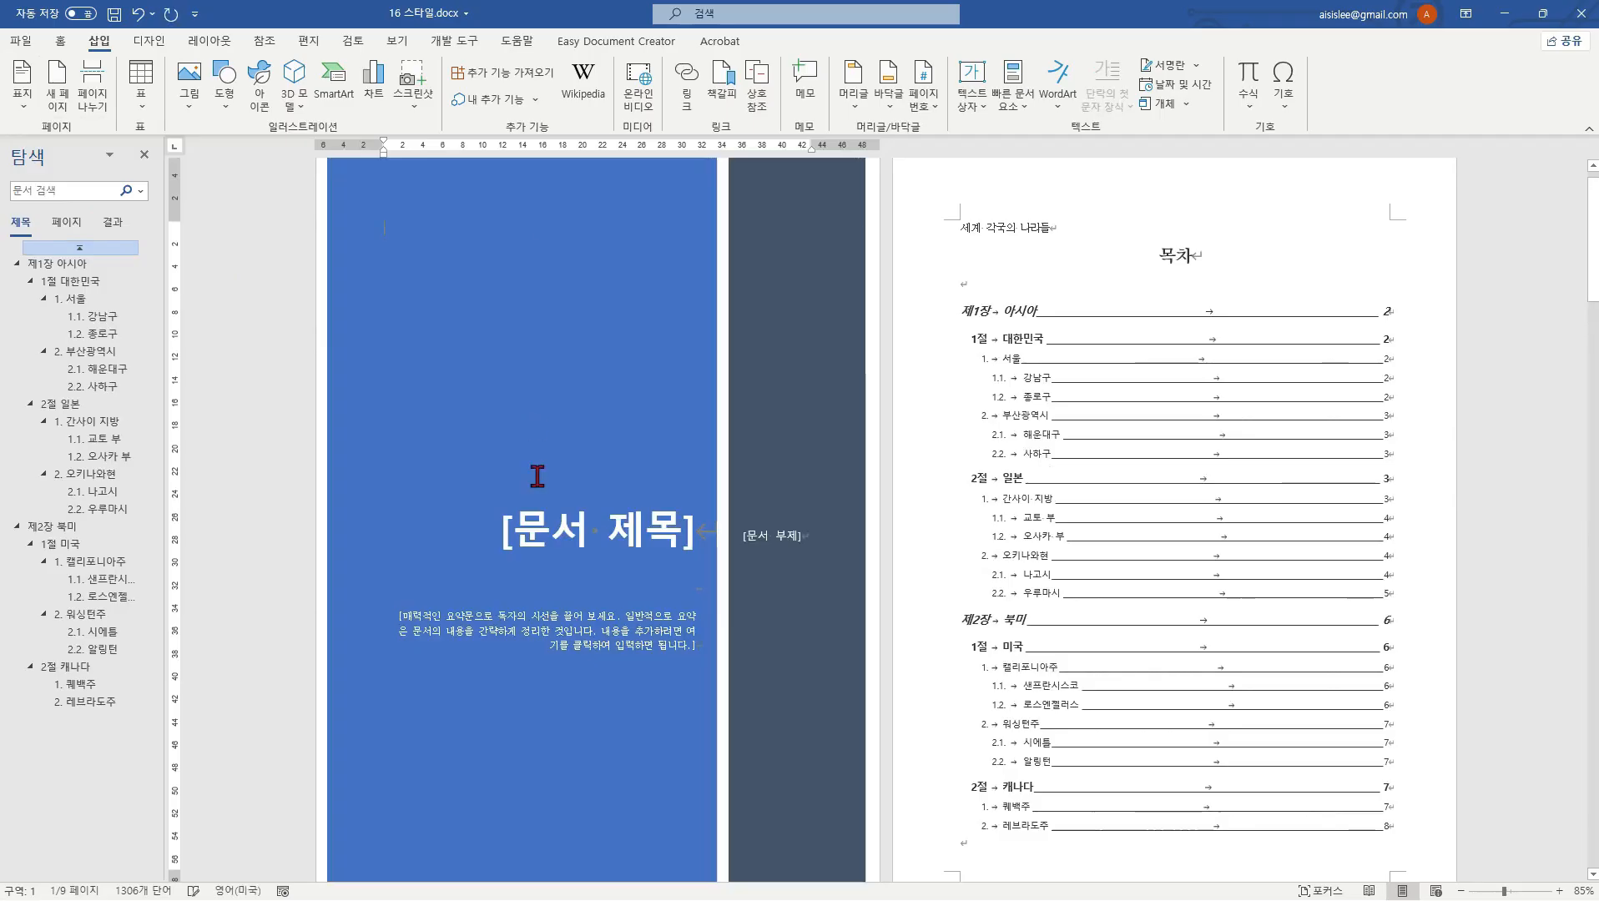
Step: Enter 세계각국의 나라들 as the document title on the cover page
{"action": "left_click", "coordinate": [543, 546]}
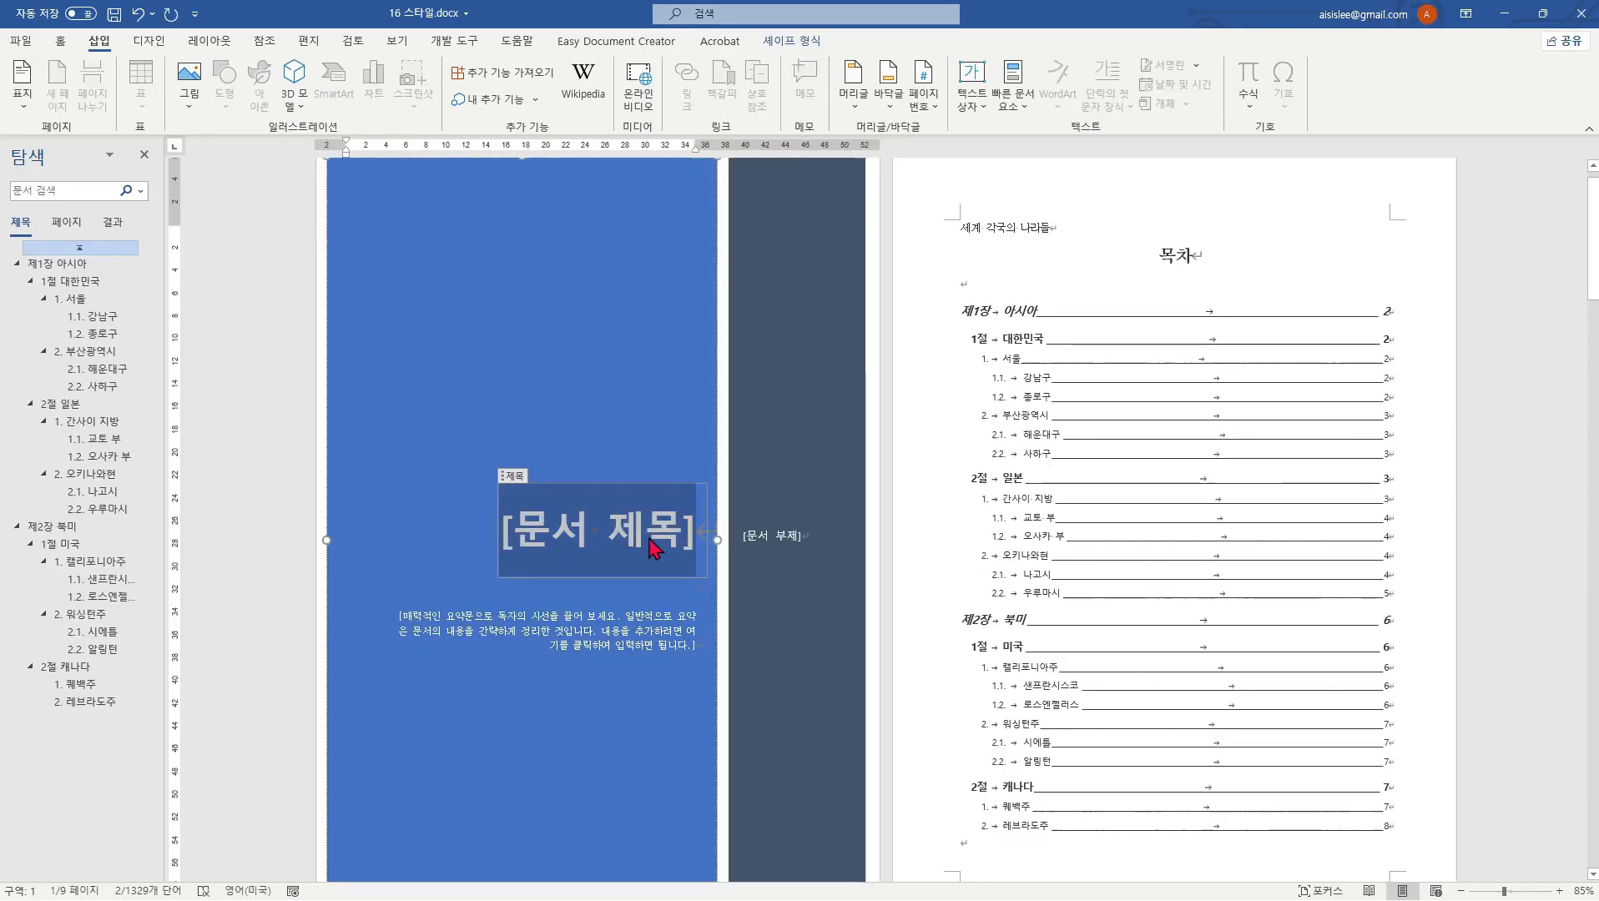
{"action": "type", "text": "세계각"}
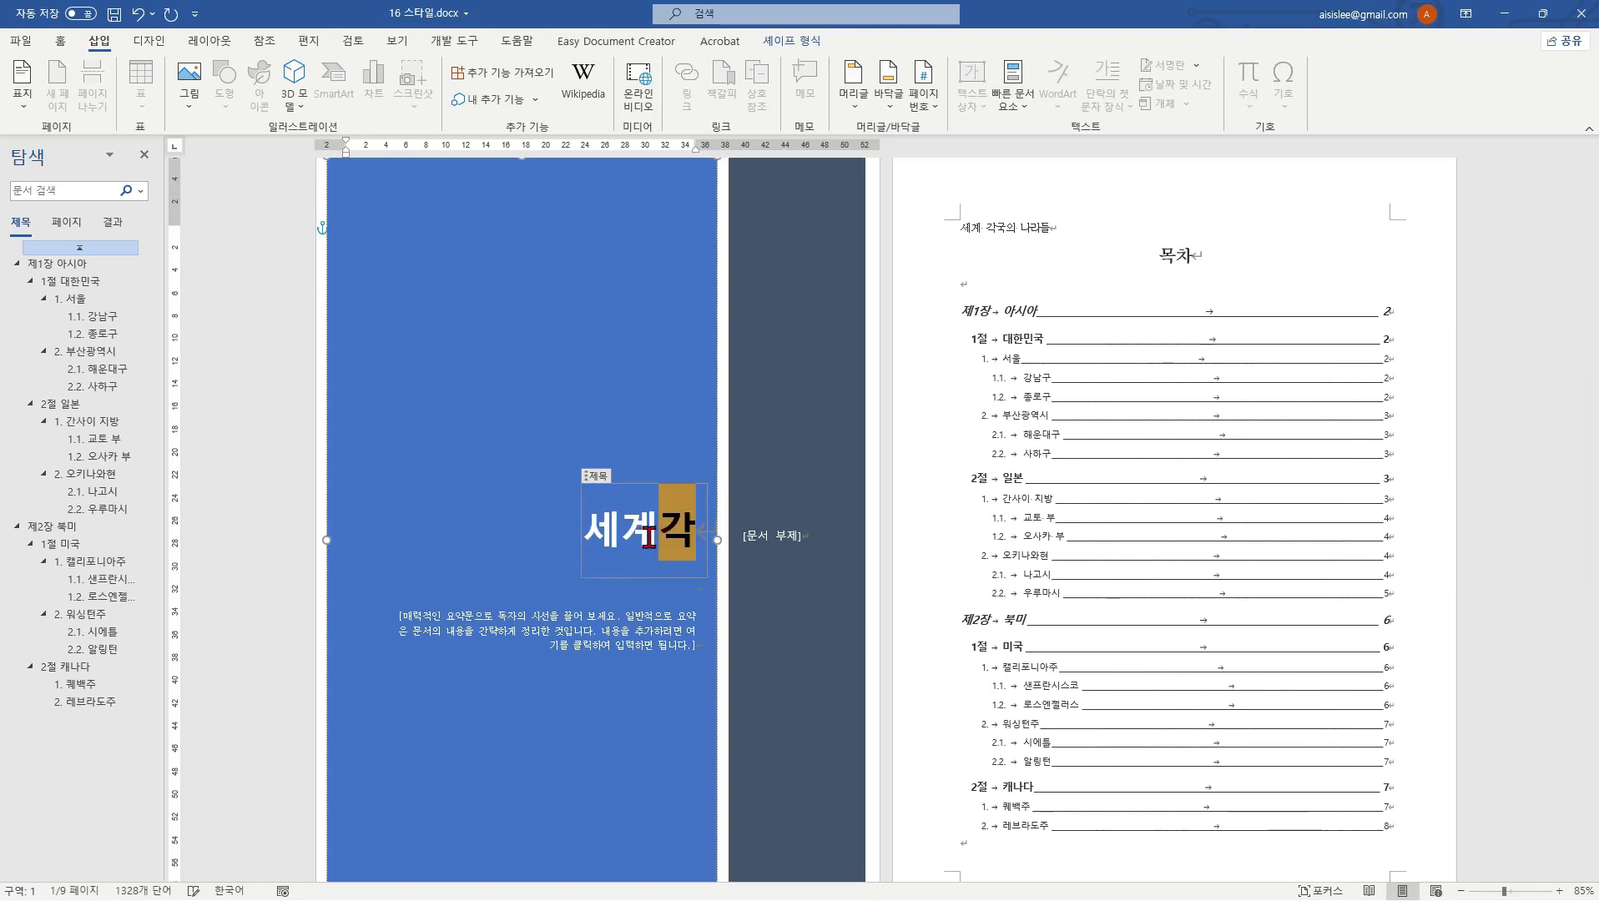
{"action": "type", "text": "국의 나라들"}
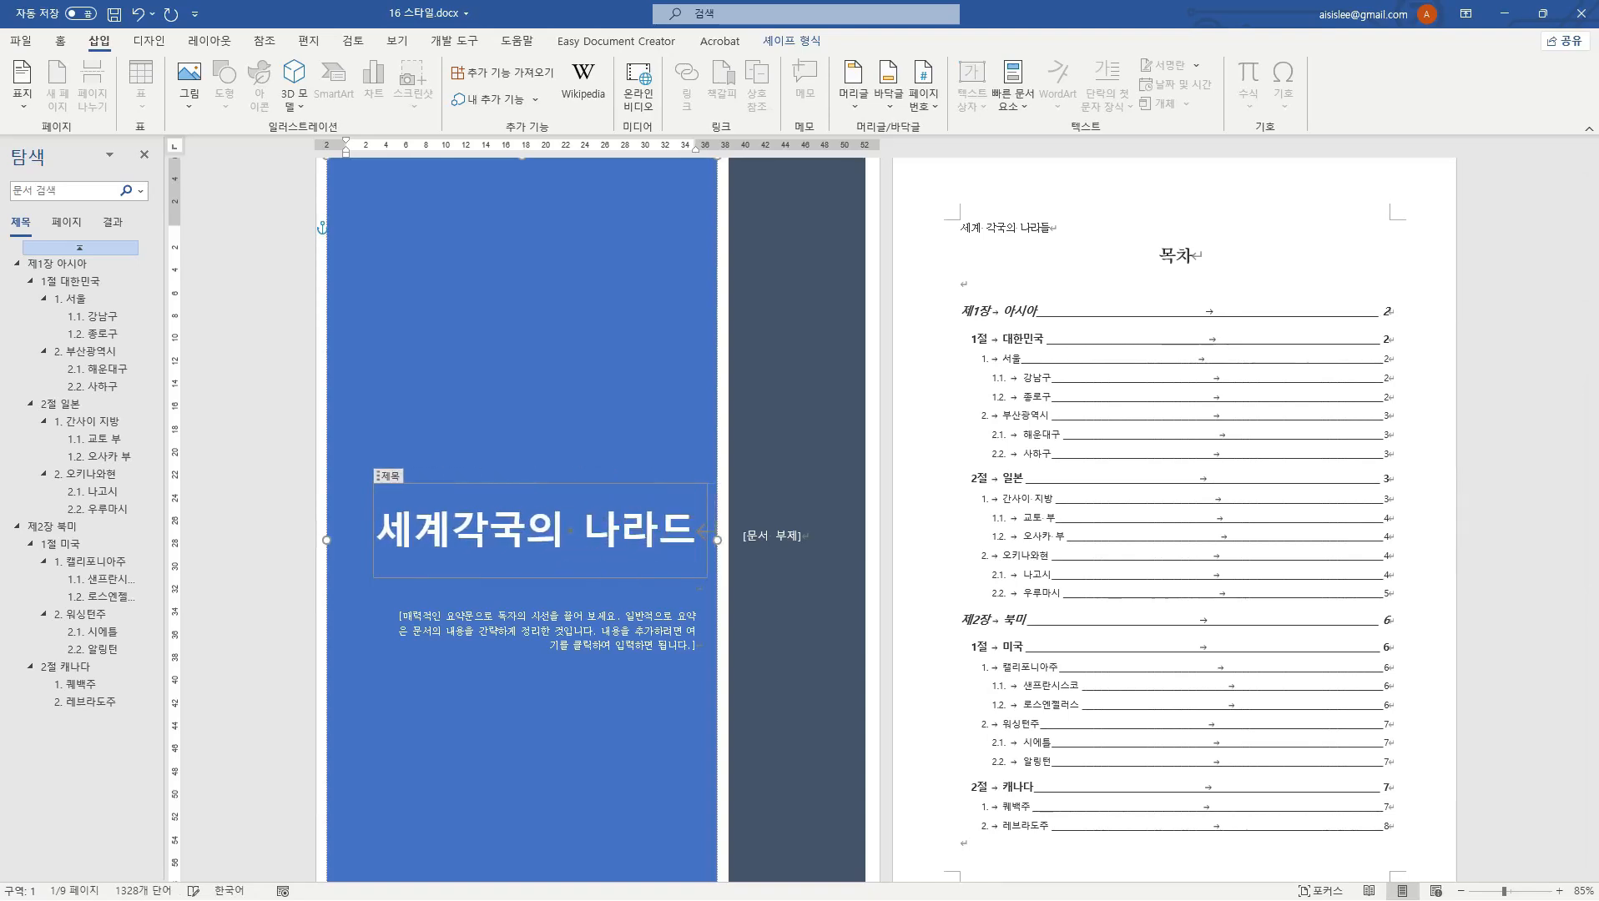
{"action": "left_click", "coordinate": [1360, 276]}
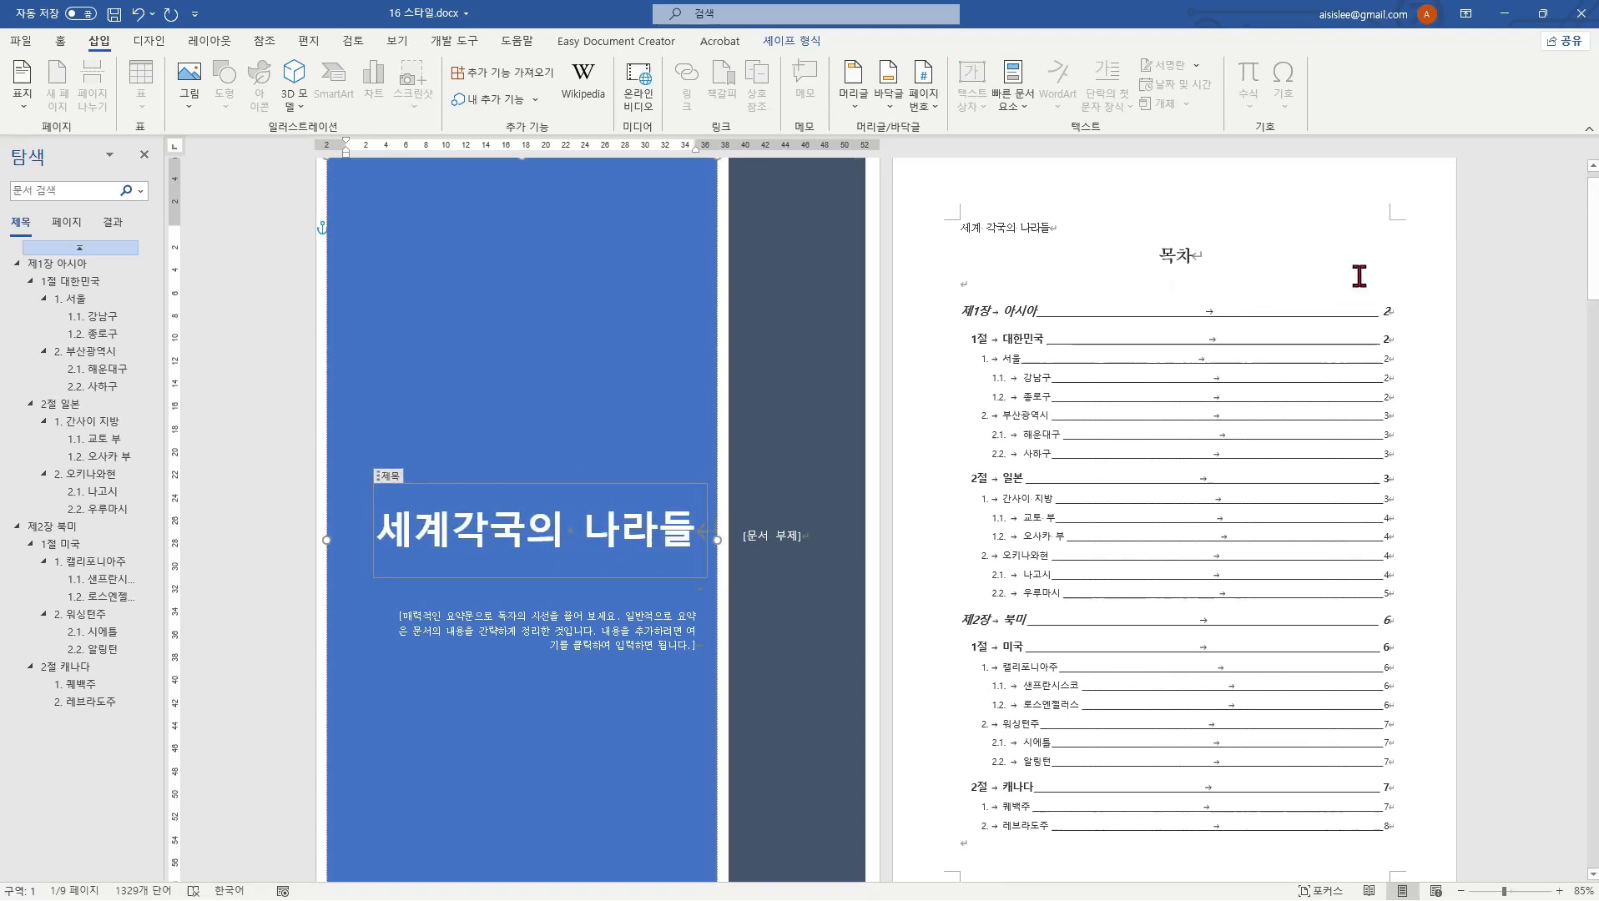
Step: Delete the 세계 각국의 나라들 text line and its empty paragraph above the 목차 heading on the table of contents page
{"action": "scroll", "coordinate": [746, 565], "scroll_direction": "down", "scroll_amount": 4}
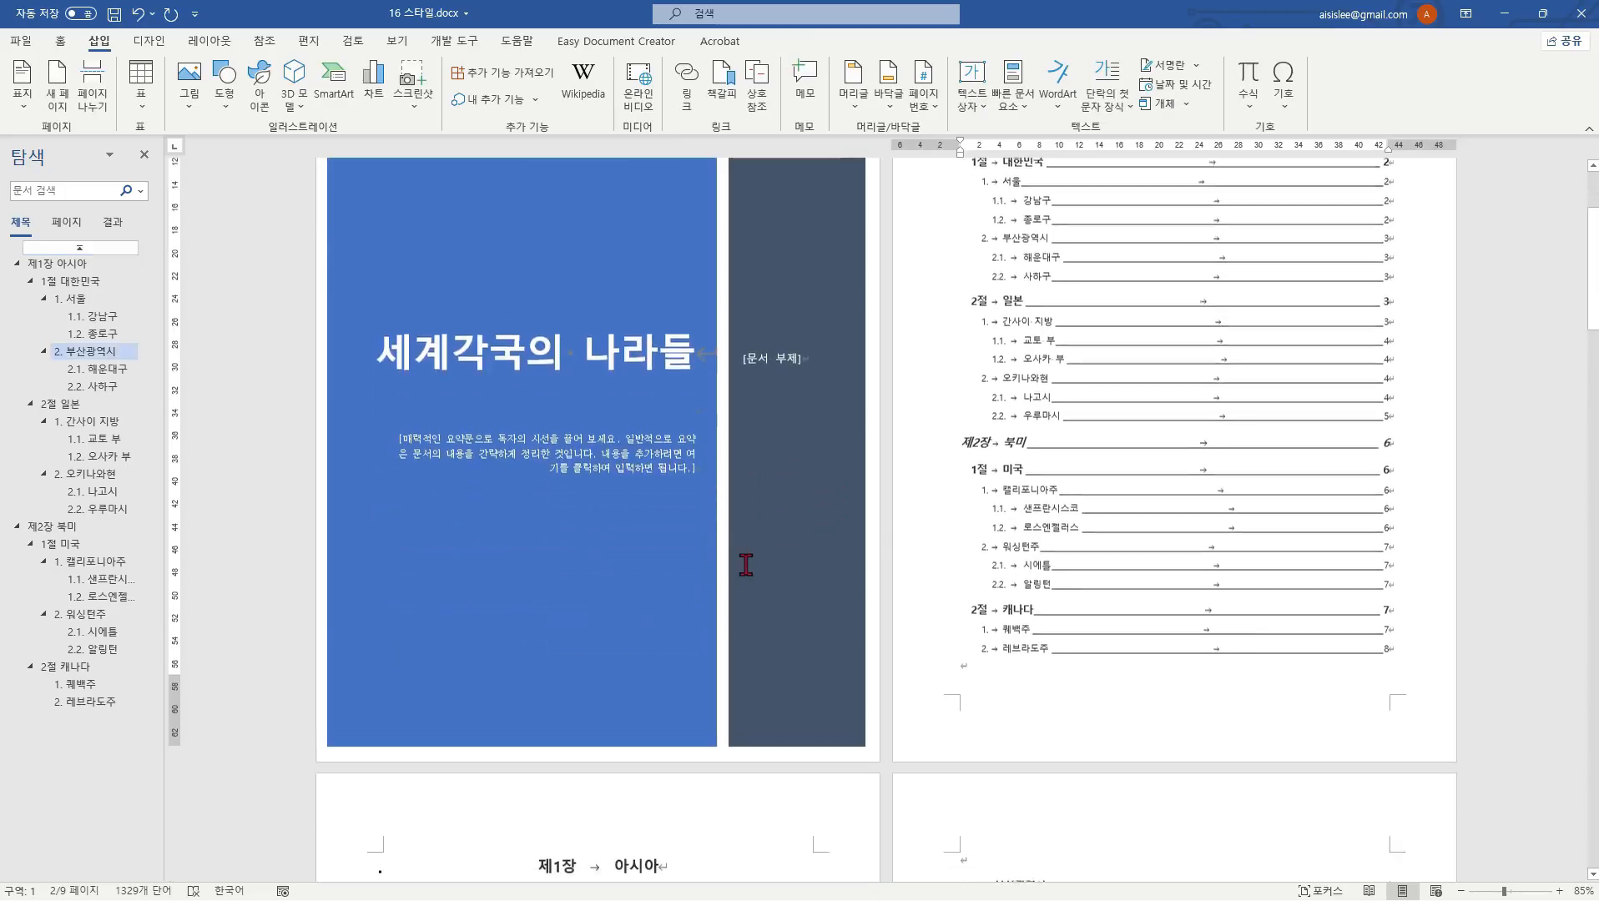
{"action": "scroll", "coordinate": [745, 565], "scroll_direction": "up", "scroll_amount": 5}
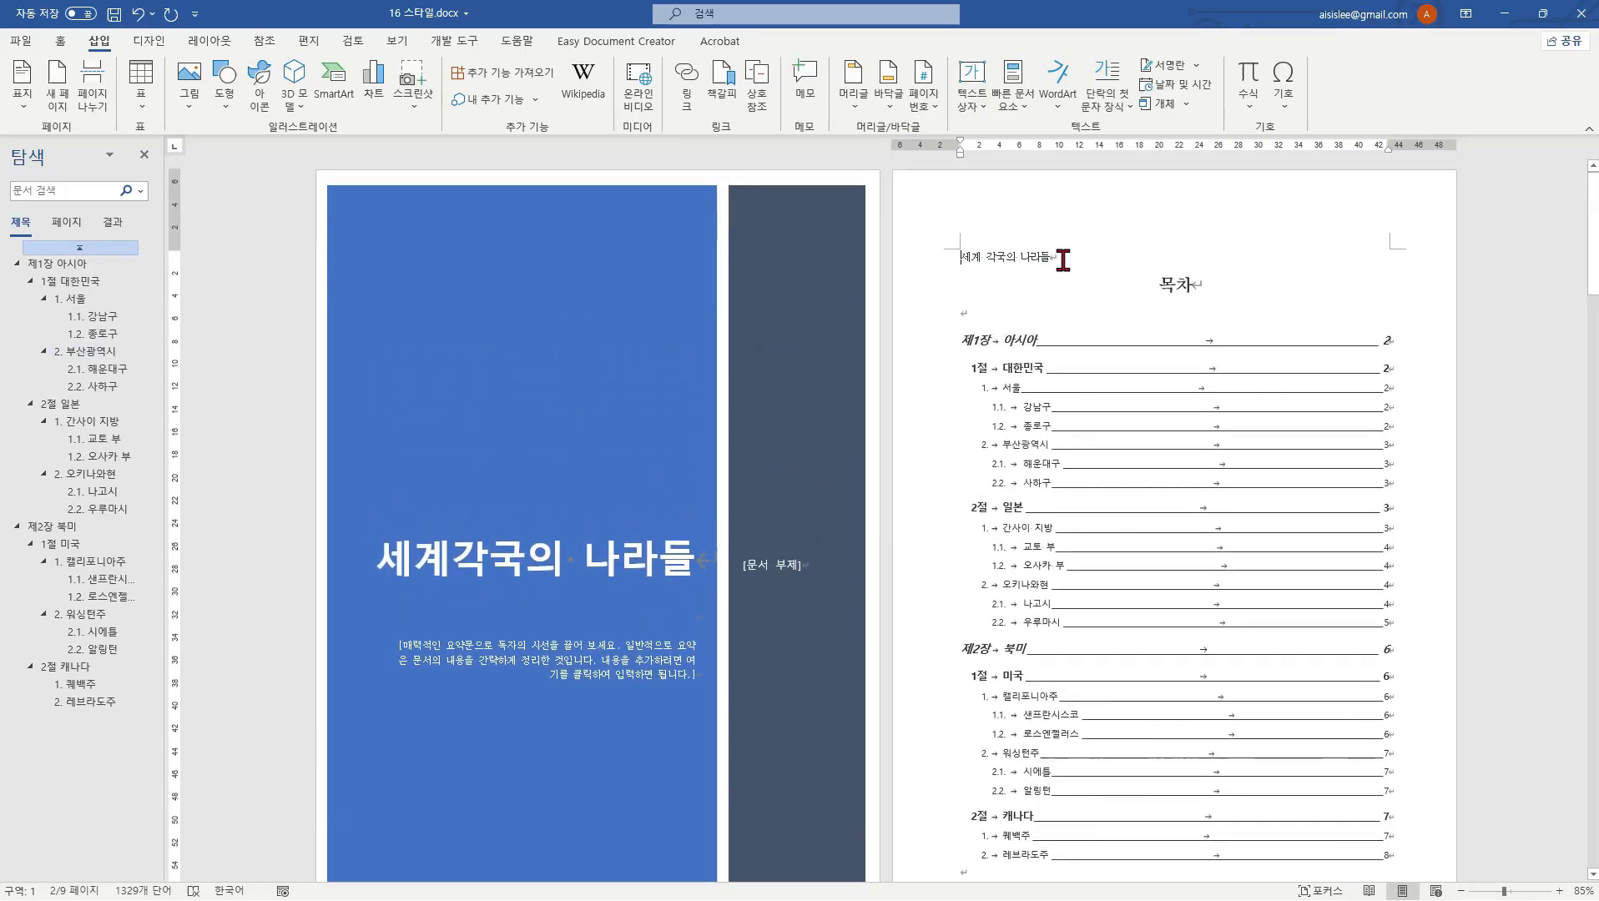
{"action": "key", "text": "Delete"}
{"action": "key", "text": "Delete"}
{"action": "key", "text": "Delete"}
{"action": "key", "text": "Delete"}
{"action": "key", "text": "Delete"}
{"action": "key", "text": "Delete"}
{"action": "key", "text": "Delete"}
{"action": "key", "text": "Delete"}
{"action": "key", "text": "Delete"}
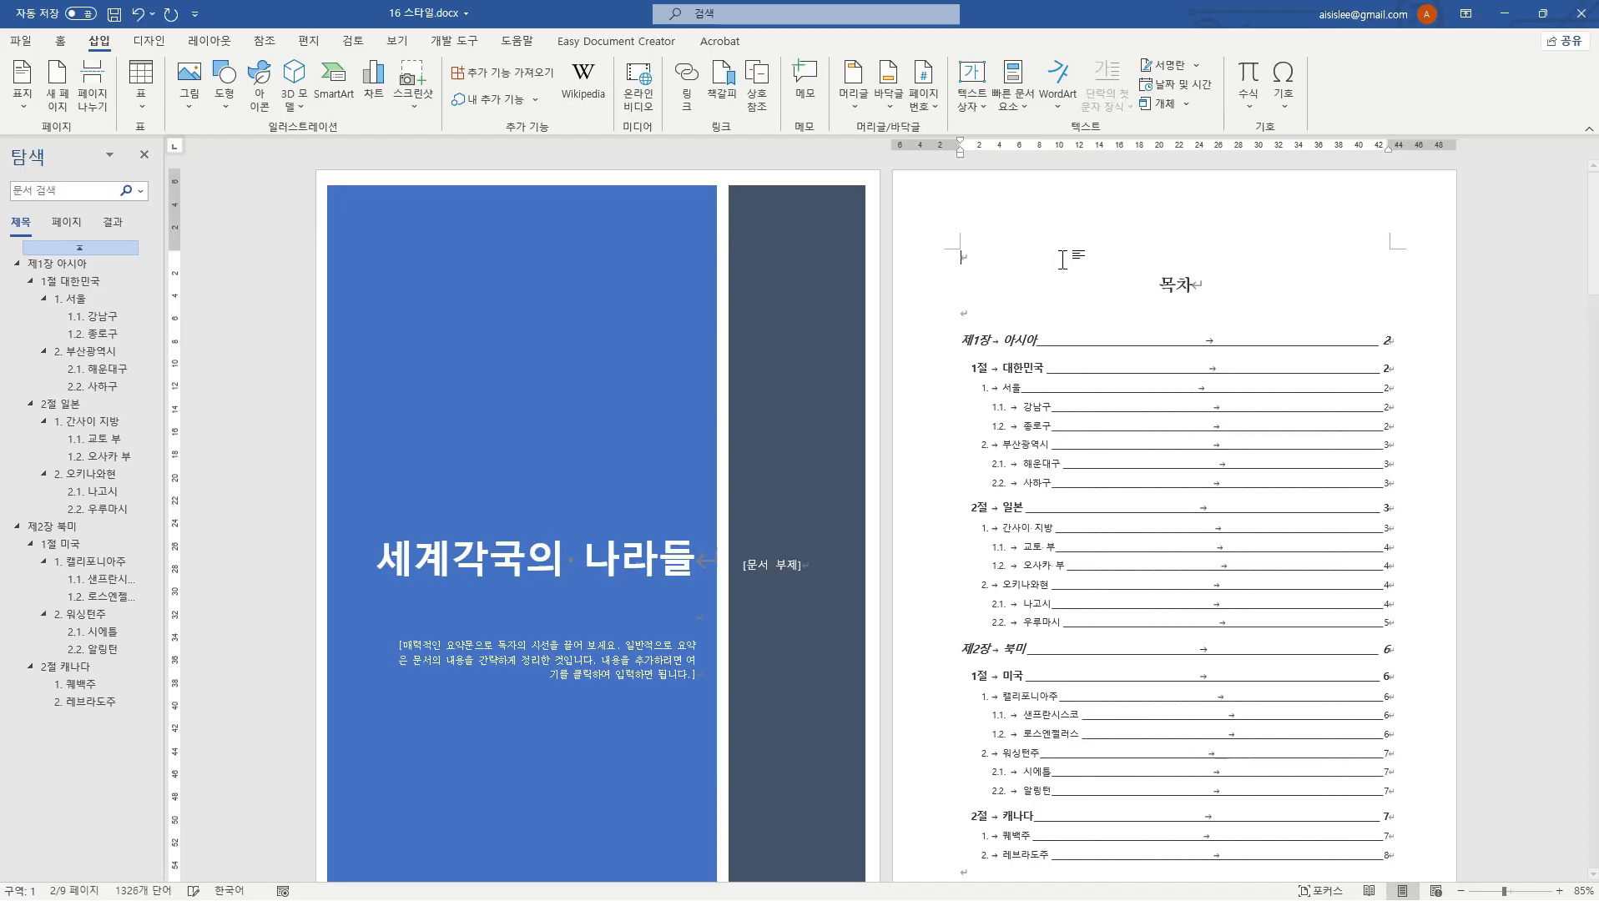
{"action": "key", "text": "Delete"}
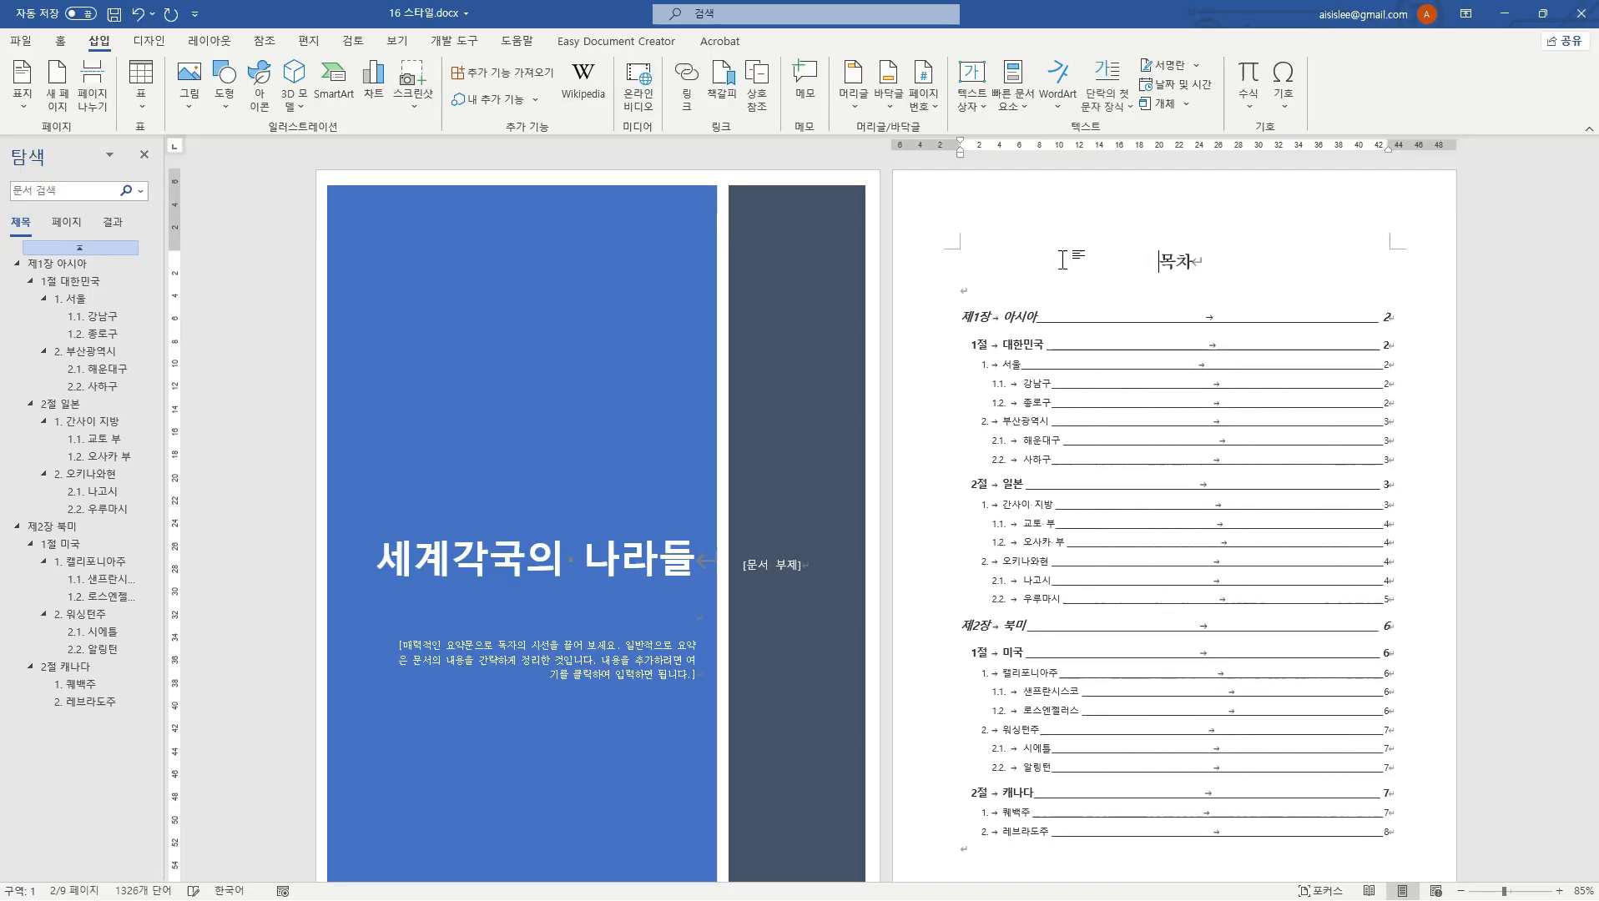
{"action": "scroll", "coordinate": [1122, 409], "scroll_direction": "down", "scroll_amount": 2}
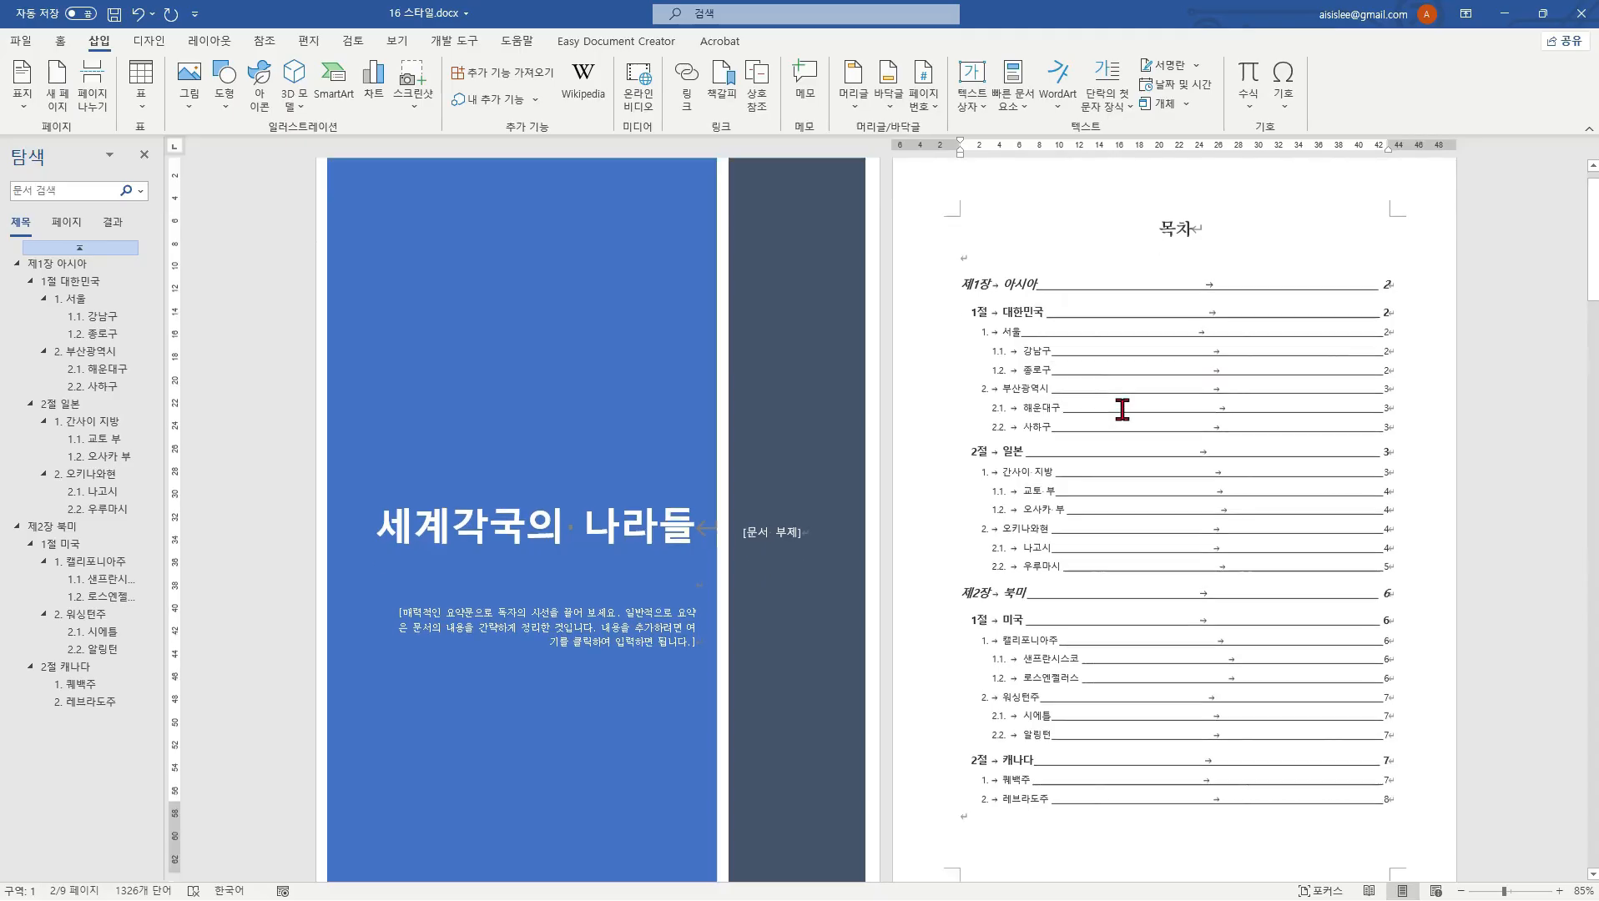
{"action": "scroll", "coordinate": [1121, 409], "scroll_direction": "down", "scroll_amount": 1, "text": "ctrl"}
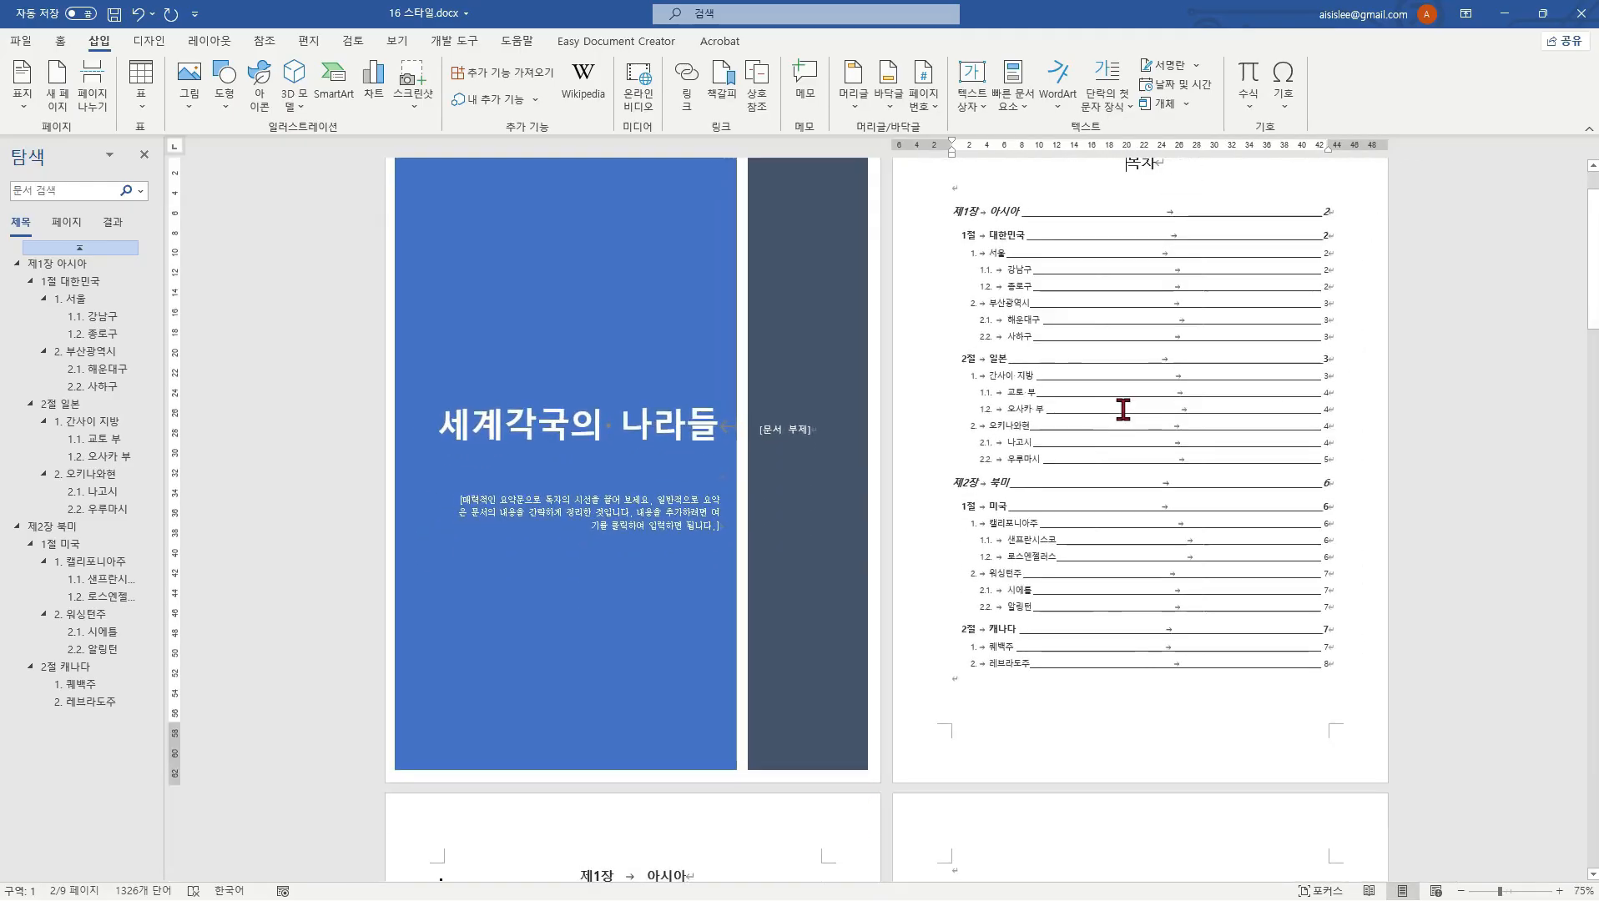
{"action": "scroll", "coordinate": [1123, 413], "scroll_direction": "up", "scroll_amount": 1}
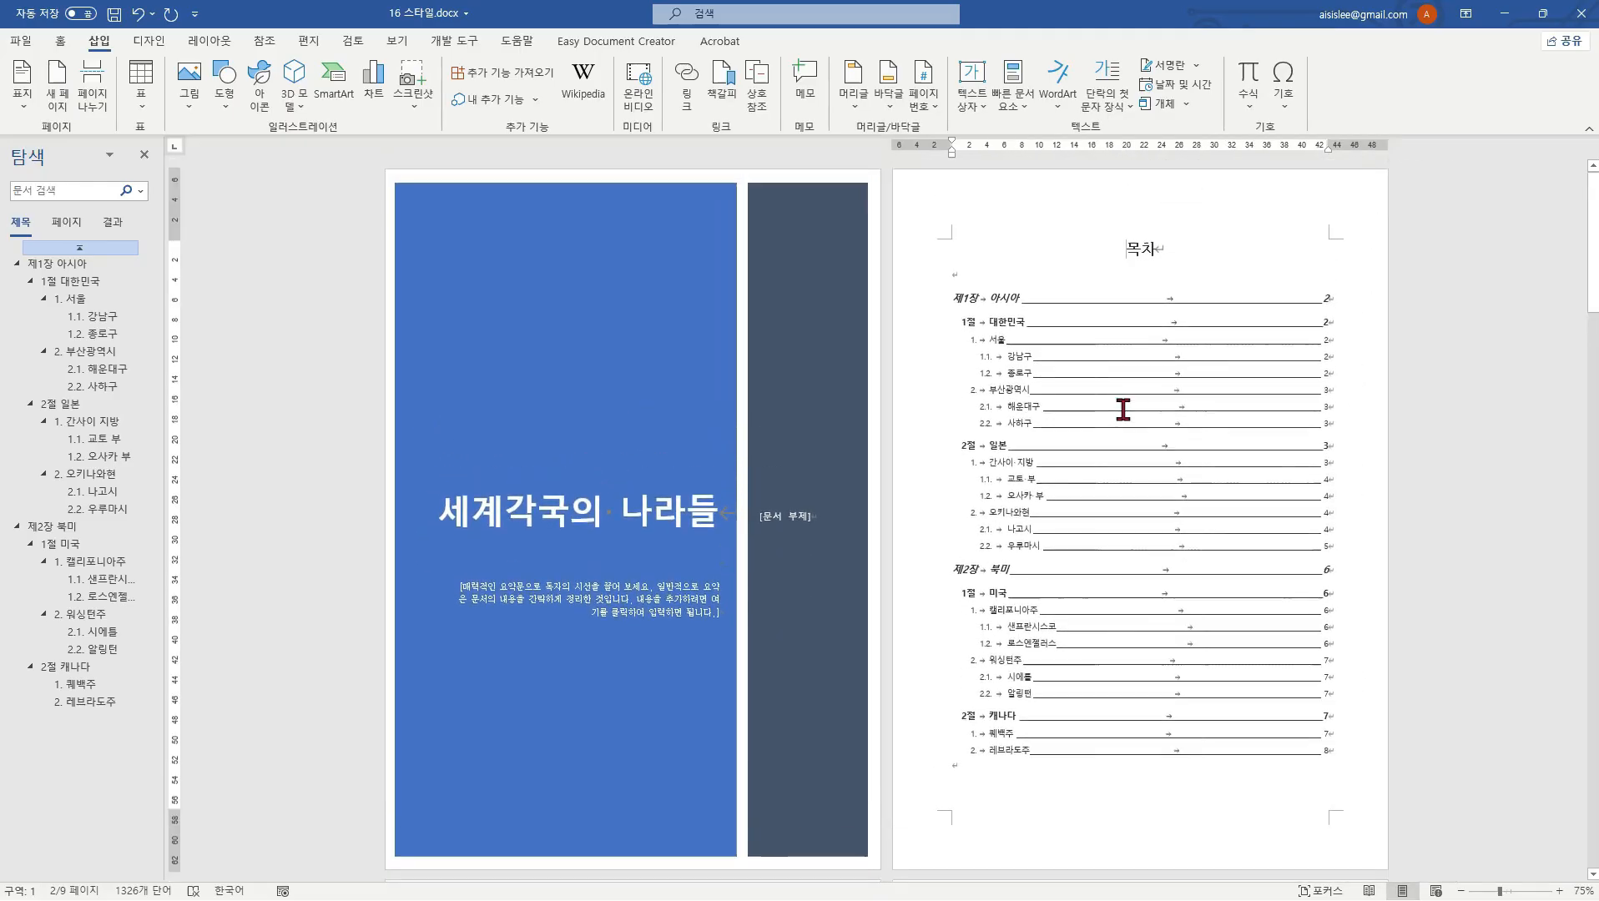